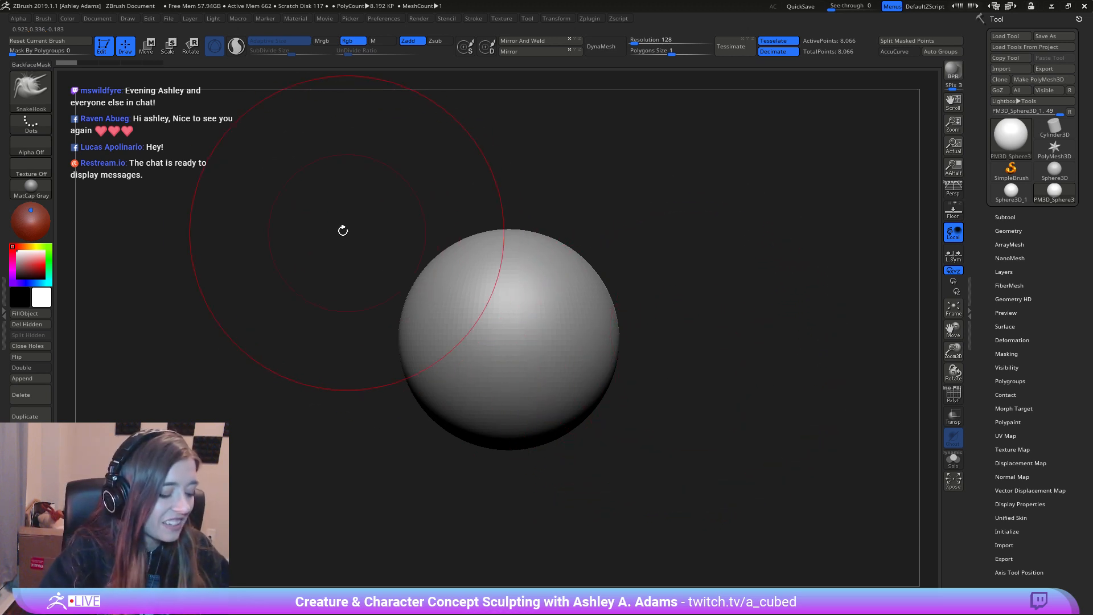
# Step: Turn off dynamic sizing for the SnakeHook brush and reduce its draw size
pyautogui.moveTo(511, 371)
pyautogui.mouseDown(button='right')
pyautogui.moveTo(347, 176)
pyautogui.moveTo(362, 333)
pyautogui.mouseUp(button='right')
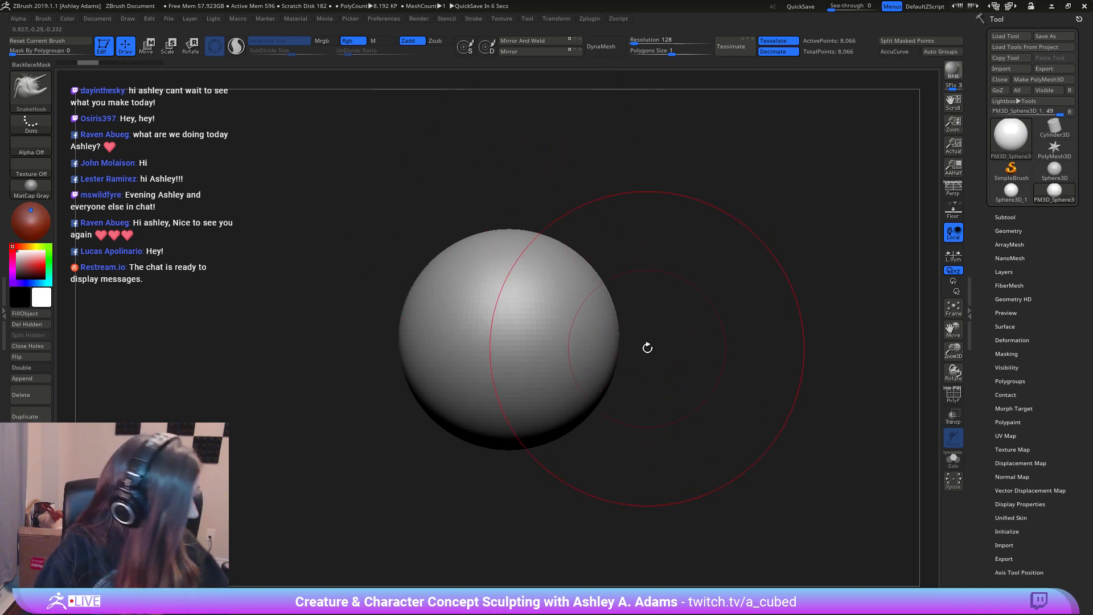
pyautogui.moveTo(525, 308)
pyautogui.keyDown('alt'); pyautogui.mouseDown(button='right')
pyautogui.moveTo(568, 310)
pyautogui.moveTo(568, 336)
pyautogui.moveTo(522, 271)
pyautogui.mouseUp(button='right'); pyautogui.keyUp('alt')
pyautogui.press('space')
pyautogui.moveTo(525, 271); pyautogui.dragTo(542, 271)
pyautogui.press('space')
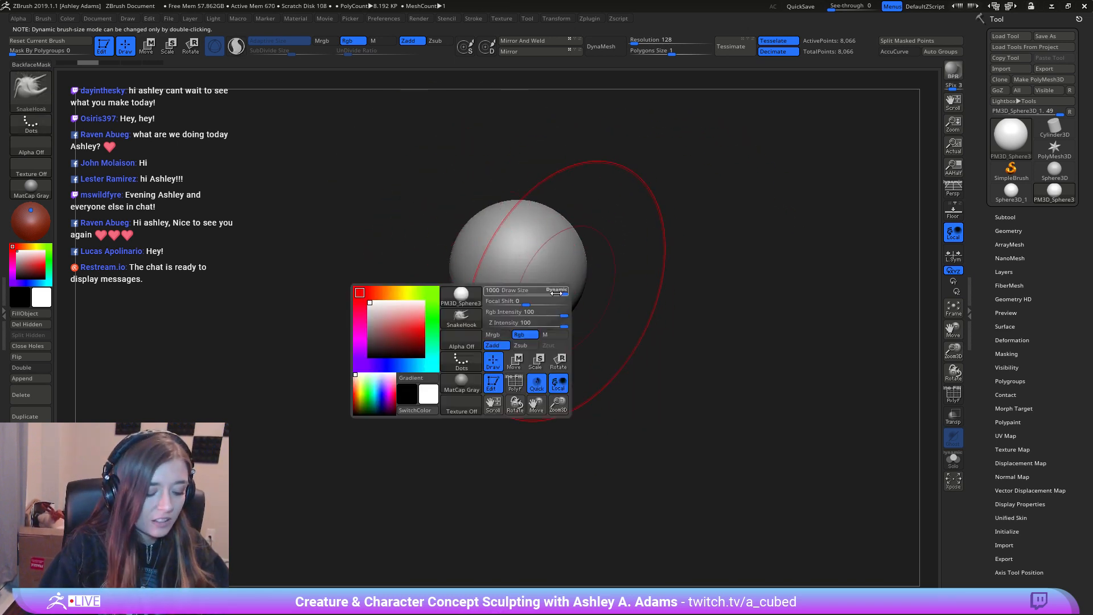
pyautogui.doubleClick(555, 293)
pyautogui.keyDown('alt'); pyautogui.moveTo(529, 283); pyautogui.dragTo(522, 283, button='right'); pyautogui.keyUp('alt')
pyautogui.press('space')
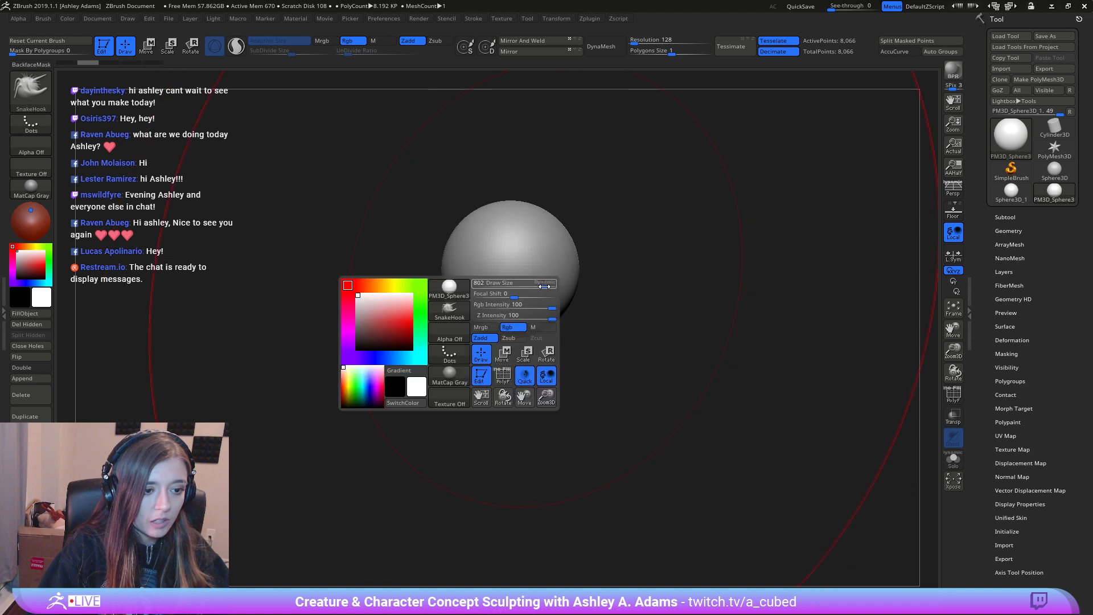
pyautogui.moveTo(521, 283); pyautogui.dragTo(466, 265)
pyautogui.press('w')
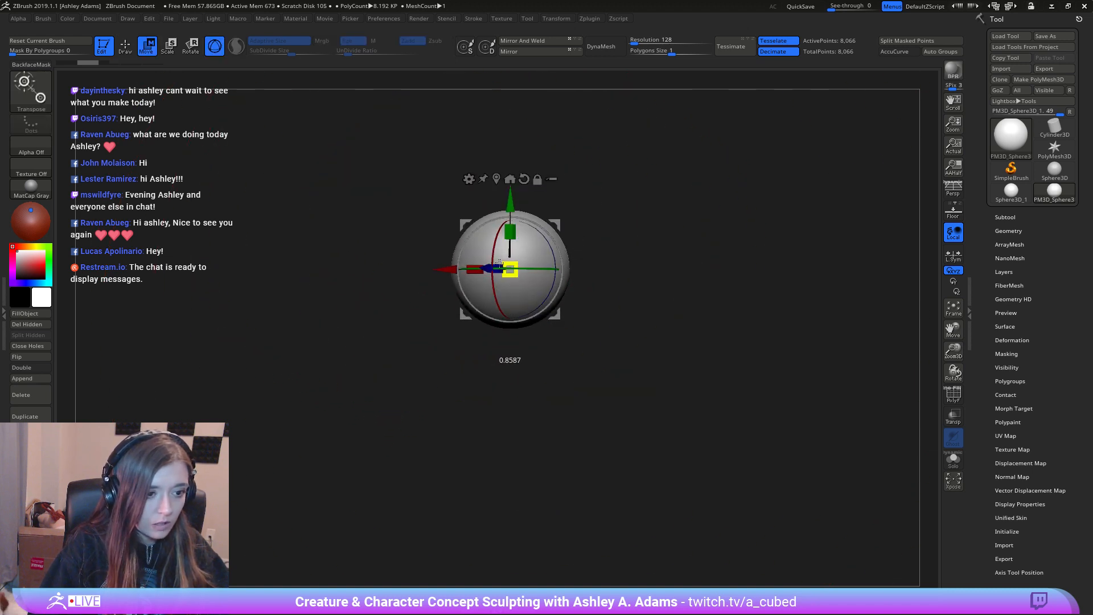
pyautogui.press('q')
pyautogui.keyDown('ctrl'); pyautogui.moveTo(454, 266); pyautogui.dragTo(494, 276, button='right'); pyautogui.keyUp('ctrl')
pyautogui.press('w')
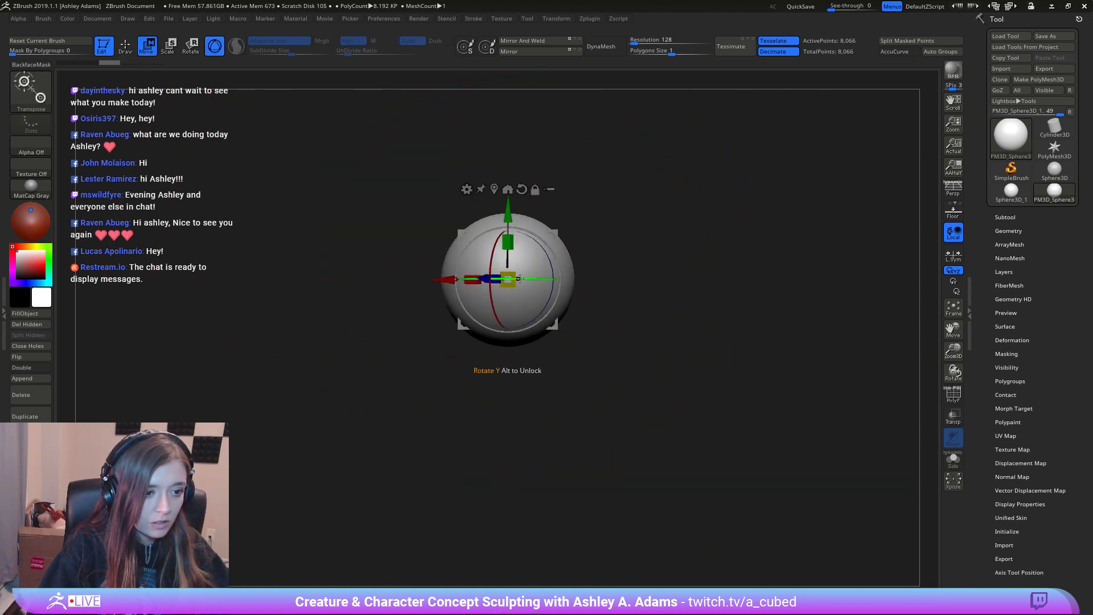
pyautogui.moveTo(493, 276); pyautogui.dragTo(484, 275)
pyautogui.press('q')
# Step: Shrink the SnakeHook brush further and frame the sphere from the front for sculpting
pyautogui.keyDown('ctrl'); pyautogui.moveTo(523, 276); pyautogui.dragTo(531, 311, button='right'); pyautogui.keyUp('ctrl')
pyautogui.press('space')
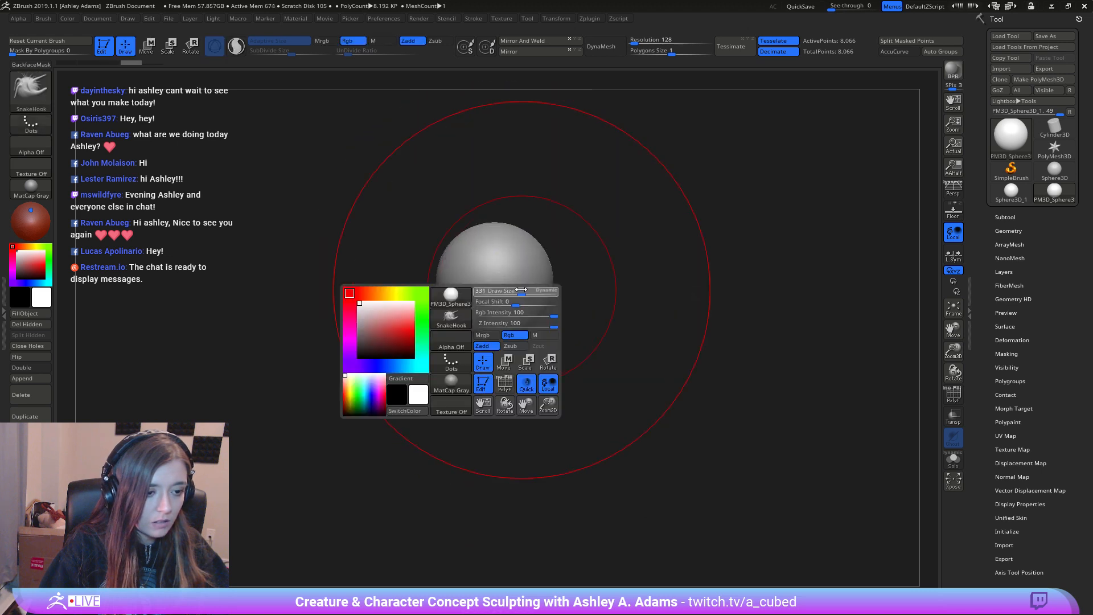
pyautogui.moveTo(524, 290)
pyautogui.mouseDown()
pyautogui.moveTo(504, 288)
pyautogui.moveTo(529, 272)
pyautogui.mouseUp()
pyautogui.press('space')
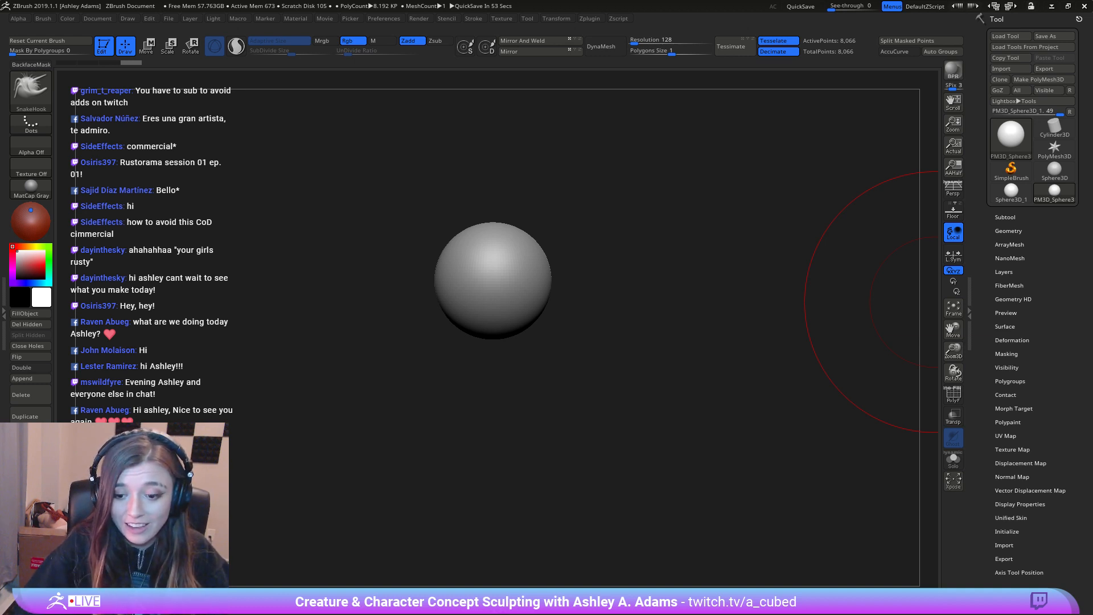
pyautogui.keyDown('alt'); pyautogui.moveTo(520, 283); pyautogui.dragTo(542, 281, button='right'); pyautogui.keyUp('alt')
pyautogui.keyDown('alt'); pyautogui.moveTo(525, 243); pyautogui.dragTo(536, 299, button='right'); pyautogui.keyUp('alt')
pyautogui.keyDown('ctrl'); pyautogui.moveTo(536, 299); pyautogui.dragTo(548, 344, button='right'); pyautogui.keyUp('ctrl')
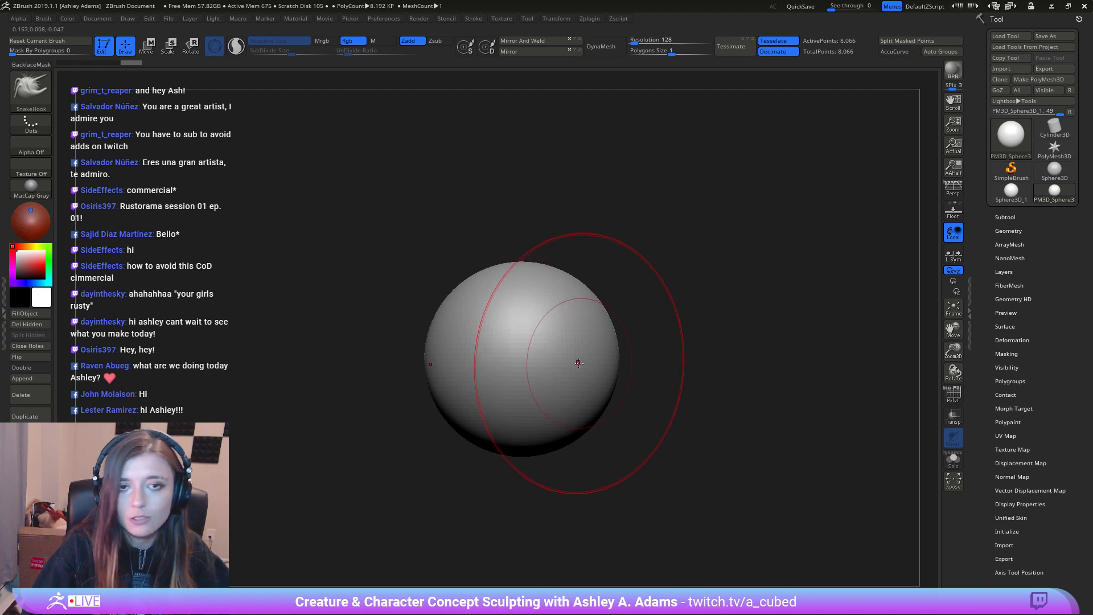
pyautogui.moveTo(578, 362); pyautogui.dragTo(571, 270, button='right')
pyautogui.moveTo(494, 307)
pyautogui.mouseDown(button='right')
pyautogui.moveTo(519, 264)
pyautogui.moveTo(574, 246)
pyautogui.mouseUp(button='right')
# Step: Adjust the brush to about twice the sphere's diameter and stretch the sphere vertically into an elongated egg
pyautogui.press('space')
pyautogui.moveTo(561, 285); pyautogui.dragTo(576, 287)
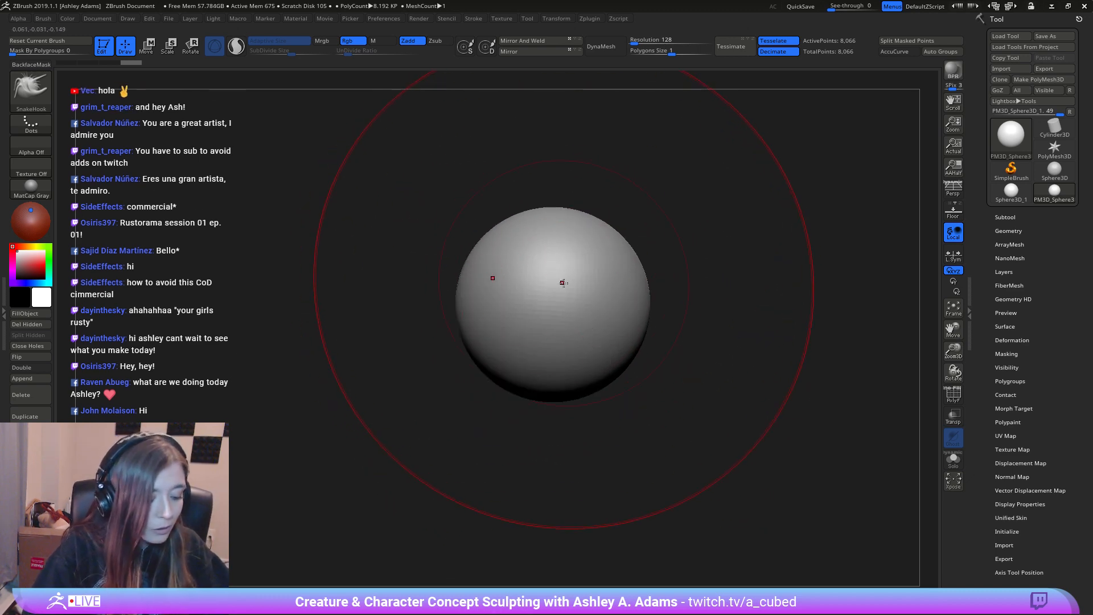
pyautogui.keyDown('ctrl'); pyautogui.moveTo(563, 283); pyautogui.dragTo(560, 302, button='right'); pyautogui.keyUp('ctrl')
pyautogui.press('space')
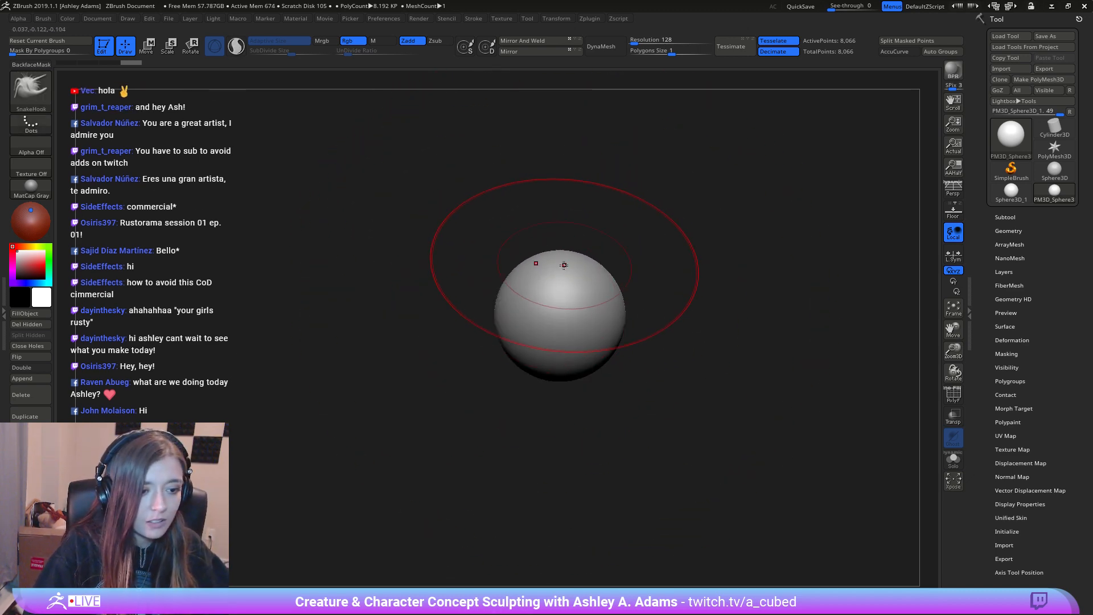
pyautogui.moveTo(564, 263); pyautogui.dragTo(567, 202)
pyautogui.moveTo(574, 358); pyautogui.dragTo(572, 420)
pyautogui.moveTo(603, 328); pyautogui.dragTo(617, 330)
pyautogui.keyDown('ctrl'); pyautogui.moveTo(615, 365); pyautogui.dragTo(557, 312, button='right'); pyautogui.keyUp('ctrl')
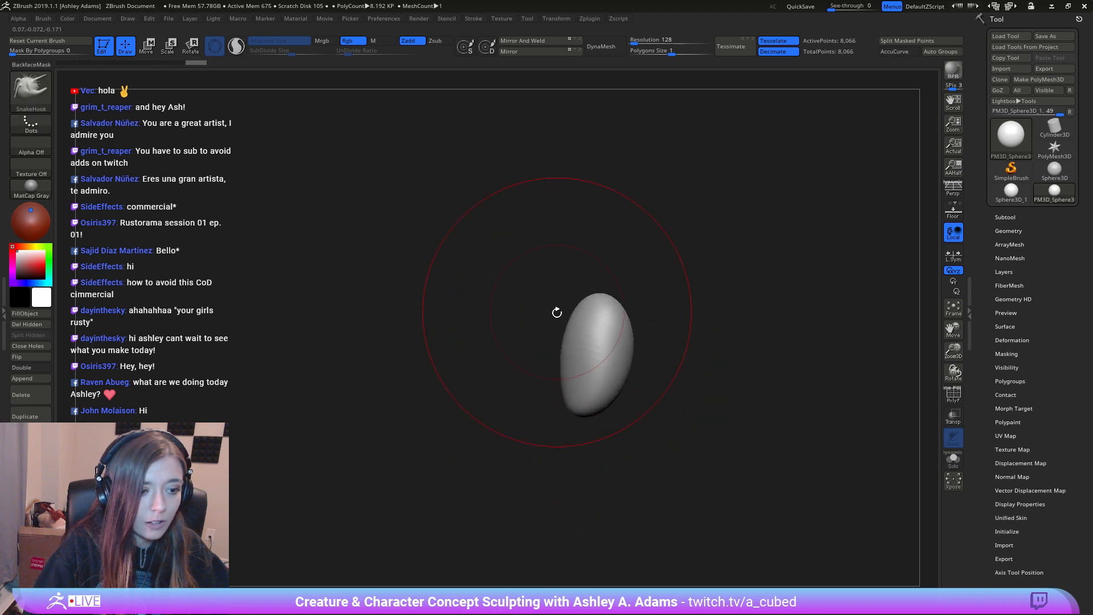
# Step: Pull the crown of the egg form upward and its lower end down to block in the head's profile
pyautogui.moveTo(599, 277); pyautogui.dragTo(603, 246)
pyautogui.moveTo(552, 298); pyautogui.dragTo(577, 289, button='right')
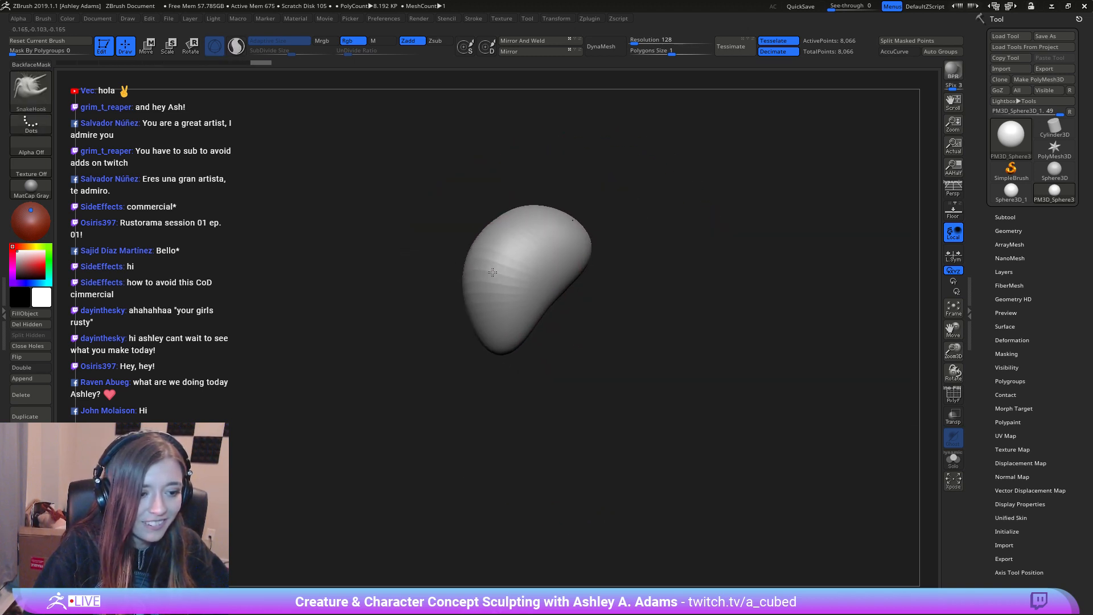
pyautogui.moveTo(503, 336); pyautogui.dragTo(508, 403)
pyautogui.moveTo(542, 332); pyautogui.dragTo(605, 310, button='right')
# Step: With a smaller brush, pull both sides of the head outward into points and narrow the lower face
pyautogui.press('space')
pyautogui.moveTo(577, 311); pyautogui.dragTo(568, 310)
pyautogui.moveTo(570, 279)
pyautogui.mouseDown()
pyautogui.moveTo(629, 255)
pyautogui.moveTo(647, 275)
pyautogui.mouseUp()
pyautogui.moveTo(589, 310)
pyautogui.mouseDown()
pyautogui.moveTo(614, 324)
pyautogui.moveTo(546, 350)
pyautogui.mouseUp()
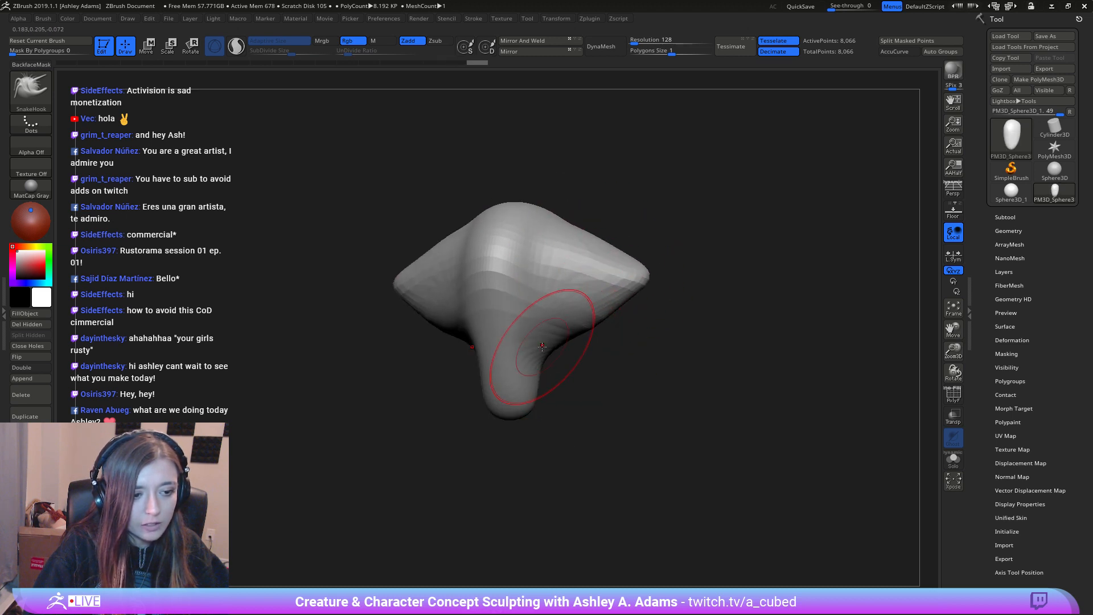
# Step: Lengthen the lower face downward and widen its sides
pyautogui.moveTo(507, 401); pyautogui.dragTo(503, 473)
pyautogui.moveTo(549, 410); pyautogui.dragTo(538, 424)
pyautogui.moveTo(552, 368); pyautogui.dragTo(568, 369)
pyautogui.moveTo(587, 381); pyautogui.dragTo(579, 391, button='right')
pyautogui.moveTo(541, 430); pyautogui.dragTo(564, 427)
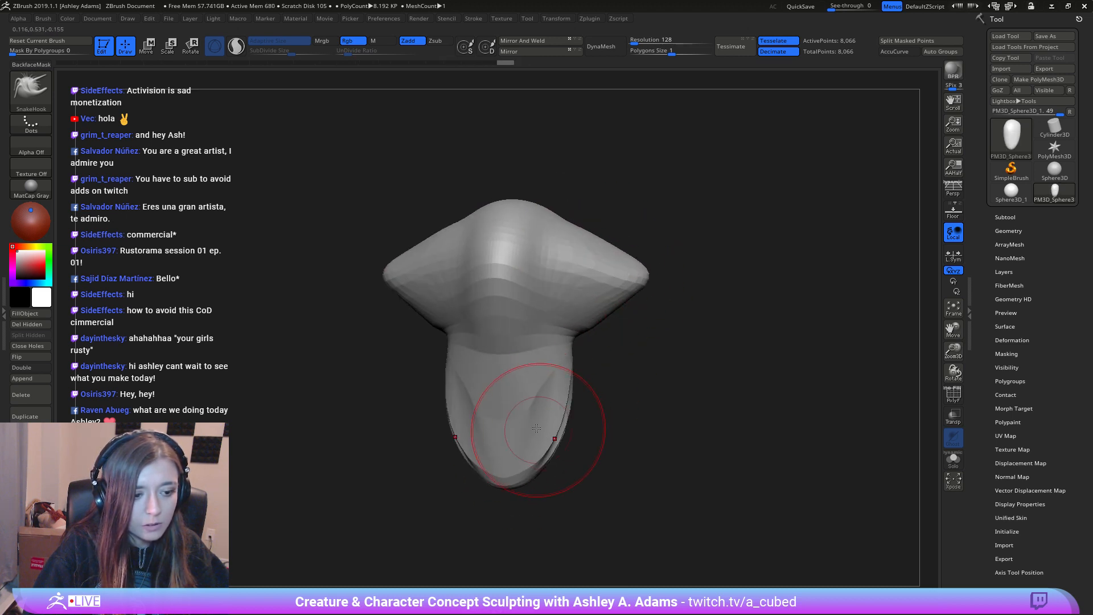
# Step: Reshape the depth of the jaw and side of the head with small pulls from angled and side views
pyautogui.moveTo(606, 407); pyautogui.dragTo(563, 390, button='right')
pyautogui.moveTo(508, 421); pyautogui.dragTo(499, 419)
pyautogui.moveTo(492, 366); pyautogui.dragTo(499, 364)
pyautogui.moveTo(488, 316); pyautogui.dragTo(530, 364, button='right')
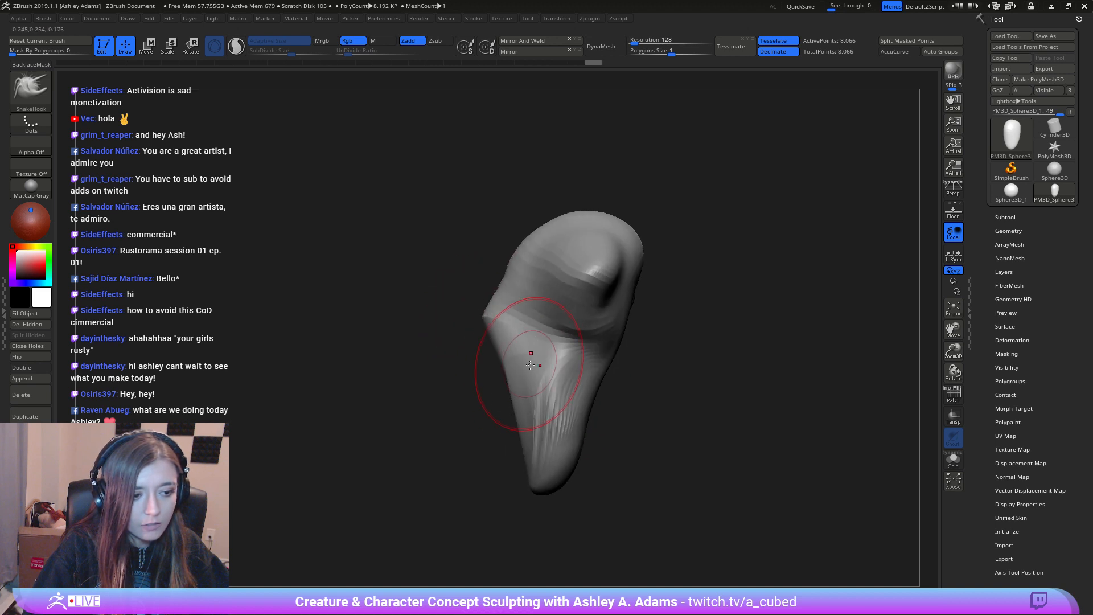
pyautogui.moveTo(574, 426)
pyautogui.mouseDown()
pyautogui.moveTo(541, 441)
pyautogui.moveTo(559, 429)
pyautogui.mouseUp()
pyautogui.moveTo(617, 330); pyautogui.dragTo(633, 322)
# Step: Resize the brush and pull the sides of the head out and down into broad, drooping flaps
pyautogui.moveTo(650, 313); pyautogui.dragTo(516, 270, button='right')
pyautogui.keyDown('ctrl'); pyautogui.moveTo(615, 308); pyautogui.dragTo(611, 256, button='right'); pyautogui.keyUp('ctrl')
pyautogui.keyDown('shift'); pyautogui.moveTo(611, 256); pyautogui.dragTo(607, 234, button='right'); pyautogui.keyUp('shift')
pyautogui.moveTo(631, 243)
pyautogui.mouseDown()
pyautogui.moveTo(651, 231)
pyautogui.moveTo(530, 211)
pyautogui.mouseUp()
pyautogui.press('space')
pyautogui.moveTo(531, 254); pyautogui.dragTo(506, 273)
pyautogui.moveTo(520, 288)
pyautogui.mouseDown()
pyautogui.moveTo(513, 336)
pyautogui.moveTo(544, 345)
pyautogui.mouseUp()
pyautogui.moveTo(515, 327); pyautogui.dragTo(516, 348)
pyautogui.moveTo(524, 277); pyautogui.dragTo(481, 257)
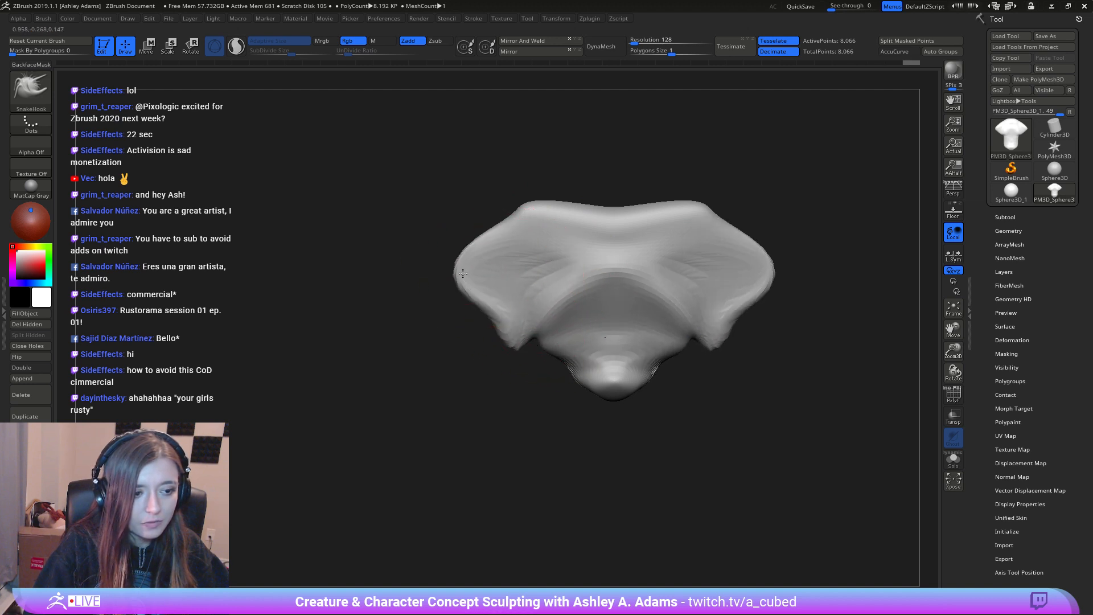
# Step: Pull a pair of horns up from the top of the head and curve their tips inward
pyautogui.moveTo(544, 353)
pyautogui.keyDown('ctrl'); pyautogui.mouseDown(button='right')
pyautogui.moveTo(539, 290)
pyautogui.moveTo(639, 305)
pyautogui.mouseUp(button='right'); pyautogui.keyUp('ctrl')
pyautogui.keyDown('alt'); pyautogui.moveTo(505, 310); pyautogui.dragTo(588, 314, button='right'); pyautogui.keyUp('alt')
pyautogui.keyDown('ctrl'); pyautogui.moveTo(589, 314); pyautogui.dragTo(588, 373, button='right'); pyautogui.keyUp('ctrl')
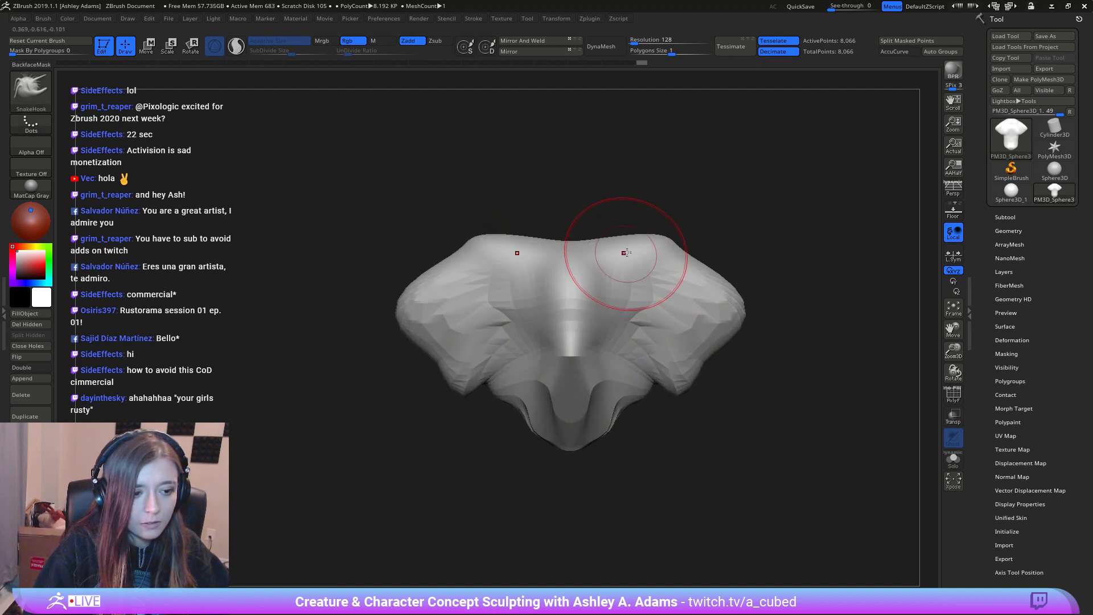
pyautogui.moveTo(624, 254)
pyautogui.mouseDown()
pyautogui.moveTo(672, 200)
pyautogui.moveTo(688, 153)
pyautogui.moveTo(661, 144)
pyautogui.mouseUp()
pyautogui.moveTo(660, 147)
pyautogui.mouseDown()
pyautogui.moveTo(624, 147)
pyautogui.moveTo(677, 174)
pyautogui.moveTo(633, 209)
pyautogui.mouseUp()
pyautogui.moveTo(581, 221); pyautogui.dragTo(604, 228, button='right')
pyautogui.moveTo(618, 222); pyautogui.dragTo(633, 212)
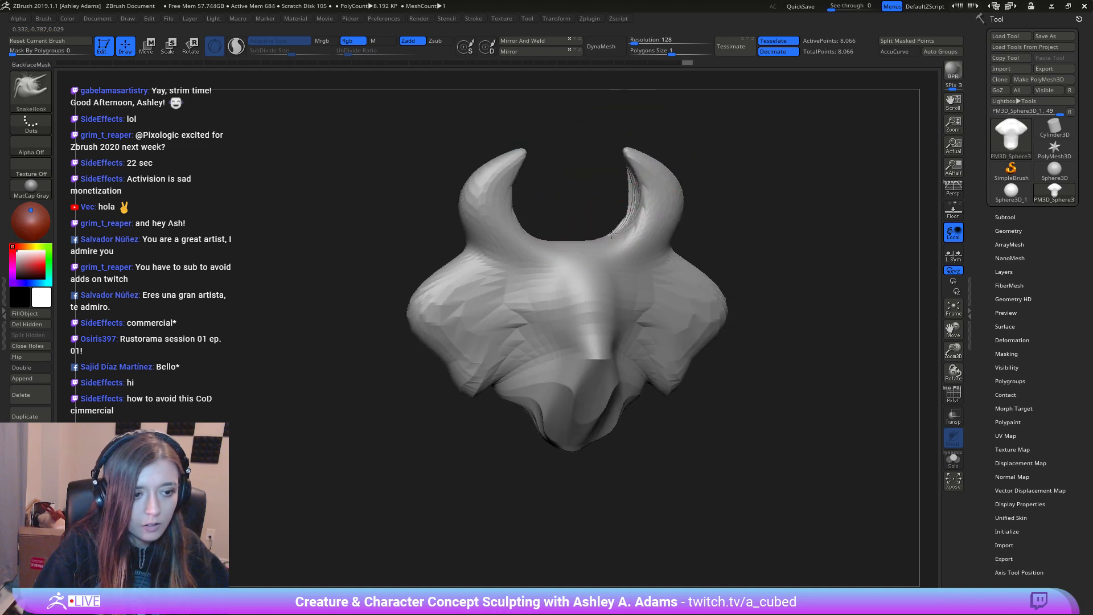
# Step: Pull the front of the face forward and down in profile
pyautogui.rightClick(586, 293)
pyautogui.moveTo(612, 284); pyautogui.dragTo(538, 298, button='right')
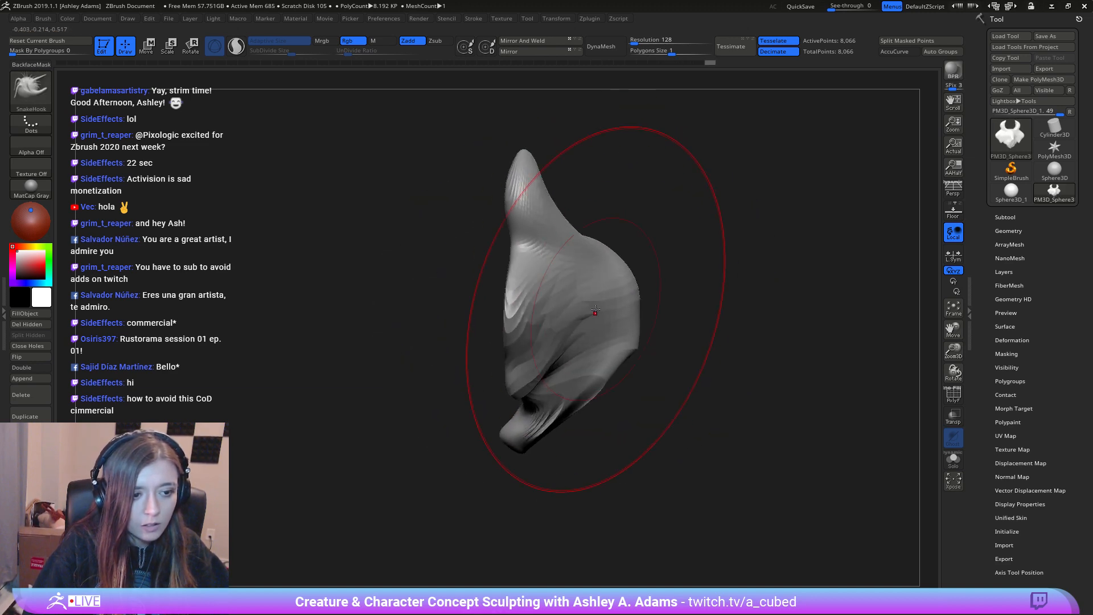
pyautogui.moveTo(592, 341); pyautogui.dragTo(615, 407)
# Step: Set the draw size to 65 and pull the cheek and jaw areas toward the back of the head
pyautogui.press('space')
pyautogui.moveTo(535, 393); pyautogui.dragTo(512, 392)
pyautogui.press('space')
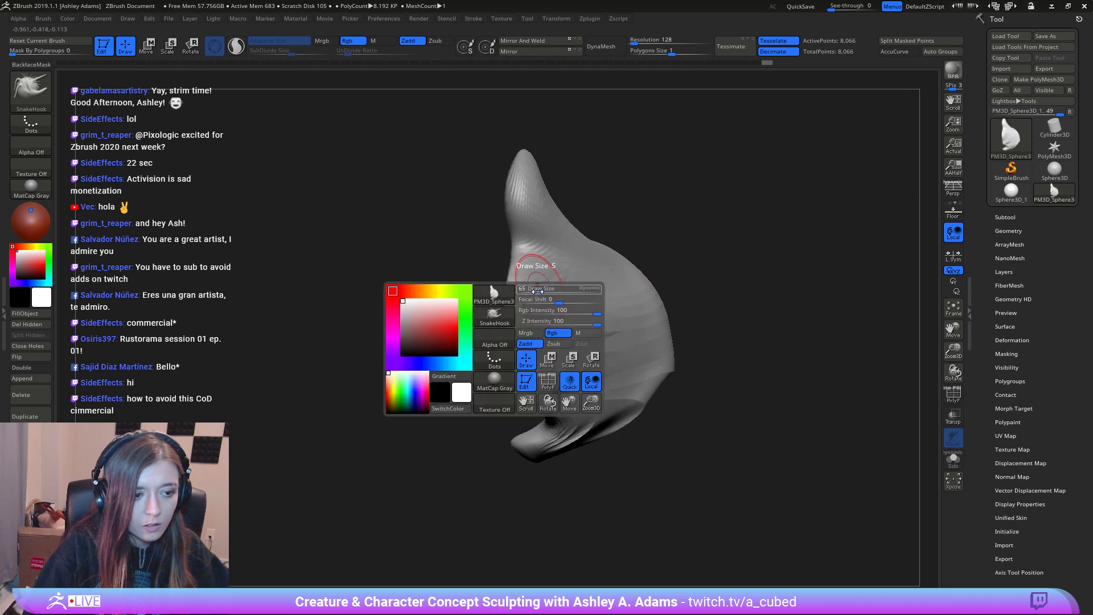
pyautogui.moveTo(531, 318)
pyautogui.mouseDown()
pyautogui.moveTo(548, 318)
pyautogui.moveTo(468, 315)
pyautogui.mouseUp()
pyautogui.moveTo(539, 376); pyautogui.dragTo(523, 369)
pyautogui.moveTo(599, 338); pyautogui.dragTo(569, 325)
# Step: Form the brow ridges and eye sockets symmetrically on both sides of the nose bridge
pyautogui.moveTo(607, 310)
pyautogui.mouseDown(button='right')
pyautogui.moveTo(677, 319)
pyautogui.moveTo(623, 331)
pyautogui.mouseUp(button='right')
pyautogui.press('space')
pyautogui.moveTo(595, 373); pyautogui.dragTo(578, 373)
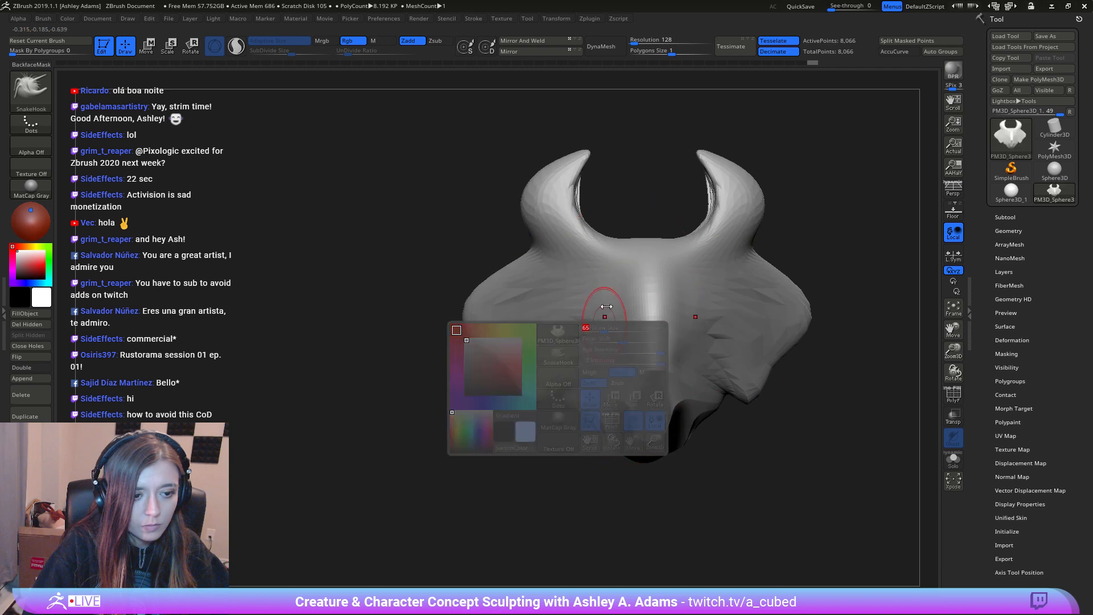
pyautogui.moveTo(595, 299); pyautogui.dragTo(600, 322)
pyautogui.moveTo(583, 273); pyautogui.dragTo(578, 293)
pyautogui.moveTo(555, 256); pyautogui.dragTo(584, 316)
pyautogui.moveTo(589, 342)
pyautogui.mouseDown()
pyautogui.moveTo(611, 345)
pyautogui.moveTo(609, 313)
pyautogui.mouseUp()
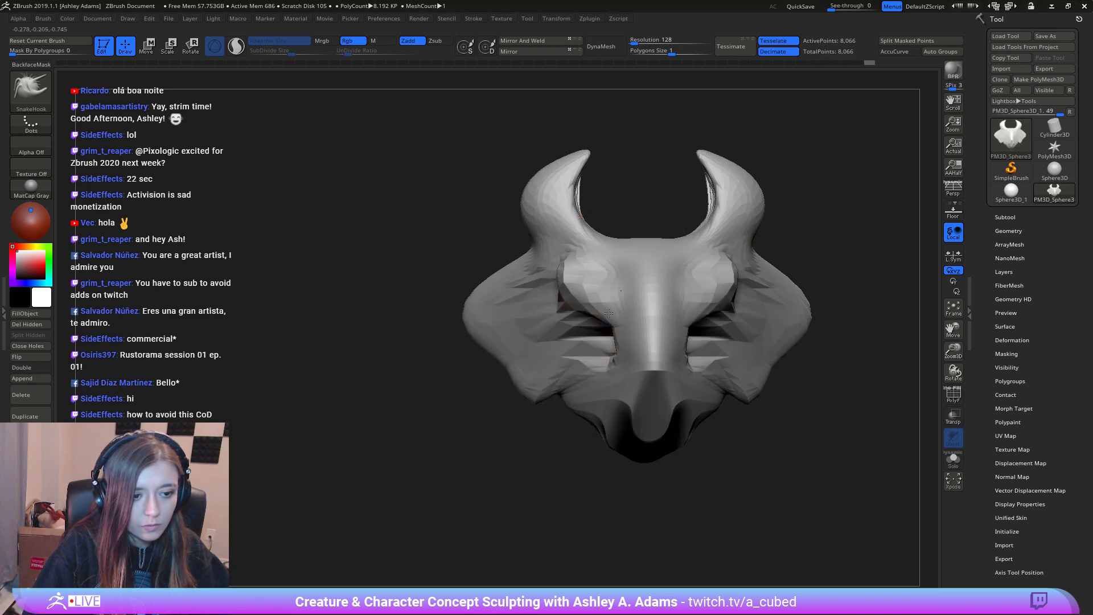
pyautogui.moveTo(620, 352); pyautogui.dragTo(598, 363)
# Step: Pull the outer brow toward the side of the head and refine the eye socket in profile
pyautogui.moveTo(598, 359); pyautogui.dragTo(646, 350, button='right')
pyautogui.moveTo(562, 296); pyautogui.dragTo(524, 289)
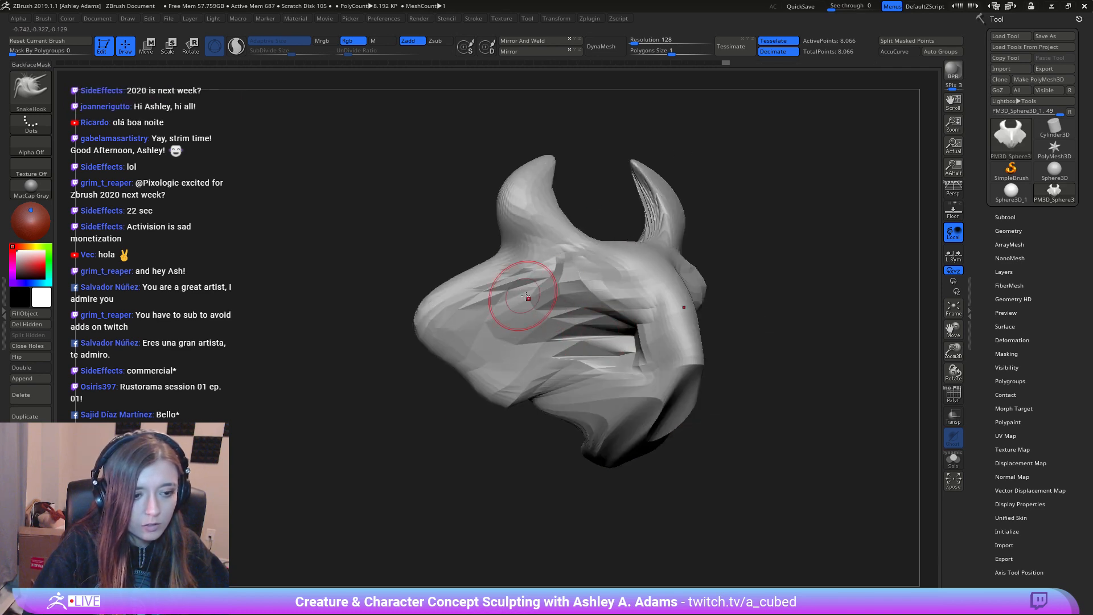
pyautogui.moveTo(570, 350); pyautogui.dragTo(640, 353, button='right')
pyautogui.press('space')
pyautogui.moveTo(649, 384); pyautogui.dragTo(637, 383)
pyautogui.moveTo(639, 337); pyautogui.dragTo(631, 335)
pyautogui.moveTo(629, 364); pyautogui.dragTo(621, 382, button='right')
# Step: Enlarge the brush and pull the chin forward beneath the muzzle
pyautogui.press('space')
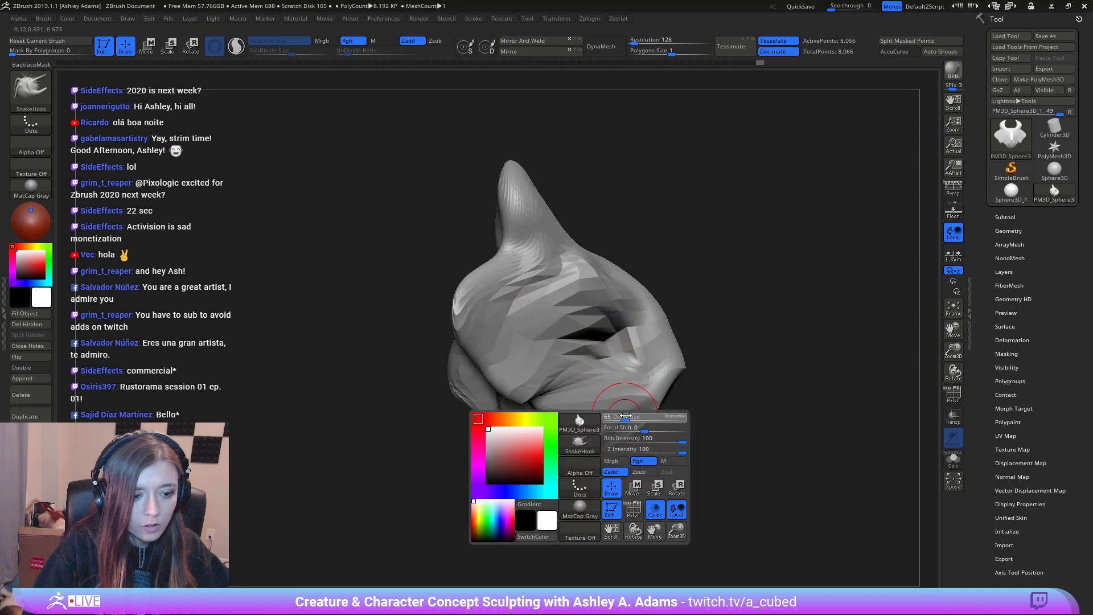
pyautogui.moveTo(627, 418); pyautogui.dragTo(641, 418)
pyautogui.moveTo(543, 462)
pyautogui.mouseDown()
pyautogui.moveTo(601, 455)
pyautogui.moveTo(670, 414)
pyautogui.mouseUp()
# Step: Shape the side flaps into broad ears that taper downward
pyautogui.moveTo(670, 414)
pyautogui.mouseDown(button='right')
pyautogui.moveTo(622, 342)
pyautogui.moveTo(597, 264)
pyautogui.mouseUp(button='right')
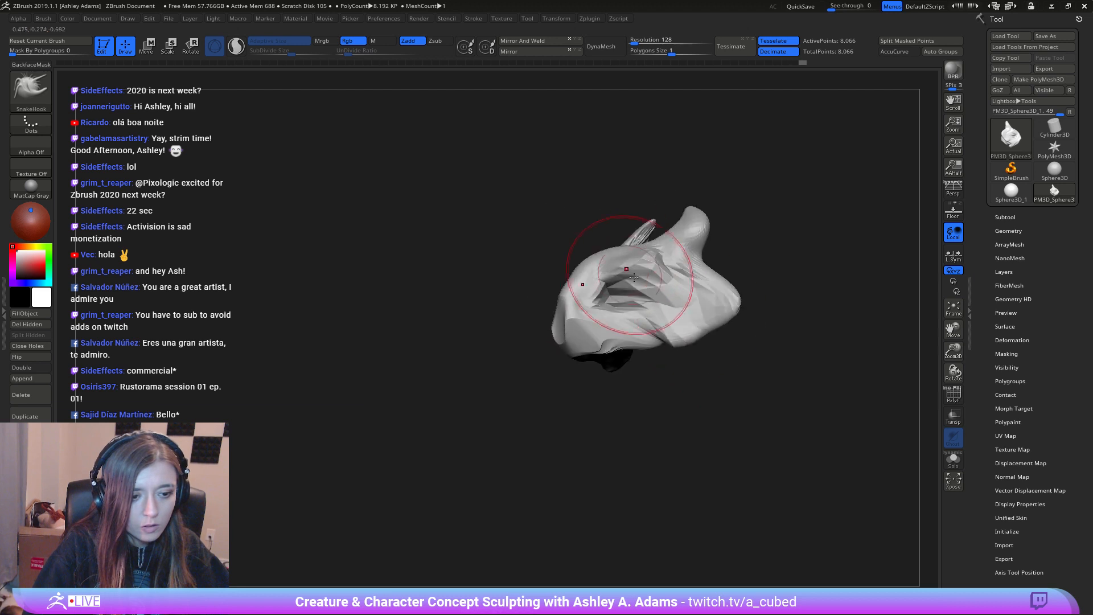
pyautogui.moveTo(705, 329)
pyautogui.mouseDown(button='right')
pyautogui.moveTo(740, 282)
pyautogui.moveTo(659, 251)
pyautogui.moveTo(695, 244)
pyautogui.moveTo(707, 281)
pyautogui.mouseUp(button='right')
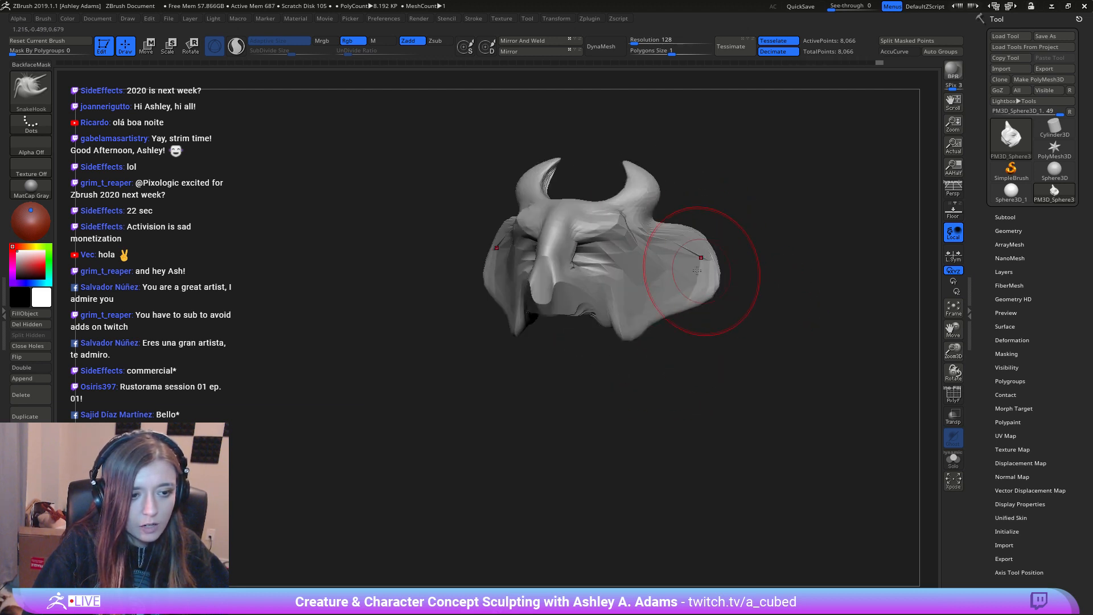
pyautogui.moveTo(664, 295)
pyautogui.keyDown('shift'); pyautogui.mouseDown()
pyautogui.moveTo(666, 311)
pyautogui.moveTo(707, 317)
pyautogui.mouseUp(); pyautogui.keyUp('shift')
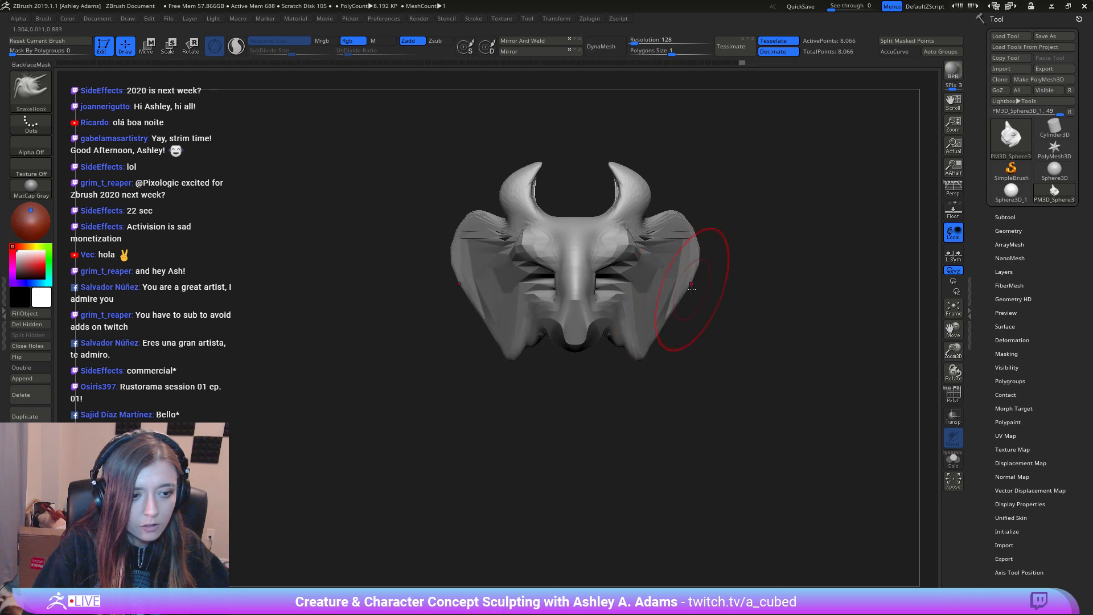
# Step: Extend the horns into longer, slimmer tips and adjust the outer brows near the horn bases
pyautogui.press('space')
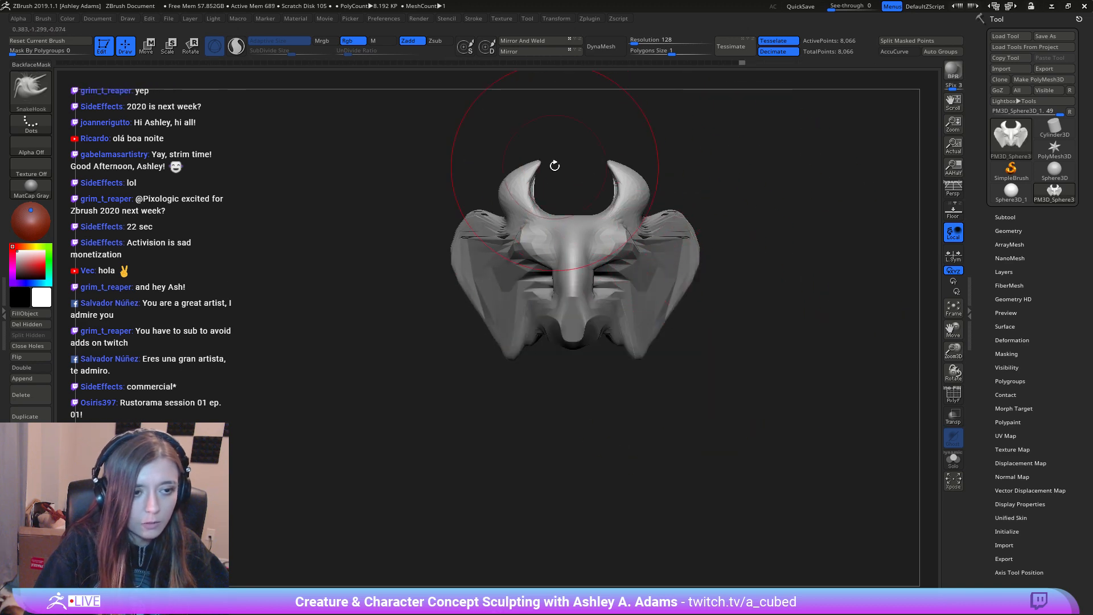
pyautogui.press('space')
pyautogui.moveTo(534, 168)
pyautogui.mouseDown()
pyautogui.moveTo(542, 158)
pyautogui.moveTo(512, 188)
pyautogui.mouseUp()
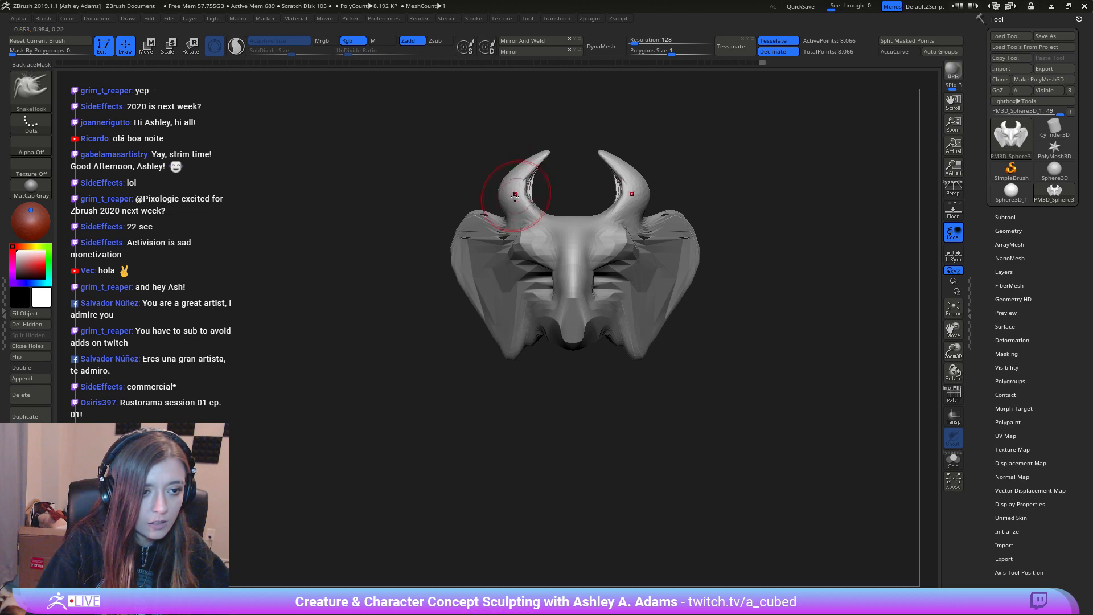
pyautogui.press('space')
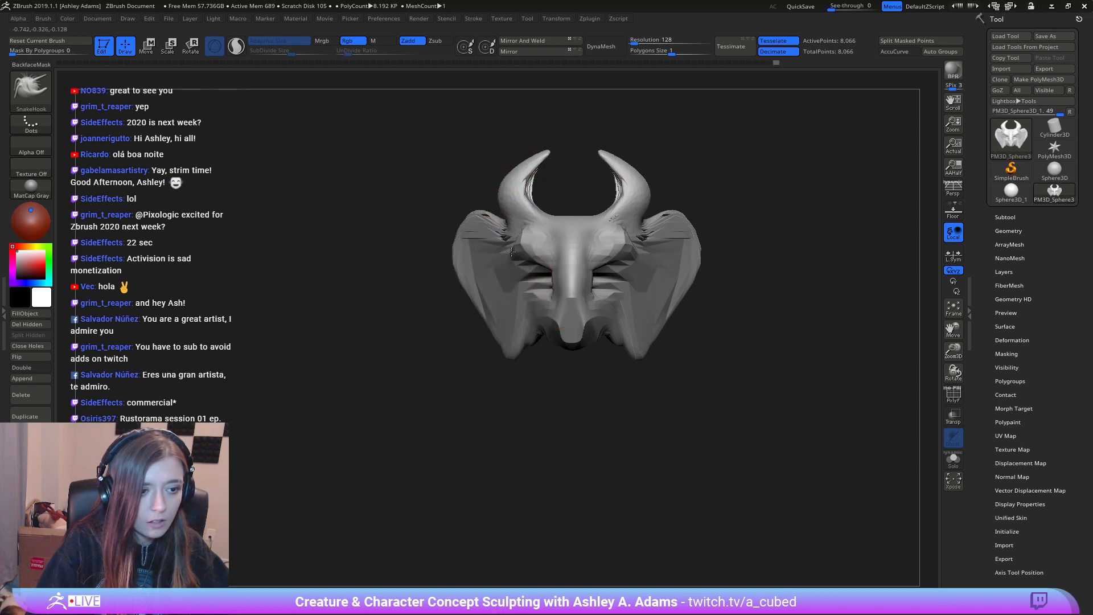
pyautogui.press('space')
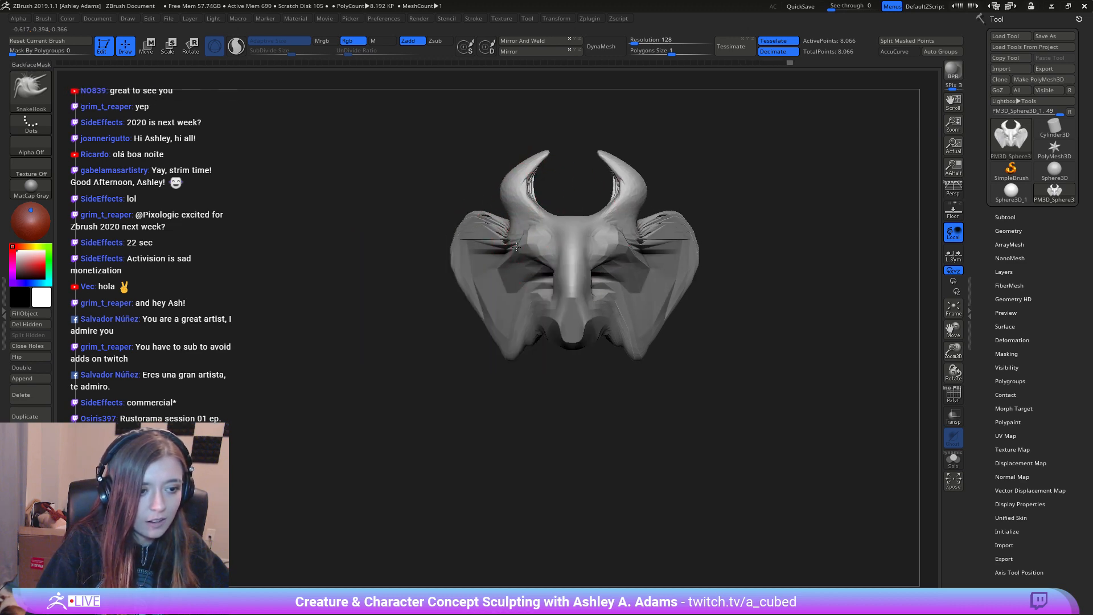
pyautogui.moveTo(515, 228); pyautogui.dragTo(518, 219)
# Step: Smooth the outer surfaces of the ears and reshape their lower edges
pyautogui.moveTo(473, 292); pyautogui.dragTo(530, 242, button='right')
pyautogui.moveTo(535, 254)
pyautogui.keyDown('shift'); pyautogui.mouseDown()
pyautogui.moveTo(447, 253)
pyautogui.moveTo(496, 273)
pyautogui.mouseUp(); pyautogui.keyUp('shift')
pyautogui.moveTo(483, 357); pyautogui.dragTo(494, 363, button='right')
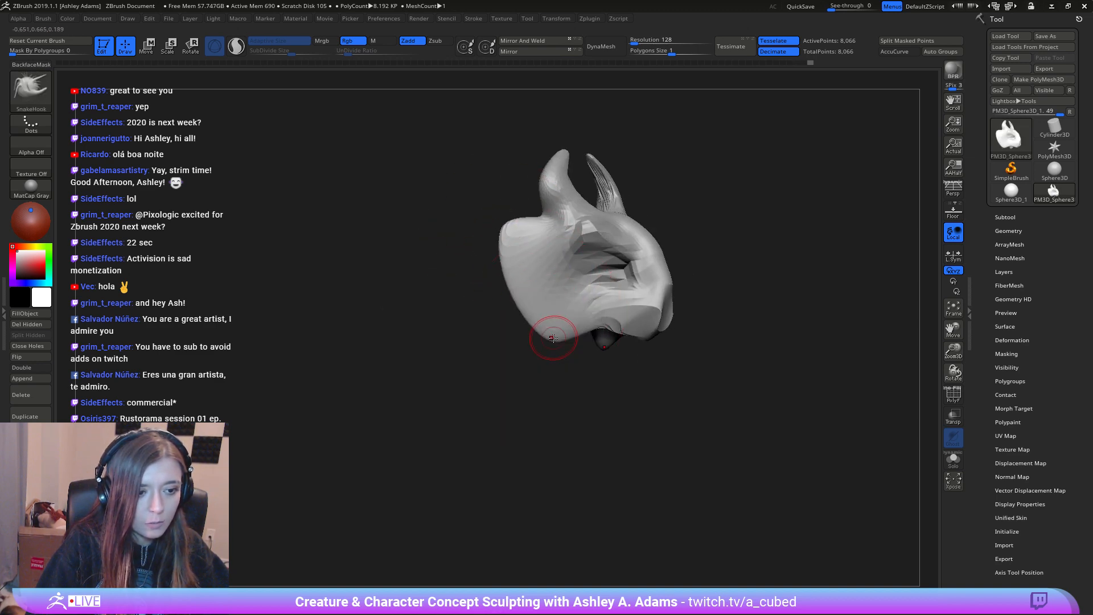
pyautogui.moveTo(556, 337); pyautogui.dragTo(558, 331)
pyautogui.moveTo(506, 378); pyautogui.dragTo(512, 381, button='right')
pyautogui.moveTo(559, 342)
pyautogui.mouseDown()
pyautogui.moveTo(553, 321)
pyautogui.moveTo(609, 313)
pyautogui.mouseUp()
# Step: Mask the ears and invert the mask so the rest of the head is protected
pyautogui.moveTo(603, 342); pyautogui.dragTo(501, 318, button='right')
pyautogui.keyDown('ctrl'); pyautogui.moveTo(576, 277); pyautogui.dragTo(618, 265); pyautogui.keyUp('ctrl')
pyautogui.keyDown('ctrl'); pyautogui.click(720, 327); pyautogui.keyUp('ctrl')
# Step: Pull the unmasked ears up and outward into large upswept shapes and extend their lower edges
pyautogui.moveTo(583, 343); pyautogui.dragTo(608, 334, button='right')
pyautogui.moveTo(641, 219); pyautogui.dragTo(705, 171)
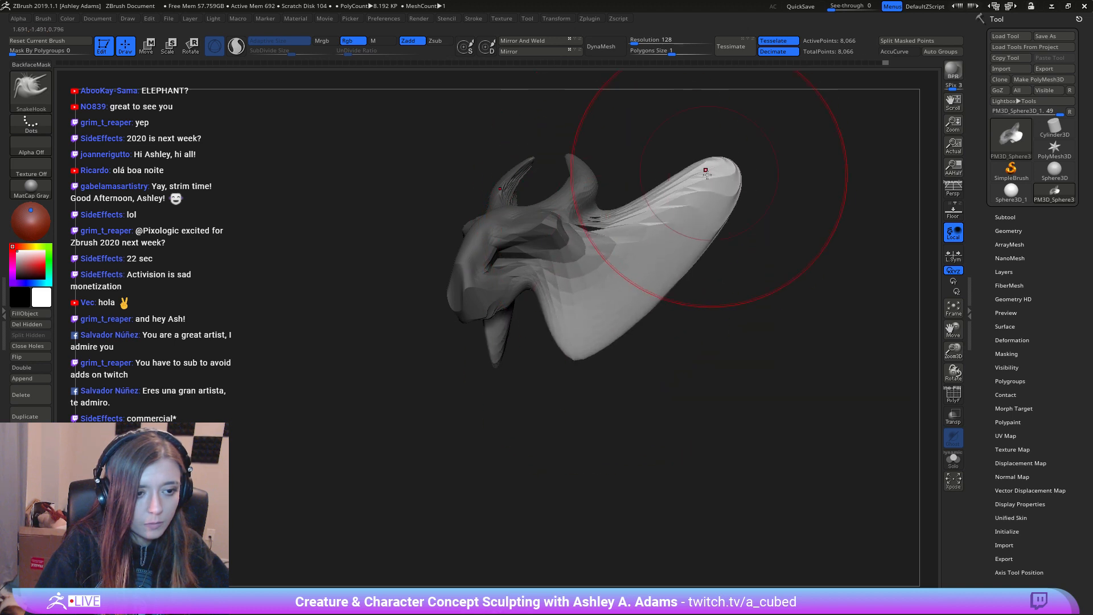
pyautogui.moveTo(664, 270); pyautogui.dragTo(692, 313)
pyautogui.moveTo(618, 347); pyautogui.dragTo(632, 382)
pyautogui.moveTo(621, 393)
pyautogui.mouseDown(button='right')
pyautogui.moveTo(640, 388)
pyautogui.moveTo(637, 286)
pyautogui.moveTo(493, 288)
pyautogui.mouseUp(button='right')
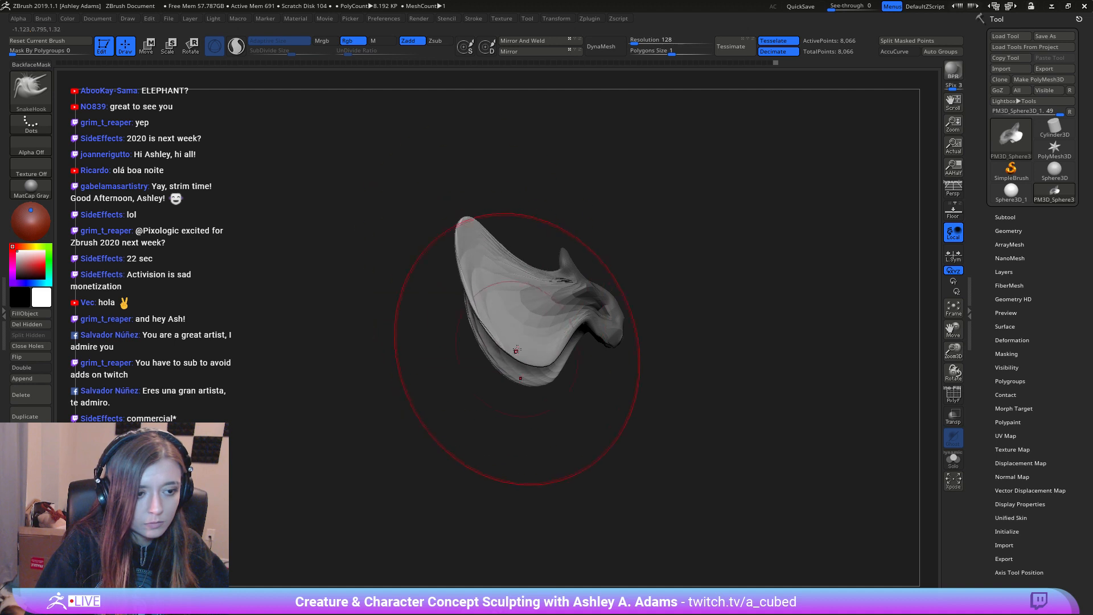
pyautogui.moveTo(516, 350); pyautogui.dragTo(605, 256, button='right')
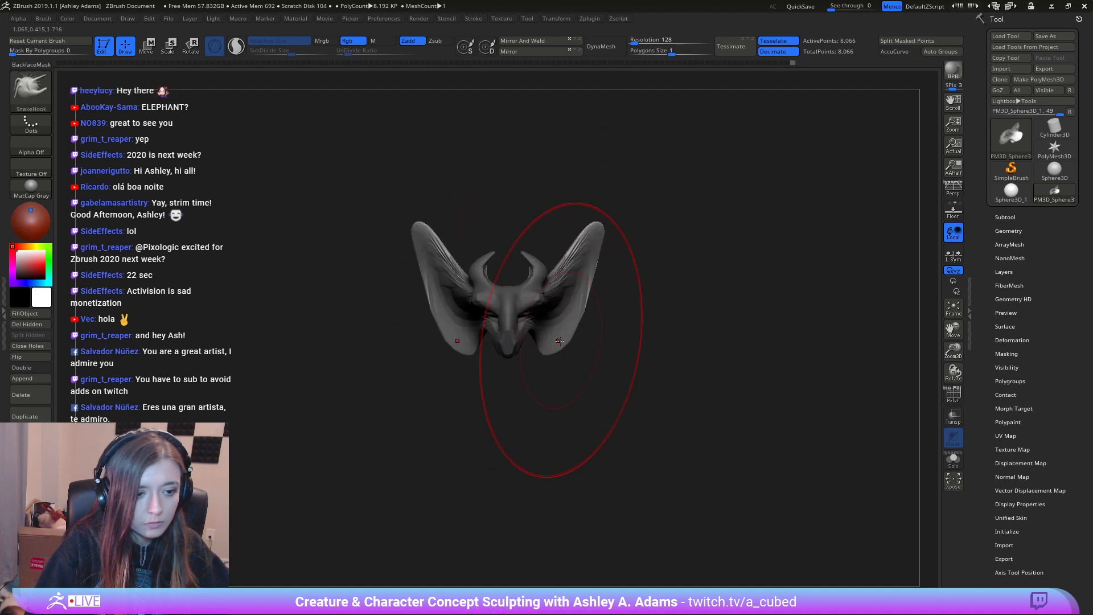
# Step: Lift the lower lobes of the ears into the upswept shape and smooth their surfaces
pyautogui.moveTo(559, 340); pyautogui.dragTo(570, 323)
pyautogui.moveTo(570, 319)
pyautogui.mouseDown(button='right')
pyautogui.moveTo(584, 278)
pyautogui.moveTo(575, 310)
pyautogui.mouseUp(button='right')
pyautogui.keyDown('shift'); pyautogui.moveTo(575, 310); pyautogui.dragTo(557, 320); pyautogui.keyUp('shift')
pyautogui.moveTo(568, 306)
pyautogui.mouseDown(button='right')
pyautogui.moveTo(584, 232)
pyautogui.moveTo(633, 332)
pyautogui.moveTo(733, 281)
pyautogui.moveTo(595, 293)
pyautogui.moveTo(561, 353)
pyautogui.mouseUp(button='right')
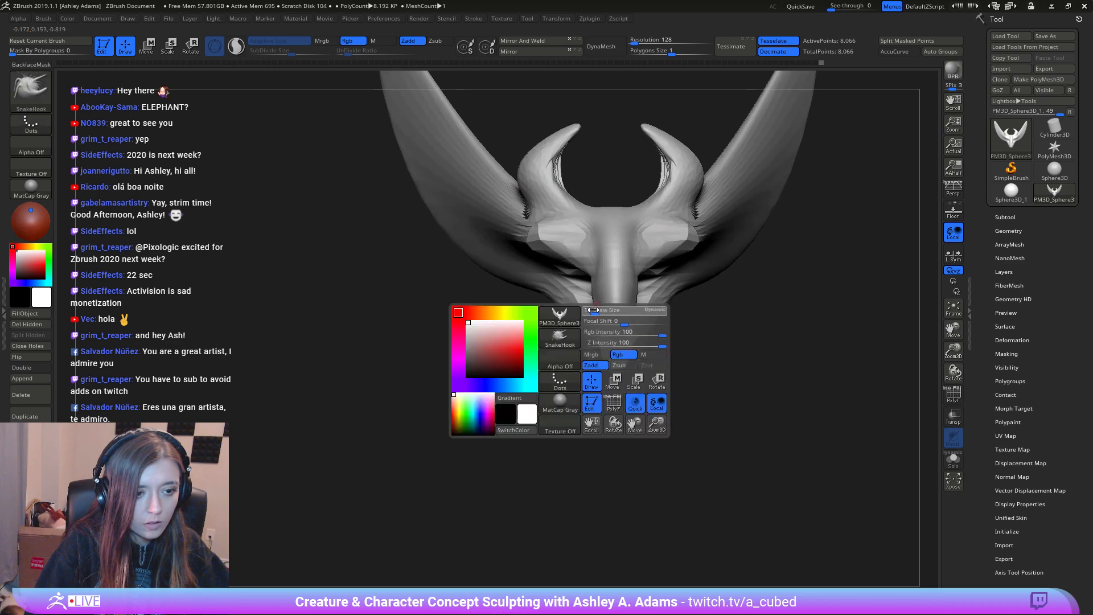
# Step: Reduce the brush size and pull the snout tip and lower jaw into a pointed, beak-like muzzle
pyautogui.moveTo(593, 349)
pyautogui.mouseDown()
pyautogui.moveTo(592, 335)
pyautogui.moveTo(593, 358)
pyautogui.mouseUp()
pyautogui.moveTo(593, 358); pyautogui.dragTo(683, 359, button='right')
pyautogui.moveTo(592, 354); pyautogui.dragTo(598, 392)
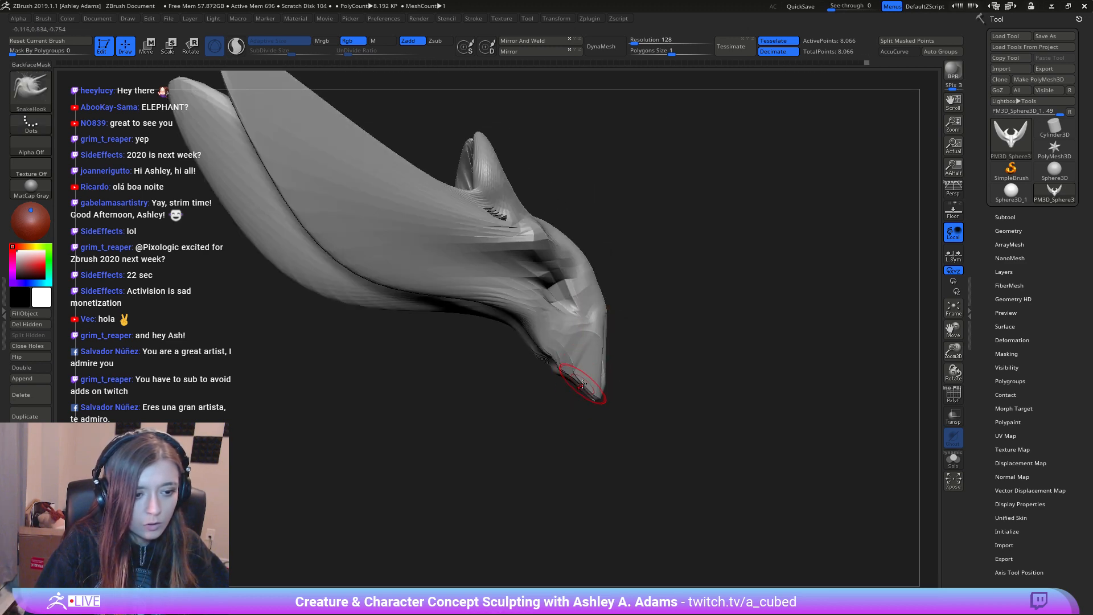
pyautogui.moveTo(560, 375)
pyautogui.mouseDown(button='right')
pyautogui.moveTo(520, 294)
pyautogui.moveTo(564, 328)
pyautogui.moveTo(471, 215)
pyautogui.mouseUp(button='right')
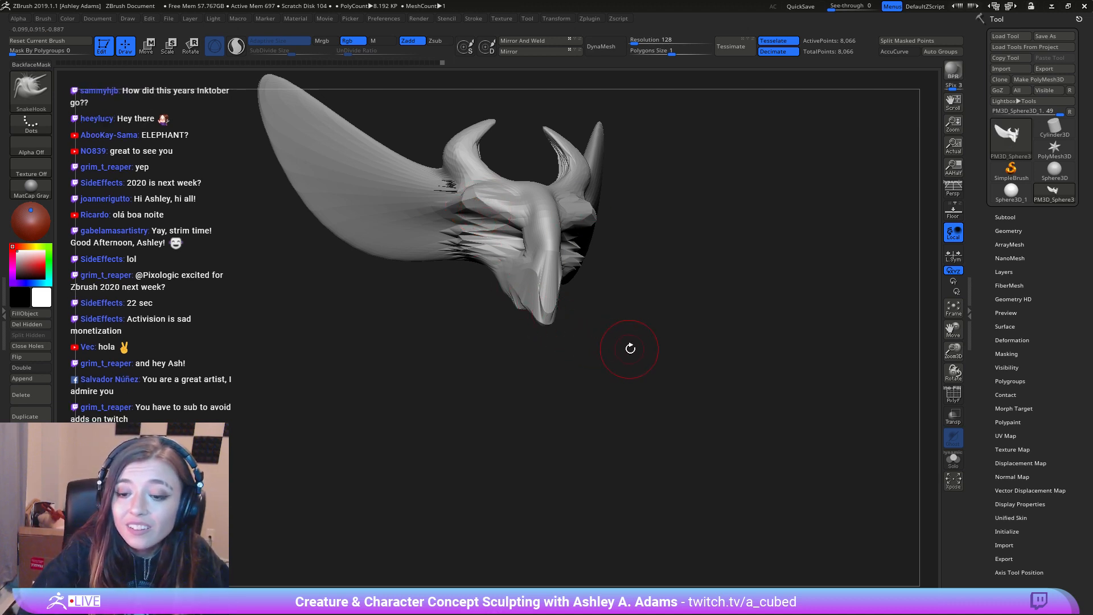
pyautogui.moveTo(541, 195)
pyautogui.mouseDown(button='right')
pyautogui.moveTo(456, 274)
pyautogui.moveTo(479, 293)
pyautogui.mouseUp(button='right')
pyautogui.rightClick(479, 294)
pyautogui.moveTo(527, 238)
pyautogui.mouseDown(button='right')
pyautogui.moveTo(518, 217)
pyautogui.moveTo(533, 200)
pyautogui.moveTo(525, 313)
pyautogui.moveTo(504, 318)
pyautogui.moveTo(512, 336)
pyautogui.moveTo(544, 338)
pyautogui.mouseUp(button='right')
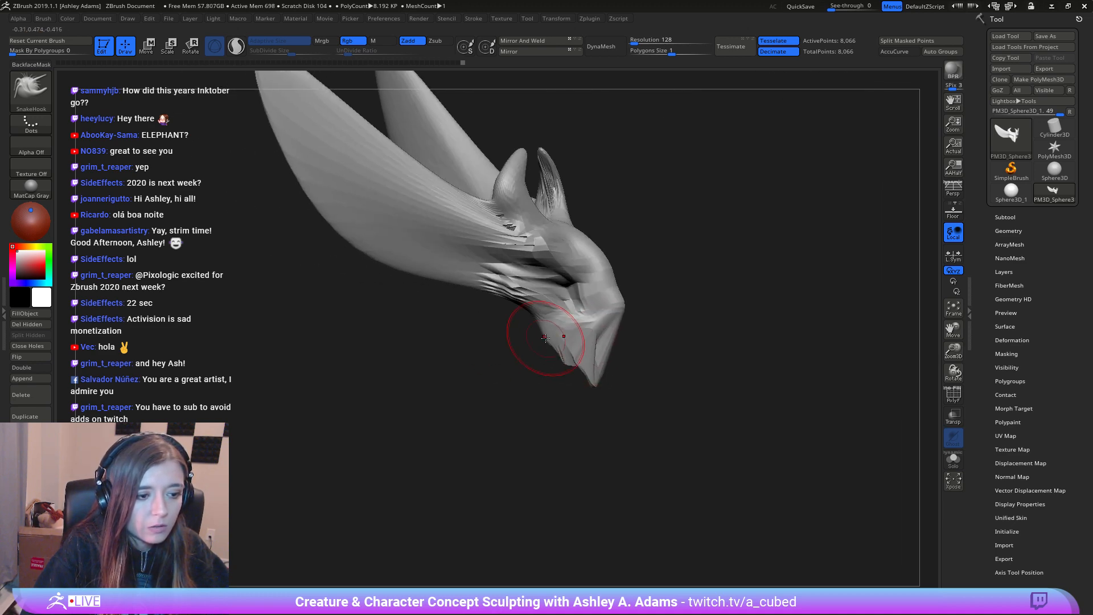
# Step: Reshape the jawline behind the muzzle and smooth the cheek area
pyautogui.moveTo(545, 338); pyautogui.dragTo(551, 342)
pyautogui.keyDown('ctrl'); pyautogui.moveTo(551, 342); pyautogui.dragTo(529, 333, button='right'); pyautogui.keyUp('ctrl')
pyautogui.moveTo(529, 333)
pyautogui.mouseDown(button='right')
pyautogui.moveTo(544, 346)
pyautogui.moveTo(564, 342)
pyautogui.moveTo(557, 329)
pyautogui.mouseUp(button='right')
pyautogui.keyDown('shift'); pyautogui.moveTo(551, 331); pyautogui.dragTo(551, 338); pyautogui.keyUp('shift')
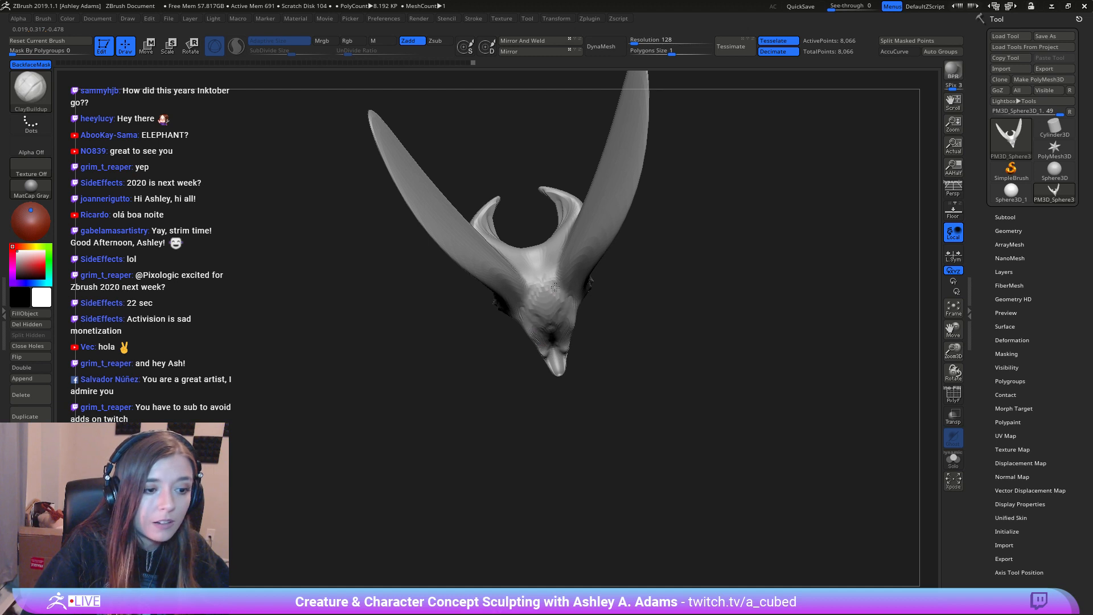
# Step: Build up volume on the crown, the back of the head and the brows with the ClayBuildup brush
pyautogui.moveTo(551, 246)
pyautogui.mouseDown(button='right')
pyautogui.moveTo(538, 242)
pyautogui.moveTo(493, 280)
pyautogui.mouseUp(button='right')
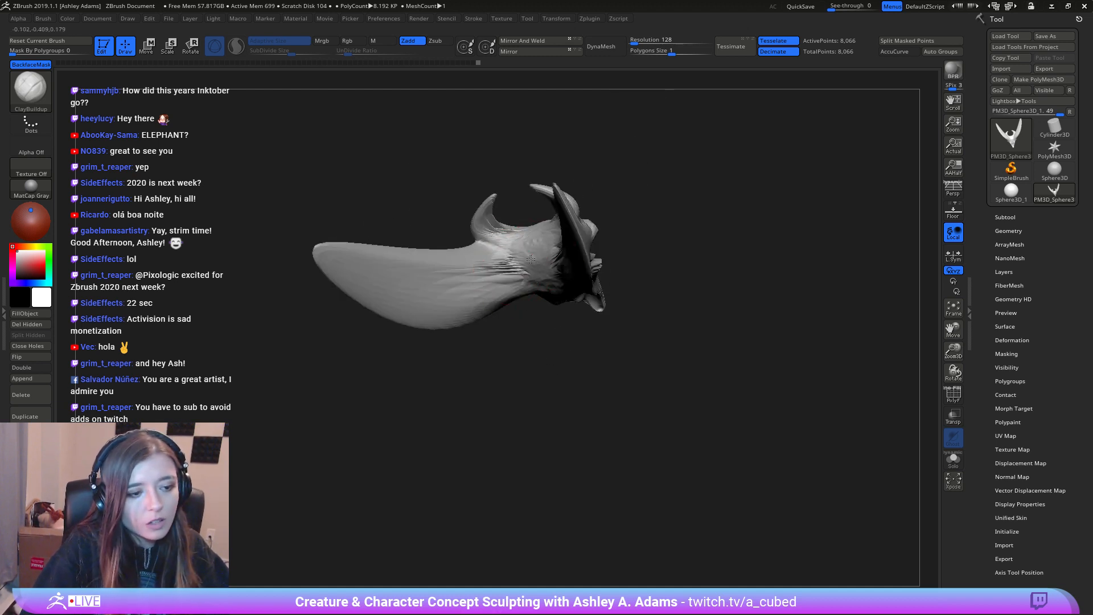
pyautogui.moveTo(519, 234)
pyautogui.mouseDown(button='right')
pyautogui.moveTo(547, 253)
pyautogui.moveTo(544, 231)
pyautogui.moveTo(560, 219)
pyautogui.moveTo(549, 204)
pyautogui.moveTo(538, 212)
pyautogui.moveTo(518, 250)
pyautogui.mouseUp(button='right')
pyautogui.moveTo(460, 212)
pyautogui.mouseDown(button='right')
pyautogui.moveTo(520, 212)
pyautogui.moveTo(512, 219)
pyautogui.mouseUp(button='right')
pyautogui.moveTo(639, 220)
pyautogui.mouseDown(button='right')
pyautogui.moveTo(603, 247)
pyautogui.moveTo(555, 233)
pyautogui.moveTo(591, 236)
pyautogui.moveTo(556, 227)
pyautogui.moveTo(562, 221)
pyautogui.moveTo(463, 169)
pyautogui.mouseUp(button='right')
pyautogui.rightClick(603, 247)
pyautogui.rightClick(592, 241)
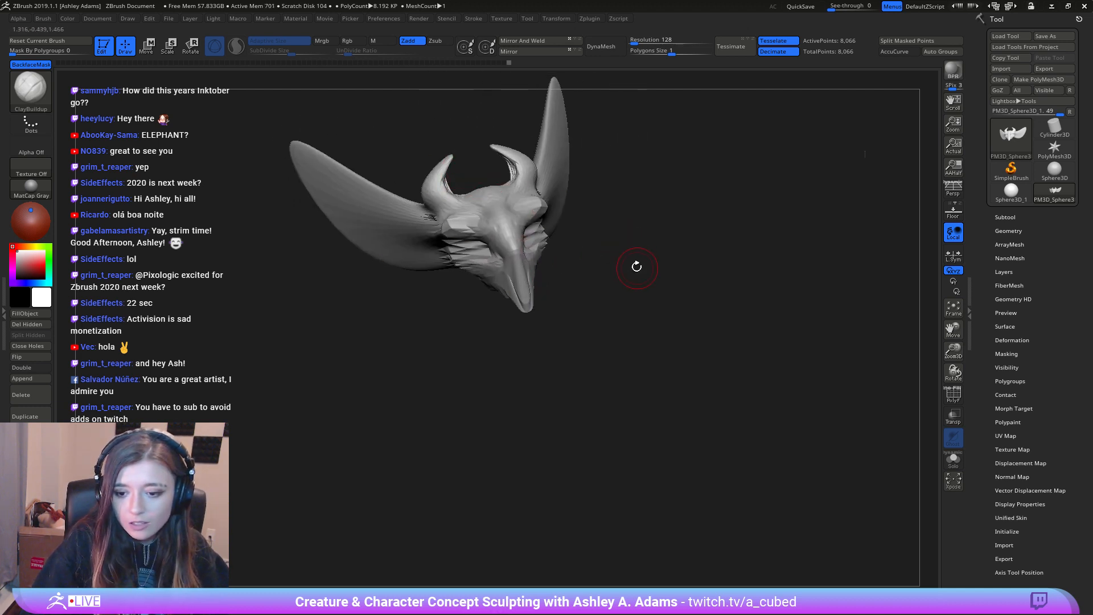
pyautogui.moveTo(636, 266)
pyautogui.mouseDown(button='right')
pyautogui.moveTo(512, 259)
pyautogui.moveTo(586, 244)
pyautogui.mouseUp(button='right')
pyautogui.rightClick(446, 292)
pyautogui.moveTo(449, 279); pyautogui.dragTo(496, 250, button='right')
# Step: Reshape the brow ridges and the top of the snout with the SnakeHook brush, adjusting the brush size
pyautogui.press('b')
pyautogui.press('s')
pyautogui.press('h')
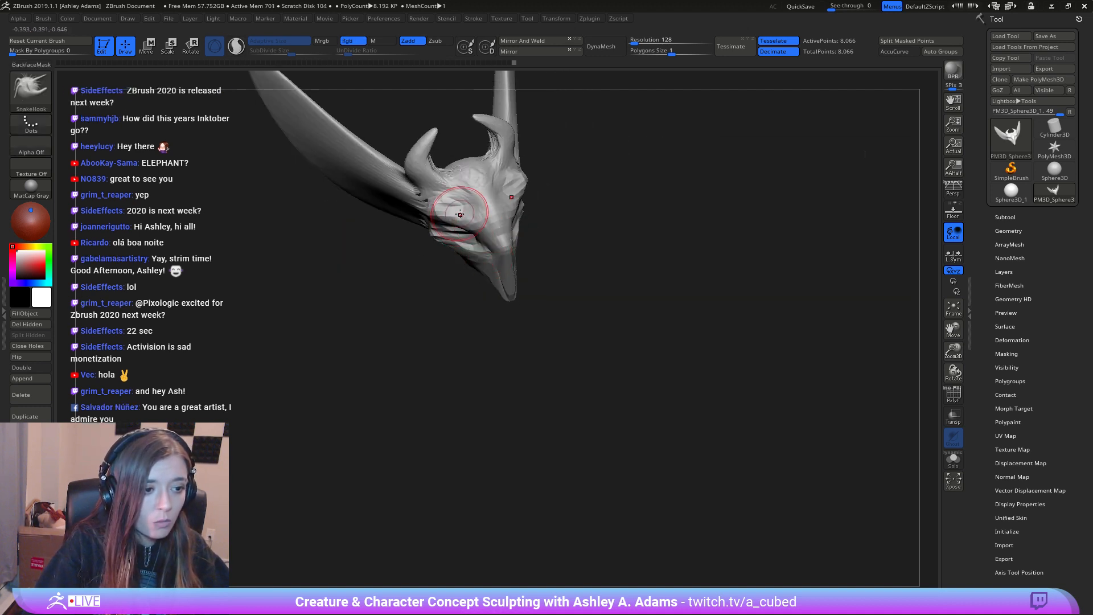
pyautogui.moveTo(473, 228)
pyautogui.mouseDown()
pyautogui.moveTo(459, 249)
pyautogui.moveTo(517, 248)
pyautogui.moveTo(493, 253)
pyautogui.moveTo(520, 272)
pyautogui.moveTo(498, 295)
pyautogui.moveTo(541, 234)
pyautogui.moveTo(503, 223)
pyautogui.mouseUp()
pyautogui.press('space')
pyautogui.press('space')
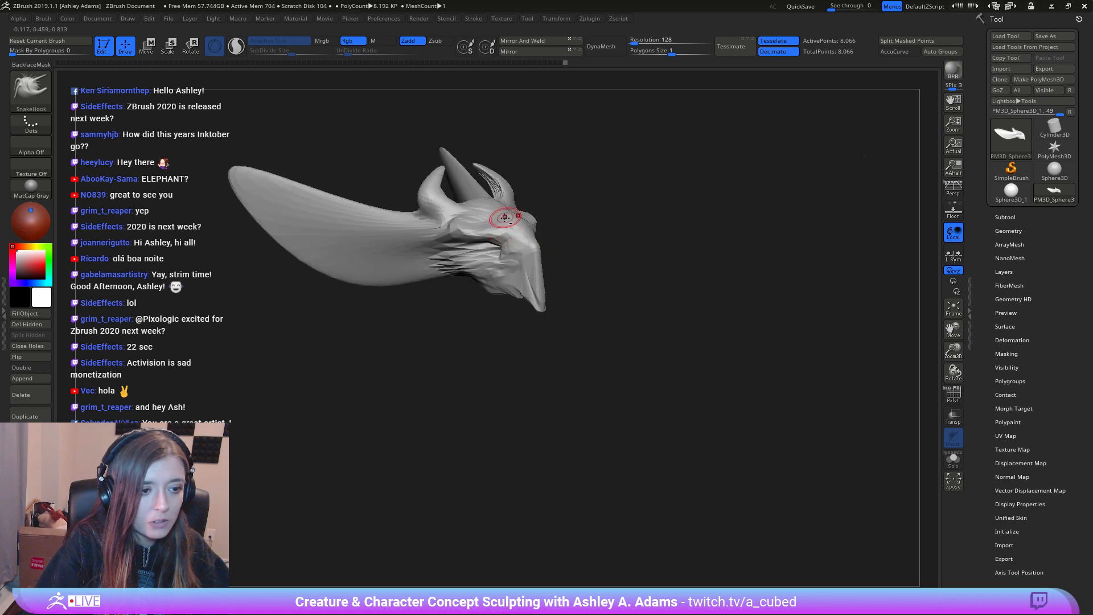
pyautogui.press('space')
pyautogui.moveTo(563, 267); pyautogui.dragTo(571, 267)
pyautogui.moveTo(560, 262); pyautogui.dragTo(575, 279, button='right')
pyautogui.press('space')
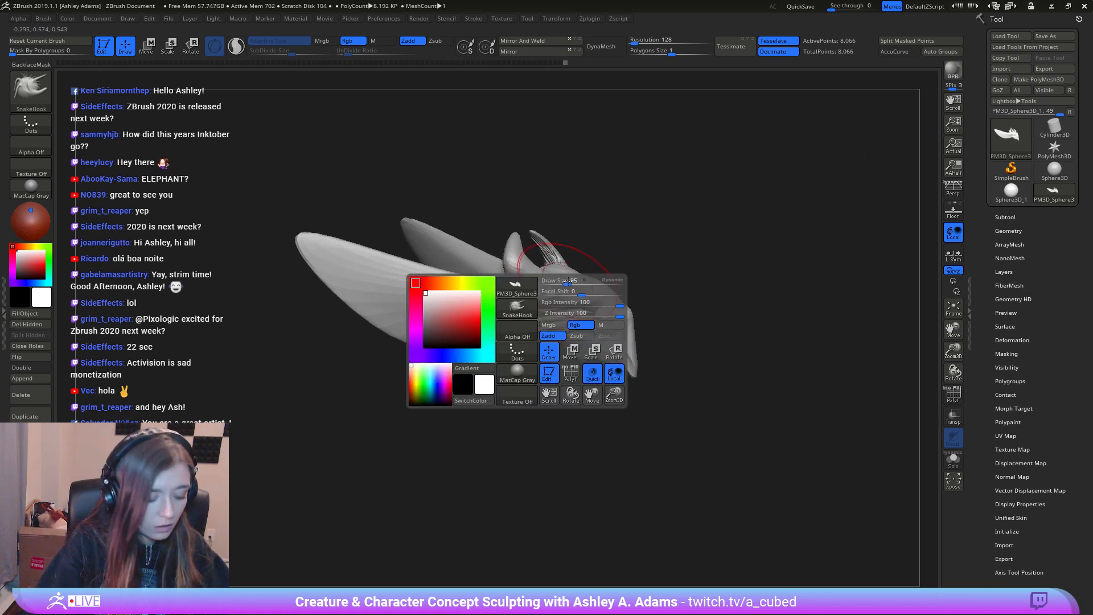
pyautogui.moveTo(580, 282); pyautogui.dragTo(575, 283)
# Step: Build up the cheeks and the area around the eye sockets with the ClayBuildup brush
pyautogui.press('b')
pyautogui.press('c')
pyautogui.press('b')
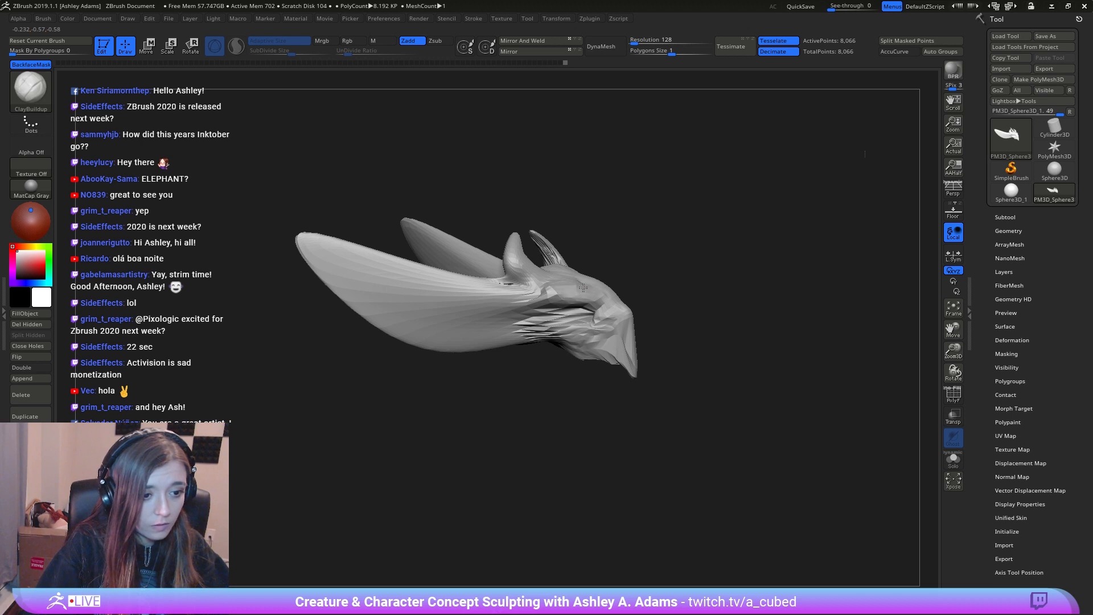
pyautogui.moveTo(601, 295); pyautogui.dragTo(515, 280, button='right')
pyautogui.moveTo(640, 269)
pyautogui.mouseDown(button='right')
pyautogui.moveTo(683, 277)
pyautogui.moveTo(700, 249)
pyautogui.moveTo(746, 256)
pyautogui.mouseUp(button='right')
pyautogui.rightClick(597, 332)
pyautogui.keyDown('alt'); pyautogui.moveTo(600, 331); pyautogui.dragTo(511, 271, button='right'); pyautogui.keyUp('alt')
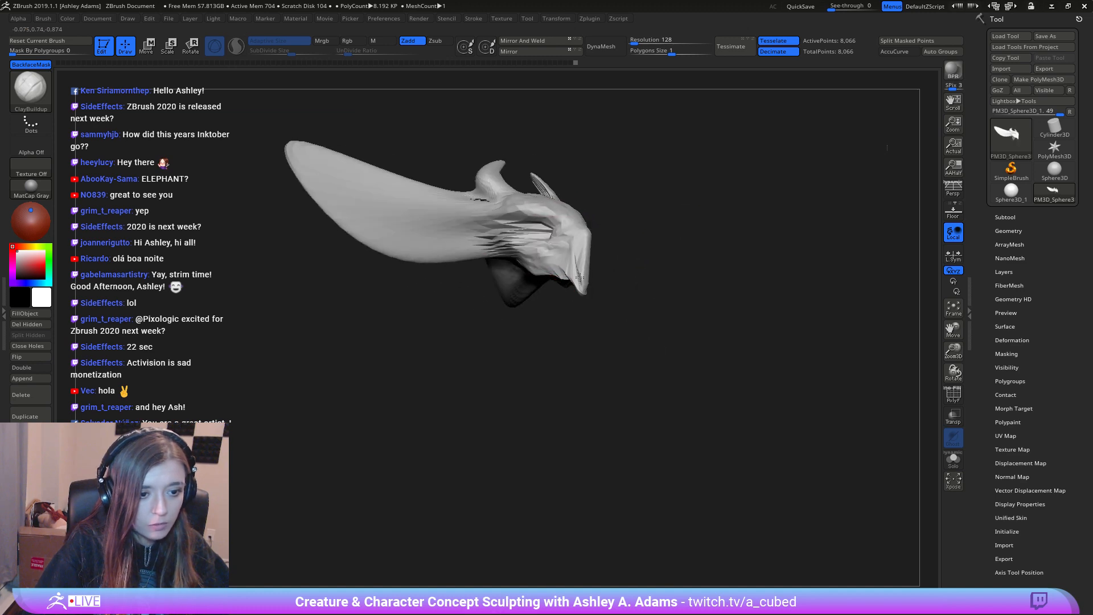
pyautogui.rightClick(541, 332)
pyautogui.moveTo(541, 330); pyautogui.dragTo(535, 199, button='right')
pyautogui.moveTo(488, 285); pyautogui.dragTo(491, 278, button='right')
# Step: Mask a patch on the underside of the head and invert the mask to protect everything else
pyautogui.moveTo(467, 279)
pyautogui.keyDown('ctrl'); pyautogui.mouseDown()
pyautogui.moveTo(501, 288)
pyautogui.moveTo(490, 289)
pyautogui.mouseUp(); pyautogui.keyUp('ctrl')
pyautogui.keyDown('ctrl'); pyautogui.click(636, 347); pyautogui.keyUp('ctrl')
pyautogui.moveTo(529, 319)
pyautogui.mouseDown(button='right')
pyautogui.moveTo(517, 343)
pyautogui.moveTo(521, 392)
pyautogui.mouseUp(button='right')
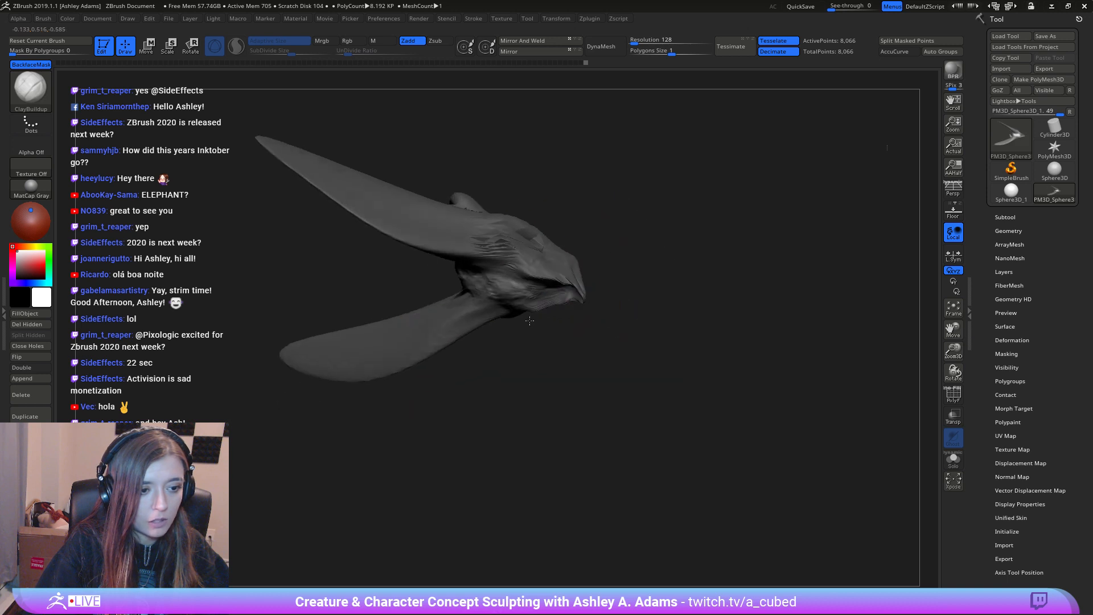
# Step: Pull the unmasked patch down and back with the SnakeHook brush to form a thick neck
pyautogui.press('b')
pyautogui.press('s')
pyautogui.press('h')
pyautogui.moveTo(500, 295); pyautogui.dragTo(494, 310)
pyautogui.moveTo(498, 313); pyautogui.dragTo(501, 361, button='right')
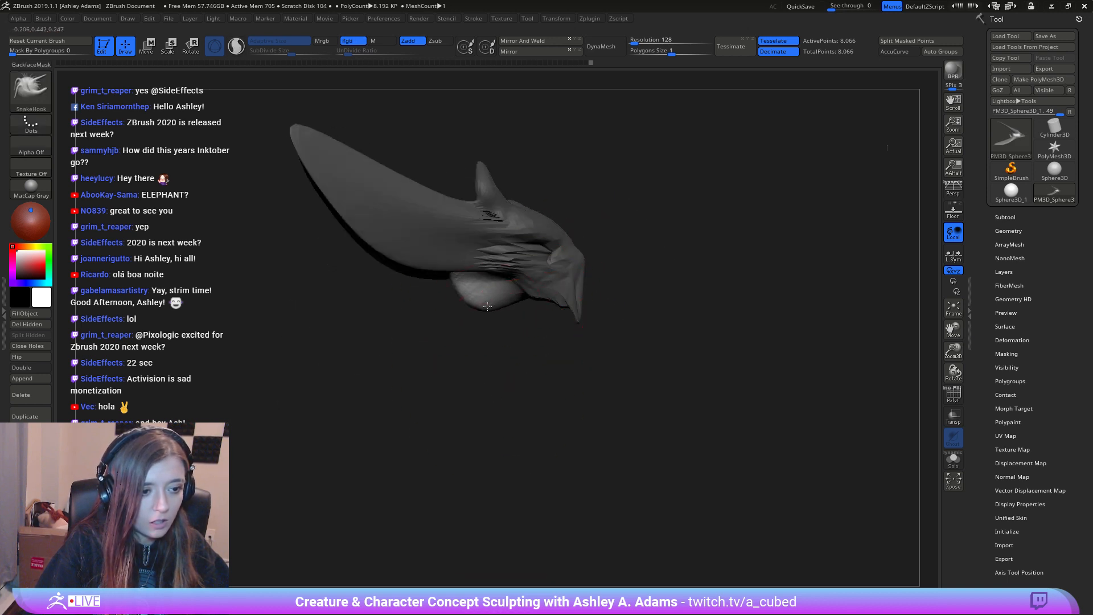
pyautogui.moveTo(474, 302)
pyautogui.mouseDown()
pyautogui.moveTo(471, 354)
pyautogui.moveTo(410, 278)
pyautogui.mouseUp()
pyautogui.moveTo(445, 312); pyautogui.dragTo(431, 318)
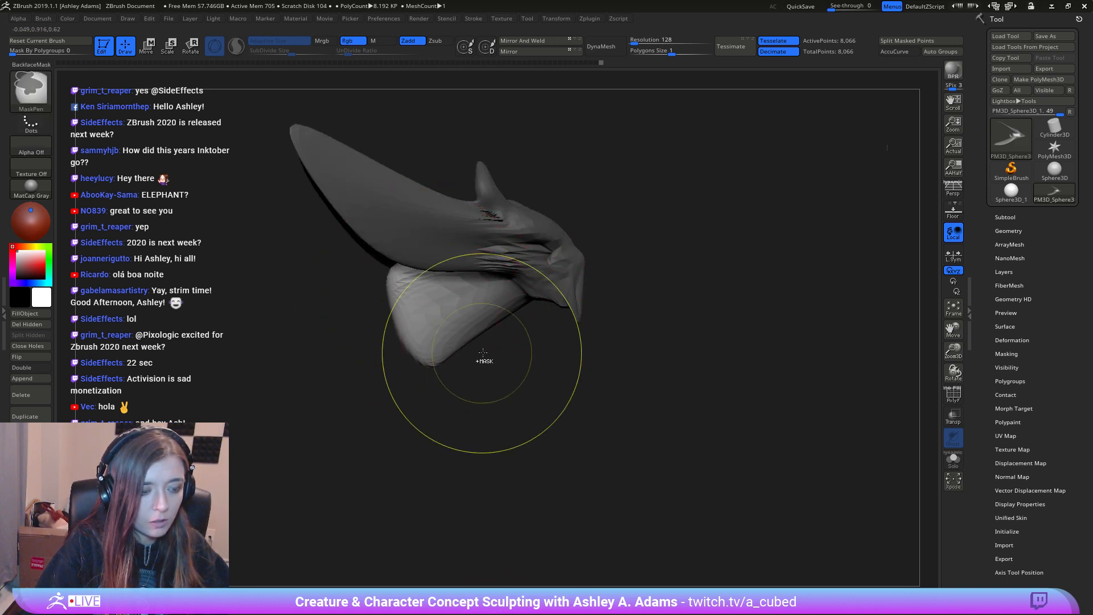
# Step: Fill out and smooth the neck into a rounded volume, and clear the mask
pyautogui.keyDown('ctrl'); pyautogui.moveTo(482, 360); pyautogui.dragTo(497, 373); pyautogui.keyUp('ctrl')
pyautogui.moveTo(496, 365)
pyautogui.mouseDown(button='right')
pyautogui.moveTo(409, 228)
pyautogui.moveTo(556, 312)
pyautogui.mouseUp(button='right')
pyautogui.press('space')
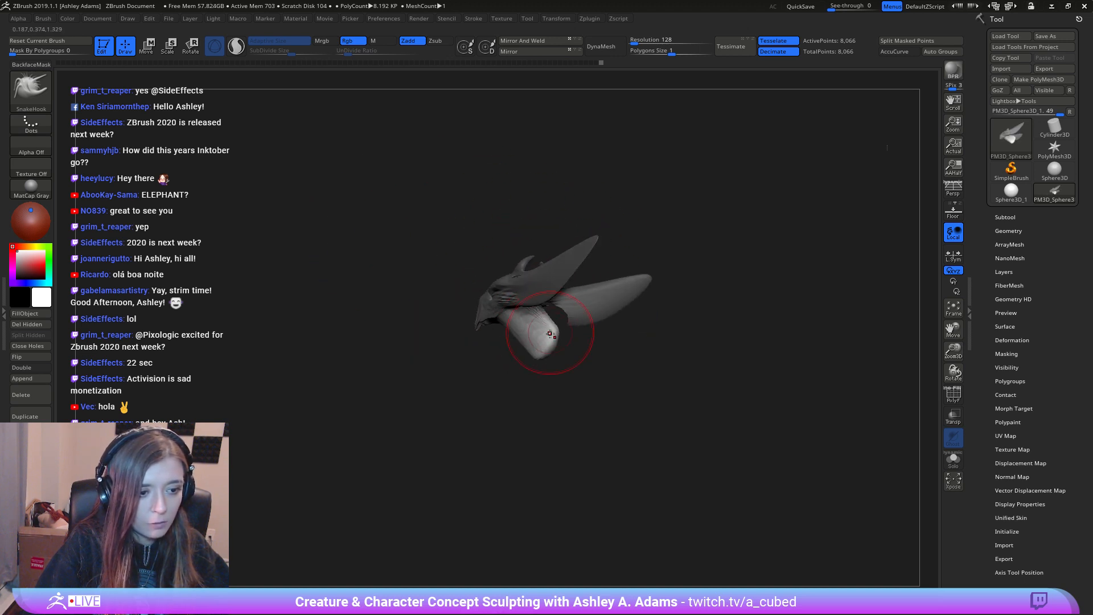
pyautogui.moveTo(546, 355)
pyautogui.mouseDown(button='right')
pyautogui.moveTo(566, 236)
pyautogui.moveTo(526, 299)
pyautogui.mouseUp(button='right')
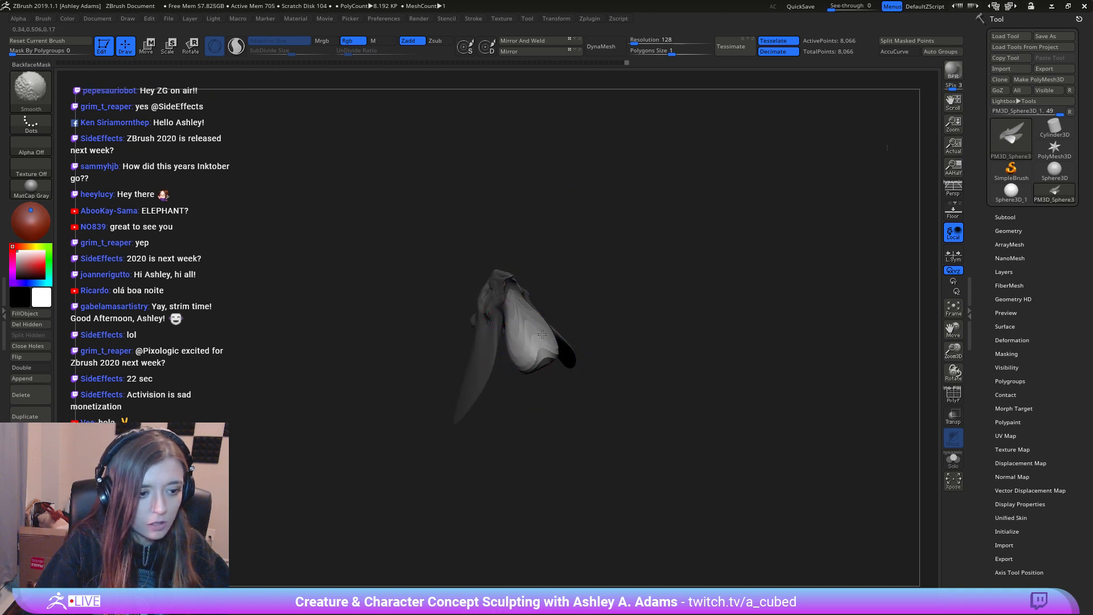
pyautogui.moveTo(512, 371)
pyautogui.mouseDown(button='right')
pyautogui.moveTo(528, 329)
pyautogui.moveTo(547, 346)
pyautogui.moveTo(580, 322)
pyautogui.mouseUp(button='right')
pyautogui.moveTo(580, 322)
pyautogui.mouseDown()
pyautogui.moveTo(587, 310)
pyautogui.moveTo(547, 315)
pyautogui.moveTo(567, 326)
pyautogui.mouseUp()
pyautogui.moveTo(566, 325)
pyautogui.mouseDown(button='right')
pyautogui.moveTo(618, 273)
pyautogui.moveTo(610, 276)
pyautogui.mouseUp(button='right')
# Step: Carve long hollows along the inner ears with subtractive ClayBuildup strokes
pyautogui.press('b')
pyautogui.press('c')
pyautogui.press('b')
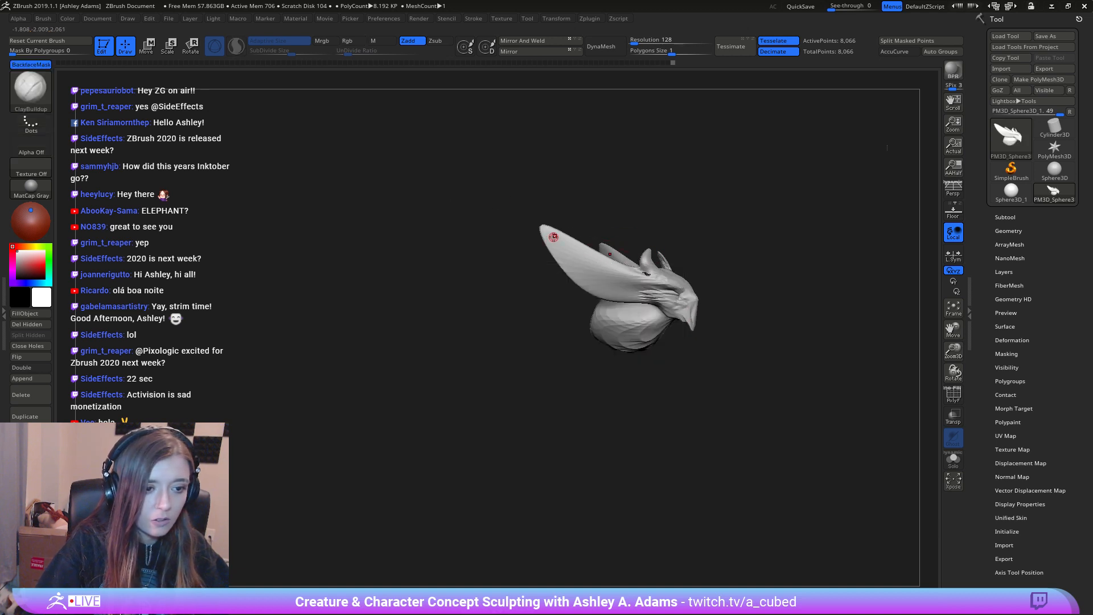
pyautogui.moveTo(552, 237); pyautogui.dragTo(563, 247, button='right')
pyautogui.keyDown('alt'); pyautogui.moveTo(562, 246); pyautogui.dragTo(629, 288); pyautogui.keyUp('alt')
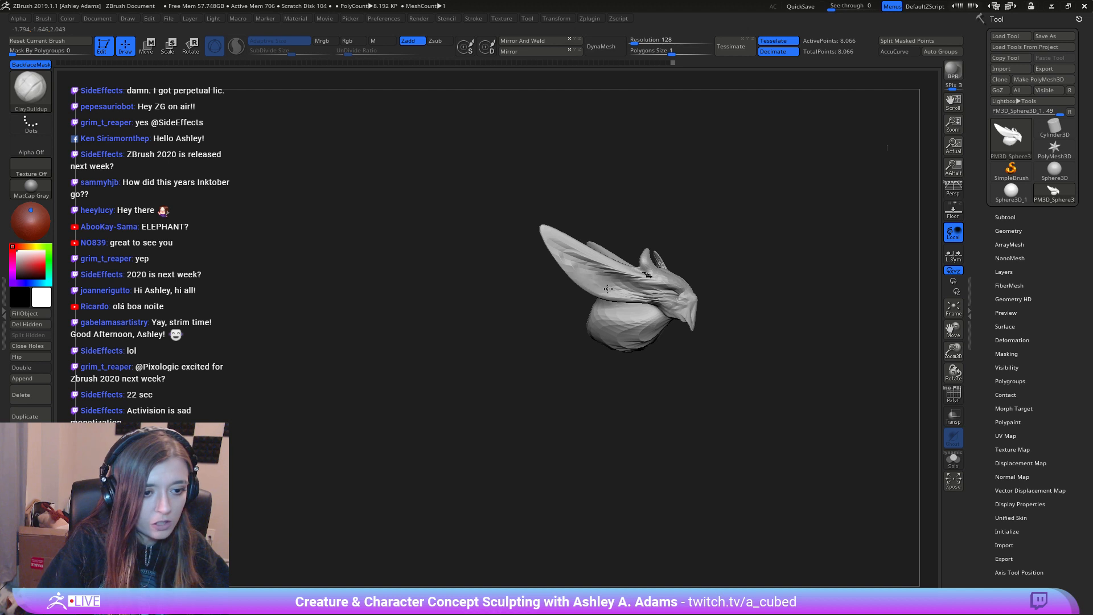
pyautogui.keyDown('alt'); pyautogui.moveTo(561, 245); pyautogui.dragTo(641, 293); pyautogui.keyUp('alt')
pyautogui.keyDown('alt'); pyautogui.moveTo(585, 264); pyautogui.dragTo(623, 279); pyautogui.keyUp('alt')
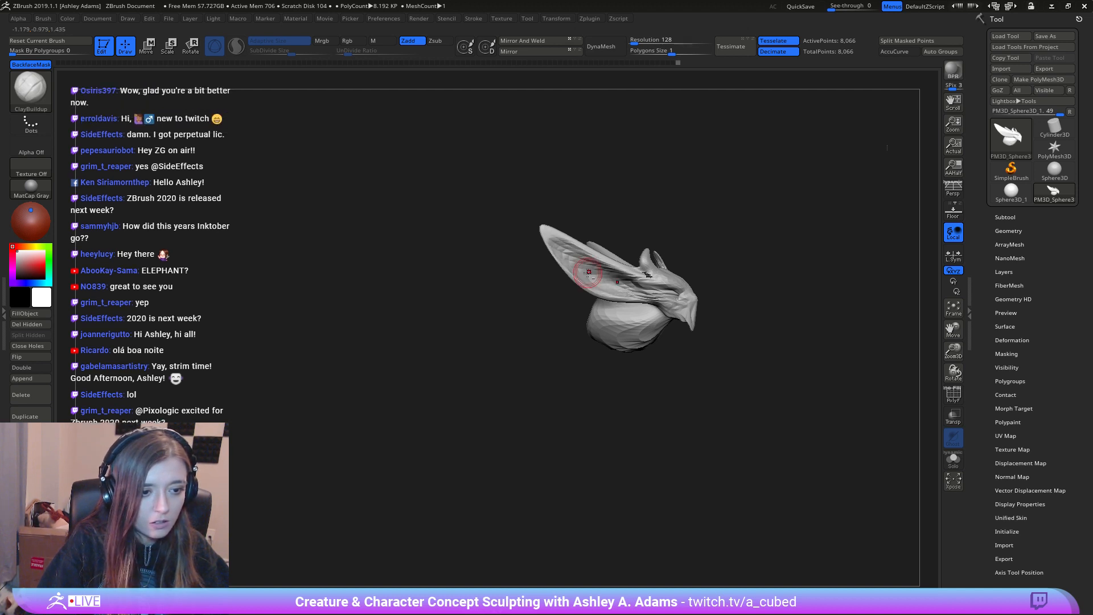
pyautogui.moveTo(587, 211)
pyautogui.mouseDown()
pyautogui.moveTo(546, 220)
pyautogui.moveTo(495, 285)
pyautogui.moveTo(547, 253)
pyautogui.moveTo(493, 290)
pyautogui.moveTo(533, 281)
pyautogui.mouseUp()
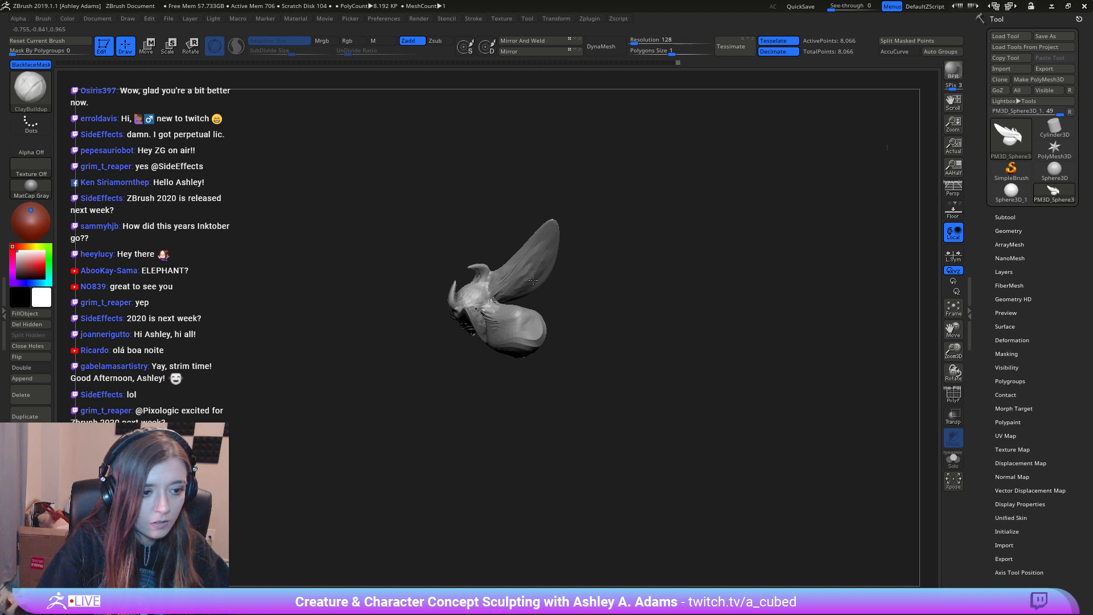
pyautogui.moveTo(552, 224); pyautogui.dragTo(563, 273)
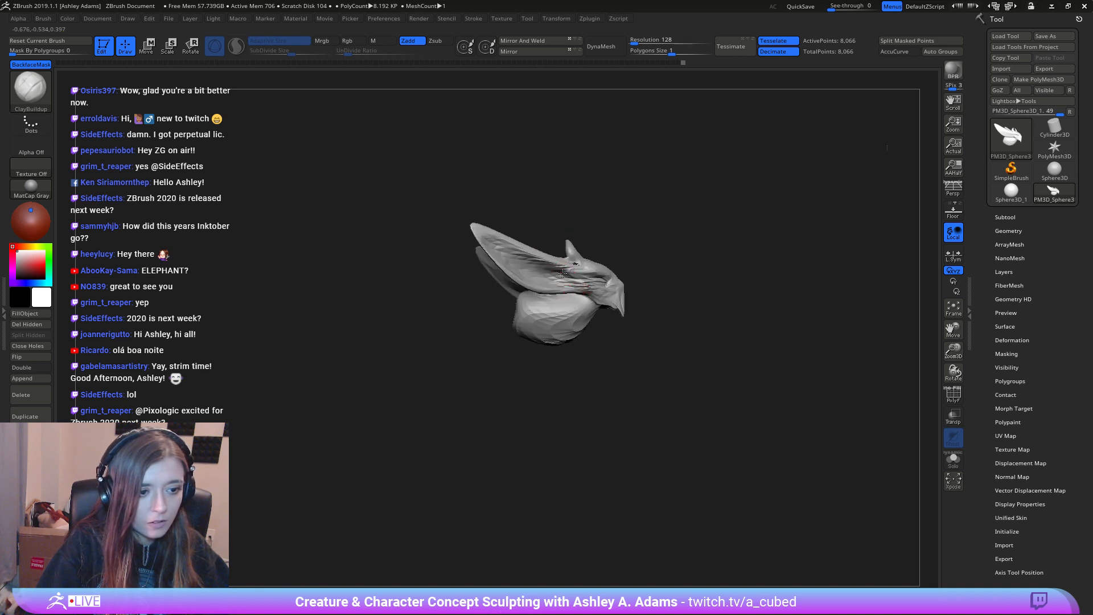
# Step: Adjust the outer edges and tips of the ears with the SnakeHook brush
pyautogui.press('b')
pyautogui.press('s')
pyautogui.press('h')
pyautogui.moveTo(555, 227)
pyautogui.mouseDown()
pyautogui.moveTo(575, 223)
pyautogui.moveTo(547, 217)
pyautogui.mouseUp()
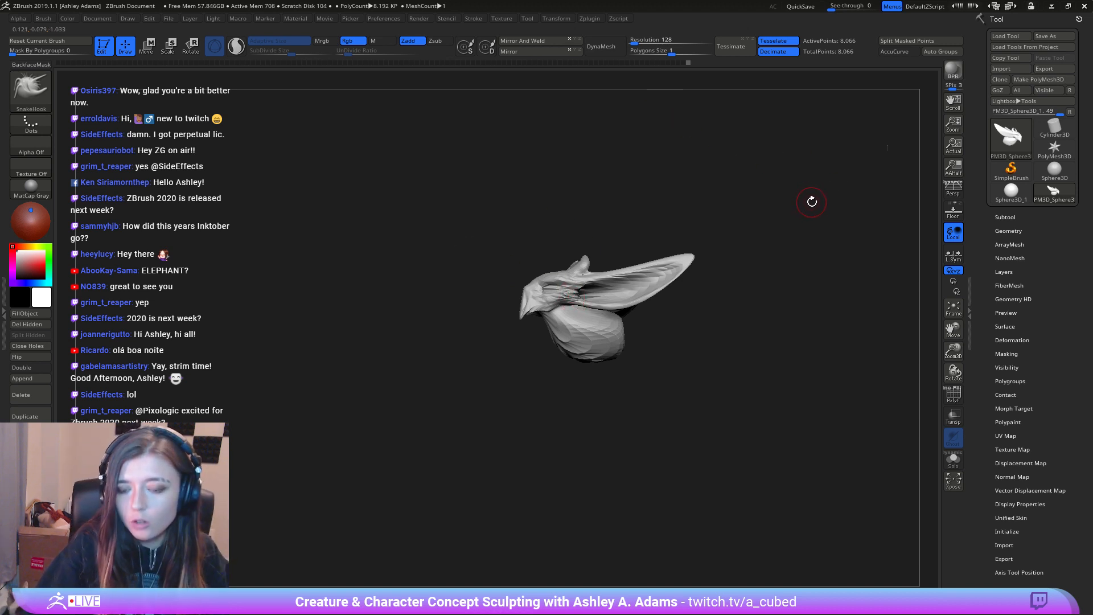
pyautogui.moveTo(750, 237); pyautogui.dragTo(733, 193)
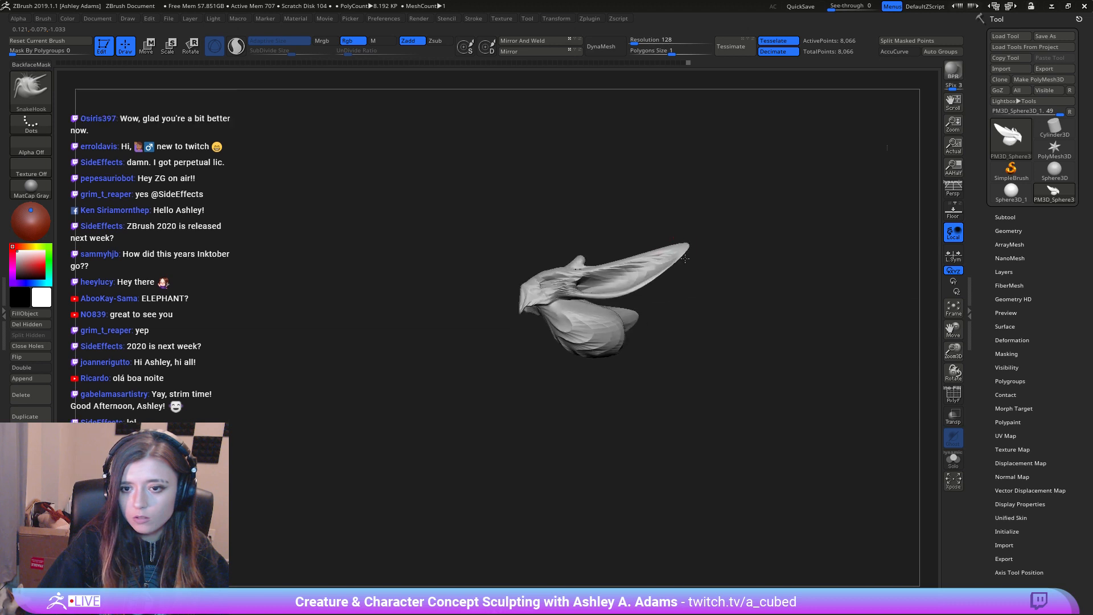
pyautogui.moveTo(684, 258)
pyautogui.mouseDown(button='right')
pyautogui.moveTo(702, 278)
pyautogui.moveTo(695, 298)
pyautogui.moveTo(670, 300)
pyautogui.mouseUp(button='right')
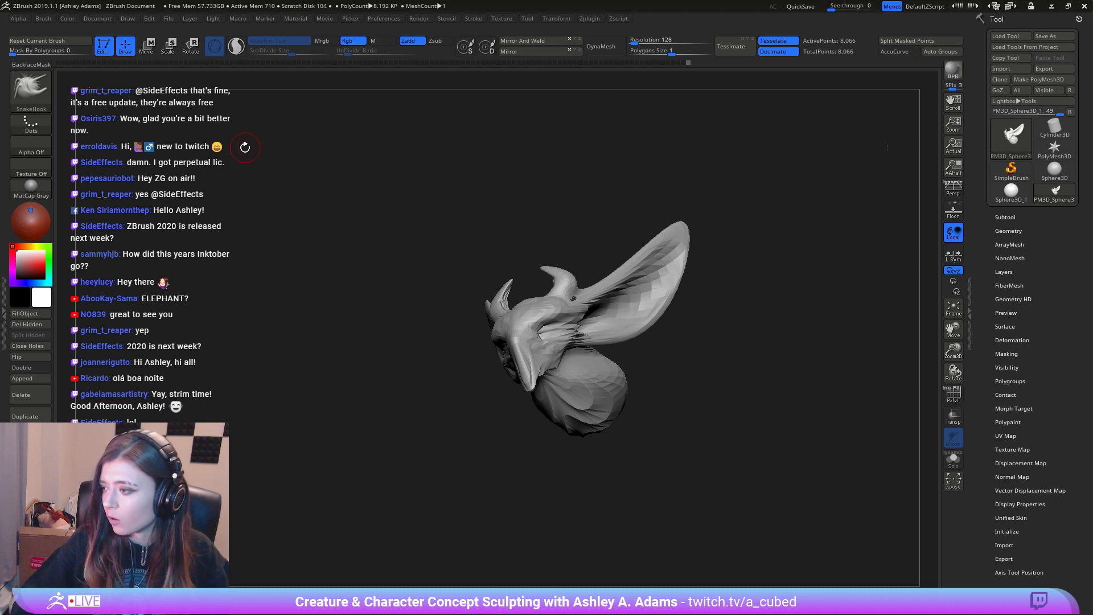
# Step: Smooth the upper edges of the ears near the horn bases
pyautogui.moveTo(1054, 170)
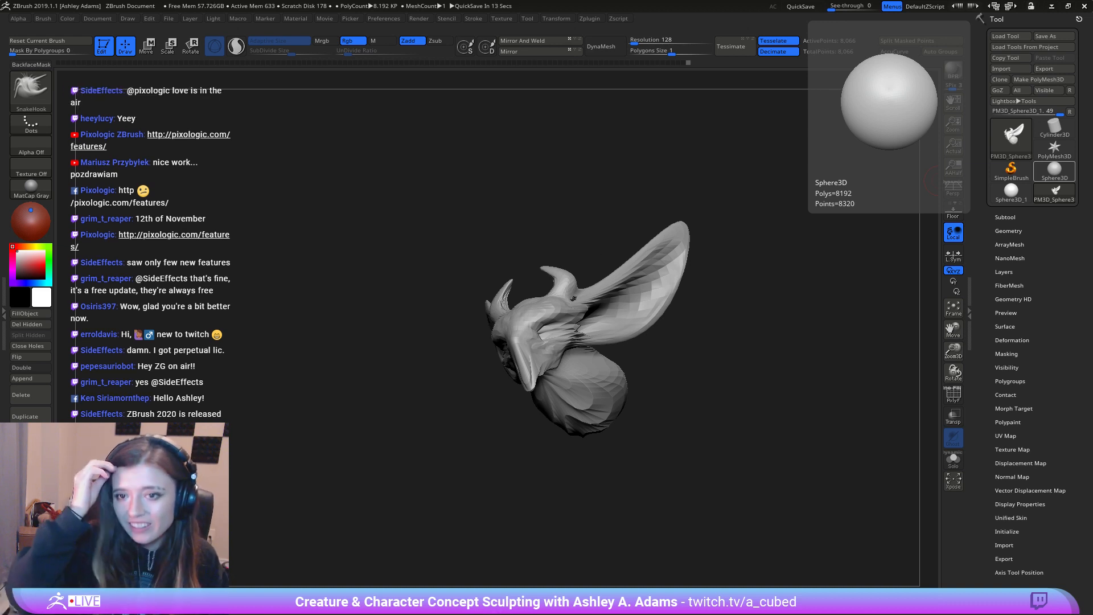
pyautogui.moveTo(797, 234)
pyautogui.mouseDown()
pyautogui.moveTo(501, 291)
pyautogui.moveTo(496, 330)
pyautogui.mouseUp()
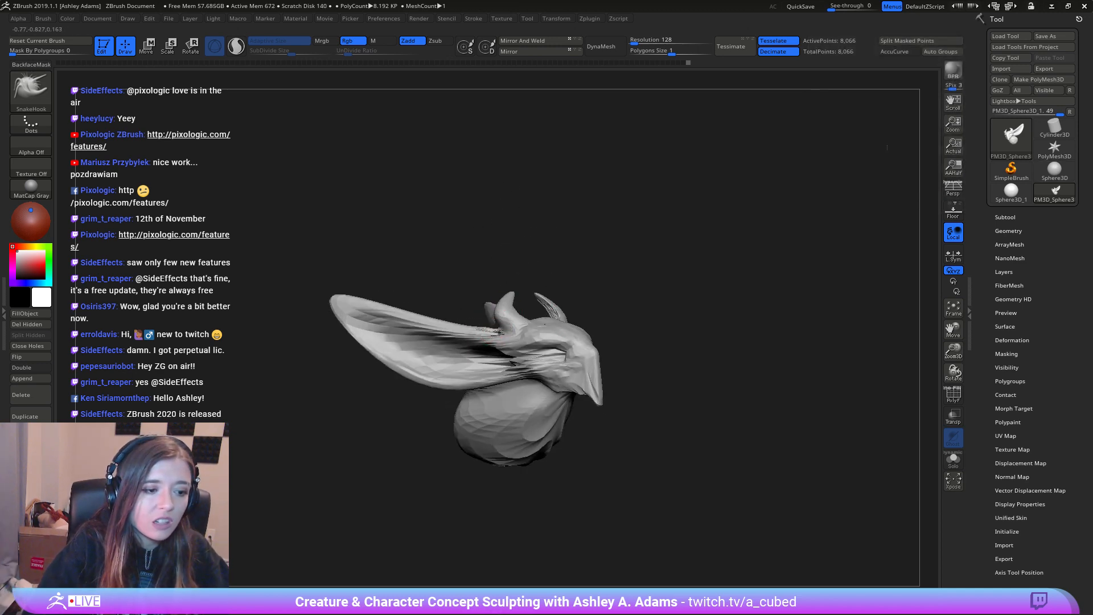
pyautogui.moveTo(496, 330)
pyautogui.mouseDown(button='right')
pyautogui.moveTo(524, 324)
pyautogui.moveTo(483, 336)
pyautogui.mouseUp(button='right')
pyautogui.keyDown('shift'); pyautogui.moveTo(491, 330); pyautogui.dragTo(502, 330); pyautogui.keyUp('shift')
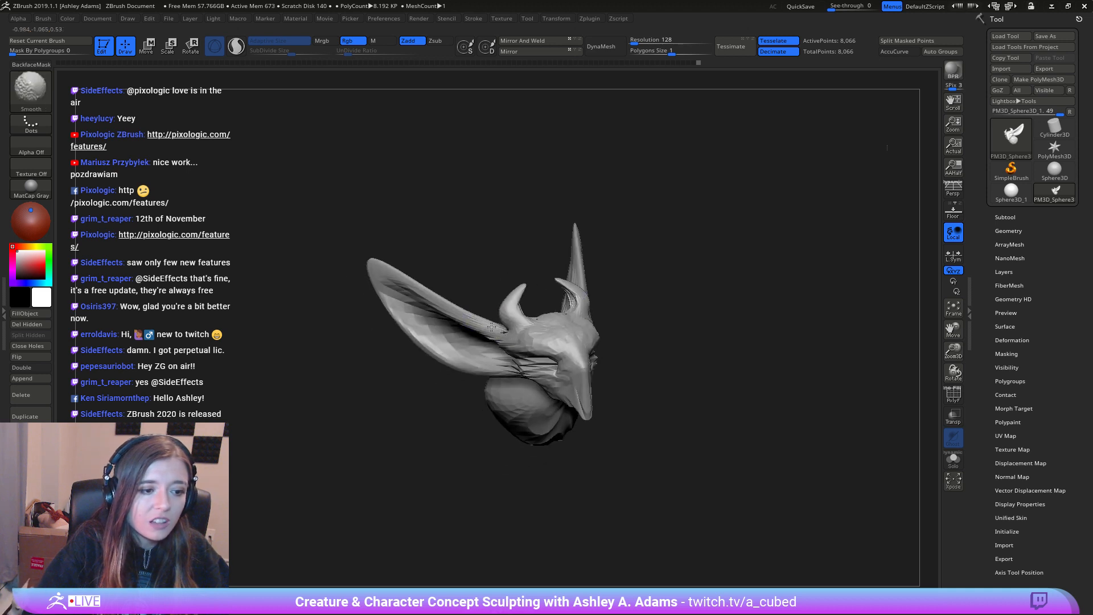
# Step: Build up the forehead between the horns with ClayBuildup and adjust its contour with SnakeHook at a new brush size
pyautogui.moveTo(499, 306)
pyautogui.mouseDown(button='right')
pyautogui.moveTo(503, 326)
pyautogui.moveTo(529, 335)
pyautogui.moveTo(532, 317)
pyautogui.moveTo(501, 314)
pyautogui.moveTo(541, 303)
pyautogui.moveTo(674, 303)
pyautogui.moveTo(584, 297)
pyautogui.moveTo(593, 256)
pyautogui.mouseUp(button='right')
pyautogui.press('b')
pyautogui.press('c')
pyautogui.press('b')
pyautogui.press('b')
pyautogui.press('s')
pyautogui.press('h')
pyautogui.press('space')
pyautogui.moveTo(587, 303); pyautogui.dragTo(601, 303)
pyautogui.moveTo(592, 245); pyautogui.dragTo(591, 277, button='right')
pyautogui.moveTo(590, 280); pyautogui.dragTo(590, 271)
pyautogui.moveTo(595, 302); pyautogui.dragTo(589, 304, button='right')
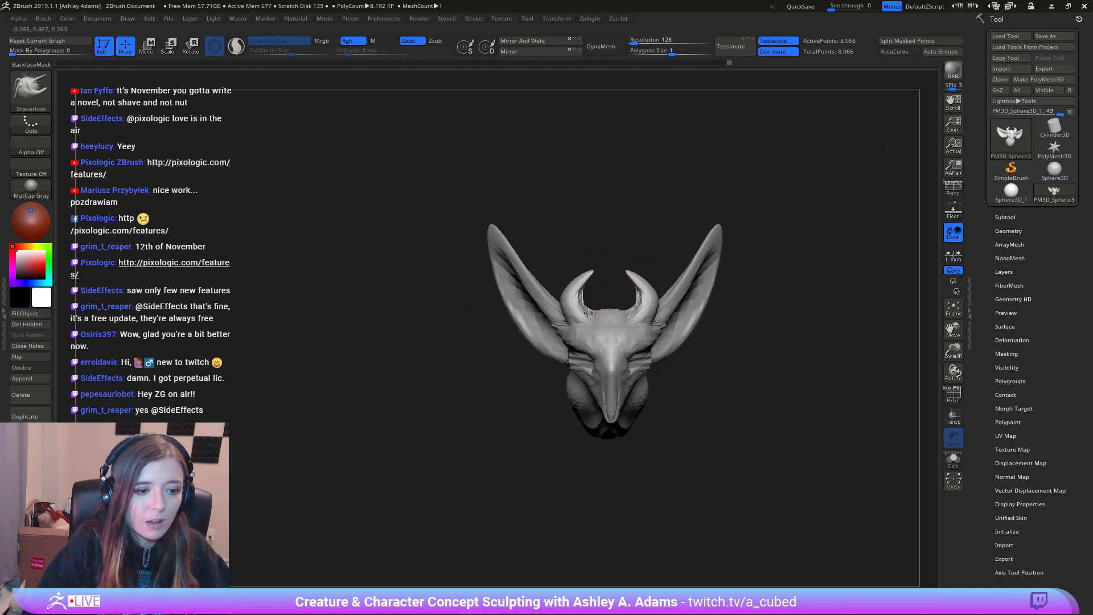
# Step: Resize the SnakeHook brush and reshape the crown around the horn bases
pyautogui.press('space')
pyautogui.moveTo(601, 319); pyautogui.dragTo(589, 320)
pyautogui.moveTo(589, 320); pyautogui.dragTo(594, 336, button='right')
pyautogui.moveTo(596, 318); pyautogui.dragTo(597, 306)
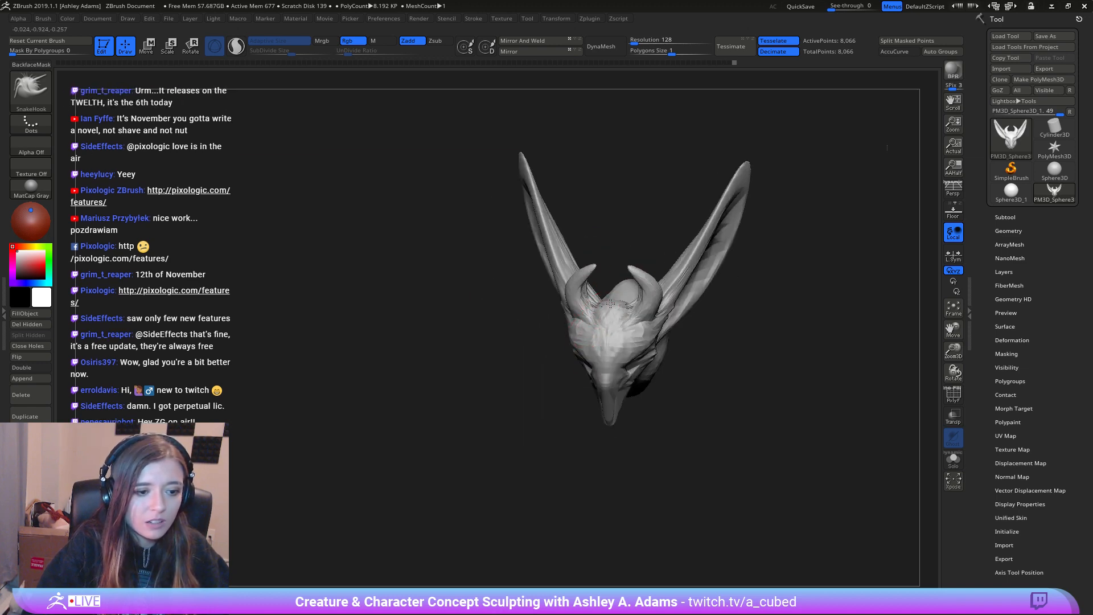
pyautogui.moveTo(610, 306); pyautogui.dragTo(612, 322, button='right')
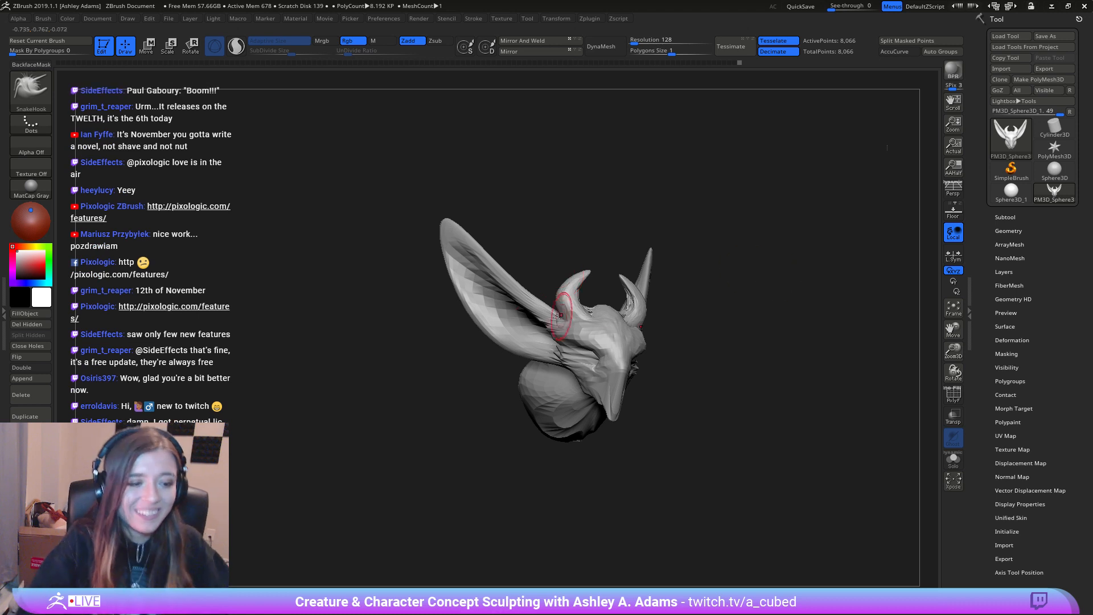
# Step: Smooth the cheek surface beneath the ear bases
pyautogui.moveTo(557, 277); pyautogui.dragTo(580, 304, button='right')
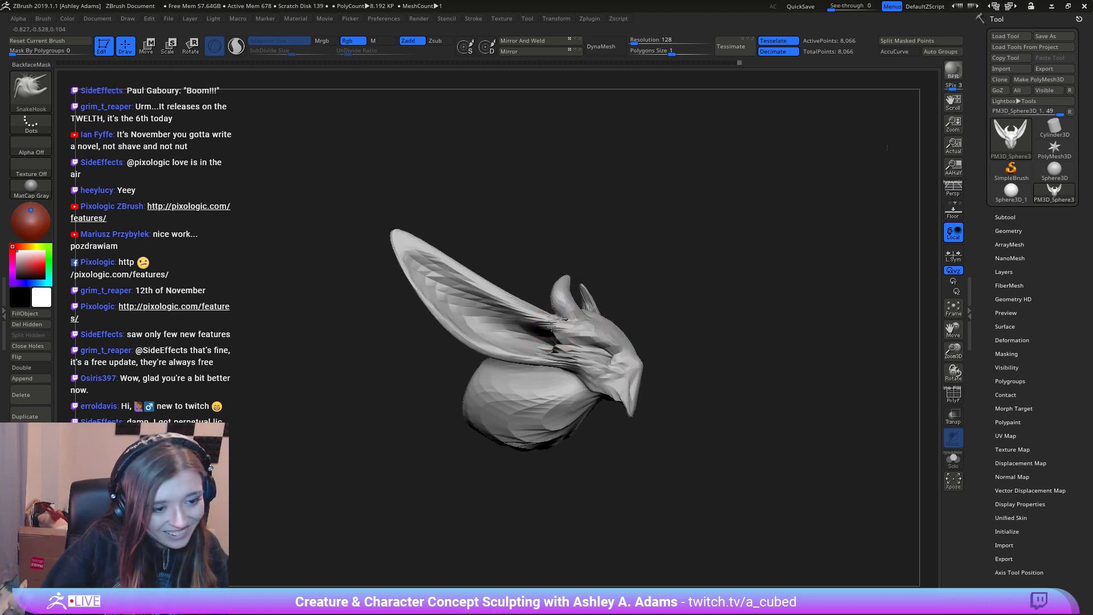
pyautogui.keyDown('shift'); pyautogui.moveTo(555, 341); pyautogui.dragTo(560, 353, button='right'); pyautogui.keyUp('shift')
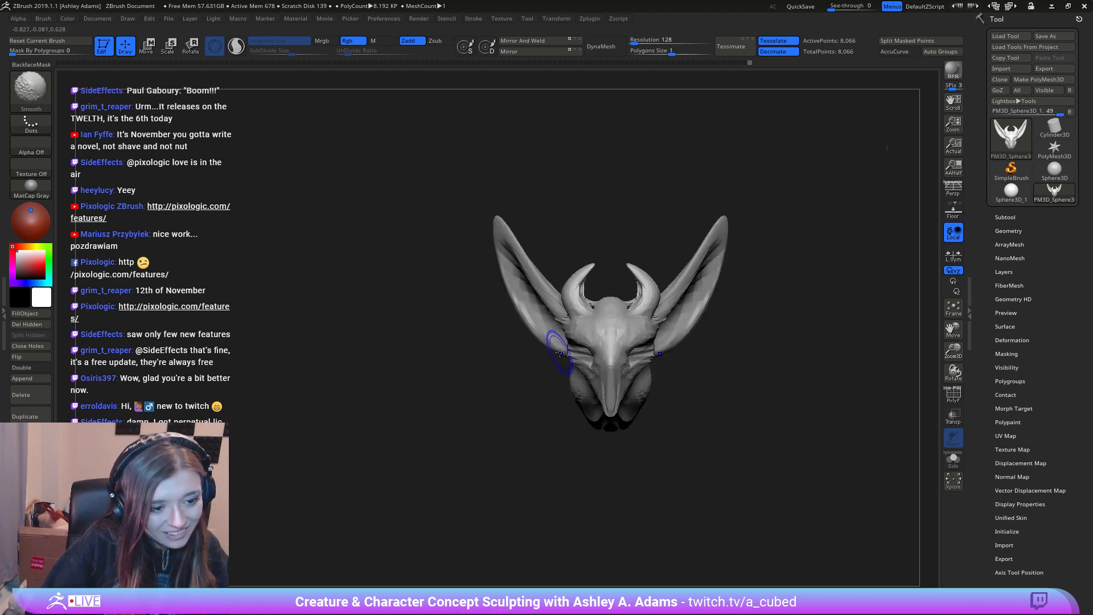
pyautogui.moveTo(651, 360); pyautogui.dragTo(660, 200, button='right')
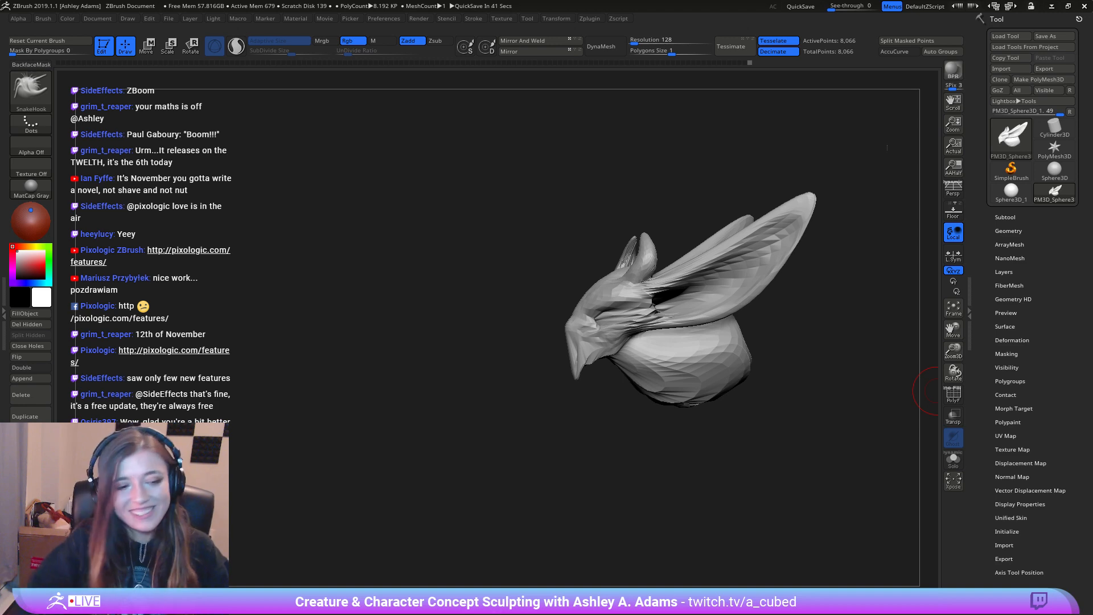
pyautogui.moveTo(399, 279); pyautogui.dragTo(586, 293)
pyautogui.moveTo(393, 353)
pyautogui.mouseDown()
pyautogui.moveTo(546, 340)
pyautogui.moveTo(514, 361)
pyautogui.moveTo(554, 330)
pyautogui.moveTo(580, 353)
pyautogui.mouseUp()
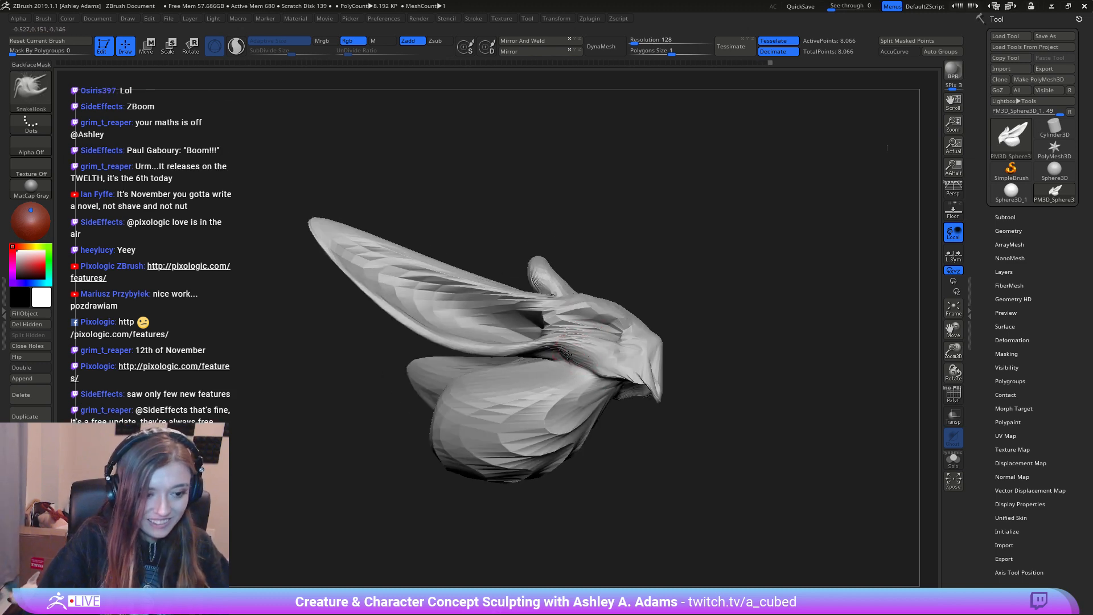
# Step: Build up and smooth the area between the eyes and ear bases with the ClayBuildup brush
pyautogui.moveTo(600, 370)
pyautogui.mouseDown(button='right')
pyautogui.moveTo(541, 407)
pyautogui.moveTo(557, 404)
pyautogui.moveTo(588, 349)
pyautogui.moveTo(657, 385)
pyautogui.moveTo(658, 322)
pyautogui.mouseUp(button='right')
pyautogui.rightClick(558, 404)
pyautogui.rightClick(658, 323)
pyautogui.press('b')
pyautogui.press('c')
pyautogui.press('b')
pyautogui.moveTo(657, 321); pyautogui.dragTo(663, 318)
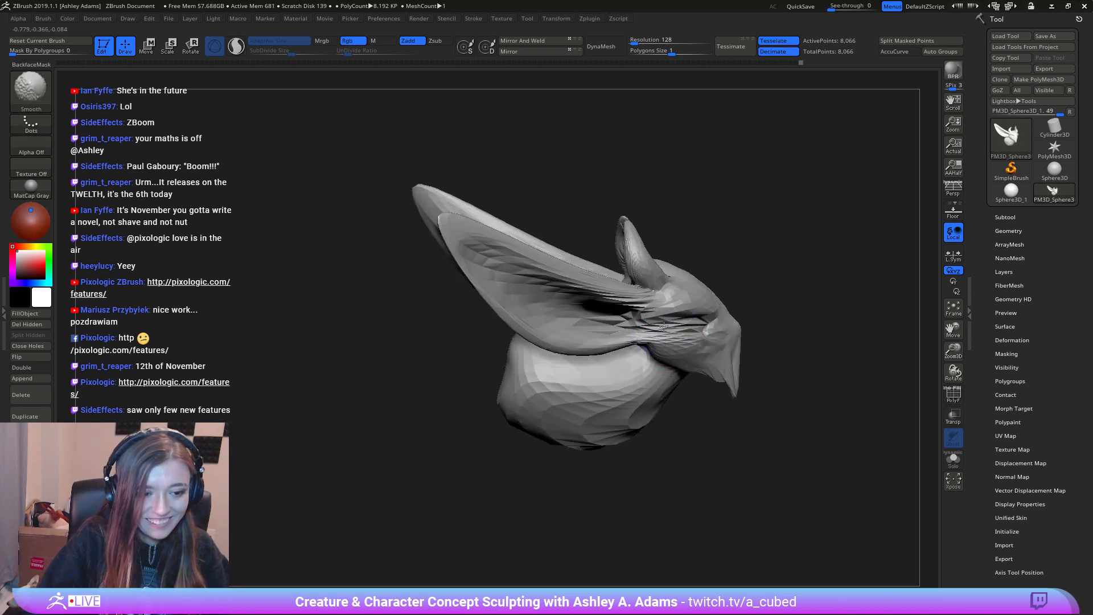
# Step: Lengthen the horns outward from the head with the SnakeHook brush
pyautogui.moveTo(663, 319)
pyautogui.mouseDown(button='right')
pyautogui.moveTo(677, 321)
pyautogui.moveTo(651, 325)
pyautogui.moveTo(703, 309)
pyautogui.moveTo(644, 320)
pyautogui.mouseUp(button='right')
pyautogui.press('b')
pyautogui.press('s')
pyautogui.press('h')
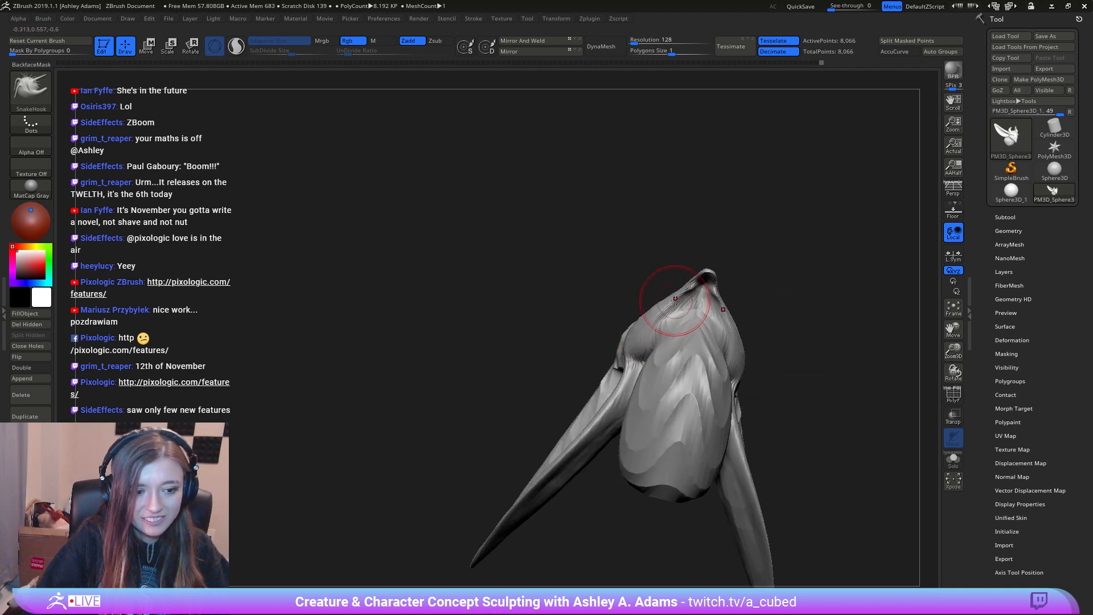
pyautogui.moveTo(675, 299)
pyautogui.mouseDown(button='right')
pyautogui.moveTo(655, 307)
pyautogui.moveTo(669, 342)
pyautogui.moveTo(649, 274)
pyautogui.mouseUp(button='right')
pyautogui.press('space')
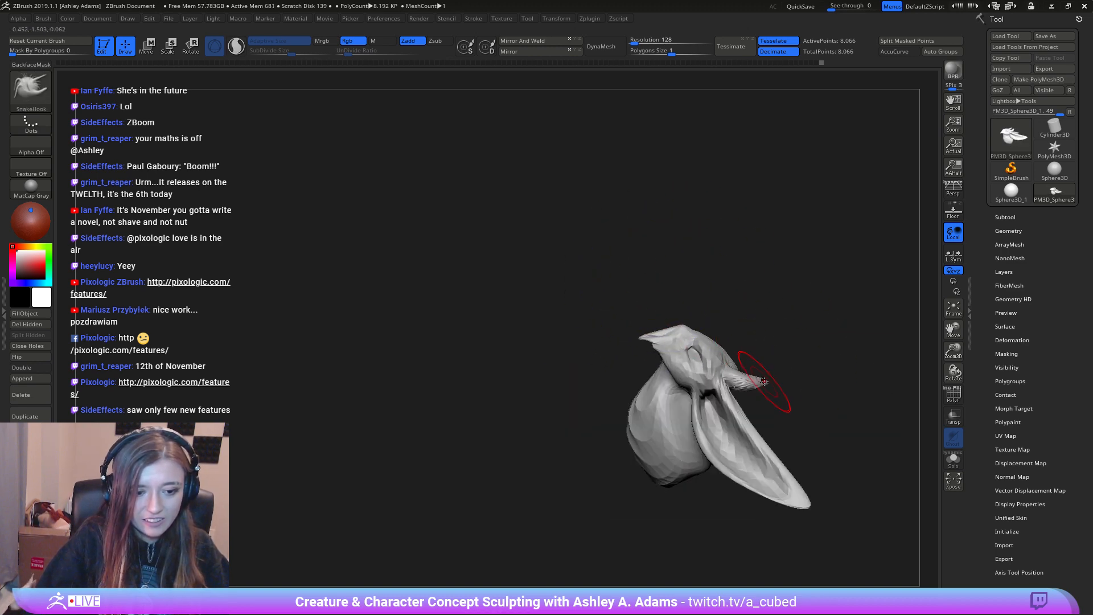
pyautogui.moveTo(763, 381)
pyautogui.mouseDown()
pyautogui.moveTo(791, 397)
pyautogui.moveTo(737, 386)
pyautogui.mouseUp()
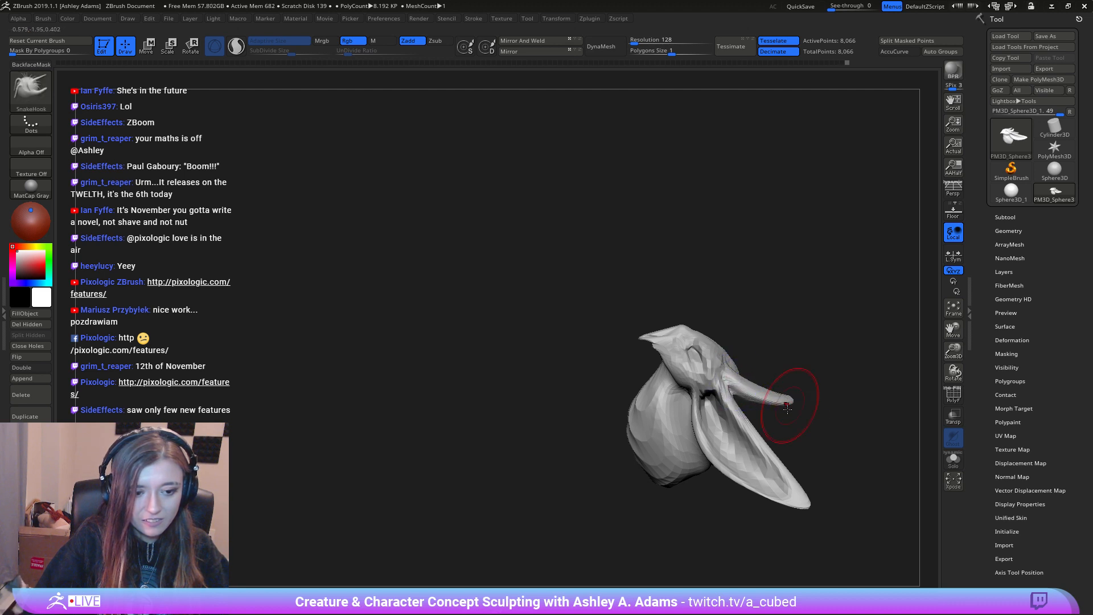
pyautogui.moveTo(787, 408)
pyautogui.keyDown('ctrl'); pyautogui.mouseDown(button='right')
pyautogui.moveTo(763, 342)
pyautogui.moveTo(715, 489)
pyautogui.moveTo(733, 348)
pyautogui.mouseUp(button='right'); pyautogui.keyUp('ctrl')
pyautogui.keyDown('ctrl'); pyautogui.moveTo(733, 348); pyautogui.dragTo(742, 476, button='right'); pyautogui.keyUp('ctrl')
# Step: Refine the curve and tips of the horns with SnakeHook at adjusted brush sizes
pyautogui.moveTo(734, 224); pyautogui.dragTo(704, 232)
pyautogui.keyDown('alt'); pyautogui.moveTo(761, 254); pyautogui.dragTo(612, 299, button='right'); pyautogui.keyUp('alt')
pyautogui.press('space')
pyautogui.moveTo(629, 291)
pyautogui.mouseDown()
pyautogui.moveTo(612, 290)
pyautogui.moveTo(598, 256)
pyautogui.moveTo(584, 269)
pyautogui.mouseUp()
pyautogui.moveTo(602, 364)
pyautogui.keyDown('ctrl'); pyautogui.mouseDown(button='right')
pyautogui.moveTo(606, 335)
pyautogui.moveTo(664, 347)
pyautogui.mouseUp(button='right'); pyautogui.keyUp('ctrl')
pyautogui.keyDown('alt'); pyautogui.moveTo(598, 393); pyautogui.dragTo(651, 330, button='right'); pyautogui.keyUp('alt')
pyautogui.press('space')
pyautogui.moveTo(655, 338); pyautogui.dragTo(670, 340)
pyautogui.moveTo(569, 330); pyautogui.dragTo(504, 307)
# Step: Resize the SnakeHook brush and reshape the back contour of the neck
pyautogui.moveTo(512, 307)
pyautogui.mouseDown(button='right')
pyautogui.moveTo(573, 310)
pyautogui.moveTo(555, 313)
pyautogui.mouseUp(button='right')
pyautogui.press('space')
pyautogui.press('space')
pyautogui.moveTo(555, 312)
pyautogui.mouseDown()
pyautogui.moveTo(546, 336)
pyautogui.moveTo(590, 383)
pyautogui.mouseUp()
pyautogui.keyDown('shift'); pyautogui.moveTo(575, 361); pyautogui.dragTo(577, 343, button='right'); pyautogui.keyUp('shift')
pyautogui.moveTo(582, 348); pyautogui.dragTo(574, 333)
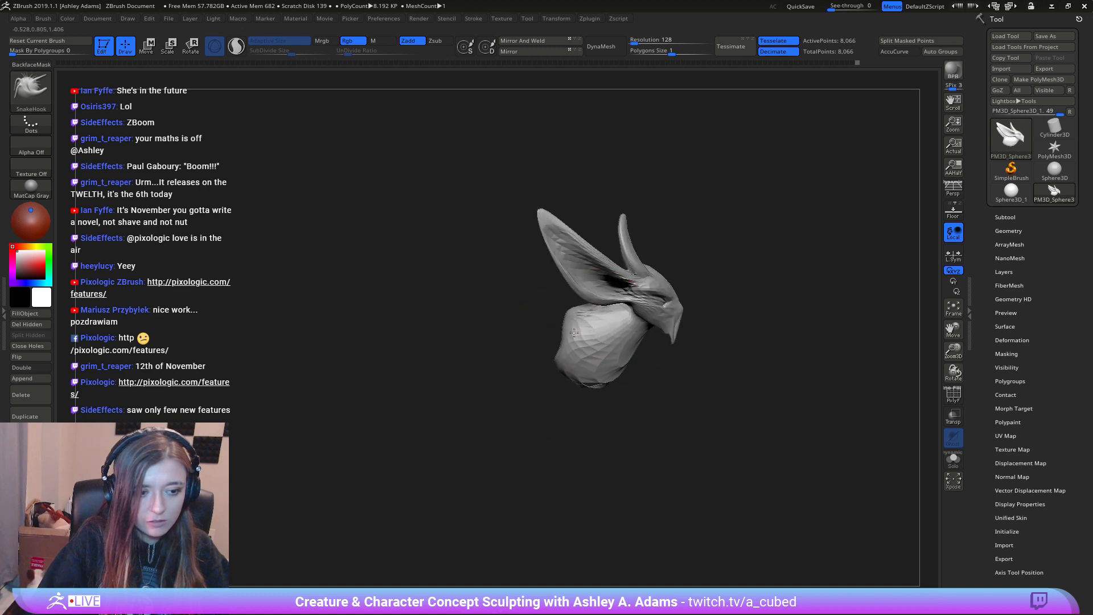
# Step: Adjust the back of the head where the ears meet the neck at a new SnakeHook brush size
pyautogui.press('space')
pyautogui.moveTo(580, 336)
pyautogui.mouseDown(button='right')
pyautogui.moveTo(613, 326)
pyautogui.moveTo(573, 299)
pyautogui.mouseUp(button='right')
pyautogui.press('space')
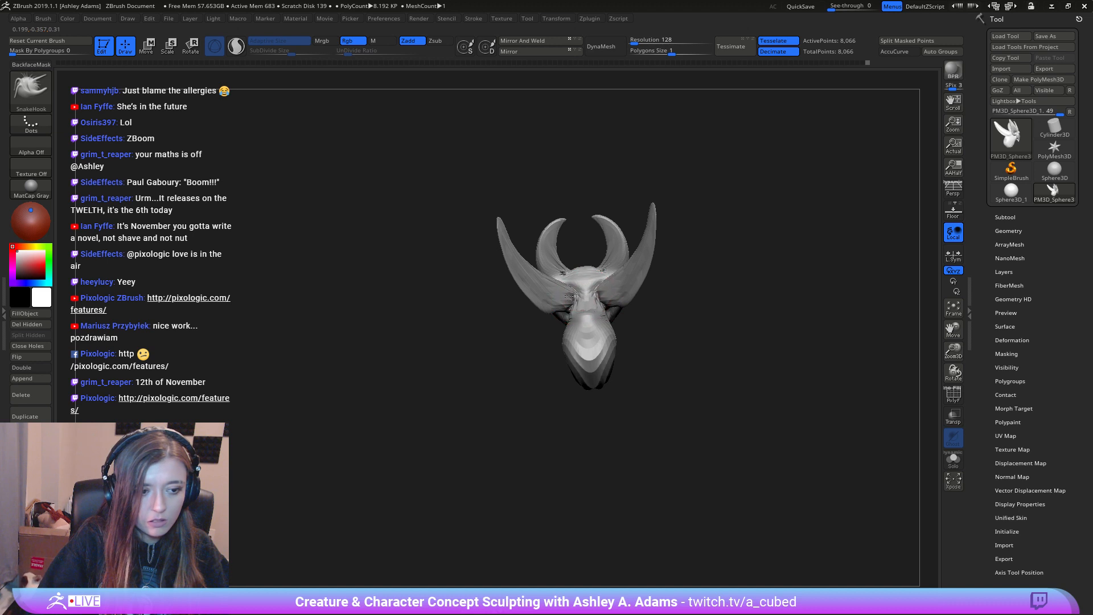
pyautogui.moveTo(569, 296); pyautogui.dragTo(561, 297)
pyautogui.moveTo(563, 298)
pyautogui.mouseDown(button='right')
pyautogui.moveTo(632, 293)
pyautogui.moveTo(615, 320)
pyautogui.moveTo(637, 282)
pyautogui.moveTo(622, 276)
pyautogui.mouseUp(button='right')
pyautogui.rightClick(568, 297)
pyautogui.rightClick(615, 325)
pyautogui.rightClick(622, 276)
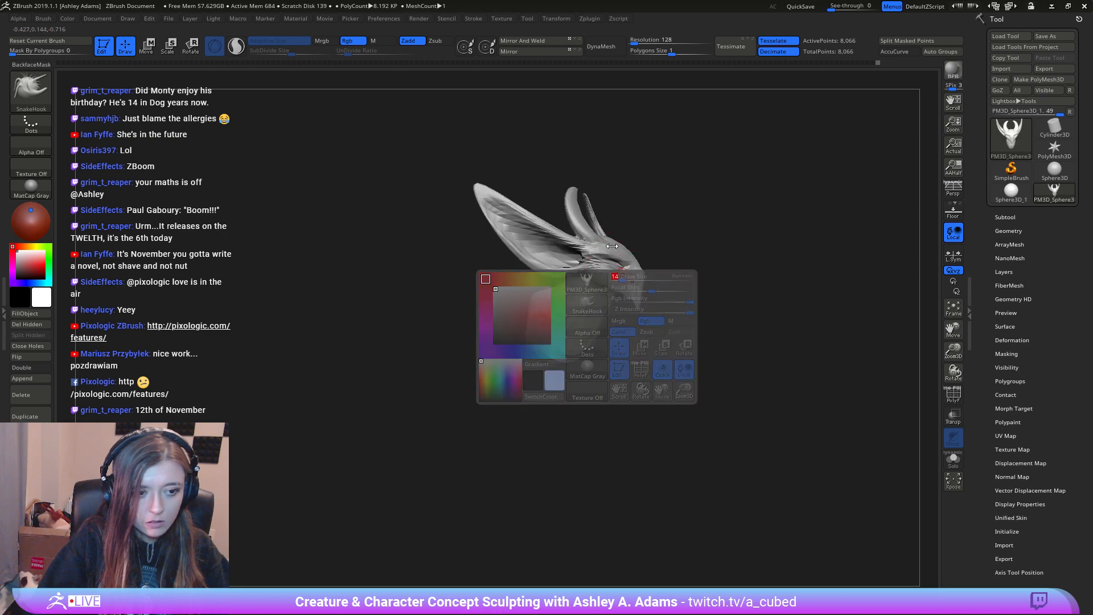
# Step: Append a Sphere3D_1 mesh as a new subtool for the eyes and make it active
pyautogui.click(1005, 217)
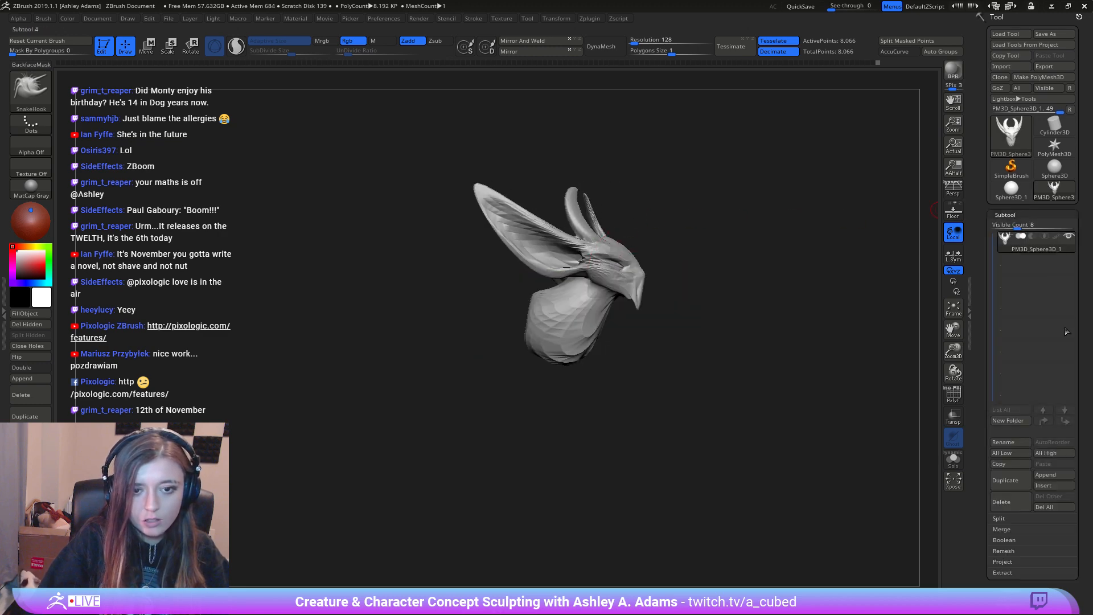
pyautogui.click(1041, 475)
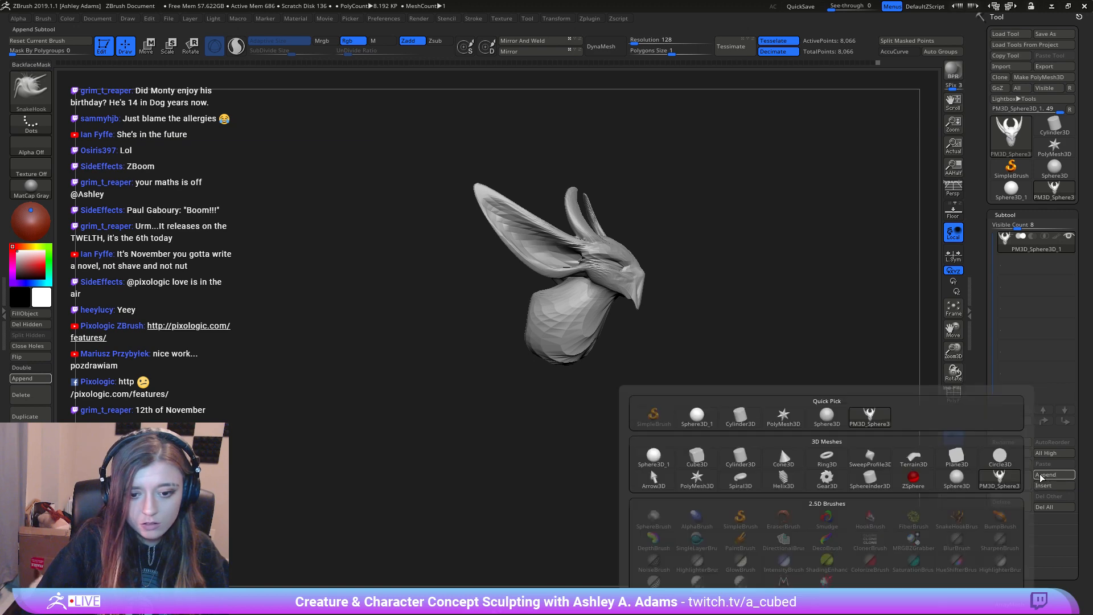
pyautogui.click(653, 455)
pyautogui.moveTo(661, 291); pyautogui.dragTo(588, 259, button='right')
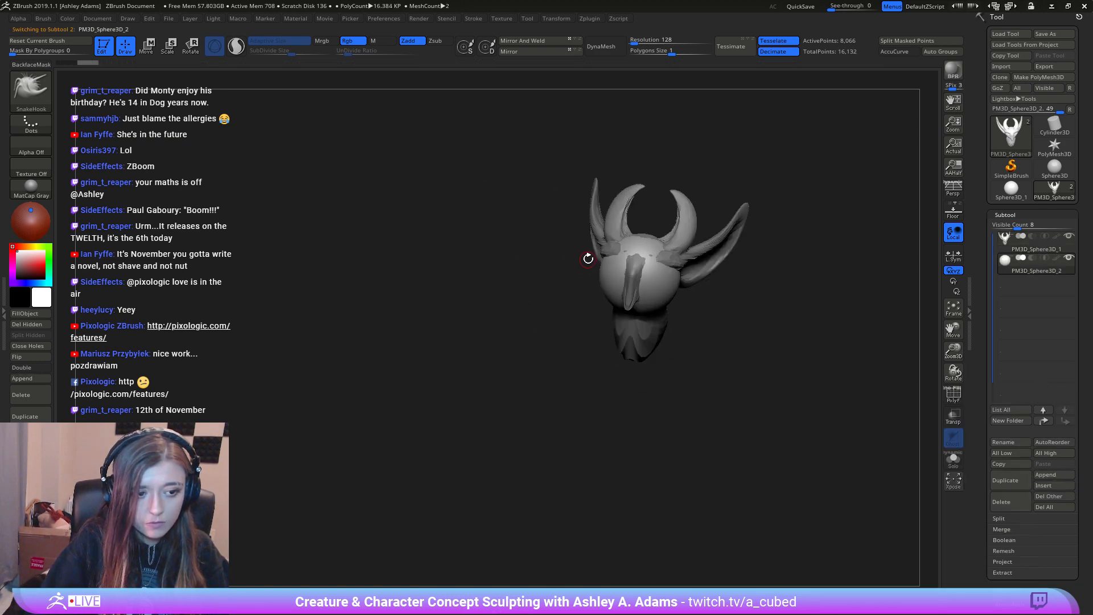
# Step: Move and scale the sphere down into one eye socket, and copy it to the other side with Mirror And Weld
pyautogui.press('w')
pyautogui.moveTo(646, 293)
pyautogui.mouseDown()
pyautogui.moveTo(678, 291)
pyautogui.moveTo(681, 278)
pyautogui.mouseUp()
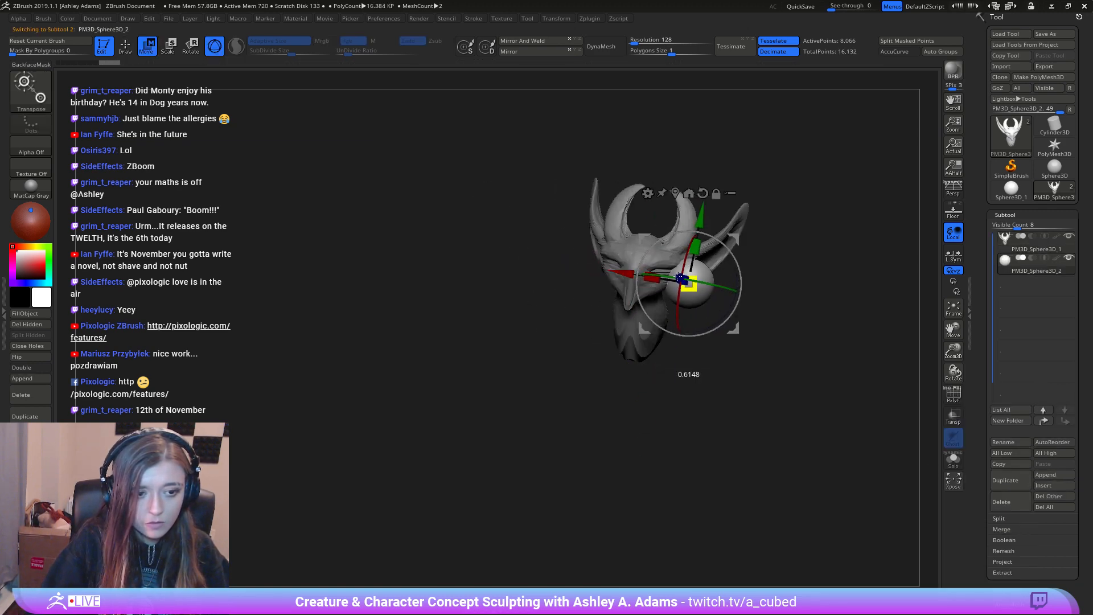
pyautogui.keyDown('ctrl'); pyautogui.moveTo(681, 279); pyautogui.dragTo(596, 324, button='right'); pyautogui.keyUp('ctrl')
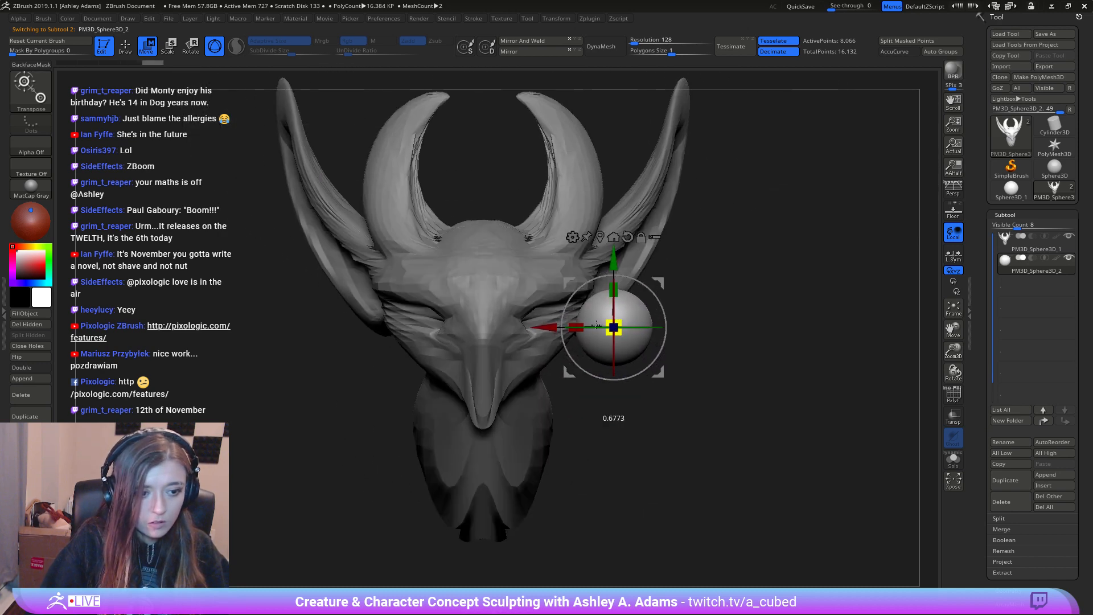
pyautogui.moveTo(596, 324); pyautogui.dragTo(519, 321)
pyautogui.moveTo(518, 322); pyautogui.dragTo(545, 283, button='right')
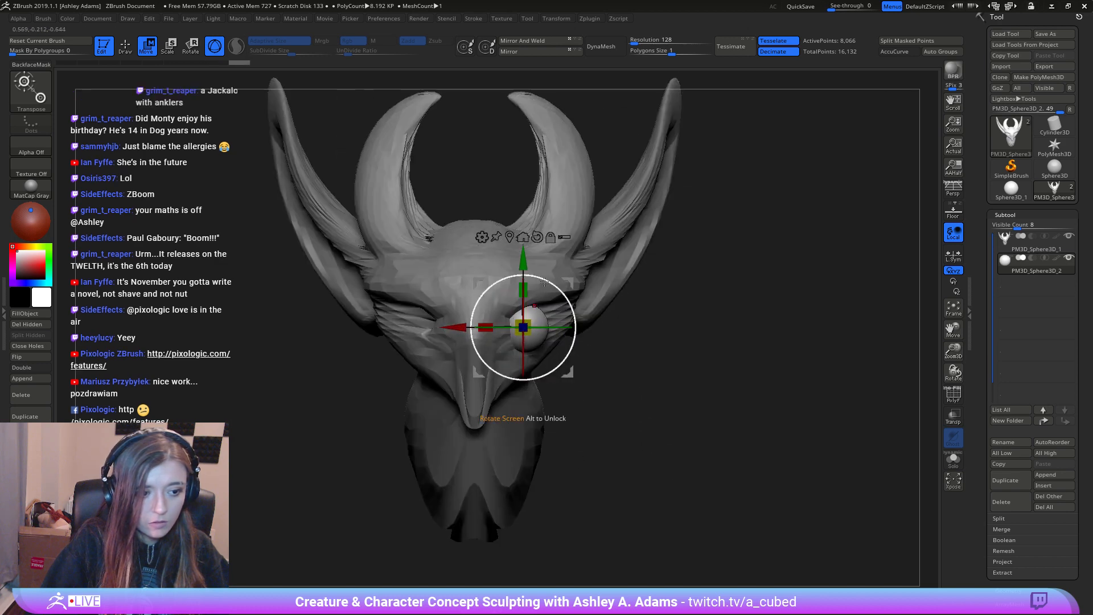
pyautogui.moveTo(524, 261); pyautogui.dragTo(523, 249)
pyautogui.keyDown('alt'); pyautogui.moveTo(556, 248); pyautogui.dragTo(644, 274, button='right'); pyautogui.keyUp('alt')
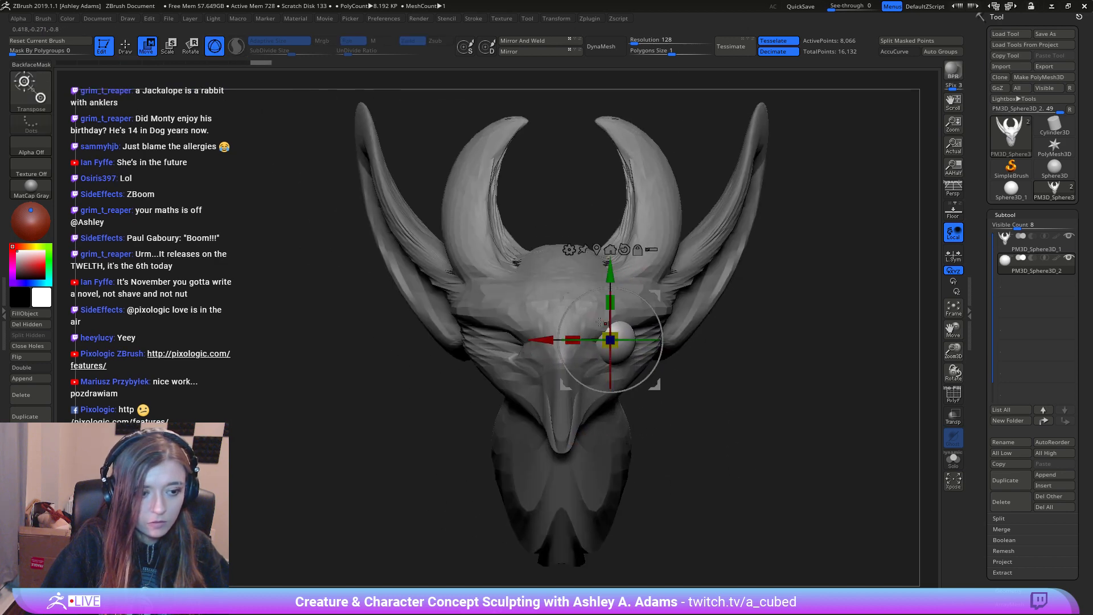
pyautogui.press('q')
pyautogui.click(531, 40)
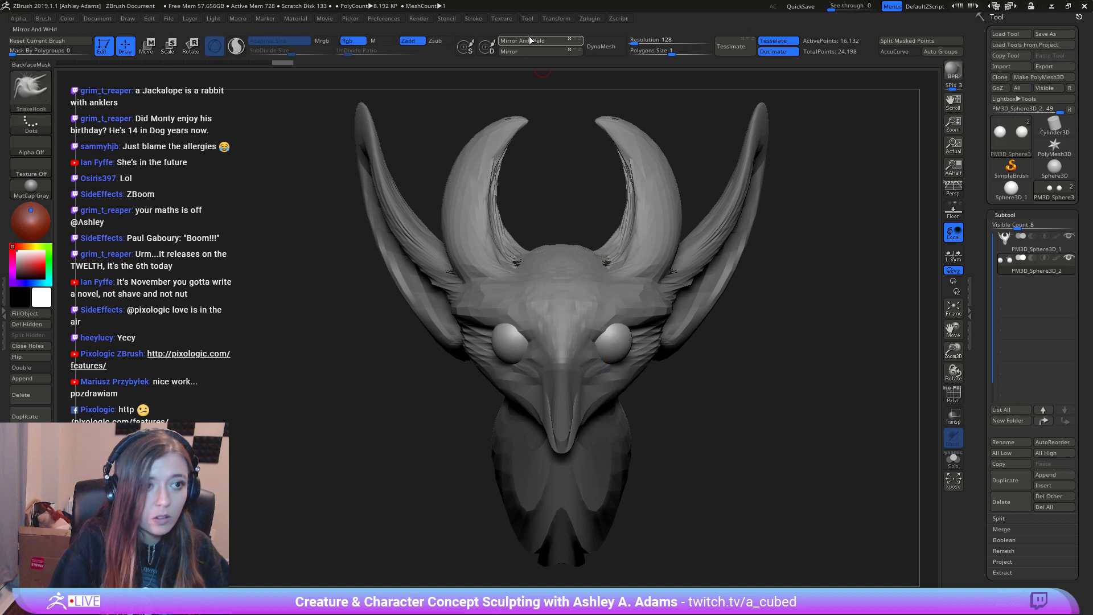
# Step: Make the head subtool active and fit the eye sockets around the eyeballs with SnakeHook at several brush sizes
pyautogui.moveTo(558, 381); pyautogui.dragTo(571, 322, button='right')
pyautogui.keyDown('alt'); pyautogui.click(524, 359); pyautogui.keyUp('alt')
pyautogui.press('space')
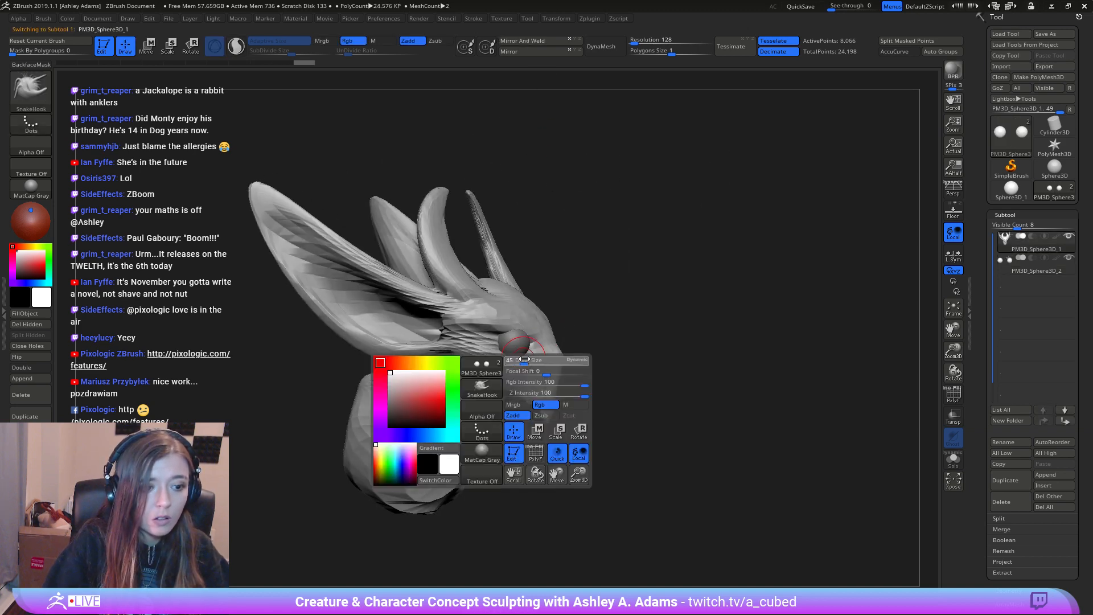
pyautogui.moveTo(524, 360); pyautogui.dragTo(527, 359)
pyautogui.moveTo(508, 363); pyautogui.dragTo(518, 357, button='right')
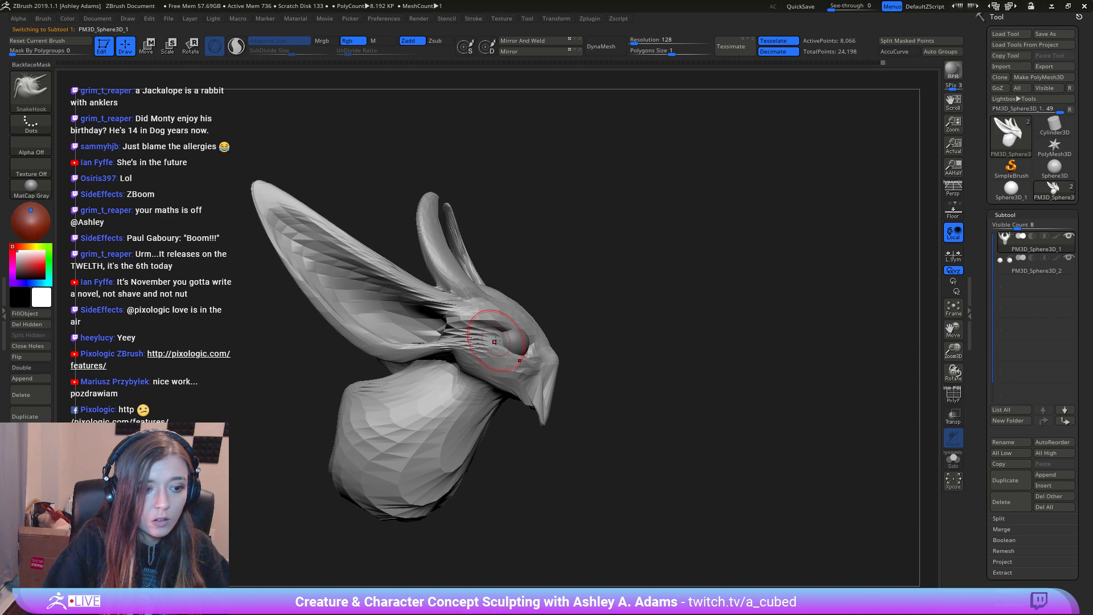
pyautogui.press('space')
pyautogui.moveTo(495, 341); pyautogui.dragTo(493, 341)
pyautogui.moveTo(485, 342); pyautogui.dragTo(523, 330, button='right')
pyautogui.press('space')
pyautogui.moveTo(524, 337); pyautogui.dragTo(527, 337)
pyautogui.moveTo(527, 337)
pyautogui.mouseDown(button='right')
pyautogui.moveTo(496, 361)
pyautogui.moveTo(528, 325)
pyautogui.moveTo(529, 342)
pyautogui.moveTo(638, 365)
pyautogui.mouseUp(button='right')
# Step: Build up the inner eye corners with ClayBuildup and pull the upper eyelids over the eyeballs with SnakeHook
pyautogui.press('b')
pyautogui.press('c')
pyautogui.press('b')
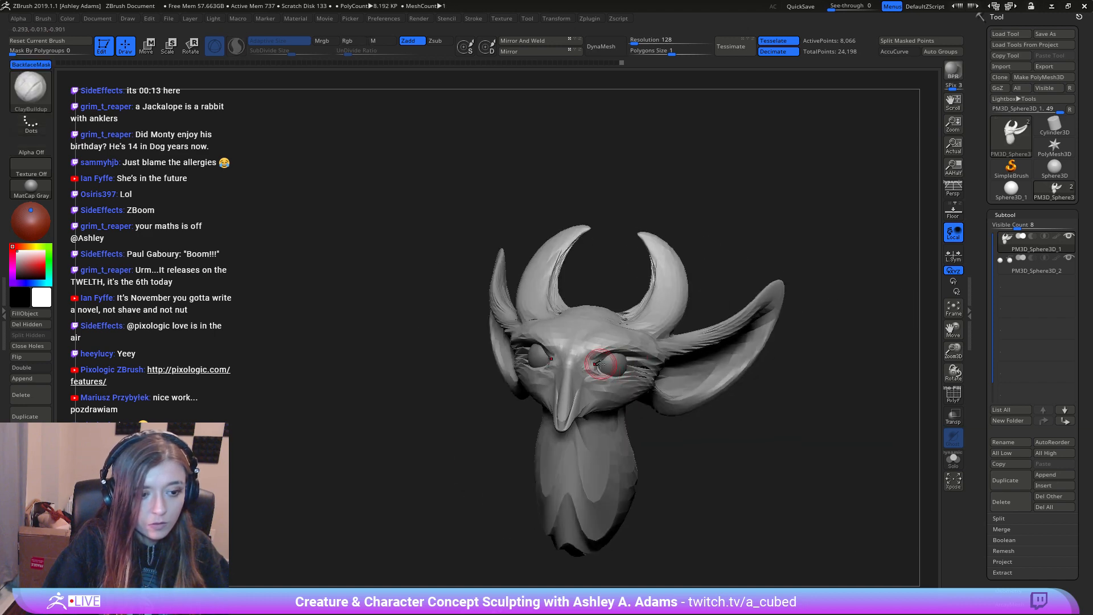
pyautogui.press('b')
pyautogui.press('s')
pyautogui.press('h')
pyautogui.moveTo(605, 366); pyautogui.dragTo(614, 355)
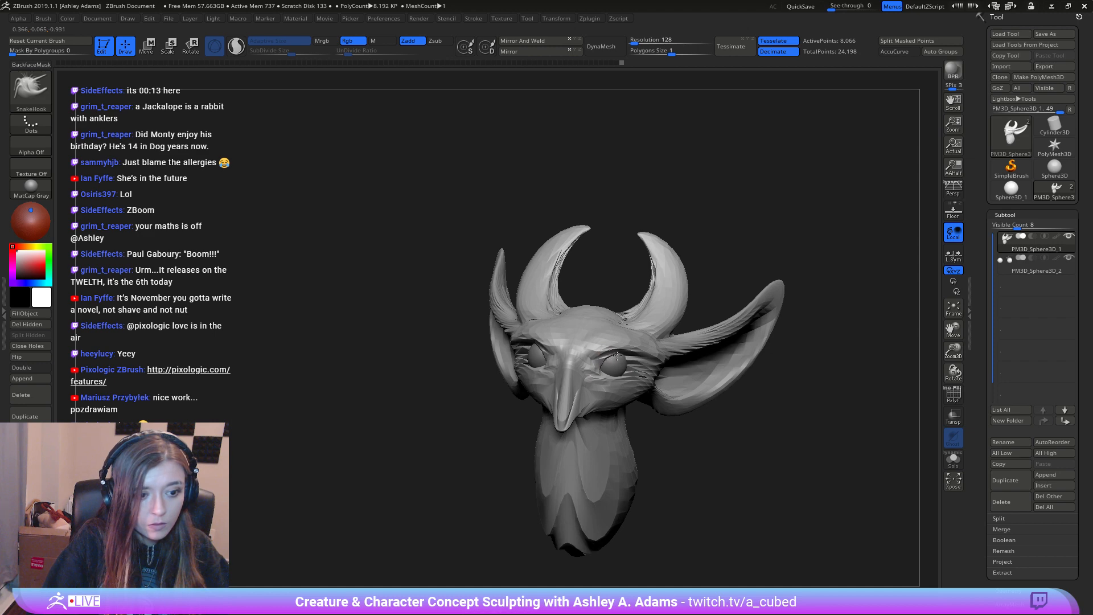
# Step: Resize the SnakeHook brush and refine the eyelids and eye corners around the eyeballs
pyautogui.moveTo(600, 362)
pyautogui.mouseDown(button='right')
pyautogui.moveTo(564, 360)
pyautogui.moveTo(631, 412)
pyautogui.moveTo(701, 313)
pyautogui.mouseUp(button='right')
pyautogui.press('space')
pyautogui.moveTo(619, 305); pyautogui.dragTo(639, 304)
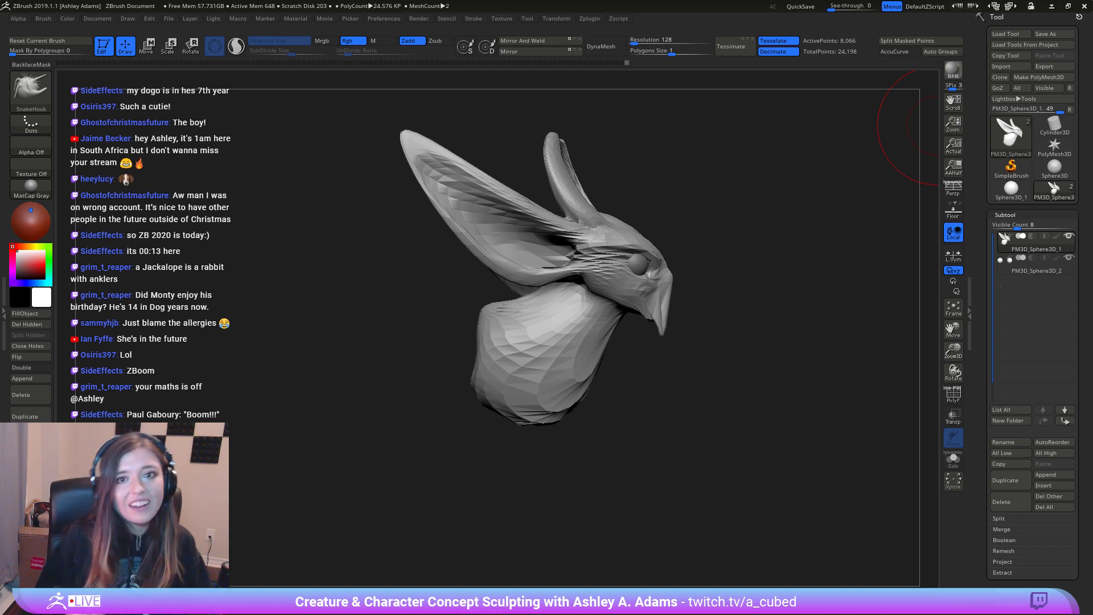
pyautogui.moveTo(934, 126); pyautogui.dragTo(579, 239)
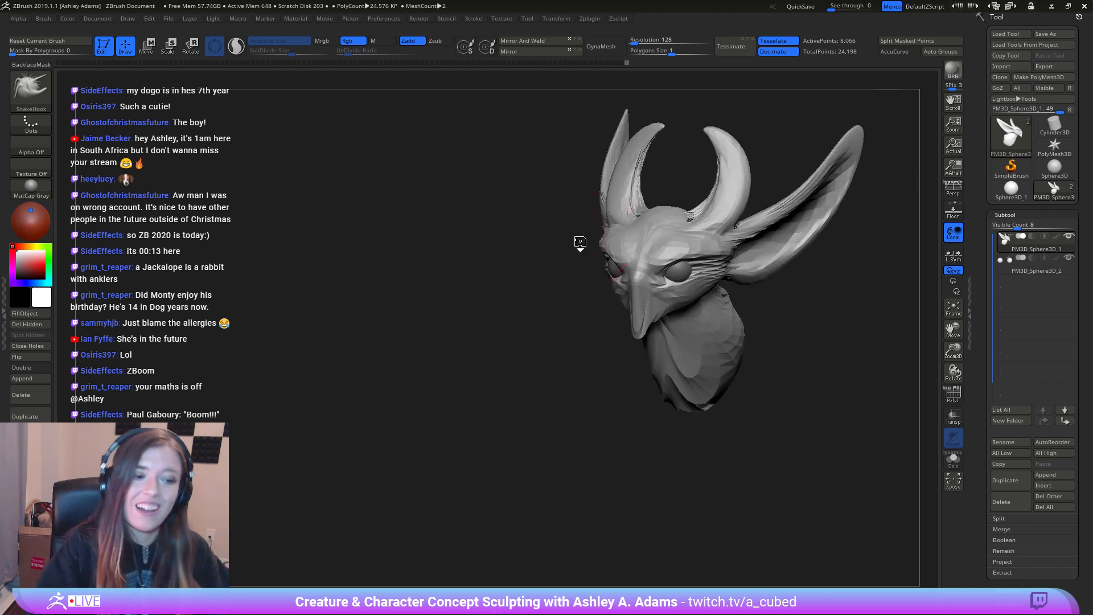
pyautogui.moveTo(715, 231); pyautogui.dragTo(678, 239)
pyautogui.keyDown('ctrl'); pyautogui.moveTo(660, 227); pyautogui.dragTo(722, 293, button='right'); pyautogui.keyUp('ctrl')
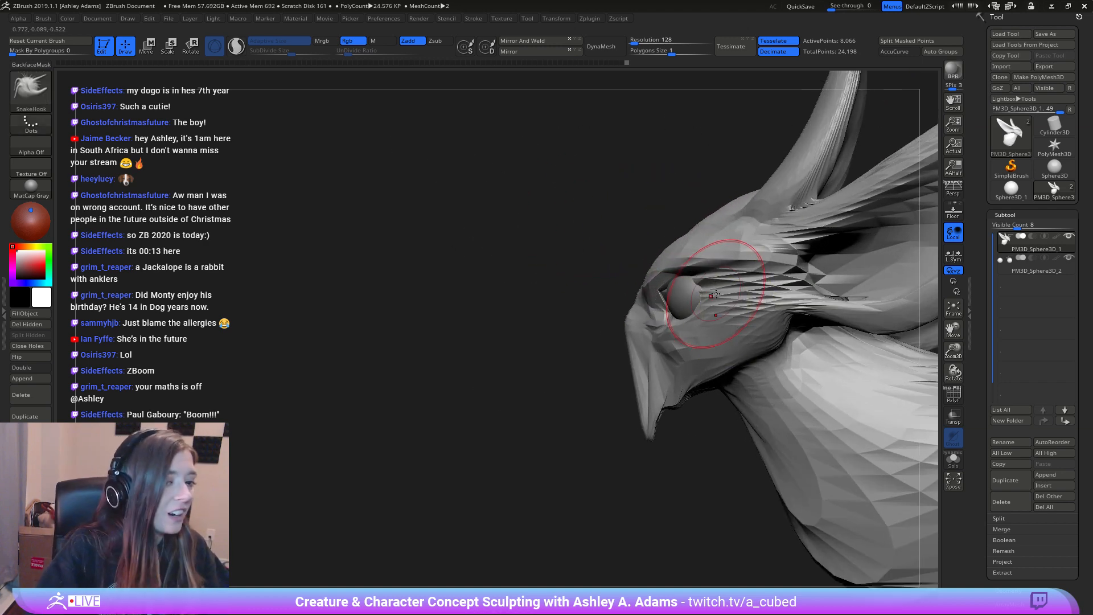
pyautogui.rightClick(666, 352)
pyautogui.moveTo(666, 351); pyautogui.dragTo(686, 319, button='right')
pyautogui.moveTo(686, 319); pyautogui.dragTo(618, 389, button='right')
pyautogui.rightClick(618, 389)
pyautogui.moveTo(654, 308); pyautogui.dragTo(673, 268, button='right')
pyautogui.moveTo(663, 297); pyautogui.dragTo(673, 298)
pyautogui.moveTo(668, 296); pyautogui.dragTo(679, 294)
pyautogui.moveTo(665, 279); pyautogui.dragTo(671, 268)
# Step: Adjust the contour of the neck with a large SnakeHook brush
pyautogui.moveTo(701, 274)
pyautogui.mouseDown(button='right')
pyautogui.moveTo(606, 298)
pyautogui.moveTo(541, 299)
pyautogui.mouseUp(button='right')
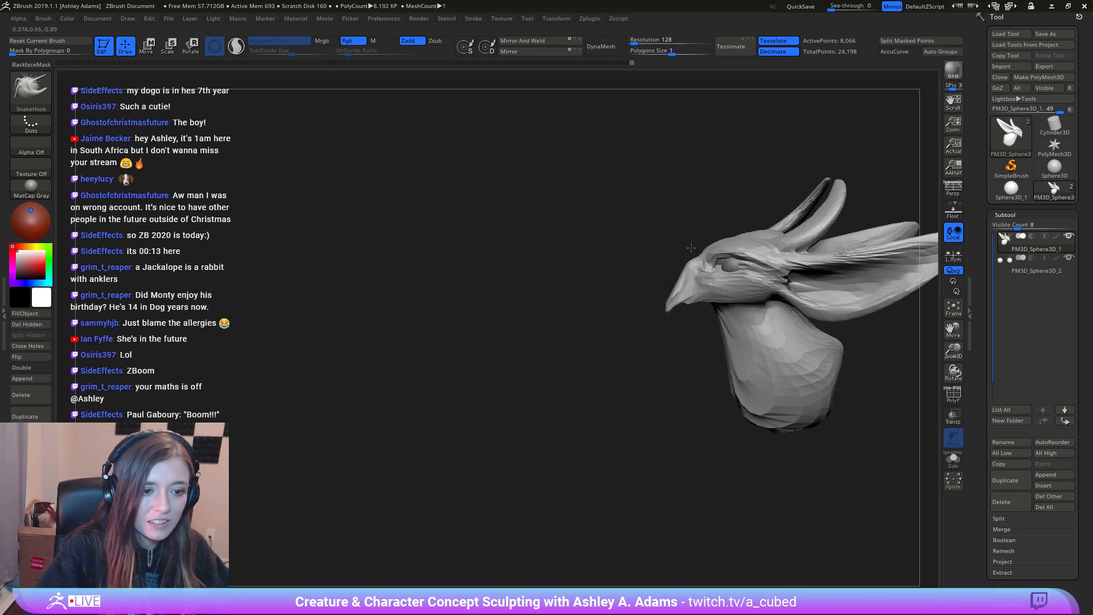
pyautogui.rightClick(713, 278)
pyautogui.moveTo(706, 319); pyautogui.dragTo(672, 261, button='right')
pyautogui.rightClick(671, 261)
pyautogui.moveTo(671, 260)
pyautogui.mouseDown()
pyautogui.moveTo(690, 259)
pyautogui.moveTo(702, 295)
pyautogui.moveTo(669, 340)
pyautogui.mouseUp()
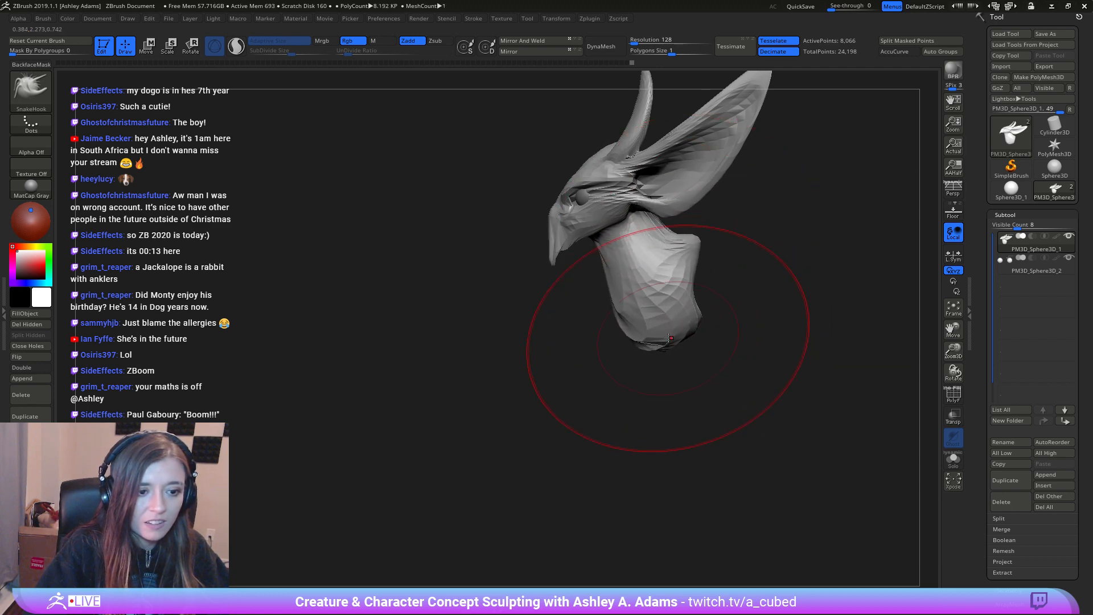
pyautogui.moveTo(681, 346)
pyautogui.keyDown('ctrl'); pyautogui.mouseDown(button='right')
pyautogui.moveTo(683, 247)
pyautogui.moveTo(673, 288)
pyautogui.mouseUp(button='right'); pyautogui.keyUp('ctrl')
pyautogui.rightClick(664, 289)
pyautogui.moveTo(663, 290); pyautogui.dragTo(640, 290)
pyautogui.moveTo(633, 352)
pyautogui.mouseDown(button='right')
pyautogui.moveTo(627, 323)
pyautogui.moveTo(586, 313)
pyautogui.mouseUp(button='right')
# Step: Mask the lower neck with the MaskLasso brush and invert the mask to protect the head
pyautogui.moveTo(550, 335)
pyautogui.keyDown('ctrl'); pyautogui.mouseDown()
pyautogui.moveTo(684, 358)
pyautogui.moveTo(675, 310)
pyautogui.mouseUp(); pyautogui.keyUp('ctrl')
pyautogui.keyDown('ctrl'); pyautogui.click(44, 95); pyautogui.keyUp('ctrl')
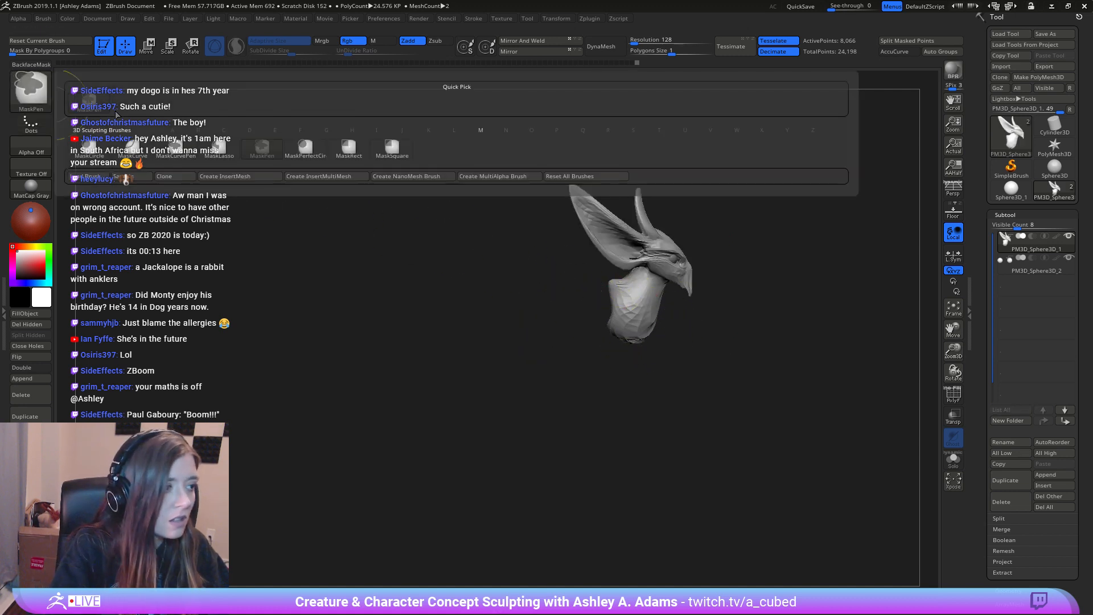
pyautogui.click(218, 149)
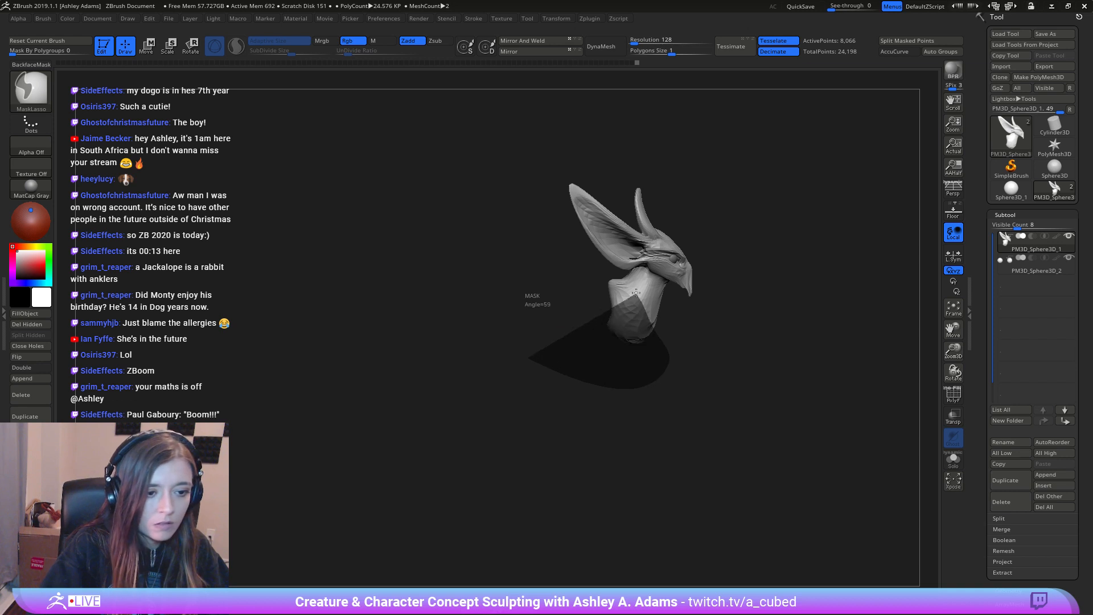
pyautogui.keyDown('ctrl'); pyautogui.click(699, 382); pyautogui.keyUp('ctrl')
# Step: Stretch the unmasked neck downward into a long column with an enlarged SnakeHook brush
pyautogui.press('space')
pyautogui.moveTo(627, 303); pyautogui.dragTo(641, 303)
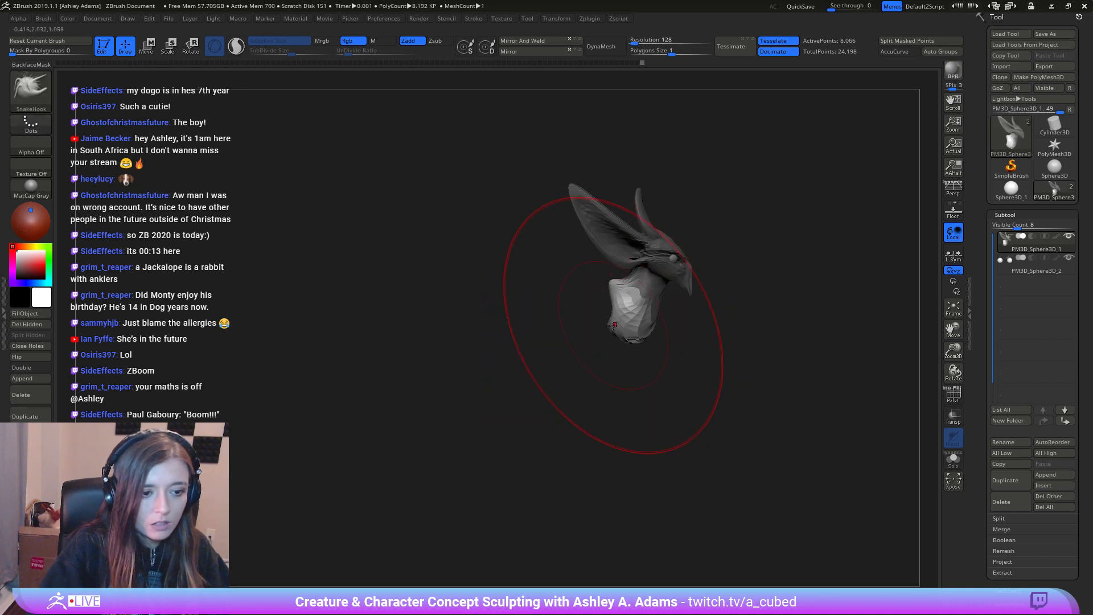
pyautogui.moveTo(614, 367)
pyautogui.mouseDown()
pyautogui.moveTo(605, 395)
pyautogui.moveTo(620, 357)
pyautogui.mouseUp()
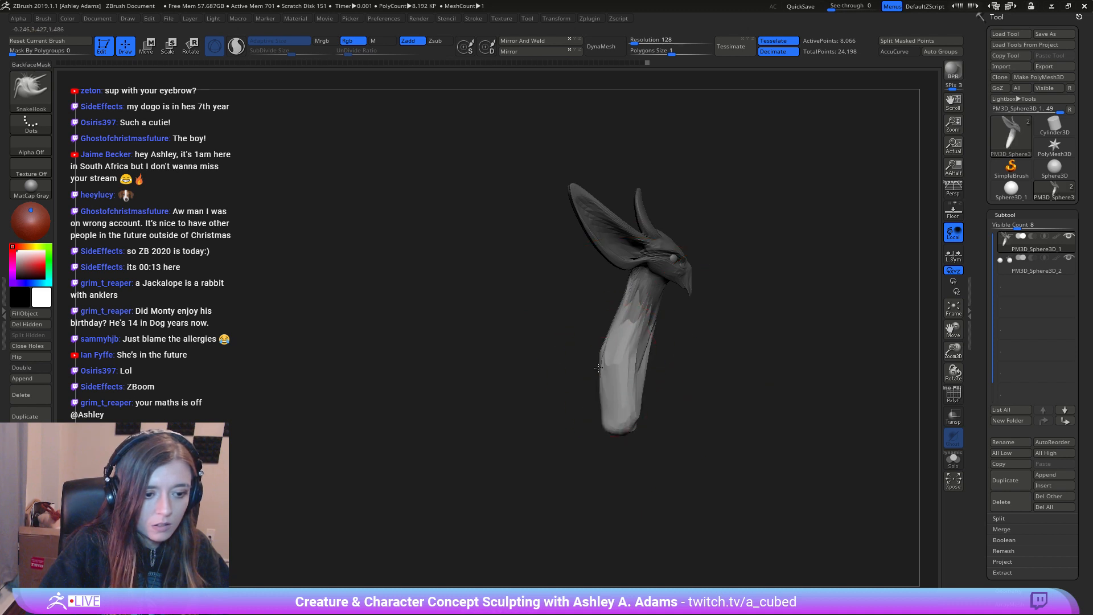
pyautogui.moveTo(683, 381); pyautogui.dragTo(555, 370)
pyautogui.keyDown('shift'); pyautogui.moveTo(556, 370); pyautogui.dragTo(672, 410); pyautogui.keyUp('shift')
pyautogui.moveTo(663, 387); pyautogui.dragTo(516, 364)
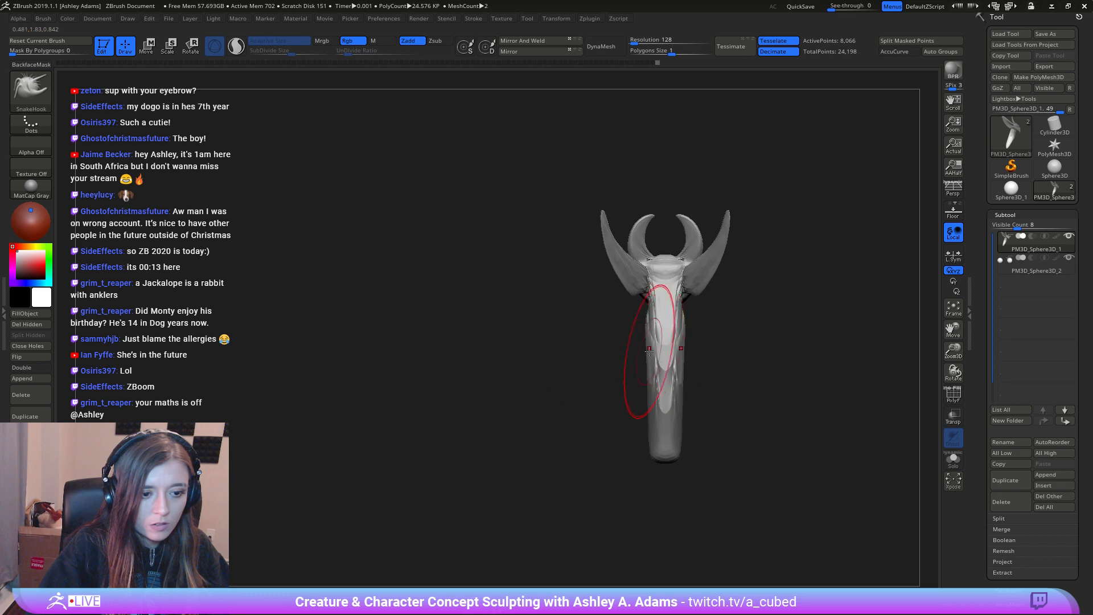
# Step: Reshape the long neck with a resized SnakeHook brush, pulling its lower end backward to form a curved base
pyautogui.press('space')
pyautogui.moveTo(651, 342); pyautogui.dragTo(648, 343)
pyautogui.press('space')
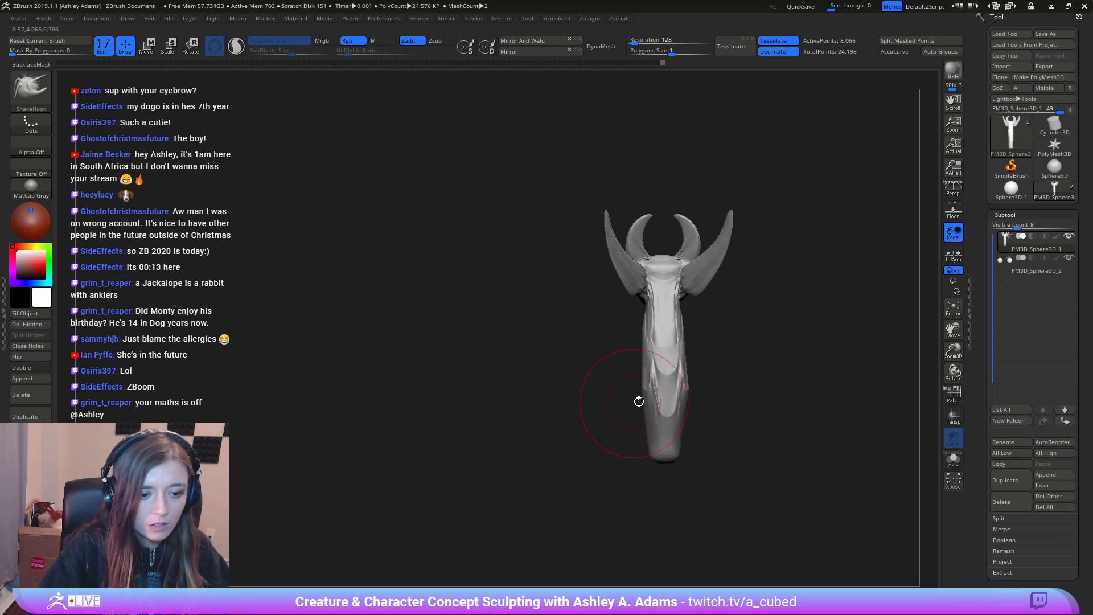
pyautogui.moveTo(639, 402); pyautogui.dragTo(654, 360)
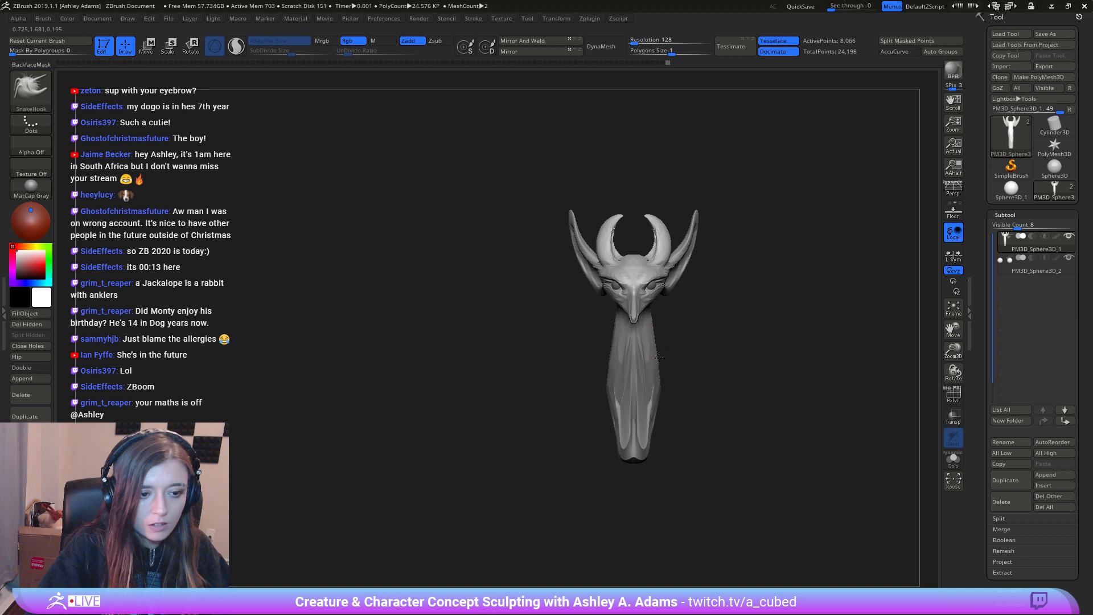
pyautogui.moveTo(649, 413); pyautogui.dragTo(656, 421)
pyautogui.moveTo(598, 371)
pyautogui.mouseDown()
pyautogui.moveTo(635, 361)
pyautogui.moveTo(621, 358)
pyautogui.moveTo(591, 386)
pyautogui.moveTo(628, 364)
pyautogui.moveTo(624, 383)
pyautogui.moveTo(586, 366)
pyautogui.moveTo(590, 380)
pyautogui.mouseUp()
pyautogui.press('space')
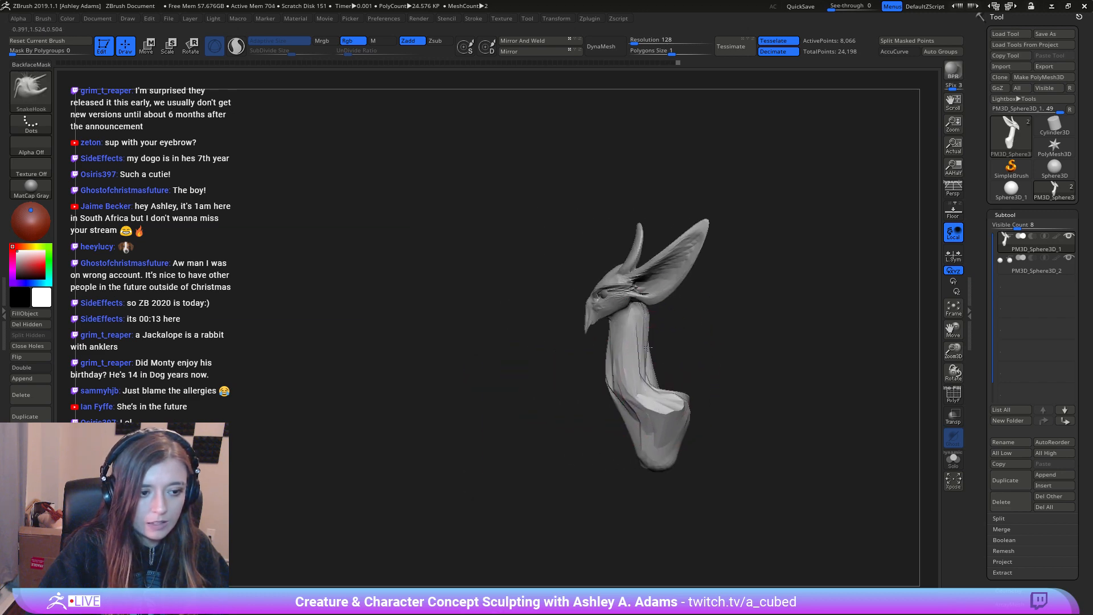
pyautogui.press('space')
pyautogui.moveTo(647, 347); pyautogui.dragTo(633, 347)
# Step: Adjust the head's side profile with a resized SnakeHook brush
pyautogui.keyDown('ctrl'); pyautogui.moveTo(592, 291); pyautogui.dragTo(632, 288, button='right'); pyautogui.keyUp('ctrl')
pyautogui.press('space')
pyautogui.moveTo(632, 288)
pyautogui.mouseDown()
pyautogui.moveTo(646, 275)
pyautogui.moveTo(643, 228)
pyautogui.mouseUp()
pyautogui.moveTo(544, 349); pyautogui.dragTo(569, 353)
pyautogui.press('space')
pyautogui.moveTo(570, 353); pyautogui.dragTo(559, 353)
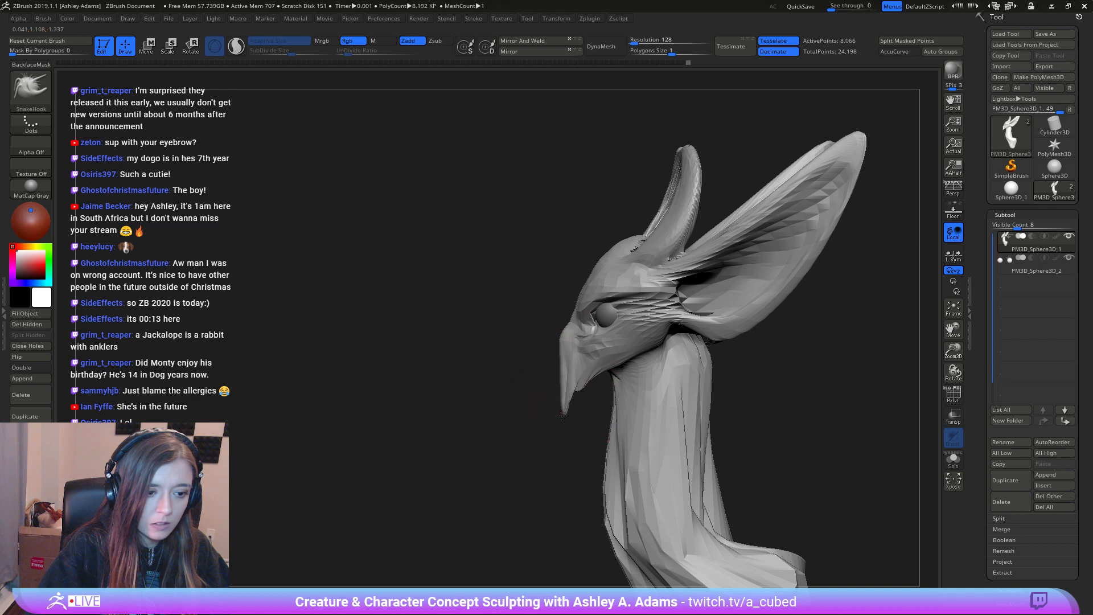
# Step: Mask the ears with the MaskLasso brush and invert the mask so only the ears stay editable
pyautogui.moveTo(559, 397)
pyautogui.mouseDown()
pyautogui.moveTo(642, 328)
pyautogui.moveTo(603, 234)
pyautogui.moveTo(507, 308)
pyautogui.moveTo(626, 385)
pyautogui.mouseUp()
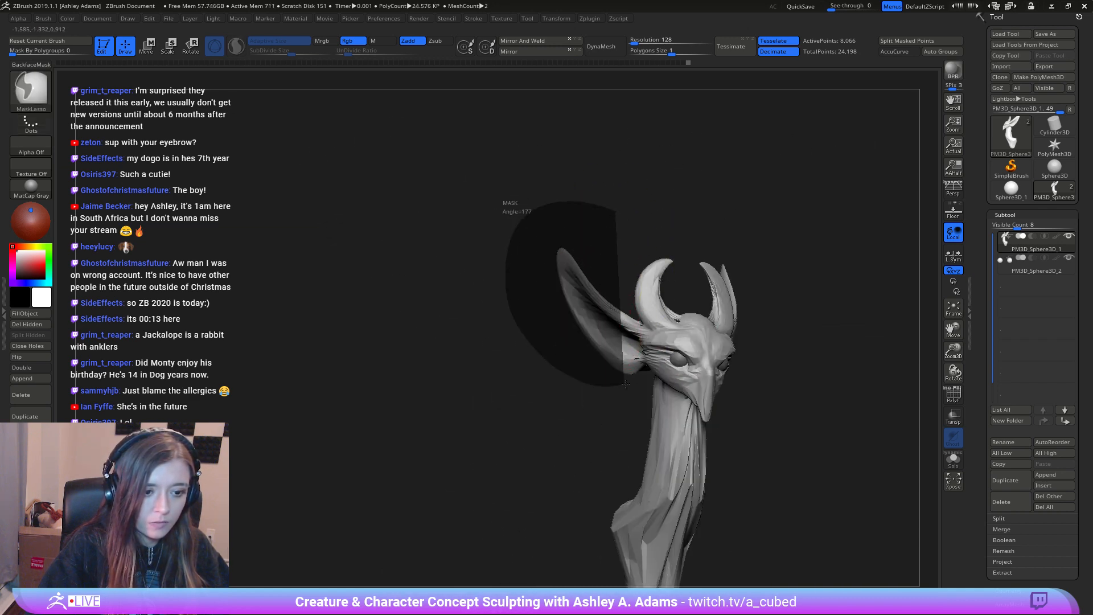
pyautogui.keyDown('ctrl'); pyautogui.moveTo(627, 308); pyautogui.dragTo(628, 311); pyautogui.keyUp('ctrl')
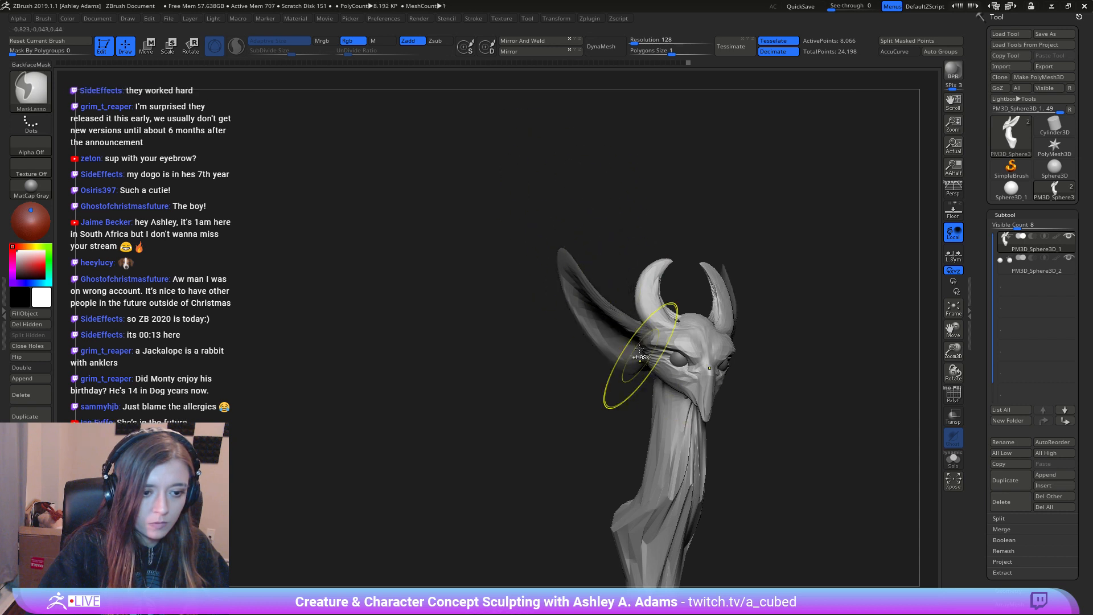
pyautogui.moveTo(620, 387)
pyautogui.mouseDown()
pyautogui.moveTo(675, 292)
pyautogui.moveTo(691, 331)
pyautogui.mouseUp()
pyautogui.keyDown('ctrl'); pyautogui.click(708, 357); pyautogui.keyUp('ctrl')
# Step: Rotate the ears and spread them wide to the sides of the head with the transform gizmo, and clear the mask
pyautogui.press('w')
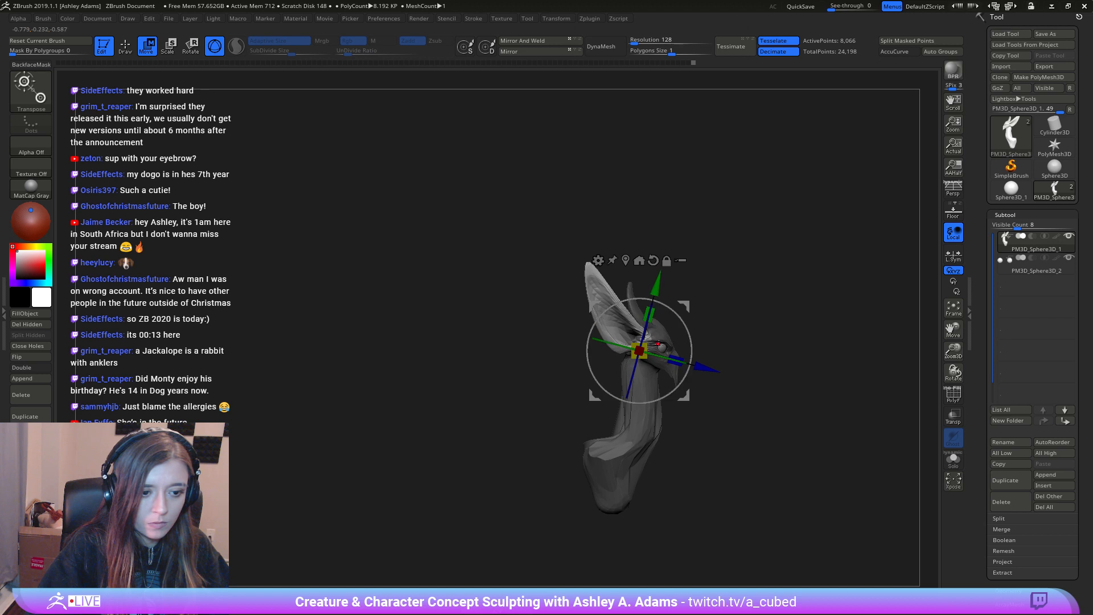
pyautogui.moveTo(692, 352); pyautogui.dragTo(693, 401)
pyautogui.moveTo(690, 370)
pyautogui.keyDown('shift'); pyautogui.mouseDown(button='right')
pyautogui.moveTo(663, 332)
pyautogui.moveTo(682, 310)
pyautogui.moveTo(617, 256)
pyautogui.moveTo(625, 239)
pyautogui.moveTo(648, 255)
pyautogui.moveTo(697, 342)
pyautogui.moveTo(672, 348)
pyautogui.mouseUp(button='right'); pyautogui.keyUp('shift')
pyautogui.press('q')
pyautogui.press('w')
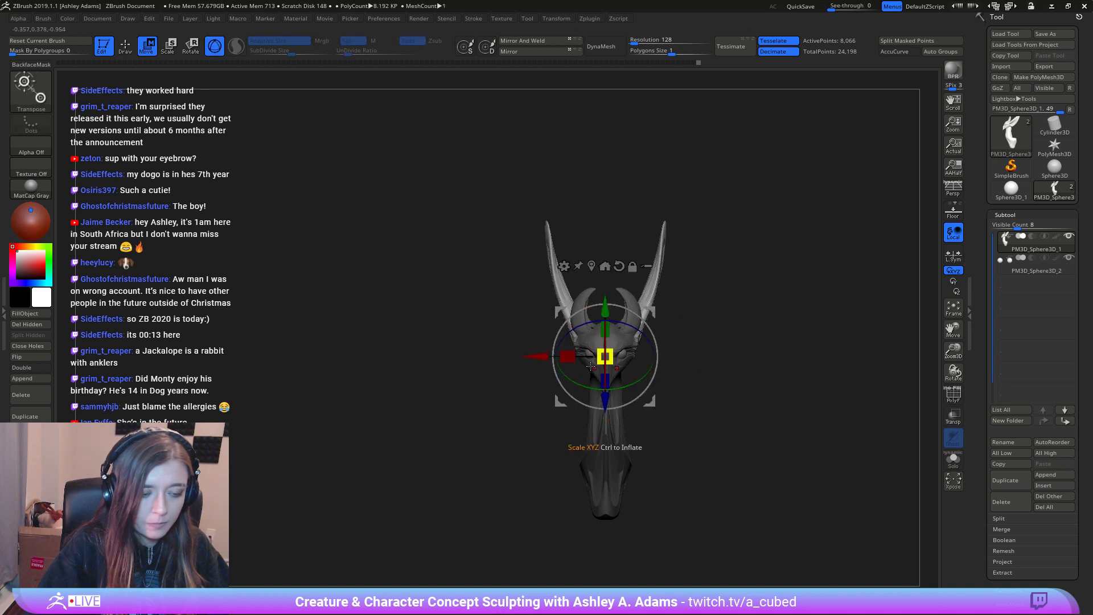
pyautogui.moveTo(538, 357); pyautogui.dragTo(514, 357)
pyautogui.moveTo(613, 385)
pyautogui.mouseDown()
pyautogui.moveTo(666, 393)
pyautogui.moveTo(655, 392)
pyautogui.mouseUp()
pyautogui.press('q')
pyautogui.moveTo(613, 406)
pyautogui.mouseDown(button='right')
pyautogui.moveTo(683, 387)
pyautogui.moveTo(625, 378)
pyautogui.moveTo(690, 344)
pyautogui.mouseUp(button='right')
pyautogui.press('space')
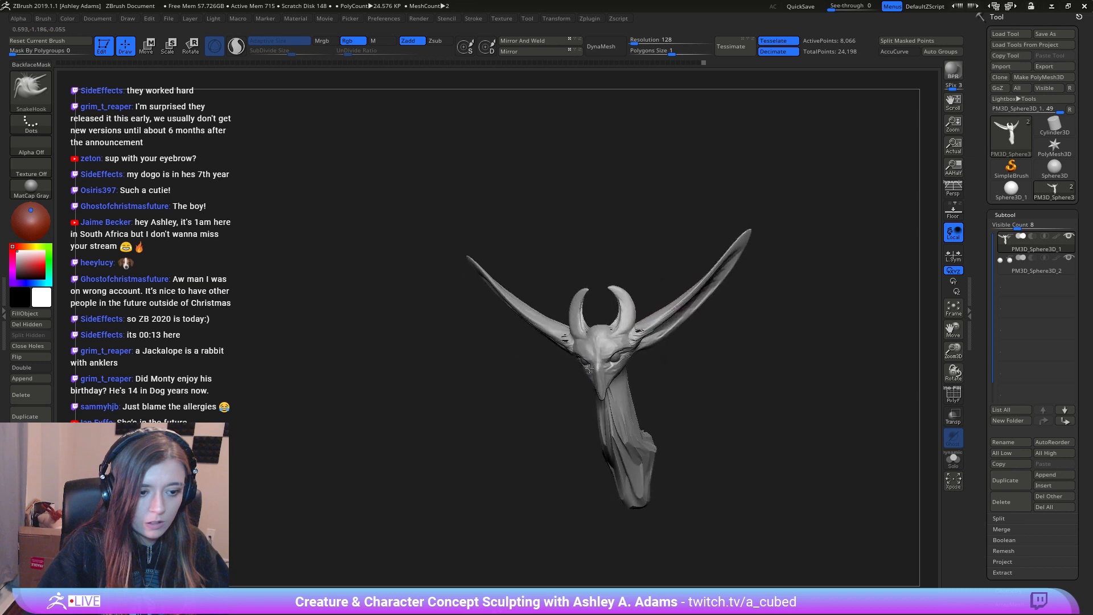
# Step: Mask the two horns with the MaskLasso brush, invert the mask, and correct its edge on the forehead between them
pyautogui.moveTo(589, 367)
pyautogui.keyDown('shift'); pyautogui.mouseDown(button='right')
pyautogui.moveTo(579, 364)
pyautogui.moveTo(629, 299)
pyautogui.mouseUp(button='right'); pyautogui.keyUp('shift')
pyautogui.moveTo(629, 299)
pyautogui.keyDown('ctrl'); pyautogui.mouseDown(button='right')
pyautogui.moveTo(640, 211)
pyautogui.moveTo(639, 274)
pyautogui.mouseUp(button='right'); pyautogui.keyUp('ctrl')
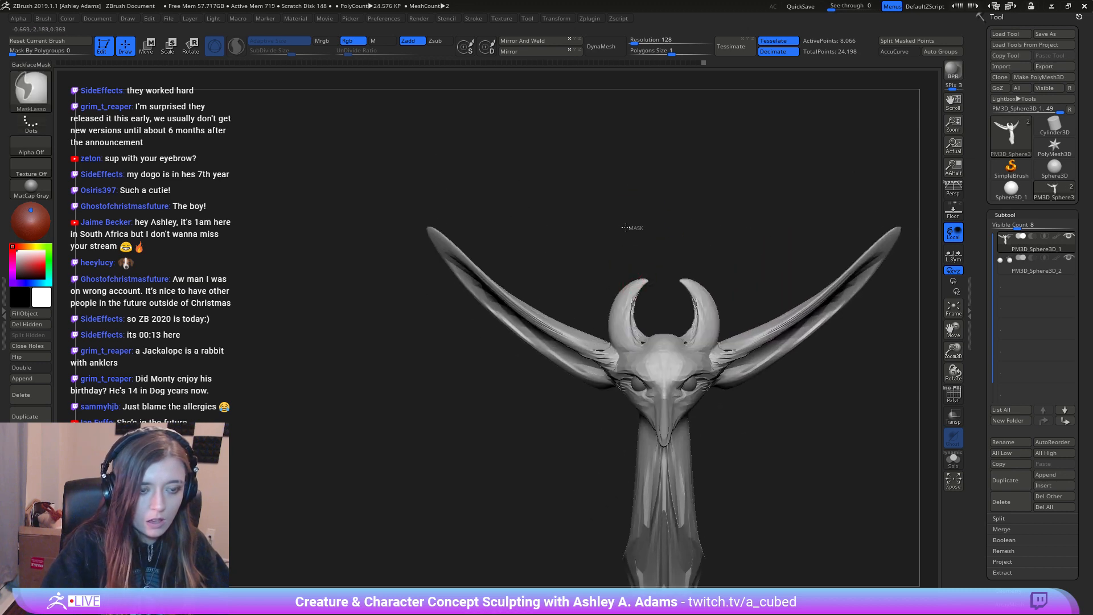
pyautogui.moveTo(626, 227)
pyautogui.keyDown('ctrl'); pyautogui.mouseDown()
pyautogui.moveTo(641, 273)
pyautogui.moveTo(661, 228)
pyautogui.mouseUp(); pyautogui.keyUp('ctrl')
pyautogui.moveTo(661, 228)
pyautogui.mouseDown(button='right')
pyautogui.moveTo(686, 330)
pyautogui.moveTo(593, 300)
pyautogui.mouseUp(button='right')
pyautogui.moveTo(592, 272)
pyautogui.keyDown('ctrl'); pyautogui.mouseDown()
pyautogui.moveTo(558, 348)
pyautogui.moveTo(588, 280)
pyautogui.mouseUp(); pyautogui.keyUp('ctrl')
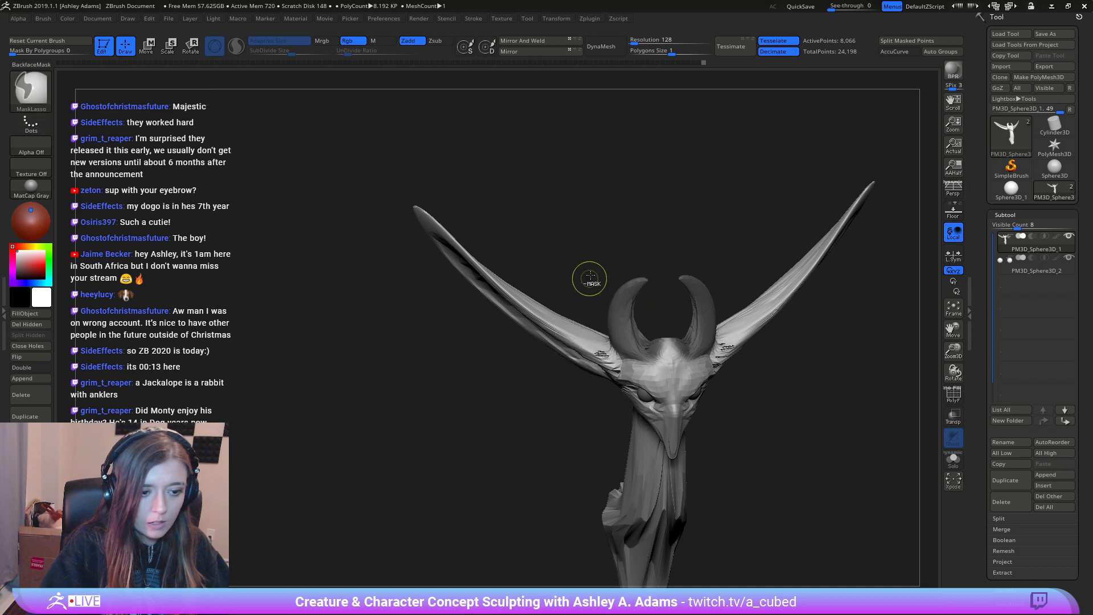
pyautogui.moveTo(588, 280)
pyautogui.mouseDown(button='right')
pyautogui.moveTo(672, 318)
pyautogui.moveTo(722, 361)
pyautogui.moveTo(646, 313)
pyautogui.mouseUp(button='right')
pyautogui.press('space')
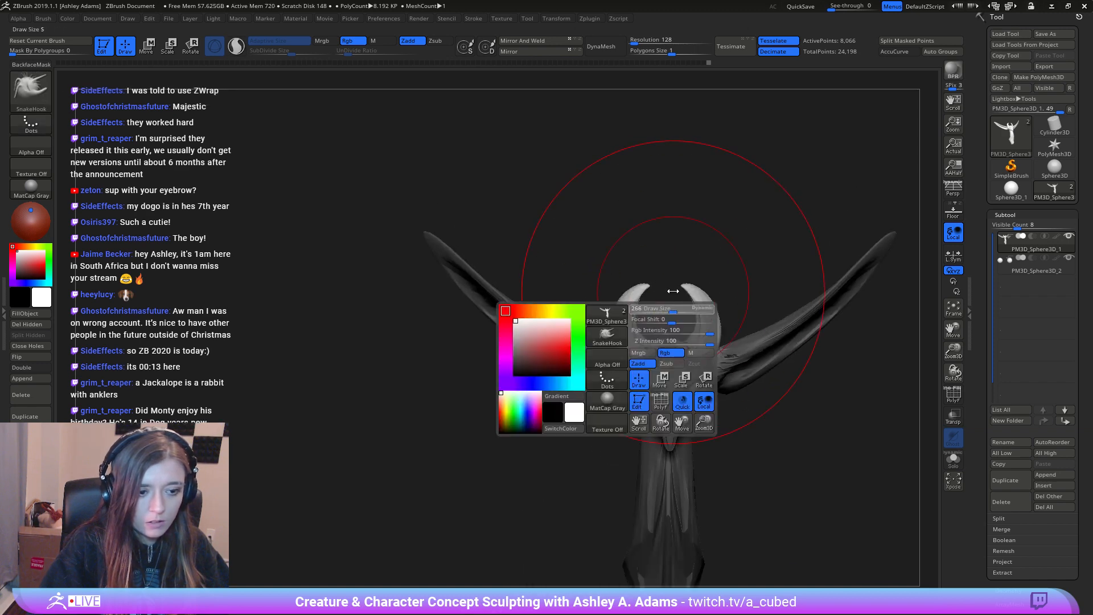
pyautogui.press('ctrl')
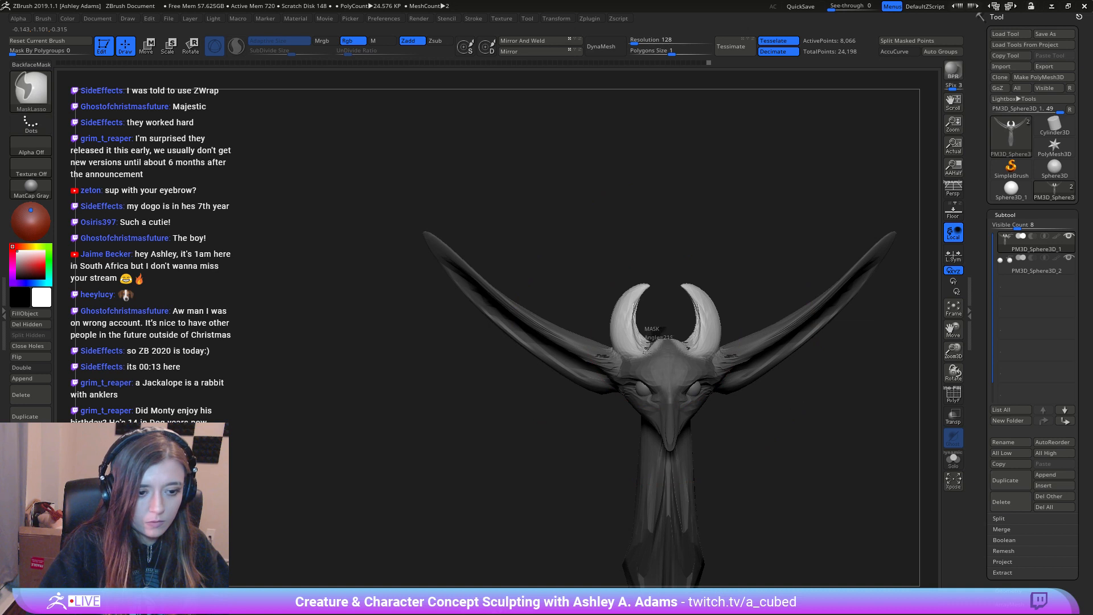
pyautogui.keyDown('ctrl'); pyautogui.moveTo(672, 358); pyautogui.dragTo(665, 342); pyautogui.keyUp('ctrl')
# Step: Place the transform gizmo at the base of a horn, then lengthen the horns and rotate them outward
pyautogui.keyDown('alt'); pyautogui.moveTo(609, 275); pyautogui.dragTo(542, 321, button='right'); pyautogui.keyUp('alt')
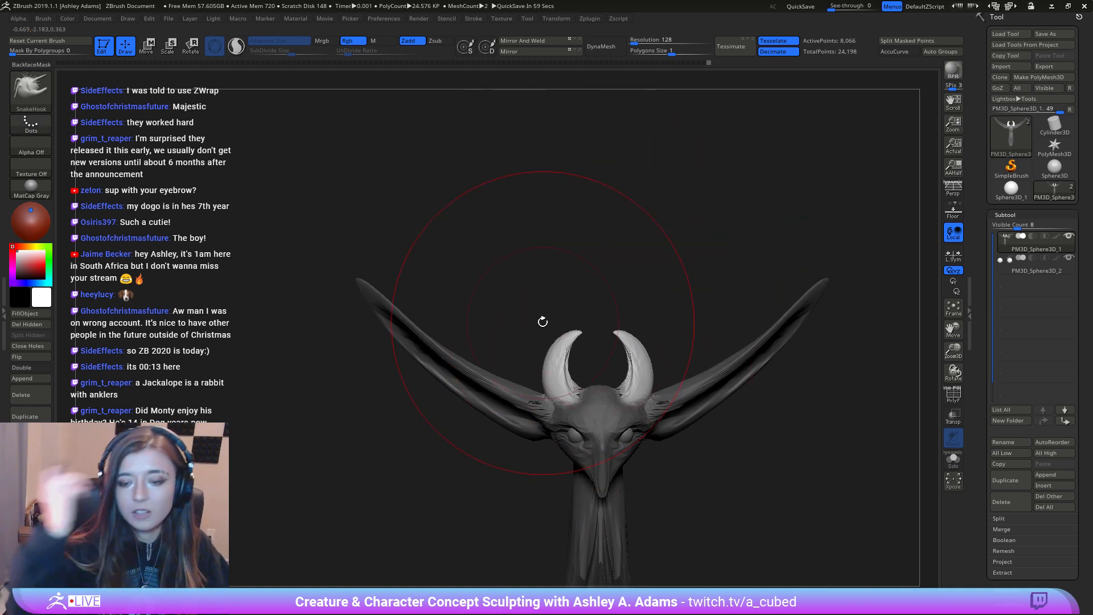
pyautogui.press('w')
pyautogui.keyDown('alt'); pyautogui.moveTo(717, 373); pyautogui.dragTo(706, 265, button='right'); pyautogui.keyUp('alt')
pyautogui.moveTo(706, 266); pyautogui.dragTo(646, 276, button='right')
pyautogui.keyDown('alt'); pyautogui.click(643, 241); pyautogui.keyUp('alt')
pyautogui.keyDown('alt'); pyautogui.moveTo(631, 265); pyautogui.dragTo(630, 219); pyautogui.keyUp('alt')
pyautogui.keyDown('alt'); pyautogui.moveTo(561, 285); pyautogui.dragTo(544, 286); pyautogui.keyUp('alt')
pyautogui.keyDown('shift'); pyautogui.moveTo(544, 285); pyautogui.dragTo(629, 292, button='right'); pyautogui.keyUp('shift')
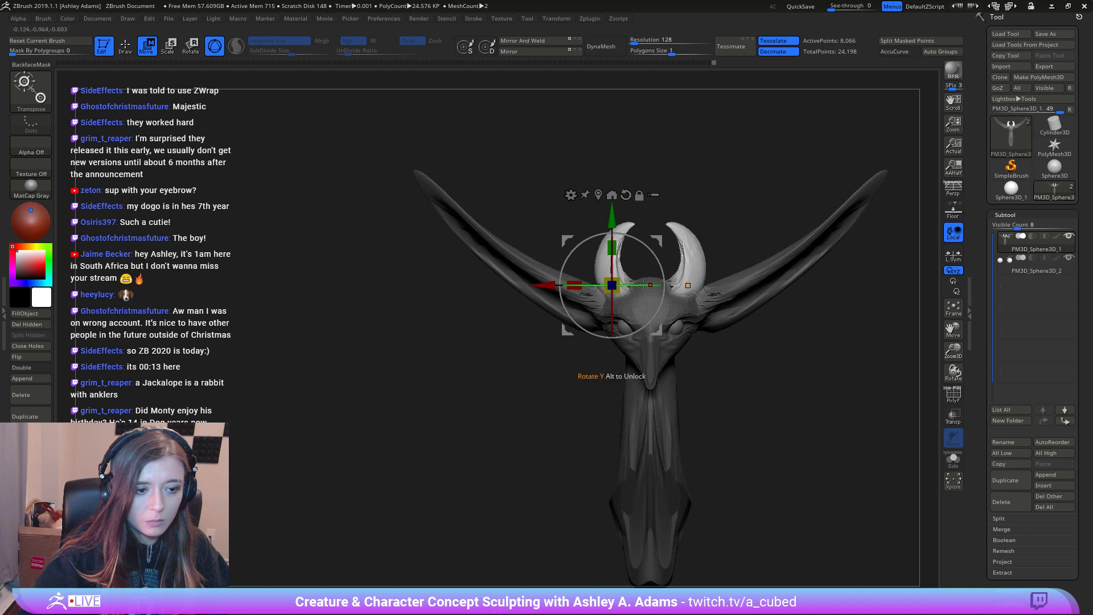
pyautogui.keyDown('alt'); pyautogui.moveTo(666, 238); pyautogui.dragTo(613, 218); pyautogui.keyUp('alt')
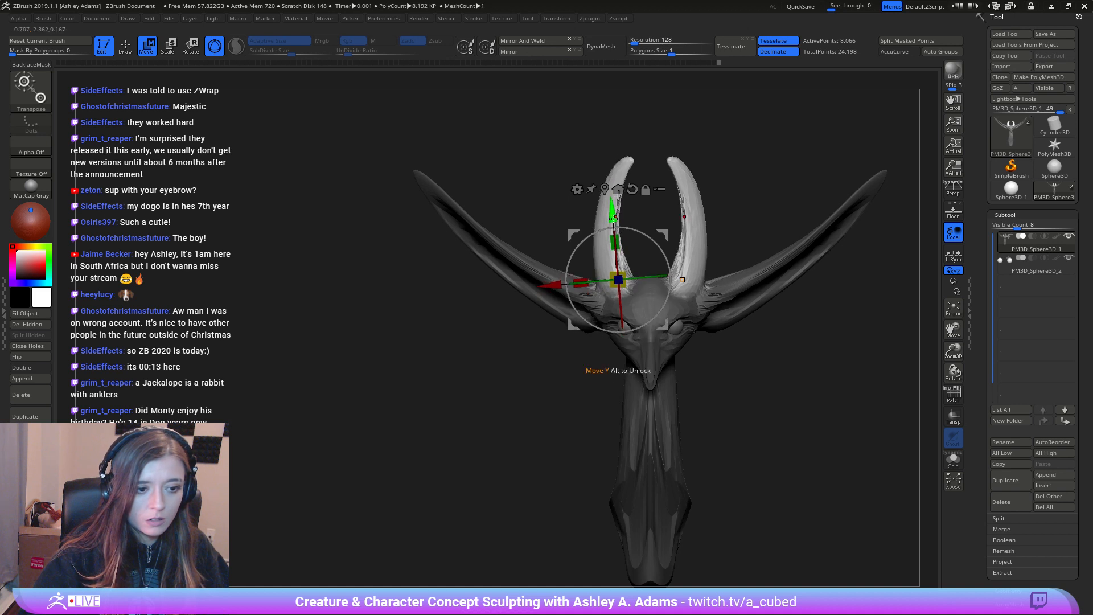
pyautogui.moveTo(655, 286); pyautogui.dragTo(657, 277)
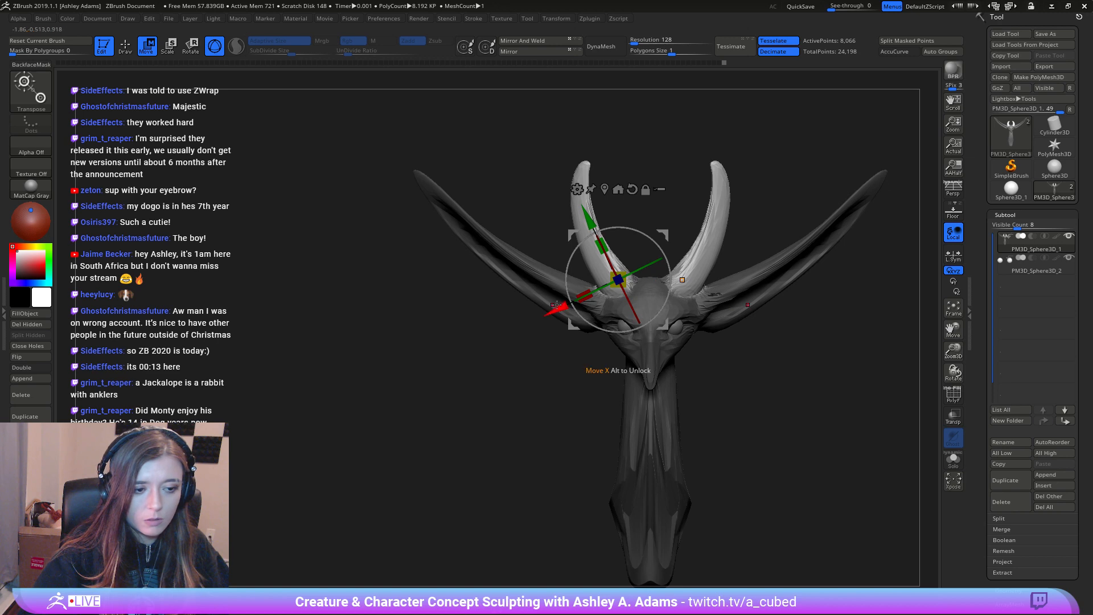
# Step: Tilt the horns backward in side view with the transform gizmo
pyautogui.press('q')
pyautogui.keyDown('alt'); pyautogui.moveTo(638, 228); pyautogui.dragTo(602, 320); pyautogui.keyUp('alt')
pyautogui.moveTo(602, 321); pyautogui.dragTo(626, 338)
pyautogui.press('w')
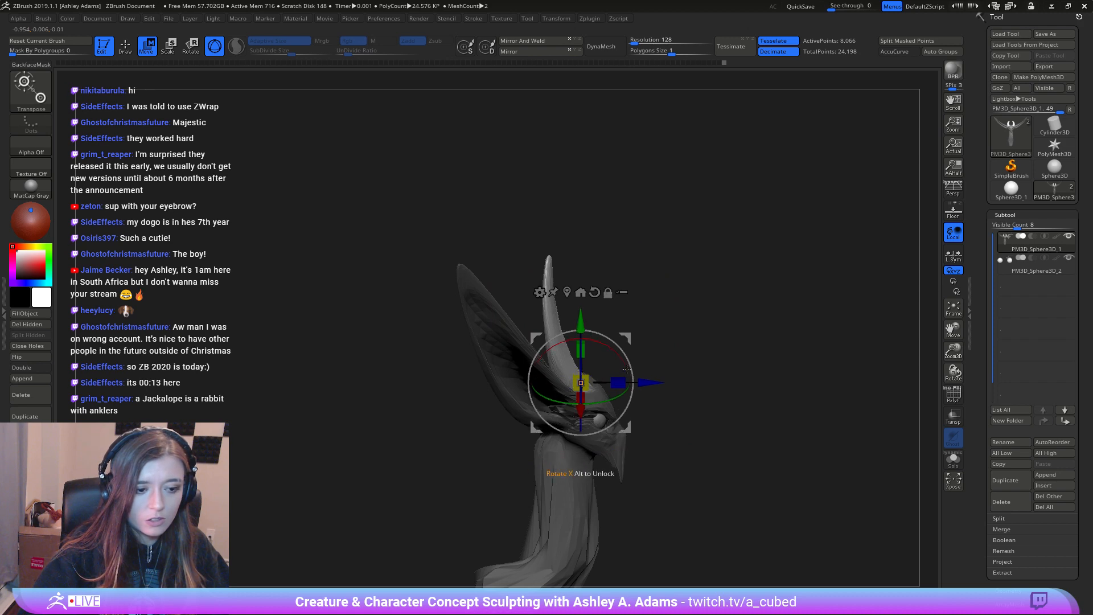
pyautogui.press('q')
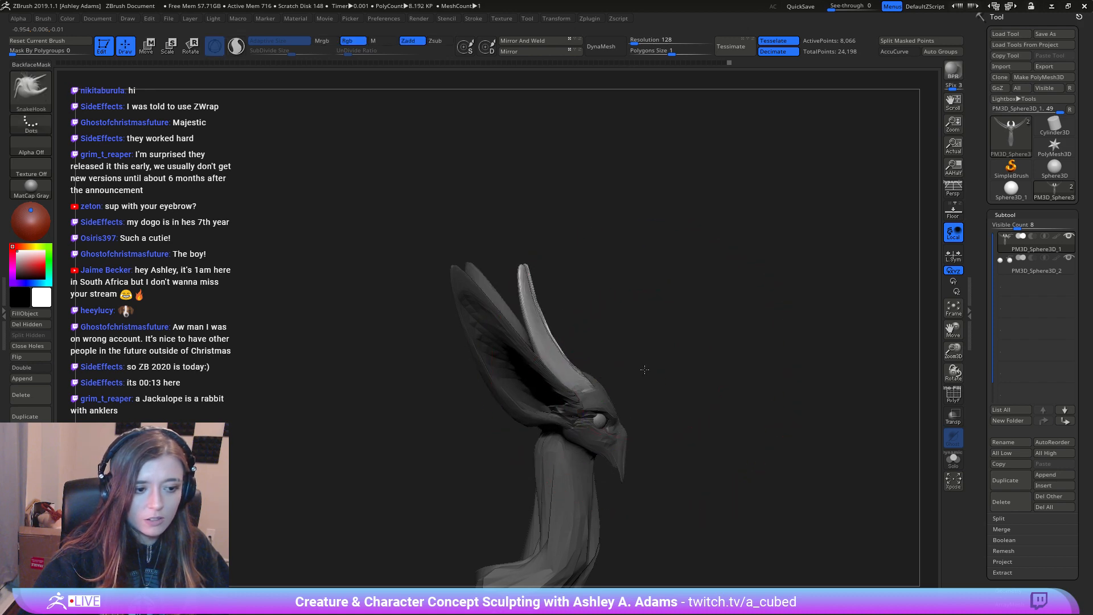
pyautogui.keyDown('shift'); pyautogui.moveTo(639, 366); pyautogui.dragTo(586, 330); pyautogui.keyUp('shift')
# Step: Bend the horns into wide crescents with inward-curving tips using a resized SnakeHook brush
pyautogui.press('space')
pyautogui.moveTo(553, 269)
pyautogui.mouseDown()
pyautogui.moveTo(531, 259)
pyautogui.moveTo(571, 252)
pyautogui.moveTo(547, 263)
pyautogui.moveTo(546, 315)
pyautogui.moveTo(578, 333)
pyautogui.moveTo(521, 311)
pyautogui.mouseUp()
pyautogui.press('space')
pyautogui.press('space')
pyautogui.moveTo(545, 376)
pyautogui.keyDown('ctrl'); pyautogui.mouseDown(button='right')
pyautogui.moveTo(557, 328)
pyautogui.moveTo(596, 329)
pyautogui.mouseUp(button='right'); pyautogui.keyUp('ctrl')
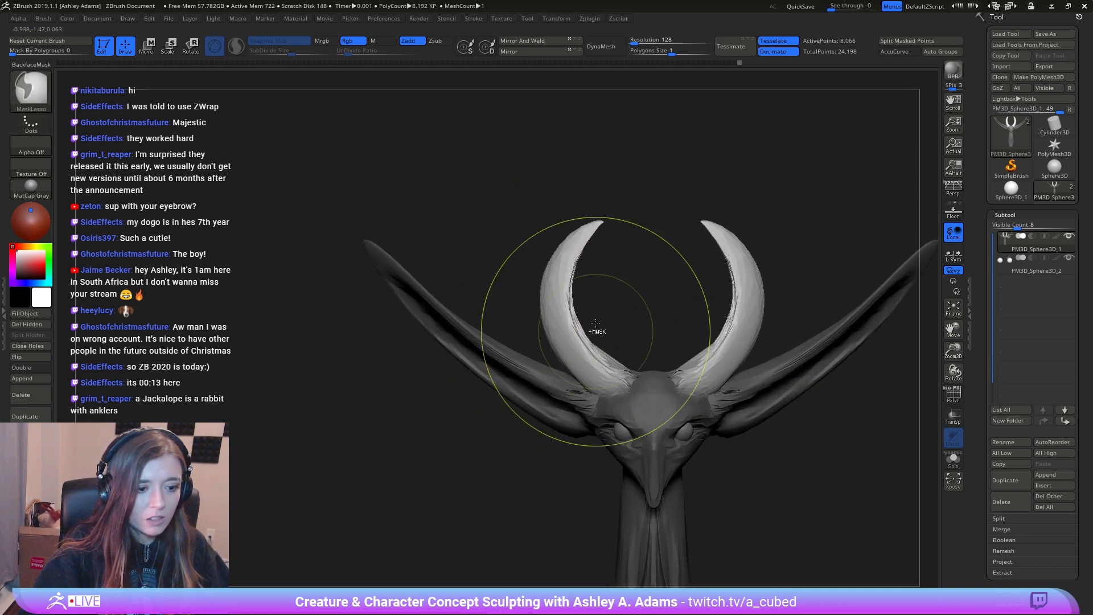
pyautogui.press('space')
pyautogui.moveTo(587, 263)
pyautogui.mouseDown()
pyautogui.moveTo(552, 257)
pyautogui.moveTo(600, 221)
pyautogui.mouseUp()
pyautogui.moveTo(549, 283); pyautogui.dragTo(546, 284)
pyautogui.moveTo(571, 342)
pyautogui.mouseDown()
pyautogui.moveTo(547, 345)
pyautogui.moveTo(536, 326)
pyautogui.moveTo(575, 307)
pyautogui.moveTo(561, 280)
pyautogui.moveTo(645, 306)
pyautogui.mouseUp()
pyautogui.press('space')
pyautogui.press('space')
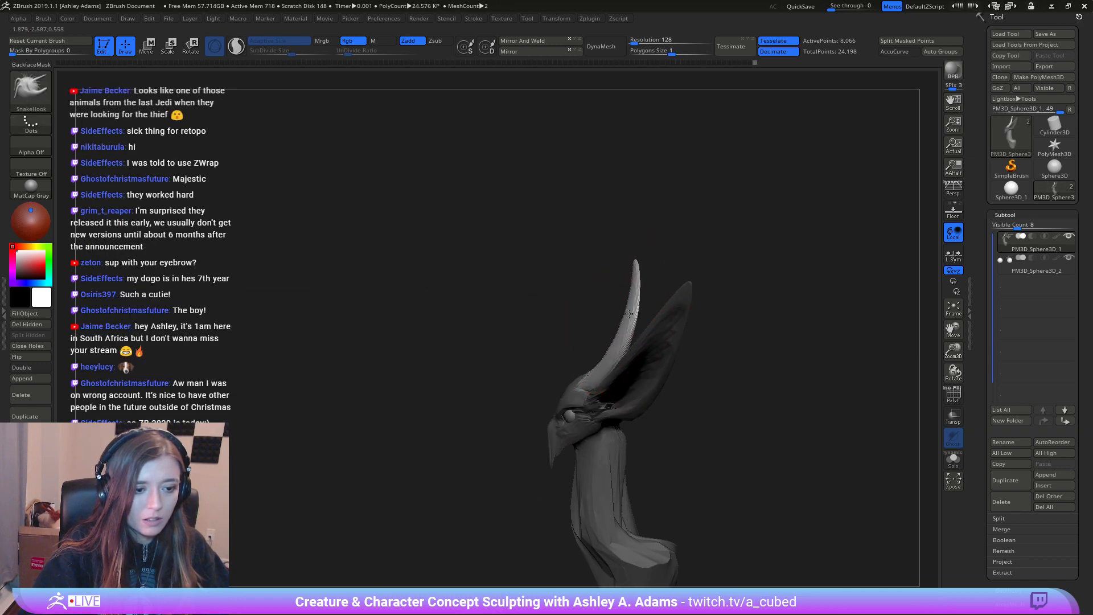
pyautogui.press('space')
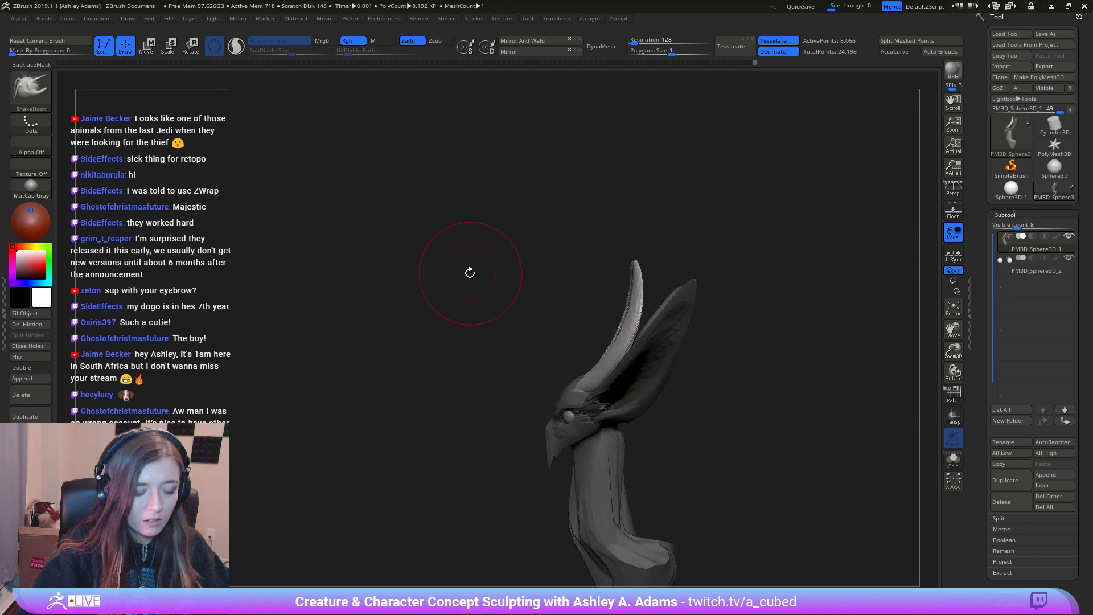
# Step: Thicken the horns, especially around their bases, with the Inflat brush
pyautogui.press('b')
pyautogui.press('i')
pyautogui.press('n')
pyautogui.press('space')
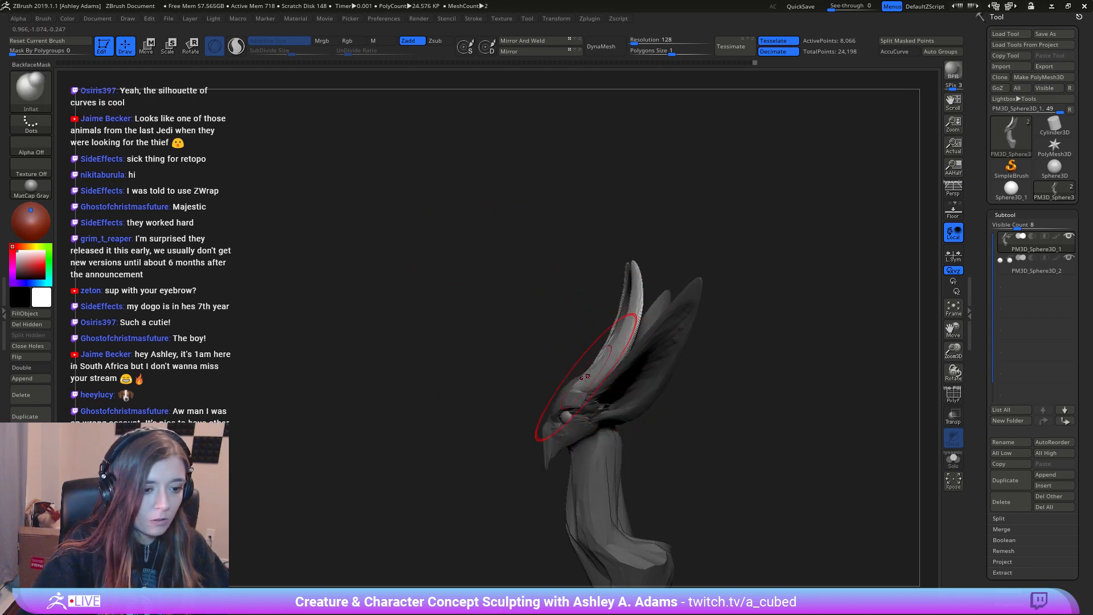
pyautogui.moveTo(590, 371); pyautogui.dragTo(681, 283, button='right')
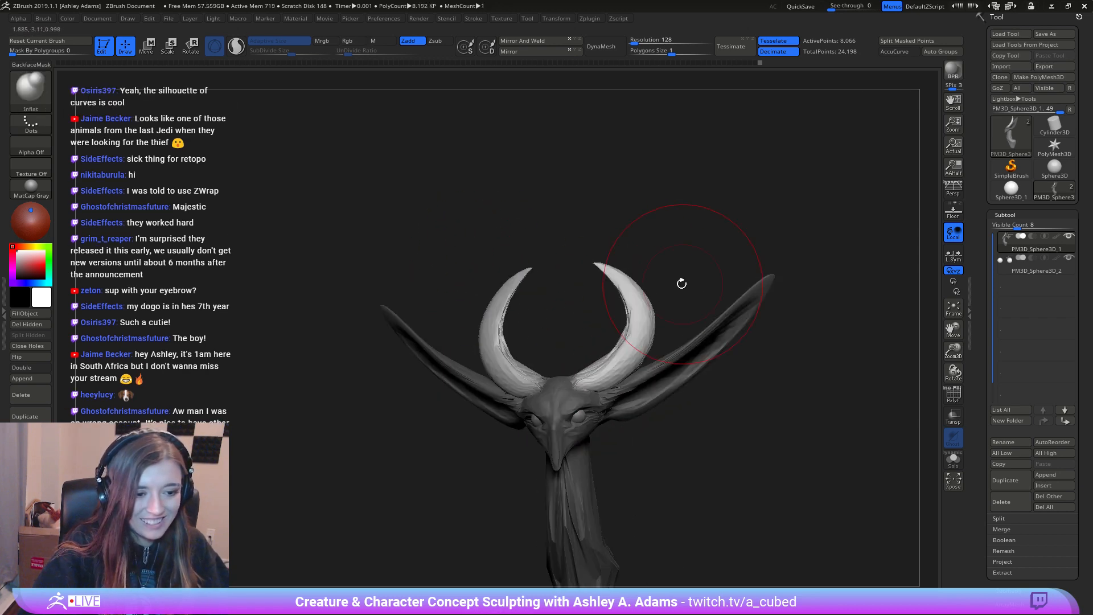
pyautogui.moveTo(525, 391); pyautogui.dragTo(549, 383, button='right')
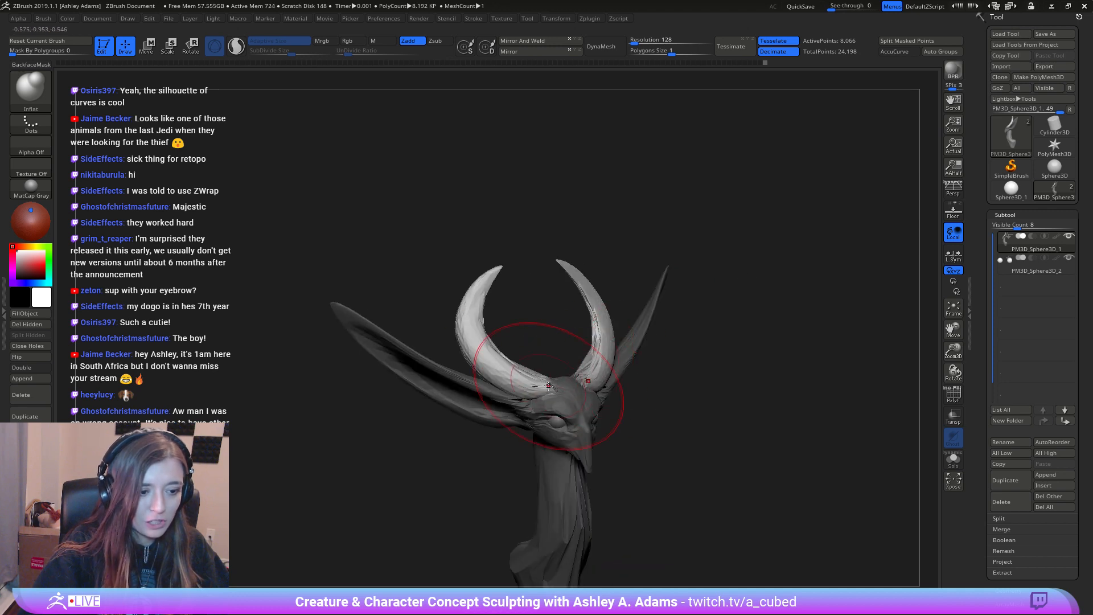
pyautogui.moveTo(514, 260); pyautogui.dragTo(603, 232, button='right')
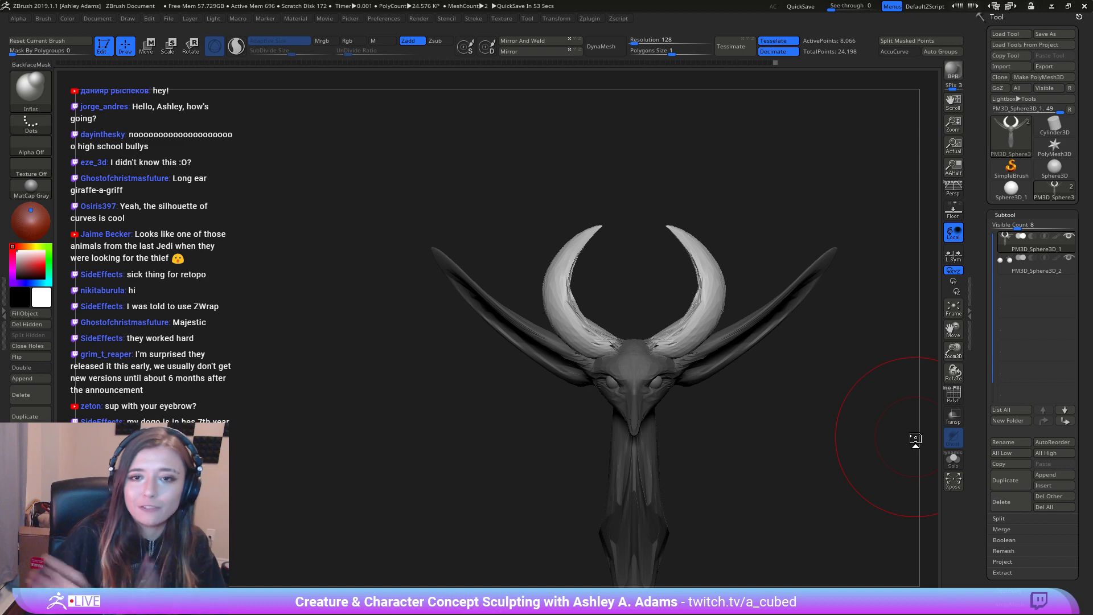
# Step: Clear the mask and reshape the area around the horn bases with the SnakeHook brush
pyautogui.moveTo(613, 252)
pyautogui.mouseDown()
pyautogui.moveTo(676, 258)
pyautogui.moveTo(644, 312)
pyautogui.mouseUp()
pyautogui.press('b')
pyautogui.press('s')
pyautogui.press('h')
pyautogui.press('space')
pyautogui.moveTo(666, 334)
pyautogui.keyDown('ctrl'); pyautogui.mouseDown(button='right')
pyautogui.moveTo(666, 305)
pyautogui.moveTo(590, 276)
pyautogui.mouseUp(button='right'); pyautogui.keyUp('ctrl')
pyautogui.moveTo(591, 276)
pyautogui.keyDown('ctrl'); pyautogui.mouseDown(button='right')
pyautogui.moveTo(640, 390)
pyautogui.moveTo(722, 320)
pyautogui.mouseUp(button='right'); pyautogui.keyUp('ctrl')
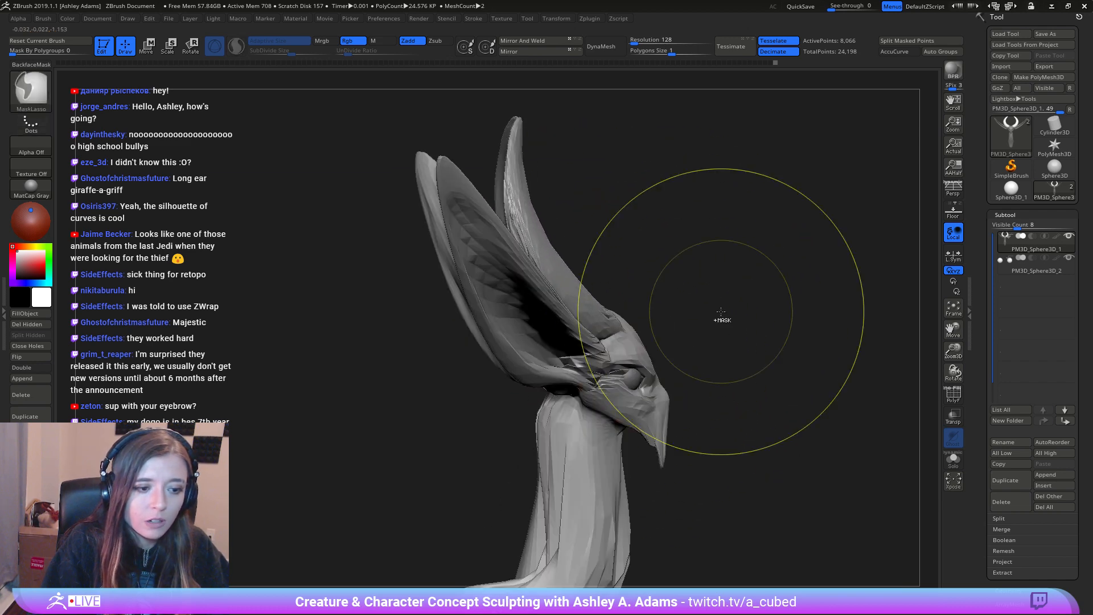
pyautogui.press('space')
pyautogui.moveTo(590, 300); pyautogui.dragTo(574, 270)
pyautogui.keyDown('ctrl'); pyautogui.moveTo(640, 358); pyautogui.dragTo(644, 327, button='right'); pyautogui.keyUp('ctrl')
pyautogui.moveTo(643, 327); pyautogui.dragTo(608, 283, button='right')
pyautogui.moveTo(548, 370); pyautogui.dragTo(590, 373, button='right')
# Step: Refine the ear attachment, cheek and jawline with a smaller SnakeHook brush
pyautogui.press('space')
pyautogui.moveTo(649, 317); pyautogui.dragTo(617, 317)
pyautogui.moveTo(617, 322); pyautogui.dragTo(633, 318, button='right')
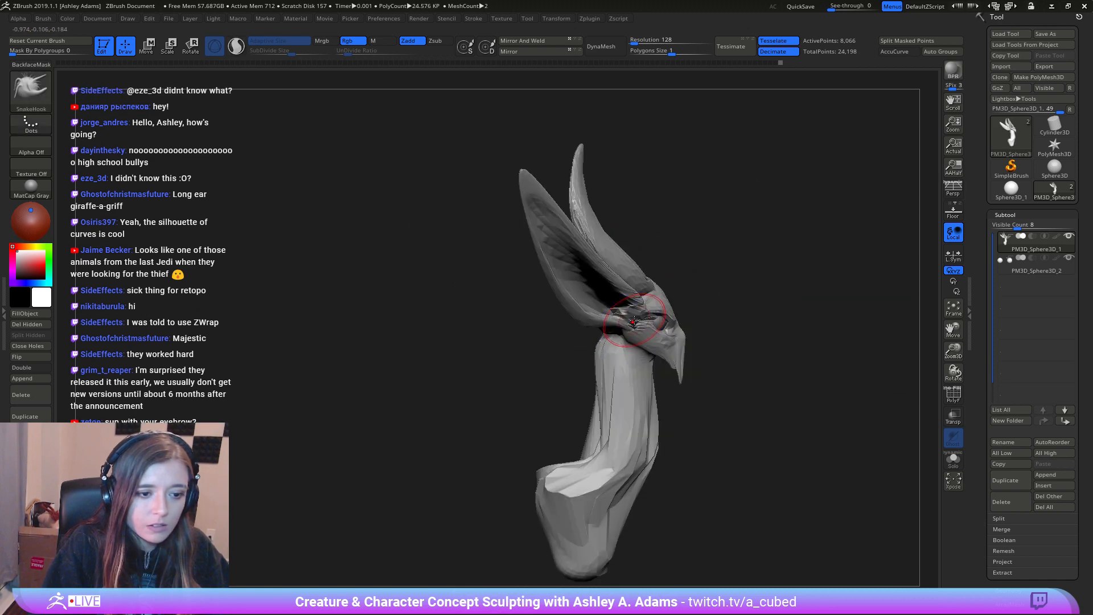
pyautogui.moveTo(637, 318)
pyautogui.mouseDown()
pyautogui.moveTo(628, 309)
pyautogui.moveTo(618, 337)
pyautogui.moveTo(611, 327)
pyautogui.mouseUp()
pyautogui.moveTo(632, 319); pyautogui.dragTo(561, 317, button='right')
pyautogui.moveTo(715, 301); pyautogui.dragTo(724, 308, button='right')
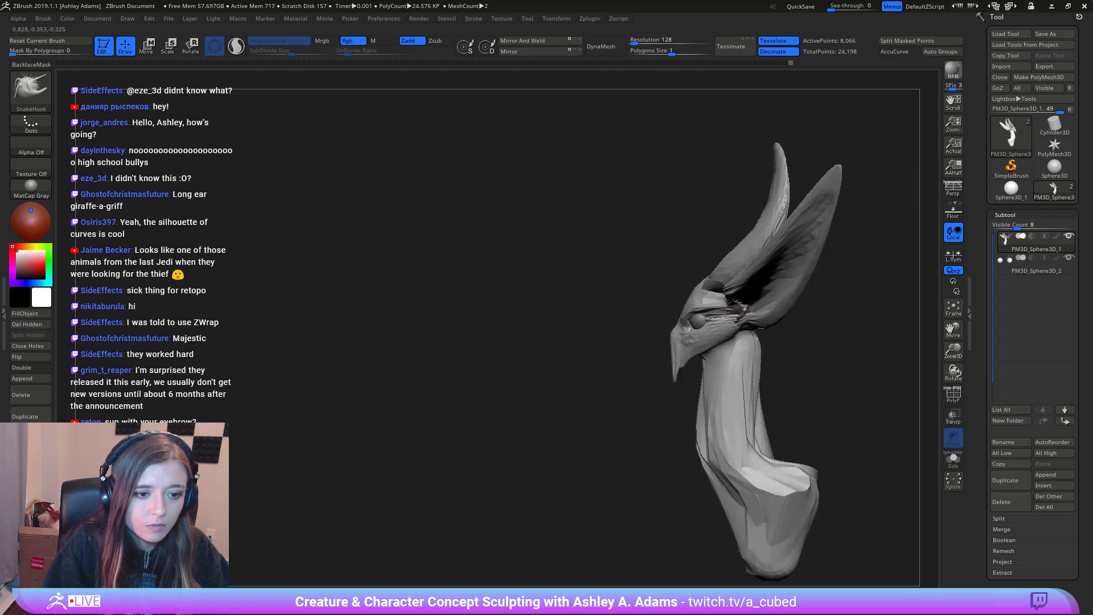
pyautogui.moveTo(724, 313); pyautogui.dragTo(726, 301)
pyautogui.moveTo(733, 330); pyautogui.dragTo(719, 342, button='right')
pyautogui.moveTo(720, 344); pyautogui.dragTo(721, 356)
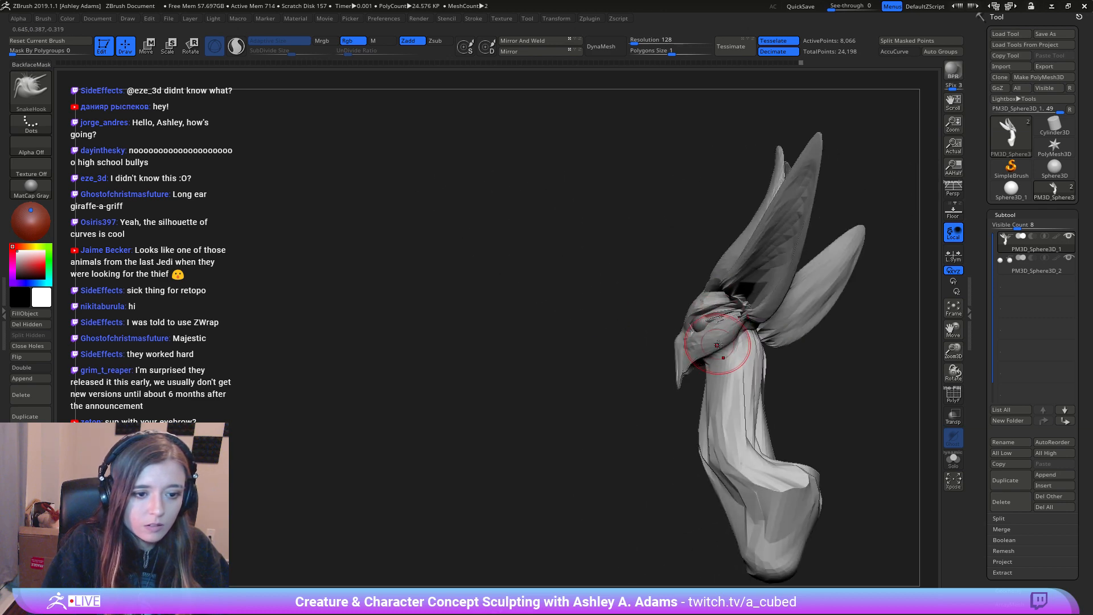
pyautogui.moveTo(678, 346); pyautogui.dragTo(708, 342, button='right')
pyautogui.rightClick(625, 398)
pyautogui.moveTo(709, 342); pyautogui.dragTo(630, 349, button='right')
pyautogui.rightClick(626, 338)
pyautogui.moveTo(627, 338); pyautogui.dragTo(579, 281)
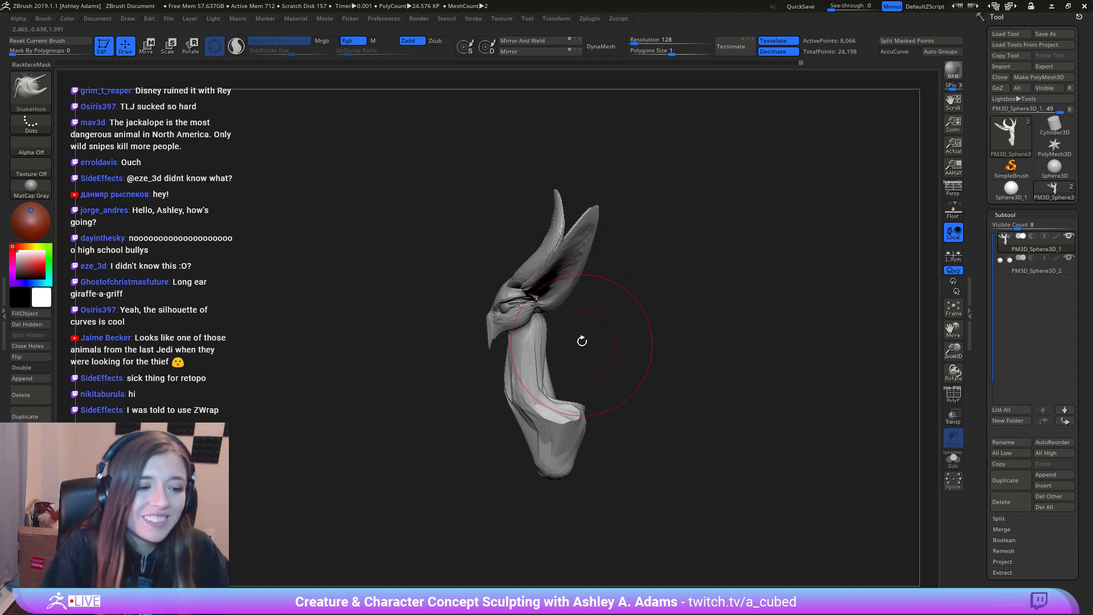
# Step: Pull the front contour of the upper neck forward below the throat with a smaller SnakeHook brush
pyautogui.keyDown('alt'); pyautogui.moveTo(582, 341); pyautogui.dragTo(607, 305); pyautogui.keyUp('alt')
pyautogui.press('space')
pyautogui.moveTo(561, 338); pyautogui.dragTo(545, 338)
pyautogui.keyDown('alt'); pyautogui.moveTo(491, 339); pyautogui.dragTo(499, 392); pyautogui.keyUp('alt')
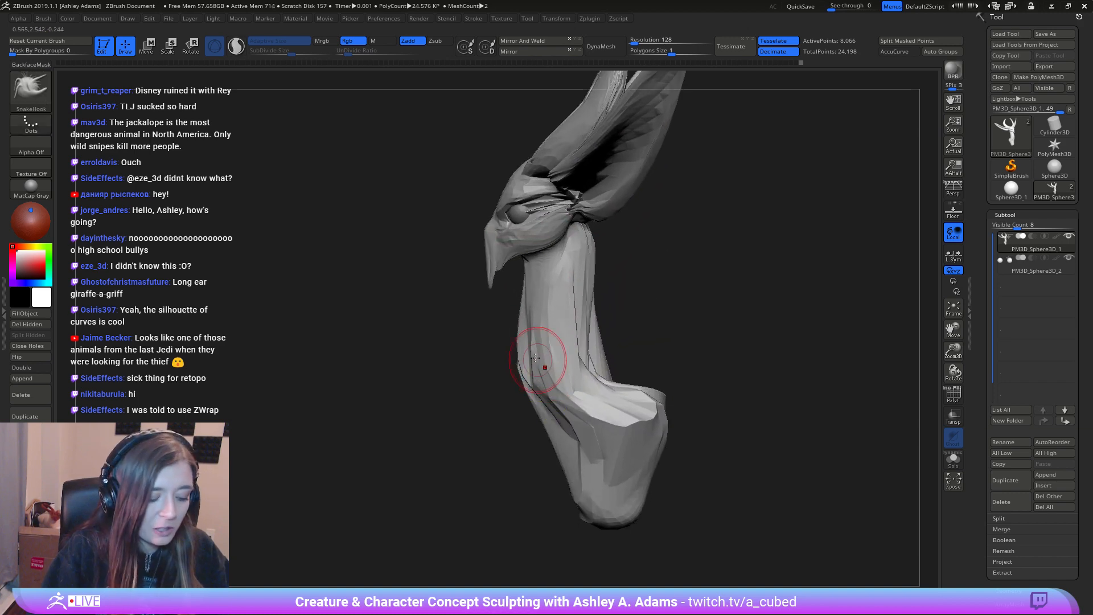
pyautogui.press('space')
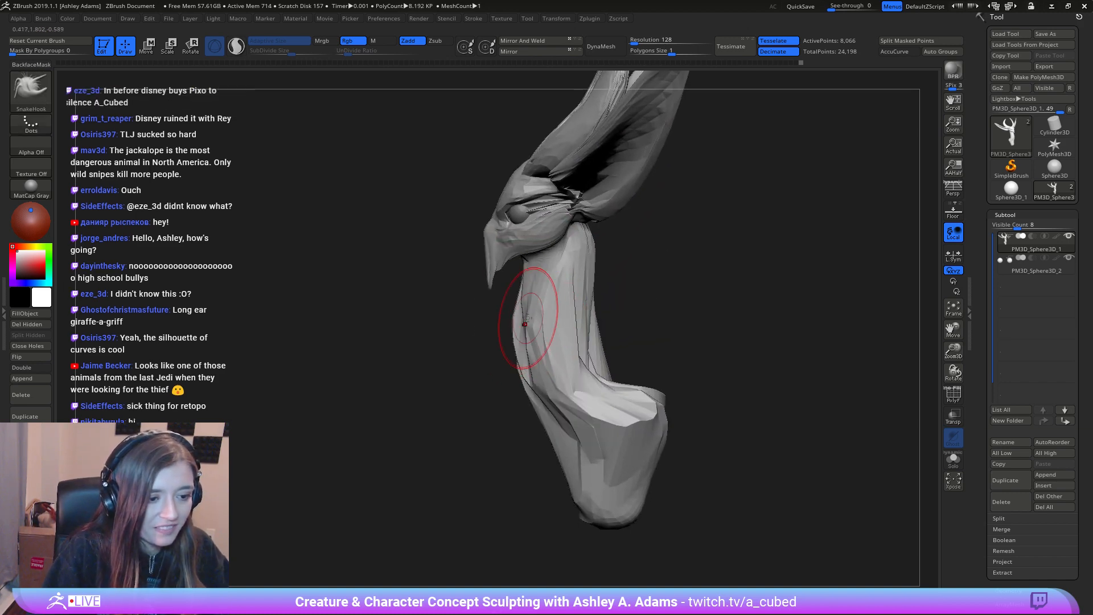
pyautogui.moveTo(538, 319); pyautogui.dragTo(562, 332, button='right')
# Step: Build up volume along the front of the neck with the ClayBuildup brush and smooth the strokes
pyautogui.press('b')
pyautogui.press('c')
pyautogui.press('b')
pyautogui.moveTo(519, 289); pyautogui.dragTo(527, 350)
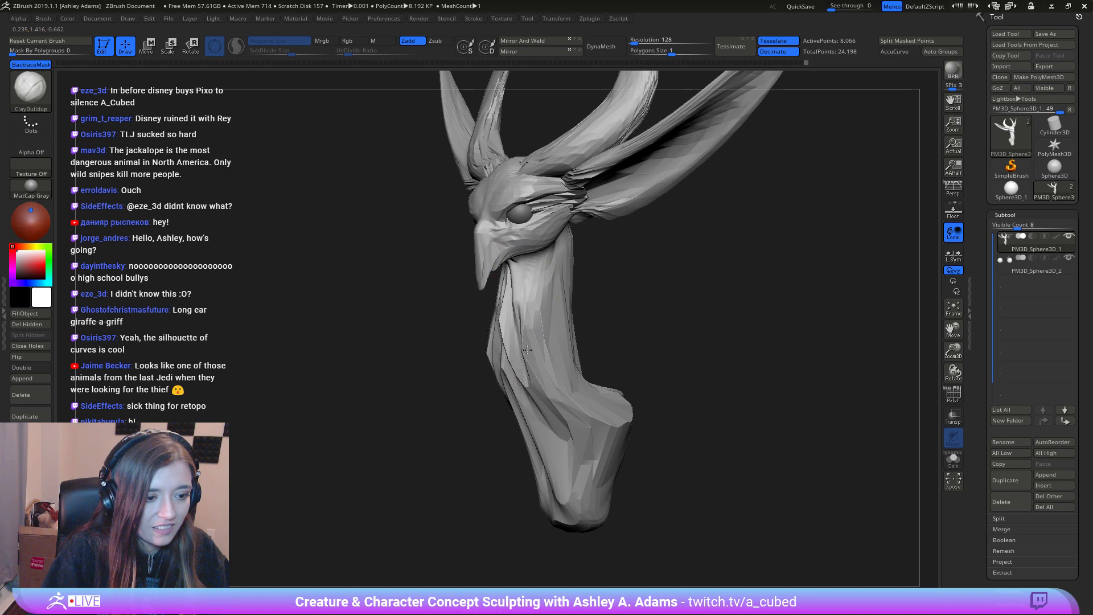
pyautogui.moveTo(527, 350); pyautogui.dragTo(560, 346, button='right')
pyautogui.keyDown('shift'); pyautogui.moveTo(517, 319); pyautogui.dragTo(522, 407); pyautogui.keyUp('shift')
pyautogui.moveTo(513, 348)
pyautogui.mouseDown(button='right')
pyautogui.moveTo(564, 341)
pyautogui.moveTo(541, 364)
pyautogui.mouseUp(button='right')
pyautogui.press('space')
pyautogui.moveTo(529, 372); pyautogui.dragTo(546, 373)
pyautogui.moveTo(564, 390); pyautogui.dragTo(537, 361, button='right')
# Step: Reshape the front and back contours of the neck with the SnakeHook brush, pulling the throat forward and the nape backward
pyautogui.press('b')
pyautogui.press('s')
pyautogui.press('h')
pyautogui.moveTo(519, 365)
pyautogui.mouseDown()
pyautogui.moveTo(537, 371)
pyautogui.moveTo(528, 341)
pyautogui.mouseUp()
pyautogui.press('space')
pyautogui.moveTo(533, 365); pyautogui.dragTo(562, 344, button='right')
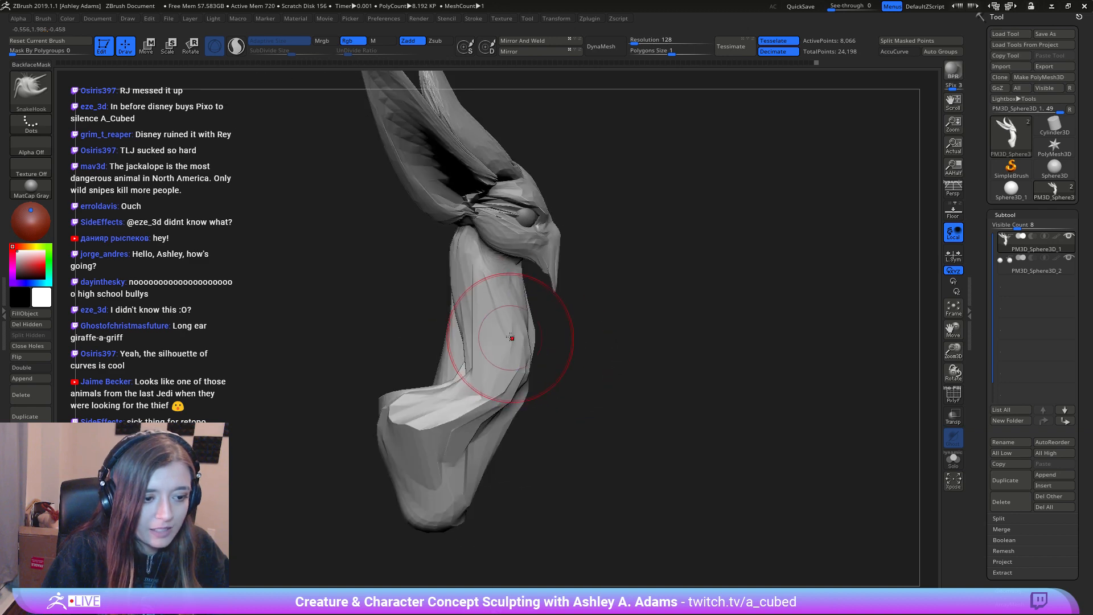
pyautogui.moveTo(537, 338); pyautogui.dragTo(541, 339)
pyautogui.moveTo(528, 393); pyautogui.dragTo(534, 384)
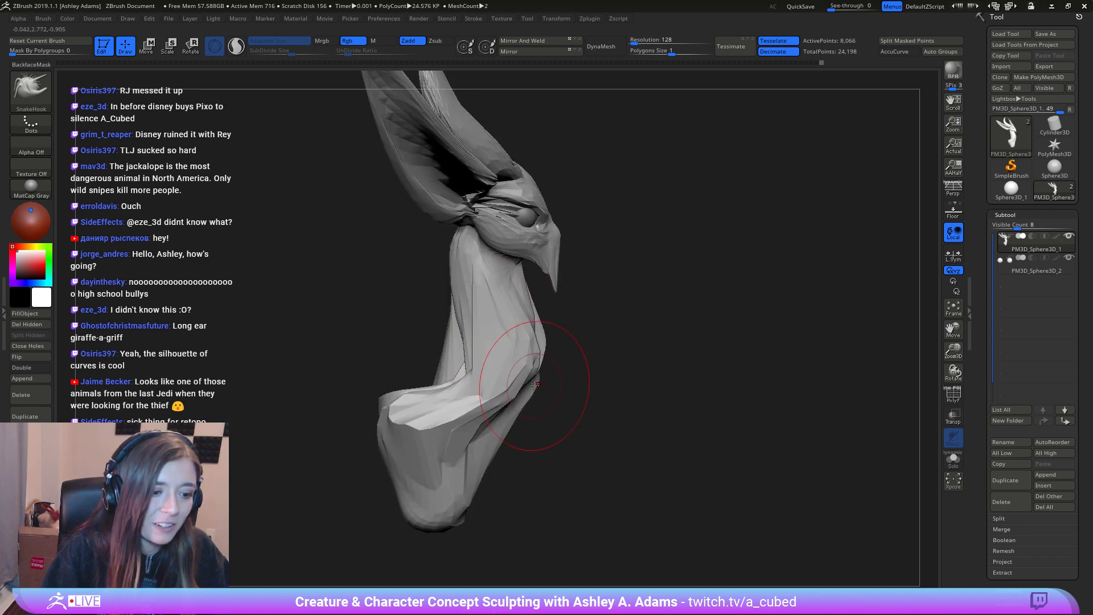
pyautogui.moveTo(472, 372)
pyautogui.mouseDown()
pyautogui.moveTo(442, 372)
pyautogui.moveTo(454, 365)
pyautogui.mouseUp()
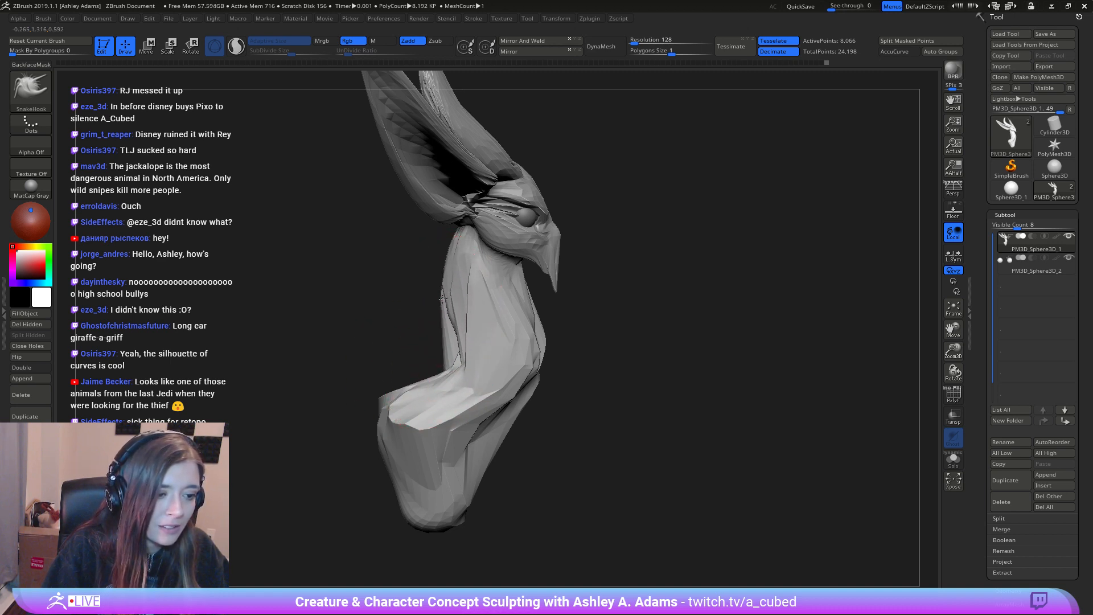
# Step: Examine the overall silhouette of the head, ears and neck from the side and the front
pyautogui.moveTo(469, 274)
pyautogui.keyDown('ctrl'); pyautogui.mouseDown(button='right')
pyautogui.moveTo(520, 248)
pyautogui.moveTo(623, 277)
pyautogui.mouseUp(button='right'); pyautogui.keyUp('ctrl')
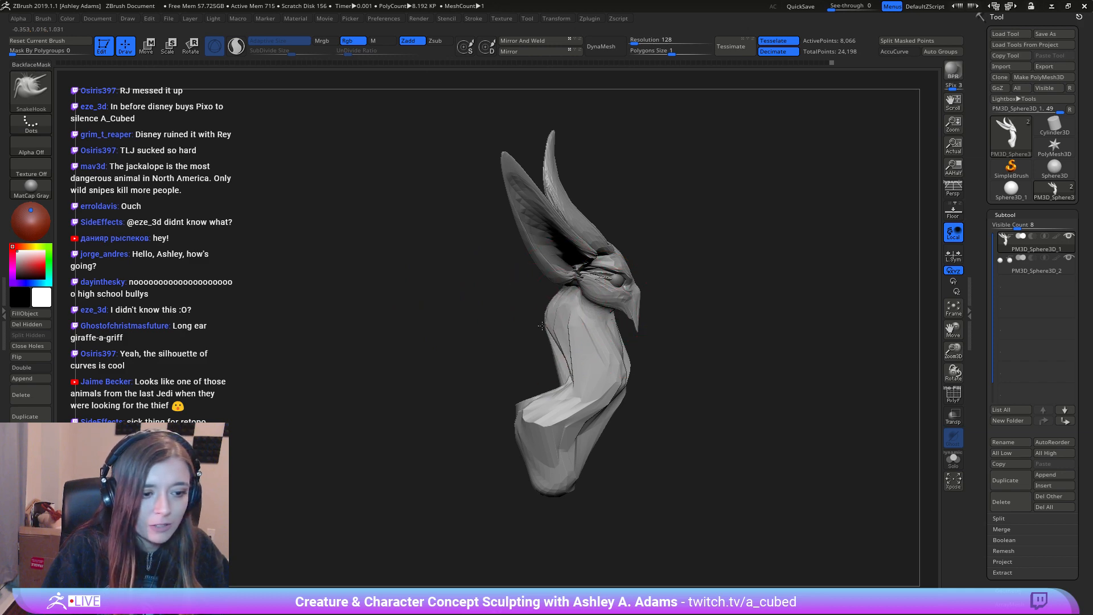
pyautogui.moveTo(541, 326)
pyautogui.keyDown('shift'); pyautogui.mouseDown(button='right')
pyautogui.moveTo(620, 296)
pyautogui.moveTo(524, 305)
pyautogui.moveTo(562, 280)
pyautogui.moveTo(549, 323)
pyautogui.moveTo(585, 334)
pyautogui.moveTo(580, 314)
pyautogui.mouseUp(button='right'); pyautogui.keyUp('shift')
pyautogui.rightClick(585, 295)
pyautogui.press('b')
pyautogui.press('c')
pyautogui.press('b')
pyautogui.rightClick(550, 323)
pyautogui.moveTo(579, 314)
pyautogui.mouseDown(button='right')
pyautogui.moveTo(546, 323)
pyautogui.moveTo(555, 341)
pyautogui.moveTo(614, 236)
pyautogui.moveTo(550, 370)
pyautogui.mouseUp(button='right')
pyautogui.rightClick(555, 342)
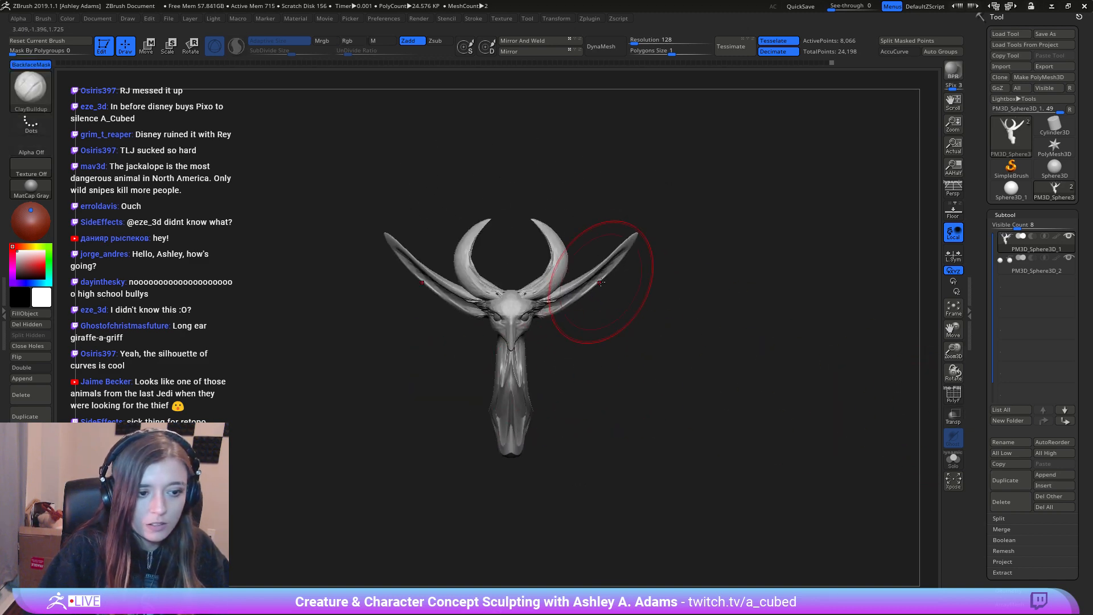
# Step: Stretch the ear tips outward and upward with the SnakeHook brush
pyautogui.moveTo(601, 282); pyautogui.dragTo(587, 268, button='right')
pyautogui.press('b')
pyautogui.press('s')
pyautogui.press('h')
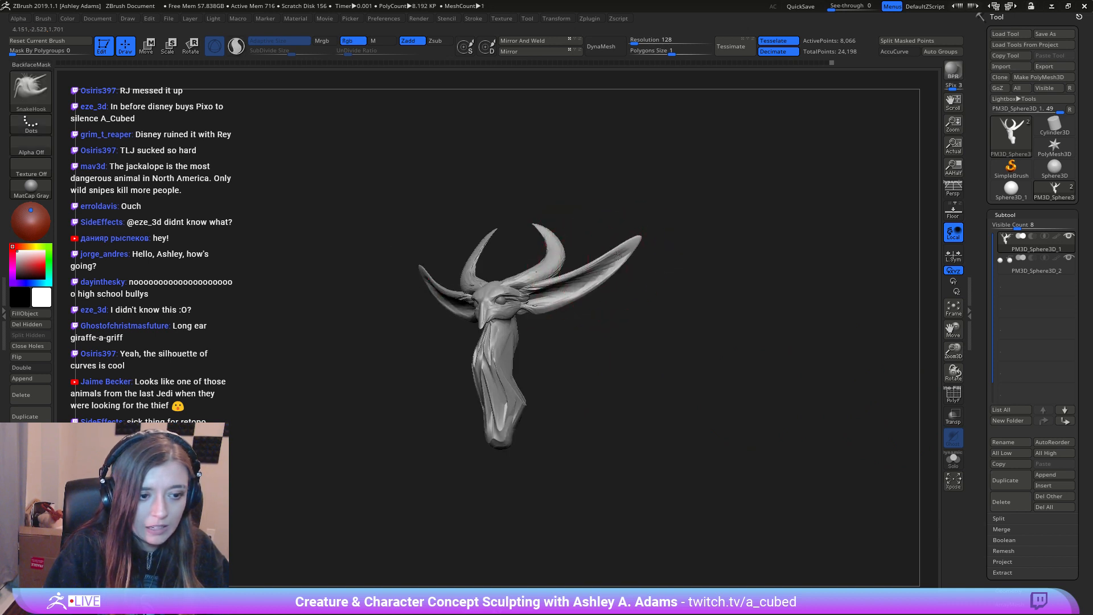
pyautogui.moveTo(618, 255); pyautogui.dragTo(628, 251)
pyautogui.moveTo(609, 326)
pyautogui.mouseDown(button='right')
pyautogui.moveTo(630, 332)
pyautogui.moveTo(615, 359)
pyautogui.moveTo(672, 343)
pyautogui.mouseUp(button='right')
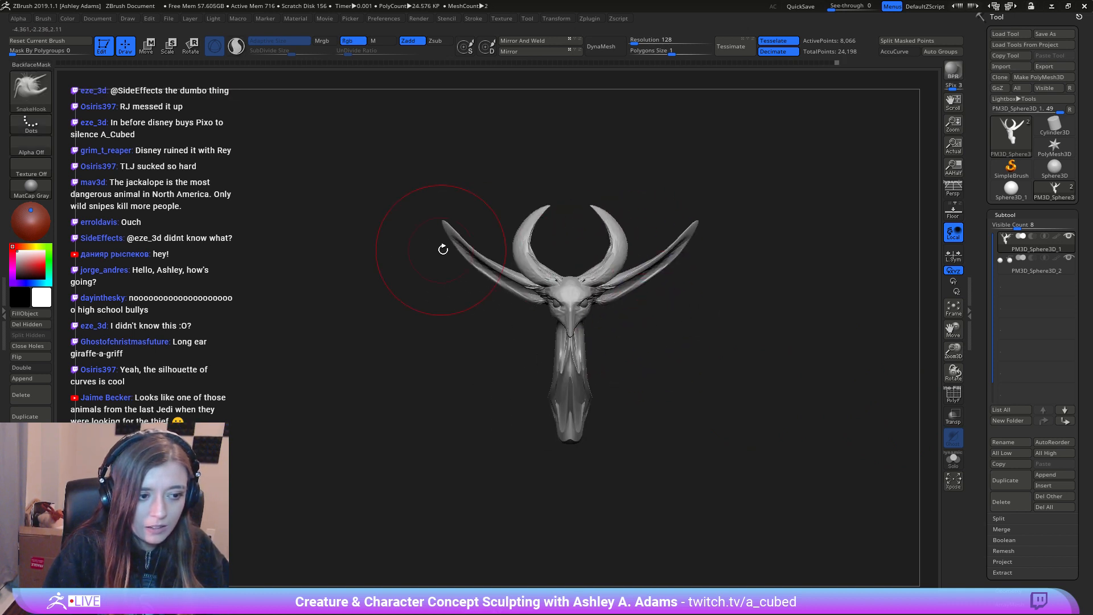
pyautogui.moveTo(456, 234); pyautogui.dragTo(428, 215)
# Step: Draw the ear tips into sharp points with a smaller SnakeHook brush using AccuCurve, switching AccuCurve off once finished
pyautogui.press('space')
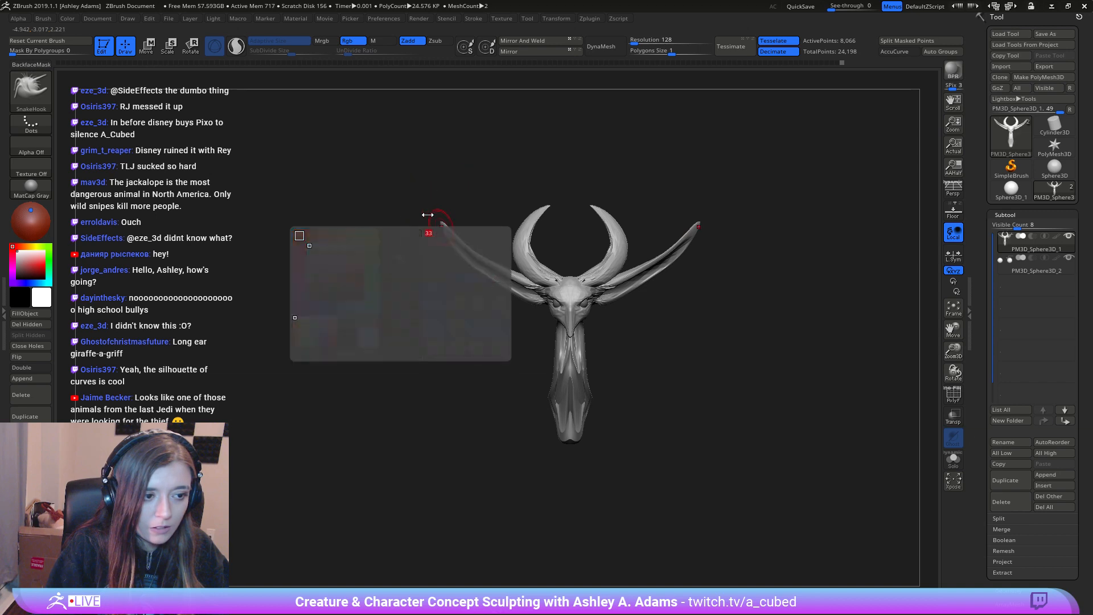
pyautogui.click(911, 52)
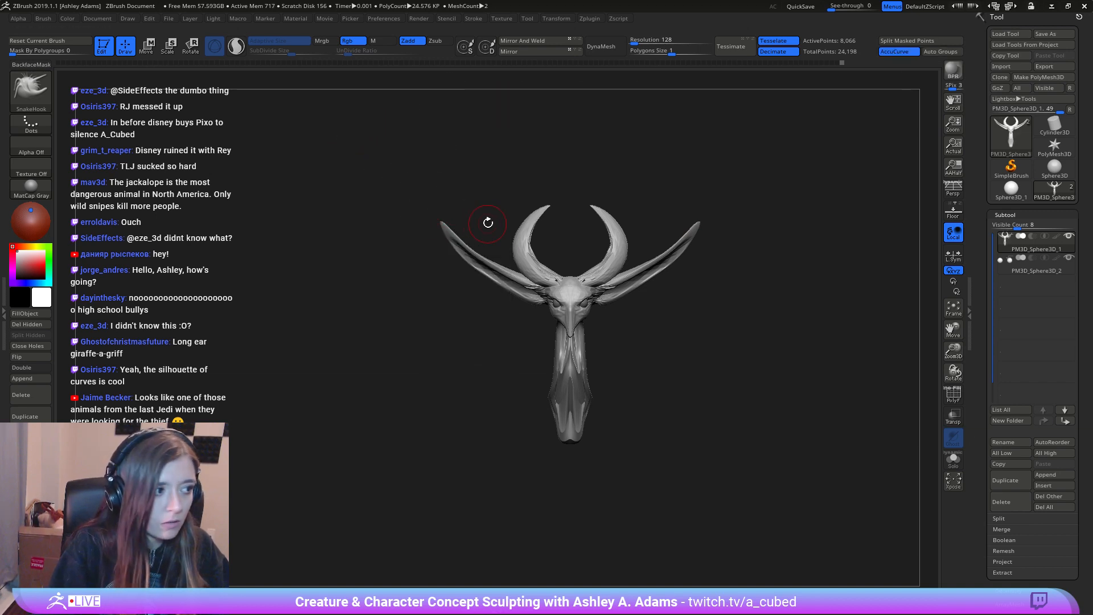
pyautogui.press('space')
pyautogui.keyDown('alt'); pyautogui.moveTo(446, 220); pyautogui.dragTo(466, 246, button='right'); pyautogui.keyUp('alt')
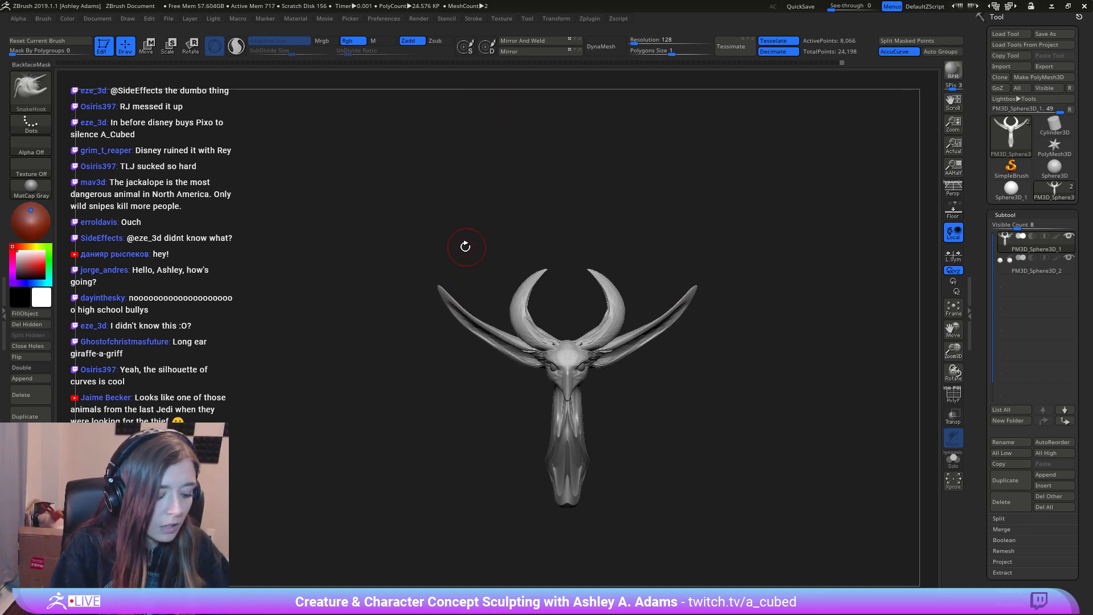
pyautogui.moveTo(437, 283)
pyautogui.mouseDown()
pyautogui.moveTo(439, 251)
pyautogui.moveTo(453, 295)
pyautogui.moveTo(442, 263)
pyautogui.moveTo(434, 274)
pyautogui.moveTo(464, 319)
pyautogui.mouseUp()
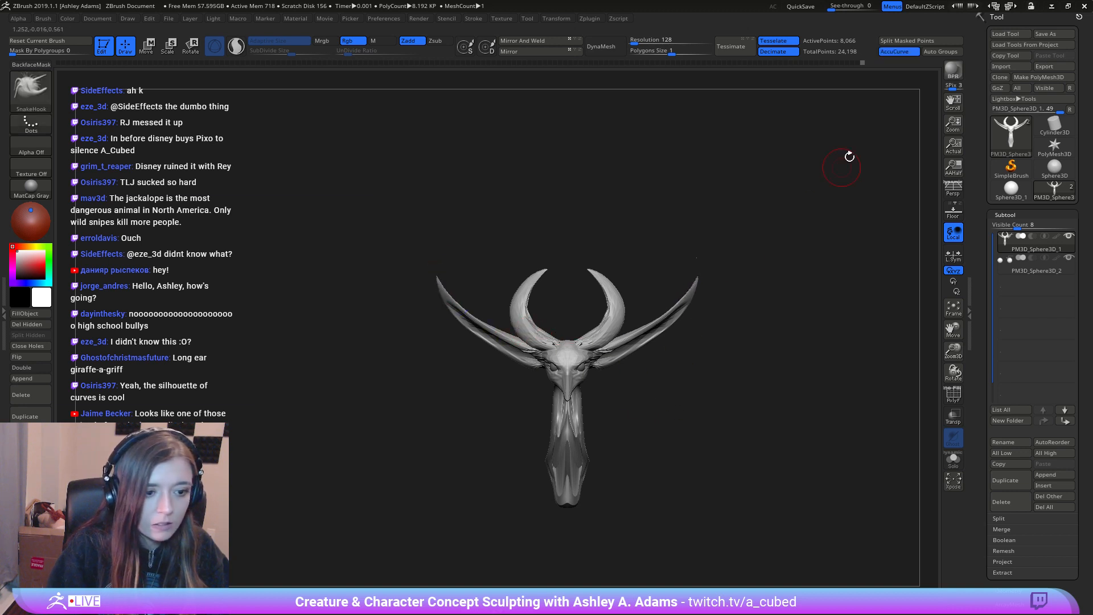
pyautogui.click(902, 52)
# Step: Reshape the front side of the lower neck with the SnakeHook brush
pyautogui.keyDown('alt'); pyautogui.moveTo(639, 405); pyautogui.dragTo(640, 323); pyautogui.keyUp('alt')
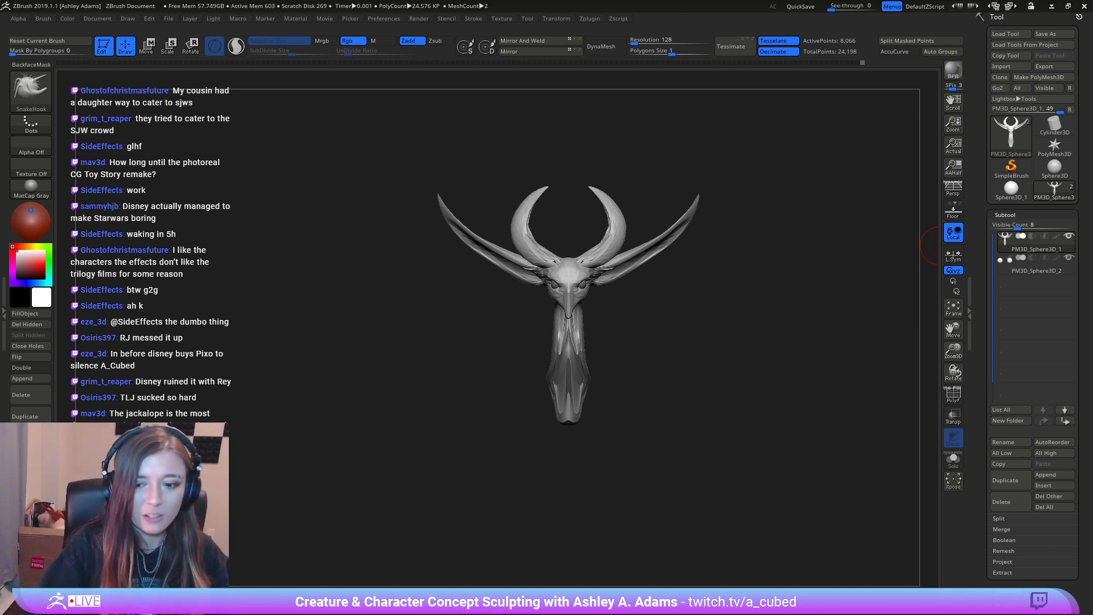
pyautogui.moveTo(604, 340); pyautogui.dragTo(664, 339, button='right')
pyautogui.keyDown('alt'); pyautogui.moveTo(546, 343); pyautogui.dragTo(652, 319, button='right'); pyautogui.keyUp('alt')
pyautogui.keyDown('ctrl'); pyautogui.moveTo(652, 319); pyautogui.dragTo(605, 317, button='right'); pyautogui.keyUp('ctrl')
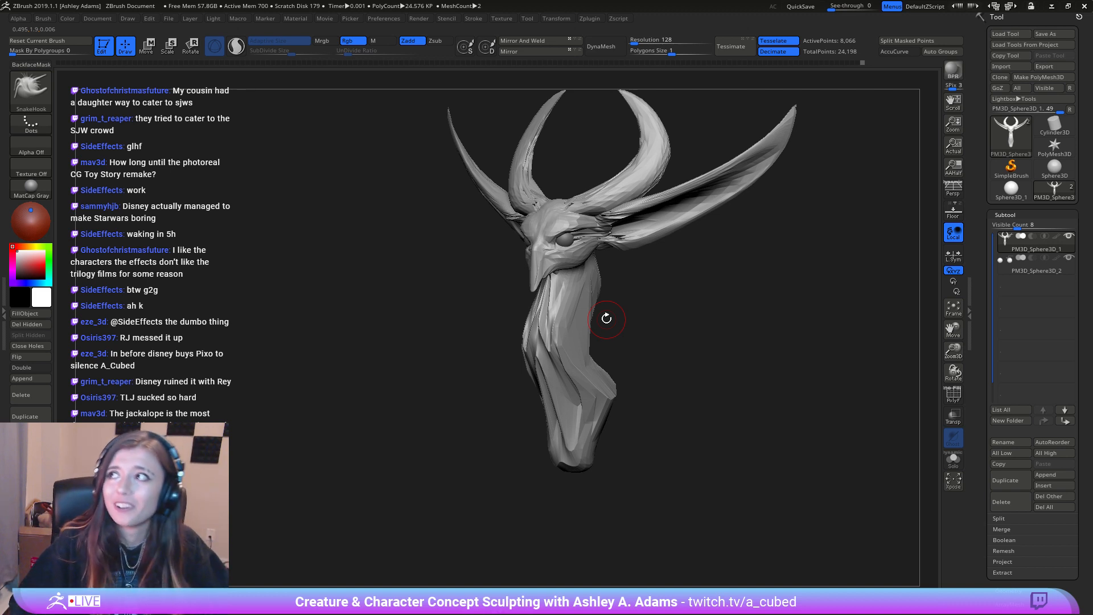
pyautogui.moveTo(505, 129)
pyautogui.mouseDown()
pyautogui.moveTo(654, 274)
pyautogui.moveTo(519, 361)
pyautogui.moveTo(560, 344)
pyautogui.moveTo(540, 346)
pyautogui.mouseUp()
pyautogui.rightClick(539, 344)
pyautogui.moveTo(539, 346); pyautogui.dragTo(527, 366, button='right')
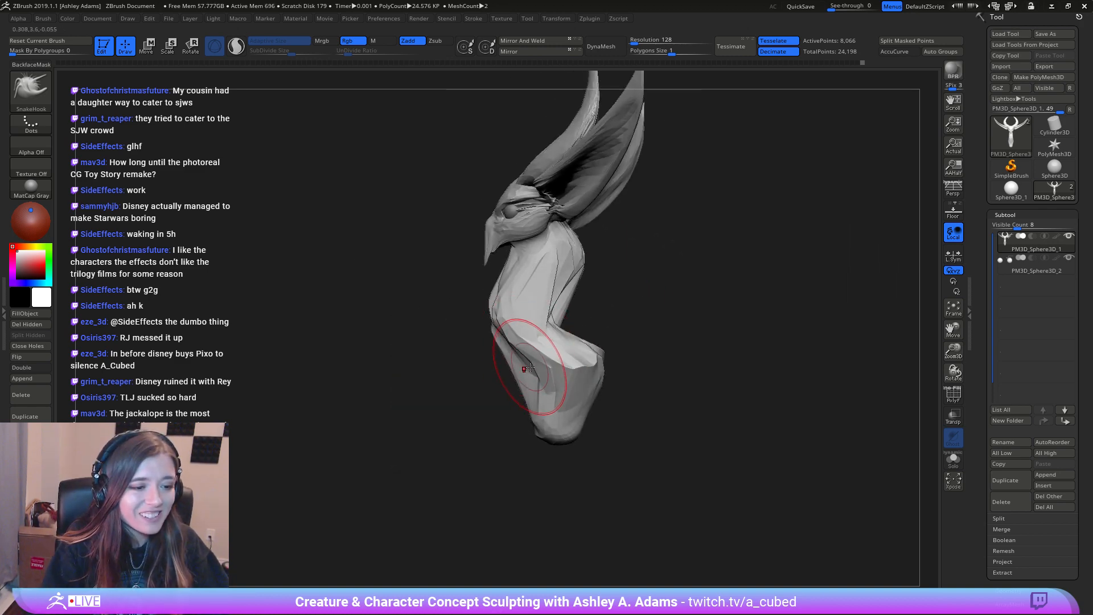
pyautogui.moveTo(523, 368); pyautogui.dragTo(535, 366)
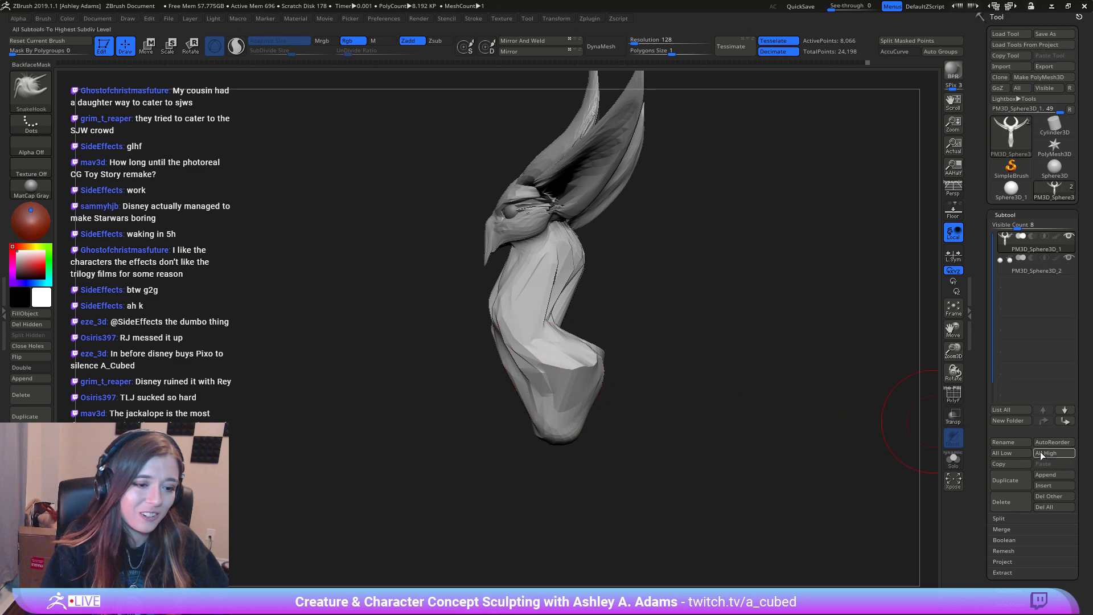
# Step: Append a ZSphere as a new subtool and make it the active subtool
pyautogui.click(1057, 476)
pyautogui.click(778, 456)
pyautogui.click(1053, 475)
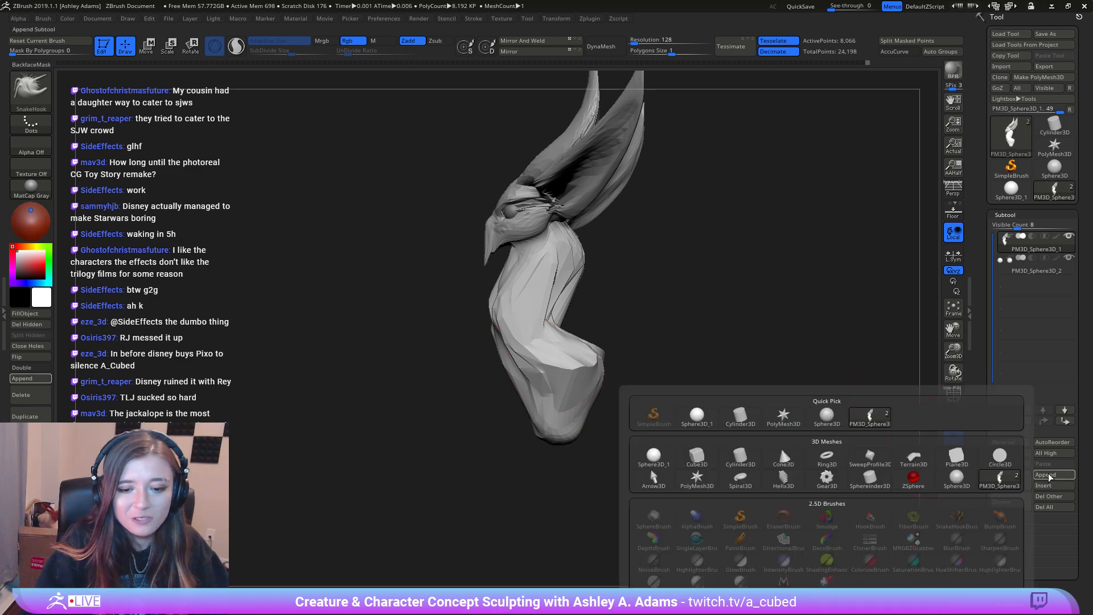
pyautogui.click(913, 478)
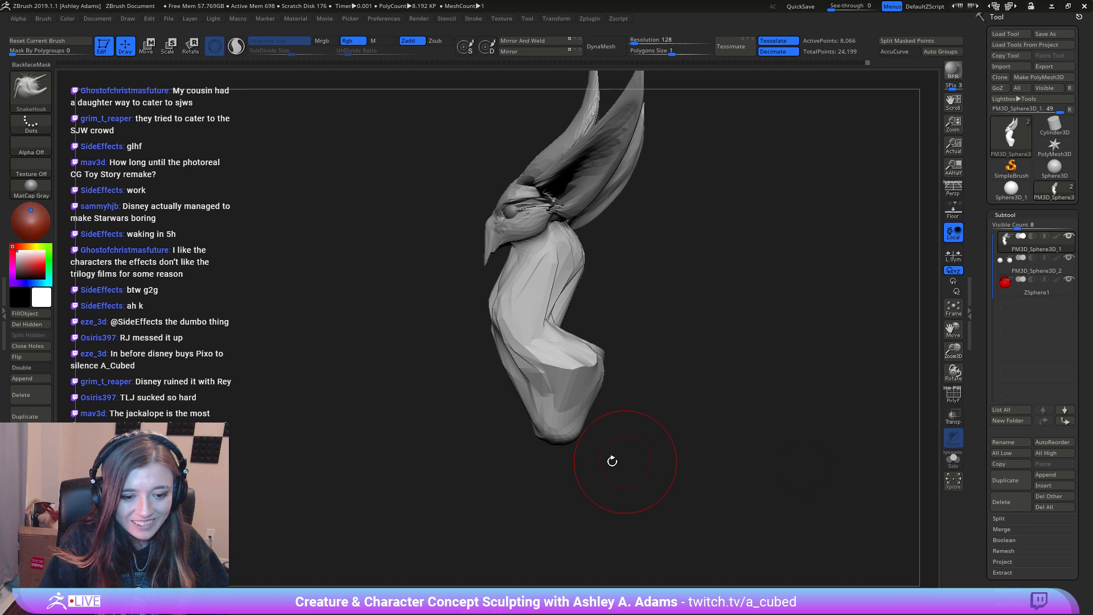
pyautogui.click(1016, 293)
# Step: Place the root ZSphere behind the base of the neck and scale it up to several times its size
pyautogui.press('w')
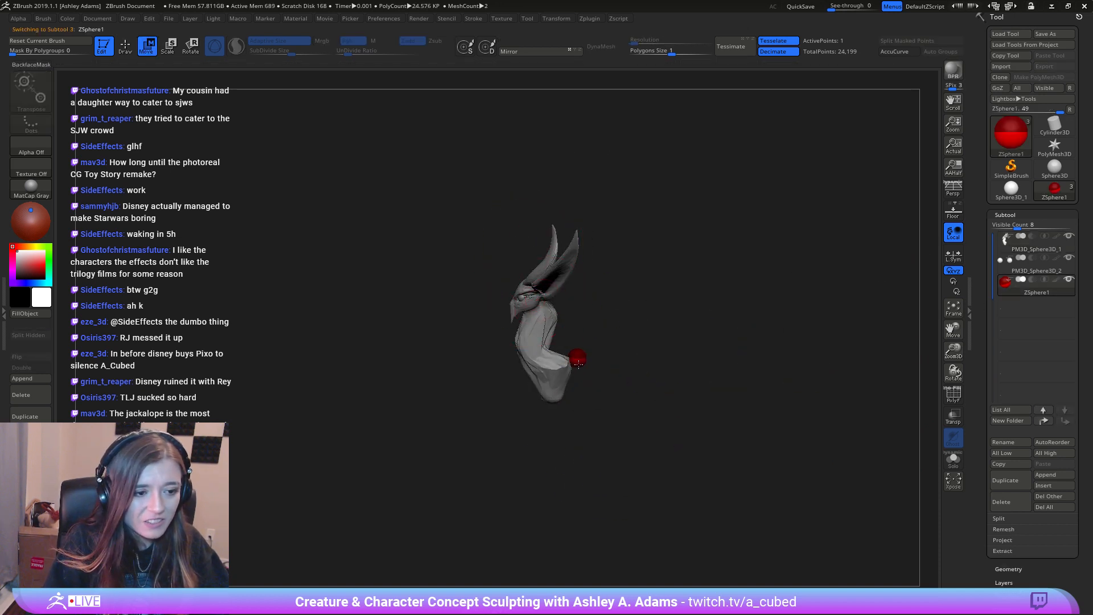
pyautogui.keyDown('alt'); pyautogui.moveTo(608, 349); pyautogui.dragTo(576, 414); pyautogui.keyUp('alt')
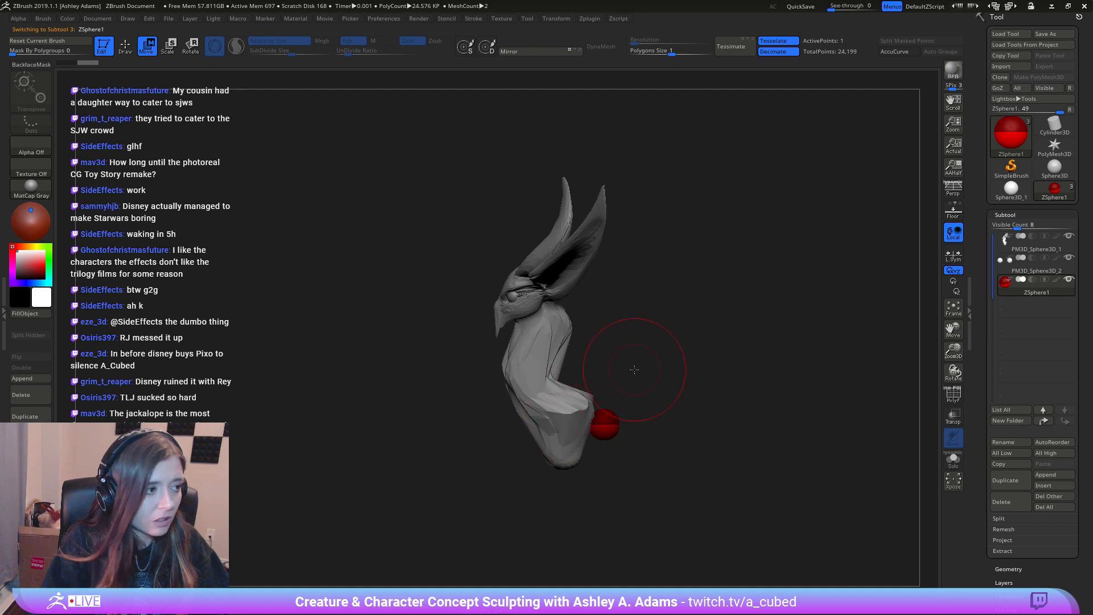
pyautogui.keyDown('alt'); pyautogui.moveTo(634, 369); pyautogui.dragTo(538, 340); pyautogui.keyUp('alt')
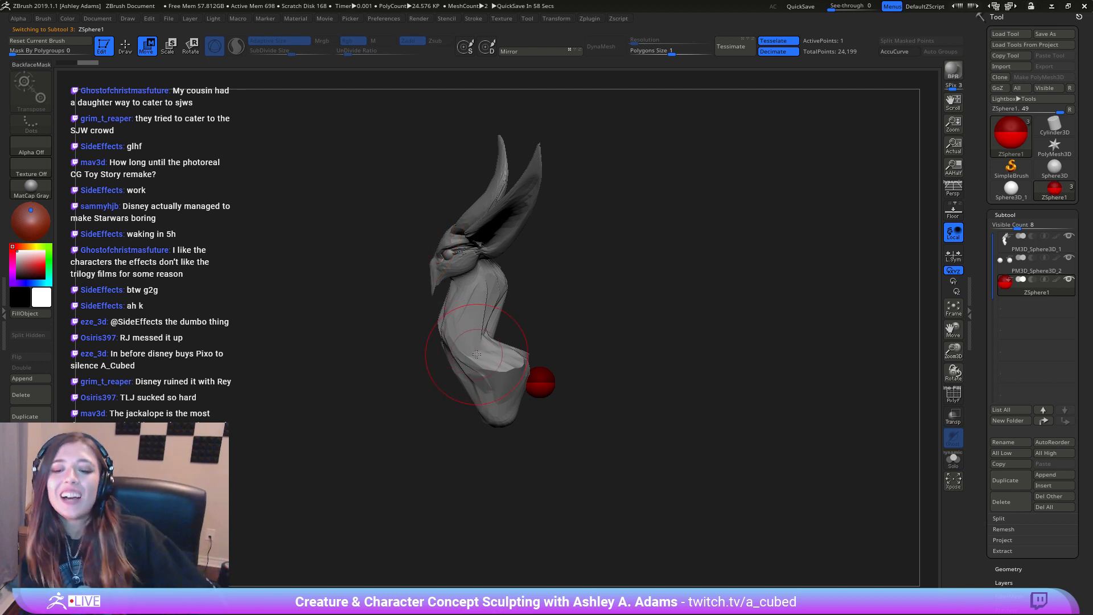
pyautogui.press('e')
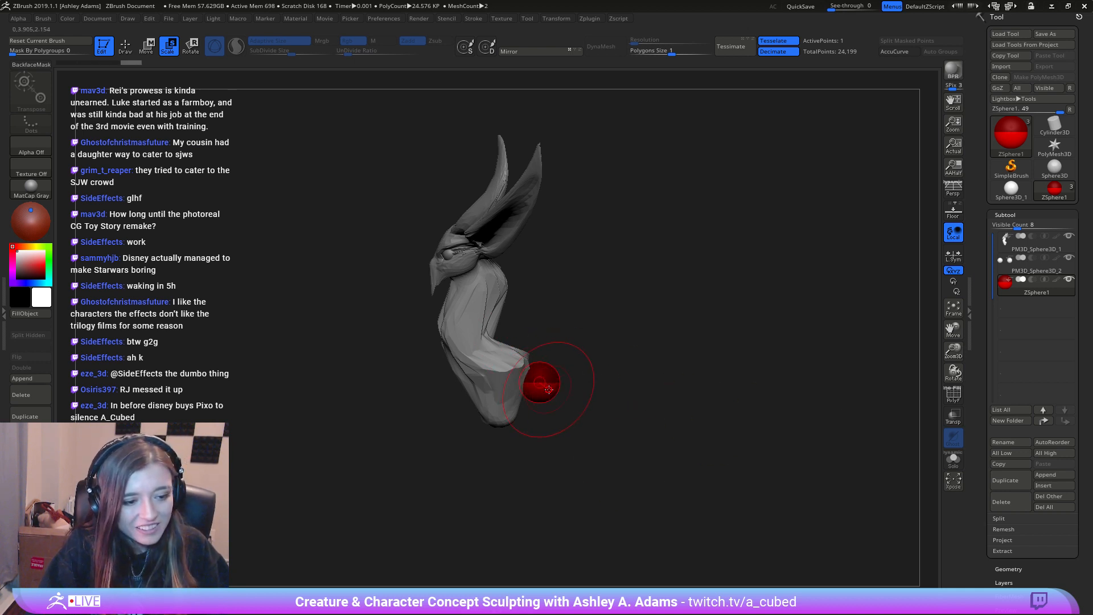
pyautogui.moveTo(541, 382); pyautogui.dragTo(575, 415)
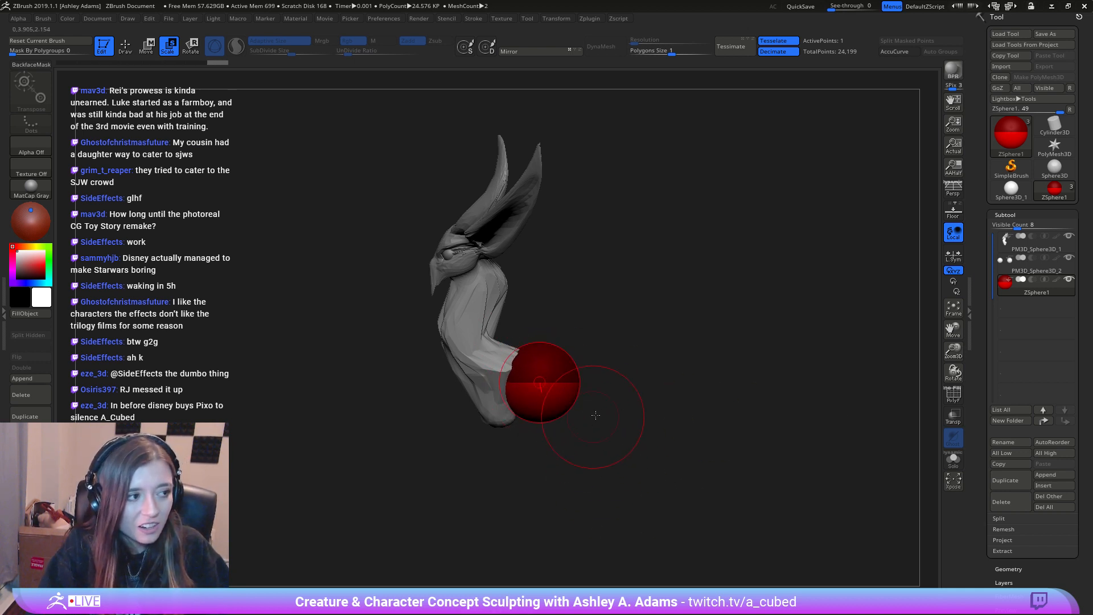
# Step: Add a child ZSphere to the root and pull it backward into a long, nearly horizontal body chain
pyautogui.press('q')
pyautogui.click(579, 386)
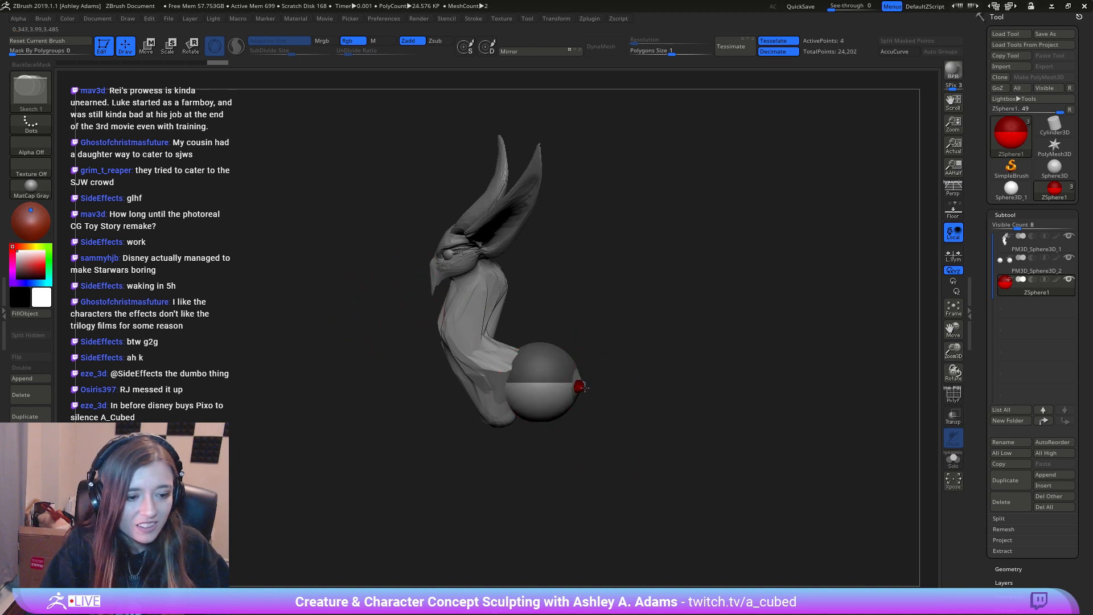
pyautogui.hotkey('ctrl', 'z')
pyautogui.moveTo(640, 366)
pyautogui.mouseDown()
pyautogui.moveTo(585, 387)
pyautogui.moveTo(654, 355)
pyautogui.moveTo(706, 385)
pyautogui.moveTo(612, 363)
pyautogui.mouseUp()
pyautogui.press('w')
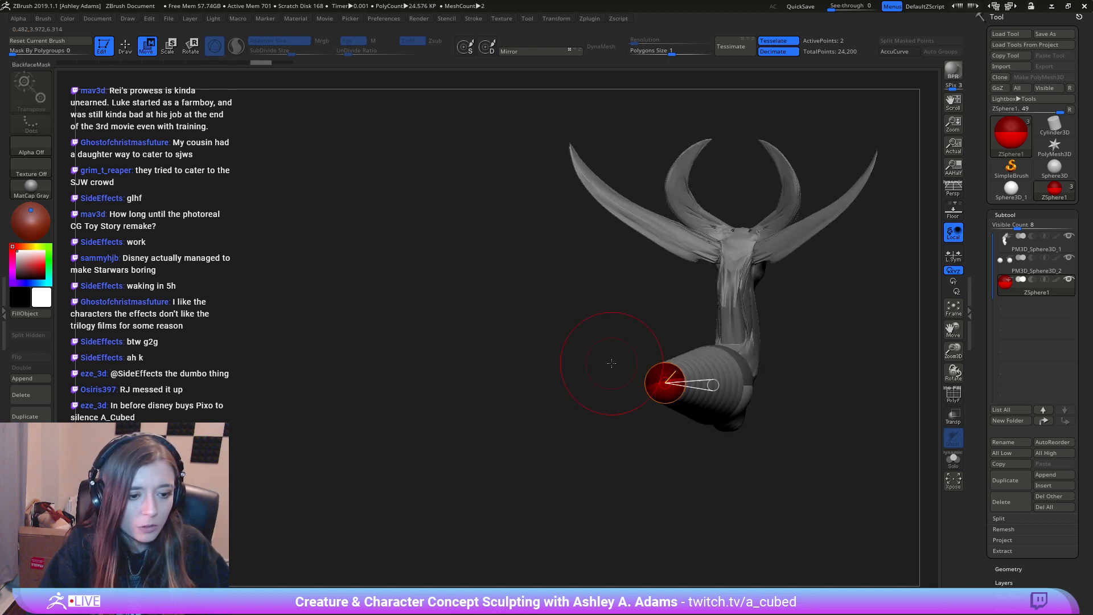
pyautogui.moveTo(692, 377); pyautogui.dragTo(736, 328)
pyautogui.moveTo(547, 351); pyautogui.dragTo(539, 362)
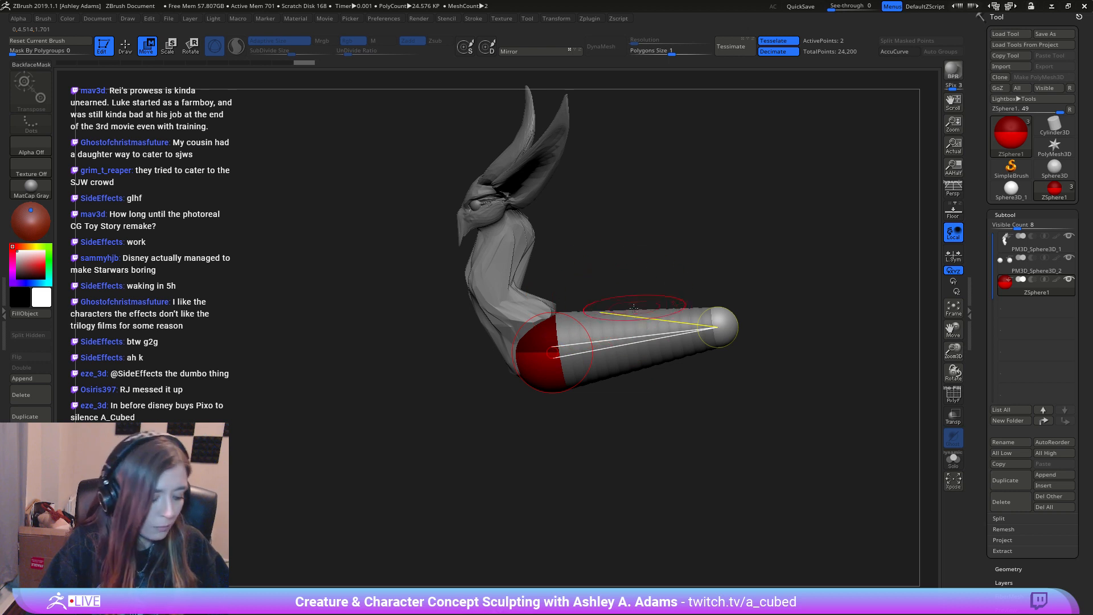
# Step: Insert two intermediate ZSpheres in the body chain and bend it up at the middle and down toward the rear
pyautogui.press('q')
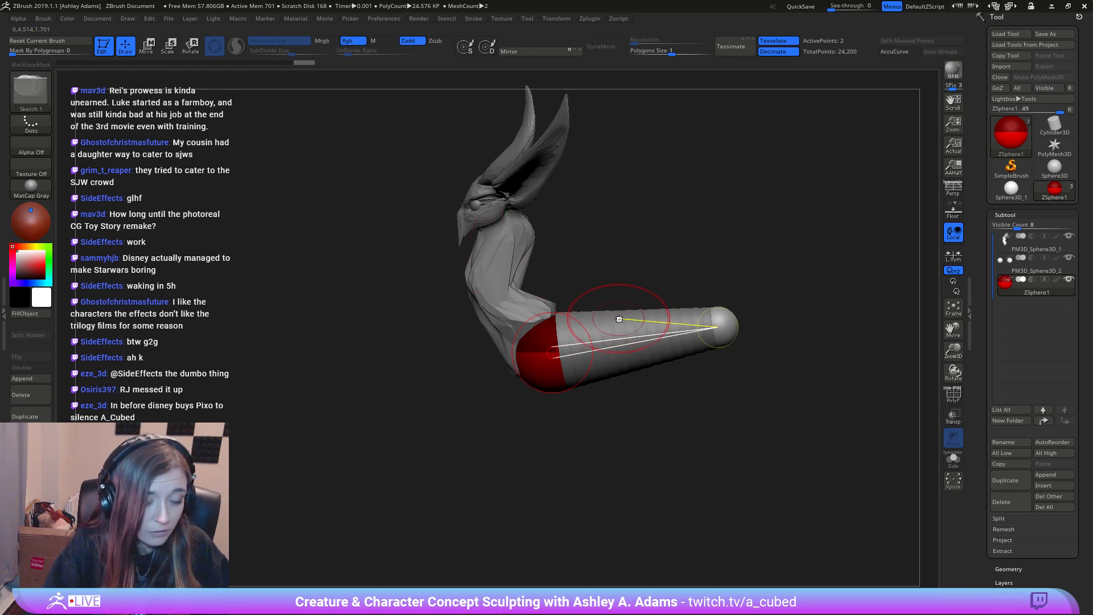
pyautogui.click(618, 319)
pyautogui.press('w')
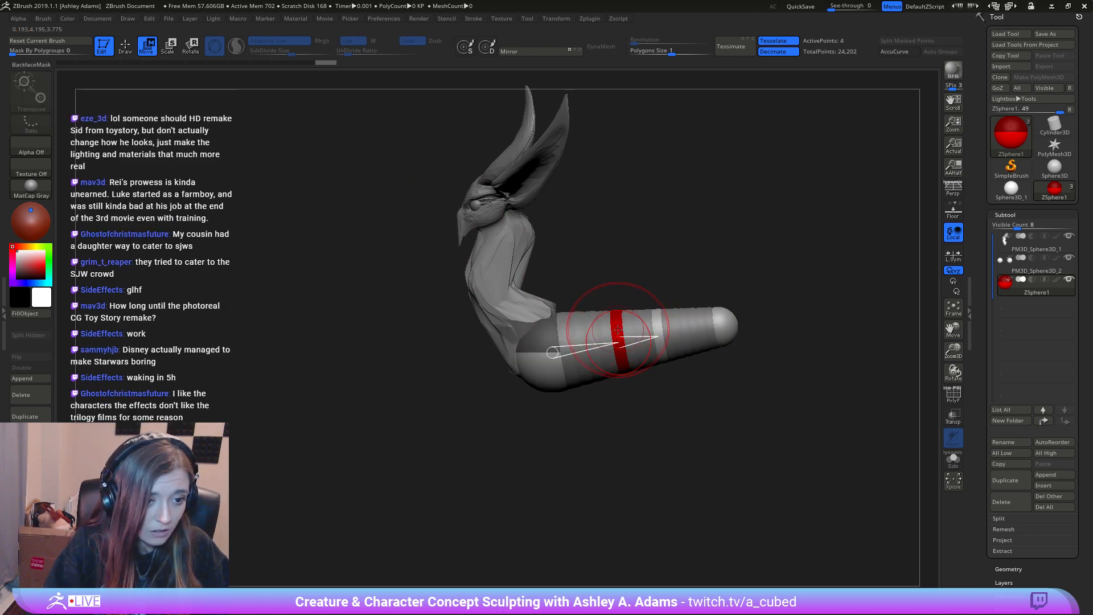
pyautogui.moveTo(666, 362); pyautogui.dragTo(672, 373)
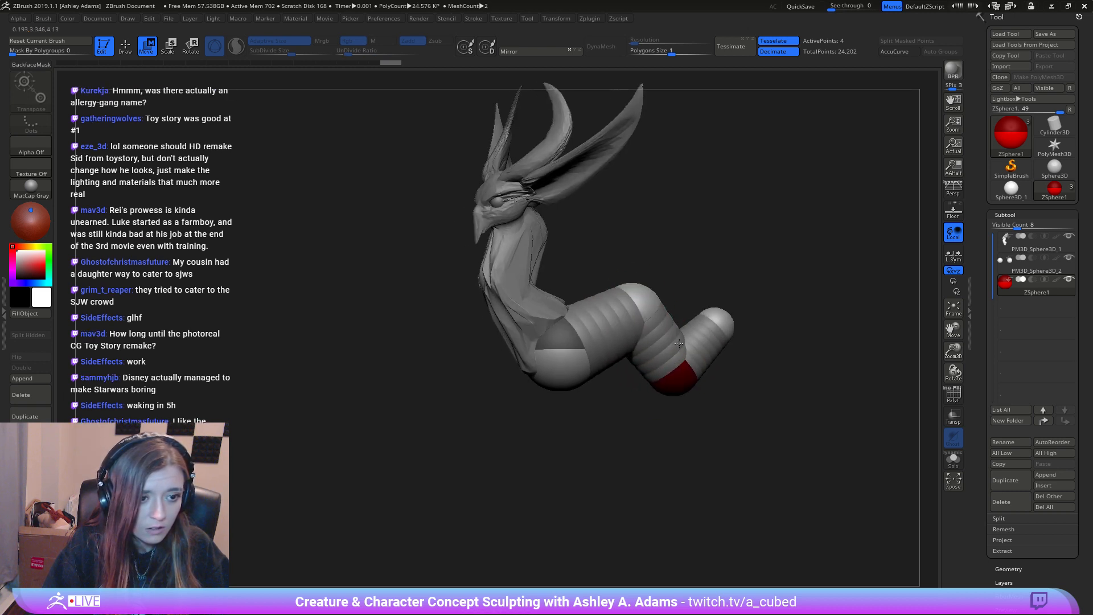
# Step: Move the rear and middle ZSpheres backward to lengthen the body, and lower the root ZSphere below the neck
pyautogui.moveTo(677, 376); pyautogui.dragTo(724, 380)
pyautogui.moveTo(723, 317); pyautogui.dragTo(787, 321)
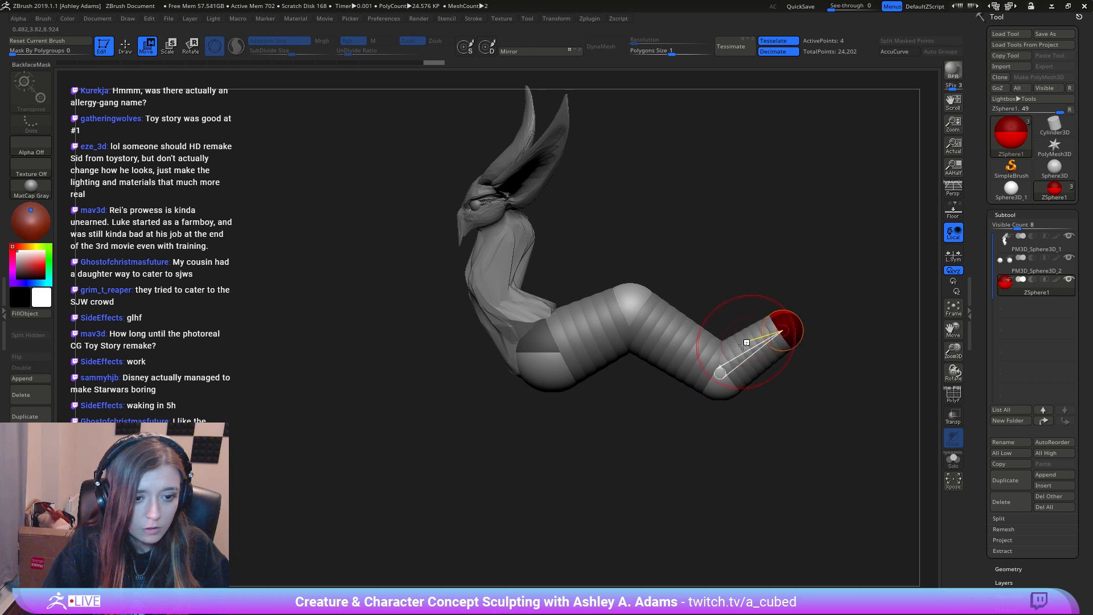
pyautogui.moveTo(723, 380); pyautogui.dragTo(745, 370)
pyautogui.moveTo(632, 302); pyautogui.dragTo(672, 306)
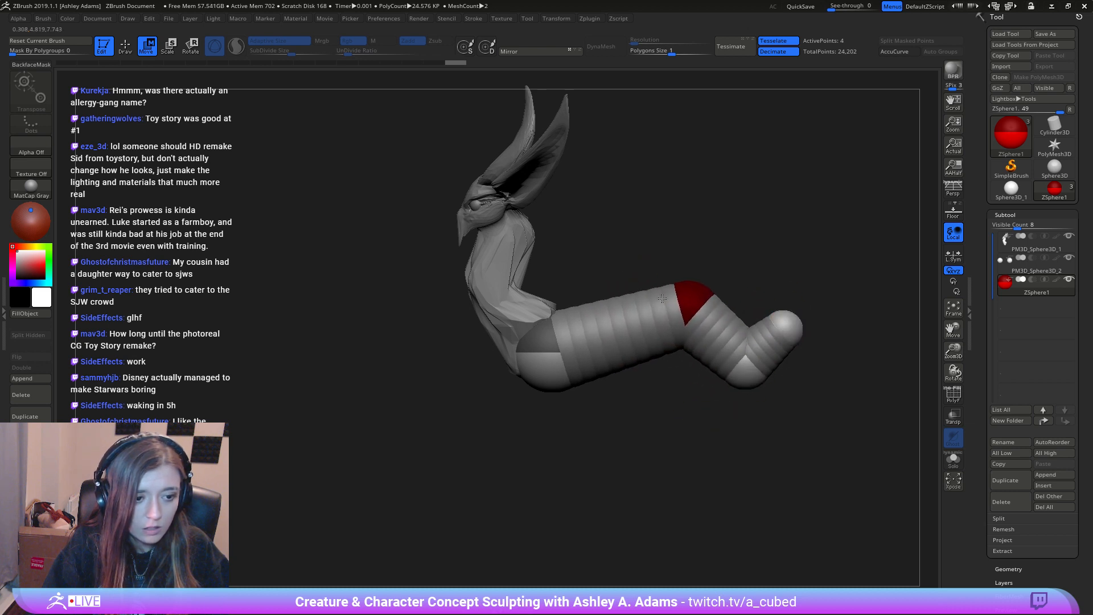
pyautogui.moveTo(545, 391); pyautogui.dragTo(546, 394)
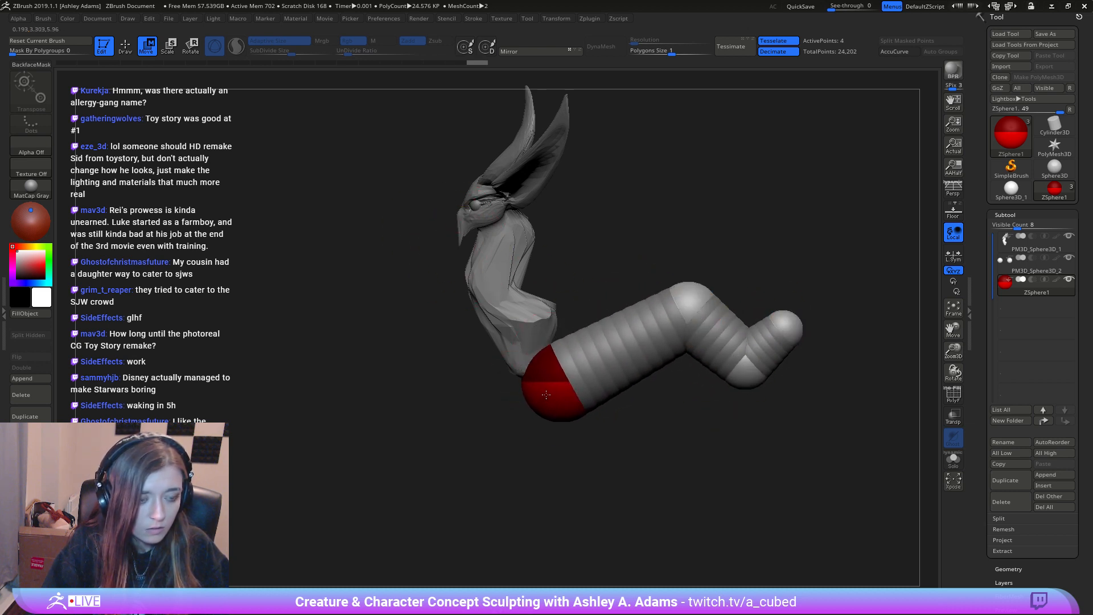
# Step: Scale up the root ZSphere into a large, rounded chest mass
pyautogui.press('e')
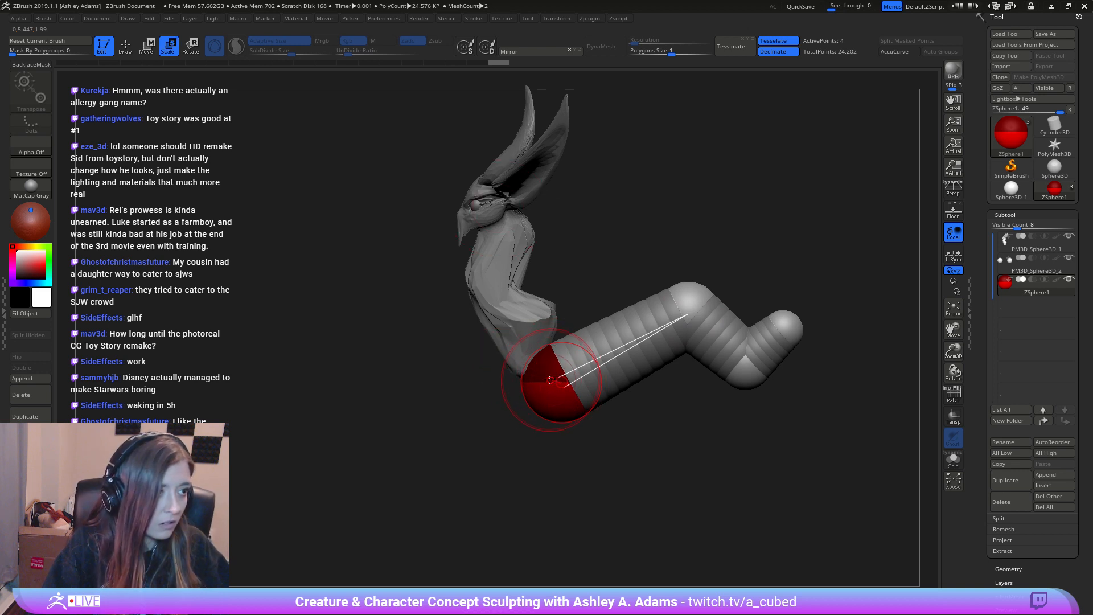
pyautogui.moveTo(561, 391); pyautogui.dragTo(458, 432)
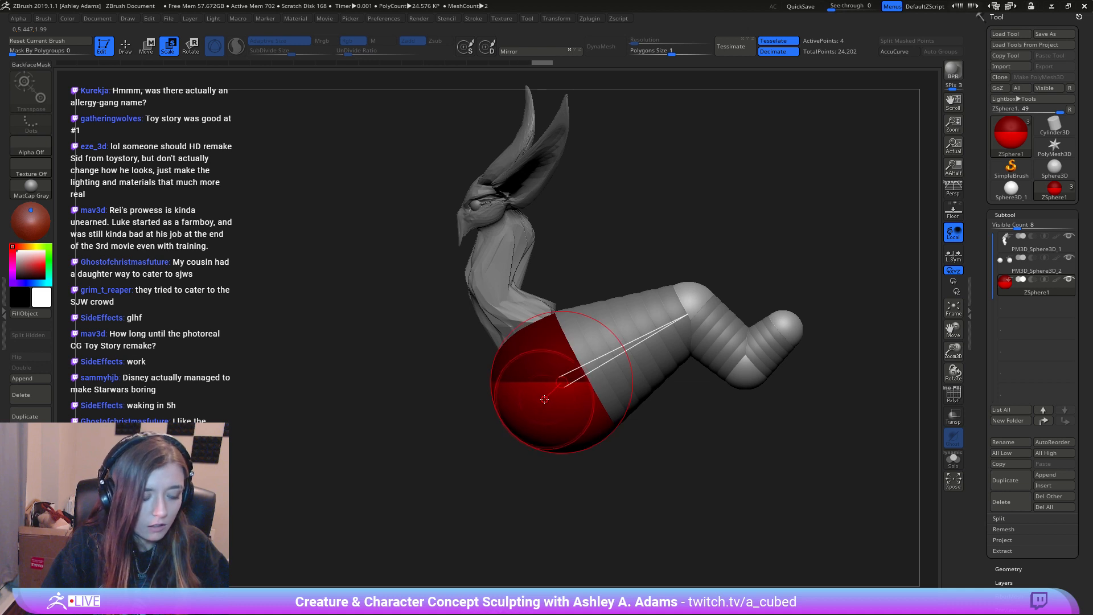
pyautogui.press('q')
pyautogui.moveTo(540, 395); pyautogui.dragTo(560, 393)
pyautogui.hotkey('ctrl', 'z')
# Step: Shift the chest ZSphere and the rear joints of the chain backward to elongate the torso
pyautogui.press('w')
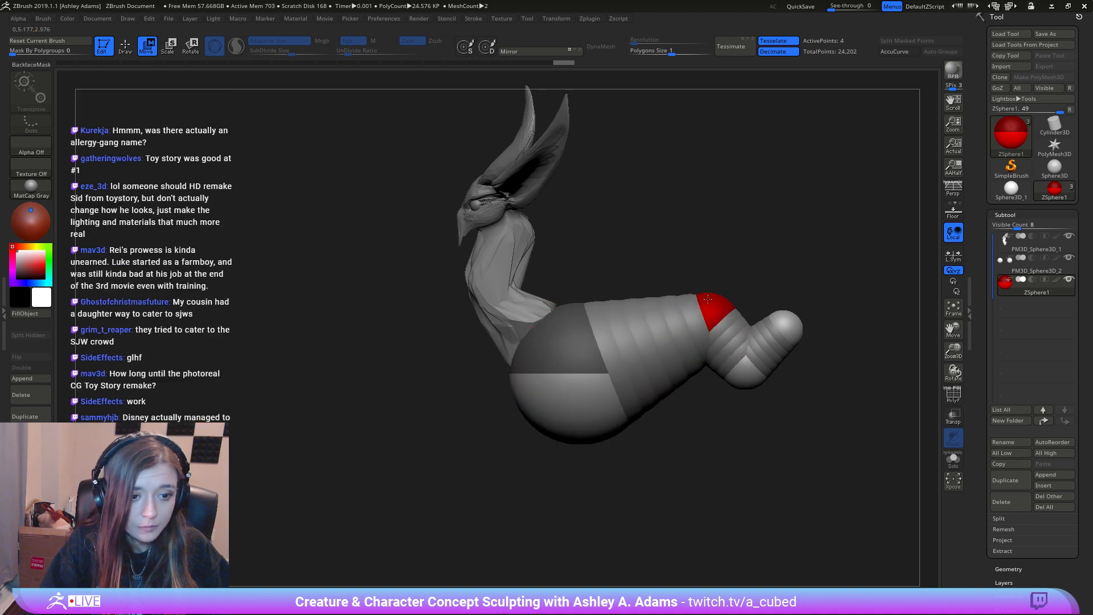
pyautogui.moveTo(743, 378)
pyautogui.mouseDown()
pyautogui.moveTo(794, 394)
pyautogui.moveTo(761, 377)
pyautogui.mouseUp()
pyautogui.moveTo(708, 306); pyautogui.dragTo(724, 306)
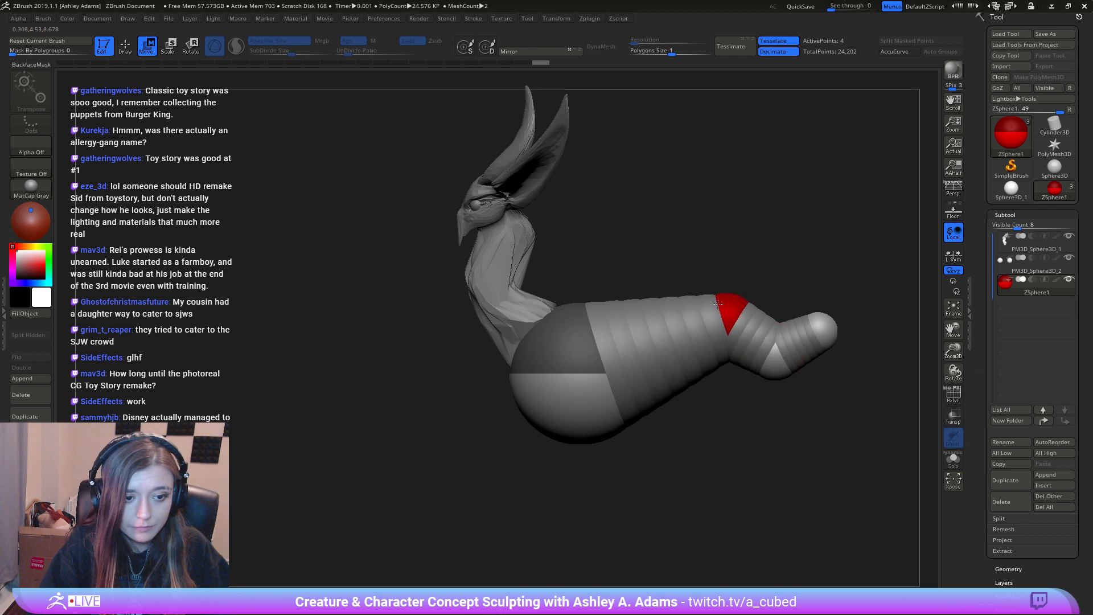
# Step: Make an adaptive skin from the ZSphere body with Density 1 and DynaMesh Resolution 0
pyautogui.keyDown('alt'); pyautogui.moveTo(672, 331); pyautogui.dragTo(489, 336, button='right'); pyautogui.keyUp('alt')
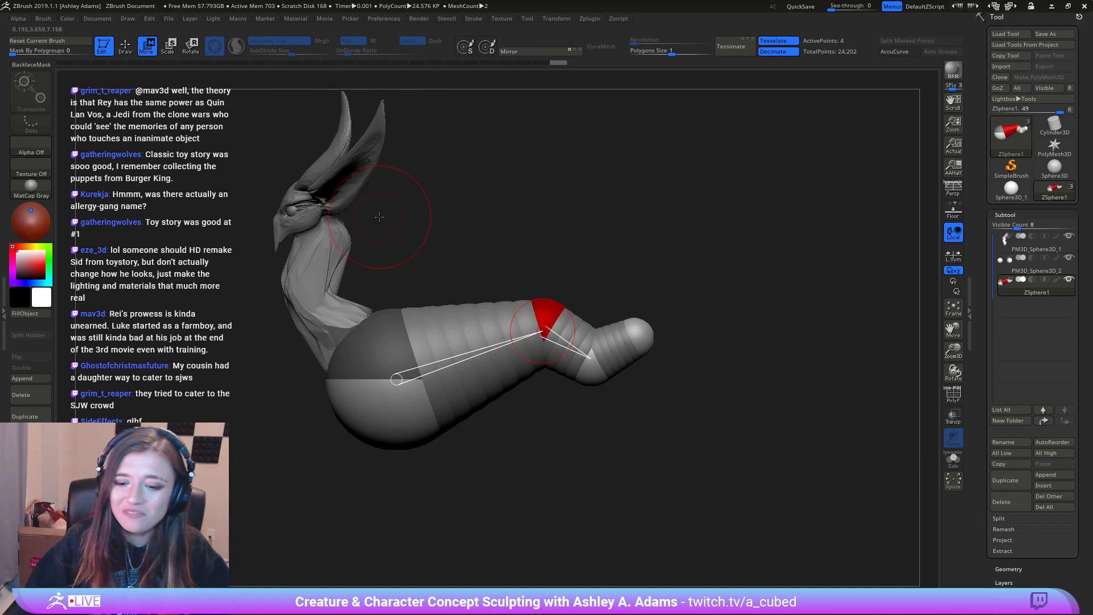
pyautogui.moveTo(701, 275); pyautogui.dragTo(635, 348)
pyautogui.moveTo(983, 560); pyautogui.dragTo(1026, 483)
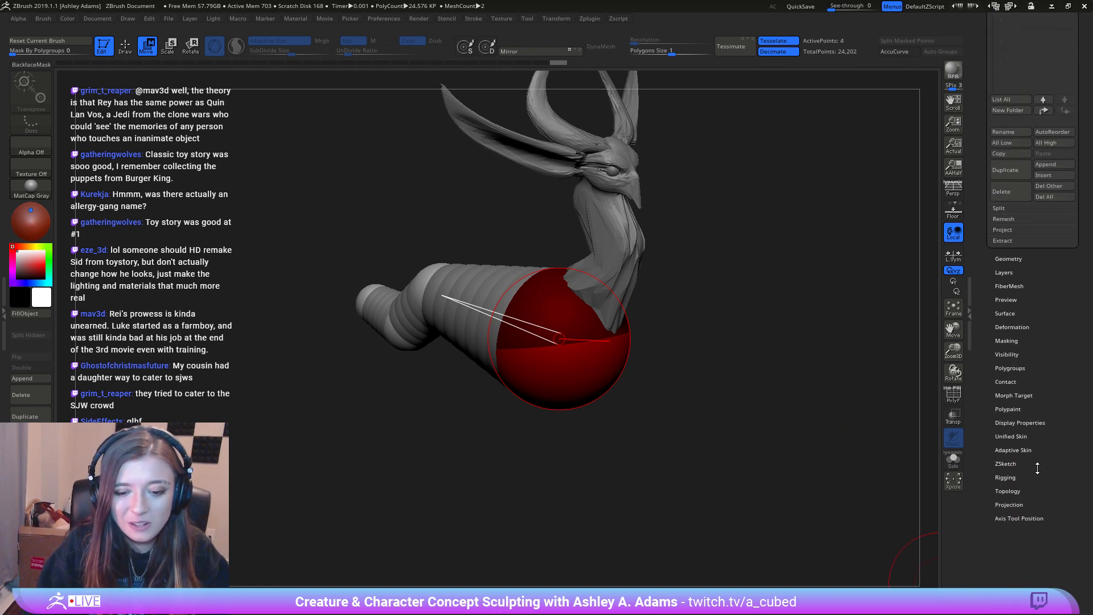
pyautogui.click(1028, 451)
pyautogui.moveTo(1030, 393); pyautogui.dragTo(1037, 549)
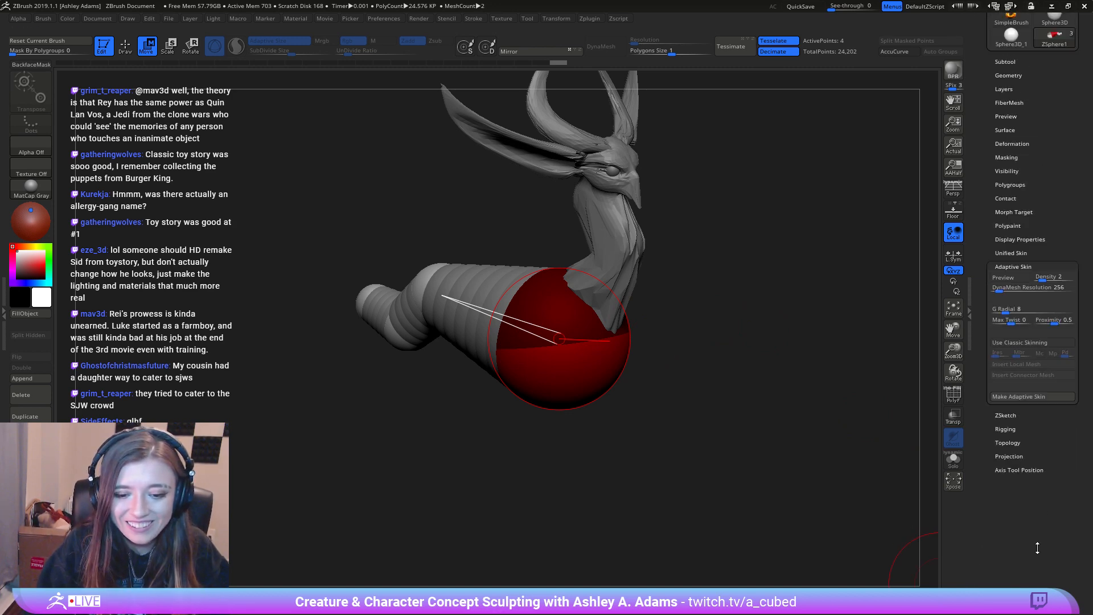
pyautogui.click(1038, 397)
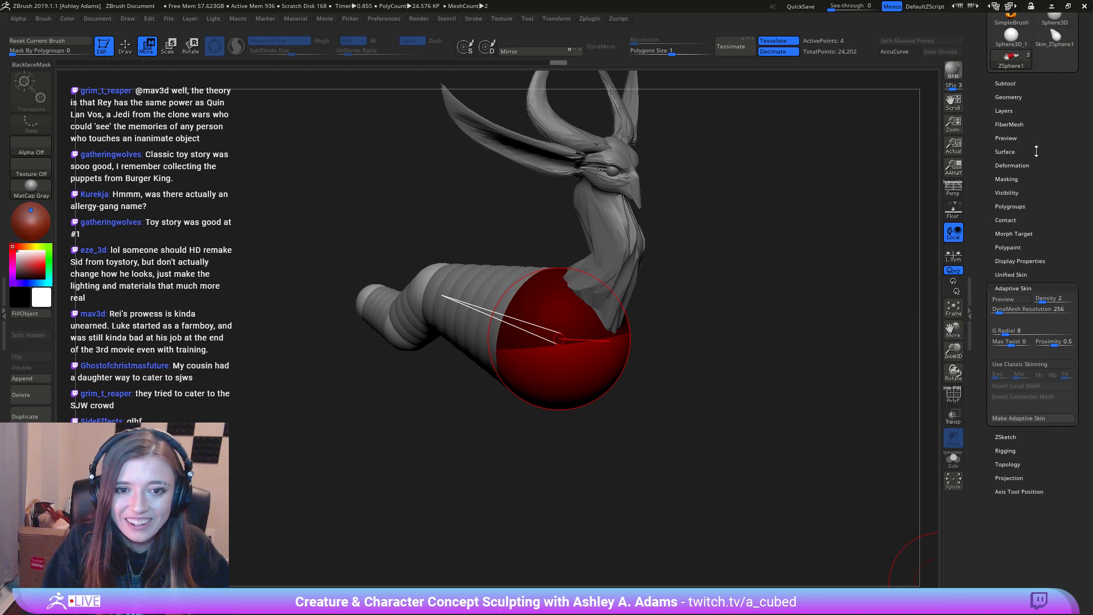
pyautogui.moveTo(1046, 298); pyautogui.dragTo(991, 308)
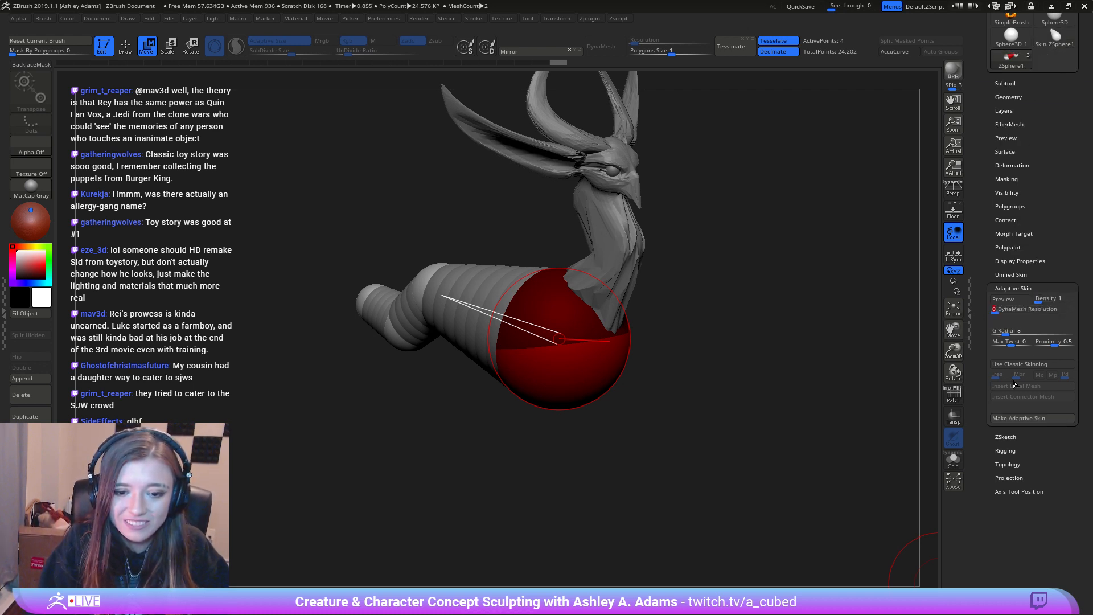
pyautogui.click(1018, 419)
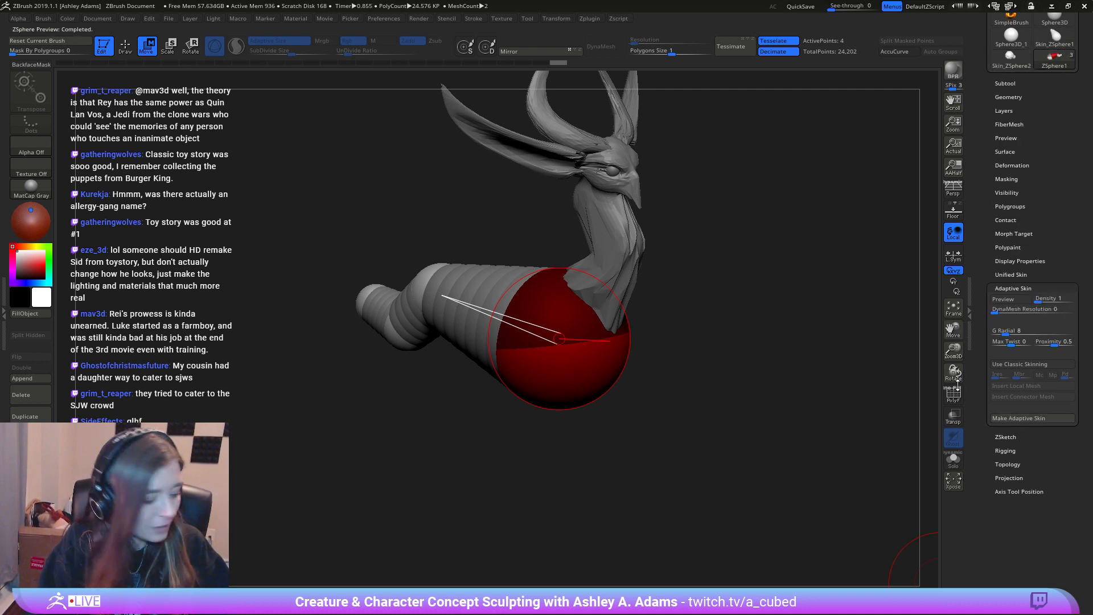
# Step: Append the Skin_ZSphere2 mesh as a subtool and delete the original ZSphere1 subtool
pyautogui.click(1013, 83)
pyautogui.click(1050, 343)
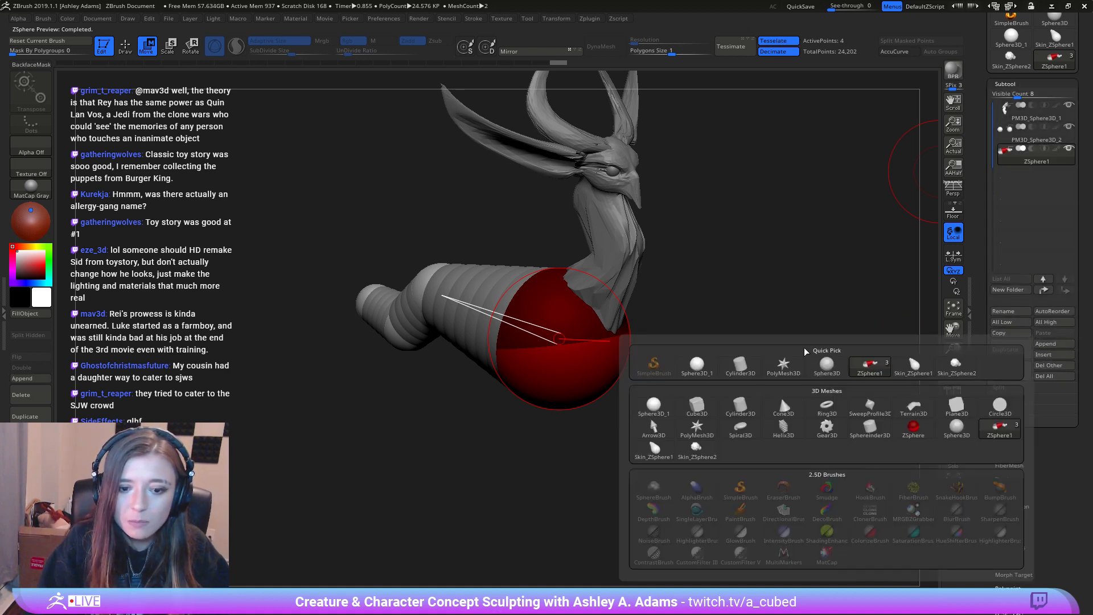
pyautogui.click(955, 367)
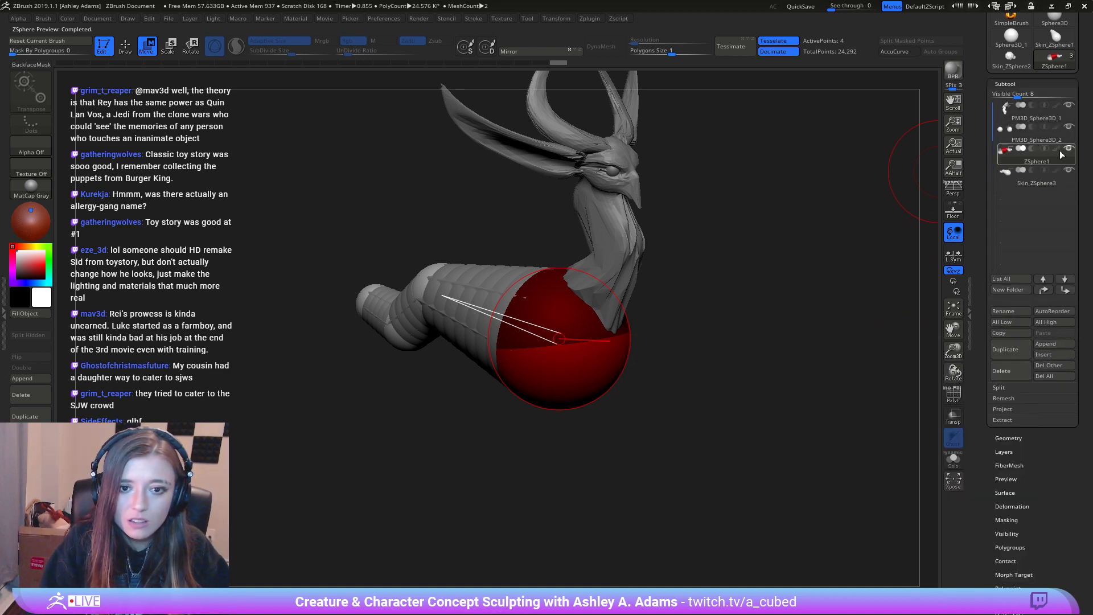
pyautogui.click(1024, 378)
pyautogui.click(905, 399)
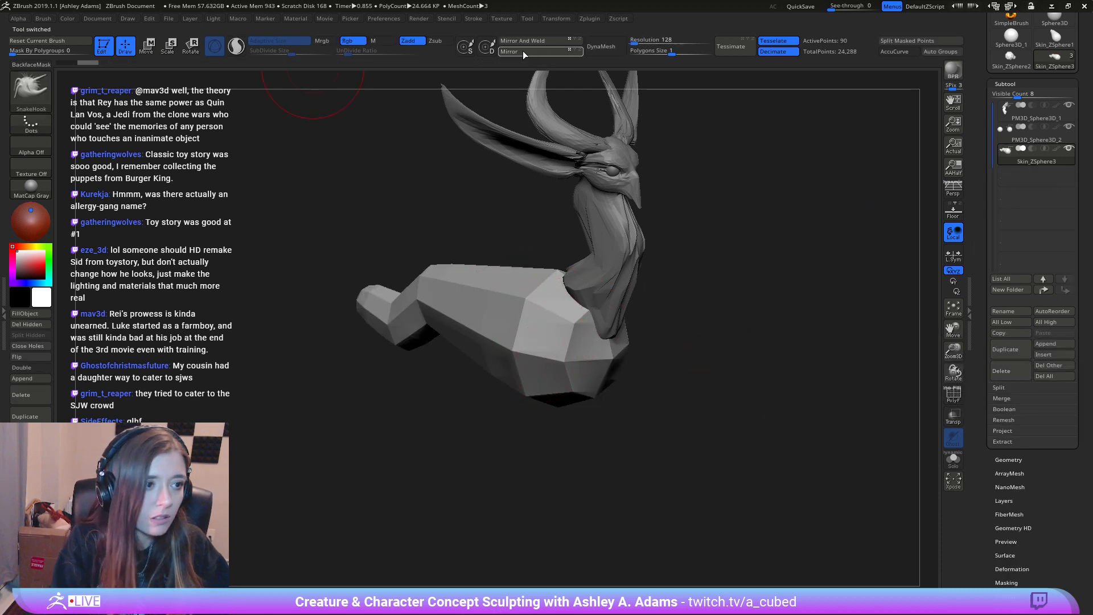
# Step: Pull the middle of the low-poly body's back upward into an arch and raise the belly beneath it with Snake Hook
pyautogui.moveTo(547, 331); pyautogui.dragTo(600, 393)
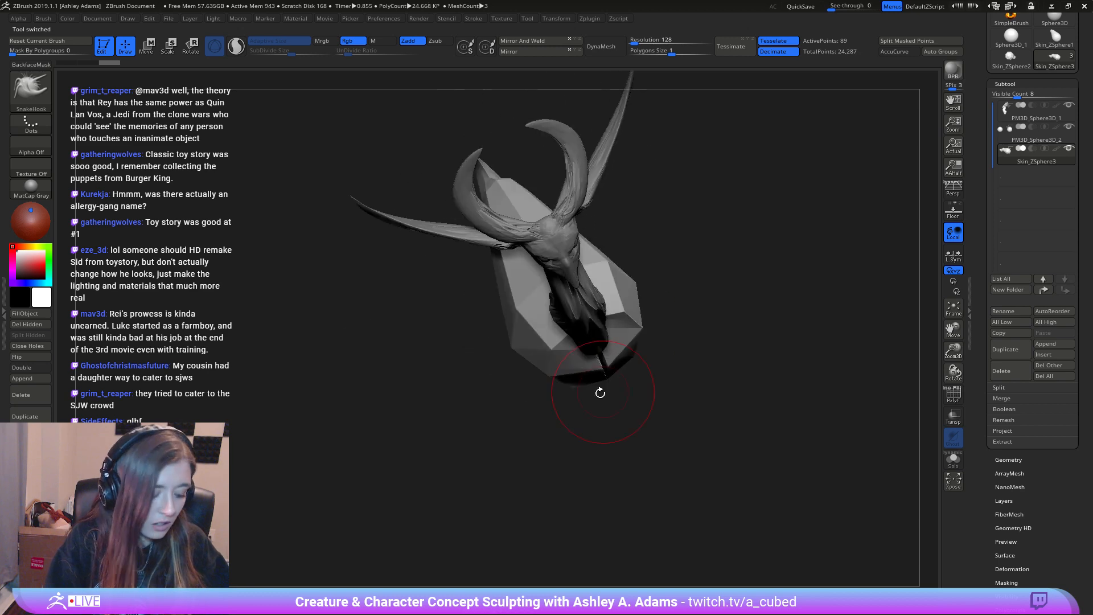
pyautogui.moveTo(557, 358)
pyautogui.mouseDown()
pyautogui.moveTo(624, 321)
pyautogui.moveTo(593, 380)
pyautogui.moveTo(610, 379)
pyautogui.mouseUp()
pyautogui.press('space')
pyautogui.moveTo(590, 339); pyautogui.dragTo(638, 331)
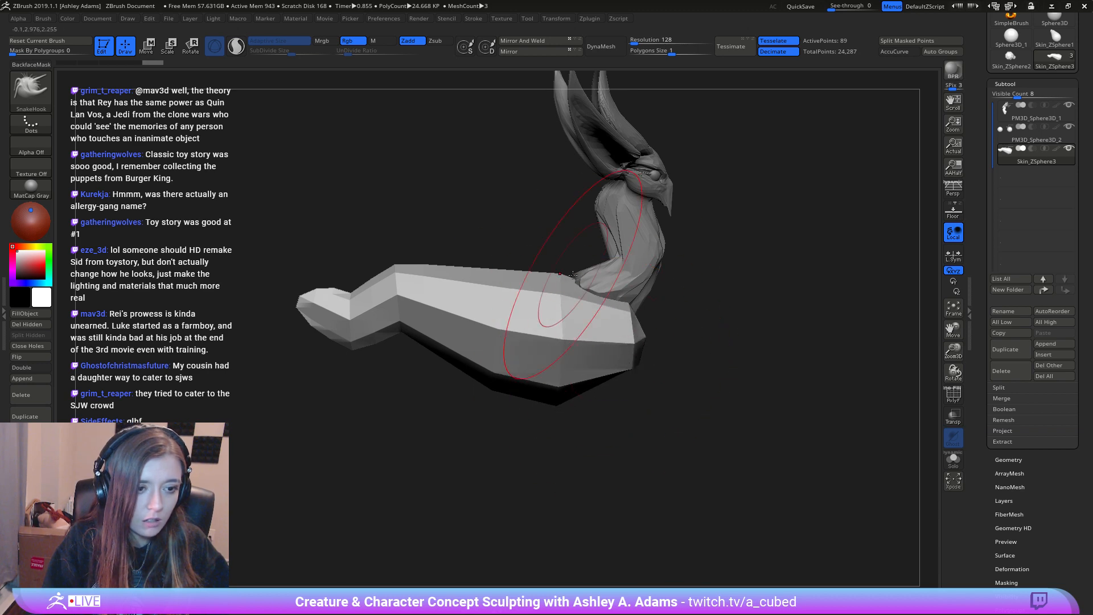
pyautogui.press('space')
pyautogui.moveTo(450, 333)
pyautogui.mouseDown()
pyautogui.moveTo(476, 296)
pyautogui.moveTo(512, 274)
pyautogui.mouseUp()
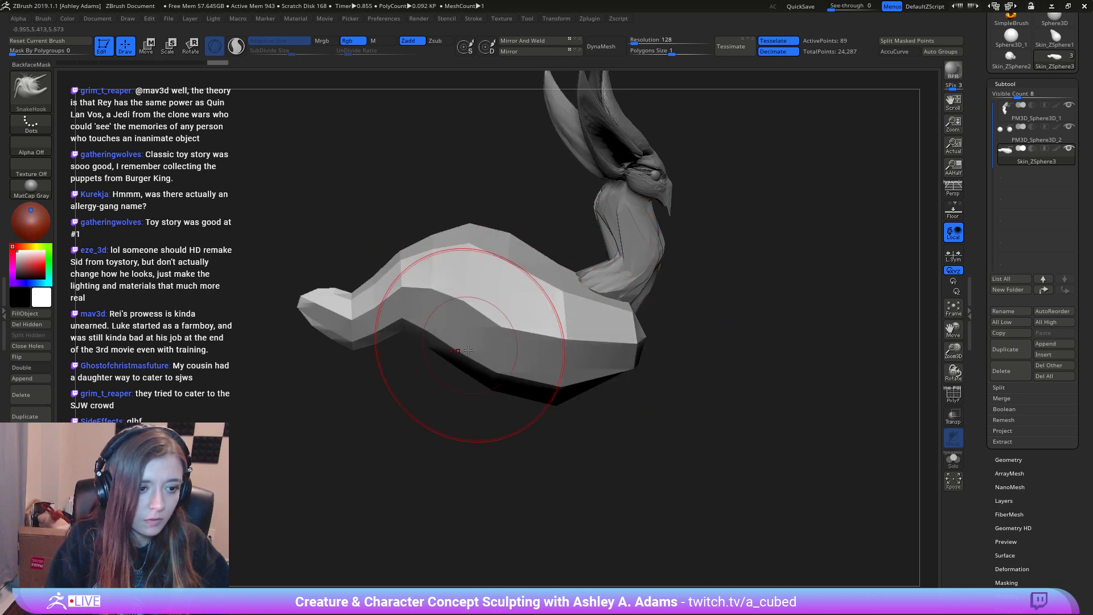
pyautogui.moveTo(468, 350)
pyautogui.mouseDown()
pyautogui.moveTo(453, 330)
pyautogui.moveTo(447, 347)
pyautogui.mouseUp()
pyautogui.moveTo(568, 399); pyautogui.dragTo(580, 404)
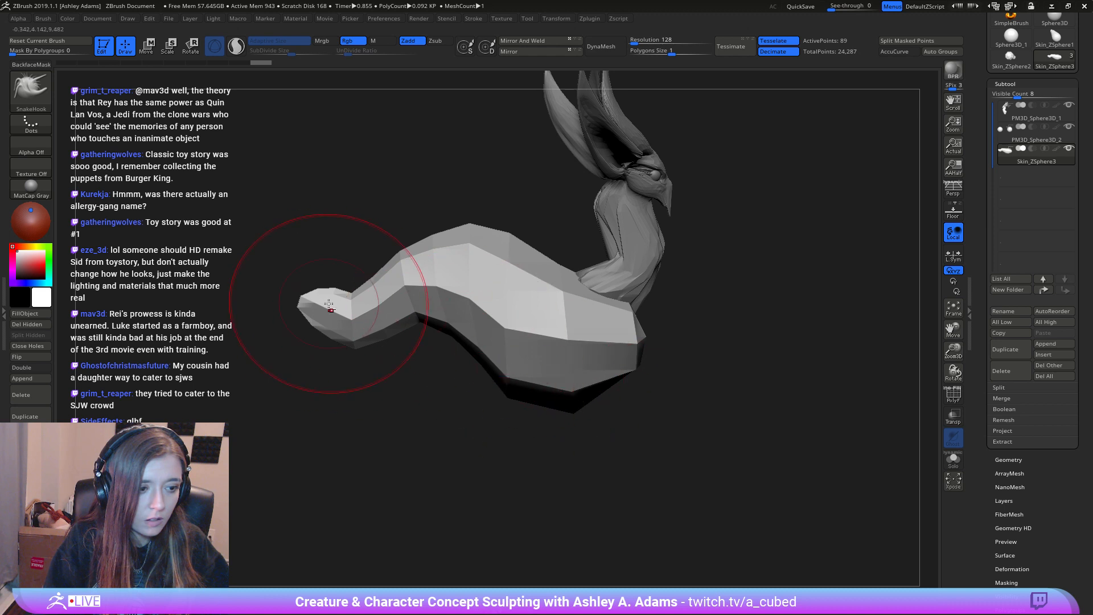
# Step: Reshape the underside near the rear and the lower edge of the chest with Snake Hook at adjusted brush sizes
pyautogui.moveTo(330, 300)
pyautogui.keyDown('alt'); pyautogui.mouseDown()
pyautogui.moveTo(447, 331)
pyautogui.moveTo(484, 304)
pyautogui.mouseUp(); pyautogui.keyUp('alt')
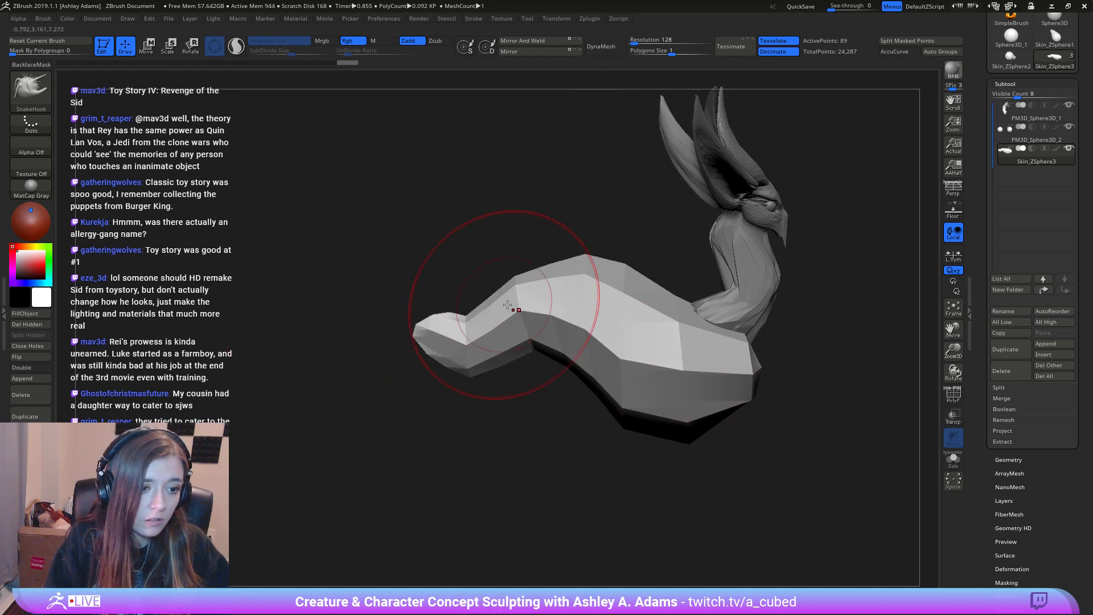
pyautogui.press('space')
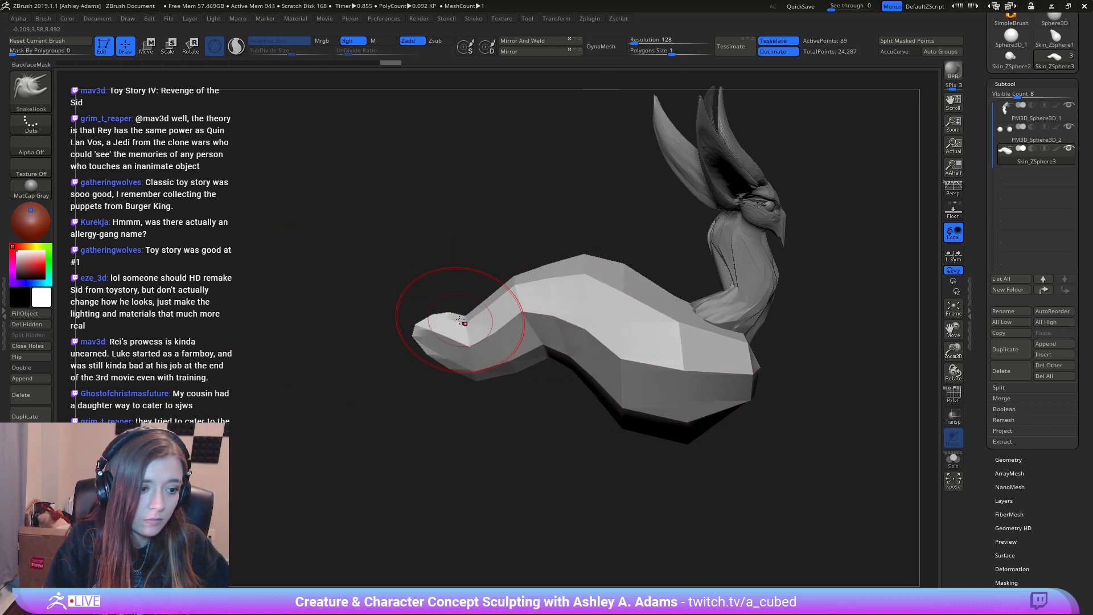
pyautogui.moveTo(452, 366)
pyautogui.mouseDown()
pyautogui.moveTo(505, 334)
pyautogui.moveTo(443, 334)
pyautogui.moveTo(476, 337)
pyautogui.moveTo(416, 364)
pyautogui.moveTo(499, 327)
pyautogui.moveTo(484, 327)
pyautogui.mouseUp()
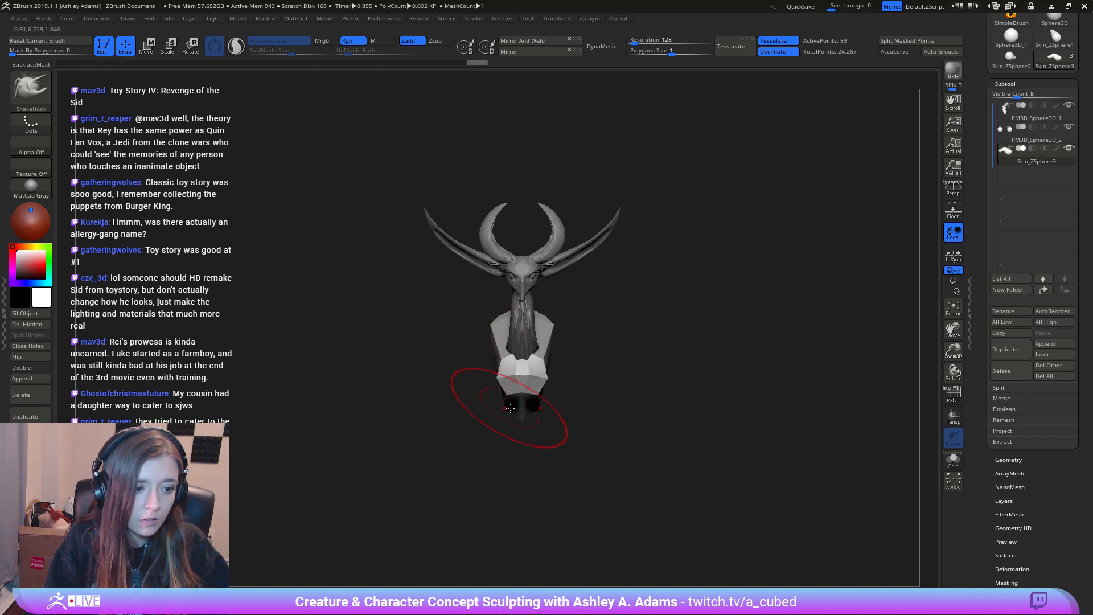
pyautogui.moveTo(509, 408); pyautogui.dragTo(510, 407)
pyautogui.moveTo(410, 439)
pyautogui.mouseDown()
pyautogui.moveTo(456, 447)
pyautogui.moveTo(450, 455)
pyautogui.moveTo(469, 430)
pyautogui.mouseUp()
pyautogui.press('space')
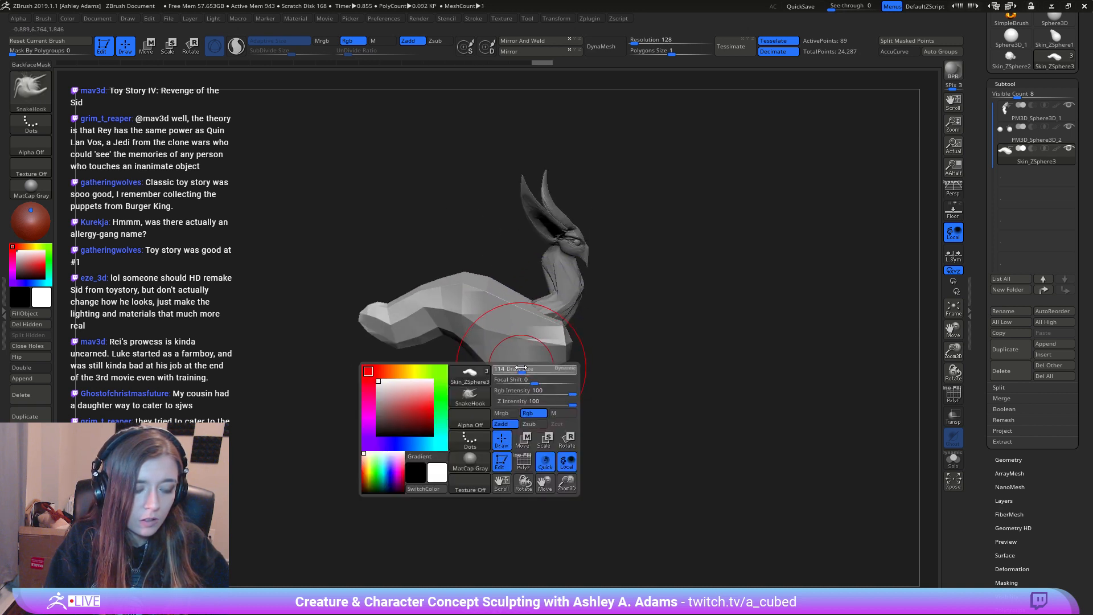
pyautogui.moveTo(521, 368); pyautogui.dragTo(533, 382)
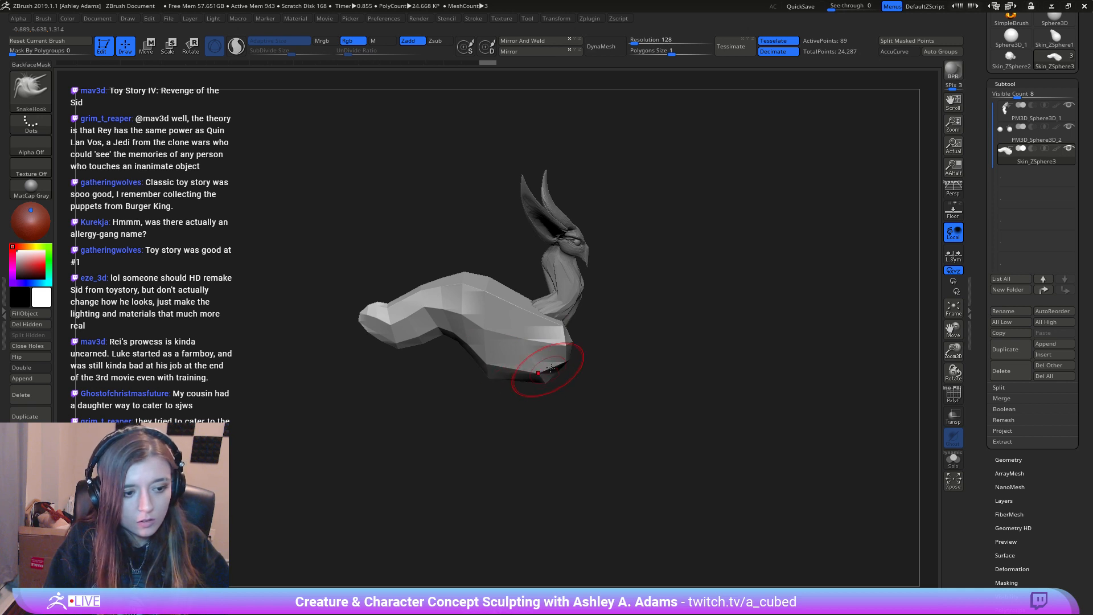
# Step: Flatten the peak of the body's back into a smoother S-curve and extend the rear end backward with Snake Hook
pyautogui.keyDown('alt'); pyautogui.click(535, 311); pyautogui.keyUp('alt')
pyautogui.keyDown('alt'); pyautogui.click(504, 293); pyautogui.keyUp('alt')
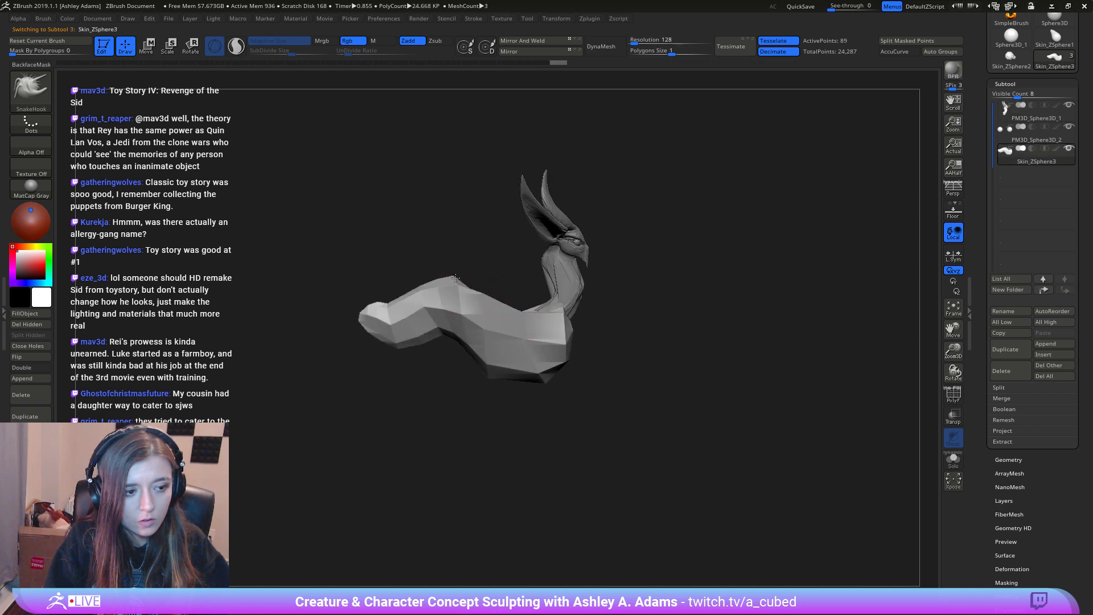
pyautogui.press('shift')
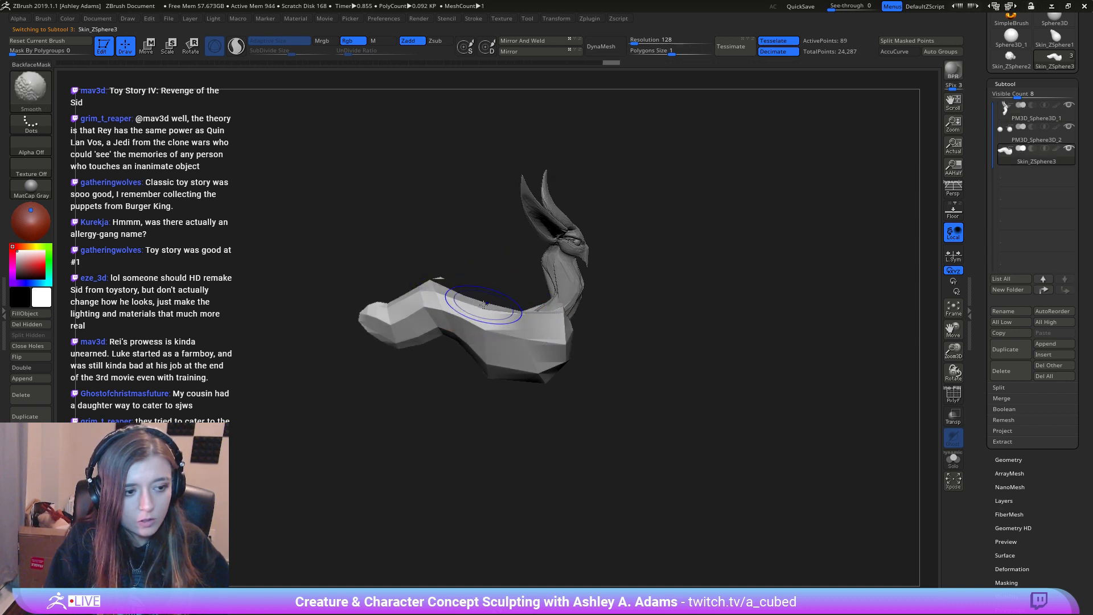
pyautogui.press('space')
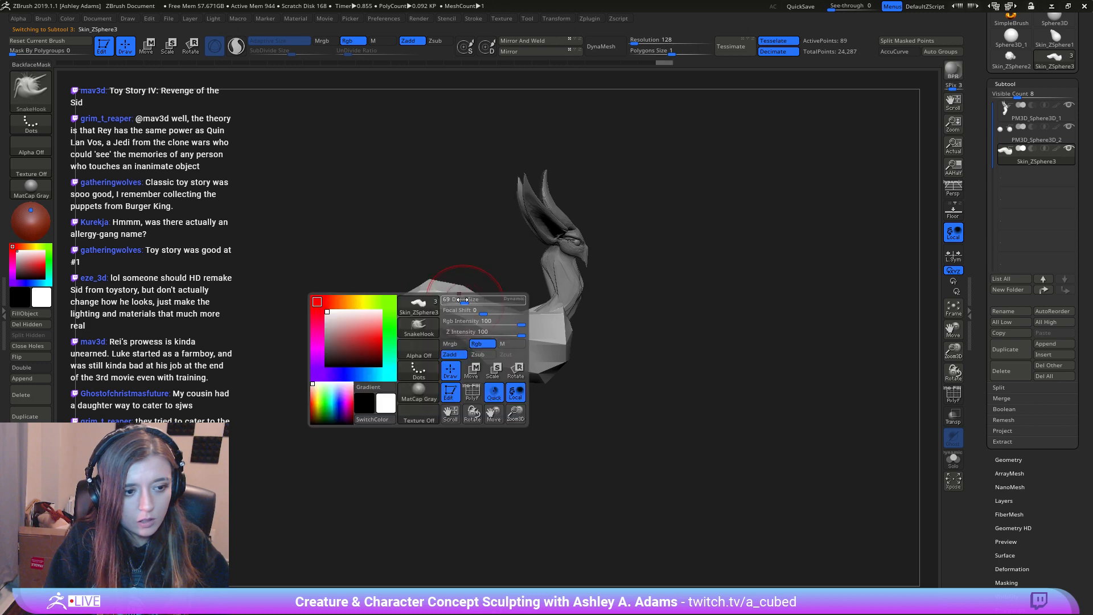
pyautogui.moveTo(460, 304); pyautogui.dragTo(473, 304)
pyautogui.press('space')
pyautogui.moveTo(387, 330)
pyautogui.mouseDown()
pyautogui.moveTo(410, 330)
pyautogui.moveTo(321, 319)
pyautogui.moveTo(391, 331)
pyautogui.mouseUp()
pyautogui.press('space')
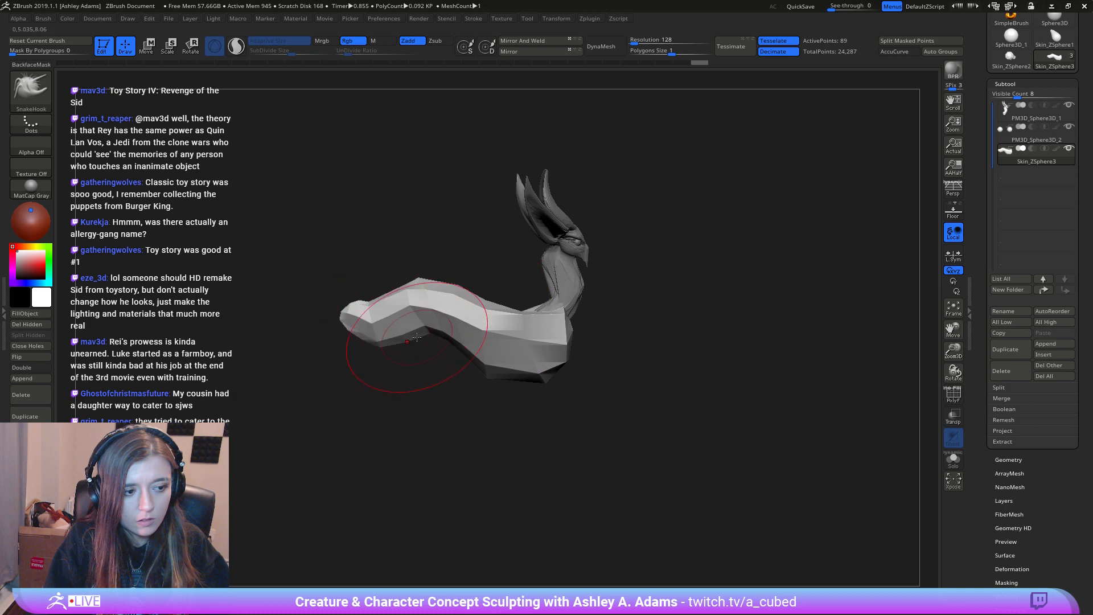
pyautogui.press('space')
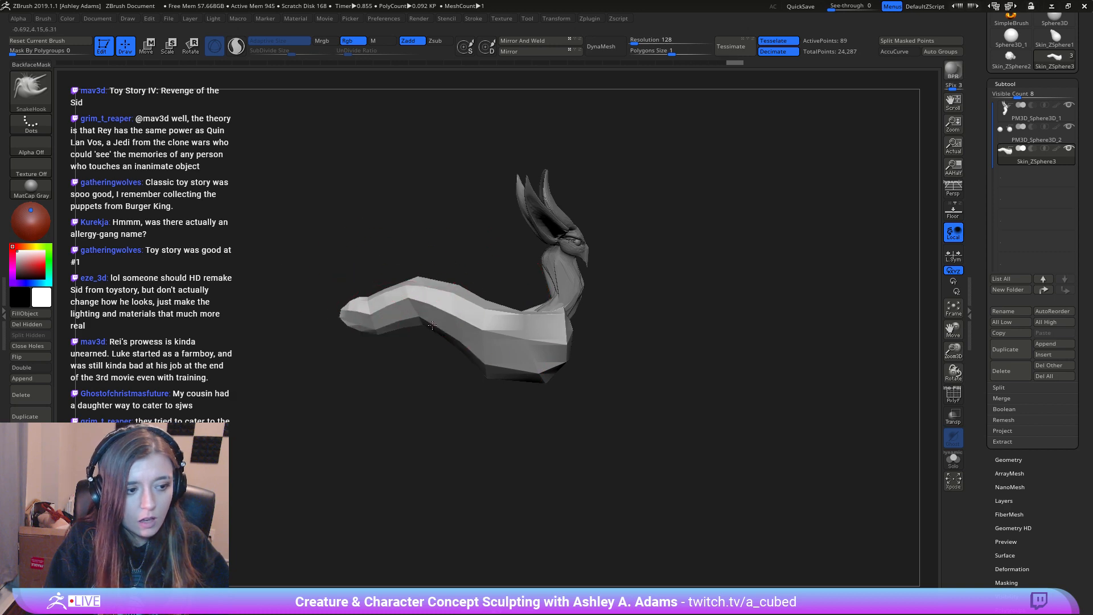
pyautogui.press('space')
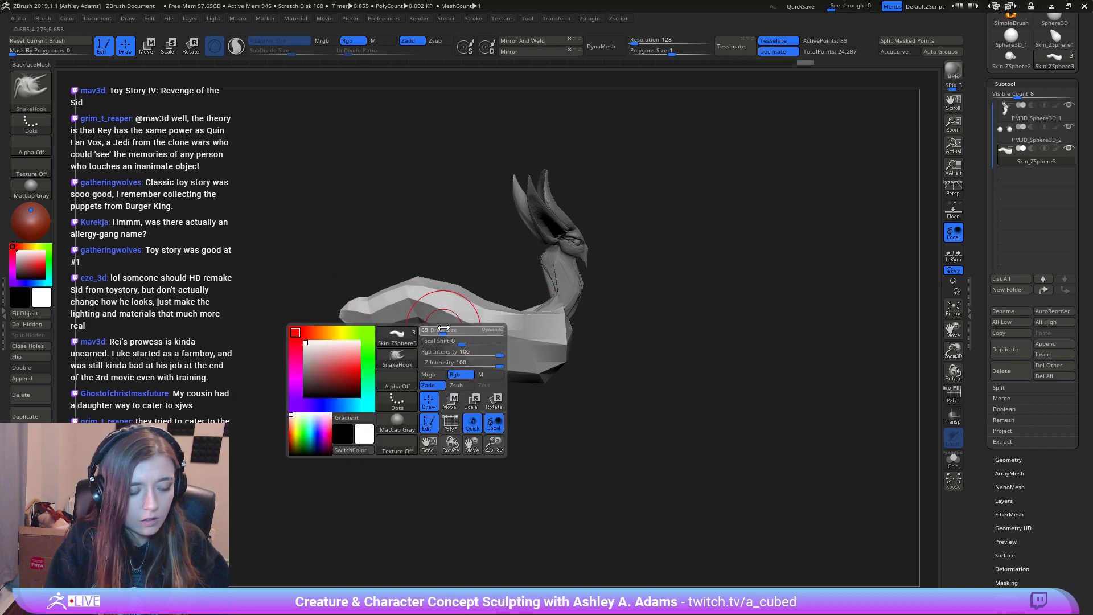
# Step: Smooth the rear end and pull it out into a broad, downward-curving rump
pyautogui.moveTo(402, 319)
pyautogui.keyDown('shift'); pyautogui.mouseDown()
pyautogui.moveTo(342, 314)
pyautogui.moveTo(435, 284)
pyautogui.mouseUp(); pyautogui.keyUp('shift')
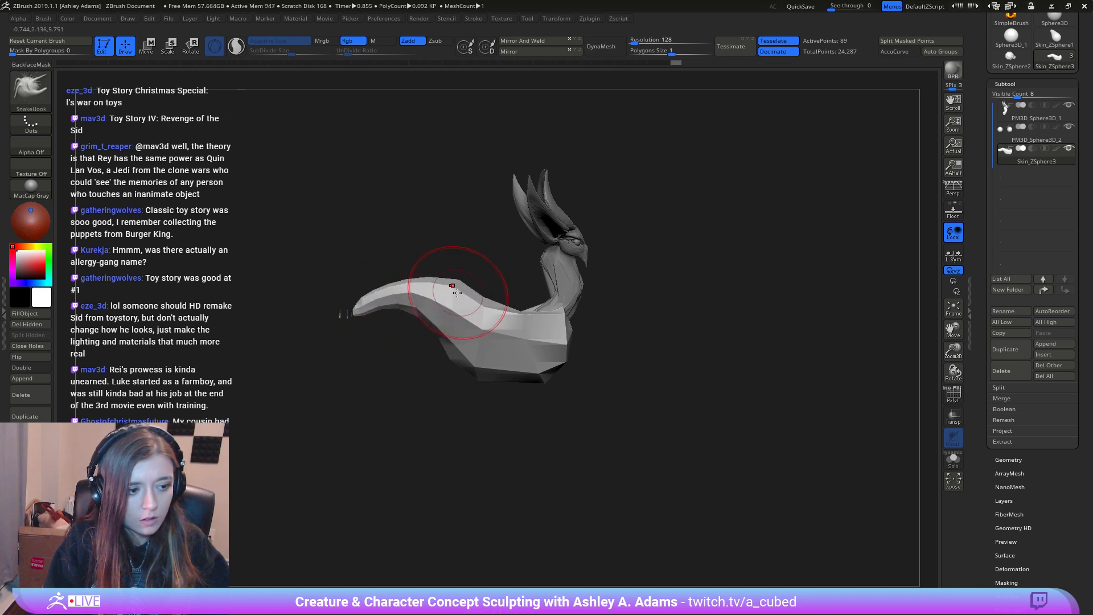
pyautogui.moveTo(769, 296); pyautogui.dragTo(372, 207)
pyautogui.press('space')
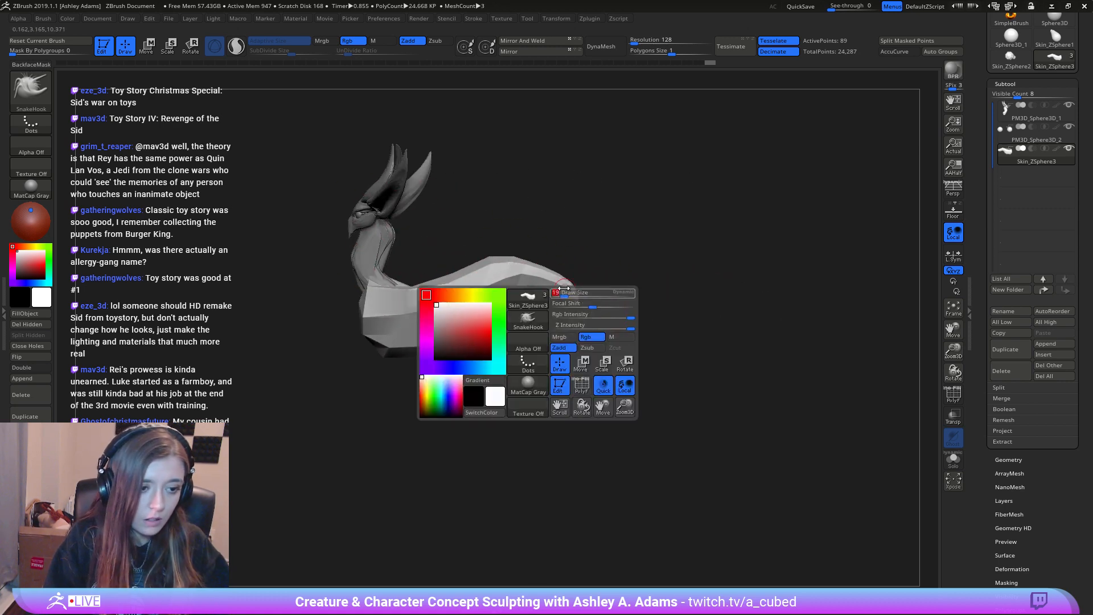
pyautogui.moveTo(561, 258); pyautogui.dragTo(563, 259)
pyautogui.moveTo(571, 285); pyautogui.dragTo(575, 286)
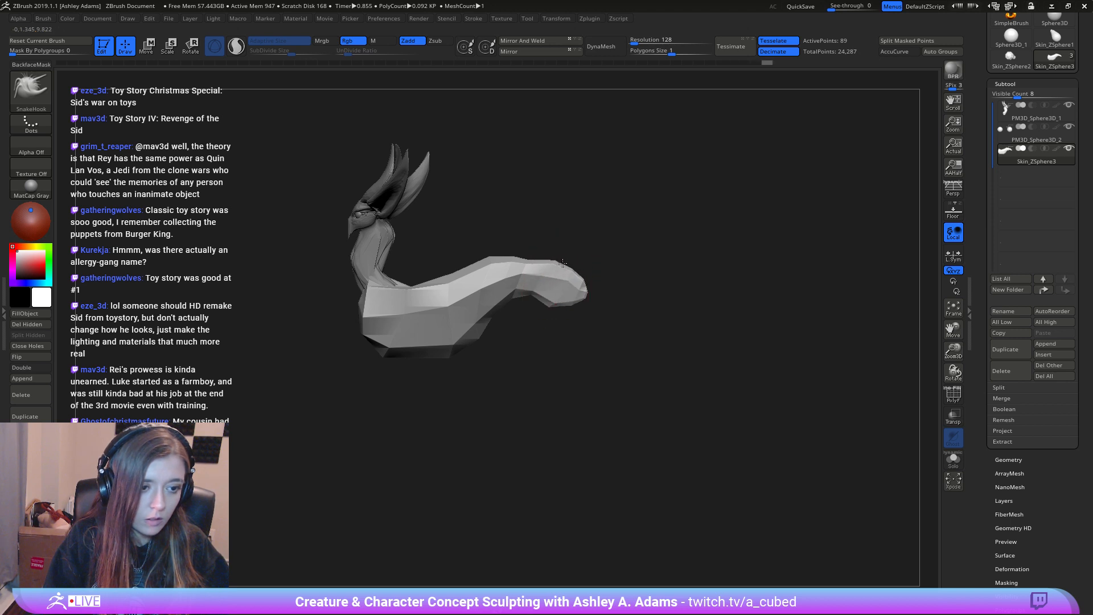
pyautogui.press('space')
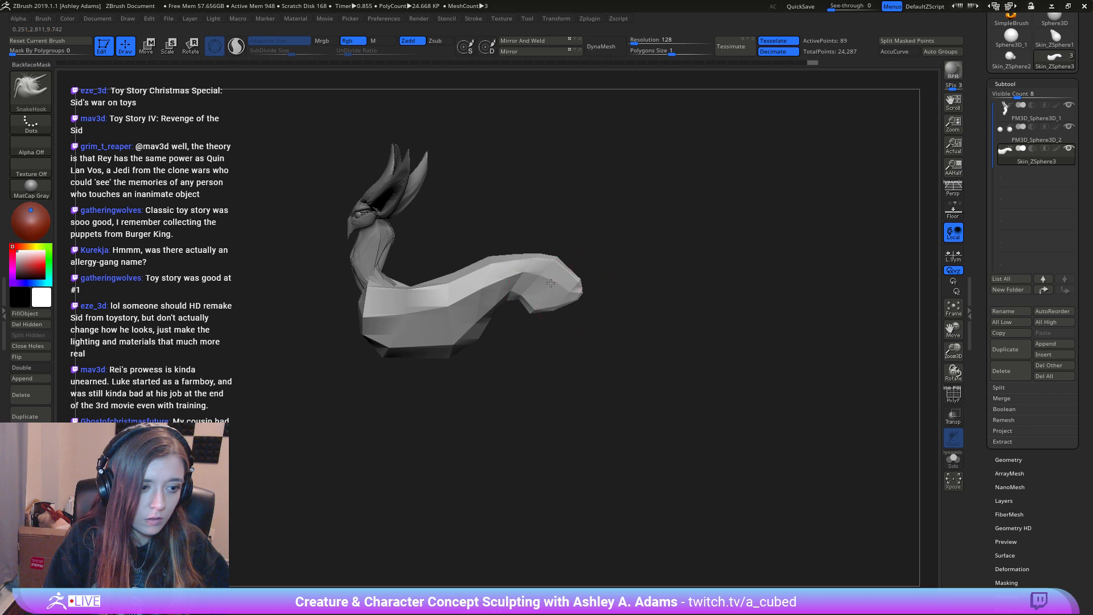
# Step: Swell the volume of the rump and body with an enlarged Inflat brush
pyautogui.moveTo(550, 283); pyautogui.dragTo(509, 279, button='right')
pyautogui.press('b')
pyautogui.press('i')
pyautogui.press('n')
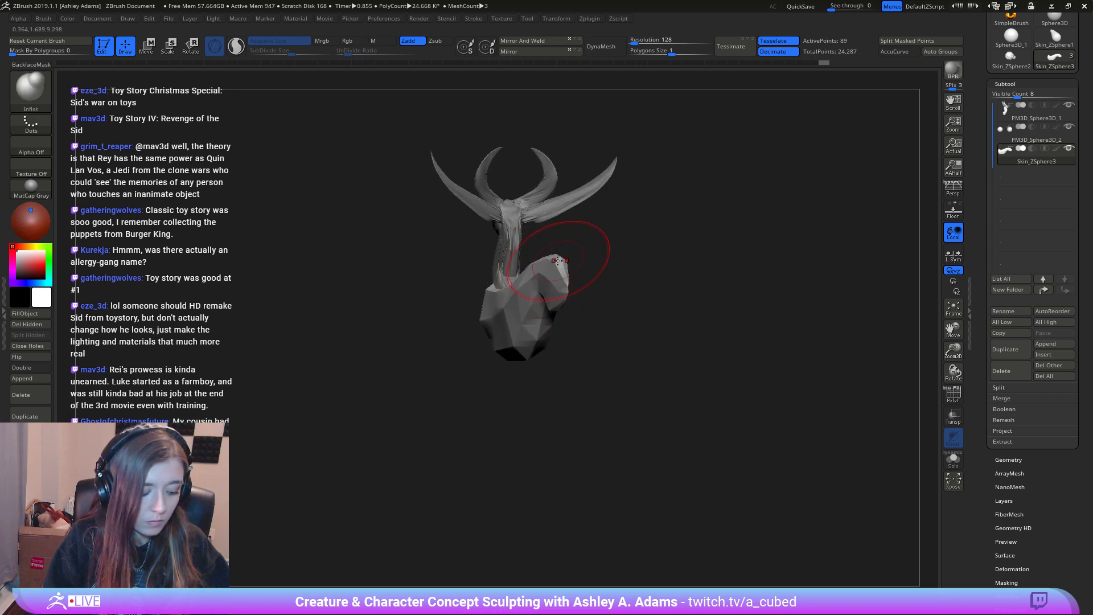
pyautogui.moveTo(551, 268)
pyautogui.keyDown('shift'); pyautogui.mouseDown(button='right')
pyautogui.moveTo(556, 288)
pyautogui.moveTo(590, 231)
pyautogui.moveTo(559, 296)
pyautogui.moveTo(648, 291)
pyautogui.mouseUp(button='right'); pyautogui.keyUp('shift')
pyautogui.press('space')
pyautogui.moveTo(558, 300); pyautogui.dragTo(578, 300)
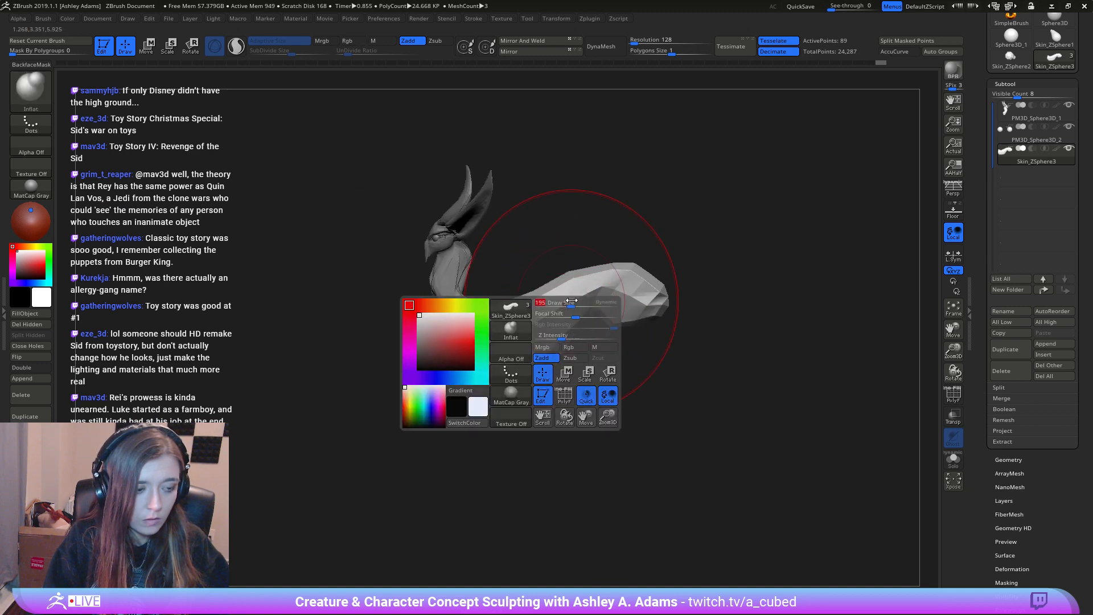
pyautogui.moveTo(544, 306)
pyautogui.mouseDown(button='right')
pyautogui.moveTo(592, 310)
pyautogui.moveTo(542, 306)
pyautogui.mouseUp(button='right')
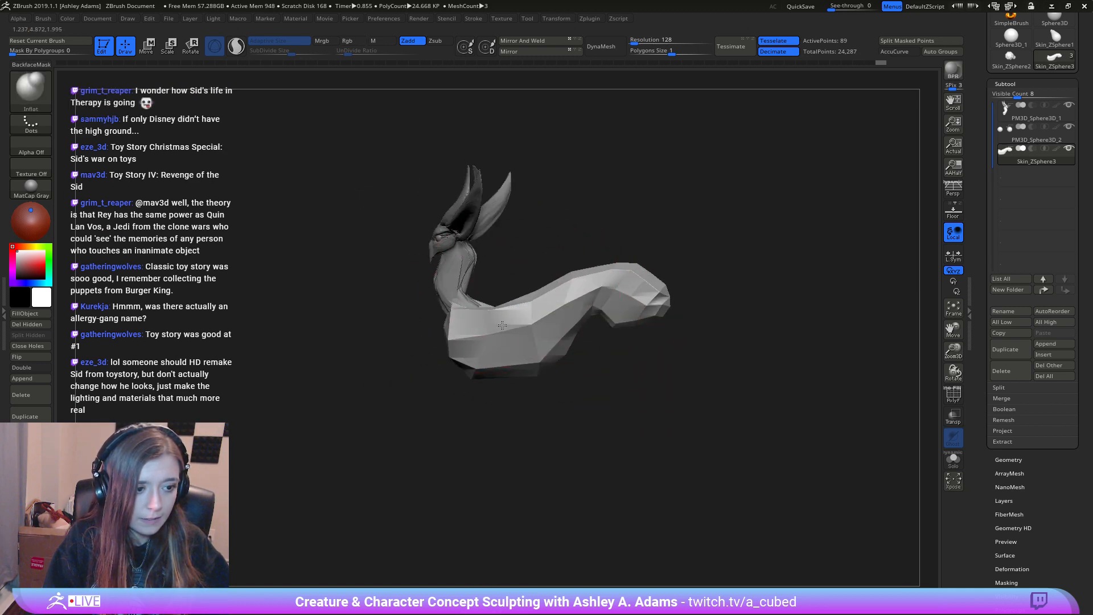
# Step: Shorten the body along its length with the gizmo and shift it slightly backward relative to the neck
pyautogui.press('w')
pyautogui.moveTo(416, 238); pyautogui.dragTo(427, 238)
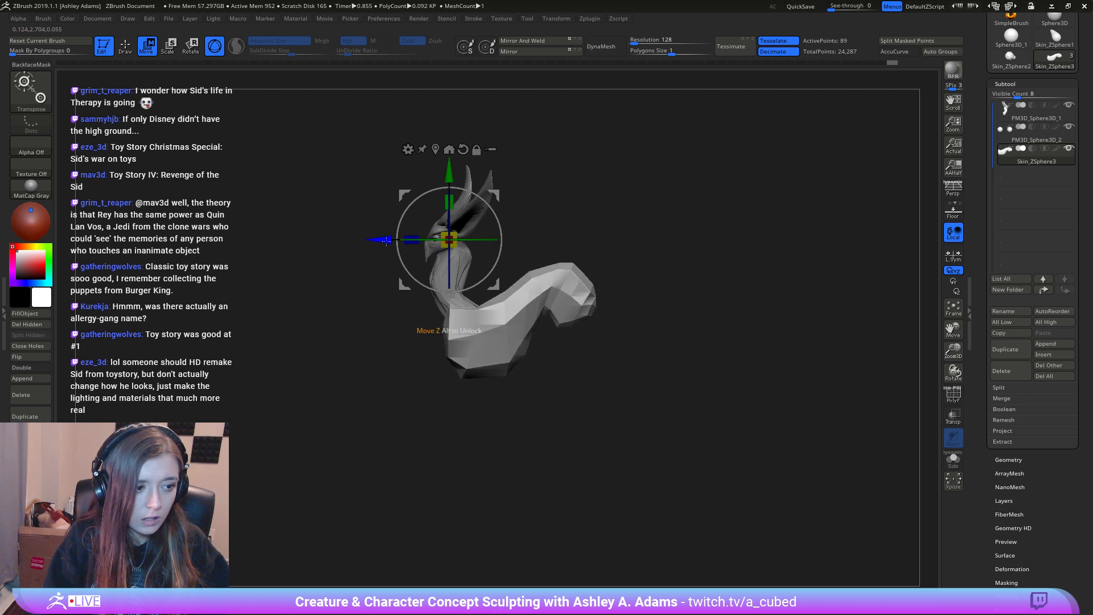
pyautogui.keyDown('alt'); pyautogui.moveTo(458, 176); pyautogui.dragTo(454, 281); pyautogui.keyUp('alt')
pyautogui.moveTo(382, 346); pyautogui.dragTo(405, 347)
pyautogui.press('q')
pyautogui.moveTo(485, 280); pyautogui.dragTo(575, 283)
# Step: Select the head-and-neck subtool and draw the neck's base down over the front of the body with Snake Hook
pyautogui.moveTo(452, 319); pyautogui.dragTo(533, 323, button='right')
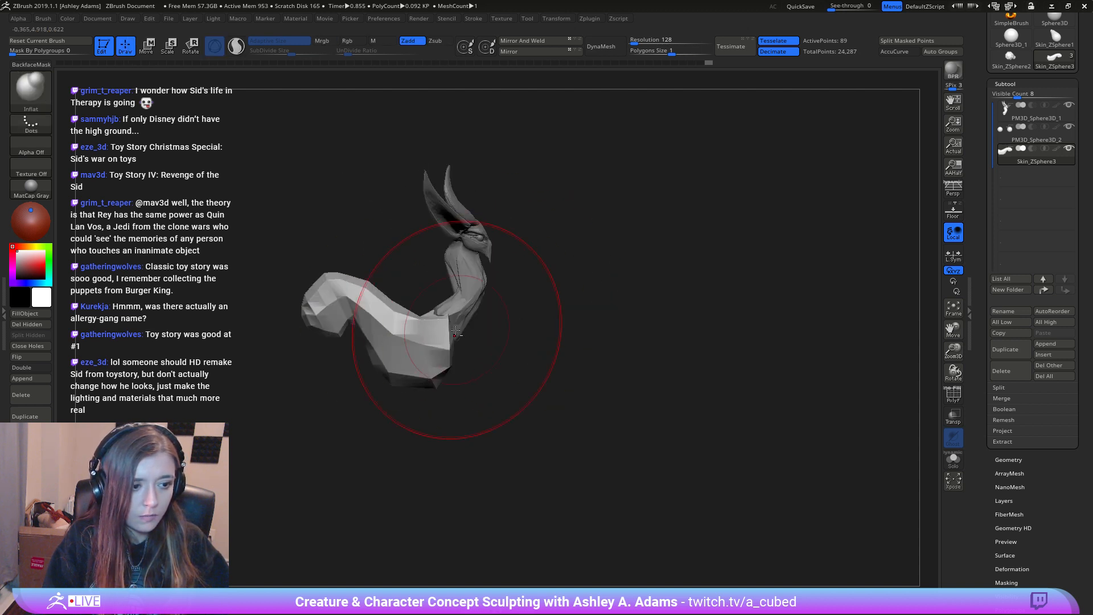
pyautogui.rightClick(392, 398)
pyautogui.moveTo(451, 346)
pyautogui.mouseDown(button='right')
pyautogui.moveTo(462, 348)
pyautogui.moveTo(448, 348)
pyautogui.mouseUp(button='right')
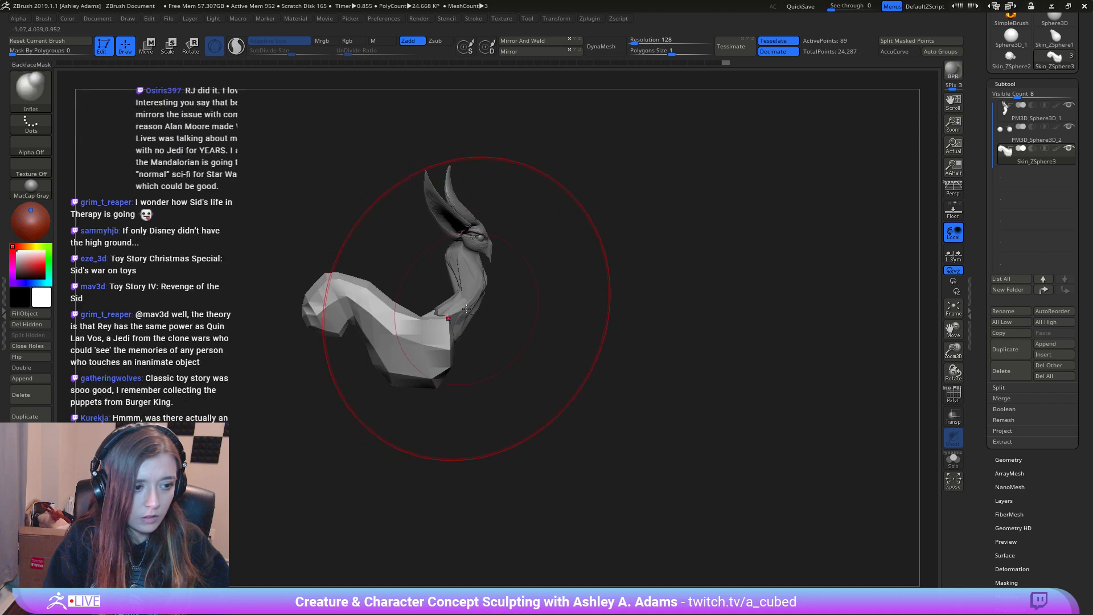
pyautogui.keyDown('alt'); pyautogui.click(464, 308); pyautogui.keyUp('alt')
pyautogui.press('b')
pyautogui.press('s')
pyautogui.press('h')
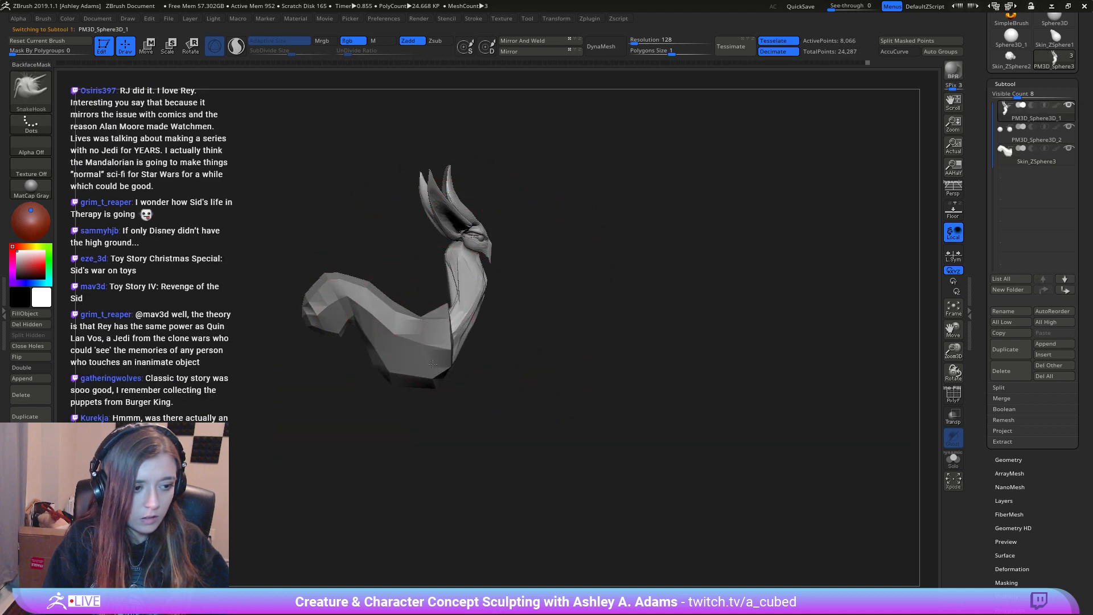
# Step: Fill out the dip in the body's back and extend the rump backward with Snake Hook
pyautogui.keyDown('alt'); pyautogui.click(447, 306); pyautogui.keyUp('alt')
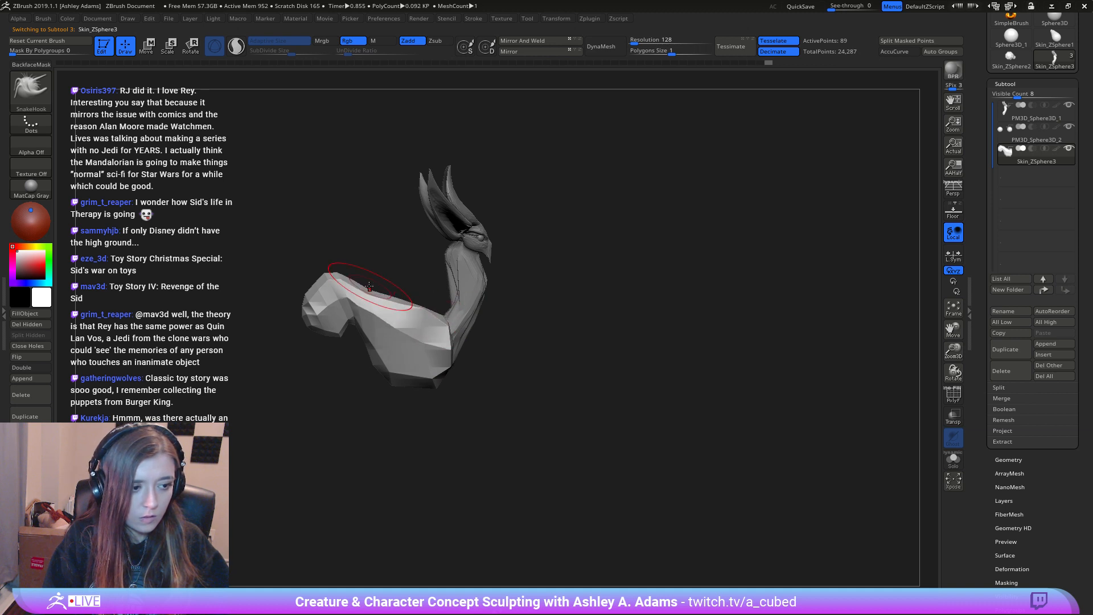
pyautogui.press('space')
pyautogui.moveTo(312, 316); pyautogui.dragTo(304, 316)
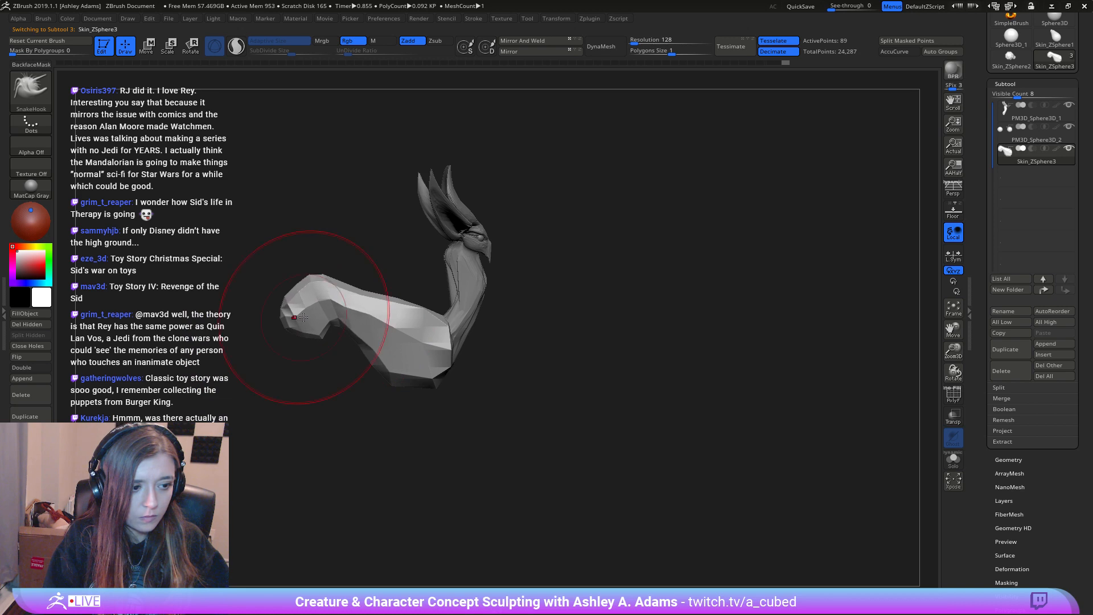
pyautogui.moveTo(344, 342)
pyautogui.mouseDown(button='right')
pyautogui.moveTo(364, 336)
pyautogui.moveTo(376, 311)
pyautogui.moveTo(481, 320)
pyautogui.mouseUp(button='right')
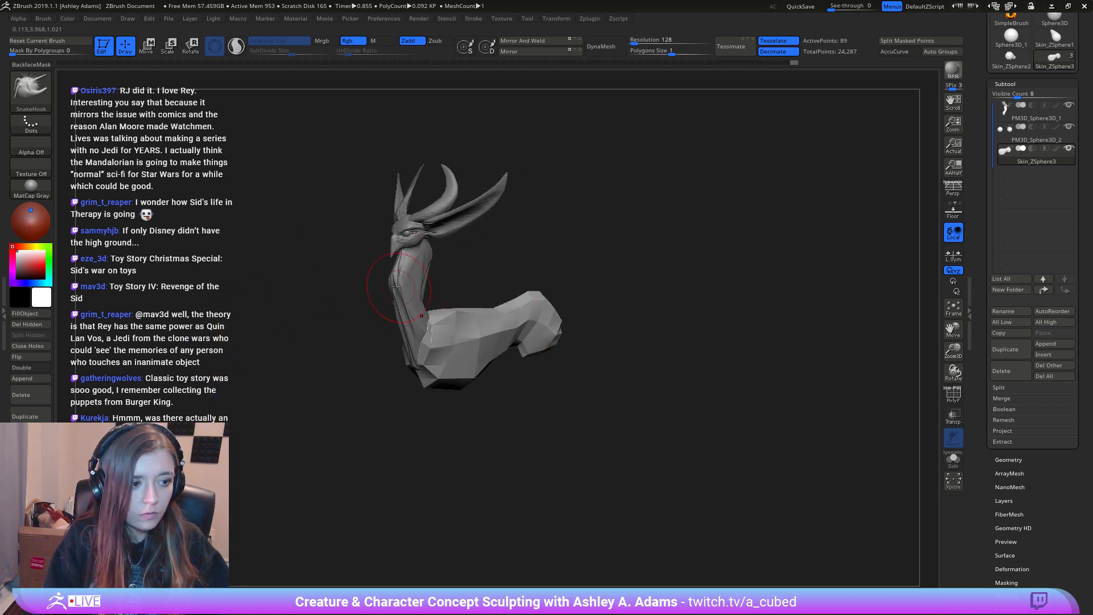
# Step: Widen the lower neck from the front with Snake Hook so it flares out over the chest of the body
pyautogui.moveTo(441, 358)
pyautogui.mouseDown(button='right')
pyautogui.moveTo(453, 345)
pyautogui.moveTo(484, 359)
pyautogui.mouseUp(button='right')
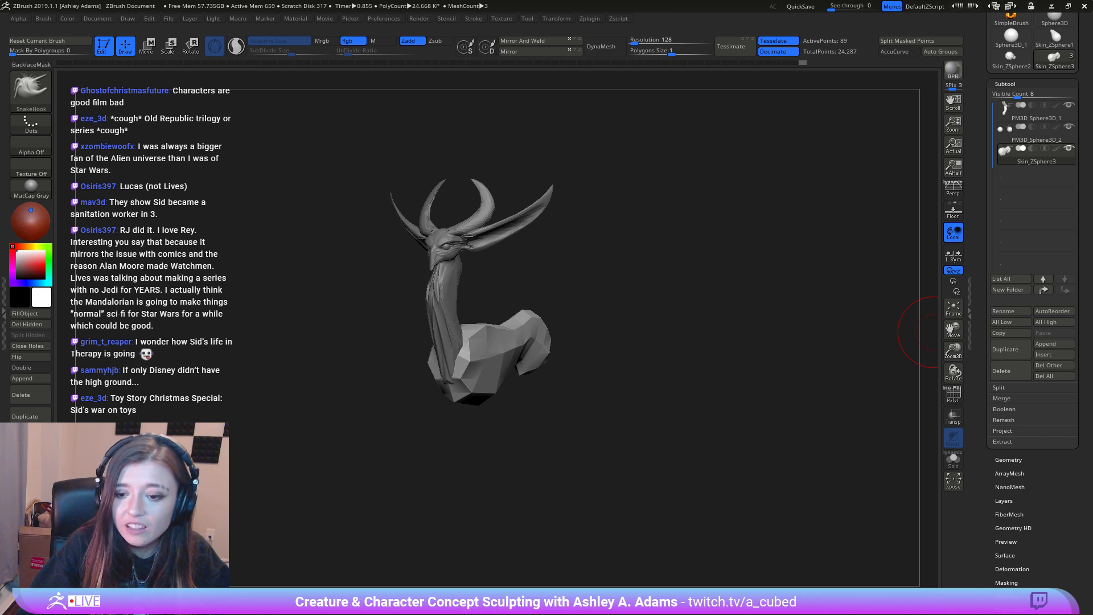
pyautogui.moveTo(399, 336); pyautogui.dragTo(511, 338, button='right')
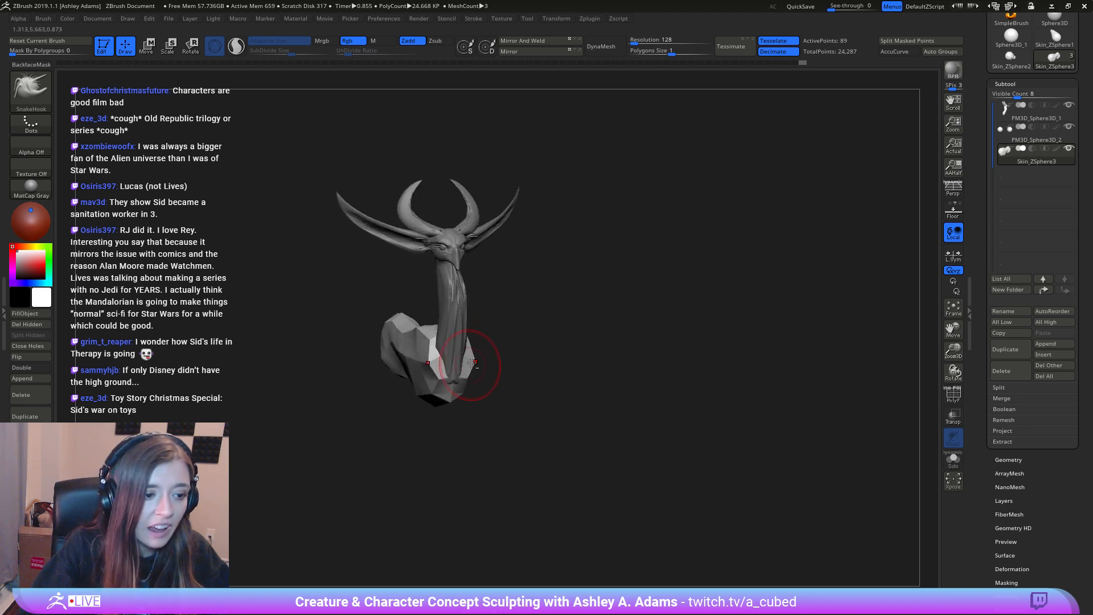
pyautogui.moveTo(476, 374)
pyautogui.keyDown('alt'); pyautogui.mouseDown(button='right')
pyautogui.moveTo(556, 326)
pyautogui.moveTo(506, 362)
pyautogui.moveTo(493, 354)
pyautogui.mouseUp(button='right'); pyautogui.keyUp('alt')
pyautogui.keyDown('alt'); pyautogui.click(545, 297); pyautogui.keyUp('alt')
pyautogui.press('space')
pyautogui.moveTo(538, 314)
pyautogui.mouseDown()
pyautogui.moveTo(557, 314)
pyautogui.moveTo(509, 313)
pyautogui.moveTo(517, 324)
pyautogui.moveTo(537, 307)
pyautogui.mouseUp()
pyautogui.moveTo(537, 307)
pyautogui.mouseDown(button='right')
pyautogui.moveTo(501, 316)
pyautogui.moveTo(529, 309)
pyautogui.moveTo(476, 296)
pyautogui.mouseUp(button='right')
pyautogui.press('space')
pyautogui.press('space')
pyautogui.moveTo(529, 234); pyautogui.dragTo(520, 234)
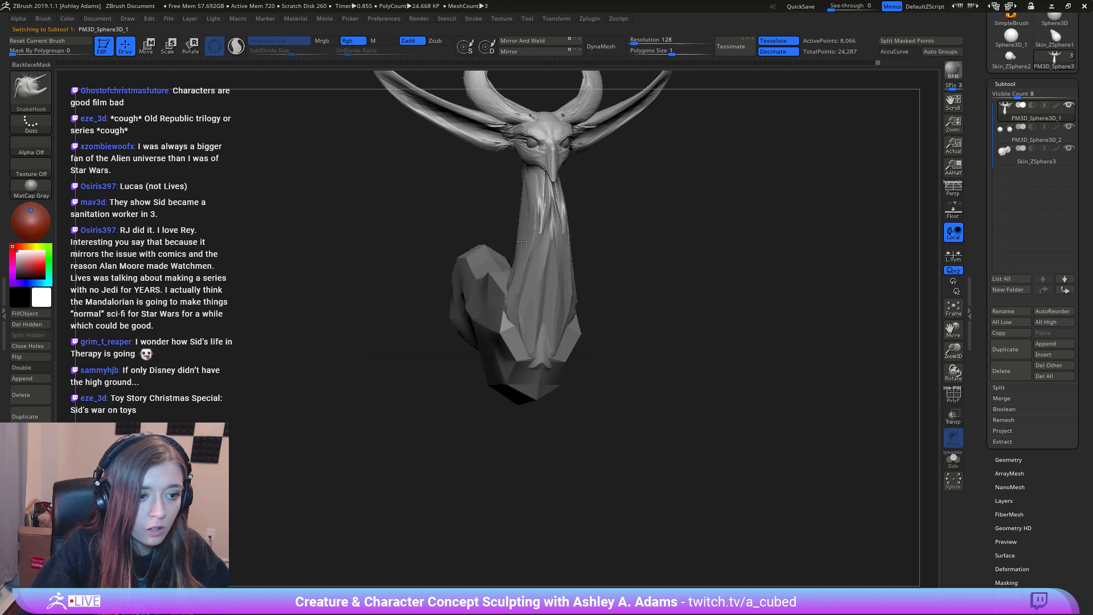
# Step: Bend the neck into a stronger S-curve by bulging the nape backward and pushing the throat forward with Snake Hook
pyautogui.moveTo(529, 274)
pyautogui.mouseDown(button='right')
pyautogui.moveTo(514, 291)
pyautogui.moveTo(600, 344)
pyautogui.mouseUp(button='right')
pyautogui.press('space')
pyautogui.moveTo(601, 343); pyautogui.dragTo(578, 343)
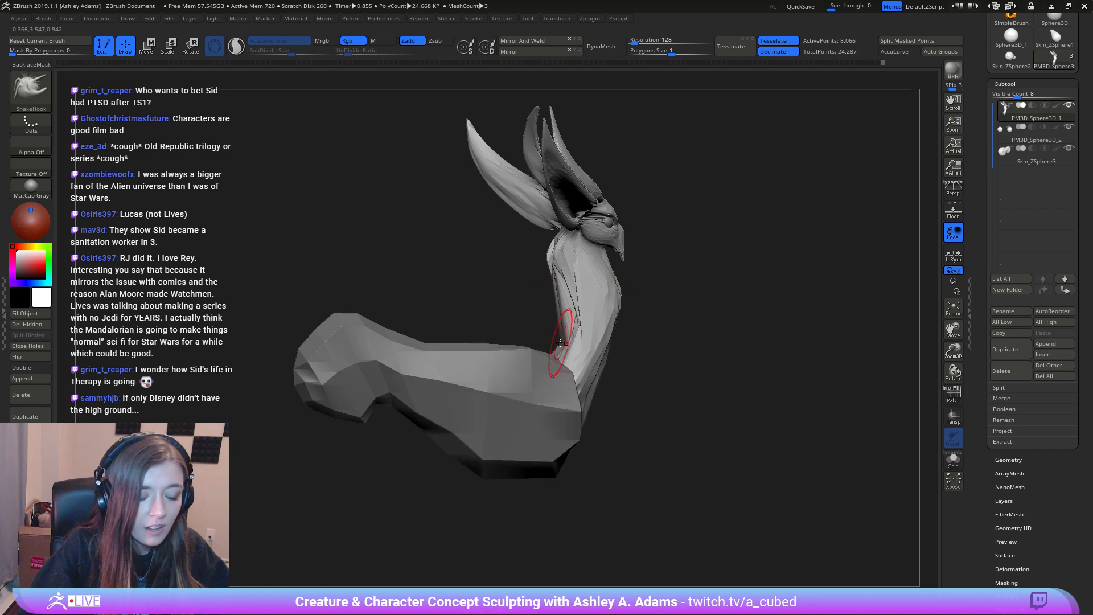
pyautogui.moveTo(563, 340); pyautogui.dragTo(566, 292, button='right')
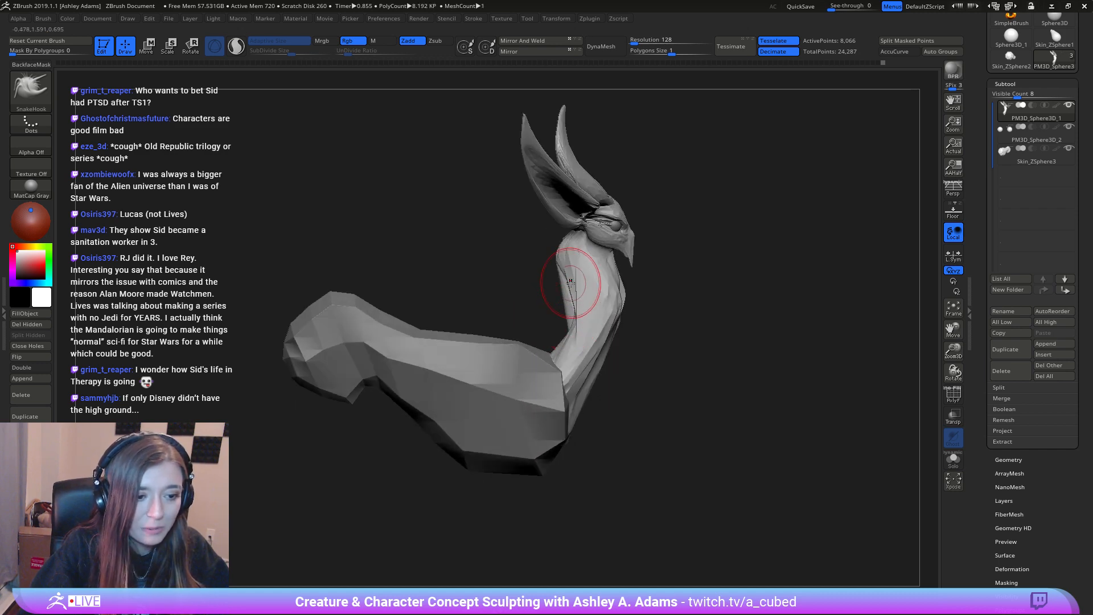
pyautogui.moveTo(550, 282); pyautogui.dragTo(545, 281)
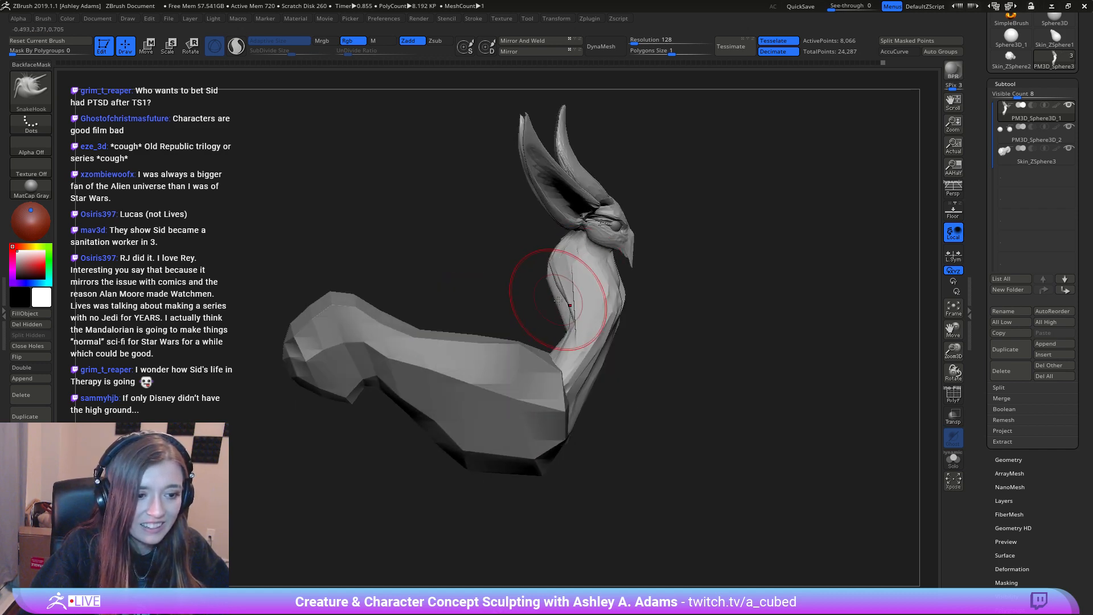
pyautogui.moveTo(572, 323); pyautogui.dragTo(569, 323)
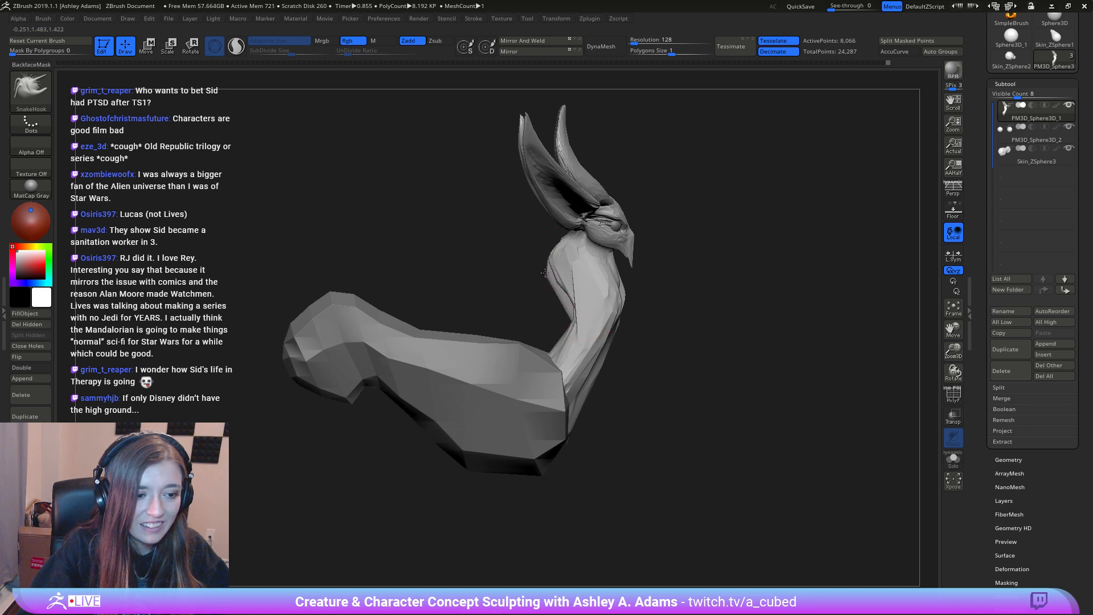
pyautogui.press('space')
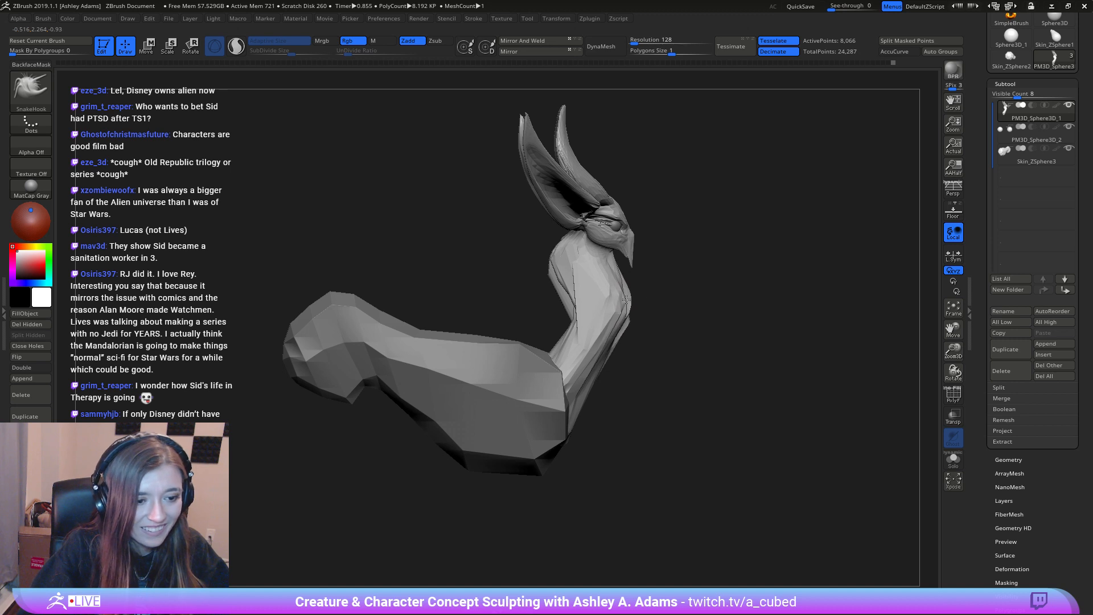
pyautogui.press('space')
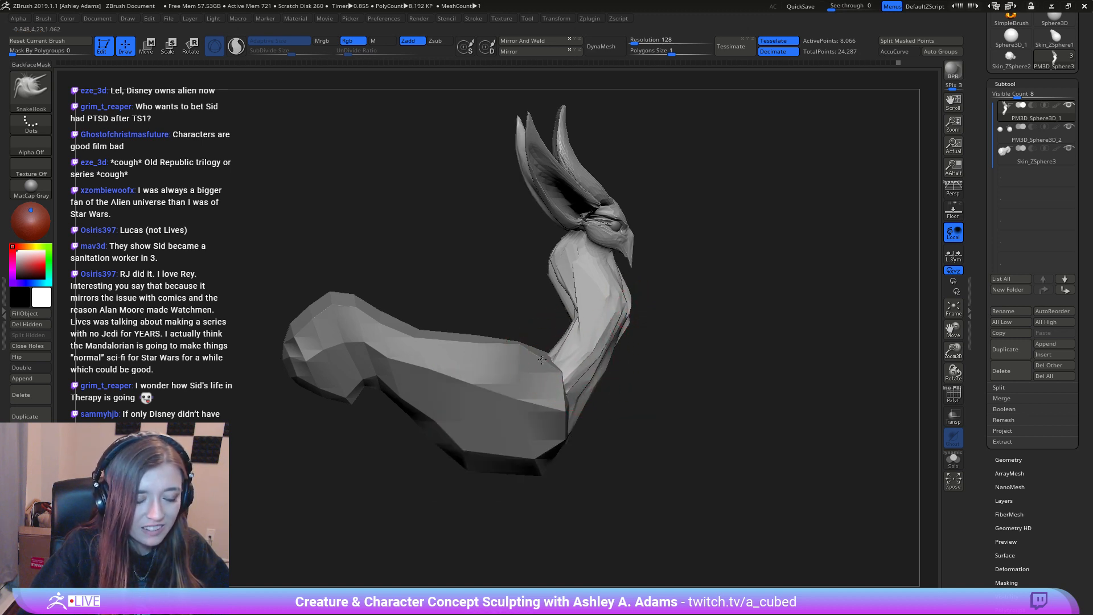
# Step: Pull the rear base of the neck back over the shoulders and smooth its junction with the body
pyautogui.moveTo(592, 393); pyautogui.dragTo(663, 362)
pyautogui.press('space')
pyautogui.moveTo(539, 331); pyautogui.dragTo(442, 252)
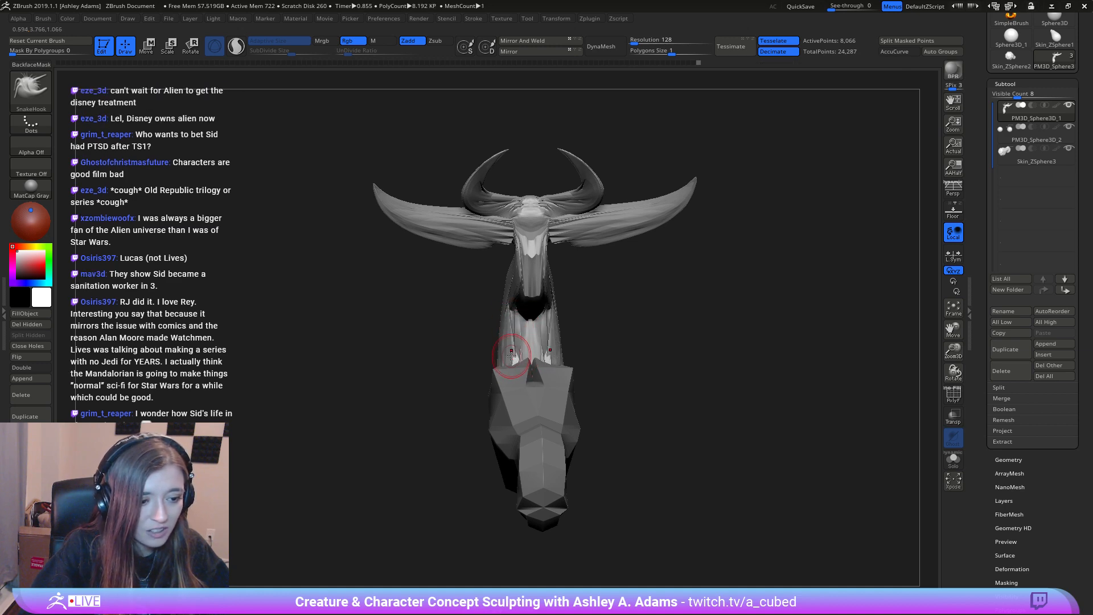
pyautogui.moveTo(516, 342)
pyautogui.mouseDown()
pyautogui.moveTo(545, 318)
pyautogui.moveTo(549, 357)
pyautogui.mouseUp()
pyautogui.press('shift')
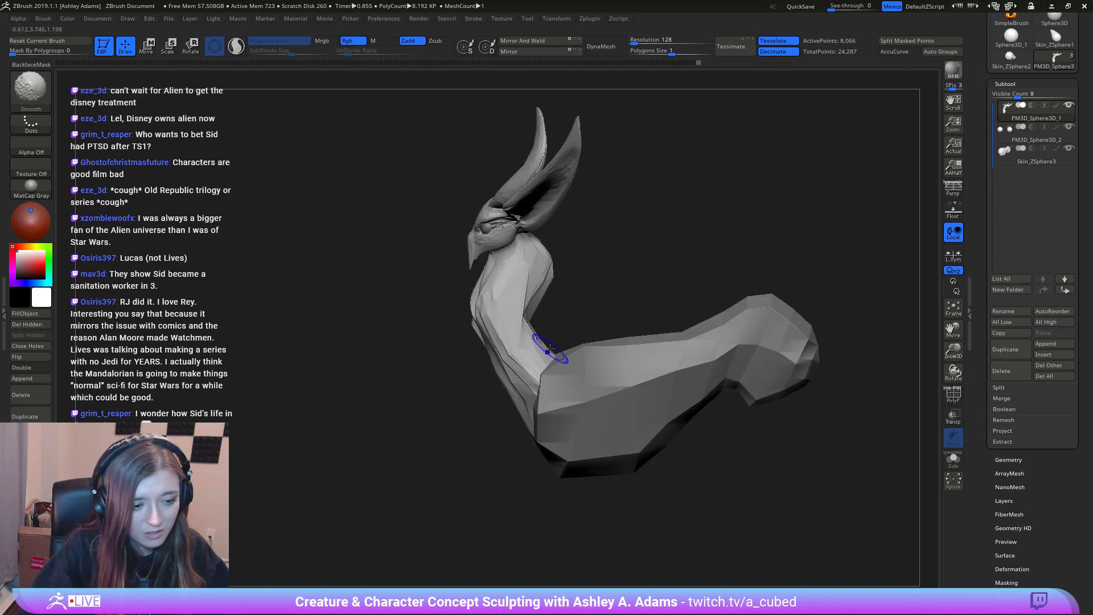
pyautogui.press('space')
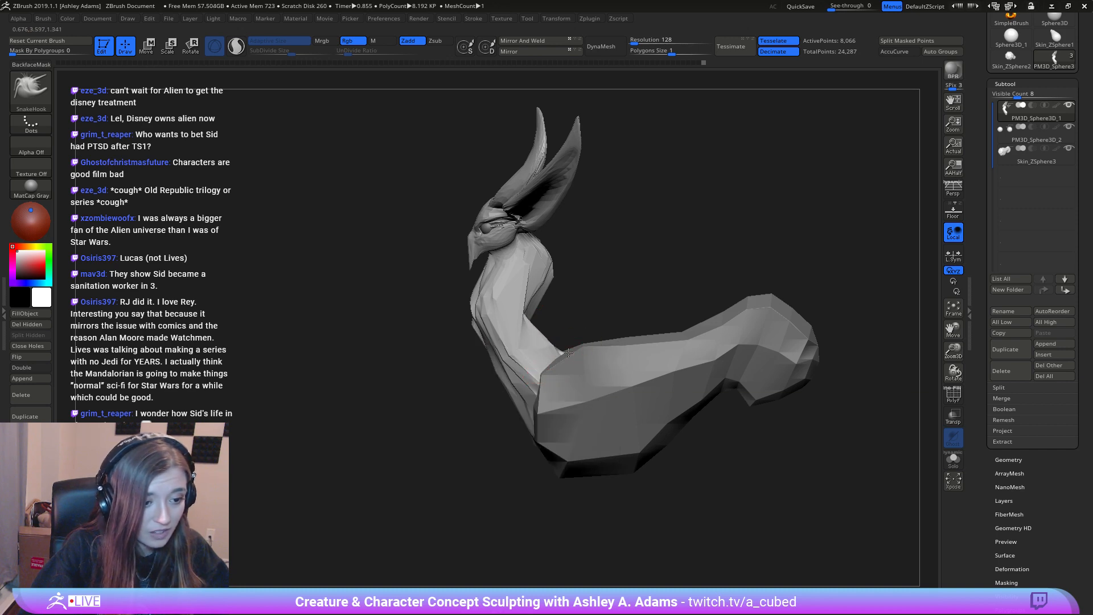
# Step: Mask the whole head and neck except the beak by lassoing the beak and inverting the mask
pyautogui.moveTo(571, 346)
pyautogui.keyDown('ctrl'); pyautogui.mouseDown(button='right')
pyautogui.moveTo(530, 325)
pyautogui.moveTo(598, 336)
pyautogui.moveTo(589, 324)
pyautogui.moveTo(666, 433)
pyautogui.mouseUp(button='right'); pyautogui.keyUp('ctrl')
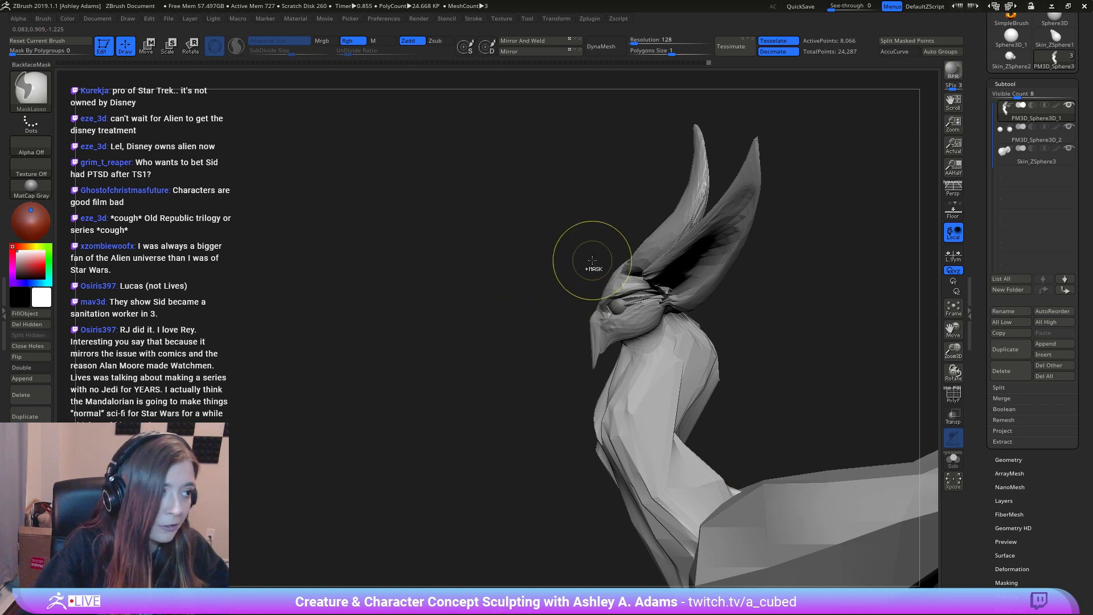
pyautogui.moveTo(579, 256)
pyautogui.keyDown('ctrl'); pyautogui.mouseDown()
pyautogui.moveTo(545, 358)
pyautogui.moveTo(592, 382)
pyautogui.moveTo(615, 347)
pyautogui.moveTo(587, 285)
pyautogui.mouseUp(); pyautogui.keyUp('ctrl')
pyautogui.keyDown('ctrl'); pyautogui.click(548, 392); pyautogui.keyUp('ctrl')
pyautogui.moveTo(578, 336)
pyautogui.mouseDown(button='right')
pyautogui.moveTo(599, 335)
pyautogui.moveTo(580, 342)
pyautogui.moveTo(609, 354)
pyautogui.mouseUp(button='right')
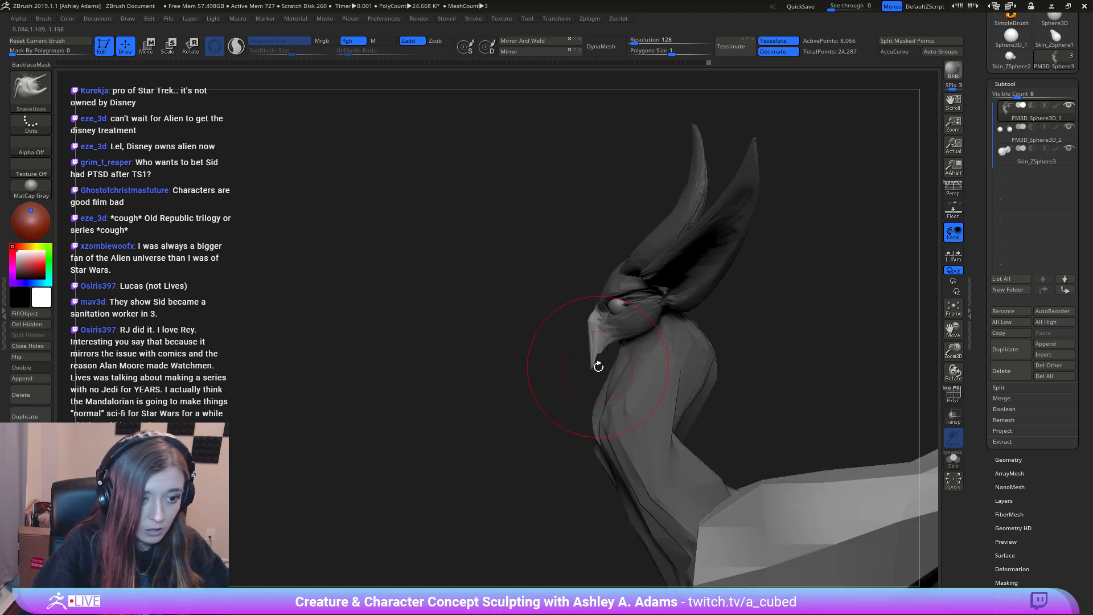
# Step: Push the beak forward with Snake Hook, clear the mask and draw the beak's tip down into a hook
pyautogui.moveTo(594, 341)
pyautogui.mouseDown()
pyautogui.moveTo(584, 346)
pyautogui.moveTo(604, 326)
pyautogui.mouseUp()
pyautogui.moveTo(561, 330); pyautogui.dragTo(649, 333, button='right')
pyautogui.rightClick(594, 385)
pyautogui.moveTo(637, 344); pyautogui.dragTo(644, 342)
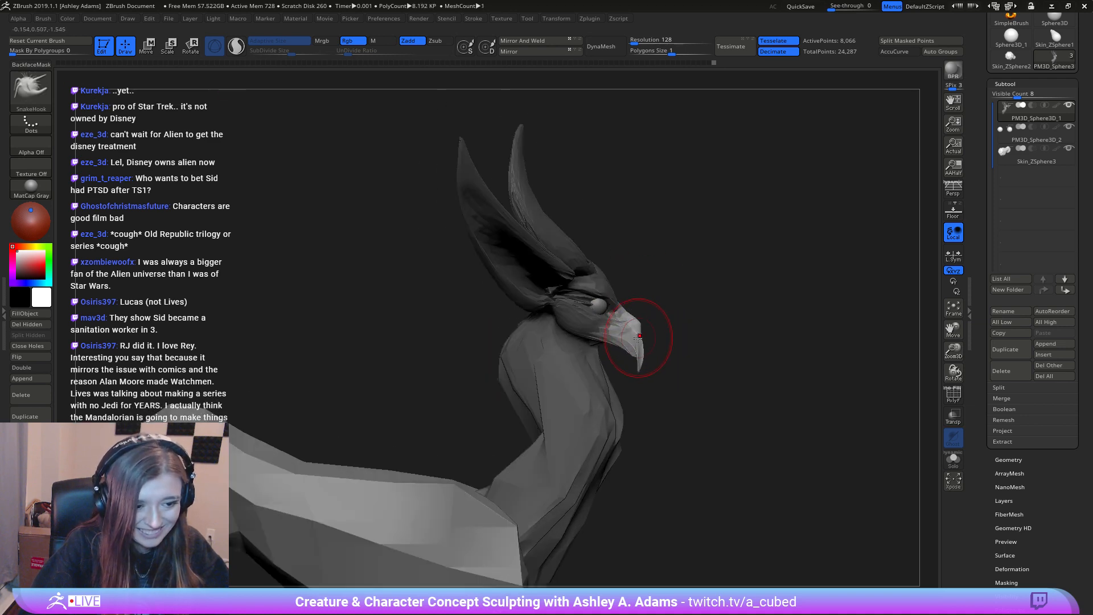
pyautogui.moveTo(697, 333); pyautogui.dragTo(615, 312, button='right')
pyautogui.keyDown('ctrl'); pyautogui.moveTo(586, 400); pyautogui.dragTo(609, 394); pyautogui.keyUp('ctrl')
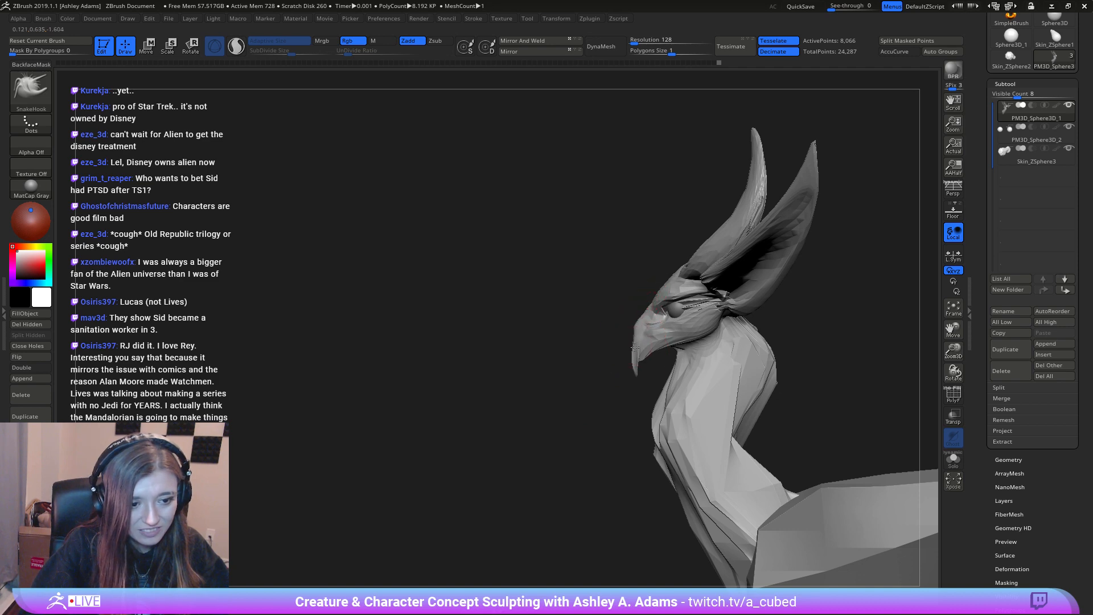
pyautogui.moveTo(632, 369); pyautogui.dragTo(638, 378)
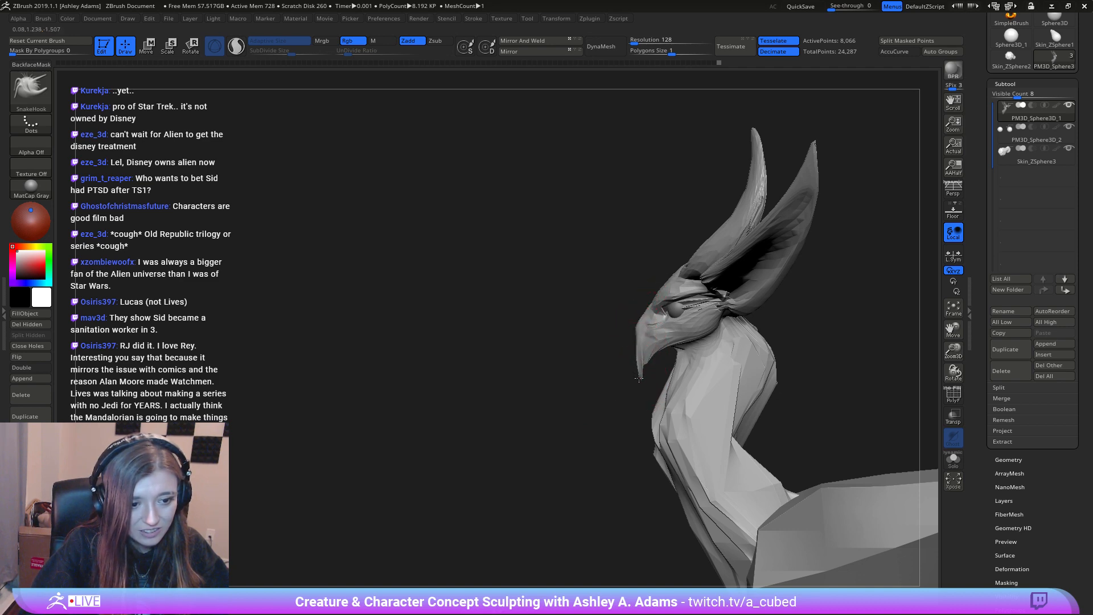
# Step: Select the eyeballs and shift them slightly sideways in the head with the gizmo from the front
pyautogui.moveTo(581, 352); pyautogui.dragTo(699, 272)
pyautogui.keyDown('alt'); pyautogui.click(658, 317); pyautogui.keyUp('alt')
pyautogui.press('w')
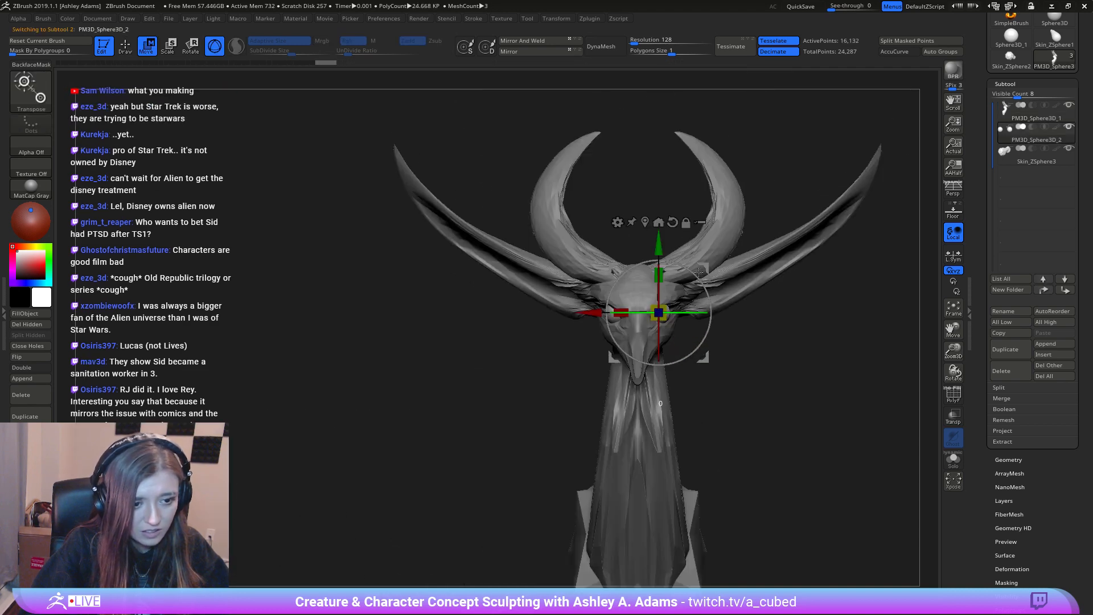
pyautogui.keyDown('ctrl'); pyautogui.moveTo(699, 272); pyautogui.dragTo(701, 336, button='right'); pyautogui.keyUp('ctrl')
pyautogui.moveTo(590, 322); pyautogui.dragTo(582, 323)
pyautogui.press('q')
pyautogui.keyDown('ctrl'); pyautogui.moveTo(582, 323); pyautogui.dragTo(573, 335, button='right'); pyautogui.keyUp('ctrl')
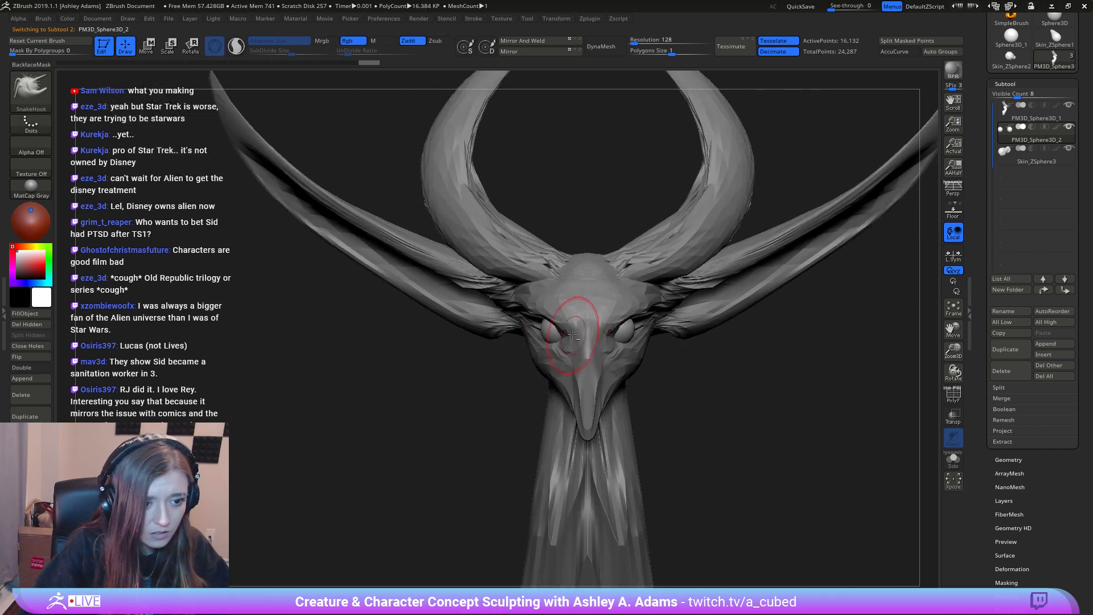
# Step: Reselect the head and reshape the area around the eye and the ear's base with a resized Snake Hook brush
pyautogui.rightClick(560, 320)
pyautogui.keyDown('alt'); pyautogui.click(553, 299); pyautogui.keyUp('alt')
pyautogui.rightClick(524, 306)
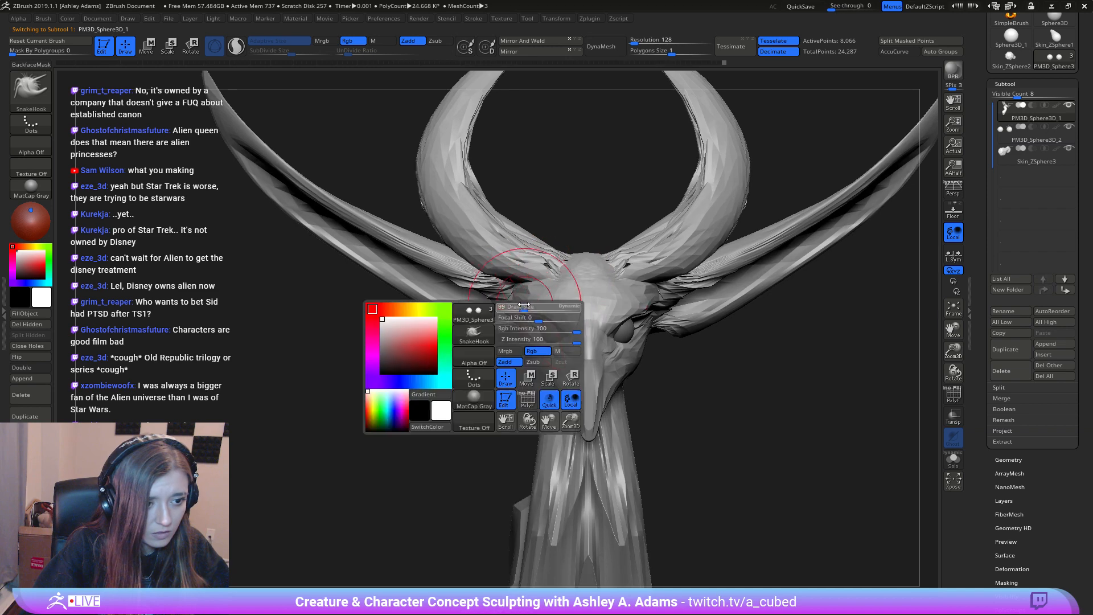
pyautogui.moveTo(524, 307); pyautogui.dragTo(598, 340, button='right')
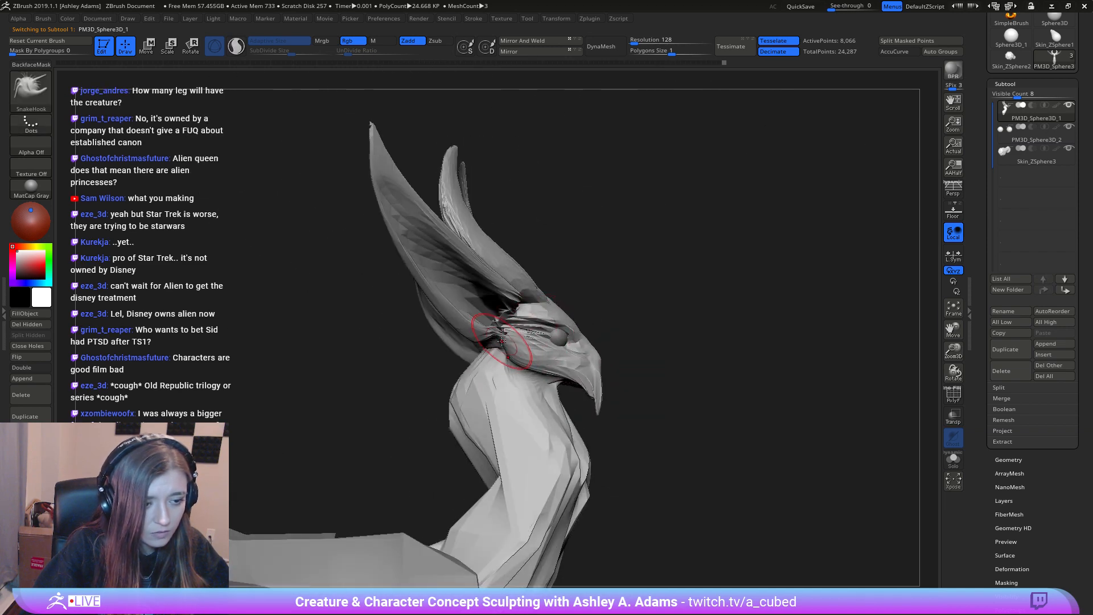
pyautogui.moveTo(501, 340); pyautogui.dragTo(512, 336)
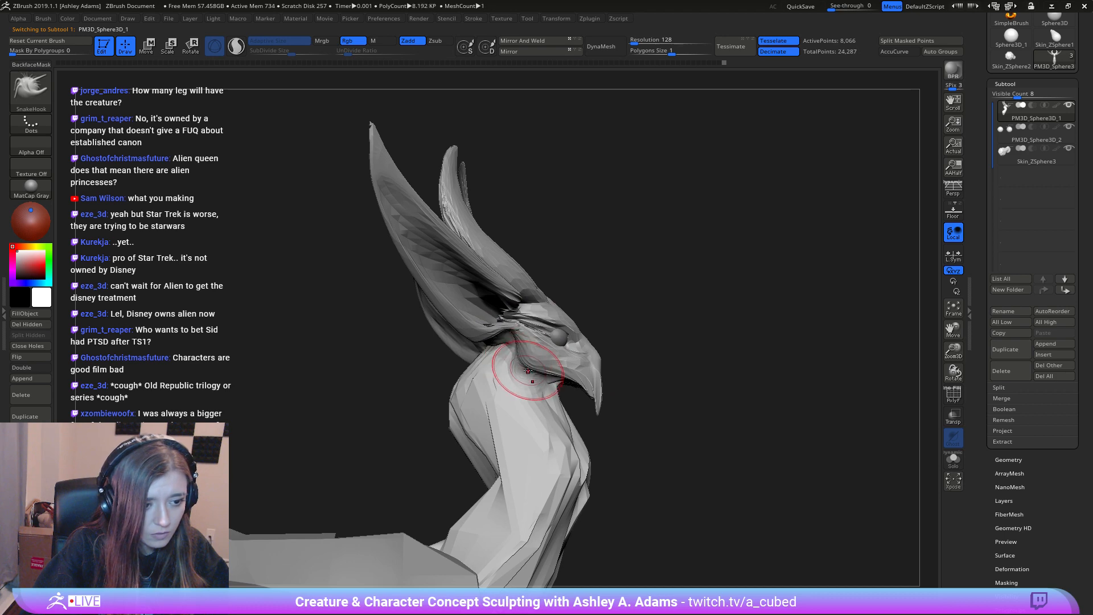
pyautogui.moveTo(513, 371)
pyautogui.mouseDown(button='right')
pyautogui.moveTo(561, 390)
pyautogui.moveTo(563, 309)
pyautogui.moveTo(575, 285)
pyautogui.mouseUp(button='right')
# Step: Build up volume on the upper neck below the ear and jaw with ClayBuildup
pyautogui.press('b')
pyautogui.press('c')
pyautogui.press('b')
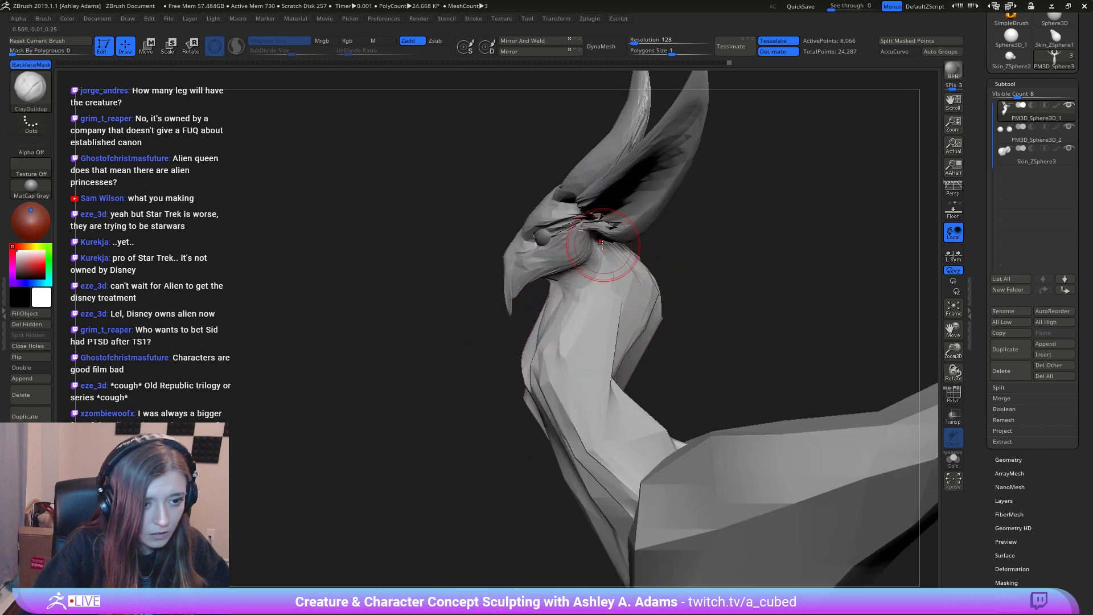
pyautogui.moveTo(566, 342)
pyautogui.mouseDown(button='right')
pyautogui.moveTo(587, 343)
pyautogui.moveTo(601, 311)
pyautogui.moveTo(555, 310)
pyautogui.moveTo(501, 257)
pyautogui.mouseUp(button='right')
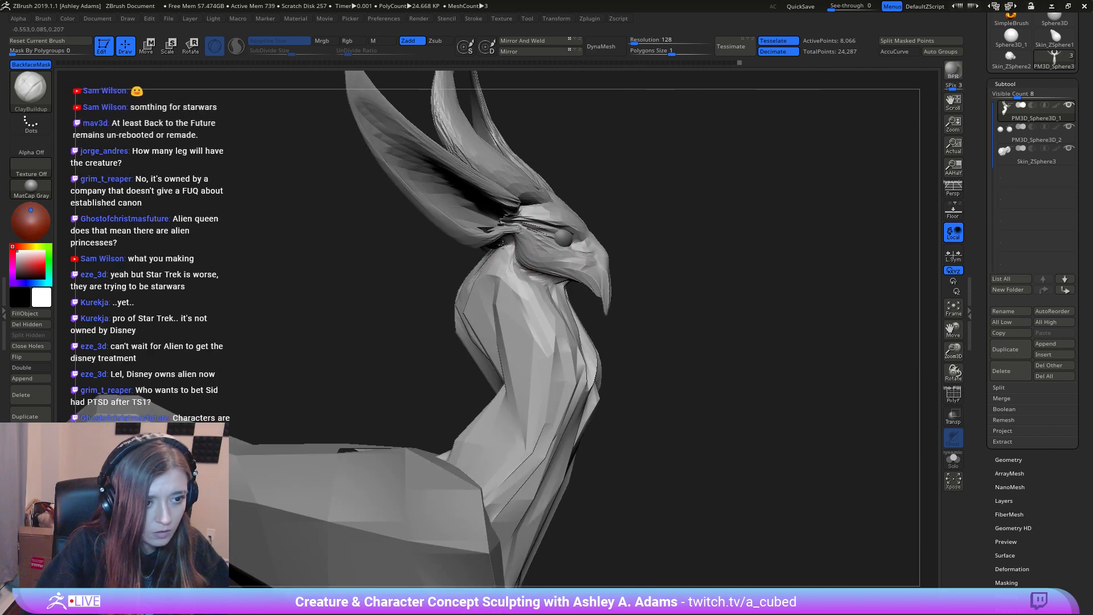
# Step: Carve creases along the jawline, cheek and ear base with a reduced DamStandard brush
pyautogui.press('b')
pyautogui.press('d')
pyautogui.press('s')
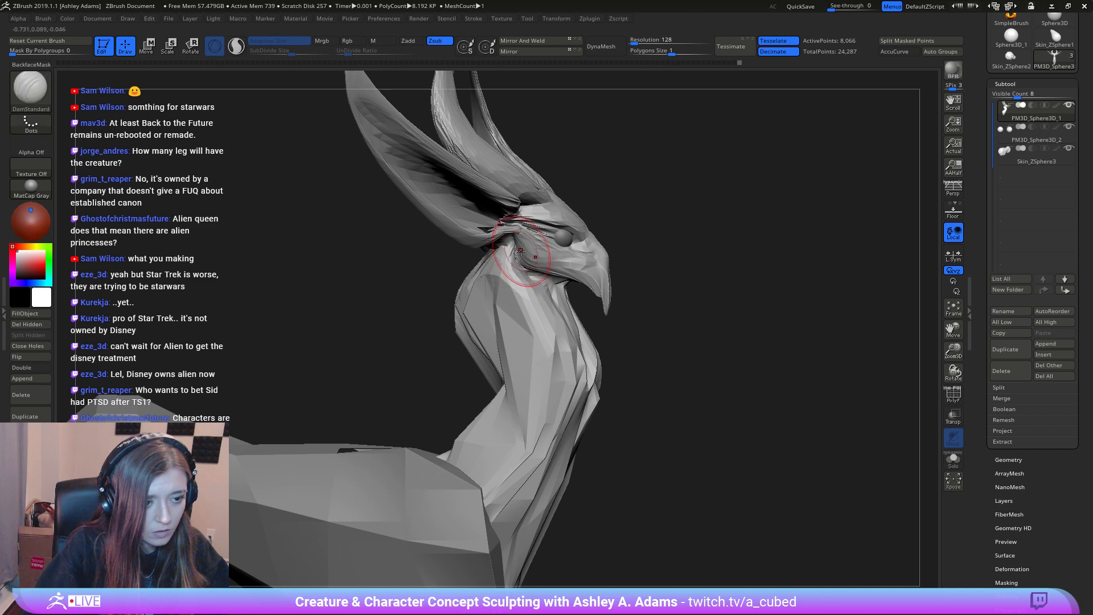
pyautogui.moveTo(522, 253); pyautogui.dragTo(489, 258, button='right')
pyautogui.press('s')
pyautogui.moveTo(529, 255); pyautogui.dragTo(521, 255)
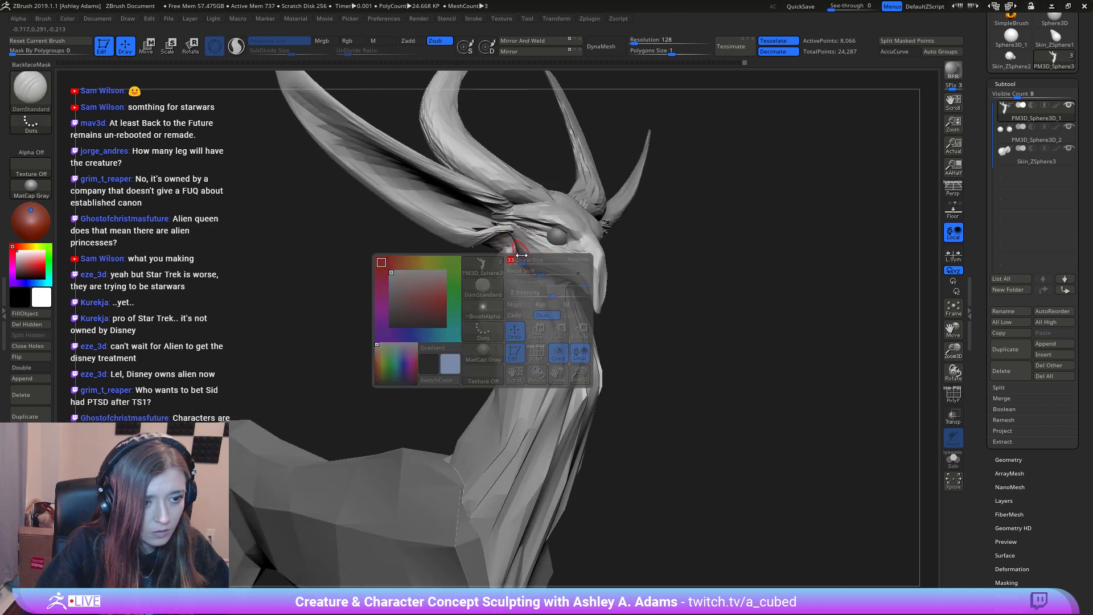
pyautogui.moveTo(515, 250); pyautogui.dragTo(507, 246, button='right')
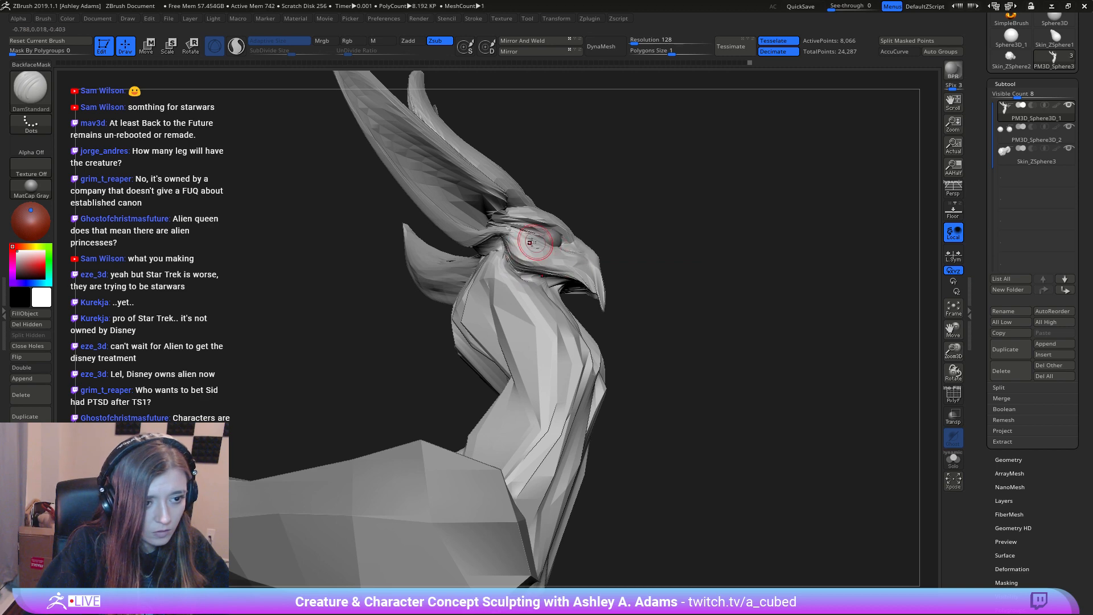
pyautogui.moveTo(512, 253); pyautogui.dragTo(623, 278, button='right')
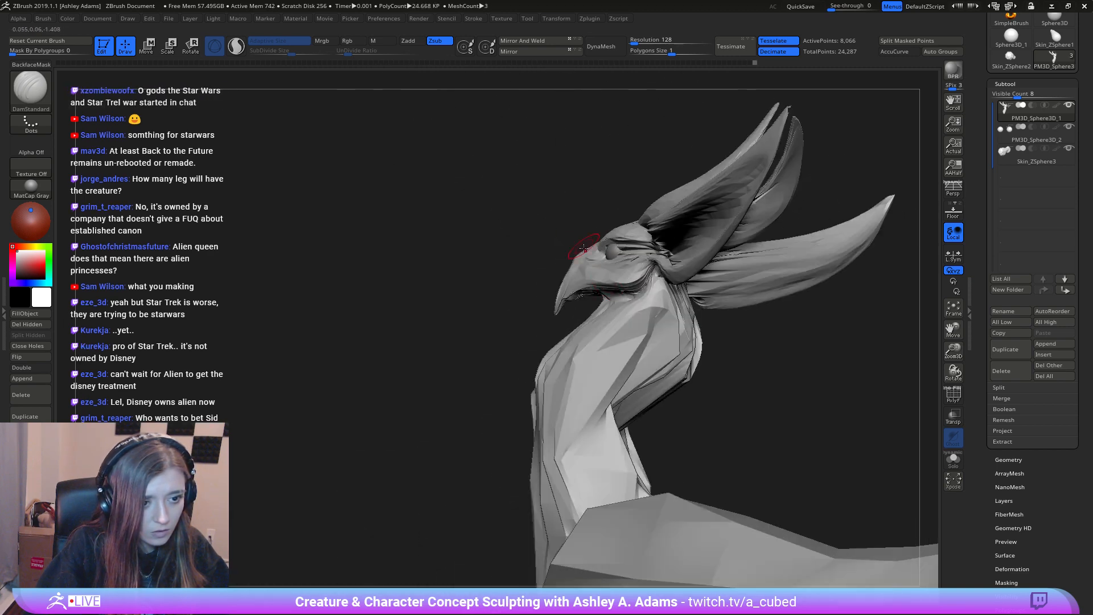
pyautogui.moveTo(628, 278); pyautogui.dragTo(648, 262)
# Step: Switch to the Snake Hook brush, resize it, and smooth the underside of the hooked beak near its tip
pyautogui.moveTo(680, 275)
pyautogui.mouseDown(button='right')
pyautogui.moveTo(611, 300)
pyautogui.moveTo(638, 317)
pyautogui.mouseUp(button='right')
pyautogui.press('b')
pyautogui.press('s')
pyautogui.press('h')
pyautogui.press('space')
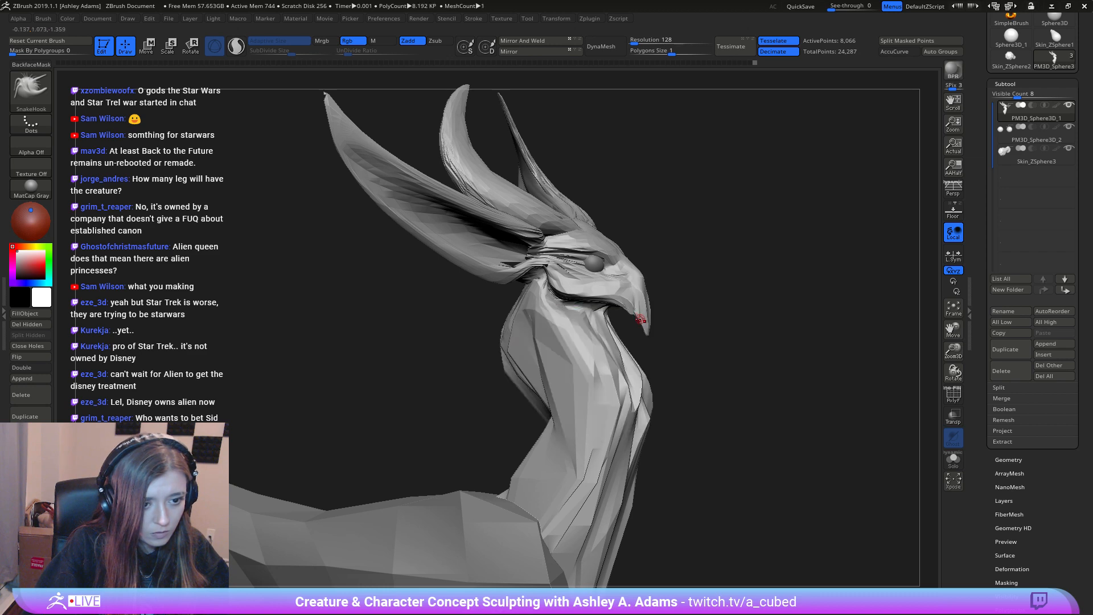
pyautogui.keyDown('alt'); pyautogui.moveTo(638, 314); pyautogui.dragTo(652, 320, button='right'); pyautogui.keyUp('alt')
pyautogui.press('space')
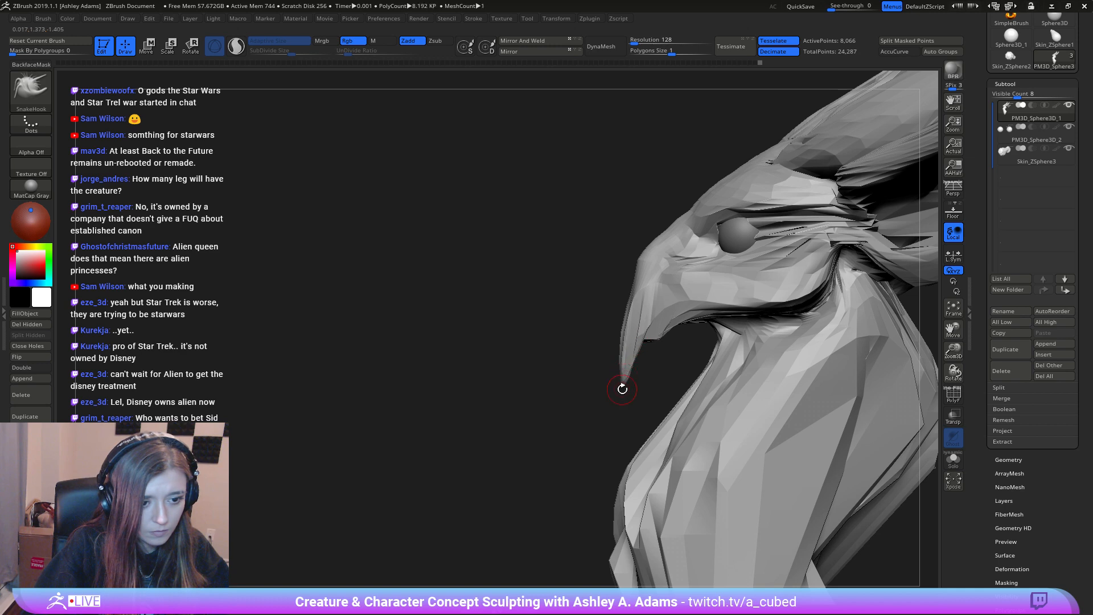
pyautogui.moveTo(622, 388); pyautogui.dragTo(610, 385, button='right')
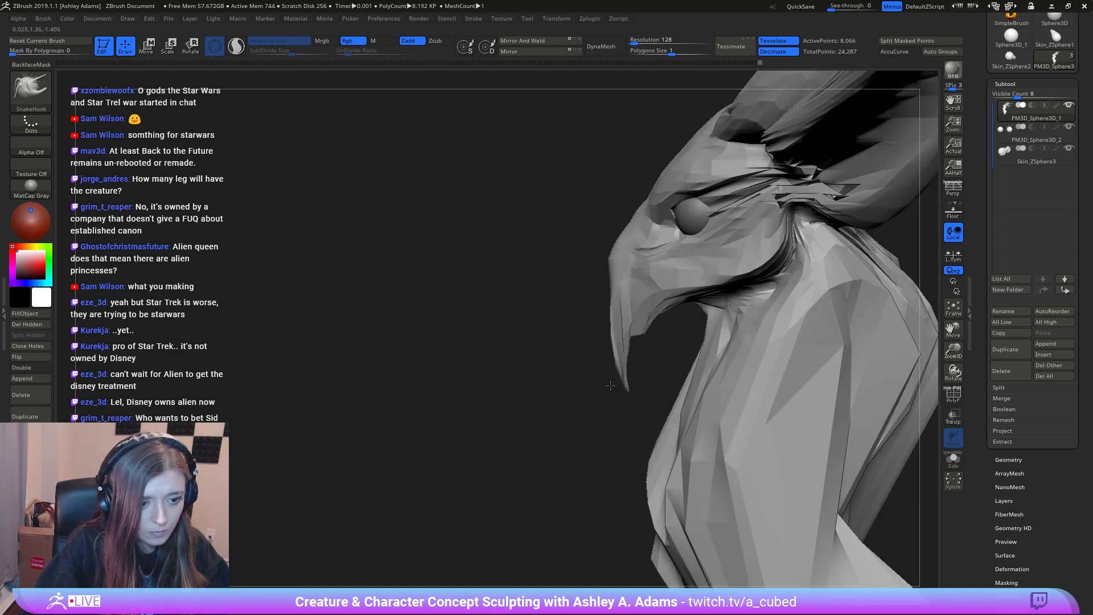
pyautogui.keyDown('shift'); pyautogui.moveTo(627, 349); pyautogui.dragTo(637, 326); pyautogui.keyUp('shift')
pyautogui.press('space')
# Step: Enlarge the Snake Hook brush to a draw size of about 104 and reshape the lower neck where it meets the body
pyautogui.keyDown('ctrl'); pyautogui.moveTo(637, 326); pyautogui.dragTo(693, 139, button='right'); pyautogui.keyUp('ctrl')
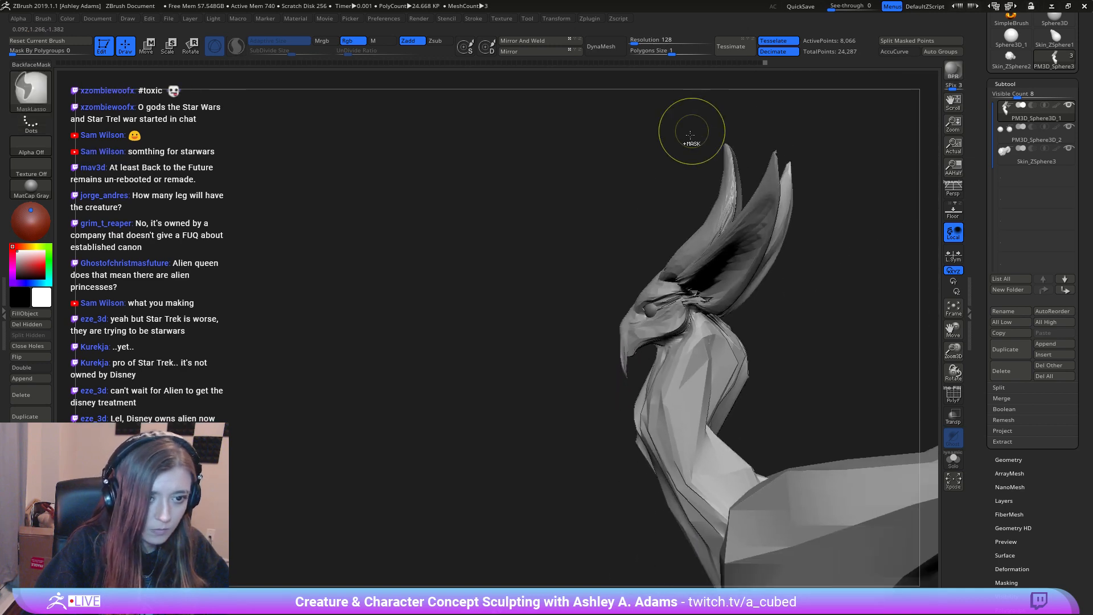
pyautogui.keyDown('alt'); pyautogui.moveTo(690, 383); pyautogui.dragTo(591, 171, button='right'); pyautogui.keyUp('alt')
pyautogui.keyDown('alt'); pyautogui.moveTo(661, 299); pyautogui.dragTo(585, 262, button='right'); pyautogui.keyUp('alt')
pyautogui.press('space')
pyautogui.moveTo(586, 263); pyautogui.dragTo(603, 264)
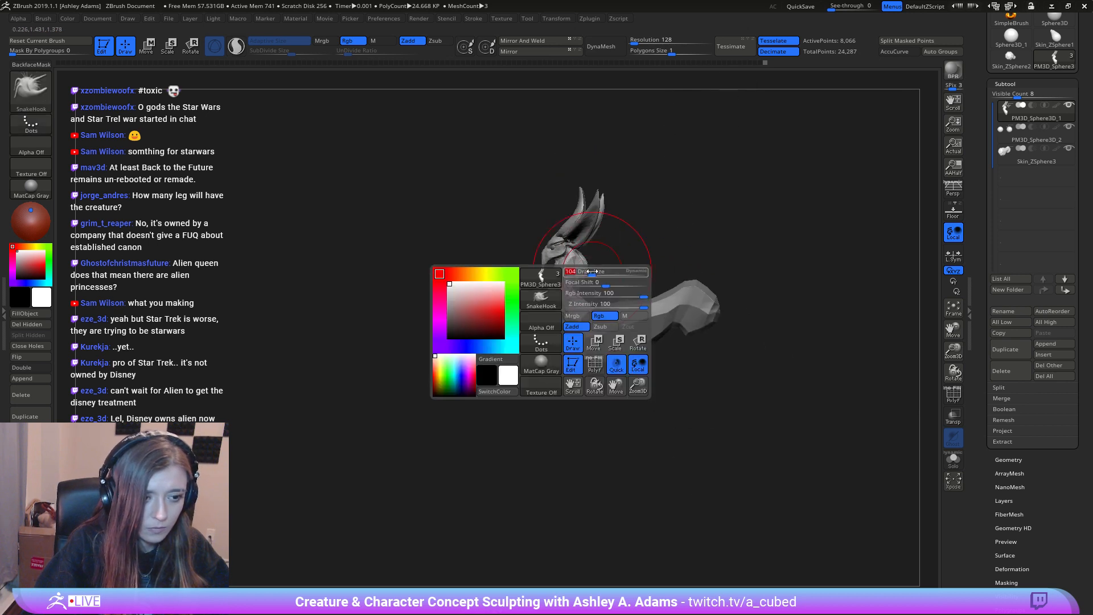
pyautogui.keyDown('ctrl'); pyautogui.moveTo(603, 264); pyautogui.dragTo(580, 332, button='right'); pyautogui.keyUp('ctrl')
pyautogui.moveTo(595, 336)
pyautogui.mouseDown()
pyautogui.moveTo(586, 348)
pyautogui.moveTo(566, 315)
pyautogui.moveTo(577, 308)
pyautogui.mouseUp()
pyautogui.moveTo(551, 345)
pyautogui.mouseDown()
pyautogui.moveTo(559, 356)
pyautogui.moveTo(556, 345)
pyautogui.mouseUp()
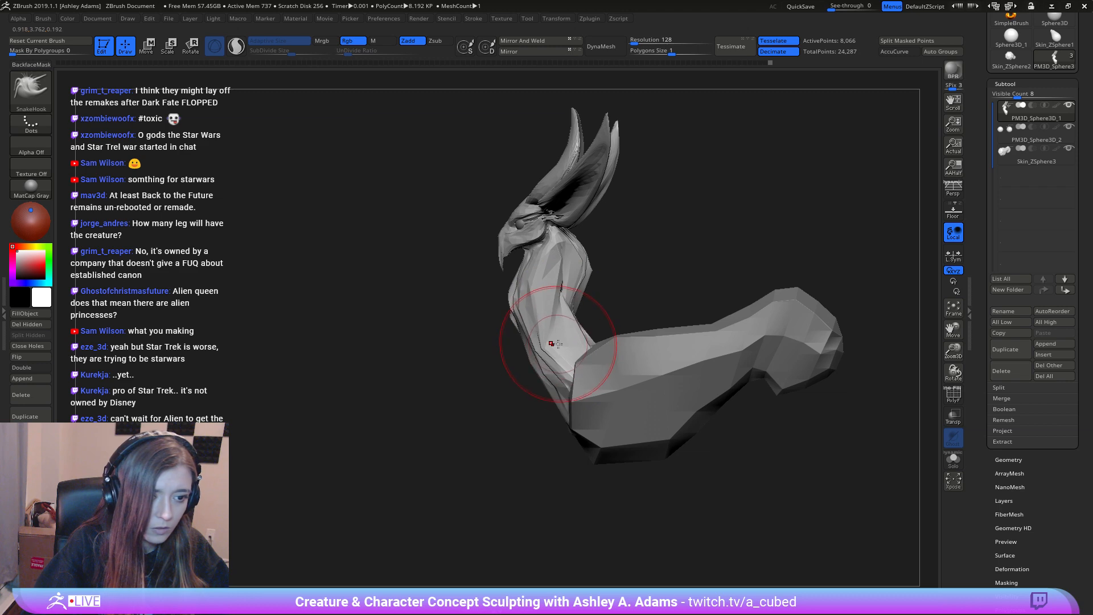
# Step: Append a new ZSphere as a subtool and select it
pyautogui.moveTo(557, 344)
pyautogui.keyDown('ctrl'); pyautogui.mouseDown(button='right')
pyautogui.moveTo(595, 295)
pyautogui.moveTo(670, 310)
pyautogui.mouseUp(button='right'); pyautogui.keyUp('ctrl')
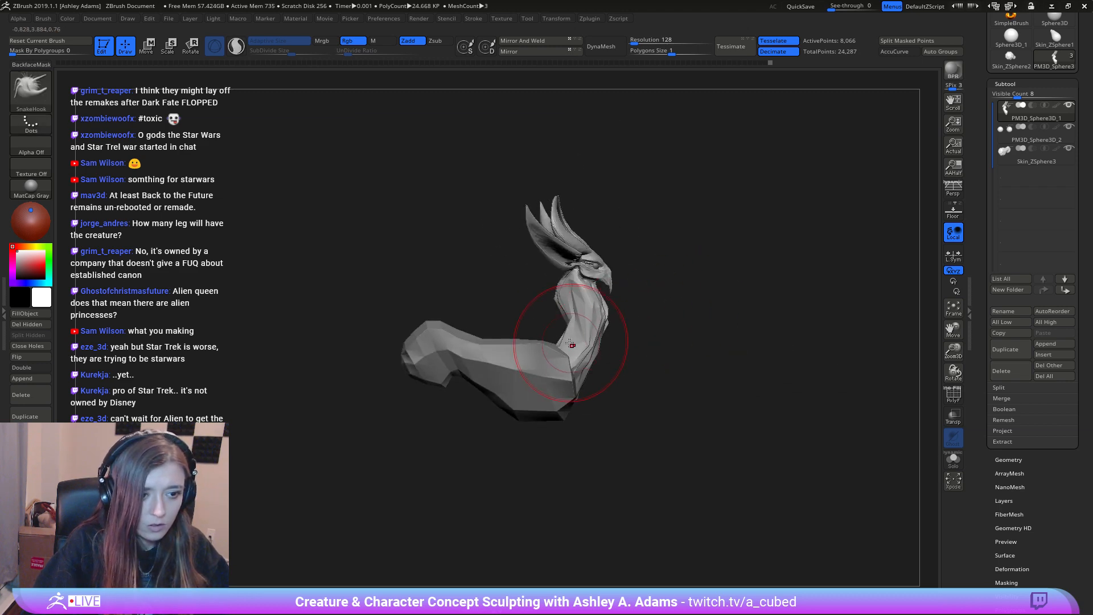
pyautogui.click(1045, 343)
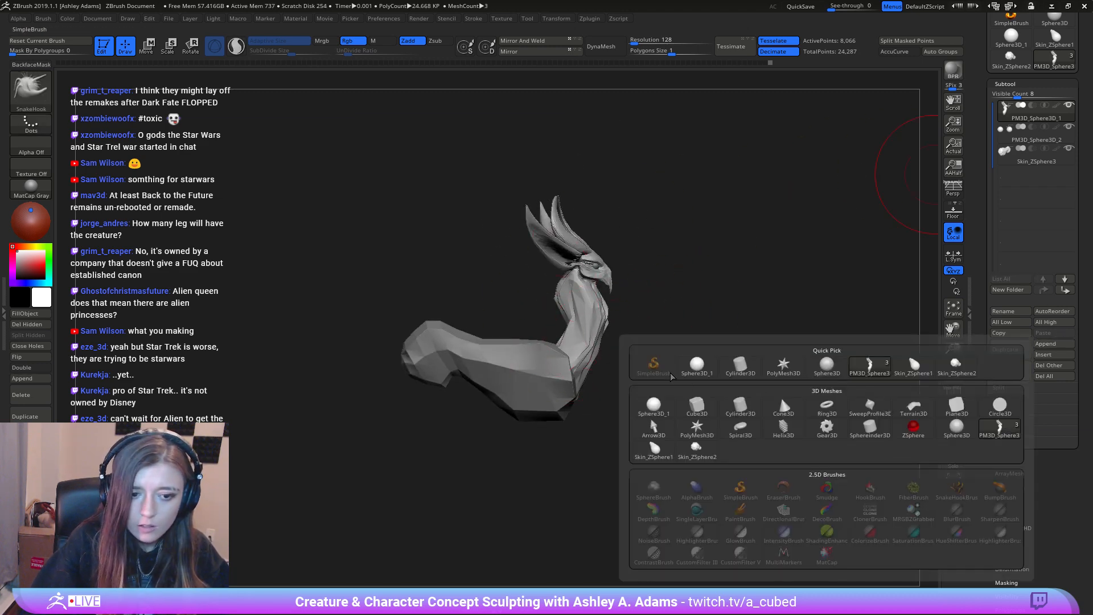
pyautogui.click(913, 427)
pyautogui.keyDown('shift'); pyautogui.moveTo(743, 348); pyautogui.dragTo(760, 296, button='right'); pyautogui.keyUp('shift')
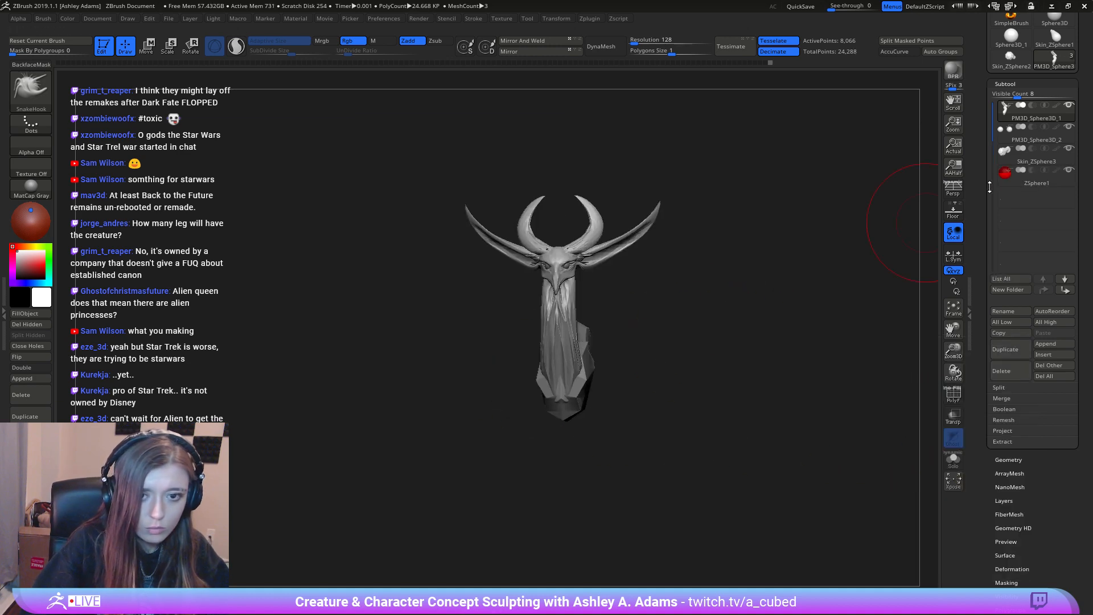
pyautogui.click(1036, 176)
# Step: Move the new ZSphere to the side of the chest at shoulder height and scale it up into a shoulder ball
pyautogui.press('w')
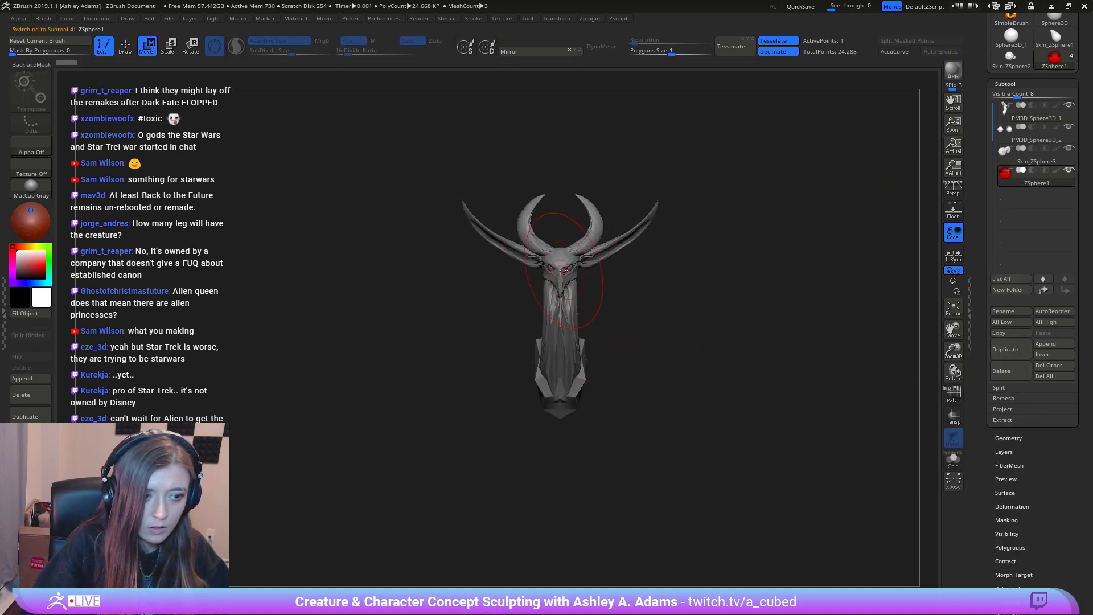
pyautogui.moveTo(564, 271); pyautogui.dragTo(585, 395)
pyautogui.keyDown('alt'); pyautogui.moveTo(628, 397); pyautogui.dragTo(849, 444, button='right'); pyautogui.keyUp('alt')
pyautogui.moveTo(848, 444); pyautogui.dragTo(603, 430, button='right')
pyautogui.keyDown('alt'); pyautogui.moveTo(603, 431); pyautogui.dragTo(554, 410, button='right'); pyautogui.keyUp('alt')
pyautogui.moveTo(490, 346); pyautogui.dragTo(554, 338)
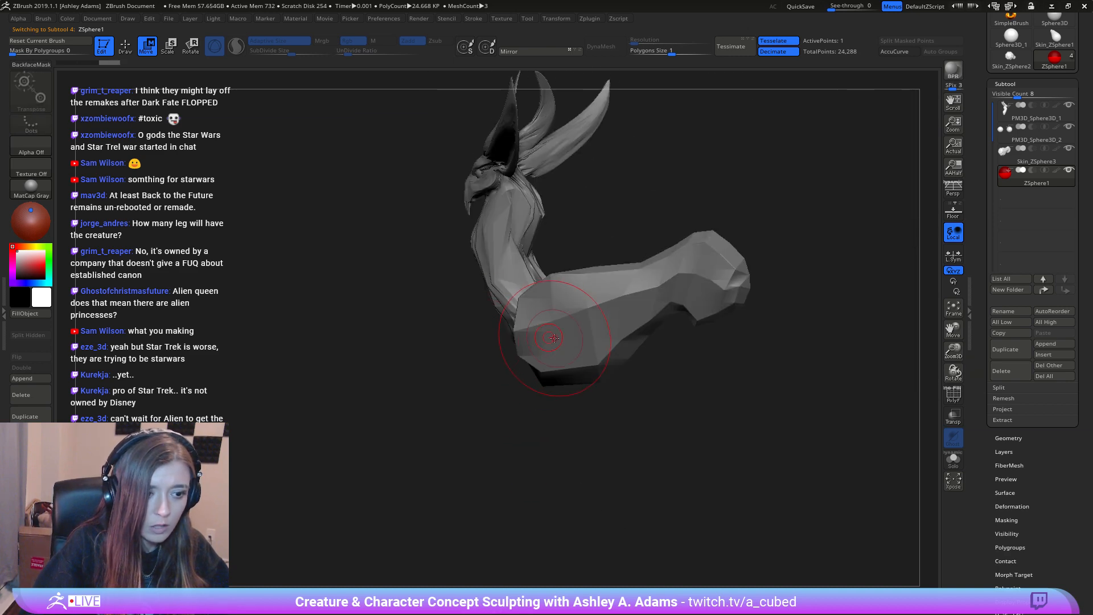
pyautogui.keyDown('shift'); pyautogui.moveTo(554, 338); pyautogui.dragTo(556, 338, button='right'); pyautogui.keyUp('shift')
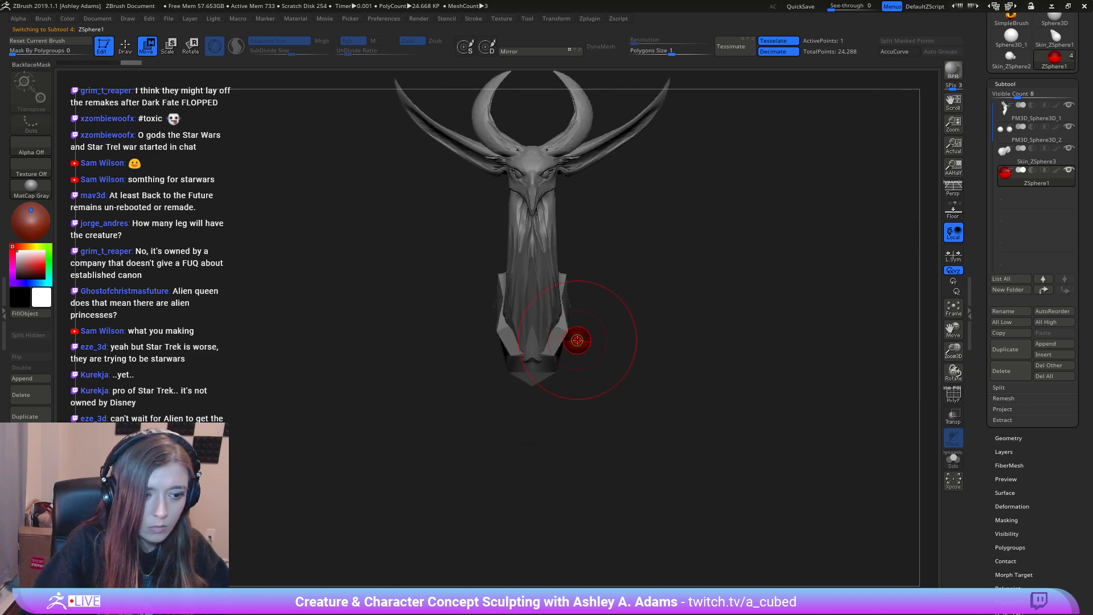
pyautogui.press('e')
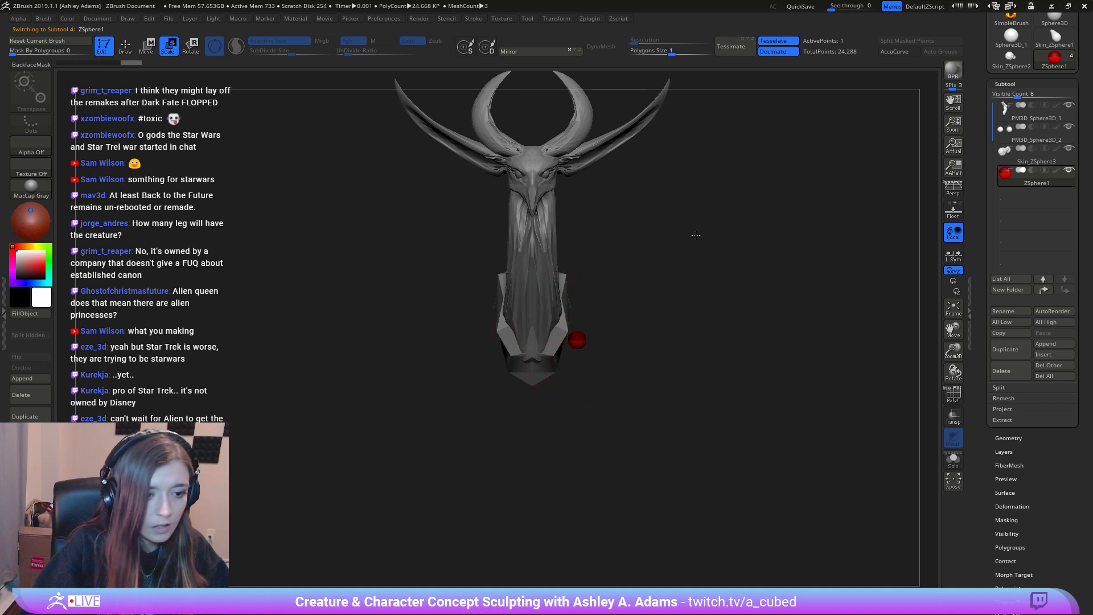
pyautogui.moveTo(577, 340); pyautogui.dragTo(588, 342)
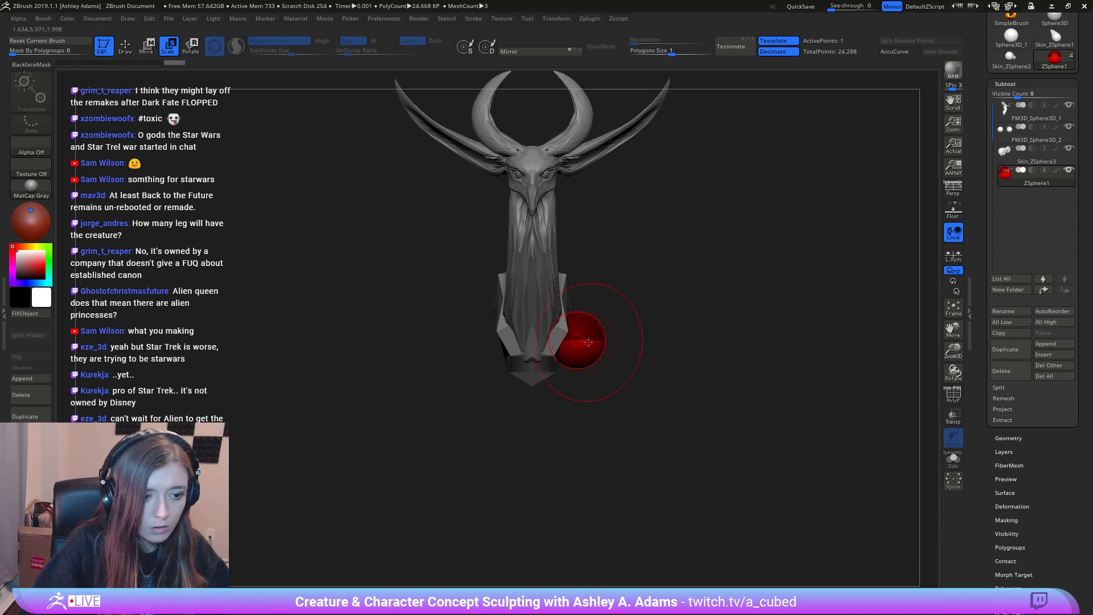
pyautogui.keyDown('alt'); pyautogui.moveTo(623, 356); pyautogui.dragTo(630, 271, button='right'); pyautogui.keyUp('alt')
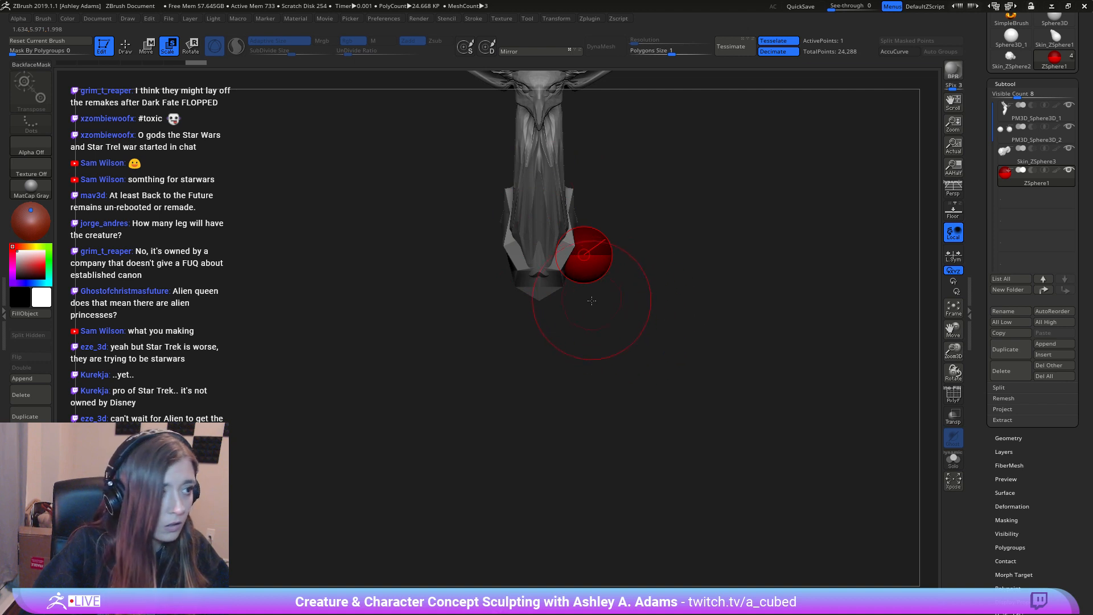
# Step: Add a child ZSphere beneath the shoulder ball and pull it straight down to form a long front leg
pyautogui.press('q')
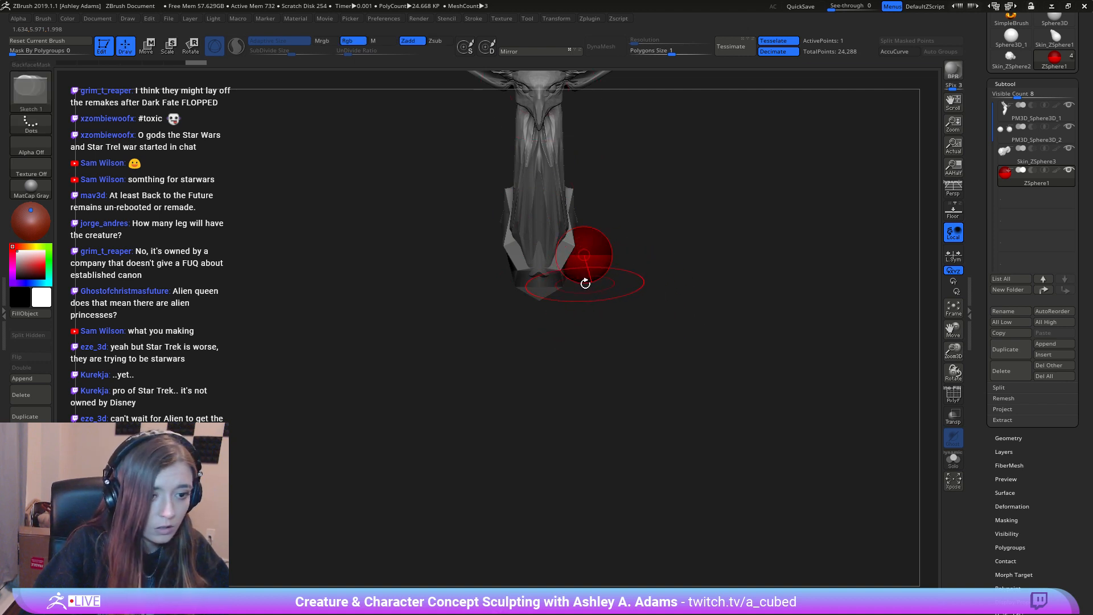
pyautogui.click(584, 289)
pyautogui.press('w')
pyautogui.moveTo(585, 290)
pyautogui.mouseDown()
pyautogui.moveTo(573, 378)
pyautogui.moveTo(588, 387)
pyautogui.moveTo(558, 451)
pyautogui.moveTo(568, 542)
pyautogui.mouseUp()
pyautogui.moveTo(579, 456)
pyautogui.keyDown('ctrl'); pyautogui.mouseDown(button='right')
pyautogui.moveTo(588, 337)
pyautogui.moveTo(541, 352)
pyautogui.moveTo(594, 308)
pyautogui.moveTo(600, 259)
pyautogui.mouseUp(button='right'); pyautogui.keyUp('ctrl')
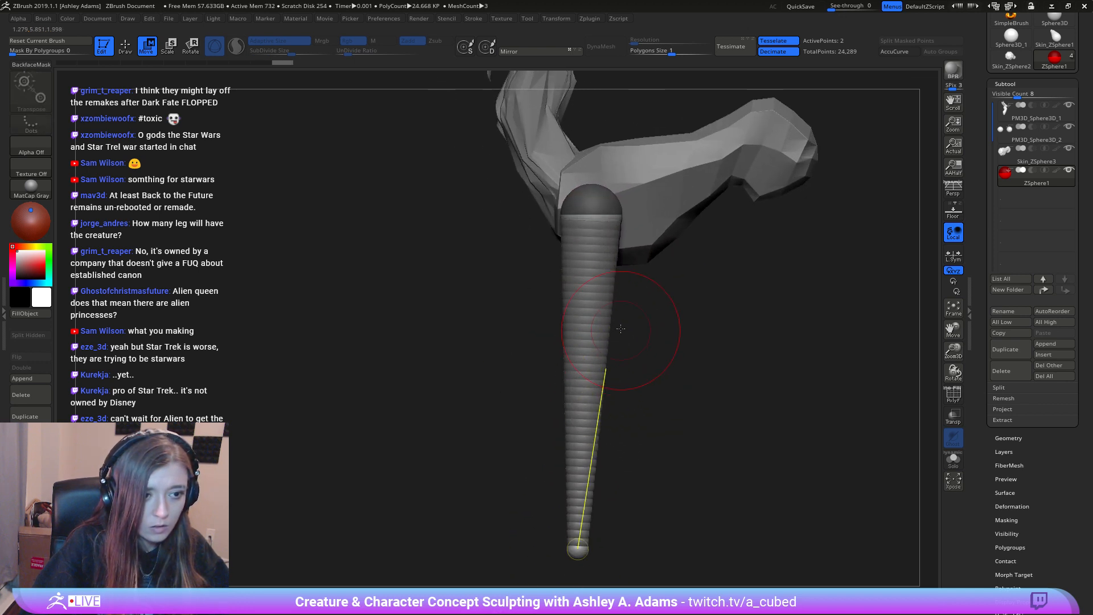
# Step: Insert a joint ZSphere near the top of the front leg and scale it down to thin the limb
pyautogui.press('q')
pyautogui.click(602, 257)
pyautogui.press('e')
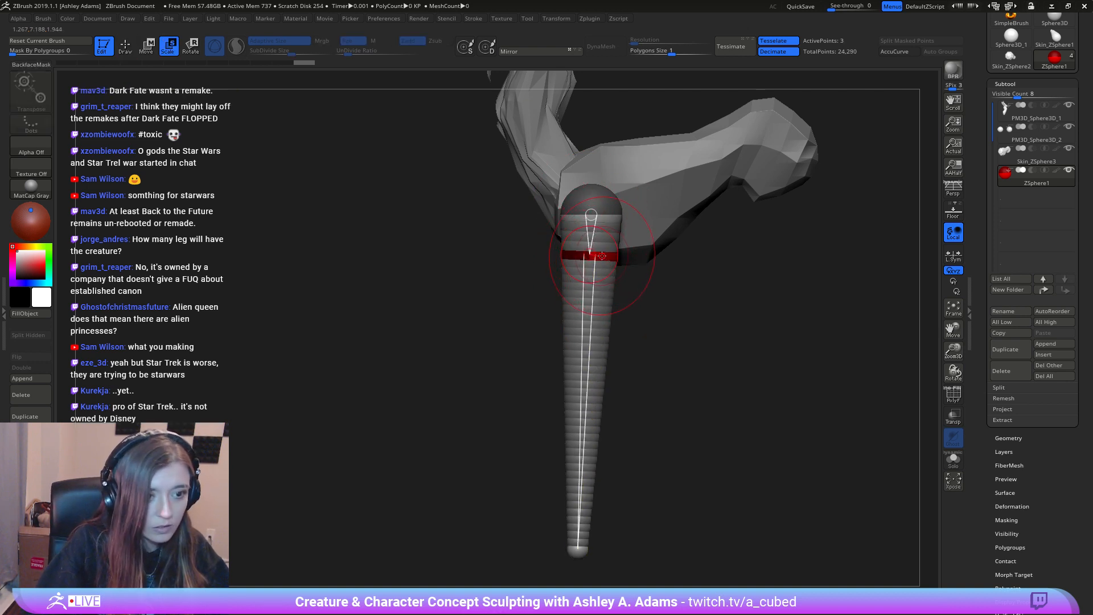
pyautogui.moveTo(515, 253); pyautogui.dragTo(470, 253)
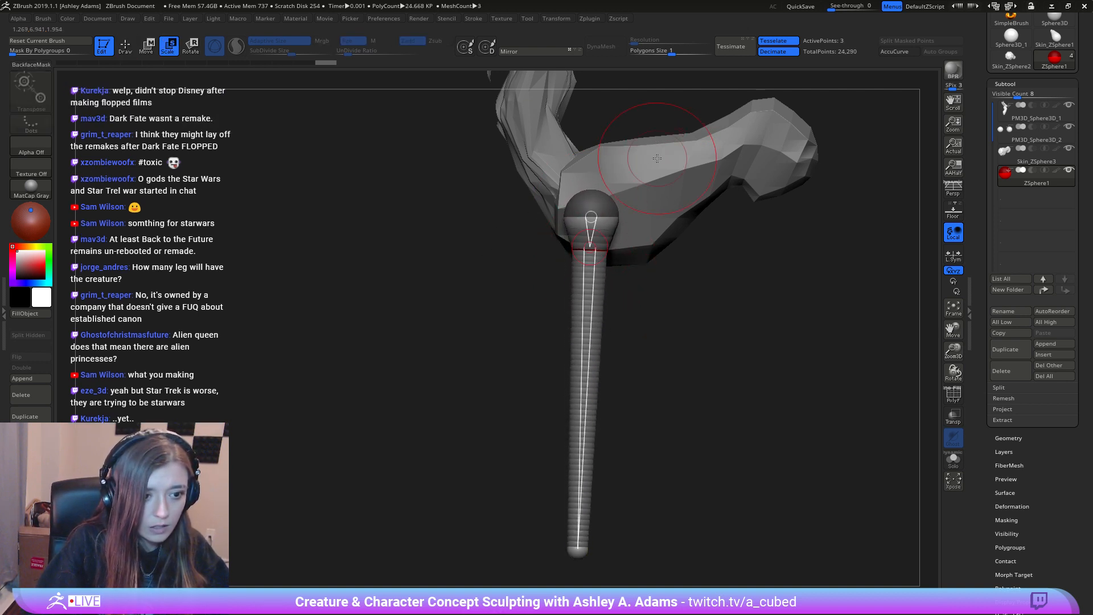
# Step: Shift the shoulder ball forward and the joint below it backward so the upper arm angles back toward the elbow
pyautogui.keyDown('alt'); pyautogui.moveTo(622, 186); pyautogui.dragTo(514, 273, button='right'); pyautogui.keyUp('alt')
pyautogui.press('w')
pyautogui.press('e')
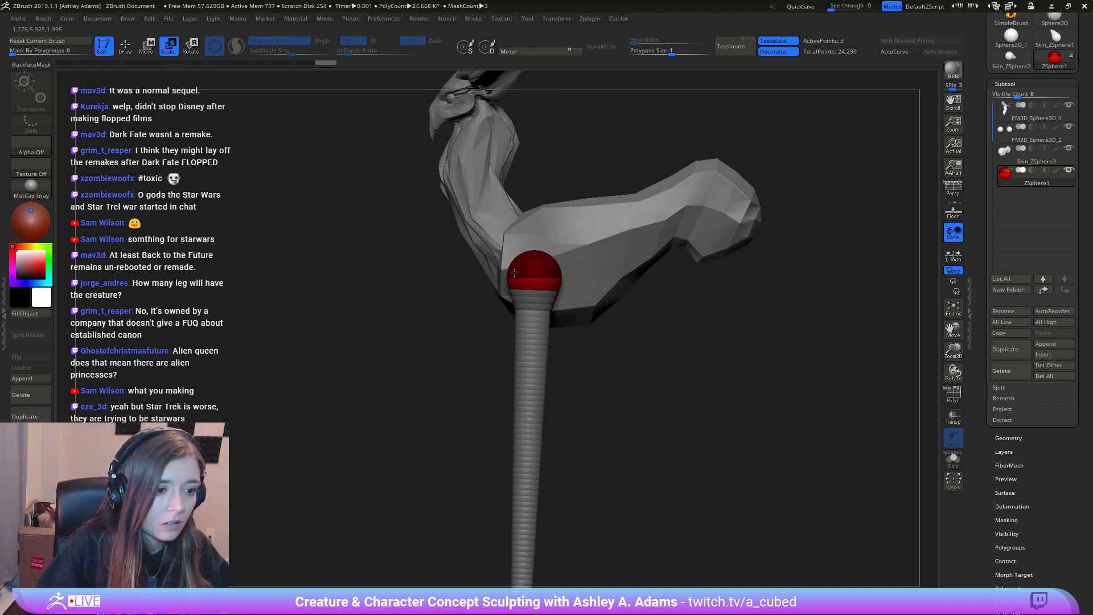
pyautogui.press('w')
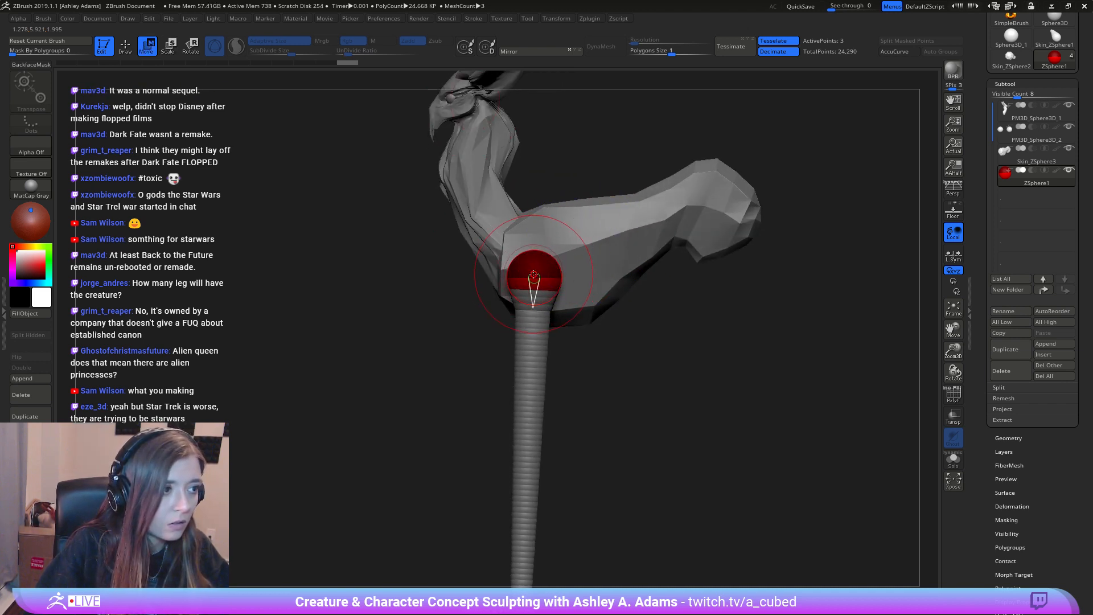
pyautogui.moveTo(534, 277); pyautogui.dragTo(589, 244, button='right')
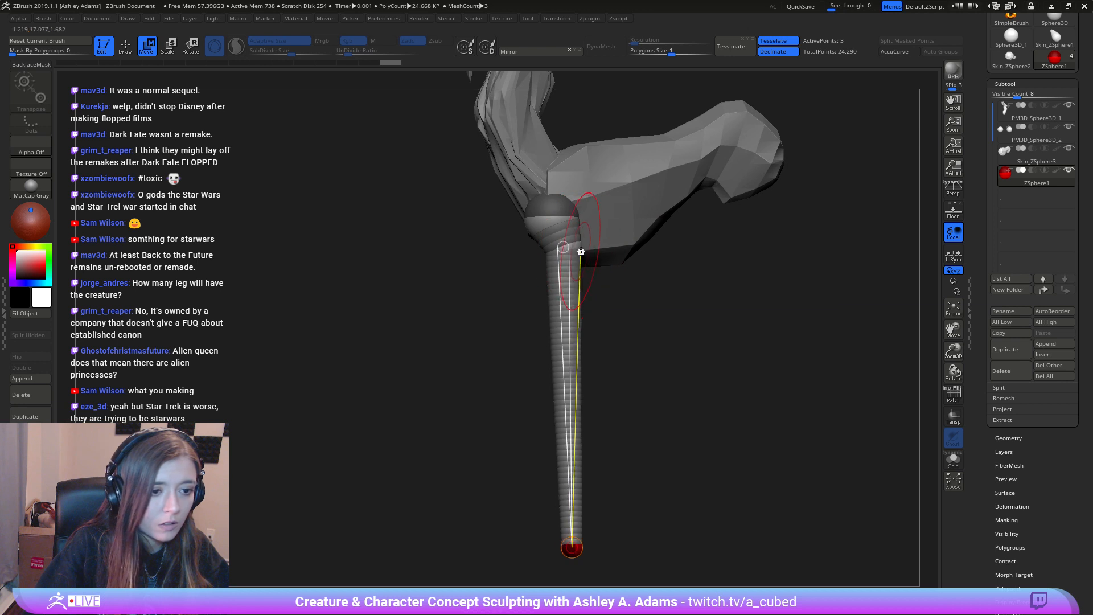
pyautogui.press('space')
pyautogui.press('a')
pyautogui.moveTo(581, 251); pyautogui.dragTo(600, 274, button='right')
pyautogui.moveTo(603, 234); pyautogui.dragTo(589, 258)
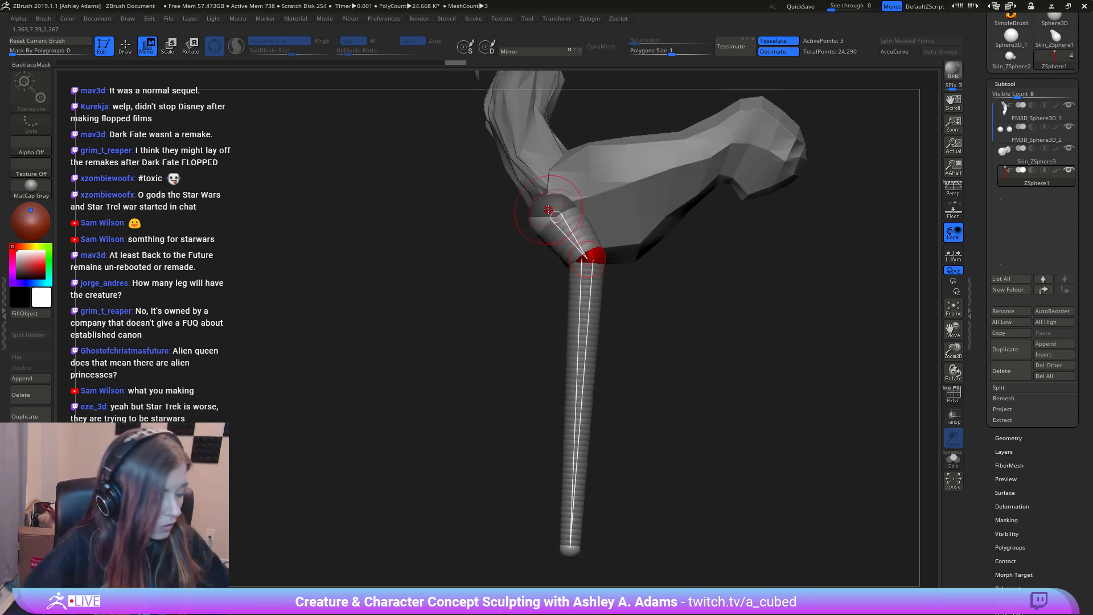
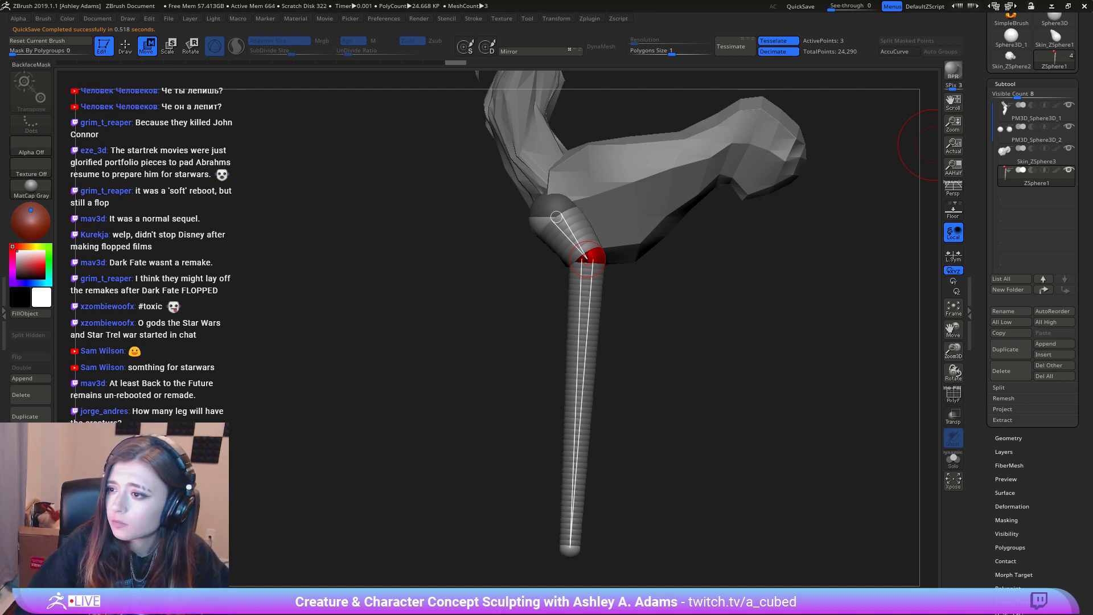
# Step: Add a ZSphere on top of the shoulder ball, pull it up and back as a shoulder blade, and align it from the front
pyautogui.moveTo(644, 193); pyautogui.dragTo(583, 220, button='right')
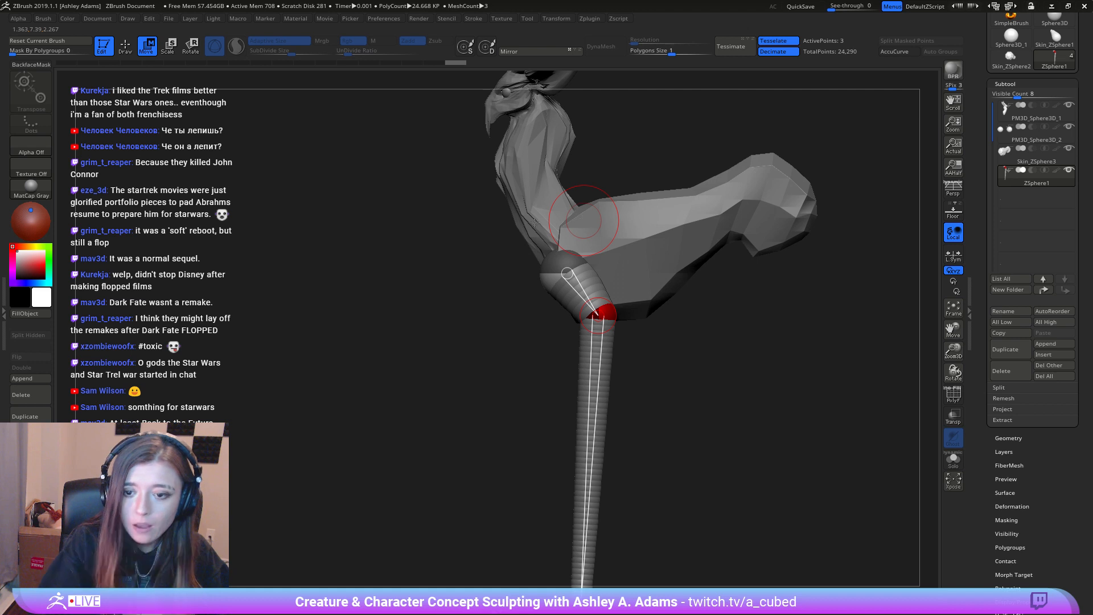
pyautogui.moveTo(580, 219); pyautogui.dragTo(576, 261, button='right')
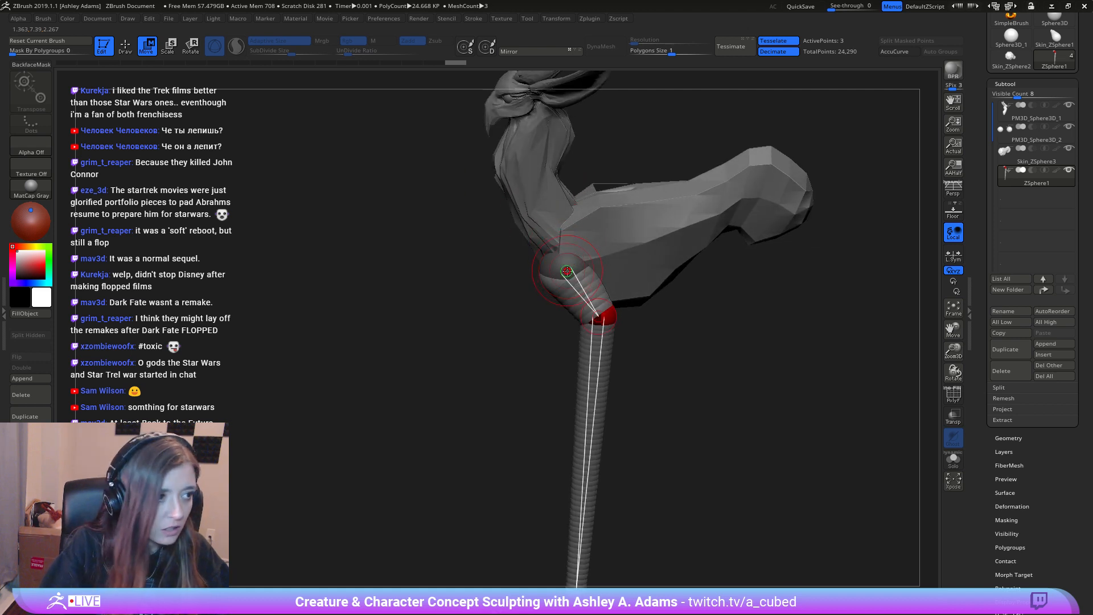
pyautogui.press('q')
pyautogui.click(573, 250)
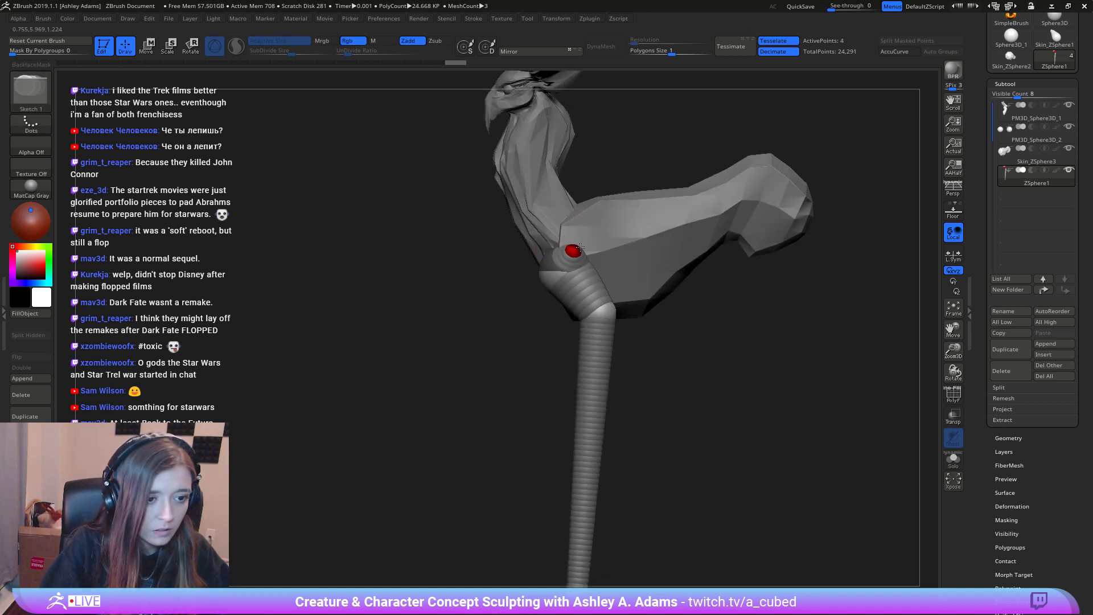
pyautogui.press('w')
pyautogui.moveTo(577, 250); pyautogui.dragTo(624, 209)
pyautogui.moveTo(623, 209); pyautogui.dragTo(672, 204, button='right')
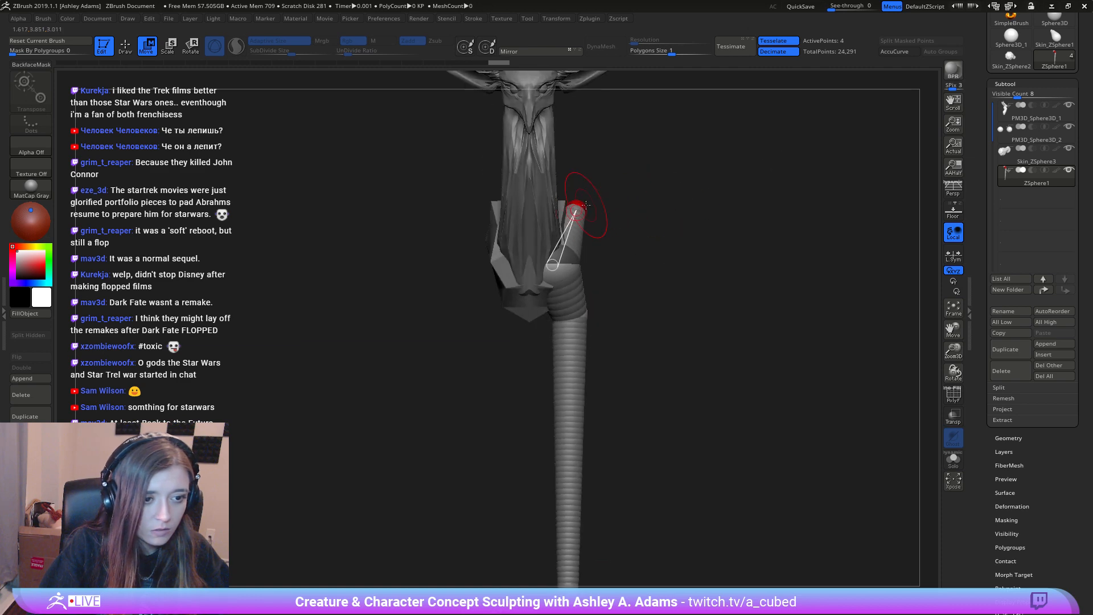
pyautogui.moveTo(578, 210); pyautogui.dragTo(563, 204)
pyautogui.moveTo(666, 307); pyautogui.dragTo(660, 225, button='right')
pyautogui.moveTo(661, 225); pyautogui.dragTo(641, 228, button='right')
pyautogui.keyDown('alt'); pyautogui.moveTo(641, 229); pyautogui.dragTo(612, 261, button='right'); pyautogui.keyUp('alt')
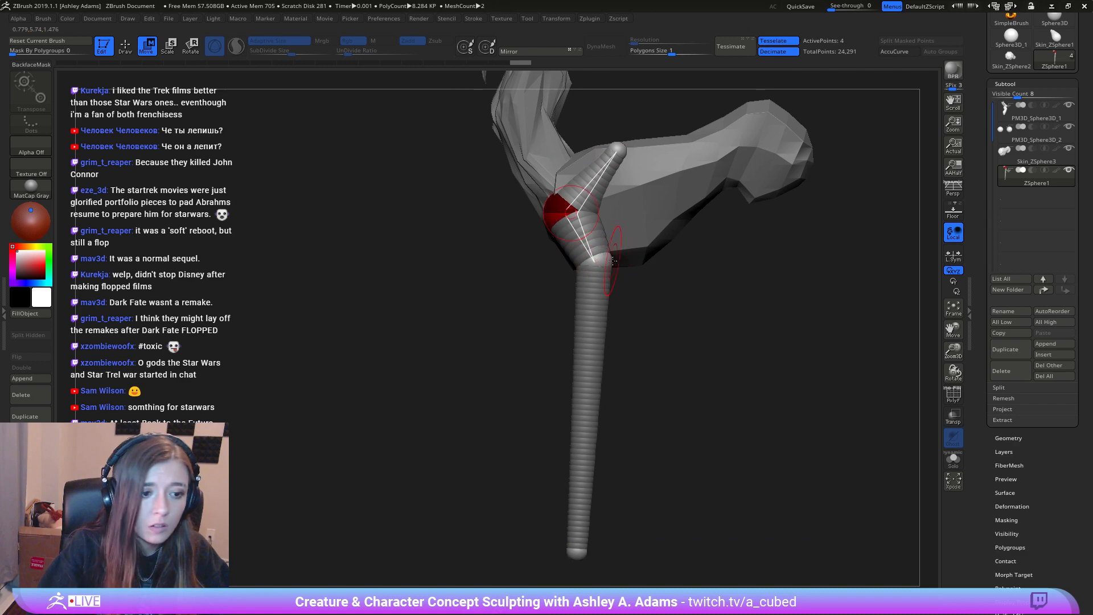
# Step: Add a small ZSphere behind the elbow, pull it out into a short bony point, and adjust the elbow area from the front
pyautogui.press('q')
pyautogui.click(610, 260)
pyautogui.press('w')
pyautogui.moveTo(609, 260); pyautogui.dragTo(618, 254)
pyautogui.moveTo(618, 254); pyautogui.dragTo(626, 237, button='right')
pyautogui.moveTo(601, 279); pyautogui.dragTo(592, 283)
pyautogui.moveTo(593, 283); pyautogui.dragTo(605, 239, button='right')
pyautogui.keyDown('alt'); pyautogui.moveTo(655, 199); pyautogui.dragTo(605, 217, button='right'); pyautogui.keyUp('alt')
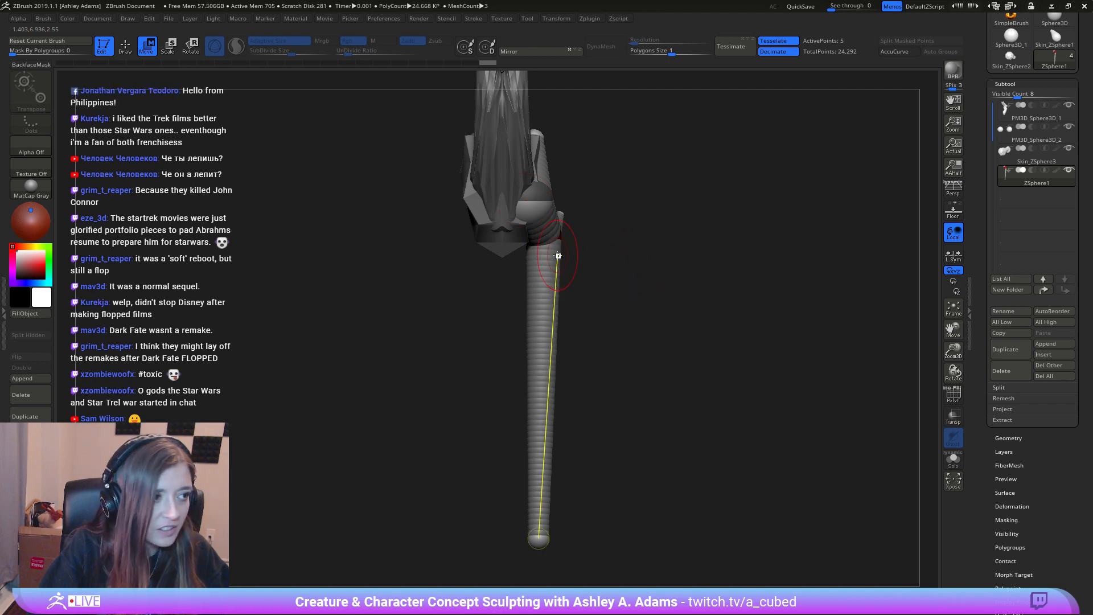
pyautogui.moveTo(555, 254); pyautogui.dragTo(553, 251)
pyautogui.keyDown('alt'); pyautogui.moveTo(620, 284); pyautogui.dragTo(667, 279); pyautogui.keyUp('alt')
pyautogui.moveTo(661, 344); pyautogui.dragTo(541, 342)
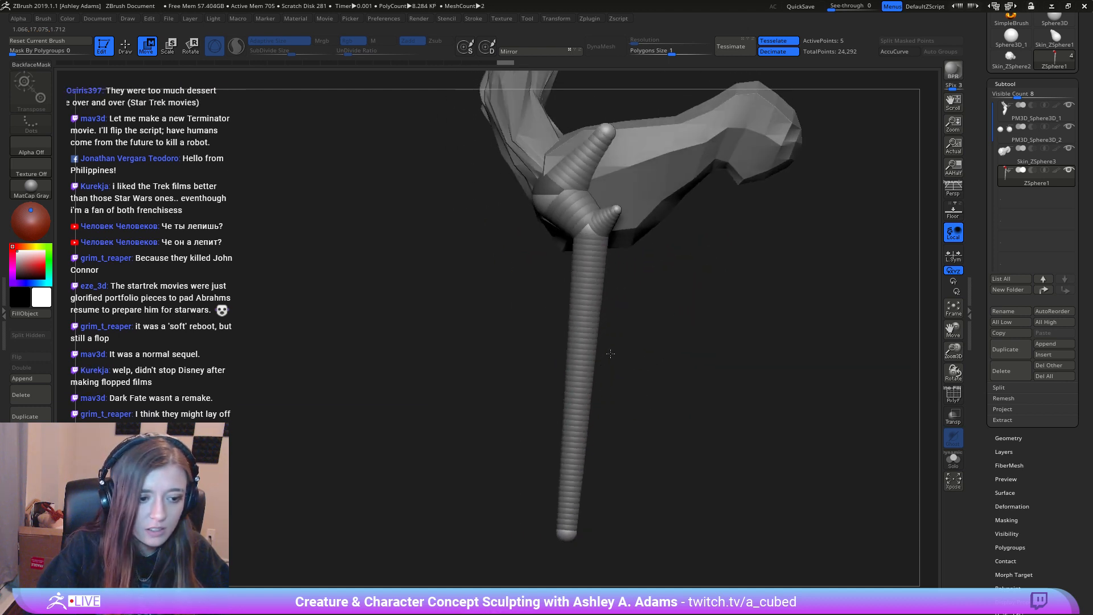
# Step: Insert a knee joint in the lower part of the front leg and reposition the knee and foot beneath the elbow
pyautogui.press('q')
pyautogui.click(585, 406)
pyautogui.press('w')
pyautogui.moveTo(570, 411); pyautogui.dragTo(568, 415)
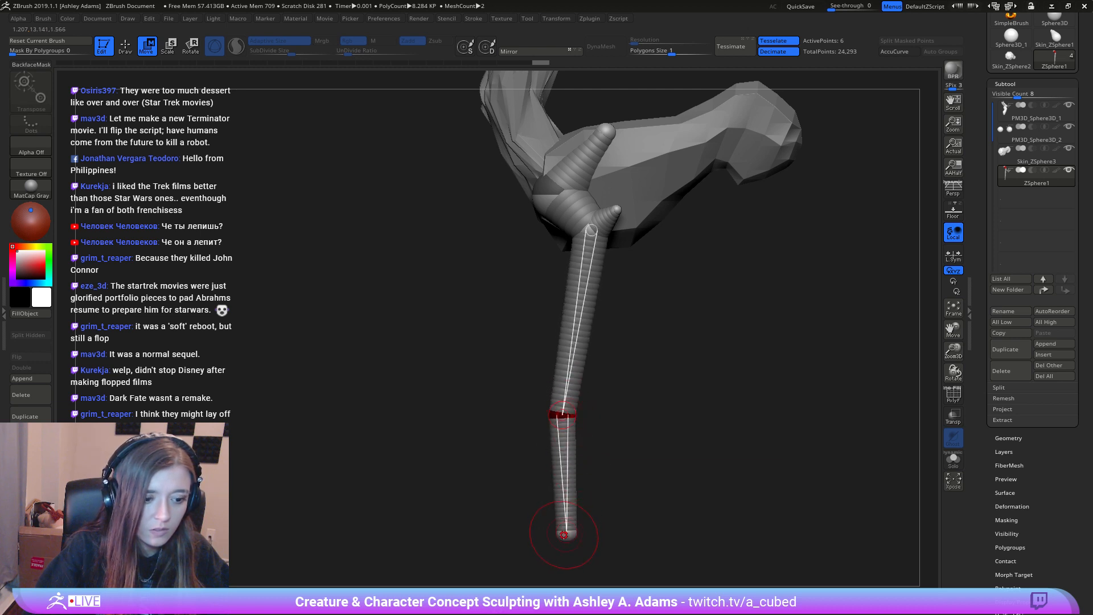
pyautogui.moveTo(564, 535); pyautogui.dragTo(580, 537)
pyautogui.moveTo(559, 414); pyautogui.dragTo(576, 429)
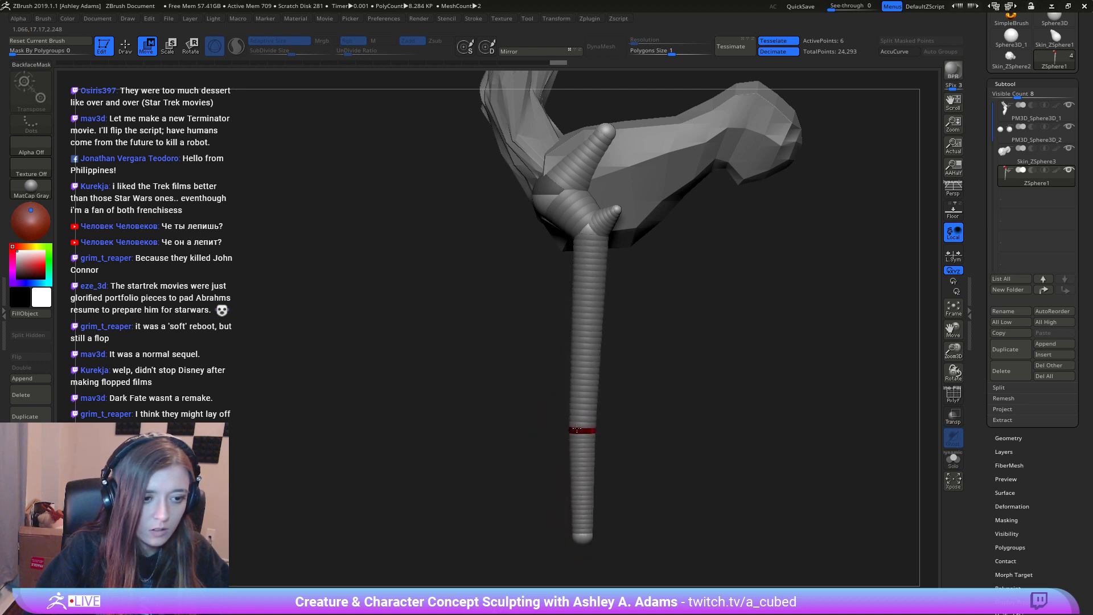
# Step: Move the elbow joint further back so the front leg slopes forward toward the knee
pyautogui.moveTo(592, 226); pyautogui.dragTo(633, 194)
pyautogui.keyDown('ctrl'); pyautogui.moveTo(629, 320); pyautogui.dragTo(640, 277, button='right'); pyautogui.keyUp('ctrl')
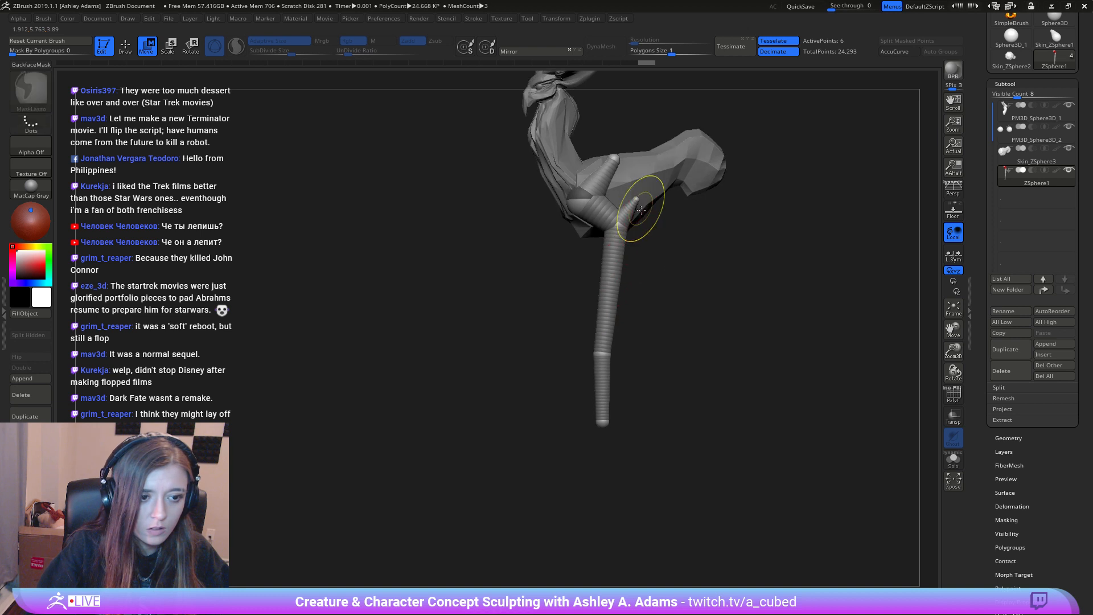
pyautogui.keyDown('ctrl'); pyautogui.moveTo(641, 210); pyautogui.dragTo(617, 320, button='right'); pyautogui.keyUp('ctrl')
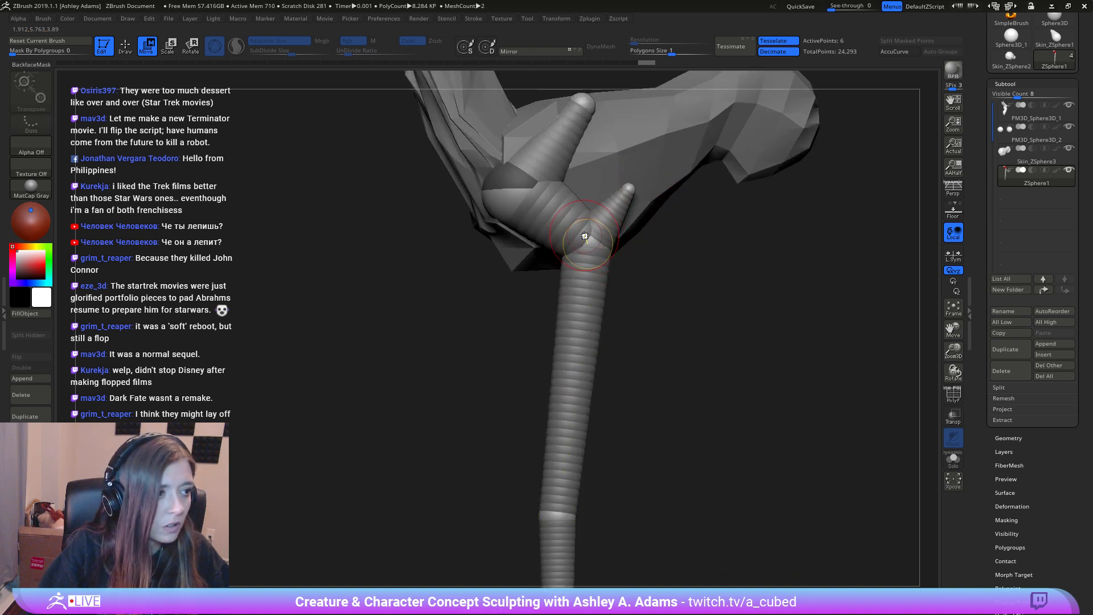
# Step: Scale down the elbow ZSphere and insert two extra joints close around the knee of the front leg
pyautogui.press('e')
pyautogui.moveTo(585, 235); pyautogui.dragTo(541, 461)
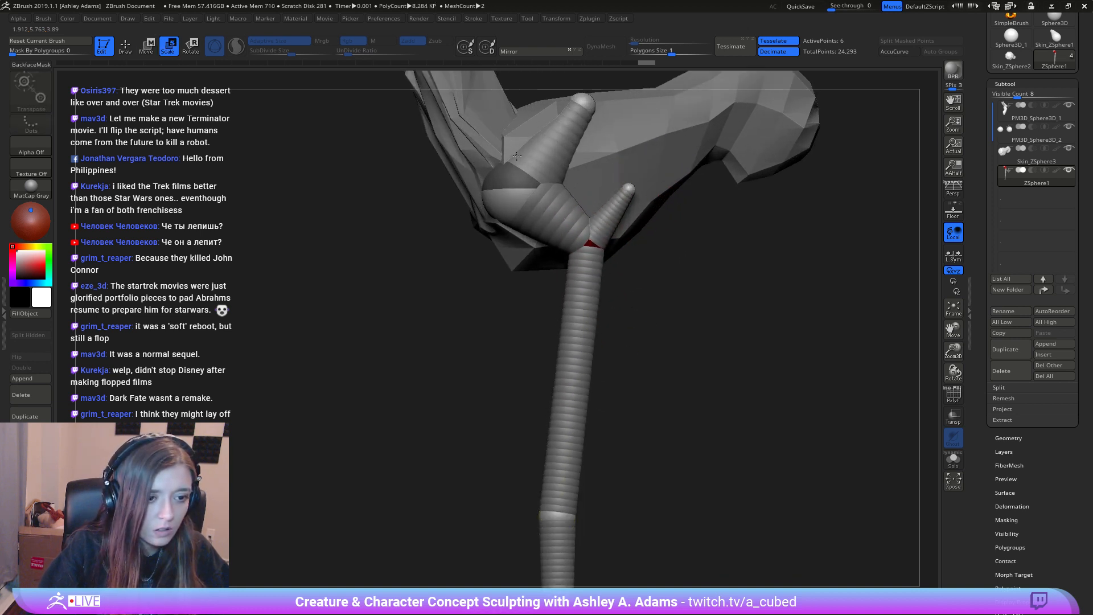
pyautogui.press('q')
pyautogui.click(562, 487)
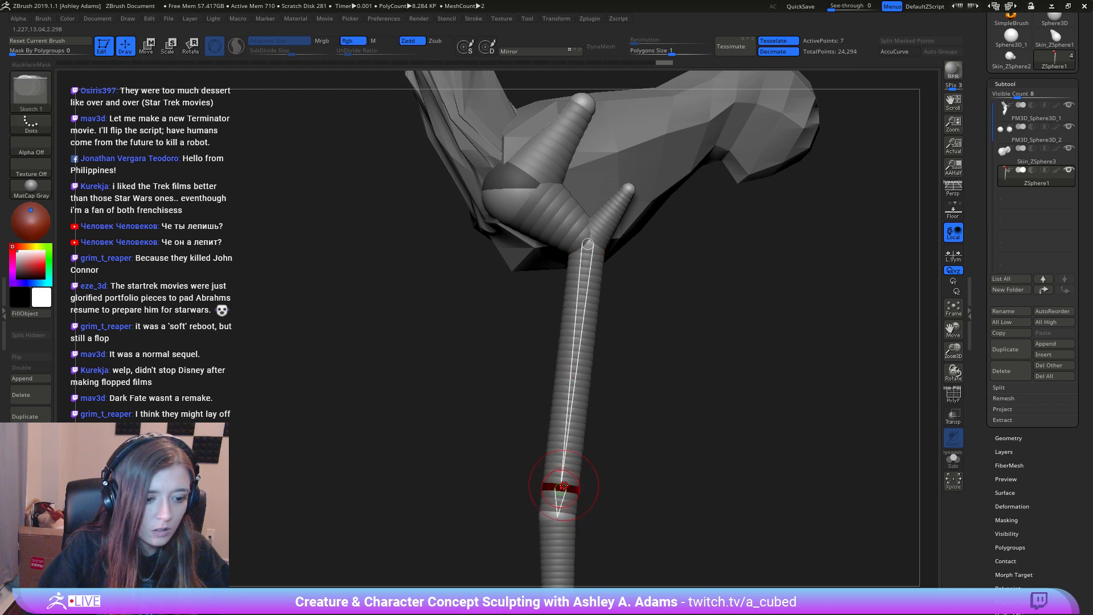
pyautogui.keyDown('alt'); pyautogui.moveTo(563, 486); pyautogui.dragTo(578, 445, button='right'); pyautogui.keyUp('alt')
pyautogui.click(571, 405)
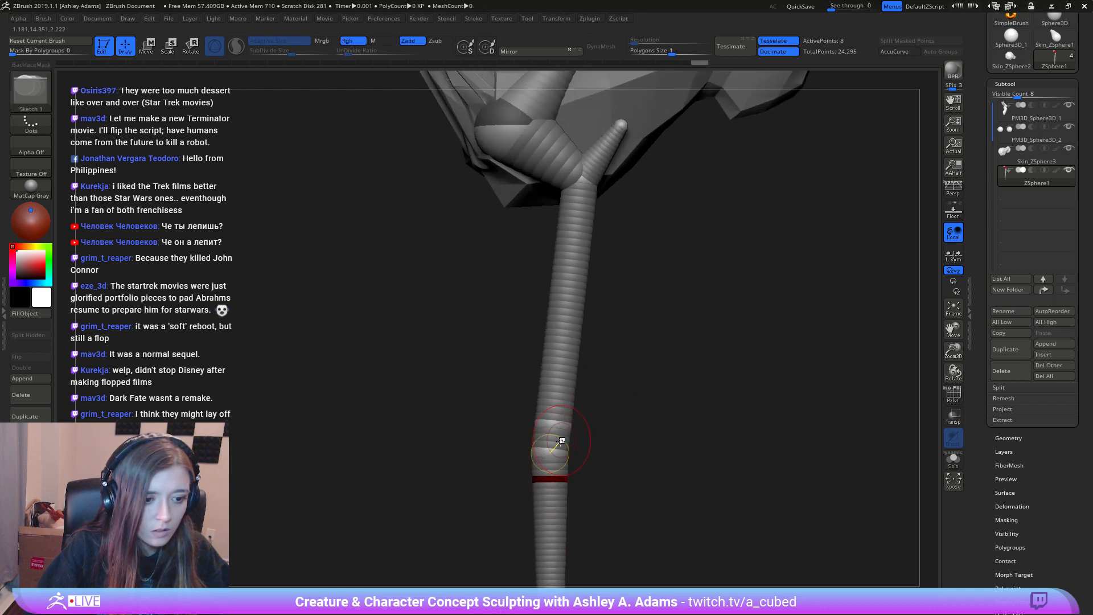
# Step: Reposition the middle knee ZSphere between its neighbouring joints and enlarge it so the knee bulges slightly
pyautogui.press('w')
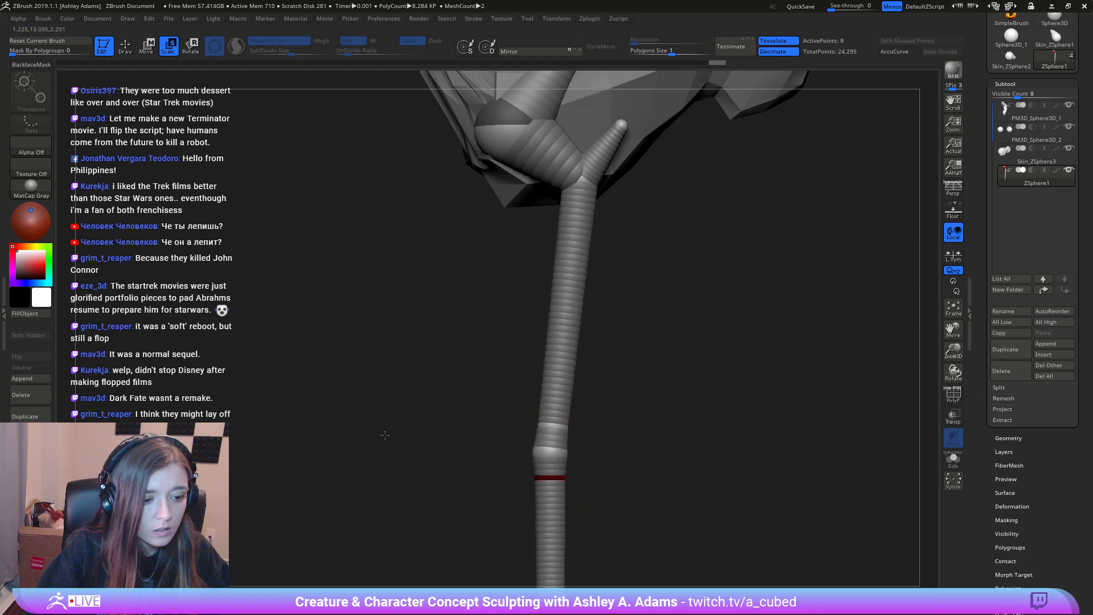
pyautogui.moveTo(505, 463); pyautogui.dragTo(520, 313)
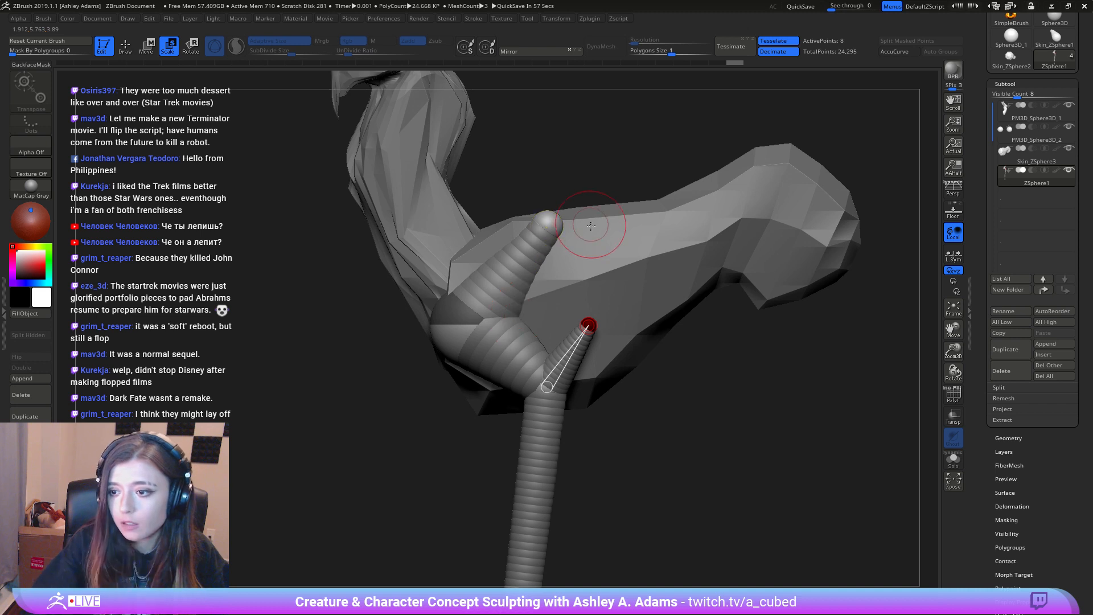
pyautogui.keyDown('alt'); pyautogui.moveTo(612, 558); pyautogui.dragTo(677, 309); pyautogui.keyUp('alt')
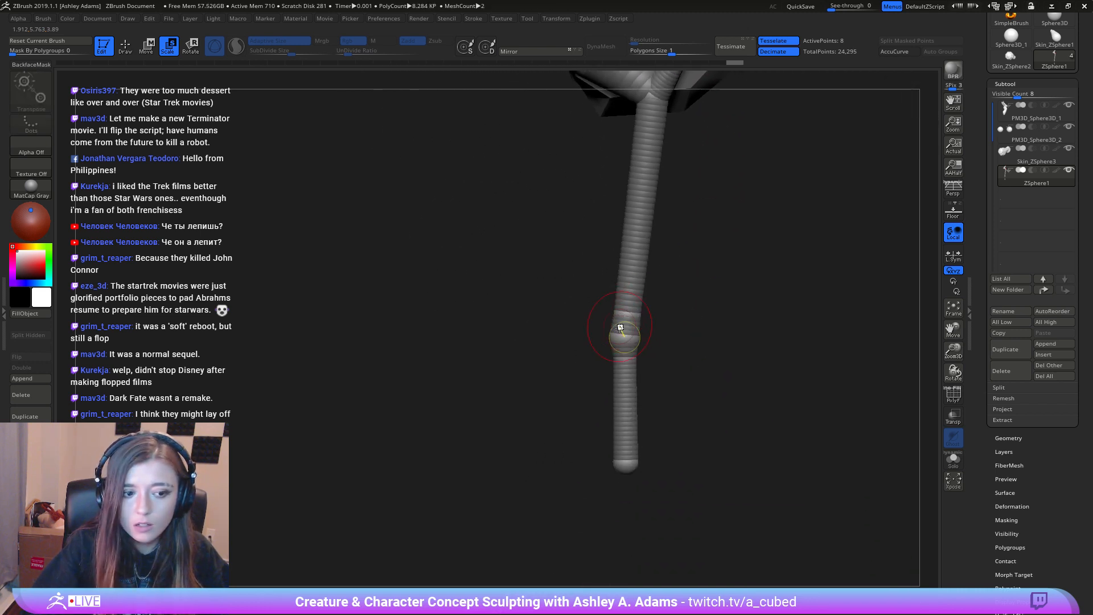
pyautogui.press('w')
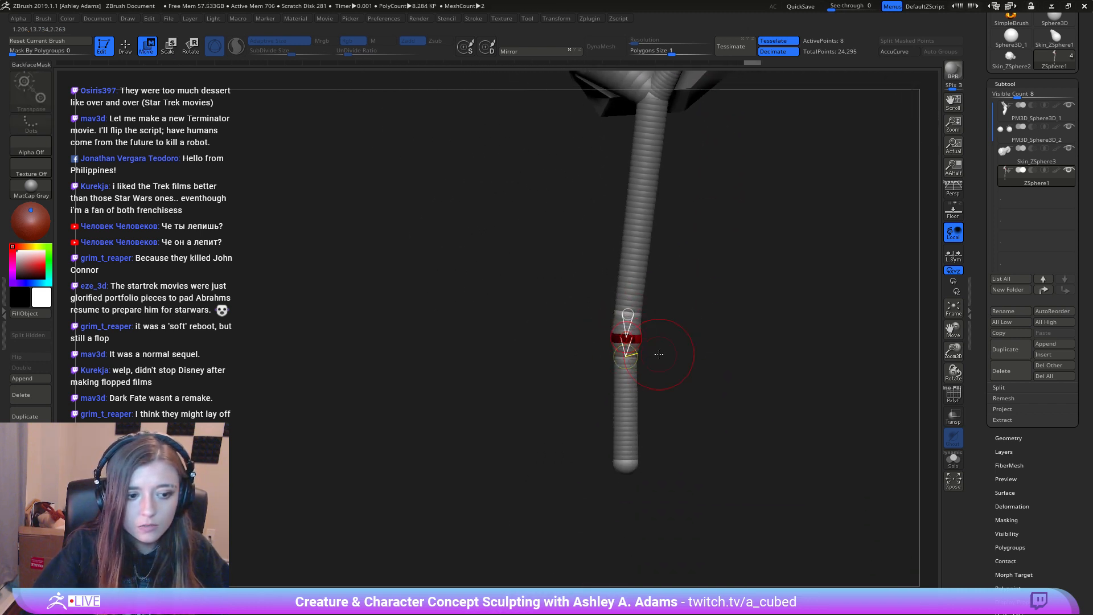
pyautogui.moveTo(639, 348); pyautogui.dragTo(659, 361)
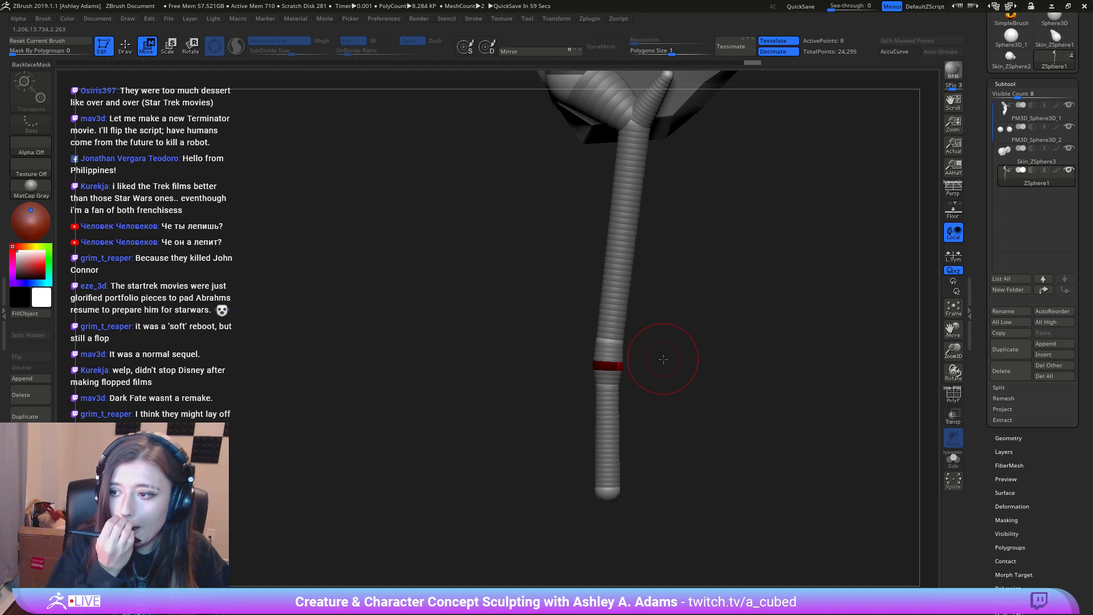
pyautogui.press('e')
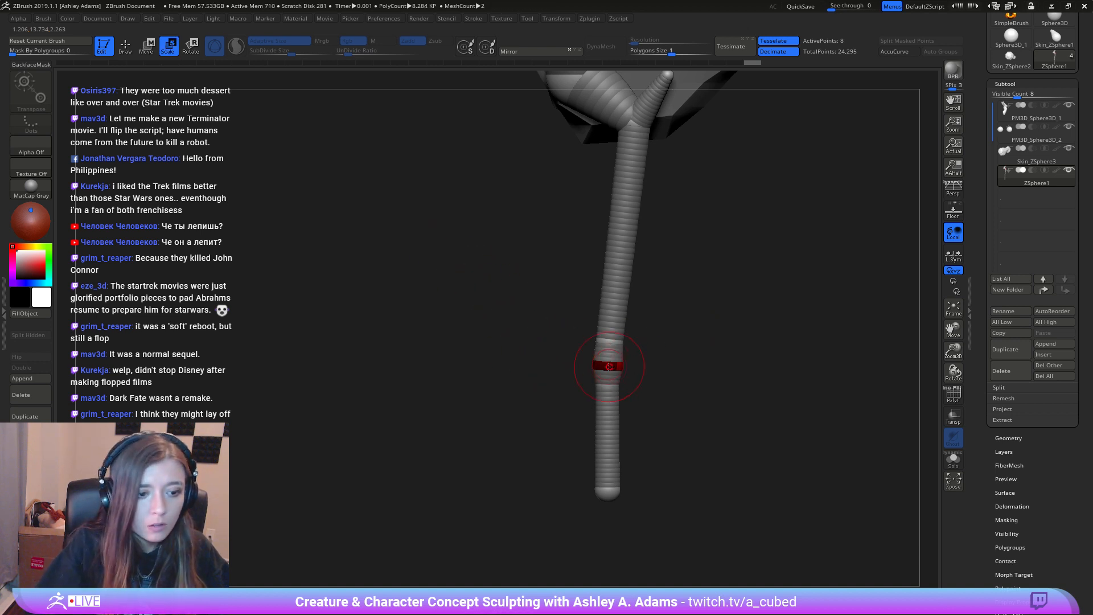
pyautogui.moveTo(636, 362); pyautogui.dragTo(643, 358)
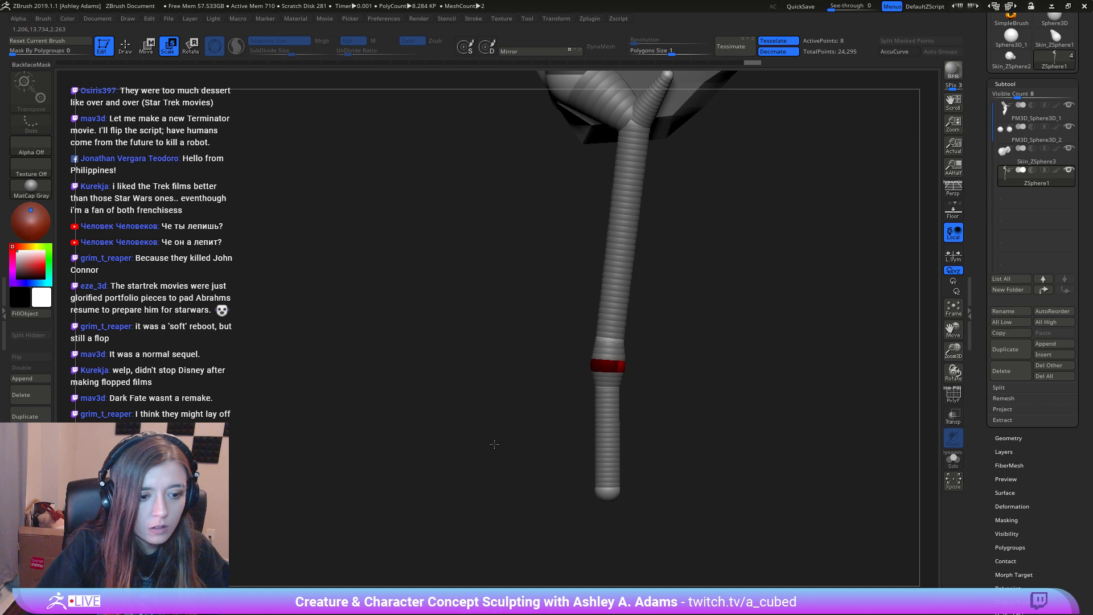
# Step: Insert a ZSphere just below the elbow and scale it to define the top of the forearm
pyautogui.keyDown('alt'); pyautogui.moveTo(672, 192); pyautogui.dragTo(651, 290); pyautogui.keyUp('alt')
pyautogui.press('q')
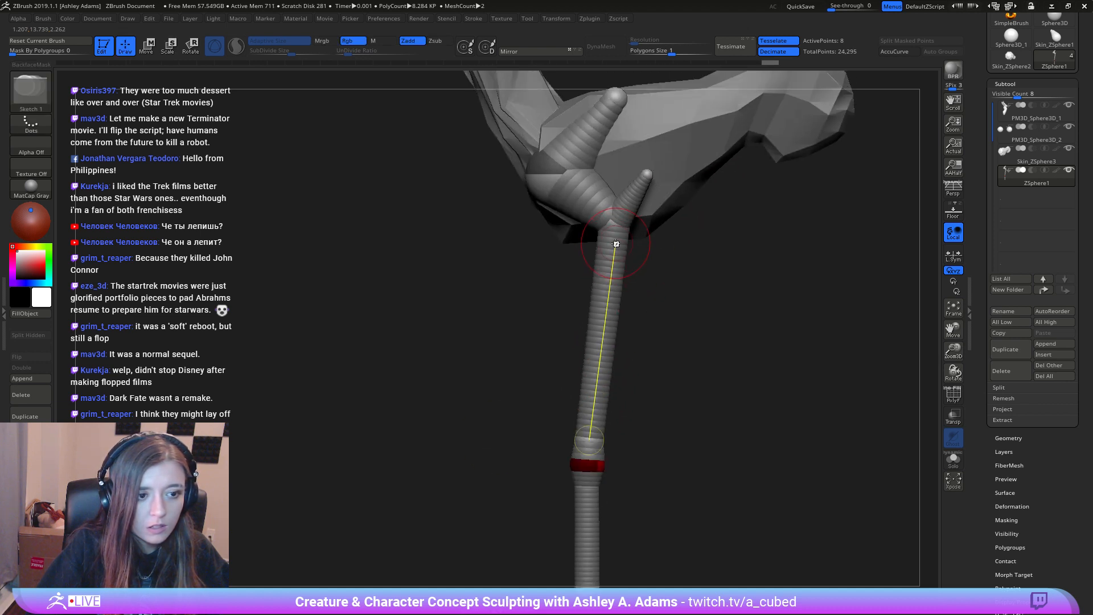
pyautogui.click(613, 246)
pyautogui.press('e')
pyautogui.moveTo(617, 245); pyautogui.dragTo(614, 242)
pyautogui.press('w')
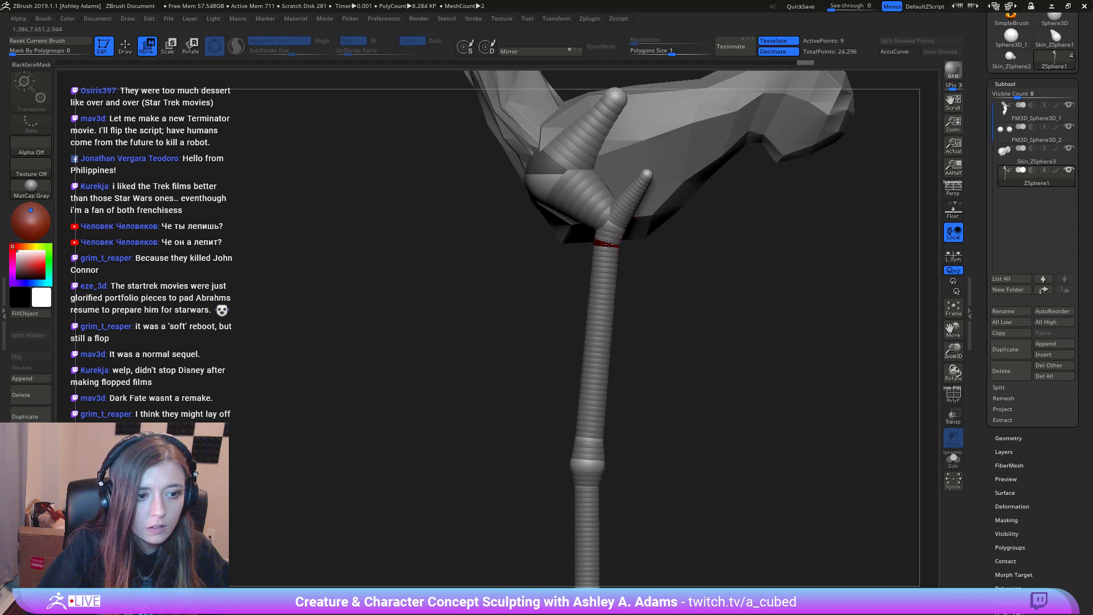
# Step: Shorten the bony point behind the elbow and realign it with the joint from several angles
pyautogui.keyDown('alt'); pyautogui.moveTo(576, 465); pyautogui.dragTo(591, 371); pyautogui.keyUp('alt')
pyautogui.click(606, 345)
pyautogui.moveTo(632, 316); pyautogui.dragTo(669, 316)
pyautogui.keyDown('alt'); pyautogui.moveTo(639, 371); pyautogui.dragTo(646, 312); pyautogui.keyUp('alt')
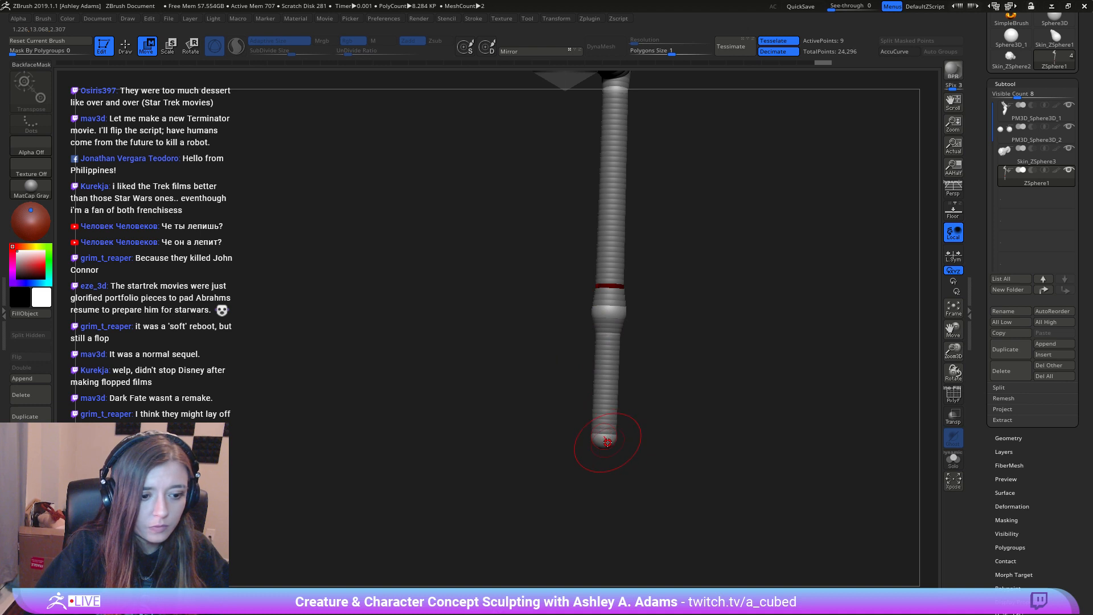
pyautogui.keyDown('alt'); pyautogui.moveTo(652, 459); pyautogui.dragTo(697, 259); pyautogui.keyUp('alt')
pyautogui.keyDown('alt'); pyautogui.moveTo(697, 259); pyautogui.dragTo(641, 354); pyautogui.keyUp('alt')
pyautogui.keyDown('alt'); pyautogui.moveTo(641, 354); pyautogui.dragTo(676, 386, button='right'); pyautogui.keyUp('alt')
pyautogui.keyDown('ctrl'); pyautogui.moveTo(644, 293); pyautogui.dragTo(632, 365, button='right'); pyautogui.keyUp('ctrl')
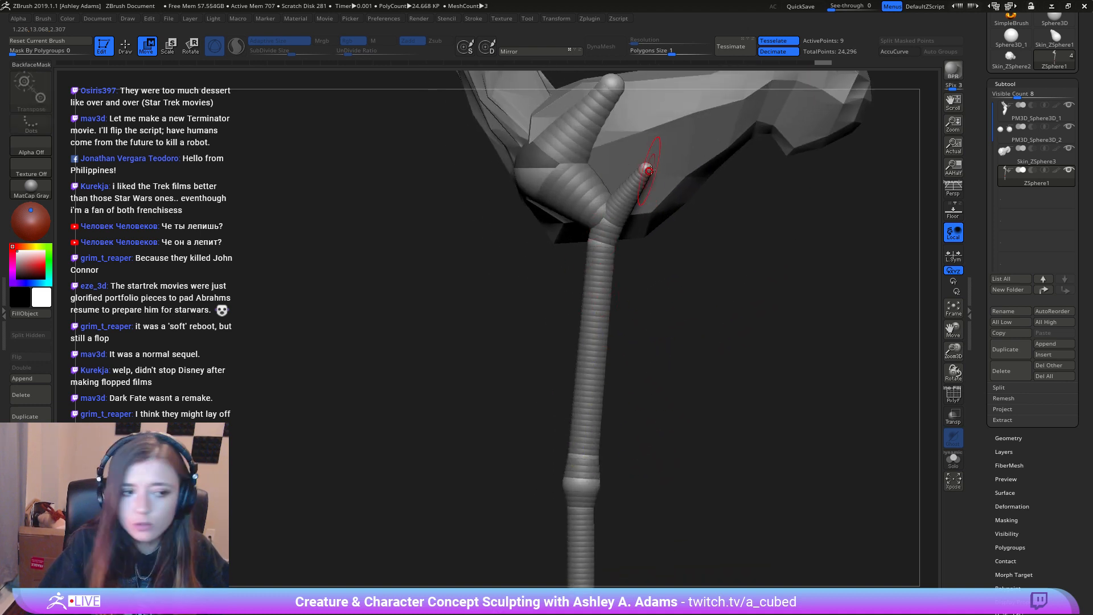
pyautogui.moveTo(647, 166); pyautogui.dragTo(617, 177)
pyautogui.moveTo(617, 177); pyautogui.dragTo(575, 177, button='right')
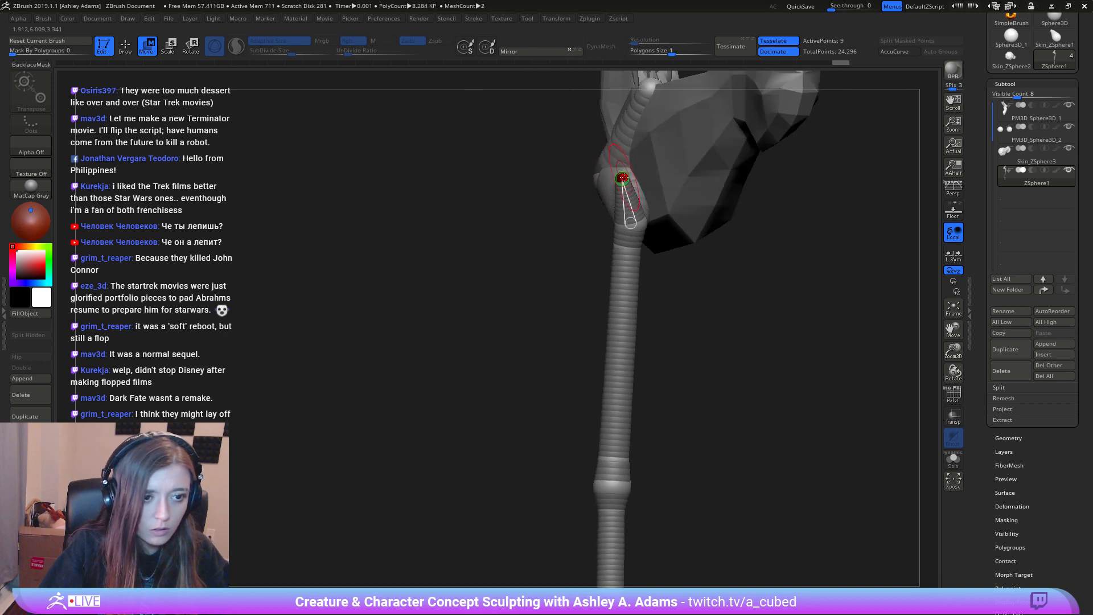
pyautogui.moveTo(622, 174); pyautogui.dragTo(643, 176)
pyautogui.moveTo(643, 175); pyautogui.dragTo(668, 185, button='right')
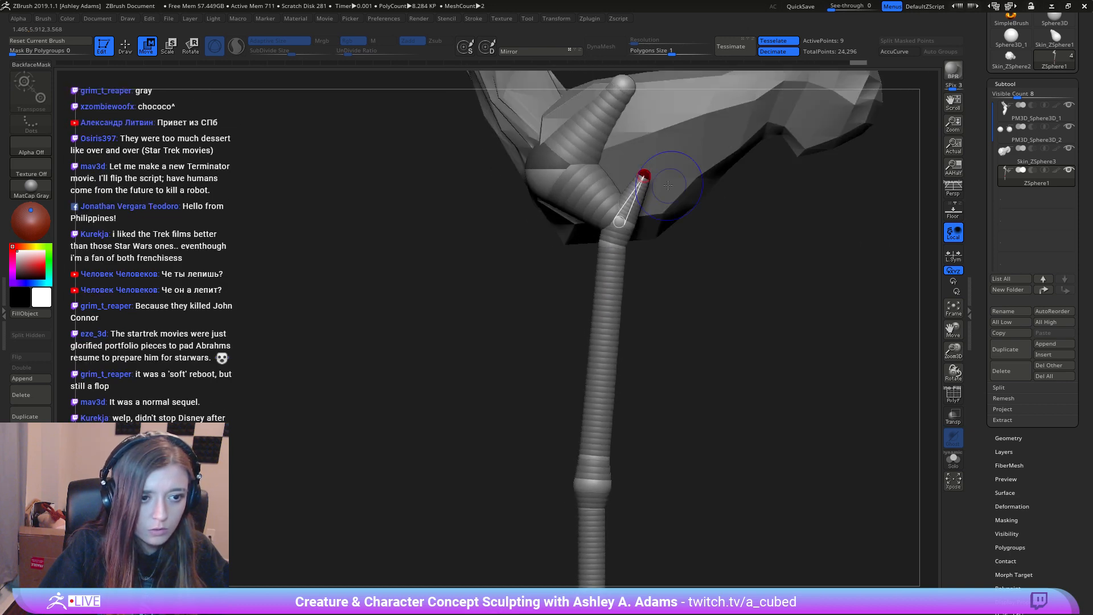
pyautogui.moveTo(644, 173); pyautogui.dragTo(640, 191)
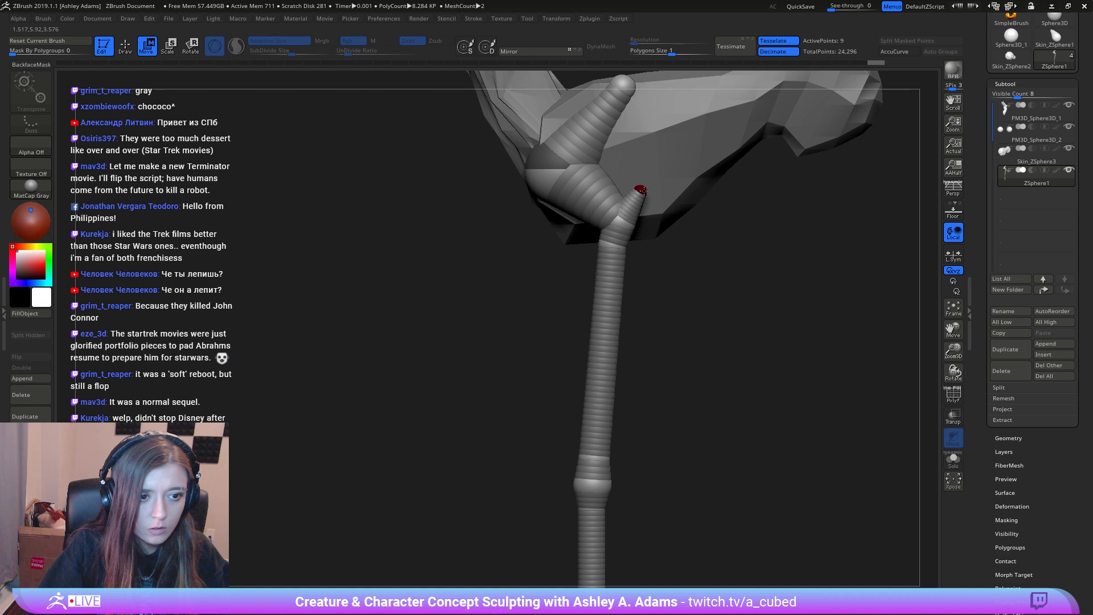
# Step: Make an adaptive skin of the leg ZSpheres with density 1 and DynaMesh resolution 0
pyautogui.press('q')
pyautogui.keyDown('ctrl'); pyautogui.moveTo(634, 343); pyautogui.dragTo(661, 329, button='right'); pyautogui.keyUp('ctrl')
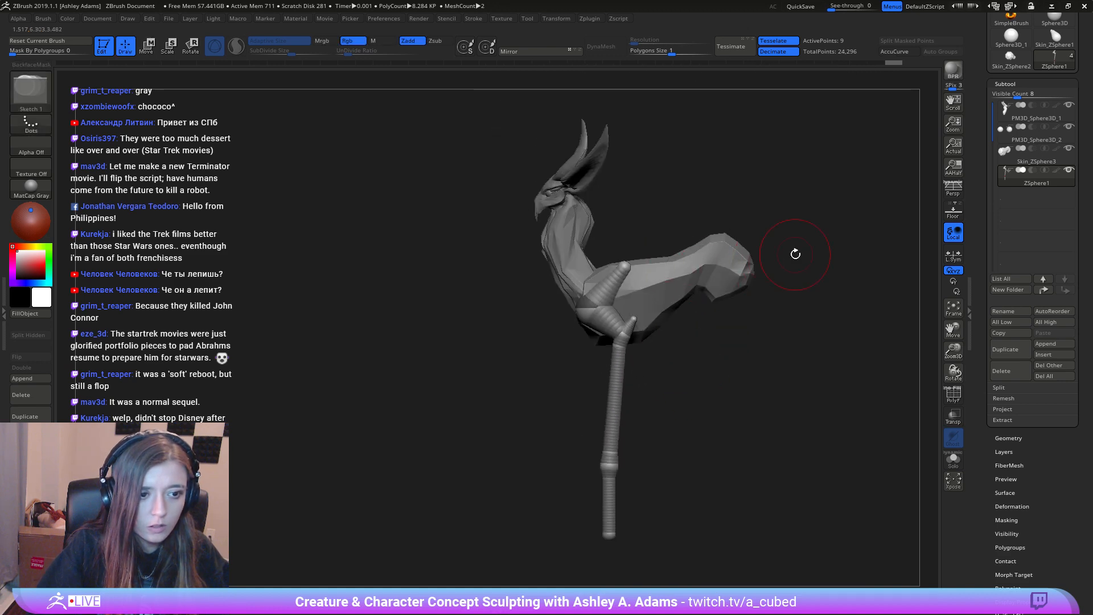
pyautogui.moveTo(981, 518); pyautogui.dragTo(1026, 477)
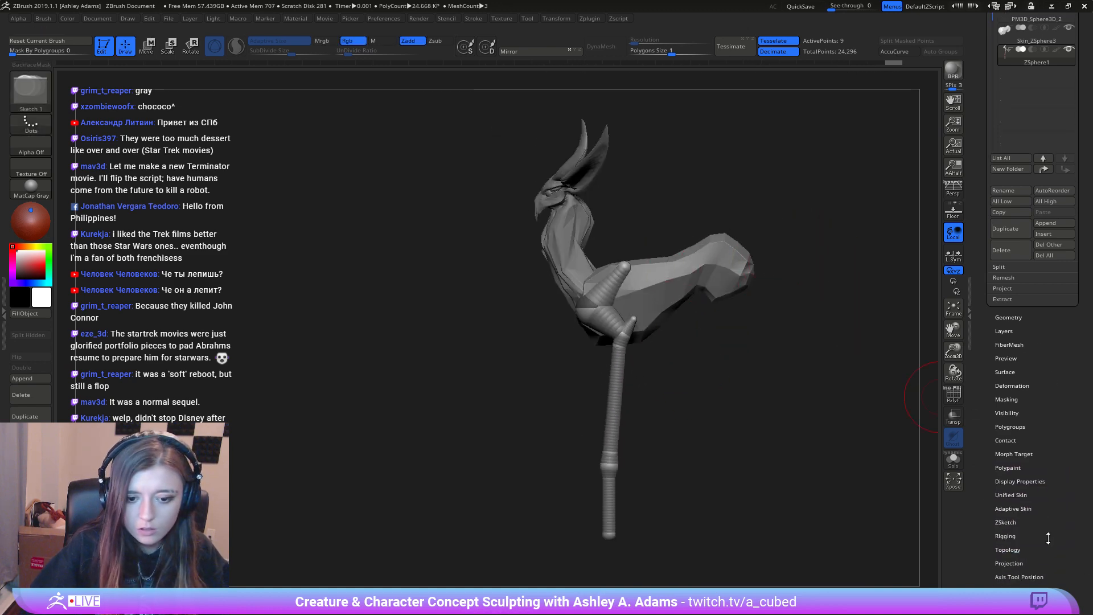
pyautogui.click(1032, 507)
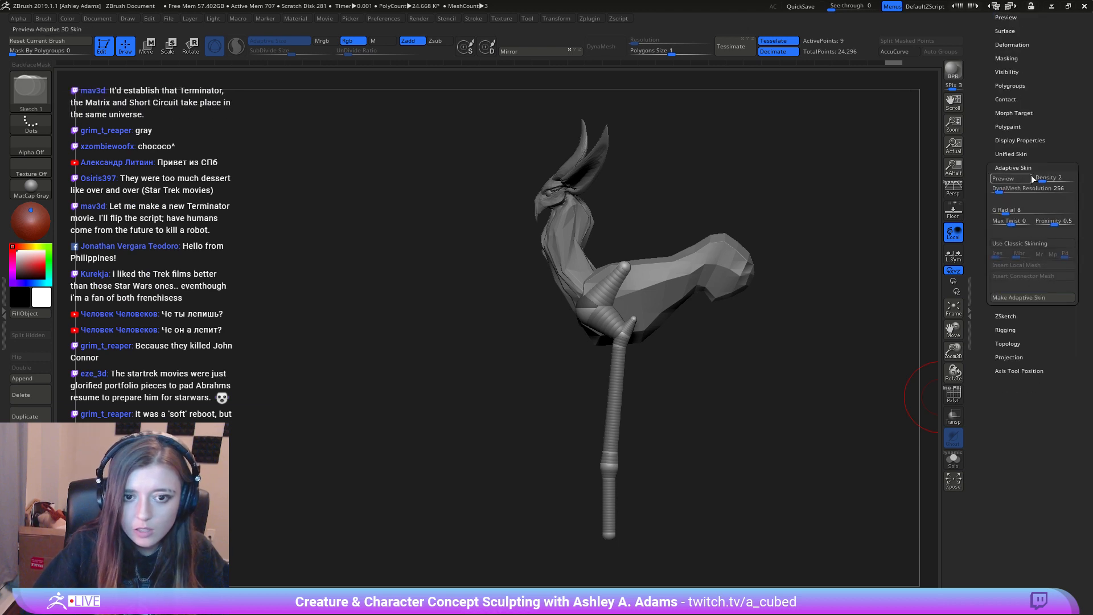
pyautogui.moveTo(1043, 179); pyautogui.dragTo(974, 213)
pyautogui.click(1010, 299)
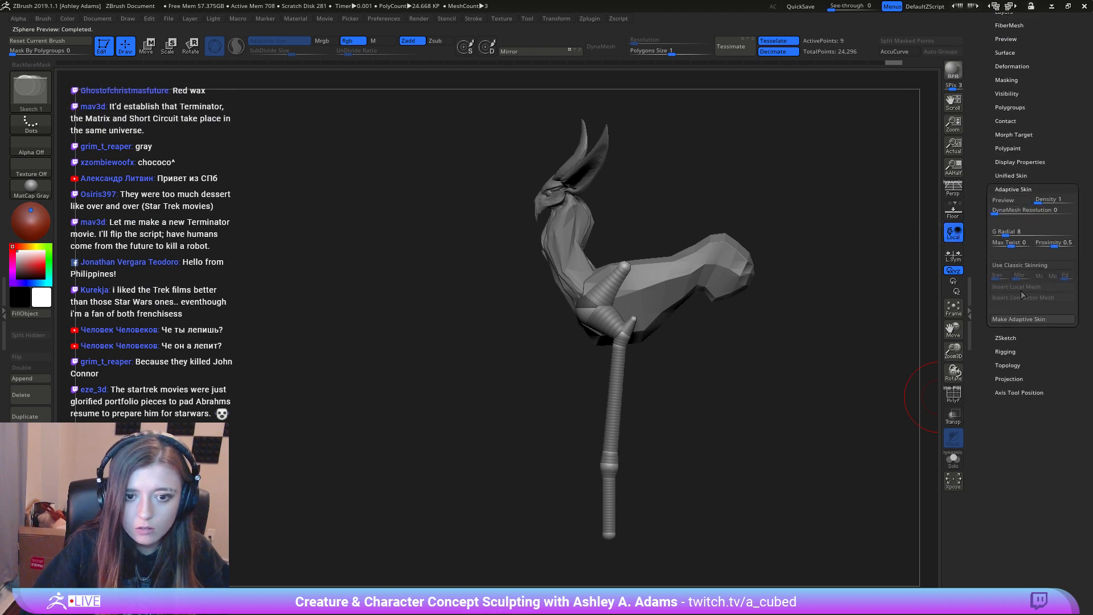
# Step: Append Skin_ZSphere4 as a subtool and delete the original ZSphere1 leg subtool
pyautogui.moveTo(988, 77); pyautogui.dragTo(989, 226)
pyautogui.click(1010, 133)
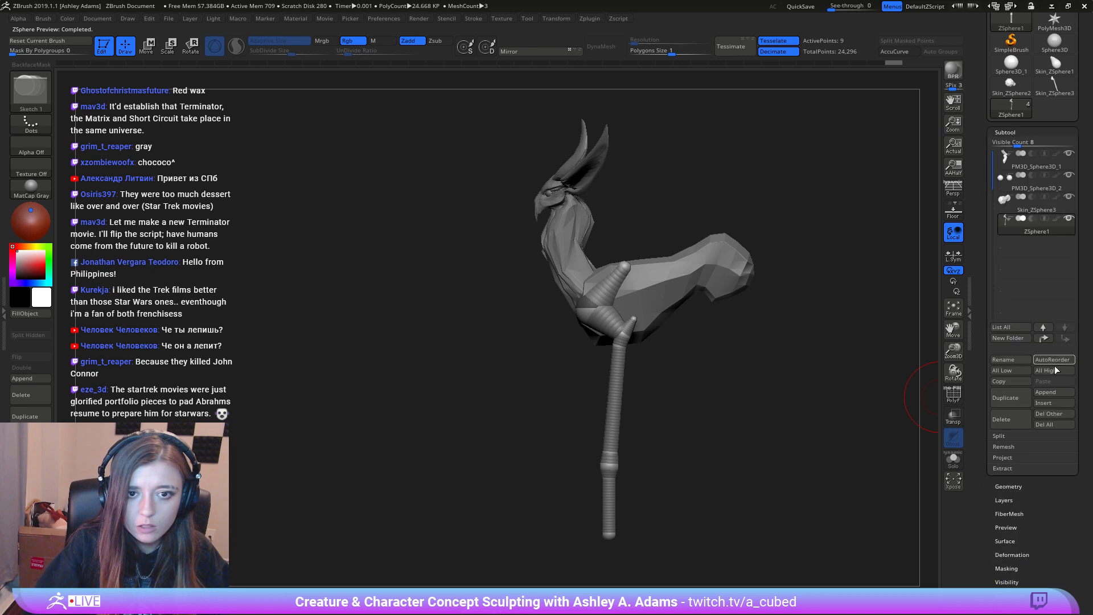
pyautogui.click(1045, 397)
pyautogui.click(1050, 389)
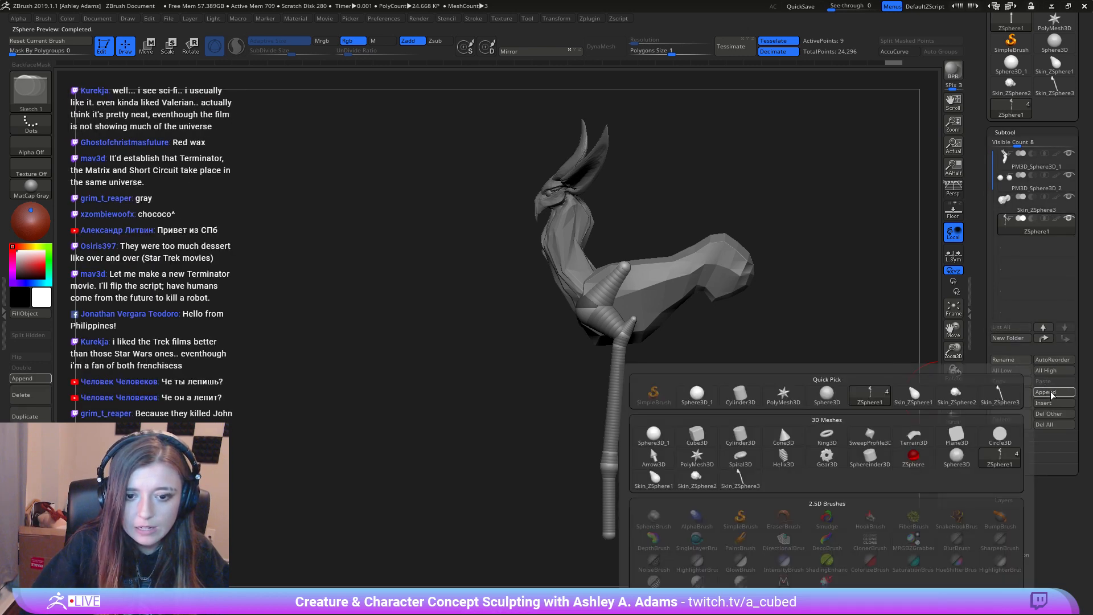
pyautogui.click(1006, 398)
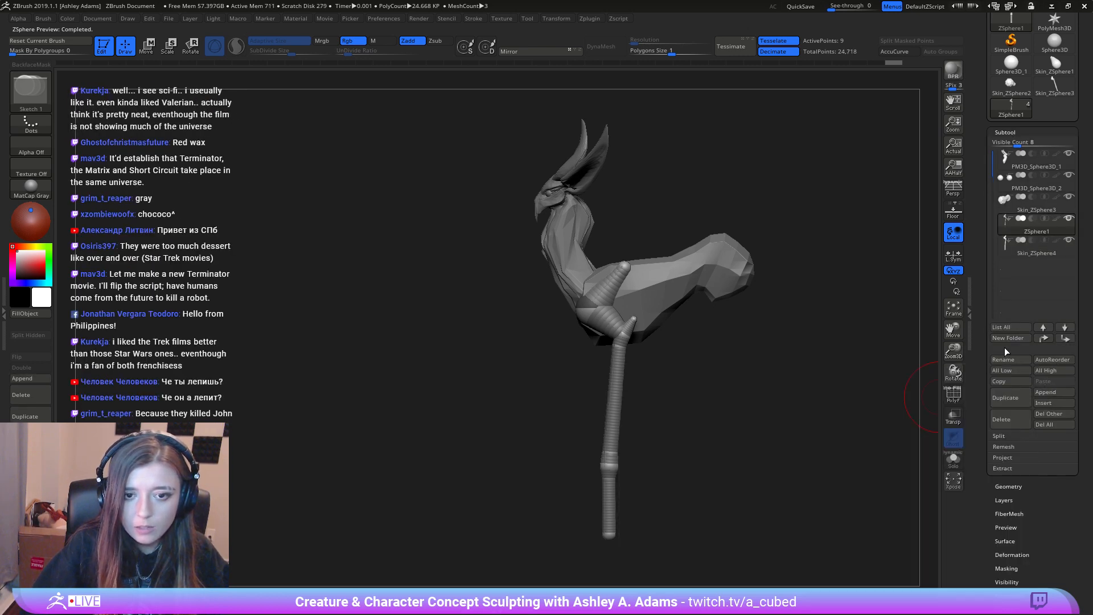
pyautogui.click(1007, 423)
pyautogui.click(904, 442)
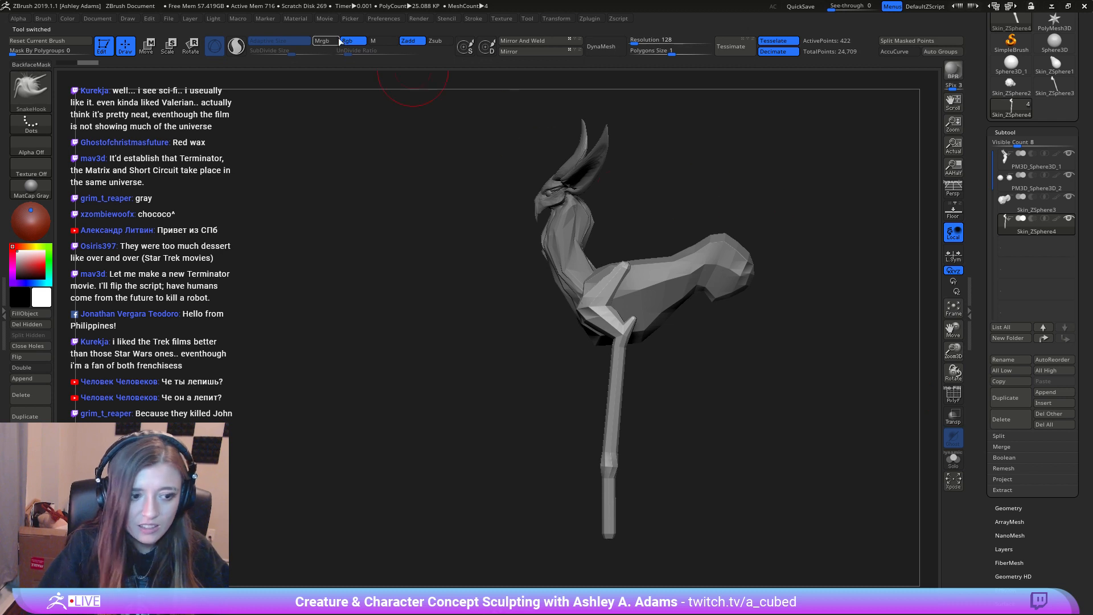
# Step: Mirror the front leg mesh so the creature has a matching leg on each side
pyautogui.click(508, 42)
pyautogui.hotkey('ctrl', 'z')
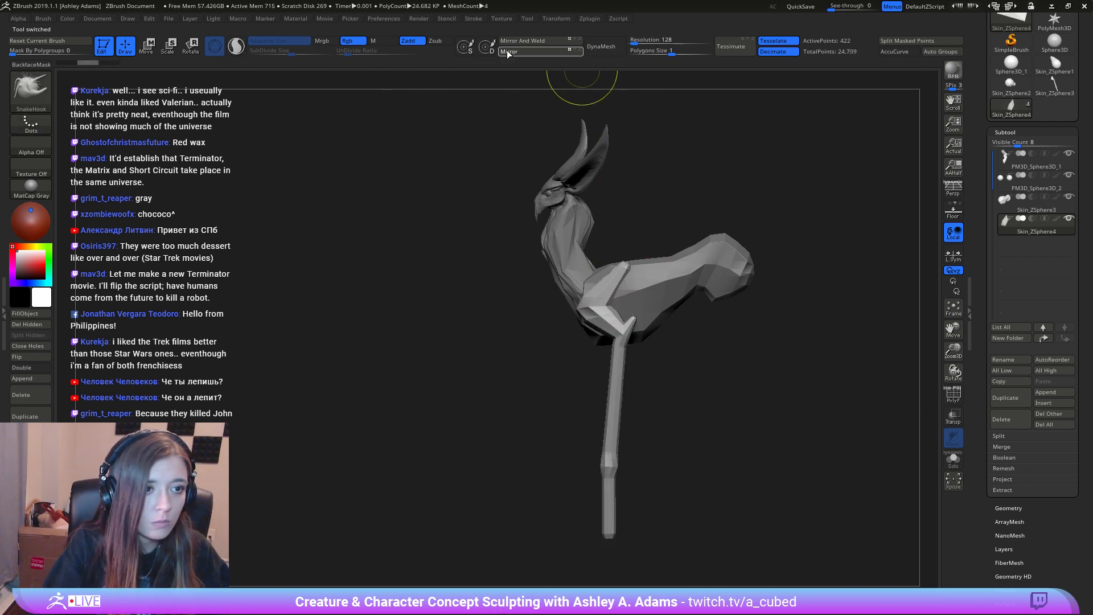
pyautogui.click(508, 51)
pyautogui.moveTo(541, 342); pyautogui.dragTo(595, 342)
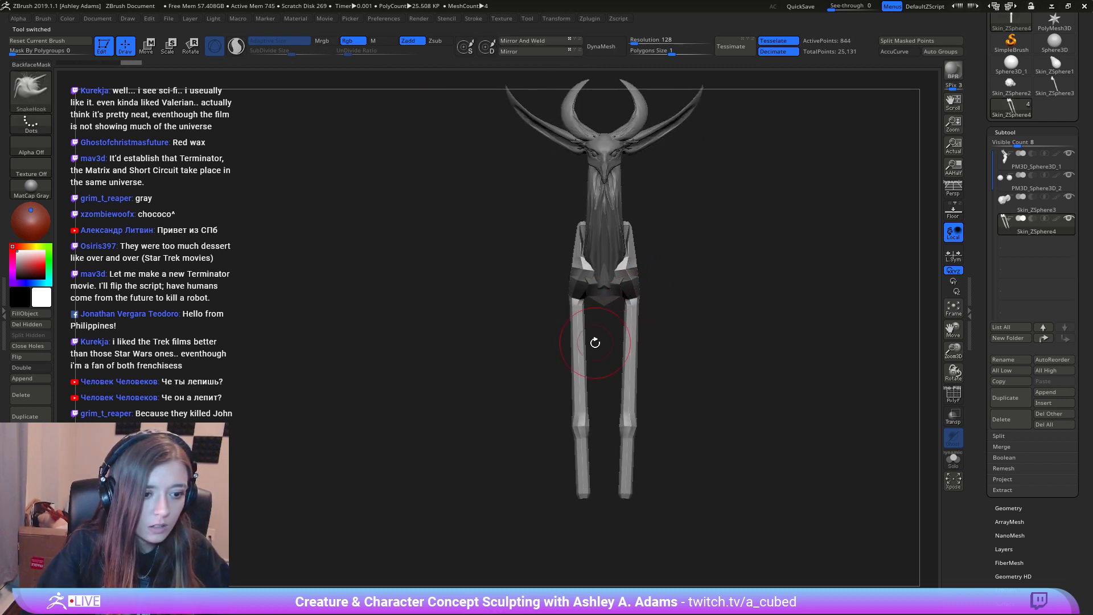
# Step: Pull the shoulders outward symmetrically with the SnakeHook brush, reducing the draw size to 99 for further shaping
pyautogui.keyDown('ctrl'); pyautogui.moveTo(642, 296); pyautogui.dragTo(638, 309, button='right'); pyautogui.keyUp('ctrl')
pyautogui.press('space')
pyautogui.click(660, 279)
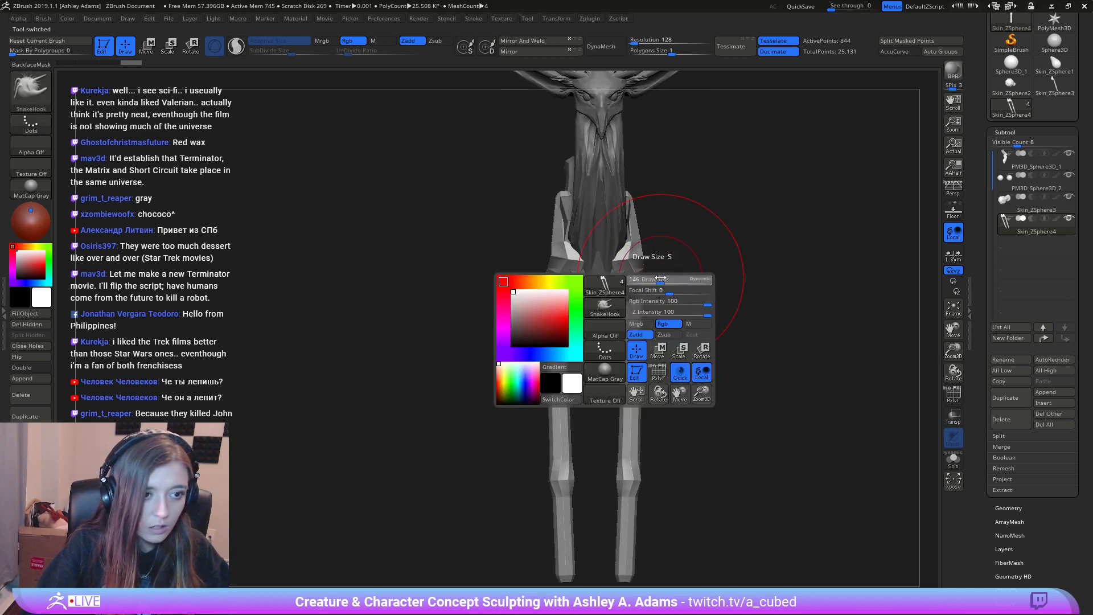
pyautogui.moveTo(560, 257); pyautogui.dragTo(549, 257)
pyautogui.press('space')
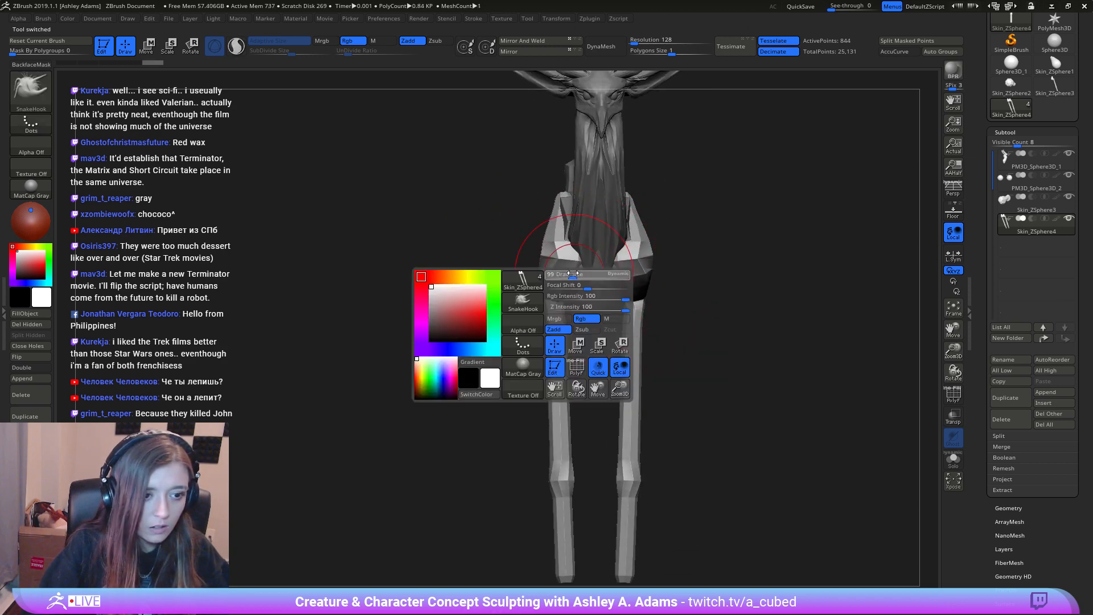
pyautogui.moveTo(549, 259); pyautogui.dragTo(563, 291, button='right')
pyautogui.moveTo(569, 292); pyautogui.dragTo(563, 286)
pyautogui.moveTo(563, 286); pyautogui.dragTo(587, 291, button='right')
pyautogui.press('space')
# Step: Thicken the lower front leg just below the knee with the Inflat brush
pyautogui.keyDown('alt'); pyautogui.moveTo(542, 446); pyautogui.dragTo(551, 364, button='right'); pyautogui.keyUp('alt')
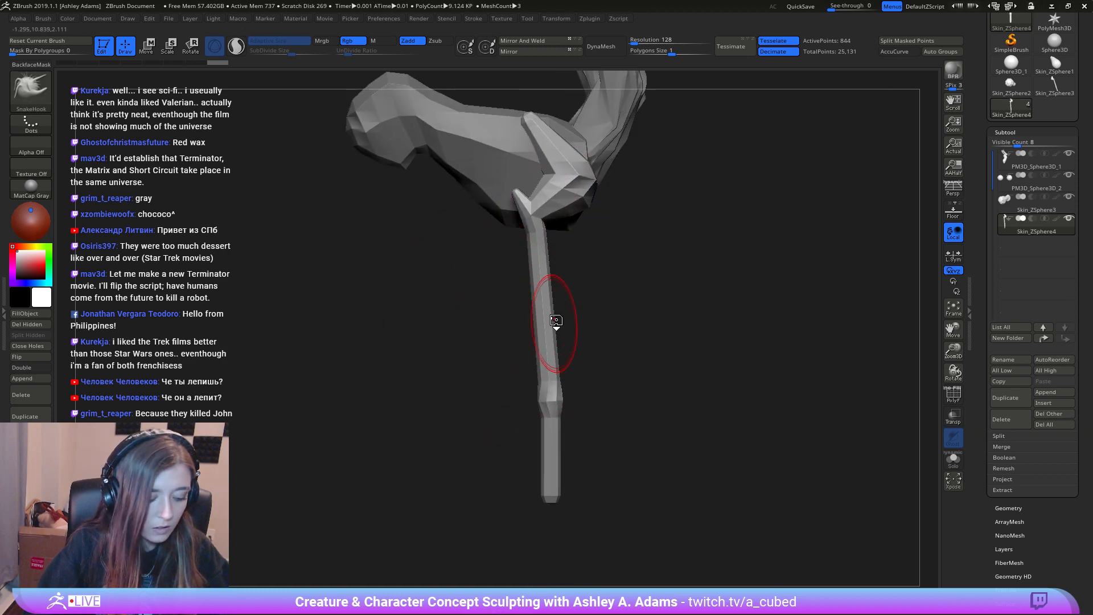
pyautogui.press('b')
pyautogui.press('i')
pyautogui.press('n')
pyautogui.press('space')
pyautogui.moveTo(551, 420); pyautogui.dragTo(550, 421)
# Step: Pull the end of the front leg forward into a small foot with the SnakeHook brush
pyautogui.moveTo(579, 427)
pyautogui.keyDown('alt'); pyautogui.mouseDown(button='right')
pyautogui.moveTo(624, 380)
pyautogui.moveTo(615, 349)
pyautogui.mouseUp(button='right'); pyautogui.keyUp('alt')
pyautogui.press('b')
pyautogui.press('s')
pyautogui.press('h')
pyautogui.press('space')
pyautogui.moveTo(611, 397); pyautogui.dragTo(615, 398)
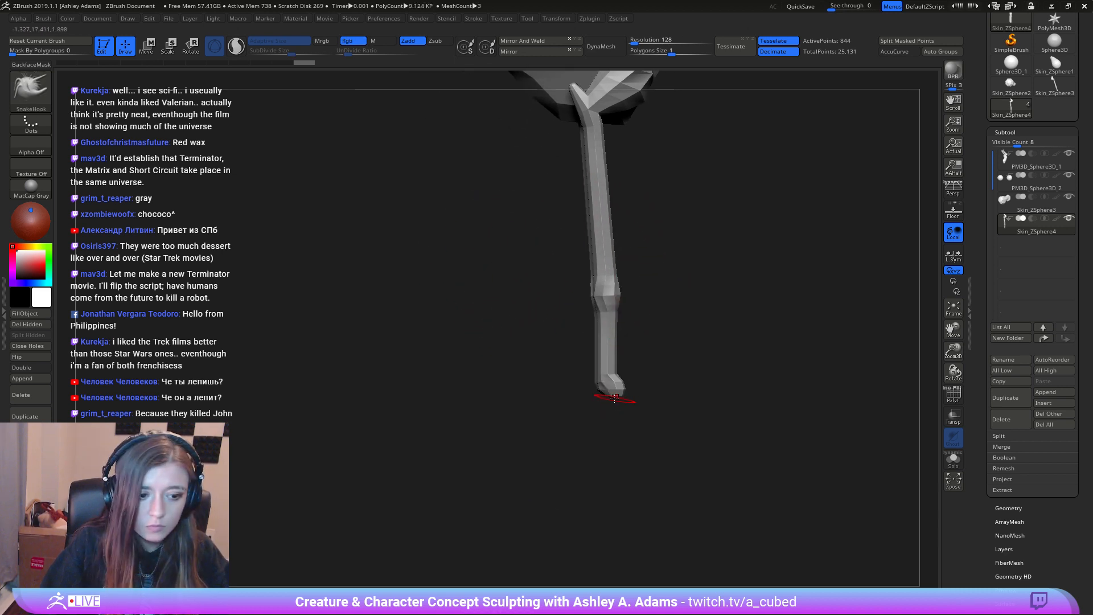
pyautogui.moveTo(592, 382)
pyautogui.keyDown('shift'); pyautogui.mouseDown(button='right')
pyautogui.moveTo(576, 383)
pyautogui.moveTo(604, 380)
pyautogui.mouseUp(button='right'); pyautogui.keyUp('shift')
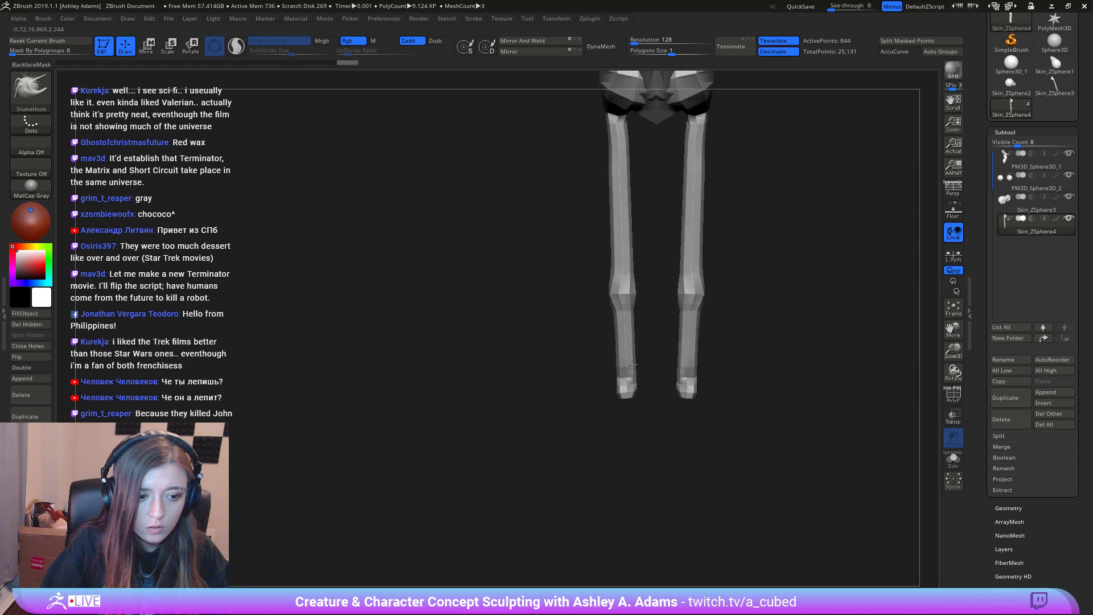
# Step: Try to reshape the lower front legs from the front with a larger SnakeHook brush, undoing each attempt
pyautogui.press('space')
pyautogui.moveTo(625, 377)
pyautogui.mouseDown()
pyautogui.moveTo(639, 377)
pyautogui.moveTo(649, 335)
pyautogui.mouseUp()
pyautogui.press('space')
pyautogui.keyDown('alt'); pyautogui.moveTo(632, 348); pyautogui.dragTo(576, 410, button='right'); pyautogui.keyUp('alt')
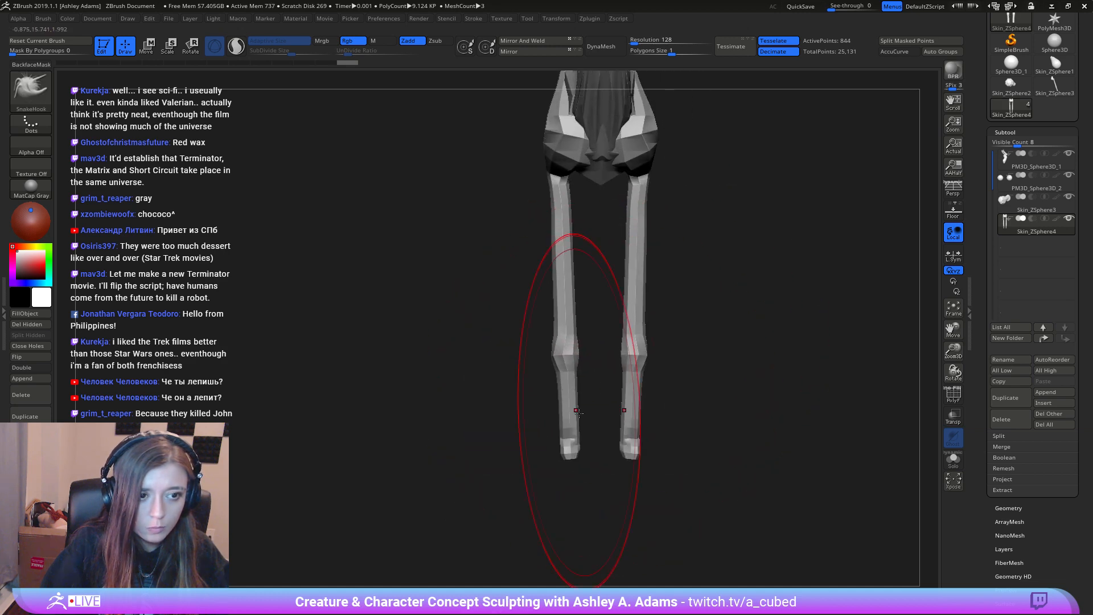
pyautogui.moveTo(565, 428); pyautogui.dragTo(565, 412)
pyautogui.hotkey('ctrl', 'z')
pyautogui.press('space')
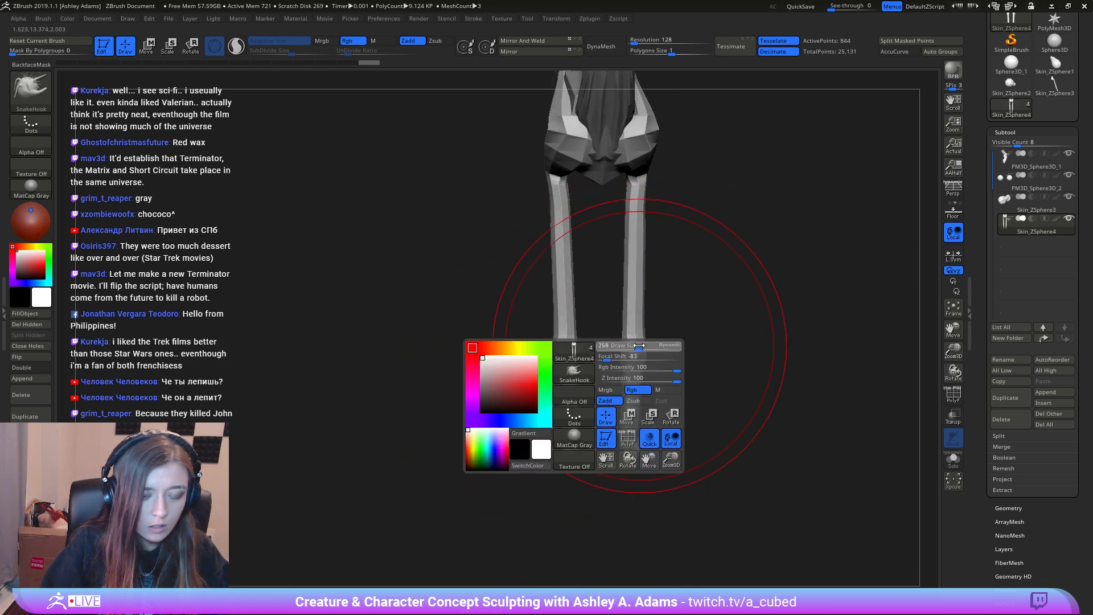
pyautogui.moveTo(655, 355)
pyautogui.mouseDown(button='right')
pyautogui.moveTo(634, 339)
pyautogui.moveTo(625, 347)
pyautogui.mouseUp(button='right')
pyautogui.moveTo(630, 386); pyautogui.dragTo(692, 371)
pyautogui.hotkey('ctrl', 'z')
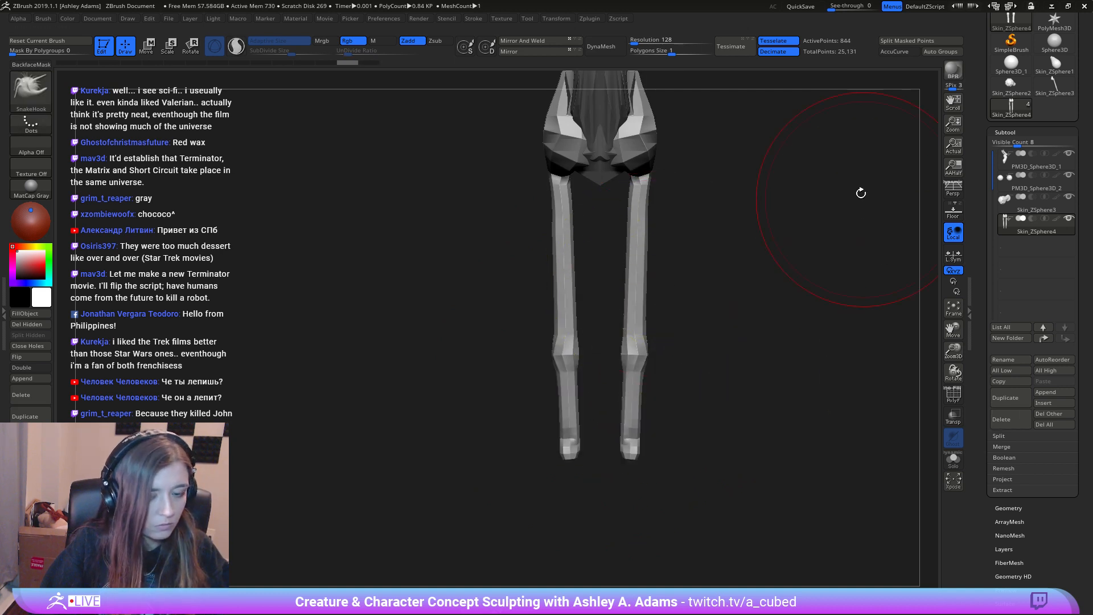
# Step: Inspect the front legs' topology with the polyframe display, turning it off again
pyautogui.click(953, 393)
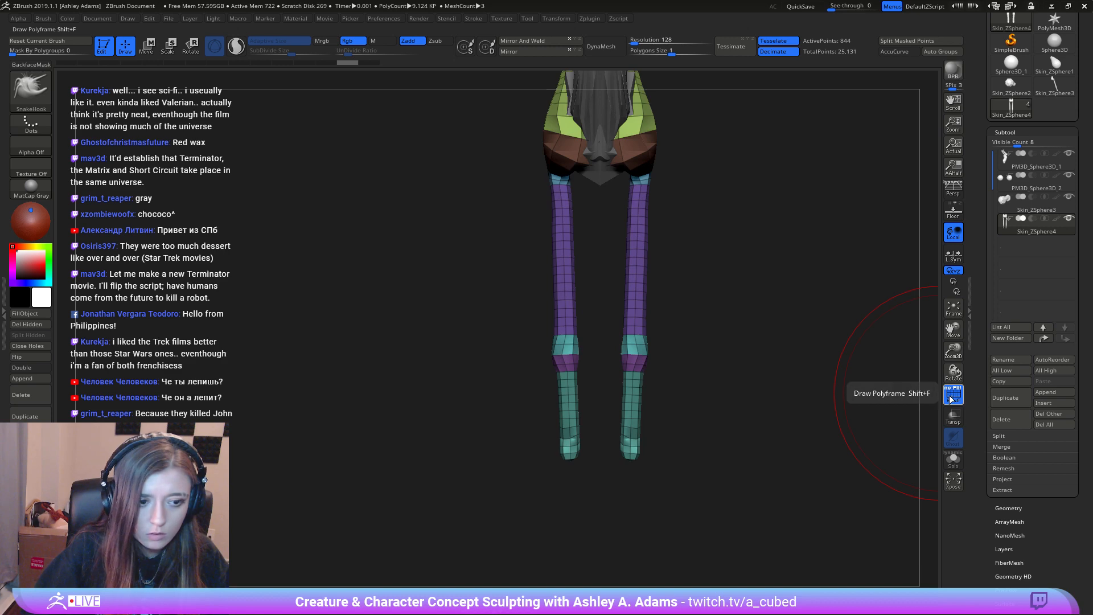
pyautogui.click(953, 393)
pyautogui.press('space')
pyautogui.moveTo(671, 308); pyautogui.dragTo(637, 308)
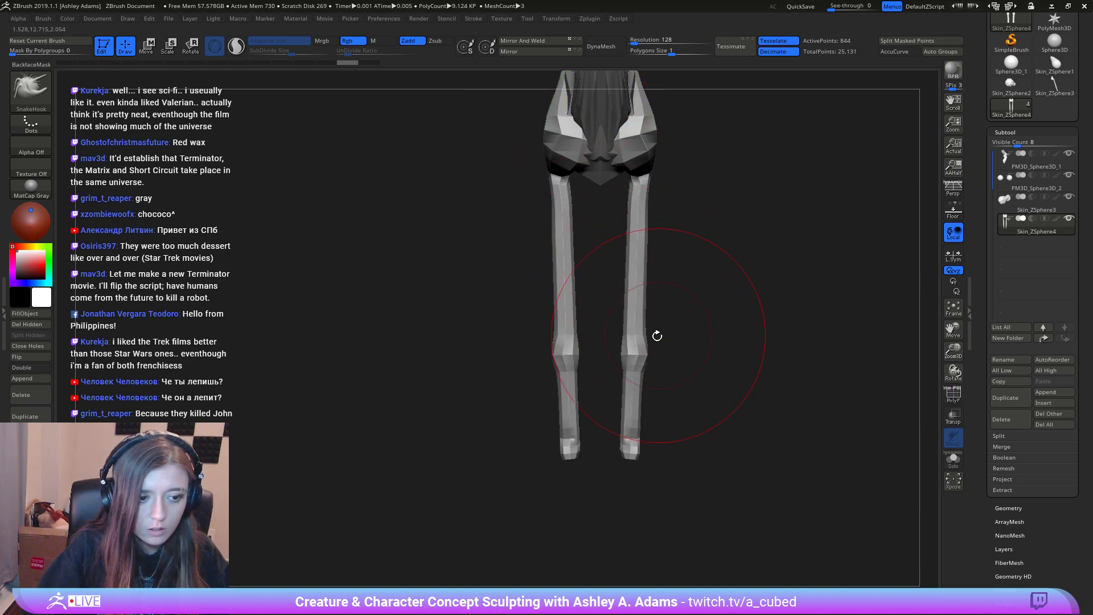
# Step: Move the lower front legs outward from the front view using a mask and the Move gizmo
pyautogui.moveTo(646, 298); pyautogui.dragTo(612, 317)
pyautogui.moveTo(629, 560)
pyautogui.keyDown('ctrl'); pyautogui.mouseDown()
pyautogui.moveTo(622, 222)
pyautogui.moveTo(549, 233)
pyautogui.moveTo(632, 450)
pyautogui.mouseUp(); pyautogui.keyUp('ctrl')
pyautogui.keyDown('ctrl'); pyautogui.click(632, 449); pyautogui.keyUp('ctrl')
pyautogui.press('w')
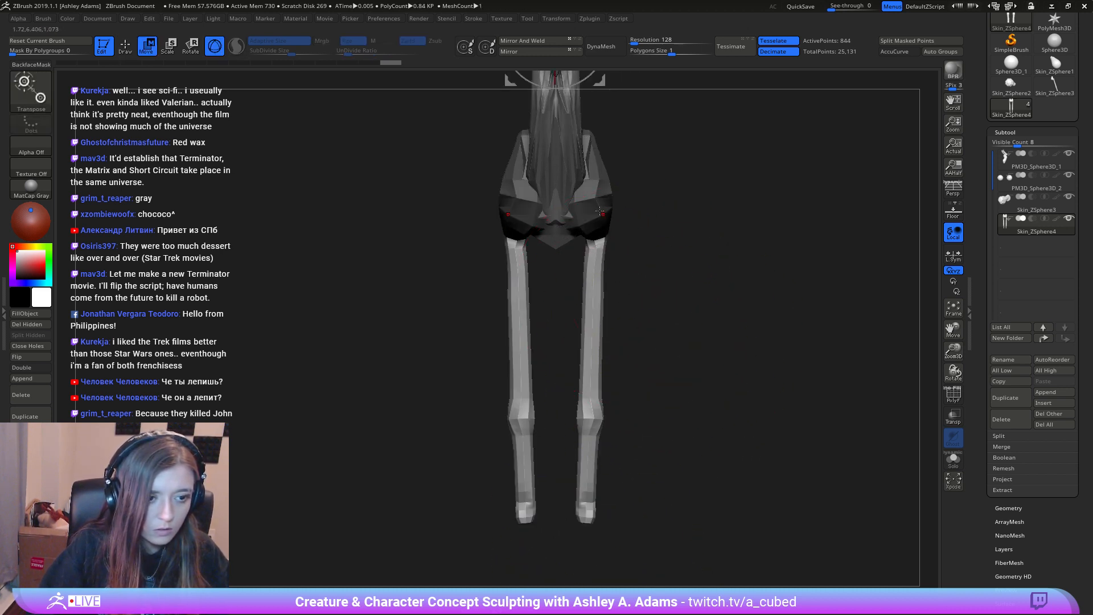
pyautogui.keyDown('alt'); pyautogui.click(618, 134); pyautogui.keyUp('alt')
pyautogui.moveTo(665, 228); pyautogui.dragTo(652, 250)
pyautogui.press('q')
# Step: Smooth the upper part of the front leg just below the elbow
pyautogui.keyDown('ctrl'); pyautogui.moveTo(646, 305); pyautogui.dragTo(607, 222, button='right'); pyautogui.keyUp('ctrl')
pyautogui.moveTo(575, 279)
pyautogui.mouseDown(button='right')
pyautogui.moveTo(612, 304)
pyautogui.moveTo(647, 290)
pyautogui.moveTo(667, 376)
pyautogui.moveTo(612, 284)
pyautogui.moveTo(581, 340)
pyautogui.mouseUp(button='right')
pyautogui.rightClick(610, 284)
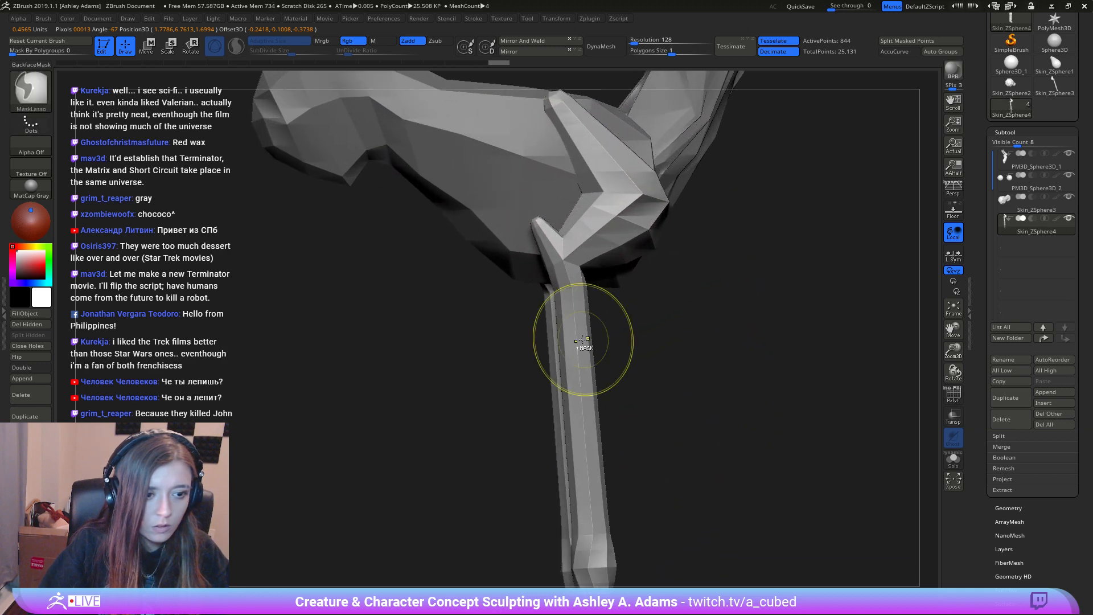
pyautogui.press('shift')
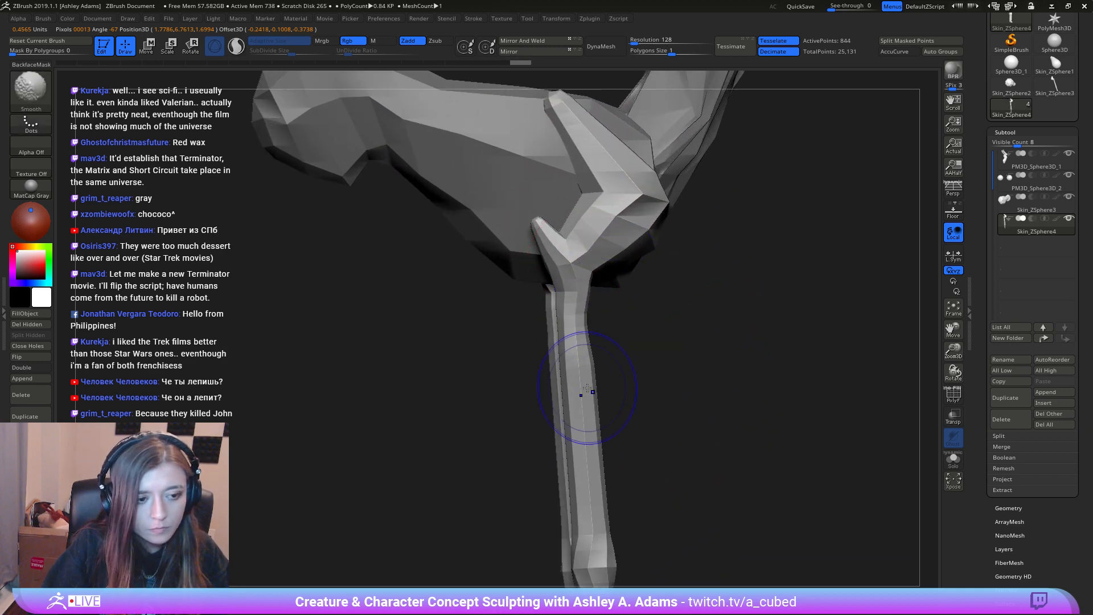
# Step: Pull the tip of the shoulder blade upward with the SnakeHook brush and smooth the shoulder surface
pyautogui.moveTo(596, 176)
pyautogui.keyDown('alt'); pyautogui.mouseDown(button='right')
pyautogui.moveTo(563, 278)
pyautogui.moveTo(517, 251)
pyautogui.moveTo(577, 261)
pyautogui.mouseUp(button='right'); pyautogui.keyUp('alt')
pyautogui.moveTo(532, 222); pyautogui.dragTo(535, 176)
pyautogui.press('shift')
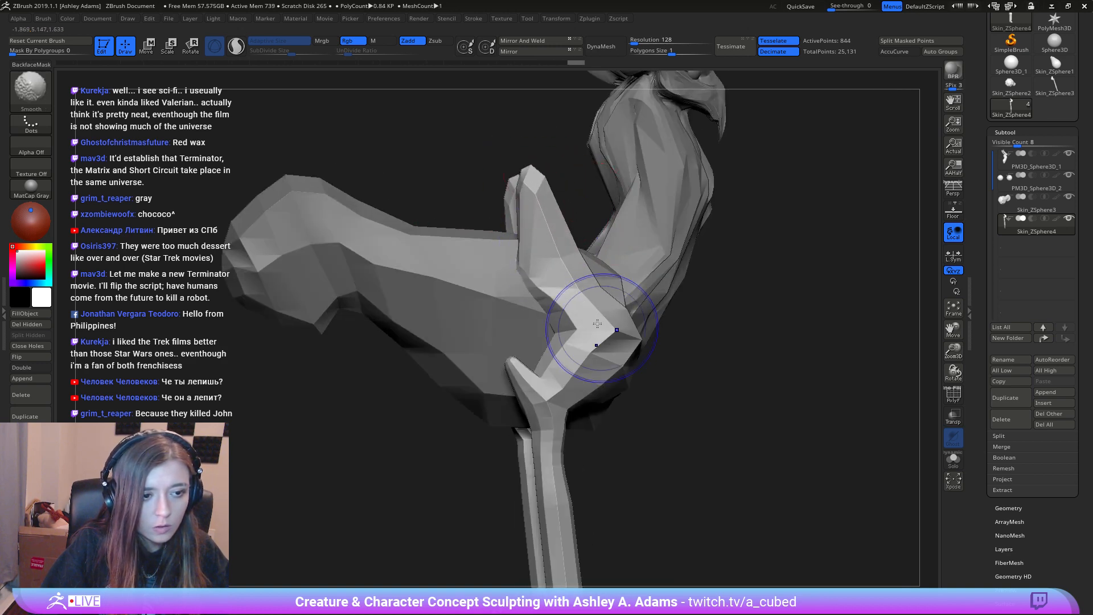
pyautogui.keyDown('shift'); pyautogui.moveTo(597, 323); pyautogui.dragTo(592, 313); pyautogui.keyUp('shift')
pyautogui.moveTo(606, 294)
pyautogui.mouseDown(button='right')
pyautogui.moveTo(575, 267)
pyautogui.moveTo(564, 324)
pyautogui.moveTo(552, 315)
pyautogui.moveTo(626, 292)
pyautogui.mouseUp(button='right')
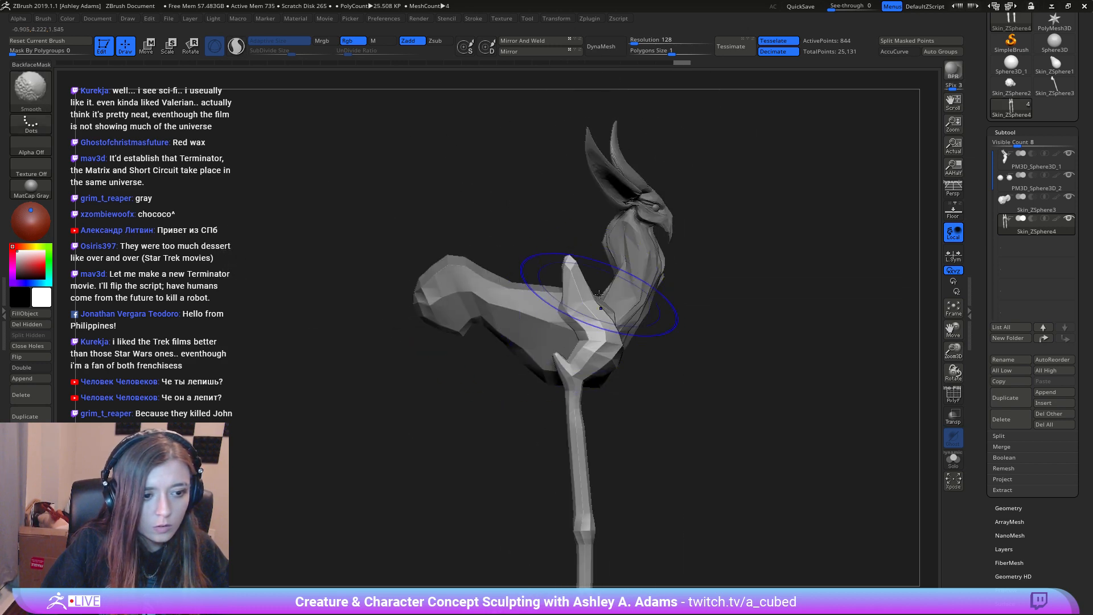
pyautogui.rightClick(548, 325)
pyautogui.moveTo(563, 256)
pyautogui.keyDown('shift'); pyautogui.mouseDown(button='right')
pyautogui.moveTo(531, 251)
pyautogui.moveTo(563, 257)
pyautogui.mouseUp(button='right'); pyautogui.keyUp('shift')
pyautogui.moveTo(576, 297); pyautogui.dragTo(618, 285, button='right')
pyautogui.rightClick(675, 225)
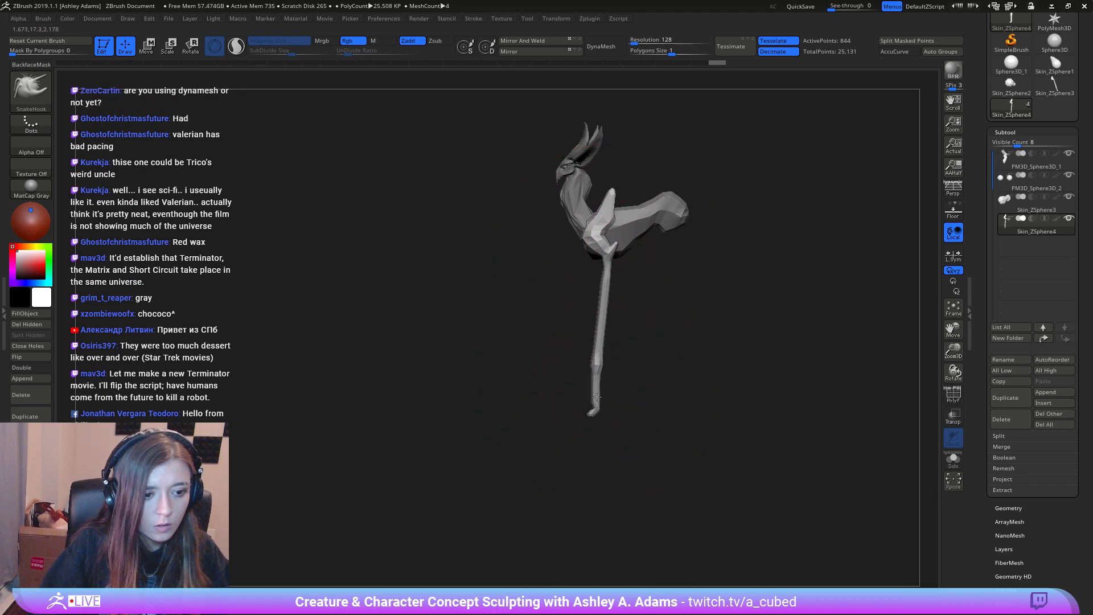
# Step: Thicken the upper front legs symmetrically with the Inflat brush
pyautogui.moveTo(610, 313)
pyautogui.keyDown('ctrl'); pyautogui.mouseDown(button='right')
pyautogui.moveTo(622, 361)
pyautogui.moveTo(627, 298)
pyautogui.moveTo(627, 310)
pyautogui.mouseUp(button='right'); pyautogui.keyUp('ctrl')
pyautogui.rightClick(592, 216)
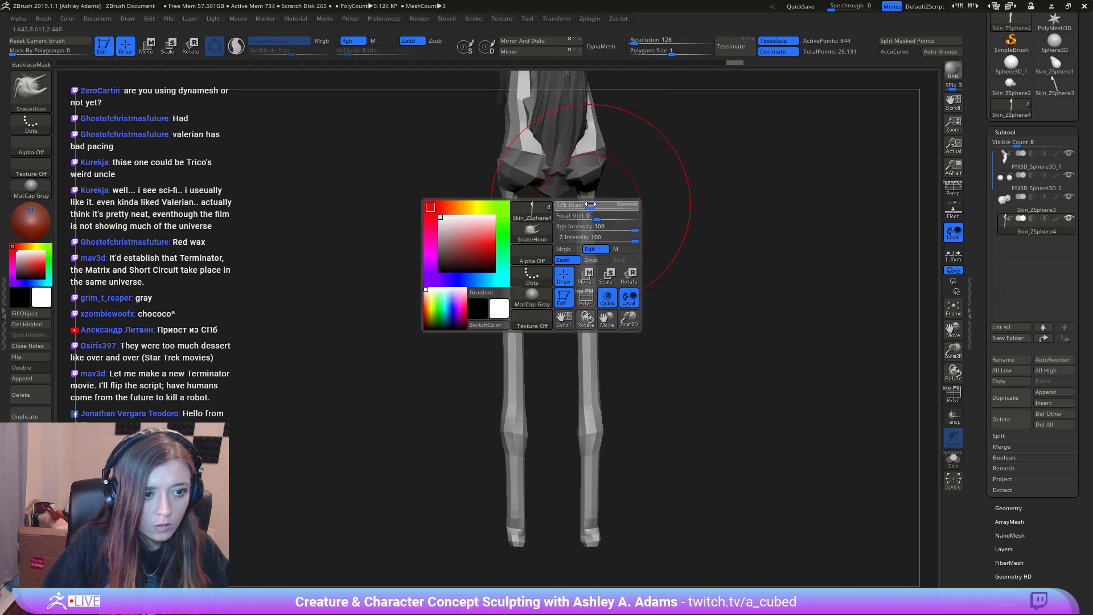
pyautogui.press('b')
pyautogui.press('i')
pyautogui.press('n')
pyautogui.moveTo(601, 244)
pyautogui.mouseDown(button='right')
pyautogui.moveTo(580, 247)
pyautogui.moveTo(573, 207)
pyautogui.moveTo(623, 258)
pyautogui.mouseUp(button='right')
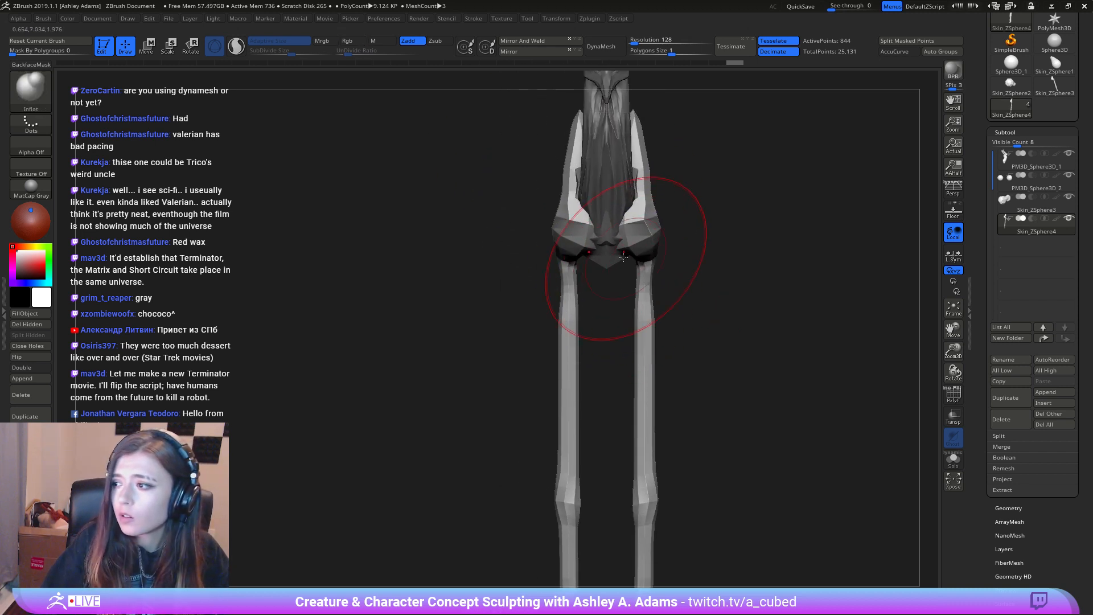
pyautogui.moveTo(570, 305)
pyautogui.mouseDown()
pyautogui.moveTo(569, 278)
pyautogui.moveTo(565, 319)
pyautogui.moveTo(569, 311)
pyautogui.mouseUp()
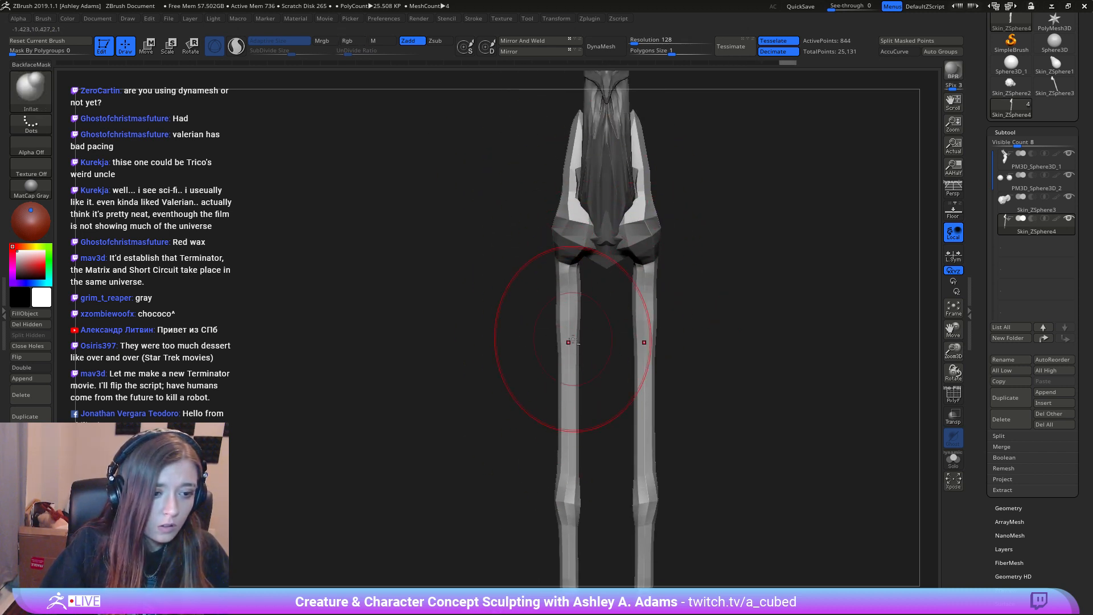
pyautogui.keyDown('alt'); pyautogui.moveTo(569, 341); pyautogui.dragTo(590, 273, button='right'); pyautogui.keyUp('alt')
pyautogui.moveTo(590, 231)
pyautogui.keyDown('shift'); pyautogui.mouseDown()
pyautogui.moveTo(581, 525)
pyautogui.moveTo(583, 502)
pyautogui.mouseUp(); pyautogui.keyUp('shift')
# Step: Adjust the Inflat brush size and build up the front leg's volume from the side, along the upper leg toward the knee
pyautogui.moveTo(712, 388)
pyautogui.mouseDown(button='right')
pyautogui.moveTo(607, 340)
pyautogui.moveTo(643, 289)
pyautogui.mouseUp(button='right')
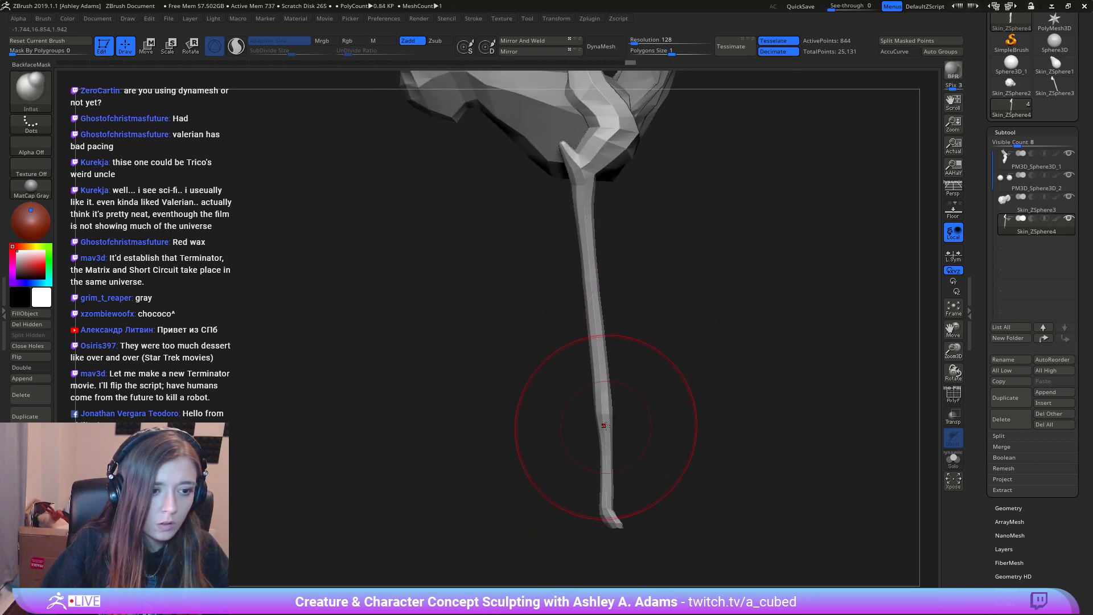
pyautogui.press('space')
pyautogui.click(608, 423)
pyautogui.keyDown('alt'); pyautogui.moveTo(474, 367); pyautogui.dragTo(456, 246, button='right'); pyautogui.keyUp('alt')
pyautogui.press('space')
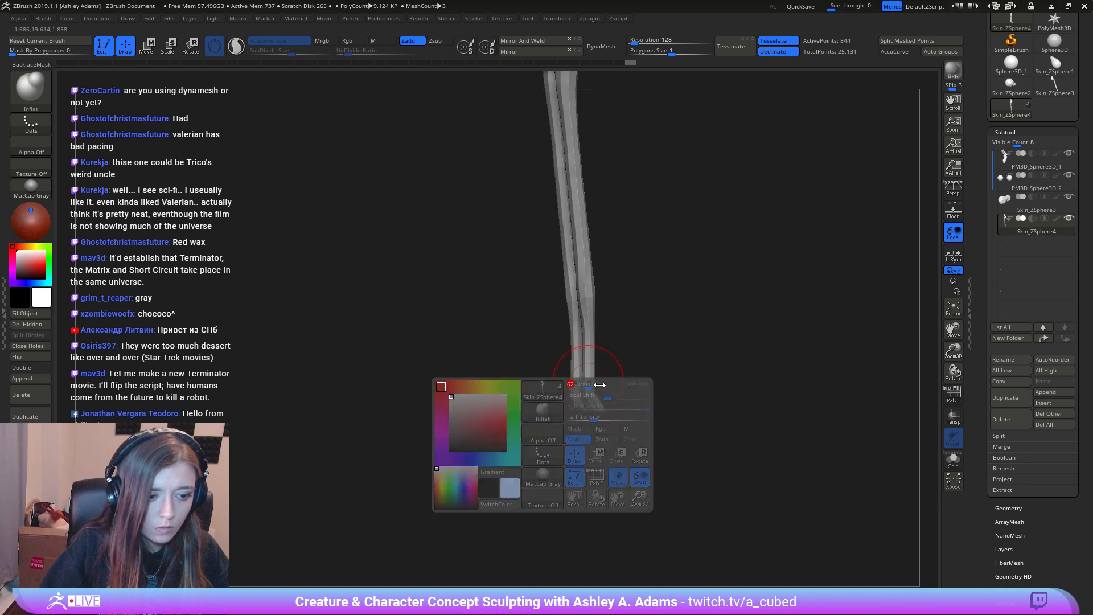
pyautogui.moveTo(597, 378); pyautogui.dragTo(640, 339, button='right')
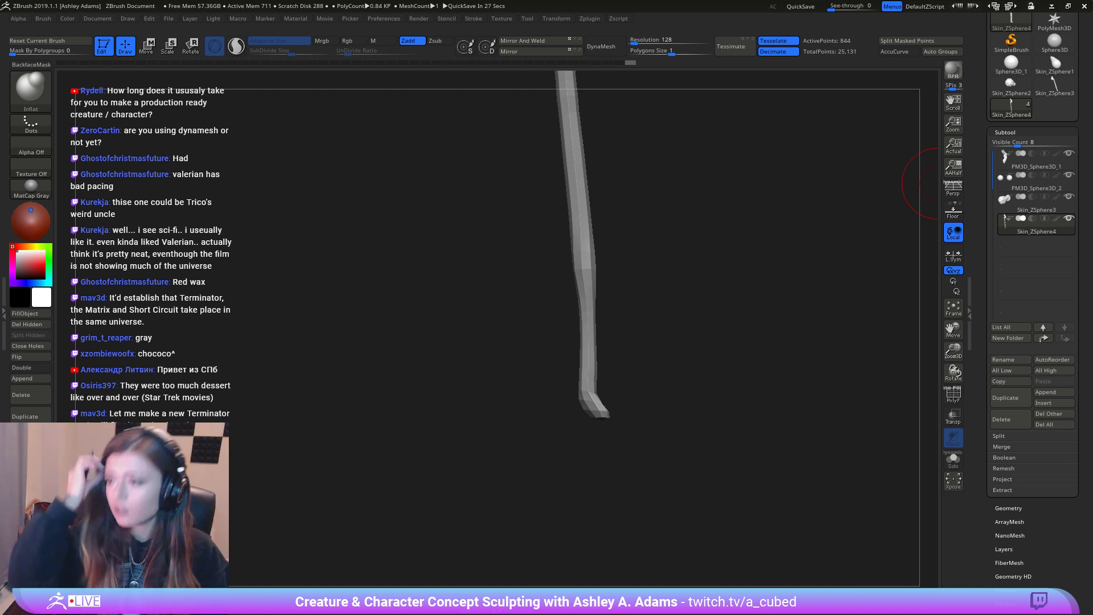
pyautogui.moveTo(700, 296); pyautogui.dragTo(639, 292)
pyautogui.moveTo(626, 161)
pyautogui.keyDown('alt'); pyautogui.mouseDown()
pyautogui.moveTo(575, 305)
pyautogui.moveTo(641, 308)
pyautogui.moveTo(590, 290)
pyautogui.moveTo(615, 217)
pyautogui.mouseUp(); pyautogui.keyUp('alt')
pyautogui.press('space')
pyautogui.keyDown('alt'); pyautogui.moveTo(557, 267); pyautogui.dragTo(622, 314); pyautogui.keyUp('alt')
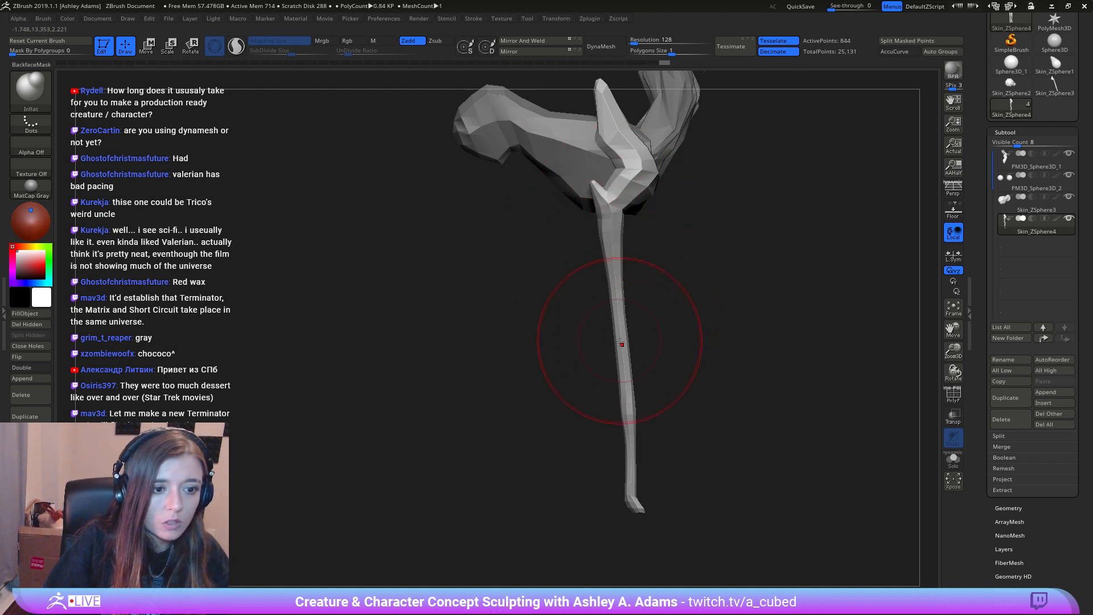
pyautogui.moveTo(627, 363); pyautogui.dragTo(592, 243)
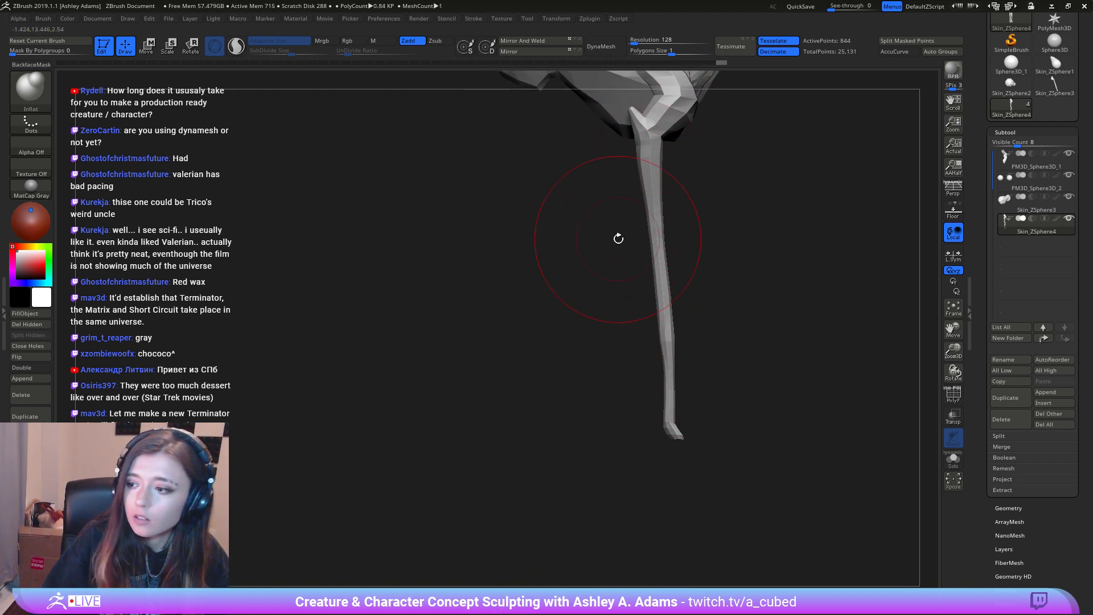
pyautogui.keyDown('alt'); pyautogui.moveTo(704, 347); pyautogui.dragTo(678, 310); pyautogui.keyUp('alt')
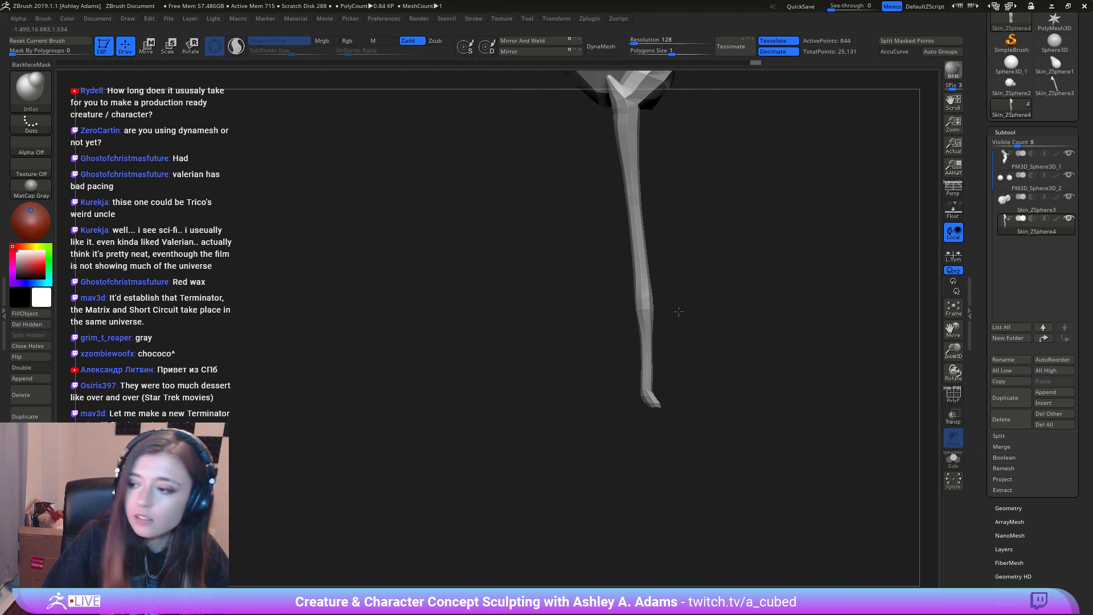
# Step: Pull the lower front leg and foot slightly forward with the SnakeHook brush
pyautogui.press('b')
pyautogui.press('s')
pyautogui.press('h')
pyautogui.moveTo(644, 401); pyautogui.dragTo(652, 400)
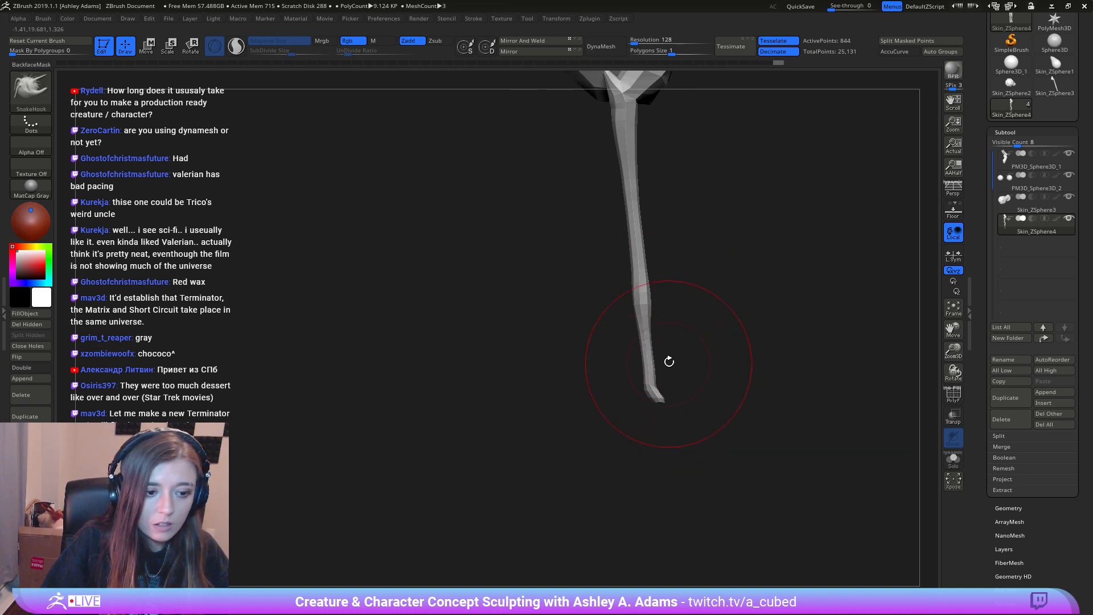
pyautogui.press('space')
pyautogui.moveTo(669, 361); pyautogui.dragTo(644, 353)
pyautogui.moveTo(716, 340)
pyautogui.mouseDown()
pyautogui.moveTo(612, 330)
pyautogui.moveTo(671, 327)
pyautogui.mouseUp()
pyautogui.keyDown('alt'); pyautogui.moveTo(677, 217); pyautogui.dragTo(679, 308); pyautogui.keyUp('alt')
pyautogui.press('space')
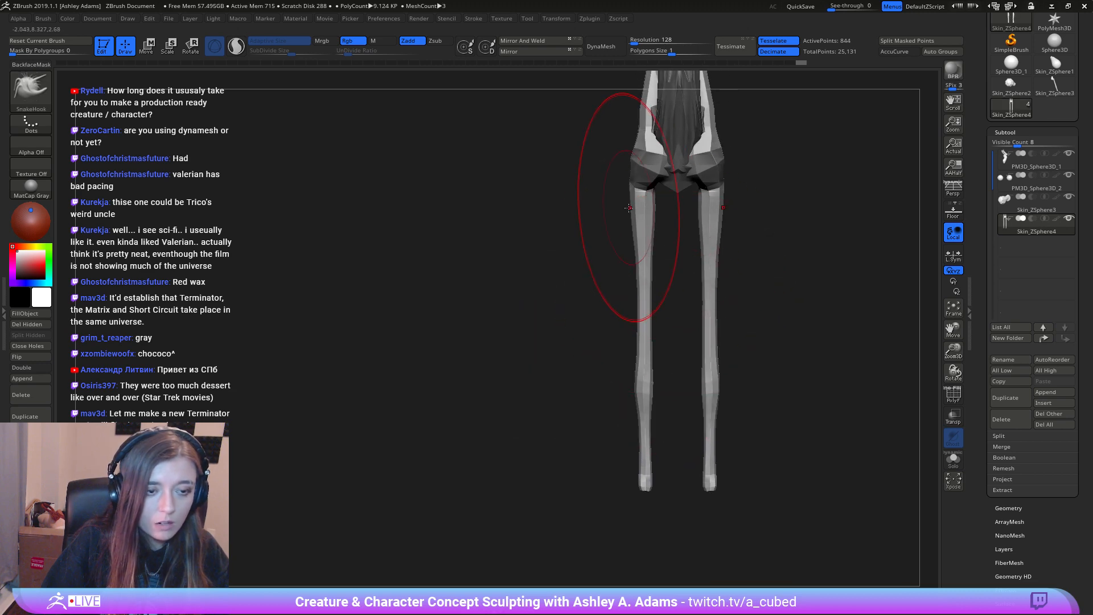
# Step: Widen the tops of the front legs with the SnakeHook brush to blend them into the shoulders
pyautogui.press('space')
pyautogui.moveTo(658, 203); pyautogui.dragTo(649, 204)
pyautogui.moveTo(654, 219)
pyautogui.keyDown('ctrl'); pyautogui.mouseDown(button='right')
pyautogui.moveTo(659, 268)
pyautogui.moveTo(645, 216)
pyautogui.mouseUp(button='right'); pyautogui.keyUp('ctrl')
pyautogui.moveTo(629, 261); pyautogui.dragTo(637, 259)
pyautogui.moveTo(640, 262); pyautogui.dragTo(648, 235)
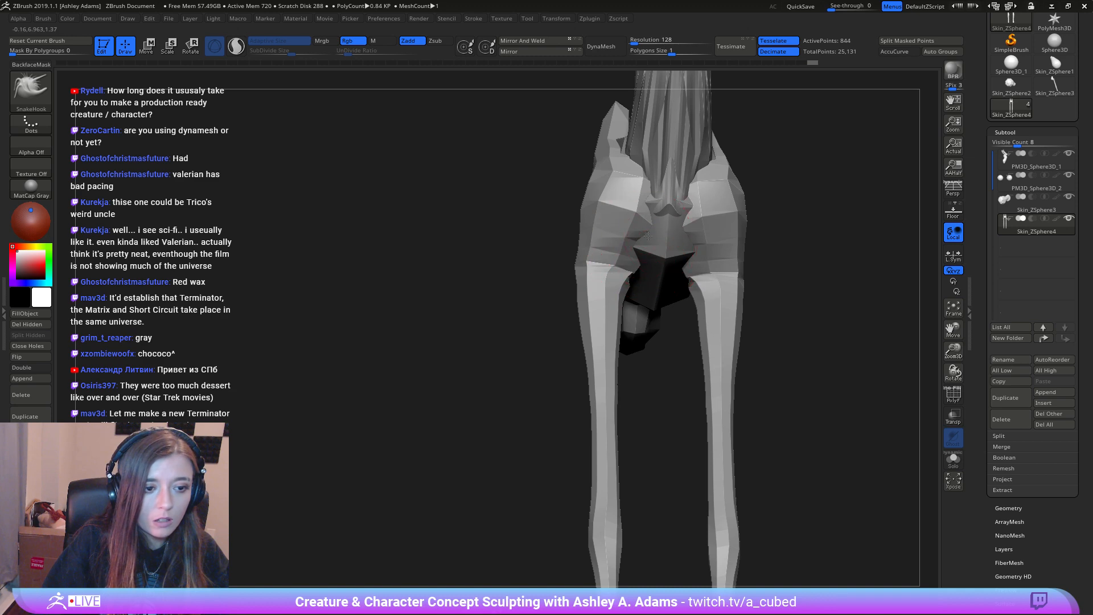
pyautogui.moveTo(621, 287); pyautogui.dragTo(622, 318)
pyautogui.keyDown('ctrl'); pyautogui.moveTo(623, 361); pyautogui.dragTo(617, 332, button='right'); pyautogui.keyUp('ctrl')
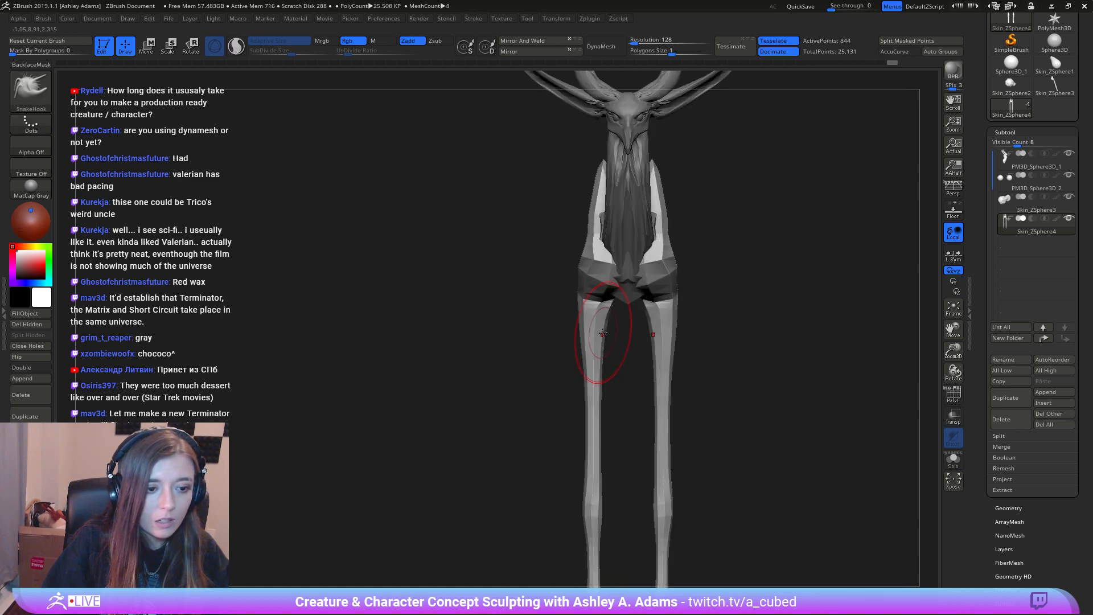
pyautogui.press('space')
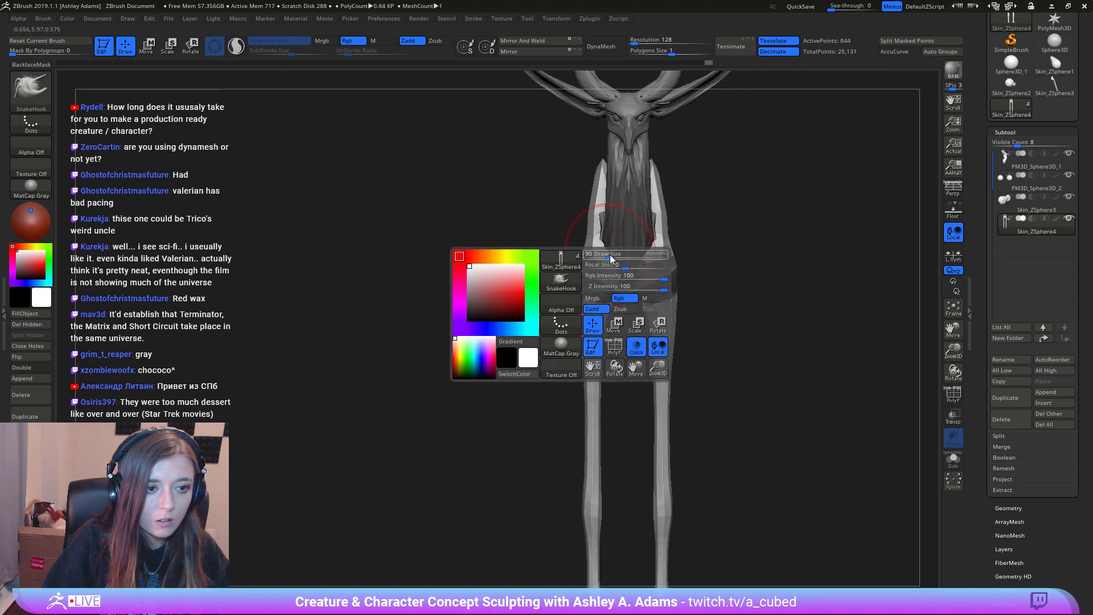
pyautogui.moveTo(582, 249)
pyautogui.mouseDown()
pyautogui.moveTo(573, 210)
pyautogui.moveTo(596, 194)
pyautogui.mouseUp()
pyautogui.press('space')
pyautogui.moveTo(562, 334); pyautogui.dragTo(603, 268)
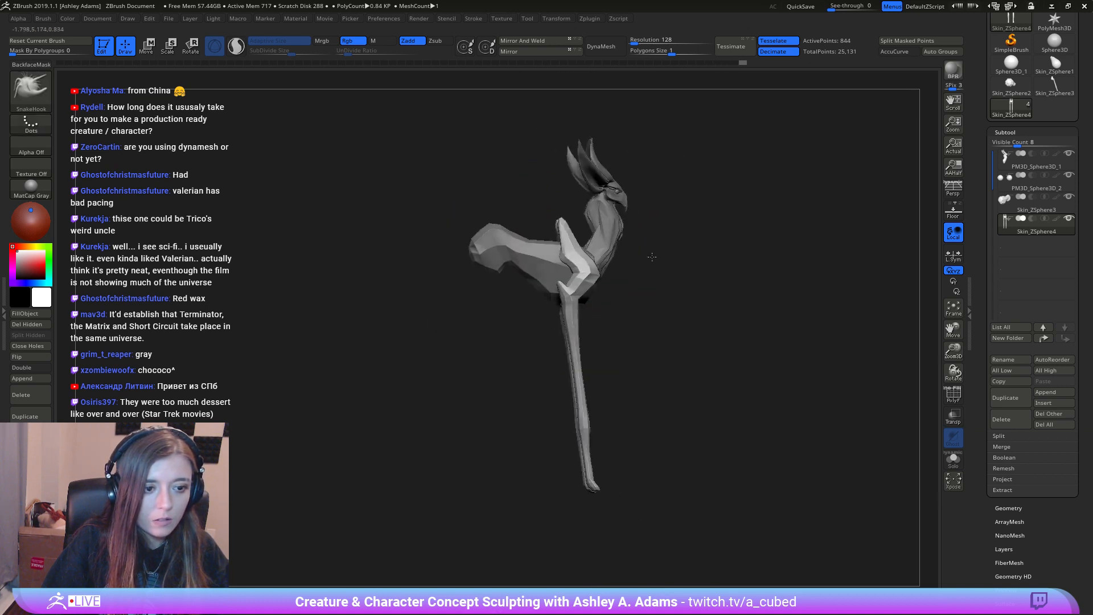
# Step: Select the head and neck mesh PM3D_Sphere3D_1 and pull the lower chest forward and down with the SnakeHook brush
pyautogui.keyDown('alt'); pyautogui.click(603, 268); pyautogui.keyUp('alt')
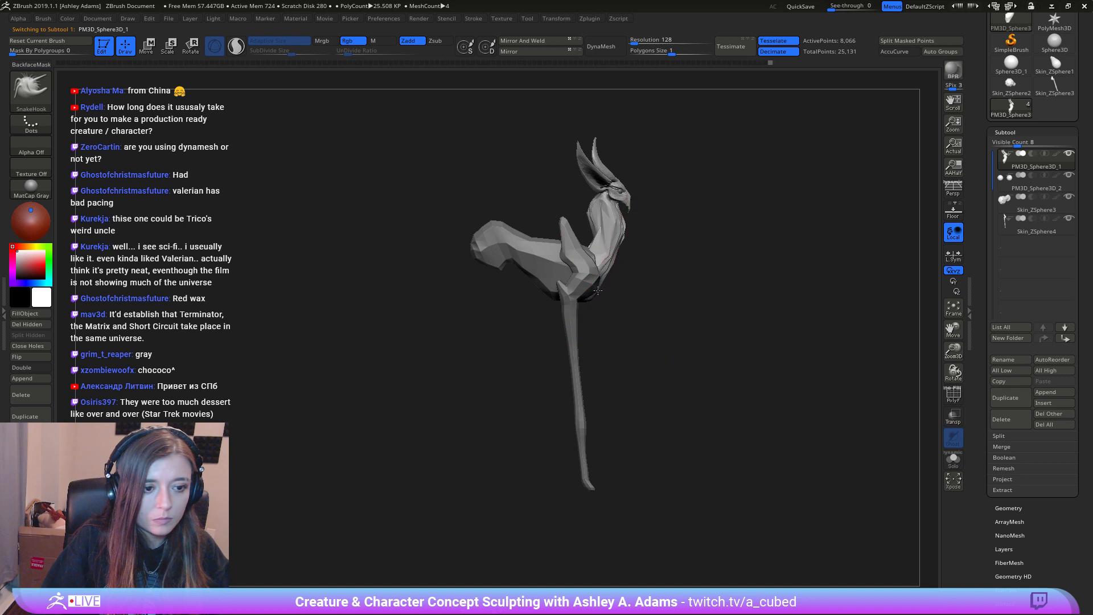
pyautogui.press('space')
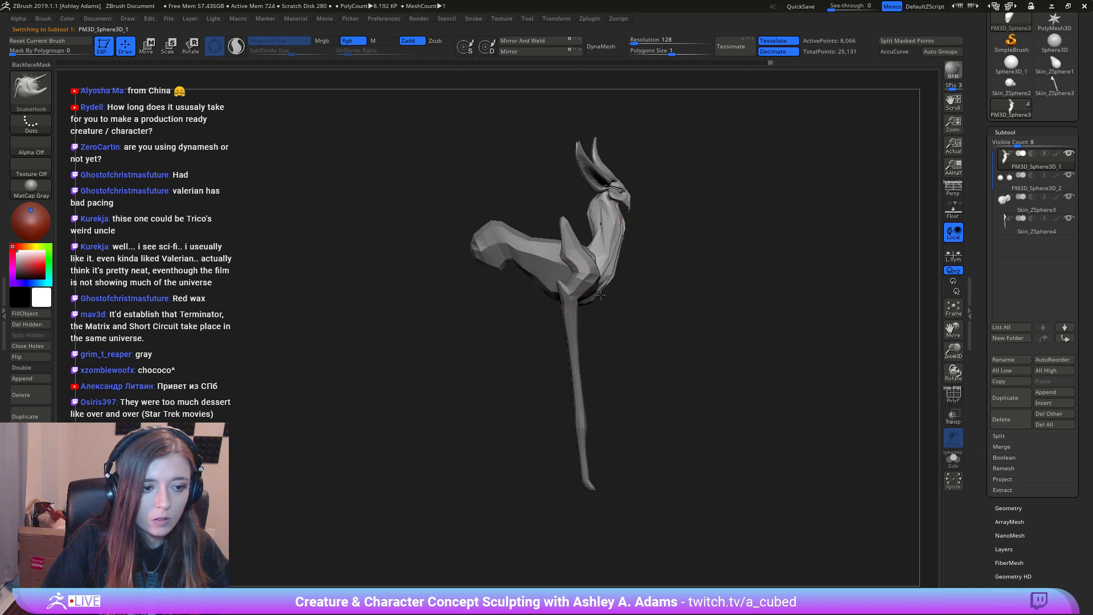
pyautogui.moveTo(650, 284); pyautogui.dragTo(621, 298)
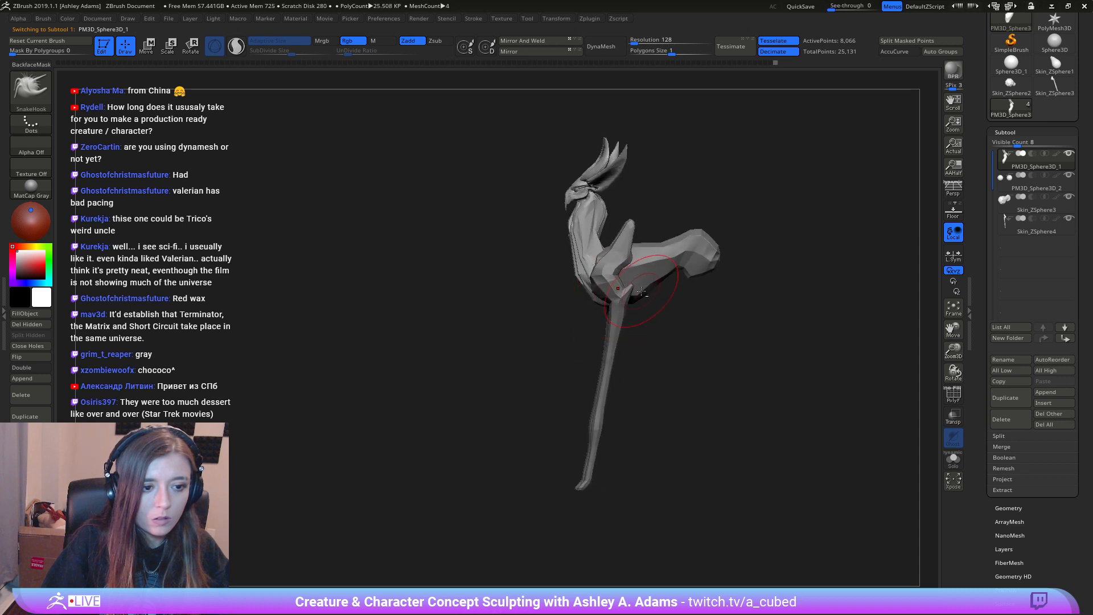
pyautogui.keyDown('ctrl'); pyautogui.moveTo(641, 292); pyautogui.dragTo(630, 261, button='right'); pyautogui.keyUp('ctrl')
# Step: Select the torso mesh Skin_ZSphere3 and pull the rump backward and upward with the SnakeHook brush
pyautogui.keyDown('alt'); pyautogui.click(676, 272); pyautogui.keyUp('alt')
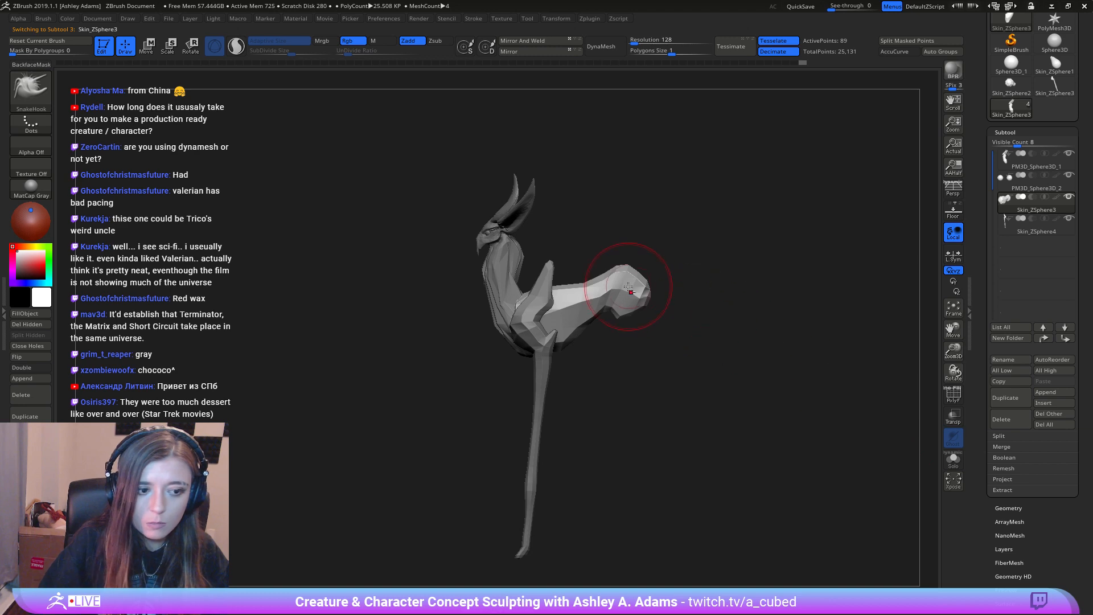
pyautogui.press('space')
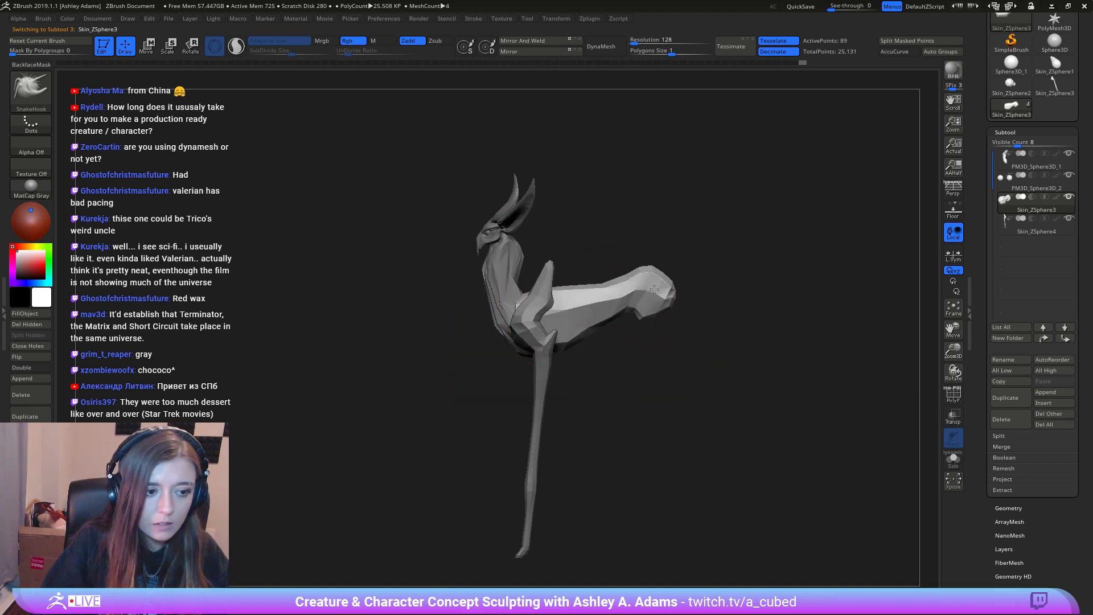
pyautogui.press('space')
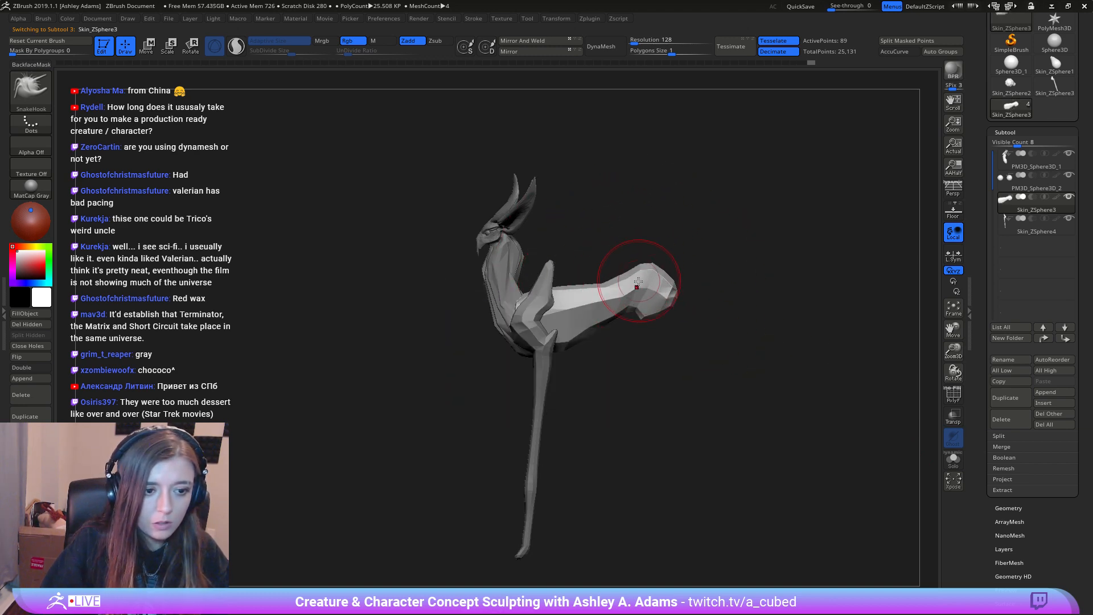
pyautogui.press('space')
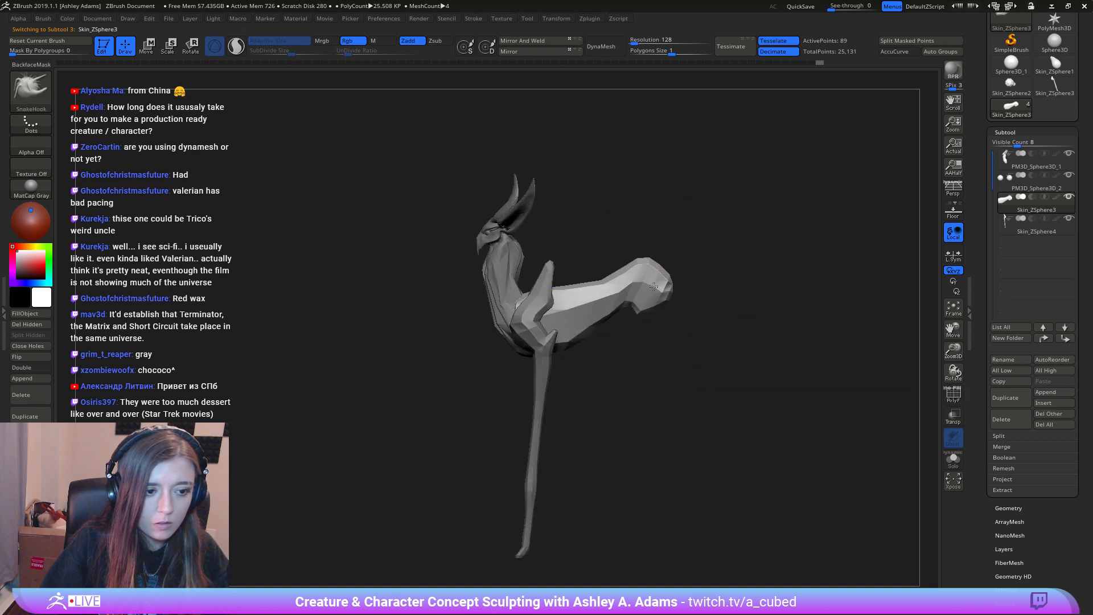
pyautogui.moveTo(610, 339); pyautogui.dragTo(610, 303)
pyautogui.press('space')
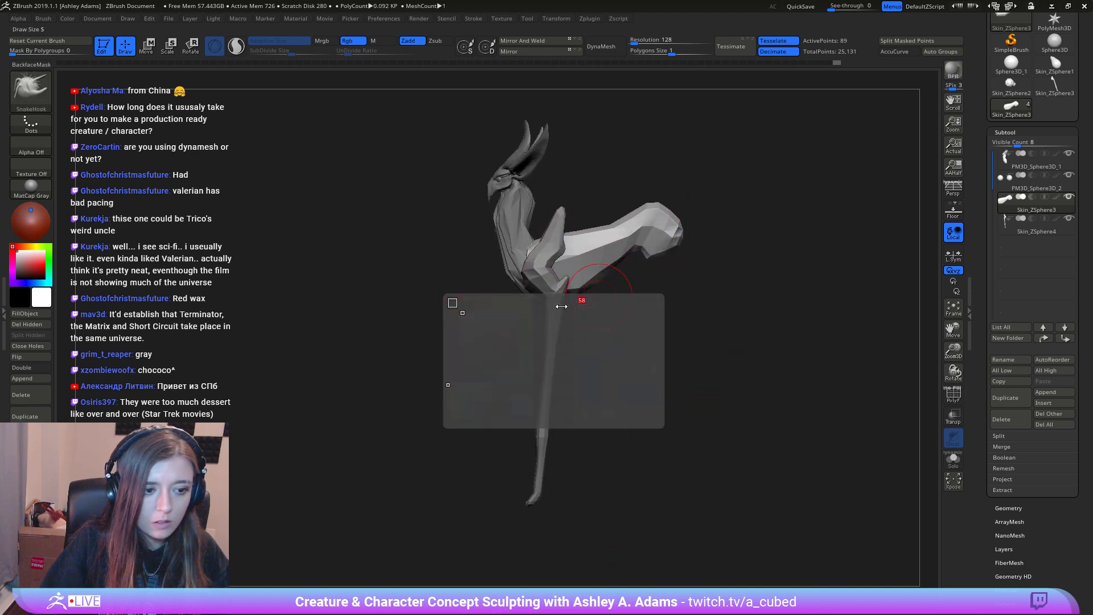
pyautogui.moveTo(553, 364); pyautogui.dragTo(586, 242)
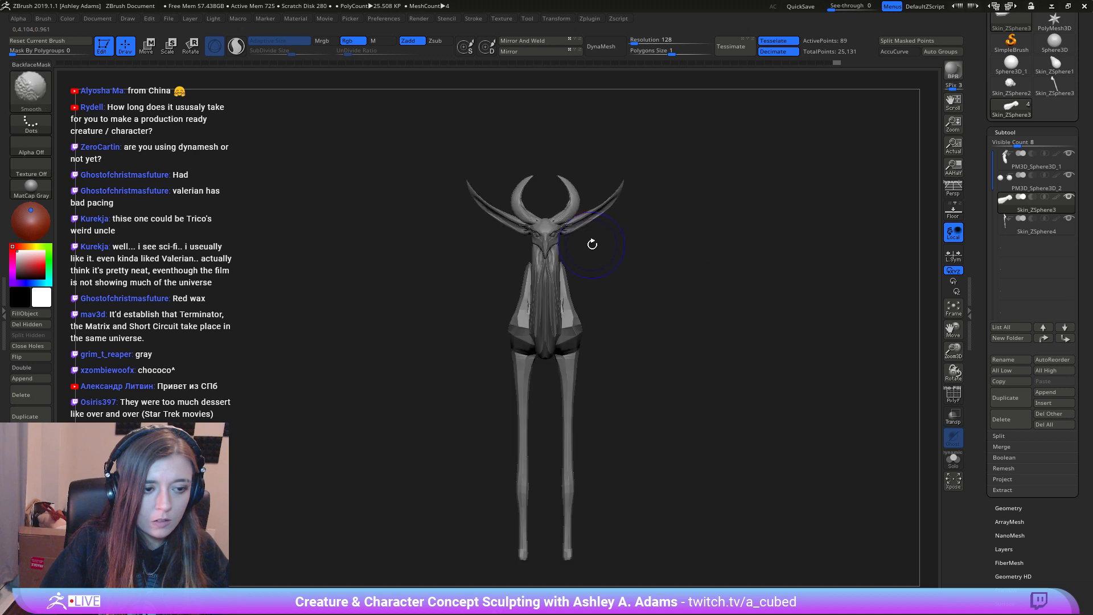
# Step: Select the head mesh PM3D_Sphere3D_1 and mask its two horns from their bases upward with Transpose topological masking
pyautogui.press('space')
pyautogui.keyDown('alt'); pyautogui.click(518, 196); pyautogui.keyUp('alt')
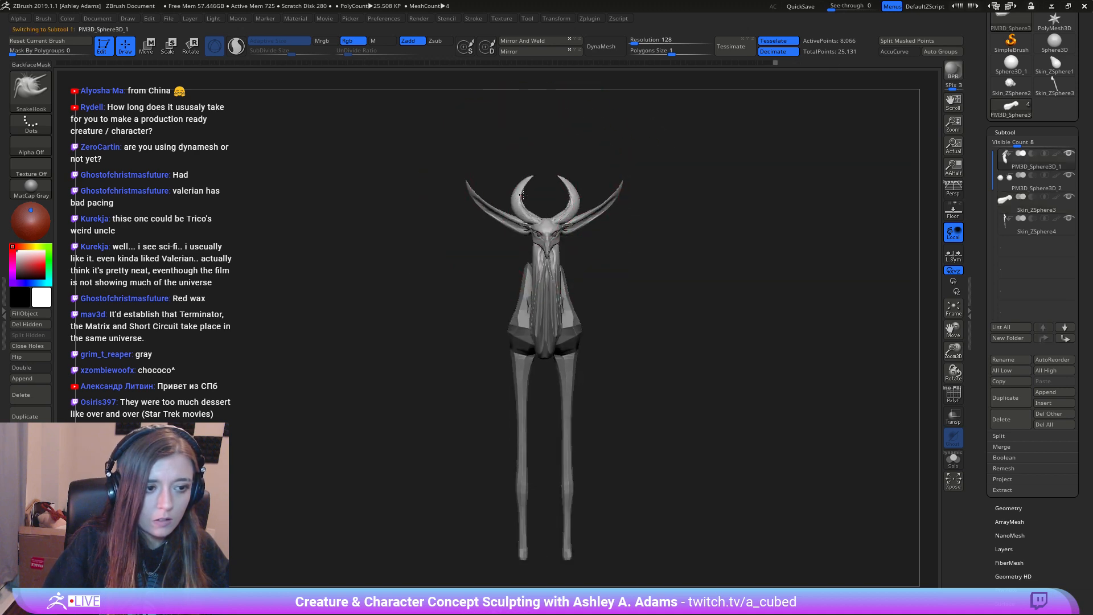
pyautogui.press('space')
pyautogui.moveTo(522, 189)
pyautogui.mouseDown()
pyautogui.moveTo(504, 189)
pyautogui.moveTo(567, 169)
pyautogui.moveTo(581, 239)
pyautogui.moveTo(502, 219)
pyautogui.moveTo(563, 220)
pyautogui.moveTo(514, 221)
pyautogui.mouseUp()
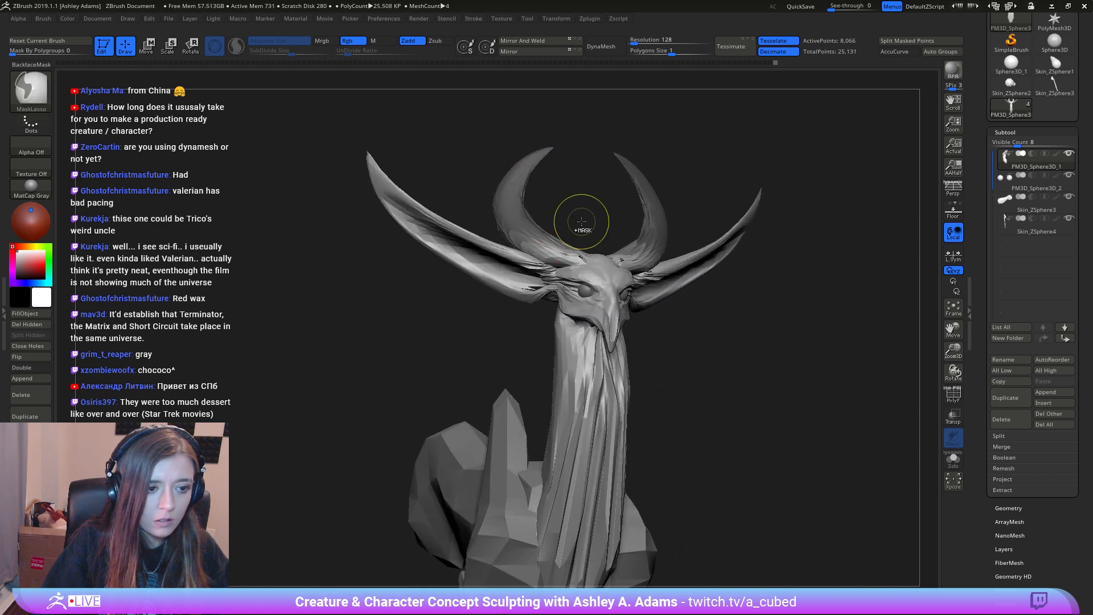
pyautogui.moveTo(582, 225)
pyautogui.keyDown('ctrl'); pyautogui.mouseDown()
pyautogui.moveTo(592, 232)
pyautogui.moveTo(561, 217)
pyautogui.moveTo(470, 222)
pyautogui.mouseUp(); pyautogui.keyUp('ctrl')
pyautogui.press('w')
pyautogui.press('q')
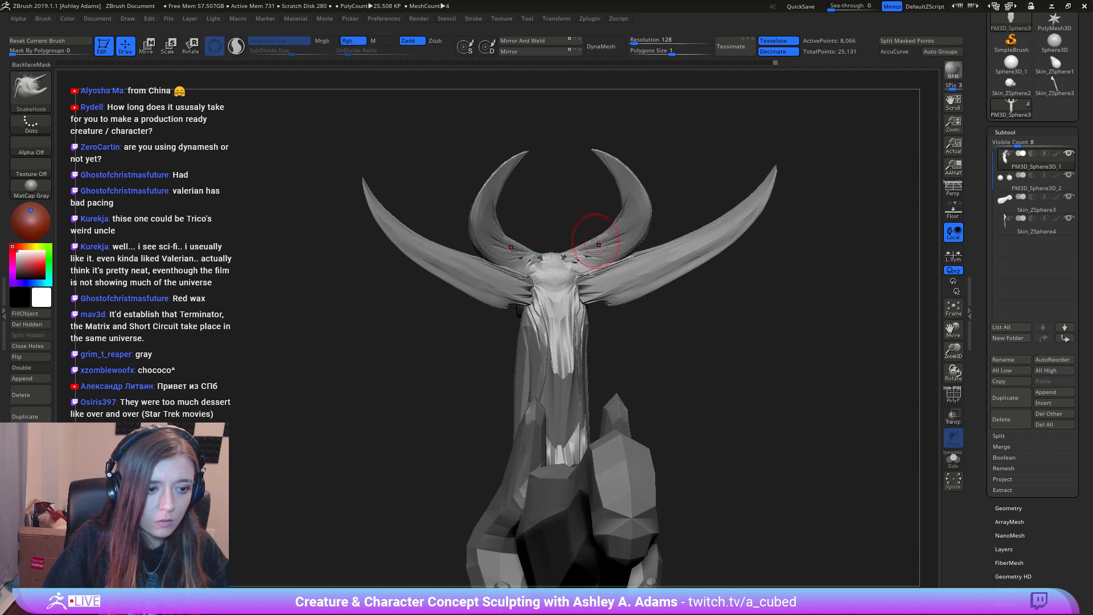
pyautogui.press('w')
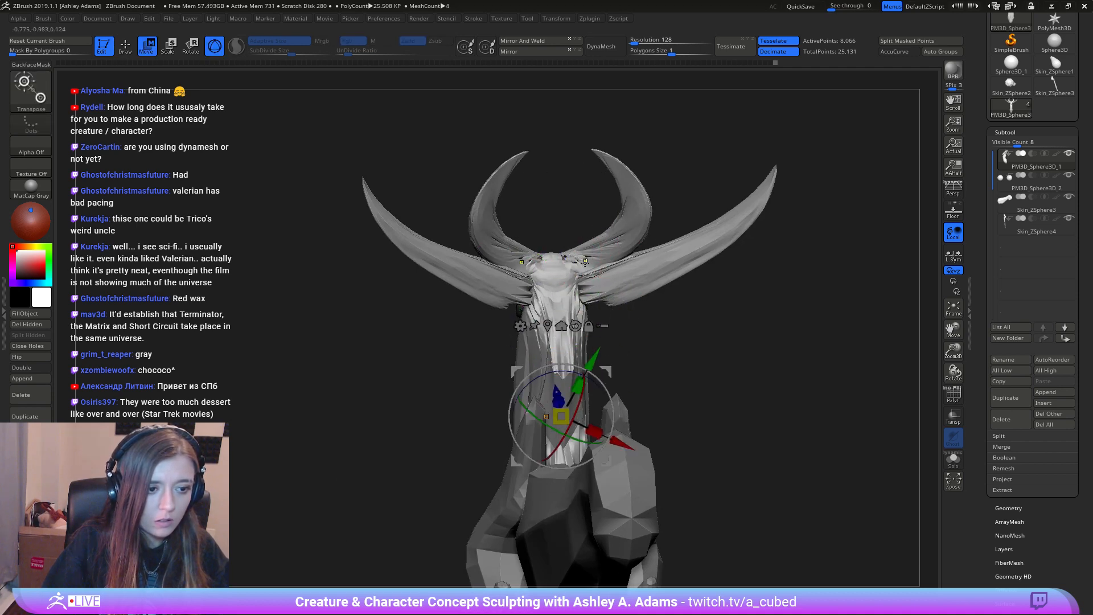
pyautogui.keyDown('ctrl'); pyautogui.moveTo(582, 259); pyautogui.dragTo(577, 266); pyautogui.keyUp('ctrl')
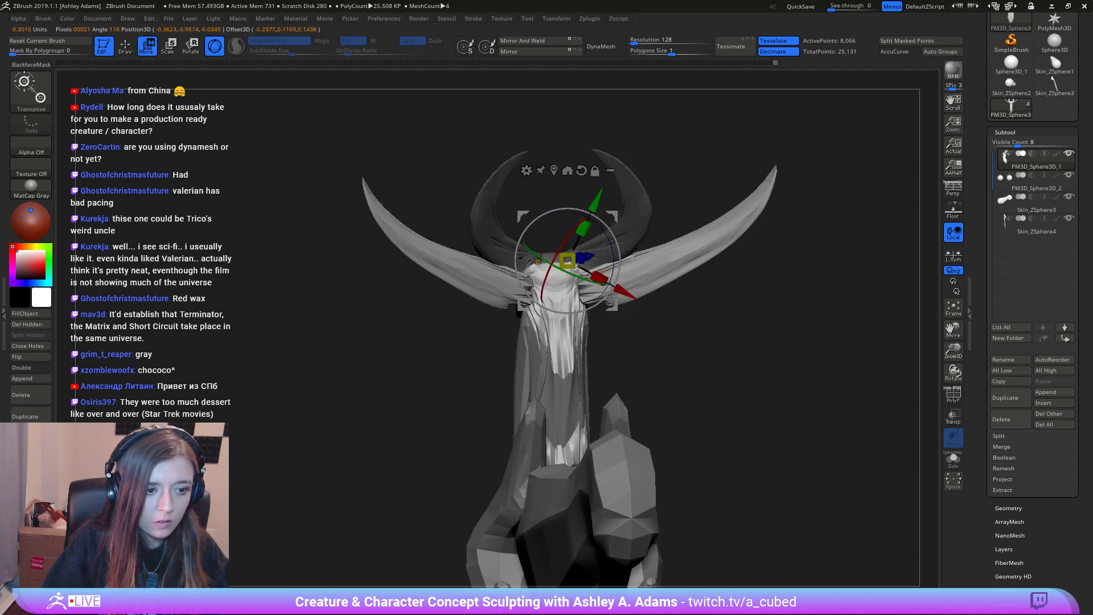
# Step: Clear the mask from the face and head with a mask lasso, leaving only the two horns masked
pyautogui.keyDown('ctrl'); pyautogui.moveTo(600, 270); pyautogui.dragTo(575, 250, button='right'); pyautogui.keyUp('ctrl')
pyautogui.press('q')
pyautogui.moveTo(496, 285)
pyautogui.mouseDown(button='right')
pyautogui.moveTo(594, 305)
pyautogui.moveTo(597, 380)
pyautogui.moveTo(619, 314)
pyautogui.mouseUp(button='right')
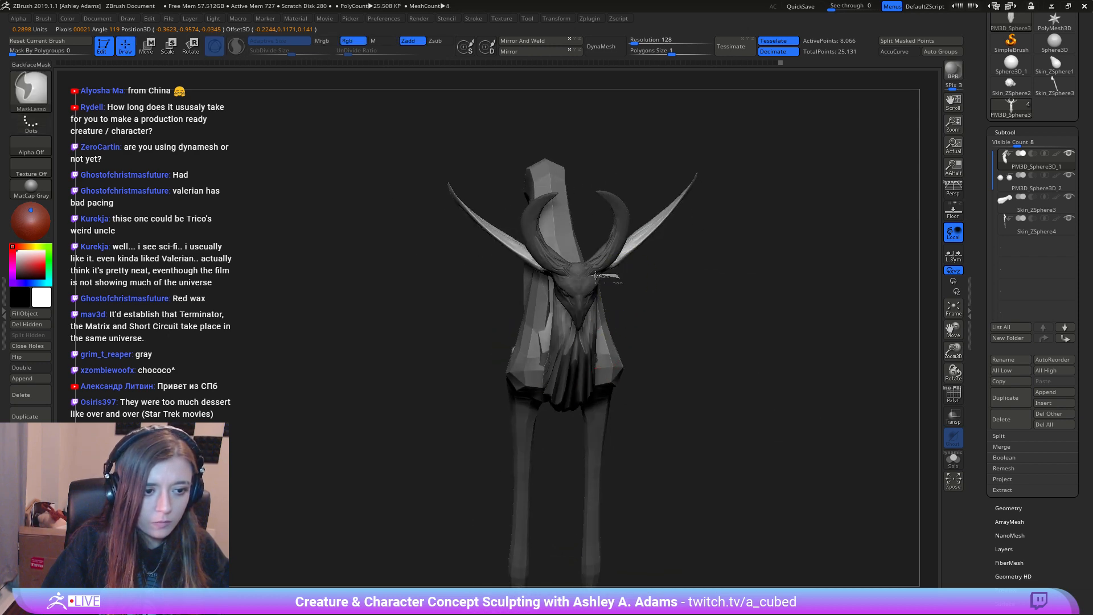
pyautogui.keyDown('ctrl'); pyautogui.keyDown('alt'); pyautogui.moveTo(594, 382); pyautogui.dragTo(637, 341); pyautogui.keyUp('alt'); pyautogui.keyUp('ctrl')
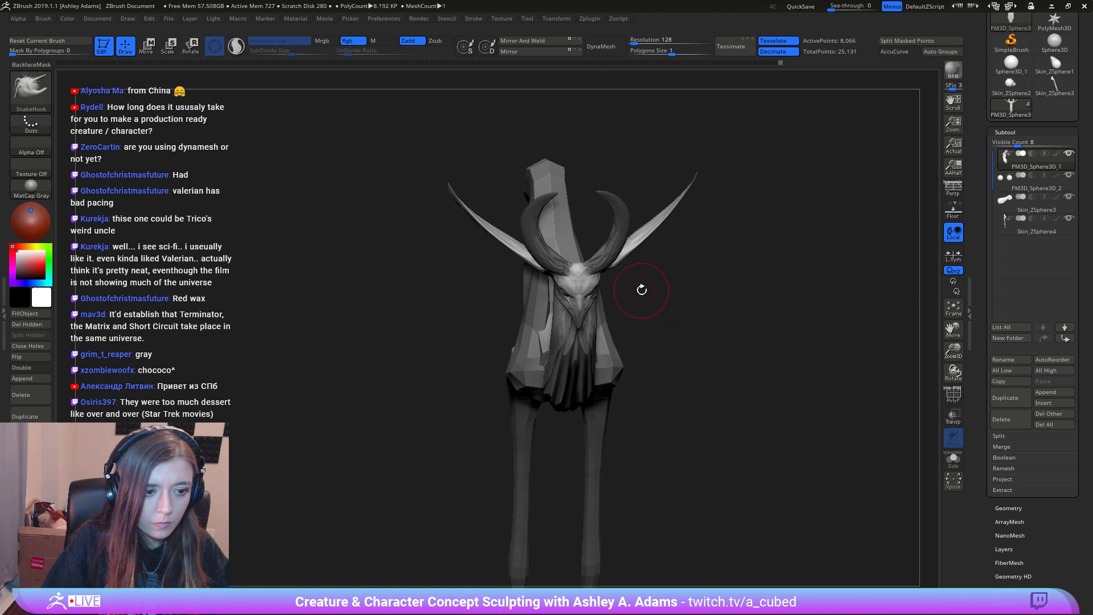
pyautogui.moveTo(642, 289)
pyautogui.mouseDown(button='right')
pyautogui.moveTo(671, 206)
pyautogui.moveTo(700, 217)
pyautogui.moveTo(584, 229)
pyautogui.moveTo(546, 273)
pyautogui.moveTo(507, 249)
pyautogui.moveTo(588, 372)
pyautogui.mouseUp(button='right')
pyautogui.moveTo(587, 370)
pyautogui.keyDown('ctrl'); pyautogui.mouseDown()
pyautogui.moveTo(643, 301)
pyautogui.moveTo(454, 231)
pyautogui.mouseUp(); pyautogui.keyUp('ctrl')
pyautogui.moveTo(558, 344)
pyautogui.keyDown('ctrl'); pyautogui.mouseDown(button='right')
pyautogui.moveTo(623, 295)
pyautogui.moveTo(516, 242)
pyautogui.moveTo(640, 298)
pyautogui.mouseUp(button='right'); pyautogui.keyUp('ctrl')
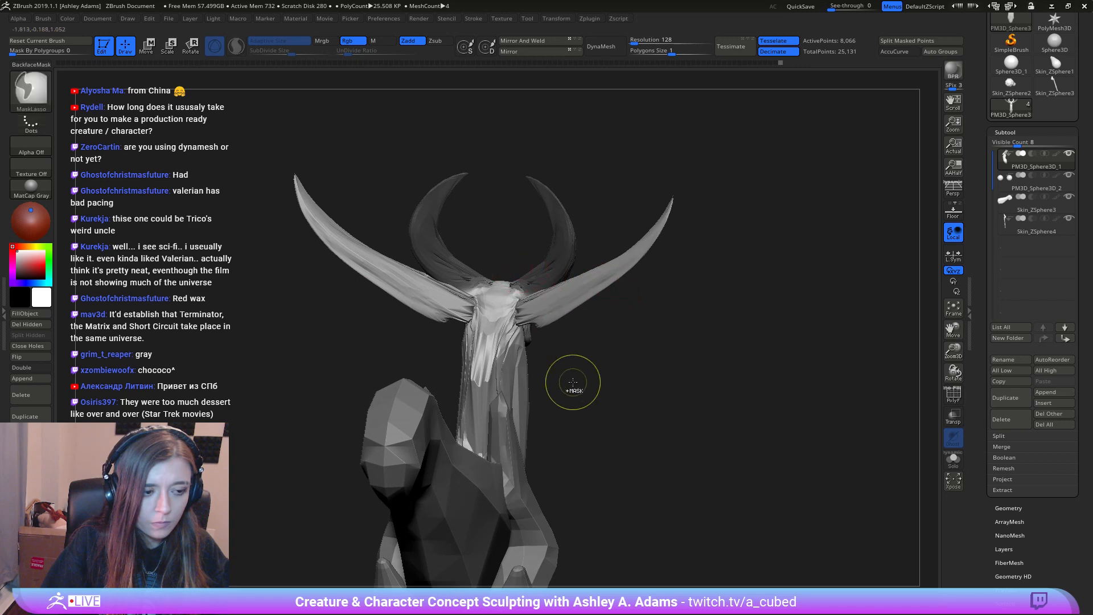
pyautogui.keyDown('ctrl'); pyautogui.moveTo(574, 385); pyautogui.dragTo(649, 341, button='right'); pyautogui.keyUp('ctrl')
pyautogui.moveTo(649, 341); pyautogui.dragTo(546, 305, button='right')
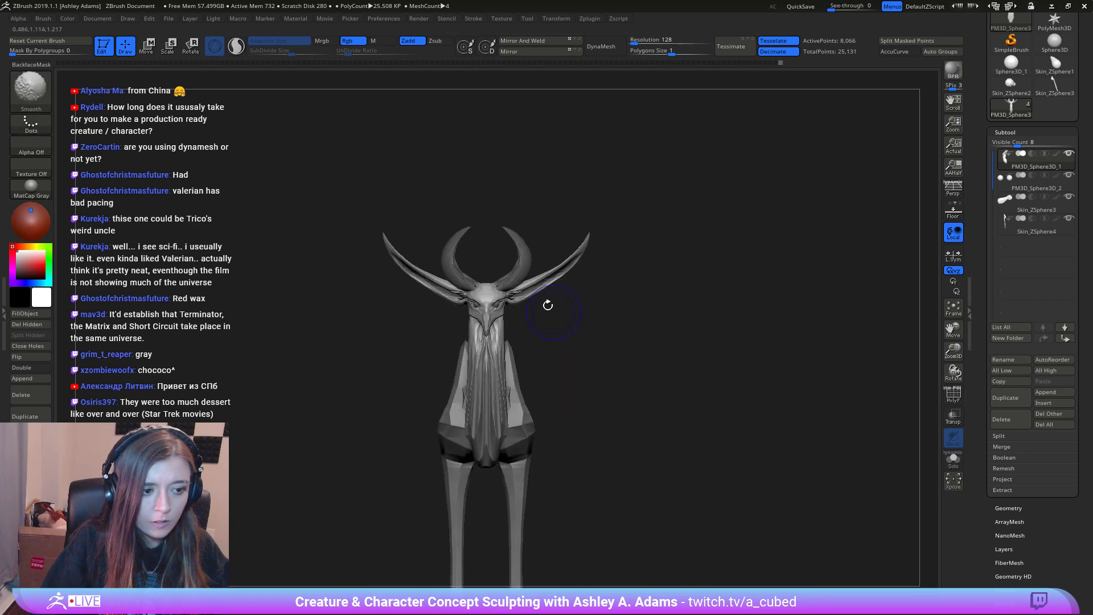
# Step: Split the masked horns off the head mesh into their own subtool
pyautogui.click(998, 436)
pyautogui.click(1020, 489)
pyautogui.keyDown('alt'); pyautogui.moveTo(474, 328); pyautogui.dragTo(561, 262, button='right'); pyautogui.keyUp('alt')
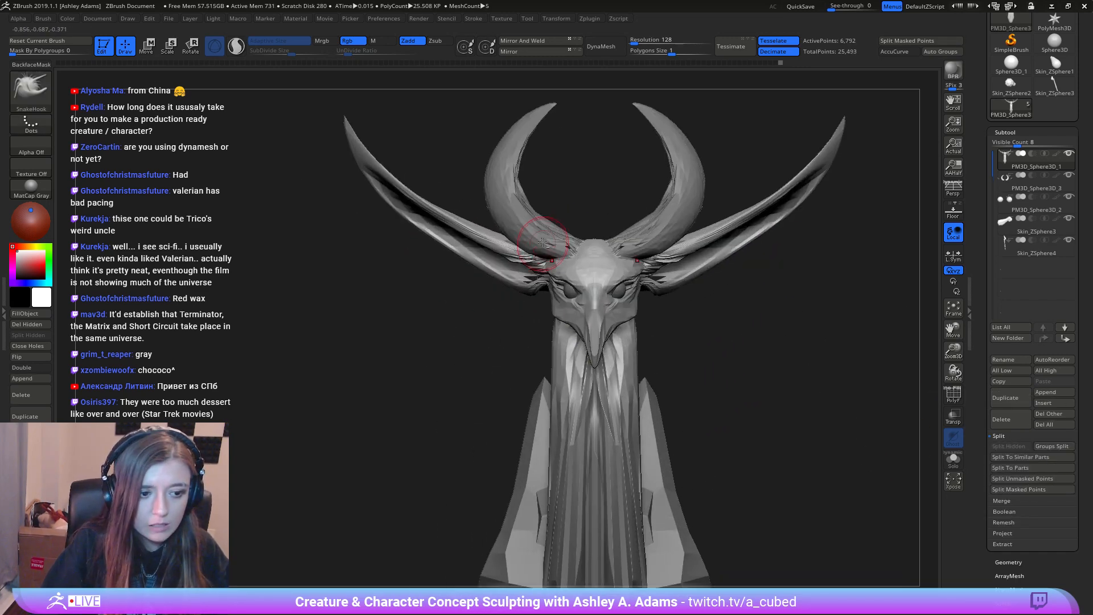
# Step: Select the horn subtool PM3D_Sphere3D_3, close its holes and save the tool to disk
pyautogui.keyDown('alt'); pyautogui.click(557, 259); pyautogui.keyUp('alt')
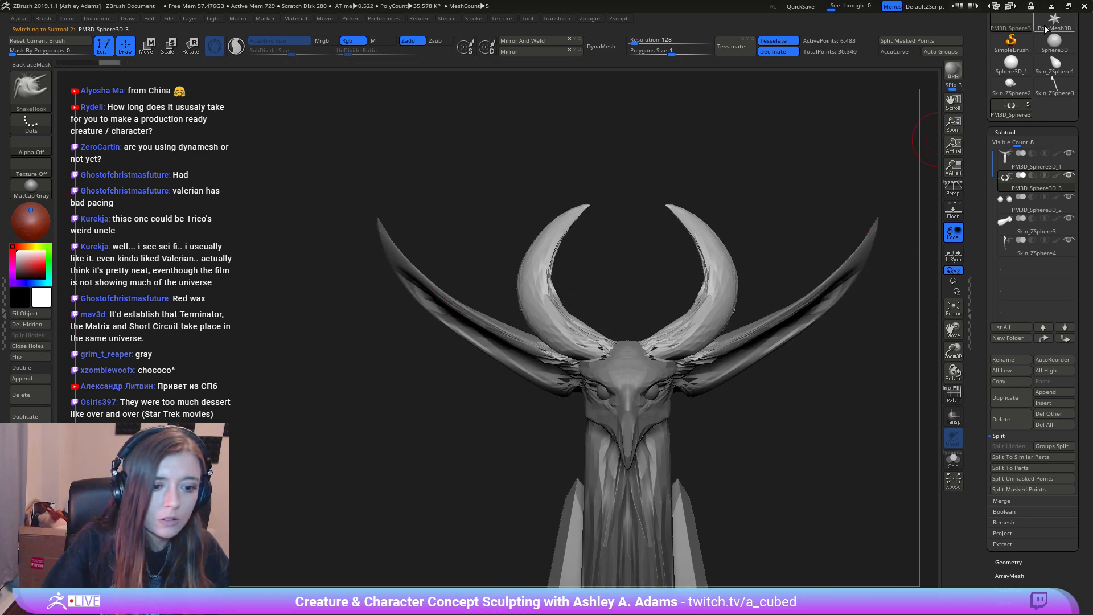
pyautogui.scroll(3, 1063, 46)
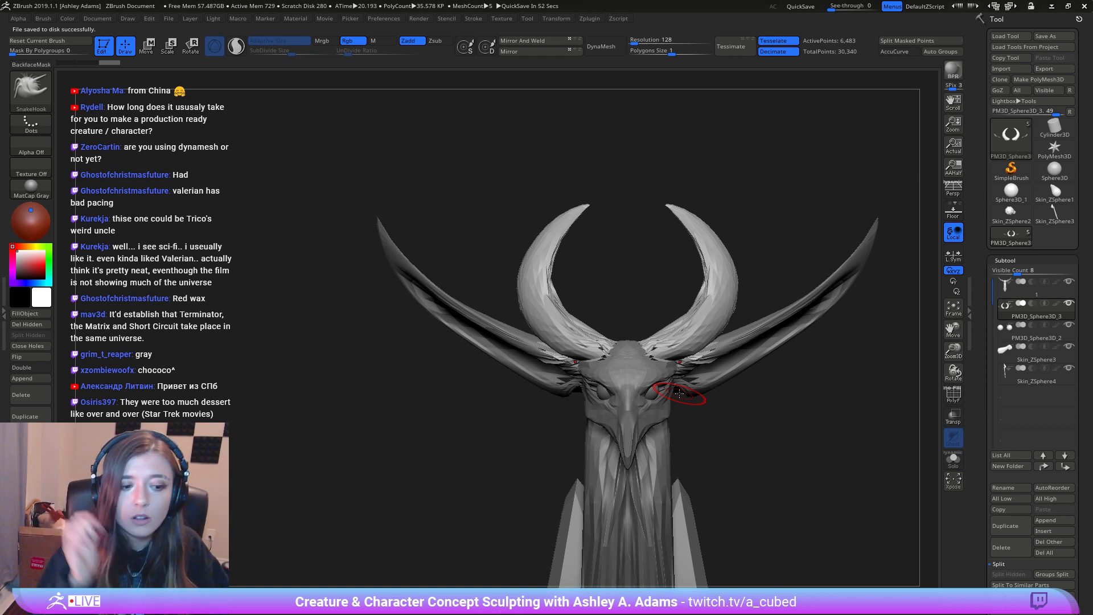
# Step: Place the transform gizmo at the base of the horns and rotate them forward to stand more upright
pyautogui.moveTo(580, 270); pyautogui.dragTo(631, 279, button='right')
pyautogui.press('w')
pyautogui.moveTo(591, 340); pyautogui.dragTo(630, 350, button='right')
pyautogui.keyDown('alt'); pyautogui.click(609, 258); pyautogui.keyUp('alt')
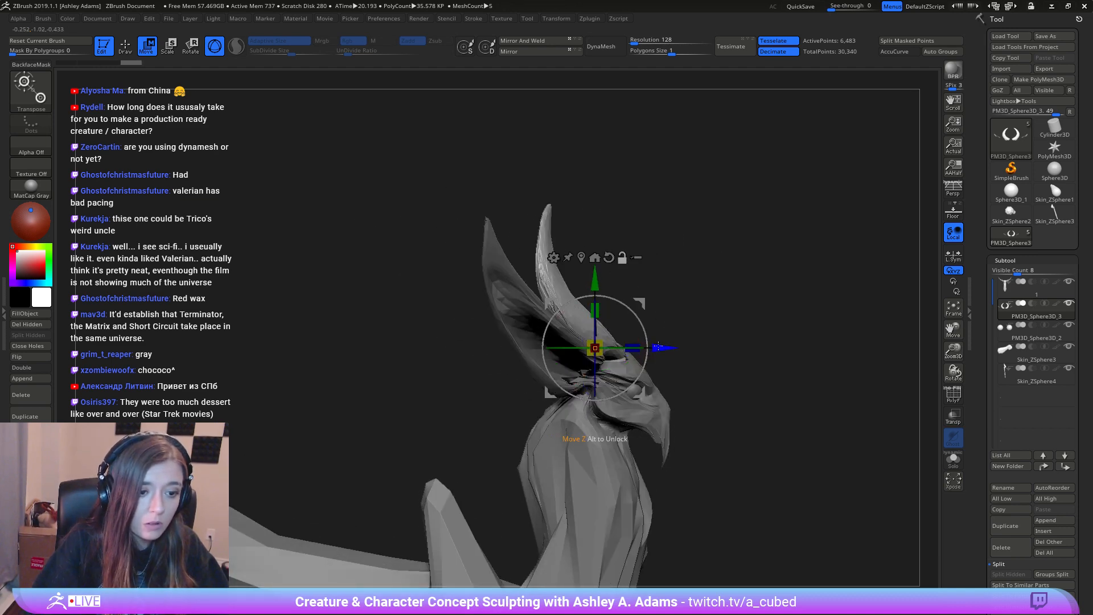
pyautogui.keyDown('alt'); pyautogui.moveTo(663, 349); pyautogui.dragTo(688, 362); pyautogui.keyUp('alt')
pyautogui.keyDown('alt'); pyautogui.moveTo(621, 348); pyautogui.dragTo(584, 307); pyautogui.keyUp('alt')
pyautogui.moveTo(683, 273); pyautogui.dragTo(774, 285)
pyautogui.press('q')
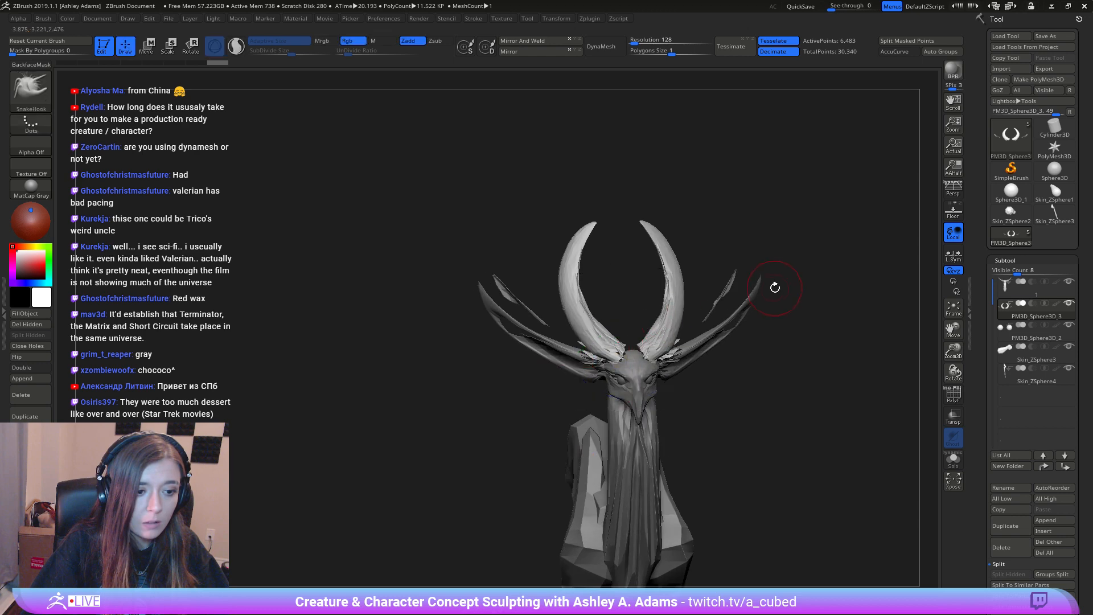
# Step: Hide the stray ear fragments in the horn subtool with a SelectLasso selection and delete the hidden geometry
pyautogui.moveTo(765, 365)
pyautogui.mouseDown()
pyautogui.moveTo(830, 310)
pyautogui.moveTo(635, 261)
pyautogui.mouseUp()
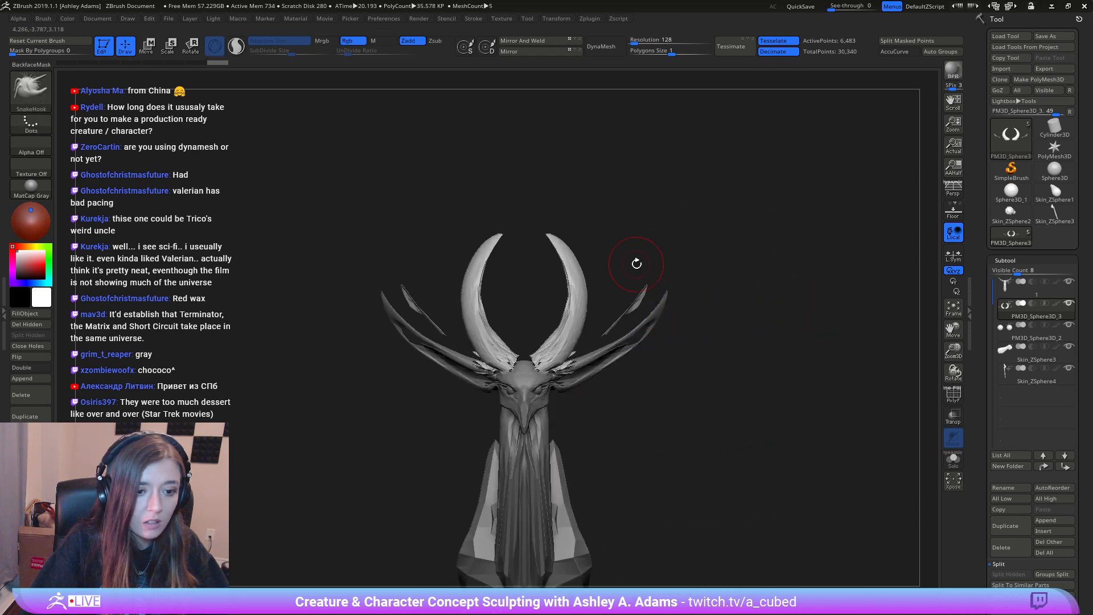
pyautogui.click(33, 93)
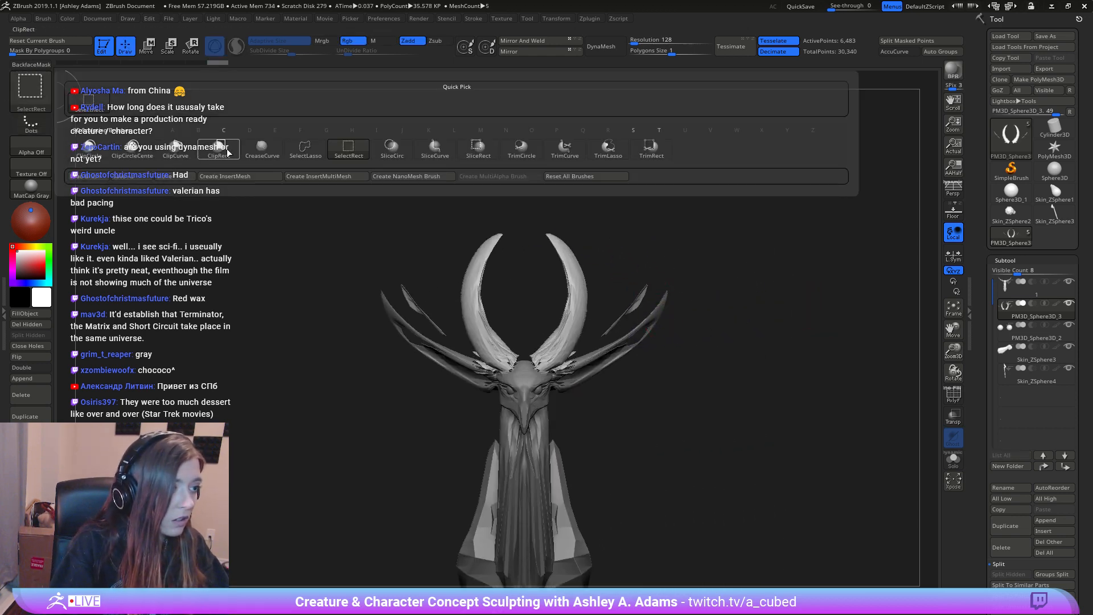
pyautogui.click(292, 149)
pyautogui.moveTo(415, 268)
pyautogui.mouseDown()
pyautogui.moveTo(435, 203)
pyautogui.moveTo(408, 257)
pyautogui.moveTo(370, 266)
pyautogui.moveTo(450, 350)
pyautogui.moveTo(464, 330)
pyautogui.mouseUp()
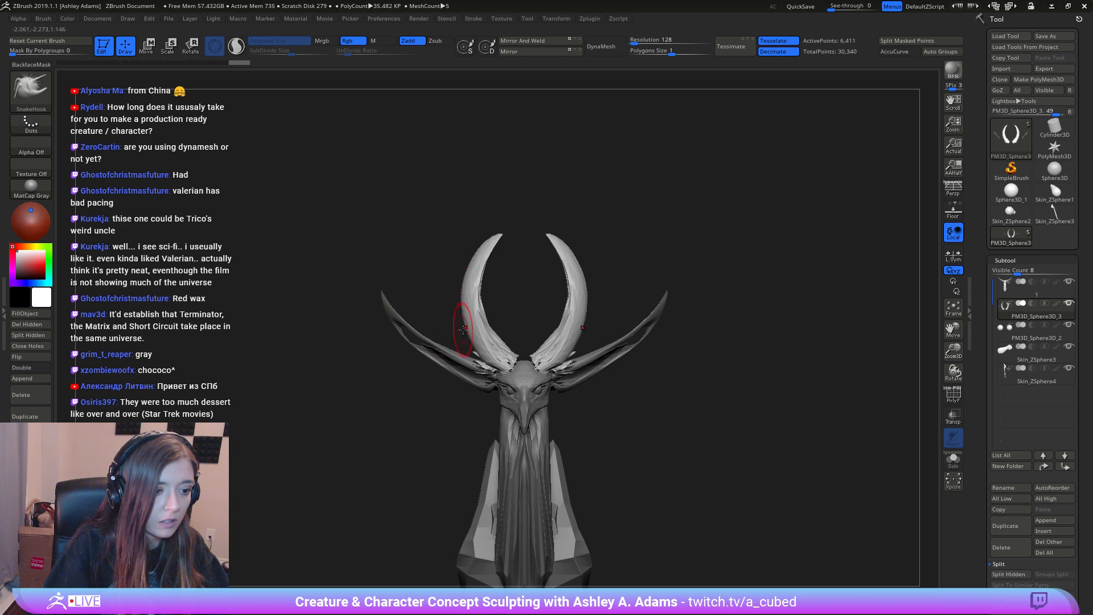
pyautogui.click(34, 324)
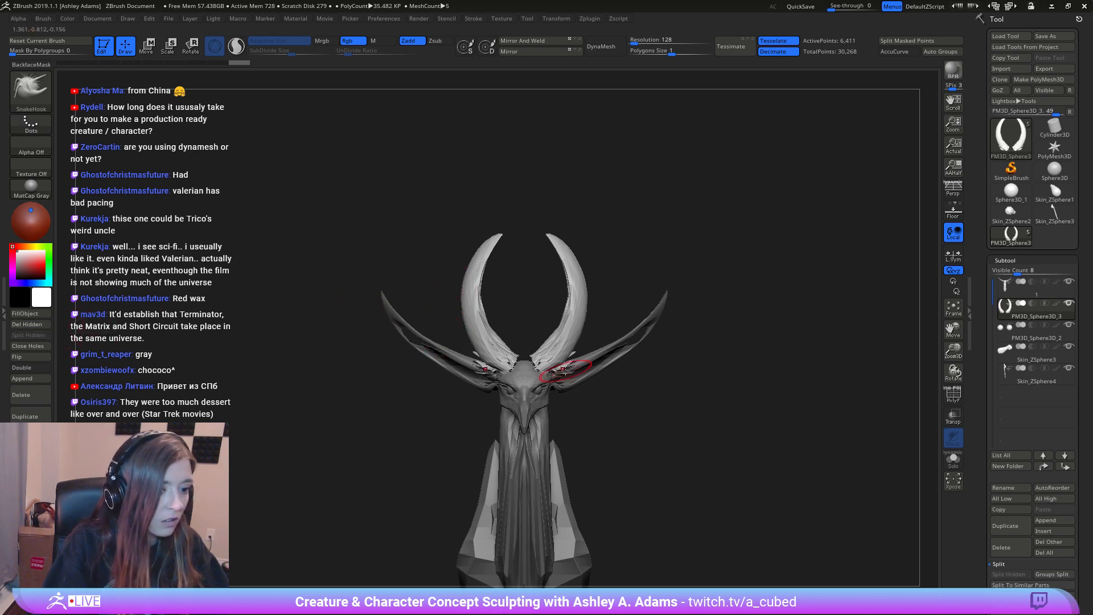
# Step: Select the head subtool 1 and close the holes left where the horns were split off
pyautogui.moveTo(436, 387)
pyautogui.mouseDown()
pyautogui.moveTo(565, 353)
pyautogui.moveTo(595, 382)
pyautogui.mouseUp()
pyautogui.press('space')
pyautogui.moveTo(641, 364); pyautogui.dragTo(538, 354)
pyautogui.keyDown('alt'); pyautogui.click(483, 363); pyautogui.keyUp('alt')
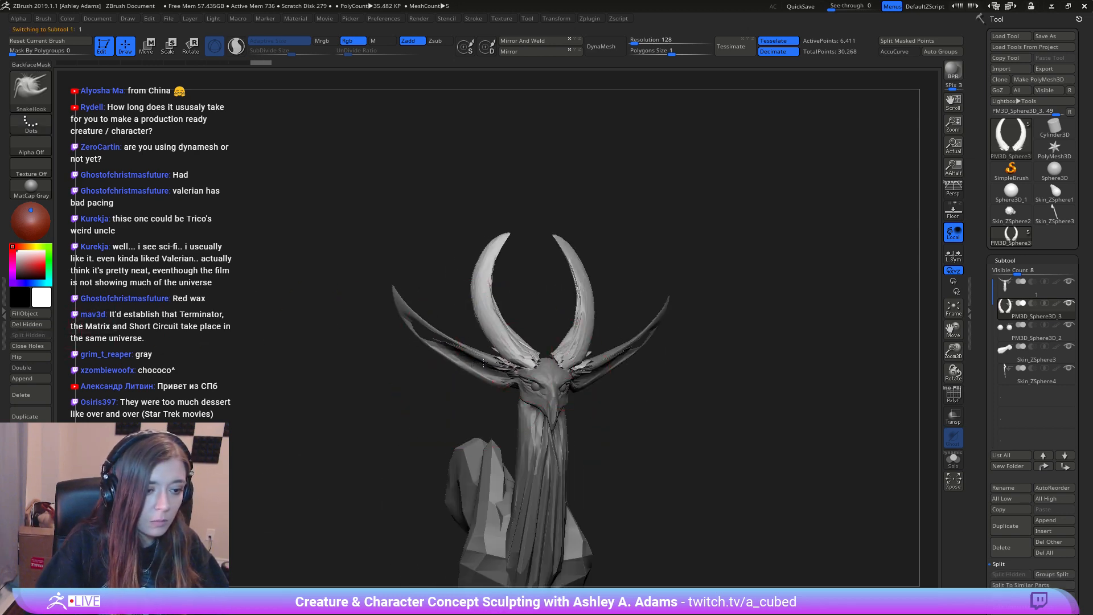
pyautogui.press('space')
pyautogui.keyDown('alt'); pyautogui.moveTo(408, 285); pyautogui.dragTo(389, 227); pyautogui.keyUp('alt')
pyautogui.click(40, 352)
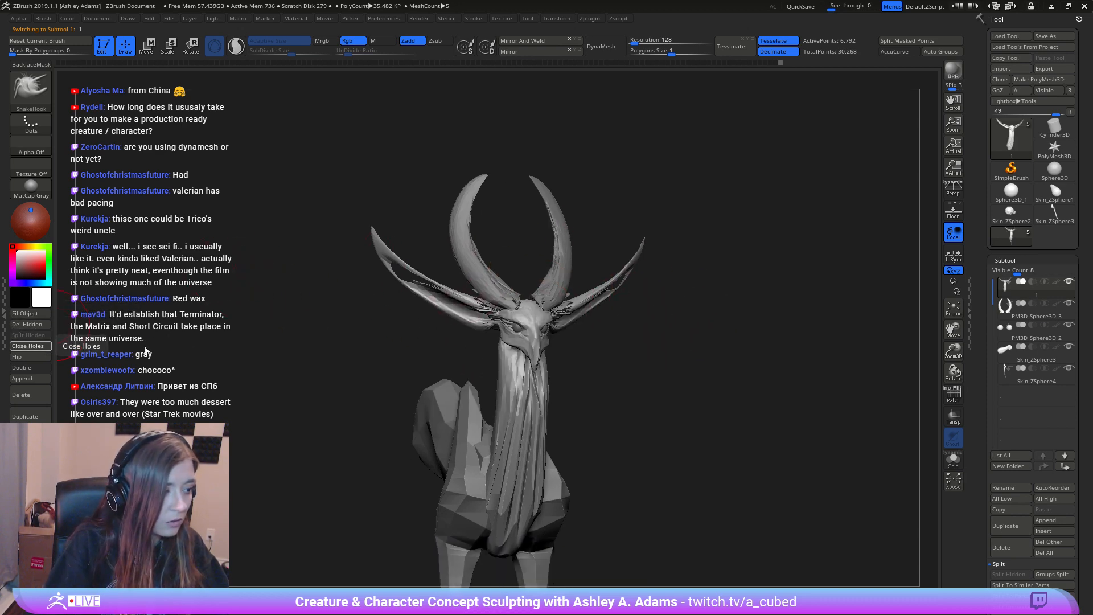
pyautogui.moveTo(439, 271)
pyautogui.mouseDown()
pyautogui.moveTo(456, 253)
pyautogui.moveTo(435, 288)
pyautogui.mouseUp()
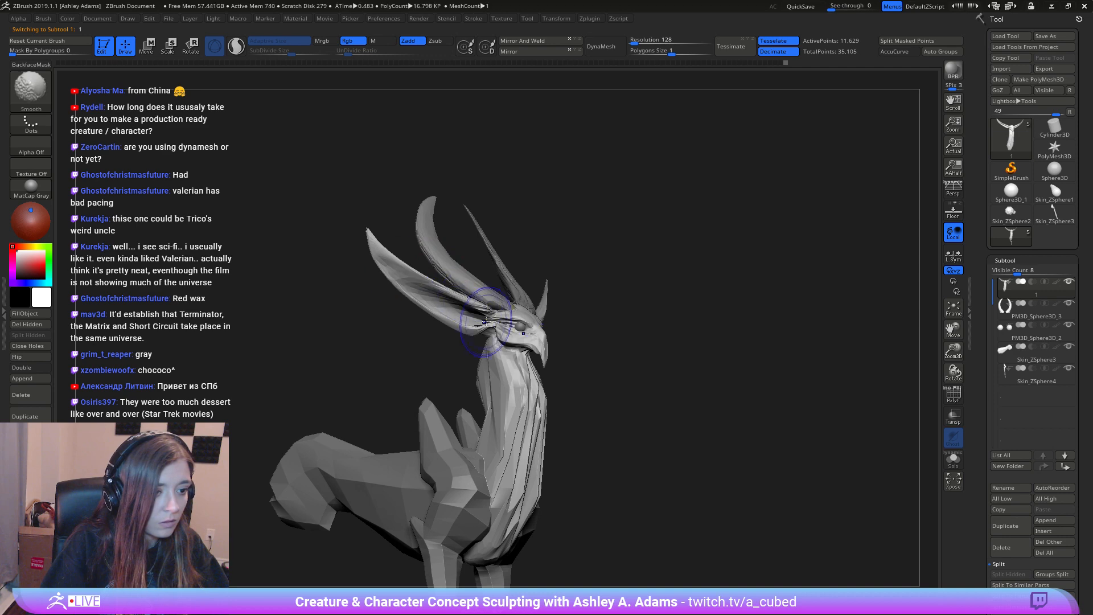
pyautogui.moveTo(364, 336)
pyautogui.mouseDown()
pyautogui.moveTo(429, 273)
pyautogui.moveTo(352, 259)
pyautogui.mouseUp()
pyautogui.rightClick(506, 270)
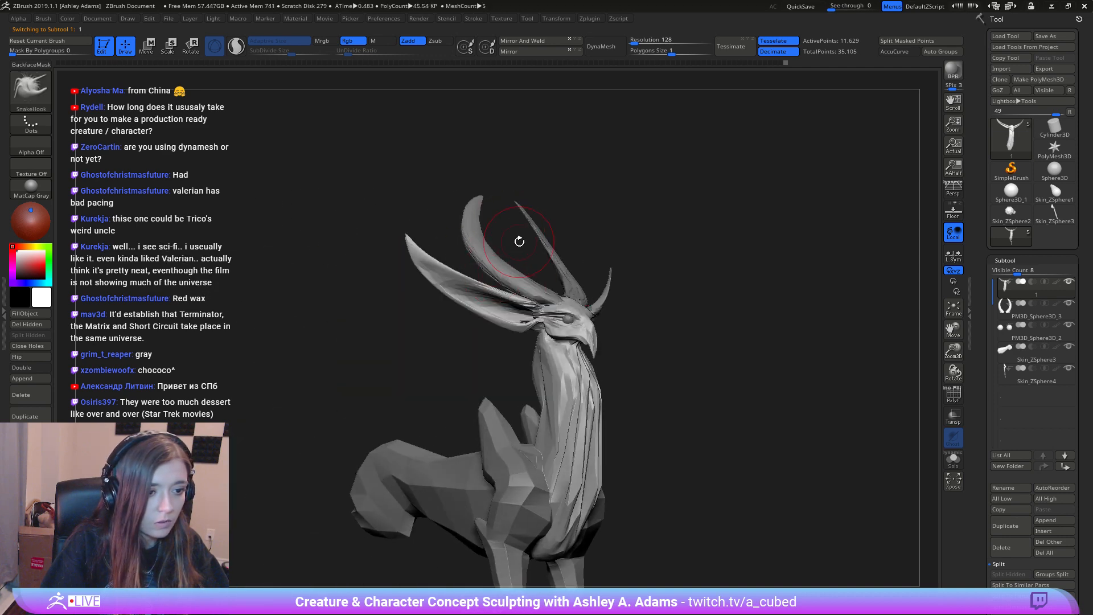
# Step: Select the horn subtool PM3D_Sphere3D_3, fit the horn bases against the head and thicken them with the Inflate brush
pyautogui.keyDown('alt'); pyautogui.click(527, 286); pyautogui.keyUp('alt')
pyautogui.keyDown('shift'); pyautogui.moveTo(618, 320); pyautogui.dragTo(527, 326); pyautogui.keyUp('shift')
pyautogui.moveTo(570, 288)
pyautogui.mouseDown()
pyautogui.moveTo(531, 304)
pyautogui.moveTo(555, 293)
pyautogui.mouseUp()
pyautogui.rightClick(563, 289)
pyautogui.rightClick(551, 291)
pyautogui.press('b')
pyautogui.press('i')
pyautogui.press('n')
pyautogui.moveTo(543, 284)
pyautogui.mouseDown(button='right')
pyautogui.moveTo(520, 266)
pyautogui.moveTo(534, 279)
pyautogui.mouseUp(button='right')
# Step: Bow the horns outward into a wider curve with the SnakeHook brush
pyautogui.press('b')
pyautogui.press('s')
pyautogui.press('h')
pyautogui.moveTo(520, 272)
pyautogui.mouseDown()
pyautogui.moveTo(508, 277)
pyautogui.moveTo(482, 234)
pyautogui.mouseUp()
pyautogui.moveTo(484, 237); pyautogui.dragTo(453, 242, button='right')
pyautogui.moveTo(606, 251); pyautogui.dragTo(613, 242)
pyautogui.moveTo(587, 200); pyautogui.dragTo(601, 208)
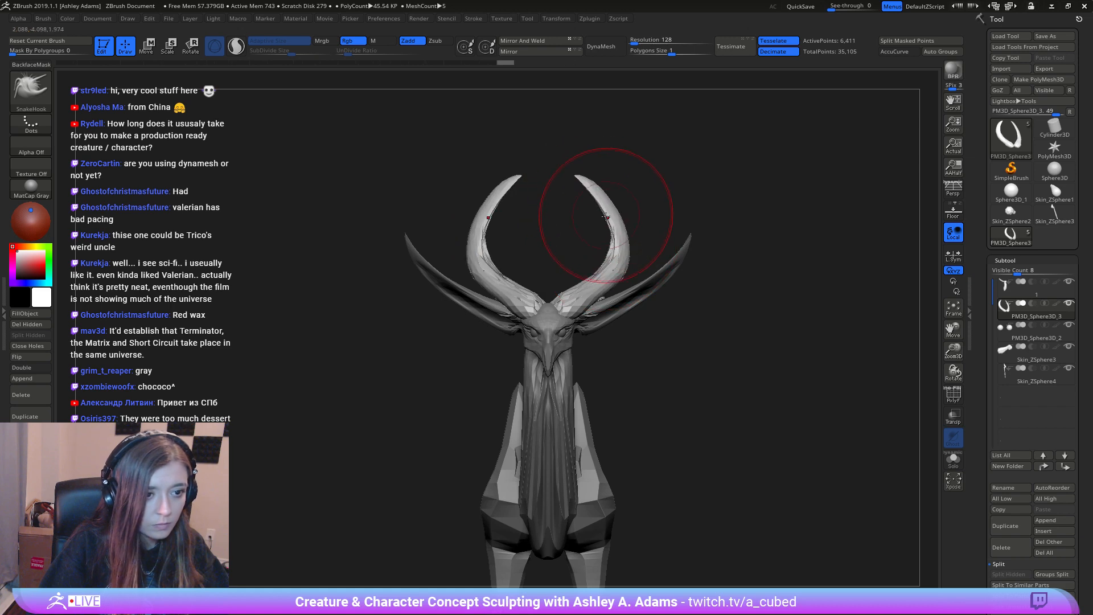
# Step: Set the SnakeHook draw size to 188 and pull the horn tips forward and upward in profile
pyautogui.moveTo(554, 275); pyautogui.dragTo(558, 275, button='right')
pyautogui.moveTo(575, 176)
pyautogui.mouseDown()
pyautogui.moveTo(559, 163)
pyautogui.moveTo(635, 263)
pyautogui.mouseUp()
pyautogui.moveTo(598, 268)
pyautogui.keyDown('ctrl'); pyautogui.mouseDown(button='right')
pyautogui.moveTo(552, 232)
pyautogui.moveTo(611, 271)
pyautogui.mouseUp(button='right'); pyautogui.keyUp('ctrl')
pyautogui.press('space')
pyautogui.moveTo(611, 271); pyautogui.dragTo(619, 272)
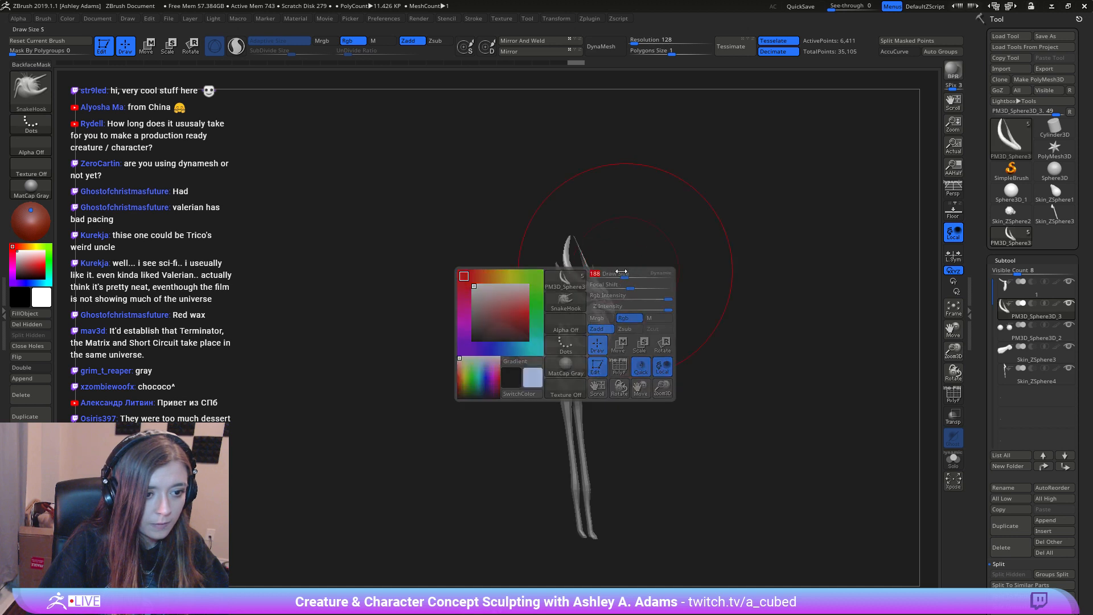
pyautogui.moveTo(617, 274)
pyautogui.keyDown('shift'); pyautogui.mouseDown(button='right')
pyautogui.moveTo(610, 283)
pyautogui.moveTo(583, 261)
pyautogui.mouseUp(button='right'); pyautogui.keyUp('shift')
pyautogui.moveTo(557, 213); pyautogui.dragTo(571, 203)
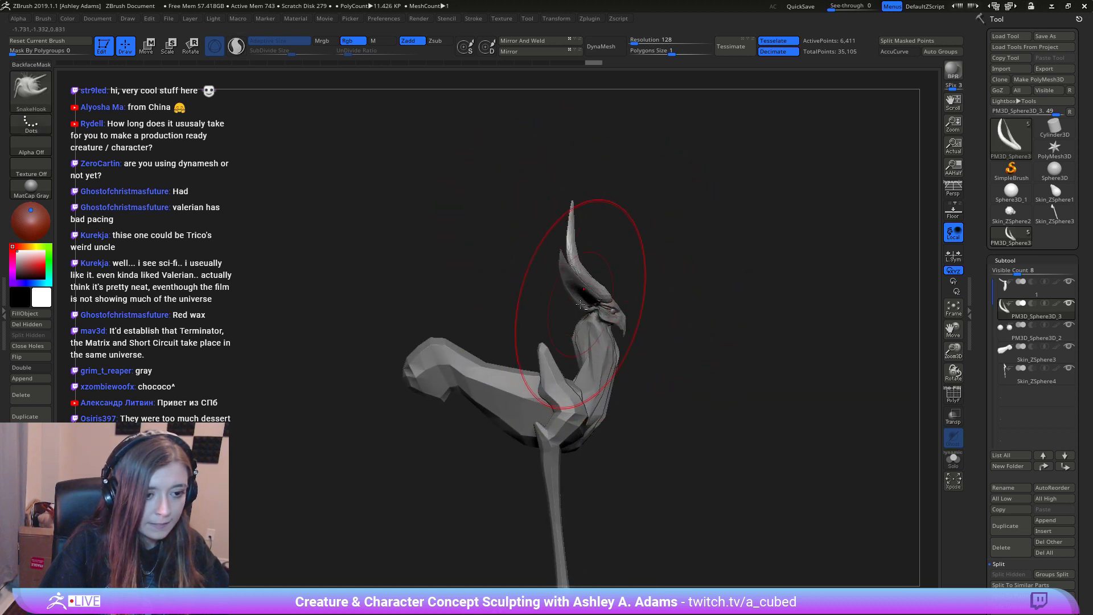
# Step: Select the head subtool 1, pull the ear tips backward with the SnakeHook brush and reduce the draw size
pyautogui.keyDown('alt'); pyautogui.click(560, 260); pyautogui.keyUp('alt')
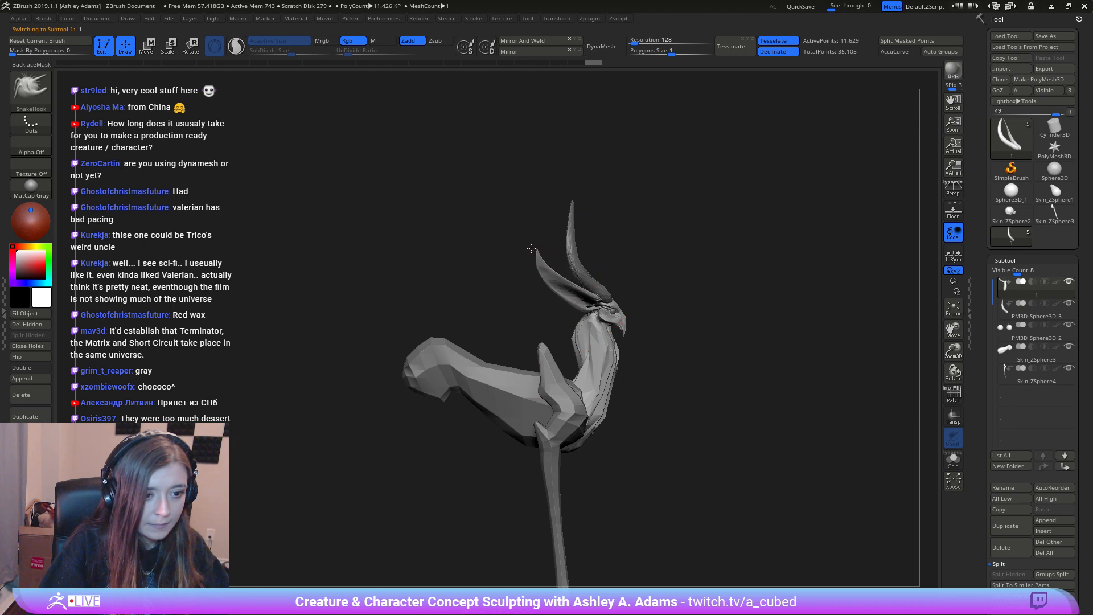
pyautogui.moveTo(555, 249); pyautogui.dragTo(408, 246)
pyautogui.press('space')
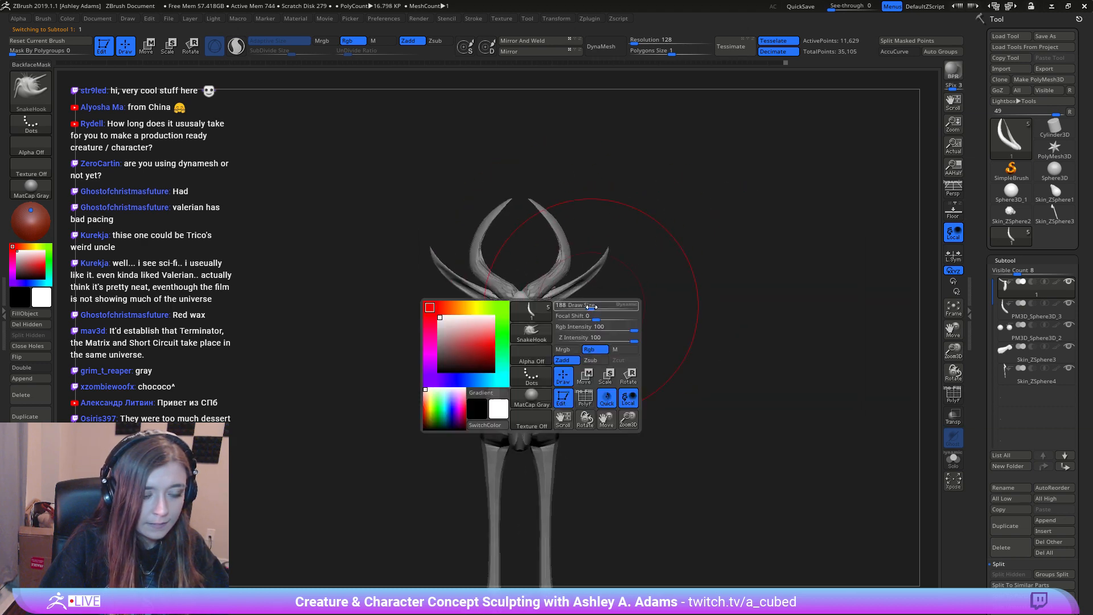
pyautogui.moveTo(586, 304); pyautogui.dragTo(538, 247)
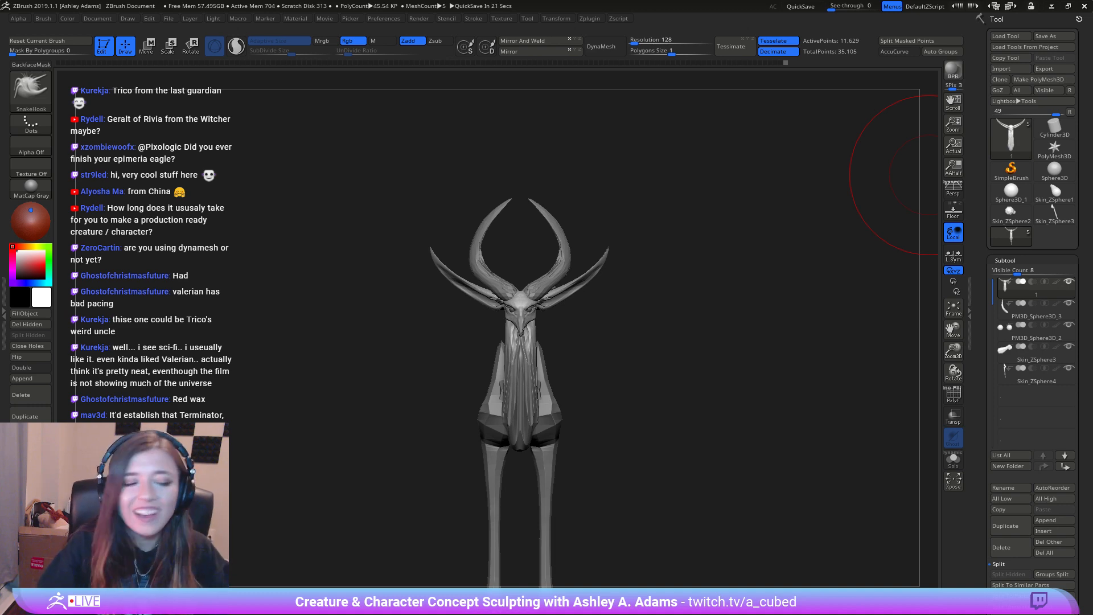
# Step: Select the front leg mesh Skin_ZSphere4 and pull the lower leg backward with a larger SnakeHook brush
pyautogui.moveTo(672, 319)
pyautogui.mouseDown()
pyautogui.moveTo(629, 296)
pyautogui.moveTo(654, 214)
pyautogui.moveTo(613, 200)
pyautogui.mouseUp()
pyautogui.keyDown('ctrl'); pyautogui.moveTo(613, 200); pyautogui.dragTo(598, 285, button='right'); pyautogui.keyUp('ctrl')
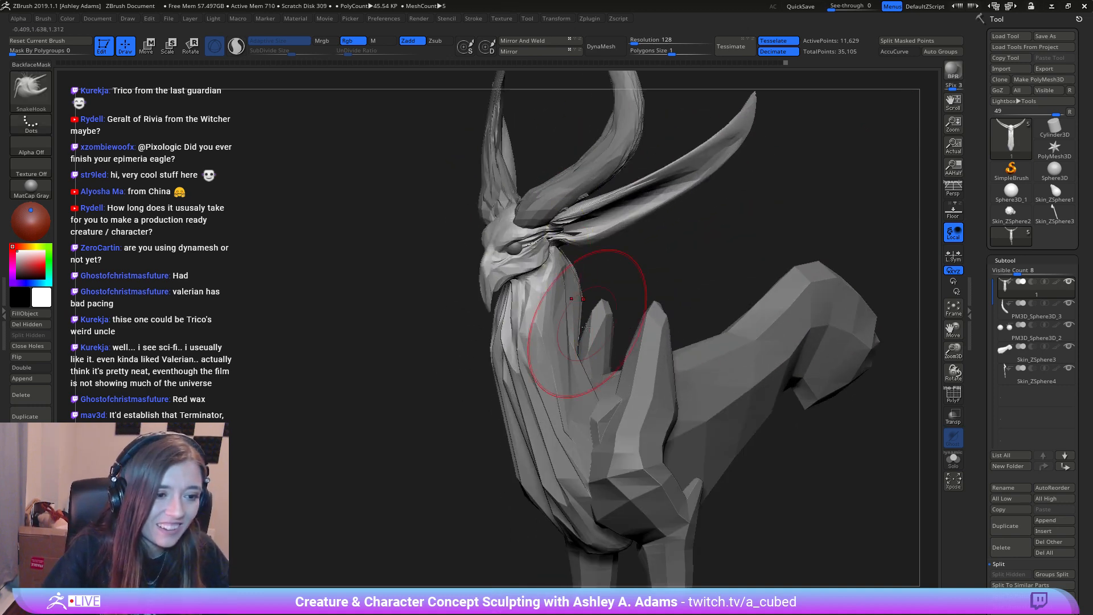
pyautogui.moveTo(595, 406)
pyautogui.mouseDown(button='right')
pyautogui.moveTo(552, 420)
pyautogui.moveTo(546, 340)
pyautogui.moveTo(532, 345)
pyautogui.moveTo(578, 373)
pyautogui.moveTo(501, 335)
pyautogui.moveTo(484, 359)
pyautogui.moveTo(513, 393)
pyautogui.mouseUp(button='right')
pyautogui.keyDown('alt'); pyautogui.click(507, 340); pyautogui.keyUp('alt')
pyautogui.keyDown('alt'); pyautogui.moveTo(513, 393); pyautogui.dragTo(558, 262, button='right'); pyautogui.keyUp('alt')
pyautogui.press('space')
pyautogui.moveTo(591, 361); pyautogui.dragTo(598, 365)
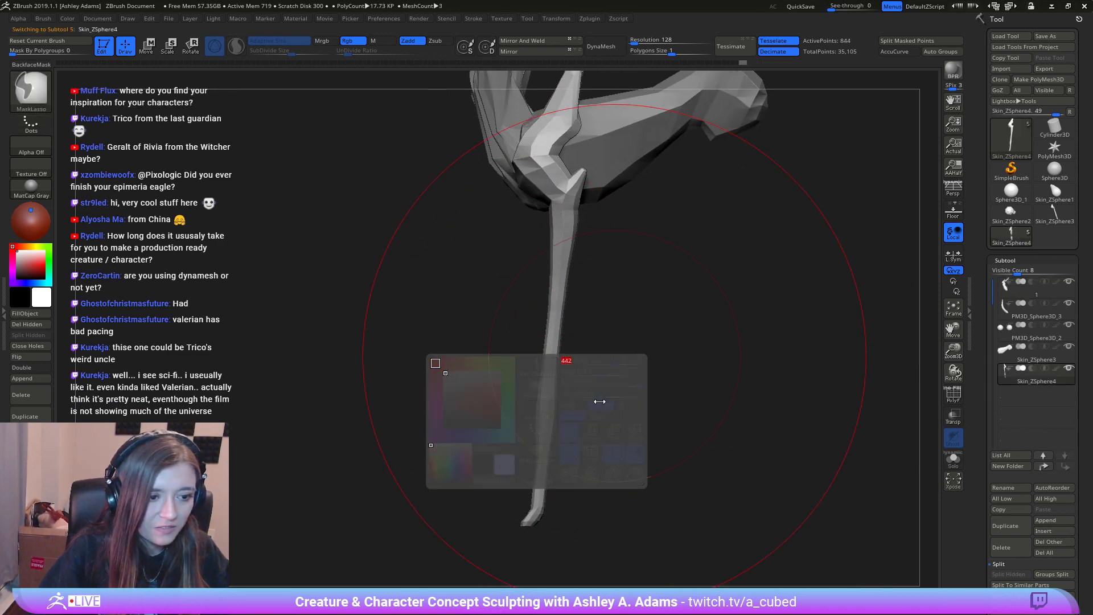
pyautogui.moveTo(598, 365)
pyautogui.mouseDown(button='right')
pyautogui.moveTo(575, 387)
pyautogui.moveTo(554, 382)
pyautogui.mouseUp(button='right')
pyautogui.moveTo(546, 392); pyautogui.dragTo(565, 393)
# Step: Bend the front legs' shaft into a gentle curve in profile with the SnakeHook brush, using a progressively smaller draw size
pyautogui.press('space')
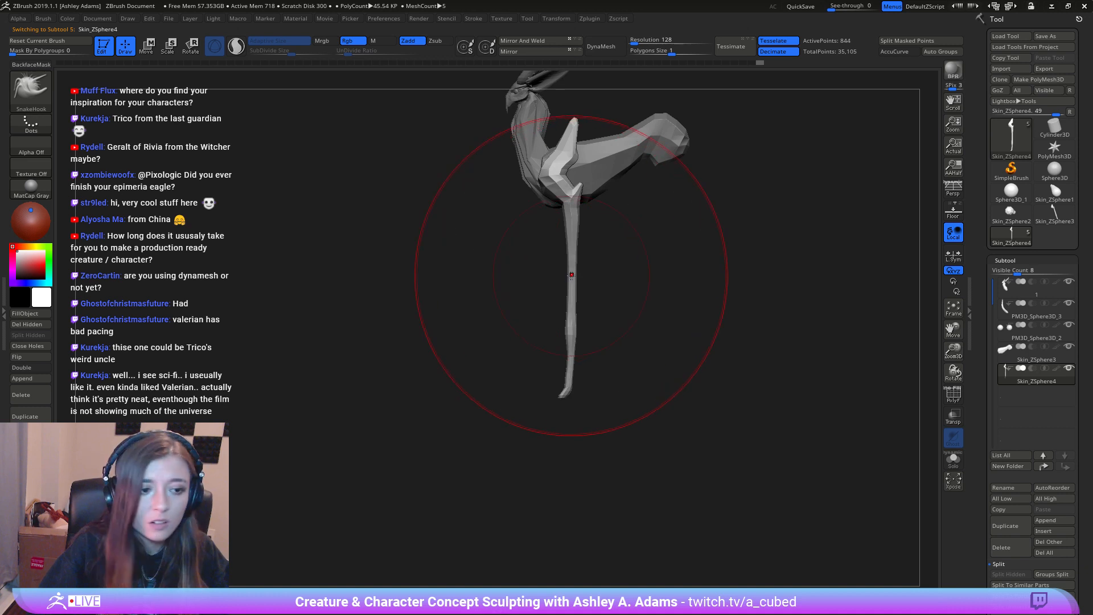
pyautogui.press('space')
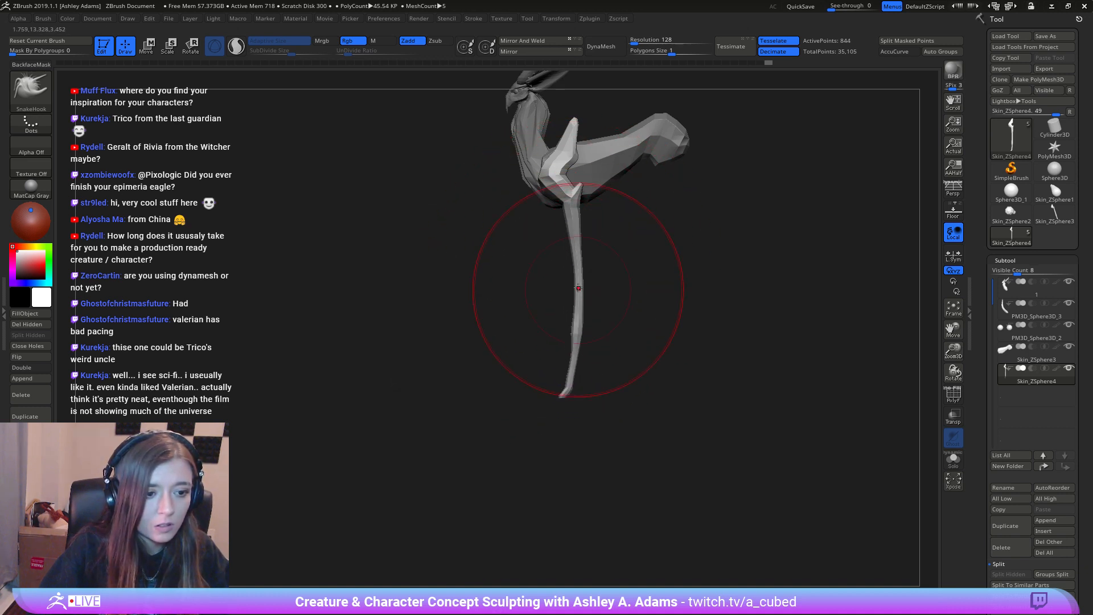
pyautogui.moveTo(580, 261); pyautogui.dragTo(577, 289)
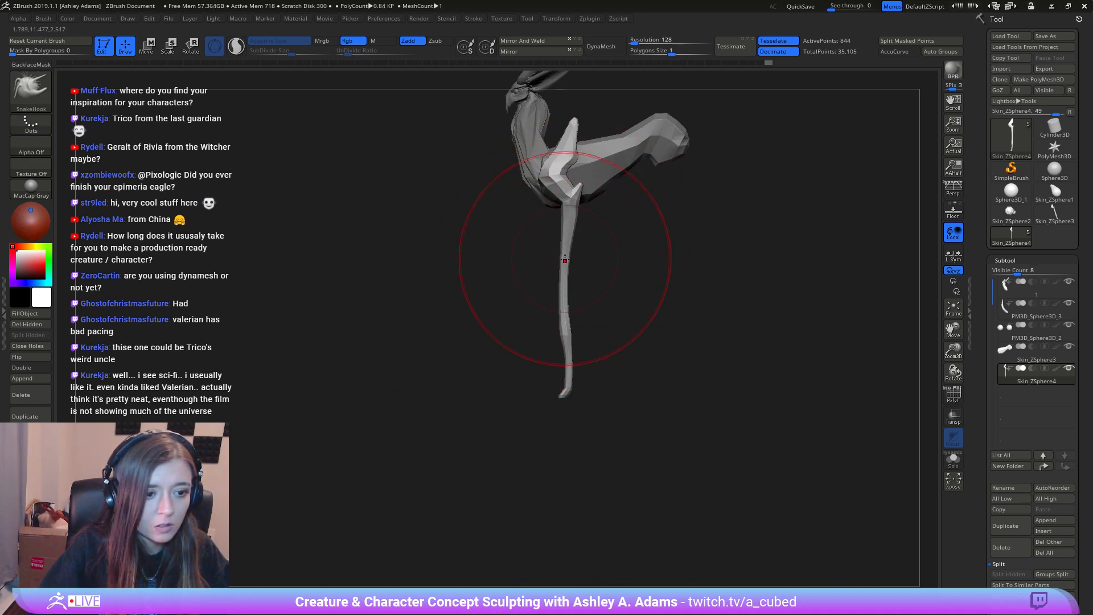
pyautogui.press('space')
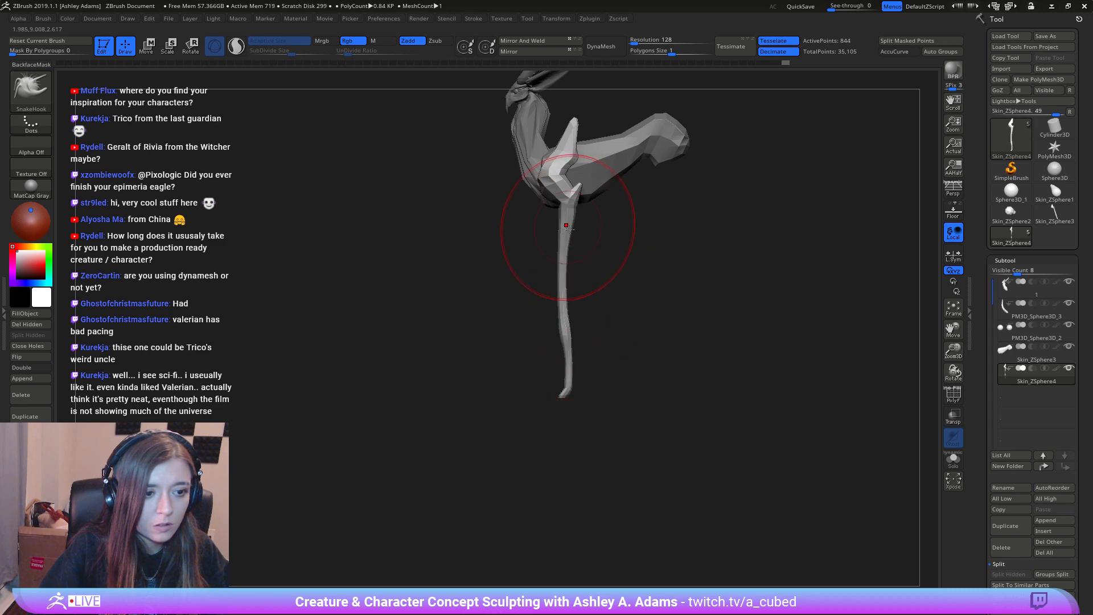
pyautogui.moveTo(565, 329)
pyautogui.mouseDown(button='right')
pyautogui.moveTo(603, 324)
pyautogui.moveTo(605, 276)
pyautogui.mouseUp(button='right')
# Step: Reduce the SnakeHook draw size and widen the ends of both front feet in front view
pyautogui.press('space')
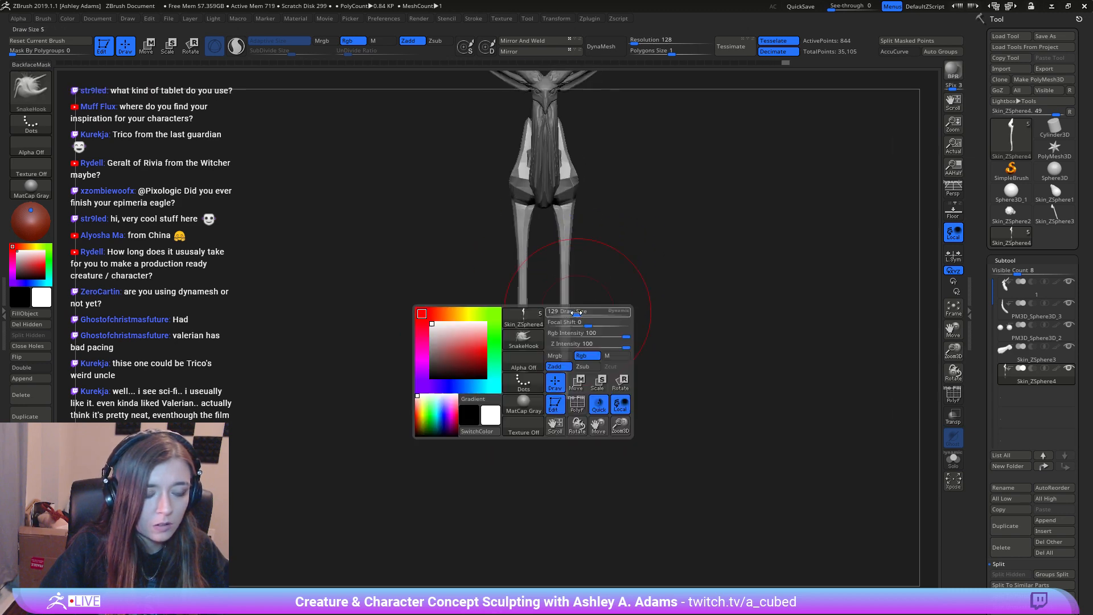
pyautogui.moveTo(531, 371)
pyautogui.keyDown('ctrl'); pyautogui.mouseDown(button='right')
pyautogui.moveTo(522, 422)
pyautogui.moveTo(541, 375)
pyautogui.mouseUp(button='right'); pyautogui.keyUp('ctrl')
pyautogui.press('space')
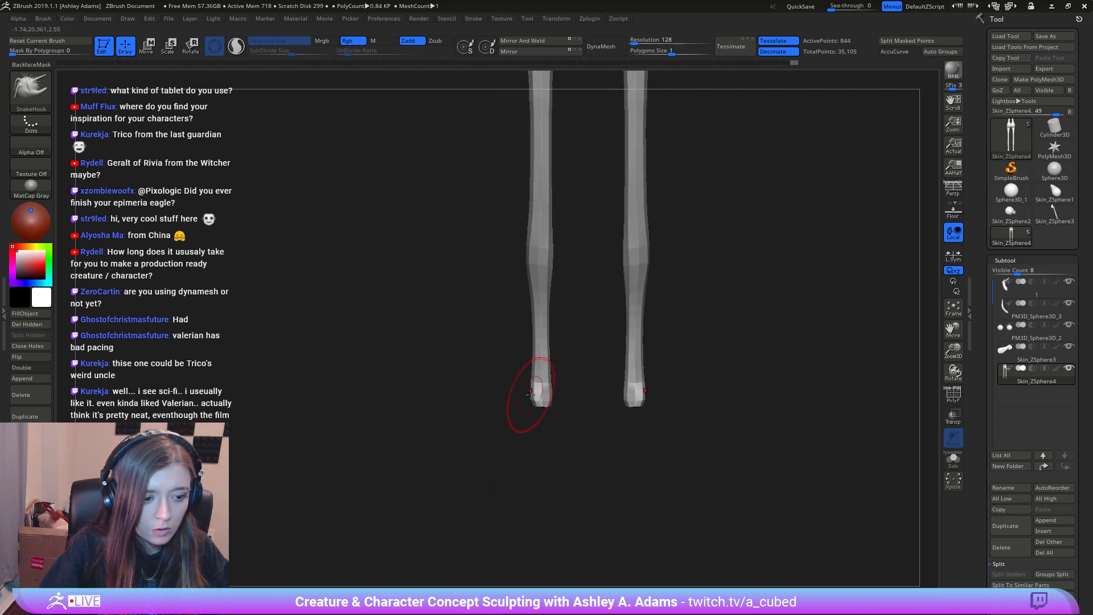
pyautogui.moveTo(532, 404); pyautogui.dragTo(547, 406)
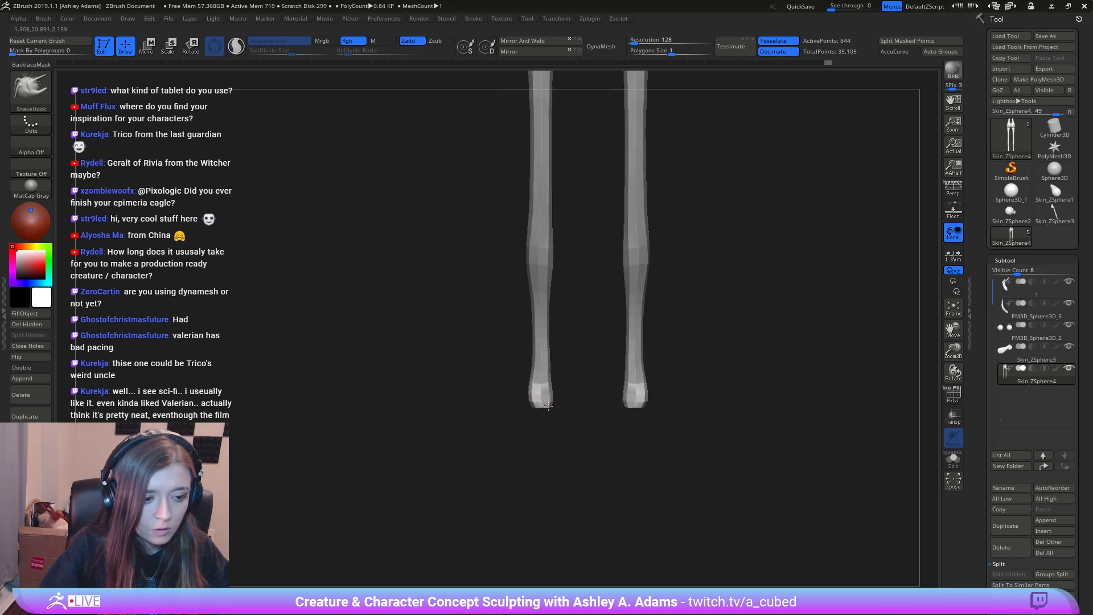
pyautogui.press('space')
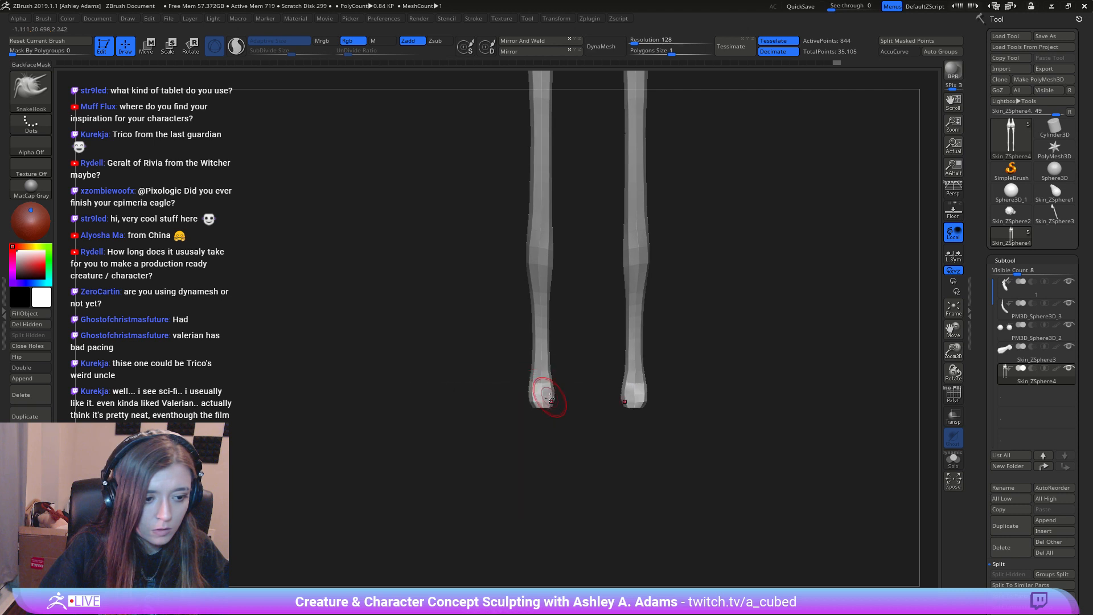
# Step: Pull the toes forward and draw a pointed heel out of the back of each front foot with SnakeHook
pyautogui.press('f')
pyautogui.moveTo(550, 403)
pyautogui.mouseDown(button='right')
pyautogui.moveTo(566, 320)
pyautogui.moveTo(524, 378)
pyautogui.moveTo(554, 458)
pyautogui.moveTo(575, 425)
pyautogui.mouseUp(button='right')
pyautogui.moveTo(439, 324); pyautogui.dragTo(437, 261, button='right')
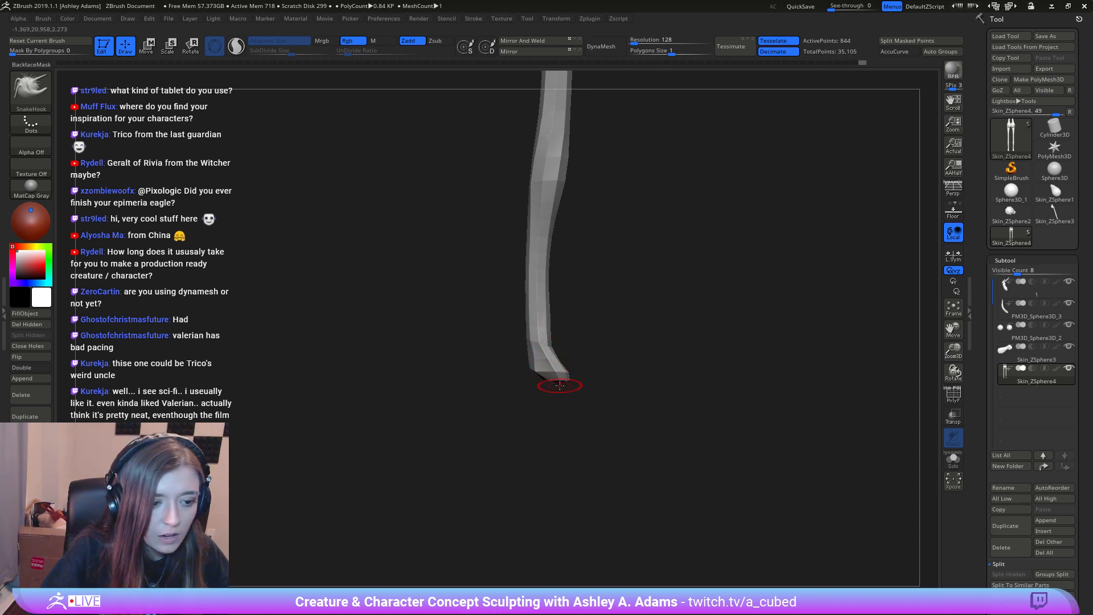
pyautogui.moveTo(563, 374)
pyautogui.mouseDown(button='right')
pyautogui.moveTo(530, 331)
pyautogui.moveTo(570, 365)
pyautogui.moveTo(566, 341)
pyautogui.moveTo(576, 358)
pyautogui.mouseUp(button='right')
pyautogui.keyDown('alt'); pyautogui.moveTo(541, 298); pyautogui.dragTo(601, 358, button='right'); pyautogui.keyUp('alt')
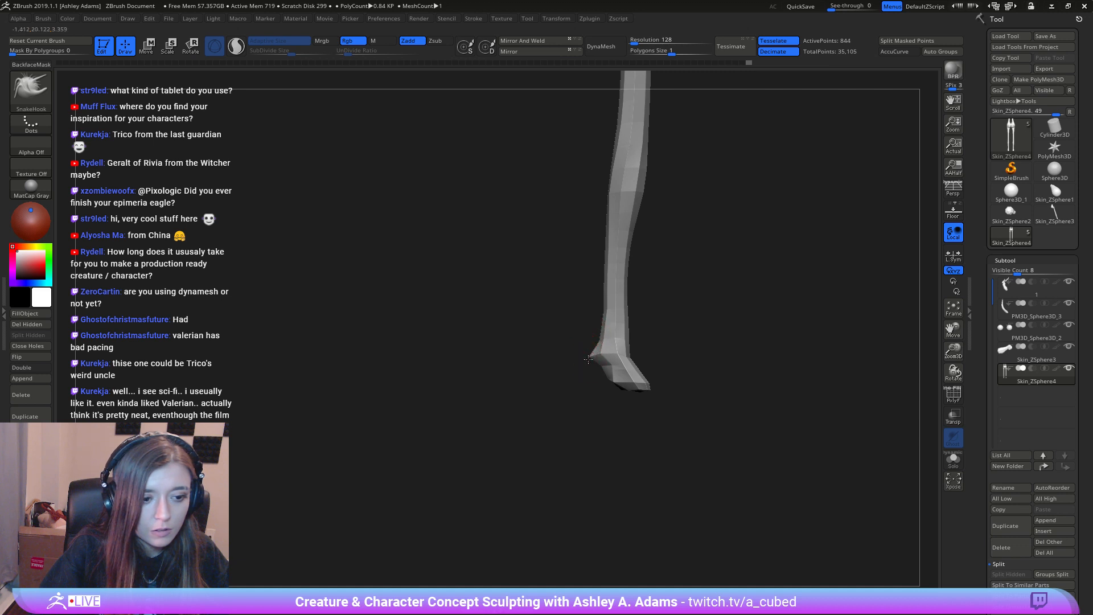
pyautogui.moveTo(595, 356)
pyautogui.mouseDown(button='right')
pyautogui.moveTo(617, 324)
pyautogui.moveTo(582, 340)
pyautogui.moveTo(569, 435)
pyautogui.moveTo(565, 376)
pyautogui.mouseUp(button='right')
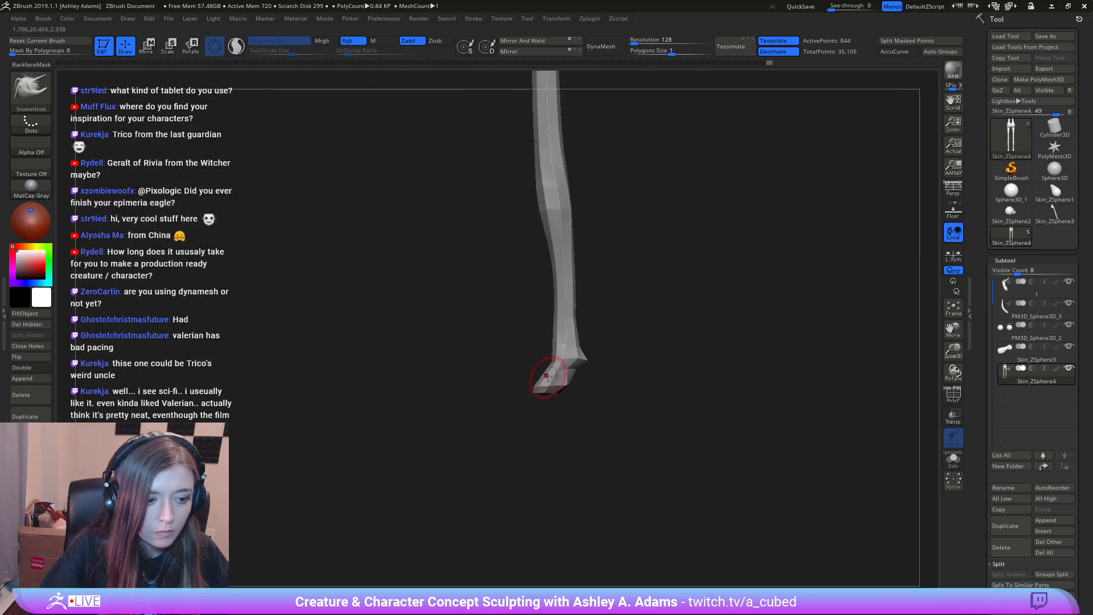
pyautogui.press('space')
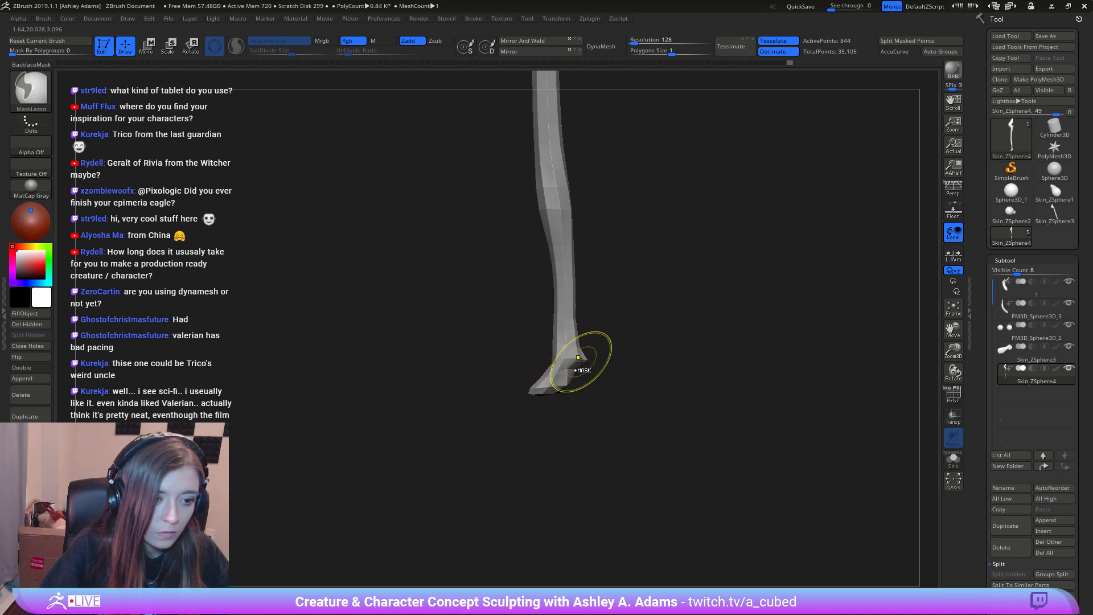
# Step: Select the Inflat brush, smooth the middle and knee area of the front legs in profile and reduce the draw size
pyautogui.moveTo(573, 366); pyautogui.dragTo(524, 250, button='right')
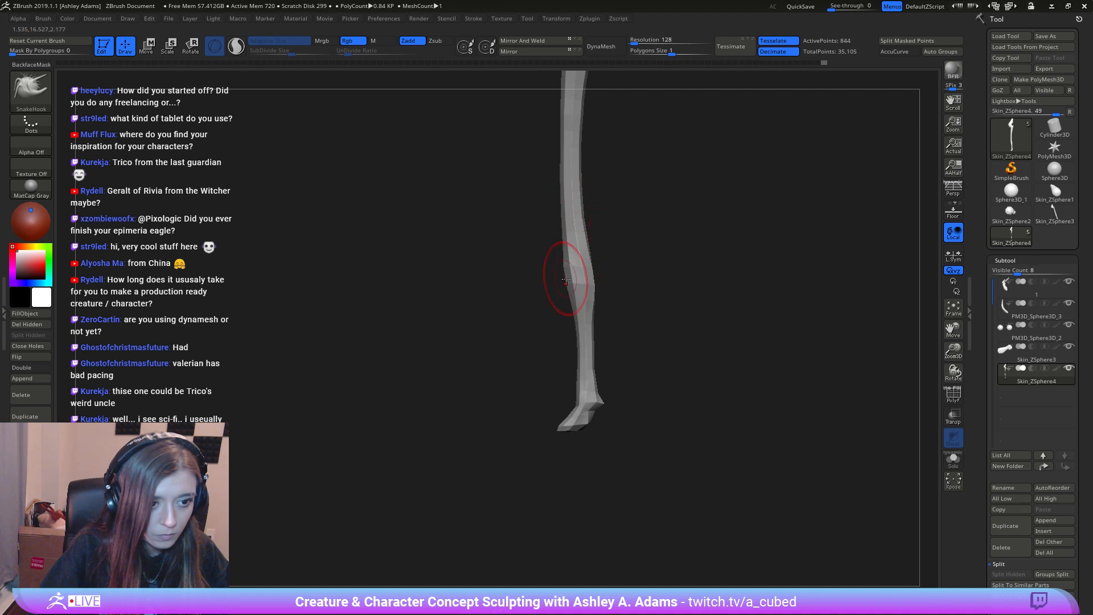
pyautogui.keyDown('ctrl'); pyautogui.moveTo(565, 302); pyautogui.dragTo(553, 320, button='right'); pyautogui.keyUp('ctrl')
pyautogui.moveTo(554, 320); pyautogui.dragTo(576, 362, button='right')
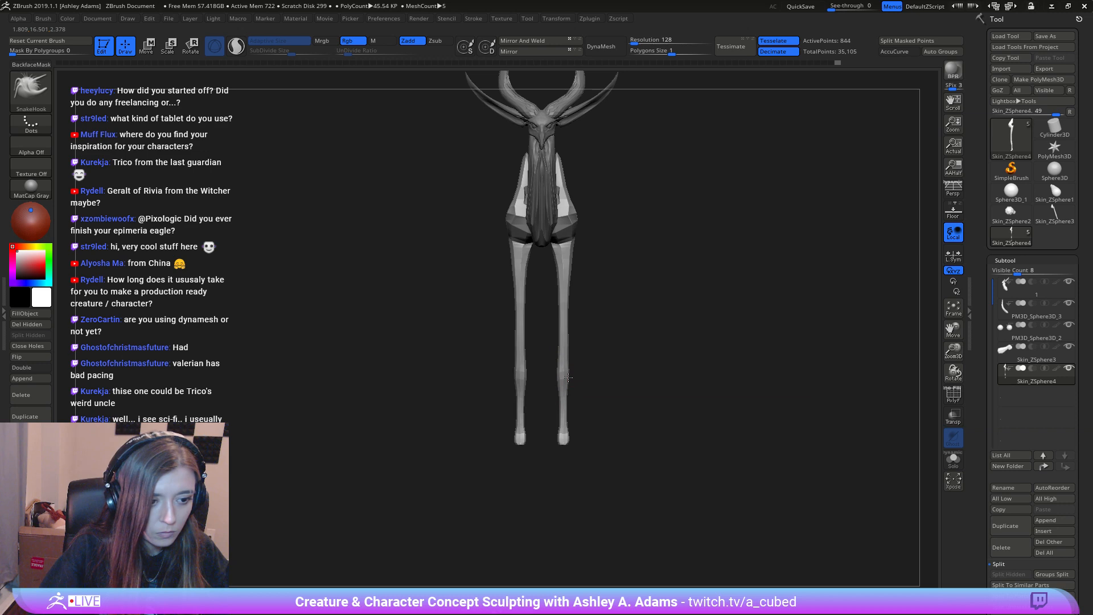
pyautogui.rightClick(509, 436)
pyautogui.keyDown('alt'); pyautogui.moveTo(467, 158); pyautogui.dragTo(479, 241, button='right'); pyautogui.keyUp('alt')
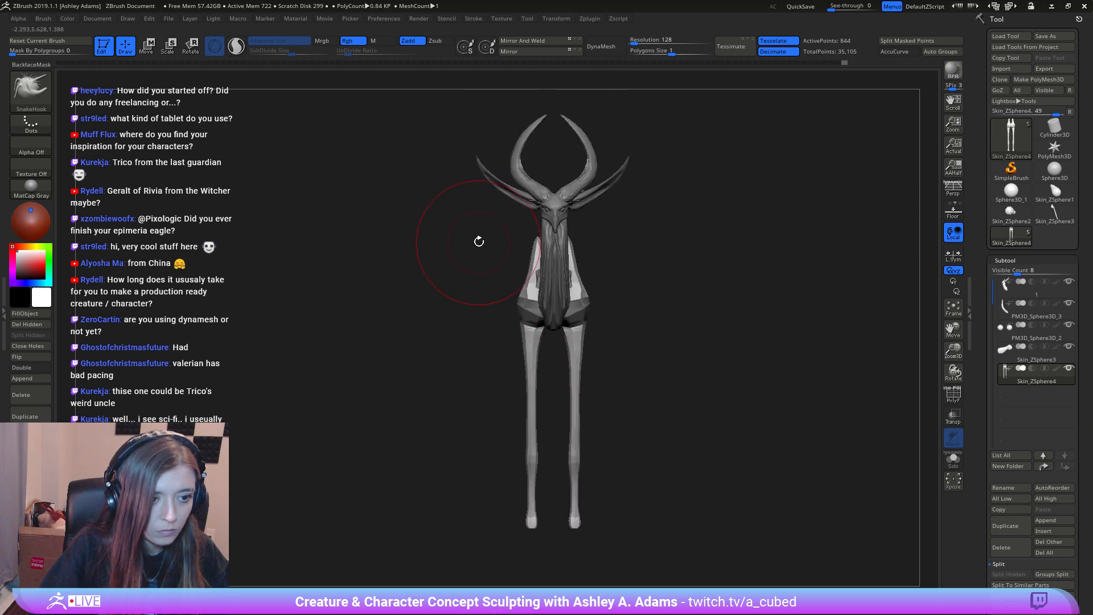
pyautogui.press('b')
pyautogui.press('i')
pyautogui.press('n')
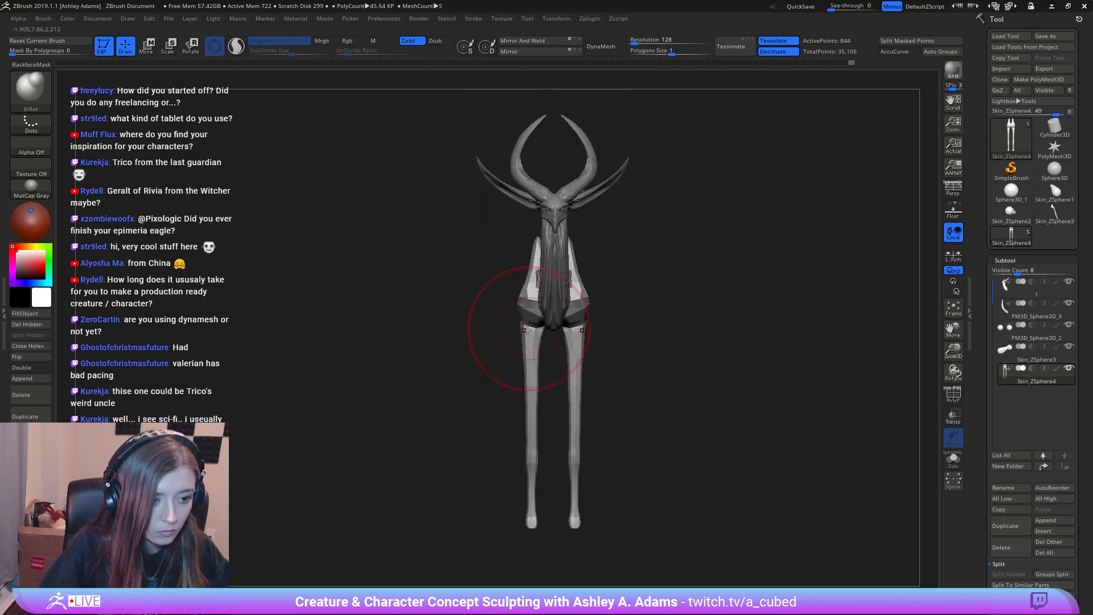
pyautogui.moveTo(527, 331)
pyautogui.mouseDown(button='right')
pyautogui.moveTo(597, 346)
pyautogui.moveTo(585, 352)
pyautogui.mouseUp(button='right')
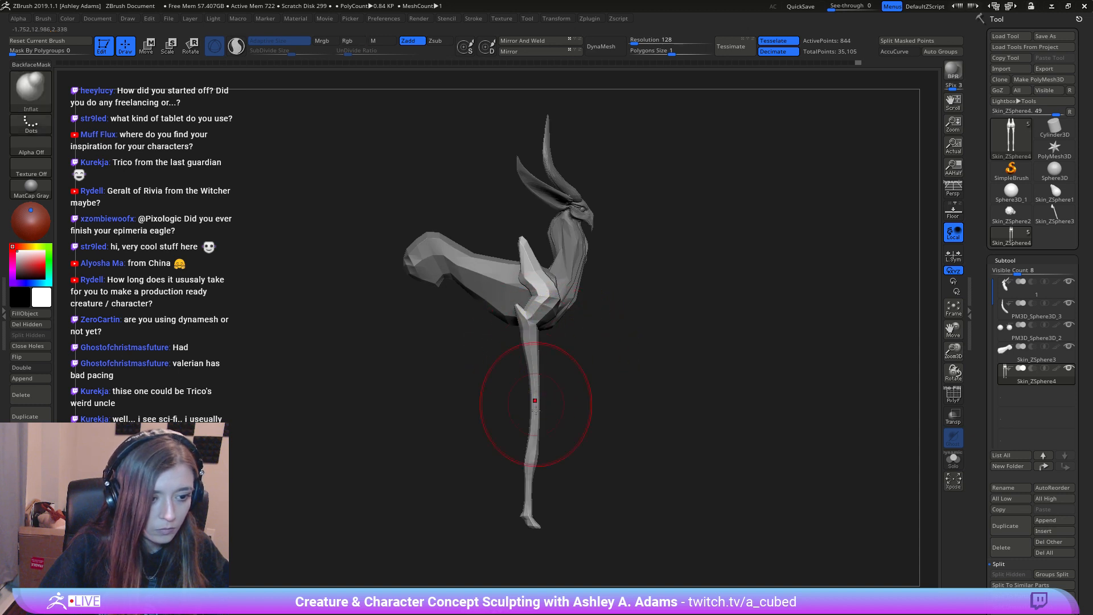
pyautogui.keyDown('shift'); pyautogui.moveTo(535, 409); pyautogui.dragTo(531, 456); pyautogui.keyUp('shift')
pyautogui.press('space')
pyautogui.moveTo(531, 407); pyautogui.dragTo(524, 408)
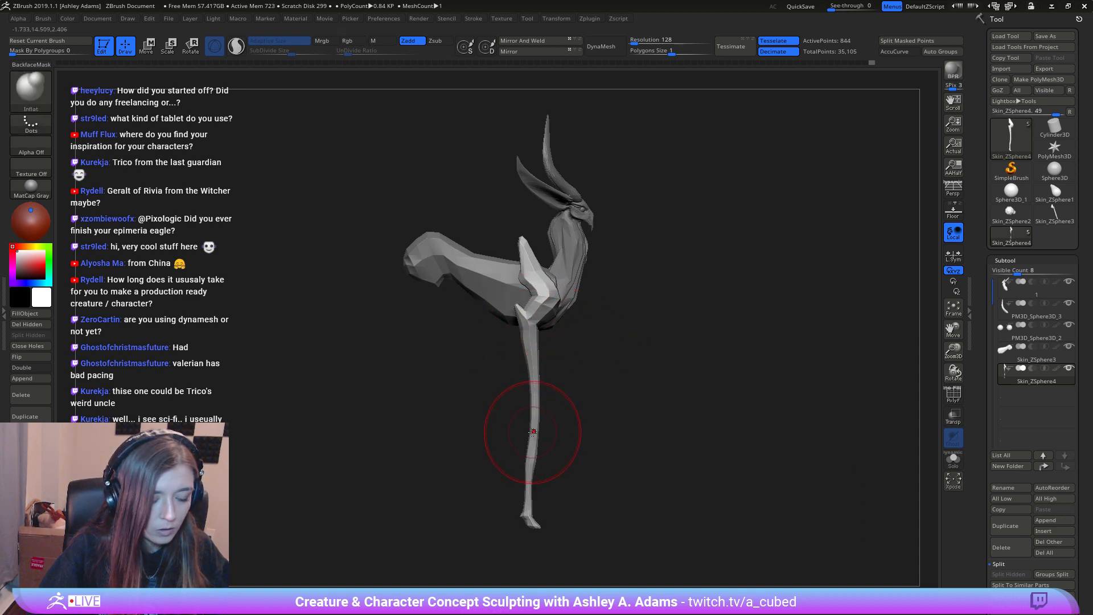
# Step: Return to the SnakeHook brush, undo the last leg edit and adjust the lower front legs in profile with a changed draw size
pyautogui.press('b')
pyautogui.press('s')
pyautogui.press('h')
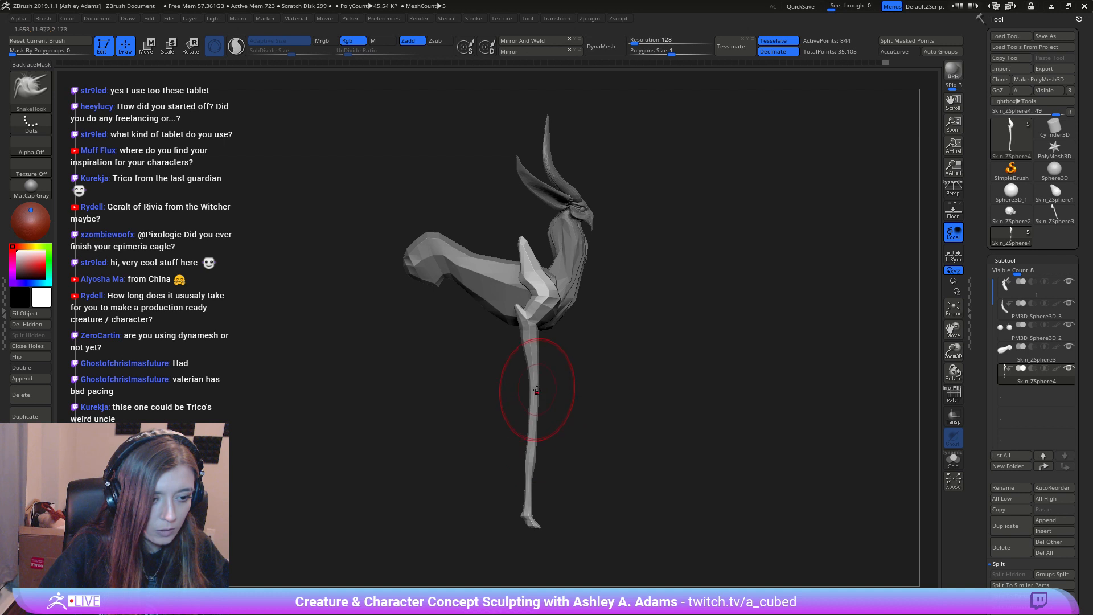
pyautogui.moveTo(535, 462); pyautogui.dragTo(545, 427, button='right')
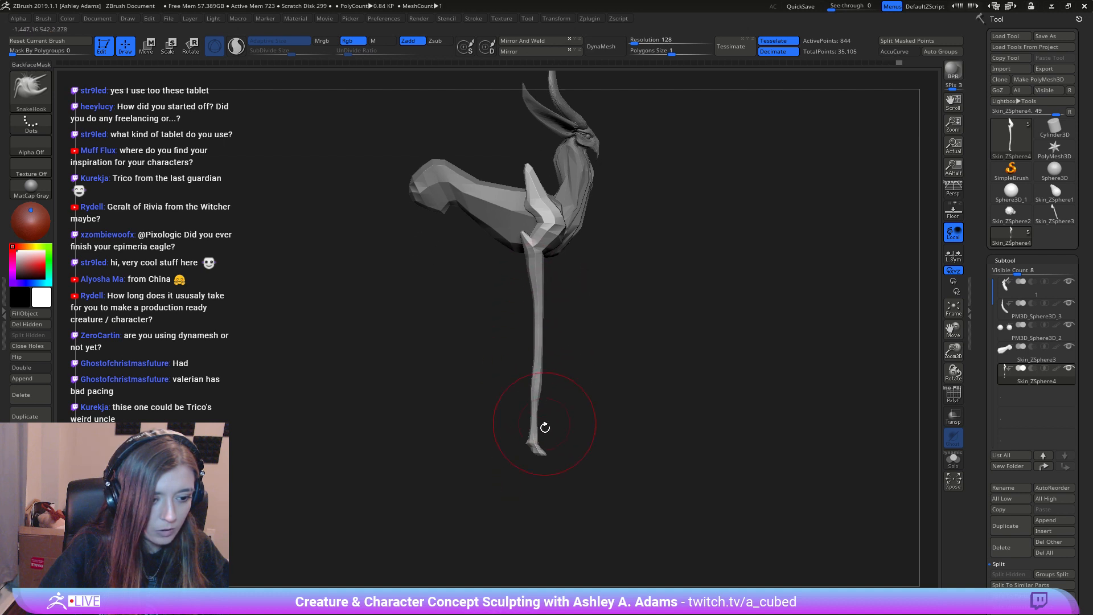
pyautogui.hotkey('ctrl', 'z')
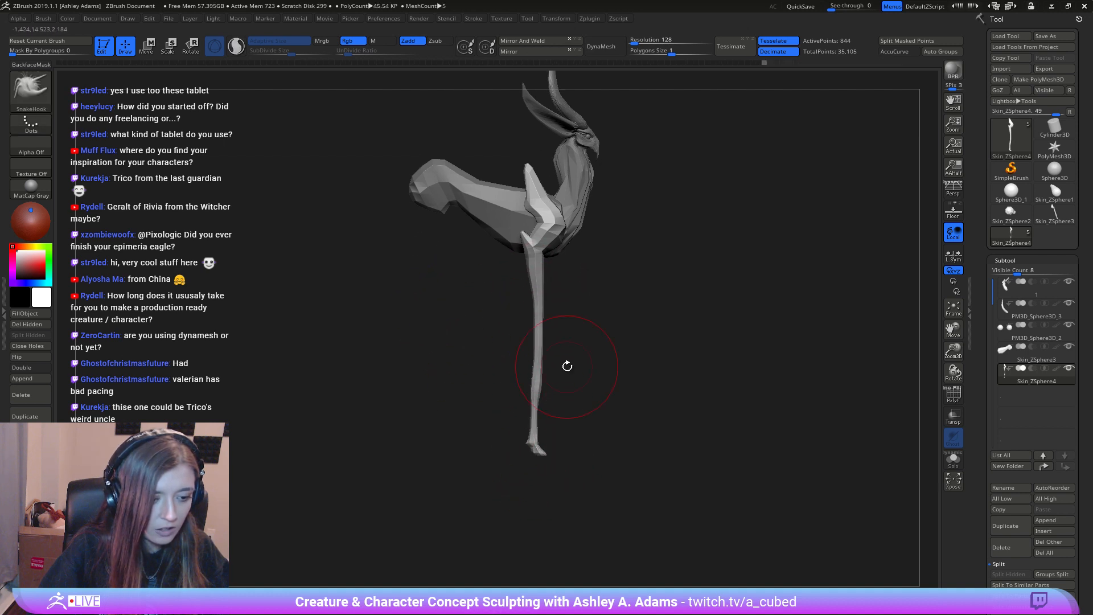
pyautogui.press('space')
pyautogui.moveTo(574, 374); pyautogui.dragTo(560, 369)
pyautogui.press('space')
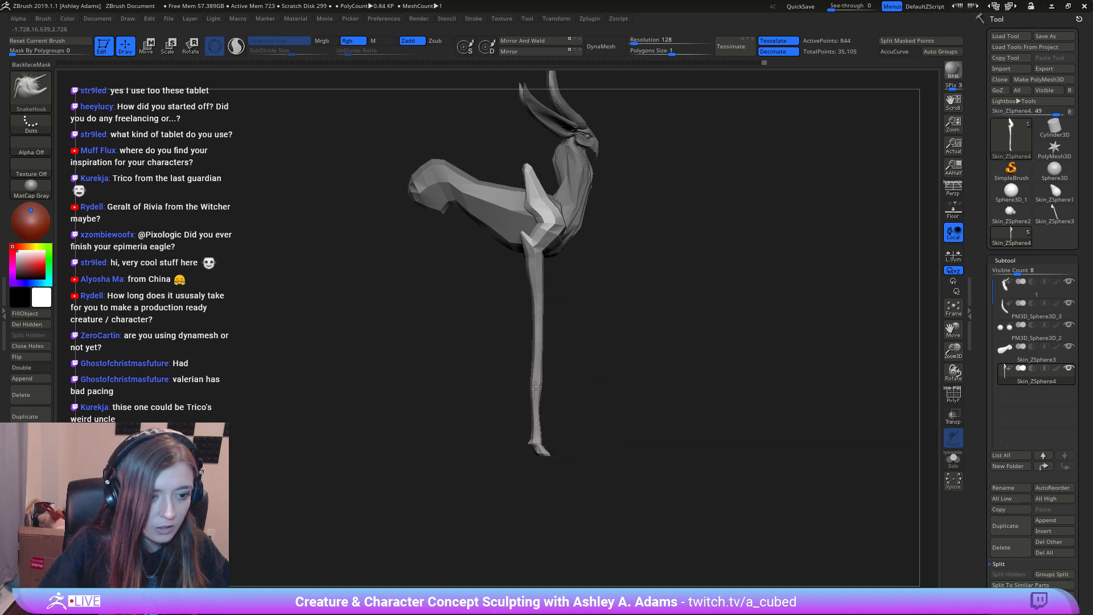
pyautogui.moveTo(535, 384); pyautogui.dragTo(570, 376, button='right')
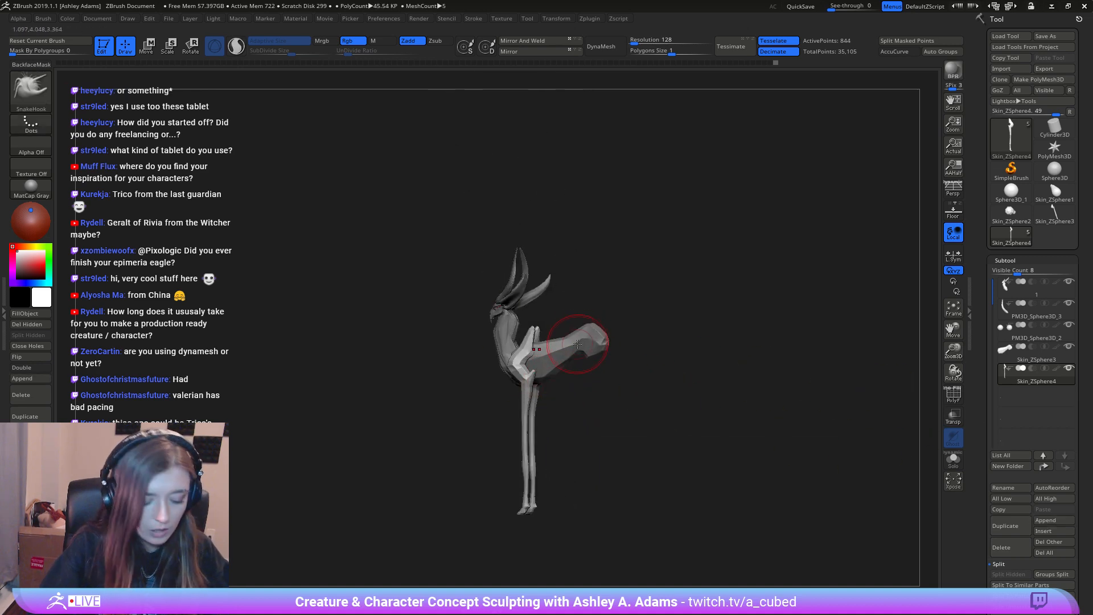
# Step: Append a ZSphere as a new subtool and select it
pyautogui.press('b')
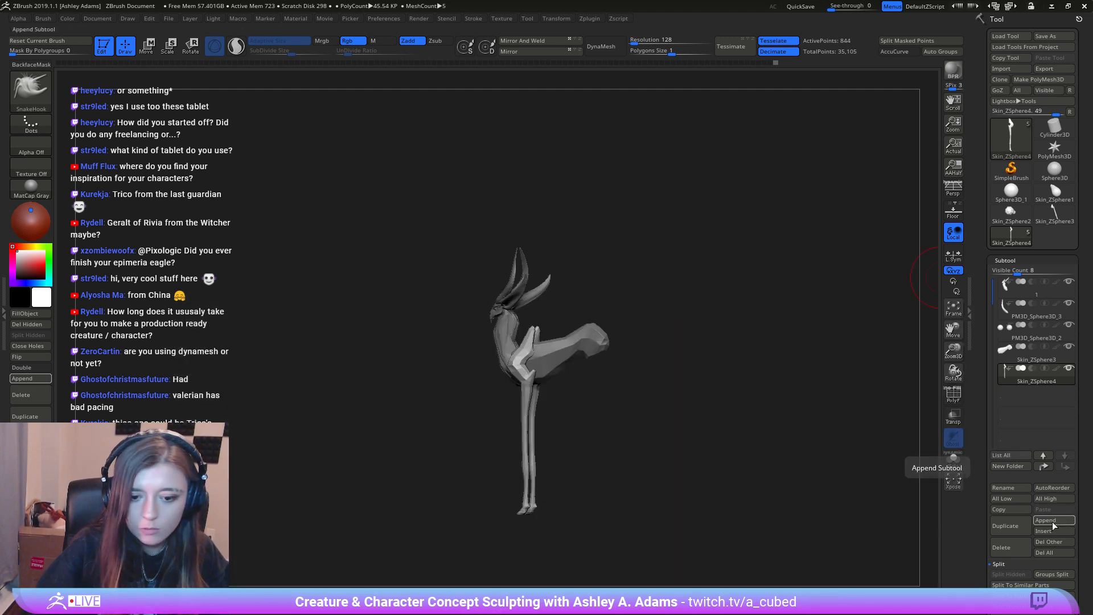
pyautogui.click(1045, 520)
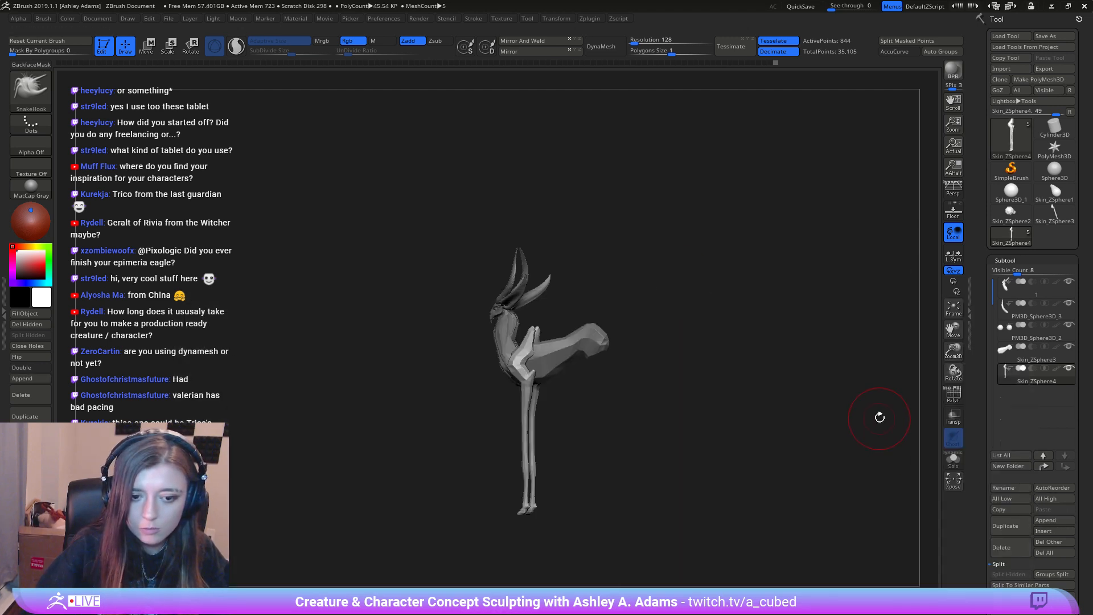
pyautogui.click(1049, 521)
pyautogui.click(914, 458)
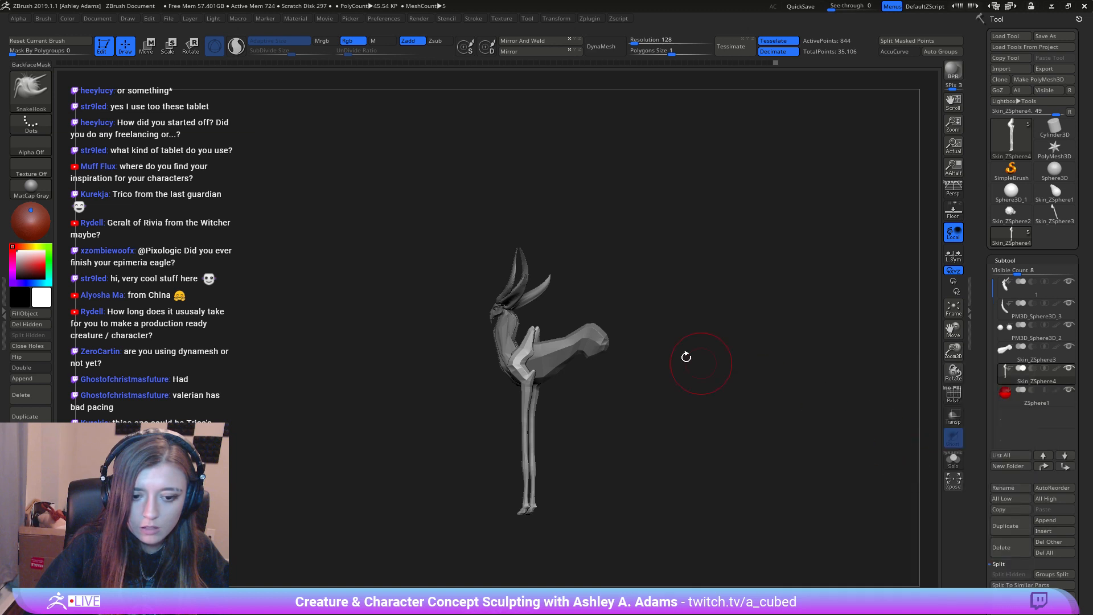
pyautogui.click(1007, 407)
# Step: Move the new ZSphere behind the creature's rump in side view and switch to scaling it
pyautogui.keyDown('shift'); pyautogui.moveTo(586, 319); pyautogui.dragTo(570, 272); pyautogui.keyUp('shift')
pyautogui.press('w')
pyautogui.press('e')
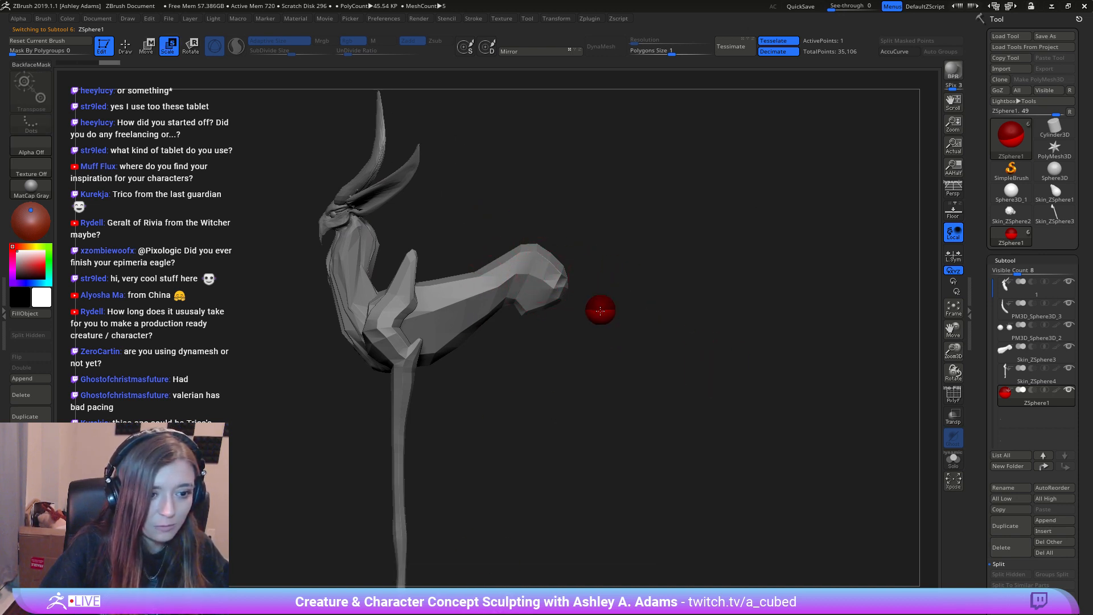
# Step: Resize the root ZSphere and move it onto one side of the hips at the rear end of the torso
pyautogui.moveTo(600, 311); pyautogui.dragTo(425, 503)
pyautogui.moveTo(598, 316)
pyautogui.mouseDown()
pyautogui.moveTo(605, 304)
pyautogui.moveTo(584, 294)
pyautogui.moveTo(589, 309)
pyautogui.moveTo(541, 292)
pyautogui.mouseUp()
pyautogui.press('q')
pyautogui.hotkey('ctrl', 'z')
pyautogui.press('w')
pyautogui.moveTo(603, 284); pyautogui.dragTo(563, 276)
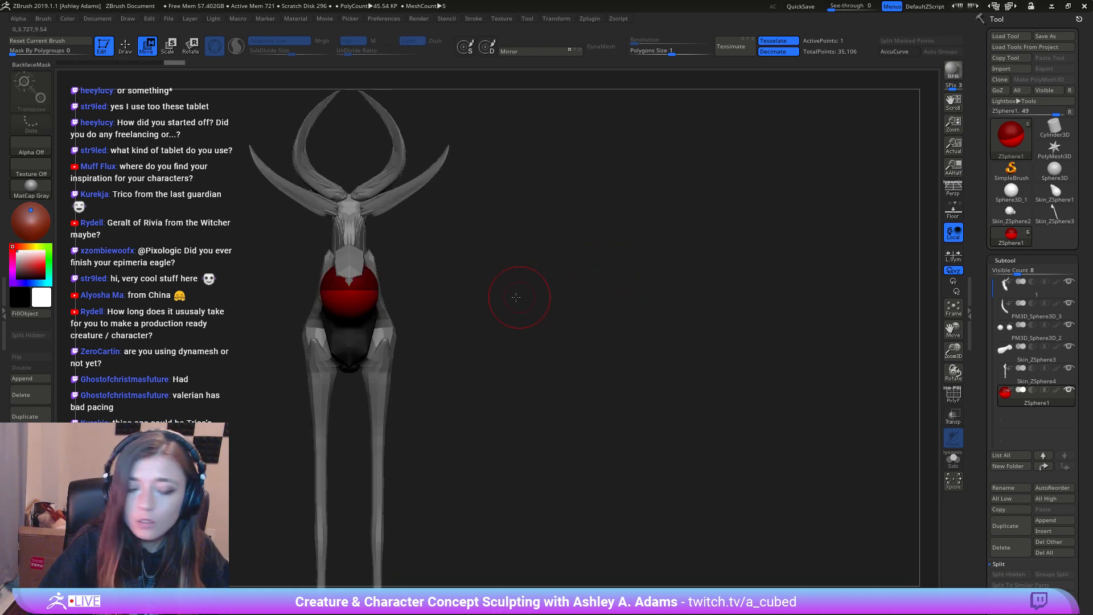
pyautogui.moveTo(341, 289)
pyautogui.mouseDown()
pyautogui.moveTo(311, 280)
pyautogui.moveTo(419, 302)
pyautogui.mouseUp()
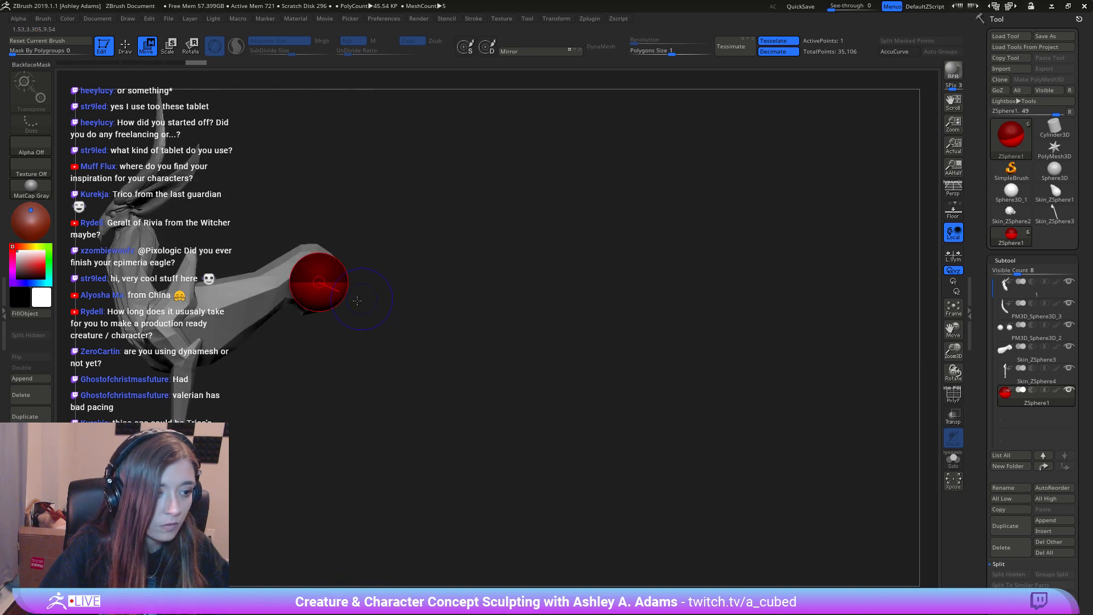
# Step: Draw a thigh and short lower-leg ZSphere chain down from the hip, shifting the knee joint forward
pyautogui.moveTo(353, 311)
pyautogui.keyDown('alt'); pyautogui.mouseDown()
pyautogui.moveTo(501, 295)
pyautogui.moveTo(456, 319)
pyautogui.moveTo(600, 321)
pyautogui.mouseUp(); pyautogui.keyUp('alt')
pyautogui.press('q')
pyautogui.press('w')
pyautogui.moveTo(643, 269)
pyautogui.mouseDown()
pyautogui.moveTo(556, 272)
pyautogui.moveTo(658, 271)
pyautogui.moveTo(594, 284)
pyautogui.moveTo(563, 312)
pyautogui.moveTo(541, 298)
pyautogui.moveTo(512, 332)
pyautogui.moveTo(505, 326)
pyautogui.moveTo(561, 370)
pyautogui.mouseUp()
pyautogui.press('q')
pyautogui.press('w')
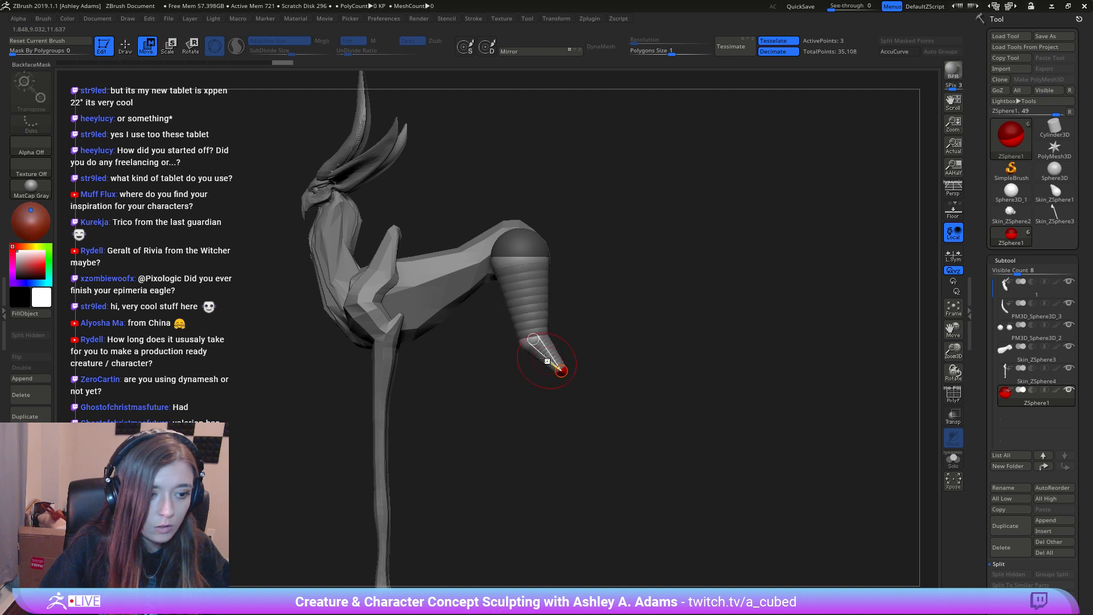
pyautogui.moveTo(499, 316); pyautogui.dragTo(493, 329)
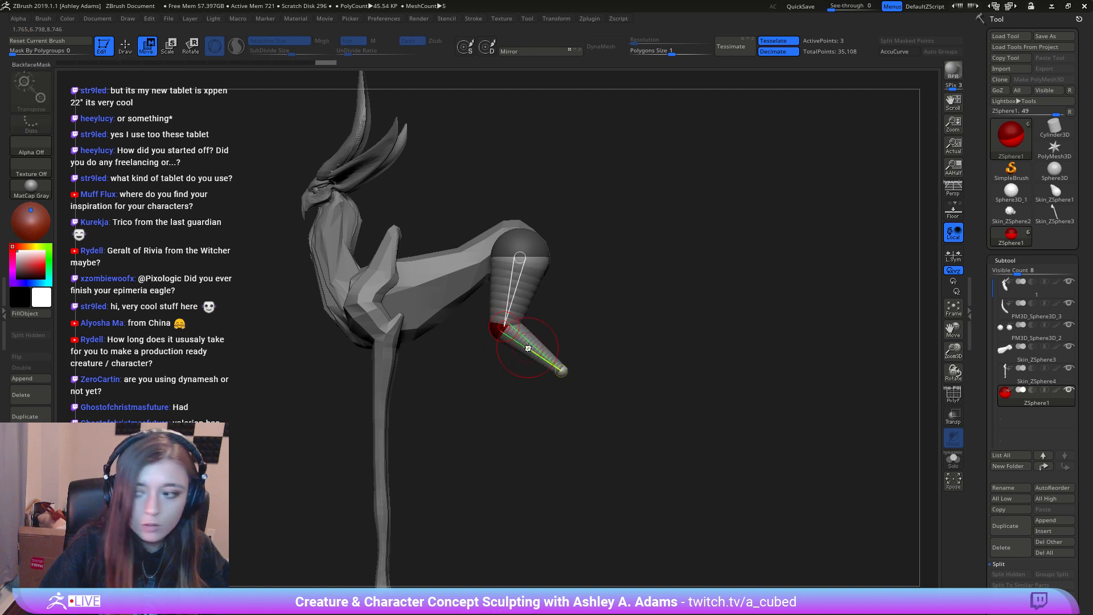
# Step: Add a ZSphere at the hock and extend it down and back into a long, thin shank
pyautogui.keyDown('alt'); pyautogui.moveTo(531, 361); pyautogui.dragTo(510, 271); pyautogui.keyUp('alt')
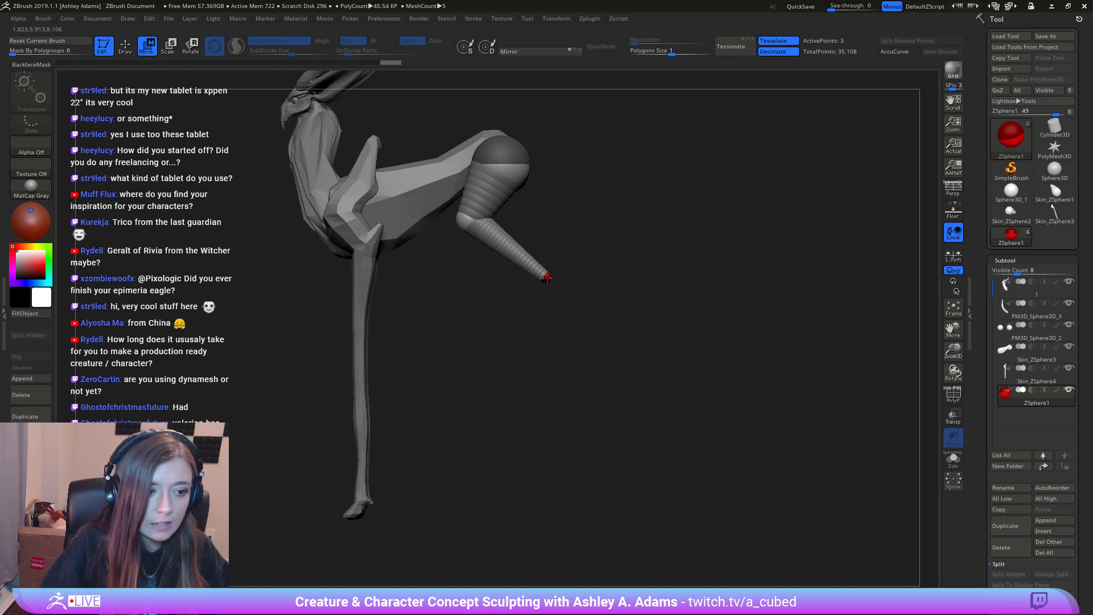
pyautogui.press('q')
pyautogui.press('w')
pyautogui.moveTo(548, 287)
pyautogui.mouseDown()
pyautogui.moveTo(563, 375)
pyautogui.moveTo(578, 348)
pyautogui.moveTo(559, 342)
pyautogui.moveTo(602, 310)
pyautogui.mouseUp()
pyautogui.rightClick(559, 342)
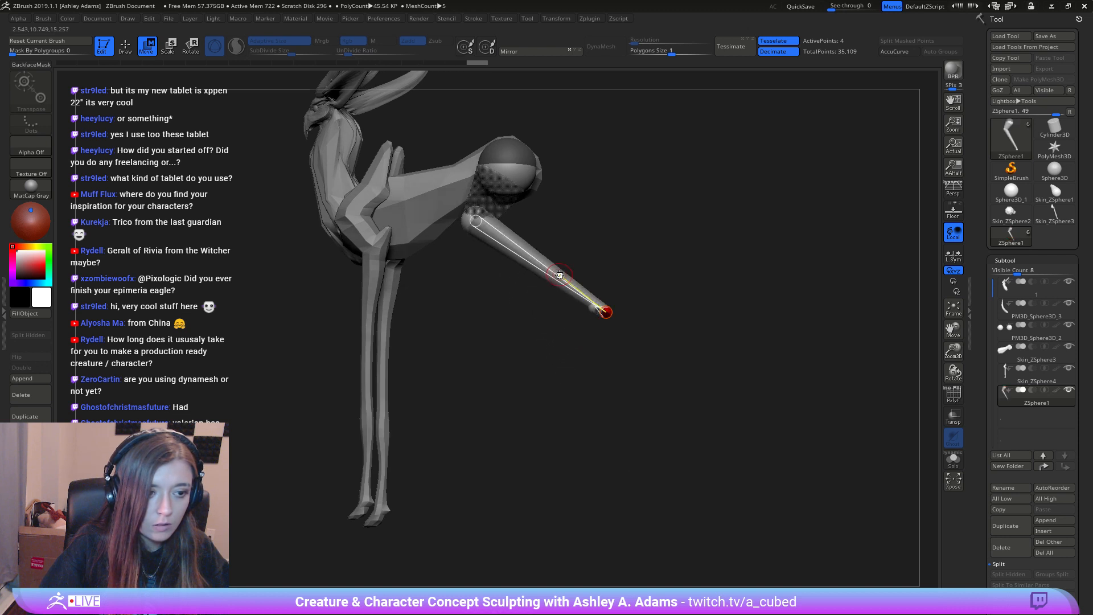
pyautogui.hotkey('ctrl', 'z')
pyautogui.keyDown('shift'); pyautogui.moveTo(581, 256); pyautogui.dragTo(538, 257); pyautogui.keyUp('shift')
pyautogui.moveTo(560, 376); pyautogui.dragTo(618, 489)
# Step: Add a foot ZSphere below the shank, offset the ankle joint to bend it, and adjust the foot tip
pyautogui.keyDown('ctrl'); pyautogui.moveTo(592, 476); pyautogui.dragTo(475, 382, button='right'); pyautogui.keyUp('ctrl')
pyautogui.moveTo(481, 379); pyautogui.dragTo(480, 381)
pyautogui.moveTo(480, 381)
pyautogui.keyDown('alt'); pyautogui.mouseDown(button='right')
pyautogui.moveTo(499, 332)
pyautogui.moveTo(490, 361)
pyautogui.mouseUp(button='right'); pyautogui.keyUp('alt')
pyautogui.press('q')
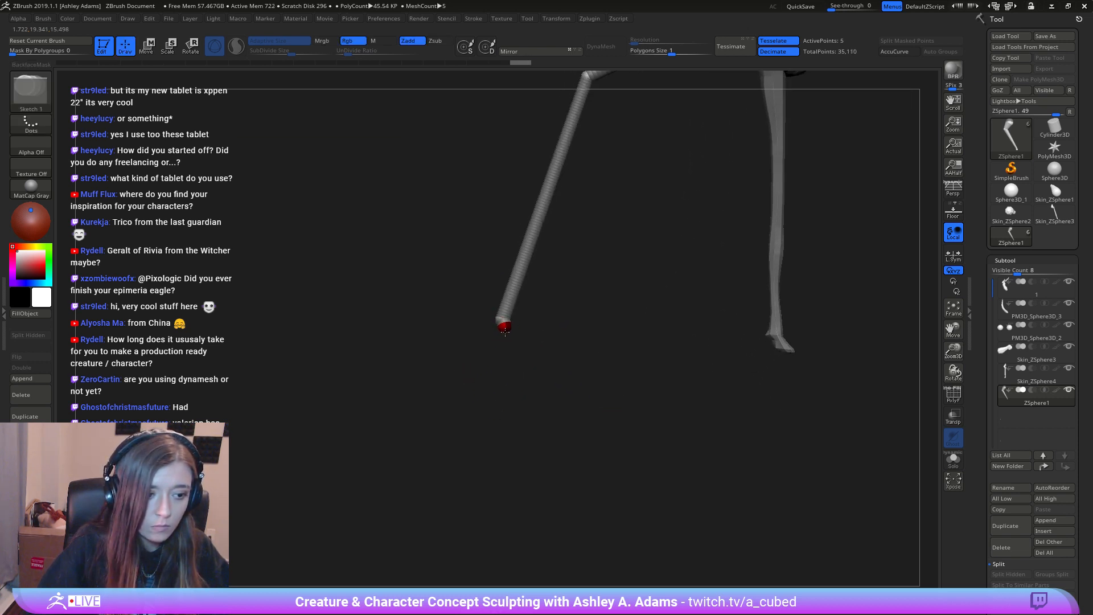
pyautogui.click(505, 332)
pyautogui.press('w')
pyautogui.moveTo(505, 329)
pyautogui.mouseDown()
pyautogui.moveTo(512, 340)
pyautogui.moveTo(498, 310)
pyautogui.mouseUp()
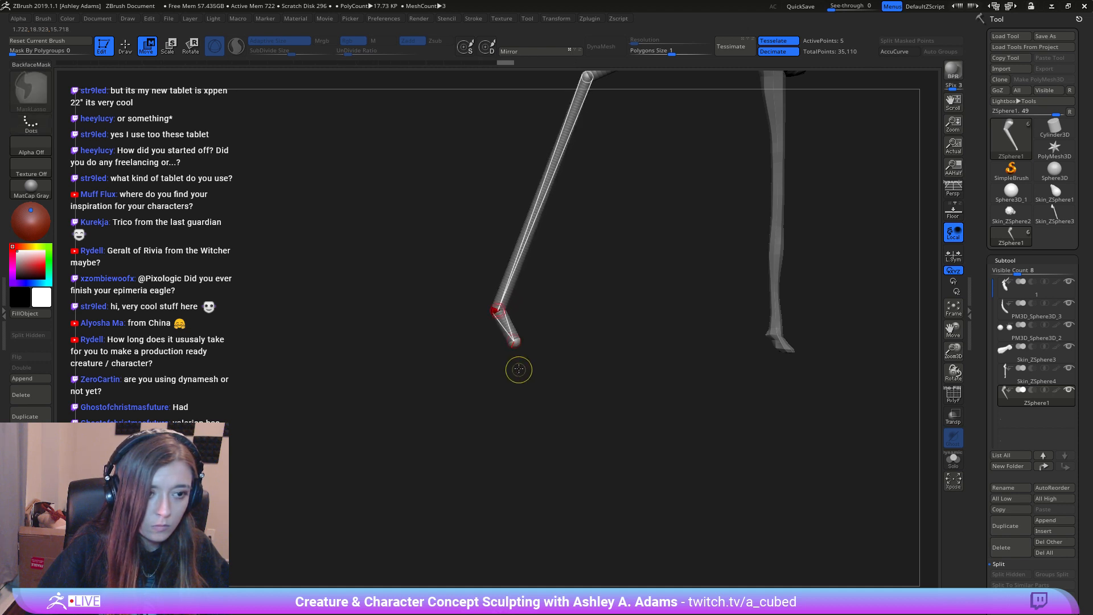
pyautogui.keyDown('ctrl'); pyautogui.moveTo(519, 370); pyautogui.dragTo(560, 346, button='right'); pyautogui.keyUp('ctrl')
pyautogui.moveTo(574, 317); pyautogui.dragTo(561, 306)
pyautogui.keyDown('alt'); pyautogui.moveTo(582, 283); pyautogui.dragTo(626, 384, button='right'); pyautogui.keyUp('alt')
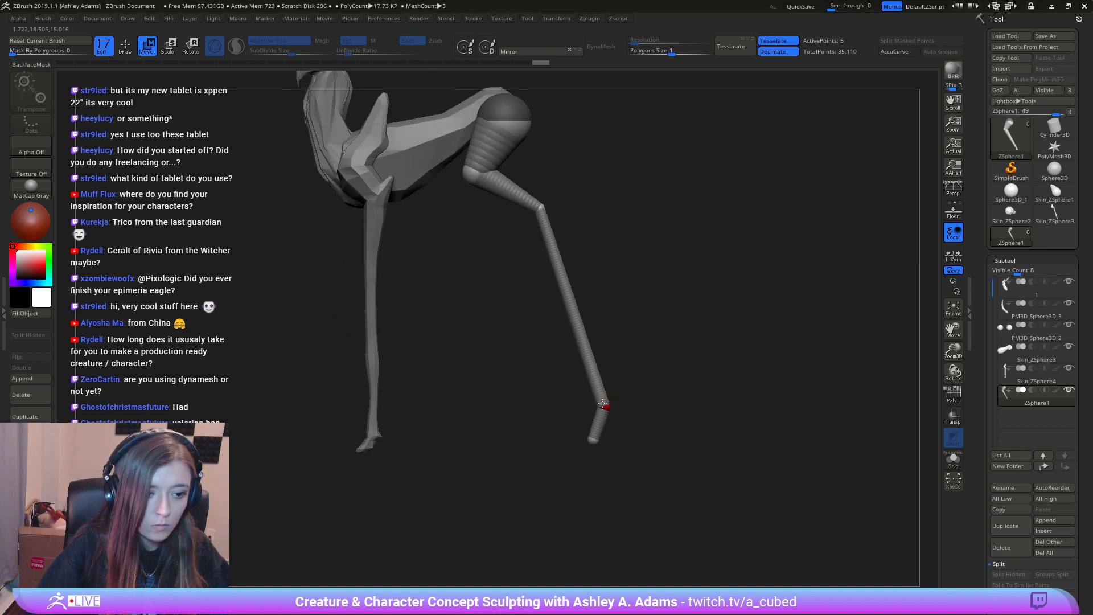
pyautogui.moveTo(594, 439)
pyautogui.mouseDown()
pyautogui.moveTo(563, 440)
pyautogui.moveTo(595, 442)
pyautogui.mouseUp()
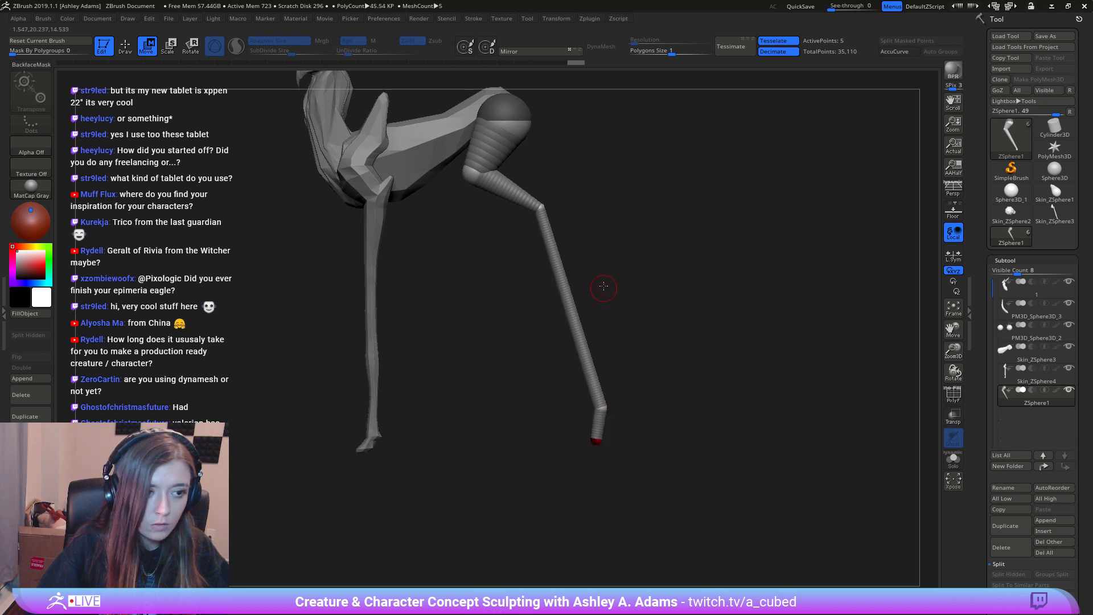
# Step: Reposition the hip and knee ZSpheres closer to the body and refine the thigh's angle in side view
pyautogui.moveTo(603, 286)
pyautogui.keyDown('alt'); pyautogui.mouseDown()
pyautogui.moveTo(614, 279)
pyautogui.moveTo(614, 288)
pyautogui.mouseUp(); pyautogui.keyUp('alt')
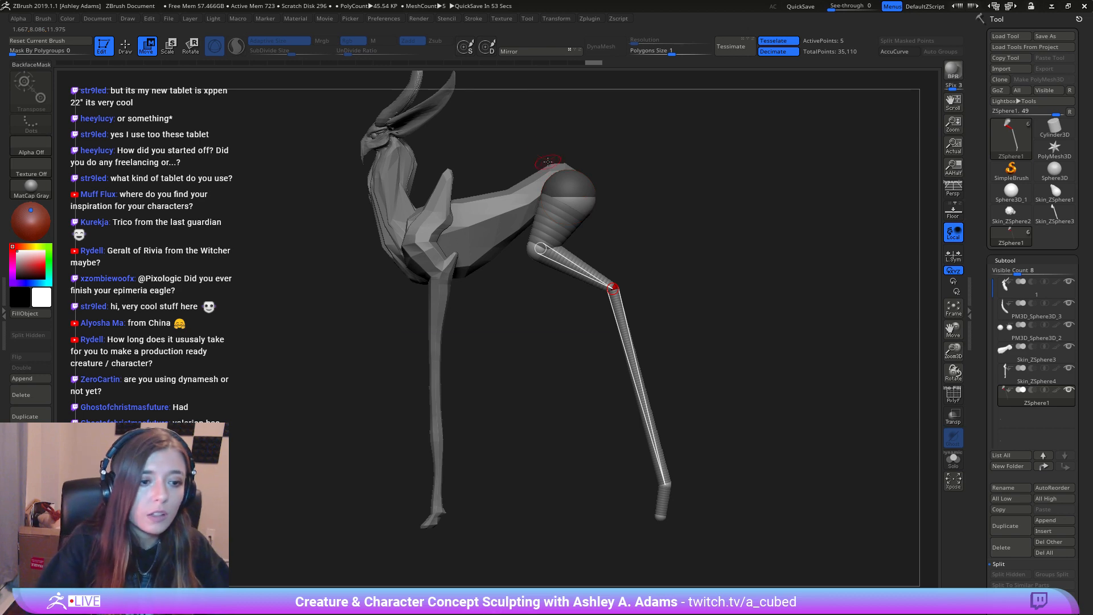
pyautogui.moveTo(541, 250); pyautogui.dragTo(581, 201, button='right')
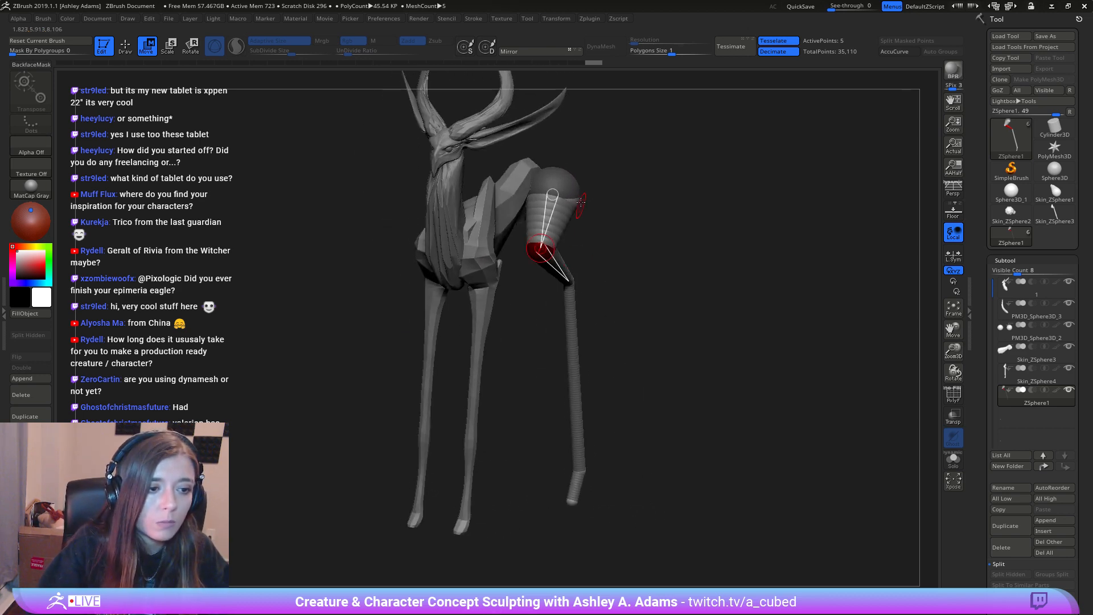
pyautogui.moveTo(575, 187); pyautogui.dragTo(563, 187)
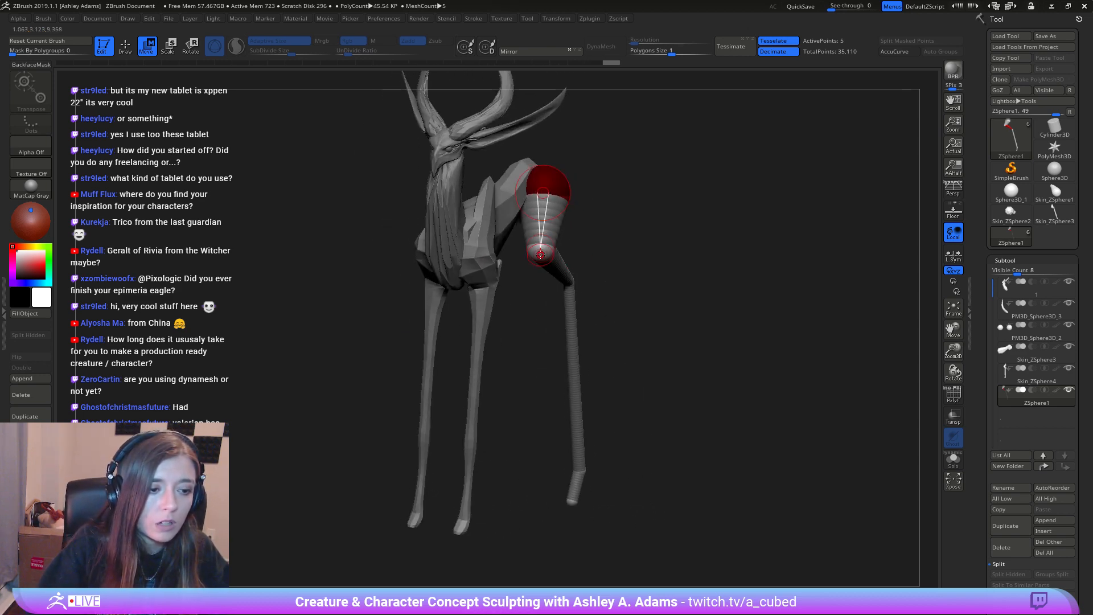
pyautogui.moveTo(540, 253); pyautogui.dragTo(534, 254)
pyautogui.moveTo(534, 254); pyautogui.dragTo(524, 284, button='right')
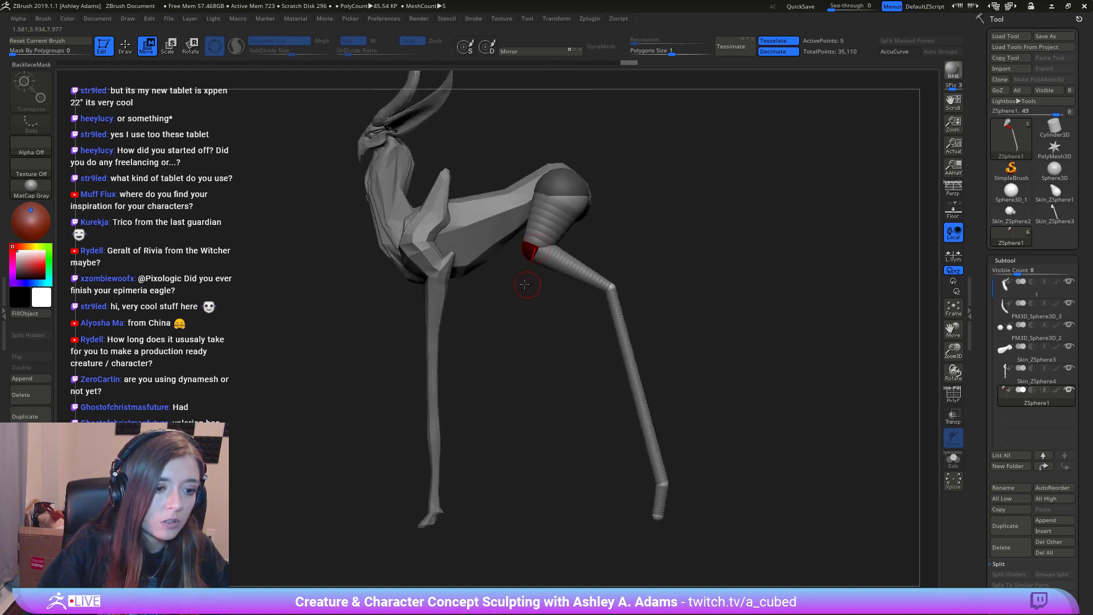
pyautogui.moveTo(529, 249); pyautogui.dragTo(541, 252)
# Step: Shift the foot-tip ZSphere slightly sideways to line up the hind leg as seen from behind
pyautogui.keyDown('alt'); pyautogui.moveTo(654, 304); pyautogui.dragTo(655, 187); pyautogui.keyUp('alt')
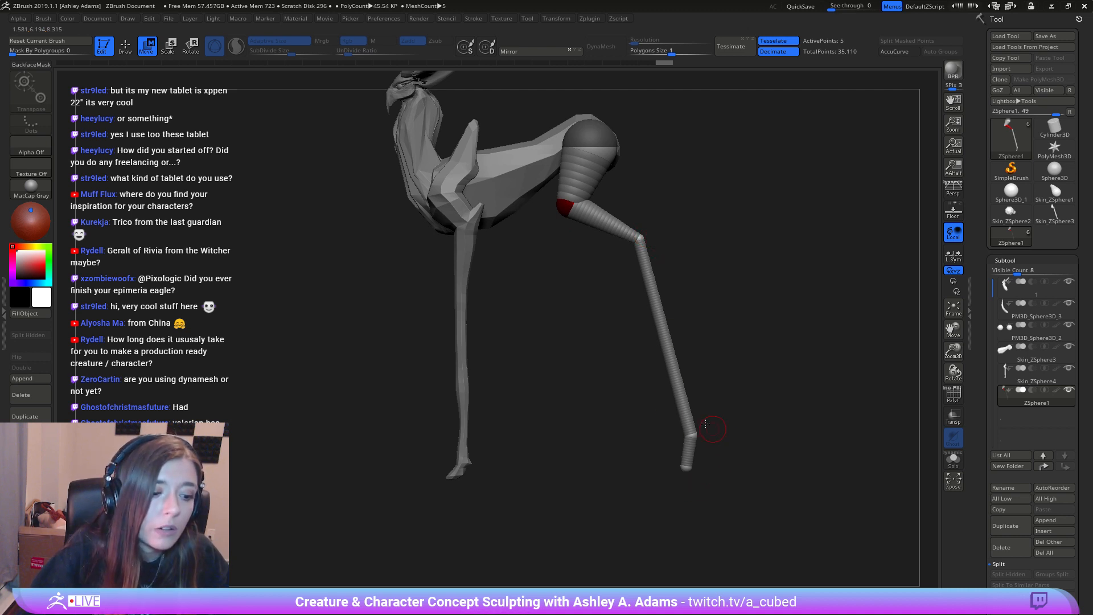
pyautogui.keyDown('alt'); pyautogui.moveTo(747, 271); pyautogui.dragTo(768, 362); pyautogui.keyUp('alt')
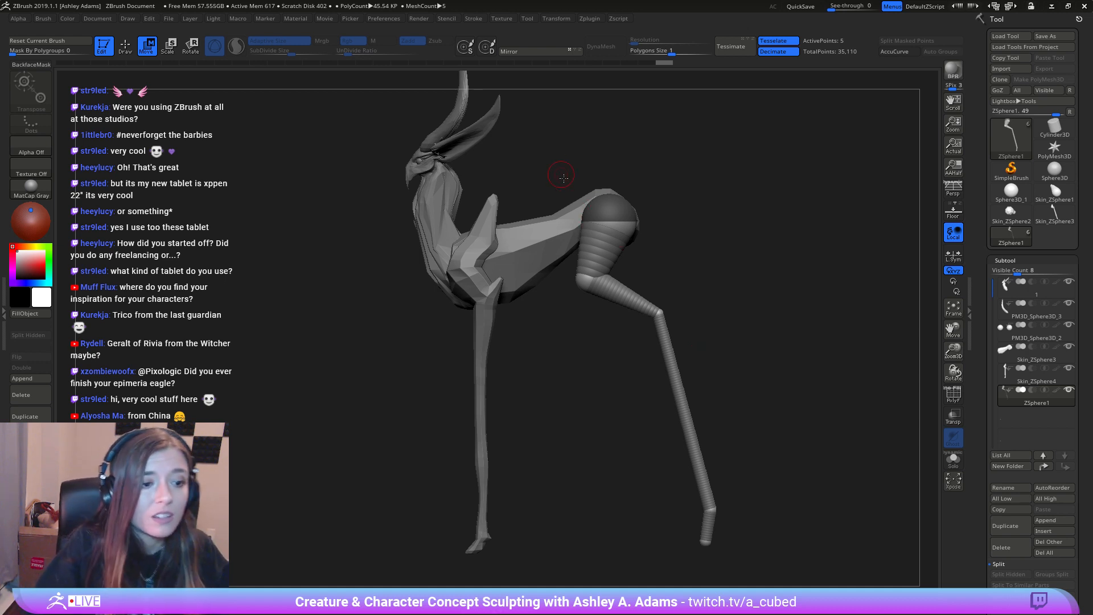
pyautogui.moveTo(661, 276); pyautogui.dragTo(615, 277)
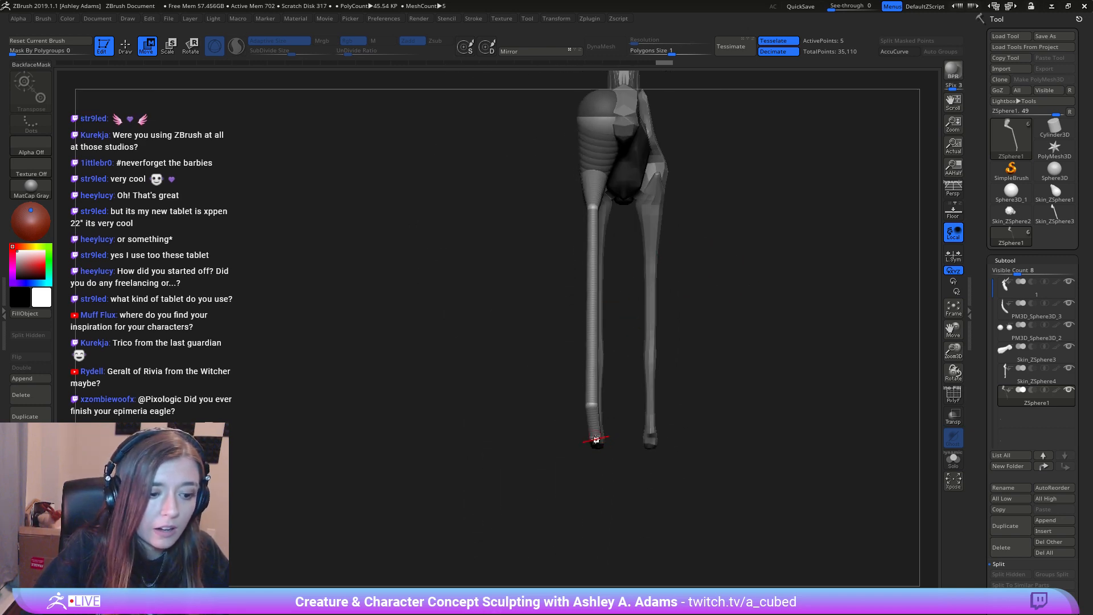
pyautogui.moveTo(596, 441); pyautogui.dragTo(593, 439)
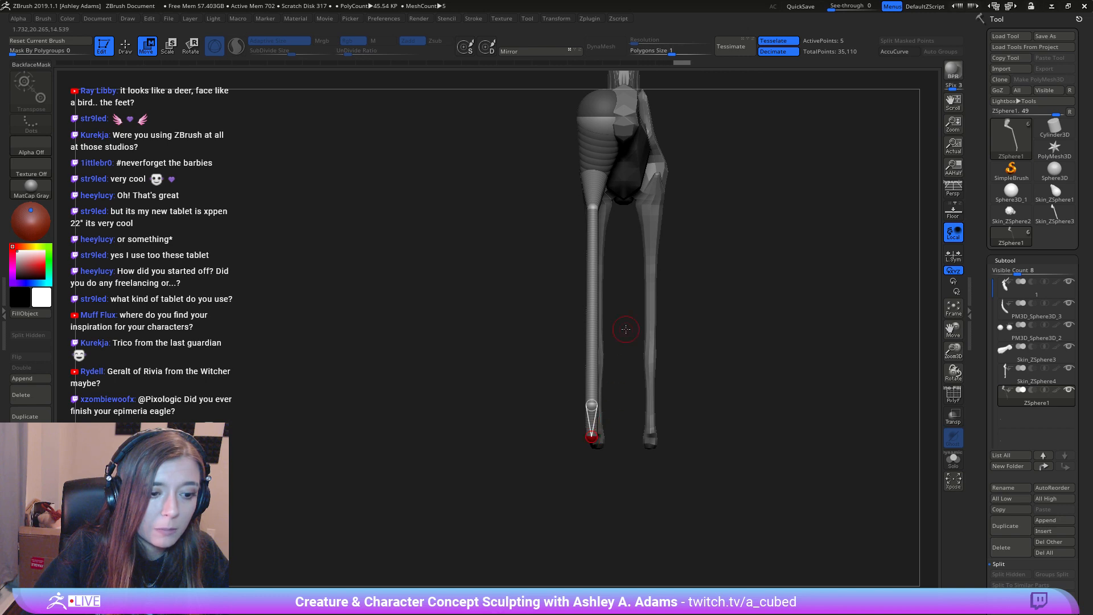
pyautogui.moveTo(630, 329); pyautogui.dragTo(750, 136)
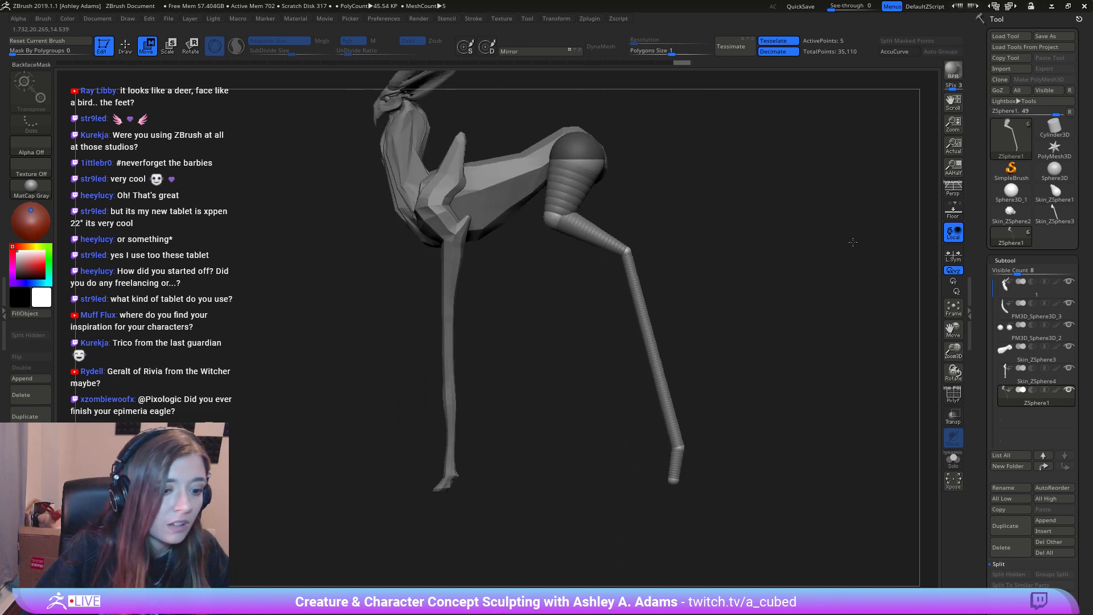
# Step: Make an adaptive skin of the hind-leg ZSpheres with density 1 and DynaMesh resolution 0
pyautogui.scroll(-5, 1008, 447)
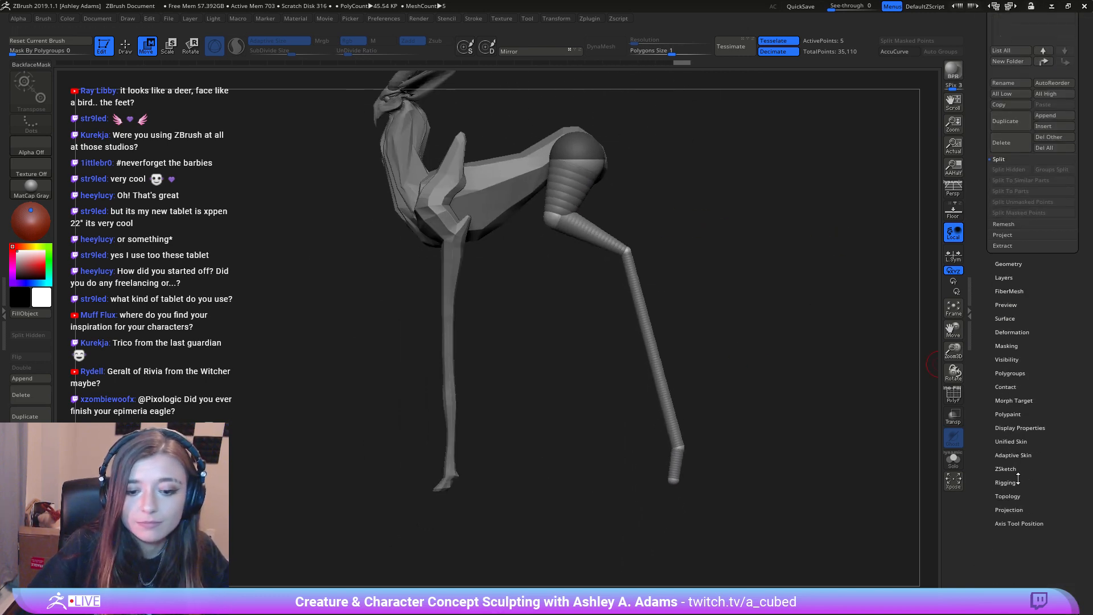
pyautogui.click(1022, 480)
pyautogui.scroll(3, 1033, 448)
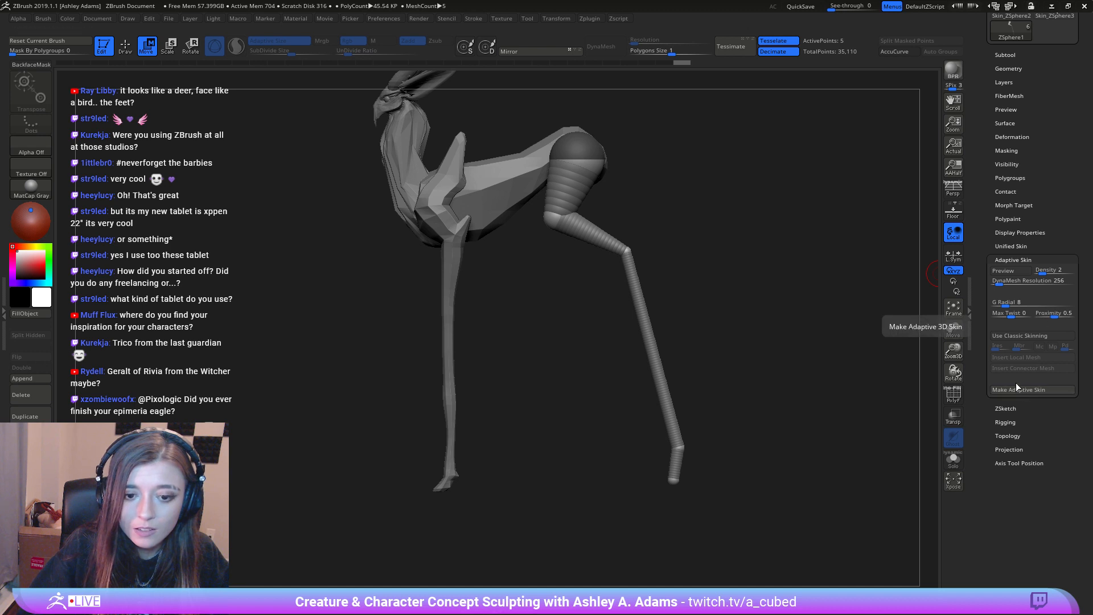
pyautogui.click(1038, 274)
pyautogui.moveTo(997, 285); pyautogui.dragTo(993, 285)
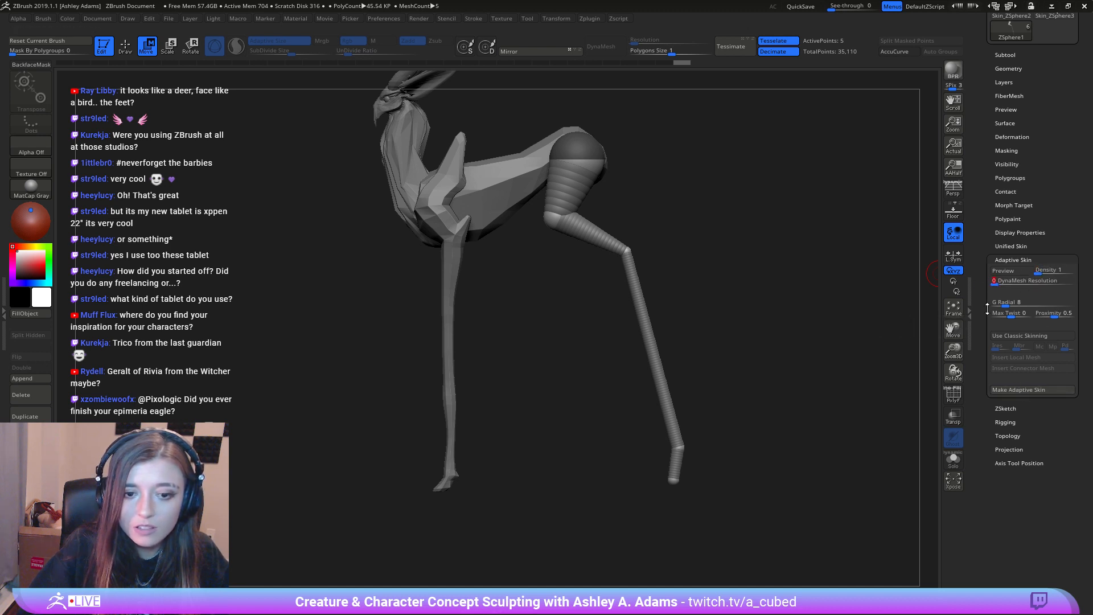
# Step: Delete the ZSphere1 subtool holding the hind-leg ZSphere chain
pyautogui.click(1006, 56)
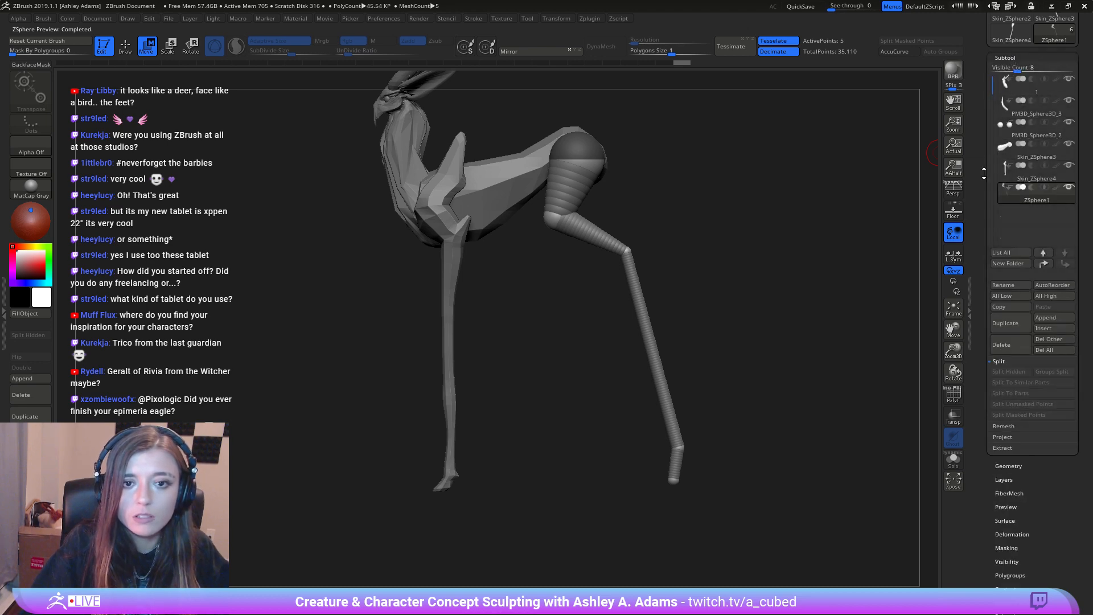
pyautogui.click(1066, 321)
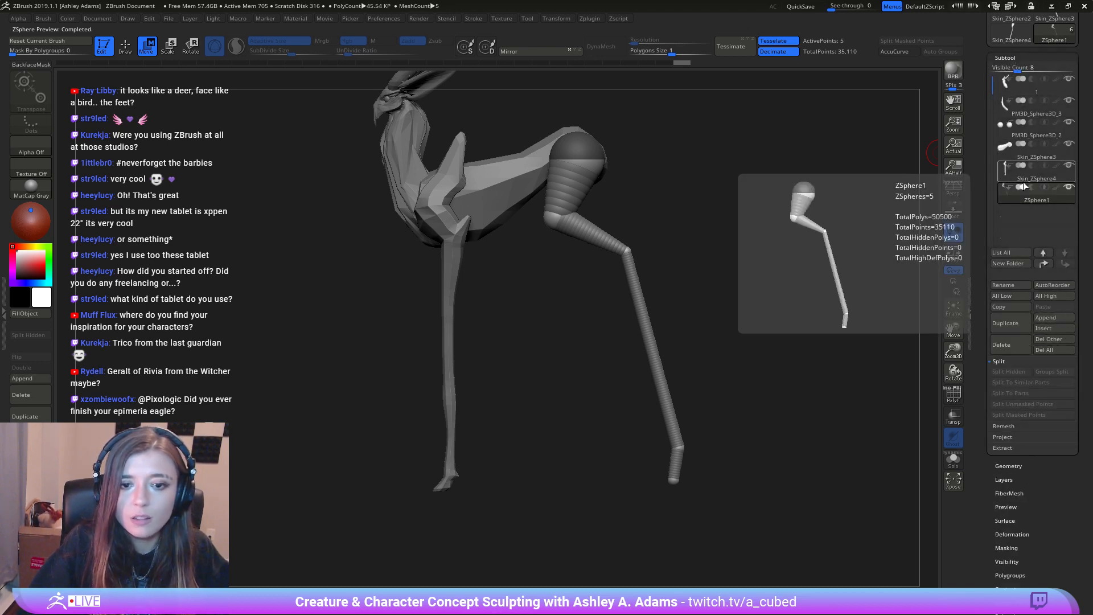
pyautogui.click(1011, 181)
pyautogui.moveTo(1008, 202)
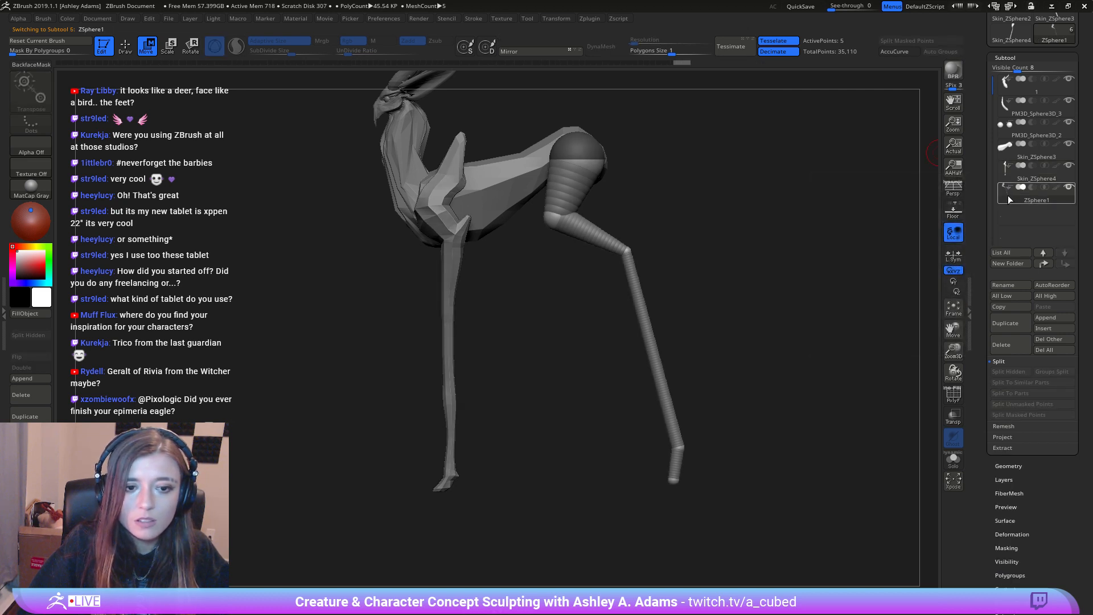
pyautogui.click(1008, 200)
pyautogui.click(1013, 353)
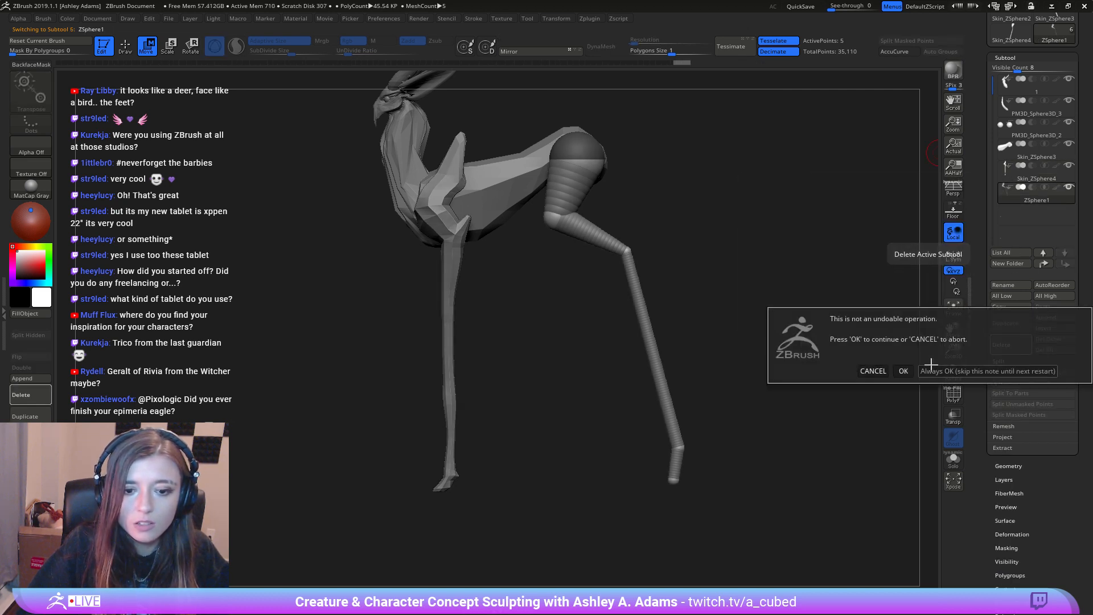
pyautogui.click(905, 368)
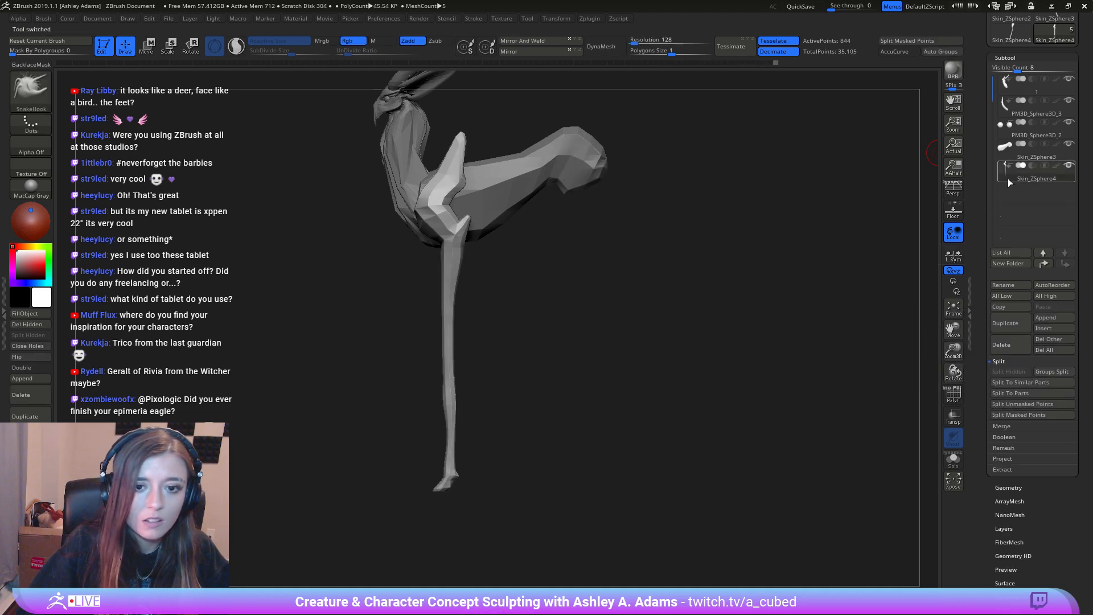
# Step: Append the skinned hind-leg mesh as a subtool and mirror and weld it across to the other side
pyautogui.click(1043, 318)
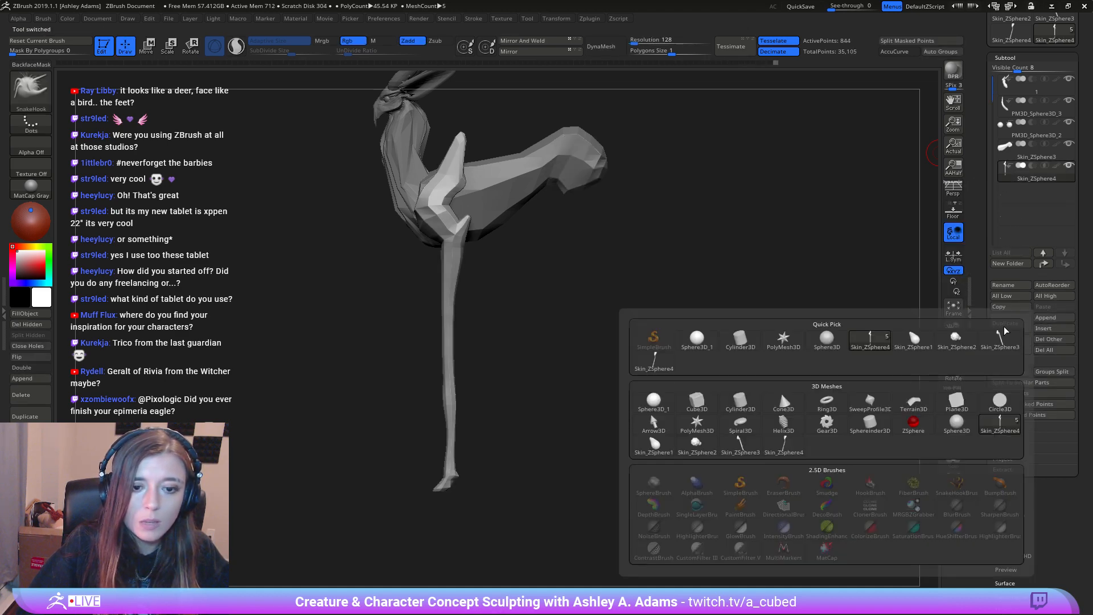
pyautogui.click(651, 365)
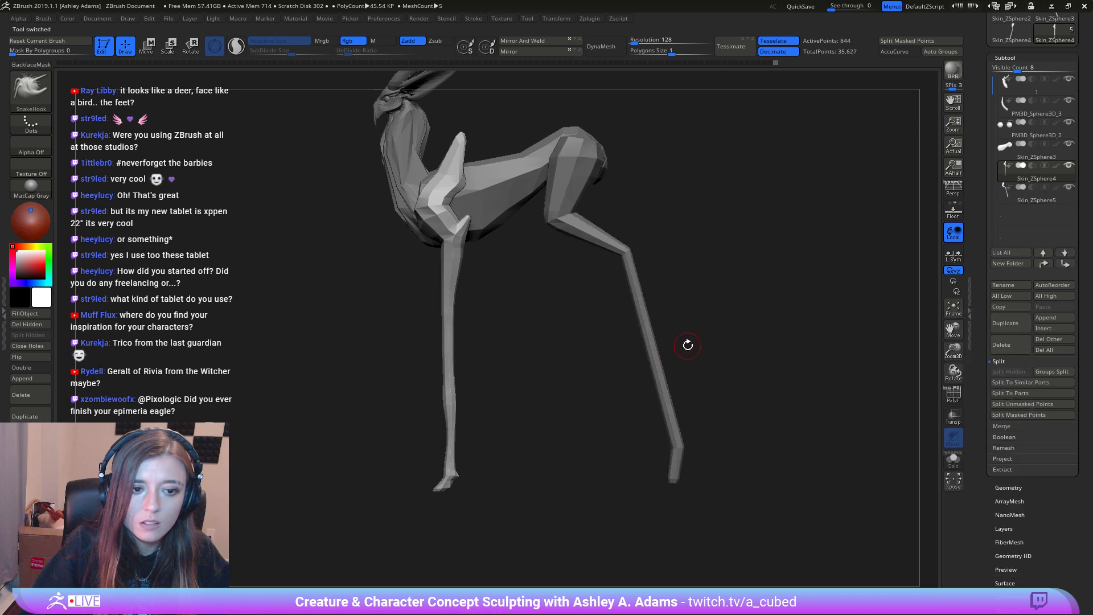
pyautogui.click(521, 42)
pyautogui.click(521, 43)
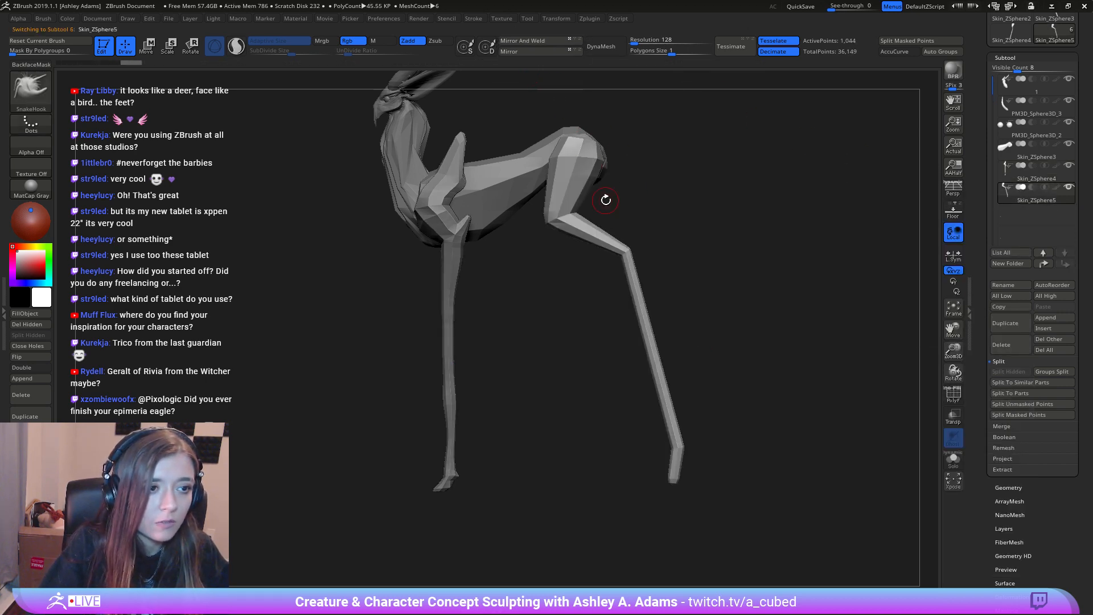
# Step: Push in the rear contour of the hind thigh with the SnakeHook brush, adjusting the brush size to suit
pyautogui.keyDown('ctrl'); pyautogui.moveTo(614, 275); pyautogui.dragTo(653, 265, button='right'); pyautogui.keyUp('ctrl')
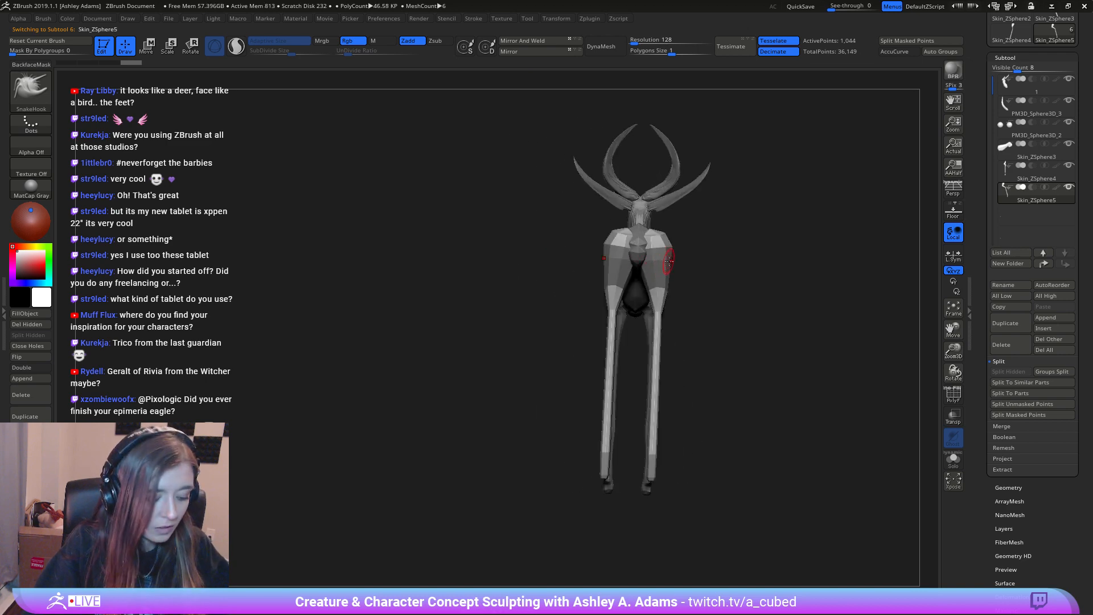
pyautogui.press('space')
pyautogui.moveTo(668, 265); pyautogui.dragTo(690, 264)
pyautogui.moveTo(587, 258)
pyautogui.keyDown('shift'); pyautogui.mouseDown(button='right')
pyautogui.moveTo(719, 270)
pyautogui.moveTo(698, 266)
pyautogui.mouseUp(button='right'); pyautogui.keyUp('shift')
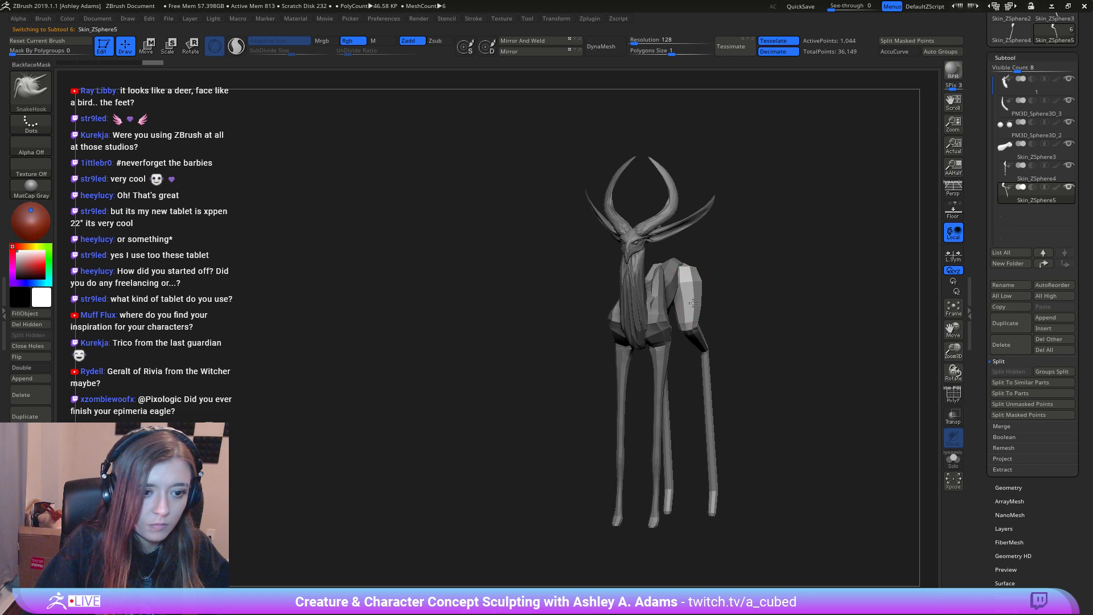
pyautogui.moveTo(688, 319)
pyautogui.mouseDown(button='right')
pyautogui.moveTo(666, 318)
pyautogui.moveTo(698, 315)
pyautogui.mouseUp(button='right')
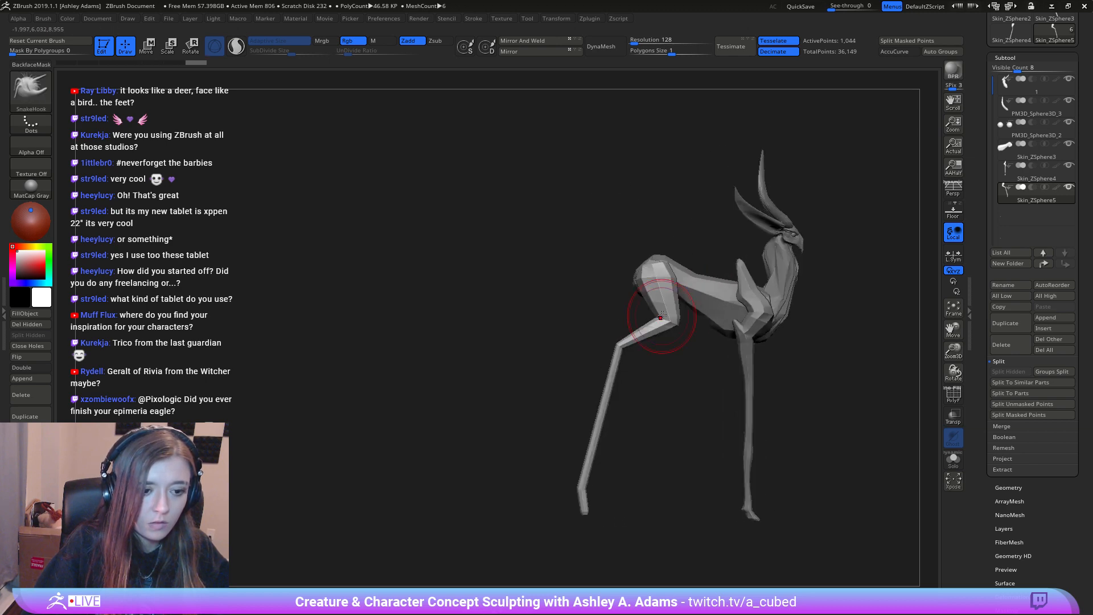
pyautogui.press('space')
pyautogui.moveTo(654, 316); pyautogui.dragTo(634, 317)
pyautogui.moveTo(690, 283)
pyautogui.keyDown('ctrl'); pyautogui.mouseDown(button='right')
pyautogui.moveTo(697, 316)
pyautogui.moveTo(600, 310)
pyautogui.mouseUp(button='right'); pyautogui.keyUp('ctrl')
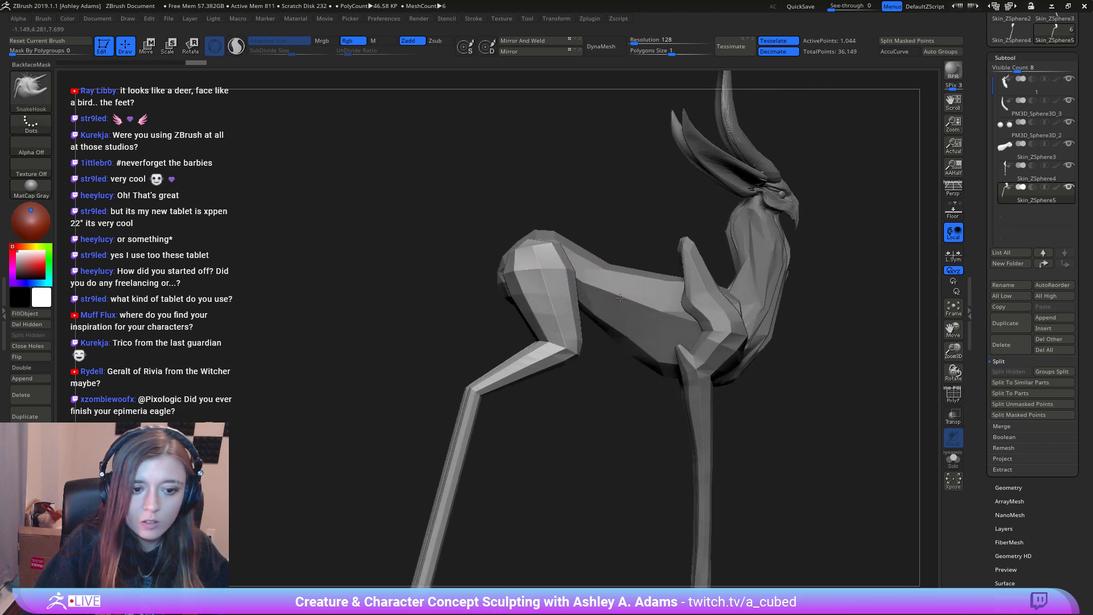
pyautogui.press('space')
pyautogui.moveTo(600, 319); pyautogui.dragTo(614, 319)
pyautogui.keyDown('alt'); pyautogui.moveTo(630, 281); pyautogui.dragTo(538, 275, button='right'); pyautogui.keyUp('alt')
pyautogui.press('space')
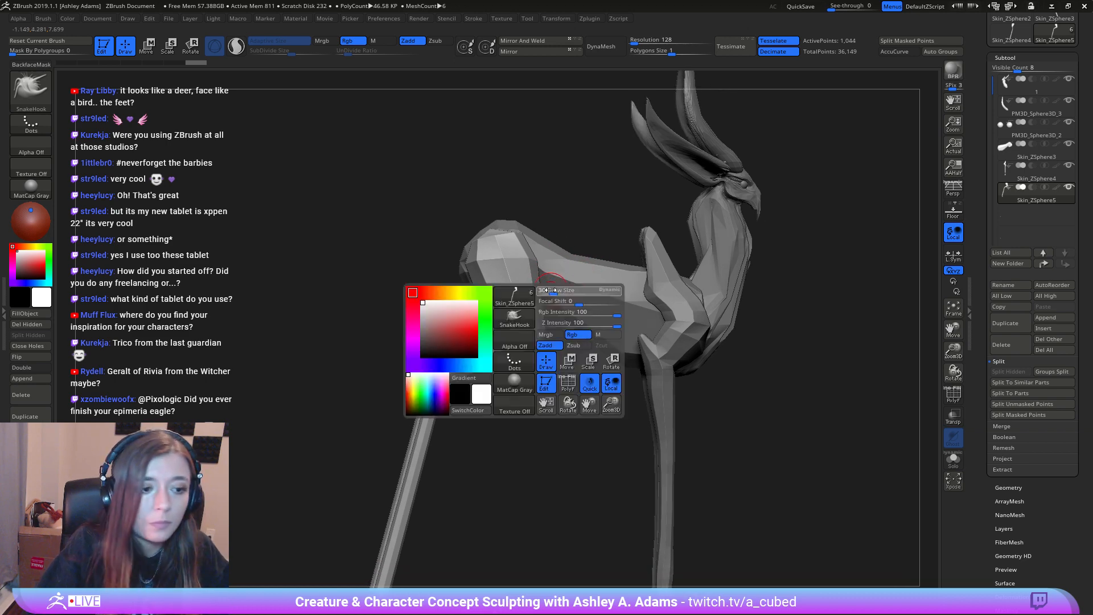
pyautogui.moveTo(561, 301); pyautogui.dragTo(578, 302)
pyautogui.moveTo(474, 285); pyautogui.dragTo(484, 286)
pyautogui.keyDown('alt'); pyautogui.moveTo(482, 283); pyautogui.dragTo(574, 283, button='right'); pyautogui.keyUp('alt')
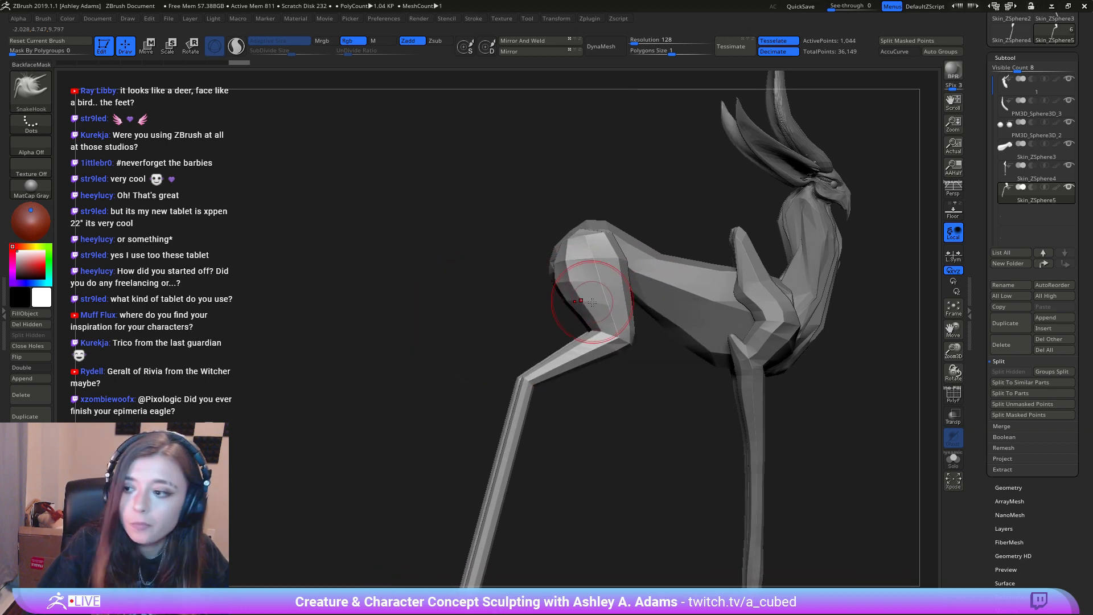
# Step: Pull the front of the hind thigh forward above the knee with the SnakeHook brush
pyautogui.moveTo(578, 337); pyautogui.dragTo(631, 323, button='right')
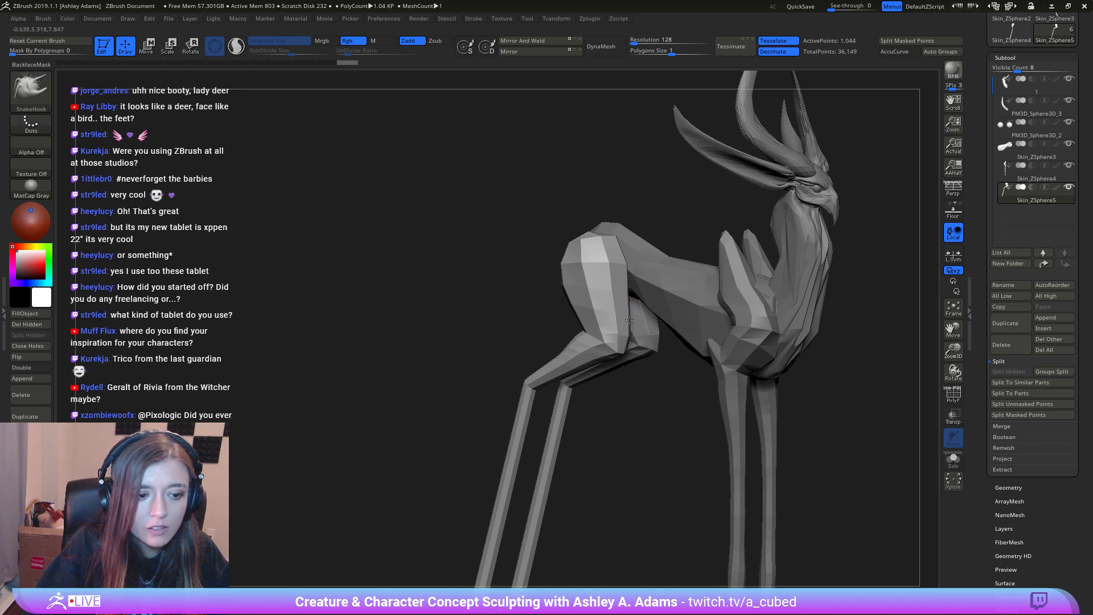
pyautogui.moveTo(629, 320); pyautogui.dragTo(643, 306)
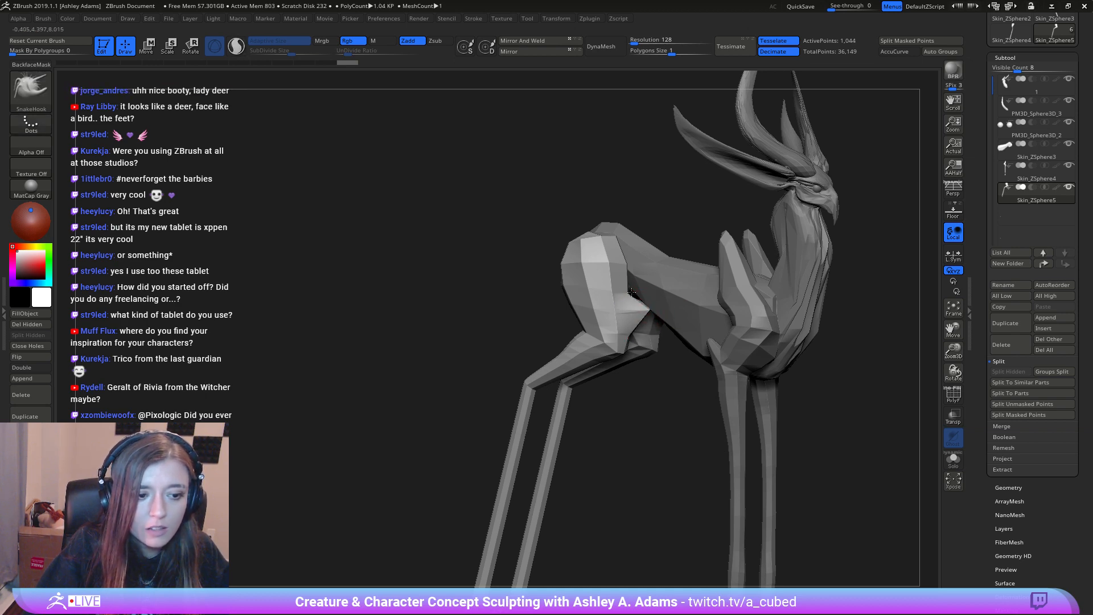
pyautogui.moveTo(631, 287); pyautogui.dragTo(626, 266, button='right')
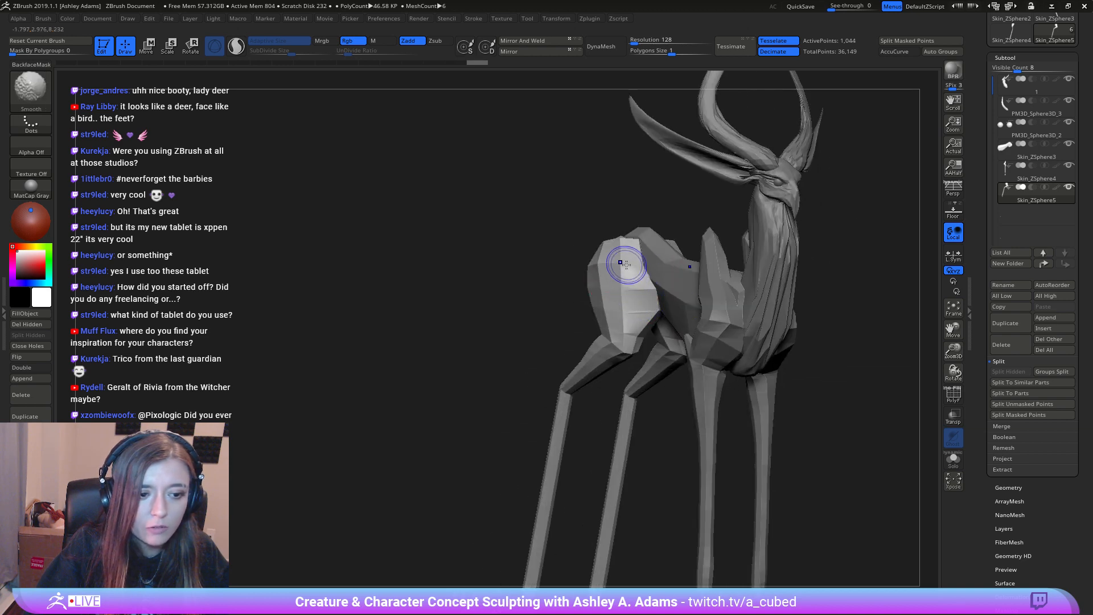
# Step: Smooth the outer surface of the hind thigh from the hip down towards the knee
pyautogui.moveTo(626, 264)
pyautogui.keyDown('shift'); pyautogui.mouseDown()
pyautogui.moveTo(624, 307)
pyautogui.moveTo(620, 260)
pyautogui.mouseUp(); pyautogui.keyUp('shift')
pyautogui.moveTo(622, 316)
pyautogui.keyDown('shift'); pyautogui.mouseDown()
pyautogui.moveTo(614, 285)
pyautogui.moveTo(592, 291)
pyautogui.moveTo(593, 268)
pyautogui.moveTo(607, 290)
pyautogui.mouseUp(); pyautogui.keyUp('shift')
pyautogui.moveTo(625, 266); pyautogui.dragTo(664, 267, button='right')
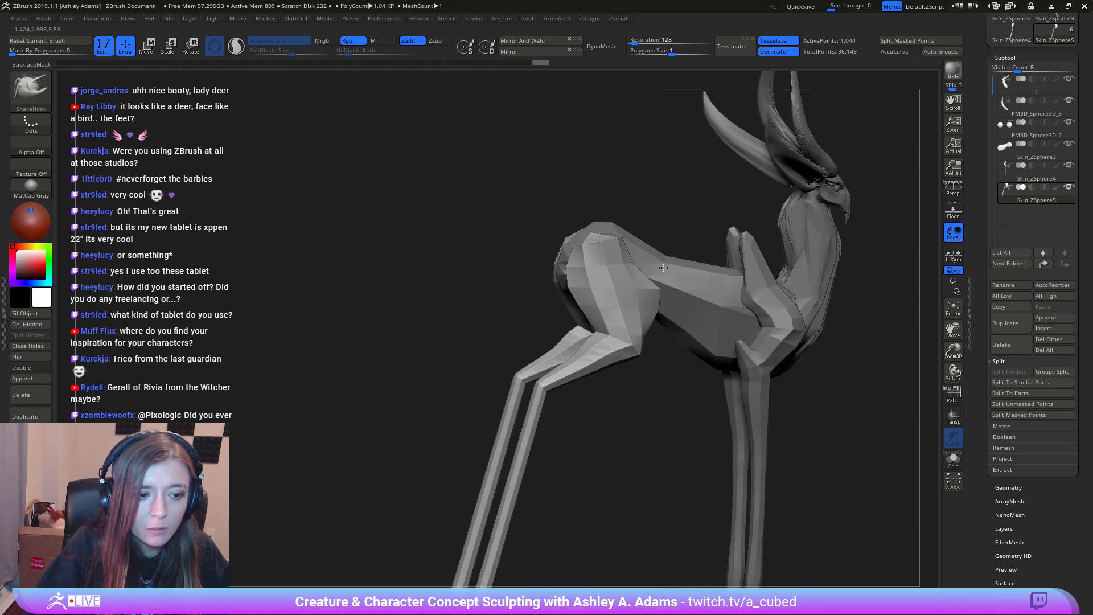
pyautogui.moveTo(586, 237)
pyautogui.keyDown('shift'); pyautogui.mouseDown()
pyautogui.moveTo(622, 245)
pyautogui.moveTo(578, 259)
pyautogui.moveTo(584, 278)
pyautogui.mouseUp(); pyautogui.keyUp('shift')
pyautogui.moveTo(584, 277); pyautogui.dragTo(615, 267, button='right')
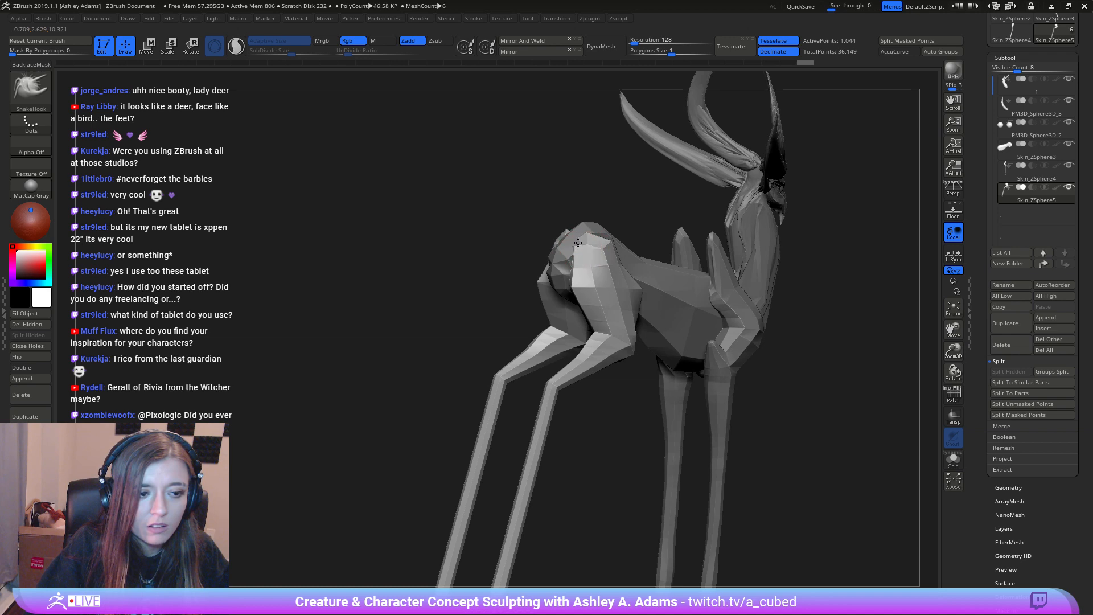
# Step: Pull the upper outer edge of the hind leg into shape at the hip
pyautogui.moveTo(577, 243); pyautogui.dragTo(590, 239)
pyautogui.moveTo(590, 239); pyautogui.dragTo(587, 240)
pyautogui.moveTo(587, 240); pyautogui.dragTo(660, 298, button='right')
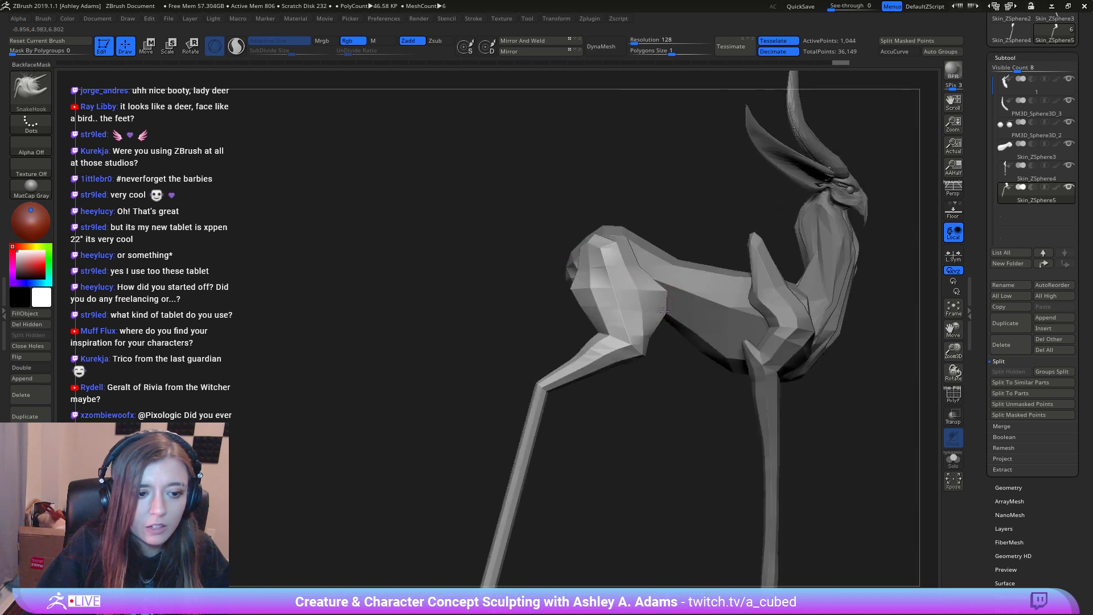
# Step: Pull in the front of the thigh just above the knee so the leg narrows below the thigh bulge
pyautogui.moveTo(664, 311); pyautogui.dragTo(648, 334)
pyautogui.press('space')
pyautogui.moveTo(644, 315); pyautogui.dragTo(702, 294, button='right')
pyautogui.moveTo(682, 276); pyautogui.dragTo(687, 280)
pyautogui.moveTo(737, 263)
pyautogui.mouseDown(button='right')
pyautogui.moveTo(632, 263)
pyautogui.moveTo(590, 280)
pyautogui.mouseUp(button='right')
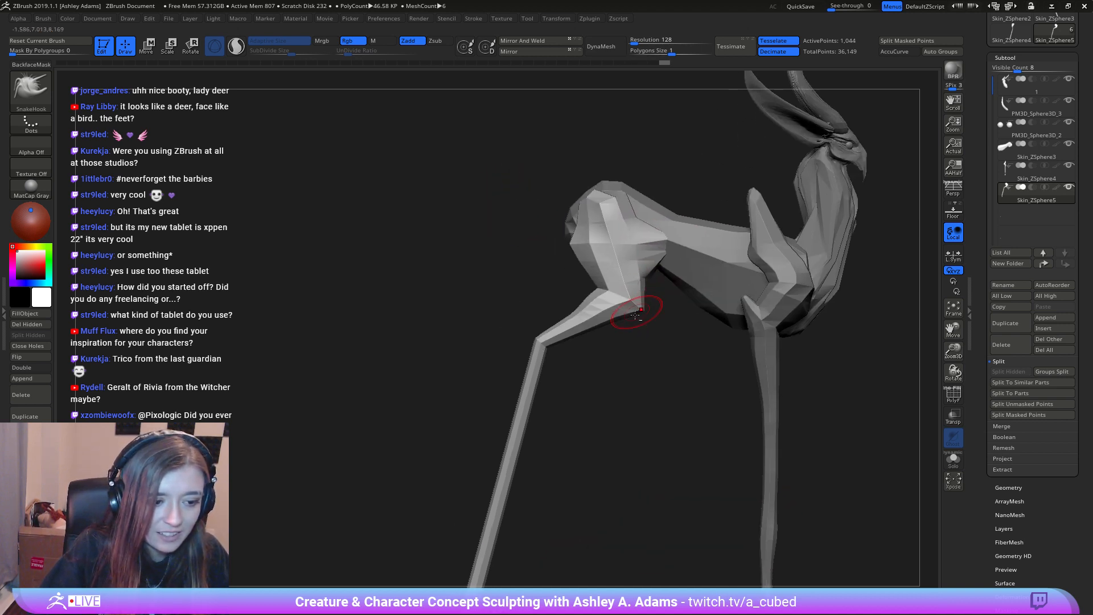
# Step: Thicken the hock joint of the hind leg with the Inflat brush
pyautogui.keyDown('alt'); pyautogui.moveTo(569, 402); pyautogui.dragTo(671, 298, button='right'); pyautogui.keyUp('alt')
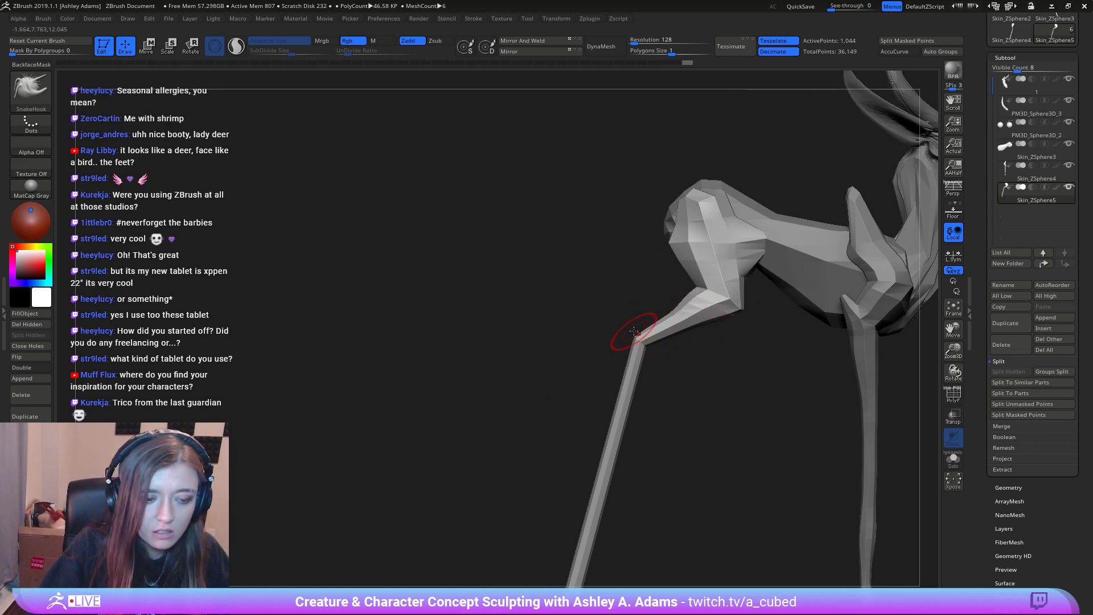
pyautogui.press('b')
pyautogui.press('i')
pyautogui.press('n')
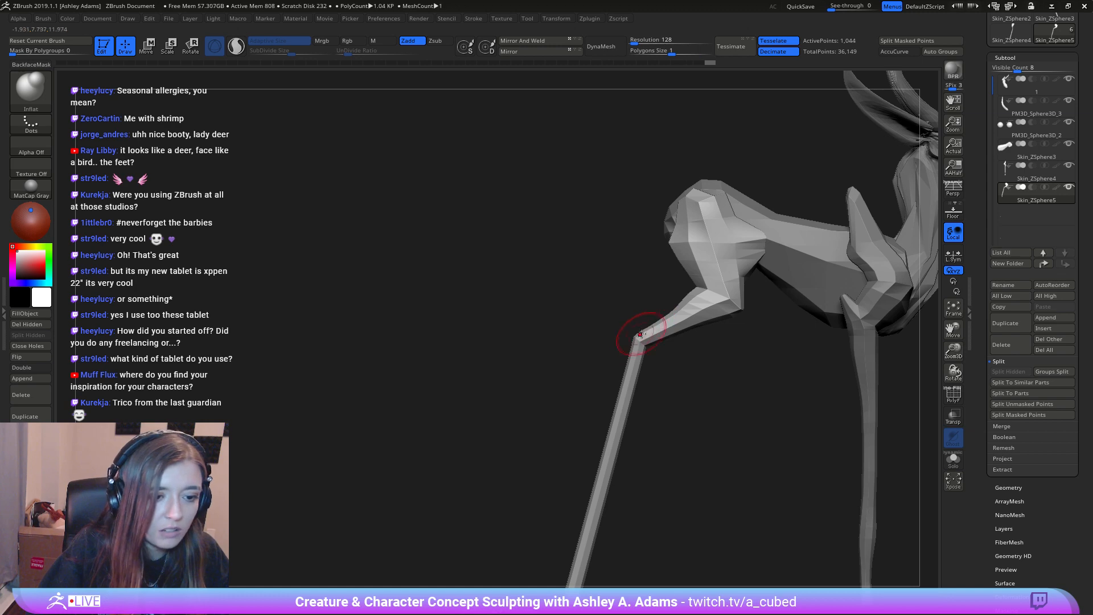
pyautogui.keyDown('alt'); pyautogui.moveTo(625, 392); pyautogui.dragTo(583, 353, button='right'); pyautogui.keyUp('alt')
pyautogui.rightClick(583, 353)
# Step: Pull the back of the hock out into a point with the SnakeHook brush, working from side and rear views
pyautogui.press('b')
pyautogui.press('s')
pyautogui.press('h')
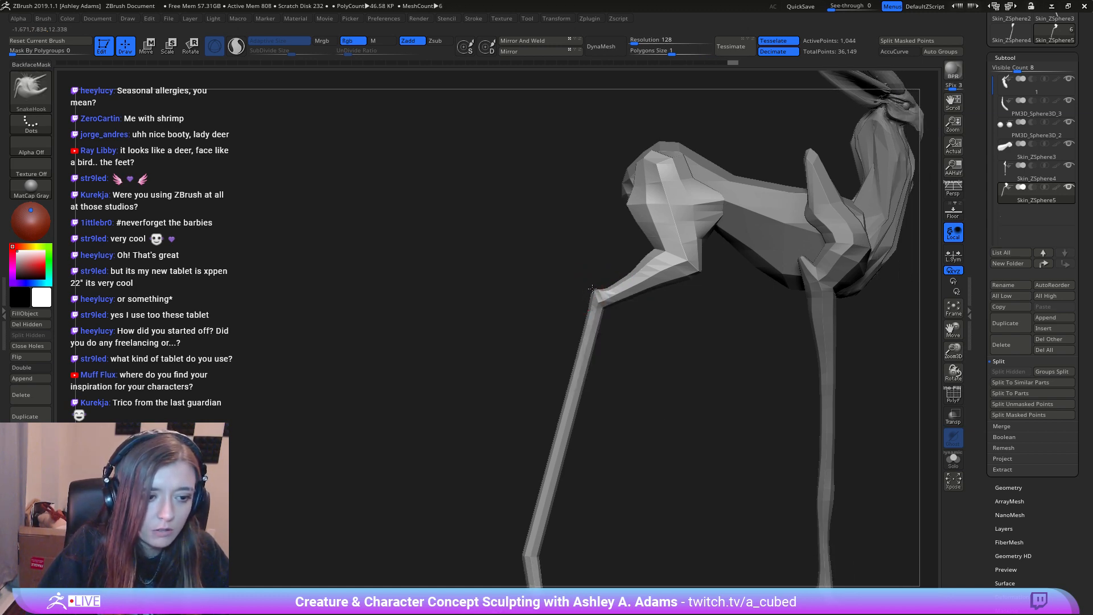
pyautogui.moveTo(592, 289); pyautogui.dragTo(619, 292, button='right')
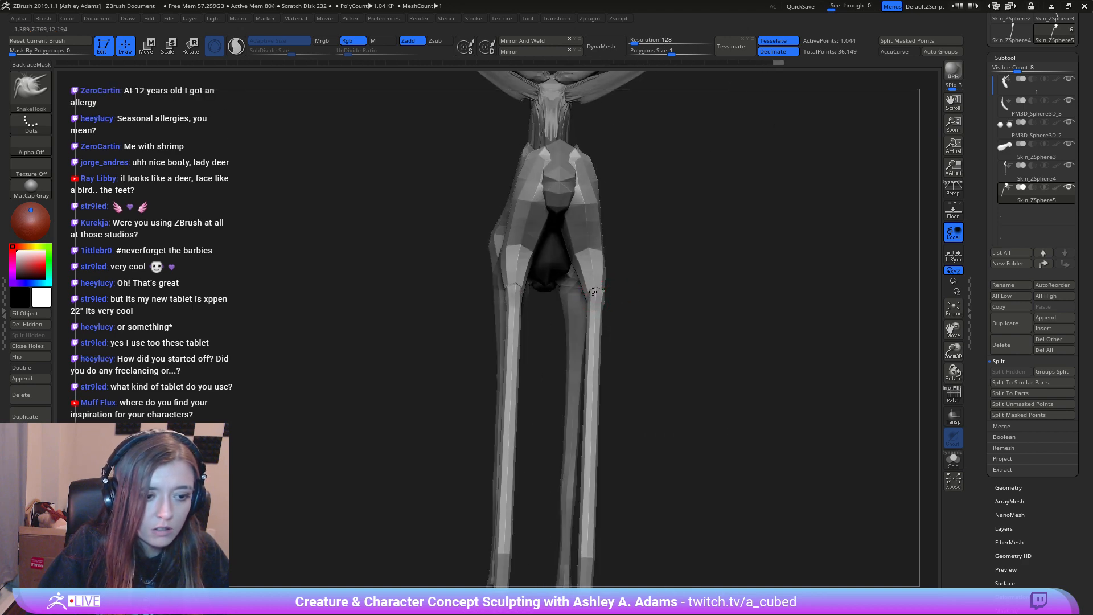
pyautogui.moveTo(632, 290)
pyautogui.mouseDown(button='right')
pyautogui.moveTo(599, 290)
pyautogui.moveTo(560, 326)
pyautogui.mouseUp(button='right')
pyautogui.rightClick(609, 295)
# Step: Smooth the knee area and shape the back of the calf into a curve running down to the hock
pyautogui.keyDown('shift'); pyautogui.moveTo(591, 297); pyautogui.dragTo(593, 304); pyautogui.keyUp('shift')
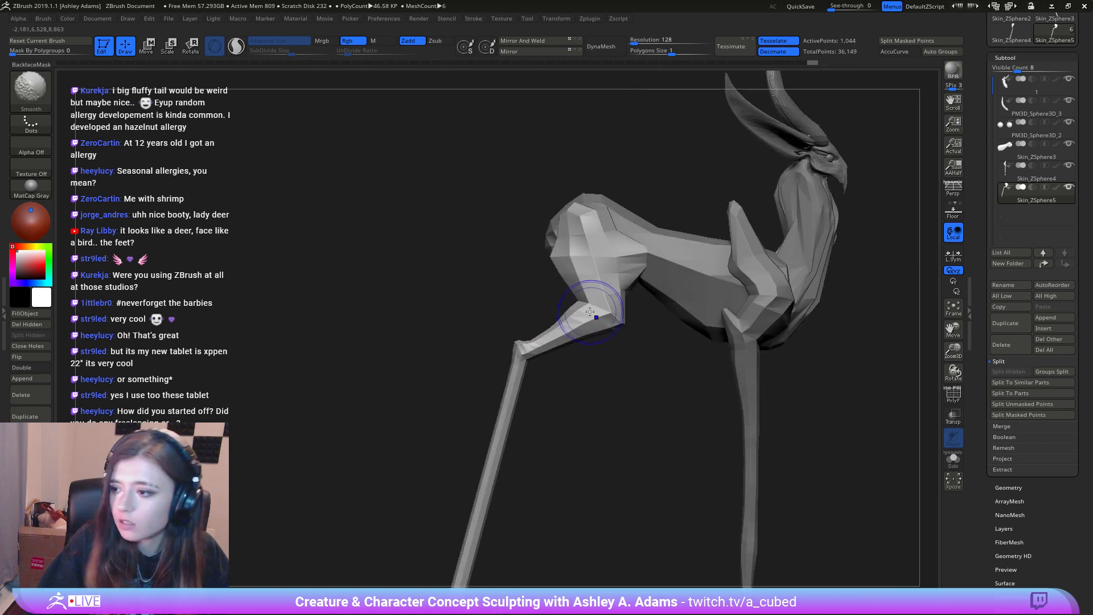
pyautogui.moveTo(520, 343); pyautogui.dragTo(559, 326)
pyautogui.rightClick(563, 327)
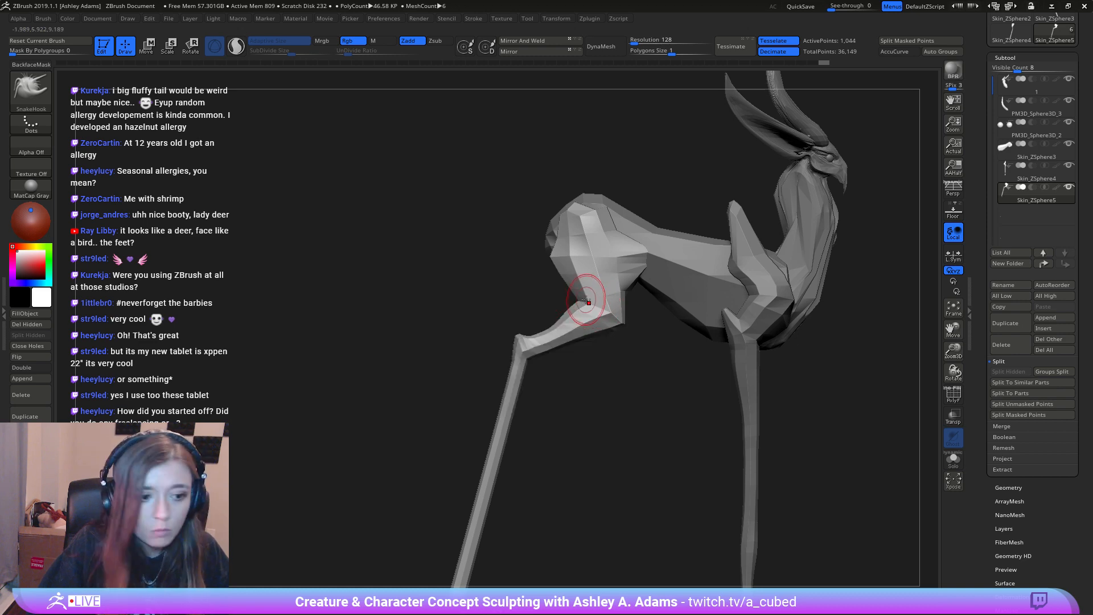
pyautogui.rightClick(582, 292)
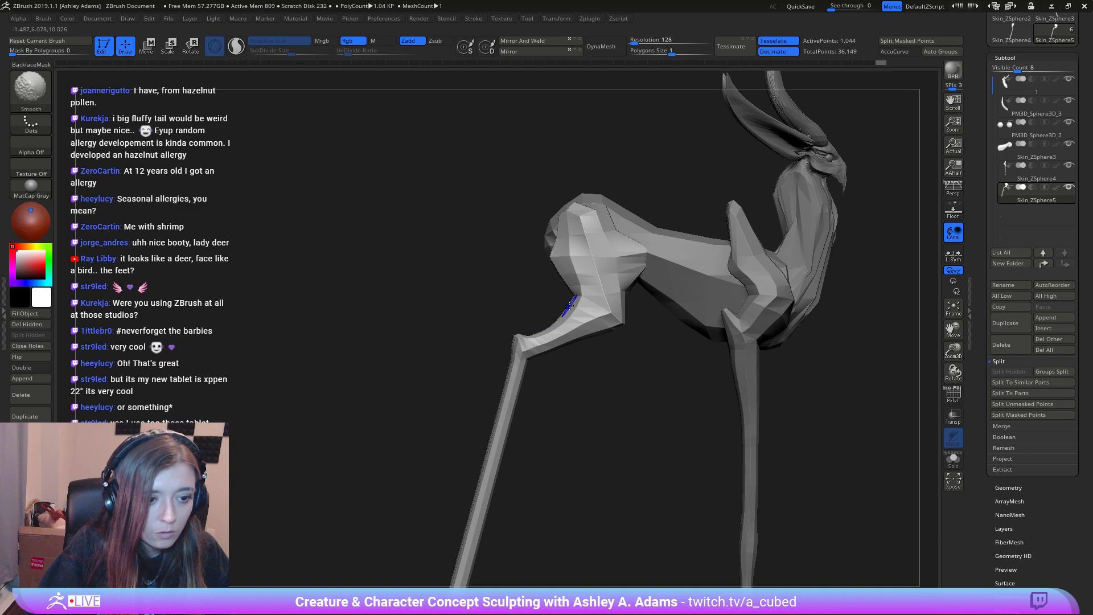
# Step: Pull the front of the hip up over the torso and smooth the area where they meet
pyautogui.moveTo(585, 297)
pyautogui.keyDown('ctrl'); pyautogui.mouseDown(button='right')
pyautogui.moveTo(625, 232)
pyautogui.moveTo(569, 226)
pyautogui.moveTo(627, 251)
pyautogui.moveTo(613, 246)
pyautogui.moveTo(612, 278)
pyautogui.moveTo(549, 249)
pyautogui.mouseUp(button='right'); pyautogui.keyUp('ctrl')
pyautogui.rightClick(617, 245)
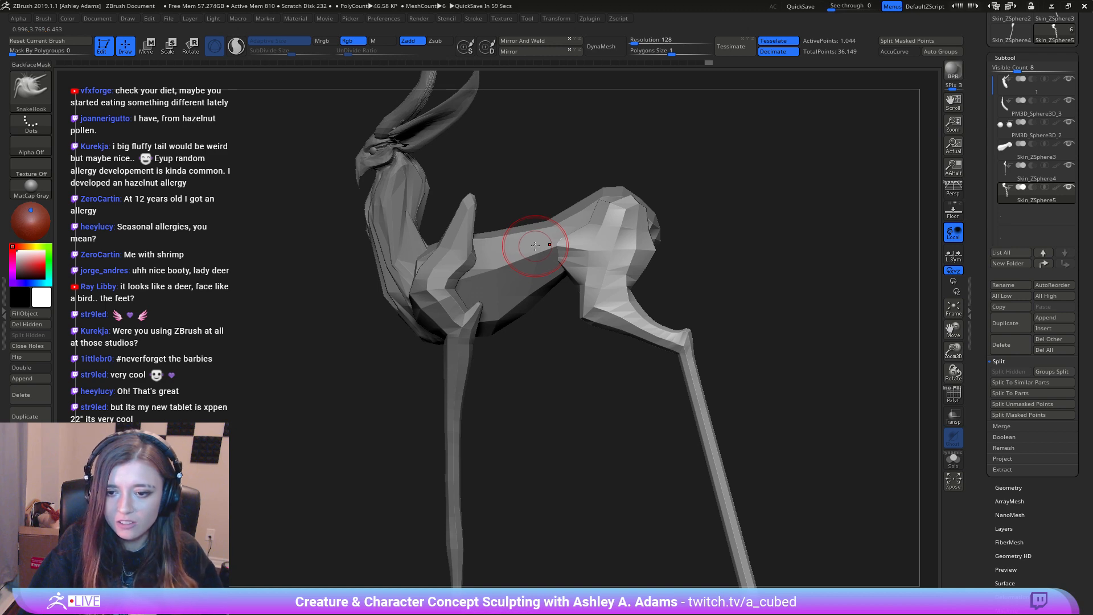
pyautogui.moveTo(576, 232)
pyautogui.mouseDown()
pyautogui.moveTo(601, 204)
pyautogui.moveTo(593, 212)
pyautogui.mouseUp()
pyautogui.keyDown('shift'); pyautogui.moveTo(578, 242); pyautogui.dragTo(541, 239, button='right'); pyautogui.keyUp('shift')
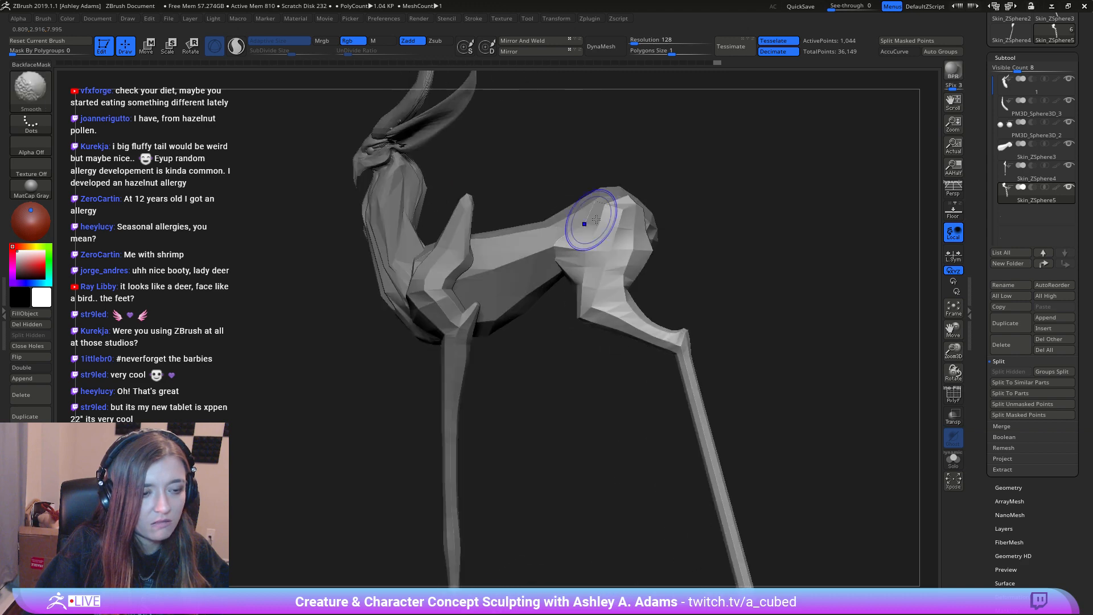
pyautogui.press('space')
pyautogui.moveTo(600, 201)
pyautogui.mouseDown()
pyautogui.moveTo(589, 205)
pyautogui.moveTo(605, 200)
pyautogui.mouseUp()
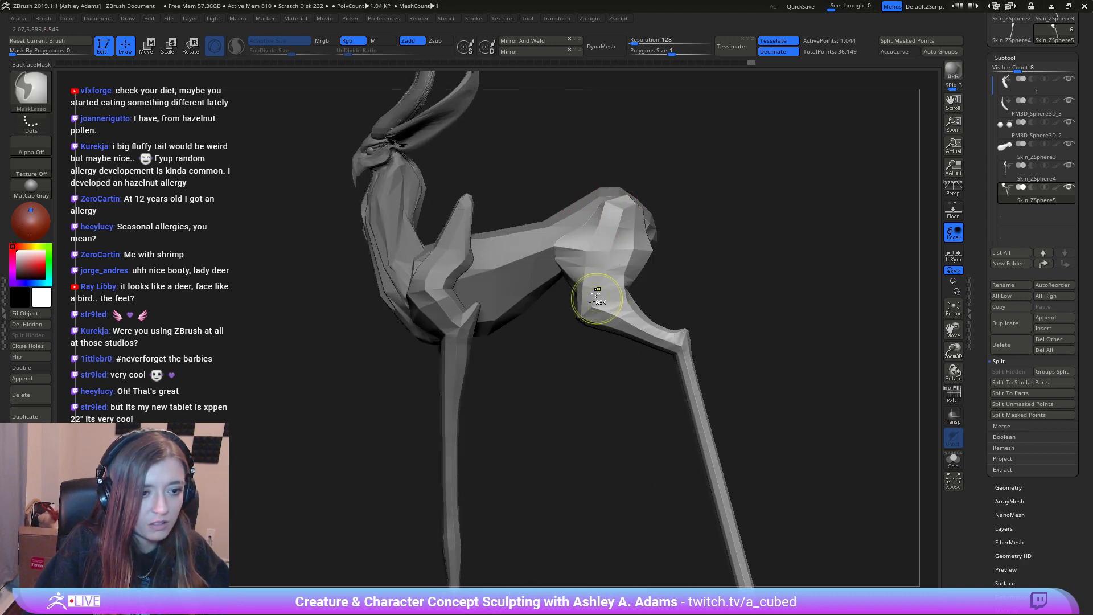
# Step: Thicken the hind leg around and just below the hock with the Inflat brush
pyautogui.keyDown('ctrl'); pyautogui.moveTo(596, 294); pyautogui.dragTo(583, 246, button='right'); pyautogui.keyUp('ctrl')
pyautogui.moveTo(583, 245)
pyautogui.mouseDown(button='right')
pyautogui.moveTo(617, 246)
pyautogui.moveTo(593, 266)
pyautogui.moveTo(590, 303)
pyautogui.mouseUp(button='right')
pyautogui.press('space')
pyautogui.moveTo(591, 261); pyautogui.dragTo(603, 261)
pyautogui.press('space')
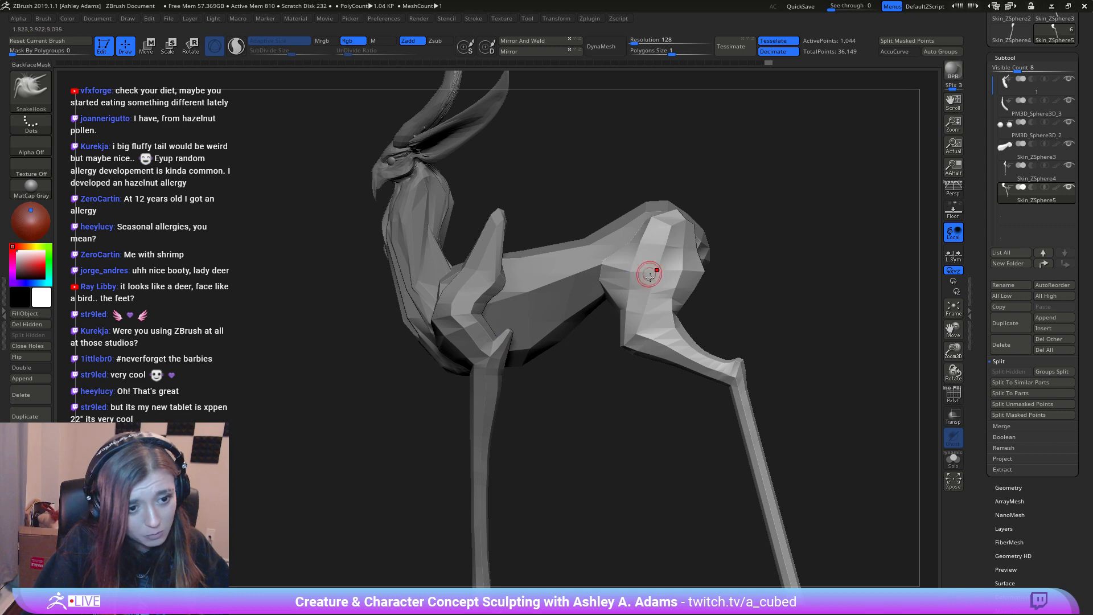
pyautogui.moveTo(643, 336)
pyautogui.keyDown('ctrl'); pyautogui.mouseDown(button='right')
pyautogui.moveTo(634, 298)
pyautogui.moveTo(596, 252)
pyautogui.mouseUp(button='right'); pyautogui.keyUp('ctrl')
pyautogui.press('space')
pyautogui.moveTo(607, 268); pyautogui.dragTo(623, 268)
pyautogui.moveTo(658, 269)
pyautogui.keyDown('ctrl'); pyautogui.mouseDown(button='right')
pyautogui.moveTo(674, 340)
pyautogui.moveTo(580, 288)
pyautogui.moveTo(611, 216)
pyautogui.moveTo(600, 206)
pyautogui.mouseUp(button='right'); pyautogui.keyUp('ctrl')
pyautogui.press('b')
pyautogui.press('i')
pyautogui.press('n')
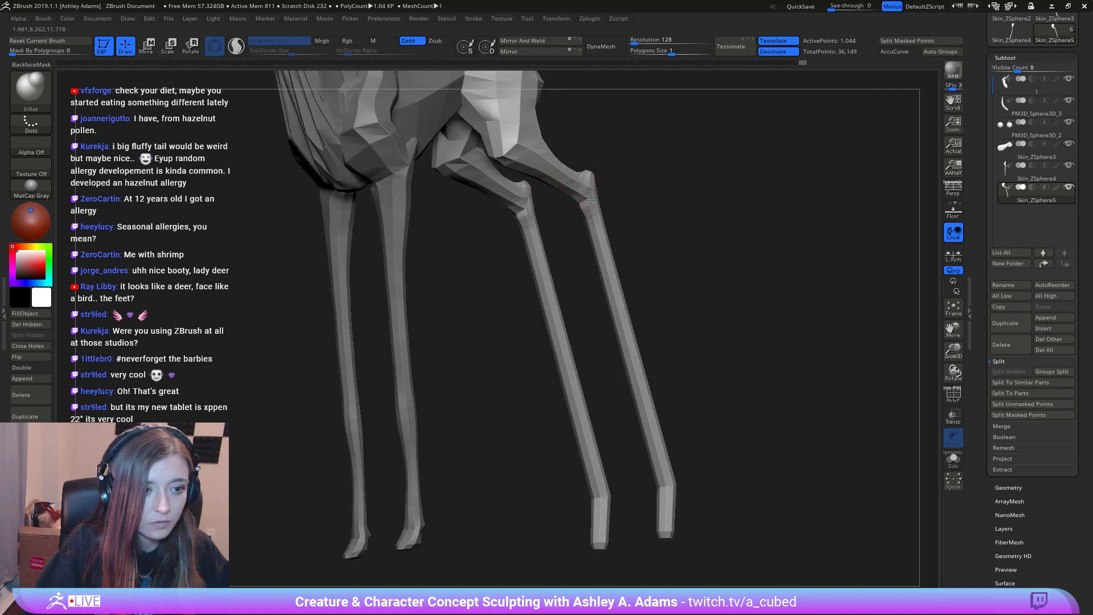
pyautogui.press('space')
pyautogui.moveTo(590, 199)
pyautogui.mouseDown(button='right')
pyautogui.moveTo(574, 201)
pyautogui.moveTo(580, 208)
pyautogui.moveTo(600, 185)
pyautogui.mouseUp(button='right')
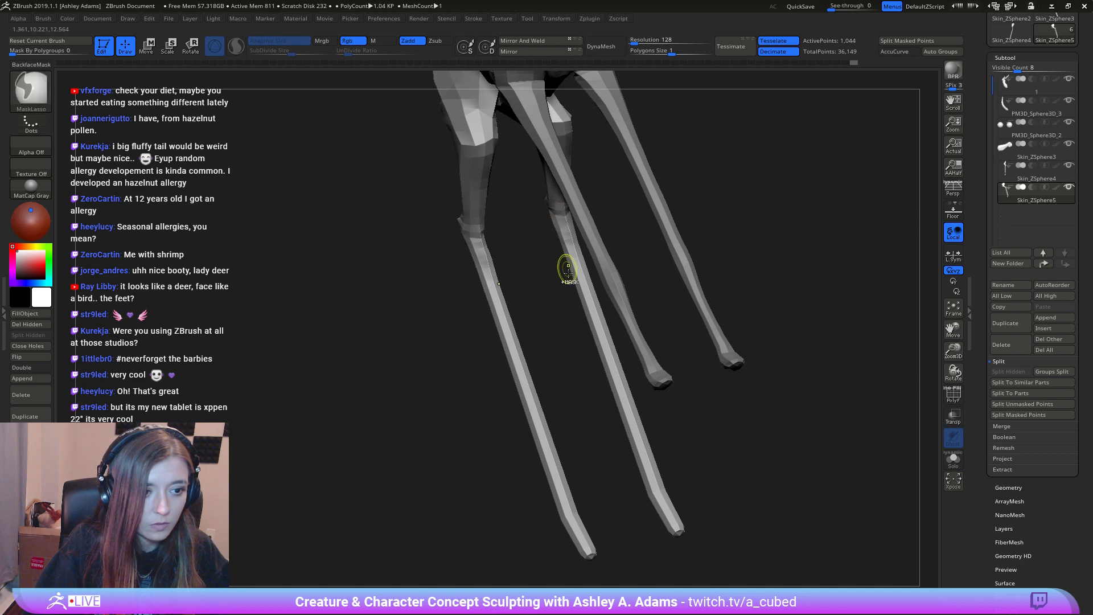
# Step: Smooth the transition from the hock into the long lower section of the hind leg
pyautogui.keyDown('ctrl'); pyautogui.moveTo(566, 268); pyautogui.dragTo(501, 265, button='right'); pyautogui.keyUp('ctrl')
pyautogui.moveTo(501, 264); pyautogui.dragTo(564, 259, button='right')
pyautogui.rightClick(601, 226)
pyautogui.keyDown('ctrl'); pyautogui.moveTo(599, 211); pyautogui.dragTo(578, 231, button='right'); pyautogui.keyUp('ctrl')
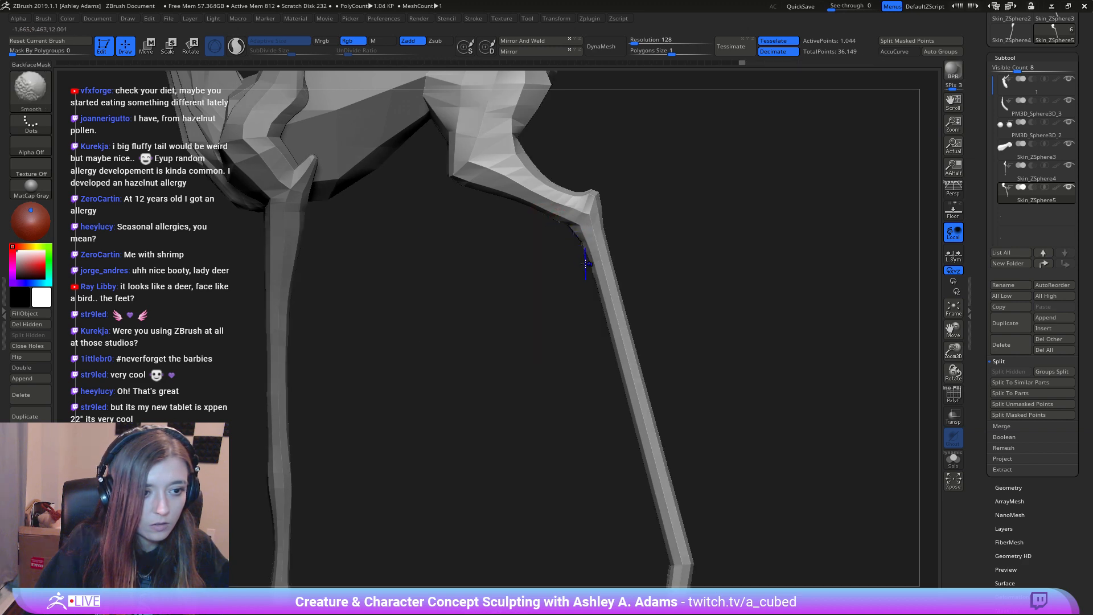
pyautogui.keyDown('ctrl'); pyautogui.moveTo(585, 258); pyautogui.dragTo(566, 248, button='right'); pyautogui.keyUp('ctrl')
# Step: Select the torso subtool Skin_ZSphere3 and pull the rump backwards past the hips with a large SnakeHook brush
pyautogui.keyDown('alt'); pyautogui.click(527, 296); pyautogui.keyUp('alt')
pyautogui.keyDown('ctrl'); pyautogui.moveTo(527, 296); pyautogui.dragTo(527, 336, button='right'); pyautogui.keyUp('ctrl')
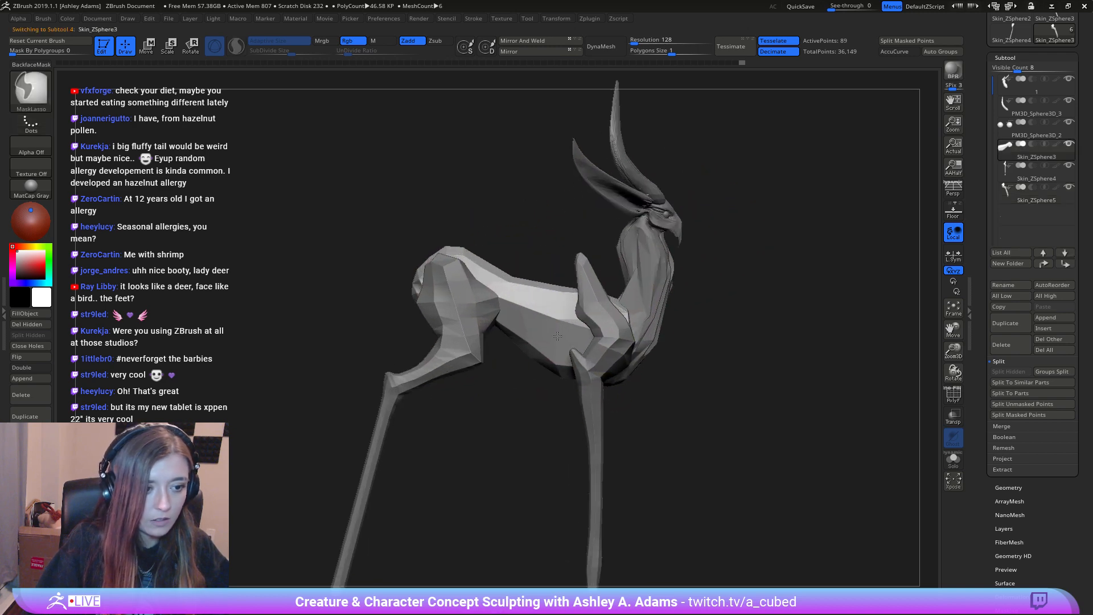
pyautogui.press('space')
pyautogui.click(542, 283)
pyautogui.moveTo(557, 289)
pyautogui.mouseDown()
pyautogui.moveTo(542, 299)
pyautogui.moveTo(426, 246)
pyautogui.moveTo(421, 305)
pyautogui.mouseUp()
pyautogui.press('space')
pyautogui.click(523, 290)
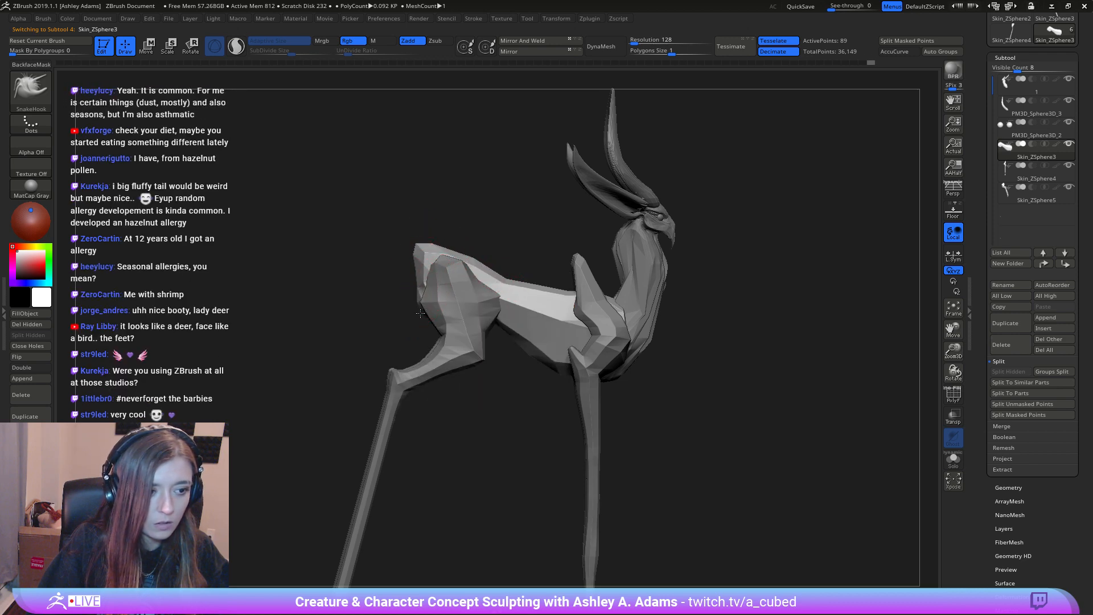
# Step: Reshape the underside of the torso at the belly between the front and hind legs
pyautogui.keyDown('ctrl'); pyautogui.moveTo(459, 372); pyautogui.dragTo(521, 361, button='right'); pyautogui.keyUp('ctrl')
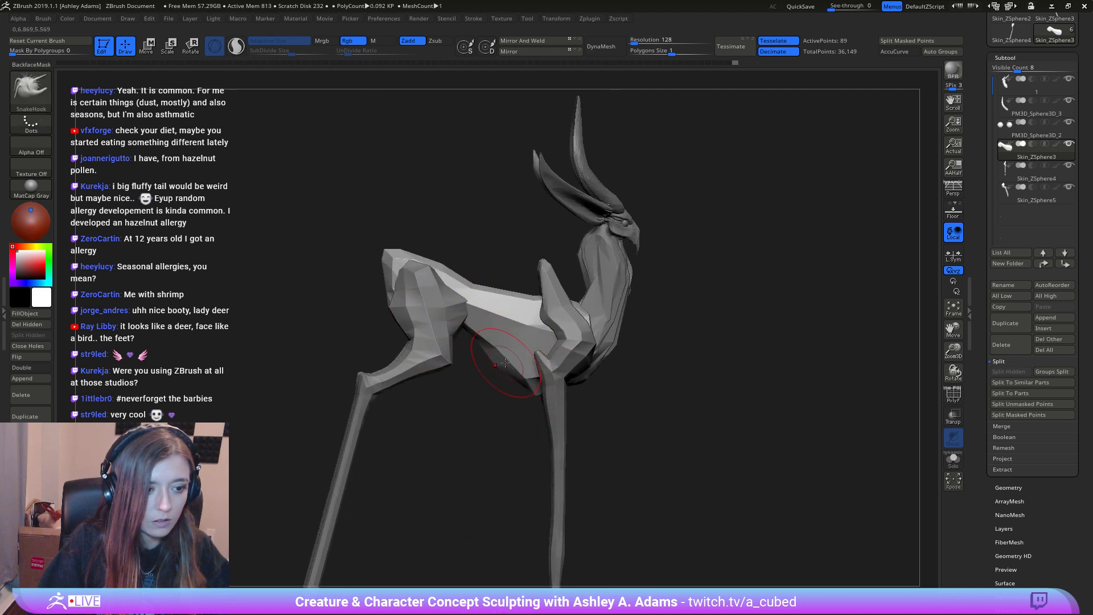
pyautogui.moveTo(490, 358); pyautogui.dragTo(499, 350)
pyautogui.keyDown('ctrl'); pyautogui.moveTo(500, 351); pyautogui.dragTo(538, 310, button='right'); pyautogui.keyUp('ctrl')
# Step: Reshape the torso's back and shoulder area from the other side with a large SnakeHook brush
pyautogui.moveTo(538, 310)
pyautogui.mouseDown(button='right')
pyautogui.moveTo(496, 324)
pyautogui.moveTo(578, 297)
pyautogui.moveTo(632, 323)
pyautogui.mouseUp(button='right')
pyautogui.rightClick(632, 323)
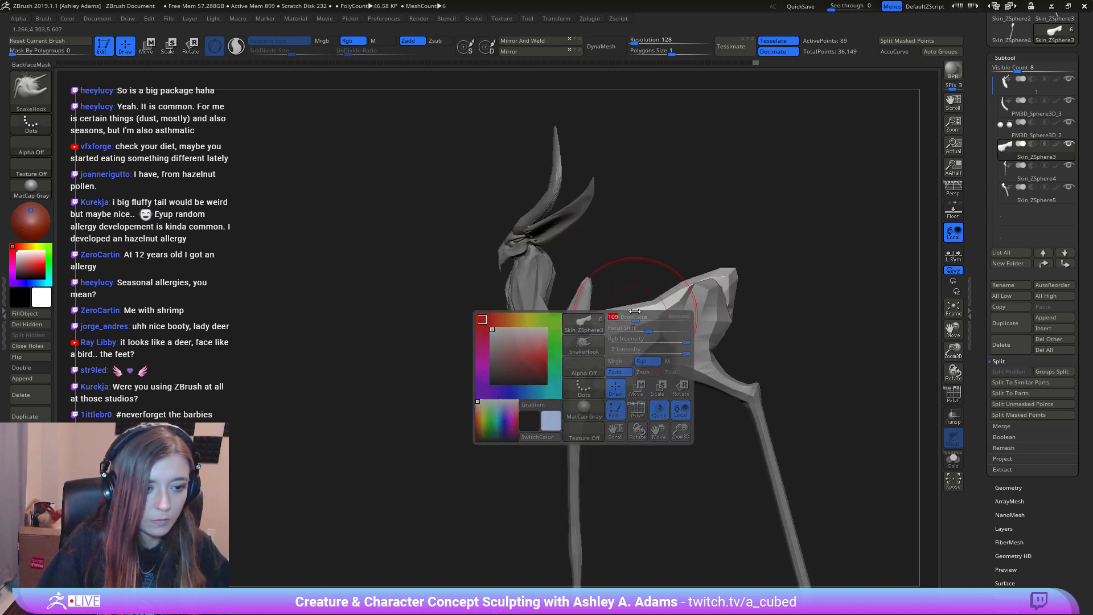
pyautogui.moveTo(636, 303); pyautogui.dragTo(633, 310)
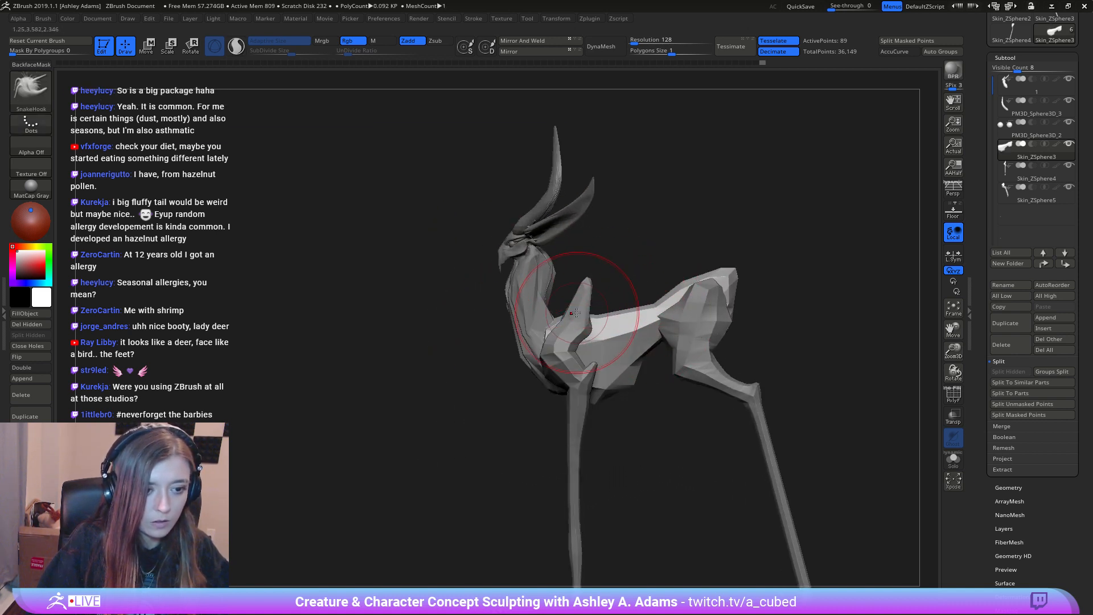
pyautogui.moveTo(517, 366); pyautogui.dragTo(531, 367, button='right')
pyautogui.moveTo(570, 329); pyautogui.dragTo(561, 320)
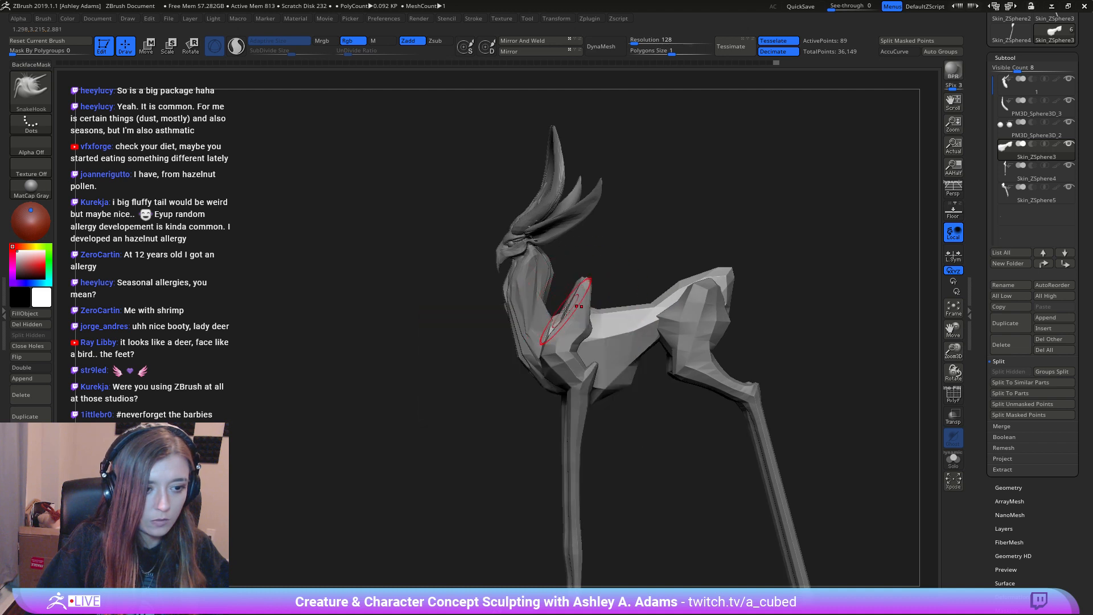
# Step: Check the overall body proportions from several angles and make the head-and-neck subtool 1 active
pyautogui.press('f')
pyautogui.moveTo(567, 334); pyautogui.dragTo(553, 306, button='right')
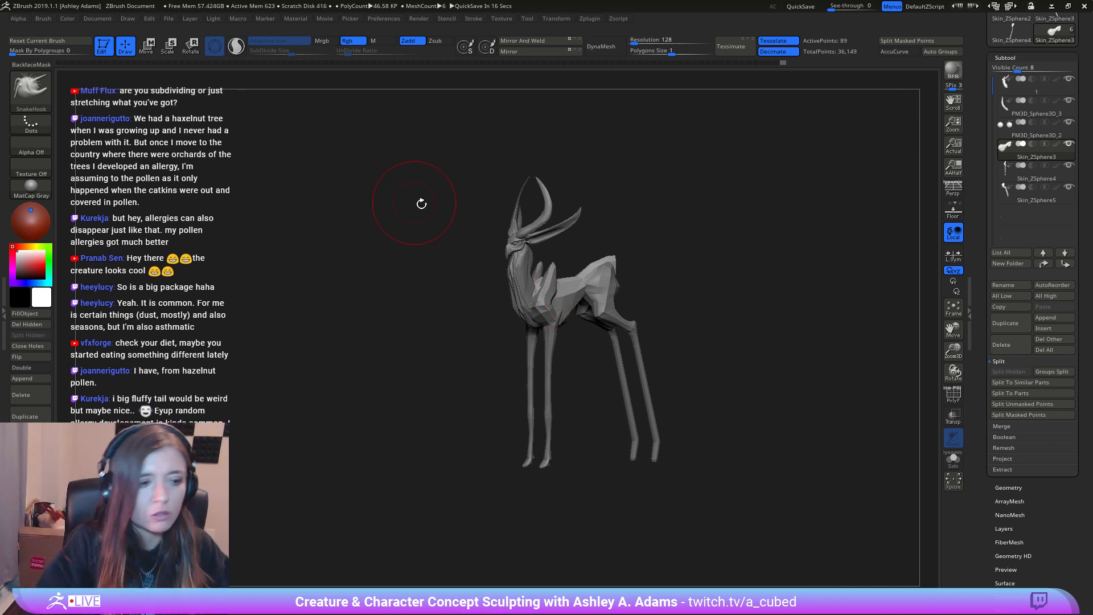
pyautogui.moveTo(420, 203); pyautogui.dragTo(586, 262, button='right')
pyautogui.keyDown('ctrl'); pyautogui.moveTo(537, 290); pyautogui.dragTo(530, 383, button='right'); pyautogui.keyUp('ctrl')
pyautogui.moveTo(490, 275); pyautogui.dragTo(547, 274, button='right')
pyautogui.keyDown('alt'); pyautogui.click(498, 366); pyautogui.keyUp('alt')
pyautogui.moveTo(498, 366); pyautogui.dragTo(517, 372, button='right')
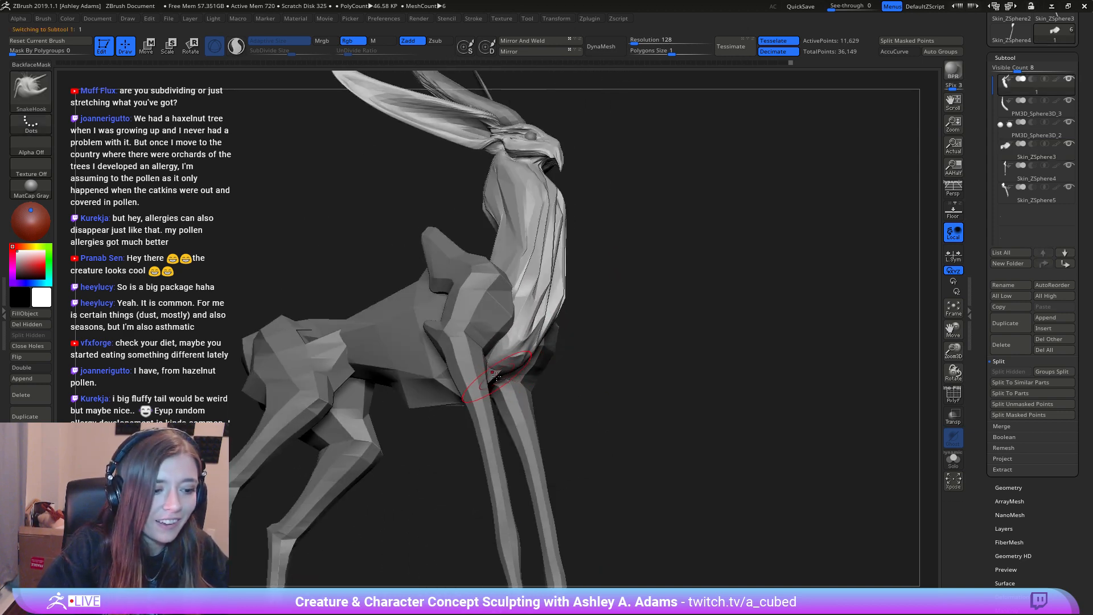
# Step: Pull the base of the neck subtool down and back into the chest between the front legs with SnakeHook
pyautogui.moveTo(496, 375); pyautogui.dragTo(478, 386)
pyautogui.moveTo(511, 357); pyautogui.dragTo(487, 348, button='right')
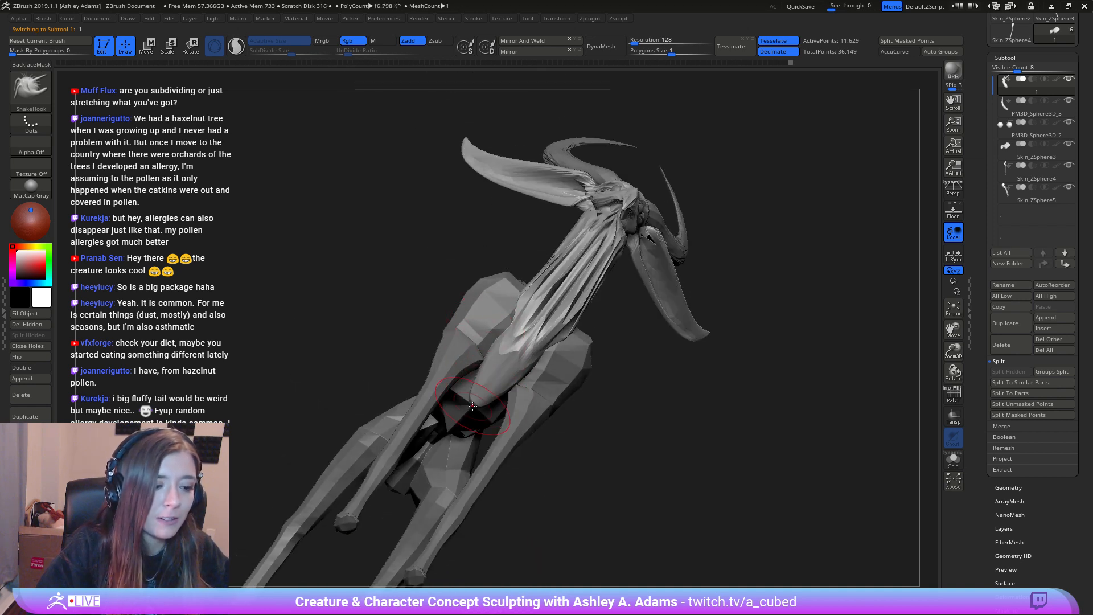
pyautogui.moveTo(473, 405); pyautogui.dragTo(485, 376, button='right')
pyautogui.rightClick(485, 375)
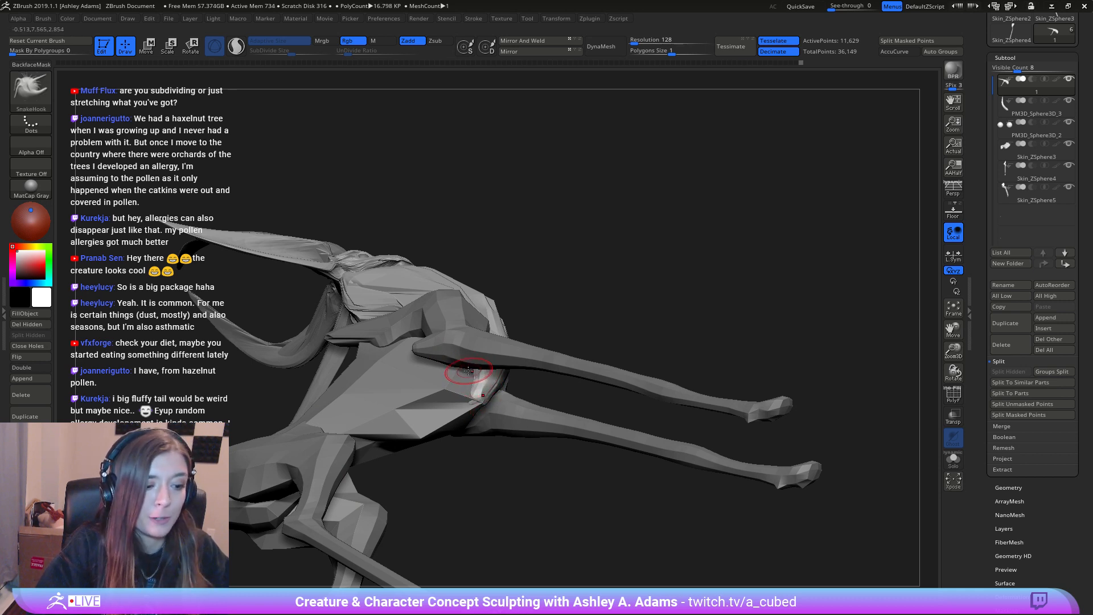
pyautogui.moveTo(477, 379)
pyautogui.mouseDown(button='right')
pyautogui.moveTo(458, 391)
pyautogui.moveTo(524, 376)
pyautogui.moveTo(534, 361)
pyautogui.moveTo(520, 366)
pyautogui.moveTo(492, 299)
pyautogui.moveTo(419, 354)
pyautogui.mouseUp(button='right')
pyautogui.press('space')
pyautogui.moveTo(463, 320)
pyautogui.mouseDown()
pyautogui.moveTo(471, 320)
pyautogui.moveTo(450, 305)
pyautogui.mouseUp()
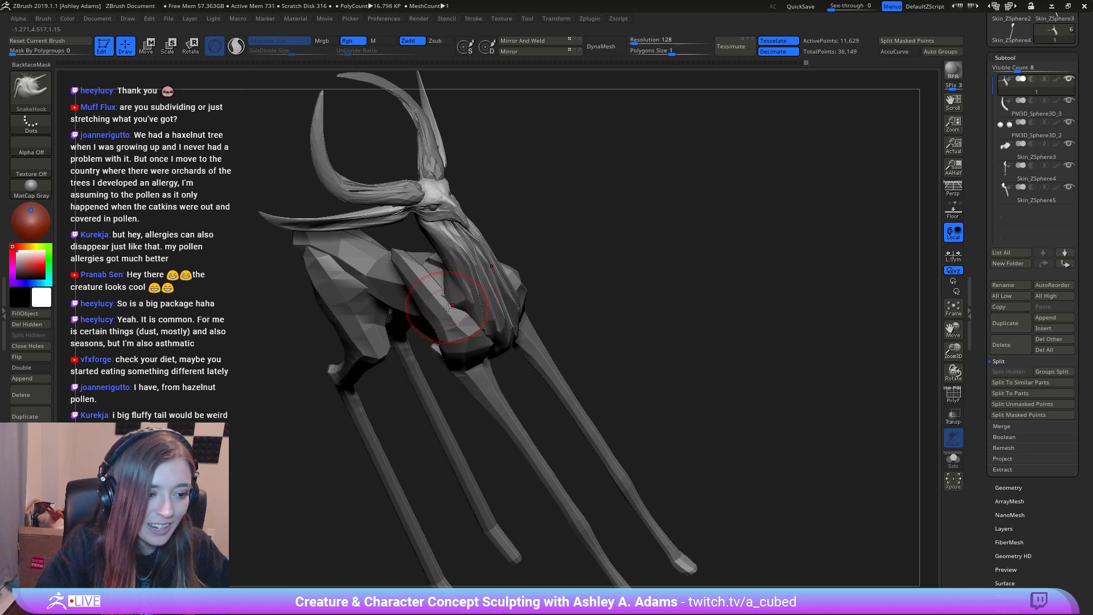
# Step: Shape the sides of the lower neck against the shoulders, varying the SnakeHook brush size
pyautogui.moveTo(447, 307)
pyautogui.mouseDown(button='right')
pyautogui.moveTo(462, 283)
pyautogui.moveTo(476, 325)
pyautogui.moveTo(522, 268)
pyautogui.mouseUp(button='right')
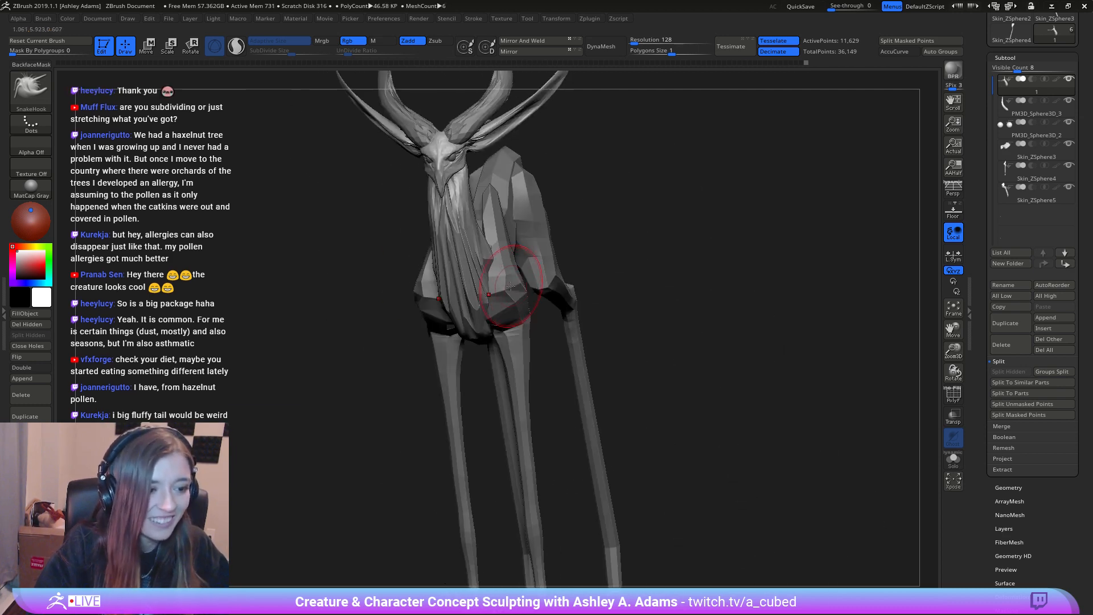
pyautogui.press('space')
pyautogui.moveTo(501, 277); pyautogui.dragTo(494, 274)
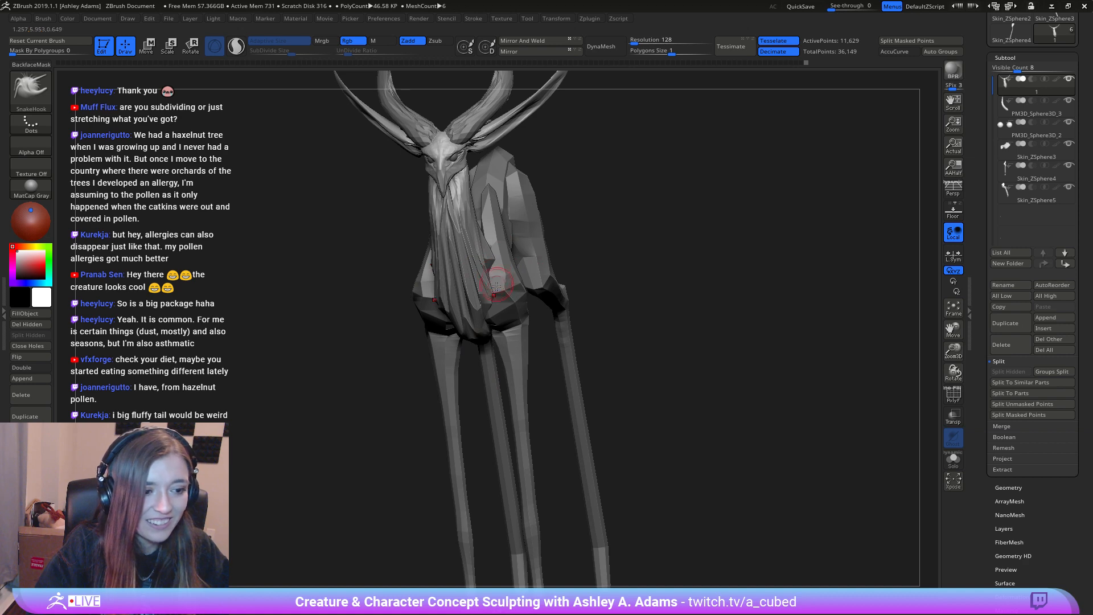
pyautogui.moveTo(496, 287)
pyautogui.keyDown('ctrl'); pyautogui.mouseDown(button='right')
pyautogui.moveTo(497, 307)
pyautogui.moveTo(553, 366)
pyautogui.mouseUp(button='right'); pyautogui.keyUp('ctrl')
pyautogui.press('space')
pyautogui.moveTo(601, 322); pyautogui.dragTo(611, 321)
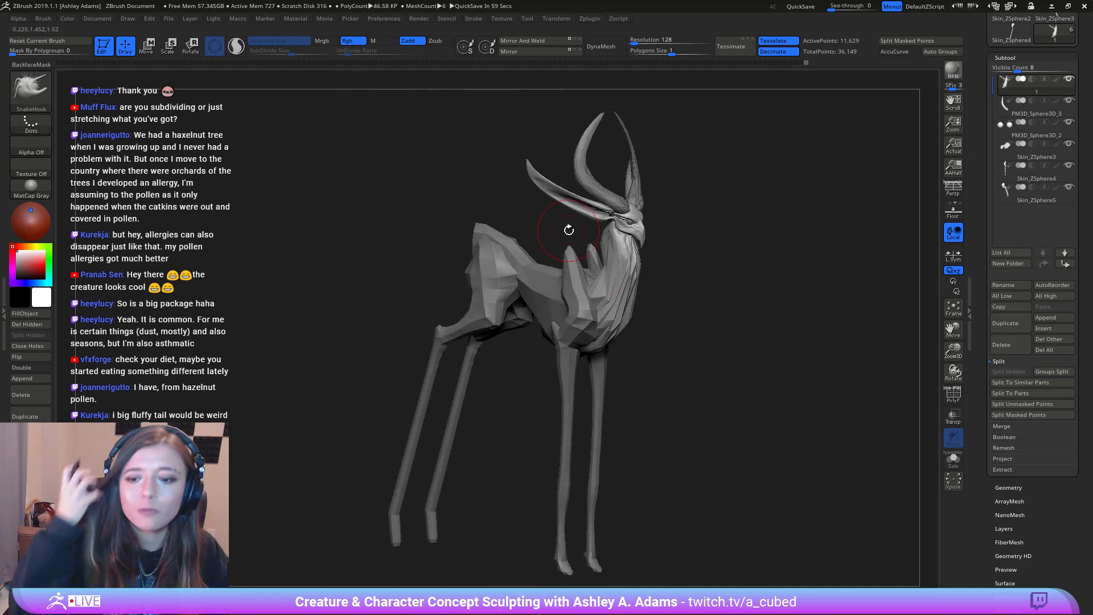
pyautogui.moveTo(432, 262); pyautogui.dragTo(490, 290, button='right')
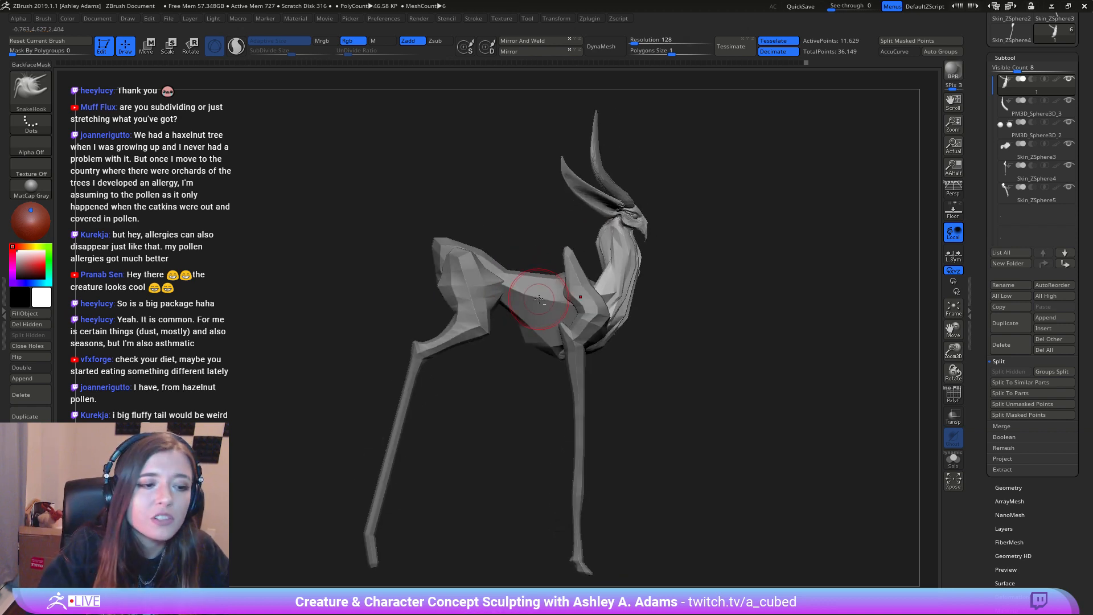
# Step: Select the torso subtool Skin_ZSphere3 and reshape the belly and the back line in front of the hips
pyautogui.keyDown('alt'); pyautogui.click(520, 330); pyautogui.keyUp('alt')
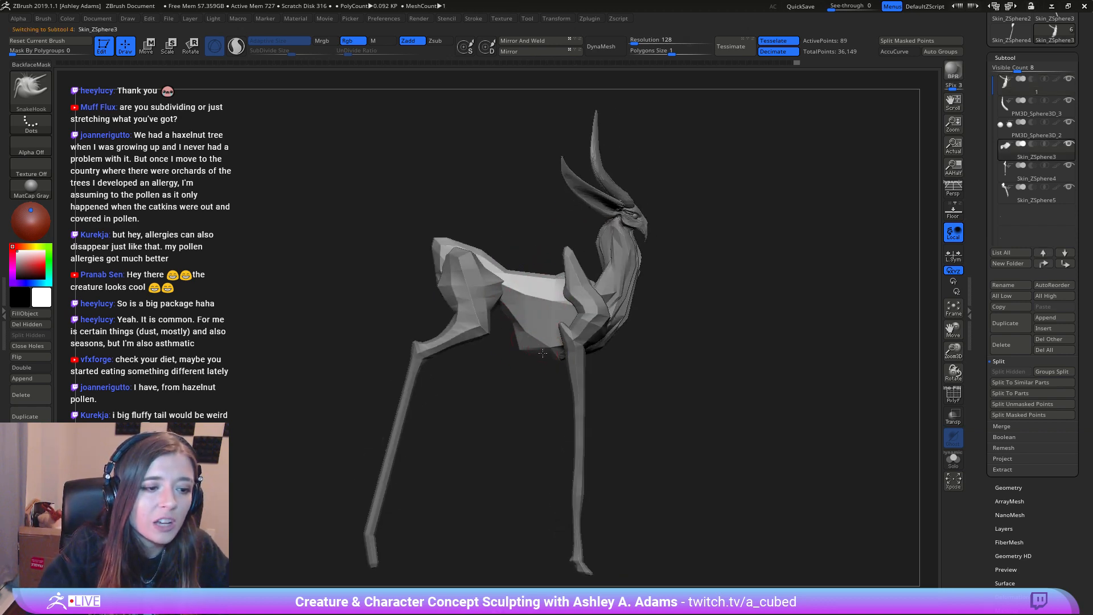
pyautogui.press('space')
pyautogui.press('space')
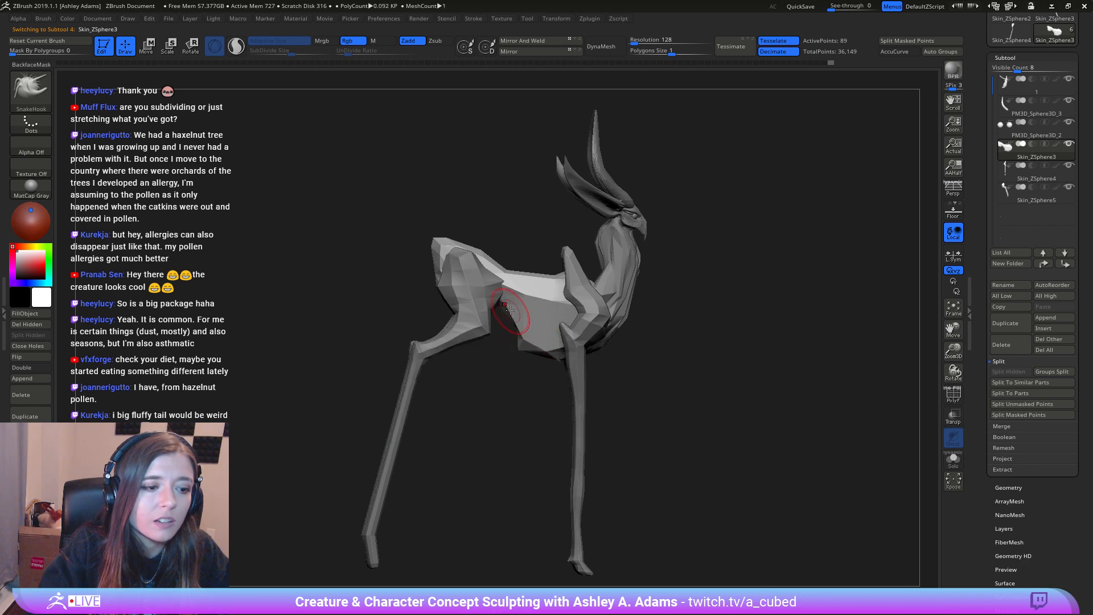
pyautogui.press('space')
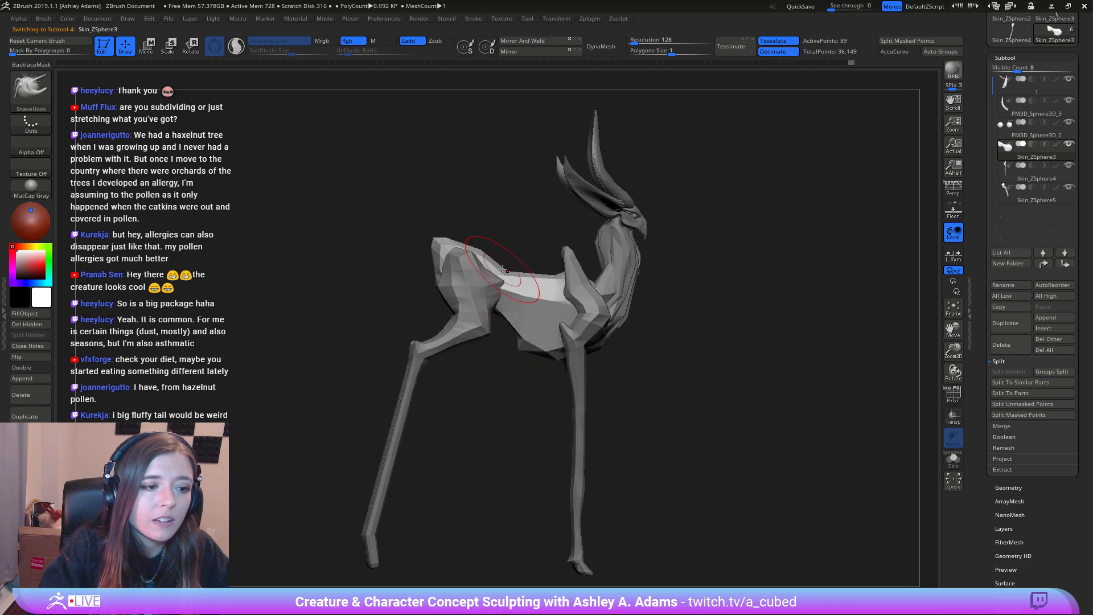
pyautogui.press('space')
pyautogui.press('space')
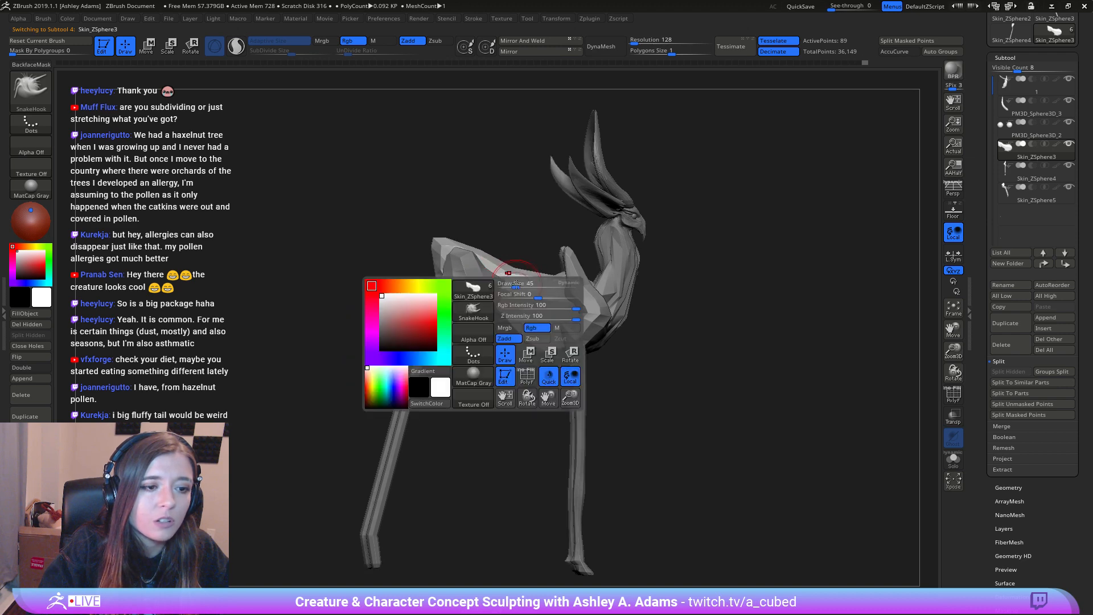
# Step: Adjust the tip of the torso's rump above the hips from the opposite side with a large SnakeHook brush
pyautogui.keyDown('ctrl'); pyautogui.moveTo(539, 359); pyautogui.dragTo(549, 270, button='right'); pyautogui.keyUp('ctrl')
pyautogui.moveTo(550, 271); pyautogui.dragTo(456, 258, button='right')
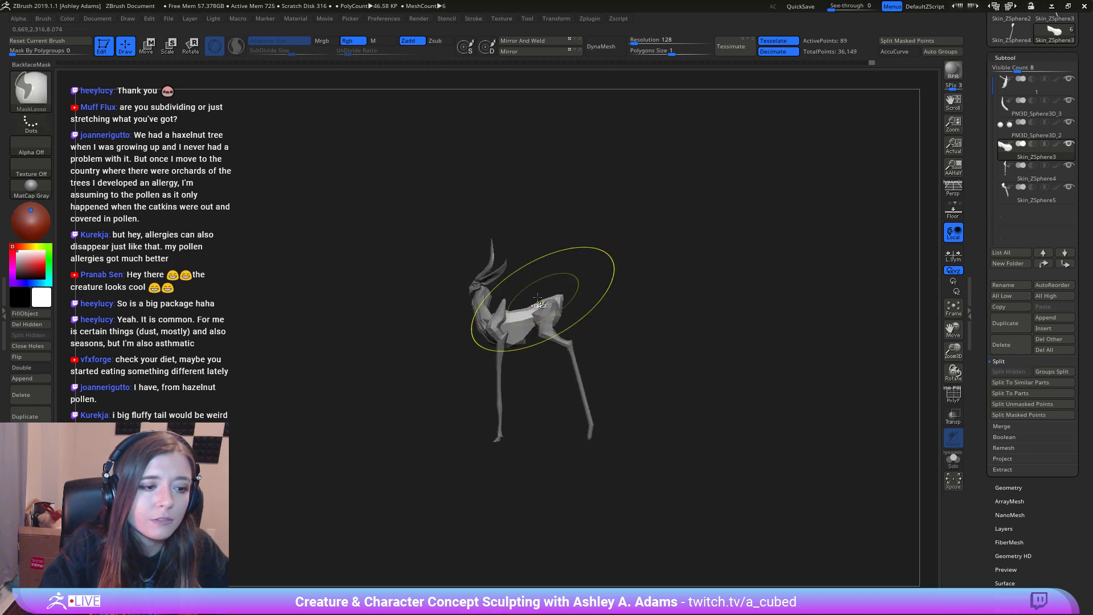
pyautogui.keyDown('ctrl'); pyautogui.moveTo(525, 268); pyautogui.dragTo(500, 385, button='right'); pyautogui.keyUp('ctrl')
pyautogui.press('s')
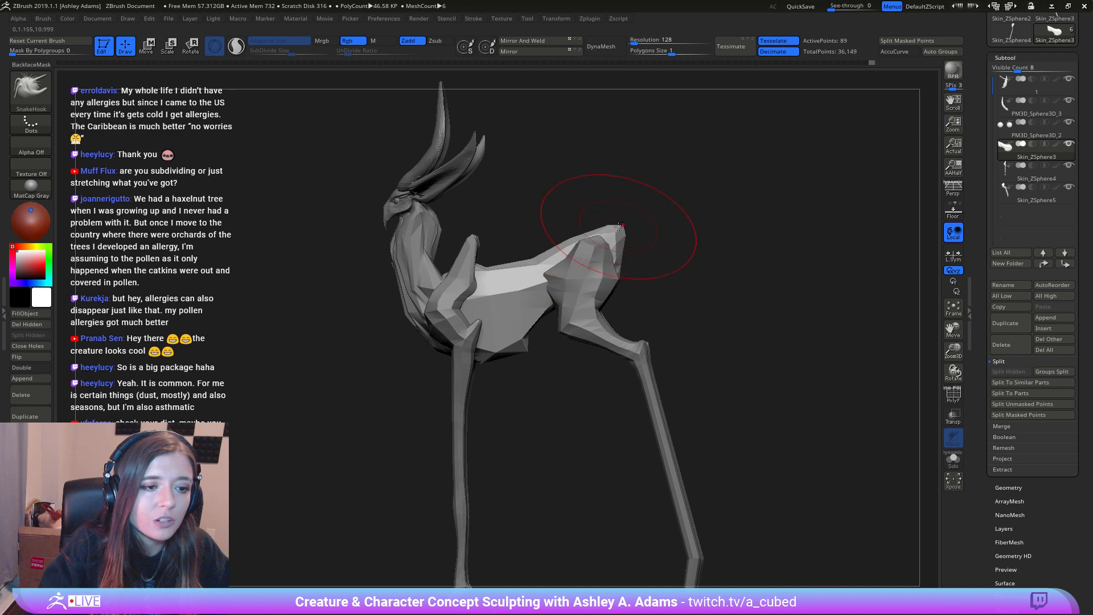
pyautogui.moveTo(619, 226); pyautogui.dragTo(612, 236)
pyautogui.moveTo(616, 235)
pyautogui.keyDown('ctrl'); pyautogui.mouseDown(button='right')
pyautogui.moveTo(575, 193)
pyautogui.moveTo(496, 259)
pyautogui.moveTo(567, 352)
pyautogui.mouseUp(button='right'); pyautogui.keyUp('ctrl')
pyautogui.press('space')
# Step: Select the hind legs Skin_ZSphere5, centre the transform gizmo on them and move them further back along the body
pyautogui.keyDown('alt'); pyautogui.click(596, 320); pyautogui.keyUp('alt')
pyautogui.press('w')
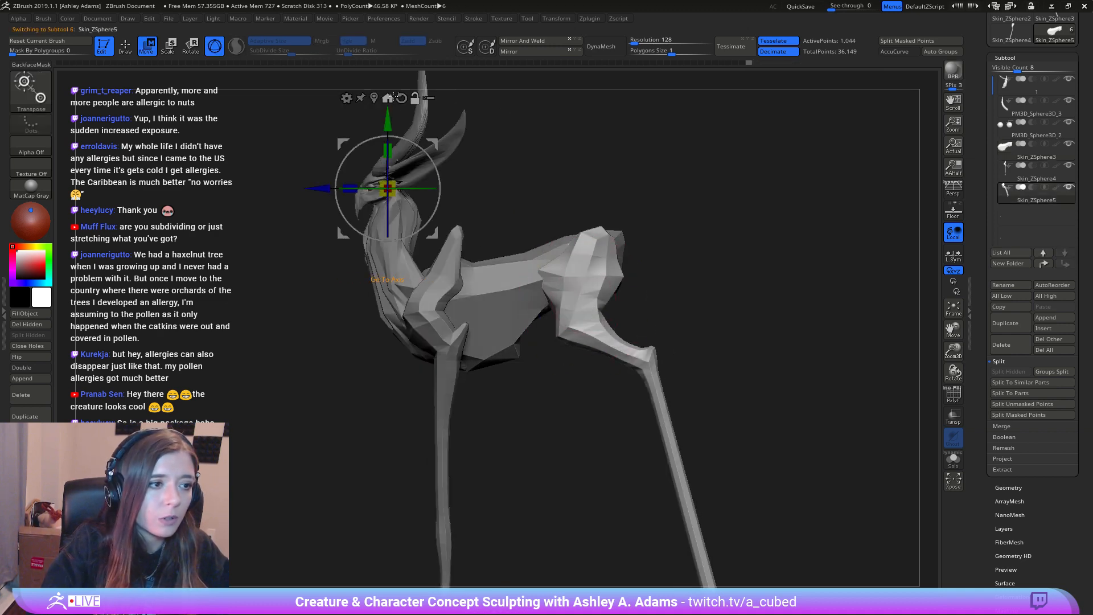
pyautogui.click(388, 98)
pyautogui.moveTo(564, 431); pyautogui.dragTo(597, 434)
pyautogui.press('q')
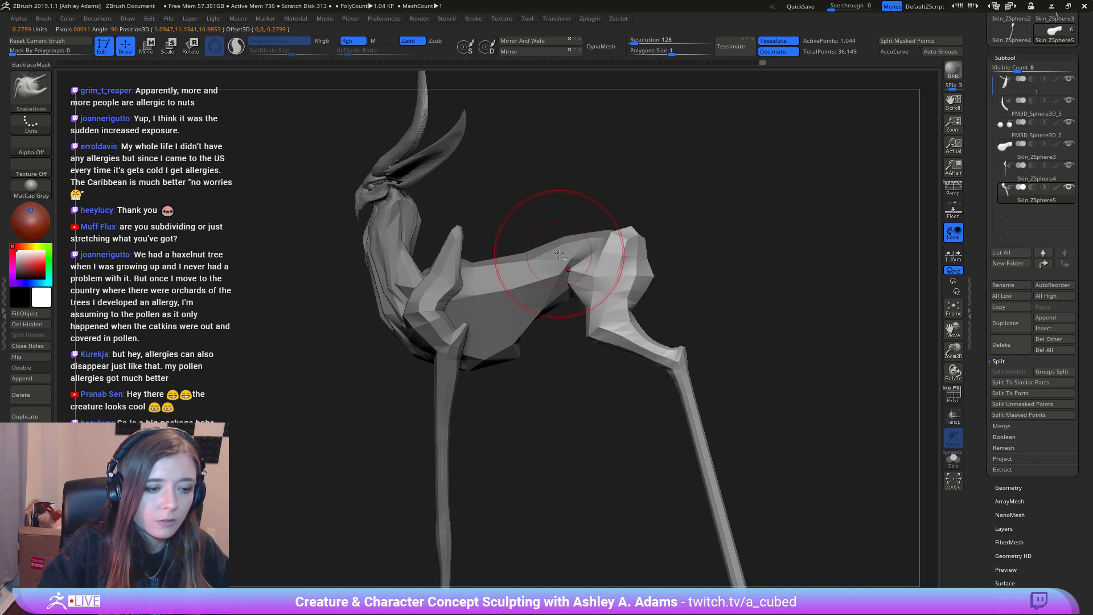
# Step: Try raising the rump of torso Skin_ZSphere3 and pulling the hips of hind legs Skin_ZSphere5 up to meet it
pyautogui.press('space')
pyautogui.keyDown('alt'); pyautogui.click(615, 235); pyautogui.keyUp('alt')
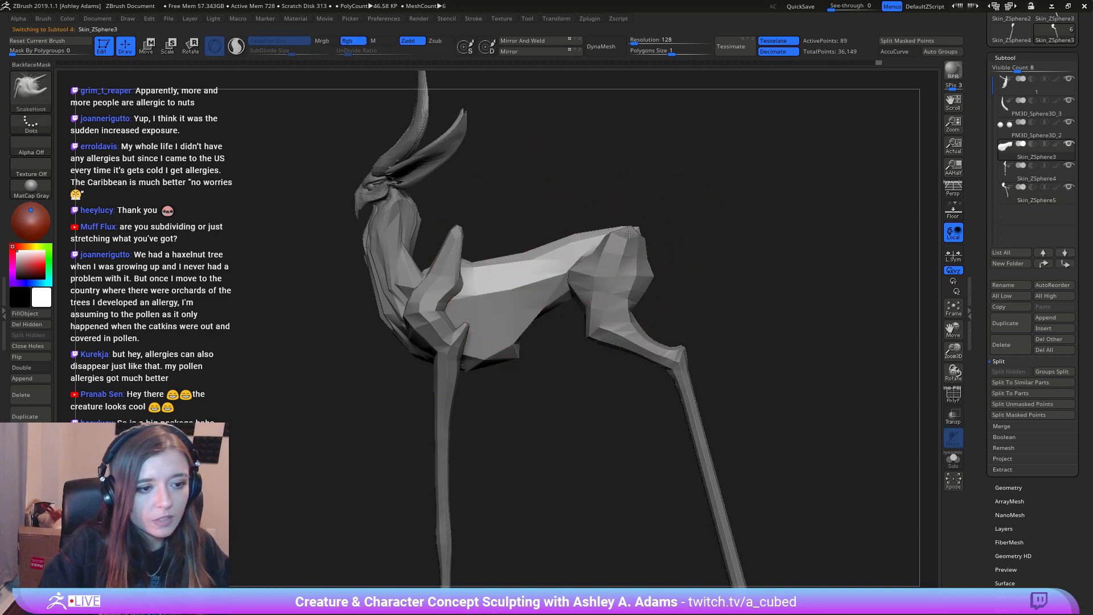
pyautogui.keyDown('ctrl'); pyautogui.moveTo(629, 235); pyautogui.dragTo(537, 239, button='right'); pyautogui.keyUp('ctrl')
pyautogui.moveTo(536, 239)
pyautogui.mouseDown(button='right')
pyautogui.moveTo(627, 274)
pyautogui.moveTo(691, 279)
pyautogui.moveTo(567, 365)
pyautogui.mouseUp(button='right')
pyautogui.press('space')
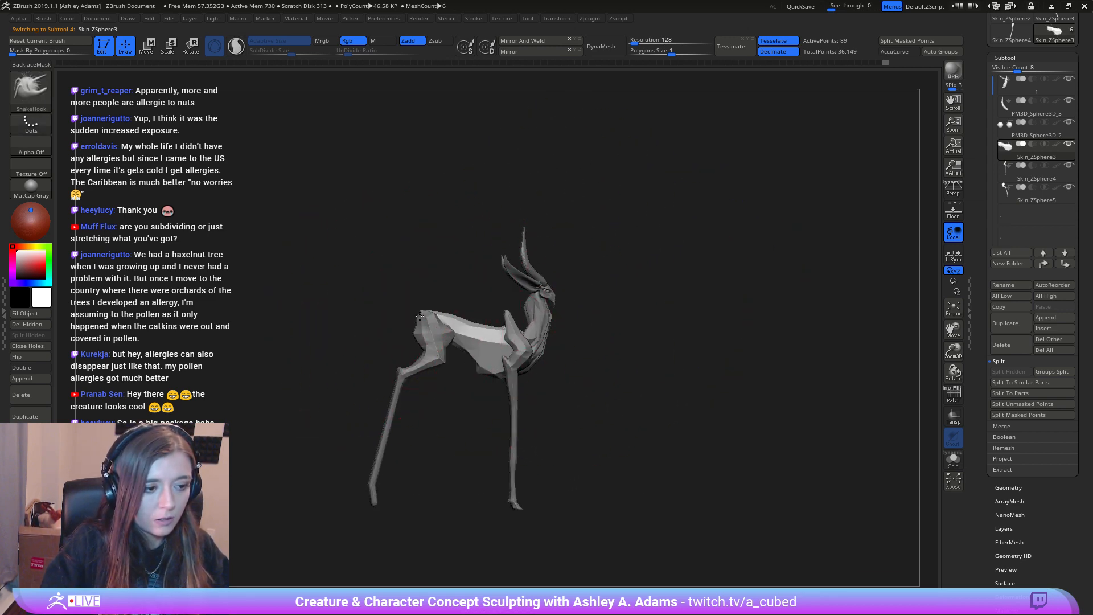
pyautogui.moveTo(420, 314); pyautogui.dragTo(420, 304)
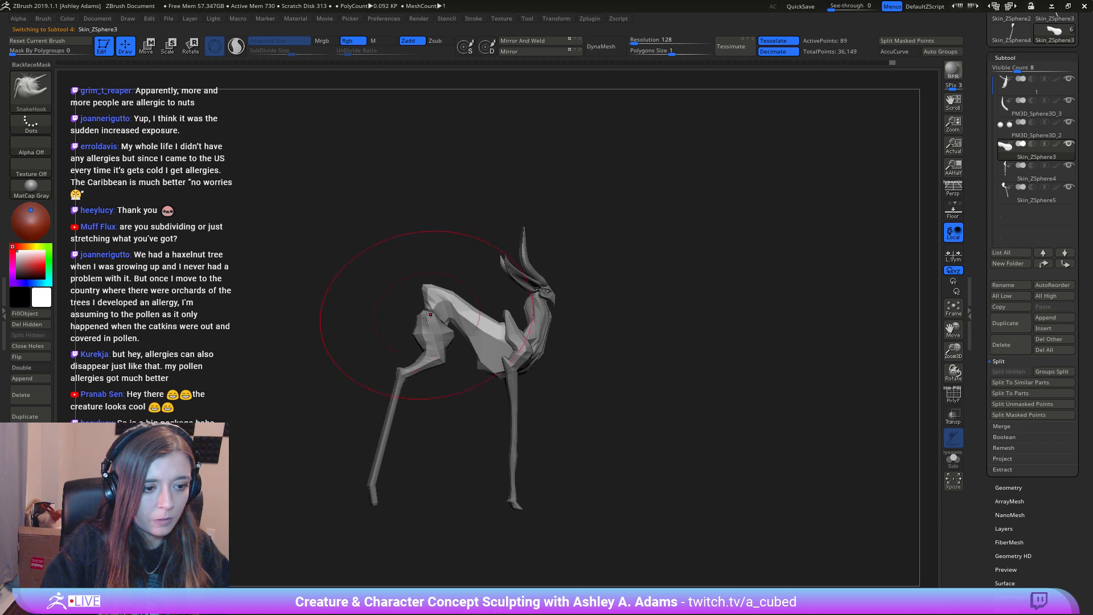
pyautogui.keyDown('alt'); pyautogui.click(428, 315); pyautogui.keyUp('alt')
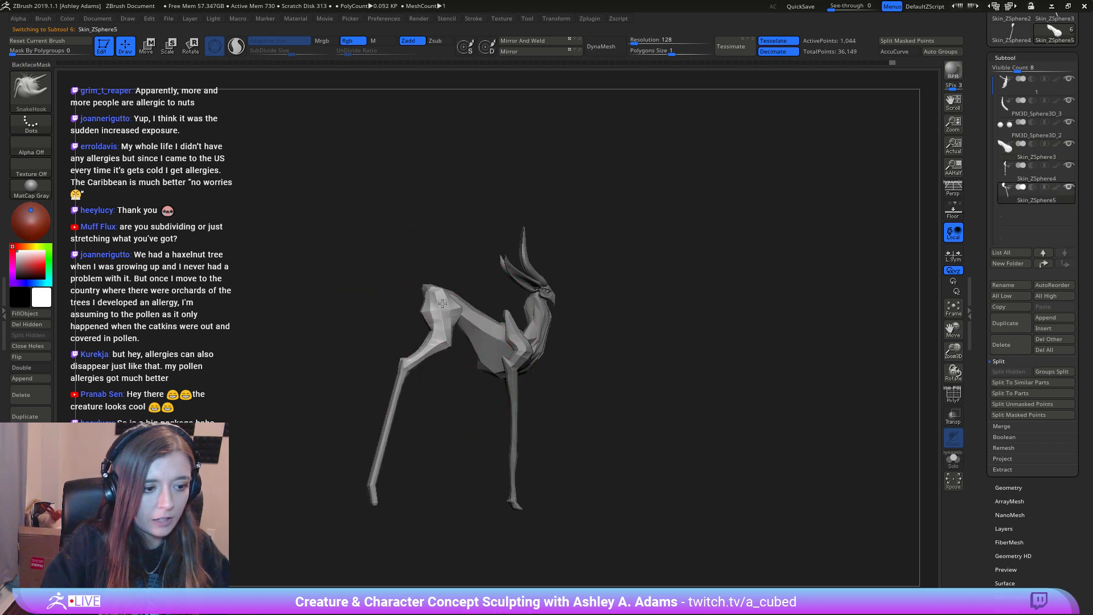
pyautogui.moveTo(442, 304)
pyautogui.mouseDown(button='right')
pyautogui.moveTo(393, 328)
pyautogui.moveTo(517, 285)
pyautogui.mouseUp(button='right')
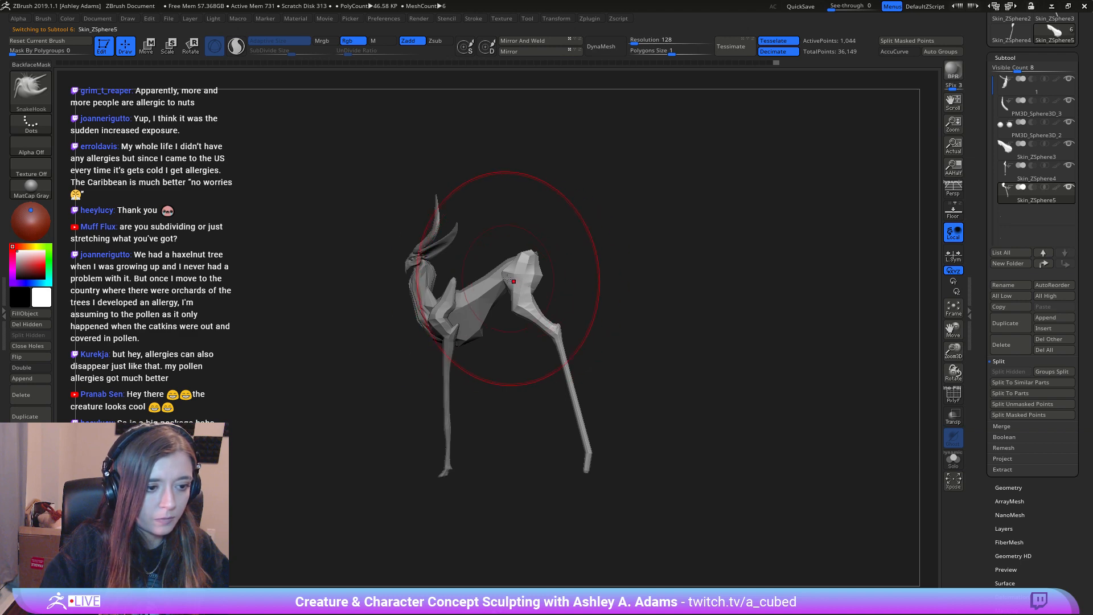
# Step: Try reshaping the belly and back of torso Skin_ZSphere3 to suit the raised rump
pyautogui.keyDown('alt'); pyautogui.click(481, 325); pyautogui.keyUp('alt')
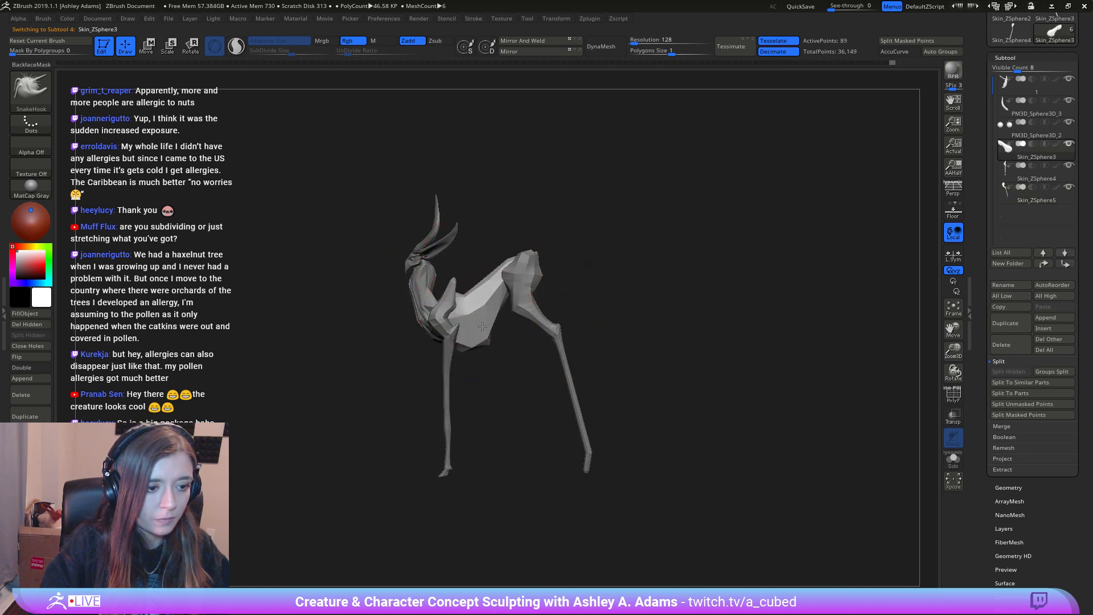
pyautogui.press('space')
pyautogui.moveTo(483, 326); pyautogui.dragTo(476, 315)
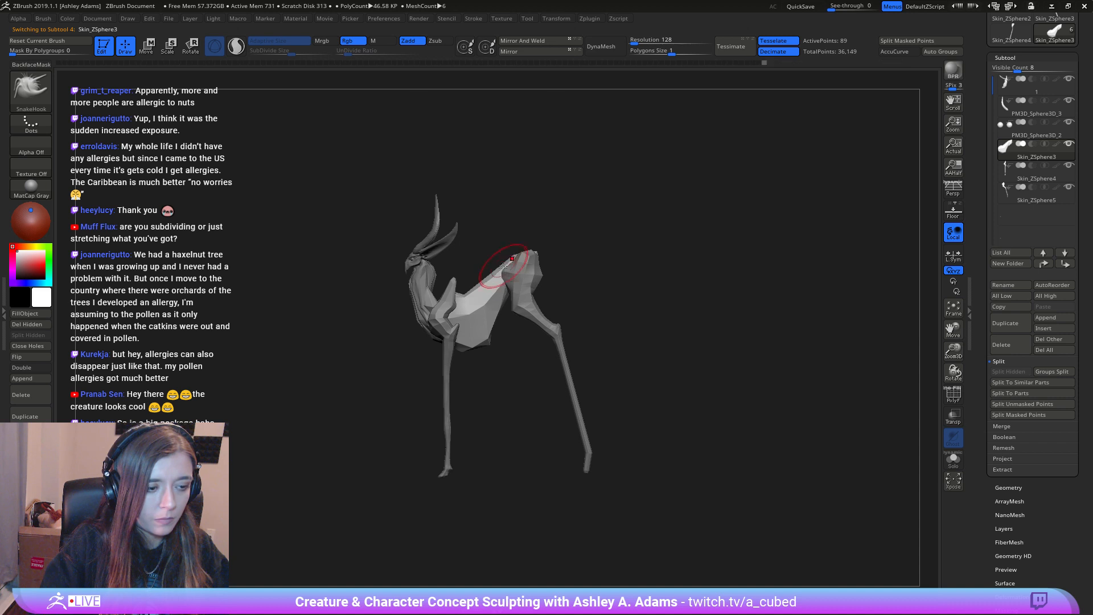
pyautogui.moveTo(451, 299); pyautogui.dragTo(454, 297)
pyautogui.moveTo(455, 299); pyautogui.dragTo(593, 296, button='right')
pyautogui.press('space')
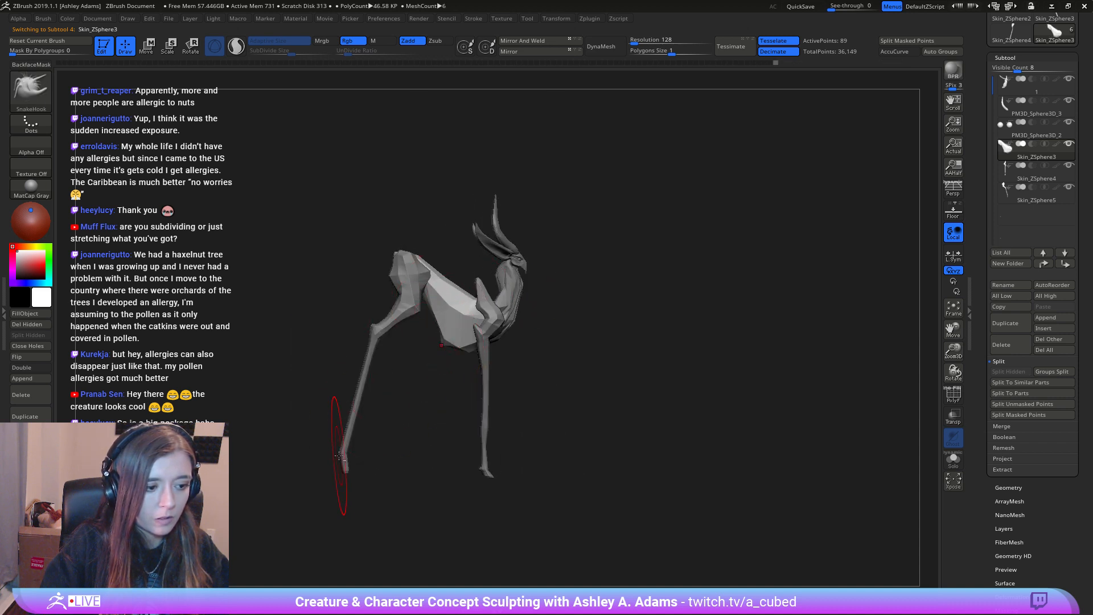
# Step: Try deepening the torso's underside behind the front legs, switching between the Skin_ZSphere4 and Skin_ZSphere3 subtools
pyautogui.keyDown('alt'); pyautogui.click(343, 458); pyautogui.keyUp('alt')
pyautogui.keyDown('alt'); pyautogui.moveTo(354, 483); pyautogui.dragTo(396, 423, button='right'); pyautogui.keyUp('alt')
pyautogui.keyDown('alt'); pyautogui.click(531, 266); pyautogui.keyUp('alt')
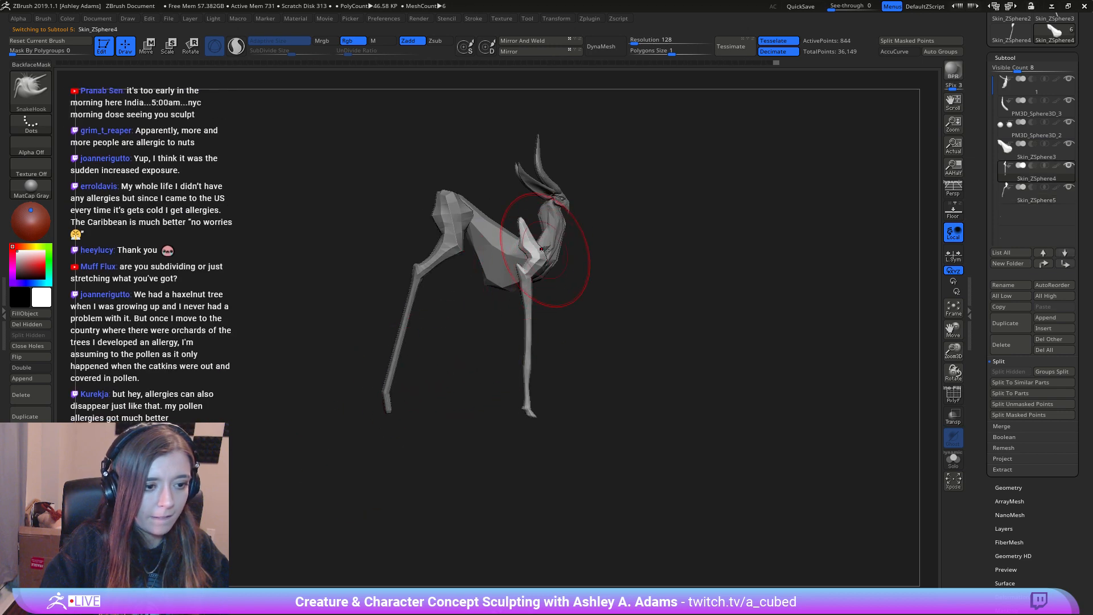
pyautogui.press('space')
pyautogui.keyDown('alt'); pyautogui.click(522, 265); pyautogui.keyUp('alt')
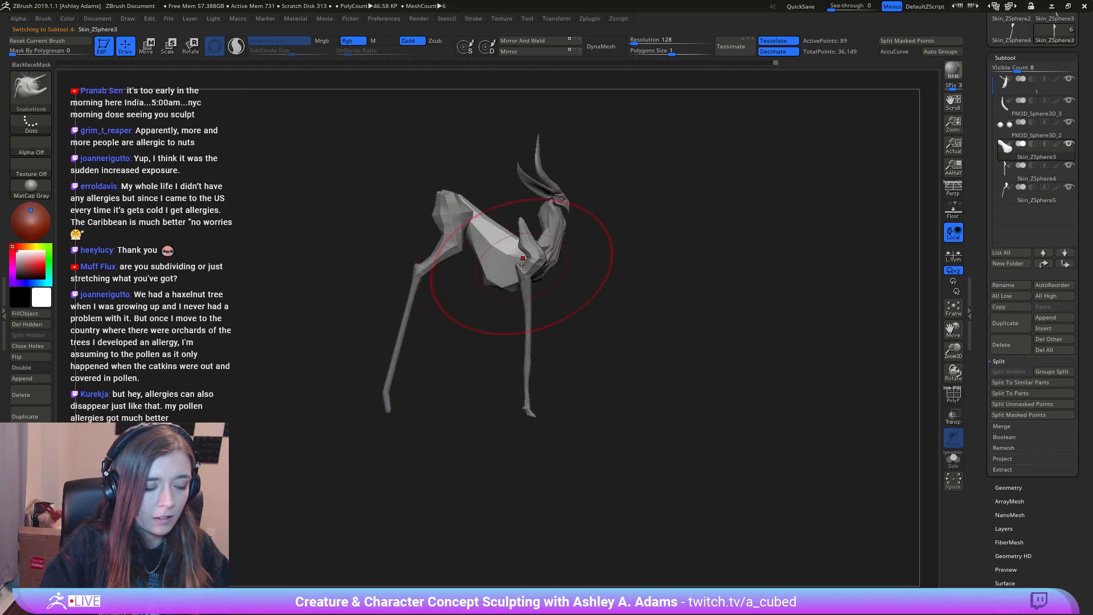
pyautogui.keyDown('alt'); pyautogui.click(528, 243); pyautogui.keyUp('alt')
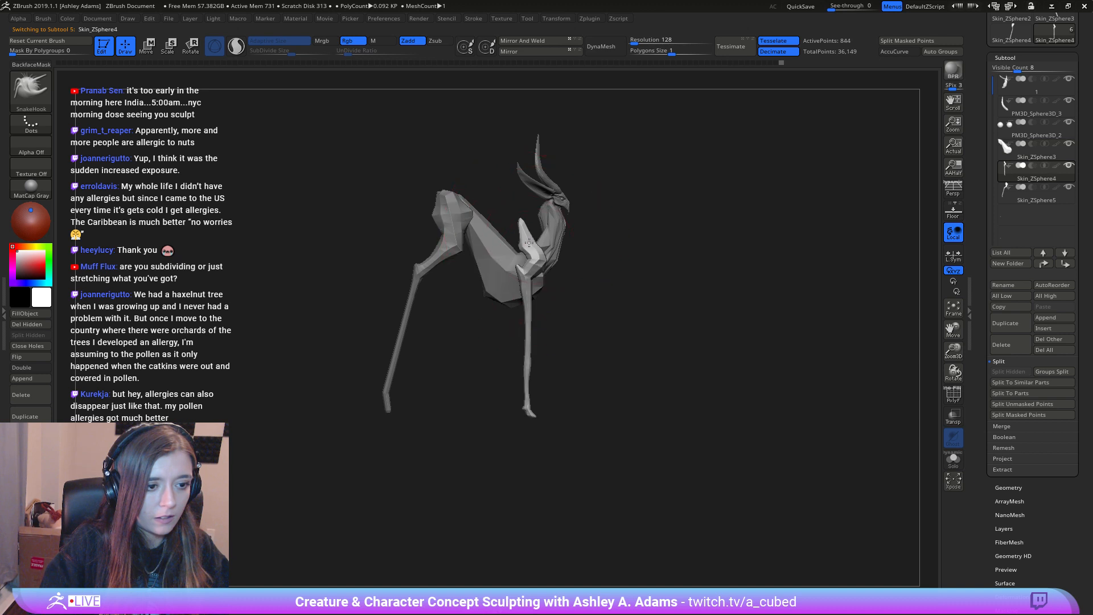
pyautogui.moveTo(537, 256); pyautogui.dragTo(522, 278, button='right')
pyautogui.keyDown('alt'); pyautogui.click(589, 254); pyautogui.keyUp('alt')
# Step: Undo the recent reshaping strokes on the torso
pyautogui.hotkey('ctrl', 'z')
pyautogui.hotkey('ctrl', 'z')
pyautogui.hotkey('ctrl', 'z')
pyautogui.hotkey('ctrl', 'z')
pyautogui.hotkey('ctrl', 'z')
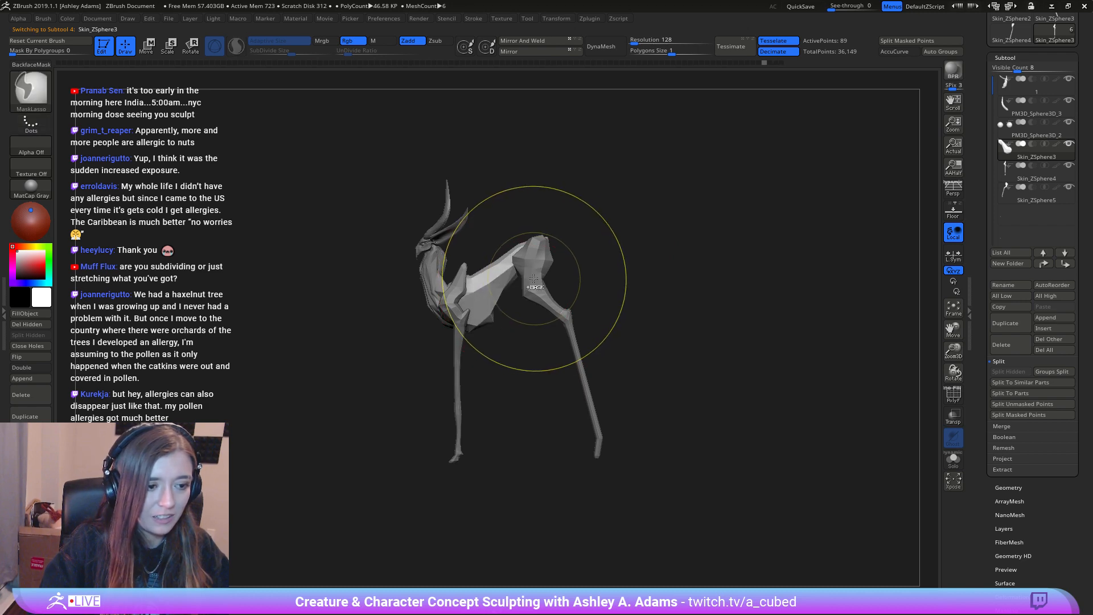
# Step: Pull the torso's rump down, then lower the hind legs Skin_ZSphere5 and rotate them backwards to meet it
pyautogui.rightClick(531, 273)
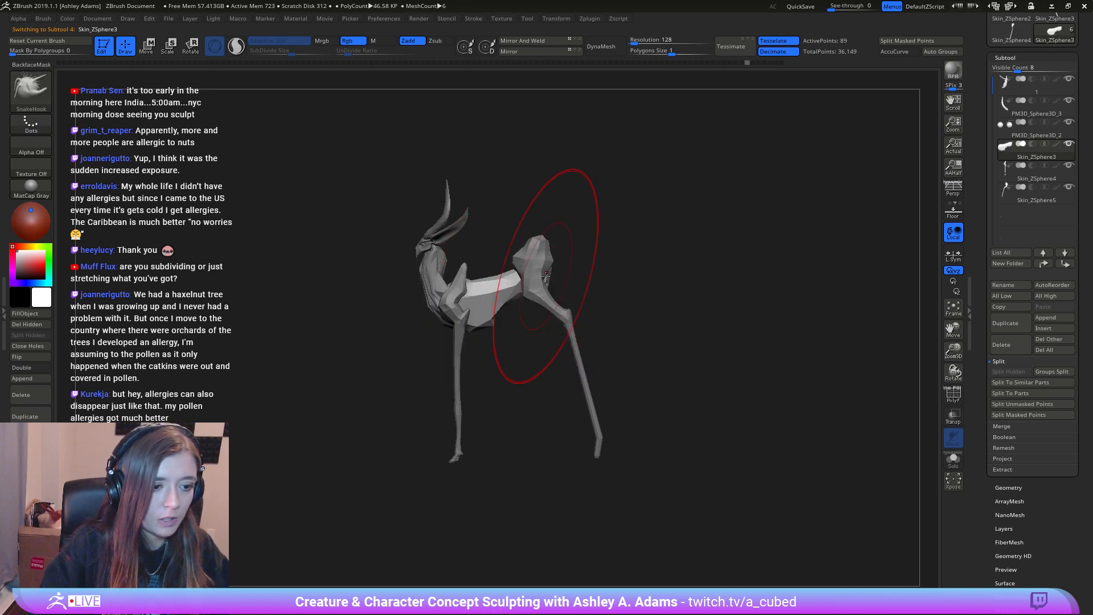
pyautogui.rightClick(548, 298)
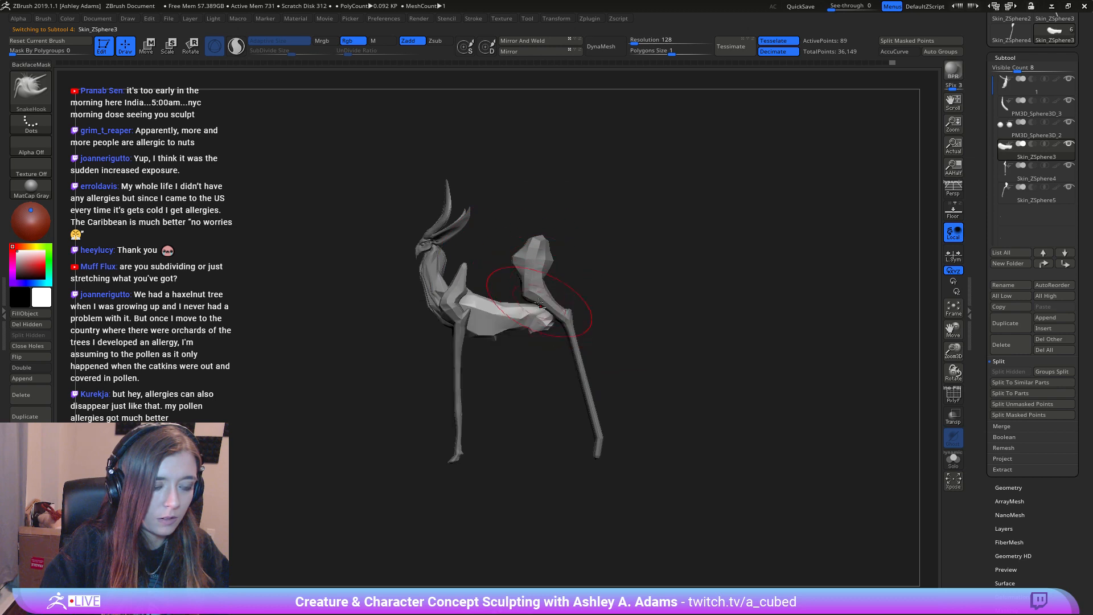
pyautogui.keyDown('alt'); pyautogui.click(561, 272); pyautogui.keyUp('alt')
pyautogui.press('w')
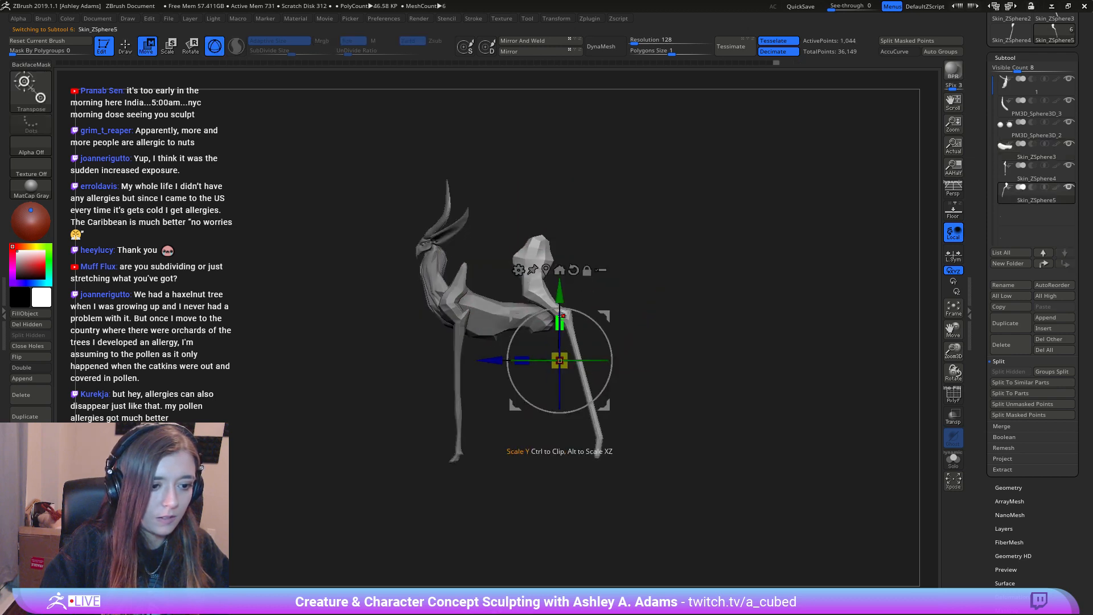
pyautogui.moveTo(563, 315); pyautogui.dragTo(572, 350)
pyautogui.moveTo(616, 409)
pyautogui.mouseDown()
pyautogui.moveTo(639, 374)
pyautogui.moveTo(677, 359)
pyautogui.mouseUp()
pyautogui.press('q')
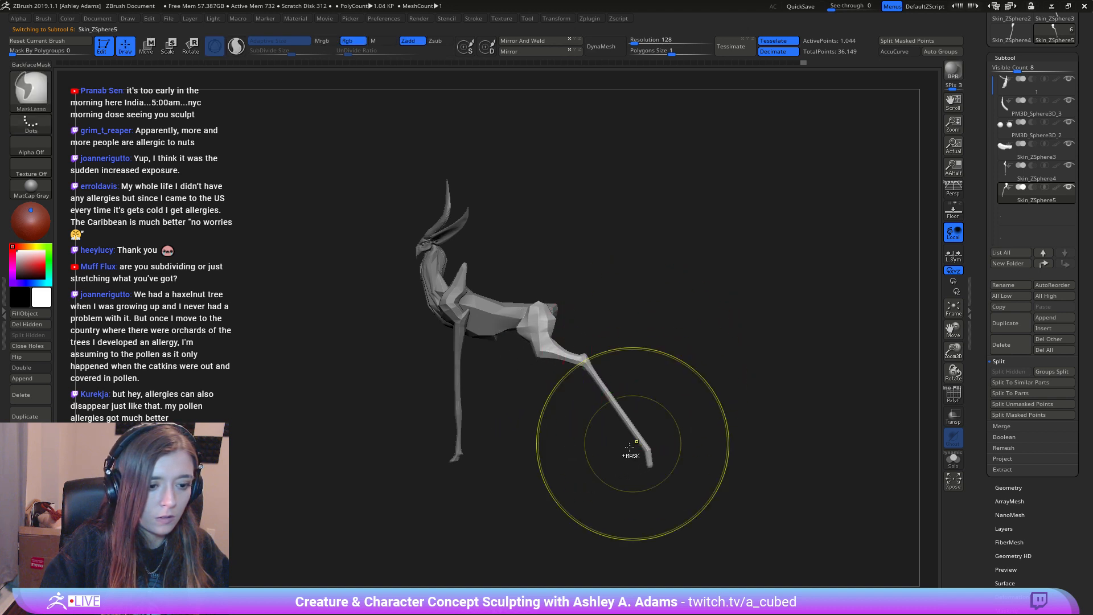
# Step: Select torso Skin_ZSphere3 and reshape its back and belly where they run into the lowered hips
pyautogui.keyDown('ctrl'); pyautogui.moveTo(629, 447); pyautogui.dragTo(547, 381, button='right'); pyautogui.keyUp('ctrl')
pyautogui.moveTo(547, 381)
pyautogui.mouseDown(button='right')
pyautogui.moveTo(632, 364)
pyautogui.moveTo(501, 317)
pyautogui.moveTo(517, 414)
pyautogui.mouseUp(button='right')
pyautogui.press('space')
pyautogui.moveTo(517, 415); pyautogui.dragTo(532, 414)
pyautogui.moveTo(541, 371)
pyautogui.mouseDown(button='right')
pyautogui.moveTo(532, 363)
pyautogui.moveTo(447, 387)
pyautogui.mouseUp(button='right')
pyautogui.keyDown('alt'); pyautogui.click(474, 285); pyautogui.keyUp('alt')
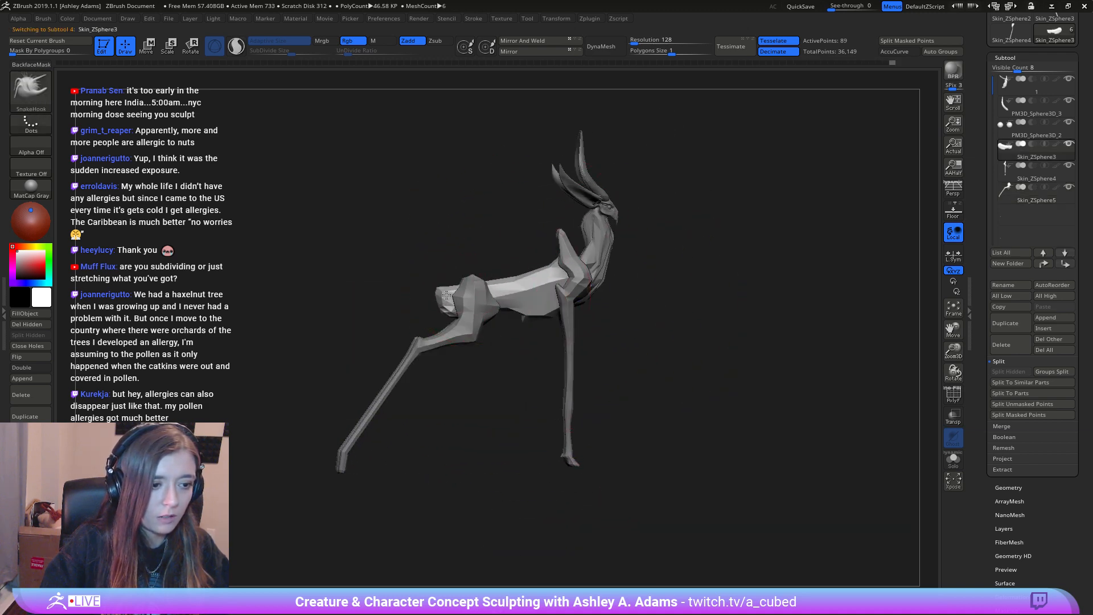
pyautogui.press('space')
pyautogui.moveTo(467, 286)
pyautogui.mouseDown()
pyautogui.moveTo(511, 281)
pyautogui.moveTo(464, 312)
pyautogui.mouseUp()
pyautogui.hotkey('ctrl', 'z')
pyautogui.press('space')
# Step: Select hind legs Skin_ZSphere5, place the transform pivot at the hip and rotate the legs slightly further backwards
pyautogui.keyDown('alt'); pyautogui.click(474, 316); pyautogui.keyUp('alt')
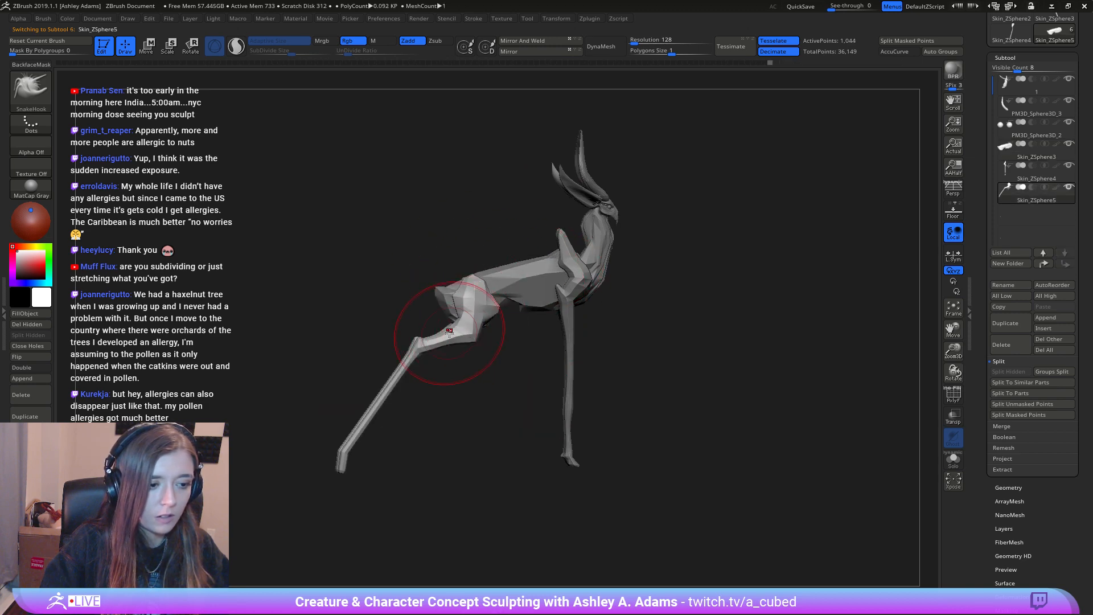
pyautogui.press('space')
pyautogui.keyDown('alt'); pyautogui.click(478, 326); pyautogui.keyUp('alt')
pyautogui.press('w')
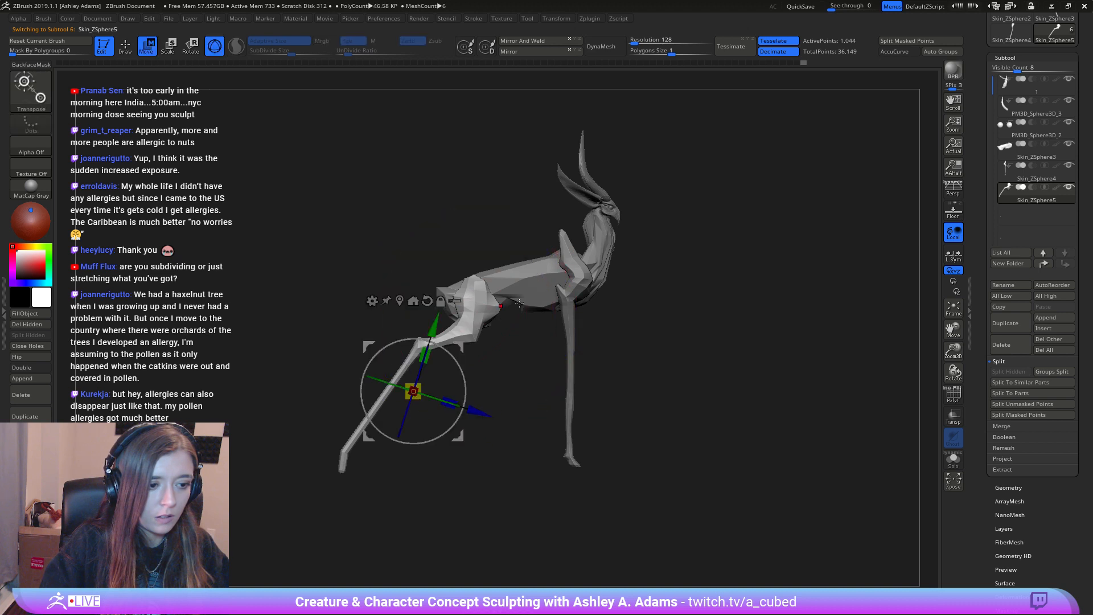
pyautogui.keyDown('alt'); pyautogui.moveTo(457, 341); pyautogui.dragTo(528, 277); pyautogui.keyUp('alt')
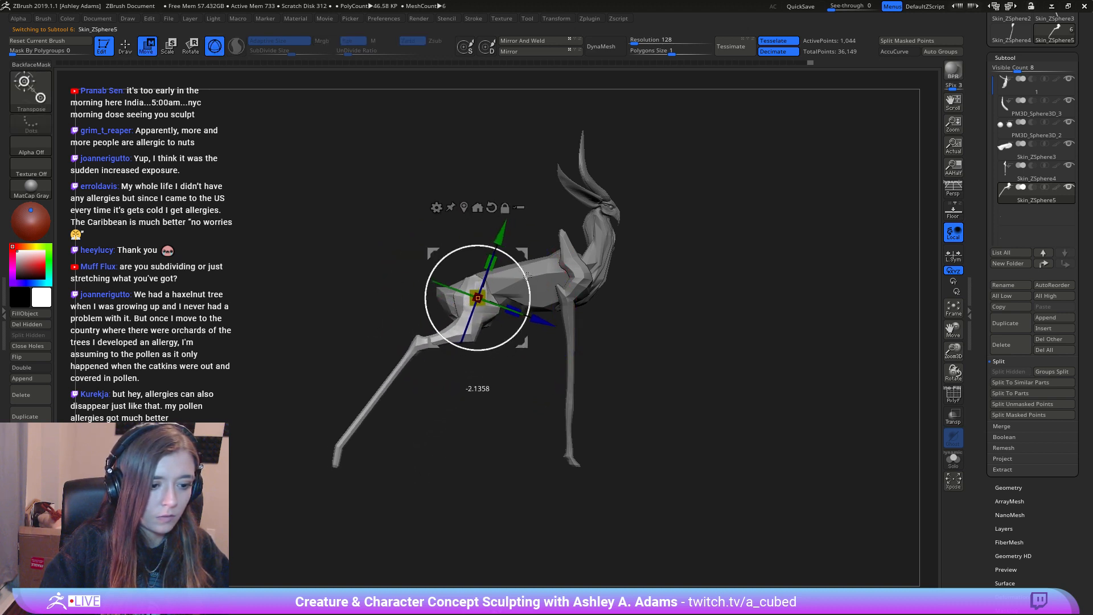
pyautogui.press('q')
pyautogui.moveTo(476, 245)
pyautogui.mouseDown()
pyautogui.moveTo(456, 366)
pyautogui.moveTo(575, 325)
pyautogui.moveTo(620, 334)
pyautogui.mouseUp()
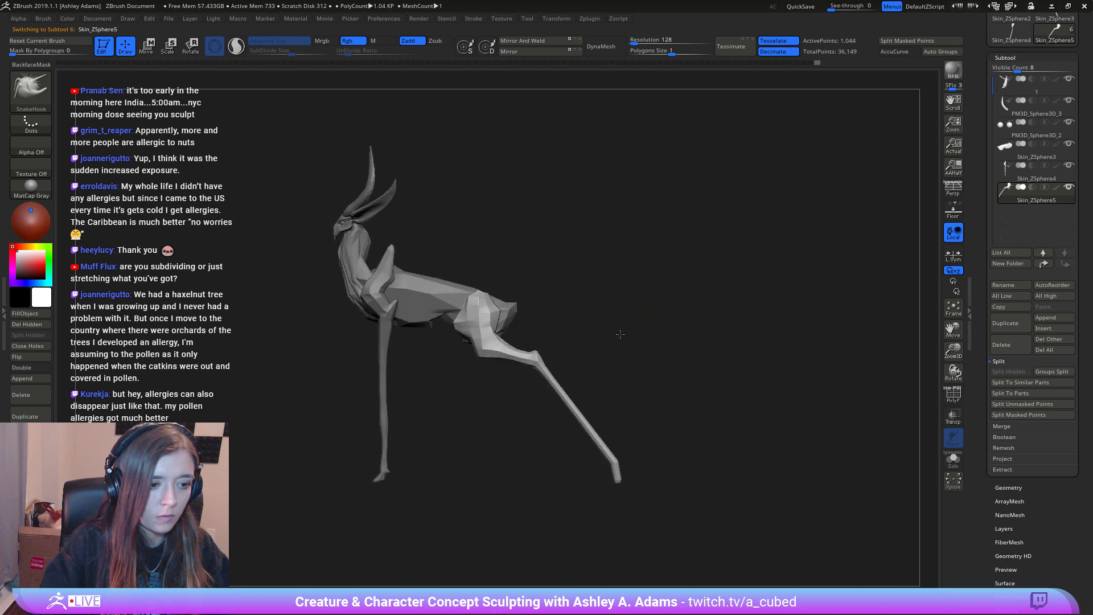
# Step: Select torso Skin_ZSphere3 and pull out its rump and rear back into a rounder form over the hips
pyautogui.moveTo(449, 287)
pyautogui.keyDown('alt'); pyautogui.mouseDown()
pyautogui.moveTo(512, 314)
pyautogui.moveTo(494, 316)
pyautogui.moveTo(489, 351)
pyautogui.moveTo(537, 326)
pyautogui.mouseUp(); pyautogui.keyUp('alt')
pyautogui.press('space')
pyautogui.press('space')
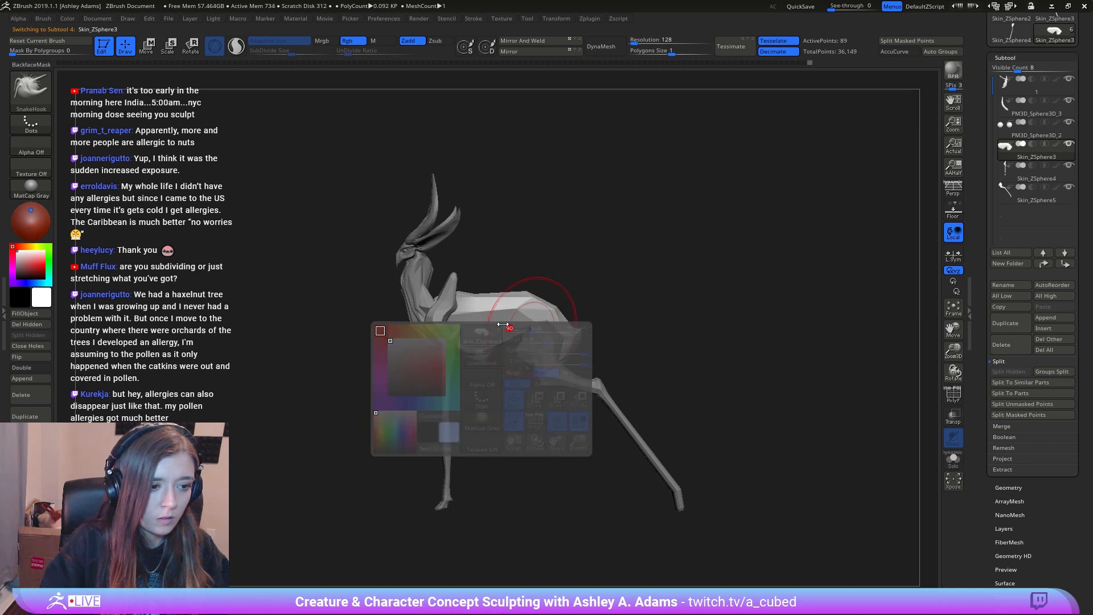
pyautogui.moveTo(575, 325)
pyautogui.mouseDown(button='right')
pyautogui.moveTo(459, 338)
pyautogui.moveTo(556, 323)
pyautogui.mouseUp(button='right')
pyautogui.moveTo(557, 312); pyautogui.dragTo(523, 317)
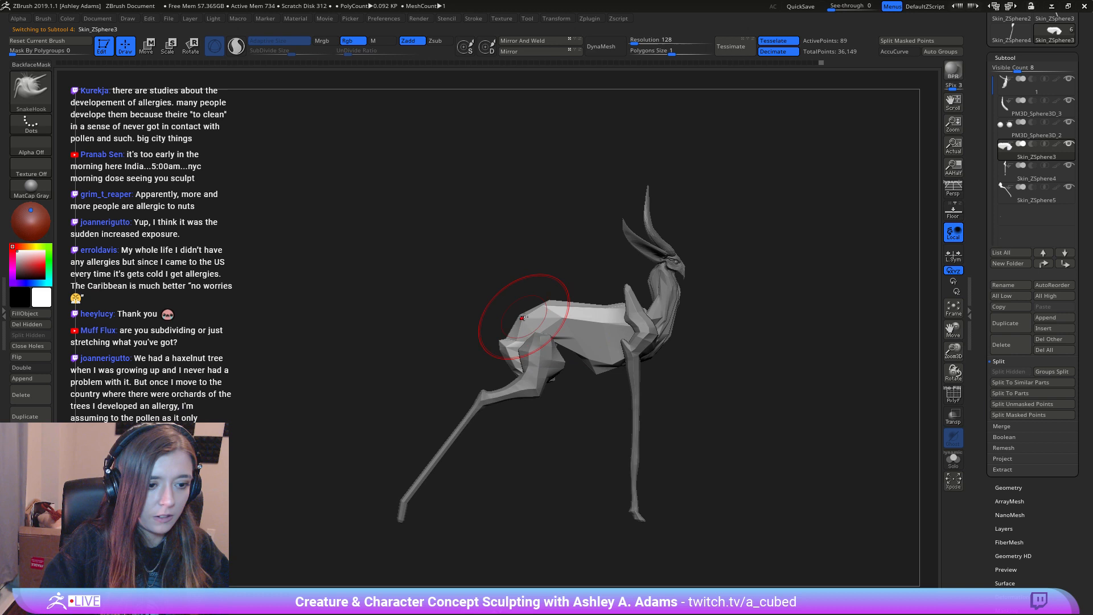
# Step: Select hind legs Skin_ZSphere5 and reshape the front of the thigh and knee where they meet the flank
pyautogui.keyDown('alt'); pyautogui.click(517, 363); pyautogui.keyUp('alt')
pyautogui.press('space')
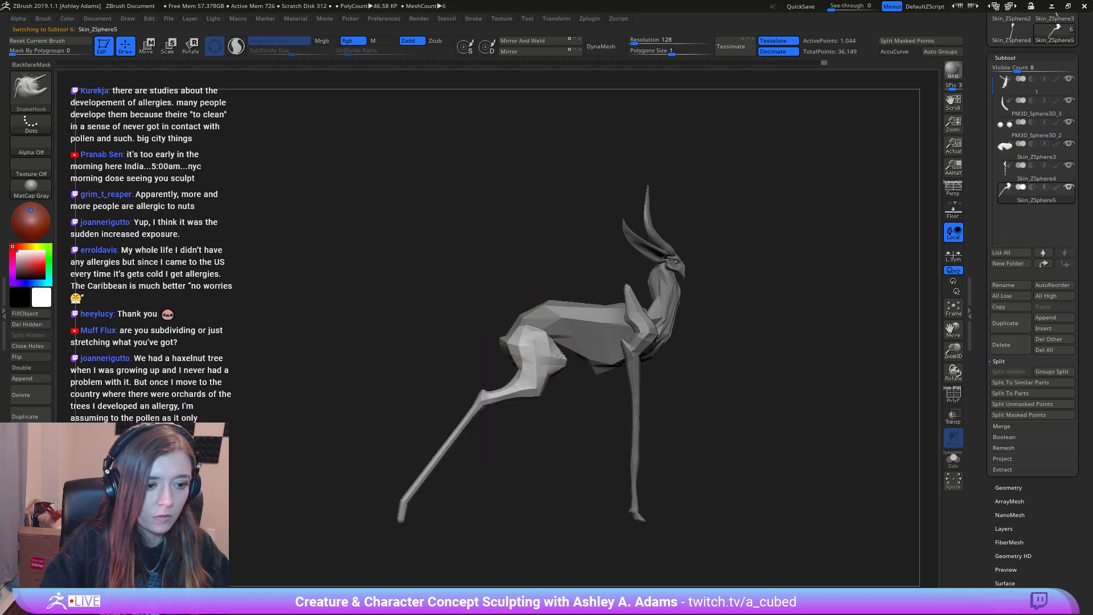
pyautogui.moveTo(561, 355)
pyautogui.mouseDown()
pyautogui.moveTo(572, 344)
pyautogui.moveTo(556, 324)
pyautogui.moveTo(557, 352)
pyautogui.mouseUp()
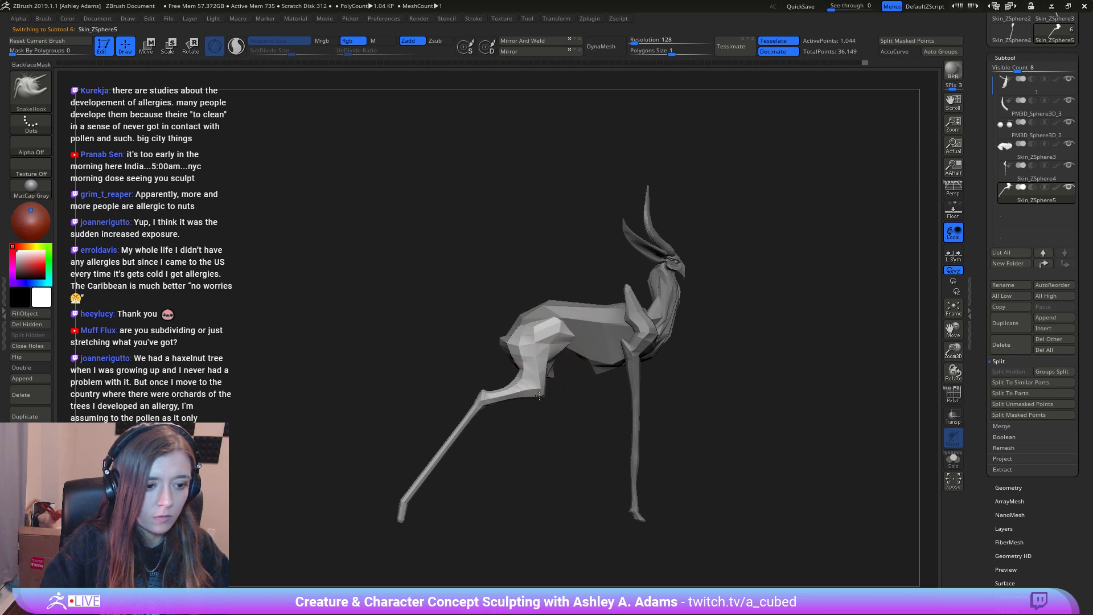
# Step: Select torso Skin_ZSphere3 with a larger brush, dip the back behind the shoulders and pull the chest underside down
pyautogui.keyDown('alt'); pyautogui.click(601, 350); pyautogui.keyUp('alt')
pyautogui.press('space')
pyautogui.moveTo(604, 362); pyautogui.dragTo(616, 362)
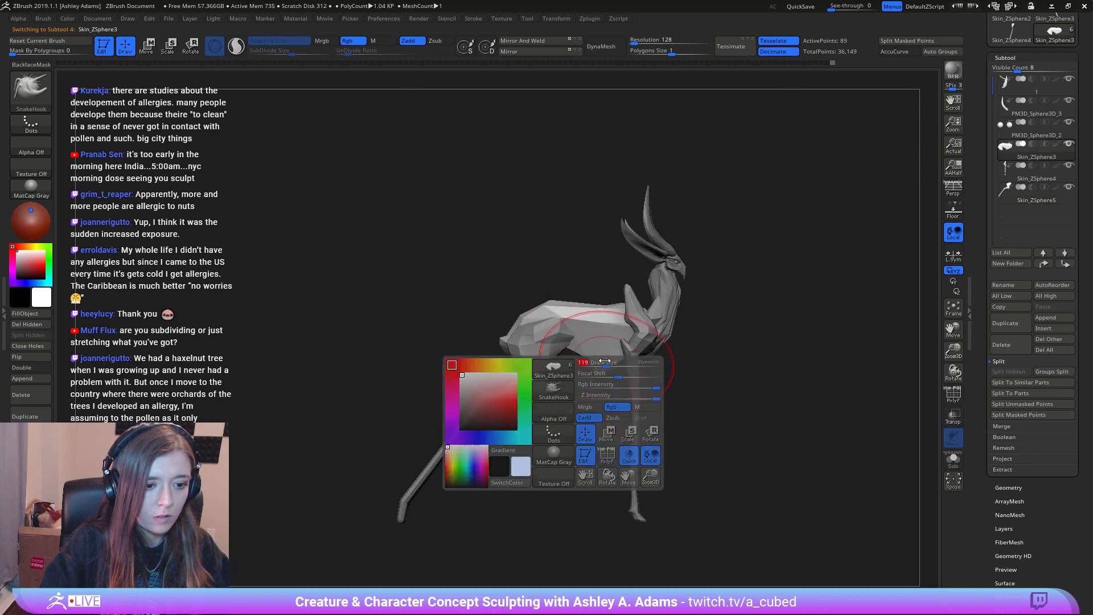
pyautogui.moveTo(606, 320)
pyautogui.mouseDown()
pyautogui.moveTo(609, 335)
pyautogui.moveTo(631, 322)
pyautogui.mouseUp()
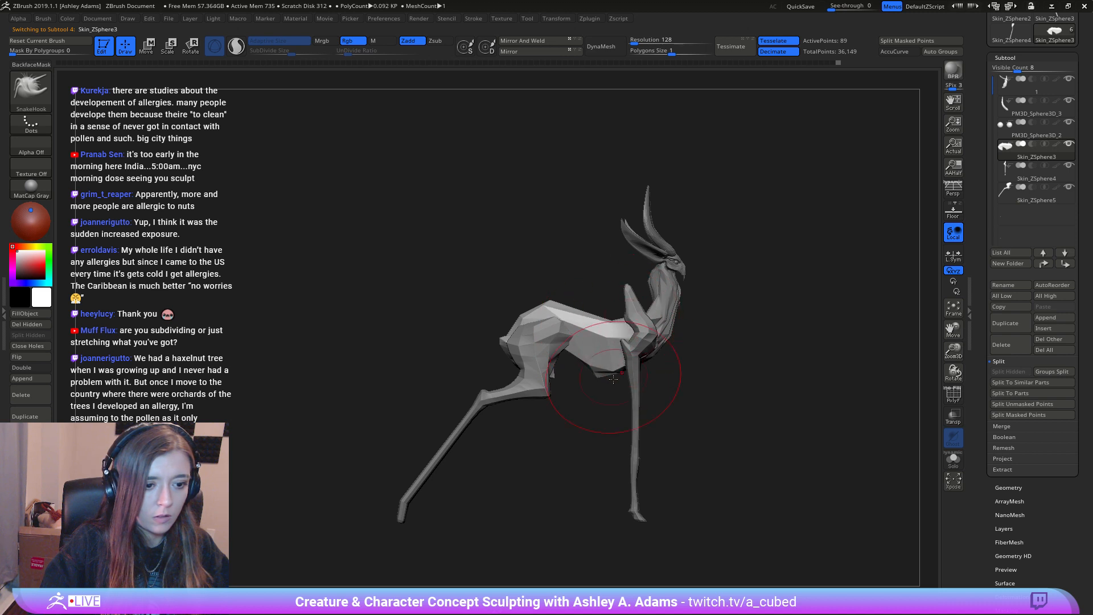
pyautogui.moveTo(606, 375); pyautogui.dragTo(604, 388)
pyautogui.keyDown('ctrl'); pyautogui.moveTo(602, 415); pyautogui.dragTo(598, 328, button='right'); pyautogui.keyUp('ctrl')
pyautogui.moveTo(598, 327)
pyautogui.mouseDown(button='right')
pyautogui.moveTo(542, 316)
pyautogui.moveTo(532, 439)
pyautogui.moveTo(489, 339)
pyautogui.mouseUp(button='right')
# Step: Select hind legs Skin_ZSphere5, enlarge the brush and bow the straight lower legs into a gentle outward curve
pyautogui.keyDown('alt'); pyautogui.click(531, 439); pyautogui.keyUp('alt')
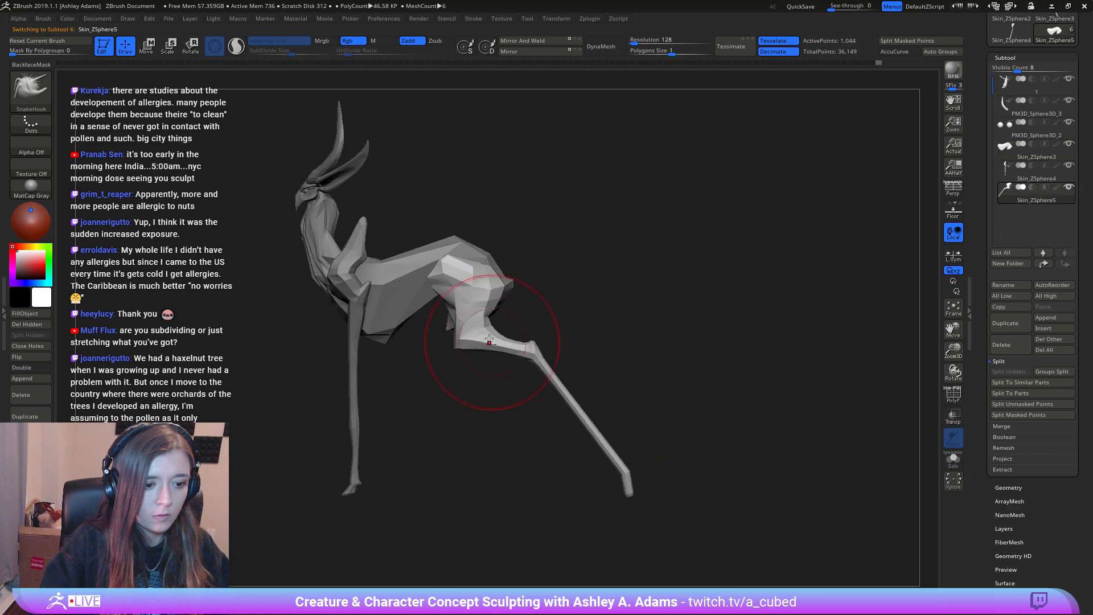
pyautogui.keyDown('alt'); pyautogui.moveTo(612, 490); pyautogui.dragTo(669, 409, button='right'); pyautogui.keyUp('alt')
pyautogui.press('space')
pyautogui.moveTo(669, 393)
pyautogui.mouseDown()
pyautogui.moveTo(687, 391)
pyautogui.moveTo(694, 410)
pyautogui.mouseUp()
pyautogui.press('space')
pyautogui.moveTo(606, 400); pyautogui.dragTo(610, 397, button='right')
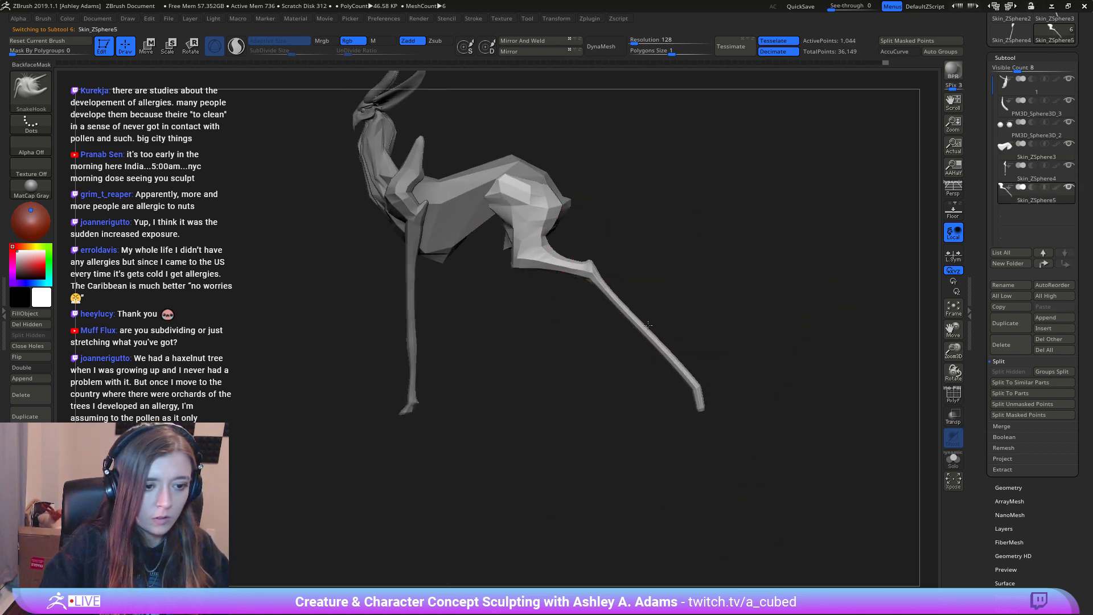
pyautogui.moveTo(636, 333); pyautogui.dragTo(648, 322)
pyautogui.keyDown('alt'); pyautogui.moveTo(537, 327); pyautogui.dragTo(631, 400, button='right'); pyautogui.keyUp('alt')
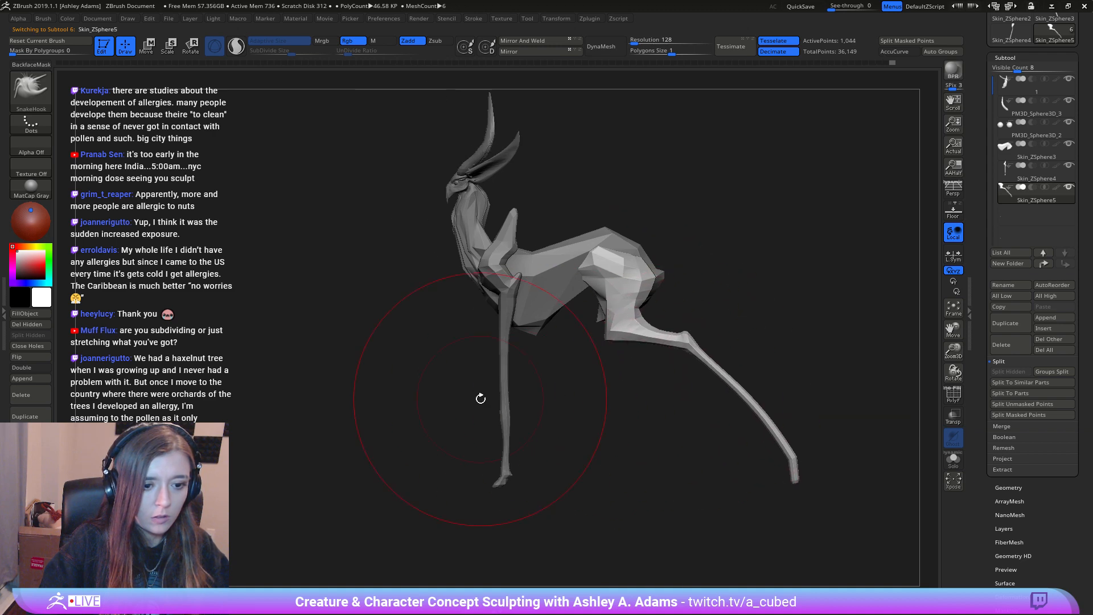
# Step: Select front legs Skin_ZSphere4 and pull the feet forward with a large SnakeHook brush so the legs slant ahead
pyautogui.keyDown('alt'); pyautogui.click(504, 394); pyautogui.keyUp('alt')
pyautogui.press('space')
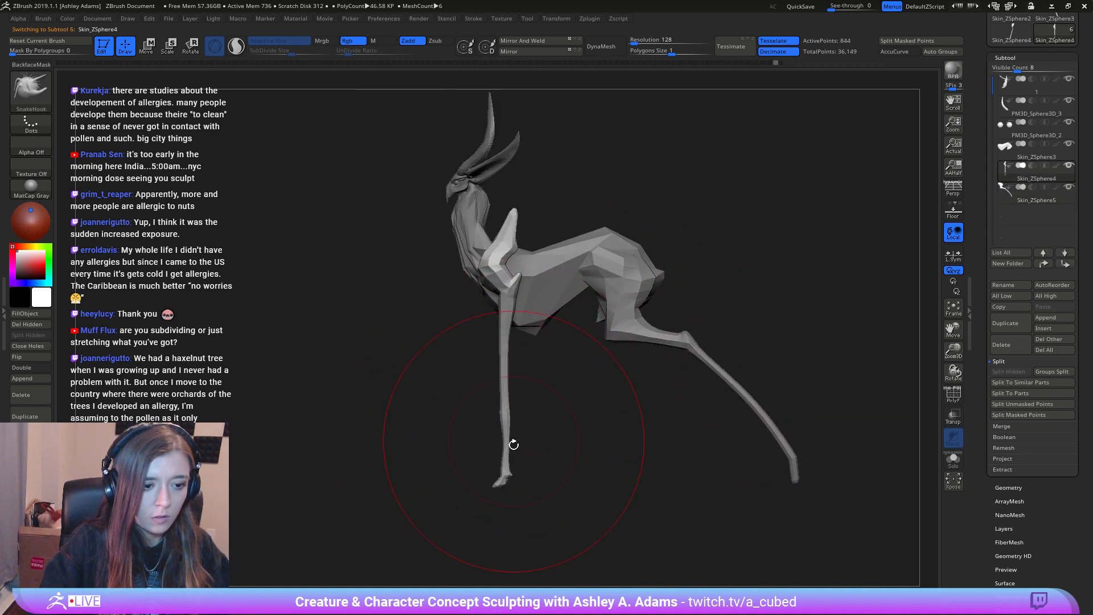
pyautogui.moveTo(493, 486); pyautogui.dragTo(468, 484)
pyautogui.press('space')
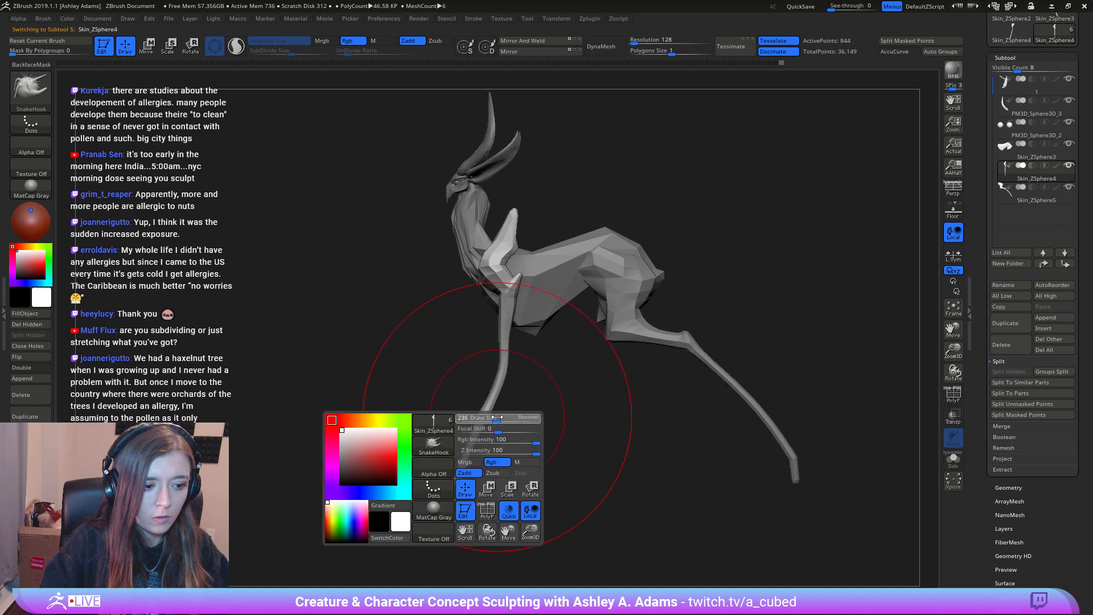
pyautogui.hotkey('ctrl', 'z')
pyautogui.press('space')
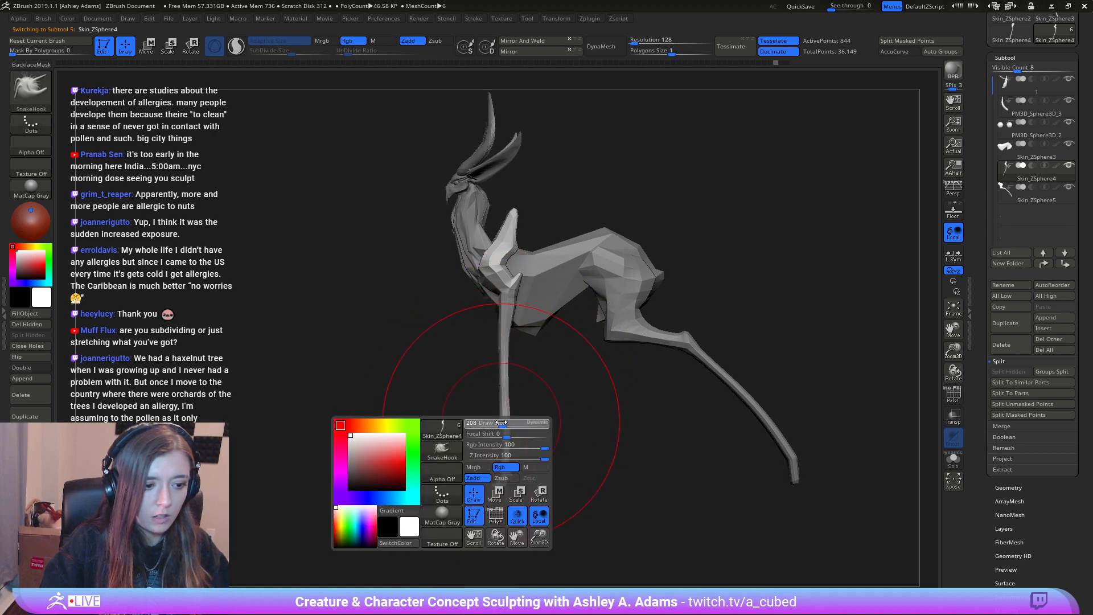
pyautogui.moveTo(499, 484); pyautogui.dragTo(473, 483)
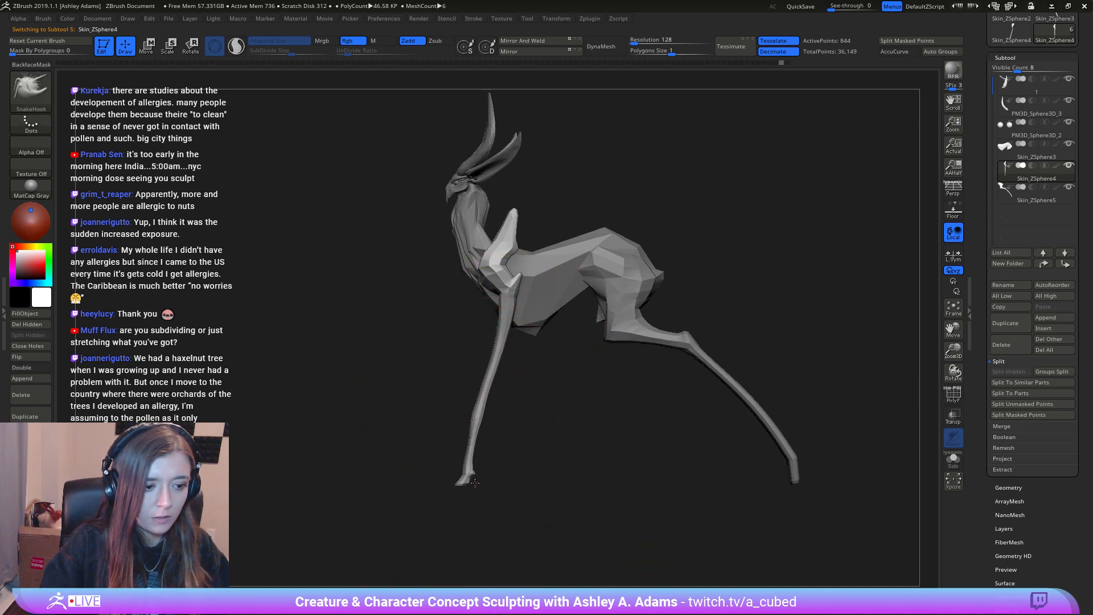
# Step: Reduce the brush size and refine the front legs' curve down to the ankle and foot
pyautogui.press('space')
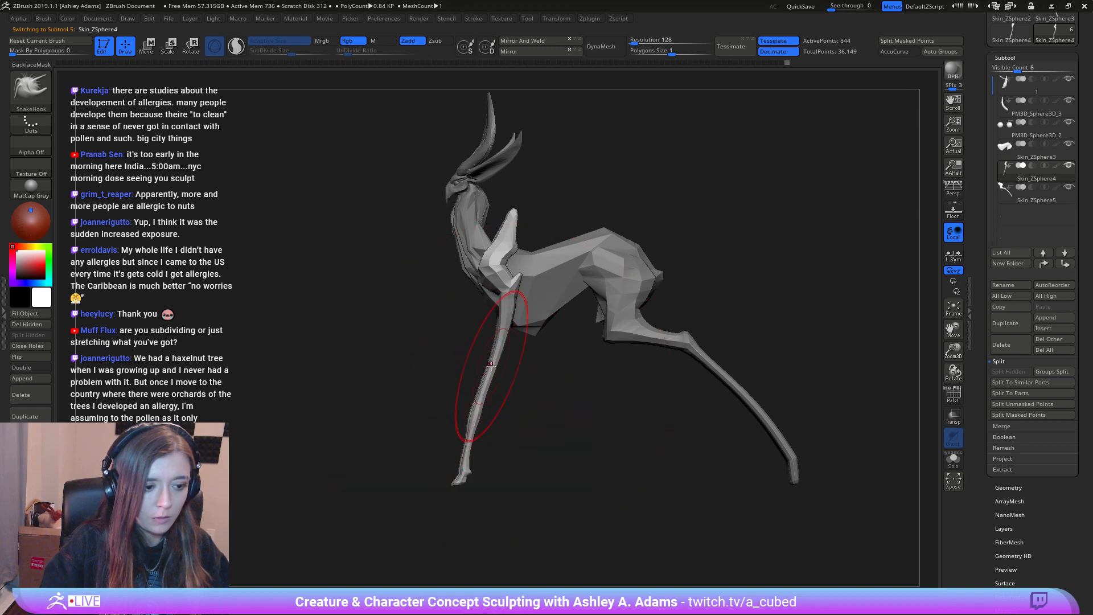
pyautogui.moveTo(416, 365); pyautogui.dragTo(570, 376)
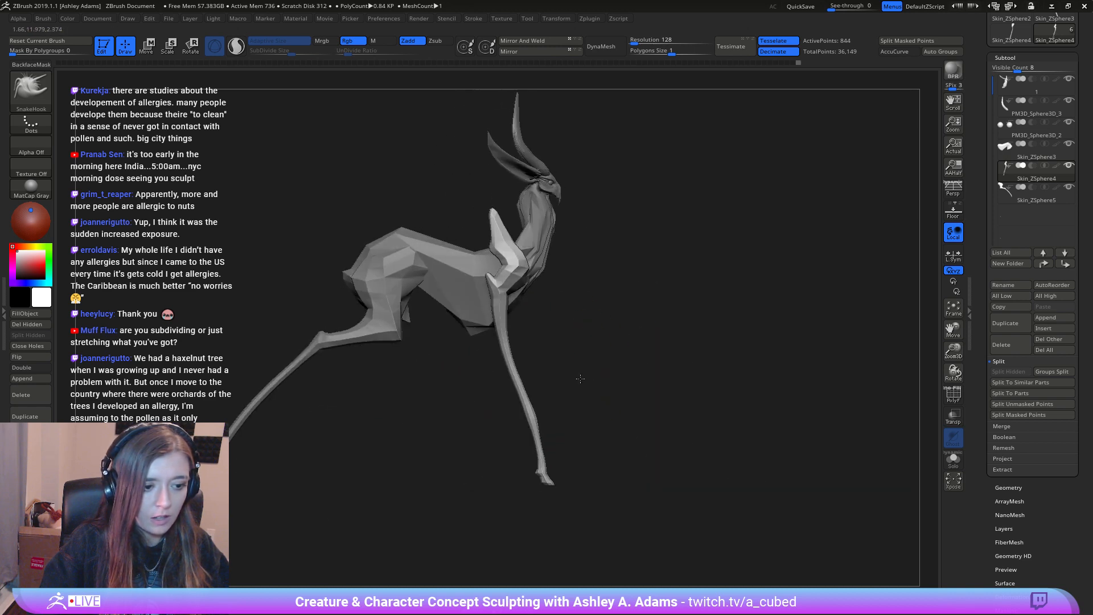
pyautogui.press('space')
pyautogui.moveTo(547, 444); pyautogui.dragTo(537, 446)
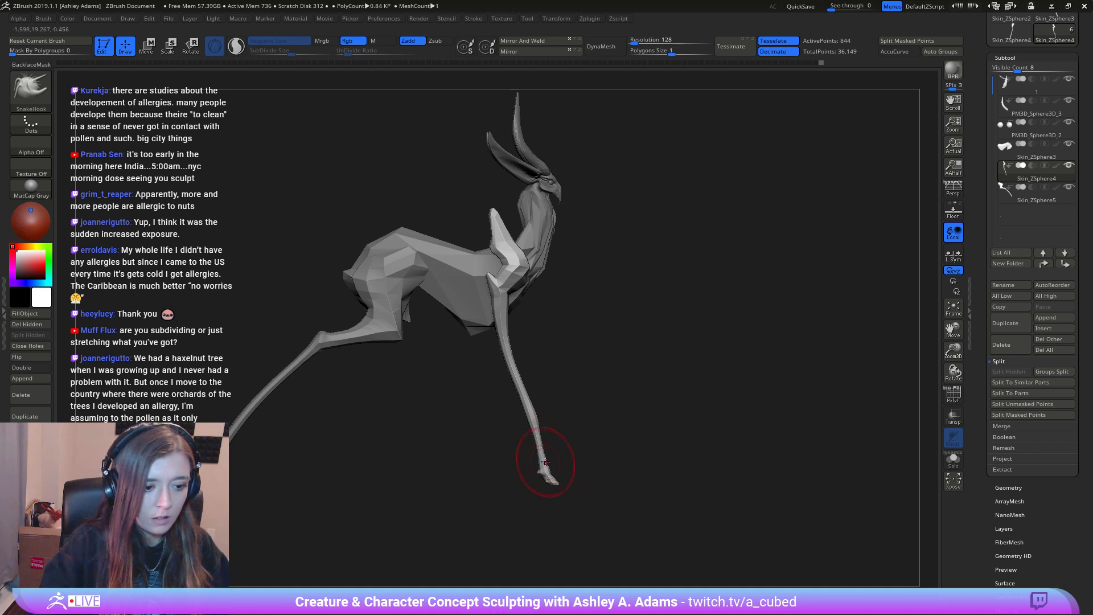
pyautogui.moveTo(546, 462)
pyautogui.mouseDown()
pyautogui.moveTo(568, 378)
pyautogui.moveTo(593, 471)
pyautogui.mouseUp()
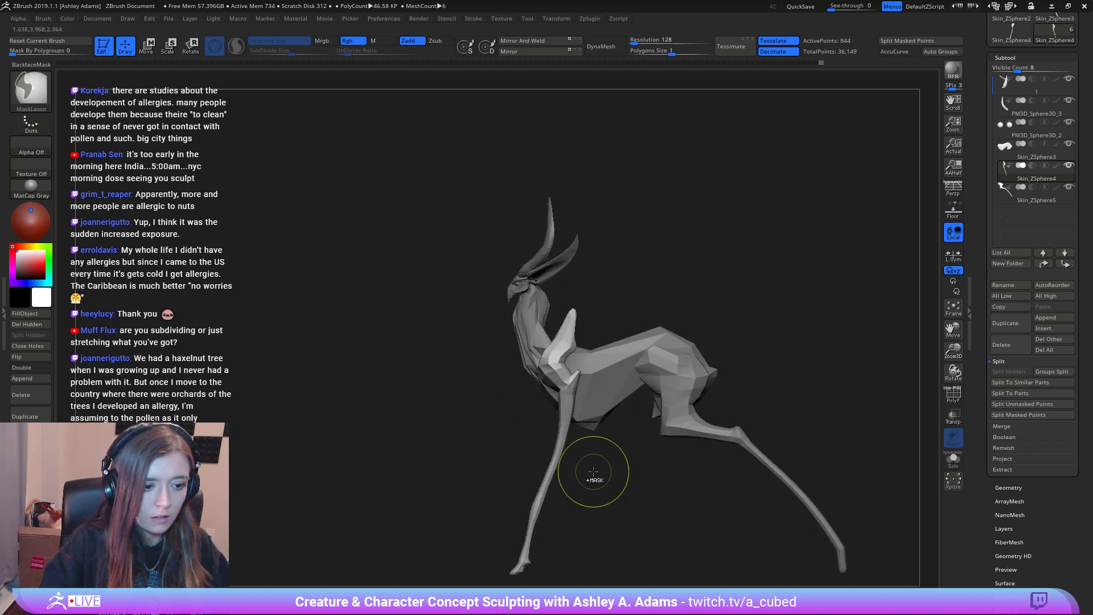
# Step: Select torso Skin_ZSphere3 and push its top edge down beside the shoulder blade
pyautogui.keyDown('alt'); pyautogui.click(568, 377); pyautogui.keyUp('alt')
pyautogui.press('space')
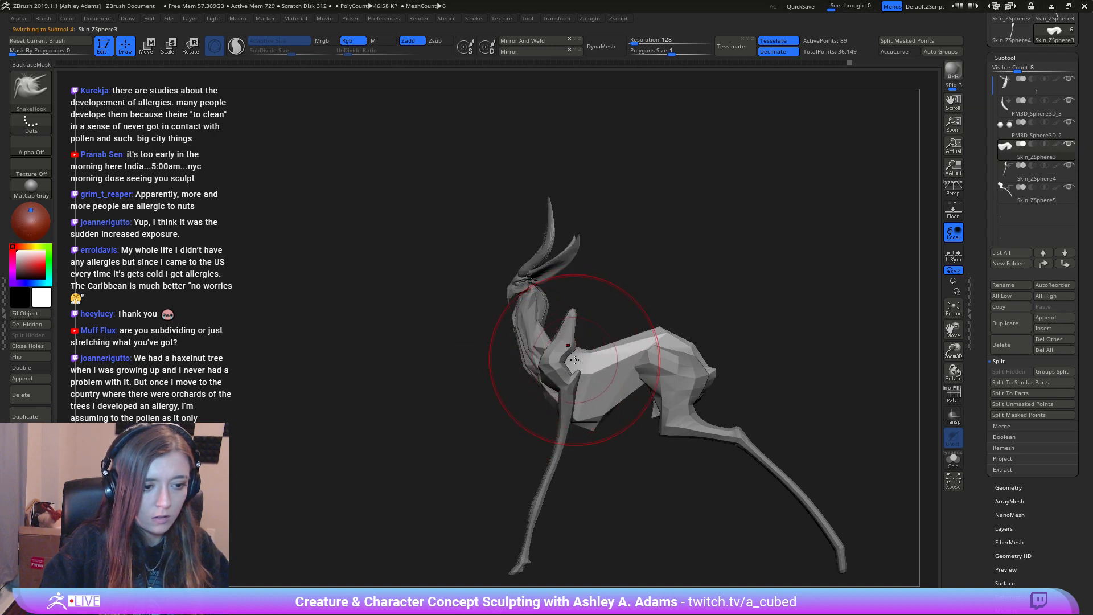
pyautogui.moveTo(574, 360); pyautogui.dragTo(575, 369)
# Step: Select front legs Skin_ZSphere4, stretch the shoulder blade up and back over the torso, and smooth its tip
pyautogui.keyDown('alt'); pyautogui.click(555, 359); pyautogui.keyUp('alt')
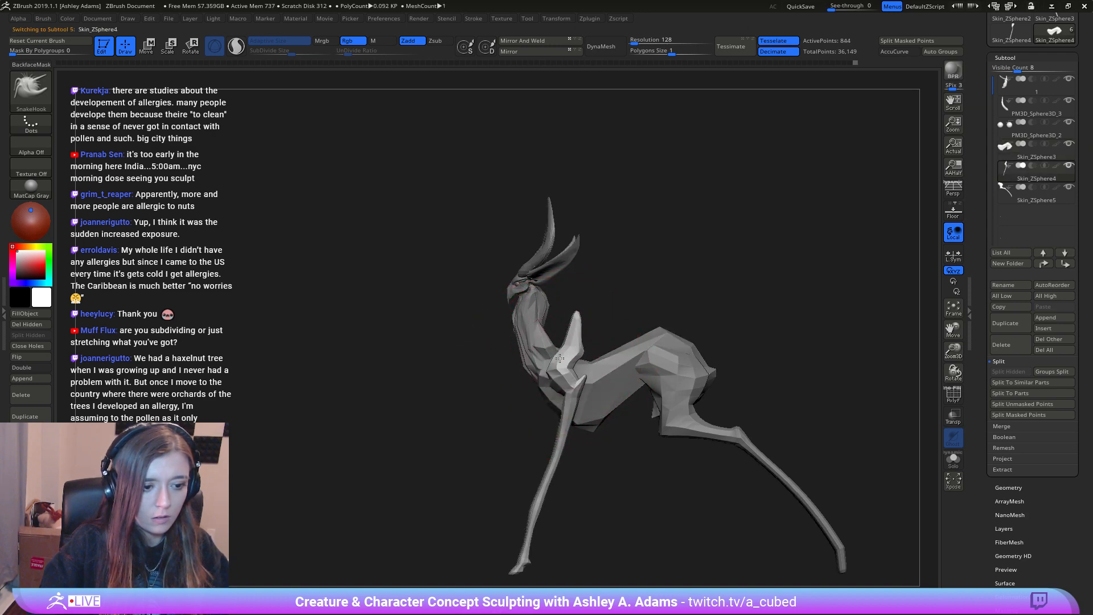
pyautogui.press('space')
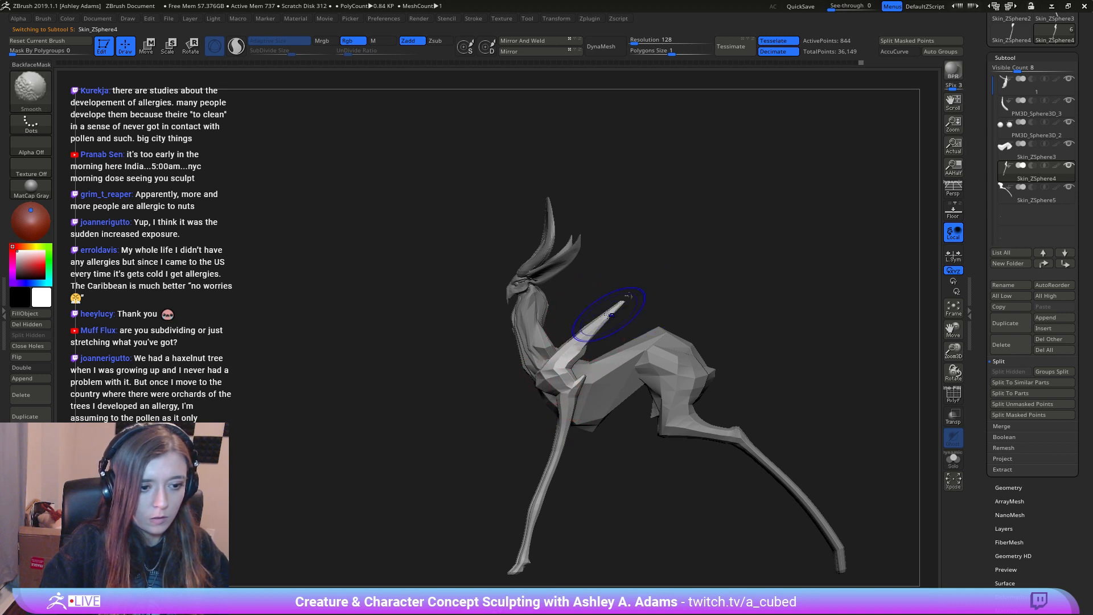
pyautogui.keyDown('shift'); pyautogui.moveTo(609, 315); pyautogui.dragTo(593, 330); pyautogui.keyUp('shift')
pyautogui.moveTo(490, 336)
pyautogui.mouseDown()
pyautogui.moveTo(634, 338)
pyautogui.moveTo(746, 393)
pyautogui.mouseUp()
pyautogui.keyDown('alt'); pyautogui.moveTo(652, 383); pyautogui.dragTo(619, 313); pyautogui.keyUp('alt')
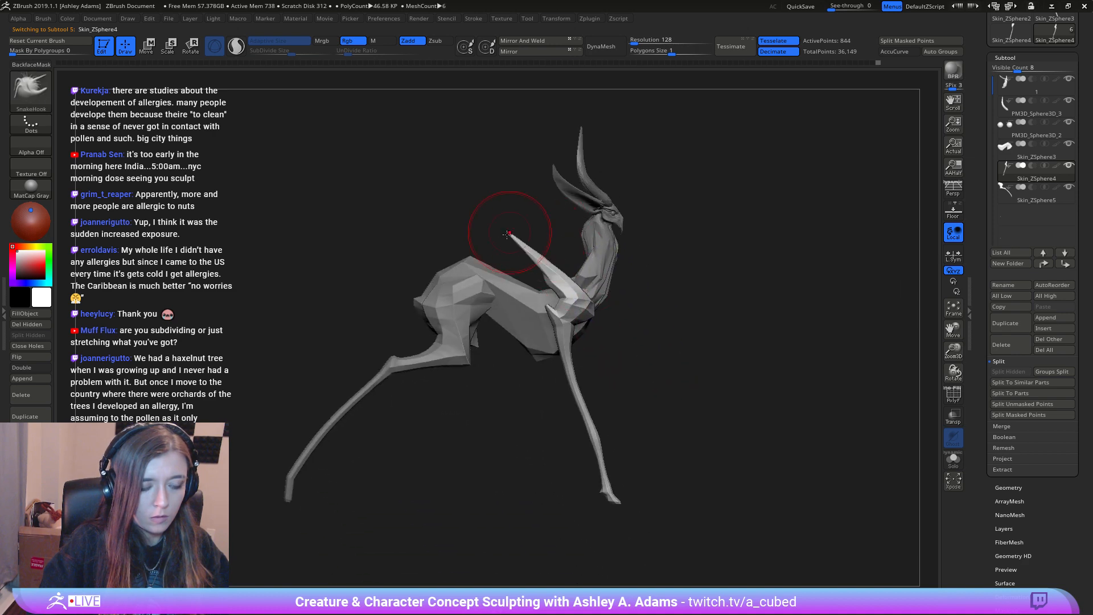
# Step: Lower the front legs and rotate them about the shoulder so the feet reach further forward
pyautogui.press('space')
pyautogui.press('w')
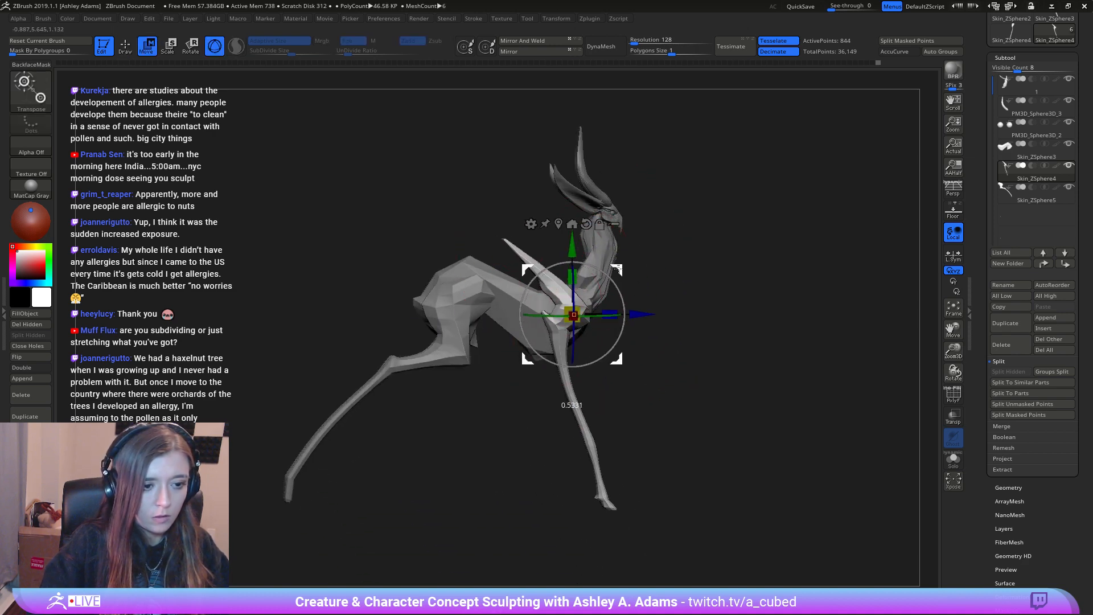
pyautogui.moveTo(617, 270); pyautogui.dragTo(591, 356)
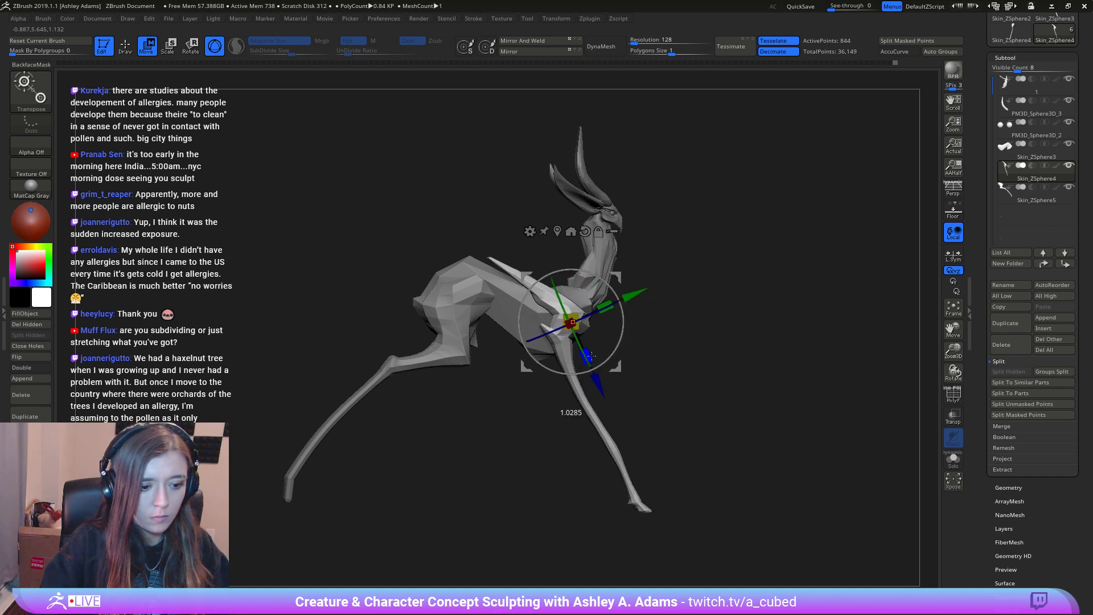
# Step: Lift the shoulder blade's tip back off the torso with SnakeHook and adjust the brush size for the front legs
pyautogui.press('space')
pyautogui.press('q')
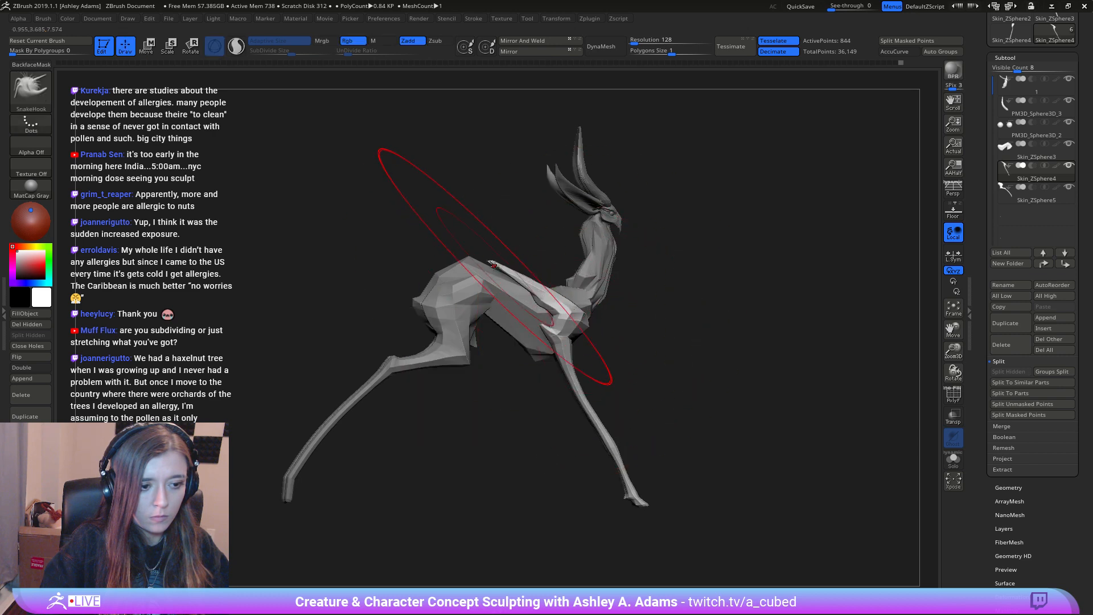
pyautogui.moveTo(495, 254); pyautogui.dragTo(493, 250)
pyautogui.press('space')
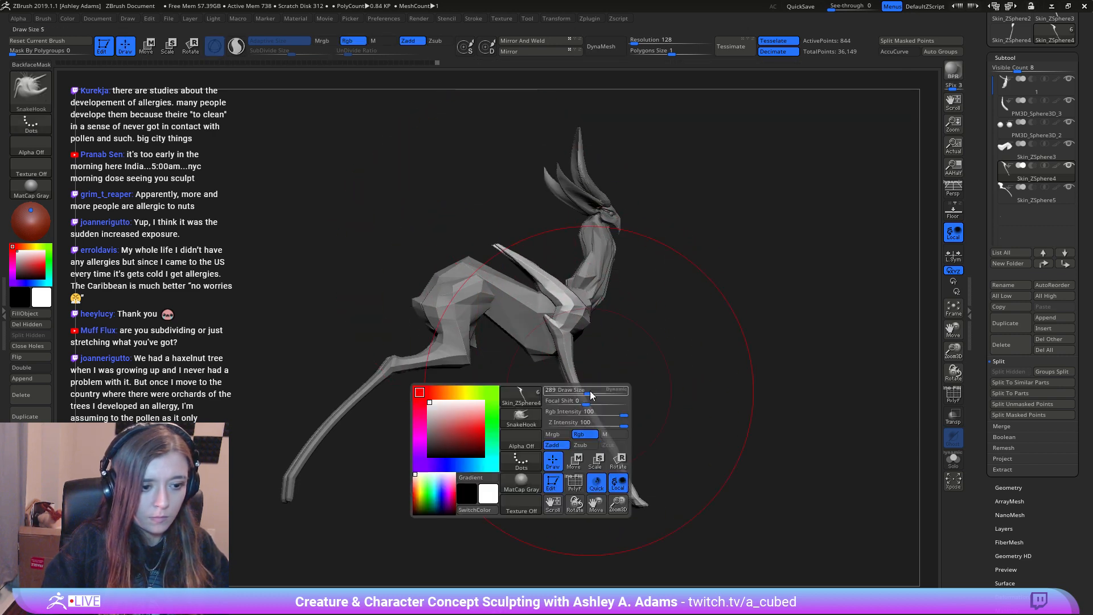
pyautogui.moveTo(590, 392); pyautogui.dragTo(575, 393)
pyautogui.press('space')
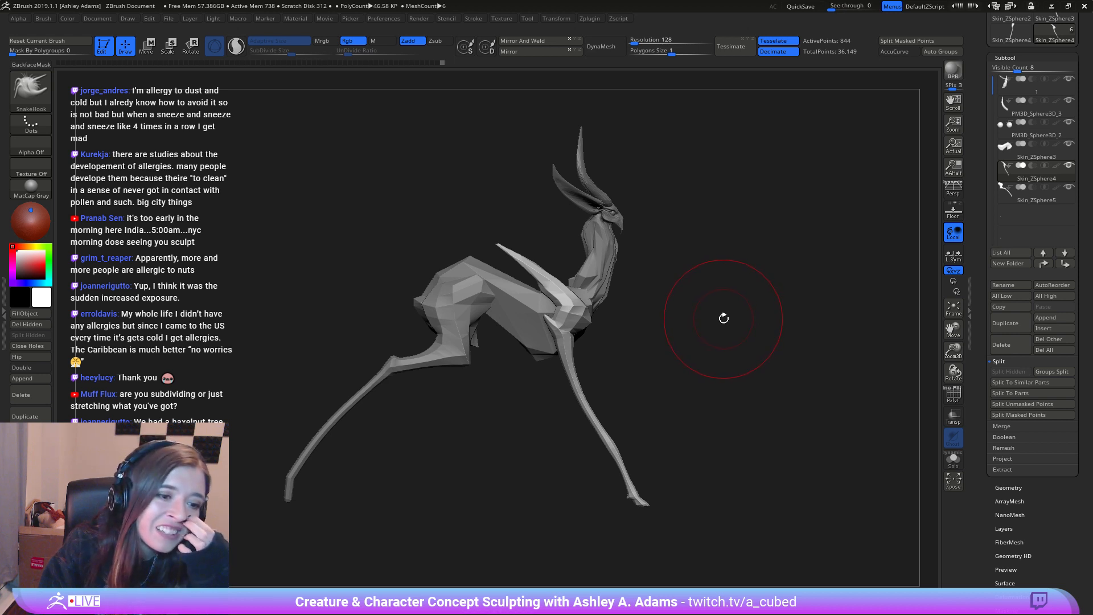
# Step: Select neck subtool 1, place the pivot at the neck base, include the head parts in a multi-subtool transform and tilt them backwards
pyautogui.keyDown('alt'); pyautogui.click(598, 284); pyautogui.keyUp('alt')
pyautogui.press('w')
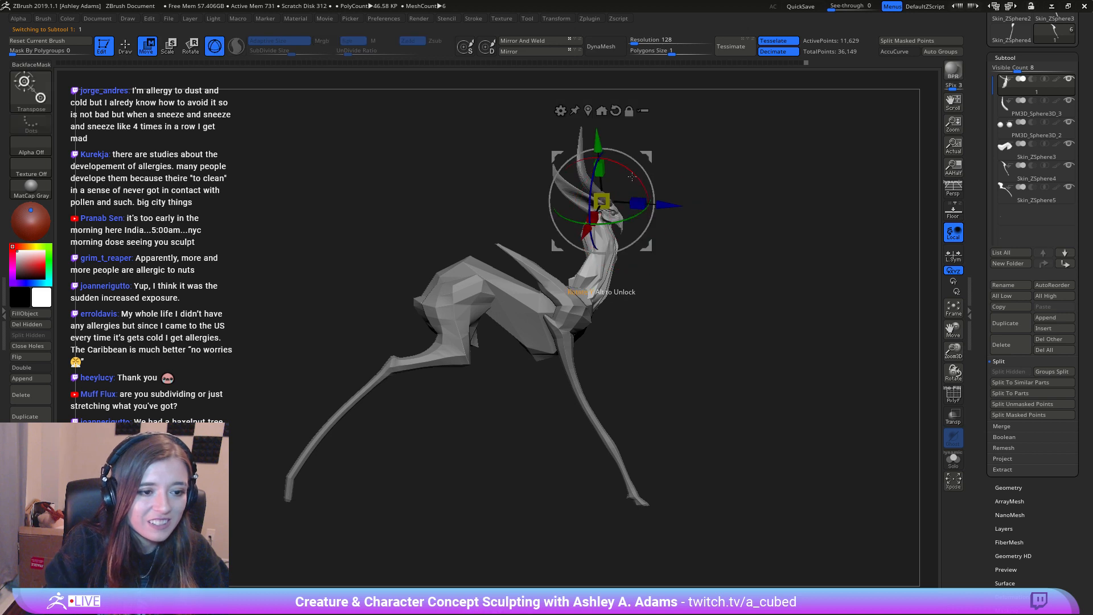
pyautogui.keyDown('alt'); pyautogui.moveTo(601, 201); pyautogui.dragTo(602, 310); pyautogui.keyUp('alt')
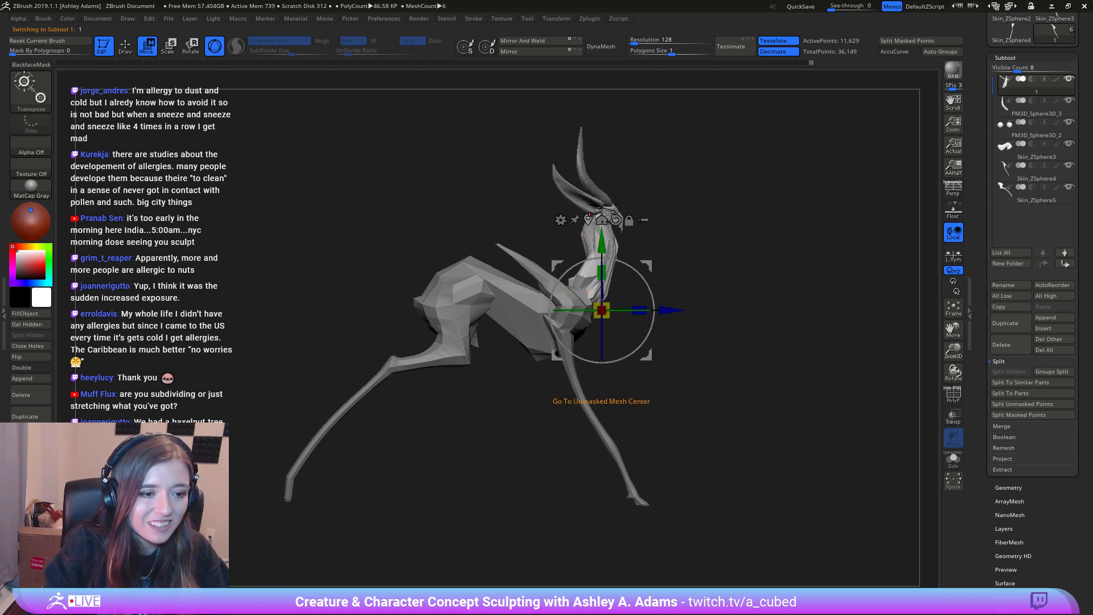
pyautogui.click(641, 219)
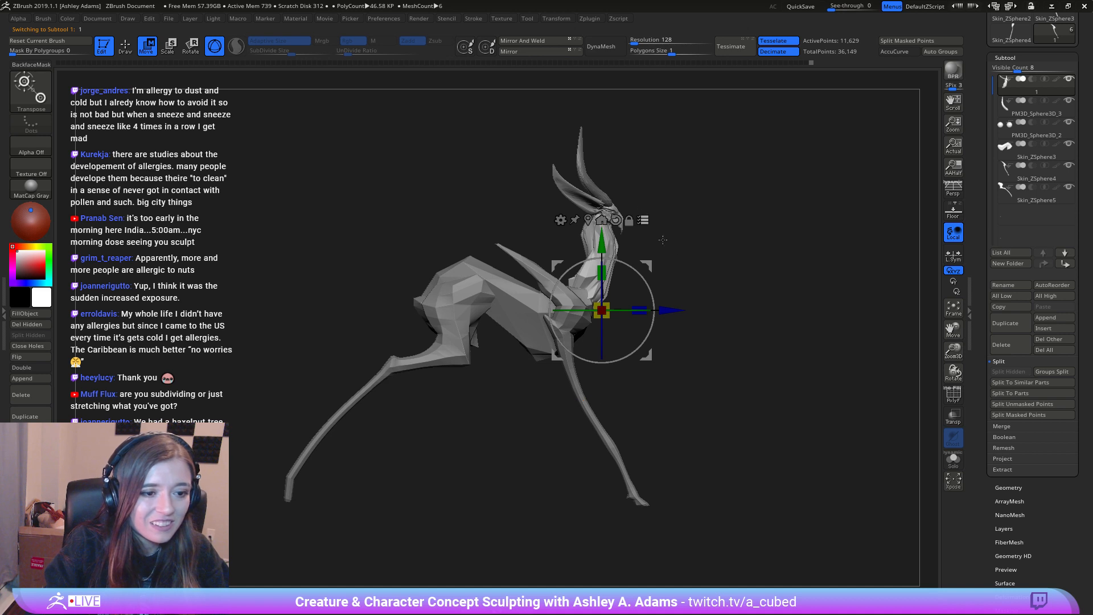
pyautogui.keyDown('ctrl'); pyautogui.keyDown('shift'); pyautogui.click(612, 244); pyautogui.keyUp('shift'); pyautogui.keyUp('ctrl')
pyautogui.keyDown('ctrl'); pyautogui.keyDown('shift'); pyautogui.click(613, 207); pyautogui.keyUp('shift'); pyautogui.keyUp('ctrl')
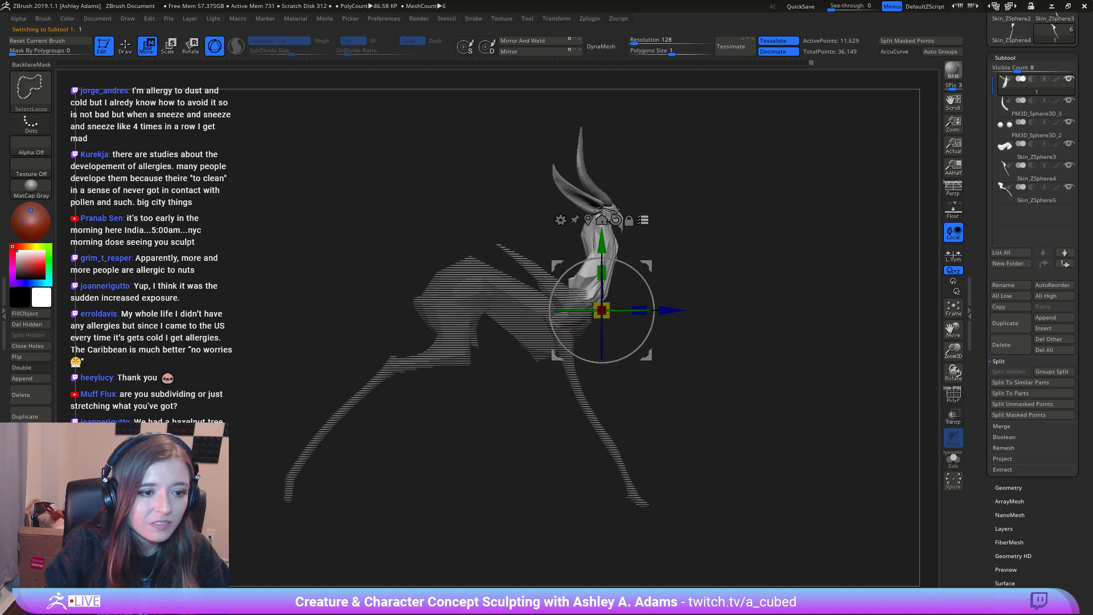
pyautogui.moveTo(646, 267); pyautogui.dragTo(682, 310)
pyautogui.keyDown('alt'); pyautogui.click(616, 218); pyautogui.keyUp('alt')
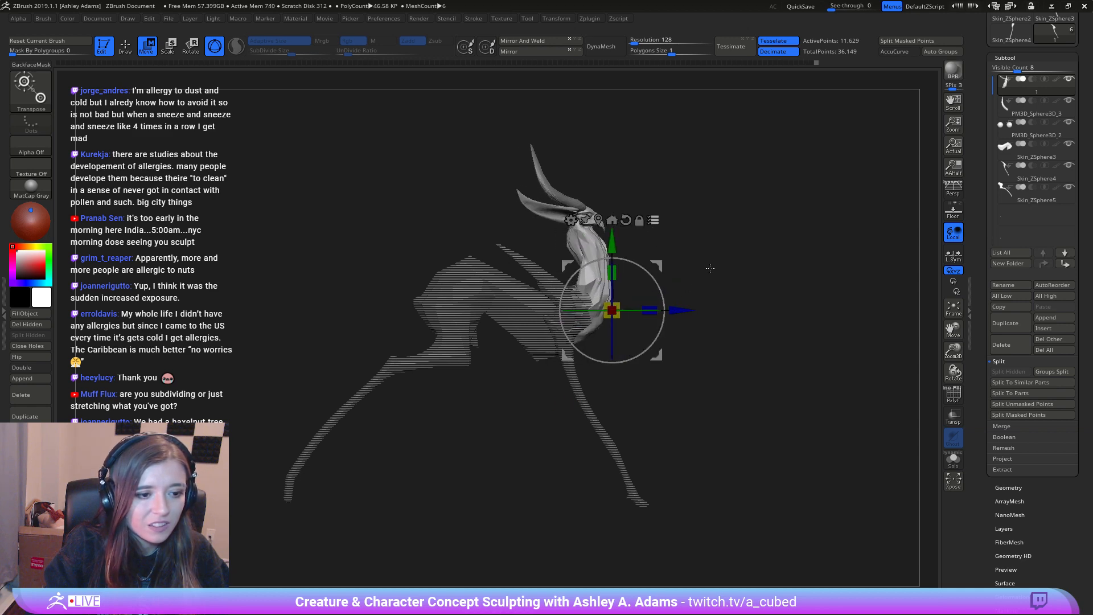
# Step: Return to SnakeHook sculpting, adjust the brush size and reshape the lower front of the neck where it meets the chest
pyautogui.moveTo(710, 268); pyautogui.dragTo(495, 256)
pyautogui.keyDown('alt'); pyautogui.moveTo(733, 267); pyautogui.dragTo(656, 308); pyautogui.keyUp('alt')
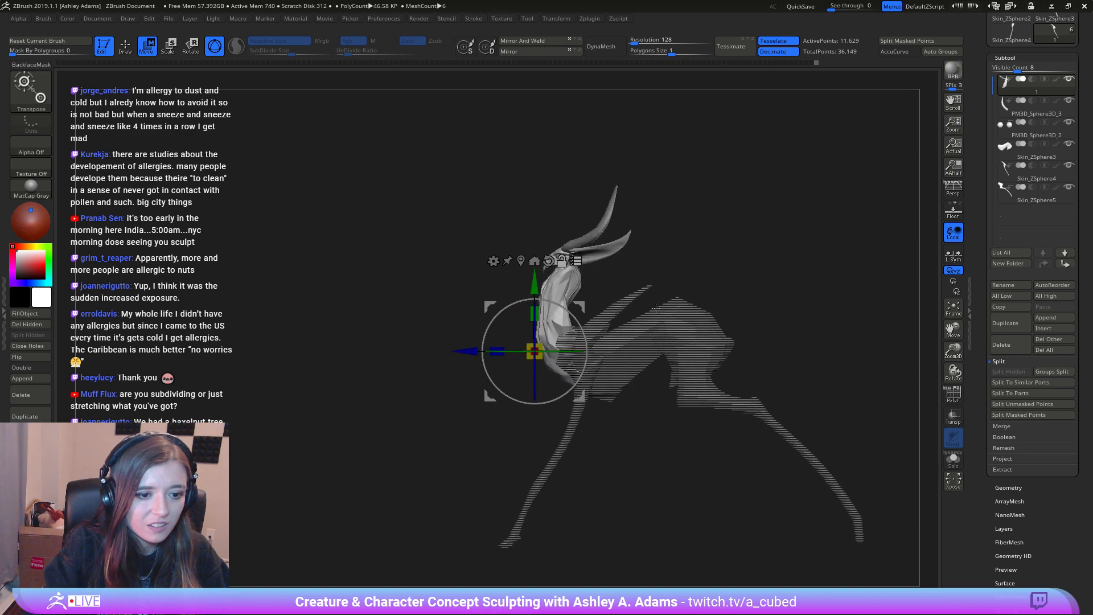
pyautogui.press('q')
pyautogui.keyDown('ctrl'); pyautogui.moveTo(671, 268); pyautogui.dragTo(593, 374, button='right'); pyautogui.keyUp('ctrl')
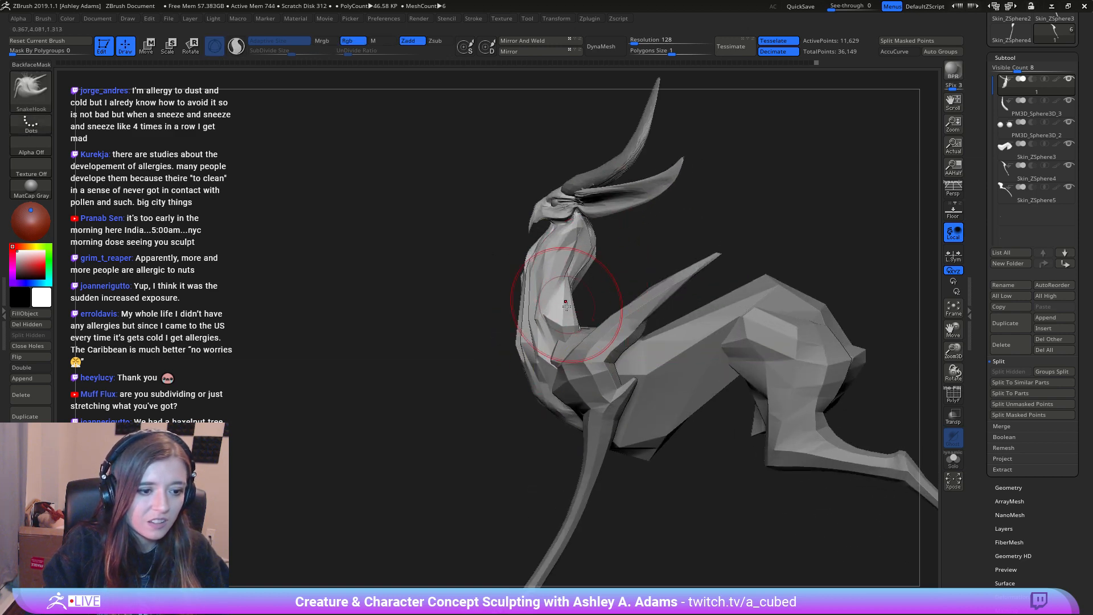
pyautogui.moveTo(567, 306); pyautogui.dragTo(638, 319, button='right')
pyautogui.moveTo(567, 353)
pyautogui.keyDown('alt'); pyautogui.mouseDown(button='right')
pyautogui.moveTo(589, 305)
pyautogui.moveTo(632, 310)
pyautogui.mouseUp(button='right'); pyautogui.keyUp('alt')
pyautogui.press('space')
pyautogui.moveTo(547, 393); pyautogui.dragTo(526, 393)
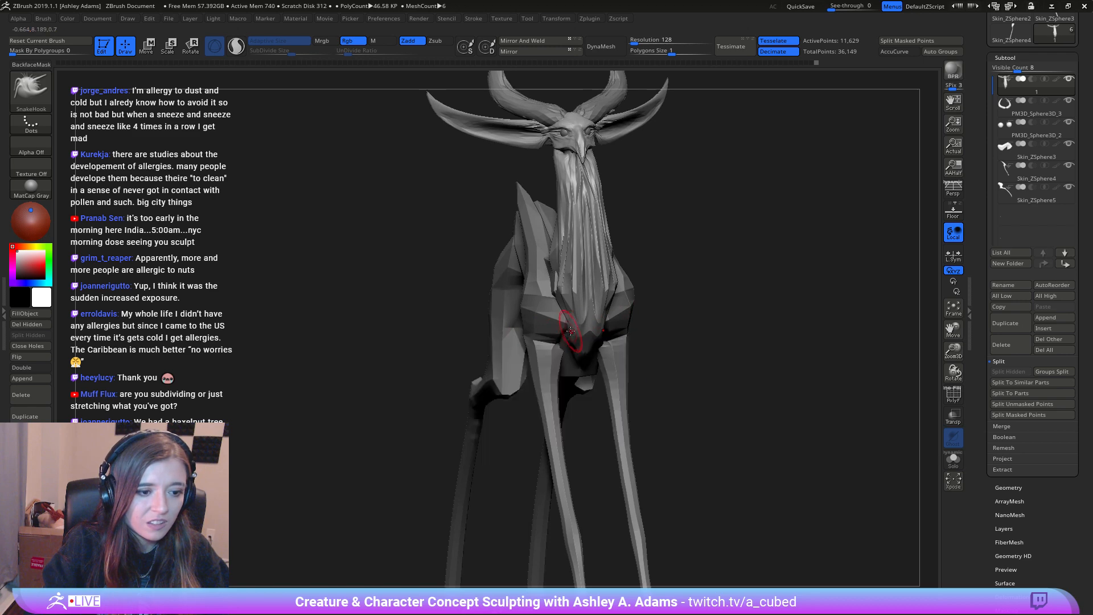
pyautogui.moveTo(570, 330)
pyautogui.mouseDown(button='right')
pyautogui.moveTo(546, 381)
pyautogui.moveTo(562, 377)
pyautogui.moveTo(546, 317)
pyautogui.moveTo(579, 318)
pyautogui.mouseUp(button='right')
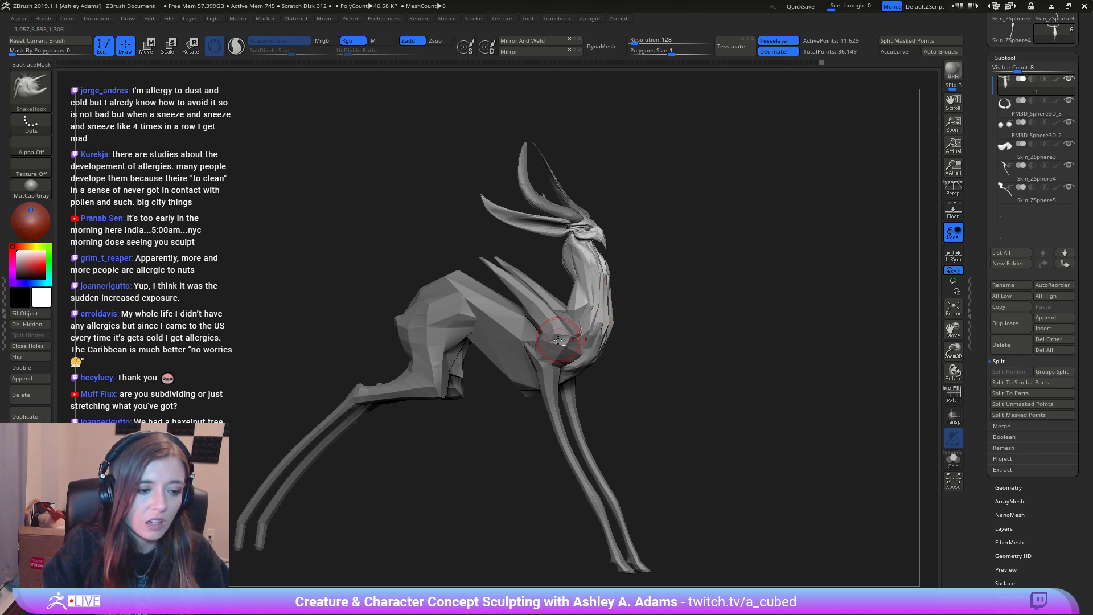
# Step: Select torso Skin_ZSphere3 and reshape the underside of its belly and rib cage
pyautogui.keyDown('alt'); pyautogui.moveTo(498, 361); pyautogui.dragTo(607, 271); pyautogui.keyUp('alt')
pyautogui.keyDown('alt'); pyautogui.click(564, 282); pyautogui.keyUp('alt')
pyautogui.moveTo(527, 356); pyautogui.dragTo(539, 313)
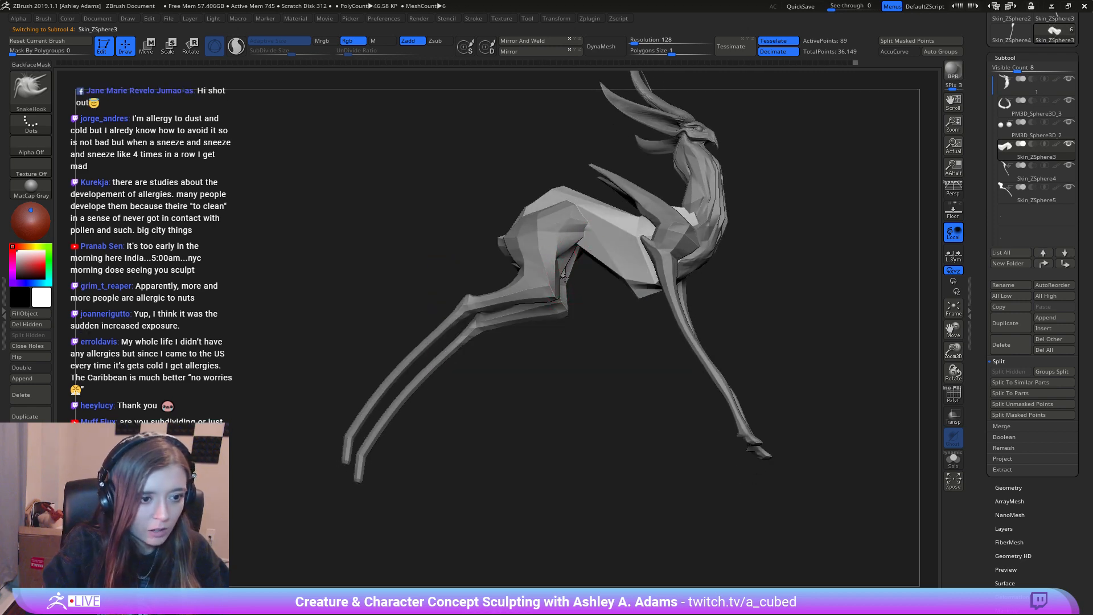
pyautogui.moveTo(575, 275); pyautogui.dragTo(599, 304)
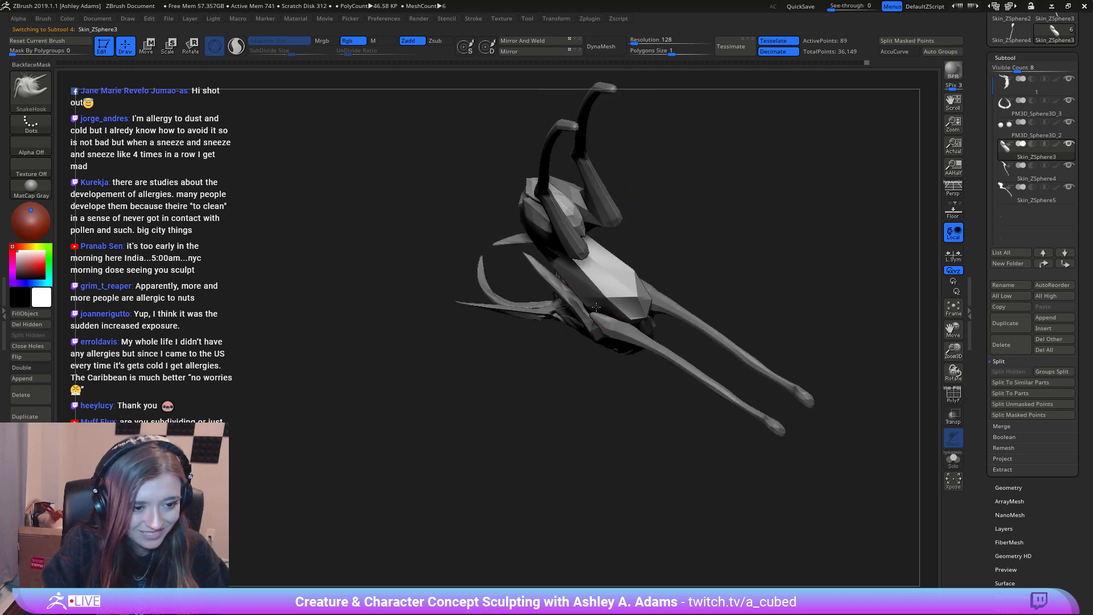
pyautogui.moveTo(613, 261)
pyautogui.mouseDown(button='right')
pyautogui.moveTo(599, 346)
pyautogui.moveTo(673, 262)
pyautogui.moveTo(616, 290)
pyautogui.mouseUp(button='right')
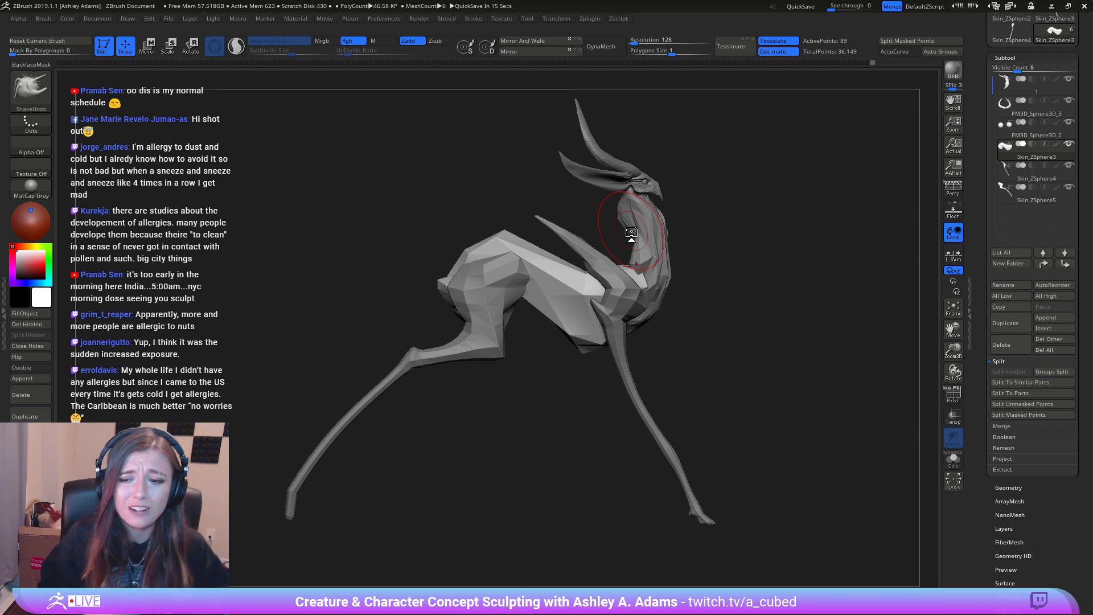
# Step: Check hind legs Skin_ZSphere5, reselect torso Skin_ZSphere3 and pull its front end up behind the base of the neck
pyautogui.moveTo(530, 290); pyautogui.dragTo(550, 284, button='right')
pyautogui.keyDown('alt'); pyautogui.click(497, 267); pyautogui.keyUp('alt')
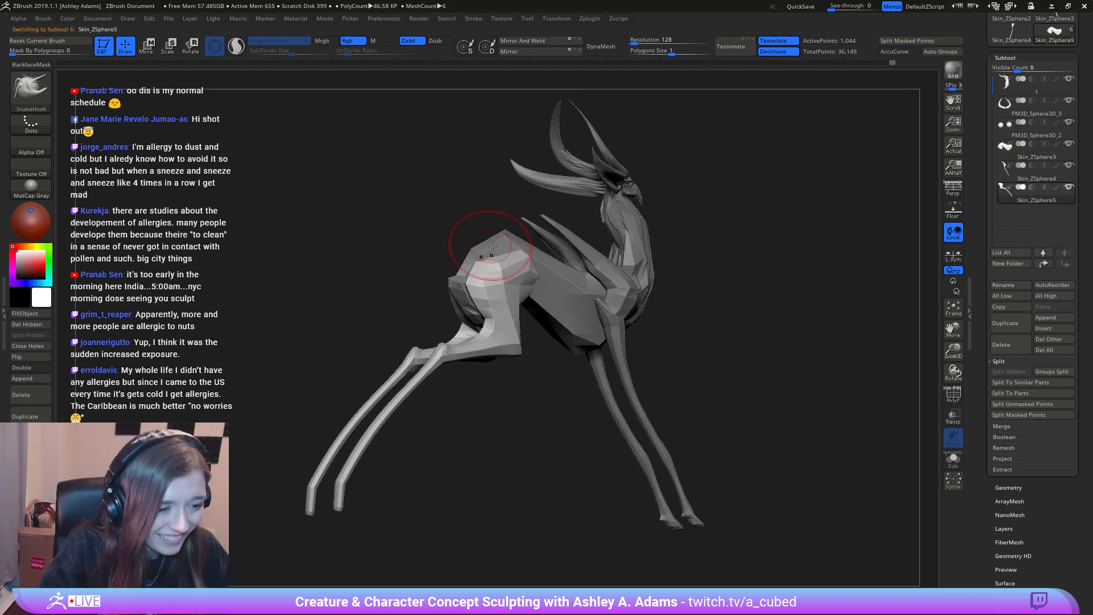
pyautogui.moveTo(488, 245)
pyautogui.mouseDown(button='right')
pyautogui.moveTo(589, 258)
pyautogui.moveTo(564, 256)
pyautogui.moveTo(579, 252)
pyautogui.mouseUp(button='right')
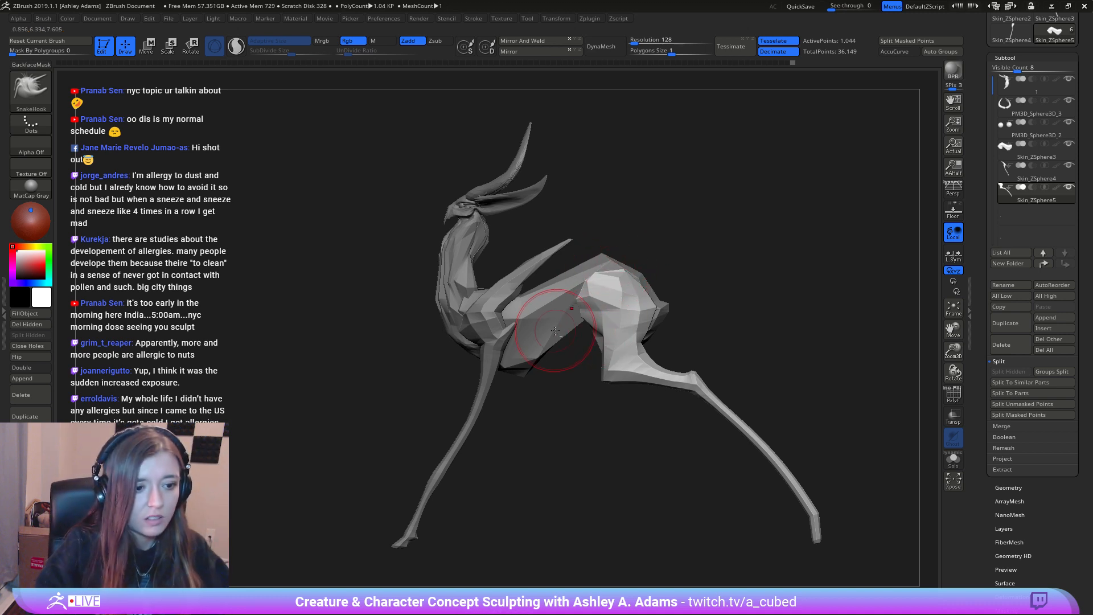
pyautogui.keyDown('alt'); pyautogui.click(535, 364); pyautogui.keyUp('alt')
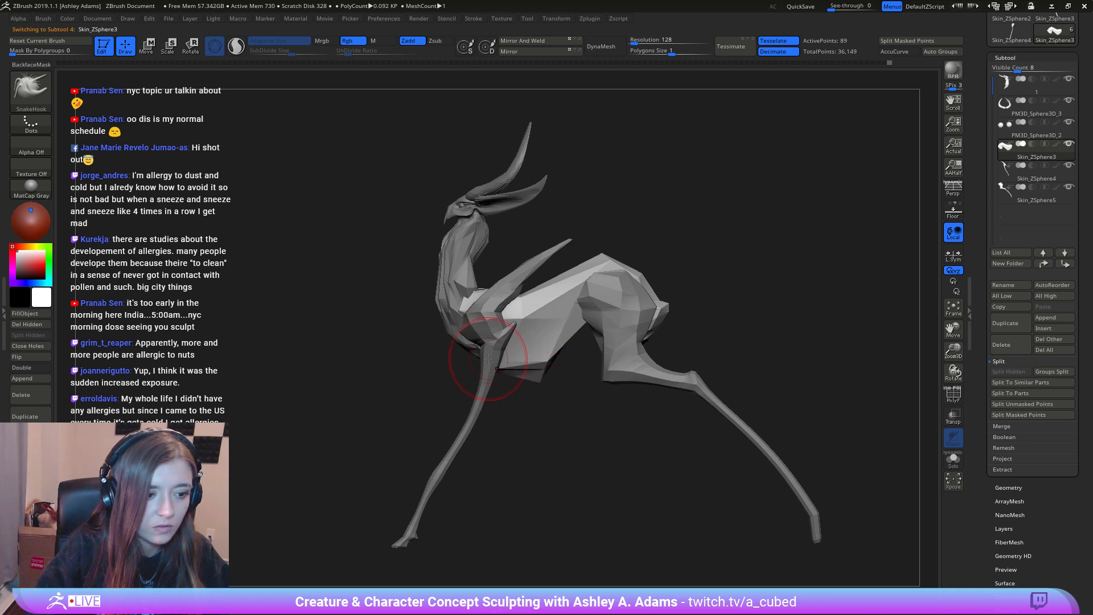
pyautogui.keyDown('ctrl'); pyautogui.moveTo(526, 393); pyautogui.dragTo(526, 251, button='right'); pyautogui.keyUp('ctrl')
pyautogui.moveTo(513, 342); pyautogui.dragTo(501, 383, button='right')
pyautogui.moveTo(484, 382)
pyautogui.keyDown('alt'); pyautogui.mouseDown(button='right')
pyautogui.moveTo(571, 342)
pyautogui.moveTo(675, 337)
pyautogui.mouseUp(button='right'); pyautogui.keyUp('alt')
pyautogui.moveTo(718, 267)
pyautogui.mouseDown(button='right')
pyautogui.moveTo(627, 246)
pyautogui.moveTo(611, 459)
pyautogui.mouseUp(button='right')
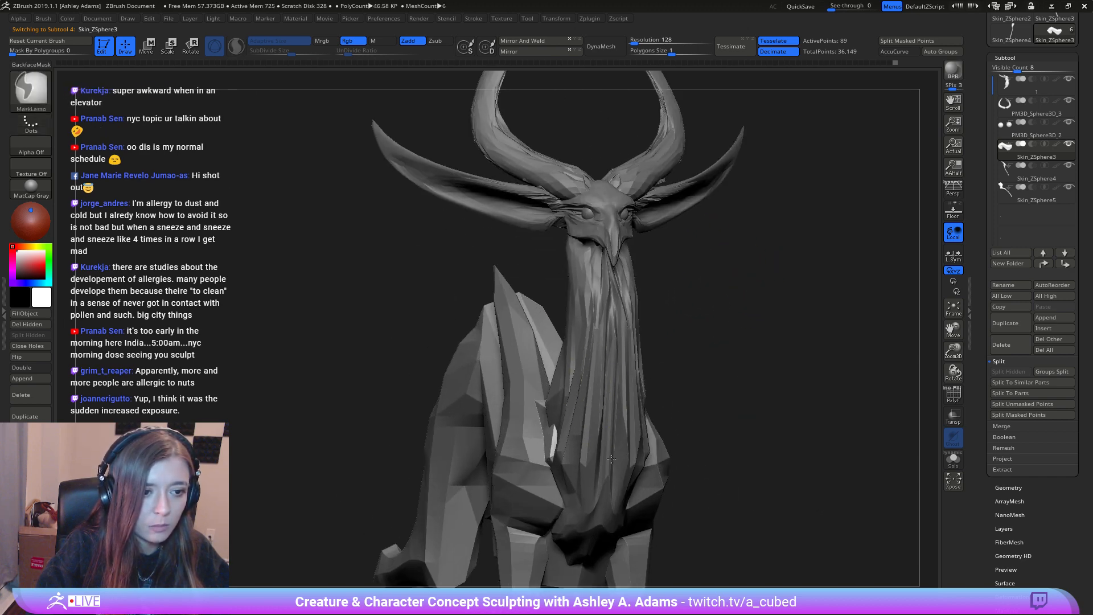
# Step: Select neck subtool 1 and review the neck and the whole pose from the front and side
pyautogui.keyDown('alt'); pyautogui.click(603, 227); pyautogui.keyUp('alt')
pyautogui.keyDown('alt'); pyautogui.moveTo(602, 227); pyautogui.dragTo(625, 392, button='right'); pyautogui.keyUp('alt')
pyautogui.moveTo(625, 392)
pyautogui.keyDown('ctrl'); pyautogui.mouseDown(button='right')
pyautogui.moveTo(607, 231)
pyautogui.moveTo(493, 251)
pyautogui.moveTo(449, 331)
pyautogui.moveTo(414, 361)
pyautogui.mouseUp(button='right'); pyautogui.keyUp('ctrl')
pyautogui.moveTo(453, 373); pyautogui.dragTo(458, 401)
pyautogui.moveTo(456, 421)
pyautogui.keyDown('ctrl'); pyautogui.mouseDown(button='right')
pyautogui.moveTo(490, 376)
pyautogui.moveTo(505, 312)
pyautogui.moveTo(491, 406)
pyautogui.mouseUp(button='right'); pyautogui.keyUp('ctrl')
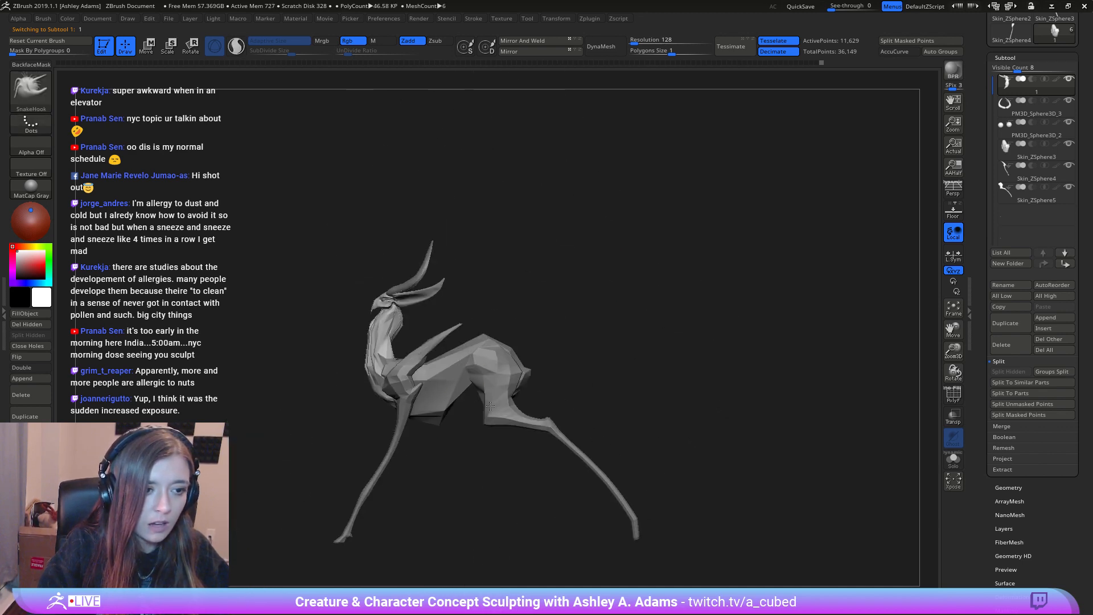
pyautogui.moveTo(592, 391); pyautogui.dragTo(607, 408, button='right')
# Step: Select torso Skin_ZSphere3, adjust the SnakeHook brush size and pull a short tail out of the rump
pyautogui.keyDown('alt'); pyautogui.click(544, 330); pyautogui.keyUp('alt')
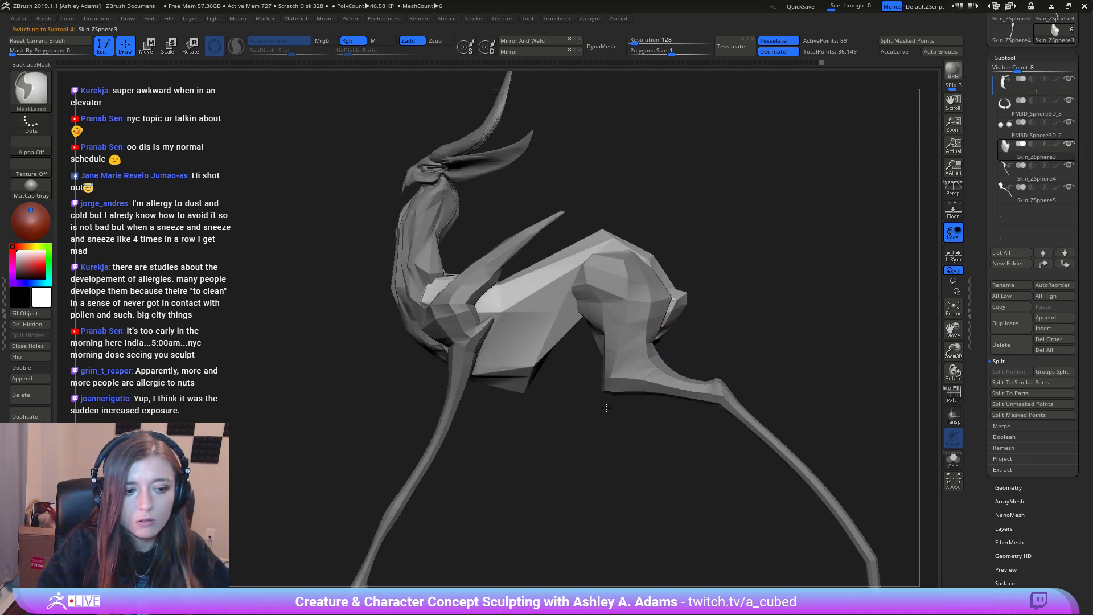
pyautogui.rightClick(579, 366)
pyautogui.moveTo(672, 319); pyautogui.dragTo(634, 317, button='right')
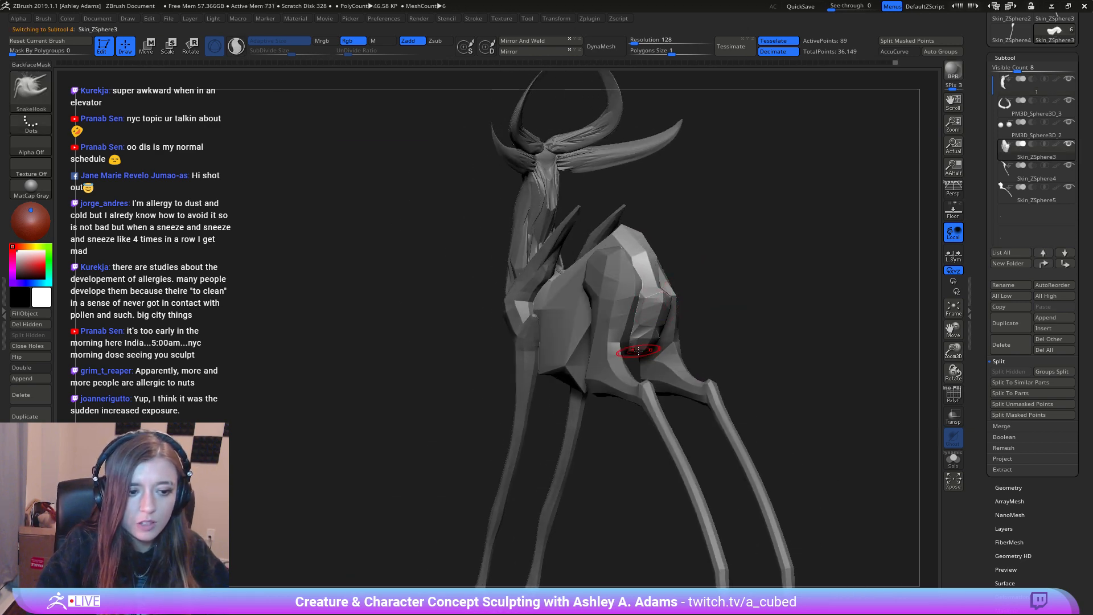
pyautogui.press('space')
pyautogui.moveTo(638, 349); pyautogui.dragTo(648, 326)
pyautogui.moveTo(661, 289); pyautogui.dragTo(693, 283, button='right')
pyautogui.press('space')
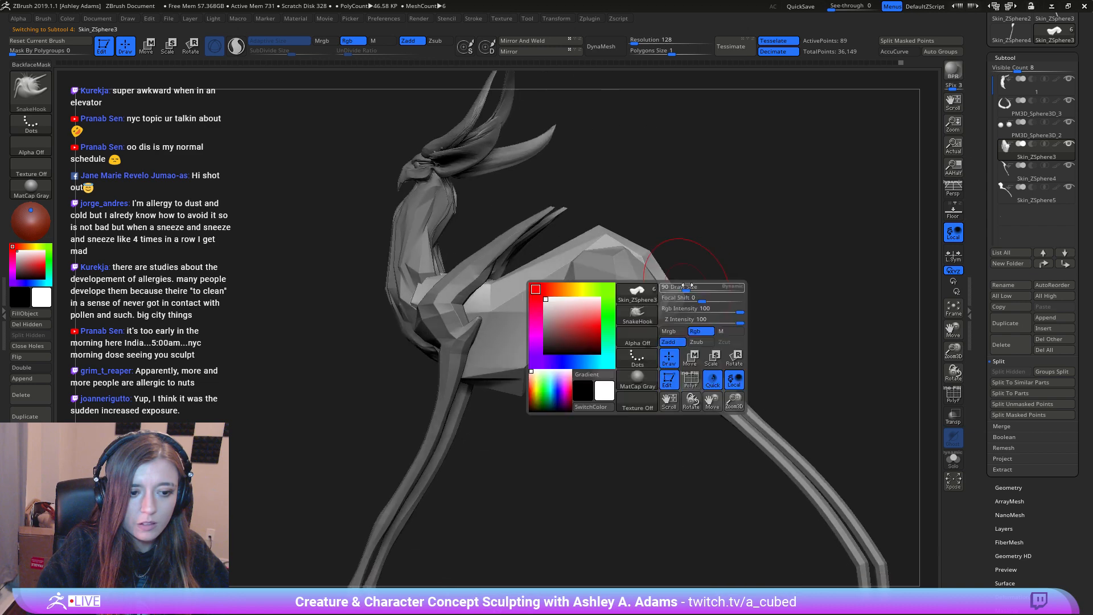
pyautogui.moveTo(674, 292); pyautogui.dragTo(703, 272)
# Step: Resize the brush, raise the tail's tip and refine the tail into a short, upright point
pyautogui.moveTo(687, 300); pyautogui.dragTo(707, 302, button='right')
pyautogui.press('space')
pyautogui.moveTo(699, 267); pyautogui.dragTo(694, 250)
pyautogui.moveTo(682, 293); pyautogui.dragTo(685, 302)
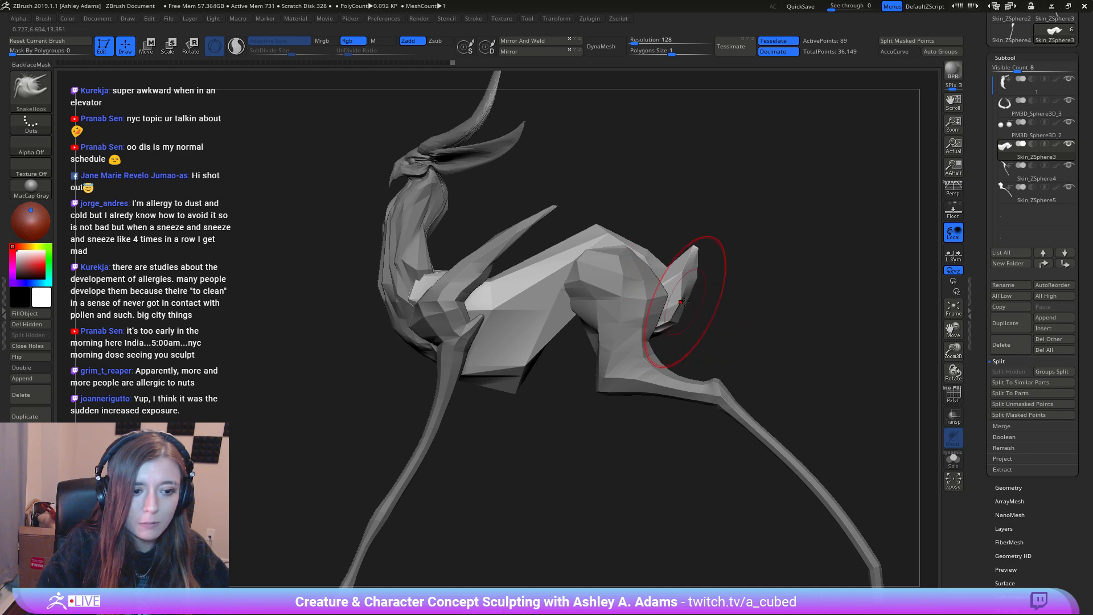
pyautogui.moveTo(685, 303); pyautogui.dragTo(691, 303, button='right')
pyautogui.moveTo(684, 302); pyautogui.dragTo(676, 305)
pyautogui.moveTo(695, 248); pyautogui.dragTo(686, 243)
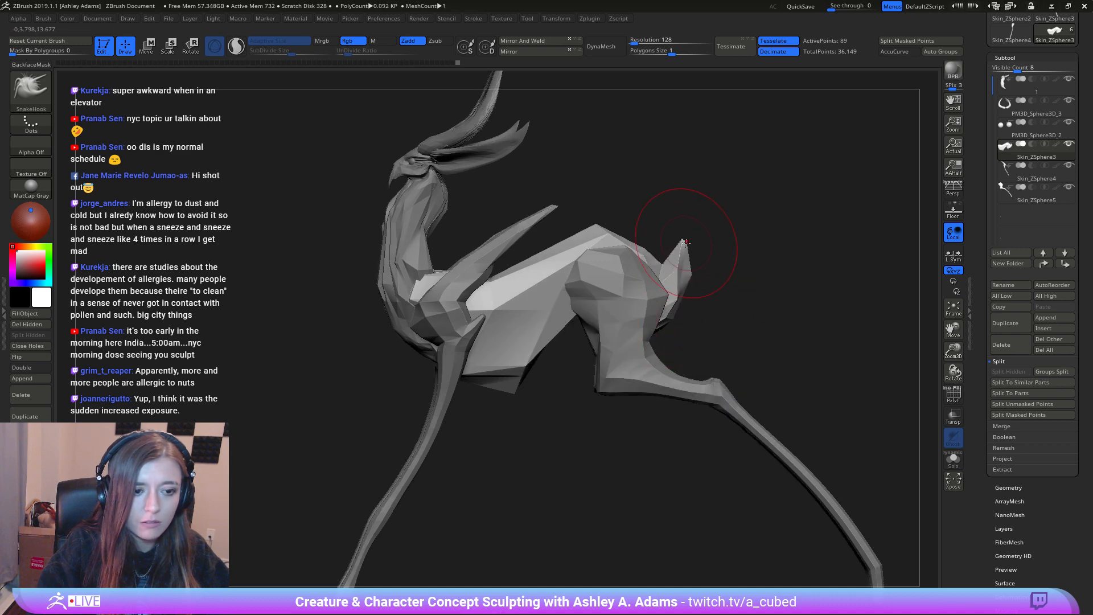
# Step: Review the silhouette from both sides, select neck subtool 1 and save the tool as a new version named 2
pyautogui.keyDown('ctrl'); pyautogui.moveTo(678, 381); pyautogui.dragTo(627, 223, button='right'); pyautogui.keyUp('ctrl')
pyautogui.moveTo(644, 266); pyautogui.dragTo(540, 255)
pyautogui.moveTo(763, 298); pyautogui.dragTo(568, 268)
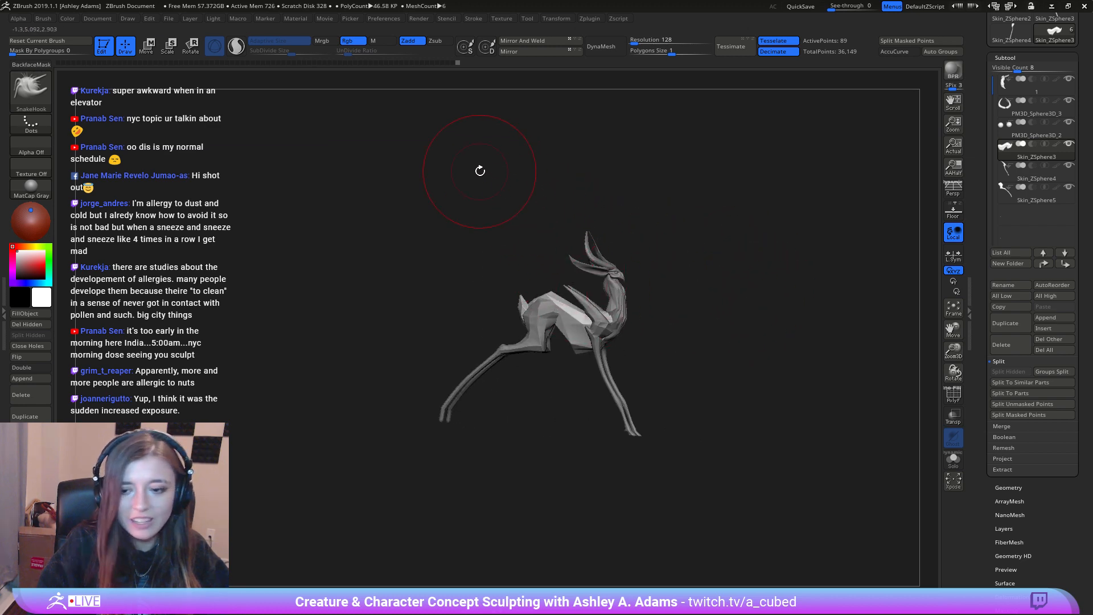
pyautogui.moveTo(512, 318); pyautogui.dragTo(675, 364)
pyautogui.press('f')
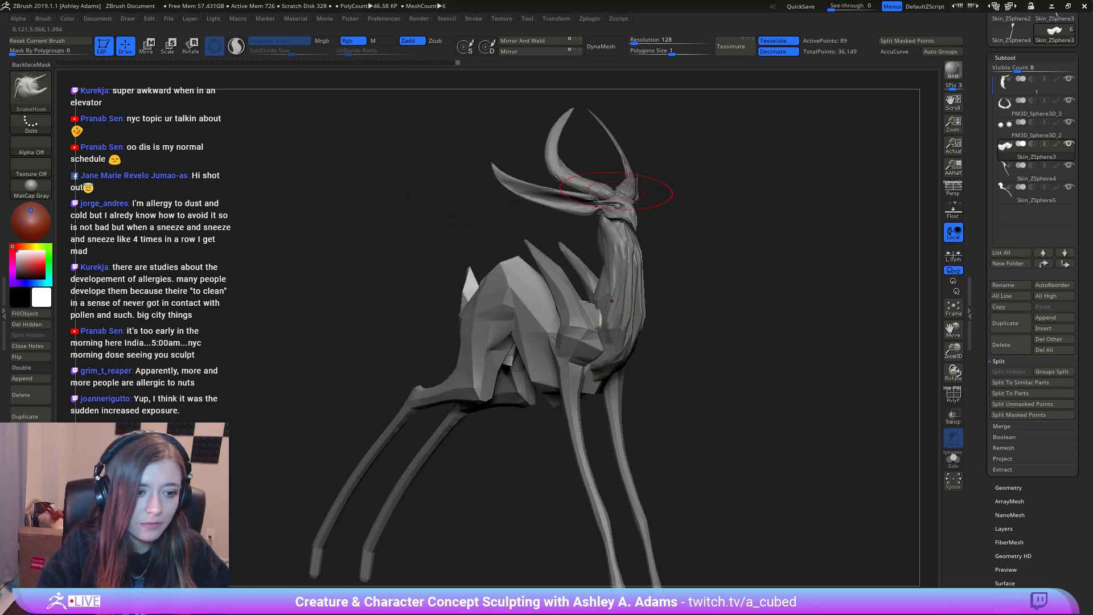
pyautogui.keyDown('alt'); pyautogui.moveTo(653, 195); pyautogui.dragTo(654, 361); pyautogui.keyUp('alt')
pyautogui.keyDown('alt'); pyautogui.click(595, 359); pyautogui.keyUp('alt')
pyautogui.moveTo(706, 296); pyautogui.dragTo(843, 214)
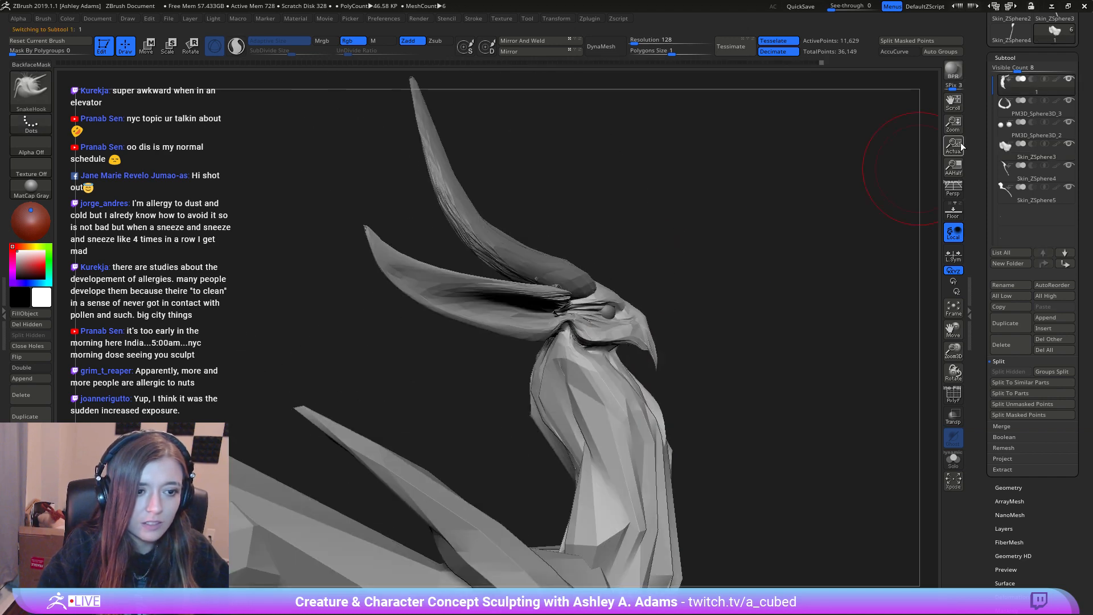
pyautogui.scroll(4, 1047, 42)
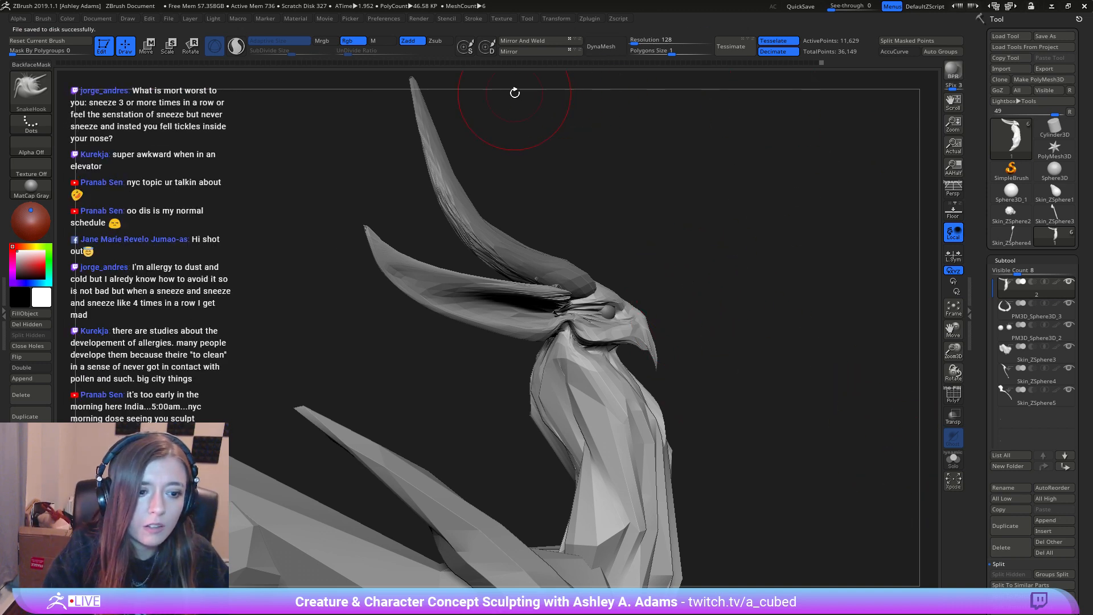
# Step: Split the masked head and ears off neck subtool 2 into a separate subtool
pyautogui.moveTo(546, 137); pyautogui.dragTo(505, 156)
pyautogui.moveTo(575, 248); pyautogui.dragTo(437, 281)
pyautogui.moveTo(459, 215)
pyautogui.mouseDown()
pyautogui.moveTo(500, 195)
pyautogui.moveTo(559, 245)
pyautogui.mouseUp()
pyautogui.moveTo(680, 111)
pyautogui.keyDown('ctrl'); pyautogui.mouseDown()
pyautogui.moveTo(444, 239)
pyautogui.moveTo(481, 308)
pyautogui.moveTo(522, 319)
pyautogui.moveTo(580, 294)
pyautogui.moveTo(778, 263)
pyautogui.moveTo(785, 221)
pyautogui.moveTo(747, 237)
pyautogui.mouseUp(); pyautogui.keyUp('ctrl')
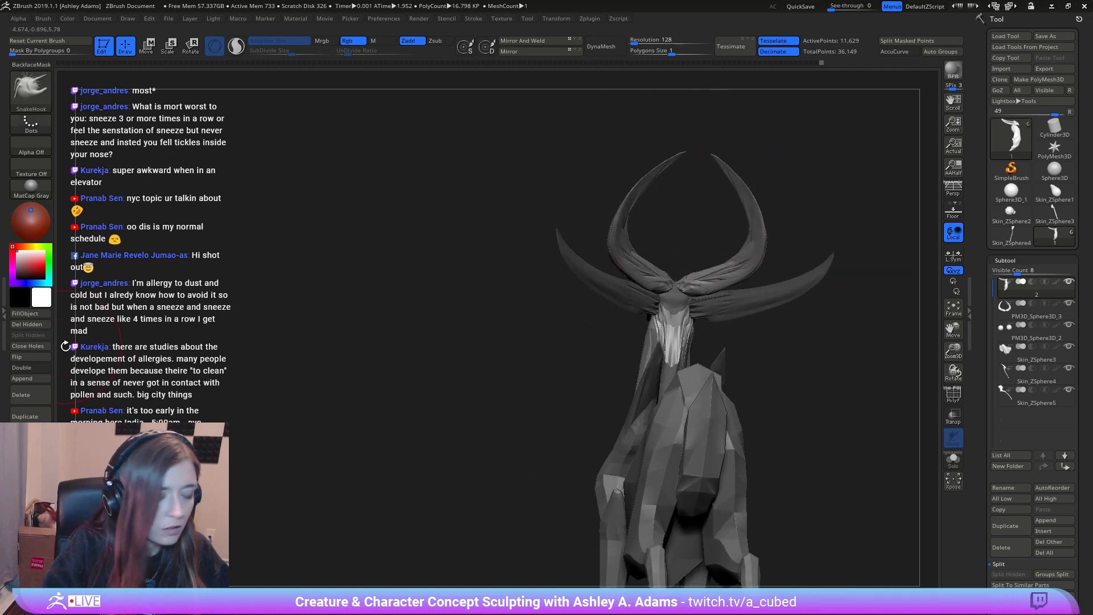
pyautogui.click(31, 324)
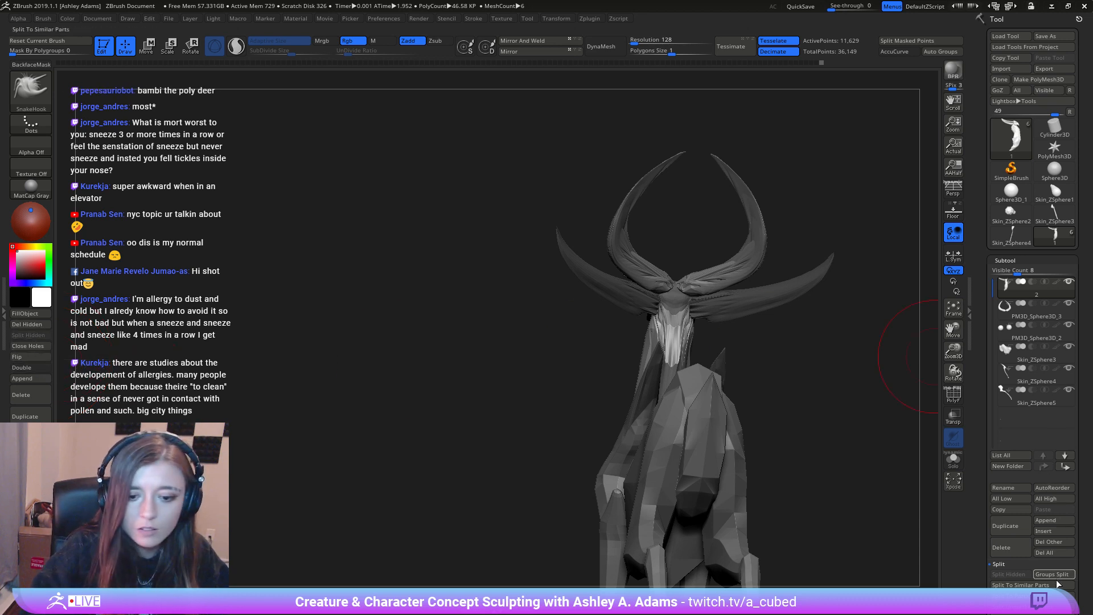
pyautogui.moveTo(981, 565); pyautogui.dragTo(981, 531)
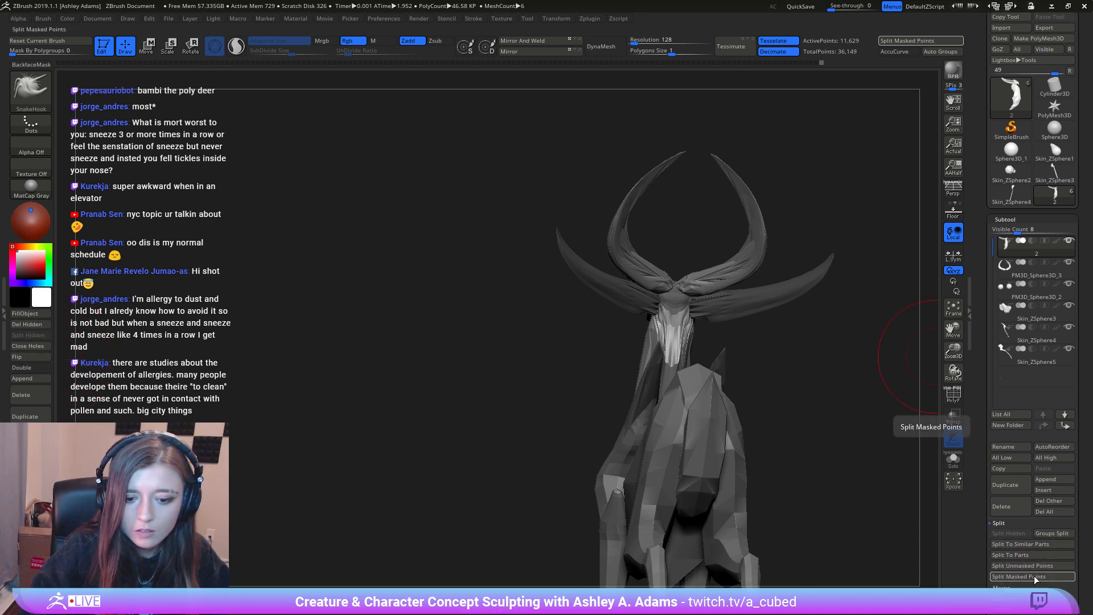
pyautogui.click(1034, 576)
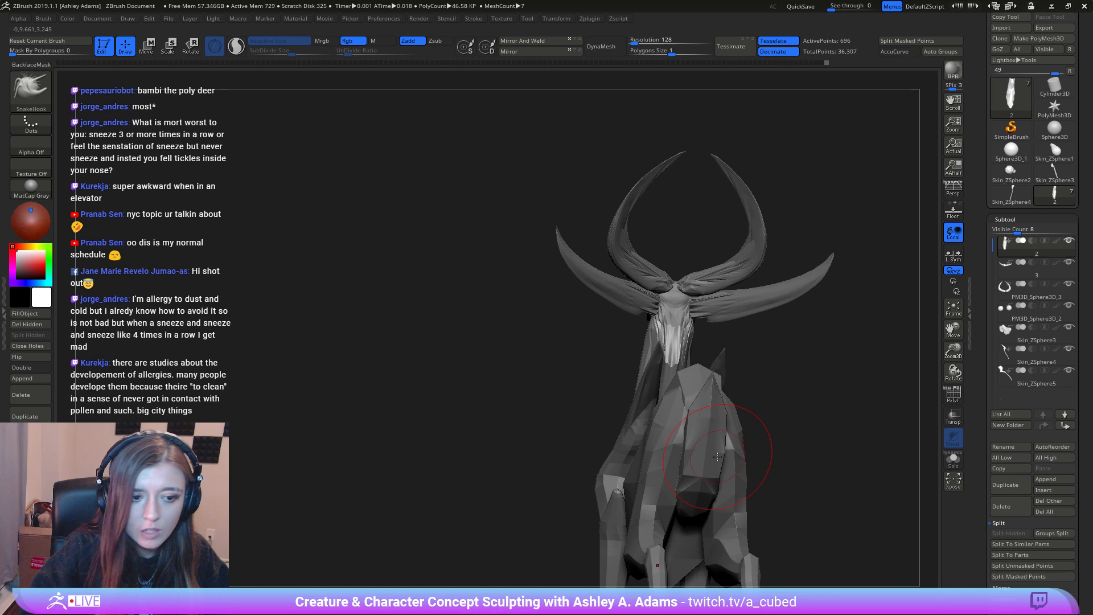
# Step: Close the holes left by the split on the neck and on head subtool 3
pyautogui.click(35, 347)
pyautogui.keyDown('alt'); pyautogui.click(672, 309); pyautogui.keyUp('alt')
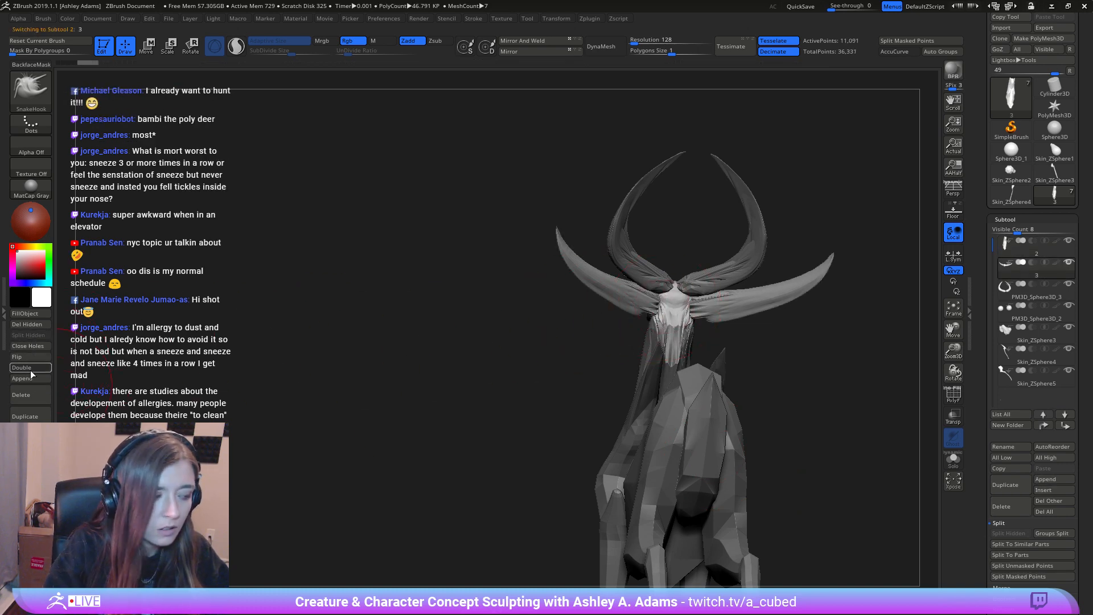
pyautogui.click(28, 345)
pyautogui.moveTo(590, 329)
pyautogui.mouseDown()
pyautogui.moveTo(692, 337)
pyautogui.moveTo(662, 345)
pyautogui.moveTo(690, 337)
pyautogui.moveTo(687, 322)
pyautogui.moveTo(661, 311)
pyautogui.moveTo(696, 313)
pyautogui.moveTo(687, 335)
pyautogui.moveTo(714, 317)
pyautogui.mouseUp()
pyautogui.rightClick(662, 345)
# Step: Select neck subtool 2 and smooth and reshape the upper back of the neck beneath the head
pyautogui.keyDown('alt'); pyautogui.click(692, 333); pyautogui.keyUp('alt')
pyautogui.moveTo(692, 320)
pyautogui.keyDown('shift'); pyautogui.mouseDown()
pyautogui.moveTo(688, 343)
pyautogui.moveTo(691, 324)
pyautogui.mouseUp(); pyautogui.keyUp('shift')
pyautogui.moveTo(643, 320); pyautogui.dragTo(676, 316)
pyautogui.moveTo(673, 291)
pyautogui.keyDown('shift'); pyautogui.mouseDown()
pyautogui.moveTo(665, 305)
pyautogui.moveTo(680, 288)
pyautogui.moveTo(661, 294)
pyautogui.mouseUp(); pyautogui.keyUp('shift')
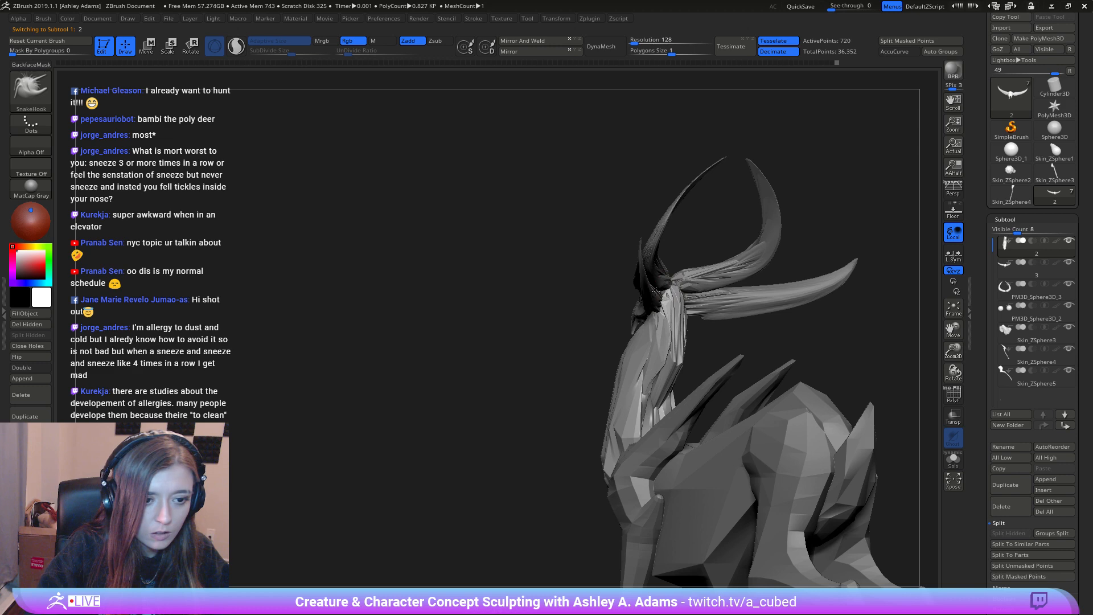
# Step: Pull the nape backwards below the ears and shape the hollow beneath it down the back of the neck
pyautogui.moveTo(655, 291)
pyautogui.mouseDown(button='right')
pyautogui.moveTo(612, 273)
pyautogui.moveTo(592, 288)
pyautogui.mouseUp(button='right')
pyautogui.rightClick(634, 388)
pyautogui.moveTo(634, 376); pyautogui.dragTo(649, 353, button='right')
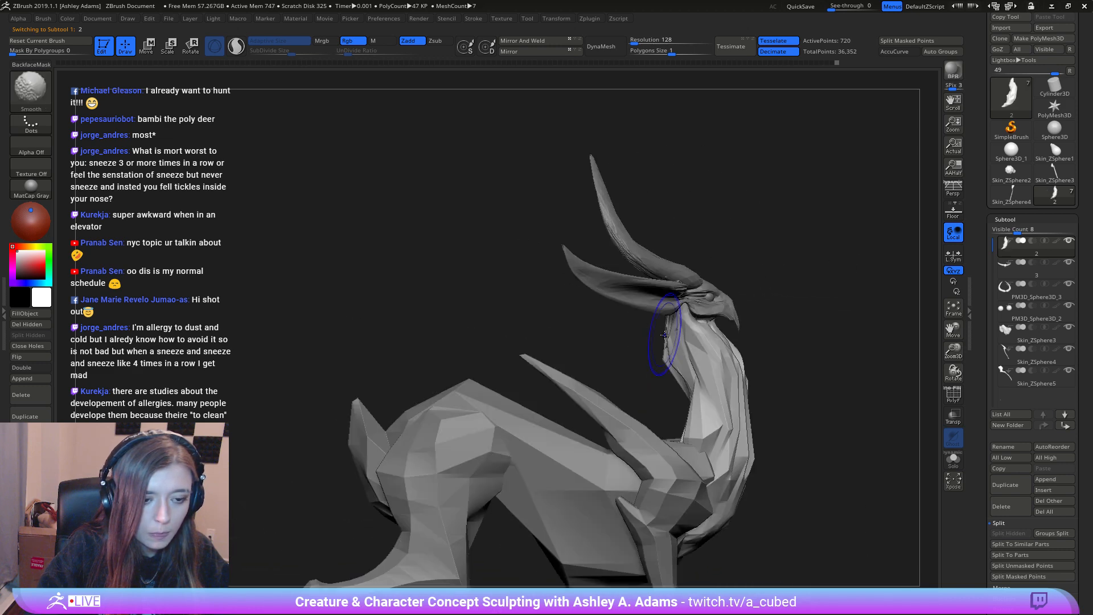
pyautogui.moveTo(680, 359)
pyautogui.mouseDown()
pyautogui.moveTo(657, 358)
pyautogui.moveTo(689, 384)
pyautogui.mouseUp()
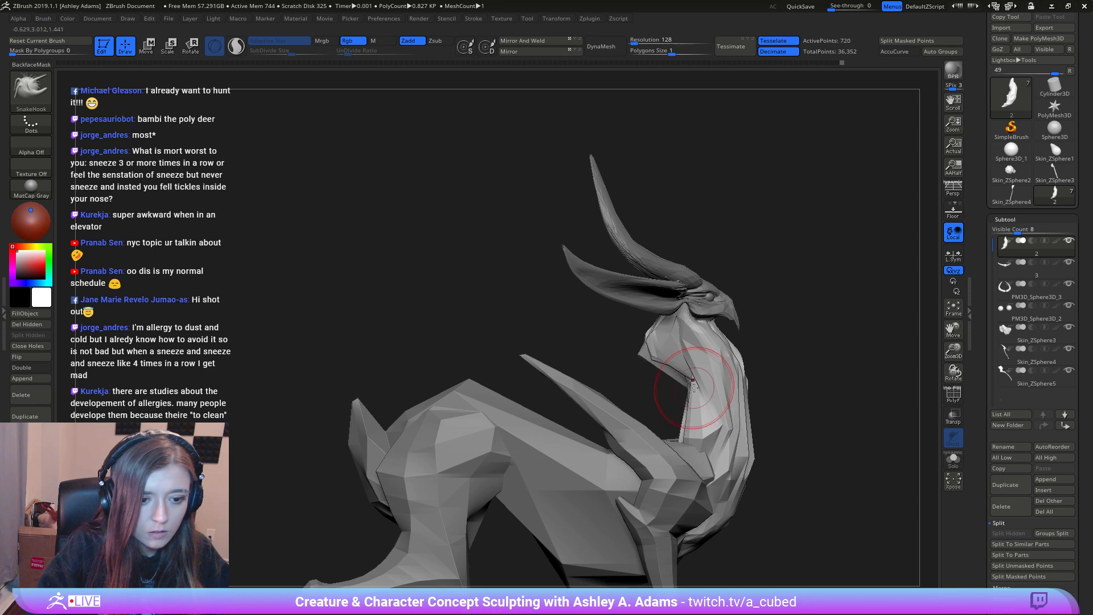
# Step: Push the front of the neck forward into a fuller curve and check the neck from both sides
pyautogui.moveTo(694, 387)
pyautogui.keyDown('ctrl'); pyautogui.mouseDown(button='right')
pyautogui.moveTo(712, 345)
pyautogui.moveTo(556, 340)
pyautogui.mouseUp(button='right'); pyautogui.keyUp('ctrl')
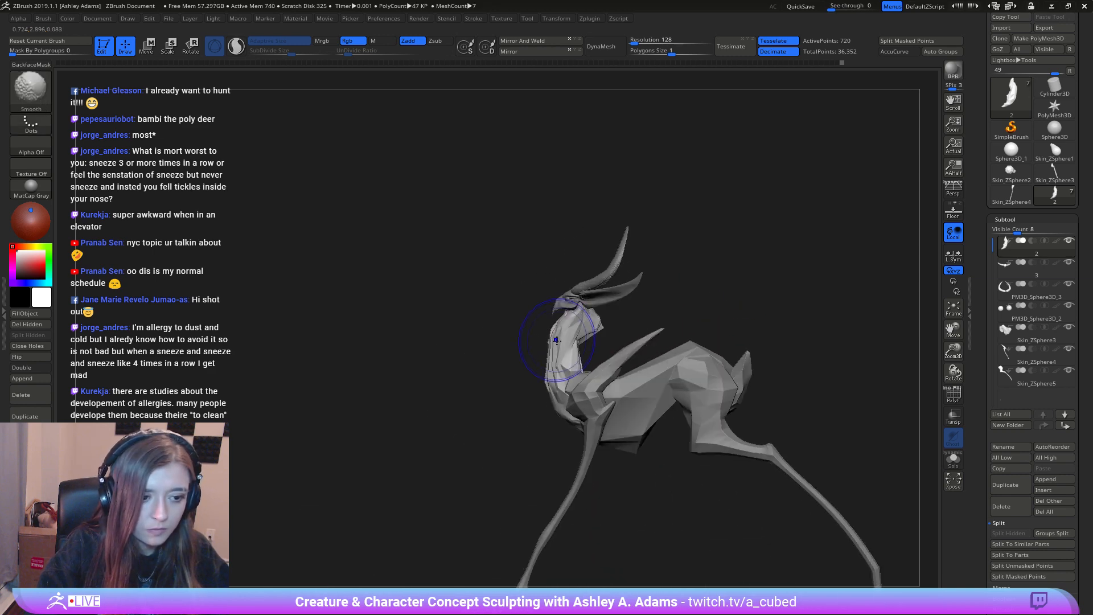
pyautogui.moveTo(556, 340); pyautogui.dragTo(538, 364)
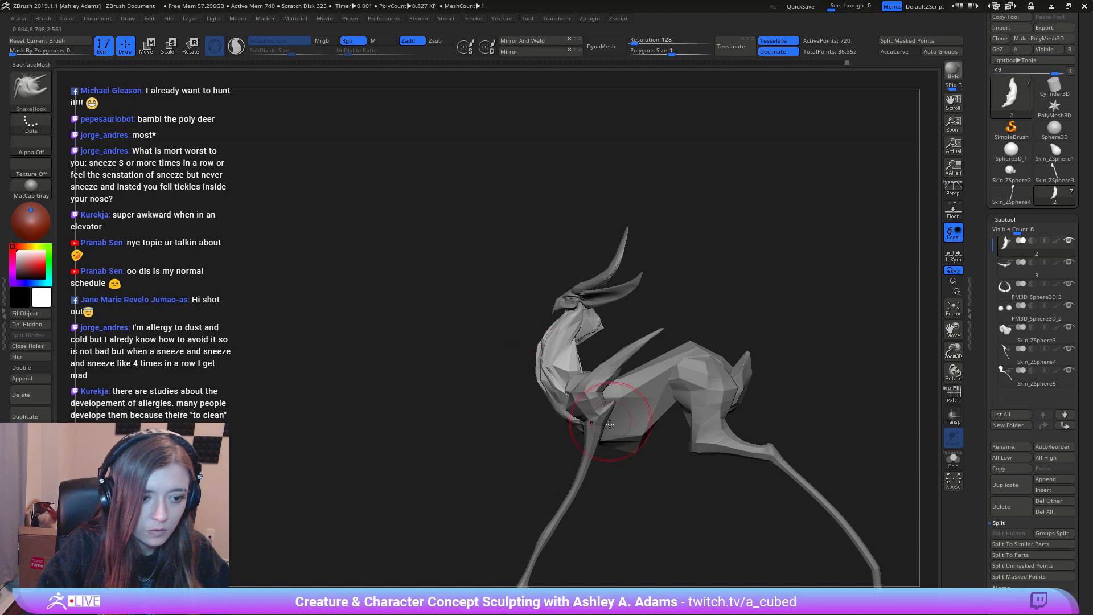
pyautogui.keyDown('ctrl'); pyautogui.moveTo(610, 424); pyautogui.dragTo(664, 346, button='right'); pyautogui.keyUp('ctrl')
pyautogui.moveTo(569, 286)
pyautogui.mouseDown(button='right')
pyautogui.moveTo(678, 297)
pyautogui.moveTo(554, 251)
pyautogui.mouseUp(button='right')
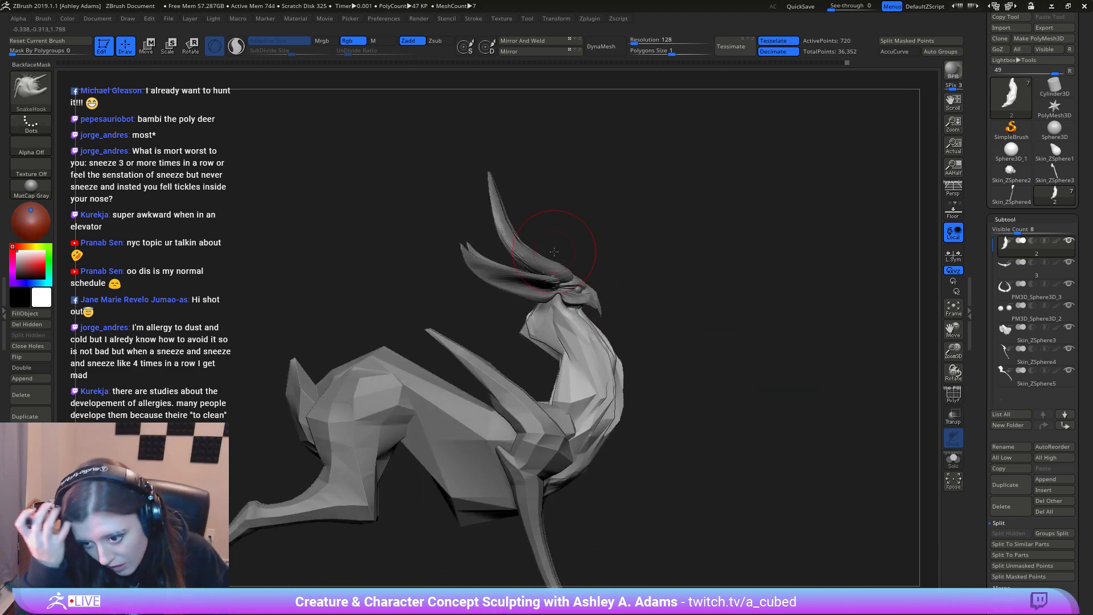
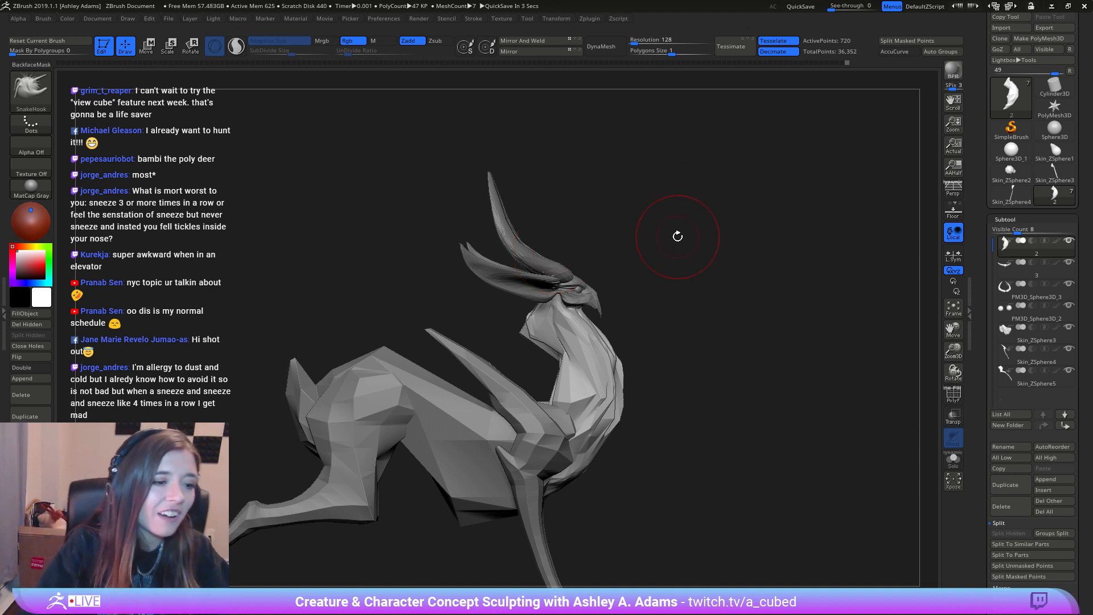
pyautogui.moveTo(675, 237); pyautogui.dragTo(640, 263)
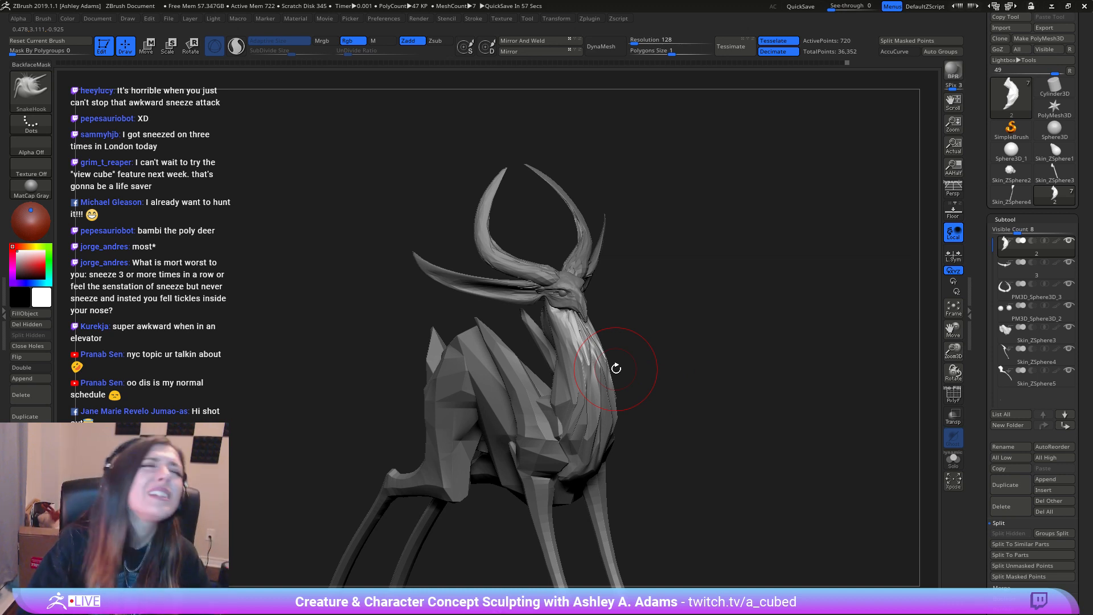
pyautogui.moveTo(552, 254); pyautogui.dragTo(641, 332, button='right')
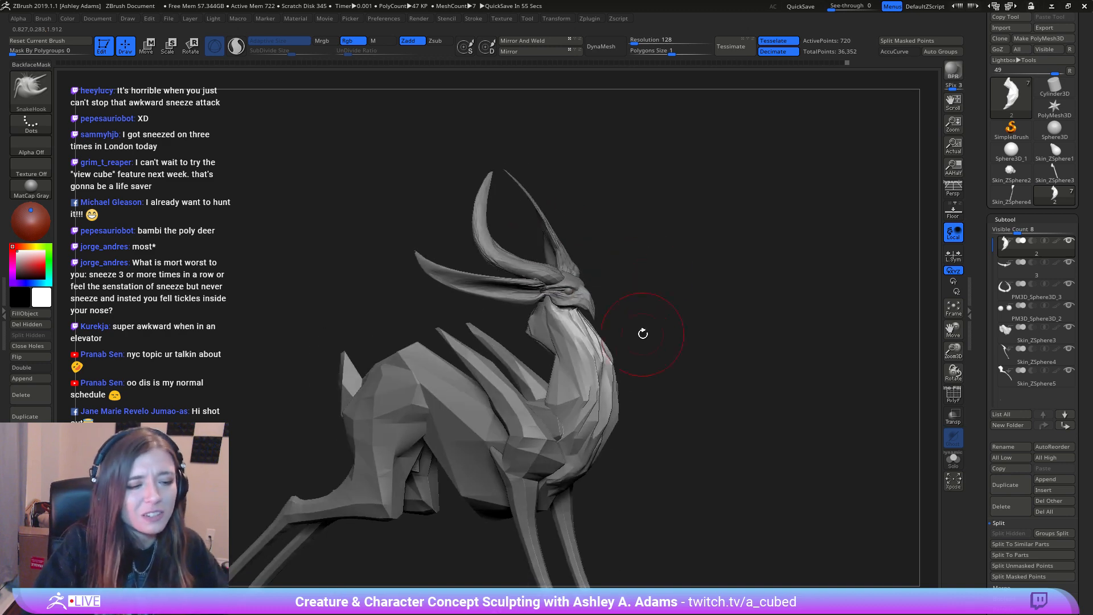
# Step: Refine the nape and the curve of the upper neck beneath the ears with the SnakeHook brush, checking both sides
pyautogui.keyDown('ctrl'); pyautogui.moveTo(592, 369); pyautogui.dragTo(583, 324, button='right'); pyautogui.keyUp('ctrl')
pyautogui.keyDown('ctrl'); pyautogui.moveTo(583, 324); pyautogui.dragTo(569, 399, button='right'); pyautogui.keyUp('ctrl')
pyautogui.rightClick(552, 348)
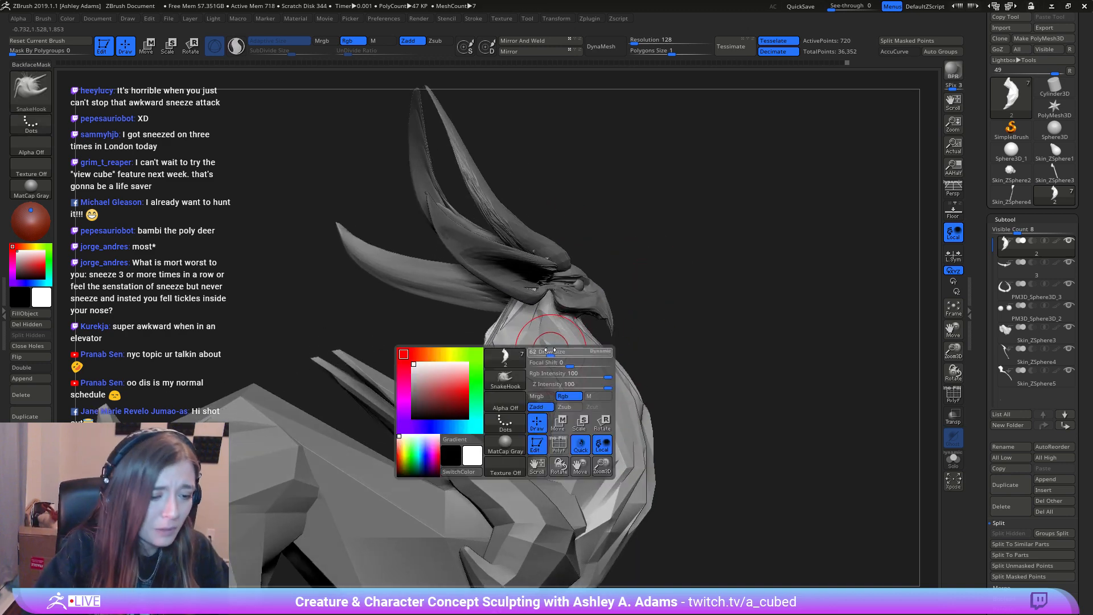
pyautogui.moveTo(555, 345); pyautogui.dragTo(537, 346, button='right')
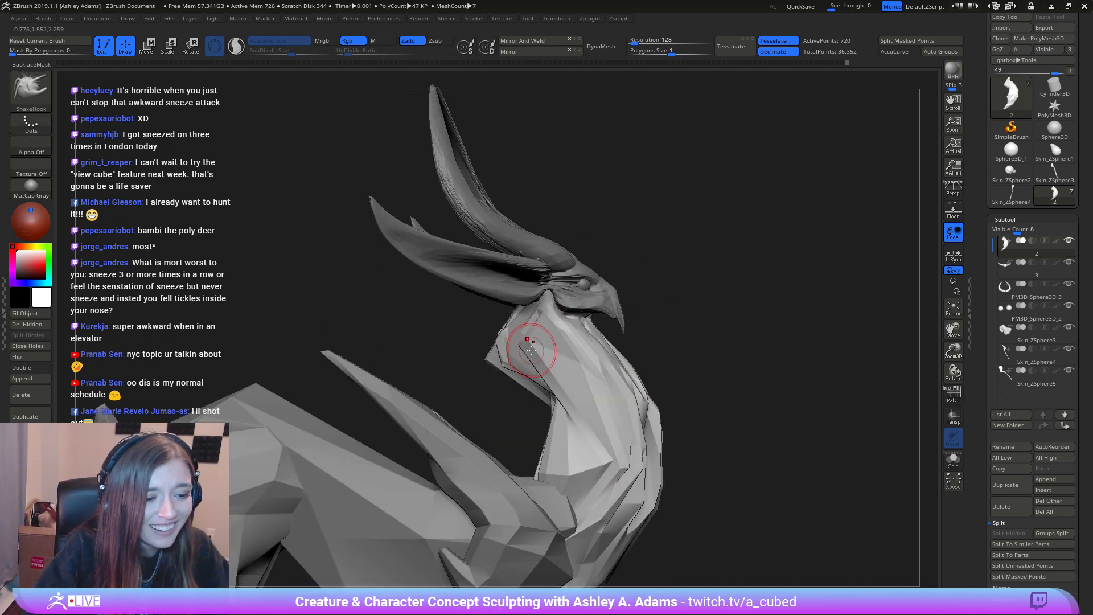
pyautogui.keyDown('ctrl'); pyautogui.moveTo(599, 455); pyautogui.dragTo(639, 263, button='right'); pyautogui.keyUp('ctrl')
pyautogui.rightClick(638, 328)
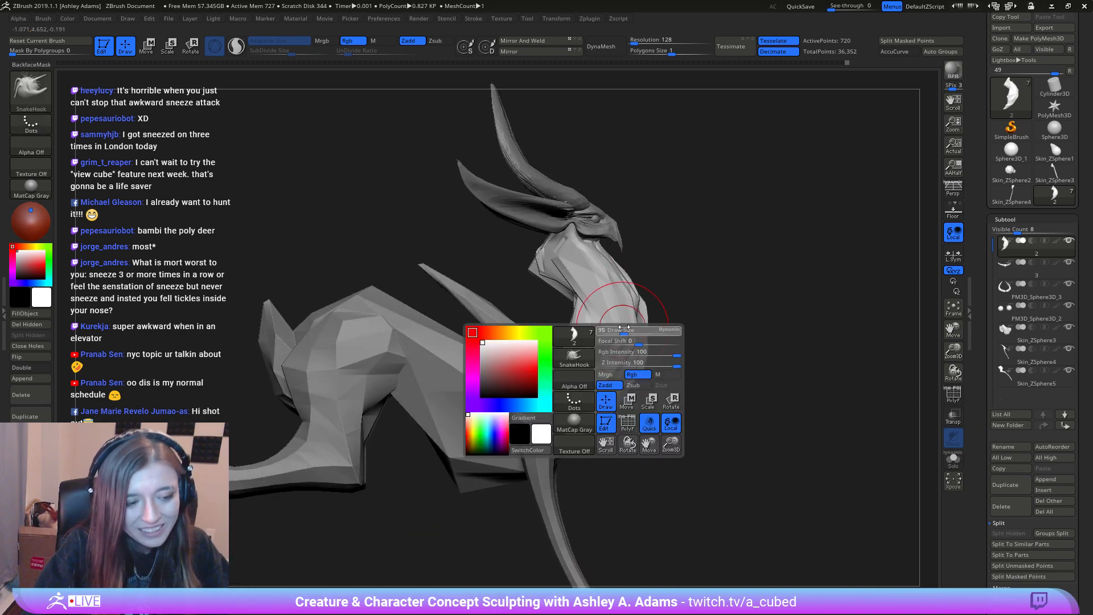
pyautogui.moveTo(637, 328); pyautogui.dragTo(601, 332, button='right')
pyautogui.rightClick(549, 333)
pyautogui.press('space')
pyautogui.moveTo(601, 329); pyautogui.dragTo(587, 326)
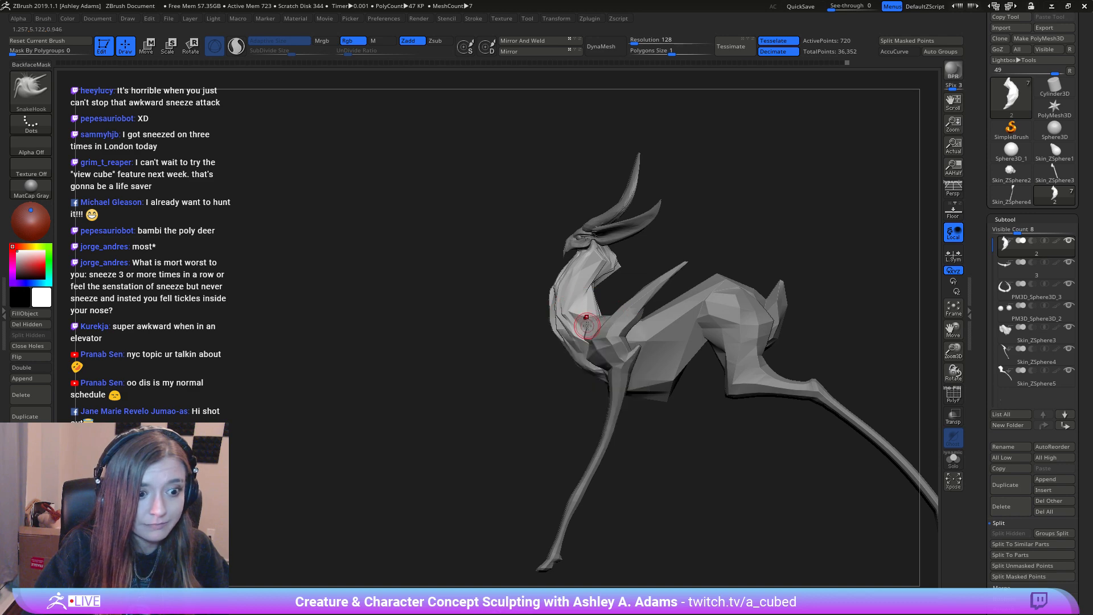
pyautogui.moveTo(589, 320); pyautogui.dragTo(632, 202, button='right')
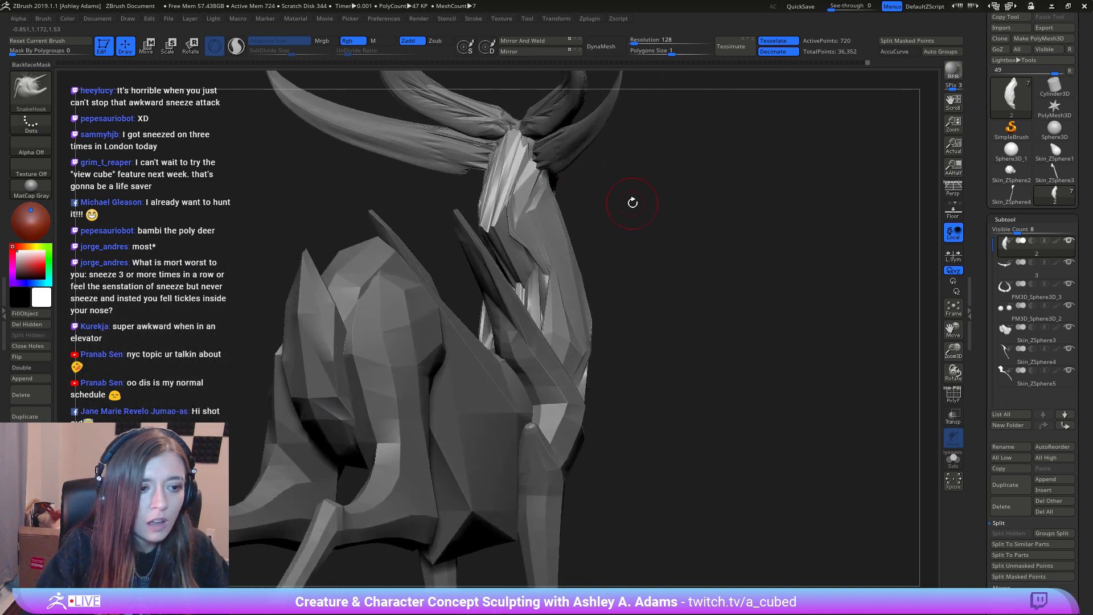
# Step: Adjust the back of the neck from behind, between the base of the head and the shoulder spikes
pyautogui.moveTo(555, 196)
pyautogui.mouseDown(button='right')
pyautogui.moveTo(536, 172)
pyautogui.moveTo(447, 259)
pyautogui.moveTo(549, 244)
pyautogui.moveTo(627, 289)
pyautogui.moveTo(547, 296)
pyautogui.mouseUp(button='right')
pyautogui.keyDown('ctrl'); pyautogui.moveTo(534, 305); pyautogui.dragTo(563, 341); pyautogui.keyUp('ctrl')
pyautogui.moveTo(563, 342)
pyautogui.keyDown('ctrl'); pyautogui.mouseDown(button='right')
pyautogui.moveTo(602, 358)
pyautogui.moveTo(632, 302)
pyautogui.moveTo(685, 285)
pyautogui.moveTo(659, 279)
pyautogui.moveTo(644, 354)
pyautogui.mouseUp(button='right'); pyautogui.keyUp('ctrl')
pyautogui.press('space')
pyautogui.keyDown('alt'); pyautogui.moveTo(617, 211); pyautogui.dragTo(632, 299, button='right'); pyautogui.keyUp('alt')
pyautogui.keyDown('ctrl'); pyautogui.moveTo(632, 299); pyautogui.dragTo(687, 364, button='right'); pyautogui.keyUp('ctrl')
# Step: Select head subtool 3 and pull the lower edges of the ears down into a slightly wider shape
pyautogui.keyDown('alt'); pyautogui.click(691, 236); pyautogui.keyUp('alt')
pyautogui.moveTo(691, 236); pyautogui.dragTo(744, 244, button='right')
pyautogui.moveTo(755, 232); pyautogui.dragTo(702, 231)
pyautogui.moveTo(673, 244); pyautogui.dragTo(668, 244, button='right')
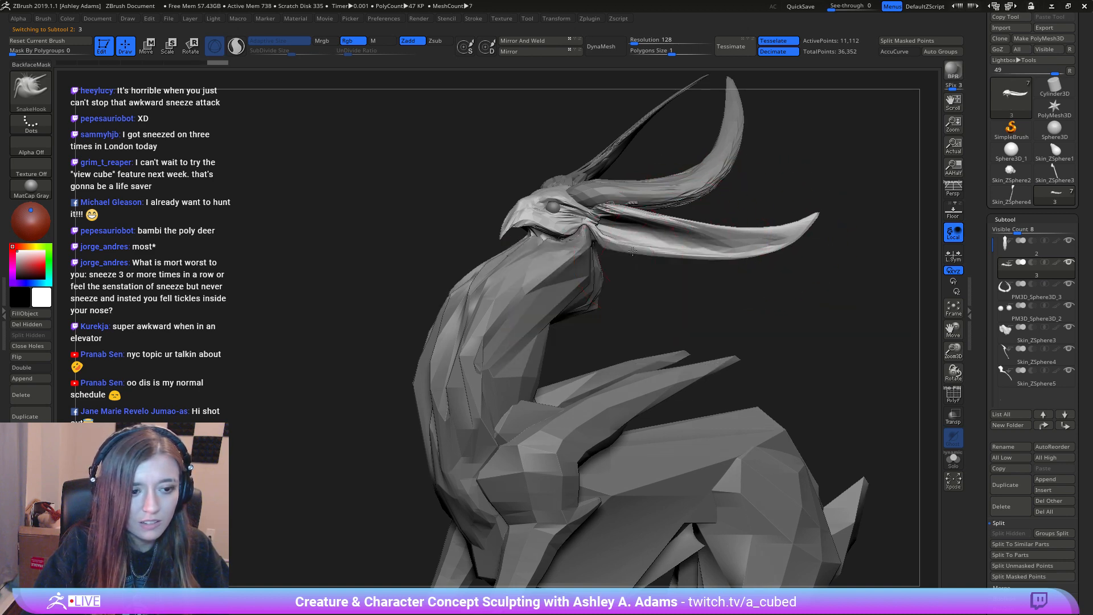
pyautogui.moveTo(596, 274); pyautogui.dragTo(611, 253, button='right')
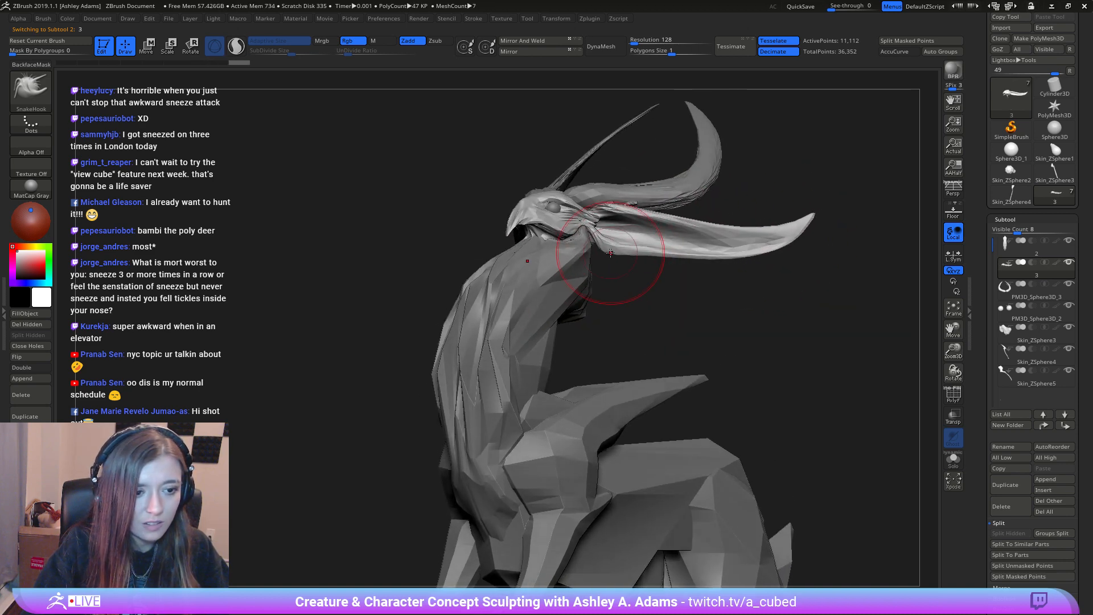
pyautogui.press('space')
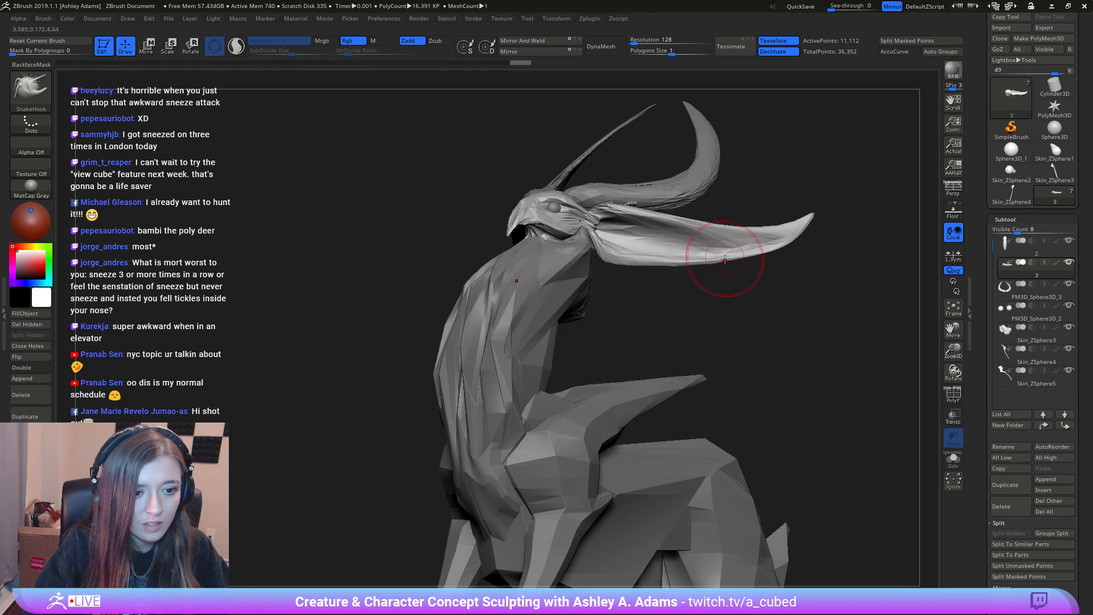
pyautogui.moveTo(733, 244); pyautogui.dragTo(691, 308, button='right')
pyautogui.moveTo(698, 349); pyautogui.dragTo(593, 212)
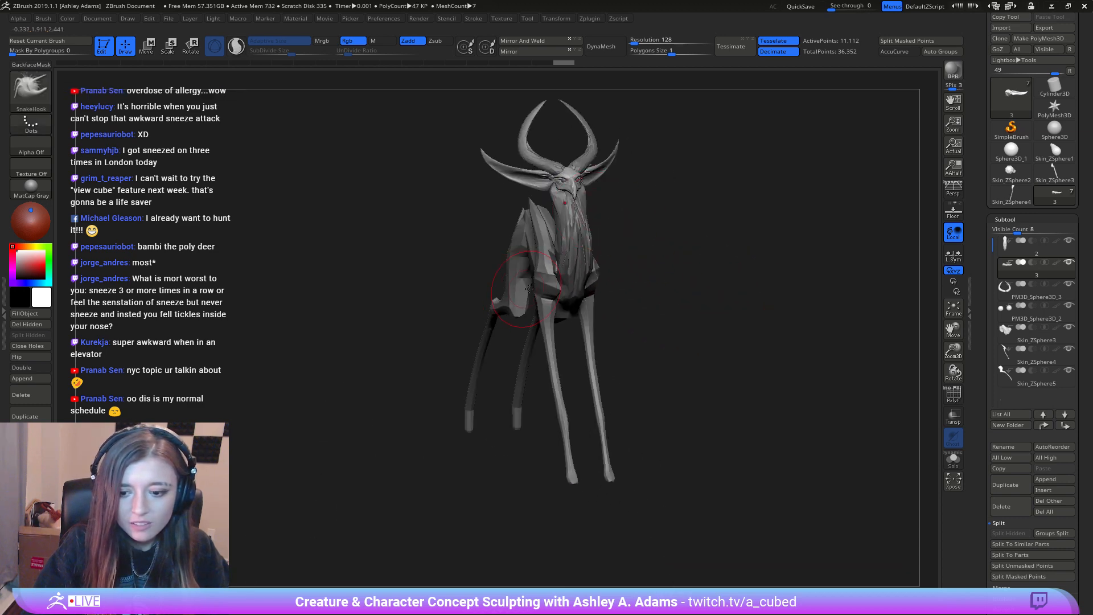
# Step: Select the hind leg subtool Skin_ZSphere5 and set up the SnakeHook brush for reshaping it
pyautogui.moveTo(530, 289)
pyautogui.mouseDown()
pyautogui.moveTo(549, 290)
pyautogui.moveTo(538, 307)
pyautogui.mouseUp()
pyautogui.keyDown('alt'); pyautogui.click(537, 308); pyautogui.keyUp('alt')
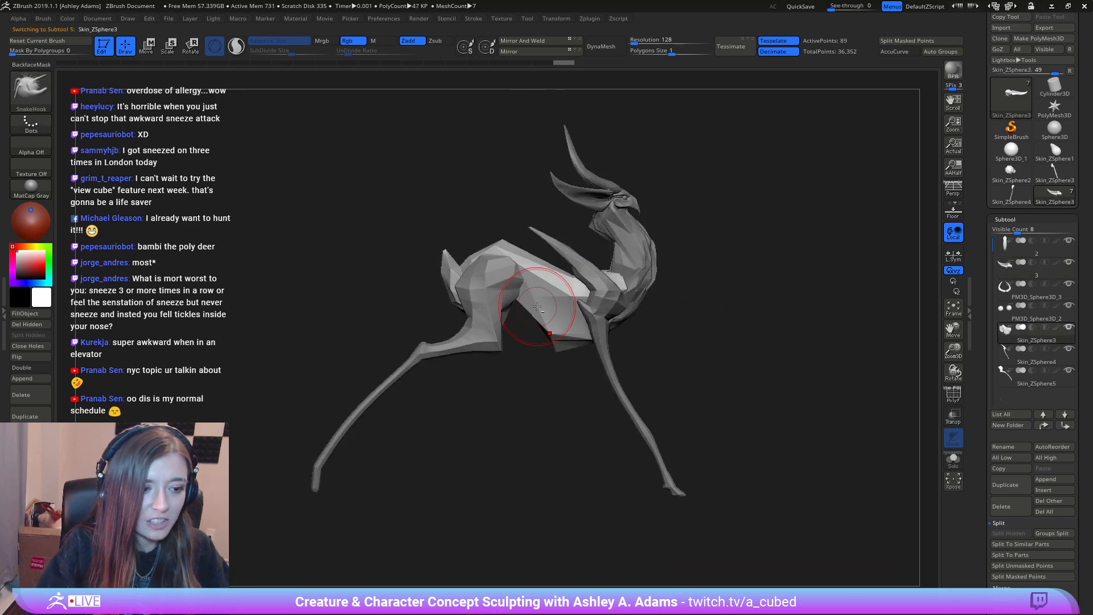
pyautogui.scroll(5, 499, 310)
pyautogui.keyDown('alt'); pyautogui.click(501, 311); pyautogui.keyUp('alt')
pyautogui.press('b')
pyautogui.press('c')
pyautogui.press('b')
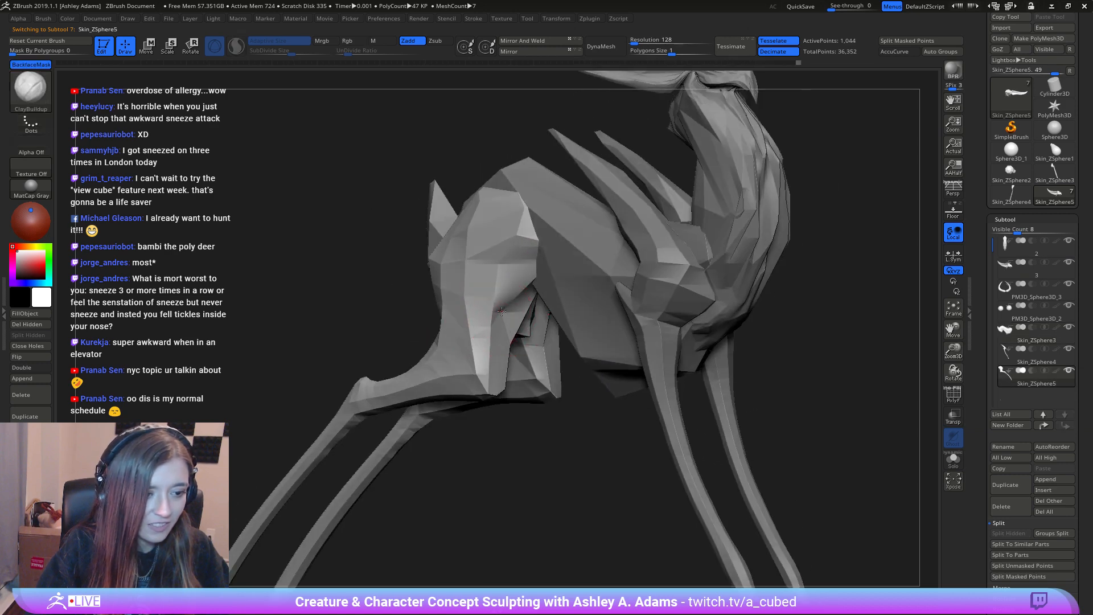
pyautogui.moveTo(522, 294)
pyautogui.mouseDown(button='right')
pyautogui.moveTo(520, 378)
pyautogui.moveTo(502, 344)
pyautogui.moveTo(439, 342)
pyautogui.moveTo(527, 310)
pyautogui.moveTo(500, 288)
pyautogui.mouseUp(button='right')
pyautogui.press('space')
pyautogui.press('b')
pyautogui.press('s')
pyautogui.press('h')
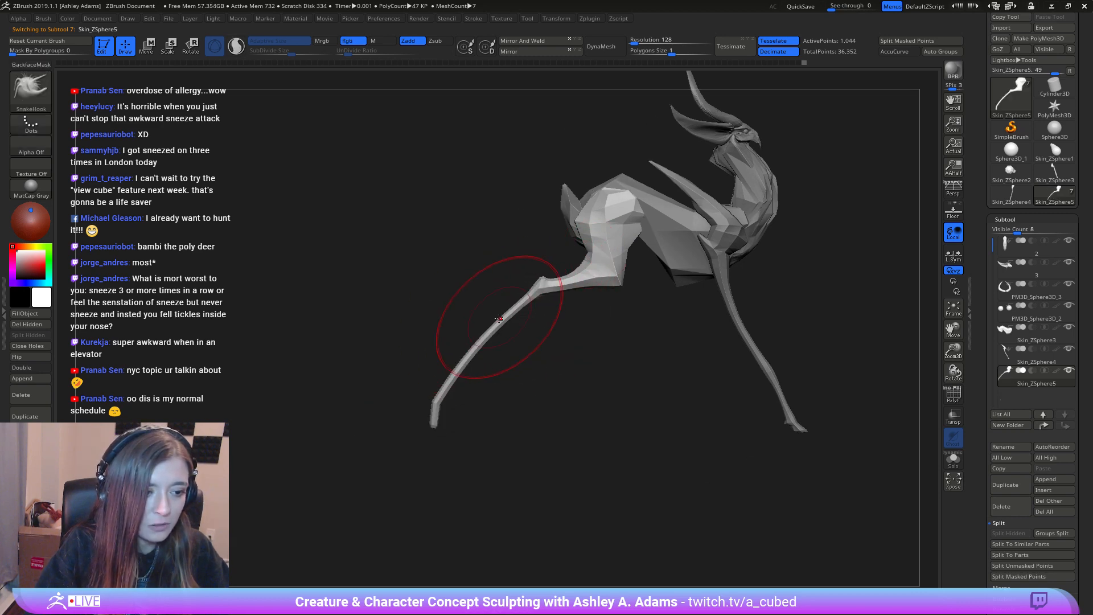
# Step: Bend the ends of the hind legs forward below the fetlock joint to start the feet
pyautogui.keyDown('ctrl'); pyautogui.moveTo(447, 415); pyautogui.dragTo(494, 342, button='right'); pyautogui.keyUp('ctrl')
pyautogui.press('space')
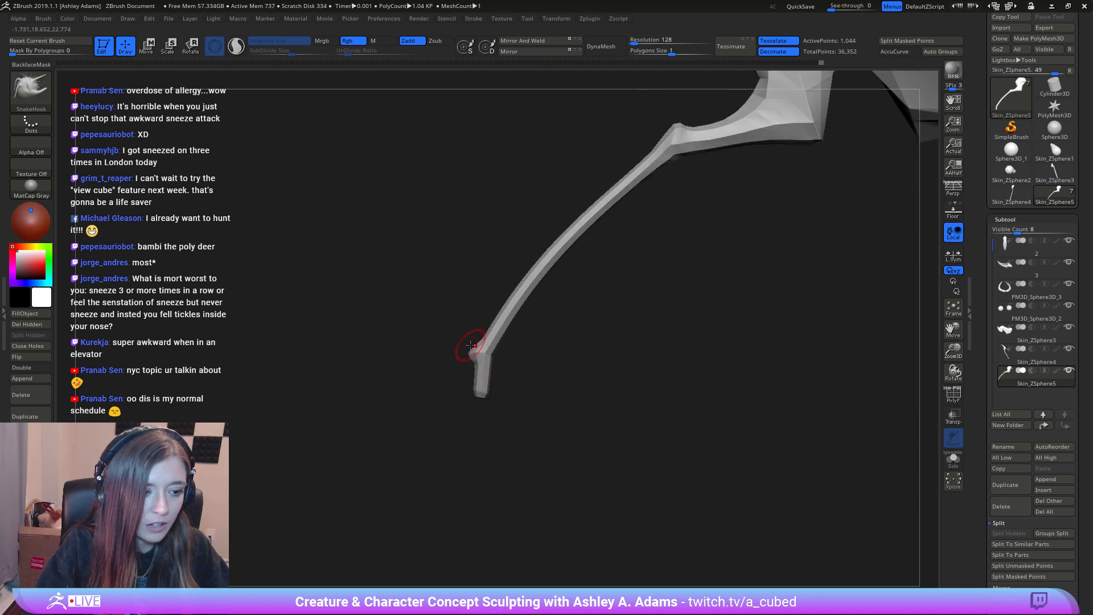
pyautogui.keyDown('alt'); pyautogui.moveTo(538, 370); pyautogui.dragTo(575, 334, button='right'); pyautogui.keyUp('alt')
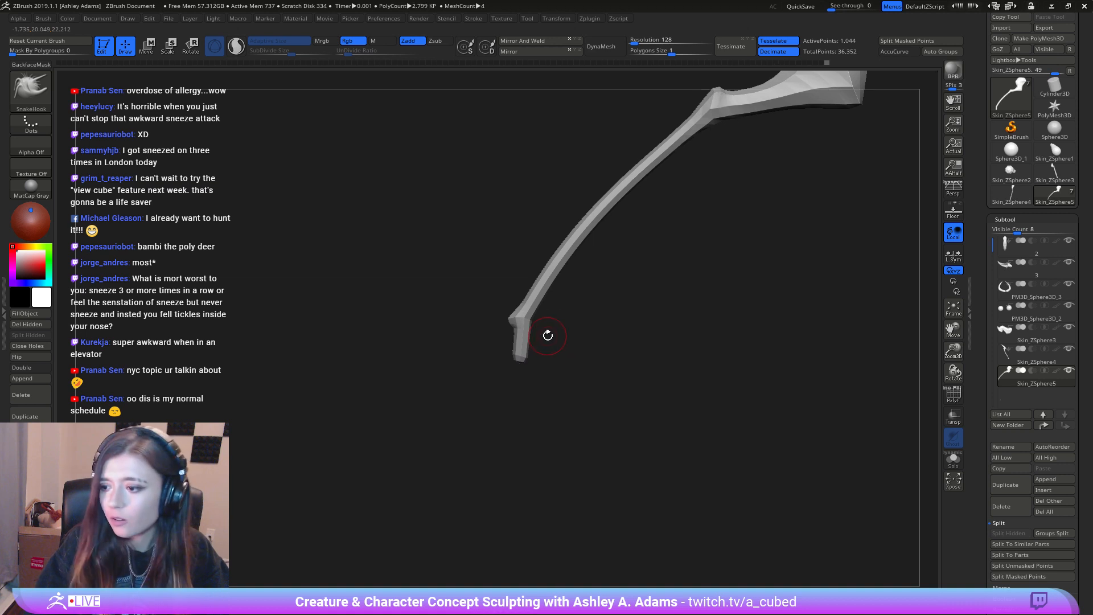
pyautogui.press('space')
pyautogui.moveTo(528, 365); pyautogui.dragTo(525, 352)
pyautogui.press('space')
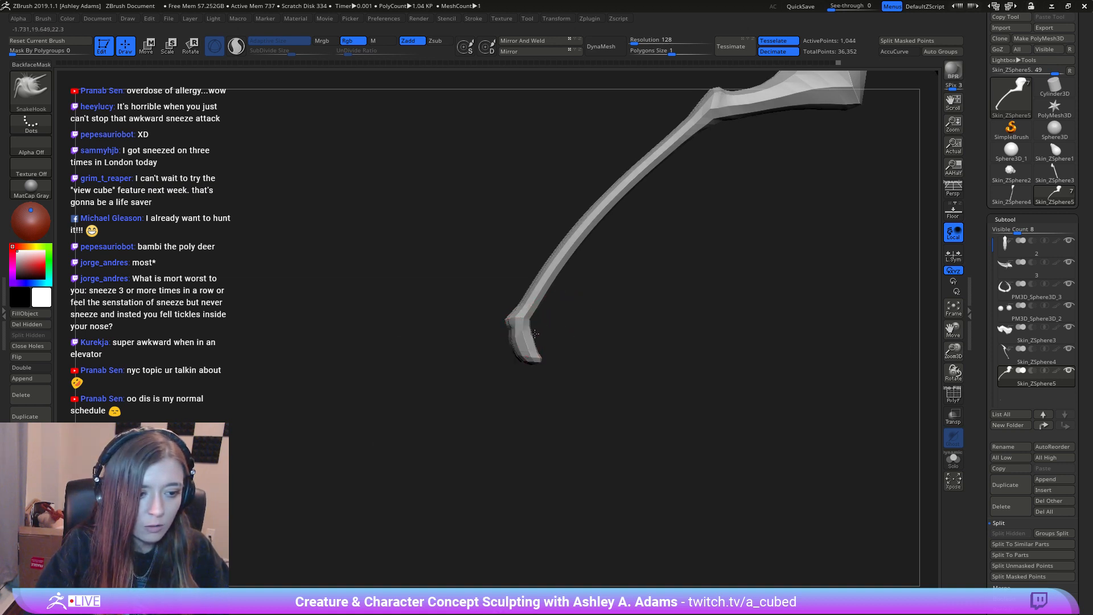
pyautogui.moveTo(537, 349)
pyautogui.mouseDown(button='right')
pyautogui.moveTo(531, 361)
pyautogui.moveTo(515, 268)
pyautogui.moveTo(553, 279)
pyautogui.moveTo(549, 293)
pyautogui.mouseUp(button='right')
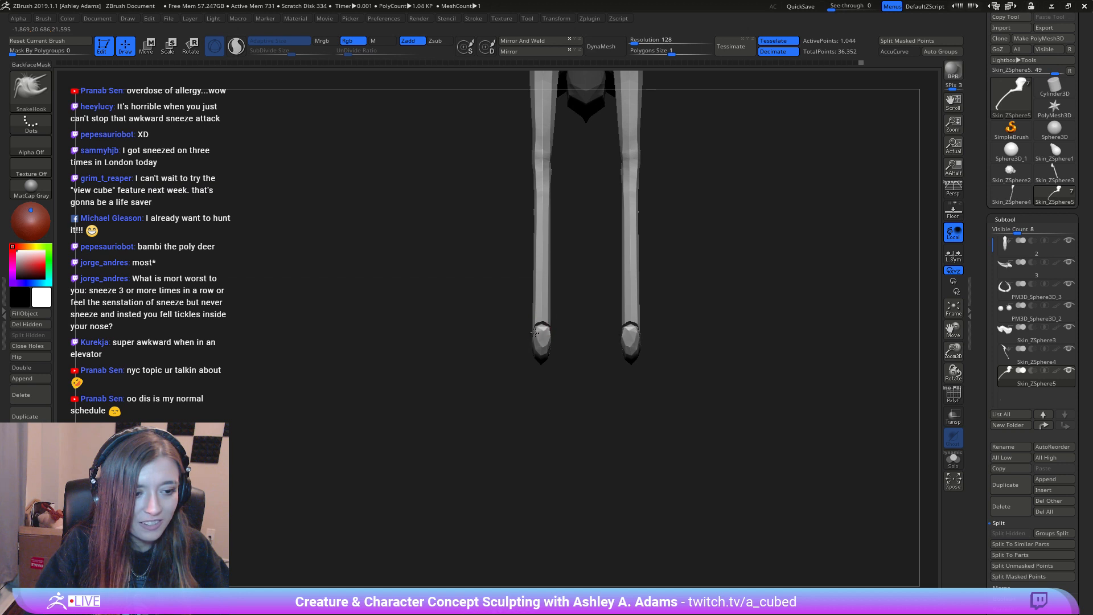
# Step: Pull the hind feet into hoof shapes with a forward toe and a defined heel, and check the leg from both sides
pyautogui.moveTo(539, 333)
pyautogui.mouseDown(button='right')
pyautogui.moveTo(529, 348)
pyautogui.moveTo(541, 384)
pyautogui.moveTo(531, 388)
pyautogui.mouseUp(button='right')
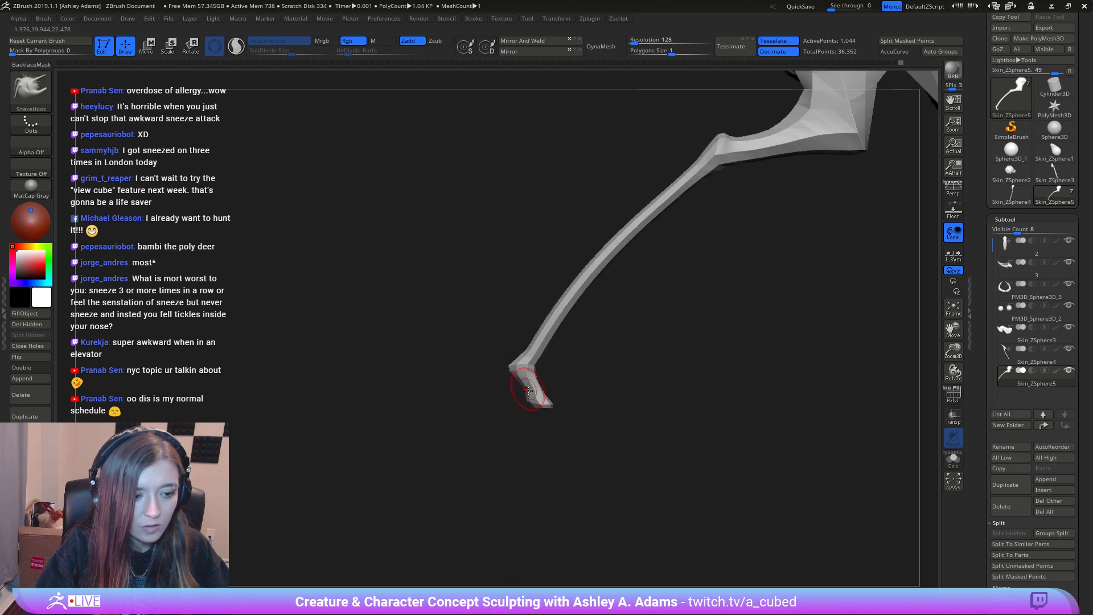
pyautogui.moveTo(528, 391); pyautogui.dragTo(538, 402)
pyautogui.moveTo(581, 428)
pyautogui.keyDown('ctrl'); pyautogui.mouseDown(button='right')
pyautogui.moveTo(564, 340)
pyautogui.moveTo(457, 330)
pyautogui.mouseUp(button='right'); pyautogui.keyUp('ctrl')
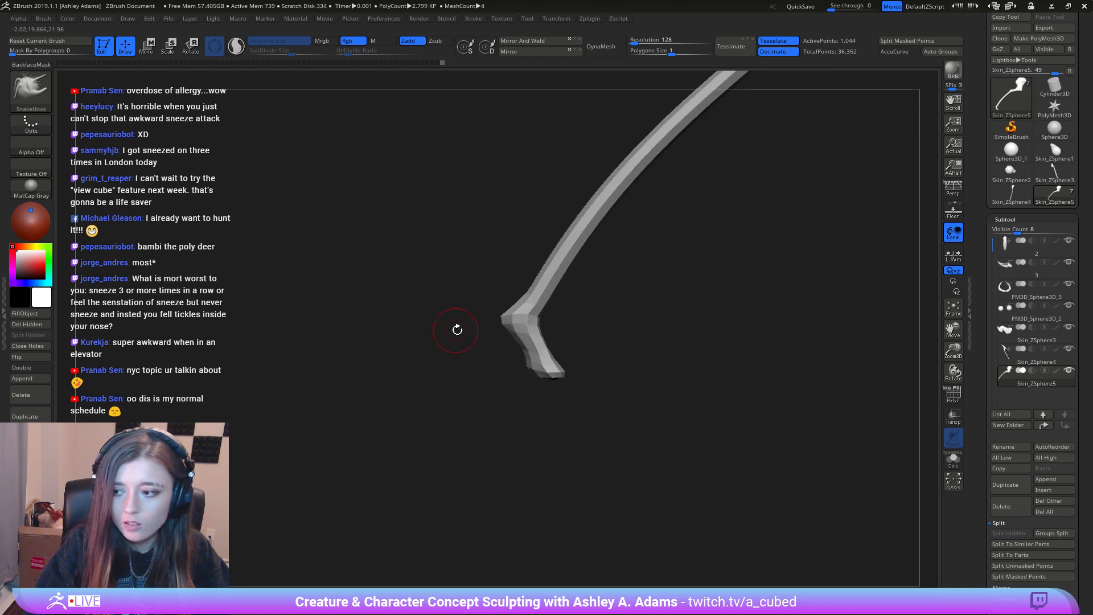
pyautogui.keyDown('alt'); pyautogui.moveTo(522, 366); pyautogui.dragTo(540, 349, button='right'); pyautogui.keyUp('alt')
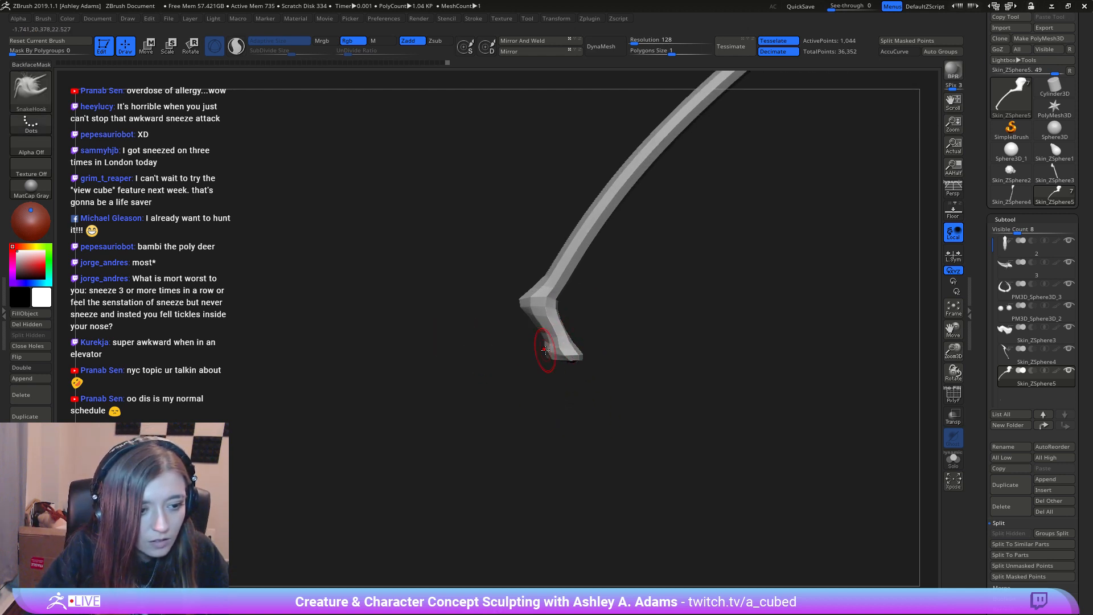
pyautogui.moveTo(545, 350); pyautogui.dragTo(592, 360)
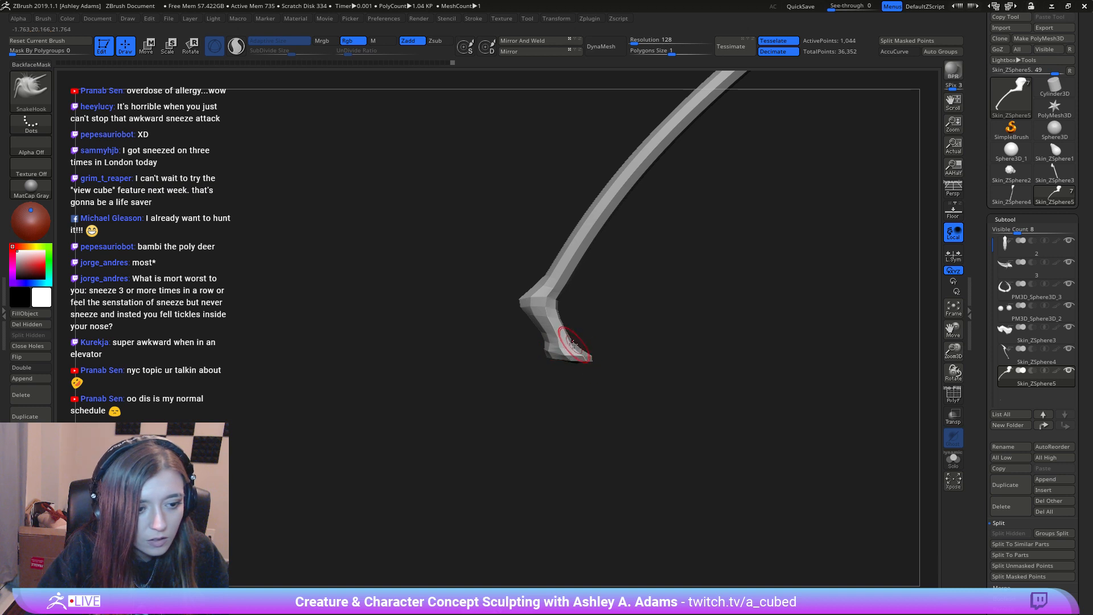
pyautogui.press('f')
pyautogui.moveTo(637, 286); pyautogui.dragTo(537, 329, button='right')
pyautogui.press('space')
pyautogui.moveTo(537, 329); pyautogui.dragTo(554, 329)
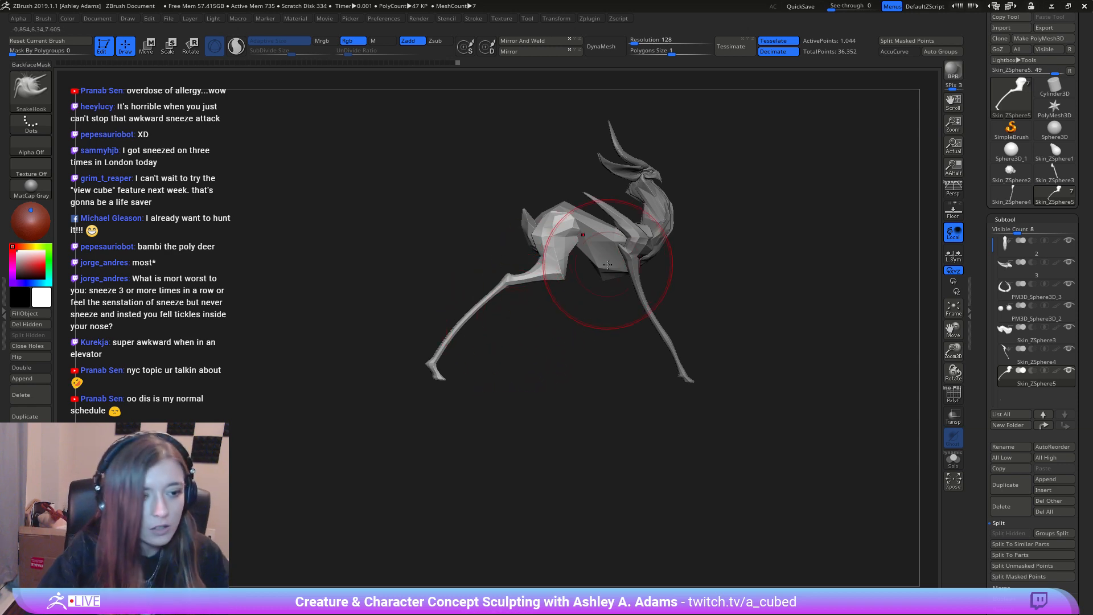
pyautogui.moveTo(603, 319); pyautogui.dragTo(654, 325)
pyautogui.moveTo(654, 326); pyautogui.dragTo(693, 335, button='right')
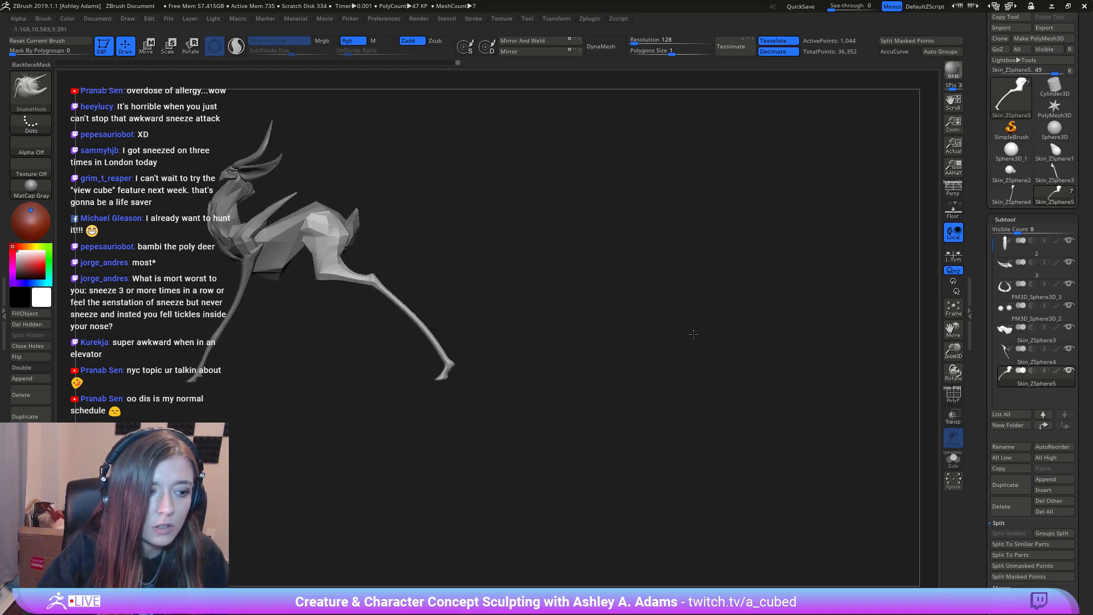
# Step: Try to push in the back of the hind fetlock joint, and undo the changes
pyautogui.keyDown('alt'); pyautogui.moveTo(540, 382); pyautogui.dragTo(714, 375, button='right'); pyautogui.keyUp('alt')
pyautogui.keyDown('ctrl'); pyautogui.moveTo(613, 304); pyautogui.dragTo(663, 369, button='right'); pyautogui.keyUp('ctrl')
pyautogui.press('space')
pyautogui.moveTo(646, 337)
pyautogui.mouseDown()
pyautogui.moveTo(624, 324)
pyautogui.moveTo(630, 334)
pyautogui.mouseUp()
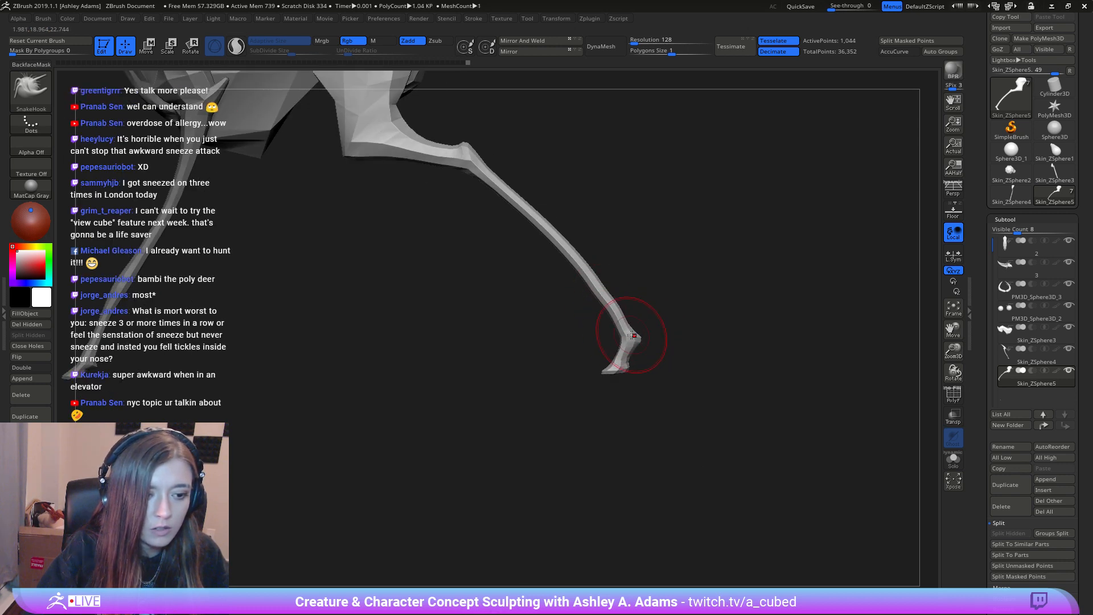
pyautogui.hotkey('ctrl', 'z')
pyautogui.hotkey('ctrl', 'z')
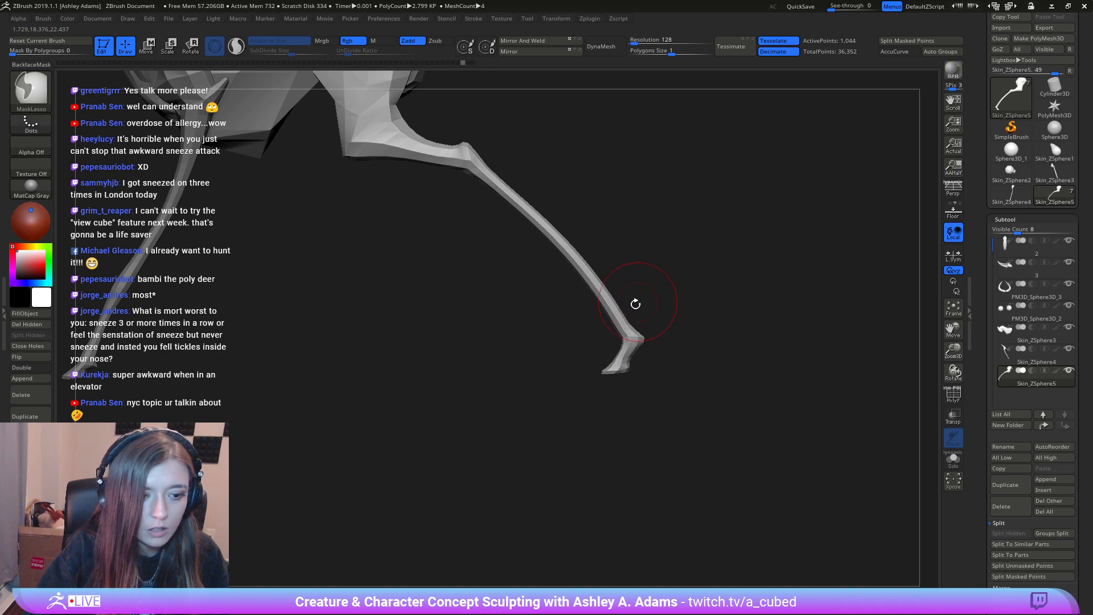
pyautogui.hotkey('ctrl', 'z')
# Step: Examine the creature's full striding pose from the side and from the front
pyautogui.keyDown('alt'); pyautogui.moveTo(632, 265); pyautogui.dragTo(745, 315, button='right'); pyautogui.keyUp('alt')
pyautogui.moveTo(744, 315)
pyautogui.keyDown('ctrl'); pyautogui.mouseDown(button='right')
pyautogui.moveTo(649, 302)
pyautogui.moveTo(618, 239)
pyautogui.mouseUp(button='right'); pyautogui.keyUp('ctrl')
pyautogui.keyDown('alt'); pyautogui.moveTo(618, 240); pyautogui.dragTo(740, 359, button='right'); pyautogui.keyUp('alt')
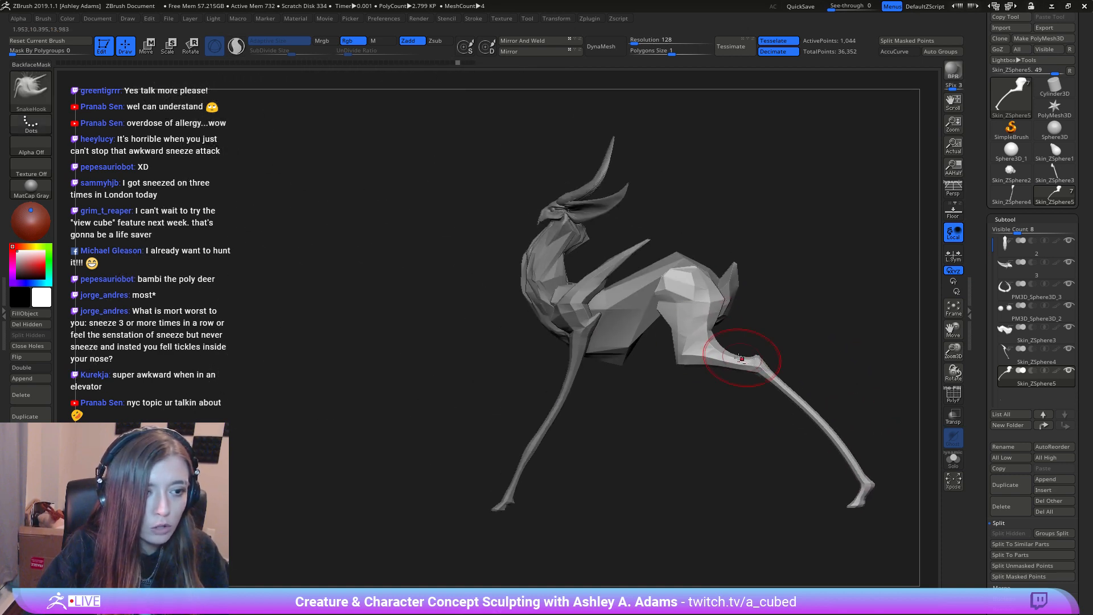
pyautogui.rightClick(616, 349)
pyautogui.moveTo(507, 268); pyautogui.dragTo(598, 253, button='right')
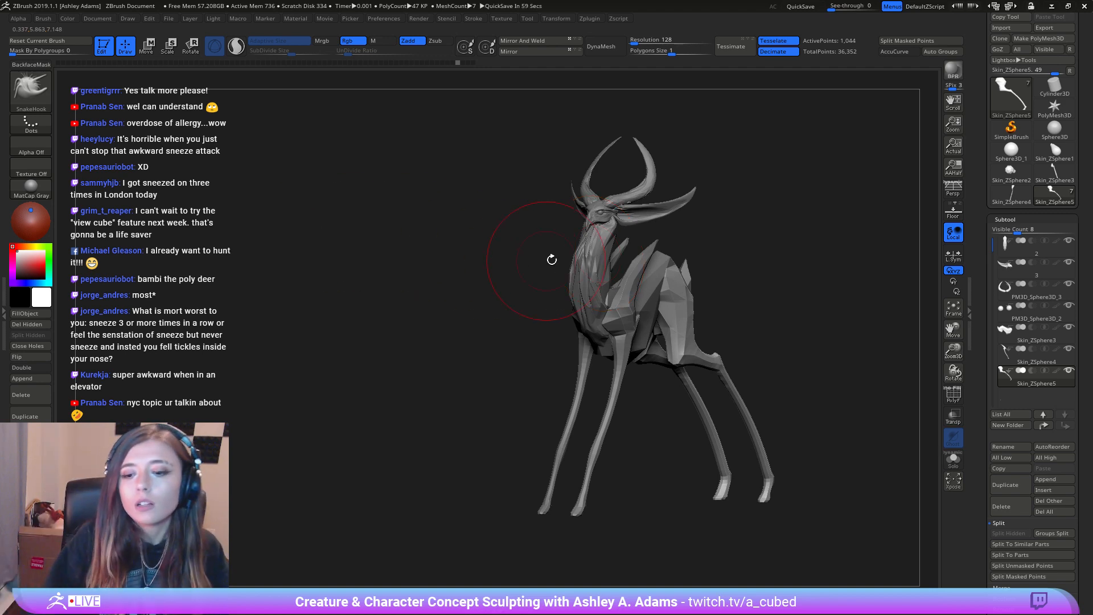
pyautogui.moveTo(552, 261)
pyautogui.mouseDown(button='right')
pyautogui.moveTo(648, 275)
pyautogui.moveTo(653, 329)
pyautogui.moveTo(623, 439)
pyautogui.mouseUp(button='right')
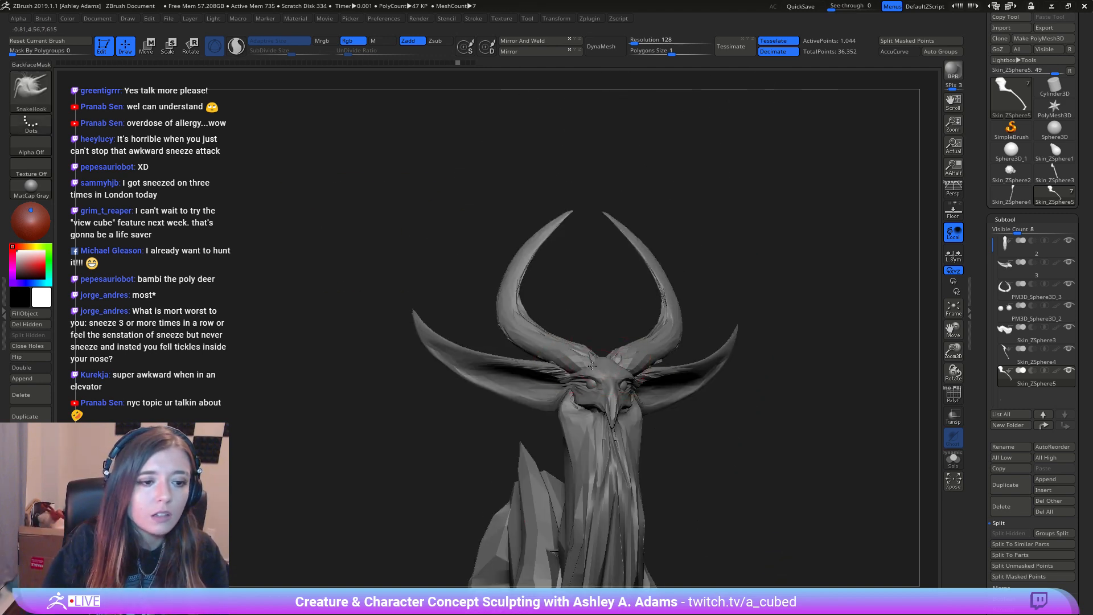
# Step: Select head subtool 3 and remesh it with DynaMesh at a resolution of 200
pyautogui.keyDown('alt'); pyautogui.click(622, 369); pyautogui.keyUp('alt')
pyautogui.keyDown('ctrl'); pyautogui.moveTo(625, 366); pyautogui.dragTo(644, 419, button='right'); pyautogui.keyUp('ctrl')
pyautogui.keyDown('alt'); pyautogui.moveTo(653, 259); pyautogui.dragTo(561, 381, button='right'); pyautogui.keyUp('alt')
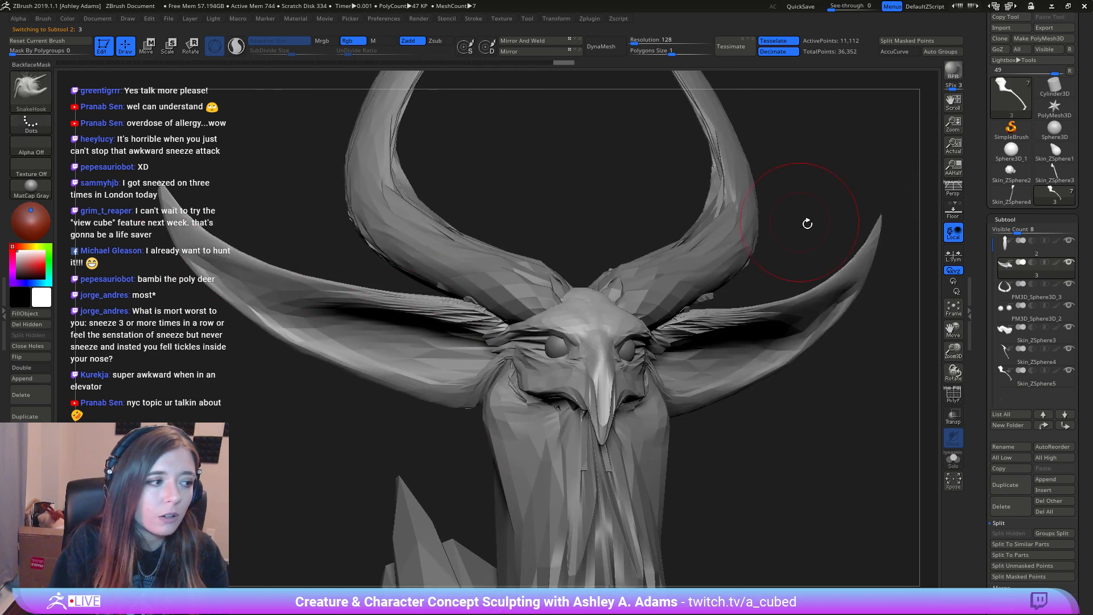
pyautogui.moveTo(607, 319)
pyautogui.mouseDown(button='right')
pyautogui.moveTo(676, 326)
pyautogui.moveTo(638, 233)
pyautogui.mouseUp(button='right')
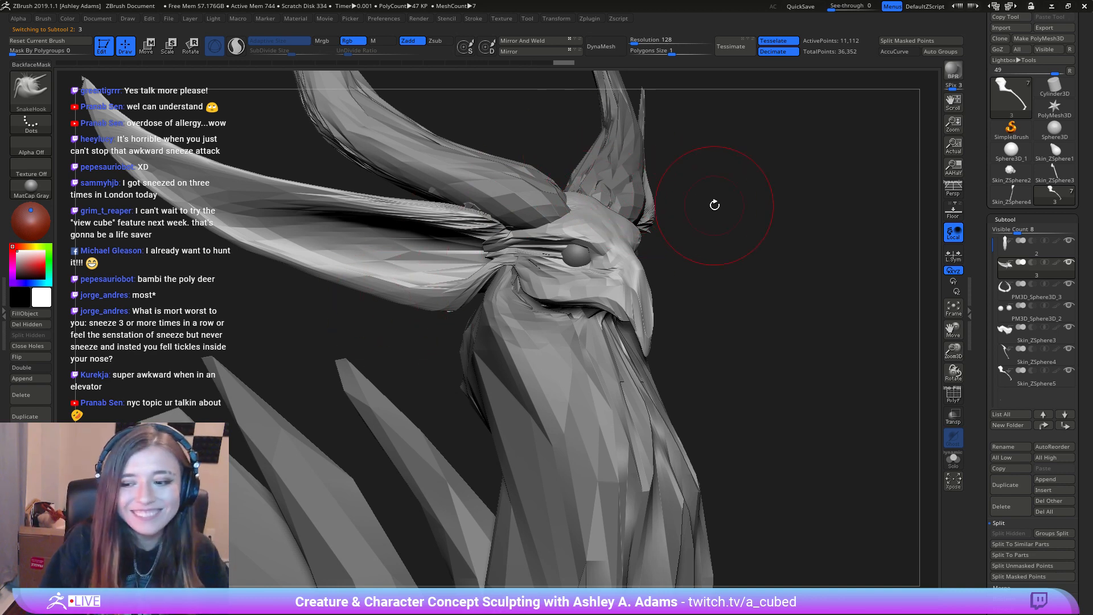
pyautogui.moveTo(726, 192); pyautogui.dragTo(549, 244, button='right')
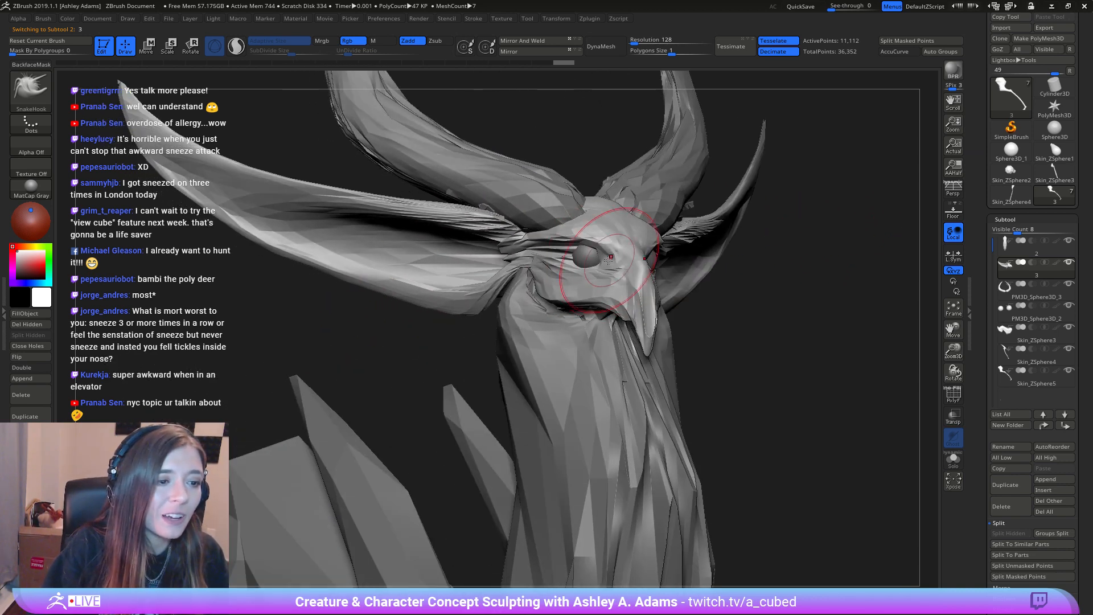
pyautogui.click(602, 46)
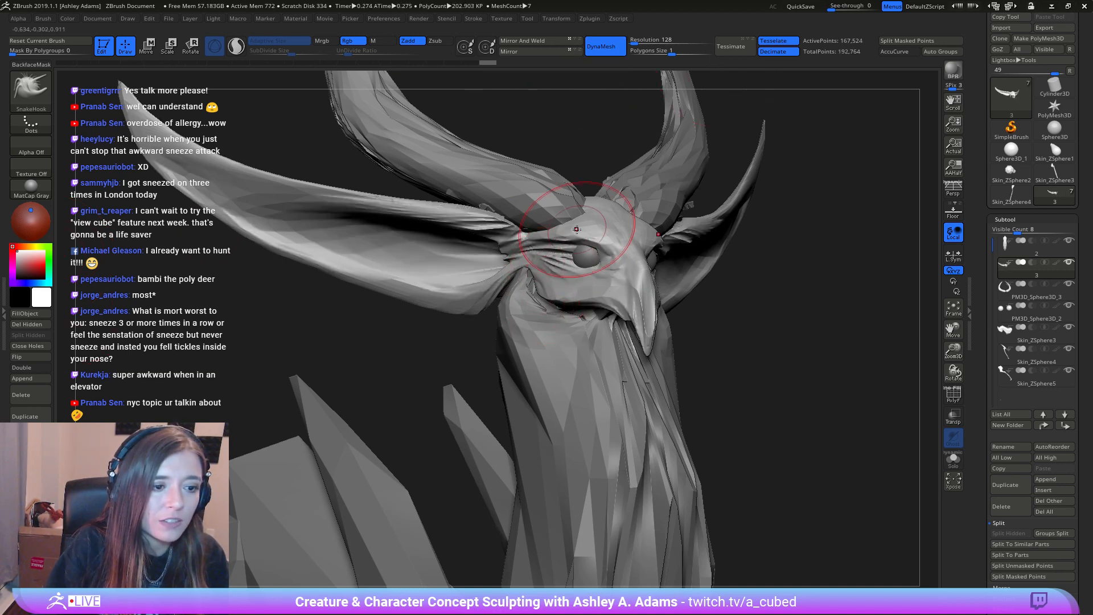
pyautogui.moveTo(580, 212); pyautogui.dragTo(564, 210, button='right')
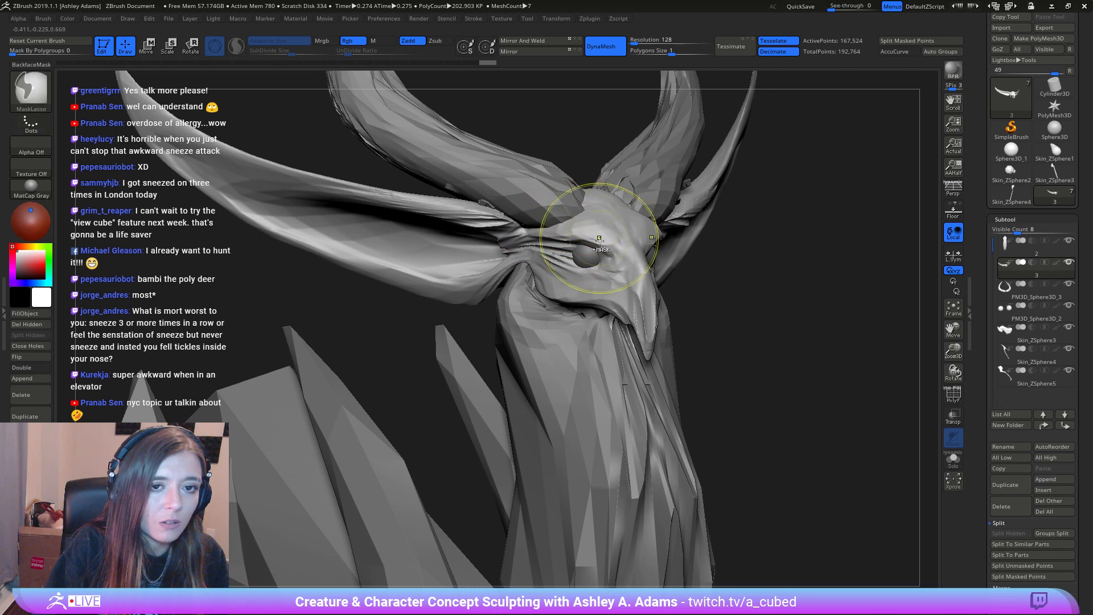
pyautogui.hotkey('ctrl', 'z')
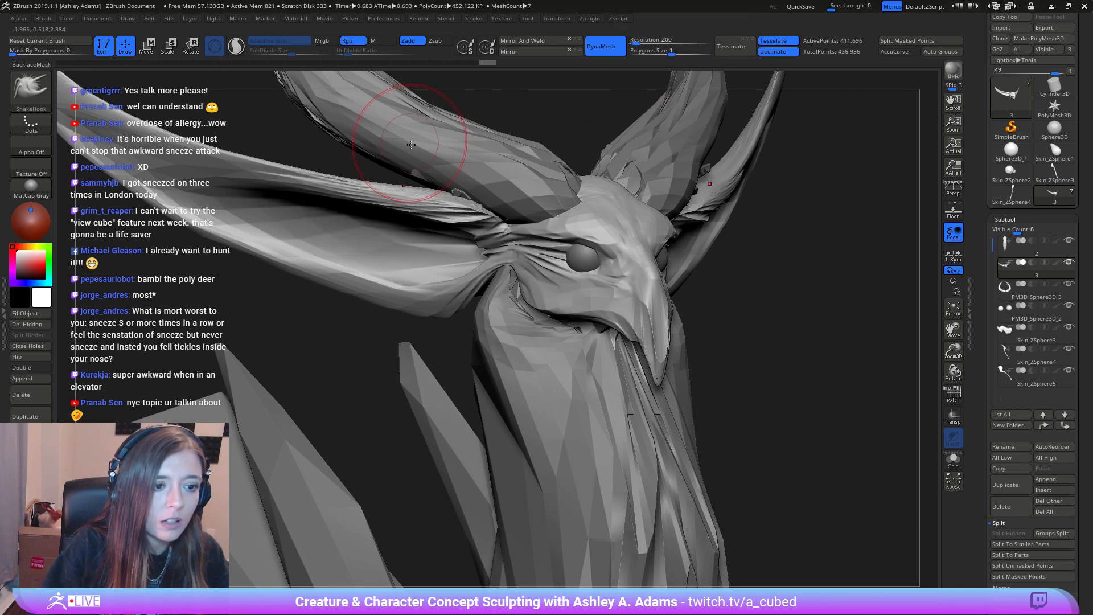
# Step: Build up the eyelid forms around the eyes of the bird head with the ClayBuildup brush
pyautogui.moveTo(566, 242)
pyautogui.mouseDown(button='right')
pyautogui.moveTo(509, 302)
pyautogui.moveTo(579, 251)
pyautogui.moveTo(532, 249)
pyautogui.moveTo(557, 216)
pyautogui.moveTo(580, 212)
pyautogui.moveTo(529, 265)
pyautogui.moveTo(574, 303)
pyautogui.moveTo(525, 322)
pyautogui.moveTo(566, 282)
pyautogui.mouseUp(button='right')
pyautogui.press('b')
pyautogui.press('c')
pyautogui.press('b')
pyautogui.rightClick(525, 322)
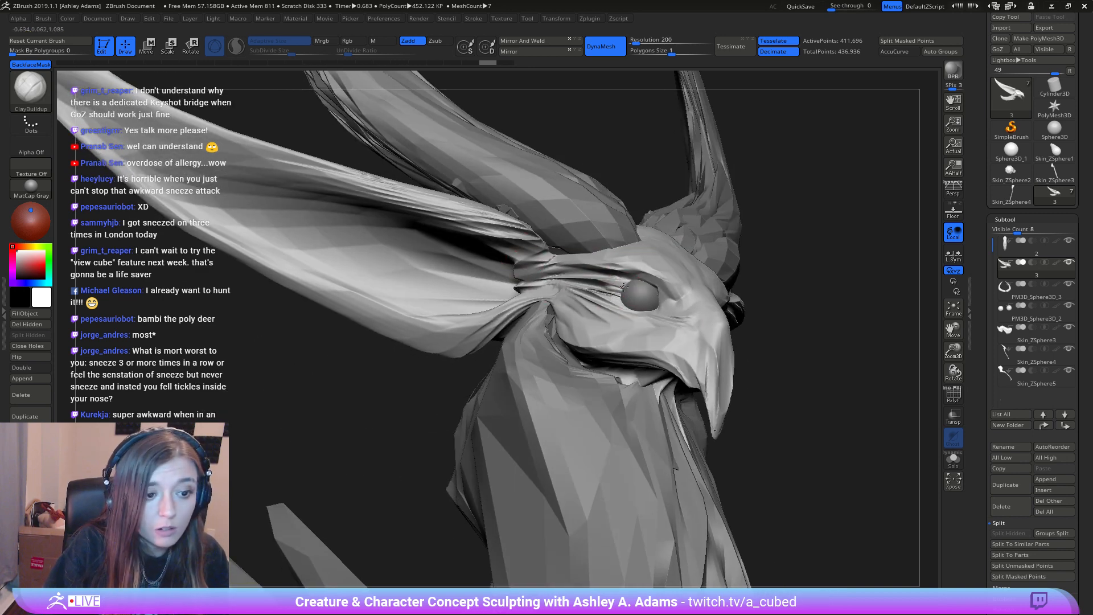
pyautogui.moveTo(628, 282); pyautogui.dragTo(636, 312, button='right')
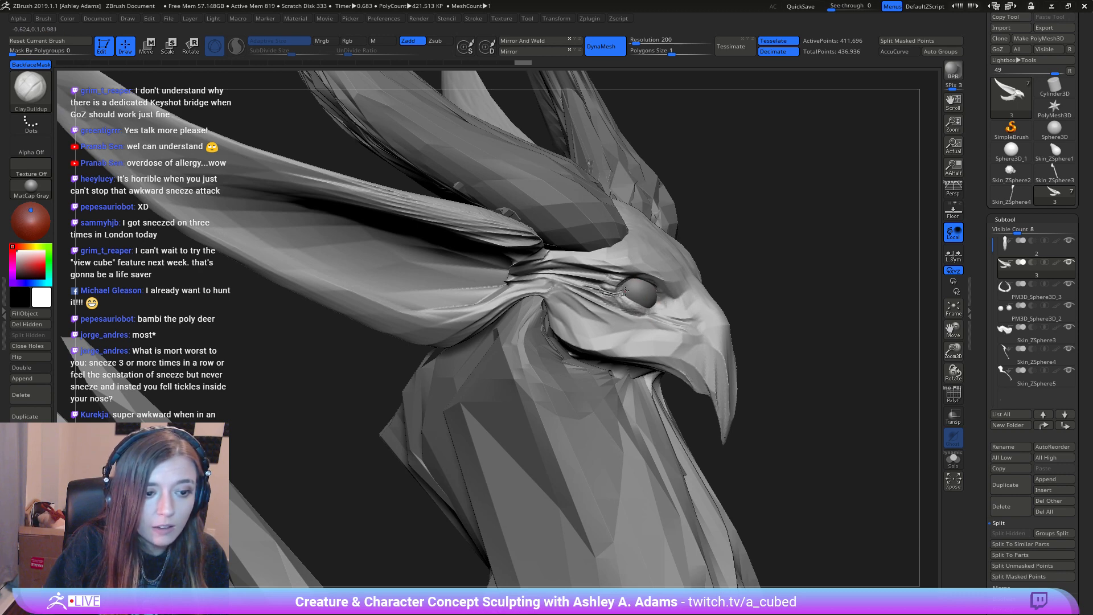
# Step: Add volume to the brow and the skin around both eyes with the ClayBuildup brush
pyautogui.moveTo(655, 300); pyautogui.dragTo(635, 284, button='right')
pyautogui.moveTo(661, 284)
pyautogui.mouseDown()
pyautogui.moveTo(633, 270)
pyautogui.moveTo(606, 266)
pyautogui.moveTo(649, 284)
pyautogui.moveTo(559, 269)
pyautogui.moveTo(637, 291)
pyautogui.mouseUp()
pyautogui.moveTo(644, 294); pyautogui.dragTo(558, 299, button='right')
pyautogui.moveTo(643, 292)
pyautogui.mouseDown()
pyautogui.moveTo(629, 294)
pyautogui.moveTo(647, 288)
pyautogui.mouseUp()
pyautogui.moveTo(670, 278); pyautogui.dragTo(524, 267, button='right')
pyautogui.moveTo(655, 235)
pyautogui.mouseDown()
pyautogui.moveTo(647, 239)
pyautogui.moveTo(670, 236)
pyautogui.mouseUp()
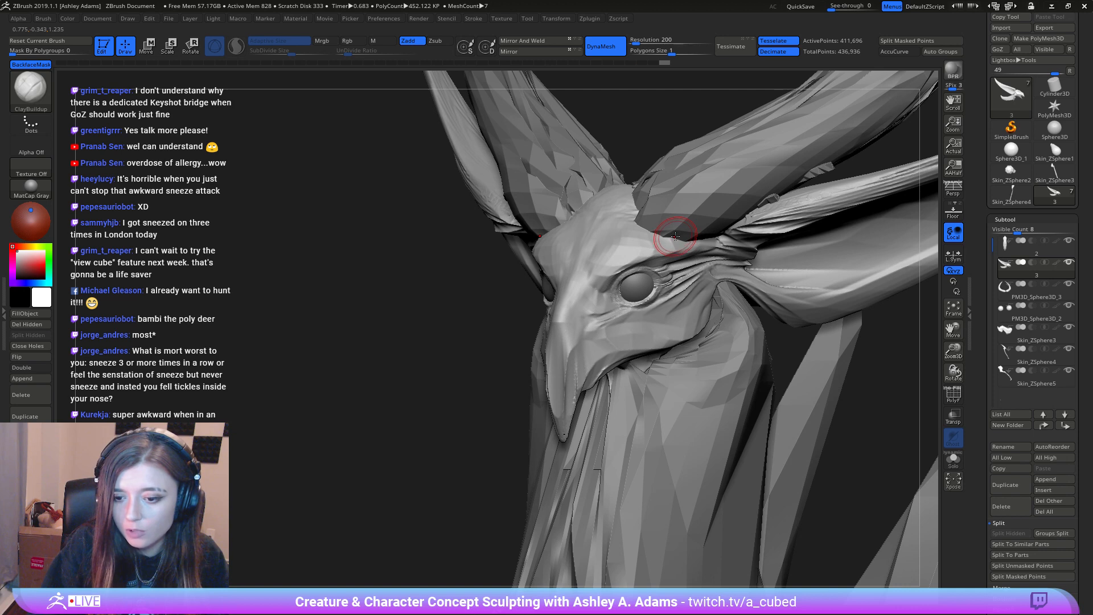
pyautogui.moveTo(671, 240); pyautogui.dragTo(649, 255, button='right')
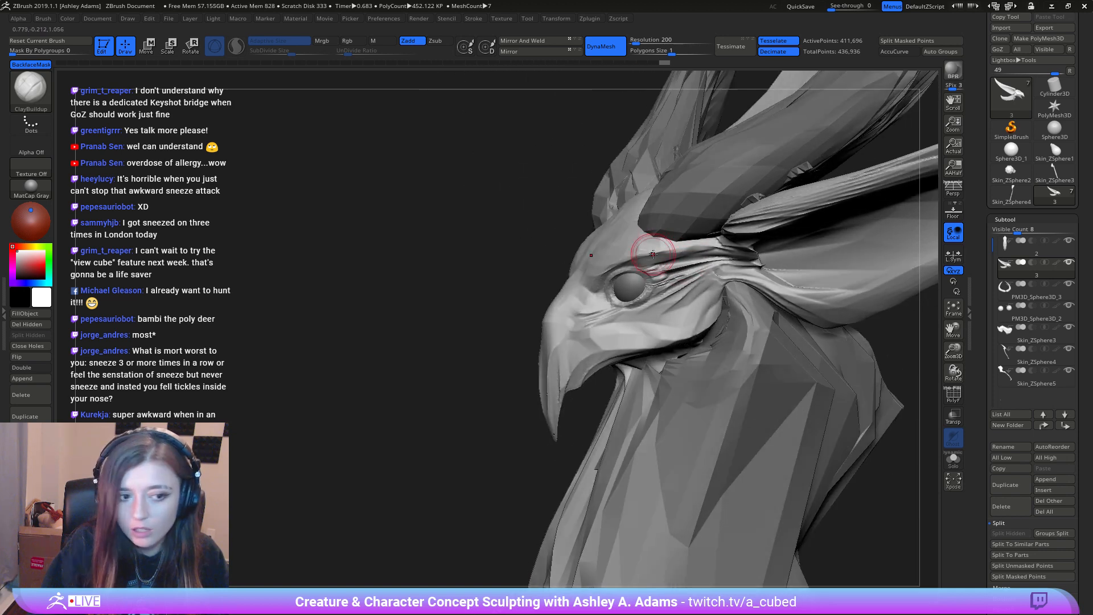
pyautogui.moveTo(612, 308)
pyautogui.mouseDown(button='right')
pyautogui.moveTo(629, 307)
pyautogui.moveTo(607, 303)
pyautogui.moveTo(604, 291)
pyautogui.moveTo(618, 293)
pyautogui.moveTo(603, 286)
pyautogui.moveTo(517, 281)
pyautogui.moveTo(575, 295)
pyautogui.mouseUp(button='right')
# Step: Carve creases along the eyelids and at the outer eye corners with the DamStandard brush
pyautogui.press('b')
pyautogui.press('d')
pyautogui.press('s')
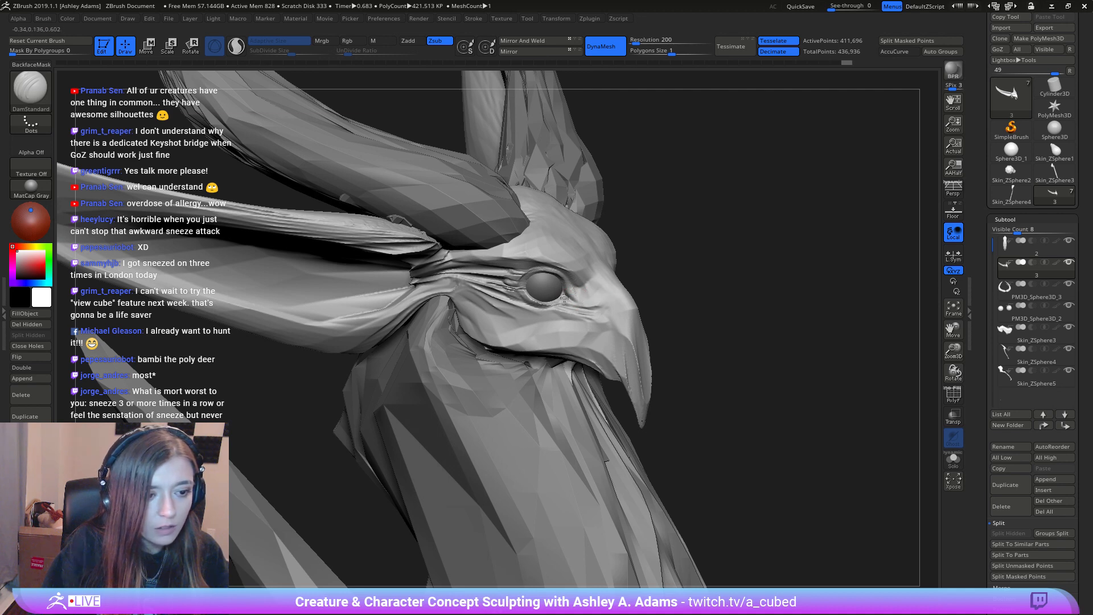
pyautogui.moveTo(563, 298)
pyautogui.mouseDown(button='right')
pyautogui.moveTo(575, 290)
pyautogui.moveTo(525, 284)
pyautogui.mouseUp(button='right')
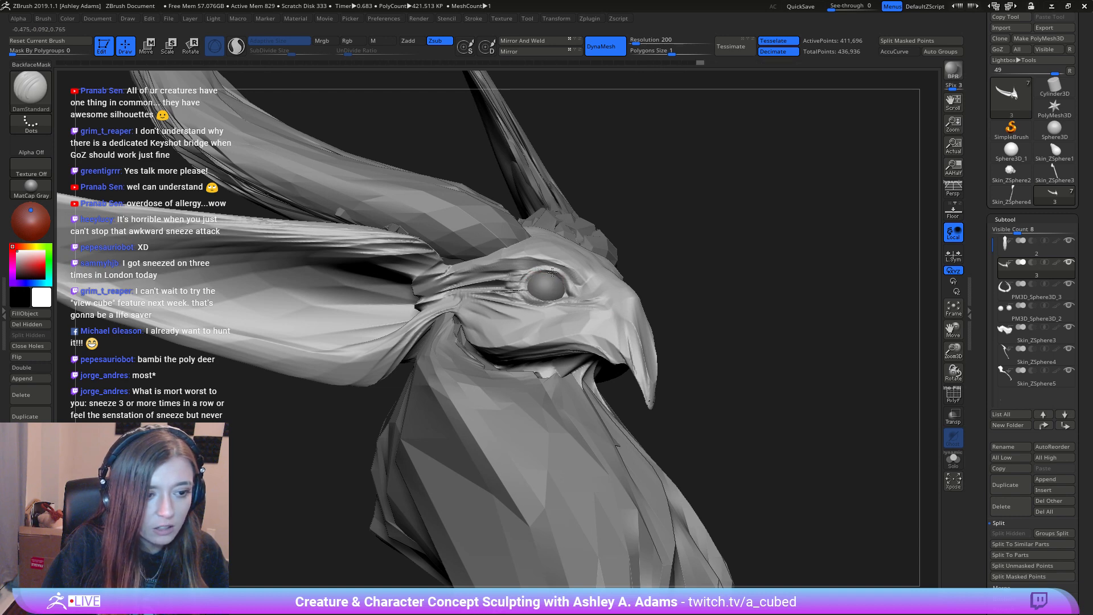
pyautogui.moveTo(576, 291)
pyautogui.mouseDown(button='right')
pyautogui.moveTo(620, 287)
pyautogui.moveTo(633, 214)
pyautogui.moveTo(620, 280)
pyautogui.moveTo(641, 244)
pyautogui.mouseUp(button='right')
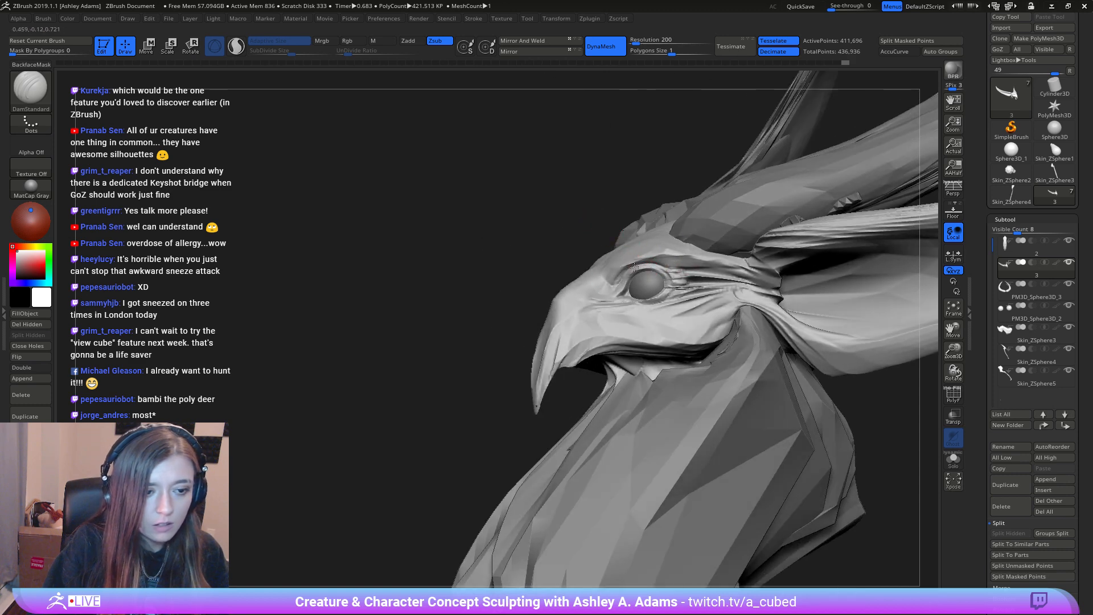
pyautogui.moveTo(673, 277); pyautogui.dragTo(638, 262, button='right')
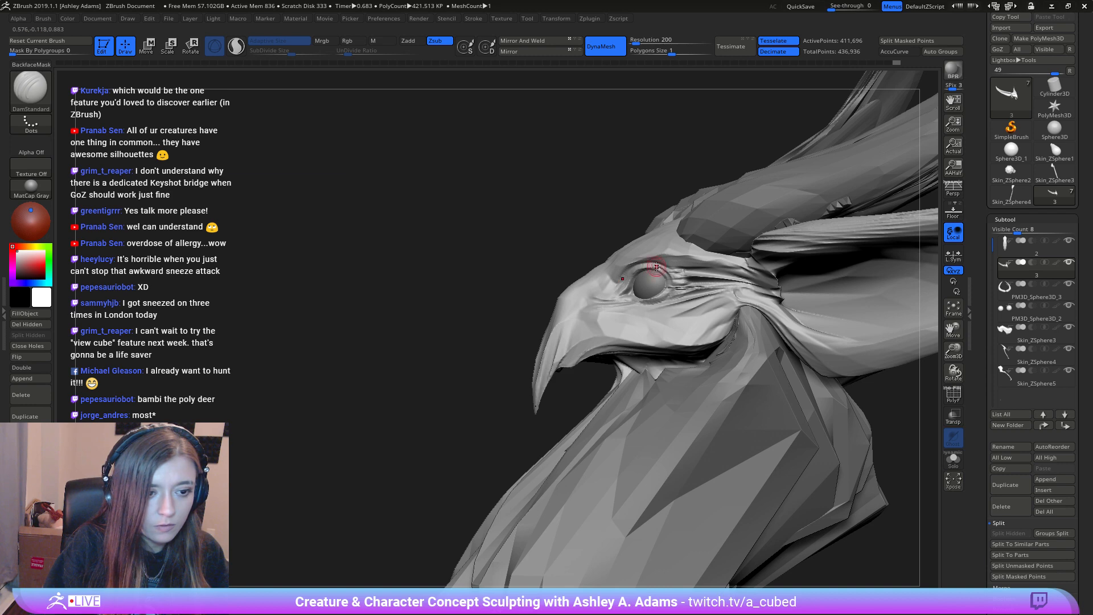
pyautogui.moveTo(644, 276); pyautogui.dragTo(671, 280, button='right')
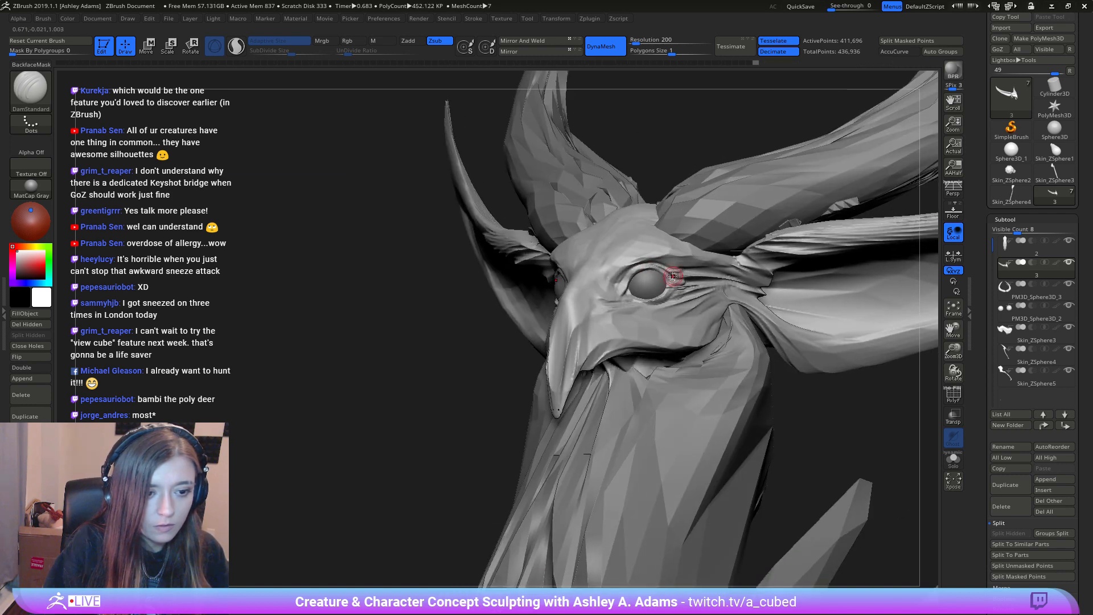
pyautogui.moveTo(682, 279)
pyautogui.mouseDown()
pyautogui.moveTo(644, 259)
pyautogui.moveTo(684, 273)
pyautogui.mouseUp()
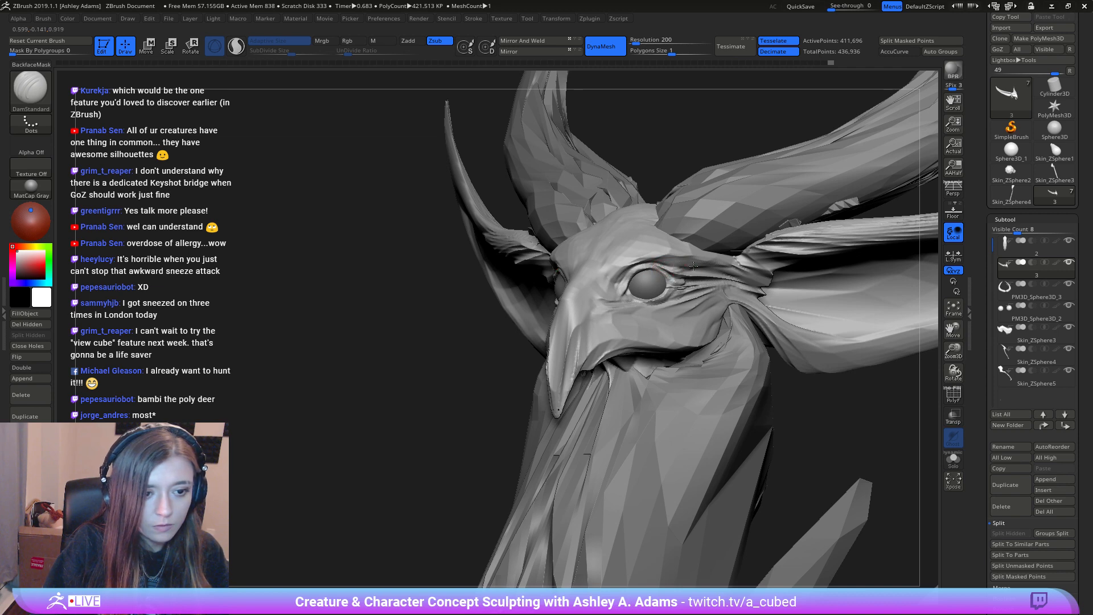
# Step: Resize the DamStandard brush and carve a crease along the brow behind the eye
pyautogui.moveTo(733, 286); pyautogui.dragTo(563, 211, button='right')
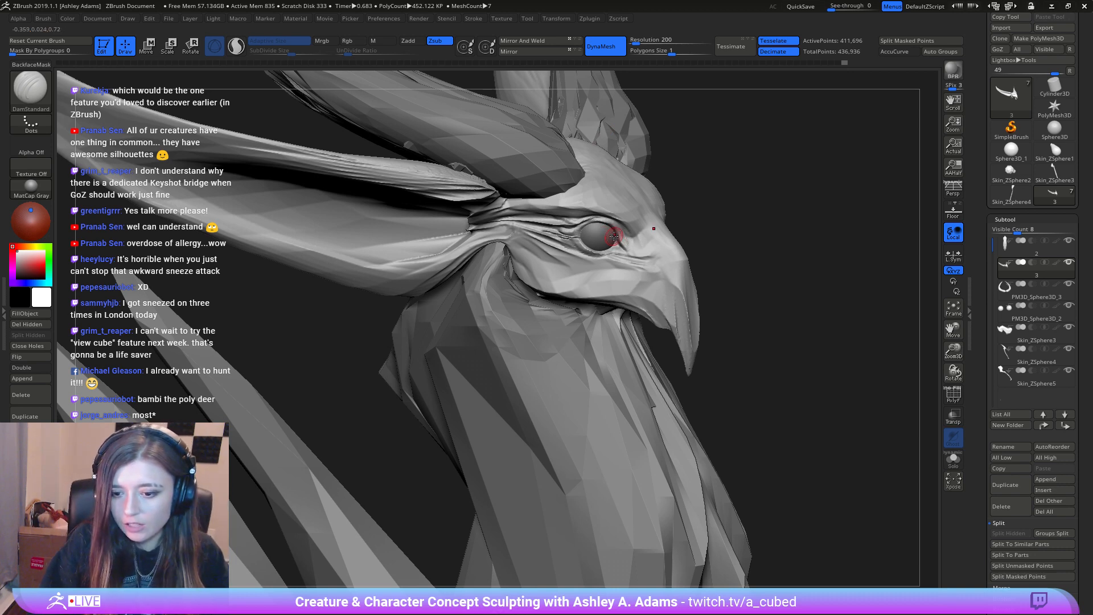
pyautogui.keyDown('alt'); pyautogui.moveTo(687, 256); pyautogui.dragTo(624, 298, button='right'); pyautogui.keyUp('alt')
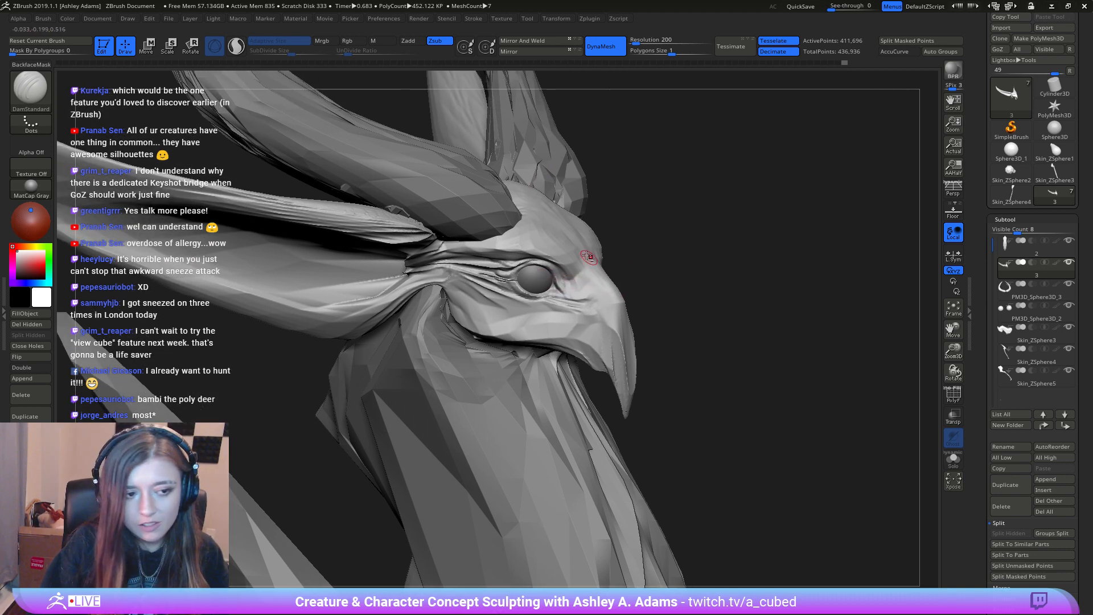
pyautogui.press('space')
pyautogui.moveTo(481, 254); pyautogui.dragTo(495, 255)
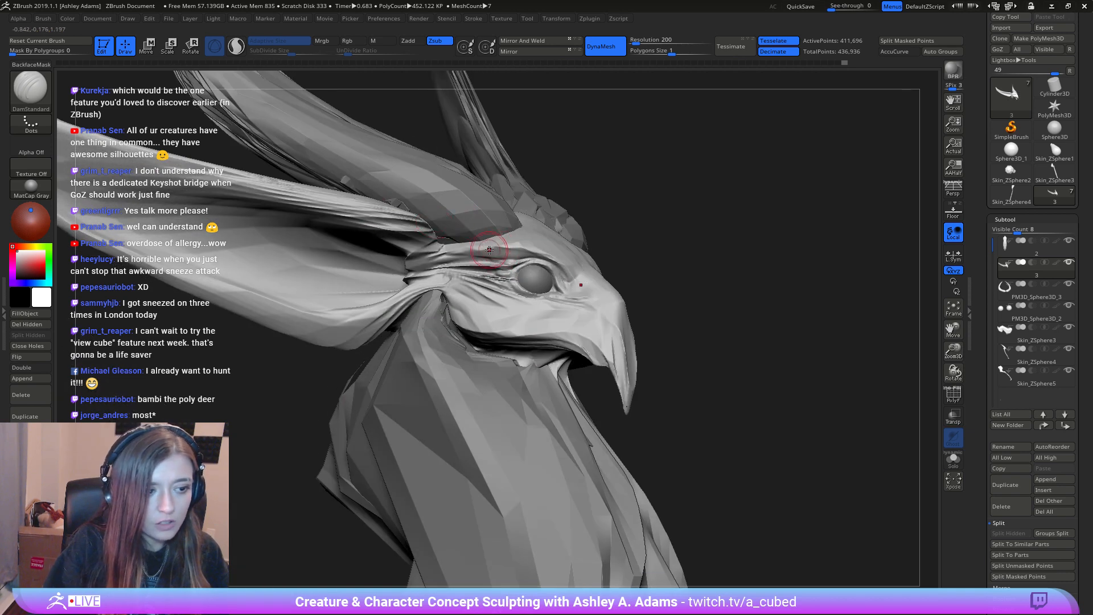
# Step: Build up the brow ridge and the skin folds from above the eye toward the ear with ClayBuildup
pyautogui.press('b')
pyautogui.press('c')
pyautogui.press('b')
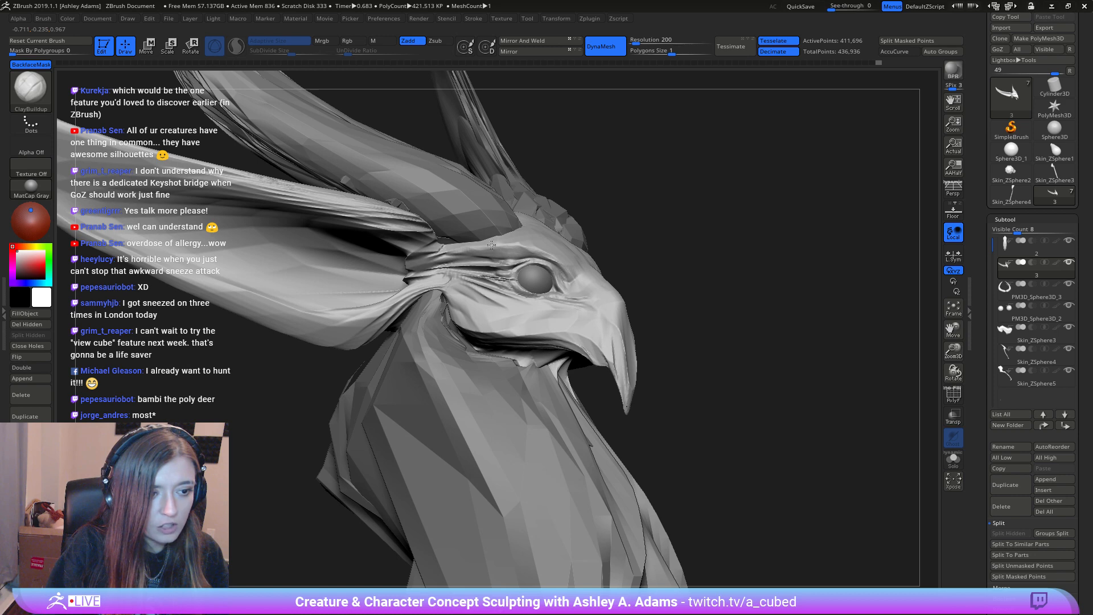
pyautogui.moveTo(496, 246); pyautogui.dragTo(534, 240)
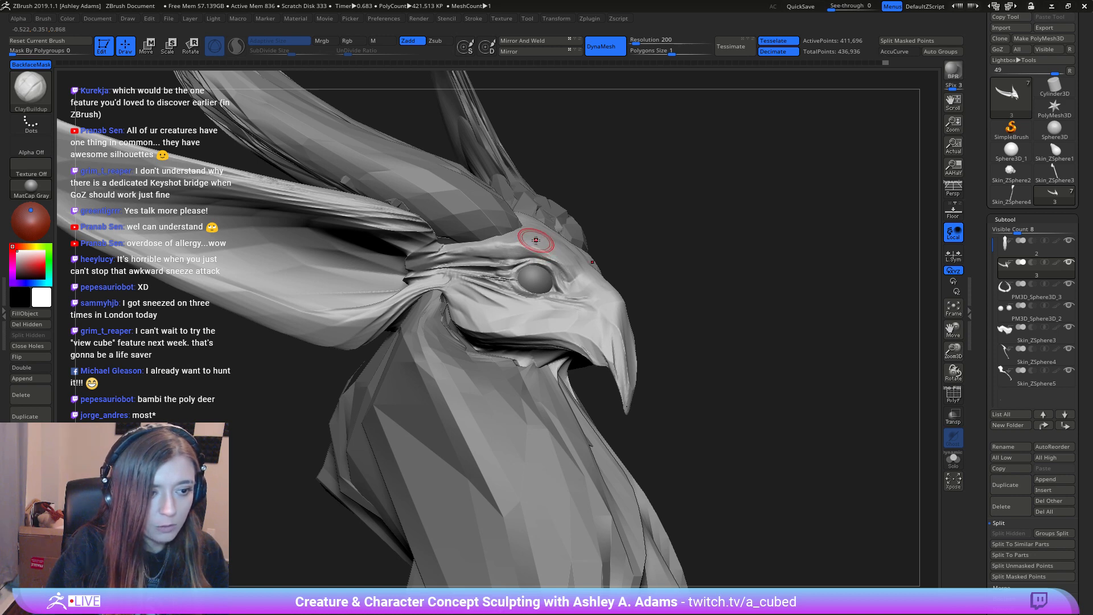
pyautogui.moveTo(535, 239); pyautogui.dragTo(512, 249, button='right')
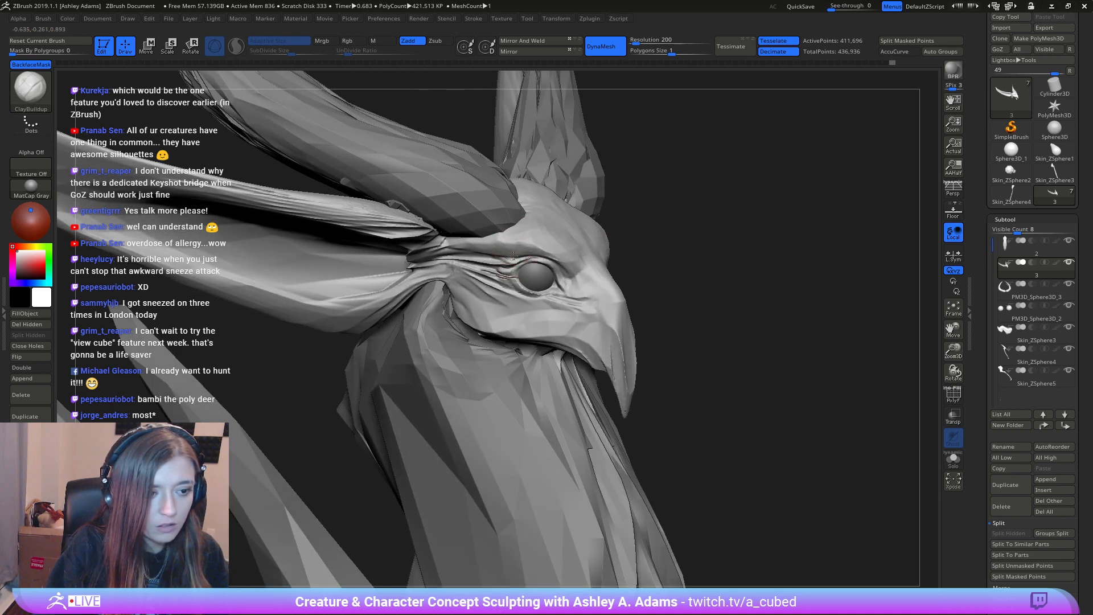
pyautogui.moveTo(472, 259); pyautogui.dragTo(447, 260)
pyautogui.moveTo(447, 261); pyautogui.dragTo(481, 248, button='right')
# Step: Cut grooves along the brow ridge between the eye and the horn base with DamStandard
pyautogui.press('b')
pyautogui.press('d')
pyautogui.press('s')
pyautogui.moveTo(459, 249); pyautogui.dragTo(544, 253)
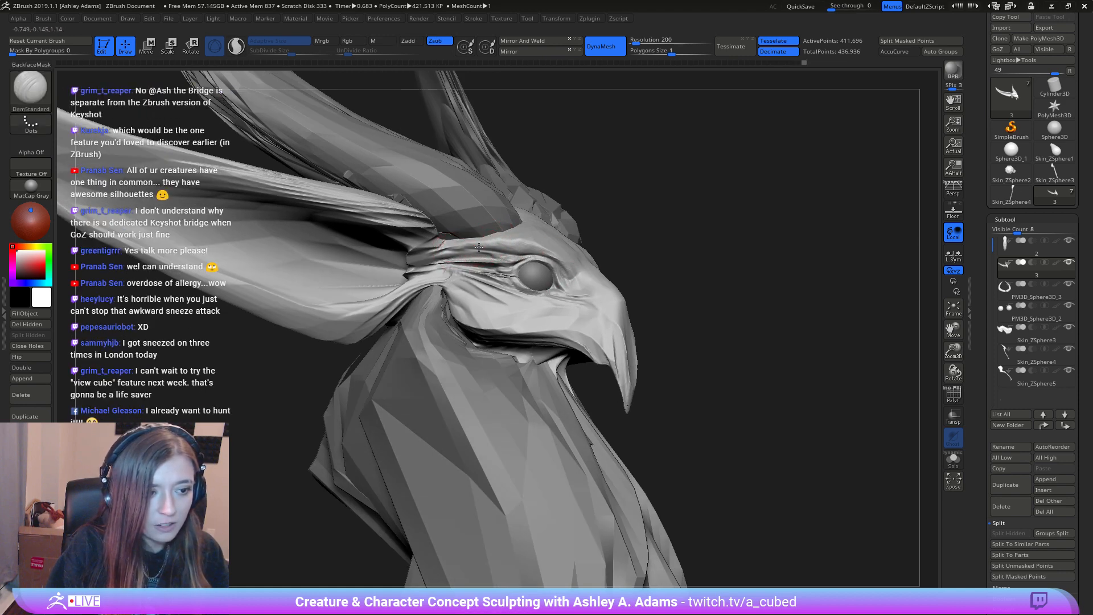
pyautogui.moveTo(462, 246); pyautogui.dragTo(517, 241)
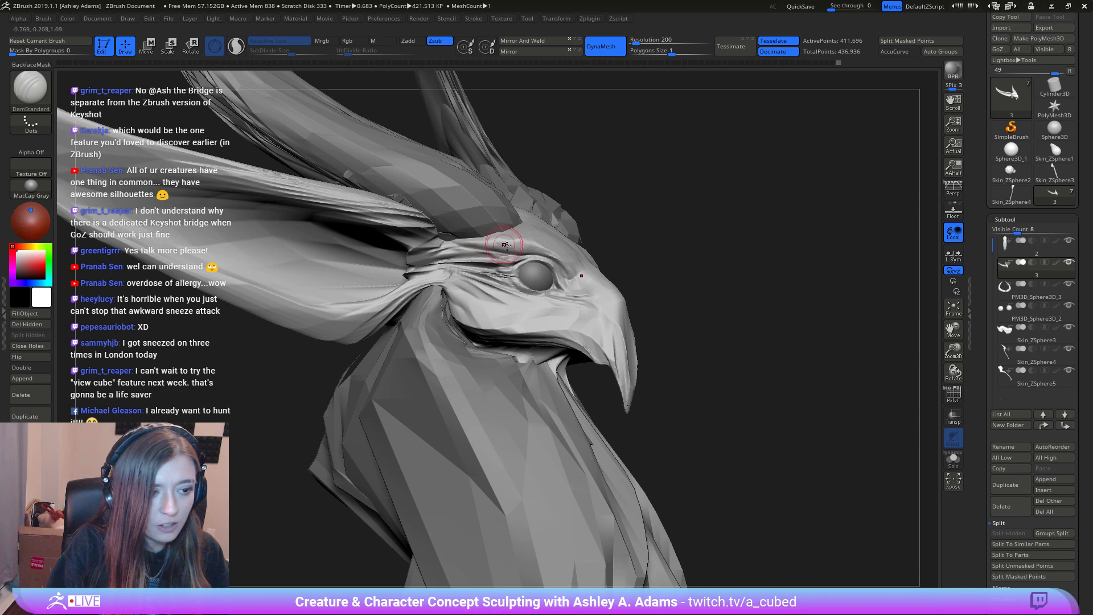
# Step: Smooth the skin folds running from behind the eye to the base of the ear
pyautogui.moveTo(517, 240)
pyautogui.mouseDown(button='right')
pyautogui.moveTo(580, 224)
pyautogui.moveTo(502, 214)
pyautogui.mouseUp(button='right')
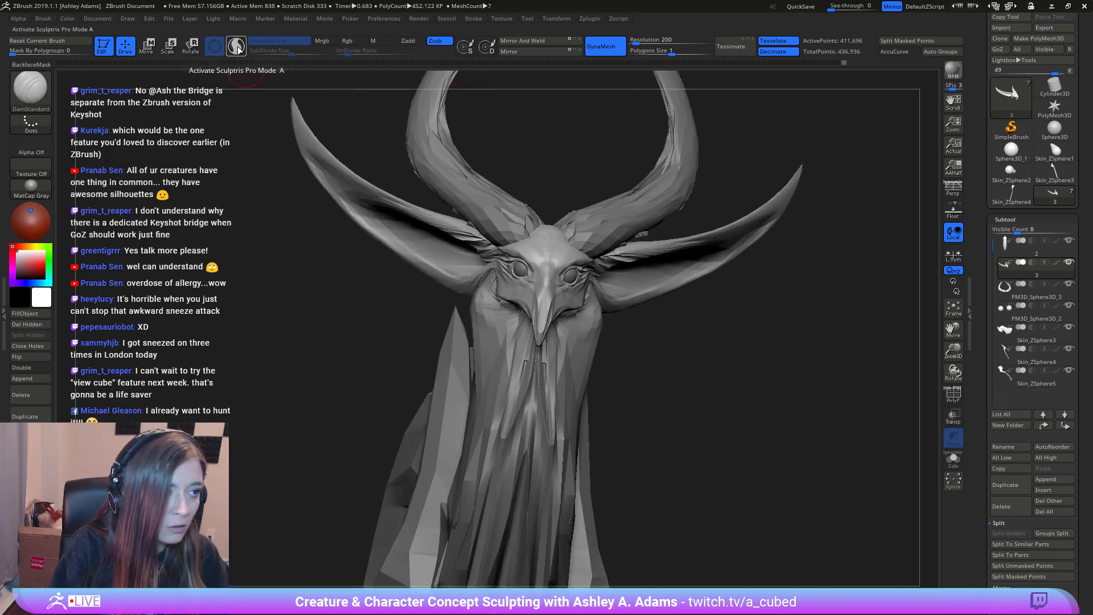
pyautogui.moveTo(501, 250)
pyautogui.mouseDown(button='right')
pyautogui.moveTo(583, 254)
pyautogui.moveTo(414, 275)
pyautogui.mouseUp(button='right')
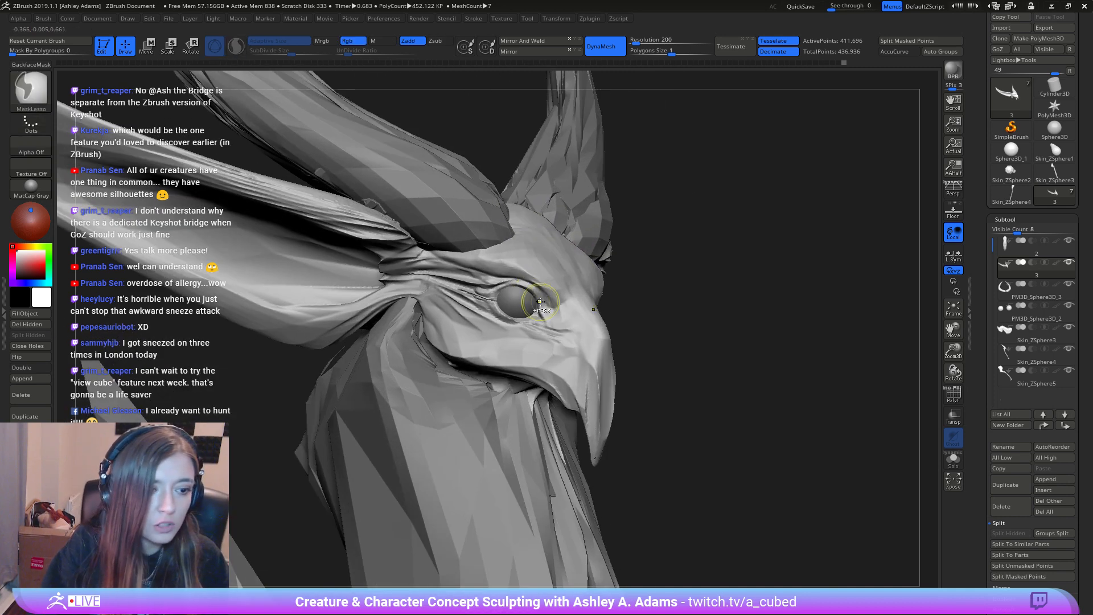
pyautogui.press('space')
pyautogui.press('shift')
pyautogui.keyDown('shift'); pyautogui.moveTo(413, 274); pyautogui.dragTo(477, 279); pyautogui.keyUp('shift')
pyautogui.moveTo(435, 264); pyautogui.dragTo(421, 263, button='right')
# Step: Carve fine wrinkles into the folds behind the eye with a smaller DamStandard brush
pyautogui.press('space')
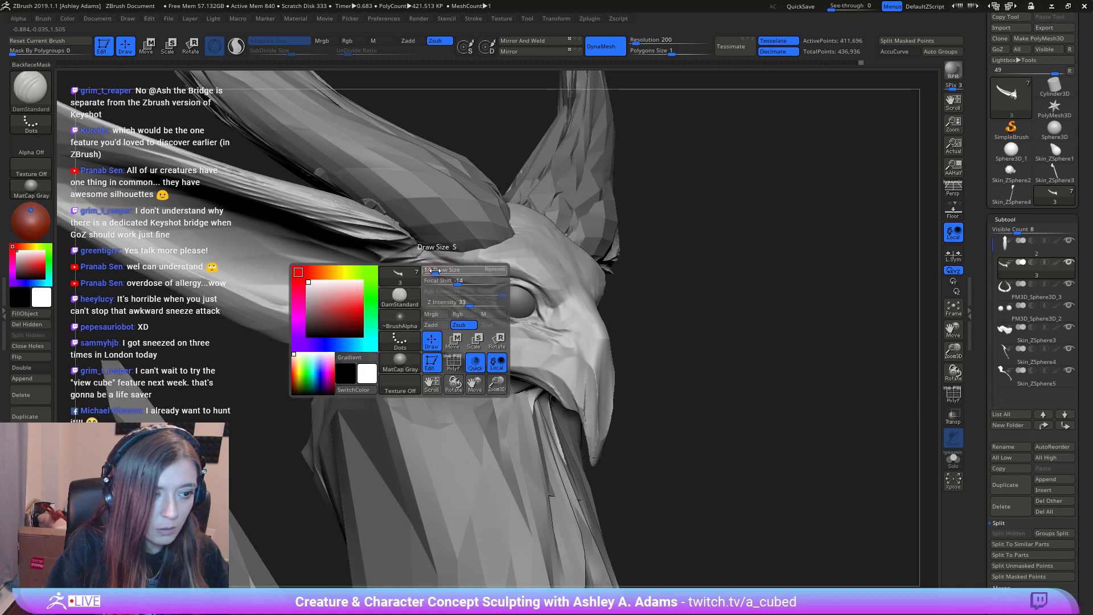
pyautogui.moveTo(415, 272); pyautogui.dragTo(406, 271)
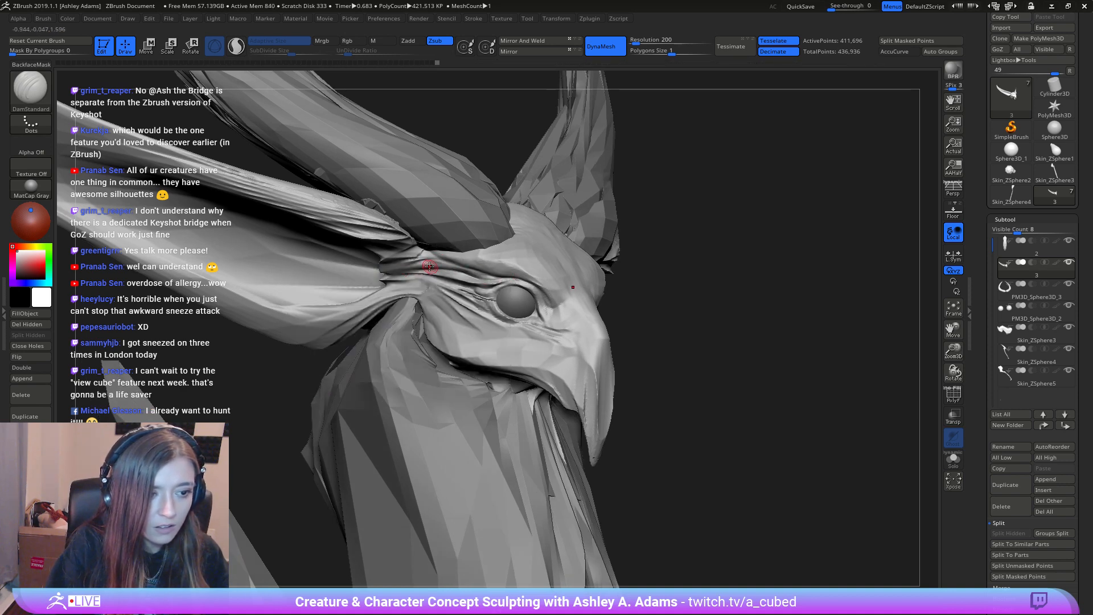
pyautogui.moveTo(430, 266); pyautogui.dragTo(447, 257, button='right')
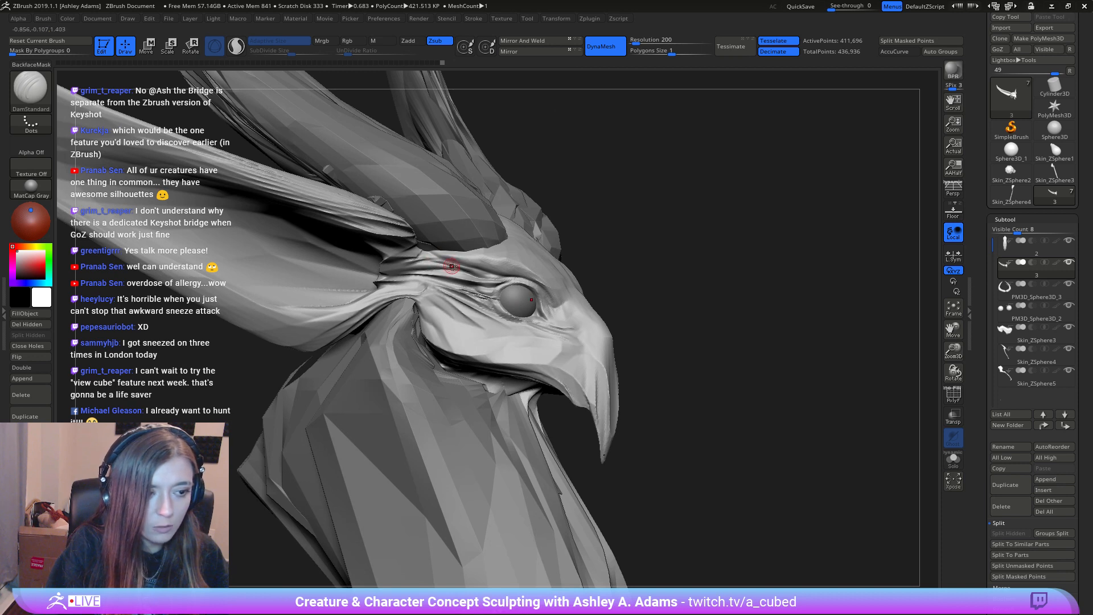
pyautogui.moveTo(452, 266)
pyautogui.mouseDown()
pyautogui.moveTo(420, 262)
pyautogui.moveTo(481, 267)
pyautogui.mouseUp()
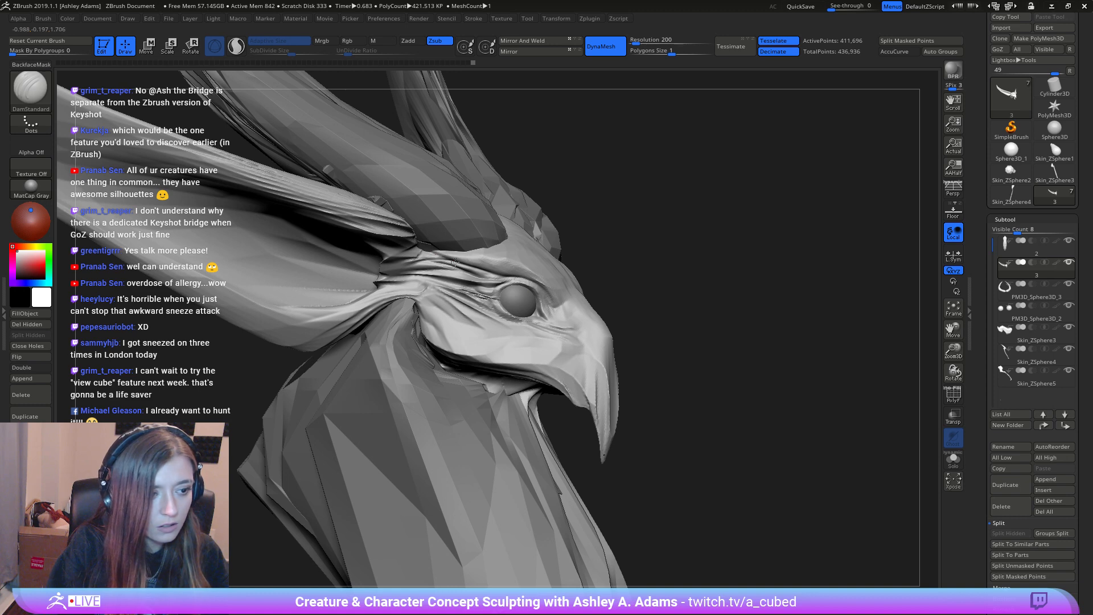
# Step: Smooth the surface of the forehead between the brow and the horn base
pyautogui.moveTo(452, 273)
pyautogui.keyDown('ctrl'); pyautogui.mouseDown(button='right')
pyautogui.moveTo(317, 176)
pyautogui.moveTo(376, 216)
pyautogui.mouseUp(button='right'); pyautogui.keyUp('ctrl')
pyautogui.moveTo(396, 261); pyautogui.dragTo(478, 284, button='right')
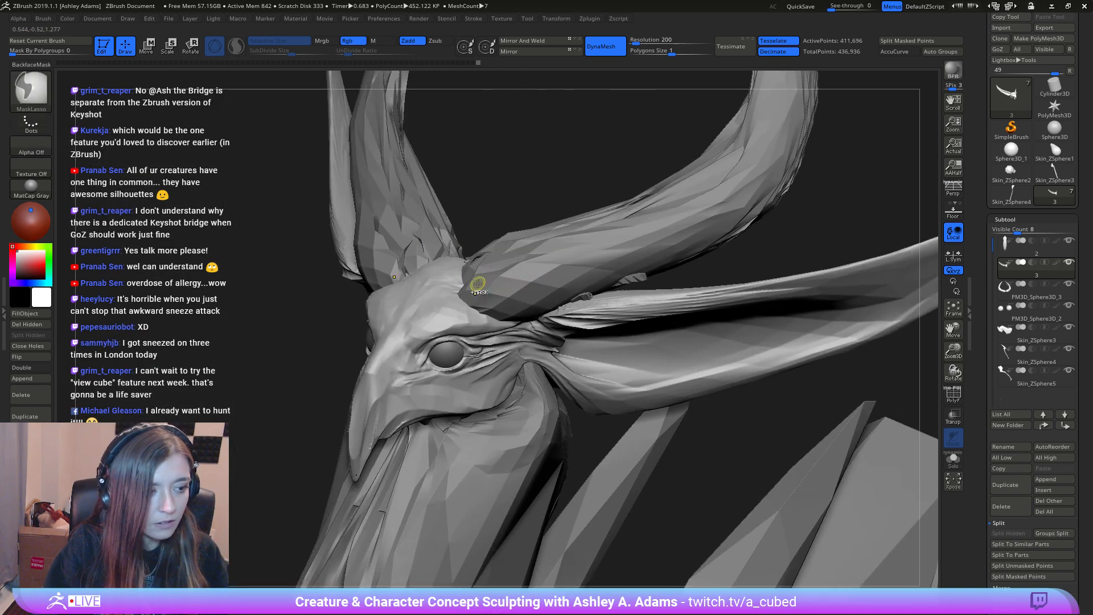
pyautogui.rightClick(479, 284)
pyautogui.moveTo(364, 285); pyautogui.dragTo(424, 305, button='right')
pyautogui.keyDown('shift'); pyautogui.moveTo(425, 305); pyautogui.dragTo(453, 313); pyautogui.keyUp('shift')
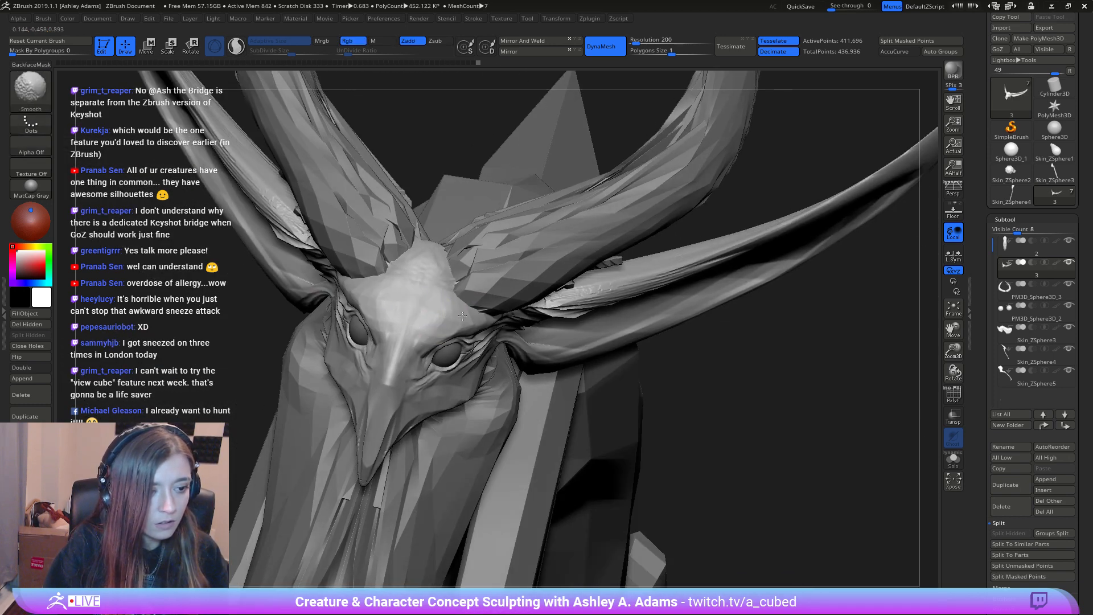
pyautogui.moveTo(459, 243); pyautogui.dragTo(442, 194, button='right')
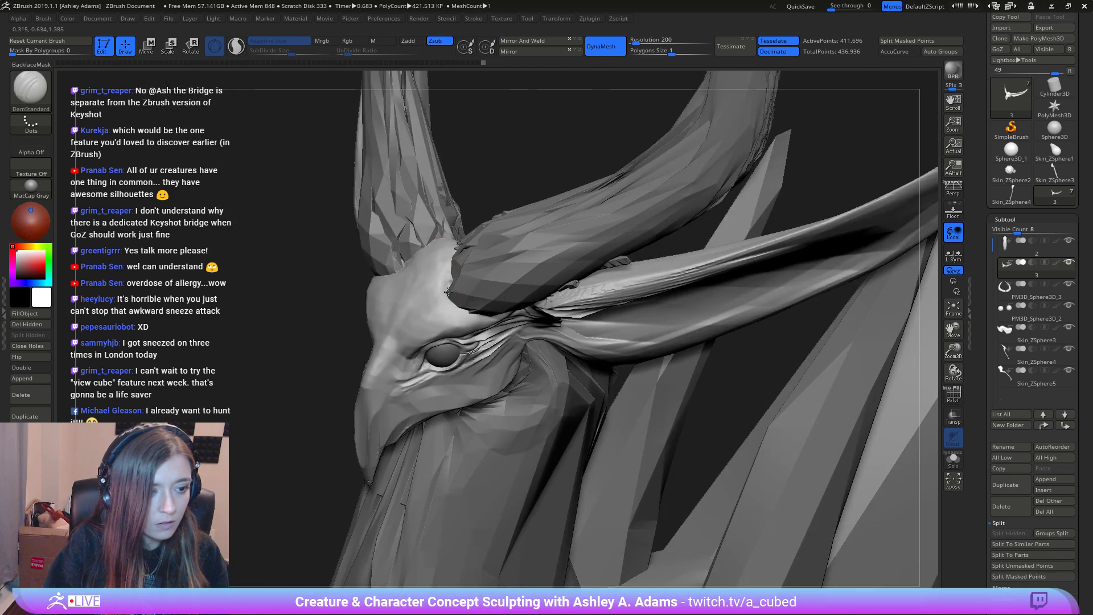
# Step: Build up a raised rim of skin on the forehead around the horn bases with ClayBuildup
pyautogui.press('b')
pyautogui.press('c')
pyautogui.press('b')
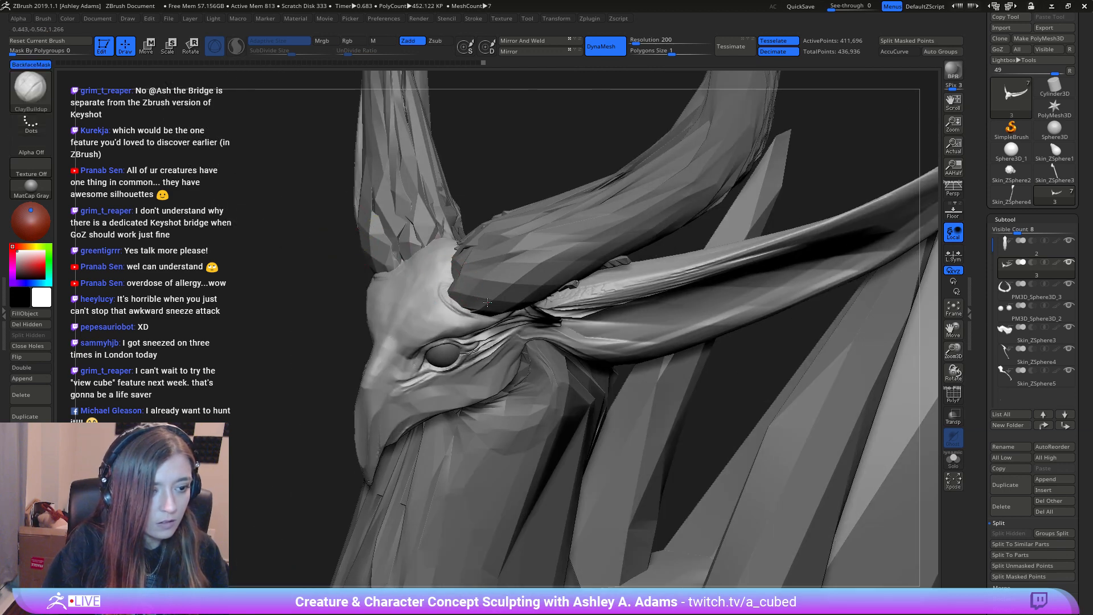
pyautogui.moveTo(472, 301); pyautogui.dragTo(478, 307, button='right')
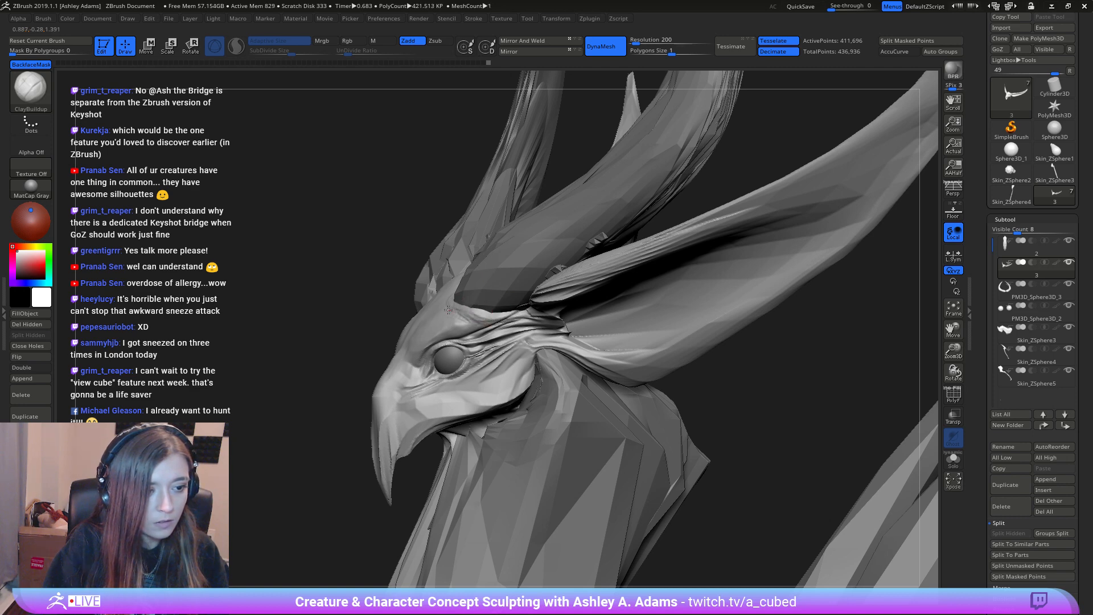
pyautogui.moveTo(448, 309); pyautogui.dragTo(478, 296, button='right')
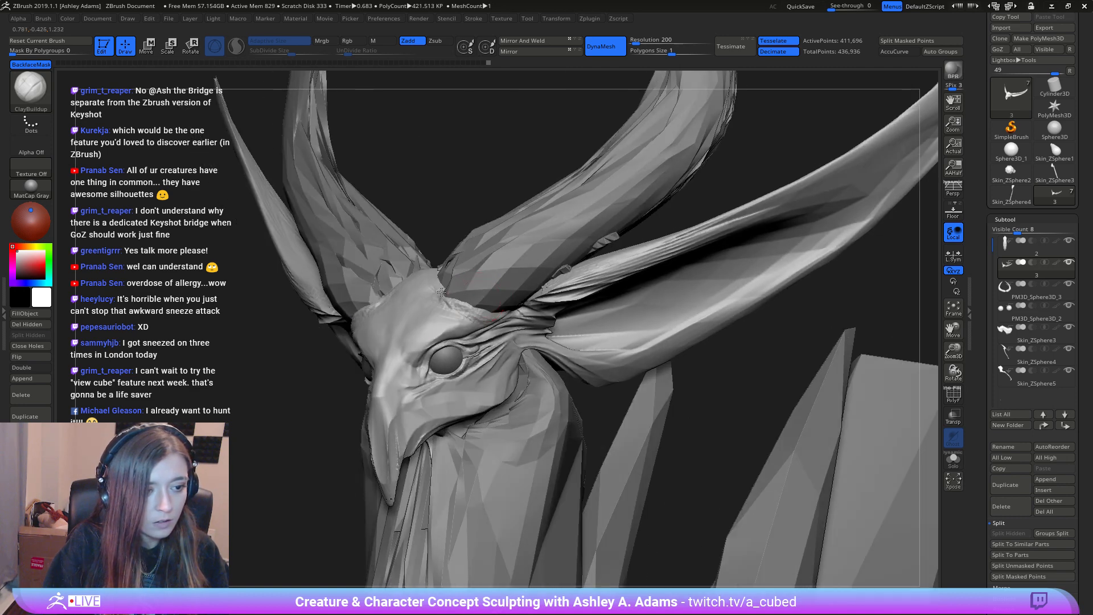
pyautogui.moveTo(449, 284); pyautogui.dragTo(451, 270, button='right')
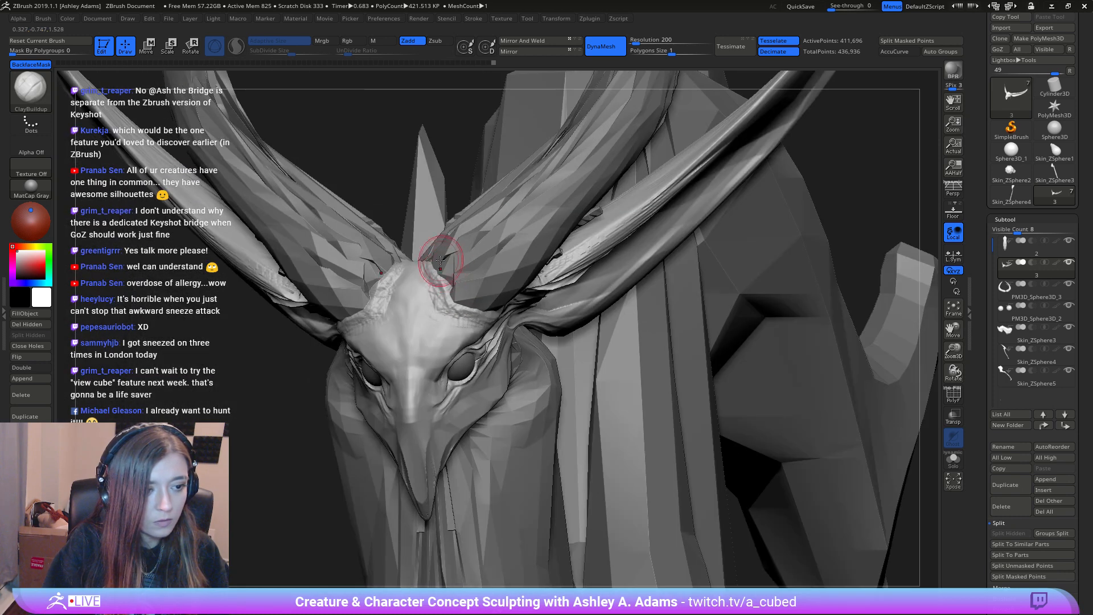
pyautogui.moveTo(433, 290); pyautogui.dragTo(443, 299)
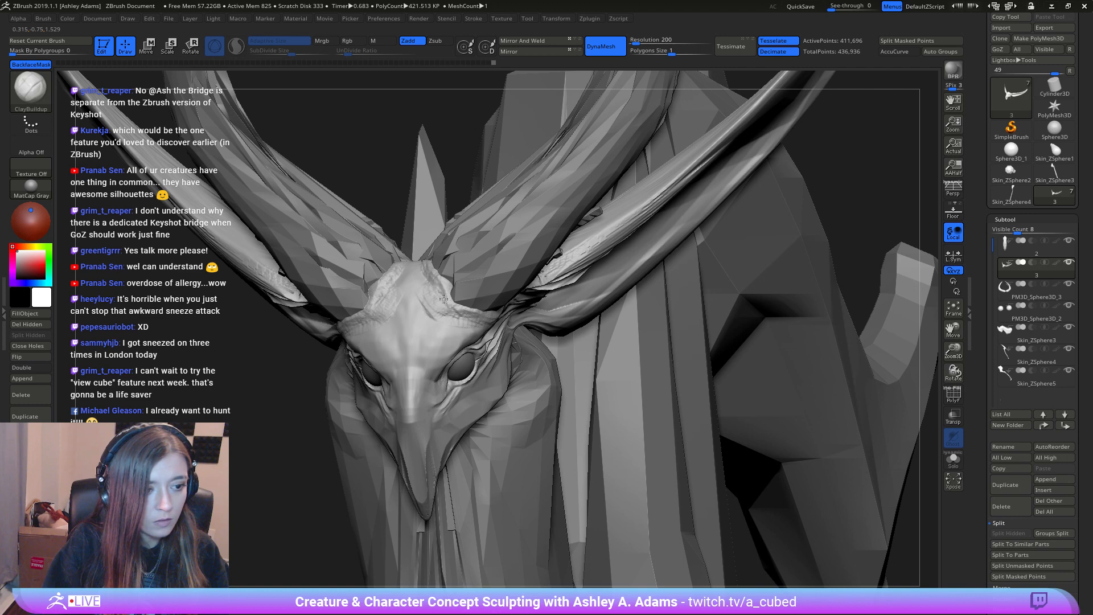
# Step: Extend the built-up skin around the outer side of the horn base and across the crown with ClayBuildup
pyautogui.moveTo(474, 273)
pyautogui.mouseDown(button='right')
pyautogui.moveTo(458, 291)
pyautogui.moveTo(477, 306)
pyautogui.moveTo(484, 282)
pyautogui.moveTo(515, 279)
pyautogui.moveTo(336, 217)
pyautogui.mouseUp(button='right')
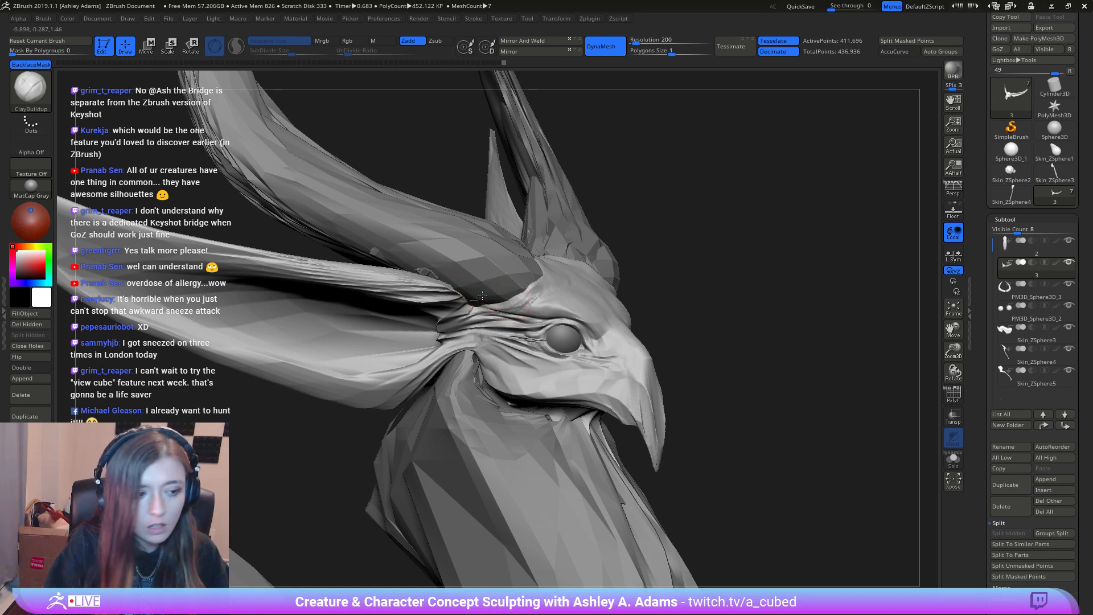
pyautogui.moveTo(474, 300); pyautogui.dragTo(473, 299)
pyautogui.moveTo(482, 288); pyautogui.dragTo(489, 296, button='right')
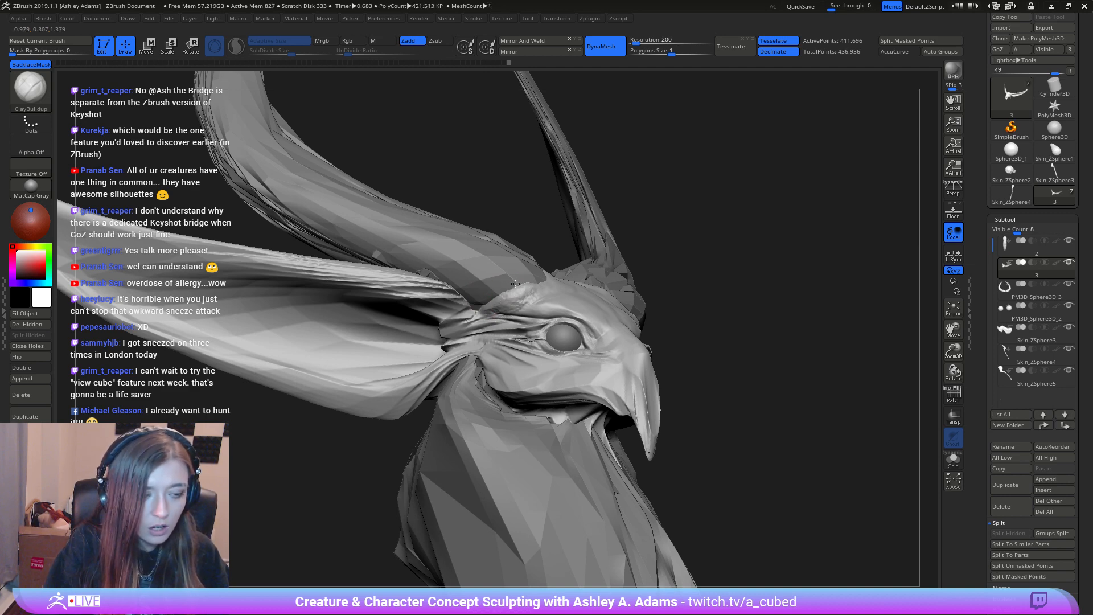
pyautogui.moveTo(515, 283); pyautogui.dragTo(511, 296, button='right')
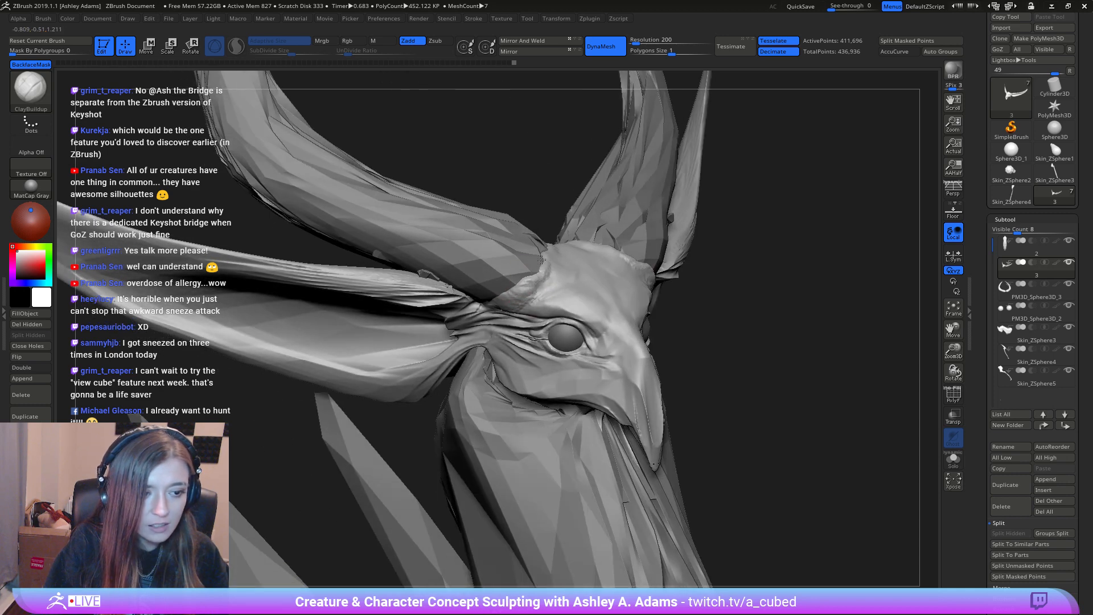
pyautogui.moveTo(542, 289); pyautogui.dragTo(547, 259, button='right')
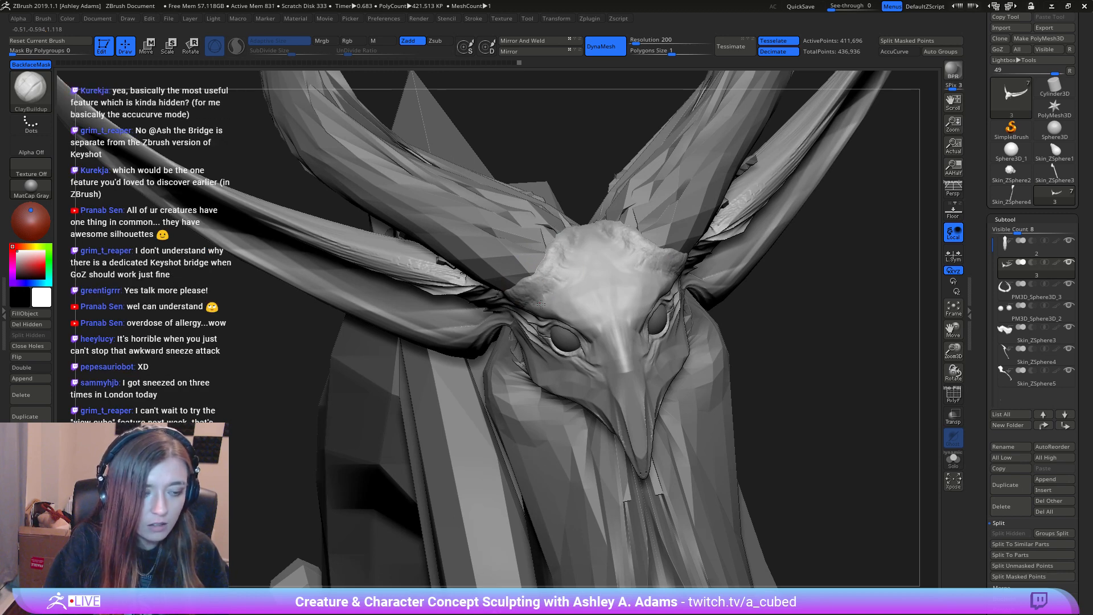
pyautogui.moveTo(540, 303)
pyautogui.mouseDown(button='right')
pyautogui.moveTo(526, 264)
pyautogui.moveTo(508, 286)
pyautogui.moveTo(488, 287)
pyautogui.moveTo(529, 289)
pyautogui.moveTo(512, 263)
pyautogui.moveTo(514, 310)
pyautogui.moveTo(548, 301)
pyautogui.moveTo(471, 287)
pyautogui.moveTo(519, 296)
pyautogui.moveTo(571, 262)
pyautogui.moveTo(545, 280)
pyautogui.mouseUp(button='right')
# Step: Carve creases into the built-up skin around the horn bases and above the brow with DamStandard
pyautogui.press('b')
pyautogui.press('s')
pyautogui.press('h')
pyautogui.press('b')
pyautogui.press('d')
pyautogui.press('s')
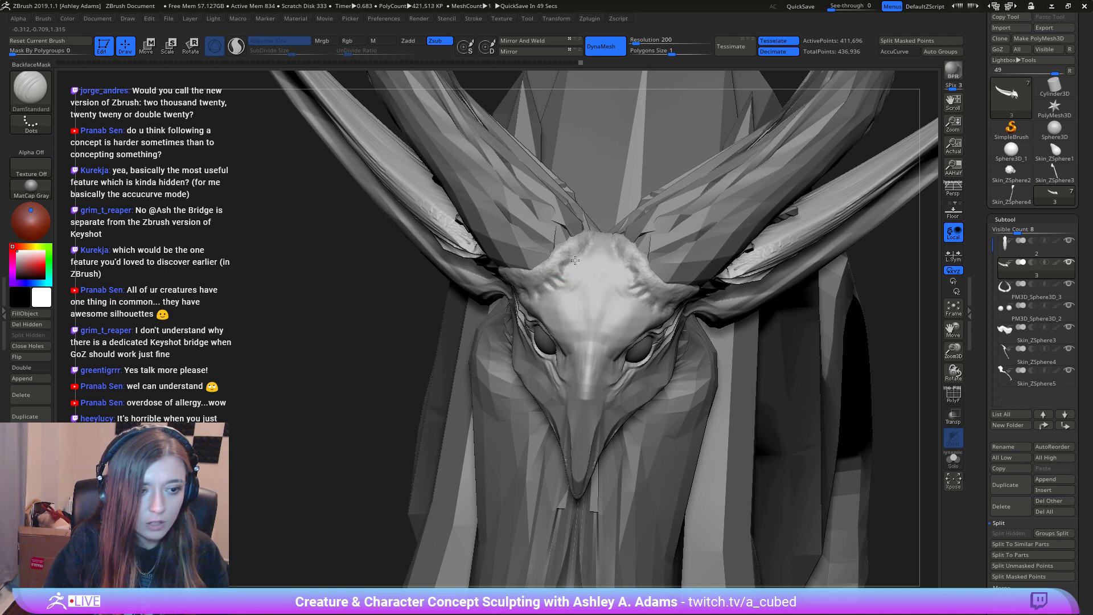
pyautogui.moveTo(592, 239); pyautogui.dragTo(541, 270, button='right')
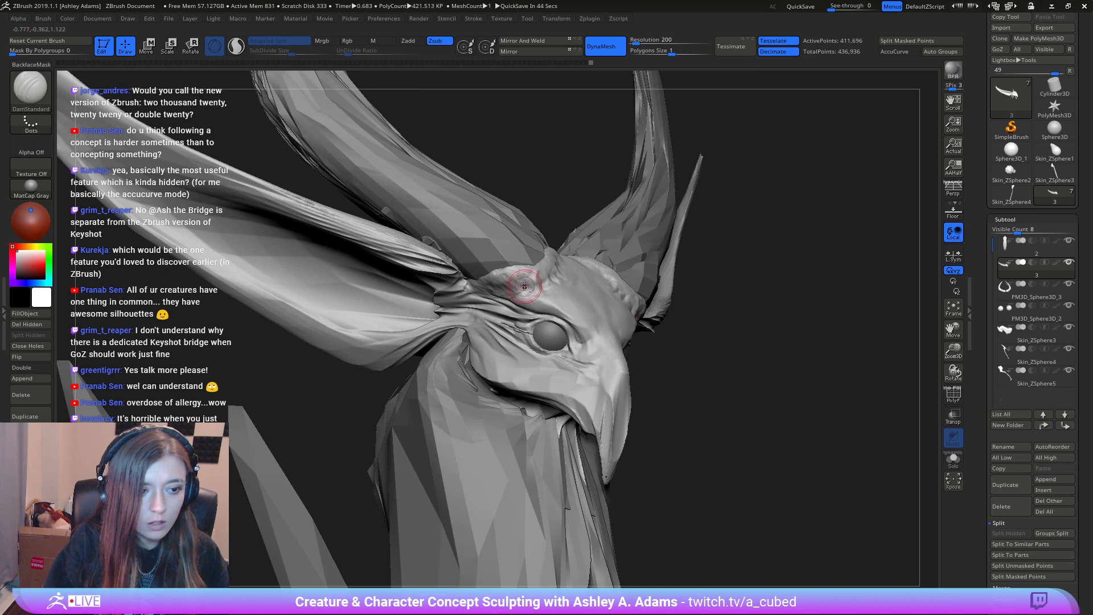
pyautogui.moveTo(508, 272); pyautogui.dragTo(507, 284, button='right')
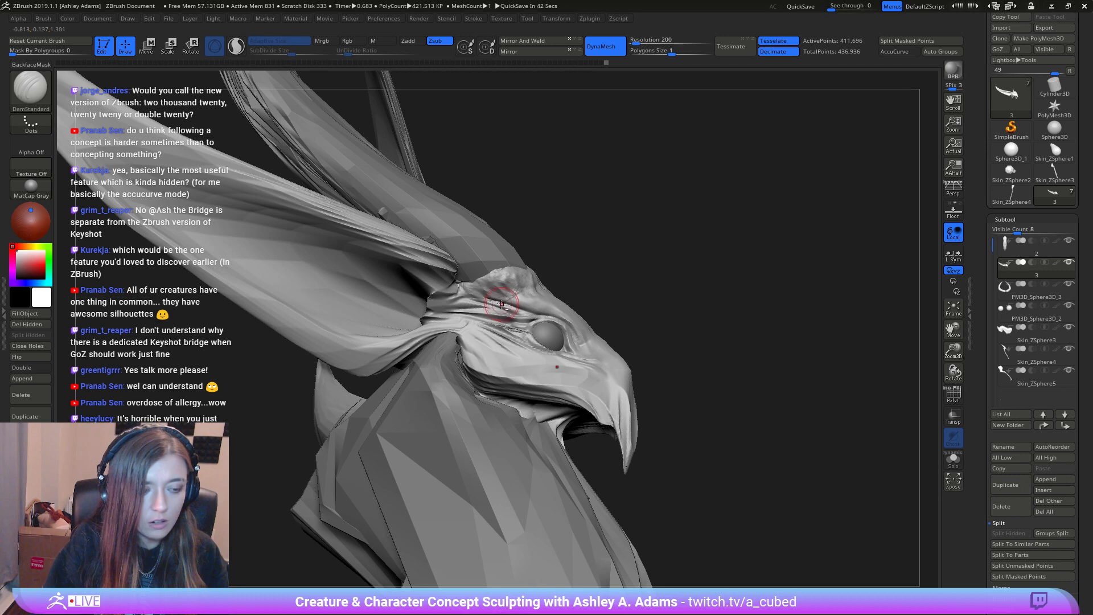
pyautogui.moveTo(497, 305)
pyautogui.mouseDown(button='right')
pyautogui.moveTo(537, 268)
pyautogui.moveTo(543, 336)
pyautogui.moveTo(575, 304)
pyautogui.mouseUp(button='right')
# Step: Pull the rim of skin on the head up around the horn bases with the SnakeHook brush
pyautogui.rightClick(535, 348)
pyautogui.press('b')
pyautogui.press('s')
pyautogui.press('h')
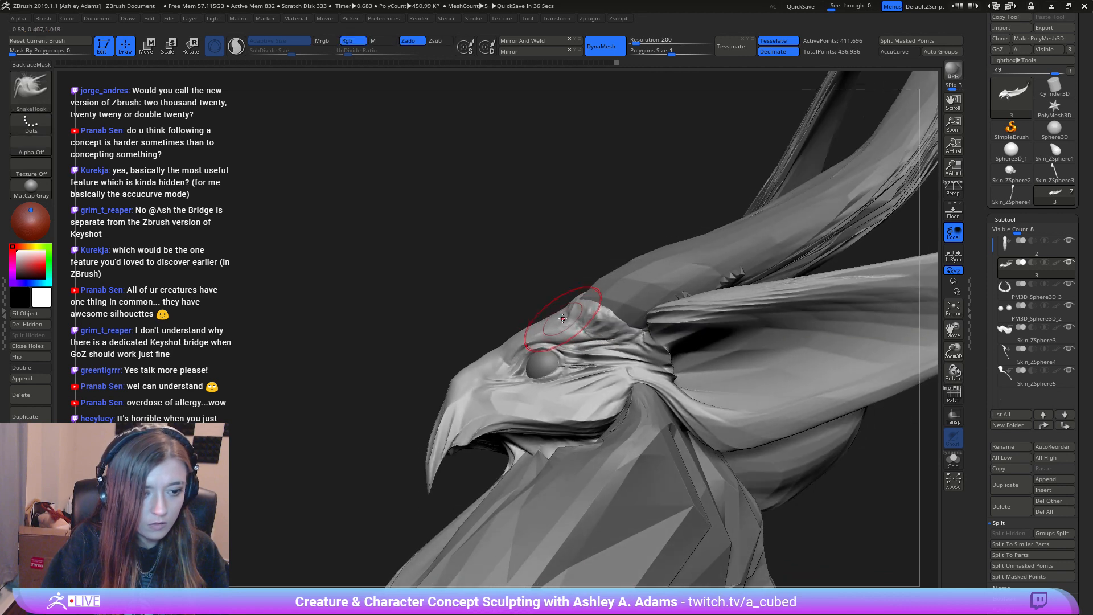
pyautogui.keyDown('alt'); pyautogui.click(579, 293); pyautogui.keyUp('alt')
pyautogui.moveTo(579, 293)
pyautogui.keyDown('ctrl'); pyautogui.mouseDown(button='right')
pyautogui.moveTo(580, 251)
pyautogui.moveTo(654, 370)
pyautogui.moveTo(603, 367)
pyautogui.moveTo(604, 410)
pyautogui.moveTo(556, 351)
pyautogui.mouseUp(button='right'); pyautogui.keyUp('ctrl')
pyautogui.rightClick(604, 367)
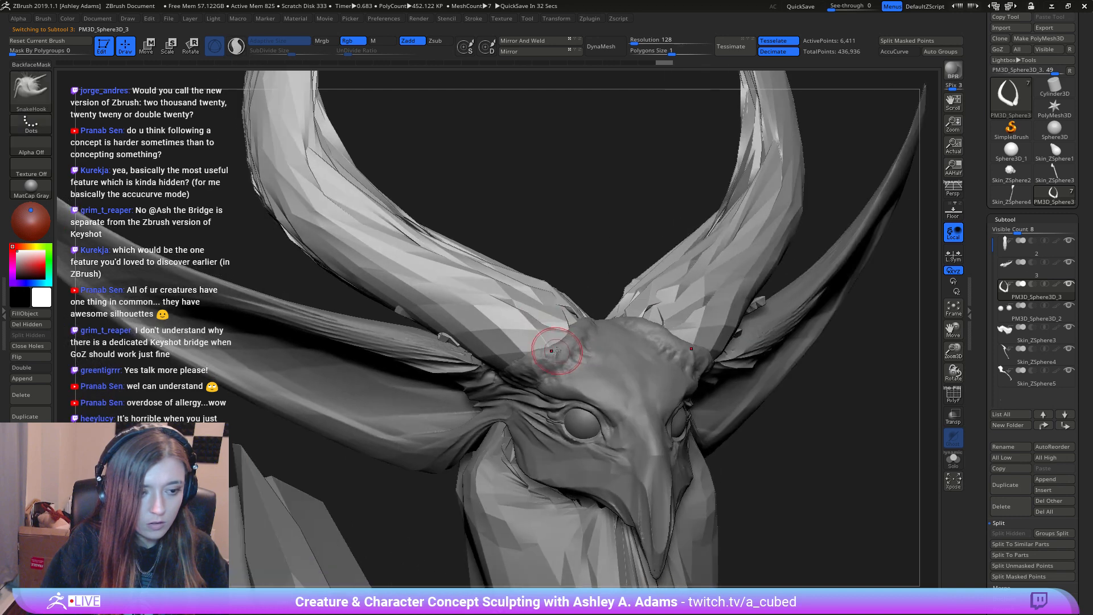
pyautogui.keyDown('alt'); pyautogui.click(555, 350); pyautogui.keyUp('alt')
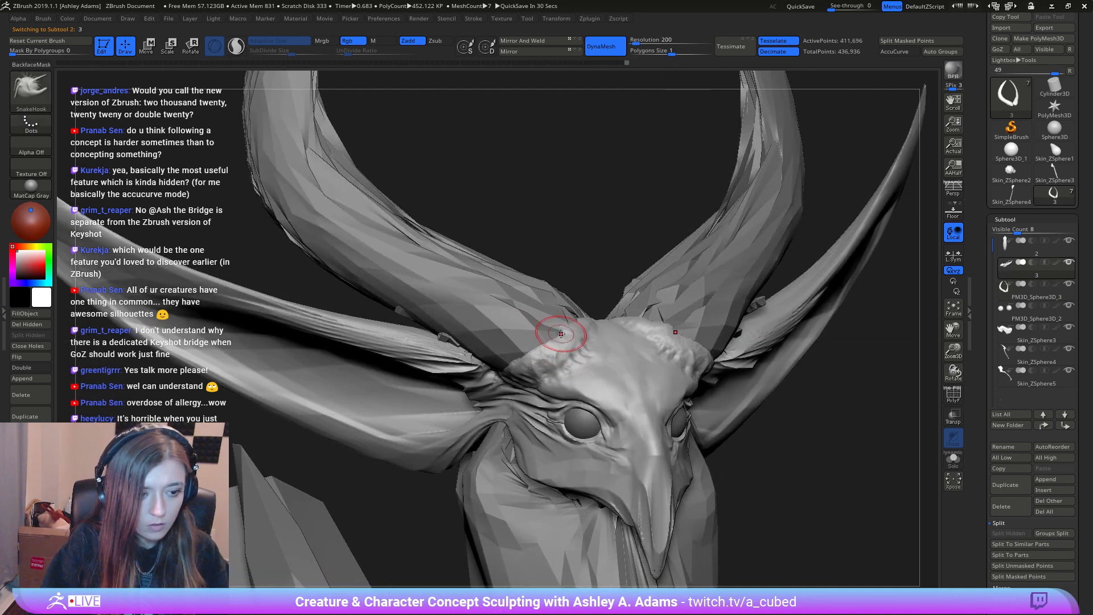
pyautogui.moveTo(559, 364)
pyautogui.mouseDown(button='right')
pyautogui.moveTo(547, 393)
pyautogui.moveTo(594, 340)
pyautogui.moveTo(582, 316)
pyautogui.mouseUp(button='right')
pyautogui.keyDown('ctrl'); pyautogui.moveTo(621, 416); pyautogui.dragTo(493, 252, button='right'); pyautogui.keyUp('ctrl')
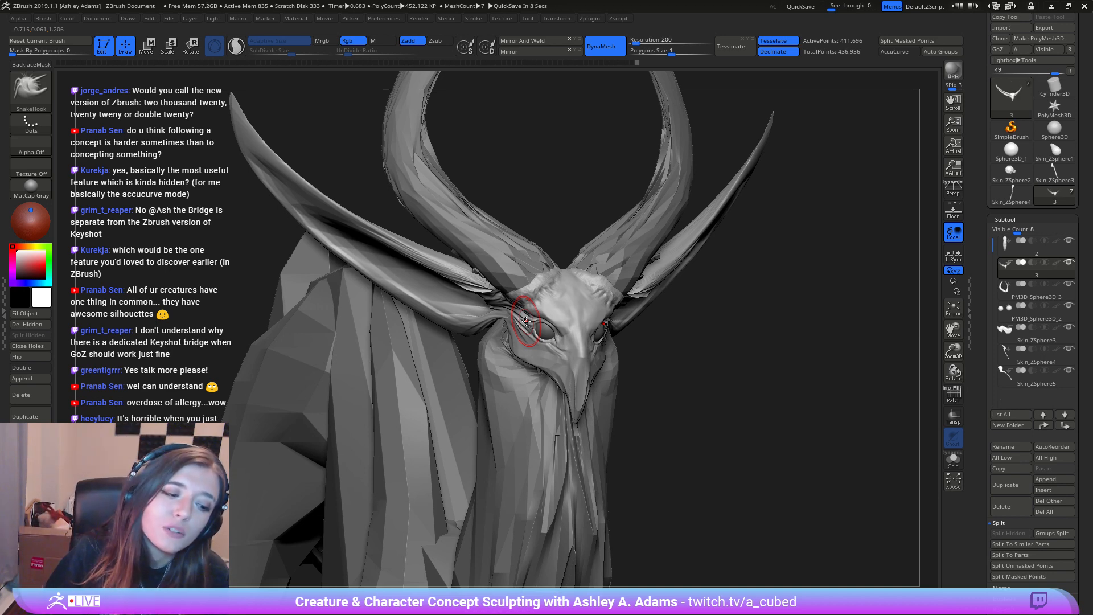
pyautogui.rightClick(514, 248)
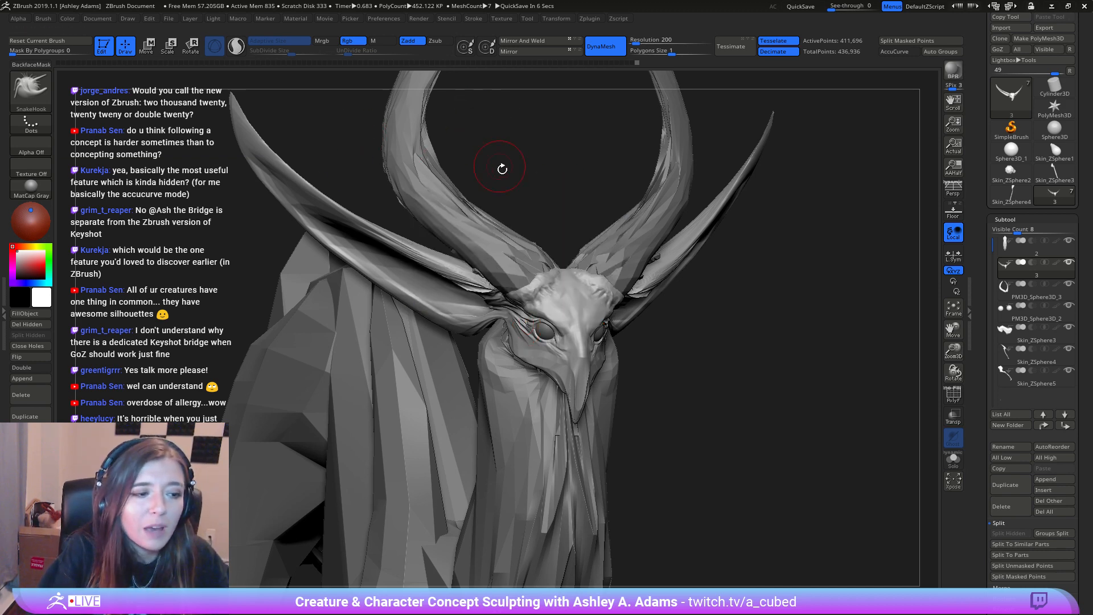
# Step: Select the horns subtool and thicken the thin middle stretch of the horns with a large Inflat brush
pyautogui.moveTo(502, 169); pyautogui.dragTo(580, 171)
pyautogui.keyDown('alt'); pyautogui.click(508, 249); pyautogui.keyUp('alt')
pyautogui.keyDown('alt'); pyautogui.moveTo(503, 239); pyautogui.dragTo(621, 300, button='right'); pyautogui.keyUp('alt')
pyautogui.rightClick(595, 326)
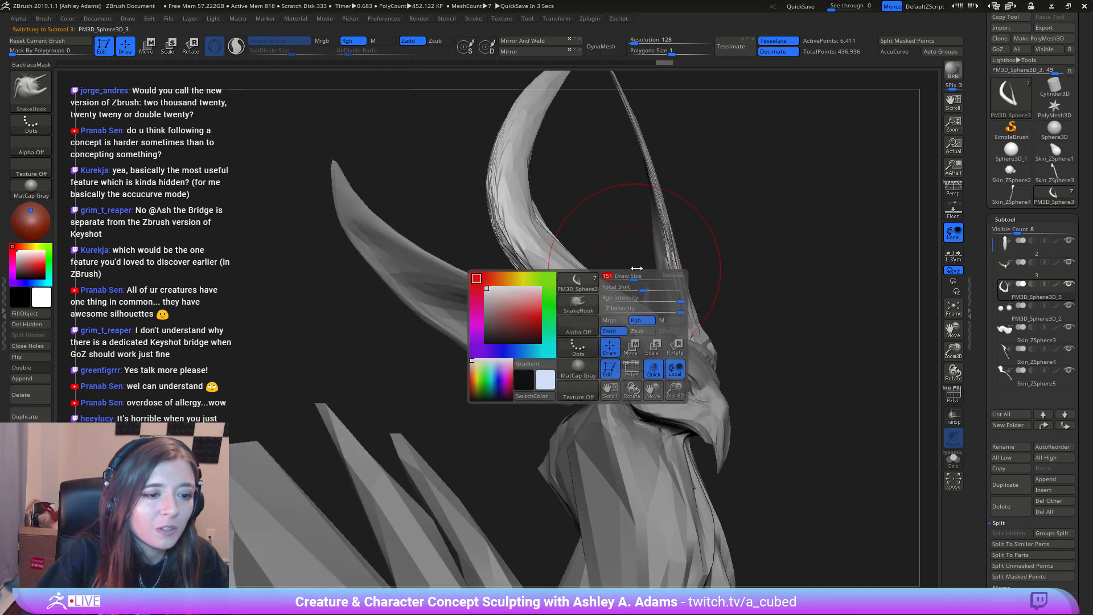
pyautogui.press('b')
pyautogui.press('i')
pyautogui.press('n')
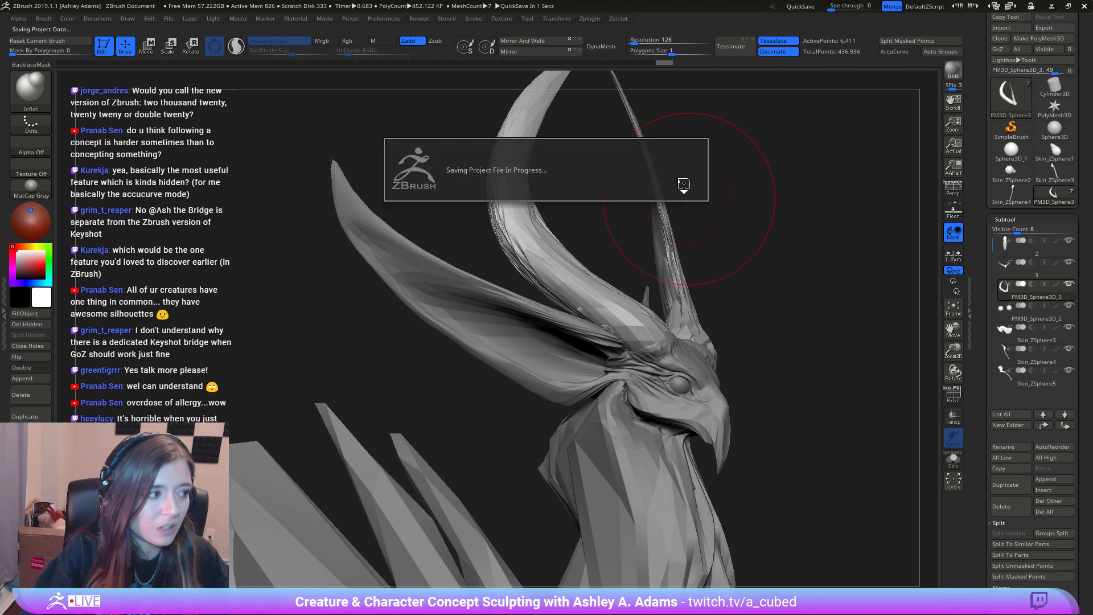
pyautogui.keyDown('alt'); pyautogui.moveTo(732, 132); pyautogui.dragTo(735, 244, button='right'); pyautogui.keyUp('alt')
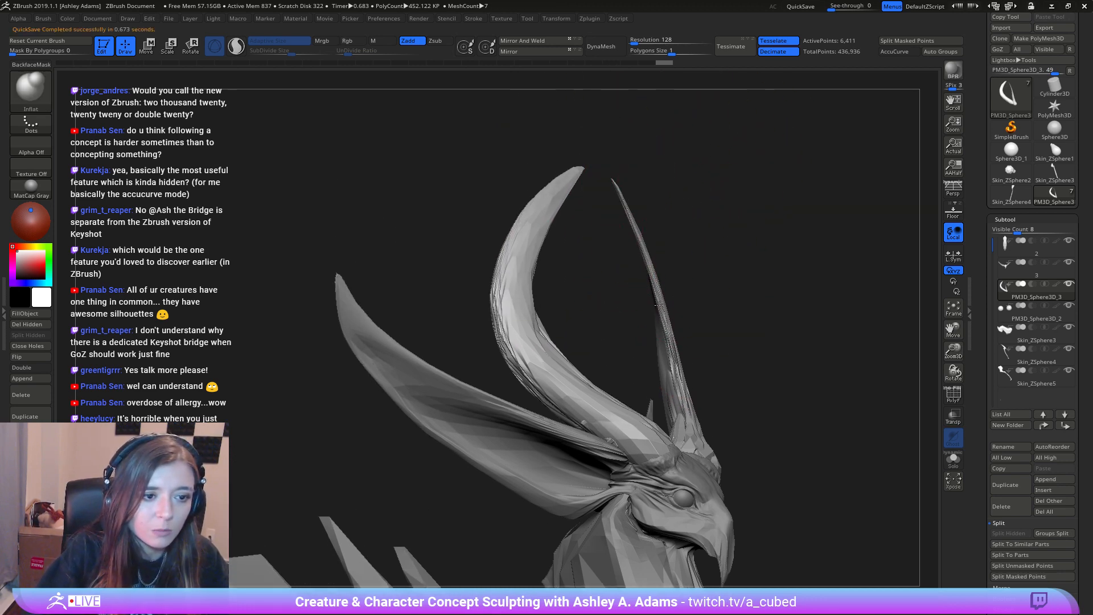
pyautogui.moveTo(659, 305)
pyautogui.mouseDown()
pyautogui.moveTo(677, 375)
pyautogui.moveTo(670, 360)
pyautogui.mouseUp()
pyautogui.moveTo(780, 354); pyautogui.dragTo(649, 330, button='right')
pyautogui.moveTo(666, 337)
pyautogui.mouseDown()
pyautogui.moveTo(672, 358)
pyautogui.moveTo(666, 227)
pyautogui.mouseUp()
pyautogui.moveTo(666, 227)
pyautogui.mouseDown(button='right')
pyautogui.moveTo(580, 313)
pyautogui.moveTo(566, 361)
pyautogui.mouseUp(button='right')
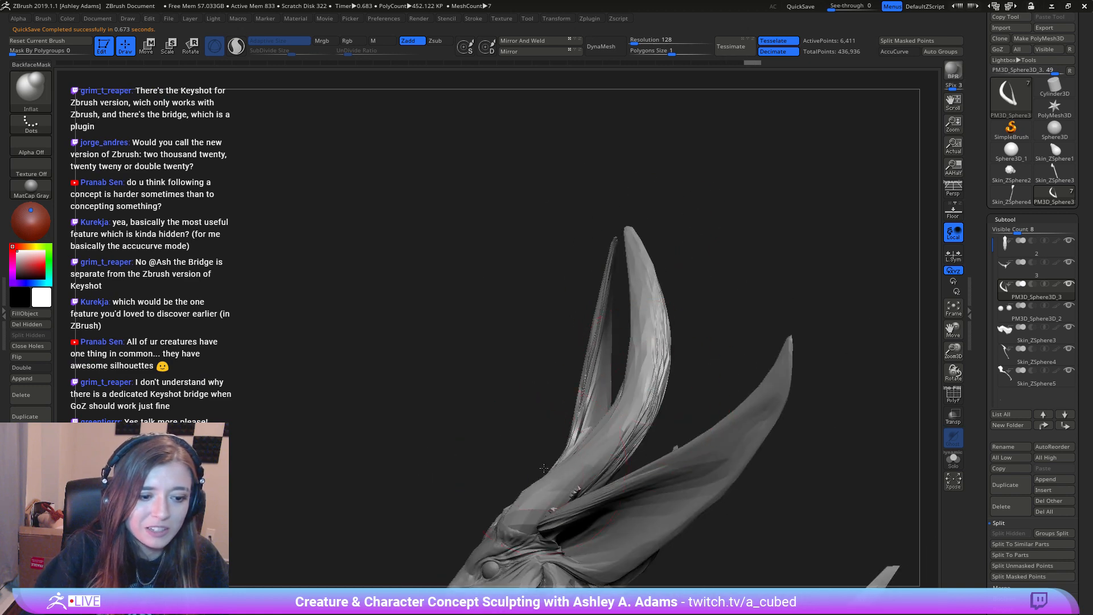
# Step: Inflate the flattened inner and rear sides of the horns up toward the tips
pyautogui.moveTo(543, 468); pyautogui.dragTo(719, 402, button='right')
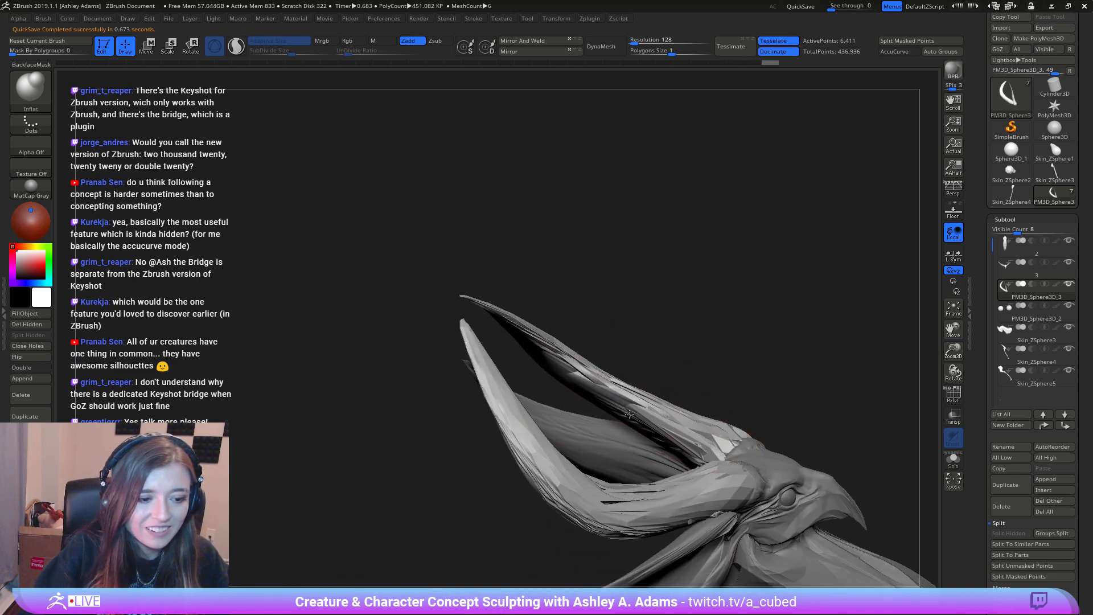
pyautogui.moveTo(629, 414); pyautogui.dragTo(674, 332, button='right')
pyautogui.moveTo(608, 417); pyautogui.dragTo(701, 454)
pyautogui.moveTo(688, 451)
pyautogui.mouseDown(button='right')
pyautogui.moveTo(711, 412)
pyautogui.moveTo(666, 427)
pyautogui.moveTo(637, 392)
pyautogui.mouseUp(button='right')
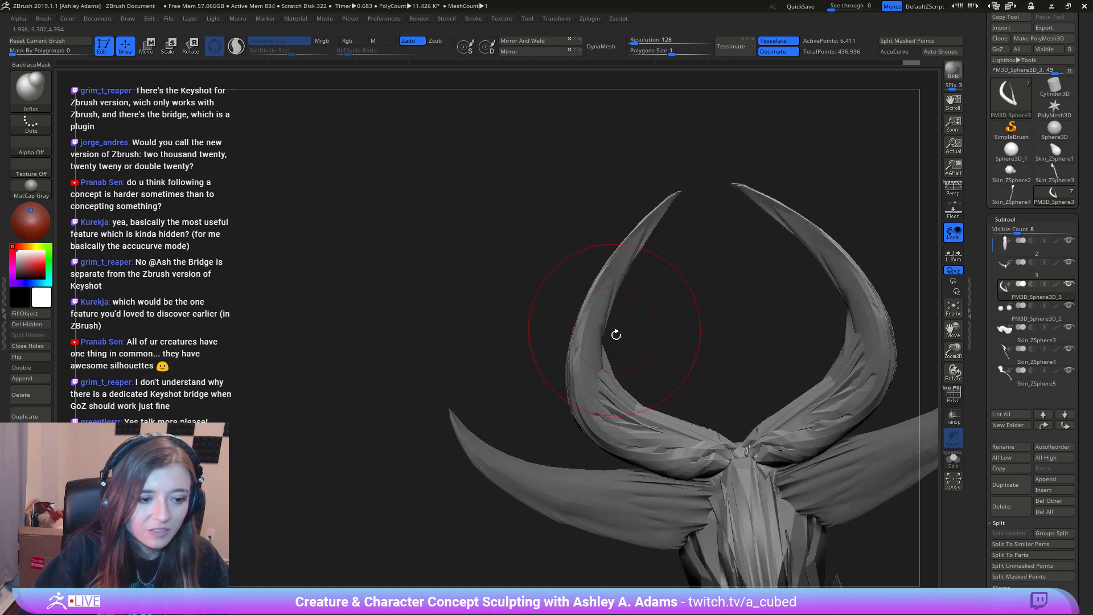
pyautogui.moveTo(598, 347); pyautogui.dragTo(617, 305)
pyautogui.moveTo(617, 305); pyautogui.dragTo(654, 305, button='right')
pyautogui.moveTo(622, 305); pyautogui.dragTo(663, 227)
pyautogui.moveTo(635, 268); pyautogui.dragTo(681, 203)
pyautogui.moveTo(680, 228)
pyautogui.mouseDown(button='right')
pyautogui.moveTo(732, 247)
pyautogui.moveTo(702, 176)
pyautogui.mouseUp(button='right')
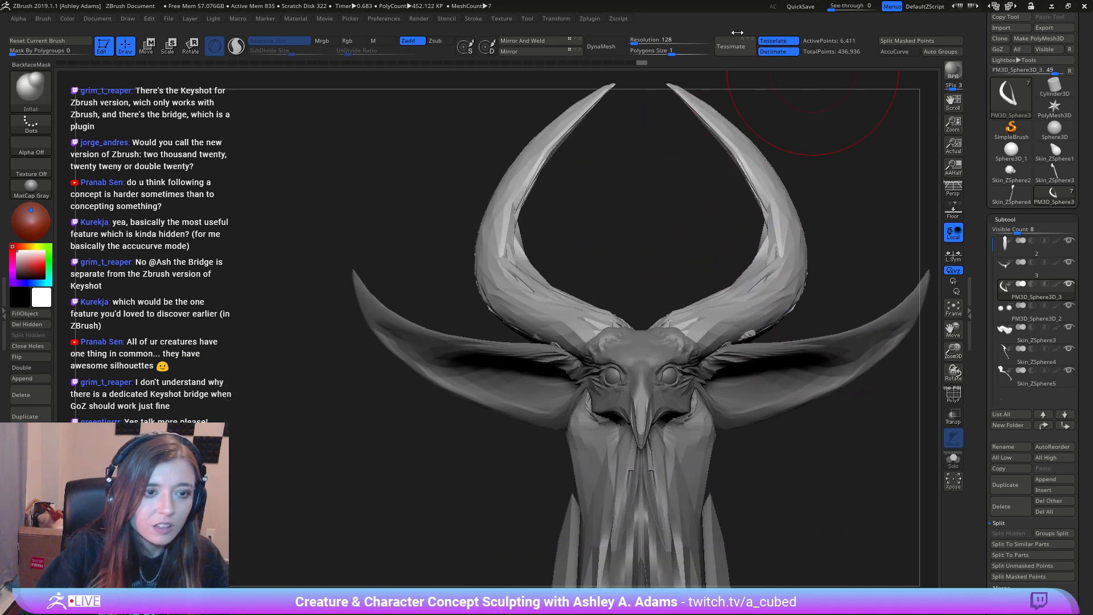
# Step: Remesh the horns with DynaMesh at resolution 128 and smooth out their faceted surface
pyautogui.click(610, 51)
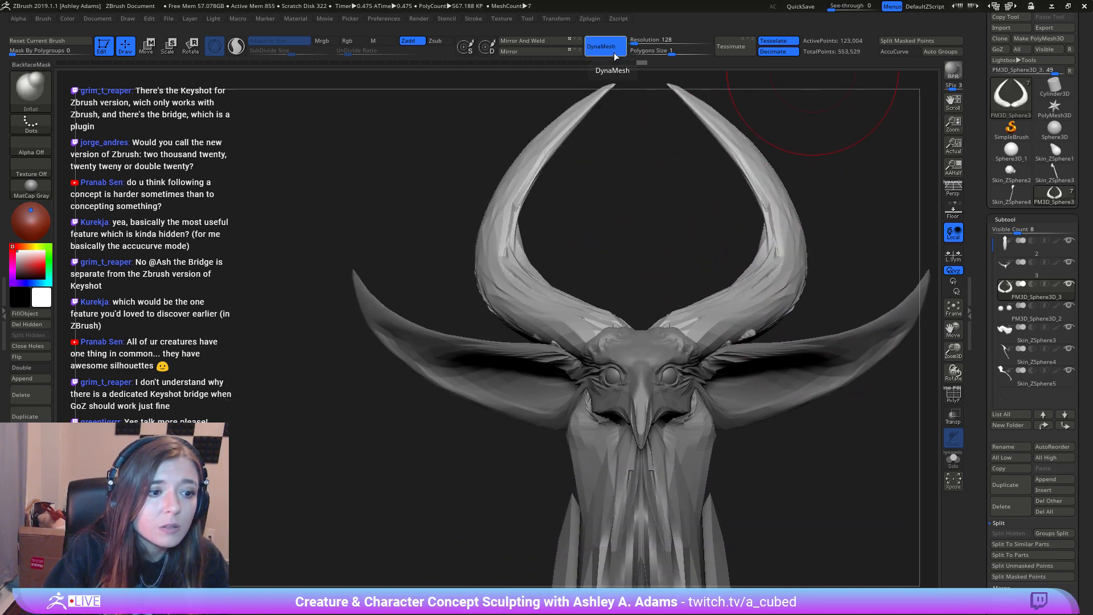
pyautogui.moveTo(566, 237); pyautogui.dragTo(577, 193, button='right')
pyautogui.moveTo(578, 191)
pyautogui.keyDown('shift'); pyautogui.mouseDown()
pyautogui.moveTo(564, 188)
pyautogui.moveTo(598, 263)
pyautogui.moveTo(703, 360)
pyautogui.mouseUp(); pyautogui.keyUp('shift')
pyautogui.keyDown('alt'); pyautogui.moveTo(657, 334); pyautogui.dragTo(527, 233, button='right'); pyautogui.keyUp('alt')
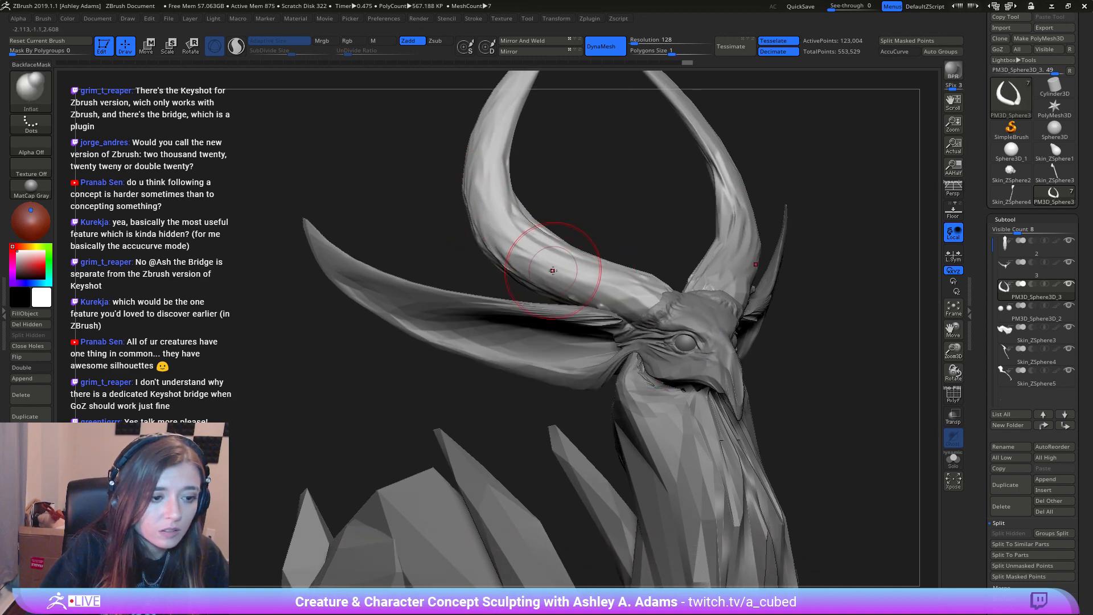
# Step: Build up lengthwise volume along the lower half of the horns down to their bases with ClayBuildup
pyautogui.press('b')
pyautogui.press('c')
pyautogui.press('b')
pyautogui.press('space')
pyautogui.moveTo(542, 261); pyautogui.dragTo(577, 251)
pyautogui.keyDown('alt'); pyautogui.moveTo(592, 265); pyautogui.dragTo(518, 294, button='right'); pyautogui.keyUp('alt')
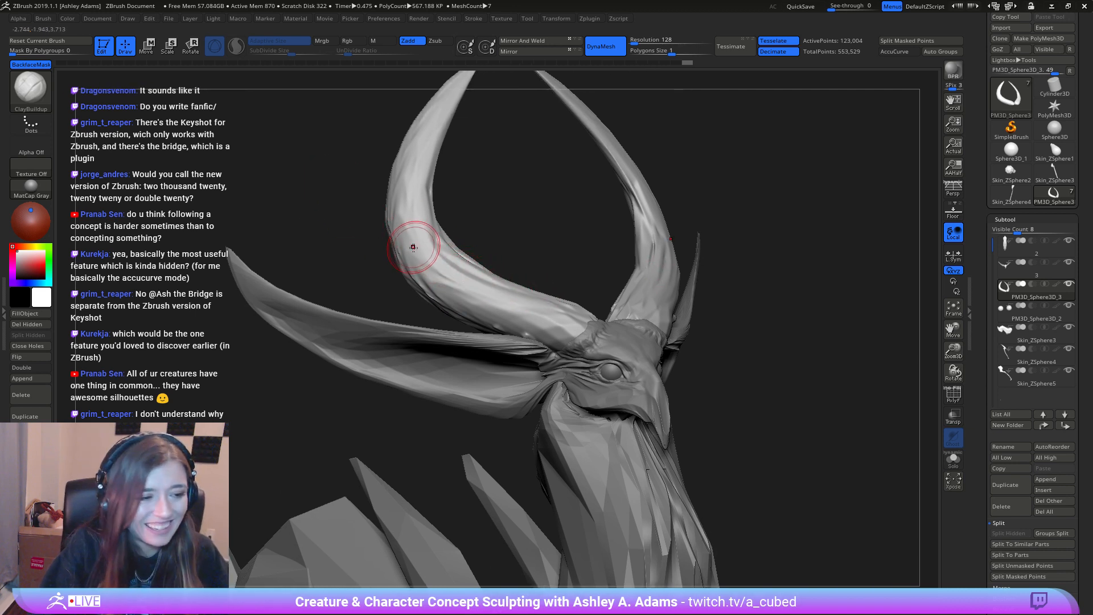
pyautogui.moveTo(546, 322)
pyautogui.mouseDown()
pyautogui.moveTo(434, 284)
pyautogui.moveTo(487, 321)
pyautogui.moveTo(449, 291)
pyautogui.moveTo(561, 317)
pyautogui.mouseUp()
pyautogui.hotkey('ctrl', 'z')
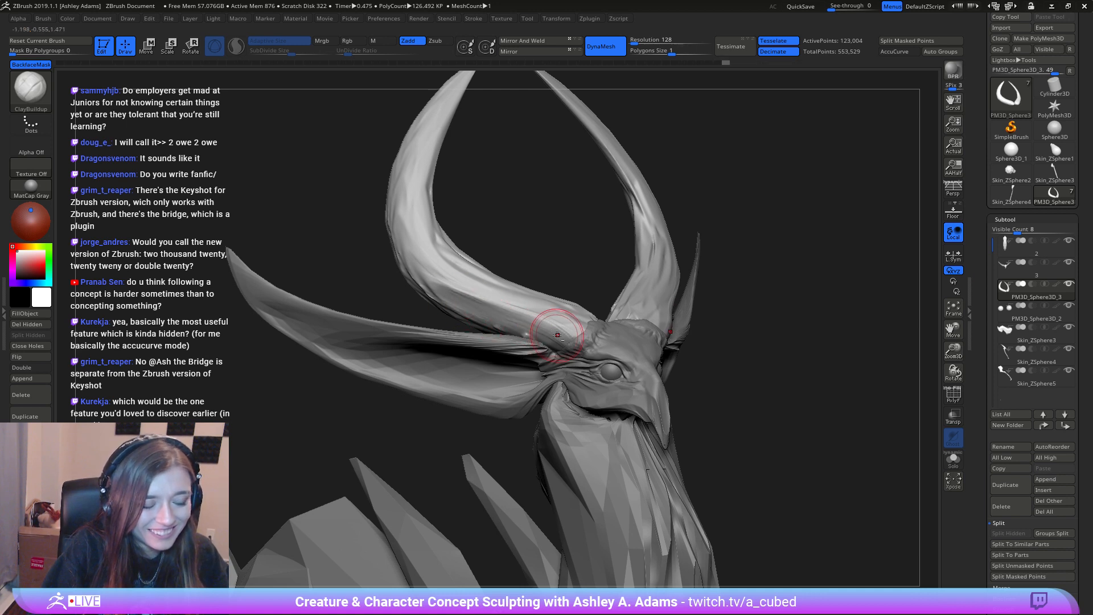
pyautogui.moveTo(441, 294)
pyautogui.mouseDown()
pyautogui.moveTo(435, 286)
pyautogui.moveTo(550, 317)
pyautogui.moveTo(506, 316)
pyautogui.mouseUp()
pyautogui.moveTo(505, 316); pyautogui.dragTo(536, 316, button='right')
pyautogui.moveTo(536, 316); pyautogui.dragTo(546, 327)
pyautogui.moveTo(547, 328); pyautogui.dragTo(525, 346, button='right')
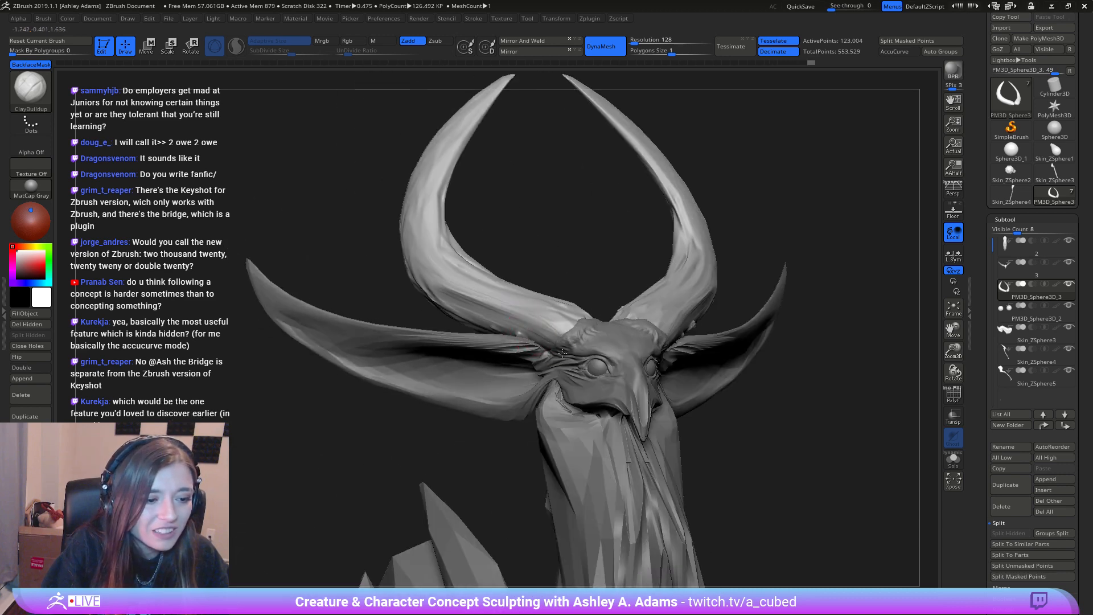
pyautogui.moveTo(558, 340); pyautogui.dragTo(585, 317)
pyautogui.moveTo(585, 318)
pyautogui.mouseDown(button='right')
pyautogui.moveTo(643, 318)
pyautogui.moveTo(592, 308)
pyautogui.mouseUp(button='right')
# Step: Carve long grooves along the outer side of the horns' lower curve with DamStandard
pyautogui.press('b')
pyautogui.press('d')
pyautogui.press('s')
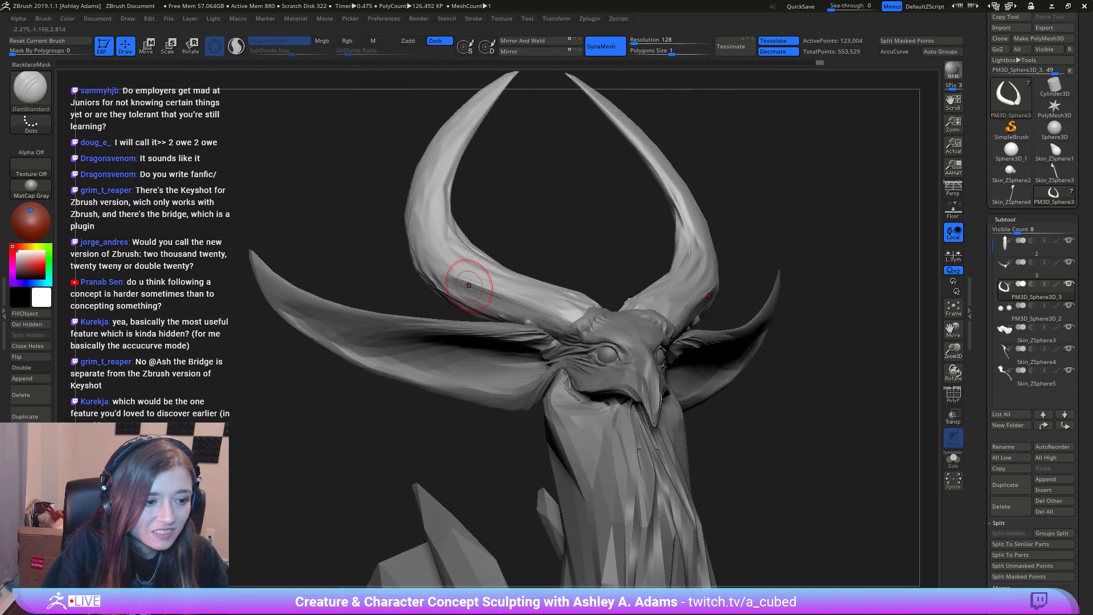
pyautogui.moveTo(441, 279); pyautogui.dragTo(538, 304)
pyautogui.moveTo(441, 275); pyautogui.dragTo(505, 306, button='right')
pyautogui.moveTo(457, 297); pyautogui.dragTo(509, 312)
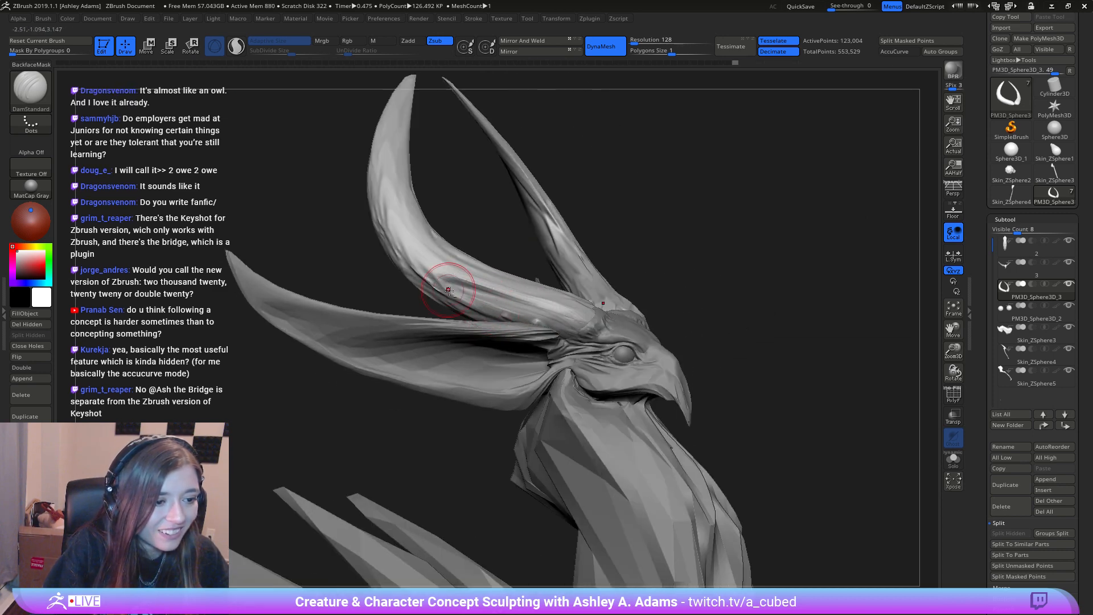
pyautogui.moveTo(425, 270); pyautogui.dragTo(506, 292)
# Step: Carve flowing grooves along the front of the horns from the base up to the bend
pyautogui.moveTo(580, 335)
pyautogui.mouseDown()
pyautogui.moveTo(517, 232)
pyautogui.moveTo(667, 352)
pyautogui.moveTo(669, 313)
pyautogui.mouseUp()
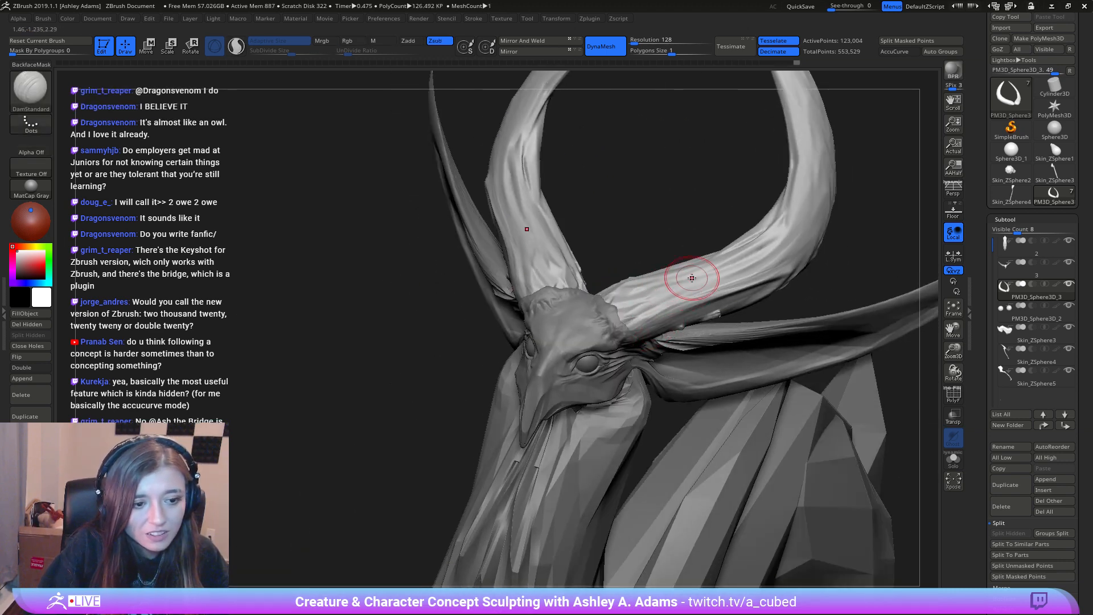
pyautogui.moveTo(689, 278); pyautogui.dragTo(686, 283, button='right')
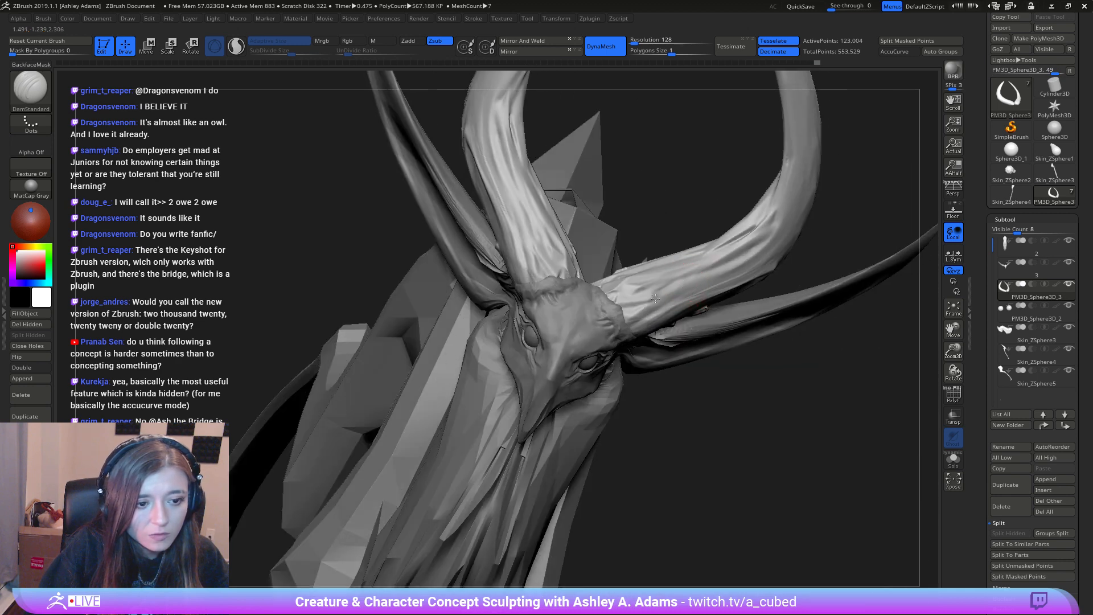
pyautogui.moveTo(636, 296); pyautogui.dragTo(755, 236)
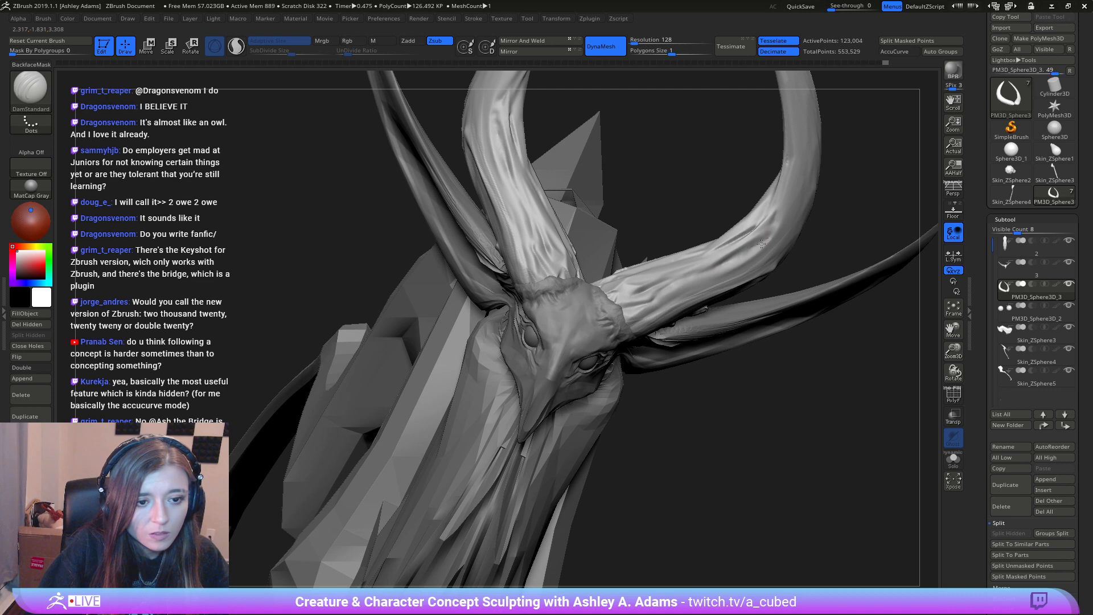
pyautogui.moveTo(721, 273); pyautogui.dragTo(766, 233)
pyautogui.moveTo(748, 244)
pyautogui.mouseDown(button='right')
pyautogui.moveTo(617, 282)
pyautogui.moveTo(601, 271)
pyautogui.mouseUp(button='right')
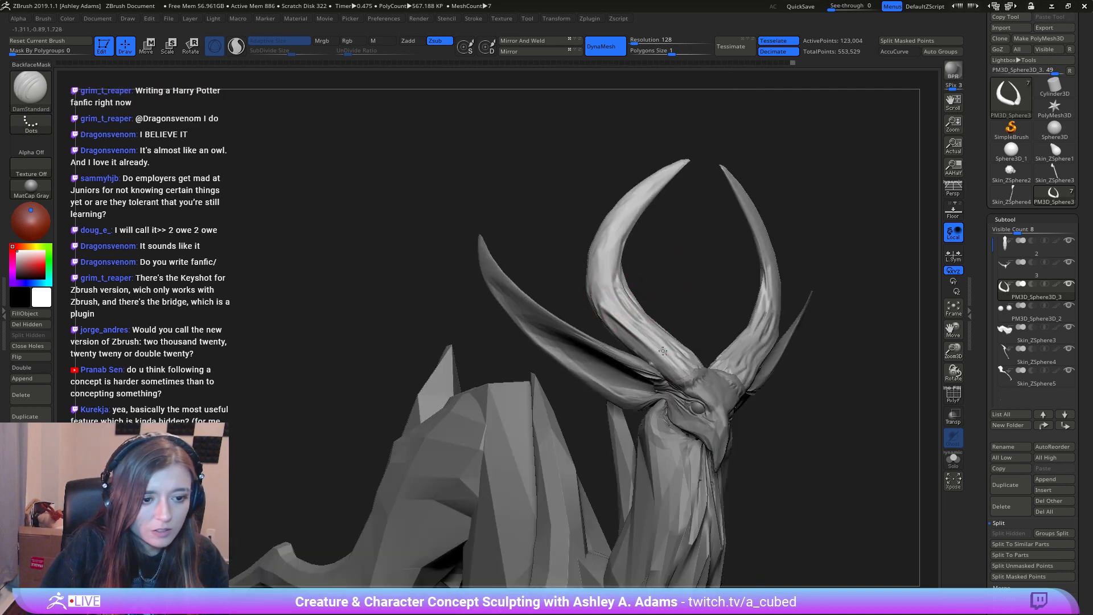
# Step: Cut finer wavy grooves between the existing ridges on the horns' lower half with a smaller DamStandard brush
pyautogui.moveTo(664, 350)
pyautogui.mouseDown(button='right')
pyautogui.moveTo(648, 335)
pyautogui.moveTo(654, 305)
pyautogui.moveTo(654, 341)
pyautogui.mouseUp(button='right')
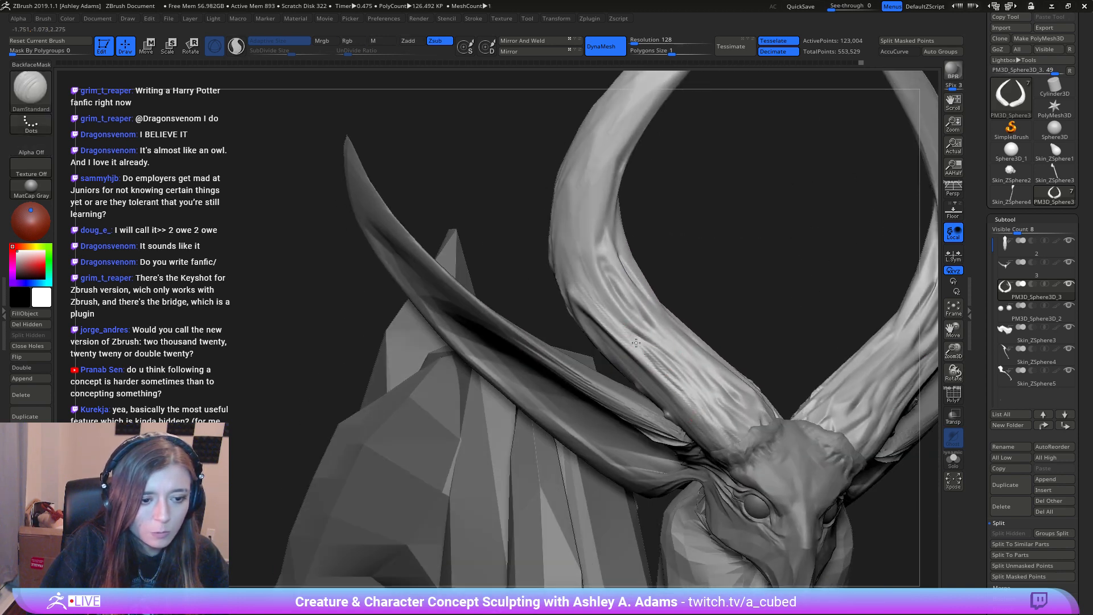
pyautogui.moveTo(586, 293)
pyautogui.mouseDown(button='right')
pyautogui.moveTo(640, 332)
pyautogui.moveTo(653, 360)
pyautogui.moveTo(630, 325)
pyautogui.mouseUp(button='right')
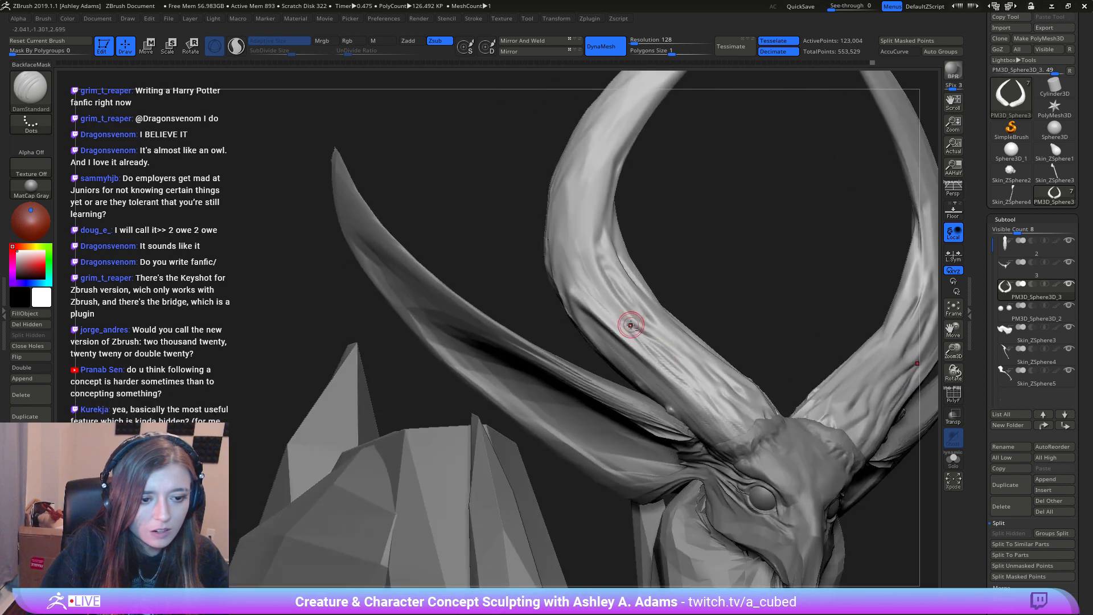
pyautogui.moveTo(696, 386); pyautogui.dragTo(659, 351, button='right')
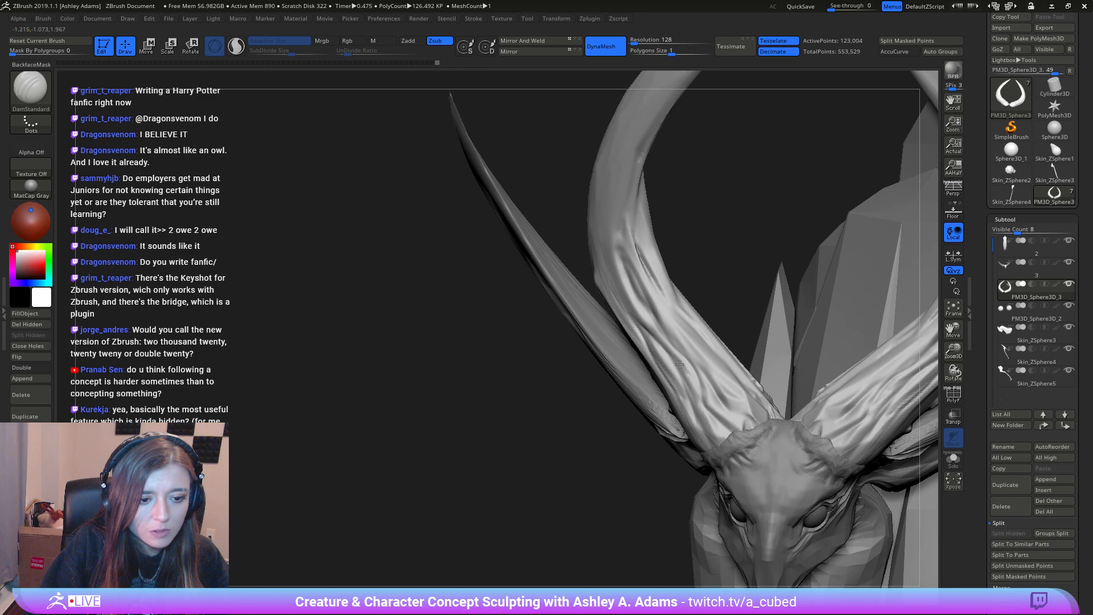
pyautogui.moveTo(686, 353); pyautogui.dragTo(708, 371, button='right')
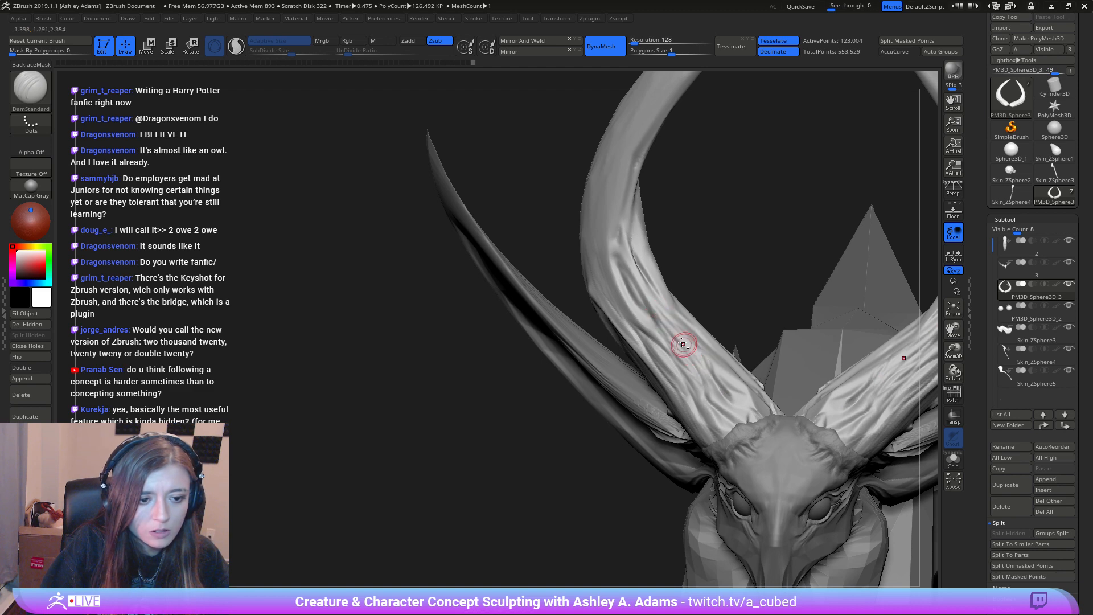
pyautogui.moveTo(683, 344); pyautogui.dragTo(693, 355, button='right')
pyautogui.moveTo(653, 301)
pyautogui.mouseDown(button='right')
pyautogui.moveTo(663, 295)
pyautogui.moveTo(653, 302)
pyautogui.mouseUp(button='right')
pyautogui.moveTo(671, 330); pyautogui.dragTo(712, 388)
pyautogui.moveTo(706, 379)
pyautogui.keyDown('ctrl'); pyautogui.mouseDown(button='right')
pyautogui.moveTo(686, 312)
pyautogui.moveTo(719, 383)
pyautogui.moveTo(698, 306)
pyautogui.moveTo(646, 285)
pyautogui.moveTo(586, 283)
pyautogui.moveTo(656, 268)
pyautogui.mouseUp(button='right'); pyautogui.keyUp('ctrl')
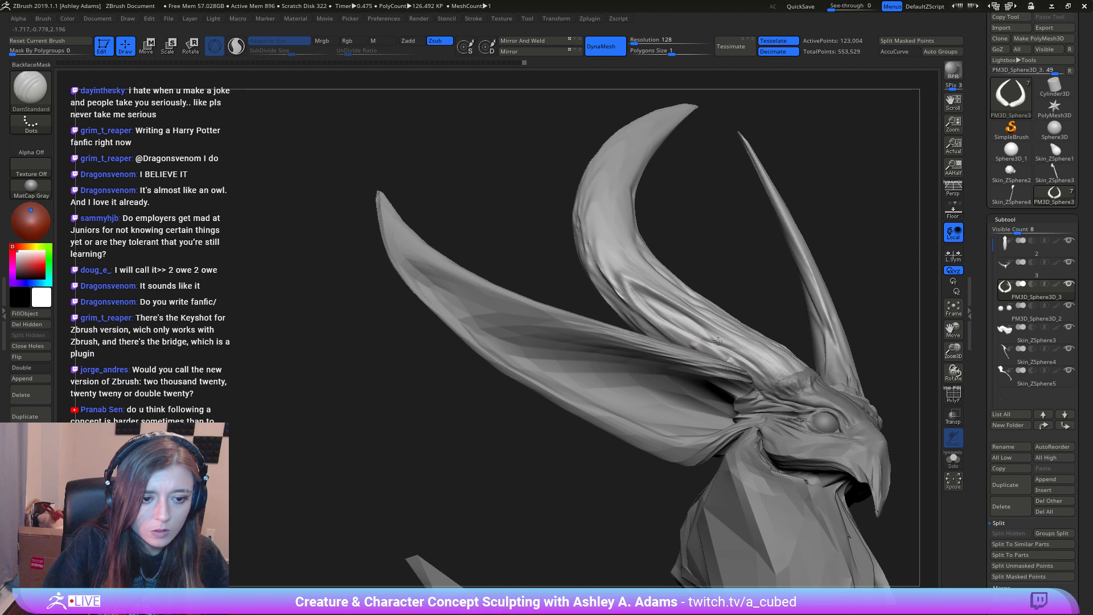
# Step: Extend the fine grooves down the outer side of the horns to the base beside the ears
pyautogui.moveTo(713, 339); pyautogui.dragTo(683, 322, button='right')
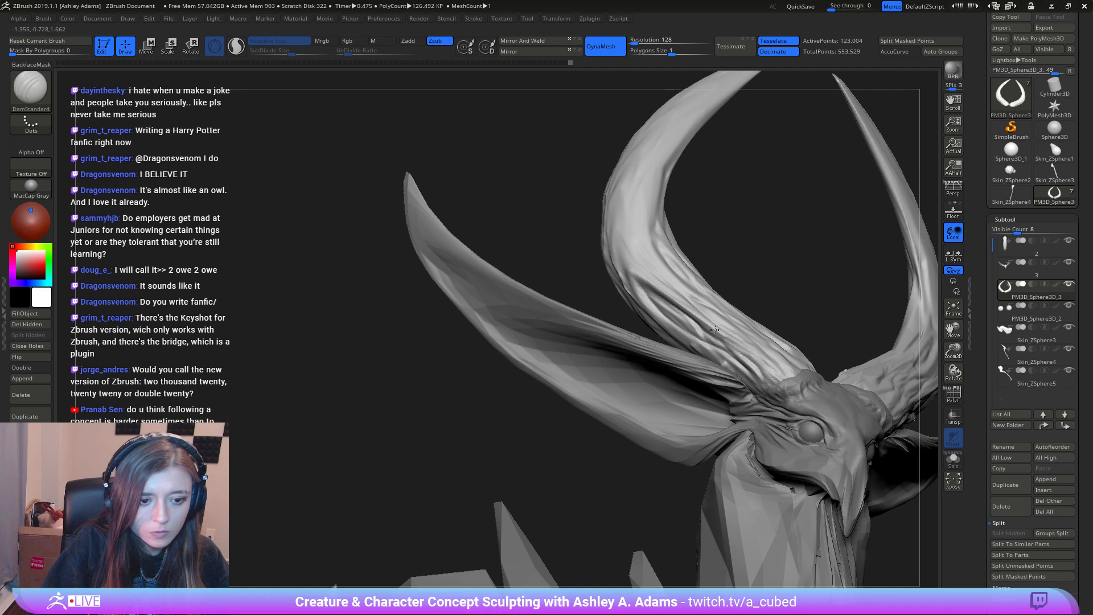
pyautogui.moveTo(714, 329); pyautogui.dragTo(705, 336, button='right')
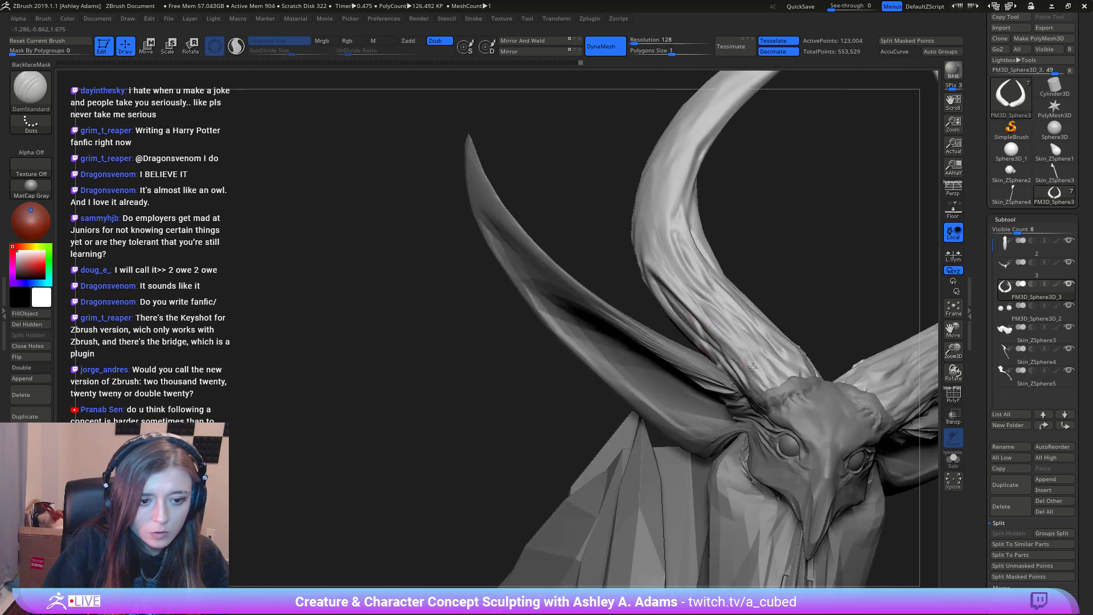
pyautogui.moveTo(753, 366); pyautogui.dragTo(761, 390, button='right')
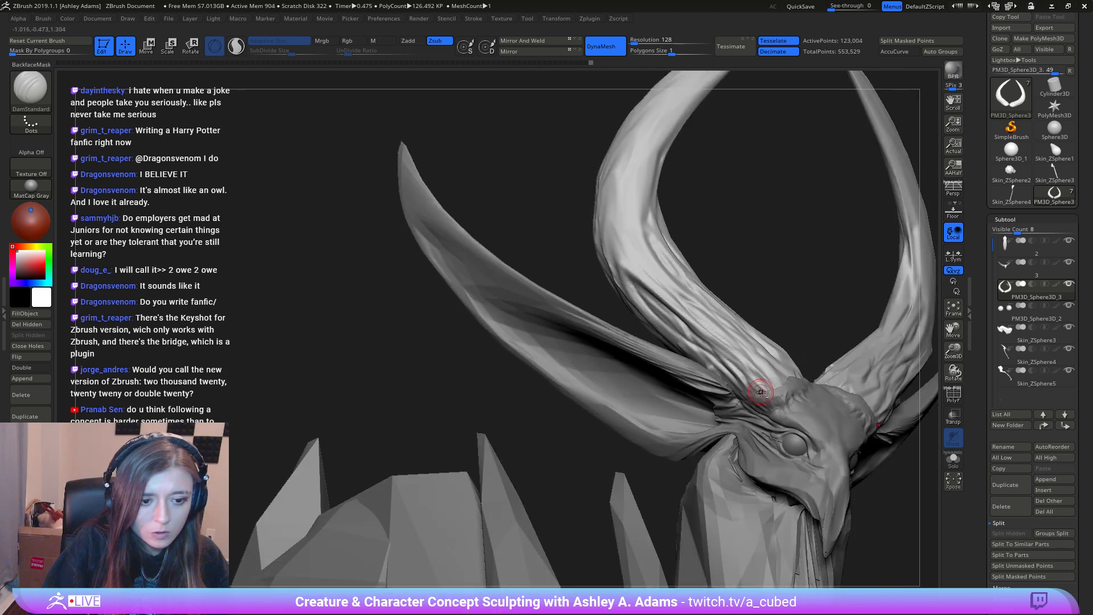
pyautogui.moveTo(707, 339); pyautogui.dragTo(741, 369)
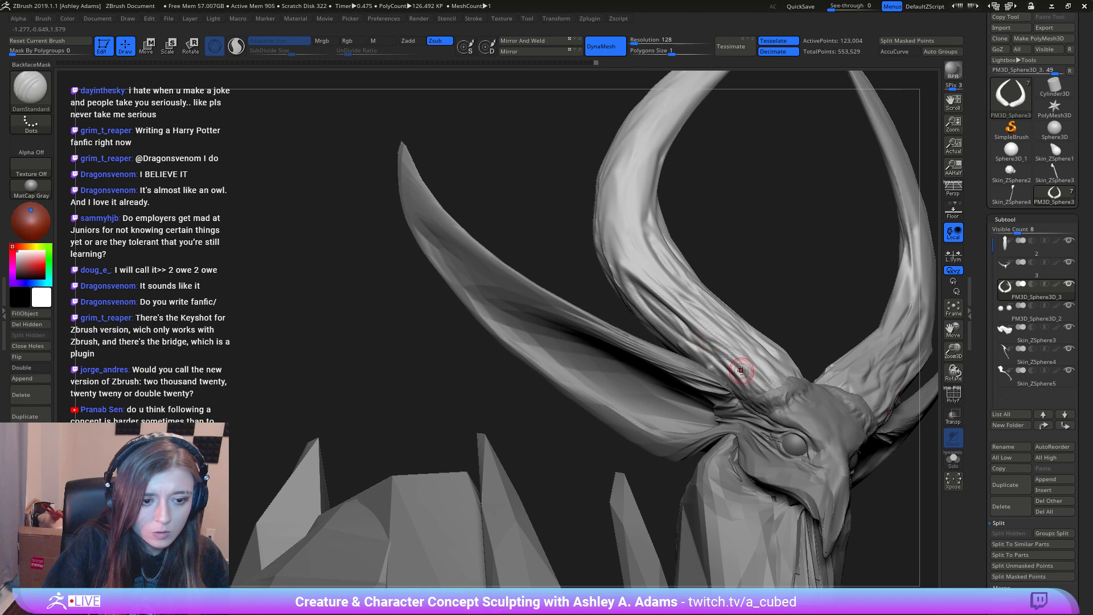
# Step: Smooth the surface of the horns around the outer bend and up toward the tips
pyautogui.moveTo(732, 371)
pyautogui.keyDown('ctrl'); pyautogui.mouseDown(button='right')
pyautogui.moveTo(740, 339)
pyautogui.moveTo(715, 335)
pyautogui.mouseUp(button='right'); pyautogui.keyUp('ctrl')
pyautogui.moveTo(715, 335)
pyautogui.keyDown('alt'); pyautogui.mouseDown(button='right')
pyautogui.moveTo(695, 279)
pyautogui.moveTo(725, 288)
pyautogui.mouseUp(button='right'); pyautogui.keyUp('alt')
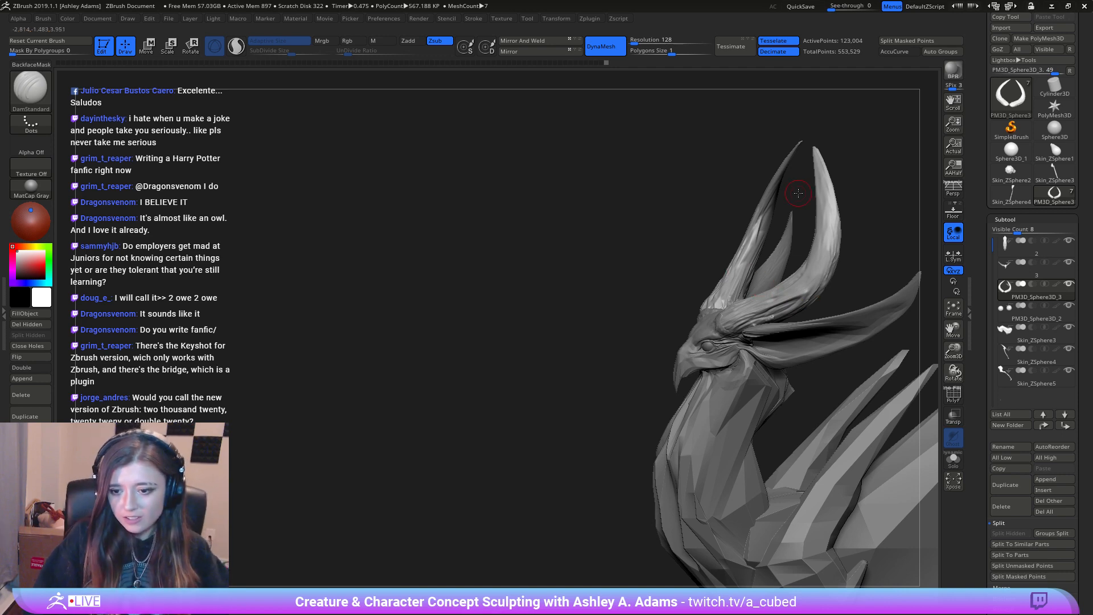
pyautogui.moveTo(675, 274); pyautogui.dragTo(831, 274, button='right')
pyautogui.keyDown('ctrl'); pyautogui.moveTo(664, 251); pyautogui.dragTo(564, 244, button='right'); pyautogui.keyUp('ctrl')
pyautogui.press('shift')
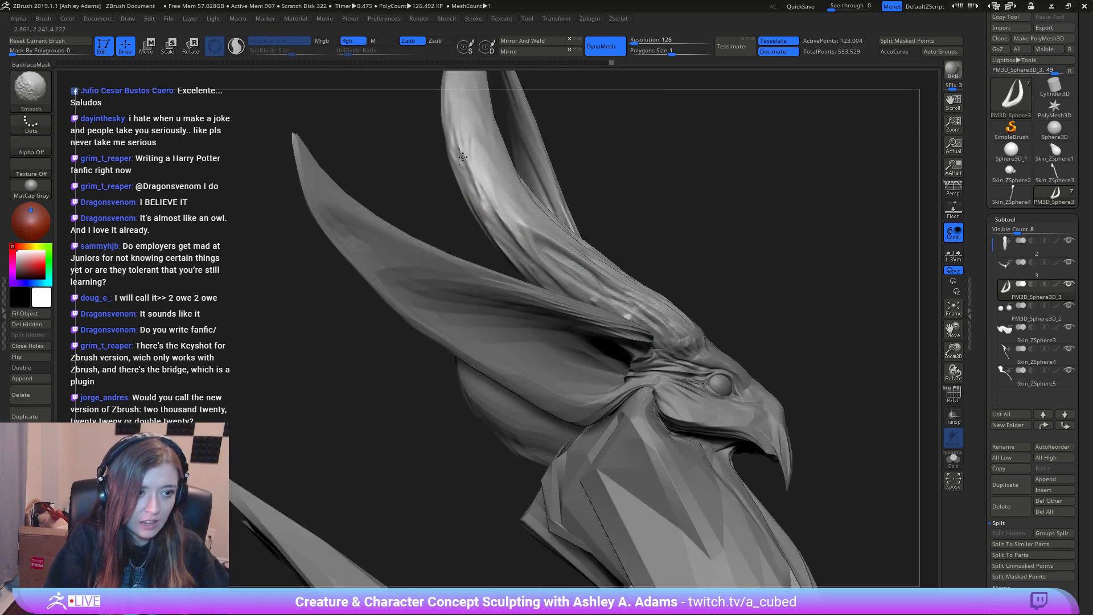
pyautogui.moveTo(480, 171); pyautogui.dragTo(222, 244, button='right')
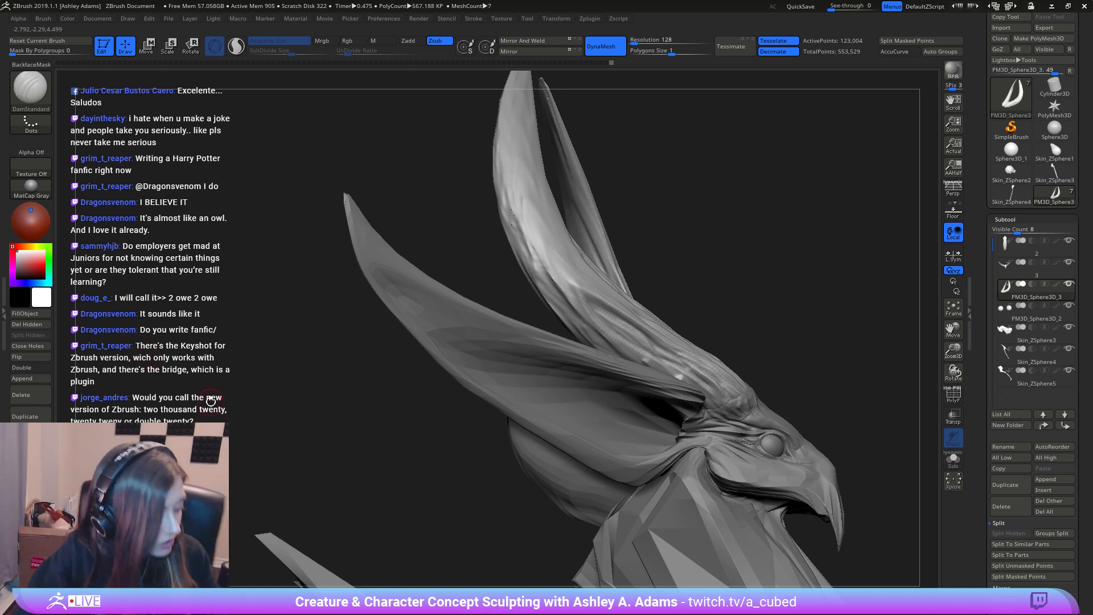
pyautogui.moveTo(482, 183)
pyautogui.mouseDown(button='right')
pyautogui.moveTo(541, 208)
pyautogui.moveTo(558, 244)
pyautogui.moveTo(502, 258)
pyautogui.moveTo(461, 295)
pyautogui.mouseUp(button='right')
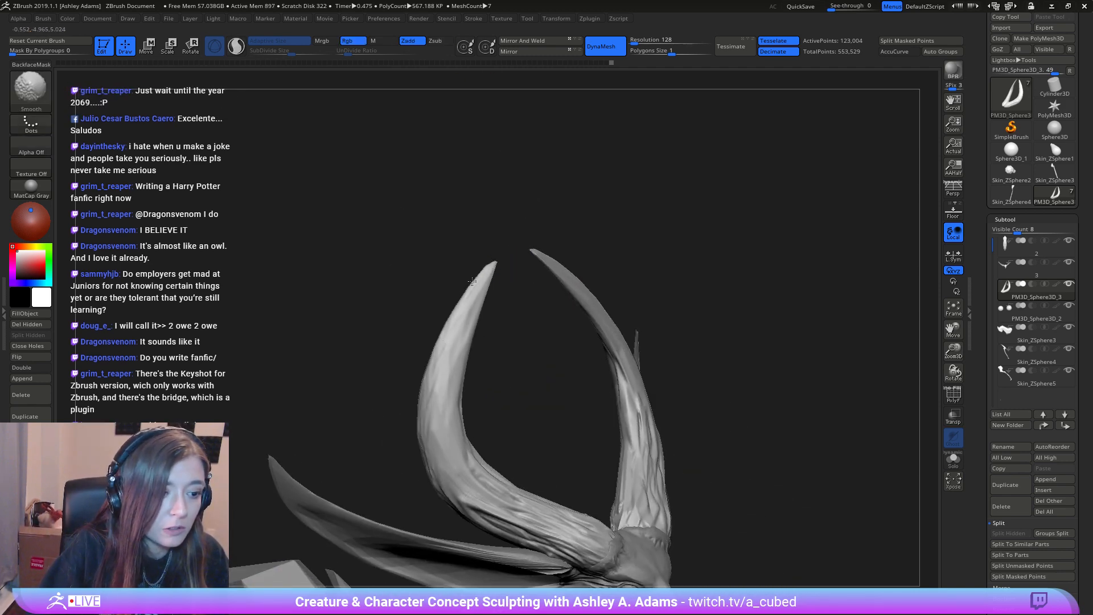
pyautogui.moveTo(465, 383); pyautogui.dragTo(491, 230, button='right')
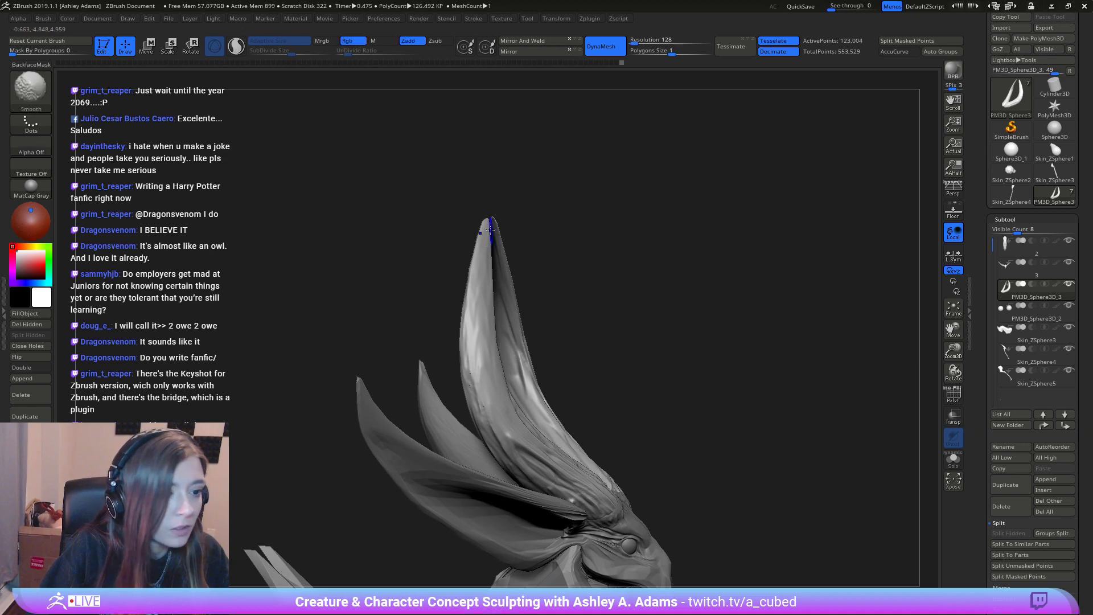
# Step: Carve further DamStandard grooves up the outer bend of the horns, extending the ridged texture above the lower half
pyautogui.keyDown('alt'); pyautogui.moveTo(470, 305); pyautogui.dragTo(454, 156, button='right'); pyautogui.keyUp('alt')
pyautogui.keyDown('ctrl'); pyautogui.moveTo(383, 227); pyautogui.dragTo(359, 279, button='right'); pyautogui.keyUp('ctrl')
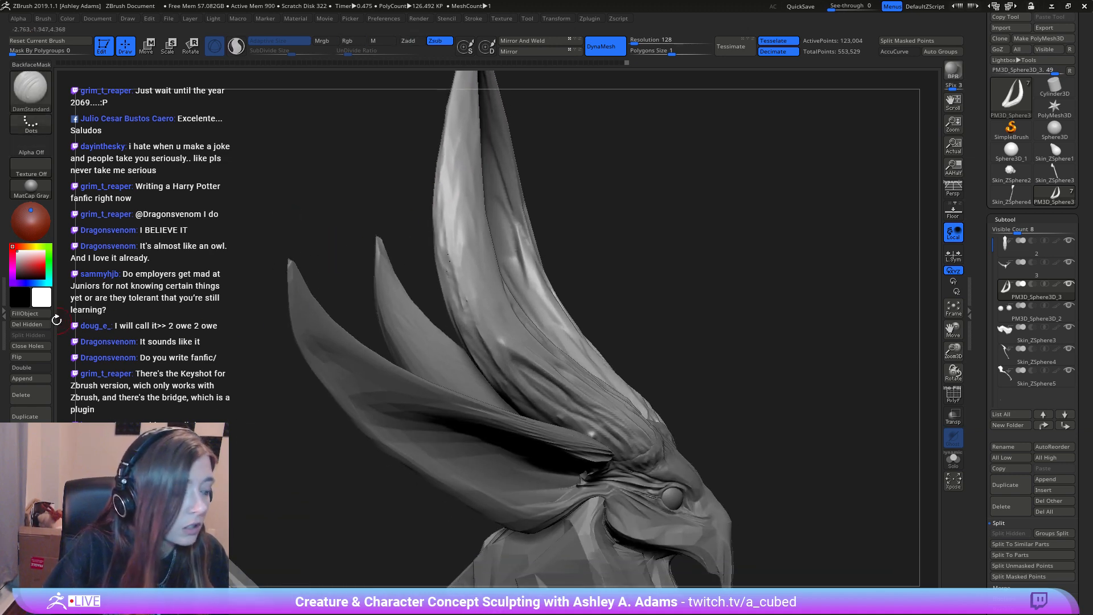
pyautogui.click(44, 348)
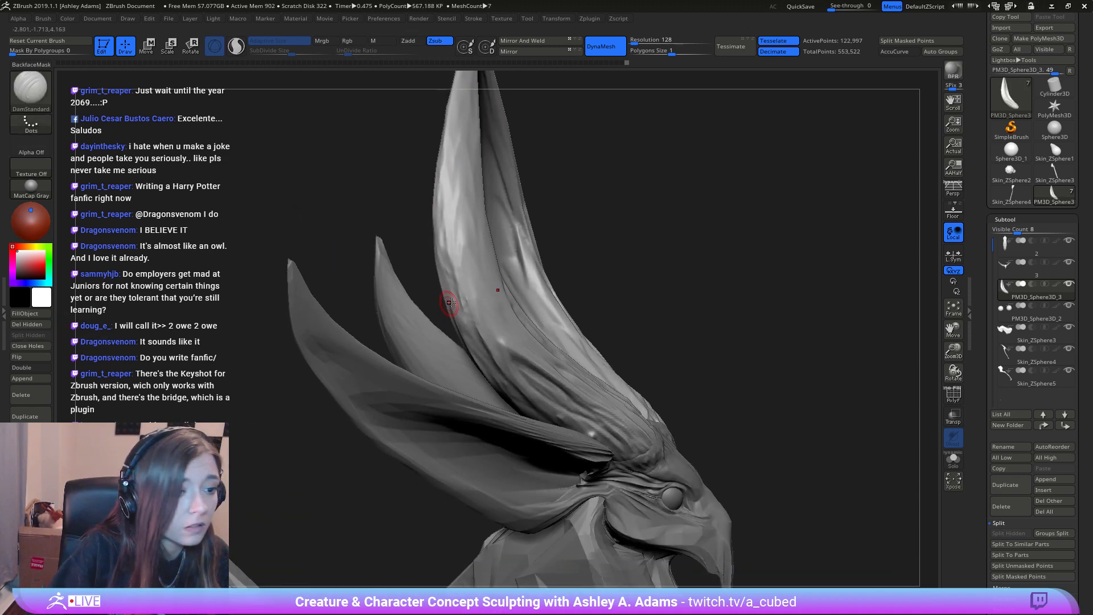
pyautogui.moveTo(449, 302)
pyautogui.mouseDown(button='right')
pyautogui.moveTo(477, 329)
pyautogui.moveTo(446, 300)
pyautogui.mouseUp(button='right')
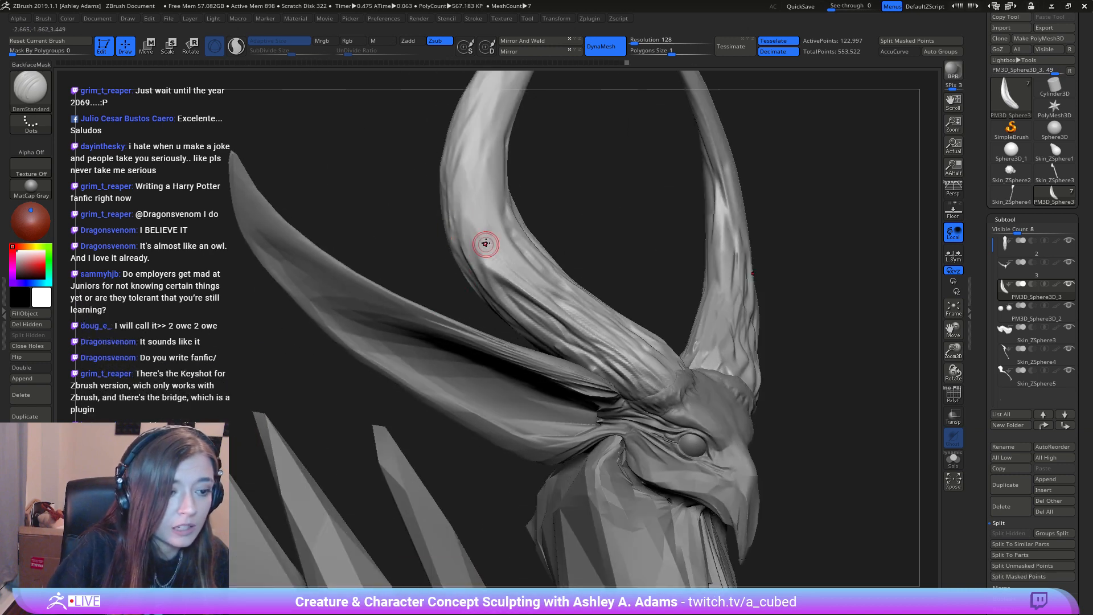
pyautogui.moveTo(485, 243); pyautogui.dragTo(504, 251, button='right')
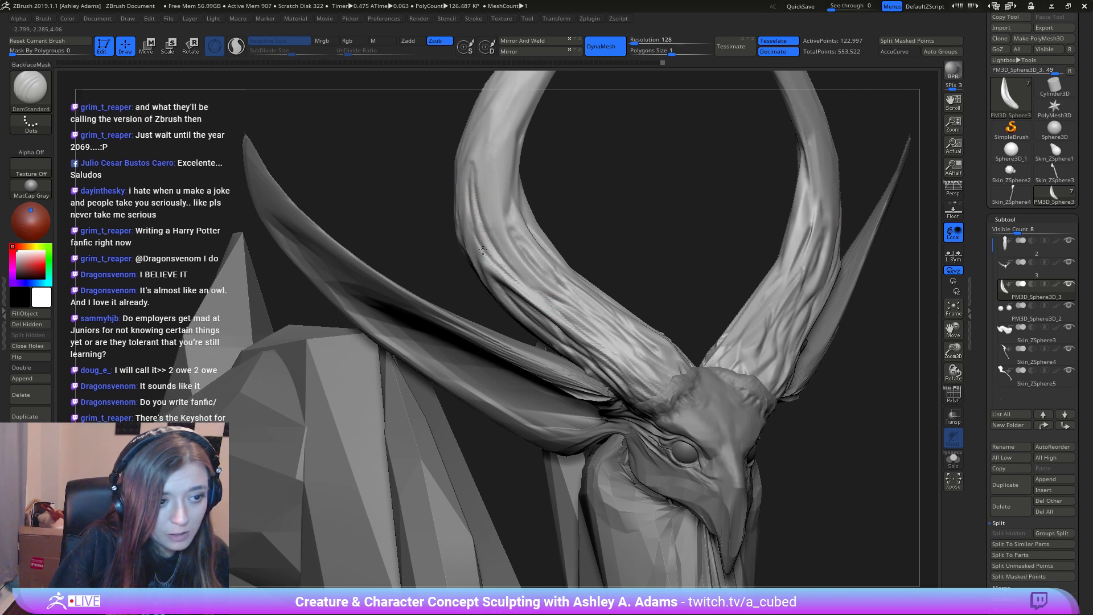
pyautogui.moveTo(479, 202); pyautogui.dragTo(475, 159)
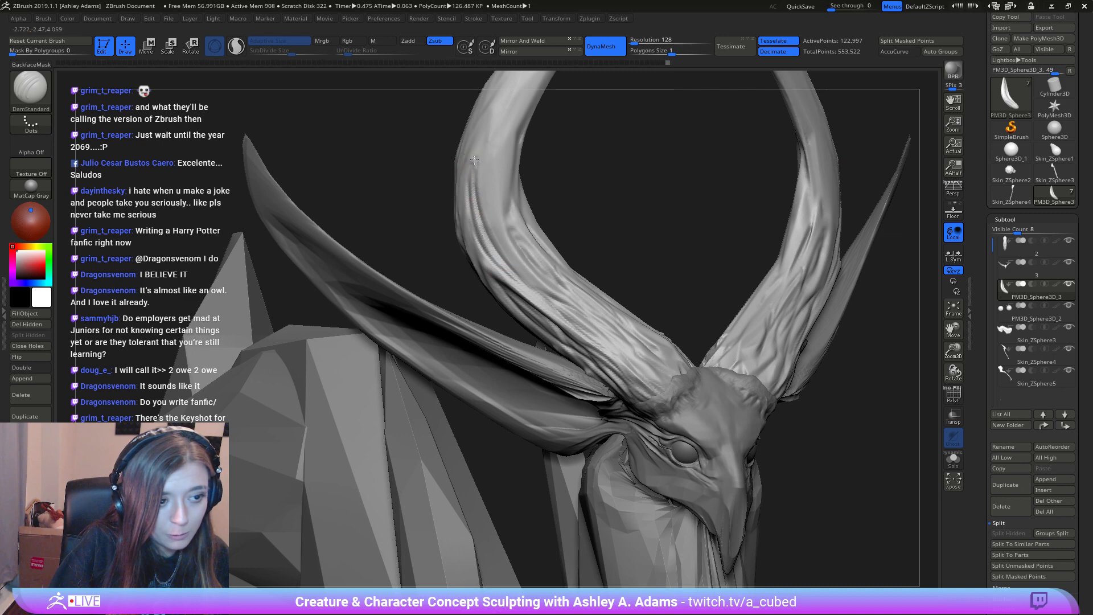
pyautogui.keyDown('ctrl'); pyautogui.moveTo(478, 163); pyautogui.dragTo(512, 170, button='right'); pyautogui.keyUp('ctrl')
pyautogui.moveTo(527, 228)
pyautogui.keyDown('alt'); pyautogui.mouseDown(button='right')
pyautogui.moveTo(514, 272)
pyautogui.moveTo(475, 254)
pyautogui.mouseUp(button='right'); pyautogui.keyUp('alt')
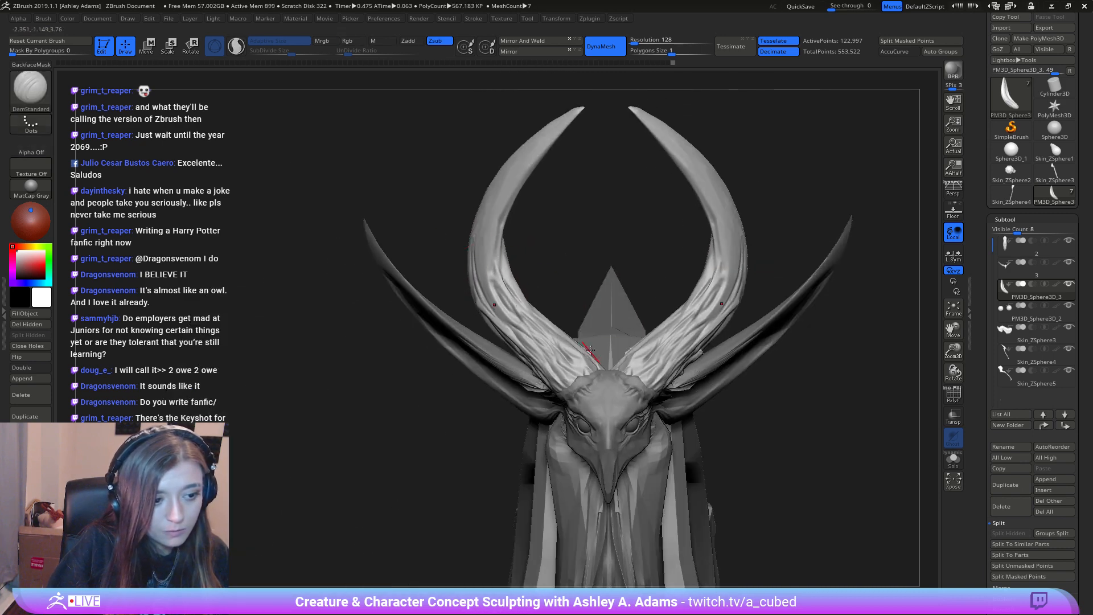
# Step: Build up clay with ClayBuildup over the rough back of the horn bases, just above the ears
pyautogui.moveTo(591, 348); pyautogui.dragTo(651, 317, button='right')
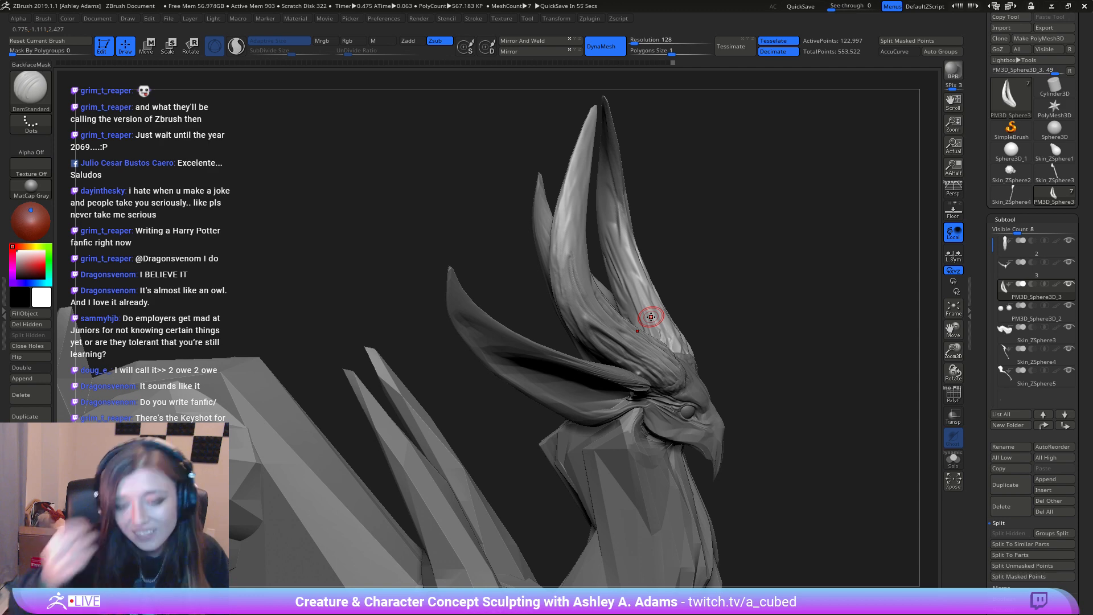
pyautogui.moveTo(416, 250); pyautogui.dragTo(598, 260)
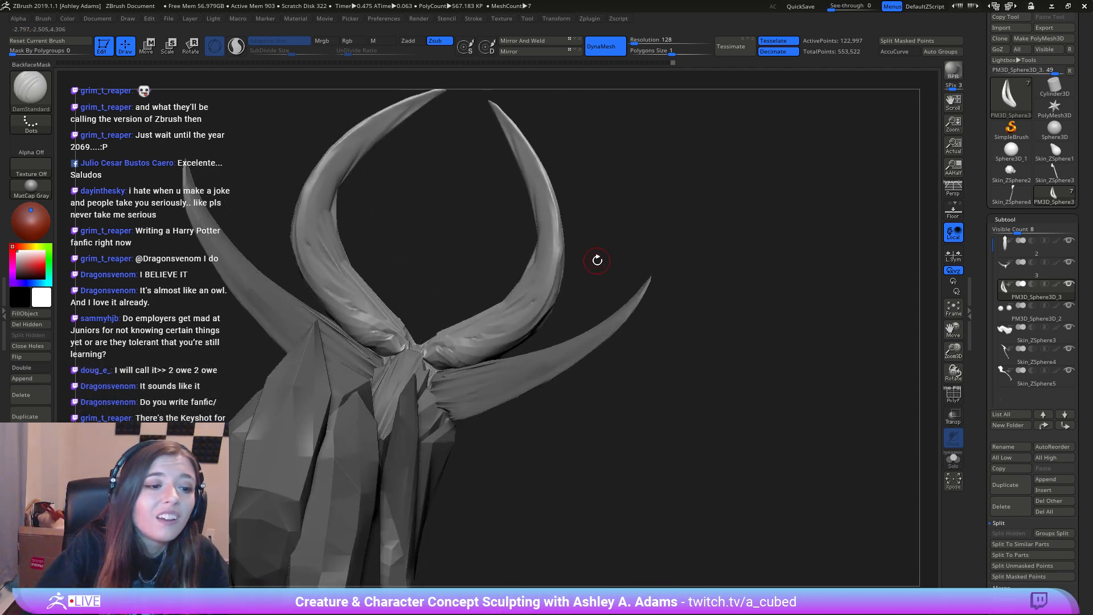
pyautogui.moveTo(504, 279); pyautogui.dragTo(614, 301)
pyautogui.keyDown('ctrl'); pyautogui.moveTo(499, 389); pyautogui.dragTo(494, 432, button='right'); pyautogui.keyUp('ctrl')
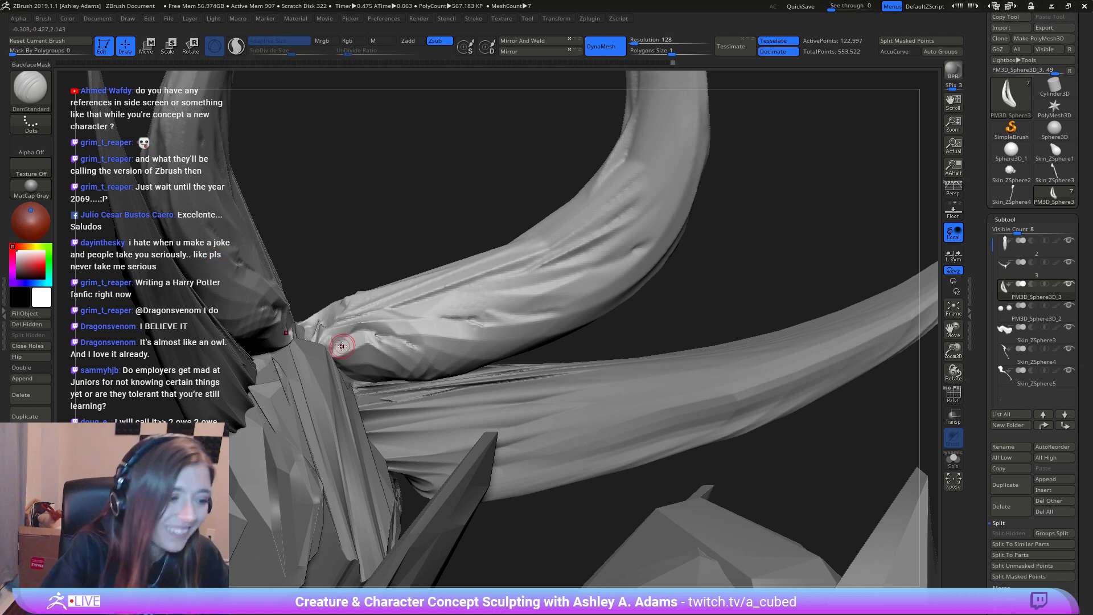
pyautogui.moveTo(353, 348); pyautogui.dragTo(363, 338, button='right')
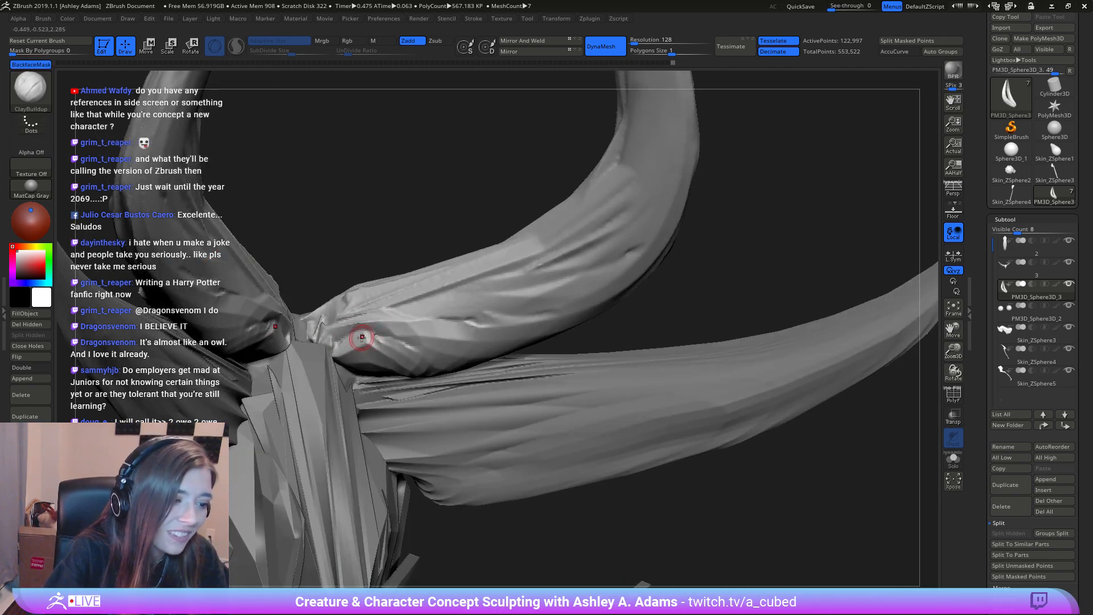
pyautogui.rightClick(364, 335)
pyautogui.press('b')
pyautogui.press('c')
pyautogui.press('b')
pyautogui.moveTo(414, 345)
pyautogui.mouseDown()
pyautogui.moveTo(378, 362)
pyautogui.moveTo(422, 355)
pyautogui.moveTo(376, 344)
pyautogui.moveTo(495, 353)
pyautogui.moveTo(387, 359)
pyautogui.mouseUp()
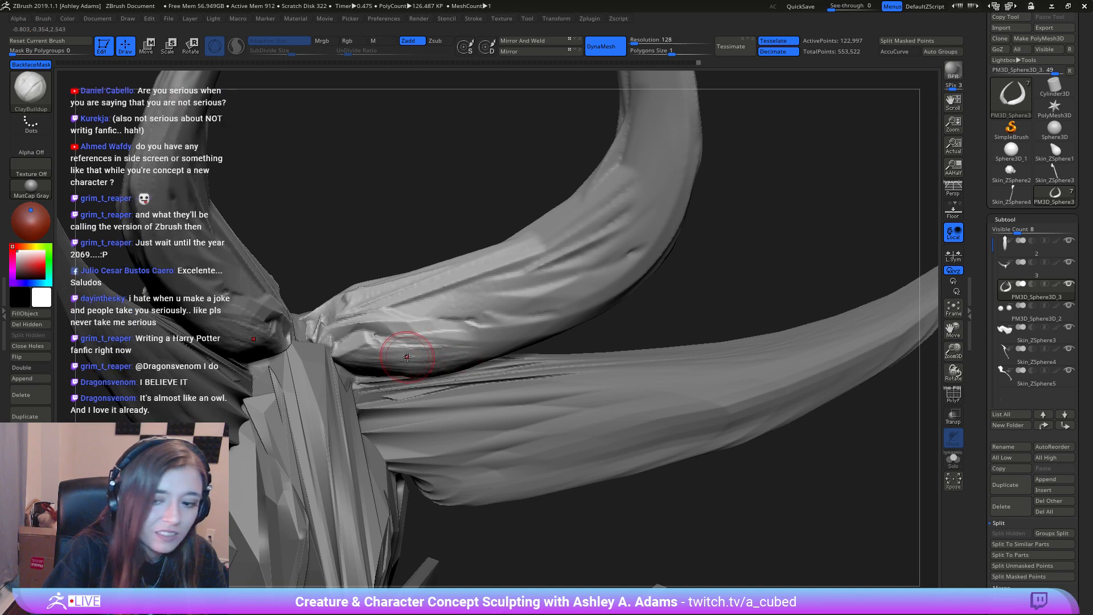
pyautogui.moveTo(410, 357); pyautogui.dragTo(387, 333, button='right')
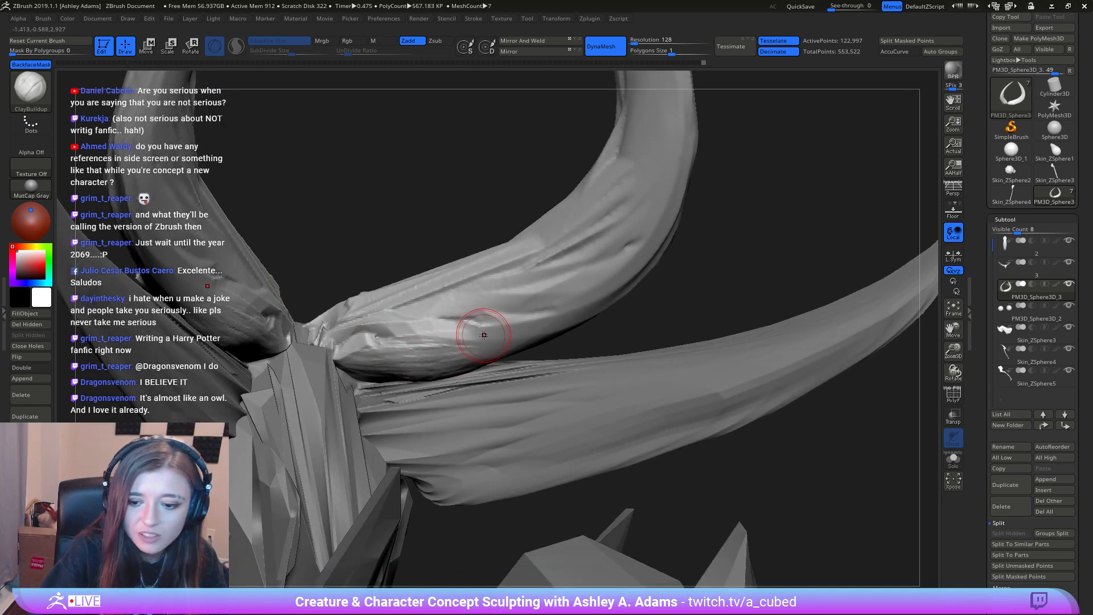
pyautogui.moveTo(489, 330); pyautogui.dragTo(399, 377)
pyautogui.moveTo(468, 373)
pyautogui.mouseDown()
pyautogui.moveTo(405, 381)
pyautogui.moveTo(403, 365)
pyautogui.mouseUp()
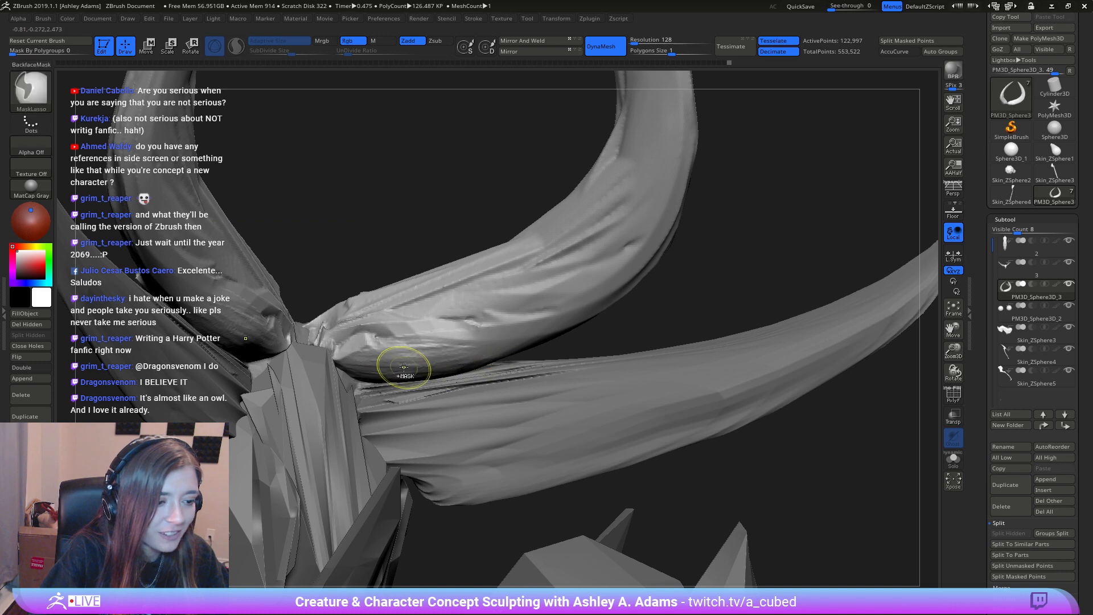
# Step: Make the neck the active subtool and turn on DynaMesh for it at resolution 128
pyautogui.keyDown('ctrl'); pyautogui.moveTo(405, 365); pyautogui.dragTo(393, 327, button='right'); pyautogui.keyUp('ctrl')
pyautogui.moveTo(393, 327); pyautogui.dragTo(527, 333, button='right')
pyautogui.keyDown('ctrl'); pyautogui.moveTo(527, 333); pyautogui.dragTo(525, 287, button='right'); pyautogui.keyUp('ctrl')
pyautogui.moveTo(525, 288); pyautogui.dragTo(621, 302, button='right')
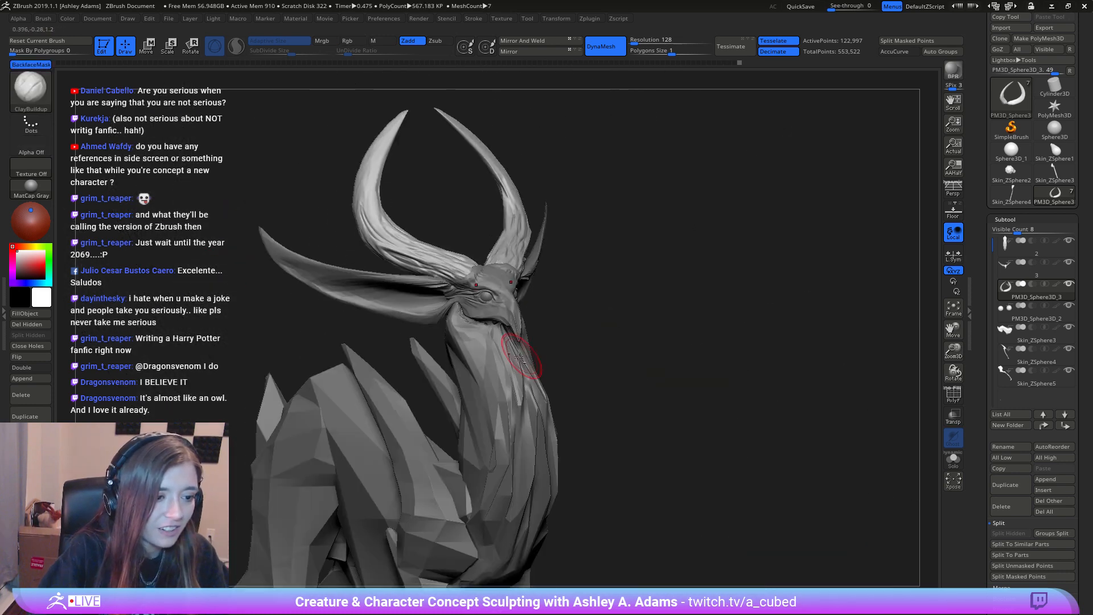
pyautogui.keyDown('alt'); pyautogui.click(519, 352); pyautogui.keyUp('alt')
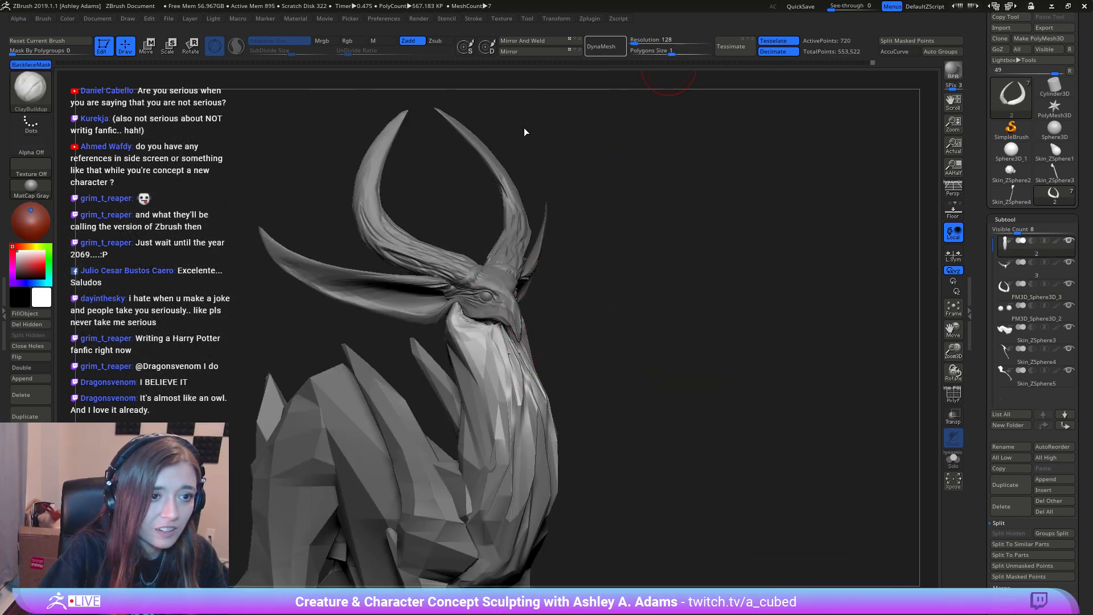
pyautogui.moveTo(556, 336); pyautogui.dragTo(623, 331, button='right')
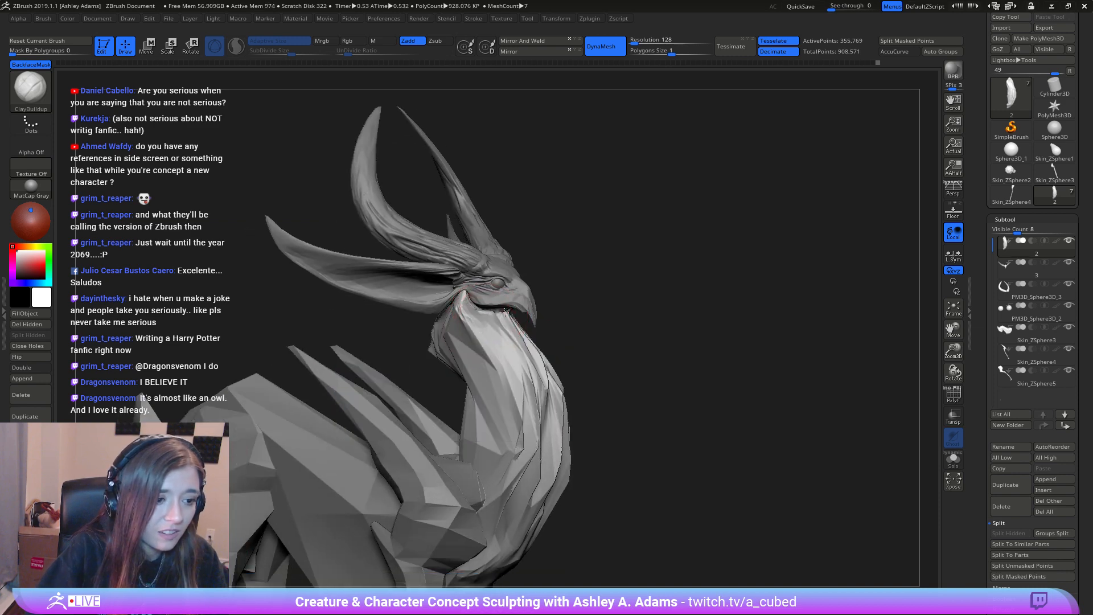
# Step: Swell the long vertical folds on the front of the neck with the Inflat brush
pyautogui.moveTo(504, 312); pyautogui.dragTo(578, 276, button='right')
pyautogui.keyDown('shift'); pyautogui.moveTo(550, 279); pyautogui.dragTo(538, 250); pyautogui.keyUp('shift')
pyautogui.moveTo(632, 436); pyautogui.dragTo(573, 439, button='right')
pyautogui.press('space')
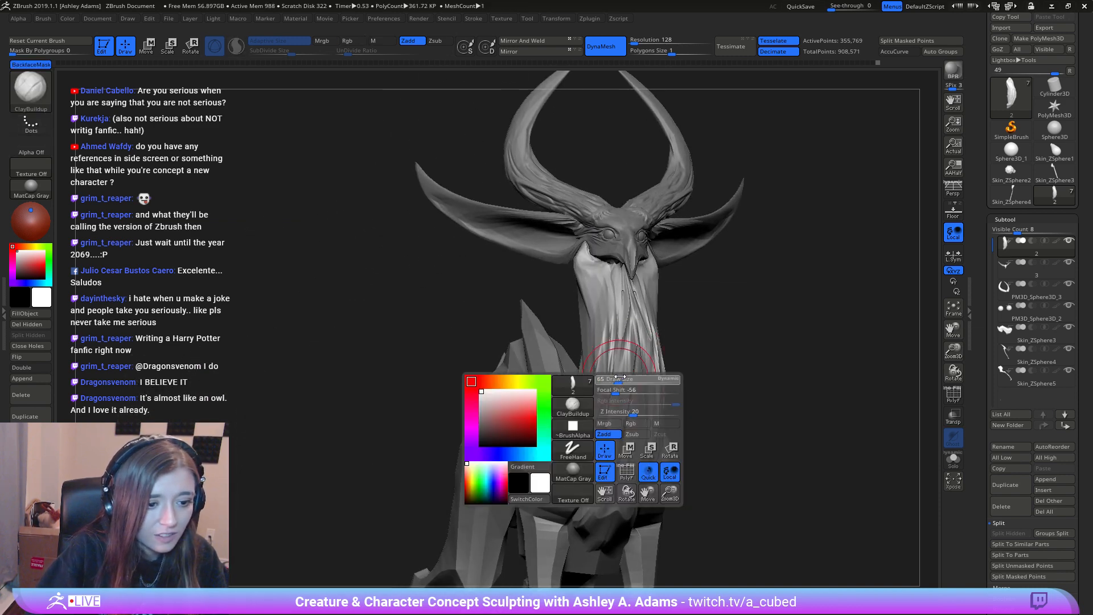
pyautogui.press('b')
pyautogui.press('i')
pyautogui.press('n')
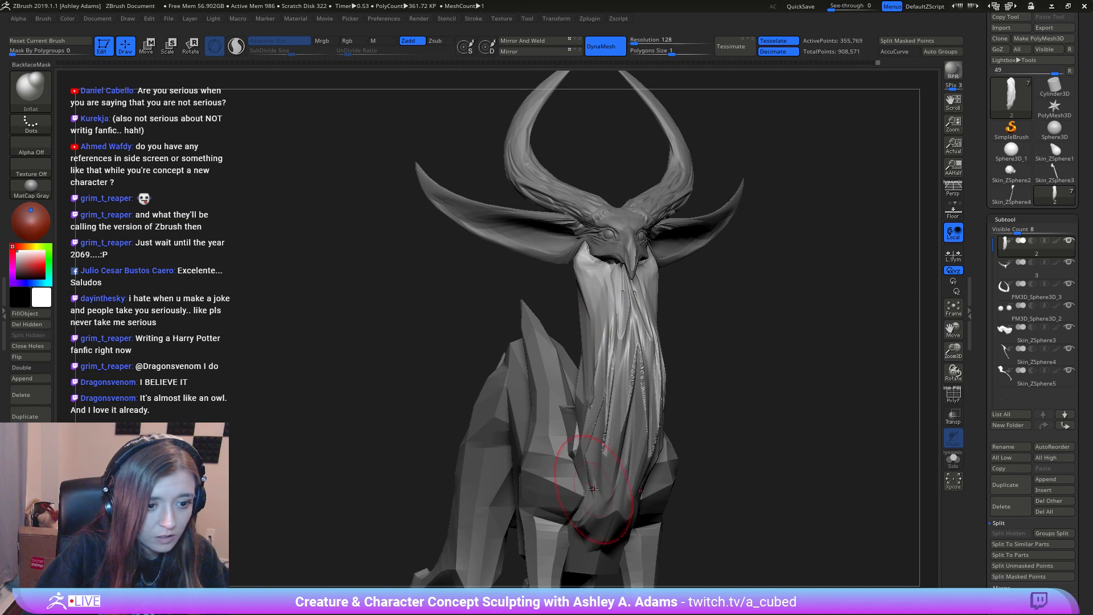
pyautogui.moveTo(605, 453)
pyautogui.mouseDown()
pyautogui.moveTo(618, 300)
pyautogui.moveTo(608, 413)
pyautogui.mouseUp()
pyautogui.moveTo(655, 413); pyautogui.dragTo(589, 415, button='right')
pyautogui.moveTo(606, 308)
pyautogui.mouseDown()
pyautogui.moveTo(578, 400)
pyautogui.moveTo(588, 445)
pyautogui.mouseUp()
pyautogui.moveTo(601, 334); pyautogui.dragTo(552, 337, button='right')
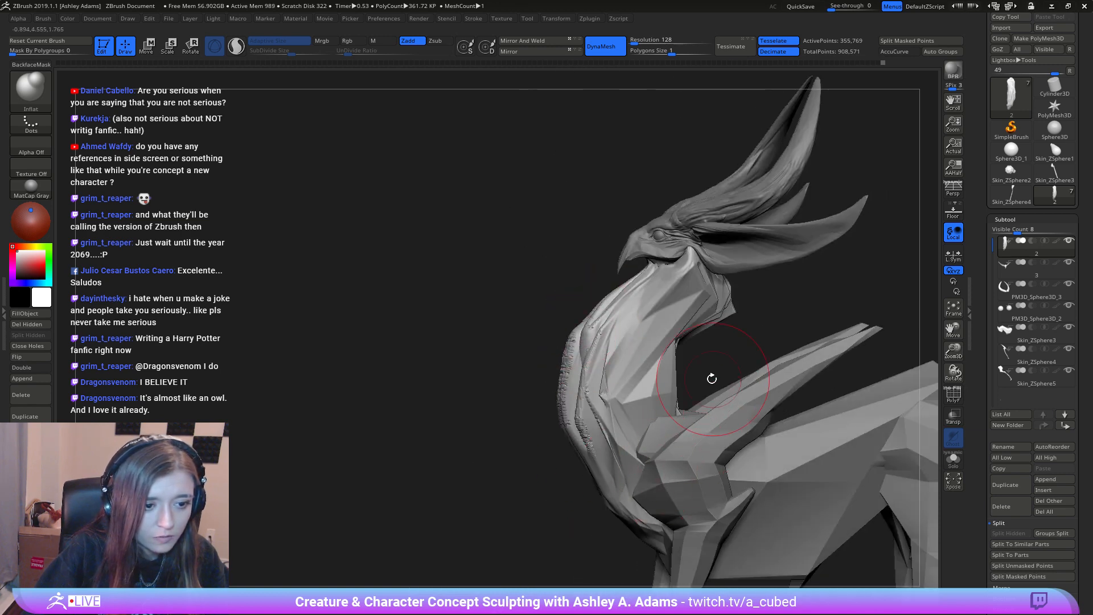
# Step: Inflate the folds along the side of the throat down to the lower neck and chest
pyautogui.moveTo(614, 400); pyautogui.dragTo(662, 481)
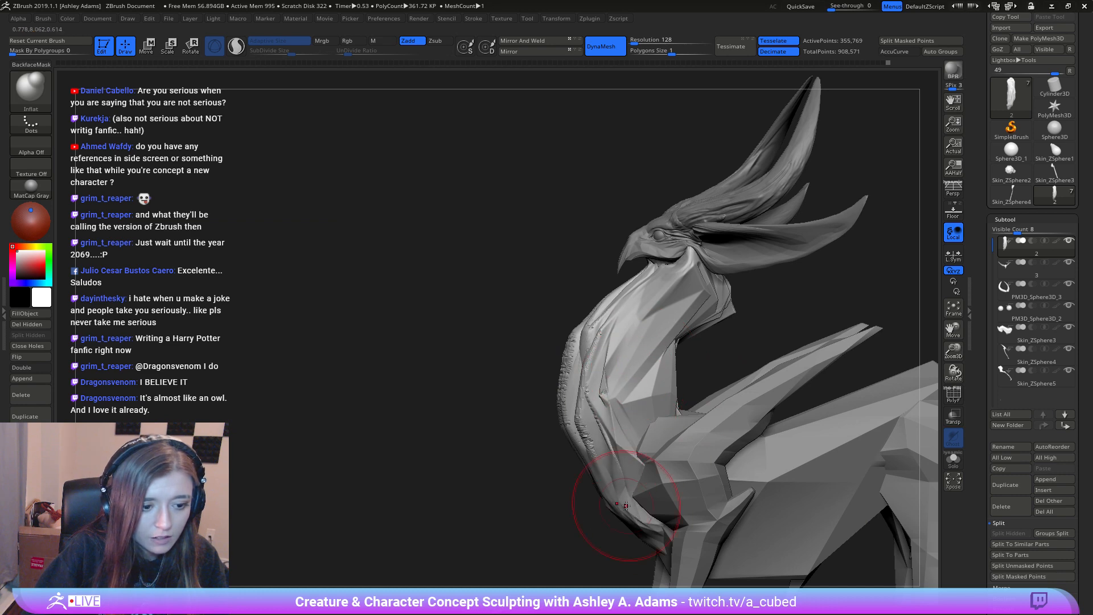
pyautogui.moveTo(580, 409); pyautogui.dragTo(578, 434)
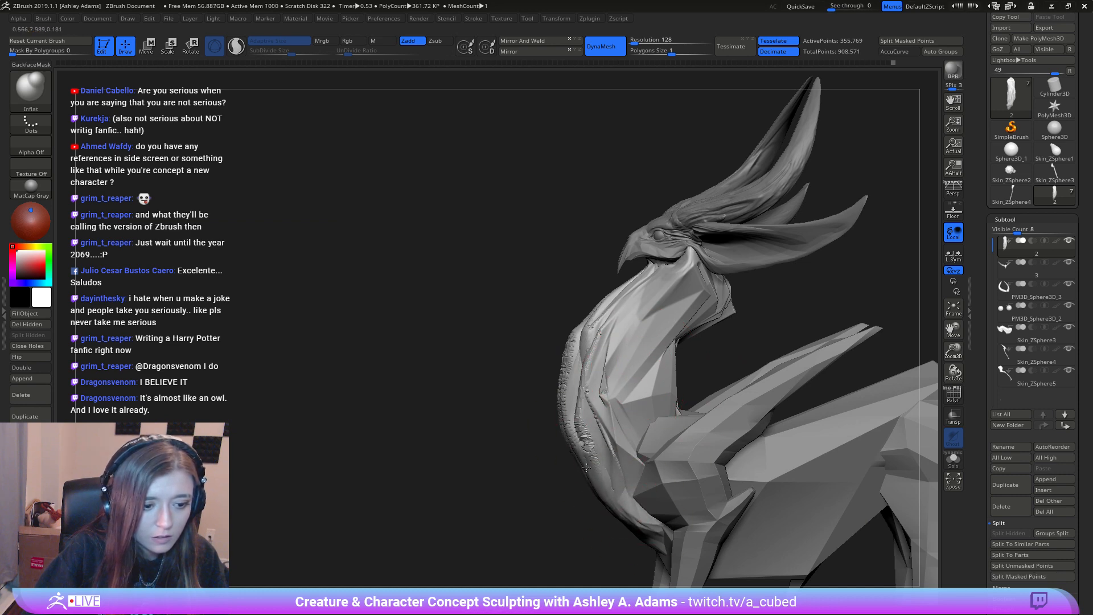
pyautogui.moveTo(634, 493); pyautogui.dragTo(639, 500)
pyautogui.moveTo(615, 423); pyautogui.dragTo(570, 413, button='right')
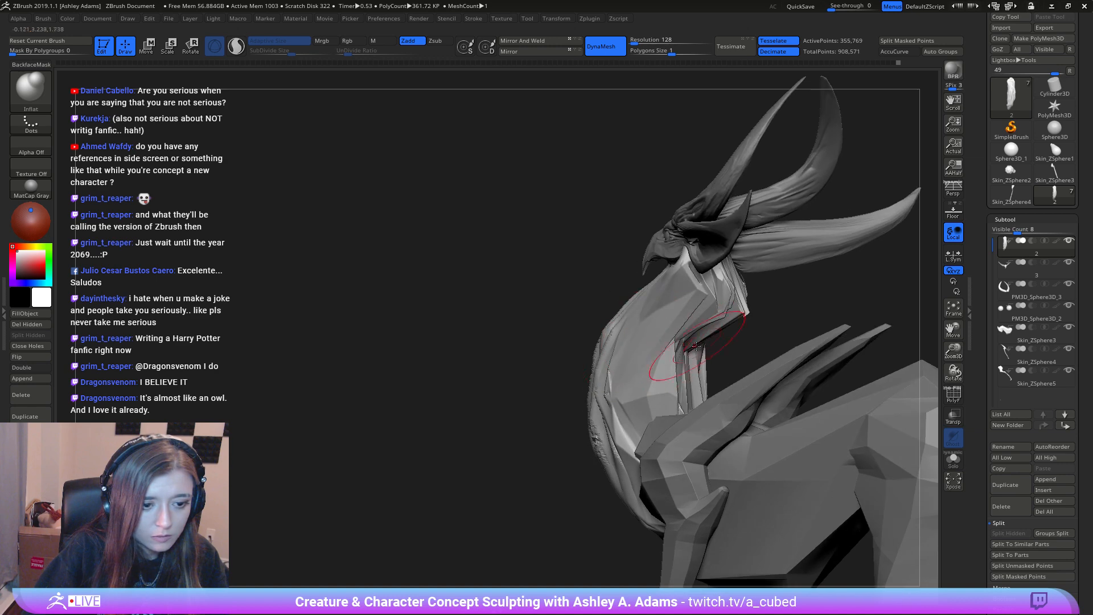
# Step: Inflate the back of the upper neck below the horns and the area behind the jaw
pyautogui.moveTo(792, 302); pyautogui.dragTo(741, 285, button='right')
pyautogui.moveTo(740, 282)
pyautogui.mouseDown()
pyautogui.moveTo(743, 247)
pyautogui.moveTo(738, 290)
pyautogui.mouseUp()
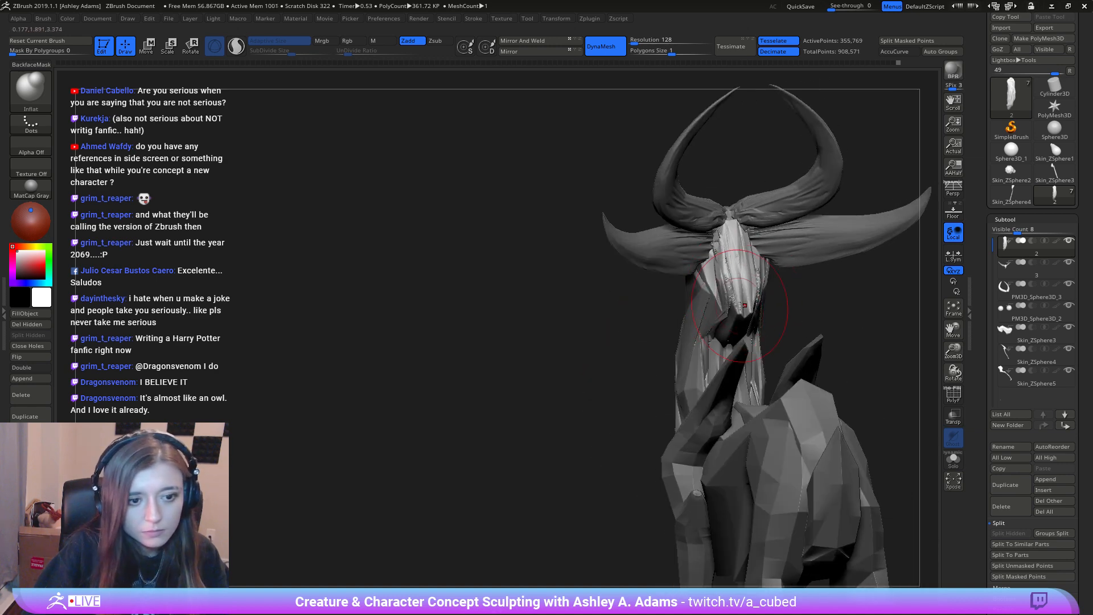
pyautogui.moveTo(797, 279)
pyautogui.mouseDown(button='right')
pyautogui.moveTo(715, 287)
pyautogui.moveTo(662, 316)
pyautogui.moveTo(658, 357)
pyautogui.mouseUp(button='right')
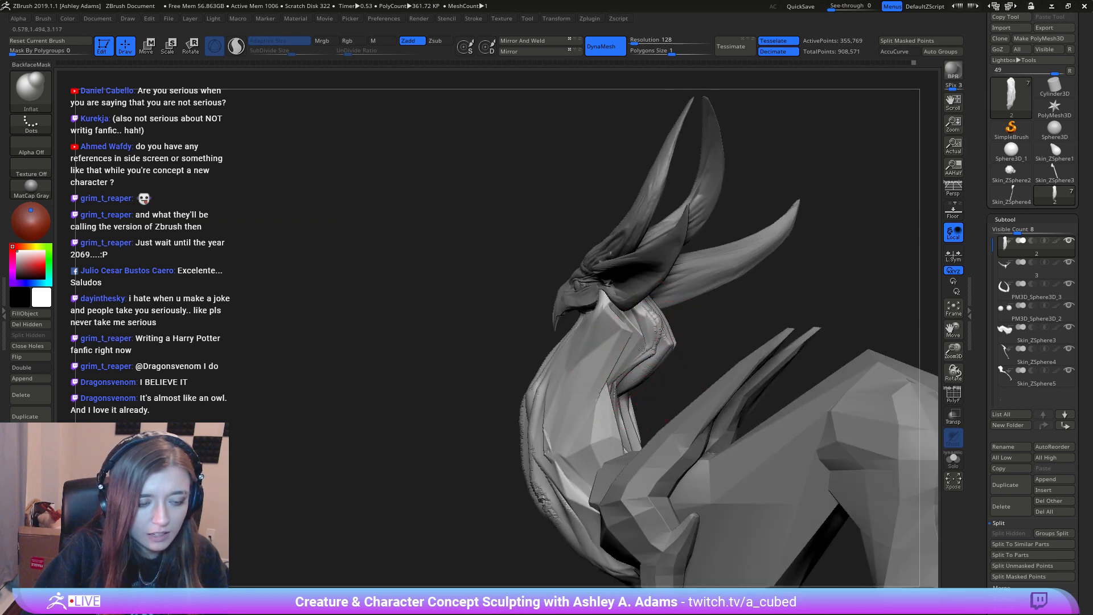
pyautogui.moveTo(643, 349); pyautogui.dragTo(692, 276, button='right')
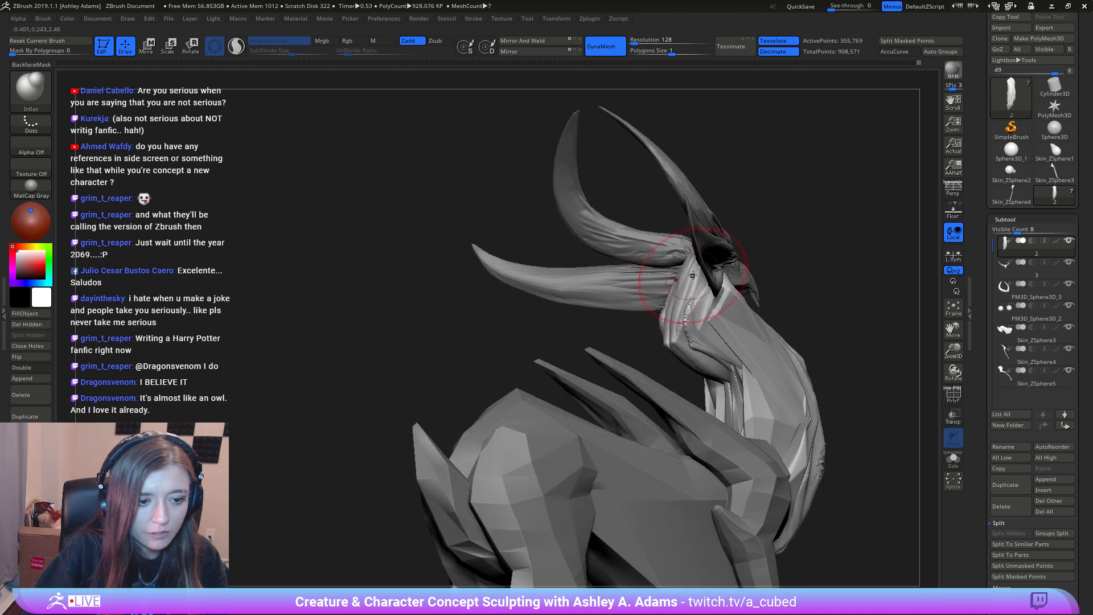
pyautogui.moveTo(668, 321); pyautogui.dragTo(740, 343, button='right')
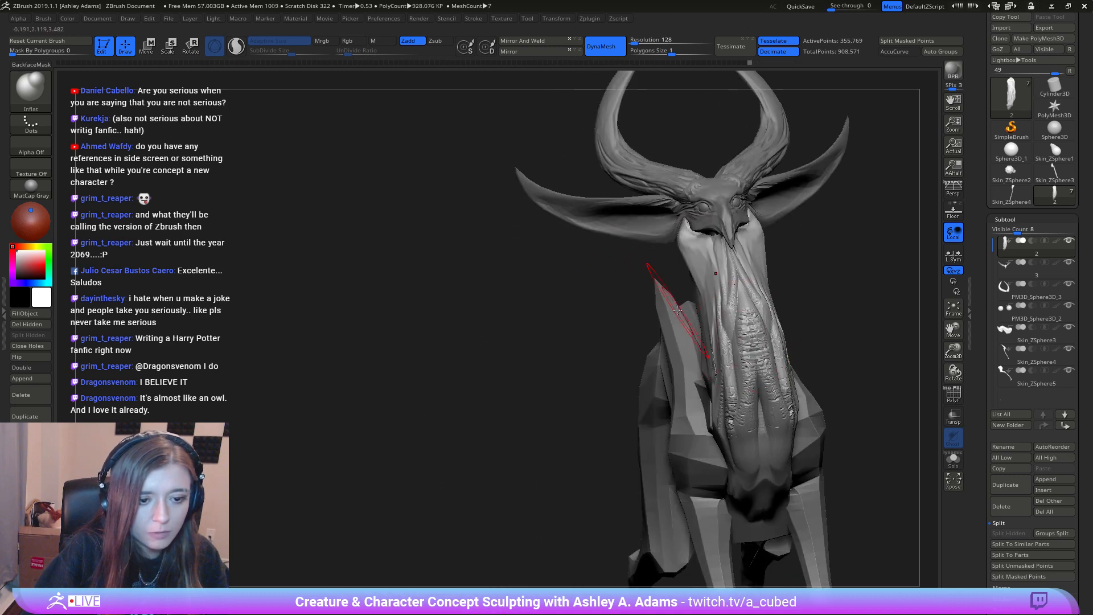
pyautogui.moveTo(735, 422); pyautogui.dragTo(764, 344, button='right')
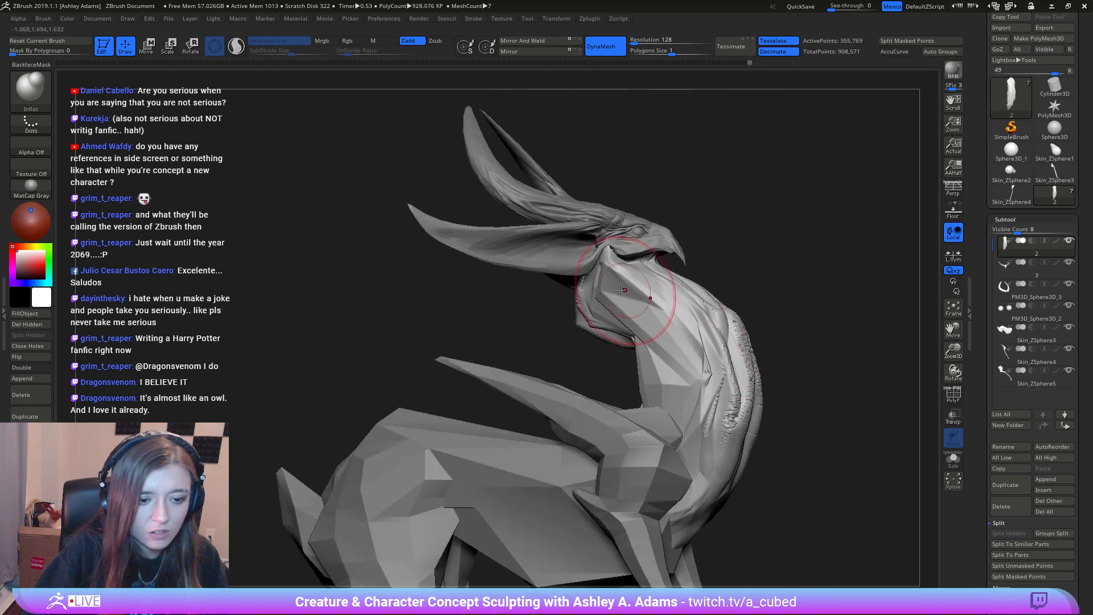
pyautogui.moveTo(695, 288); pyautogui.dragTo(610, 332, button='right')
# Step: Smooth the bumpy inflated ridges on the front and lower part of the neck
pyautogui.moveTo(637, 369); pyautogui.dragTo(548, 390, button='right')
pyautogui.moveTo(515, 411)
pyautogui.keyDown('shift'); pyautogui.mouseDown()
pyautogui.moveTo(530, 373)
pyautogui.moveTo(544, 473)
pyautogui.mouseUp(); pyautogui.keyUp('shift')
pyautogui.moveTo(529, 438)
pyautogui.mouseDown(button='right')
pyautogui.moveTo(581, 420)
pyautogui.moveTo(616, 363)
pyautogui.moveTo(691, 335)
pyautogui.mouseUp(button='right')
# Step: Polish the bumpy ridges along the side and front of the neck with the hPolish brush
pyautogui.press('b')
pyautogui.press('h')
pyautogui.press('p')
pyautogui.moveTo(620, 268); pyautogui.dragTo(611, 299)
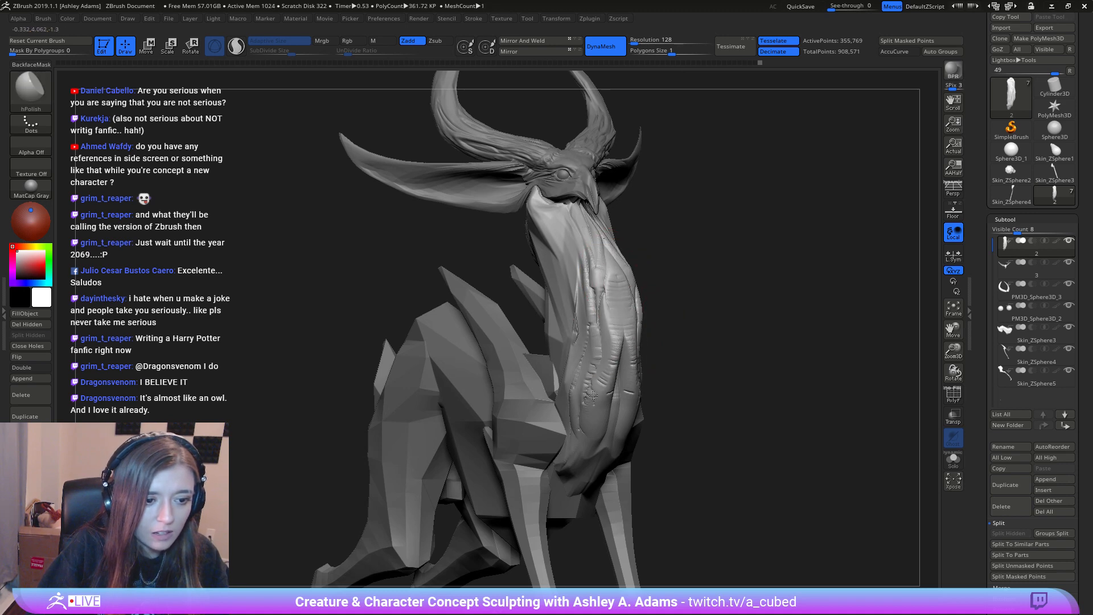
pyautogui.moveTo(689, 342); pyautogui.dragTo(583, 331, button='right')
pyautogui.hotkey('ctrl', 'z')
pyautogui.moveTo(643, 305); pyautogui.dragTo(639, 326, button='right')
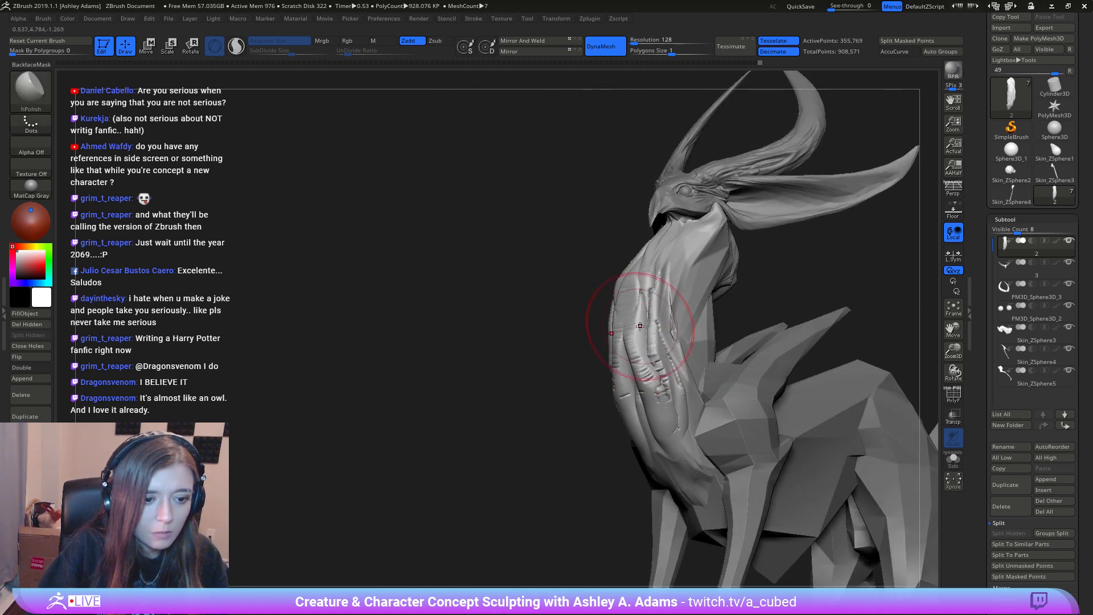
pyautogui.moveTo(647, 393); pyautogui.dragTo(664, 402)
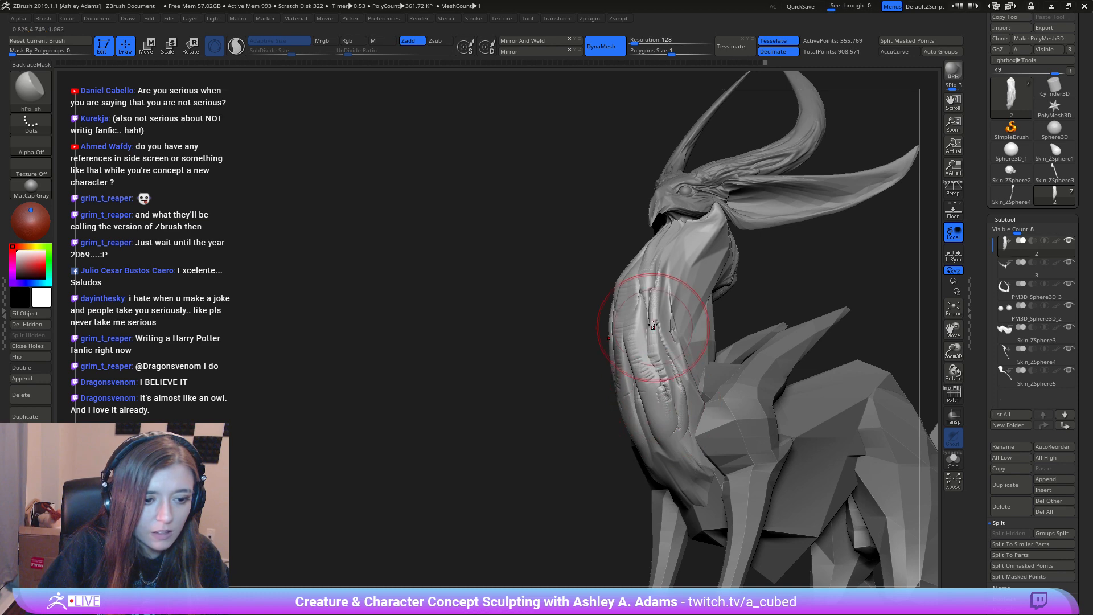
pyautogui.moveTo(646, 268); pyautogui.dragTo(691, 290, button='right')
pyautogui.moveTo(558, 225)
pyautogui.mouseDown(button='right')
pyautogui.moveTo(640, 317)
pyautogui.moveTo(620, 326)
pyautogui.mouseUp(button='right')
# Step: Smooth the rough folds at the back of the upper neck, below the horns and behind the jaw
pyautogui.press('b')
pyautogui.press('s')
pyautogui.press('h')
pyautogui.press('shift')
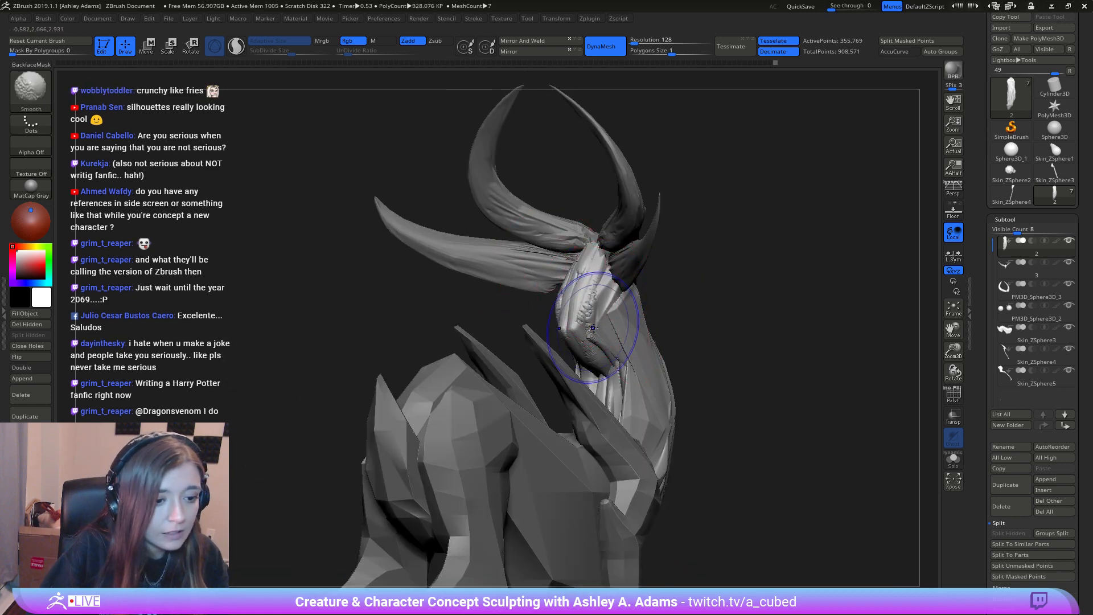
pyautogui.keyDown('shift'); pyautogui.moveTo(604, 358); pyautogui.dragTo(611, 341); pyautogui.keyUp('shift')
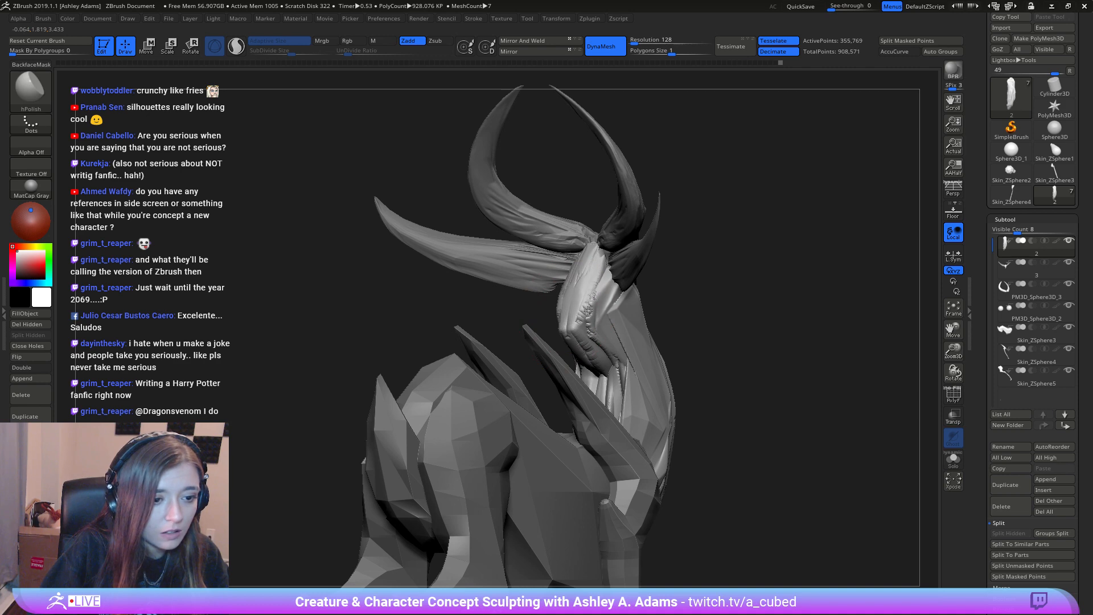
pyautogui.moveTo(608, 350); pyautogui.dragTo(664, 325, button='right')
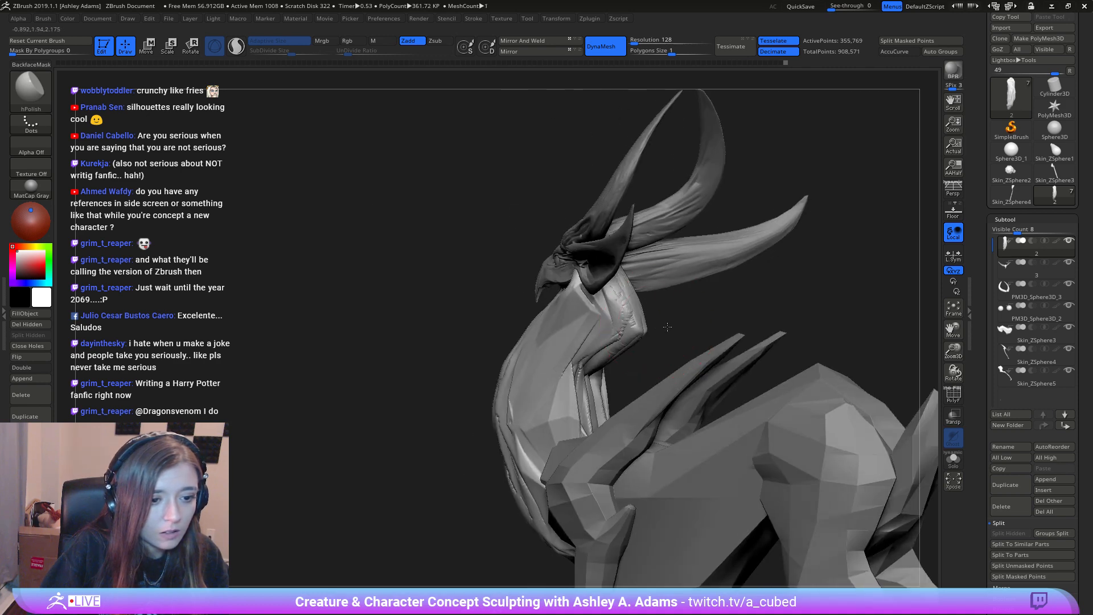
pyautogui.rightClick(562, 372)
pyautogui.moveTo(569, 353); pyautogui.dragTo(615, 289, button='right')
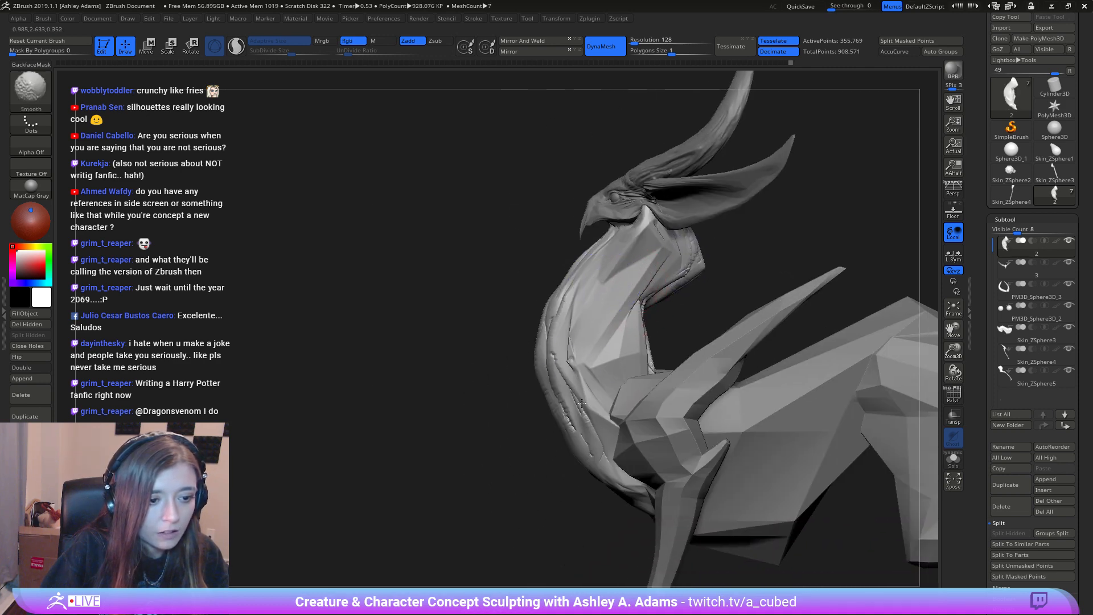
pyautogui.moveTo(578, 354); pyautogui.dragTo(514, 300, button='right')
# Step: Build up the folds along the upper throat and side of the neck with the ClayBuildup brush
pyautogui.press('b')
pyautogui.press('c')
pyautogui.press('b')
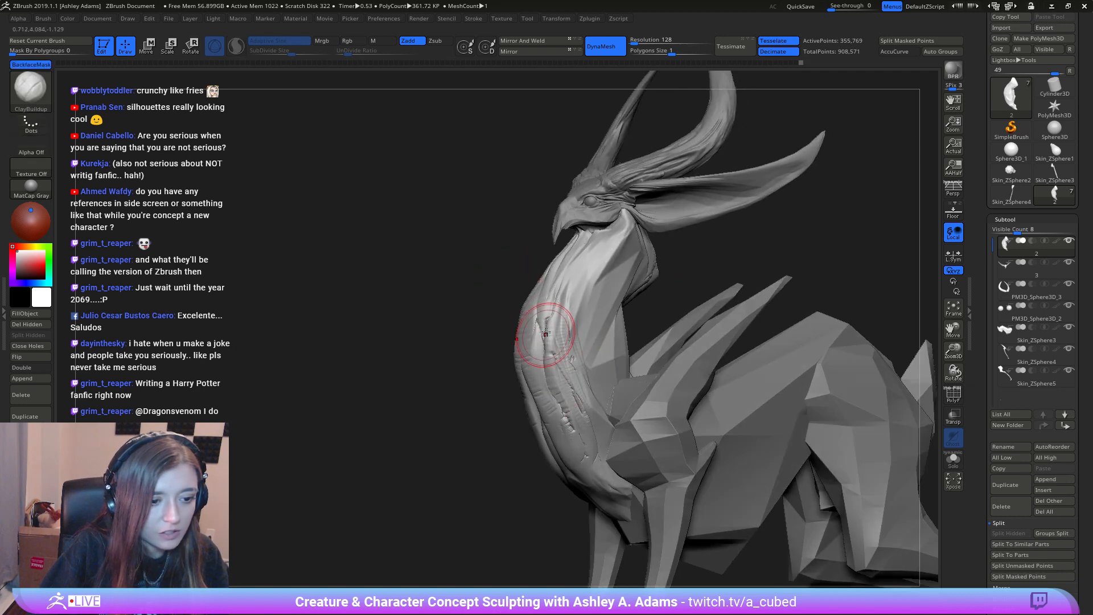
pyautogui.moveTo(602, 488)
pyautogui.mouseDown(button='right')
pyautogui.moveTo(577, 459)
pyautogui.moveTo(556, 391)
pyautogui.moveTo(627, 385)
pyautogui.moveTo(586, 340)
pyautogui.mouseUp(button='right')
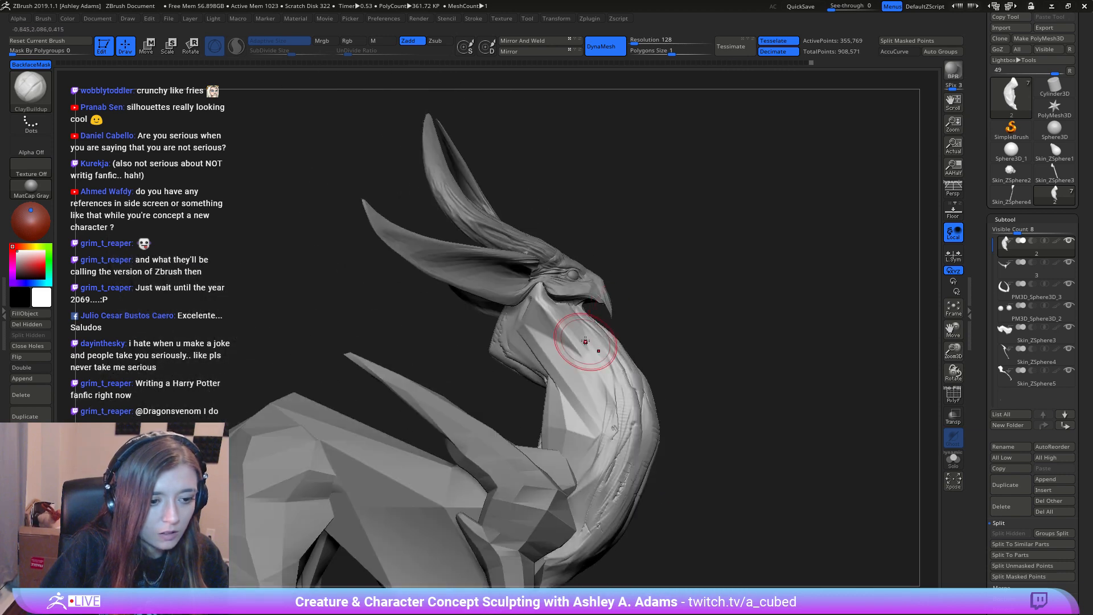
# Step: Carve long creases down the upper neck below the jaw with the DamStandard brush
pyautogui.press('b')
pyautogui.press('d')
pyautogui.press('s')
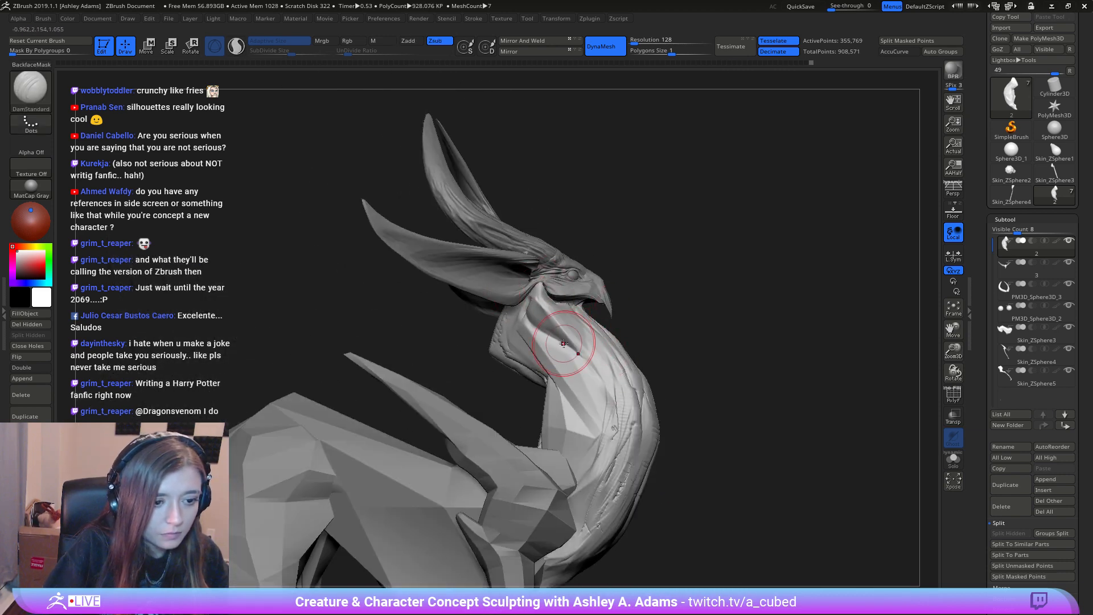
pyautogui.moveTo(602, 408); pyautogui.dragTo(553, 289, button='right')
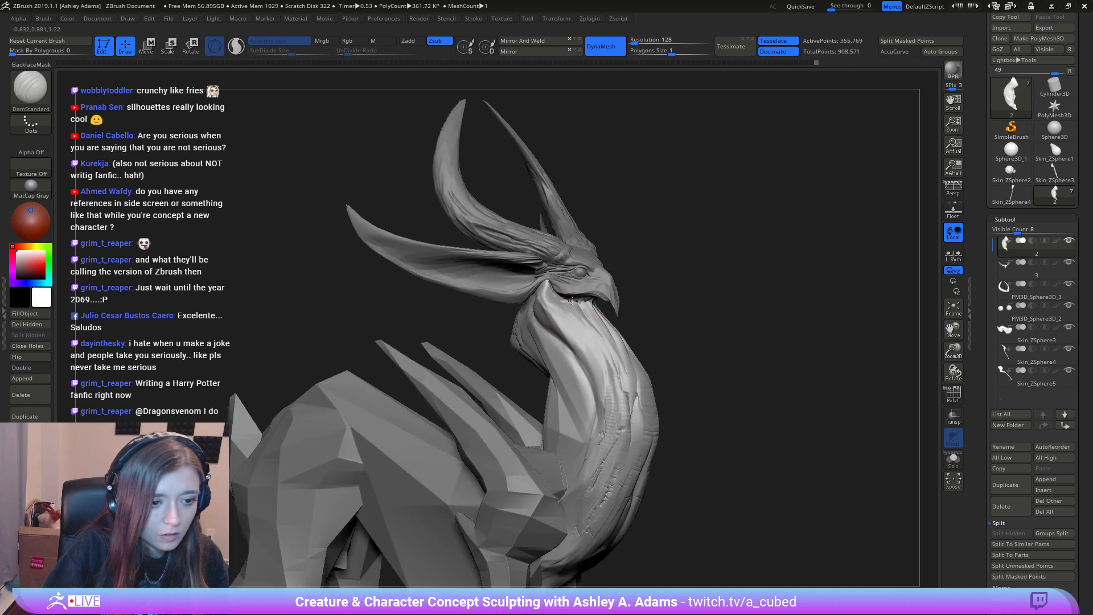
pyautogui.moveTo(630, 330)
pyautogui.mouseDown(button='right')
pyautogui.moveTo(597, 322)
pyautogui.moveTo(631, 318)
pyautogui.mouseUp(button='right')
# Step: Inflate a rounded pouch on the side of the neck directly beneath the jaw with the Inflat brush
pyautogui.press('b')
pyautogui.press('i')
pyautogui.press('n')
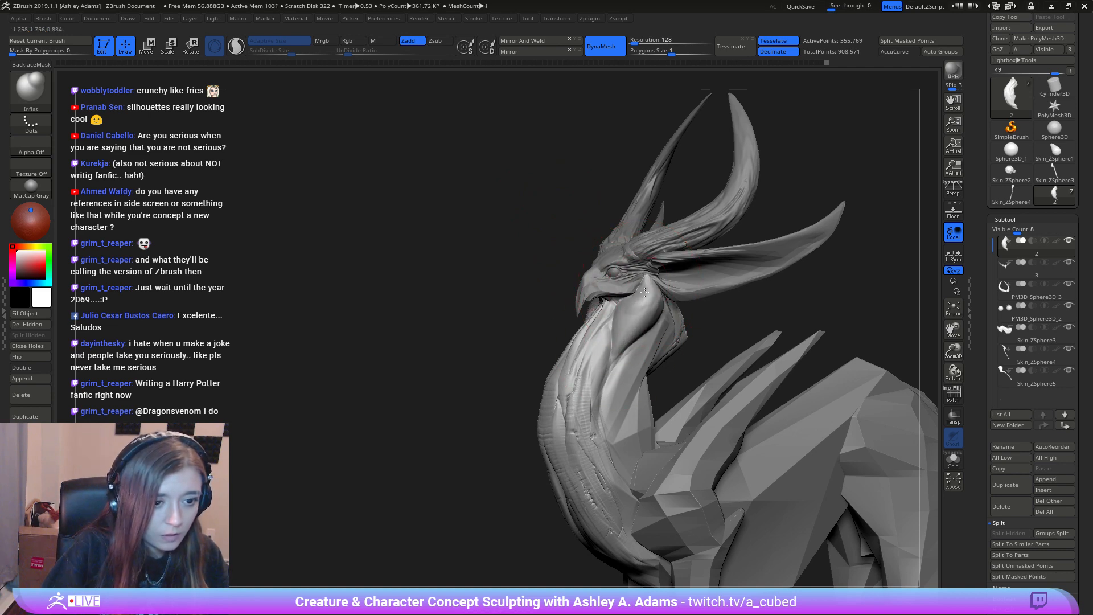
pyautogui.moveTo(645, 292)
pyautogui.mouseDown(button='right')
pyautogui.moveTo(655, 310)
pyautogui.moveTo(643, 291)
pyautogui.moveTo(655, 308)
pyautogui.moveTo(636, 313)
pyautogui.mouseUp(button='right')
# Step: Pull the throat pouches outward into large teardrop bulges on both sides of the neck with the SnakeHook brush
pyautogui.press('b')
pyautogui.press('s')
pyautogui.press('h')
pyautogui.rightClick(637, 313)
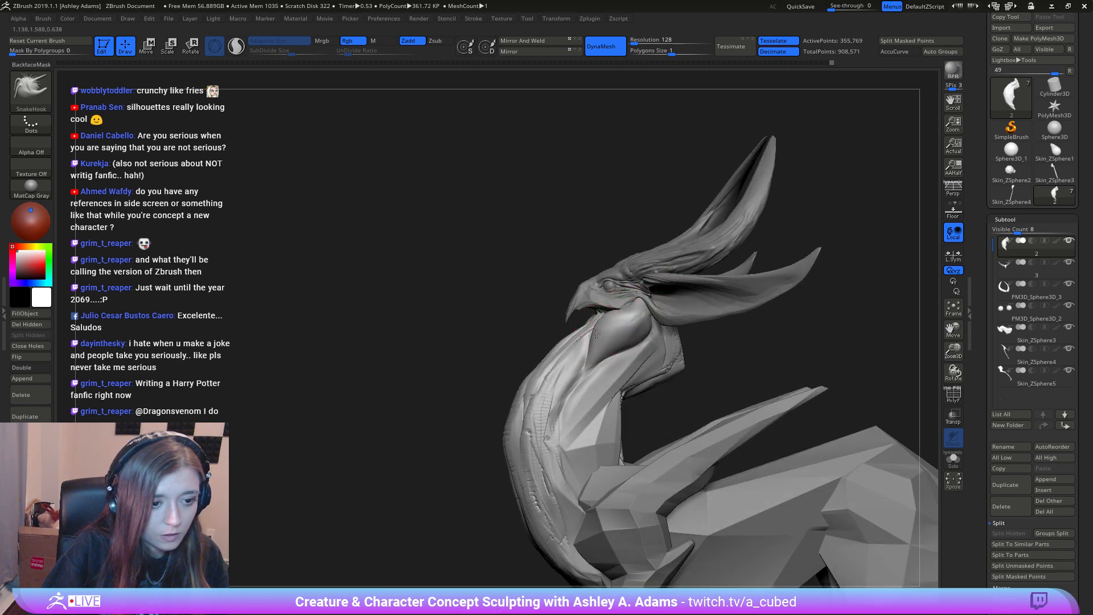
pyautogui.moveTo(595, 326); pyautogui.dragTo(574, 318, button='right')
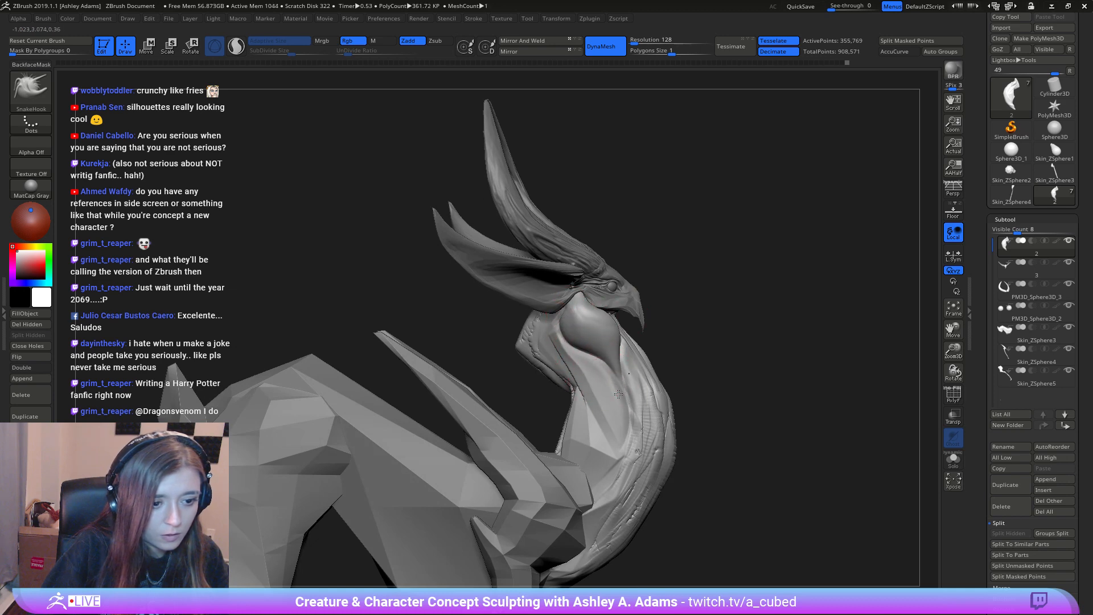
pyautogui.moveTo(623, 410)
pyautogui.keyDown('ctrl'); pyautogui.mouseDown(button='right')
pyautogui.moveTo(591, 320)
pyautogui.moveTo(586, 378)
pyautogui.moveTo(635, 298)
pyautogui.mouseUp(button='right'); pyautogui.keyUp('ctrl')
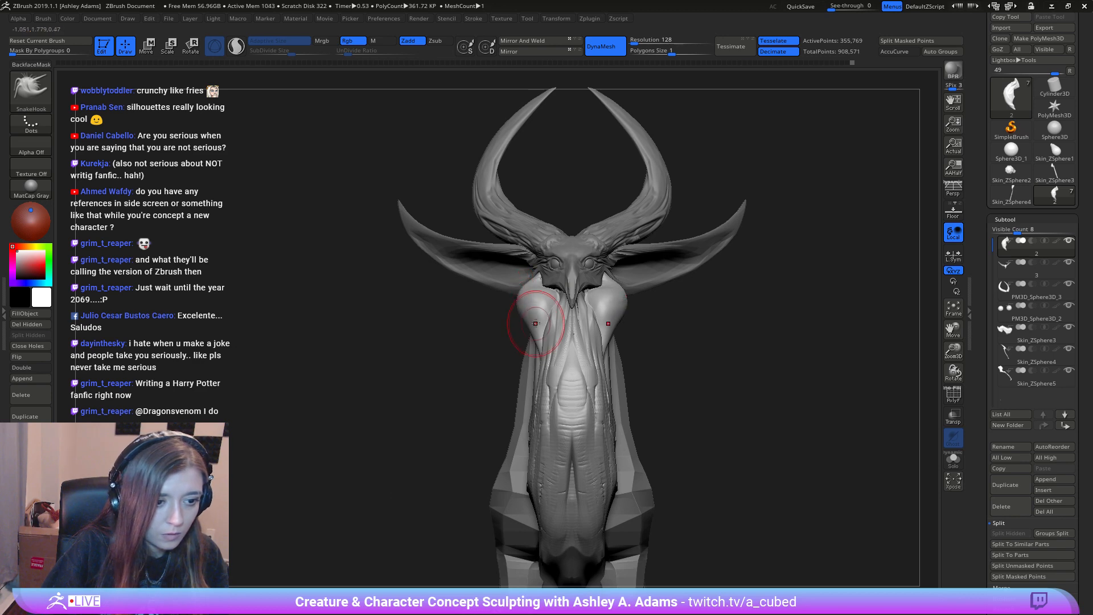
pyautogui.moveTo(614, 259)
pyautogui.mouseDown(button='right')
pyautogui.moveTo(557, 286)
pyautogui.moveTo(564, 353)
pyautogui.mouseUp(button='right')
# Step: Make the head the active subtool and build up the ridge and sides of the beak with ClayBuildup
pyautogui.keyDown('alt'); pyautogui.click(556, 286); pyautogui.keyUp('alt')
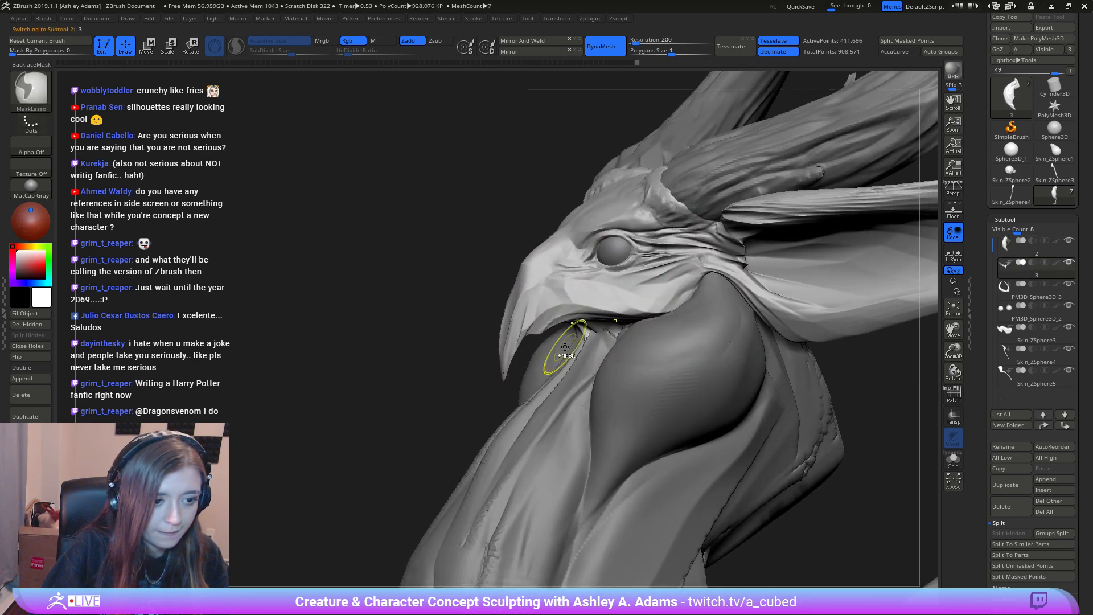
pyautogui.press('space')
pyautogui.moveTo(552, 289); pyautogui.dragTo(548, 288)
pyautogui.moveTo(524, 317); pyautogui.dragTo(577, 313, button='right')
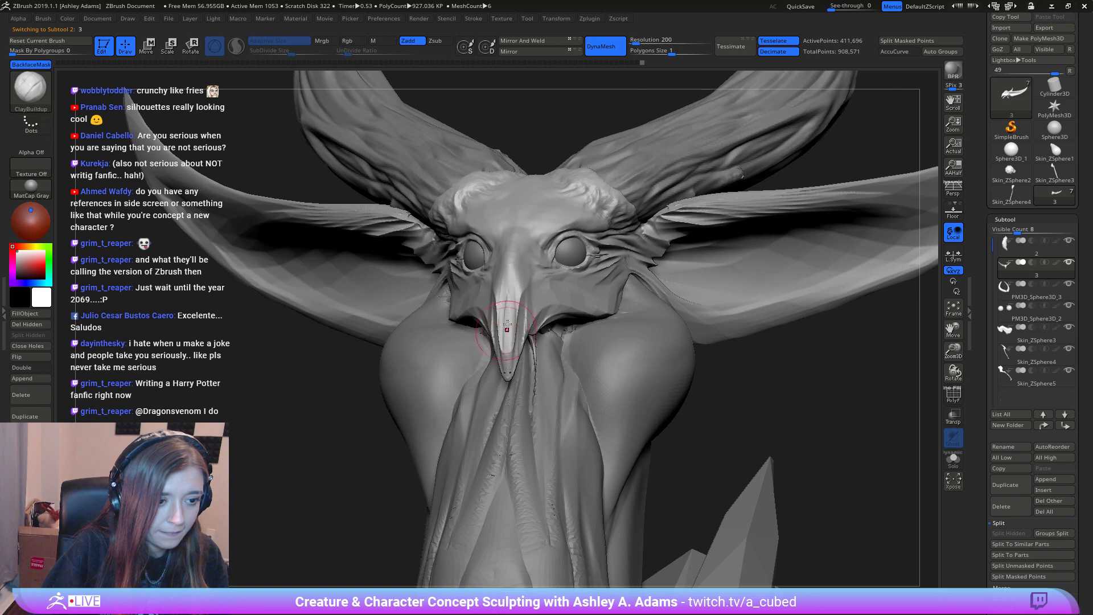
pyautogui.press('b')
pyautogui.press('c')
pyautogui.press('b')
pyautogui.moveTo(506, 323)
pyautogui.mouseDown(button='right')
pyautogui.moveTo(566, 319)
pyautogui.moveTo(516, 336)
pyautogui.mouseUp(button='right')
pyautogui.moveTo(485, 280); pyautogui.dragTo(512, 325, button='right')
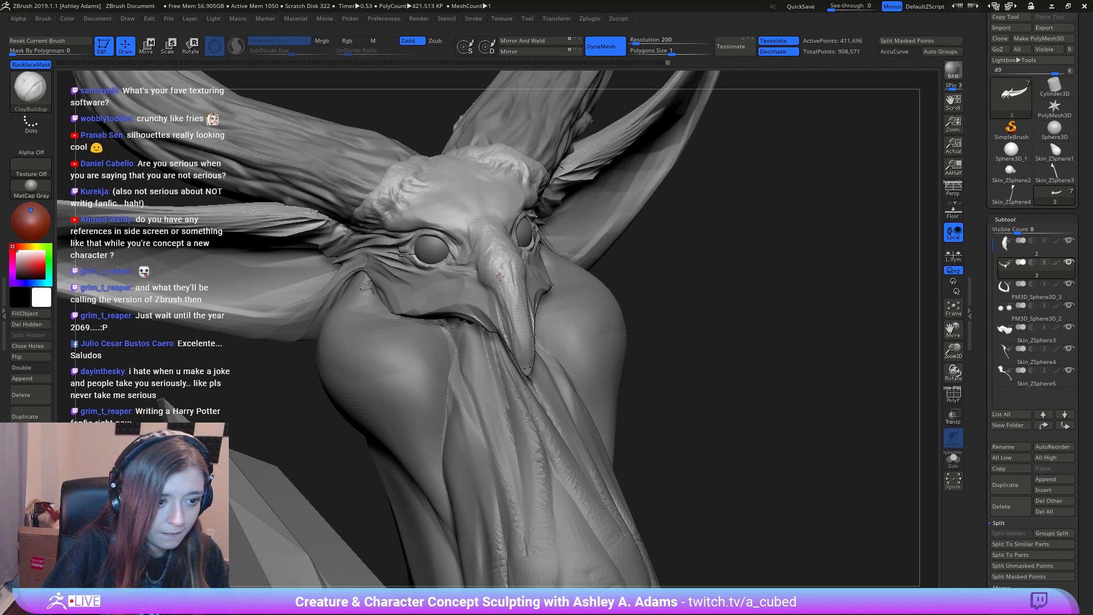
pyautogui.moveTo(515, 322); pyautogui.dragTo(461, 308, button='right')
pyautogui.moveTo(538, 299); pyautogui.dragTo(553, 251)
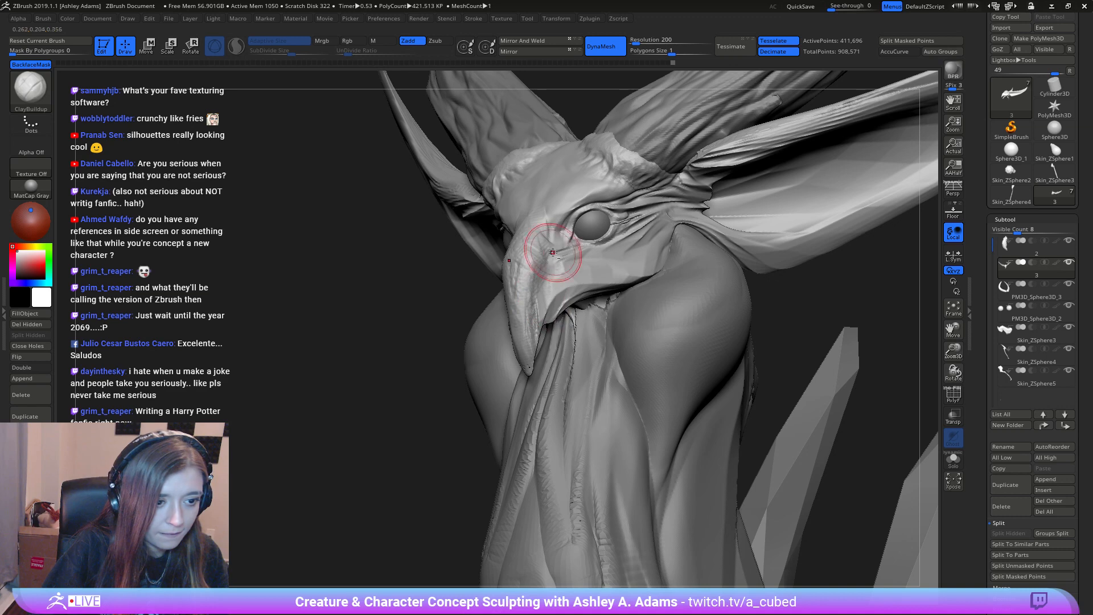
# Step: Add clay strokes to the base of the beak and the area in front of the eye
pyautogui.moveTo(558, 244); pyautogui.dragTo(533, 259, button='right')
pyautogui.moveTo(564, 266); pyautogui.dragTo(569, 273)
pyautogui.moveTo(543, 270); pyautogui.dragTo(578, 275, button='right')
pyautogui.press('3')
pyautogui.moveTo(548, 273)
pyautogui.mouseDown()
pyautogui.moveTo(636, 257)
pyautogui.moveTo(545, 286)
pyautogui.moveTo(623, 256)
pyautogui.moveTo(673, 203)
pyautogui.moveTo(603, 255)
pyautogui.moveTo(558, 267)
pyautogui.mouseUp()
pyautogui.moveTo(564, 277); pyautogui.dragTo(603, 251, button='right')
pyautogui.moveTo(554, 198); pyautogui.dragTo(546, 233, button='right')
# Step: Carve creases along the beak edge and across the cheek below the eye with the DamStandard brush
pyautogui.press('space')
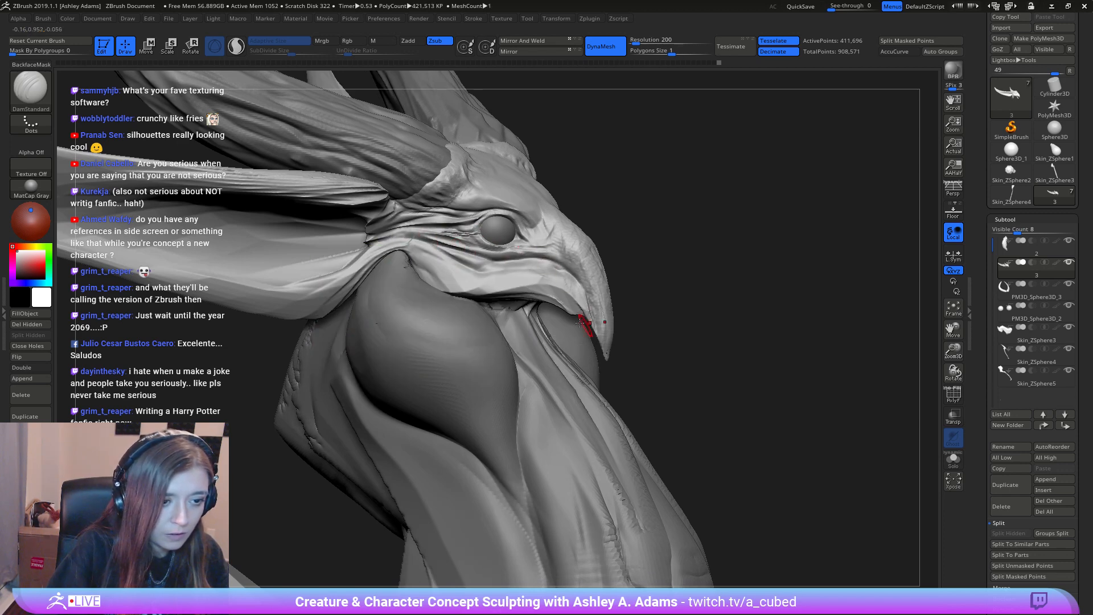
pyautogui.moveTo(581, 322); pyautogui.dragTo(476, 244, button='right')
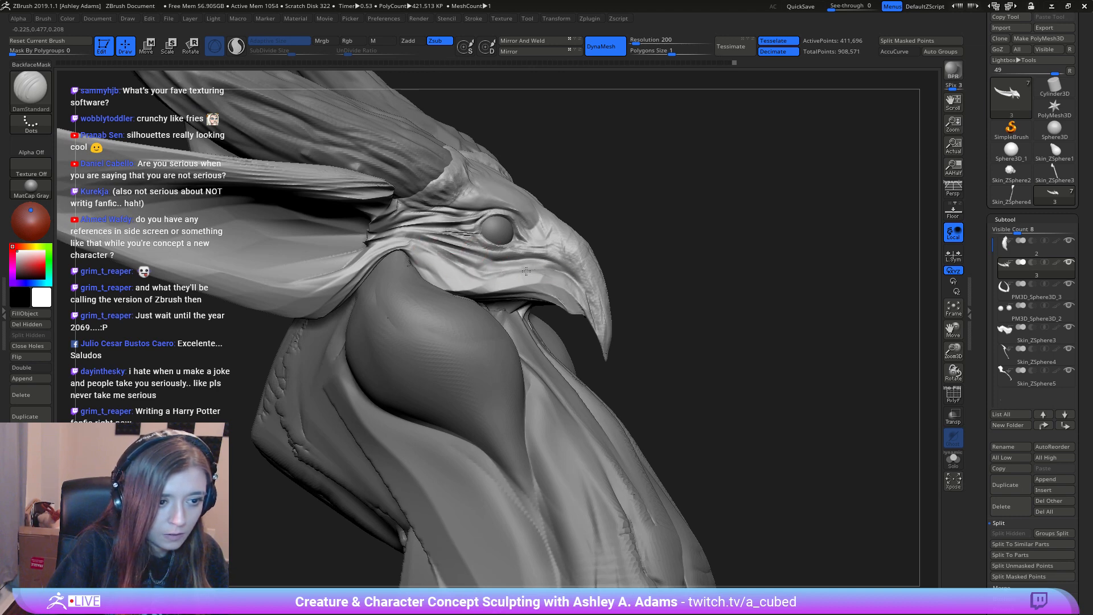
pyautogui.moveTo(456, 267); pyautogui.dragTo(464, 253, button='right')
pyautogui.moveTo(542, 224)
pyautogui.keyDown('ctrl'); pyautogui.mouseDown(button='right')
pyautogui.moveTo(579, 178)
pyautogui.moveTo(552, 261)
pyautogui.moveTo(559, 250)
pyautogui.moveTo(551, 318)
pyautogui.moveTo(543, 291)
pyautogui.moveTo(545, 300)
pyautogui.moveTo(568, 282)
pyautogui.mouseUp(button='right'); pyautogui.keyUp('ctrl')
pyautogui.rightClick(543, 290)
# Step: Pull the corner of the mouth back and upward over the throat pouch with the SnakeHook brush
pyautogui.press('b')
pyautogui.press('s')
pyautogui.press('h')
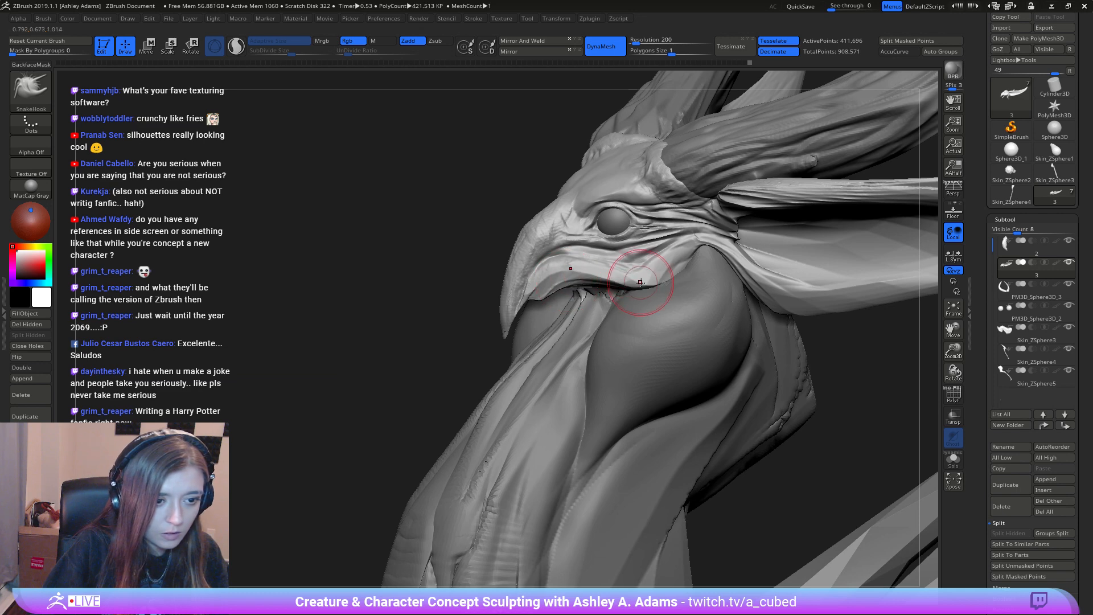
pyautogui.moveTo(639, 281); pyautogui.dragTo(672, 280, button='right')
pyautogui.moveTo(677, 269); pyautogui.dragTo(686, 262)
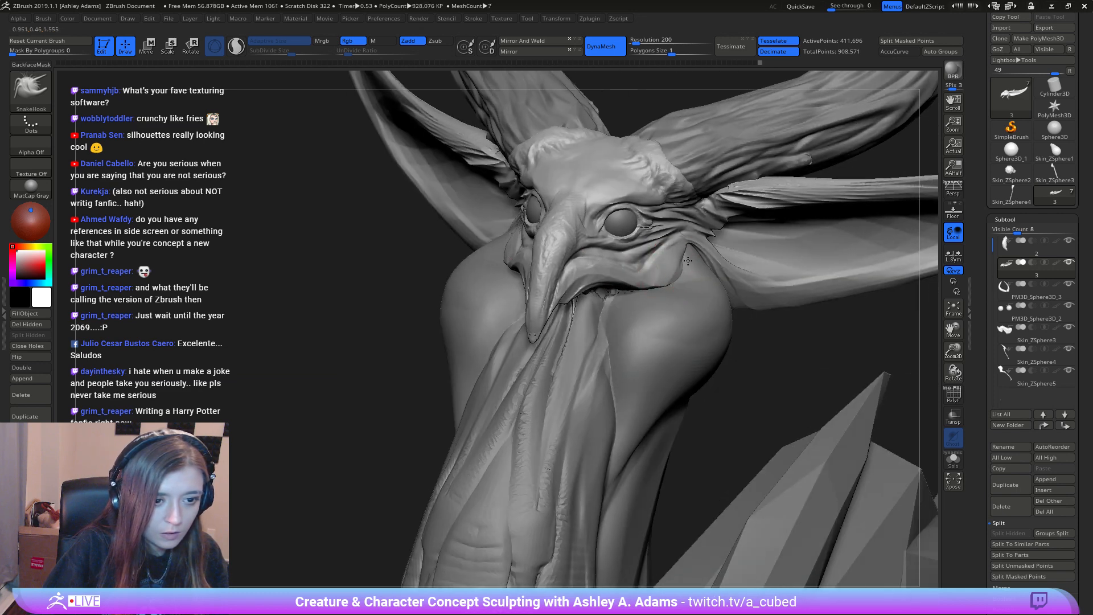
pyautogui.moveTo(685, 265)
pyautogui.mouseDown(button='right')
pyautogui.moveTo(677, 252)
pyautogui.moveTo(613, 251)
pyautogui.mouseUp(button='right')
# Step: Build up a thick lip from the corner of the mouth forward to the beak with ClayBuildup
pyautogui.press('b')
pyautogui.press('c')
pyautogui.press('b')
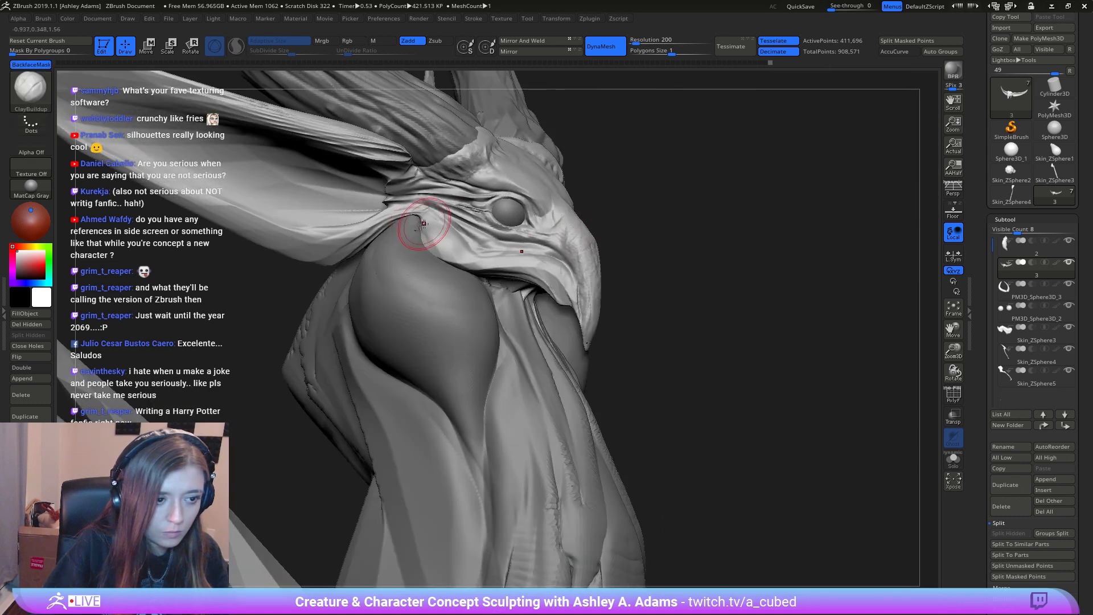
pyautogui.moveTo(442, 246)
pyautogui.mouseDown()
pyautogui.moveTo(468, 261)
pyautogui.moveTo(432, 219)
pyautogui.moveTo(440, 249)
pyautogui.moveTo(544, 267)
pyautogui.moveTo(572, 283)
pyautogui.mouseUp()
pyautogui.moveTo(497, 262); pyautogui.dragTo(488, 267, button='right')
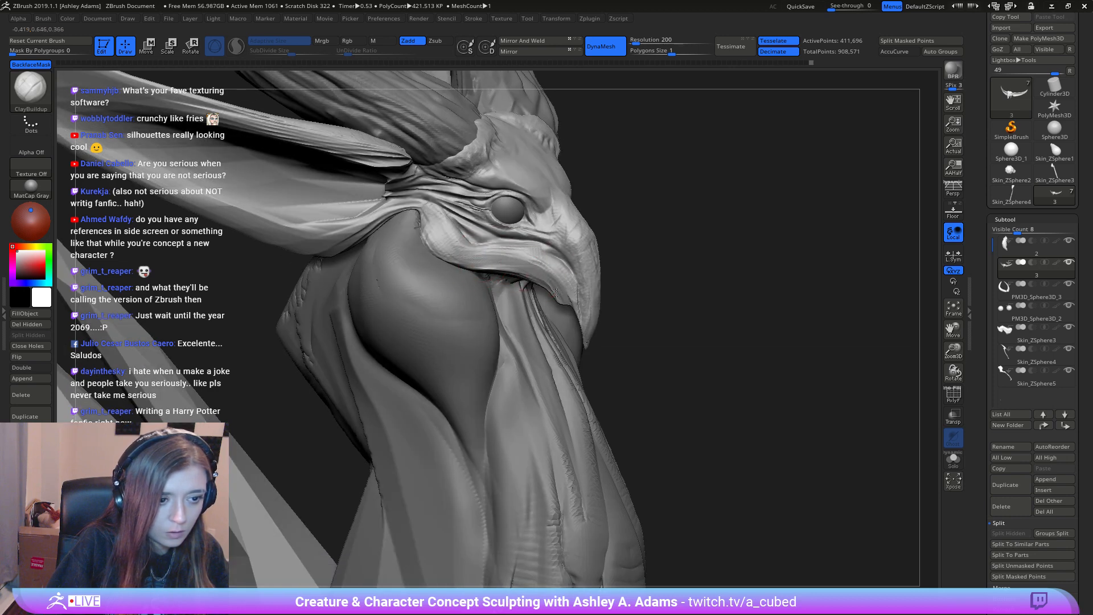
pyautogui.moveTo(540, 281)
pyautogui.mouseDown()
pyautogui.moveTo(567, 312)
pyautogui.moveTo(515, 269)
pyautogui.mouseUp()
# Step: Cut creases into the cheek behind the corner of the mouth with the DamStandard brush
pyautogui.press('b')
pyautogui.press('d')
pyautogui.press('s')
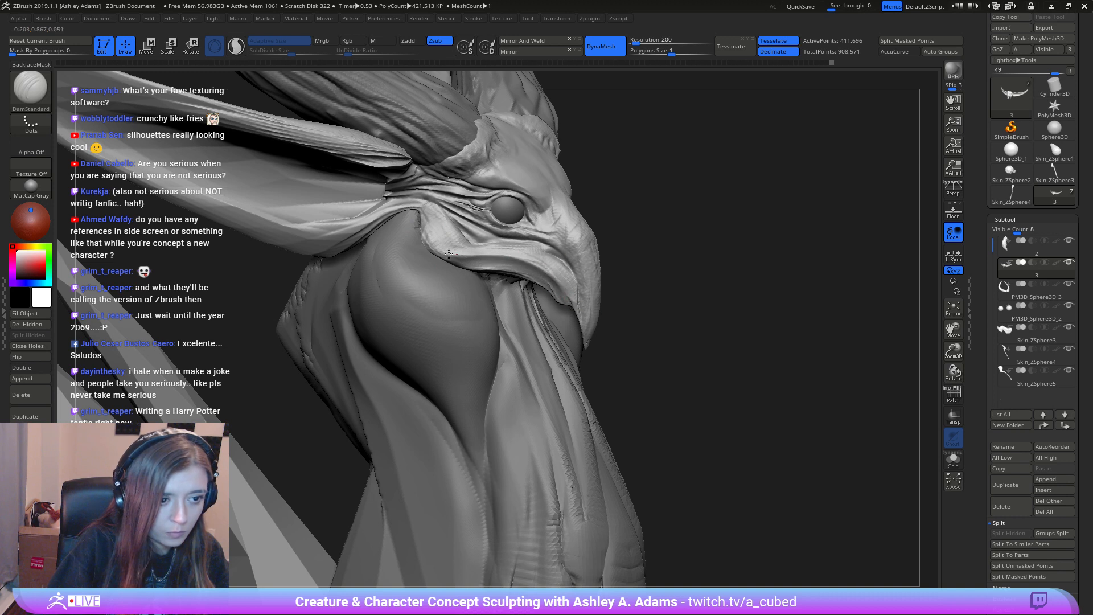
pyautogui.moveTo(449, 253)
pyautogui.mouseDown()
pyautogui.moveTo(413, 211)
pyautogui.moveTo(430, 199)
pyautogui.moveTo(459, 217)
pyautogui.mouseUp()
pyautogui.moveTo(459, 217); pyautogui.dragTo(458, 233, button='right')
pyautogui.rightClick(457, 216)
# Step: Add ClayBuildup strokes to the cheek between the eye and the corner of the mouth
pyautogui.press('b')
pyautogui.press('c')
pyautogui.press('b')
pyautogui.moveTo(459, 228); pyautogui.dragTo(475, 237)
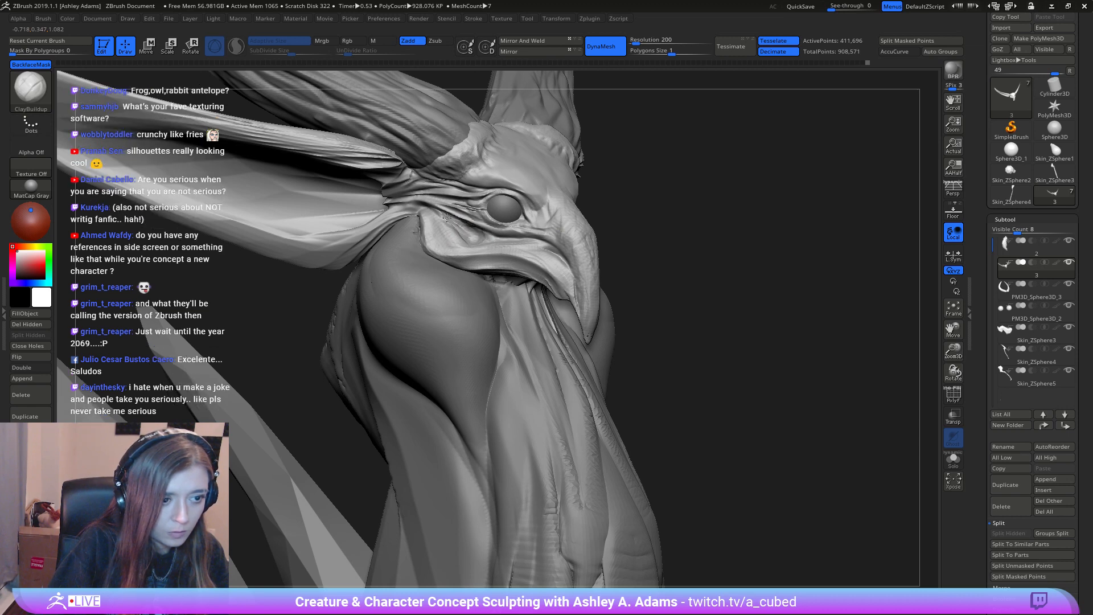
pyautogui.moveTo(523, 249); pyautogui.dragTo(441, 240, button='right')
# Step: Shrink the ClayBuildup brush for fine facial detail and set the masking brush to MaskPen
pyautogui.rightClick(585, 302)
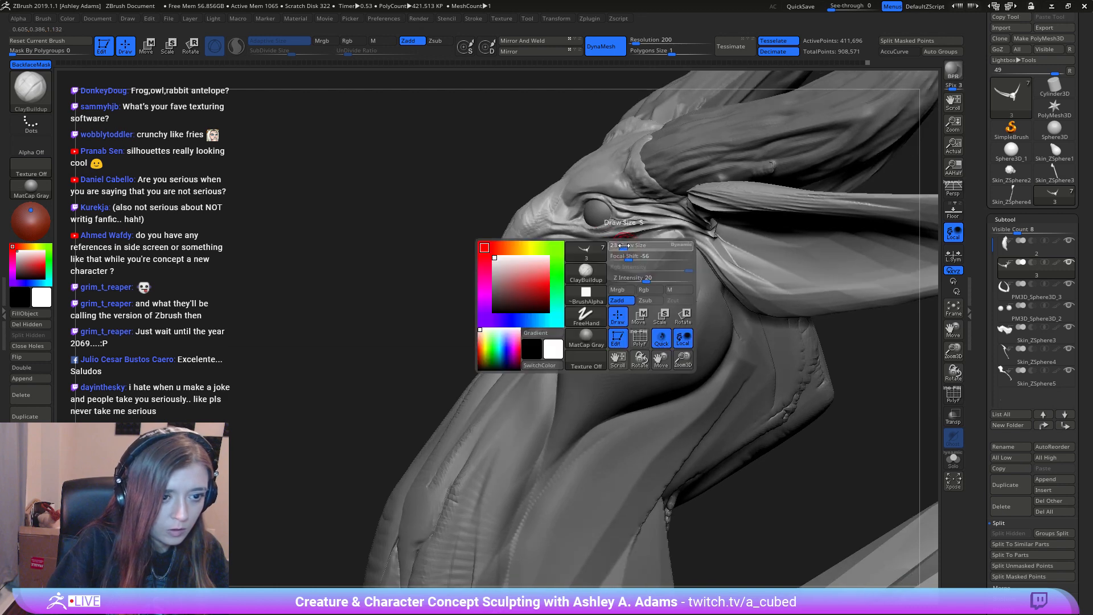
pyautogui.moveTo(586, 299)
pyautogui.keyDown('ctrl'); pyautogui.mouseDown(button='right')
pyautogui.moveTo(612, 268)
pyautogui.moveTo(520, 239)
pyautogui.mouseUp(button='right'); pyautogui.keyUp('ctrl')
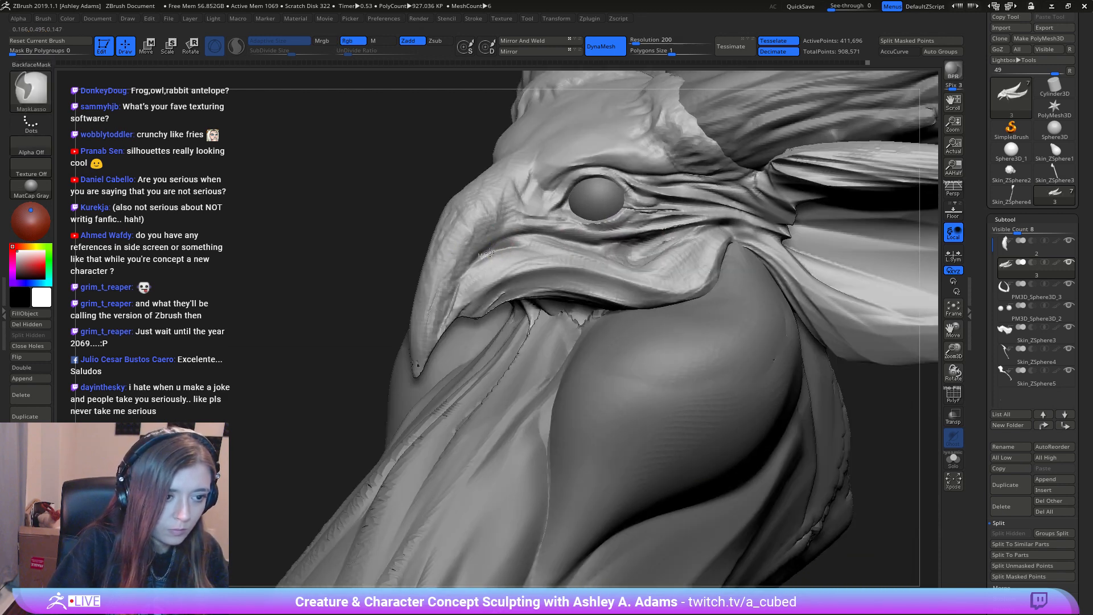
pyautogui.press('b')
pyautogui.press('c')
pyautogui.press('b')
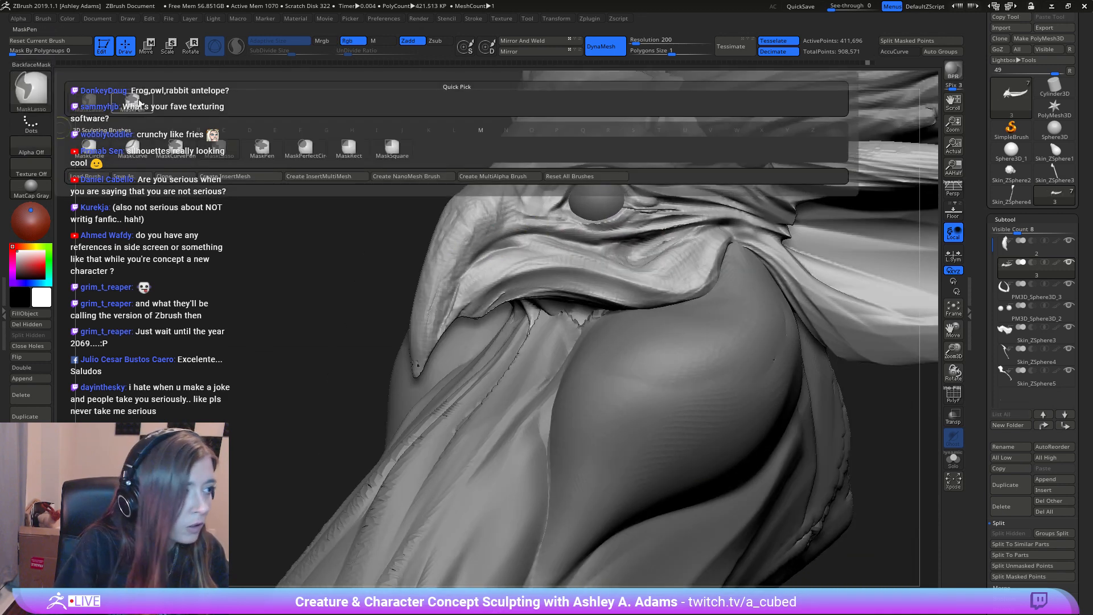
pyautogui.press('ctrl')
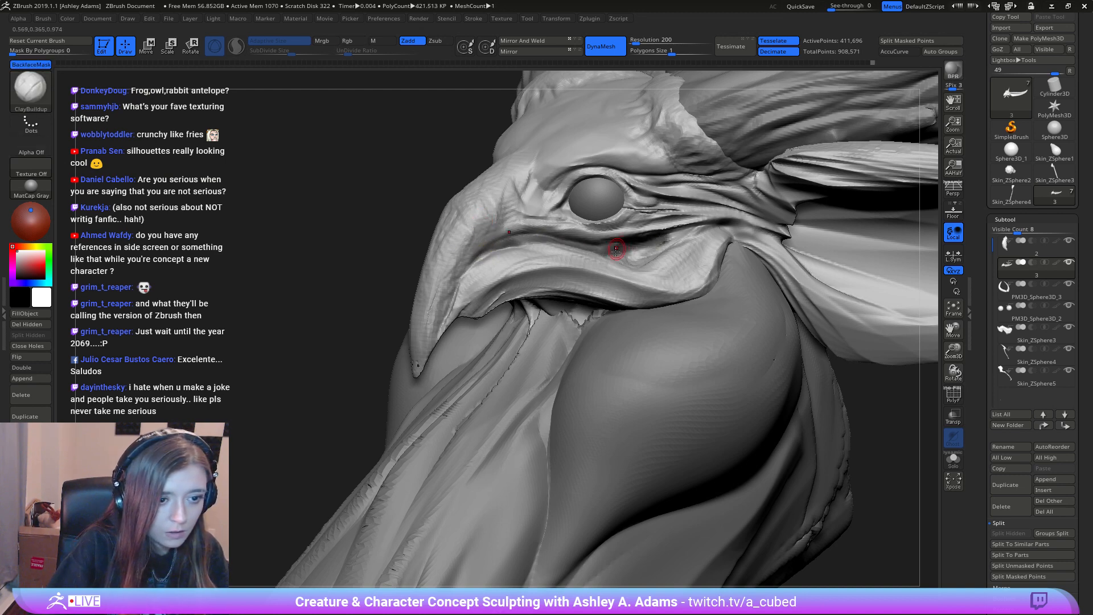
# Step: Refine the cheek folds below the eye with small ClayBuildup strokes and smooth the side of the beak
pyautogui.moveTo(626, 244); pyautogui.dragTo(518, 239, button='right')
pyautogui.moveTo(534, 242); pyautogui.dragTo(593, 257)
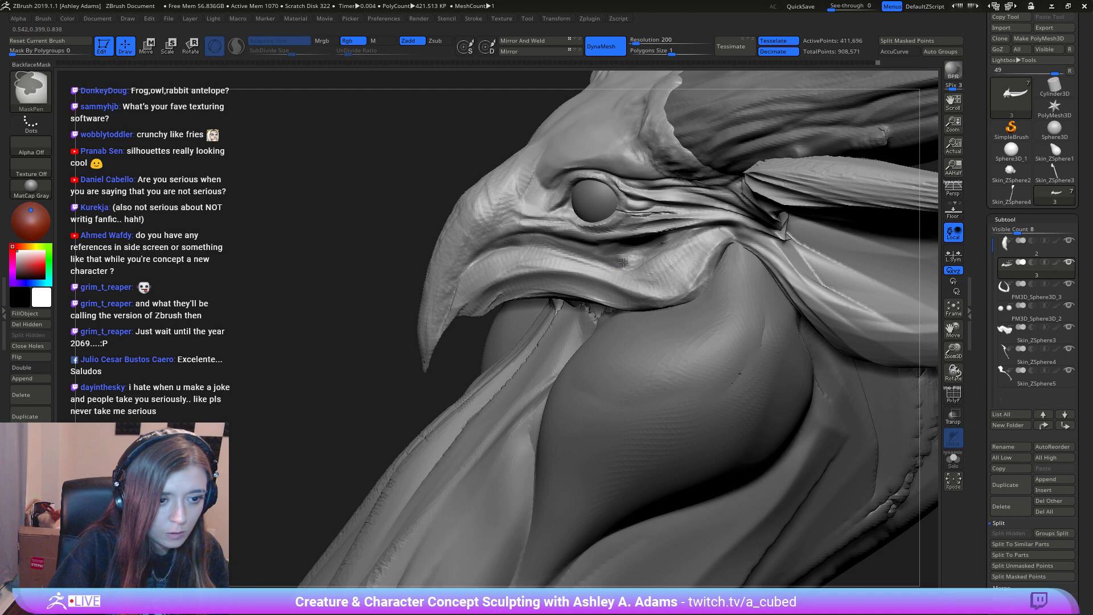
pyautogui.moveTo(668, 244); pyautogui.dragTo(633, 248, button='right')
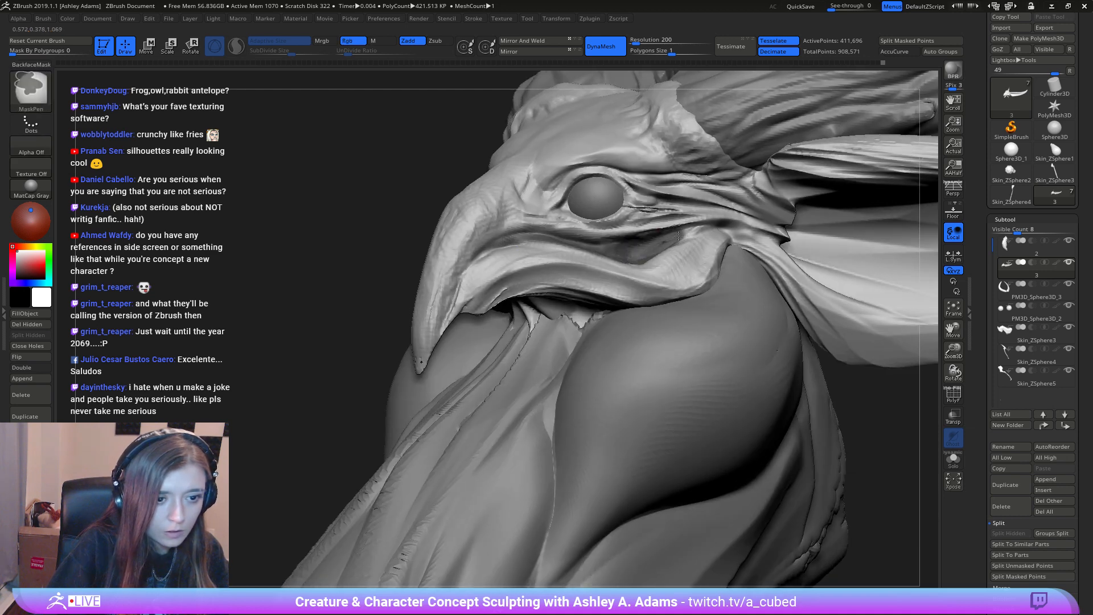
pyautogui.moveTo(699, 227)
pyautogui.mouseDown(button='right')
pyautogui.moveTo(476, 224)
pyautogui.moveTo(365, 174)
pyautogui.mouseUp(button='right')
pyautogui.keyDown('shift'); pyautogui.moveTo(486, 253); pyautogui.dragTo(482, 244); pyautogui.keyUp('shift')
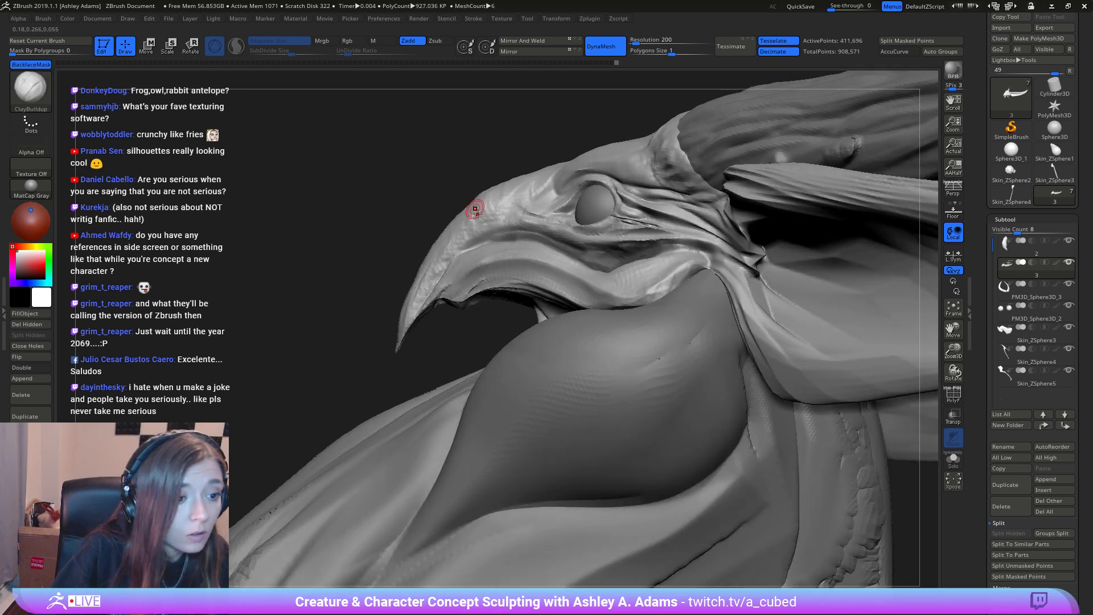
pyautogui.moveTo(476, 209); pyautogui.dragTo(517, 252, button='right')
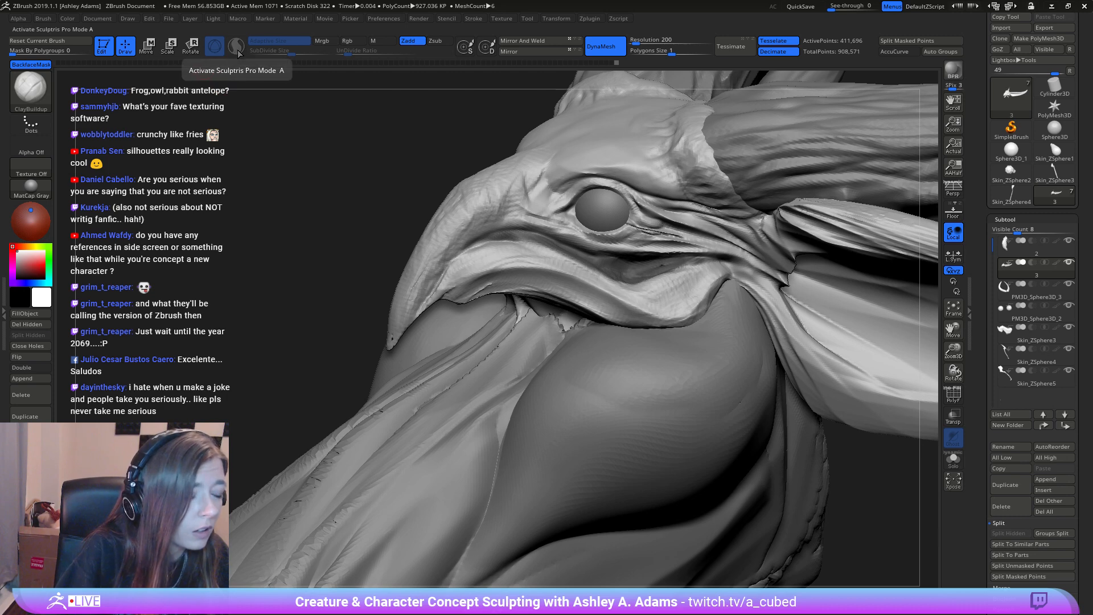
# Step: Turn off backface masking for the ClayBuildup brush and activate Sculptris Pro mode
pyautogui.moveTo(563, 223)
pyautogui.mouseDown(button='right')
pyautogui.moveTo(516, 229)
pyautogui.moveTo(531, 241)
pyautogui.moveTo(515, 249)
pyautogui.mouseUp(button='right')
pyautogui.moveTo(652, 292)
pyautogui.mouseDown(button='right')
pyautogui.moveTo(675, 276)
pyautogui.moveTo(656, 284)
pyautogui.moveTo(661, 251)
pyautogui.moveTo(619, 197)
pyautogui.moveTo(592, 251)
pyautogui.moveTo(459, 317)
pyautogui.mouseUp(button='right')
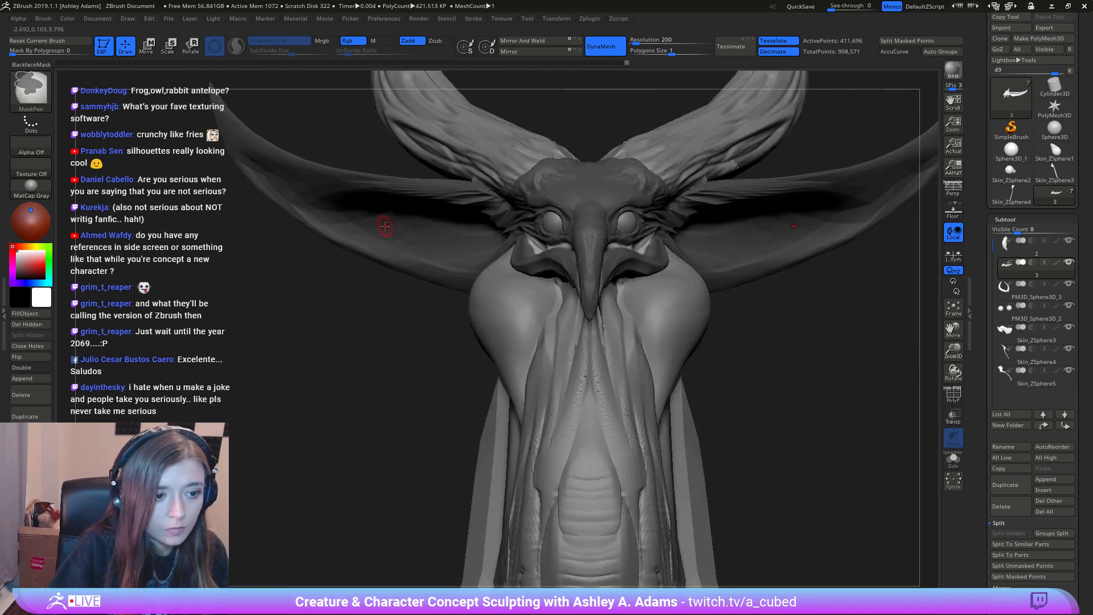
pyautogui.rightClick(545, 219)
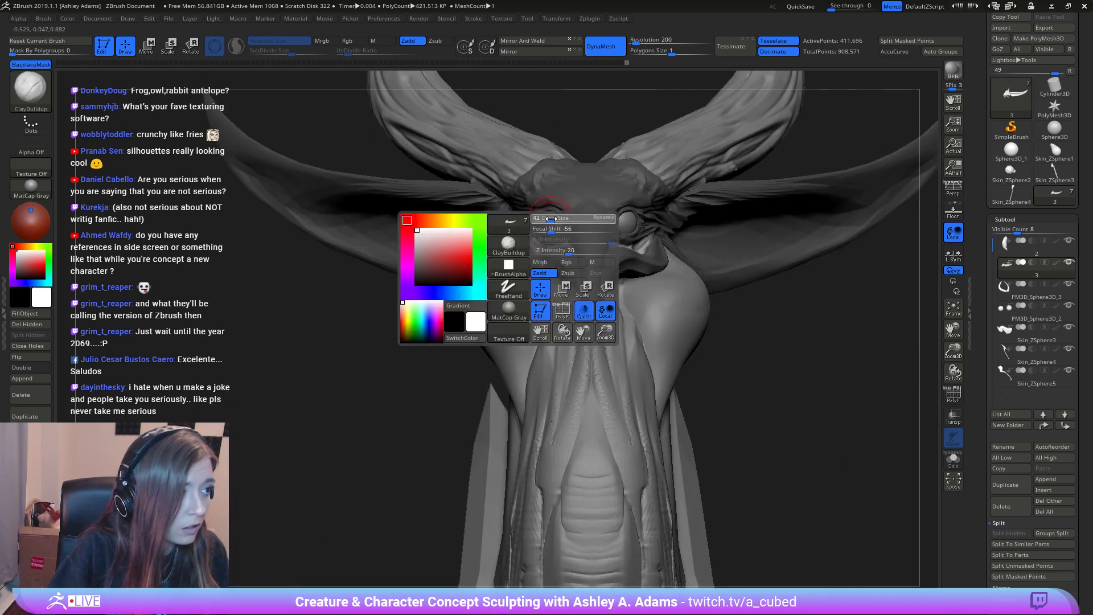
pyautogui.click(46, 64)
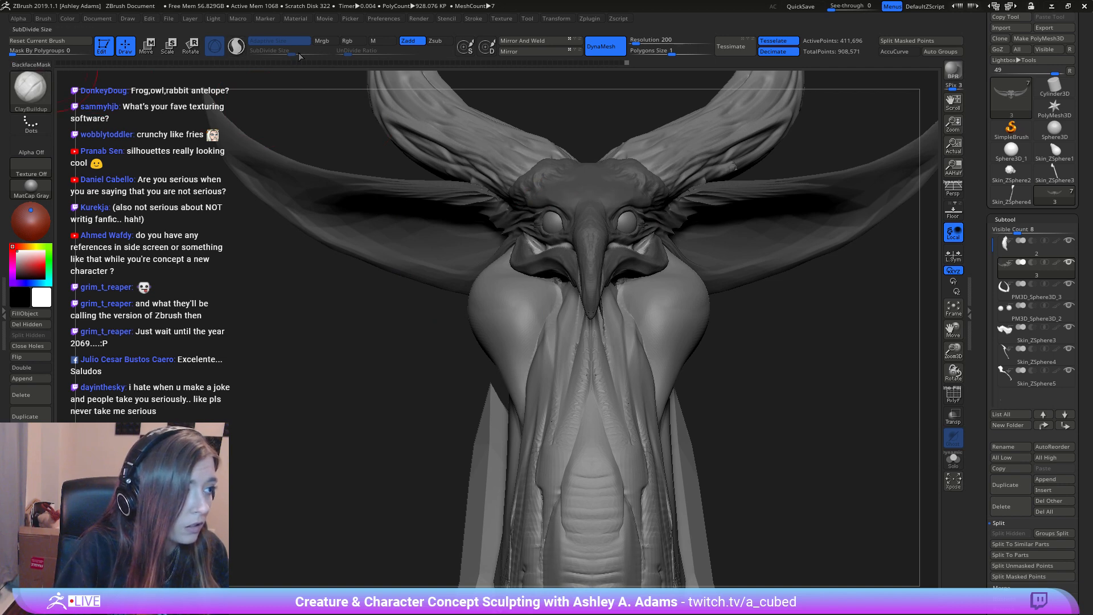
pyautogui.click(237, 46)
pyautogui.moveTo(501, 182); pyautogui.dragTo(613, 293, button='right')
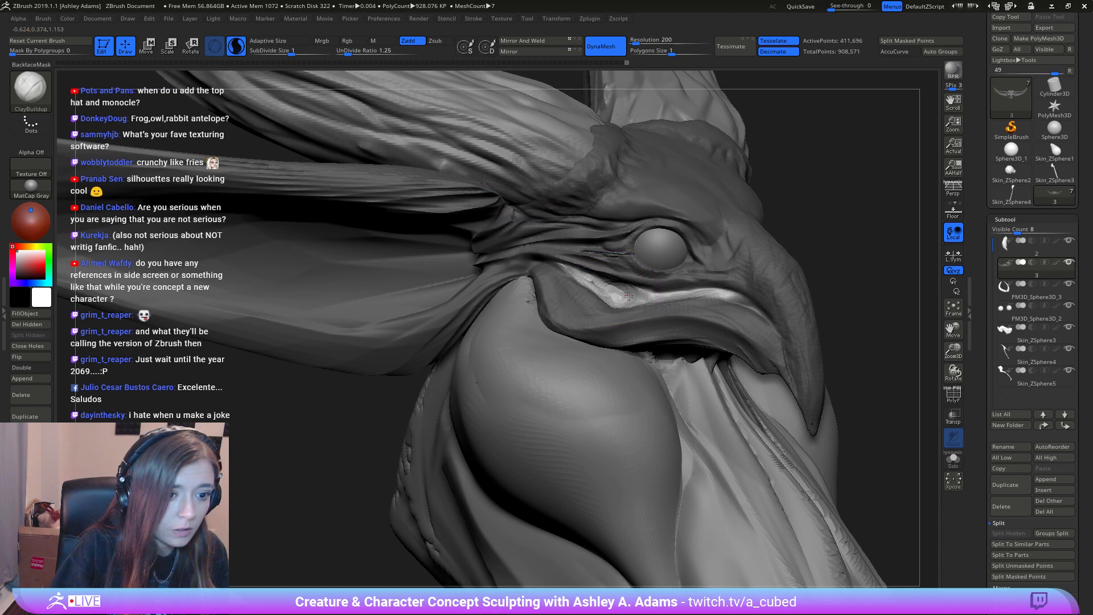
# Step: Test a ClayBuildup stroke in the mouth corner, undo it, and lower the Sculptris Pro SubDivide Size to 0.16894
pyautogui.moveTo(289, 52); pyautogui.dragTo(282, 53)
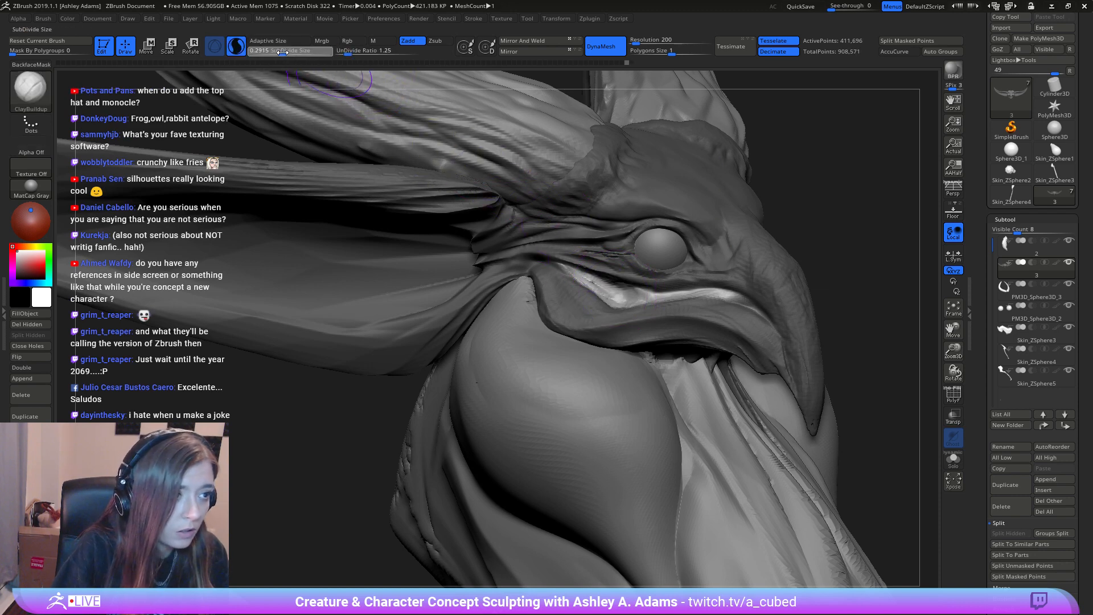
pyautogui.moveTo(633, 299); pyautogui.dragTo(598, 283)
pyautogui.keyDown('alt'); pyautogui.moveTo(604, 301); pyautogui.dragTo(463, 251, button='right'); pyautogui.keyUp('alt')
pyautogui.hotkey('ctrl', 'z')
pyautogui.moveTo(283, 53); pyautogui.dragTo(278, 53)
# Step: Build up the unmasked area inside the mouth line with ClayBuildup strokes and smooth it
pyautogui.moveTo(479, 247); pyautogui.dragTo(499, 249)
pyautogui.moveTo(499, 249); pyautogui.dragTo(455, 249, button='right')
pyautogui.moveTo(449, 230); pyautogui.dragTo(485, 243)
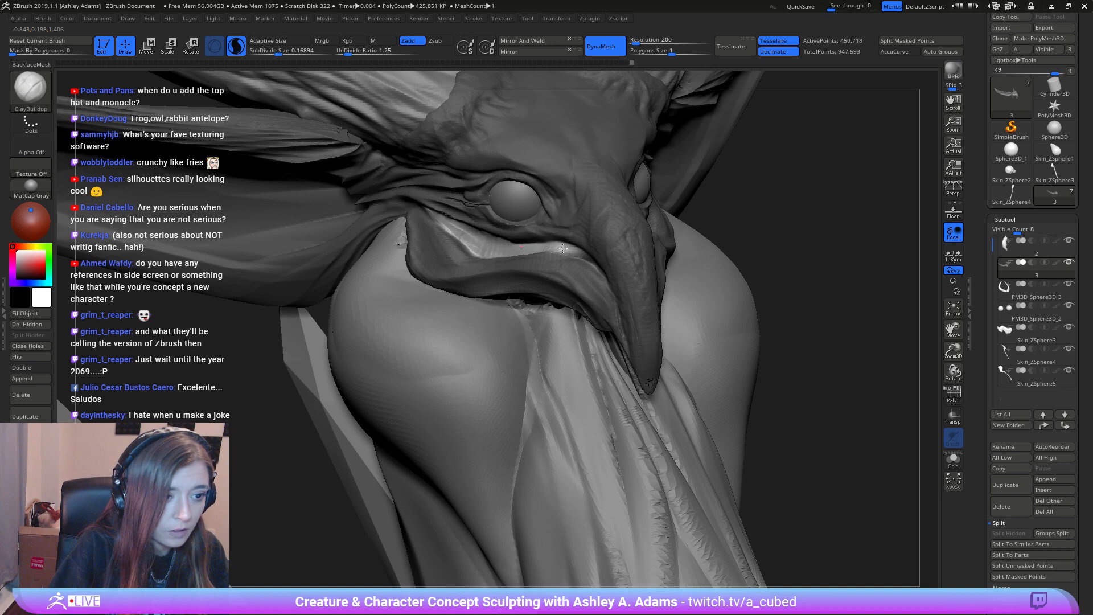
pyautogui.moveTo(491, 251)
pyautogui.mouseDown()
pyautogui.moveTo(440, 221)
pyautogui.moveTo(614, 279)
pyautogui.mouseUp()
pyautogui.moveTo(478, 243); pyautogui.dragTo(521, 248, button='right')
pyautogui.keyDown('shift'); pyautogui.moveTo(526, 250); pyautogui.dragTo(509, 252); pyautogui.keyUp('shift')
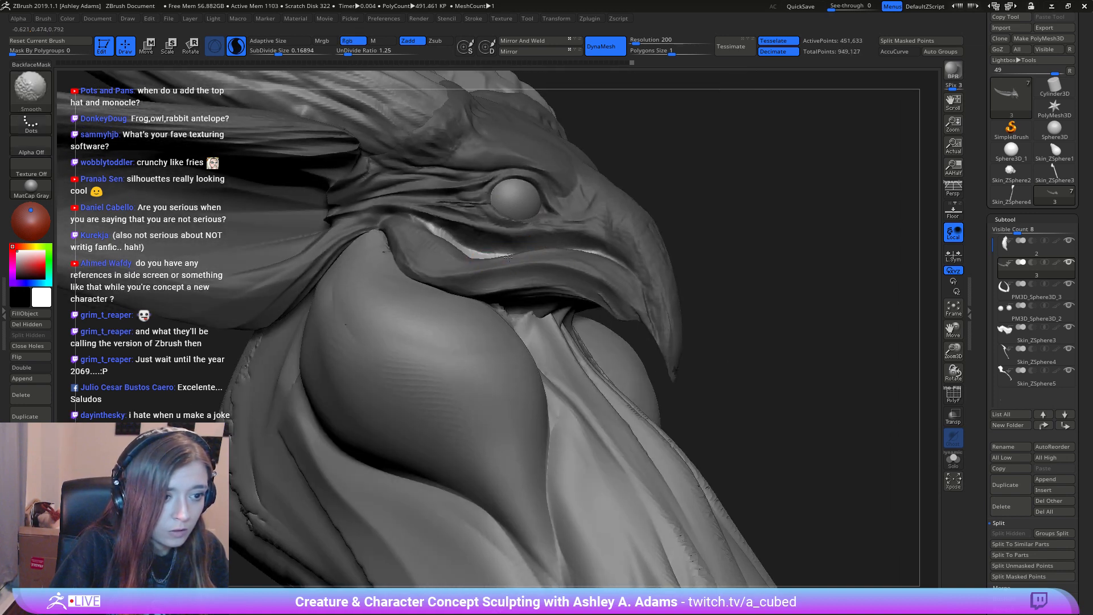
# Step: Reshape the unmasked skin at the mouth corner with the SnakeHook brush and smooth it along the mouth line
pyautogui.moveTo(413, 190); pyautogui.dragTo(489, 235, button='right')
pyautogui.press('b')
pyautogui.press('s')
pyautogui.press('h')
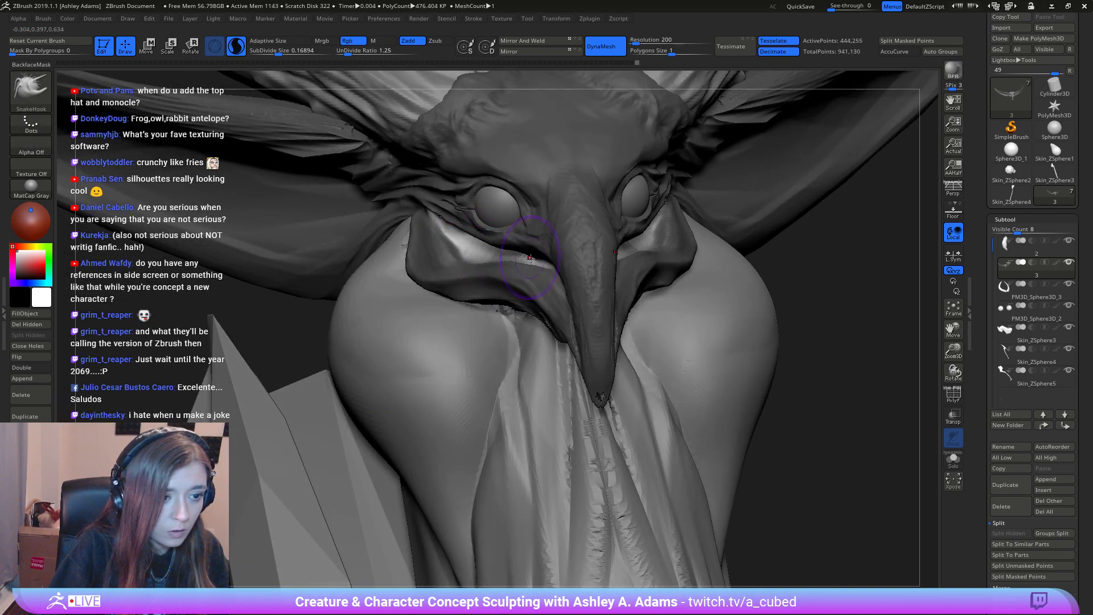
pyautogui.moveTo(473, 254); pyautogui.dragTo(476, 252)
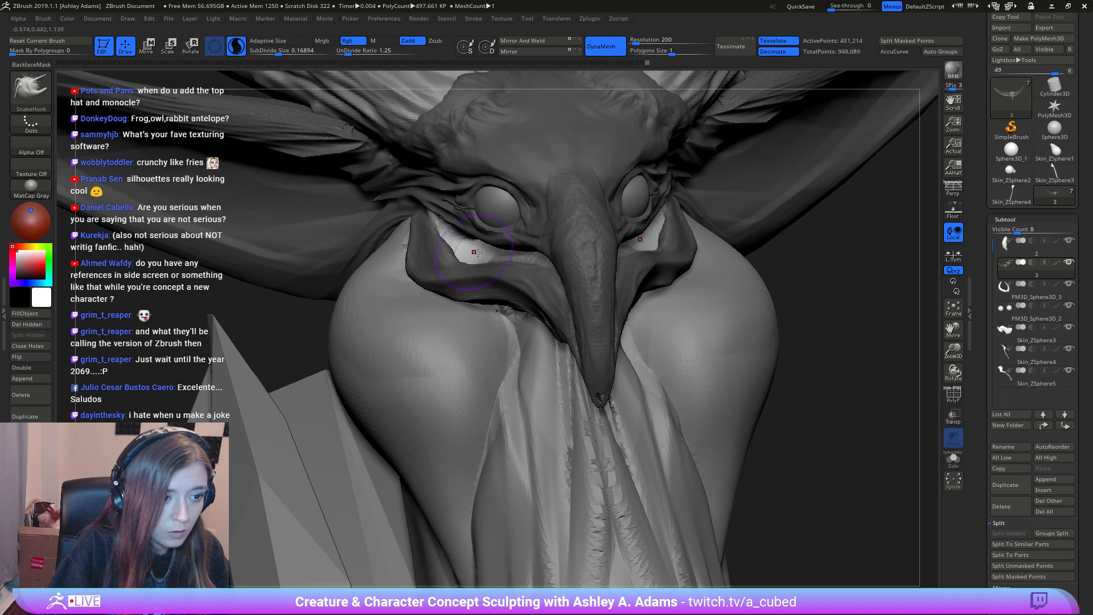
pyautogui.moveTo(496, 257); pyautogui.dragTo(551, 255, button='right')
pyautogui.keyDown('shift'); pyautogui.moveTo(410, 231); pyautogui.dragTo(550, 255); pyautogui.keyUp('shift')
pyautogui.moveTo(550, 255); pyautogui.dragTo(569, 257, button='right')
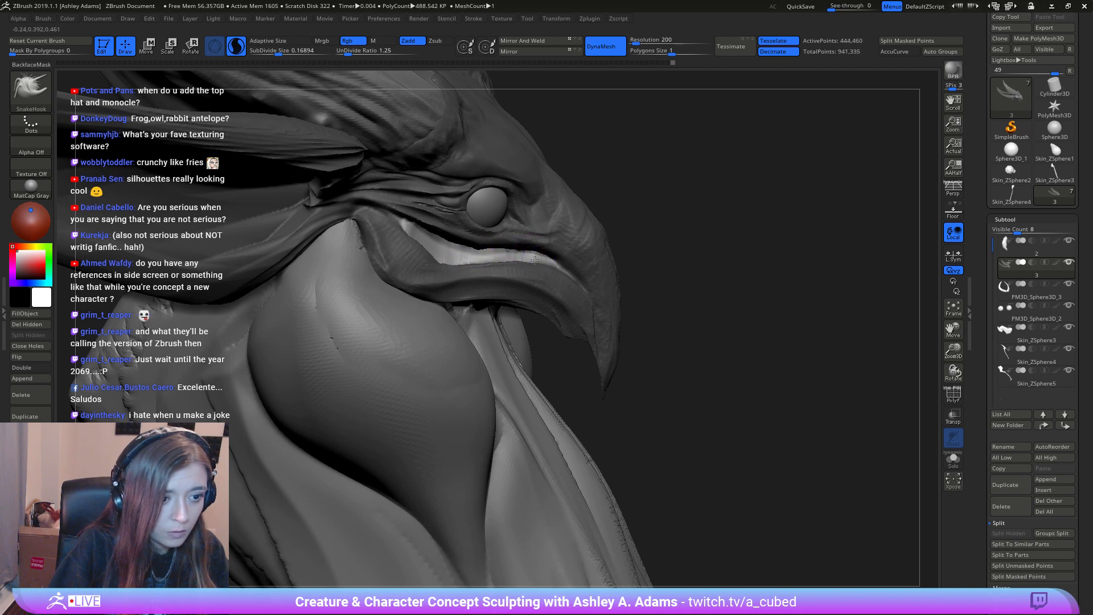
pyautogui.moveTo(551, 262)
pyautogui.mouseDown(button='right')
pyautogui.moveTo(559, 272)
pyautogui.moveTo(529, 273)
pyautogui.moveTo(464, 252)
pyautogui.mouseUp(button='right')
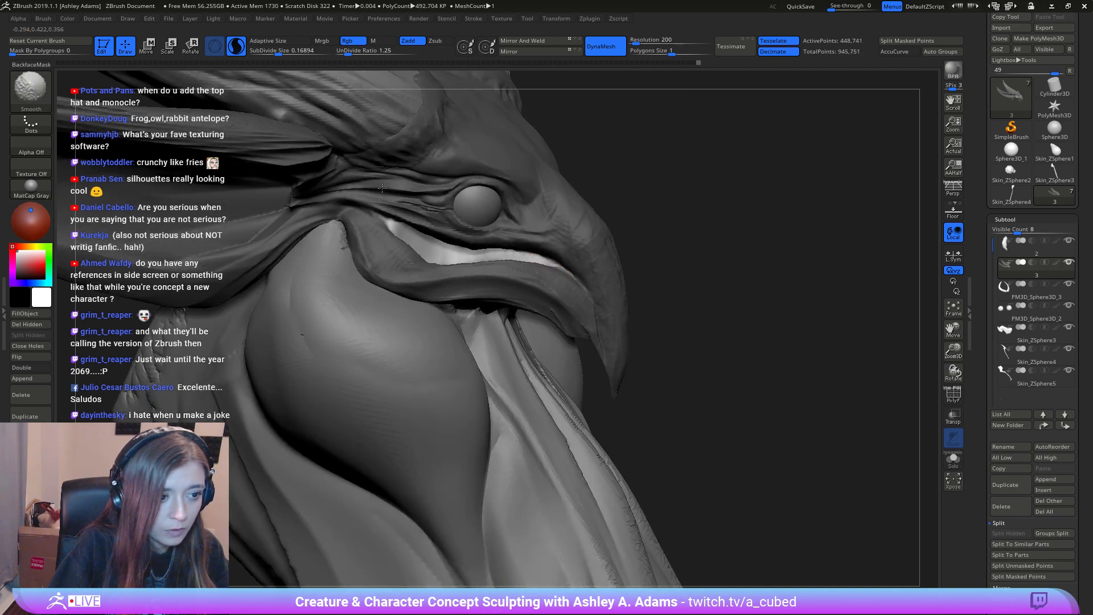
# Step: Clear the mask from the head and leave Sculptris Pro mode
pyautogui.keyDown('ctrl'); pyautogui.moveTo(682, 296); pyautogui.dragTo(649, 280); pyautogui.keyUp('ctrl')
pyautogui.keyDown('ctrl'); pyautogui.moveTo(529, 278); pyautogui.dragTo(438, 68, button='right'); pyautogui.keyUp('ctrl')
pyautogui.moveTo(797, 228); pyautogui.dragTo(604, 279, button='right')
pyautogui.keyDown('ctrl'); pyautogui.moveTo(603, 279); pyautogui.dragTo(600, 341, button='right'); pyautogui.keyUp('ctrl')
# Step: Adjust the brush size and carve a crease along the side of the beak with DamStandard
pyautogui.press('space')
pyautogui.moveTo(524, 292)
pyautogui.mouseDown(button='right')
pyautogui.moveTo(507, 276)
pyautogui.moveTo(522, 310)
pyautogui.moveTo(488, 320)
pyautogui.moveTo(553, 295)
pyautogui.mouseUp(button='right')
pyautogui.press('space')
pyautogui.press('b')
pyautogui.press('d')
pyautogui.press('s')
pyautogui.moveTo(422, 271); pyautogui.dragTo(449, 263, button='right')
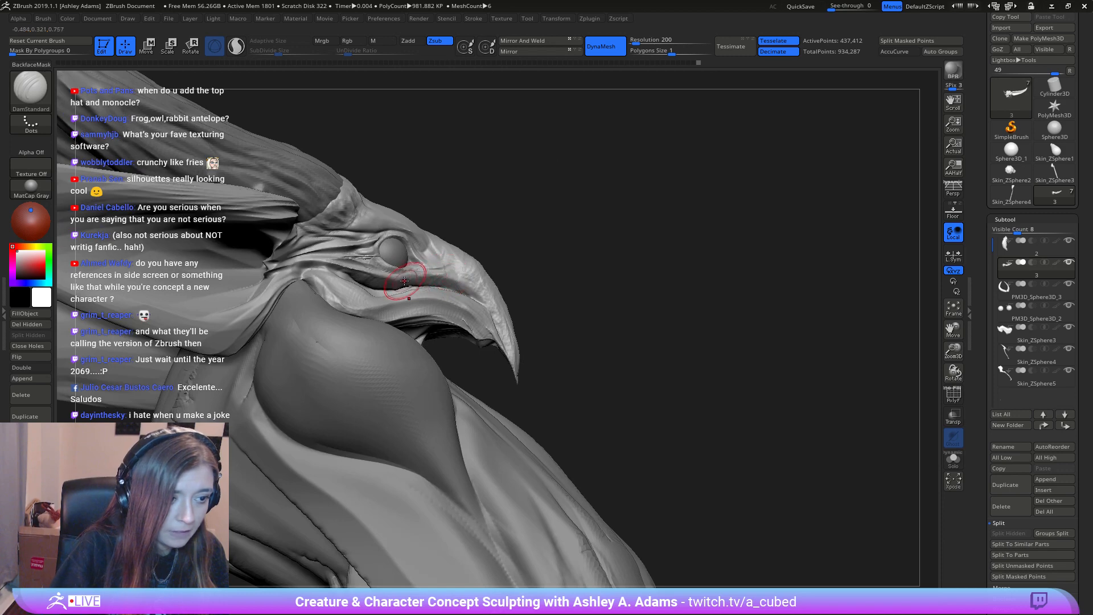
pyautogui.moveTo(460, 287); pyautogui.dragTo(504, 340)
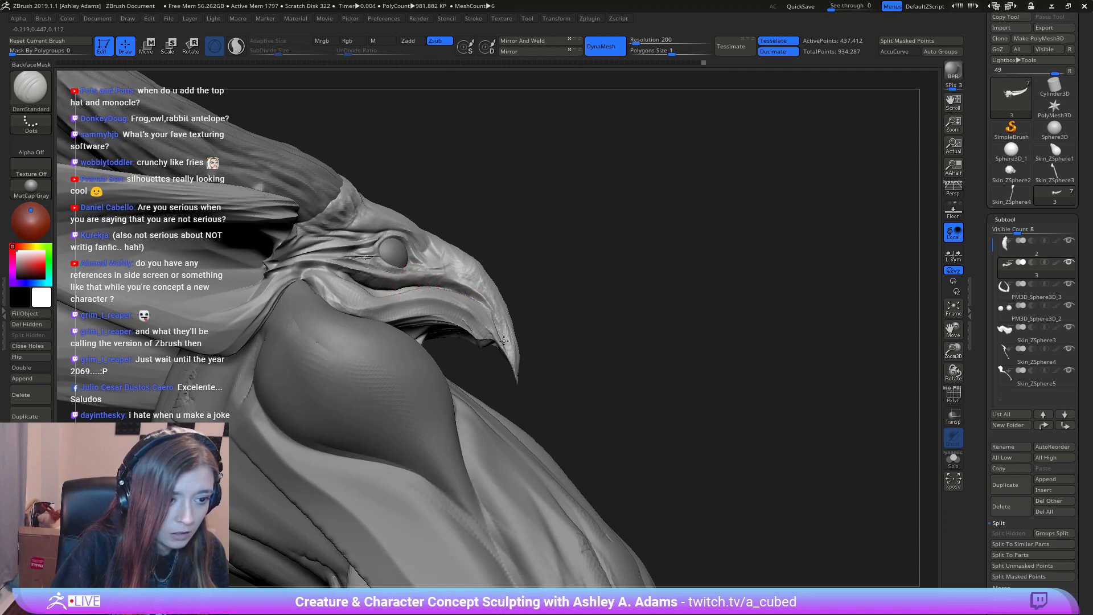
# Step: Check the beak and mouth from the front and save the sculpt to disk
pyautogui.moveTo(476, 329); pyautogui.dragTo(473, 301, button='right')
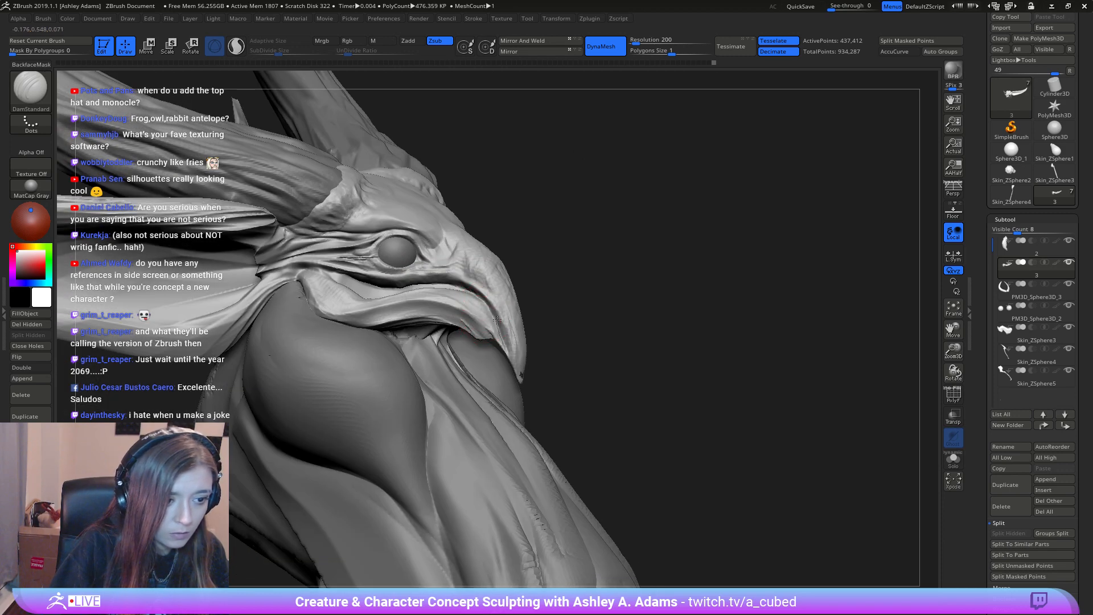
pyautogui.moveTo(508, 383); pyautogui.dragTo(493, 376, button='right')
pyautogui.keyDown('alt'); pyautogui.moveTo(436, 328); pyautogui.dragTo(393, 202, button='right'); pyautogui.keyUp('alt')
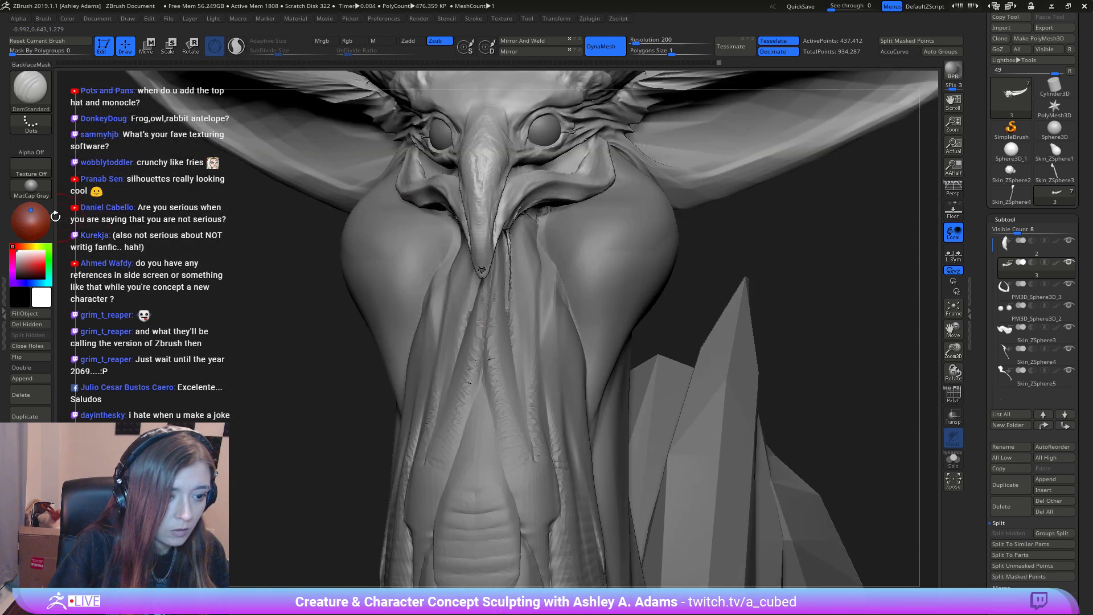
pyautogui.scroll(2, 984, 82)
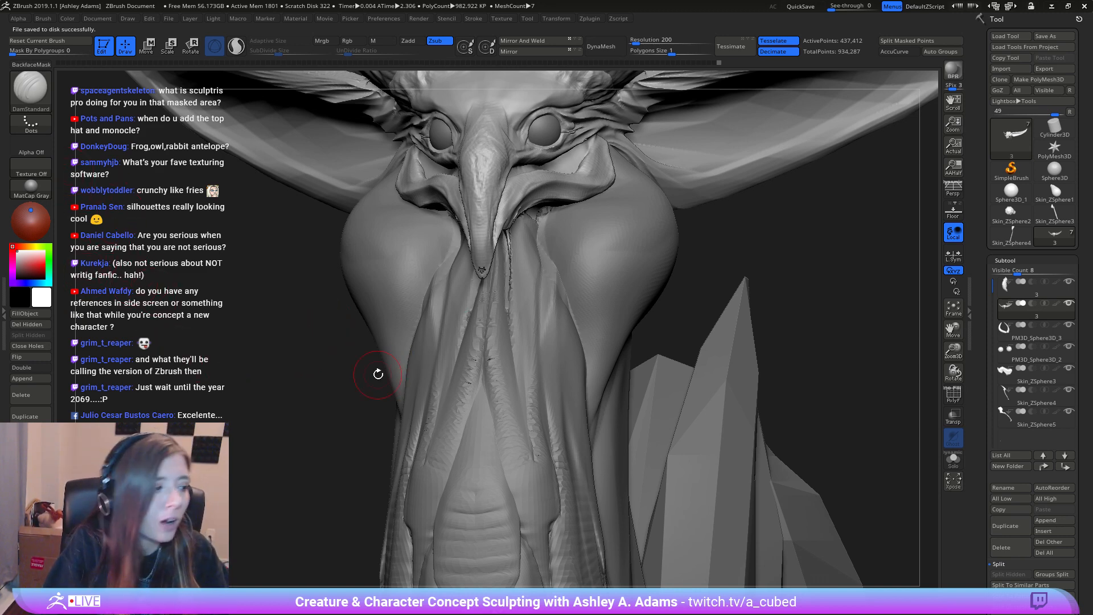
# Step: Switch to the Slash2 brush and close the holes in the head mesh
pyautogui.moveTo(244, 335)
pyautogui.mouseDown()
pyautogui.moveTo(463, 313)
pyautogui.moveTo(500, 403)
pyautogui.mouseUp()
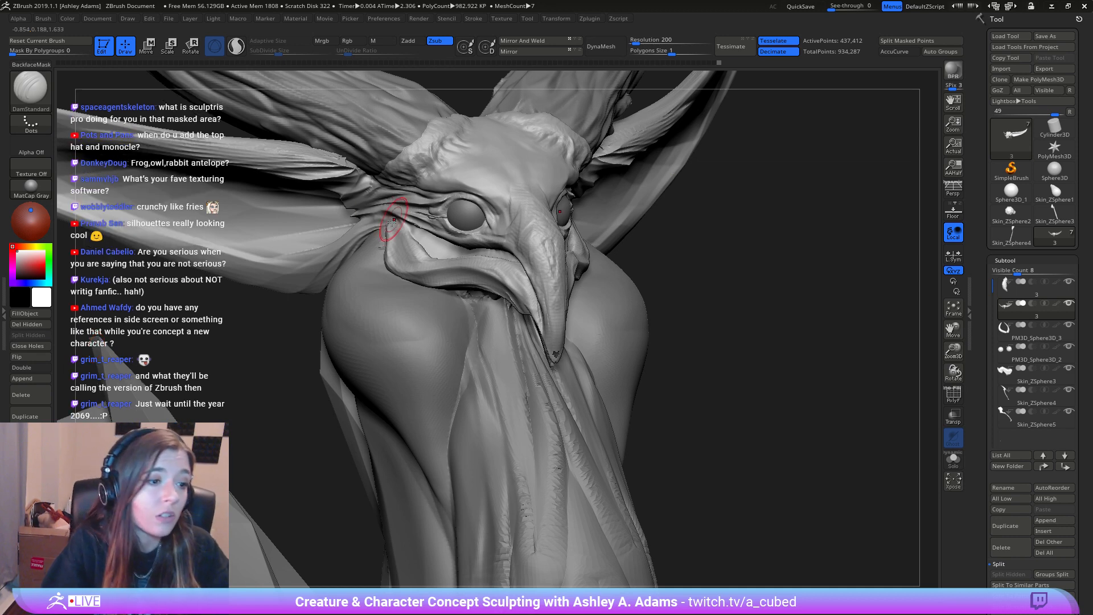
pyautogui.moveTo(392, 227); pyautogui.dragTo(512, 251, button='right')
pyautogui.rightClick(455, 237)
pyautogui.rightClick(524, 254)
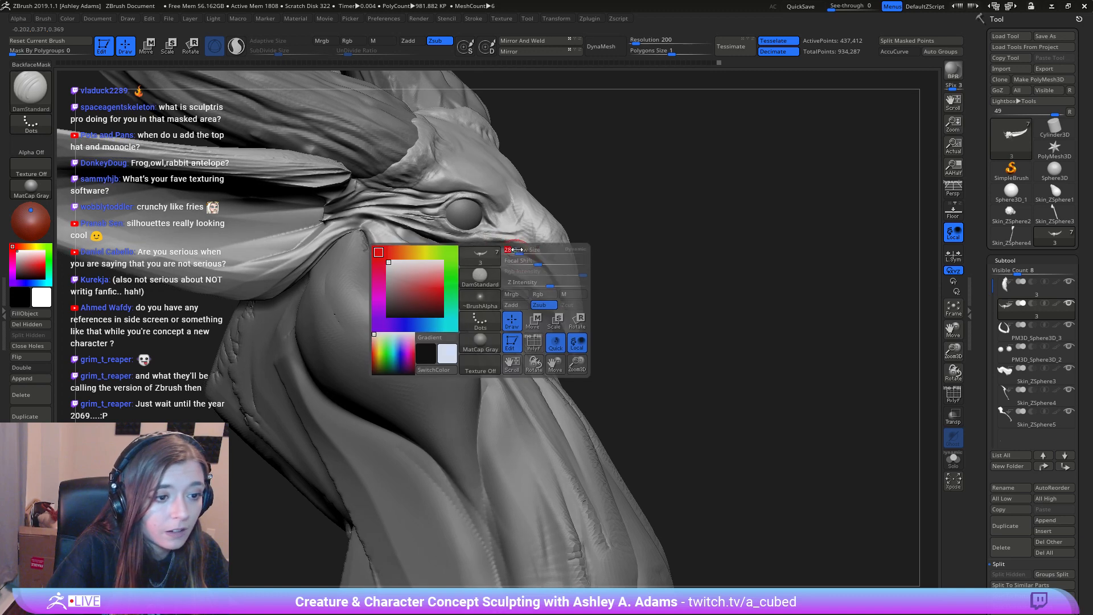
pyautogui.press('b')
pyautogui.press('s')
pyautogui.press('l')
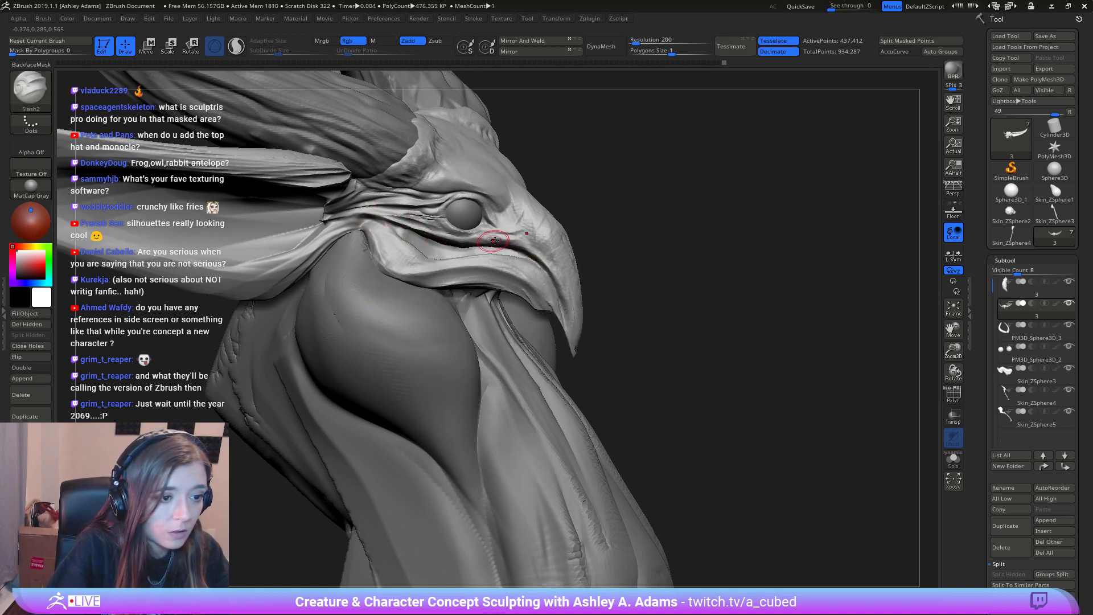
pyautogui.click(41, 327)
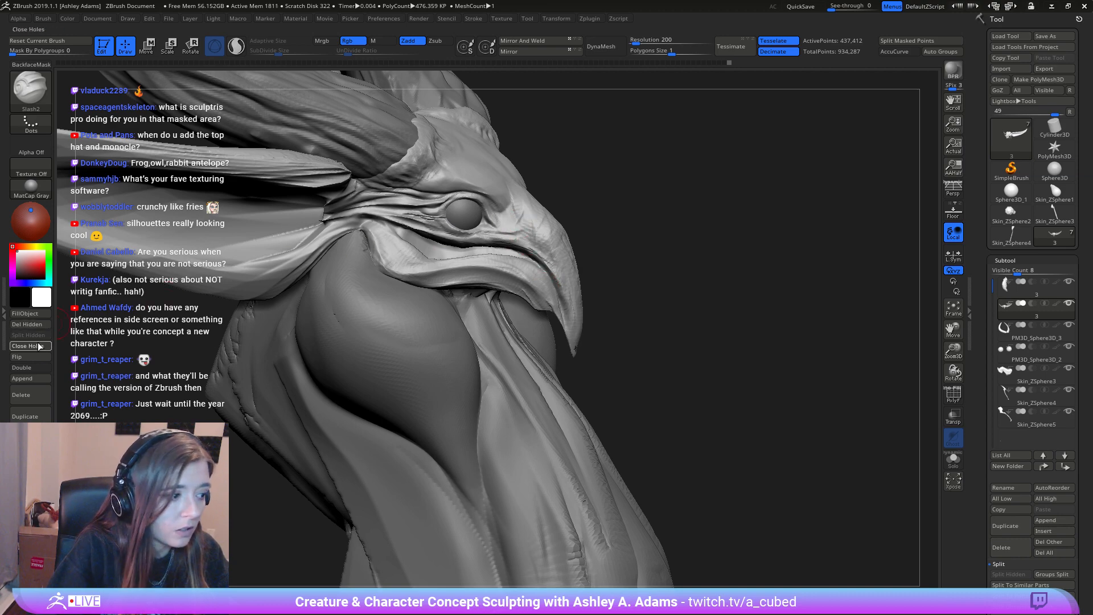
# Step: Smooth the tip of the beak and reshape it with the SnakeHook brush
pyautogui.keyDown('shift'); pyautogui.moveTo(568, 310); pyautogui.dragTo(584, 349); pyautogui.keyUp('shift')
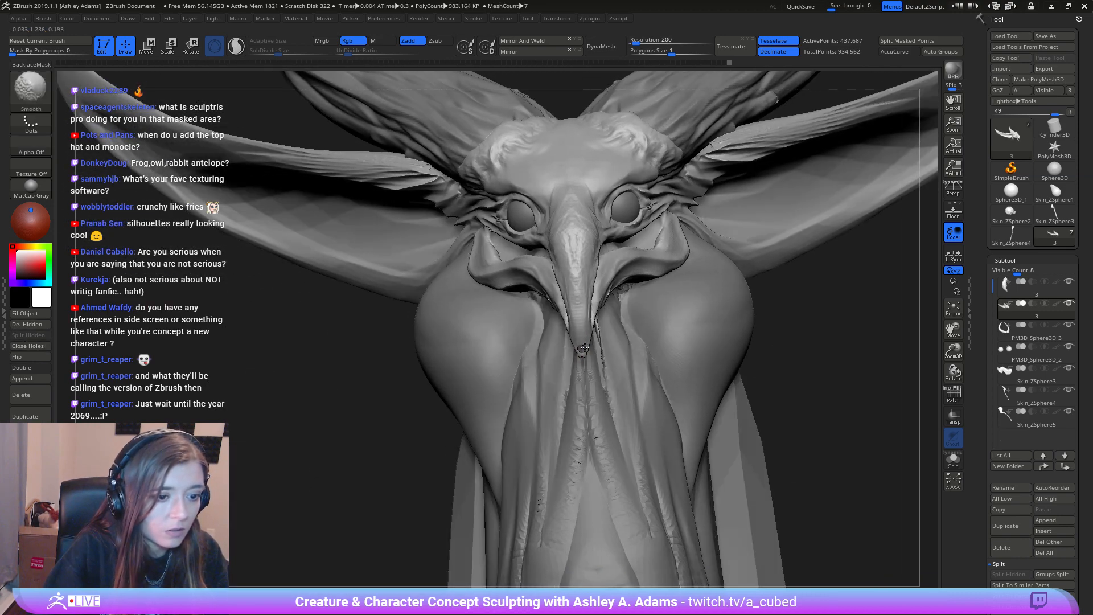
pyautogui.moveTo(583, 348); pyautogui.dragTo(578, 360, button='right')
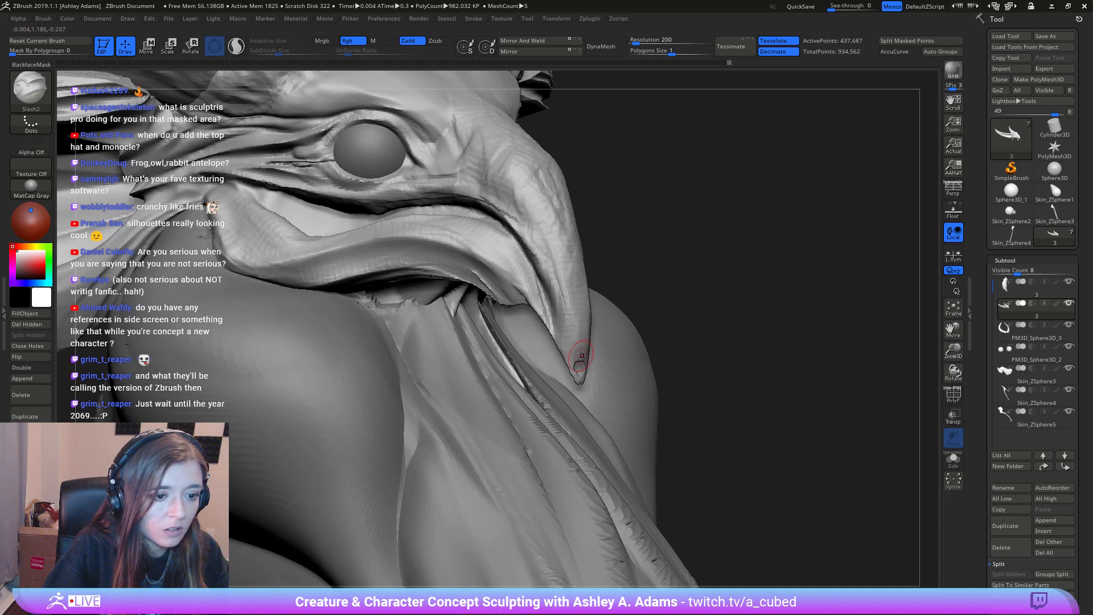
pyautogui.press('b')
pyautogui.press('s')
pyautogui.press('h')
pyautogui.moveTo(579, 363); pyautogui.dragTo(580, 343)
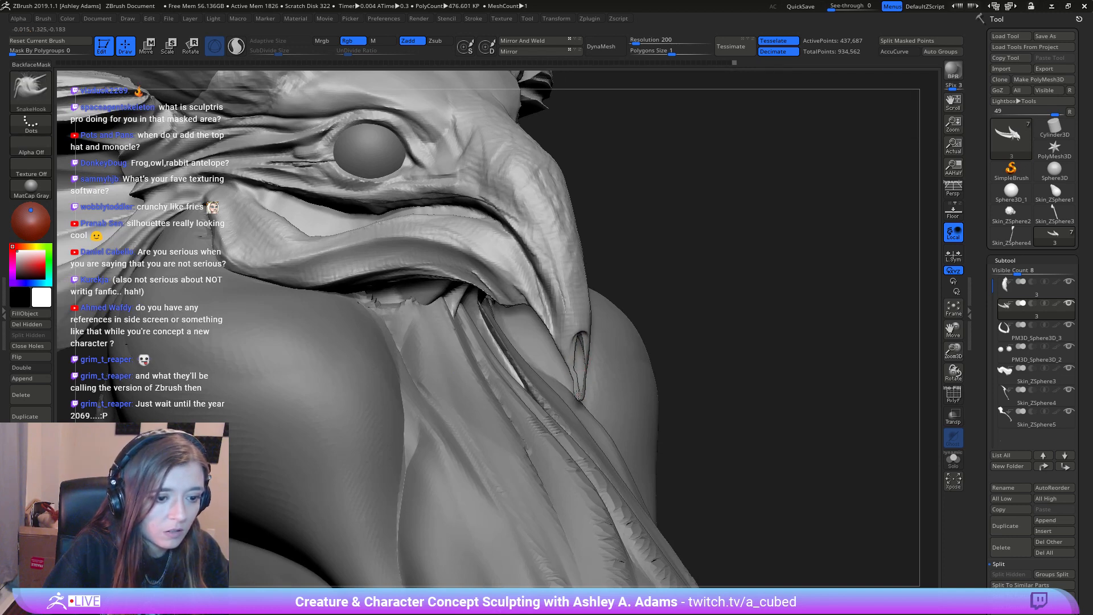
# Step: Draw the beak tip out into a longer point with resized SnakeHook strokes and smooth it
pyautogui.moveTo(578, 393); pyautogui.dragTo(508, 322, button='right')
pyautogui.press('space')
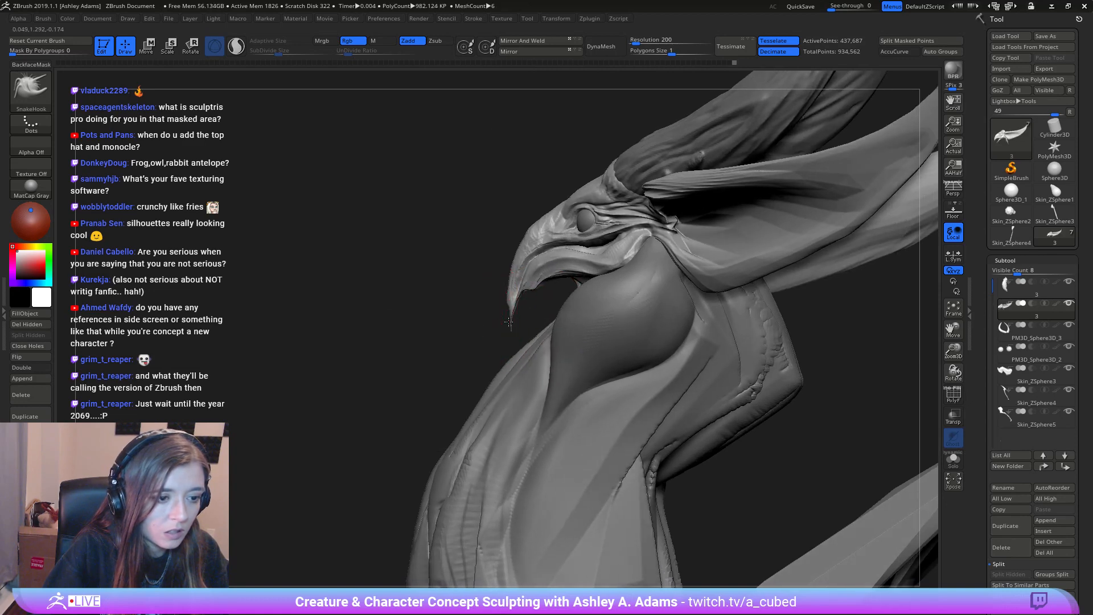
pyautogui.moveTo(509, 322); pyautogui.dragTo(510, 327)
pyautogui.moveTo(467, 325)
pyautogui.mouseDown(button='right')
pyautogui.moveTo(517, 291)
pyautogui.moveTo(603, 285)
pyautogui.moveTo(583, 282)
pyautogui.moveTo(566, 293)
pyautogui.moveTo(607, 298)
pyautogui.mouseUp(button='right')
pyautogui.press('space')
pyautogui.press('space')
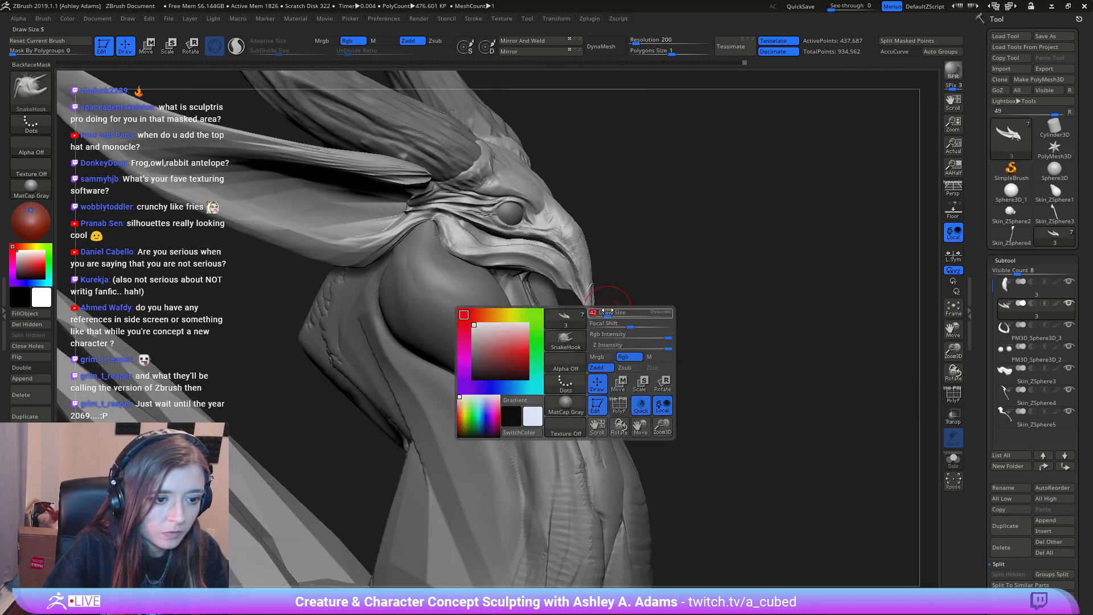
pyautogui.moveTo(590, 321)
pyautogui.mouseDown()
pyautogui.moveTo(587, 334)
pyautogui.moveTo(592, 310)
pyautogui.mouseUp()
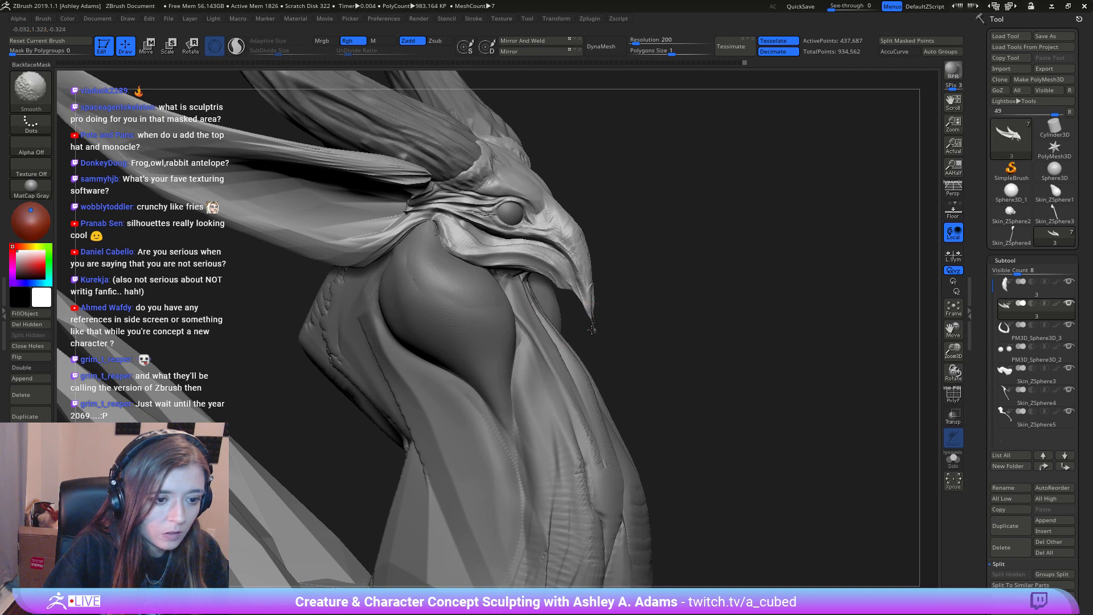
# Step: Thicken the thin beak tip with the Inflat brush, adjusting its draw size
pyautogui.moveTo(608, 307)
pyautogui.mouseDown(button='right')
pyautogui.moveTo(583, 285)
pyautogui.moveTo(544, 307)
pyautogui.mouseUp(button='right')
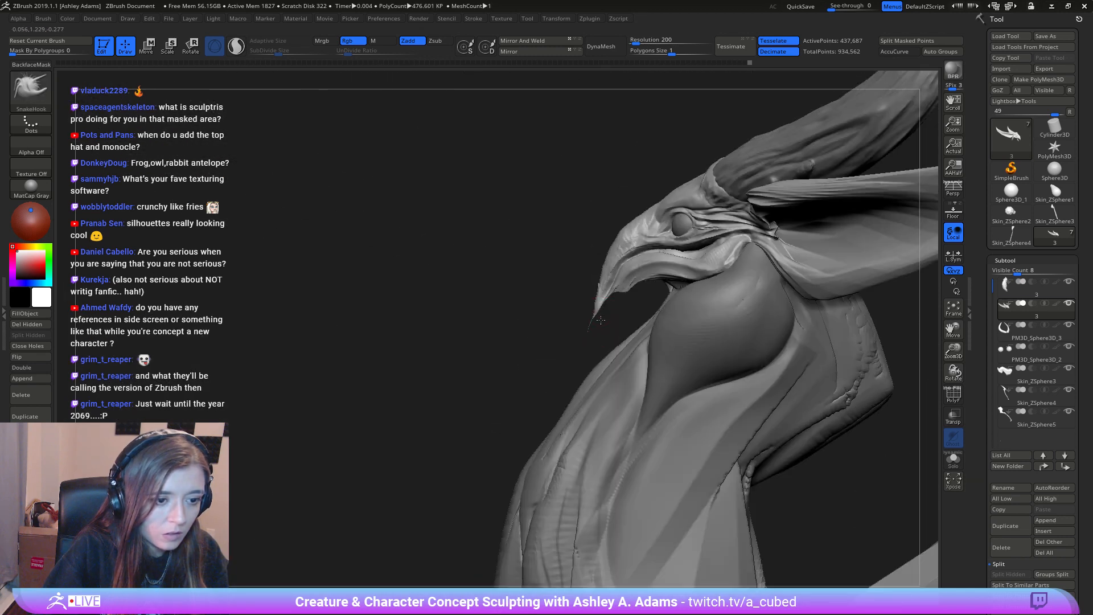
pyautogui.press('space')
pyautogui.press('b')
pyautogui.press('i')
pyautogui.press('n')
pyautogui.moveTo(594, 317); pyautogui.dragTo(589, 329)
pyautogui.press('space')
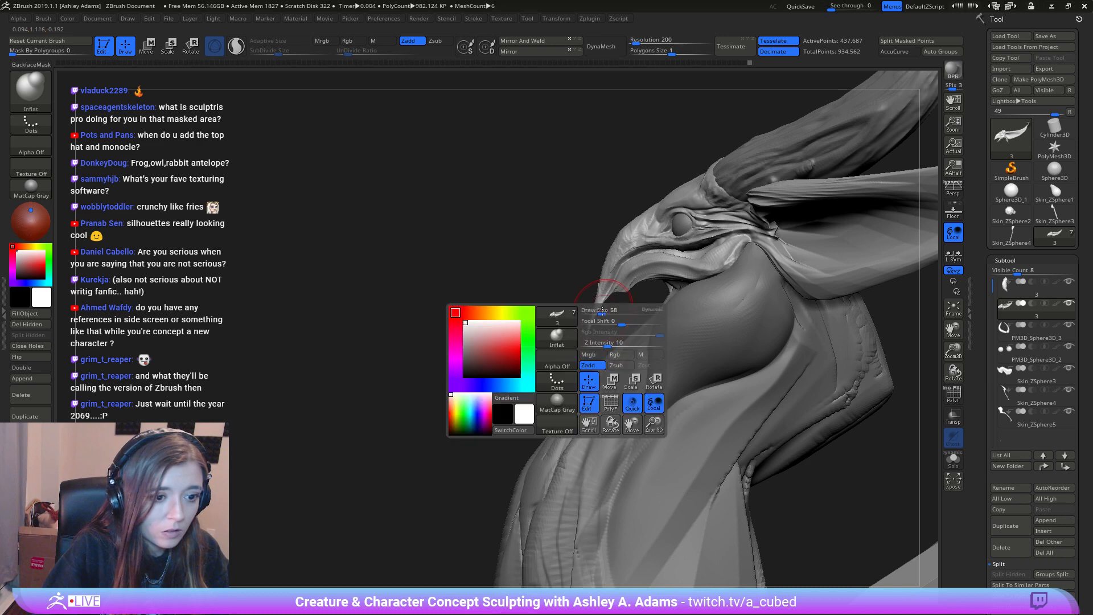
pyautogui.press('space')
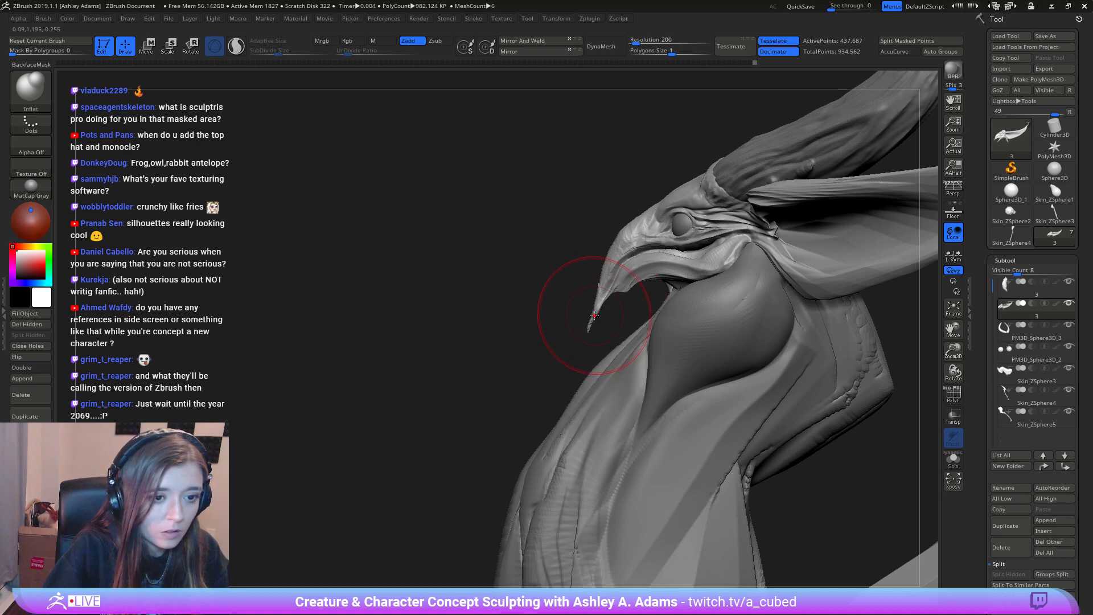
# Step: Refine the hooked tip and lower edge of the beak with the SnakeHook brush
pyautogui.press('b')
pyautogui.press('s')
pyautogui.press('h')
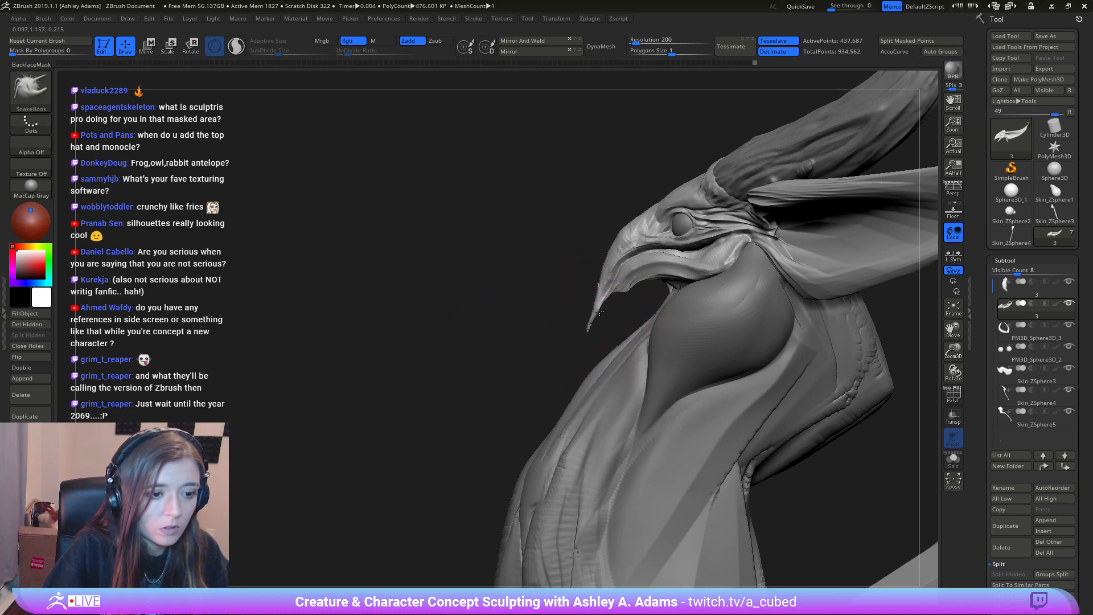
pyautogui.press('space')
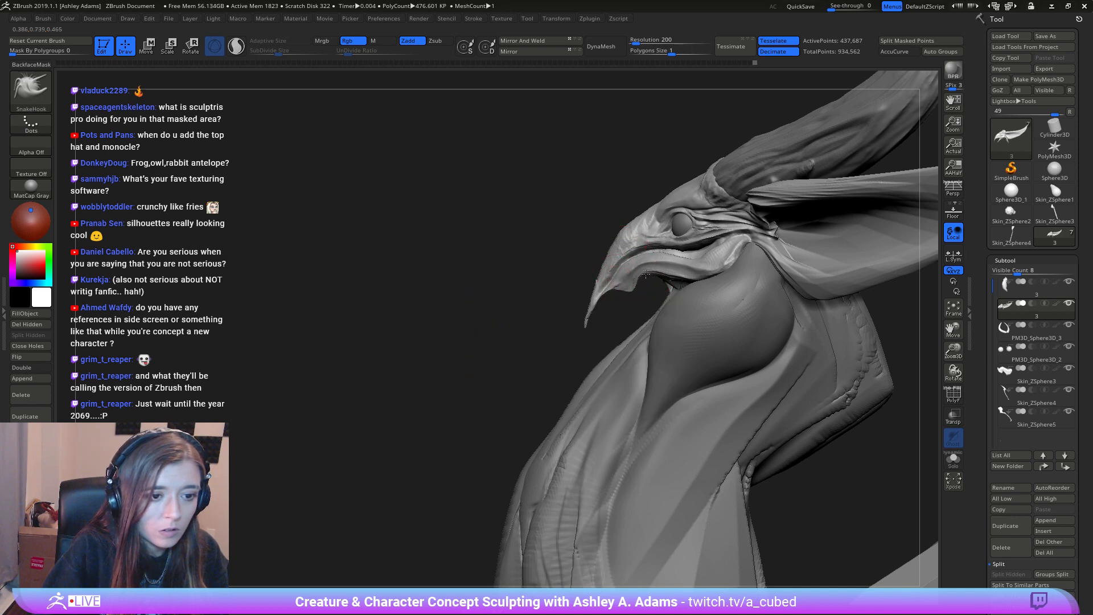
pyautogui.moveTo(669, 274); pyautogui.dragTo(735, 267, button='right')
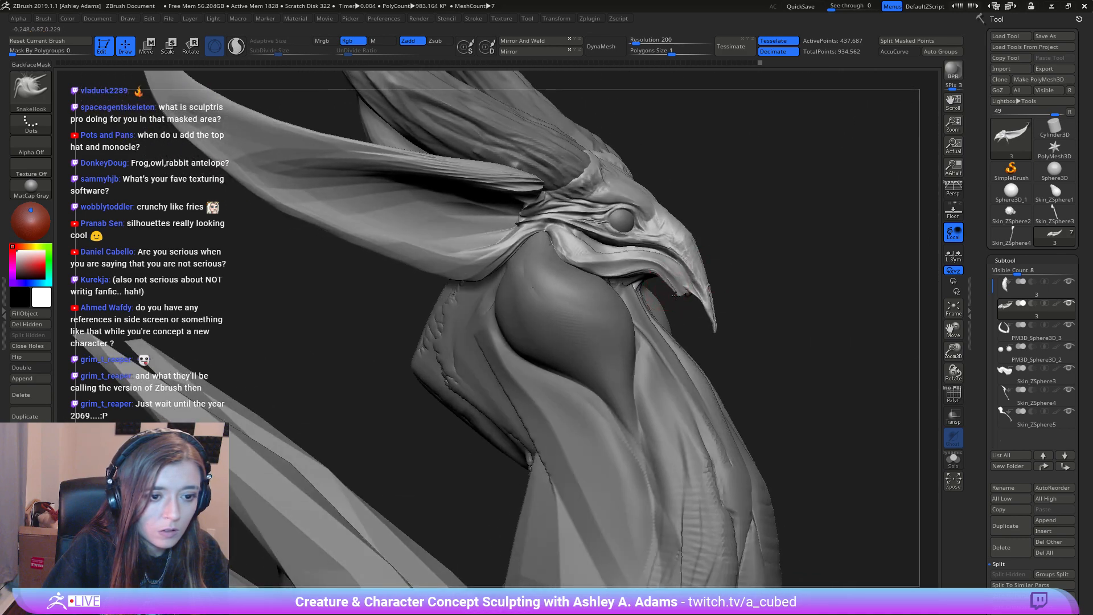
# Step: Adjust the cheek behind the mouth corner with SnakeHook and check the head against the whole creature
pyautogui.moveTo(661, 273); pyautogui.dragTo(599, 203, button='right')
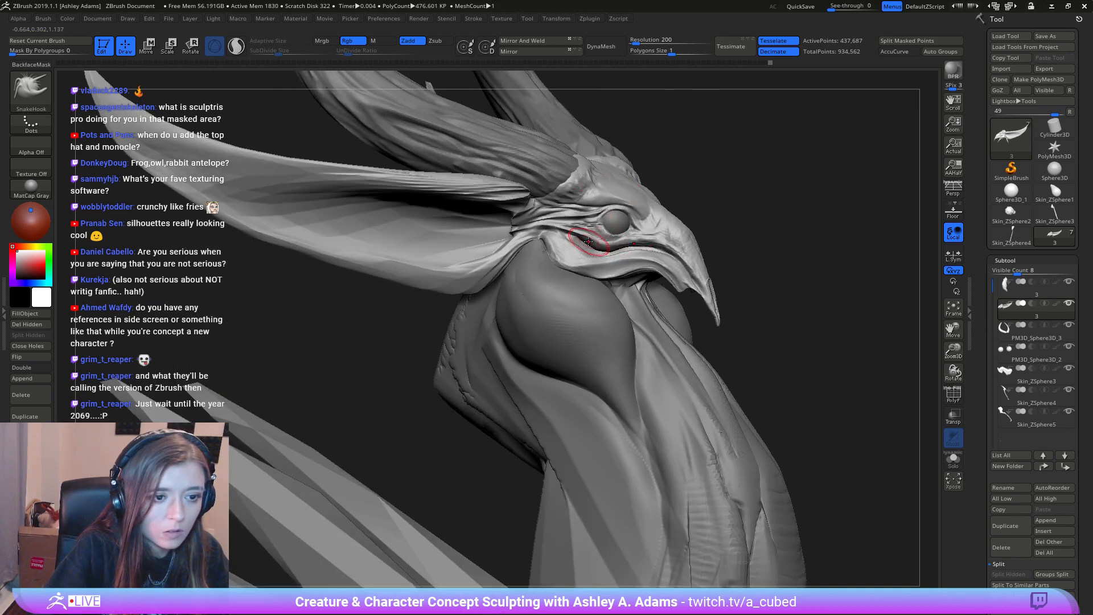
pyautogui.moveTo(585, 245); pyautogui.dragTo(570, 242)
pyautogui.moveTo(603, 291)
pyautogui.keyDown('ctrl'); pyautogui.mouseDown(button='right')
pyautogui.moveTo(604, 199)
pyautogui.moveTo(523, 171)
pyautogui.mouseUp(button='right'); pyautogui.keyUp('ctrl')
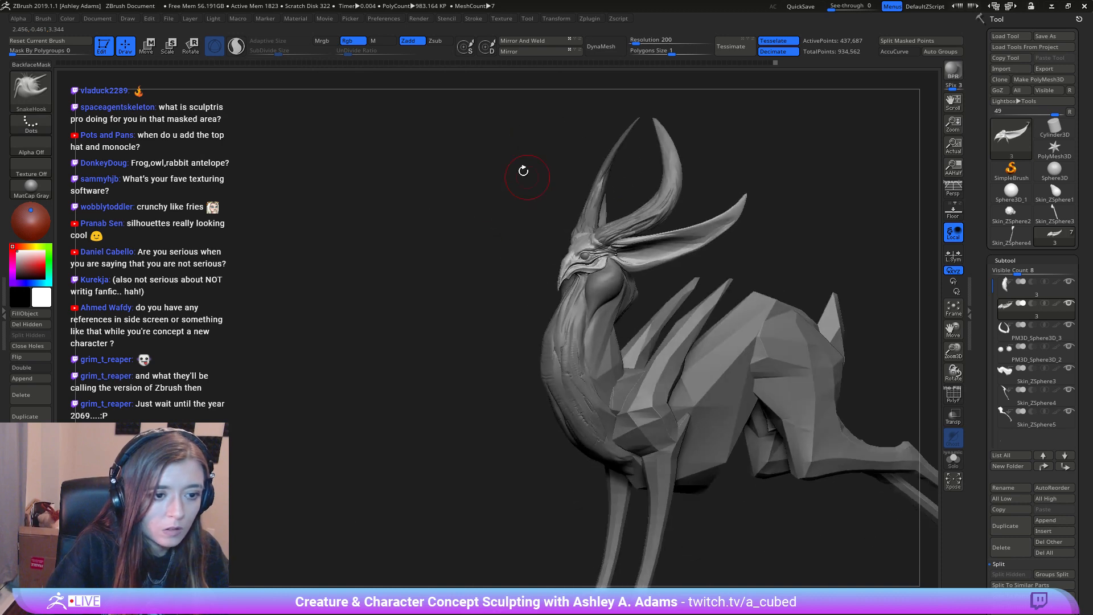
pyautogui.moveTo(650, 233); pyautogui.dragTo(656, 273, button='right')
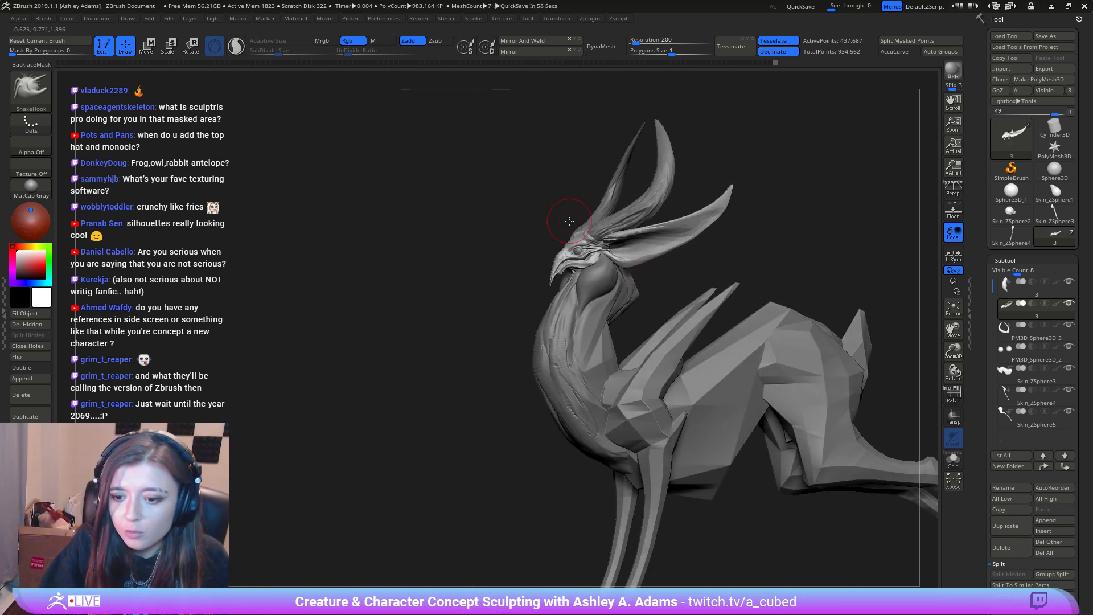
# Step: Examine the mesh density of the head around the eye and mouth corner in wireframe display
pyautogui.keyDown('ctrl'); pyautogui.moveTo(644, 246); pyautogui.dragTo(585, 358, button='right'); pyautogui.keyUp('ctrl')
pyautogui.moveTo(404, 267)
pyautogui.keyDown('alt'); pyautogui.mouseDown(button='right')
pyautogui.moveTo(556, 317)
pyautogui.moveTo(587, 309)
pyautogui.moveTo(602, 325)
pyautogui.moveTo(592, 365)
pyautogui.moveTo(584, 336)
pyautogui.moveTo(600, 310)
pyautogui.moveTo(574, 326)
pyautogui.mouseUp(button='right'); pyautogui.keyUp('alt')
pyautogui.click(953, 394)
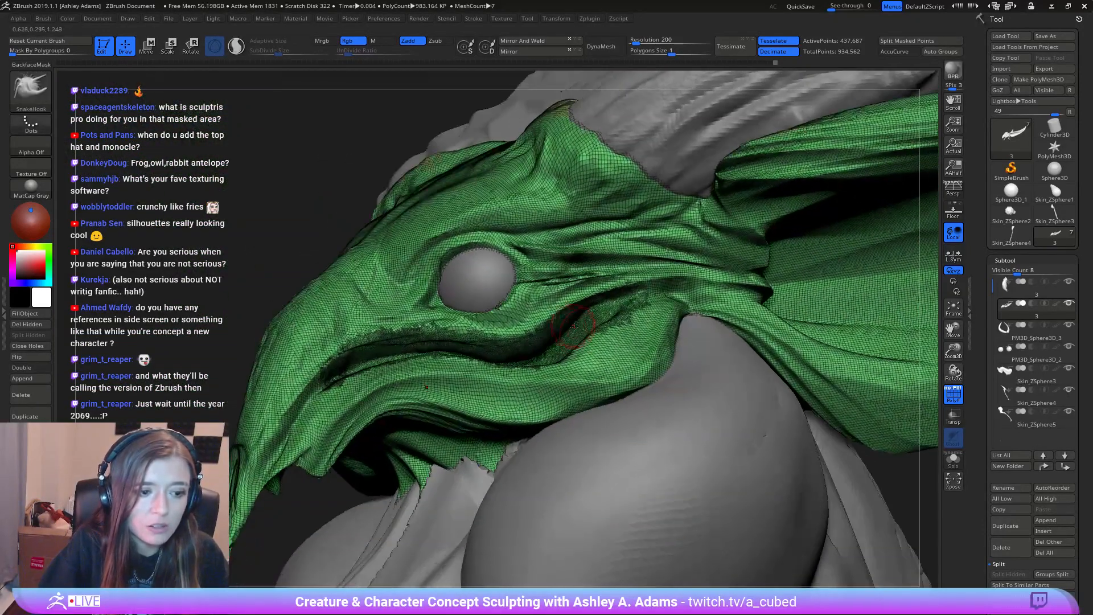
pyautogui.click(953, 394)
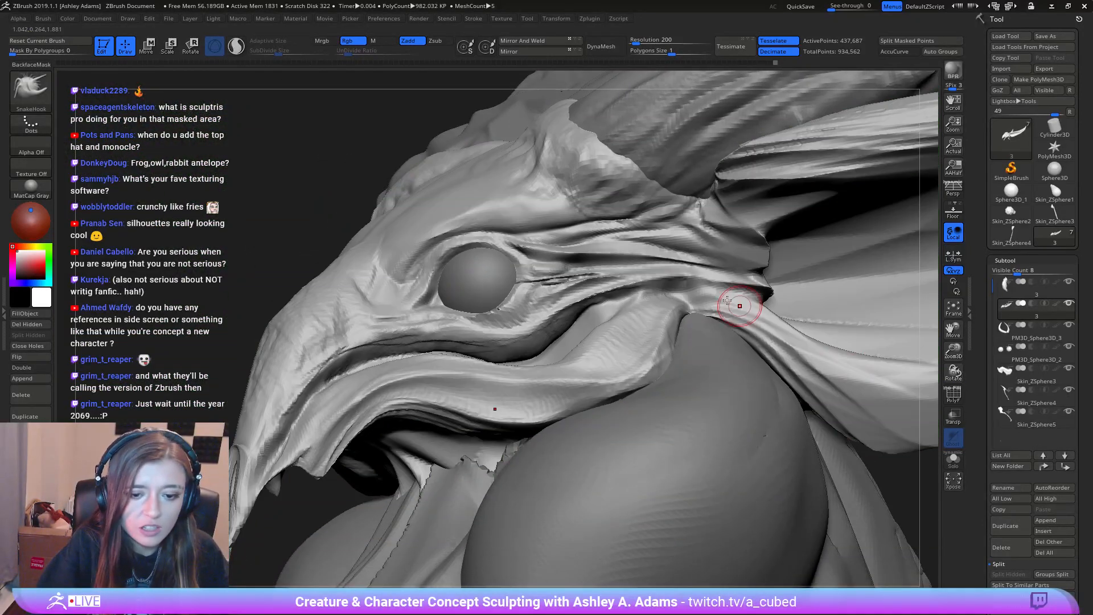
# Step: Carve the creases running from the eye back towards the ear with the DamStandard brush
pyautogui.moveTo(305, 215)
pyautogui.keyDown('ctrl'); pyautogui.mouseDown(button='right')
pyautogui.moveTo(439, 279)
pyautogui.moveTo(467, 319)
pyautogui.moveTo(561, 243)
pyautogui.mouseUp(button='right'); pyautogui.keyUp('ctrl')
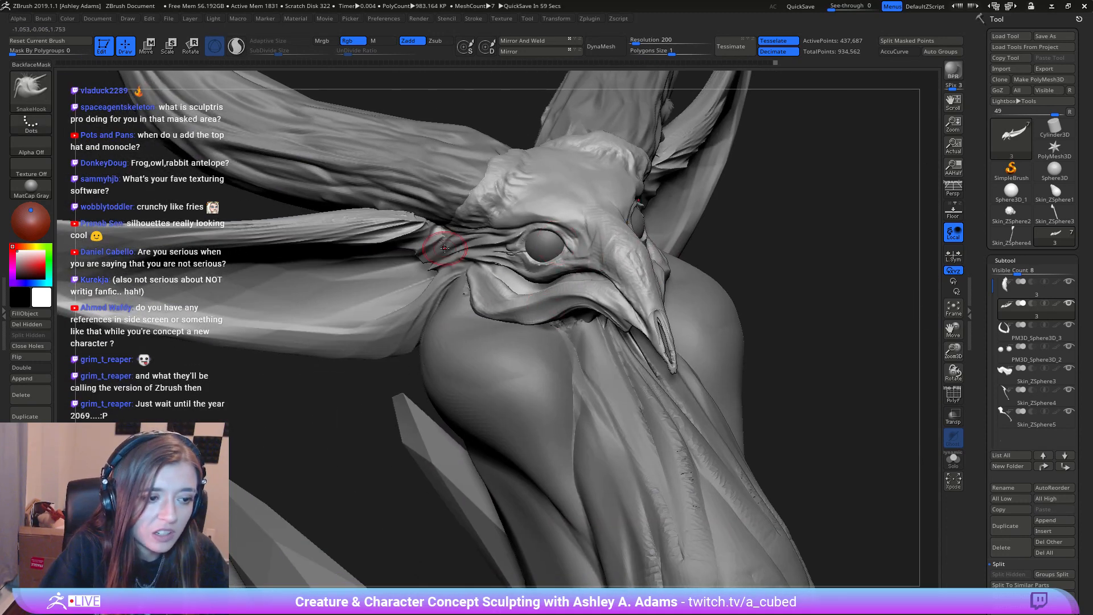
pyautogui.moveTo(556, 242); pyautogui.dragTo(526, 236, button='right')
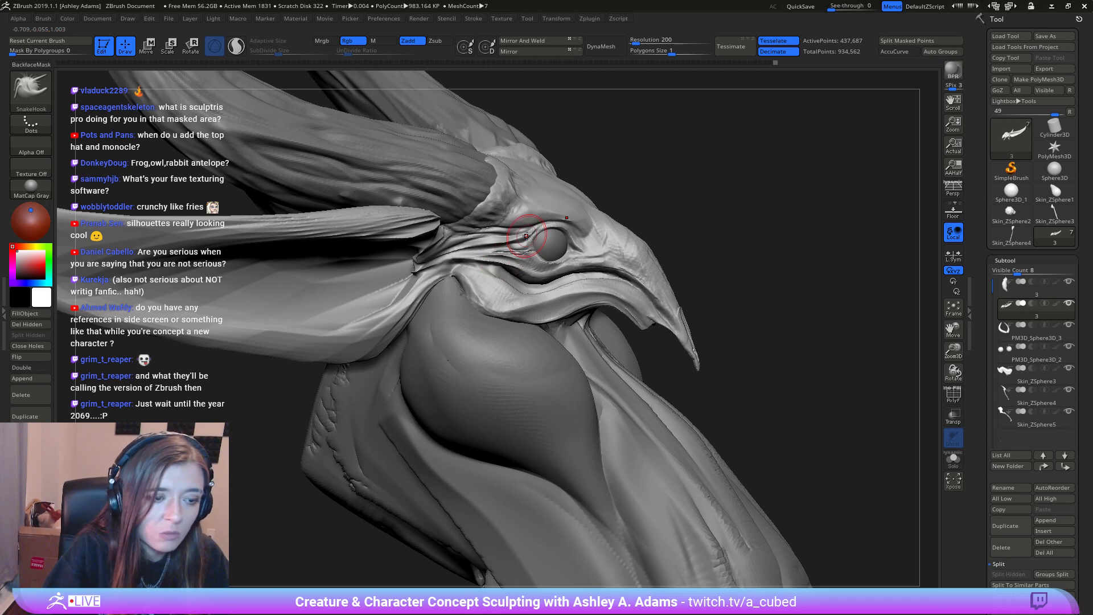
pyautogui.moveTo(561, 232); pyautogui.dragTo(523, 248, button='right')
pyautogui.press('shift')
pyautogui.press('alt')
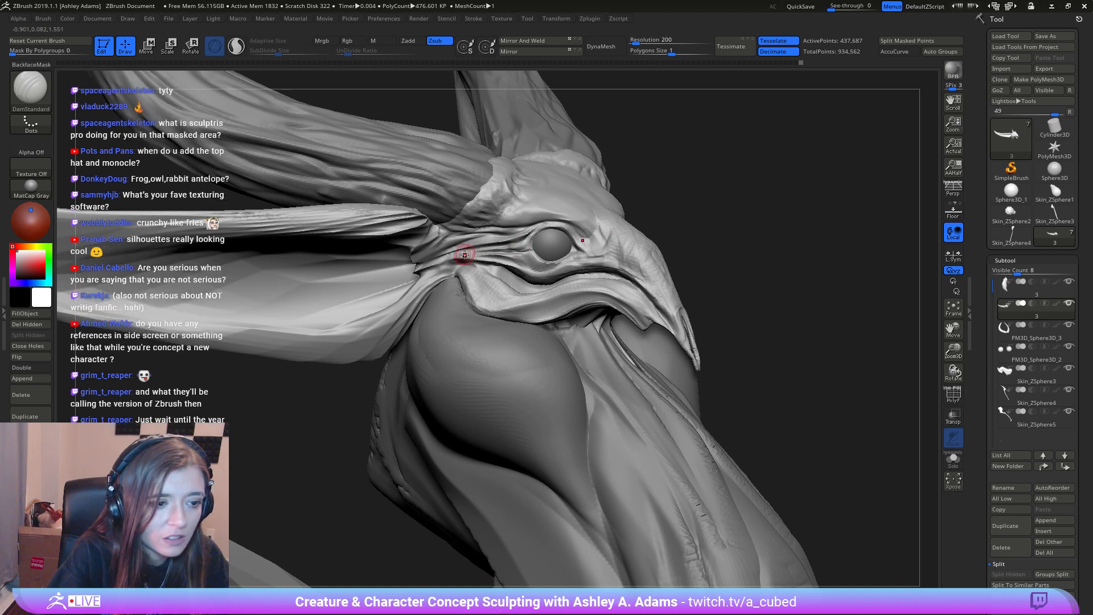
pyautogui.moveTo(523, 246); pyautogui.dragTo(471, 248)
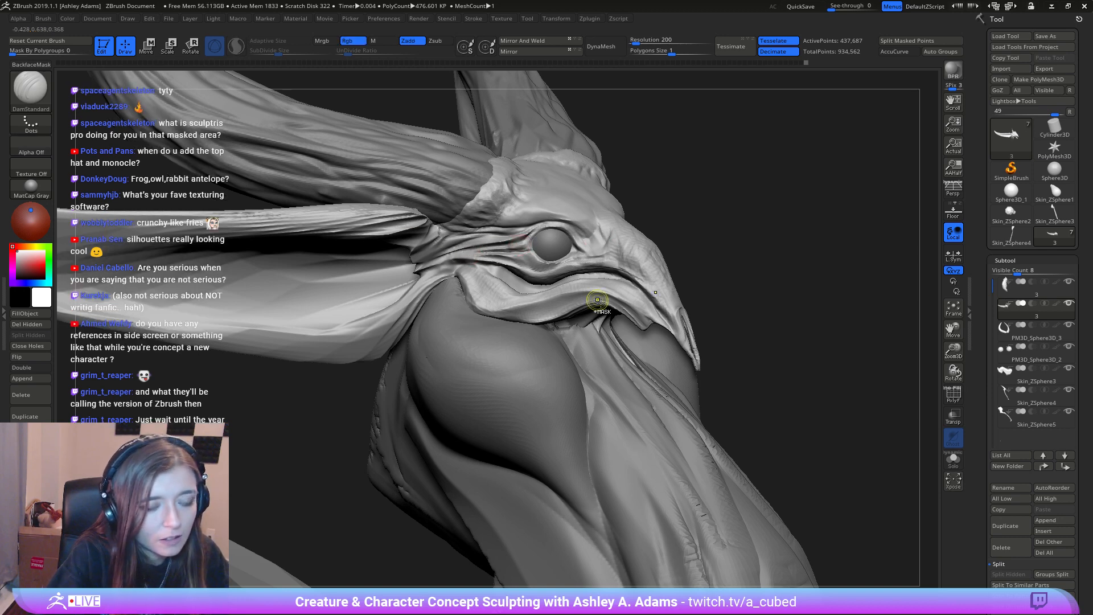
# Step: Deepen the skin folds below and in front of the eye with DamStandard strokes
pyautogui.moveTo(598, 303)
pyautogui.keyDown('ctrl'); pyautogui.mouseDown(button='right')
pyautogui.moveTo(578, 258)
pyautogui.moveTo(535, 268)
pyautogui.mouseUp(button='right'); pyautogui.keyUp('ctrl')
pyautogui.moveTo(615, 296)
pyautogui.keyDown('ctrl'); pyautogui.mouseDown(button='right')
pyautogui.moveTo(635, 369)
pyautogui.moveTo(691, 364)
pyautogui.mouseUp(button='right'); pyautogui.keyUp('ctrl')
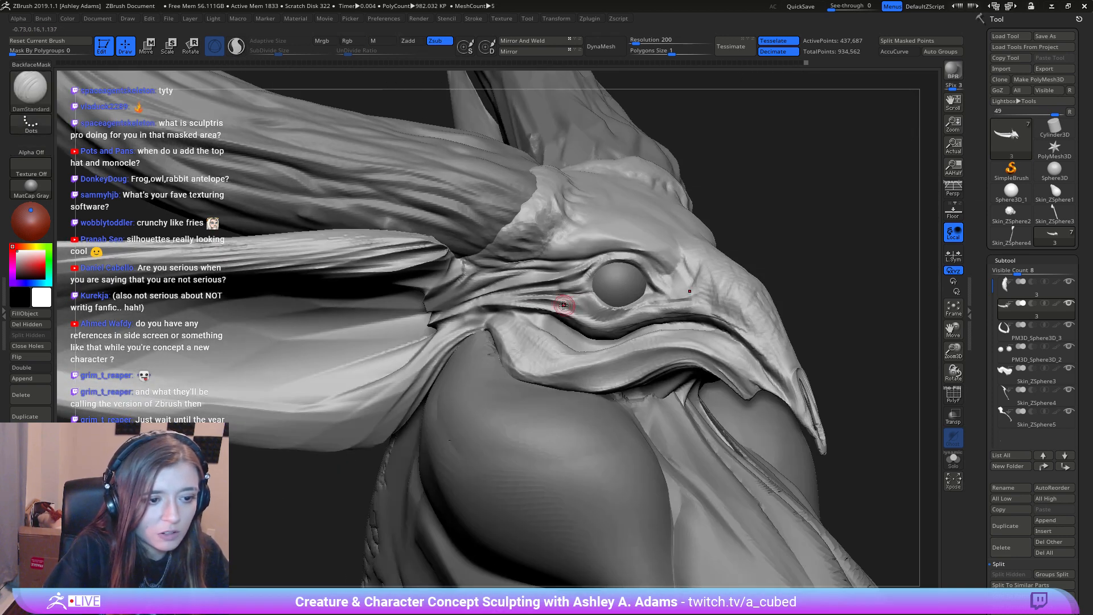
pyautogui.moveTo(564, 306)
pyautogui.mouseDown()
pyautogui.moveTo(621, 312)
pyautogui.moveTo(683, 293)
pyautogui.mouseUp()
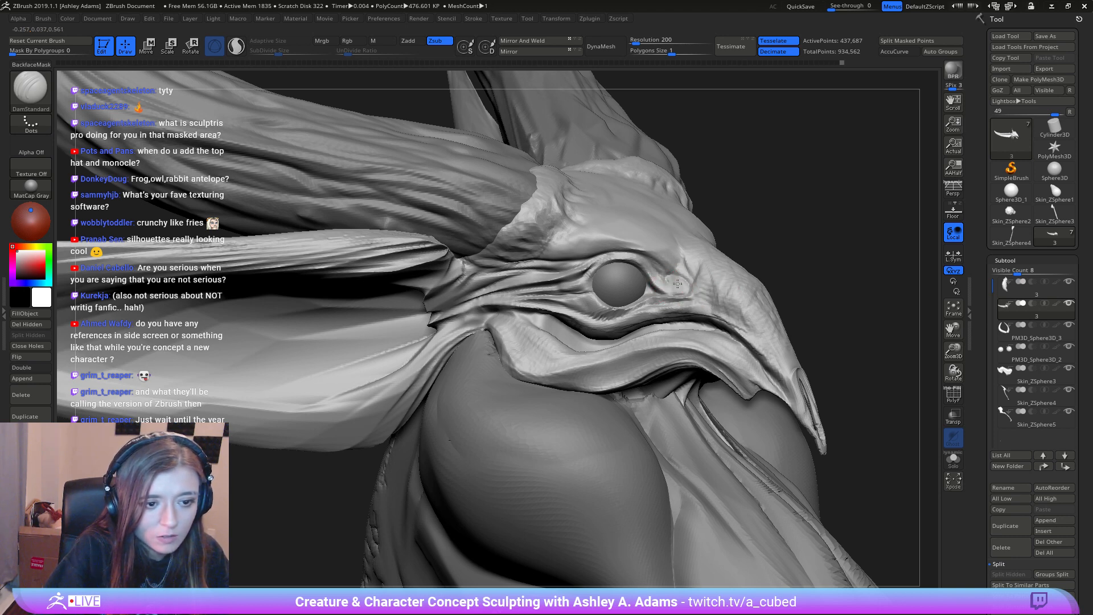
# Step: Reshape the brow above the eyes with the SnakeHook brush, adjusting its draw size
pyautogui.keyDown('ctrl'); pyautogui.moveTo(687, 279); pyautogui.dragTo(591, 264, button='right'); pyautogui.keyUp('ctrl')
pyautogui.rightClick(592, 263)
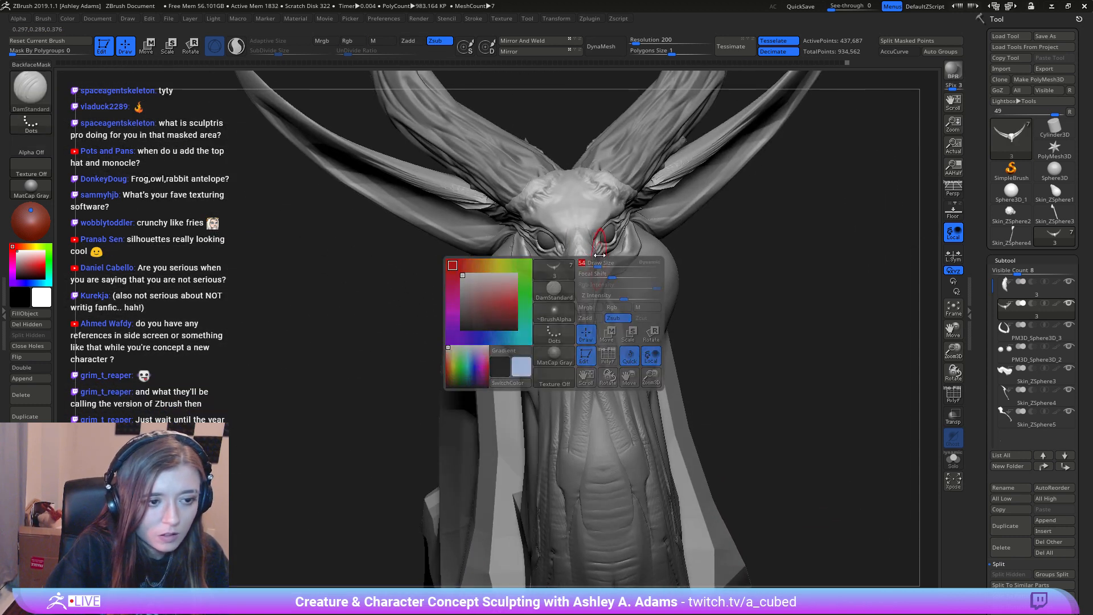
pyautogui.press('b')
pyautogui.press('s')
pyautogui.press('h')
pyautogui.moveTo(515, 279); pyautogui.dragTo(523, 280, button='right')
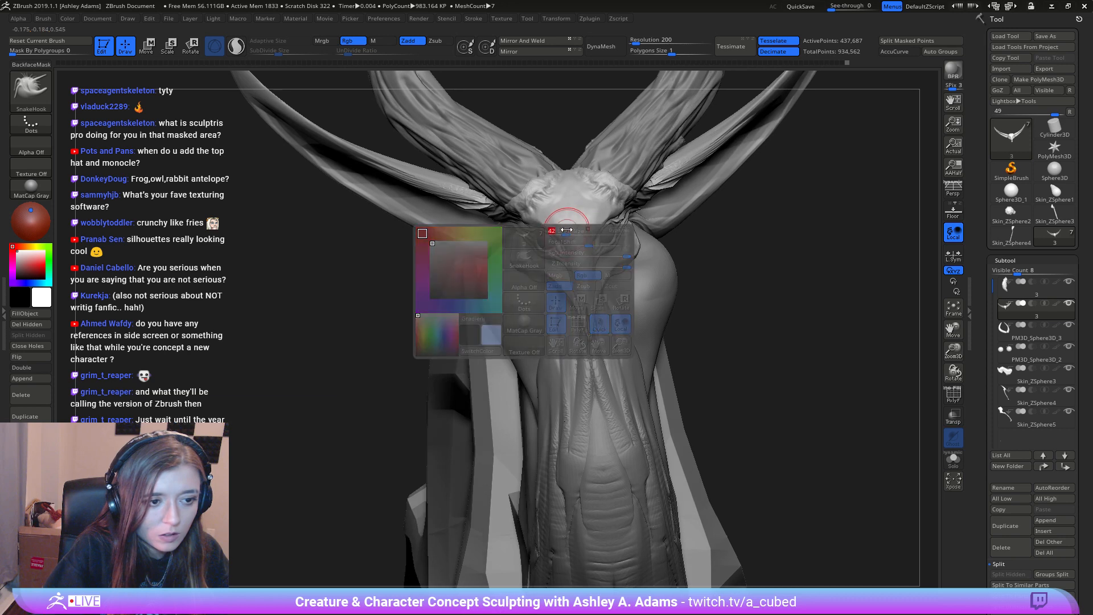
pyautogui.moveTo(560, 232); pyautogui.dragTo(540, 219)
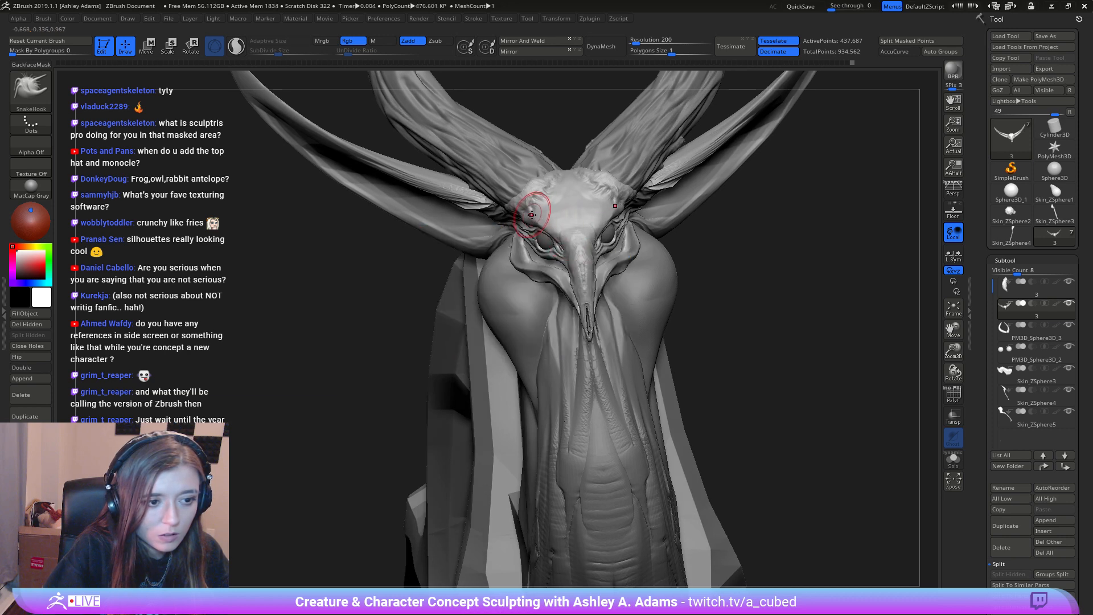
pyautogui.moveTo(532, 215); pyautogui.dragTo(569, 177, button='right')
pyautogui.moveTo(632, 265)
pyautogui.keyDown('ctrl'); pyautogui.mouseDown(button='right')
pyautogui.moveTo(644, 225)
pyautogui.moveTo(569, 242)
pyautogui.moveTo(526, 299)
pyautogui.mouseUp(button='right'); pyautogui.keyUp('ctrl')
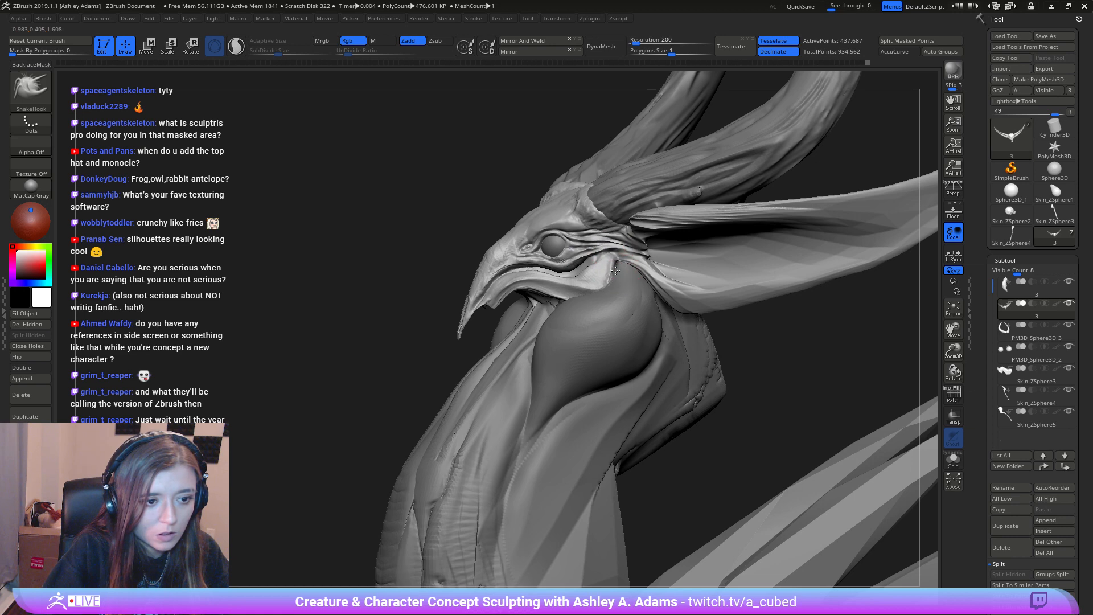
# Step: Pull the cheek behind the mouth corner into shape with resized SnakeHook strokes, checking it from the side and front
pyautogui.keyDown('alt'); pyautogui.moveTo(616, 268); pyautogui.dragTo(644, 239, button='right'); pyautogui.keyUp('alt')
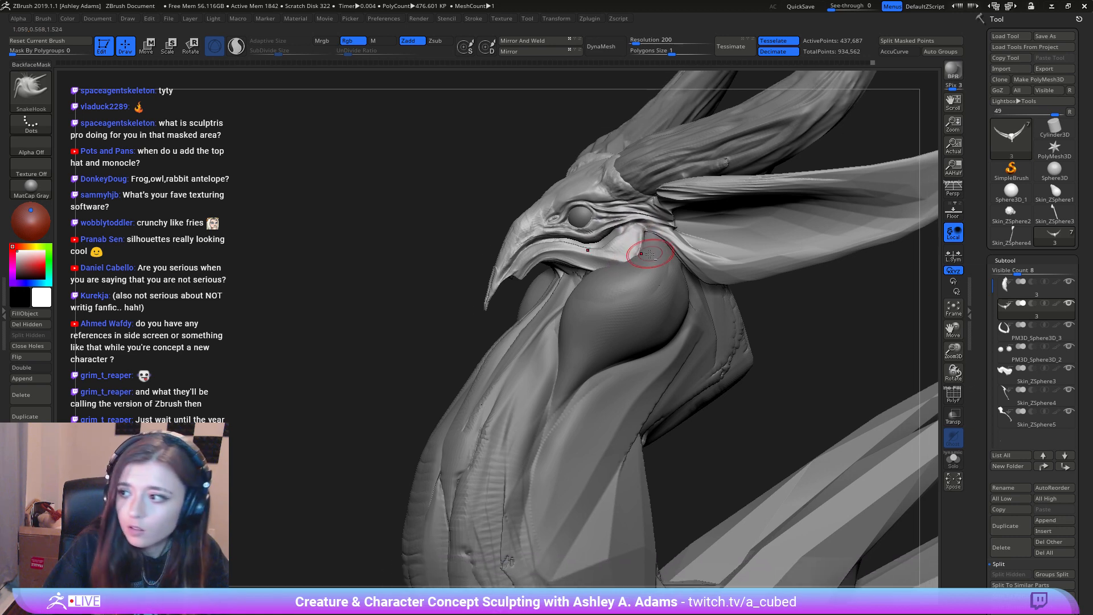
pyautogui.press('space')
pyautogui.moveTo(647, 260); pyautogui.dragTo(624, 231)
pyautogui.moveTo(625, 233); pyautogui.dragTo(717, 236, button='right')
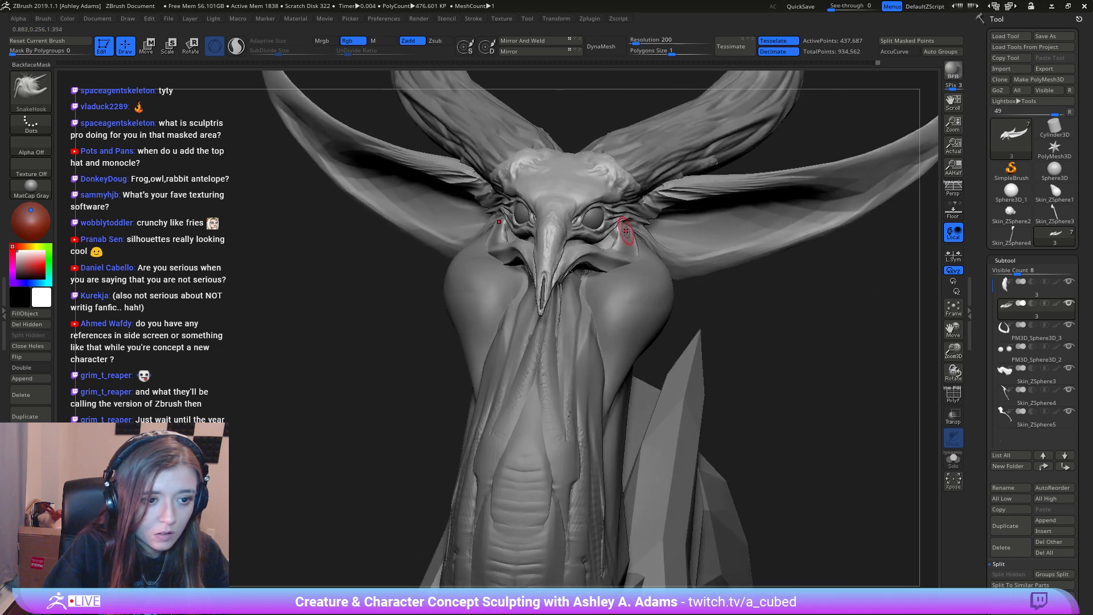
pyautogui.rightClick(626, 219)
pyautogui.moveTo(629, 224); pyautogui.dragTo(683, 217, button='right')
pyautogui.keyDown('alt'); pyautogui.moveTo(534, 188); pyautogui.dragTo(639, 249, button='right'); pyautogui.keyUp('alt')
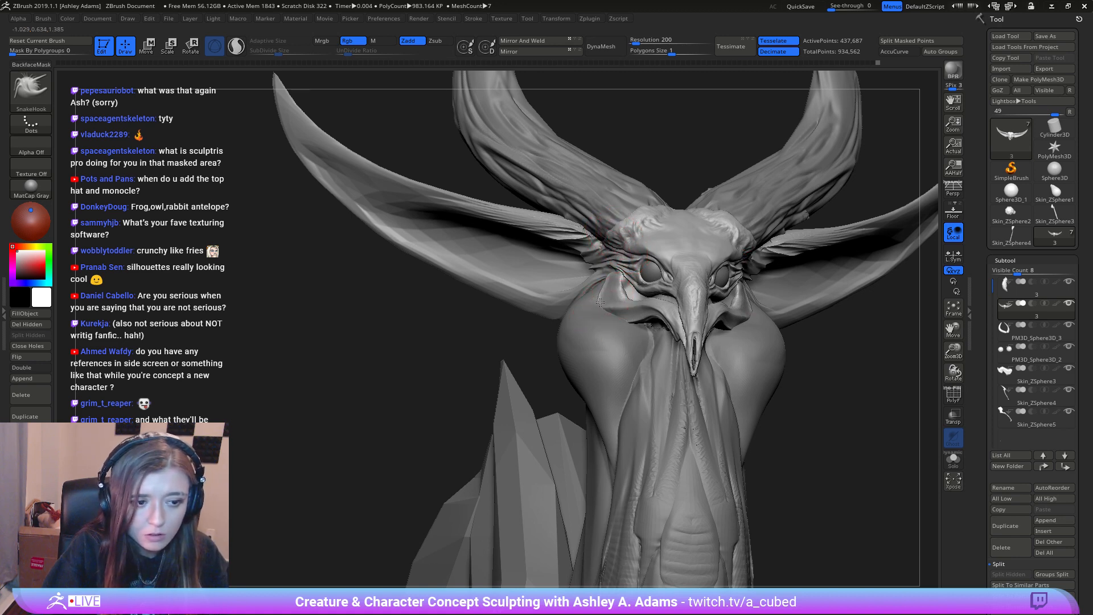
# Step: Reselect the head subtool and refine the jaw corner above the throat pouch with the SnakeHook brush
pyautogui.keyDown('alt'); pyautogui.click(603, 329); pyautogui.keyUp('alt')
pyautogui.moveTo(602, 329)
pyautogui.mouseDown(button='right')
pyautogui.moveTo(646, 319)
pyautogui.moveTo(571, 324)
pyautogui.moveTo(573, 311)
pyautogui.moveTo(602, 335)
pyautogui.mouseUp(button='right')
pyautogui.rightClick(592, 310)
pyautogui.keyDown('alt'); pyautogui.click(584, 309); pyautogui.keyUp('alt')
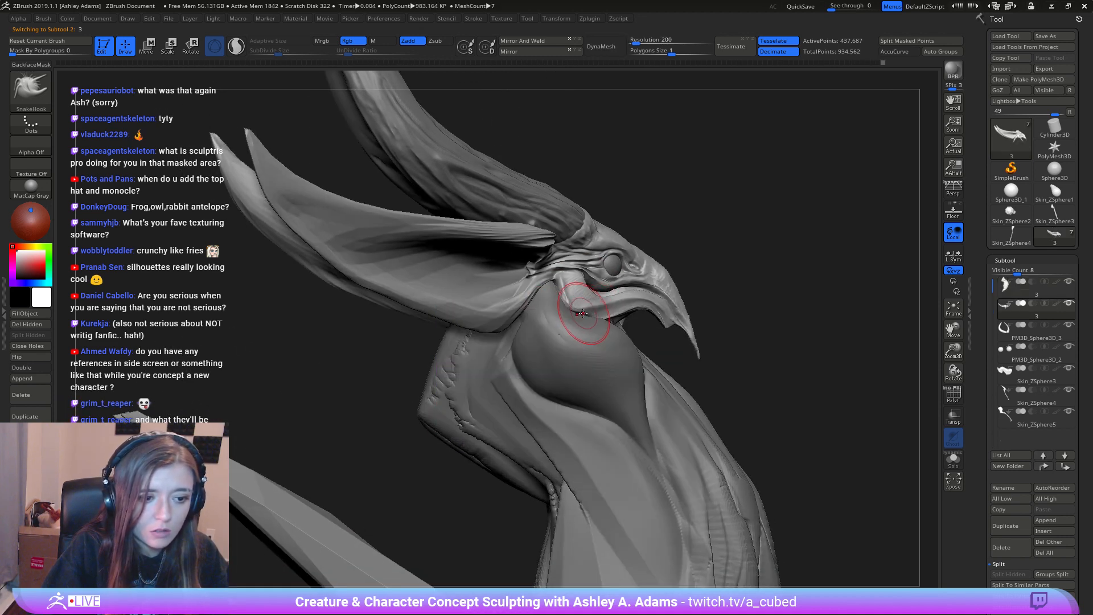
pyautogui.rightClick(586, 293)
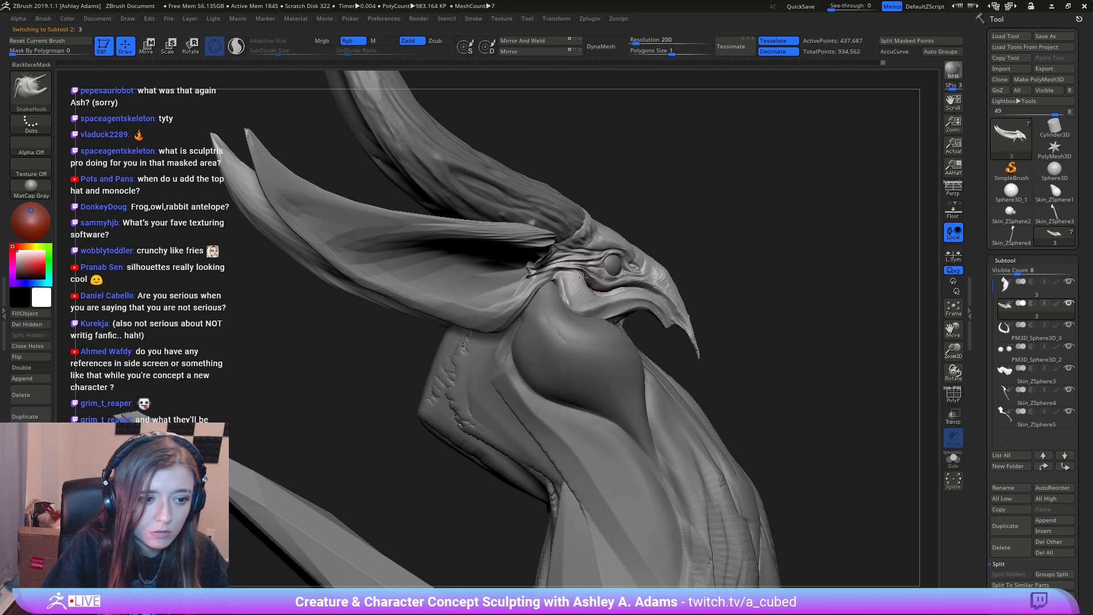
pyautogui.rightClick(556, 273)
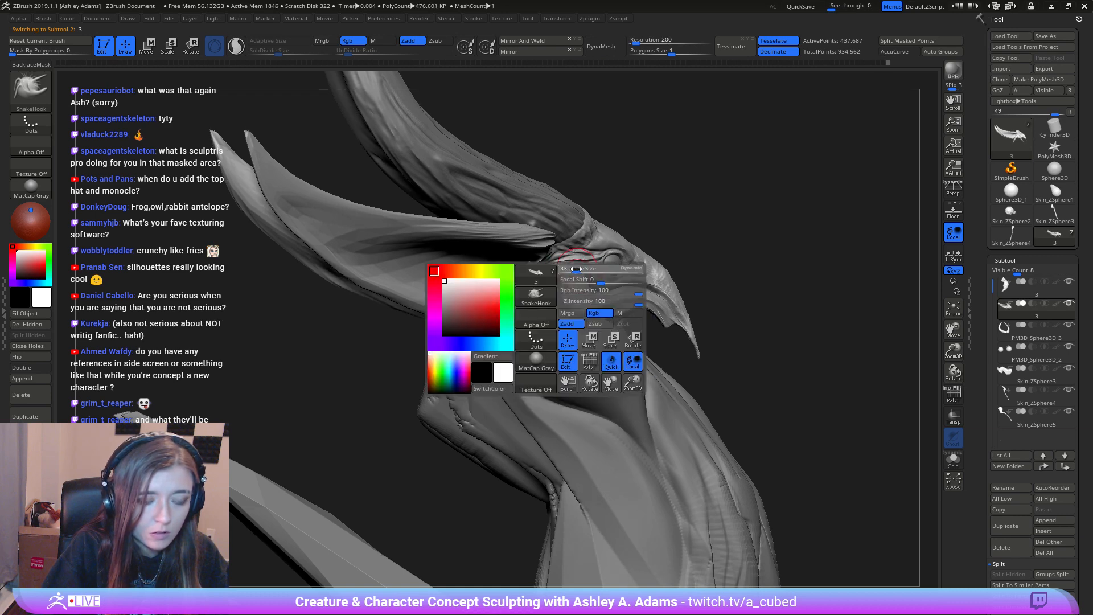
pyautogui.keyDown('ctrl'); pyautogui.moveTo(561, 259); pyautogui.dragTo(542, 186, button='right'); pyautogui.keyUp('ctrl')
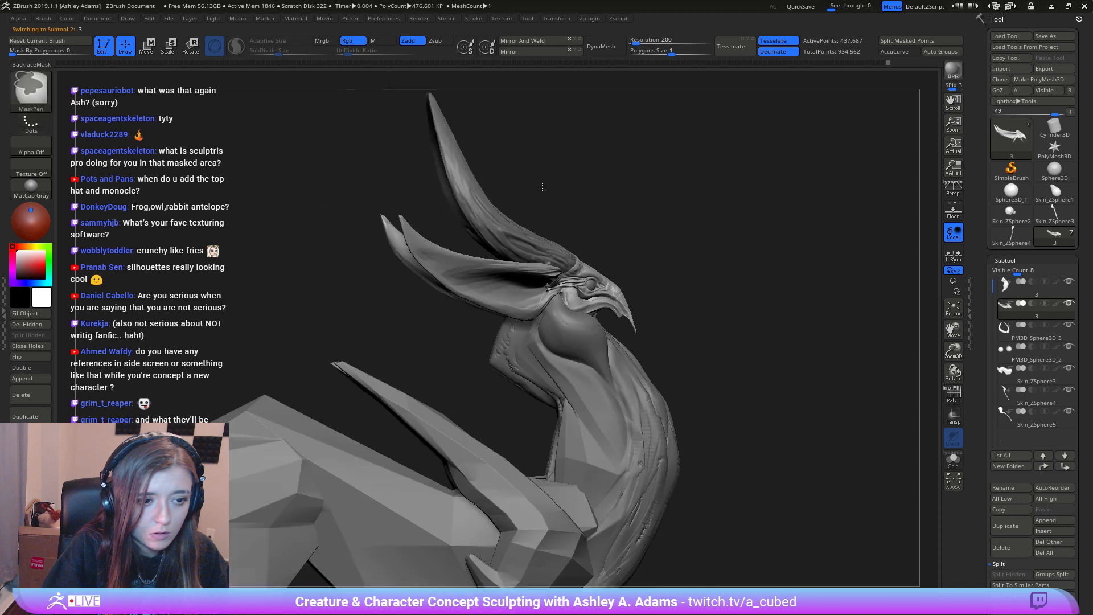
# Step: Make the curved horns the active subtool and adjust their upper shape symmetrically with an enlarged Snake Hook brush
pyautogui.moveTo(652, 227); pyautogui.dragTo(589, 168, button='right')
pyautogui.moveTo(625, 254); pyautogui.dragTo(572, 264, button='right')
pyautogui.keyDown('alt'); pyautogui.click(625, 302); pyautogui.keyUp('alt')
pyautogui.rightClick(591, 367)
pyautogui.moveTo(591, 367); pyautogui.dragTo(549, 364, button='right')
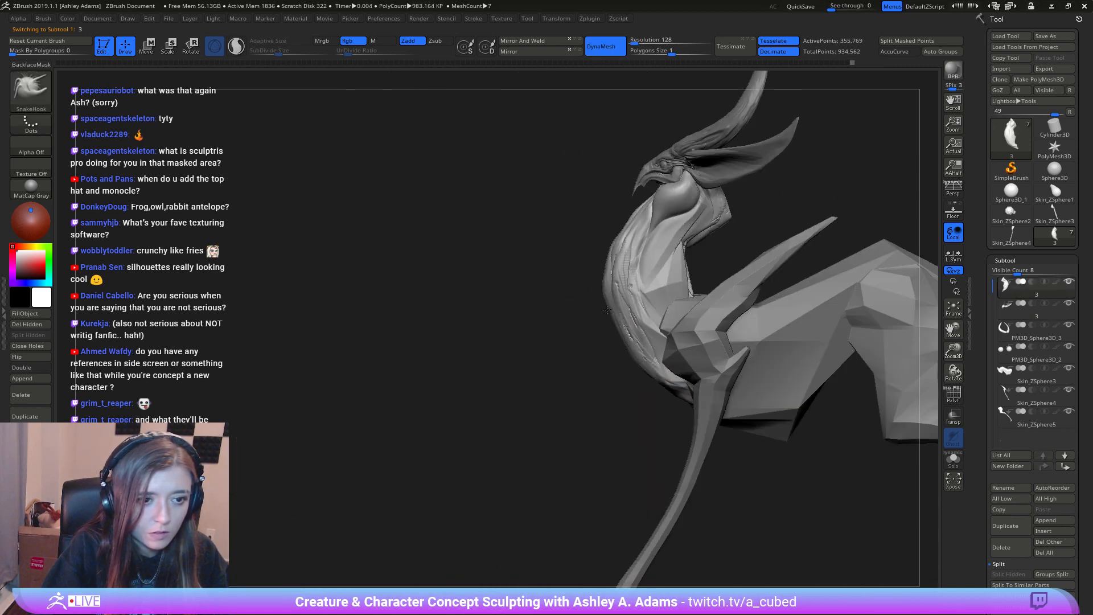
pyautogui.keyDown('alt'); pyautogui.moveTo(672, 264); pyautogui.dragTo(566, 291, button='right'); pyautogui.keyUp('alt')
pyautogui.keyDown('alt'); pyautogui.click(566, 290); pyautogui.keyUp('alt')
pyautogui.rightClick(581, 245)
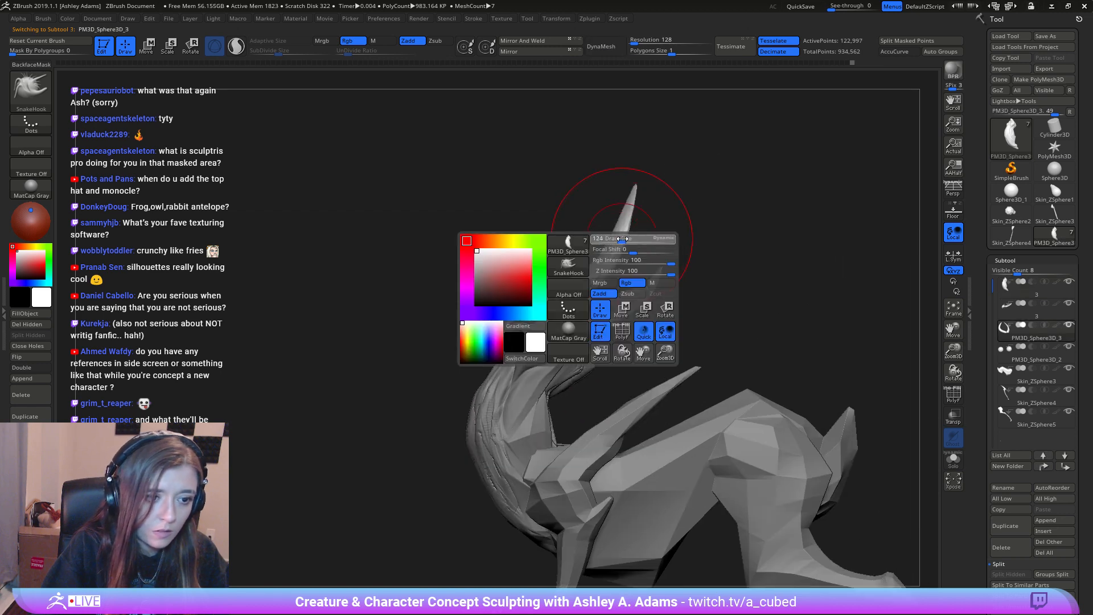
pyautogui.rightClick(634, 212)
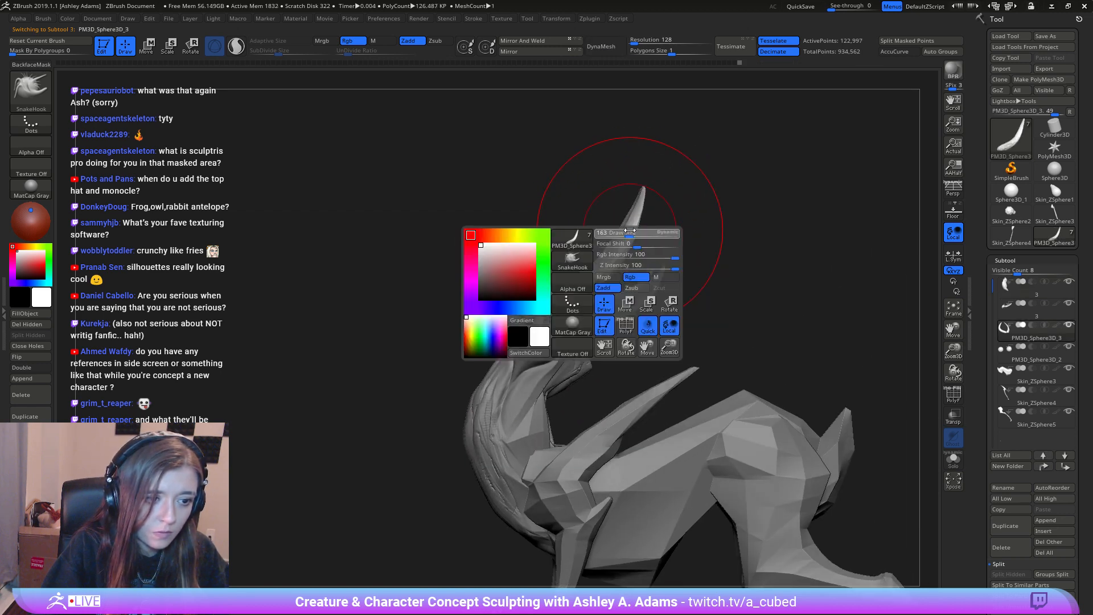
pyautogui.moveTo(629, 229)
pyautogui.mouseDown(button='right')
pyautogui.moveTo(686, 208)
pyautogui.moveTo(667, 208)
pyautogui.mouseUp(button='right')
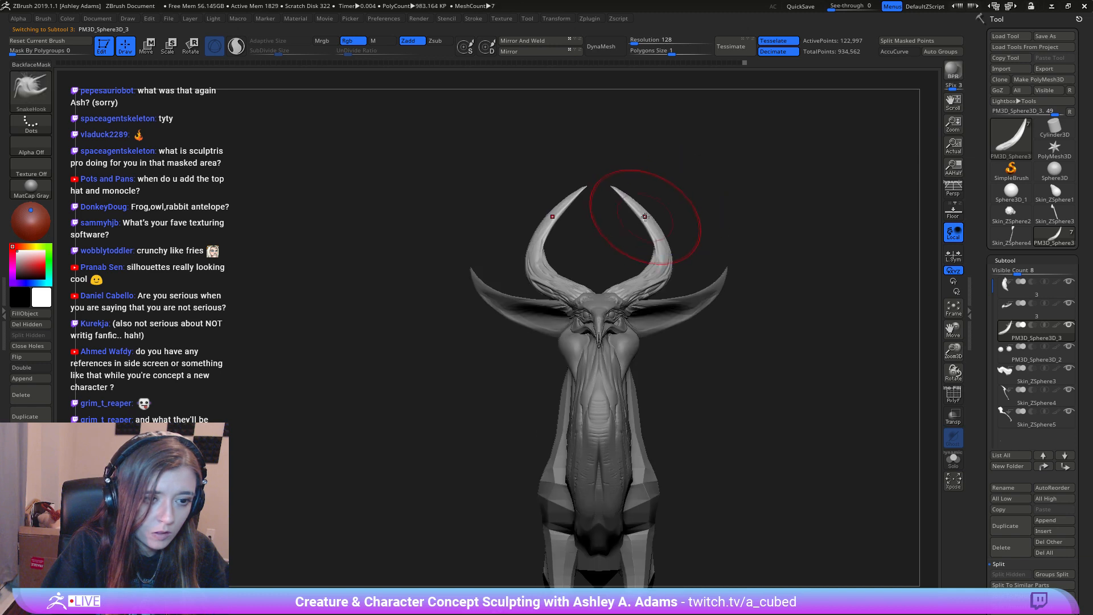
pyautogui.rightClick(646, 215)
pyautogui.click(639, 216)
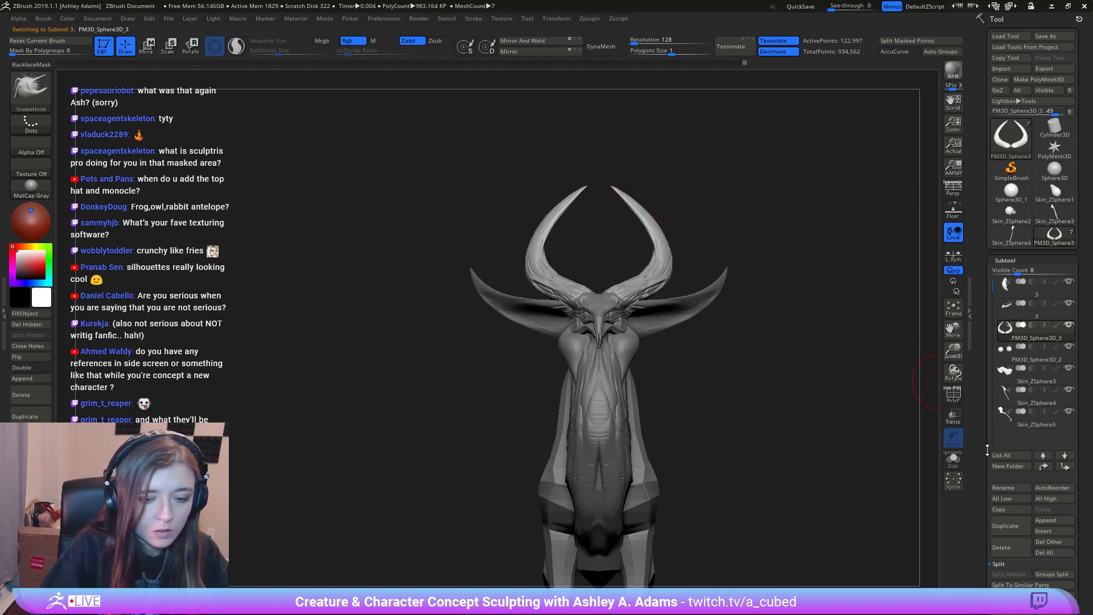
# Step: Make the head and beak the active subtool, ready for sculpting the forehead up close
pyautogui.press('ctrl')
pyautogui.keyDown('ctrl'); pyautogui.moveTo(582, 294); pyautogui.dragTo(634, 404, button='right'); pyautogui.keyUp('ctrl')
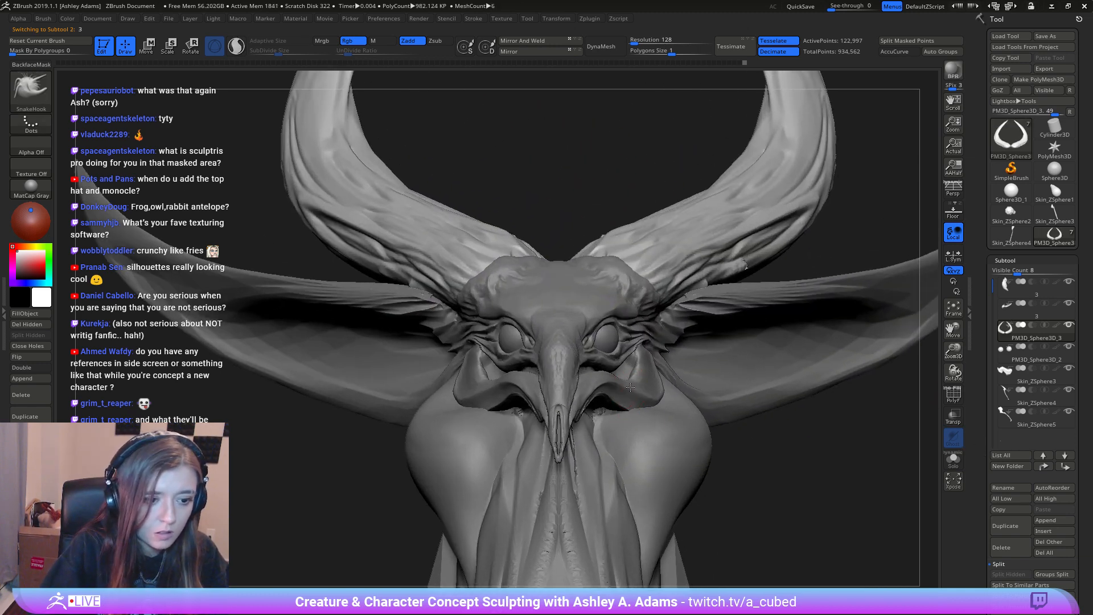
pyautogui.keyDown('alt'); pyautogui.click(634, 376); pyautogui.keyUp('alt')
pyautogui.rightClick(633, 375)
pyautogui.click(641, 380)
pyautogui.moveTo(601, 338)
pyautogui.mouseDown(button='right')
pyautogui.moveTo(620, 219)
pyautogui.moveTo(541, 211)
pyautogui.mouseUp(button='right')
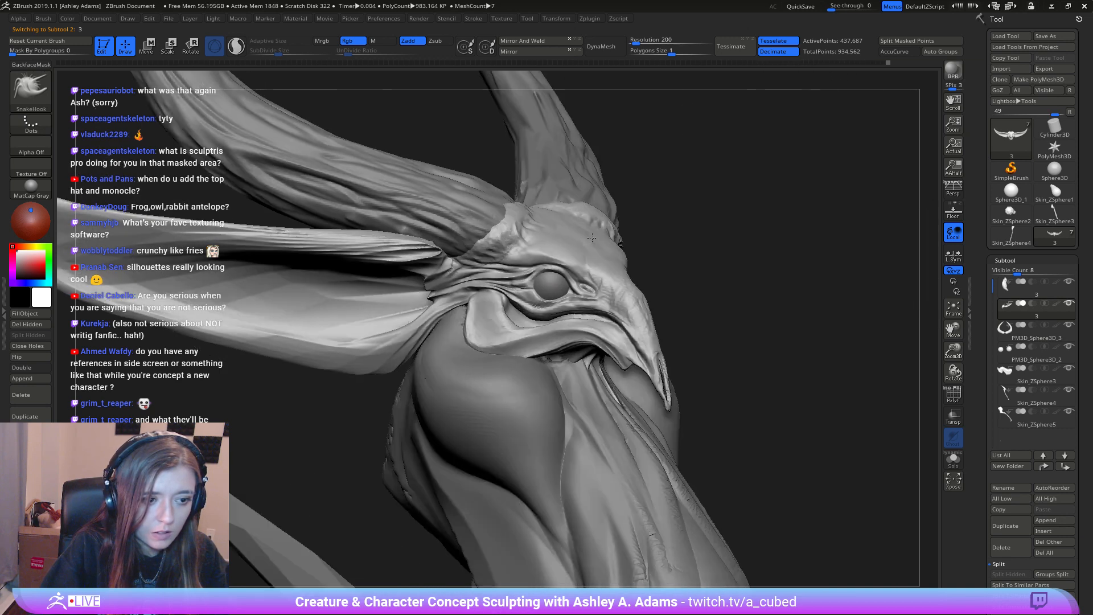
# Step: Try to isolate the brow ridges above the eyes by masking them and inverting the mask
pyautogui.rightClick(544, 245)
pyautogui.keyDown('ctrl'); pyautogui.moveTo(542, 241); pyautogui.dragTo(529, 247); pyautogui.keyUp('ctrl')
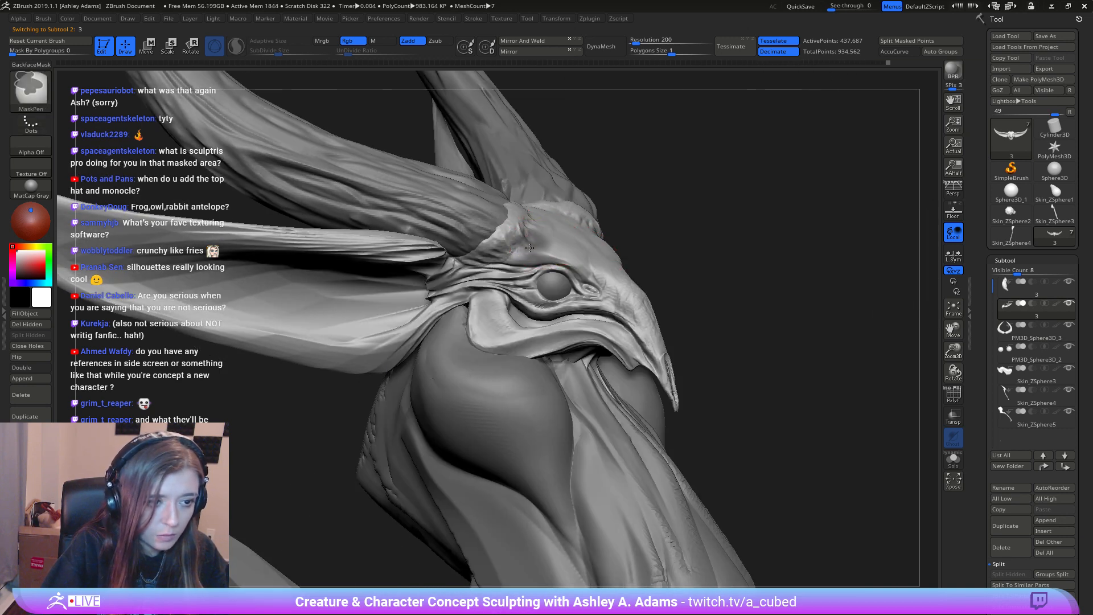
pyautogui.keyDown('ctrl'); pyautogui.click(768, 291); pyautogui.keyUp('ctrl')
pyautogui.rightClick(593, 249)
pyautogui.click(599, 249)
pyautogui.moveTo(651, 254); pyautogui.dragTo(575, 231, button='right')
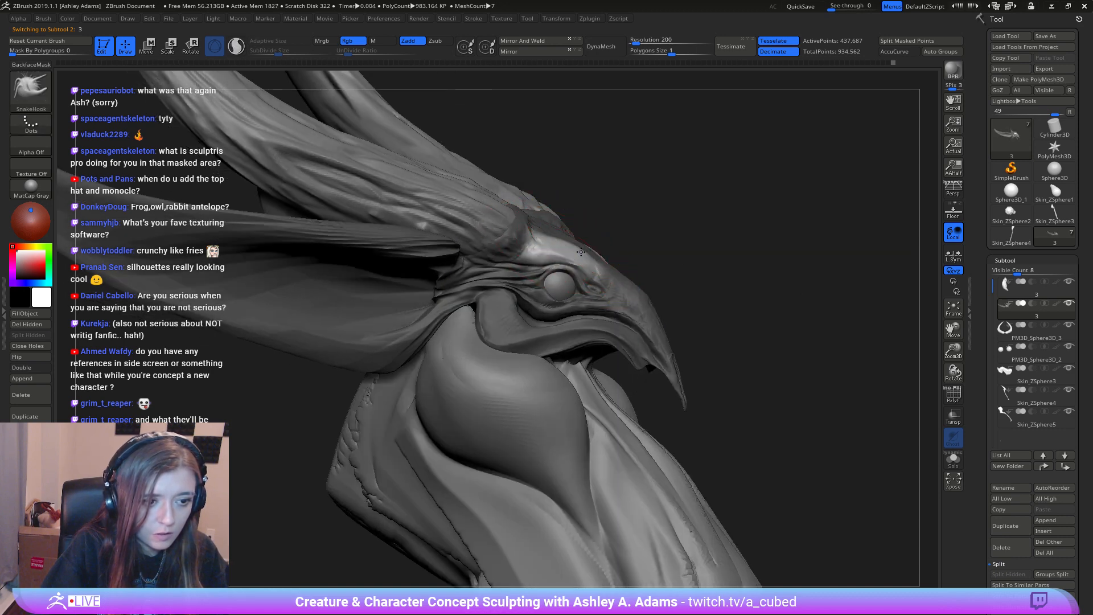
# Step: Try to pull the unmasked brow ridges into heavier, bulging forms above the eyes with the Snake Hook brush
pyautogui.moveTo(579, 250); pyautogui.dragTo(565, 243)
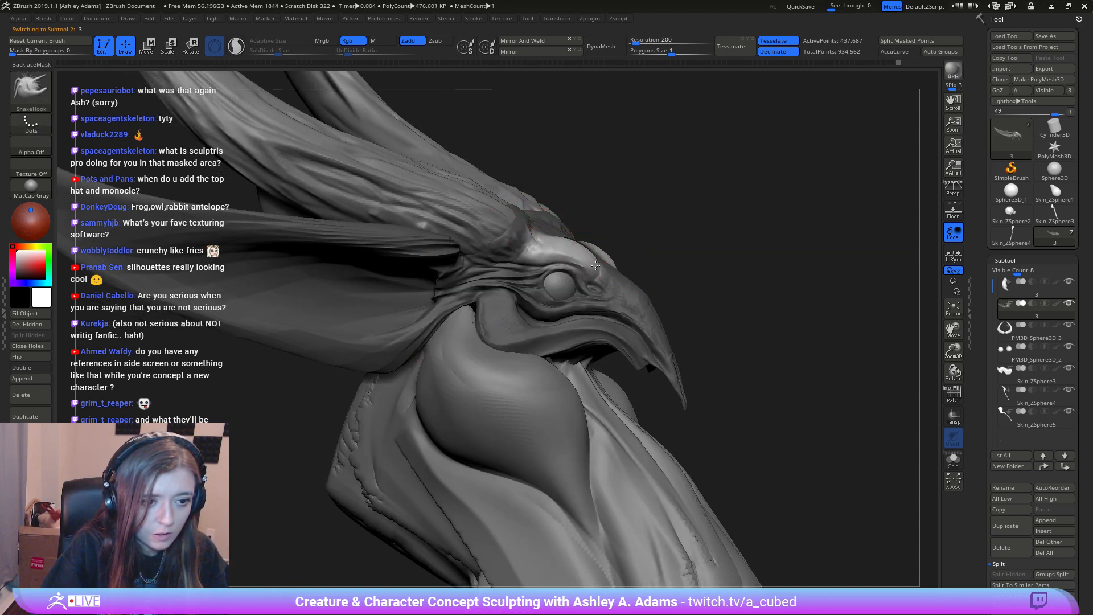
pyautogui.moveTo(596, 265); pyautogui.dragTo(591, 240, button='right')
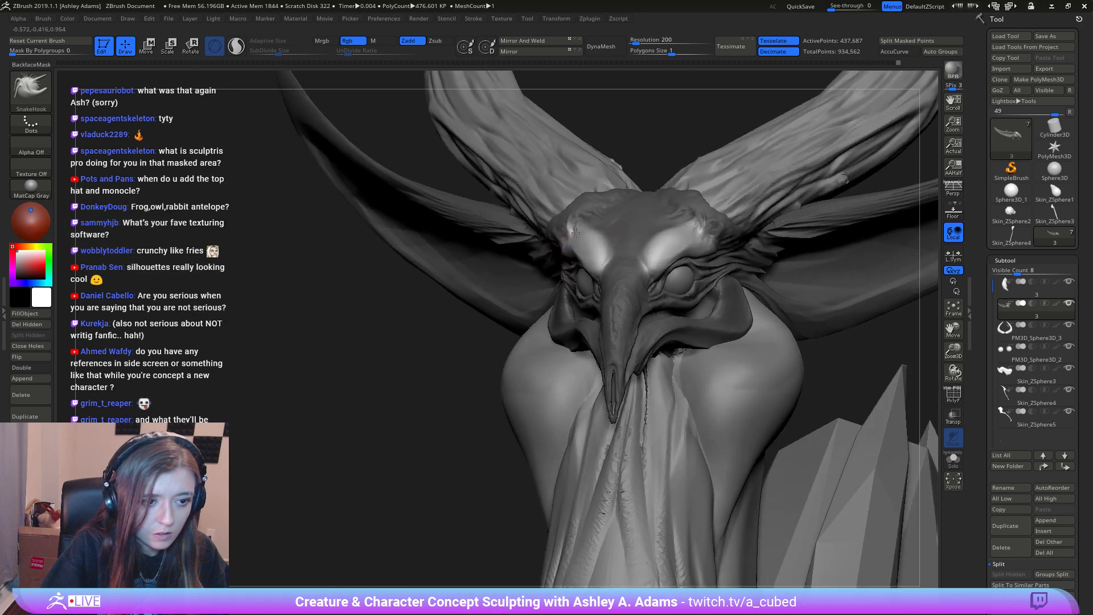
pyautogui.moveTo(575, 240); pyautogui.dragTo(572, 245)
pyautogui.keyDown('shift'); pyautogui.moveTo(598, 236); pyautogui.dragTo(637, 250, button='right'); pyautogui.keyUp('shift')
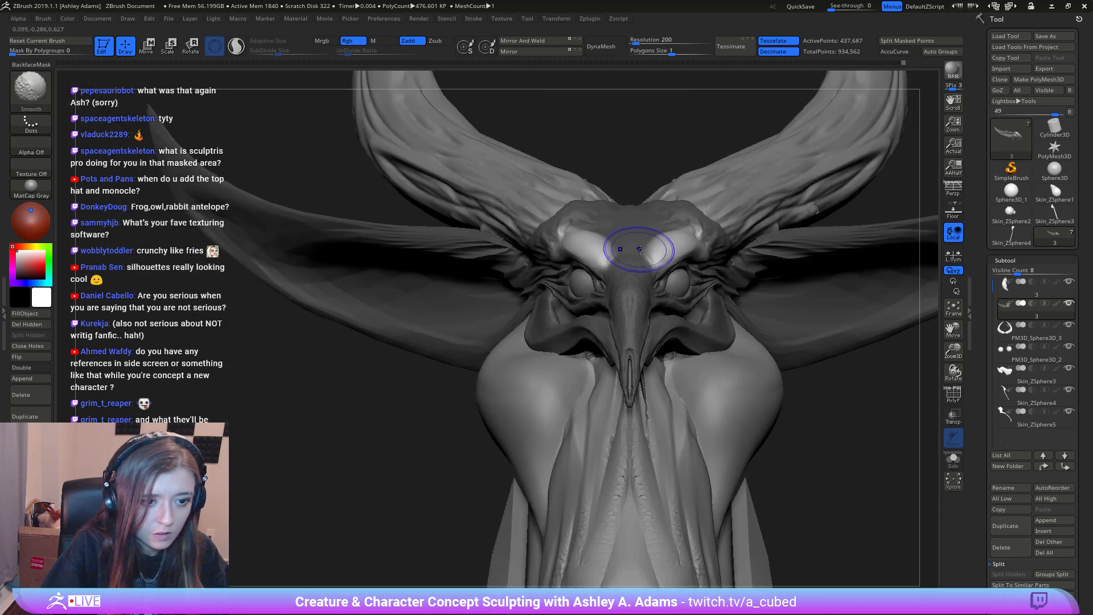
pyautogui.moveTo(613, 236)
pyautogui.mouseDown()
pyautogui.moveTo(564, 232)
pyautogui.moveTo(605, 276)
pyautogui.moveTo(592, 262)
pyautogui.mouseUp()
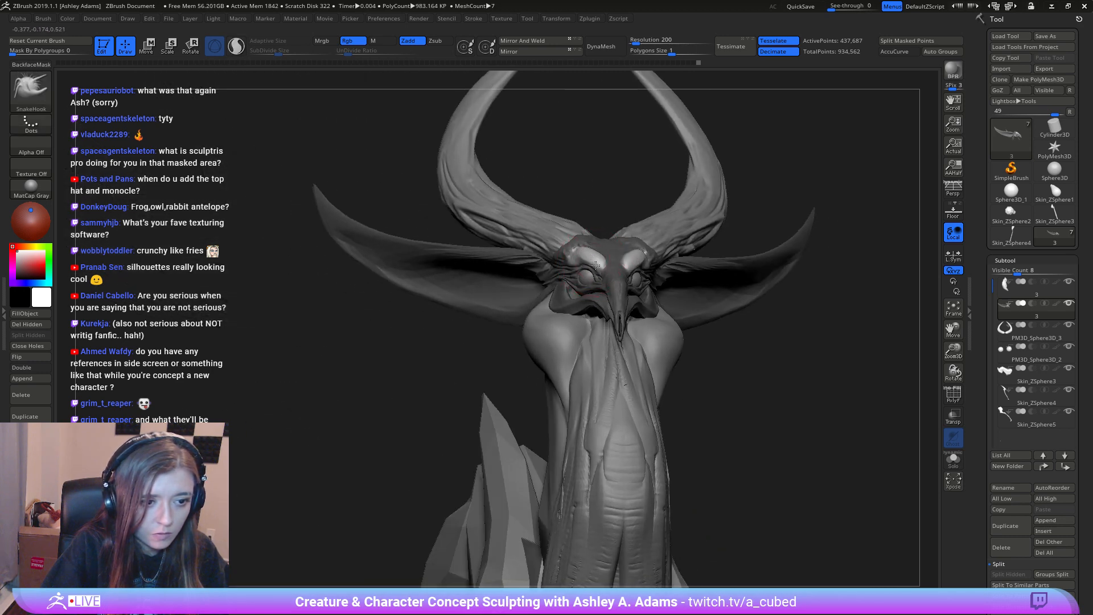
pyautogui.moveTo(739, 354); pyautogui.dragTo(600, 267)
# Step: Undo the brow ridge reshaping and the mask on the head
pyautogui.press('space')
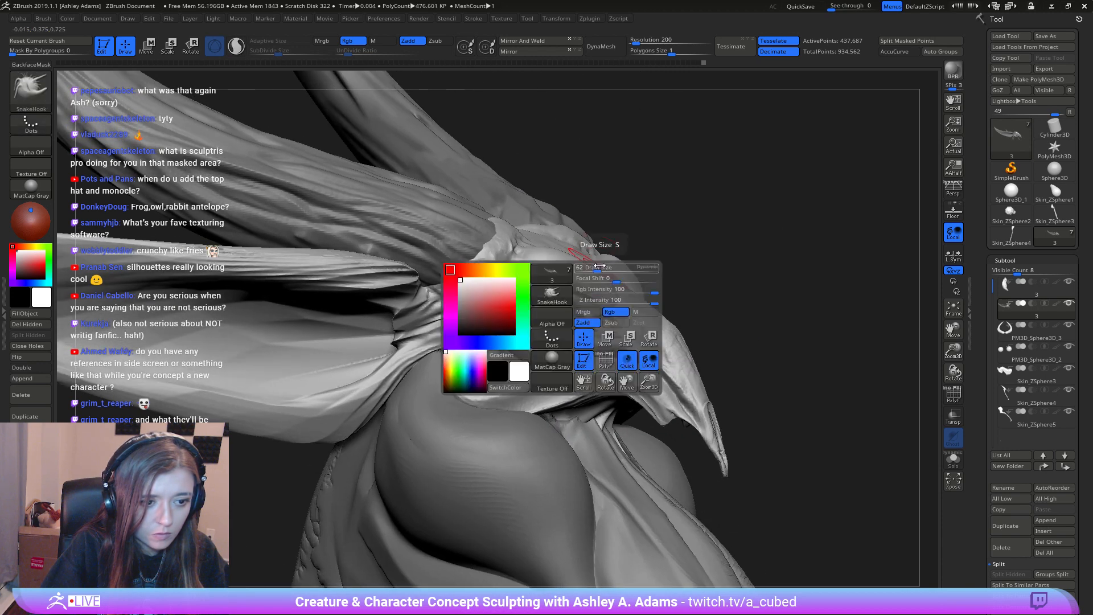
pyautogui.press('ctrl')
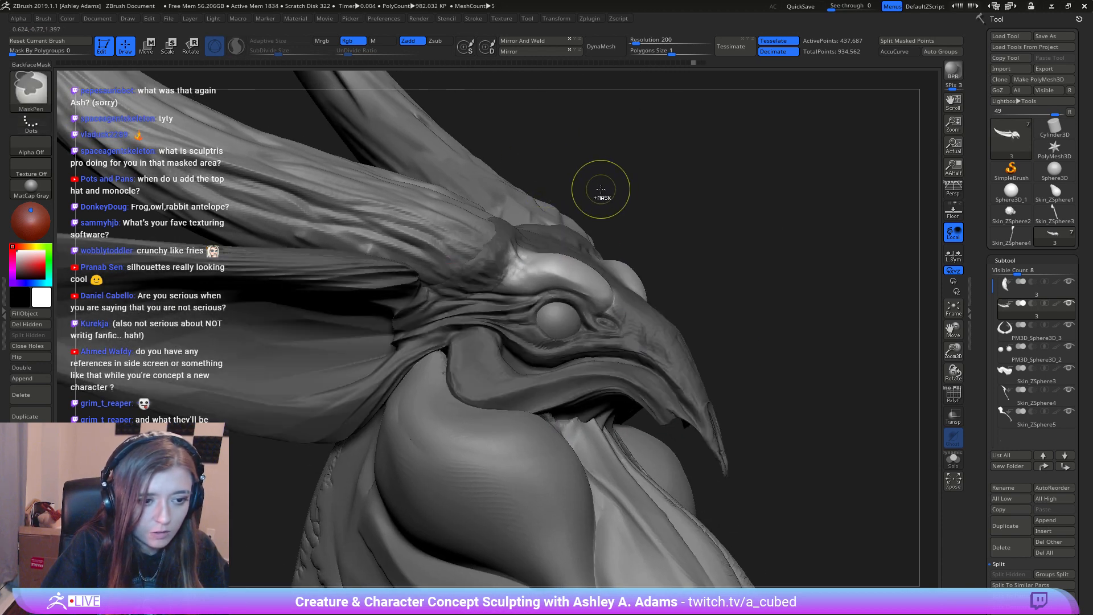
pyautogui.keyDown('ctrl'); pyautogui.moveTo(598, 190); pyautogui.dragTo(596, 196); pyautogui.keyUp('ctrl')
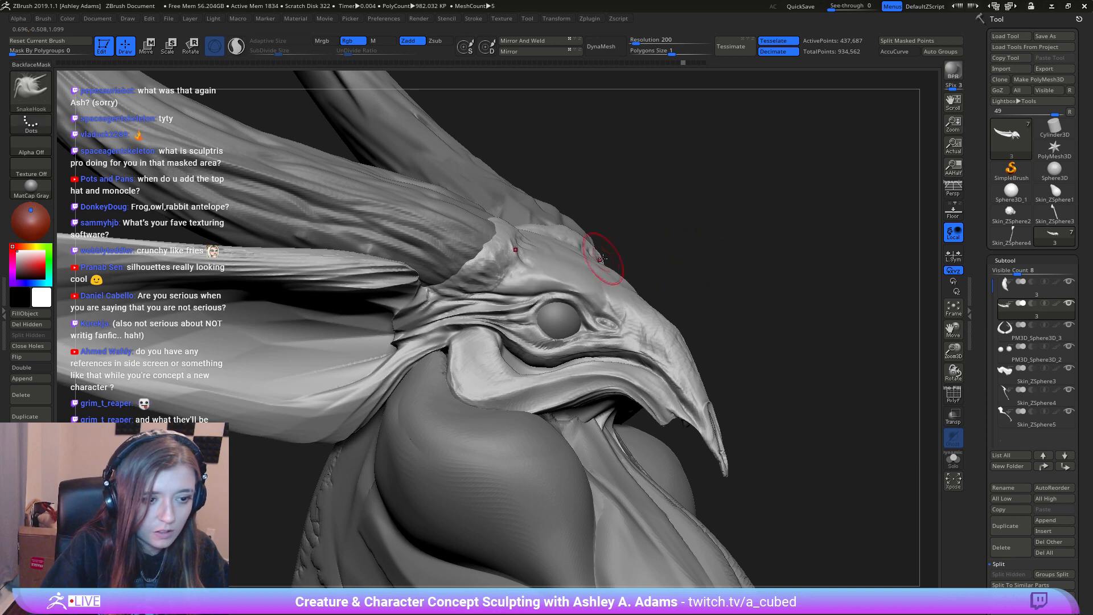
# Step: Enlarge the Snake Hook brush and reshape the broad form of the forehead above the eyes
pyautogui.press('space')
pyautogui.moveTo(734, 273); pyautogui.dragTo(554, 289)
pyautogui.moveTo(585, 243); pyautogui.dragTo(603, 252, button='right')
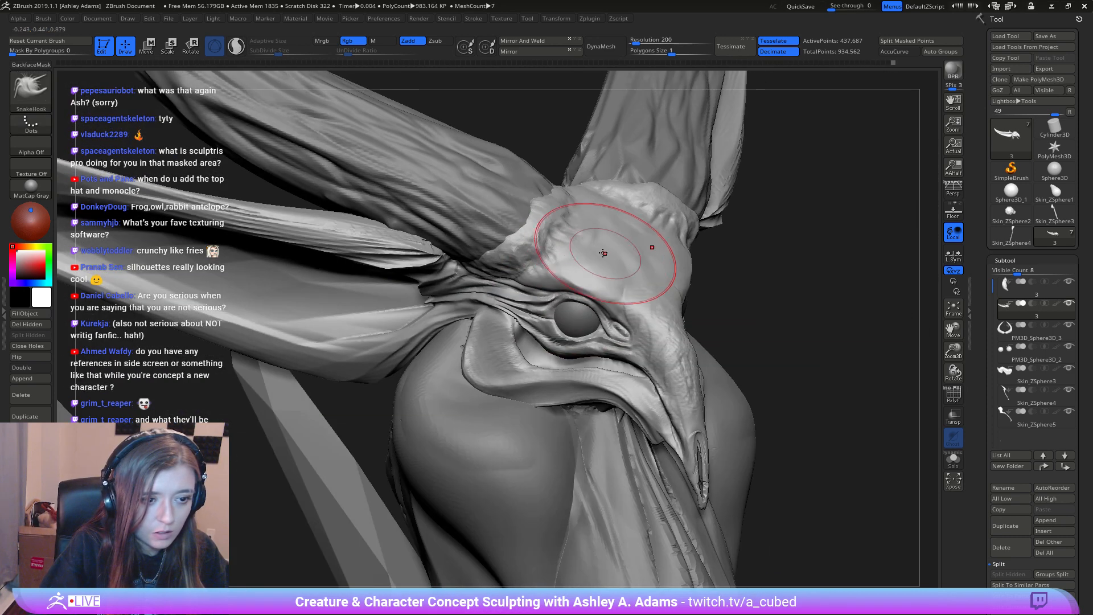
# Step: Puff up the forehead between the horns and the beak with the Inflate brush
pyautogui.press('b')
pyautogui.press('i')
pyautogui.press('n')
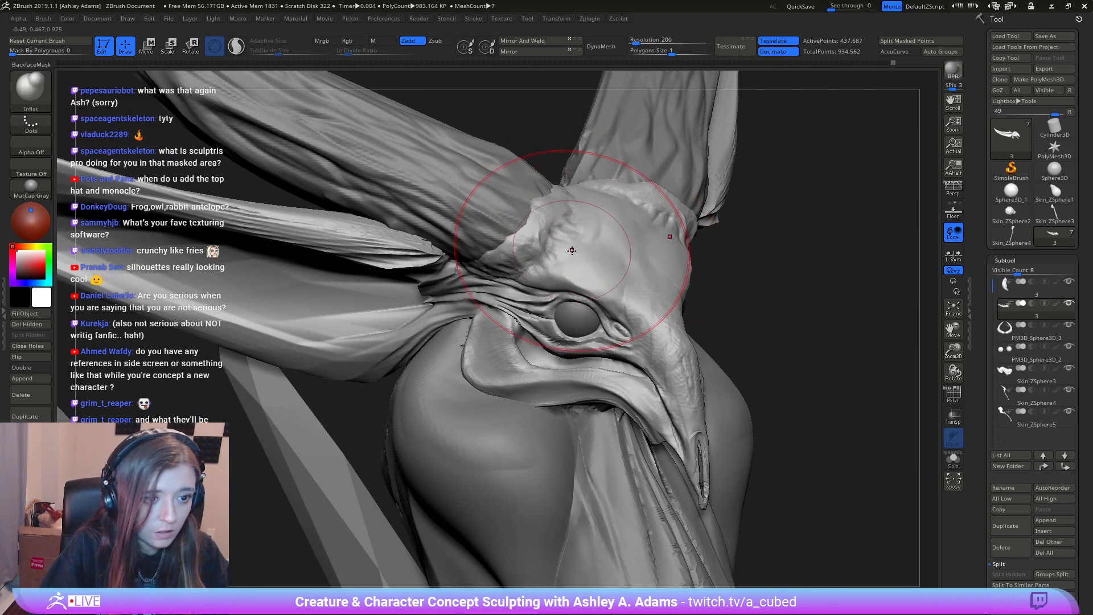
pyautogui.moveTo(625, 246); pyautogui.dragTo(628, 246)
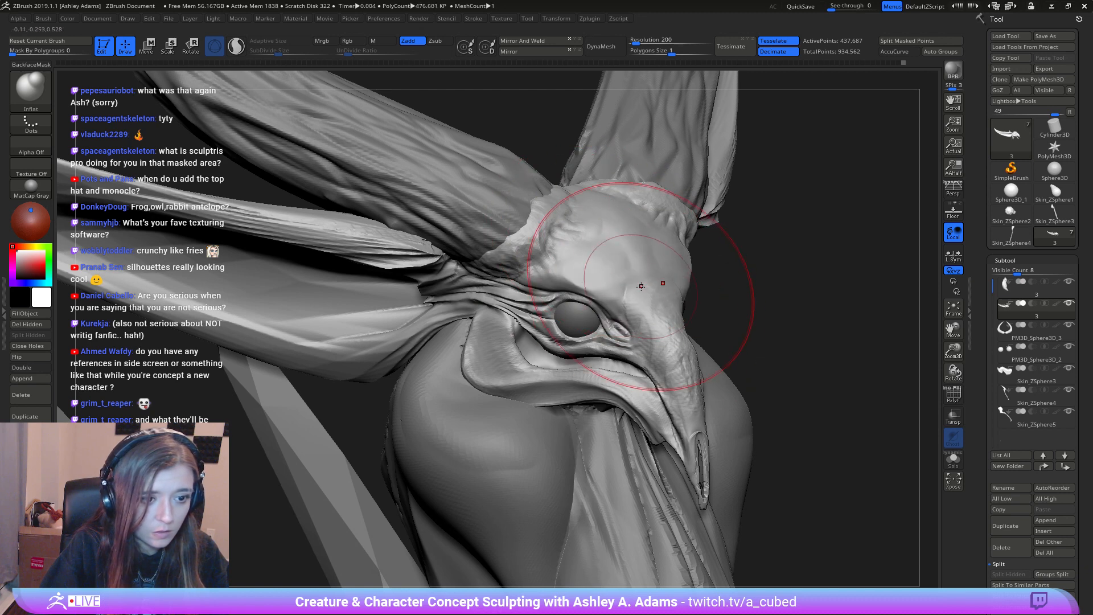
# Step: Select the horn pair and duplicate it as a new subtool
pyautogui.moveTo(662, 285)
pyautogui.mouseDown(button='right')
pyautogui.moveTo(648, 236)
pyautogui.moveTo(678, 244)
pyautogui.moveTo(688, 265)
pyautogui.mouseUp(button='right')
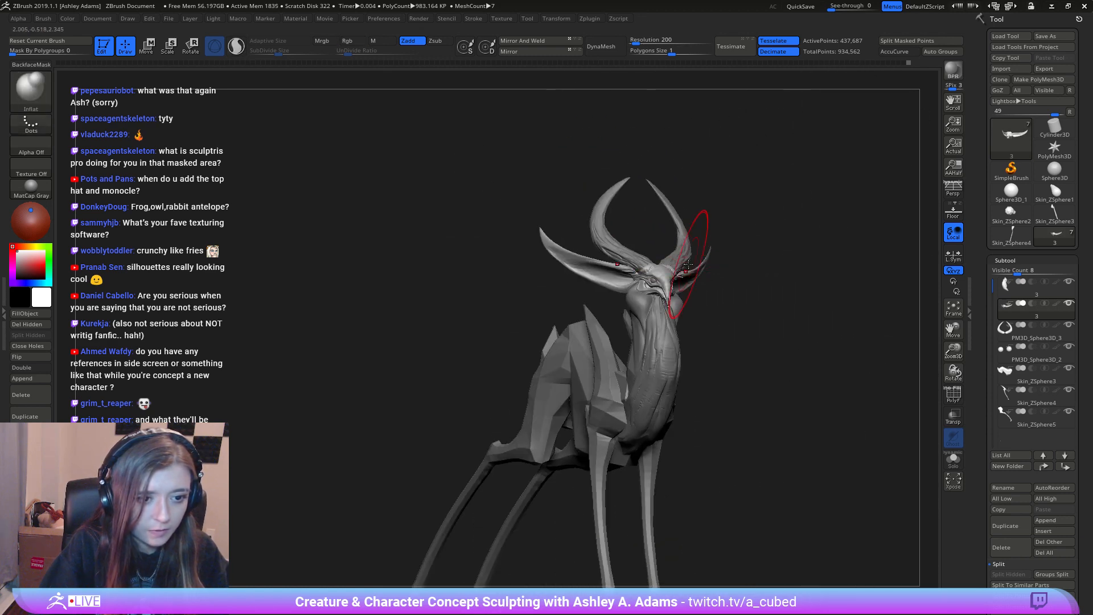
pyautogui.rightClick(688, 265)
pyautogui.keyDown('alt'); pyautogui.click(632, 238); pyautogui.keyUp('alt')
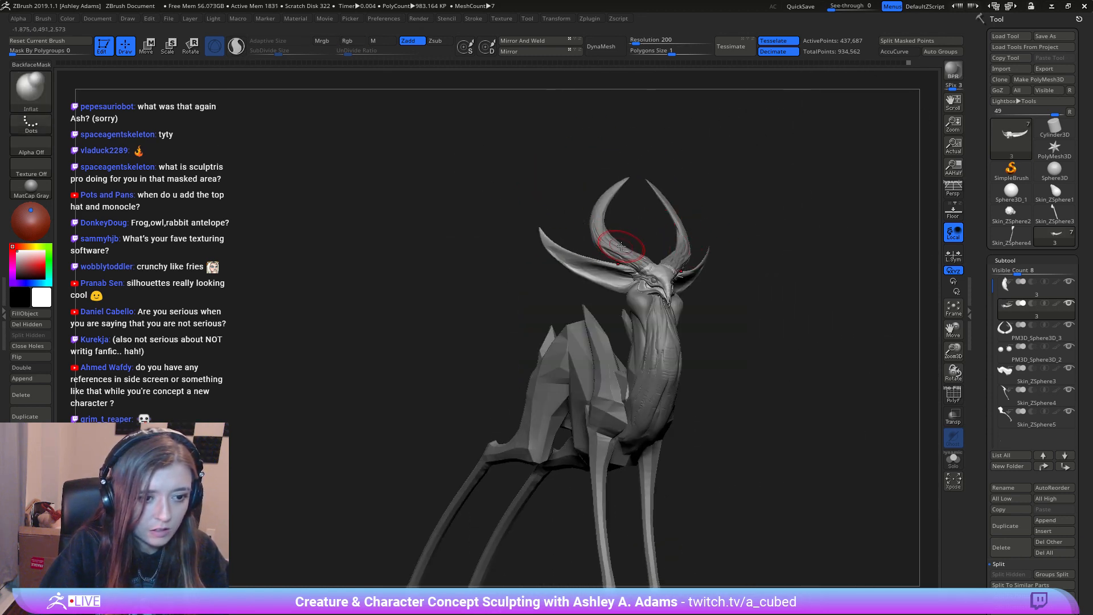
pyautogui.moveTo(627, 241); pyautogui.dragTo(874, 402, button='right')
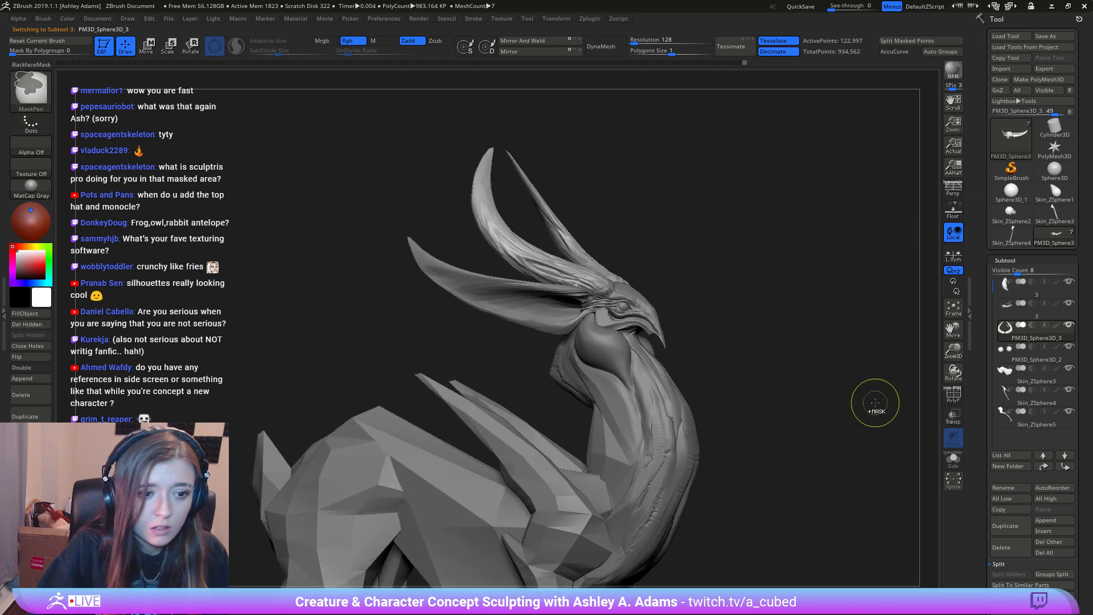
pyautogui.click(1016, 529)
pyautogui.moveTo(664, 247); pyautogui.dragTo(617, 254, button='right')
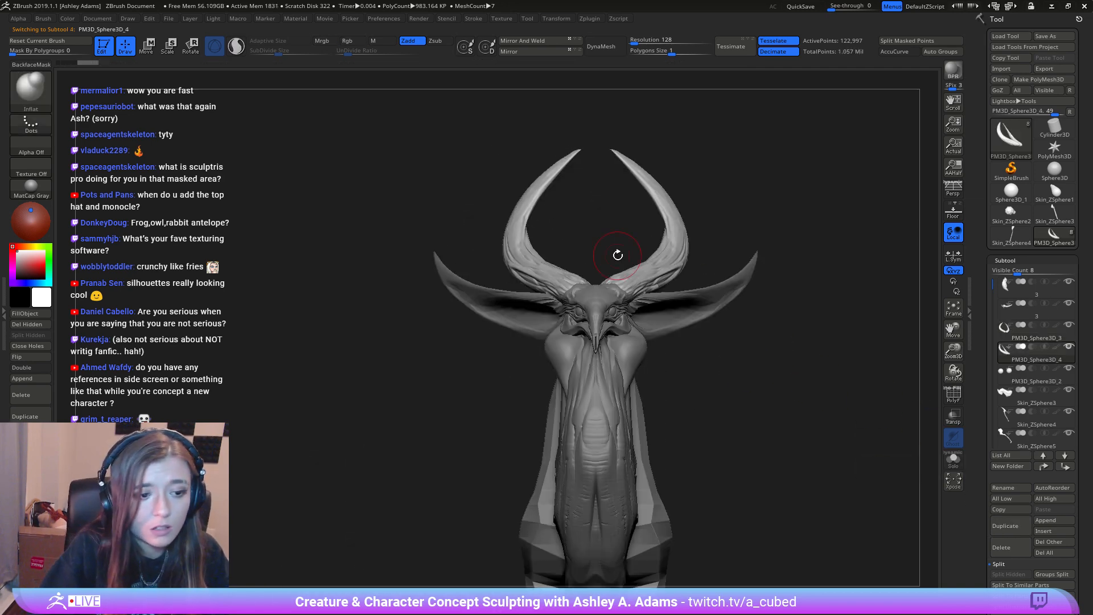
# Step: Move the duplicated horn pair inward along the X axis so it sits between the original horns
pyautogui.press('w')
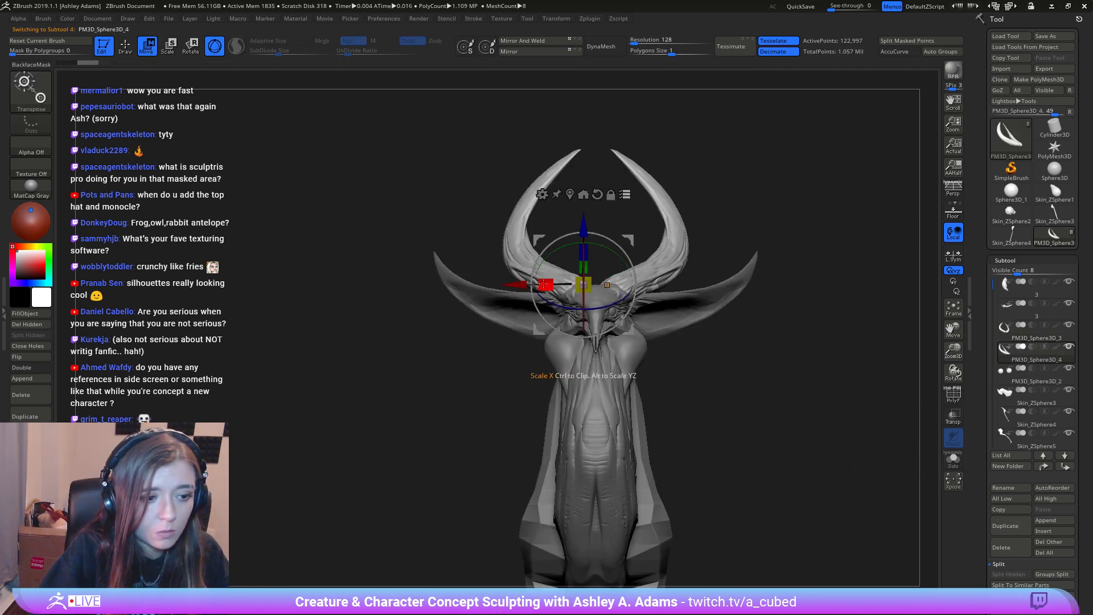
pyautogui.moveTo(516, 285); pyautogui.dragTo(525, 285)
pyautogui.hotkey('ctrl', 'z')
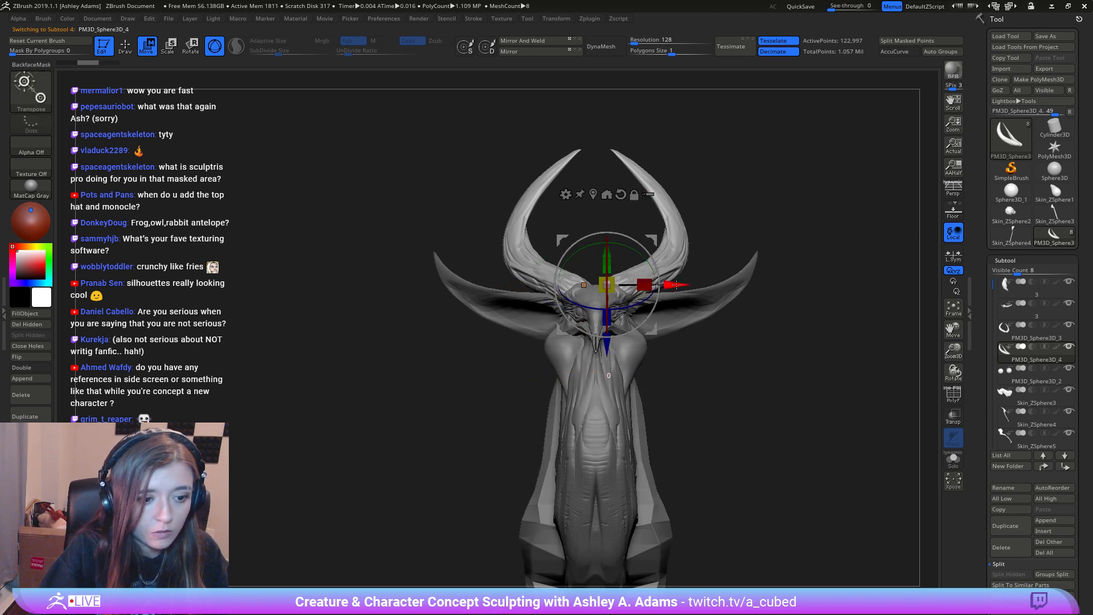
pyautogui.moveTo(676, 285); pyautogui.dragTo(622, 299)
pyautogui.moveTo(664, 373); pyautogui.dragTo(724, 382)
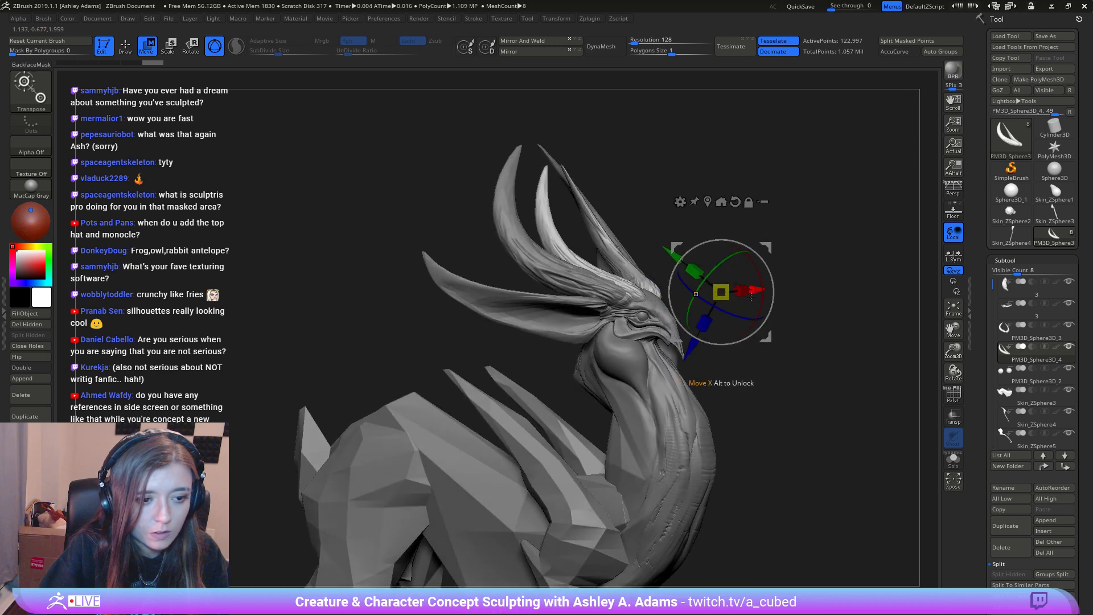
# Step: Refine the duplicated horns' placement with the transform gizmo so they nest inside the outer pair
pyautogui.keyDown('shift'); pyautogui.moveTo(797, 296); pyautogui.dragTo(829, 299); pyautogui.keyUp('shift')
pyautogui.keyDown('alt'); pyautogui.moveTo(765, 247); pyautogui.dragTo(702, 250); pyautogui.keyUp('alt')
pyautogui.moveTo(597, 261); pyautogui.dragTo(590, 257)
pyautogui.moveTo(723, 275); pyautogui.dragTo(688, 289)
pyautogui.moveTo(698, 241); pyautogui.dragTo(641, 285)
pyautogui.press('q')
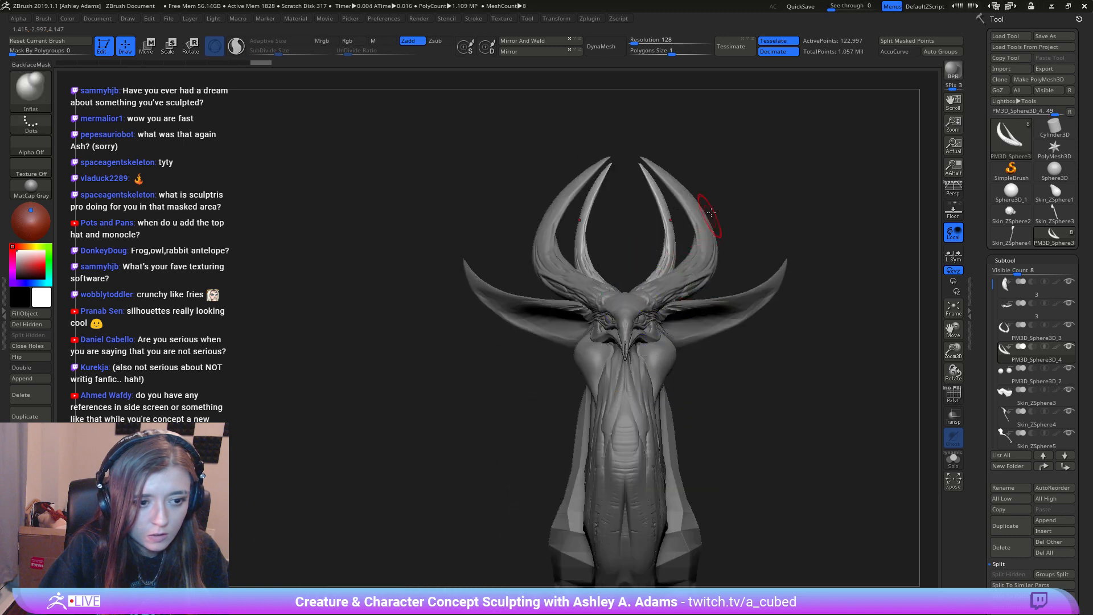
# Step: Transform the inner horns so they sit shorter and closer together inside the outer pair
pyautogui.keyDown('ctrl'); pyautogui.moveTo(708, 214); pyautogui.dragTo(699, 257, button='right'); pyautogui.keyUp('ctrl')
pyautogui.press('w')
pyautogui.keyDown('alt'); pyautogui.moveTo(665, 303); pyautogui.dragTo(665, 437, button='right'); pyautogui.keyUp('alt')
pyautogui.moveTo(651, 436); pyautogui.dragTo(642, 437)
pyautogui.press('q')
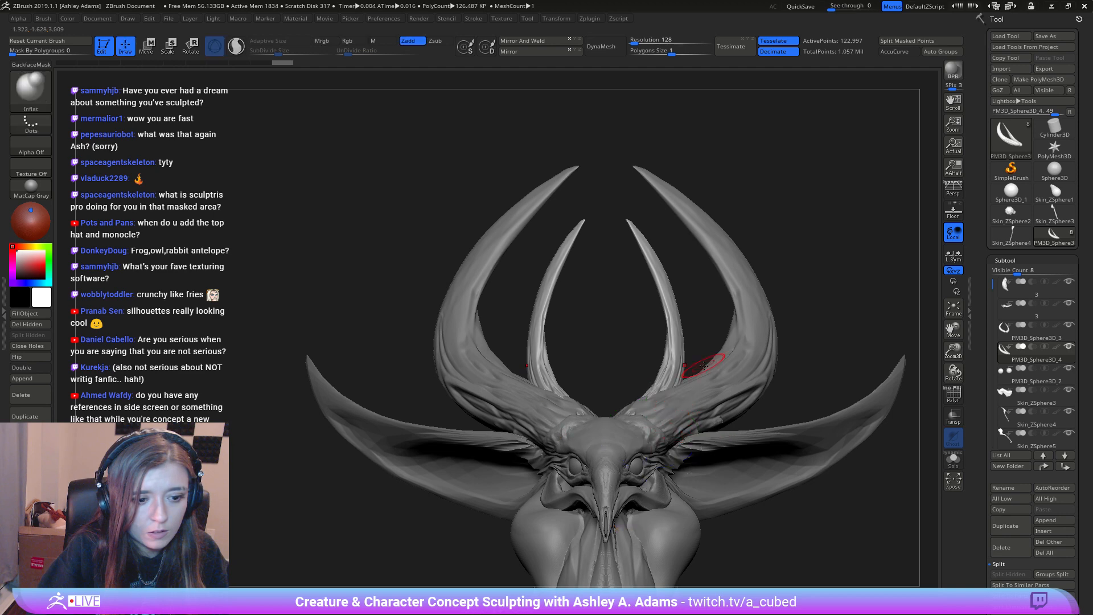
# Step: Isolate the inner horn pair, lasso-hide one of the two horns and delete the hidden geometry
pyautogui.moveTo(701, 361)
pyautogui.mouseDown(button='right')
pyautogui.moveTo(680, 416)
pyautogui.moveTo(555, 215)
pyautogui.mouseUp(button='right')
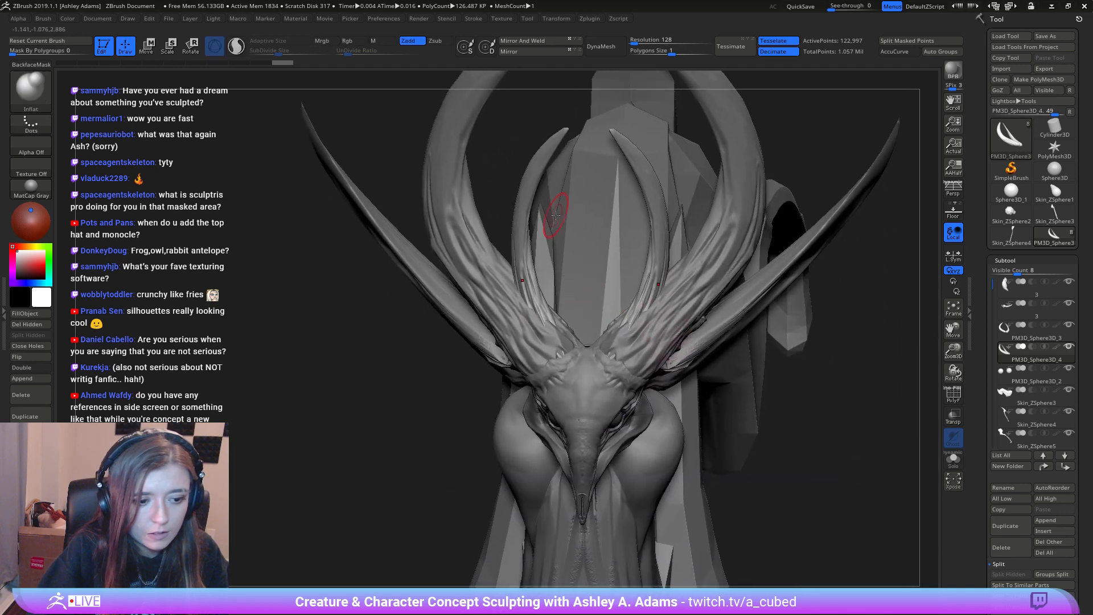
pyautogui.click(958, 462)
pyautogui.moveTo(752, 429); pyautogui.dragTo(784, 413, button='right')
pyautogui.keyDown('ctrl'); pyautogui.moveTo(785, 412); pyautogui.dragTo(749, 376, button='right'); pyautogui.keyUp('ctrl')
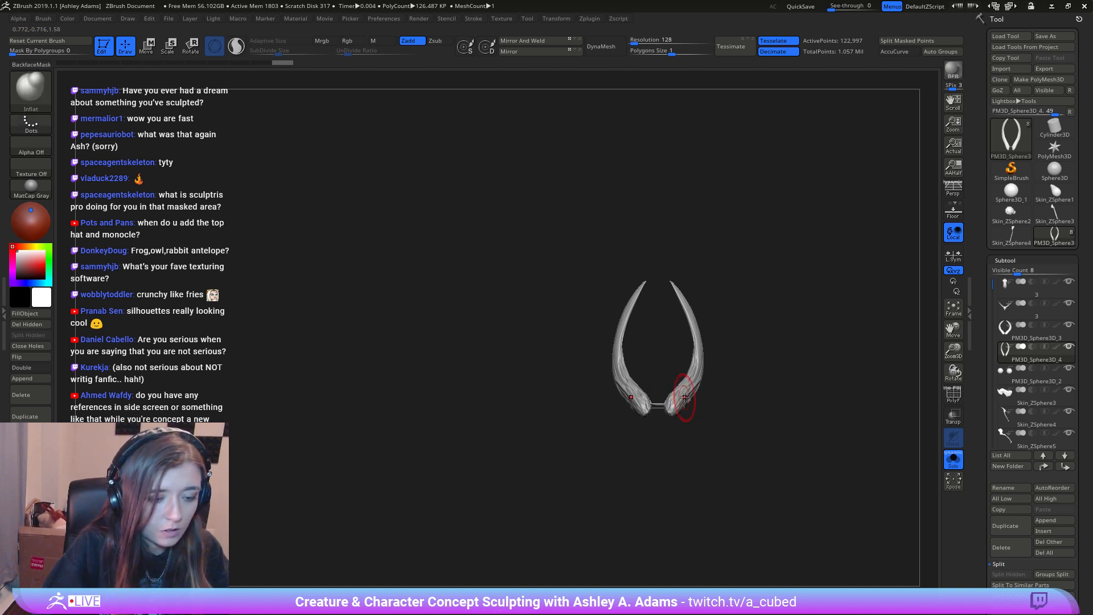
pyautogui.moveTo(621, 242)
pyautogui.keyDown('ctrl'); pyautogui.keyDown('shift'); pyautogui.mouseDown()
pyautogui.moveTo(569, 438)
pyautogui.moveTo(652, 422)
pyautogui.mouseUp(); pyautogui.keyUp('shift'); pyautogui.keyUp('ctrl')
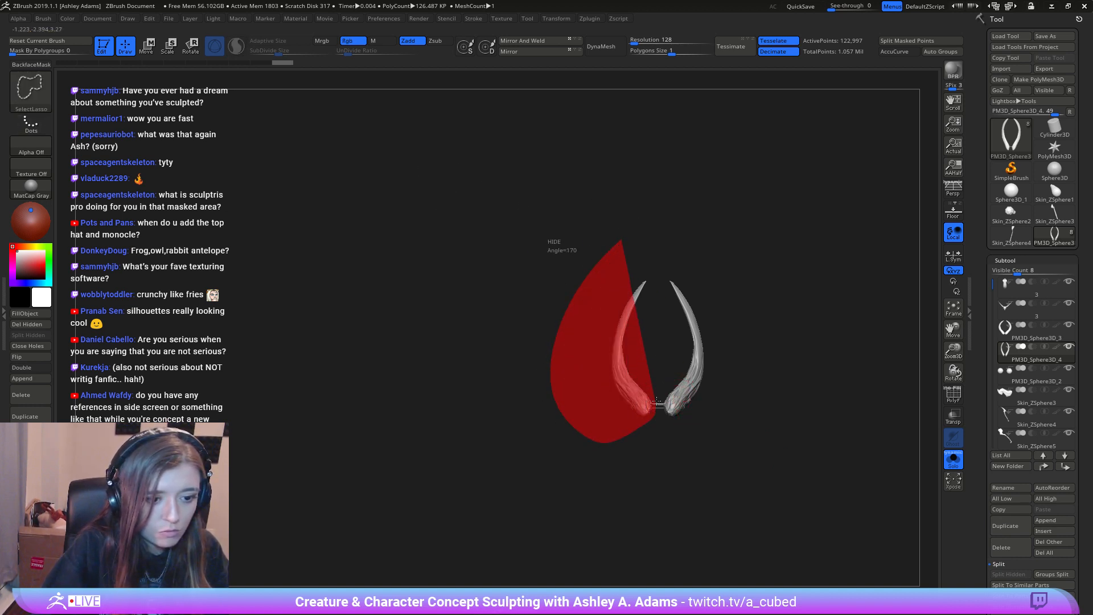
pyautogui.keyDown('ctrl'); pyautogui.keyDown('shift'); pyautogui.moveTo(658, 291); pyautogui.dragTo(659, 289); pyautogui.keyUp('shift'); pyautogui.keyUp('ctrl')
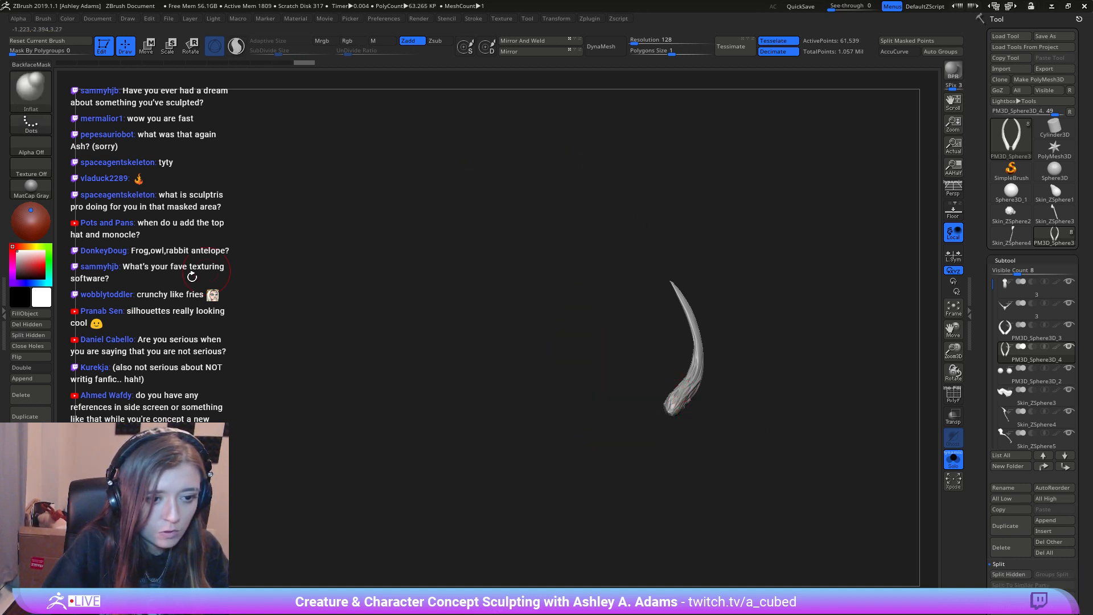
pyautogui.click(34, 324)
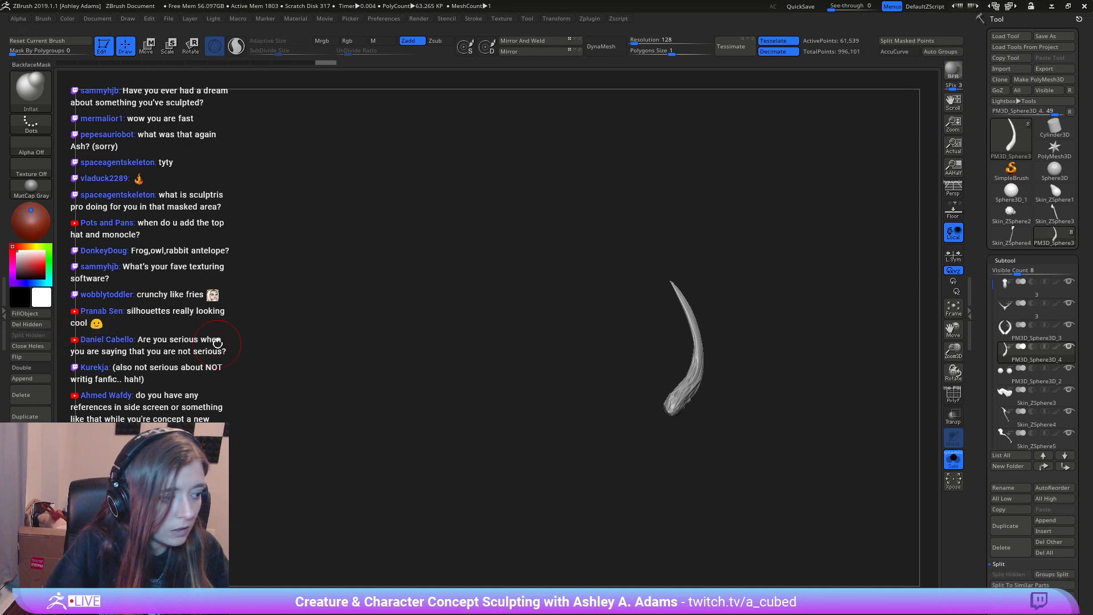
# Step: Show the whole creature again and move the single extra horn back beside one of the original horns
pyautogui.click(953, 459)
pyautogui.keyDown('ctrl'); pyautogui.moveTo(596, 303); pyautogui.dragTo(469, 237, button='right'); pyautogui.keyUp('ctrl')
pyautogui.press('w')
pyautogui.moveTo(588, 321); pyautogui.dragTo(697, 221)
pyautogui.keyDown('ctrl'); pyautogui.moveTo(694, 244); pyautogui.dragTo(757, 171, button='right'); pyautogui.keyUp('ctrl')
pyautogui.moveTo(757, 170); pyautogui.dragTo(656, 151, button='right')
pyautogui.keyDown('alt'); pyautogui.moveTo(656, 151); pyautogui.dragTo(488, 233, button='right'); pyautogui.keyUp('alt')
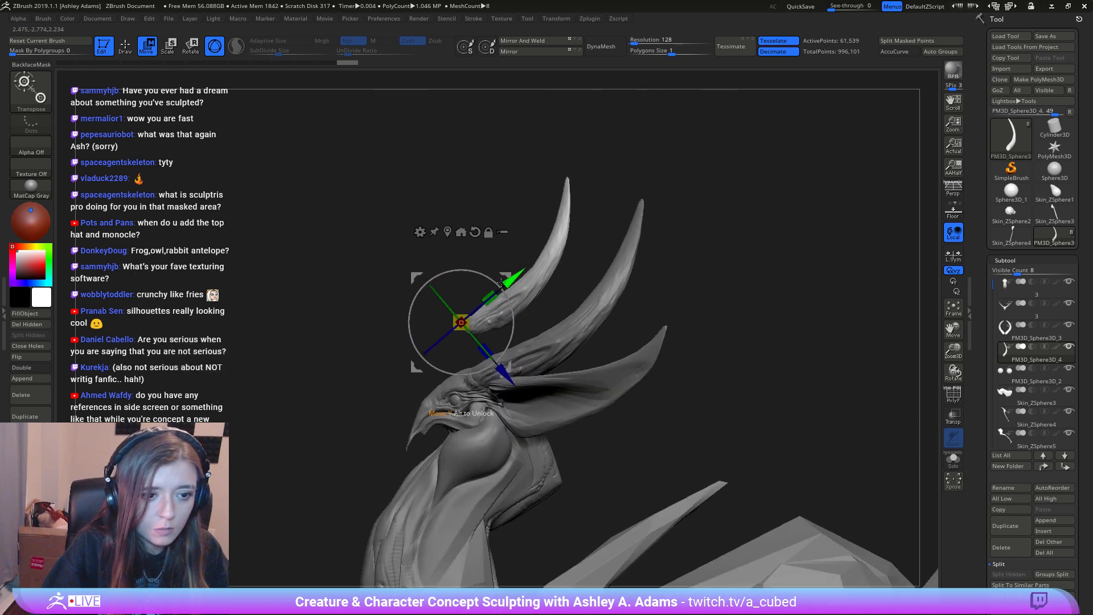
pyautogui.moveTo(504, 272); pyautogui.dragTo(619, 263)
# Step: Rotate and shift the extra horn so it branches off the outer side of the original horn
pyautogui.keyDown('shift'); pyautogui.moveTo(621, 265); pyautogui.dragTo(689, 275, button='right'); pyautogui.keyUp('shift')
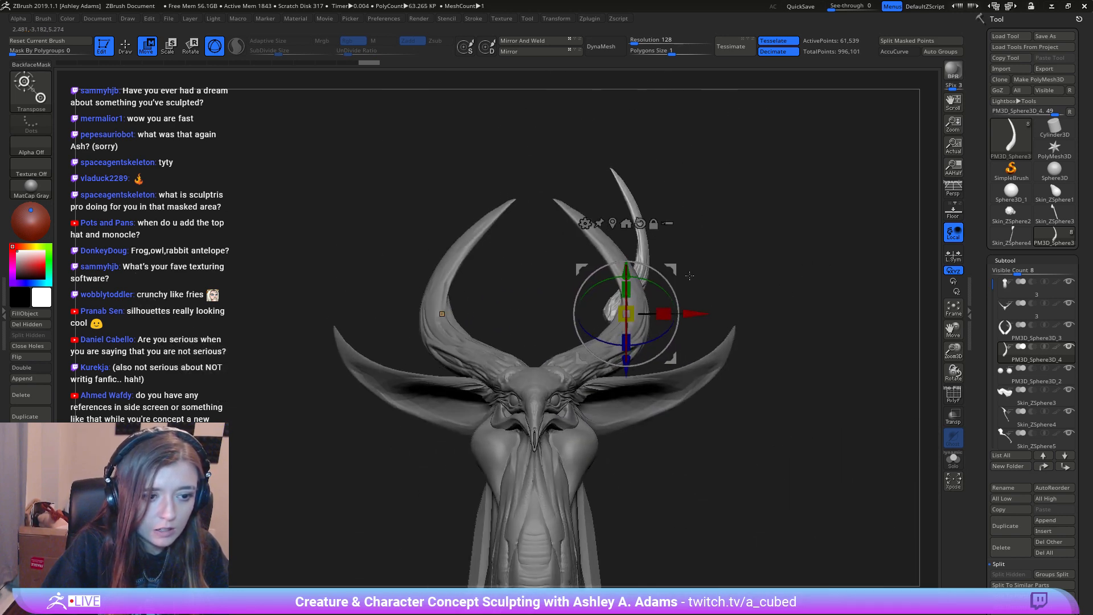
pyautogui.moveTo(626, 305); pyautogui.dragTo(626, 291)
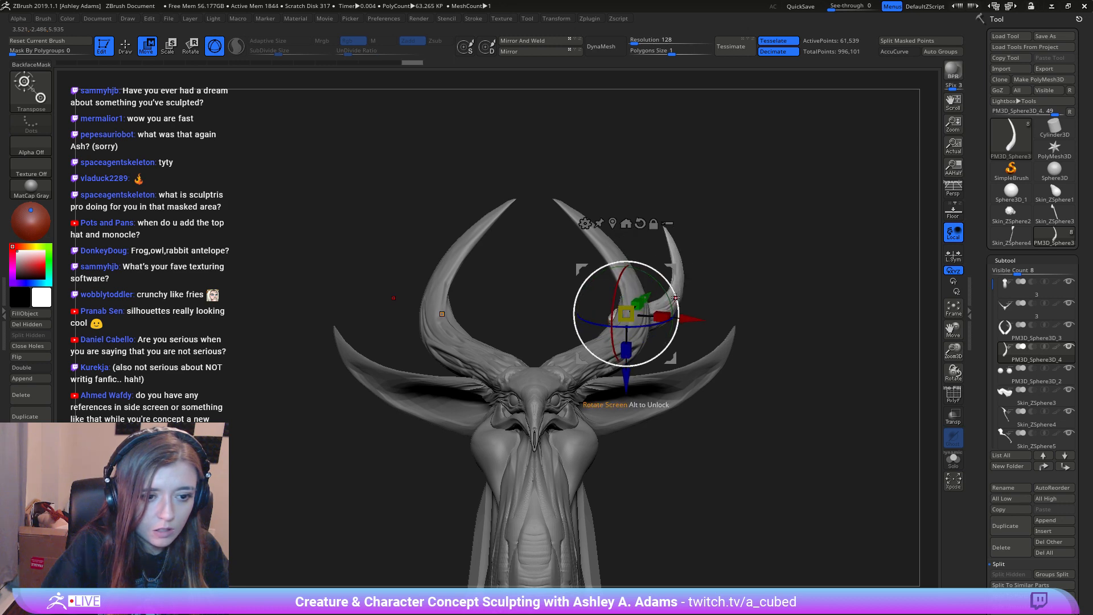
pyautogui.moveTo(671, 266); pyautogui.dragTo(654, 245)
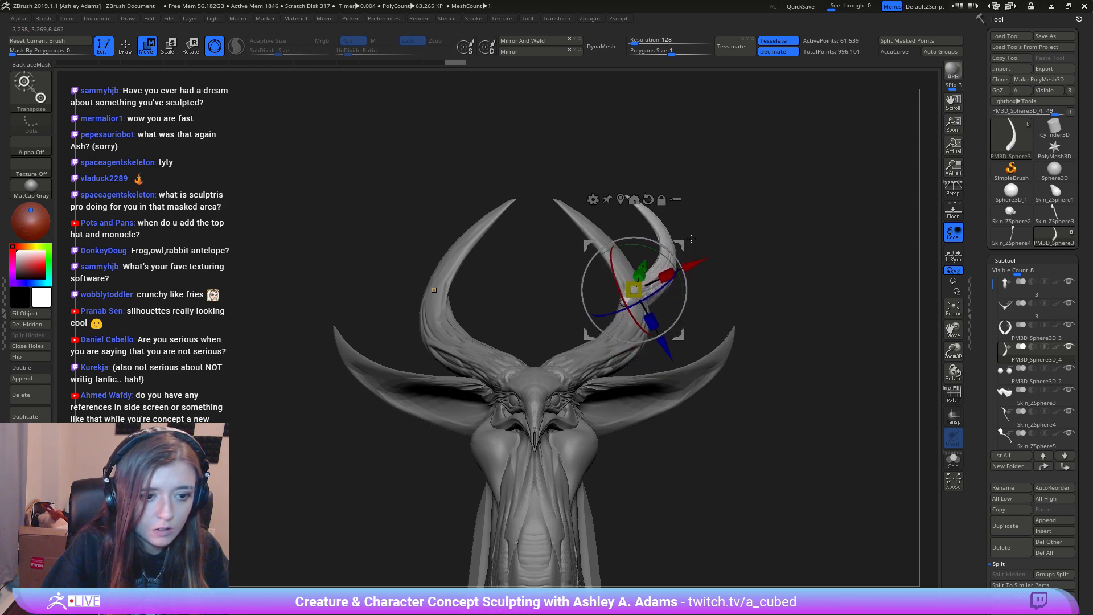
pyautogui.moveTo(654, 245); pyautogui.dragTo(624, 245, button='right')
pyautogui.moveTo(658, 310); pyautogui.dragTo(688, 295)
# Step: Switch to the SnakeHook brush, adjust its draw size and start pulling the branch horn into shape
pyautogui.press('q')
pyautogui.moveTo(646, 376); pyautogui.dragTo(633, 378, button='right')
pyautogui.press('space')
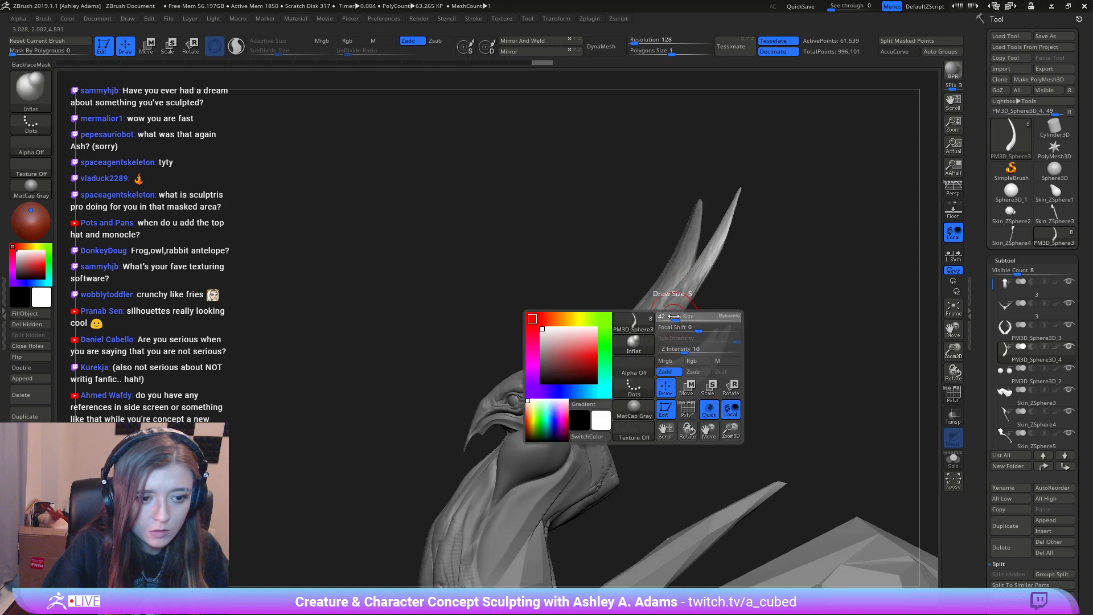
pyautogui.moveTo(680, 319)
pyautogui.mouseDown()
pyautogui.moveTo(692, 319)
pyautogui.moveTo(646, 340)
pyautogui.mouseUp()
pyautogui.press('b')
pyautogui.press('s')
pyautogui.press('h')
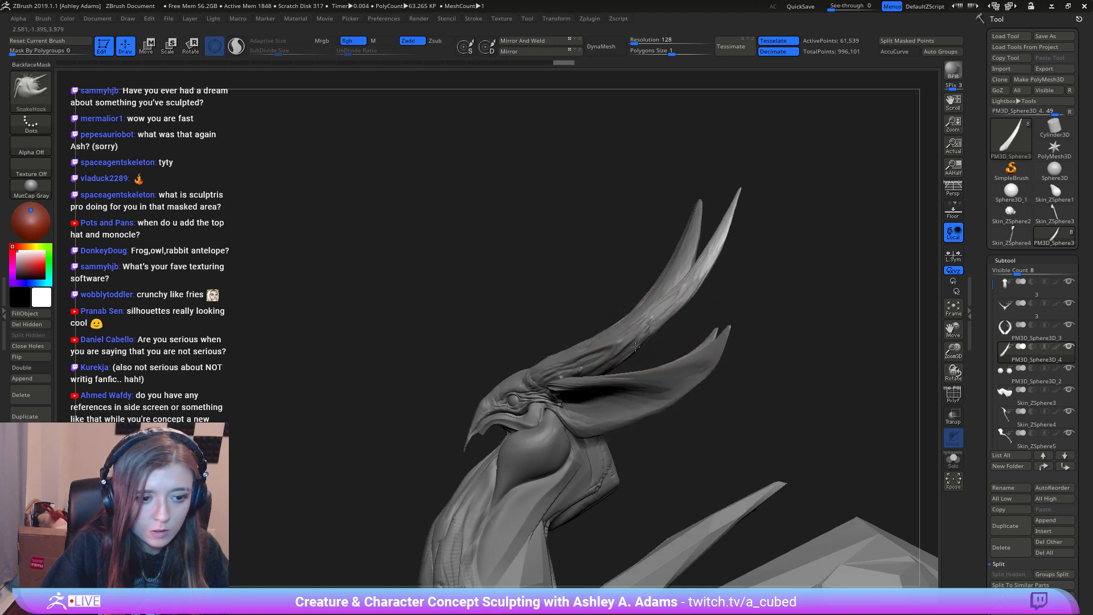
pyautogui.moveTo(636, 347); pyautogui.dragTo(644, 199, button='right')
pyautogui.press('space')
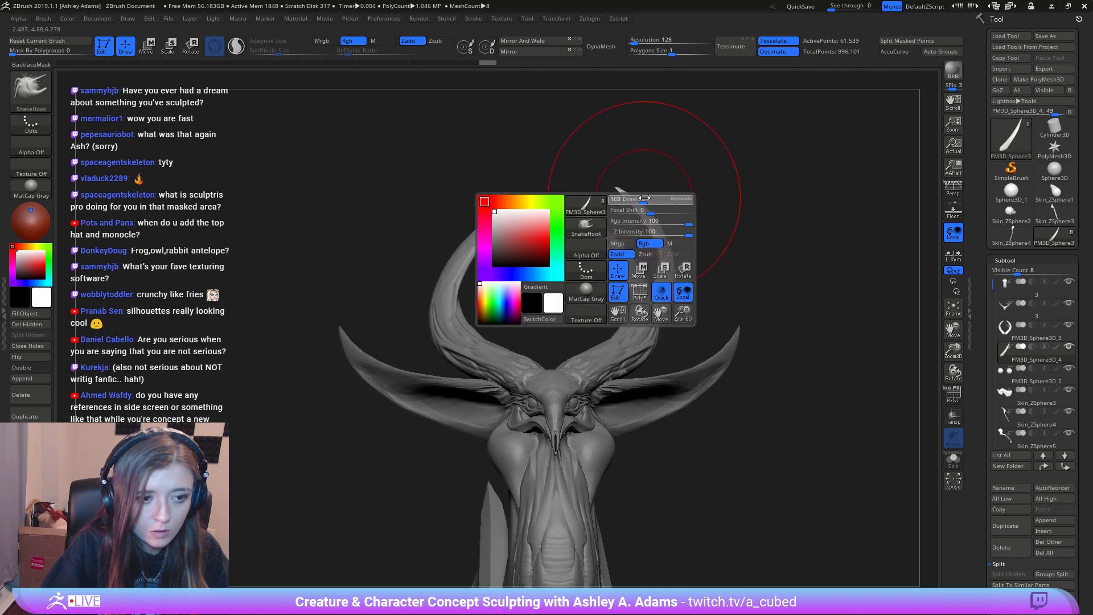
pyautogui.moveTo(630, 214); pyautogui.dragTo(638, 214)
pyautogui.moveTo(637, 244)
pyautogui.mouseDown(button='right')
pyautogui.moveTo(654, 251)
pyautogui.moveTo(615, 248)
pyautogui.mouseUp(button='right')
# Step: Bend the branch horn with SnakeHook from several angles so it flows out of the original horn
pyautogui.press('space')
pyautogui.moveTo(785, 265); pyautogui.dragTo(804, 242)
pyautogui.moveTo(797, 245); pyautogui.dragTo(848, 250, button='right')
pyautogui.keyDown('ctrl'); pyautogui.moveTo(849, 251); pyautogui.dragTo(843, 228, button='right'); pyautogui.keyUp('ctrl')
pyautogui.moveTo(738, 246); pyautogui.dragTo(730, 245)
pyautogui.keyDown('alt'); pyautogui.moveTo(730, 245); pyautogui.dragTo(616, 236, button='right'); pyautogui.keyUp('alt')
pyautogui.press('space')
pyautogui.moveTo(724, 291); pyautogui.dragTo(717, 283, button='right')
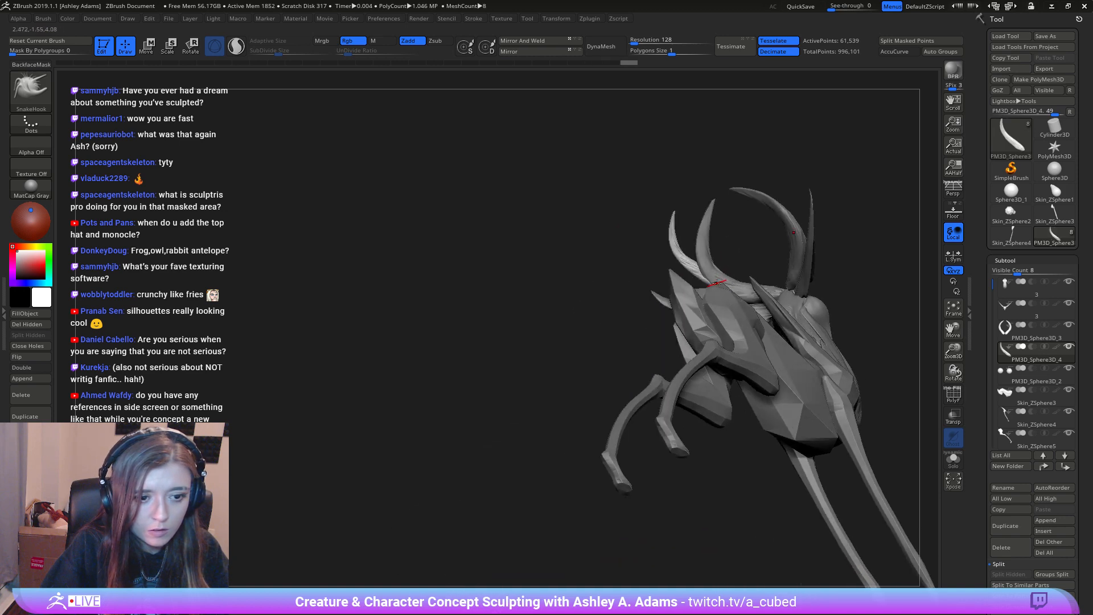
pyautogui.moveTo(703, 242); pyautogui.dragTo(720, 280, button='right')
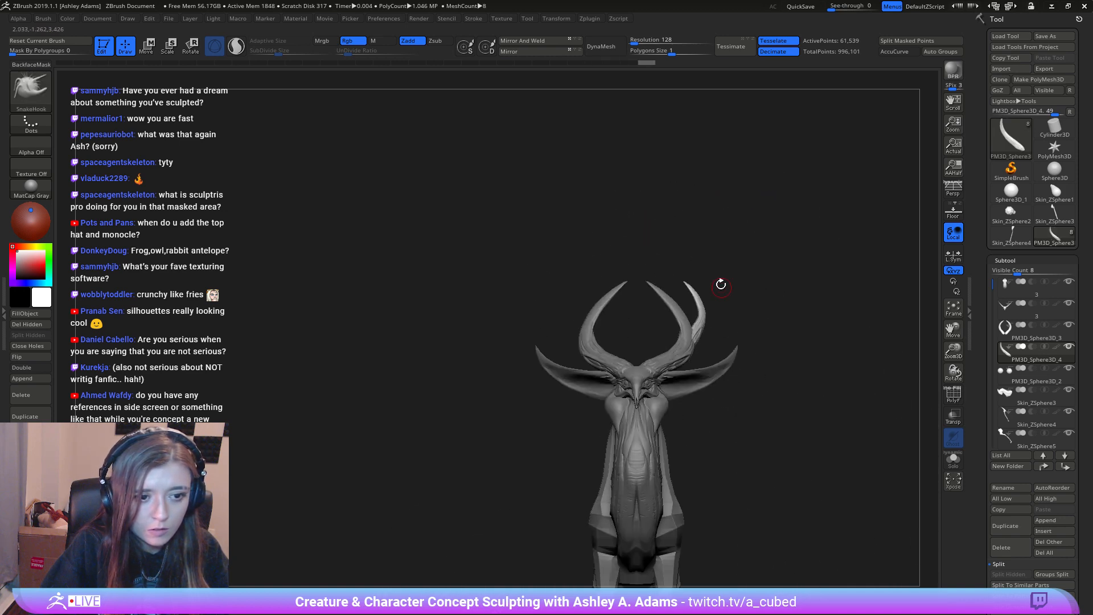
# Step: Duplicate the branch horn, scale the copy down and raise it toward the horn tips
pyautogui.press('space')
pyautogui.click(1007, 524)
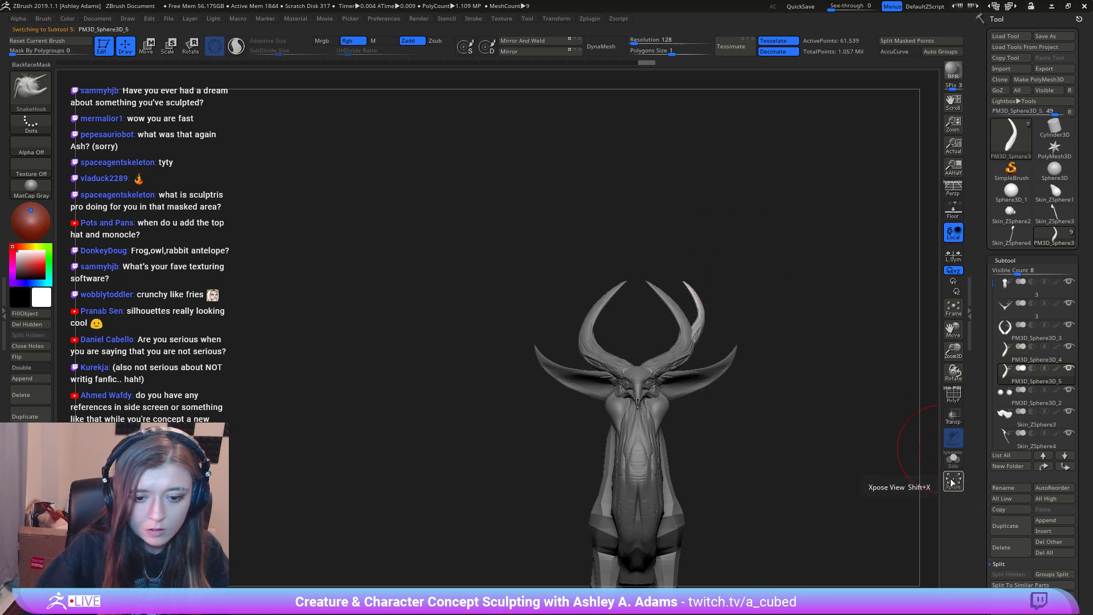
pyautogui.press('w')
pyautogui.moveTo(740, 341); pyautogui.dragTo(751, 254)
pyautogui.keyDown('ctrl'); pyautogui.moveTo(750, 253); pyautogui.dragTo(753, 299, button='right'); pyautogui.keyUp('ctrl')
pyautogui.moveTo(704, 303); pyautogui.dragTo(669, 304)
pyautogui.click(690, 212)
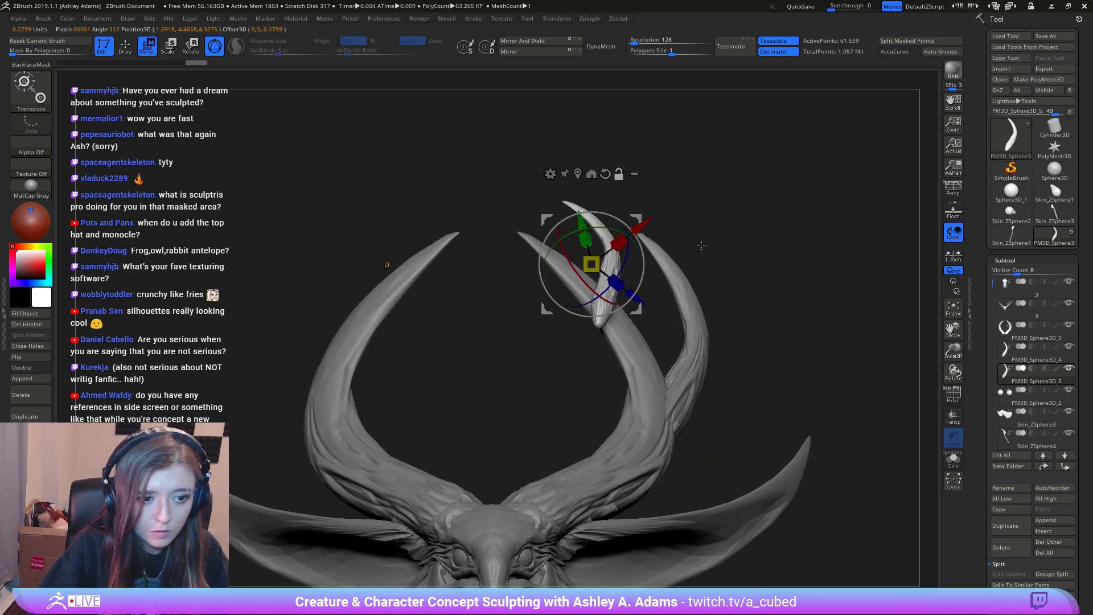
# Step: Move the smaller copy outward onto the upper part of the first branch horn and adjust its rotation
pyautogui.moveTo(637, 218); pyautogui.dragTo(750, 236)
pyautogui.moveTo(854, 259); pyautogui.dragTo(706, 189, button='right')
pyautogui.moveTo(701, 150); pyautogui.dragTo(649, 217)
pyautogui.moveTo(652, 222); pyautogui.dragTo(735, 231, button='right')
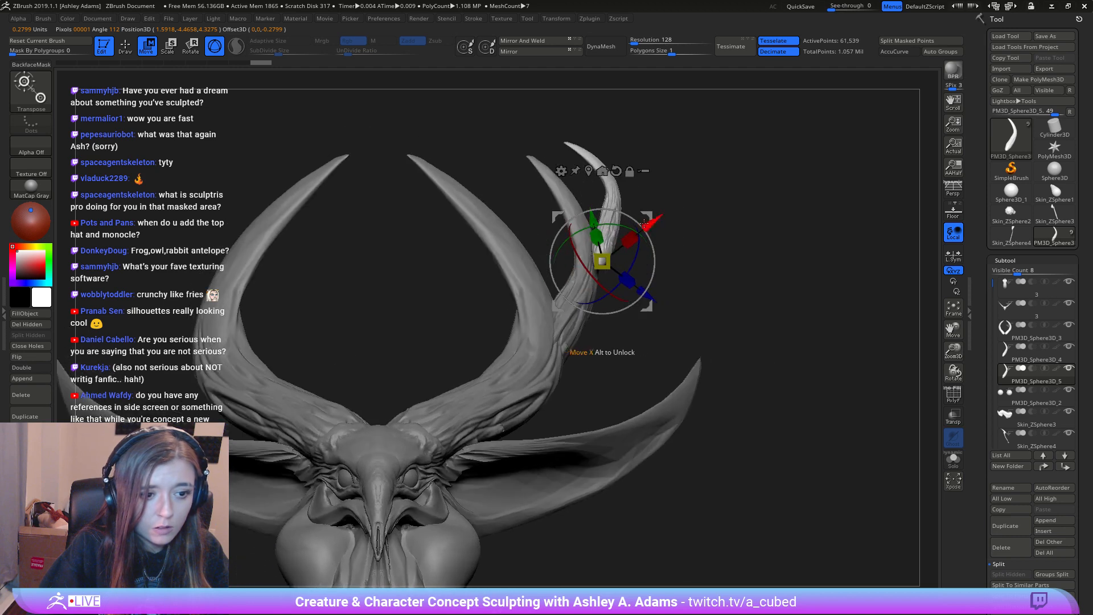
pyautogui.moveTo(649, 214); pyautogui.dragTo(652, 175)
# Step: Align the smaller horn with the branch in depth and tilt it so it forks outward
pyautogui.moveTo(723, 185); pyautogui.dragTo(513, 248, button='right')
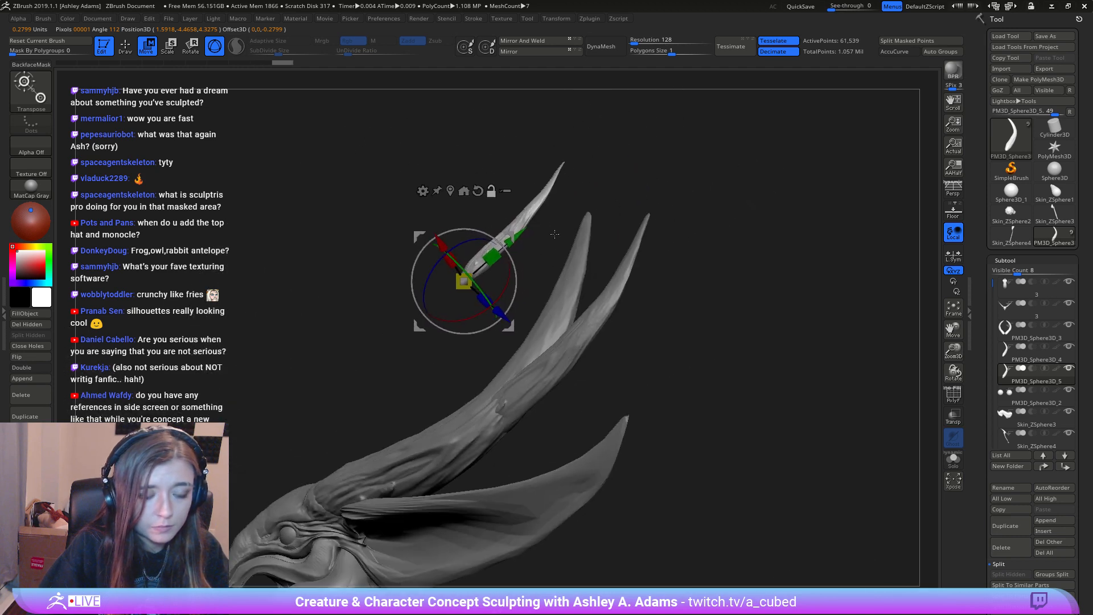
pyautogui.moveTo(505, 235); pyautogui.dragTo(653, 260)
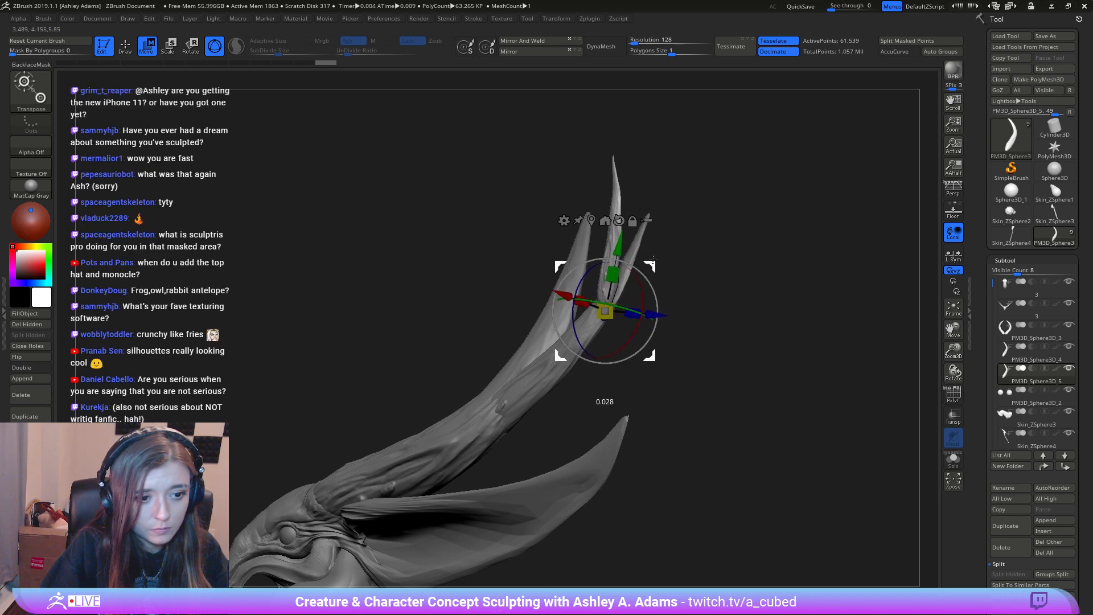
pyautogui.moveTo(680, 292); pyautogui.dragTo(747, 296, button='right')
pyautogui.moveTo(609, 309); pyautogui.dragTo(600, 312)
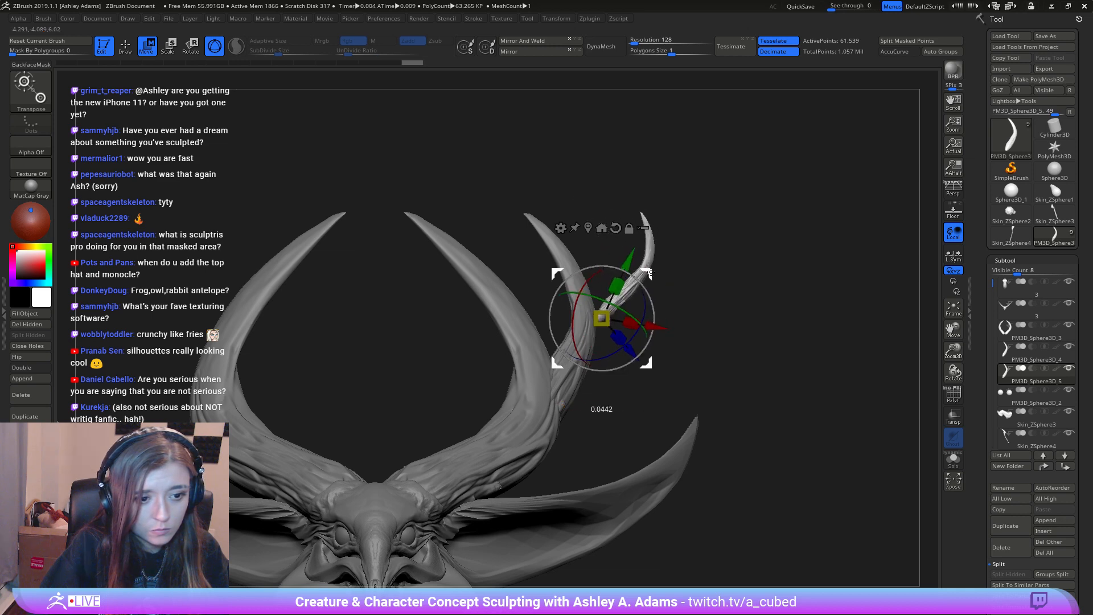
# Step: Bend the smaller horn's tip and shaft with SnakeHook into a slender upward curve
pyautogui.press('q')
pyautogui.moveTo(639, 359)
pyautogui.keyDown('ctrl'); pyautogui.mouseDown(button='right')
pyautogui.moveTo(644, 295)
pyautogui.moveTo(564, 266)
pyautogui.moveTo(592, 279)
pyautogui.moveTo(617, 249)
pyautogui.moveTo(542, 344)
pyautogui.mouseUp(button='right'); pyautogui.keyUp('ctrl')
pyautogui.rightClick(567, 304)
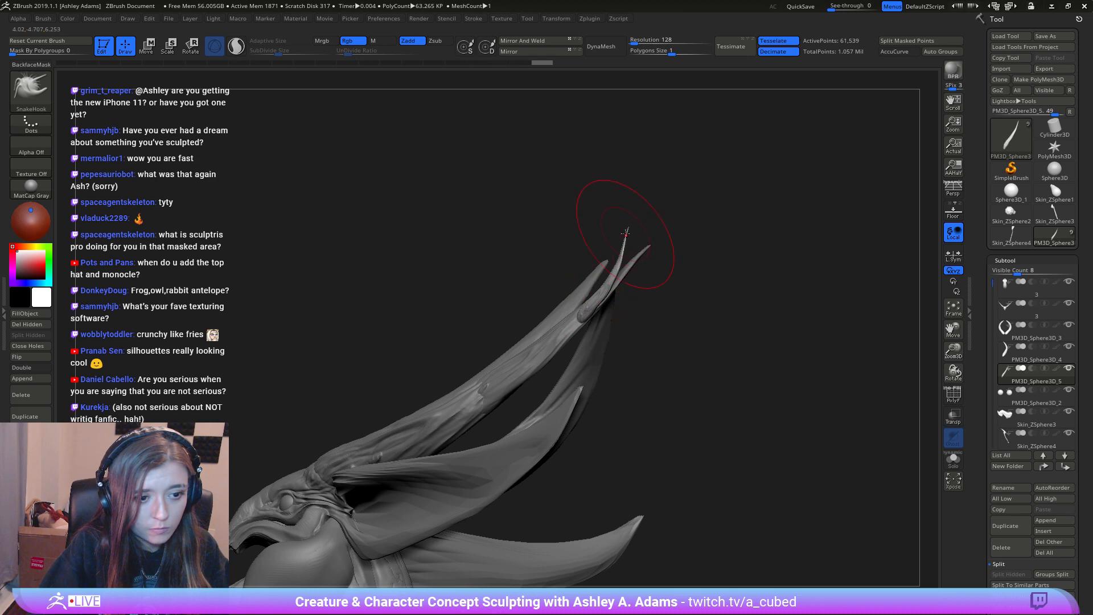
pyautogui.moveTo(635, 233)
pyautogui.keyDown('ctrl'); pyautogui.mouseDown(button='right')
pyautogui.moveTo(609, 291)
pyautogui.moveTo(673, 285)
pyautogui.moveTo(649, 271)
pyautogui.mouseUp(button='right'); pyautogui.keyUp('ctrl')
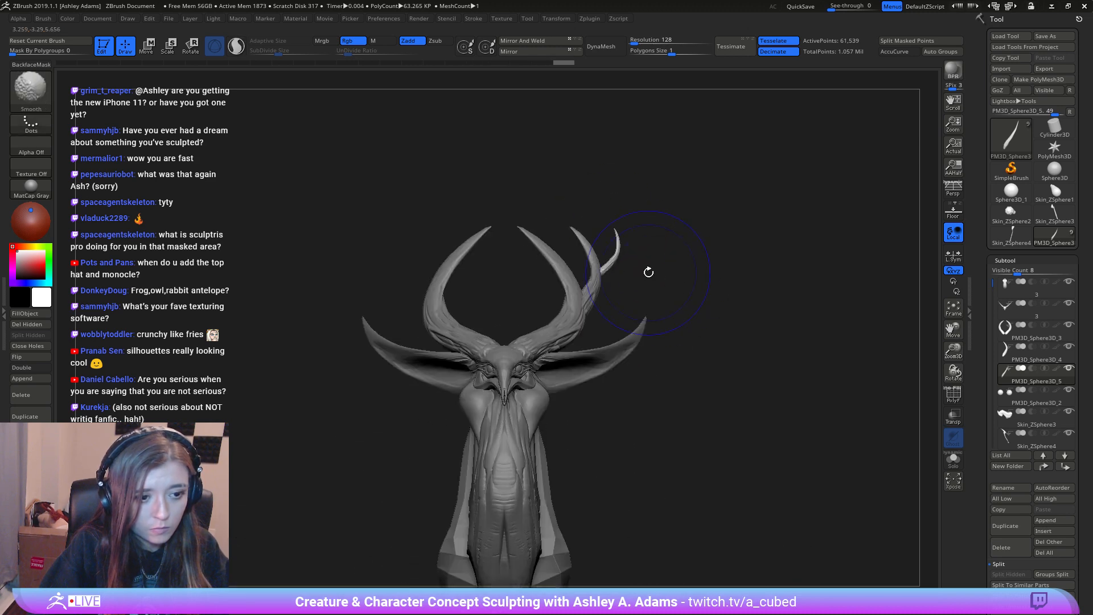
pyautogui.rightClick(569, 319)
pyautogui.moveTo(614, 259); pyautogui.dragTo(618, 259)
pyautogui.moveTo(590, 246); pyautogui.dragTo(620, 249, button='right')
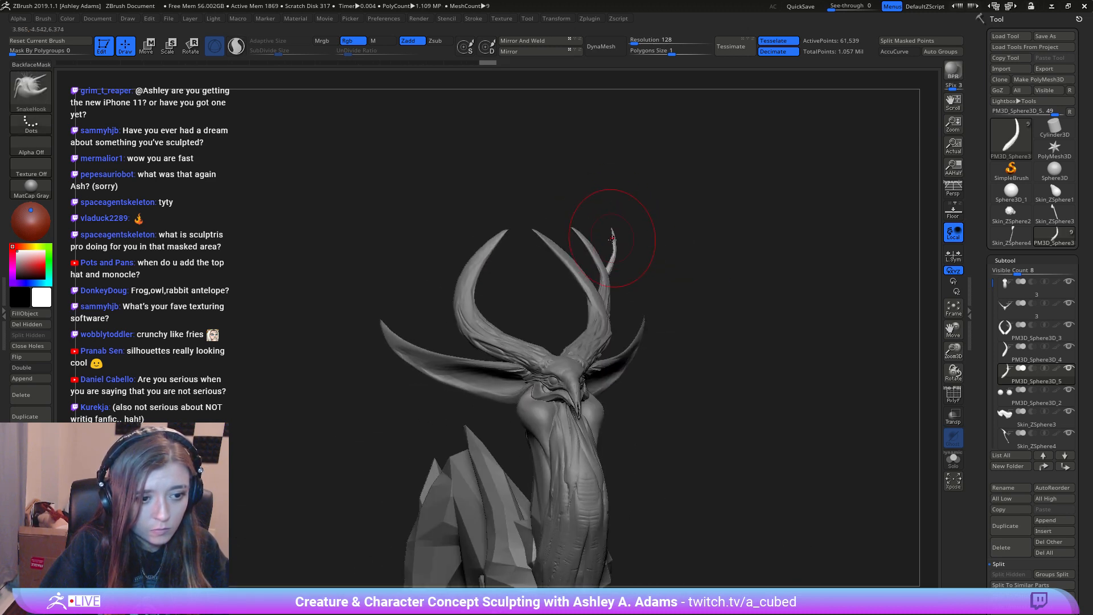
# Step: Pull the smaller horn's base against the branch horn with SnakeHook, working from the front and back
pyautogui.moveTo(677, 300); pyautogui.dragTo(595, 341, button='right')
pyautogui.rightClick(588, 361)
pyautogui.moveTo(627, 287)
pyautogui.mouseDown(button='right')
pyautogui.moveTo(586, 251)
pyautogui.moveTo(564, 279)
pyautogui.moveTo(589, 267)
pyautogui.mouseUp(button='right')
pyautogui.moveTo(590, 271); pyautogui.dragTo(587, 266)
pyautogui.moveTo(593, 265)
pyautogui.mouseDown(button='right')
pyautogui.moveTo(578, 276)
pyautogui.moveTo(593, 294)
pyautogui.mouseUp(button='right')
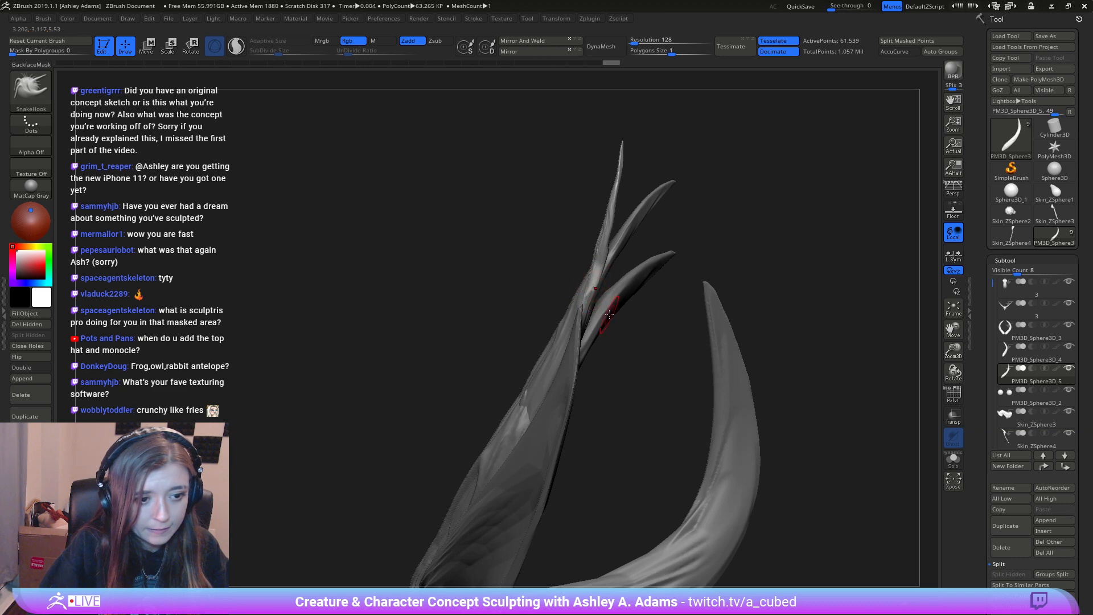
pyautogui.moveTo(609, 314); pyautogui.dragTo(529, 217, button='right')
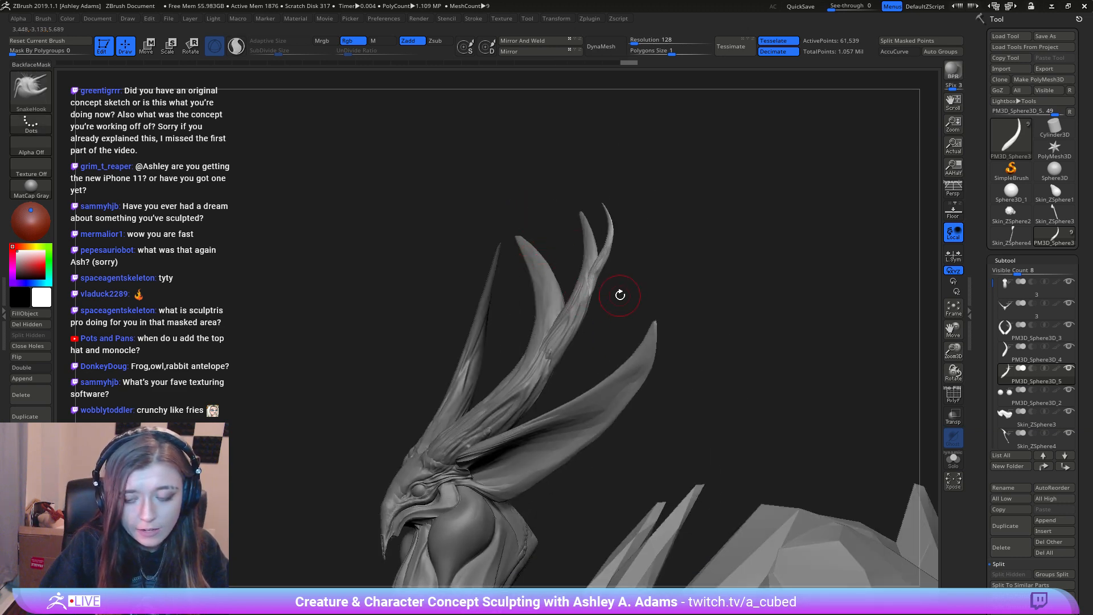
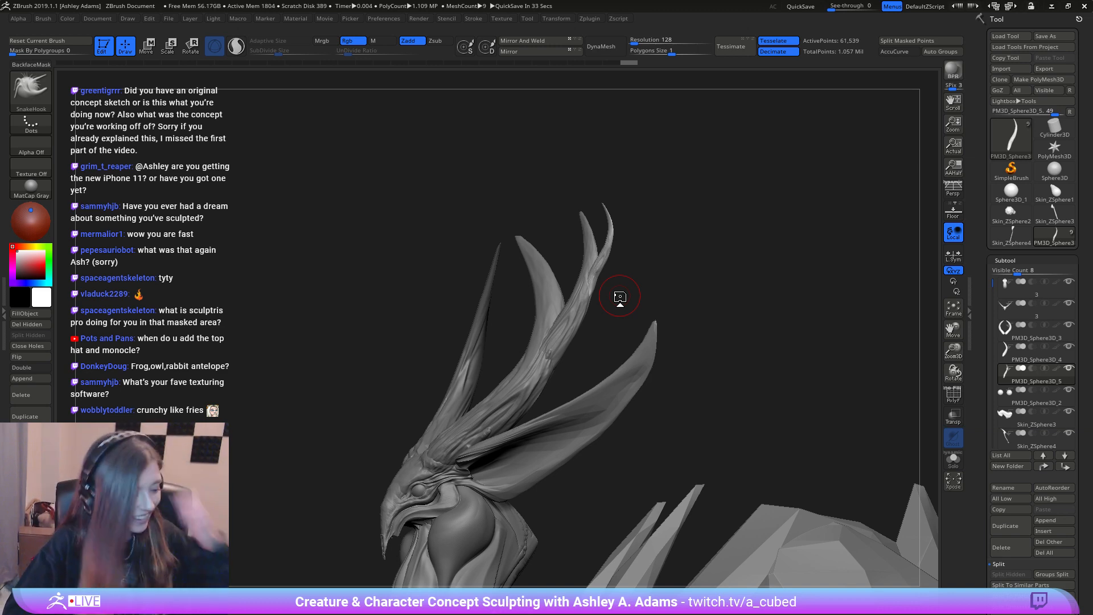
# Step: Reduce the SnakeHook draw size and refine the smaller horn's curve where it leaves the branch
pyautogui.moveTo(708, 369)
pyautogui.mouseDown()
pyautogui.moveTo(686, 288)
pyautogui.moveTo(586, 393)
pyautogui.moveTo(591, 329)
pyautogui.moveTo(553, 342)
pyautogui.moveTo(565, 308)
pyautogui.mouseUp()
pyautogui.press('space')
pyautogui.press('space')
pyautogui.moveTo(587, 313); pyautogui.dragTo(573, 314)
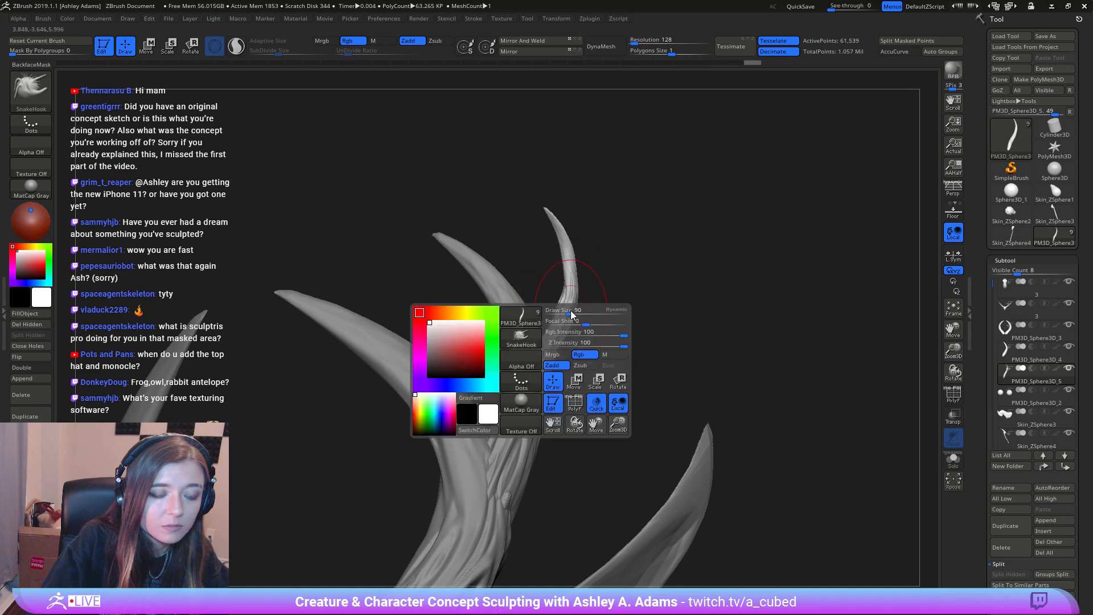
pyautogui.moveTo(632, 342); pyautogui.dragTo(666, 349)
pyautogui.moveTo(551, 352); pyautogui.dragTo(626, 340)
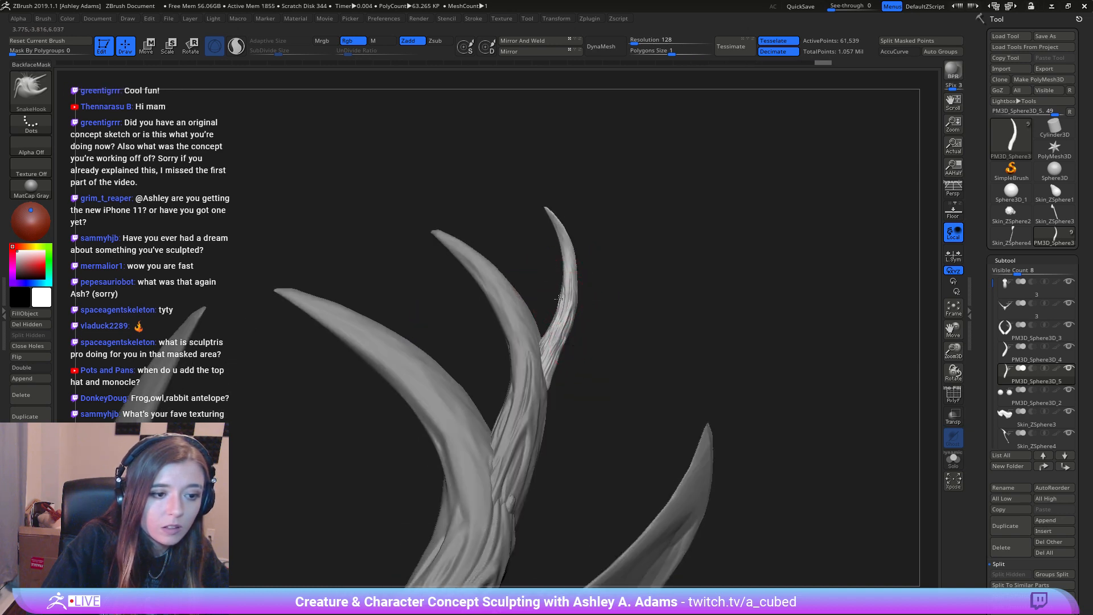
pyautogui.moveTo(582, 277); pyautogui.dragTo(585, 282)
# Step: Blend the smaller horn's base down along the branch and straighten its tip with SnakeHook
pyautogui.moveTo(586, 284)
pyautogui.keyDown('ctrl'); pyautogui.mouseDown(button='right')
pyautogui.moveTo(584, 262)
pyautogui.moveTo(632, 294)
pyautogui.mouseUp(button='right'); pyautogui.keyUp('ctrl')
pyautogui.moveTo(554, 245)
pyautogui.keyDown('ctrl'); pyautogui.mouseDown(button='right')
pyautogui.moveTo(557, 282)
pyautogui.moveTo(655, 282)
pyautogui.mouseUp(button='right'); pyautogui.keyUp('ctrl')
pyautogui.moveTo(573, 165); pyautogui.dragTo(563, 312, button='right')
pyautogui.moveTo(524, 423); pyautogui.dragTo(530, 421, button='right')
pyautogui.moveTo(530, 422)
pyautogui.mouseDown()
pyautogui.moveTo(546, 440)
pyautogui.moveTo(521, 466)
pyautogui.mouseUp()
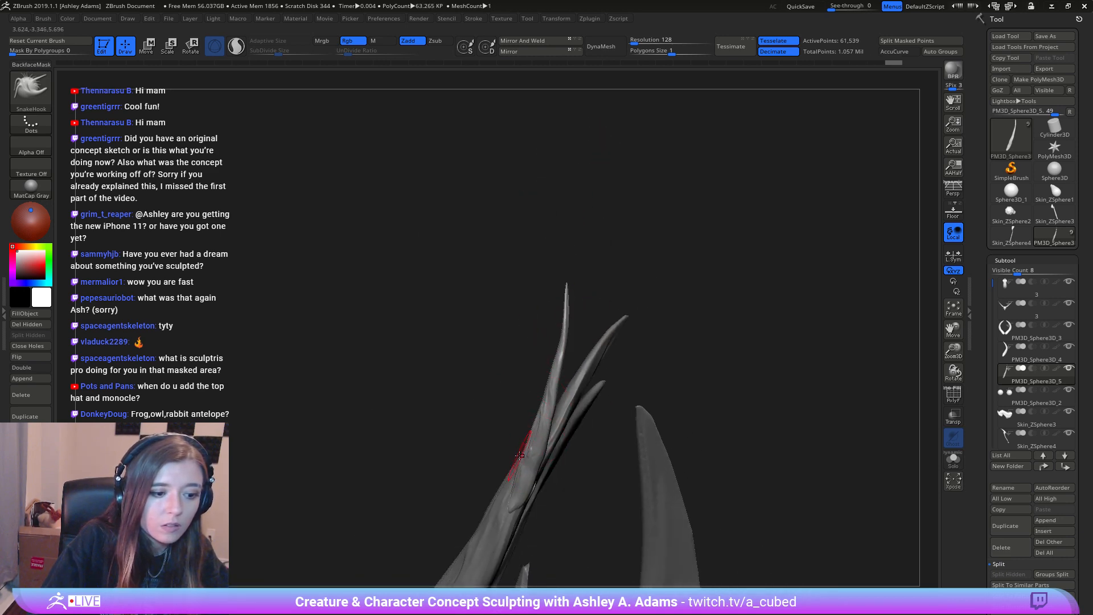
pyautogui.moveTo(533, 405); pyautogui.dragTo(538, 402, button='right')
pyautogui.moveTo(538, 402)
pyautogui.mouseDown()
pyautogui.moveTo(549, 402)
pyautogui.moveTo(564, 342)
pyautogui.mouseUp()
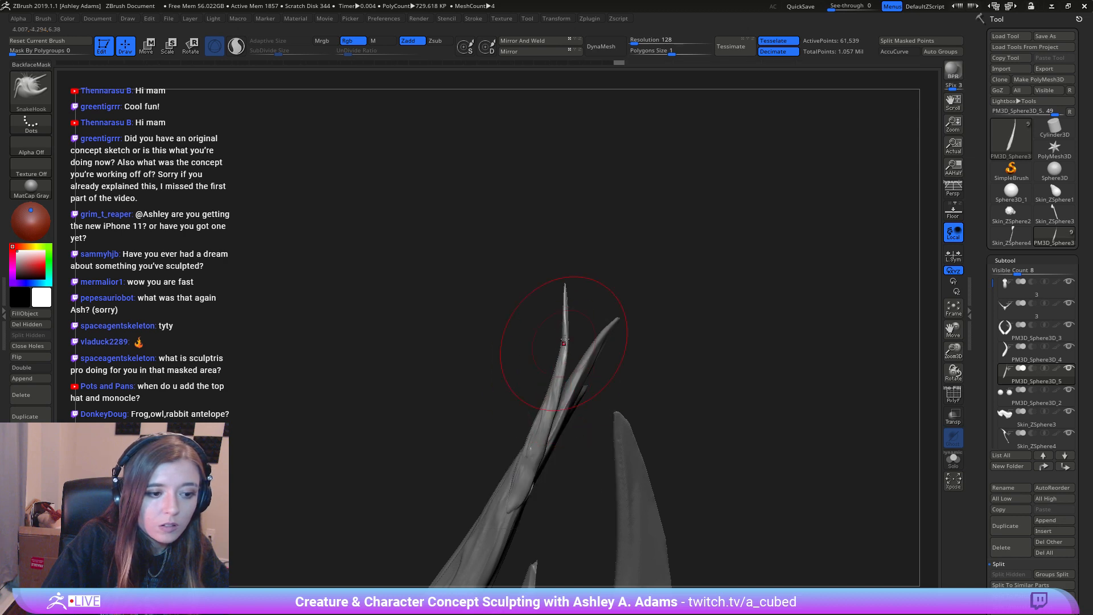
pyautogui.moveTo(567, 300); pyautogui.dragTo(574, 292)
pyautogui.moveTo(573, 296)
pyautogui.keyDown('ctrl'); pyautogui.mouseDown(button='right')
pyautogui.moveTo(538, 222)
pyautogui.moveTo(576, 344)
pyautogui.moveTo(721, 142)
pyautogui.mouseUp(button='right'); pyautogui.keyUp('ctrl')
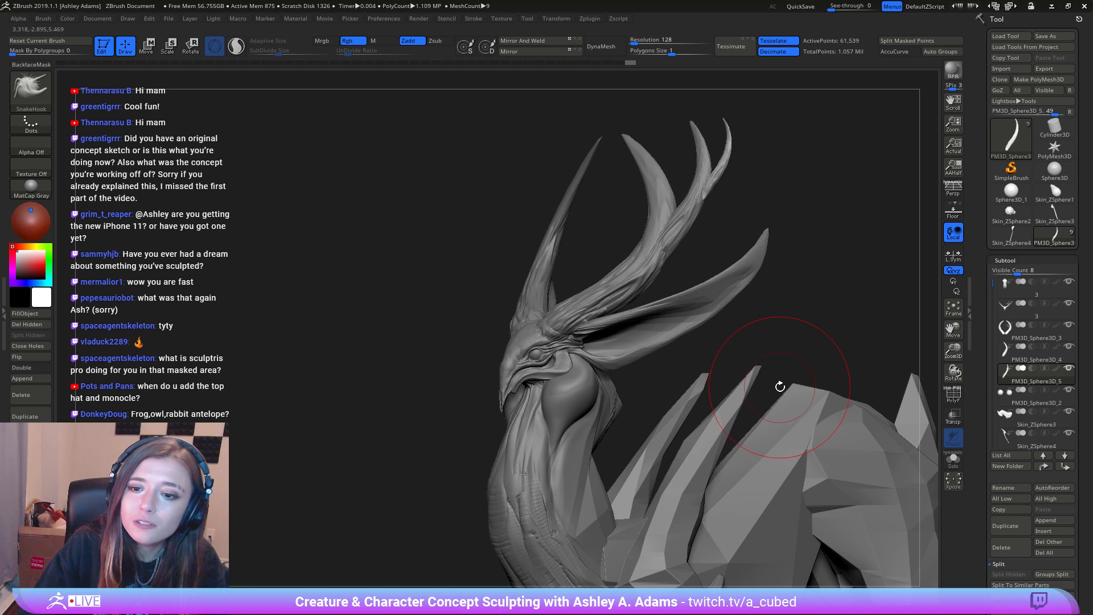
# Step: Nudge the smaller horn's profile with SnakeHook so the fork reads well from the front
pyautogui.moveTo(547, 219); pyautogui.dragTo(676, 214)
pyautogui.moveTo(678, 214)
pyautogui.keyDown('alt'); pyautogui.mouseDown(button='right')
pyautogui.moveTo(654, 295)
pyautogui.moveTo(715, 368)
pyautogui.mouseUp(button='right'); pyautogui.keyUp('alt')
pyautogui.rightClick(690, 263)
pyautogui.moveTo(676, 275); pyautogui.dragTo(666, 269)
pyautogui.moveTo(692, 370)
pyautogui.keyDown('ctrl'); pyautogui.mouseDown(button='right')
pyautogui.moveTo(666, 302)
pyautogui.moveTo(683, 347)
pyautogui.moveTo(686, 288)
pyautogui.mouseUp(button='right'); pyautogui.keyUp('ctrl')
# Step: Try adjusting the smaller horn's angle with the transform gizmo and return to sculpting mode
pyautogui.press('space')
pyautogui.press('w')
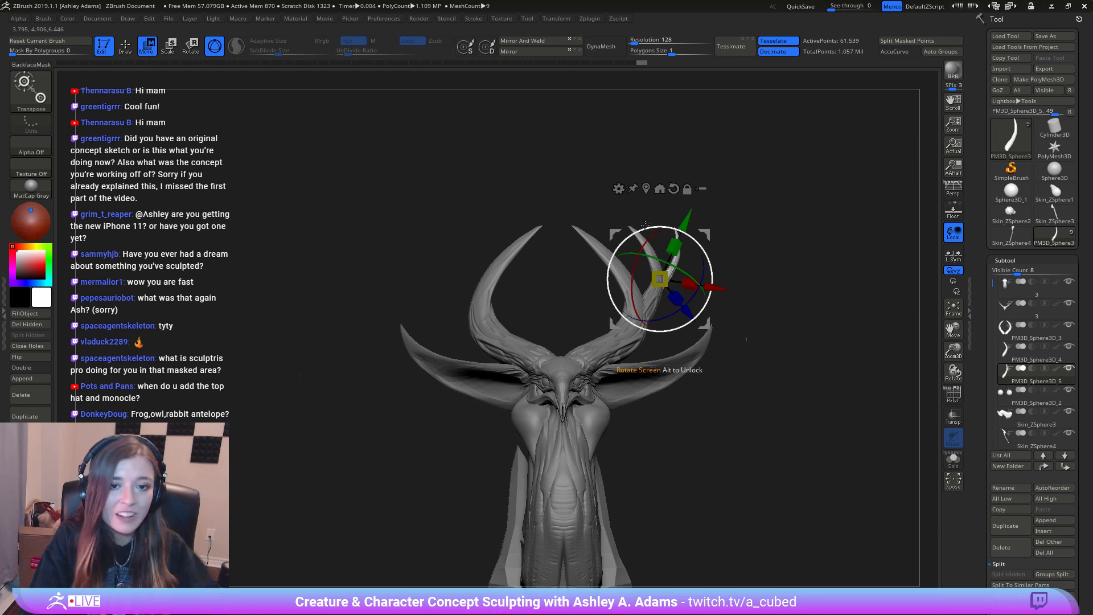
pyautogui.moveTo(649, 240); pyautogui.dragTo(816, 229)
pyautogui.moveTo(816, 229); pyautogui.dragTo(814, 165, button='right')
pyautogui.press('q')
pyautogui.keyDown('ctrl'); pyautogui.moveTo(730, 446); pyautogui.dragTo(674, 259, button='right'); pyautogui.keyUp('ctrl')
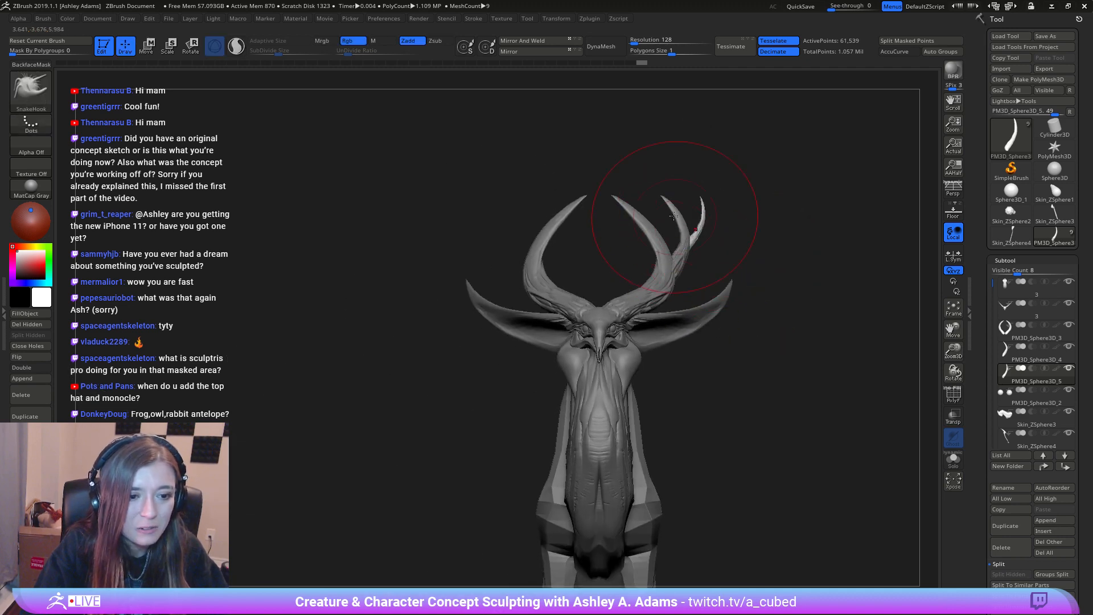
# Step: Delete both extra horn subtools, PM3D_Sphere3D_5 and PM3D_Sphere3D_4
pyautogui.moveTo(1054, 216)
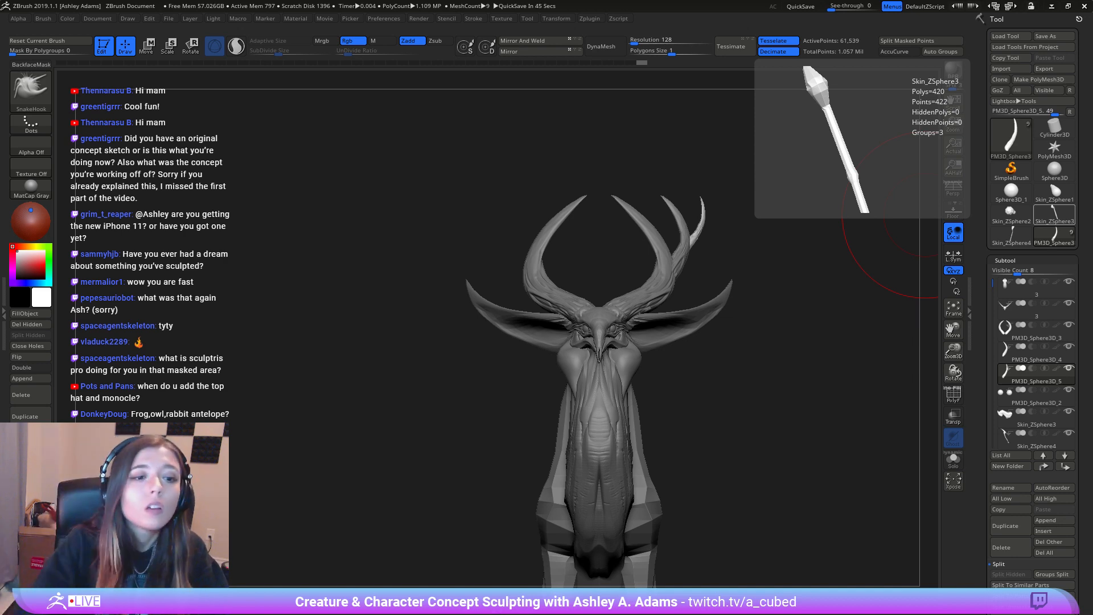
pyautogui.moveTo(933, 216); pyautogui.dragTo(708, 231)
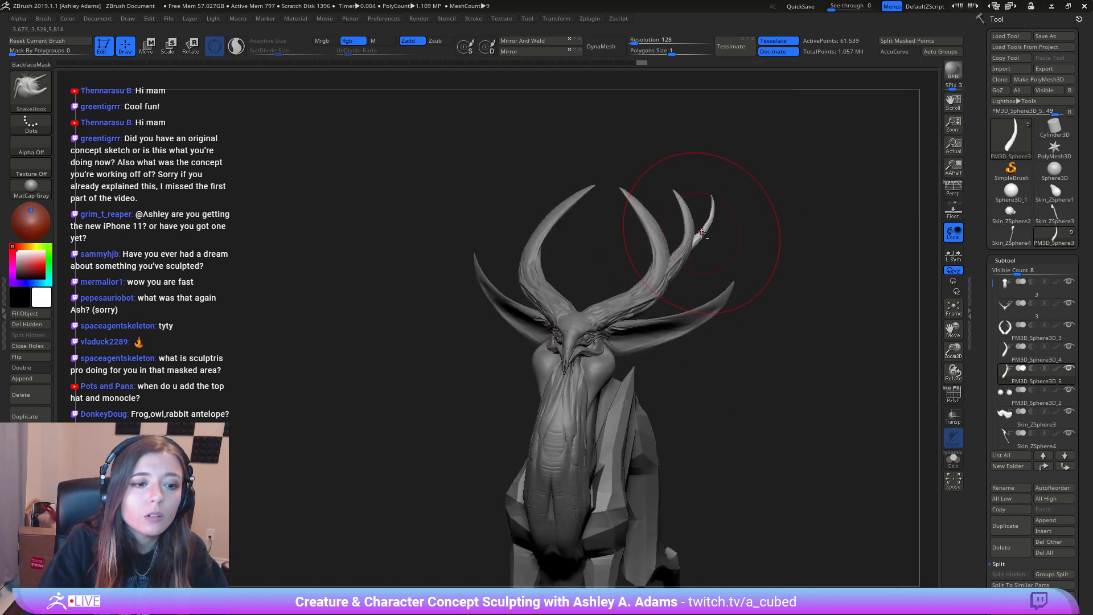
pyautogui.click(1003, 547)
pyautogui.click(905, 578)
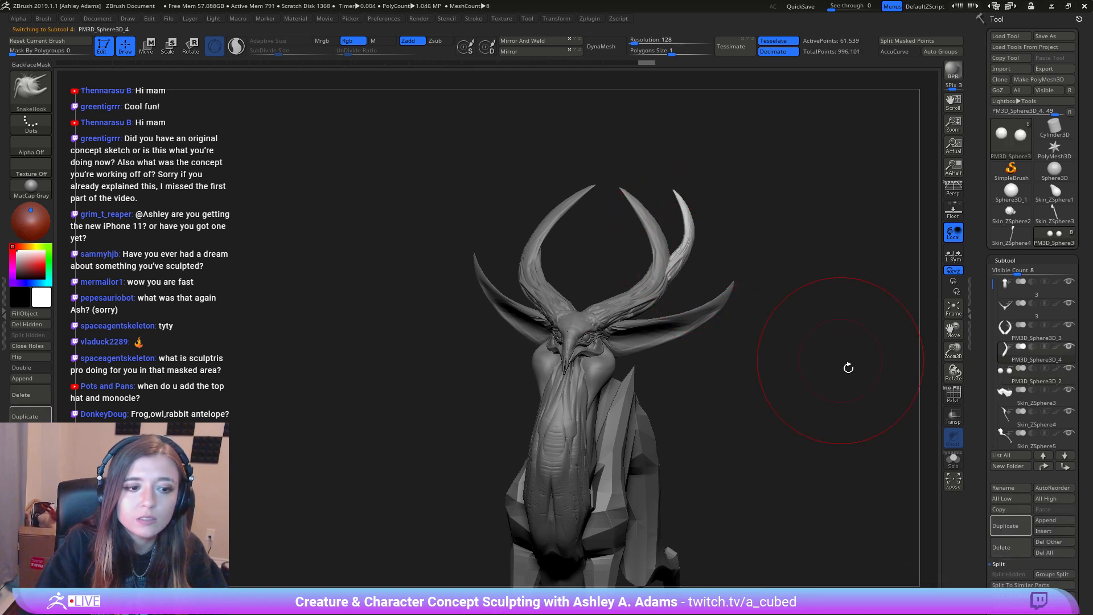
pyautogui.click(1003, 551)
pyautogui.click(905, 577)
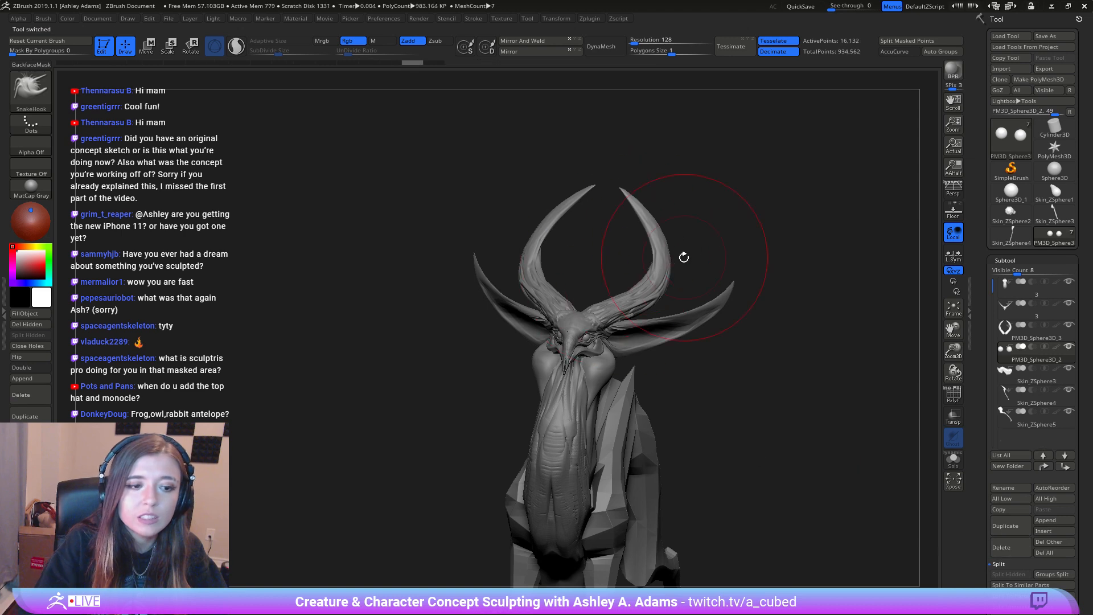
# Step: Select the original horn pair and pull its upper curves outward with SnakeHook into a wider, rounder arc
pyautogui.keyDown('shift'); pyautogui.moveTo(643, 264); pyautogui.dragTo(655, 246, button='right'); pyautogui.keyUp('shift')
pyautogui.press('space')
pyautogui.click(681, 249)
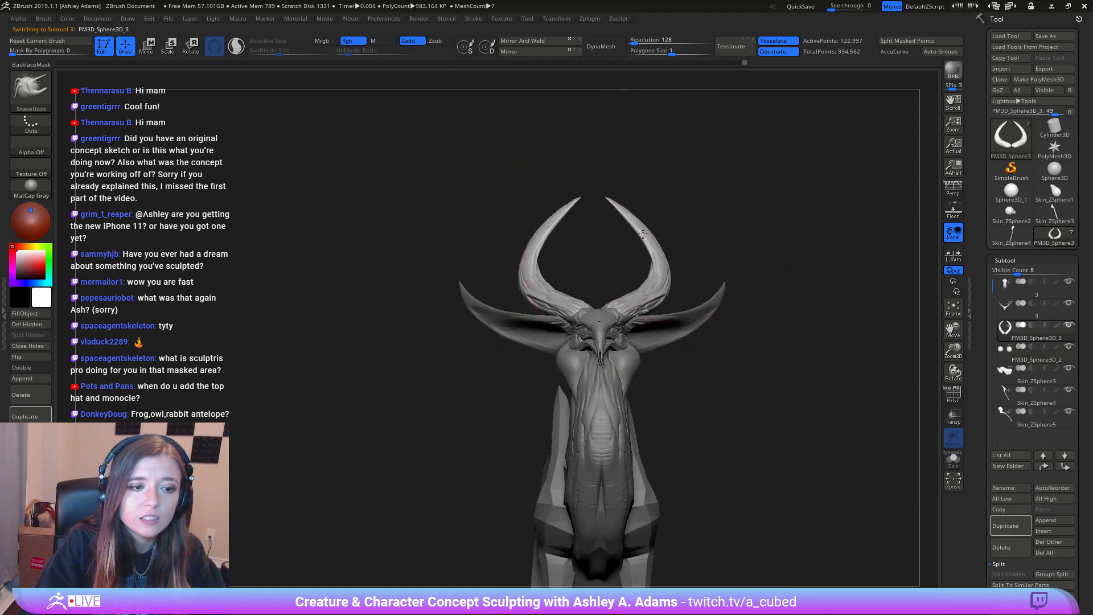
pyautogui.moveTo(645, 235); pyautogui.dragTo(662, 226)
pyautogui.moveTo(663, 225); pyautogui.dragTo(656, 238, button='right')
pyautogui.press('space')
pyautogui.click(660, 245)
pyautogui.moveTo(648, 223); pyautogui.dragTo(660, 211)
pyautogui.keyDown('ctrl'); pyautogui.moveTo(640, 291); pyautogui.dragTo(640, 211, button='right'); pyautogui.keyUp('ctrl')
pyautogui.keyDown('alt'); pyautogui.moveTo(590, 158); pyautogui.dragTo(610, 295, button='right'); pyautogui.keyUp('alt')
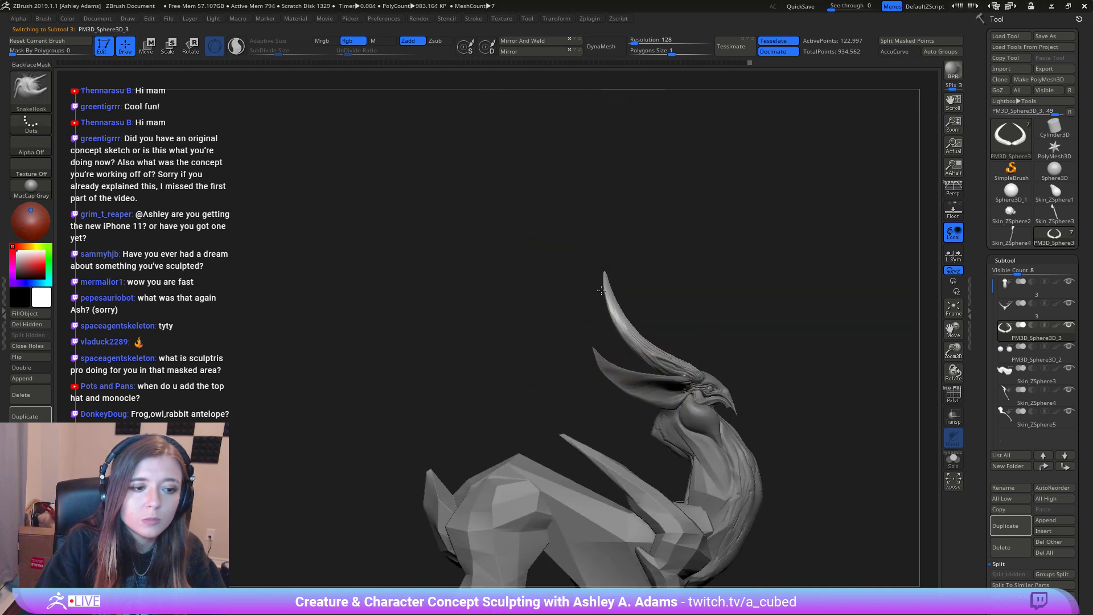
pyautogui.keyDown('shift'); pyautogui.moveTo(681, 318); pyautogui.dragTo(623, 325, button='right'); pyautogui.keyUp('shift')
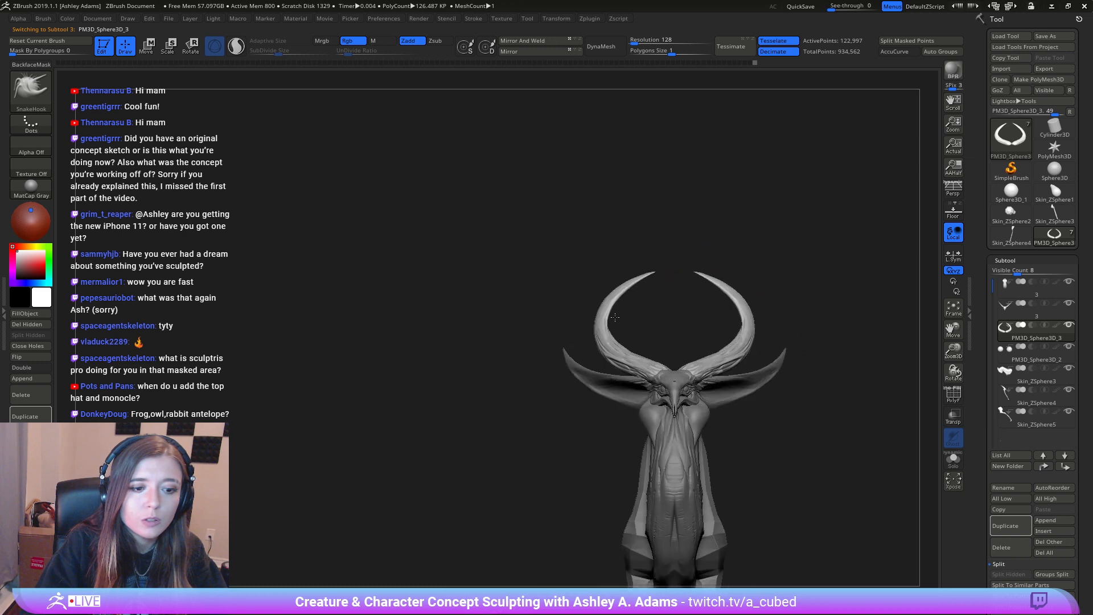
# Step: Pull the horn tips upward and backward in profile with SnakeHook to lengthen their sweep
pyautogui.press('space')
pyautogui.click(687, 323)
pyautogui.keyDown('alt'); pyautogui.moveTo(729, 284); pyautogui.dragTo(629, 247, button='right'); pyautogui.keyUp('alt')
pyautogui.moveTo(625, 252)
pyautogui.mouseDown()
pyautogui.moveTo(633, 248)
pyautogui.moveTo(596, 234)
pyautogui.mouseUp()
pyautogui.moveTo(596, 234); pyautogui.dragTo(556, 243, button='right')
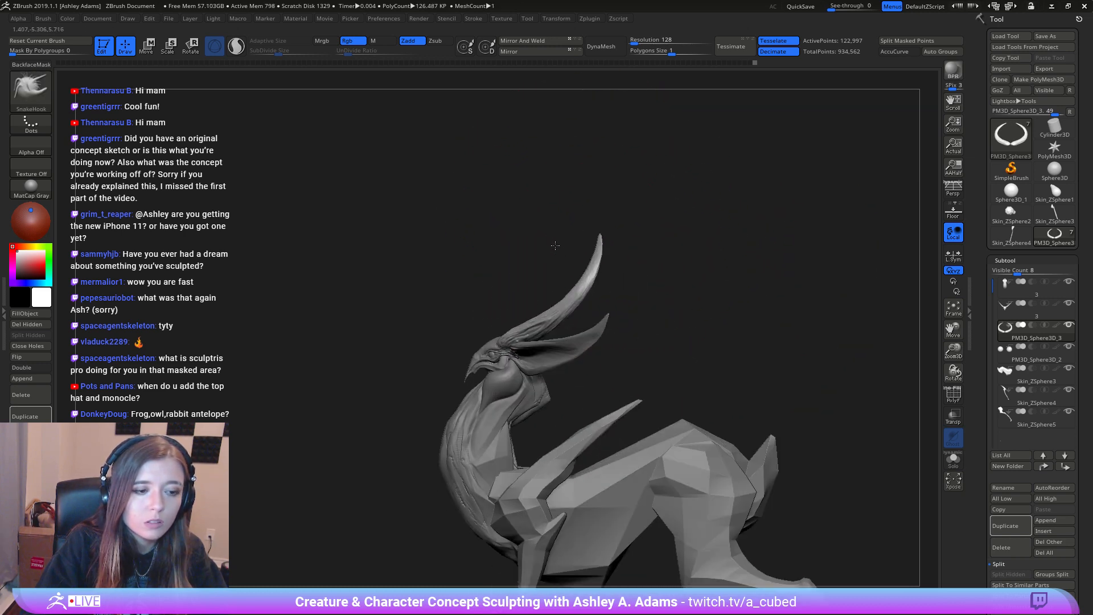
pyautogui.moveTo(603, 237); pyautogui.dragTo(610, 221)
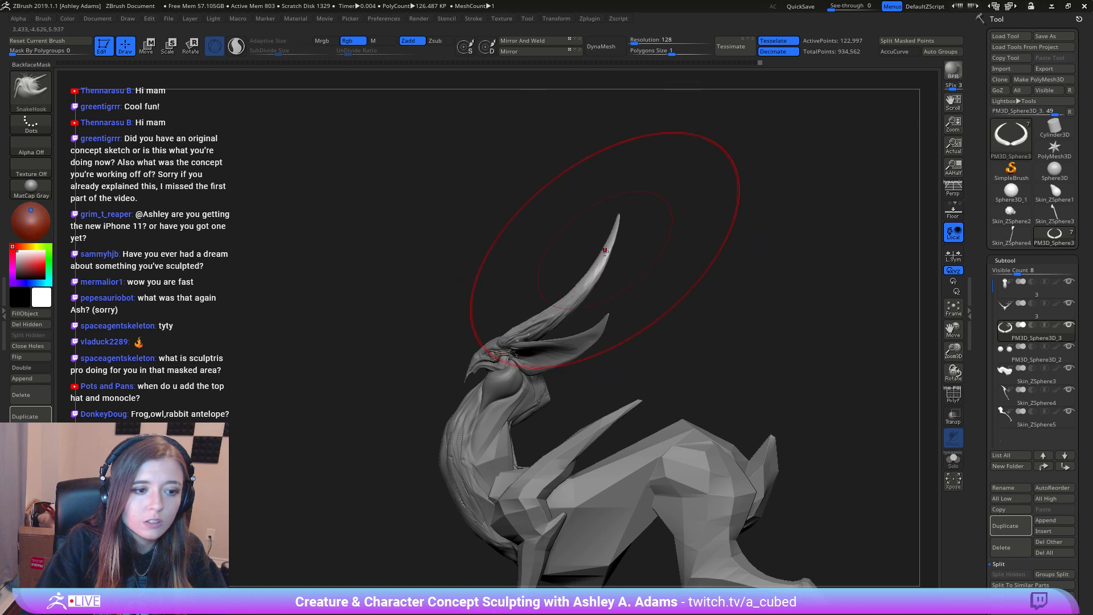
pyautogui.moveTo(618, 259)
pyautogui.keyDown('shift'); pyautogui.mouseDown(button='right')
pyautogui.moveTo(668, 271)
pyautogui.moveTo(681, 342)
pyautogui.moveTo(703, 278)
pyautogui.moveTo(628, 312)
pyautogui.moveTo(600, 252)
pyautogui.moveTo(655, 250)
pyautogui.mouseUp(button='right'); pyautogui.keyUp('shift')
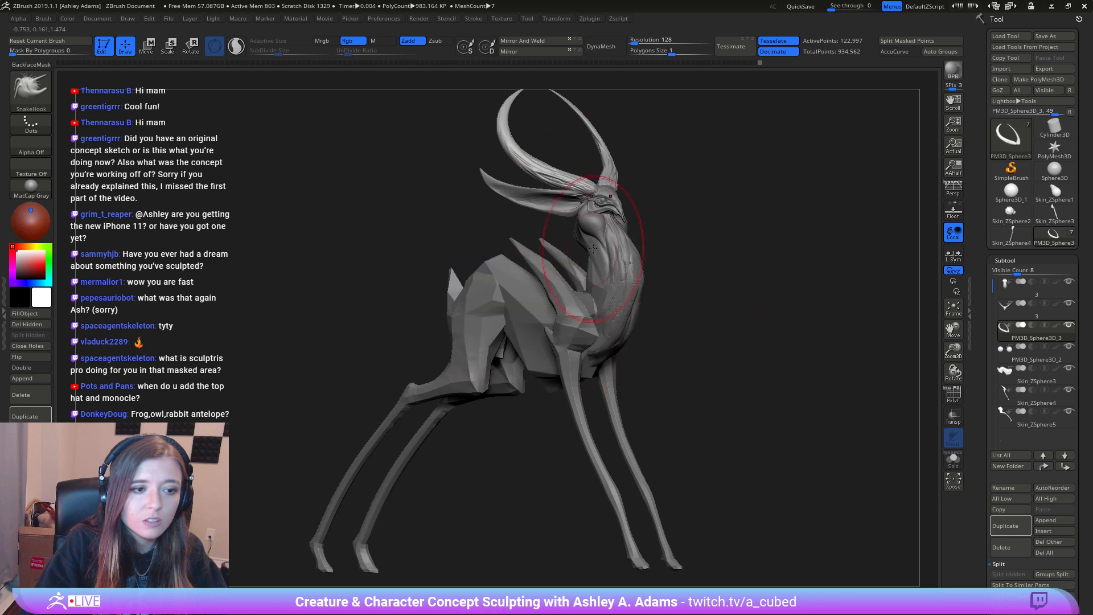
# Step: Append a Cube3D as a new subtool to the creature
pyautogui.keyDown('alt'); pyautogui.moveTo(607, 390); pyautogui.dragTo(617, 326, button='right'); pyautogui.keyUp('alt')
pyautogui.keyDown('alt'); pyautogui.click(605, 378); pyautogui.keyUp('alt')
pyautogui.moveTo(605, 378)
pyautogui.keyDown('ctrl'); pyautogui.mouseDown(button='right')
pyautogui.moveTo(607, 319)
pyautogui.moveTo(654, 330)
pyautogui.mouseUp(button='right'); pyautogui.keyUp('ctrl')
pyautogui.keyDown('alt'); pyautogui.moveTo(654, 371); pyautogui.dragTo(638, 330, button='right'); pyautogui.keyUp('alt')
pyautogui.press('space')
pyautogui.moveTo(629, 325); pyautogui.dragTo(645, 326)
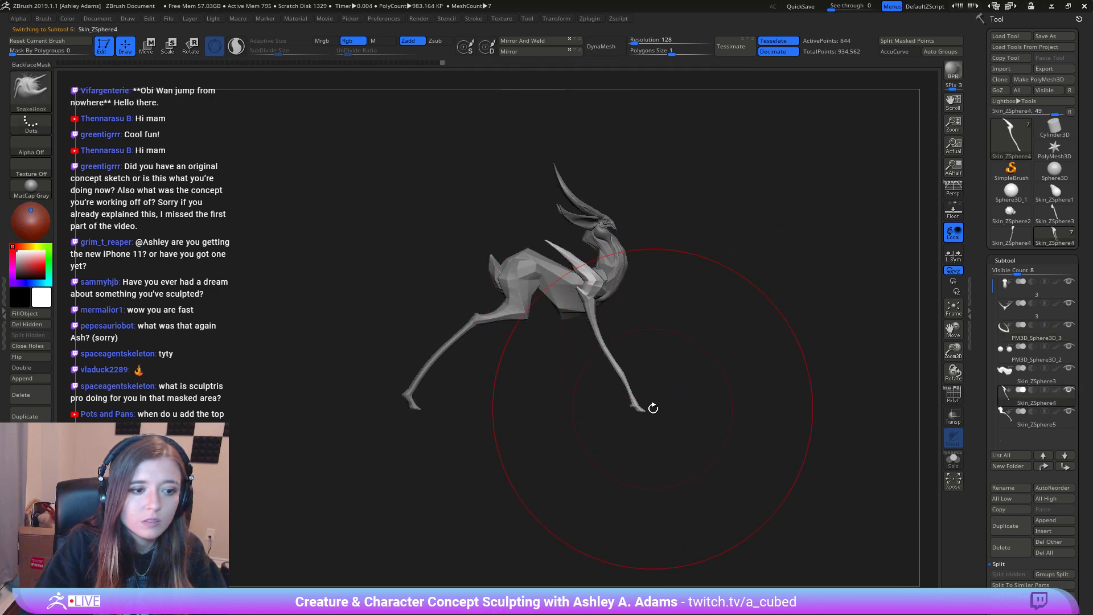
pyautogui.keyDown('shift'); pyautogui.moveTo(653, 409); pyautogui.dragTo(649, 412, button='right'); pyautogui.keyUp('shift')
pyautogui.click(1054, 520)
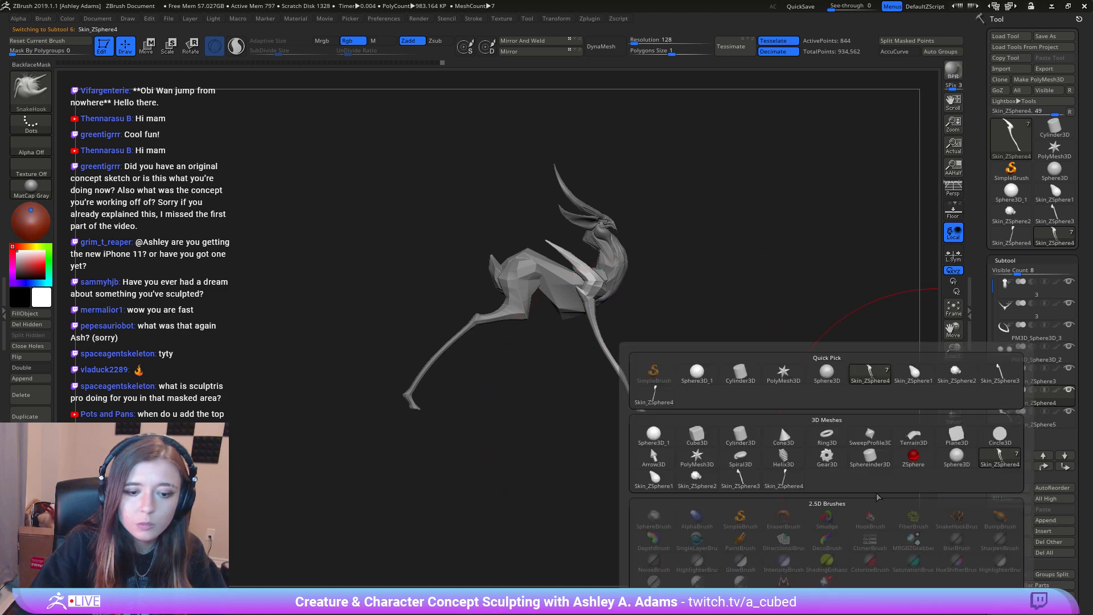
pyautogui.click(696, 436)
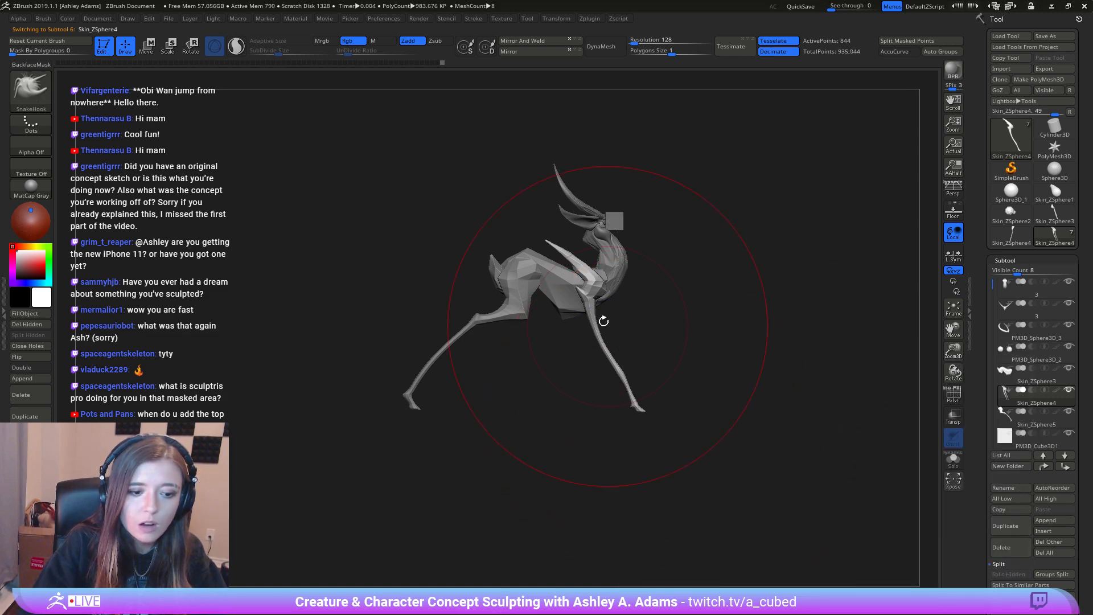
# Step: Flatten and widen the cube into a thin ground slab, place it just beneath the feet and return to sculpting mode
pyautogui.keyDown('alt'); pyautogui.click(615, 220); pyautogui.keyUp('alt')
pyautogui.press('w')
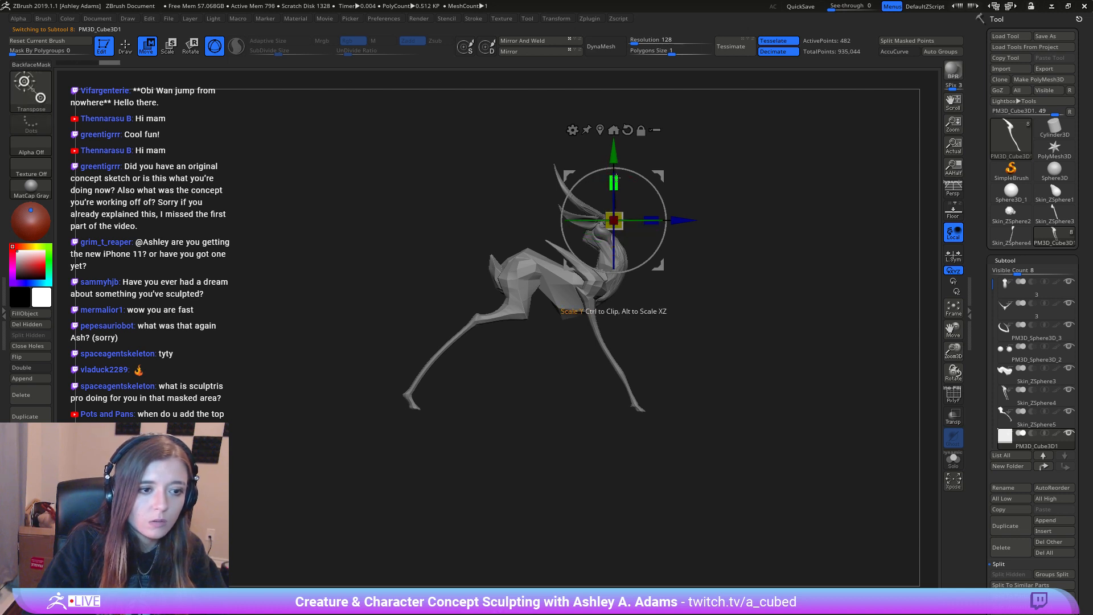
pyautogui.moveTo(614, 221); pyautogui.dragTo(739, 160)
pyautogui.moveTo(668, 223); pyautogui.dragTo(618, 425)
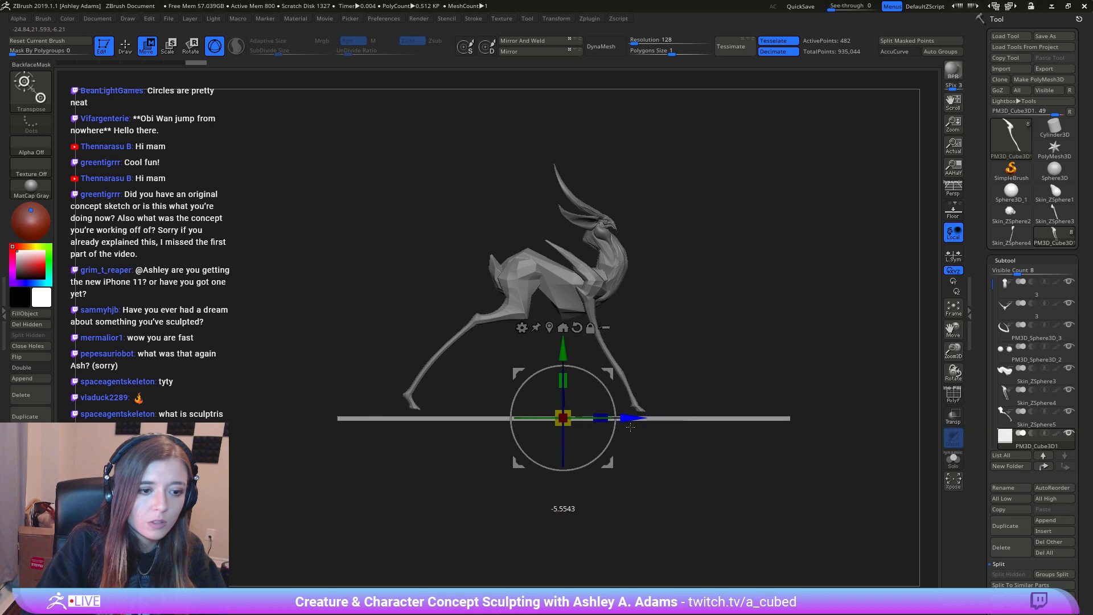
pyautogui.moveTo(568, 337); pyautogui.dragTo(568, 333)
pyautogui.press('q')
# Step: Select the front-leg subtool, pull its foot onto the ground slab and curve the lower leg with SnakeHook
pyautogui.keyDown('ctrl'); pyautogui.moveTo(636, 323); pyautogui.dragTo(646, 433, button='right'); pyautogui.keyUp('ctrl')
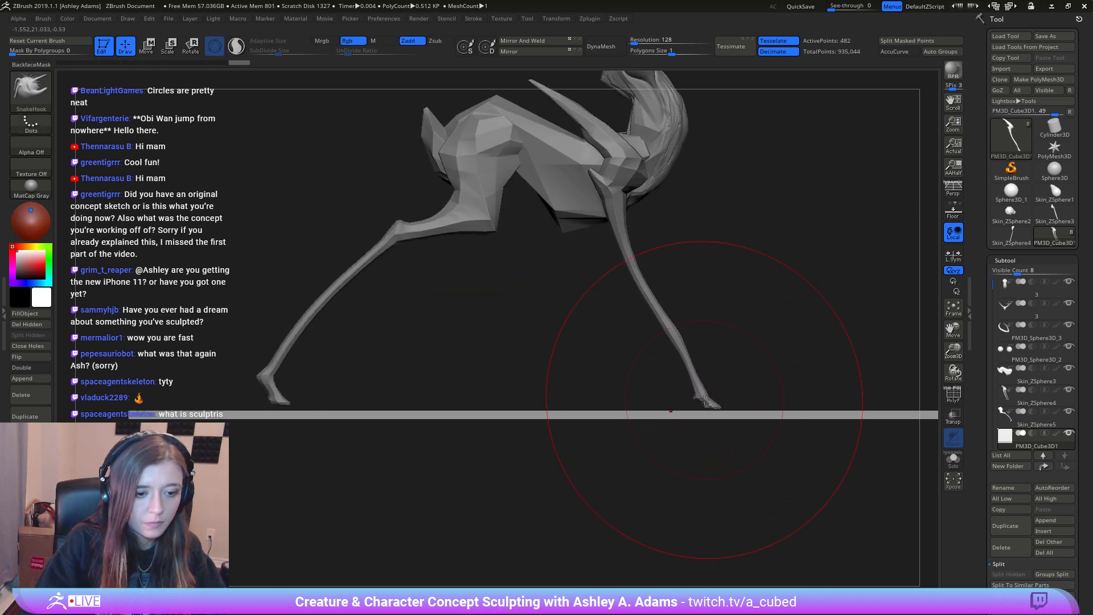
pyautogui.keyDown('alt'); pyautogui.click(711, 397); pyautogui.keyUp('alt')
pyautogui.keyDown('alt'); pyautogui.moveTo(727, 394); pyautogui.dragTo(644, 413, button='right'); pyautogui.keyUp('alt')
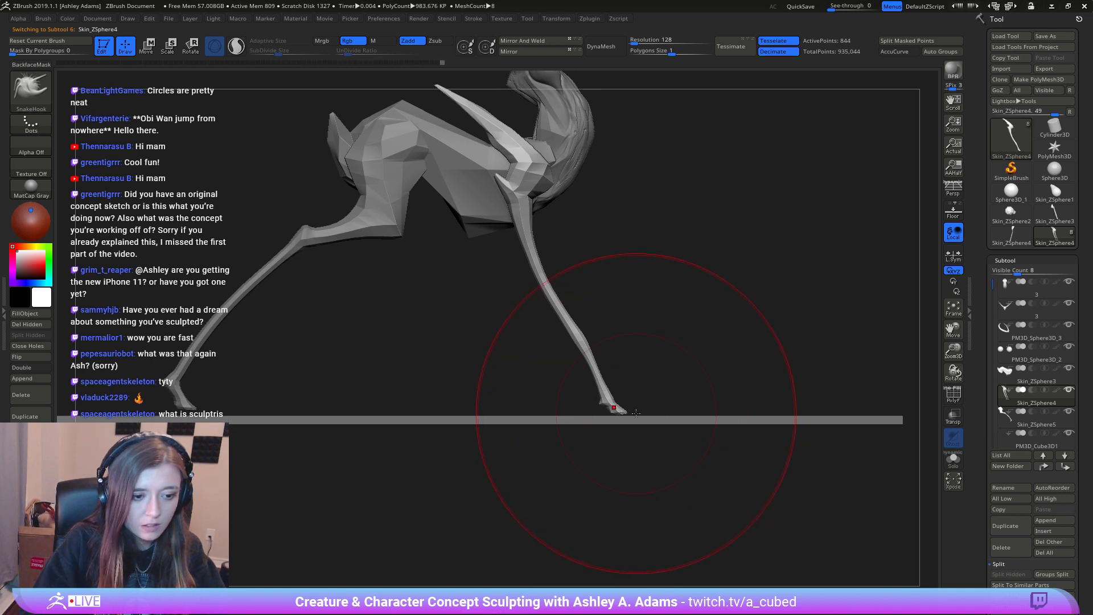
pyautogui.moveTo(622, 413); pyautogui.dragTo(633, 410)
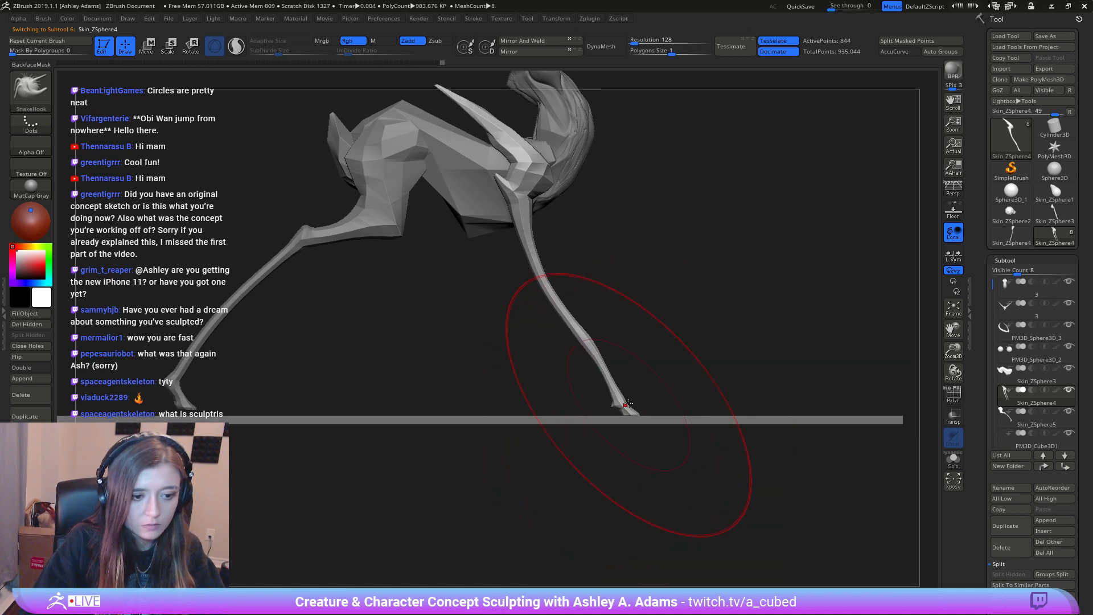
pyautogui.press('space')
pyautogui.moveTo(633, 352)
pyautogui.mouseDown()
pyautogui.moveTo(584, 343)
pyautogui.moveTo(579, 352)
pyautogui.moveTo(547, 298)
pyautogui.moveTo(524, 288)
pyautogui.moveTo(517, 332)
pyautogui.moveTo(491, 371)
pyautogui.mouseUp()
pyautogui.press('space')
pyautogui.moveTo(507, 327); pyautogui.dragTo(517, 310)
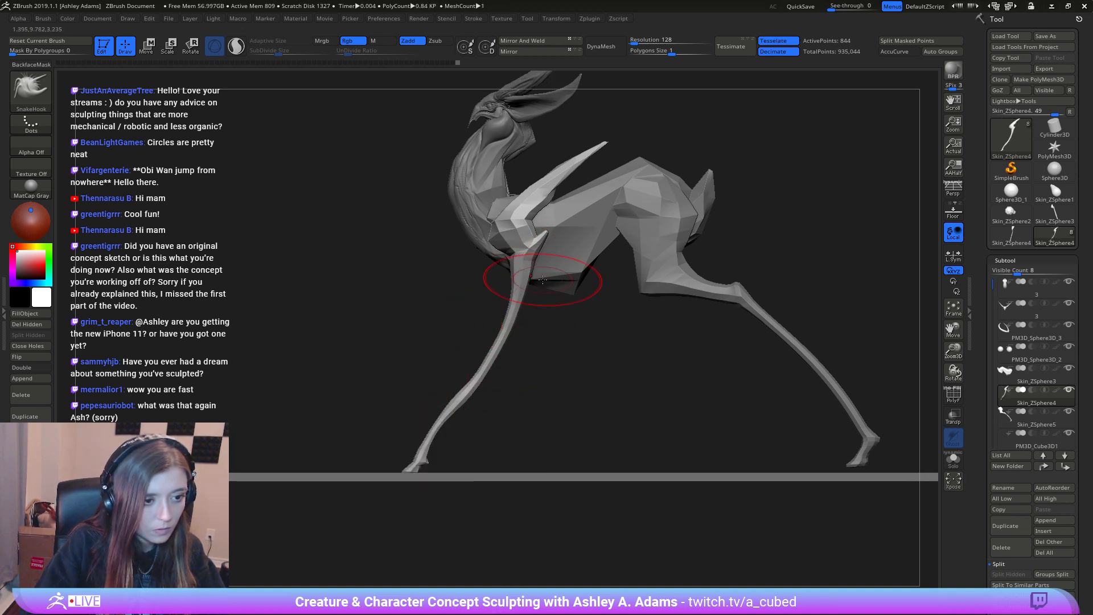
# Step: Select the rear-leg subtool and reshape its ankle and long lower leg with SnakeHook to stand on the slab
pyautogui.keyDown('alt'); pyautogui.click(781, 331); pyautogui.keyUp('alt')
pyautogui.keyDown('alt'); pyautogui.moveTo(821, 341); pyautogui.dragTo(663, 302); pyautogui.keyUp('alt')
pyautogui.press('space')
pyautogui.moveTo(681, 349); pyautogui.dragTo(708, 349)
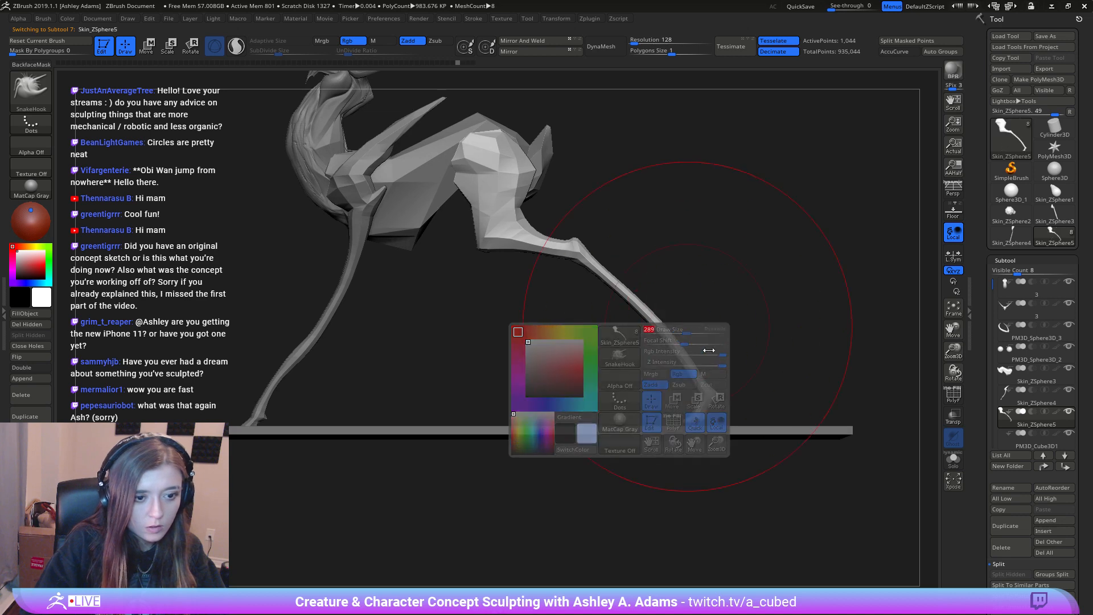
pyautogui.moveTo(695, 420); pyautogui.dragTo(719, 393)
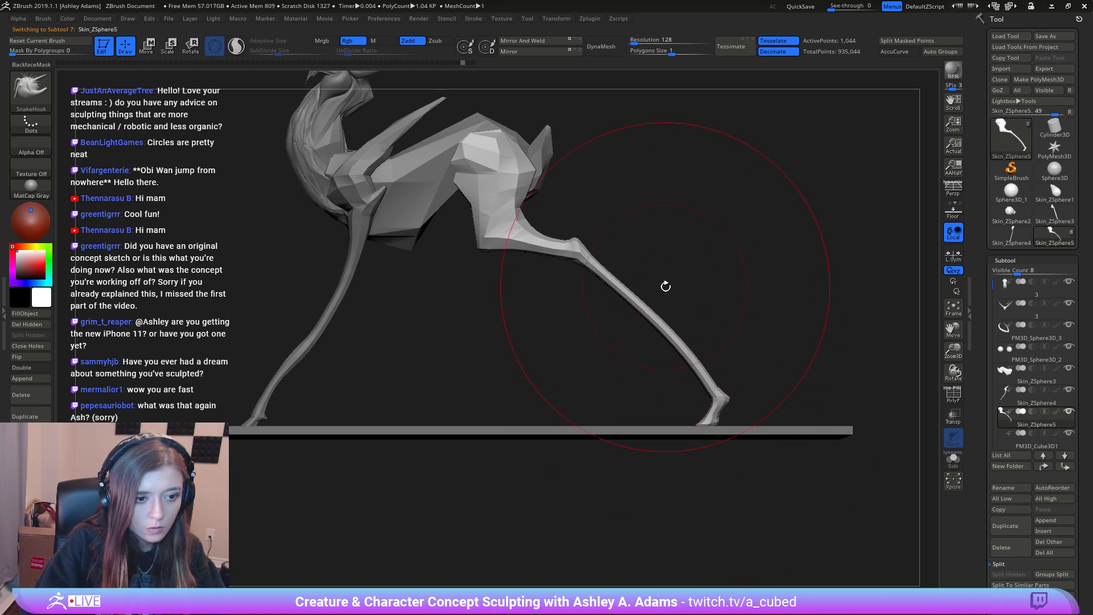
pyautogui.press('space')
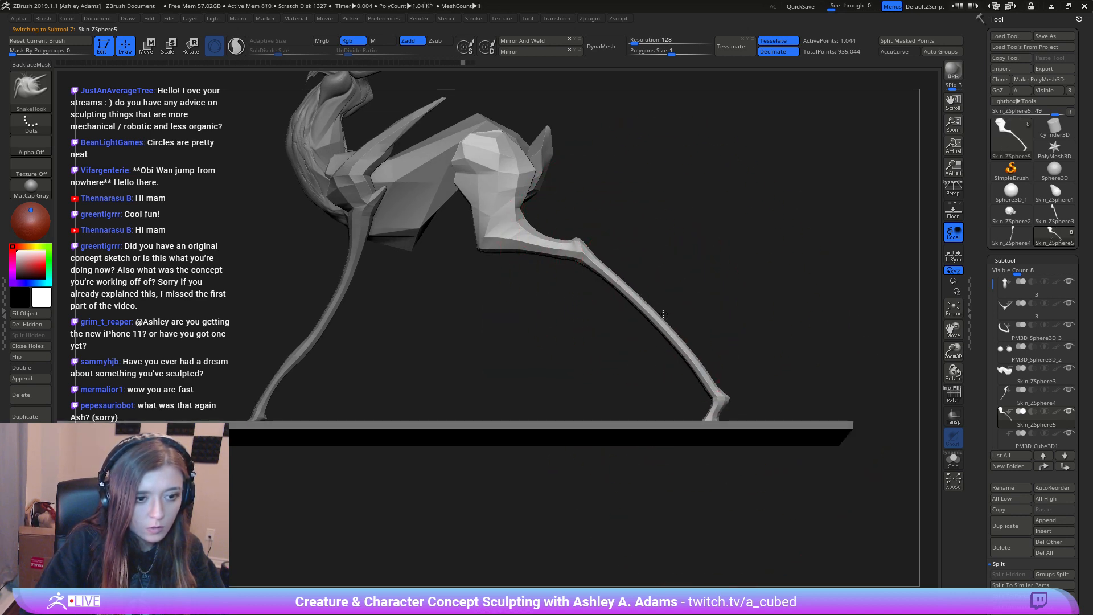
pyautogui.moveTo(700, 363); pyautogui.dragTo(708, 370)
pyautogui.moveTo(513, 319)
pyautogui.keyDown('alt'); pyautogui.mouseDown()
pyautogui.moveTo(454, 127)
pyautogui.moveTo(488, 156)
pyautogui.mouseUp(); pyautogui.keyUp('alt')
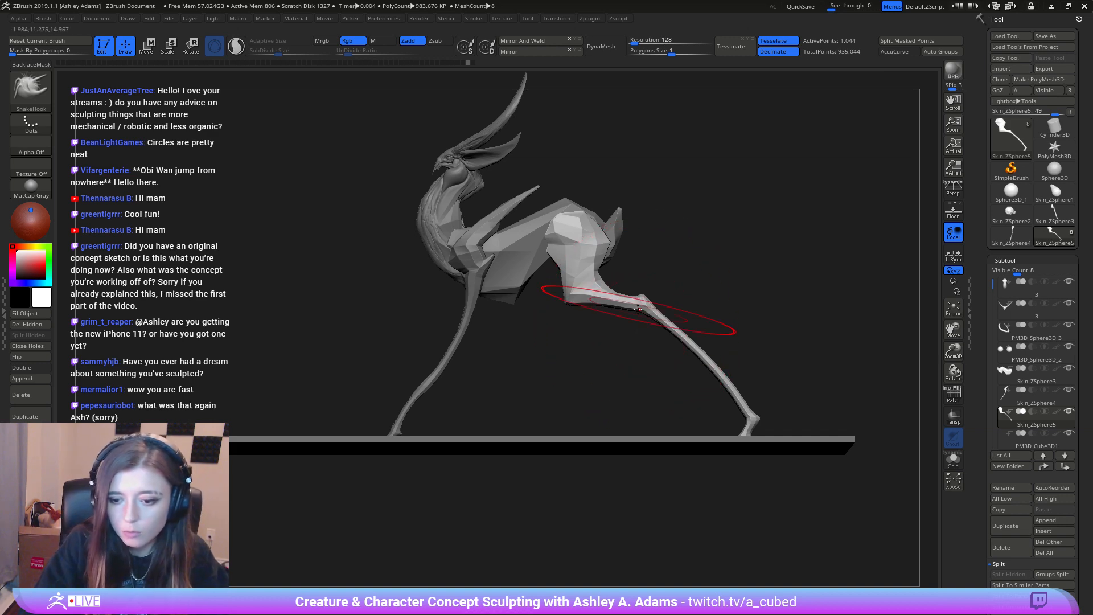
# Step: Examine the creature's overall stance and silhouette on the ground slab from several angles
pyautogui.moveTo(562, 265)
pyautogui.keyDown('alt'); pyautogui.mouseDown(button='right')
pyautogui.moveTo(634, 320)
pyautogui.moveTo(633, 290)
pyautogui.mouseUp(button='right'); pyautogui.keyUp('alt')
pyautogui.press('space')
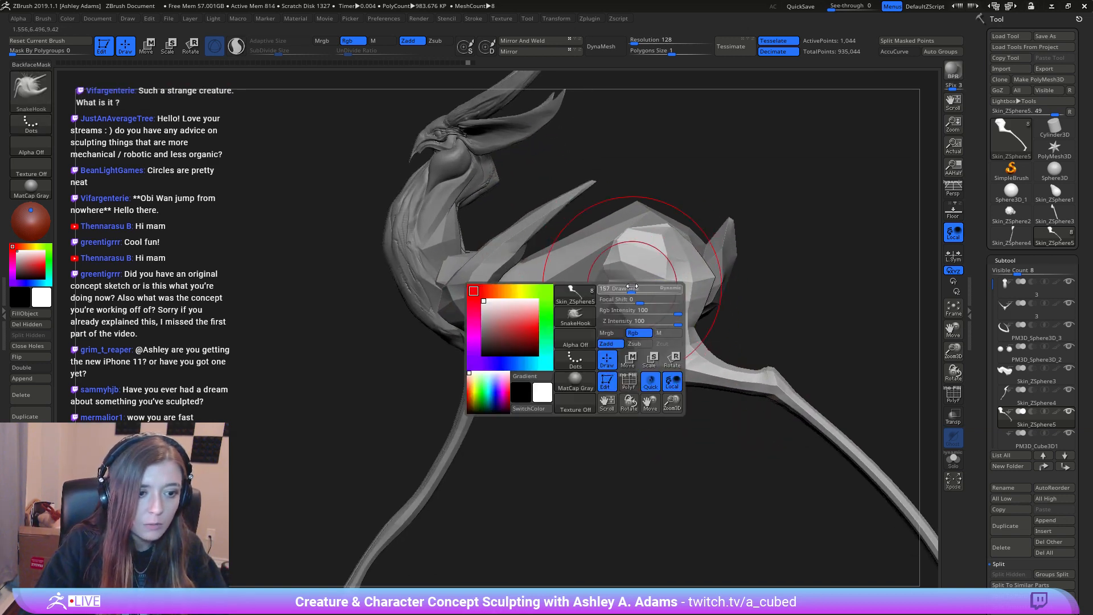
pyautogui.moveTo(634, 290); pyautogui.dragTo(616, 291)
pyautogui.moveTo(618, 294)
pyautogui.mouseDown(button='right')
pyautogui.moveTo(625, 283)
pyautogui.moveTo(659, 336)
pyautogui.mouseUp(button='right')
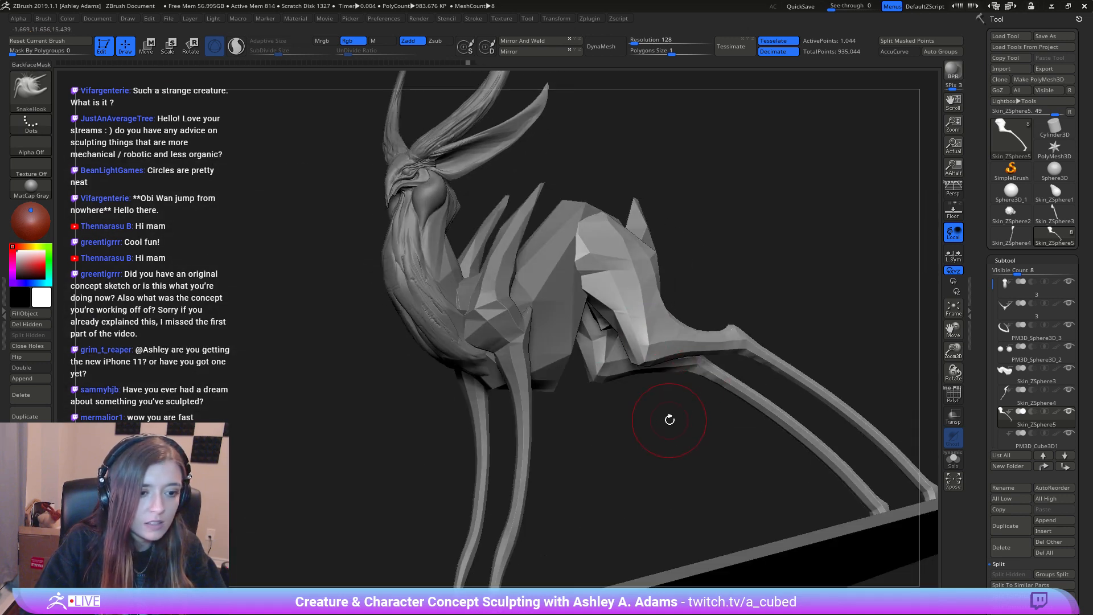
pyautogui.moveTo(668, 419)
pyautogui.keyDown('ctrl'); pyautogui.mouseDown(button='right')
pyautogui.moveTo(654, 364)
pyautogui.moveTo(727, 375)
pyautogui.mouseUp(button='right'); pyautogui.keyUp('ctrl')
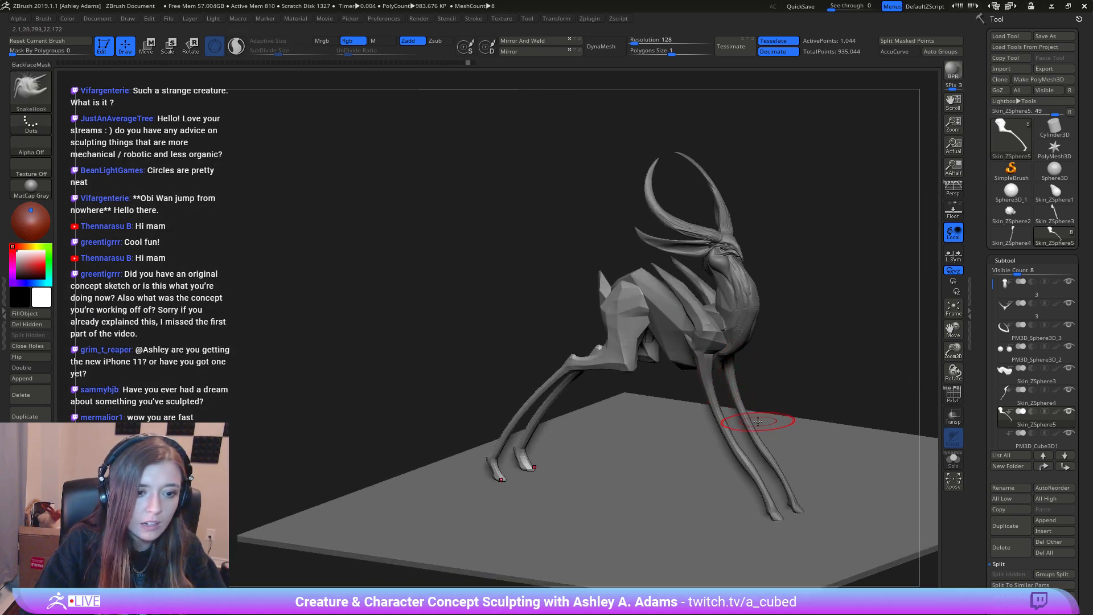
pyautogui.keyDown('alt'); pyautogui.moveTo(665, 427); pyautogui.dragTo(538, 447, button='right'); pyautogui.keyUp('alt')
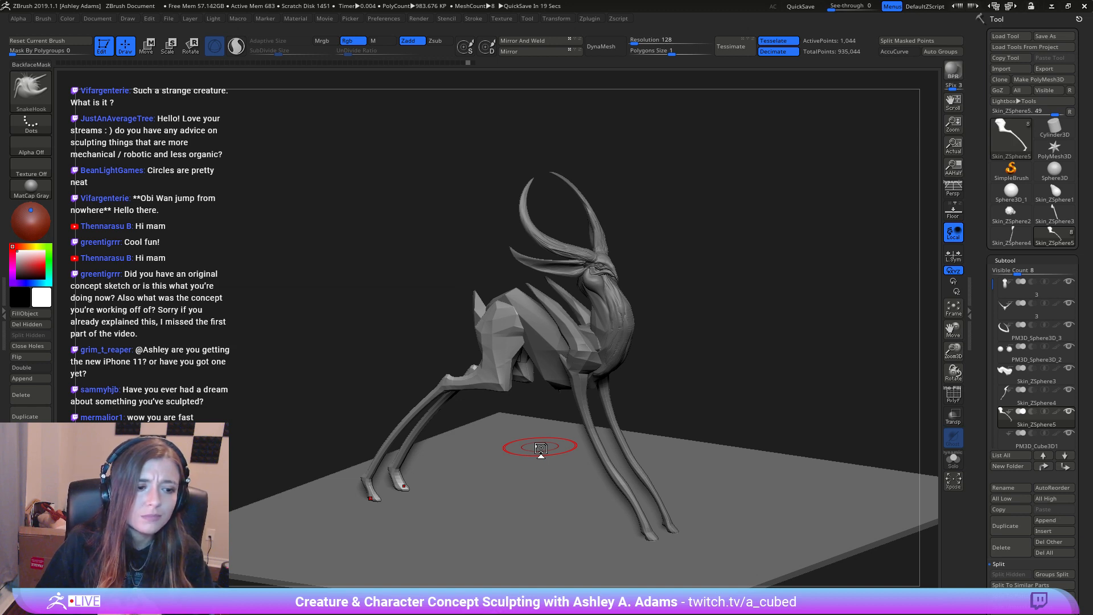
pyautogui.moveTo(688, 285); pyautogui.dragTo(679, 315)
pyautogui.keyDown('alt'); pyautogui.moveTo(776, 320); pyautogui.dragTo(681, 337); pyautogui.keyUp('alt')
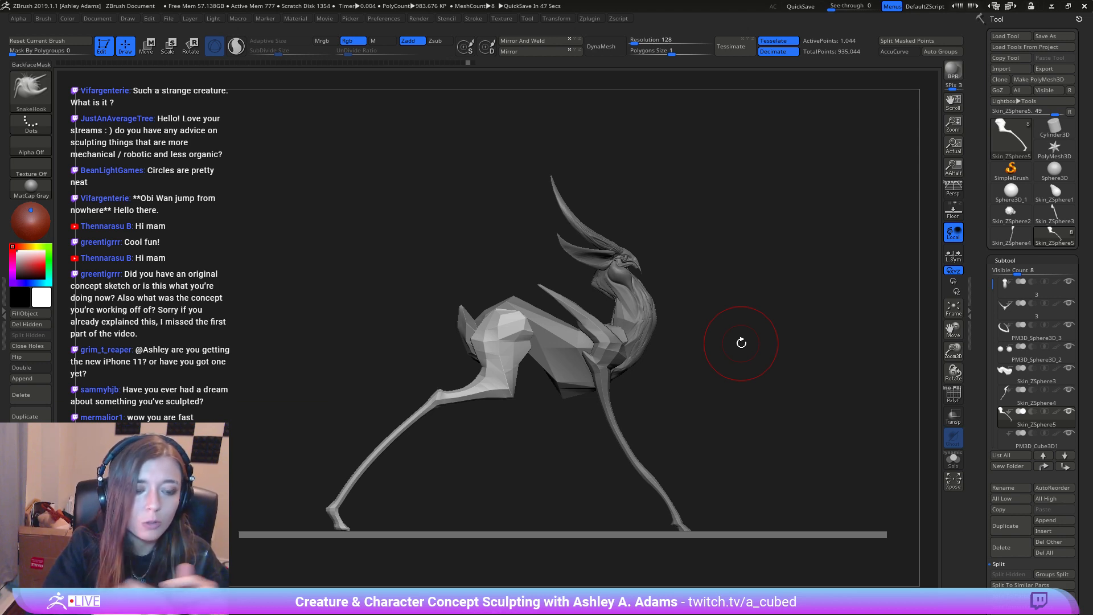
# Step: Select the front-leg subtool and mask its lower legs with the MaskLasso brush
pyautogui.moveTo(742, 343); pyautogui.dragTo(590, 325, button='right')
pyautogui.keyDown('ctrl'); pyautogui.moveTo(589, 325); pyautogui.dragTo(578, 424, button='right'); pyautogui.keyUp('ctrl')
pyautogui.moveTo(556, 298); pyautogui.dragTo(599, 319, button='right')
pyautogui.keyDown('alt'); pyautogui.click(578, 332); pyautogui.keyUp('alt')
pyautogui.moveTo(634, 388)
pyautogui.keyDown('ctrl'); pyautogui.mouseDown()
pyautogui.moveTo(622, 349)
pyautogui.moveTo(559, 312)
pyautogui.mouseUp(); pyautogui.keyUp('ctrl')
pyautogui.hotkey('ctrl', 'z')
pyautogui.keyDown('ctrl'); pyautogui.click(30, 90); pyautogui.keyUp('ctrl')
pyautogui.keyDown('ctrl'); pyautogui.click(91, 106); pyautogui.keyUp('ctrl')
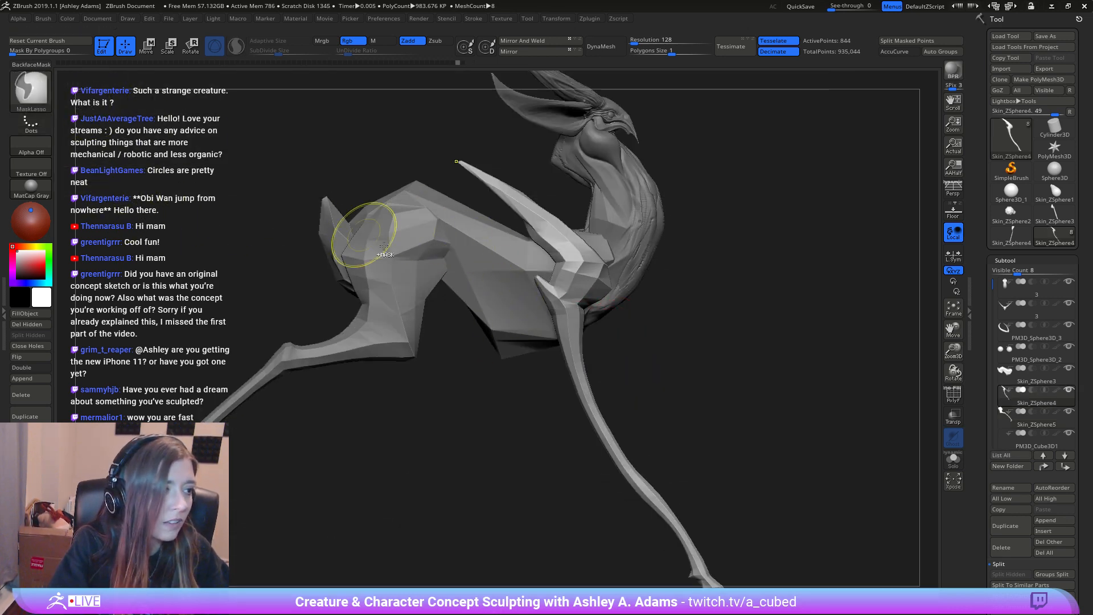
pyautogui.moveTo(584, 497)
pyautogui.keyDown('ctrl'); pyautogui.mouseDown()
pyautogui.moveTo(643, 504)
pyautogui.moveTo(667, 485)
pyautogui.mouseUp(); pyautogui.keyUp('ctrl')
pyautogui.moveTo(608, 328)
pyautogui.keyDown('ctrl'); pyautogui.mouseDown()
pyautogui.moveTo(555, 287)
pyautogui.moveTo(504, 336)
pyautogui.moveTo(643, 541)
pyautogui.moveTo(663, 529)
pyautogui.moveTo(693, 581)
pyautogui.moveTo(748, 513)
pyautogui.moveTo(691, 333)
pyautogui.mouseUp(); pyautogui.keyUp('ctrl')
# Step: Inspect the front legs, shoulders and neck from the side, three-quarter and front views
pyautogui.moveTo(776, 393)
pyautogui.keyDown('alt'); pyautogui.mouseDown()
pyautogui.moveTo(672, 344)
pyautogui.moveTo(529, 307)
pyautogui.moveTo(541, 250)
pyautogui.moveTo(526, 329)
pyautogui.mouseUp(); pyautogui.keyUp('alt')
pyautogui.moveTo(610, 478); pyautogui.dragTo(632, 433)
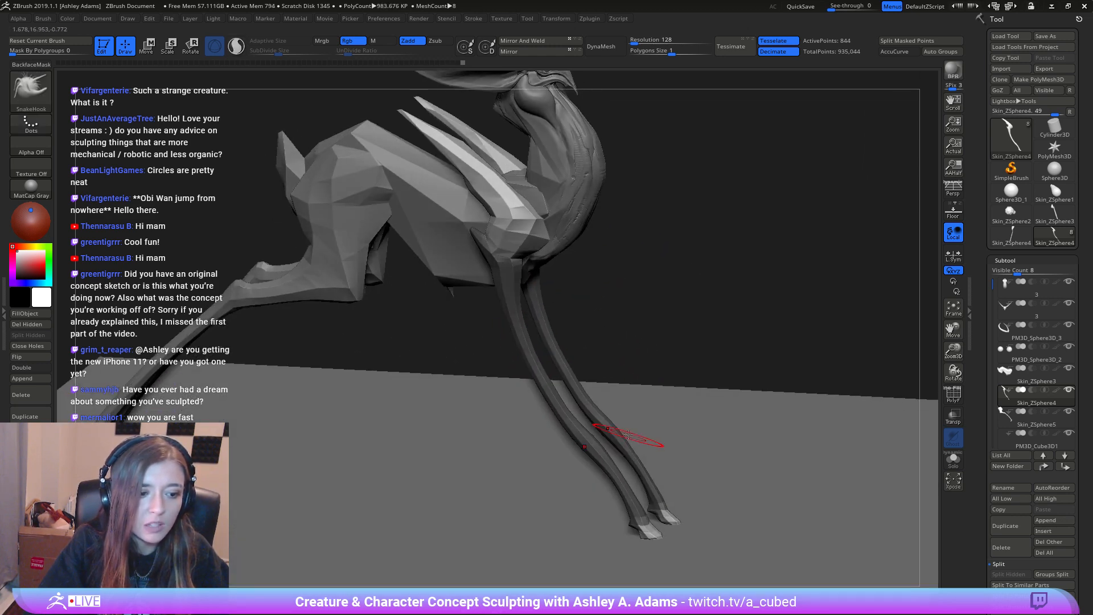
pyautogui.moveTo(649, 370); pyautogui.dragTo(586, 345)
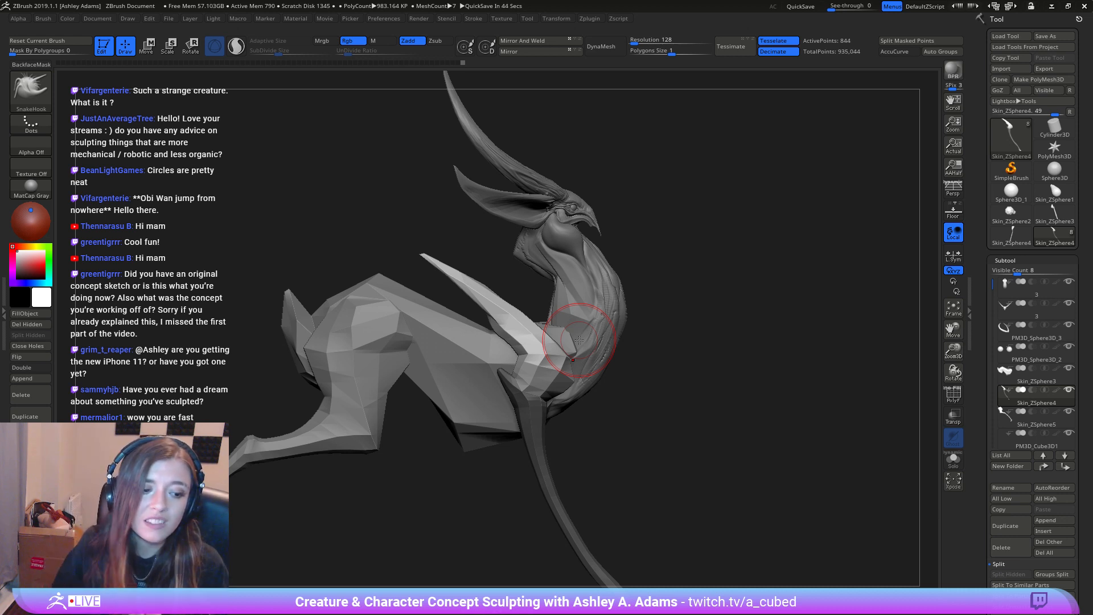
pyautogui.moveTo(541, 293); pyautogui.dragTo(461, 295)
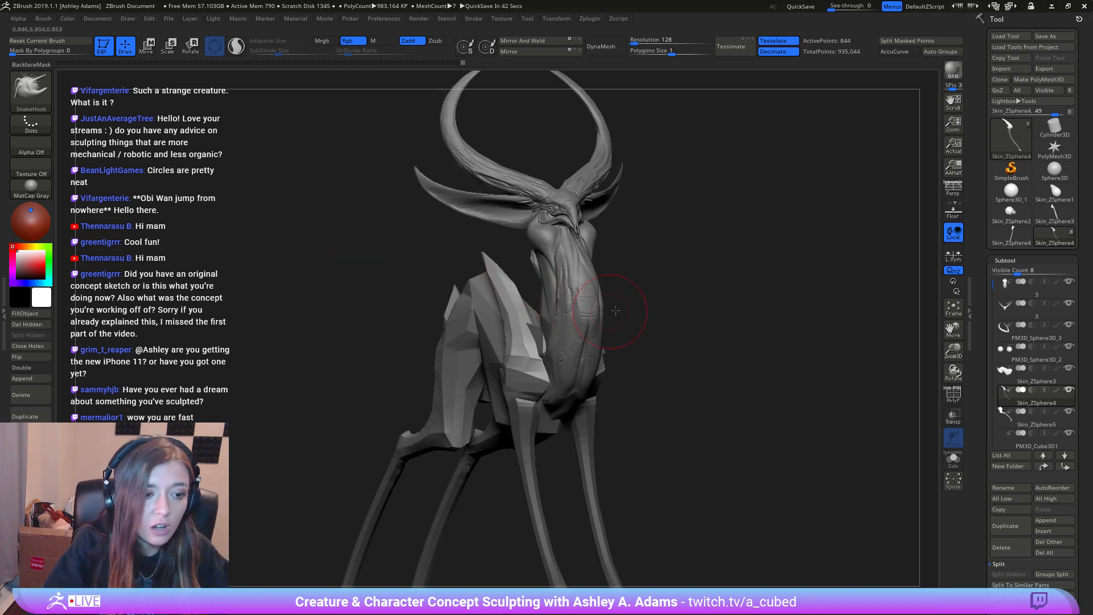
pyautogui.moveTo(650, 340); pyautogui.dragTo(522, 247)
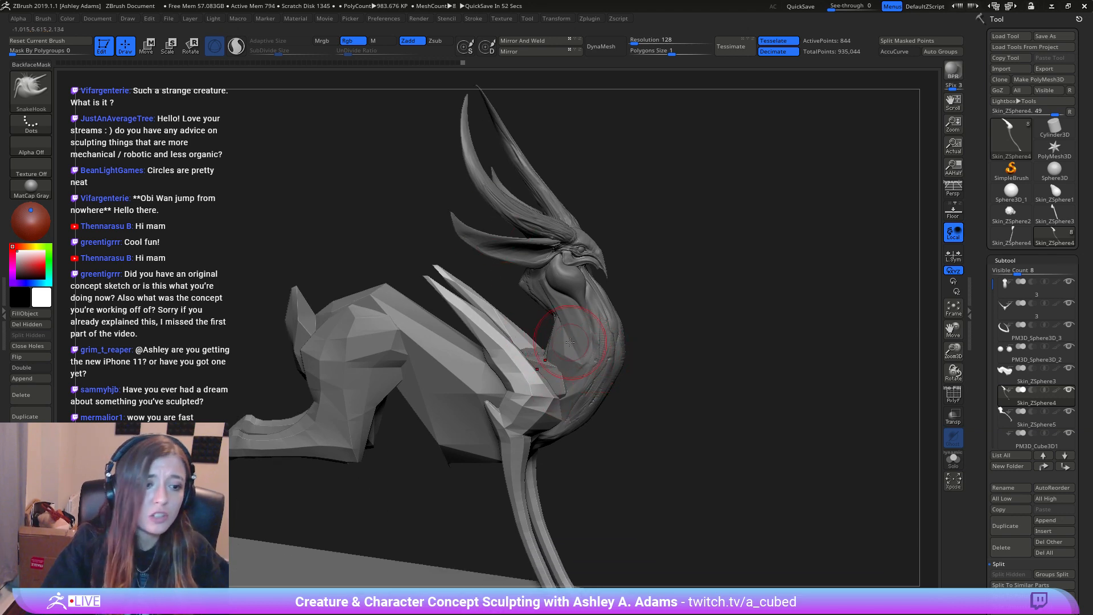
pyautogui.moveTo(533, 346); pyautogui.dragTo(546, 364)
pyautogui.keyDown('alt'); pyautogui.click(535, 379); pyautogui.keyUp('alt')
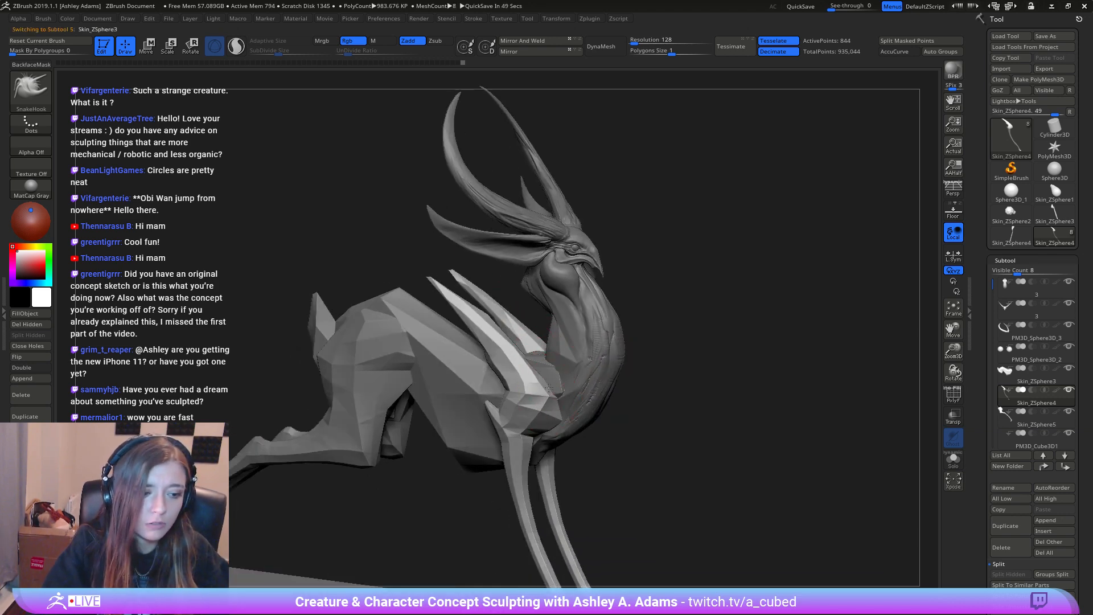
pyautogui.keyDown('shift'); pyautogui.moveTo(536, 378); pyautogui.dragTo(542, 376, button='right'); pyautogui.keyUp('shift')
# Step: Reselect the front-leg subtool and broaden the rear base of the shoulder spike with SnakeHook, smoothing the bulge
pyautogui.keyDown('alt'); pyautogui.click(504, 361); pyautogui.keyUp('alt')
pyautogui.press('space')
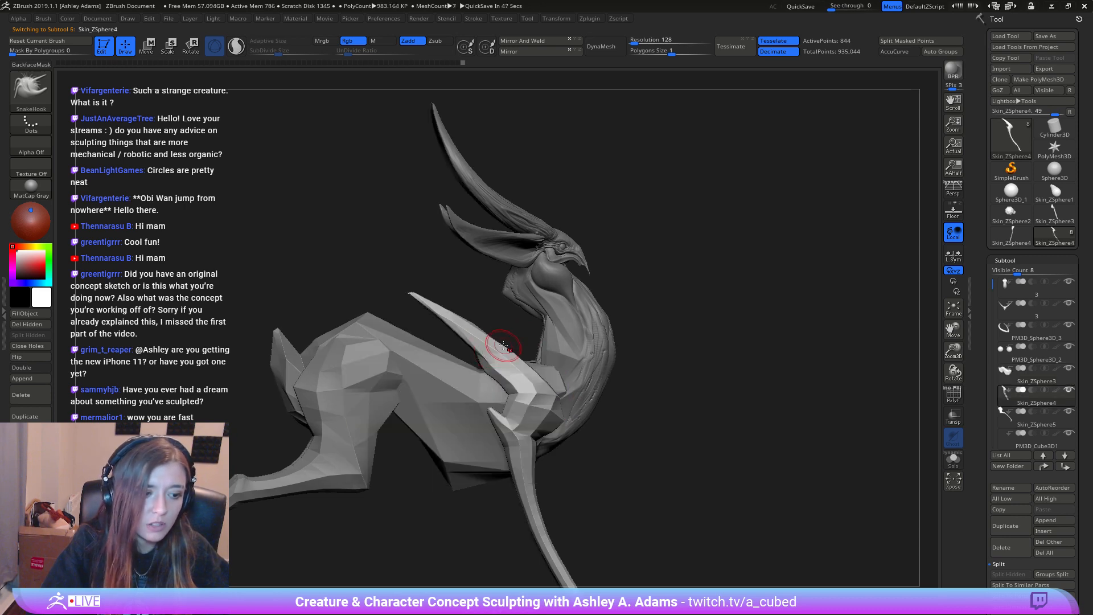
pyautogui.press('space')
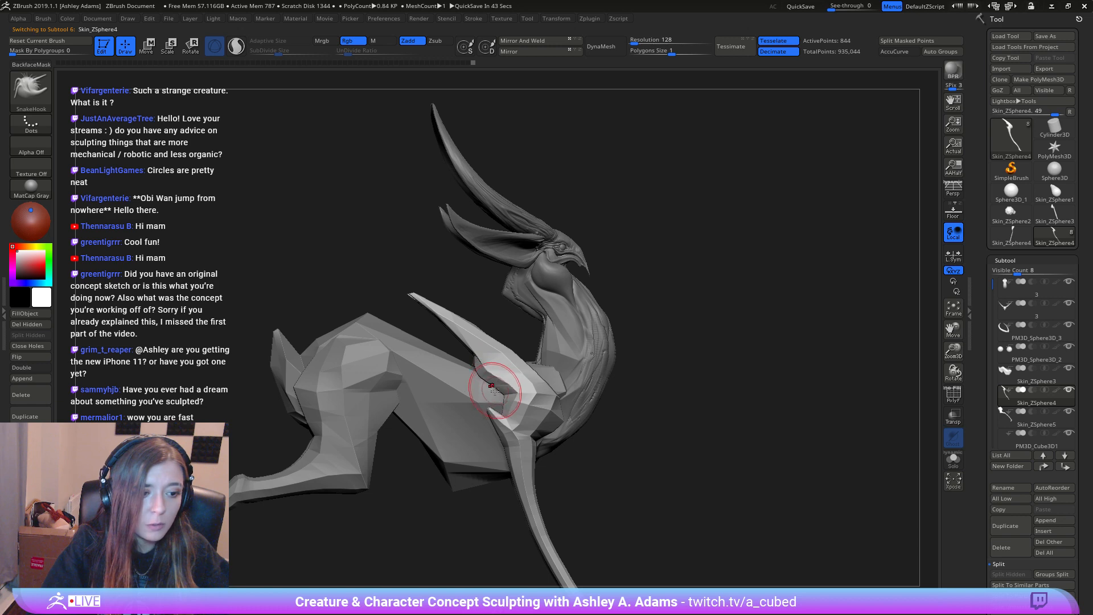
pyautogui.keyDown('shift'); pyautogui.moveTo(481, 371); pyautogui.dragTo(466, 383); pyautogui.keyUp('shift')
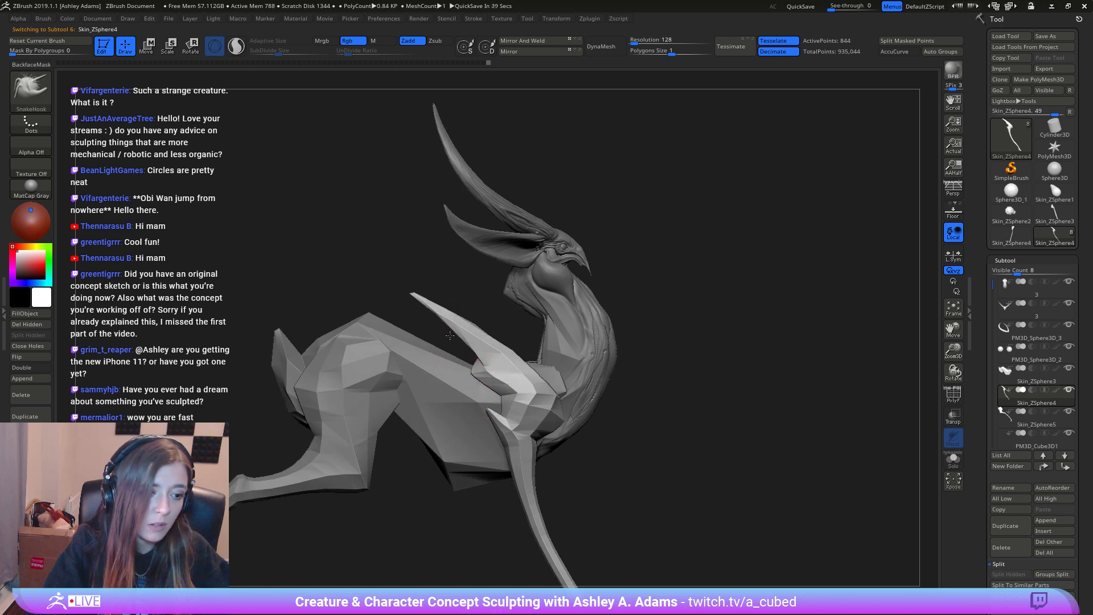
pyautogui.moveTo(437, 324)
pyautogui.mouseDown()
pyautogui.moveTo(448, 325)
pyautogui.moveTo(434, 308)
pyautogui.moveTo(524, 367)
pyautogui.mouseUp()
# Step: Adjust the shoulder spikes from the front with SnakeHook so they frame both sides of the neck
pyautogui.moveTo(694, 404); pyautogui.dragTo(592, 442)
pyautogui.keyDown('ctrl'); pyautogui.moveTo(580, 446); pyautogui.dragTo(544, 364, button='right'); pyautogui.keyUp('ctrl')
pyautogui.press('space')
pyautogui.click(560, 398)
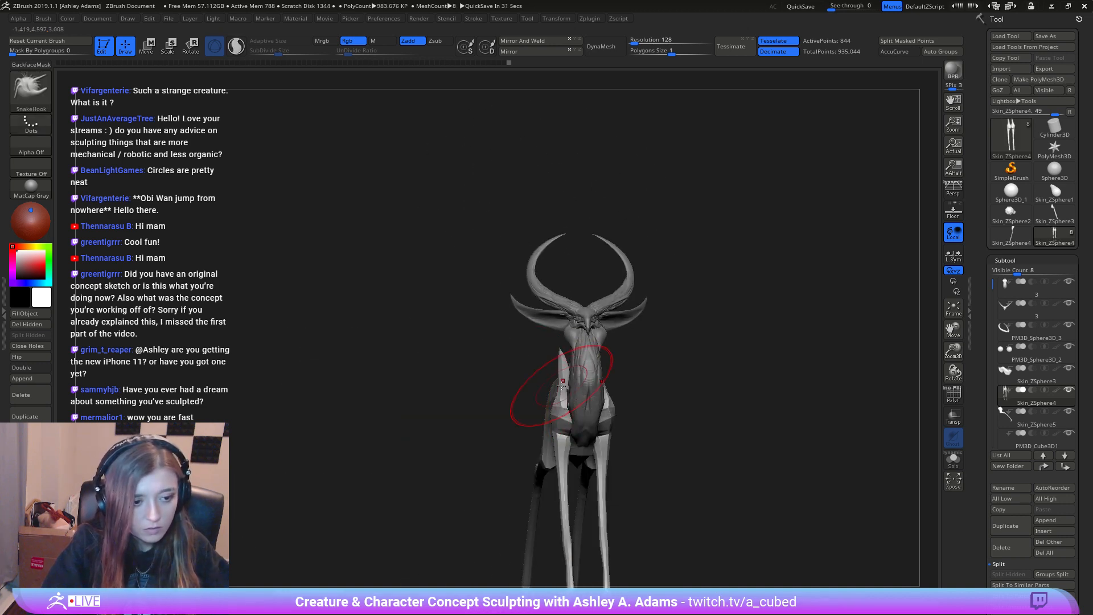
pyautogui.moveTo(558, 386); pyautogui.dragTo(545, 364)
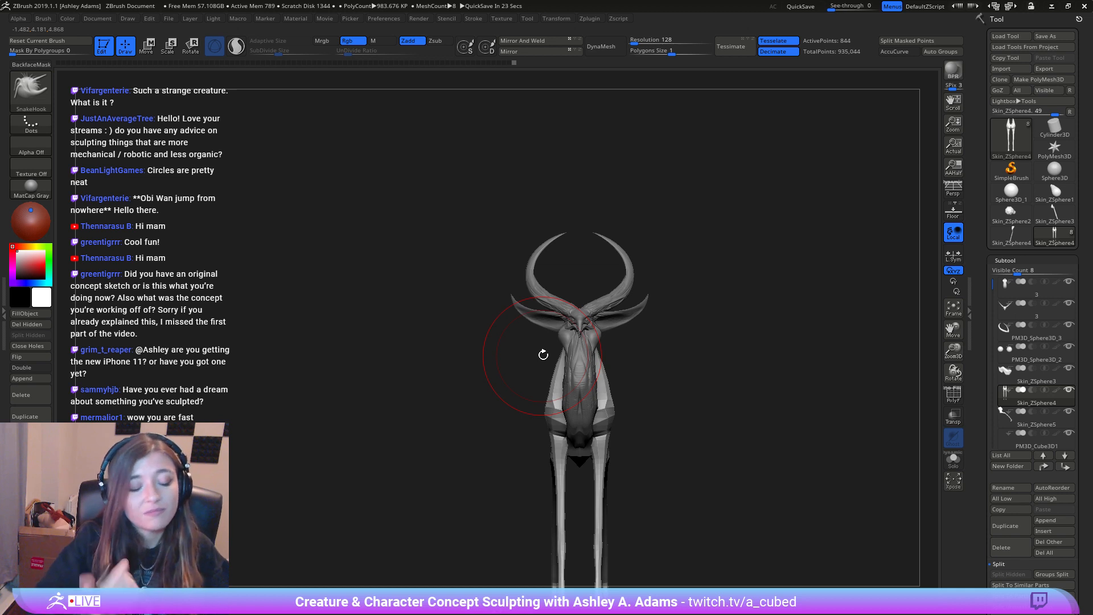
pyautogui.keyDown('alt'); pyautogui.moveTo(616, 393); pyautogui.dragTo(635, 347, button='right'); pyautogui.keyUp('alt')
pyautogui.keyDown('ctrl'); pyautogui.moveTo(564, 317); pyautogui.dragTo(569, 364, button='right'); pyautogui.keyUp('ctrl')
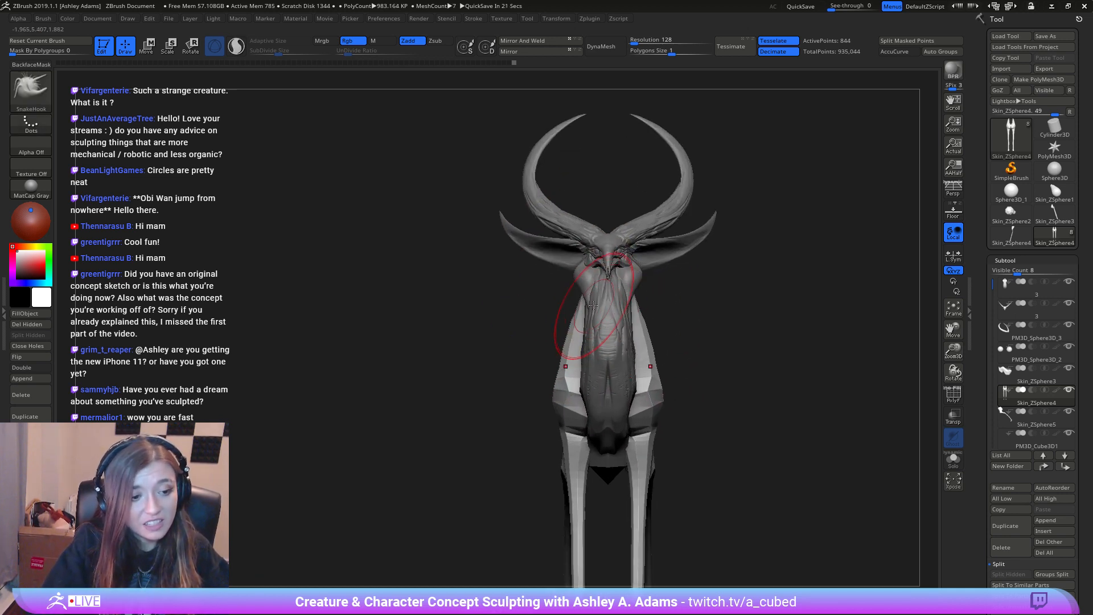
pyautogui.moveTo(577, 312)
pyautogui.mouseDown()
pyautogui.moveTo(575, 336)
pyautogui.moveTo(581, 326)
pyautogui.mouseUp()
# Step: Inspect the shoulder spikes, neck and head from the side and three-quarter views
pyautogui.moveTo(580, 328); pyautogui.dragTo(678, 365, button='right')
pyautogui.keyDown('ctrl'); pyautogui.moveTo(641, 427); pyautogui.dragTo(636, 377, button='right'); pyautogui.keyUp('ctrl')
pyautogui.keyDown('alt'); pyautogui.moveTo(636, 378); pyautogui.dragTo(550, 348, button='right'); pyautogui.keyUp('alt')
pyautogui.rightClick(571, 420)
pyautogui.keyDown('alt'); pyautogui.moveTo(571, 421); pyautogui.dragTo(614, 393, button='right'); pyautogui.keyUp('alt')
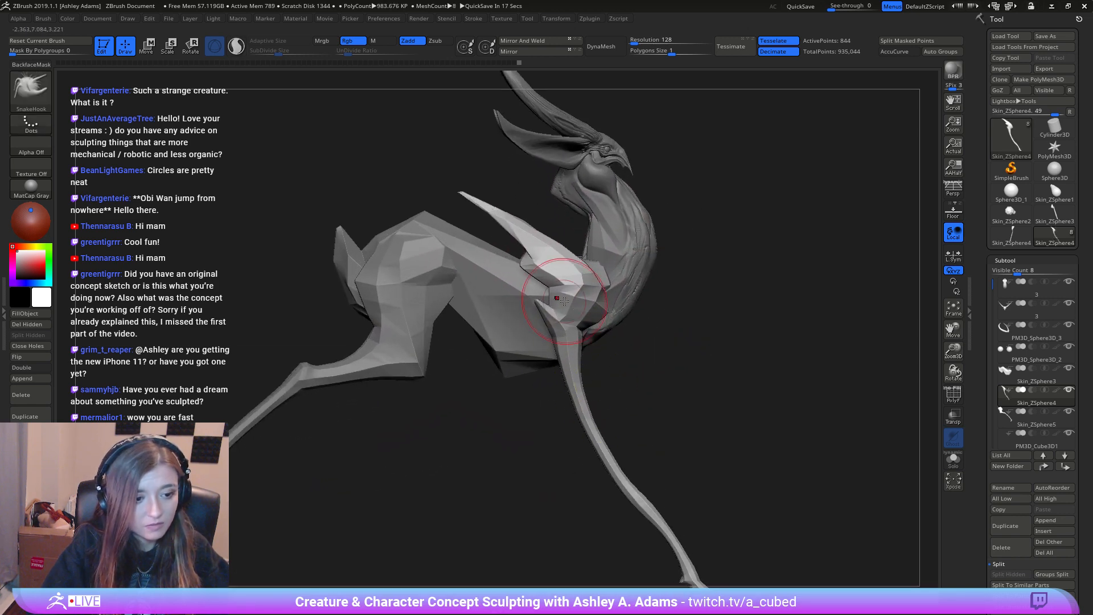
pyautogui.keyDown('alt'); pyautogui.moveTo(647, 251); pyautogui.dragTo(608, 426, button='right'); pyautogui.keyUp('alt')
pyautogui.keyDown('alt'); pyautogui.click(605, 424); pyautogui.keyUp('alt')
pyautogui.keyDown('ctrl'); pyautogui.moveTo(604, 318); pyautogui.dragTo(603, 354, button='right'); pyautogui.keyUp('ctrl')
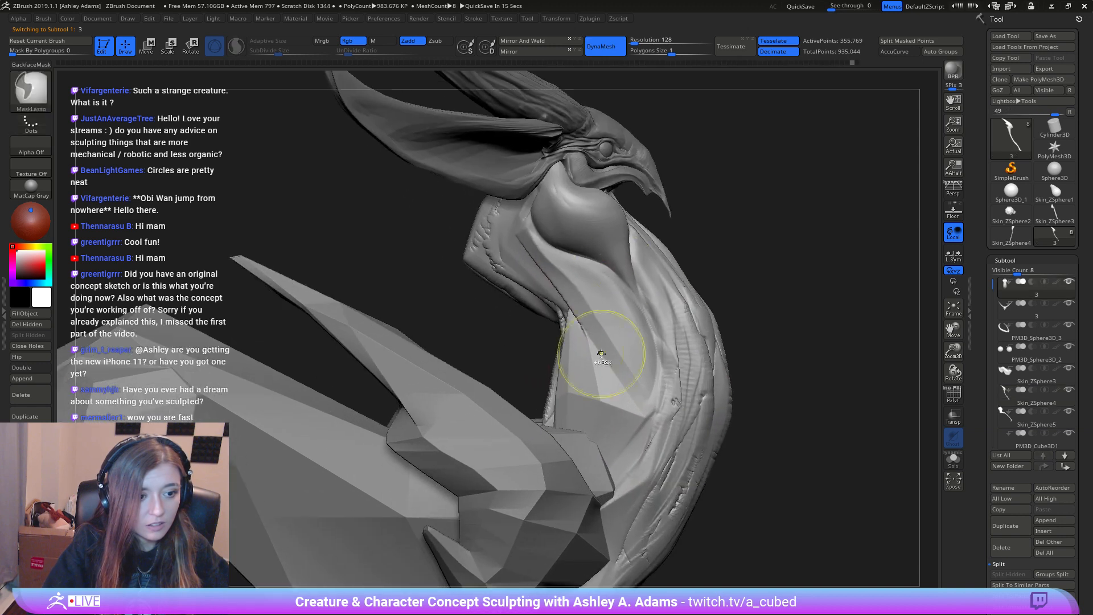
pyautogui.moveTo(686, 233); pyautogui.dragTo(572, 407, button='right')
pyautogui.rightClick(570, 333)
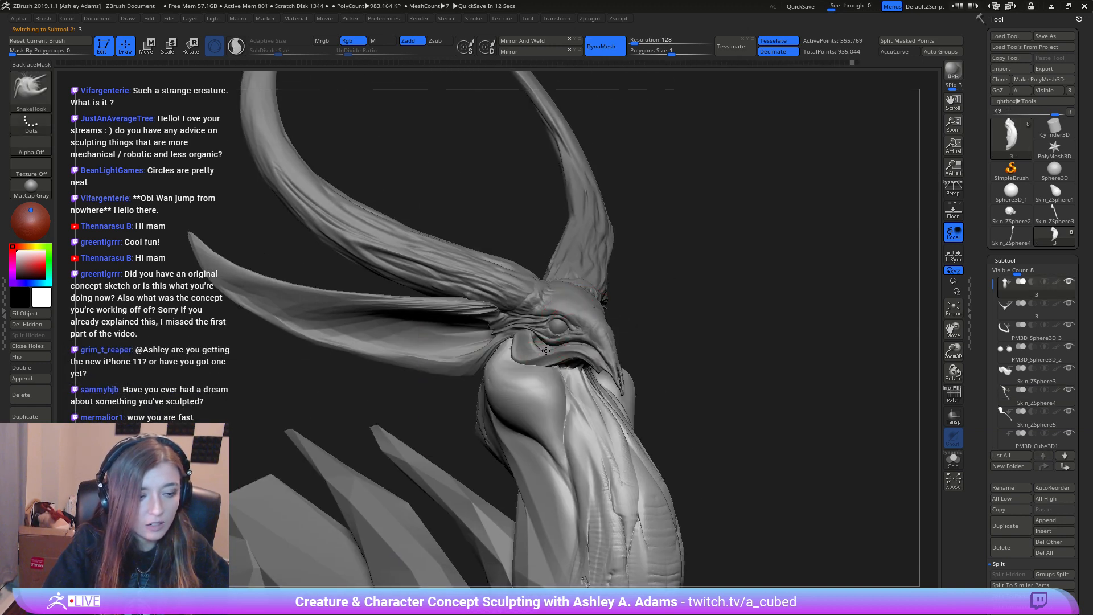
# Step: Select the head subtool and insert a capsule at the corner of the mouth with an IMM Primitives brush
pyautogui.keyDown('alt'); pyautogui.click(575, 340); pyautogui.keyUp('alt')
pyautogui.keyDown('ctrl'); pyautogui.moveTo(582, 345); pyautogui.dragTo(590, 399, button='right'); pyautogui.keyUp('ctrl')
pyautogui.press('b')
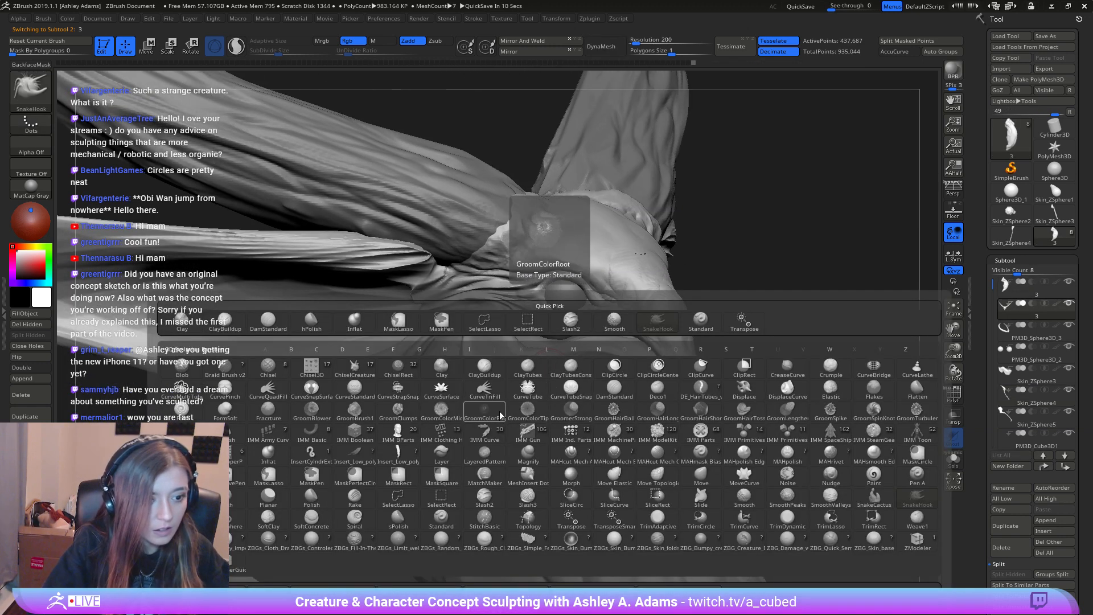
pyautogui.press('i')
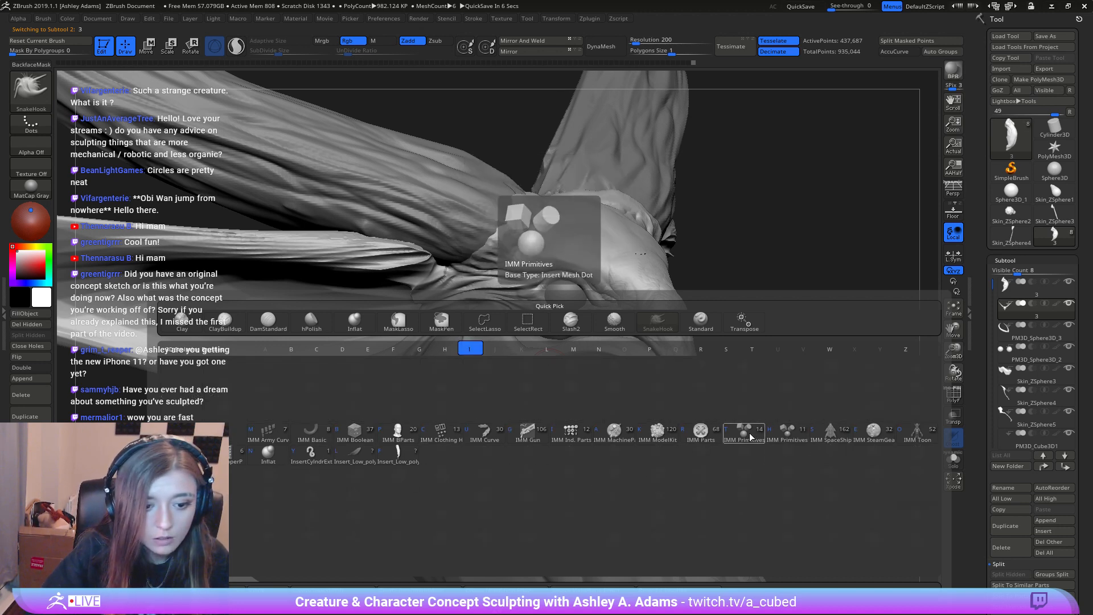
pyautogui.click(788, 431)
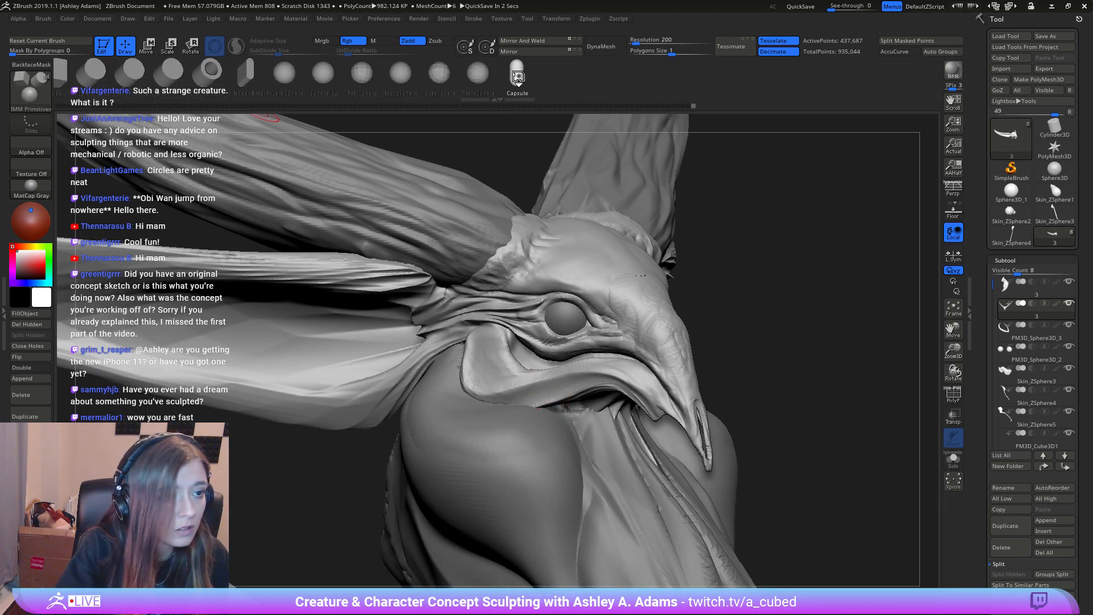
pyautogui.moveTo(484, 313); pyautogui.dragTo(563, 321, button='right')
pyautogui.moveTo(563, 320); pyautogui.dragTo(528, 359)
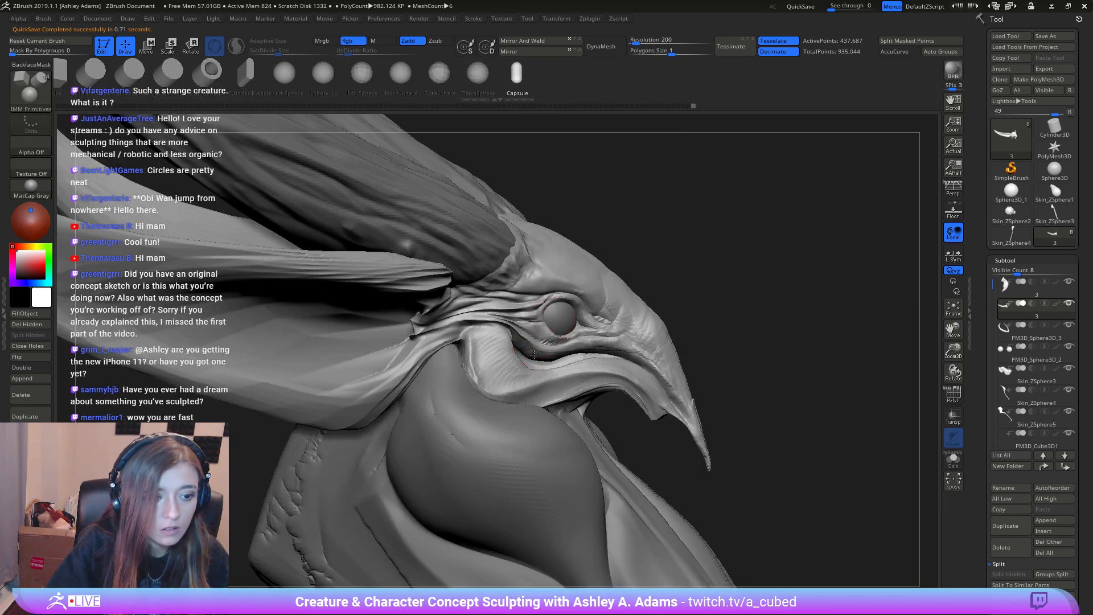
# Step: Reposition the inserted capsules with the gizmo so they stand up from the corners of the jaw
pyautogui.moveTo(530, 371); pyautogui.dragTo(555, 322, button='right')
pyautogui.press('w')
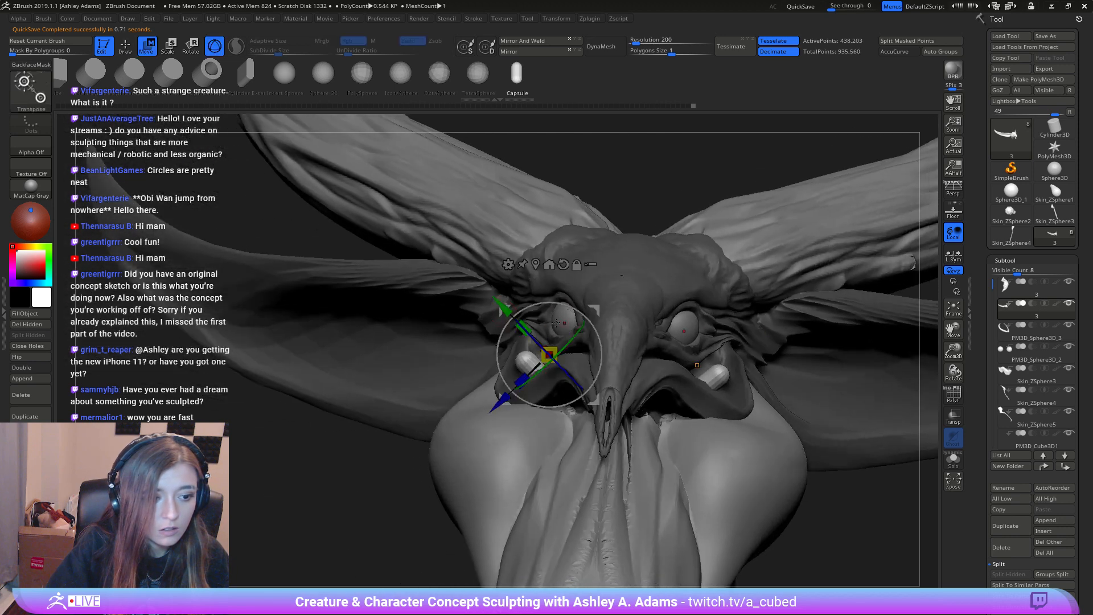
pyautogui.moveTo(602, 305); pyautogui.dragTo(594, 298)
pyautogui.press('q')
pyautogui.press('space')
pyautogui.moveTo(557, 356); pyautogui.dragTo(586, 362, button='right')
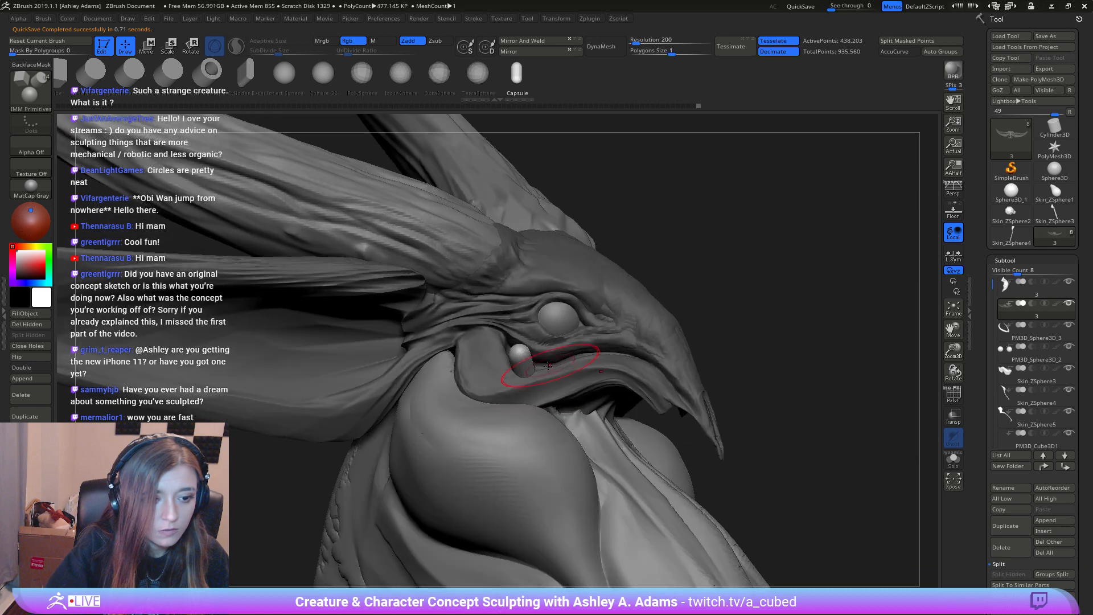
# Step: Stretch the capsules upward into long tapered tusks beside the eyes with the SnakeHook brush, adjusting the draw size
pyautogui.press('space')
pyautogui.press('b')
pyautogui.press('s')
pyautogui.press('h')
pyautogui.moveTo(517, 336)
pyautogui.mouseDown()
pyautogui.moveTo(537, 345)
pyautogui.moveTo(520, 350)
pyautogui.mouseUp()
pyautogui.moveTo(545, 362)
pyautogui.mouseDown(button='right')
pyautogui.moveTo(530, 353)
pyautogui.moveTo(604, 336)
pyautogui.mouseUp(button='right')
pyautogui.press('space')
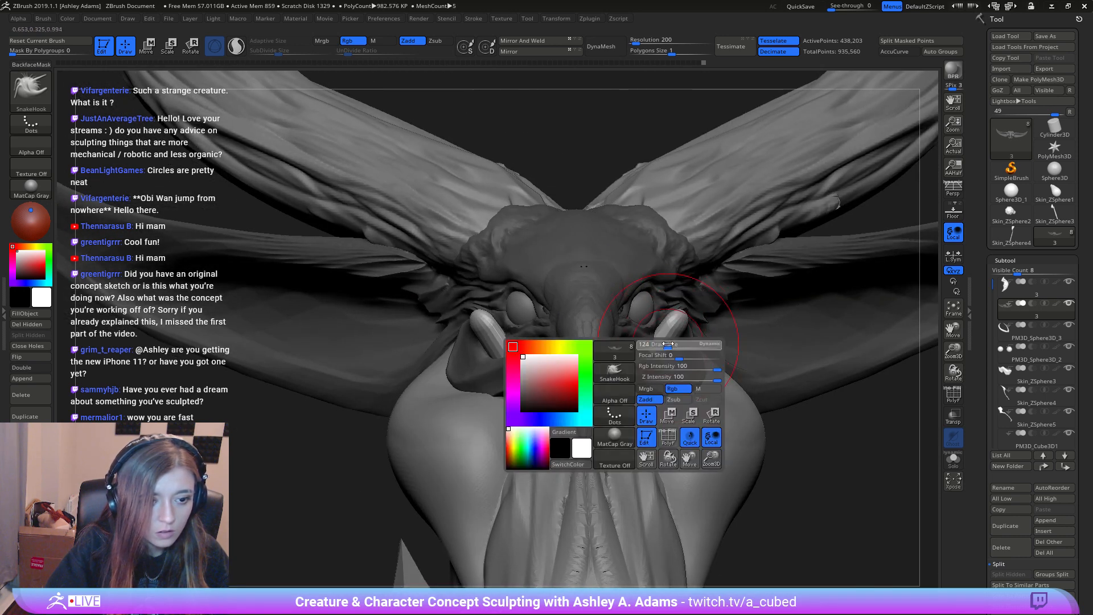
pyautogui.moveTo(663, 329)
pyautogui.mouseDown()
pyautogui.moveTo(688, 299)
pyautogui.moveTo(665, 335)
pyautogui.mouseUp()
pyautogui.press('space')
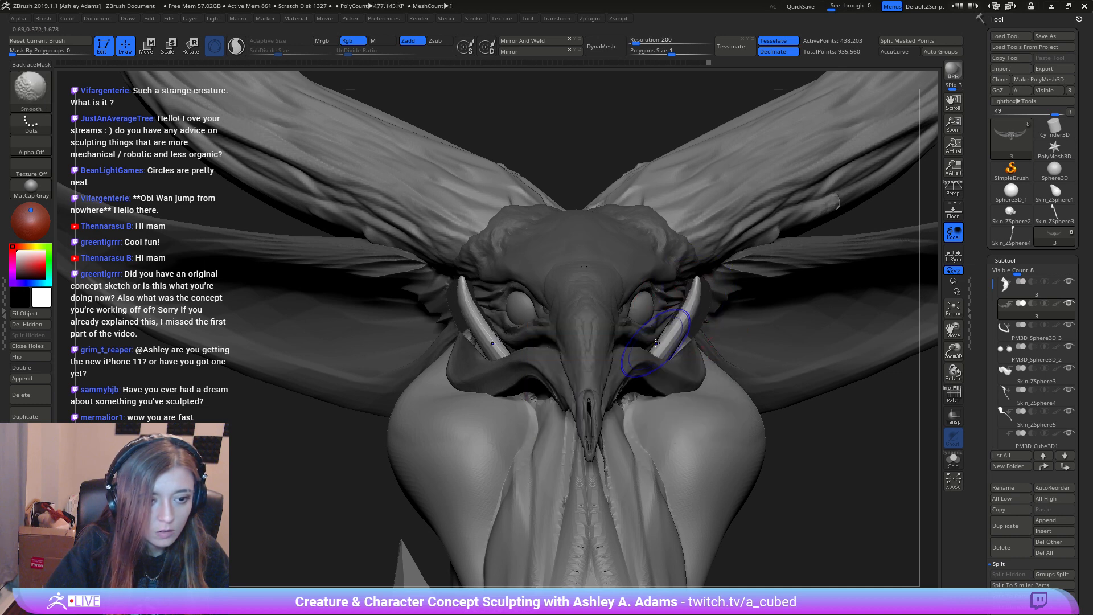
# Step: Curve the tusks outward and angle their bases forward into the jaw with SnakeHook
pyautogui.moveTo(672, 336); pyautogui.dragTo(643, 341, button='right')
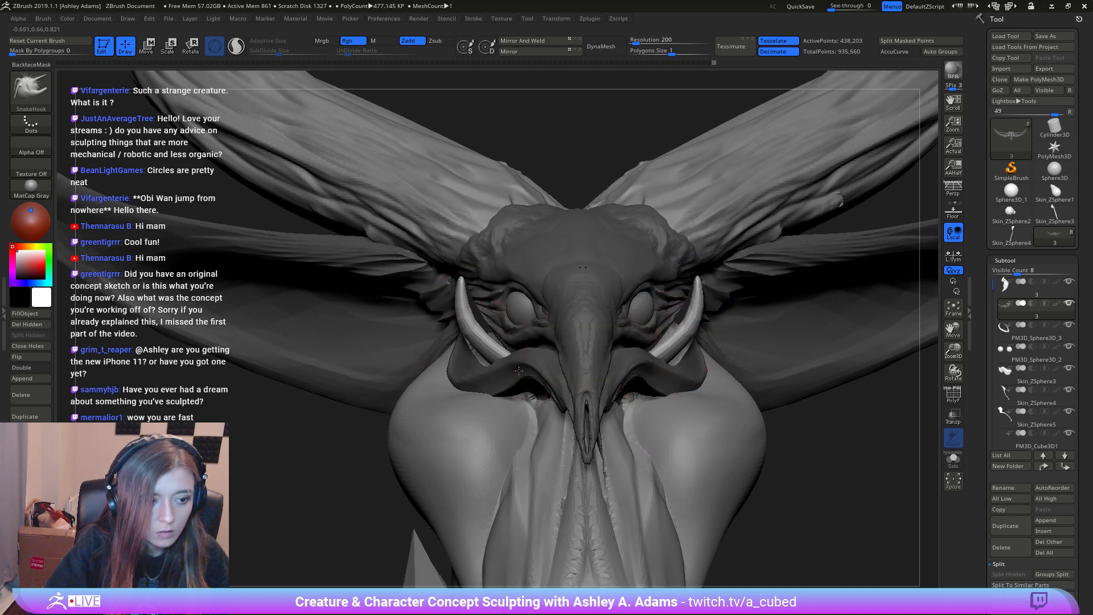
pyautogui.moveTo(500, 322)
pyautogui.mouseDown(button='right')
pyautogui.moveTo(549, 323)
pyautogui.moveTo(490, 317)
pyautogui.mouseUp(button='right')
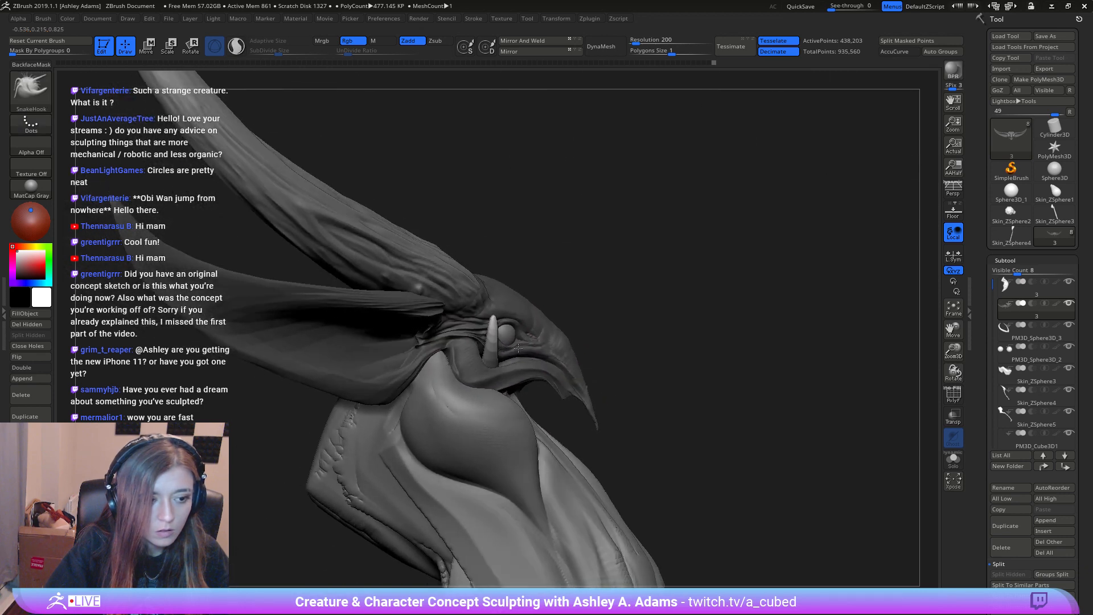
pyautogui.moveTo(491, 336); pyautogui.dragTo(508, 373)
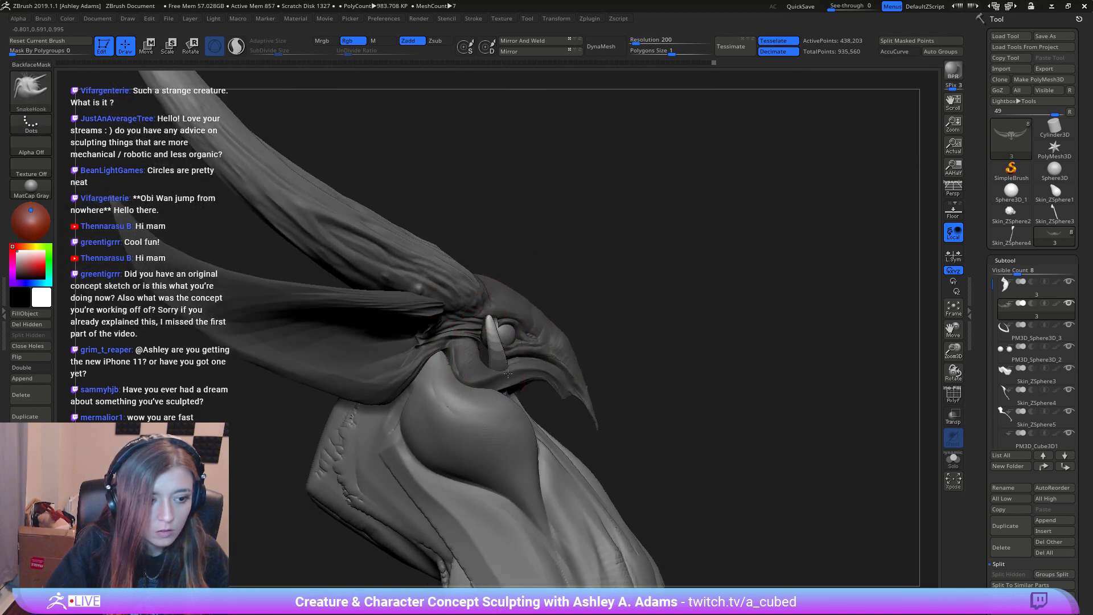
pyautogui.moveTo(512, 368)
pyautogui.mouseDown(button='right')
pyautogui.moveTo(524, 354)
pyautogui.moveTo(563, 351)
pyautogui.moveTo(529, 345)
pyautogui.moveTo(576, 340)
pyautogui.mouseUp(button='right')
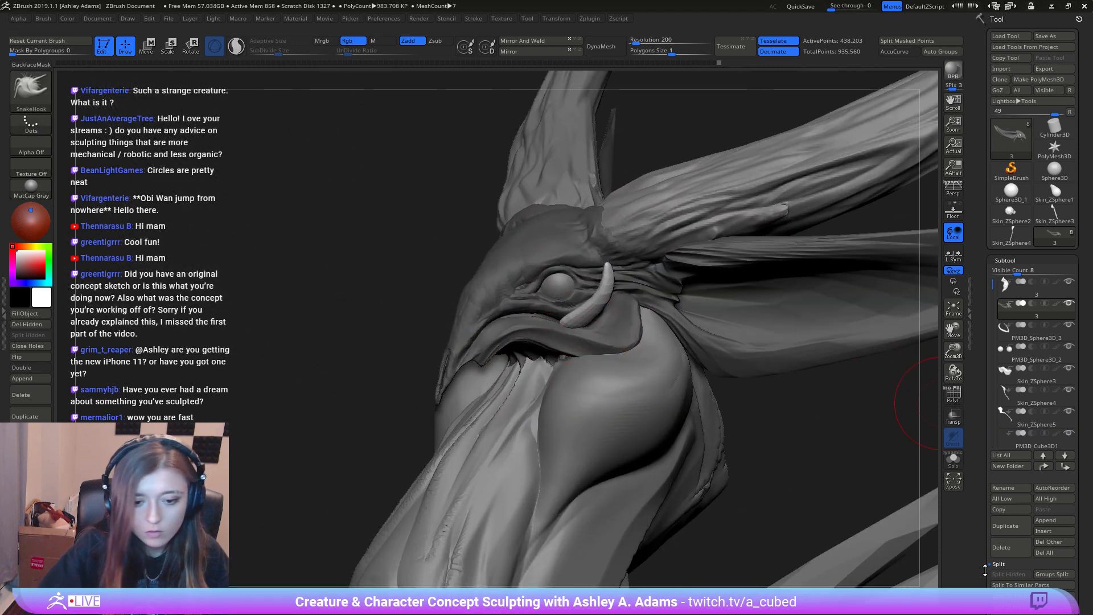
# Step: Separate the tusks from the masked head into their own subtool with Split Masked Points
pyautogui.scroll(-3, 982, 563)
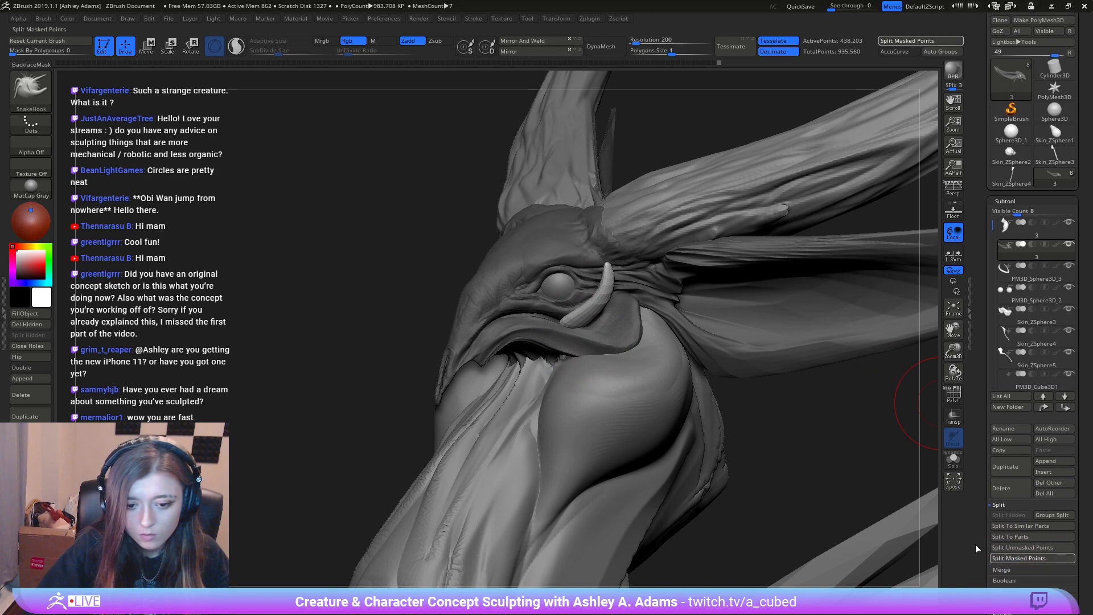
pyautogui.click(1002, 557)
pyautogui.moveTo(654, 342); pyautogui.dragTo(607, 329, button='right')
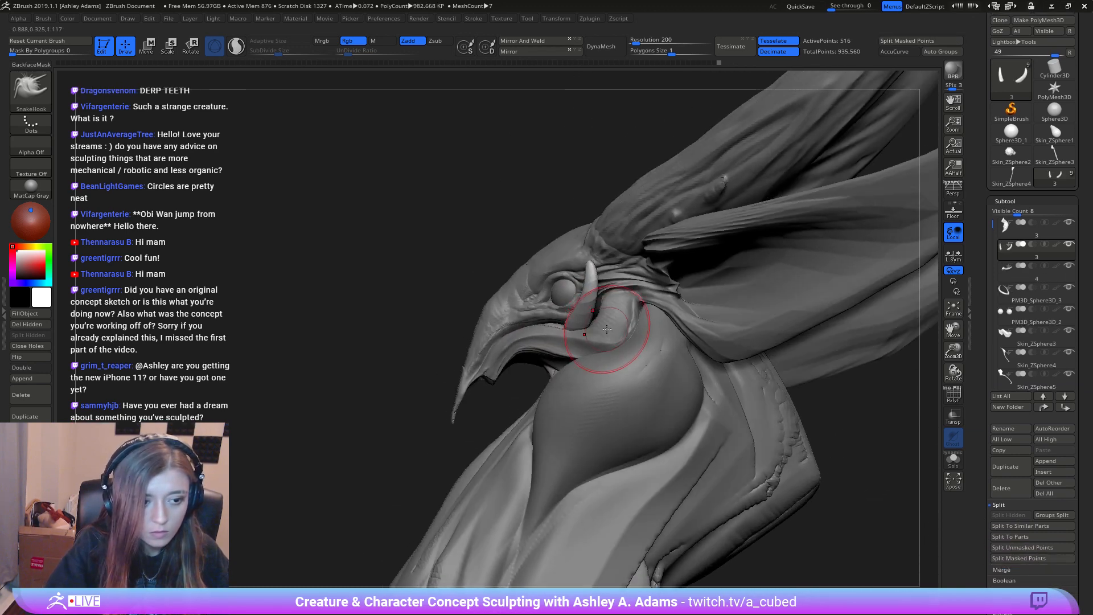
# Step: Adjust the tusks' placement and curve along the jaw with SnakeHook, checking from the side and front
pyautogui.rightClick(607, 329)
pyautogui.moveTo(591, 310); pyautogui.dragTo(602, 310)
pyautogui.moveTo(561, 359)
pyautogui.mouseDown(button='right')
pyautogui.moveTo(601, 360)
pyautogui.moveTo(474, 314)
pyautogui.mouseUp(button='right')
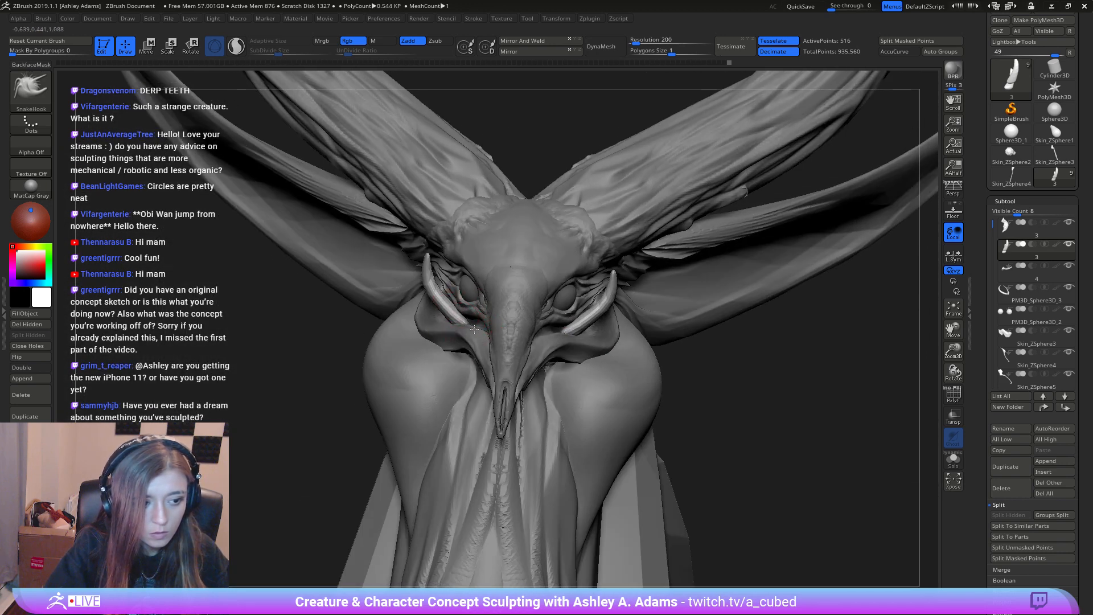
pyautogui.moveTo(474, 329)
pyautogui.mouseDown(button='right')
pyautogui.moveTo(439, 326)
pyautogui.moveTo(433, 339)
pyautogui.moveTo(488, 331)
pyautogui.mouseUp(button='right')
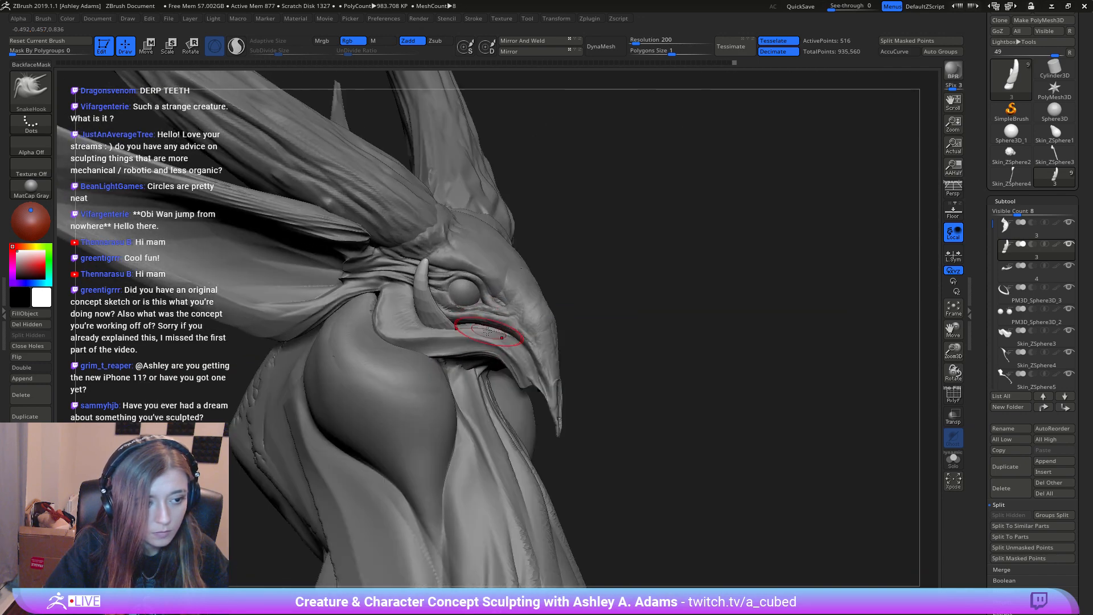
pyautogui.moveTo(444, 264); pyautogui.dragTo(442, 283, button='right')
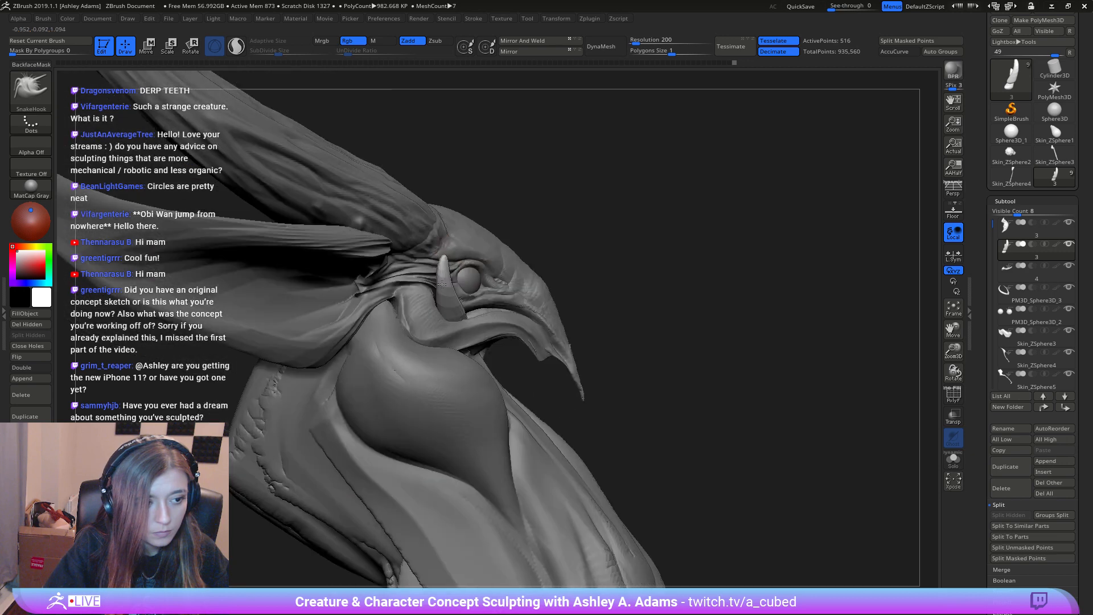
# Step: Turn on AccuCurve and sharpen the tusk tips, smoothing along their length
pyautogui.click(895, 51)
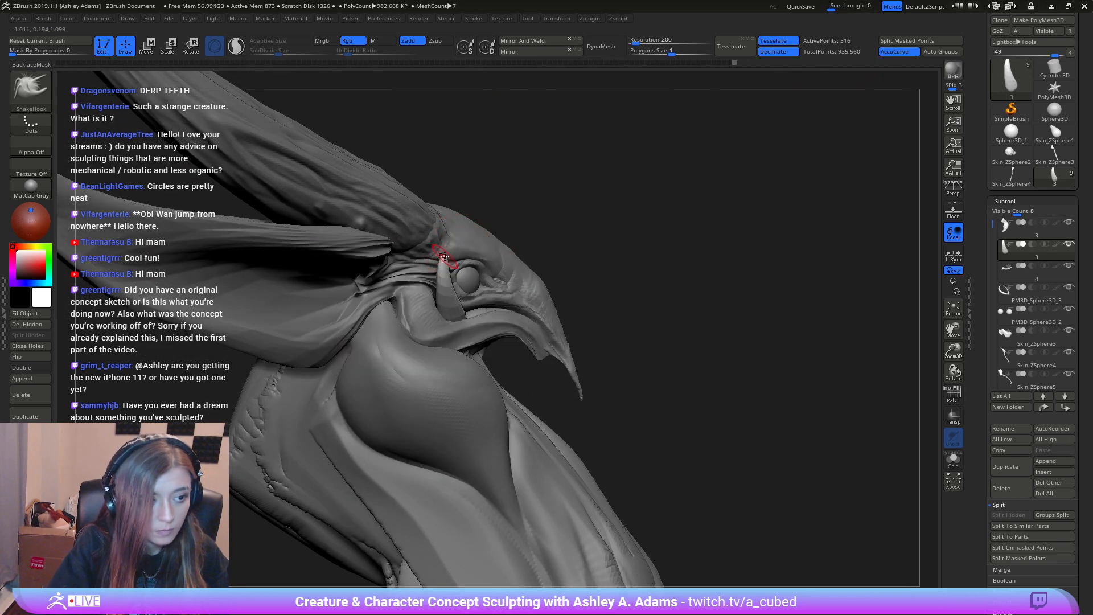
pyautogui.moveTo(451, 246)
pyautogui.keyDown('shift'); pyautogui.mouseDown()
pyautogui.moveTo(446, 279)
pyautogui.moveTo(464, 316)
pyautogui.mouseUp(); pyautogui.keyUp('shift')
pyautogui.moveTo(457, 286); pyautogui.dragTo(375, 293, button='right')
pyautogui.press('f')
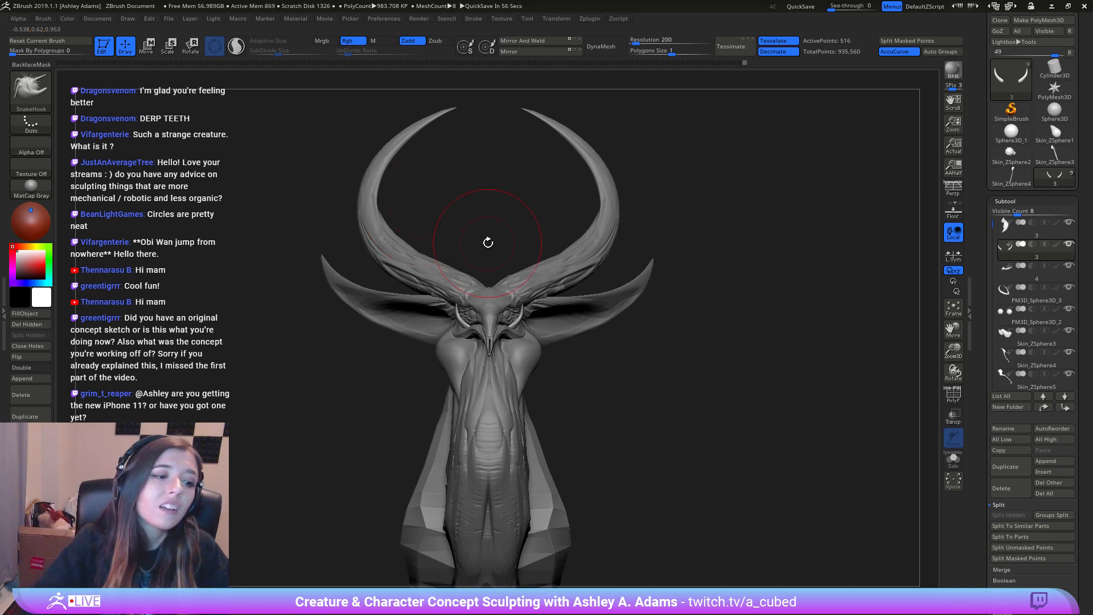
# Step: Refine the tusks' thickness and sweeping curve around the eyes with SnakeHook from close-up angles
pyautogui.moveTo(488, 241); pyautogui.dragTo(455, 267, button='right')
pyautogui.moveTo(558, 319)
pyautogui.keyDown('ctrl'); pyautogui.mouseDown(button='right')
pyautogui.moveTo(581, 508)
pyautogui.moveTo(526, 495)
pyautogui.moveTo(484, 467)
pyautogui.mouseUp(button='right'); pyautogui.keyUp('ctrl')
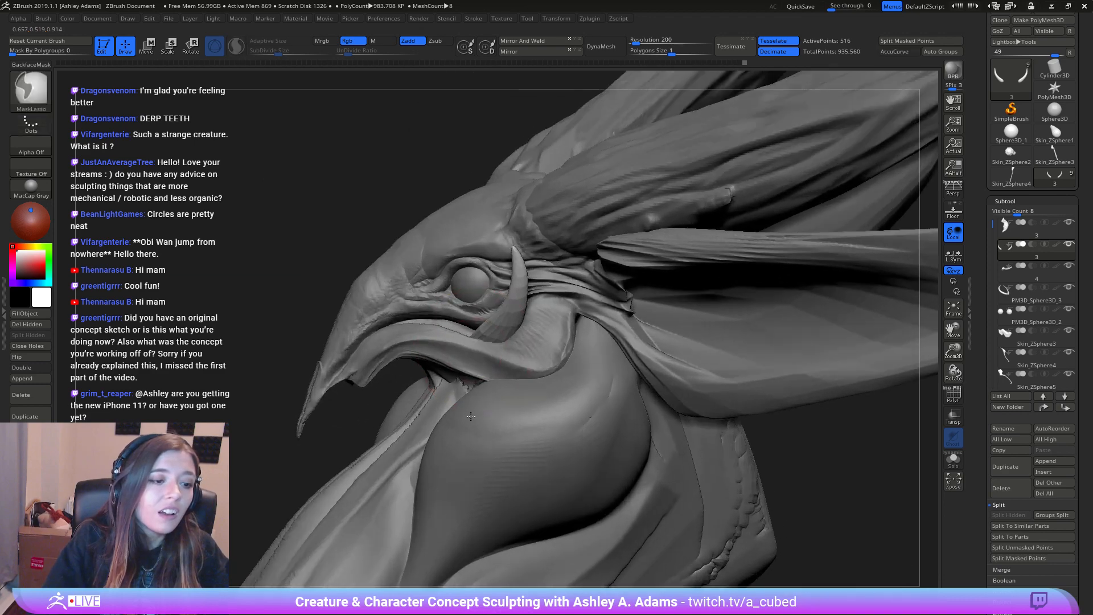
pyautogui.moveTo(478, 285)
pyautogui.keyDown('ctrl'); pyautogui.mouseDown(button='right')
pyautogui.moveTo(506, 402)
pyautogui.moveTo(495, 450)
pyautogui.moveTo(549, 353)
pyautogui.moveTo(535, 387)
pyautogui.moveTo(541, 410)
pyautogui.moveTo(539, 333)
pyautogui.mouseUp(button='right'); pyautogui.keyUp('ctrl')
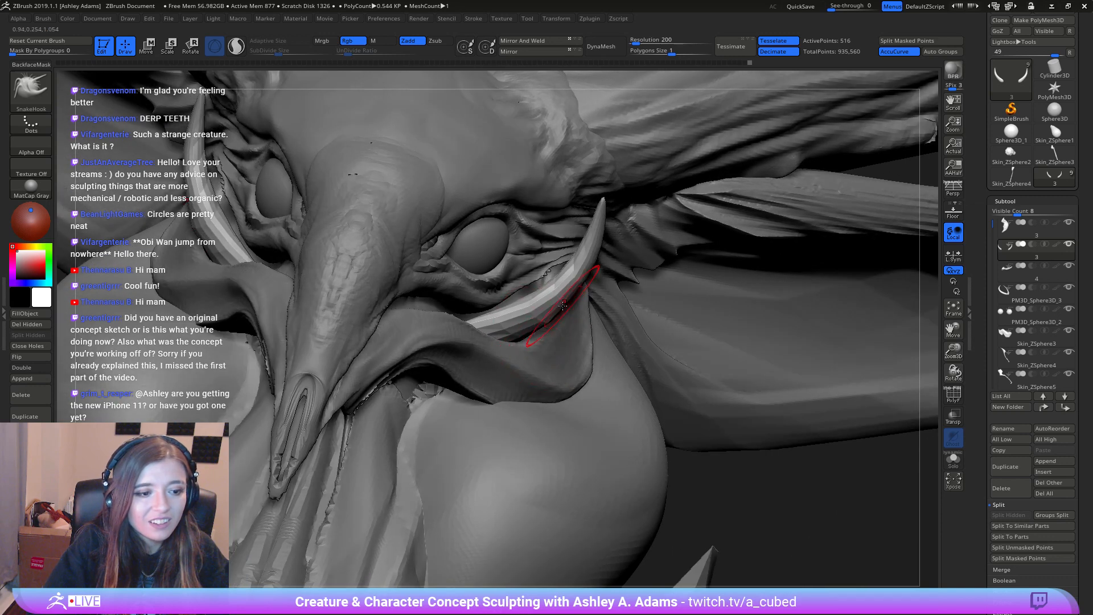
pyautogui.moveTo(520, 339)
pyautogui.mouseDown(button='right')
pyautogui.moveTo(538, 294)
pyautogui.moveTo(518, 317)
pyautogui.mouseUp(button='right')
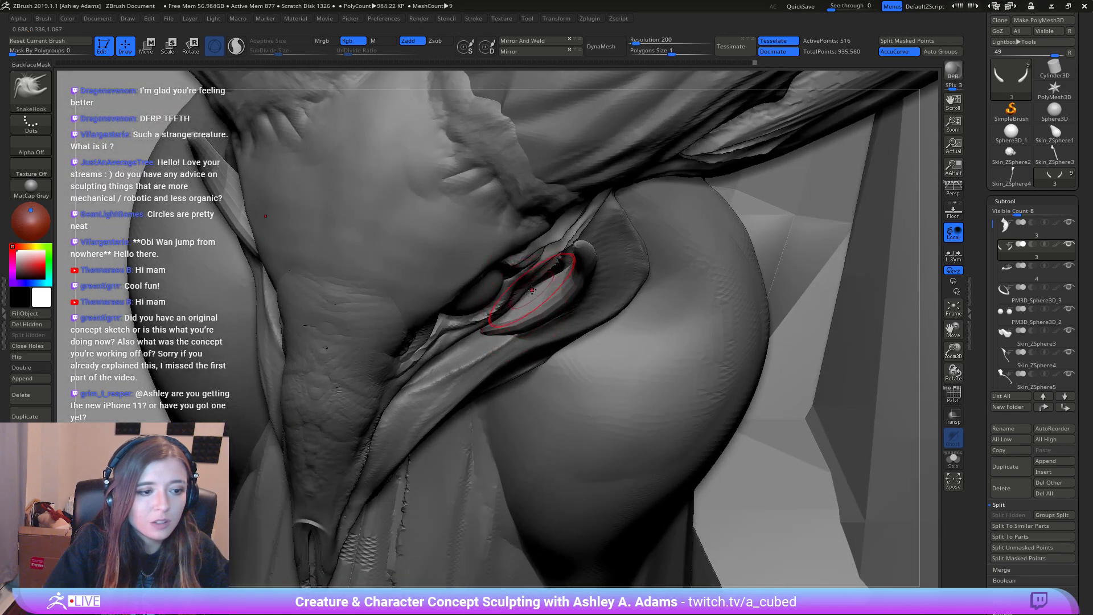
pyautogui.moveTo(531, 277); pyautogui.dragTo(557, 308, button='right')
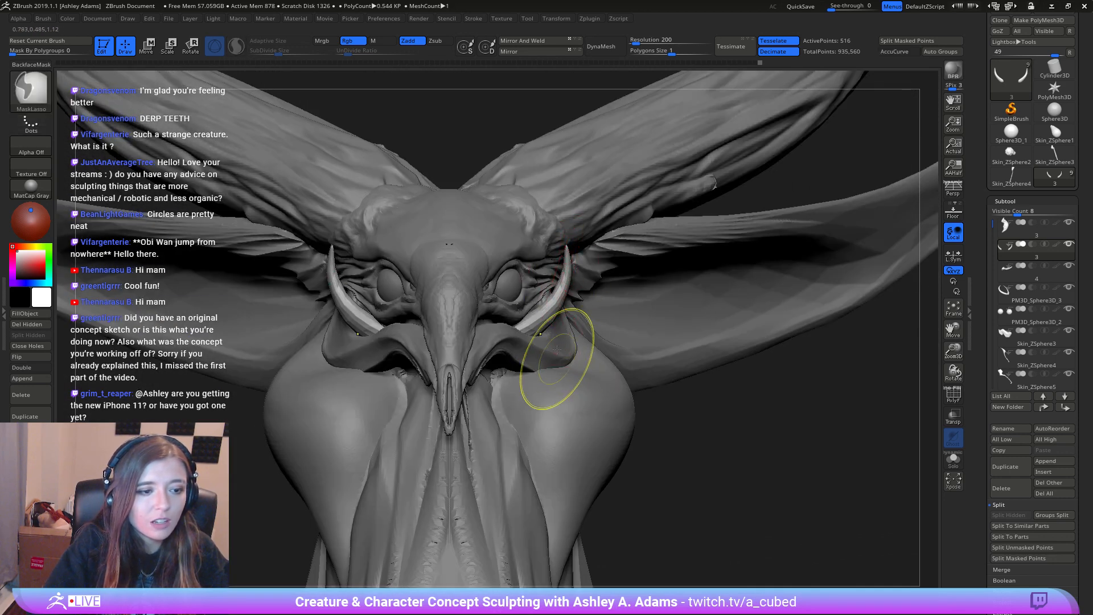
pyautogui.keyDown('ctrl'); pyautogui.moveTo(558, 356); pyautogui.dragTo(689, 290, button='right'); pyautogui.keyUp('ctrl')
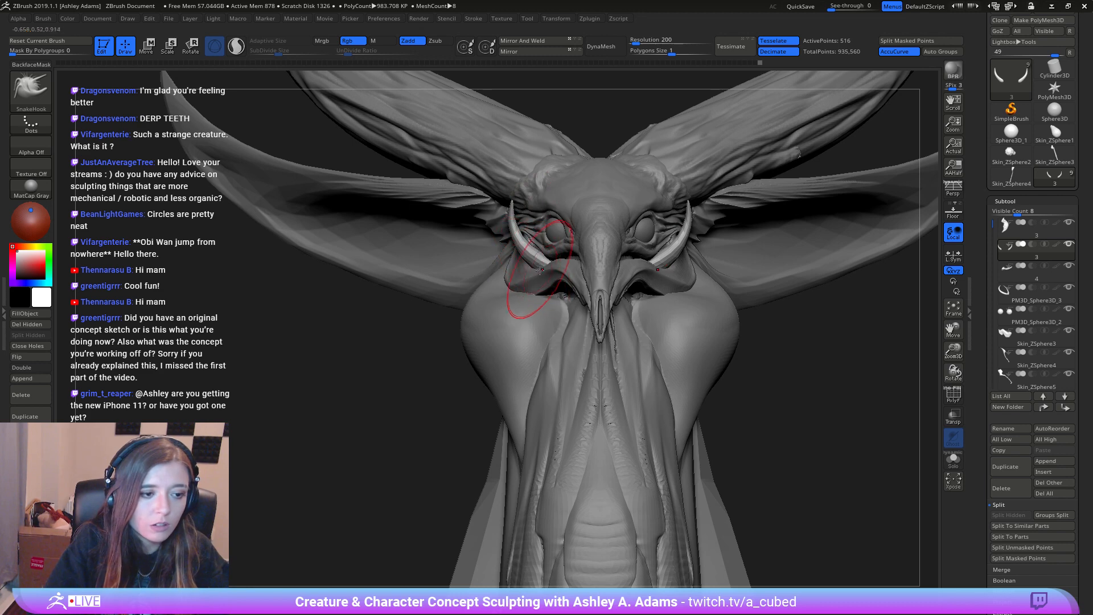
# Step: Slim and bend the upper part of the tusks from behind with SnakeHook
pyautogui.moveTo(539, 270); pyautogui.dragTo(559, 275, button='right')
pyautogui.moveTo(529, 208)
pyautogui.mouseDown(button='right')
pyautogui.moveTo(563, 216)
pyautogui.moveTo(533, 208)
pyautogui.moveTo(563, 219)
pyautogui.moveTo(592, 263)
pyautogui.mouseUp(button='right')
pyautogui.rightClick(530, 208)
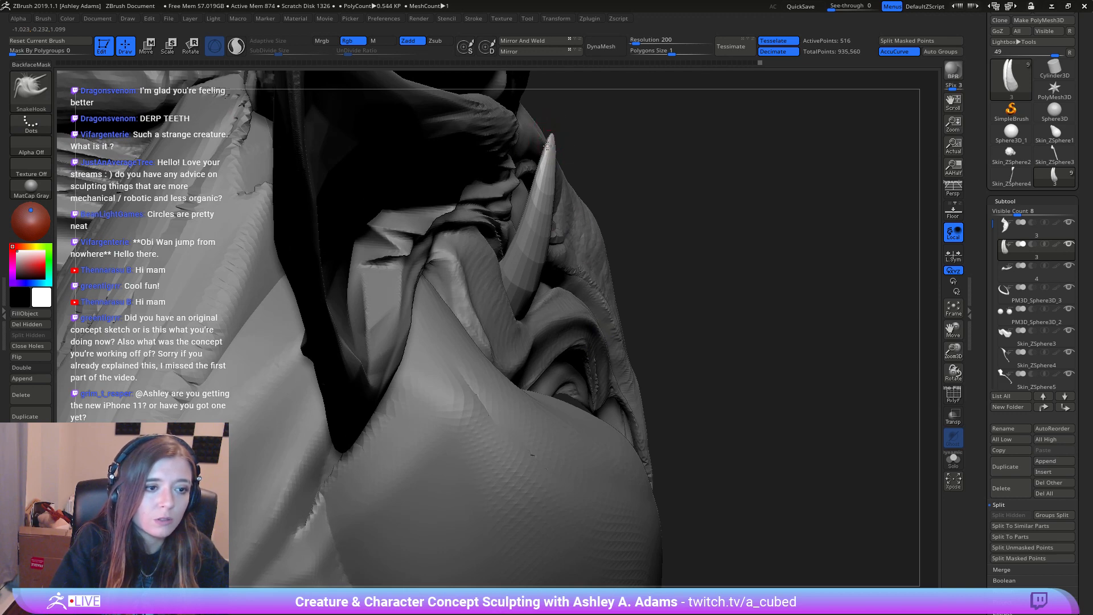
pyautogui.press('shift')
pyautogui.moveTo(464, 294); pyautogui.dragTo(484, 297, button='right')
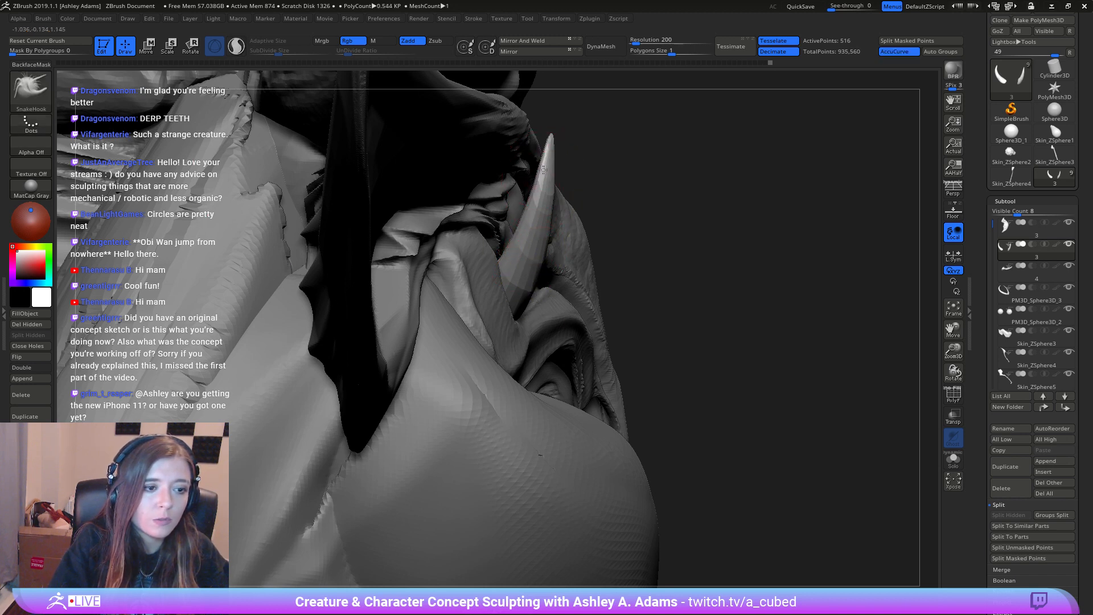
pyautogui.moveTo(543, 170)
pyautogui.keyDown('ctrl'); pyautogui.mouseDown(button='right')
pyautogui.moveTo(575, 216)
pyautogui.moveTo(652, 281)
pyautogui.moveTo(603, 370)
pyautogui.moveTo(626, 327)
pyautogui.mouseUp(button='right'); pyautogui.keyUp('ctrl')
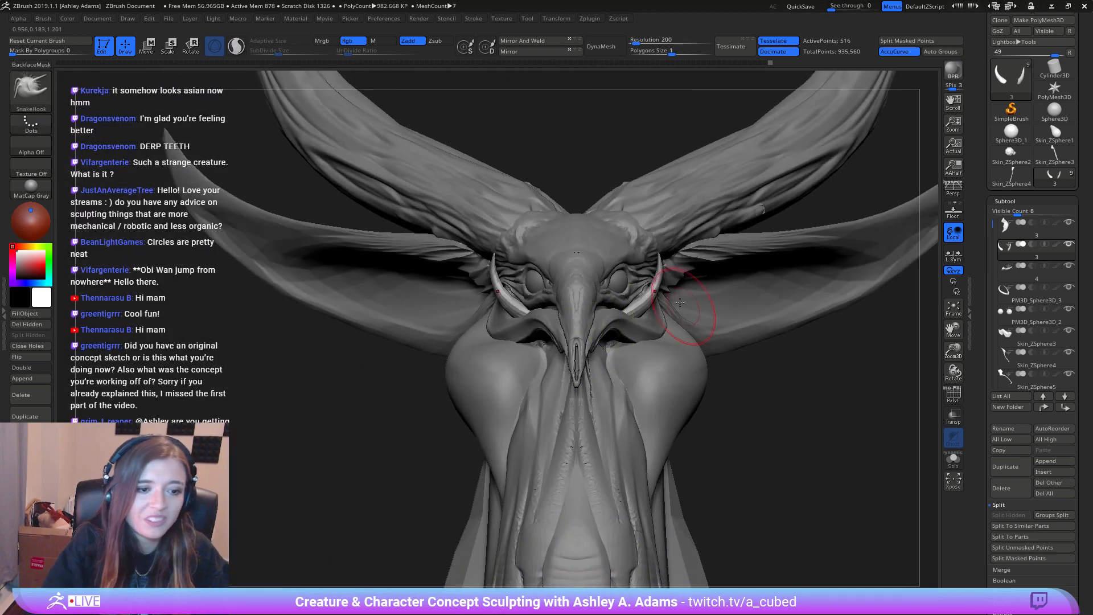
# Step: Duplicate the tusk subtool, select the copy and reset the move gizmo's orientation
pyautogui.click(1012, 464)
pyautogui.moveTo(845, 366); pyautogui.dragTo(739, 311)
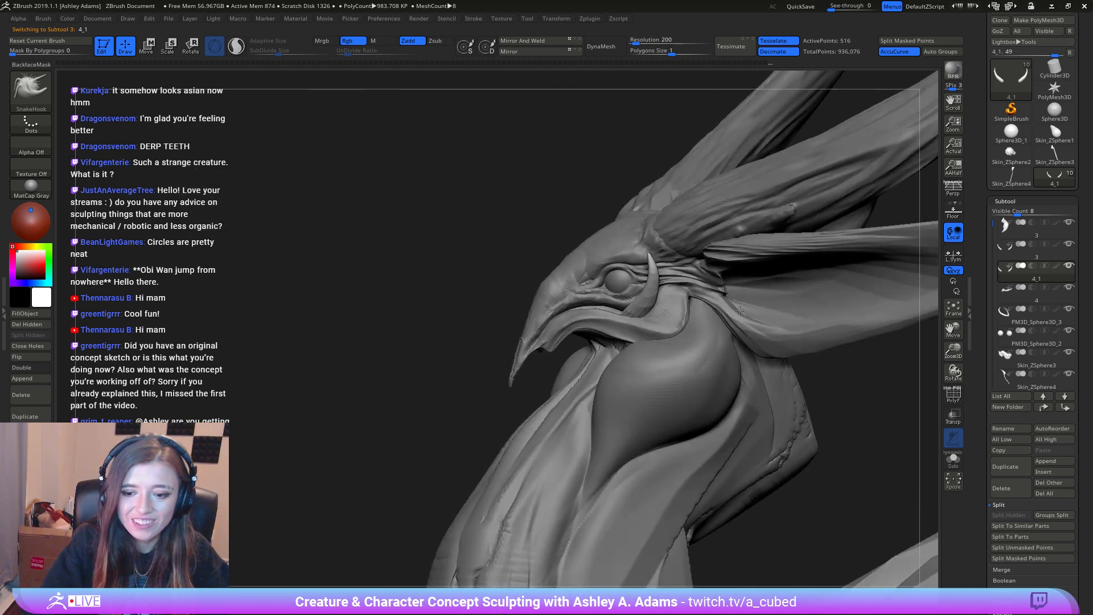
pyautogui.moveTo(739, 310)
pyautogui.mouseDown(button='right')
pyautogui.moveTo(762, 305)
pyautogui.moveTo(691, 277)
pyautogui.mouseUp(button='right')
pyautogui.press('w')
pyautogui.click(636, 300)
pyautogui.click(623, 208)
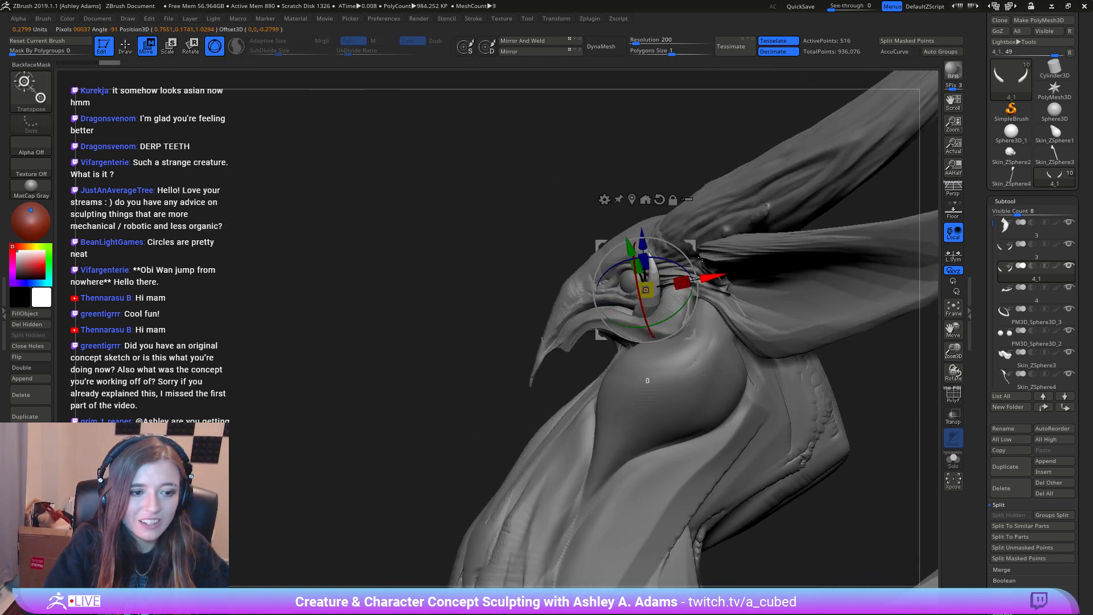
pyautogui.click(659, 198)
# Step: Move the duplicated tusks forward and inward so they form a second pair nearer the beak
pyautogui.moveTo(613, 279); pyautogui.dragTo(654, 285, button='right')
pyautogui.moveTo(591, 274); pyautogui.dragTo(557, 275)
pyautogui.moveTo(564, 279); pyautogui.dragTo(655, 299, button='right')
pyautogui.moveTo(638, 278); pyautogui.dragTo(619, 279)
pyautogui.moveTo(642, 210); pyautogui.dragTo(642, 223)
pyautogui.moveTo(642, 228); pyautogui.dragTo(660, 266, button='right')
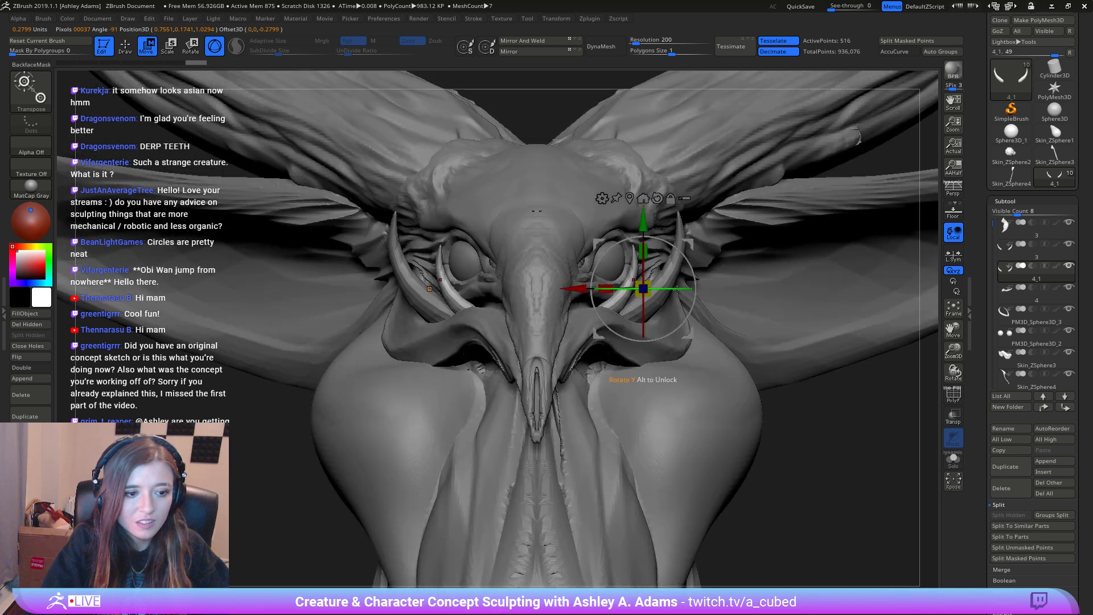
# Step: Relocate the gizmo pivot to the base of the duplicated tusks and rotate them about it
pyautogui.keyDown('alt'); pyautogui.moveTo(643, 220); pyautogui.dragTo(643, 254); pyautogui.keyUp('alt')
pyautogui.keyDown('alt'); pyautogui.moveTo(575, 323); pyautogui.dragTo(529, 323); pyautogui.keyUp('alt')
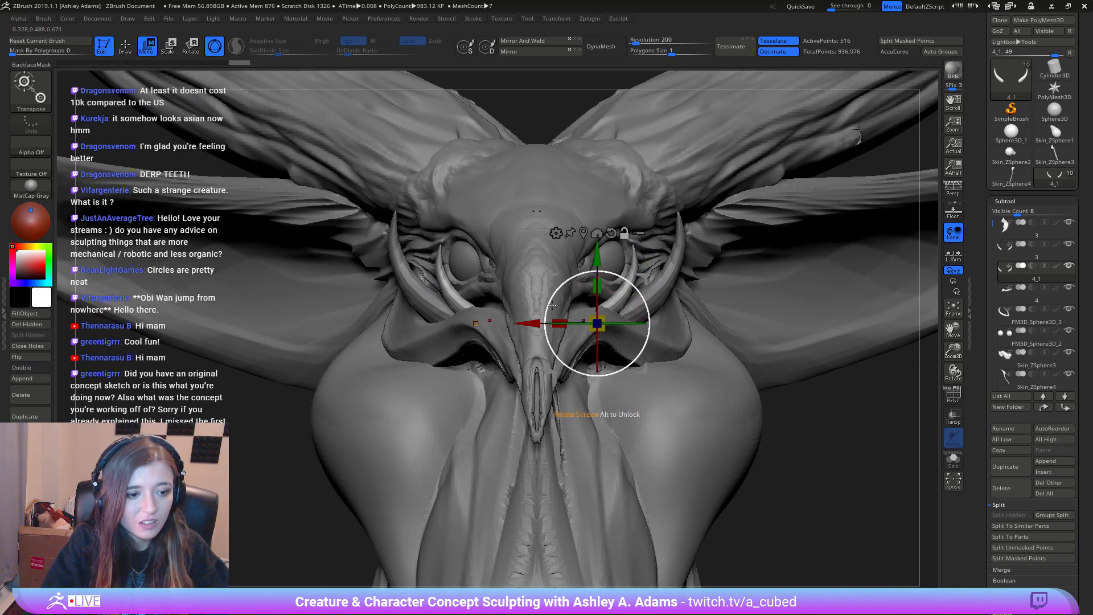
pyautogui.moveTo(628, 324); pyautogui.dragTo(587, 337)
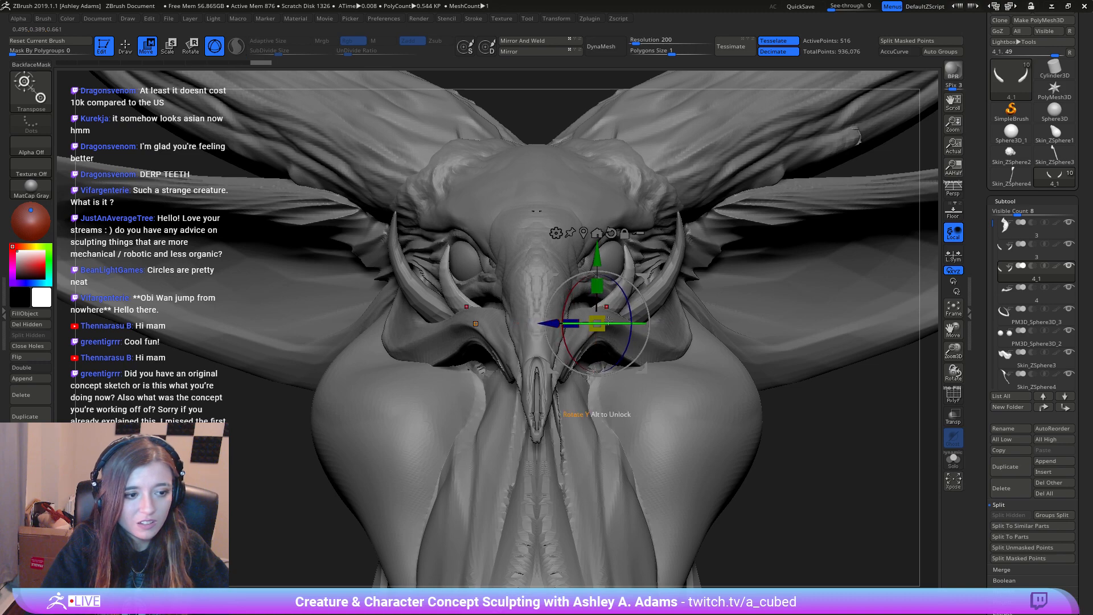
# Step: Rotate and reposition the duplicated front tusks with the gizmo so they stand close beside the beak
pyautogui.moveTo(608, 321); pyautogui.dragTo(501, 318, button='right')
pyautogui.moveTo(675, 277); pyautogui.dragTo(626, 263)
pyautogui.moveTo(626, 263); pyautogui.dragTo(685, 288, button='right')
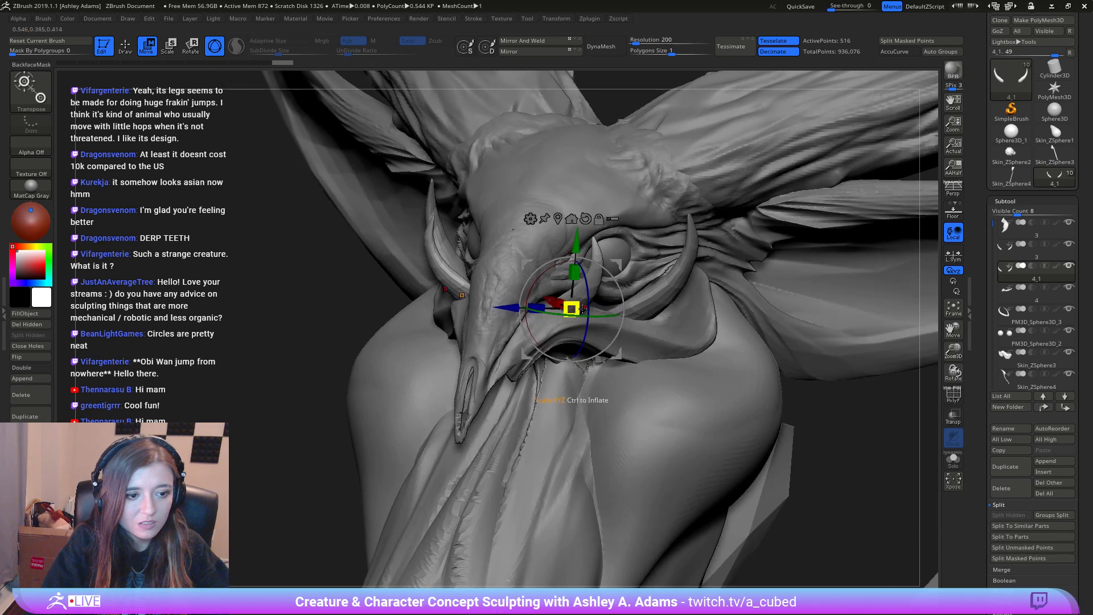
pyautogui.moveTo(581, 308); pyautogui.dragTo(550, 312)
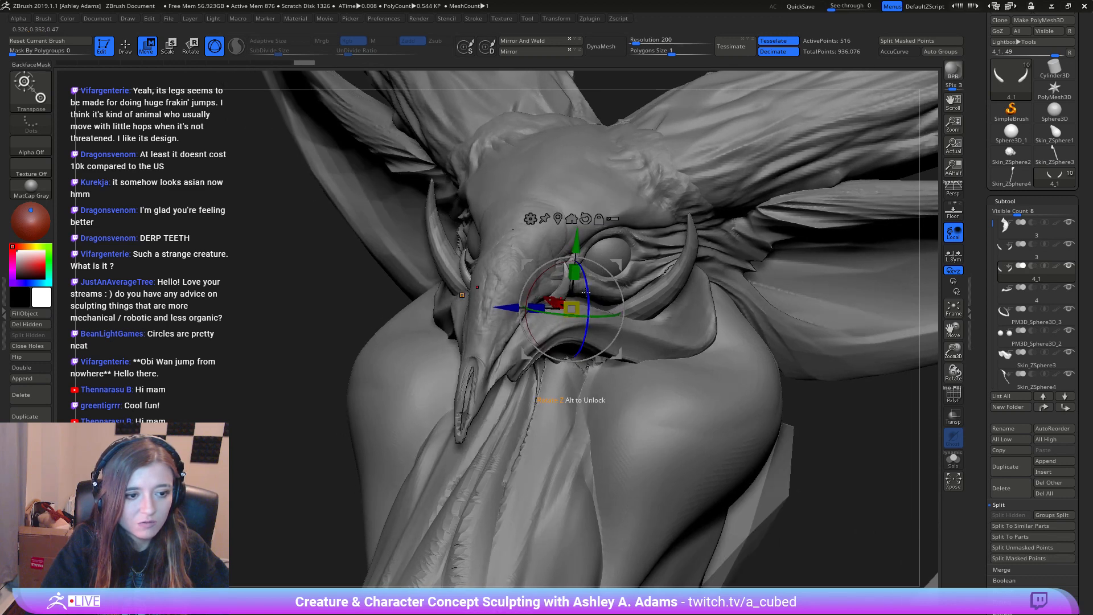
# Step: Turn off AccuCurve for SnakeHook, undo the first pull and curve the small front tusks in side view
pyautogui.press('q')
pyautogui.moveTo(592, 297)
pyautogui.mouseDown(button='right')
pyautogui.moveTo(557, 281)
pyautogui.moveTo(586, 347)
pyautogui.moveTo(561, 280)
pyautogui.moveTo(544, 306)
pyautogui.moveTo(513, 292)
pyautogui.mouseUp(button='right')
pyautogui.rightClick(575, 290)
pyautogui.rightClick(526, 304)
pyautogui.rightClick(523, 298)
pyautogui.moveTo(504, 302); pyautogui.dragTo(508, 302)
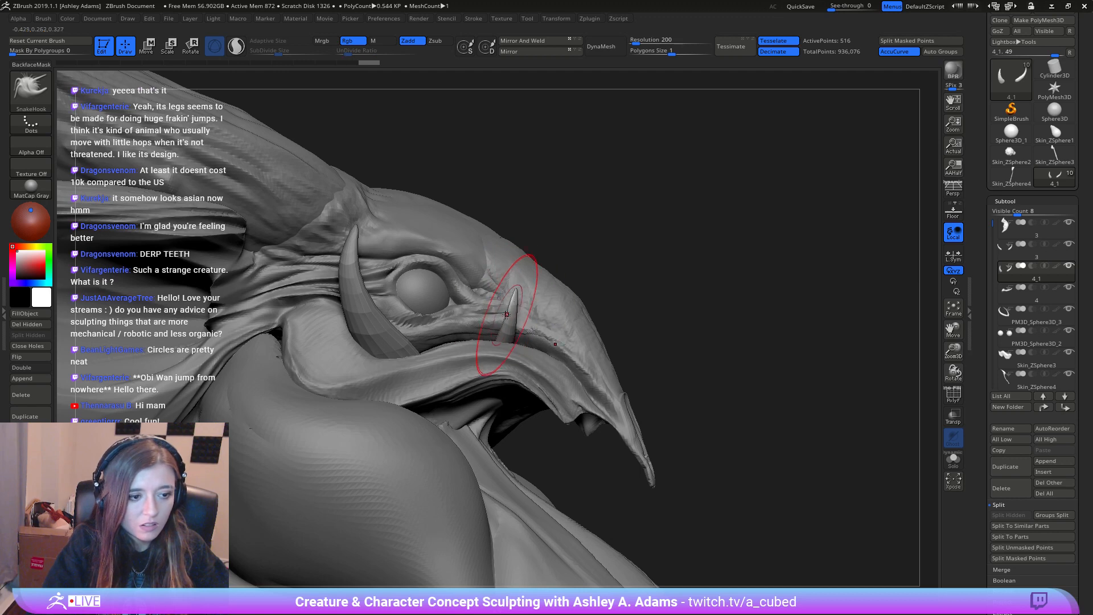
pyautogui.hotkey('ctrl', 'z')
pyautogui.hotkey('ctrl', 'z')
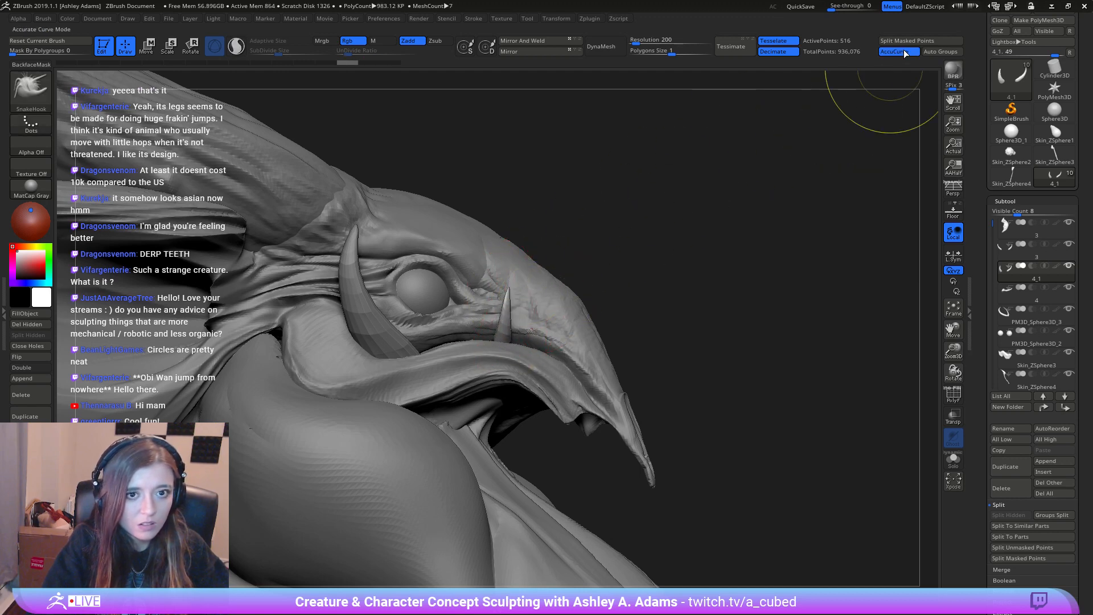
pyautogui.click(904, 52)
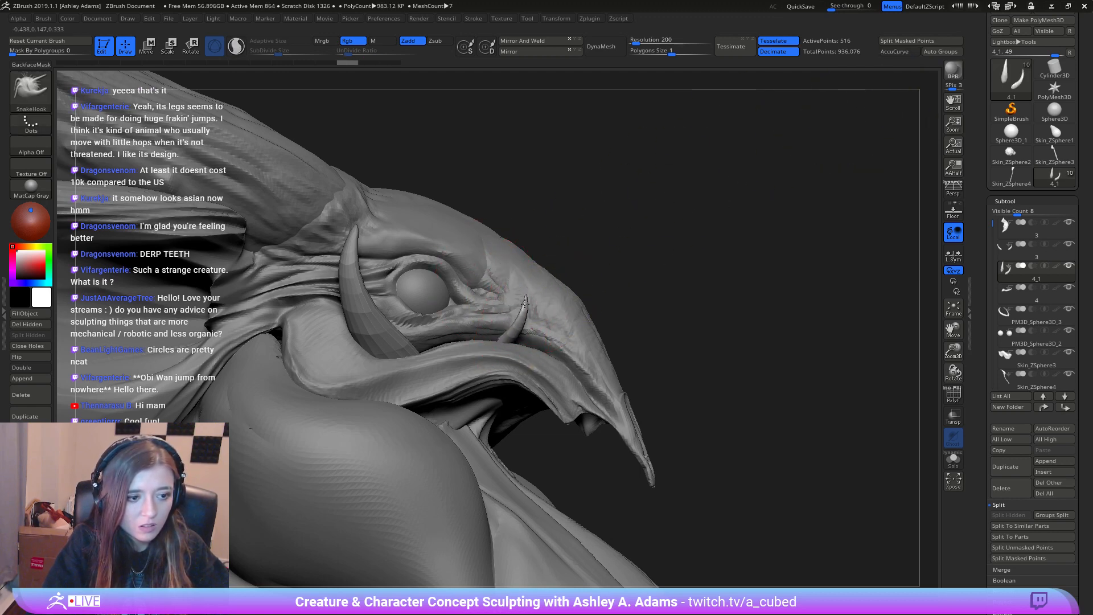
pyautogui.moveTo(524, 304)
pyautogui.mouseDown(button='right')
pyautogui.moveTo(507, 310)
pyautogui.moveTo(516, 320)
pyautogui.moveTo(542, 307)
pyautogui.mouseUp(button='right')
# Step: Select the head subtool and reshape the sides and bridge of the beak with SnakeHook from the front
pyautogui.keyDown('alt'); pyautogui.click(561, 359); pyautogui.keyUp('alt')
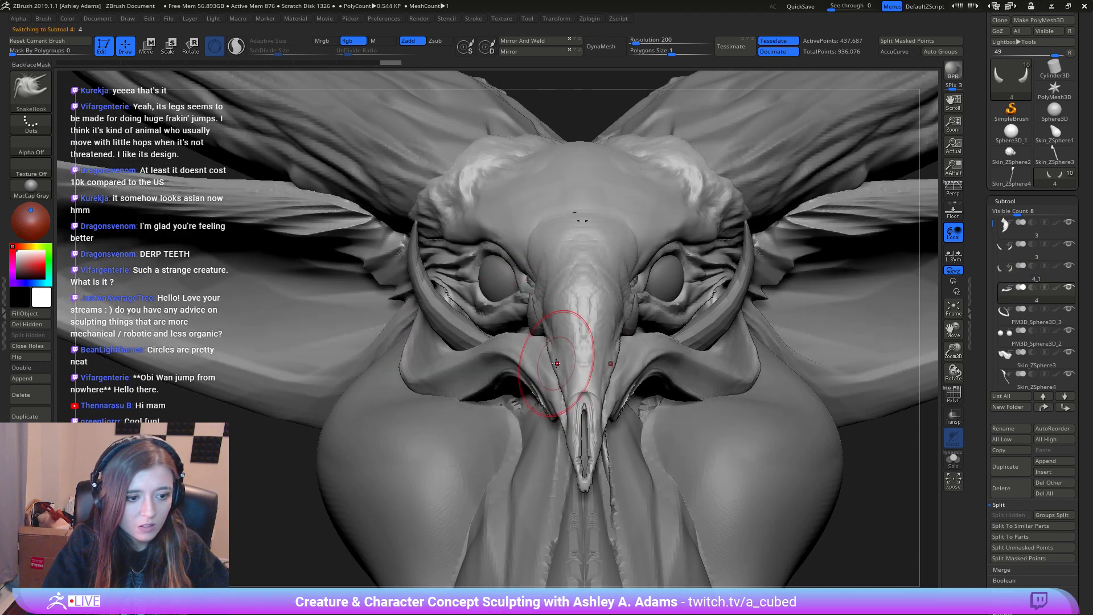
pyautogui.rightClick(560, 361)
pyautogui.moveTo(530, 380); pyautogui.dragTo(544, 372)
pyautogui.moveTo(551, 337); pyautogui.dragTo(559, 334, button='right')
pyautogui.moveTo(545, 302); pyautogui.dragTo(571, 263)
pyautogui.moveTo(553, 258); pyautogui.dragTo(562, 247)
pyautogui.moveTo(545, 248); pyautogui.dragTo(552, 241)
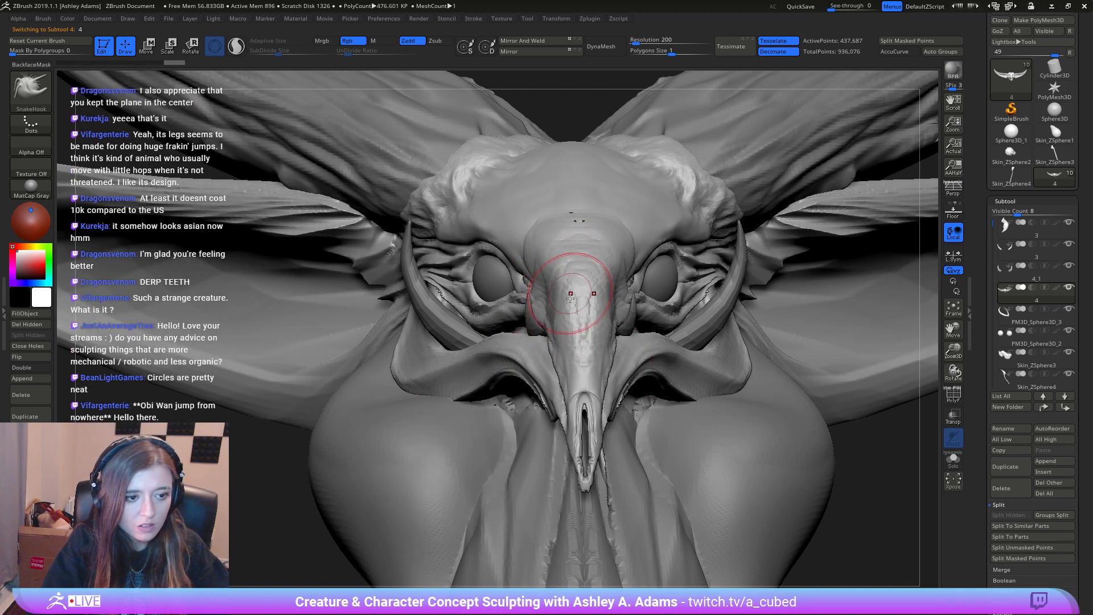
# Step: Flatten the bridge and sides of the beak into cleaner planes with hPolish
pyautogui.moveTo(568, 302)
pyautogui.keyDown('alt'); pyautogui.mouseDown(button='right')
pyautogui.moveTo(547, 260)
pyautogui.moveTo(547, 272)
pyautogui.mouseUp(button='right'); pyautogui.keyUp('alt')
pyautogui.press('b')
pyautogui.press('h')
pyautogui.press('p')
pyautogui.moveTo(620, 205)
pyautogui.mouseDown()
pyautogui.moveTo(571, 238)
pyautogui.moveTo(560, 271)
pyautogui.moveTo(610, 220)
pyautogui.moveTo(549, 270)
pyautogui.mouseUp()
pyautogui.moveTo(519, 372); pyautogui.dragTo(551, 340)
# Step: Adjust the side edge of the beak near its tip with SnakeHook
pyautogui.moveTo(551, 339); pyautogui.dragTo(601, 344, button='right')
pyautogui.press('b')
pyautogui.press('s')
pyautogui.press('h')
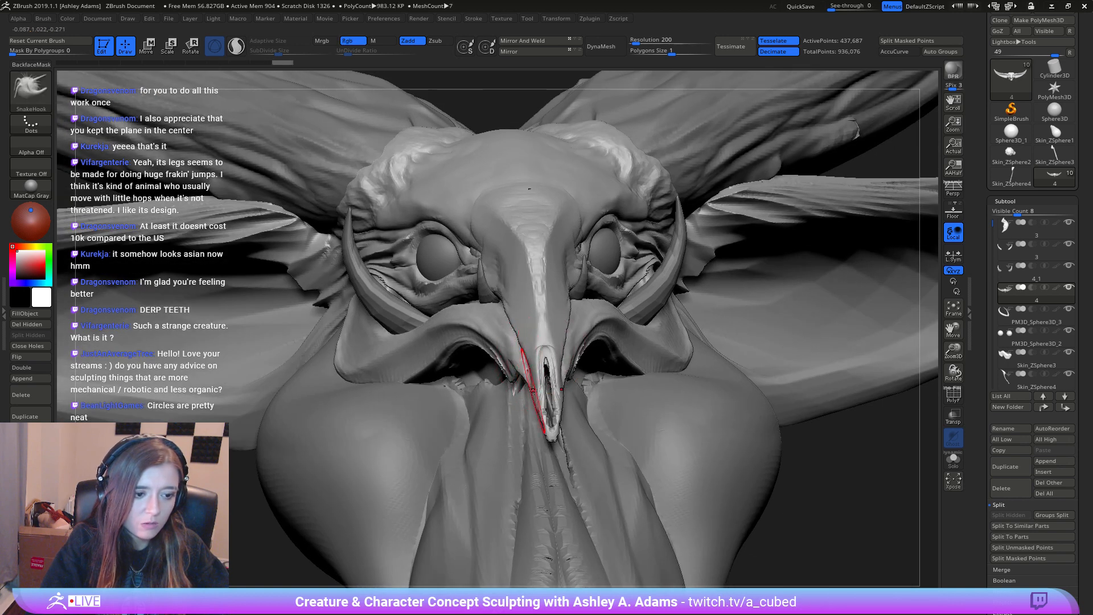
pyautogui.moveTo(537, 400); pyautogui.dragTo(521, 318, button='right')
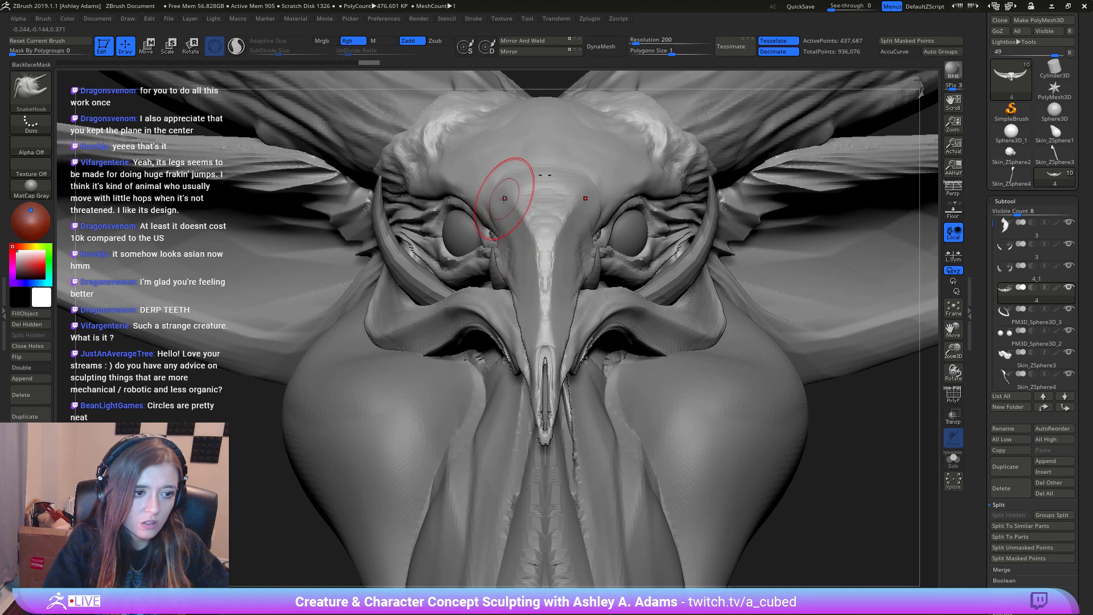
# Step: Polish the inner brow between the eye and the beak bridge with hPolish
pyautogui.press('b')
pyautogui.press('h')
pyautogui.press('p')
pyautogui.moveTo(488, 196)
pyautogui.mouseDown()
pyautogui.moveTo(497, 213)
pyautogui.moveTo(509, 184)
pyautogui.moveTo(513, 209)
pyautogui.mouseUp()
# Step: Carve creases from the inner brow down the side of the beak with DamStandard
pyautogui.press('b')
pyautogui.press('s')
pyautogui.press('h')
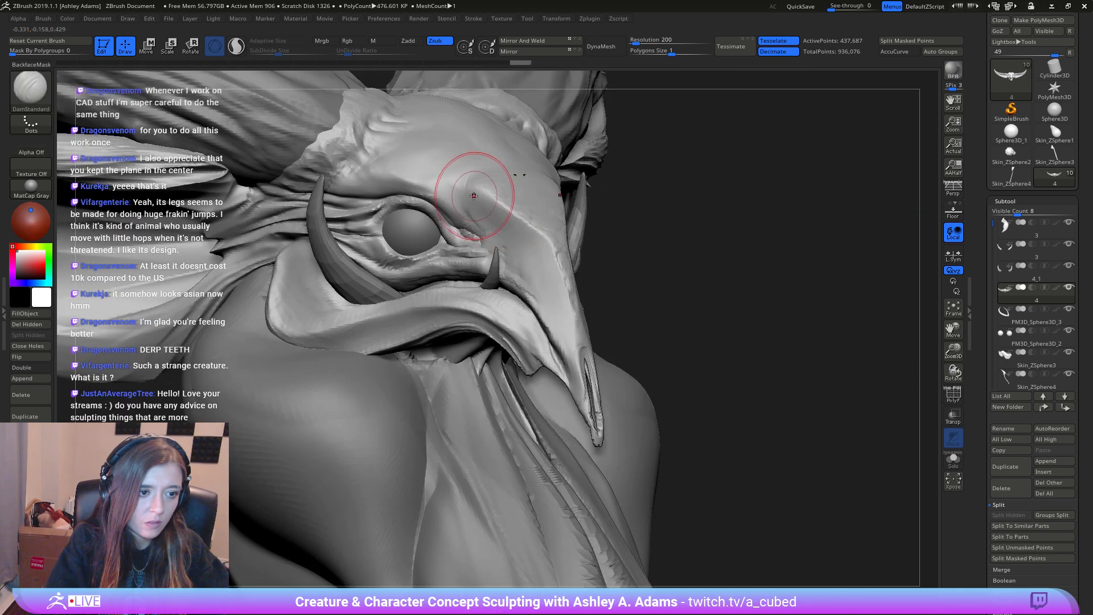
pyautogui.moveTo(476, 193)
pyautogui.mouseDown()
pyautogui.moveTo(548, 248)
pyautogui.moveTo(539, 272)
pyautogui.moveTo(474, 206)
pyautogui.moveTo(549, 300)
pyautogui.moveTo(539, 264)
pyautogui.moveTo(547, 282)
pyautogui.mouseUp()
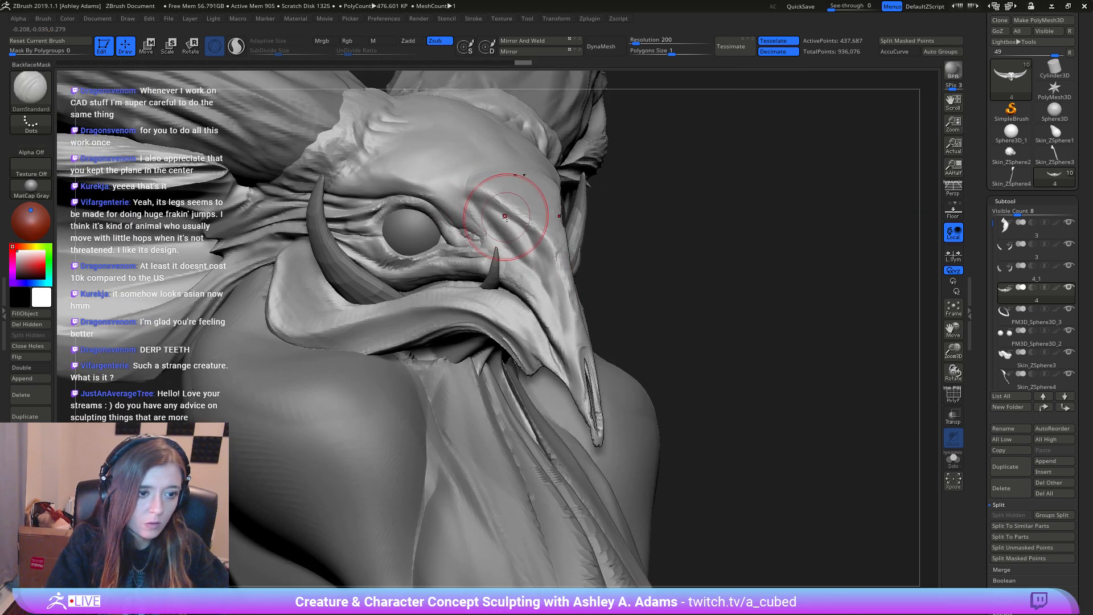
pyautogui.moveTo(506, 217)
pyautogui.keyDown('ctrl'); pyautogui.mouseDown(button='right')
pyautogui.moveTo(556, 239)
pyautogui.moveTo(509, 232)
pyautogui.moveTo(515, 262)
pyautogui.moveTo(555, 225)
pyautogui.mouseUp(button='right'); pyautogui.keyUp('ctrl')
pyautogui.rightClick(494, 286)
pyautogui.moveTo(494, 286); pyautogui.dragTo(506, 271, button='right')
pyautogui.moveTo(526, 219)
pyautogui.mouseDown()
pyautogui.moveTo(513, 257)
pyautogui.moveTo(569, 208)
pyautogui.moveTo(545, 255)
pyautogui.mouseUp()
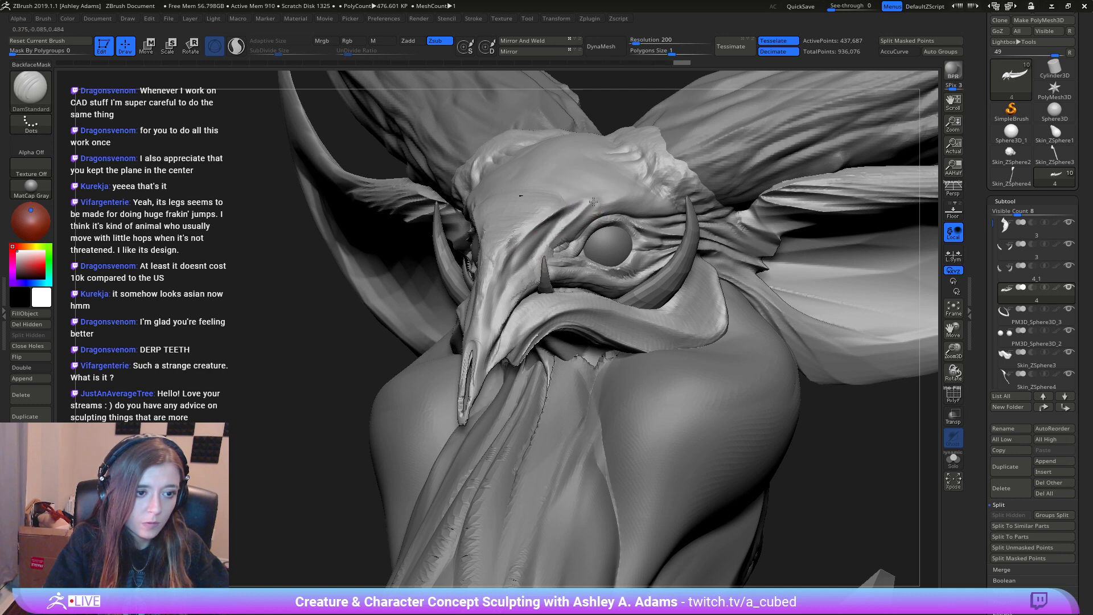
# Step: Deepen the brow folds running toward the beak with DamStandard, comparing the latest strokes through undo and redo
pyautogui.moveTo(572, 205); pyautogui.dragTo(497, 266)
pyautogui.moveTo(496, 265); pyautogui.dragTo(549, 254, button='right')
pyautogui.moveTo(365, 186)
pyautogui.mouseDown(button='right')
pyautogui.moveTo(442, 222)
pyautogui.moveTo(434, 232)
pyautogui.mouseUp(button='right')
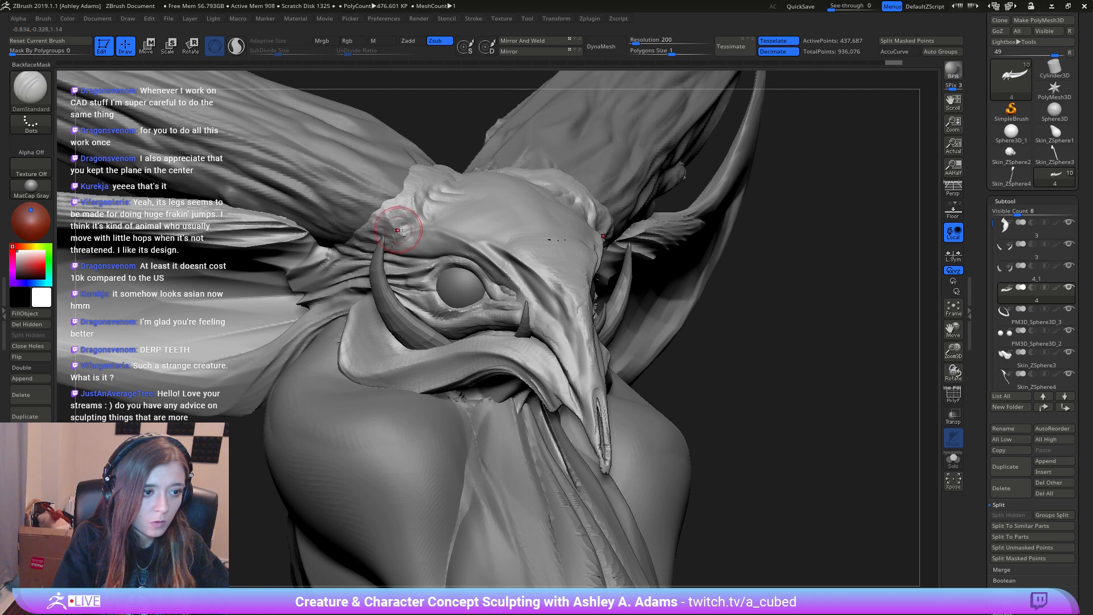
pyautogui.hotkey('ctrl', 'z')
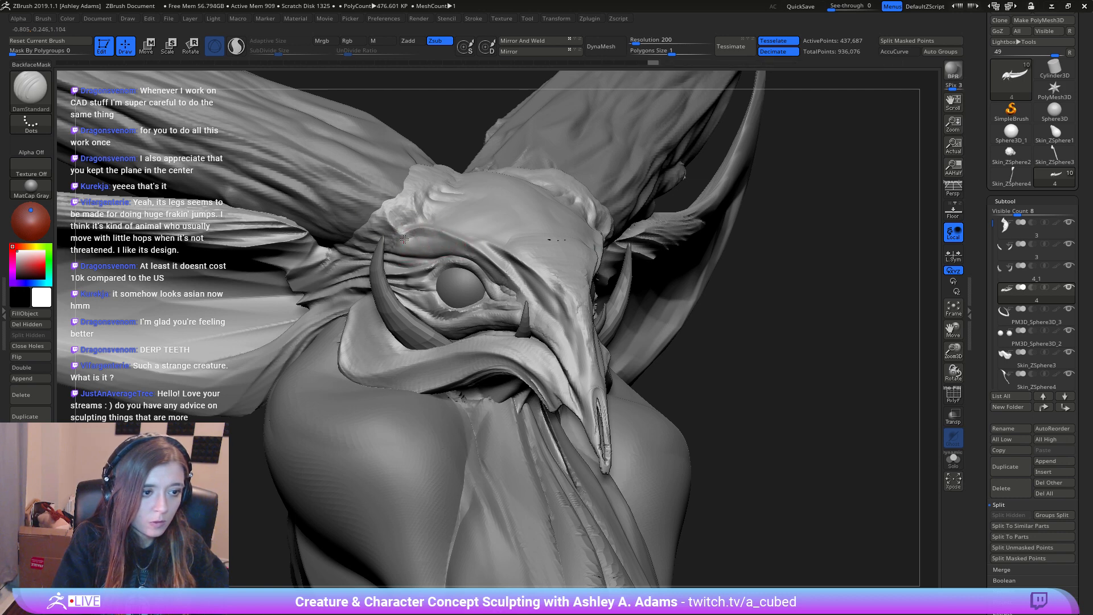
pyautogui.hotkey('ctrl', 'shift', 'z')
pyautogui.hotkey('ctrl', 'shift', 'z')
pyautogui.moveTo(507, 313)
pyautogui.keyDown('ctrl'); pyautogui.mouseDown(button='right')
pyautogui.moveTo(523, 235)
pyautogui.moveTo(517, 259)
pyautogui.moveTo(501, 223)
pyautogui.moveTo(523, 256)
pyautogui.mouseUp(button='right'); pyautogui.keyUp('ctrl')
pyautogui.keyDown('ctrl'); pyautogui.moveTo(524, 256); pyautogui.dragTo(520, 285, button='right'); pyautogui.keyUp('ctrl')
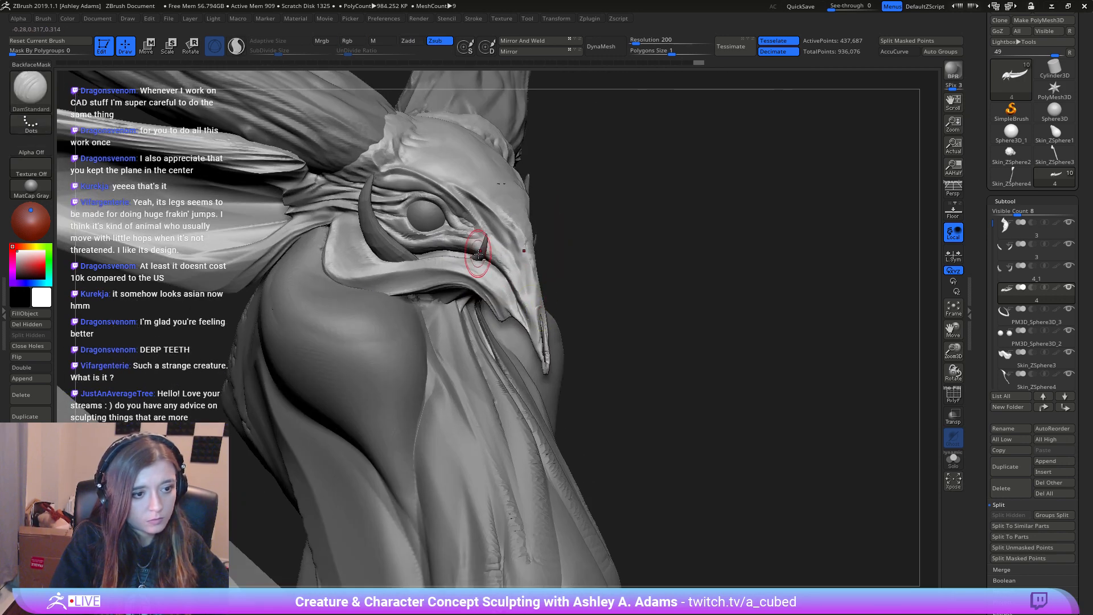
# Step: Select the small front tusks and refine their curve with SnakeHook
pyautogui.keyDown('alt'); pyautogui.click(482, 253); pyautogui.keyUp('alt')
pyautogui.moveTo(500, 250)
pyautogui.keyDown('ctrl'); pyautogui.mouseDown(button='right')
pyautogui.moveTo(508, 268)
pyautogui.moveTo(570, 288)
pyautogui.moveTo(541, 325)
pyautogui.moveTo(494, 293)
pyautogui.moveTo(547, 302)
pyautogui.moveTo(589, 279)
pyautogui.moveTo(497, 222)
pyautogui.moveTo(470, 282)
pyautogui.moveTo(565, 230)
pyautogui.moveTo(639, 295)
pyautogui.moveTo(592, 293)
pyautogui.mouseUp(button='right'); pyautogui.keyUp('ctrl')
pyautogui.press('b')
pyautogui.press('s')
pyautogui.press('h')
pyautogui.press('space')
# Step: Select the head subtool and smooth out the tooth-like bump on the beak's lower edge with a resized SnakeHook brush
pyautogui.keyDown('alt'); pyautogui.click(589, 292); pyautogui.keyUp('alt')
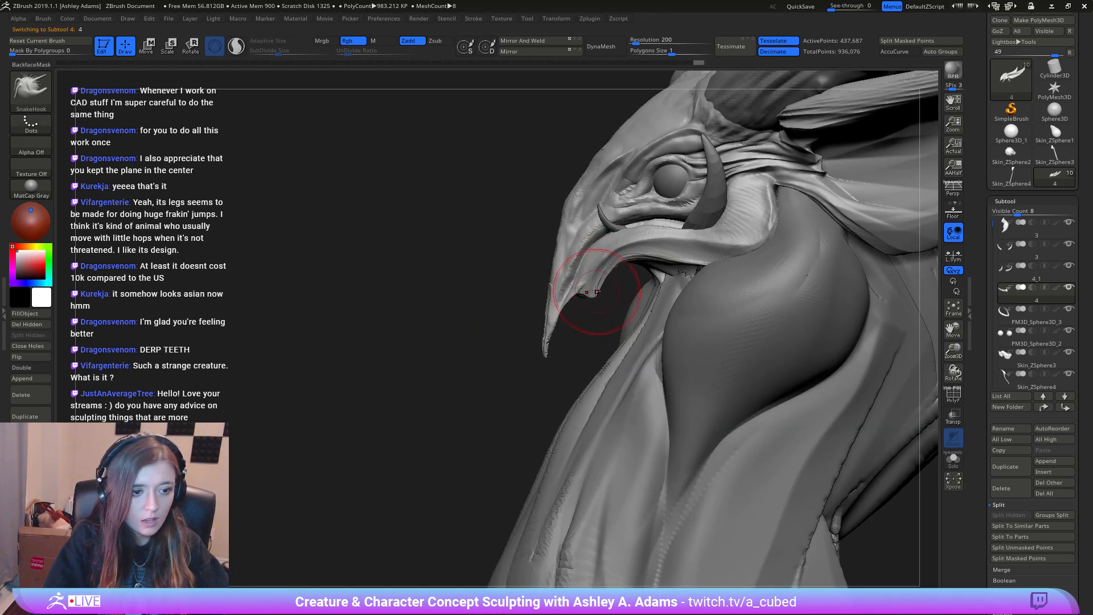
pyautogui.press('space')
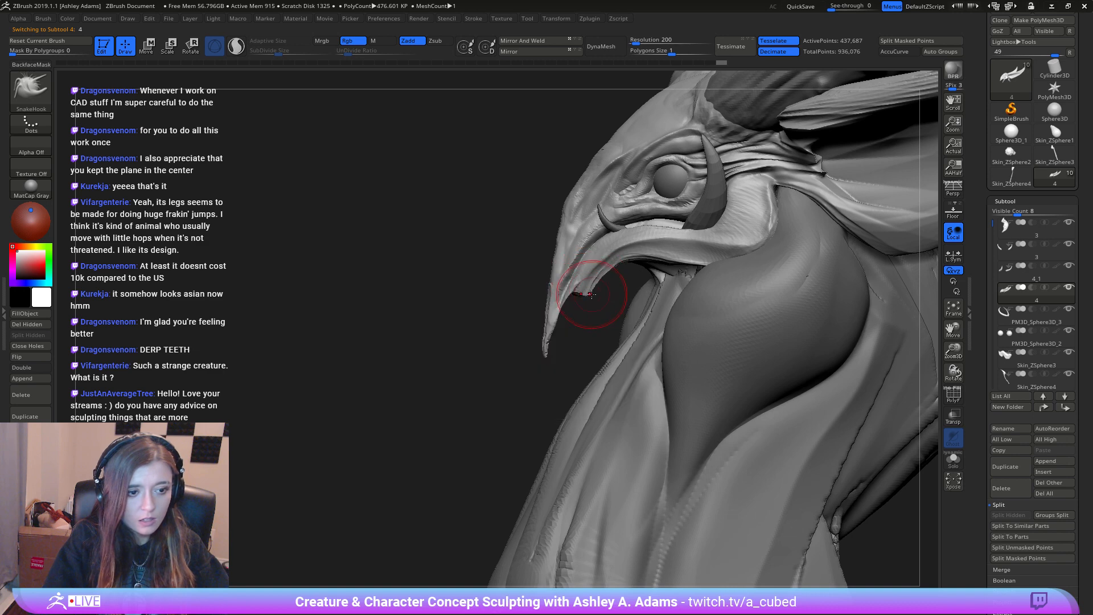
pyautogui.press('space')
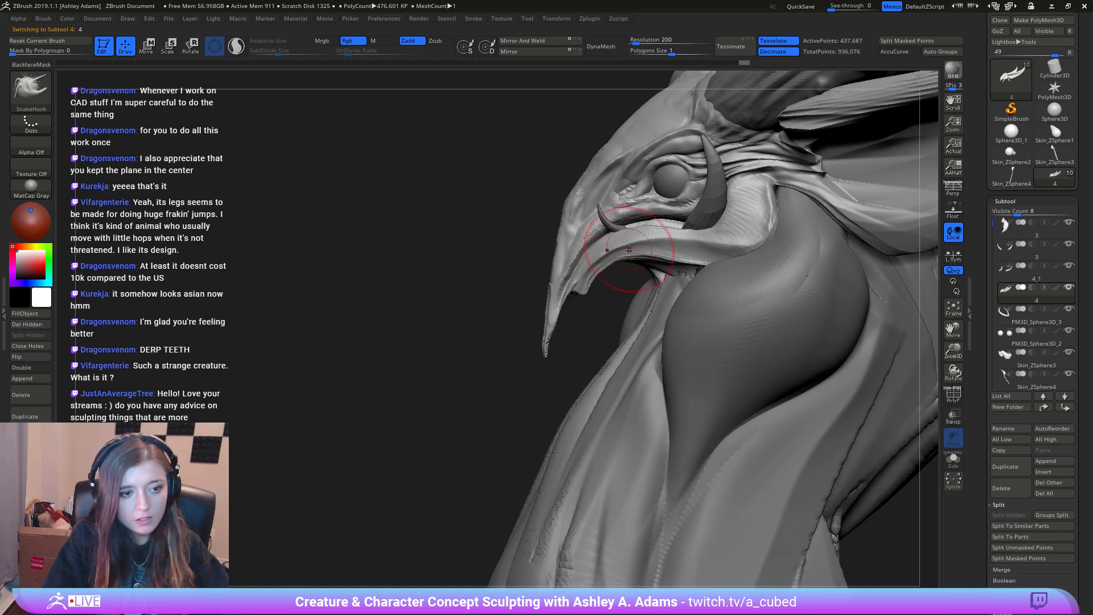
pyautogui.press('space')
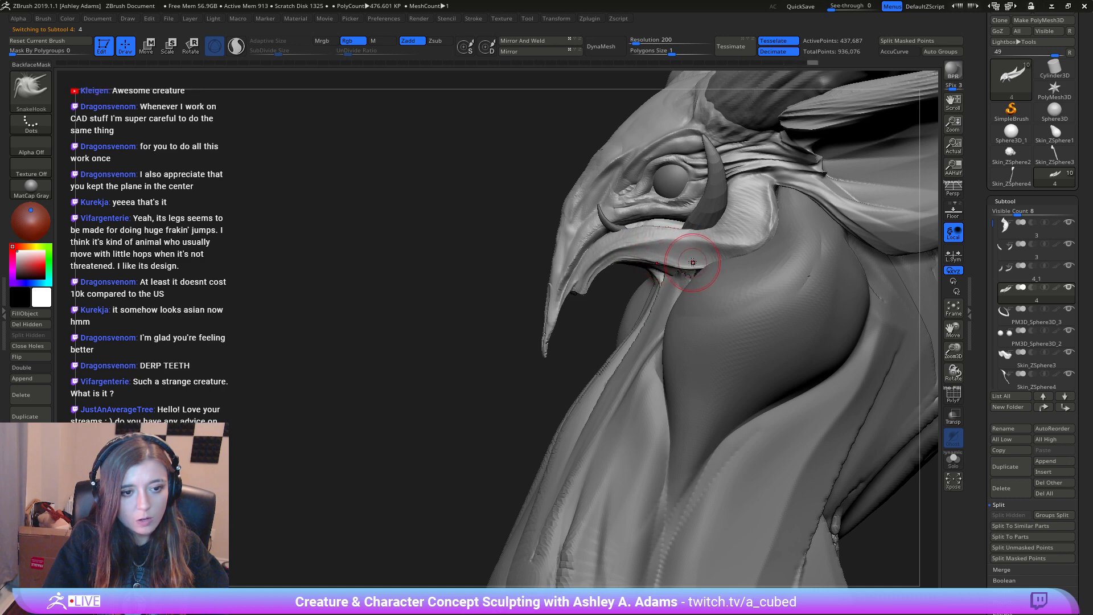
# Step: Carve crease lines along the jaw plate beneath the tusks with DamStandard
pyautogui.moveTo(692, 262); pyautogui.dragTo(685, 244, button='right')
pyautogui.press('b')
pyautogui.press('d')
pyautogui.press('s')
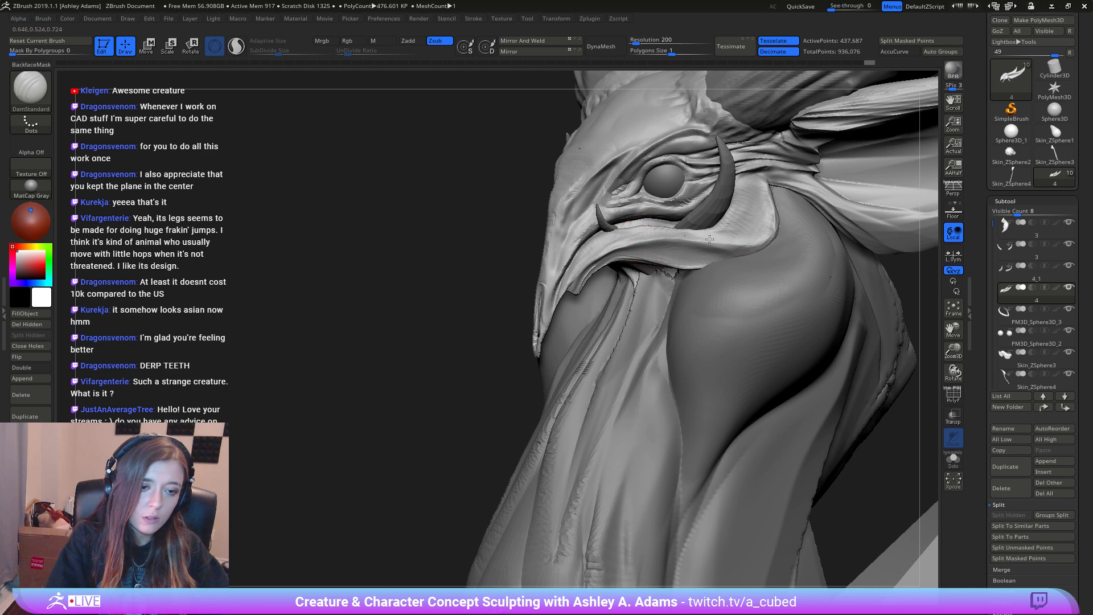
pyautogui.moveTo(780, 231); pyautogui.dragTo(687, 229, button='right')
pyautogui.press('space')
# Step: Reshape the jaw plate's contour below the small tusk with a resized SnakeHook brush
pyautogui.press('b')
pyautogui.press('s')
pyautogui.press('h')
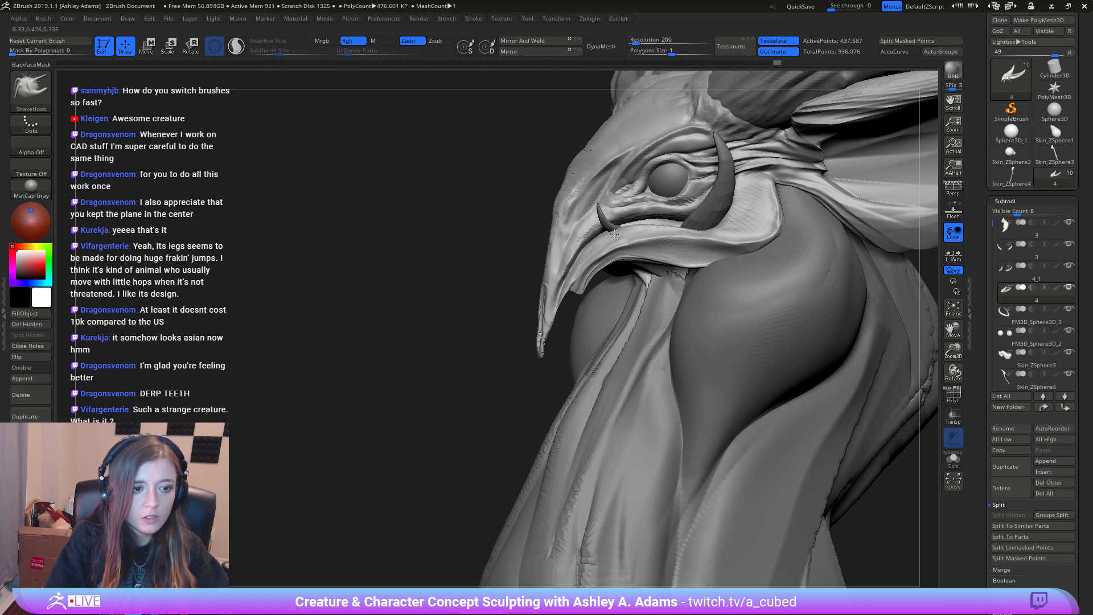
pyautogui.moveTo(596, 235); pyautogui.dragTo(498, 253, button='right')
pyautogui.press('space')
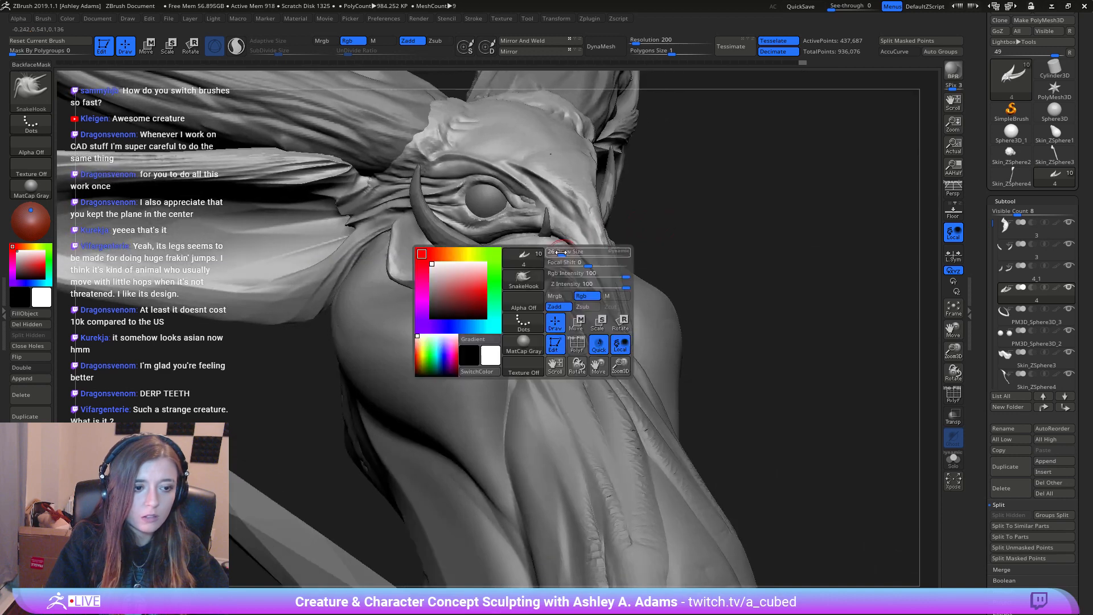
# Step: Flatten the side and lower edge of the jaw plate with hPolish
pyautogui.press('b')
pyautogui.press('h')
pyautogui.press('p')
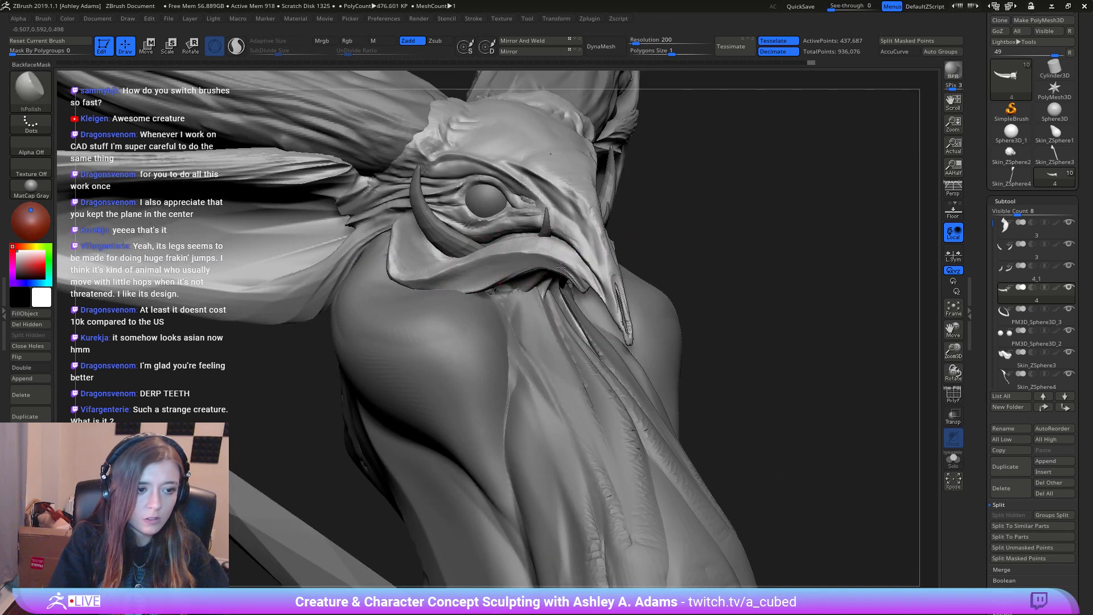
pyautogui.moveTo(579, 282); pyautogui.dragTo(534, 258, button='right')
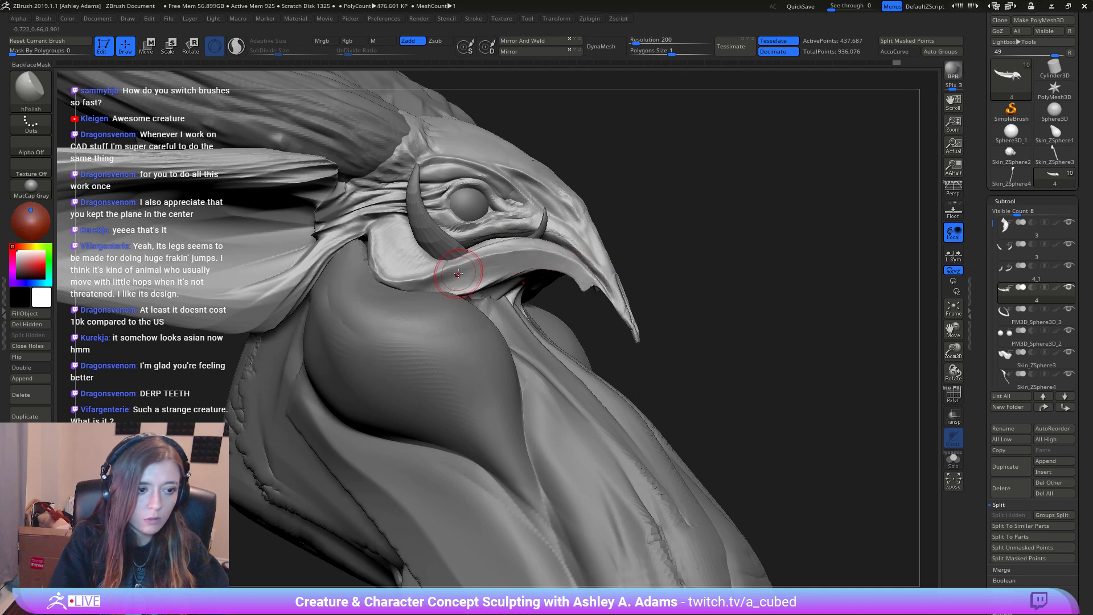
pyautogui.moveTo(540, 260)
pyautogui.mouseDown(button='right')
pyautogui.moveTo(630, 247)
pyautogui.moveTo(603, 251)
pyautogui.mouseUp(button='right')
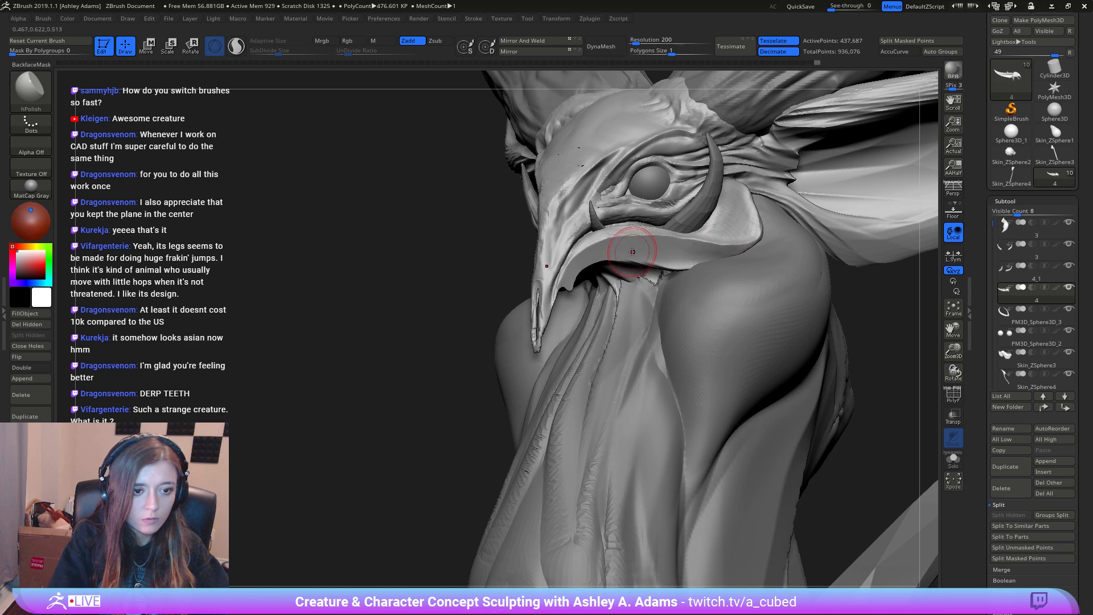
# Step: Resize the hPolish brush and flatten the rear of the jaw plate behind the large tusk
pyautogui.moveTo(633, 253)
pyautogui.mouseDown(button='right')
pyautogui.moveTo(586, 225)
pyautogui.moveTo(688, 250)
pyautogui.moveTo(627, 348)
pyautogui.mouseUp(button='right')
pyautogui.press('space')
pyautogui.press('space')
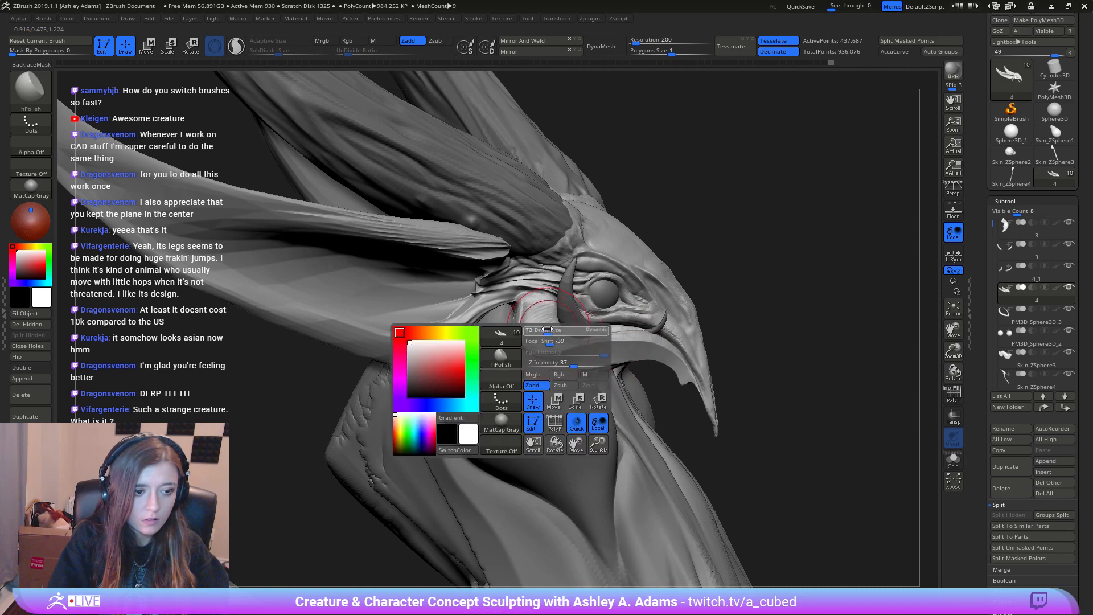
pyautogui.moveTo(533, 310); pyautogui.dragTo(536, 324)
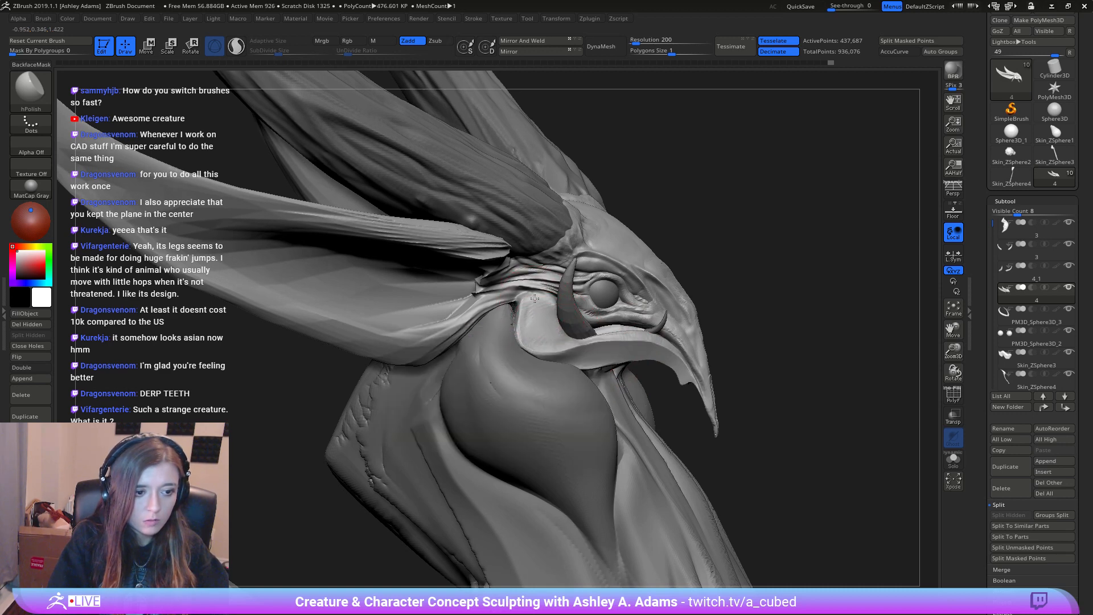
pyautogui.press('space')
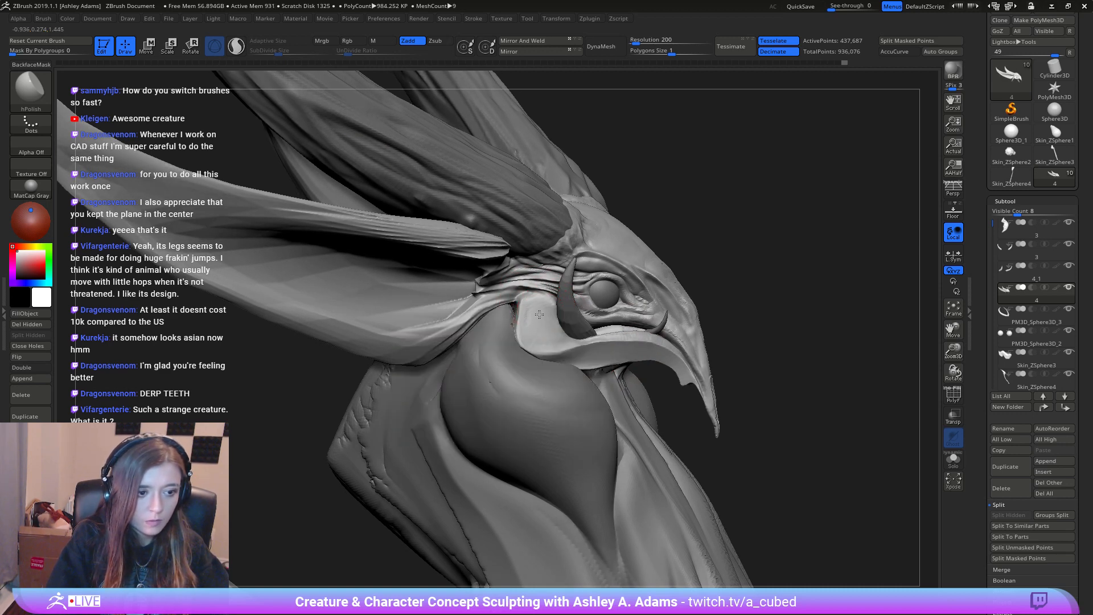
pyautogui.moveTo(557, 347); pyautogui.dragTo(560, 345)
# Step: Polish the jaw plate's surface from beneath the large tusk forward toward the beak
pyautogui.moveTo(610, 325); pyautogui.dragTo(559, 350, button='right')
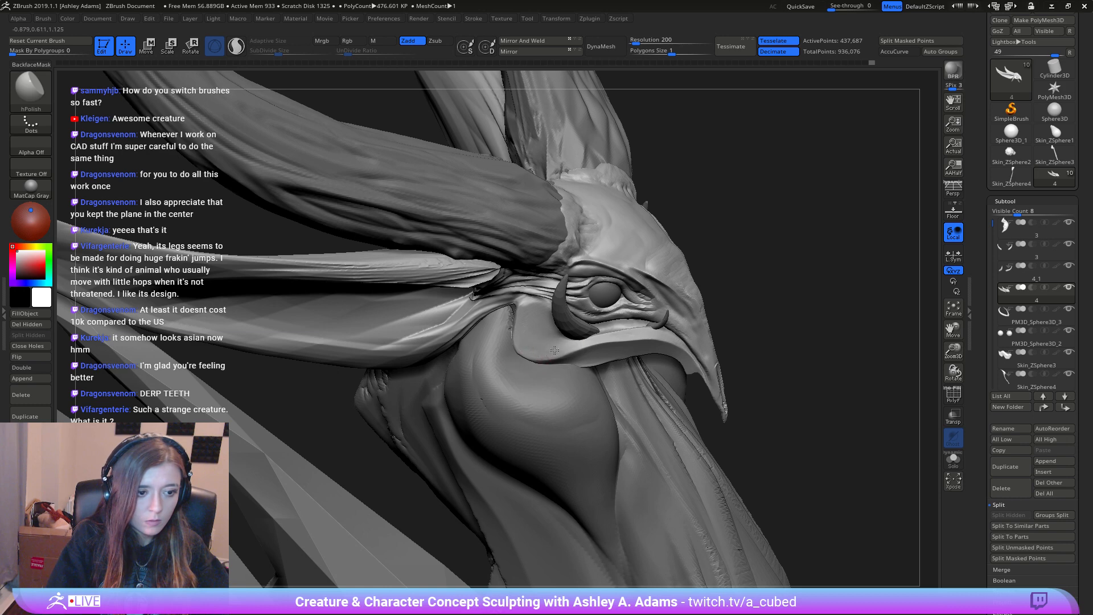
pyautogui.moveTo(525, 315); pyautogui.dragTo(545, 351, button='right')
pyautogui.moveTo(597, 347)
pyautogui.mouseDown()
pyautogui.moveTo(631, 352)
pyautogui.moveTo(627, 363)
pyautogui.mouseUp()
pyautogui.moveTo(625, 365); pyautogui.dragTo(513, 361, button='right')
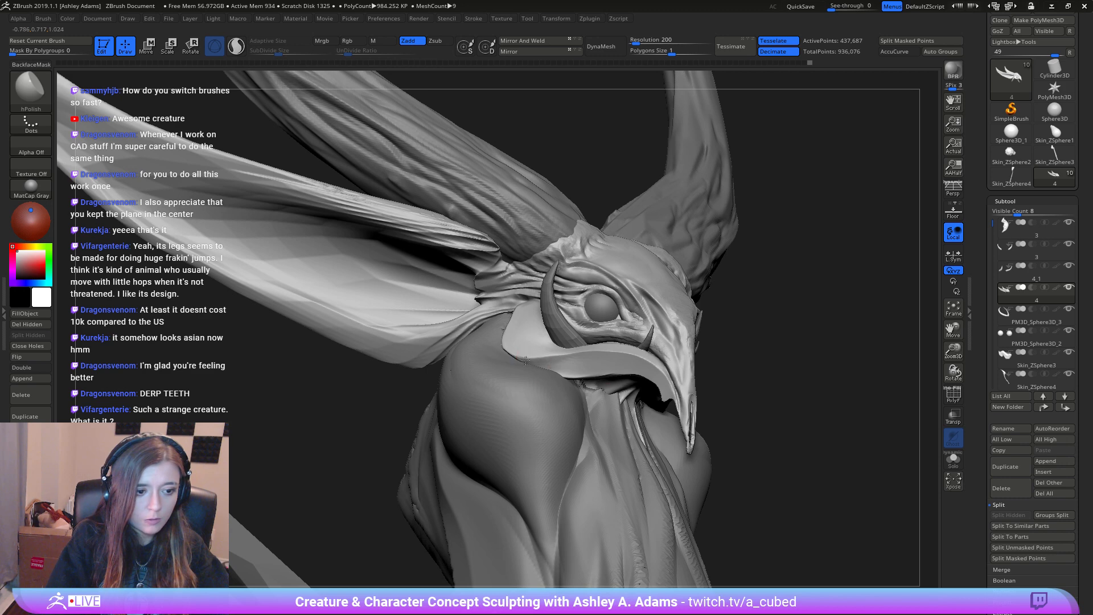
# Step: Pull the rear lower edge of the jaw plate into shape over the throat sac with SnakeHook
pyautogui.moveTo(542, 362)
pyautogui.mouseDown(button='right')
pyautogui.moveTo(610, 345)
pyautogui.moveTo(532, 335)
pyautogui.moveTo(538, 322)
pyautogui.mouseUp(button='right')
pyautogui.press('b')
pyautogui.press('s')
pyautogui.press('h')
pyautogui.moveTo(535, 326); pyautogui.dragTo(538, 341)
pyautogui.moveTo(537, 341)
pyautogui.mouseDown(button='right')
pyautogui.moveTo(626, 321)
pyautogui.moveTo(586, 311)
pyautogui.mouseUp(button='right')
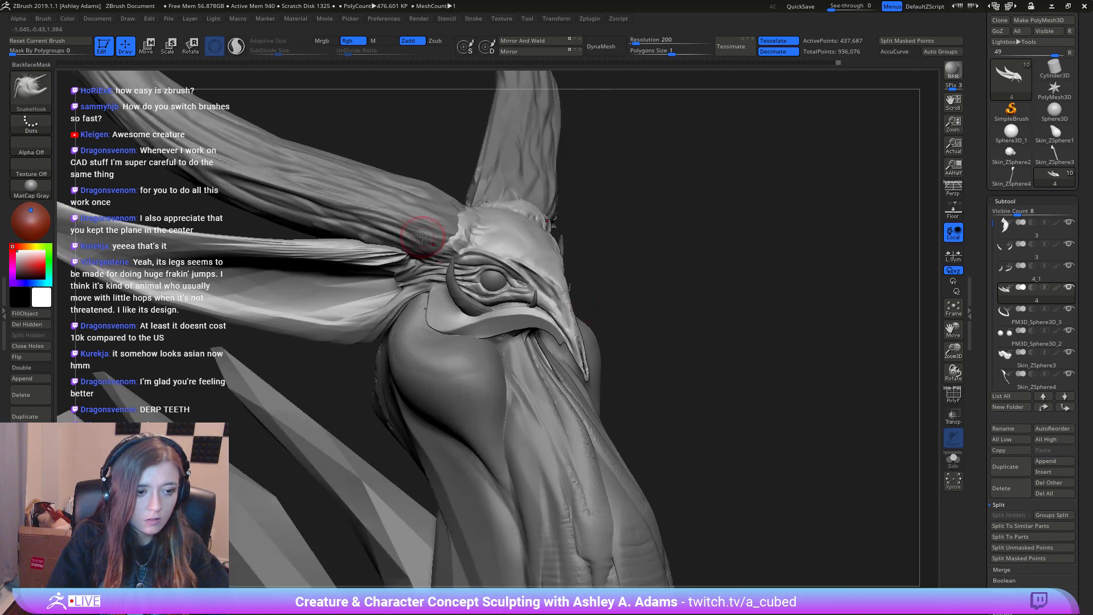
# Step: Carve the folds around the rear upper corner of the jaw plate below the ear with DamStandard
pyautogui.moveTo(432, 282); pyautogui.dragTo(438, 319, button='right')
pyautogui.press('b')
pyautogui.press('d')
pyautogui.press('s')
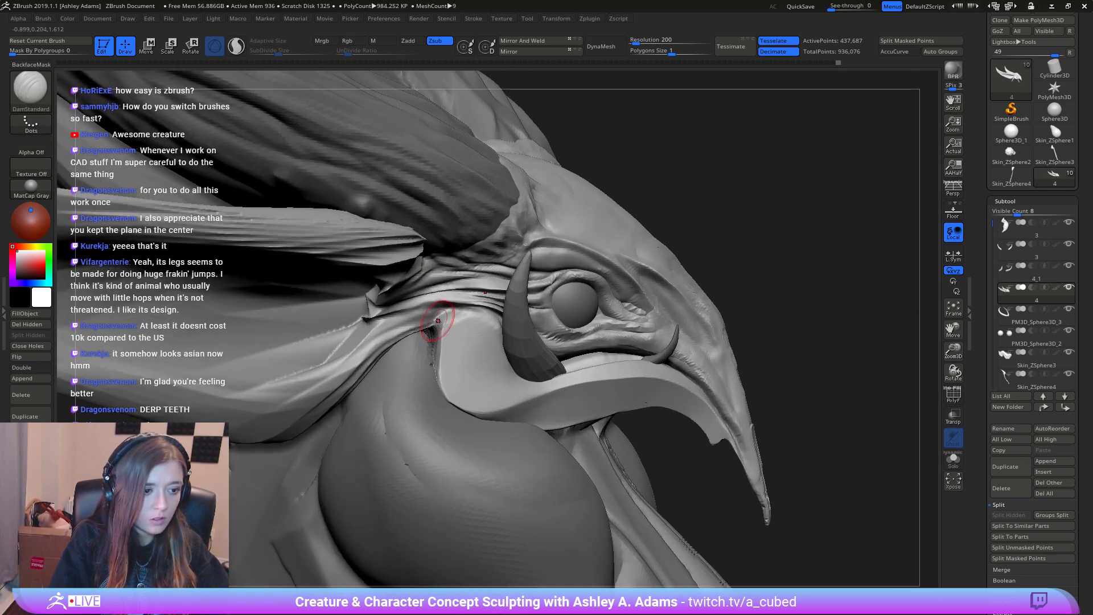
pyautogui.moveTo(454, 306)
pyautogui.mouseDown()
pyautogui.moveTo(491, 313)
pyautogui.moveTo(478, 312)
pyautogui.mouseUp()
pyautogui.moveTo(481, 313); pyautogui.dragTo(461, 285, button='right')
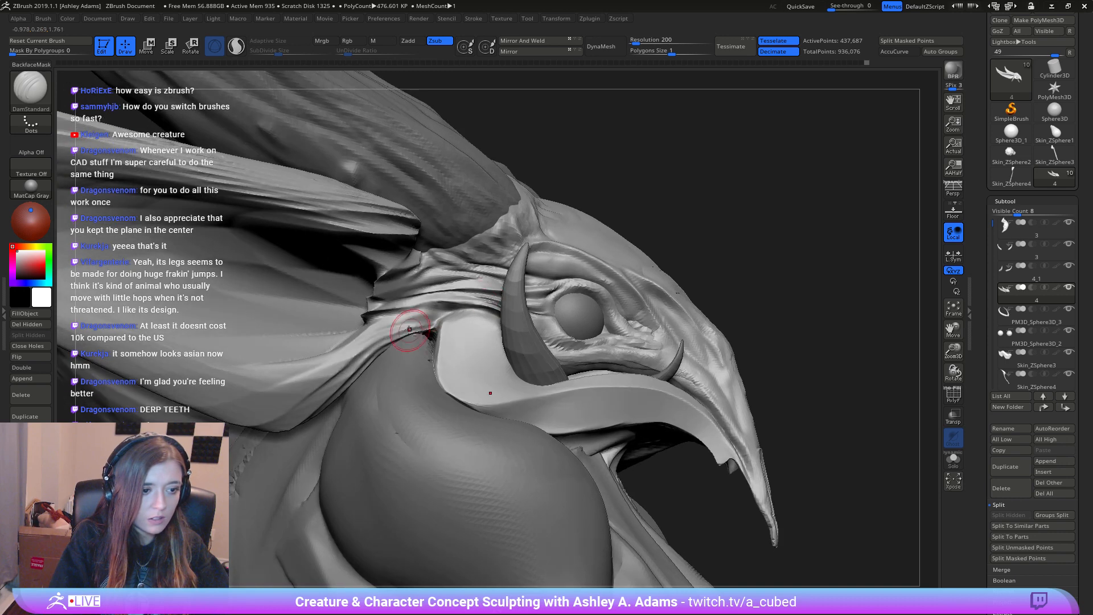
pyautogui.moveTo(412, 322)
pyautogui.mouseDown()
pyautogui.moveTo(380, 327)
pyautogui.moveTo(448, 309)
pyautogui.moveTo(426, 305)
pyautogui.moveTo(492, 308)
pyautogui.moveTo(391, 315)
pyautogui.mouseUp()
pyautogui.moveTo(474, 320)
pyautogui.mouseDown()
pyautogui.moveTo(398, 315)
pyautogui.moveTo(415, 308)
pyautogui.mouseUp()
pyautogui.moveTo(531, 326)
pyautogui.keyDown('ctrl'); pyautogui.mouseDown(button='right')
pyautogui.moveTo(505, 273)
pyautogui.moveTo(541, 357)
pyautogui.moveTo(526, 319)
pyautogui.mouseUp(button='right'); pyautogui.keyUp('ctrl')
pyautogui.moveTo(526, 319)
pyautogui.mouseDown(button='right')
pyautogui.moveTo(439, 315)
pyautogui.moveTo(507, 246)
pyautogui.mouseUp(button='right')
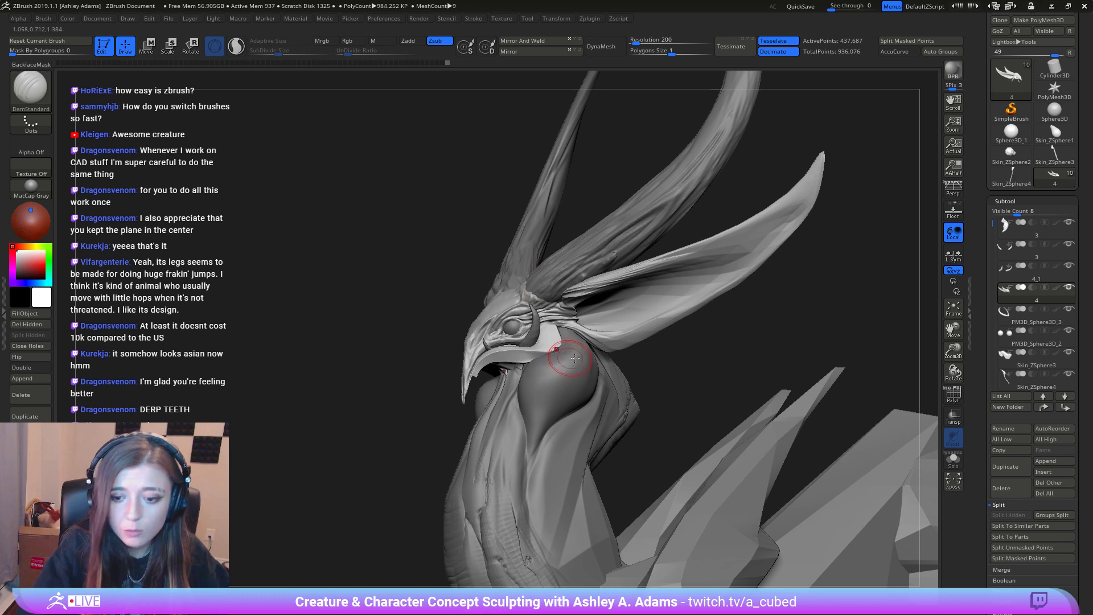
pyautogui.moveTo(575, 358); pyautogui.dragTo(513, 249, button='right')
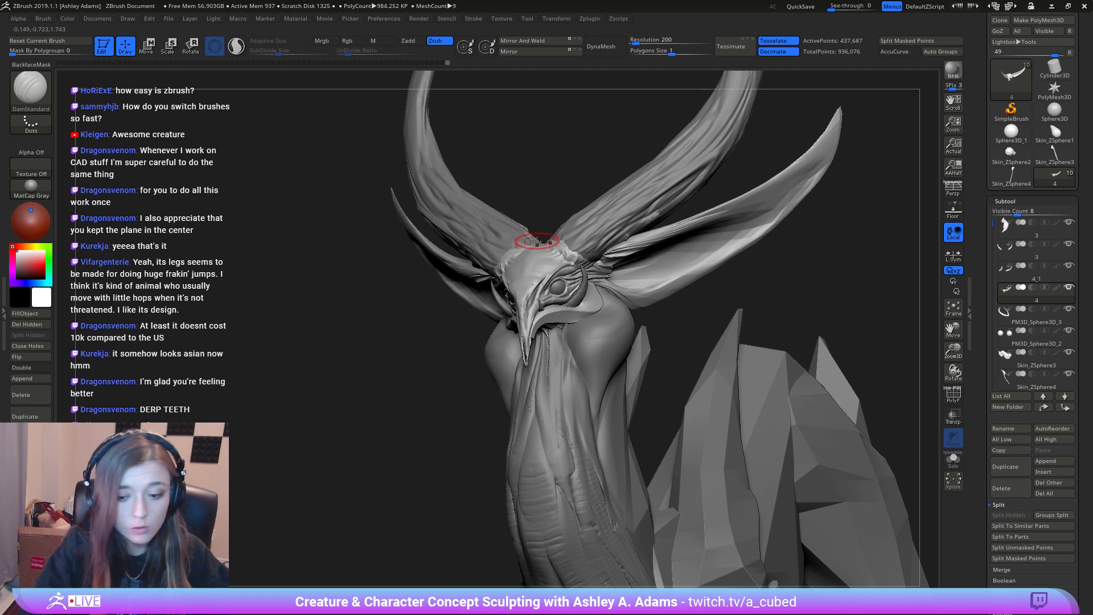
# Step: Make the neck and body subtool 3 active and set up a resized SnakeHook brush below the jaw plate
pyautogui.moveTo(614, 319); pyautogui.dragTo(563, 337, button='right')
pyautogui.press('space')
pyautogui.moveTo(562, 337); pyautogui.dragTo(574, 346)
pyautogui.moveTo(568, 355)
pyautogui.keyDown('ctrl'); pyautogui.mouseDown(button='right')
pyautogui.moveTo(592, 356)
pyautogui.moveTo(550, 326)
pyautogui.mouseUp(button='right'); pyautogui.keyUp('ctrl')
pyautogui.keyDown('alt'); pyautogui.click(560, 327); pyautogui.keyUp('alt')
pyautogui.press('space')
pyautogui.moveTo(551, 325); pyautogui.dragTo(541, 315)
pyautogui.keyDown('ctrl'); pyautogui.moveTo(541, 315); pyautogui.dragTo(549, 325, button='right'); pyautogui.keyUp('ctrl')
pyautogui.press('2')
pyautogui.press('space')
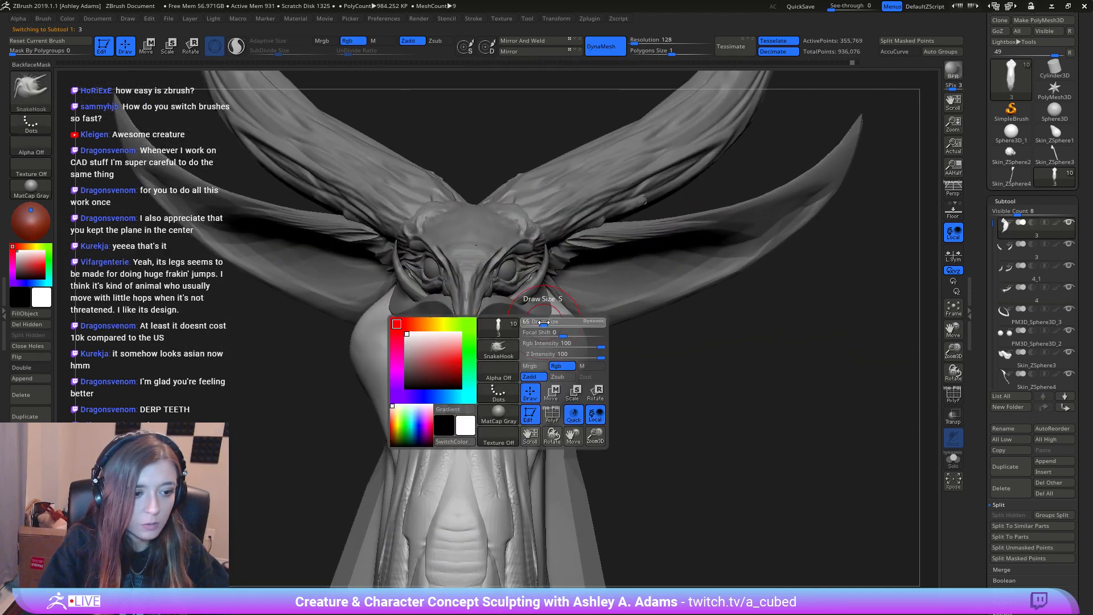
pyautogui.moveTo(549, 325); pyautogui.dragTo(560, 321)
# Step: Pull the front of the throat sac and the neck folds below the beak into shape with SnakeHook
pyautogui.moveTo(524, 333); pyautogui.dragTo(484, 342, button='right')
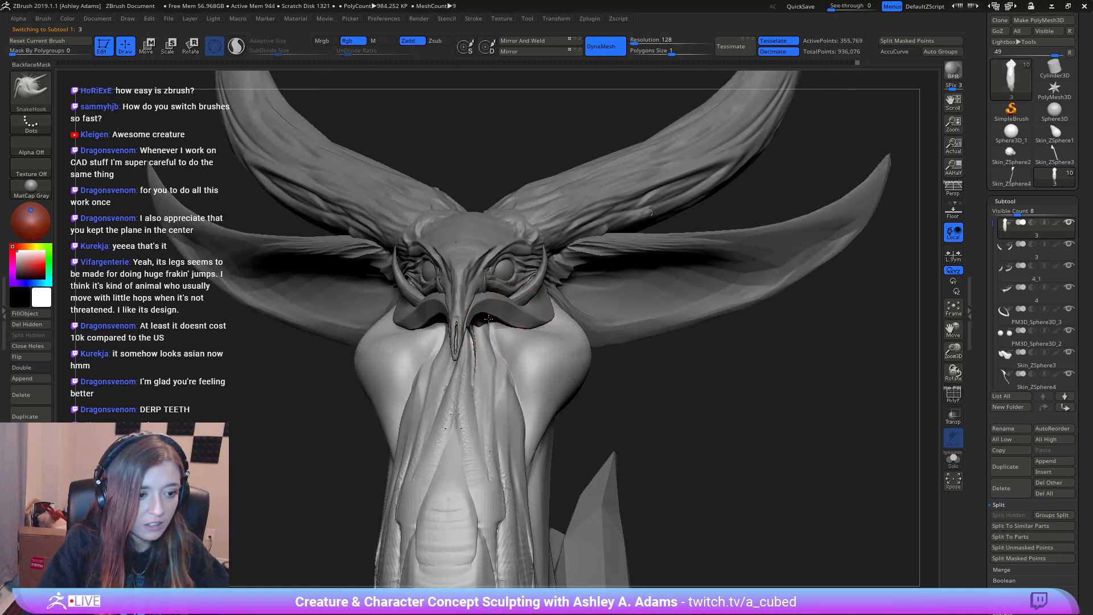
pyautogui.press('space')
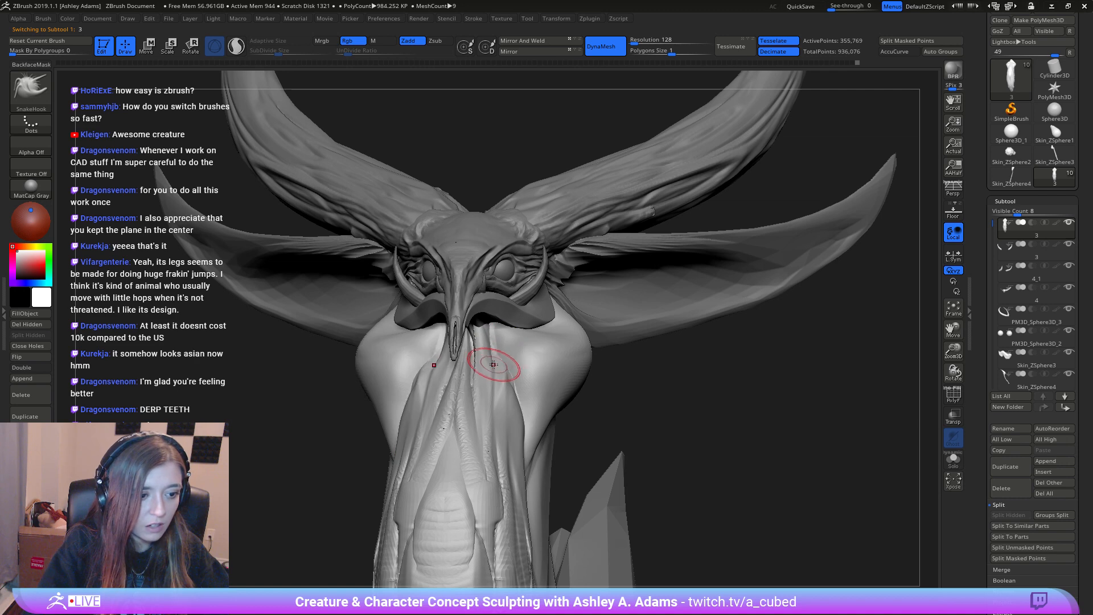
pyautogui.moveTo(489, 373); pyautogui.dragTo(411, 282, button='right')
pyautogui.press('space')
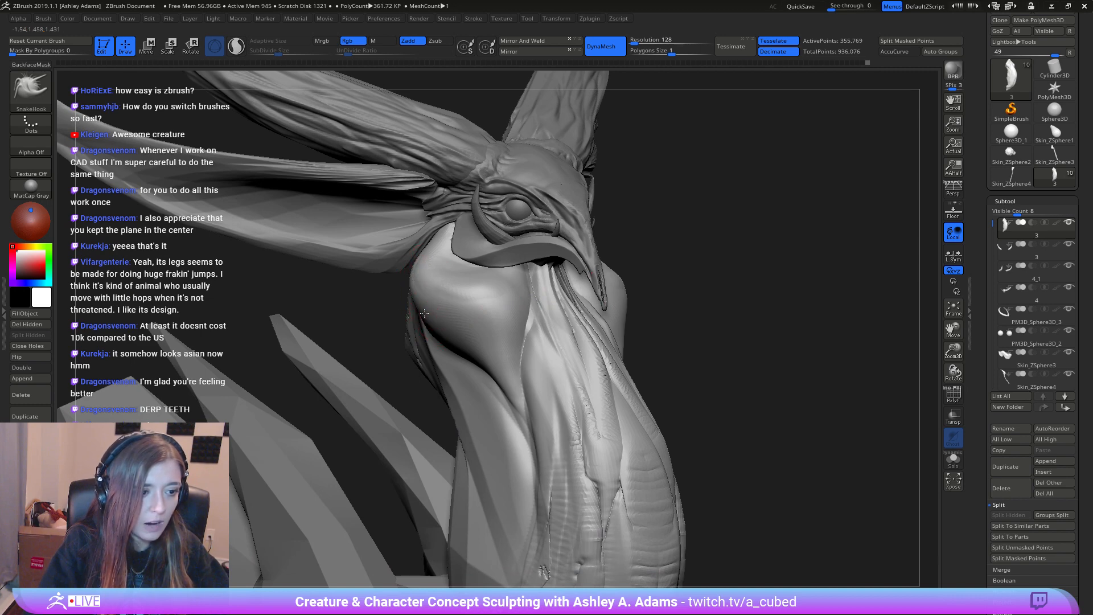
pyautogui.moveTo(439, 354); pyautogui.dragTo(774, 180, button='right')
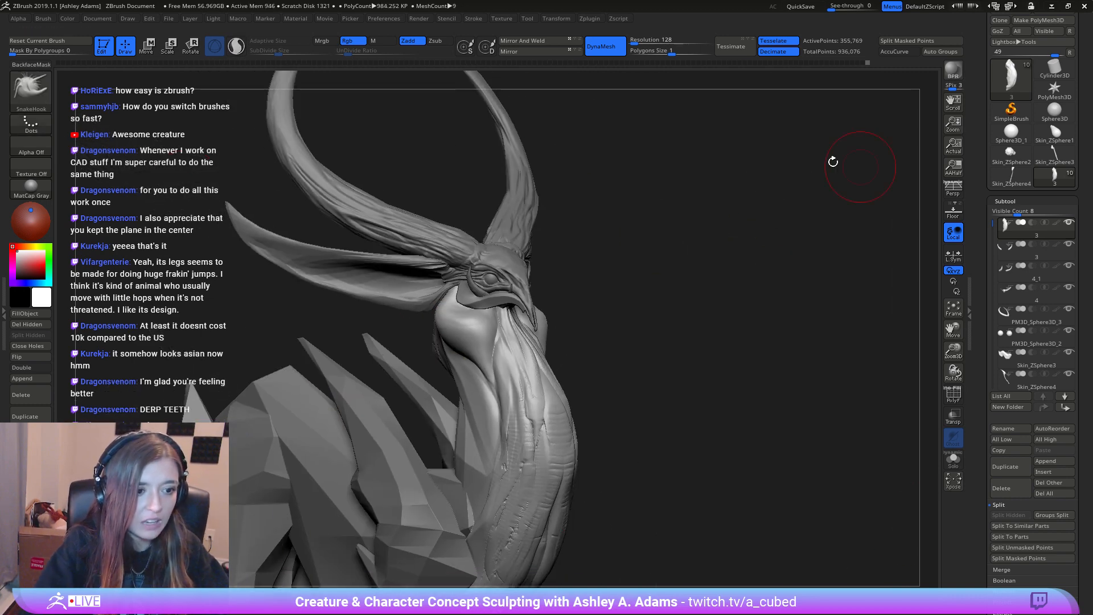
# Step: Build up the upper throat sac below the ear with ClayBuildup and smooth its surface
pyautogui.moveTo(535, 366)
pyautogui.mouseDown(button='right')
pyautogui.moveTo(625, 407)
pyautogui.moveTo(536, 284)
pyautogui.moveTo(529, 368)
pyautogui.moveTo(593, 350)
pyautogui.mouseUp(button='right')
pyautogui.press('b')
pyautogui.press('c')
pyautogui.press('b')
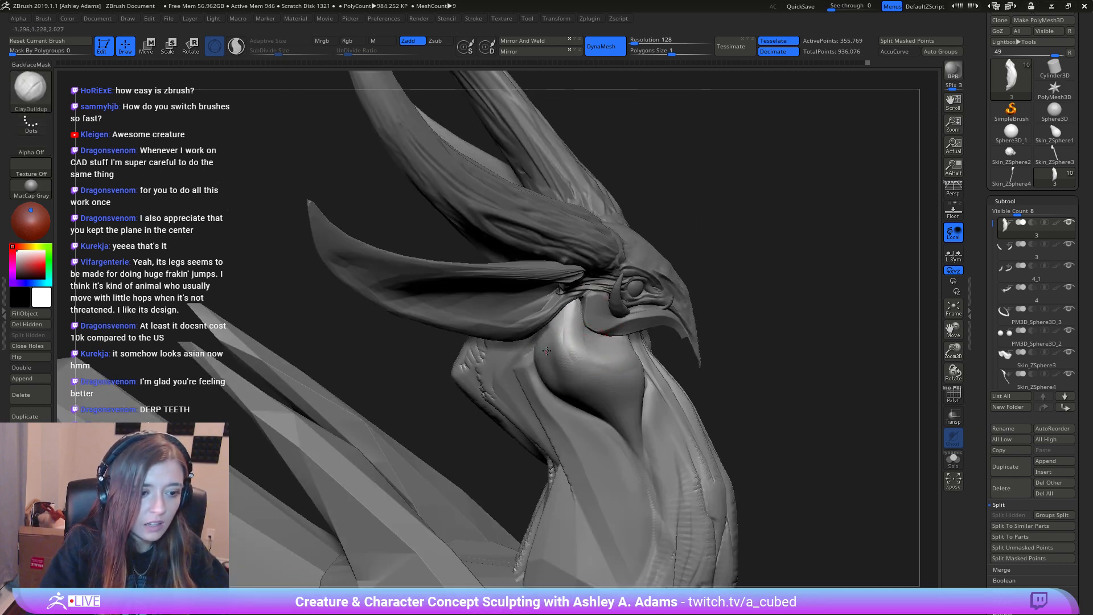
pyautogui.keyDown('shift'); pyautogui.moveTo(556, 377); pyautogui.dragTo(593, 364); pyautogui.keyUp('shift')
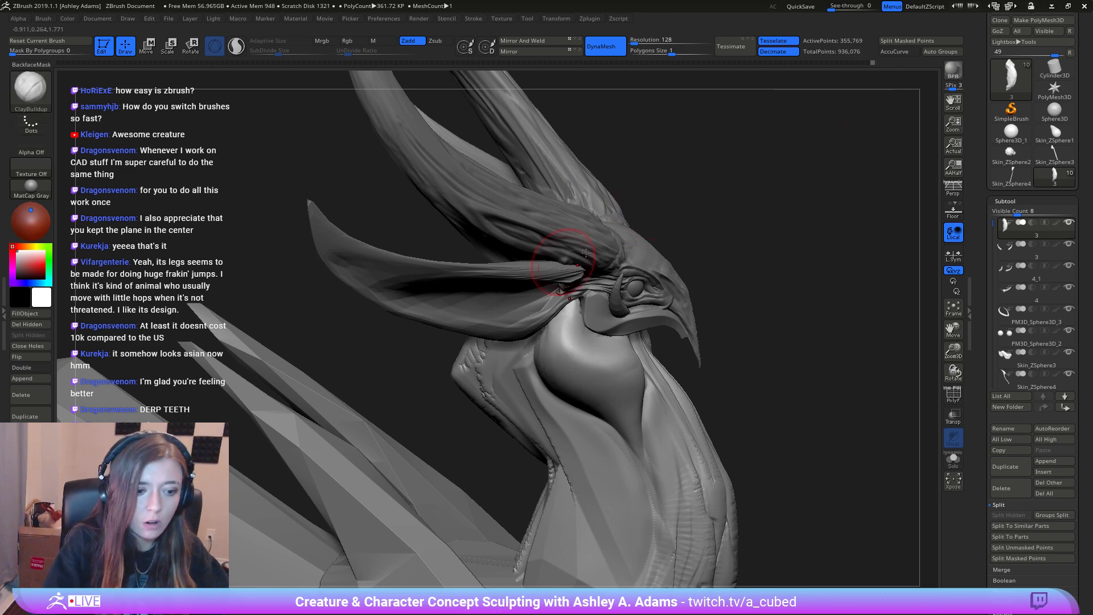
# Step: Pull the throat sac's upper rear corner up beneath the ear with SnakeHook and smooth the junction
pyautogui.moveTo(706, 356); pyautogui.dragTo(654, 347, button='right')
pyautogui.moveTo(580, 335); pyautogui.dragTo(592, 331, button='right')
pyautogui.press('space')
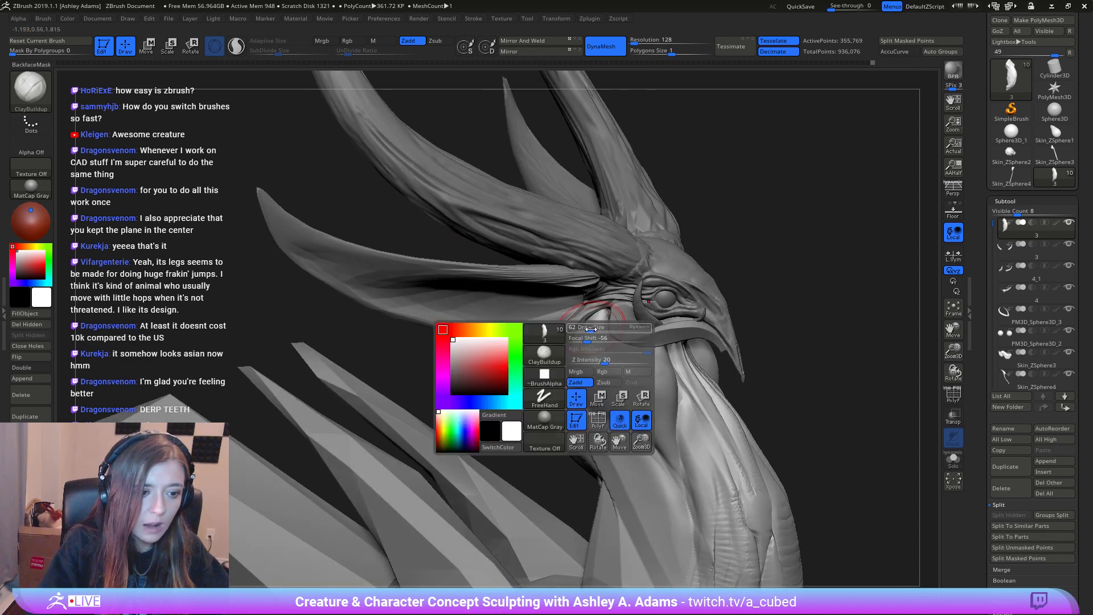
pyautogui.moveTo(591, 329); pyautogui.dragTo(585, 329)
pyautogui.moveTo(635, 325); pyautogui.dragTo(589, 321, button='right')
pyautogui.press('b')
pyautogui.press('s')
pyautogui.press('h')
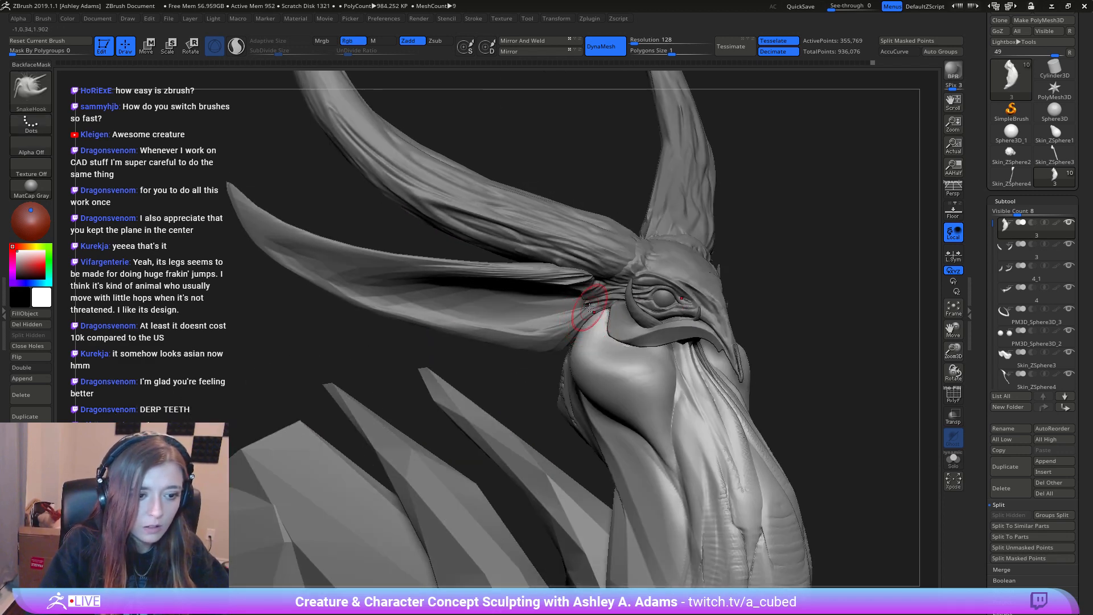
pyautogui.moveTo(615, 361)
pyautogui.mouseDown(button='right')
pyautogui.moveTo(556, 273)
pyautogui.moveTo(565, 262)
pyautogui.moveTo(557, 286)
pyautogui.mouseUp(button='right')
pyautogui.rightClick(555, 284)
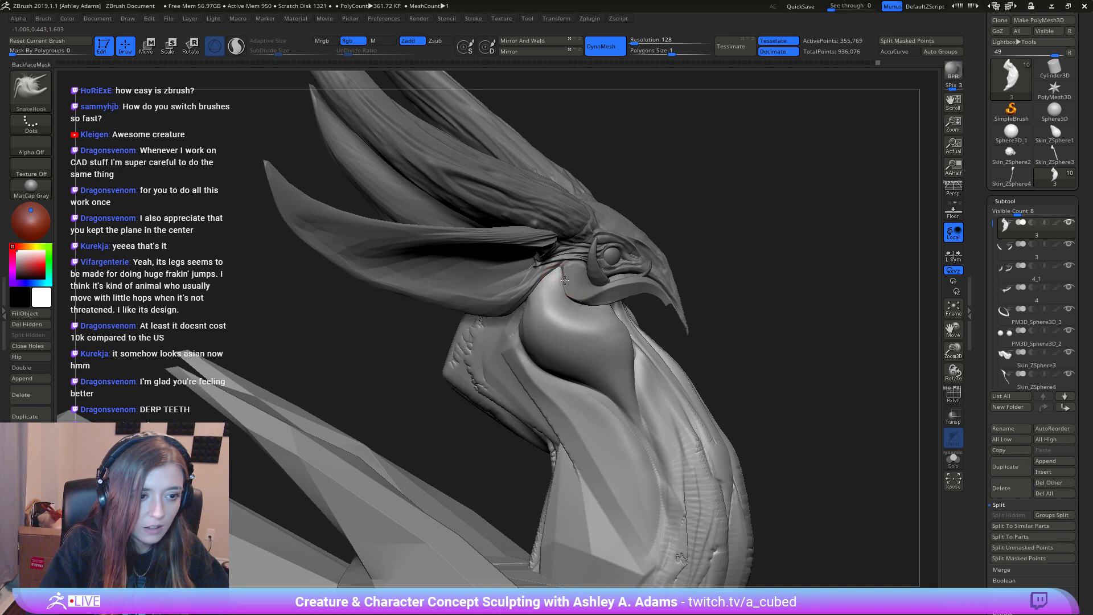
pyautogui.keyDown('shift'); pyautogui.moveTo(566, 275); pyautogui.dragTo(568, 272); pyautogui.keyUp('shift')
# Step: Refine the throat sac's upper contour below the jaw plate with SnakeHook and enlarge the brush
pyautogui.moveTo(575, 298)
pyautogui.mouseDown(button='right')
pyautogui.moveTo(541, 293)
pyautogui.moveTo(578, 302)
pyautogui.mouseUp(button='right')
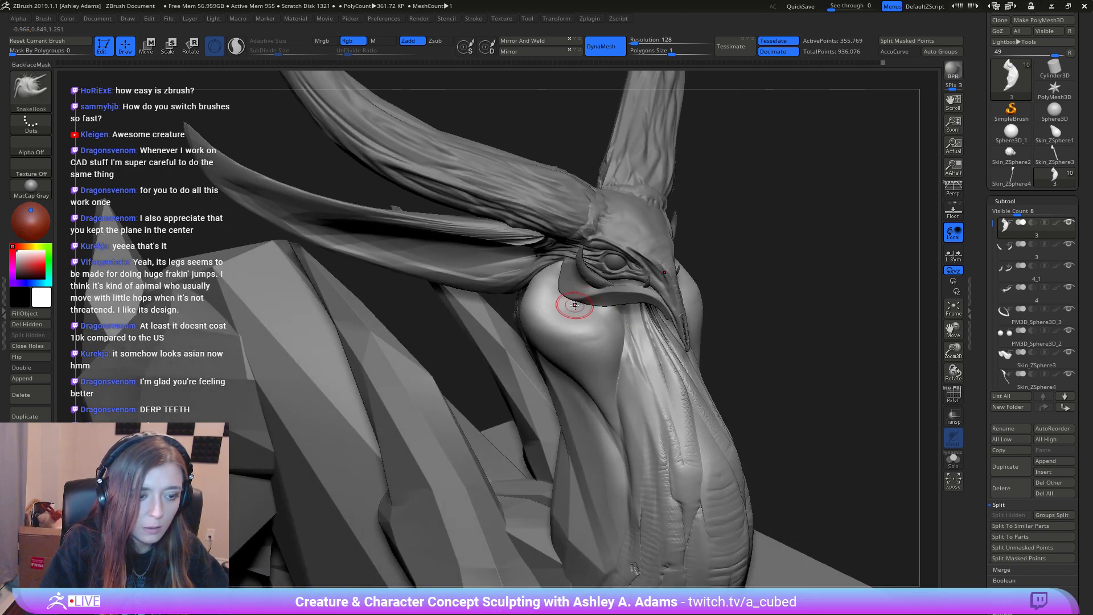
pyautogui.rightClick(562, 311)
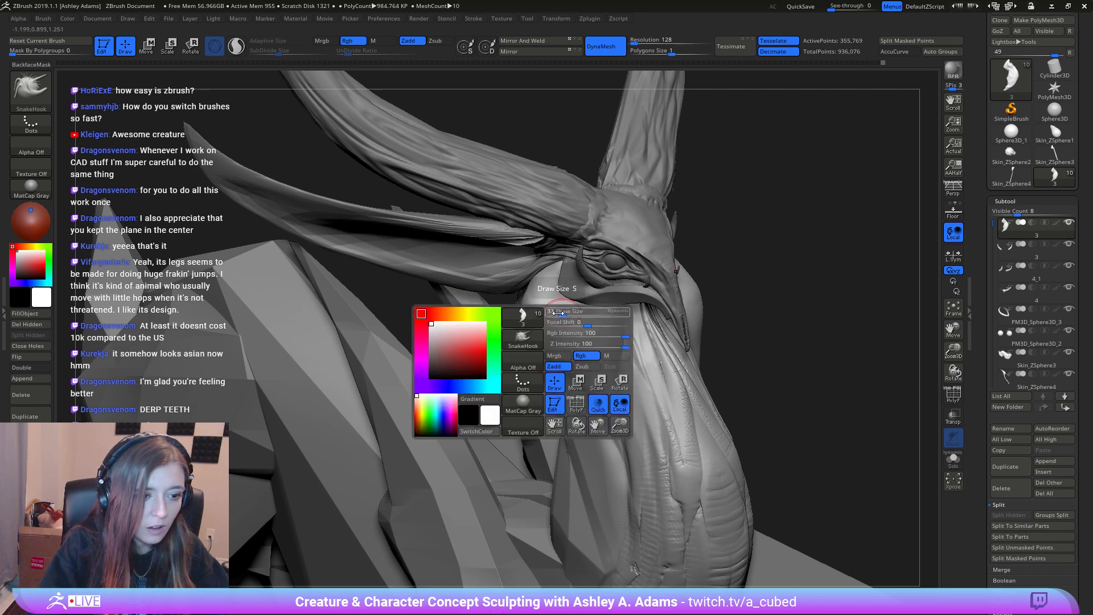
pyautogui.rightClick(573, 290)
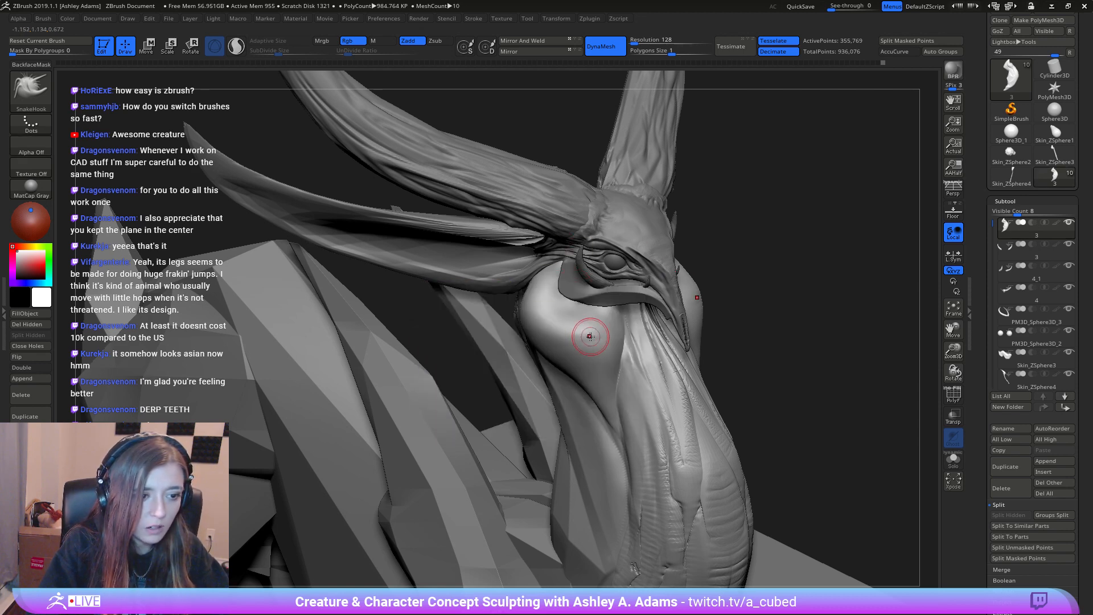
pyautogui.moveTo(590, 338); pyautogui.dragTo(584, 332, button='right')
pyautogui.moveTo(584, 332); pyautogui.dragTo(590, 330)
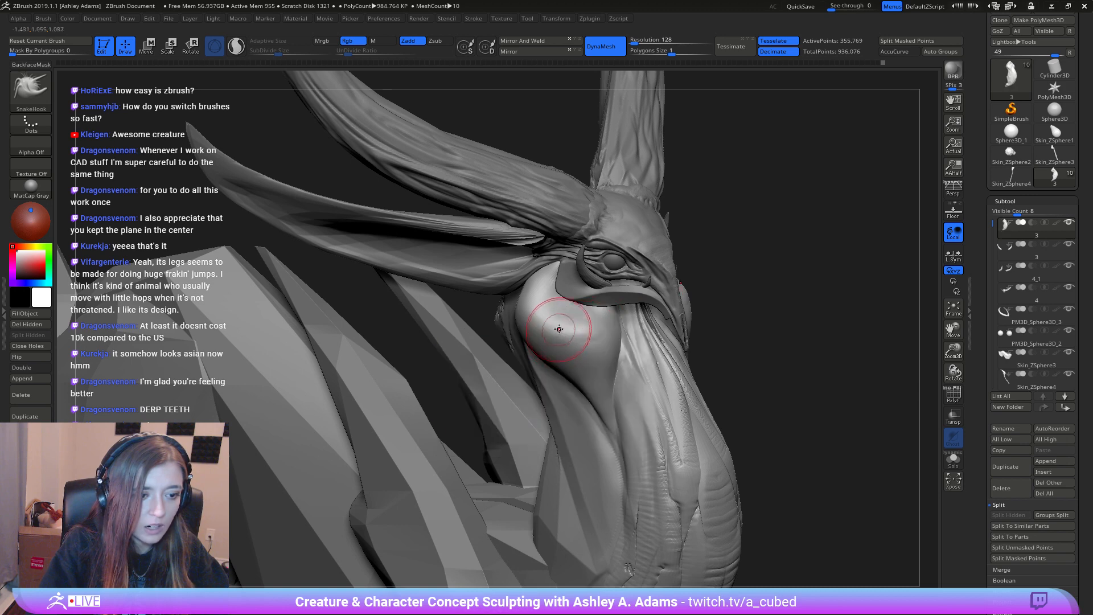
pyautogui.press('b')
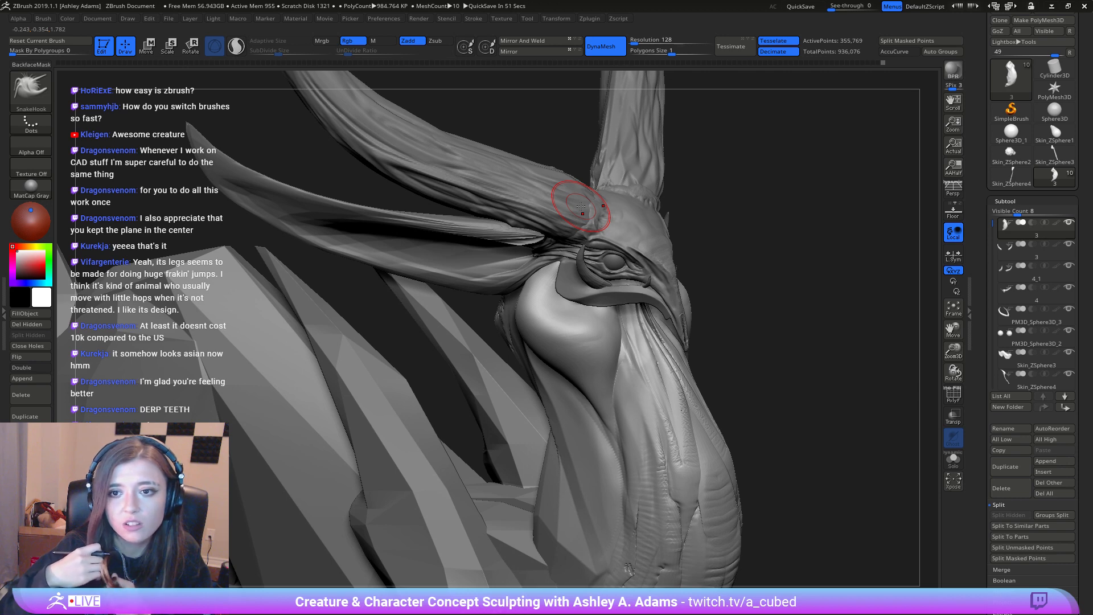
pyautogui.moveTo(647, 480)
pyautogui.mouseDown(button='right')
pyautogui.moveTo(670, 532)
pyautogui.moveTo(646, 465)
pyautogui.mouseUp(button='right')
pyautogui.keyDown('ctrl'); pyautogui.moveTo(646, 465); pyautogui.dragTo(631, 407, button='right'); pyautogui.keyUp('ctrl')
pyautogui.moveTo(630, 407); pyautogui.dragTo(563, 430, button='right')
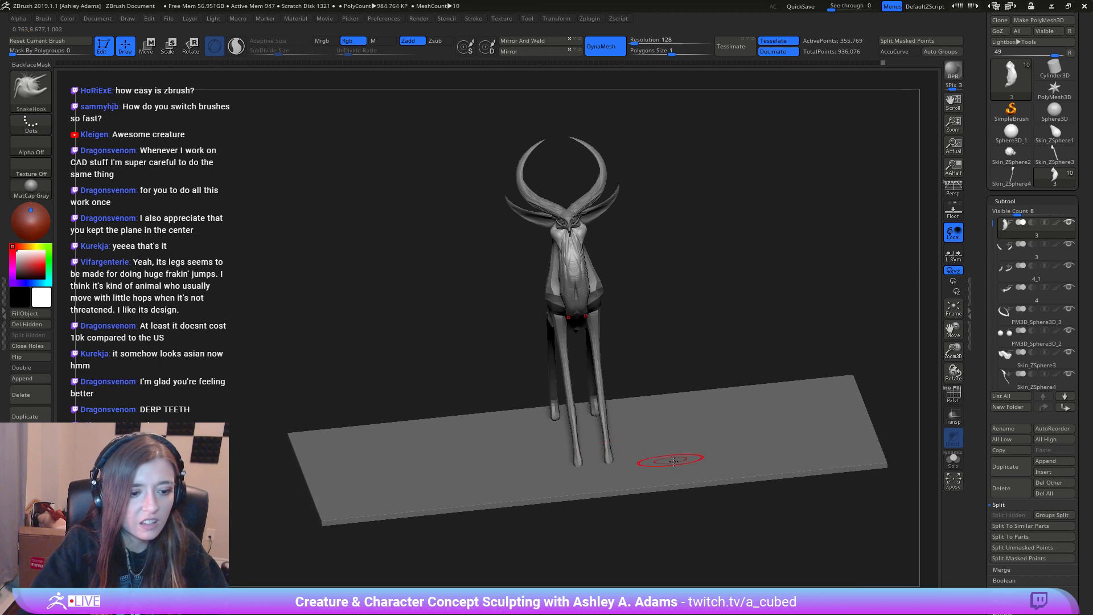
pyautogui.moveTo(666, 427)
pyautogui.mouseDown(button='right')
pyautogui.moveTo(751, 453)
pyautogui.moveTo(766, 419)
pyautogui.mouseUp(button='right')
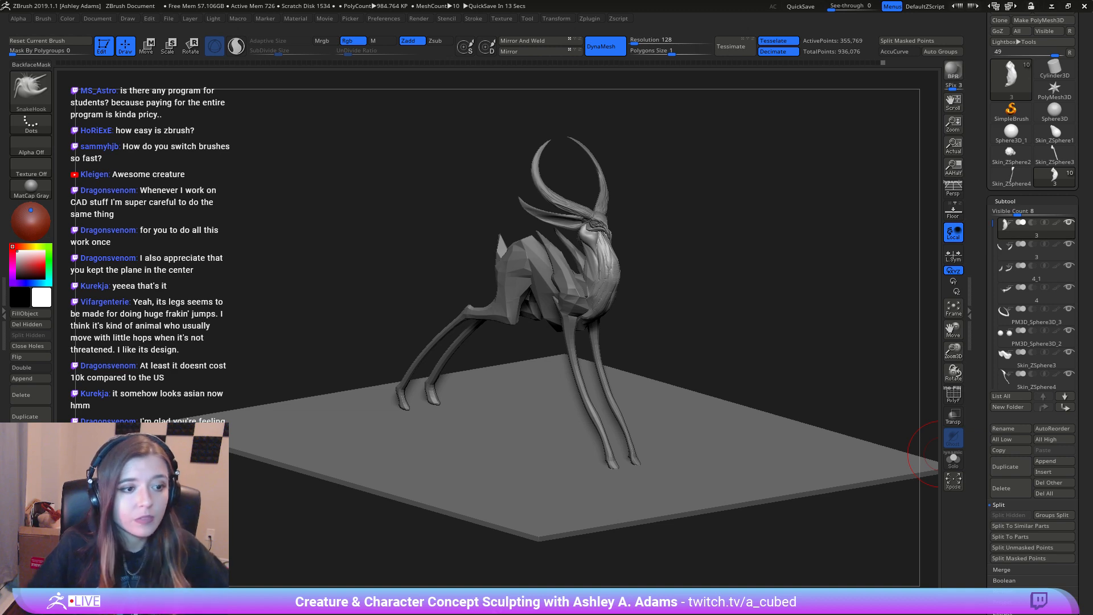
# Step: Resize SnakeHook and reshape the rear contour of the nape below the ear
pyautogui.moveTo(501, 376); pyautogui.dragTo(638, 410, button='right')
pyautogui.moveTo(637, 410)
pyautogui.mouseDown(button='right')
pyautogui.moveTo(590, 357)
pyautogui.moveTo(563, 359)
pyautogui.moveTo(501, 327)
pyautogui.moveTo(493, 280)
pyautogui.mouseUp(button='right')
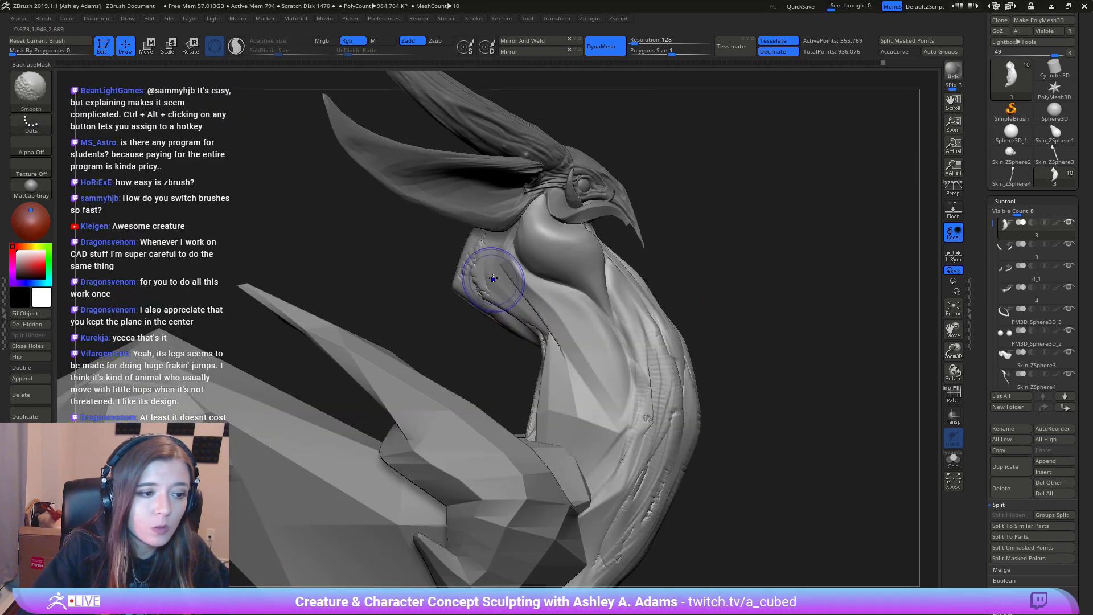
pyautogui.press('space')
pyautogui.moveTo(483, 269)
pyautogui.mouseDown()
pyautogui.moveTo(456, 259)
pyautogui.moveTo(466, 241)
pyautogui.mouseUp()
pyautogui.moveTo(469, 237); pyautogui.dragTo(655, 228, button='right')
pyautogui.moveTo(450, 190)
pyautogui.mouseDown(button='right')
pyautogui.moveTo(464, 216)
pyautogui.moveTo(447, 225)
pyautogui.mouseUp(button='right')
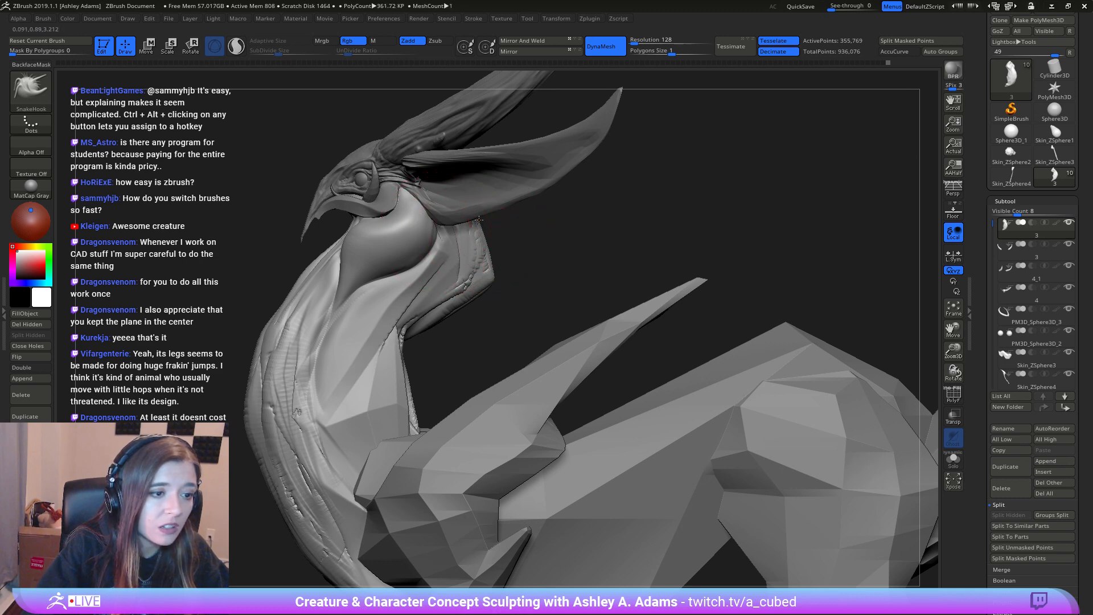
pyautogui.keyDown('alt'); pyautogui.moveTo(505, 260); pyautogui.dragTo(573, 247, button='right'); pyautogui.keyUp('alt')
pyautogui.press('space')
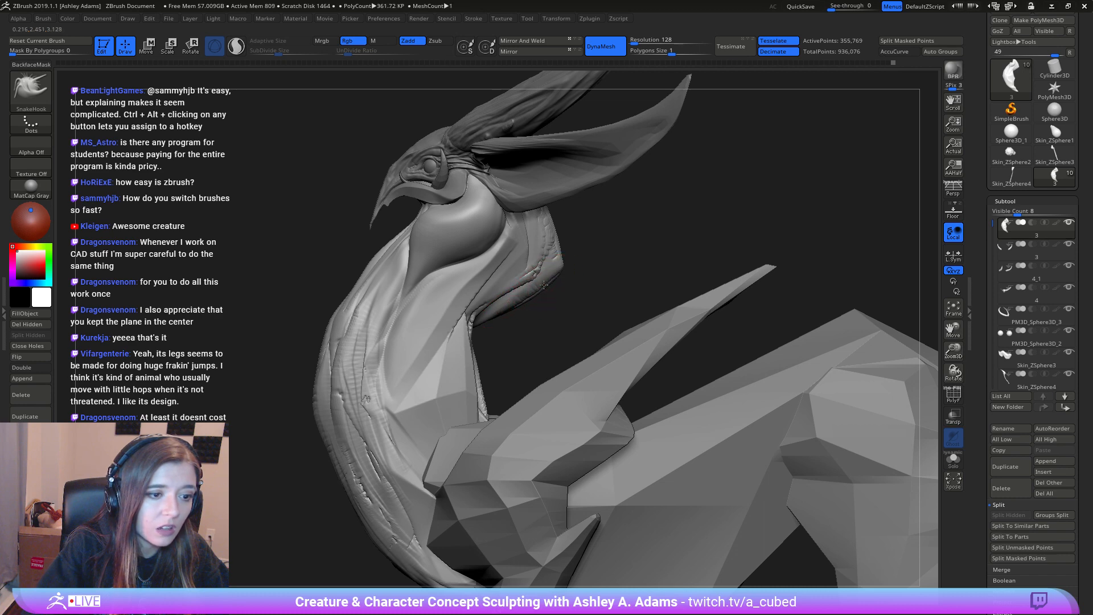
# Step: Pull the side and back of the neck beneath the throat sac into a smoother curve with SnakeHook
pyautogui.keyDown('ctrl'); pyautogui.moveTo(585, 274); pyautogui.dragTo(570, 250, button='right'); pyautogui.keyUp('ctrl')
pyautogui.press('space')
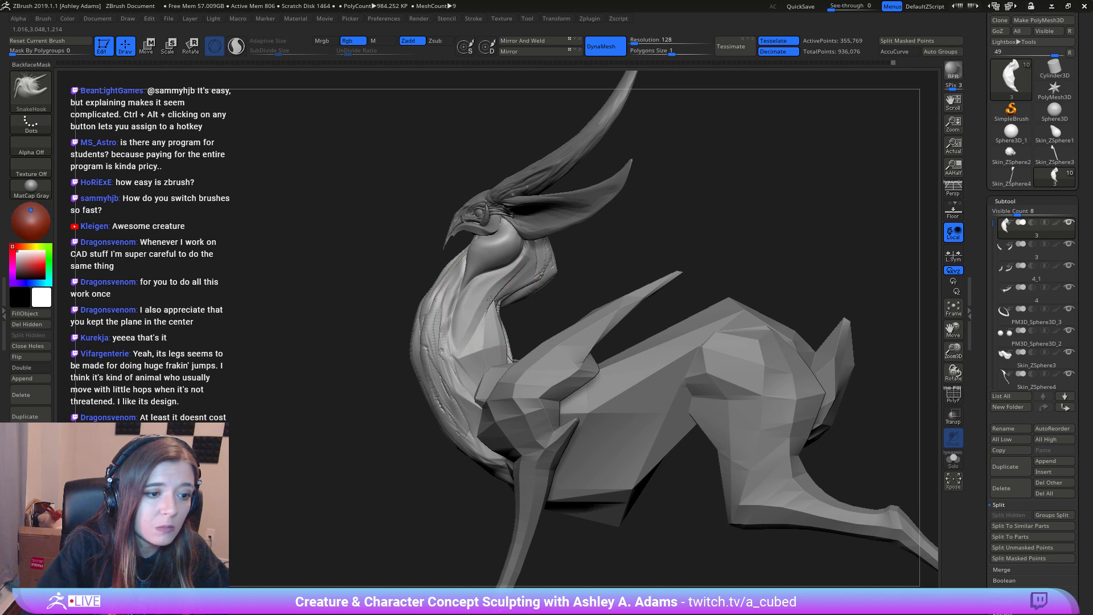
pyautogui.moveTo(489, 300); pyautogui.dragTo(513, 275)
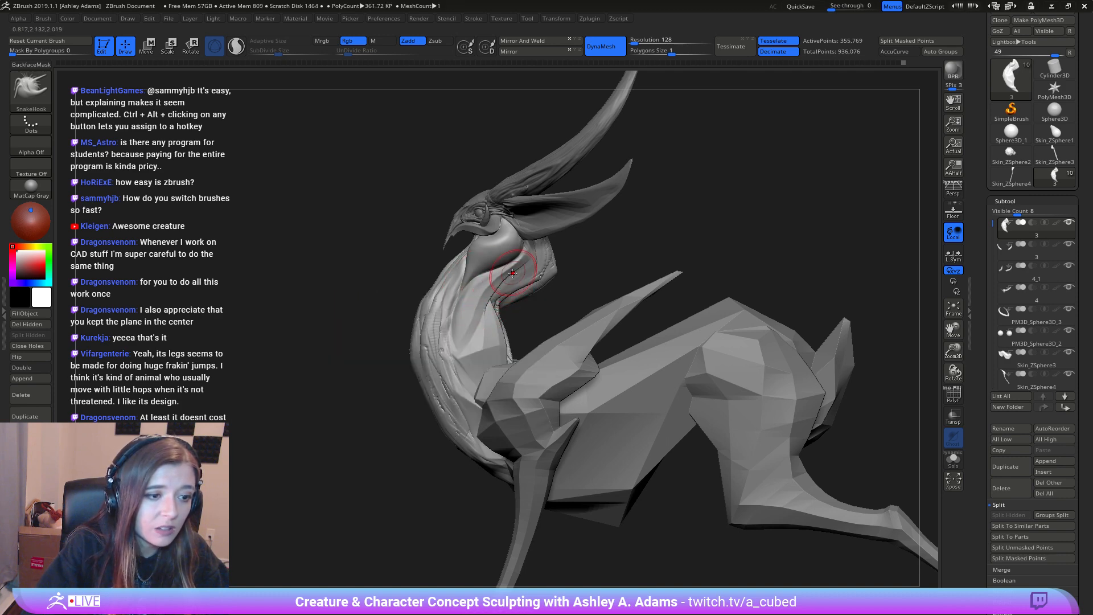
pyautogui.moveTo(477, 319); pyautogui.dragTo(473, 322)
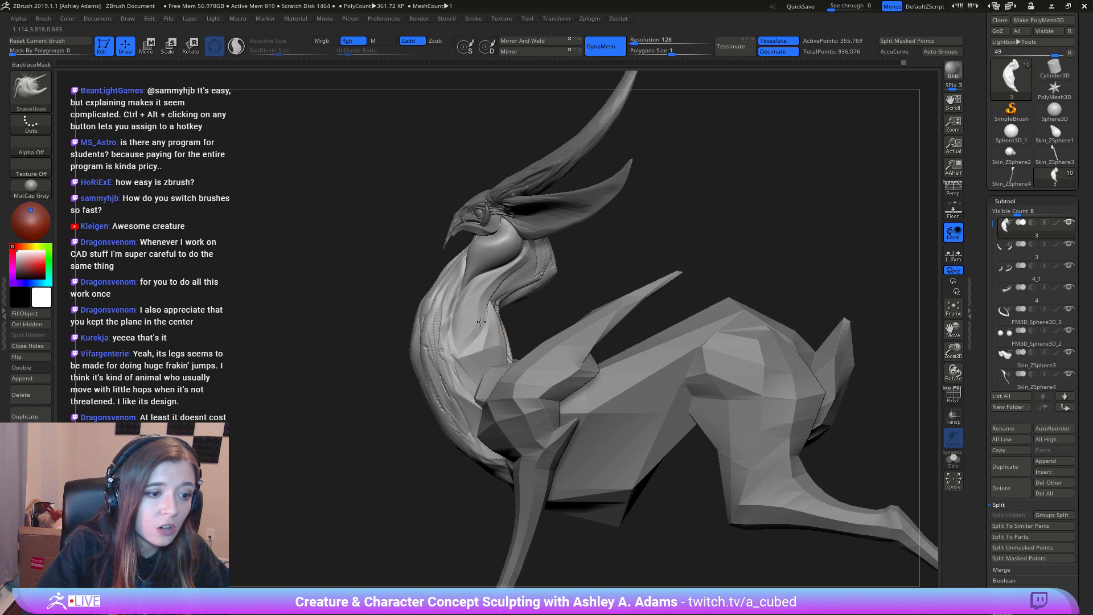
pyautogui.keyDown('alt'); pyautogui.moveTo(453, 259); pyautogui.dragTo(507, 296); pyautogui.keyUp('alt')
pyautogui.keyDown('ctrl'); pyautogui.moveTo(506, 296); pyautogui.dragTo(556, 356, button='right'); pyautogui.keyUp('ctrl')
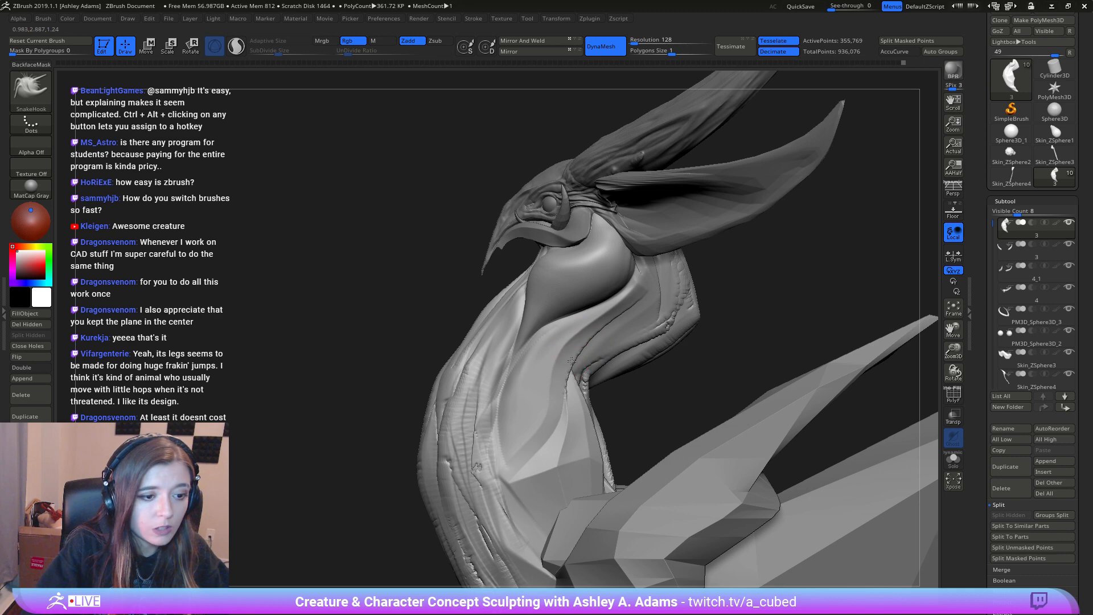
# Step: Reshape the lower side of the neck above the shoulder with a resized SnakeHook brush
pyautogui.keyDown('ctrl'); pyautogui.moveTo(599, 380); pyautogui.dragTo(598, 334, button='right'); pyautogui.keyUp('ctrl')
pyautogui.press('space')
pyautogui.moveTo(611, 333)
pyautogui.mouseDown()
pyautogui.moveTo(622, 332)
pyautogui.moveTo(610, 355)
pyautogui.mouseUp()
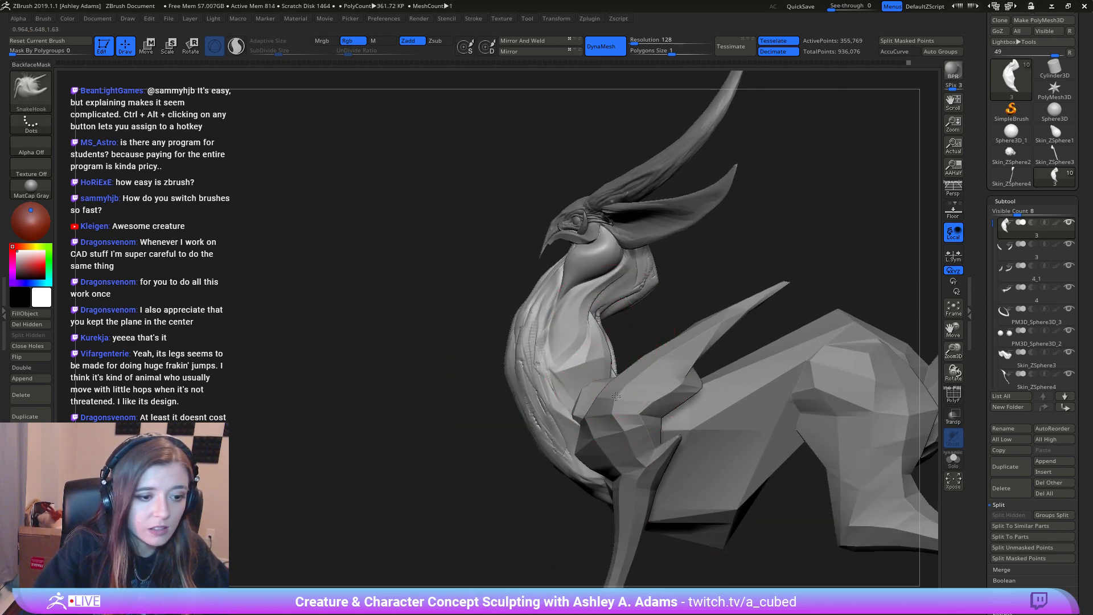
pyautogui.press('space')
pyautogui.moveTo(610, 395); pyautogui.dragTo(586, 391)
pyautogui.moveTo(585, 391); pyautogui.dragTo(599, 391, button='right')
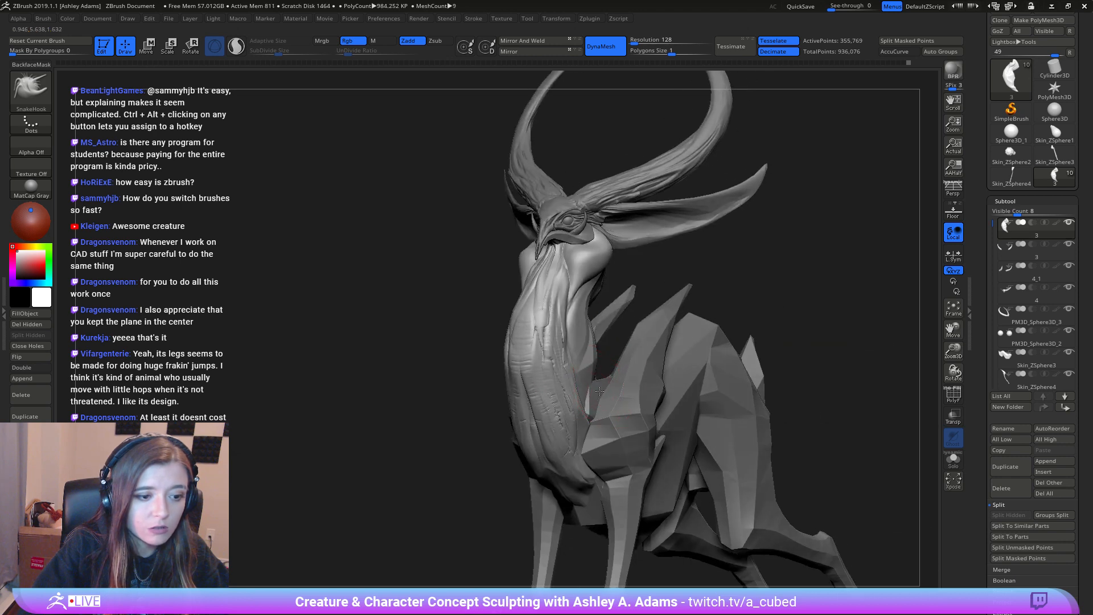
pyautogui.moveTo(593, 392); pyautogui.dragTo(592, 405)
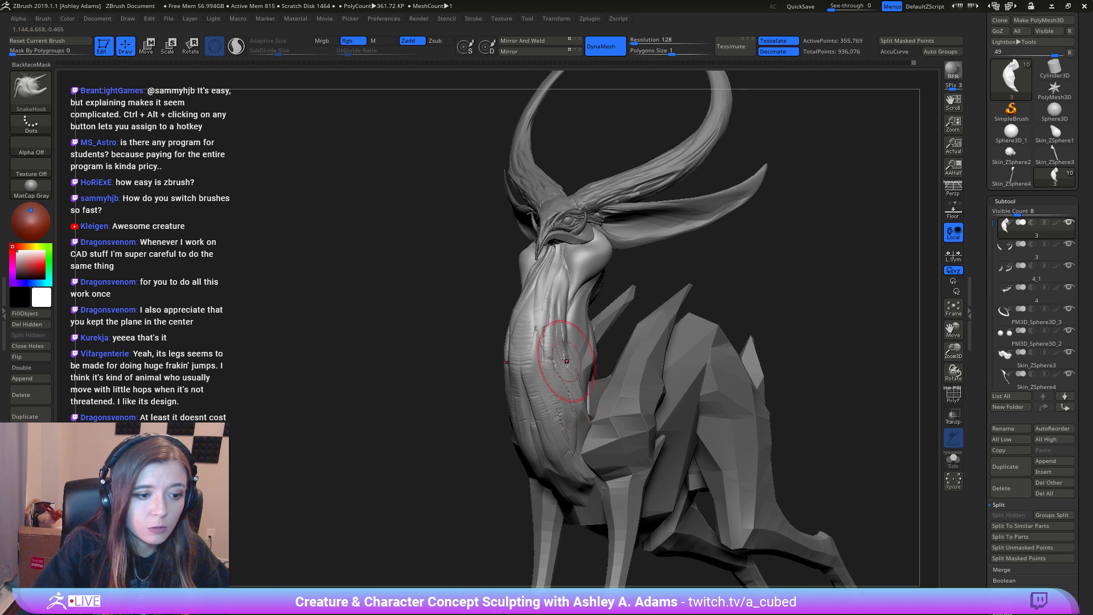
pyautogui.moveTo(565, 358); pyautogui.dragTo(565, 353)
pyautogui.moveTo(560, 358); pyautogui.dragTo(565, 359, button='right')
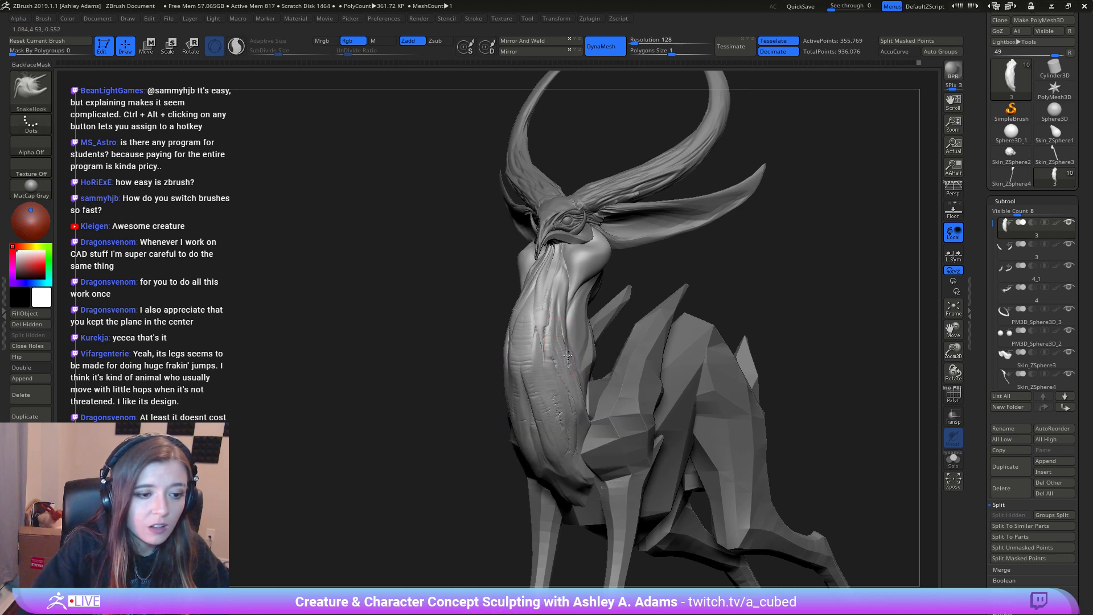
pyautogui.moveTo(577, 332)
pyautogui.keyDown('shift'); pyautogui.mouseDown(button='right')
pyautogui.moveTo(600, 353)
pyautogui.moveTo(591, 373)
pyautogui.moveTo(577, 340)
pyautogui.mouseUp(button='right'); pyautogui.keyUp('shift')
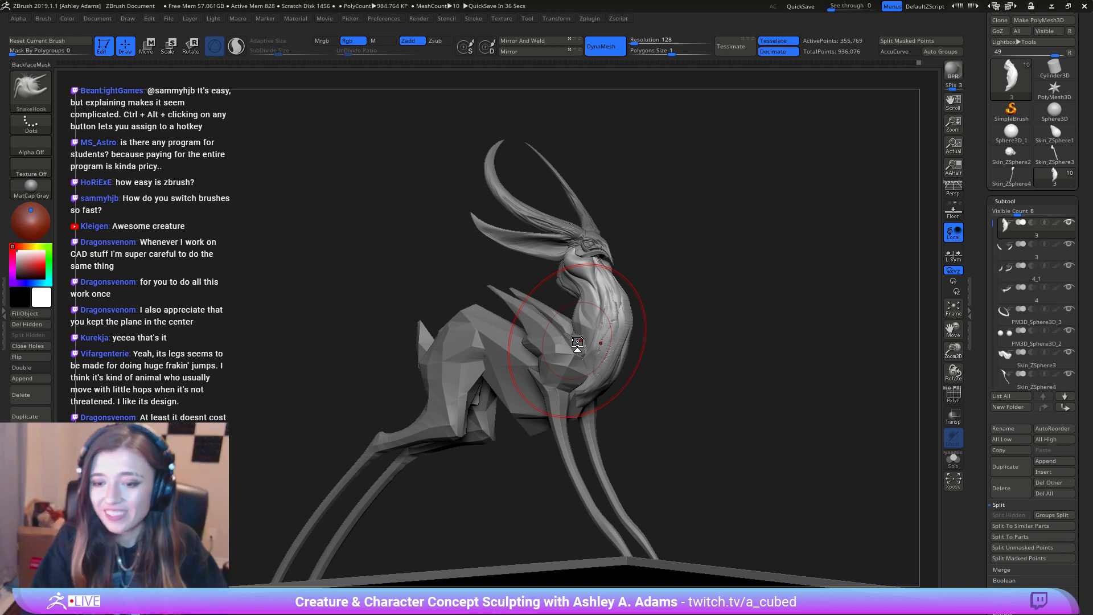
# Step: Build up the sides of the nape between the ears with ClayBuildup and enable BackfaceMask for the brush
pyautogui.moveTo(579, 386); pyautogui.dragTo(449, 243, button='right')
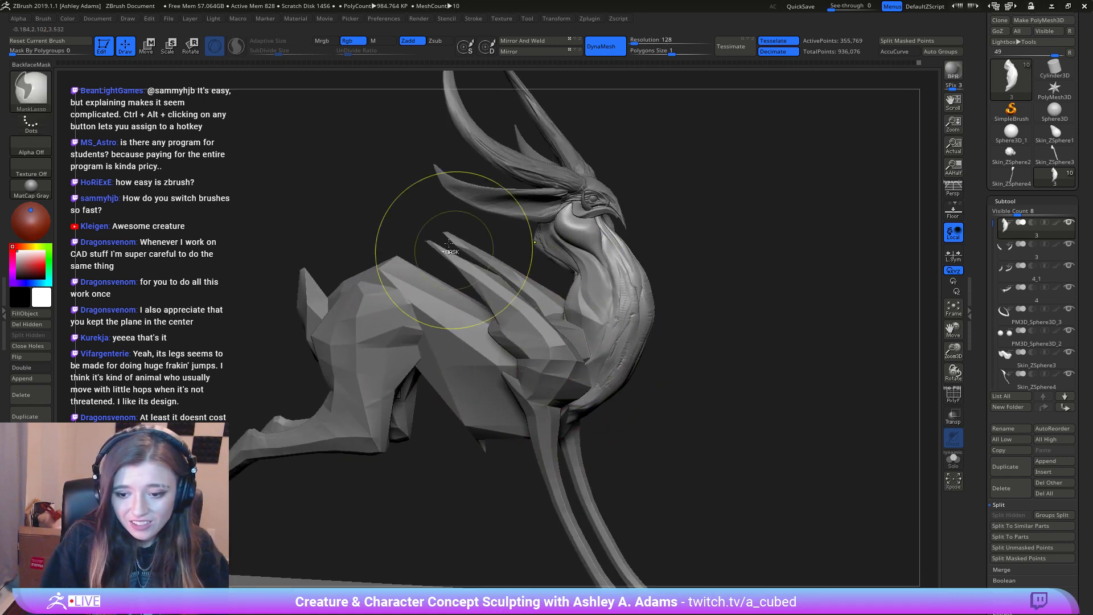
pyautogui.moveTo(617, 291)
pyautogui.mouseDown(button='right')
pyautogui.moveTo(576, 305)
pyautogui.moveTo(587, 357)
pyautogui.mouseUp(button='right')
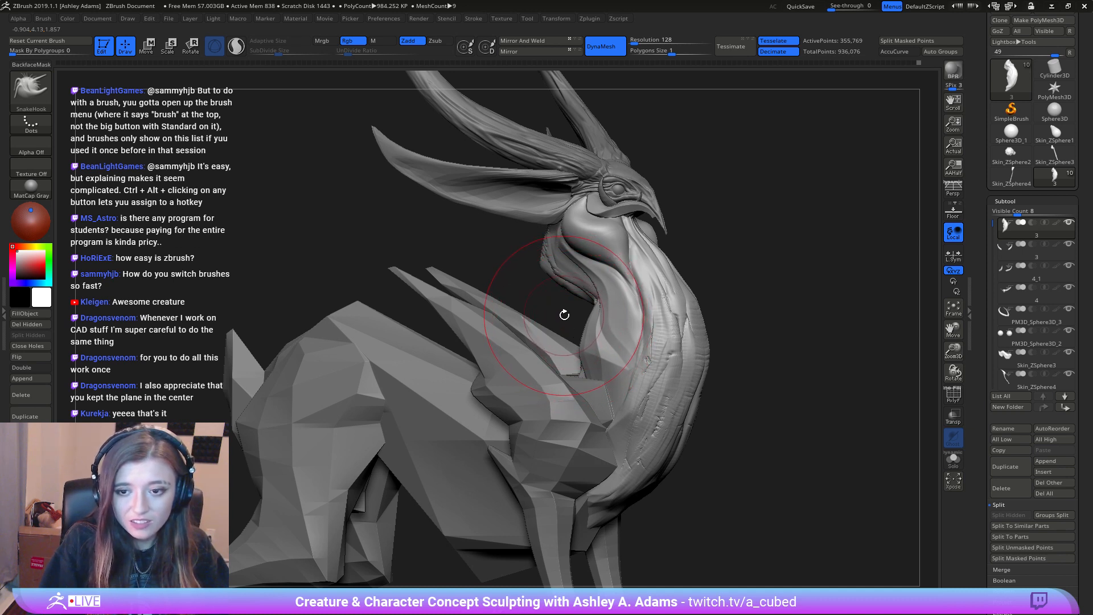
pyautogui.moveTo(529, 263)
pyautogui.mouseDown(button='right')
pyautogui.moveTo(552, 257)
pyautogui.moveTo(546, 279)
pyautogui.moveTo(527, 254)
pyautogui.moveTo(544, 245)
pyautogui.moveTo(571, 259)
pyautogui.mouseUp(button='right')
pyautogui.rightClick(541, 263)
pyautogui.rightClick(543, 244)
pyautogui.press('b')
pyautogui.press('c')
pyautogui.press('b')
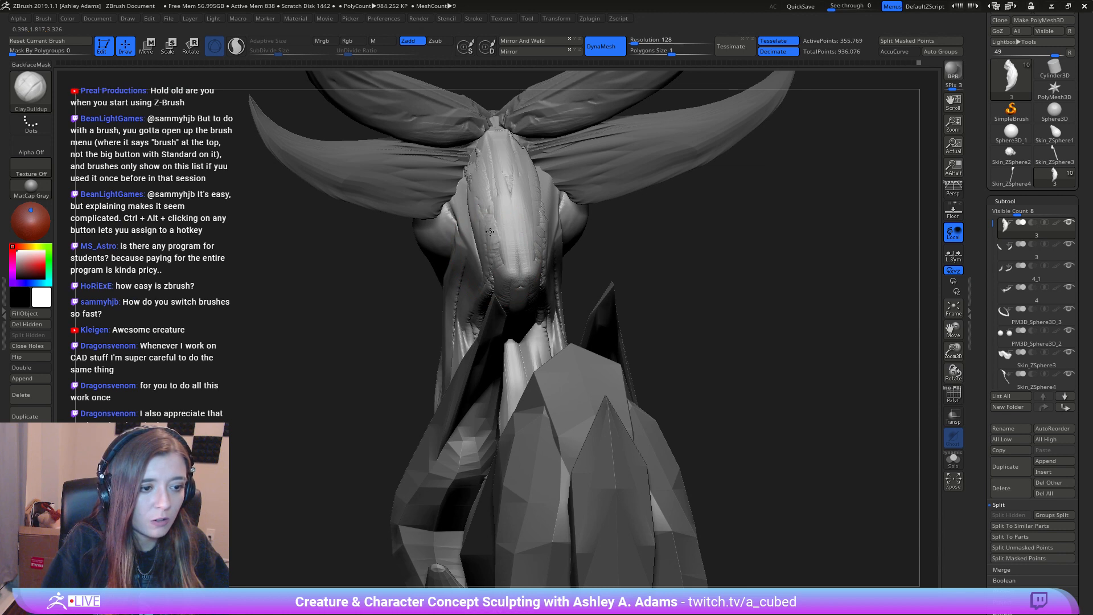
pyautogui.moveTo(475, 241); pyautogui.dragTo(484, 262)
pyautogui.moveTo(471, 185); pyautogui.dragTo(491, 267)
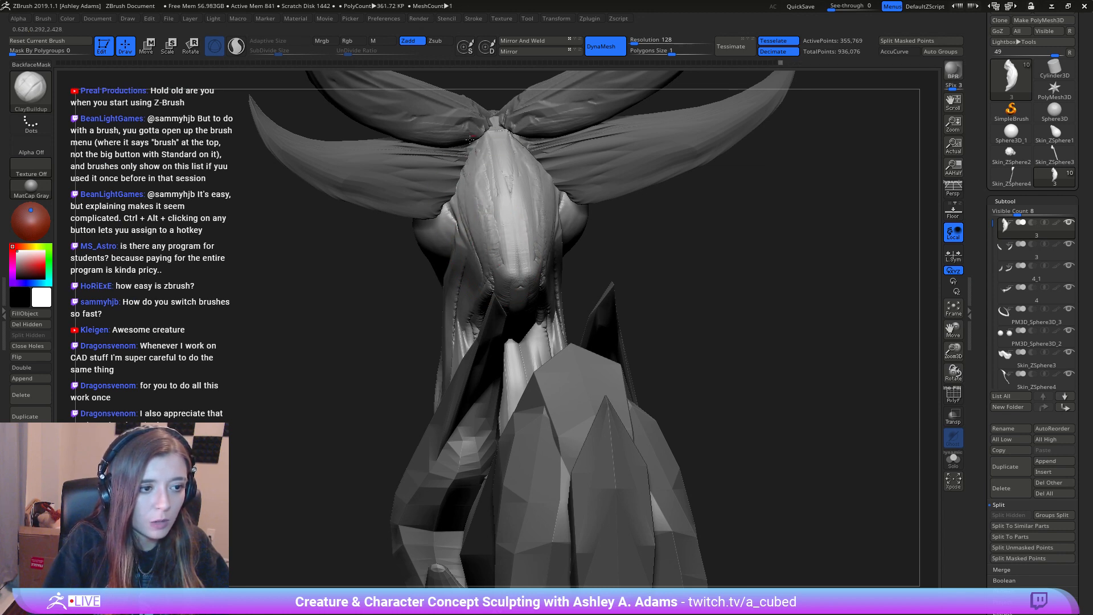
pyautogui.moveTo(459, 171); pyautogui.dragTo(488, 146)
pyautogui.keyDown('alt'); pyautogui.moveTo(489, 151); pyautogui.dragTo(501, 239, button='right'); pyautogui.keyUp('alt')
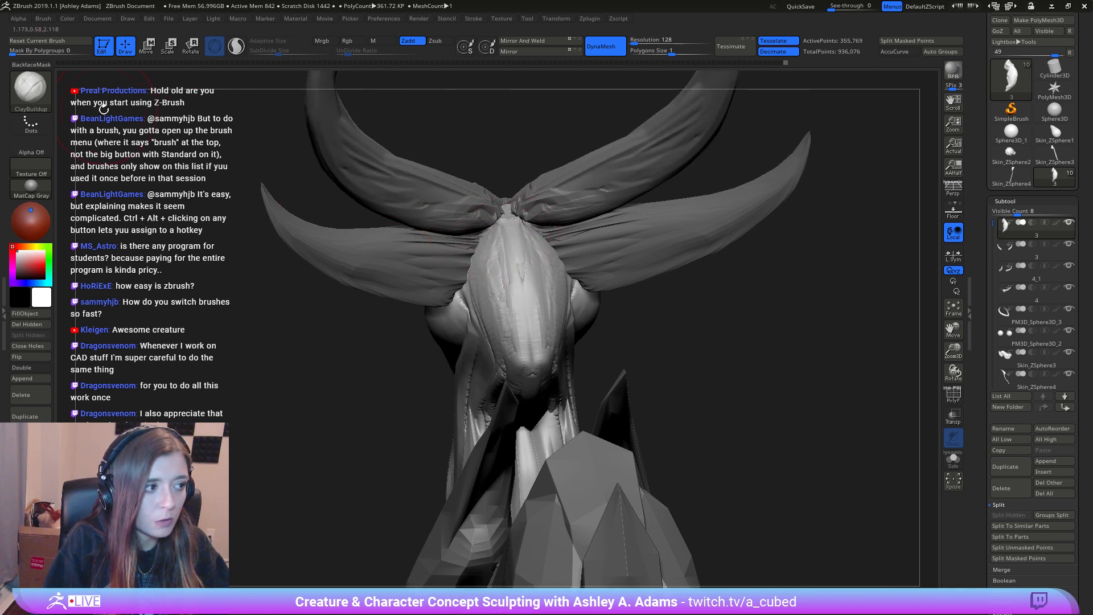
pyautogui.click(31, 64)
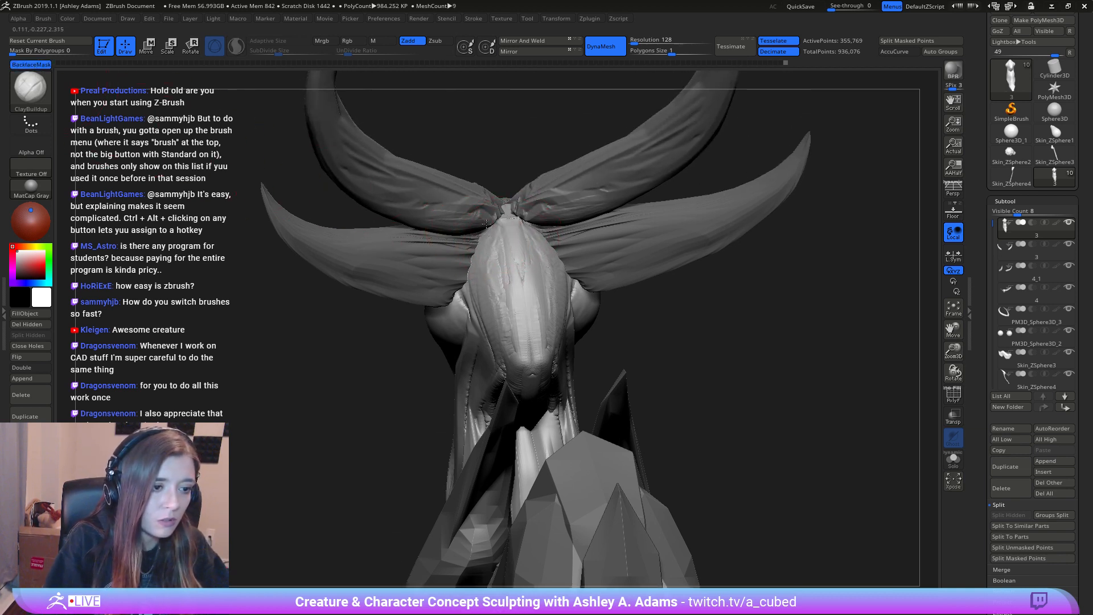
# Step: Add a ClayBuildup stroke to the nape between the ears and pull the upper front contour of the neck with a resized SnakeHook
pyautogui.moveTo(491, 228); pyautogui.dragTo(514, 283)
pyautogui.moveTo(464, 310)
pyautogui.mouseDown(button='right')
pyautogui.moveTo(501, 319)
pyautogui.moveTo(568, 297)
pyautogui.moveTo(571, 256)
pyautogui.mouseUp(button='right')
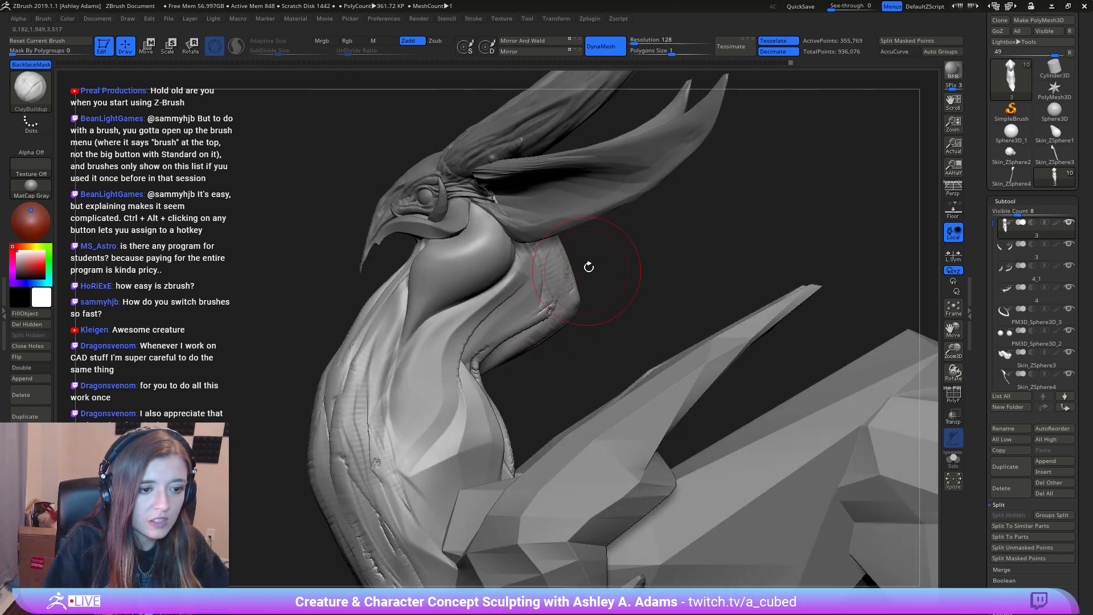
pyautogui.moveTo(531, 384)
pyautogui.keyDown('ctrl'); pyautogui.mouseDown(button='right')
pyautogui.moveTo(534, 297)
pyautogui.moveTo(555, 325)
pyautogui.moveTo(598, 185)
pyautogui.mouseUp(button='right'); pyautogui.keyUp('ctrl')
pyautogui.moveTo(535, 364)
pyautogui.mouseDown(button='right')
pyautogui.moveTo(515, 370)
pyautogui.moveTo(500, 353)
pyautogui.mouseUp(button='right')
pyautogui.press('b')
pyautogui.press('s')
pyautogui.press('h')
pyautogui.rightClick(498, 353)
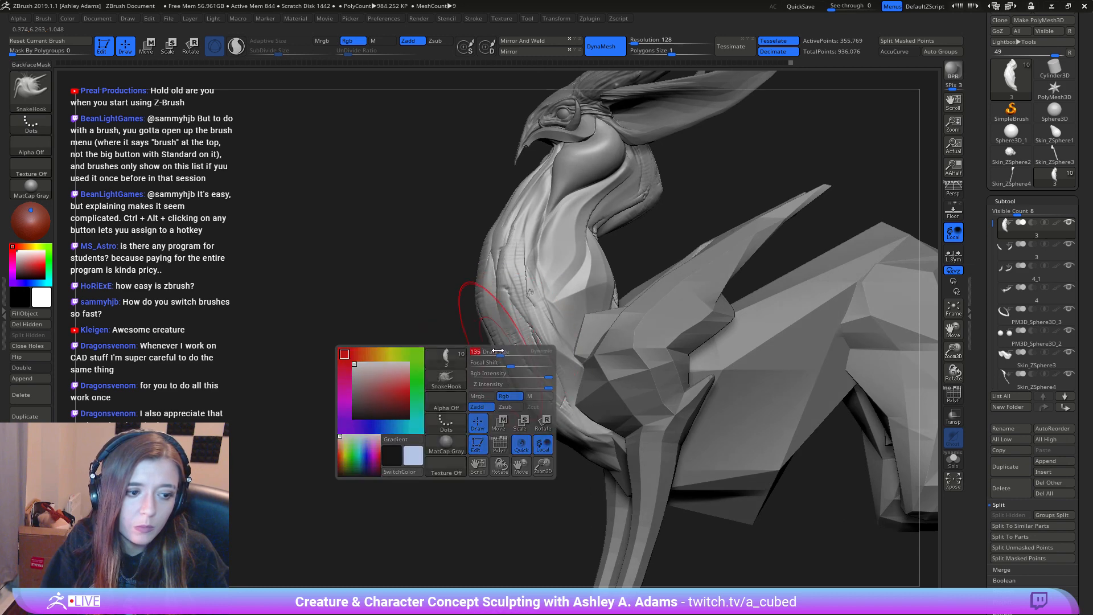
pyautogui.rightClick(500, 245)
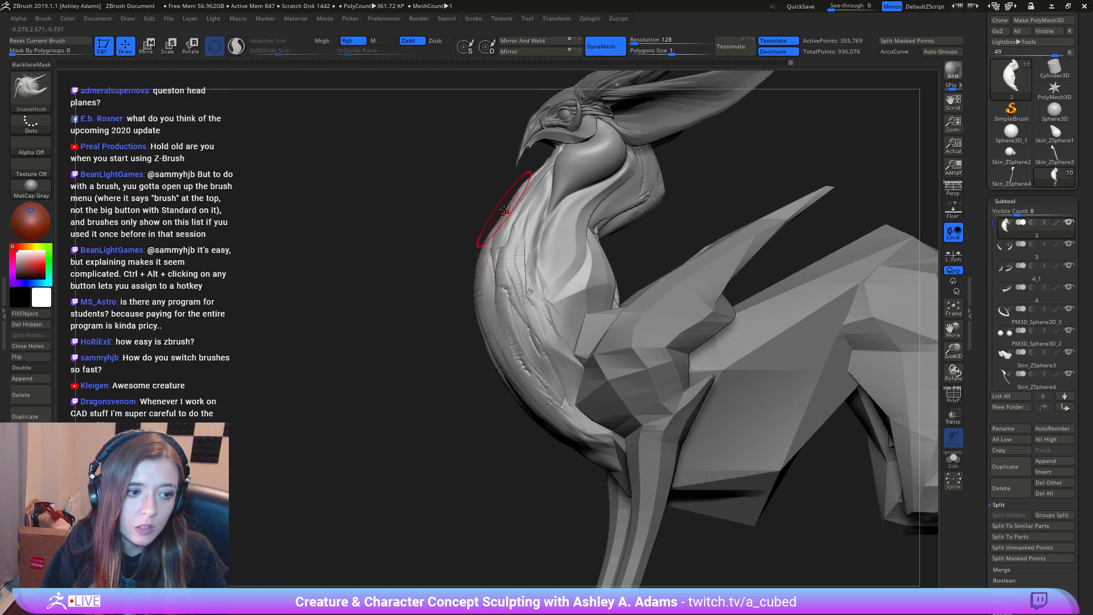
pyautogui.moveTo(501, 208); pyautogui.dragTo(499, 209)
# Step: Resize SnakeHook and reshape the lower chest beside the tops of the front legs, checking it from side and front views
pyautogui.moveTo(499, 208)
pyautogui.mouseDown(button='right')
pyautogui.moveTo(476, 268)
pyautogui.moveTo(593, 275)
pyautogui.moveTo(527, 344)
pyautogui.mouseUp(button='right')
pyautogui.press('space')
pyautogui.moveTo(527, 345); pyautogui.dragTo(537, 325)
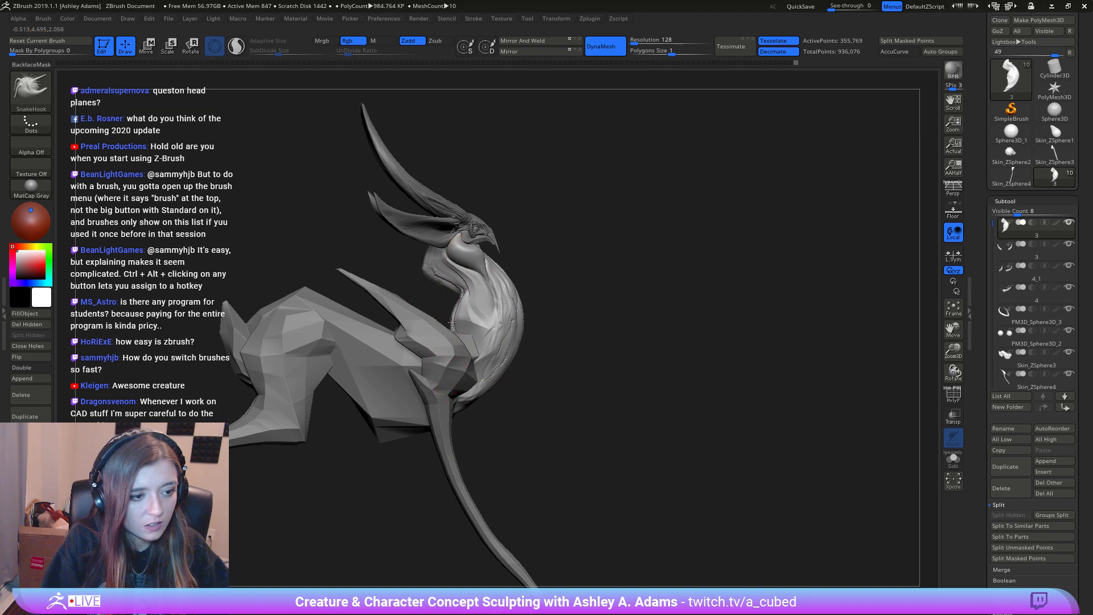
pyautogui.moveTo(452, 322); pyautogui.dragTo(492, 382, button='right')
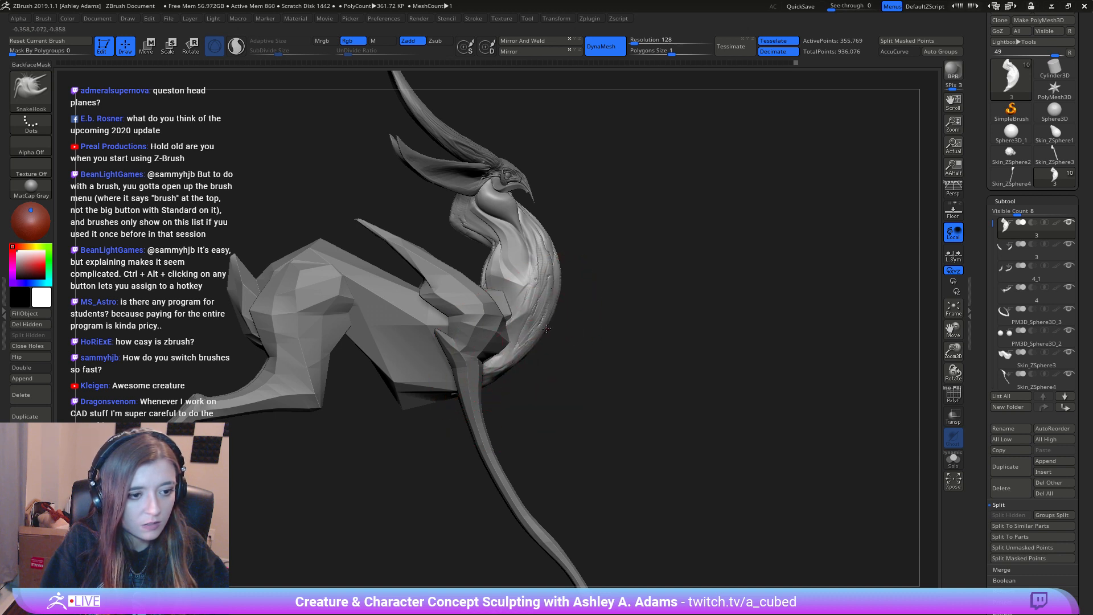
pyautogui.press('ctrl')
pyautogui.keyDown('ctrl'); pyautogui.moveTo(591, 418); pyautogui.dragTo(515, 385, button='right'); pyautogui.keyUp('ctrl')
pyautogui.rightClick(515, 386)
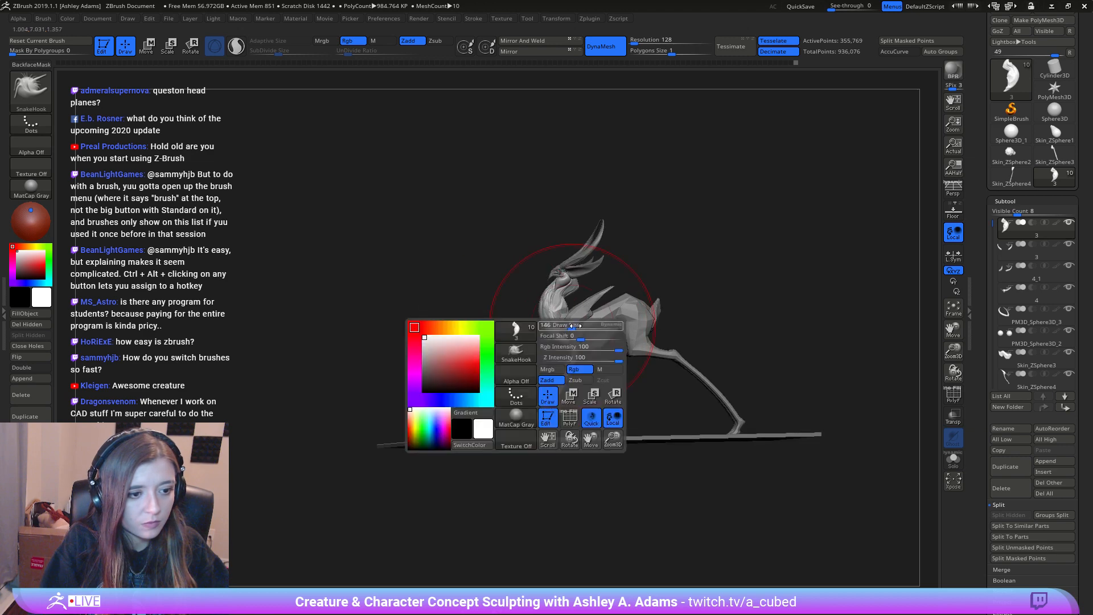
pyautogui.moveTo(575, 327); pyautogui.dragTo(512, 353, button='right')
pyautogui.rightClick(505, 355)
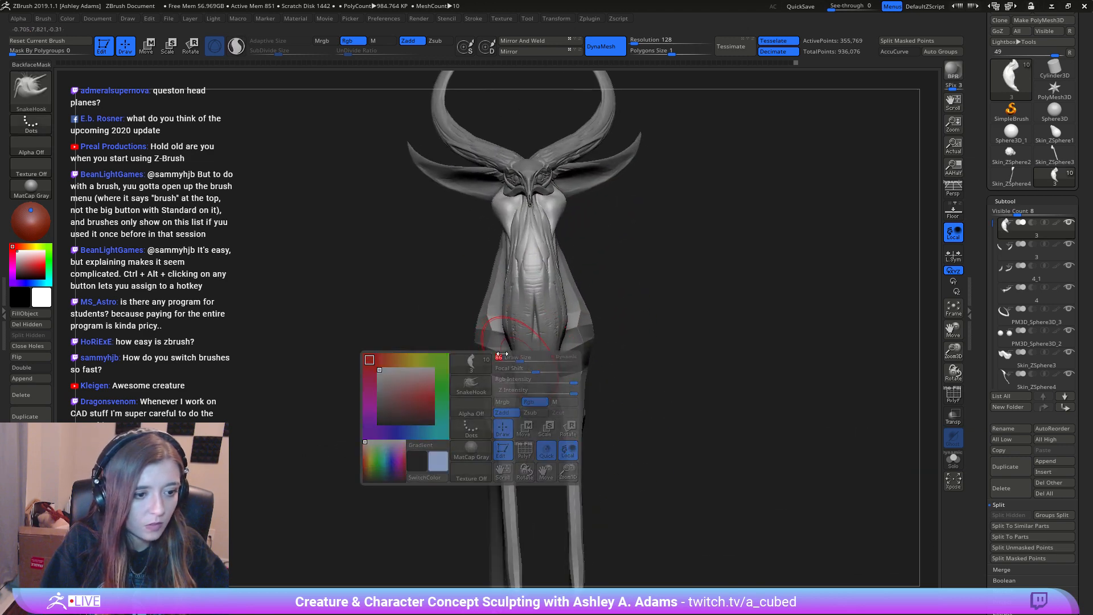
pyautogui.moveTo(506, 355)
pyautogui.keyDown('ctrl'); pyautogui.mouseDown()
pyautogui.moveTo(561, 364)
pyautogui.moveTo(498, 369)
pyautogui.mouseUp(); pyautogui.keyUp('ctrl')
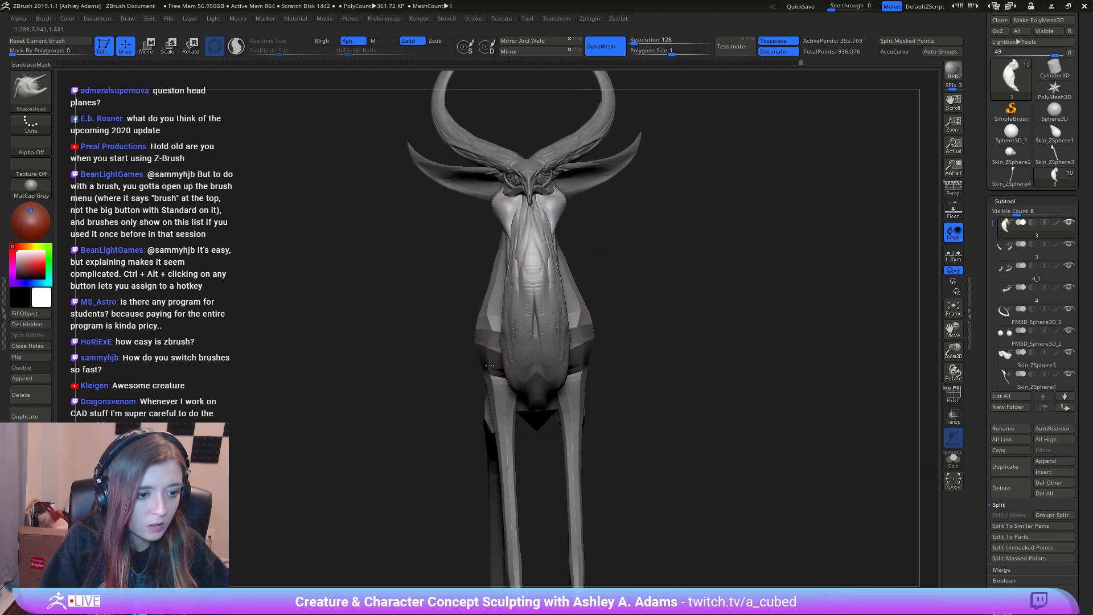
pyautogui.keyDown('ctrl'); pyautogui.moveTo(589, 444); pyautogui.dragTo(547, 404, button='right'); pyautogui.keyUp('ctrl')
pyautogui.rightClick(517, 399)
pyautogui.moveTo(490, 278); pyautogui.dragTo(560, 410, button='right')
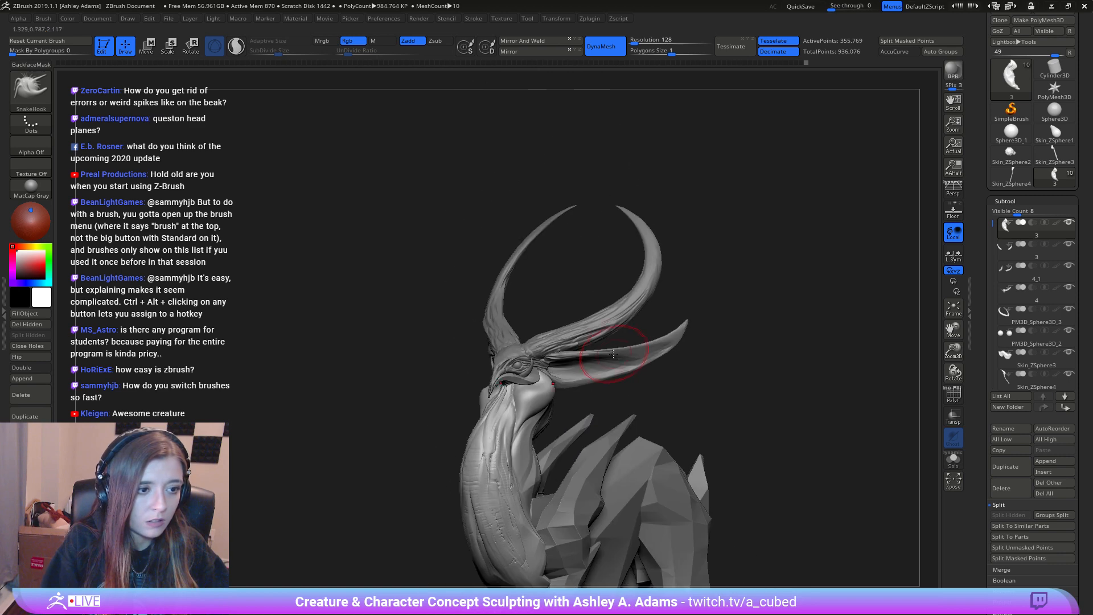
# Step: Select the ears subtool, build up the inner ear near its tip with ClayBuildup, and carve out the inner hollow toward the base
pyautogui.keyDown('alt'); pyautogui.click(614, 357); pyautogui.keyUp('alt')
pyautogui.moveTo(564, 352)
pyautogui.keyDown('ctrl'); pyautogui.mouseDown(button='right')
pyautogui.moveTo(569, 387)
pyautogui.moveTo(731, 393)
pyautogui.mouseUp(button='right'); pyautogui.keyUp('ctrl')
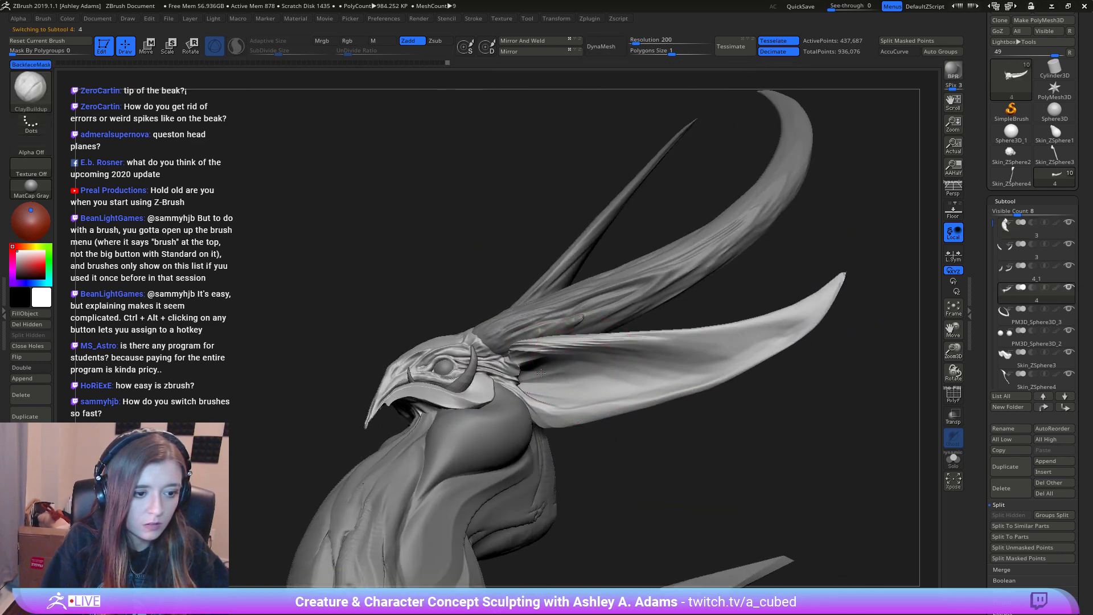
pyautogui.moveTo(594, 387); pyautogui.dragTo(791, 330)
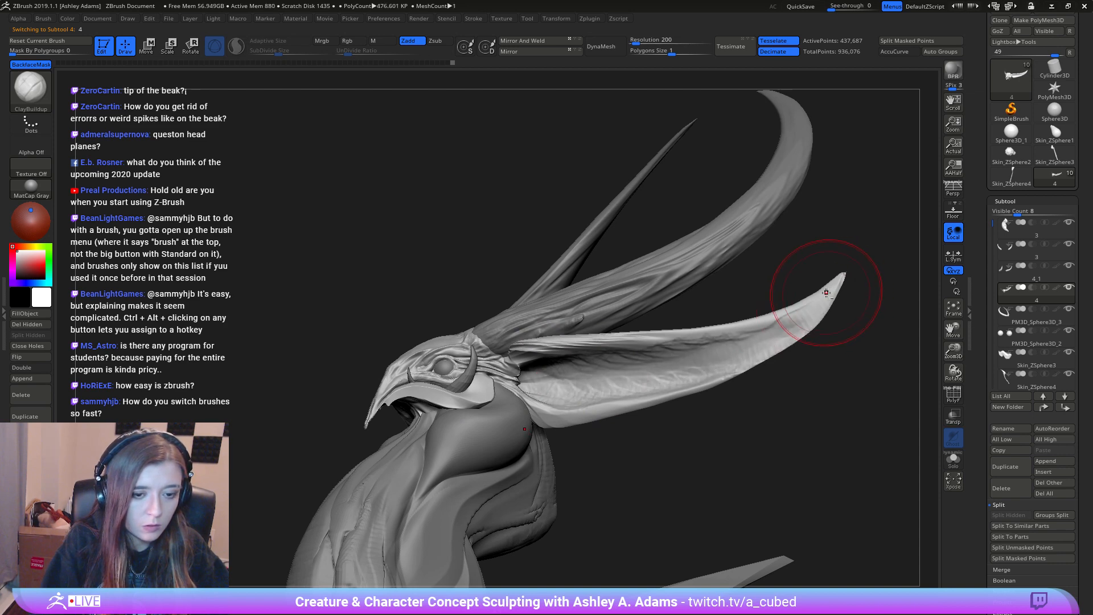
pyautogui.moveTo(802, 322); pyautogui.dragTo(796, 320, button='right')
pyautogui.moveTo(796, 320); pyautogui.dragTo(772, 333)
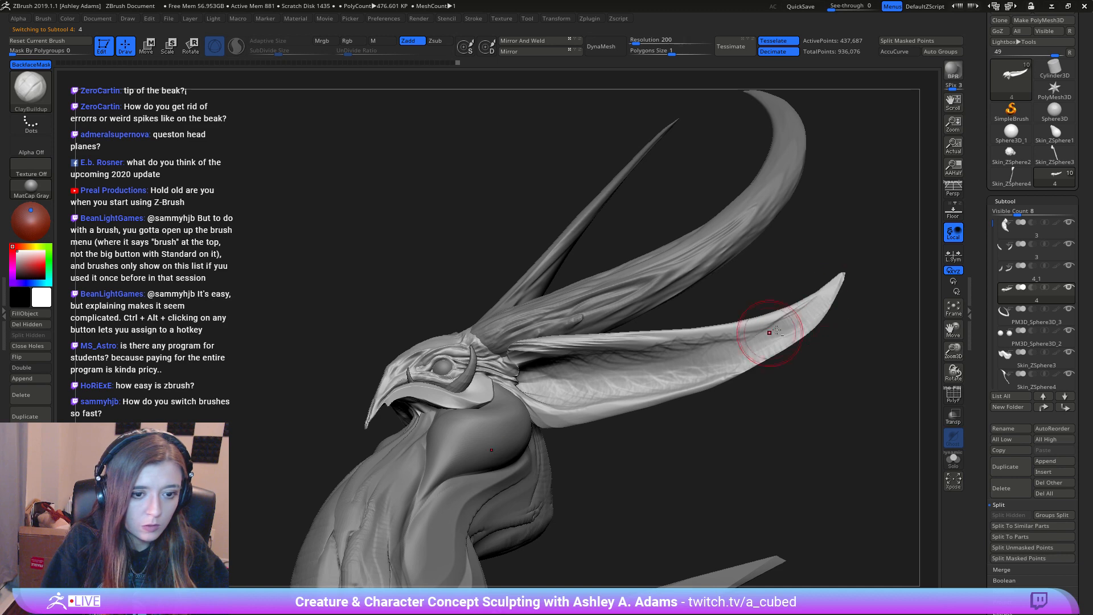
pyautogui.moveTo(814, 303)
pyautogui.keyDown('alt'); pyautogui.mouseDown()
pyautogui.moveTo(765, 341)
pyautogui.moveTo(712, 357)
pyautogui.moveTo(740, 343)
pyautogui.mouseUp(); pyautogui.keyUp('alt')
pyautogui.keyDown('alt'); pyautogui.moveTo(790, 319); pyautogui.dragTo(649, 361); pyautogui.keyUp('alt')
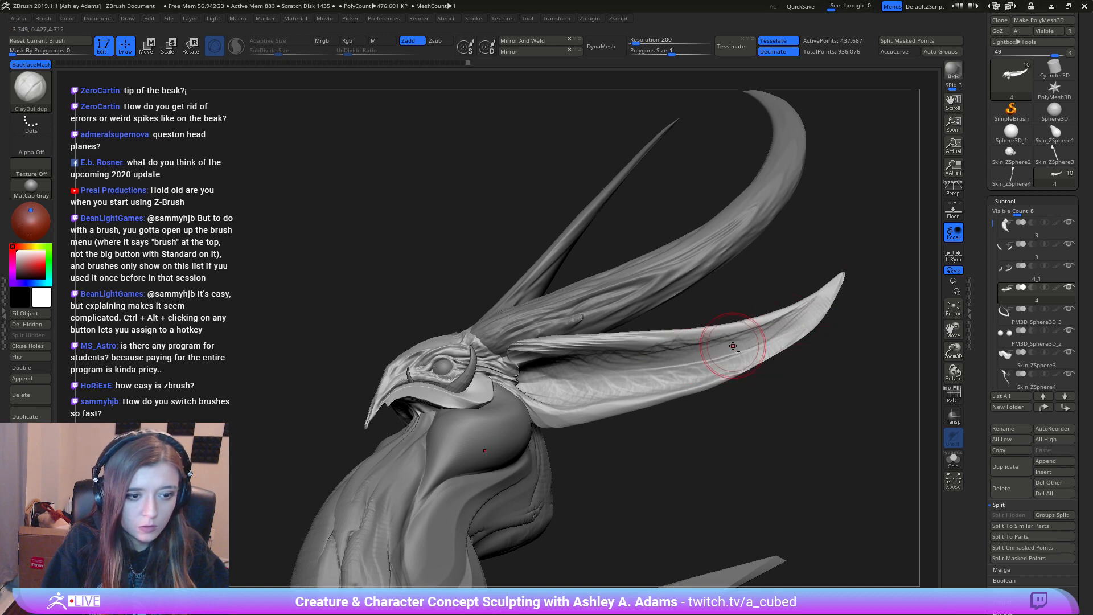
pyautogui.keyDown('alt'); pyautogui.moveTo(733, 347); pyautogui.dragTo(587, 367); pyautogui.keyUp('alt')
pyautogui.keyDown('alt'); pyautogui.moveTo(664, 363); pyautogui.dragTo(560, 366); pyautogui.keyUp('alt')
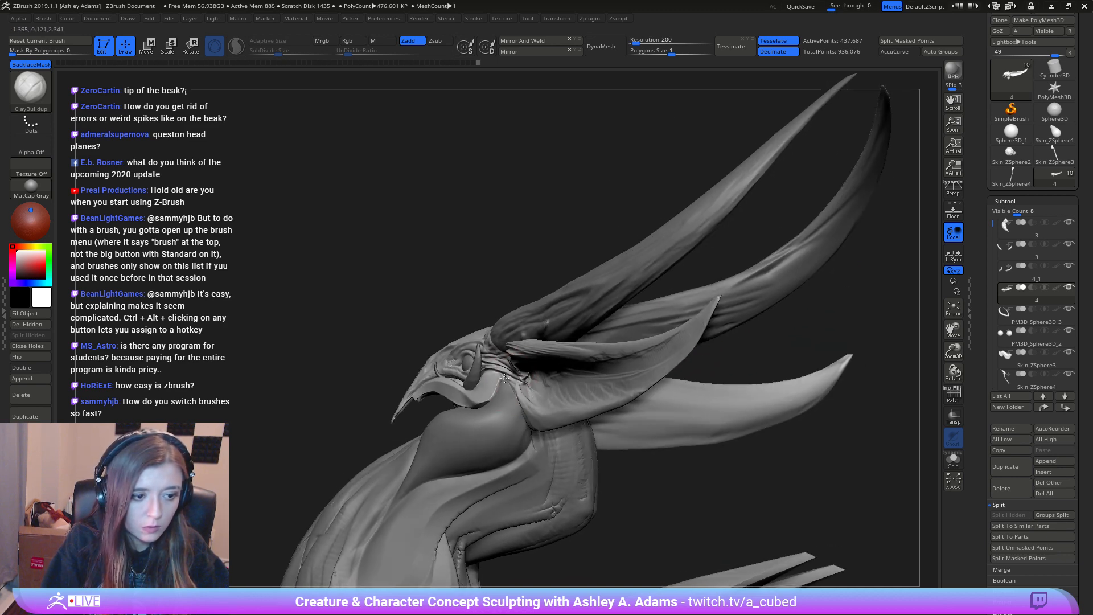
# Step: Build up a rounded bulge inside the base of the ear with ClayBuildup and smooth it
pyautogui.moveTo(561, 366); pyautogui.dragTo(528, 375, button='right')
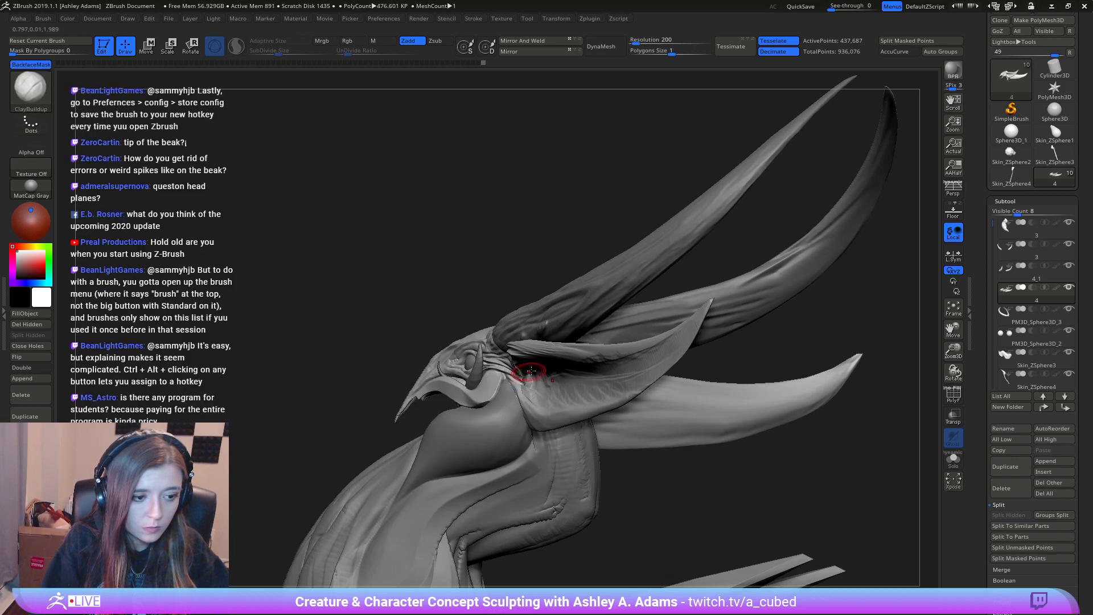
pyautogui.moveTo(524, 373); pyautogui.dragTo(541, 373, button='right')
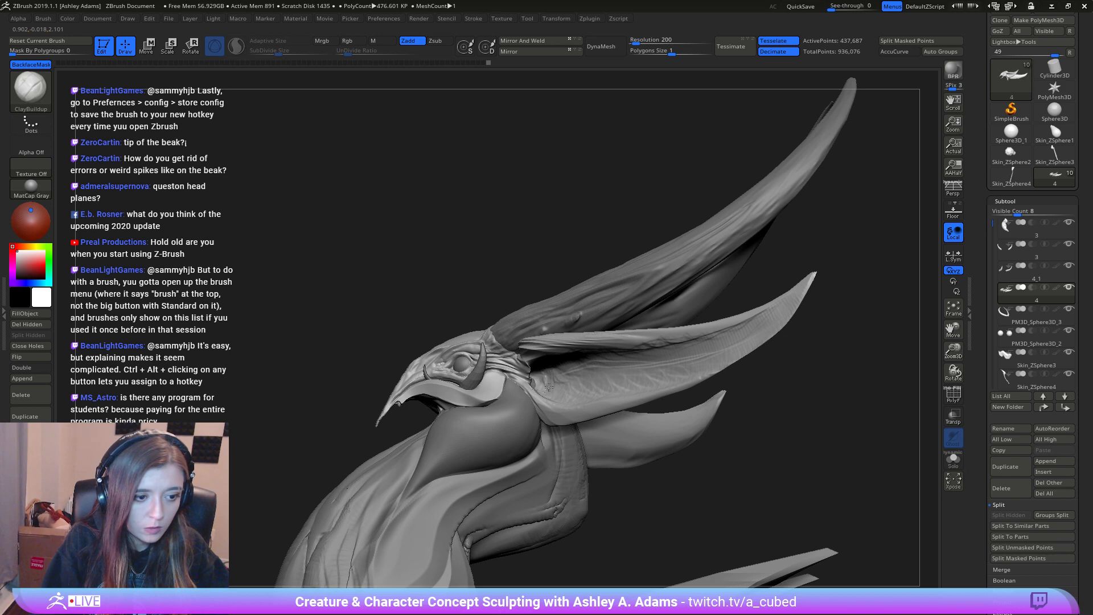
pyautogui.moveTo(530, 371); pyautogui.dragTo(551, 370, button='right')
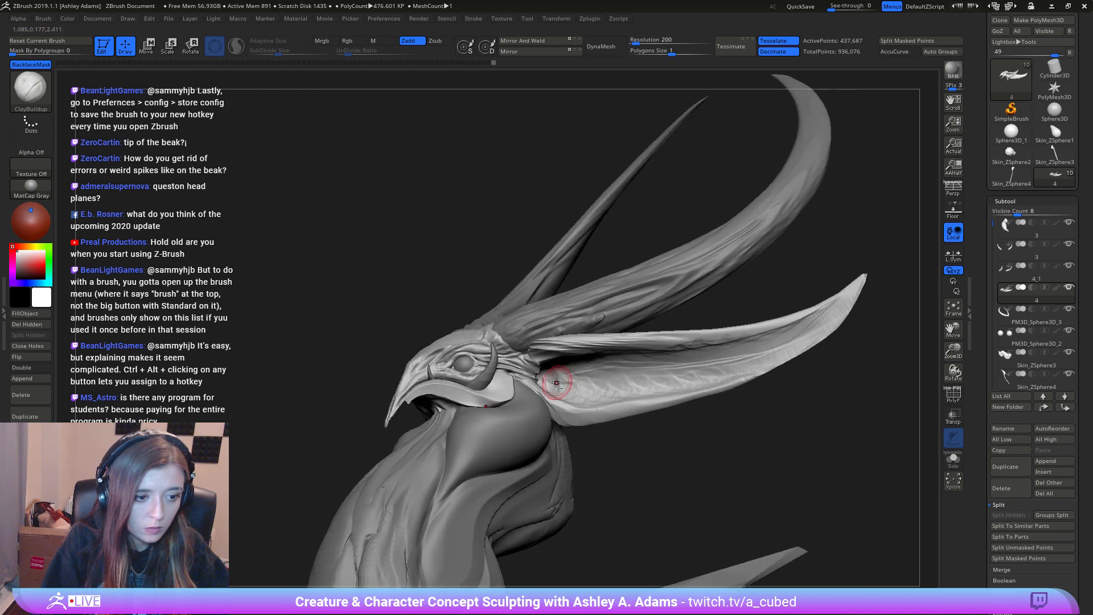
pyautogui.moveTo(562, 364)
pyautogui.mouseDown()
pyautogui.moveTo(566, 394)
pyautogui.moveTo(573, 372)
pyautogui.moveTo(579, 381)
pyautogui.mouseUp()
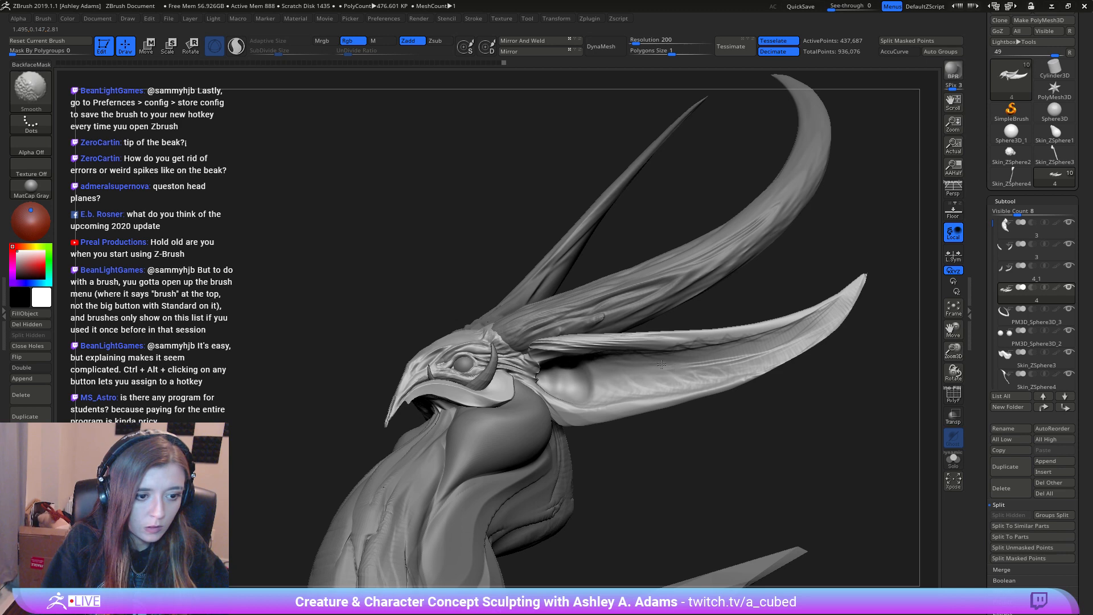
pyautogui.moveTo(537, 250)
pyautogui.mouseDown()
pyautogui.moveTo(546, 245)
pyautogui.moveTo(537, 238)
pyautogui.mouseUp()
pyautogui.moveTo(453, 236); pyautogui.dragTo(530, 251)
# Step: Carve creases beneath the upper inner rim of the ear, from the base toward the tip, with DamStandard
pyautogui.press('b')
pyautogui.press('d')
pyautogui.press('s')
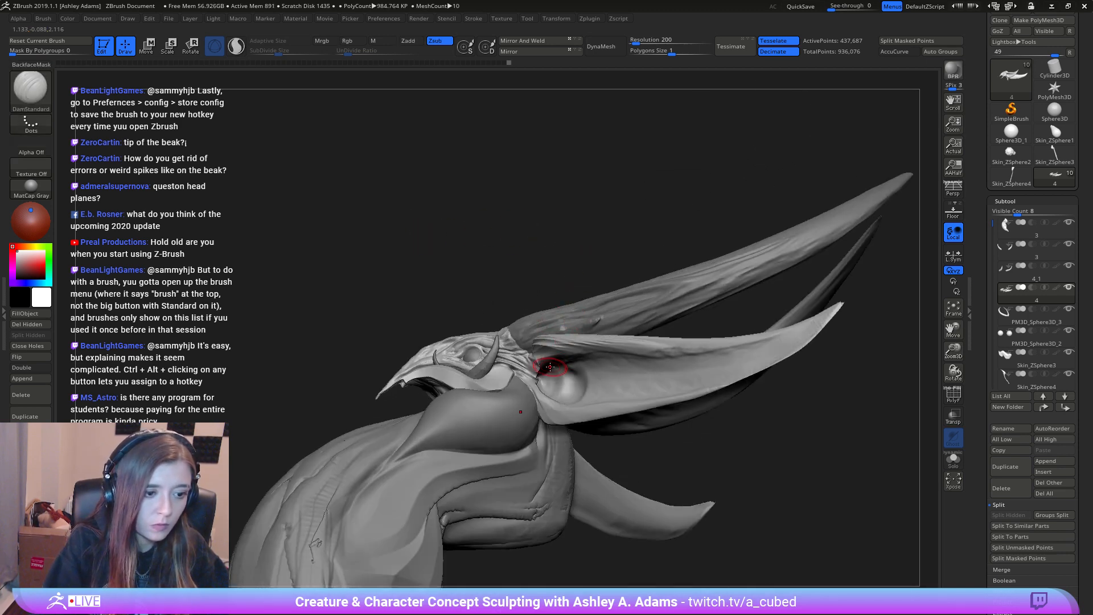
pyautogui.moveTo(595, 354); pyautogui.dragTo(759, 345)
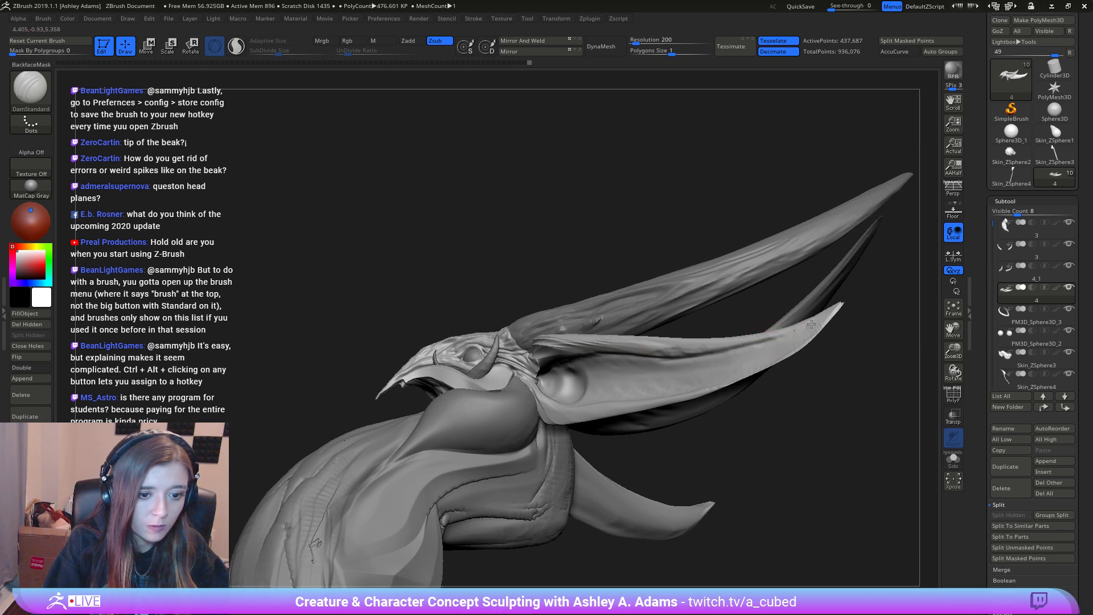
pyautogui.moveTo(812, 375); pyautogui.dragTo(854, 402)
pyautogui.moveTo(771, 344); pyautogui.dragTo(823, 320)
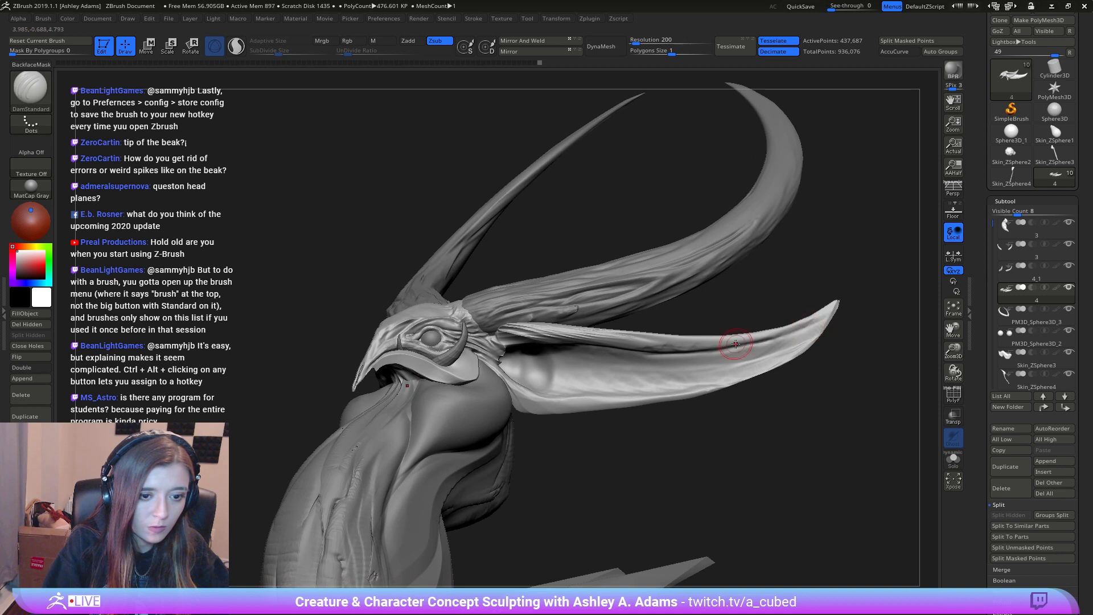
pyautogui.moveTo(736, 348); pyautogui.dragTo(766, 343)
pyautogui.moveTo(697, 458); pyautogui.dragTo(643, 418)
pyautogui.moveTo(576, 354); pyautogui.dragTo(609, 355)
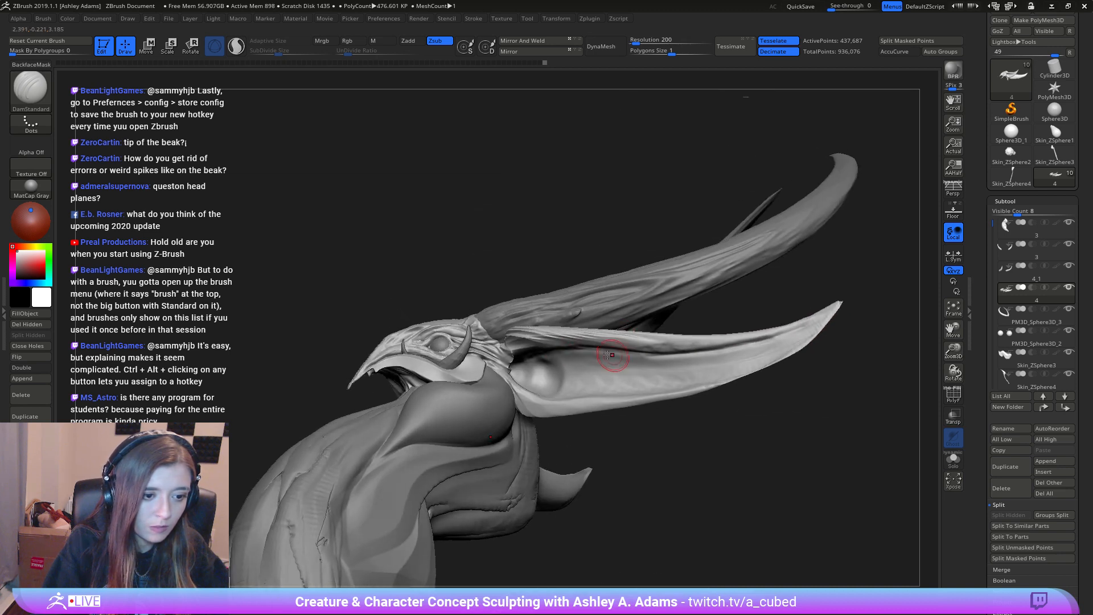
# Step: Build up the inner surface of the ear toward the tip with ClayBuildup and smooth it
pyautogui.press('b')
pyautogui.press('c')
pyautogui.press('b')
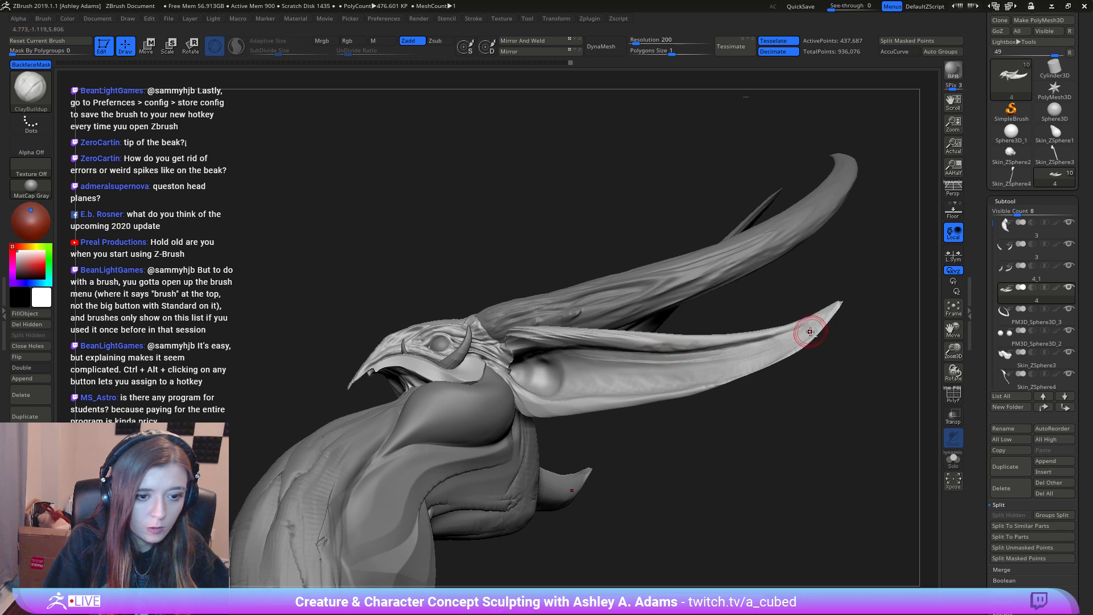
pyautogui.press('shift')
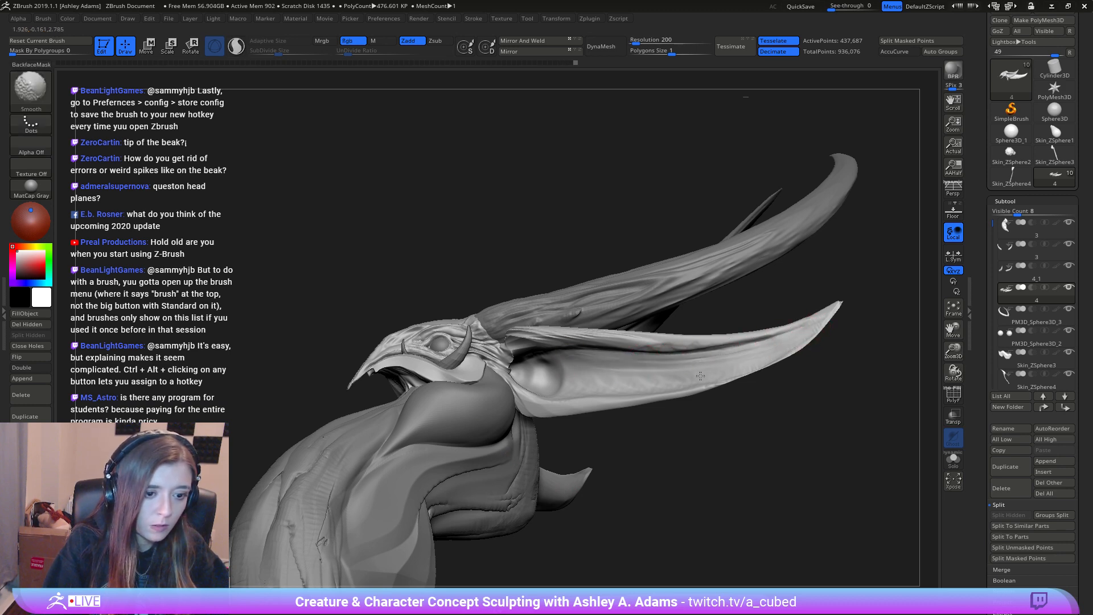
pyautogui.moveTo(700, 447); pyautogui.dragTo(451, 284)
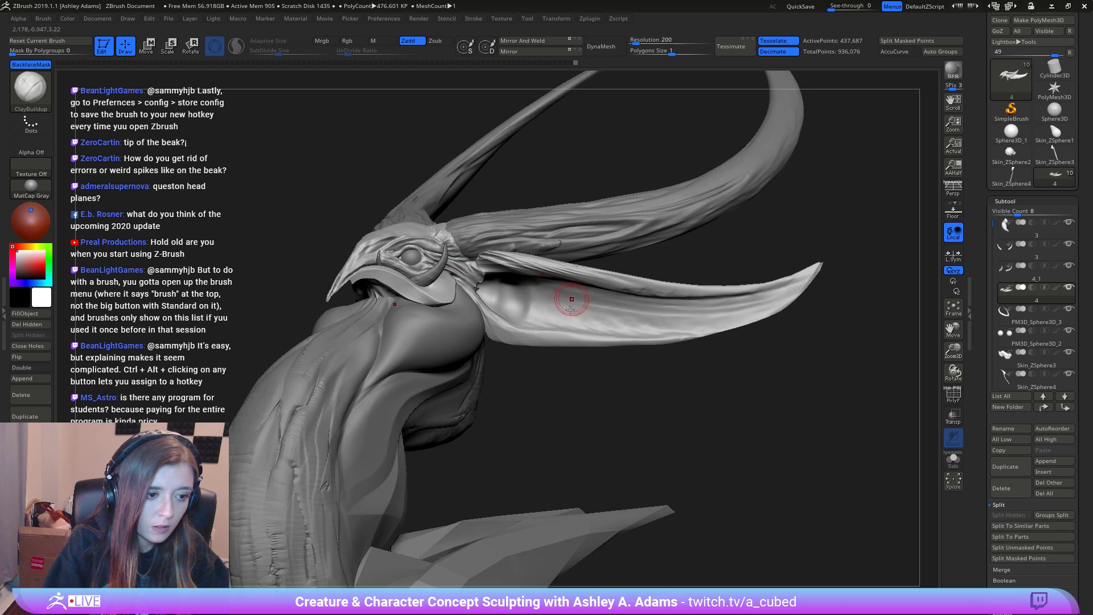
# Step: Refine the lower inner ear around the base bulge with DamStandard and ClayBuildup, smoothing the surface along the ear
pyautogui.moveTo(571, 307)
pyautogui.mouseDown()
pyautogui.moveTo(520, 310)
pyautogui.moveTo(615, 337)
pyautogui.moveTo(678, 333)
pyautogui.moveTo(549, 332)
pyautogui.mouseUp()
pyautogui.press('b')
pyautogui.press('d')
pyautogui.press('s')
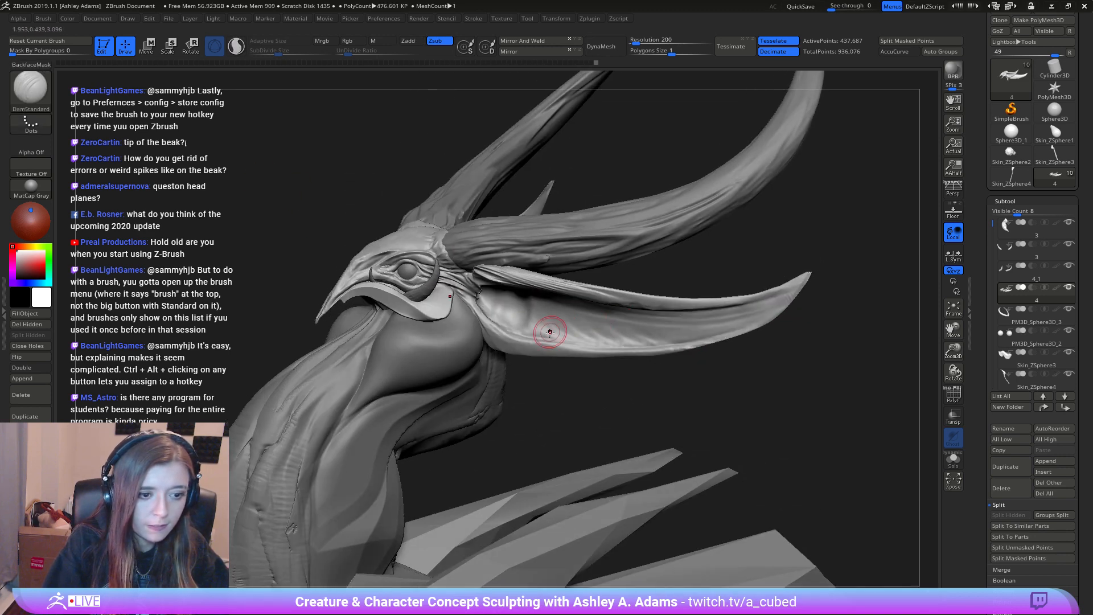
pyautogui.press('b')
pyautogui.press('c')
pyautogui.press('b')
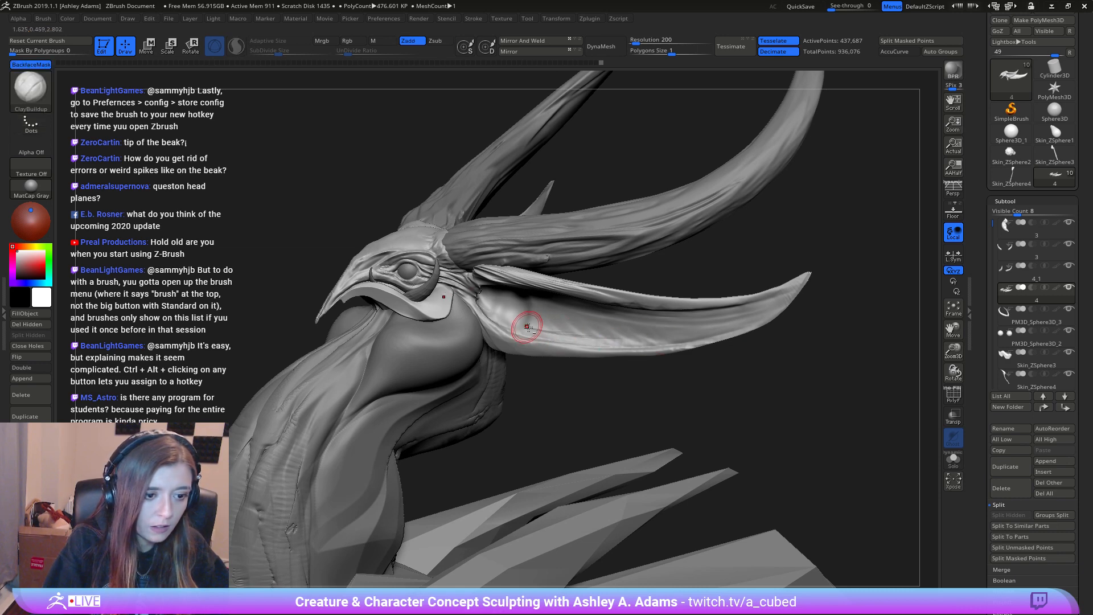
pyautogui.press('shift')
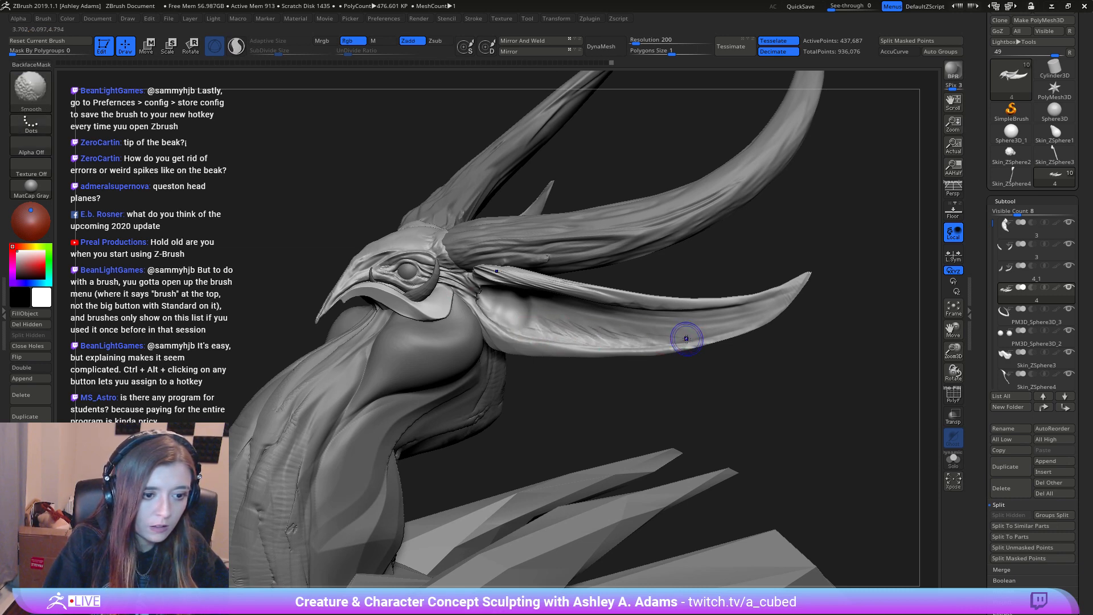
# Step: Carve a DamStandard crease along the upper inner rim near the tip of the opposite ear
pyautogui.moveTo(502, 325)
pyautogui.keyDown('ctrl'); pyautogui.mouseDown(button='right')
pyautogui.moveTo(509, 296)
pyautogui.moveTo(607, 340)
pyautogui.mouseUp(button='right'); pyautogui.keyUp('ctrl')
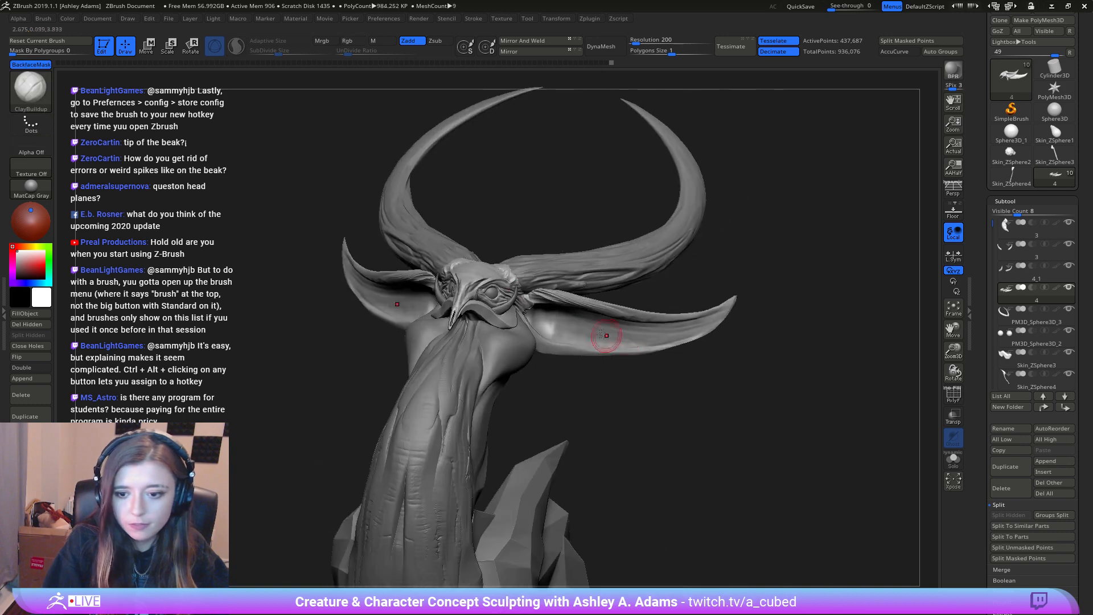
pyautogui.moveTo(516, 297); pyautogui.dragTo(568, 314, button='right')
pyautogui.keyDown('alt'); pyautogui.moveTo(330, 224); pyautogui.dragTo(587, 276, button='right'); pyautogui.keyUp('alt')
pyautogui.keyDown('ctrl'); pyautogui.moveTo(700, 302); pyautogui.dragTo(700, 340, button='right'); pyautogui.keyUp('ctrl')
pyautogui.moveTo(626, 325); pyautogui.dragTo(559, 305, button='right')
pyautogui.moveTo(615, 374)
pyautogui.keyDown('ctrl'); pyautogui.mouseDown(button='right')
pyautogui.moveTo(617, 319)
pyautogui.moveTo(730, 284)
pyautogui.moveTo(706, 310)
pyautogui.mouseUp(button='right'); pyautogui.keyUp('ctrl')
pyautogui.keyDown('alt'); pyautogui.moveTo(706, 310); pyautogui.dragTo(911, 421, button='right'); pyautogui.keyUp('alt')
pyautogui.moveTo(695, 342); pyautogui.dragTo(669, 322, button='right')
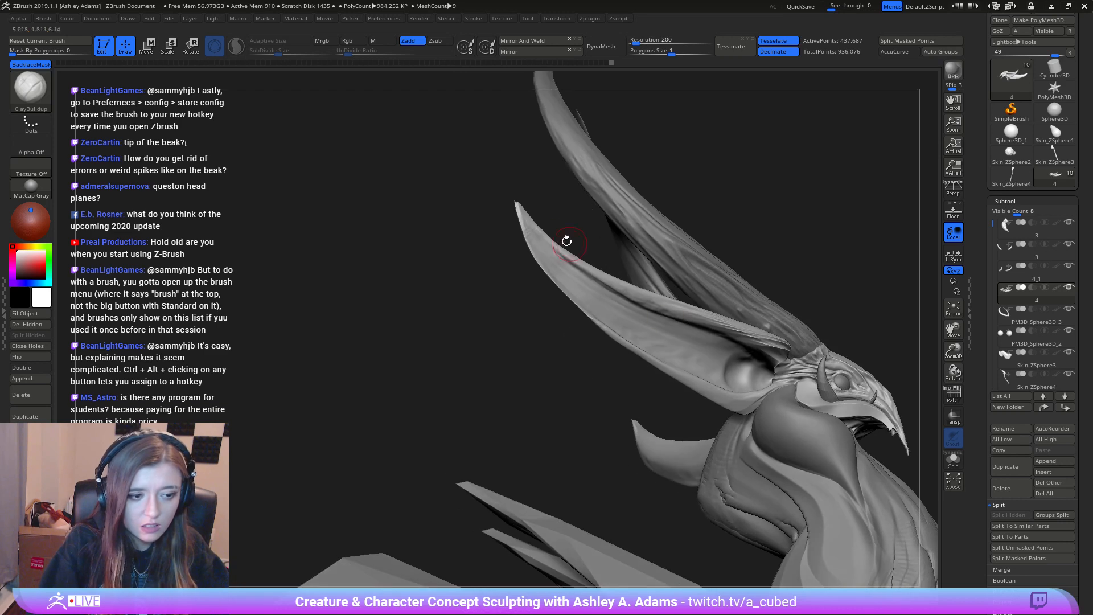
pyautogui.press('b')
pyautogui.press('d')
pyautogui.press('s')
pyautogui.moveTo(528, 223); pyautogui.dragTo(496, 236, button='right')
pyautogui.moveTo(549, 240); pyautogui.dragTo(524, 214)
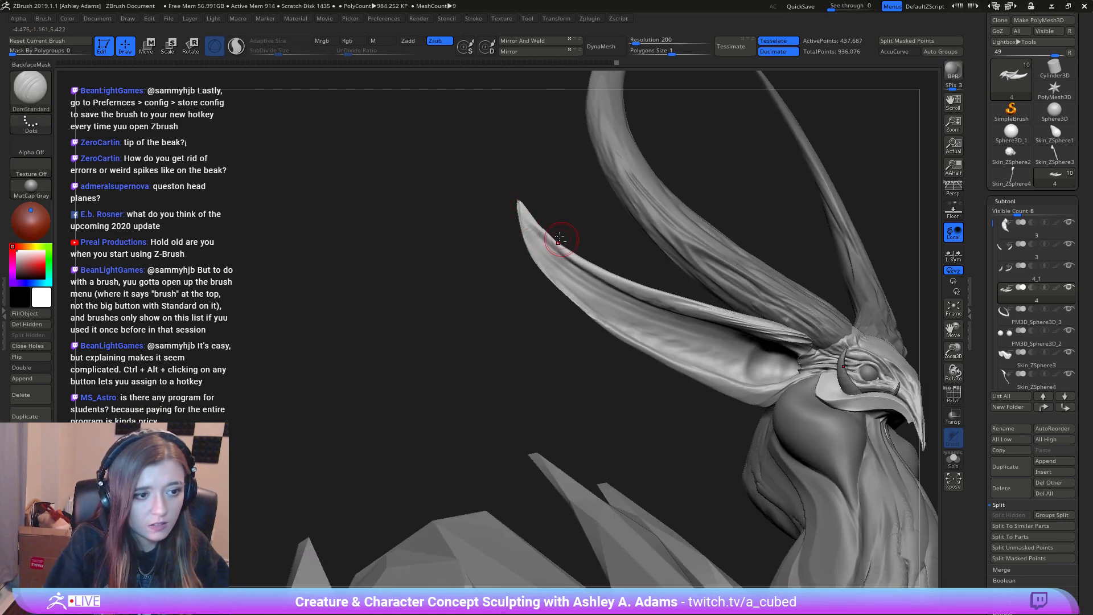
# Step: Deepen the DamStandard grooves under the upper rim from the middle of the ear to its base
pyautogui.moveTo(648, 296); pyautogui.dragTo(621, 287, button='right')
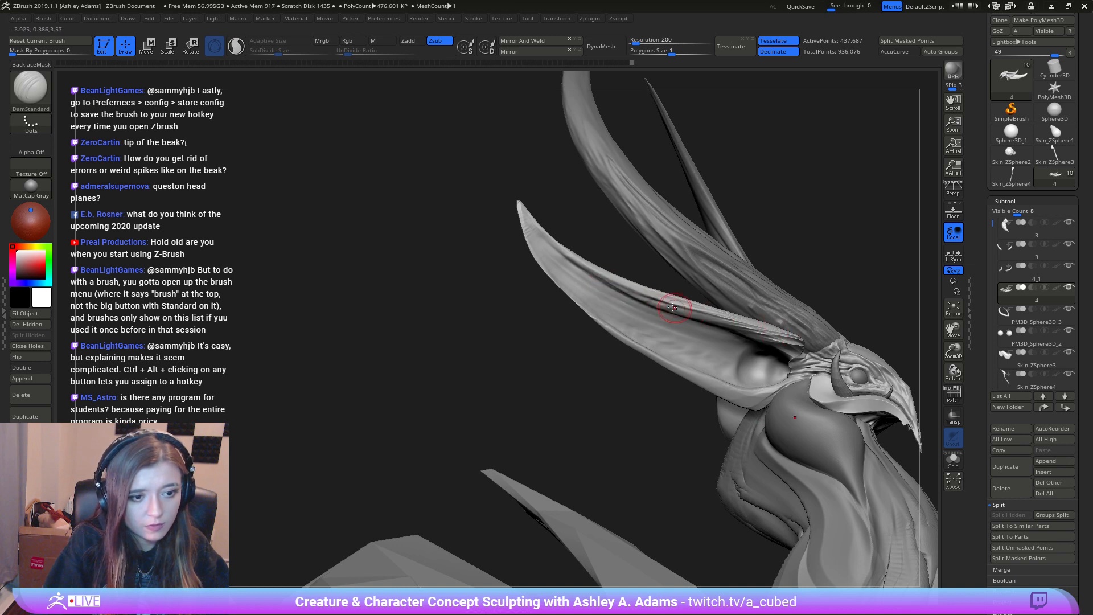
pyautogui.moveTo(811, 342); pyautogui.dragTo(757, 336)
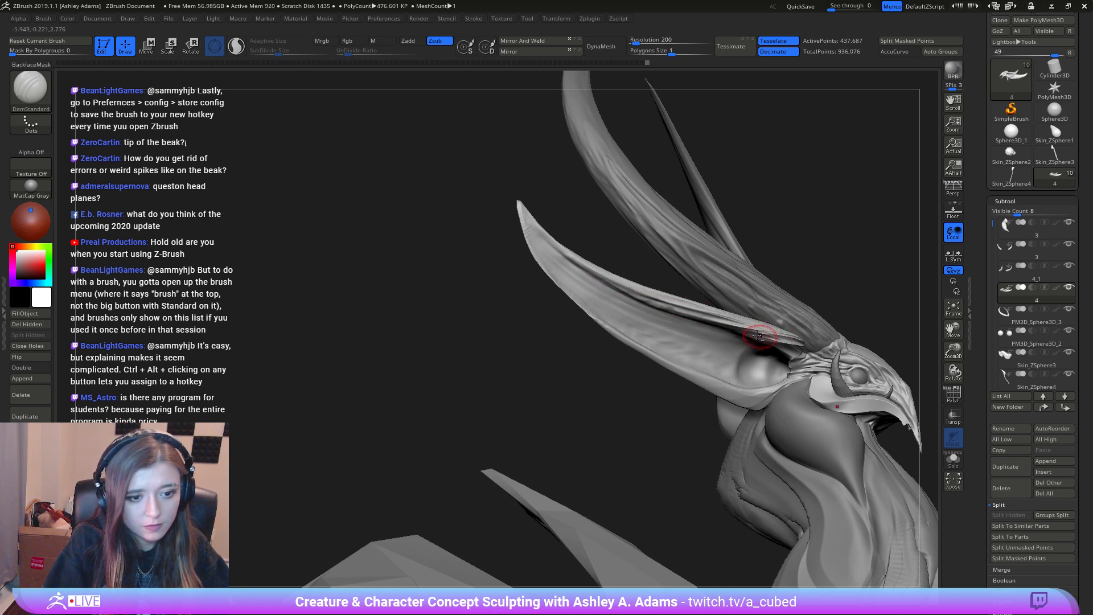
pyautogui.moveTo(690, 296)
pyautogui.mouseDown(button='right')
pyautogui.moveTo(698, 307)
pyautogui.moveTo(660, 307)
pyautogui.mouseUp(button='right')
pyautogui.moveTo(658, 309); pyautogui.dragTo(776, 342)
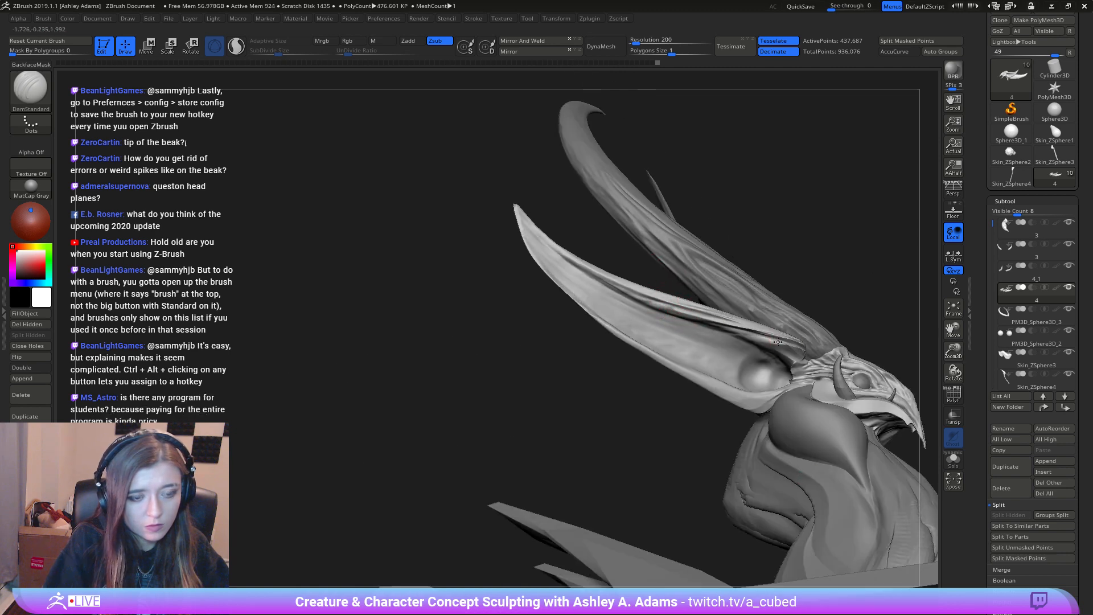
pyautogui.moveTo(700, 324)
pyautogui.mouseDown()
pyautogui.moveTo(741, 333)
pyautogui.moveTo(725, 330)
pyautogui.mouseUp()
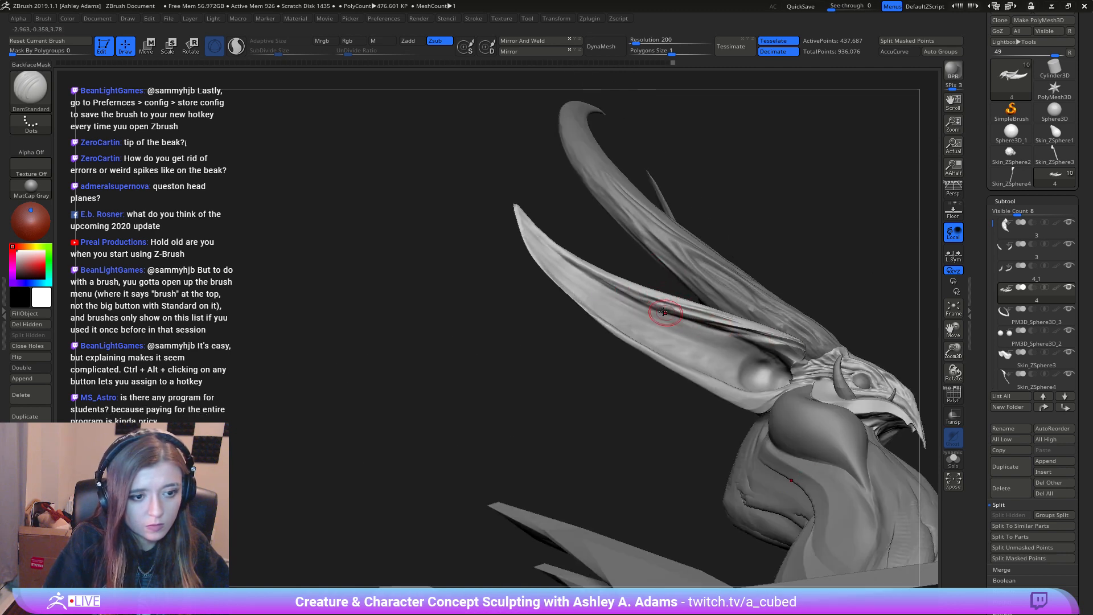
# Step: Carve DamStandard creases along the inner ear from near the tip toward the base bulge
pyautogui.moveTo(613, 287)
pyautogui.mouseDown()
pyautogui.moveTo(663, 306)
pyautogui.moveTo(549, 251)
pyautogui.mouseUp()
pyautogui.moveTo(548, 251); pyautogui.dragTo(634, 313, button='right')
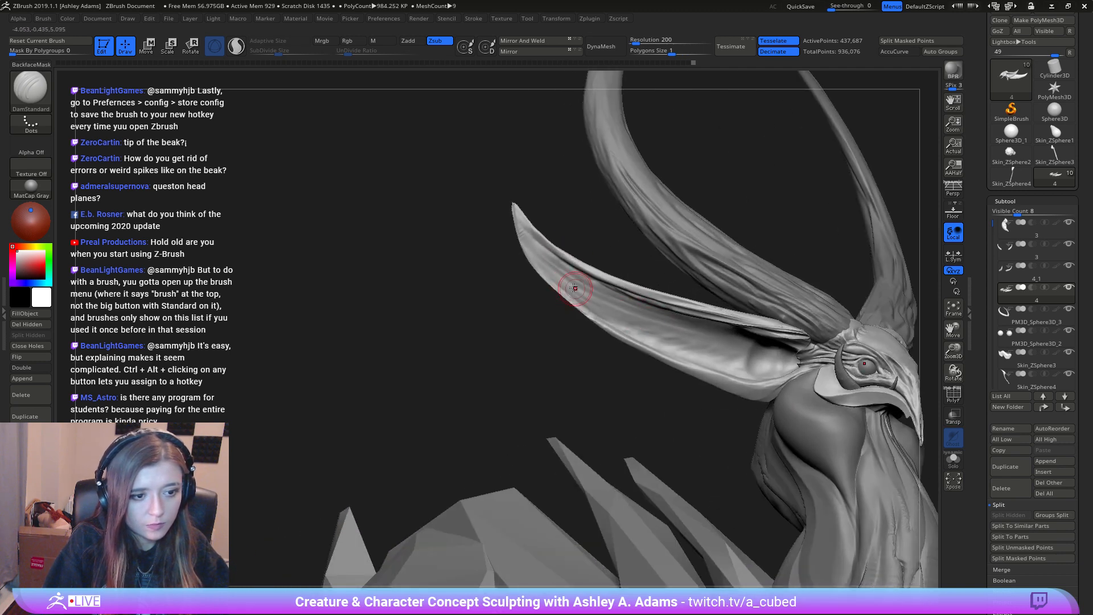
pyautogui.moveTo(575, 289); pyautogui.dragTo(733, 335)
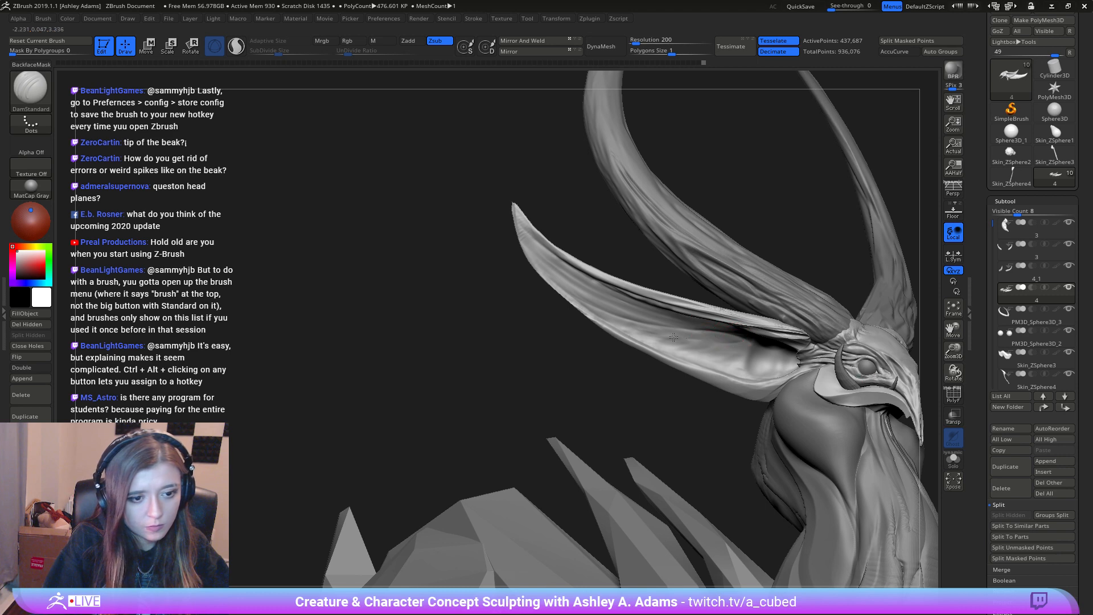
pyautogui.moveTo(616, 327)
pyautogui.mouseDown()
pyautogui.moveTo(731, 340)
pyautogui.moveTo(679, 349)
pyautogui.moveTo(716, 364)
pyautogui.mouseUp()
pyautogui.keyDown('ctrl'); pyautogui.moveTo(730, 372); pyautogui.dragTo(444, 101, button='right'); pyautogui.keyUp('ctrl')
pyautogui.moveTo(670, 248)
pyautogui.mouseDown(button='right')
pyautogui.moveTo(722, 280)
pyautogui.moveTo(667, 234)
pyautogui.mouseUp(button='right')
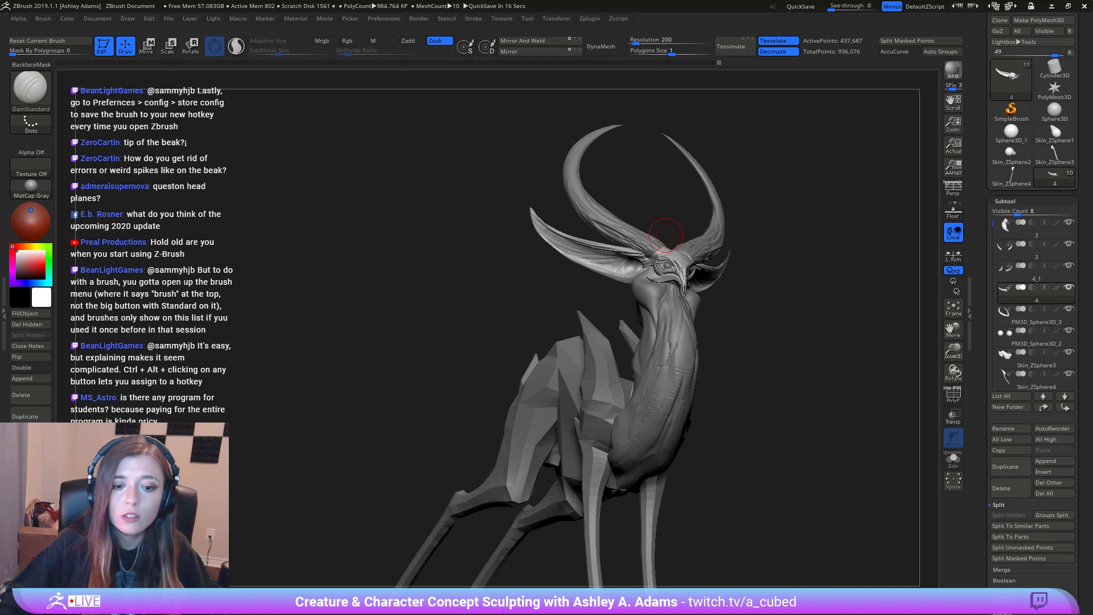
pyautogui.moveTo(789, 227); pyautogui.dragTo(734, 232)
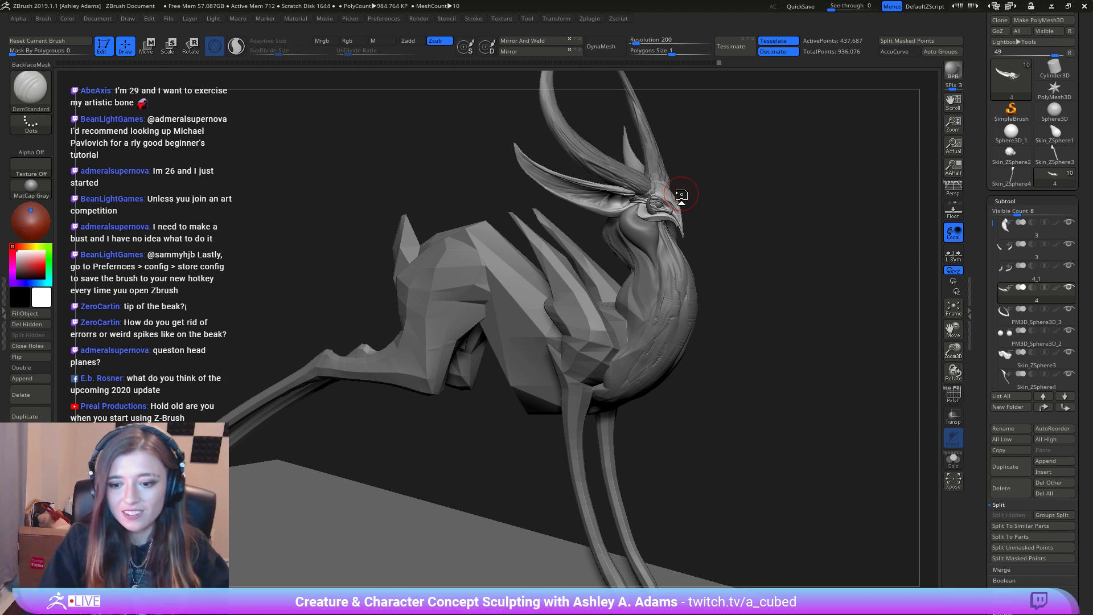
# Step: Switch to the neck mesh and adjust the form of the lower neck and chest with SnakeHook
pyautogui.moveTo(644, 338)
pyautogui.mouseDown(button='right')
pyautogui.moveTo(652, 391)
pyautogui.moveTo(633, 346)
pyautogui.moveTo(575, 342)
pyautogui.mouseUp(button='right')
pyautogui.keyDown('ctrl'); pyautogui.moveTo(575, 341); pyautogui.dragTo(621, 392, button='right'); pyautogui.keyUp('ctrl')
pyautogui.keyDown('alt'); pyautogui.click(670, 332); pyautogui.keyUp('alt')
pyautogui.press('space')
pyautogui.press('b')
pyautogui.press('s')
pyautogui.press('h')
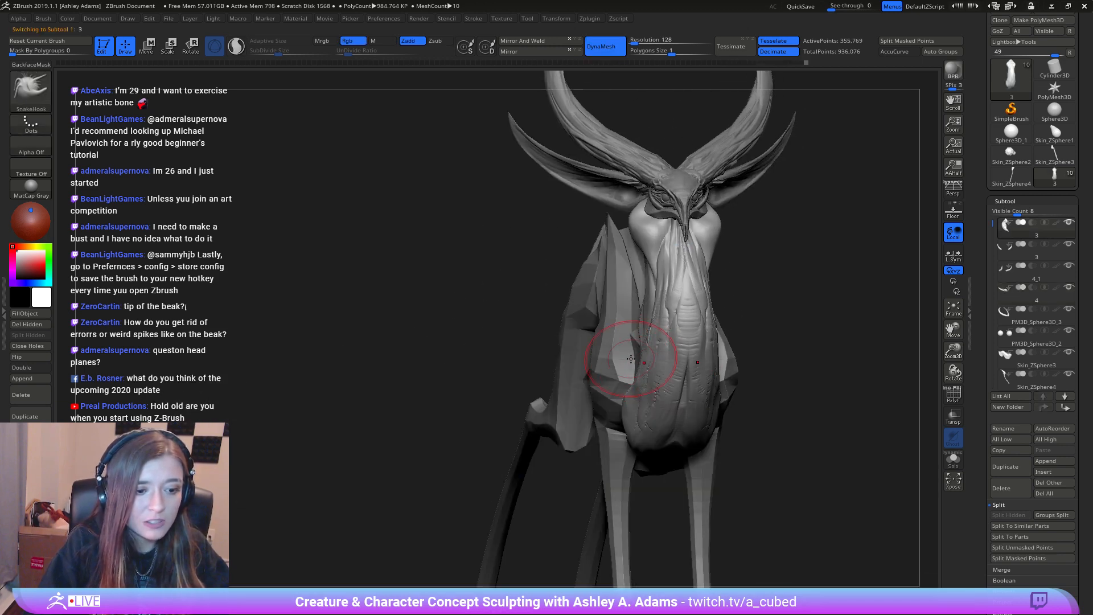
pyautogui.moveTo(631, 359)
pyautogui.mouseDown(button='right')
pyautogui.moveTo(647, 365)
pyautogui.moveTo(620, 357)
pyautogui.moveTo(634, 342)
pyautogui.mouseUp(button='right')
pyautogui.press('space')
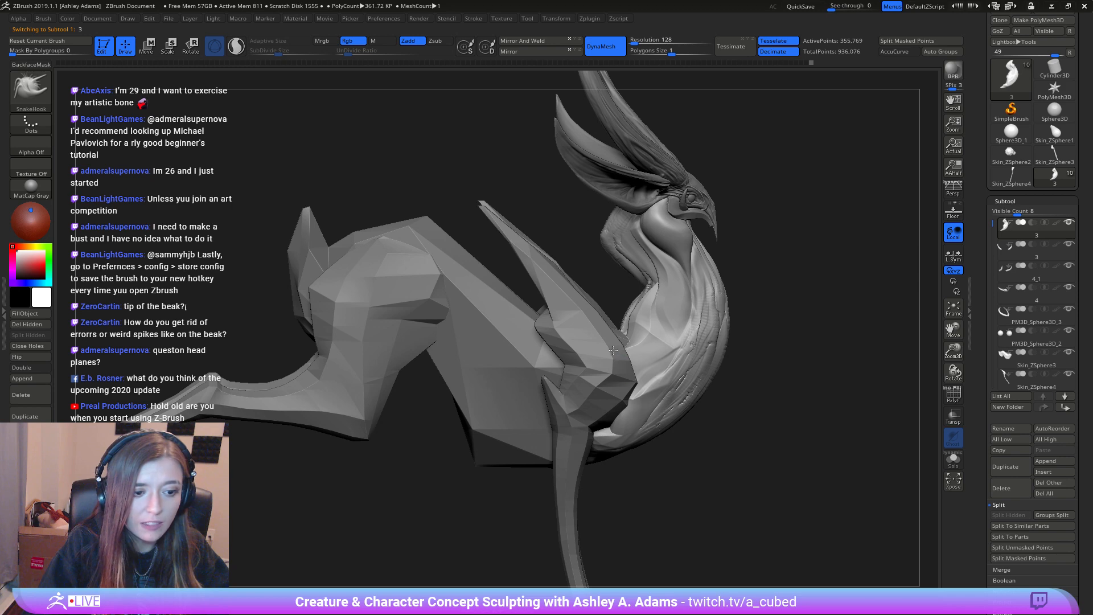
pyautogui.moveTo(613, 349)
pyautogui.mouseDown(button='right')
pyautogui.moveTo(605, 356)
pyautogui.moveTo(619, 393)
pyautogui.moveTo(610, 381)
pyautogui.moveTo(671, 393)
pyautogui.mouseUp(button='right')
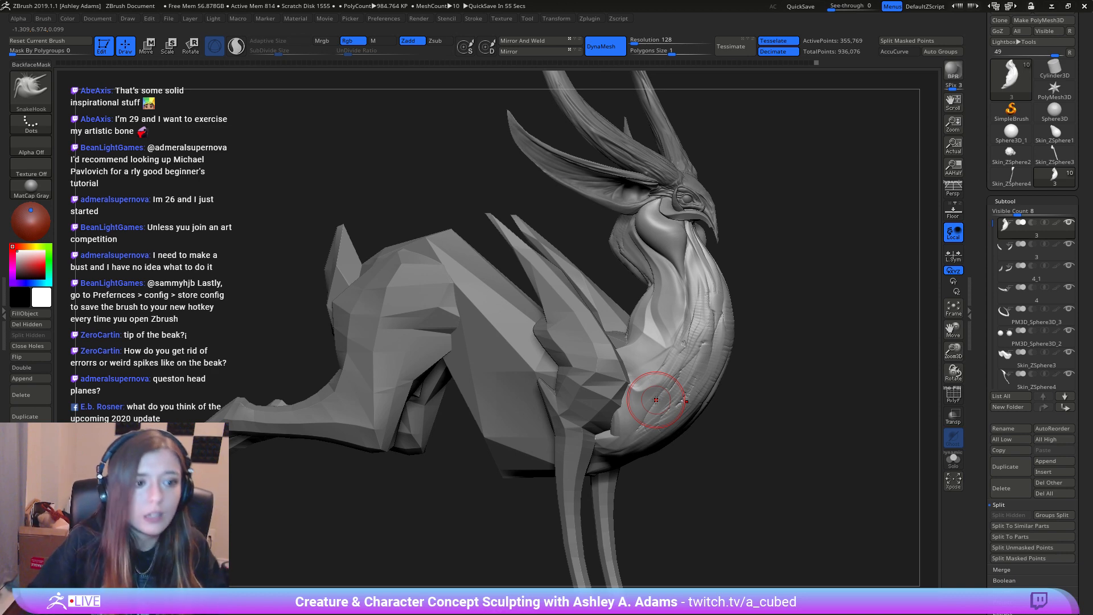
pyautogui.moveTo(656, 399); pyautogui.dragTo(683, 316, button='right')
pyautogui.moveTo(614, 351)
pyautogui.mouseDown(button='right')
pyautogui.moveTo(600, 372)
pyautogui.moveTo(609, 390)
pyautogui.mouseUp(button='right')
# Step: Carve DamStandard folds running down the side of the neck toward the shoulder
pyautogui.press('b')
pyautogui.press('d')
pyautogui.press('s')
pyautogui.moveTo(631, 280)
pyautogui.mouseDown()
pyautogui.moveTo(635, 196)
pyautogui.moveTo(624, 245)
pyautogui.mouseUp()
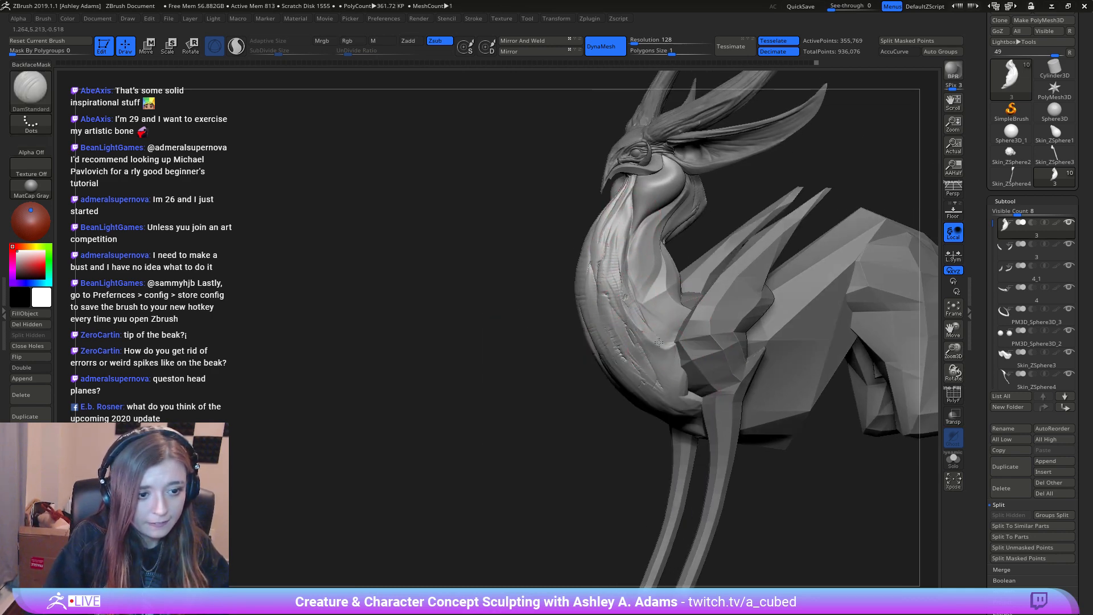
pyautogui.moveTo(627, 227); pyautogui.dragTo(647, 310, button='right')
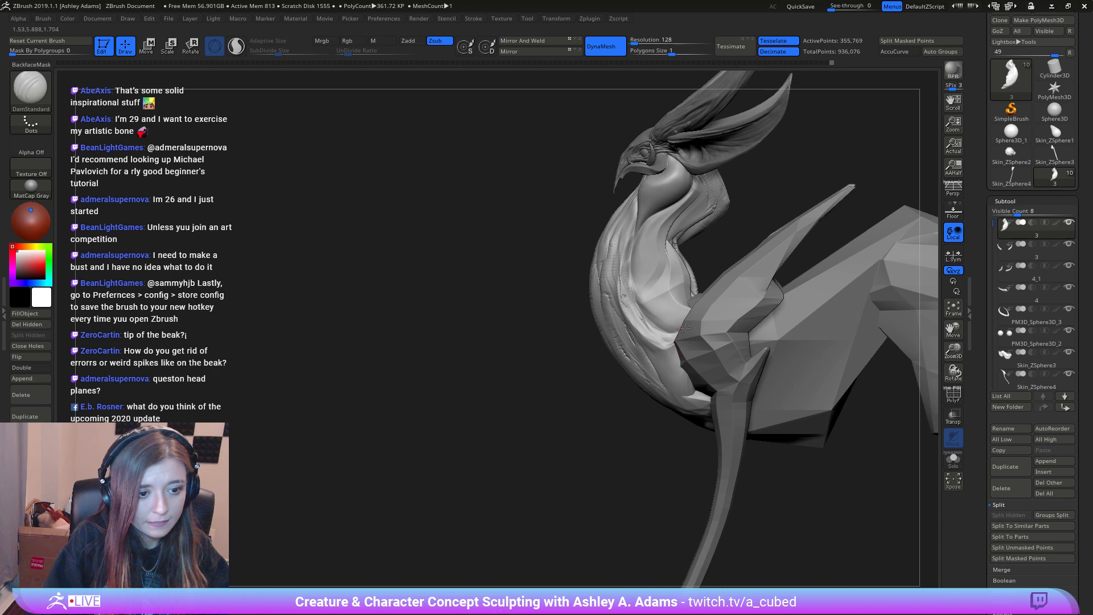
pyautogui.moveTo(635, 236); pyautogui.dragTo(682, 319, button='right')
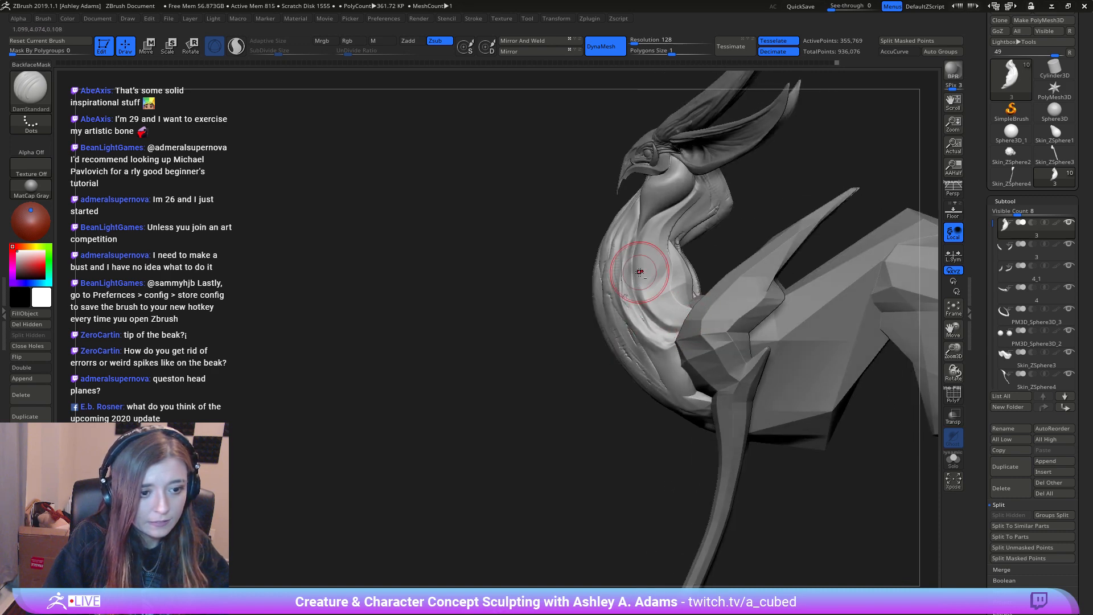
pyautogui.moveTo(636, 266); pyautogui.dragTo(655, 322)
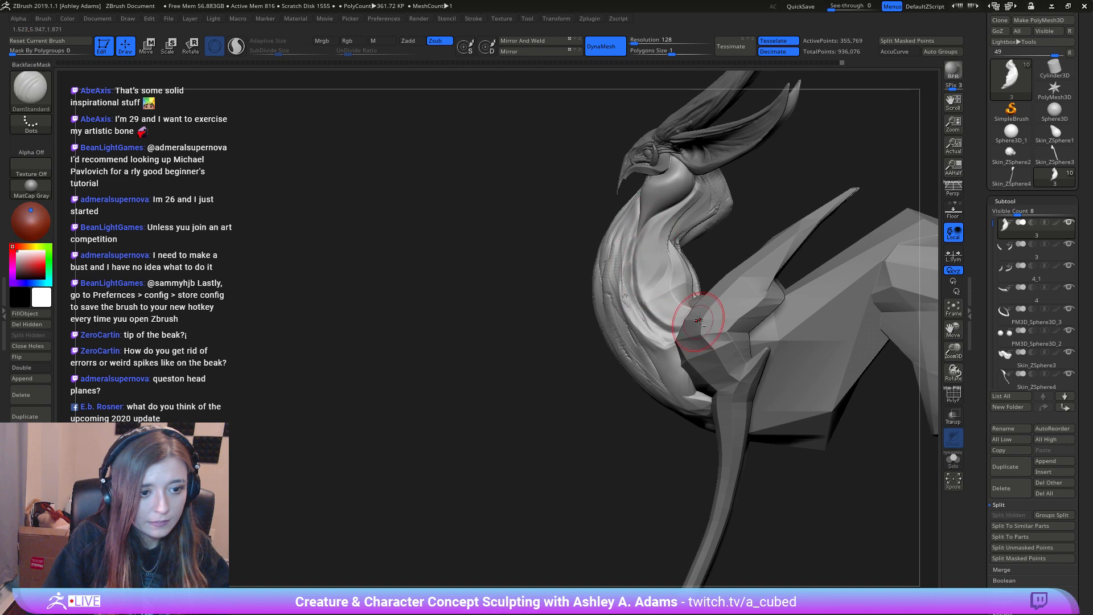
# Step: Sharpen the DamStandard creases around the muscle fold at the neck base on the opposite side
pyautogui.press('f')
pyautogui.moveTo(683, 319); pyautogui.dragTo(656, 343, button='right')
pyautogui.moveTo(627, 215)
pyautogui.keyDown('alt'); pyautogui.mouseDown(button='right')
pyautogui.moveTo(706, 278)
pyautogui.moveTo(691, 306)
pyautogui.moveTo(689, 259)
pyautogui.mouseUp(button='right'); pyautogui.keyUp('alt')
pyautogui.moveTo(694, 272); pyautogui.dragTo(693, 287)
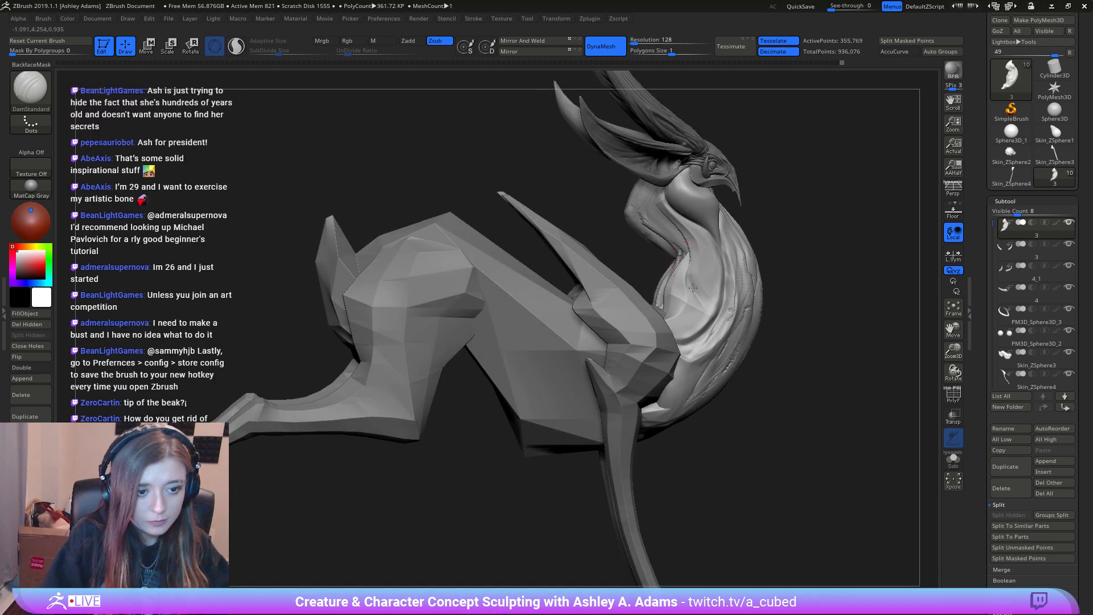
pyautogui.moveTo(701, 331); pyautogui.dragTo(693, 333)
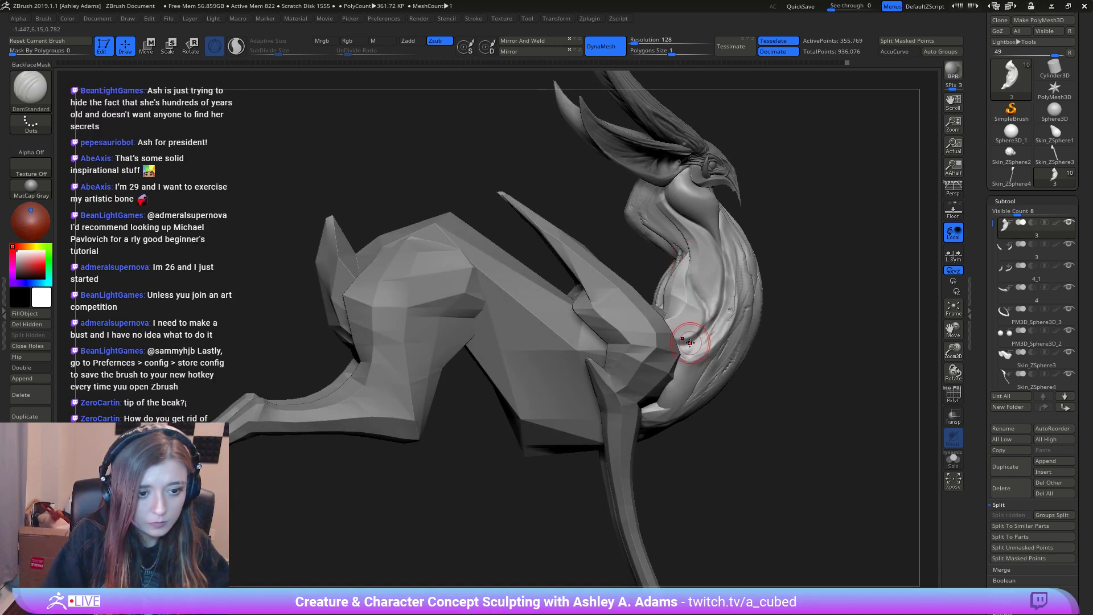
pyautogui.moveTo(689, 256); pyautogui.dragTo(700, 283, button='right')
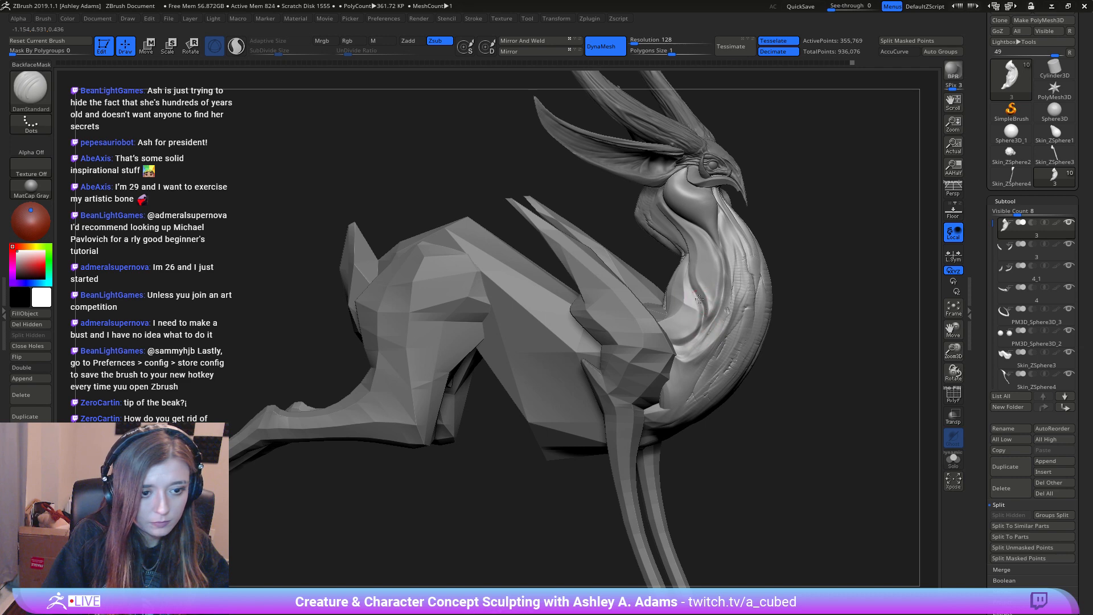
pyautogui.moveTo(687, 278); pyautogui.dragTo(694, 252)
# Step: Pull the side neck folds into a more curved flow above the shoulder with SnakeHook
pyautogui.keyDown('ctrl'); pyautogui.moveTo(693, 252); pyautogui.dragTo(700, 213, button='right'); pyautogui.keyUp('ctrl')
pyautogui.moveTo(842, 242)
pyautogui.mouseDown(button='right')
pyautogui.moveTo(690, 237)
pyautogui.moveTo(696, 290)
pyautogui.moveTo(733, 335)
pyautogui.mouseUp(button='right')
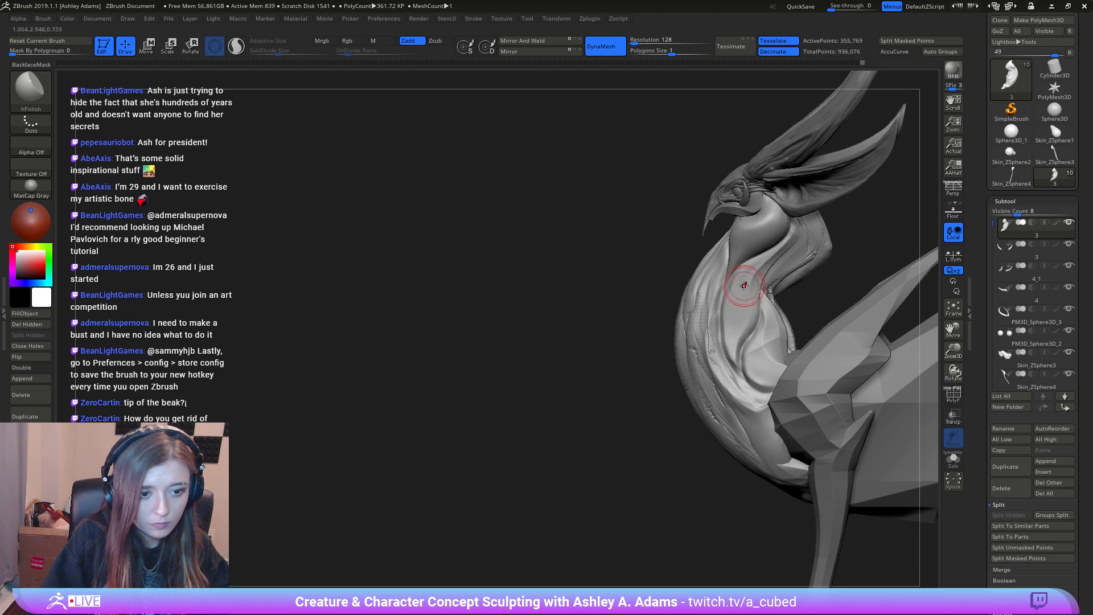
pyautogui.keyDown('alt'); pyautogui.moveTo(744, 286); pyautogui.dragTo(732, 237, button='right'); pyautogui.keyUp('alt')
pyautogui.press('b')
pyautogui.press('s')
pyautogui.press('h')
pyautogui.press('space')
pyautogui.moveTo(722, 276); pyautogui.dragTo(731, 277)
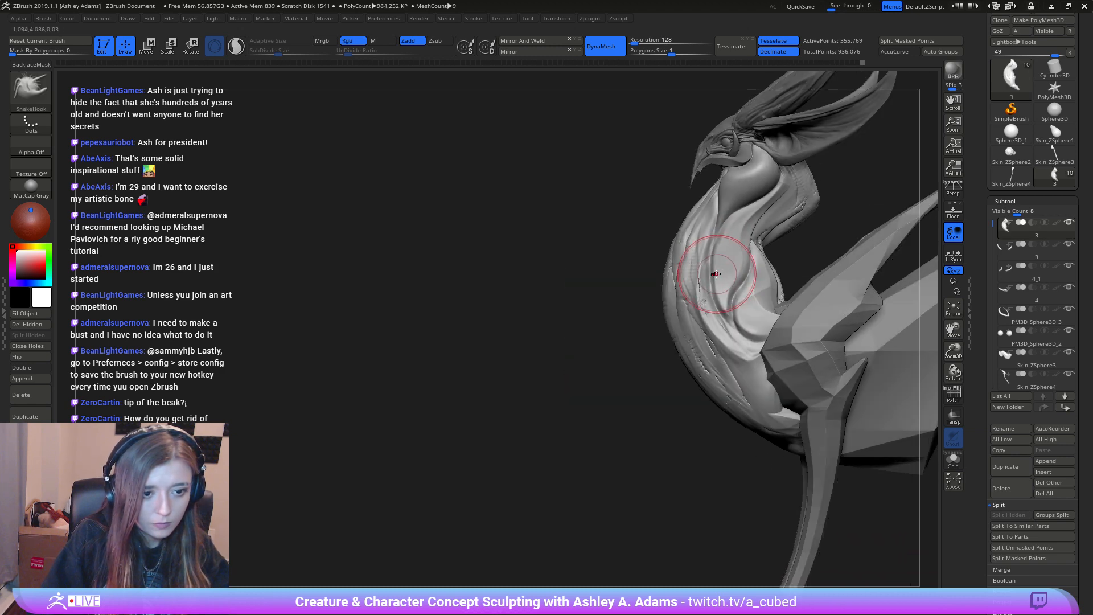
pyautogui.press('space')
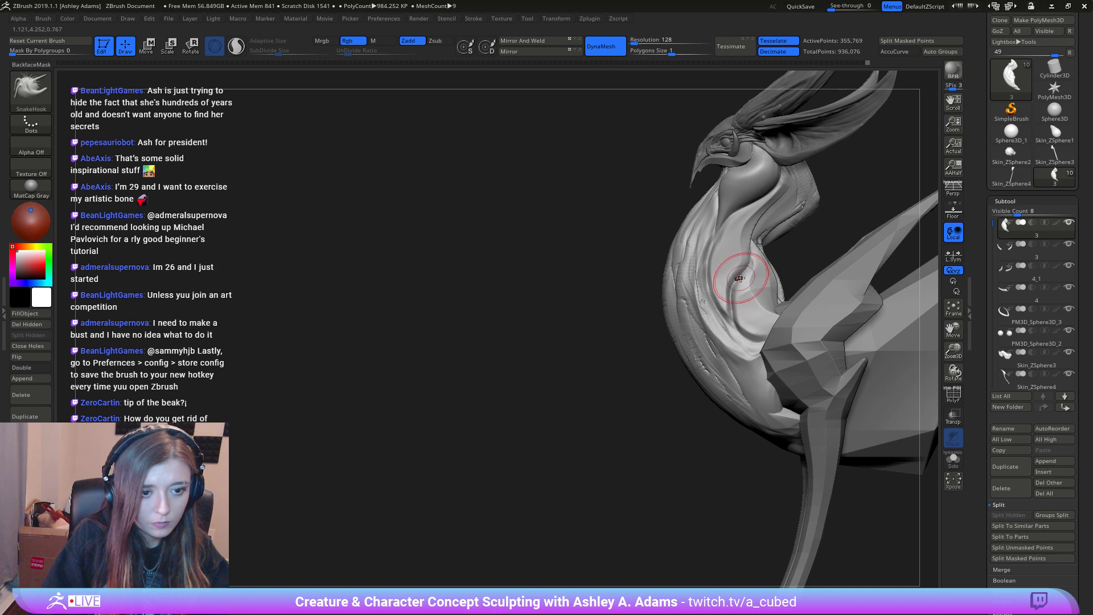
pyautogui.moveTo(739, 278); pyautogui.dragTo(734, 303)
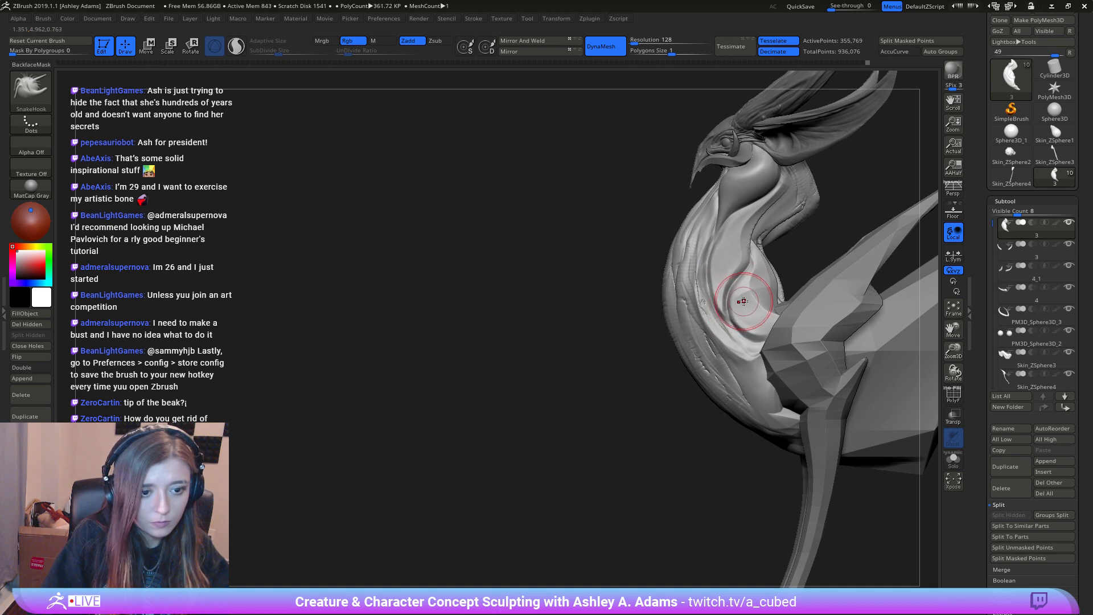
pyautogui.moveTo(732, 337)
pyautogui.keyDown('ctrl'); pyautogui.mouseDown(button='right')
pyautogui.moveTo(683, 347)
pyautogui.moveTo(727, 365)
pyautogui.moveTo(710, 356)
pyautogui.moveTo(717, 336)
pyautogui.mouseUp(button='right'); pyautogui.keyUp('ctrl')
pyautogui.press('space')
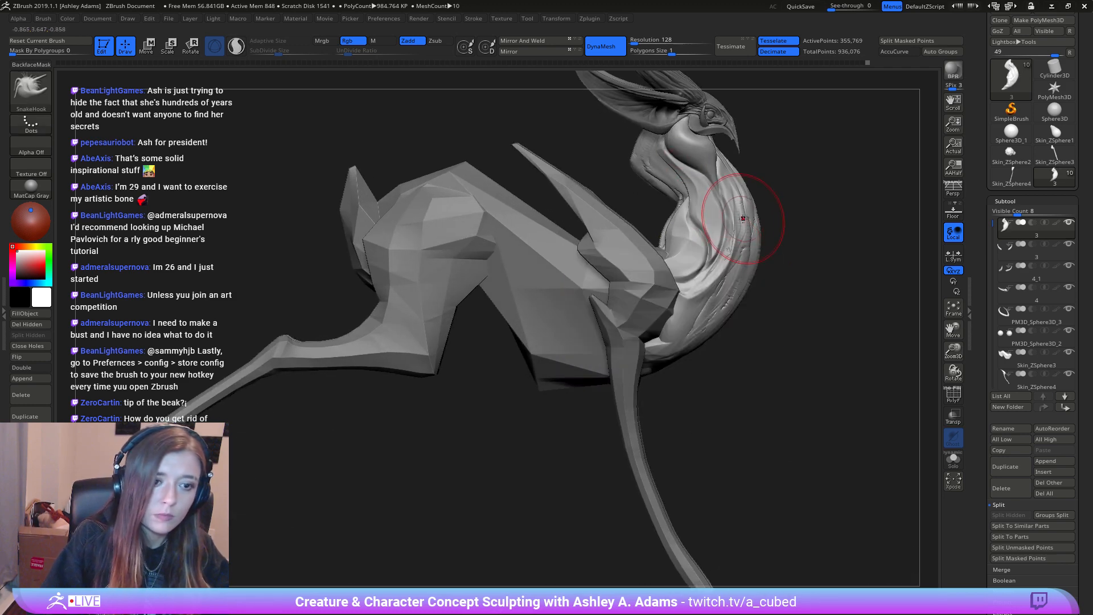
# Step: Flatten the rear side of the lower neck behind the shoulder with hPolish
pyautogui.keyDown('alt'); pyautogui.moveTo(743, 218); pyautogui.dragTo(747, 307, button='right'); pyautogui.keyUp('alt')
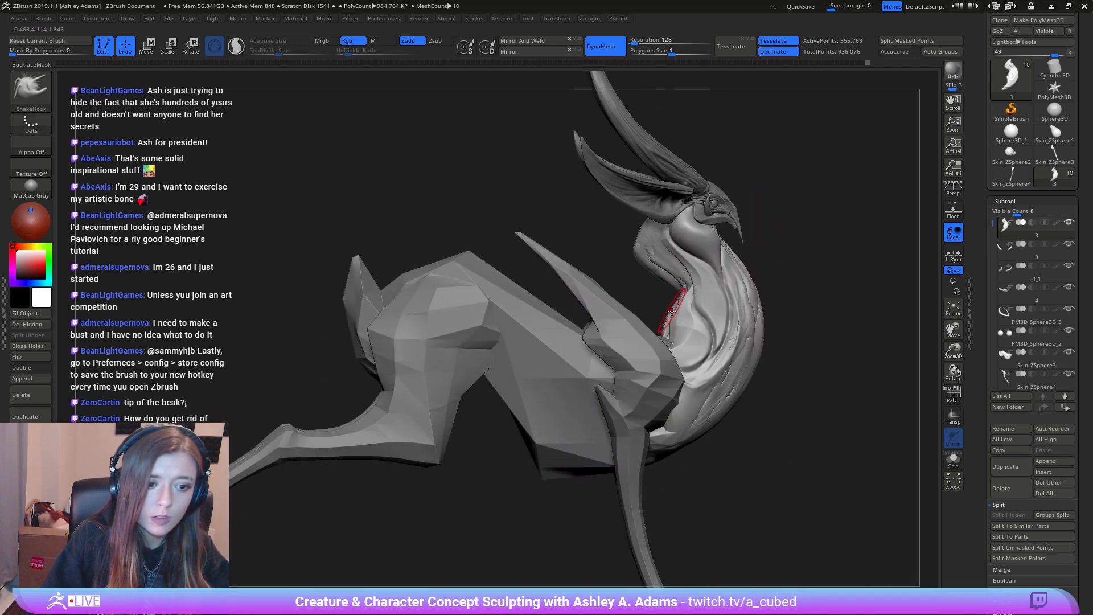
pyautogui.moveTo(672, 311); pyautogui.dragTo(681, 325, button='right')
pyautogui.press('space')
pyautogui.press('b')
pyautogui.press('h')
pyautogui.press('p')
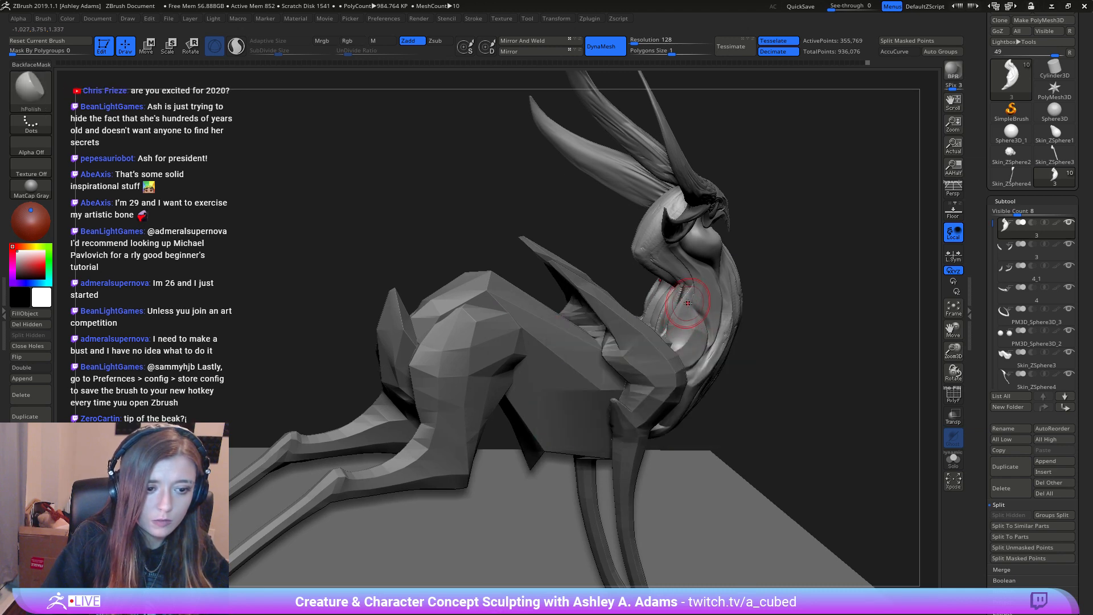
pyautogui.moveTo(688, 302); pyautogui.dragTo(683, 329)
pyautogui.moveTo(689, 314); pyautogui.dragTo(671, 337, button='right')
pyautogui.moveTo(669, 330); pyautogui.dragTo(665, 352)
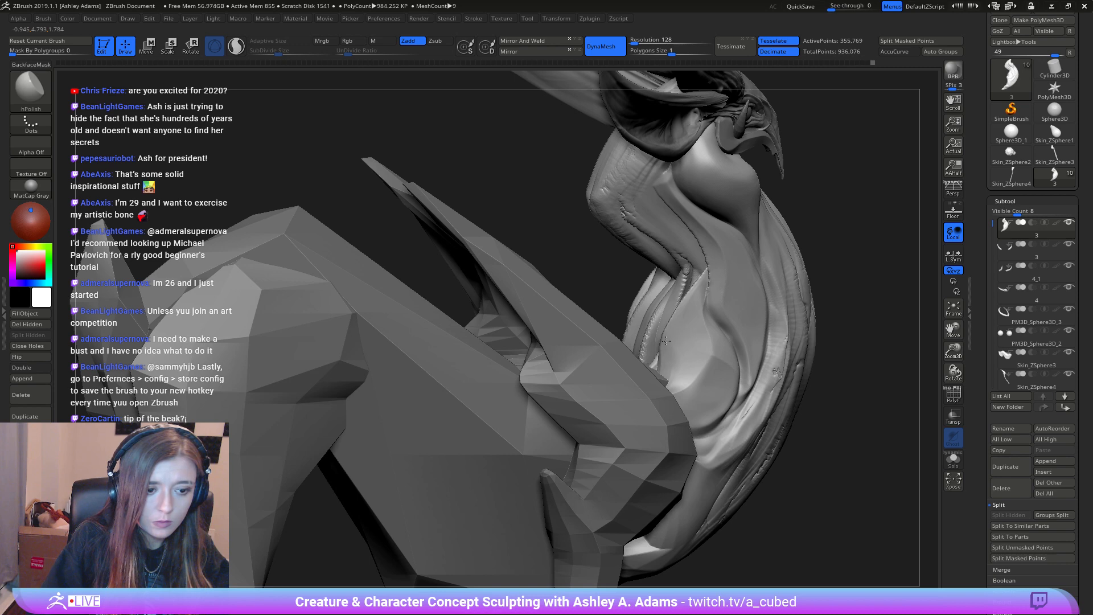
# Step: Cut a DamStandard crease around the rounded muscle form at the base of the neck
pyautogui.moveTo(664, 344)
pyautogui.mouseDown(button='right')
pyautogui.moveTo(711, 333)
pyautogui.moveTo(733, 363)
pyautogui.mouseUp(button='right')
pyautogui.press('b')
pyautogui.press('d')
pyautogui.press('s')
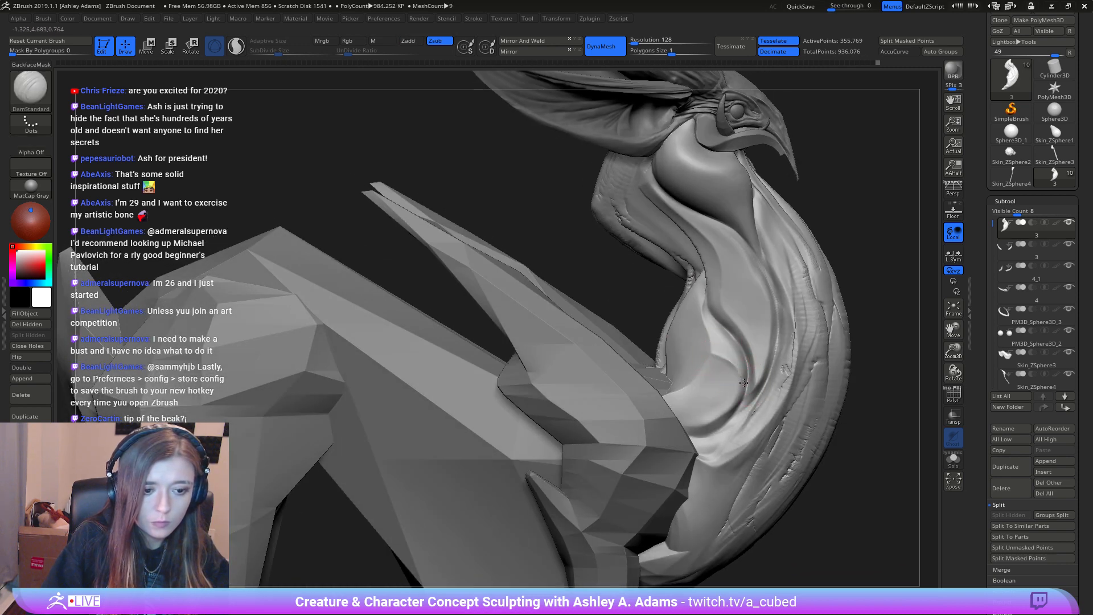
pyautogui.moveTo(729, 364); pyautogui.dragTo(742, 394)
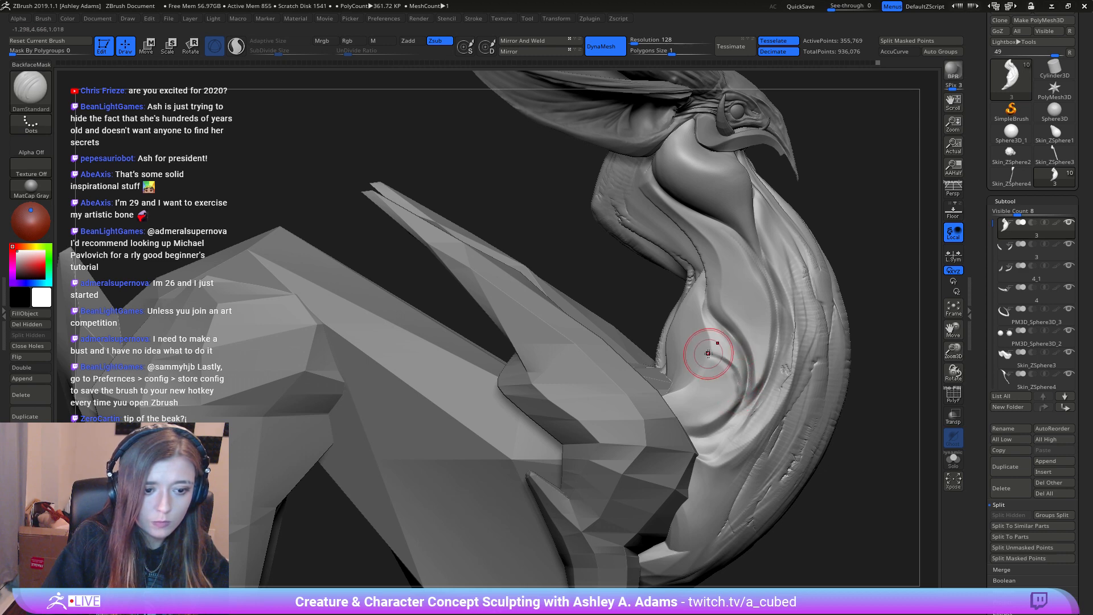
pyautogui.moveTo(575, 274); pyautogui.dragTo(620, 288)
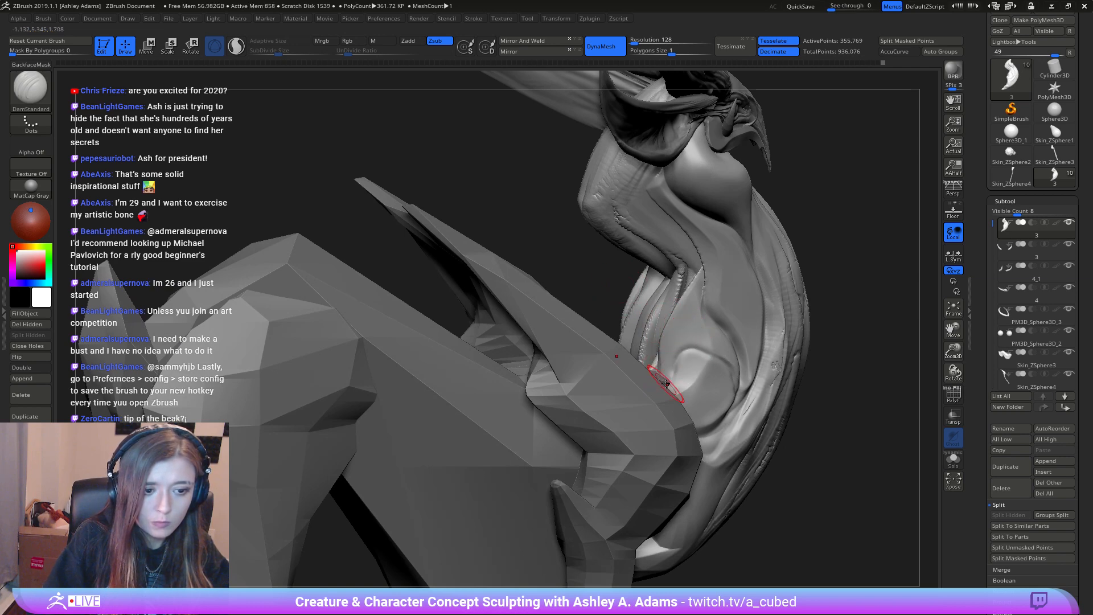
# Step: Reshape the side contour of the lower chest with SnakeHook from the front view, undoing one unwanted change
pyautogui.moveTo(666, 383)
pyautogui.keyDown('ctrl'); pyautogui.mouseDown(button='right')
pyautogui.moveTo(670, 312)
pyautogui.moveTo(625, 344)
pyautogui.mouseUp(button='right'); pyautogui.keyUp('ctrl')
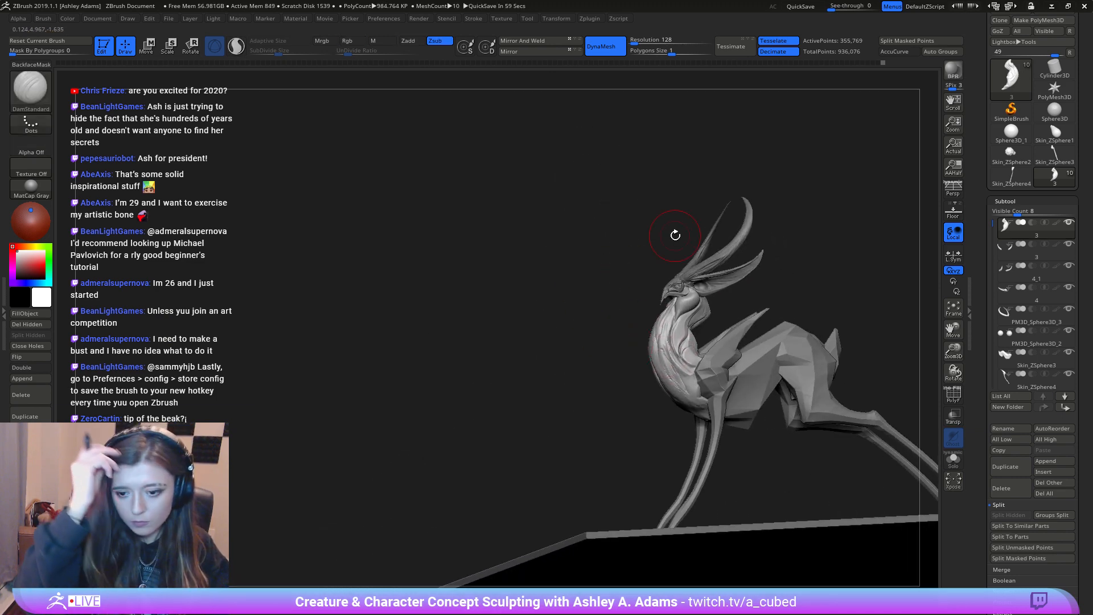
pyautogui.moveTo(519, 361); pyautogui.dragTo(652, 425, button='right')
pyautogui.moveTo(660, 308); pyautogui.dragTo(617, 240, button='right')
pyautogui.press('space')
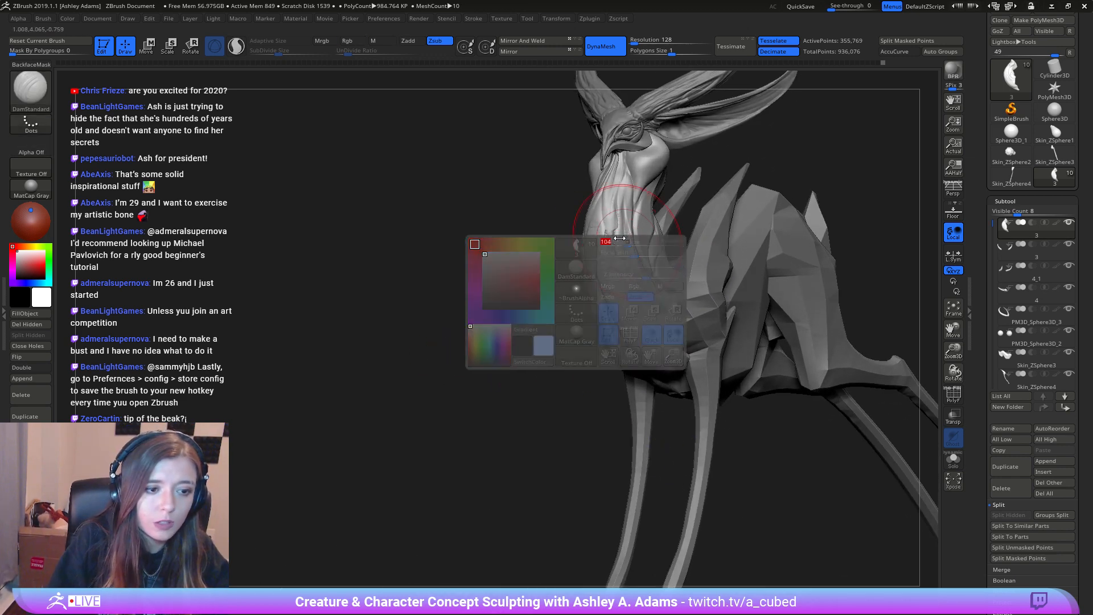
pyautogui.moveTo(546, 251)
pyautogui.mouseDown(button='right')
pyautogui.moveTo(610, 285)
pyautogui.moveTo(595, 289)
pyautogui.mouseUp(button='right')
pyautogui.press('space')
pyautogui.moveTo(593, 289); pyautogui.dragTo(585, 288)
pyautogui.press('b')
pyautogui.press('s')
pyautogui.press('h')
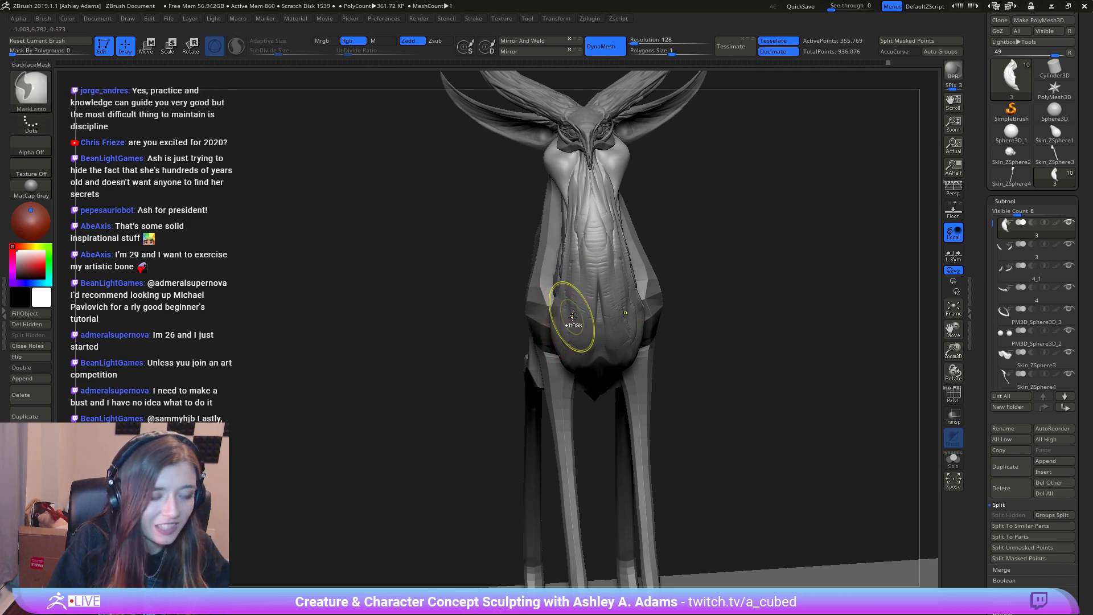
pyautogui.hotkey('ctrl', 'z')
pyautogui.moveTo(573, 322)
pyautogui.mouseDown(button='right')
pyautogui.moveTo(587, 311)
pyautogui.moveTo(565, 324)
pyautogui.mouseUp(button='right')
pyautogui.press('space')
pyautogui.moveTo(565, 324); pyautogui.dragTo(554, 324)
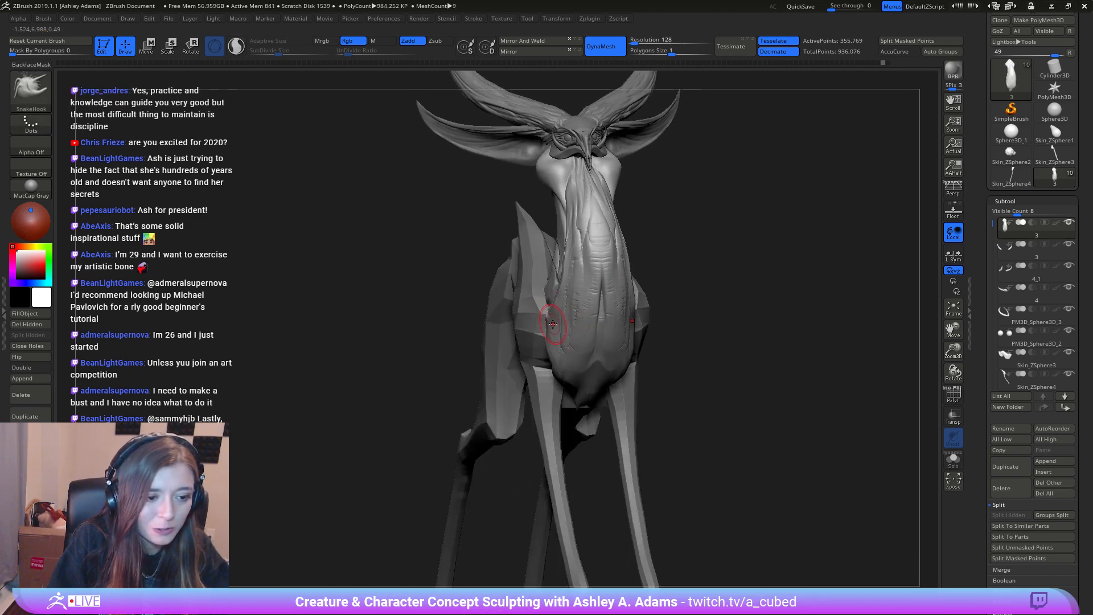
pyautogui.press('space')
# Step: Polish the surface on the side of the chest with hPolish
pyautogui.moveTo(554, 324)
pyautogui.mouseDown(button='right')
pyautogui.moveTo(567, 279)
pyautogui.moveTo(586, 274)
pyautogui.moveTo(576, 270)
pyautogui.mouseUp(button='right')
pyautogui.press('b')
pyautogui.press('h')
pyautogui.press('p')
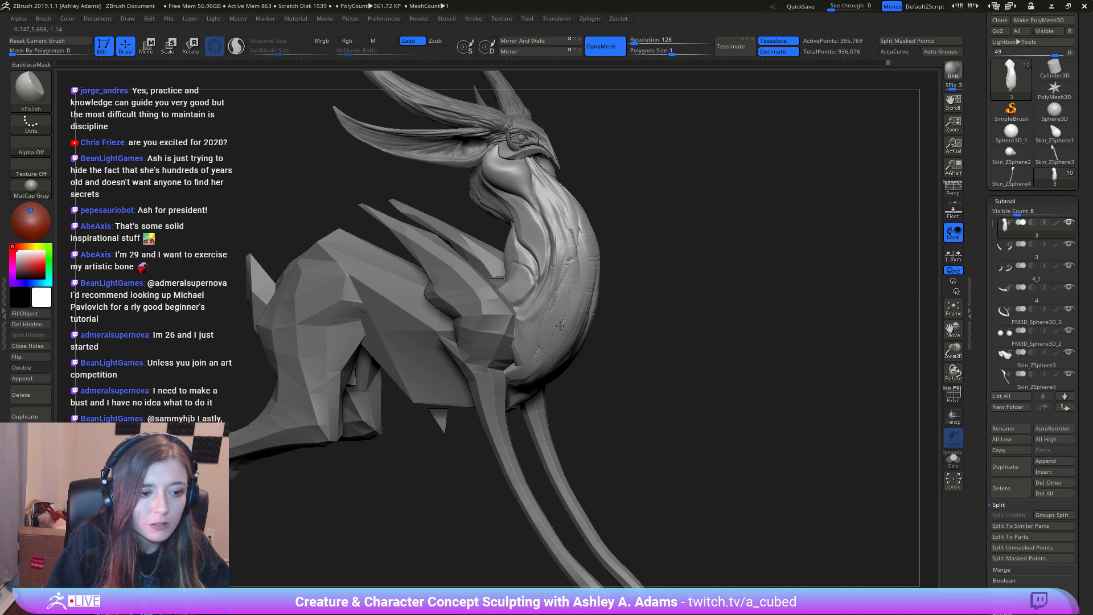
pyautogui.keyDown('ctrl'); pyautogui.moveTo(583, 339); pyautogui.dragTo(598, 296, button='right'); pyautogui.keyUp('ctrl')
# Step: Select the front leg and shoulder mesh, convert it to DynaMesh at resolution 128, and save the tool
pyautogui.keyDown('alt'); pyautogui.click(598, 296); pyautogui.keyUp('alt')
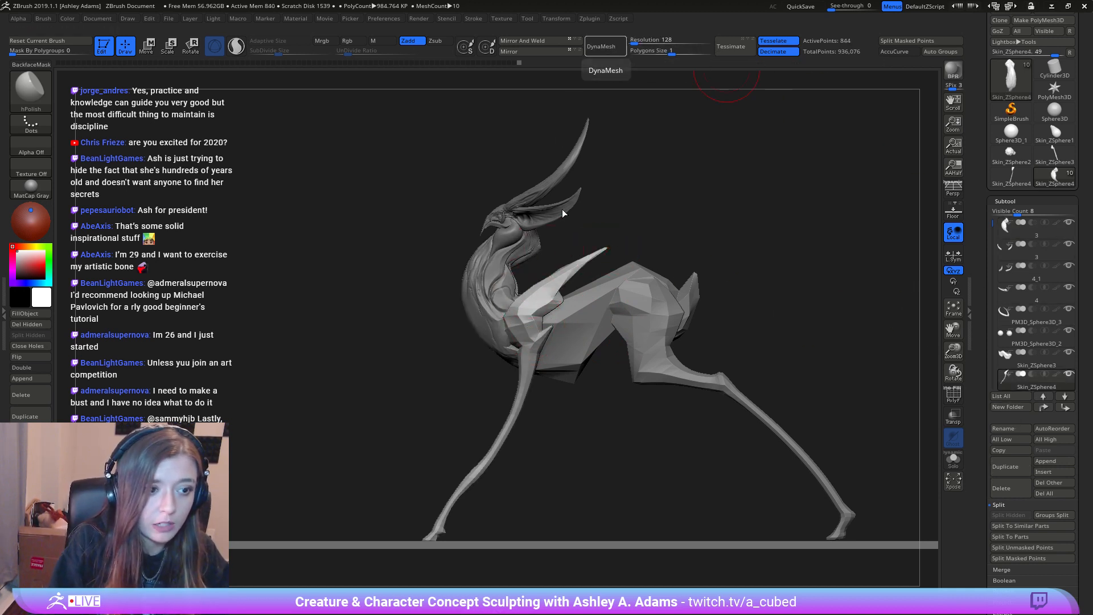
pyautogui.click(605, 46)
pyautogui.scroll(2, 1063, 48)
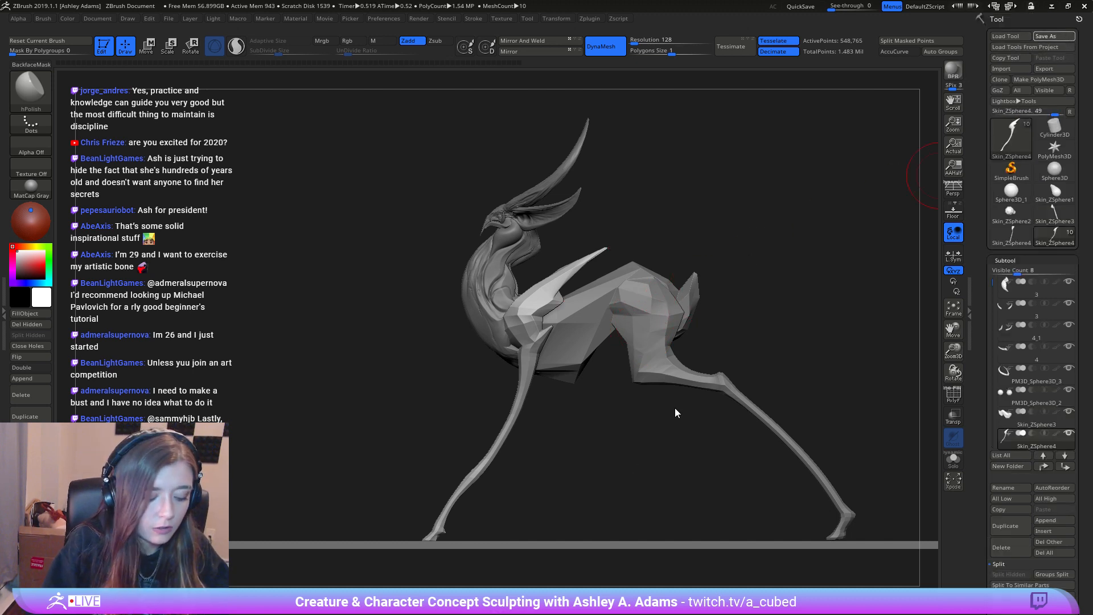
pyautogui.keyDown('alt'); pyautogui.moveTo(641, 394); pyautogui.dragTo(645, 337); pyautogui.keyUp('alt')
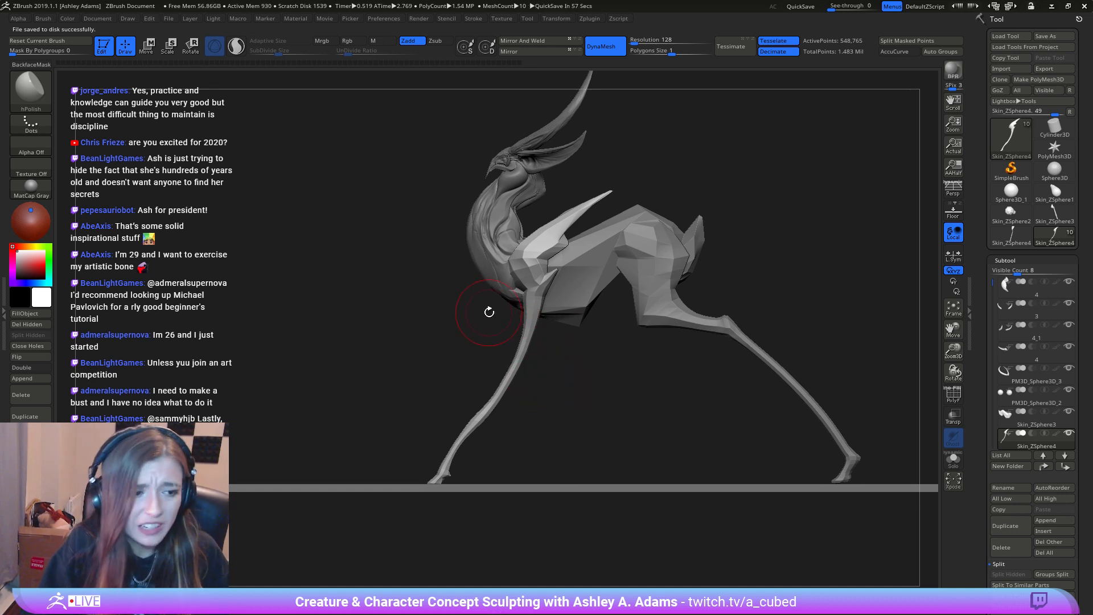
# Step: Smooth the faceted shoulder and polish its planes down into the upper front leg with hPolish
pyautogui.keyDown('ctrl'); pyautogui.moveTo(517, 266); pyautogui.dragTo(544, 325, button='right'); pyautogui.keyUp('ctrl')
pyautogui.moveTo(543, 225)
pyautogui.keyDown('shift'); pyautogui.mouseDown()
pyautogui.moveTo(534, 285)
pyautogui.moveTo(591, 228)
pyautogui.mouseUp(); pyautogui.keyUp('shift')
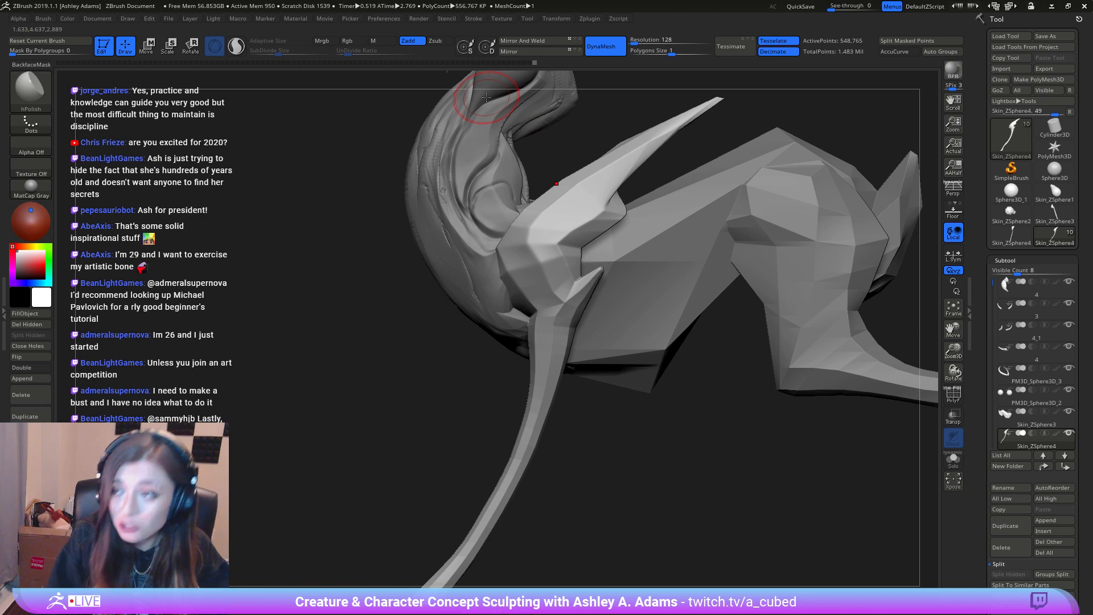
pyautogui.moveTo(597, 242)
pyautogui.mouseDown(button='right')
pyautogui.moveTo(586, 317)
pyautogui.moveTo(561, 317)
pyautogui.moveTo(556, 331)
pyautogui.mouseUp(button='right')
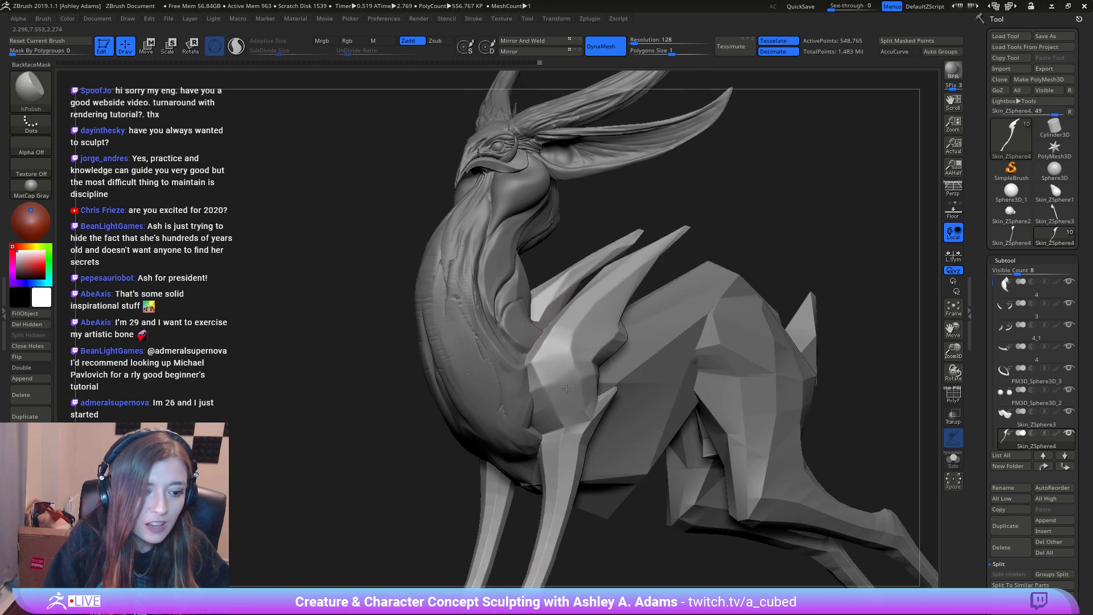
pyautogui.moveTo(564, 350); pyautogui.dragTo(586, 373, button='right')
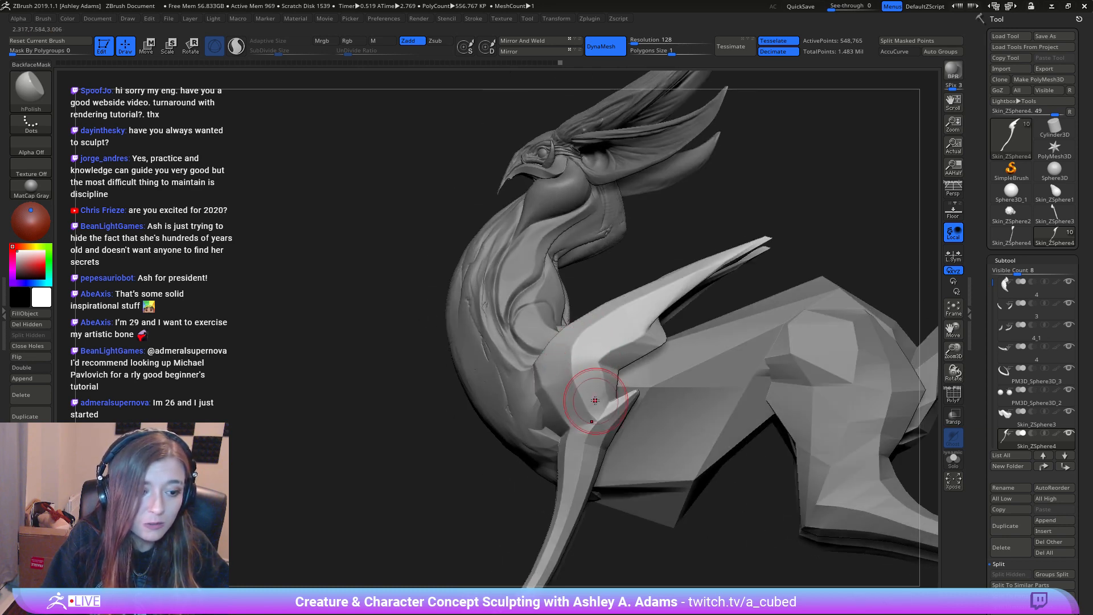
pyautogui.moveTo(628, 313); pyautogui.dragTo(629, 311, button='right')
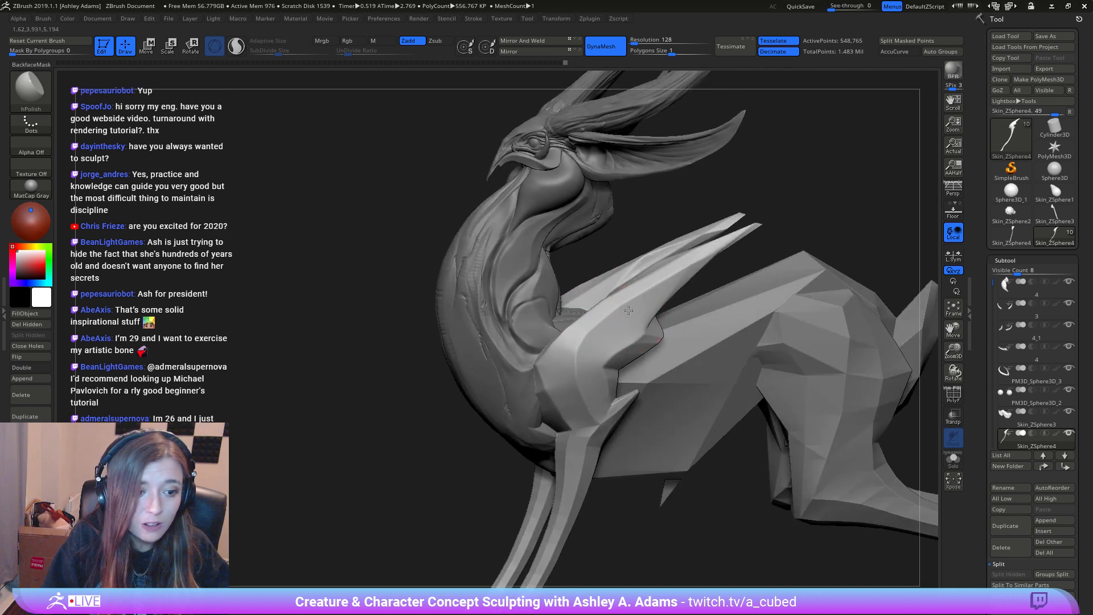
pyautogui.moveTo(593, 345); pyautogui.dragTo(533, 395, button='right')
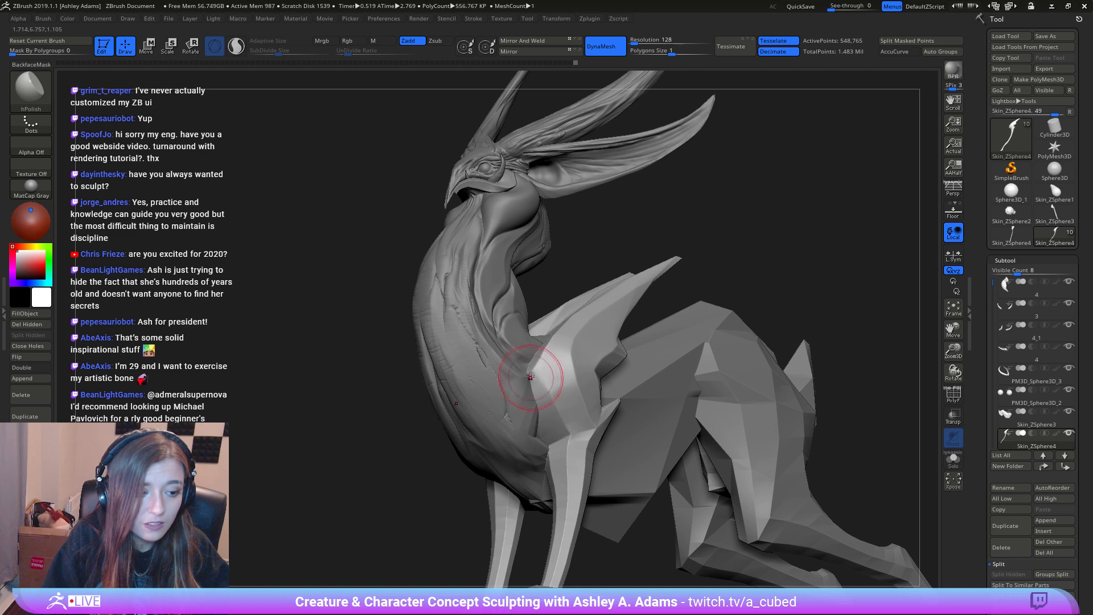
pyautogui.moveTo(555, 379); pyautogui.dragTo(568, 456)
pyautogui.moveTo(570, 439)
pyautogui.keyDown('ctrl'); pyautogui.mouseDown(button='right')
pyautogui.moveTo(569, 296)
pyautogui.moveTo(512, 293)
pyautogui.moveTo(586, 245)
pyautogui.moveTo(608, 370)
pyautogui.moveTo(567, 390)
pyautogui.mouseUp(button='right'); pyautogui.keyUp('ctrl')
pyautogui.moveTo(567, 389); pyautogui.dragTo(569, 352)
# Step: Polish the inner plane along the shoulder's rear edge, above the elbow spur, with hPolish
pyautogui.press('3')
pyautogui.moveTo(593, 344)
pyautogui.mouseDown(button='right')
pyautogui.moveTo(588, 377)
pyautogui.moveTo(560, 386)
pyautogui.mouseUp(button='right')
pyautogui.press('1')
pyautogui.press('space')
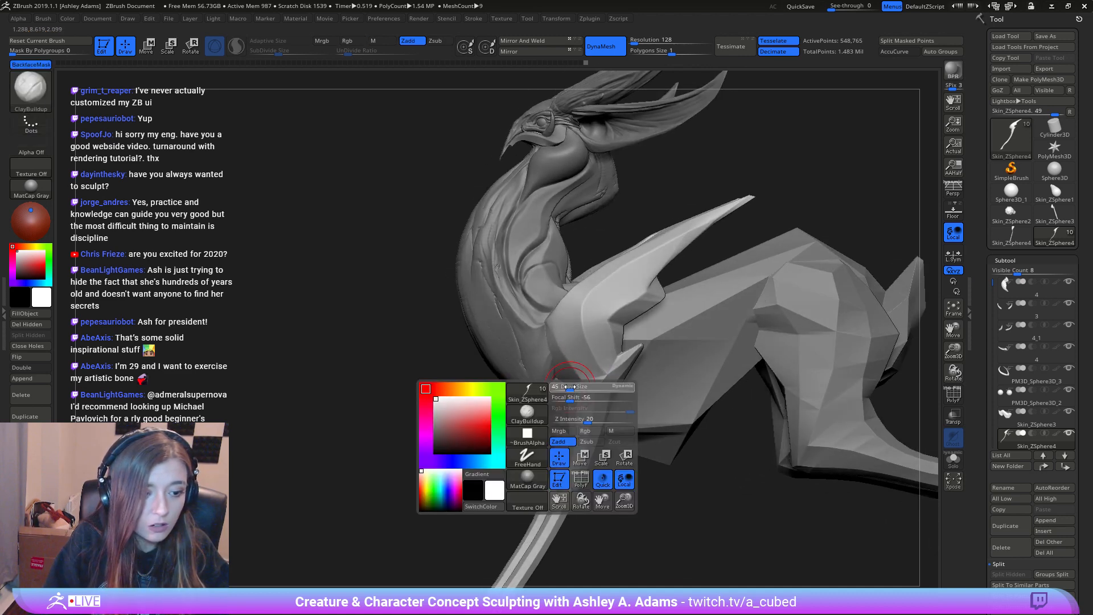
pyautogui.moveTo(610, 342); pyautogui.dragTo(592, 265, button='right')
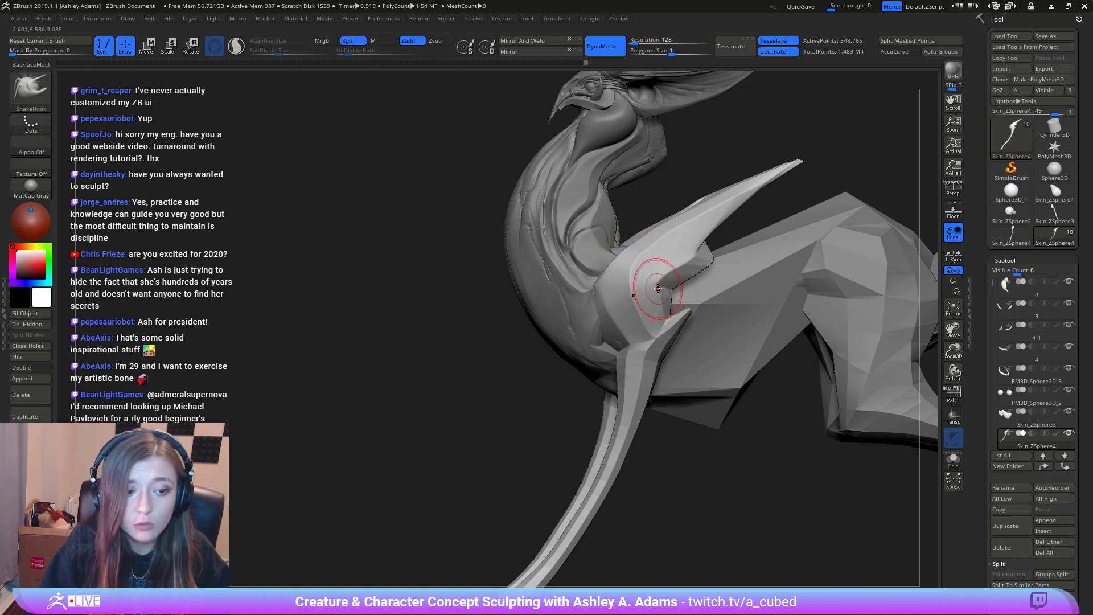
pyautogui.press('b')
pyautogui.press('s')
pyautogui.press('h')
pyautogui.press('b')
pyautogui.press('h')
pyautogui.press('p')
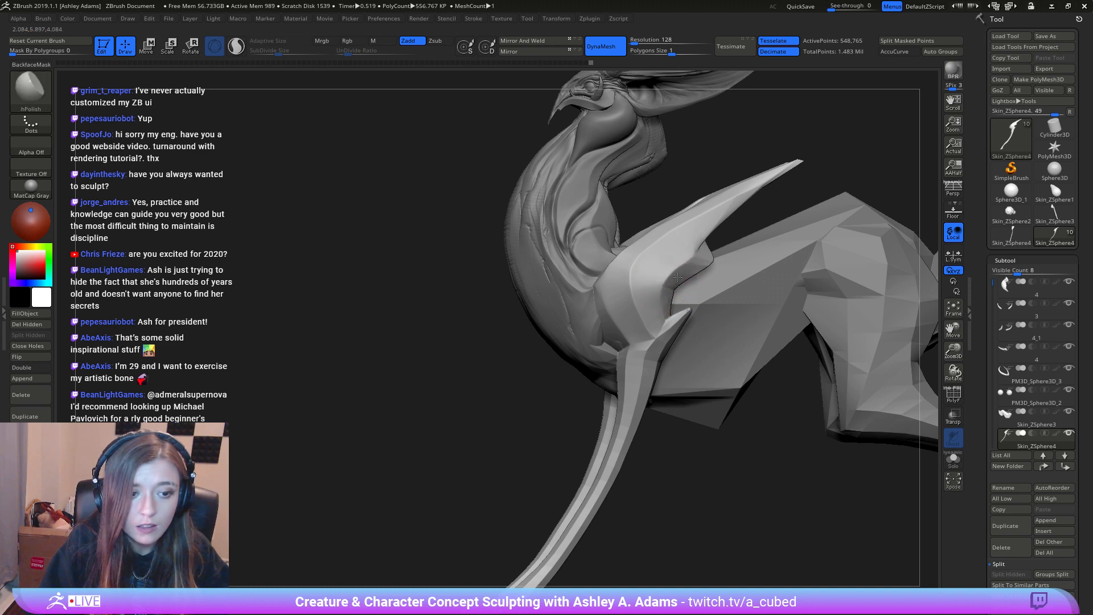
pyautogui.moveTo(677, 277); pyautogui.dragTo(681, 284)
pyautogui.moveTo(682, 283); pyautogui.dragTo(697, 306, button='right')
pyautogui.rightClick(703, 283)
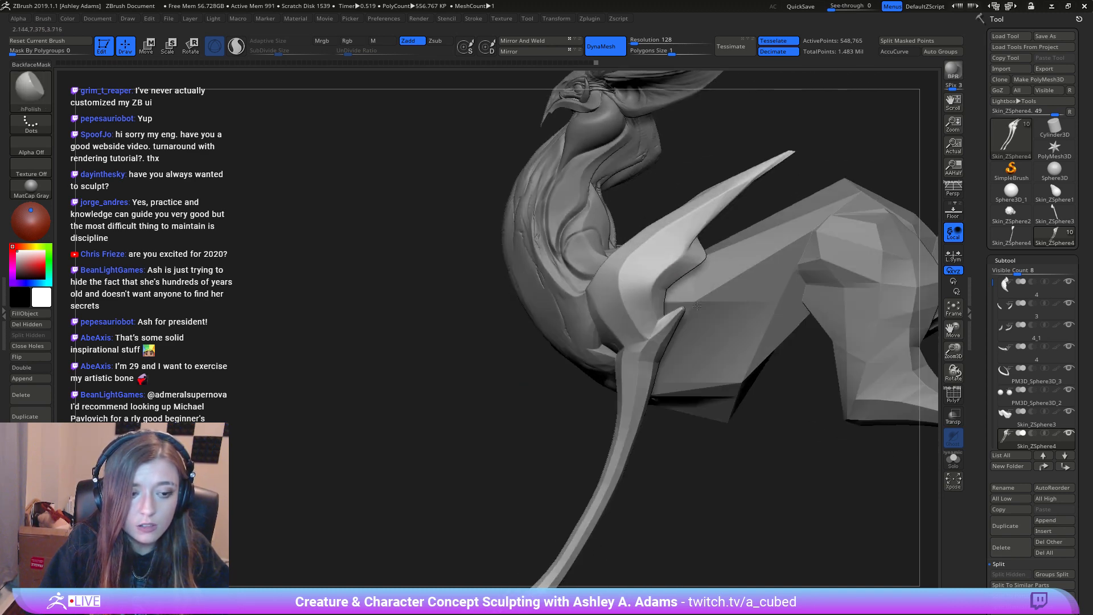
# Step: Pull the lower front of the shoulder forward over the chest with SnakeHook and smooth the transition
pyautogui.press('b')
pyautogui.press('s')
pyautogui.press('h')
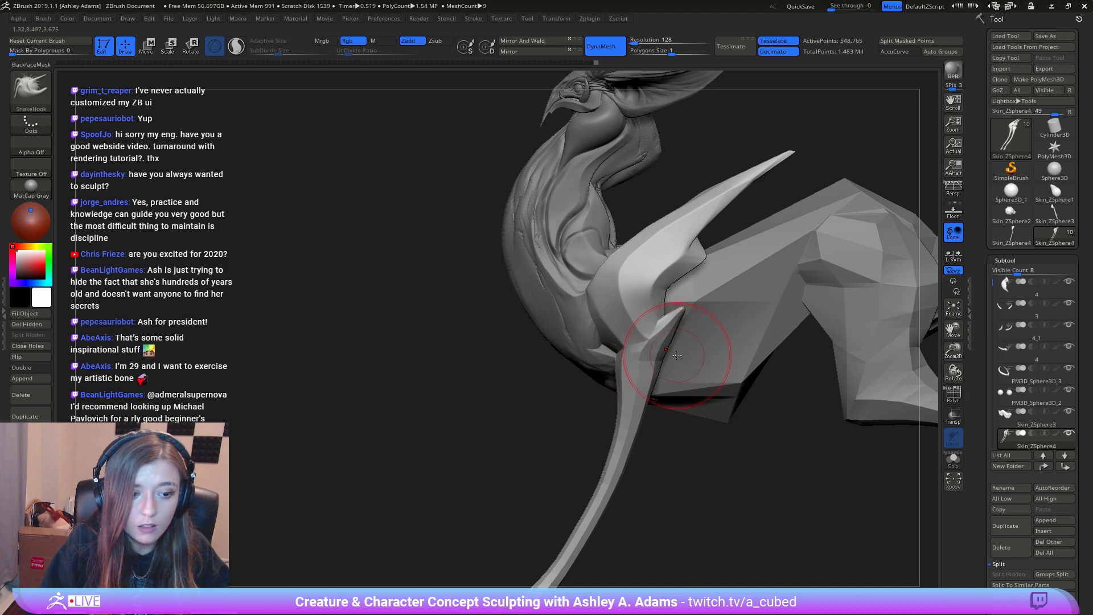
pyautogui.press('space')
pyautogui.click(614, 349)
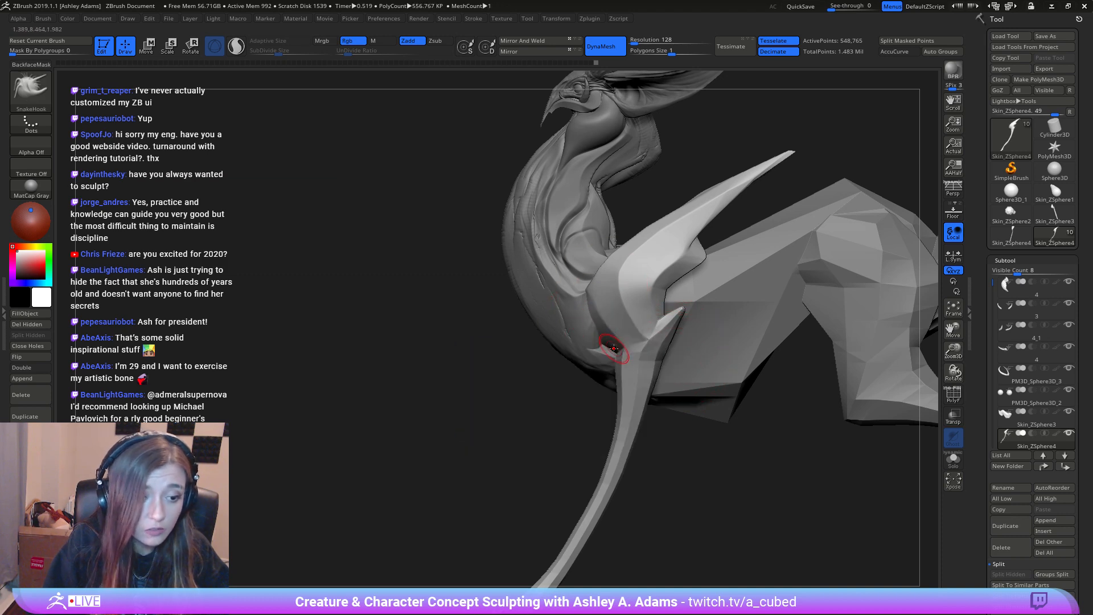
pyautogui.press('space')
pyautogui.click(623, 349)
pyautogui.moveTo(624, 352)
pyautogui.mouseDown()
pyautogui.moveTo(582, 341)
pyautogui.moveTo(573, 298)
pyautogui.mouseUp()
pyautogui.moveTo(574, 301); pyautogui.dragTo(603, 309, button='right')
pyautogui.keyDown('shift'); pyautogui.moveTo(597, 310); pyautogui.dragTo(575, 330); pyautogui.keyUp('shift')
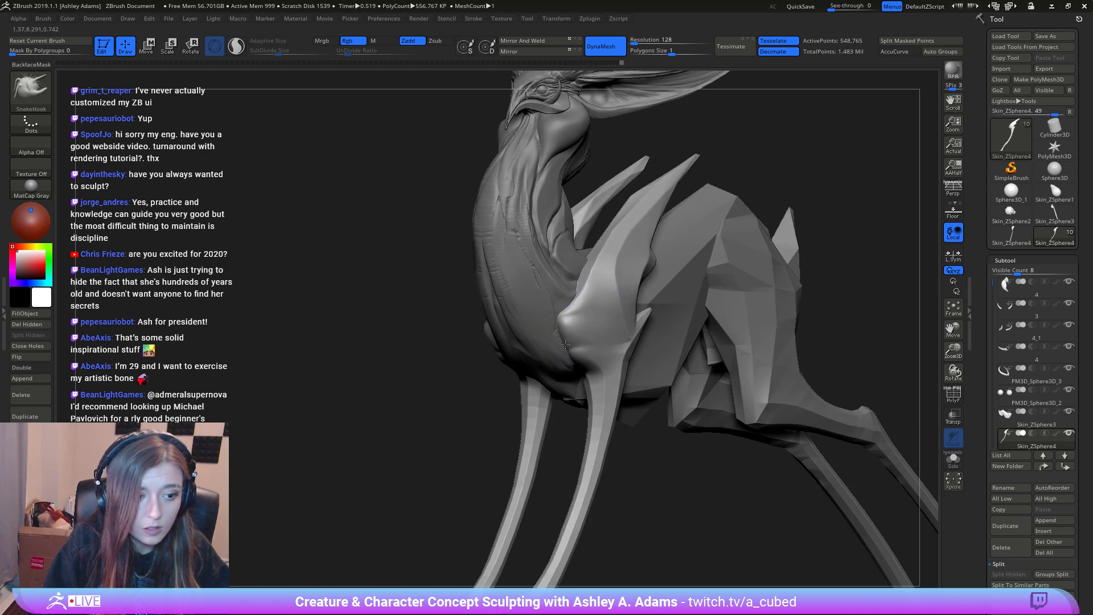
# Step: Polish the enlarged front surface of the shoulder with hPolish
pyautogui.moveTo(565, 344); pyautogui.dragTo(550, 325, button='right')
pyautogui.press('b')
pyautogui.press('h')
pyautogui.press('p')
pyautogui.moveTo(596, 286)
pyautogui.mouseDown()
pyautogui.moveTo(571, 320)
pyautogui.moveTo(582, 347)
pyautogui.mouseUp()
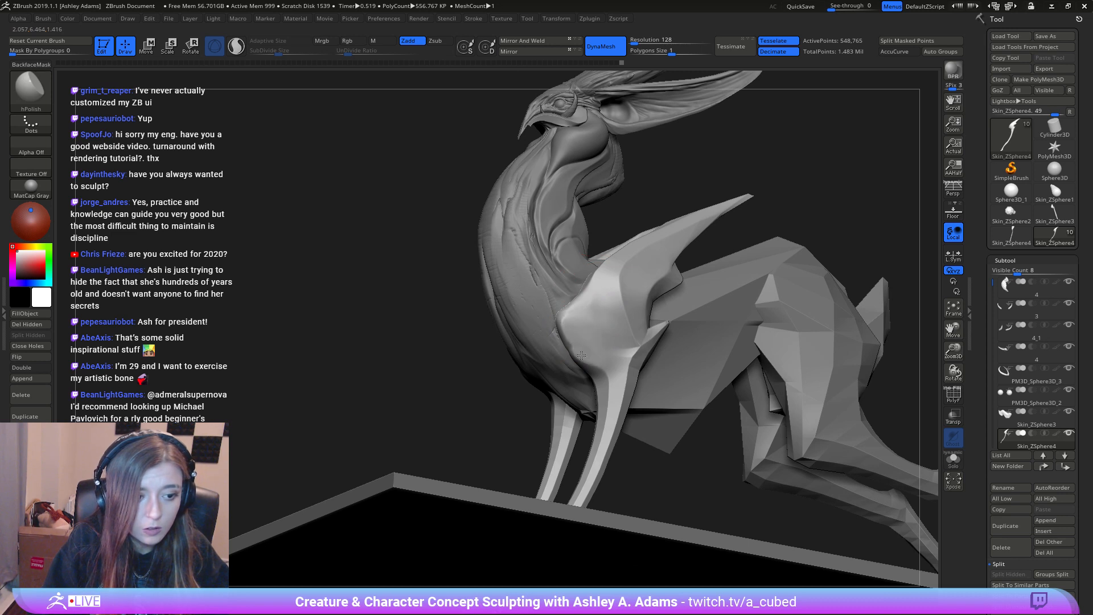
pyautogui.moveTo(594, 301); pyautogui.dragTo(596, 335)
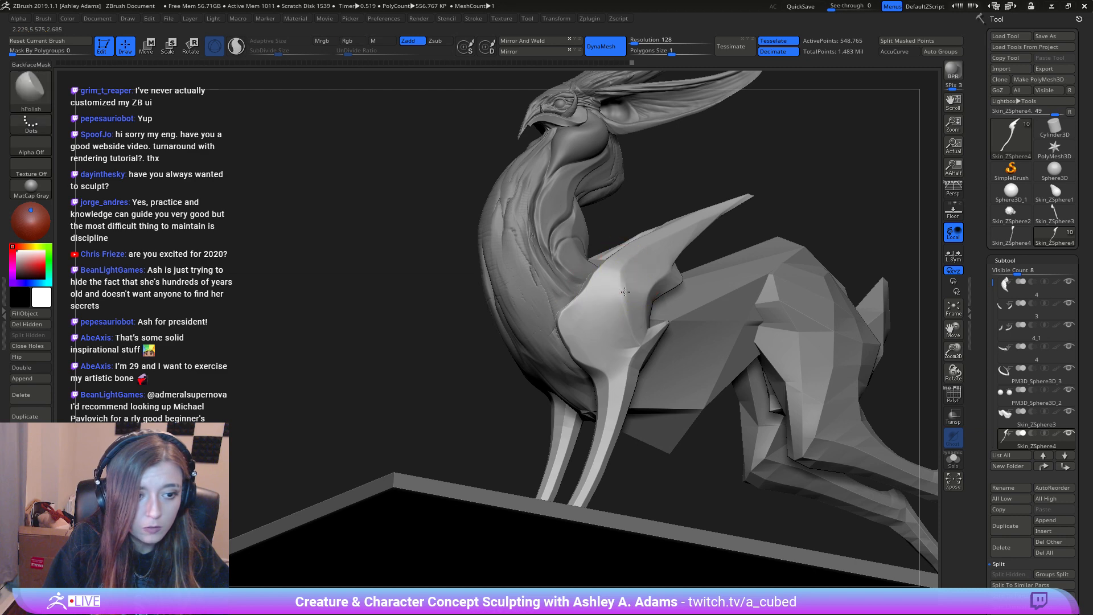
# Step: Draw the shoulder's front edge out into a pointed tip over the chest with SnakeHook from the side view
pyautogui.moveTo(612, 291)
pyautogui.keyDown('ctrl'); pyautogui.mouseDown(button='right')
pyautogui.moveTo(614, 271)
pyautogui.moveTo(666, 353)
pyautogui.moveTo(734, 305)
pyautogui.mouseUp(button='right'); pyautogui.keyUp('ctrl')
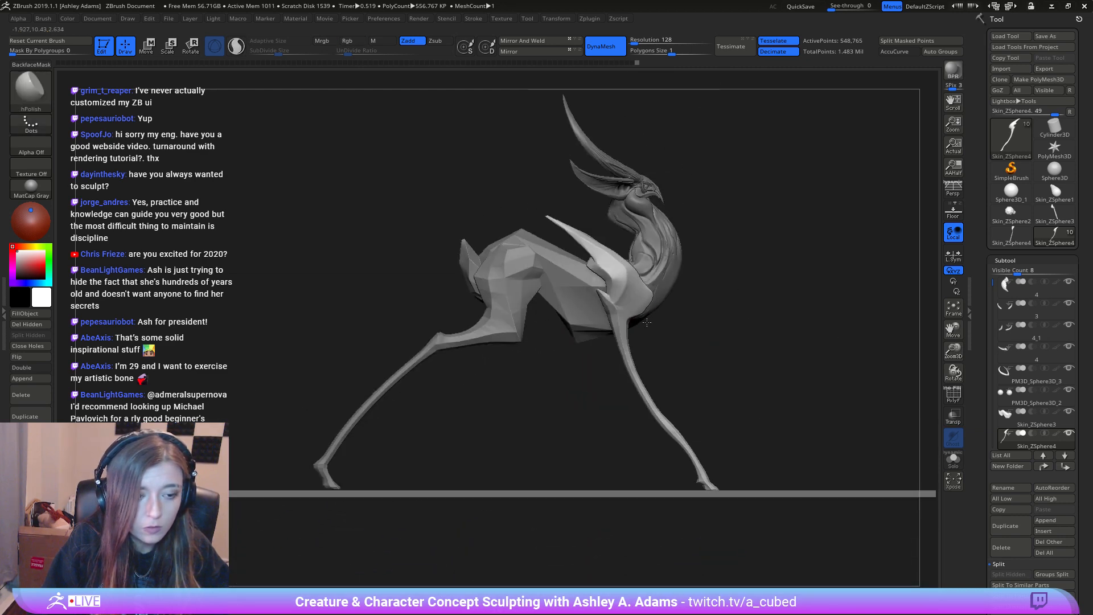
pyautogui.keyDown('ctrl'); pyautogui.moveTo(641, 301); pyautogui.dragTo(683, 308, button='right'); pyautogui.keyUp('ctrl')
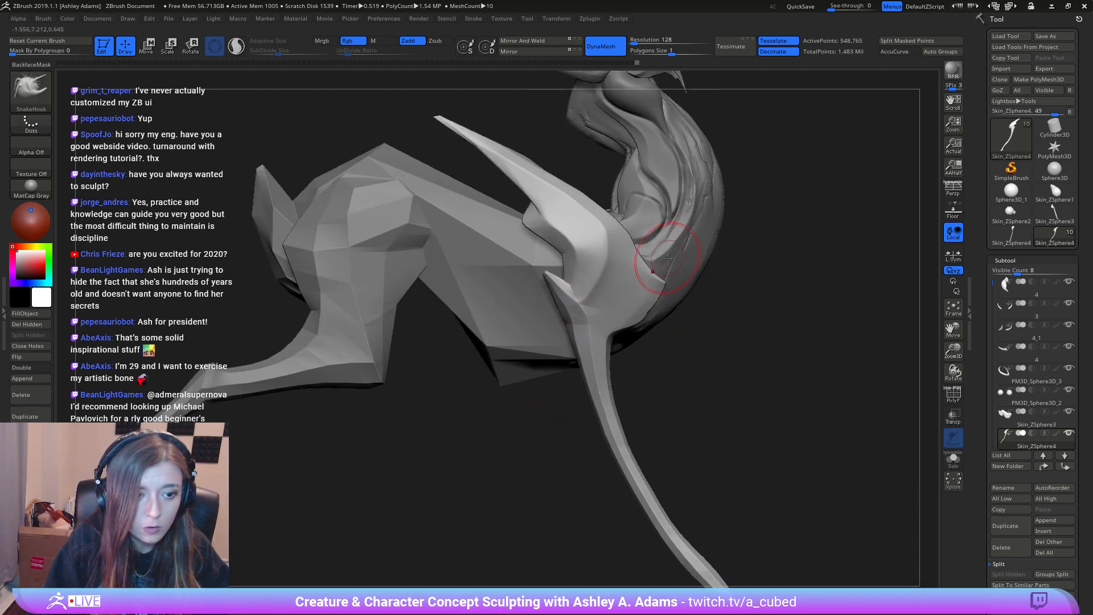
pyautogui.moveTo(656, 267)
pyautogui.mouseDown()
pyautogui.moveTo(686, 271)
pyautogui.moveTo(672, 261)
pyautogui.mouseUp()
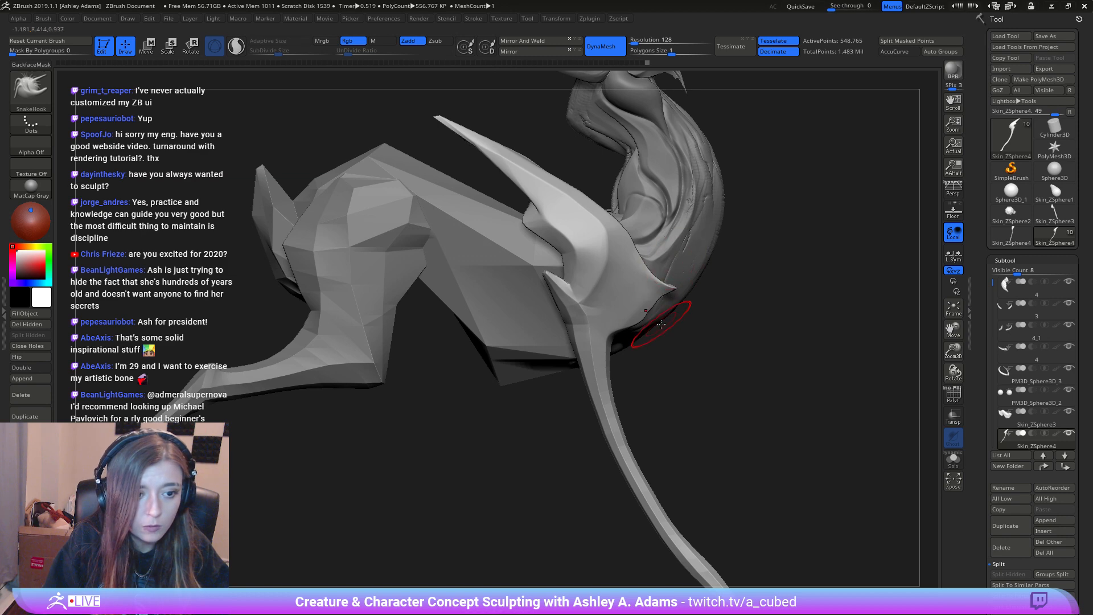
pyautogui.press('space')
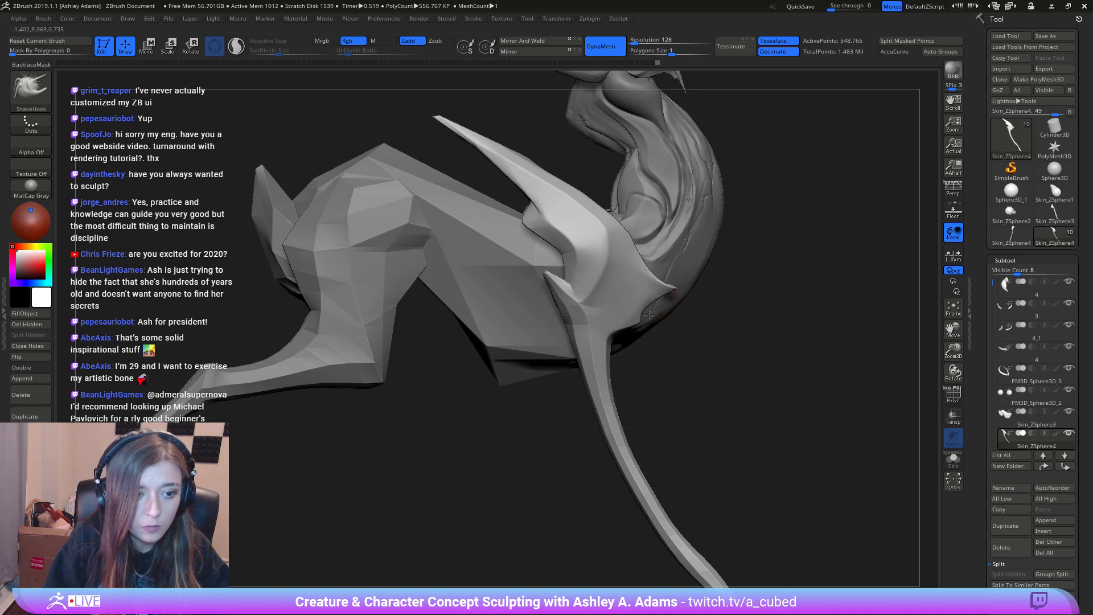
pyautogui.keyDown('ctrl'); pyautogui.moveTo(664, 304); pyautogui.dragTo(677, 216, button='right'); pyautogui.keyUp('ctrl')
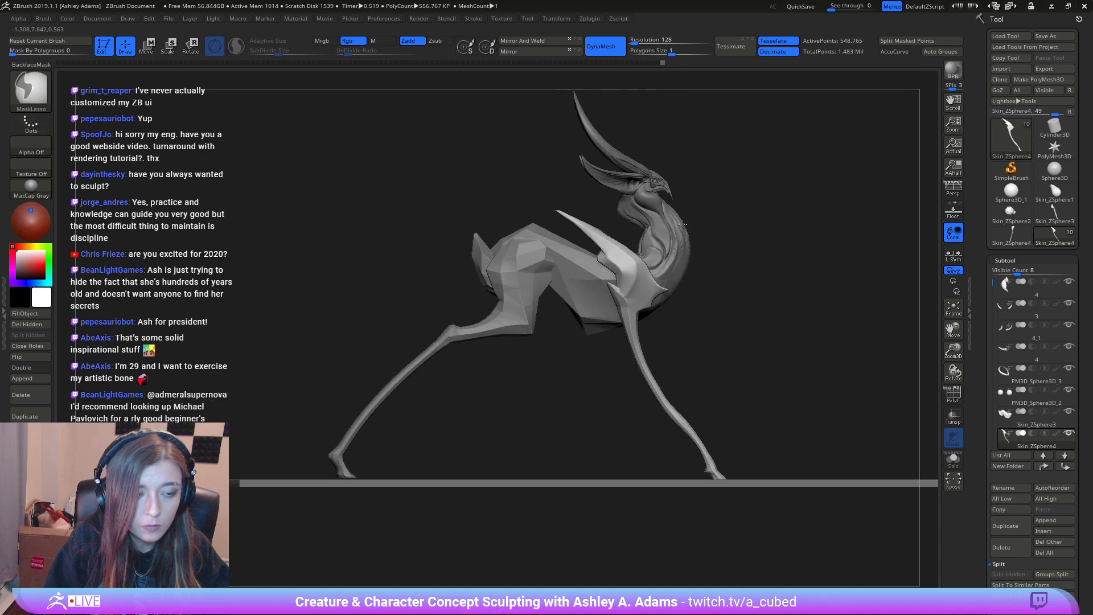
# Step: Extend the pointed shoulder tip around the front of the chest as a curved, collar-like band with SnakeHook
pyautogui.moveTo(757, 250); pyautogui.dragTo(676, 345, button='right')
pyautogui.press('space')
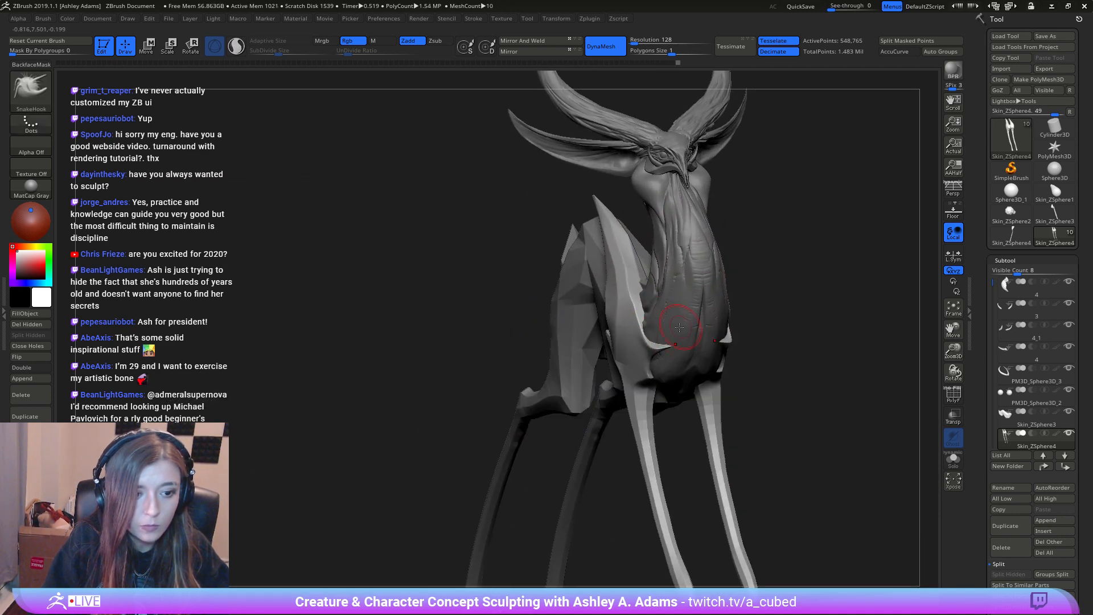
pyautogui.moveTo(679, 327); pyautogui.dragTo(740, 347, button='right')
pyautogui.rightClick(651, 387)
pyautogui.moveTo(652, 384); pyautogui.dragTo(678, 354, button='right')
pyautogui.rightClick(679, 359)
pyautogui.press('space')
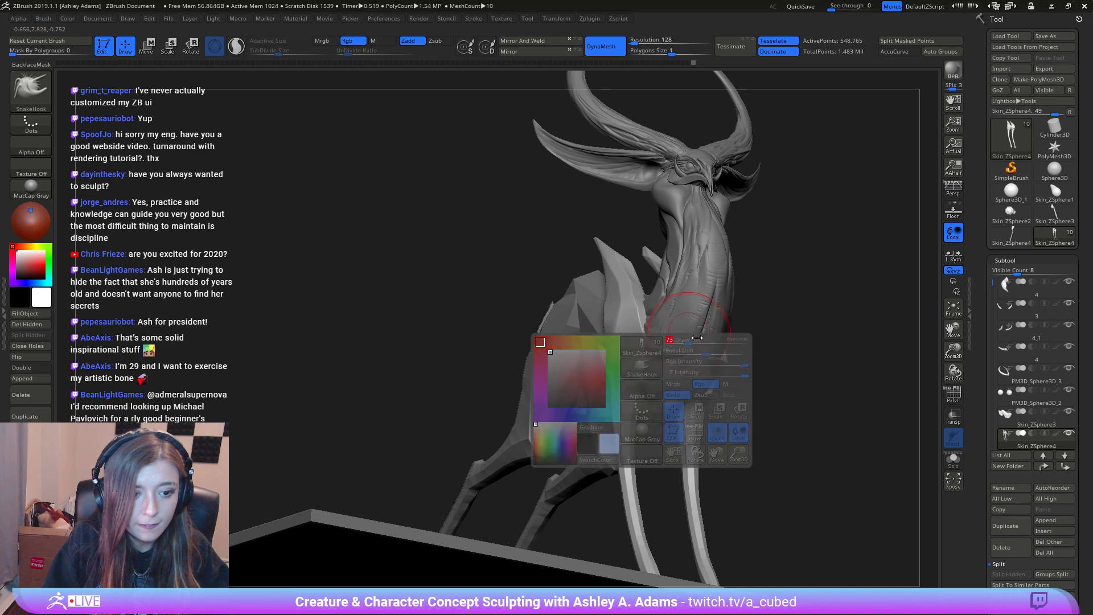
pyautogui.moveTo(685, 351); pyautogui.dragTo(695, 326)
pyautogui.keyDown('ctrl'); pyautogui.moveTo(693, 383); pyautogui.dragTo(690, 308, button='right'); pyautogui.keyUp('ctrl')
pyautogui.moveTo(690, 308); pyautogui.dragTo(564, 296, button='right')
pyautogui.keyDown('ctrl'); pyautogui.moveTo(706, 239); pyautogui.dragTo(713, 313, button='right'); pyautogui.keyUp('ctrl')
pyautogui.rightClick(713, 314)
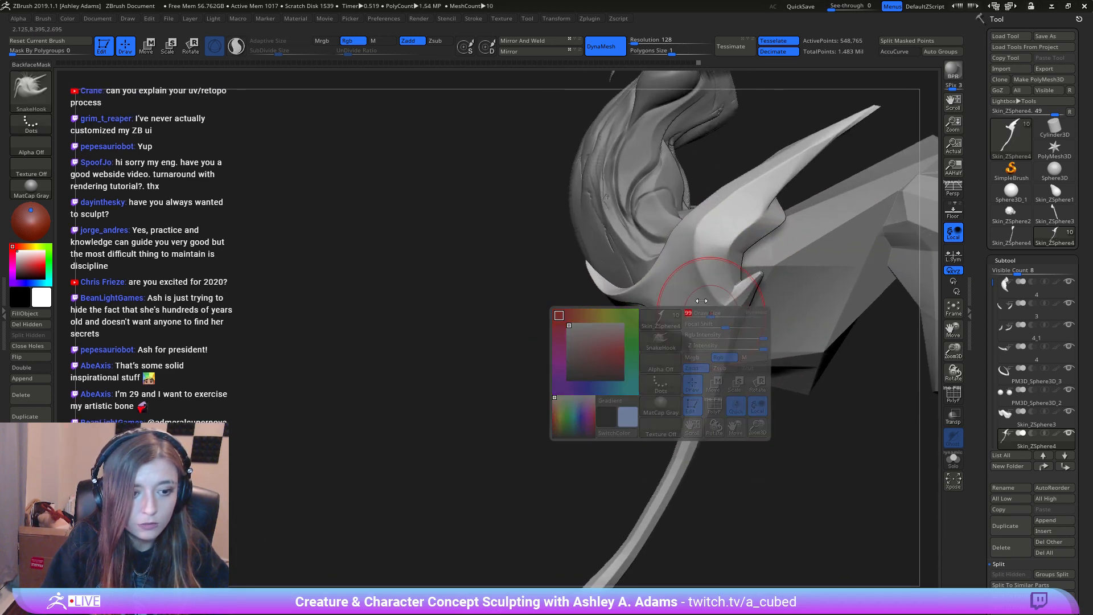
pyautogui.keyDown('alt'); pyautogui.moveTo(694, 237); pyautogui.dragTo(674, 304, button='right'); pyautogui.keyUp('alt')
# Step: Carve a crease with MAHcut Mech A between the rounded shoulder form and the collar-like band at the leg's top
pyautogui.press('b')
pyautogui.press('d')
pyautogui.press('s')
pyautogui.rightClick(676, 302)
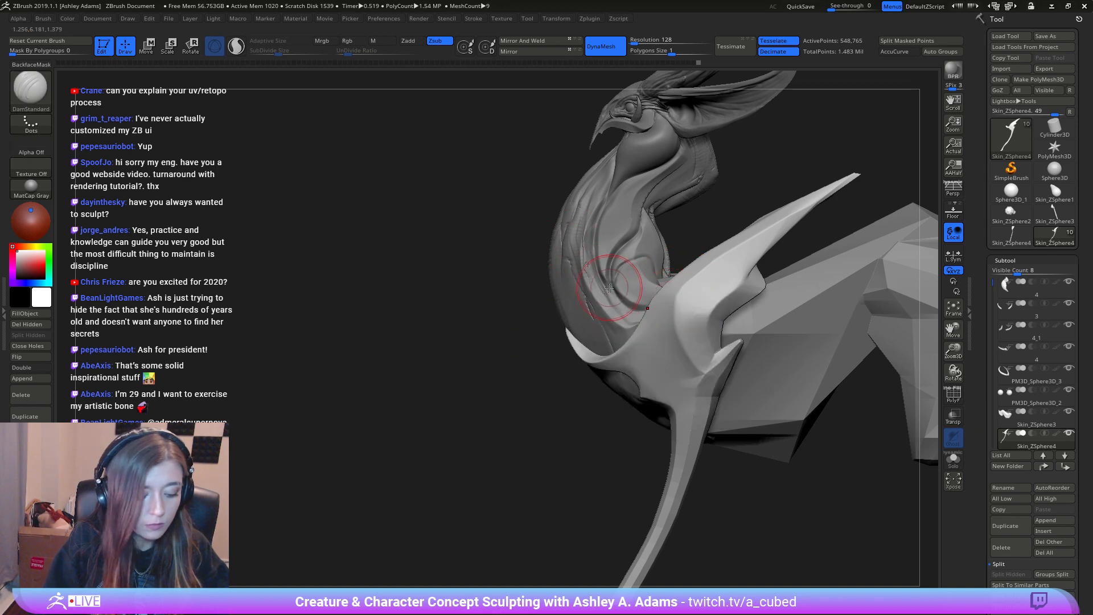
pyautogui.press('b')
pyautogui.press('m')
pyautogui.press('a')
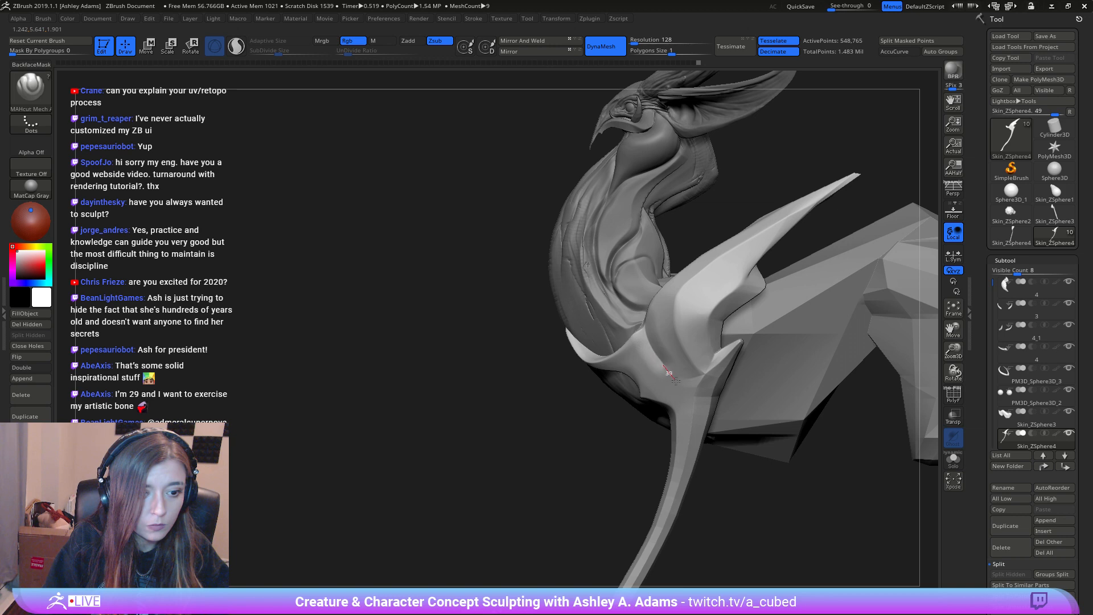
pyautogui.moveTo(664, 419); pyautogui.dragTo(659, 430)
pyautogui.moveTo(646, 440)
pyautogui.keyDown('ctrl'); pyautogui.mouseDown(button='right')
pyautogui.moveTo(644, 353)
pyautogui.moveTo(742, 339)
pyautogui.moveTo(693, 390)
pyautogui.moveTo(692, 416)
pyautogui.moveTo(695, 347)
pyautogui.mouseUp(button='right'); pyautogui.keyUp('ctrl')
pyautogui.rightClick(695, 347)
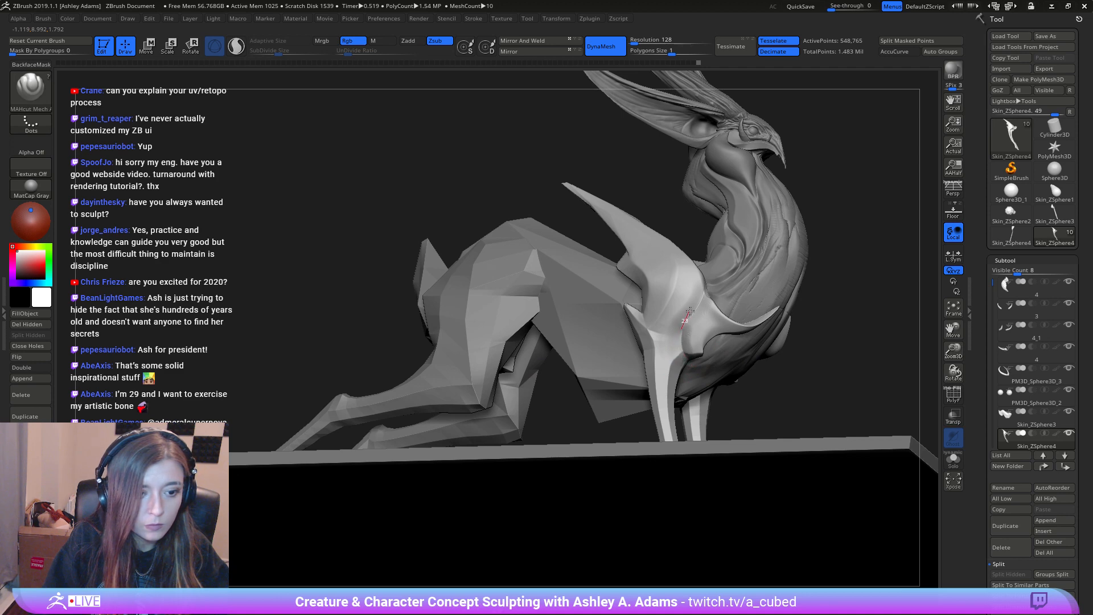
# Step: Cut the groove between the shoulder, upper leg and small chest lobe with MAHcut Mech A, undoing two strokes and recutting it
pyautogui.moveTo(690, 311); pyautogui.dragTo(705, 266)
pyautogui.moveTo(705, 266)
pyautogui.mouseDown(button='right')
pyautogui.moveTo(709, 336)
pyautogui.moveTo(693, 309)
pyautogui.moveTo(667, 344)
pyautogui.mouseUp(button='right')
pyautogui.moveTo(677, 267)
pyautogui.mouseDown(button='right')
pyautogui.moveTo(667, 338)
pyautogui.moveTo(696, 367)
pyautogui.mouseUp(button='right')
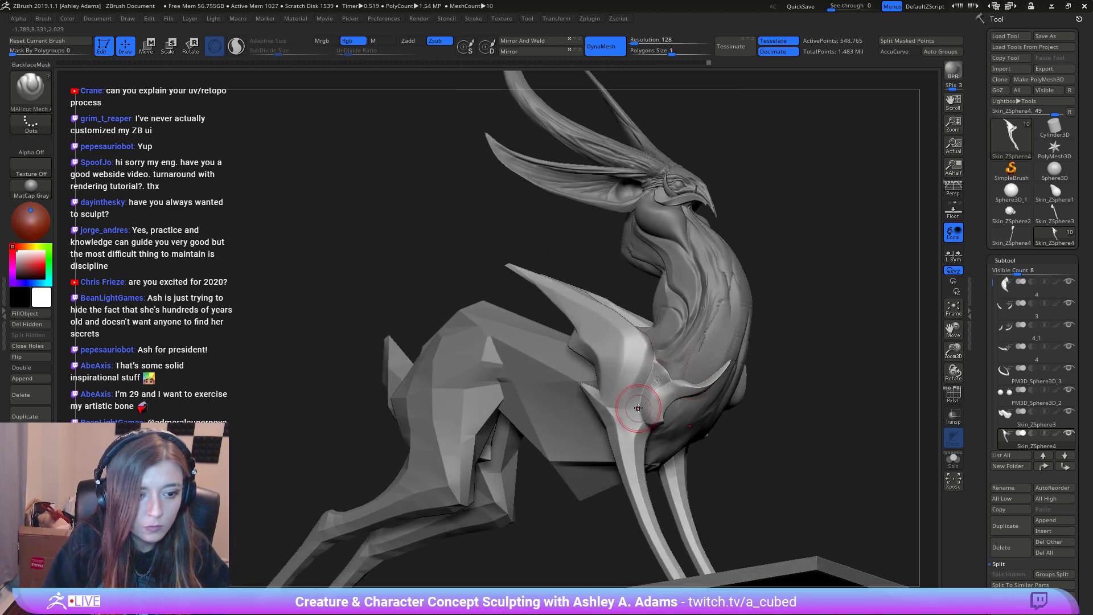
pyautogui.hotkey('ctrl', 'z')
pyautogui.hotkey('ctrl', 'z')
pyautogui.moveTo(639, 414)
pyautogui.mouseDown()
pyautogui.moveTo(633, 433)
pyautogui.moveTo(677, 398)
pyautogui.mouseUp()
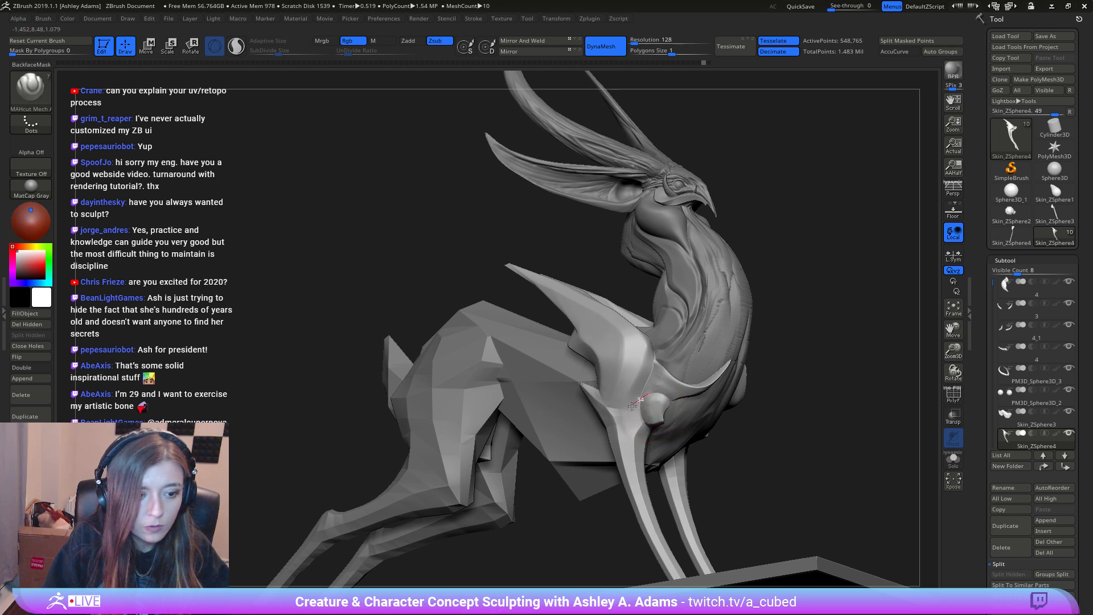
pyautogui.moveTo(632, 415)
pyautogui.mouseDown(button='right')
pyautogui.moveTo(592, 388)
pyautogui.moveTo(684, 267)
pyautogui.moveTo(624, 310)
pyautogui.mouseUp(button='right')
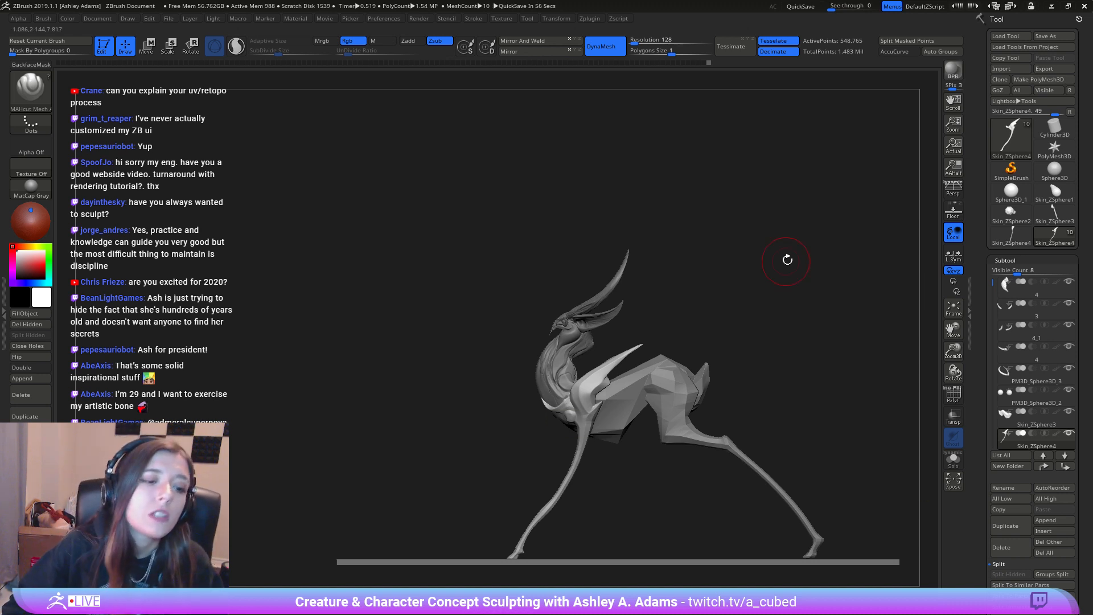
# Step: Smooth the upper front leg below the shoulder and elbow spur
pyautogui.moveTo(755, 282); pyautogui.dragTo(749, 247, button='right')
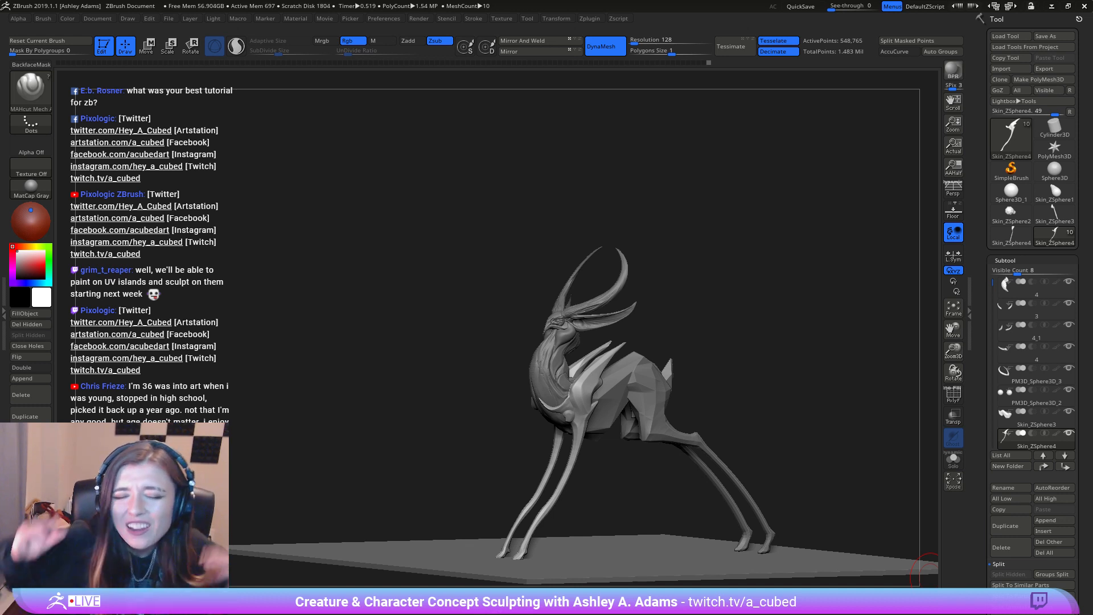
pyautogui.moveTo(877, 341); pyautogui.dragTo(723, 364)
pyautogui.keyDown('alt'); pyautogui.moveTo(611, 361); pyautogui.dragTo(612, 296, button='right'); pyautogui.keyUp('alt')
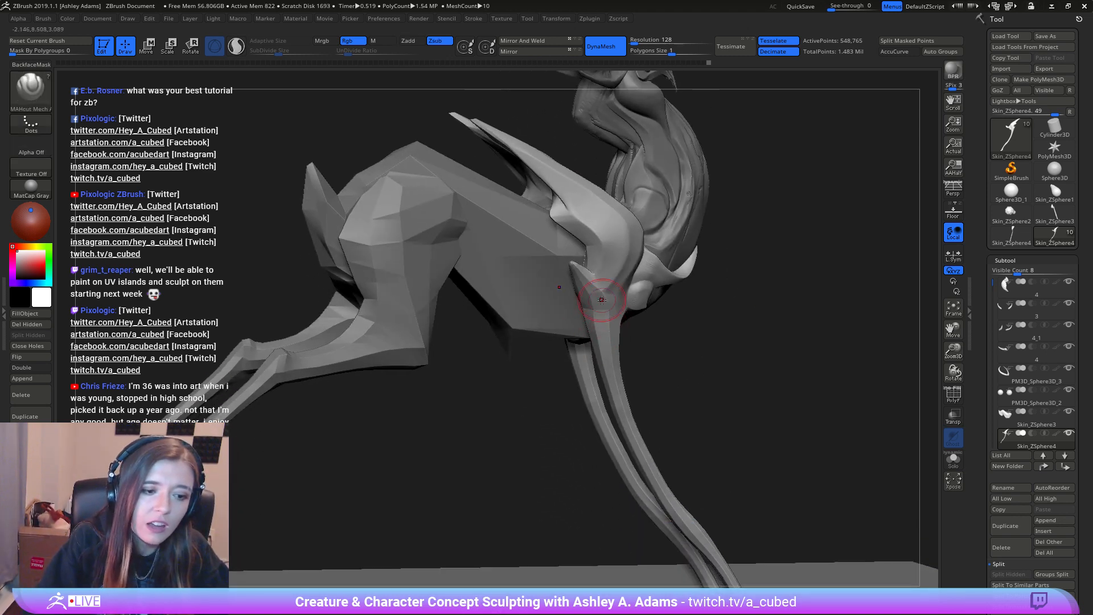
pyautogui.keyDown('shift'); pyautogui.moveTo(588, 288); pyautogui.dragTo(612, 376); pyautogui.keyUp('shift')
pyautogui.moveTo(612, 370); pyautogui.dragTo(533, 348, button='right')
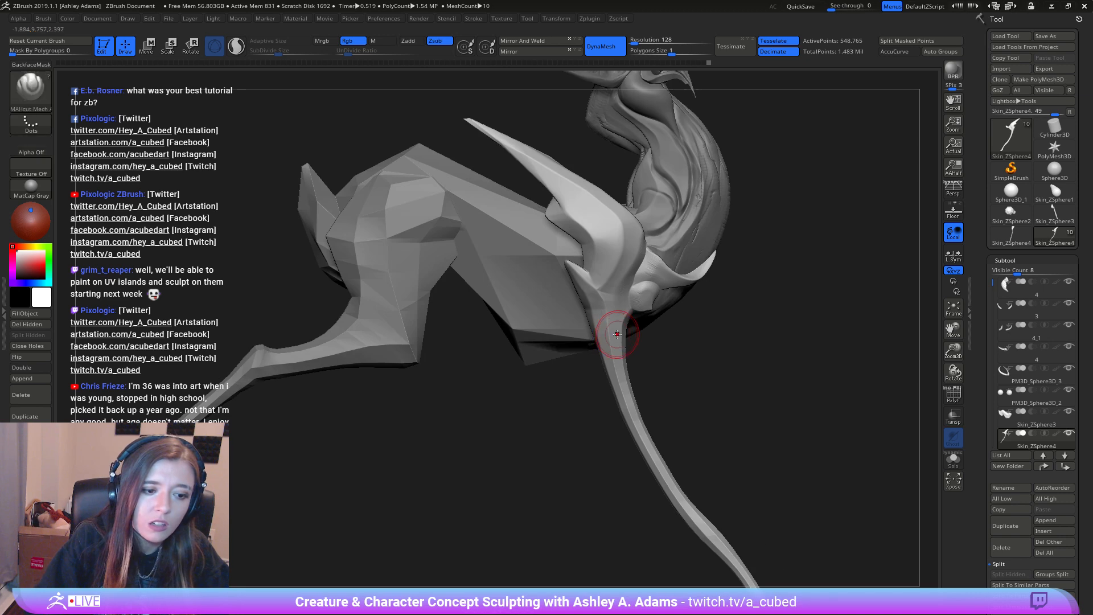
pyautogui.press('space')
pyautogui.keyDown('ctrl'); pyautogui.moveTo(631, 383); pyautogui.dragTo(625, 313, button='right'); pyautogui.keyUp('ctrl')
pyautogui.rightClick(601, 261)
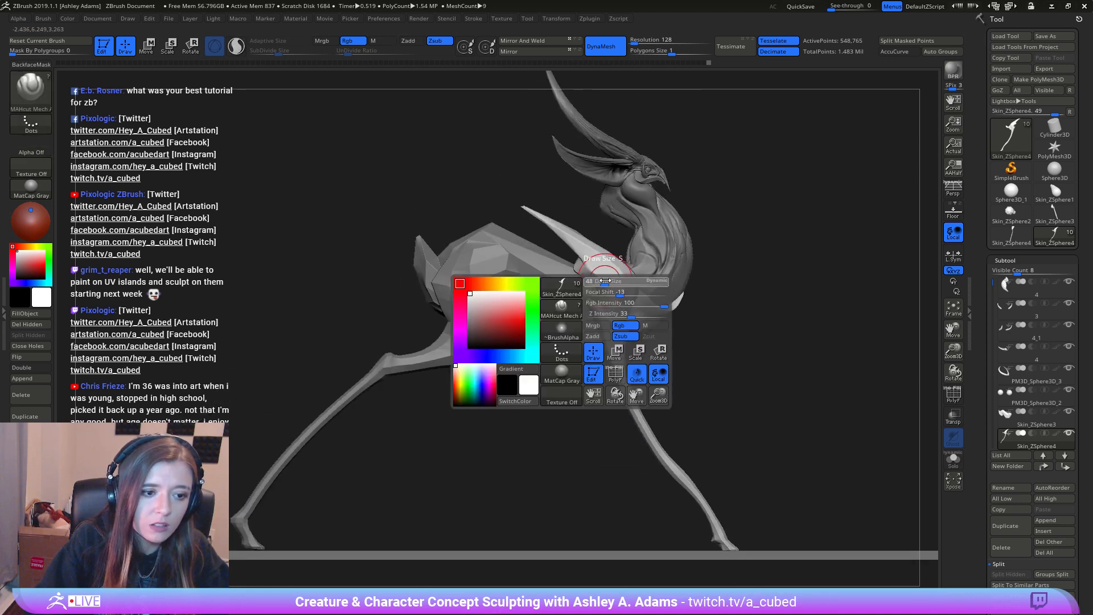
# Step: Reshape the rear hook of the shoulder and the elbow spur with SnakeHook
pyautogui.keyDown('ctrl'); pyautogui.moveTo(601, 260); pyautogui.dragTo(572, 340, button='right'); pyautogui.keyUp('ctrl')
pyautogui.moveTo(559, 262)
pyautogui.mouseDown()
pyautogui.moveTo(532, 272)
pyautogui.moveTo(565, 285)
pyautogui.mouseUp()
pyautogui.moveTo(567, 272); pyautogui.dragTo(569, 266, button='right')
pyautogui.moveTo(569, 256); pyautogui.dragTo(591, 268)
pyautogui.moveTo(592, 270); pyautogui.dragTo(596, 278, button='right')
pyautogui.moveTo(596, 289)
pyautogui.mouseDown()
pyautogui.moveTo(604, 294)
pyautogui.moveTo(549, 315)
pyautogui.mouseUp()
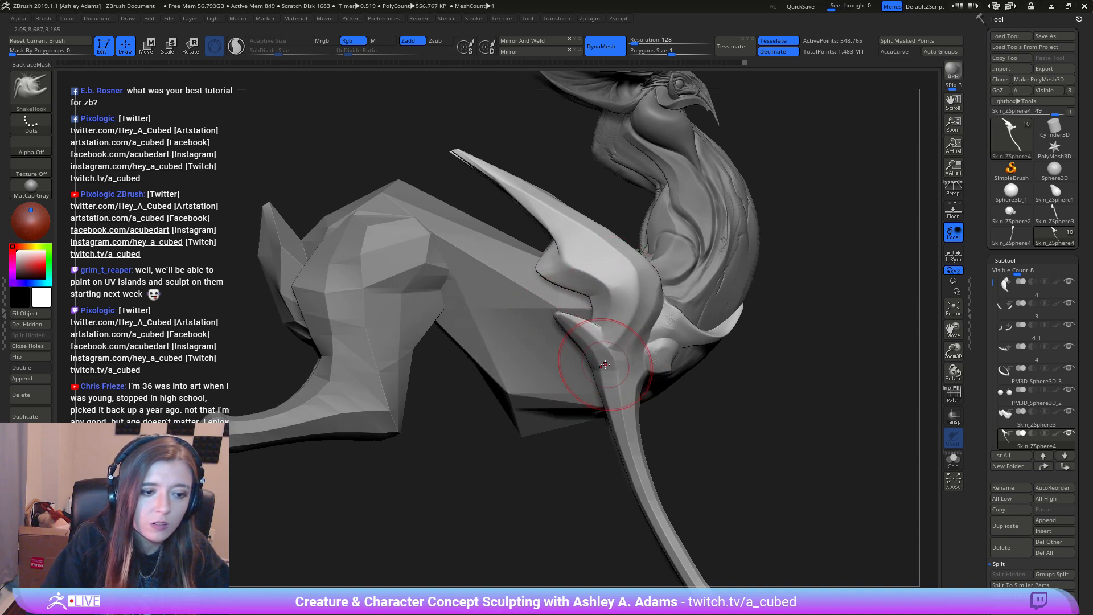
# Step: Convert the faceted hind leg to DynaMesh at resolution 128 and smooth its upper thigh
pyautogui.moveTo(598, 352)
pyautogui.keyDown('ctrl'); pyautogui.mouseDown(button='right')
pyautogui.moveTo(644, 268)
pyautogui.moveTo(661, 352)
pyautogui.moveTo(618, 319)
pyautogui.moveTo(608, 291)
pyautogui.moveTo(672, 190)
pyautogui.mouseUp(button='right'); pyautogui.keyUp('ctrl')
pyautogui.keyDown('alt'); pyautogui.click(648, 281); pyautogui.keyUp('alt')
pyautogui.click(605, 46)
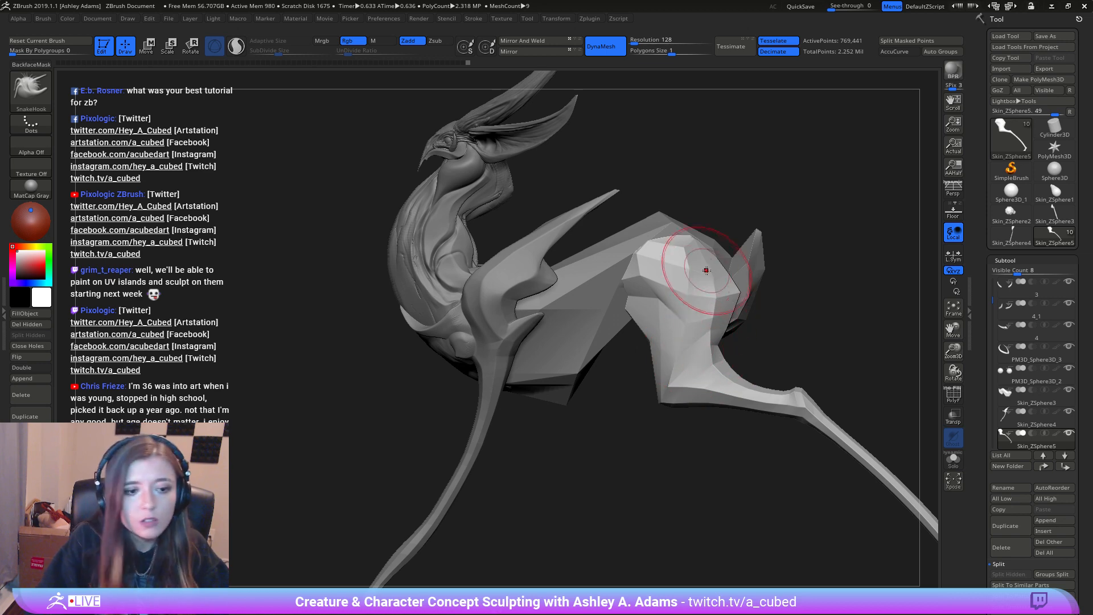
pyautogui.keyDown('shift'); pyautogui.moveTo(672, 292); pyautogui.dragTo(673, 296); pyautogui.keyUp('shift')
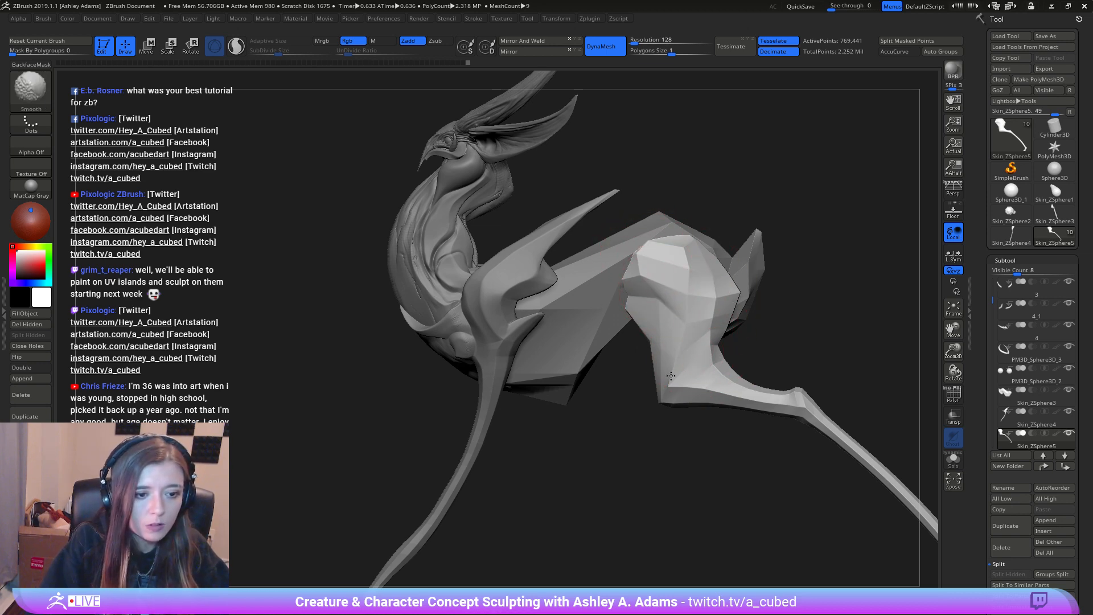
pyautogui.rightClick(640, 310)
# Step: Convert the low-poly torso to DynaMesh at resolution 128 and nudge its underside behind the front leg with SnakeHook
pyautogui.keyDown('alt'); pyautogui.click(584, 320); pyautogui.keyUp('alt')
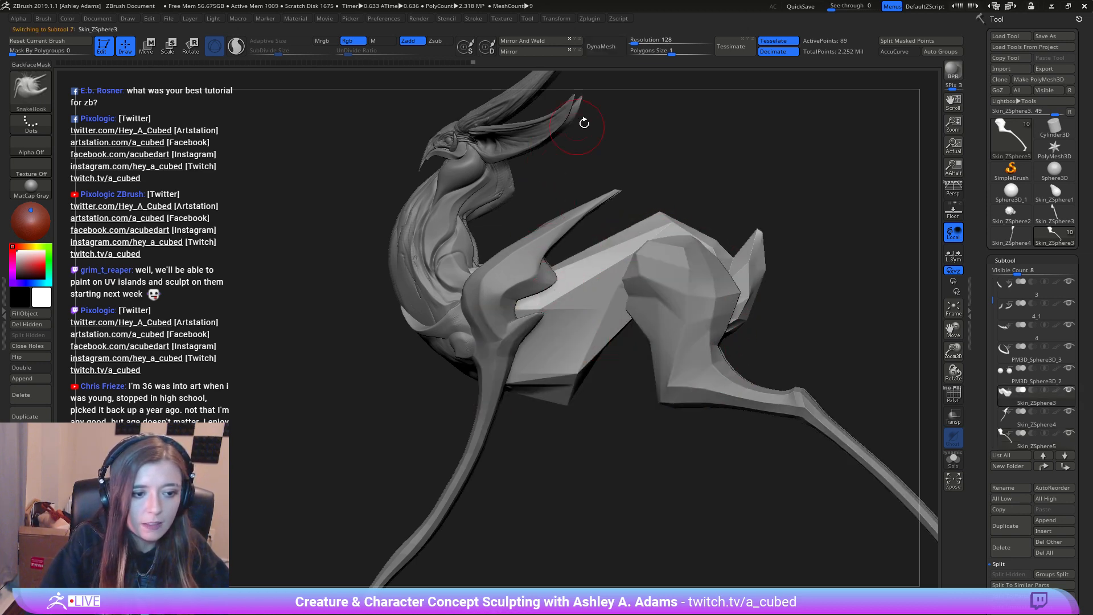
pyautogui.click(610, 49)
pyautogui.rightClick(586, 333)
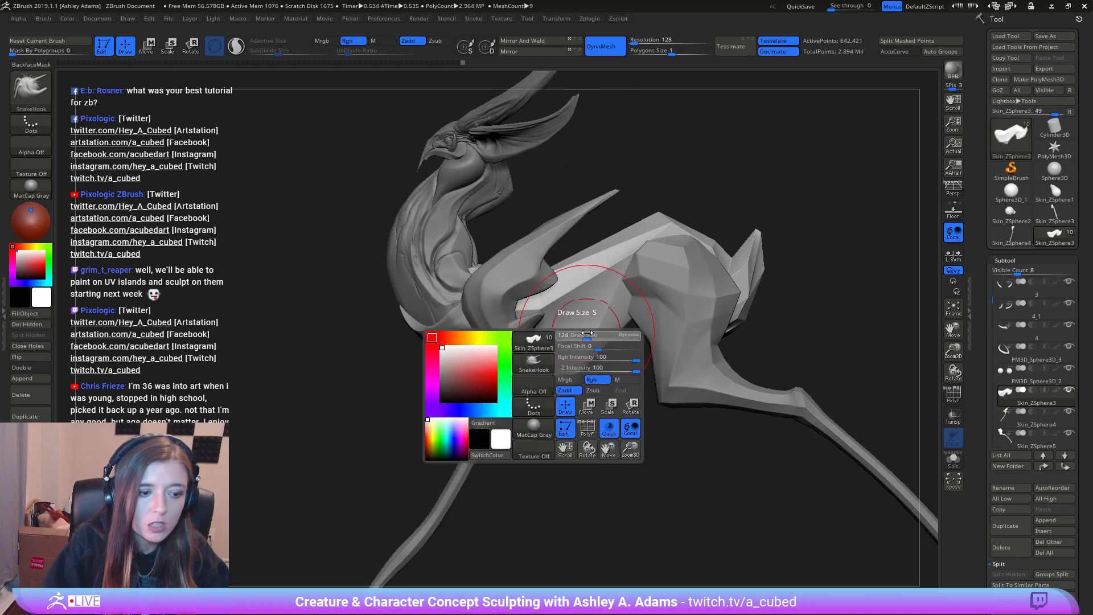
pyautogui.rightClick(507, 383)
pyautogui.moveTo(507, 384)
pyautogui.mouseDown()
pyautogui.moveTo(552, 396)
pyautogui.moveTo(538, 397)
pyautogui.mouseUp()
pyautogui.rightClick(553, 398)
pyautogui.moveTo(455, 407); pyautogui.dragTo(506, 370, button='right')
pyautogui.rightClick(506, 371)
pyautogui.moveTo(506, 372); pyautogui.dragTo(486, 373)
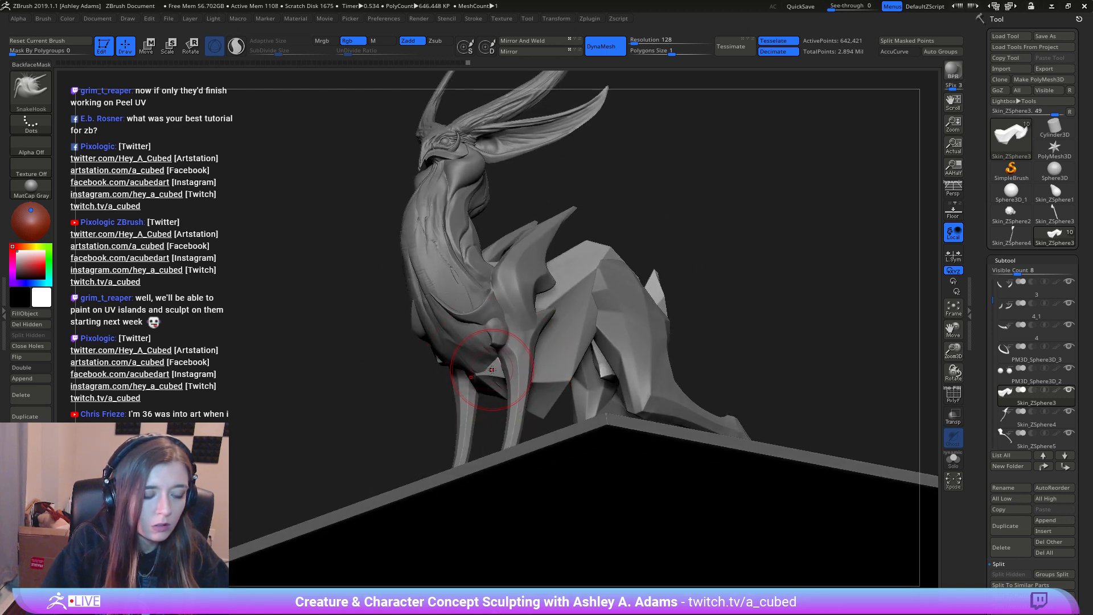
# Step: Round out the belly and lower flank with ClayBuildup strokes and smooth the added volume
pyautogui.moveTo(492, 370); pyautogui.dragTo(565, 377, button='right')
pyautogui.press('b')
pyautogui.press('c')
pyautogui.press('b')
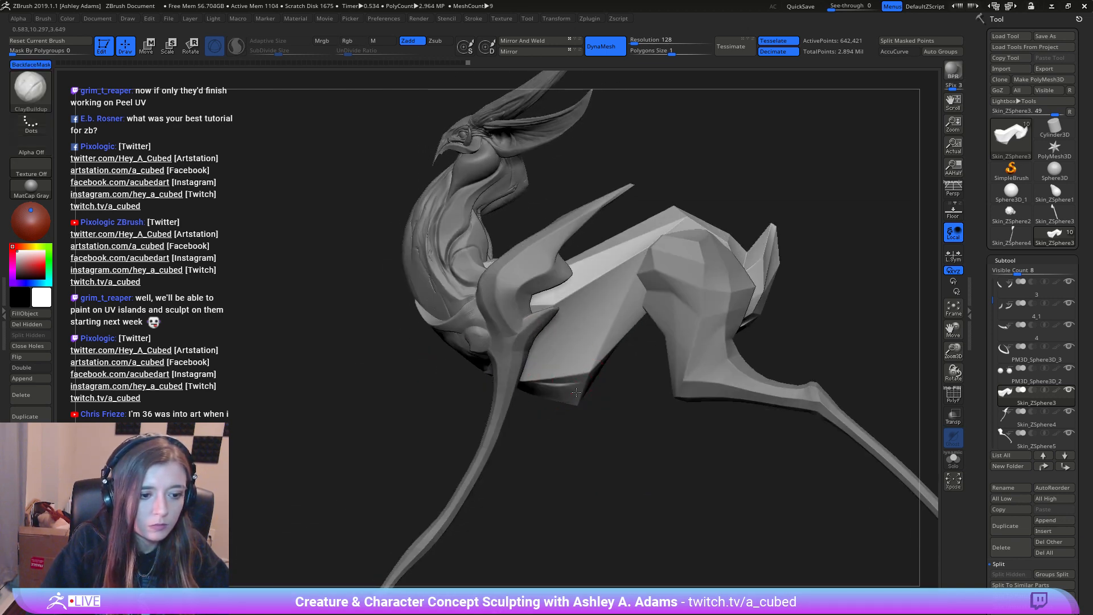
pyautogui.moveTo(576, 392)
pyautogui.mouseDown()
pyautogui.moveTo(563, 379)
pyautogui.moveTo(570, 402)
pyautogui.moveTo(590, 385)
pyautogui.moveTo(579, 398)
pyautogui.mouseUp()
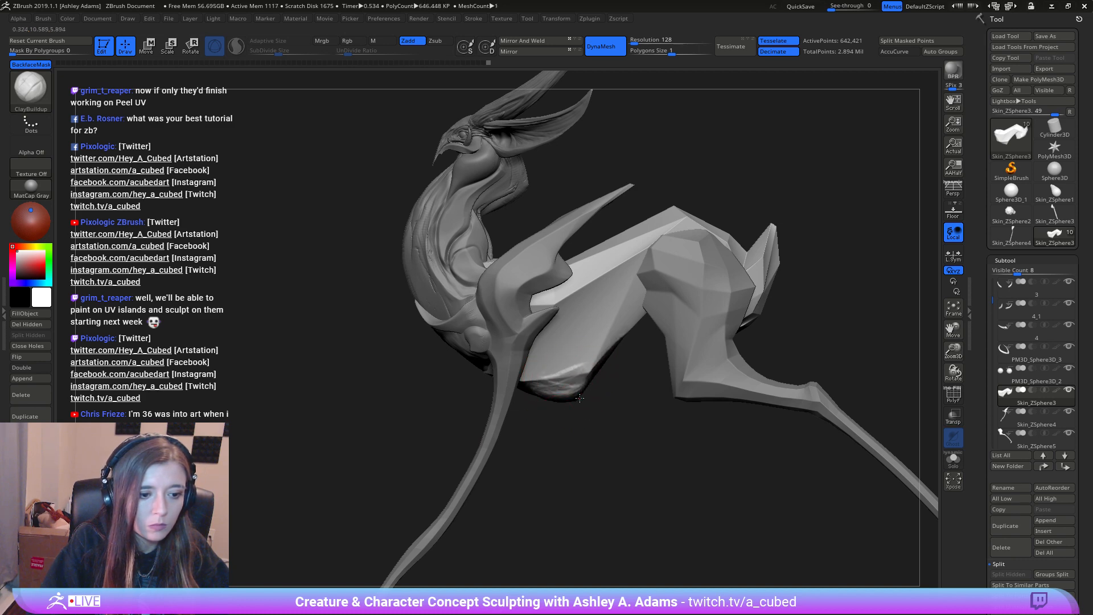
pyautogui.moveTo(629, 321); pyautogui.dragTo(594, 374)
pyautogui.moveTo(627, 333); pyautogui.dragTo(589, 310, button='right')
pyautogui.moveTo(623, 342)
pyautogui.mouseDown()
pyautogui.moveTo(604, 377)
pyautogui.moveTo(629, 325)
pyautogui.mouseUp()
pyautogui.moveTo(574, 373); pyautogui.dragTo(512, 386)
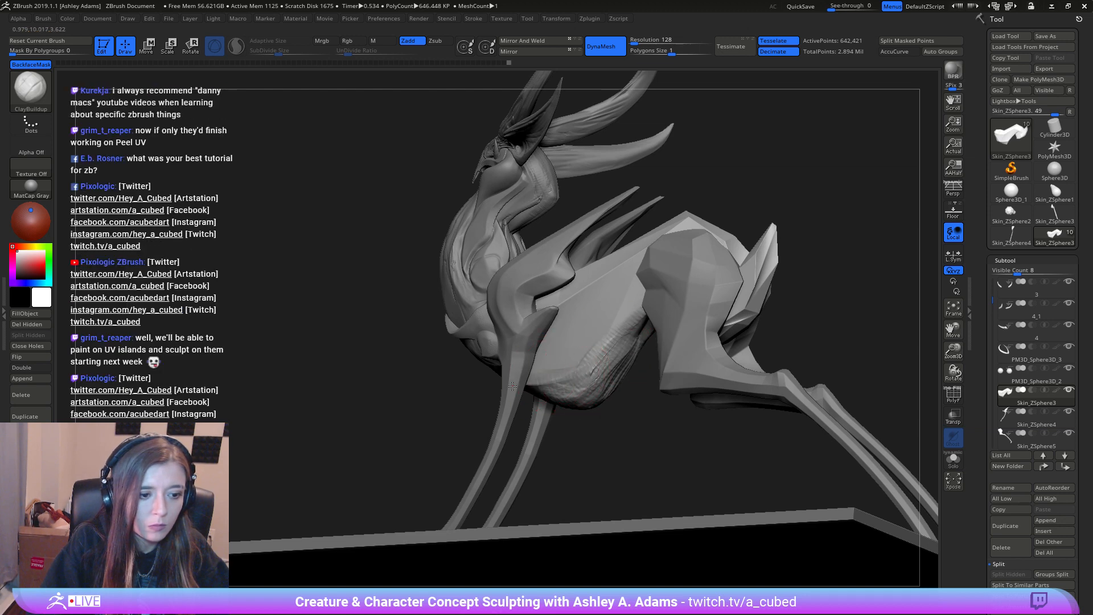
pyautogui.moveTo(574, 368); pyautogui.dragTo(575, 392, button='right')
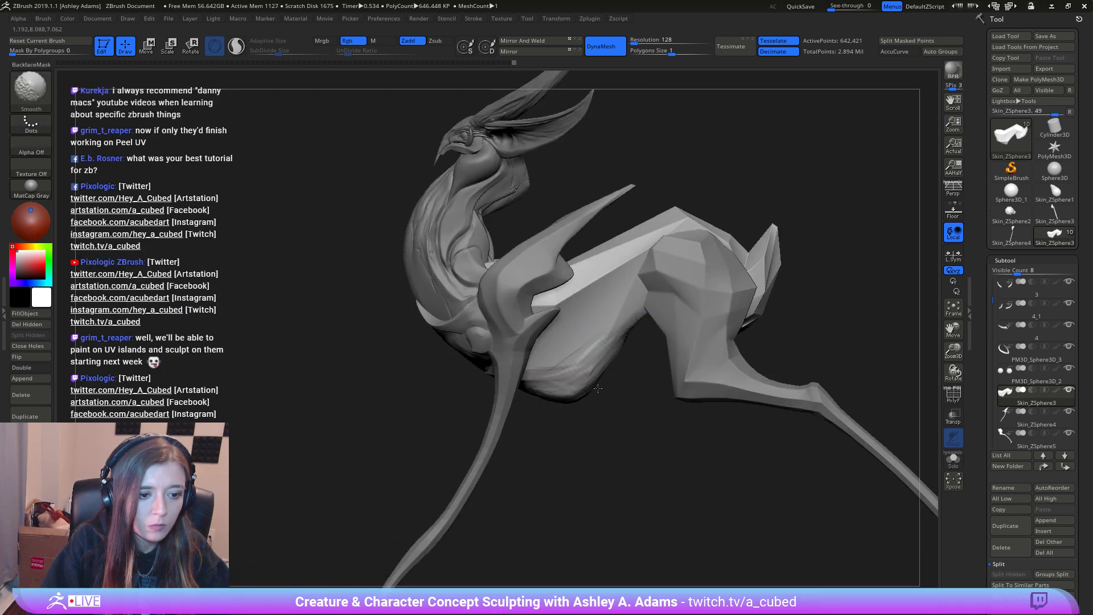
pyautogui.moveTo(597, 388)
pyautogui.keyDown('shift'); pyautogui.mouseDown()
pyautogui.moveTo(641, 308)
pyautogui.moveTo(636, 287)
pyautogui.mouseUp(); pyautogui.keyUp('shift')
# Step: Reshape the flank in front of the hind leg with SnakeHook, adjusting it from the side and front
pyautogui.press('b')
pyautogui.press('s')
pyautogui.press('h')
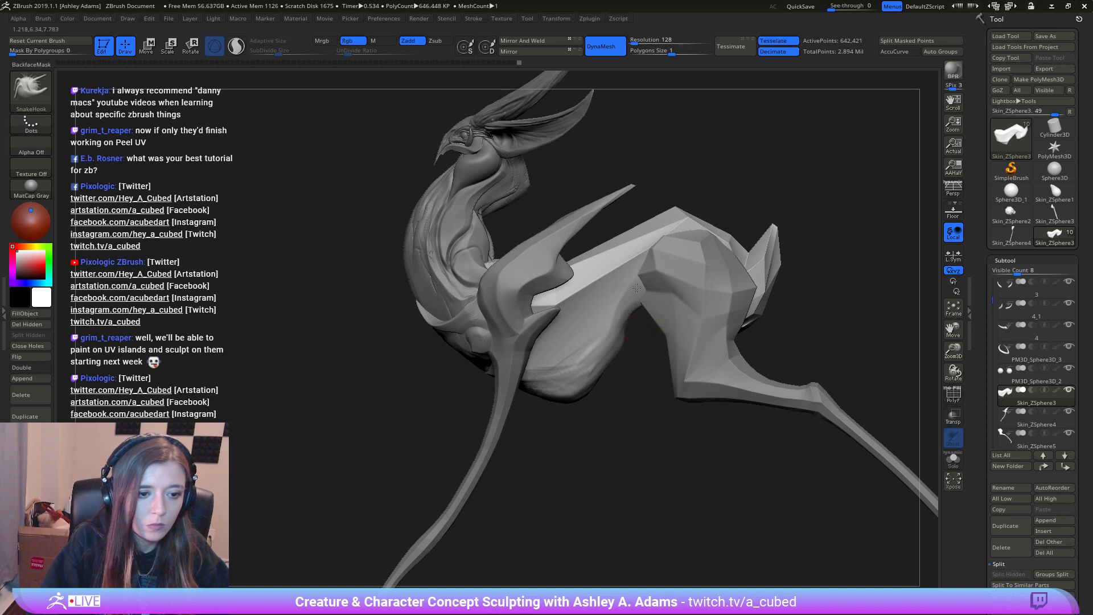
pyautogui.moveTo(637, 288); pyautogui.dragTo(566, 384, button='right')
pyautogui.press('space')
pyautogui.moveTo(613, 327); pyautogui.dragTo(603, 326)
pyautogui.moveTo(604, 327); pyautogui.dragTo(572, 314, button='right')
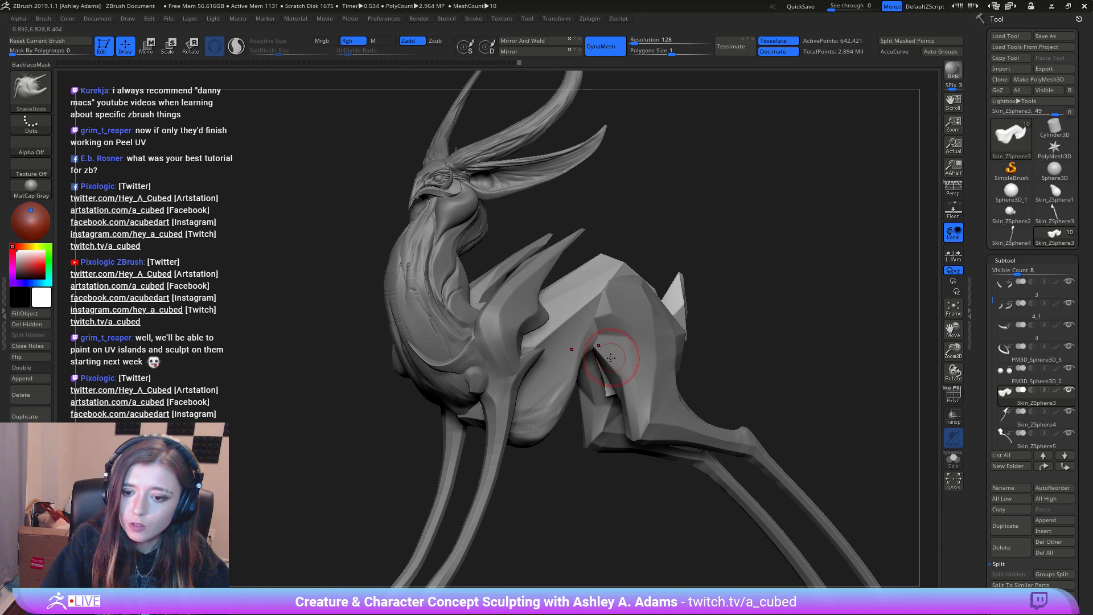
pyautogui.moveTo(611, 357); pyautogui.dragTo(616, 355, button='right')
pyautogui.press('space')
pyautogui.moveTo(616, 355); pyautogui.dragTo(605, 356)
pyautogui.moveTo(595, 354); pyautogui.dragTo(574, 357, button='right')
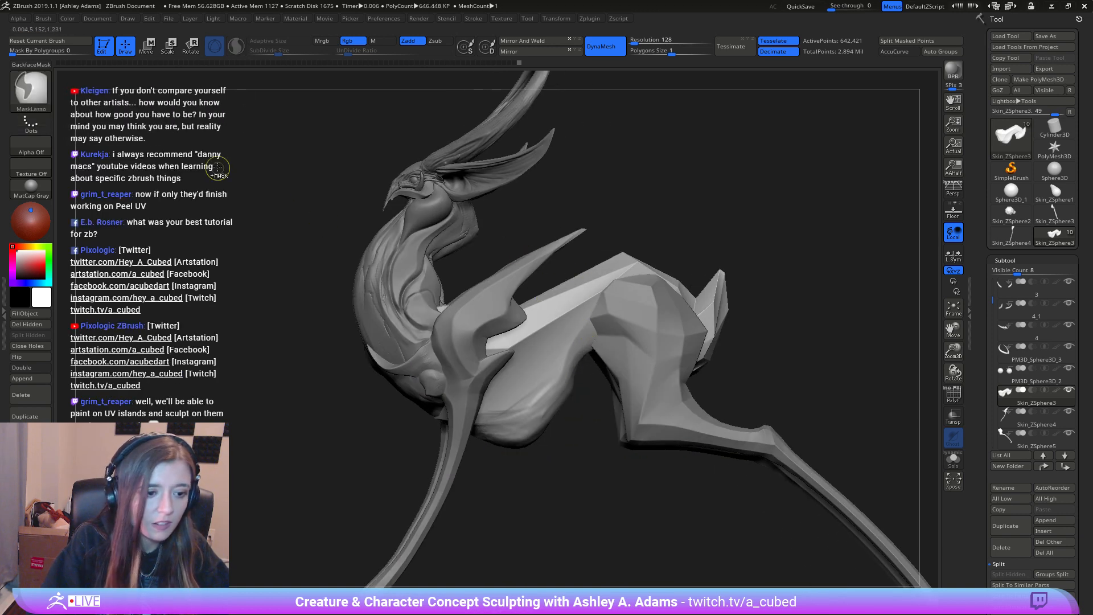
# Step: Switch the masking brush away from MaskLasso, paint a mask on the flank beside the thigh and invert it
pyautogui.keyDown('ctrl'); pyautogui.click(29, 96); pyautogui.keyUp('ctrl')
pyautogui.keyDown('ctrl'); pyautogui.click(119, 107); pyautogui.keyUp('ctrl')
pyautogui.moveTo(598, 302); pyautogui.dragTo(578, 336, button='right')
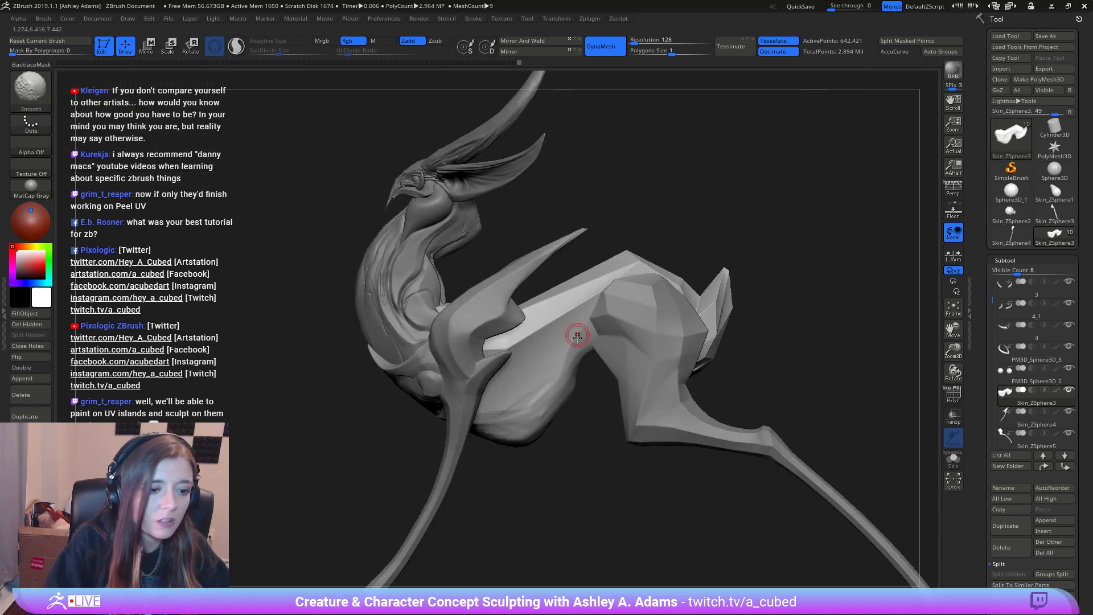
pyautogui.press('ctrl')
pyautogui.moveTo(587, 346)
pyautogui.keyDown('ctrl'); pyautogui.mouseDown()
pyautogui.moveTo(579, 338)
pyautogui.moveTo(594, 340)
pyautogui.moveTo(569, 363)
pyautogui.mouseUp(); pyautogui.keyUp('ctrl')
pyautogui.moveTo(595, 344)
pyautogui.keyDown('ctrl'); pyautogui.mouseDown()
pyautogui.moveTo(564, 370)
pyautogui.moveTo(595, 330)
pyautogui.mouseUp(); pyautogui.keyUp('ctrl')
pyautogui.keyDown('ctrl'); pyautogui.click(597, 404); pyautogui.keyUp('ctrl')
# Step: Pull the unmasked flank into an arch toward the hind leg with SnakeHook, smooth it and clear the mask
pyautogui.press('b')
pyautogui.press('s')
pyautogui.press('h')
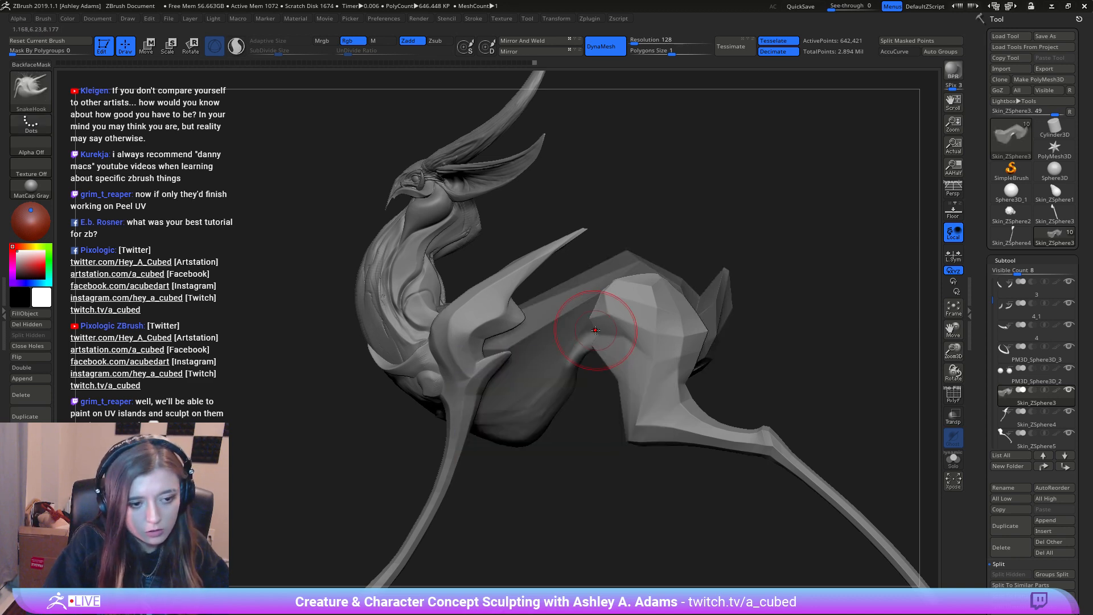
pyautogui.moveTo(595, 330)
pyautogui.mouseDown(button='right')
pyautogui.moveTo(621, 373)
pyautogui.moveTo(603, 340)
pyautogui.mouseUp(button='right')
pyautogui.press('shift')
pyautogui.keyDown('shift'); pyautogui.moveTo(624, 367); pyautogui.dragTo(599, 348); pyautogui.keyUp('shift')
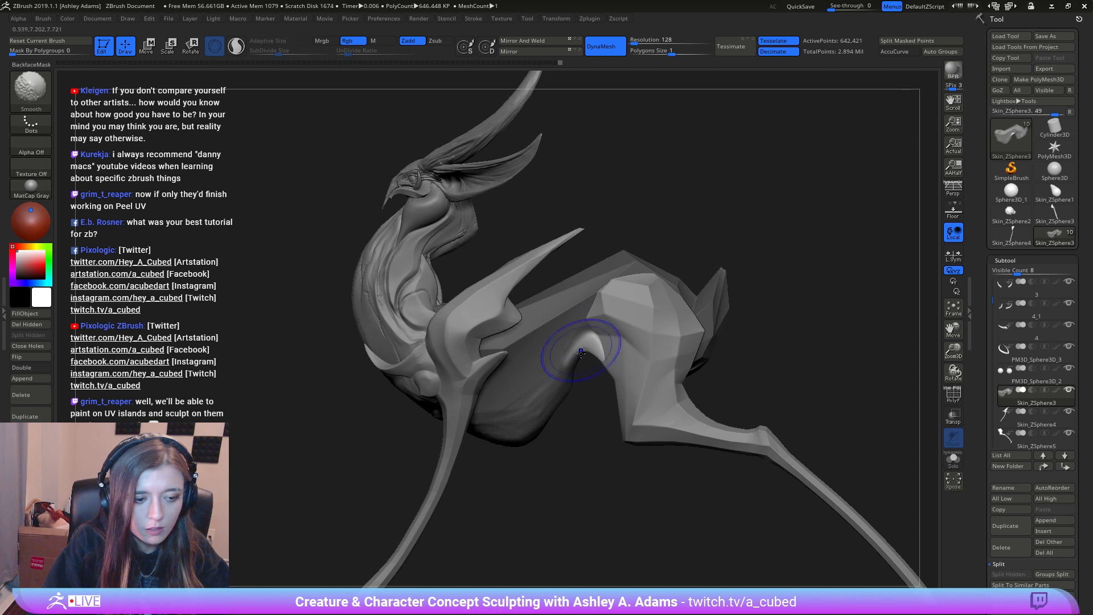
pyautogui.keyDown('ctrl'); pyautogui.moveTo(592, 393); pyautogui.dragTo(601, 418); pyautogui.keyUp('ctrl')
# Step: Reshape the angular peak of the back above the hind leg with SnakeHook and smooth the ridge
pyautogui.keyDown('ctrl'); pyautogui.moveTo(664, 387); pyautogui.dragTo(486, 227, button='right'); pyautogui.keyUp('ctrl')
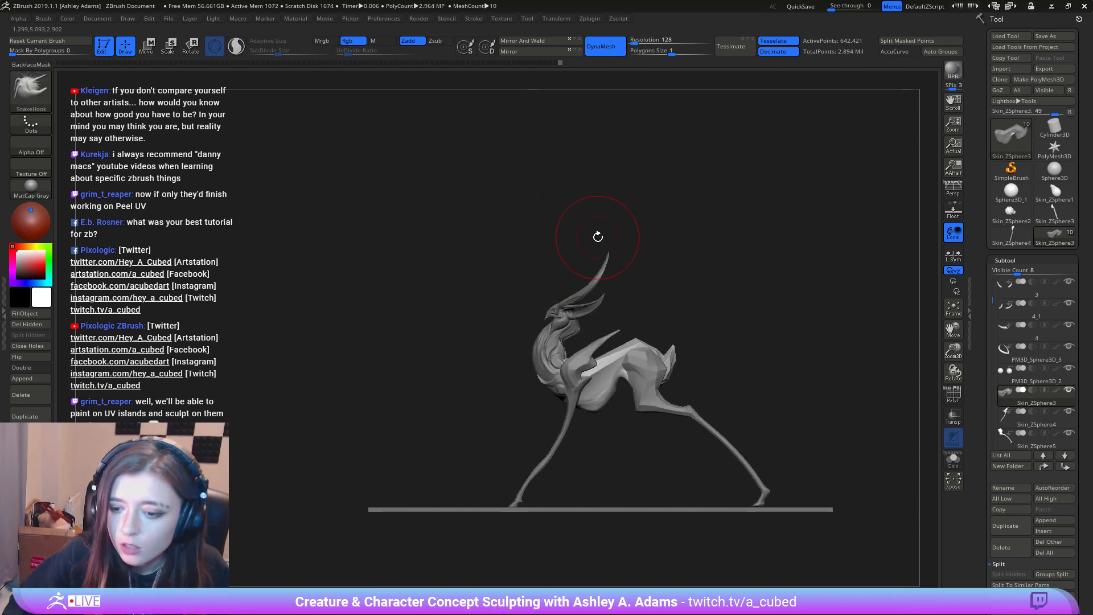
pyautogui.keyDown('ctrl'); pyautogui.moveTo(744, 370); pyautogui.dragTo(637, 353, button='right'); pyautogui.keyUp('ctrl')
pyautogui.keyDown('alt'); pyautogui.moveTo(572, 256); pyautogui.dragTo(581, 290, button='right'); pyautogui.keyUp('alt')
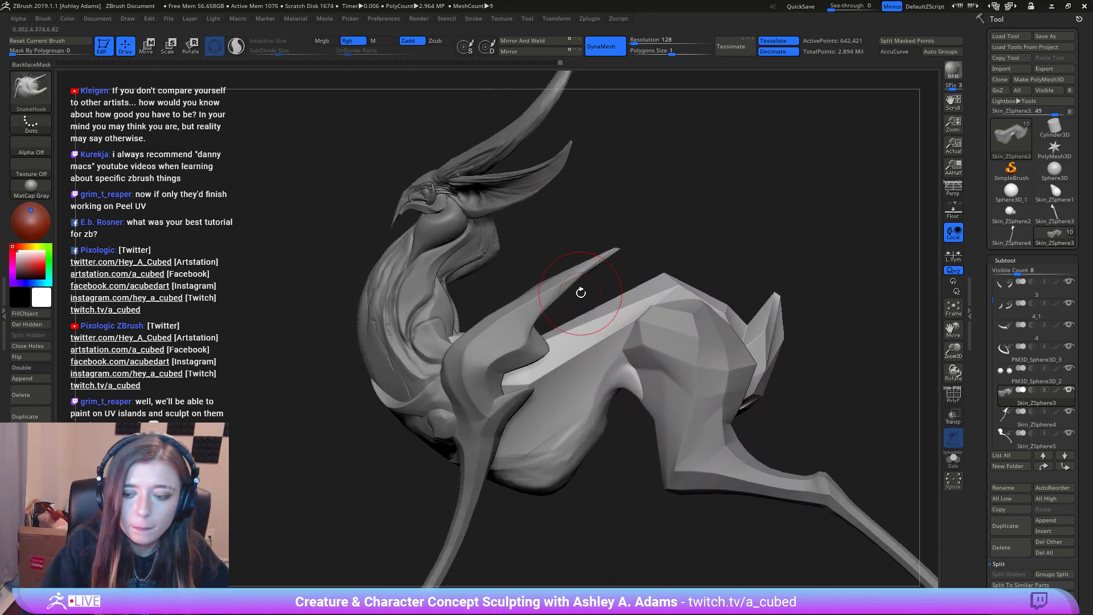
pyautogui.press('space')
pyautogui.moveTo(592, 319); pyautogui.dragTo(617, 316)
pyautogui.moveTo(669, 280); pyautogui.dragTo(676, 279)
pyautogui.press('space')
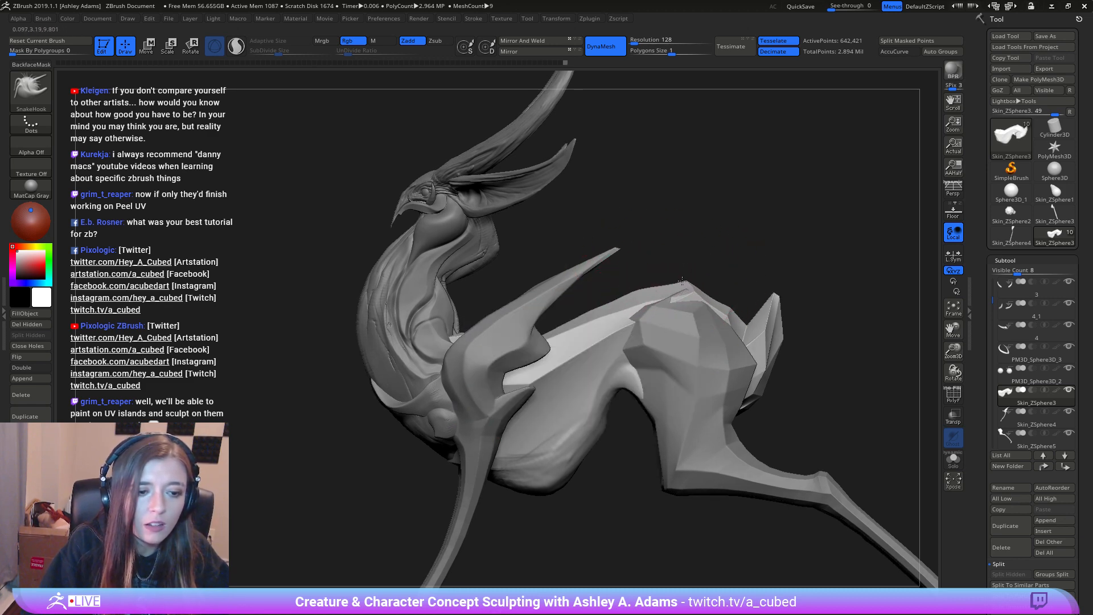
pyautogui.moveTo(653, 290)
pyautogui.keyDown('shift'); pyautogui.mouseDown()
pyautogui.moveTo(664, 295)
pyautogui.moveTo(632, 300)
pyautogui.moveTo(667, 289)
pyautogui.mouseUp(); pyautogui.keyUp('shift')
# Step: Build up and round the rump and lower back with ClayBuildup strokes
pyautogui.moveTo(746, 256)
pyautogui.mouseDown()
pyautogui.moveTo(694, 256)
pyautogui.moveTo(705, 302)
pyautogui.moveTo(730, 322)
pyautogui.mouseUp()
pyautogui.moveTo(687, 295); pyautogui.dragTo(731, 339)
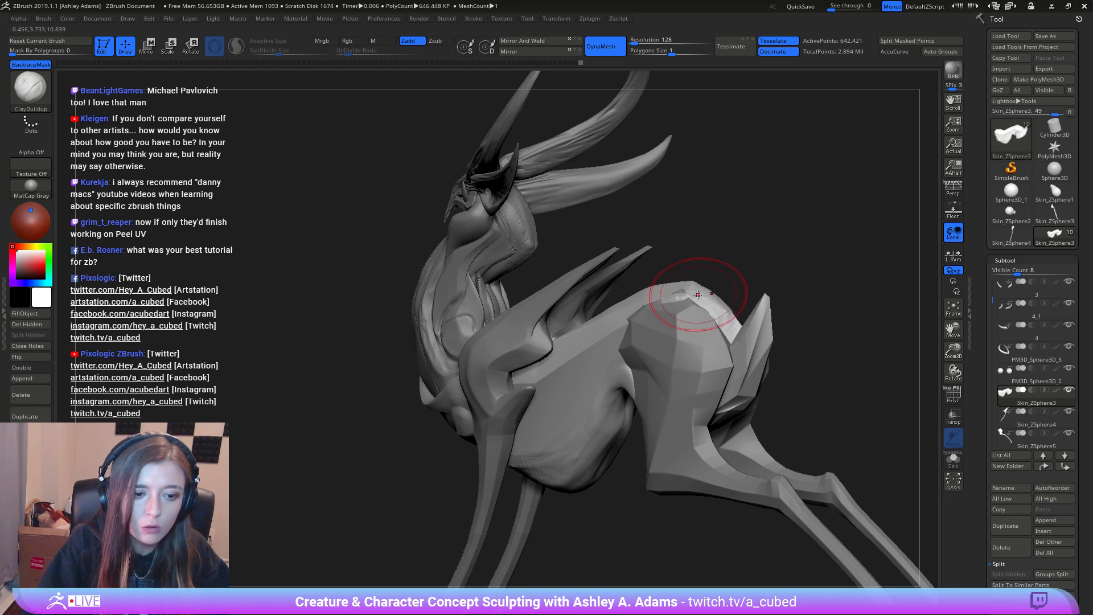
pyautogui.moveTo(743, 262)
pyautogui.mouseDown()
pyautogui.moveTo(740, 288)
pyautogui.moveTo(690, 288)
pyautogui.moveTo(706, 292)
pyautogui.moveTo(678, 299)
pyautogui.moveTo(709, 336)
pyautogui.mouseUp()
pyautogui.moveTo(743, 285); pyautogui.dragTo(764, 261)
pyautogui.moveTo(711, 319); pyautogui.dragTo(728, 327)
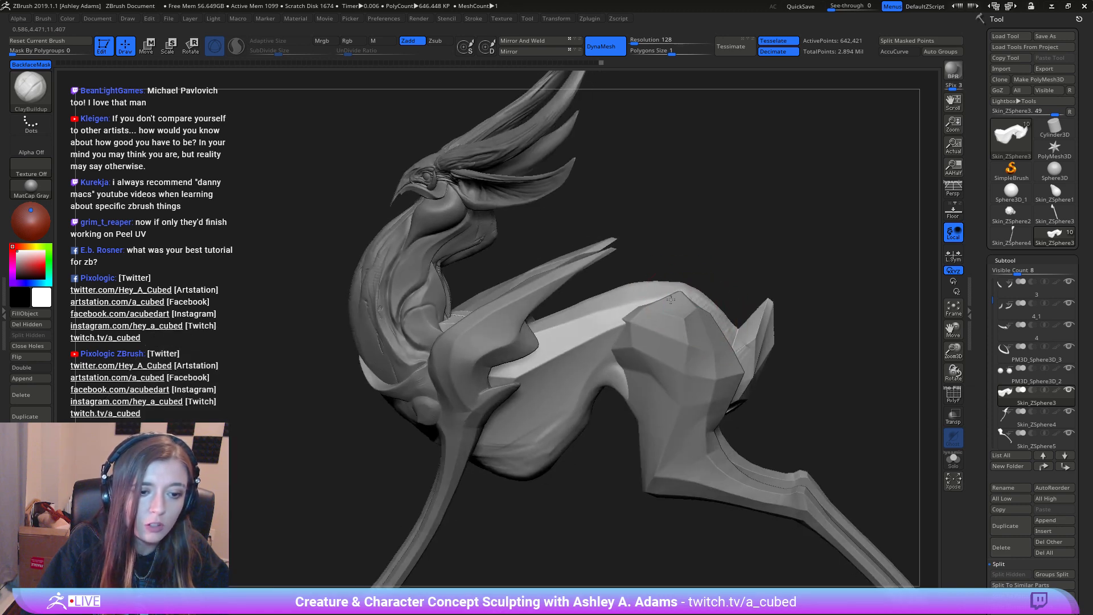
pyautogui.moveTo(658, 281); pyautogui.dragTo(586, 307)
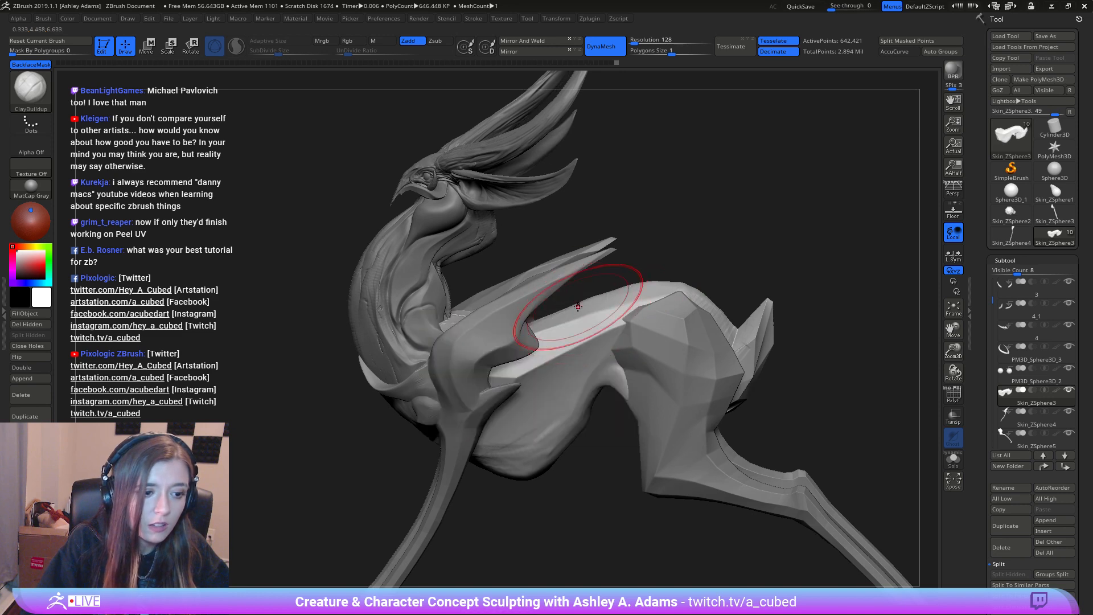
# Step: Fill in the upper back between the shoulder blades with ClayBuildup strokes
pyautogui.moveTo(587, 297)
pyautogui.mouseDown(button='right')
pyautogui.moveTo(579, 315)
pyautogui.moveTo(581, 301)
pyautogui.mouseUp(button='right')
pyautogui.moveTo(523, 344); pyautogui.dragTo(532, 345, button='right')
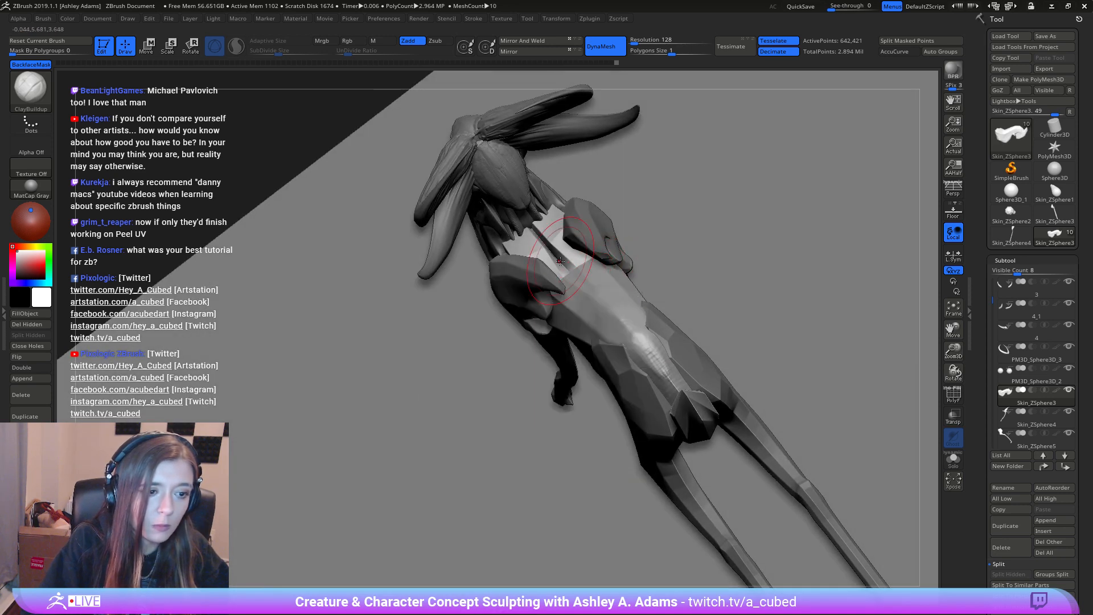
pyautogui.moveTo(561, 265)
pyautogui.mouseDown()
pyautogui.moveTo(533, 232)
pyautogui.moveTo(530, 246)
pyautogui.moveTo(507, 248)
pyautogui.moveTo(547, 232)
pyautogui.moveTo(619, 322)
pyautogui.mouseUp()
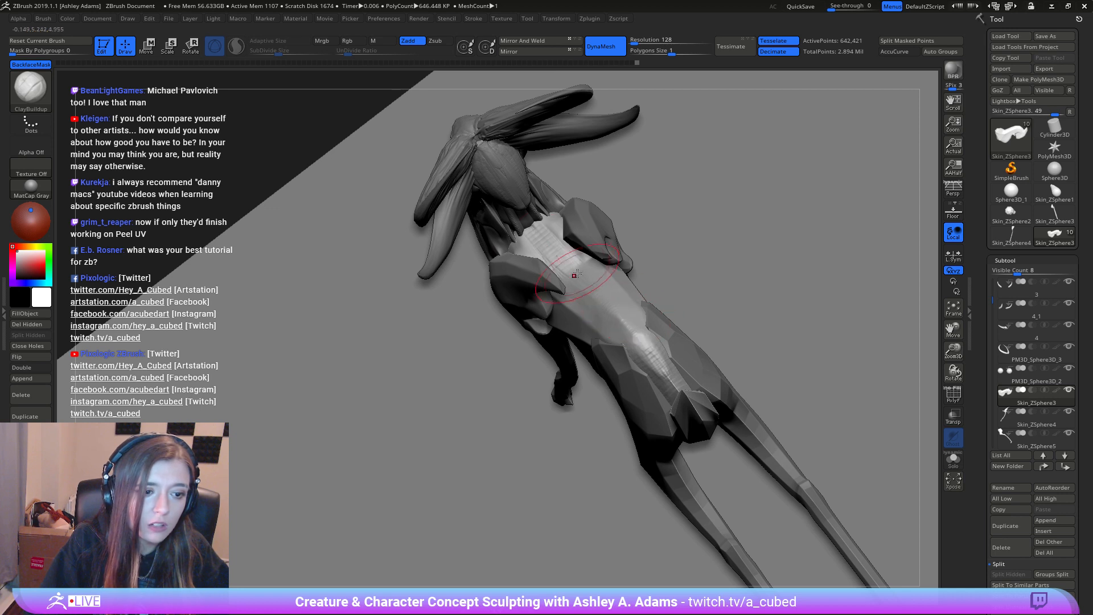
pyautogui.moveTo(577, 264)
pyautogui.mouseDown()
pyautogui.moveTo(629, 332)
pyautogui.moveTo(622, 310)
pyautogui.moveTo(655, 330)
pyautogui.moveTo(566, 269)
pyautogui.moveTo(556, 232)
pyautogui.moveTo(534, 226)
pyautogui.moveTo(561, 272)
pyautogui.mouseUp()
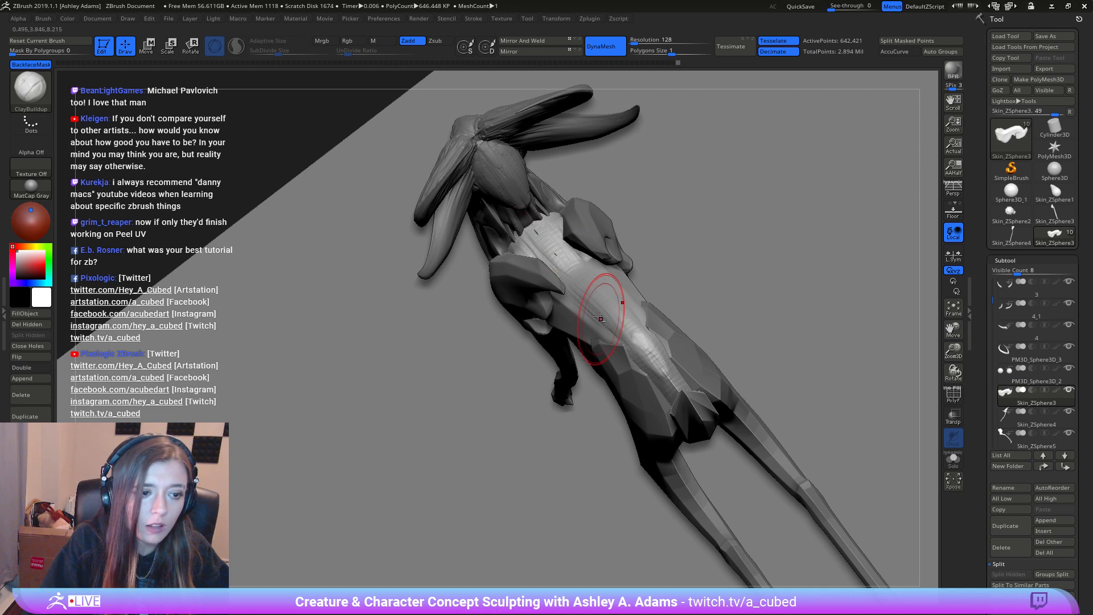
# Step: Extend the ClayBuildup volume along the spine from the shoulders to the rump and smooth the strokes
pyautogui.moveTo(606, 299); pyautogui.dragTo(588, 288, button='right')
pyautogui.moveTo(587, 282)
pyautogui.mouseDown()
pyautogui.moveTo(654, 272)
pyautogui.moveTo(678, 282)
pyautogui.mouseUp()
pyautogui.moveTo(605, 270); pyautogui.dragTo(646, 280)
pyautogui.moveTo(592, 279); pyautogui.dragTo(653, 280)
pyautogui.moveTo(626, 274); pyautogui.dragTo(649, 272)
pyautogui.moveTo(649, 272); pyautogui.dragTo(660, 253, button='right')
pyautogui.moveTo(677, 274); pyautogui.dragTo(592, 270)
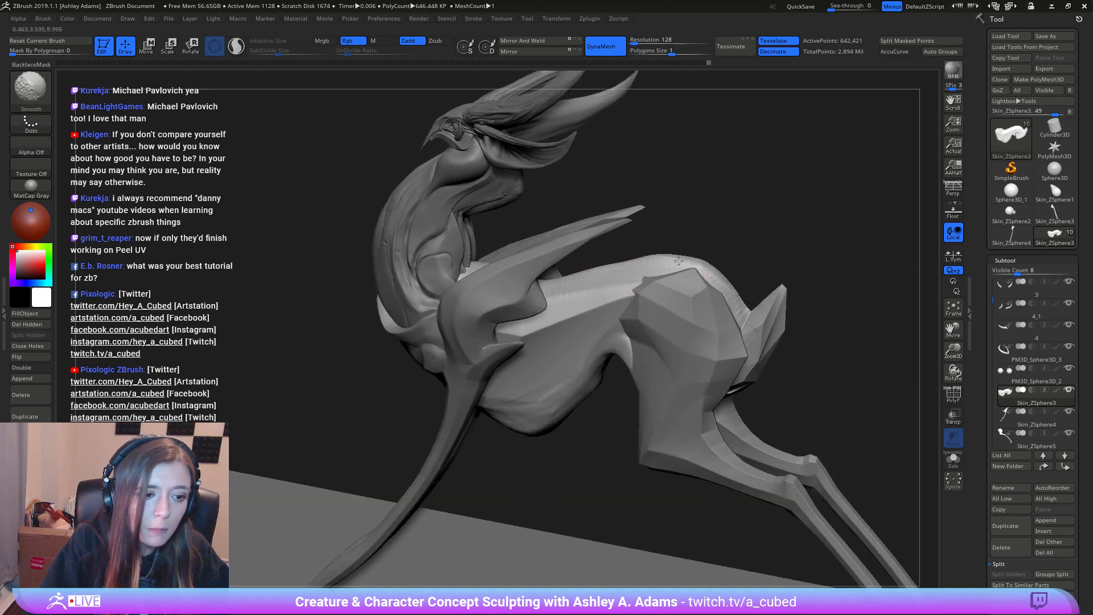
# Step: Adjust the back surface just behind the shoulder with SnakeHook
pyautogui.moveTo(752, 256); pyautogui.dragTo(625, 266, button='right')
pyautogui.press('space')
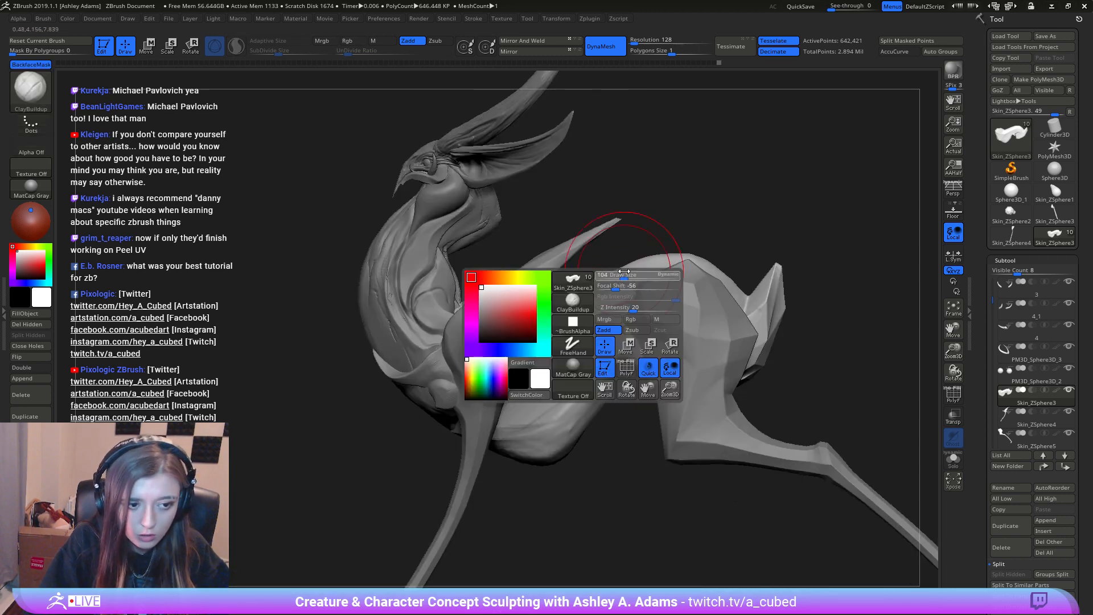
pyautogui.press('b')
pyautogui.press('s')
pyautogui.press('h')
pyautogui.press('space')
pyautogui.moveTo(552, 300); pyautogui.dragTo(555, 300)
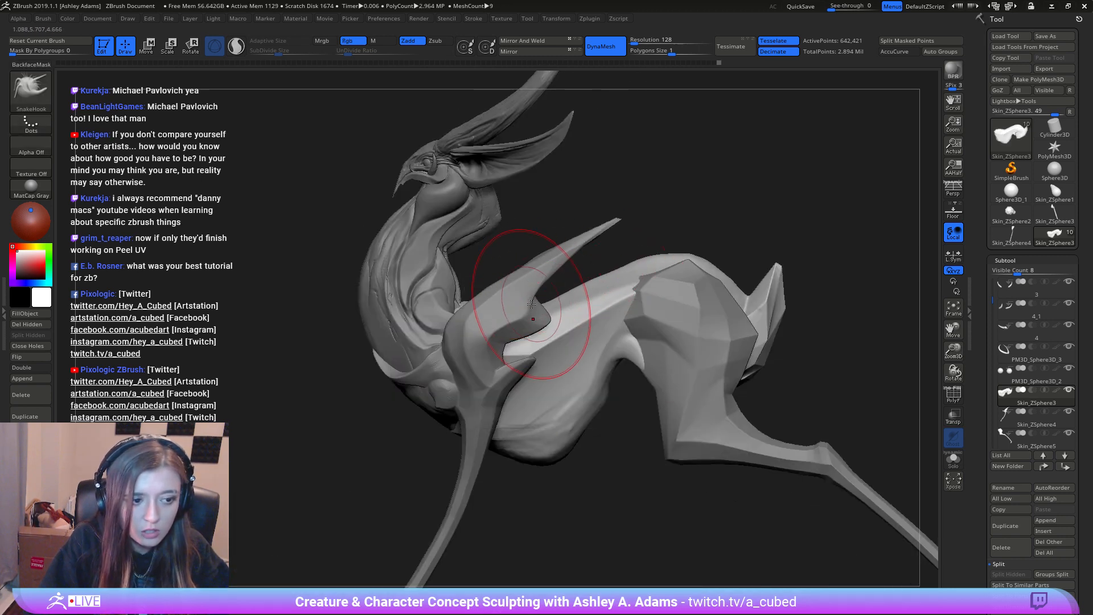
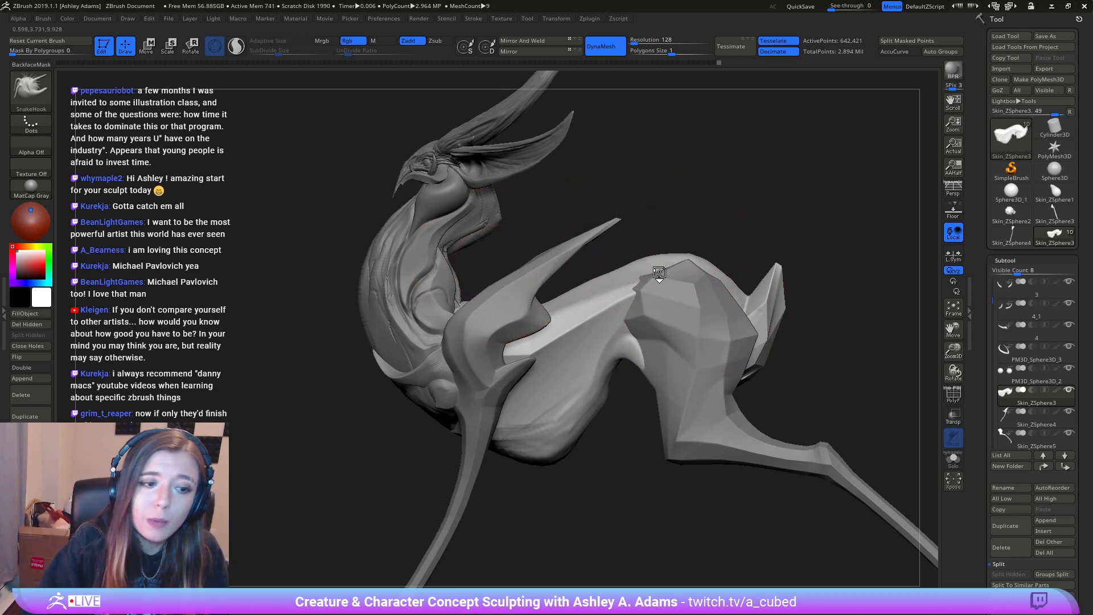
# Step: Refine the contour of the back with SnakeHook and smooth the ridge from mid-back to rump
pyautogui.press('space')
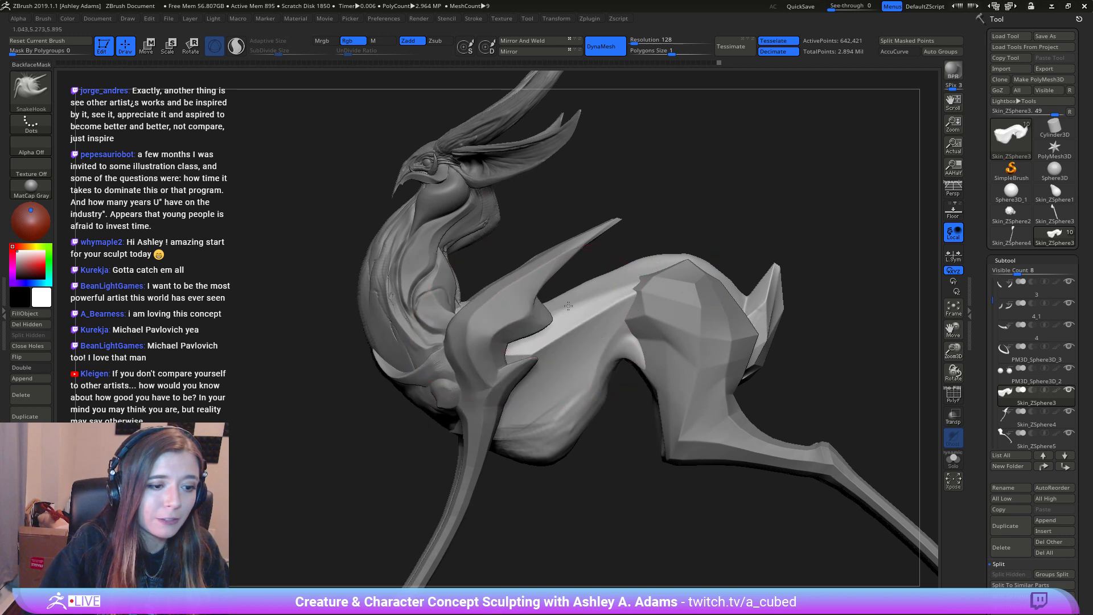
pyautogui.press('space')
pyautogui.keyDown('alt'); pyautogui.moveTo(604, 310); pyautogui.dragTo(680, 302, button='right'); pyautogui.keyUp('alt')
pyautogui.press('space')
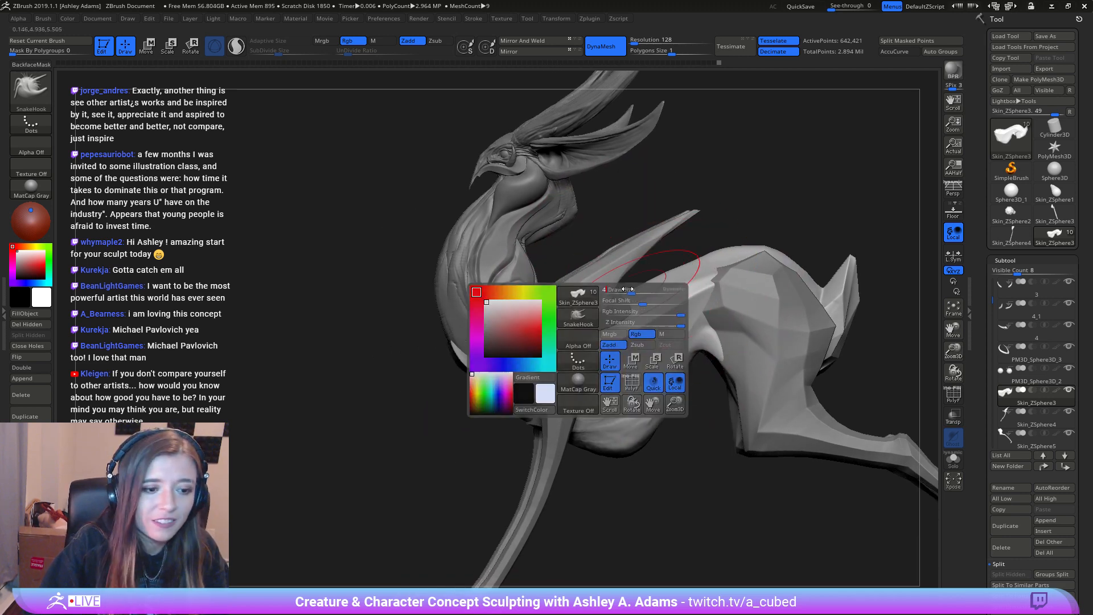
pyautogui.moveTo(655, 282)
pyautogui.keyDown('shift'); pyautogui.mouseDown()
pyautogui.moveTo(744, 264)
pyautogui.moveTo(745, 250)
pyautogui.moveTo(768, 254)
pyautogui.mouseUp(); pyautogui.keyUp('shift')
pyautogui.press('space')
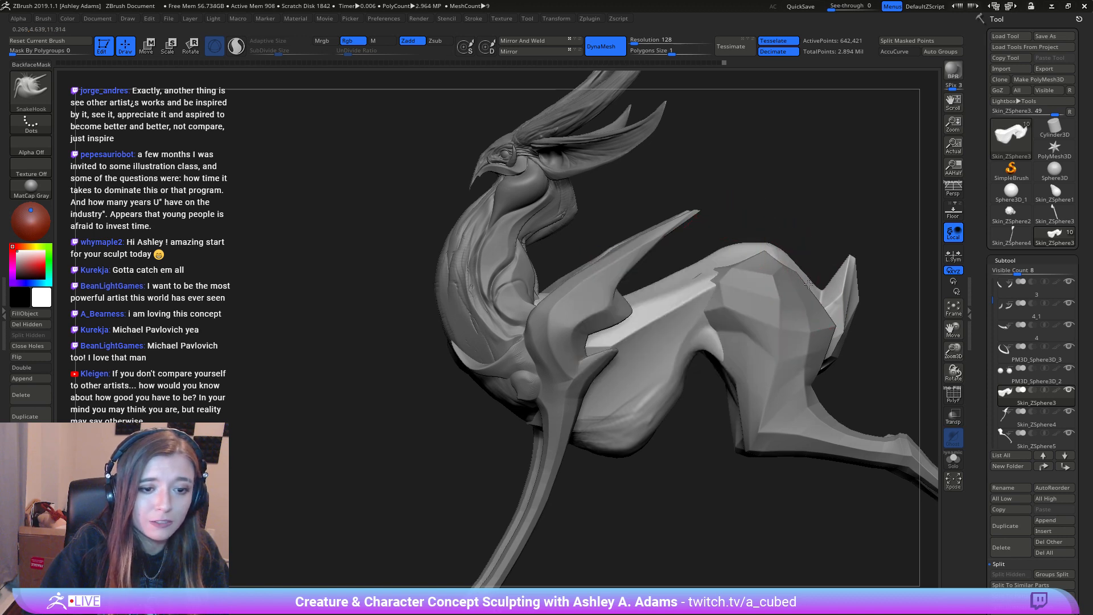
pyautogui.moveTo(798, 280); pyautogui.dragTo(783, 272, button='right')
pyautogui.keyDown('shift'); pyautogui.moveTo(764, 247); pyautogui.dragTo(744, 257); pyautogui.keyUp('shift')
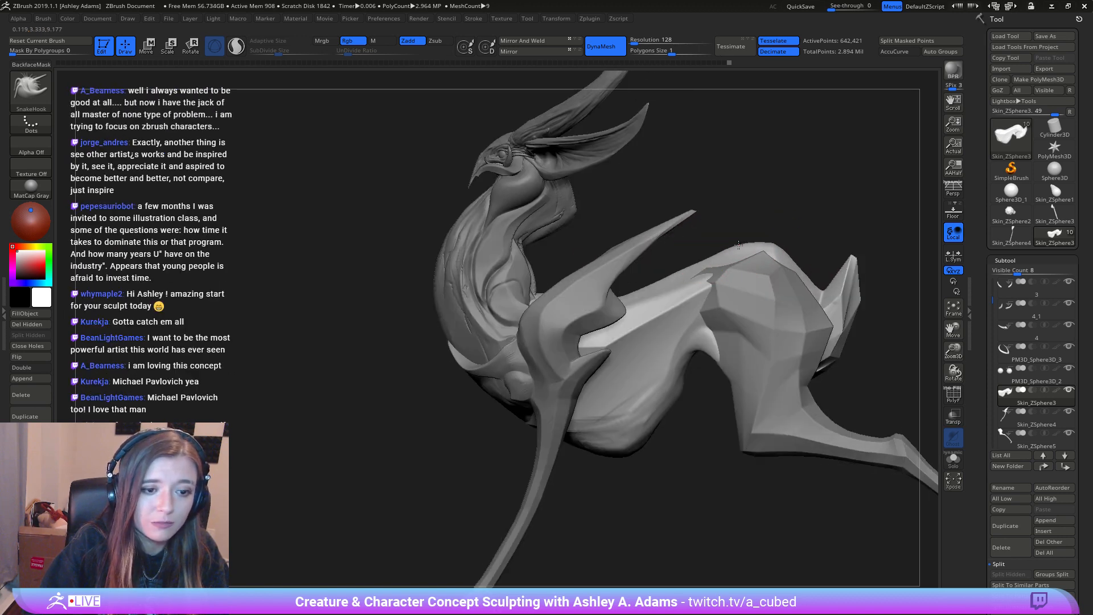
# Step: Adjust the belly's flank between the shoulder and the hind leg with SnakeHook
pyautogui.moveTo(774, 330)
pyautogui.keyDown('ctrl'); pyautogui.mouseDown(button='right')
pyautogui.moveTo(808, 283)
pyautogui.moveTo(666, 279)
pyautogui.moveTo(751, 370)
pyautogui.moveTo(718, 360)
pyautogui.moveTo(706, 399)
pyautogui.moveTo(631, 342)
pyautogui.moveTo(624, 307)
pyautogui.moveTo(631, 330)
pyautogui.mouseUp(button='right'); pyautogui.keyUp('ctrl')
pyautogui.rightClick(630, 342)
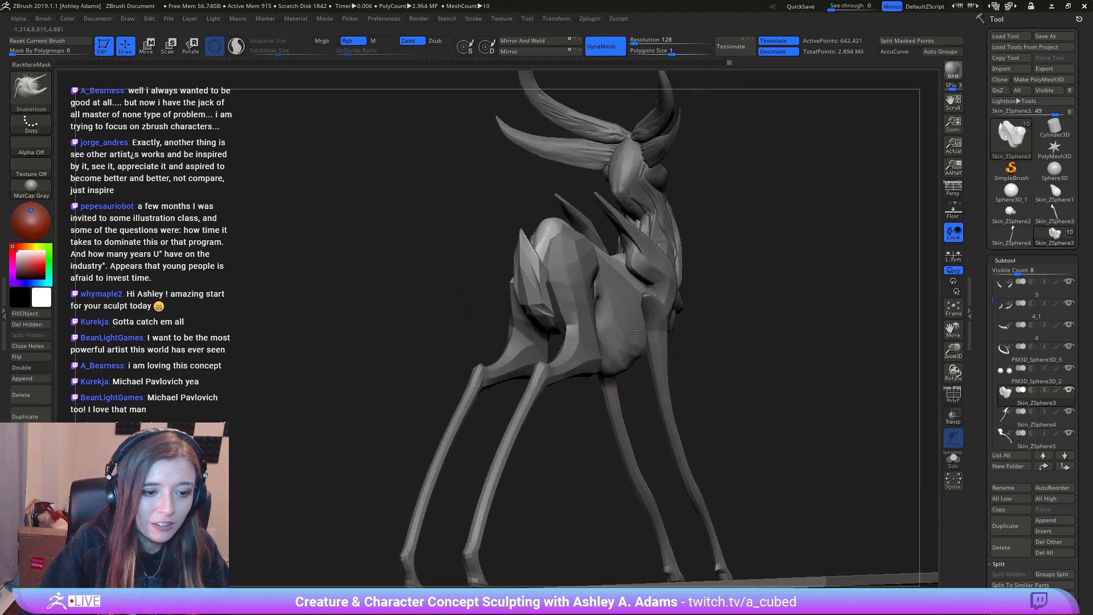
pyautogui.moveTo(631, 330); pyautogui.dragTo(630, 296)
pyautogui.rightClick(644, 299)
pyautogui.moveTo(644, 299)
pyautogui.mouseDown(button='right')
pyautogui.moveTo(655, 324)
pyautogui.moveTo(608, 279)
pyautogui.moveTo(577, 306)
pyautogui.moveTo(568, 276)
pyautogui.mouseUp(button='right')
pyautogui.rightClick(566, 285)
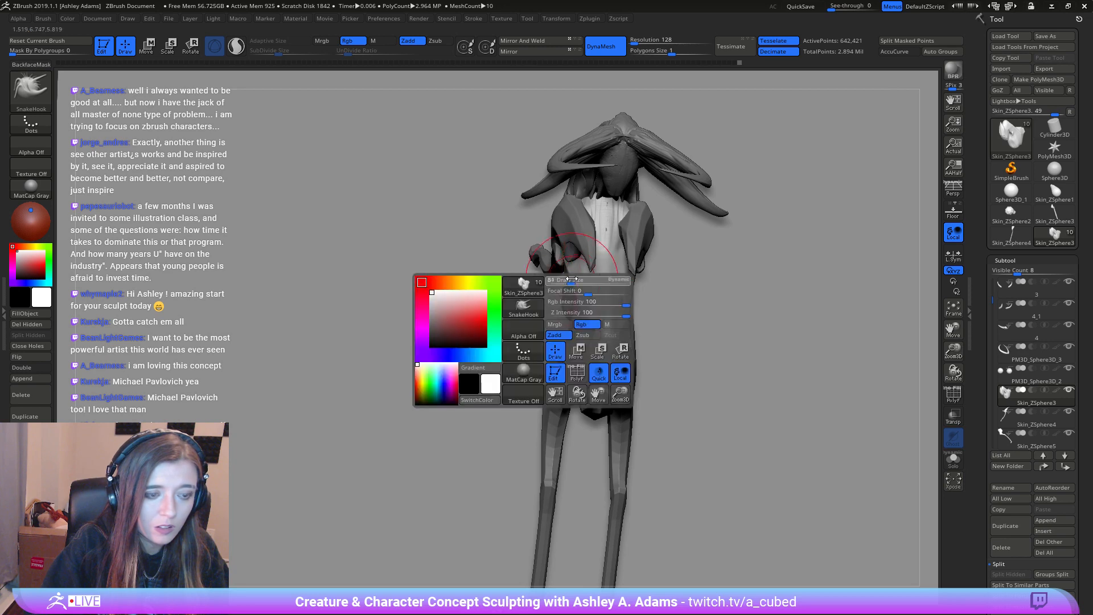
# Step: Resize the SnakeHook brush and refine the sides of the torso ahead of the hips
pyautogui.moveTo(565, 286); pyautogui.dragTo(563, 278)
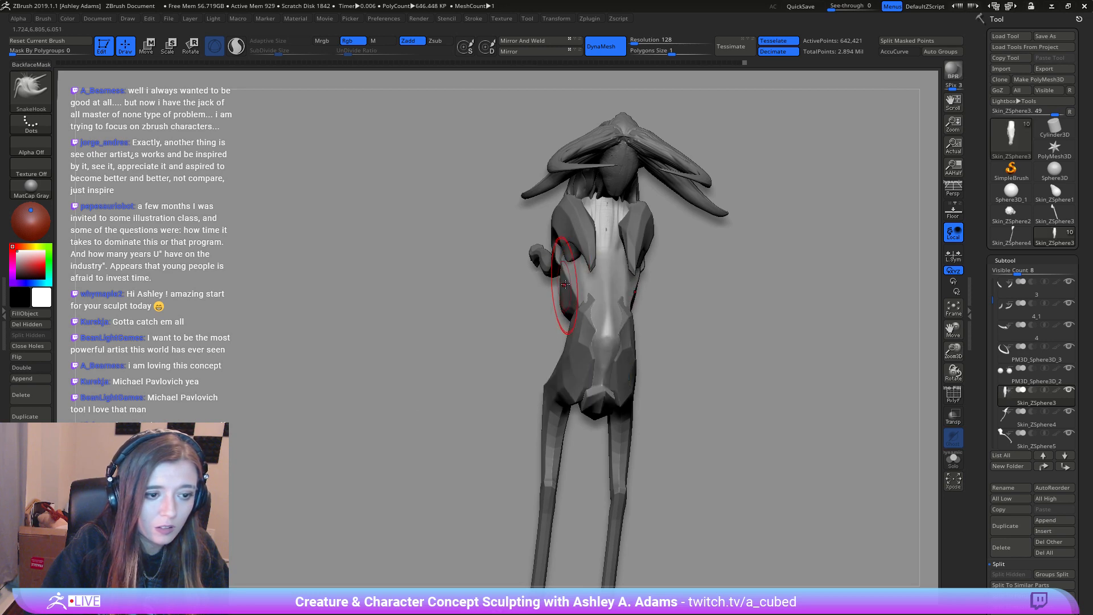
pyautogui.moveTo(563, 279)
pyautogui.mouseDown(button='right')
pyautogui.moveTo(637, 285)
pyautogui.moveTo(658, 324)
pyautogui.mouseUp(button='right')
pyautogui.rightClick(660, 323)
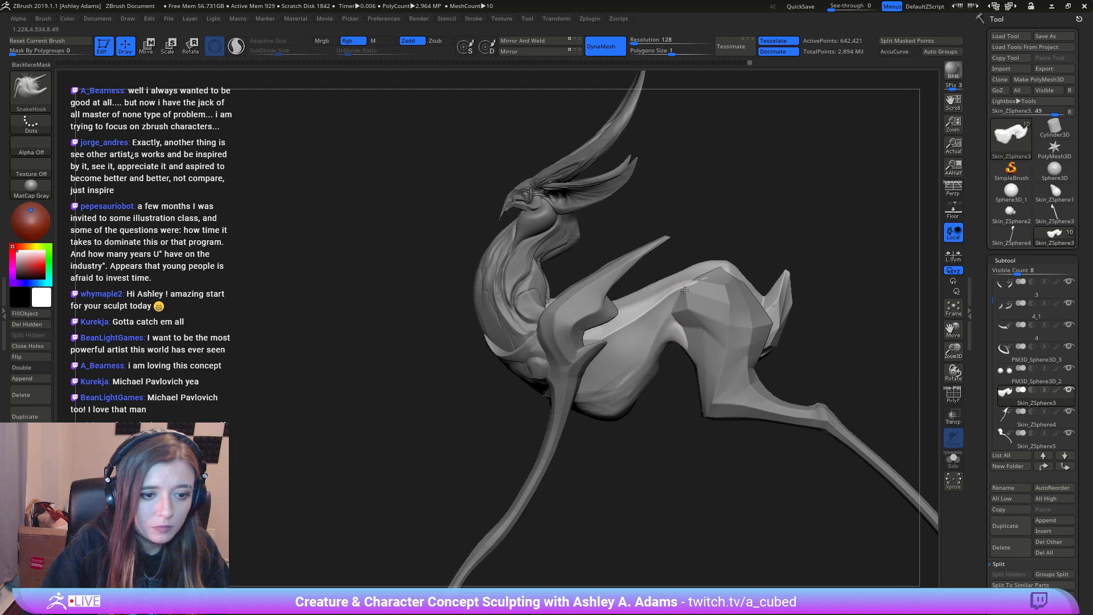
pyautogui.moveTo(684, 291); pyautogui.dragTo(722, 310, button='right')
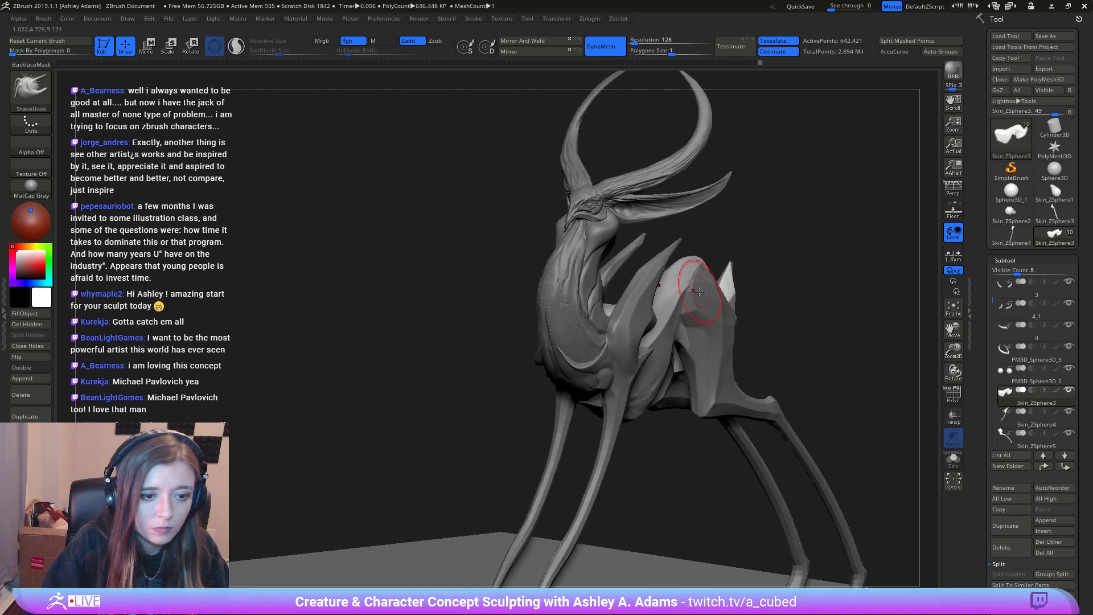
pyautogui.moveTo(642, 291); pyautogui.dragTo(699, 296)
# Step: Build up the front of the upper thigh on the hind leg subtool with ClayBuildup and smooth the strokes
pyautogui.keyDown('alt'); pyautogui.click(707, 308); pyautogui.keyUp('alt')
pyautogui.press('b')
pyautogui.press('c')
pyautogui.press('b')
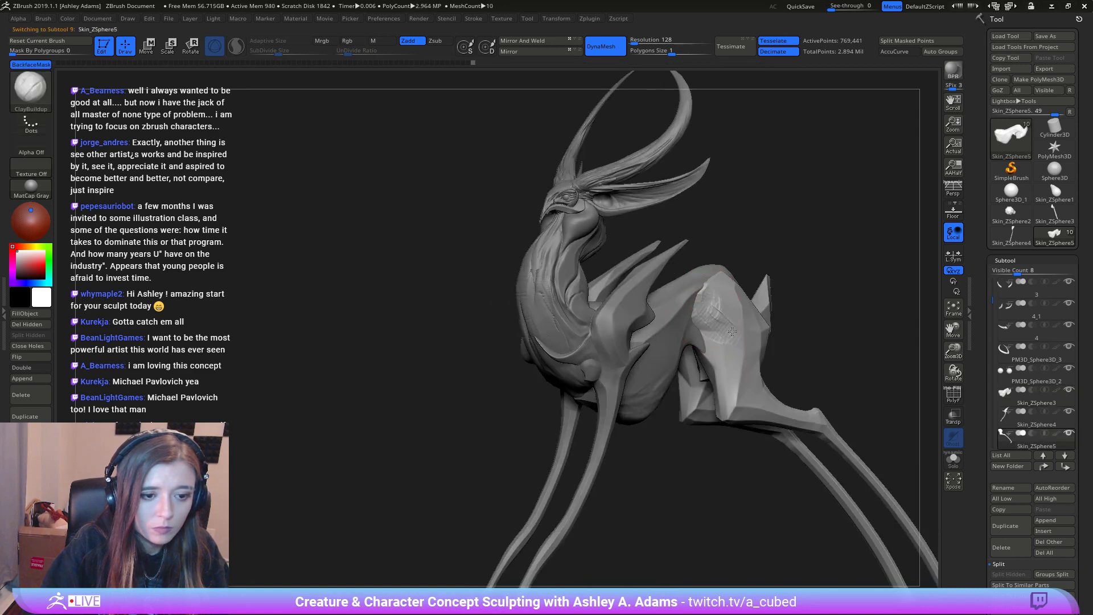
pyautogui.moveTo(698, 301); pyautogui.dragTo(710, 322)
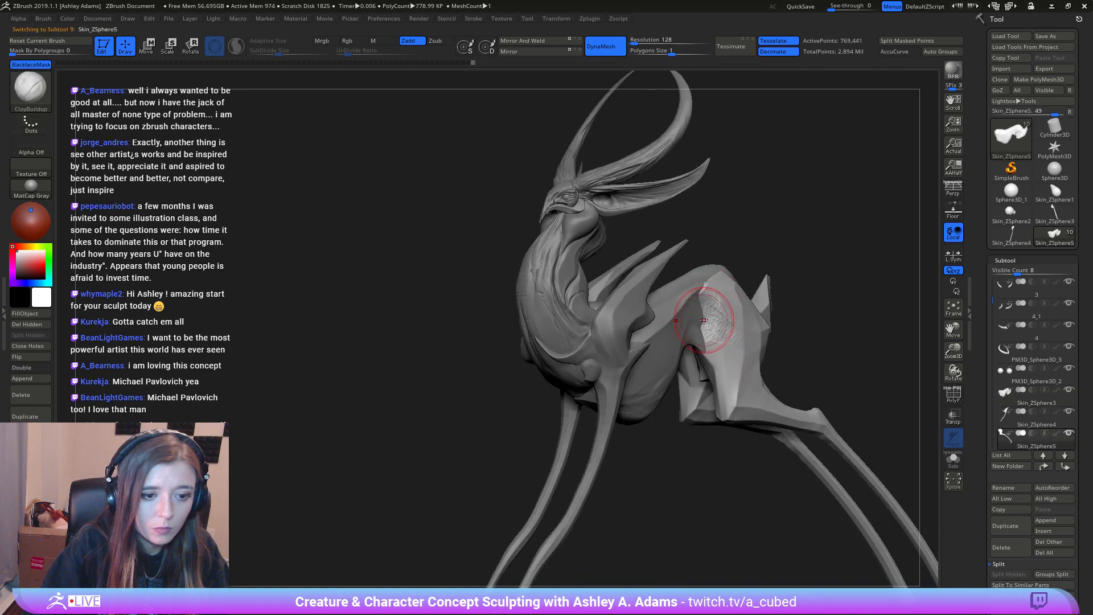
pyautogui.keyDown('shift'); pyautogui.moveTo(711, 322); pyautogui.dragTo(691, 313, button='right'); pyautogui.keyUp('shift')
pyautogui.moveTo(704, 307)
pyautogui.keyDown('shift'); pyautogui.mouseDown()
pyautogui.moveTo(718, 324)
pyautogui.moveTo(719, 315)
pyautogui.mouseUp(); pyautogui.keyUp('shift')
pyautogui.moveTo(719, 315)
pyautogui.mouseDown(button='right')
pyautogui.moveTo(745, 333)
pyautogui.moveTo(704, 345)
pyautogui.moveTo(718, 322)
pyautogui.mouseUp(button='right')
# Step: Return to the torso subtool and reshape the rump near the tail with SnakeHook
pyautogui.press('b')
pyautogui.press('s')
pyautogui.press('h')
pyautogui.keyDown('alt'); pyautogui.click(709, 349); pyautogui.keyUp('alt')
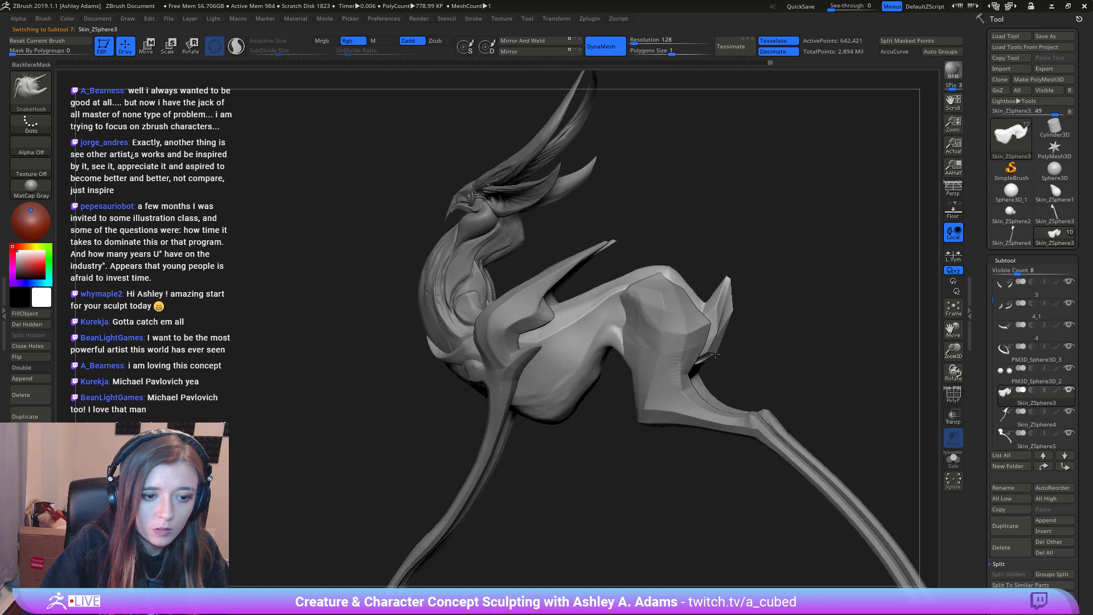
pyautogui.moveTo(710, 342)
pyautogui.mouseDown(button='right')
pyautogui.moveTo(652, 344)
pyautogui.moveTo(664, 339)
pyautogui.mouseUp(button='right')
pyautogui.moveTo(689, 307)
pyautogui.mouseDown()
pyautogui.moveTo(692, 289)
pyautogui.moveTo(745, 267)
pyautogui.moveTo(720, 275)
pyautogui.mouseUp()
pyautogui.moveTo(744, 356)
pyautogui.keyDown('ctrl'); pyautogui.mouseDown(button='right')
pyautogui.moveTo(793, 313)
pyautogui.moveTo(649, 278)
pyautogui.mouseUp(button='right'); pyautogui.keyUp('ctrl')
pyautogui.moveTo(758, 209); pyautogui.dragTo(569, 393, button='right')
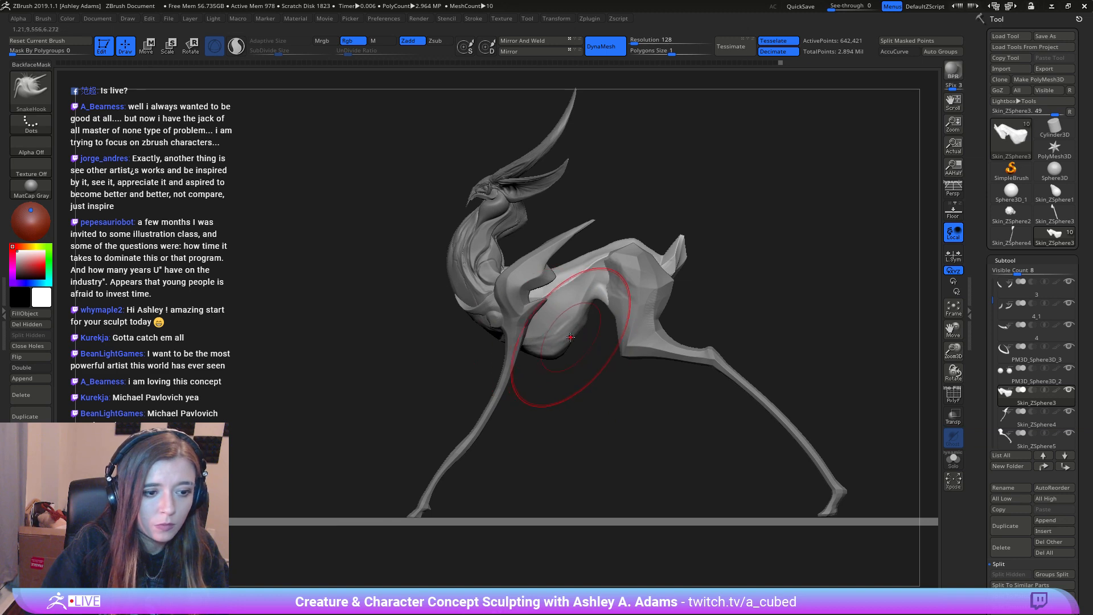
# Step: Vary the SnakeHook brush size and reshape the underside of the torso behind the front leg
pyautogui.press('space')
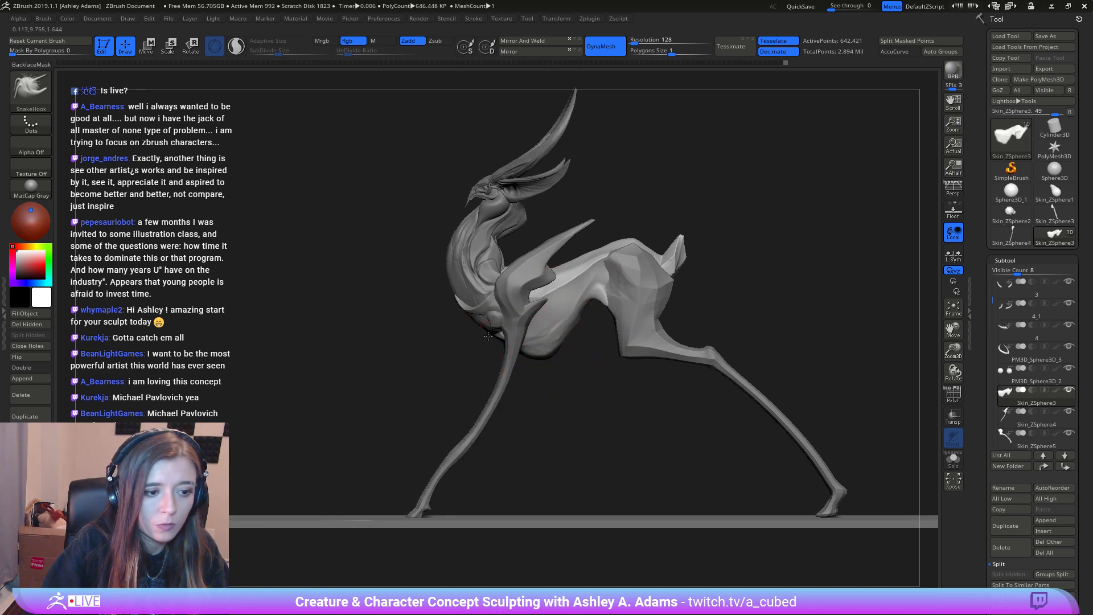
pyautogui.press('space')
pyautogui.moveTo(536, 342); pyautogui.dragTo(520, 351)
pyautogui.press('space')
pyautogui.moveTo(517, 351); pyautogui.dragTo(518, 352, button='right')
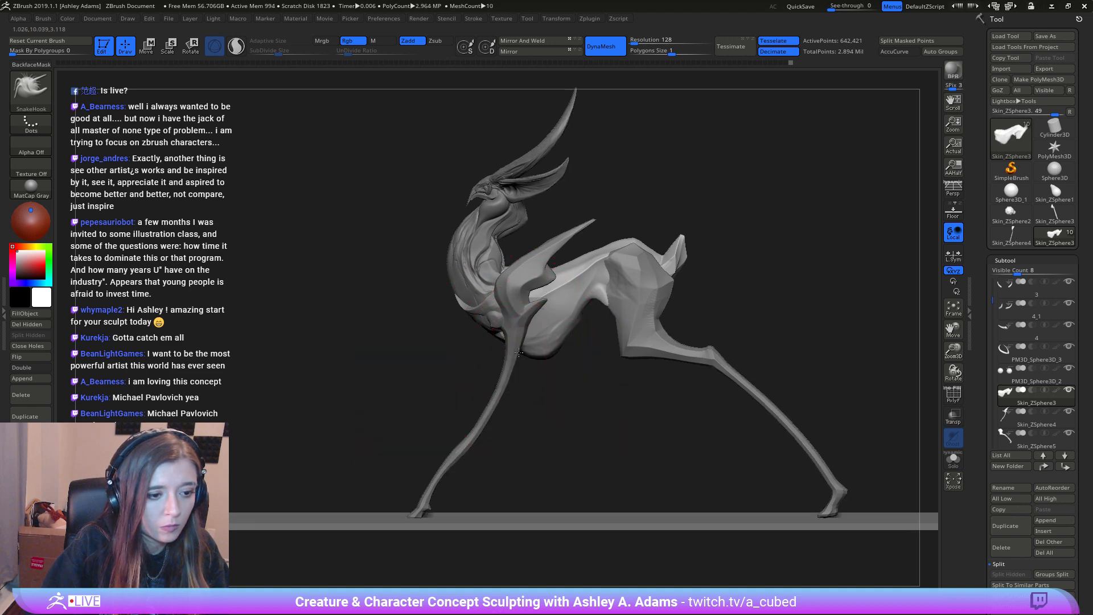
pyautogui.press('space')
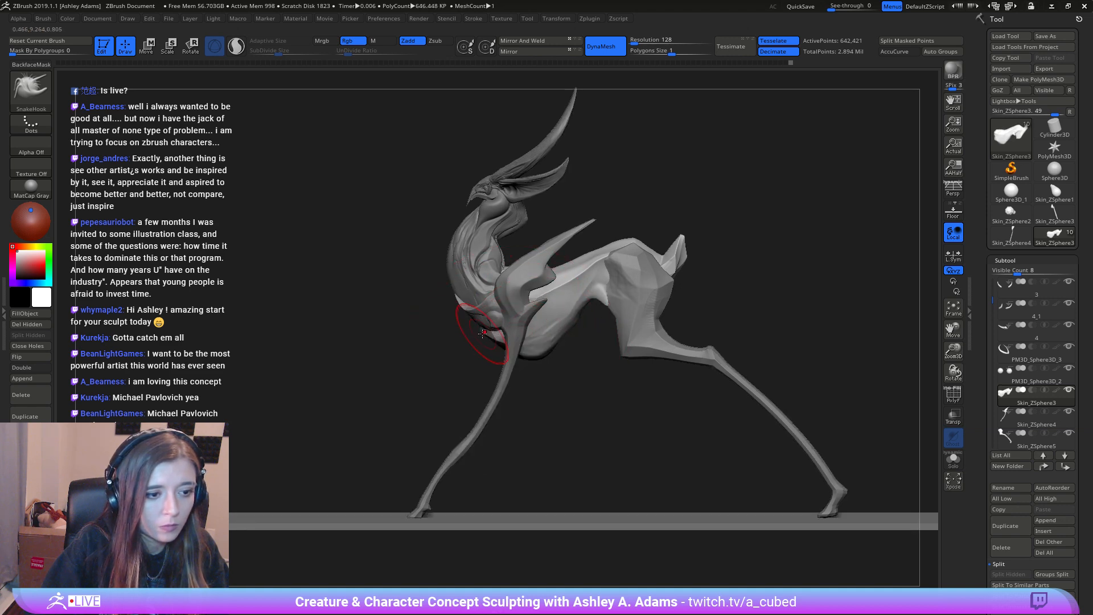
pyautogui.press('space')
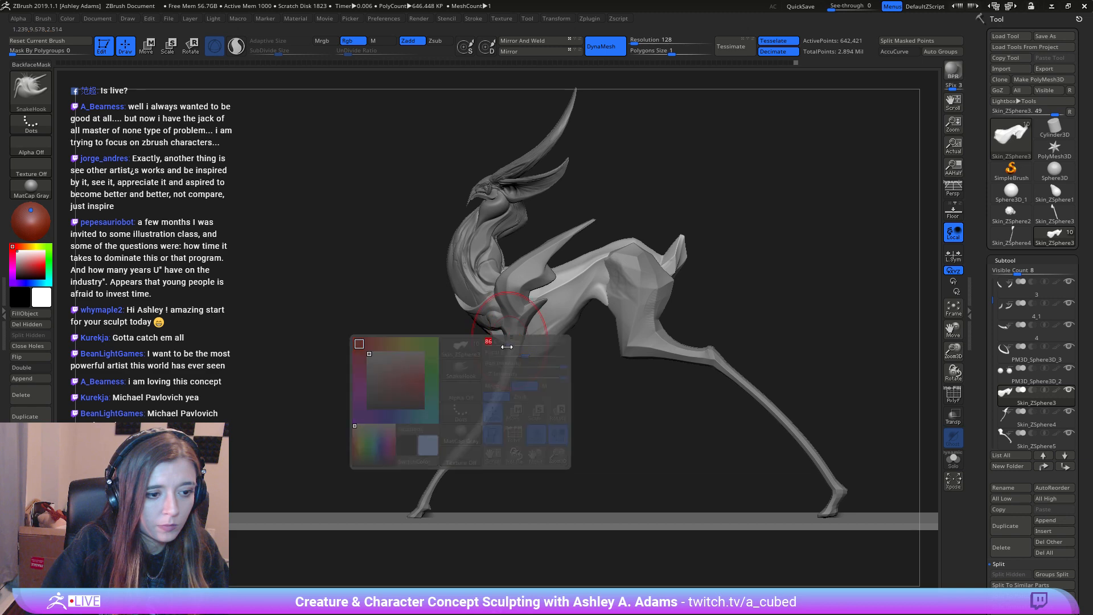
pyautogui.moveTo(488, 361); pyautogui.dragTo(575, 335, button='right')
pyautogui.press('space')
pyautogui.press('space')
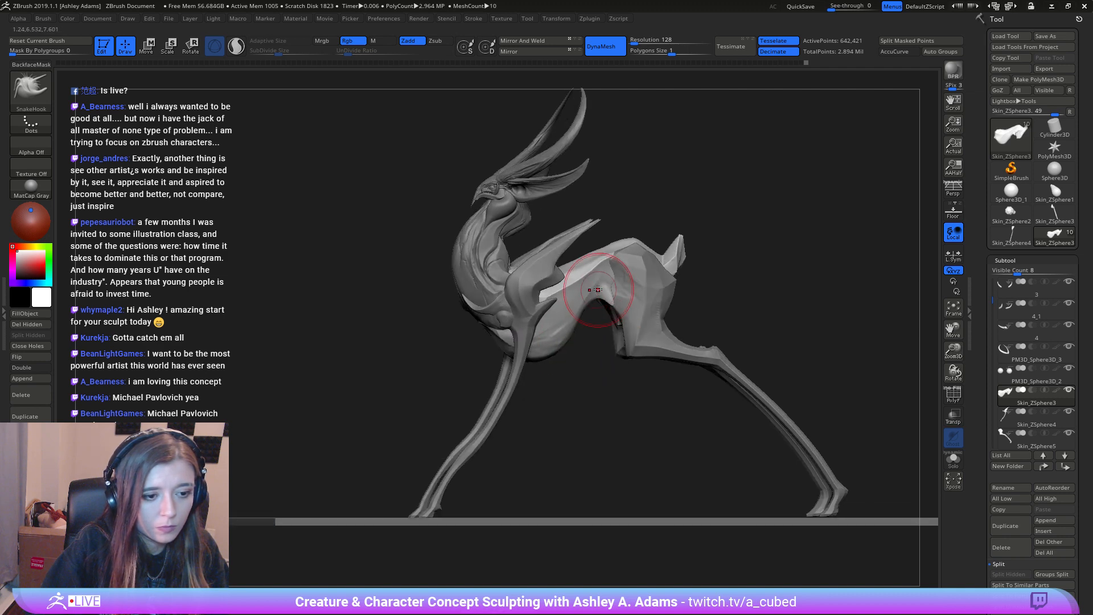
# Step: Refine the torso's rear flank where it meets the front of the hind thigh with SnakeHook
pyautogui.press('space')
pyautogui.moveTo(598, 288); pyautogui.dragTo(594, 289)
pyautogui.moveTo(596, 281)
pyautogui.mouseDown(button='right')
pyautogui.moveTo(596, 292)
pyautogui.moveTo(671, 310)
pyautogui.moveTo(633, 298)
pyautogui.mouseUp(button='right')
pyautogui.press('space')
pyautogui.press('space')
pyautogui.moveTo(606, 302); pyautogui.dragTo(607, 290)
pyautogui.moveTo(606, 290); pyautogui.dragTo(593, 290, button='right')
# Step: Add ClayBuildup strokes across the flank and belly toward the hind thigh, smoothing the transition
pyautogui.press('b')
pyautogui.press('c')
pyautogui.press('b')
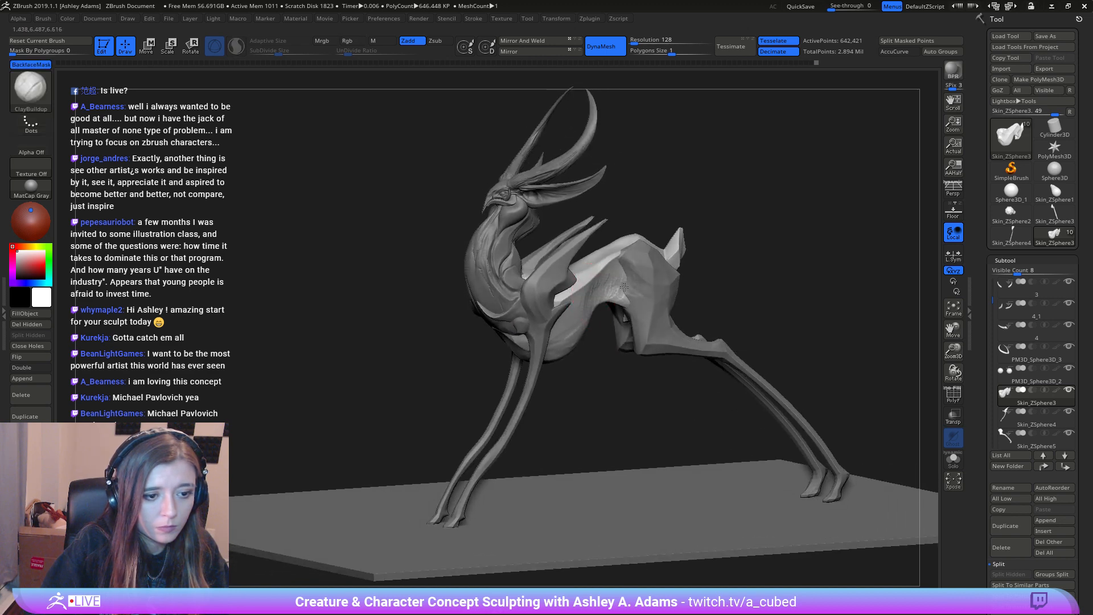
pyautogui.moveTo(617, 273); pyautogui.dragTo(579, 319, button='right')
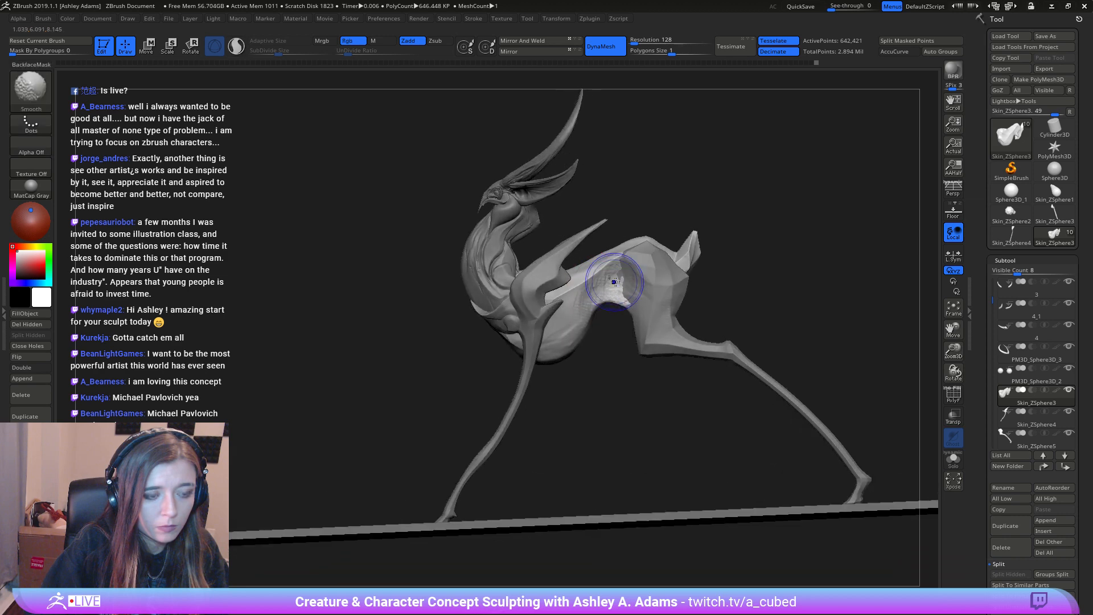
pyautogui.moveTo(579, 320); pyautogui.dragTo(561, 333)
pyautogui.moveTo(595, 286)
pyautogui.mouseDown()
pyautogui.moveTo(617, 260)
pyautogui.moveTo(641, 268)
pyautogui.moveTo(632, 291)
pyautogui.moveTo(595, 268)
pyautogui.moveTo(580, 302)
pyautogui.moveTo(561, 293)
pyautogui.moveTo(622, 272)
pyautogui.mouseUp()
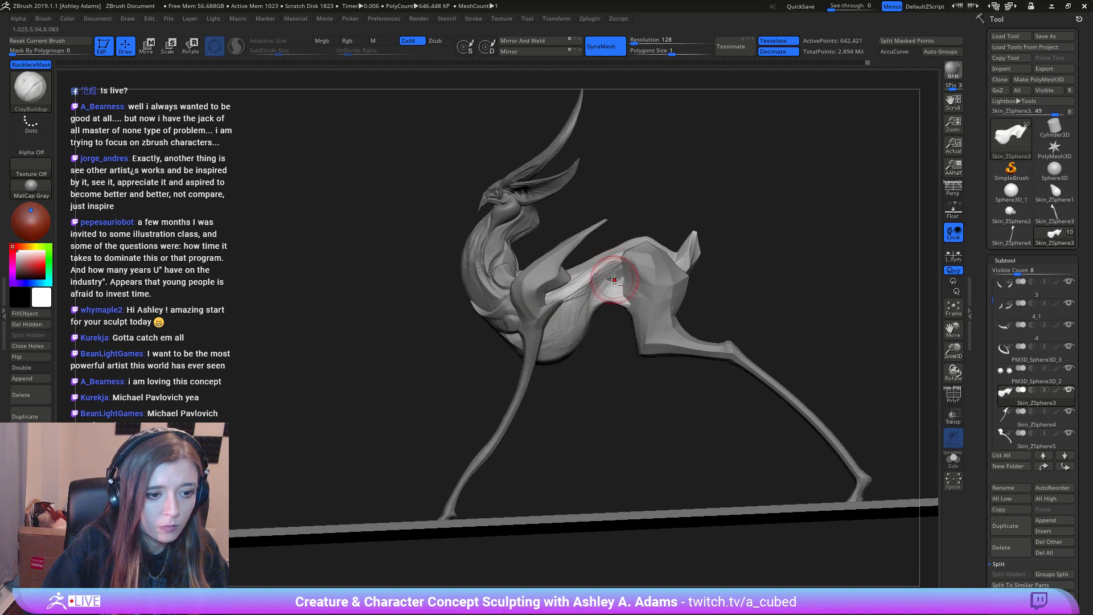
pyautogui.moveTo(624, 274)
pyautogui.mouseDown(button='right')
pyautogui.moveTo(627, 292)
pyautogui.moveTo(630, 276)
pyautogui.mouseUp(button='right')
pyautogui.moveTo(615, 271); pyautogui.dragTo(625, 267)
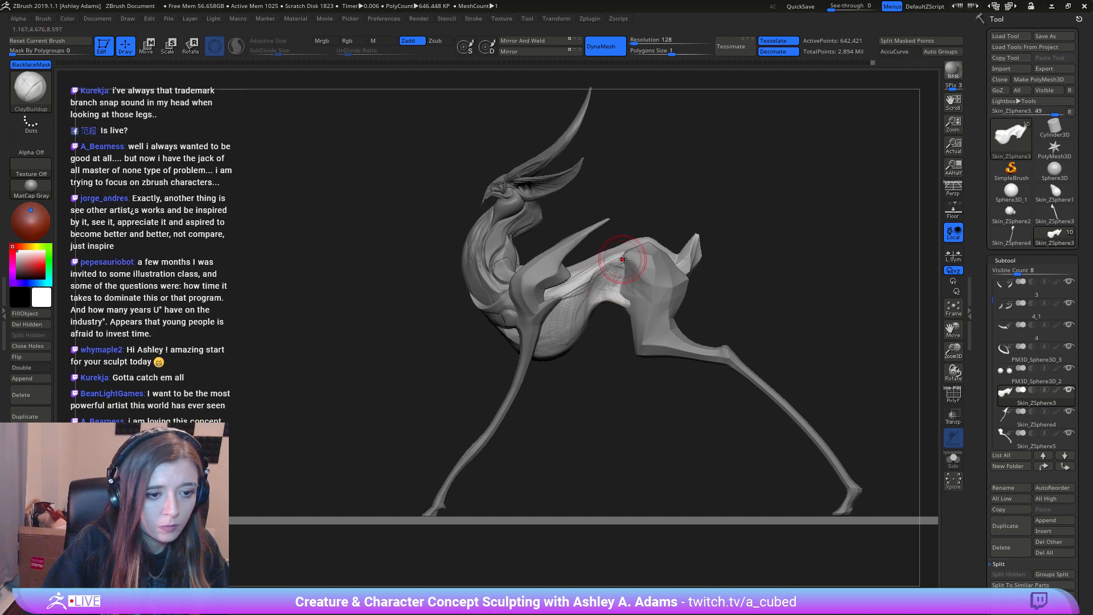
# Step: Sculpt ClayBuildup strokes down the front and side of the thigh on the hind leg subtool
pyautogui.keyDown('alt'); pyautogui.click(629, 294); pyautogui.keyUp('alt')
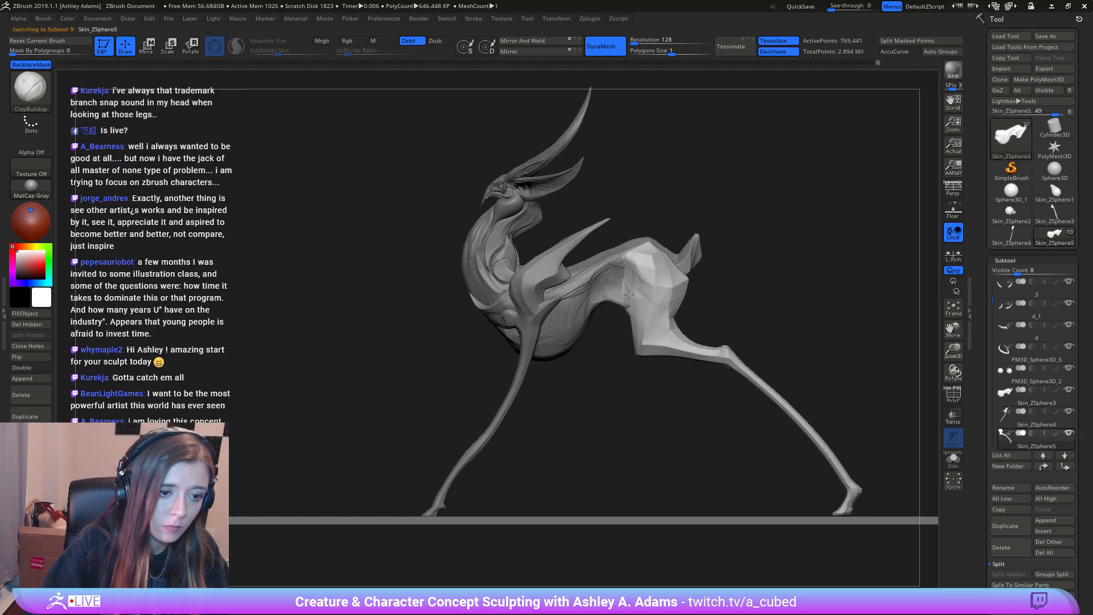
pyautogui.moveTo(631, 281); pyautogui.dragTo(632, 339)
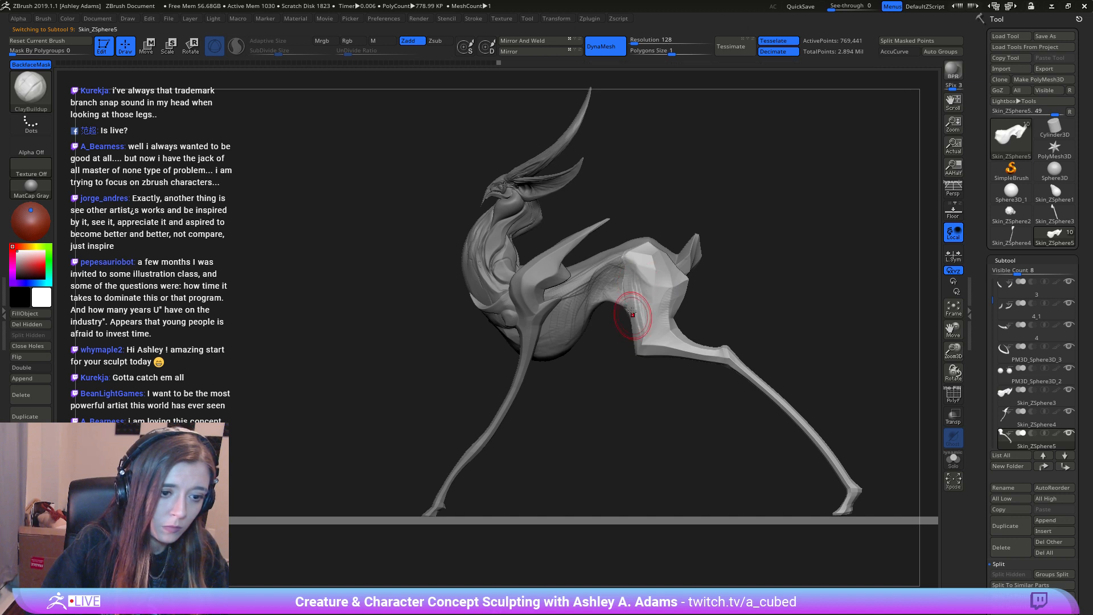
pyautogui.moveTo(630, 293)
pyautogui.mouseDown()
pyautogui.moveTo(636, 342)
pyautogui.moveTo(722, 351)
pyautogui.moveTo(668, 320)
pyautogui.mouseUp()
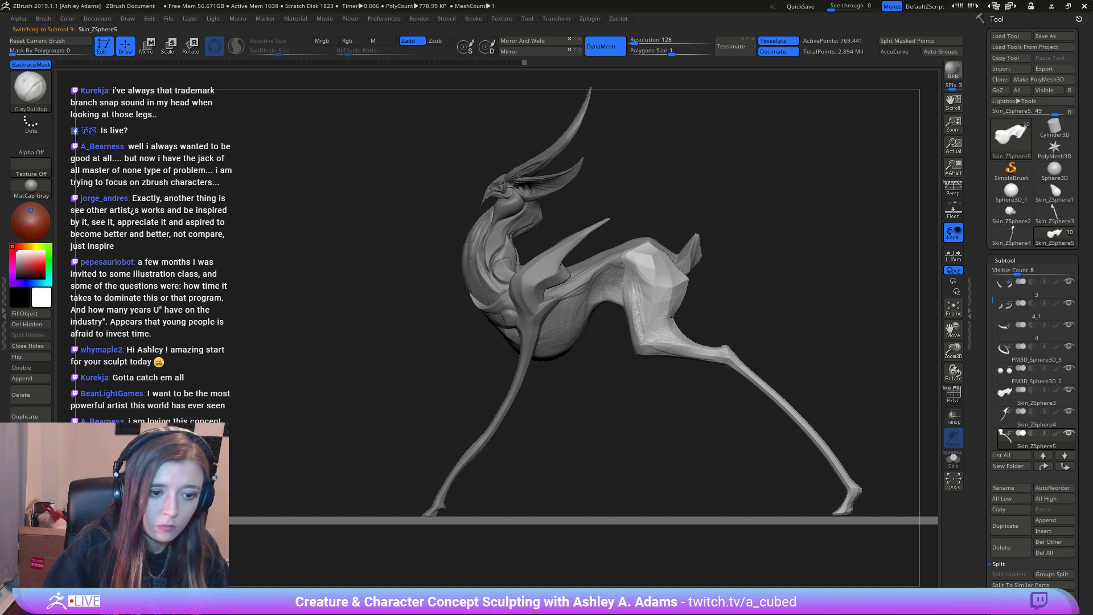
pyautogui.press('shift')
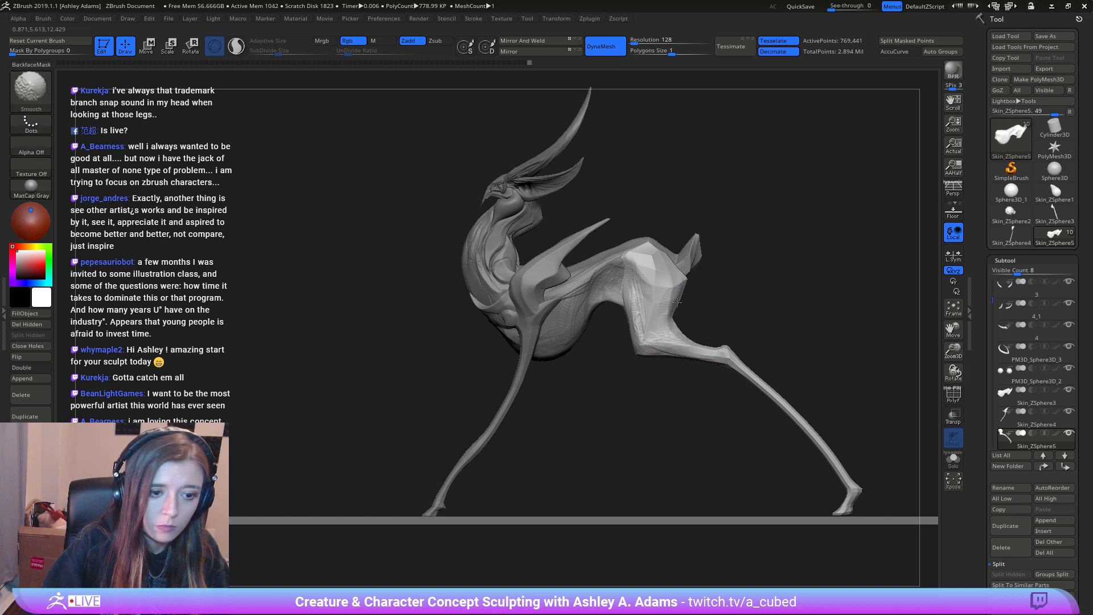
# Step: Shape the inner contours of the hind thighs from behind with SnakeHook
pyautogui.moveTo(672, 331); pyautogui.dragTo(689, 309, button='right')
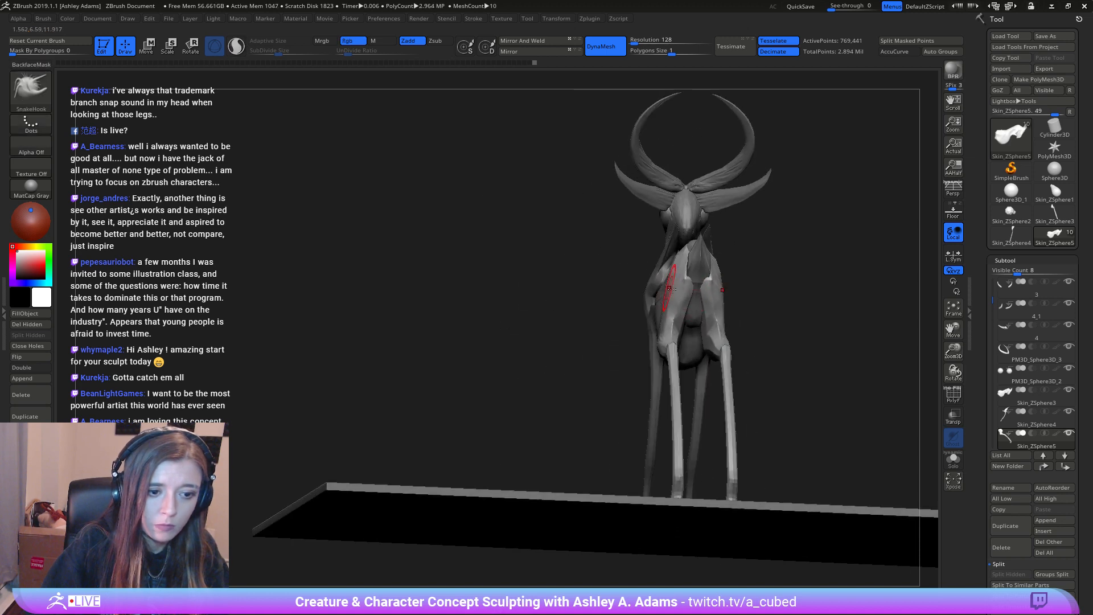
pyautogui.moveTo(685, 303); pyautogui.dragTo(692, 305)
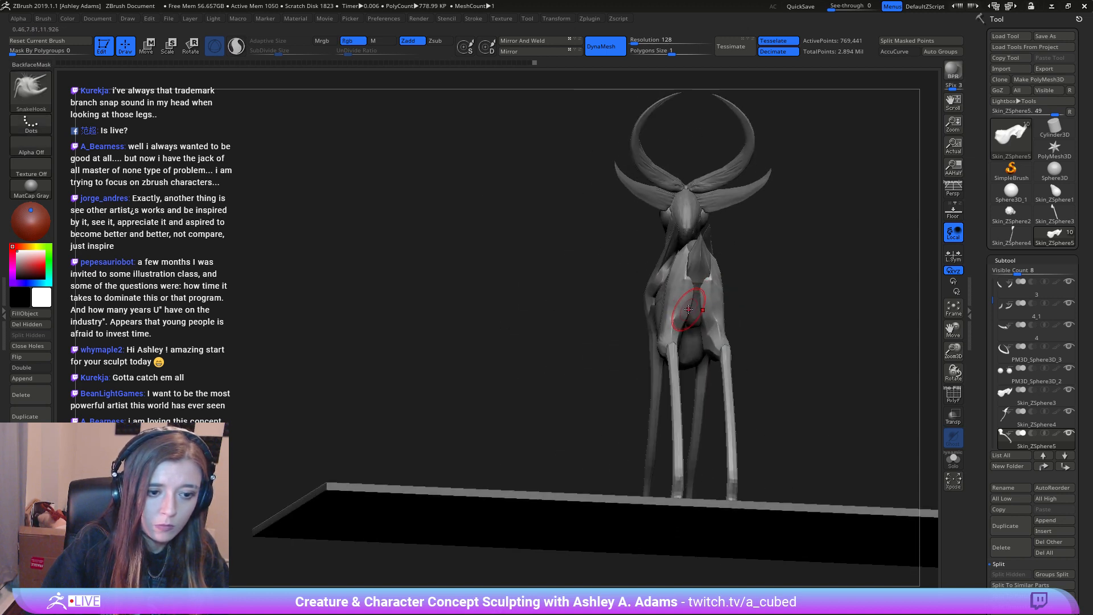
pyautogui.press('b')
pyautogui.press('i')
pyautogui.press('n')
pyautogui.moveTo(708, 333); pyautogui.dragTo(679, 292, button='right')
pyautogui.moveTo(679, 292); pyautogui.dragTo(673, 258)
# Step: Refine the rear contour of the hind thigh down toward the hock with SnakeHook
pyautogui.moveTo(670, 255)
pyautogui.mouseDown(button='right')
pyautogui.moveTo(622, 288)
pyautogui.moveTo(575, 287)
pyautogui.mouseUp(button='right')
pyautogui.moveTo(702, 324); pyautogui.dragTo(697, 321)
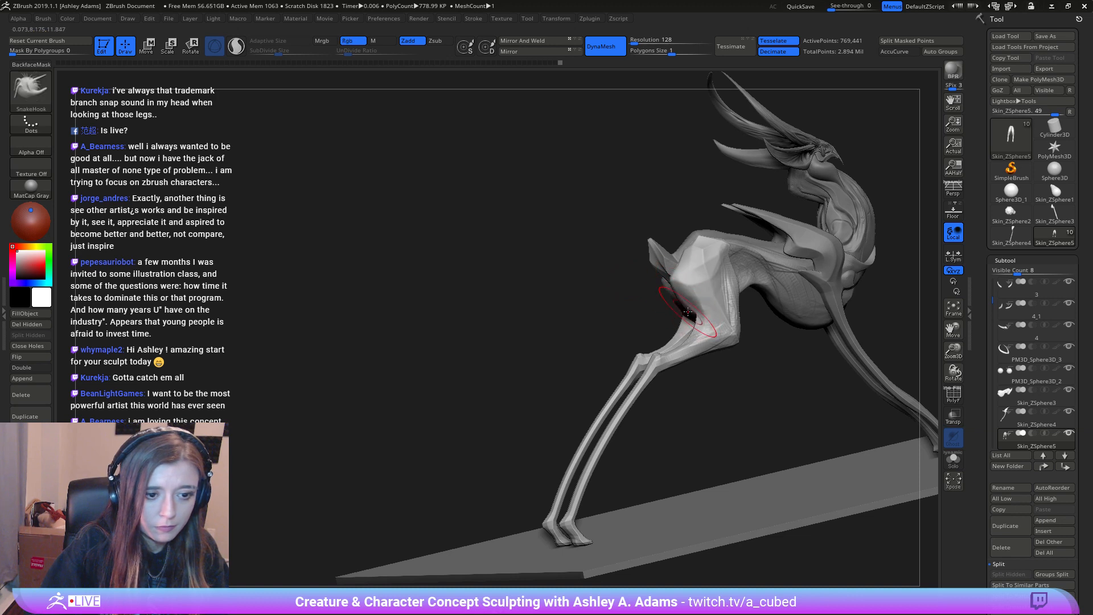
pyautogui.moveTo(696, 319)
pyautogui.mouseDown(button='right')
pyautogui.moveTo(646, 140)
pyautogui.moveTo(615, 159)
pyautogui.moveTo(614, 186)
pyautogui.mouseUp(button='right')
pyautogui.press('space')
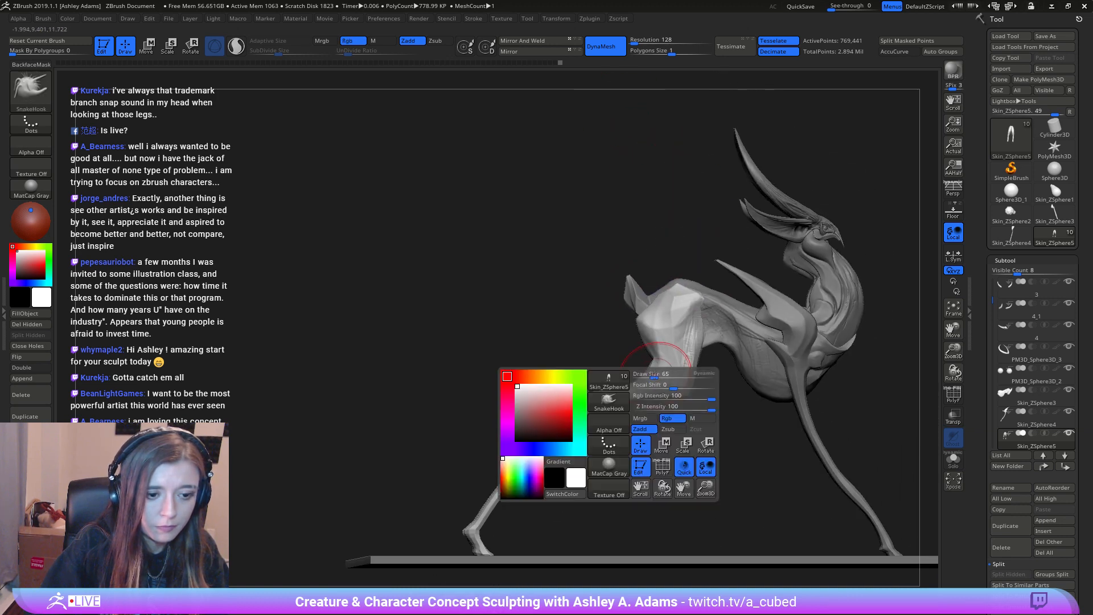
pyautogui.moveTo(652, 354); pyautogui.dragTo(648, 373)
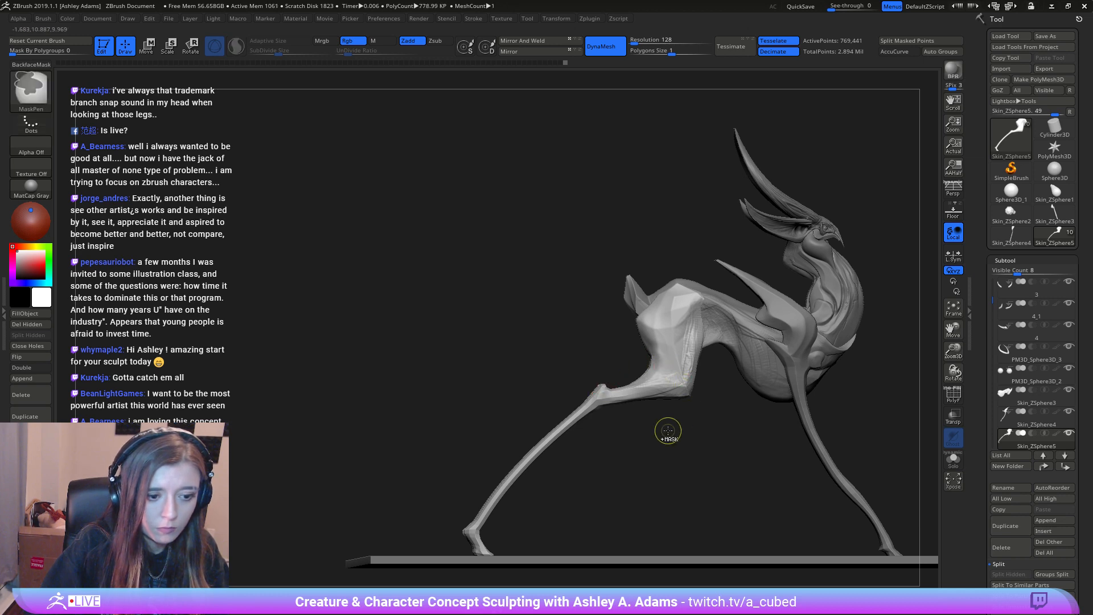
# Step: Bow the hind lower leg into a smoother curve and adjust the knee and hock with SnakeHook
pyautogui.moveTo(667, 430)
pyautogui.keyDown('ctrl'); pyautogui.mouseDown(button='right')
pyautogui.moveTo(679, 357)
pyautogui.moveTo(633, 345)
pyautogui.moveTo(608, 375)
pyautogui.moveTo(700, 288)
pyautogui.mouseUp(button='right'); pyautogui.keyUp('ctrl')
pyautogui.press('space')
pyautogui.press('space')
pyautogui.moveTo(700, 289); pyautogui.dragTo(708, 282)
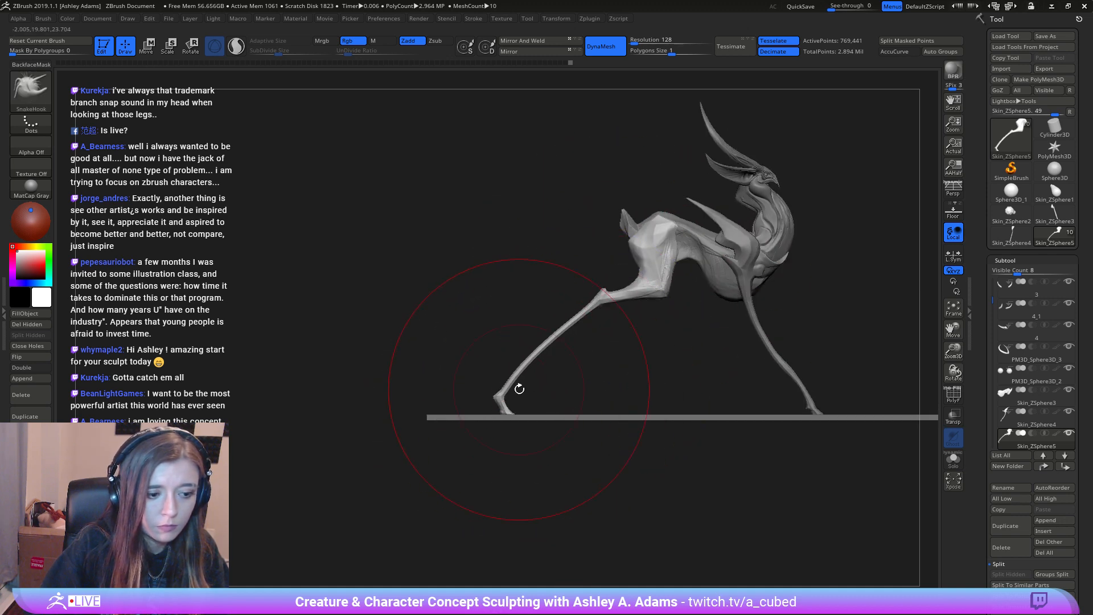
pyautogui.press('space')
pyautogui.moveTo(568, 336); pyautogui.dragTo(548, 333)
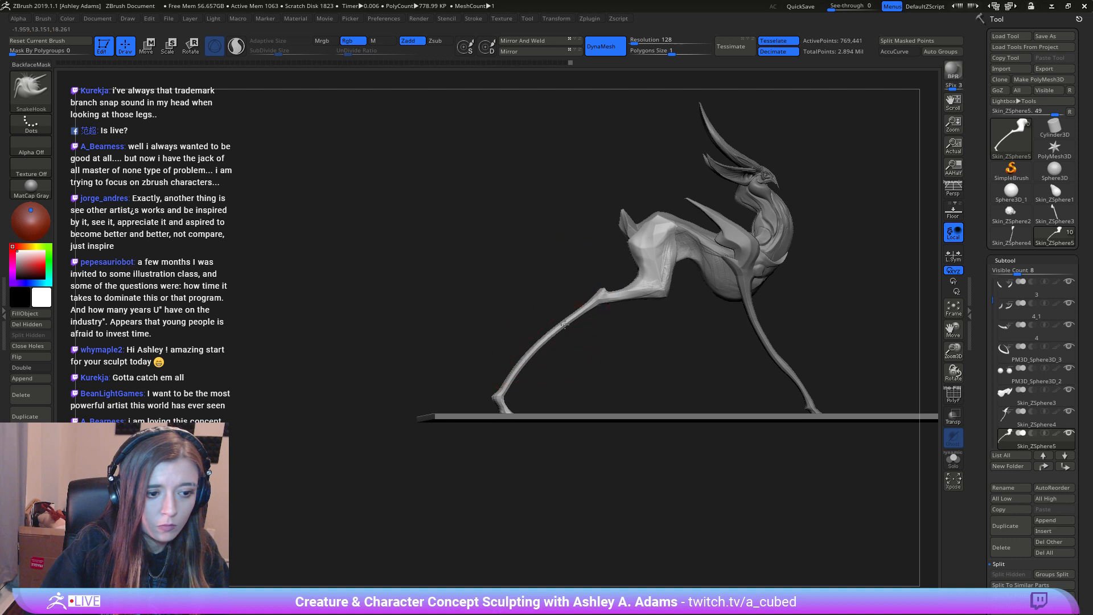
pyautogui.press('space')
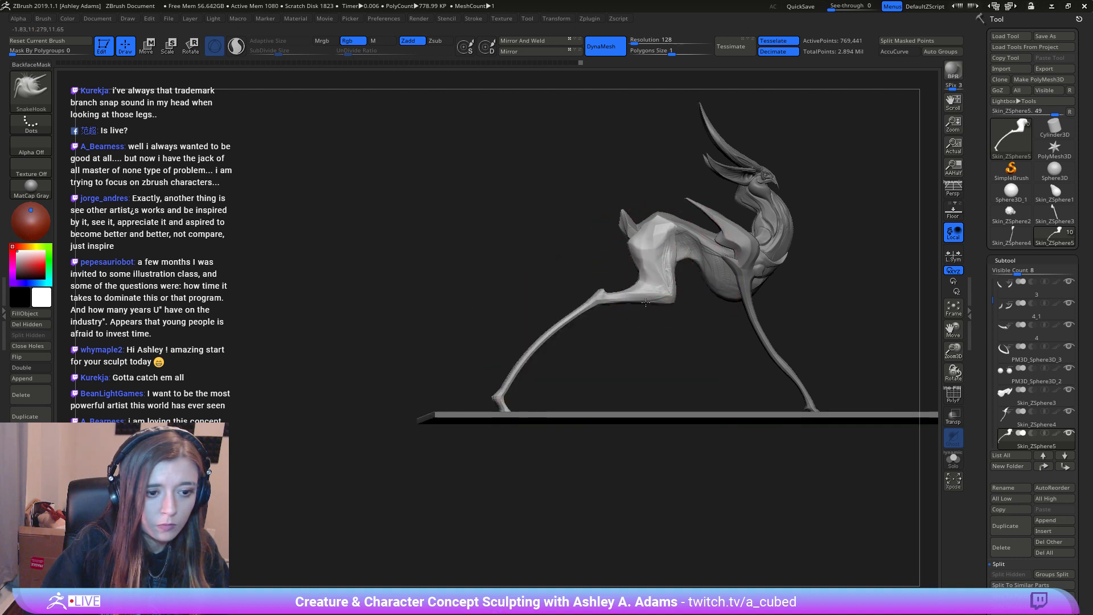
pyautogui.moveTo(649, 299); pyautogui.dragTo(597, 296)
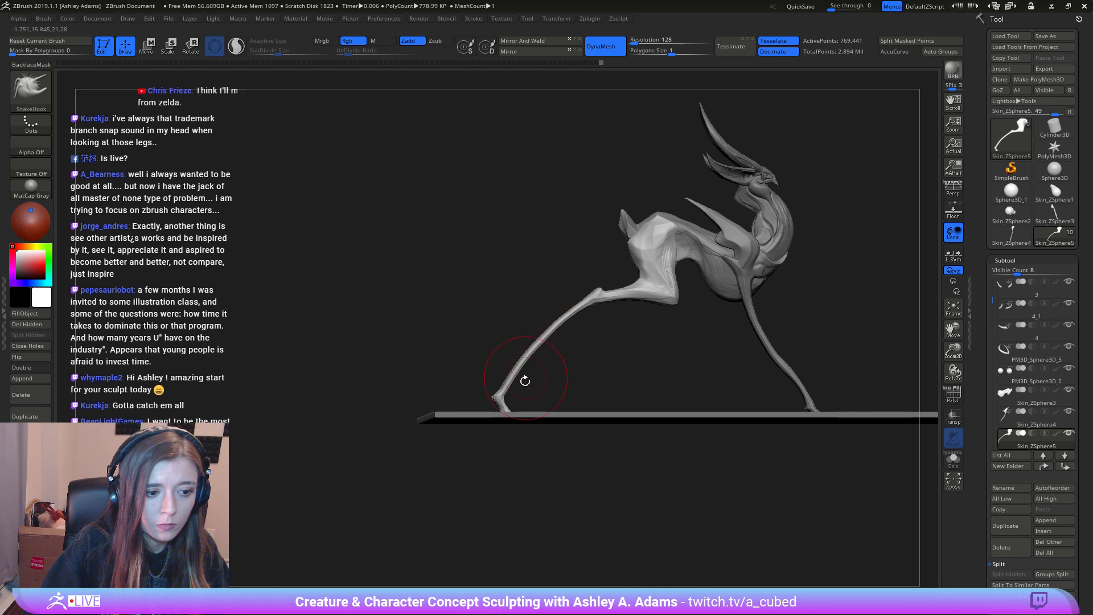
# Step: Select the front leg subtool and pull its foot and lower leg forward with SnakeHook
pyautogui.moveTo(524, 378)
pyautogui.keyDown('ctrl'); pyautogui.mouseDown(button='right')
pyautogui.moveTo(490, 330)
pyautogui.moveTo(602, 337)
pyautogui.moveTo(551, 337)
pyautogui.moveTo(537, 382)
pyautogui.moveTo(605, 440)
pyautogui.moveTo(610, 459)
pyautogui.mouseUp(button='right'); pyautogui.keyUp('ctrl')
pyautogui.keyDown('alt'); pyautogui.click(418, 320); pyautogui.keyUp('alt')
pyautogui.rightClick(539, 364)
pyautogui.moveTo(438, 349)
pyautogui.keyDown('alt'); pyautogui.mouseDown(button='right')
pyautogui.moveTo(539, 362)
pyautogui.moveTo(490, 402)
pyautogui.mouseUp(button='right'); pyautogui.keyUp('alt')
pyautogui.click(540, 369)
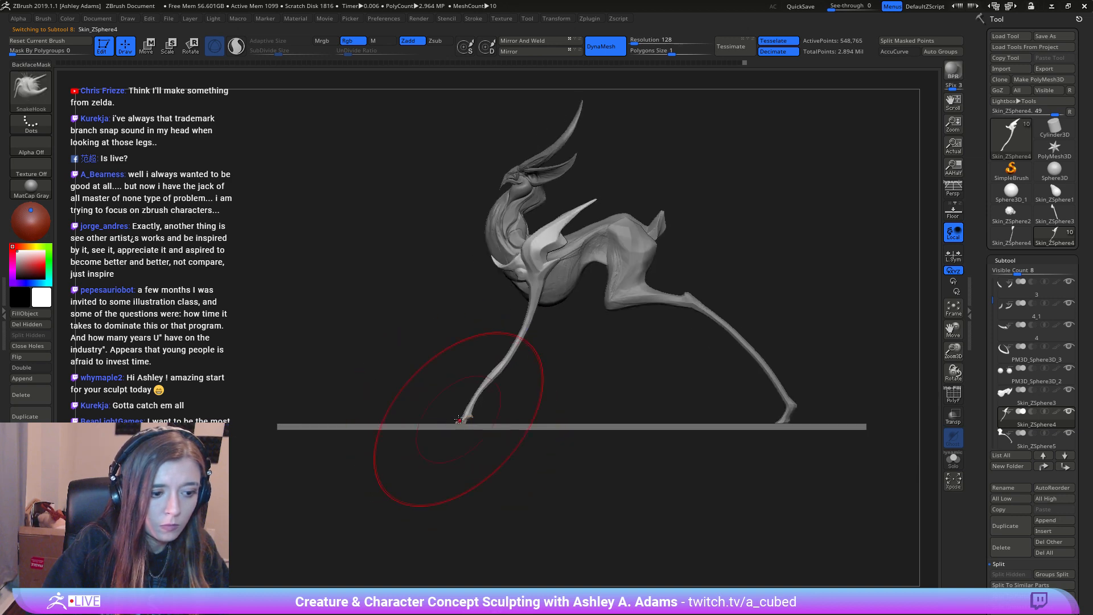
pyautogui.moveTo(459, 420); pyautogui.dragTo(439, 420)
pyautogui.rightClick(427, 428)
pyautogui.click(426, 432)
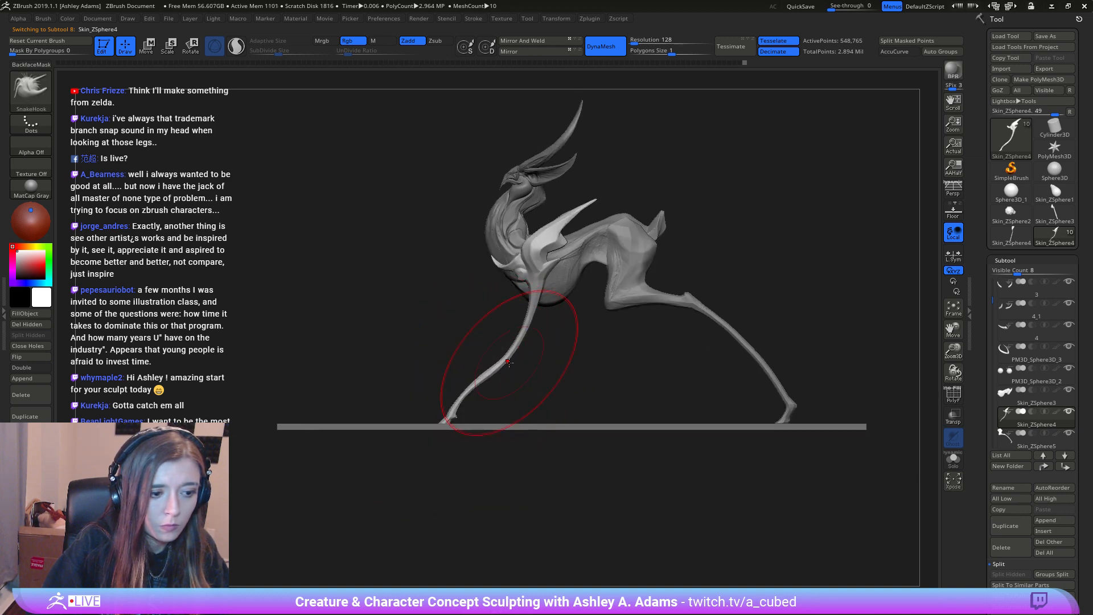
pyautogui.moveTo(482, 376); pyautogui.dragTo(476, 379)
pyautogui.press('space')
pyautogui.click(475, 379)
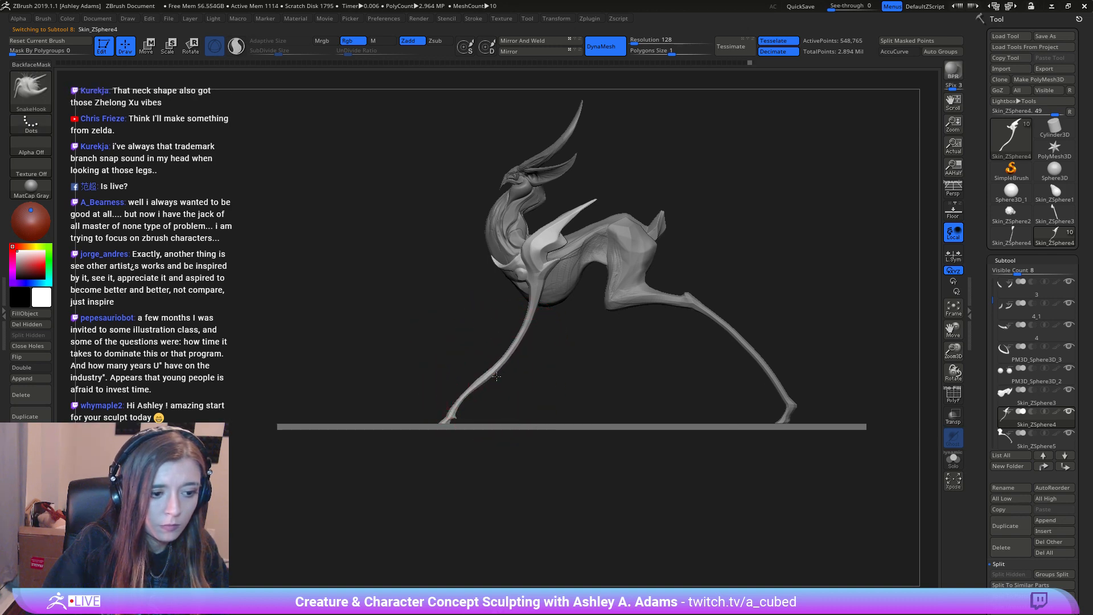
pyautogui.moveTo(452, 354); pyautogui.dragTo(621, 361)
pyautogui.keyDown('ctrl'); pyautogui.moveTo(556, 351); pyautogui.dragTo(584, 405, button='right'); pyautogui.keyUp('ctrl')
pyautogui.keyDown('alt'); pyautogui.moveTo(605, 339); pyautogui.dragTo(610, 366, button='right'); pyautogui.keyUp('alt')
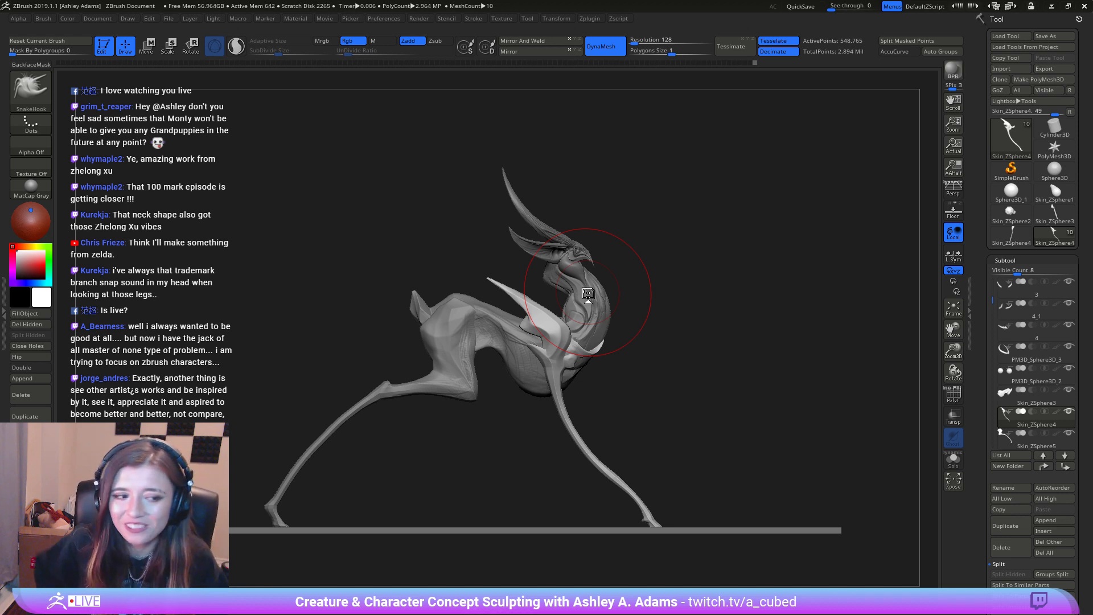
# Step: Select the torso subtool and adjust the back contour around the shoulder with SnakeHook
pyautogui.moveTo(529, 314)
pyautogui.mouseDown(button='right')
pyautogui.moveTo(508, 316)
pyautogui.moveTo(499, 349)
pyautogui.moveTo(544, 324)
pyautogui.moveTo(556, 293)
pyautogui.mouseUp(button='right')
pyautogui.keyDown('alt'); pyautogui.click(471, 317); pyautogui.keyUp('alt')
pyautogui.press('s')
pyautogui.press('space')
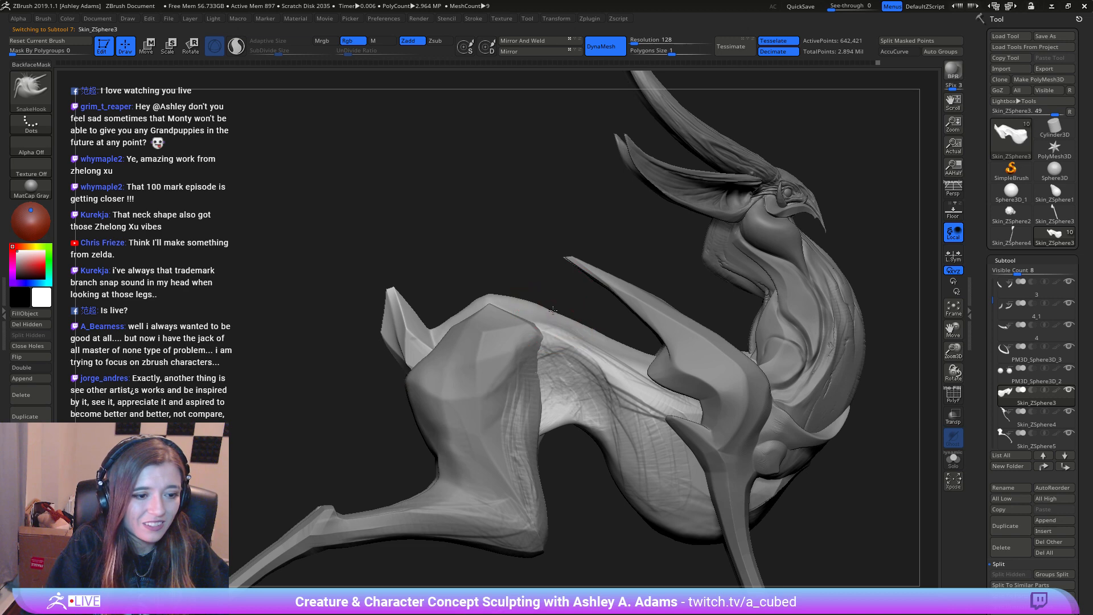
pyautogui.press('space')
pyautogui.moveTo(593, 332); pyautogui.dragTo(608, 332)
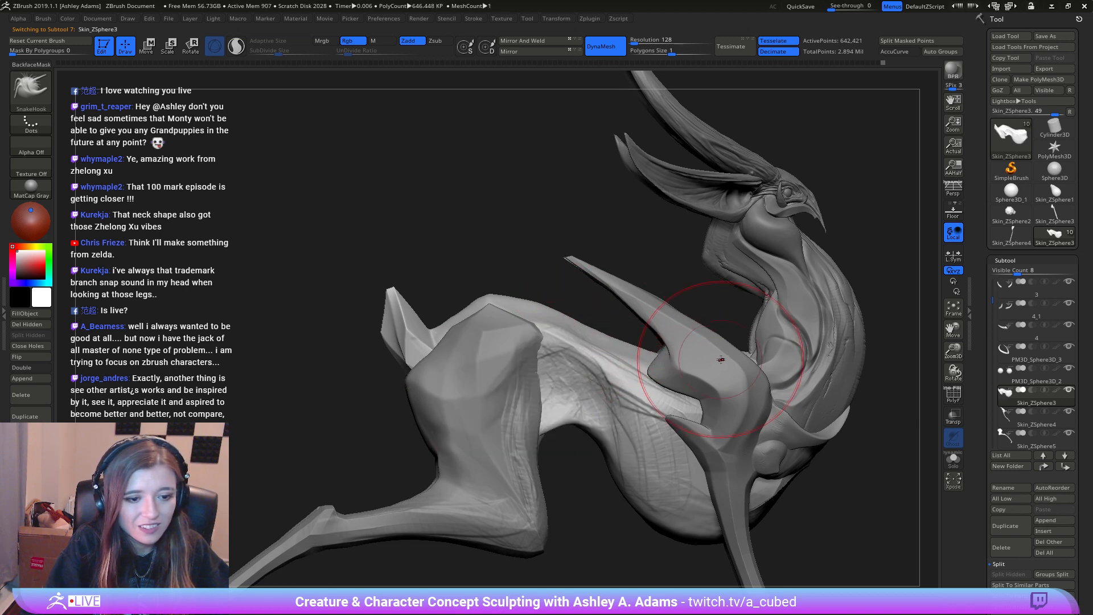
pyautogui.press('space')
pyautogui.moveTo(756, 342); pyautogui.dragTo(748, 342)
pyautogui.moveTo(749, 336); pyautogui.dragTo(744, 364, button='right')
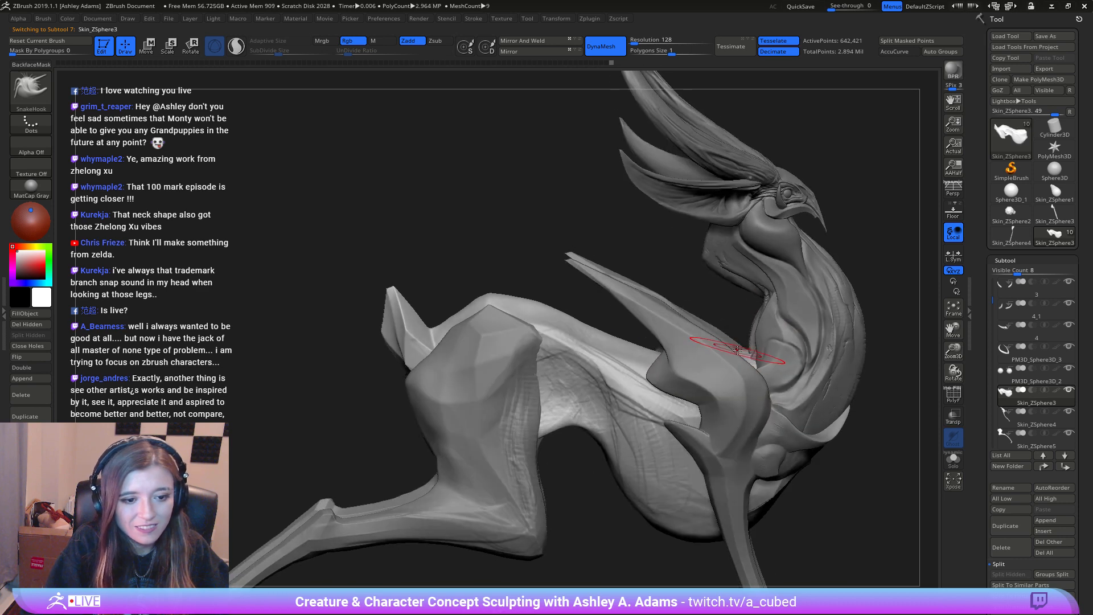
pyautogui.moveTo(739, 355)
pyautogui.mouseDown()
pyautogui.moveTo(764, 334)
pyautogui.moveTo(752, 347)
pyautogui.mouseUp()
pyautogui.moveTo(753, 347)
pyautogui.mouseDown(button='right')
pyautogui.moveTo(742, 348)
pyautogui.moveTo(782, 330)
pyautogui.moveTo(746, 342)
pyautogui.moveTo(706, 382)
pyautogui.moveTo(647, 317)
pyautogui.moveTo(589, 324)
pyautogui.moveTo(510, 307)
pyautogui.mouseUp(button='right')
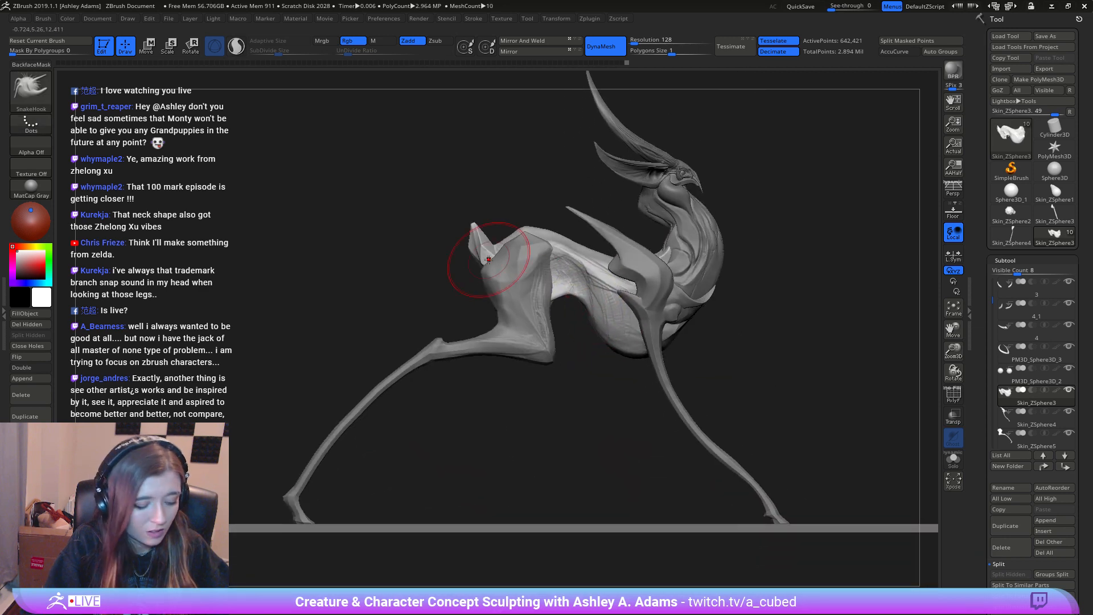
# Step: Carve cleaner planes into the torso's flank below the spine and along the belly with the MAHcut Mech brush
pyautogui.press('3')
pyautogui.moveTo(609, 273); pyautogui.dragTo(597, 305, button='right')
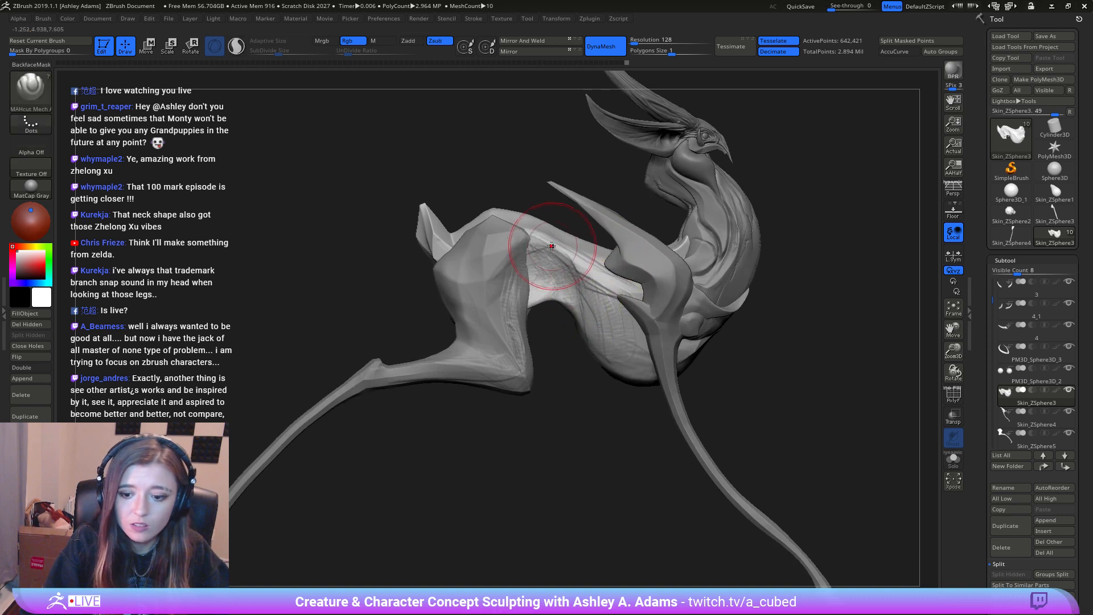
pyautogui.moveTo(529, 243); pyautogui.dragTo(568, 274)
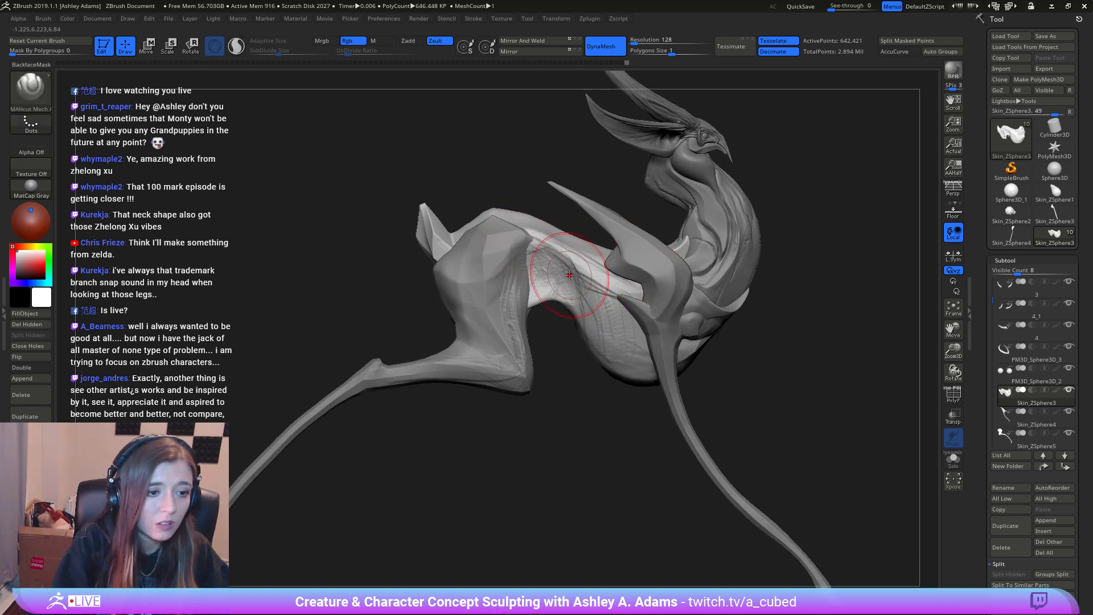
pyautogui.hotkey('ctrl', 'z')
pyautogui.moveTo(536, 233); pyautogui.dragTo(558, 243)
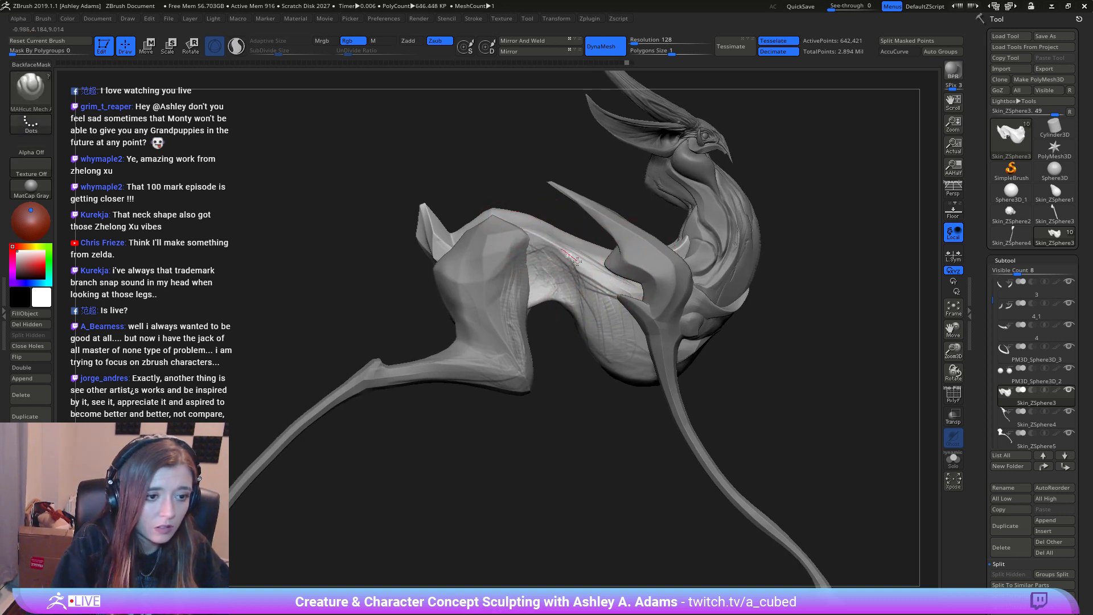
pyautogui.moveTo(601, 347); pyautogui.dragTo(638, 375)
pyautogui.moveTo(627, 341)
pyautogui.mouseDown(button='right')
pyautogui.moveTo(617, 328)
pyautogui.moveTo(603, 333)
pyautogui.moveTo(617, 293)
pyautogui.mouseUp(button='right')
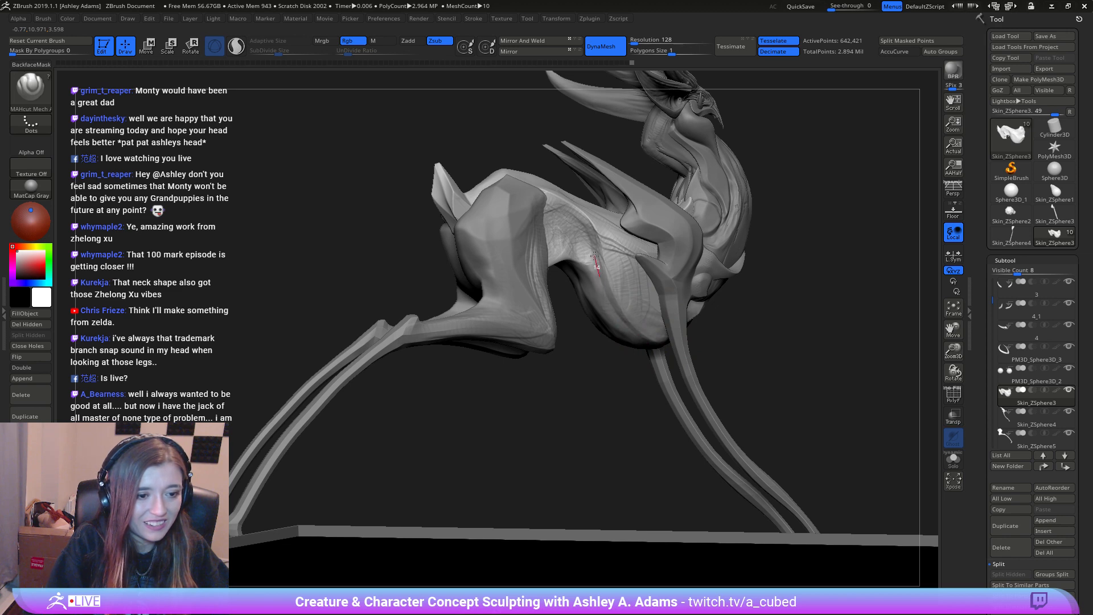
pyautogui.moveTo(547, 209); pyautogui.dragTo(543, 219)
pyautogui.moveTo(544, 219)
pyautogui.mouseDown(button='right')
pyautogui.moveTo(588, 233)
pyautogui.moveTo(554, 221)
pyautogui.mouseUp(button='right')
# Step: Select the hind leg subtool and pull the front edge of the thigh toward the flank with SnakeHook
pyautogui.keyDown('alt'); pyautogui.click(565, 227); pyautogui.keyUp('alt')
pyautogui.press('b')
pyautogui.press('s')
pyautogui.press('h')
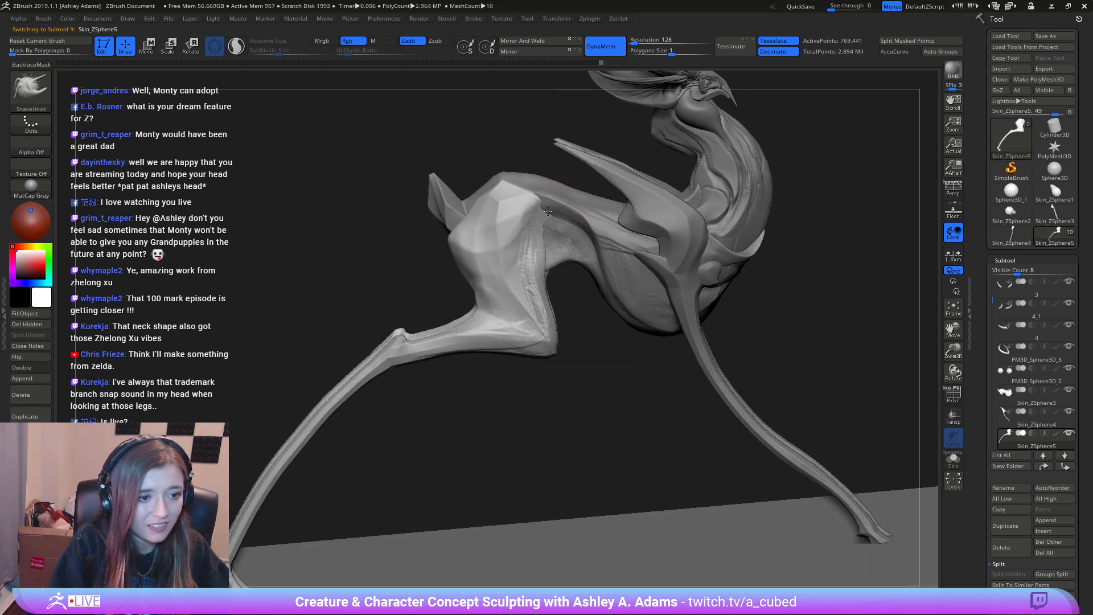
pyautogui.press('b')
pyautogui.press('c')
pyautogui.press('b')
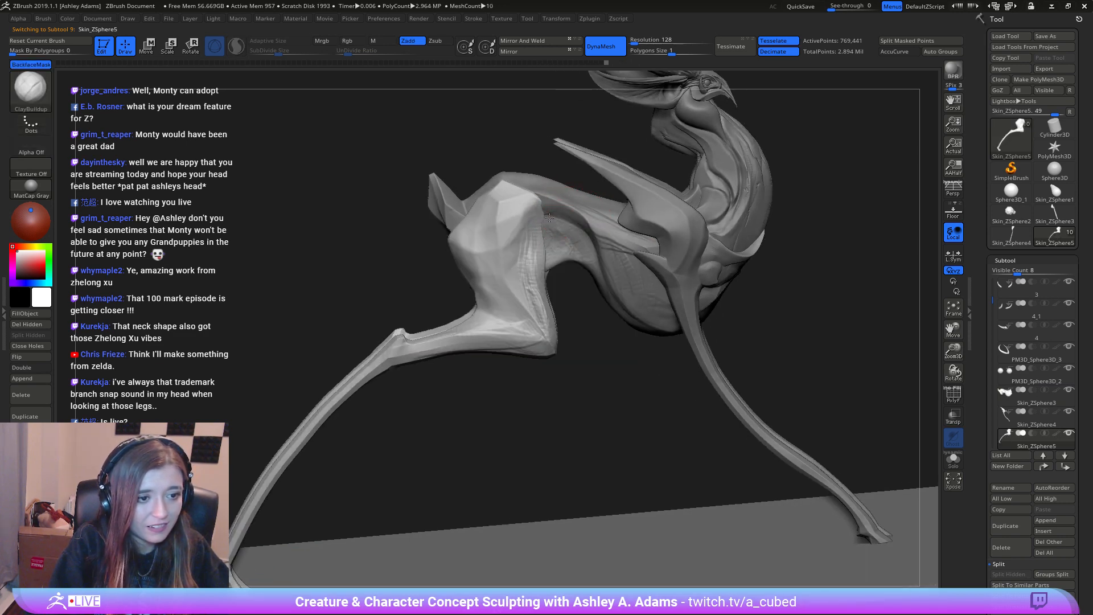
pyautogui.rightClick(542, 275)
pyautogui.moveTo(555, 265); pyautogui.dragTo(525, 272, button='right')
pyautogui.press('b')
pyautogui.press('s')
pyautogui.press('h')
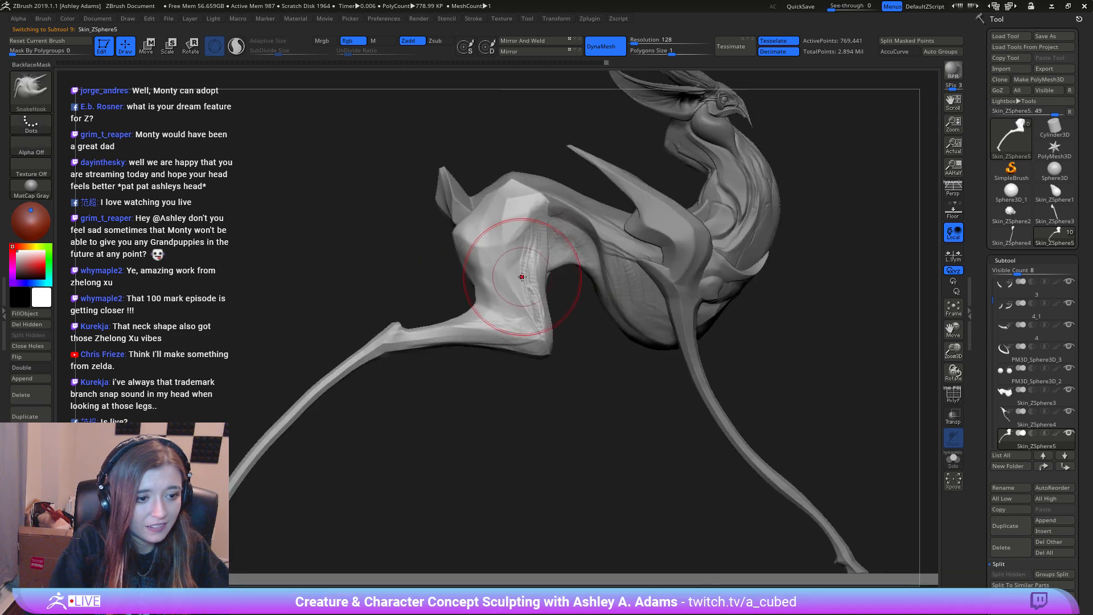
pyautogui.moveTo(521, 277)
pyautogui.mouseDown()
pyautogui.moveTo(542, 292)
pyautogui.moveTo(542, 263)
pyautogui.mouseUp()
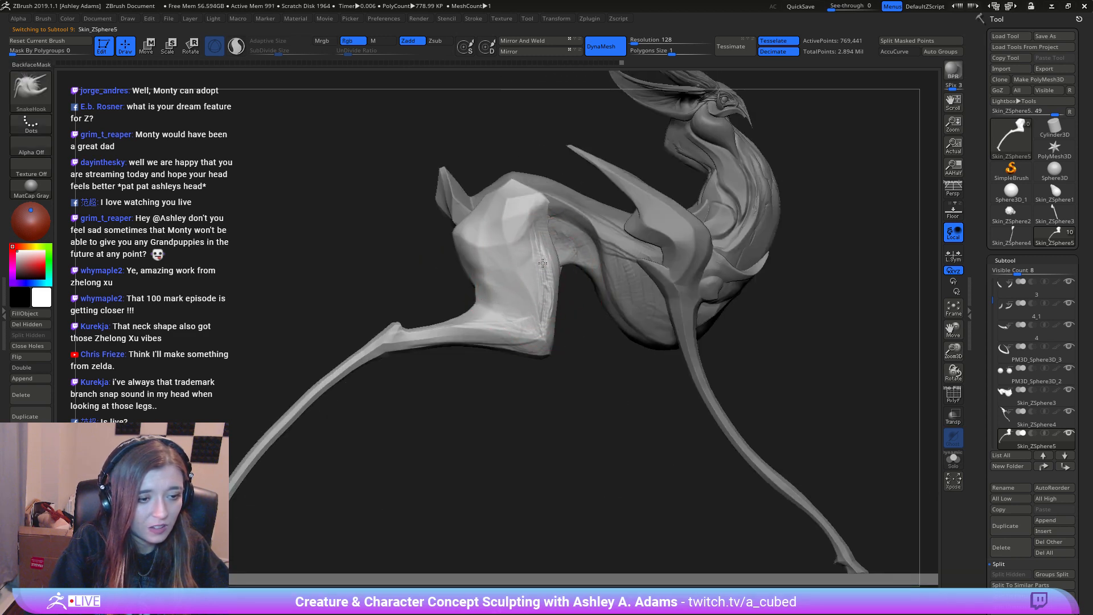
pyautogui.moveTo(542, 263)
pyautogui.mouseDown(button='right')
pyautogui.moveTo(520, 207)
pyautogui.moveTo(500, 245)
pyautogui.moveTo(592, 263)
pyautogui.moveTo(585, 294)
pyautogui.mouseUp(button='right')
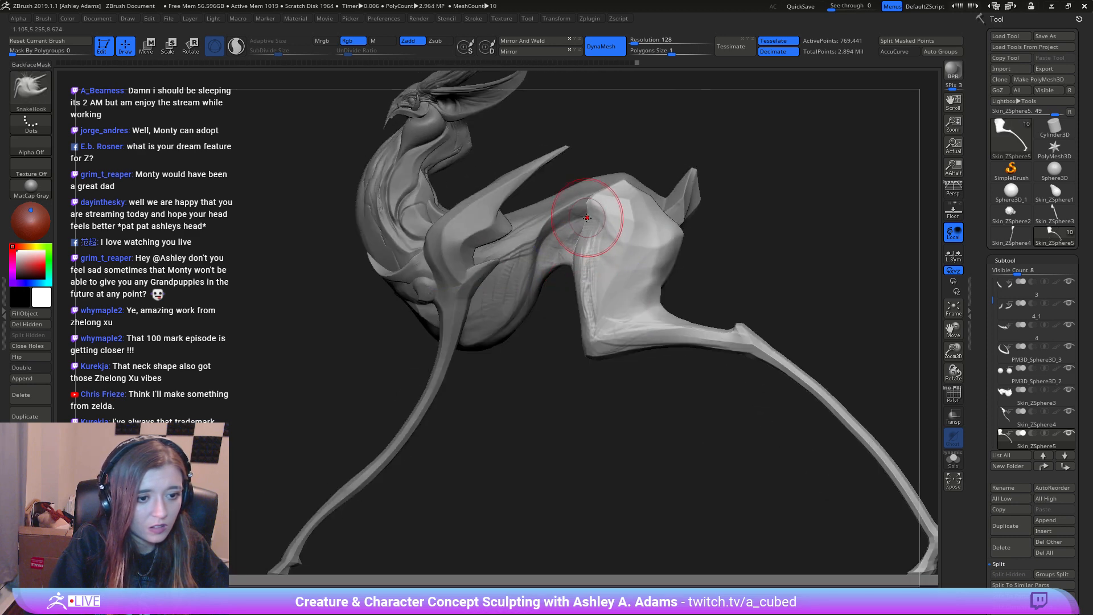
# Step: Reshape the upper front of the hind thigh where it meets the flank with SnakeHook
pyautogui.moveTo(587, 218); pyautogui.dragTo(577, 188)
pyautogui.moveTo(582, 225); pyautogui.dragTo(579, 221)
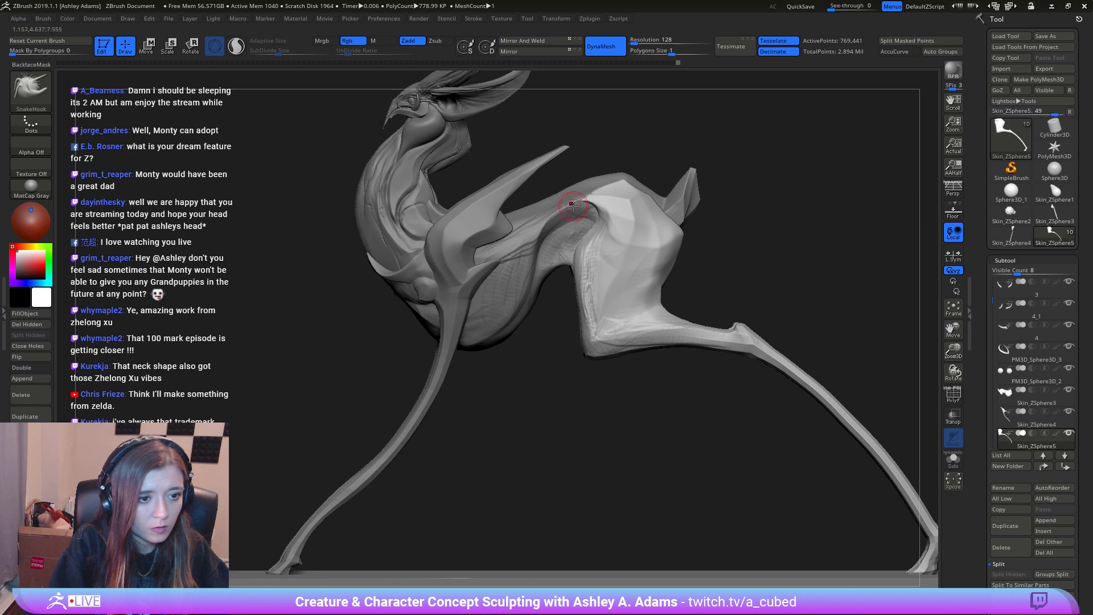
pyautogui.moveTo(571, 210); pyautogui.dragTo(570, 239, button='right')
pyautogui.press('space')
pyautogui.moveTo(578, 239); pyautogui.dragTo(563, 251)
# Step: Mask a strip along the inner front edge of the hind thigh and invert the mask
pyautogui.keyDown('alt'); pyautogui.click(561, 250); pyautogui.keyUp('alt')
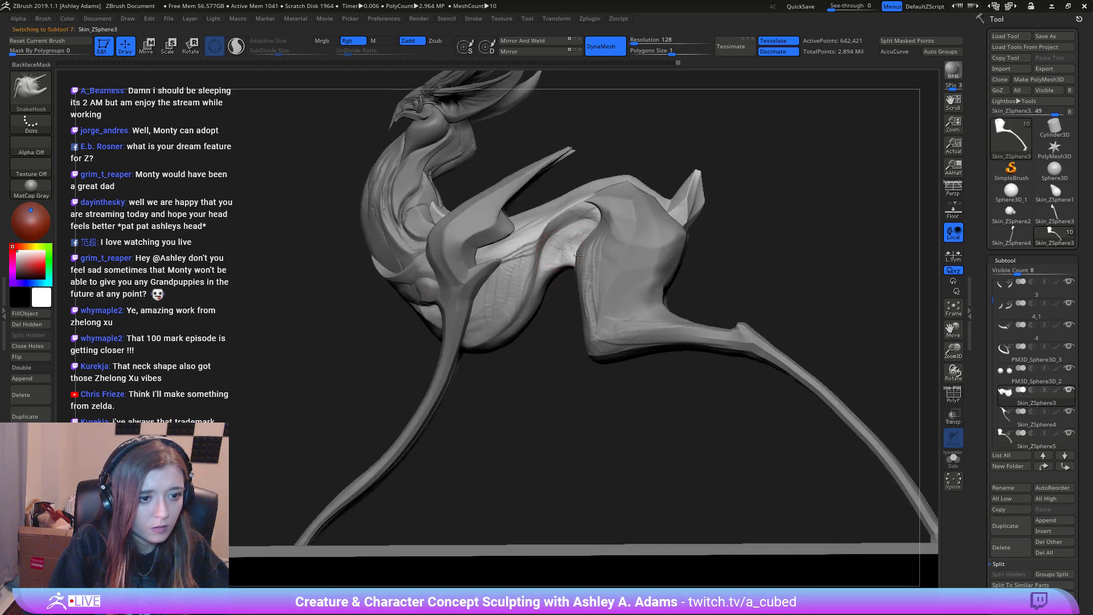
pyautogui.moveTo(561, 250); pyautogui.dragTo(584, 254, button='right')
pyautogui.press('space')
pyautogui.keyDown('alt'); pyautogui.click(592, 273); pyautogui.keyUp('alt')
pyautogui.press('space')
pyautogui.press('ctrl')
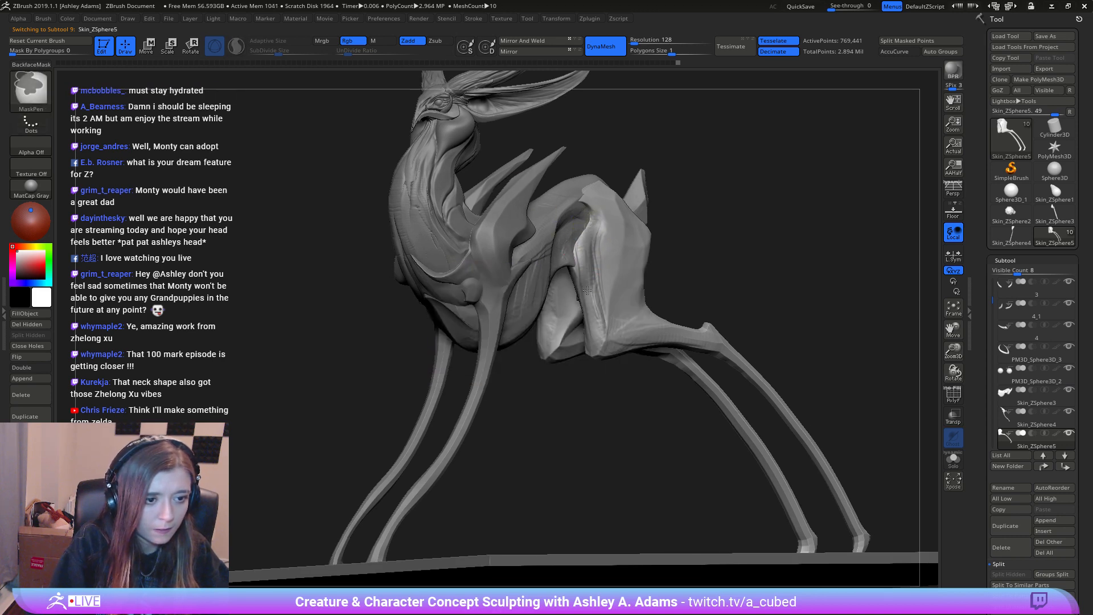
pyautogui.keyDown('ctrl'); pyautogui.moveTo(587, 291); pyautogui.dragTo(605, 344); pyautogui.keyUp('ctrl')
pyautogui.keyDown('ctrl'); pyautogui.click(610, 372); pyautogui.keyUp('ctrl')
# Step: Pull the unmasked inner thigh strip forward over the flank into a curved, tapering form with SnakeHook
pyautogui.moveTo(630, 281)
pyautogui.mouseDown(button='right')
pyautogui.moveTo(632, 260)
pyautogui.moveTo(587, 250)
pyautogui.mouseUp(button='right')
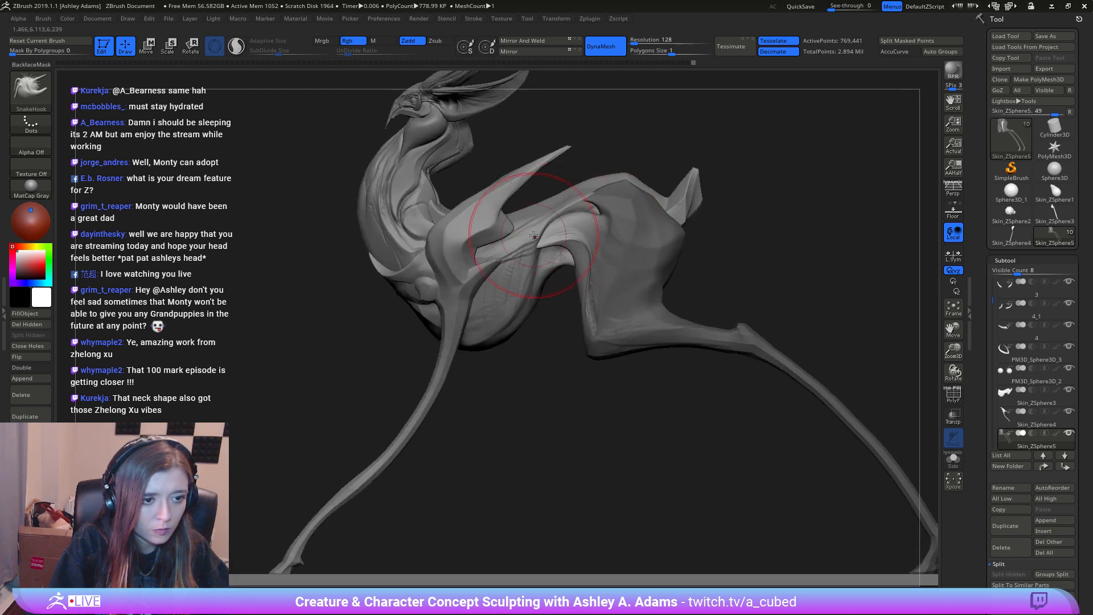
pyautogui.moveTo(535, 237); pyautogui.dragTo(553, 238, button='right')
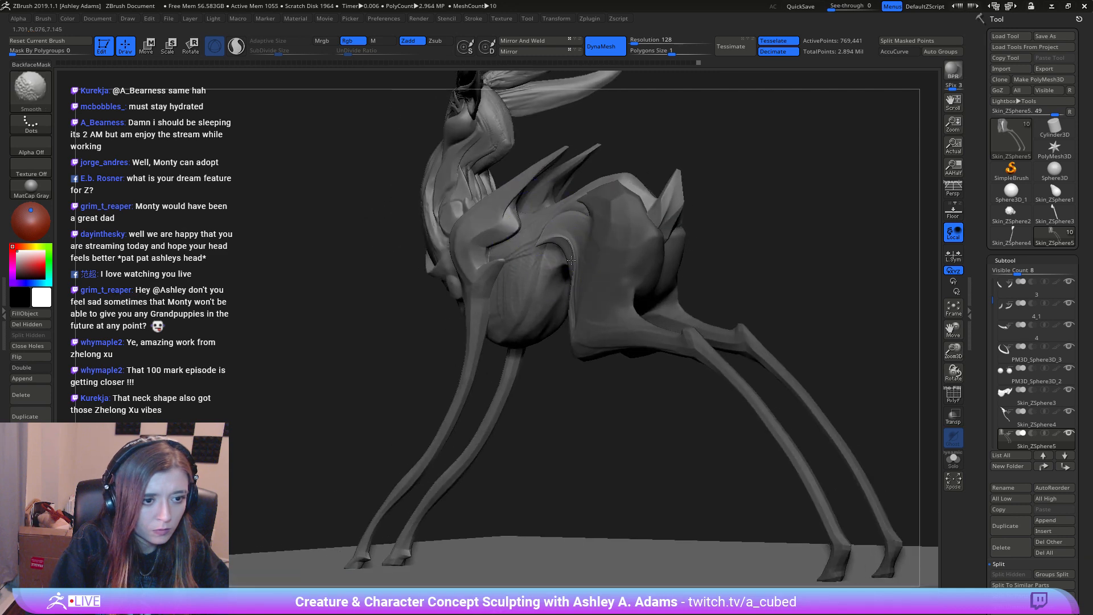
pyautogui.keyDown('shift'); pyautogui.moveTo(572, 324); pyautogui.dragTo(515, 239, button='right'); pyautogui.keyUp('shift')
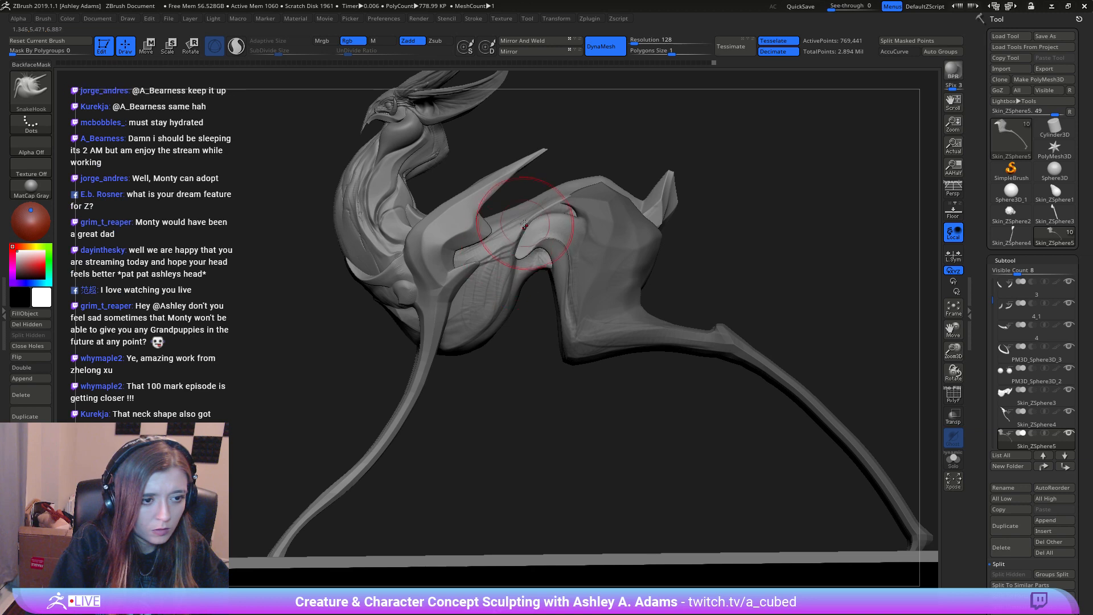
# Step: Reshape and smooth the curved edge of the hind-leg subtool where the inner thigh meets the belly
pyautogui.moveTo(507, 228)
pyautogui.mouseDown(button='right')
pyautogui.moveTo(473, 282)
pyautogui.moveTo(483, 231)
pyautogui.moveTo(459, 231)
pyautogui.moveTo(548, 245)
pyautogui.mouseUp(button='right')
pyautogui.rightClick(470, 285)
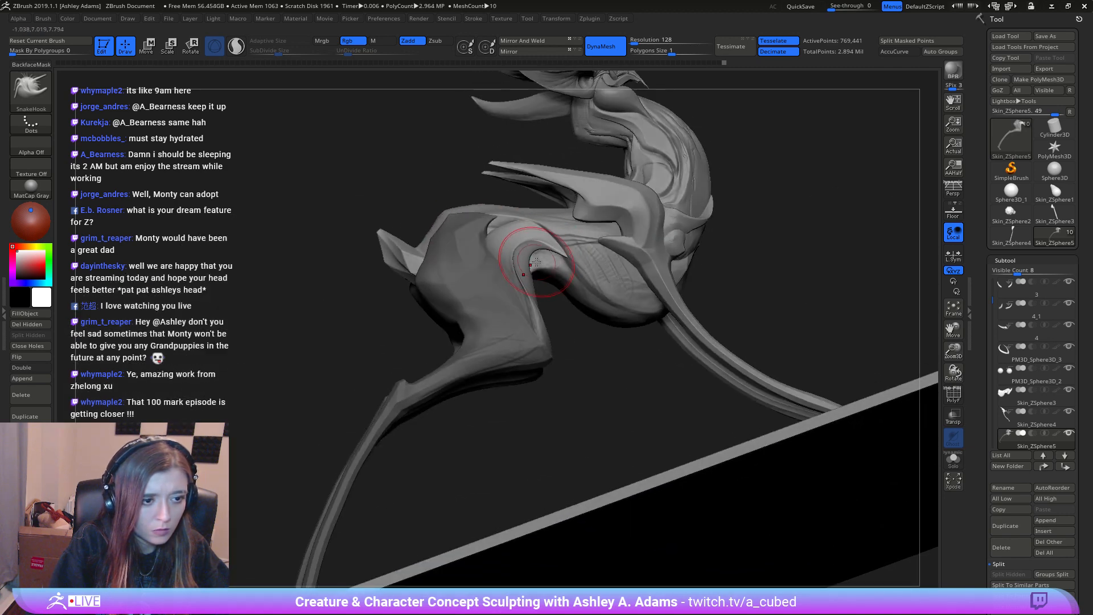
pyautogui.moveTo(518, 241)
pyautogui.keyDown('shift'); pyautogui.mouseDown()
pyautogui.moveTo(496, 236)
pyautogui.moveTo(504, 225)
pyautogui.moveTo(513, 243)
pyautogui.mouseUp(); pyautogui.keyUp('shift')
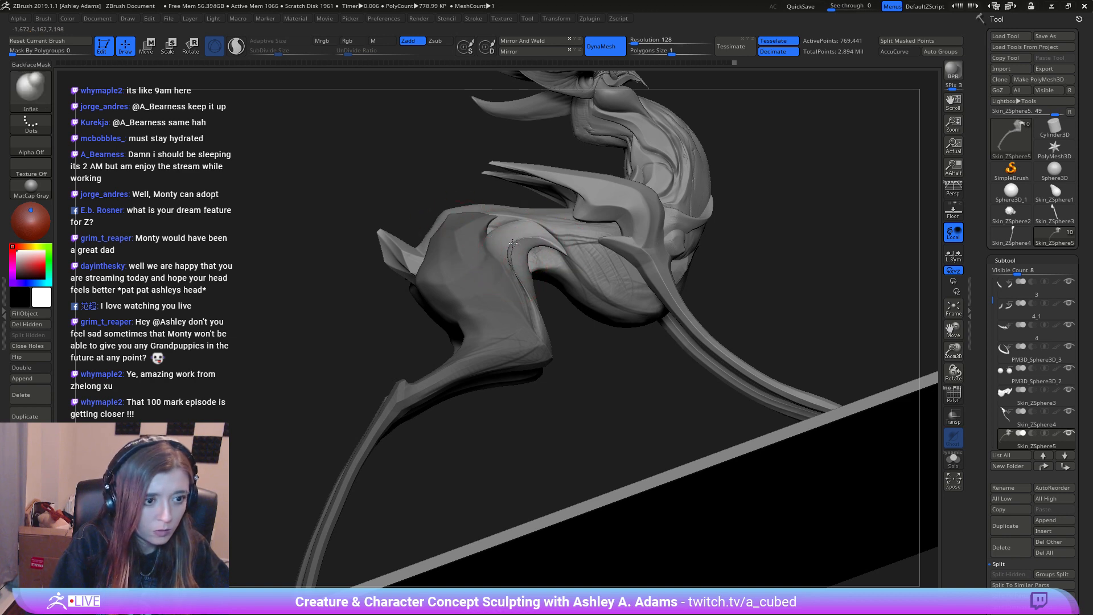
pyautogui.moveTo(529, 237)
pyautogui.mouseDown(button='right')
pyautogui.moveTo(537, 265)
pyautogui.moveTo(519, 254)
pyautogui.moveTo(528, 261)
pyautogui.mouseUp(button='right')
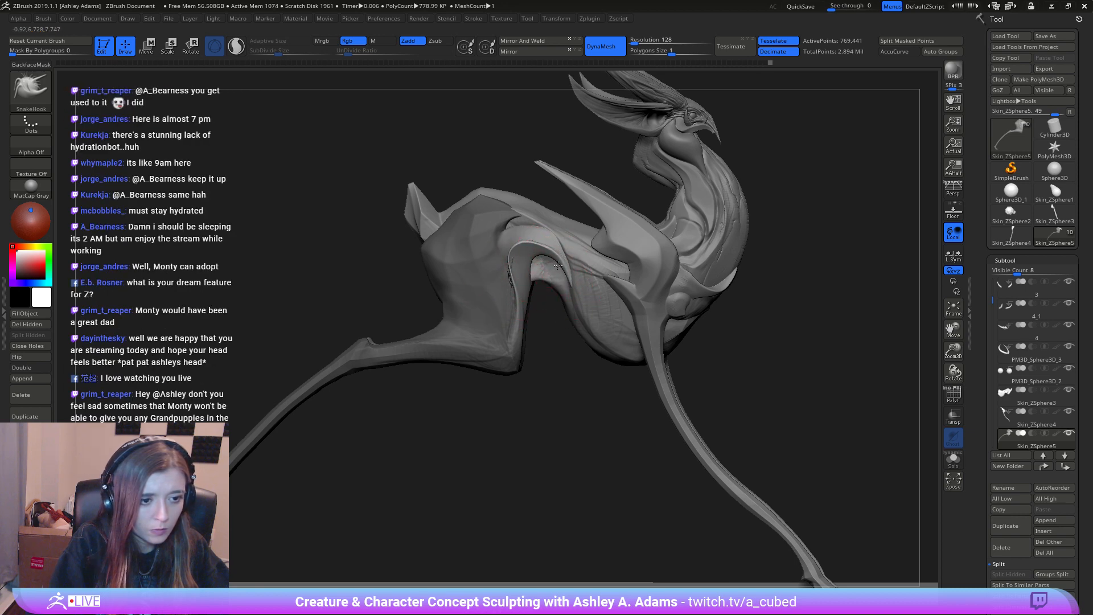
pyautogui.moveTo(587, 263)
pyautogui.mouseDown(button='right')
pyautogui.moveTo(601, 232)
pyautogui.moveTo(596, 271)
pyautogui.mouseUp(button='right')
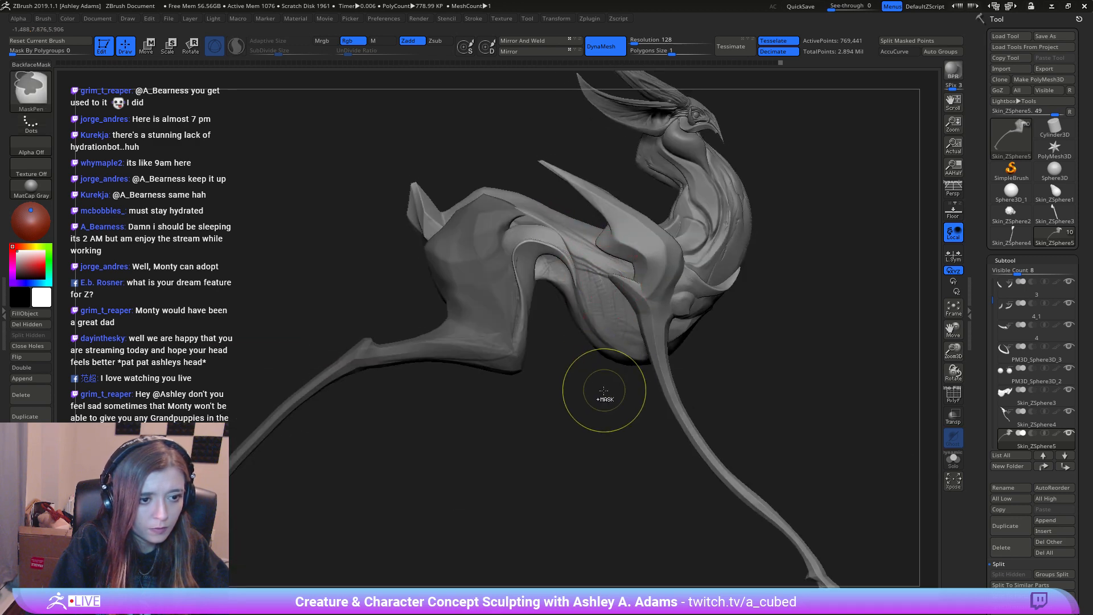
pyautogui.keyDown('ctrl'); pyautogui.moveTo(600, 395); pyautogui.dragTo(617, 388); pyautogui.keyUp('ctrl')
pyautogui.press('space')
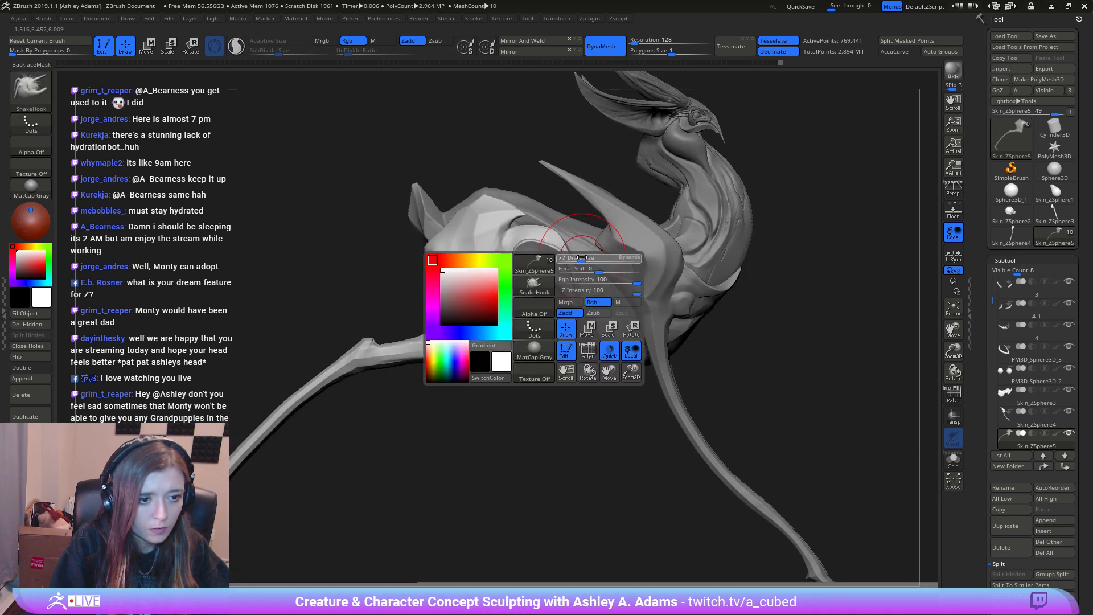
# Step: Select the torso subtool Skin_ZSphere3 and carve cut strokes along its flank and lower belly, undoing the last stroke
pyautogui.keyDown('alt'); pyautogui.click(587, 261); pyautogui.keyUp('alt')
pyautogui.press('1')
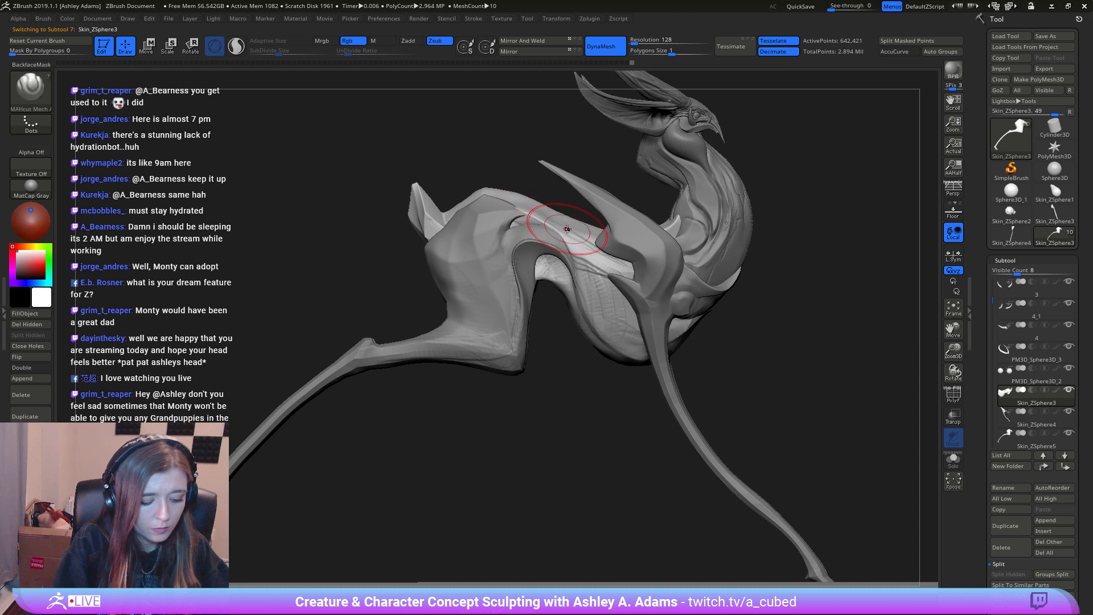
pyautogui.moveTo(508, 208); pyautogui.dragTo(544, 220)
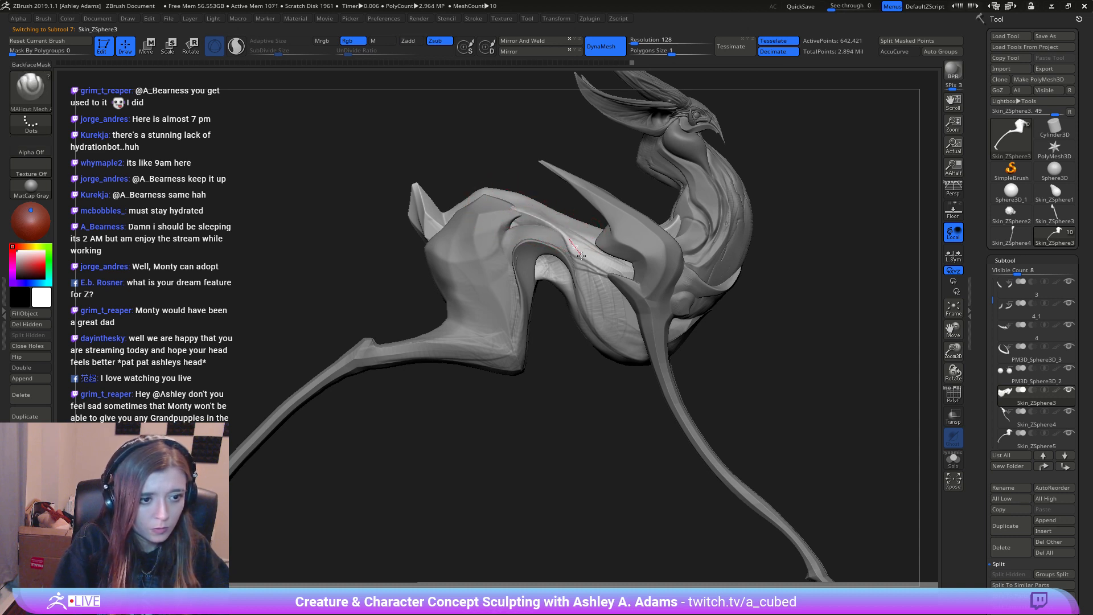
pyautogui.moveTo(589, 330); pyautogui.dragTo(606, 345)
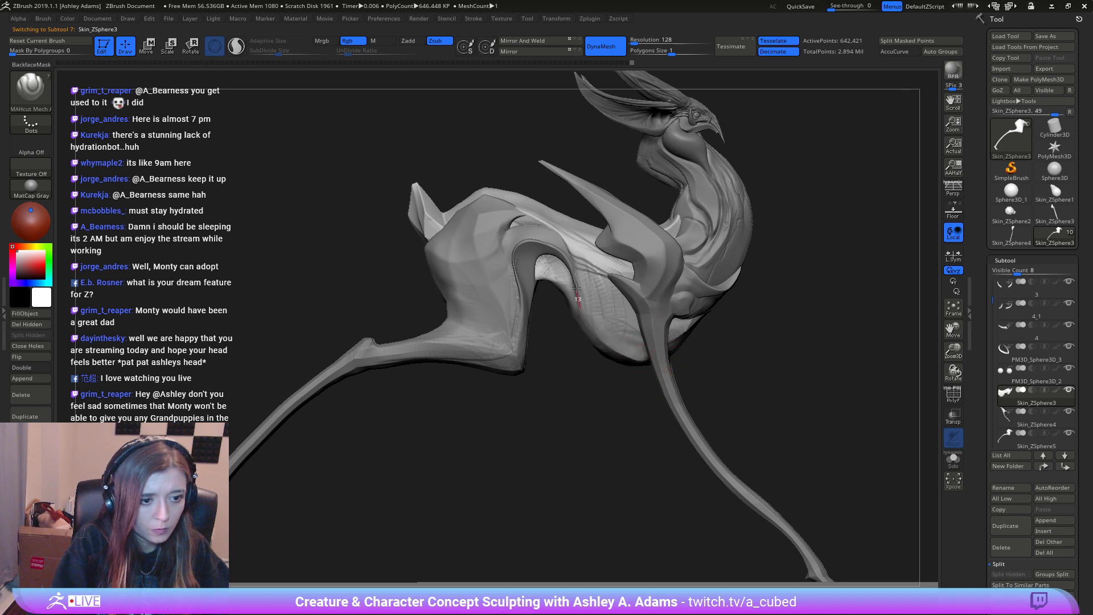
pyautogui.moveTo(576, 288); pyautogui.dragTo(641, 366)
pyautogui.moveTo(578, 292); pyautogui.dragTo(576, 269)
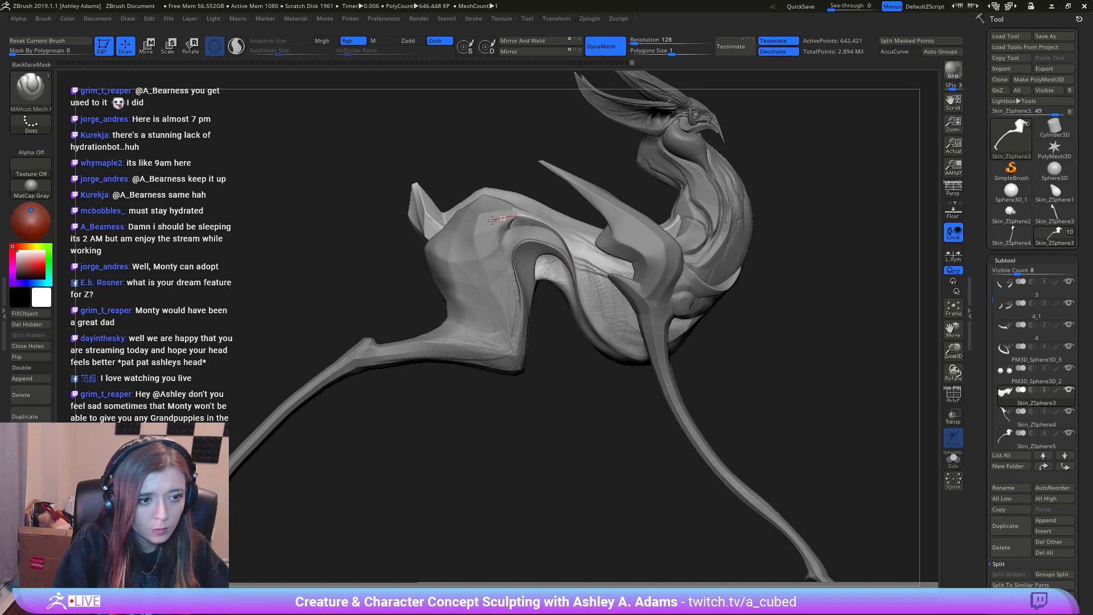
pyautogui.moveTo(471, 256); pyautogui.dragTo(475, 293)
pyautogui.hotkey('ctrl', 'z')
# Step: Add clay strokes to the torso's upper flank above the hind thigh with the ClayBuildup brush
pyautogui.press('space')
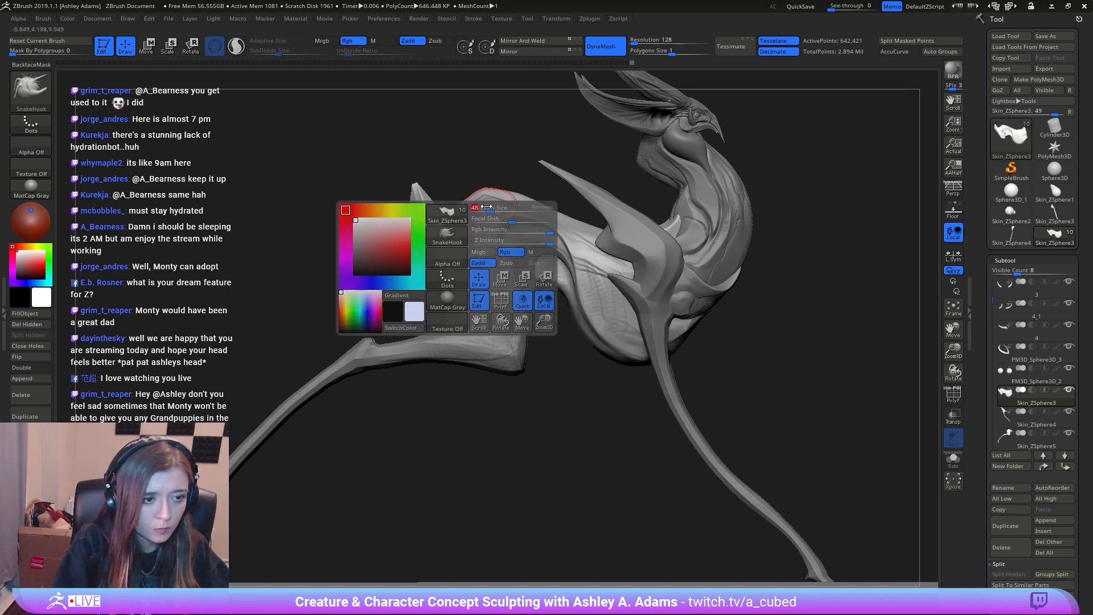
pyautogui.press('b')
pyautogui.press('c')
pyautogui.press('b')
pyautogui.moveTo(514, 206); pyautogui.dragTo(494, 213)
pyautogui.moveTo(494, 213); pyautogui.dragTo(521, 212)
pyautogui.moveTo(521, 212); pyautogui.dragTo(534, 214)
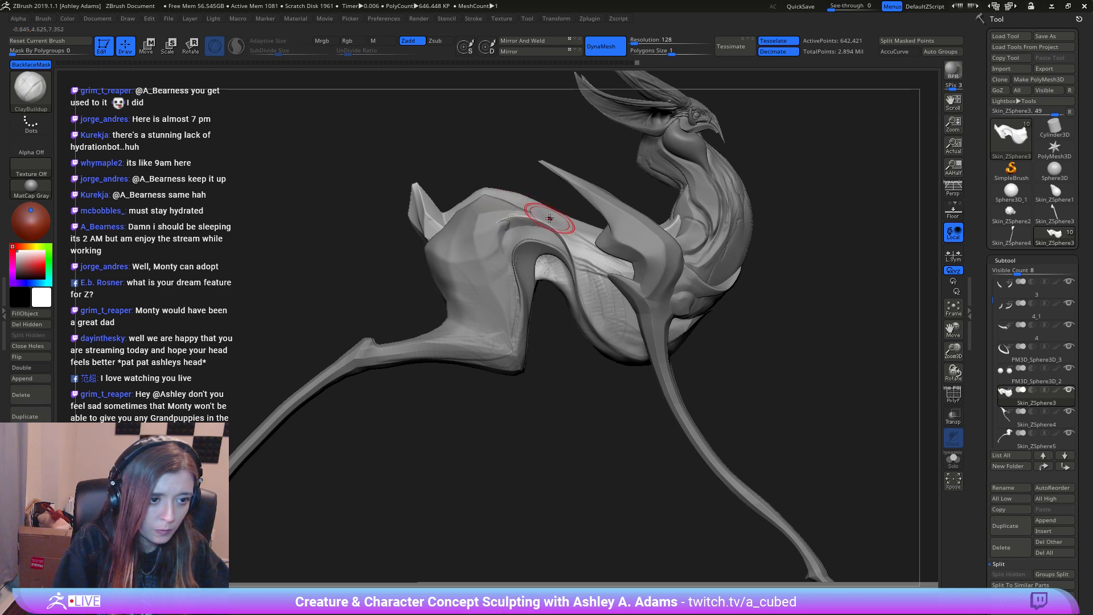
# Step: Pull the rear lower edge of the belly into a new contour with the SnakeHook brush
pyautogui.moveTo(550, 217)
pyautogui.keyDown('ctrl'); pyautogui.mouseDown(button='right')
pyautogui.moveTo(523, 206)
pyautogui.moveTo(605, 300)
pyautogui.moveTo(576, 302)
pyautogui.moveTo(542, 342)
pyautogui.moveTo(575, 327)
pyautogui.mouseUp(button='right'); pyautogui.keyUp('ctrl')
pyautogui.rightClick(601, 299)
pyautogui.keyDown('ctrl'); pyautogui.moveTo(575, 327); pyautogui.dragTo(538, 408, button='right'); pyautogui.keyUp('ctrl')
pyautogui.press('b')
pyautogui.press('s')
pyautogui.press('h')
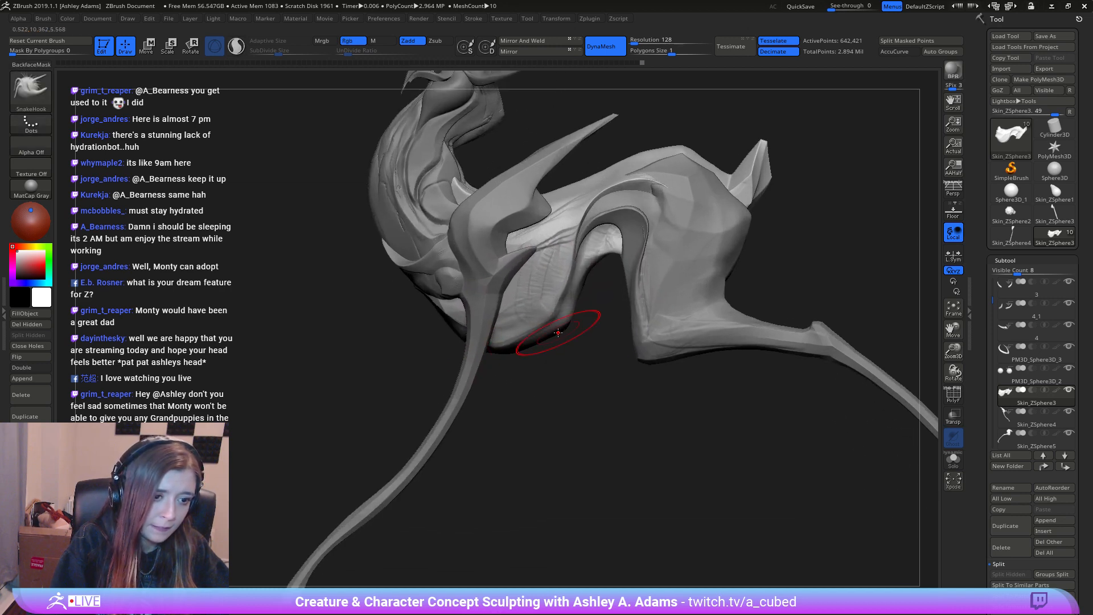
pyautogui.press('space')
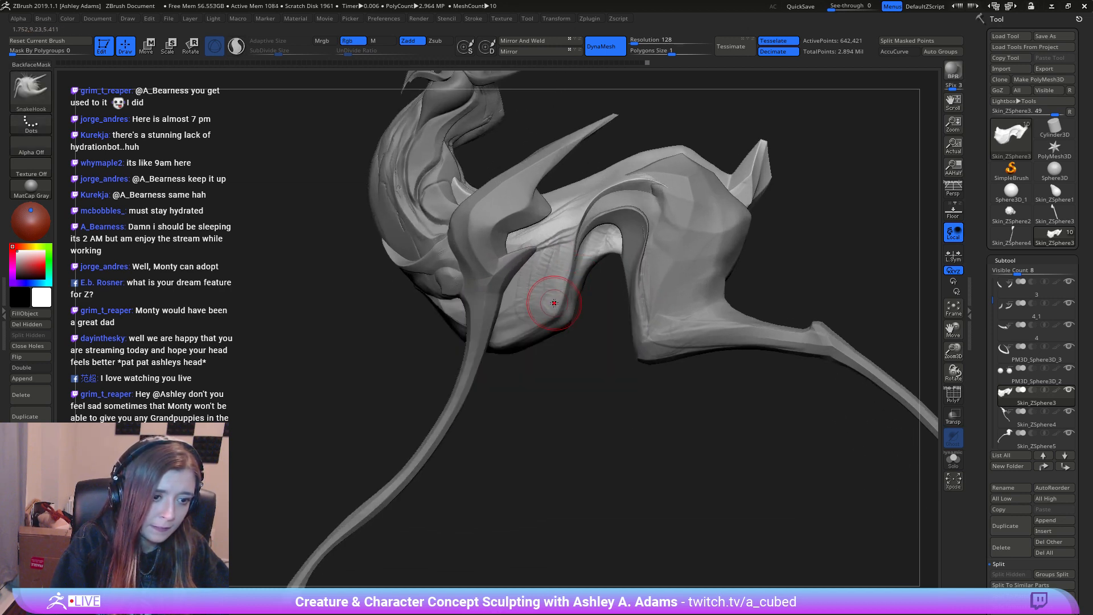
pyautogui.moveTo(554, 303); pyautogui.dragTo(568, 285)
pyautogui.moveTo(600, 259)
pyautogui.mouseDown(button='right')
pyautogui.moveTo(604, 228)
pyautogui.moveTo(622, 240)
pyautogui.moveTo(592, 274)
pyautogui.moveTo(603, 280)
pyautogui.mouseUp(button='right')
# Step: Hide the PM3D_Cube3D1 ground subtool and make the torso subtool Skin_ZSphere3 active again
pyautogui.press('b')
pyautogui.press('c')
pyautogui.press('b')
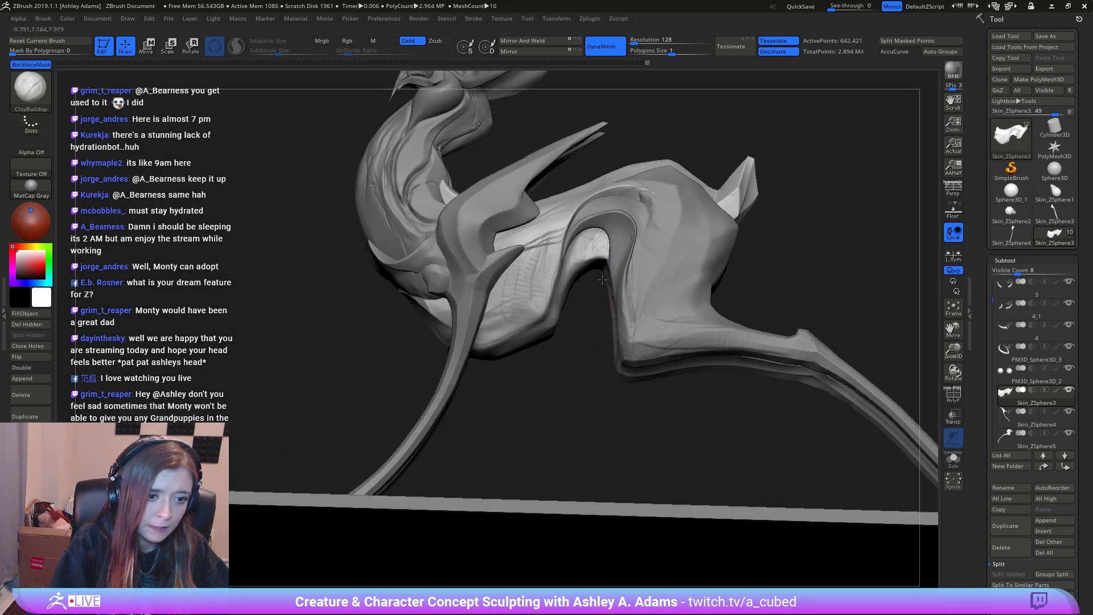
pyautogui.keyDown('alt'); pyautogui.click(665, 513); pyautogui.keyUp('alt')
pyautogui.click(1069, 434)
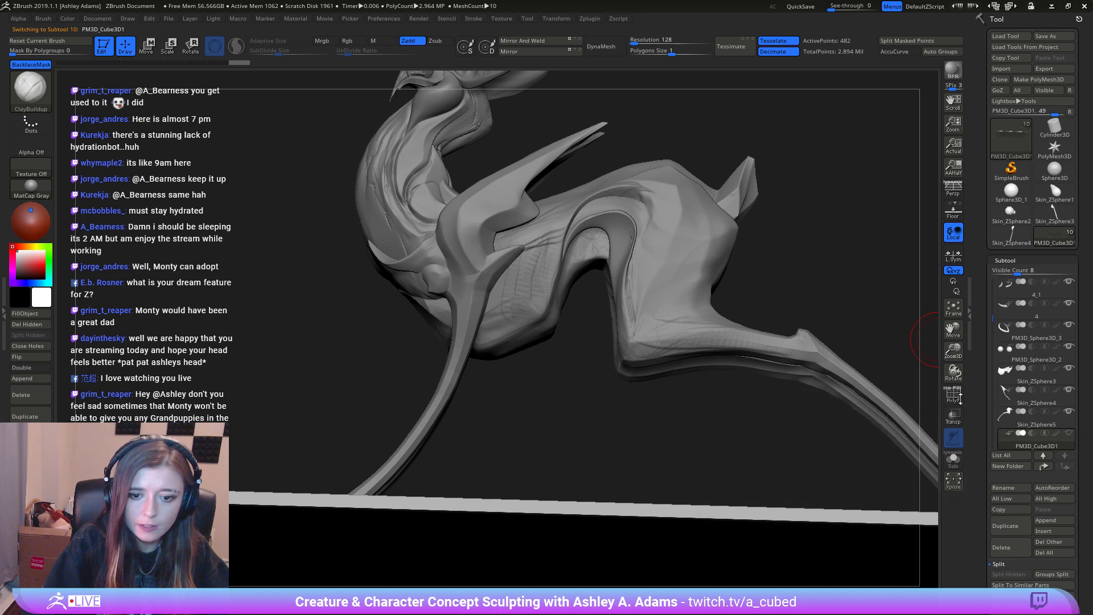
pyautogui.moveTo(572, 323)
pyautogui.mouseDown(button='right')
pyautogui.moveTo(578, 294)
pyautogui.moveTo(621, 238)
pyautogui.moveTo(609, 216)
pyautogui.mouseUp(button='right')
pyautogui.keyDown('alt'); pyautogui.click(586, 259); pyautogui.keyUp('alt')
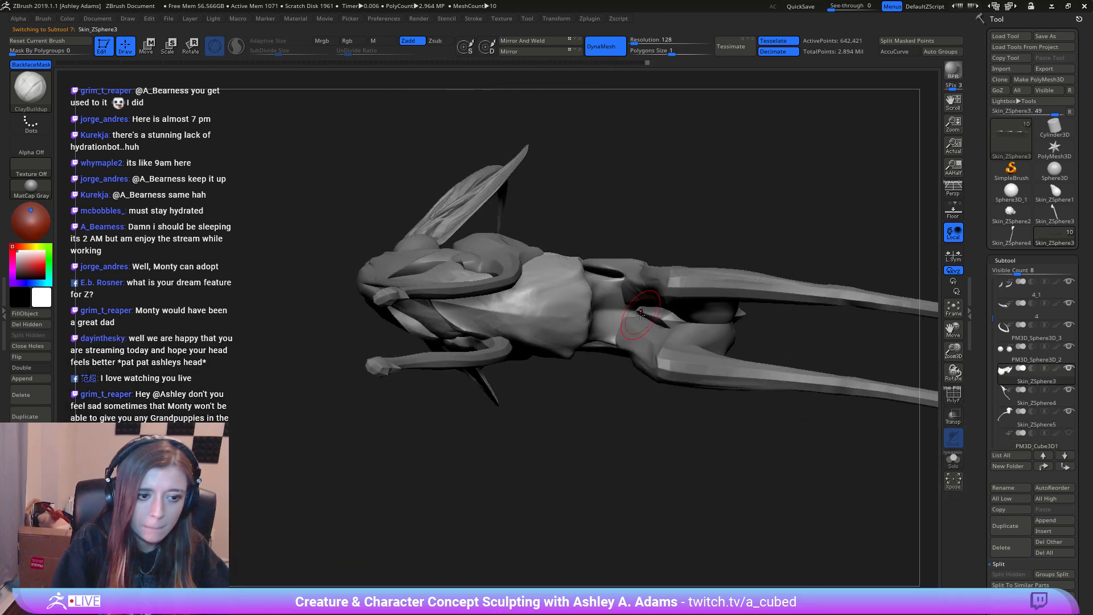
# Step: Mask an area on the torso's underside between the hind legs, invert the mask and adjust the surface with SnakeHook
pyautogui.press('ctrl')
pyautogui.keyDown('ctrl'); pyautogui.moveTo(639, 312); pyautogui.dragTo(658, 316); pyautogui.keyUp('ctrl')
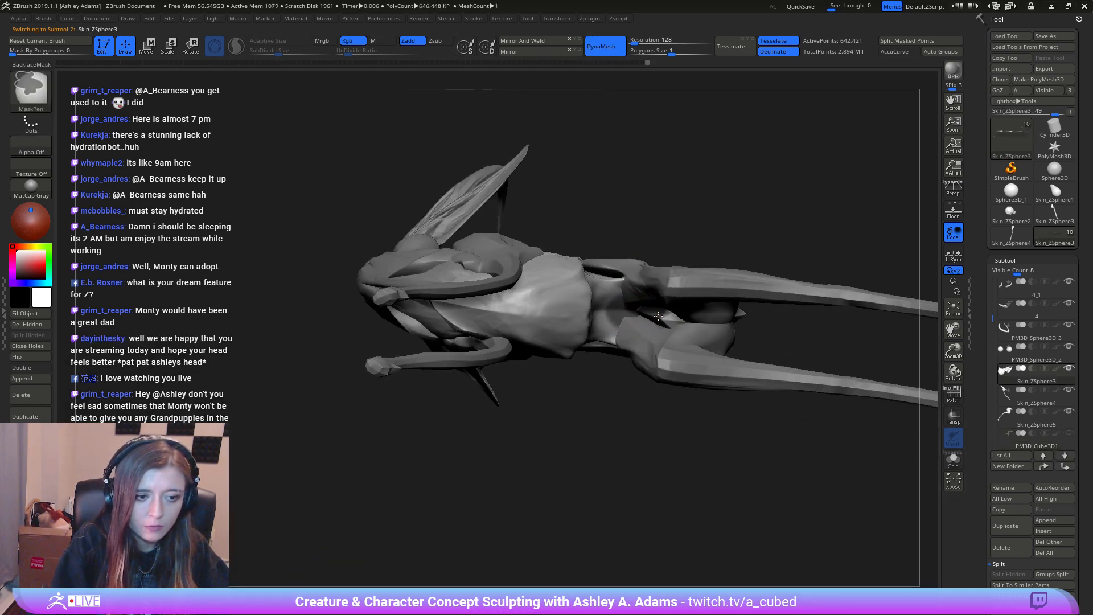
pyautogui.keyDown('ctrl'); pyautogui.click(729, 240); pyautogui.keyUp('ctrl')
pyautogui.press('space')
pyautogui.click(673, 269)
pyautogui.moveTo(666, 273)
pyautogui.mouseDown(button='right')
pyautogui.moveTo(655, 336)
pyautogui.moveTo(659, 288)
pyautogui.mouseUp(button='right')
pyautogui.moveTo(659, 288); pyautogui.dragTo(641, 280)
pyautogui.moveTo(642, 281)
pyautogui.mouseDown(button='right')
pyautogui.moveTo(653, 263)
pyautogui.moveTo(652, 297)
pyautogui.moveTo(661, 296)
pyautogui.moveTo(420, 115)
pyautogui.mouseUp(button='right')
pyautogui.press('space')
pyautogui.click(663, 320)
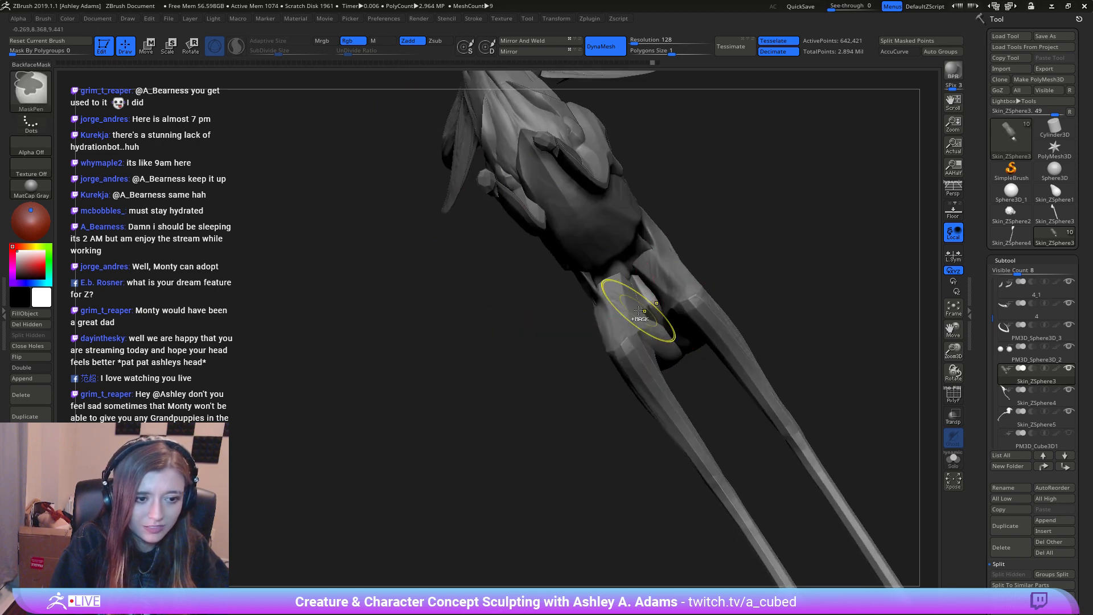
# Step: Reduce the brush size, refine the mask on the pelvis underside between the hind legs and invert it
pyautogui.keyDown('ctrl'); pyautogui.moveTo(648, 299); pyautogui.dragTo(643, 289); pyautogui.keyUp('ctrl')
pyautogui.moveTo(675, 263); pyautogui.dragTo(663, 268, button='right')
pyautogui.press('space')
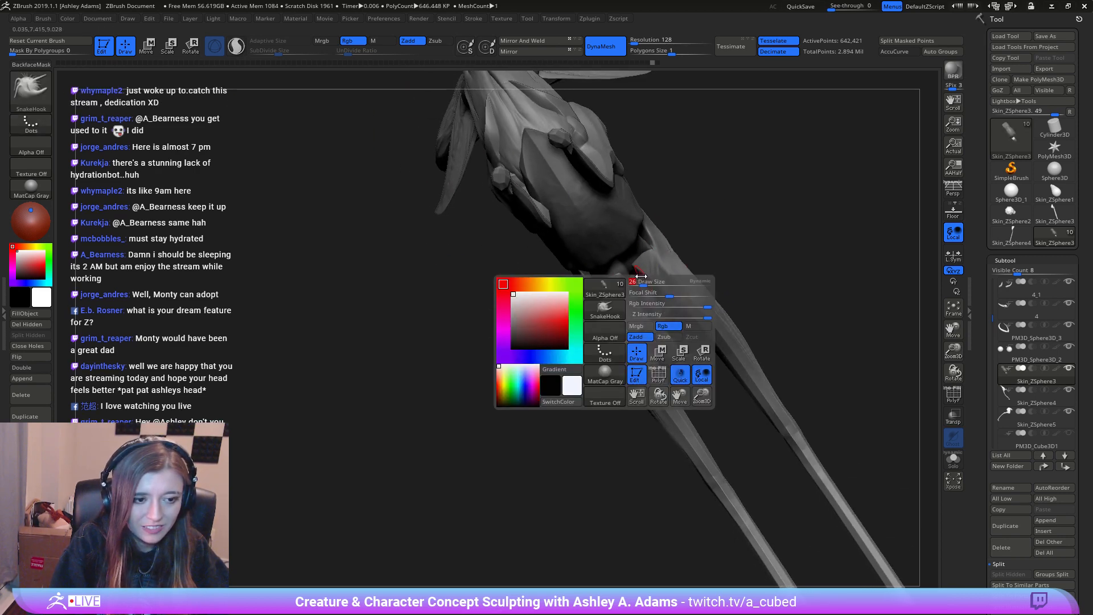
pyautogui.keyDown('ctrl'); pyautogui.moveTo(638, 287); pyautogui.dragTo(633, 280); pyautogui.keyUp('ctrl')
pyautogui.moveTo(636, 280); pyautogui.dragTo(626, 267, button='right')
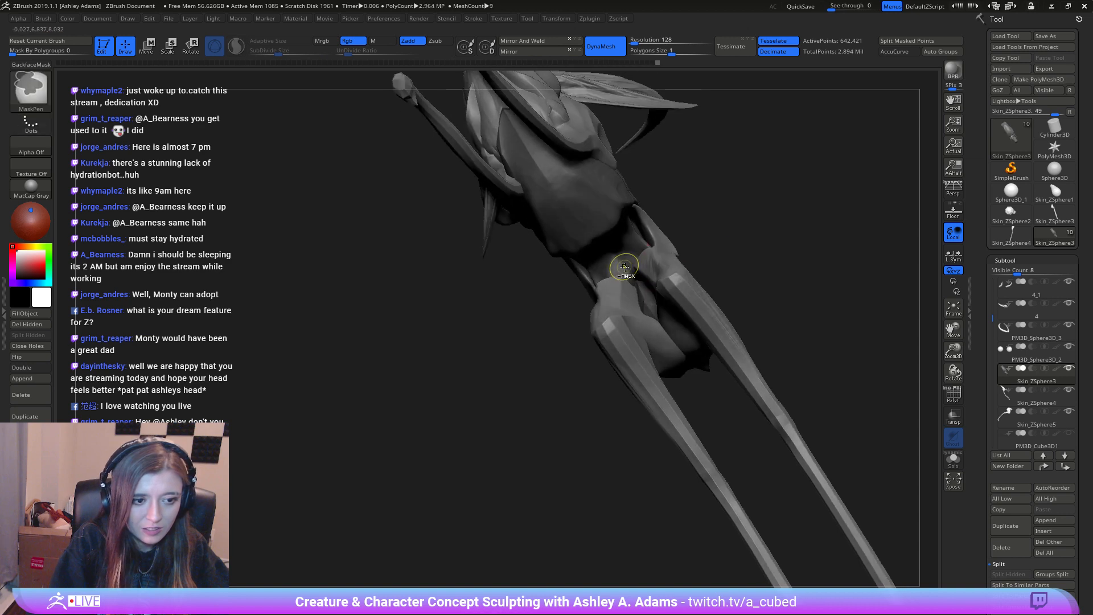
pyautogui.keyDown('ctrl'); pyautogui.click(758, 257); pyautogui.keyUp('ctrl')
pyautogui.moveTo(746, 263); pyautogui.dragTo(723, 270, button='right')
pyautogui.press('space')
pyautogui.click(697, 268)
# Step: Pull a rounded form out of the pelvis underside with SnakeHook and smooth it between the hind legs
pyautogui.keyDown('shift'); pyautogui.moveTo(649, 227); pyautogui.dragTo(613, 303, button='right'); pyautogui.keyUp('shift')
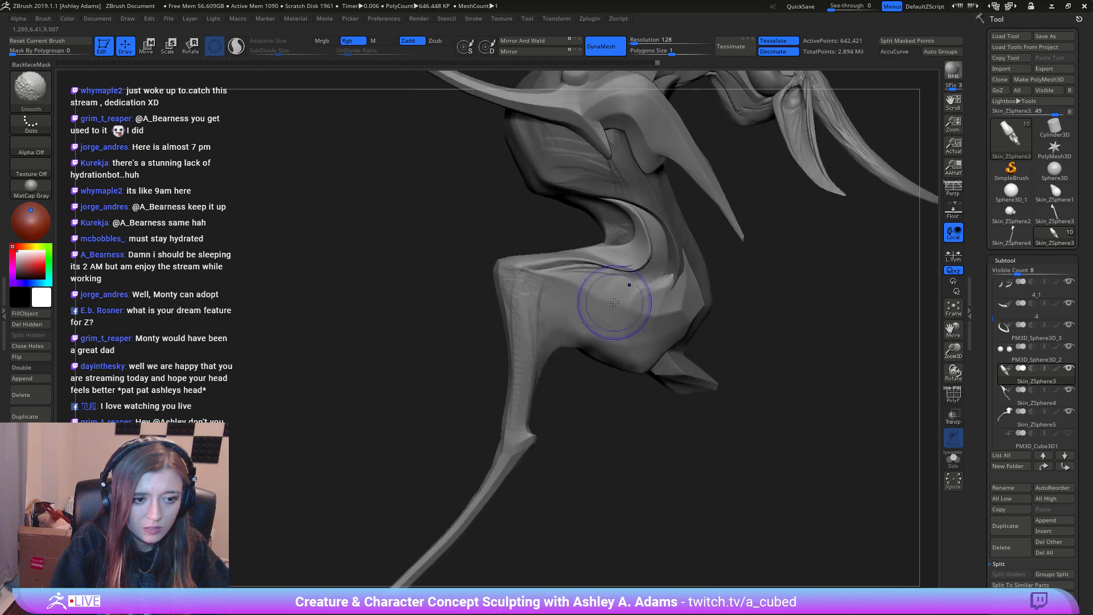
pyautogui.press('space')
pyautogui.moveTo(615, 314); pyautogui.dragTo(632, 314)
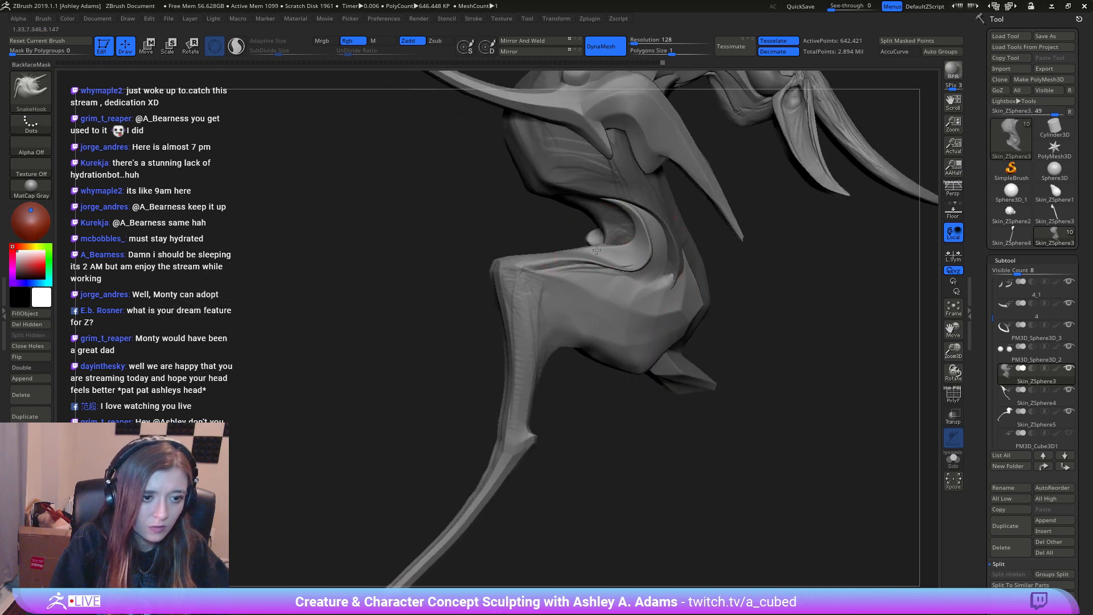
pyautogui.moveTo(566, 236)
pyautogui.mouseDown(button='right')
pyautogui.moveTo(594, 245)
pyautogui.moveTo(574, 247)
pyautogui.mouseUp(button='right')
pyautogui.press('space')
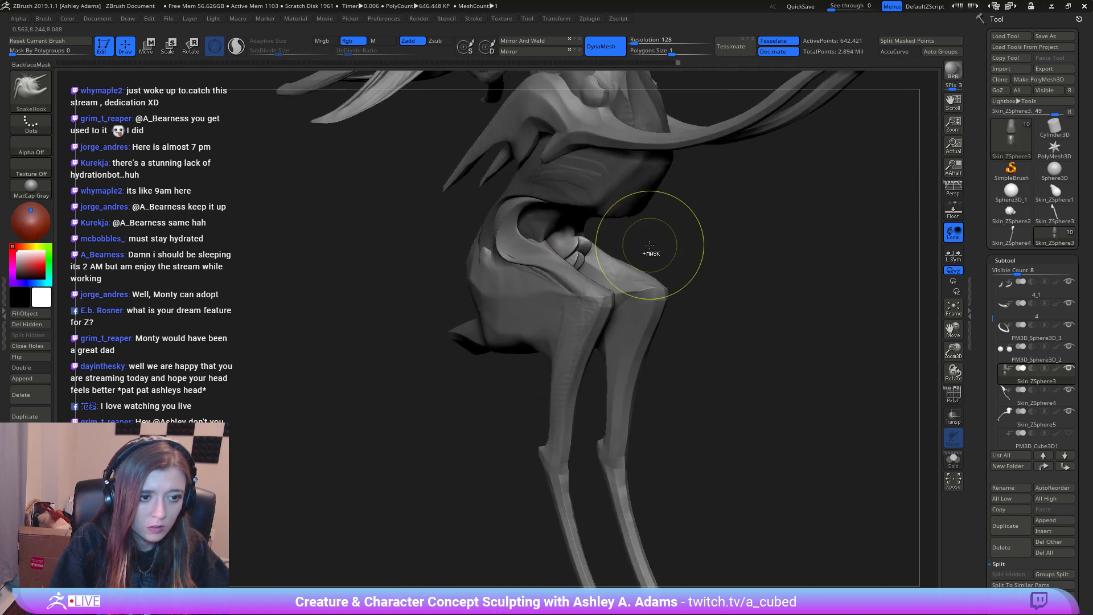
pyautogui.moveTo(651, 251); pyautogui.dragTo(592, 248, button='right')
pyautogui.keyDown('shift'); pyautogui.moveTo(579, 247); pyautogui.dragTo(585, 246); pyautogui.keyUp('shift')
pyautogui.keyDown('shift'); pyautogui.moveTo(579, 246); pyautogui.dragTo(584, 258, button='right'); pyautogui.keyUp('shift')
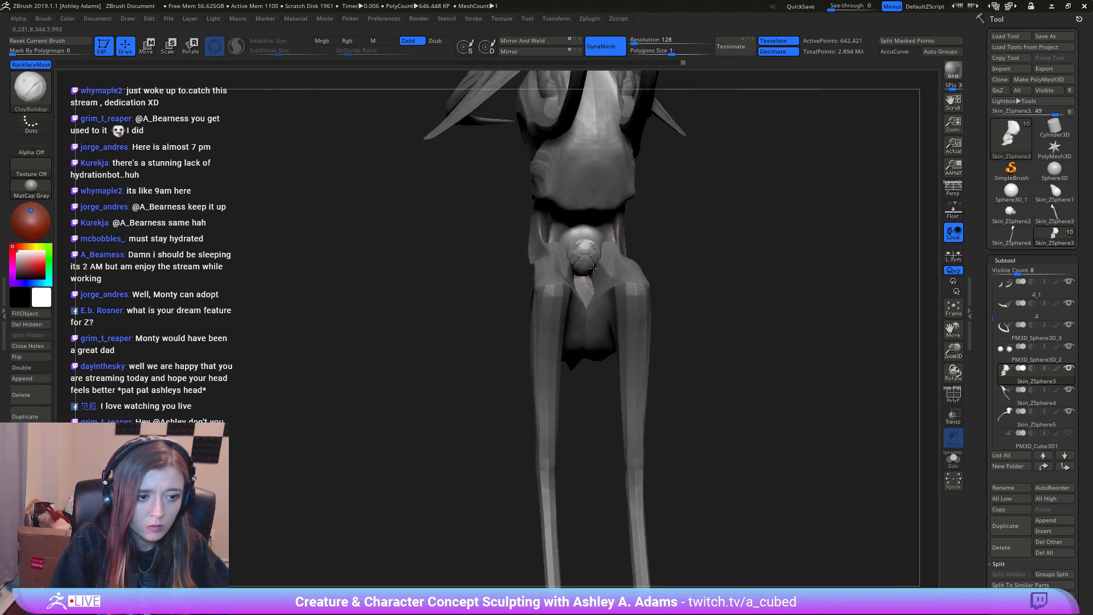
pyautogui.keyDown('shift'); pyautogui.moveTo(604, 259); pyautogui.dragTo(589, 245); pyautogui.keyUp('shift')
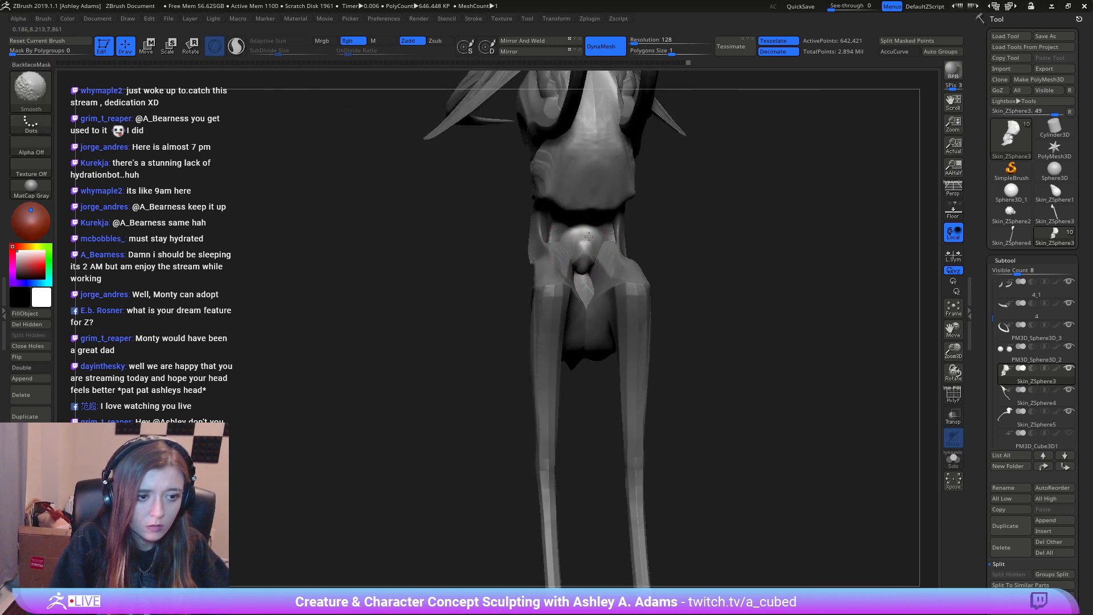
# Step: Refine the rear underside of the belly with SnakeHook and DamStandard strokes, and smooth the result
pyautogui.moveTo(588, 237)
pyautogui.mouseDown(button='right')
pyautogui.moveTo(610, 239)
pyautogui.moveTo(566, 233)
pyautogui.moveTo(577, 313)
pyautogui.moveTo(567, 319)
pyautogui.mouseUp(button='right')
pyautogui.press('b')
pyautogui.press('s')
pyautogui.press('h')
pyautogui.press('space')
pyautogui.press('b')
pyautogui.press('d')
pyautogui.press('s')
pyautogui.keyDown('shift'); pyautogui.moveTo(567, 319); pyautogui.dragTo(573, 322); pyautogui.keyUp('shift')
pyautogui.moveTo(572, 322)
pyautogui.mouseDown(button='right')
pyautogui.moveTo(577, 293)
pyautogui.moveTo(612, 256)
pyautogui.moveTo(573, 310)
pyautogui.mouseUp(button='right')
# Step: Build up clay bands along the lower belly from the groin toward the rib cage with ClayBuildup
pyautogui.press('b')
pyautogui.press('c')
pyautogui.press('b')
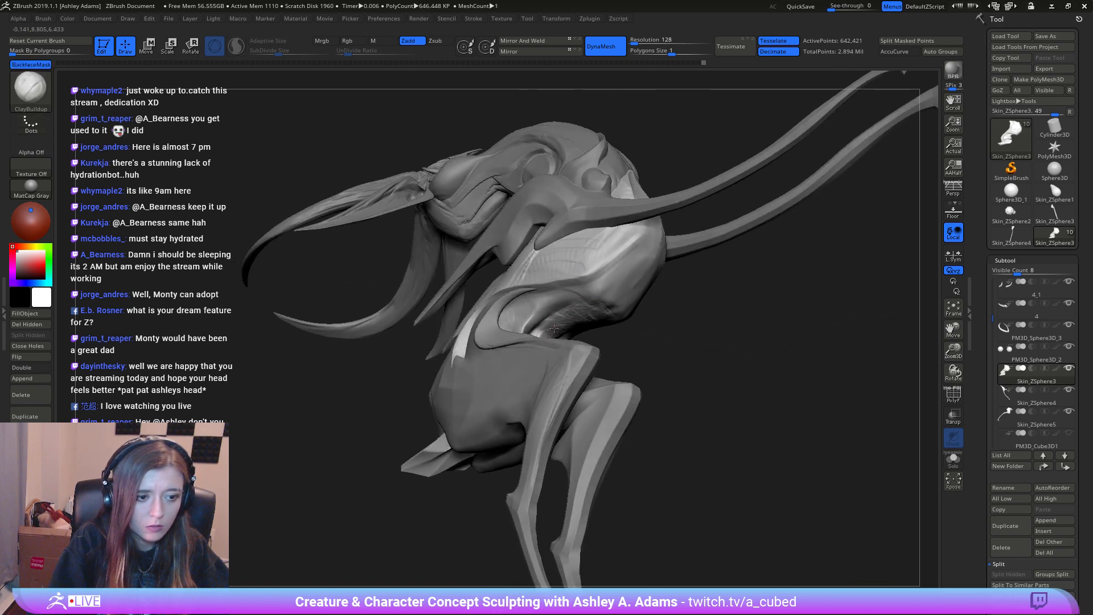
pyautogui.moveTo(554, 328)
pyautogui.mouseDown()
pyautogui.moveTo(539, 326)
pyautogui.moveTo(570, 313)
pyautogui.mouseUp()
pyautogui.moveTo(569, 313)
pyautogui.mouseDown(button='right')
pyautogui.moveTo(532, 338)
pyautogui.moveTo(563, 303)
pyautogui.moveTo(571, 322)
pyautogui.mouseUp(button='right')
pyautogui.press('b')
pyautogui.press('d')
pyautogui.press('s')
pyautogui.press('b')
pyautogui.press('c')
pyautogui.press('b')
pyautogui.moveTo(531, 339); pyautogui.dragTo(579, 320)
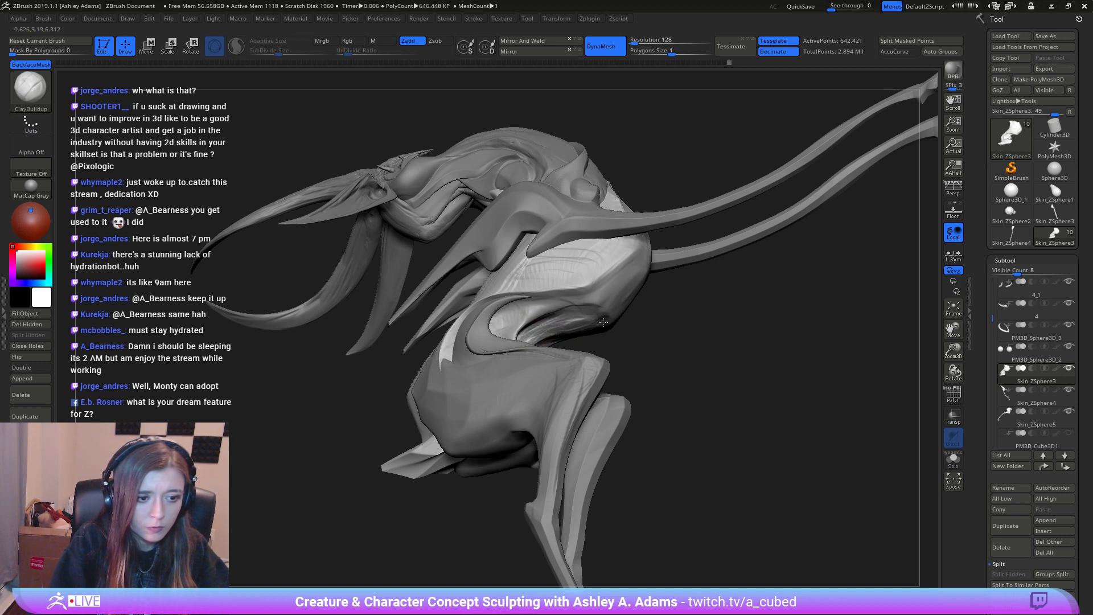
pyautogui.moveTo(620, 307); pyautogui.dragTo(629, 290)
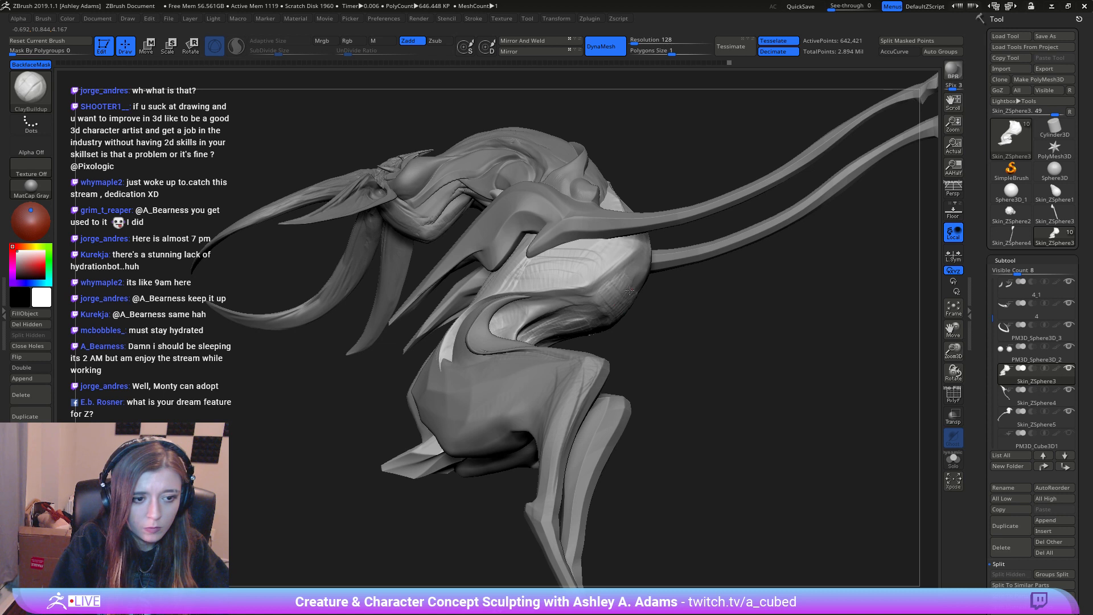
# Step: Carve a crease along the side of the belly up toward the ribs with the DamStandard brush
pyautogui.press('b')
pyautogui.press('d')
pyautogui.press('s')
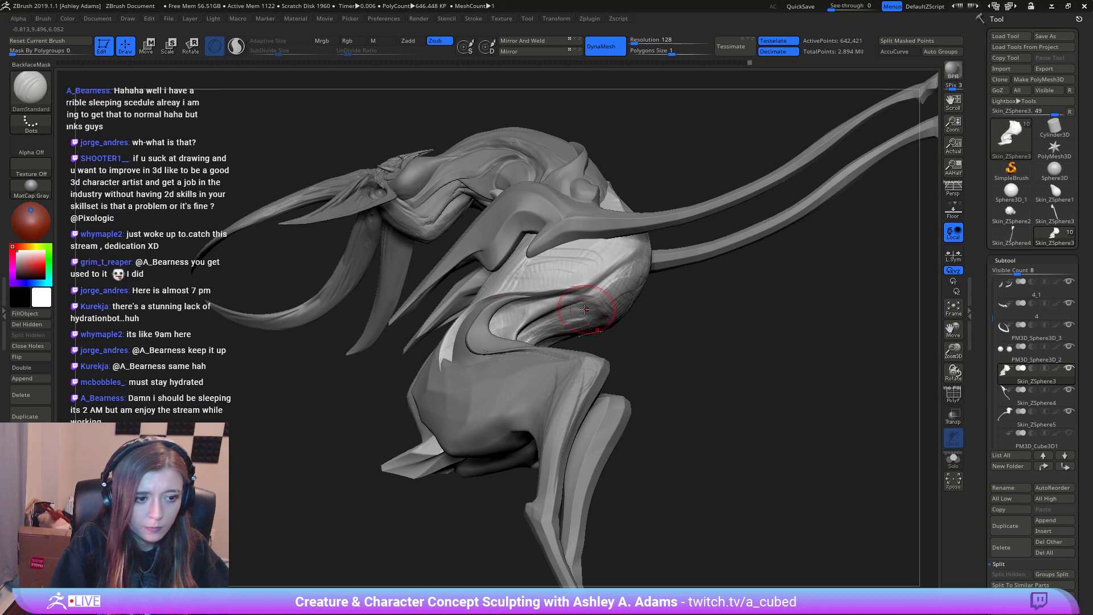
pyautogui.moveTo(569, 301); pyautogui.dragTo(623, 258)
# Step: Fill out the underside of the rib cage and belly with ClayBuildup strokes
pyautogui.moveTo(625, 256)
pyautogui.mouseDown(button='right')
pyautogui.moveTo(495, 256)
pyautogui.moveTo(569, 228)
pyautogui.moveTo(579, 246)
pyautogui.moveTo(547, 276)
pyautogui.mouseUp(button='right')
pyautogui.press('b')
pyautogui.press('c')
pyautogui.press('b')
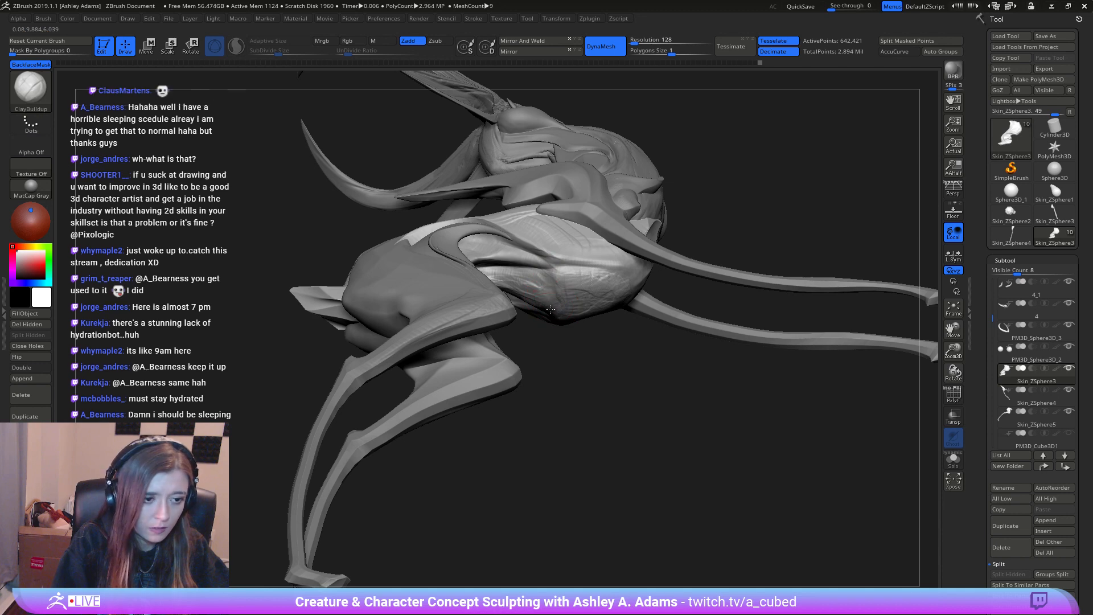
pyautogui.moveTo(530, 278)
pyautogui.mouseDown(button='right')
pyautogui.moveTo(552, 295)
pyautogui.moveTo(533, 258)
pyautogui.moveTo(538, 279)
pyautogui.mouseUp(button='right')
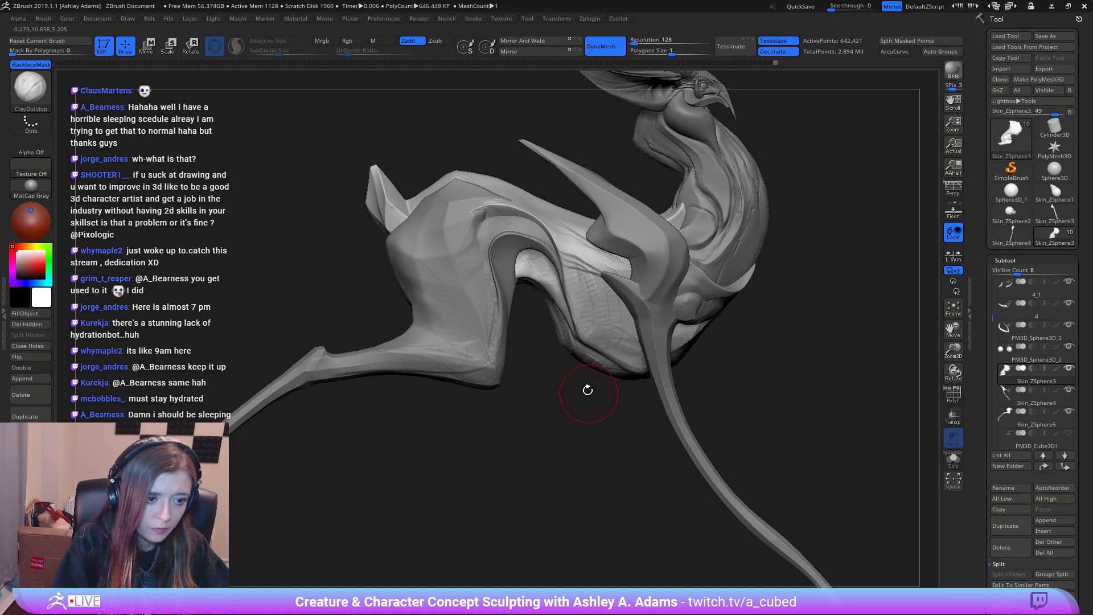
# Step: Pull the lower belly outline into shape with SnakeHook and smooth its rear edge up to the groin
pyautogui.press('space')
pyautogui.keyDown('ctrl'); pyautogui.moveTo(566, 349); pyautogui.dragTo(568, 360, button='right'); pyautogui.keyUp('ctrl')
pyautogui.press('b')
pyautogui.press('s')
pyautogui.press('h')
pyautogui.press('space')
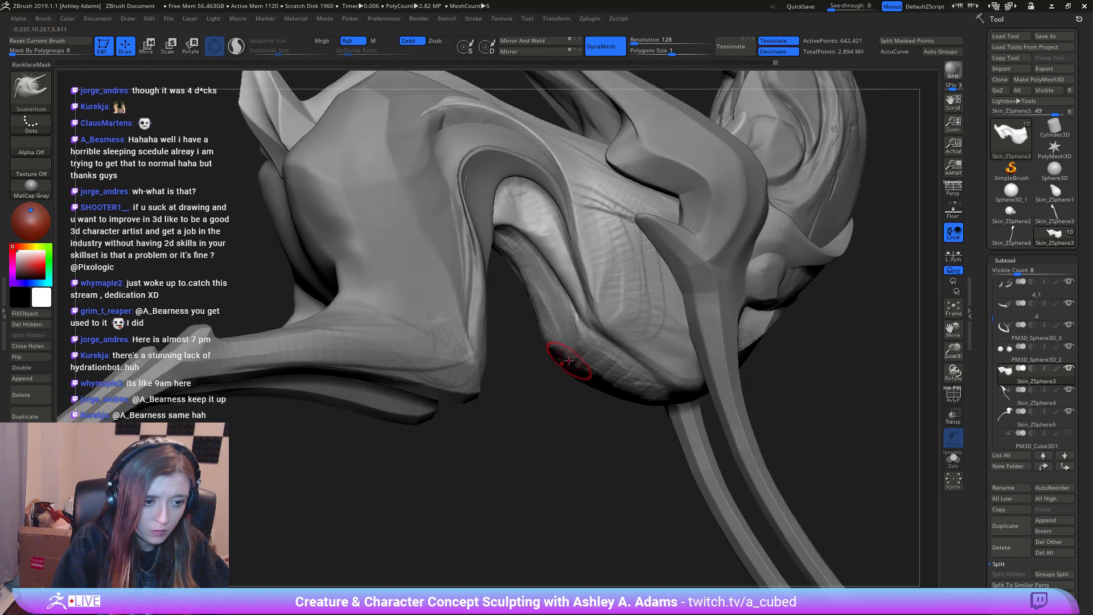
pyautogui.moveTo(568, 360); pyautogui.dragTo(607, 388)
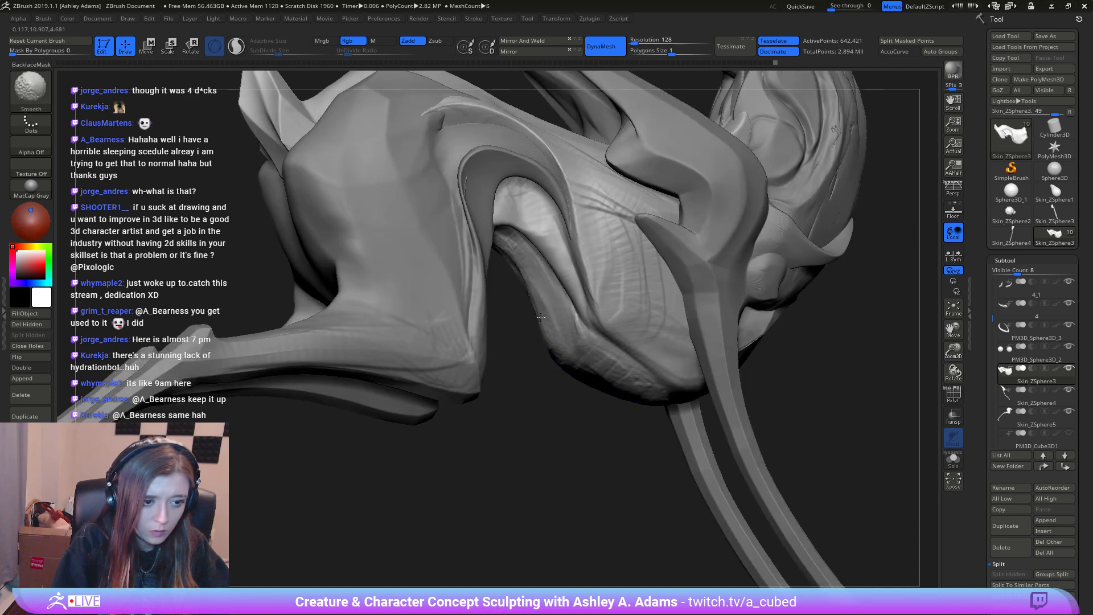
pyautogui.keyDown('shift'); pyautogui.moveTo(541, 317); pyautogui.dragTo(509, 229); pyautogui.keyUp('shift')
# Step: Refine the outline of the lower belly and rib cage with the SnakeHook brush, checking it from the side and front
pyautogui.moveTo(509, 228)
pyautogui.keyDown('ctrl'); pyautogui.mouseDown(button='right')
pyautogui.moveTo(589, 319)
pyautogui.moveTo(550, 392)
pyautogui.mouseUp(button='right'); pyautogui.keyUp('ctrl')
pyautogui.press('space')
pyautogui.moveTo(596, 330); pyautogui.dragTo(601, 329)
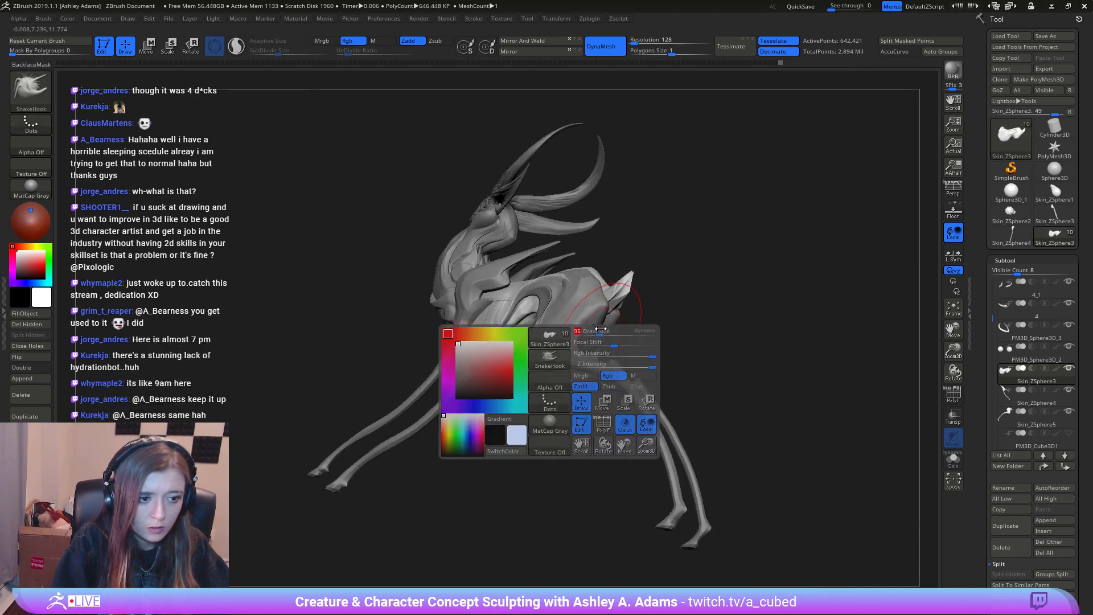
pyautogui.moveTo(601, 329)
pyautogui.mouseDown(button='right')
pyautogui.moveTo(566, 323)
pyautogui.moveTo(603, 341)
pyautogui.mouseUp(button='right')
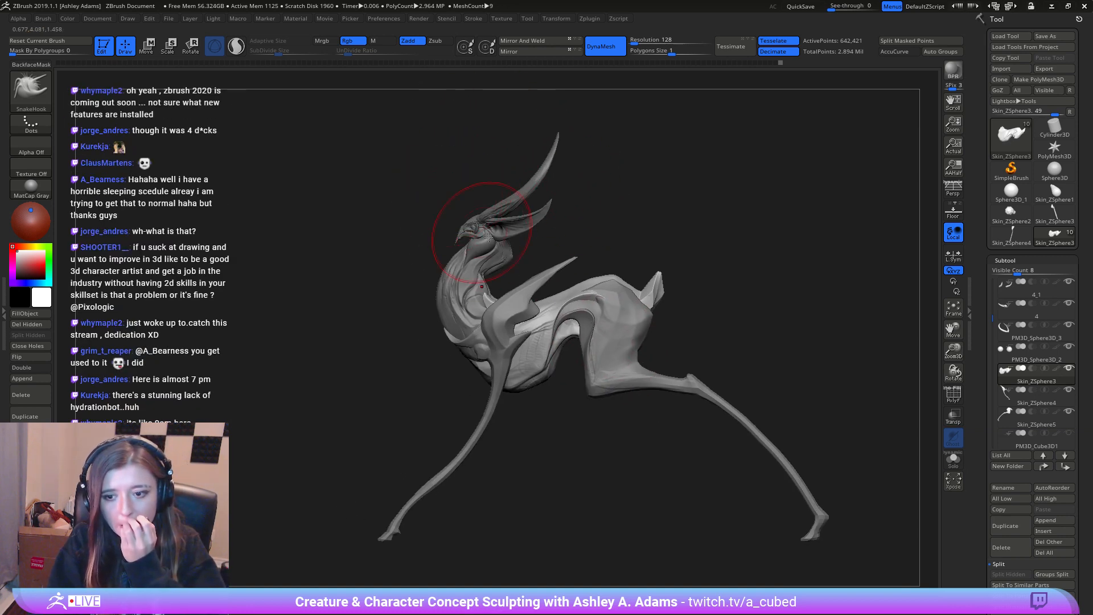
pyautogui.keyDown('ctrl'); pyautogui.moveTo(495, 372); pyautogui.dragTo(542, 383, button='right'); pyautogui.keyUp('ctrl')
pyautogui.press('space')
pyautogui.moveTo(542, 384); pyautogui.dragTo(516, 383)
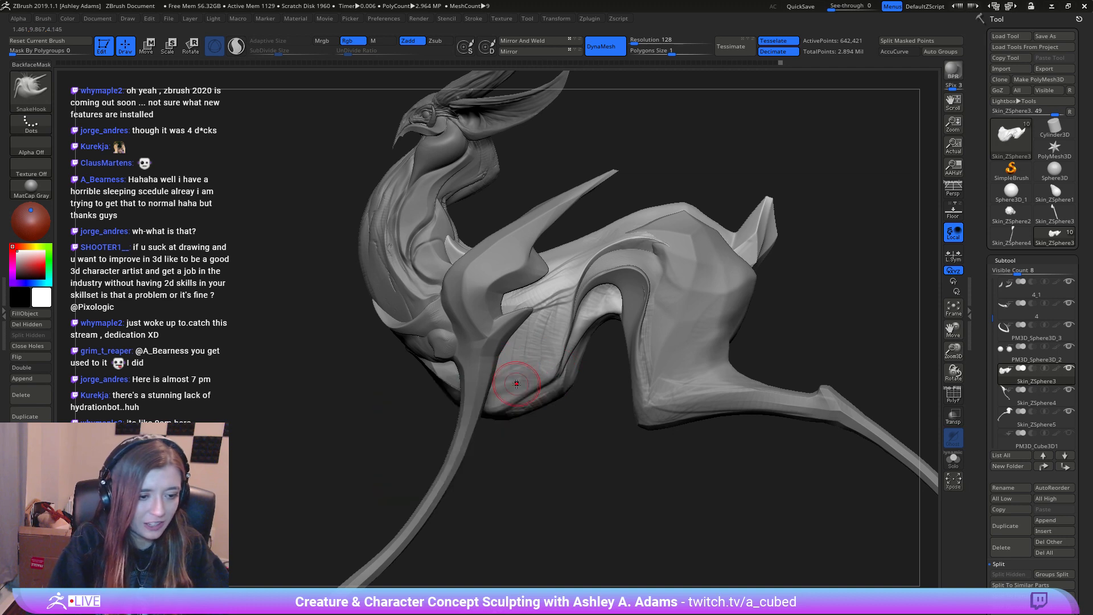
pyautogui.moveTo(516, 384)
pyautogui.mouseDown(button='right')
pyautogui.moveTo(529, 384)
pyautogui.moveTo(506, 391)
pyautogui.mouseUp(button='right')
pyautogui.press('space')
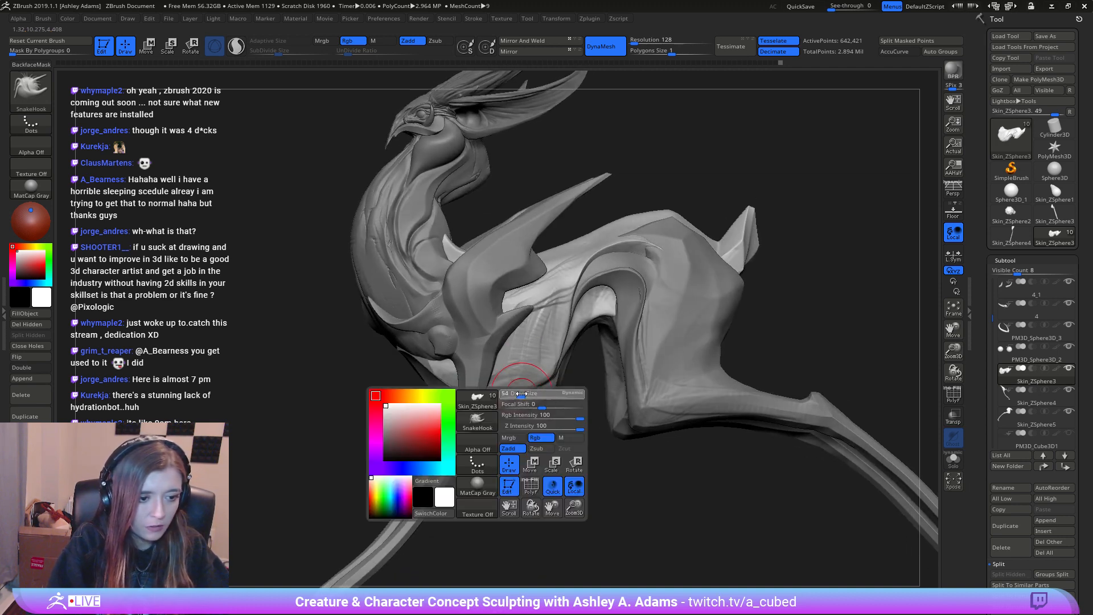
pyautogui.moveTo(506, 390); pyautogui.dragTo(517, 386)
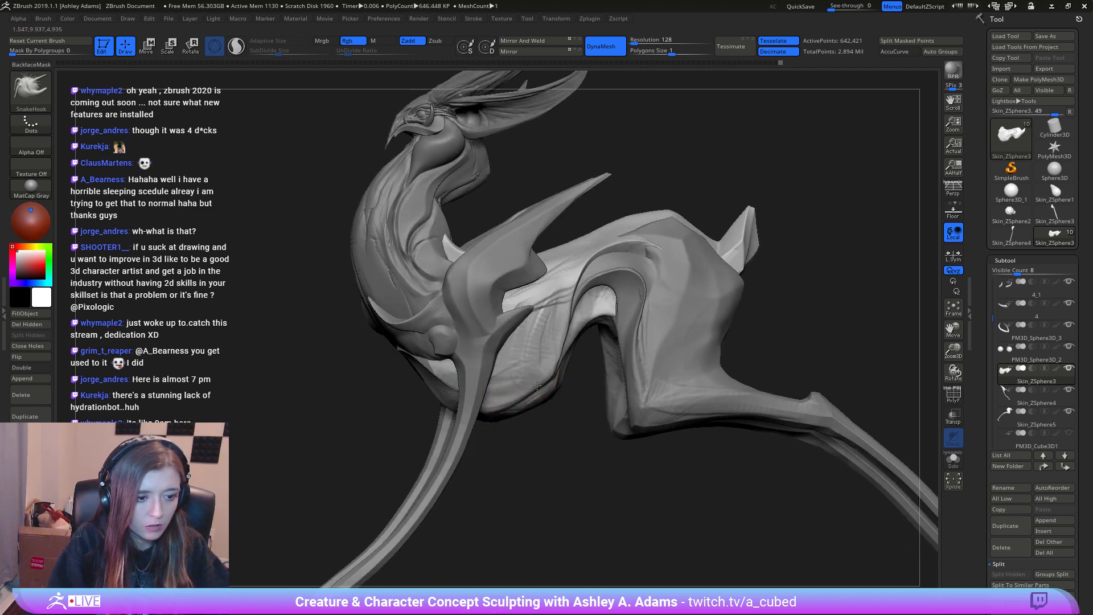
pyautogui.keyDown('alt'); pyautogui.moveTo(504, 382); pyautogui.dragTo(566, 375, button='right'); pyautogui.keyUp('alt')
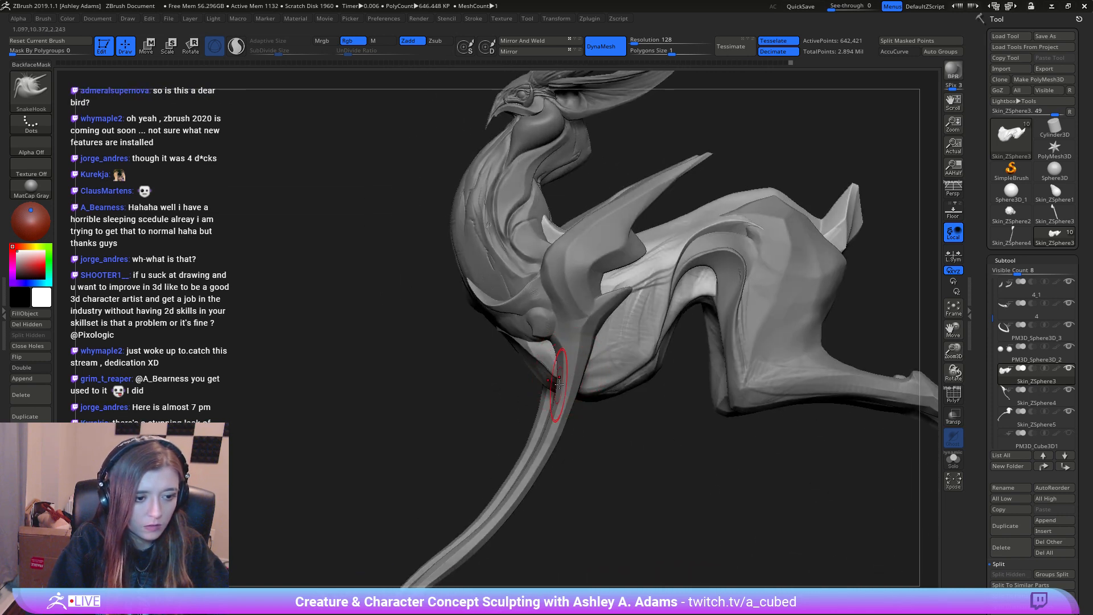
pyautogui.moveTo(544, 365)
pyautogui.mouseDown(button='right')
pyautogui.moveTo(578, 364)
pyautogui.moveTo(523, 312)
pyautogui.mouseUp(button='right')
pyautogui.press('ctrl')
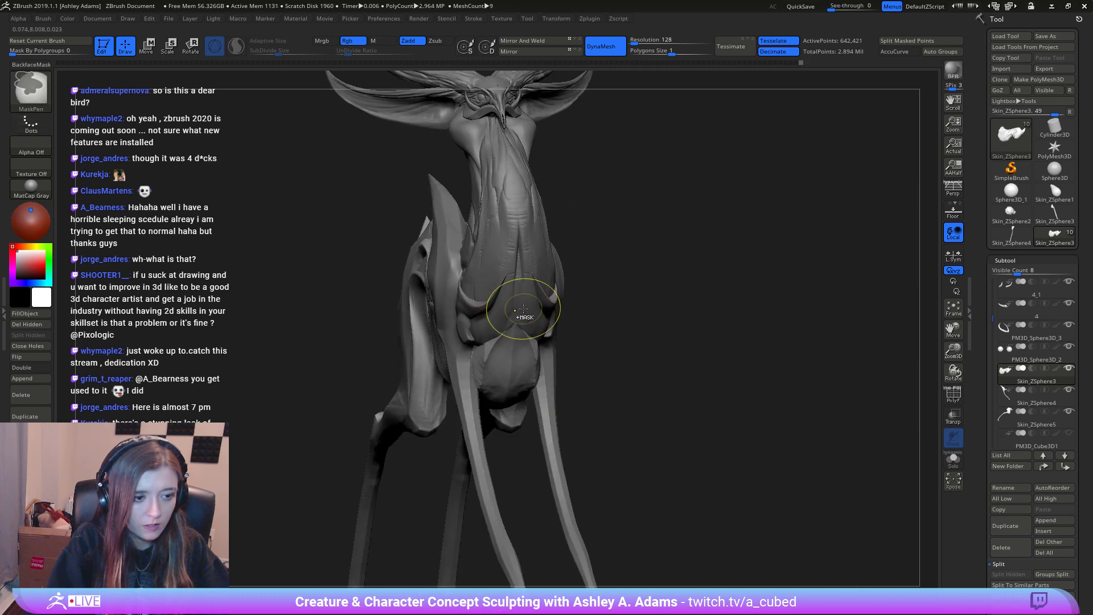
# Step: Switch to the hind-leg subtool and smooth the curved fold at the front of the thigh
pyautogui.keyDown('ctrl'); pyautogui.moveTo(532, 372); pyautogui.dragTo(493, 283, button='right'); pyautogui.keyUp('ctrl')
pyautogui.moveTo(493, 330)
pyautogui.mouseDown(button='right')
pyautogui.moveTo(617, 347)
pyautogui.moveTo(542, 309)
pyautogui.moveTo(509, 318)
pyautogui.mouseUp(button='right')
pyautogui.rightClick(518, 349)
pyautogui.keyDown('alt'); pyautogui.click(509, 319); pyautogui.keyUp('alt')
pyautogui.press('shift')
pyautogui.rightClick(504, 313)
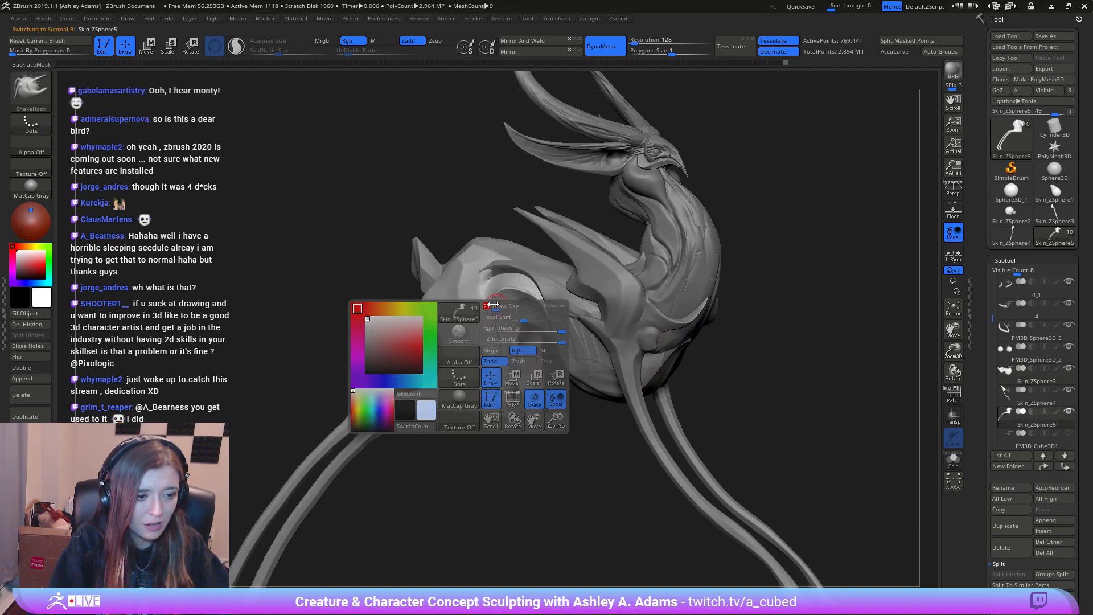
pyautogui.press('shift')
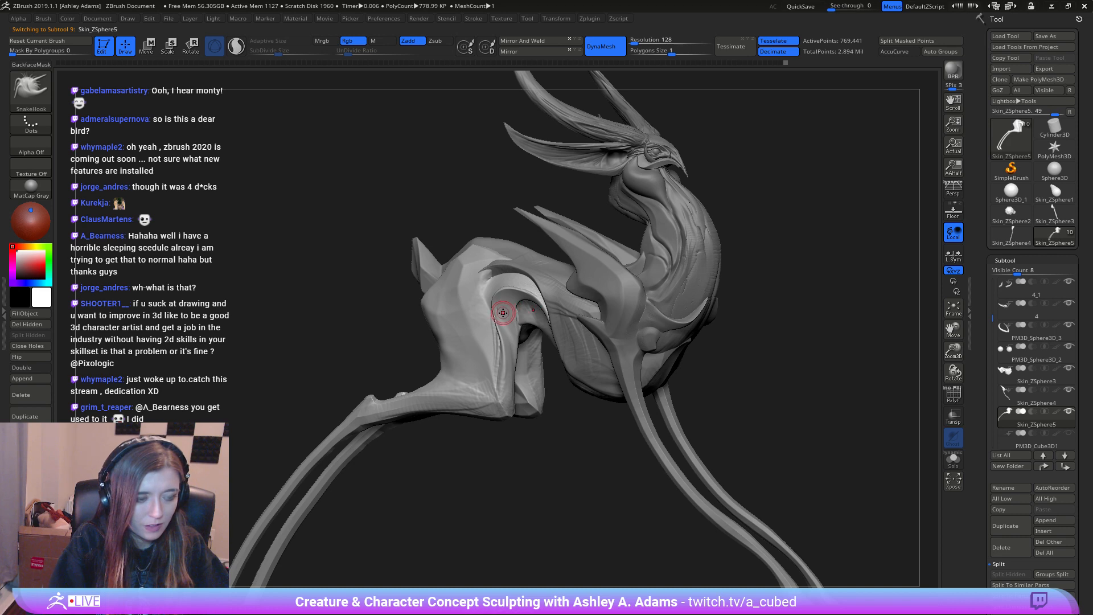
# Step: Thicken the curved fold at the front of the thigh with the Inflat brush
pyautogui.press('b')
pyautogui.press('i')
pyautogui.press('n')
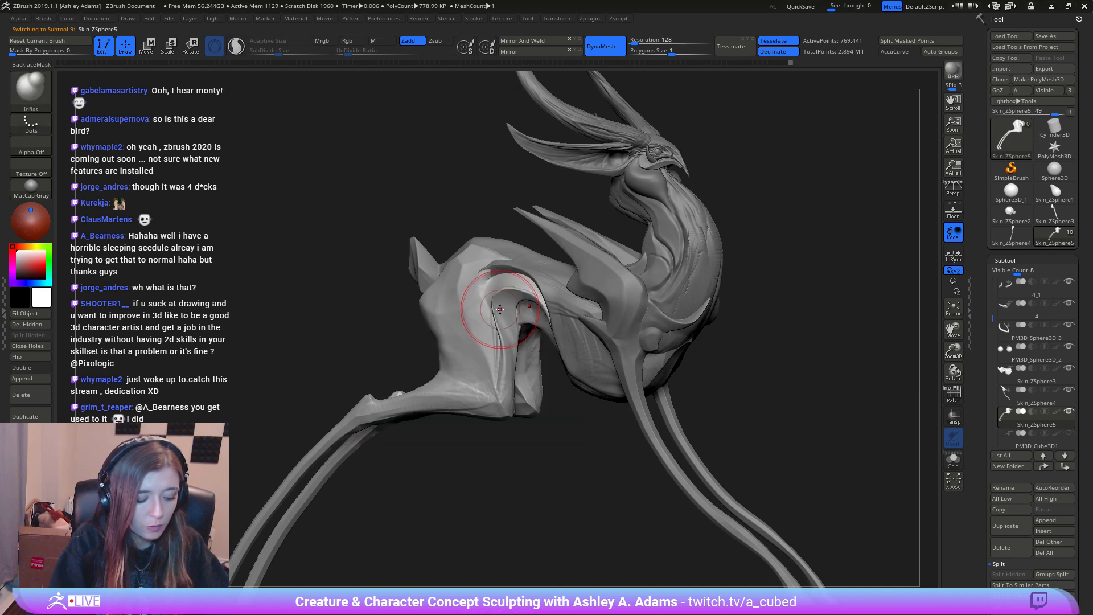
pyautogui.rightClick(523, 316)
pyautogui.moveTo(521, 317)
pyautogui.mouseDown(button='right')
pyautogui.moveTo(548, 319)
pyautogui.moveTo(534, 311)
pyautogui.mouseUp(button='right')
# Step: Switch to the torso subtool and build up the flank inside the thigh arch with ClayBuildup
pyautogui.keyDown('alt'); pyautogui.click(546, 319); pyautogui.keyUp('alt')
pyautogui.press('b')
pyautogui.press('c')
pyautogui.press('b')
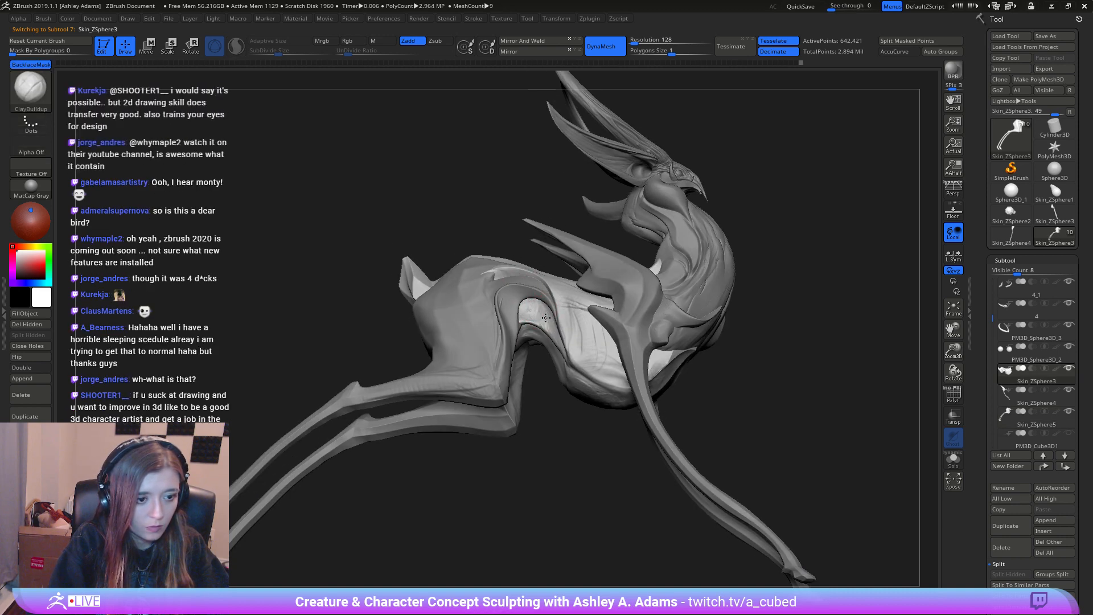
pyautogui.moveTo(534, 304)
pyautogui.mouseDown(button='right')
pyautogui.moveTo(534, 336)
pyautogui.moveTo(524, 317)
pyautogui.moveTo(514, 351)
pyautogui.moveTo(530, 387)
pyautogui.moveTo(524, 288)
pyautogui.mouseUp(button='right')
# Step: Return to the hind-leg subtool and flatten the planes of the upper haunch with hPolish
pyautogui.keyDown('alt'); pyautogui.click(513, 353); pyautogui.keyUp('alt')
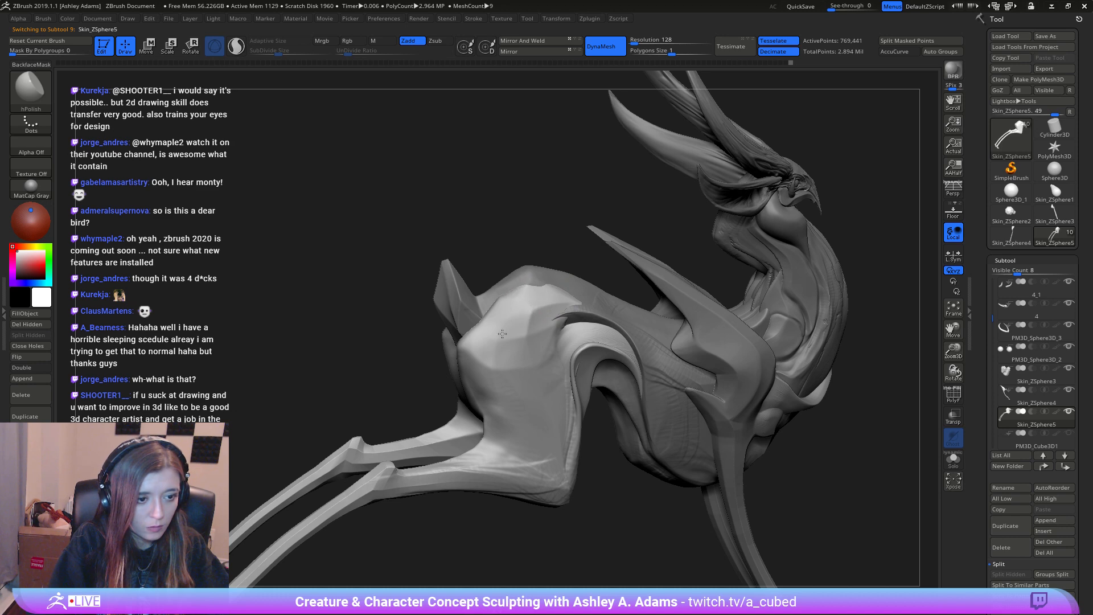
pyautogui.moveTo(503, 333); pyautogui.dragTo(525, 317, button='right')
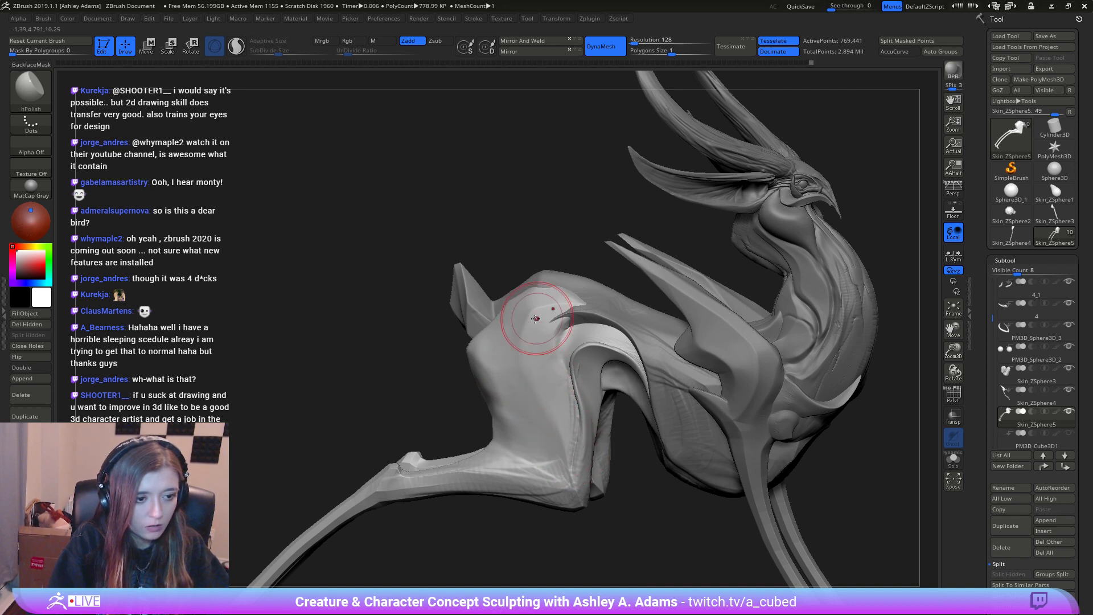
pyautogui.moveTo(525, 312)
pyautogui.mouseDown(button='right')
pyautogui.moveTo(488, 386)
pyautogui.moveTo(529, 313)
pyautogui.moveTo(526, 288)
pyautogui.mouseUp(button='right')
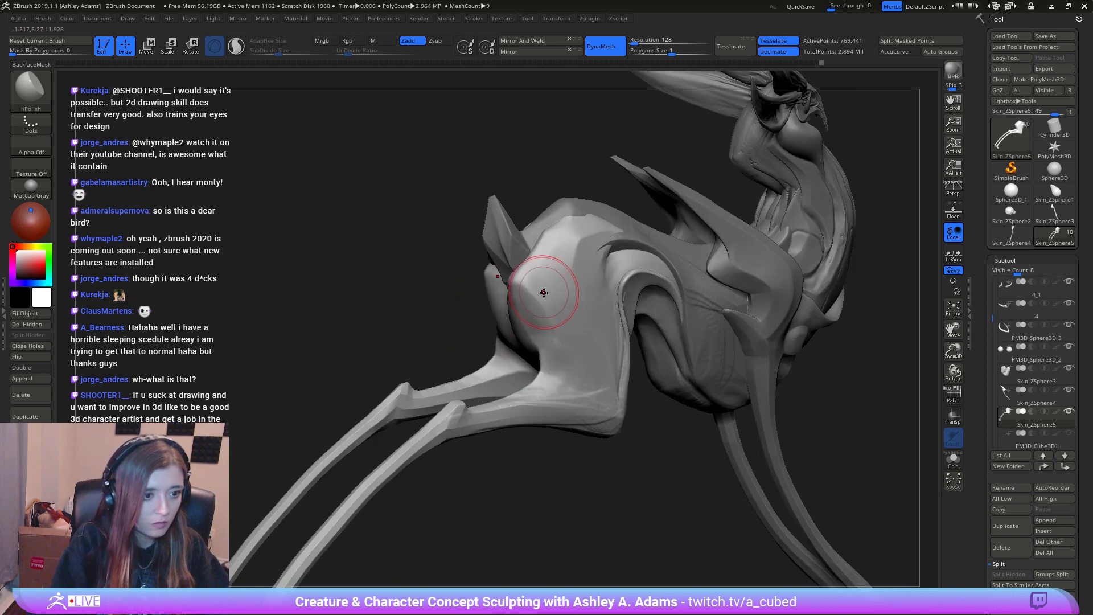
# Step: Carve a muscle line down the side of the thigh with the DamStandard brush
pyautogui.press('b')
pyautogui.press('d')
pyautogui.press('s')
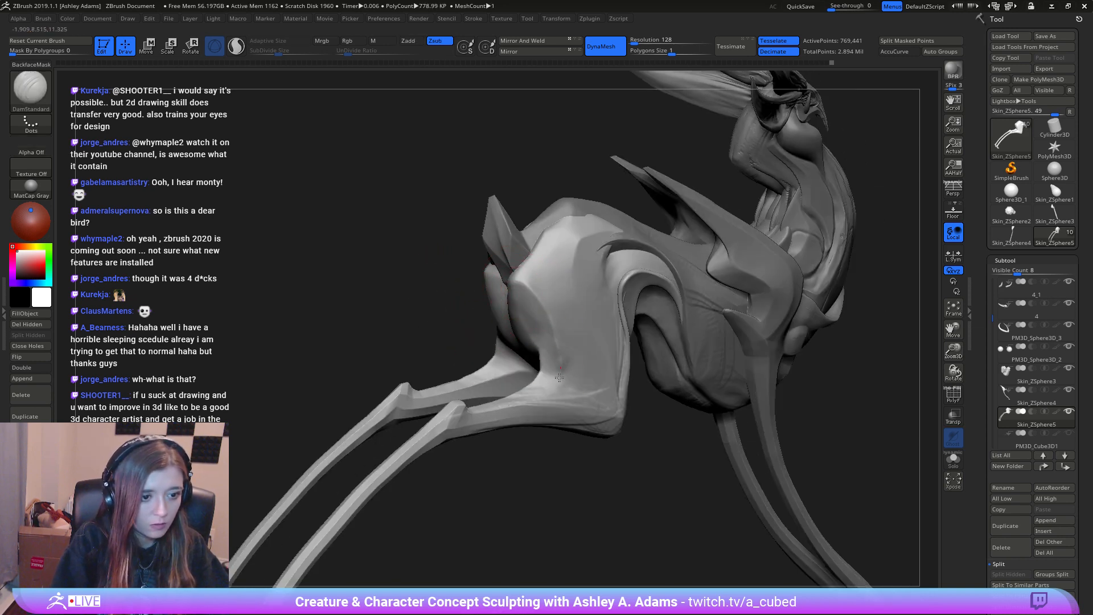
pyautogui.moveTo(542, 312)
pyautogui.mouseDown(button='right')
pyautogui.moveTo(528, 336)
pyautogui.moveTo(559, 352)
pyautogui.mouseUp(button='right')
# Step: Polish the lower thigh around the carved muscle line with hPolish and check the full silhouette
pyautogui.press('b')
pyautogui.press('h')
pyautogui.press('p')
pyautogui.moveTo(560, 364); pyautogui.dragTo(571, 337)
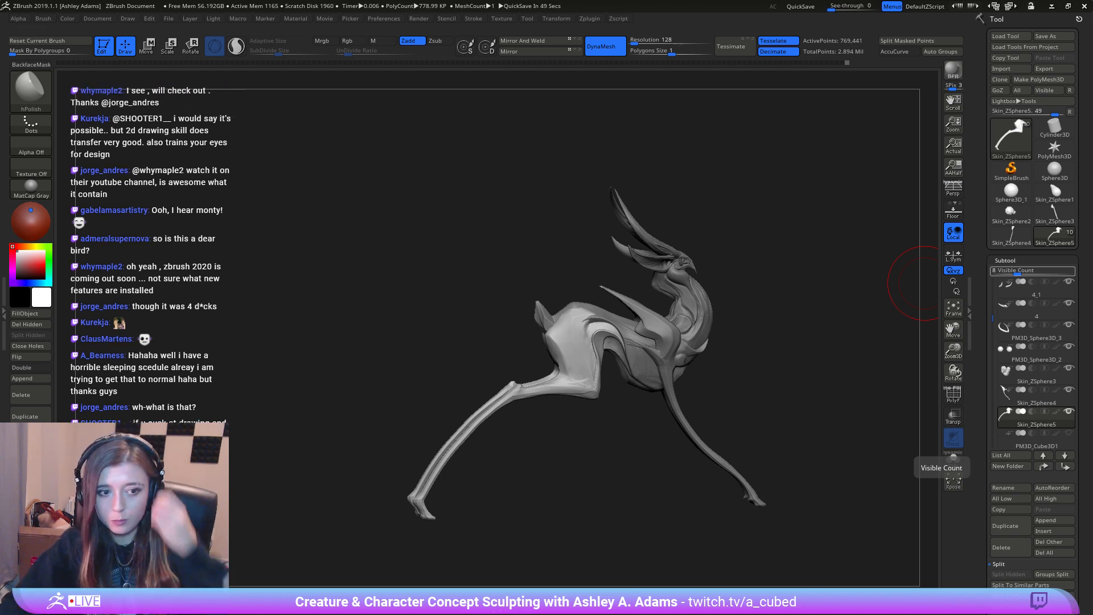
pyautogui.moveTo(924, 283); pyautogui.dragTo(747, 361)
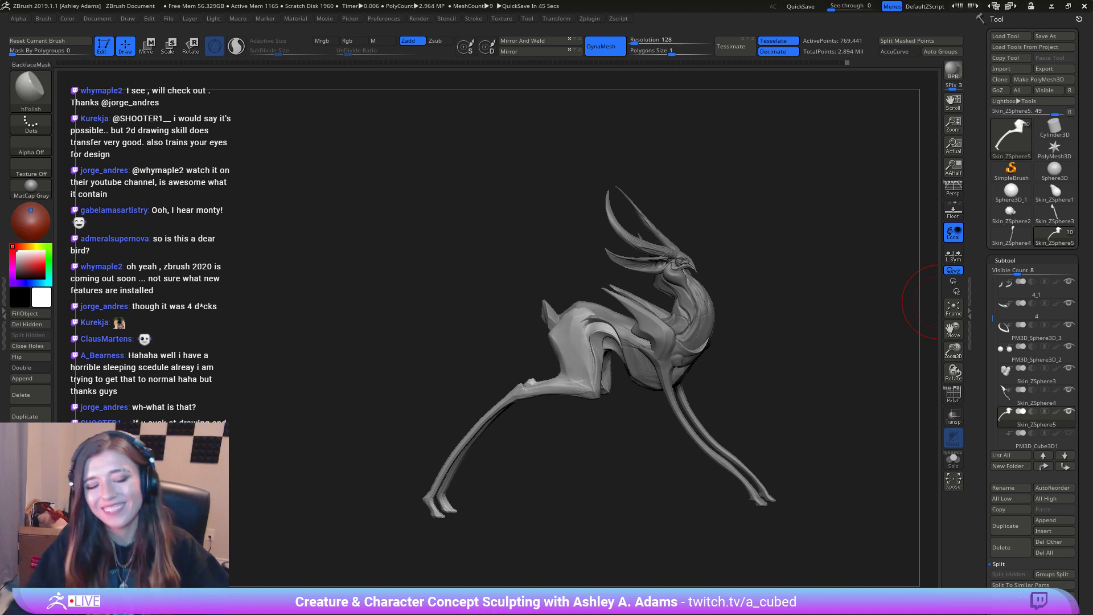
pyautogui.moveTo(933, 302); pyautogui.dragTo(727, 344)
# Step: Pull the upper rear contour of the haunch into shape with the SnakeHook brush
pyautogui.moveTo(727, 344)
pyautogui.keyDown('ctrl'); pyautogui.mouseDown(button='right')
pyautogui.moveTo(642, 427)
pyautogui.moveTo(750, 349)
pyautogui.mouseUp(button='right'); pyautogui.keyUp('ctrl')
pyautogui.press('b')
pyautogui.press('s')
pyautogui.press('h')
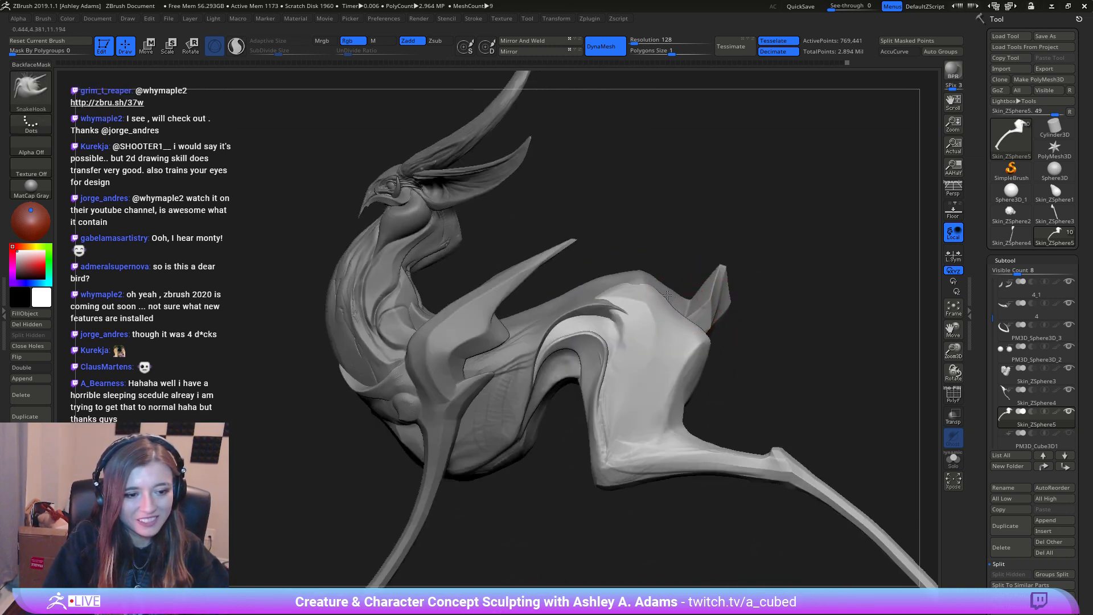
pyautogui.moveTo(716, 341); pyautogui.dragTo(697, 325, button='right')
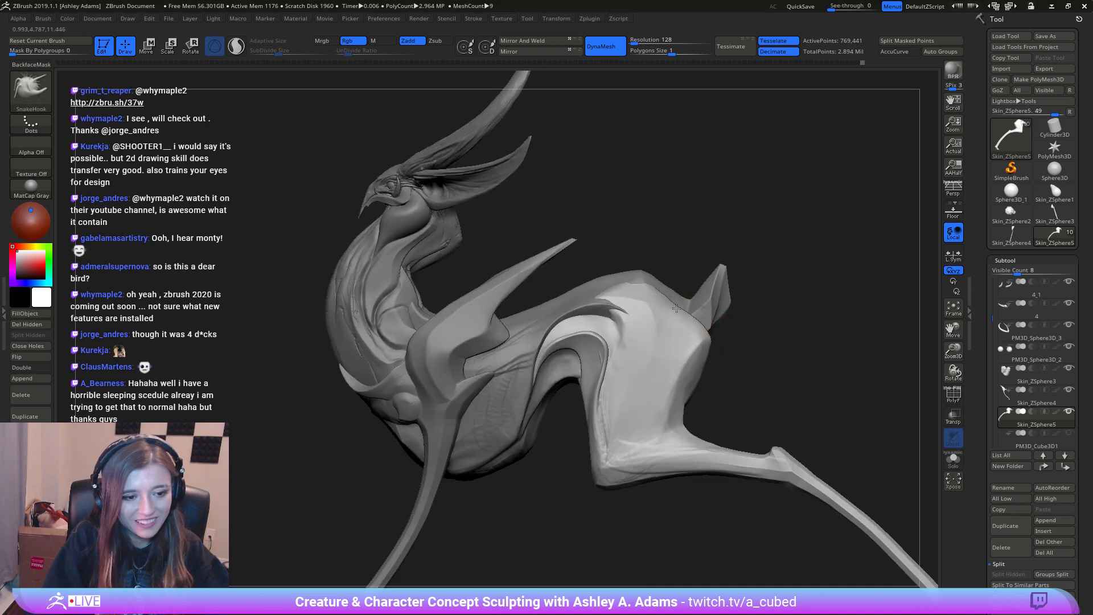
pyautogui.press('space')
pyautogui.moveTo(661, 282); pyautogui.dragTo(659, 288, button='right')
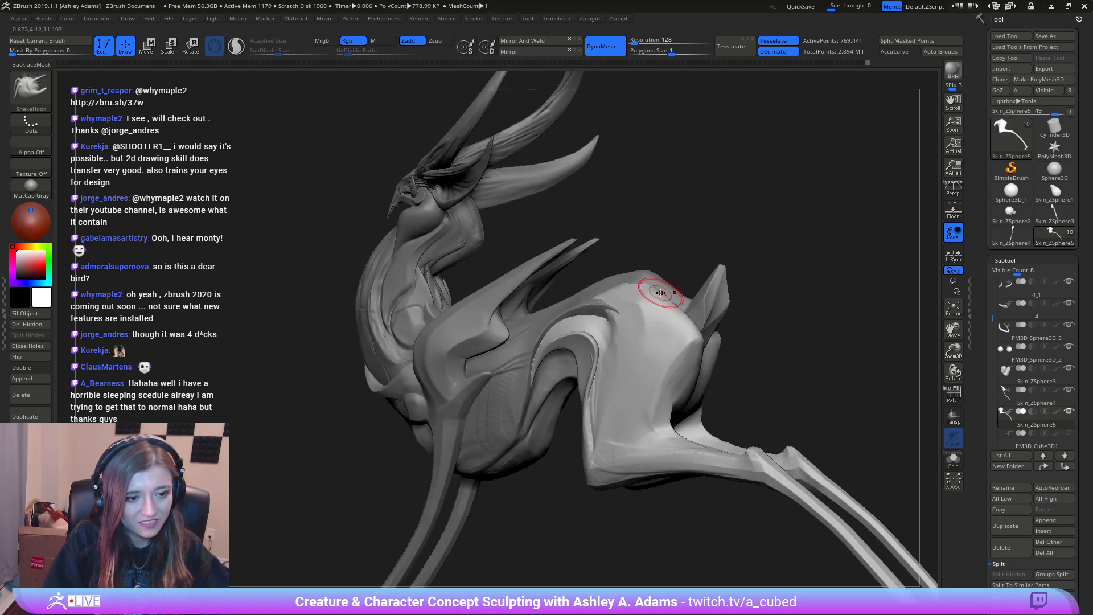
pyautogui.press('s')
pyautogui.moveTo(659, 288)
pyautogui.mouseDown()
pyautogui.moveTo(669, 293)
pyautogui.moveTo(656, 288)
pyautogui.mouseUp()
# Step: Switch to the torso subtool and round the lower back above the haunch with SnakeHook
pyautogui.moveTo(701, 317)
pyautogui.mouseDown(button='right')
pyautogui.moveTo(683, 318)
pyautogui.moveTo(693, 296)
pyautogui.moveTo(711, 407)
pyautogui.mouseUp(button='right')
pyautogui.keyDown('alt'); pyautogui.click(700, 330); pyautogui.keyUp('alt')
pyautogui.press('space')
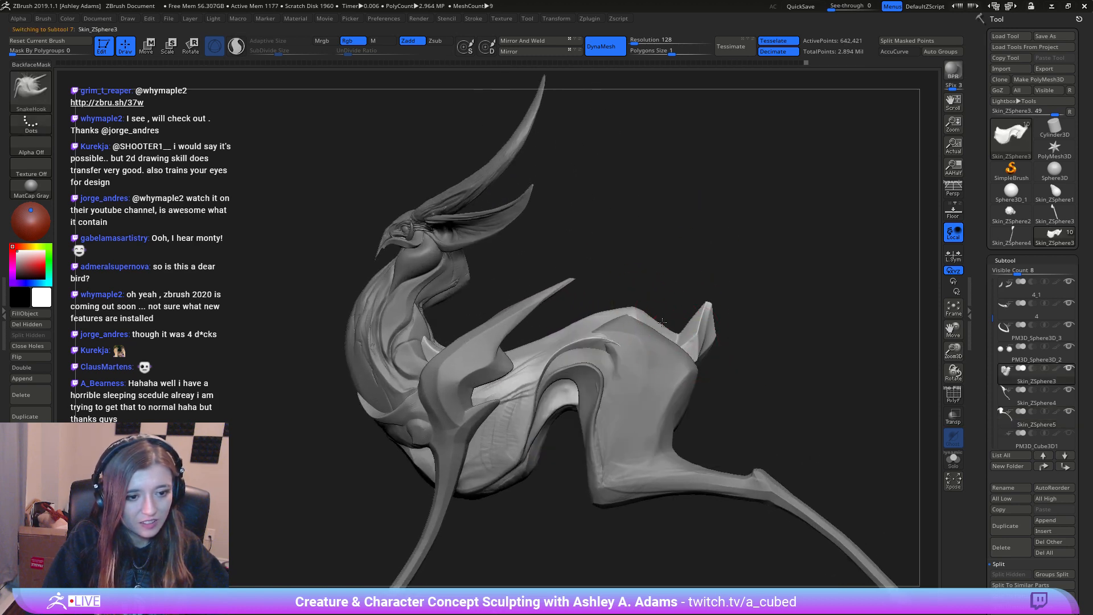
pyautogui.moveTo(678, 364); pyautogui.dragTo(674, 368, button='right')
pyautogui.press('space')
pyautogui.moveTo(662, 322); pyautogui.dragTo(655, 322)
pyautogui.keyDown('shift'); pyautogui.moveTo(676, 338); pyautogui.dragTo(691, 341, button='right'); pyautogui.keyUp('shift')
pyautogui.press('space')
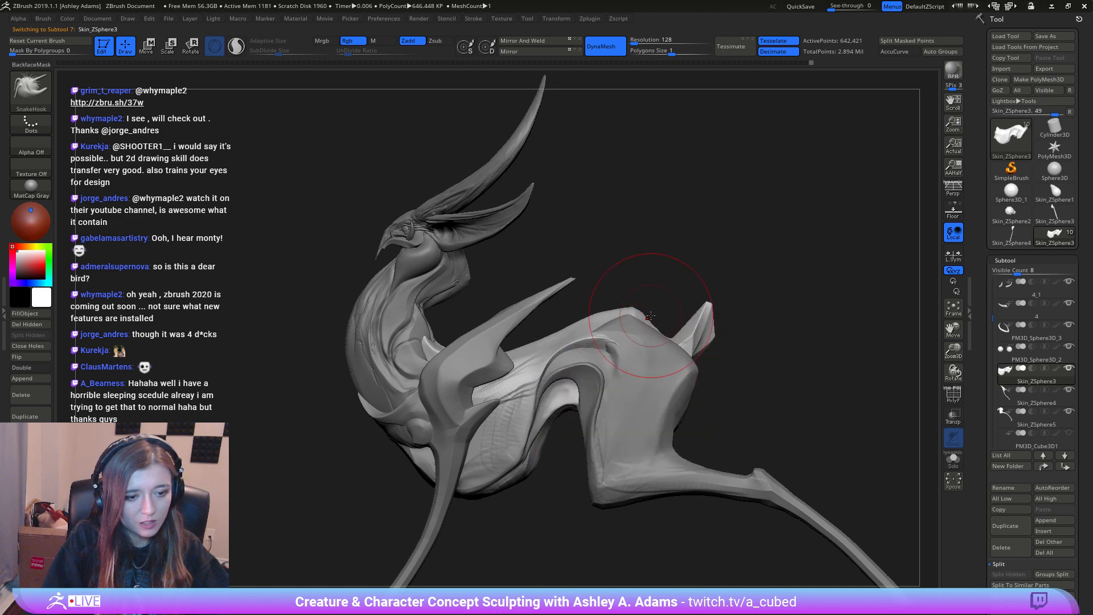
# Step: Pull the tail upward into a longer, pointed shape with SnakeHook
pyautogui.press('space')
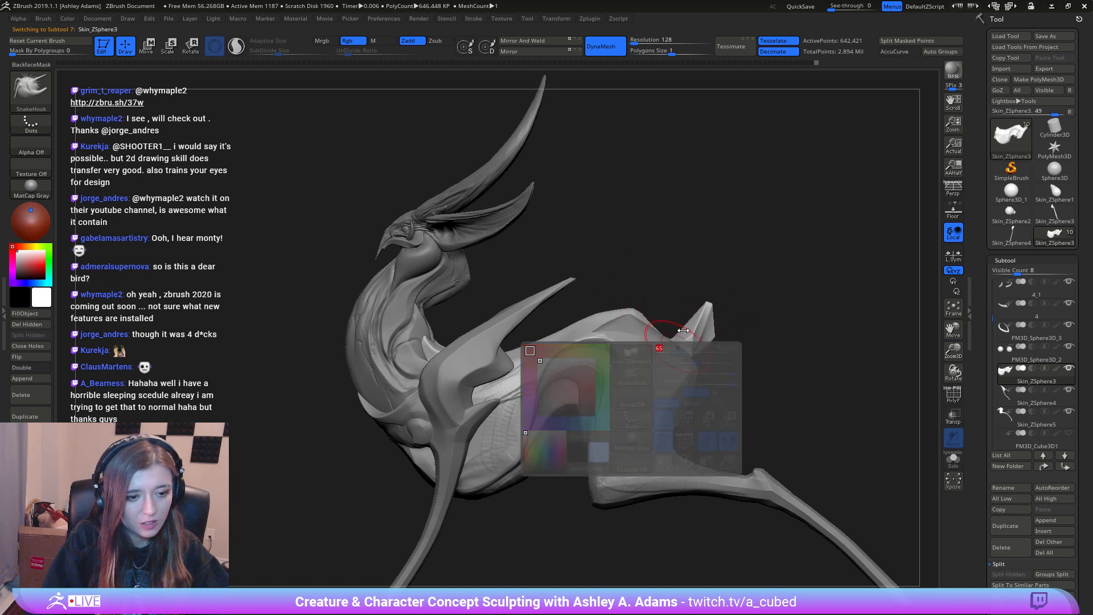
pyautogui.moveTo(706, 306)
pyautogui.mouseDown()
pyautogui.moveTo(695, 275)
pyautogui.moveTo(703, 281)
pyautogui.mouseUp()
pyautogui.moveTo(699, 289); pyautogui.dragTo(671, 317, button='right')
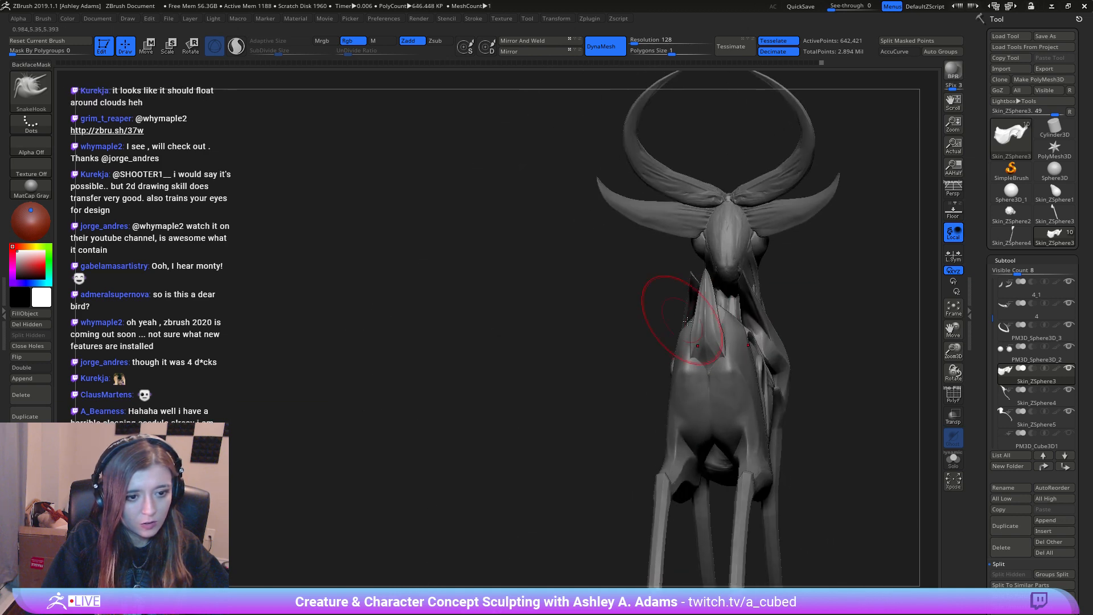
pyautogui.press('space')
pyautogui.moveTo(717, 325); pyautogui.dragTo(708, 325)
pyautogui.moveTo(680, 381)
pyautogui.mouseDown(button='right')
pyautogui.moveTo(705, 319)
pyautogui.moveTo(665, 300)
pyautogui.moveTo(774, 303)
pyautogui.moveTo(706, 336)
pyautogui.mouseUp(button='right')
# Step: Build up the tail's volume with ClayBuildup and smooth its surface
pyautogui.press('b')
pyautogui.press('c')
pyautogui.press('b')
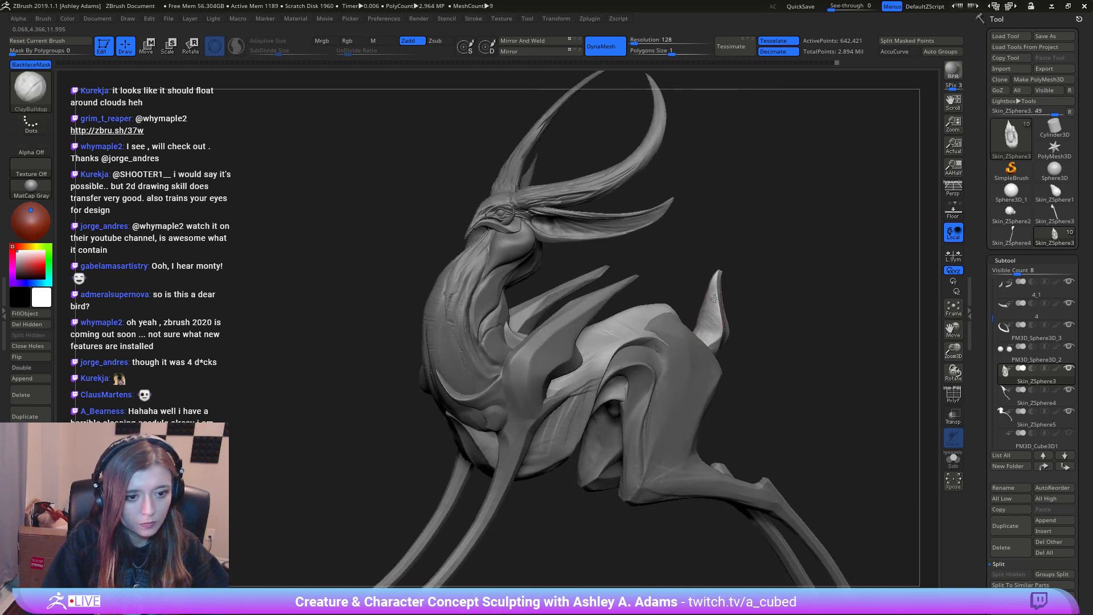
pyautogui.press('shift')
pyautogui.keyDown('shift'); pyautogui.moveTo(711, 287); pyautogui.dragTo(707, 310); pyautogui.keyUp('shift')
pyautogui.moveTo(703, 295); pyautogui.dragTo(684, 298, button='right')
pyautogui.keyDown('shift'); pyautogui.moveTo(718, 293); pyautogui.dragTo(715, 327); pyautogui.keyUp('shift')
pyautogui.moveTo(750, 342); pyautogui.dragTo(712, 349, button='right')
pyautogui.moveTo(726, 346); pyautogui.dragTo(725, 334)
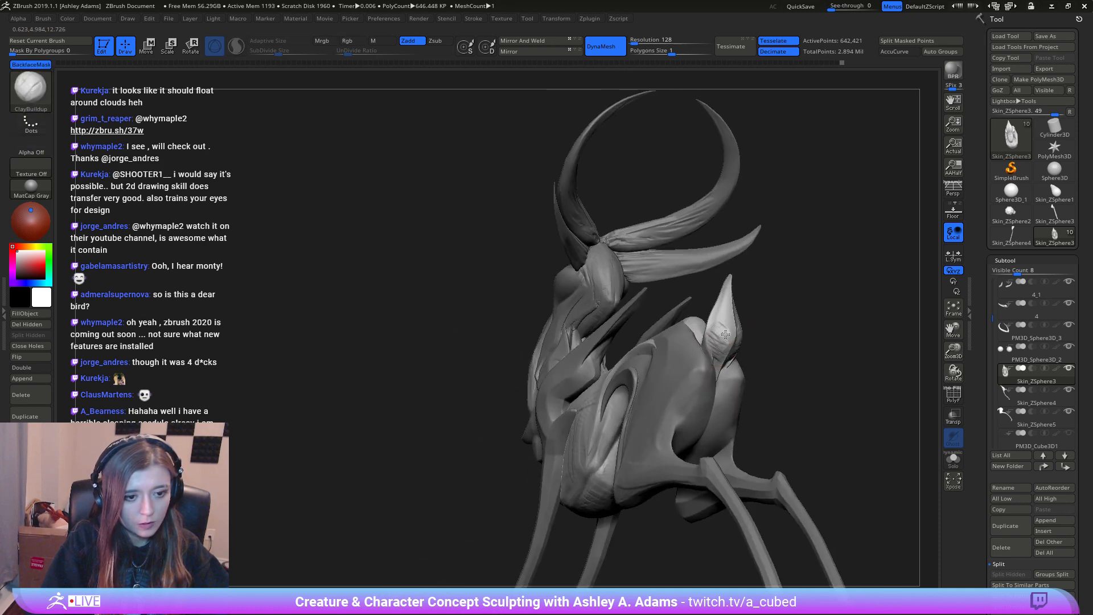
# Step: Adjust the base of the tail where it meets the rump with SnakeHook
pyautogui.moveTo(722, 300)
pyautogui.mouseDown(button='right')
pyautogui.moveTo(745, 315)
pyautogui.moveTo(725, 319)
pyautogui.mouseUp(button='right')
pyautogui.press('space')
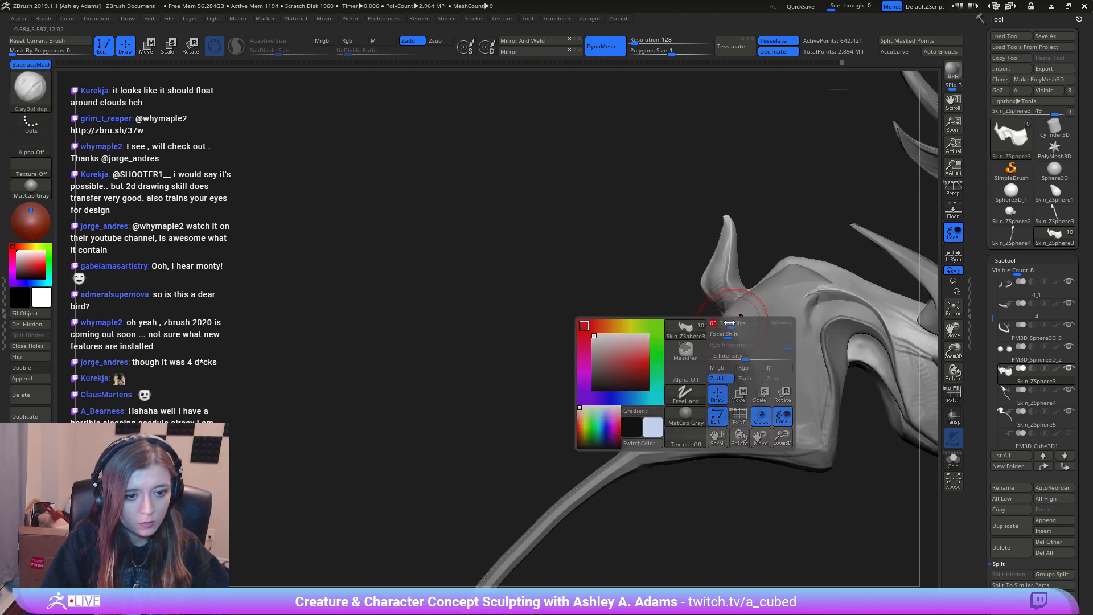
pyautogui.press('b')
pyautogui.press('s')
pyautogui.press('h')
pyautogui.press('space')
pyautogui.moveTo(726, 317); pyautogui.dragTo(721, 316)
pyautogui.moveTo(721, 316); pyautogui.dragTo(719, 321, button='right')
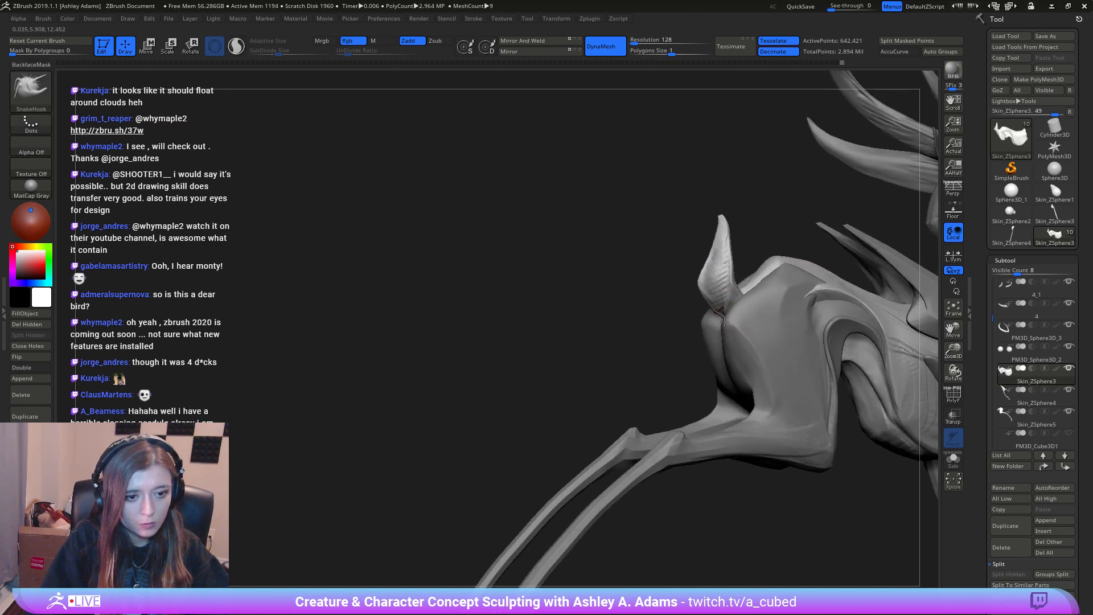
# Step: Reshape the tail's curve and width in side view with a smaller SnakeHook brush
pyautogui.moveTo(719, 313)
pyautogui.mouseDown(button='right')
pyautogui.moveTo(712, 285)
pyautogui.moveTo(661, 340)
pyautogui.mouseUp(button='right')
pyautogui.press('space')
pyautogui.press('ctrl')
pyautogui.press('space')
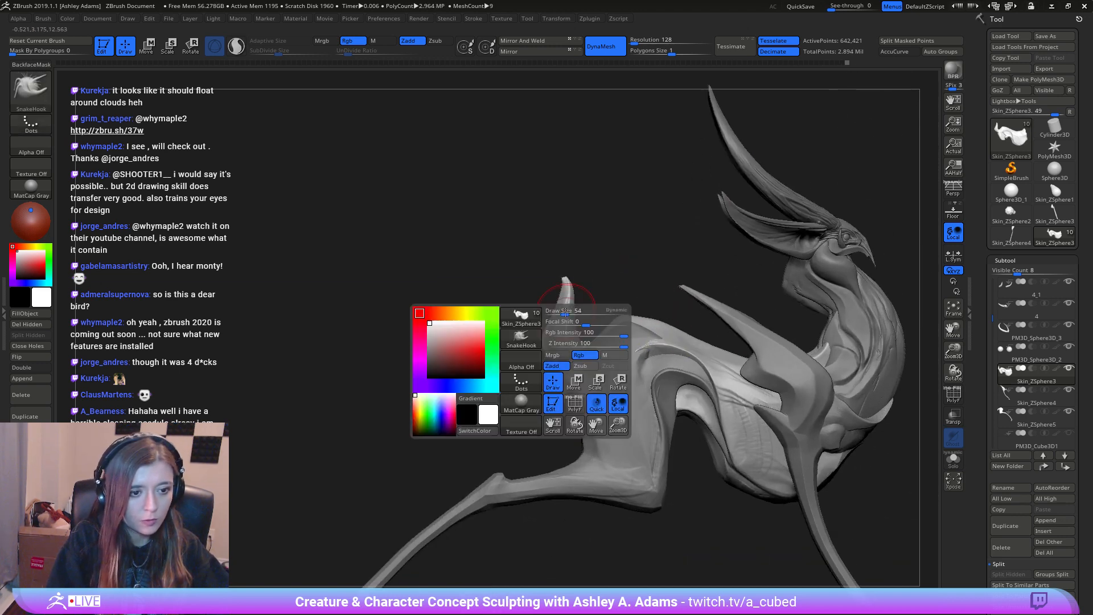
pyautogui.click(558, 301)
pyautogui.press('space')
pyautogui.moveTo(565, 315); pyautogui.dragTo(557, 317)
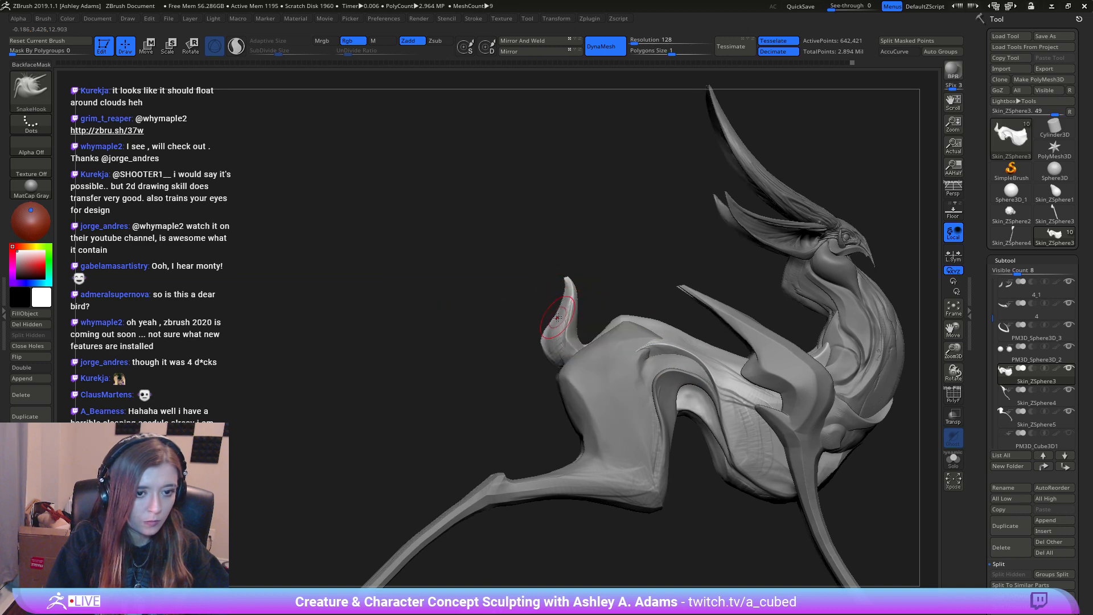
# Step: Examine the whole creature's silhouette and proportions from the side and front
pyautogui.moveTo(543, 337)
pyautogui.mouseDown(button='right')
pyautogui.moveTo(676, 326)
pyautogui.moveTo(629, 391)
pyautogui.mouseUp(button='right')
pyautogui.press('space')
pyautogui.moveTo(625, 391); pyautogui.dragTo(639, 391)
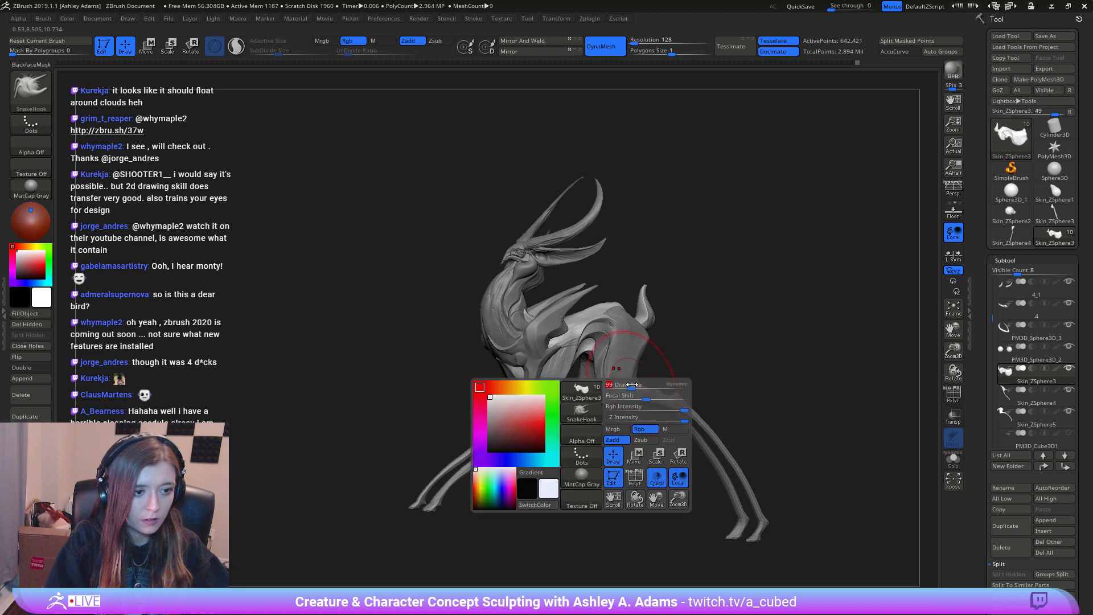
pyautogui.moveTo(592, 419); pyautogui.dragTo(663, 420, button='right')
pyautogui.keyDown('alt'); pyautogui.moveTo(663, 420); pyautogui.dragTo(642, 369, button='right'); pyautogui.keyUp('alt')
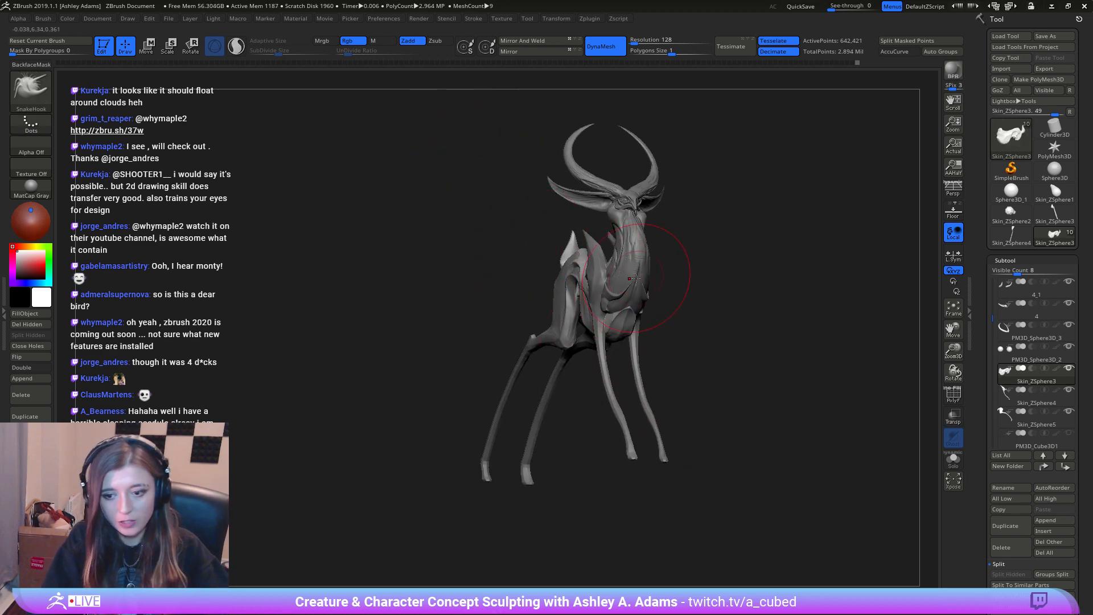
pyautogui.moveTo(618, 286)
pyautogui.mouseDown(button='right')
pyautogui.moveTo(654, 244)
pyautogui.moveTo(677, 361)
pyautogui.moveTo(666, 319)
pyautogui.moveTo(683, 285)
pyautogui.moveTo(707, 307)
pyautogui.moveTo(618, 285)
pyautogui.mouseUp(button='right')
pyautogui.press('space')
pyautogui.keyDown('alt'); pyautogui.click(708, 305); pyautogui.keyUp('alt')
pyautogui.keyDown('alt'); pyautogui.click(707, 304); pyautogui.keyUp('alt')
# Step: Select the subtool of curved spikes around the eye on the creature's head
pyautogui.keyDown('ctrl'); pyautogui.moveTo(618, 285); pyautogui.dragTo(606, 369, button='right'); pyautogui.keyUp('ctrl')
pyautogui.press('space')
pyautogui.moveTo(641, 342); pyautogui.dragTo(571, 343)
pyautogui.keyDown('alt'); pyautogui.click(570, 343); pyautogui.keyUp('alt')
pyautogui.keyDown('ctrl'); pyautogui.moveTo(570, 343); pyautogui.dragTo(573, 323, button='right'); pyautogui.keyUp('ctrl')
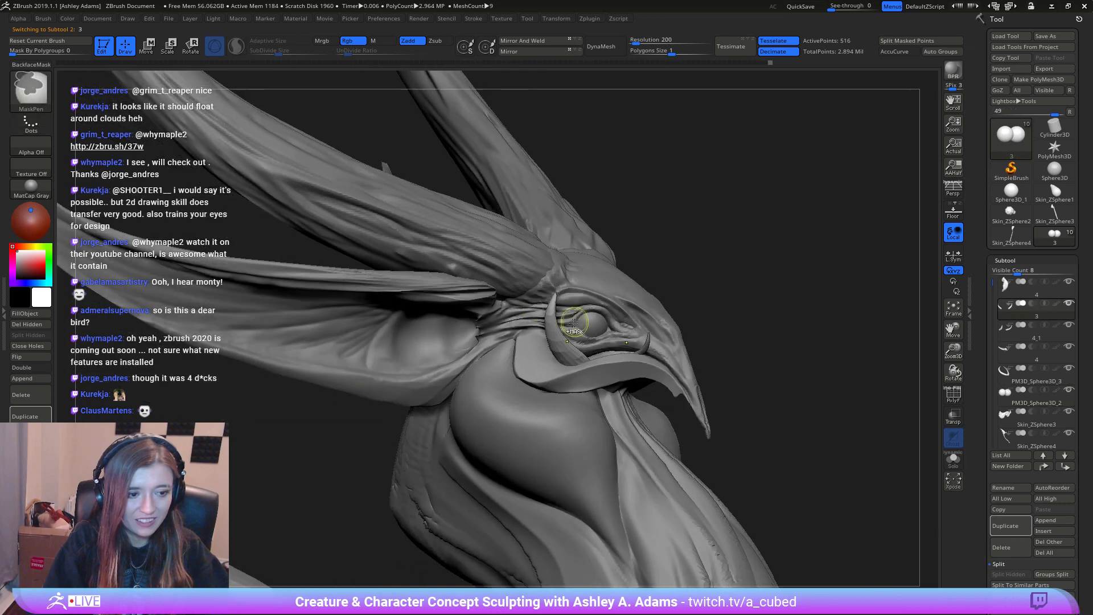
# Step: Try subdividing the curved eye spikes twice and inspect them up close
pyautogui.hotkey('ctrl', 'd')
pyautogui.hotkey('ctrl', 'd')
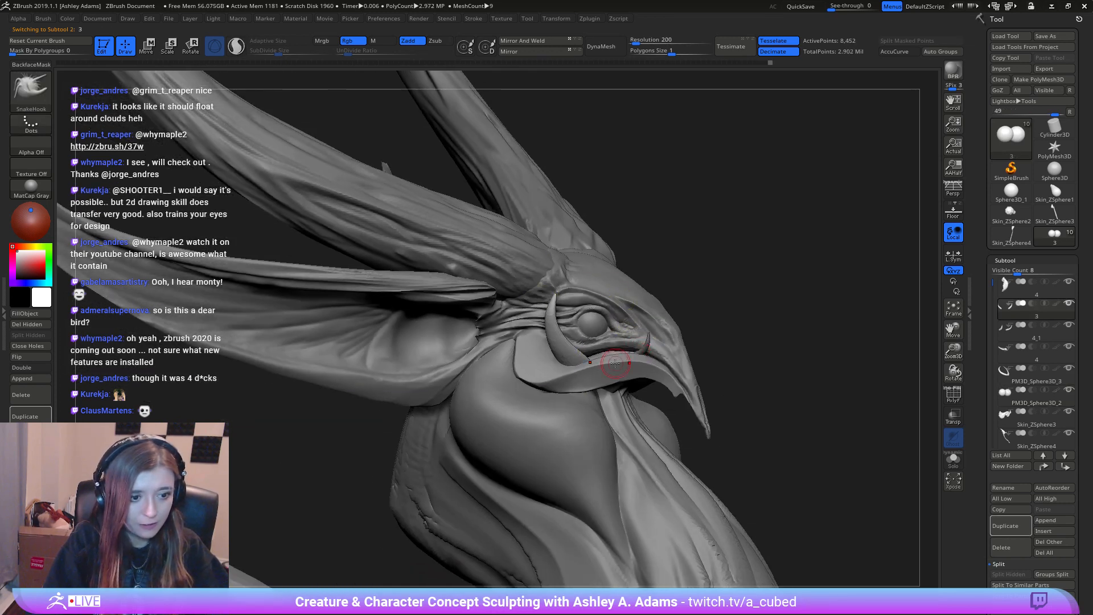
pyautogui.keyDown('ctrl'); pyautogui.moveTo(625, 360); pyautogui.dragTo(685, 284, button='right'); pyautogui.keyUp('ctrl')
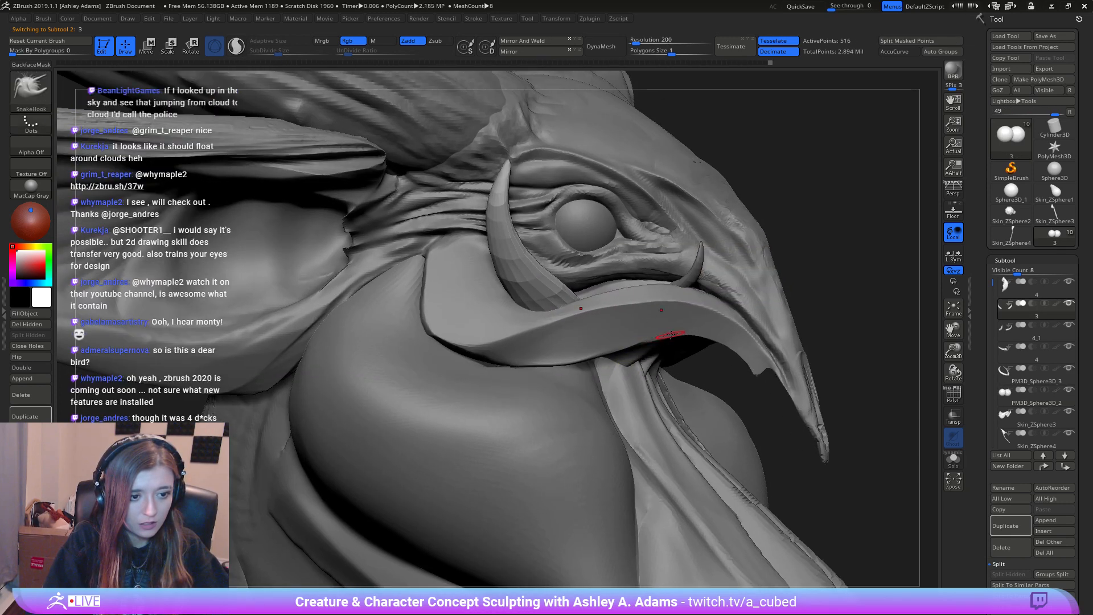
# Step: Insert a small IMM primitive as a tooth beside the large tusk on the jaw, with the front fang subtool active, and rotate it into place
pyautogui.keyDown('alt'); pyautogui.click(685, 285); pyautogui.keyUp('alt')
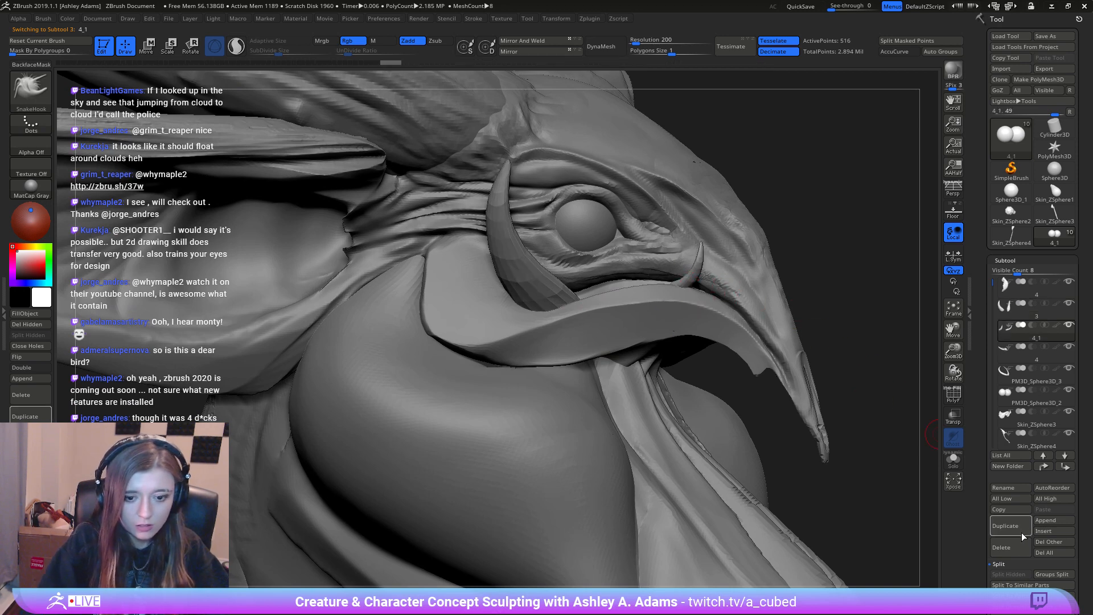
pyautogui.press('b')
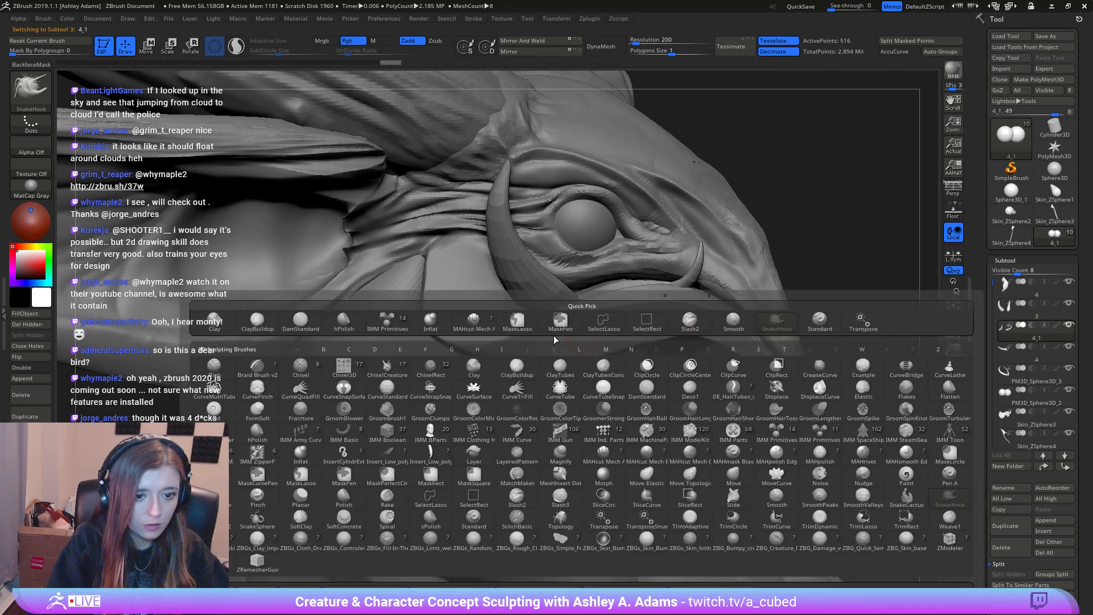
pyautogui.click(386, 320)
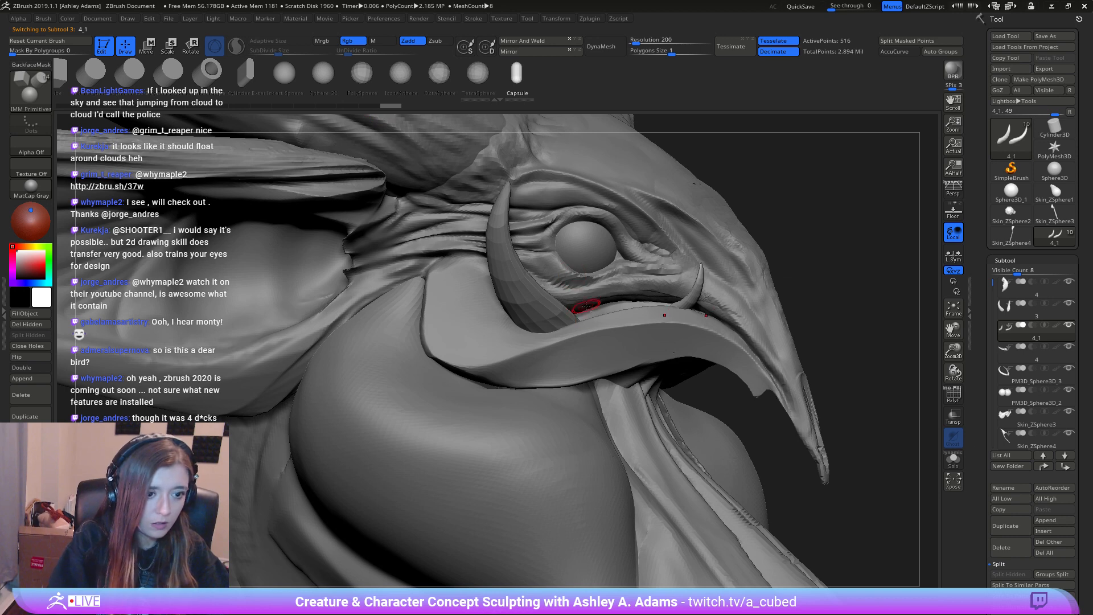
pyautogui.keyDown('alt'); pyautogui.click(592, 308); pyautogui.keyUp('alt')
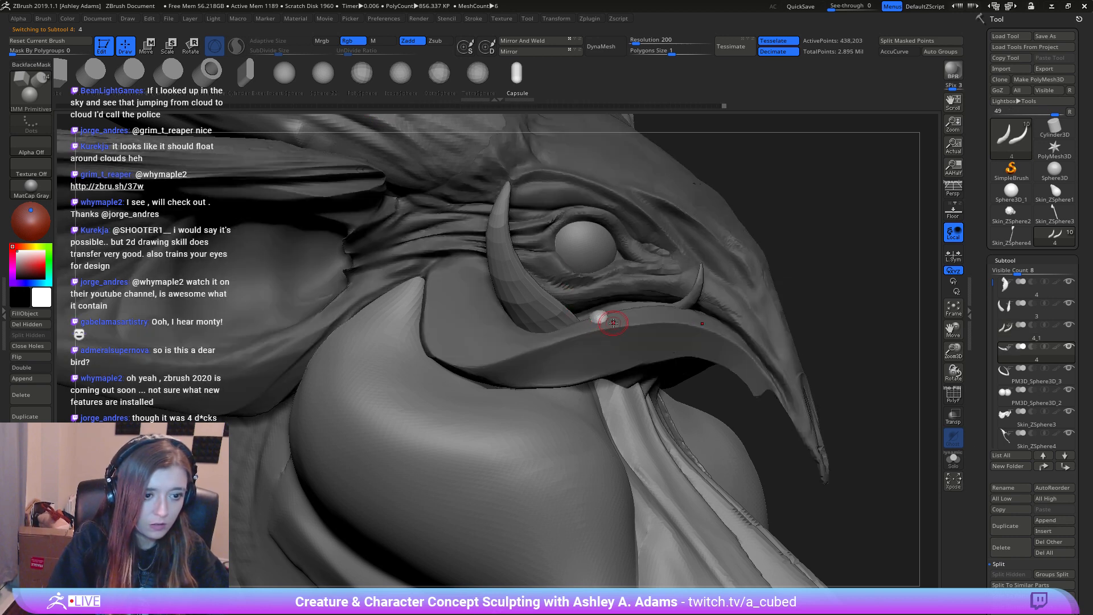
pyautogui.press('w')
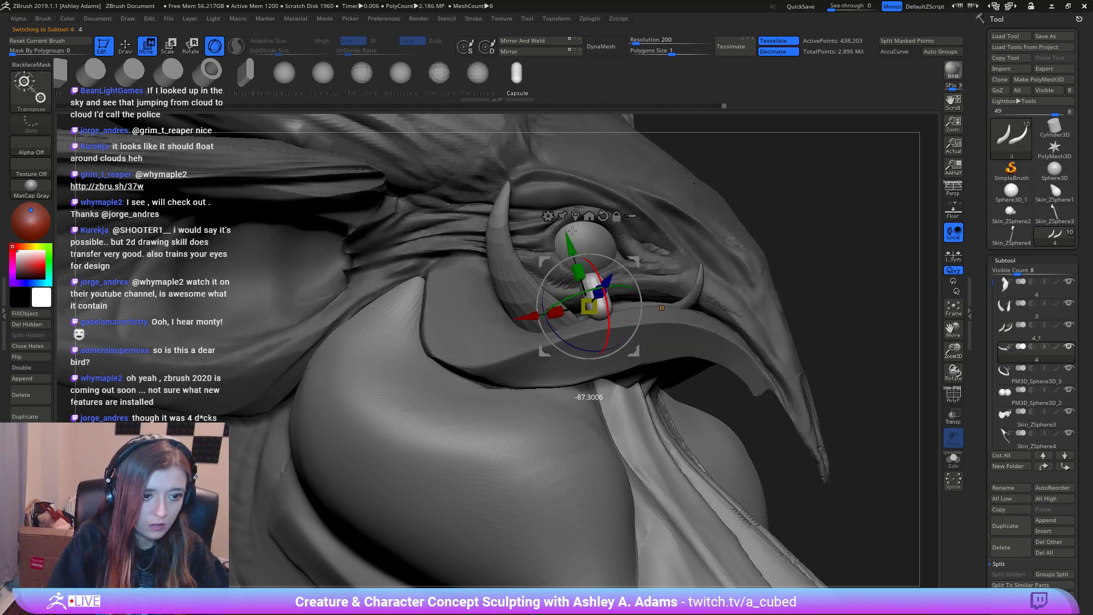
pyautogui.moveTo(578, 242); pyautogui.dragTo(539, 295)
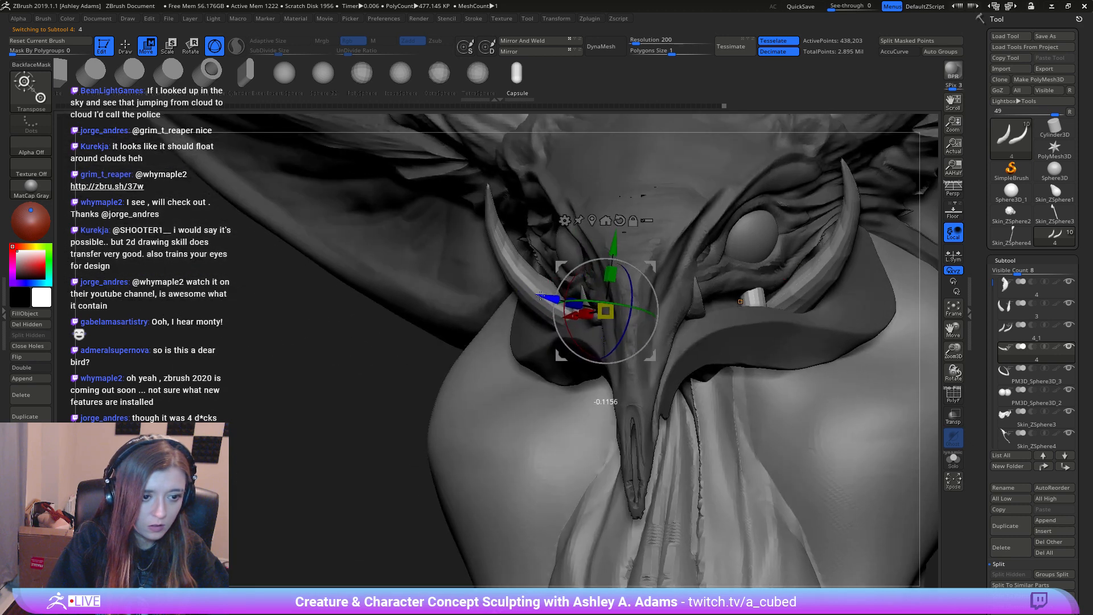
pyautogui.press('q')
pyautogui.moveTo(797, 289); pyautogui.dragTo(617, 159, button='right')
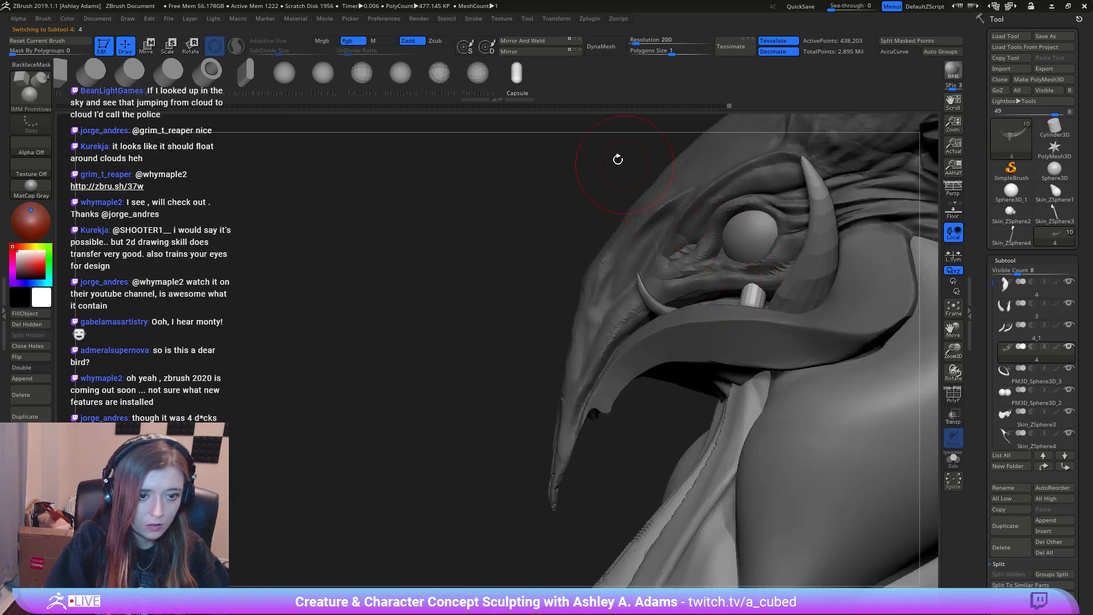
# Step: Shape the inserted primitive into a blunt molar along the gum line with the SnakeHook brush
pyautogui.keyDown('alt'); pyautogui.moveTo(739, 293); pyautogui.dragTo(654, 296, button='right'); pyautogui.keyUp('alt')
pyautogui.press('b')
pyautogui.press('s')
pyautogui.press('h')
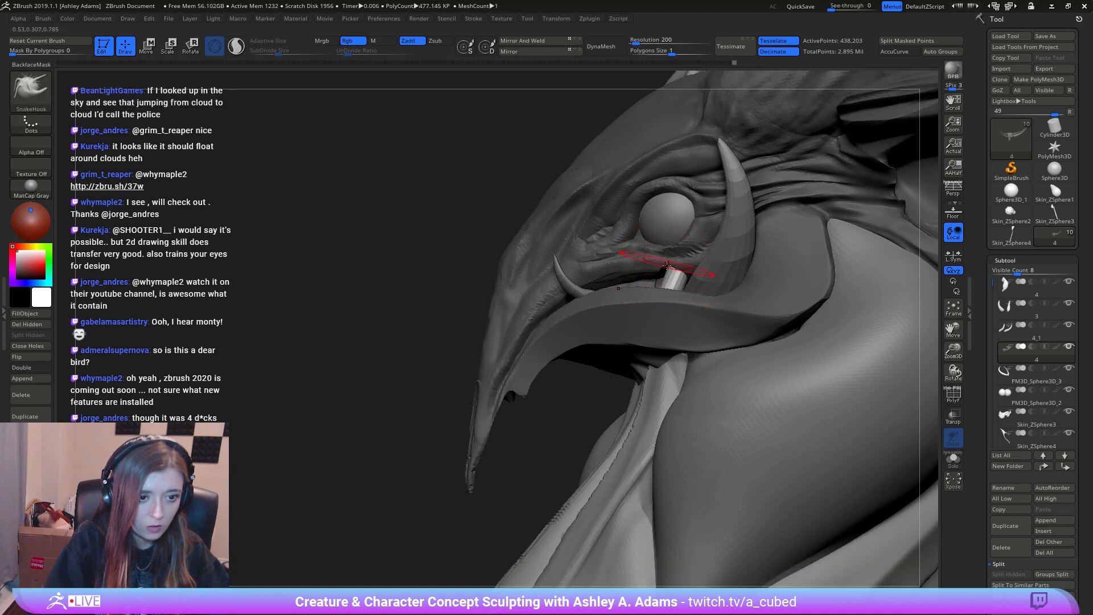
pyautogui.moveTo(667, 266); pyautogui.dragTo(720, 286, button='right')
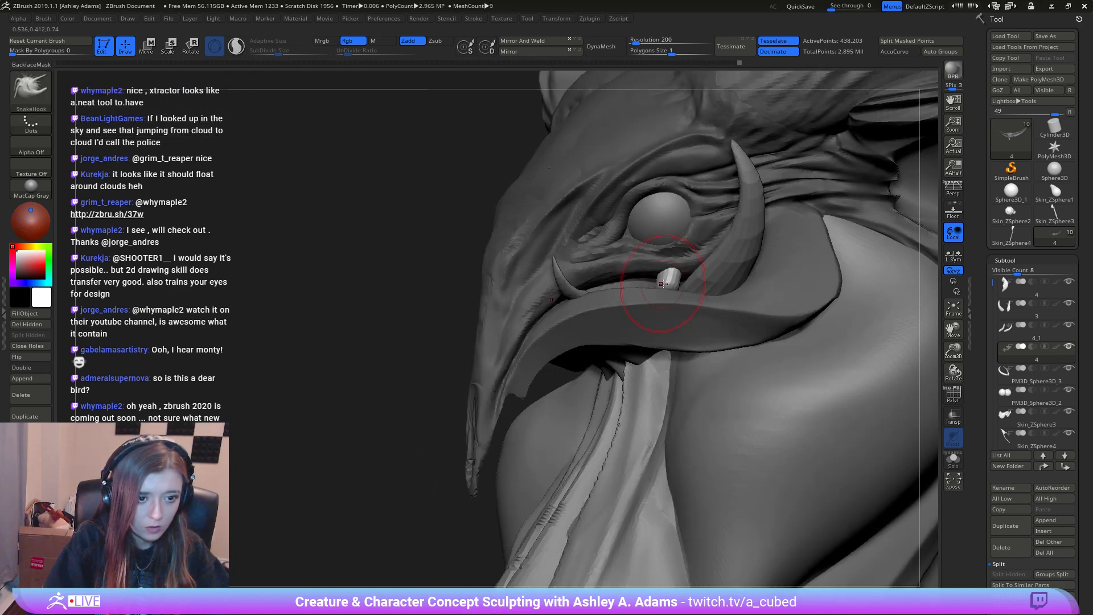
pyautogui.press('space')
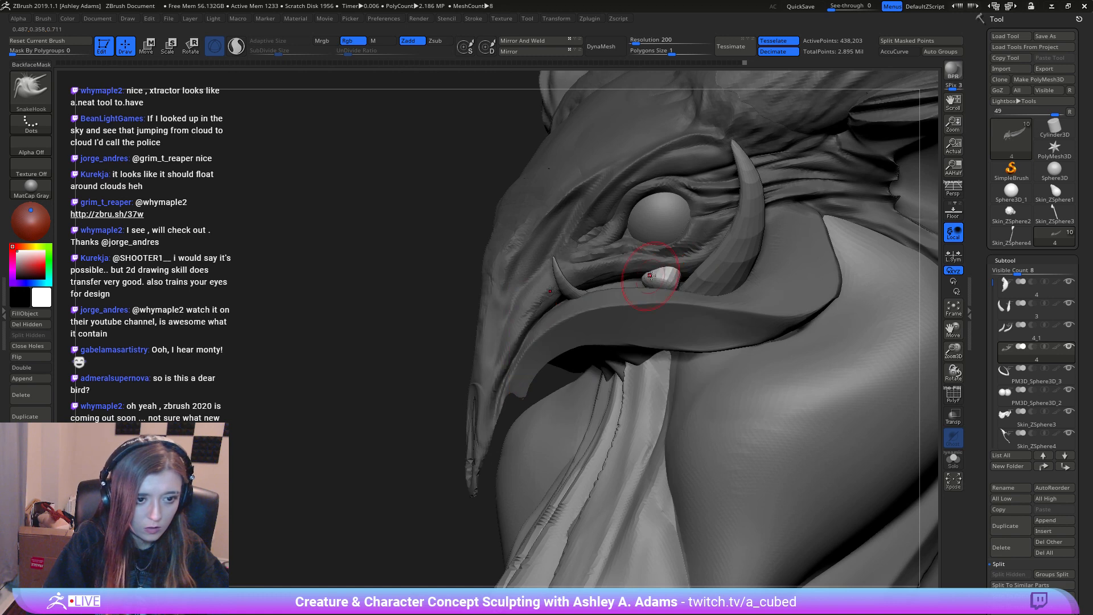
pyautogui.moveTo(650, 275)
pyautogui.mouseDown(button='right')
pyautogui.moveTo(635, 295)
pyautogui.moveTo(683, 290)
pyautogui.moveTo(665, 288)
pyautogui.moveTo(678, 293)
pyautogui.moveTo(697, 265)
pyautogui.mouseUp(button='right')
pyautogui.moveTo(555, 296); pyautogui.dragTo(434, 301, button='right')
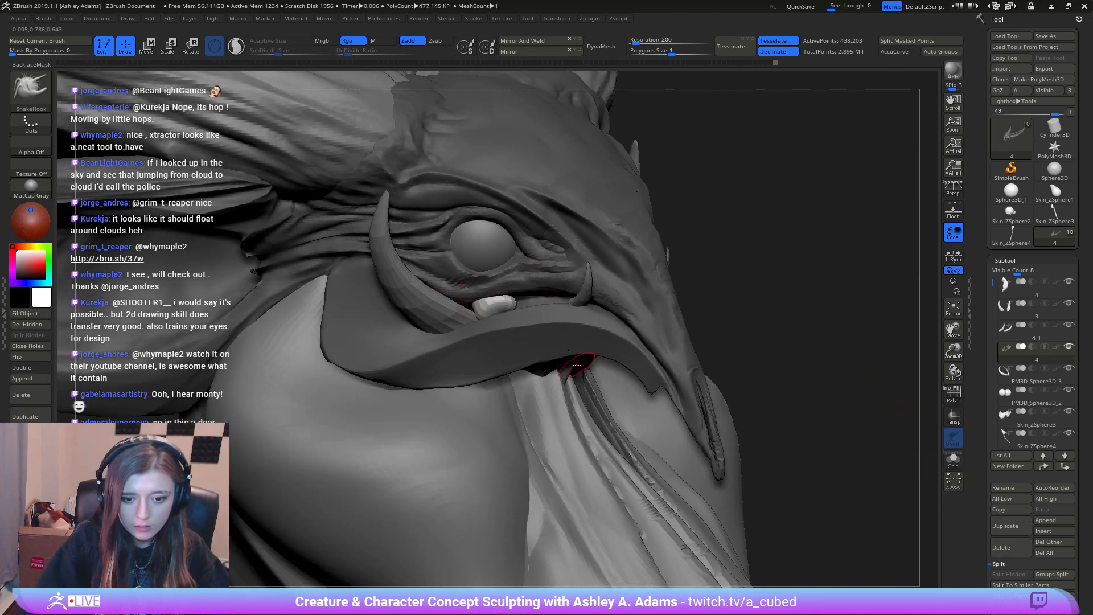
pyautogui.moveTo(555, 330); pyautogui.dragTo(485, 312, button='right')
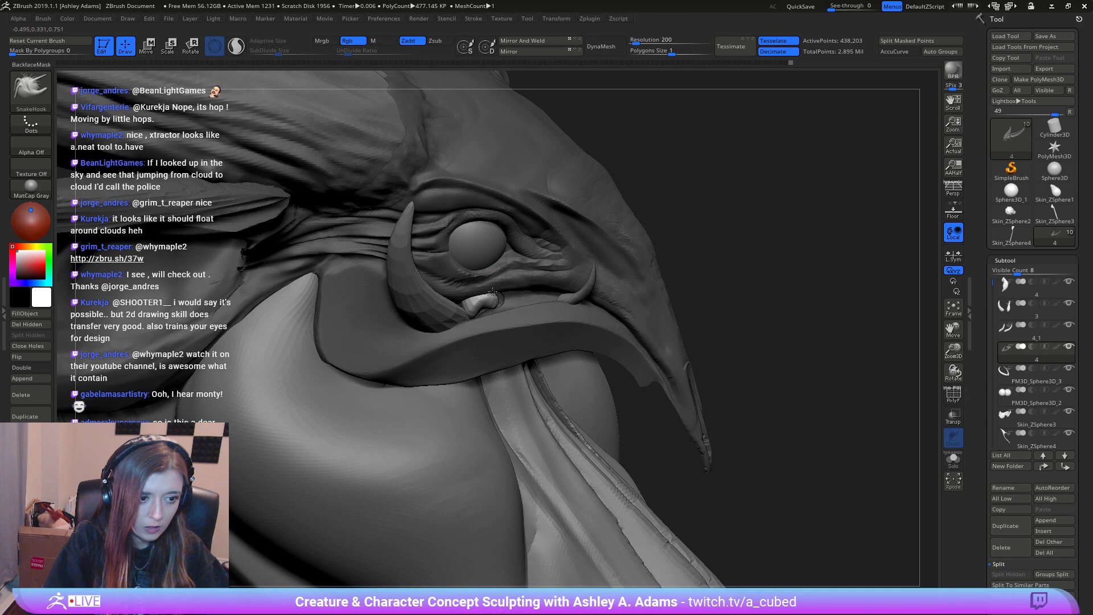
pyautogui.moveTo(493, 291); pyautogui.dragTo(483, 286, button='right')
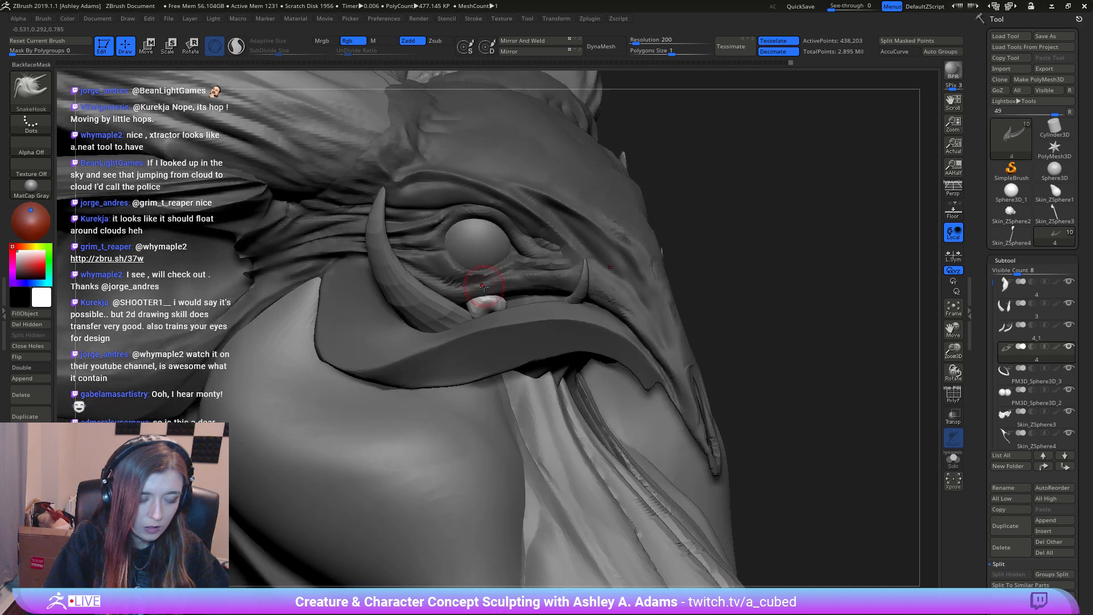
# Step: Split the tooth from the front fang by polygroup, duplicate the tooth subtool and select the copy
pyautogui.click(1052, 572)
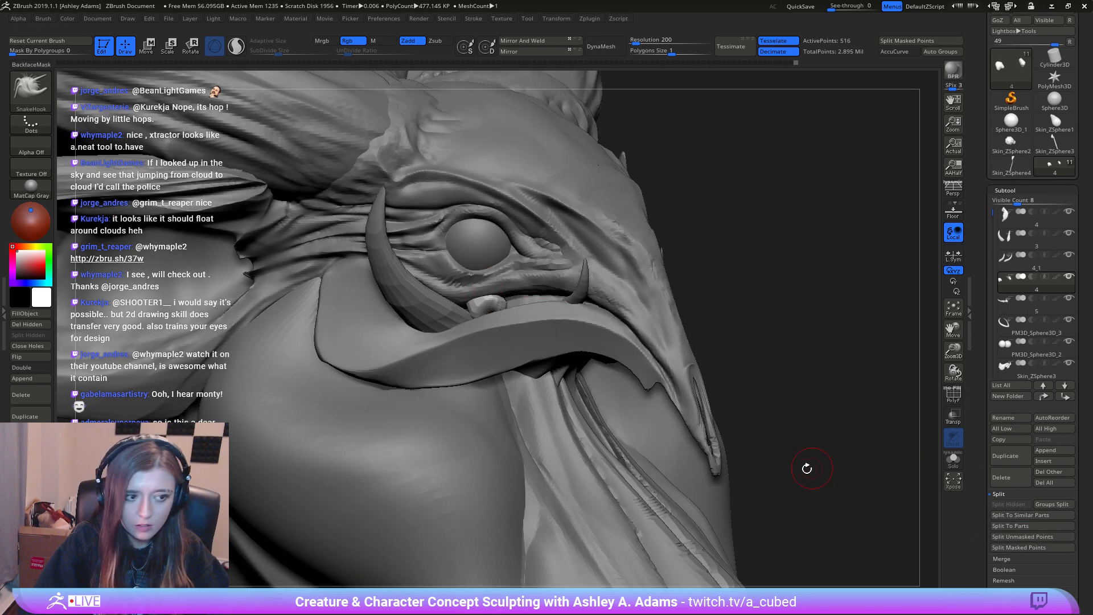
pyautogui.click(1005, 456)
pyautogui.press('Down')
# Step: Move the copied tooth forward along the jaw beside the first one and rotate it to follow the gum line
pyautogui.press('w')
pyautogui.moveTo(496, 279); pyautogui.dragTo(542, 270, button='right')
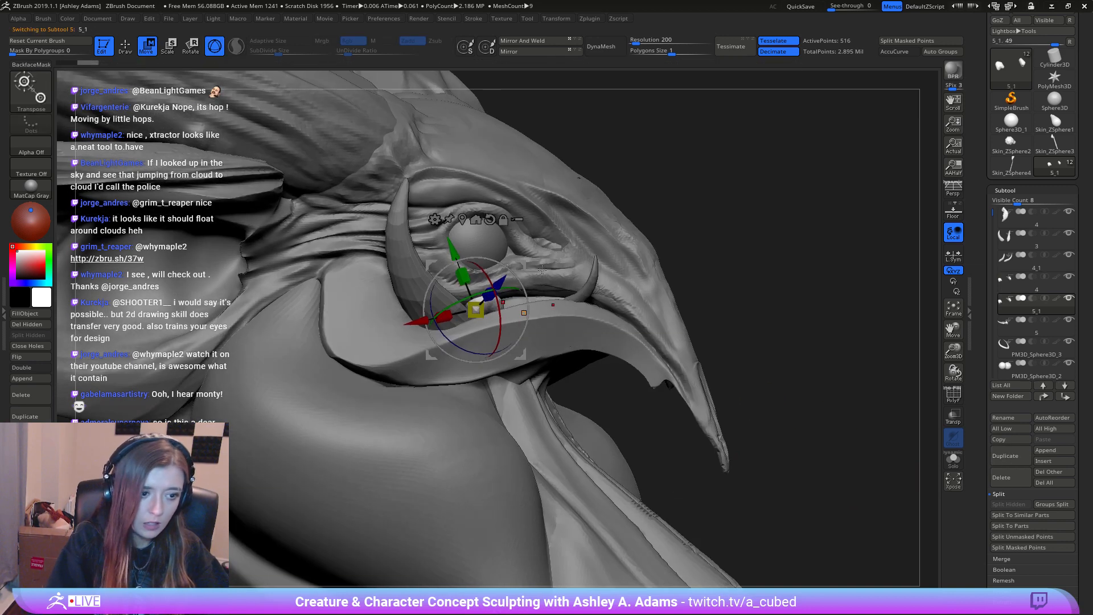
pyautogui.moveTo(522, 265); pyautogui.dragTo(558, 259)
pyautogui.moveTo(515, 287); pyautogui.dragTo(494, 292)
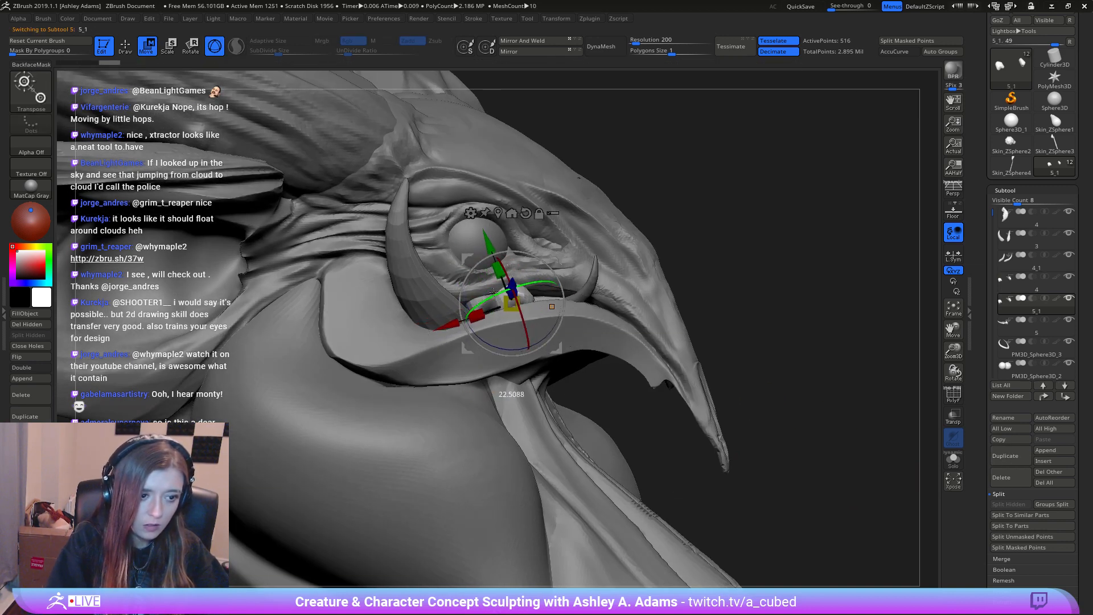
pyautogui.moveTo(550, 257); pyautogui.dragTo(559, 257)
pyautogui.moveTo(553, 260); pyautogui.dragTo(487, 278, button='right')
pyautogui.moveTo(485, 287); pyautogui.dragTo(500, 291)
pyautogui.press('q')
# Step: Reshape the second tooth with the SnakeHook brush so that it differs from the first and sits in the gum
pyautogui.moveTo(663, 290); pyautogui.dragTo(601, 293, button='right')
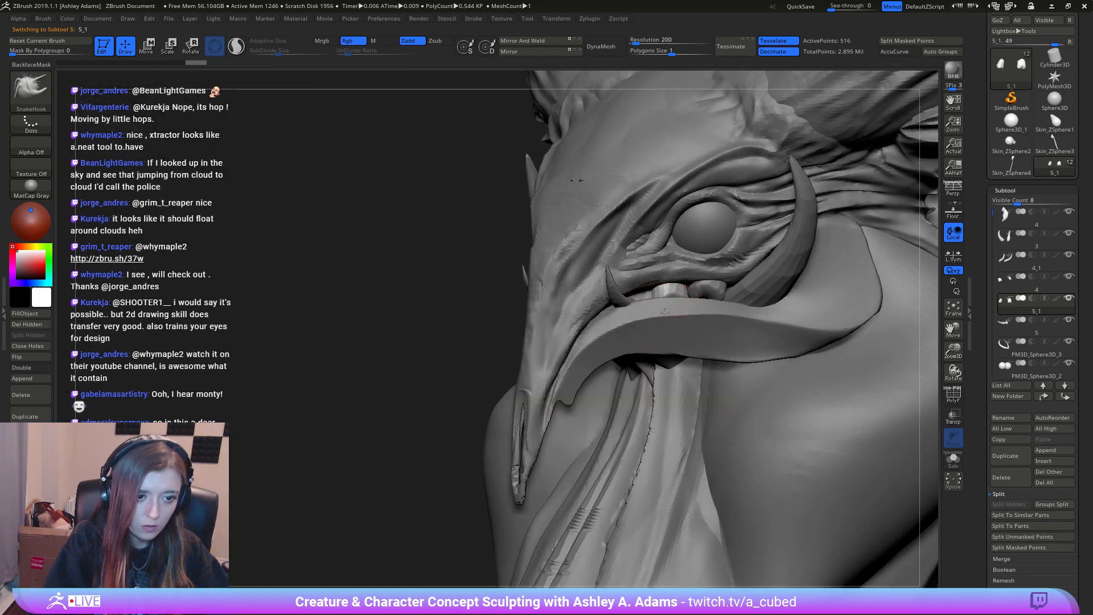
pyautogui.moveTo(665, 312); pyautogui.dragTo(651, 305, button='right')
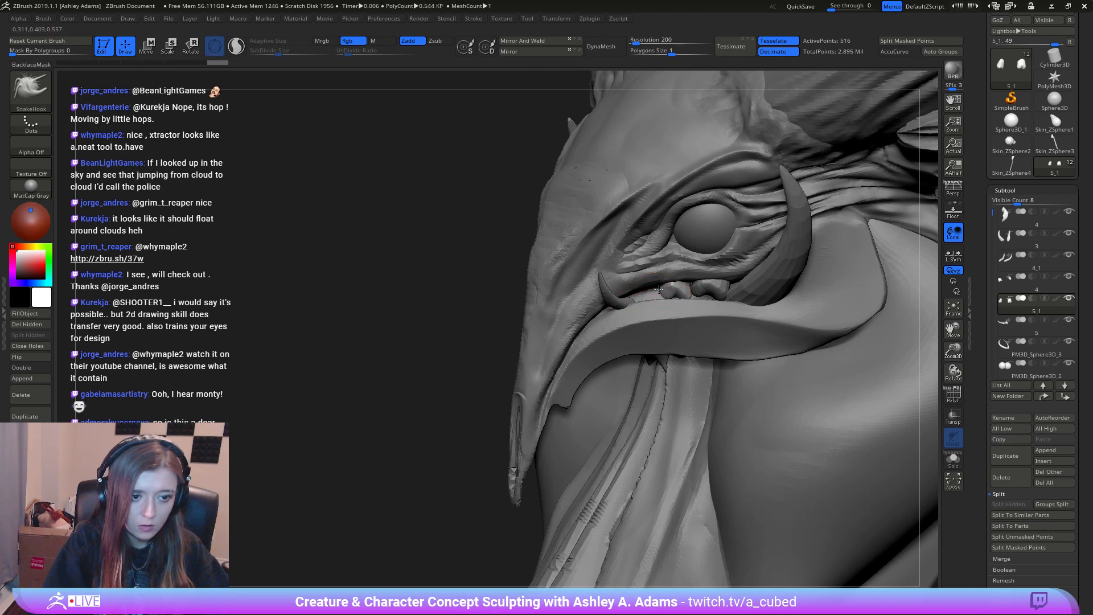
pyautogui.moveTo(689, 291); pyautogui.dragTo(681, 288)
pyautogui.moveTo(664, 273); pyautogui.dragTo(673, 280, button='right')
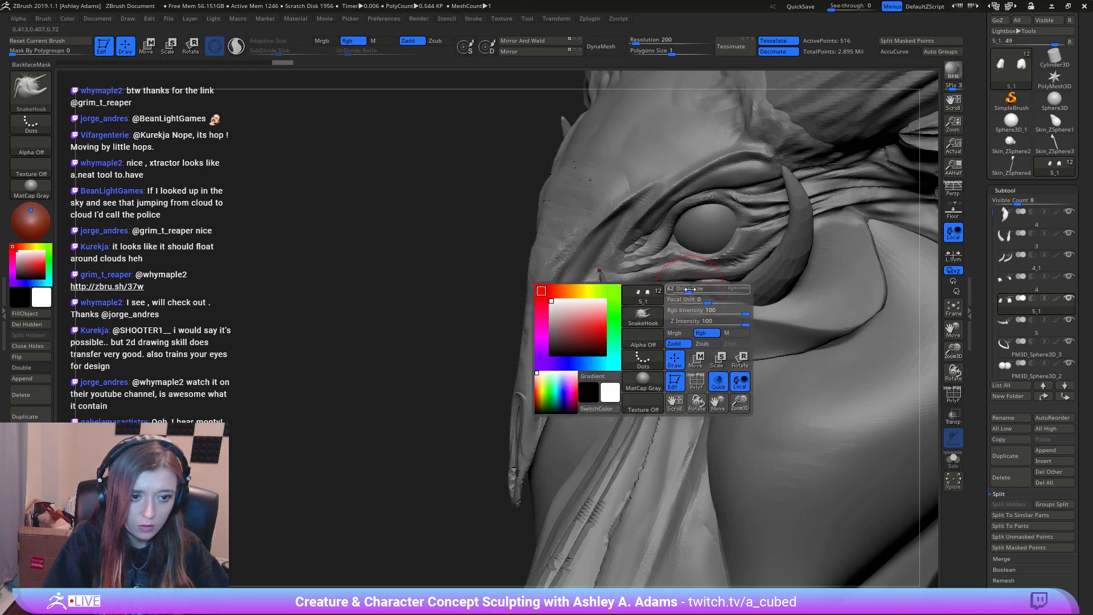
pyautogui.moveTo(615, 239); pyautogui.dragTo(671, 267, button='right')
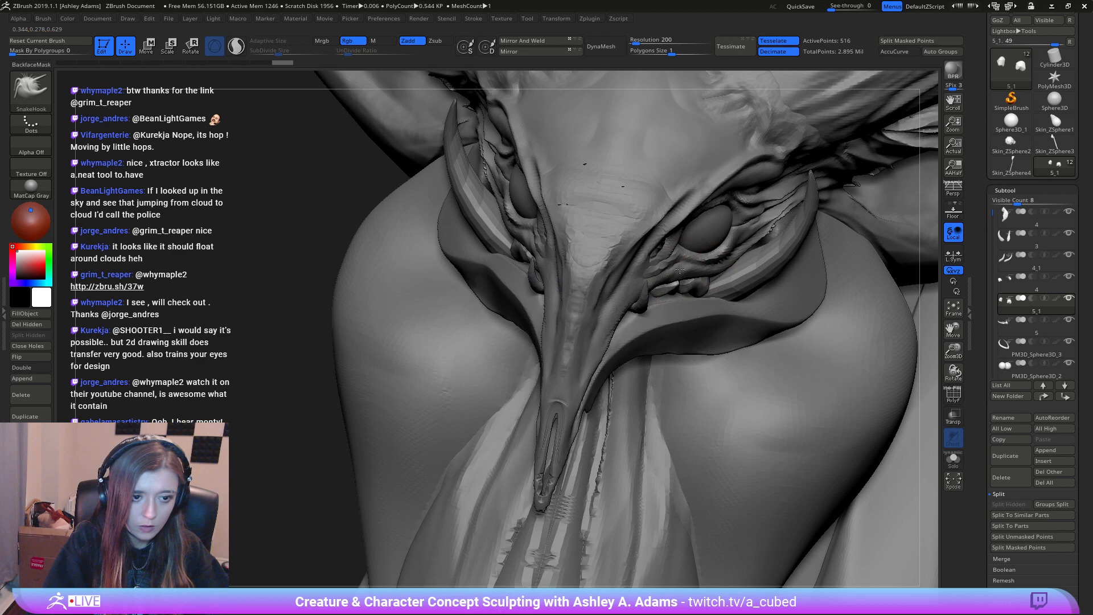
pyautogui.moveTo(680, 269); pyautogui.dragTo(672, 285)
pyautogui.moveTo(672, 282)
pyautogui.mouseDown(button='right')
pyautogui.moveTo(612, 263)
pyautogui.moveTo(561, 265)
pyautogui.moveTo(760, 287)
pyautogui.moveTo(712, 283)
pyautogui.mouseUp(button='right')
# Step: Nudge the second tooth into line with the jaw and refine its shape from the front and side
pyautogui.press('w')
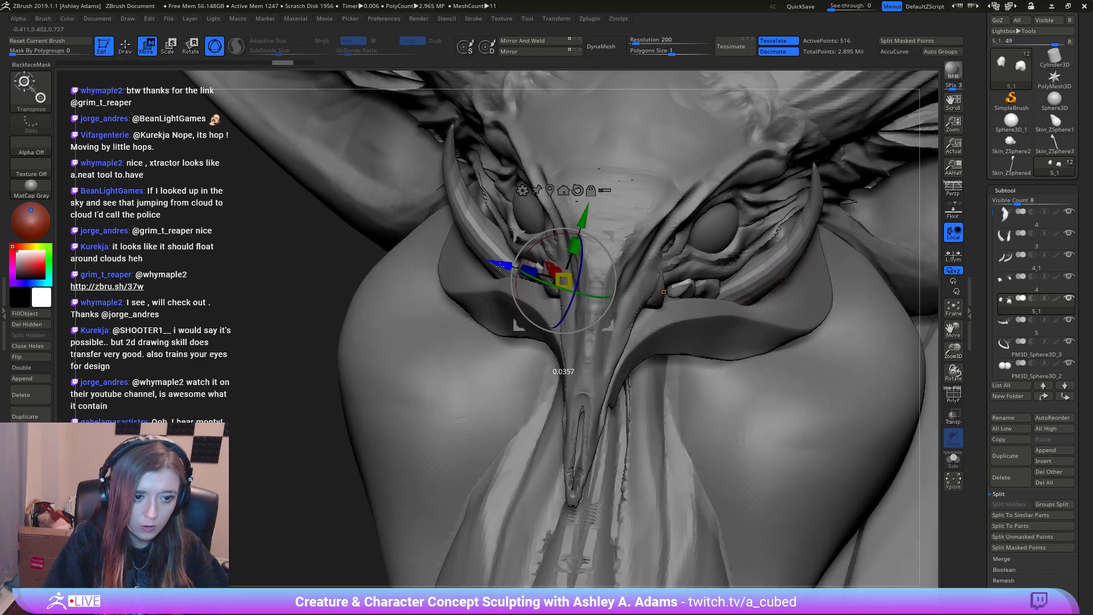
pyautogui.press('q')
pyautogui.moveTo(688, 283); pyautogui.dragTo(697, 286, button='right')
pyautogui.rightClick(644, 342)
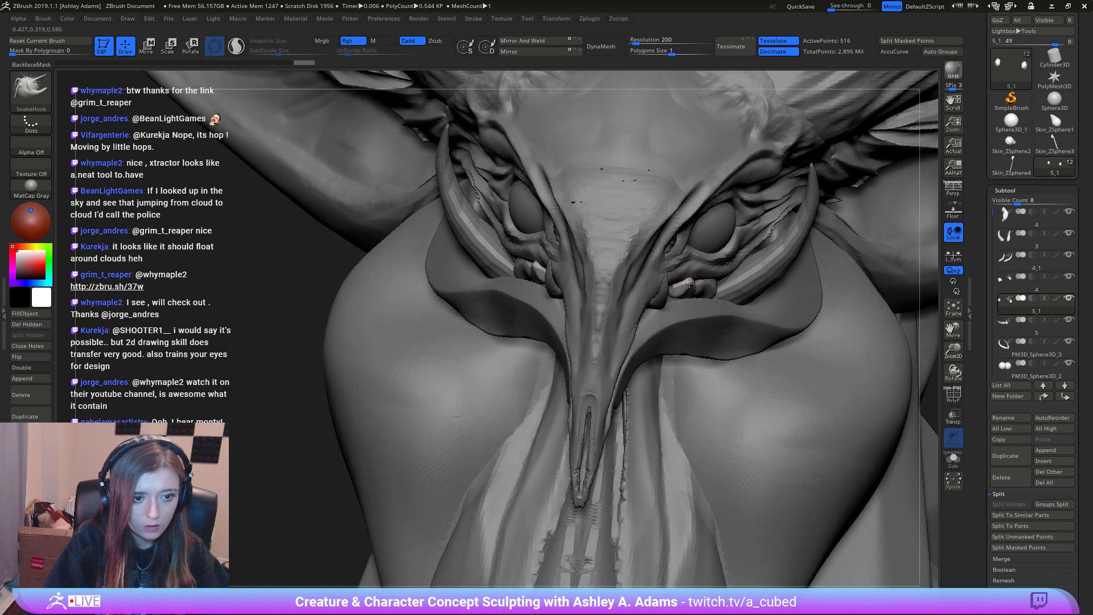
pyautogui.moveTo(683, 289); pyautogui.dragTo(688, 285)
pyautogui.moveTo(689, 285)
pyautogui.mouseDown(button='right')
pyautogui.moveTo(634, 276)
pyautogui.moveTo(700, 300)
pyautogui.moveTo(690, 277)
pyautogui.moveTo(677, 285)
pyautogui.mouseUp(button='right')
pyautogui.rightClick(674, 287)
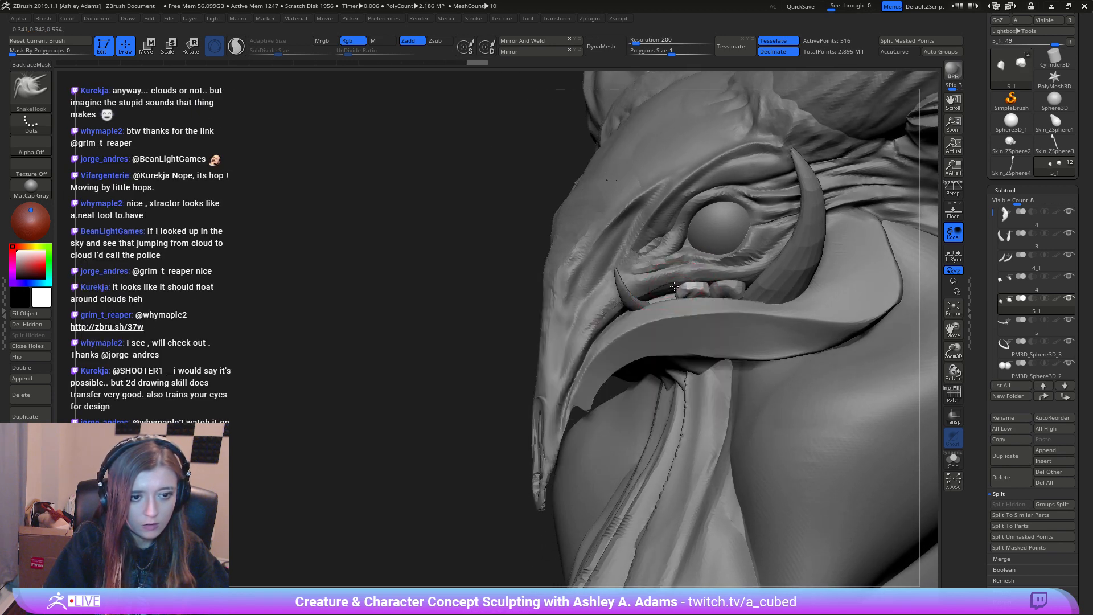
# Step: Duplicate the second tooth and move and rotate the copy forward into the gap behind the front fang
pyautogui.click(1005, 456)
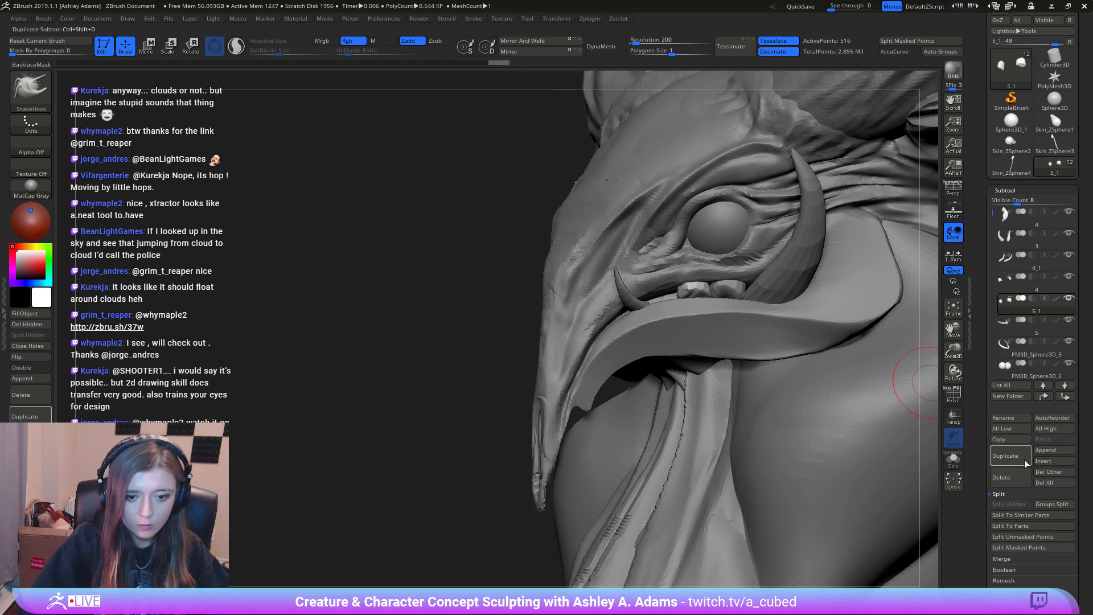
pyautogui.moveTo(687, 266); pyautogui.dragTo(814, 279, button='right')
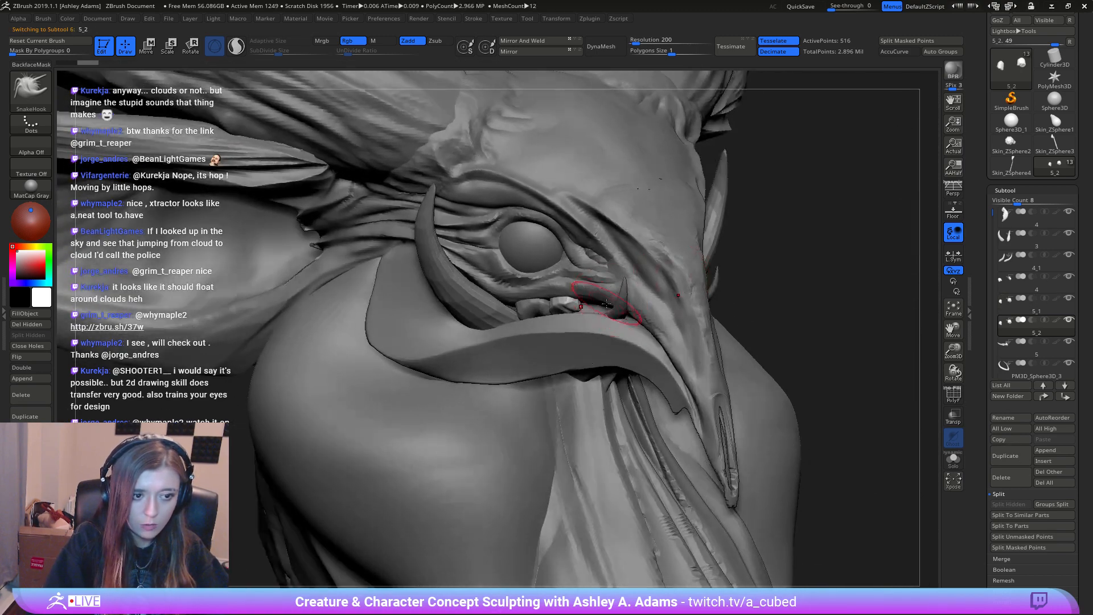
pyautogui.press('w')
pyautogui.moveTo(603, 306); pyautogui.dragTo(552, 306, button='right')
pyautogui.moveTo(499, 311); pyautogui.dragTo(529, 310)
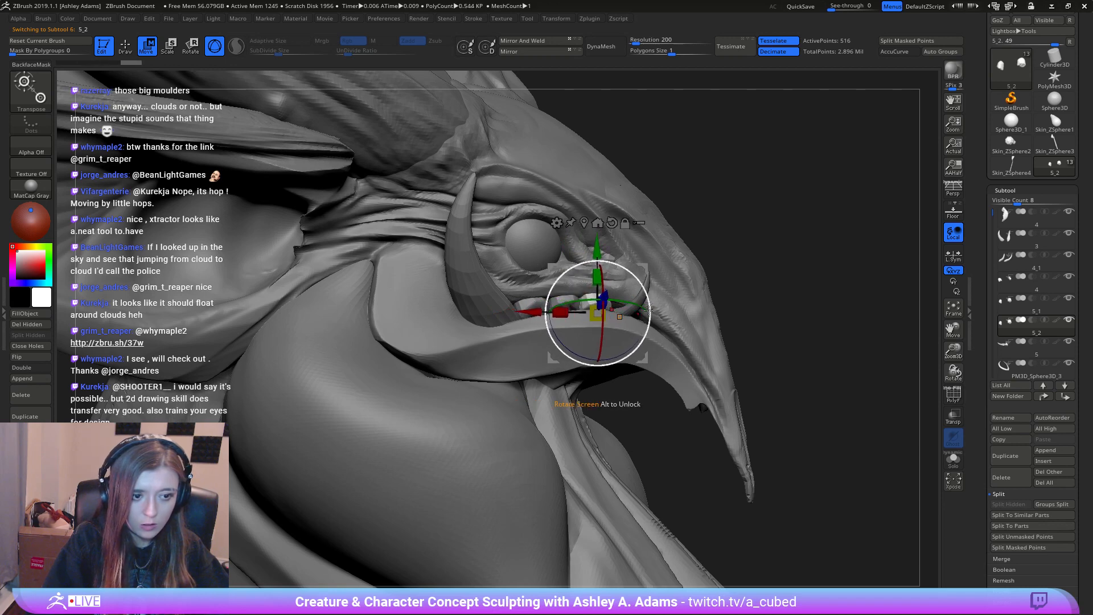
pyautogui.moveTo(626, 256); pyautogui.dragTo(625, 260)
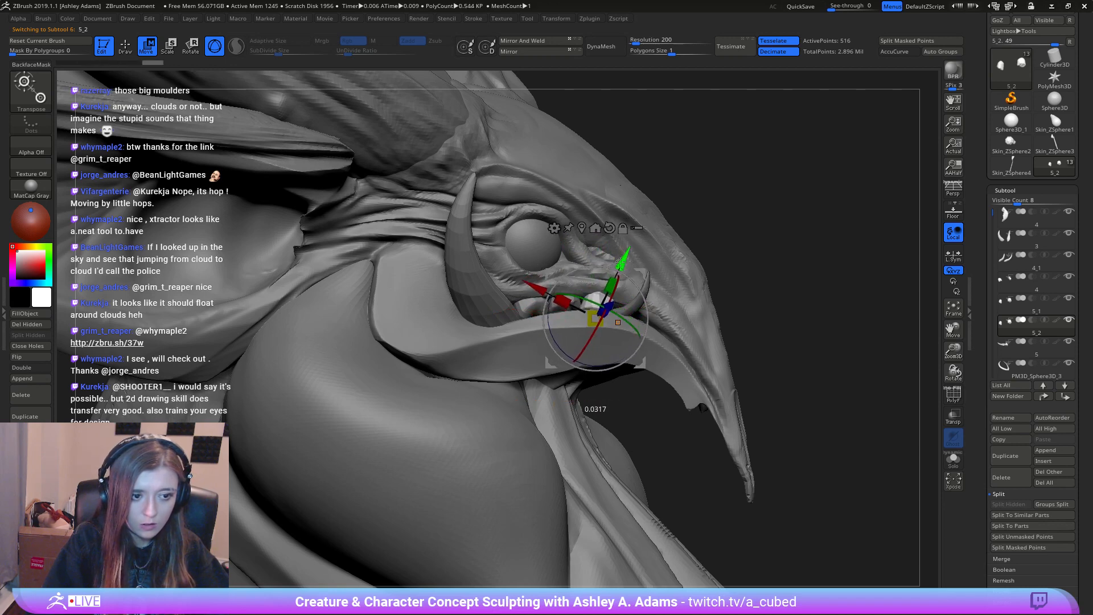
pyautogui.moveTo(648, 307); pyautogui.dragTo(598, 307, button='right')
# Step: Reshape the third tooth with the SnakeHook brush from the front and side, and check it in isolation
pyautogui.press('q')
pyautogui.press('space')
pyautogui.moveTo(602, 308); pyautogui.dragTo(600, 308)
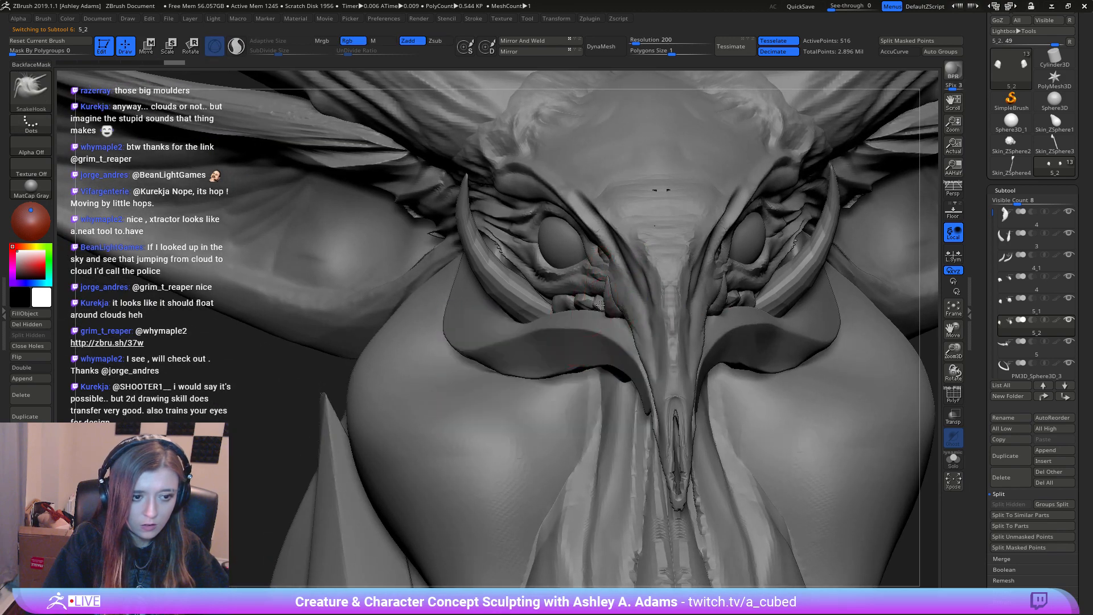
pyautogui.moveTo(587, 302)
pyautogui.mouseDown(button='right')
pyautogui.moveTo(624, 317)
pyautogui.moveTo(597, 351)
pyautogui.moveTo(586, 315)
pyautogui.moveTo(596, 283)
pyautogui.mouseUp(button='right')
pyautogui.press('space')
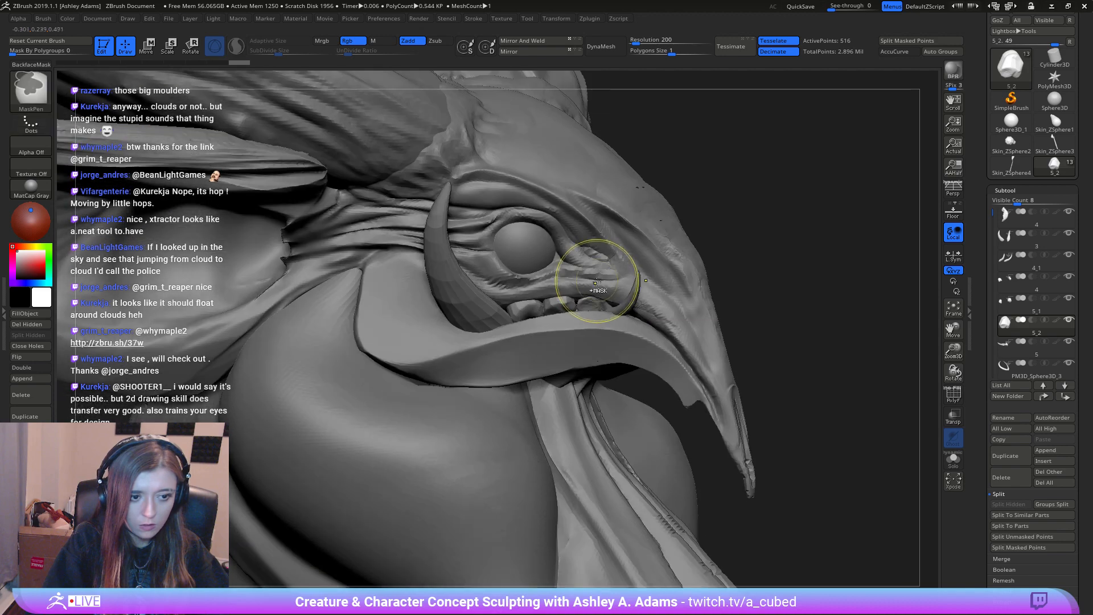
pyautogui.moveTo(784, 373); pyautogui.dragTo(706, 364, button='right')
pyautogui.press('space')
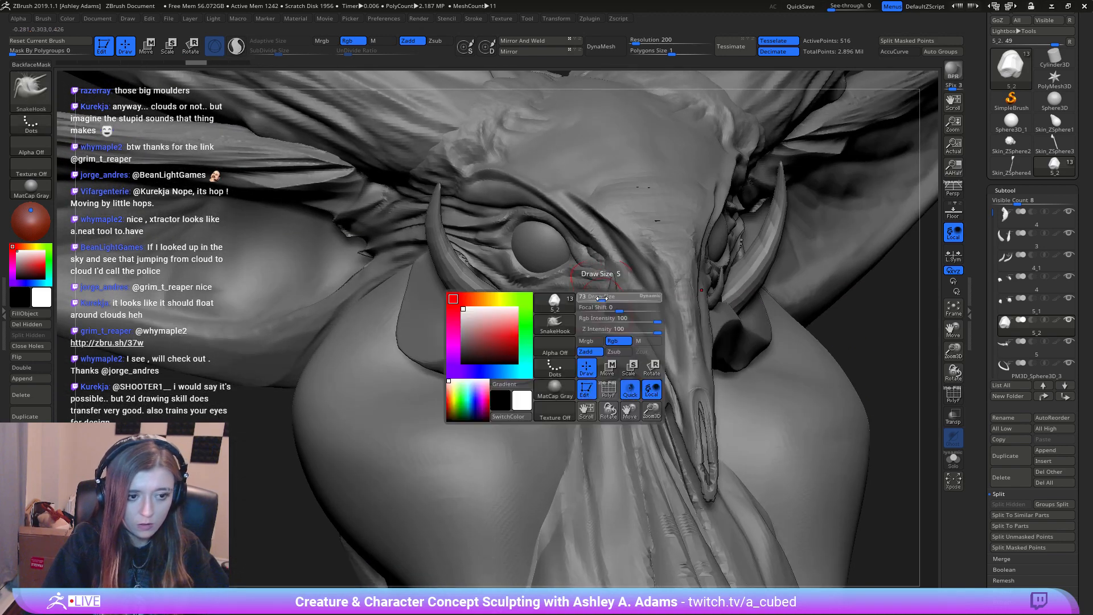
pyautogui.moveTo(592, 302); pyautogui.dragTo(602, 317, button='right')
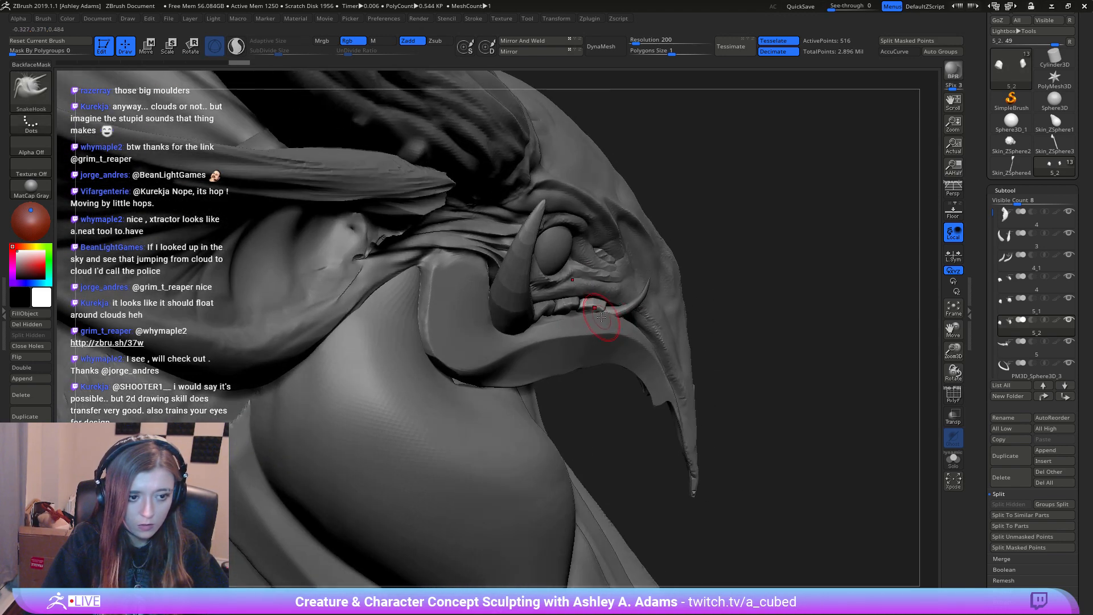
pyautogui.click(953, 458)
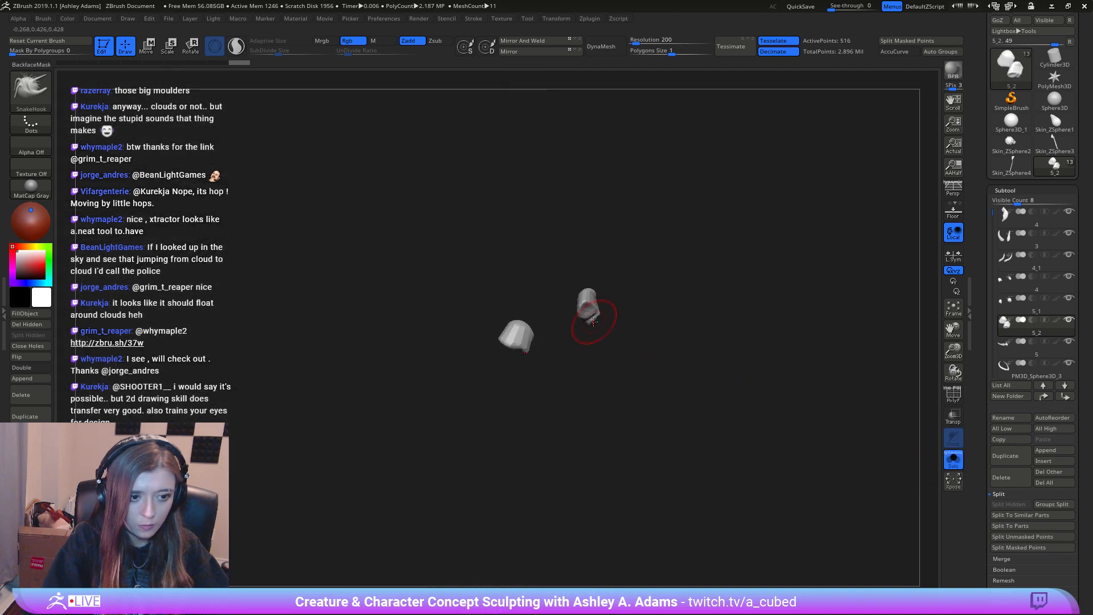
pyautogui.click(953, 458)
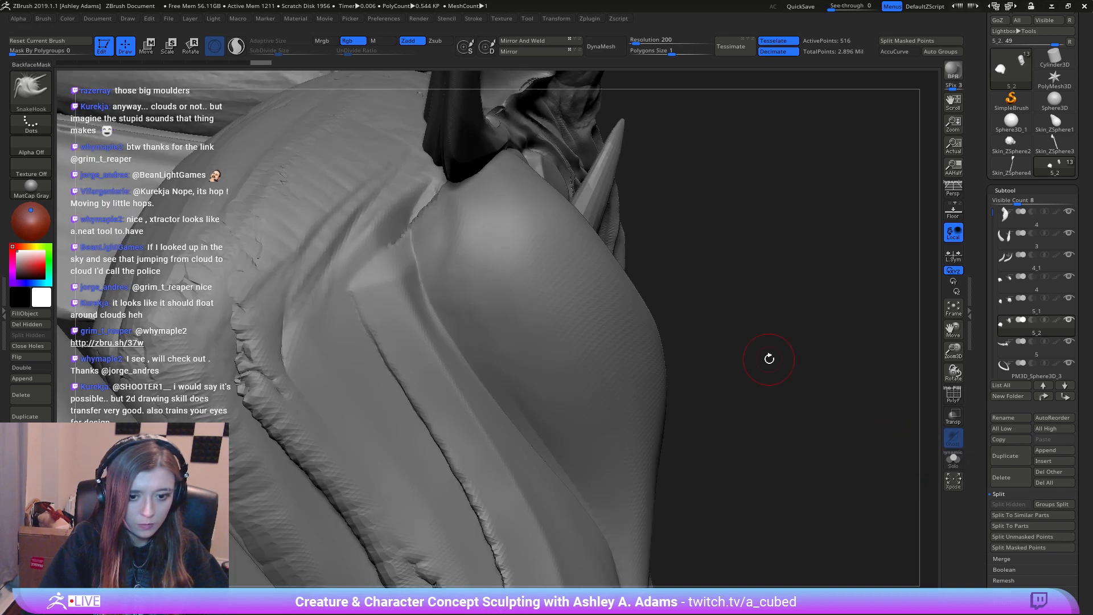
# Step: Select the lower jaw and adjust its upper edge beneath the row of teeth with the SnakeHook and Smooth brushes
pyautogui.moveTo(771, 357)
pyautogui.mouseDown(button='right')
pyautogui.moveTo(638, 336)
pyautogui.moveTo(579, 315)
pyautogui.moveTo(569, 296)
pyautogui.moveTo(579, 312)
pyautogui.mouseUp(button='right')
pyautogui.keyDown('alt'); pyautogui.click(578, 312); pyautogui.keyUp('alt')
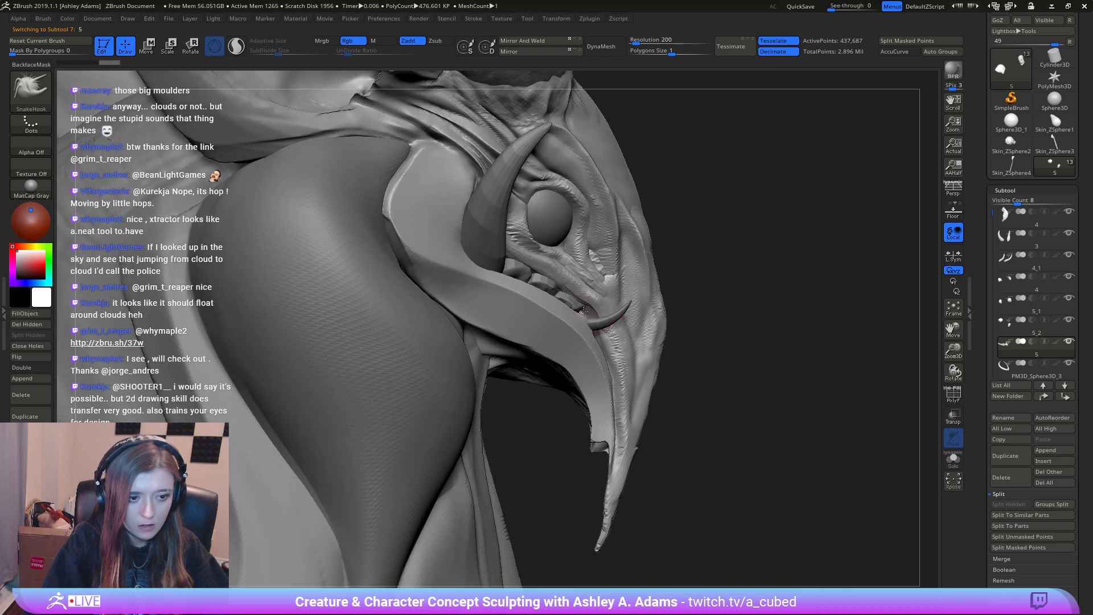
pyautogui.moveTo(613, 343); pyautogui.dragTo(579, 317, button='right')
pyautogui.press('space')
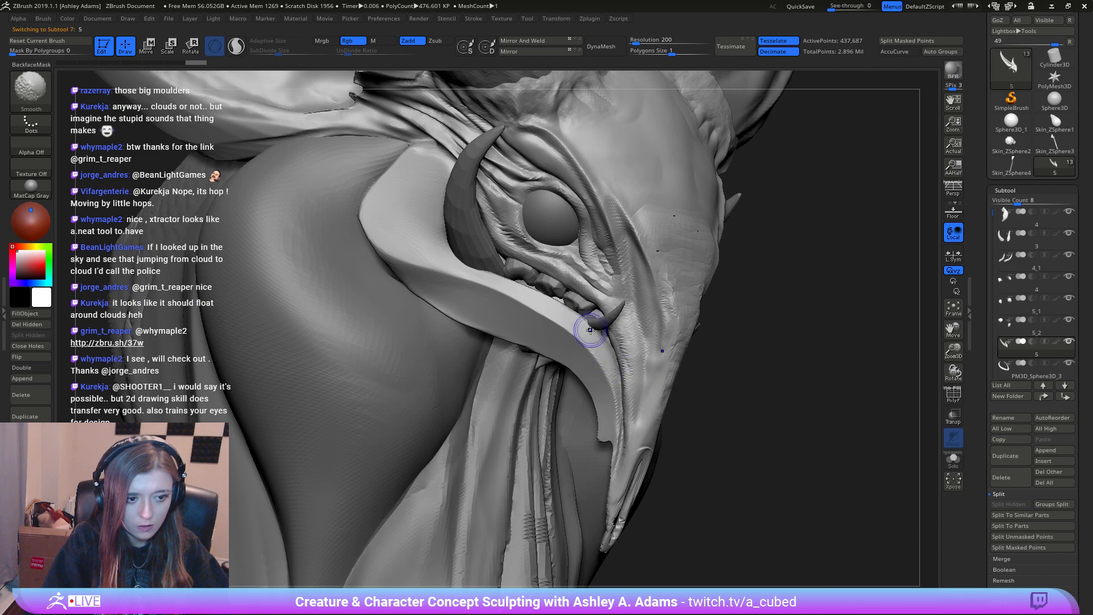
pyautogui.moveTo(625, 375); pyautogui.dragTo(601, 310, button='right')
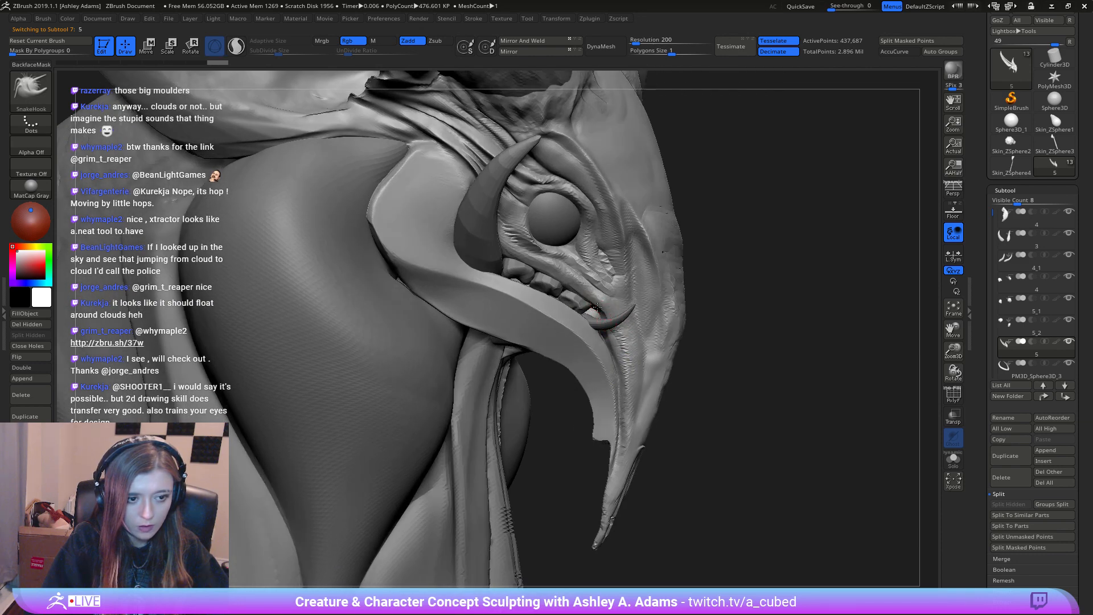
pyautogui.press('space')
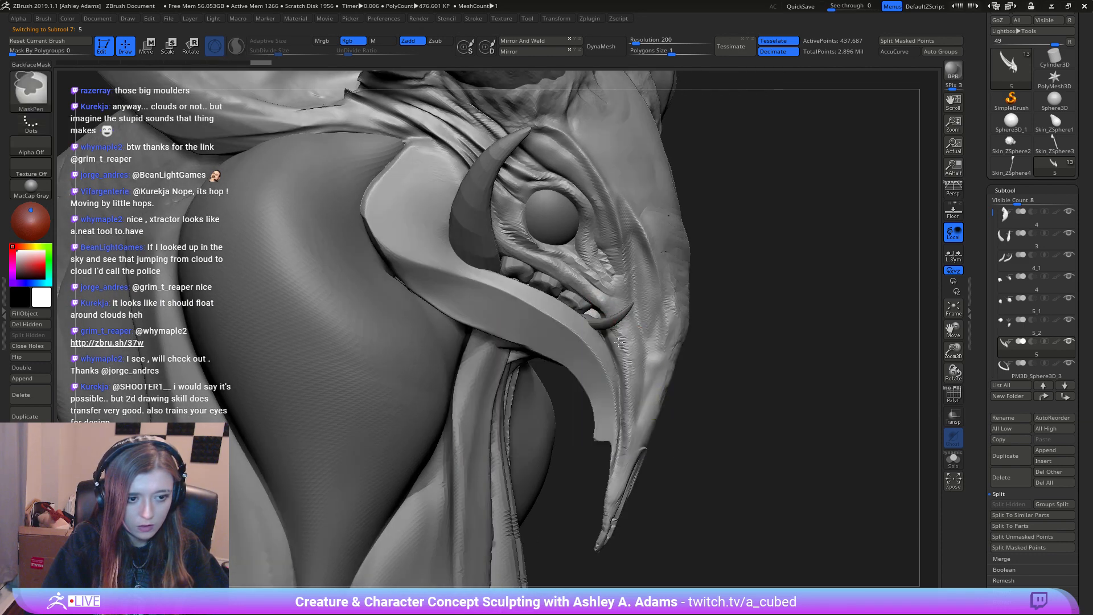
pyautogui.moveTo(607, 337)
pyautogui.mouseDown(button='right')
pyautogui.moveTo(643, 320)
pyautogui.moveTo(623, 319)
pyautogui.moveTo(672, 365)
pyautogui.moveTo(649, 326)
pyautogui.moveTo(645, 272)
pyautogui.moveTo(612, 310)
pyautogui.mouseUp(button='right')
# Step: Cut into the lower jaw's edge alongside the teeth with the DamStandard brush
pyautogui.keyDown('alt'); pyautogui.click(700, 374); pyautogui.keyUp('alt')
pyautogui.press('b')
pyautogui.press('d')
pyautogui.press('s')
pyautogui.keyDown('alt'); pyautogui.click(614, 319); pyautogui.keyUp('alt')
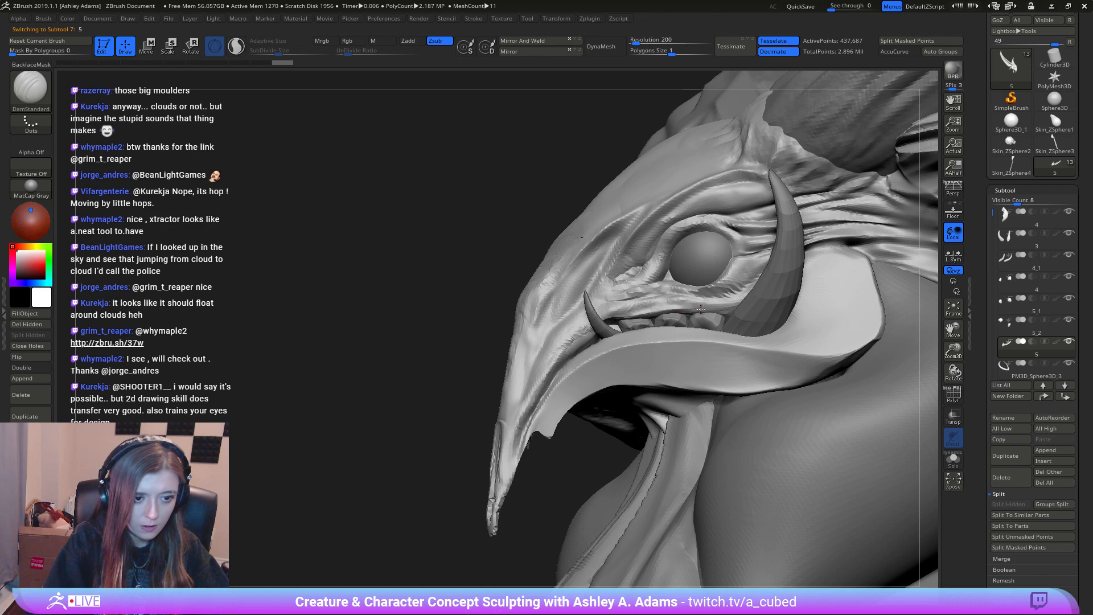
pyautogui.moveTo(728, 309); pyautogui.dragTo(741, 290)
pyautogui.moveTo(672, 310); pyautogui.dragTo(740, 312, button='right')
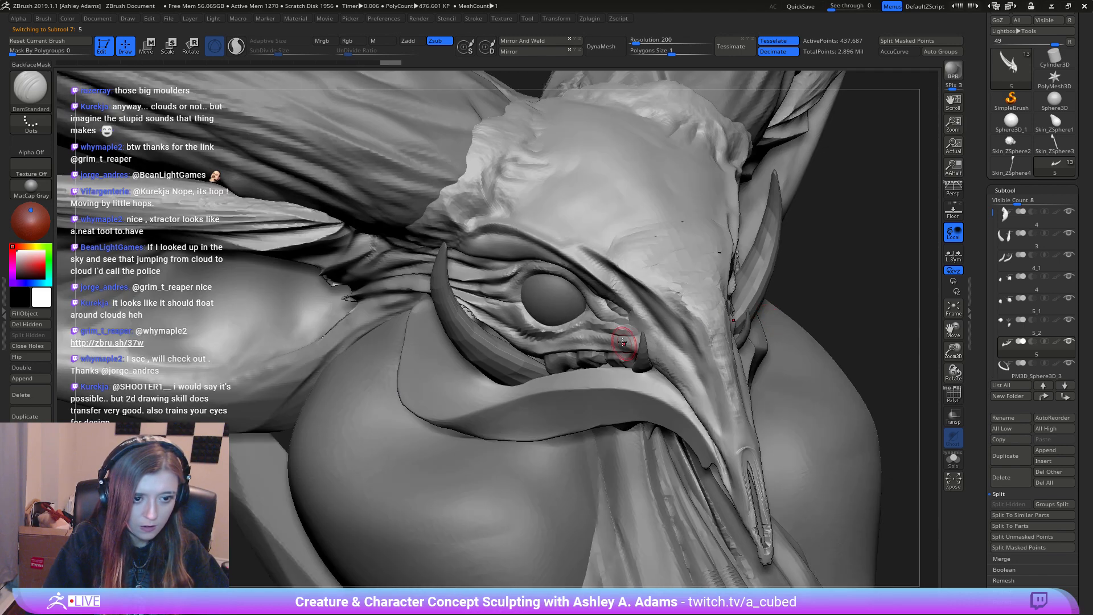
# Step: Refine the lower jaw's edge along the teeth with the SnakeHook brush and check the head from both sides
pyautogui.moveTo(626, 349)
pyautogui.mouseDown(button='right')
pyautogui.moveTo(660, 354)
pyautogui.moveTo(640, 325)
pyautogui.moveTo(592, 315)
pyautogui.mouseUp(button='right')
pyautogui.press('b')
pyautogui.press('s')
pyautogui.press('h')
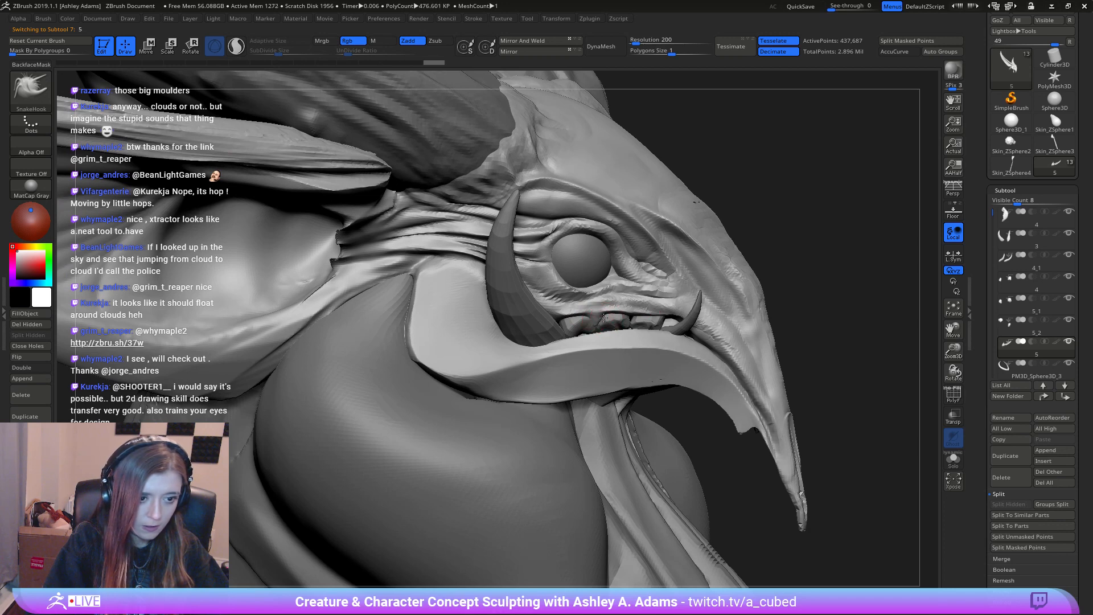
pyautogui.moveTo(593, 326); pyautogui.dragTo(631, 321, button='right')
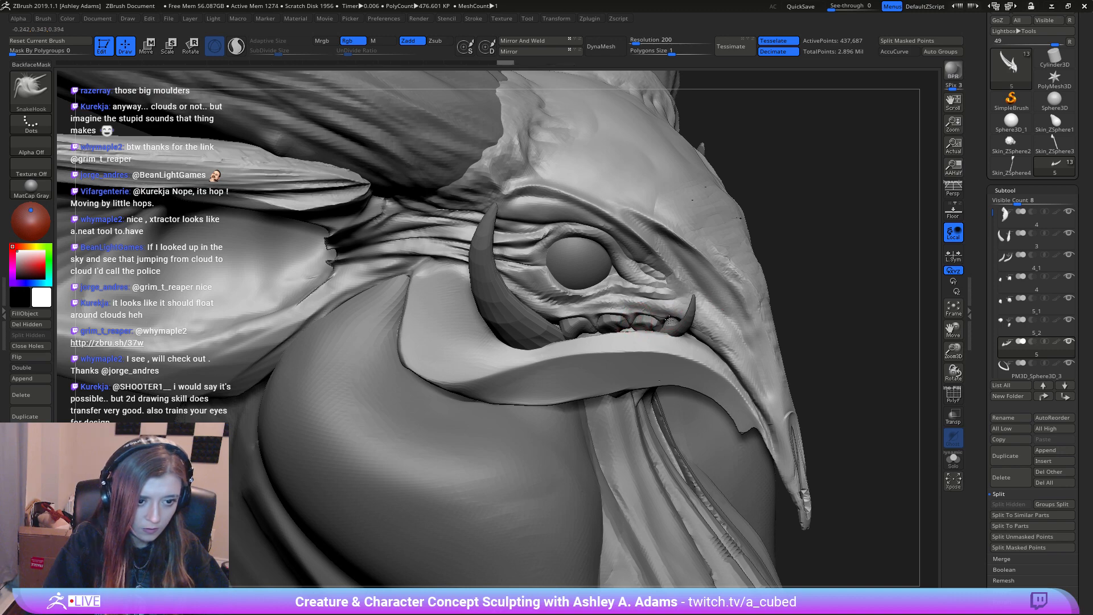
pyautogui.keyDown('ctrl'); pyautogui.moveTo(671, 365); pyautogui.dragTo(575, 285, button='right'); pyautogui.keyUp('ctrl')
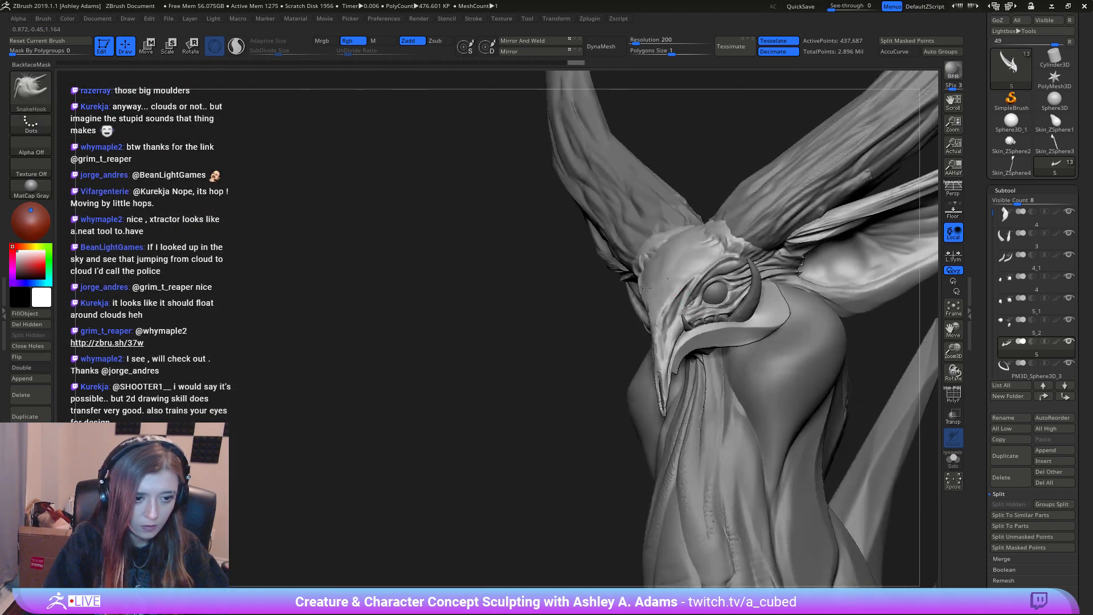
pyautogui.keyDown('ctrl'); pyautogui.moveTo(708, 342); pyautogui.dragTo(739, 347, button='right'); pyautogui.keyUp('ctrl')
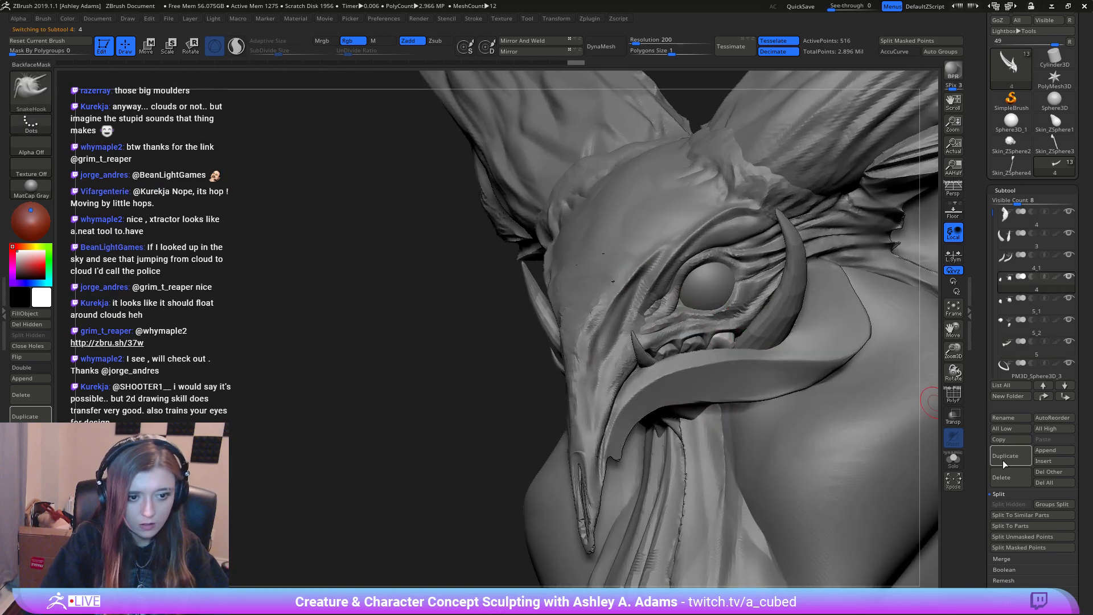
# Step: Duplicate the upper tooth nearest the tusk, rotate the copy about 177° to point upward and lower it onto the jaw
pyautogui.keyDown('alt'); pyautogui.click(708, 312); pyautogui.keyUp('alt')
pyautogui.press('w')
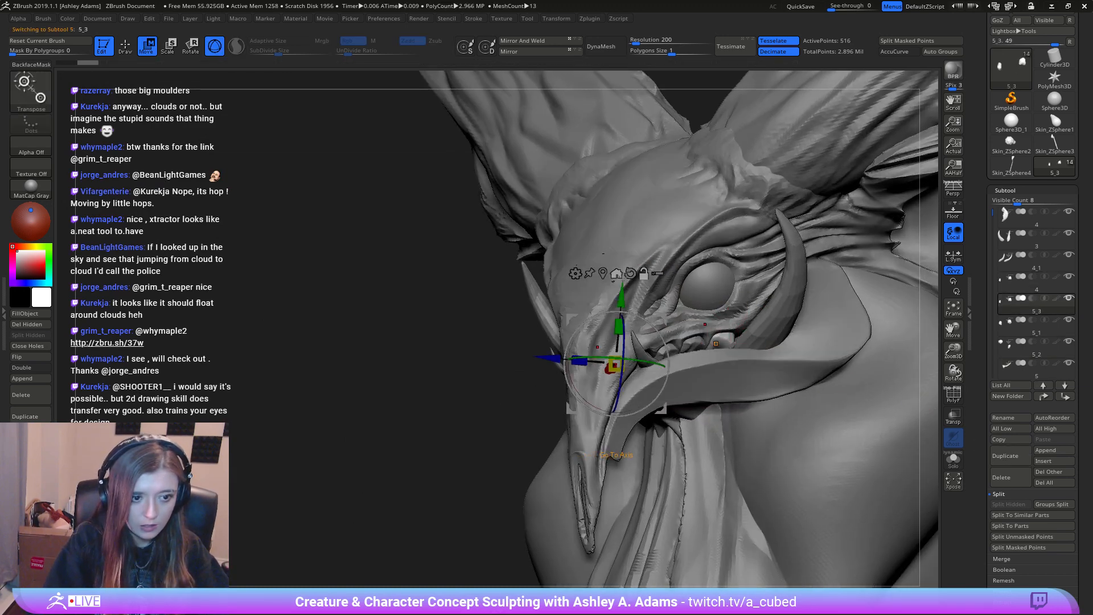
pyautogui.keyDown('alt'); pyautogui.click(603, 272); pyautogui.keyUp('alt')
pyautogui.moveTo(489, 336); pyautogui.dragTo(604, 336, button='right')
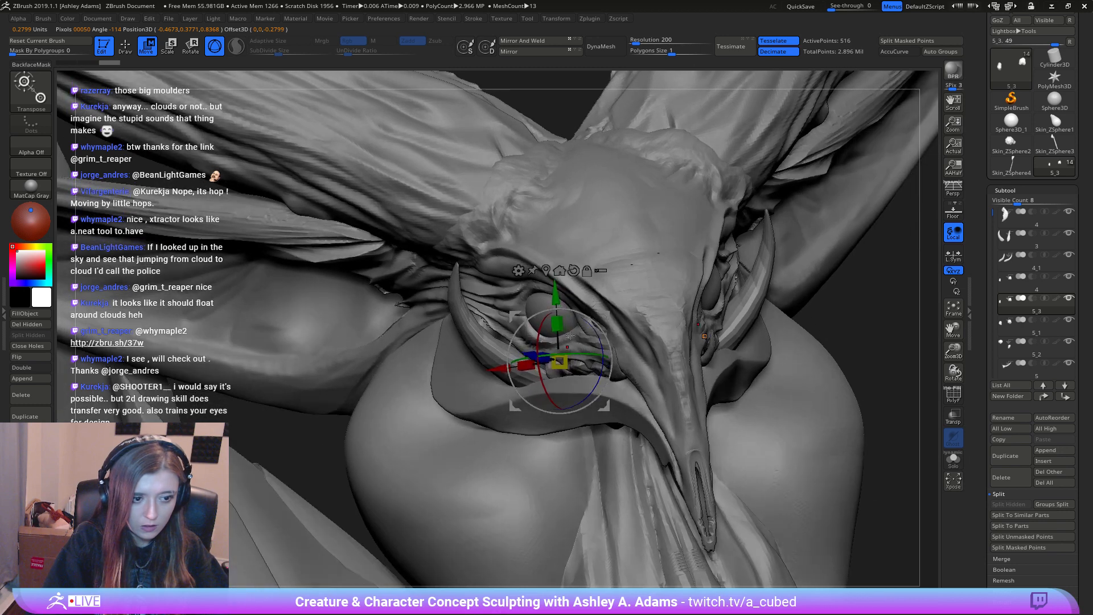
pyautogui.moveTo(652, 201); pyautogui.dragTo(697, 123)
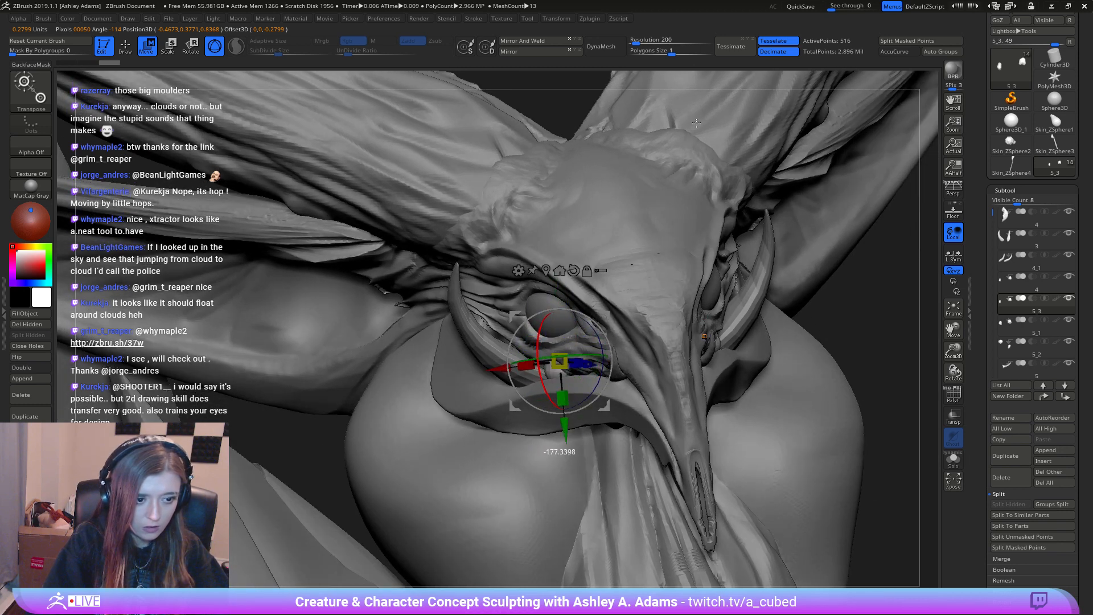
pyautogui.moveTo(565, 431); pyautogui.dragTo(565, 455)
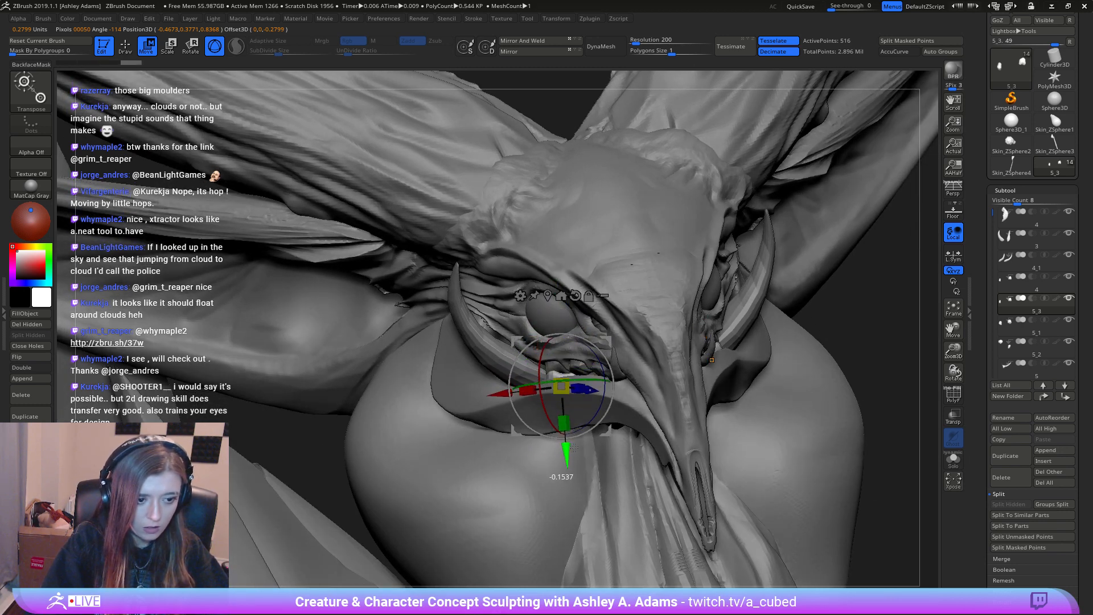
# Step: Reshape the first lower tooth beside the tusk with the SnakeHook brush from several angles
pyautogui.moveTo(541, 402); pyautogui.dragTo(601, 393, button='right')
pyautogui.press('q')
pyautogui.moveTo(579, 327)
pyautogui.keyDown('alt'); pyautogui.mouseDown(button='right')
pyautogui.moveTo(596, 273)
pyautogui.moveTo(590, 330)
pyautogui.mouseUp(button='right'); pyautogui.keyUp('alt')
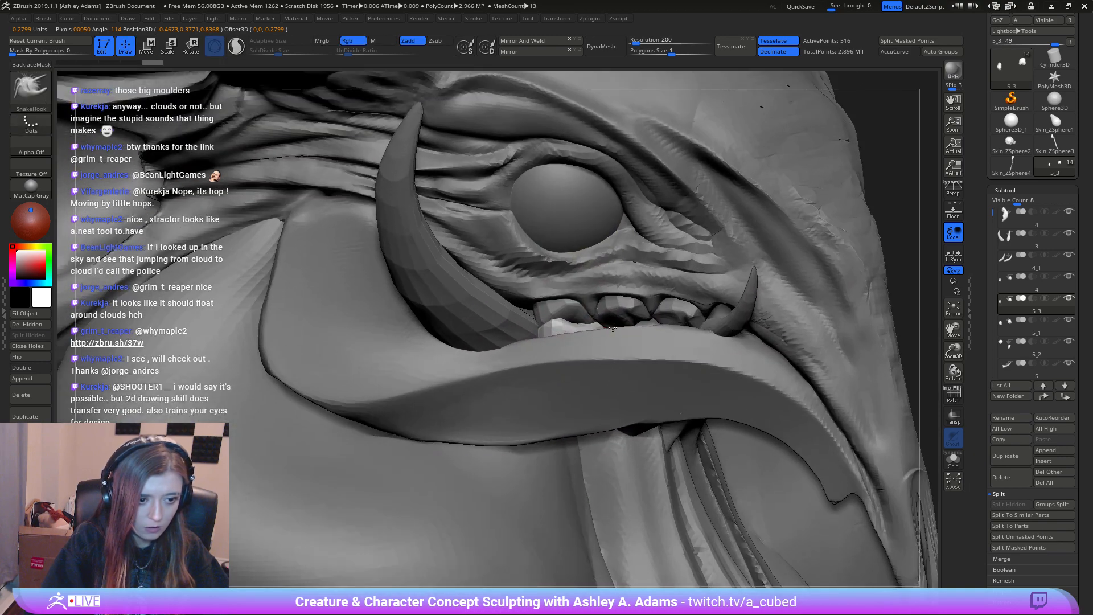
pyautogui.moveTo(501, 325)
pyautogui.mouseDown(button='right')
pyautogui.moveTo(601, 319)
pyautogui.moveTo(532, 332)
pyautogui.moveTo(561, 313)
pyautogui.moveTo(592, 325)
pyautogui.moveTo(644, 289)
pyautogui.moveTo(593, 327)
pyautogui.moveTo(606, 351)
pyautogui.moveTo(622, 337)
pyautogui.mouseUp(button='right')
pyautogui.press('shift')
pyautogui.rightClick(597, 335)
# Step: Shape the jaw around the first lower tooth's base with SnakeHook, then build up and smooth a gum with ClayBuildup
pyautogui.keyDown('alt'); pyautogui.click(596, 339); pyautogui.keyUp('alt')
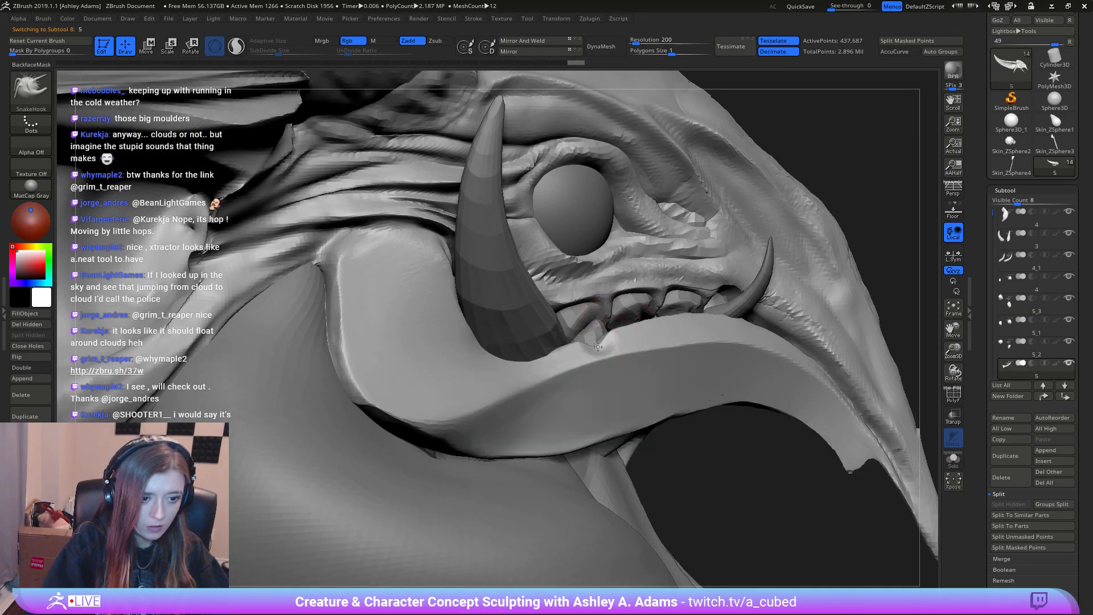
pyautogui.moveTo(602, 351); pyautogui.dragTo(609, 335, button='right')
pyautogui.press('ctrl')
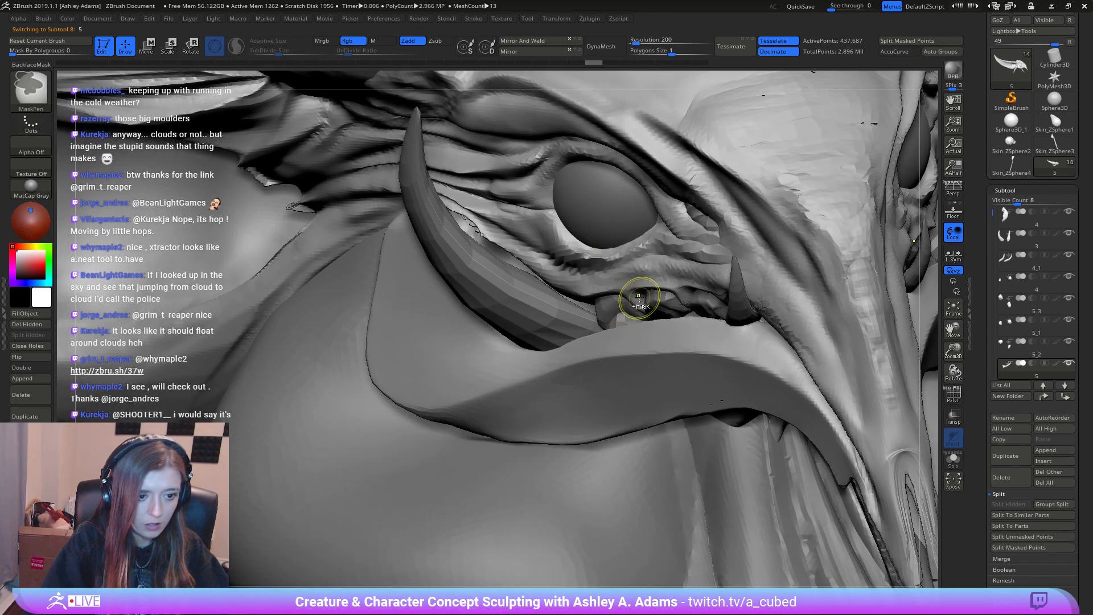
pyautogui.moveTo(639, 300); pyautogui.dragTo(625, 343, button='right')
pyautogui.rightClick(625, 345)
pyautogui.press('b')
pyautogui.press('c')
pyautogui.press('b')
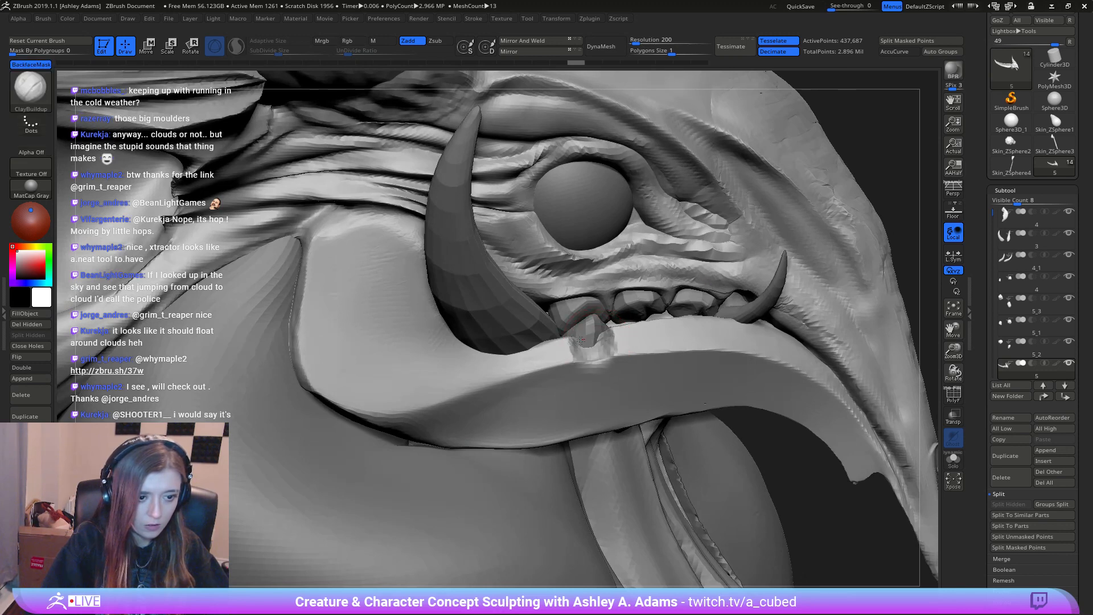
pyautogui.moveTo(603, 350); pyautogui.dragTo(549, 354)
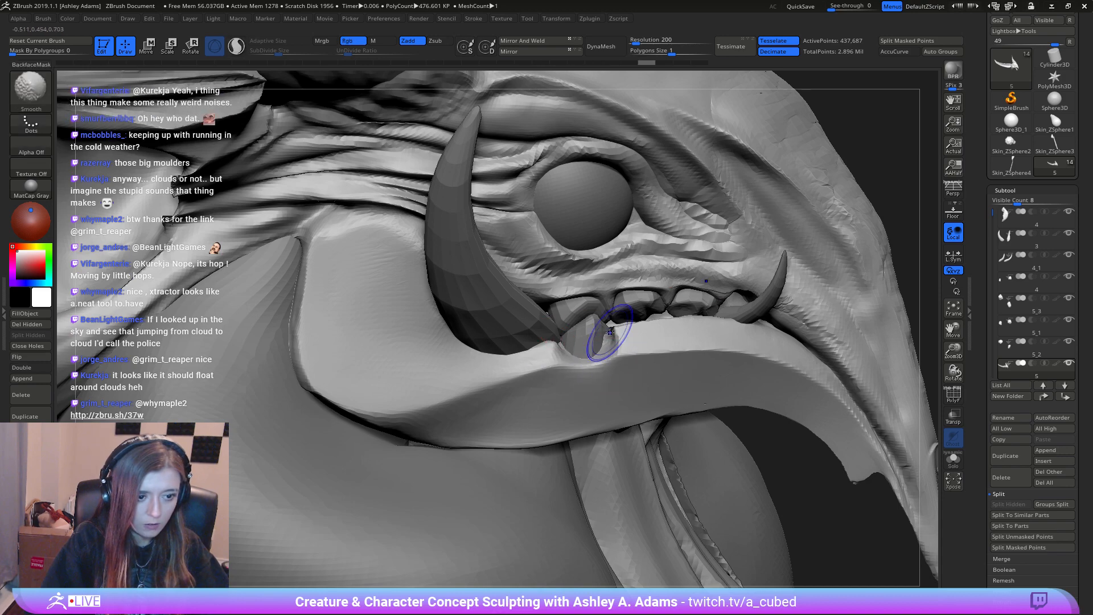
# Step: Select the first lower tooth again and refine its shape in the gum with the SnakeHook brush
pyautogui.moveTo(597, 333)
pyautogui.mouseDown(button='right')
pyautogui.moveTo(549, 344)
pyautogui.moveTo(594, 336)
pyautogui.moveTo(588, 355)
pyautogui.moveTo(561, 330)
pyautogui.moveTo(580, 349)
pyautogui.moveTo(530, 330)
pyautogui.moveTo(598, 383)
pyautogui.moveTo(581, 215)
pyautogui.moveTo(588, 303)
pyautogui.moveTo(592, 285)
pyautogui.moveTo(646, 300)
pyautogui.moveTo(638, 327)
pyautogui.mouseUp(button='right')
pyautogui.keyDown('alt'); pyautogui.click(603, 312); pyautogui.keyUp('alt')
pyautogui.rightClick(597, 341)
pyautogui.press('b')
pyautogui.press('s')
pyautogui.press('h')
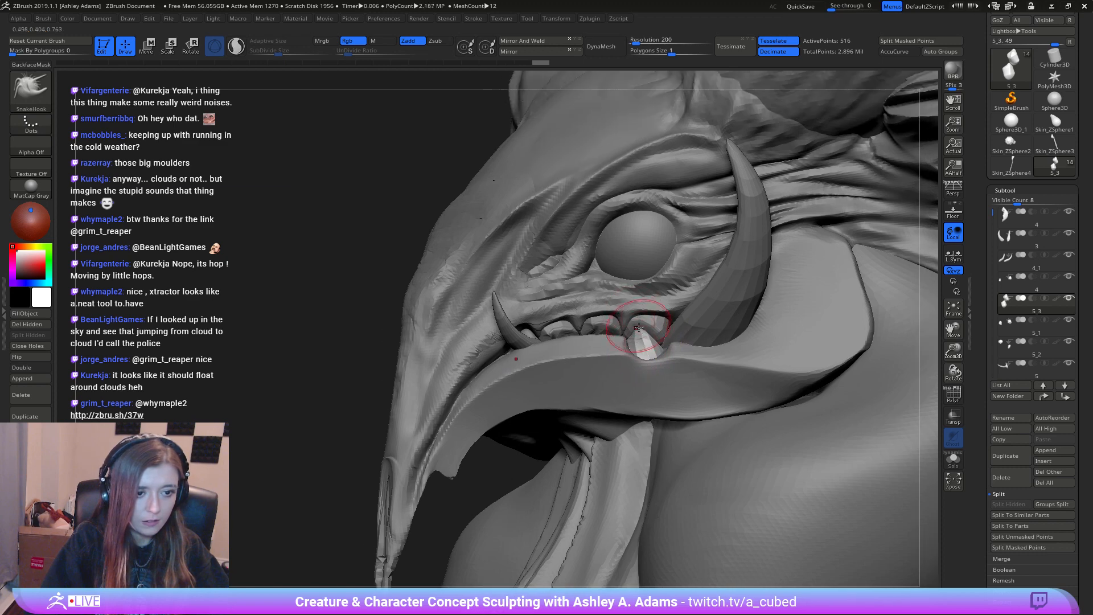
# Step: Duplicate the second upper tooth, flip the copy to point upward and lower it onto the jaw beside the first lower tooth
pyautogui.keyDown('alt'); pyautogui.click(611, 323); pyautogui.keyUp('alt')
pyautogui.click(1007, 458)
pyautogui.press('w')
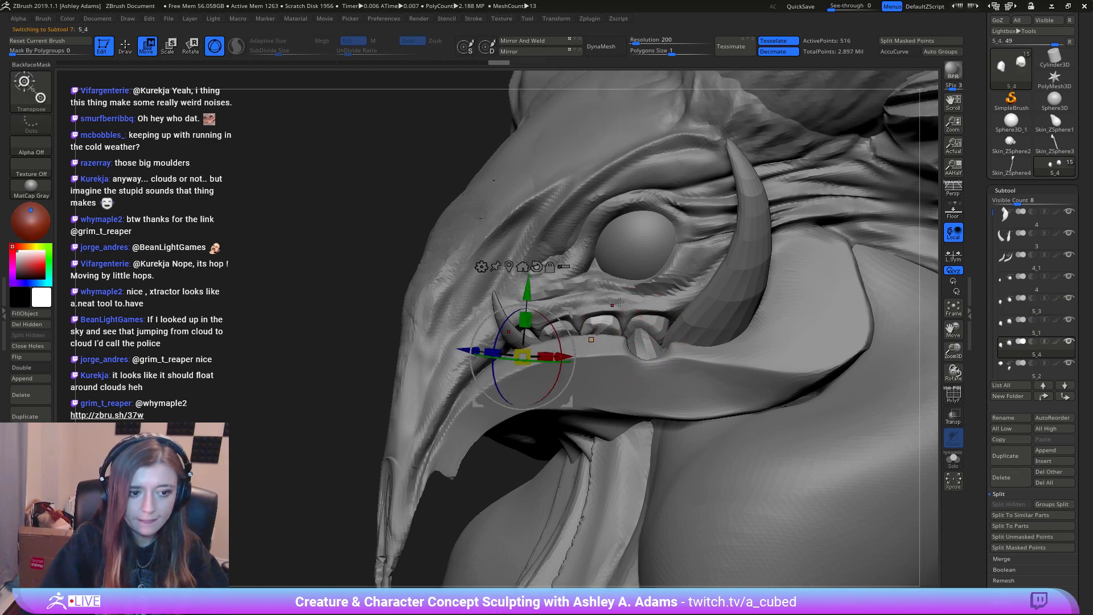
pyautogui.moveTo(569, 273)
pyautogui.mouseDown(button='right')
pyautogui.moveTo(512, 251)
pyautogui.moveTo(574, 293)
pyautogui.mouseUp(button='right')
pyautogui.moveTo(551, 232); pyautogui.dragTo(653, 152)
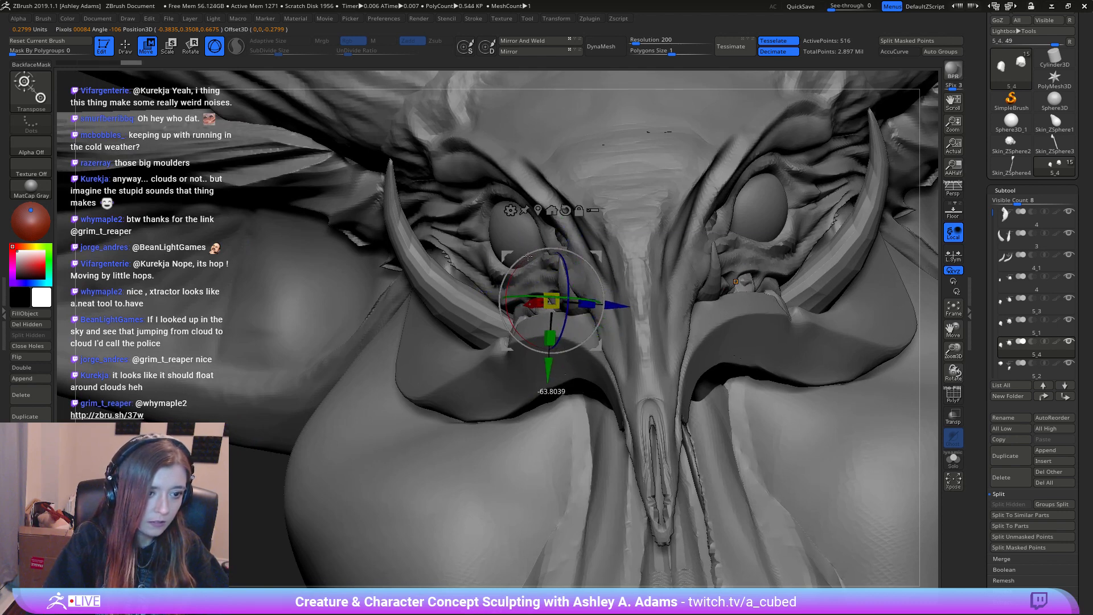
pyautogui.moveTo(549, 362); pyautogui.dragTo(550, 382)
pyautogui.moveTo(550, 383); pyautogui.dragTo(571, 295, button='right')
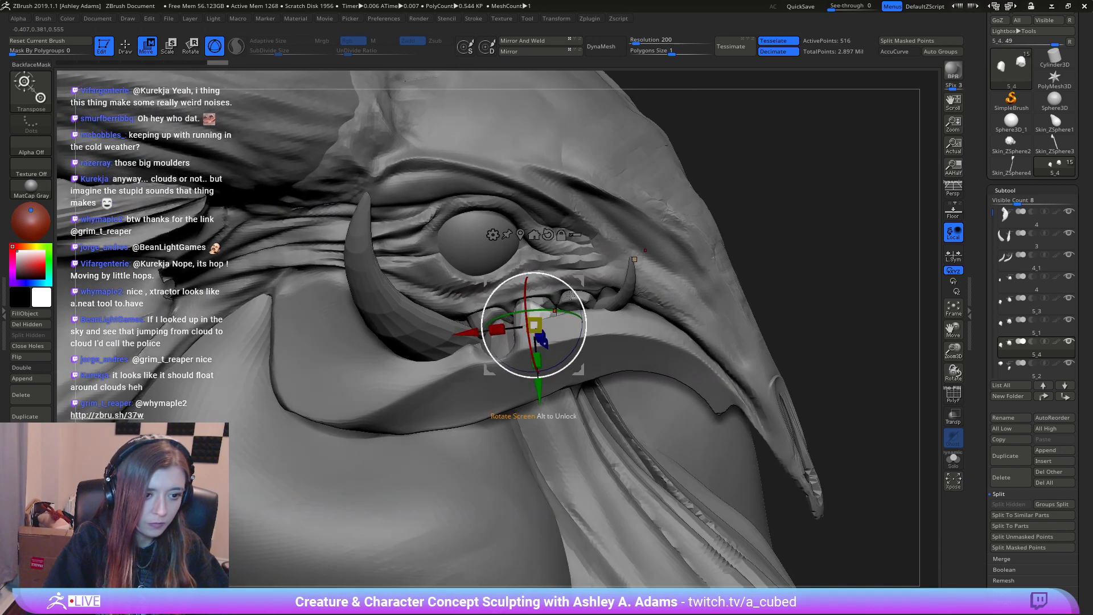
# Step: Build up the jaw's gum around the second lower tooth with the ClayBuildup brush and smooth it
pyautogui.press('q')
pyautogui.press('space')
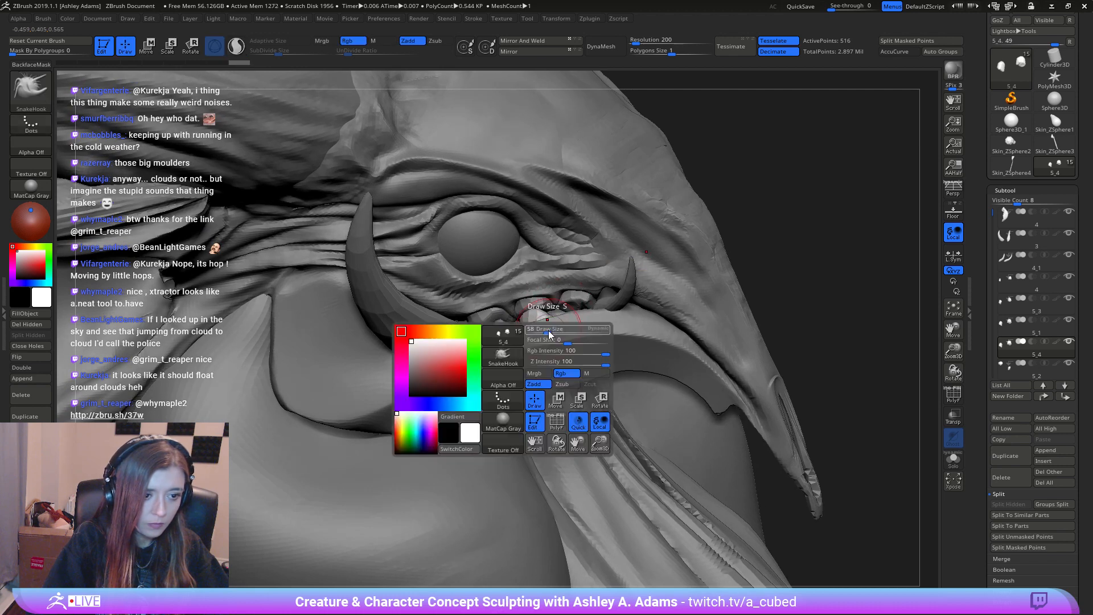
pyautogui.keyDown('alt'); pyautogui.click(547, 336); pyautogui.keyUp('alt')
pyautogui.press('b')
pyautogui.press('c')
pyautogui.press('b')
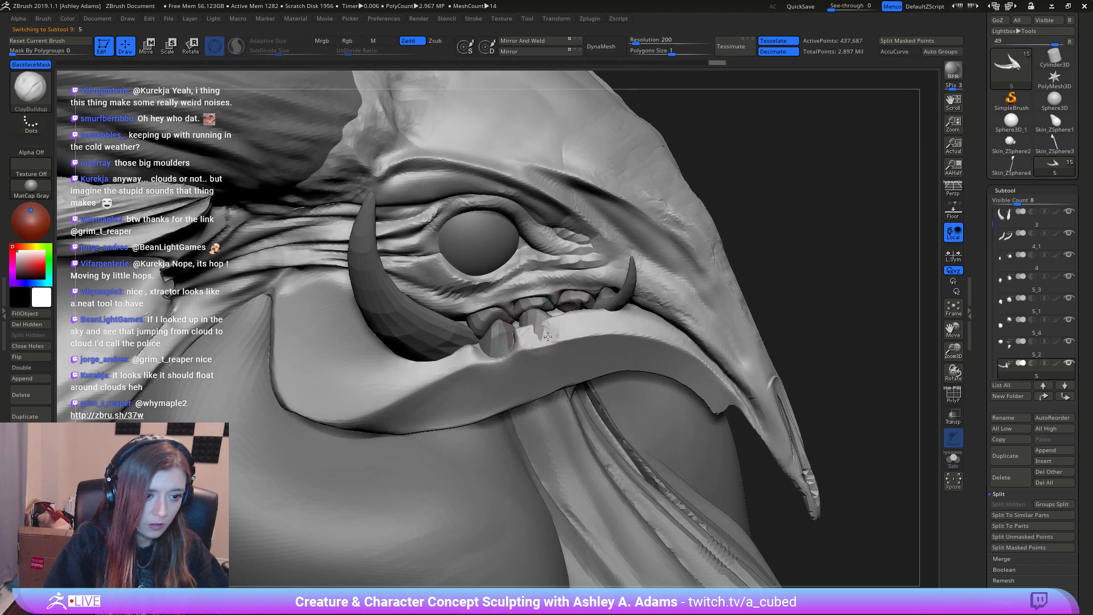
pyautogui.keyDown('shift'); pyautogui.moveTo(548, 322); pyautogui.dragTo(539, 332); pyautogui.keyUp('shift')
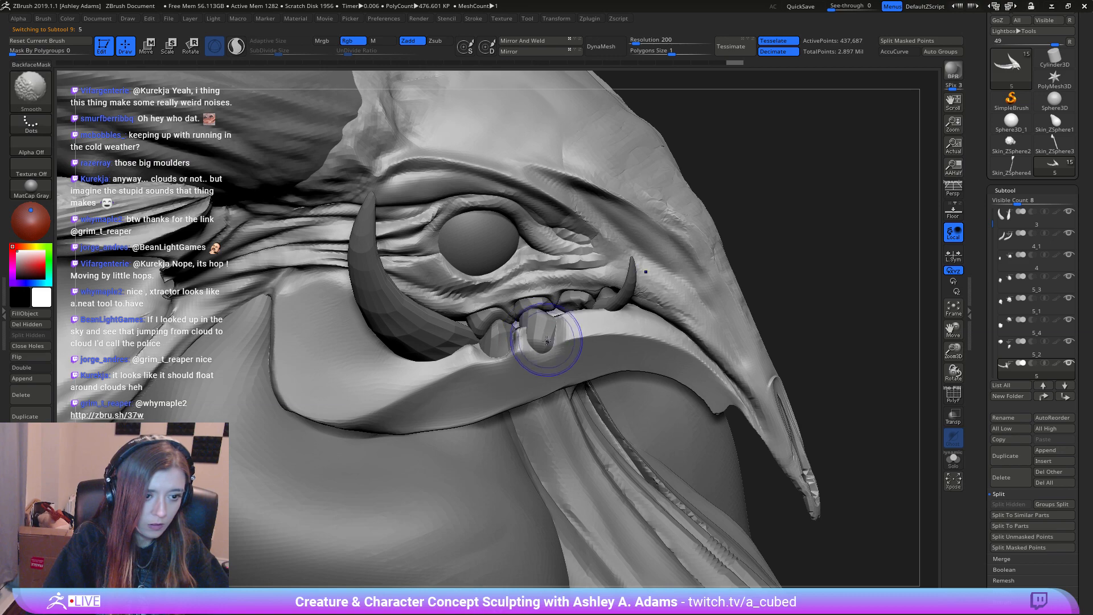
pyautogui.moveTo(547, 340)
pyautogui.keyDown('ctrl'); pyautogui.mouseDown(button='right')
pyautogui.moveTo(540, 370)
pyautogui.moveTo(509, 361)
pyautogui.moveTo(545, 308)
pyautogui.mouseUp(button='right'); pyautogui.keyUp('ctrl')
# Step: Reshape the second lower tooth with the SnakeHook brush from the front and side, adjusting the brush size
pyautogui.keyDown('alt'); pyautogui.click(538, 346); pyautogui.keyUp('alt')
pyautogui.press('b')
pyautogui.press('s')
pyautogui.press('h')
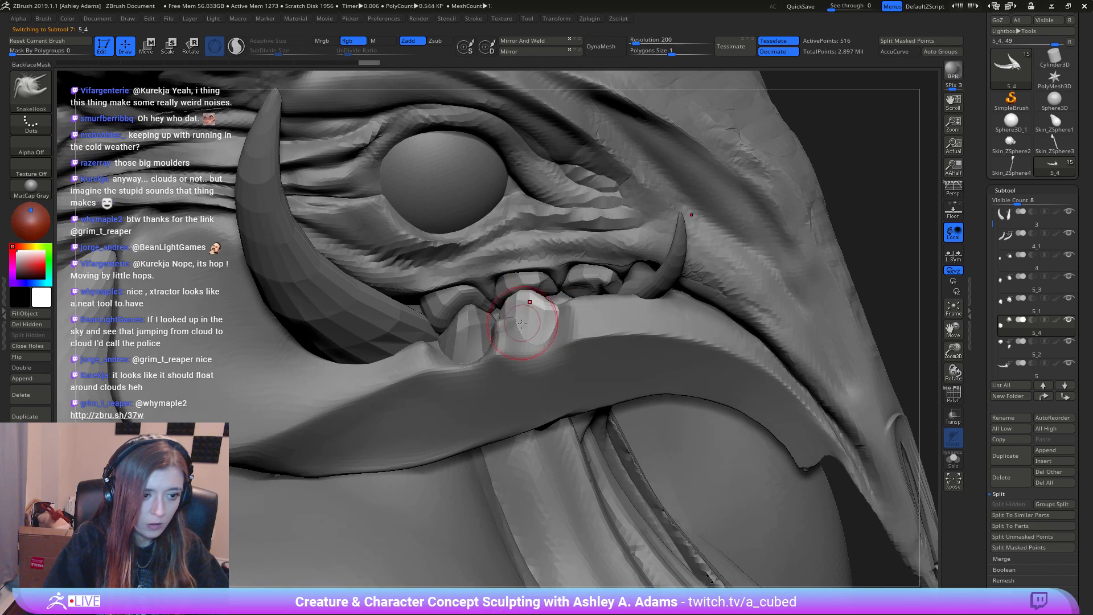
pyautogui.moveTo(522, 324); pyautogui.dragTo(515, 364, button='right')
pyautogui.rightClick(518, 366)
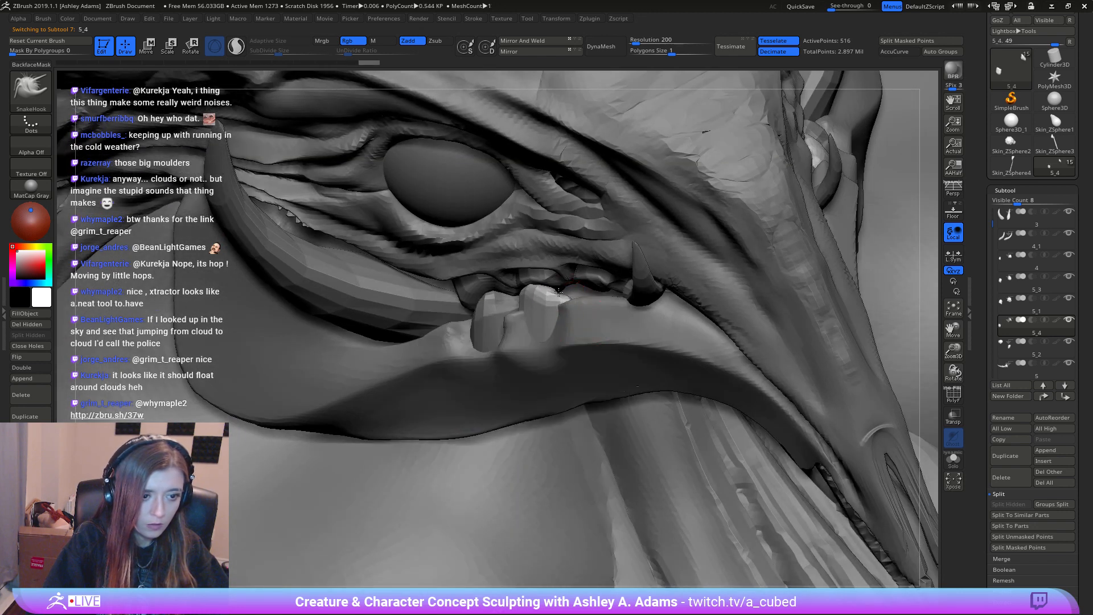
pyautogui.moveTo(558, 293)
pyautogui.mouseDown(button='right')
pyautogui.moveTo(578, 312)
pyautogui.moveTo(563, 329)
pyautogui.moveTo(570, 366)
pyautogui.mouseUp(button='right')
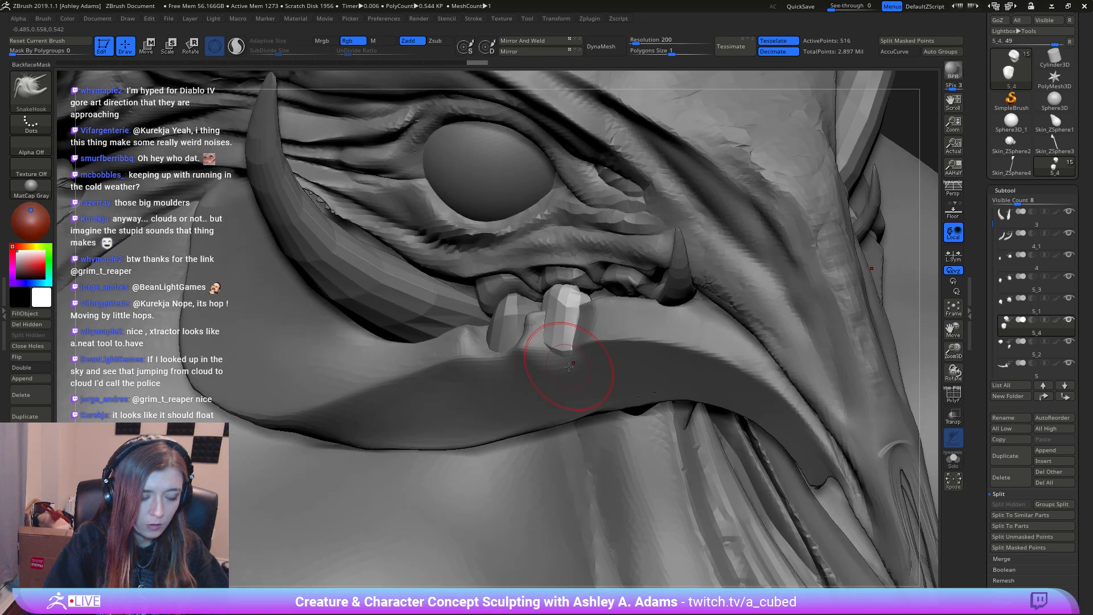
pyautogui.rightClick(555, 312)
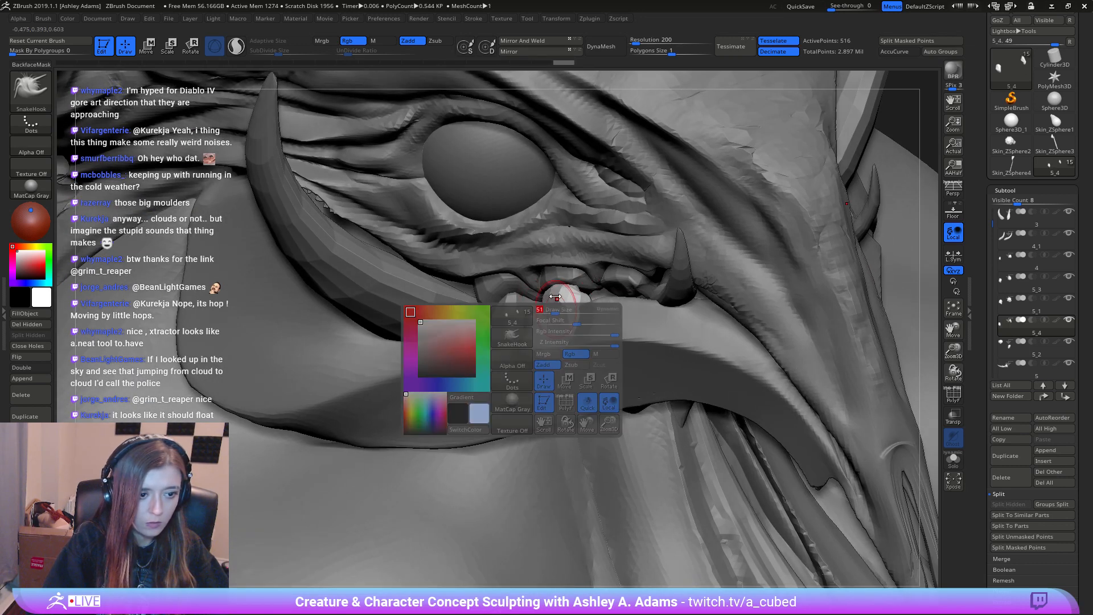
pyautogui.moveTo(534, 319)
pyautogui.mouseDown(button='right')
pyautogui.moveTo(551, 318)
pyautogui.moveTo(541, 334)
pyautogui.moveTo(531, 316)
pyautogui.moveTo(523, 342)
pyautogui.moveTo(501, 329)
pyautogui.moveTo(532, 302)
pyautogui.moveTo(561, 310)
pyautogui.moveTo(578, 293)
pyautogui.moveTo(590, 321)
pyautogui.moveTo(586, 251)
pyautogui.moveTo(561, 364)
pyautogui.moveTo(563, 432)
pyautogui.moveTo(616, 375)
pyautogui.moveTo(618, 419)
pyautogui.mouseUp(button='right')
pyautogui.keyDown('alt'); pyautogui.click(545, 314); pyautogui.keyUp('alt')
pyautogui.moveTo(618, 419); pyautogui.dragTo(572, 365, button='right')
# Step: Duplicate the upper tooth behind the front fang and center the transform gizmo on the copy
pyautogui.moveTo(537, 271)
pyautogui.mouseDown(button='right')
pyautogui.moveTo(566, 288)
pyautogui.moveTo(575, 237)
pyautogui.moveTo(627, 309)
pyautogui.moveTo(605, 260)
pyautogui.moveTo(634, 266)
pyautogui.moveTo(583, 291)
pyautogui.moveTo(617, 383)
pyautogui.mouseUp(button='right')
pyautogui.keyDown('alt'); pyautogui.click(566, 288); pyautogui.keyUp('alt')
pyautogui.click(1011, 456)
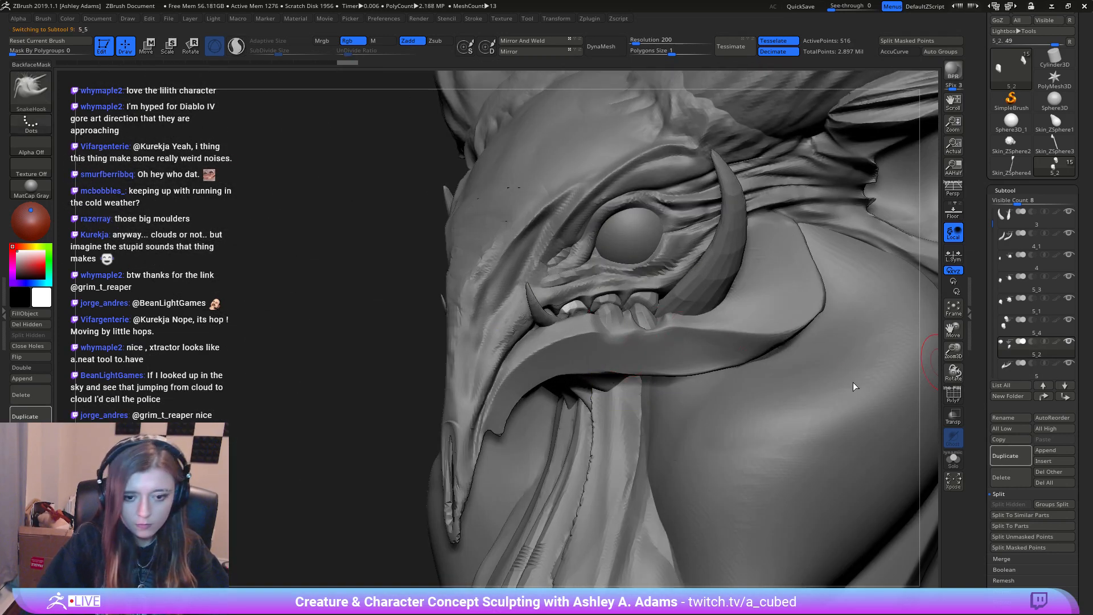
pyautogui.press('Down')
pyautogui.press('w')
pyautogui.moveTo(434, 285); pyautogui.dragTo(501, 327, button='right')
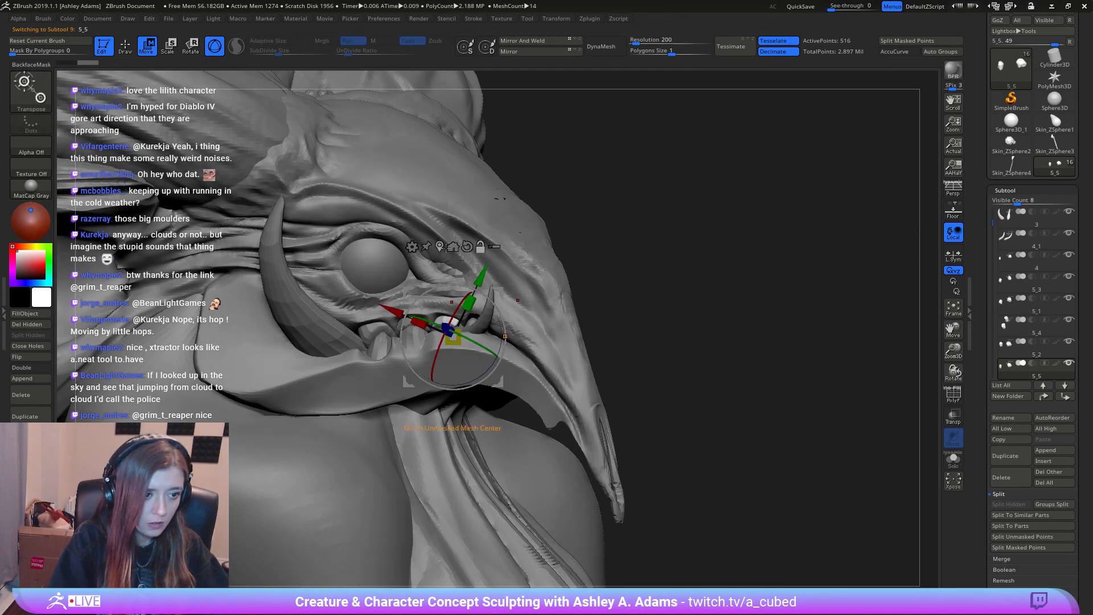
pyautogui.moveTo(496, 292); pyautogui.dragTo(494, 275)
# Step: Select the copied tooth, flip it to point upward and lower it onto the jaw beside the second lower tooth, behind the front fang
pyautogui.keyDown('alt'); pyautogui.click(472, 216); pyautogui.keyUp('alt')
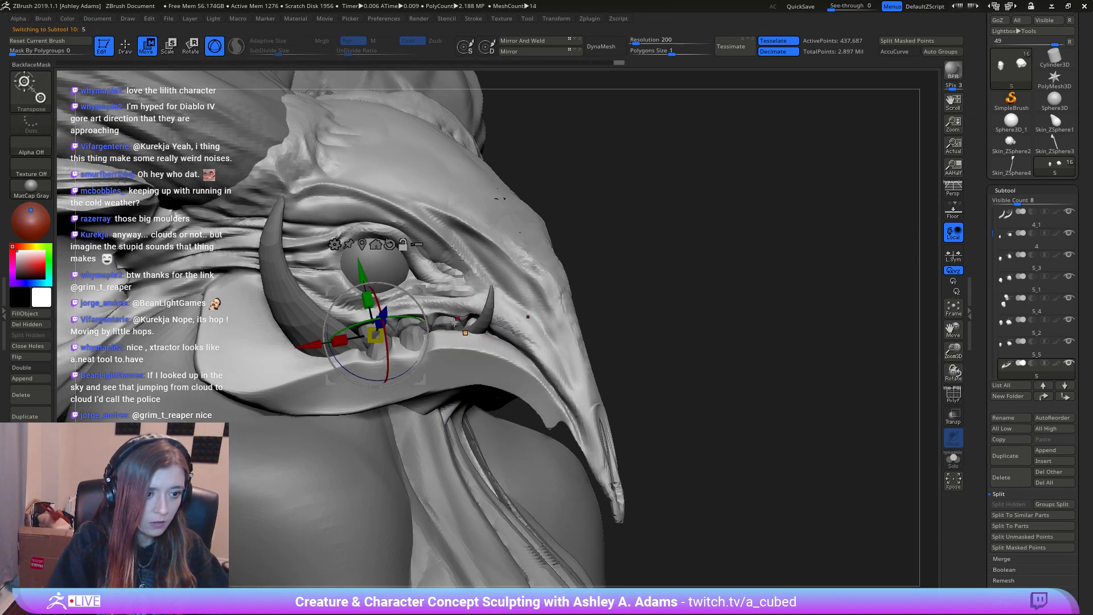
pyautogui.keyDown('alt'); pyautogui.click(481, 311); pyautogui.keyUp('alt')
pyautogui.click(437, 246)
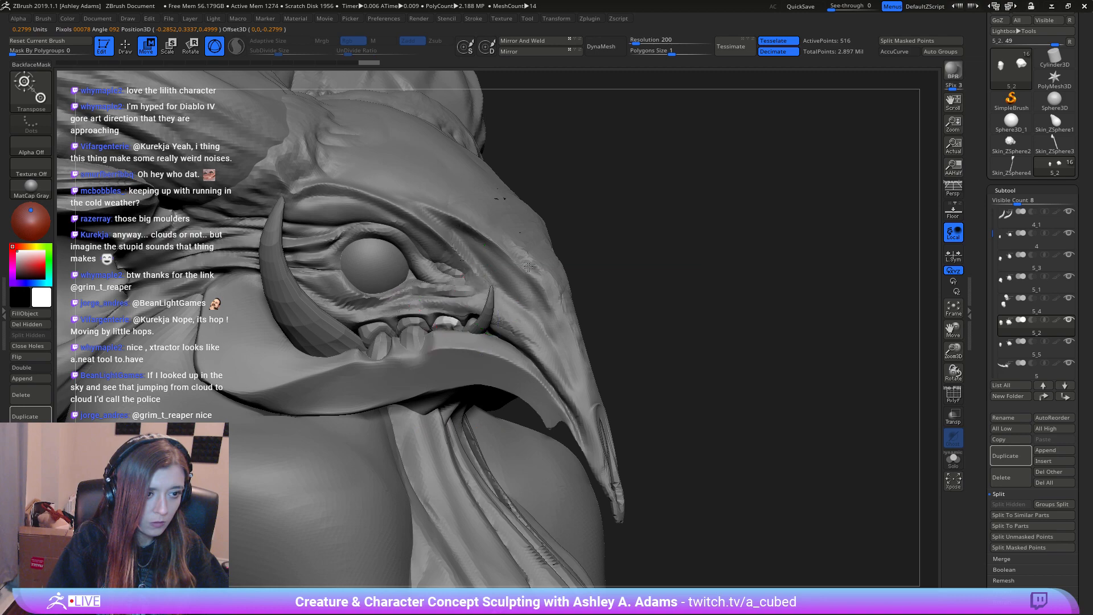
pyautogui.moveTo(528, 267); pyautogui.dragTo(485, 292, button='right')
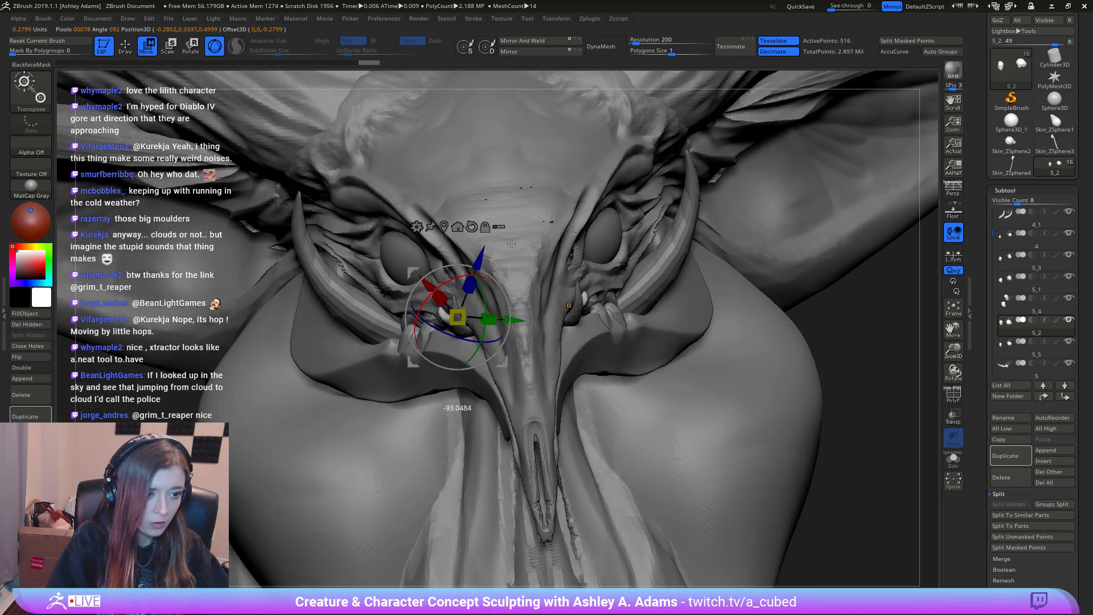
pyautogui.moveTo(466, 318); pyautogui.dragTo(626, 281, button='right')
pyautogui.moveTo(627, 285); pyautogui.dragTo(628, 307)
pyautogui.click(505, 266)
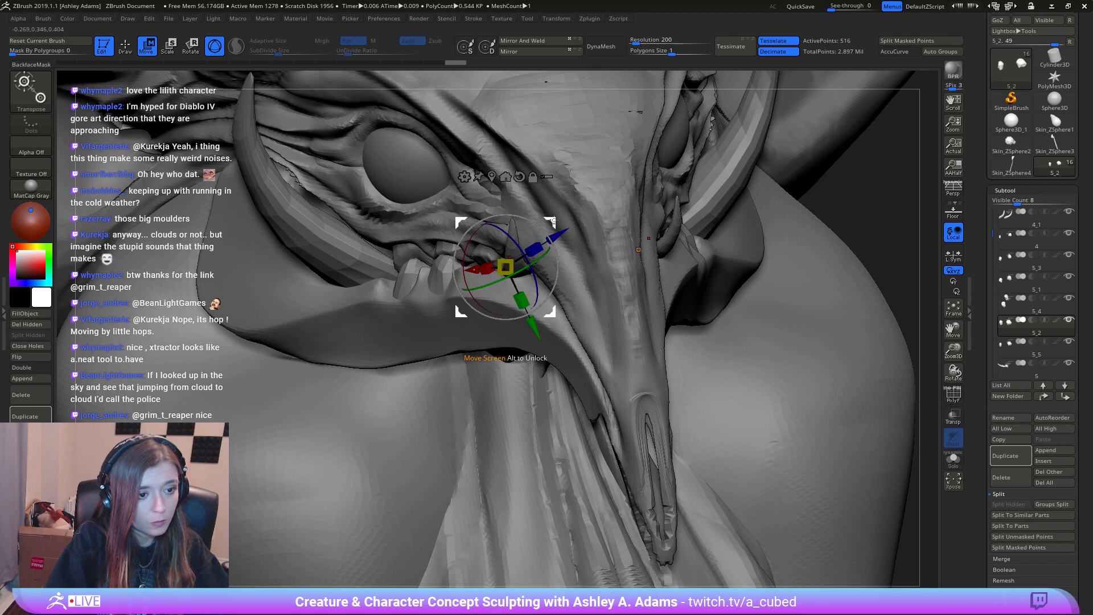
pyautogui.moveTo(552, 221); pyautogui.dragTo(531, 234)
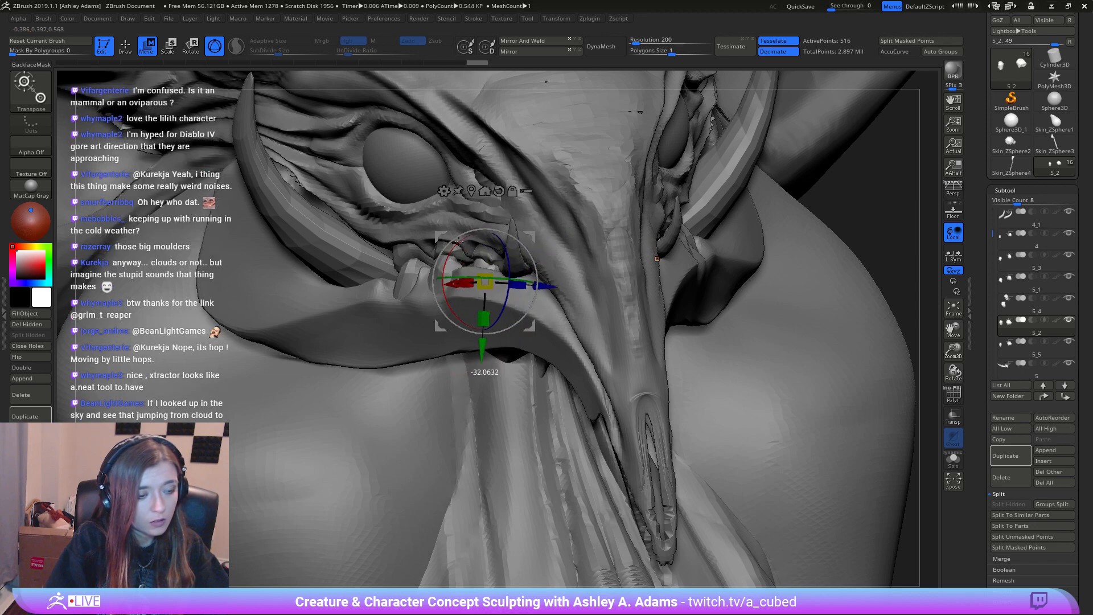
pyautogui.moveTo(477, 251); pyautogui.dragTo(398, 244, button='right')
pyautogui.moveTo(530, 235); pyautogui.dragTo(520, 240)
# Step: Nudge the shape of the third lower tooth with the SnakeHook brush from the side
pyautogui.press('q')
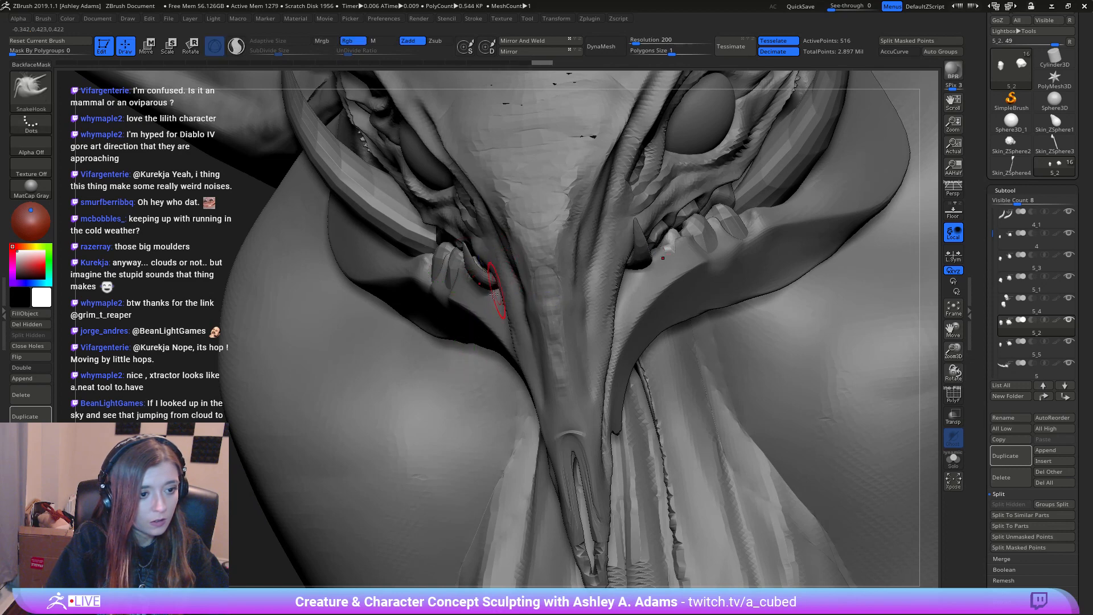
pyautogui.moveTo(500, 308); pyautogui.dragTo(580, 303, button='right')
pyautogui.press('space')
pyautogui.moveTo(441, 271); pyautogui.dragTo(448, 272)
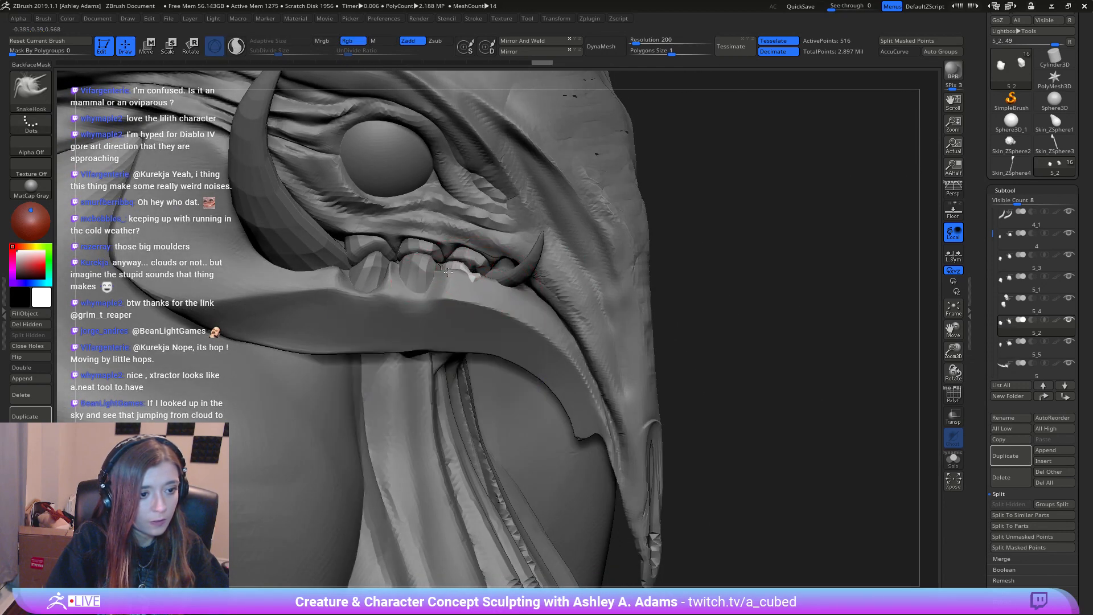
# Step: Select the head and build up gum around the third lower tooth and along the jaw with the ClayBuildup brush
pyautogui.keyDown('alt'); pyautogui.click(454, 285); pyautogui.keyUp('alt')
pyautogui.press('space')
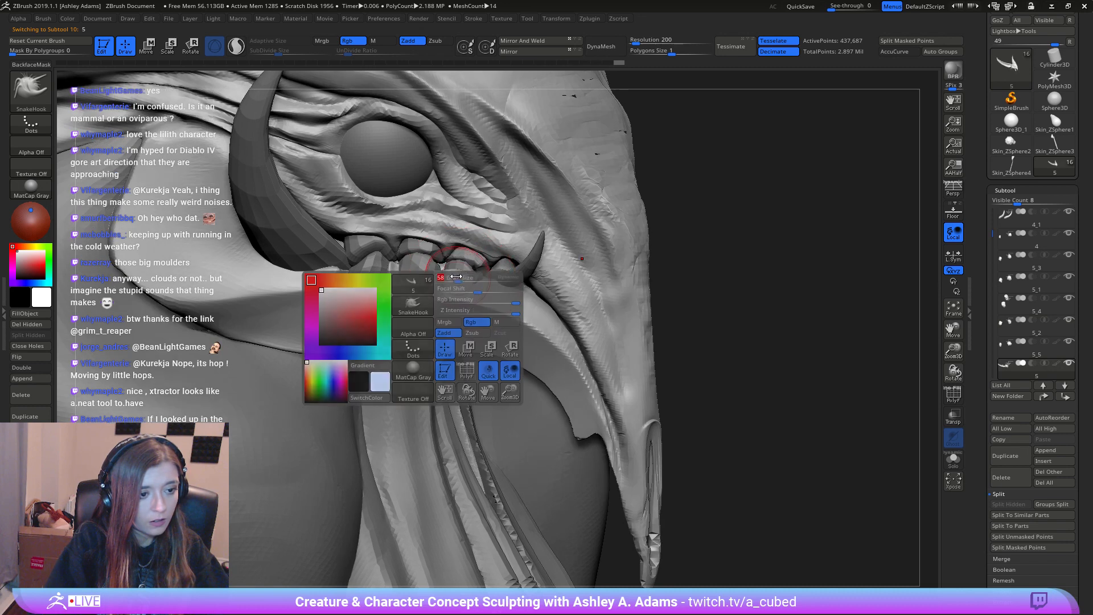
pyautogui.press('b')
pyautogui.press('c')
pyautogui.press('b')
pyautogui.moveTo(456, 283)
pyautogui.mouseDown()
pyautogui.moveTo(468, 311)
pyautogui.moveTo(439, 275)
pyautogui.moveTo(393, 273)
pyautogui.moveTo(388, 318)
pyautogui.moveTo(395, 285)
pyautogui.moveTo(341, 267)
pyautogui.mouseUp()
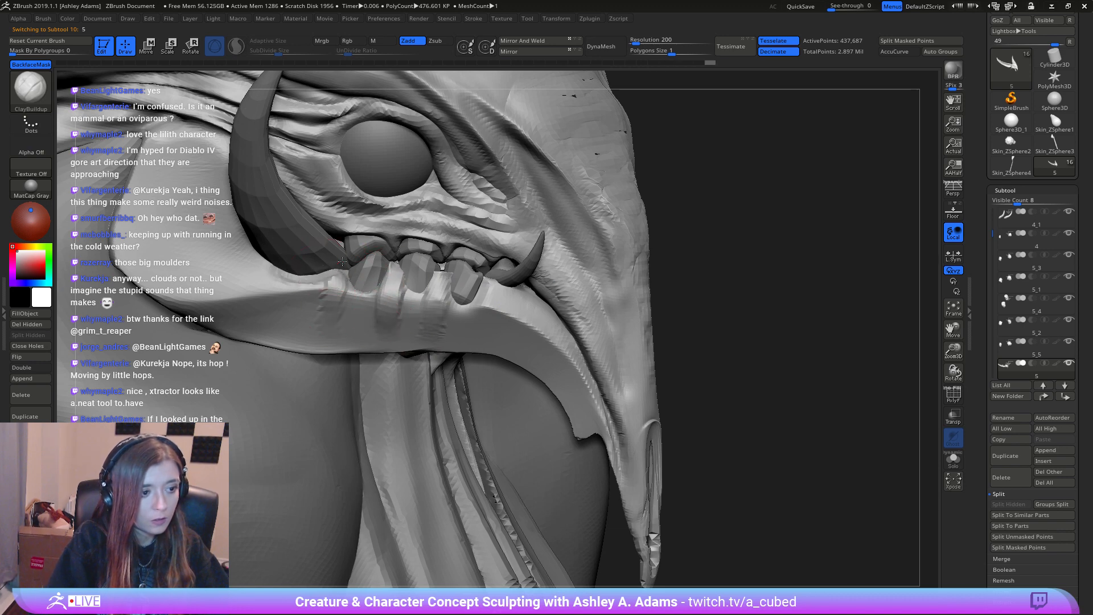
# Step: Pull the jaw's gum edge near the tusk with the SnakeHook brush and smooth the gum below the lower teeth
pyautogui.press('b')
pyautogui.press('s')
pyautogui.press('h')
pyautogui.moveTo(343, 267)
pyautogui.mouseDown()
pyautogui.moveTo(345, 257)
pyautogui.moveTo(324, 266)
pyautogui.mouseUp()
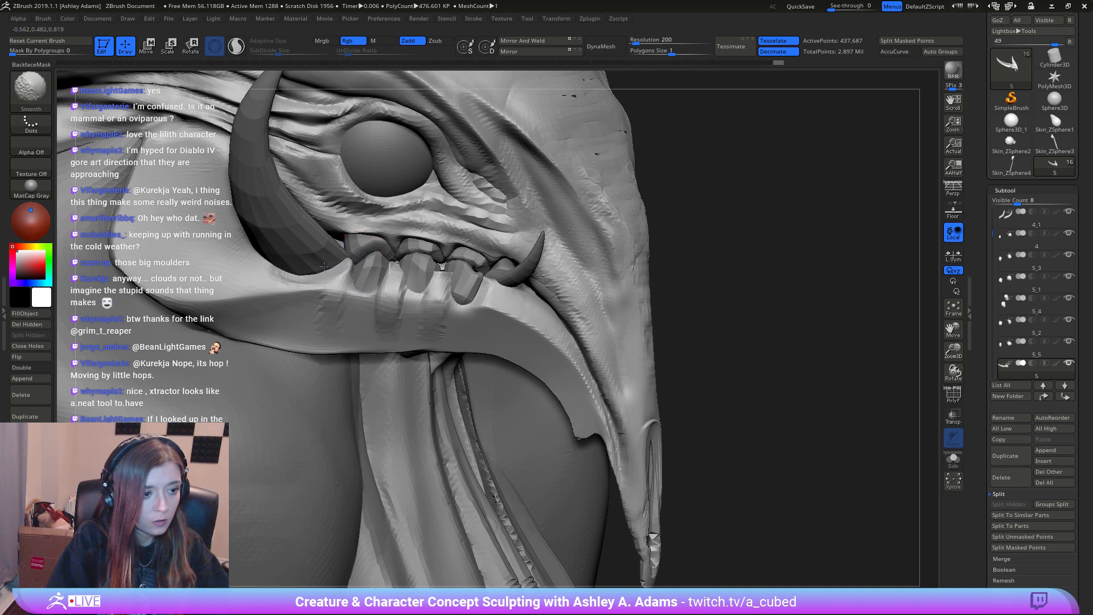
pyautogui.moveTo(417, 319)
pyautogui.keyDown('shift'); pyautogui.mouseDown()
pyautogui.moveTo(360, 328)
pyautogui.moveTo(418, 323)
pyautogui.mouseUp(); pyautogui.keyUp('shift')
pyautogui.moveTo(421, 322); pyautogui.dragTo(373, 317, button='right')
pyautogui.keyDown('shift'); pyautogui.moveTo(381, 316); pyautogui.dragTo(411, 311); pyautogui.keyUp('shift')
pyautogui.moveTo(378, 355); pyautogui.dragTo(393, 349, button='right')
# Step: Add more ClayBuildup volume to the jaw around the bases of the three lower teeth
pyautogui.press('b')
pyautogui.press('c')
pyautogui.press('b')
pyautogui.moveTo(405, 341)
pyautogui.mouseDown()
pyautogui.moveTo(440, 316)
pyautogui.moveTo(389, 339)
pyautogui.moveTo(409, 355)
pyautogui.moveTo(406, 336)
pyautogui.moveTo(473, 366)
pyautogui.moveTo(482, 359)
pyautogui.moveTo(475, 367)
pyautogui.moveTo(504, 355)
pyautogui.mouseUp()
pyautogui.keyDown('alt'); pyautogui.moveTo(489, 354); pyautogui.dragTo(405, 368, button='right'); pyautogui.keyUp('alt')
pyautogui.moveTo(387, 380)
pyautogui.mouseDown()
pyautogui.moveTo(384, 363)
pyautogui.moveTo(428, 372)
pyautogui.moveTo(435, 387)
pyautogui.moveTo(385, 385)
pyautogui.moveTo(437, 373)
pyautogui.mouseUp()
pyautogui.moveTo(438, 373)
pyautogui.mouseDown(button='right')
pyautogui.moveTo(493, 361)
pyautogui.moveTo(407, 376)
pyautogui.moveTo(451, 317)
pyautogui.moveTo(510, 413)
pyautogui.mouseUp(button='right')
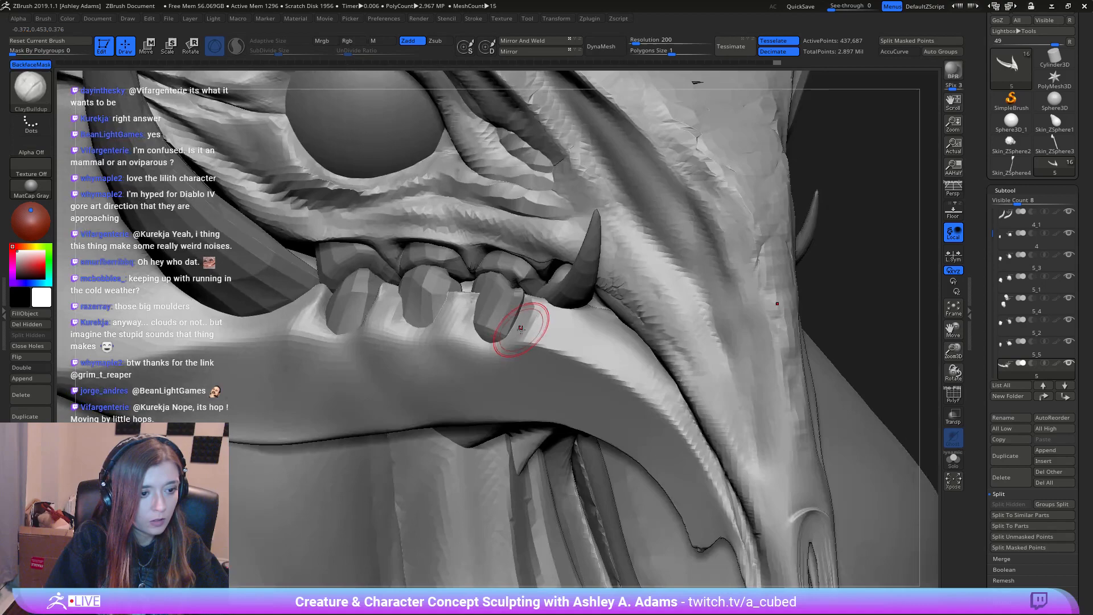
# Step: Select the third lower tooth and reshape its crown with the SnakeHook brush from several angles
pyautogui.keyDown('alt'); pyautogui.click(495, 316); pyautogui.keyUp('alt')
pyautogui.moveTo(484, 330); pyautogui.dragTo(502, 351, button='right')
pyautogui.press('b')
pyautogui.press('s')
pyautogui.press('h')
pyautogui.moveTo(501, 332)
pyautogui.mouseDown()
pyautogui.moveTo(493, 342)
pyautogui.moveTo(501, 329)
pyautogui.mouseUp()
pyautogui.moveTo(500, 330)
pyautogui.mouseDown(button='right')
pyautogui.moveTo(520, 292)
pyautogui.moveTo(474, 284)
pyautogui.mouseUp(button='right')
pyautogui.moveTo(500, 290); pyautogui.dragTo(511, 279)
pyautogui.moveTo(511, 282); pyautogui.dragTo(479, 292, button='right')
pyautogui.moveTo(511, 289); pyautogui.dragTo(546, 293)
# Step: Refine the third lower tooth's outline and placement against its neighbours with small SnakeHook strokes from the front and side
pyautogui.moveTo(544, 290); pyautogui.dragTo(514, 276, button='right')
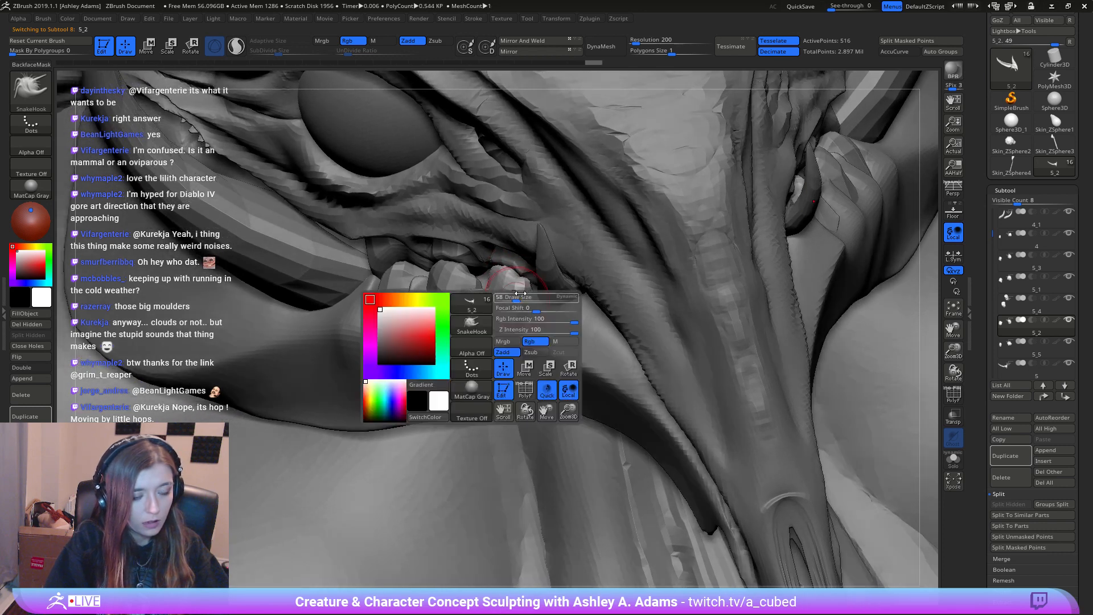
pyautogui.moveTo(549, 292); pyautogui.dragTo(550, 291)
pyautogui.moveTo(547, 291); pyautogui.dragTo(577, 282, button='right')
pyautogui.moveTo(528, 288); pyautogui.dragTo(530, 286)
pyautogui.moveTo(529, 286); pyautogui.dragTo(498, 277, button='right')
pyautogui.moveTo(496, 276); pyautogui.dragTo(500, 279)
pyautogui.moveTo(500, 279)
pyautogui.mouseDown(button='right')
pyautogui.moveTo(507, 268)
pyautogui.moveTo(495, 268)
pyautogui.moveTo(530, 289)
pyautogui.moveTo(512, 291)
pyautogui.mouseUp(button='right')
pyautogui.keyDown('ctrl'); pyautogui.moveTo(512, 291); pyautogui.dragTo(540, 345, button='right'); pyautogui.keyUp('ctrl')
pyautogui.moveTo(561, 350); pyautogui.dragTo(561, 357)
# Step: Adjust the upper gum line above the rear upper tooth on the opposite side of the head with the SnakeHook brush
pyautogui.moveTo(563, 347)
pyautogui.keyDown('ctrl'); pyautogui.mouseDown(button='right')
pyautogui.moveTo(582, 261)
pyautogui.moveTo(556, 273)
pyautogui.mouseUp(button='right'); pyautogui.keyUp('ctrl')
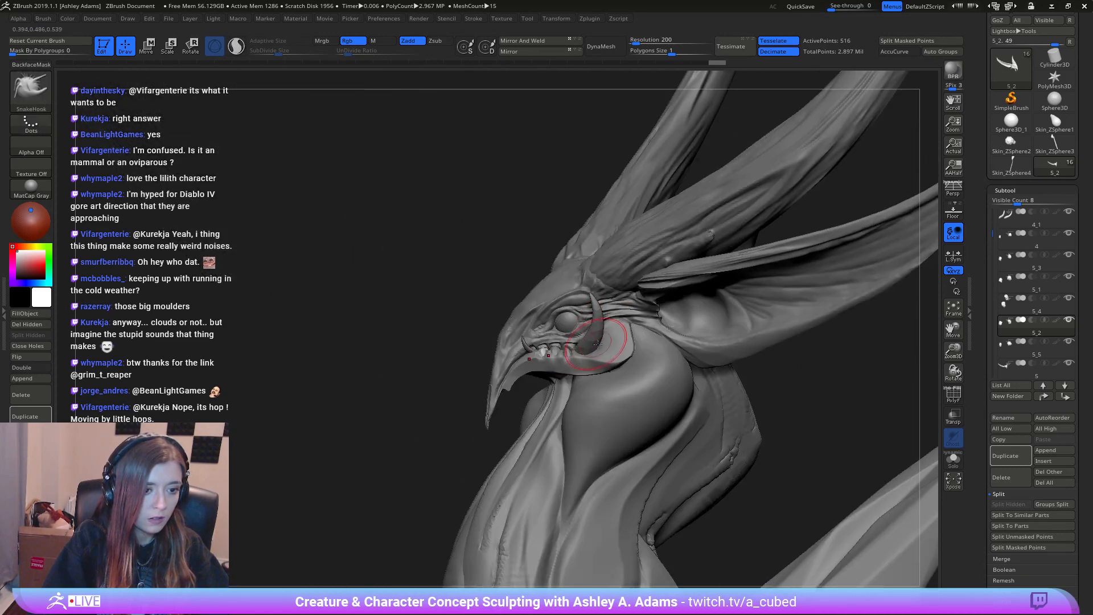
pyautogui.keyDown('alt'); pyautogui.click(555, 333); pyautogui.keyUp('alt')
pyautogui.keyDown('ctrl'); pyautogui.moveTo(547, 336); pyautogui.dragTo(554, 380, button='right'); pyautogui.keyUp('ctrl')
pyautogui.press('space')
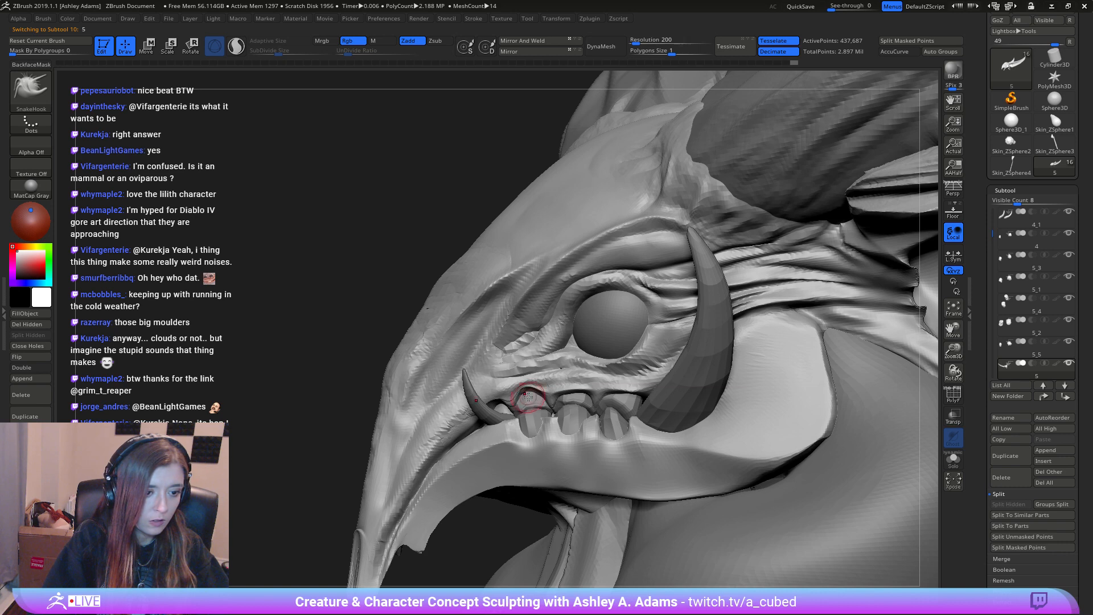
pyautogui.keyDown('alt'); pyautogui.click(528, 397); pyautogui.keyUp('alt')
pyautogui.moveTo(618, 393); pyautogui.dragTo(617, 383)
pyautogui.moveTo(618, 384)
pyautogui.mouseDown(button='right')
pyautogui.moveTo(663, 389)
pyautogui.moveTo(514, 403)
pyautogui.mouseUp(button='right')
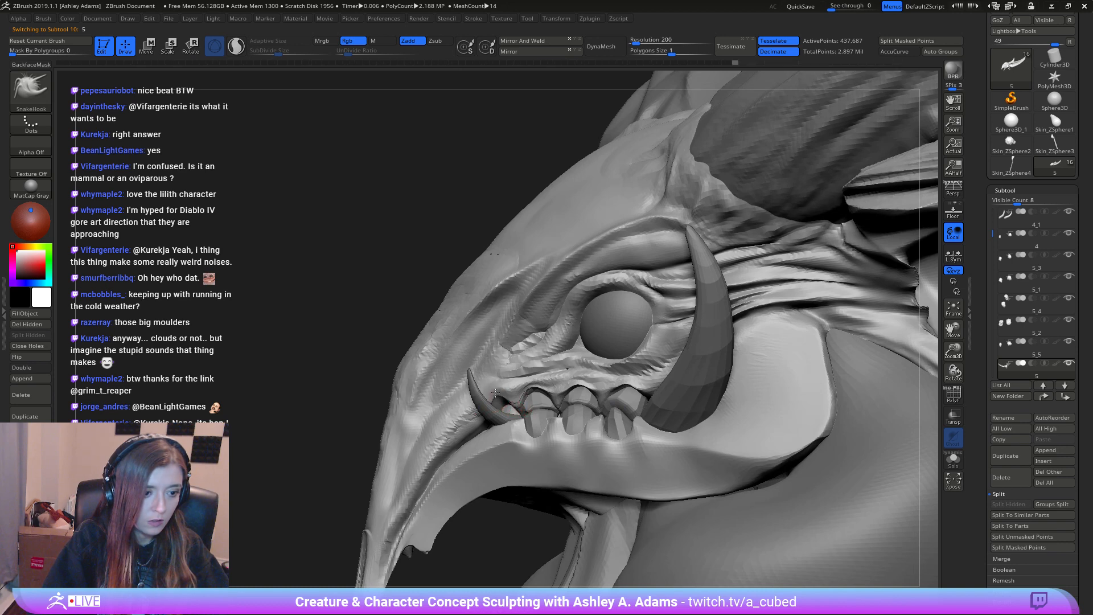
# Step: Select the head and pull the cheek folds between the eye and the tusk with a resized SnakeHook brush
pyautogui.keyDown('alt'); pyautogui.click(491, 398); pyautogui.keyUp('alt')
pyautogui.moveTo(488, 393); pyautogui.dragTo(639, 378, button='right')
pyautogui.press('space')
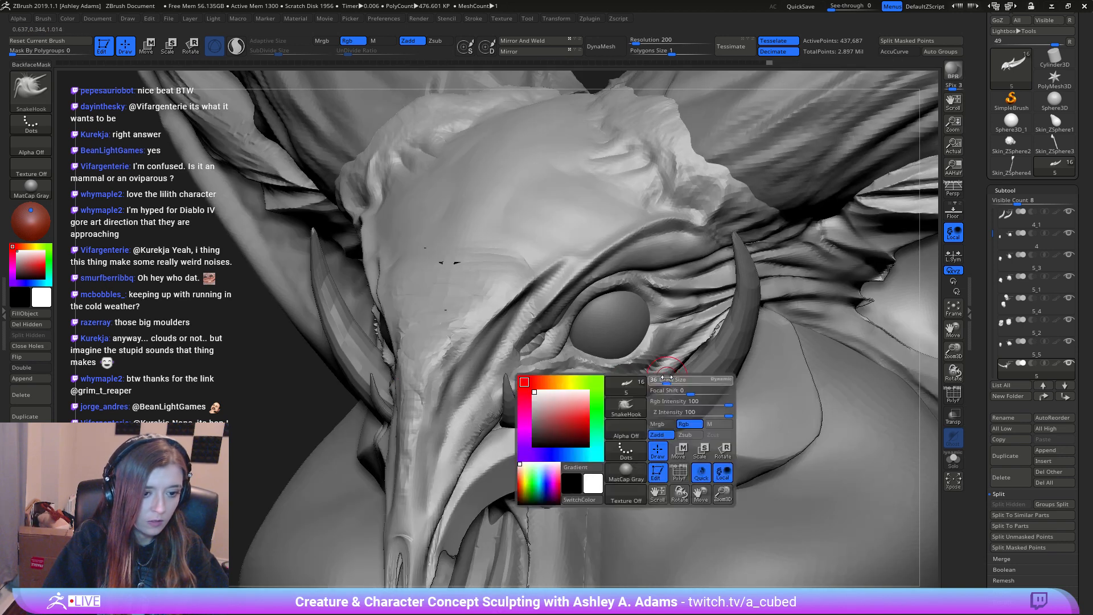
pyautogui.moveTo(668, 375); pyautogui.dragTo(689, 353)
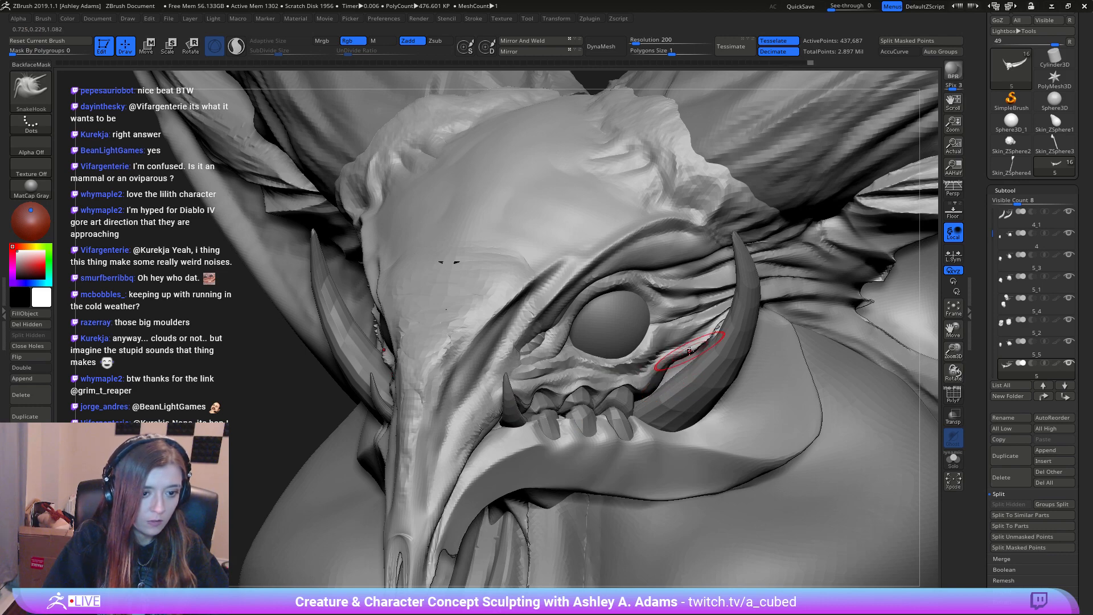
# Step: Select the large tusks and adjust the tusk's root where it meets the jaw with the SnakeHook brush
pyautogui.moveTo(650, 411)
pyautogui.keyDown('ctrl'); pyautogui.mouseDown(button='right')
pyautogui.moveTo(574, 361)
pyautogui.moveTo(677, 379)
pyautogui.mouseUp(button='right'); pyautogui.keyUp('ctrl')
pyautogui.keyDown('alt'); pyautogui.moveTo(495, 464); pyautogui.dragTo(552, 393, button='right'); pyautogui.keyUp('alt')
pyautogui.keyDown('alt'); pyautogui.click(548, 317); pyautogui.keyUp('alt')
pyautogui.press('w')
pyautogui.press('q')
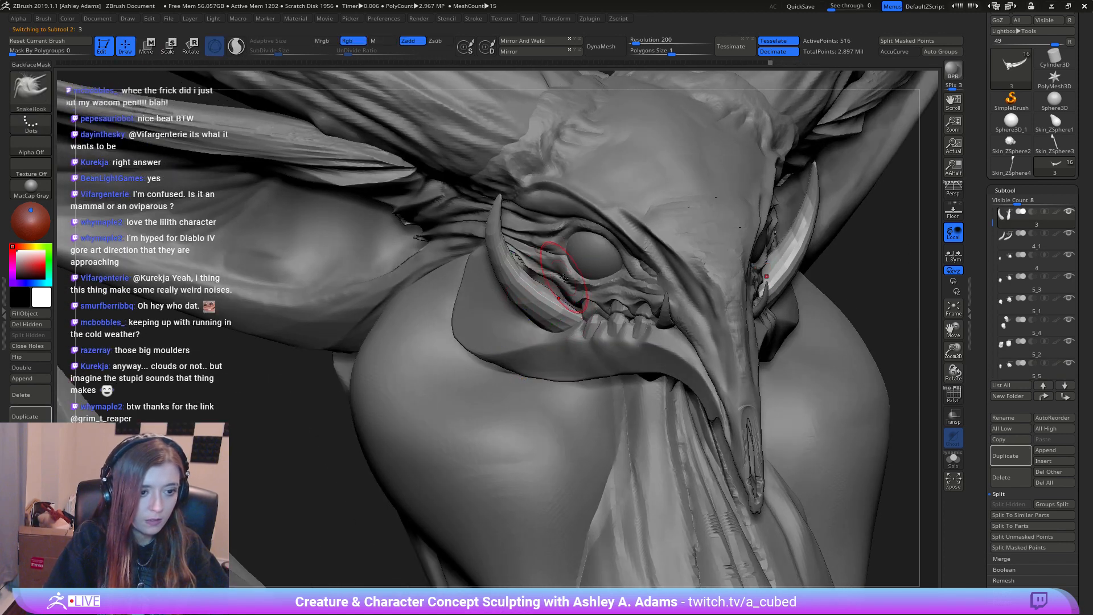
pyautogui.rightClick(507, 354)
pyautogui.moveTo(507, 354); pyautogui.dragTo(475, 335, button='right')
pyautogui.moveTo(544, 269); pyautogui.dragTo(535, 270, button='right')
pyautogui.moveTo(541, 302)
pyautogui.mouseDown()
pyautogui.moveTo(550, 290)
pyautogui.moveTo(541, 284)
pyautogui.moveTo(537, 319)
pyautogui.moveTo(547, 309)
pyautogui.mouseUp()
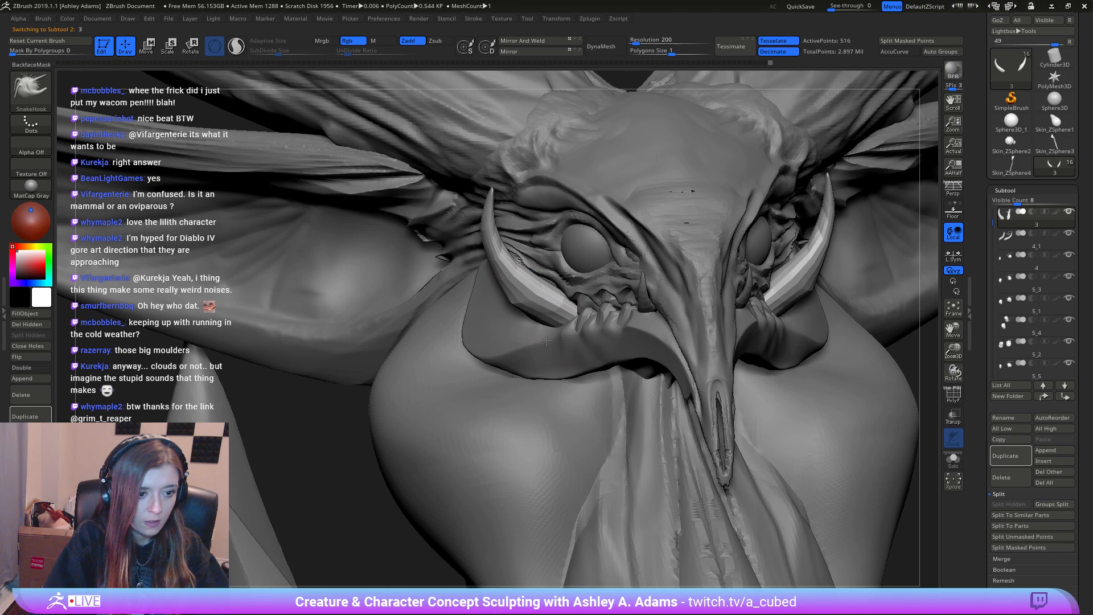
# Step: Pull the tusk's root farther down into the jaw and push its outer curve outward with the SnakeHook brush
pyautogui.rightClick(496, 377)
pyautogui.moveTo(516, 380); pyautogui.dragTo(472, 353, button='right')
pyautogui.moveTo(538, 312); pyautogui.dragTo(536, 320)
pyautogui.moveTo(527, 348); pyautogui.dragTo(563, 376, button='right')
pyautogui.moveTo(515, 266); pyautogui.dragTo(509, 261)
# Step: Select the creature's body and save the sculpt
pyautogui.moveTo(571, 374); pyautogui.dragTo(546, 280, button='right')
pyautogui.keyDown('alt'); pyautogui.click(614, 356); pyautogui.keyUp('alt')
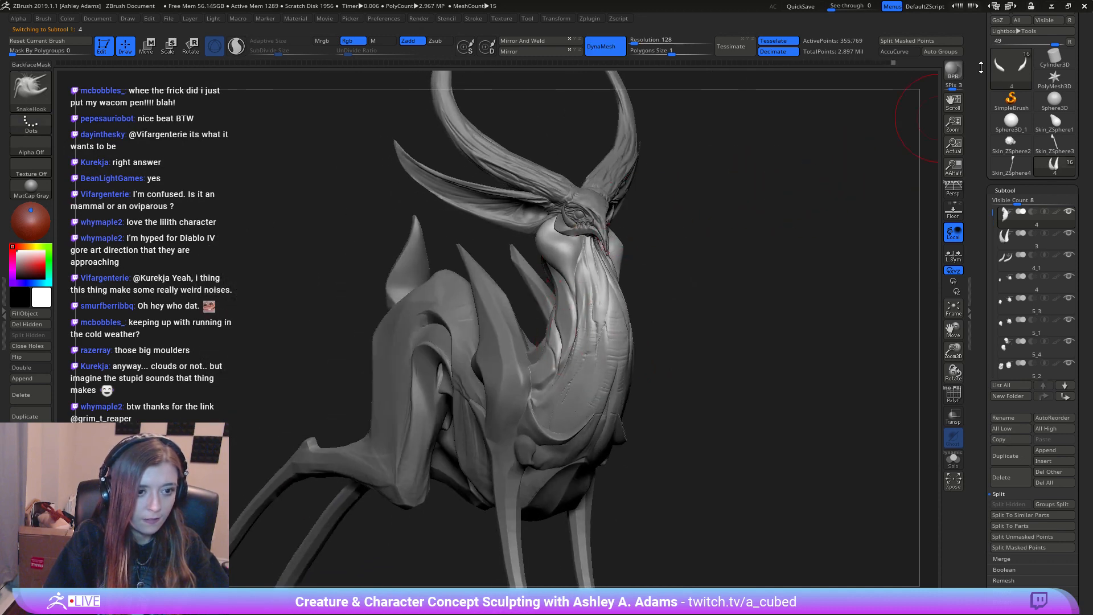
pyautogui.moveTo(981, 67); pyautogui.dragTo(981, 137)
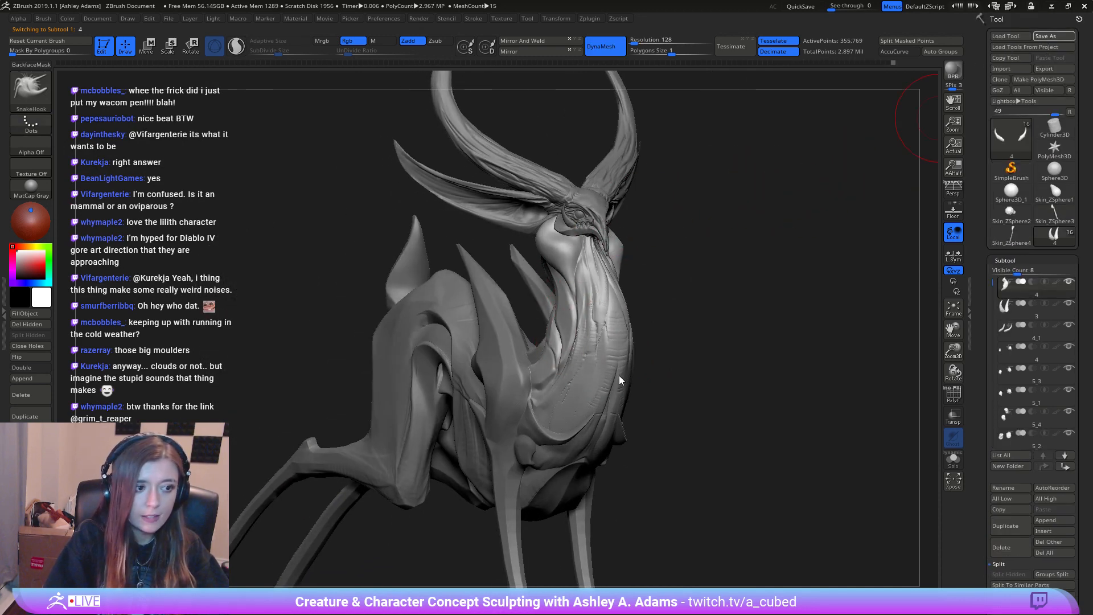
pyautogui.hotkey('ctrl', 's')
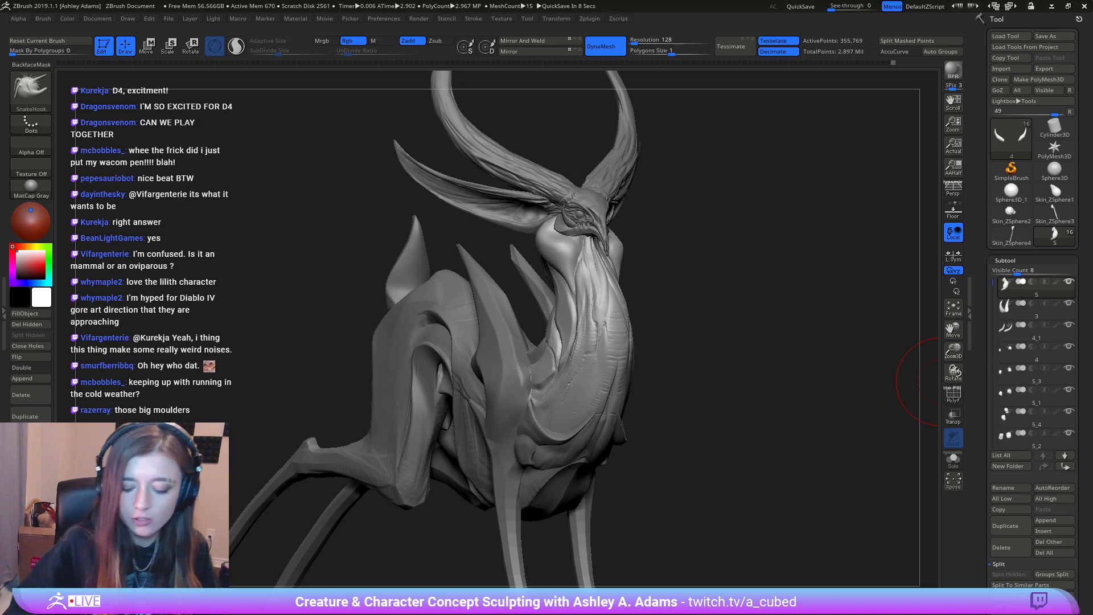
# Step: Snapshot the full creature onto the canvas in front and three-quarter views beside a live side view
pyautogui.moveTo(684, 351); pyautogui.dragTo(734, 345, button='right')
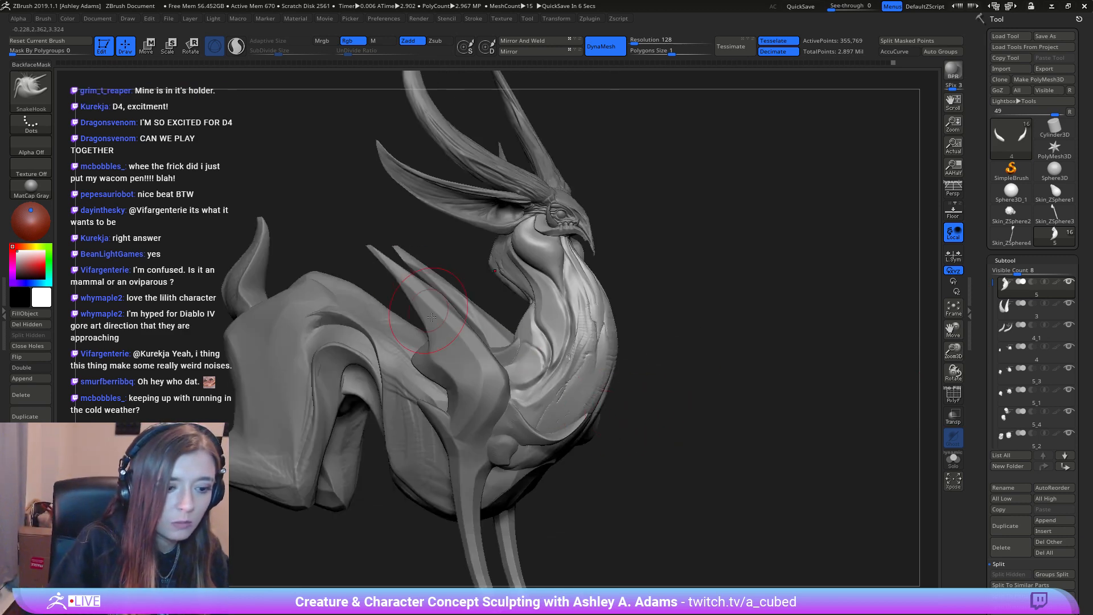
pyautogui.keyDown('ctrl'); pyautogui.moveTo(550, 442); pyautogui.dragTo(433, 336, button='right'); pyautogui.keyUp('ctrl')
pyautogui.moveTo(587, 443)
pyautogui.keyDown('alt'); pyautogui.mouseDown(button='right')
pyautogui.moveTo(689, 292)
pyautogui.moveTo(842, 364)
pyautogui.moveTo(854, 302)
pyautogui.moveTo(623, 301)
pyautogui.moveTo(680, 317)
pyautogui.moveTo(665, 317)
pyautogui.moveTo(726, 304)
pyautogui.moveTo(465, 302)
pyautogui.moveTo(493, 305)
pyautogui.moveTo(489, 288)
pyautogui.moveTo(542, 291)
pyautogui.mouseUp(button='right'); pyautogui.keyUp('alt')
pyautogui.hotkey('shift', 's')
pyautogui.hotkey('shift', 's')
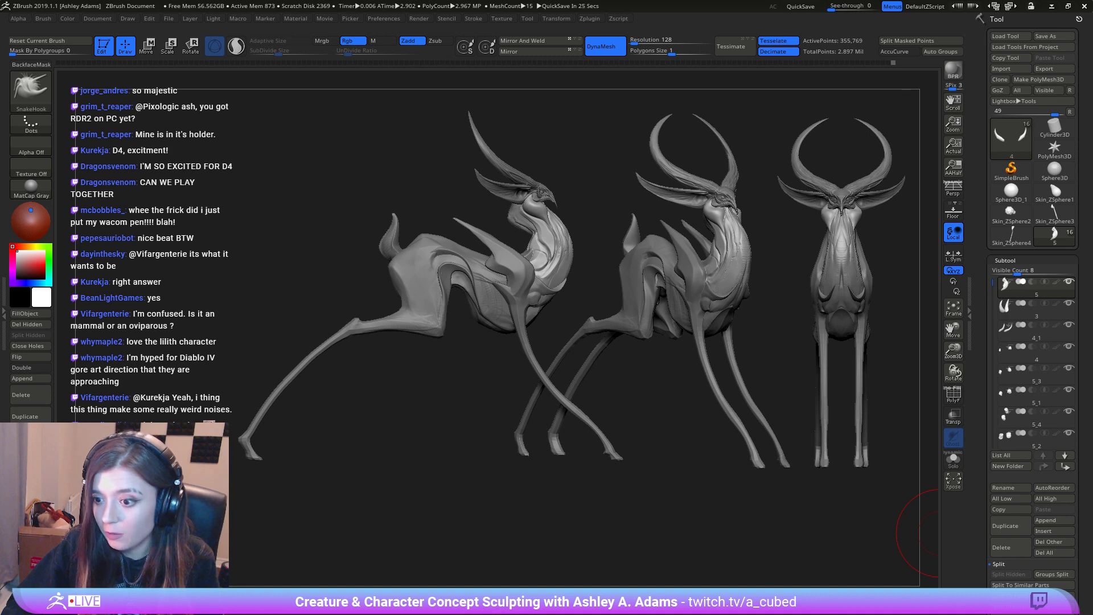
# Step: Bring up and close the socials note in Notepad, and clear the creature snapshots from the canvas
pyautogui.hotkey('alt', 'Tab')
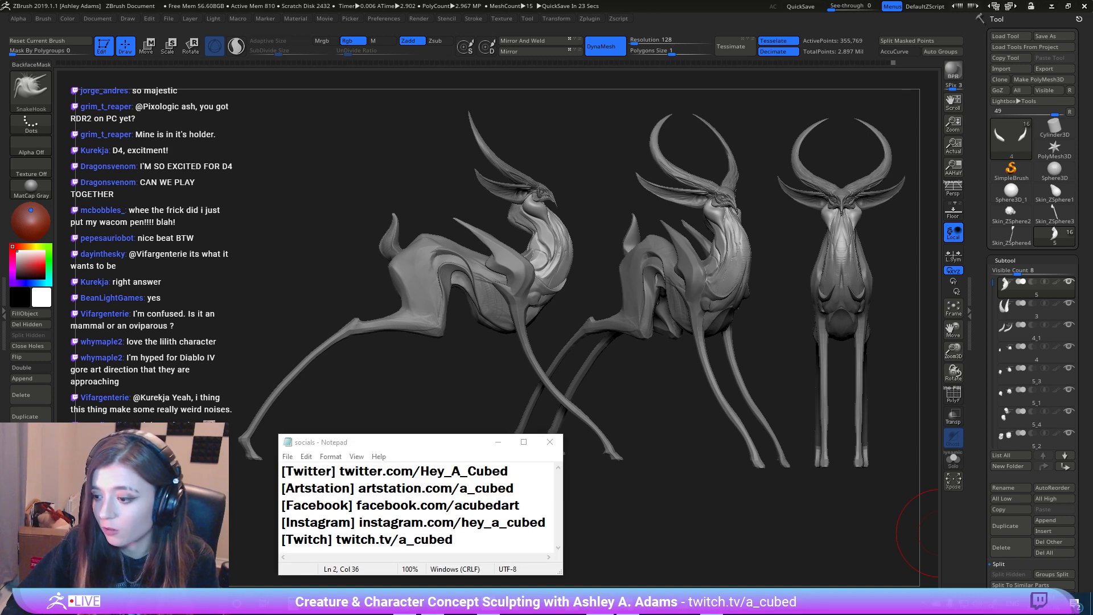
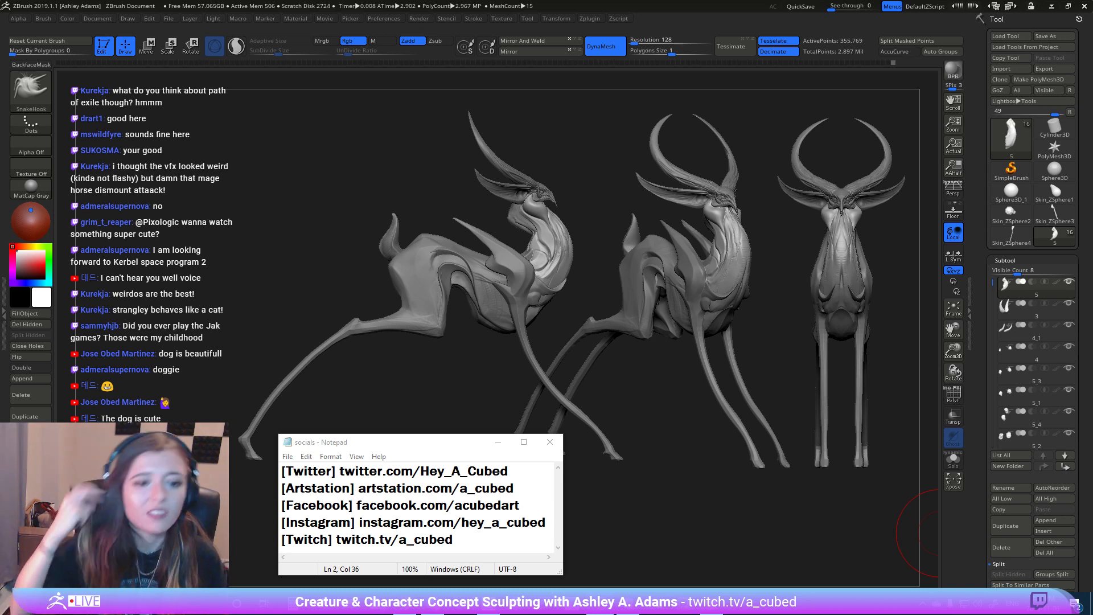
pyautogui.click(550, 442)
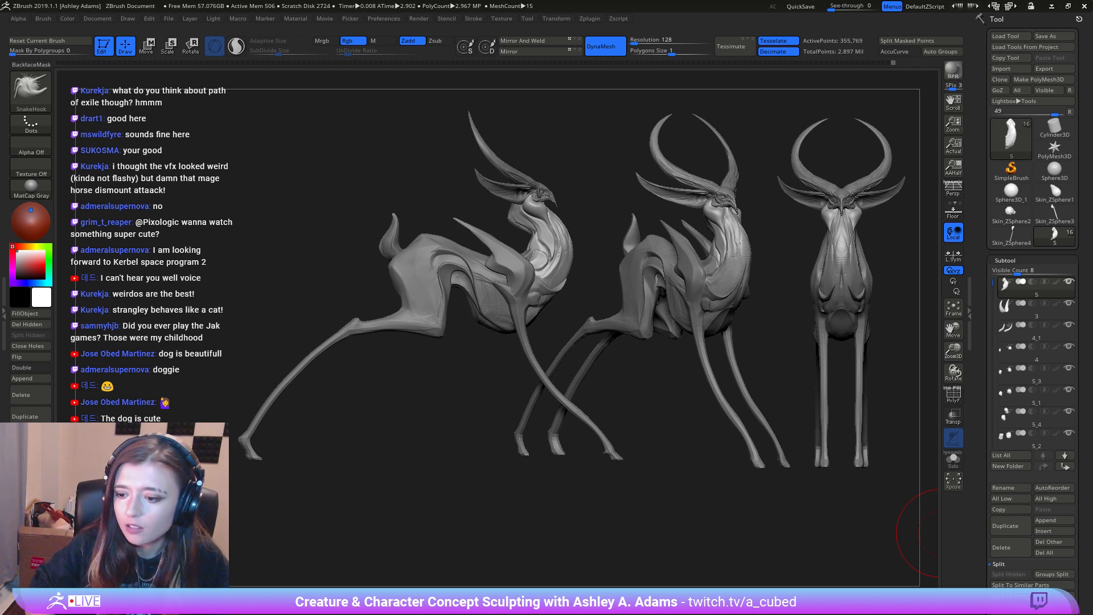
pyautogui.hotkey('ctrl', 'z')
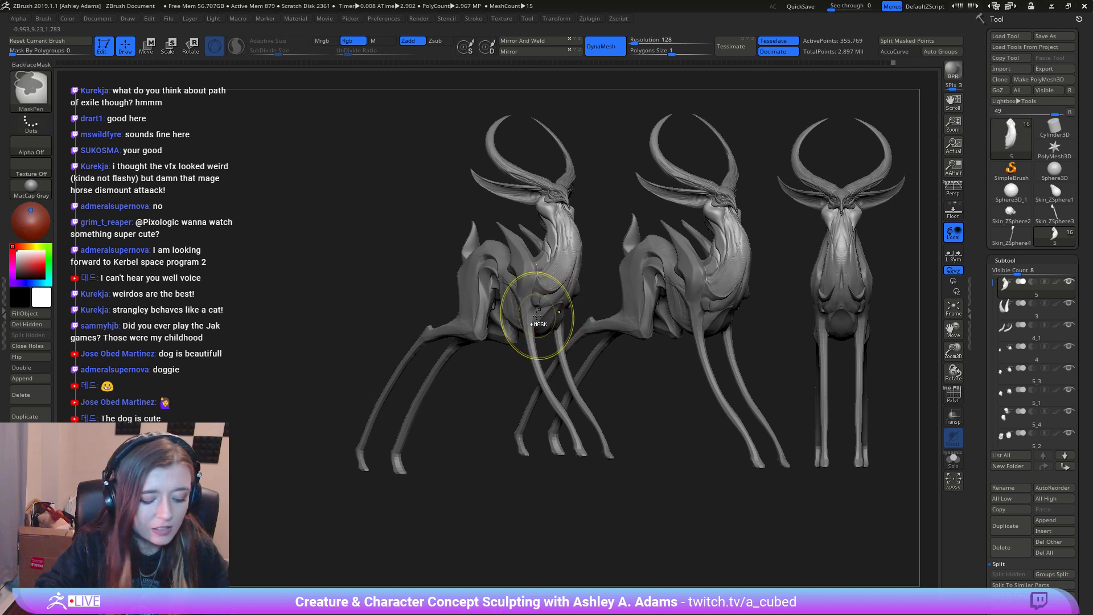
pyautogui.hotkey('ctrl', 'n')
# Step: Build up the rounded bulge behind and below the jaw with the ClayBuildup brush
pyautogui.moveTo(484, 280)
pyautogui.keyDown('alt'); pyautogui.mouseDown(button='right')
pyautogui.moveTo(615, 322)
pyautogui.moveTo(789, 275)
pyautogui.moveTo(646, 322)
pyautogui.moveTo(556, 268)
pyautogui.moveTo(570, 251)
pyautogui.moveTo(621, 289)
pyautogui.mouseUp(button='right'); pyautogui.keyUp('alt')
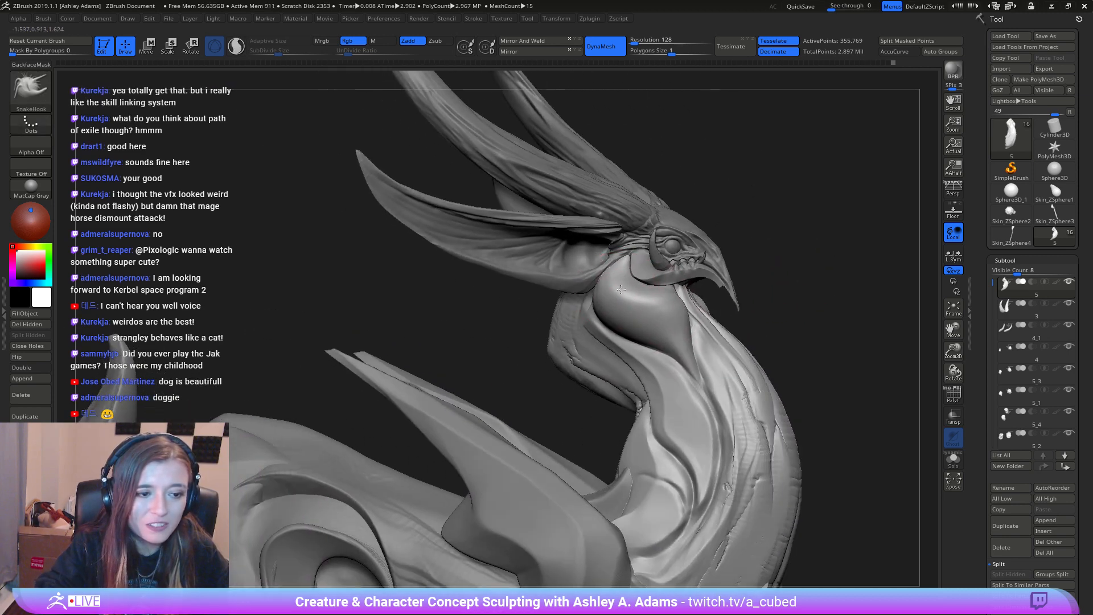
pyautogui.press('b')
pyautogui.press('c')
pyautogui.press('b')
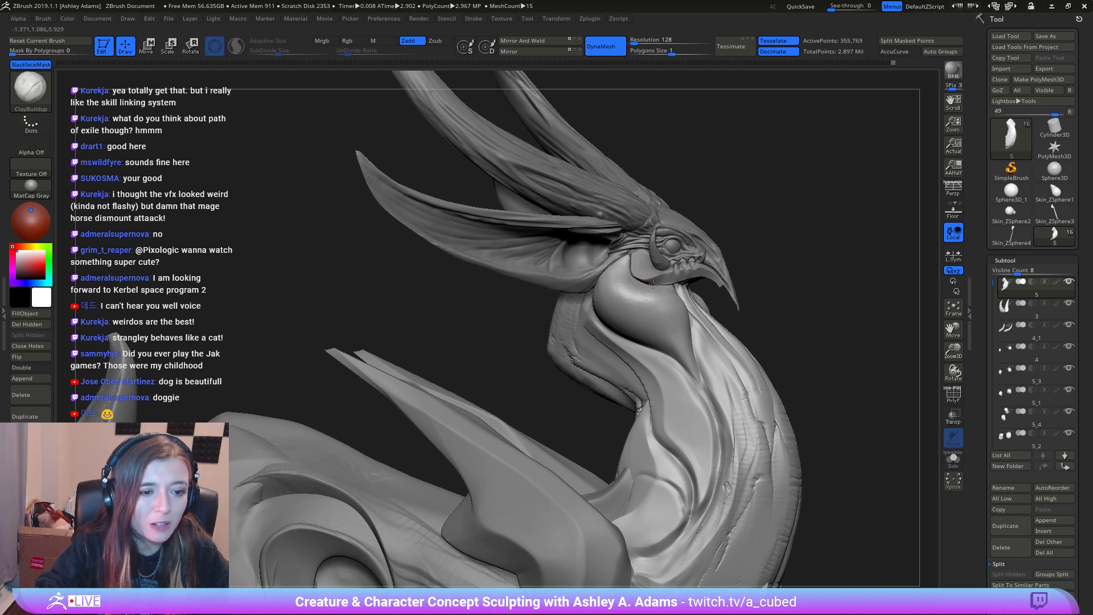
pyautogui.moveTo(624, 288)
pyautogui.mouseDown()
pyautogui.moveTo(677, 307)
pyautogui.moveTo(633, 289)
pyautogui.mouseUp()
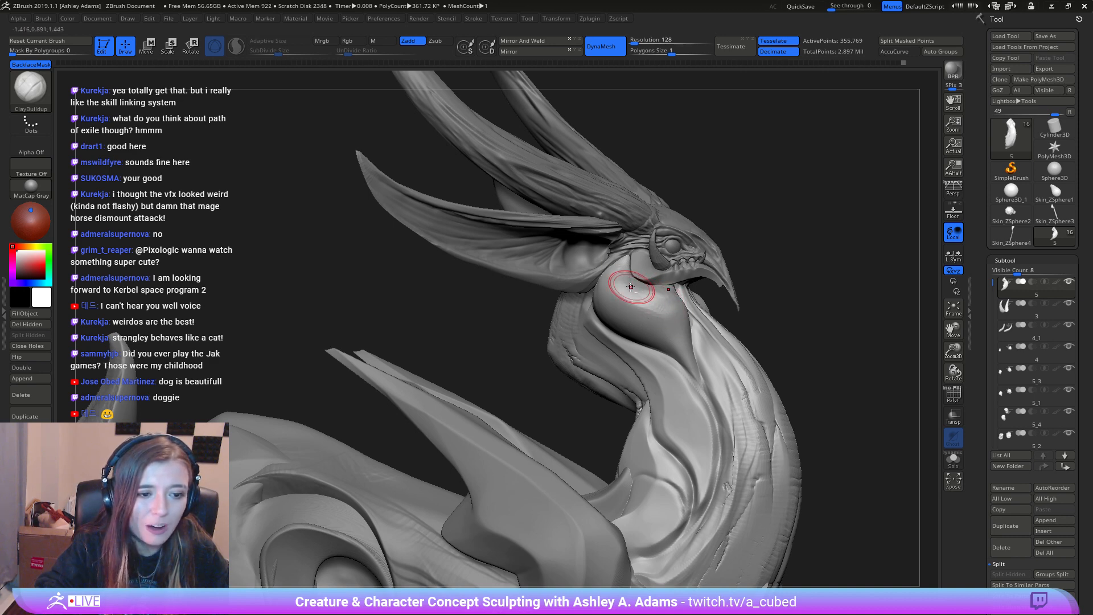
pyautogui.moveTo(647, 311)
pyautogui.mouseDown(button='right')
pyautogui.moveTo(617, 314)
pyautogui.moveTo(652, 291)
pyautogui.mouseUp(button='right')
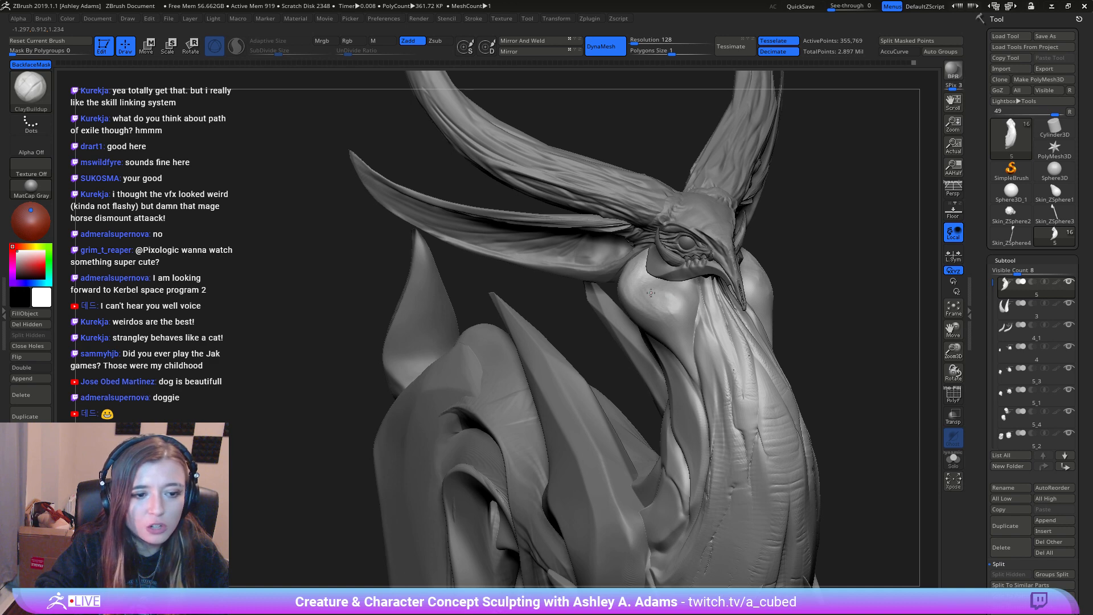
pyautogui.moveTo(655, 292)
pyautogui.mouseDown(button='right')
pyautogui.moveTo(664, 296)
pyautogui.moveTo(637, 284)
pyautogui.mouseUp(button='right')
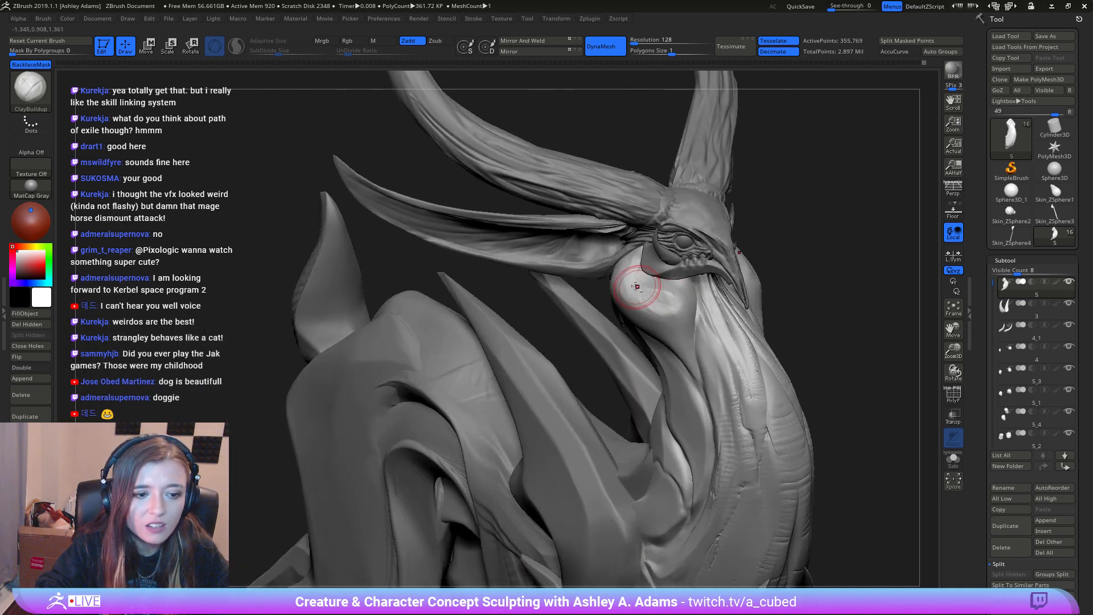
pyautogui.moveTo(649, 295)
pyautogui.mouseDown()
pyautogui.moveTo(671, 300)
pyautogui.moveTo(674, 318)
pyautogui.moveTo(636, 263)
pyautogui.mouseUp()
# Step: Smooth the bulge below the jaw and refine its transition into the side of the neck with ClayBuildup strokes
pyautogui.keyDown('shift'); pyautogui.moveTo(683, 321); pyautogui.dragTo(688, 338); pyautogui.keyUp('shift')
pyautogui.moveTo(690, 337)
pyautogui.keyDown('ctrl'); pyautogui.mouseDown(button='right')
pyautogui.moveTo(688, 296)
pyautogui.moveTo(648, 284)
pyautogui.moveTo(649, 319)
pyautogui.mouseUp(button='right'); pyautogui.keyUp('ctrl')
pyautogui.moveTo(650, 319); pyautogui.dragTo(646, 320)
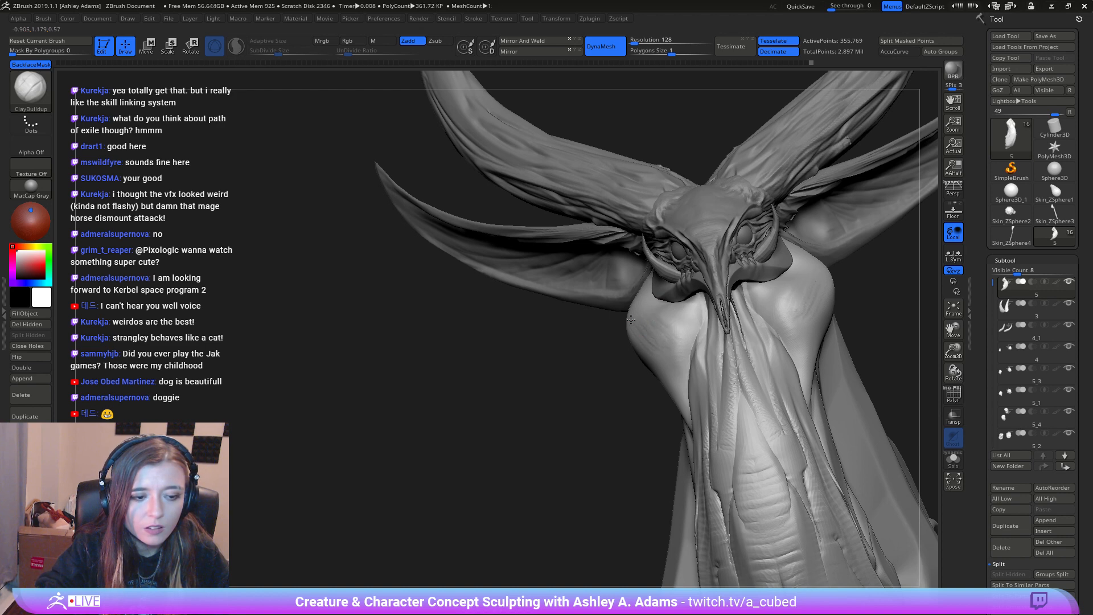
pyautogui.moveTo(662, 342)
pyautogui.mouseDown()
pyautogui.moveTo(679, 378)
pyautogui.moveTo(663, 320)
pyautogui.moveTo(691, 358)
pyautogui.moveTo(670, 336)
pyautogui.moveTo(678, 373)
pyautogui.mouseUp()
pyautogui.moveTo(674, 419)
pyautogui.mouseDown()
pyautogui.moveTo(609, 370)
pyautogui.moveTo(646, 341)
pyautogui.moveTo(667, 354)
pyautogui.moveTo(631, 322)
pyautogui.mouseUp()
pyautogui.keyDown('alt'); pyautogui.moveTo(643, 336); pyautogui.dragTo(657, 277, button='right'); pyautogui.keyUp('alt')
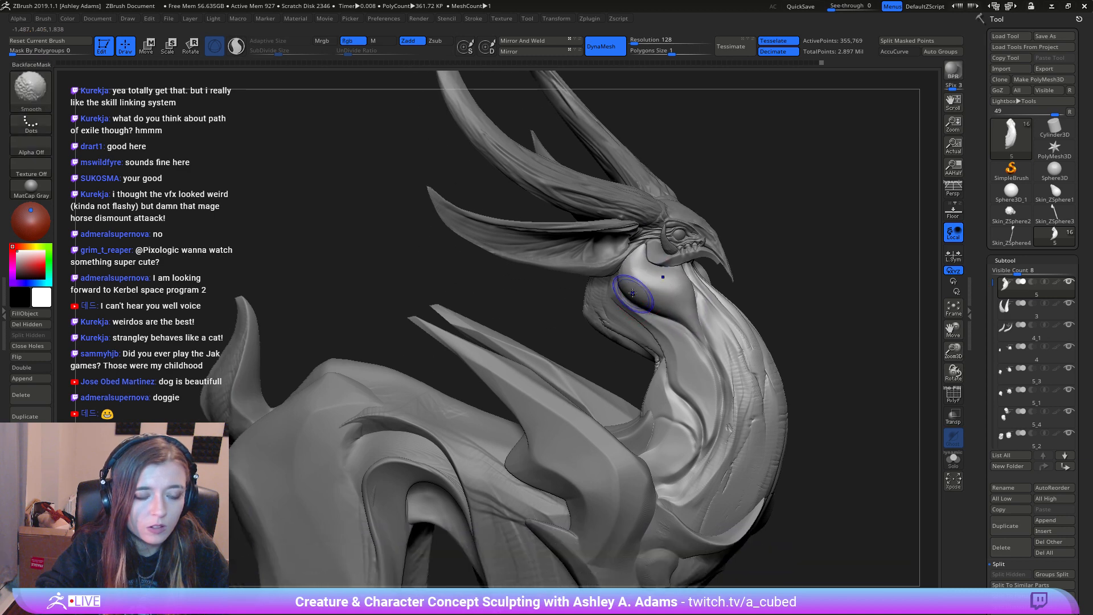
# Step: Smooth the surface of the rounded bulge below the jaw
pyautogui.keyDown('shift'); pyautogui.moveTo(633, 295); pyautogui.dragTo(652, 299); pyautogui.keyUp('shift')
pyautogui.moveTo(691, 340); pyautogui.dragTo(690, 305, button='right')
pyautogui.moveTo(786, 302)
pyautogui.mouseDown(button='right')
pyautogui.moveTo(645, 308)
pyautogui.moveTo(652, 333)
pyautogui.mouseUp(button='right')
pyautogui.moveTo(653, 333)
pyautogui.mouseDown(button='right')
pyautogui.moveTo(609, 273)
pyautogui.moveTo(661, 323)
pyautogui.mouseUp(button='right')
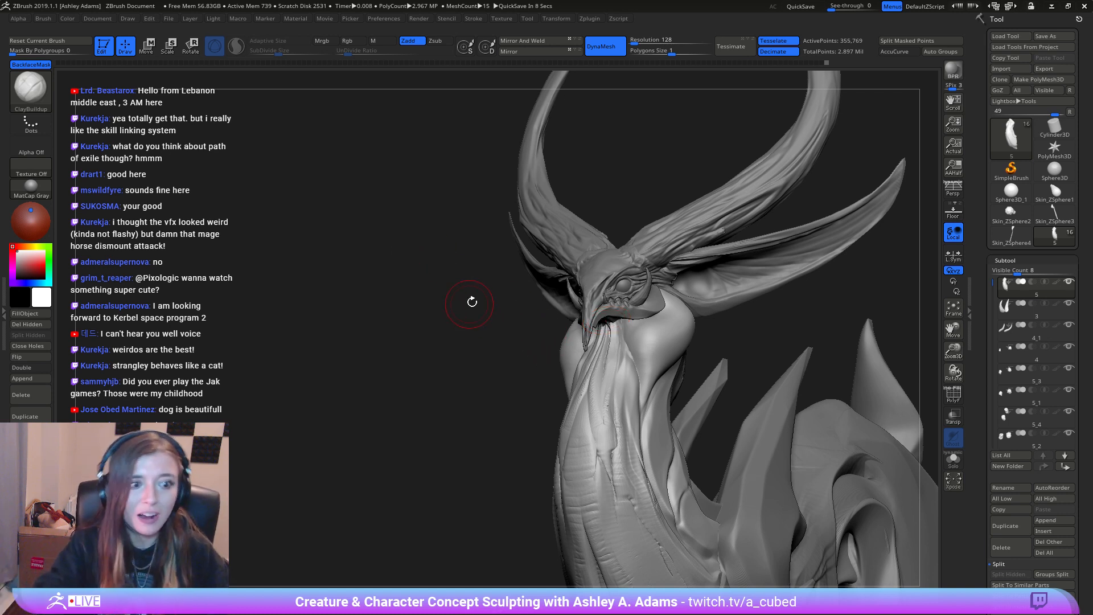
# Step: Make the lower jaw the active subtool and pull its gum edge around the lower teeth with SnakeHook
pyautogui.moveTo(471, 300); pyautogui.dragTo(608, 307)
pyautogui.moveTo(608, 308)
pyautogui.mouseDown(button='right')
pyautogui.moveTo(592, 296)
pyautogui.moveTo(712, 357)
pyautogui.moveTo(615, 341)
pyautogui.moveTo(635, 424)
pyautogui.moveTo(587, 287)
pyautogui.moveTo(596, 327)
pyautogui.mouseUp(button='right')
pyautogui.keyDown('alt'); pyautogui.click(596, 326); pyautogui.keyUp('alt')
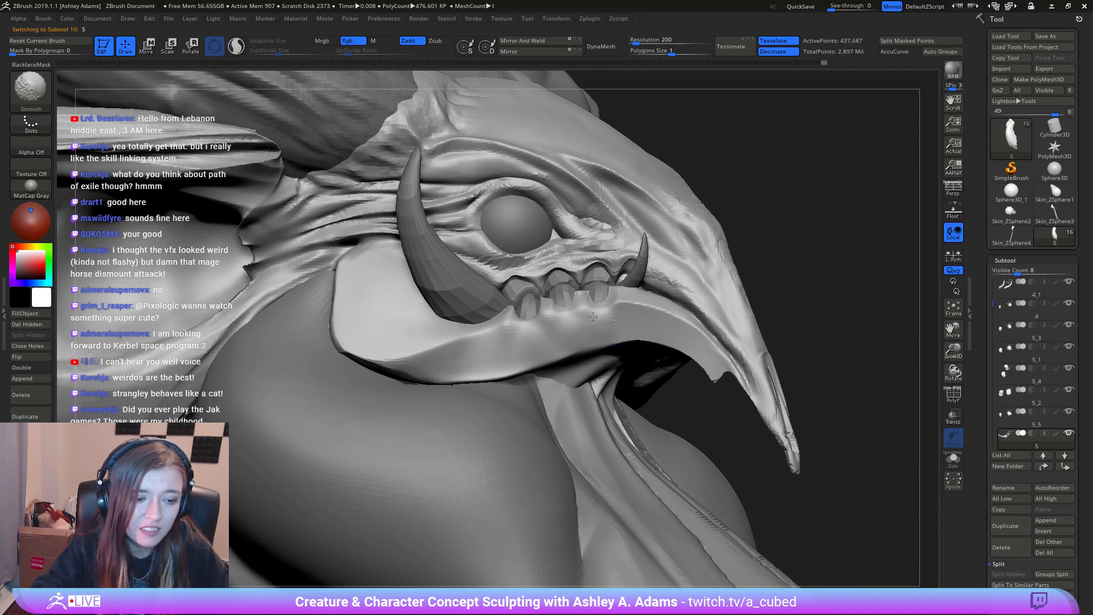
pyautogui.moveTo(617, 322)
pyautogui.mouseDown(button='right')
pyautogui.moveTo(653, 333)
pyautogui.moveTo(590, 306)
pyautogui.moveTo(609, 291)
pyautogui.moveTo(585, 288)
pyautogui.moveTo(583, 301)
pyautogui.moveTo(596, 293)
pyautogui.moveTo(586, 289)
pyautogui.mouseUp(button='right')
pyautogui.press('b')
pyautogui.press('s')
pyautogui.press('h')
pyautogui.moveTo(586, 290); pyautogui.dragTo(581, 292)
pyautogui.moveTo(602, 303); pyautogui.dragTo(603, 304, button='right')
# Step: Build up gum tissue around the roots of the lower teeth with ClayBuildup and smooth it
pyautogui.press('b')
pyautogui.press('c')
pyautogui.press('b')
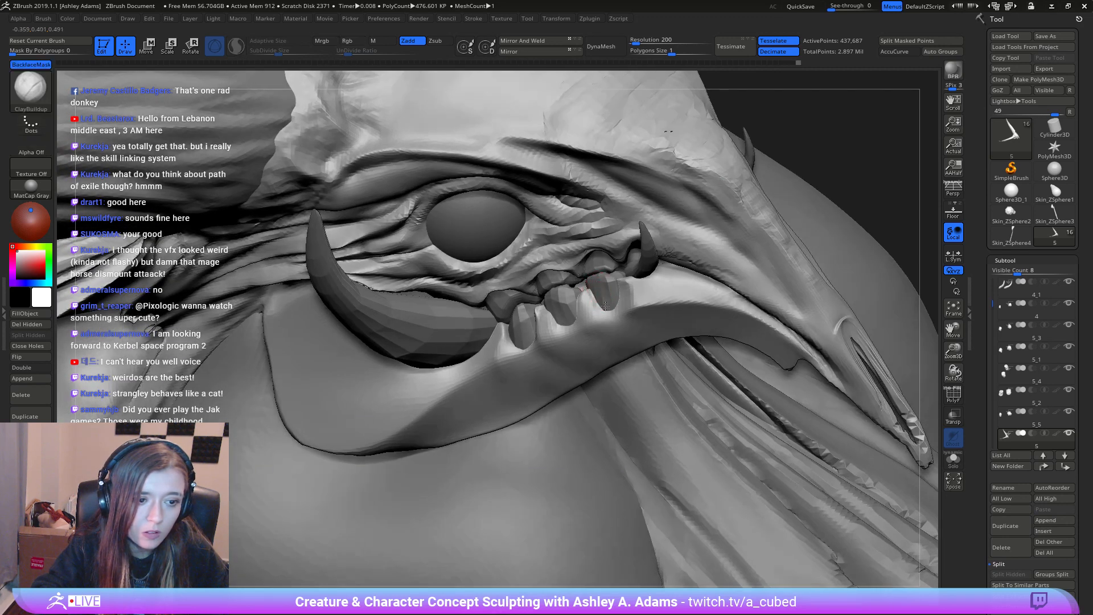
pyautogui.moveTo(618, 298); pyautogui.dragTo(614, 310)
pyautogui.moveTo(614, 310); pyautogui.dragTo(625, 301, button='right')
pyautogui.moveTo(625, 301)
pyautogui.mouseDown()
pyautogui.moveTo(547, 316)
pyautogui.moveTo(572, 323)
pyautogui.mouseUp()
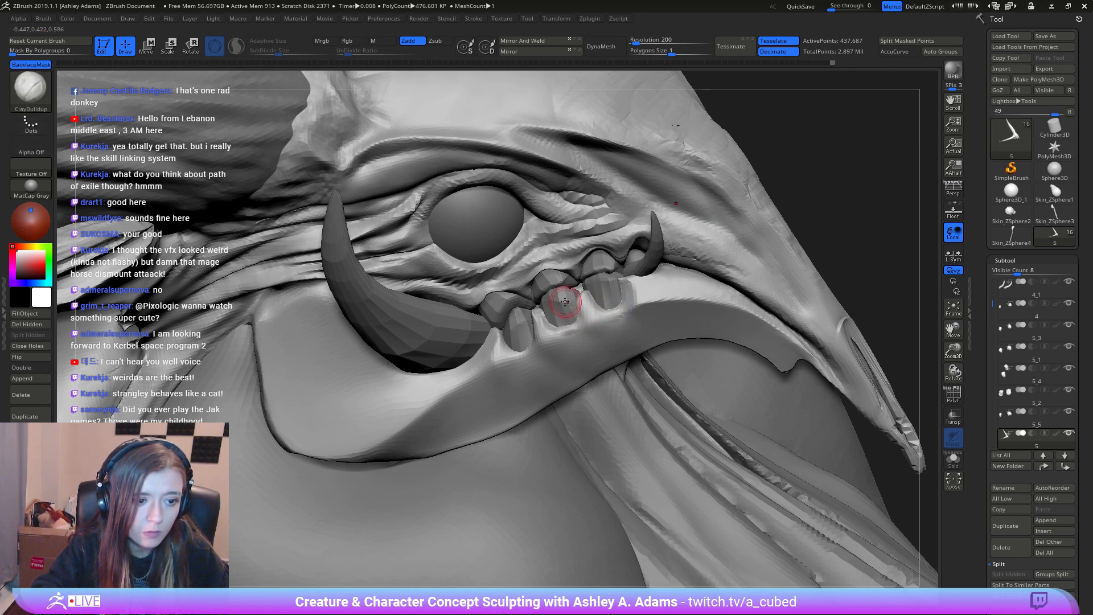
pyautogui.moveTo(565, 302); pyautogui.dragTo(541, 320, button='right')
pyautogui.press('shift')
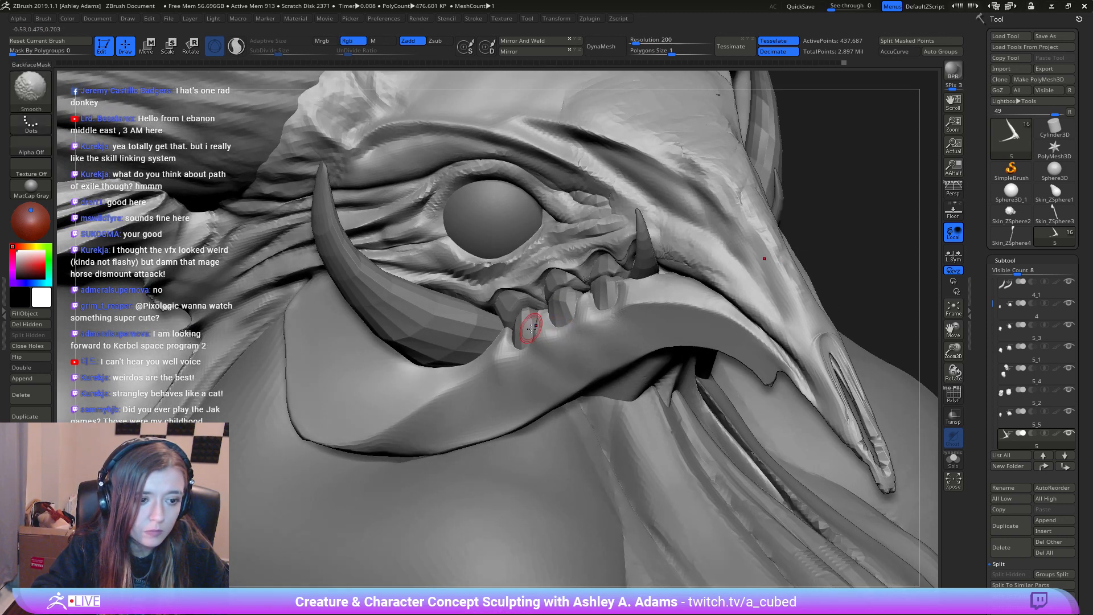
pyautogui.moveTo(531, 328); pyautogui.dragTo(535, 328)
# Step: Make the front legs subtool active, framed on the blocky unshaped feet
pyautogui.keyDown('ctrl'); pyautogui.moveTo(542, 323); pyautogui.dragTo(576, 245, button='right'); pyautogui.keyUp('ctrl')
pyautogui.moveTo(605, 376)
pyautogui.mouseDown(button='right')
pyautogui.moveTo(639, 292)
pyautogui.moveTo(592, 339)
pyautogui.moveTo(626, 358)
pyautogui.moveTo(588, 289)
pyautogui.moveTo(563, 164)
pyautogui.mouseUp(button='right')
pyautogui.keyDown('alt'); pyautogui.moveTo(690, 334); pyautogui.dragTo(421, 262, button='right'); pyautogui.keyUp('alt')
pyautogui.keyDown('alt'); pyautogui.moveTo(695, 437); pyautogui.dragTo(704, 330, button='right'); pyautogui.keyUp('alt')
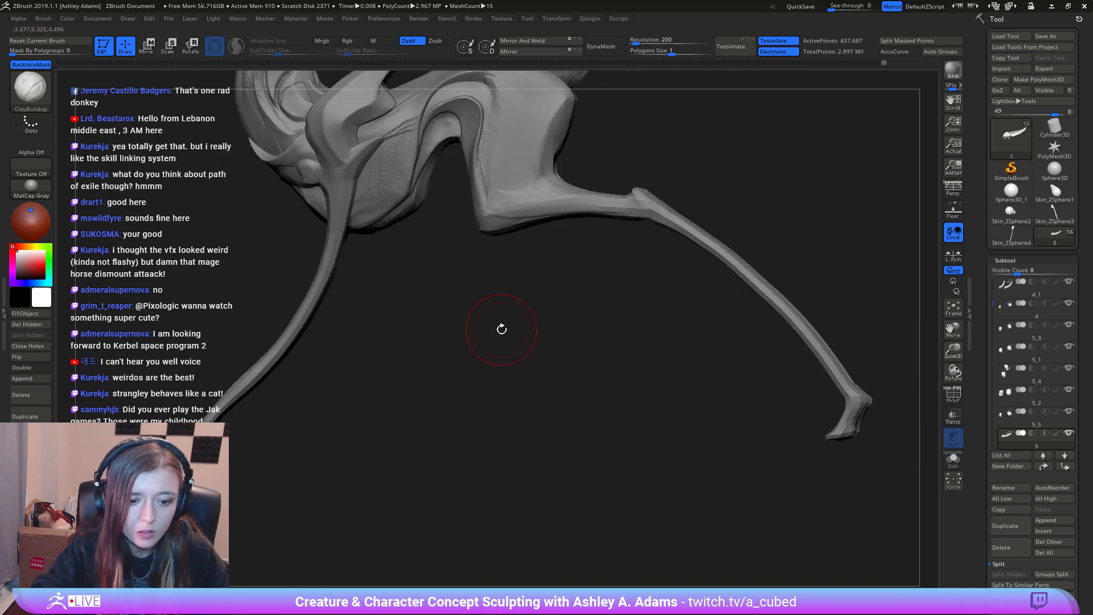
pyautogui.keyDown('alt'); pyautogui.moveTo(393, 461); pyautogui.dragTo(786, 344, button='right'); pyautogui.keyUp('alt')
pyautogui.keyDown('ctrl'); pyautogui.moveTo(575, 370); pyautogui.dragTo(596, 222, button='right'); pyautogui.keyUp('ctrl')
pyautogui.keyDown('alt'); pyautogui.moveTo(585, 486); pyautogui.dragTo(658, 208, button='right'); pyautogui.keyUp('alt')
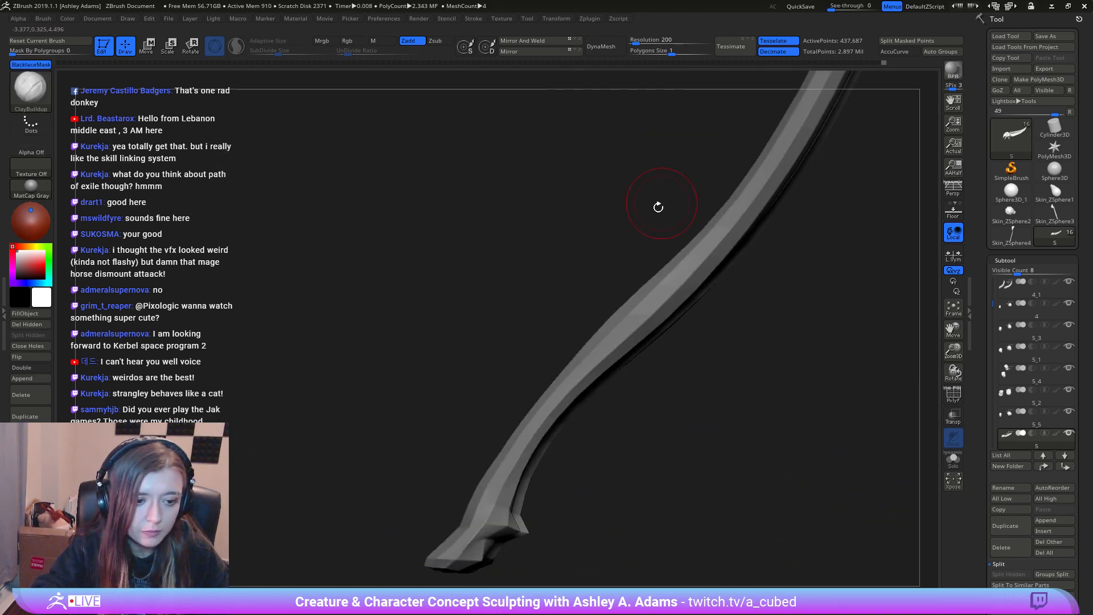
pyautogui.keyDown('alt'); pyautogui.moveTo(462, 493); pyautogui.dragTo(659, 252); pyautogui.keyUp('alt')
pyautogui.keyDown('alt'); pyautogui.click(677, 272); pyautogui.keyUp('alt')
pyautogui.moveTo(637, 327); pyautogui.dragTo(693, 335)
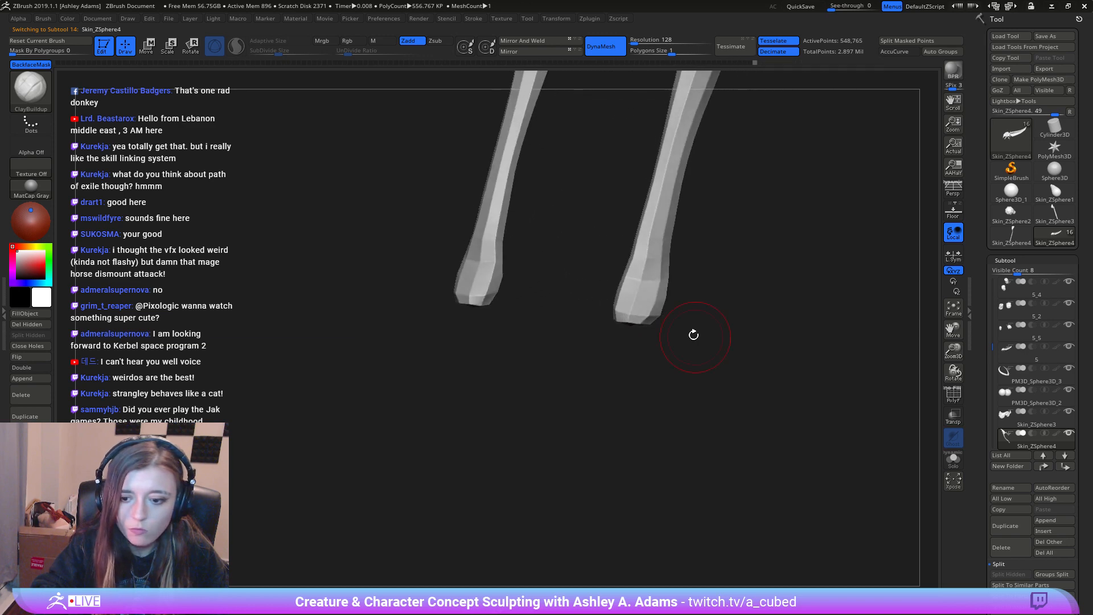
# Step: Pull two cloven toes out of each front foot with SnakeHook and smooth them
pyautogui.moveTo(640, 301)
pyautogui.mouseDown()
pyautogui.moveTo(656, 317)
pyautogui.moveTo(649, 85)
pyautogui.mouseUp()
pyautogui.rightClick(656, 314)
pyautogui.press('b')
pyautogui.press('s')
pyautogui.press('h')
pyautogui.moveTo(615, 315)
pyautogui.mouseDown()
pyautogui.moveTo(617, 337)
pyautogui.moveTo(629, 320)
pyautogui.moveTo(620, 307)
pyautogui.moveTo(605, 317)
pyautogui.moveTo(613, 292)
pyautogui.moveTo(631, 325)
pyautogui.moveTo(603, 325)
pyautogui.mouseUp()
pyautogui.press('space')
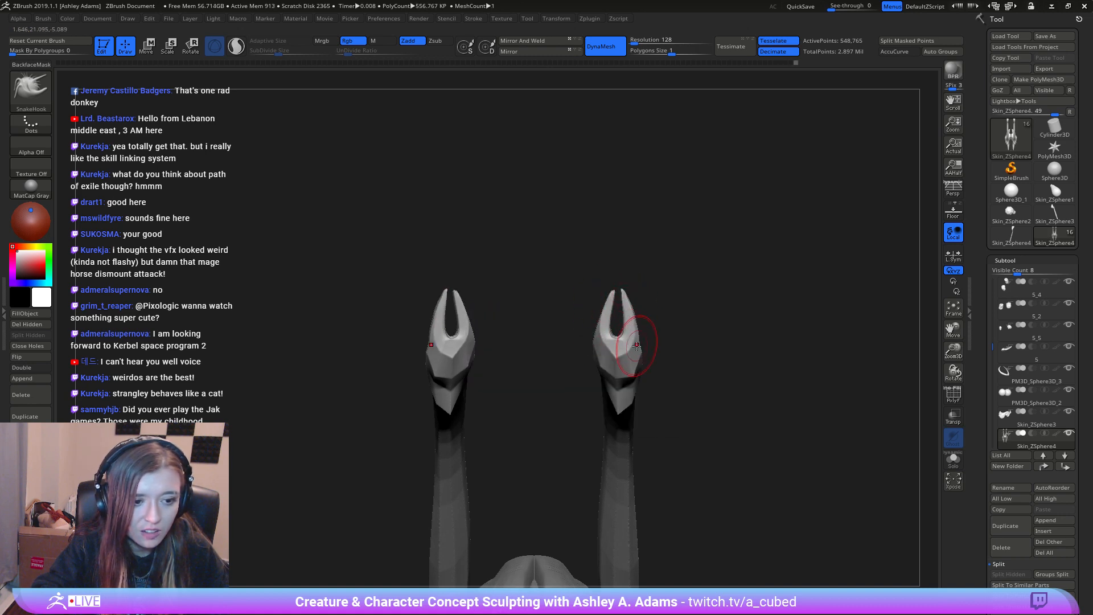
pyautogui.press('space')
pyautogui.moveTo(589, 409)
pyautogui.mouseDown()
pyautogui.moveTo(597, 446)
pyautogui.moveTo(547, 481)
pyautogui.mouseUp()
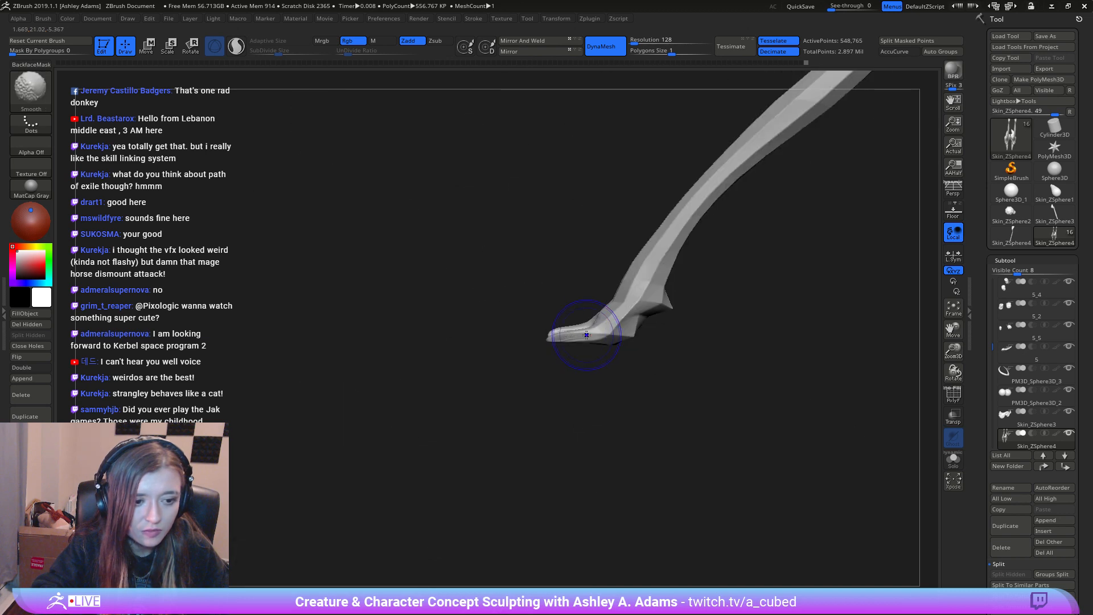
# Step: Add volume over the tops of the front toes and ankles with ClayBuildup and smooth the surface
pyautogui.press('b')
pyautogui.press('c')
pyautogui.press('b')
pyautogui.moveTo(610, 302)
pyautogui.mouseDown()
pyautogui.moveTo(567, 337)
pyautogui.moveTo(593, 323)
pyautogui.moveTo(559, 333)
pyautogui.mouseUp()
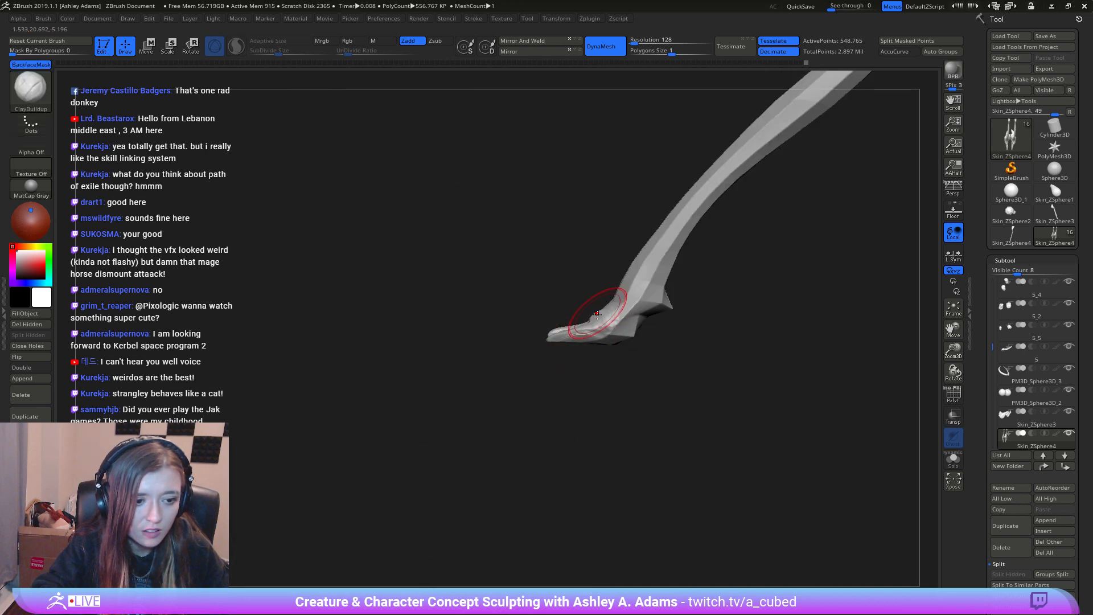
pyautogui.moveTo(561, 387); pyautogui.dragTo(597, 413)
pyautogui.moveTo(586, 313); pyautogui.dragTo(561, 317)
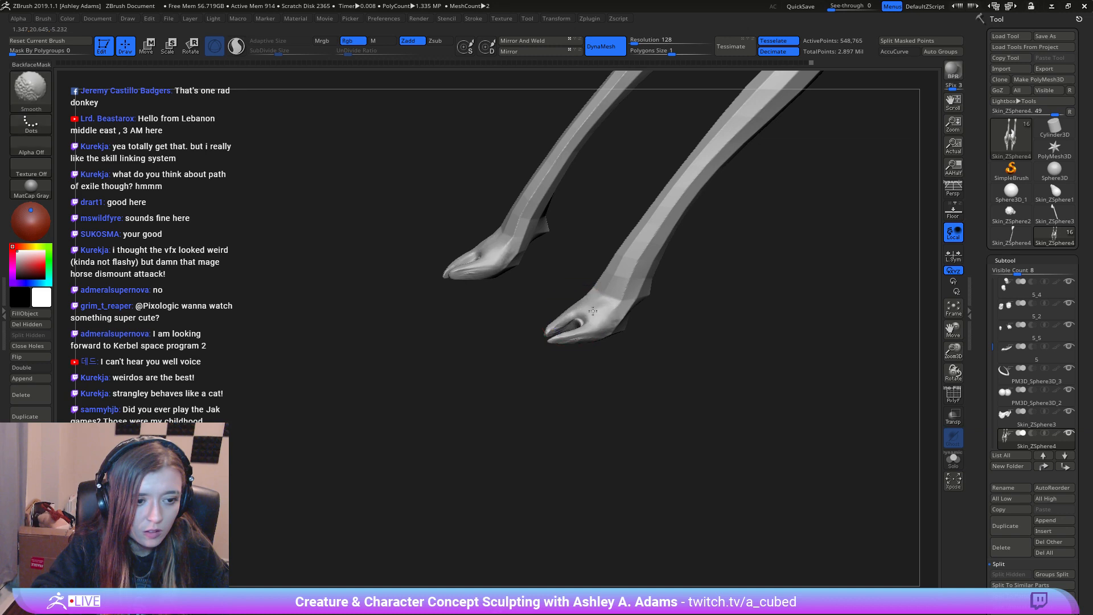
pyautogui.keyDown('ctrl'); pyautogui.keyDown('shift'); pyautogui.click(577, 315); pyautogui.keyUp('shift'); pyautogui.keyUp('ctrl')
pyautogui.press('space')
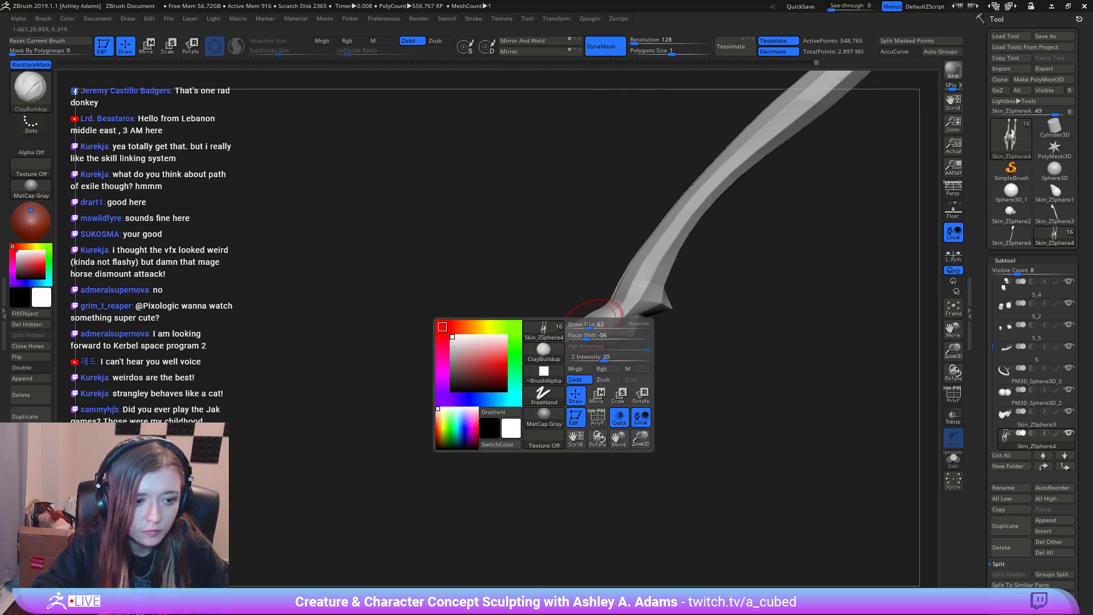
# Step: Thicken the front toes with the Inflat brush and draw them closer together with SnakeHook
pyautogui.press('b')
pyautogui.press('i')
pyautogui.press('n')
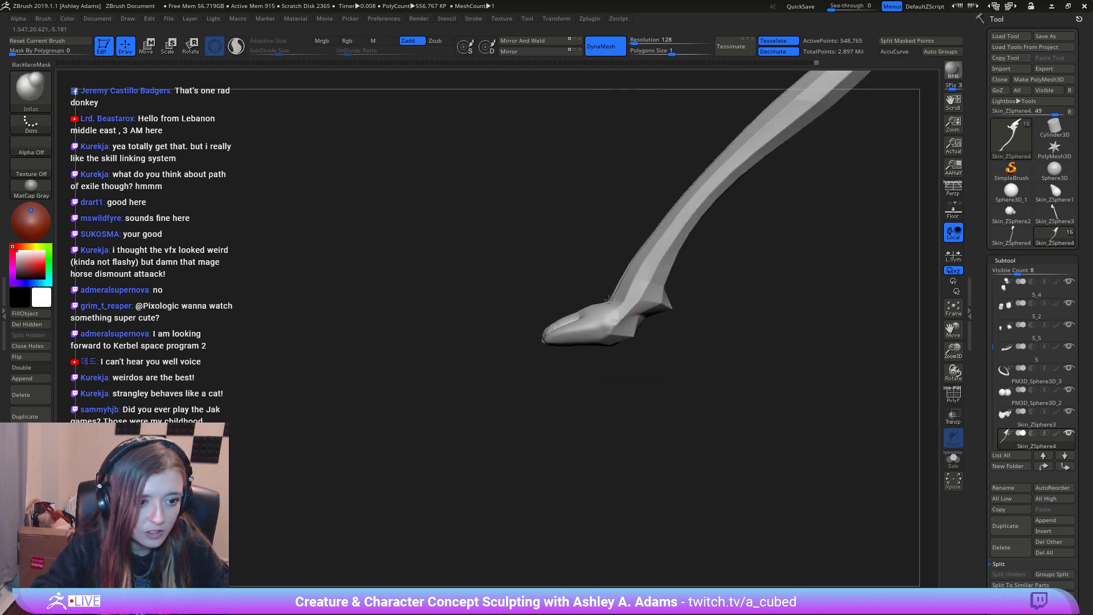
pyautogui.moveTo(605, 294)
pyautogui.mouseDown(button='right')
pyautogui.moveTo(603, 356)
pyautogui.moveTo(559, 317)
pyautogui.moveTo(605, 251)
pyautogui.mouseUp(button='right')
pyautogui.rightClick(585, 298)
pyautogui.press('b')
pyautogui.press('s')
pyautogui.press('h')
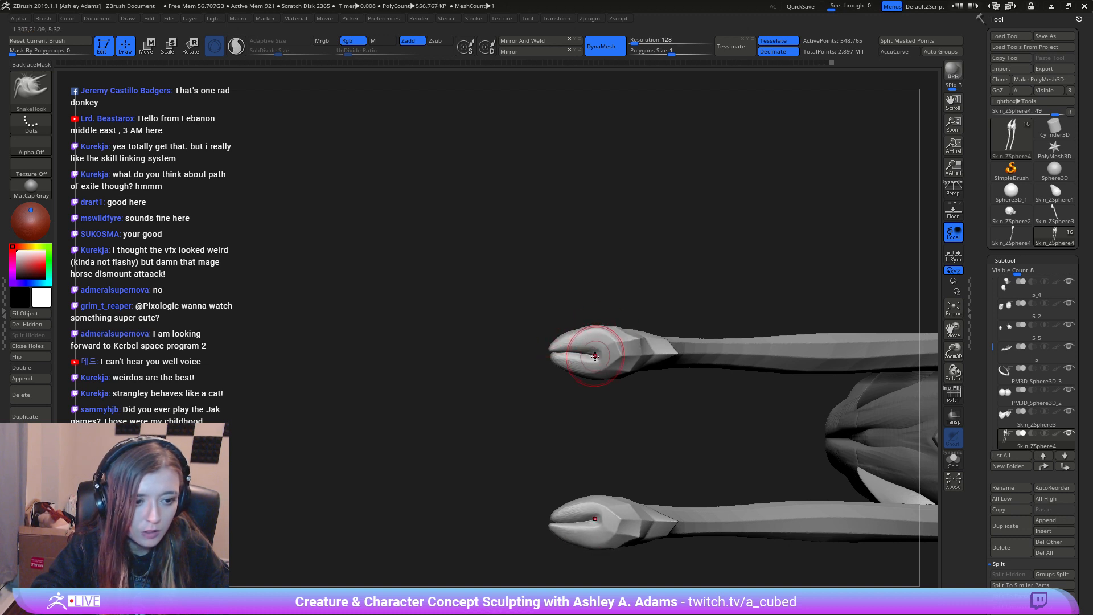
# Step: Flatten the surfaces around the toe split on the front hooves with hPolish
pyautogui.press('b')
pyautogui.press('h')
pyautogui.press('p')
pyautogui.moveTo(581, 342); pyautogui.dragTo(605, 338)
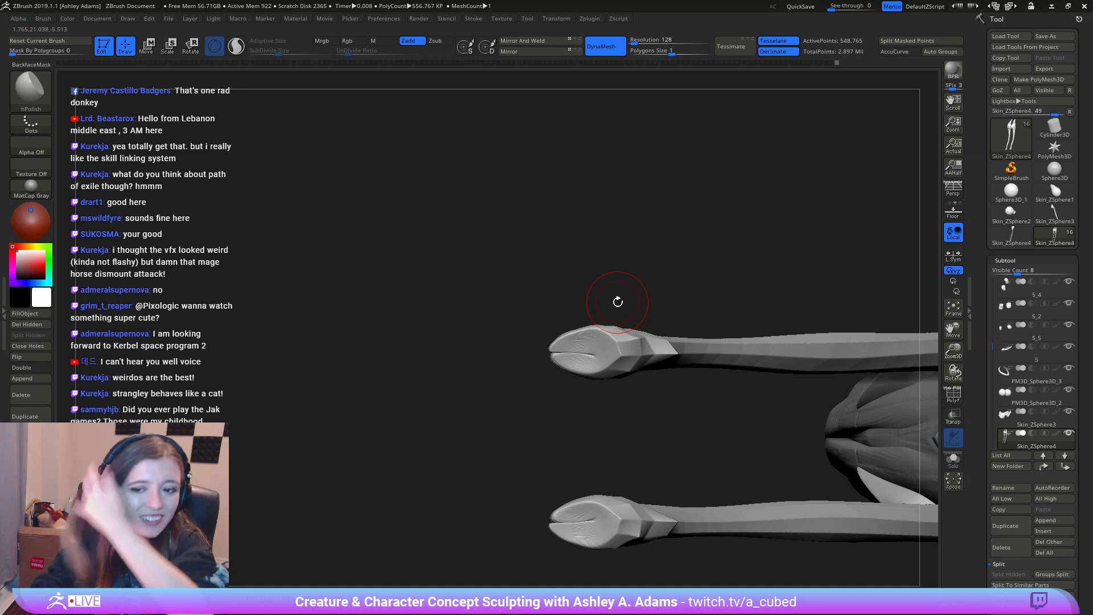
pyautogui.moveTo(620, 297); pyautogui.dragTo(595, 353)
# Step: Raise the front of the ankles above the hooves with SnakeHook and refine the planes with hPolish
pyautogui.press('b')
pyautogui.press('s')
pyautogui.press('h')
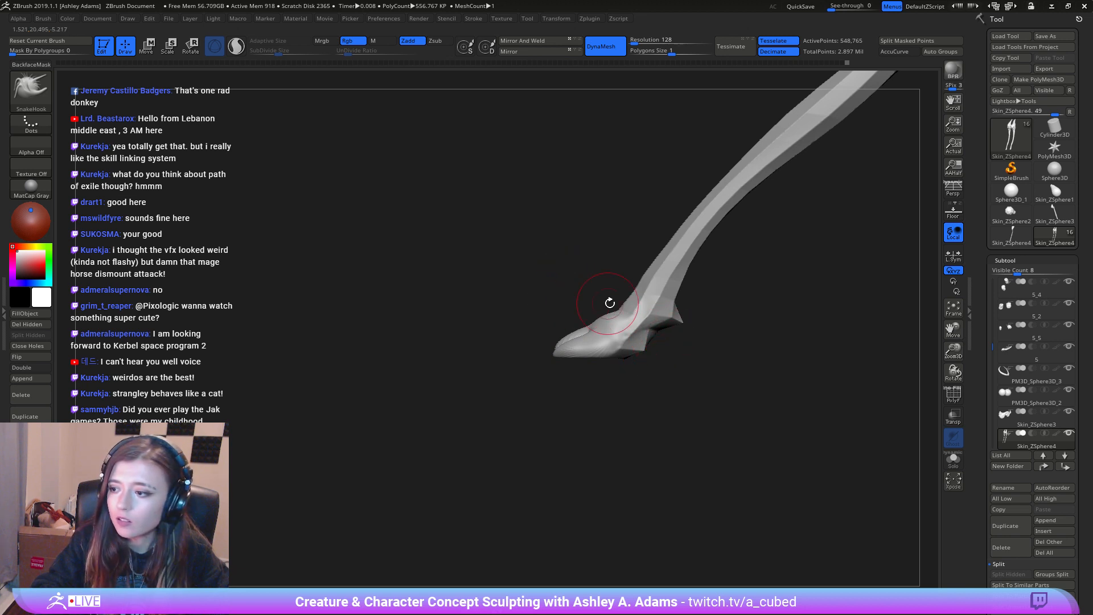
pyautogui.press('b')
pyautogui.press('h')
pyautogui.press('p')
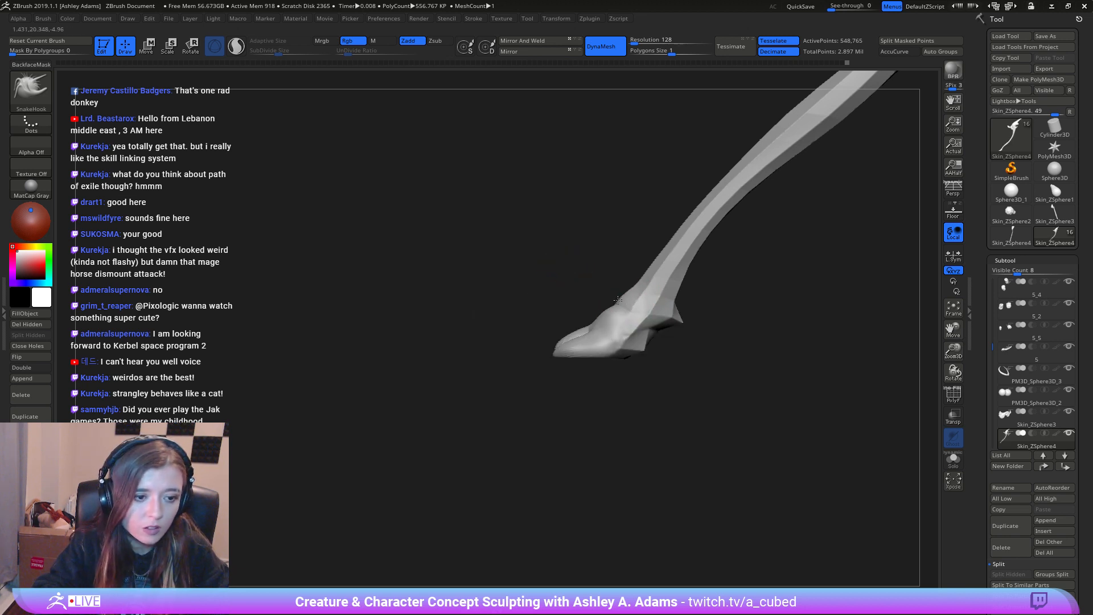
pyautogui.moveTo(624, 307)
pyautogui.mouseDown()
pyautogui.moveTo(592, 305)
pyautogui.moveTo(622, 296)
pyautogui.mouseUp()
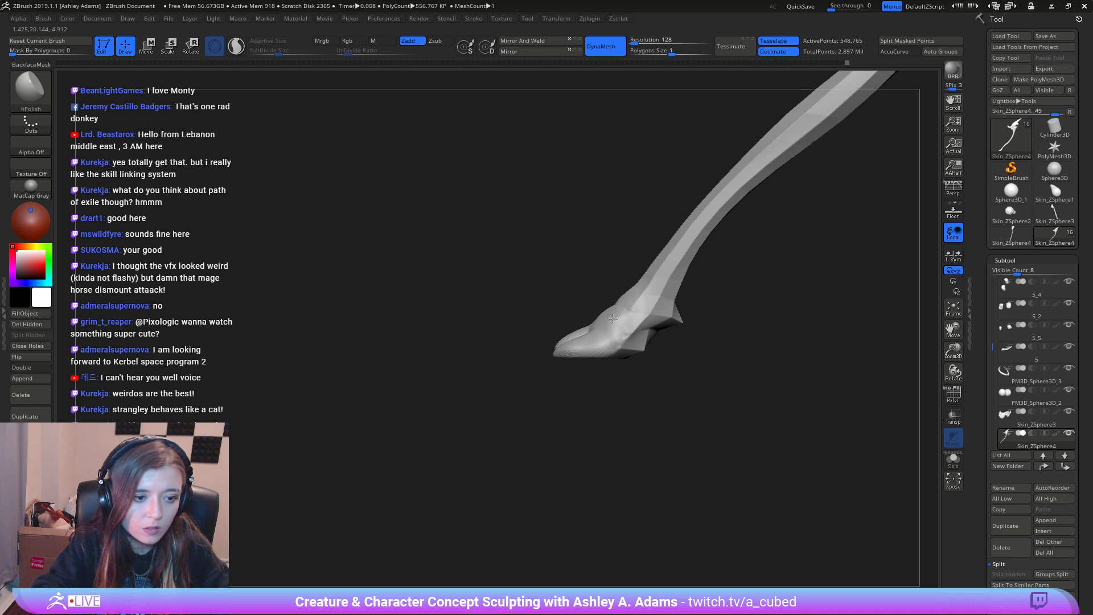
pyautogui.moveTo(613, 318); pyautogui.dragTo(672, 311, button='right')
pyautogui.moveTo(613, 305); pyautogui.dragTo(620, 296)
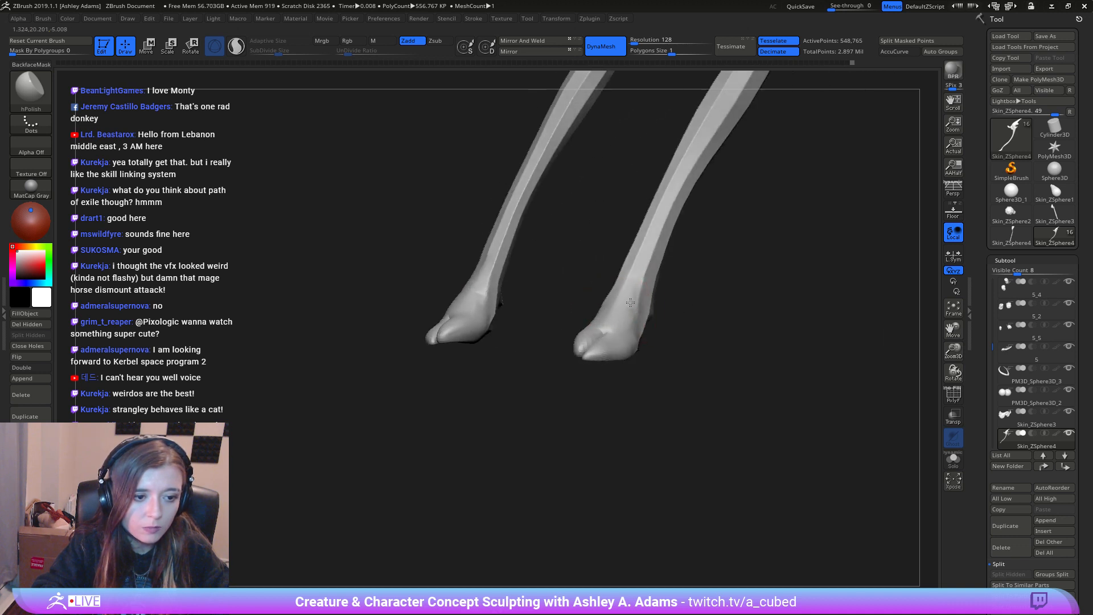
pyautogui.moveTo(630, 301)
pyautogui.mouseDown(button='right')
pyautogui.moveTo(654, 300)
pyautogui.moveTo(625, 304)
pyautogui.mouseUp(button='right')
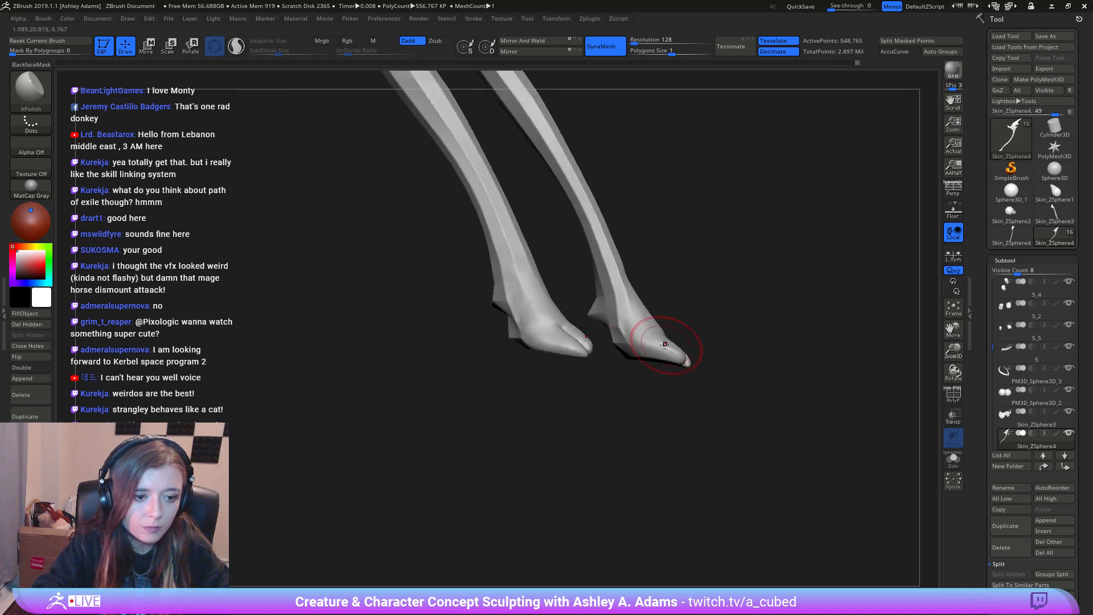
# Step: Adjust the front toe tips with SnakeHook and add ClayBuildup strokes across the top of the toe split
pyautogui.moveTo(665, 344)
pyautogui.mouseDown(button='right')
pyautogui.moveTo(674, 330)
pyautogui.moveTo(683, 349)
pyautogui.mouseUp(button='right')
pyautogui.press('2')
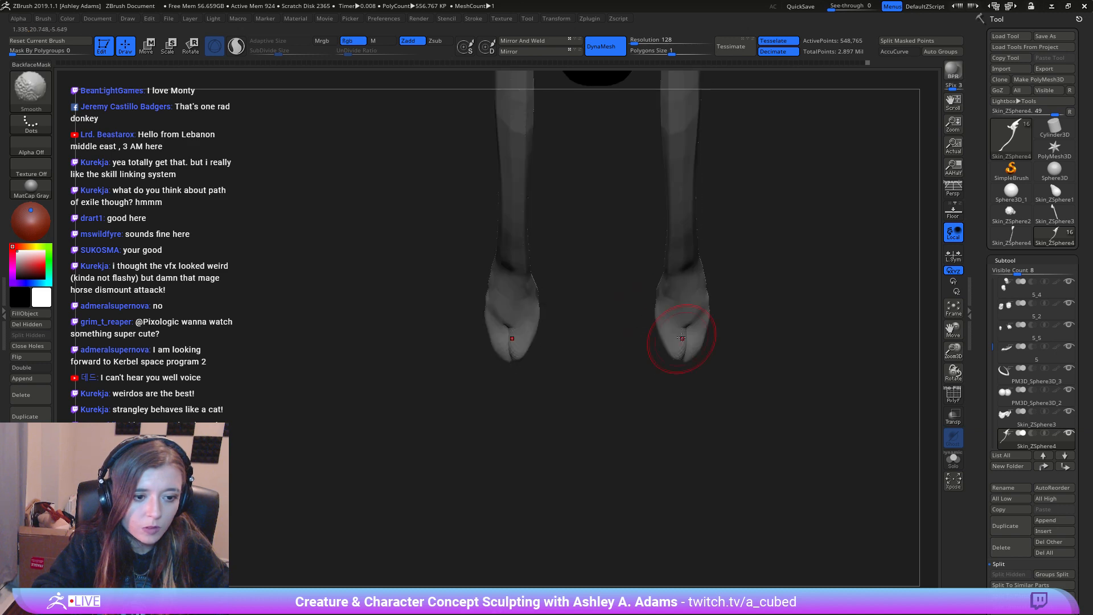
pyautogui.press('3')
pyautogui.press('space')
pyautogui.moveTo(659, 349); pyautogui.dragTo(688, 357)
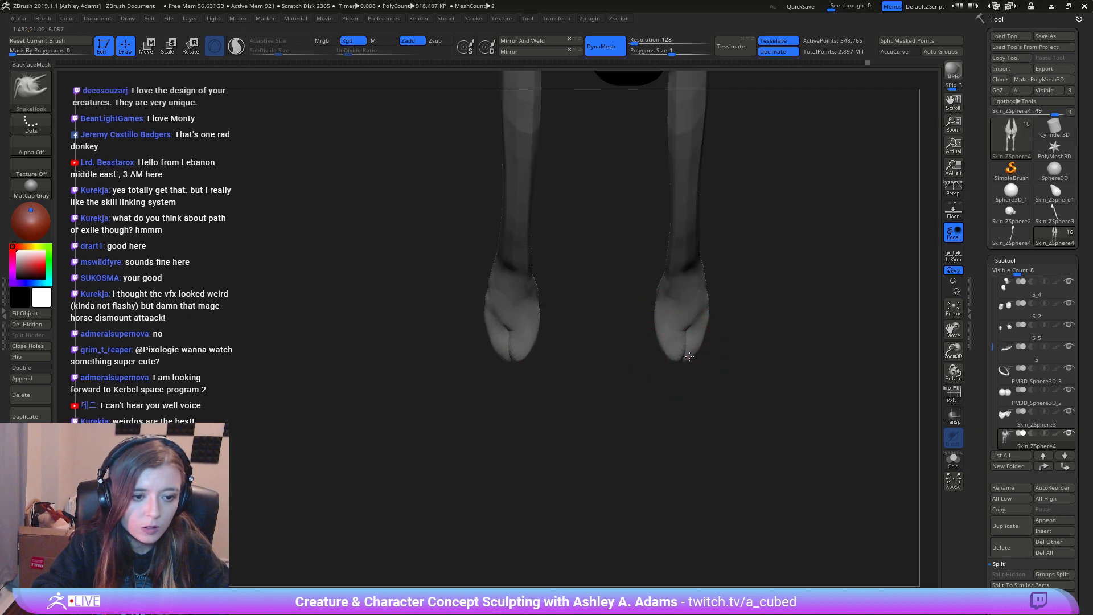
pyautogui.press('space')
pyautogui.moveTo(689, 358); pyautogui.dragTo(682, 393, button='right')
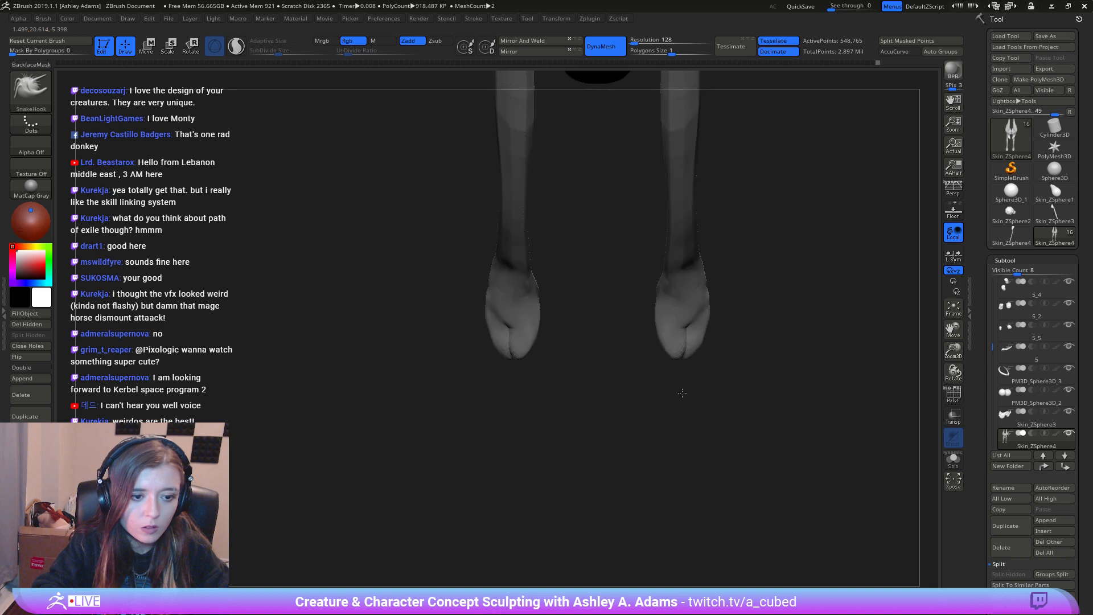
pyautogui.press('1')
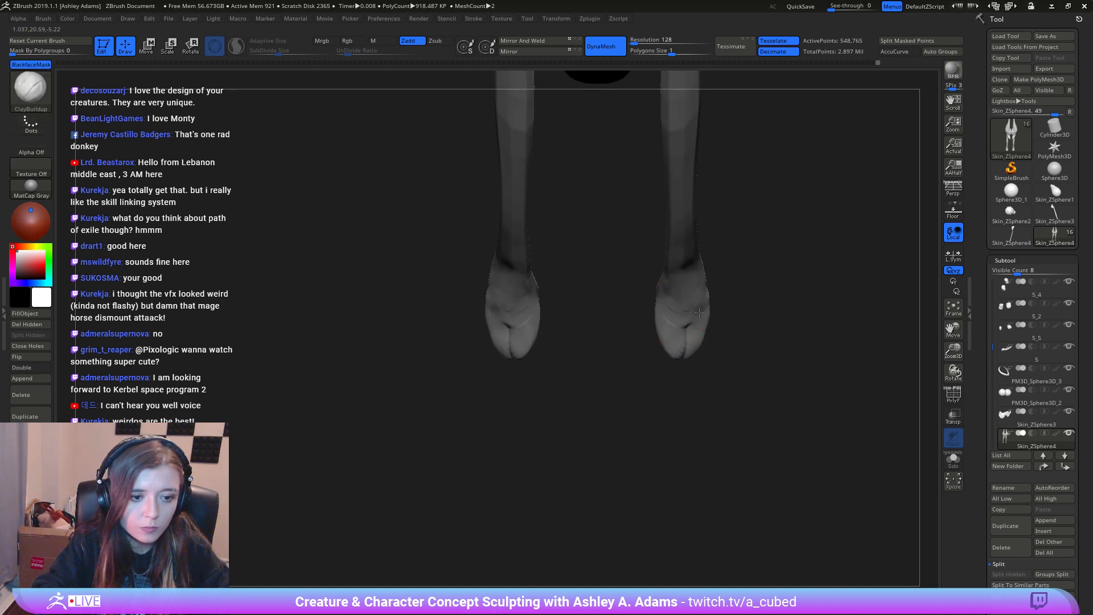
pyautogui.moveTo(697, 304)
pyautogui.mouseDown(button='right')
pyautogui.moveTo(683, 231)
pyautogui.moveTo(642, 285)
pyautogui.mouseUp(button='right')
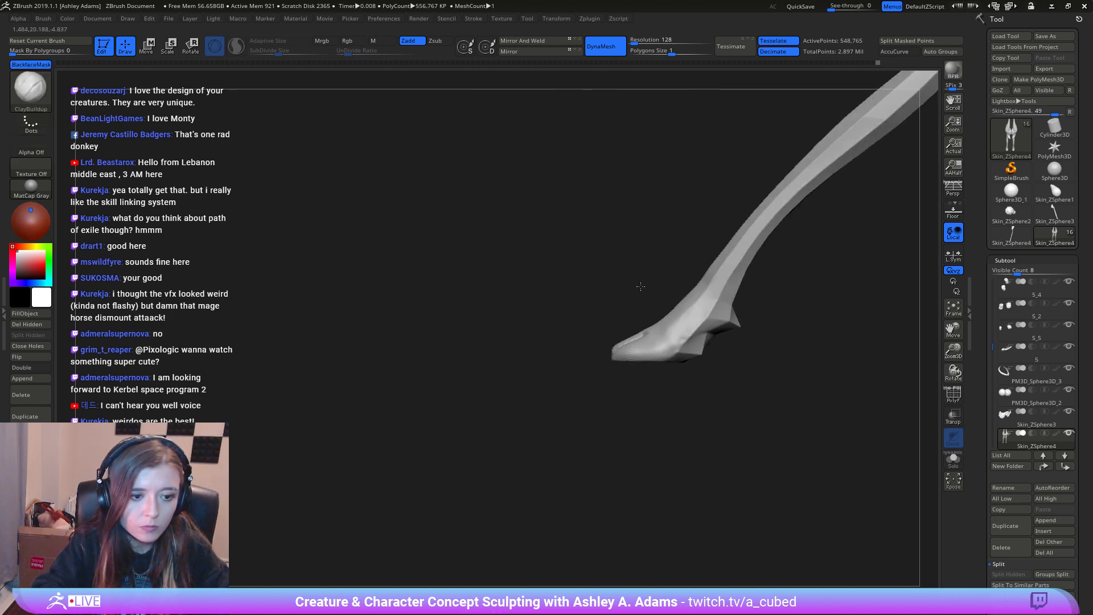
# Step: Reshape the side profile of the front hooves with SnakeHook, smooth them and polish their rear planes with hPolish
pyautogui.press('2')
pyautogui.press('space')
pyautogui.moveTo(669, 344); pyautogui.dragTo(661, 345)
pyautogui.keyDown('shift'); pyautogui.moveTo(663, 337); pyautogui.dragTo(667, 337, button='right'); pyautogui.keyUp('shift')
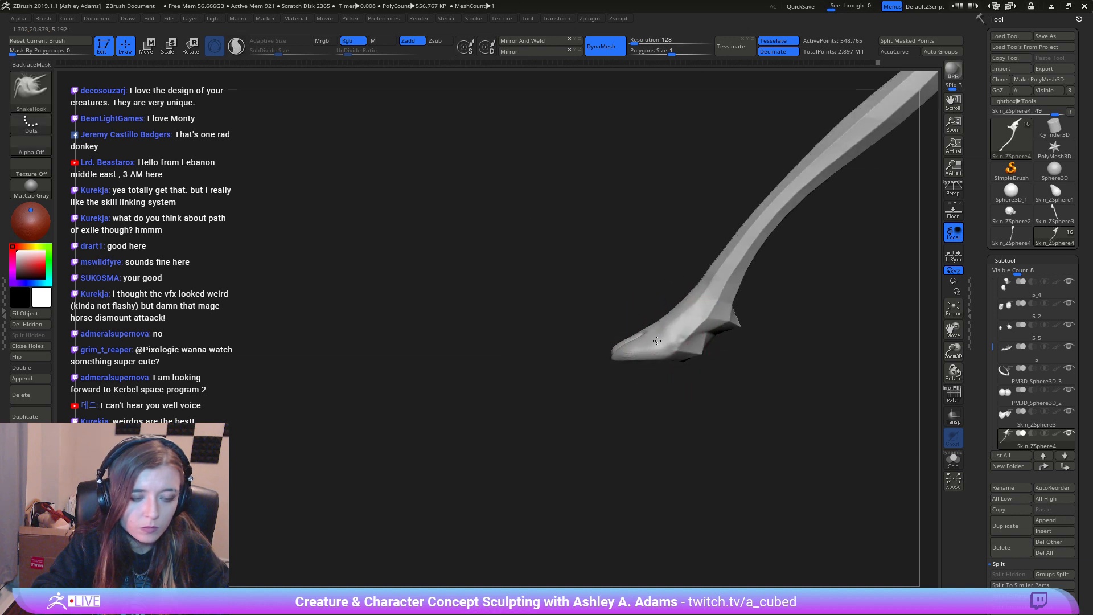
pyautogui.moveTo(665, 337); pyautogui.dragTo(677, 343)
pyautogui.press('space')
pyautogui.moveTo(698, 342); pyautogui.dragTo(667, 325, button='right')
pyautogui.press('3')
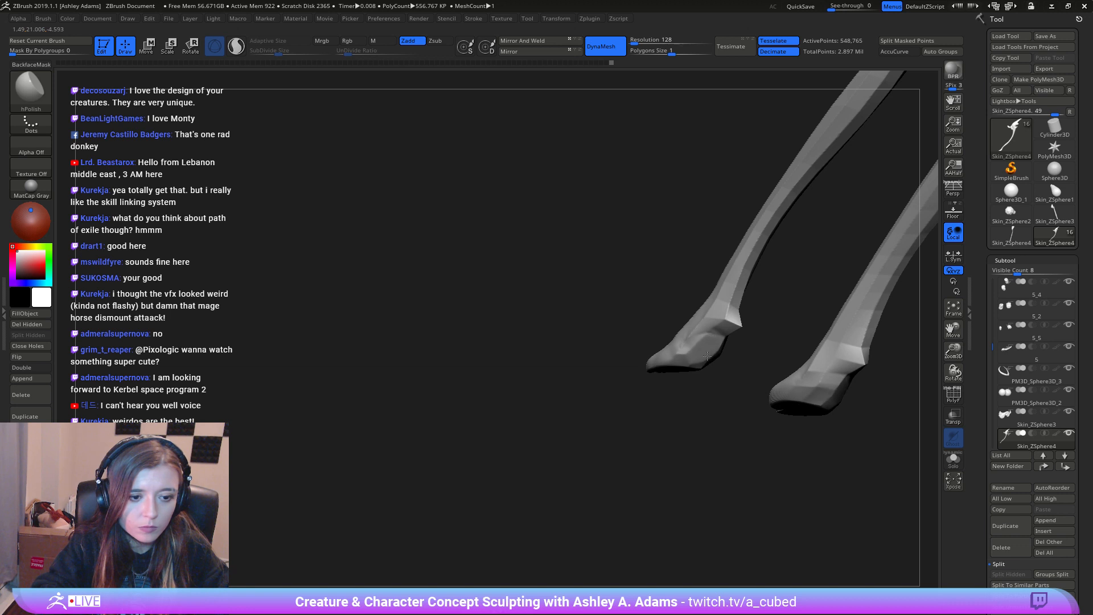
pyautogui.moveTo(707, 356)
pyautogui.mouseDown(button='right')
pyautogui.moveTo(737, 350)
pyautogui.moveTo(698, 337)
pyautogui.mouseUp(button='right')
# Step: Build up a rounded knob on the back of each front ankle with ClayBuildup and smooth it
pyautogui.press('space')
pyautogui.press('1')
pyautogui.moveTo(724, 324); pyautogui.dragTo(732, 325)
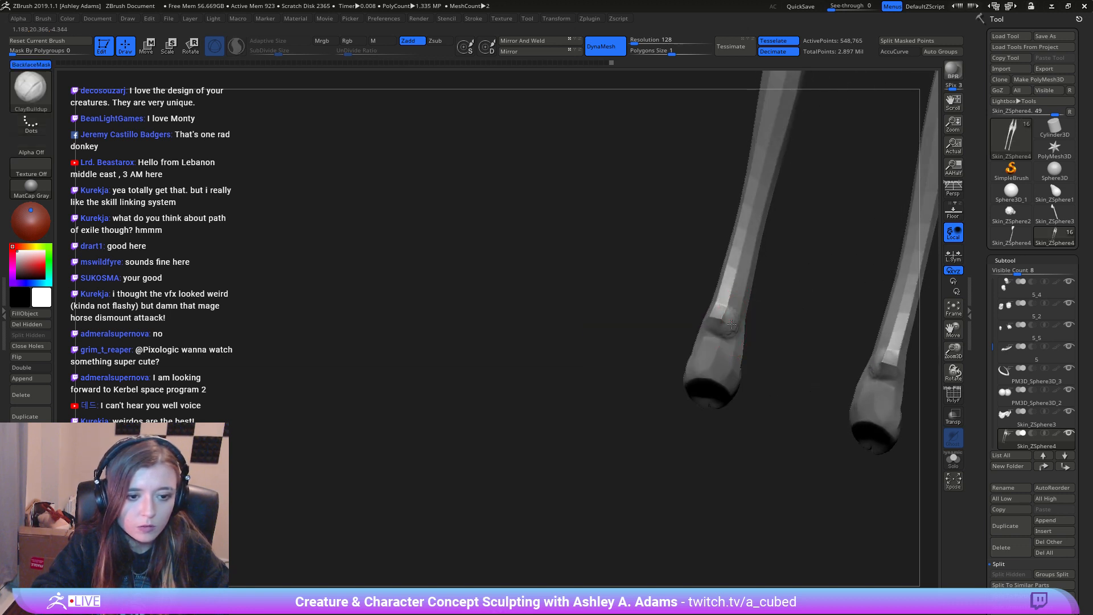
pyautogui.moveTo(730, 330); pyautogui.dragTo(735, 322, button='right')
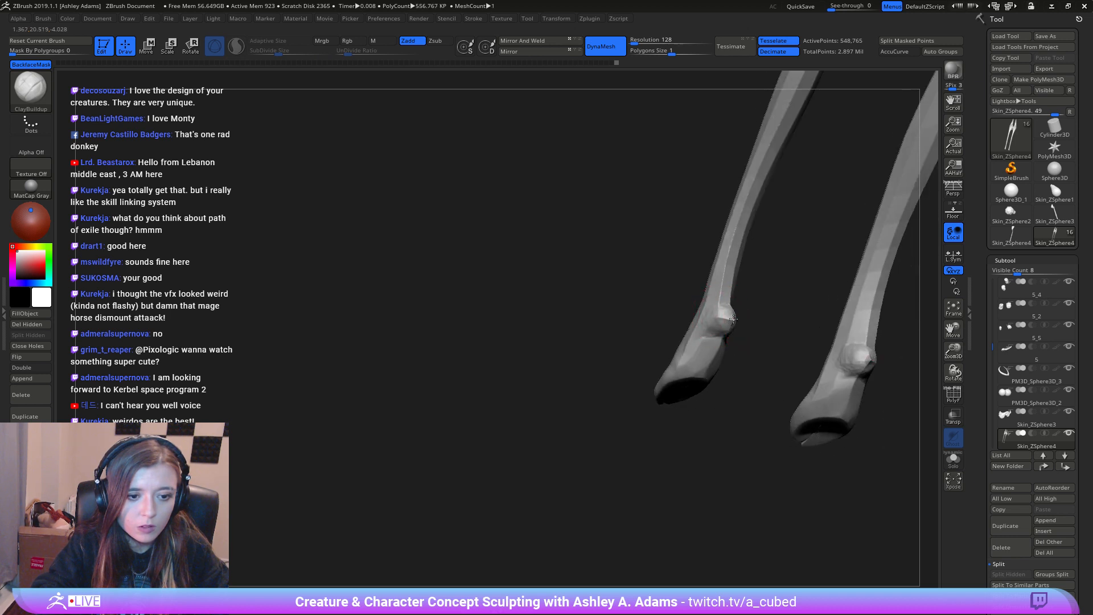
pyautogui.keyDown('shift'); pyautogui.moveTo(724, 310); pyautogui.dragTo(725, 317); pyautogui.keyUp('shift')
pyautogui.moveTo(729, 312); pyautogui.dragTo(738, 320, button='right')
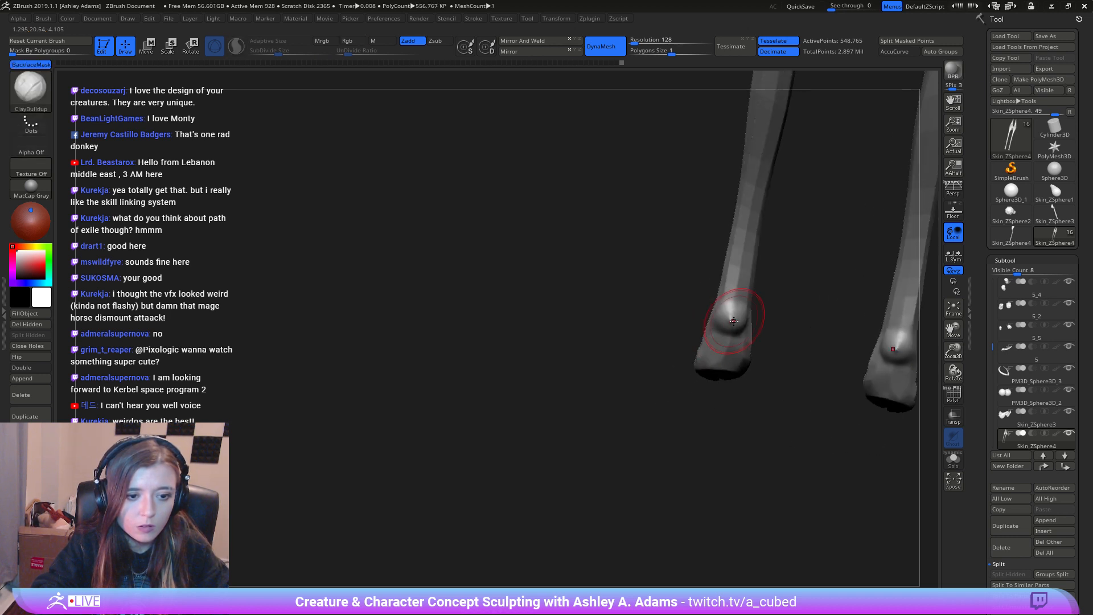
# Step: Polish the rounded knobs on the back of the front ankles with hPolish
pyautogui.press('b')
pyautogui.press('h')
pyautogui.press('p')
pyautogui.moveTo(731, 313); pyautogui.dragTo(730, 318)
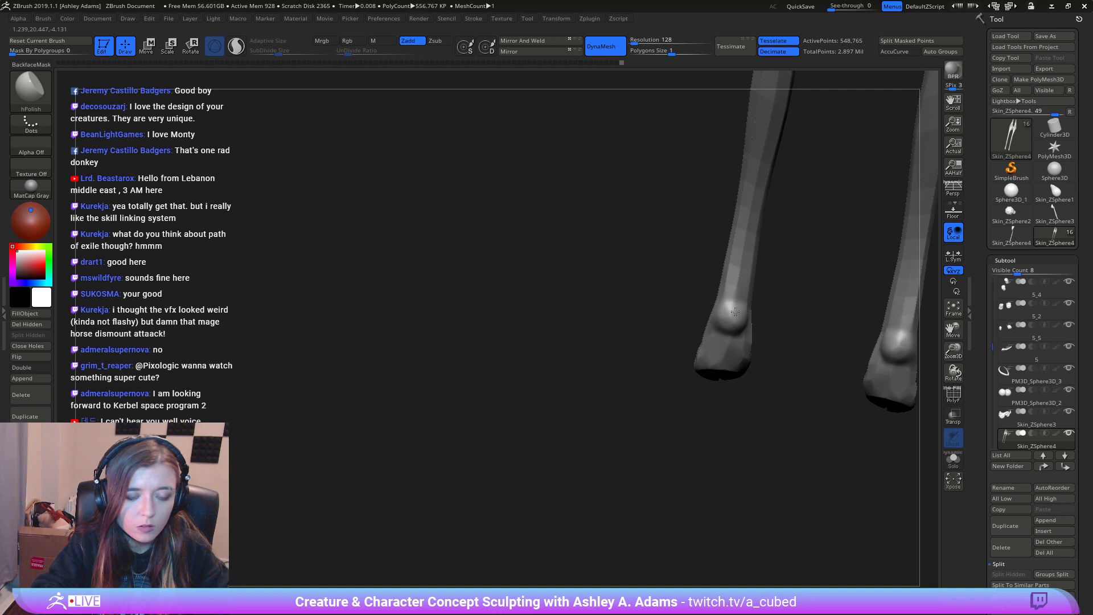
pyautogui.moveTo(735, 311)
pyautogui.mouseDown(button='right')
pyautogui.moveTo(729, 334)
pyautogui.moveTo(742, 314)
pyautogui.mouseUp(button='right')
# Step: Adjust the heels and lower shins of the front legs with SnakeHook to refine their silhouette
pyautogui.press('b')
pyautogui.press('s')
pyautogui.press('h')
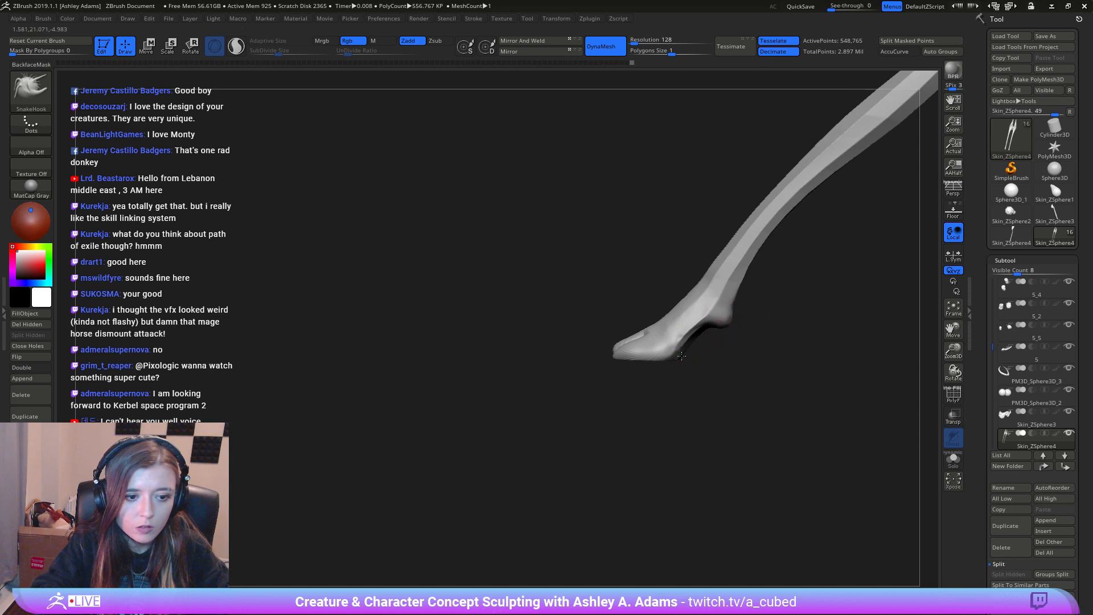
pyautogui.moveTo(682, 357)
pyautogui.mouseDown(button='right')
pyautogui.moveTo(725, 319)
pyautogui.moveTo(663, 354)
pyautogui.moveTo(707, 412)
pyautogui.moveTo(640, 416)
pyautogui.mouseUp(button='right')
pyautogui.press('space')
pyautogui.moveTo(666, 357); pyautogui.dragTo(672, 357)
pyautogui.keyDown('shift'); pyautogui.moveTo(655, 359); pyautogui.dragTo(686, 356, button='right'); pyautogui.keyUp('shift')
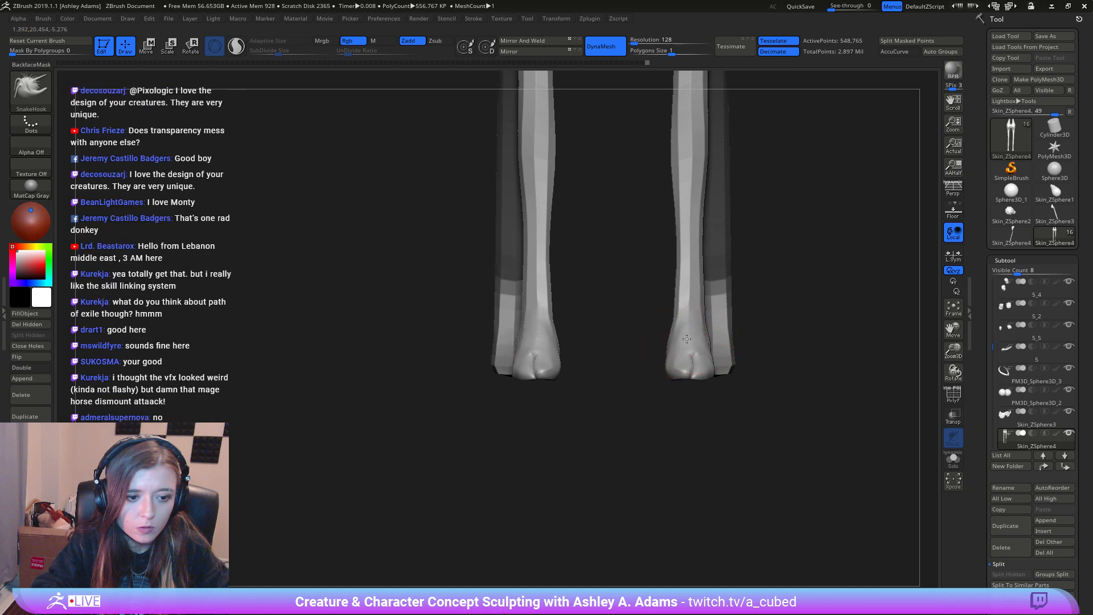
pyautogui.moveTo(689, 282); pyautogui.dragTo(687, 248)
pyautogui.moveTo(687, 284)
pyautogui.keyDown('ctrl'); pyautogui.mouseDown(button='right')
pyautogui.moveTo(671, 245)
pyautogui.moveTo(698, 287)
pyautogui.moveTo(723, 294)
pyautogui.moveTo(649, 370)
pyautogui.moveTo(644, 344)
pyautogui.moveTo(486, 228)
pyautogui.mouseUp(button='right'); pyautogui.keyUp('ctrl')
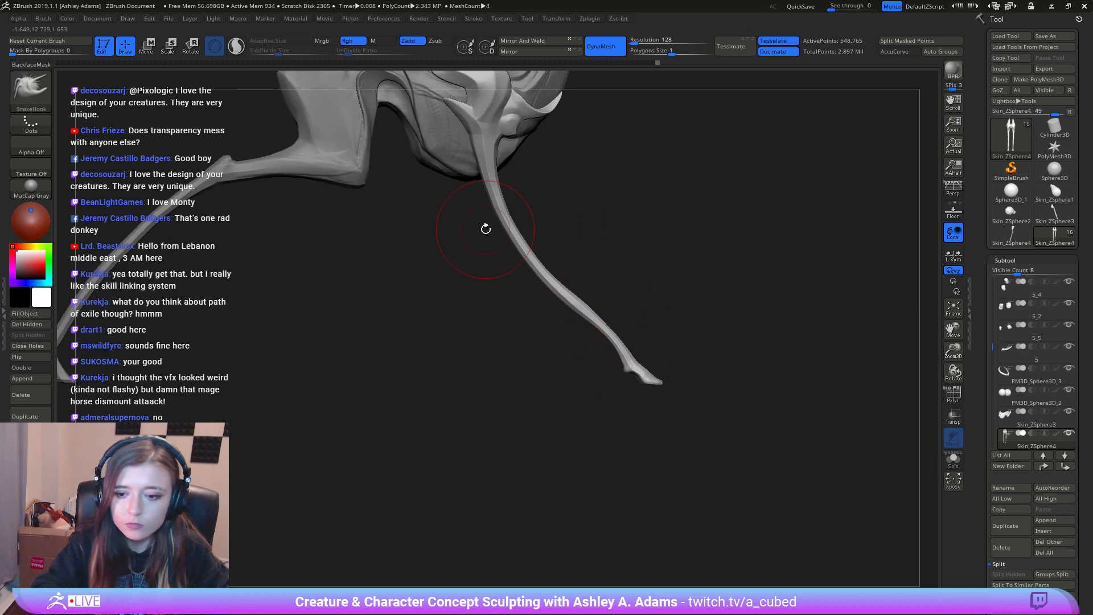
# Step: Build up tendon and muscle forms around the front ankles and lower shins with ClayBuildup
pyautogui.keyDown('ctrl'); pyautogui.moveTo(641, 332); pyautogui.dragTo(620, 364, button='right'); pyautogui.keyUp('ctrl')
pyautogui.rightClick(620, 362)
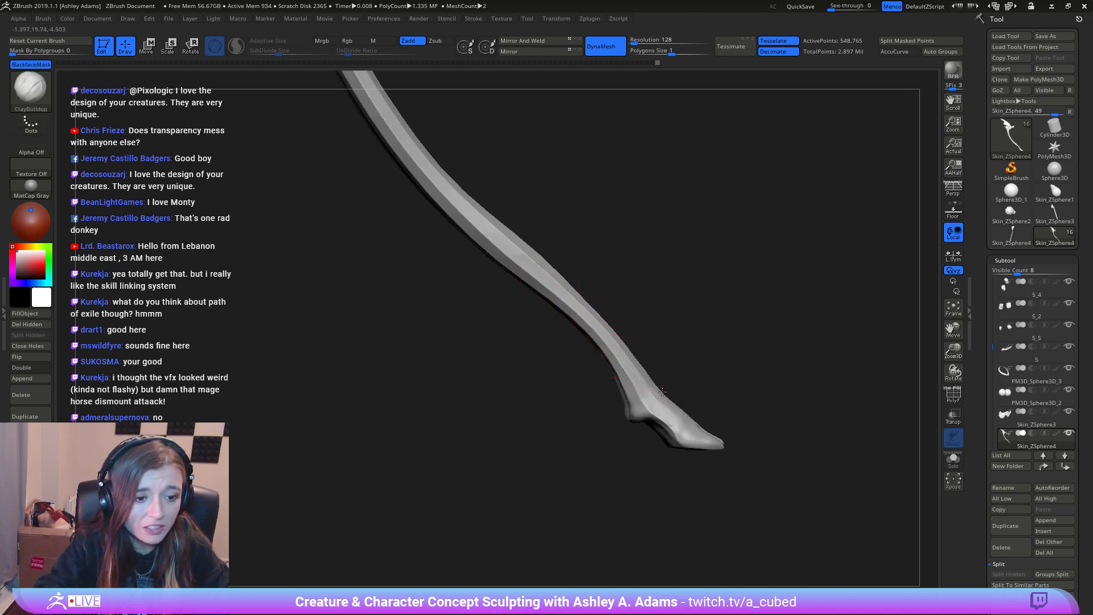
pyautogui.moveTo(654, 388); pyautogui.dragTo(603, 382, button='right')
pyautogui.moveTo(659, 390)
pyautogui.mouseDown()
pyautogui.moveTo(625, 359)
pyautogui.moveTo(655, 399)
pyautogui.mouseUp()
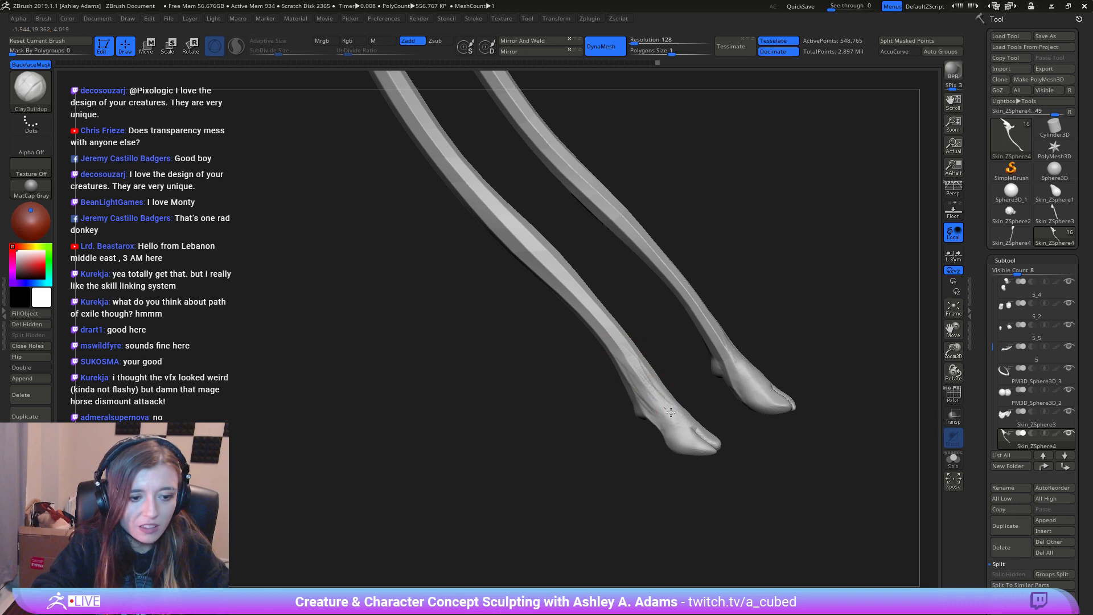
pyautogui.moveTo(661, 393); pyautogui.dragTo(621, 390, button='right')
pyautogui.moveTo(621, 344); pyautogui.dragTo(649, 387)
pyautogui.moveTo(664, 389); pyautogui.dragTo(626, 342, button='right')
pyautogui.moveTo(658, 400); pyautogui.dragTo(649, 410, button='right')
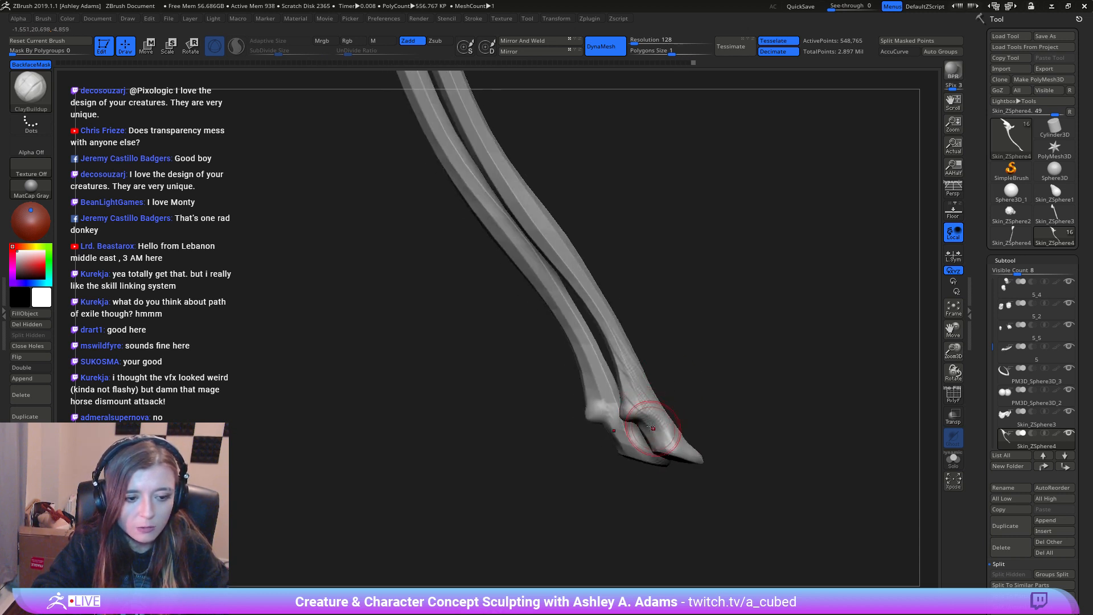
pyautogui.moveTo(653, 419)
pyautogui.mouseDown(button='right')
pyautogui.moveTo(648, 451)
pyautogui.moveTo(613, 428)
pyautogui.mouseUp(button='right')
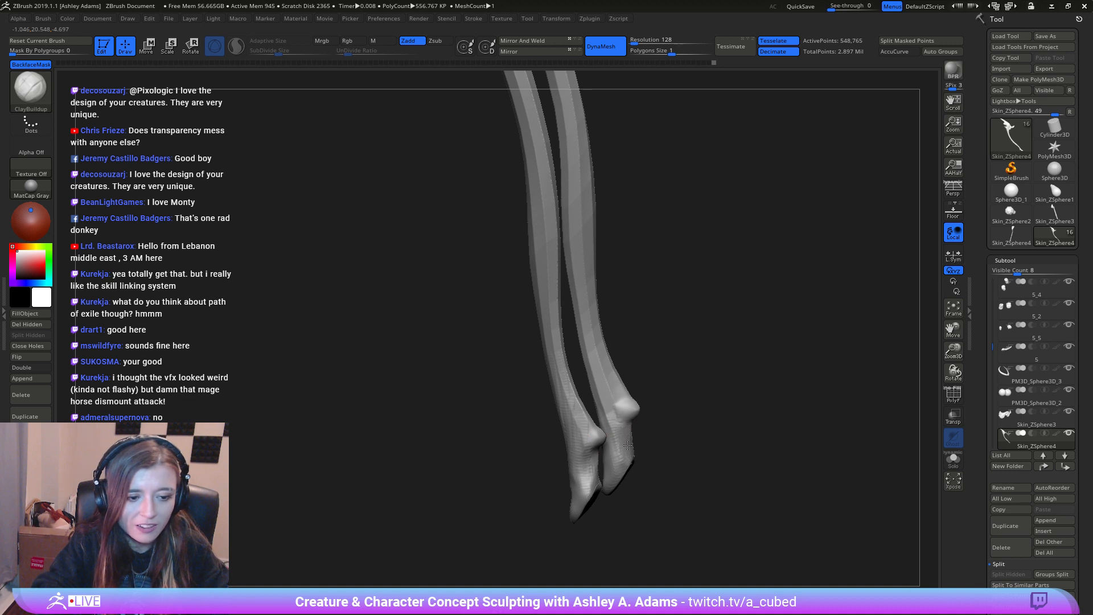
pyautogui.moveTo(635, 414); pyautogui.dragTo(582, 435, button='right')
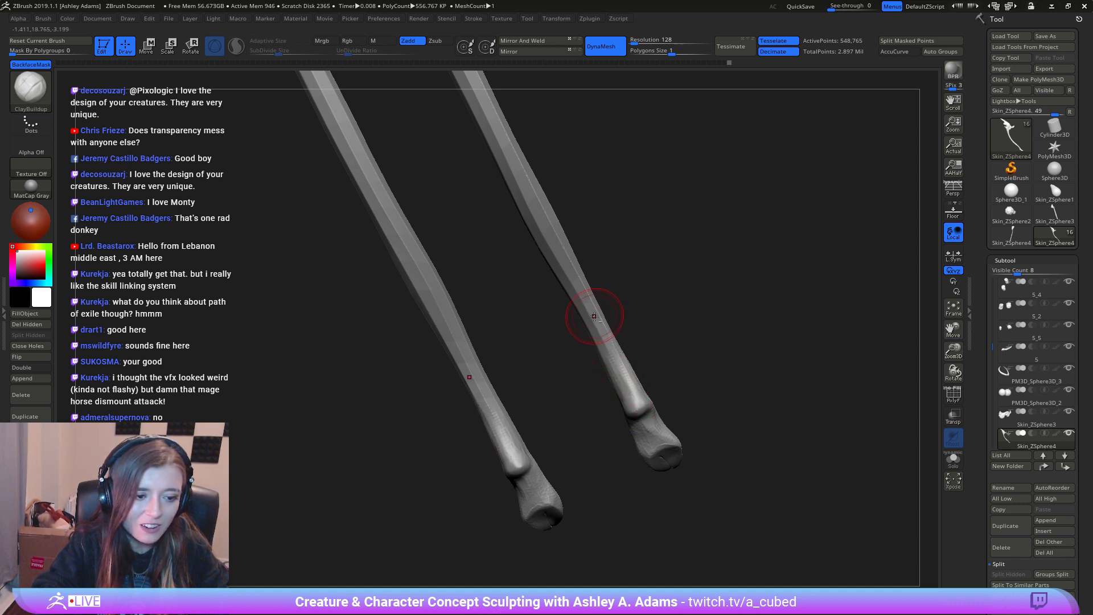
pyautogui.moveTo(641, 391)
pyautogui.mouseDown(button='right')
pyautogui.moveTo(628, 369)
pyautogui.moveTo(625, 396)
pyautogui.mouseUp(button='right')
pyautogui.moveTo(656, 452)
pyautogui.mouseDown(button='right')
pyautogui.moveTo(620, 458)
pyautogui.moveTo(603, 414)
pyautogui.moveTo(633, 408)
pyautogui.mouseUp(button='right')
# Step: Adjust the toe outline of the cloven front hooves with SnakeHook
pyautogui.press('b')
pyautogui.press('s')
pyautogui.press('h')
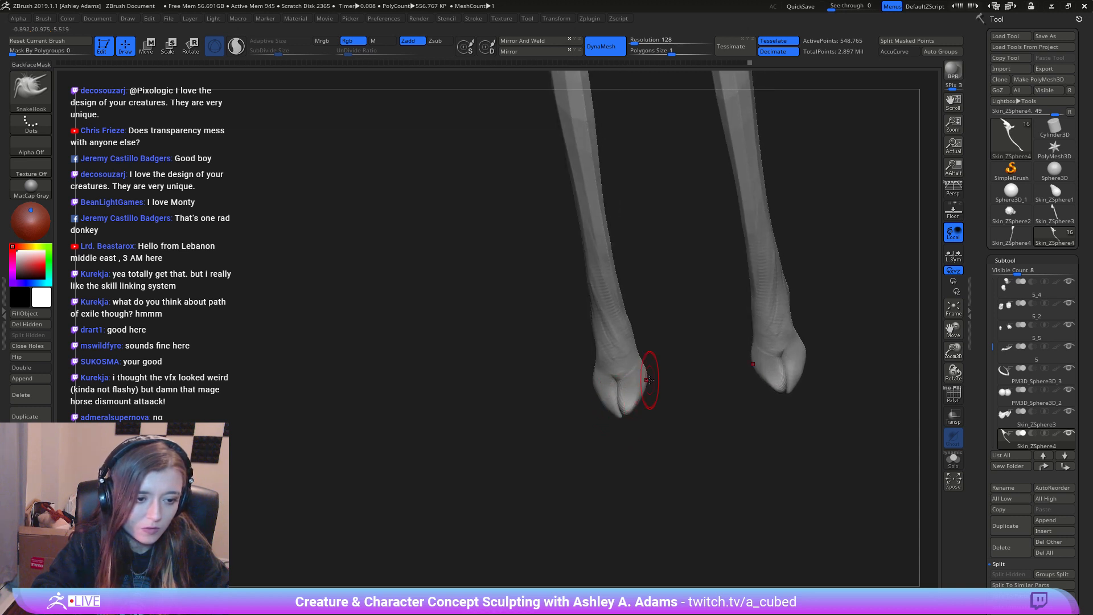
pyautogui.moveTo(639, 463); pyautogui.dragTo(672, 494, button='right')
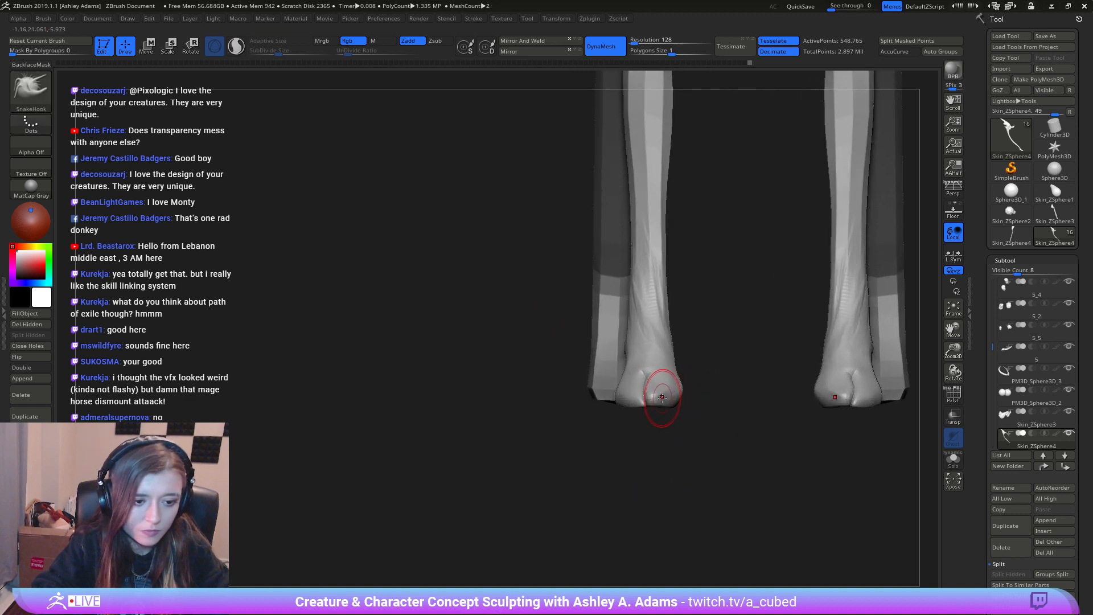
pyautogui.moveTo(662, 394); pyautogui.dragTo(655, 399)
# Step: Add volume to the front of the ankles and the sides above the front hooves with ClayBuildup
pyautogui.press('b')
pyautogui.press('c')
pyautogui.press('b')
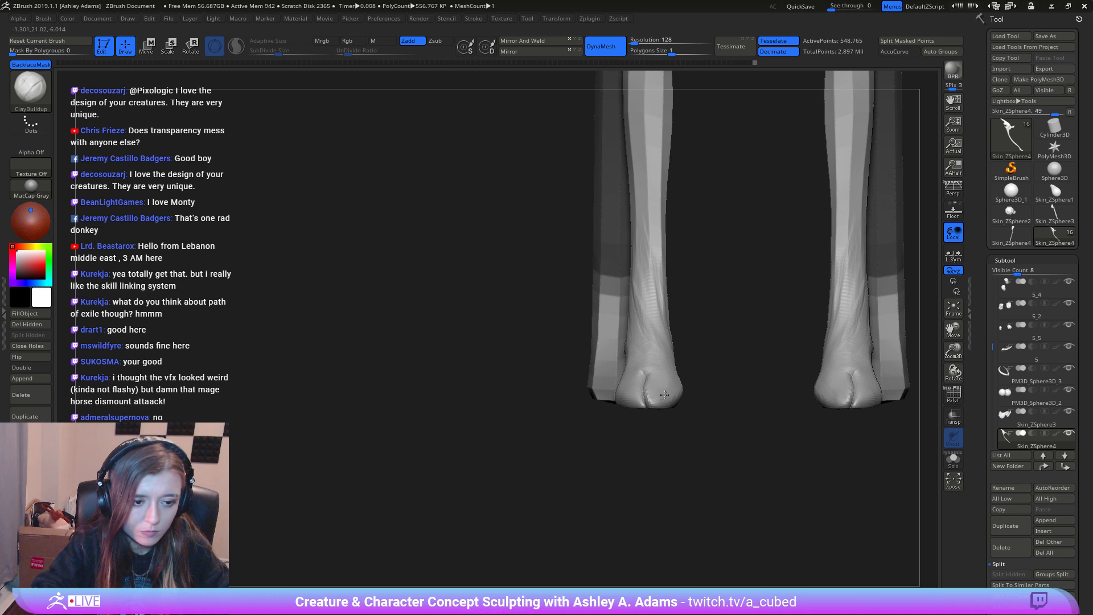
pyautogui.moveTo(664, 363); pyautogui.dragTo(666, 322)
pyautogui.moveTo(598, 353)
pyautogui.mouseDown(button='right')
pyautogui.moveTo(778, 376)
pyautogui.moveTo(633, 376)
pyautogui.moveTo(649, 501)
pyautogui.moveTo(610, 409)
pyautogui.moveTo(551, 354)
pyautogui.mouseUp(button='right')
pyautogui.moveTo(653, 410)
pyautogui.keyDown('alt'); pyautogui.mouseDown(button='right')
pyautogui.moveTo(629, 374)
pyautogui.moveTo(632, 396)
pyautogui.mouseUp(button='right'); pyautogui.keyUp('alt')
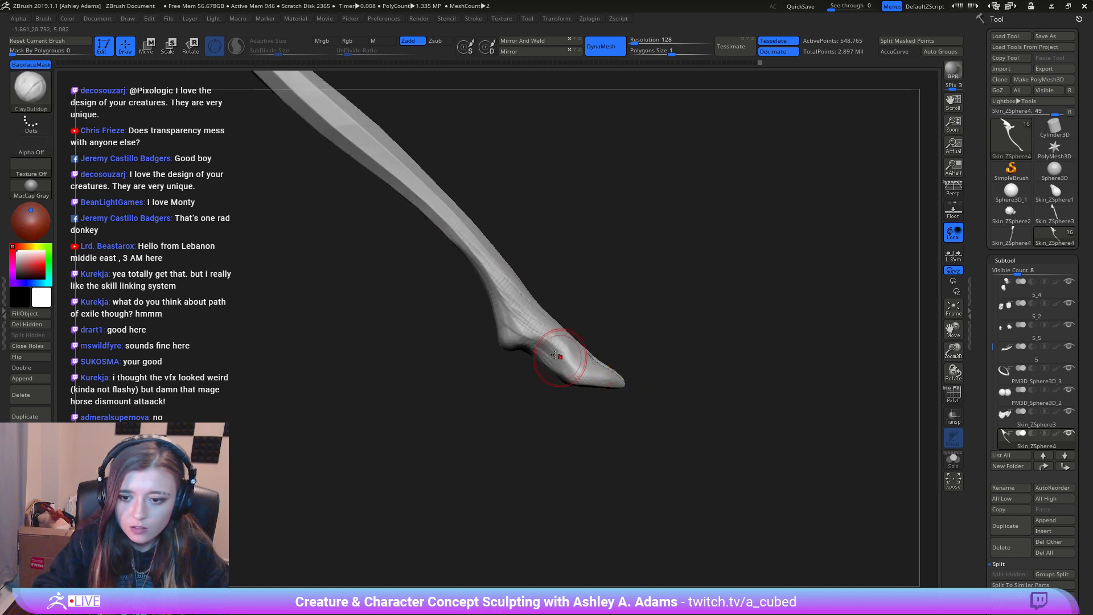
pyautogui.moveTo(564, 343); pyautogui.dragTo(512, 318)
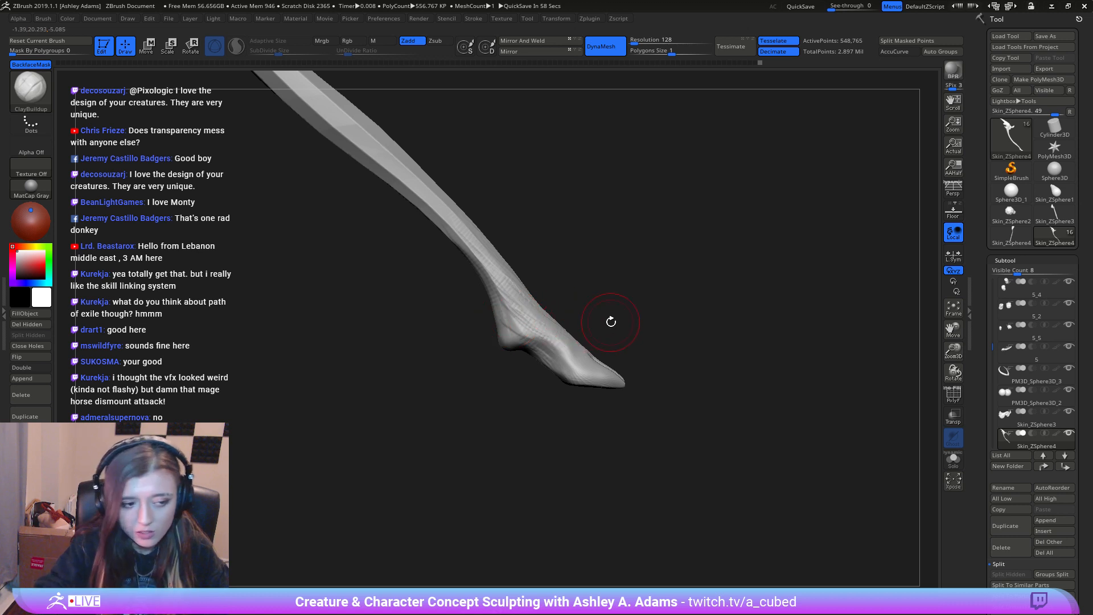
pyautogui.moveTo(833, 9); pyautogui.dragTo(864, 8)
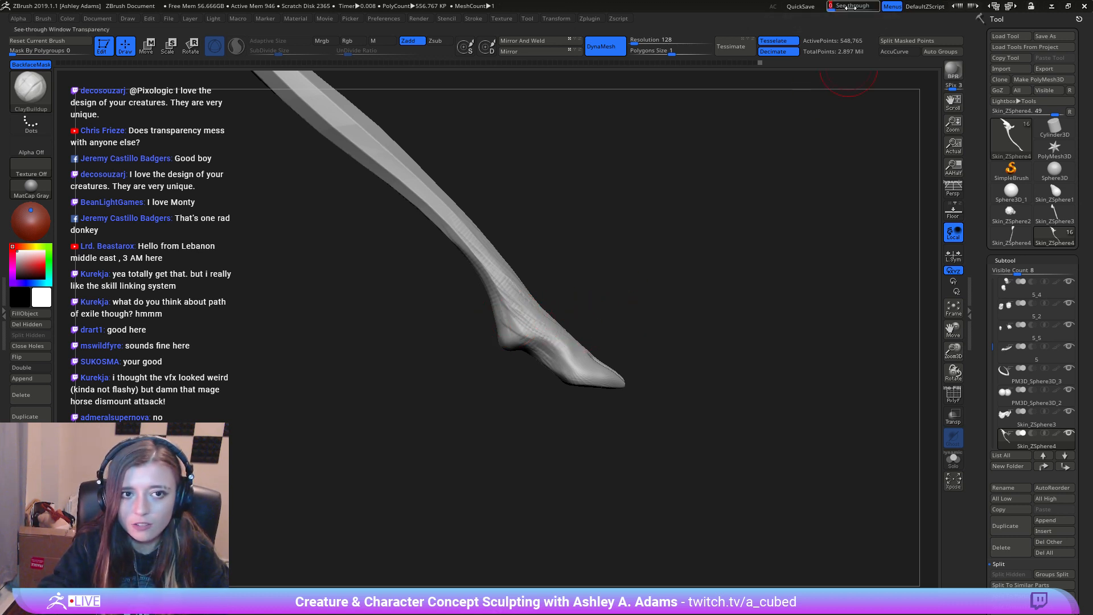
pyautogui.rightClick(548, 344)
pyautogui.moveTo(547, 342); pyautogui.dragTo(533, 338)
# Step: Carve a crease between each front hoof and its ankle with a small DamStandard brush
pyautogui.press('b')
pyautogui.press('d')
pyautogui.press('s')
pyautogui.moveTo(551, 346); pyautogui.dragTo(540, 344, button='right')
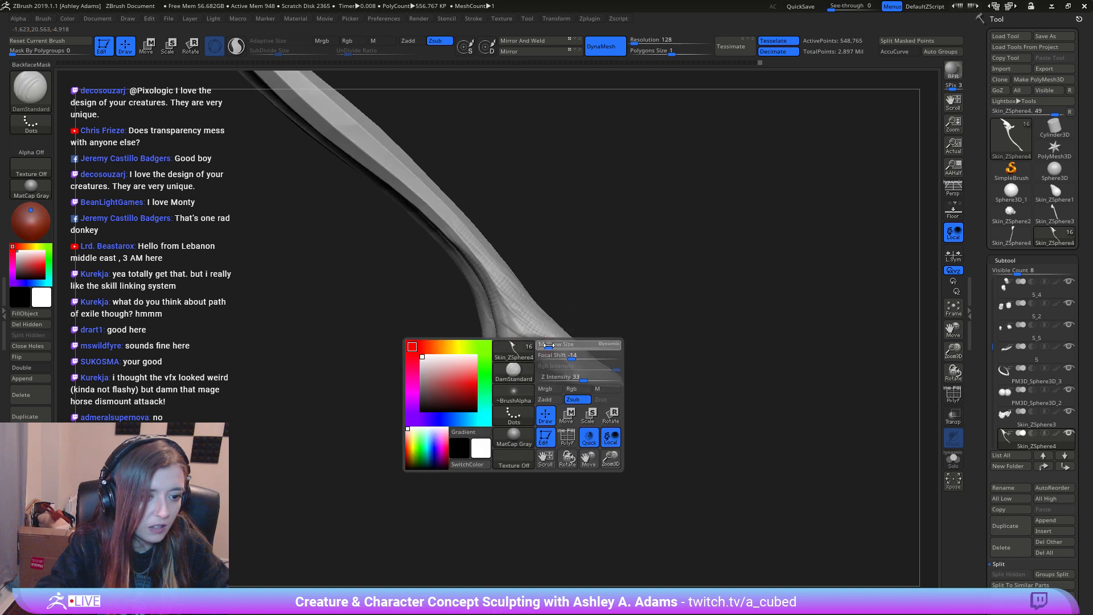
pyautogui.moveTo(541, 343); pyautogui.dragTo(550, 344)
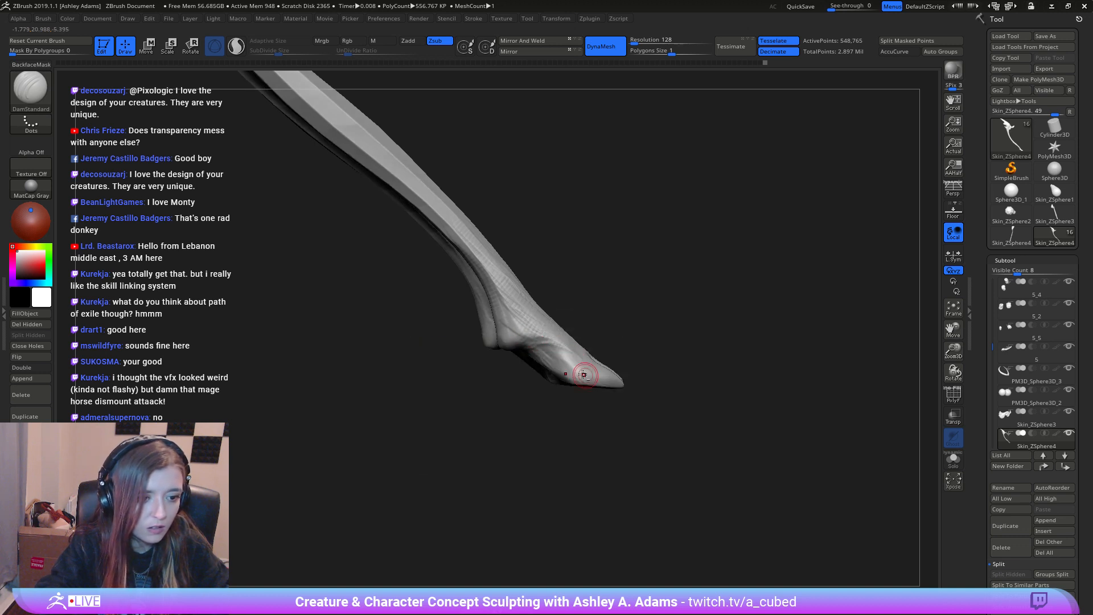
pyautogui.moveTo(586, 370)
pyautogui.mouseDown(button='right')
pyautogui.moveTo(559, 354)
pyautogui.moveTo(627, 360)
pyautogui.mouseUp(button='right')
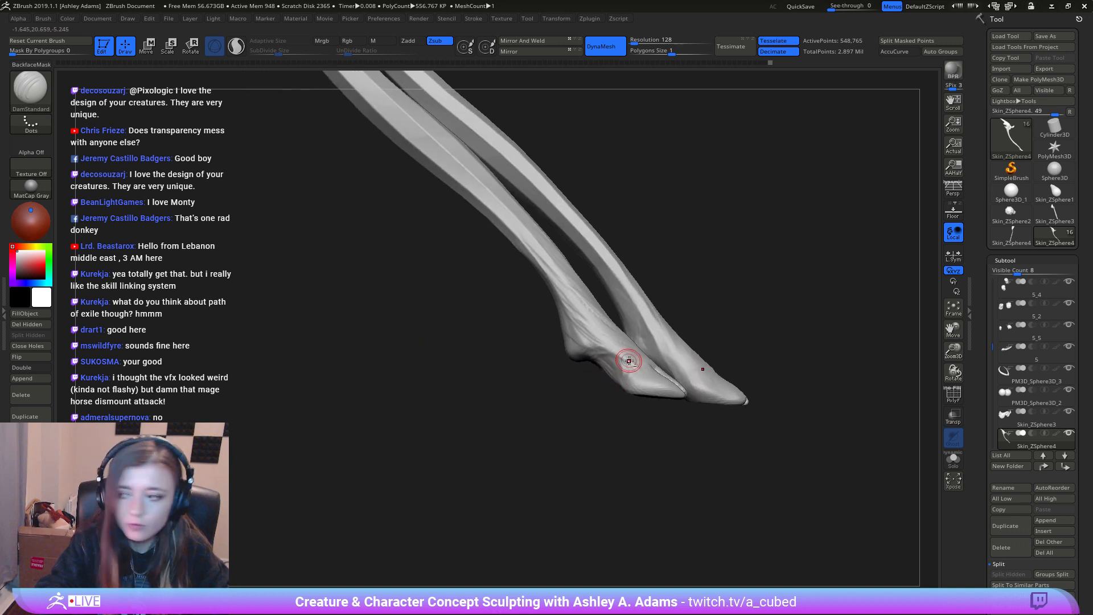
pyautogui.moveTo(605, 355); pyautogui.dragTo(593, 360)
# Step: Build a raised rim of skin around the top of each front hoof with ClayBuildup
pyautogui.moveTo(582, 378)
pyautogui.mouseDown(button='right')
pyautogui.moveTo(663, 374)
pyautogui.moveTo(594, 375)
pyautogui.moveTo(600, 383)
pyautogui.moveTo(627, 373)
pyautogui.moveTo(606, 381)
pyautogui.moveTo(608, 367)
pyautogui.moveTo(670, 387)
pyautogui.moveTo(638, 380)
pyautogui.moveTo(641, 393)
pyautogui.mouseUp(button='right')
pyautogui.rightClick(642, 376)
pyautogui.press('b')
pyautogui.press('c')
pyautogui.press('b')
pyautogui.rightClick(645, 390)
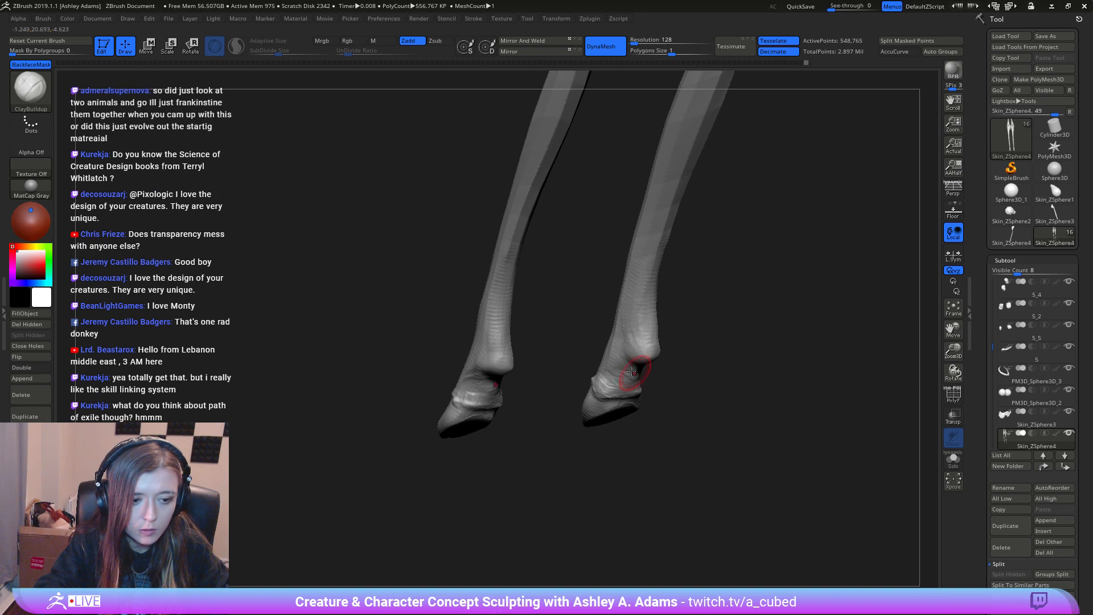
pyautogui.moveTo(629, 389)
pyautogui.mouseDown(button='right')
pyautogui.moveTo(591, 369)
pyautogui.moveTo(635, 371)
pyautogui.mouseUp(button='right')
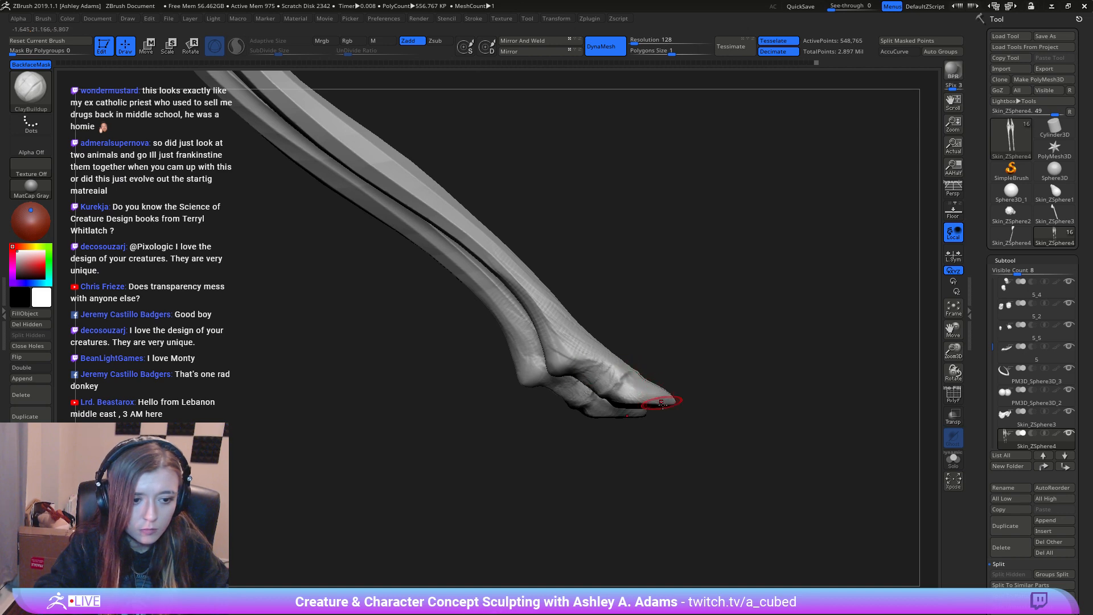
# Step: Refine the silhouette of the front shins just above the ankles with SnakeHook
pyautogui.keyDown('ctrl'); pyautogui.moveTo(661, 404); pyautogui.dragTo(578, 330, button='right'); pyautogui.keyUp('ctrl')
pyautogui.keyDown('ctrl'); pyautogui.moveTo(693, 387); pyautogui.dragTo(691, 353, button='right'); pyautogui.keyUp('ctrl')
pyautogui.moveTo(691, 353); pyautogui.dragTo(510, 385, button='right')
pyautogui.keyDown('ctrl'); pyautogui.moveTo(582, 412); pyautogui.dragTo(598, 424, button='right'); pyautogui.keyUp('ctrl')
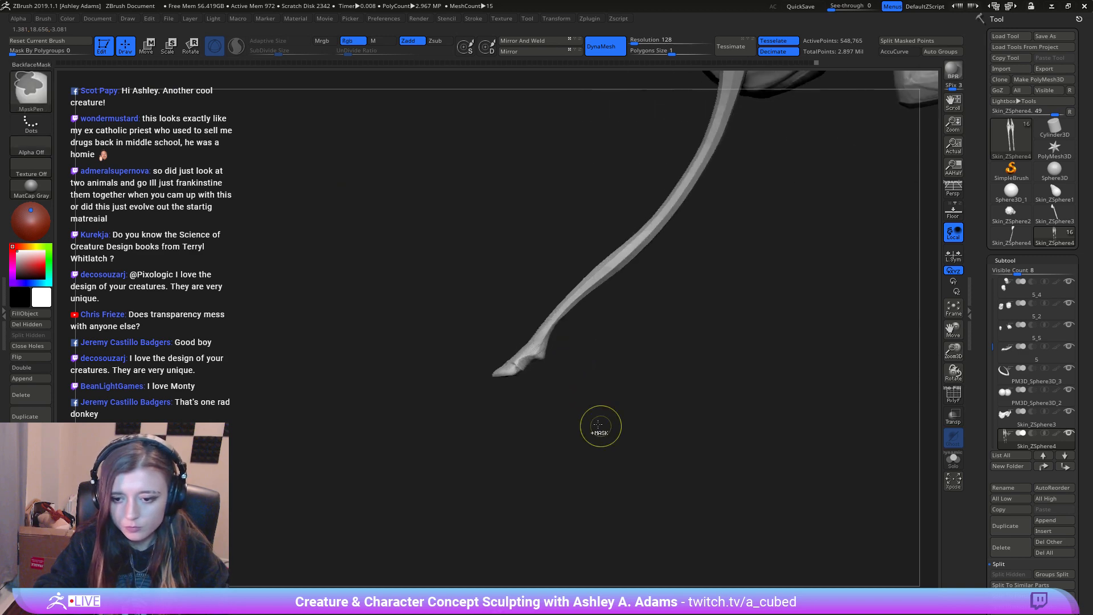
pyautogui.moveTo(522, 350)
pyautogui.mouseDown(button='right')
pyautogui.moveTo(513, 347)
pyautogui.moveTo(527, 376)
pyautogui.moveTo(544, 382)
pyautogui.mouseUp(button='right')
pyautogui.rightClick(529, 353)
pyautogui.rightClick(552, 345)
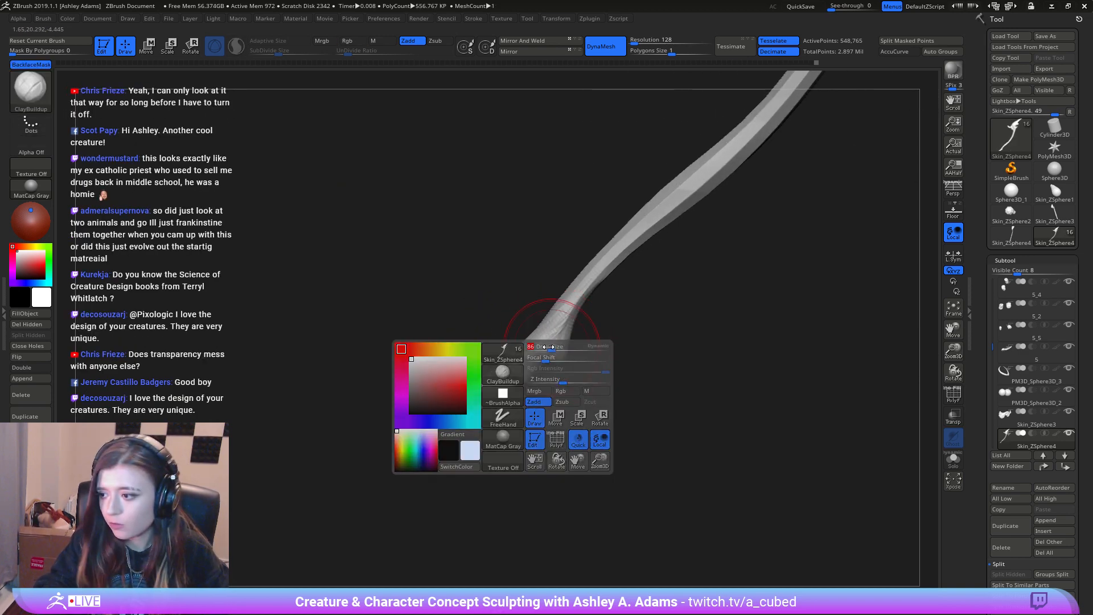
pyautogui.rightClick(555, 321)
pyautogui.press('b')
pyautogui.press('s')
pyautogui.press('h')
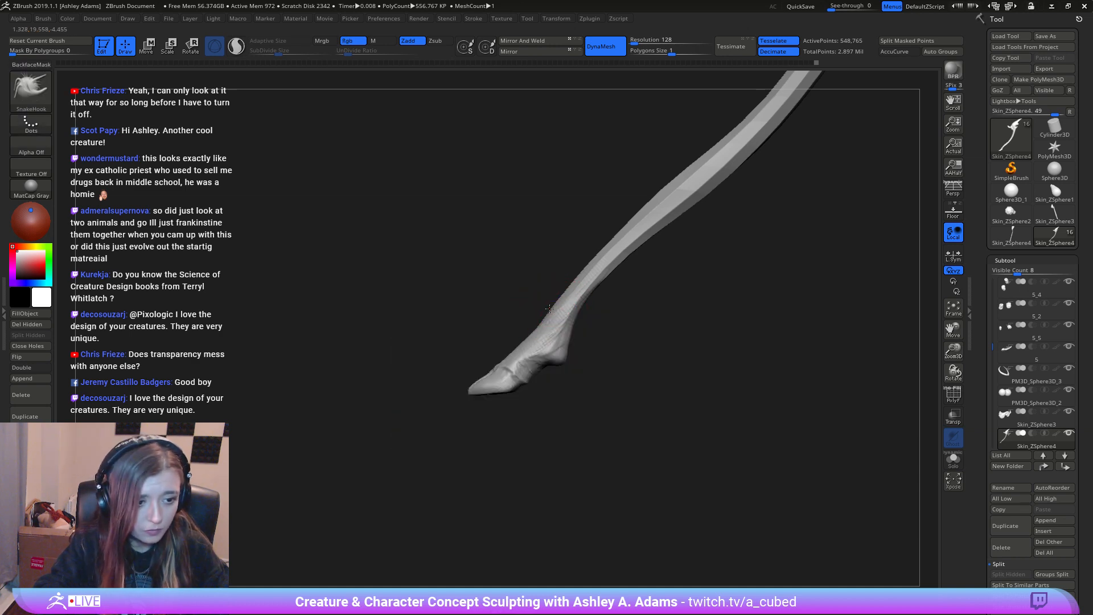
pyautogui.moveTo(542, 312)
pyautogui.mouseDown(button='right')
pyautogui.moveTo(635, 318)
pyautogui.moveTo(610, 315)
pyautogui.mouseUp(button='right')
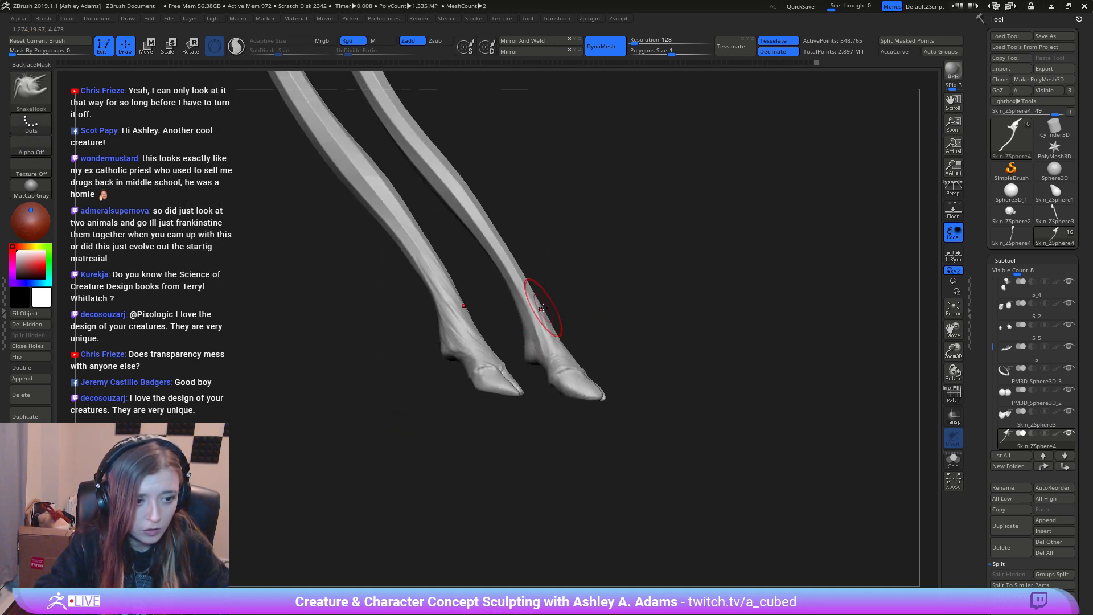
pyautogui.moveTo(550, 316); pyautogui.dragTo(546, 312)
pyautogui.moveTo(546, 306); pyautogui.dragTo(512, 310, button='right')
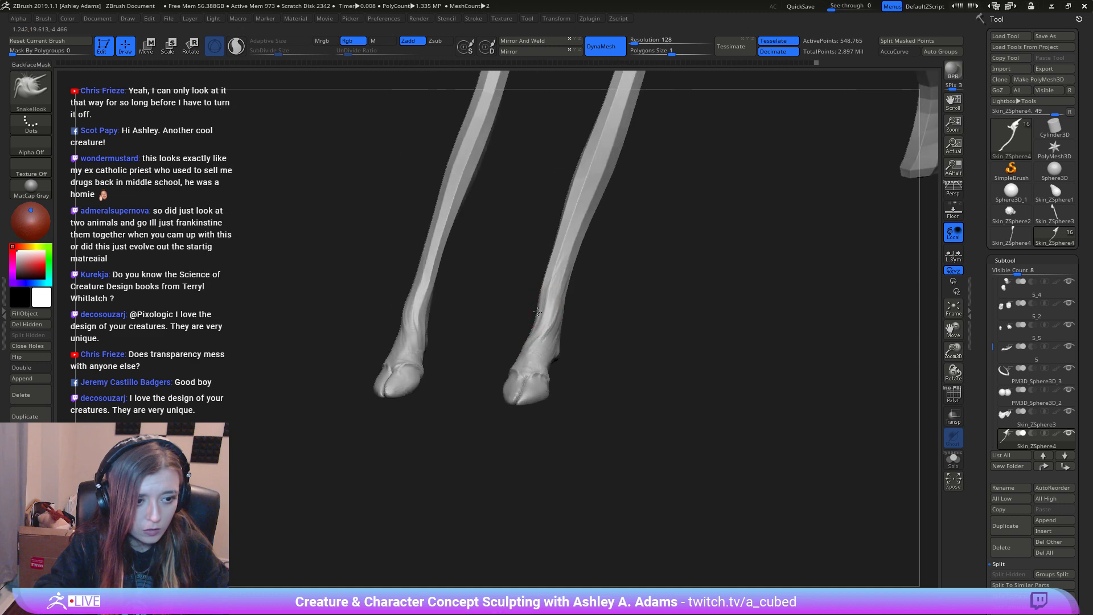
pyautogui.moveTo(551, 296); pyautogui.dragTo(546, 318)
pyautogui.moveTo(544, 320)
pyautogui.mouseDown(button='right')
pyautogui.moveTo(564, 312)
pyautogui.moveTo(542, 332)
pyautogui.moveTo(534, 364)
pyautogui.mouseUp(button='right')
# Step: Carve tendon creases along the lower shins and ankles of the front legs with DamStandard
pyautogui.press('b')
pyautogui.press('d')
pyautogui.press('s')
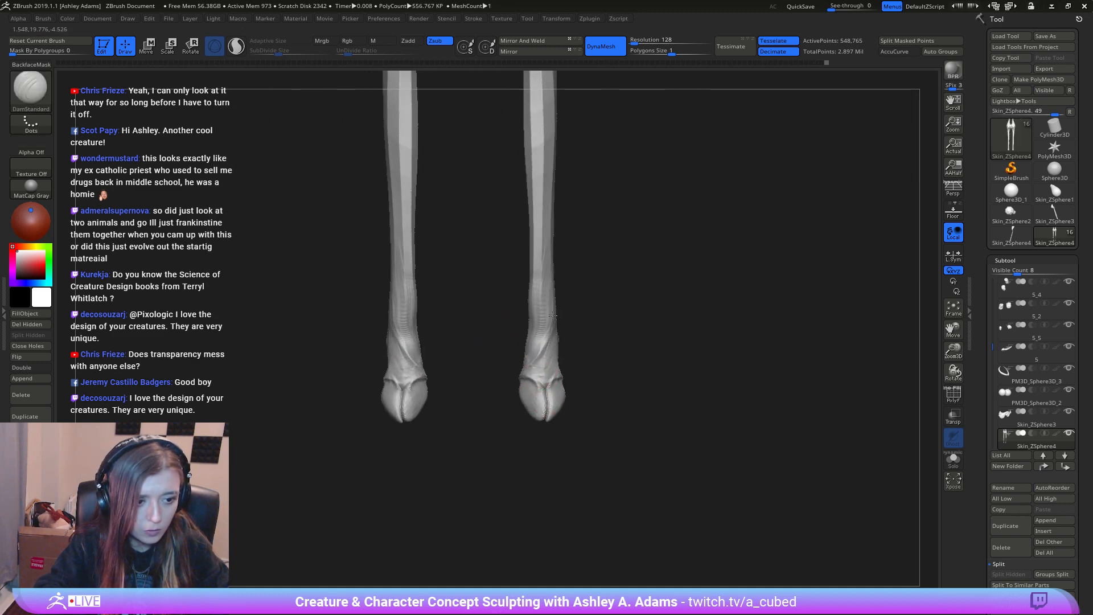
pyautogui.moveTo(543, 293); pyautogui.dragTo(549, 282, button='right')
pyautogui.moveTo(534, 247)
pyautogui.mouseDown()
pyautogui.moveTo(533, 348)
pyautogui.moveTo(492, 345)
pyautogui.mouseUp()
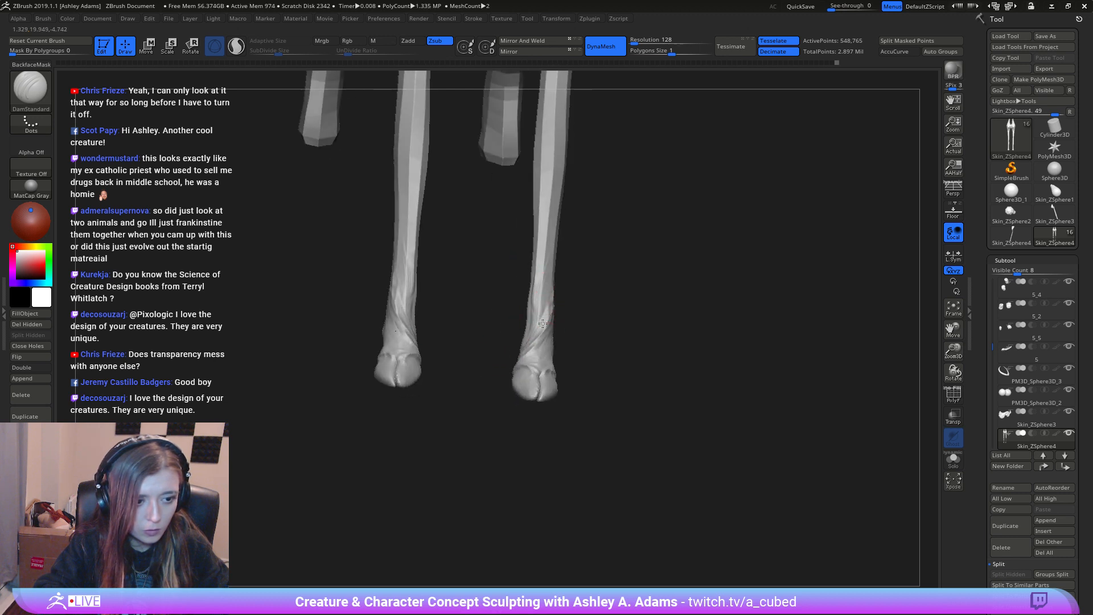
pyautogui.moveTo(533, 316)
pyautogui.mouseDown(button='right')
pyautogui.moveTo(524, 285)
pyautogui.moveTo(538, 305)
pyautogui.mouseUp(button='right')
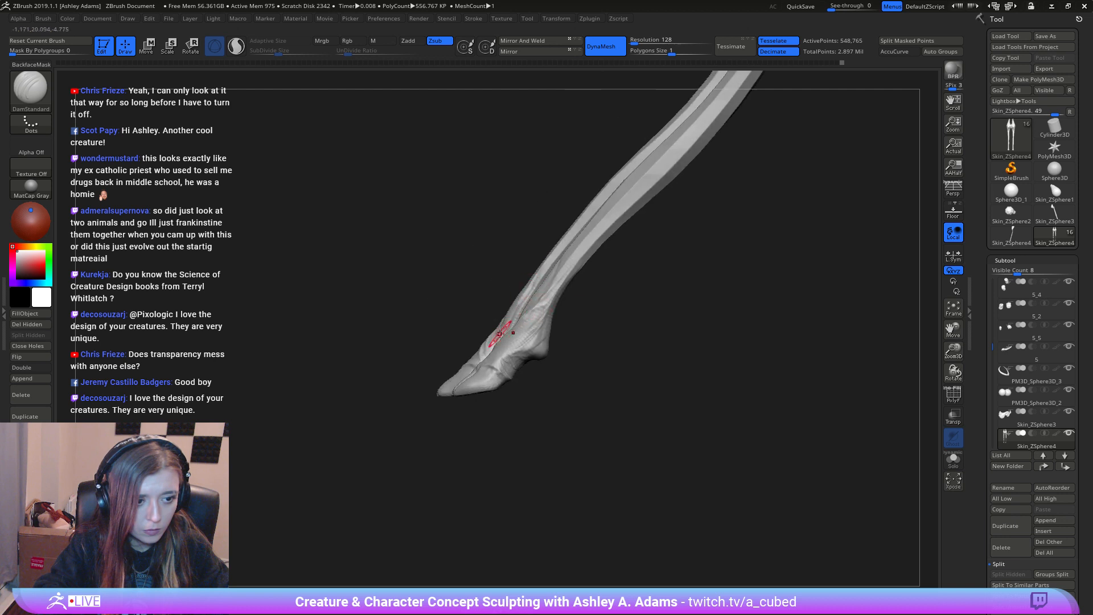
pyautogui.moveTo(592, 244); pyautogui.dragTo(569, 285, button='right')
pyautogui.moveTo(569, 329)
pyautogui.mouseDown(button='right')
pyautogui.moveTo(500, 298)
pyautogui.moveTo(586, 293)
pyautogui.moveTo(535, 360)
pyautogui.mouseUp(button='right')
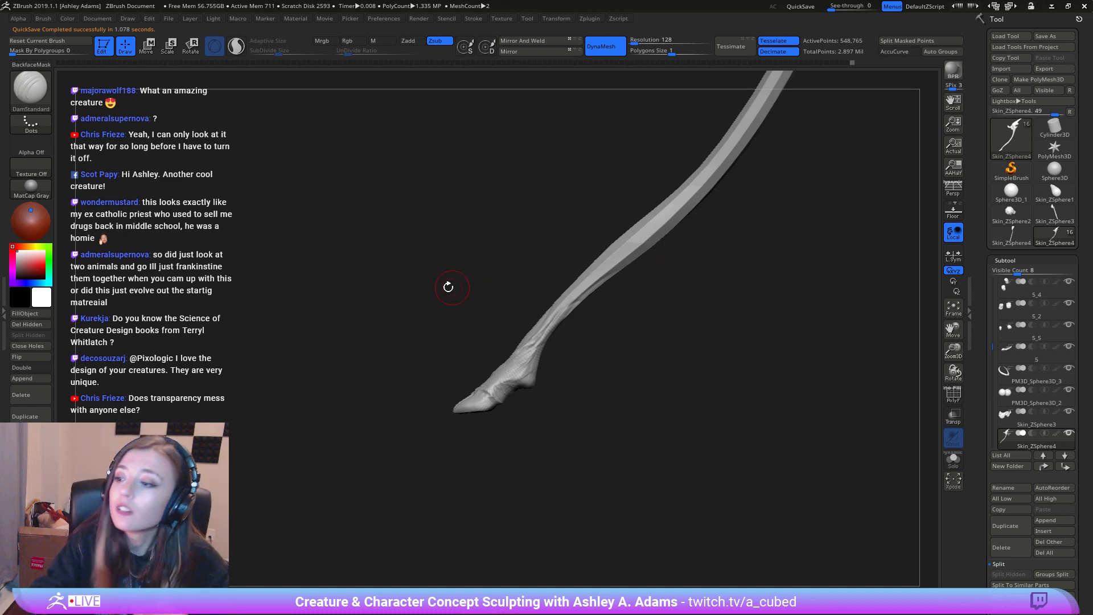
# Step: Examine the front hooves and the whole creature's side silhouette from several angles
pyautogui.moveTo(538, 312); pyautogui.dragTo(585, 299)
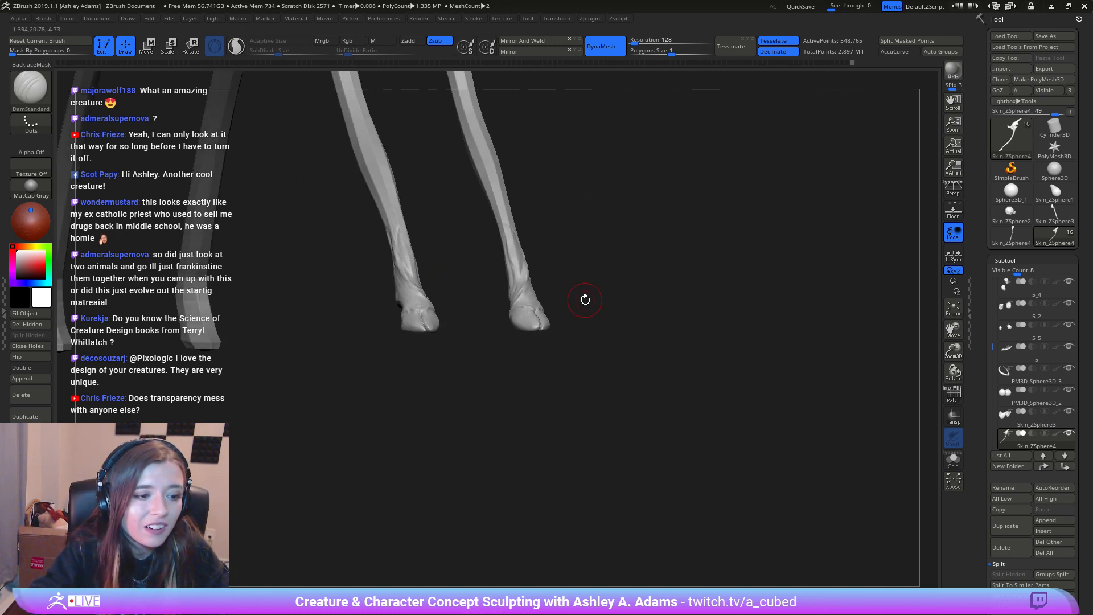
pyautogui.moveTo(585, 299)
pyautogui.mouseDown(button='right')
pyautogui.moveTo(571, 339)
pyautogui.moveTo(593, 308)
pyautogui.moveTo(534, 381)
pyautogui.moveTo(541, 234)
pyautogui.mouseUp(button='right')
pyautogui.rightClick(593, 307)
pyautogui.moveTo(541, 234)
pyautogui.mouseDown(button='right')
pyautogui.moveTo(571, 302)
pyautogui.moveTo(512, 353)
pyautogui.mouseUp(button='right')
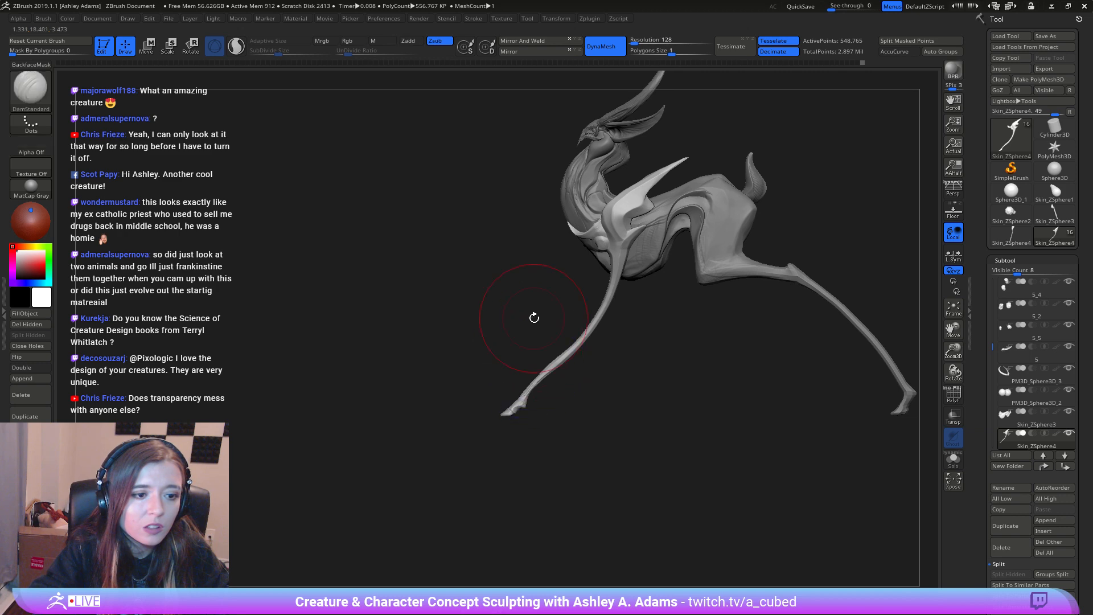
pyautogui.keyDown('ctrl'); pyautogui.moveTo(535, 317); pyautogui.dragTo(591, 374, button='right'); pyautogui.keyUp('ctrl')
pyautogui.moveTo(534, 317)
pyautogui.keyDown('ctrl'); pyautogui.mouseDown(button='right')
pyautogui.moveTo(581, 415)
pyautogui.moveTo(566, 390)
pyautogui.moveTo(622, 334)
pyautogui.mouseUp(button='right'); pyautogui.keyUp('ctrl')
pyautogui.rightClick(527, 415)
# Step: Reshape the curve of the front legs around the knees with a large SnakeHook brush
pyautogui.rightClick(609, 322)
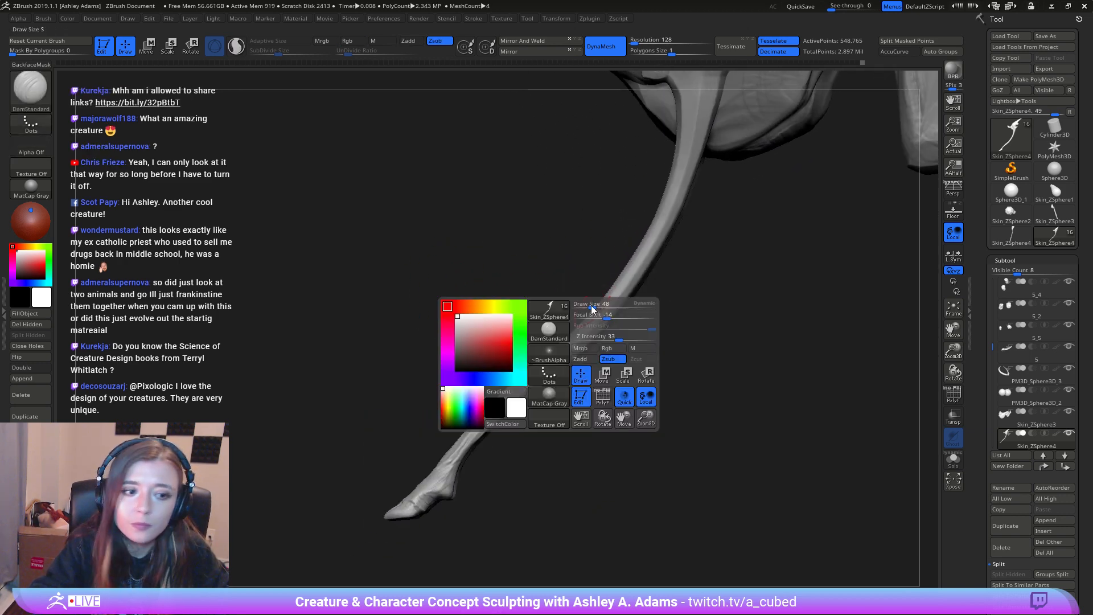
pyautogui.press('b')
pyautogui.press('s')
pyautogui.press('h')
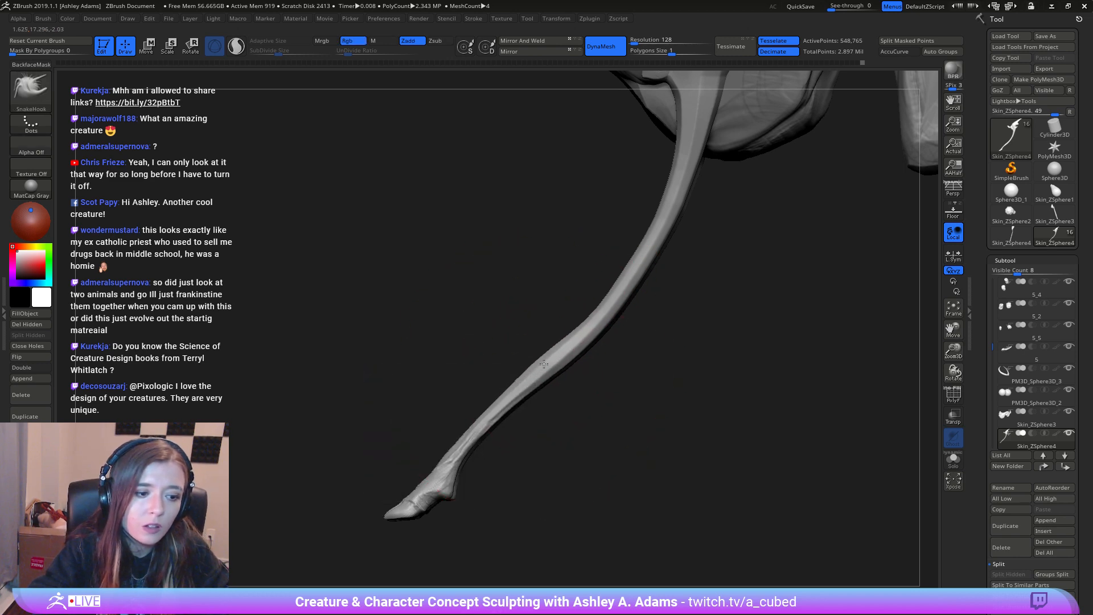
pyautogui.rightClick(554, 353)
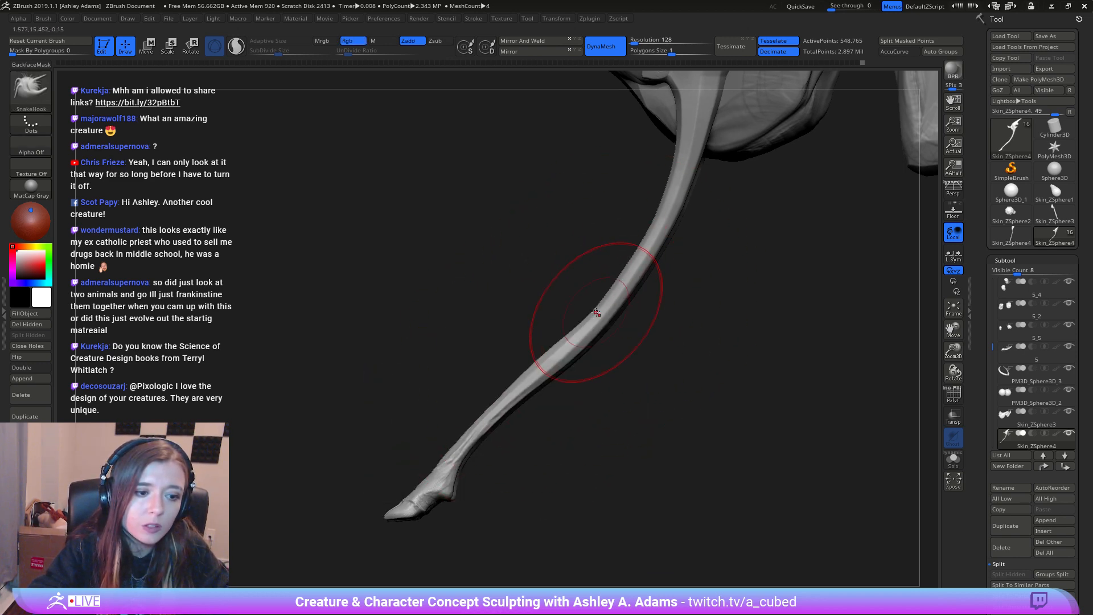
pyautogui.rightClick(536, 382)
pyautogui.moveTo(535, 382)
pyautogui.mouseDown(button='right')
pyautogui.moveTo(566, 313)
pyautogui.moveTo(612, 314)
pyautogui.moveTo(602, 329)
pyautogui.mouseUp(button='right')
pyautogui.rightClick(605, 312)
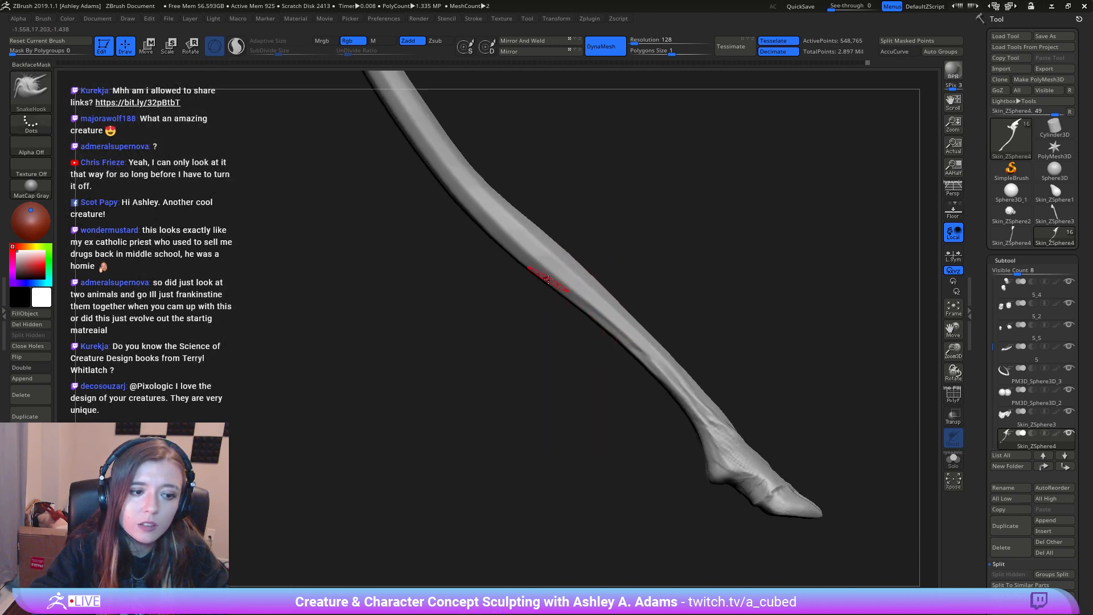
# Step: Mask a small spot on the back of each front knee and invert the mask
pyautogui.keyDown('ctrl'); pyautogui.moveTo(652, 367); pyautogui.dragTo(505, 312, button='right'); pyautogui.keyUp('ctrl')
pyautogui.moveTo(529, 238); pyautogui.dragTo(531, 190, button='right')
pyautogui.rightClick(506, 201)
pyautogui.keyDown('ctrl'); pyautogui.moveTo(477, 190); pyautogui.dragTo(486, 197); pyautogui.keyUp('ctrl')
pyautogui.keyDown('ctrl'); pyautogui.click(722, 345); pyautogui.keyUp('ctrl')
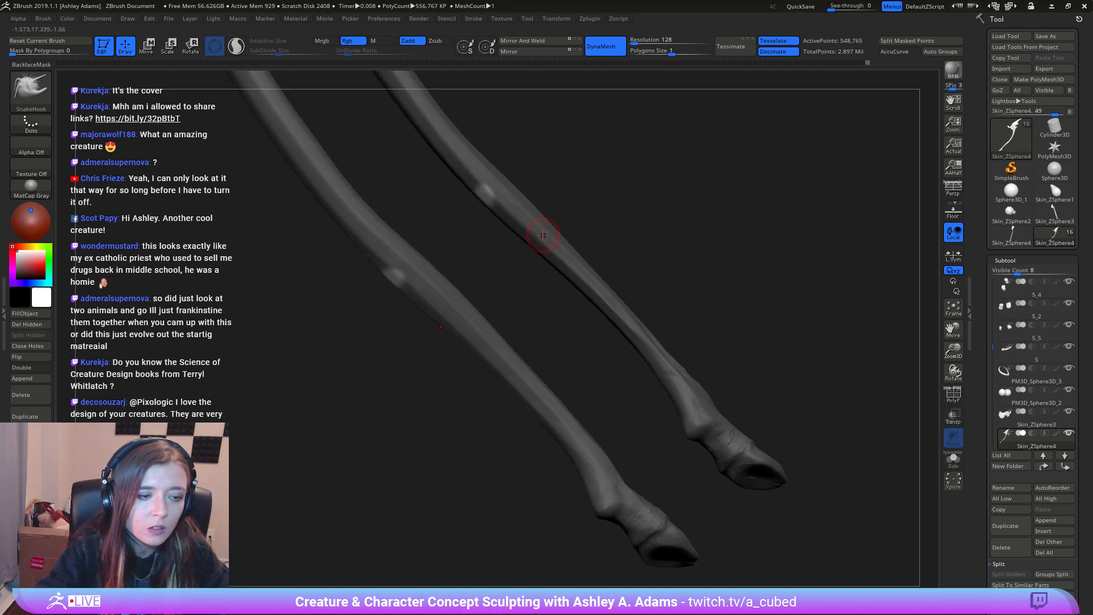
# Step: Refine the unmasked spot on the back of each front knee, keeping the rest of the legs masked
pyautogui.rightClick(553, 234)
pyautogui.moveTo(553, 236); pyautogui.dragTo(521, 215)
pyautogui.moveTo(521, 214); pyautogui.dragTo(490, 194, button='right')
pyautogui.keyDown('ctrl'); pyautogui.moveTo(489, 192); pyautogui.dragTo(483, 190); pyautogui.keyUp('ctrl')
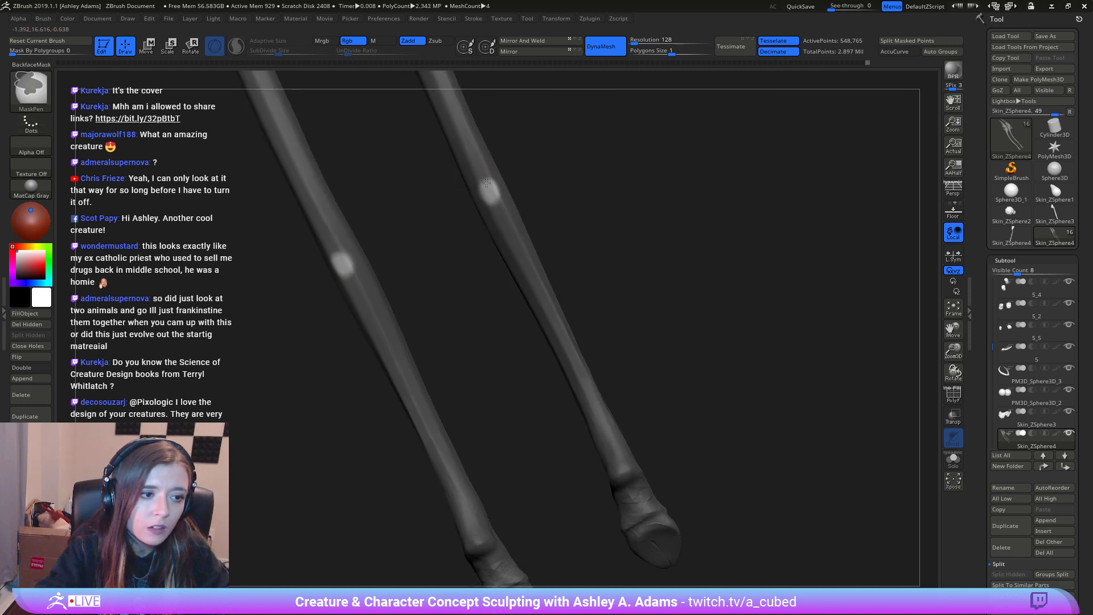
pyautogui.keyDown('ctrl'); pyautogui.click(549, 220); pyautogui.keyUp('ctrl')
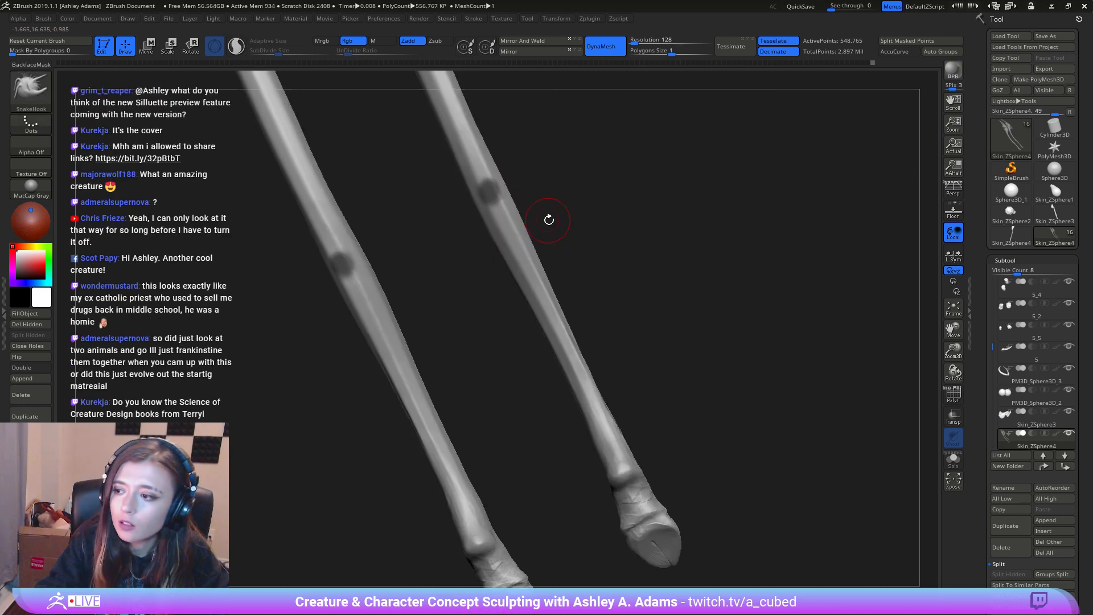
pyautogui.keyDown('ctrl'); pyautogui.click(550, 219); pyautogui.keyUp('ctrl')
# Step: With SnakeHook and Sculptris Pro, pull a long thin tendon from the unmasked spot behind each front knee down to the ankle
pyautogui.press('space')
pyautogui.moveTo(515, 208); pyautogui.dragTo(525, 209)
pyautogui.moveTo(525, 208); pyautogui.dragTo(501, 199, button='right')
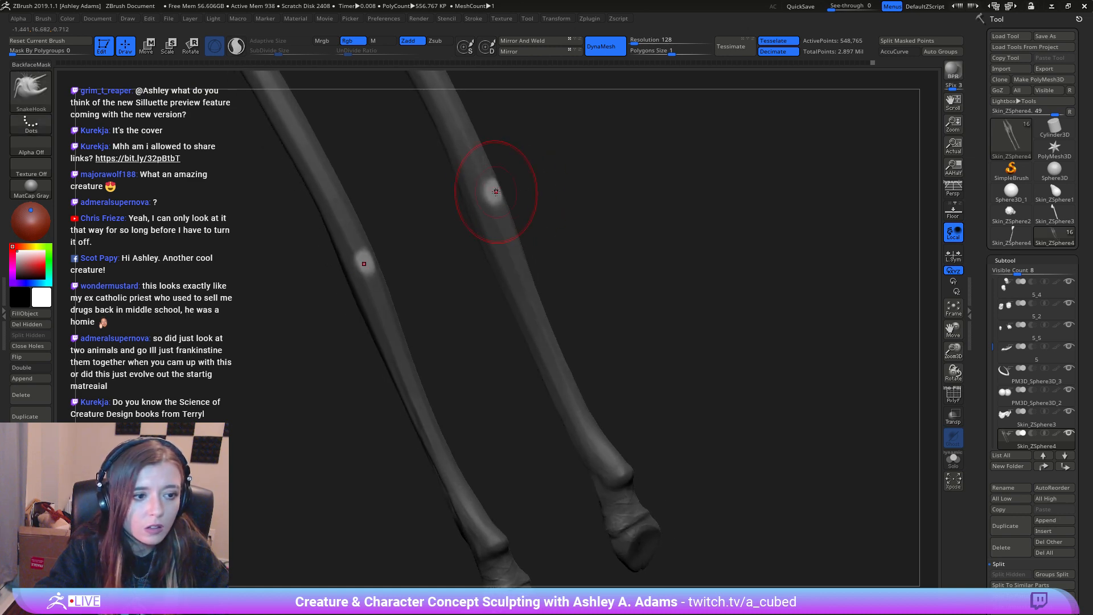
pyautogui.moveTo(493, 189)
pyautogui.mouseDown()
pyautogui.moveTo(507, 185)
pyautogui.moveTo(514, 232)
pyautogui.mouseUp()
pyautogui.moveTo(507, 209); pyautogui.dragTo(498, 208, button='right')
pyautogui.moveTo(498, 209); pyautogui.dragTo(532, 239)
pyautogui.moveTo(513, 239); pyautogui.dragTo(515, 238, button='right')
pyautogui.press('space')
pyautogui.moveTo(514, 234); pyautogui.dragTo(717, 398)
pyautogui.press('\\')
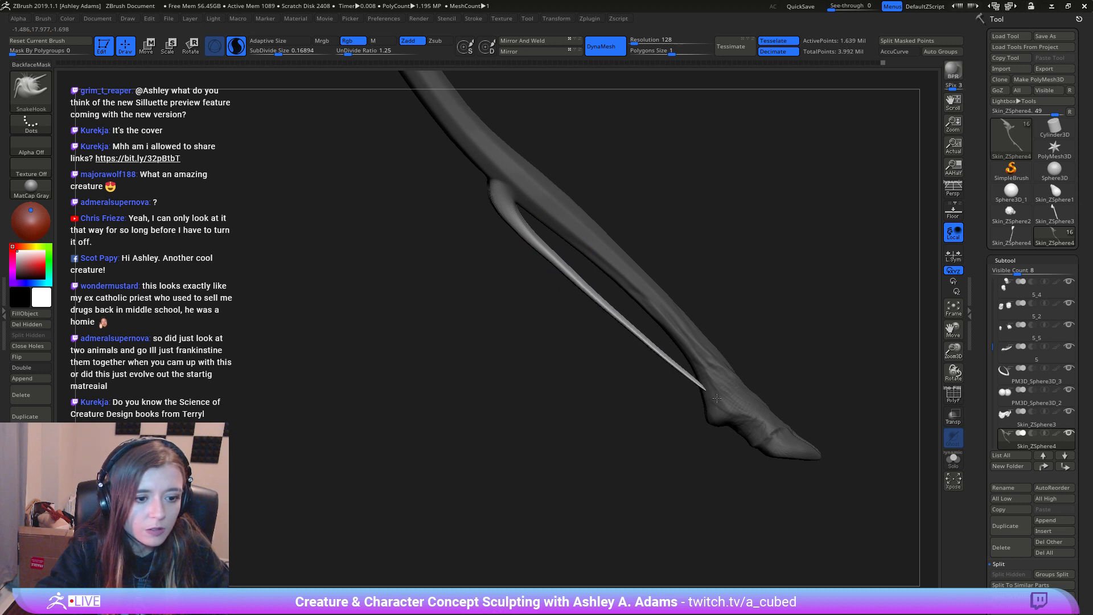
# Step: Shift the new tendon strands sideways along their length to line up with the backs of the front legs
pyautogui.moveTo(649, 360); pyautogui.dragTo(740, 340, button='right')
pyautogui.moveTo(689, 390); pyautogui.dragTo(685, 392)
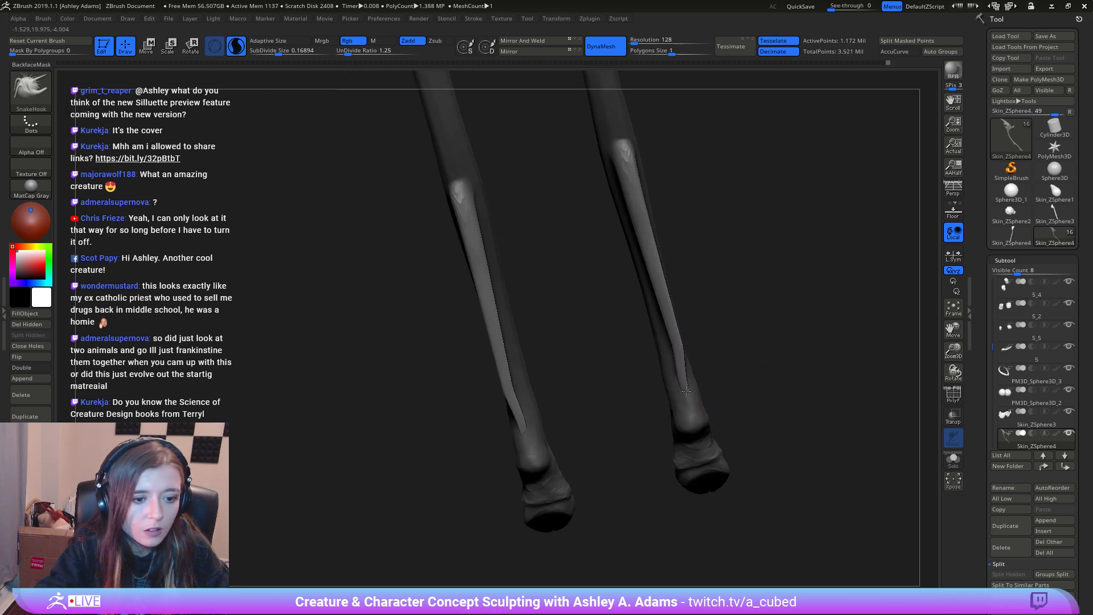
pyautogui.moveTo(678, 346); pyautogui.dragTo(671, 348)
pyautogui.moveTo(667, 295); pyautogui.dragTo(659, 295)
pyautogui.moveTo(645, 246); pyautogui.dragTo(636, 245)
pyautogui.moveTo(741, 266)
pyautogui.mouseDown(button='right')
pyautogui.moveTo(682, 264)
pyautogui.moveTo(704, 282)
pyautogui.mouseUp(button='right')
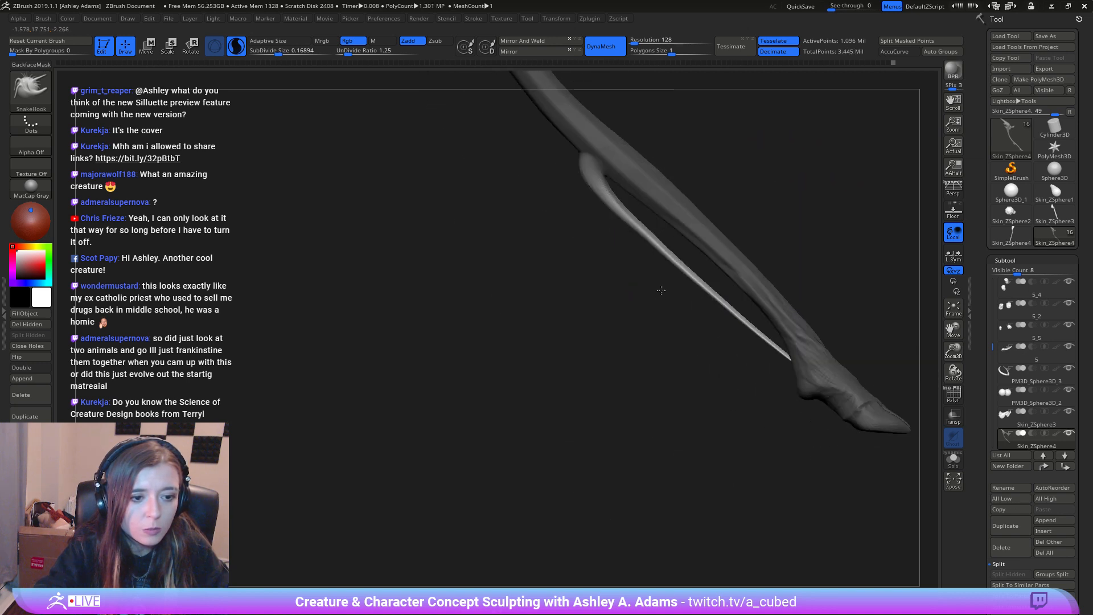
pyautogui.keyDown('alt'); pyautogui.moveTo(743, 239); pyautogui.dragTo(607, 298, button='right'); pyautogui.keyUp('alt')
# Step: Turn off Sculptris Pro and bend the tendon strands closer to the legs to follow their curve
pyautogui.press('\\')
pyautogui.press('s')
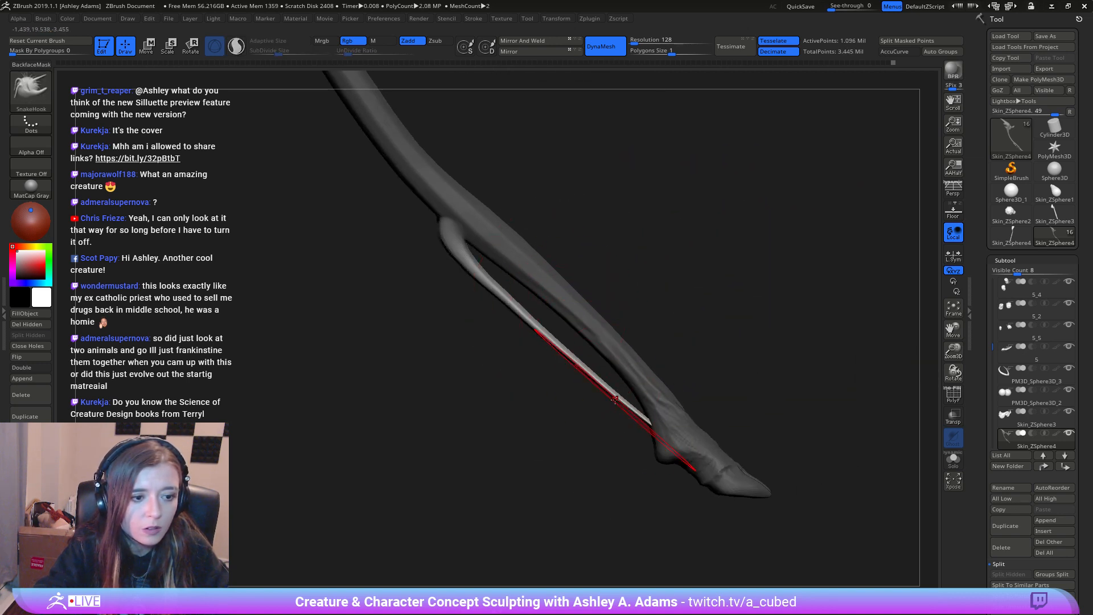
pyautogui.moveTo(612, 404); pyautogui.dragTo(620, 391)
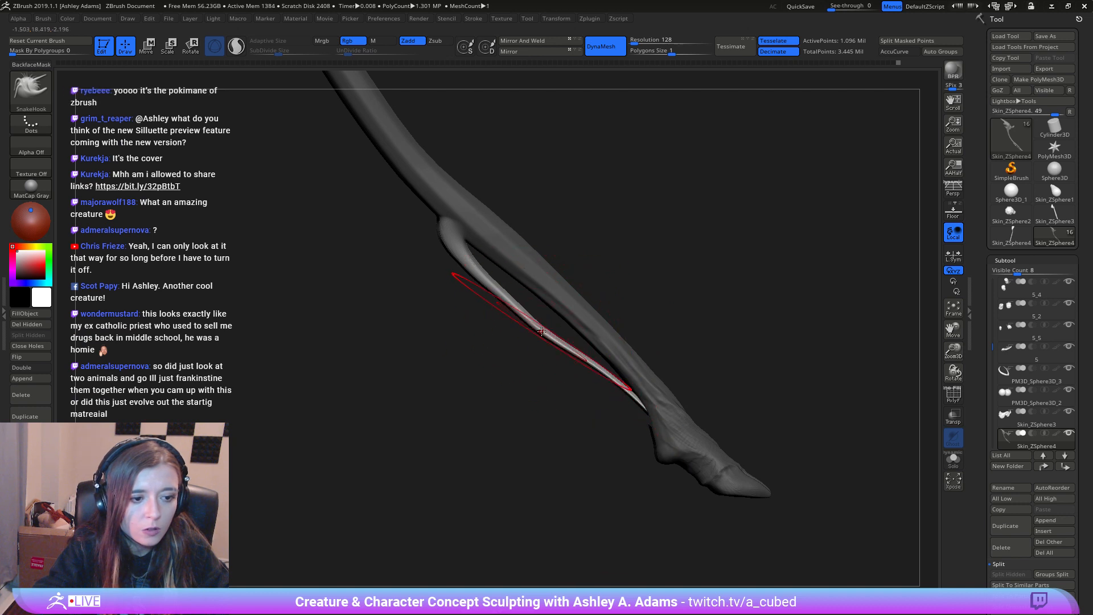
pyautogui.moveTo(534, 340); pyautogui.dragTo(546, 324)
pyautogui.moveTo(468, 265); pyautogui.dragTo(461, 244)
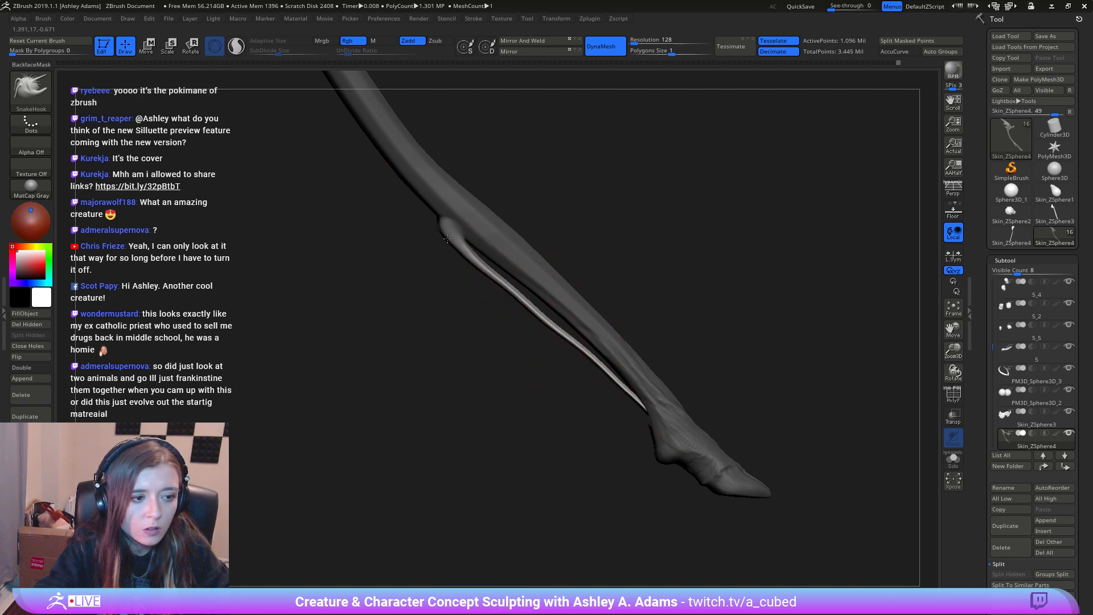
pyautogui.press('shift')
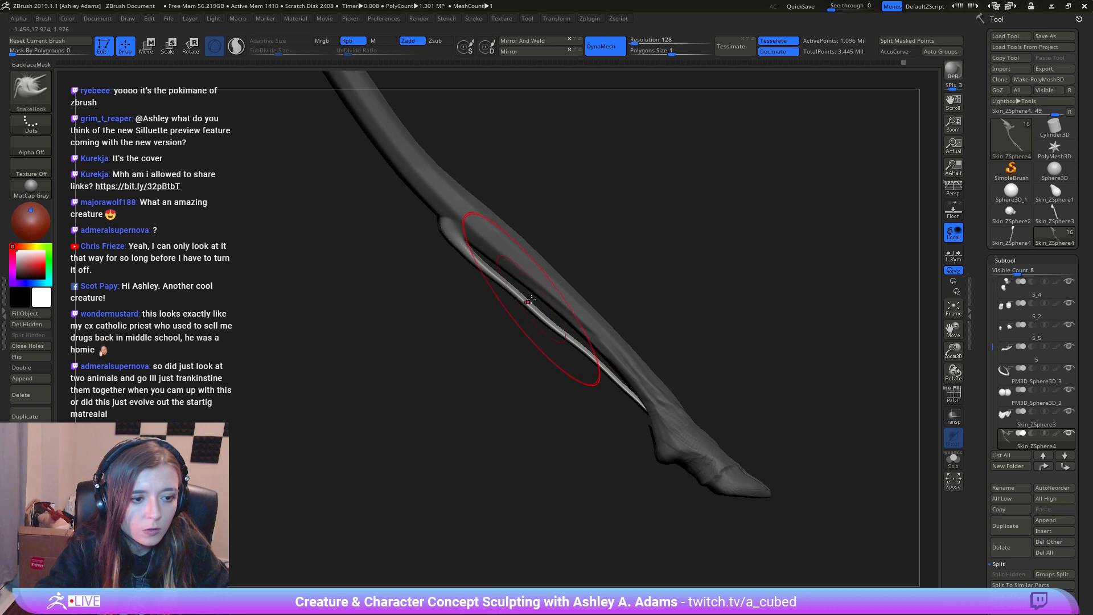
# Step: Even out the curve of the middle of the tendon strands and smooth their lower part near the ankles
pyautogui.press('space')
pyautogui.moveTo(528, 300)
pyautogui.mouseDown()
pyautogui.moveTo(509, 299)
pyautogui.moveTo(550, 320)
pyautogui.mouseUp()
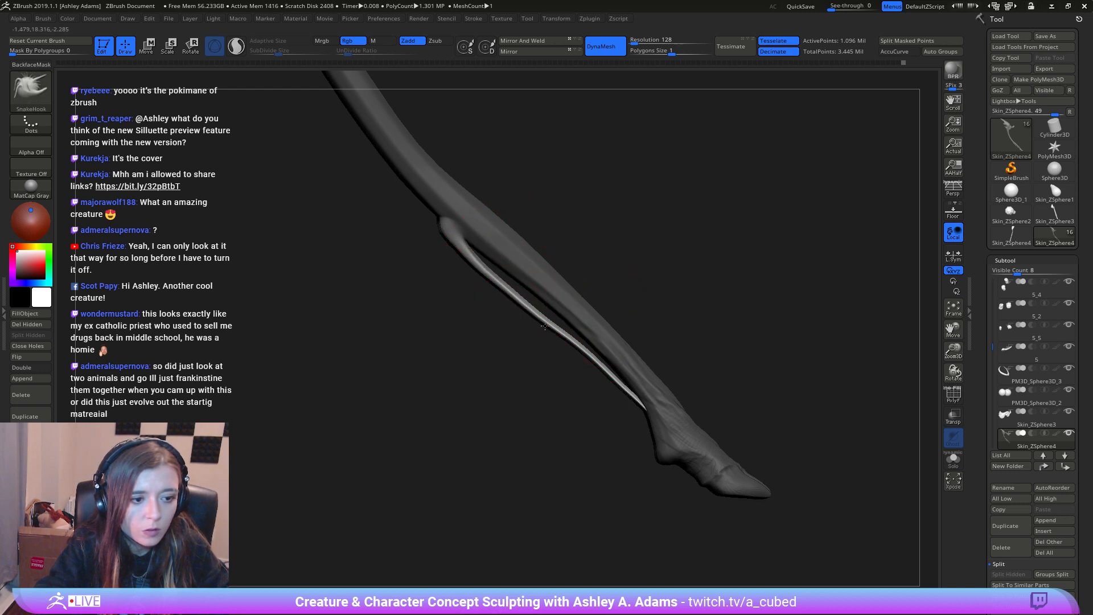
pyautogui.press('shift')
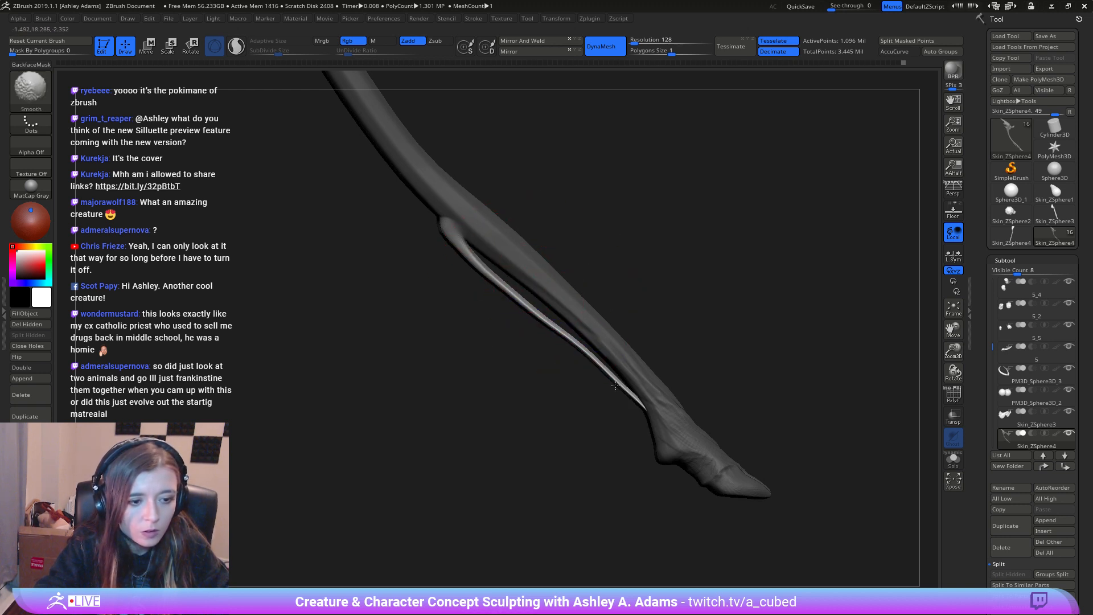
pyautogui.keyDown('shift'); pyautogui.moveTo(615, 385); pyautogui.dragTo(606, 376); pyautogui.keyUp('shift')
pyautogui.moveTo(575, 342); pyautogui.dragTo(591, 363)
# Step: Refine the shape of the tendon strands from the opposite side of the legs with SnakeHook
pyautogui.keyDown('ctrl'); pyautogui.moveTo(593, 366); pyautogui.dragTo(546, 268, button='right'); pyautogui.keyUp('ctrl')
pyautogui.moveTo(456, 279)
pyautogui.mouseDown(button='right')
pyautogui.moveTo(566, 285)
pyautogui.moveTo(641, 310)
pyautogui.moveTo(600, 248)
pyautogui.moveTo(534, 279)
pyautogui.mouseUp(button='right')
pyautogui.press('space')
pyautogui.moveTo(589, 271); pyautogui.dragTo(576, 270)
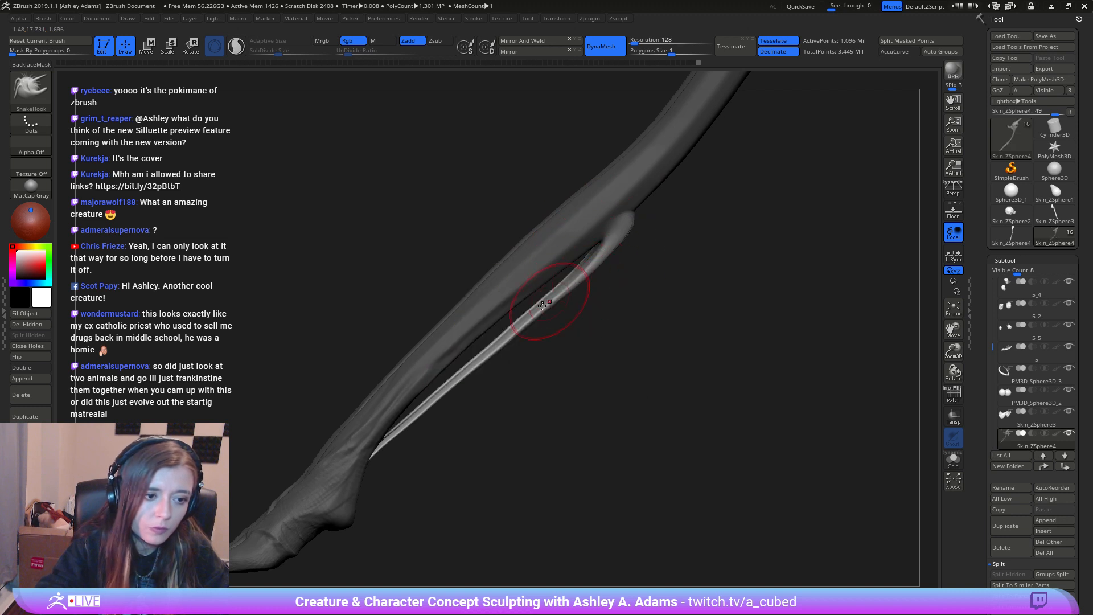
pyautogui.keyDown('alt'); pyautogui.moveTo(427, 432); pyautogui.dragTo(547, 321, button='right'); pyautogui.keyUp('alt')
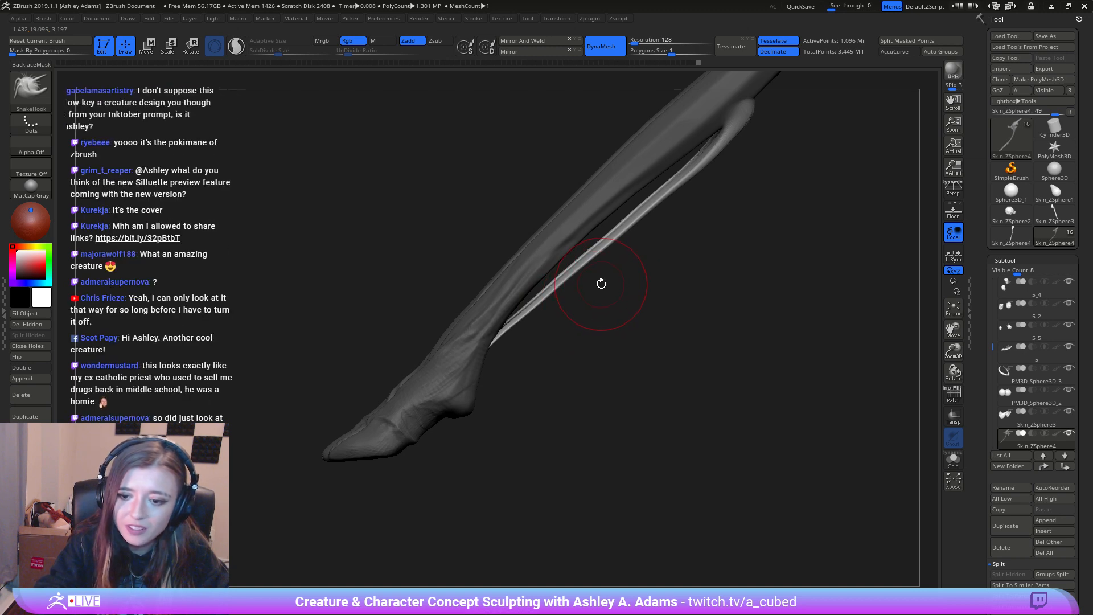
pyautogui.moveTo(542, 313)
pyautogui.mouseDown(button='right')
pyautogui.moveTo(513, 311)
pyautogui.moveTo(530, 310)
pyautogui.mouseUp(button='right')
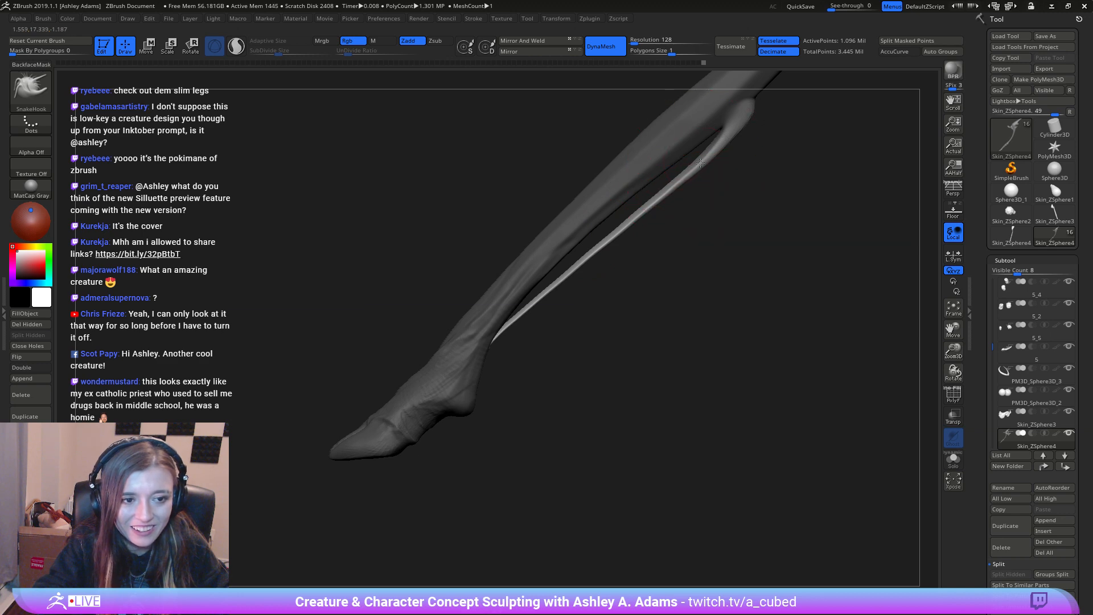
# Step: Clear the mask on the front legs and smooth the tops of the tendons where they meet the knees
pyautogui.keyDown('ctrl'); pyautogui.moveTo(701, 163); pyautogui.dragTo(595, 303, button='right'); pyautogui.keyUp('ctrl')
pyautogui.press('space')
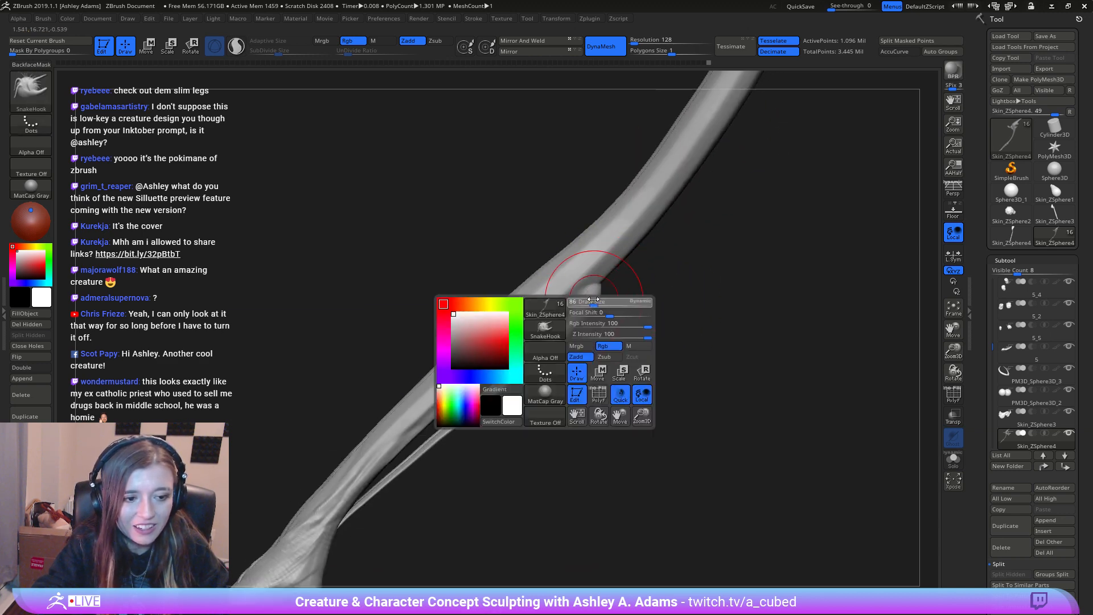
pyautogui.press('shift')
pyautogui.keyDown('shift'); pyautogui.moveTo(595, 294); pyautogui.dragTo(589, 282); pyautogui.keyUp('shift')
# Step: Reposition the tops of the tendons on the backs of the front knees with SnakeHook
pyautogui.moveTo(588, 281)
pyautogui.mouseDown(button='right')
pyautogui.moveTo(619, 289)
pyautogui.moveTo(619, 302)
pyautogui.mouseUp(button='right')
pyautogui.moveTo(619, 302); pyautogui.dragTo(618, 295)
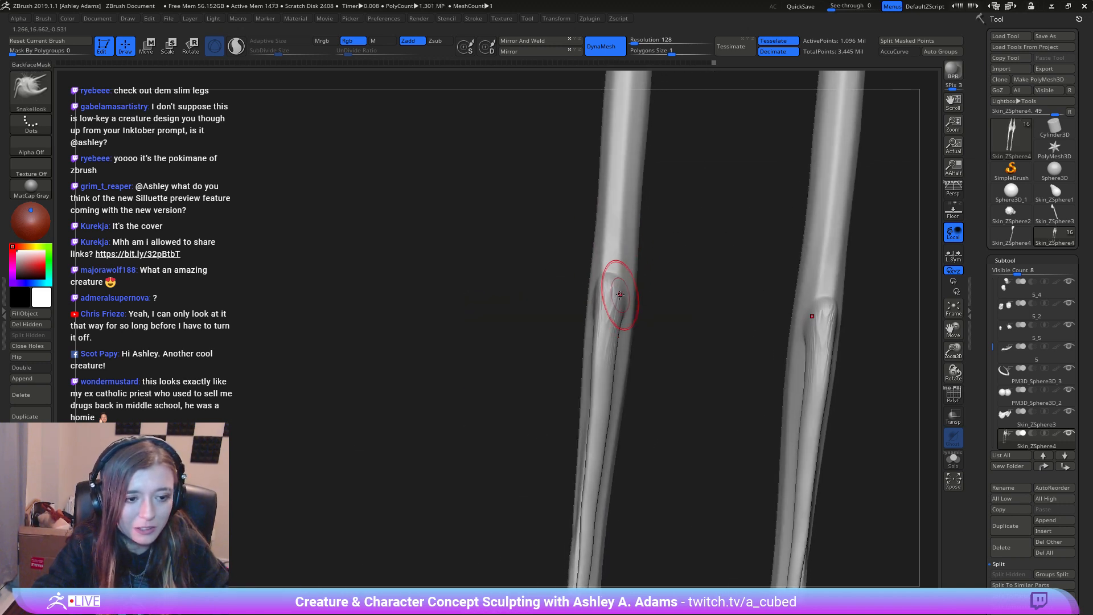
pyautogui.moveTo(605, 332); pyautogui.dragTo(609, 327, button='right')
pyautogui.moveTo(600, 347); pyautogui.dragTo(590, 342)
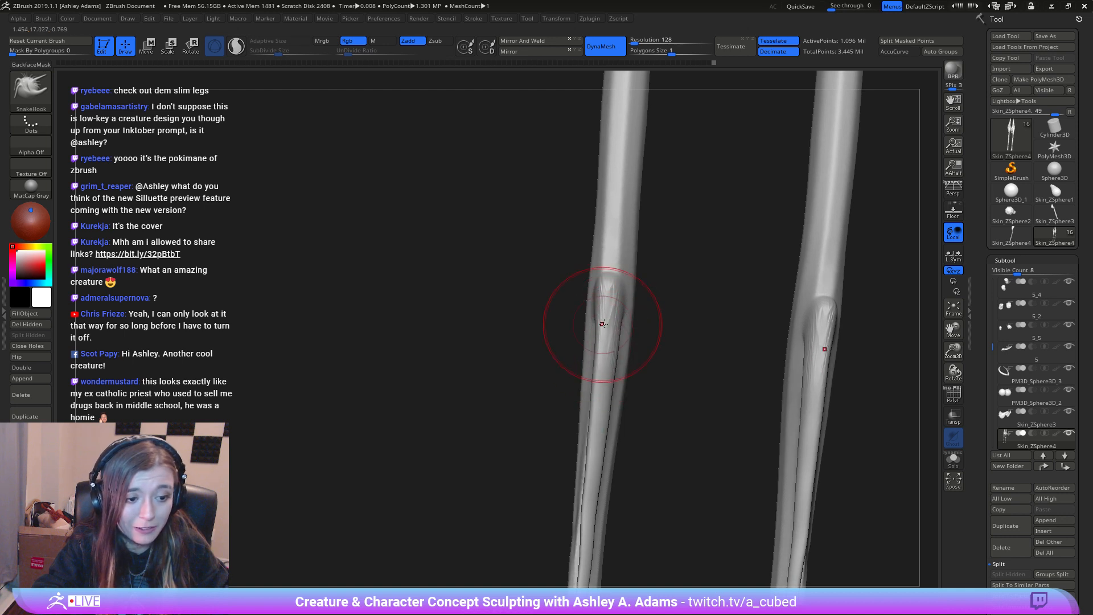
pyautogui.moveTo(582, 375); pyautogui.dragTo(585, 334, button='right')
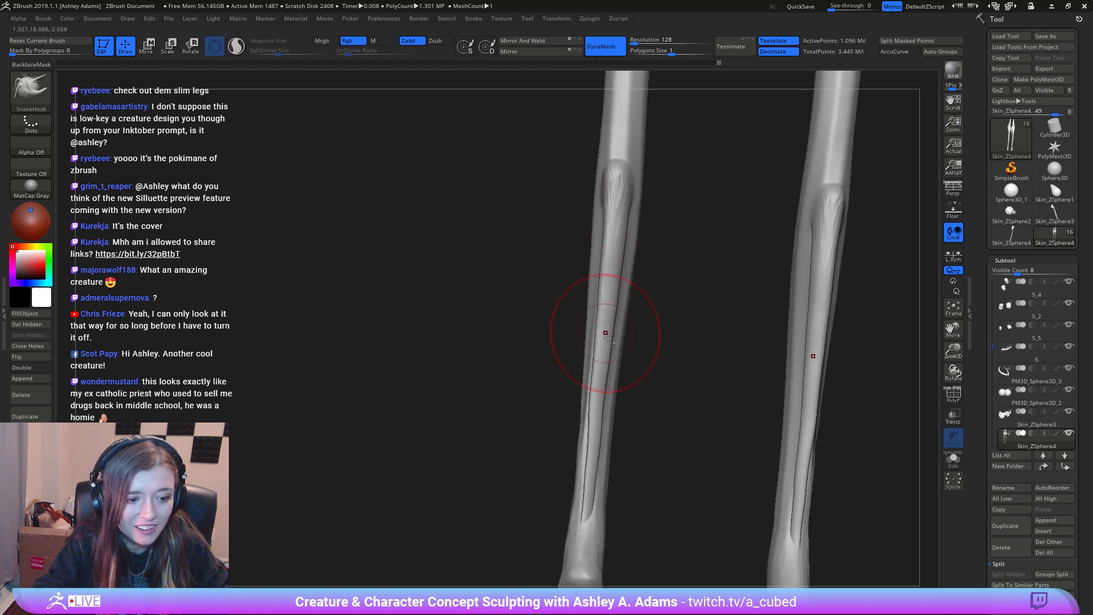
pyautogui.moveTo(592, 436); pyautogui.dragTo(594, 433, button='right')
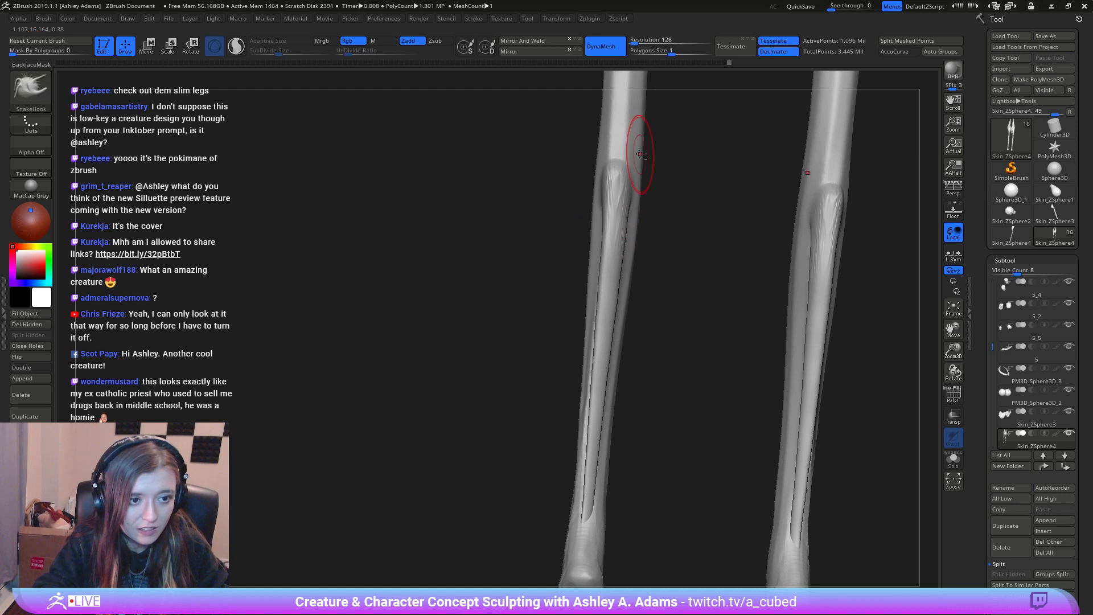
# Step: Flatten the rough tops of the tendons behind the front knees with the hPolish brush
pyautogui.keyDown('alt'); pyautogui.moveTo(640, 158); pyautogui.dragTo(598, 288, button='right'); pyautogui.keyUp('alt')
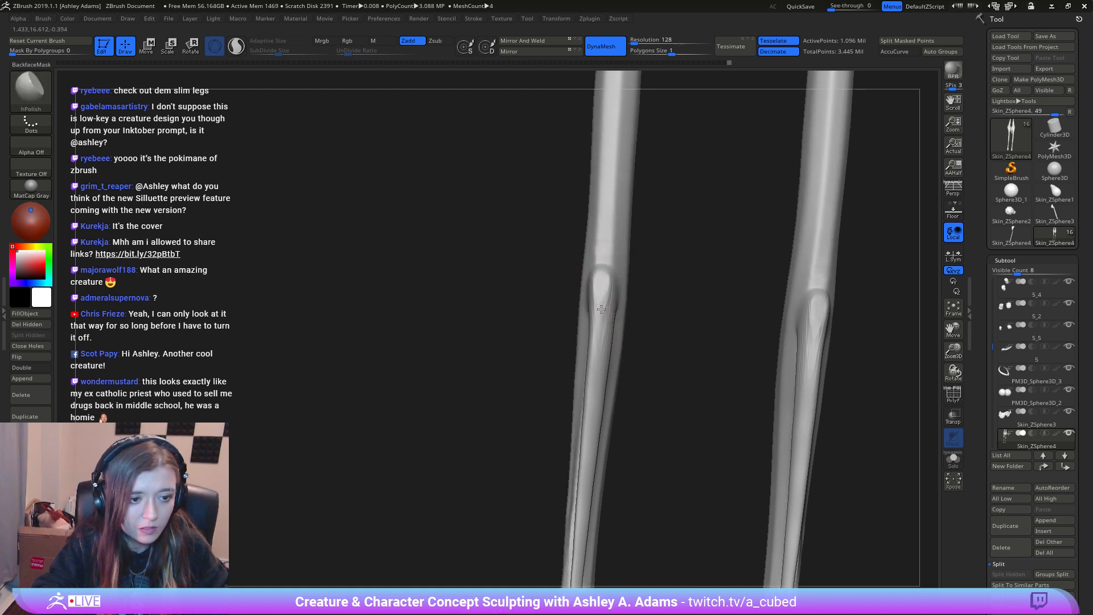
pyautogui.moveTo(601, 309); pyautogui.dragTo(592, 382)
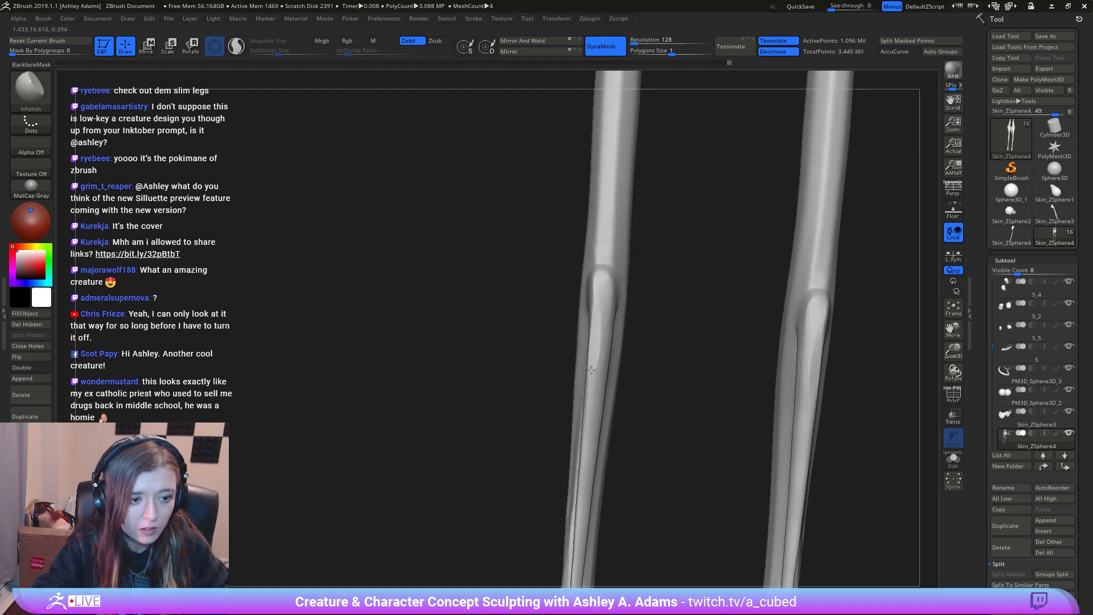
pyautogui.moveTo(610, 292)
pyautogui.mouseDown()
pyautogui.moveTo(603, 275)
pyautogui.moveTo(594, 280)
pyautogui.moveTo(605, 295)
pyautogui.mouseUp()
pyautogui.moveTo(677, 236); pyautogui.dragTo(609, 267)
# Step: Pull the bulge at the back of each front knee into a smoother transition to the tendon with SnakeHook
pyautogui.press('space')
pyautogui.press('b')
pyautogui.press('s')
pyautogui.press('h')
pyautogui.moveTo(621, 228); pyautogui.dragTo(599, 259)
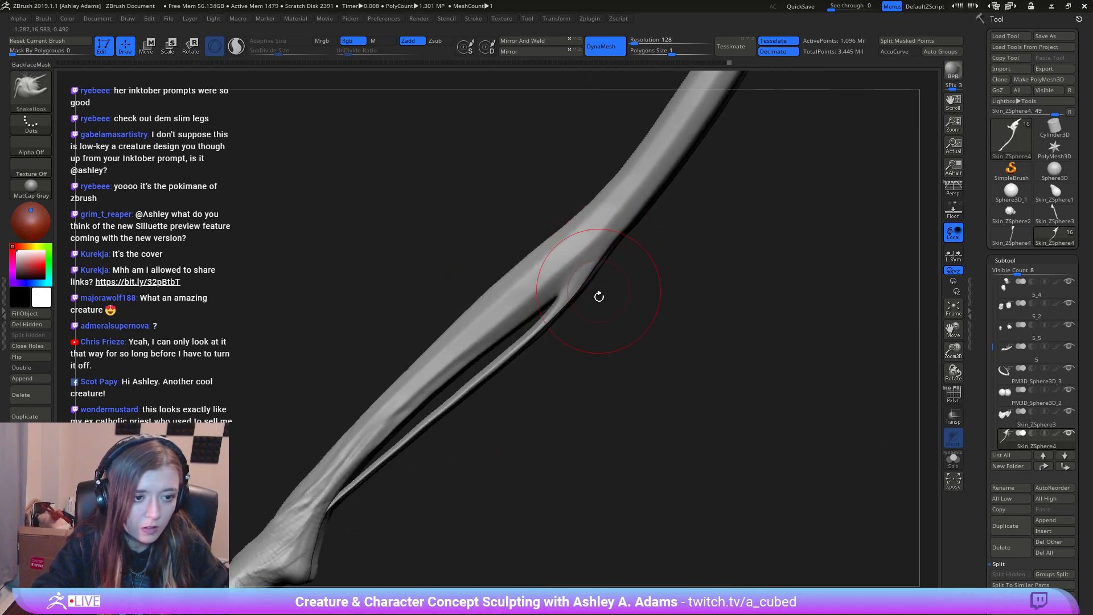
pyautogui.moveTo(598, 296)
pyautogui.keyDown('ctrl'); pyautogui.mouseDown(button='right')
pyautogui.moveTo(591, 232)
pyautogui.moveTo(648, 303)
pyautogui.moveTo(620, 303)
pyautogui.moveTo(597, 334)
pyautogui.mouseUp(button='right'); pyautogui.keyUp('ctrl')
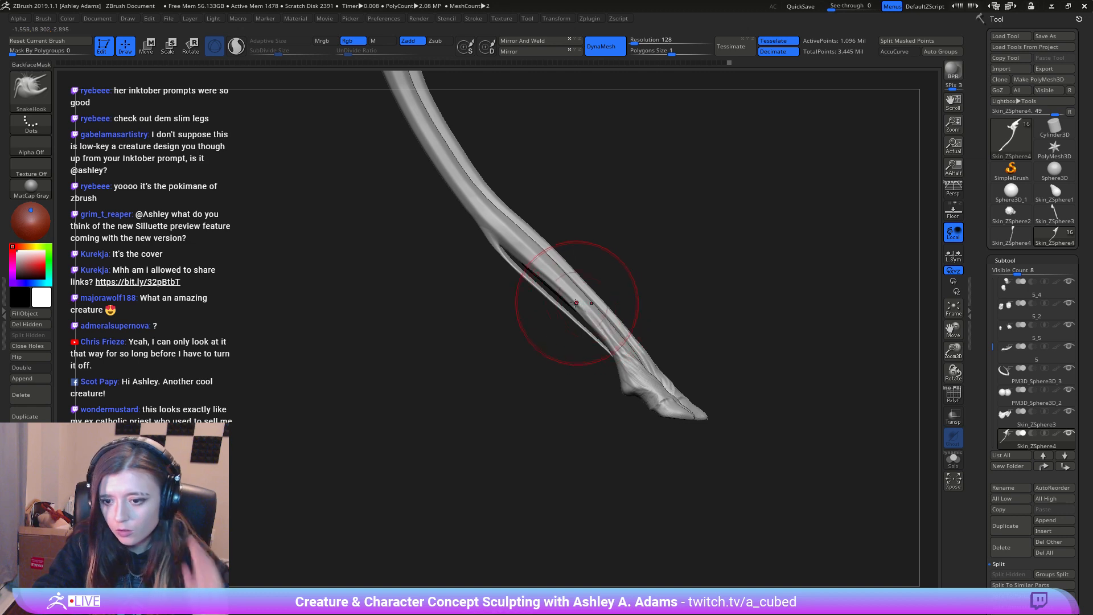
# Step: Thicken the tendons from the knees down to the ankles with the Inflat brush and smooth their upper ends
pyautogui.press('b')
pyautogui.press('i')
pyautogui.press('n')
pyautogui.moveTo(547, 224)
pyautogui.mouseDown(button='right')
pyautogui.moveTo(501, 233)
pyautogui.moveTo(509, 290)
pyautogui.mouseUp(button='right')
pyautogui.rightClick(515, 258)
pyautogui.moveTo(501, 260); pyautogui.dragTo(524, 286)
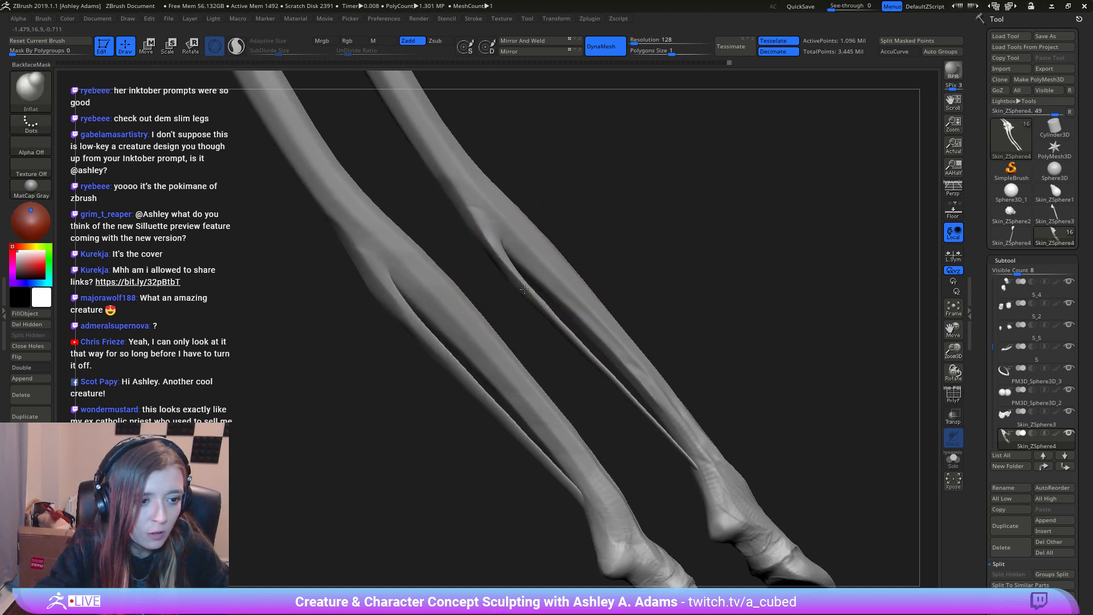
pyautogui.moveTo(652, 420); pyautogui.dragTo(710, 482)
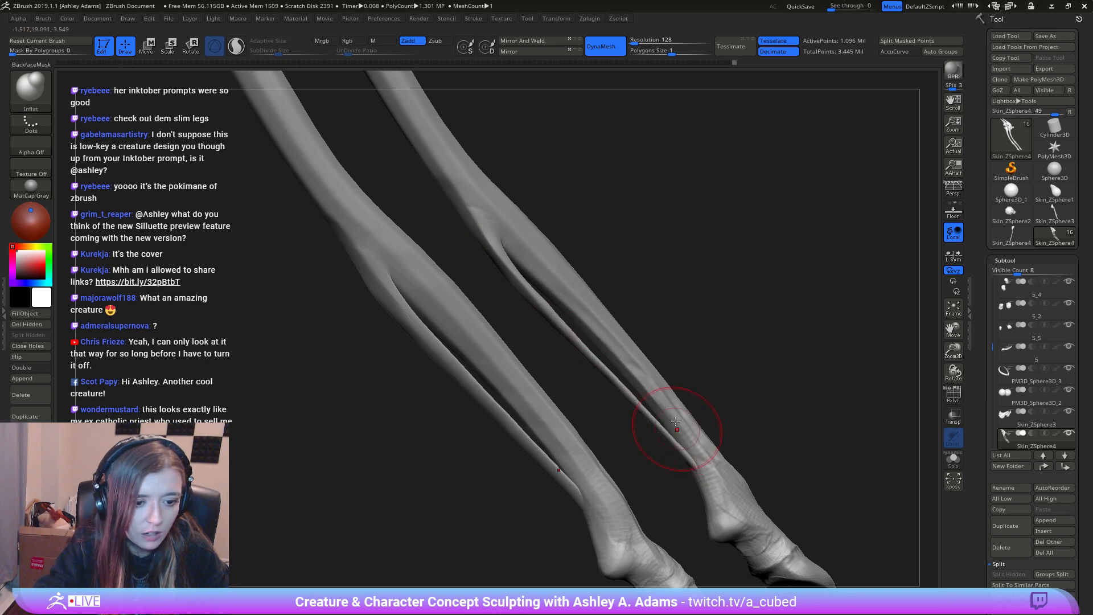
pyautogui.moveTo(676, 423)
pyautogui.mouseDown(button='right')
pyautogui.moveTo(620, 362)
pyautogui.moveTo(547, 318)
pyautogui.mouseUp(button='right')
pyautogui.moveTo(494, 250)
pyautogui.keyDown('shift'); pyautogui.mouseDown()
pyautogui.moveTo(503, 270)
pyautogui.moveTo(497, 256)
pyautogui.mouseUp(); pyautogui.keyUp('shift')
# Step: Curve the middle of the thickened tendons inward toward the front legs with SnakeHook
pyautogui.rightClick(453, 322)
pyautogui.moveTo(453, 323)
pyautogui.mouseDown(button='right')
pyautogui.moveTo(650, 337)
pyautogui.moveTo(652, 376)
pyautogui.mouseUp(button='right')
pyautogui.rightClick(595, 396)
pyautogui.press('b')
pyautogui.press('s')
pyautogui.press('h')
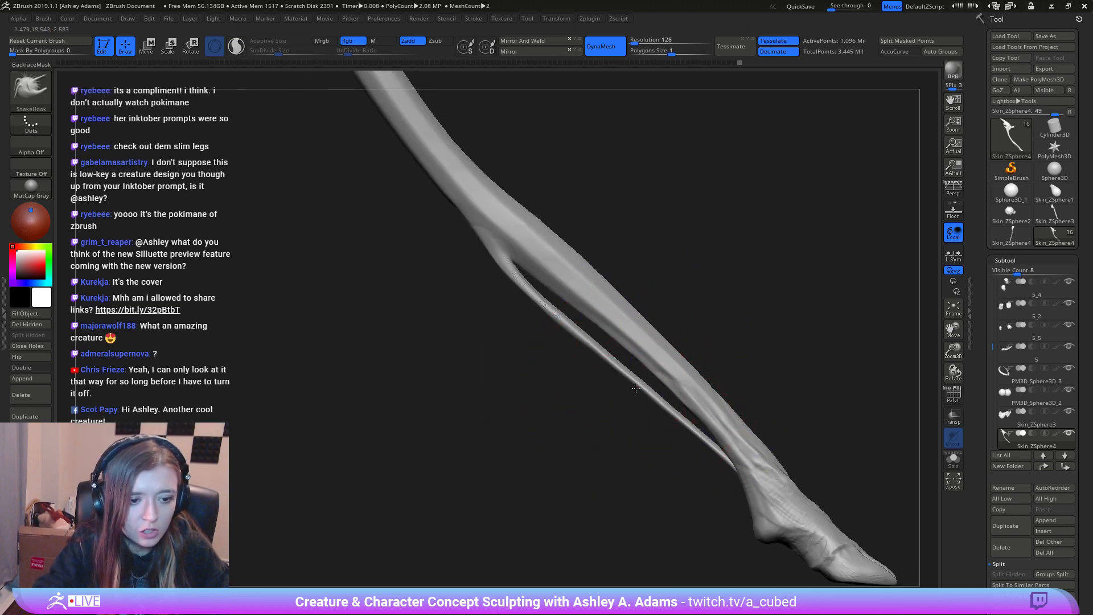
pyautogui.moveTo(636, 388); pyautogui.dragTo(644, 382)
pyautogui.moveTo(576, 332)
pyautogui.mouseDown()
pyautogui.moveTo(557, 313)
pyautogui.moveTo(561, 323)
pyautogui.mouseUp()
pyautogui.rightClick(562, 322)
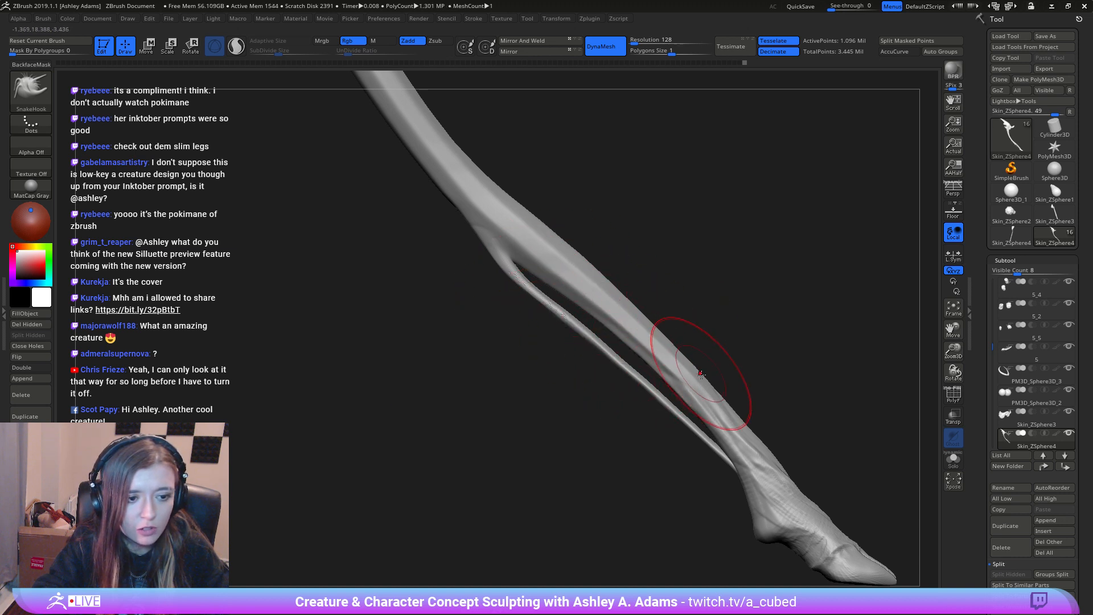
# Step: Refine the front contour of the lower front legs and ankles with SnakeHook
pyautogui.keyDown('alt'); pyautogui.moveTo(770, 451); pyautogui.dragTo(657, 336); pyautogui.keyUp('alt')
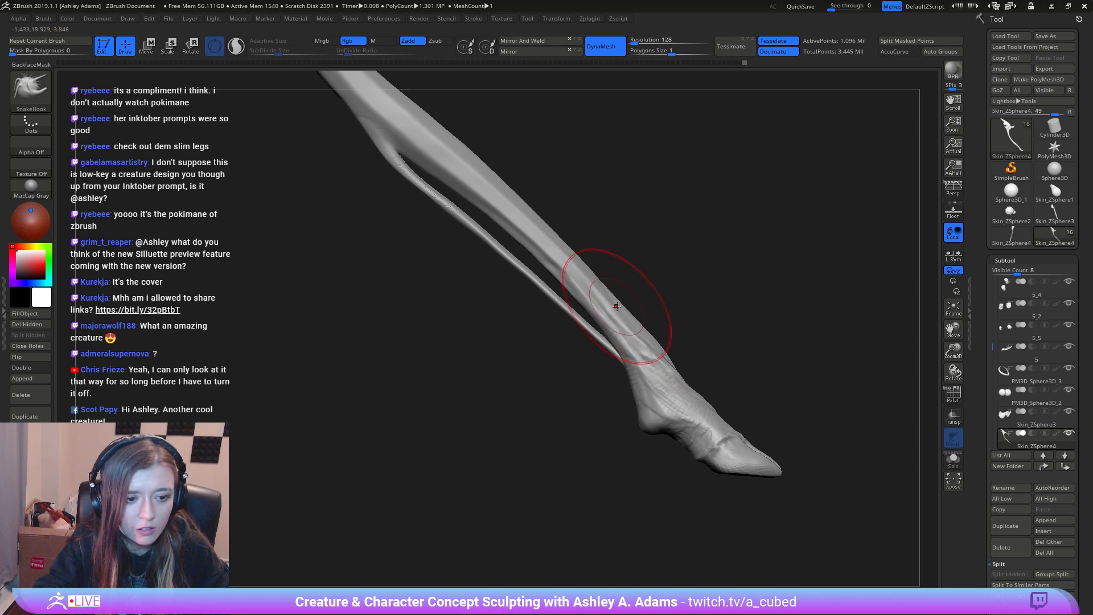
pyautogui.moveTo(617, 306); pyautogui.dragTo(620, 309)
pyautogui.keyDown('ctrl'); pyautogui.moveTo(595, 285); pyautogui.dragTo(606, 256, button='right'); pyautogui.keyUp('ctrl')
pyautogui.moveTo(606, 256)
pyautogui.mouseDown(button='right')
pyautogui.moveTo(693, 292)
pyautogui.moveTo(542, 323)
pyautogui.moveTo(537, 396)
pyautogui.moveTo(602, 341)
pyautogui.mouseUp(button='right')
pyautogui.press('space')
pyautogui.moveTo(584, 331)
pyautogui.mouseDown()
pyautogui.moveTo(535, 361)
pyautogui.moveTo(570, 329)
pyautogui.mouseUp()
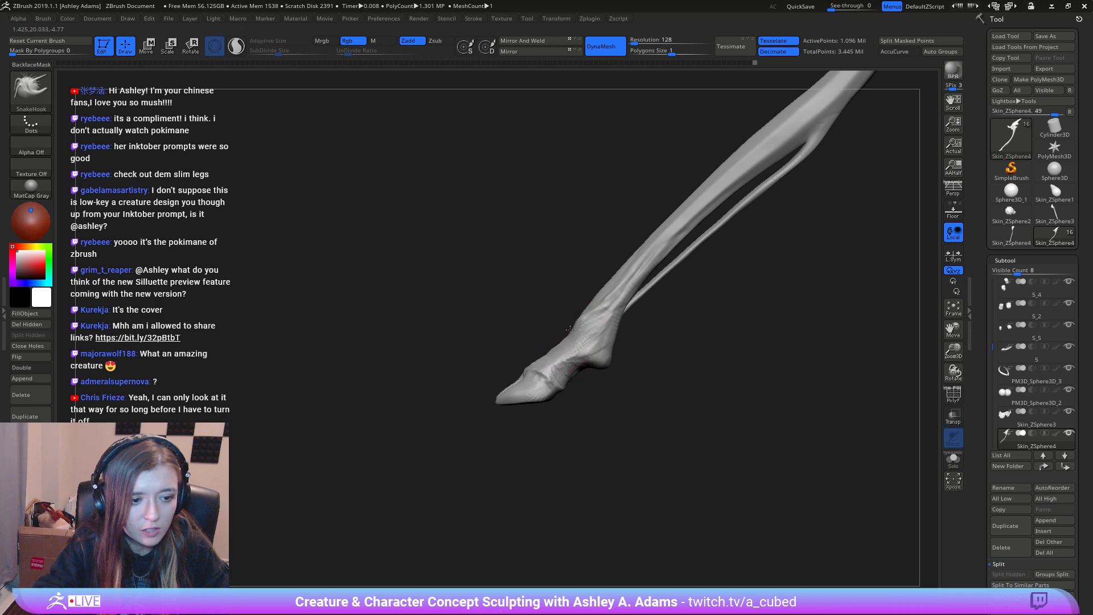
# Step: Smooth the front of the ankles and adjust the lower outline of the front hooves
pyautogui.moveTo(576, 317)
pyautogui.mouseDown(button='right')
pyautogui.moveTo(617, 332)
pyautogui.moveTo(604, 323)
pyautogui.mouseUp(button='right')
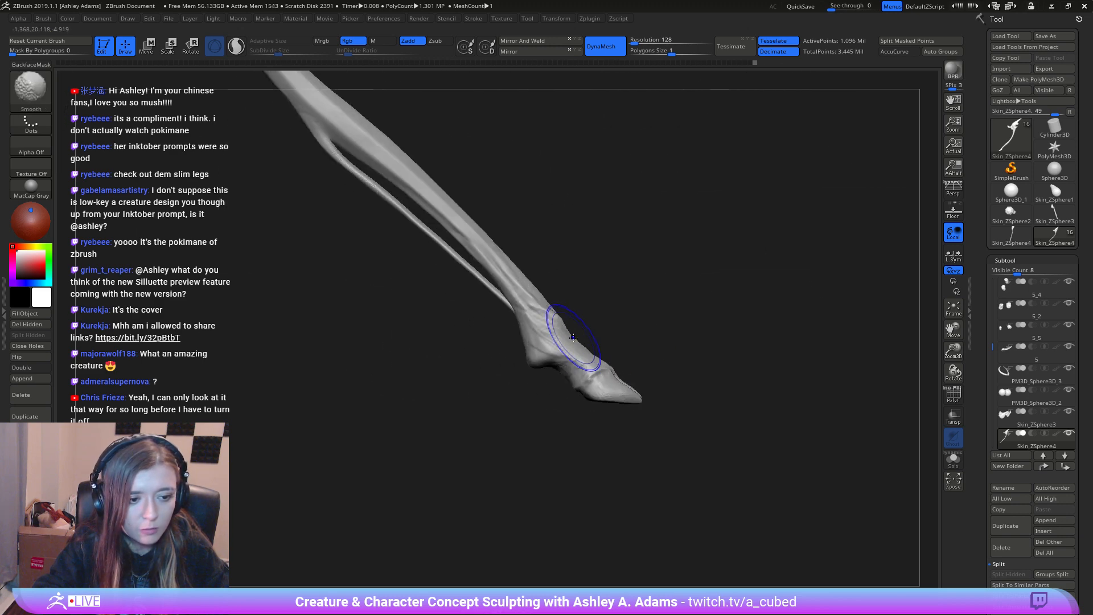
pyautogui.moveTo(587, 401); pyautogui.dragTo(591, 398)
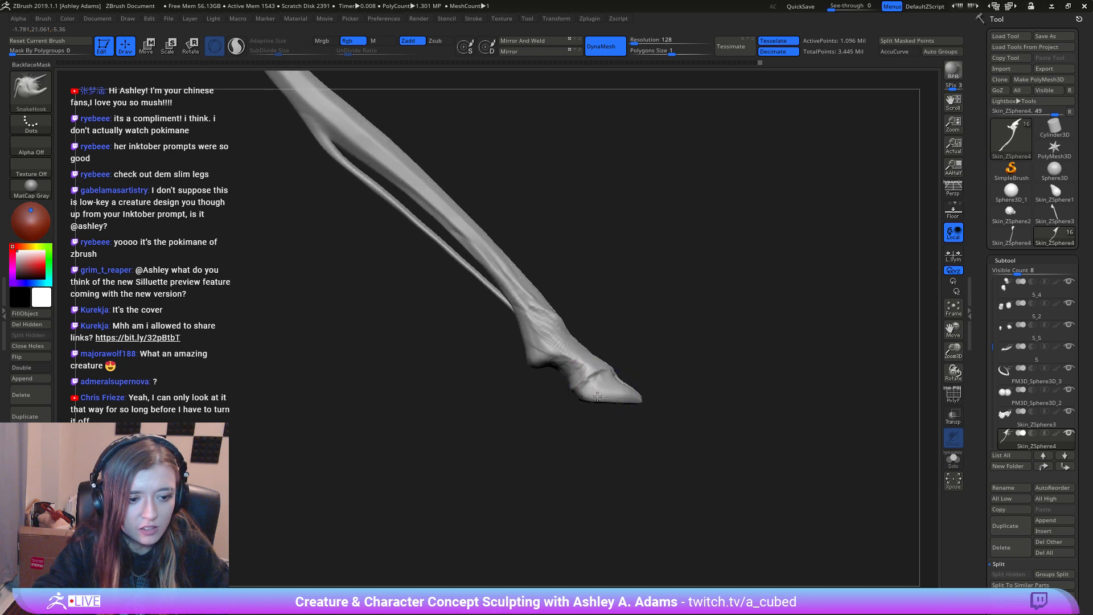
pyautogui.press('space')
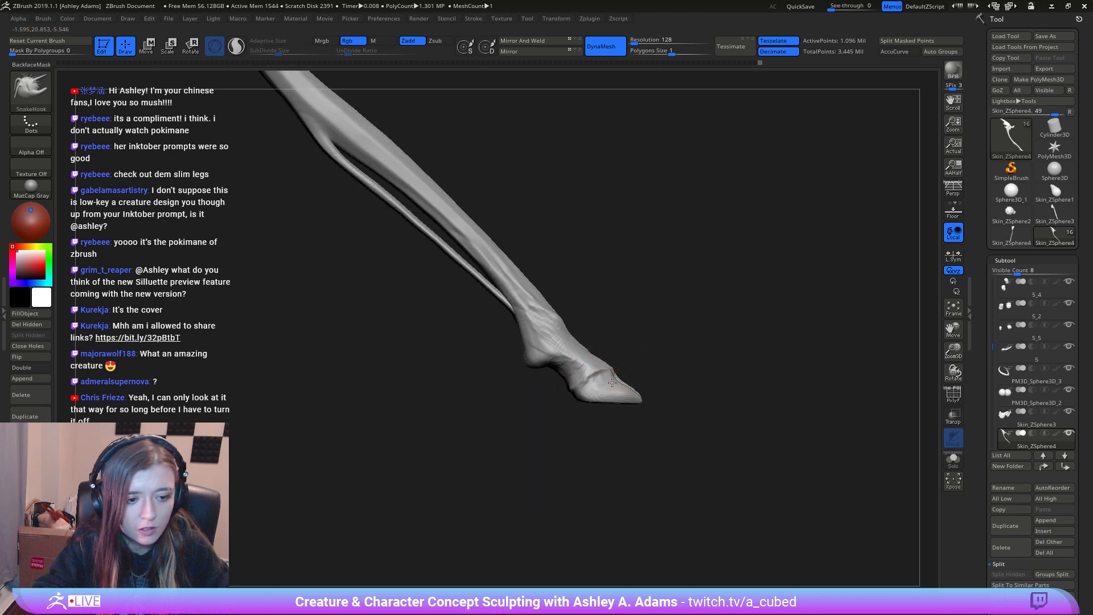
# Step: Examine the whole creature and its front legs from the front and the side
pyautogui.keyDown('ctrl'); pyautogui.moveTo(619, 398); pyautogui.dragTo(573, 186, button='right'); pyautogui.keyUp('ctrl')
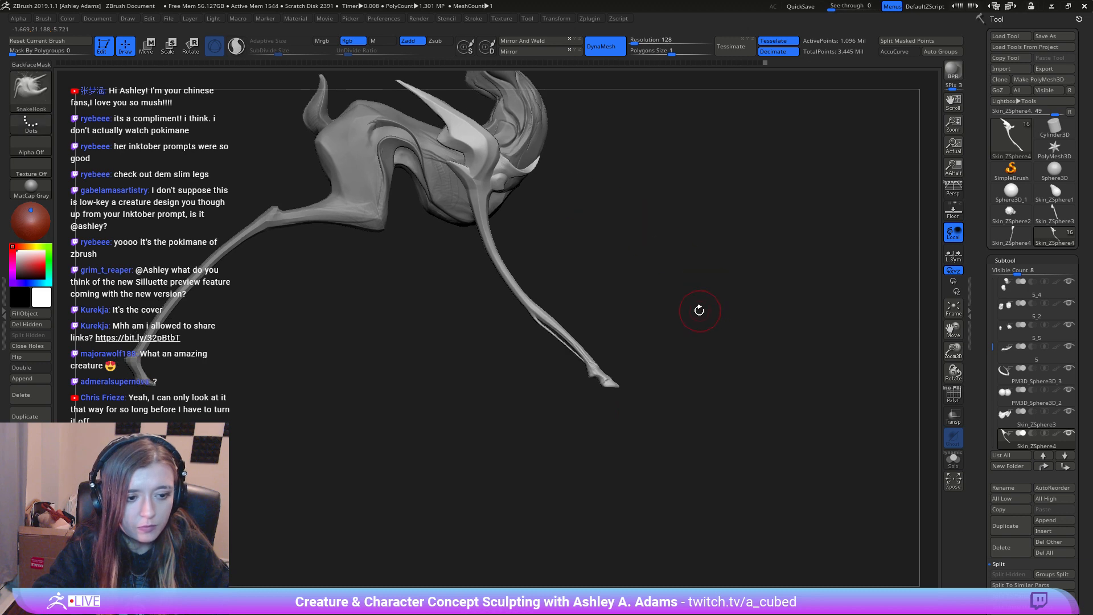
pyautogui.moveTo(698, 310)
pyautogui.mouseDown()
pyautogui.moveTo(586, 303)
pyautogui.moveTo(649, 291)
pyautogui.mouseUp()
pyautogui.moveTo(734, 284)
pyautogui.keyDown('alt'); pyautogui.mouseDown()
pyautogui.moveTo(549, 359)
pyautogui.moveTo(569, 363)
pyautogui.moveTo(553, 359)
pyautogui.mouseUp(); pyautogui.keyUp('alt')
pyautogui.press('space')
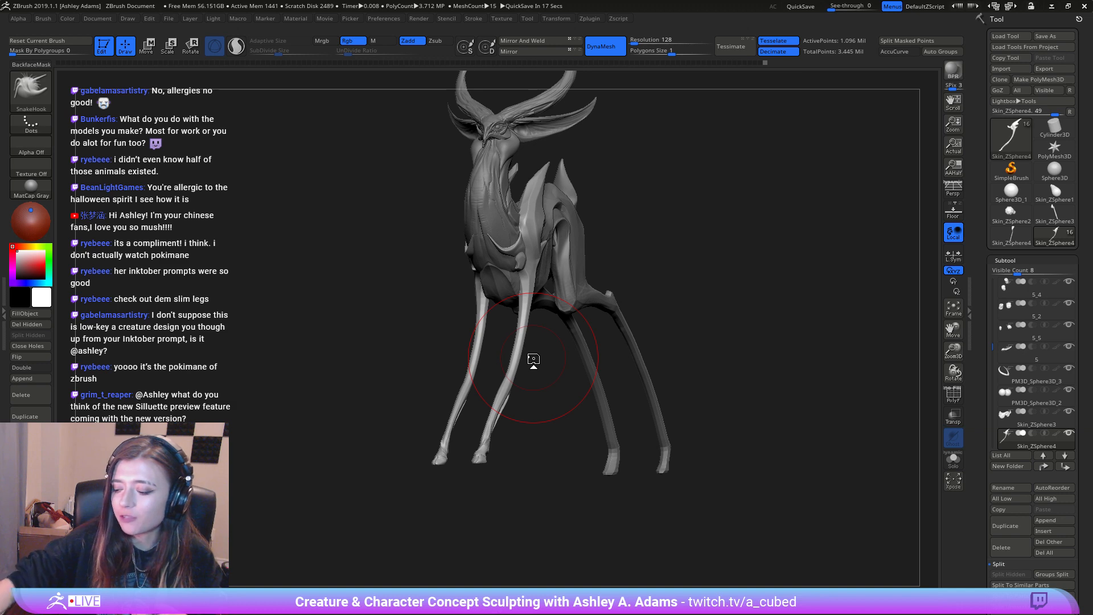
pyautogui.moveTo(561, 208); pyautogui.dragTo(595, 242, button='right')
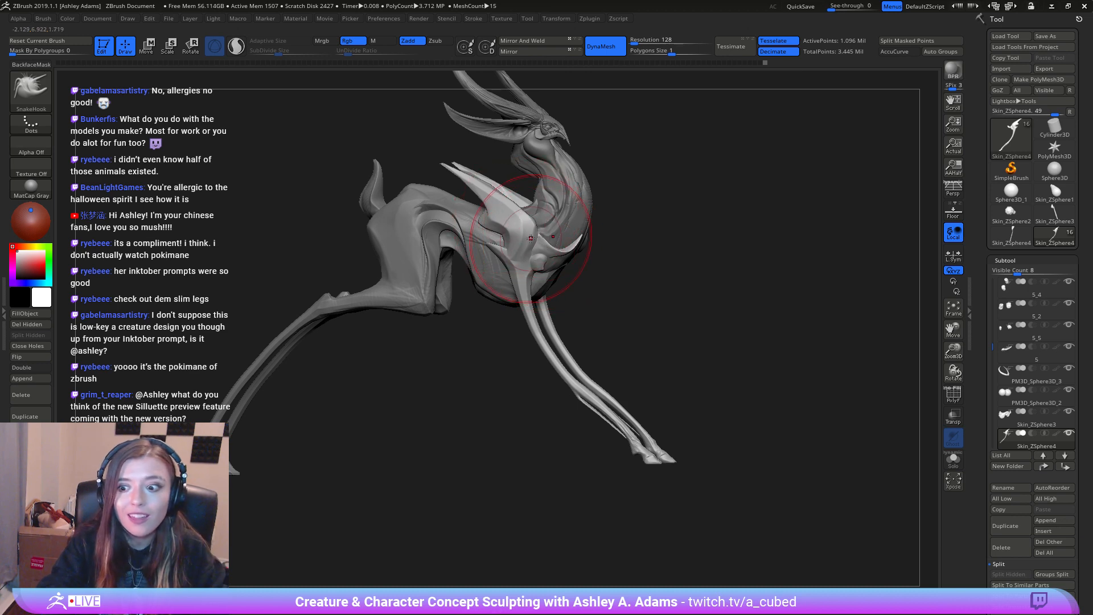
pyautogui.moveTo(531, 341)
pyautogui.mouseDown(button='right')
pyautogui.moveTo(600, 338)
pyautogui.moveTo(593, 394)
pyautogui.mouseUp(button='right')
pyautogui.press('space')
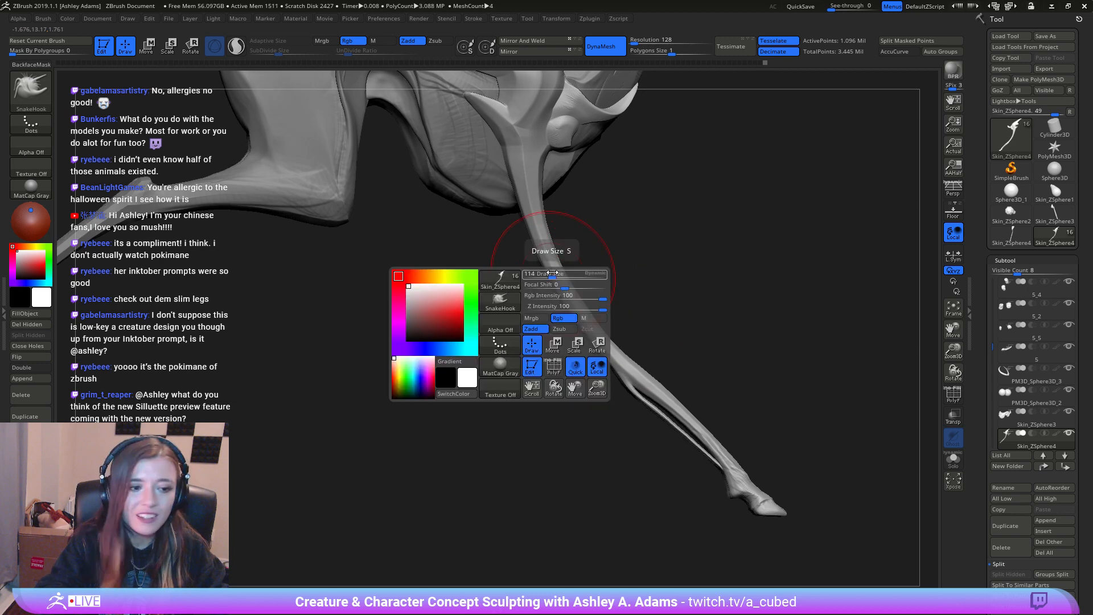
pyautogui.moveTo(552, 273); pyautogui.dragTo(539, 273)
pyautogui.keyDown('alt'); pyautogui.moveTo(544, 196); pyautogui.dragTo(579, 240, button='right'); pyautogui.keyUp('alt')
pyautogui.press('space')
pyautogui.moveTo(571, 244)
pyautogui.mouseDown()
pyautogui.moveTo(583, 244)
pyautogui.moveTo(548, 212)
pyautogui.mouseUp()
pyautogui.press('space')
pyautogui.moveTo(560, 211); pyautogui.dragTo(552, 209, button='right')
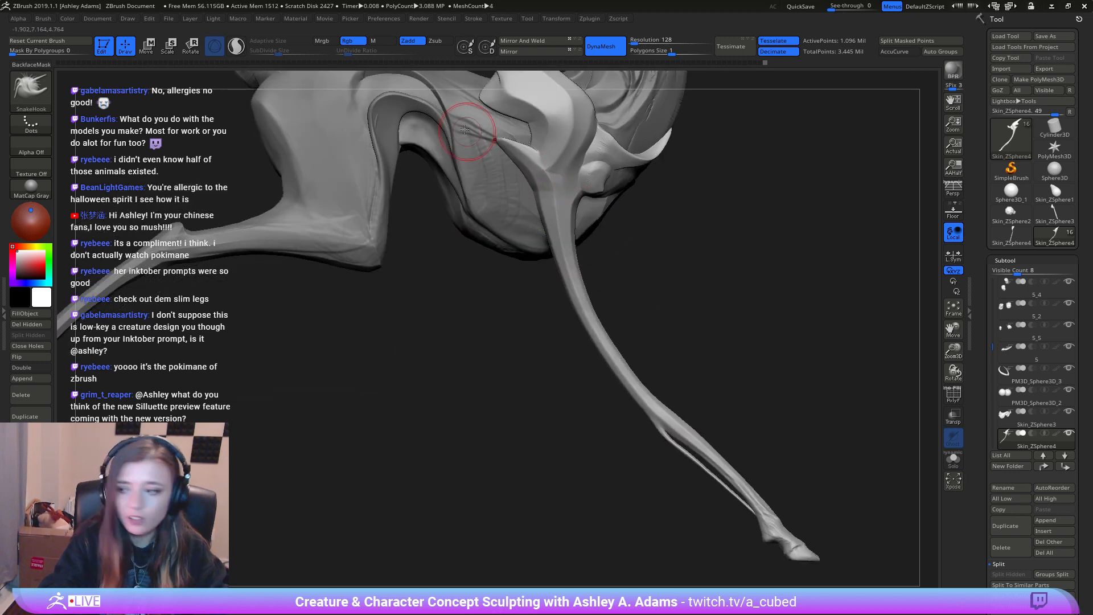
pyautogui.moveTo(635, 398); pyautogui.dragTo(592, 438, button='right')
pyautogui.press('space')
pyautogui.moveTo(592, 439); pyautogui.dragTo(607, 438)
# Step: Try to thicken the front legs above the knees with the Inflat brush
pyautogui.press('b')
pyautogui.press('i')
pyautogui.press('n')
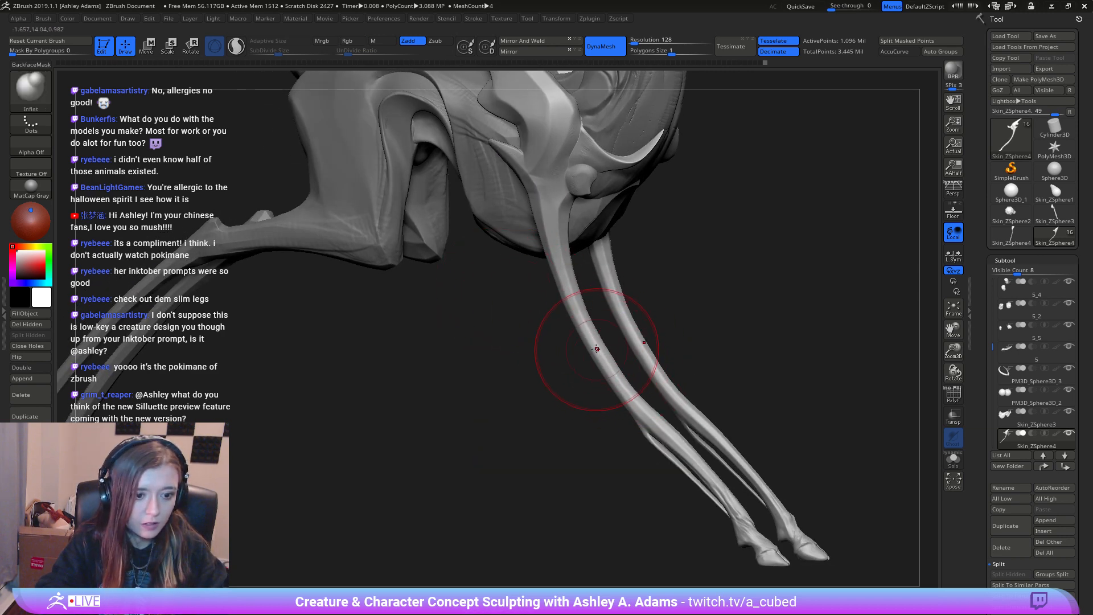
pyautogui.moveTo(583, 323)
pyautogui.mouseDown()
pyautogui.moveTo(636, 402)
pyautogui.moveTo(589, 328)
pyautogui.mouseUp()
pyautogui.moveTo(618, 384)
pyautogui.keyDown('ctrl'); pyautogui.mouseDown(button='right')
pyautogui.moveTo(626, 310)
pyautogui.moveTo(556, 316)
pyautogui.moveTo(569, 416)
pyautogui.mouseUp(button='right'); pyautogui.keyUp('ctrl')
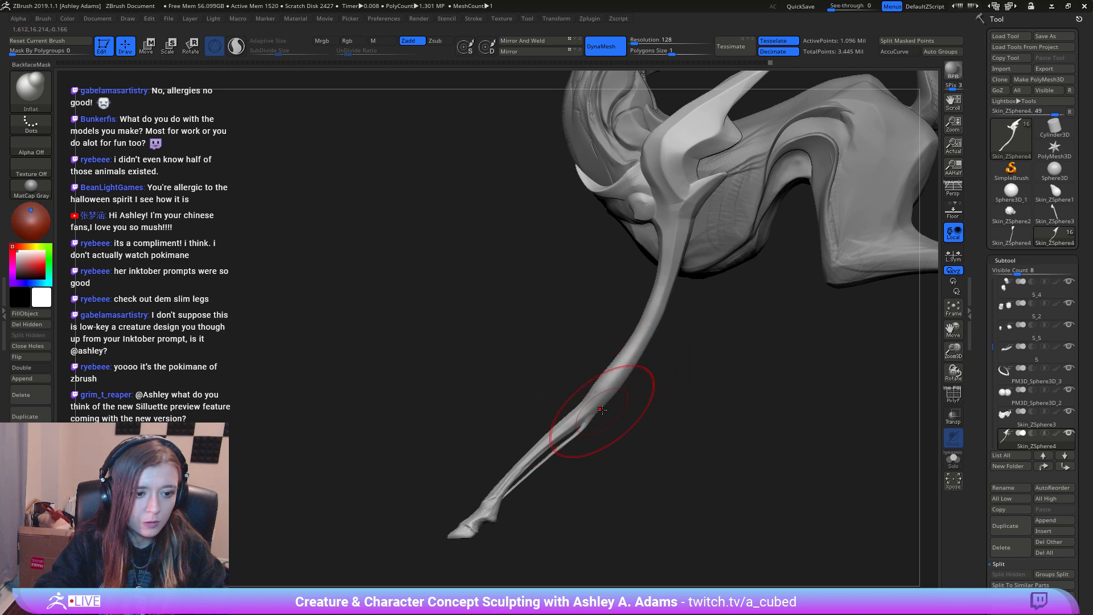
pyautogui.press('space')
pyautogui.click(618, 390)
pyautogui.press('ctrl')
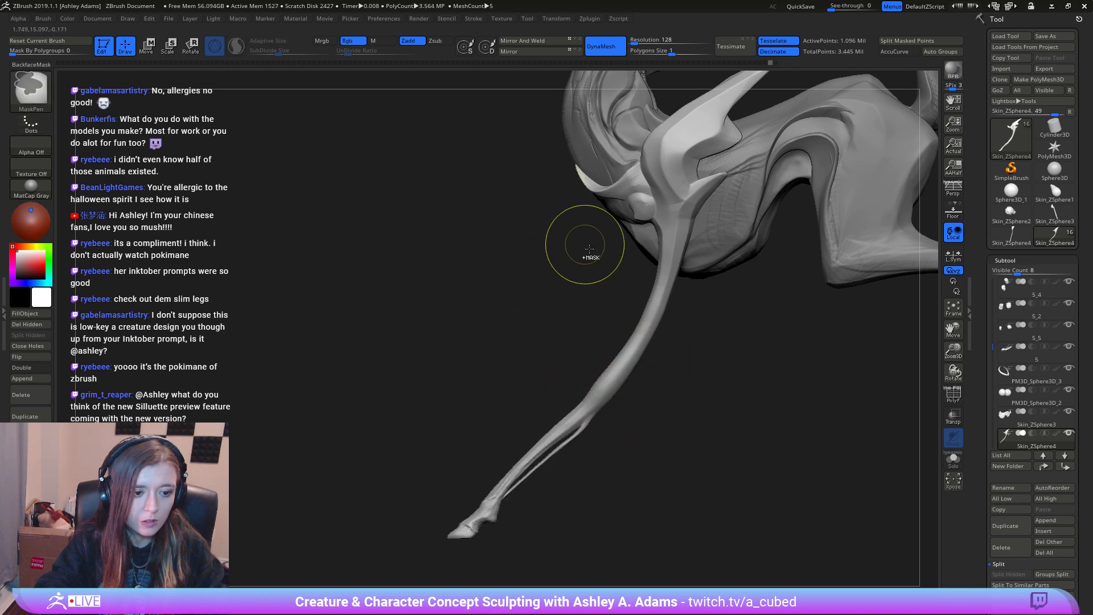
pyautogui.hotkey('ctrl', 'z')
pyautogui.hotkey('ctrl', 'z')
# Step: Mask a strip along the back of the front legs from the knees up, and invert the mask
pyautogui.moveTo(637, 423)
pyautogui.keyDown('alt'); pyautogui.mouseDown(button='right')
pyautogui.moveTo(628, 349)
pyautogui.moveTo(663, 326)
pyautogui.mouseUp(button='right'); pyautogui.keyUp('alt')
pyautogui.press('space')
pyautogui.press('ctrl')
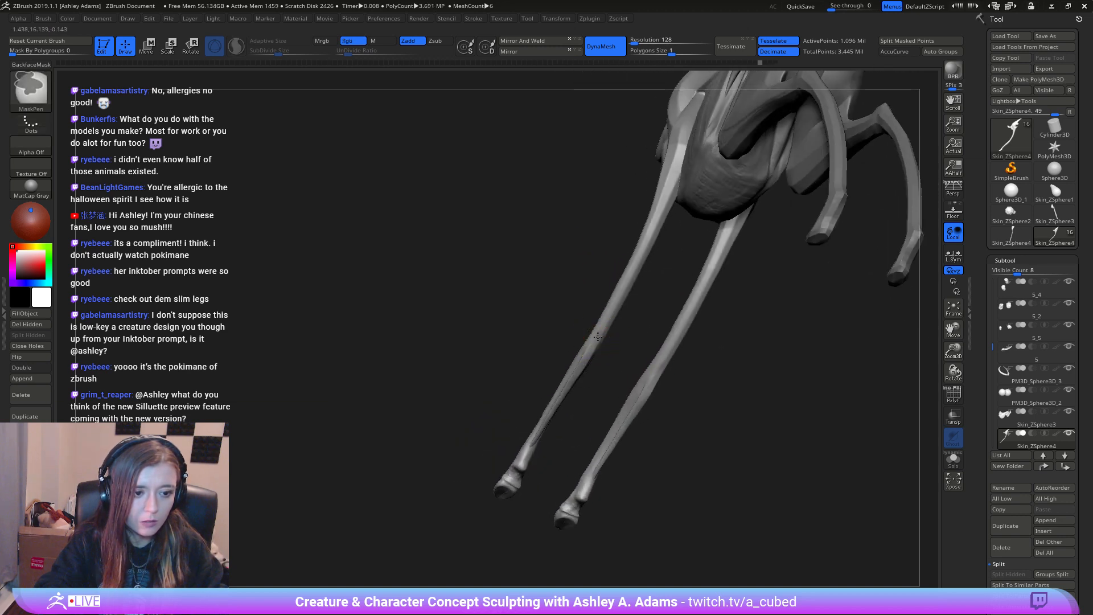
pyautogui.press('space')
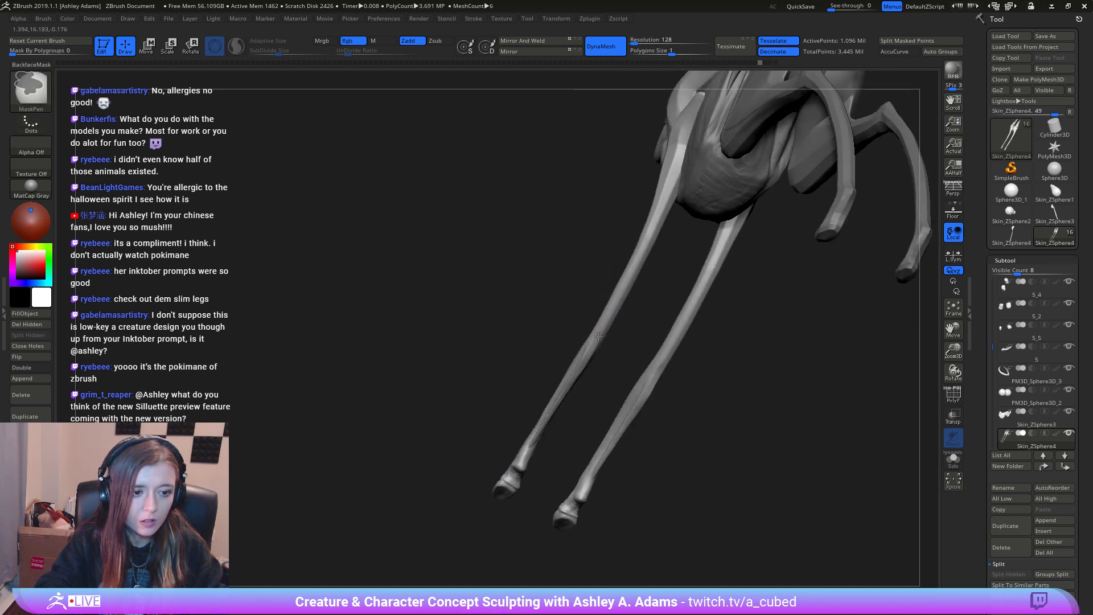
pyautogui.keyDown('ctrl'); pyautogui.moveTo(599, 337); pyautogui.dragTo(624, 294); pyautogui.keyUp('ctrl')
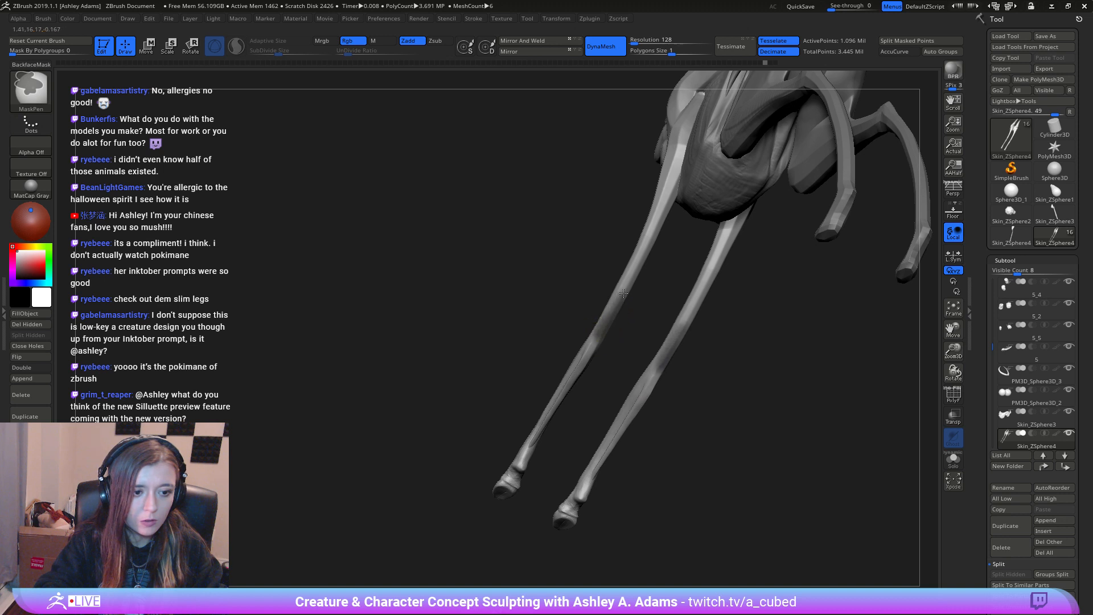
pyautogui.moveTo(651, 233)
pyautogui.keyDown('ctrl'); pyautogui.mouseDown()
pyautogui.moveTo(675, 184)
pyautogui.moveTo(658, 217)
pyautogui.mouseUp(); pyautogui.keyUp('ctrl')
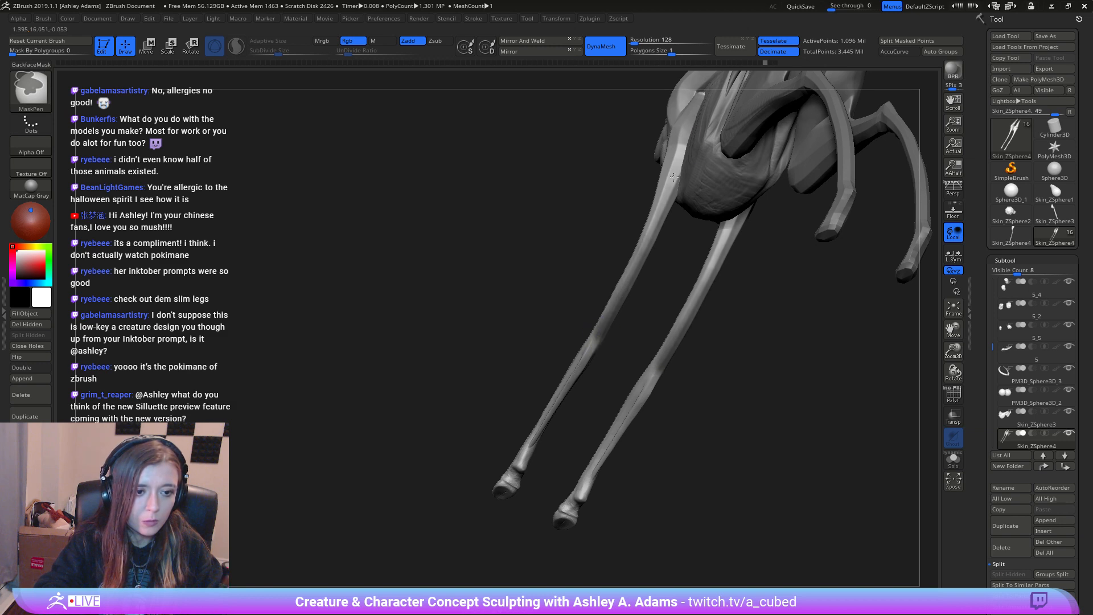
pyautogui.moveTo(814, 296)
pyautogui.mouseDown()
pyautogui.moveTo(674, 319)
pyautogui.moveTo(638, 342)
pyautogui.mouseUp()
pyautogui.keyDown('ctrl'); pyautogui.click(632, 359); pyautogui.keyUp('ctrl')
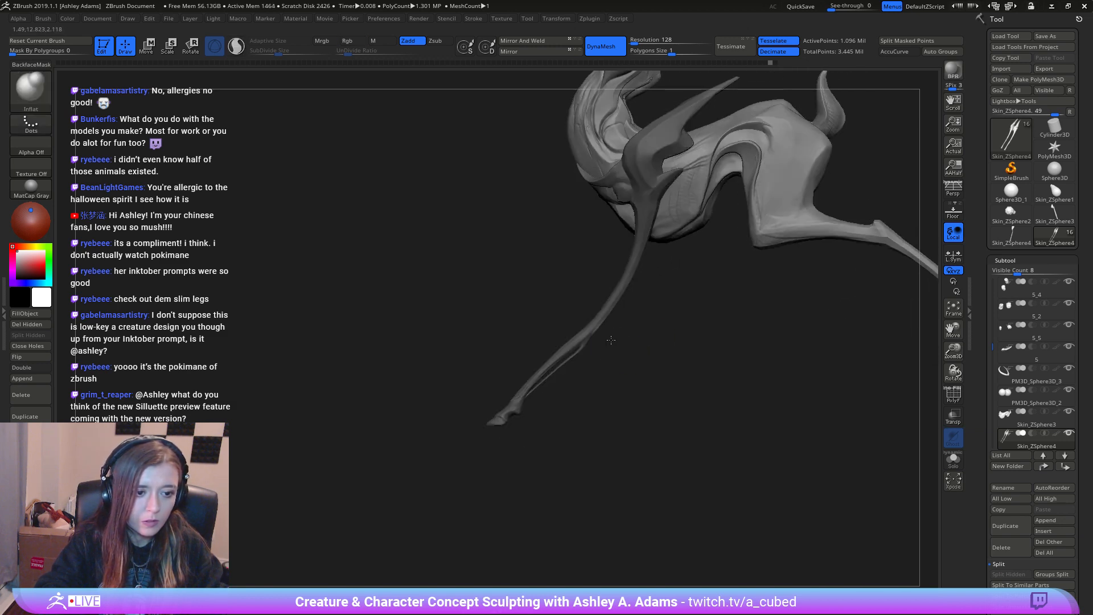
# Step: Pull the unmasked back of the front legs outward above the knees with SnakeHook to form a muscle bulge
pyautogui.press('b')
pyautogui.press('s')
pyautogui.press('h')
pyautogui.keyDown('ctrl'); pyautogui.moveTo(613, 322); pyautogui.dragTo(598, 347, button='right'); pyautogui.keyUp('ctrl')
pyautogui.moveTo(590, 337); pyautogui.dragTo(592, 347)
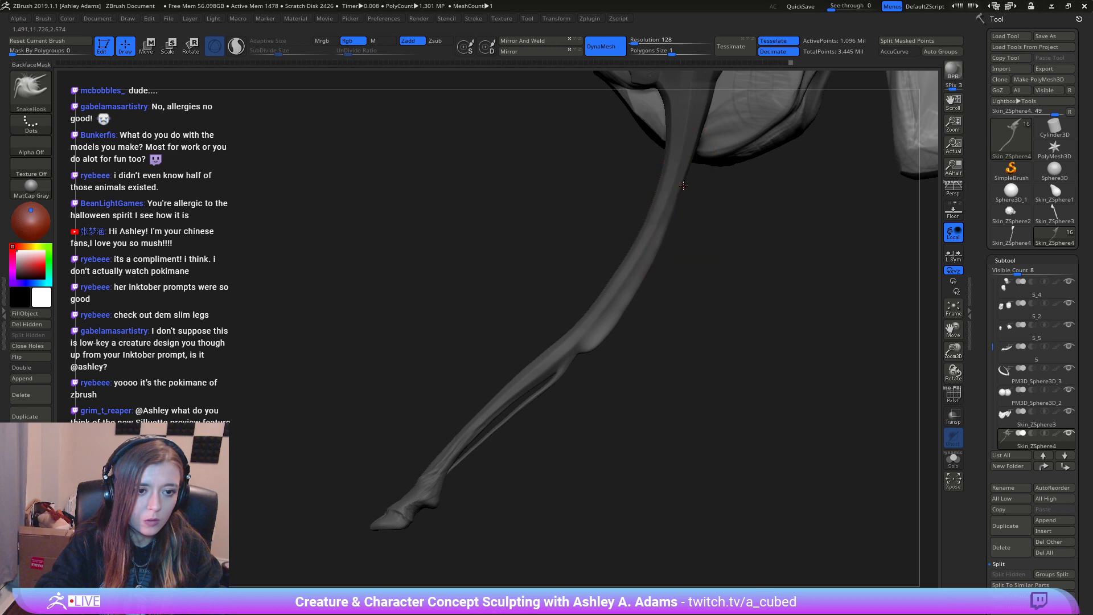
pyautogui.moveTo(683, 185); pyautogui.dragTo(714, 277)
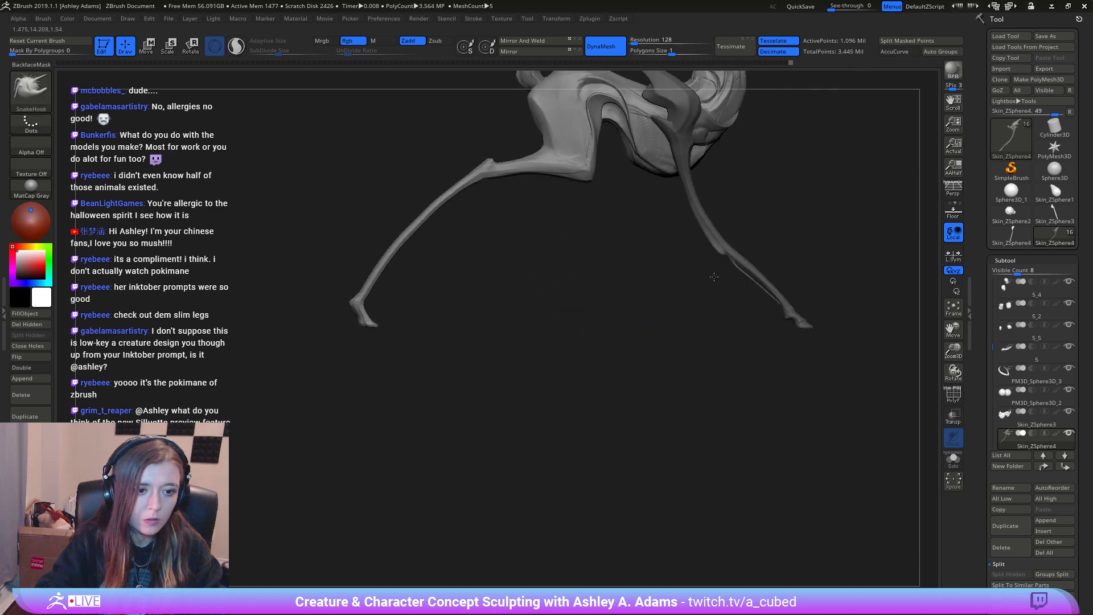
pyautogui.keyDown('alt'); pyautogui.moveTo(722, 209); pyautogui.dragTo(613, 333); pyautogui.keyUp('alt')
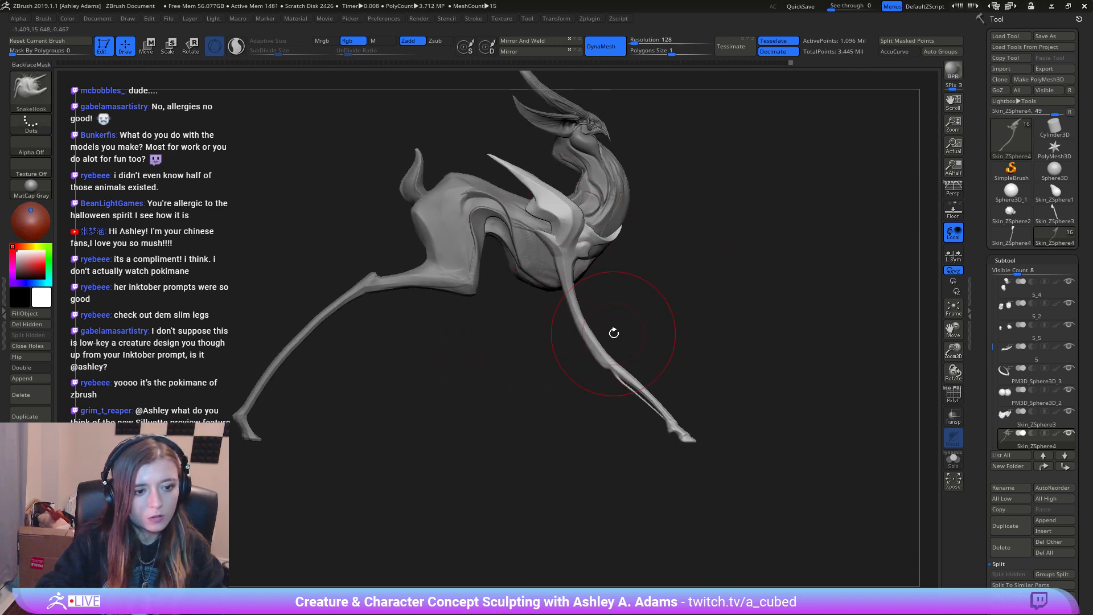
# Step: Soften the mask's edge and smooth the muscle bulge into the back of the front legs
pyautogui.keyDown('ctrl'); pyautogui.click(626, 312); pyautogui.keyUp('ctrl')
pyautogui.keyDown('ctrl'); pyautogui.moveTo(583, 347); pyautogui.dragTo(594, 371, button='right'); pyautogui.keyUp('ctrl')
pyautogui.keyDown('ctrl'); pyautogui.click(590, 369); pyautogui.keyUp('ctrl')
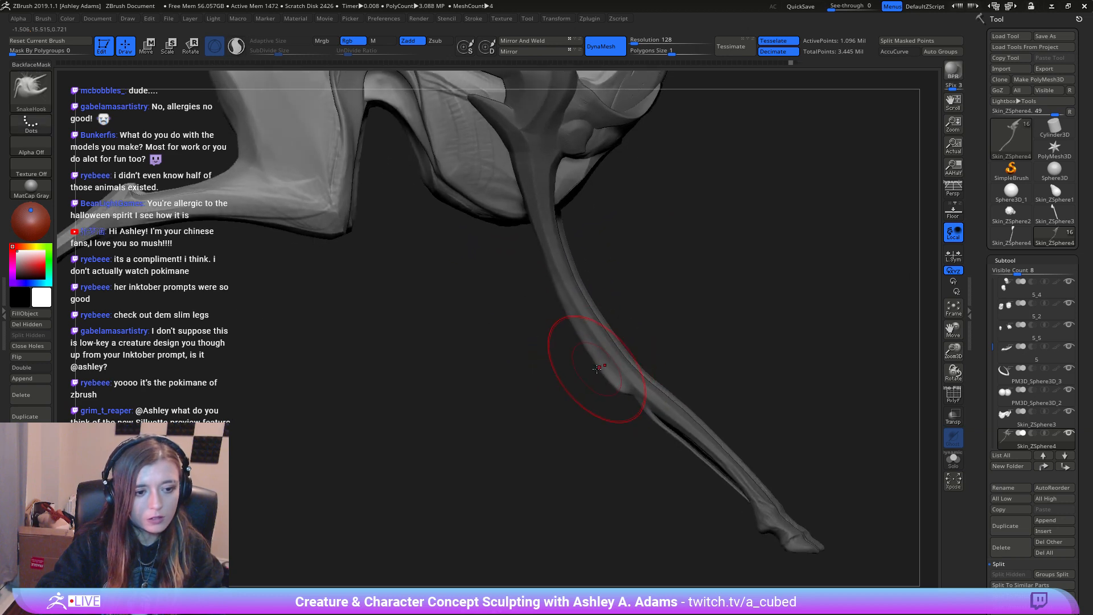
pyautogui.keyDown('ctrl'); pyautogui.click(592, 369); pyautogui.keyUp('ctrl')
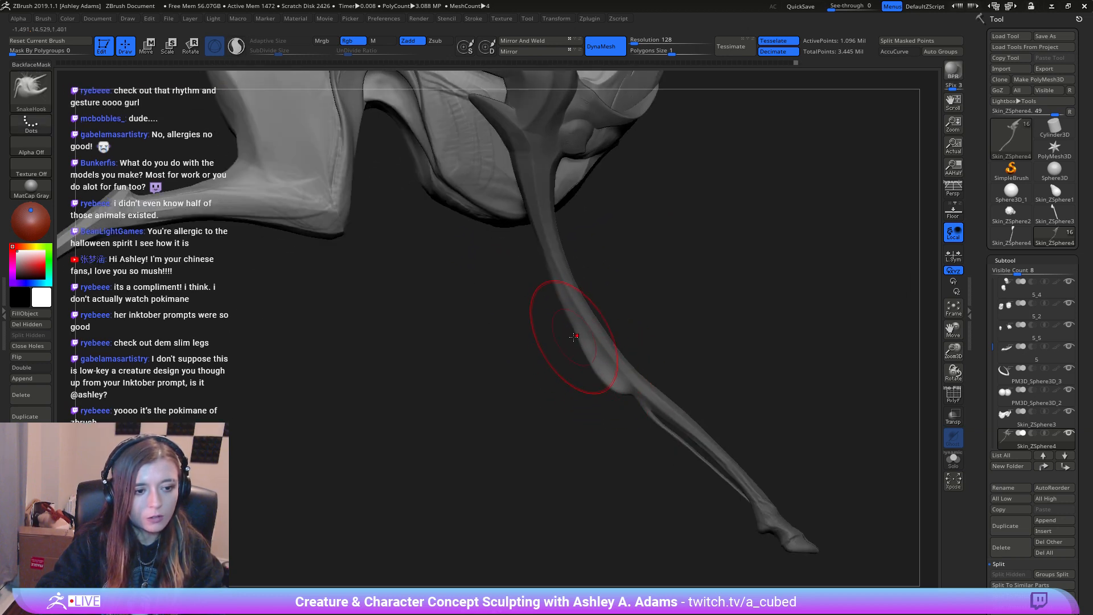
pyautogui.moveTo(579, 335); pyautogui.dragTo(565, 327, button='right')
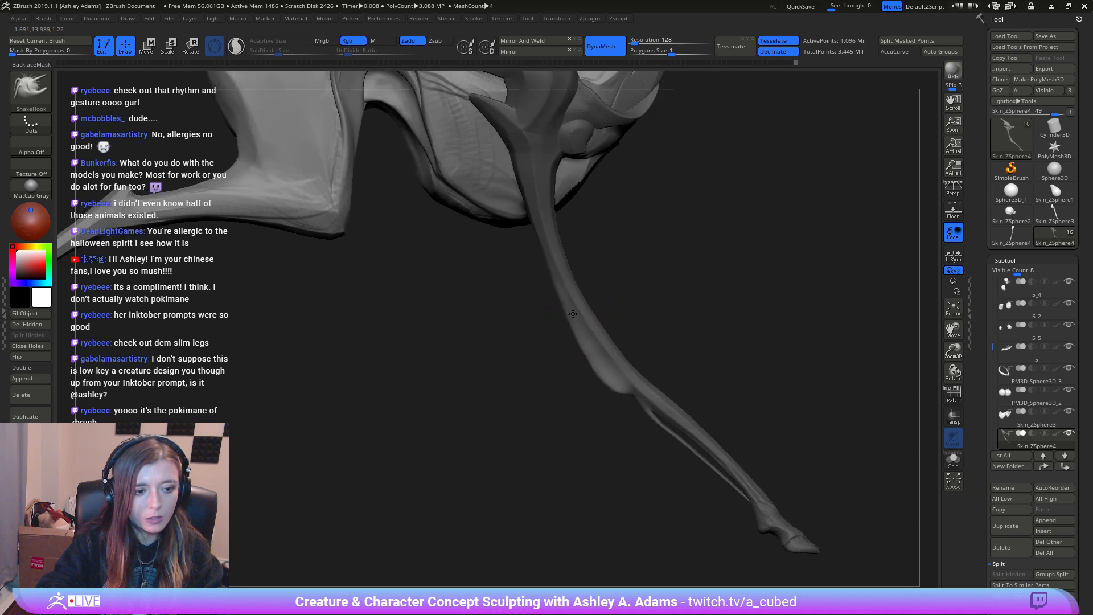
pyautogui.keyDown('shift'); pyautogui.moveTo(578, 325); pyautogui.dragTo(590, 353); pyautogui.keyUp('shift')
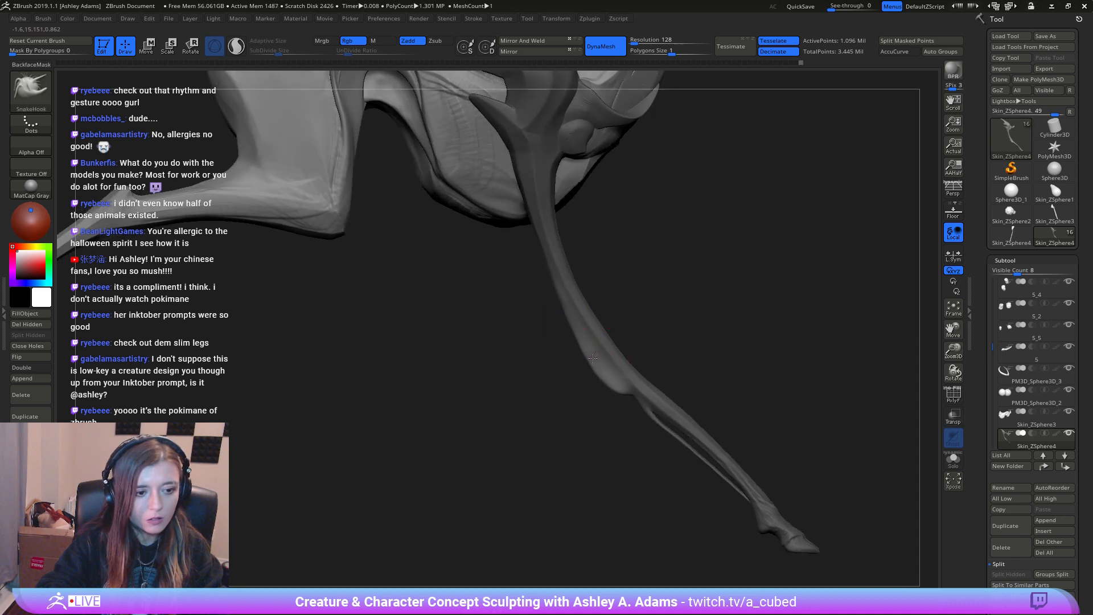
pyautogui.press('shift')
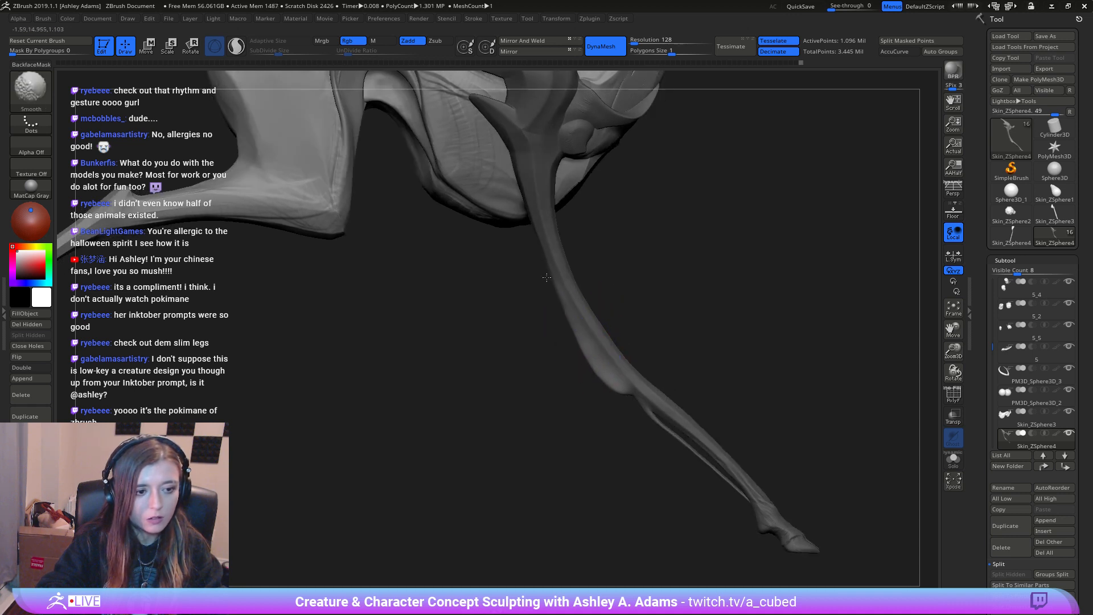
# Step: Clear the mask from the front legs and set the brush draw size to 104
pyautogui.moveTo(701, 348)
pyautogui.keyDown('ctrl'); pyautogui.mouseDown(button='right')
pyautogui.moveTo(679, 313)
pyautogui.moveTo(643, 344)
pyautogui.moveTo(537, 193)
pyautogui.mouseUp(button='right'); pyautogui.keyUp('ctrl')
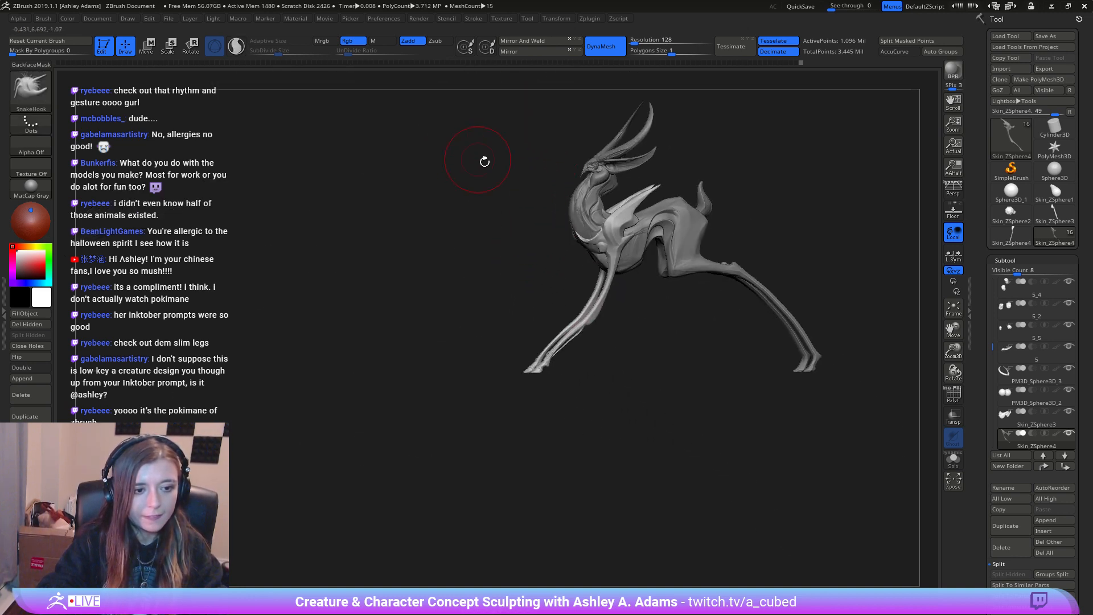
pyautogui.keyDown('ctrl'); pyautogui.moveTo(598, 268); pyautogui.dragTo(672, 358, button='right'); pyautogui.keyUp('ctrl')
pyautogui.moveTo(679, 324); pyautogui.dragTo(630, 334)
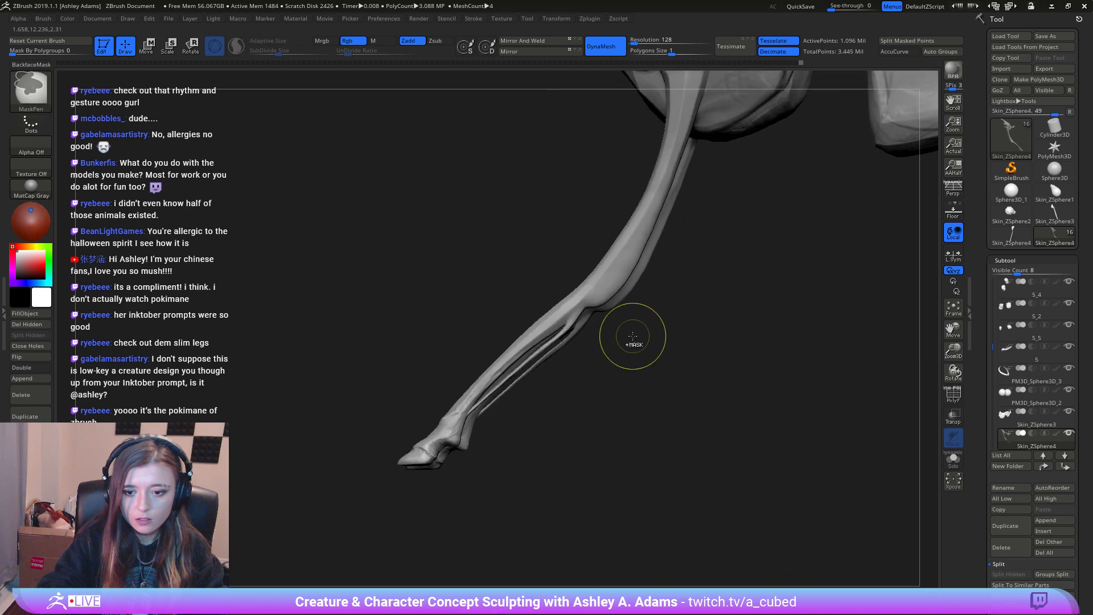
pyautogui.press('b')
pyautogui.press('c')
pyautogui.press('b')
pyautogui.moveTo(552, 220)
pyautogui.mouseDown()
pyautogui.moveTo(613, 267)
pyautogui.moveTo(576, 297)
pyautogui.moveTo(570, 279)
pyautogui.moveTo(606, 325)
pyautogui.moveTo(654, 264)
pyautogui.moveTo(554, 281)
pyautogui.mouseUp()
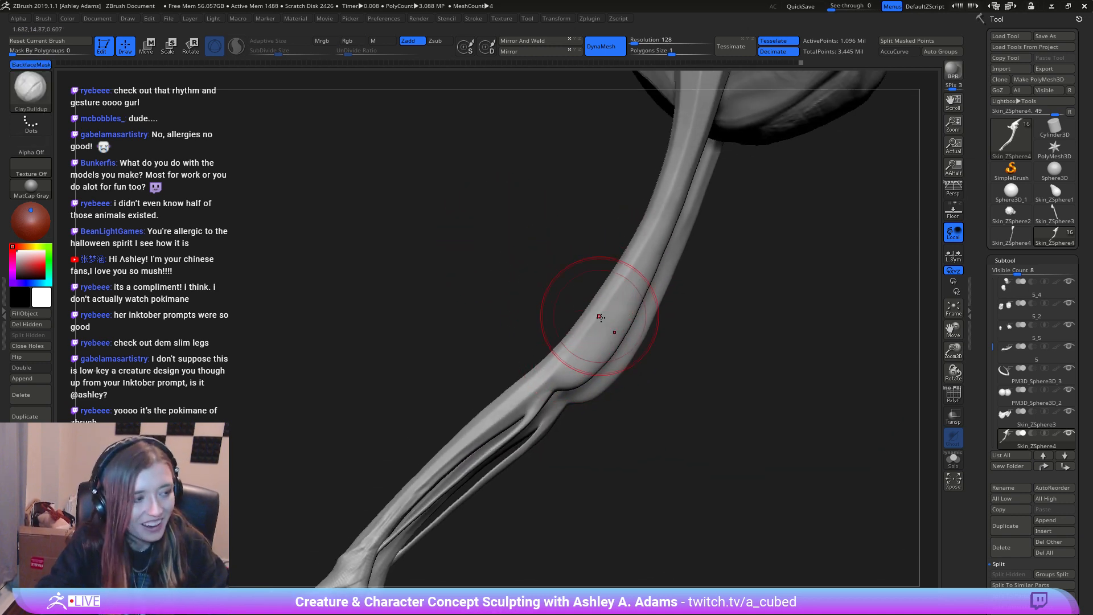
pyautogui.moveTo(600, 317); pyautogui.dragTo(570, 310)
pyautogui.moveTo(597, 364); pyautogui.dragTo(605, 366, button='right')
pyautogui.rightClick(606, 366)
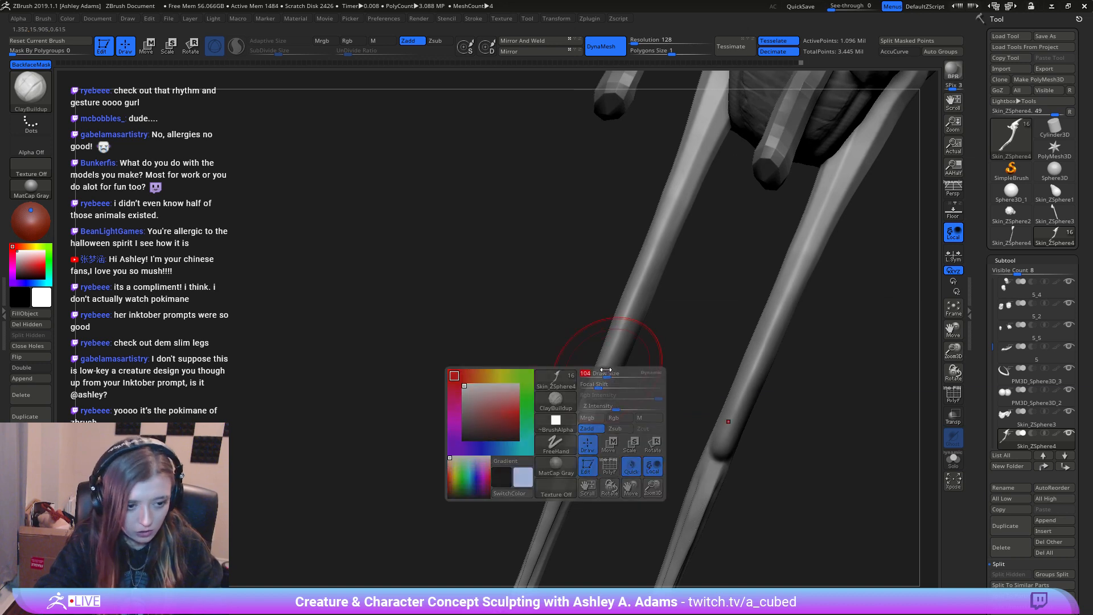
# Step: Thicken the muscle bulges behind the front legs above the knees with the Inflat brush
pyautogui.press('b')
pyautogui.press('i')
pyautogui.press('n')
pyautogui.moveTo(611, 348); pyautogui.dragTo(635, 298)
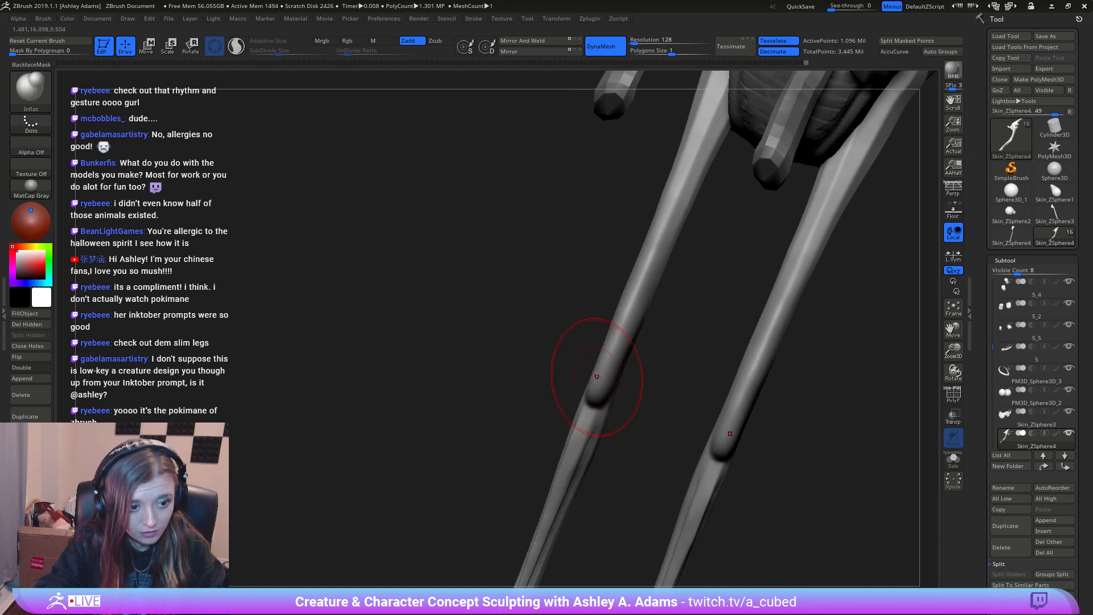
pyautogui.moveTo(598, 389); pyautogui.dragTo(691, 128)
pyautogui.moveTo(637, 368); pyautogui.dragTo(664, 325, button='right')
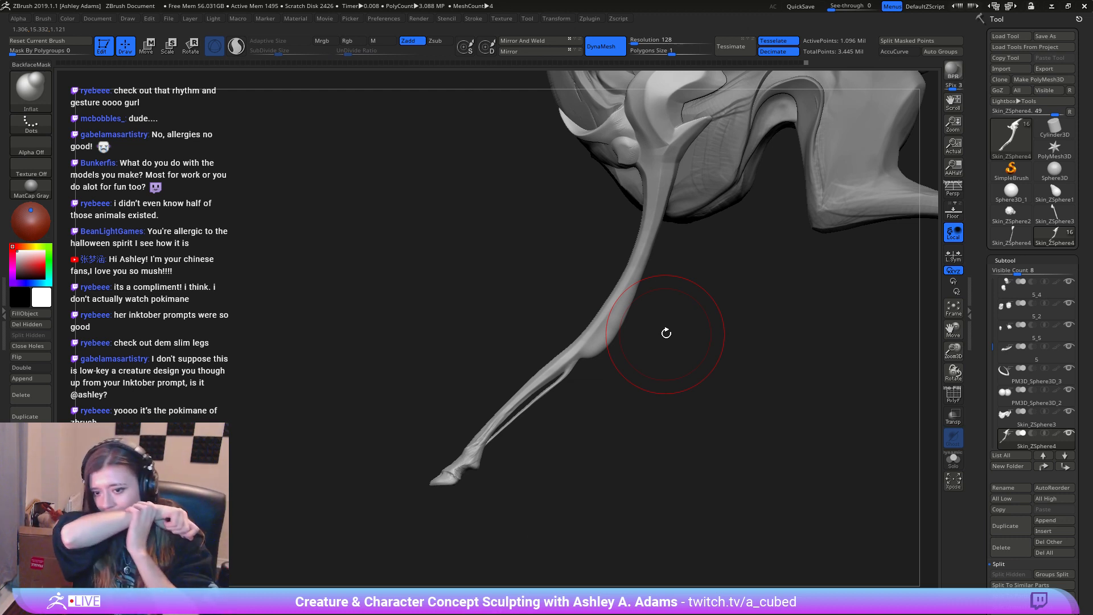
pyautogui.keyDown('ctrl'); pyautogui.moveTo(629, 302); pyautogui.dragTo(653, 364, button='right'); pyautogui.keyUp('ctrl')
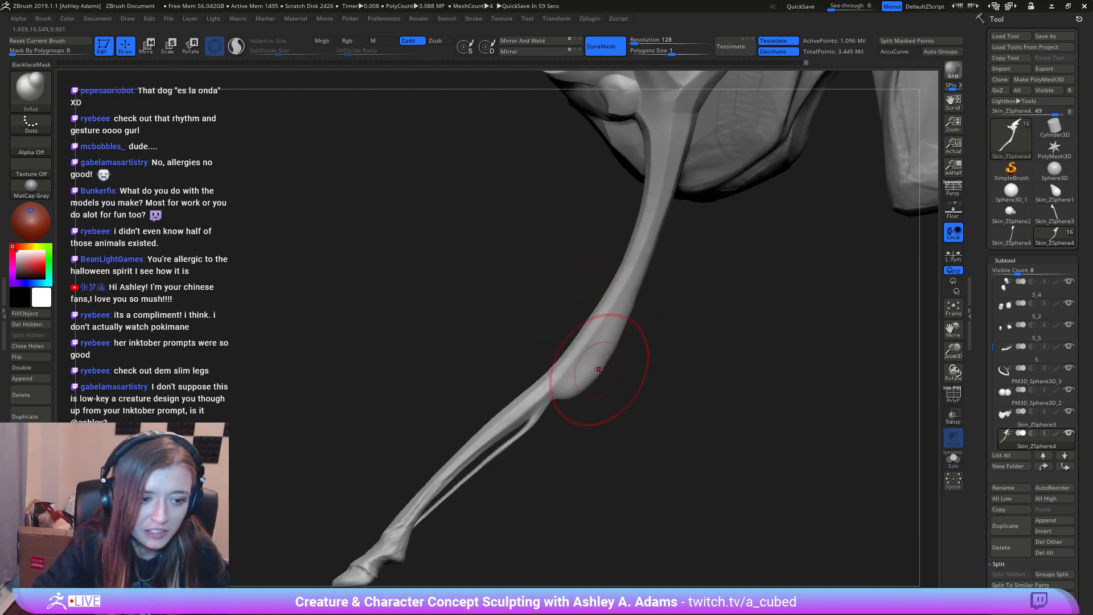
pyautogui.moveTo(597, 371); pyautogui.dragTo(627, 308)
# Step: Refine the lower outline of the muscle bulges just above the front knees with SnakeHook
pyautogui.keyDown('alt'); pyautogui.moveTo(663, 201); pyautogui.dragTo(653, 292, button='right'); pyautogui.keyUp('alt')
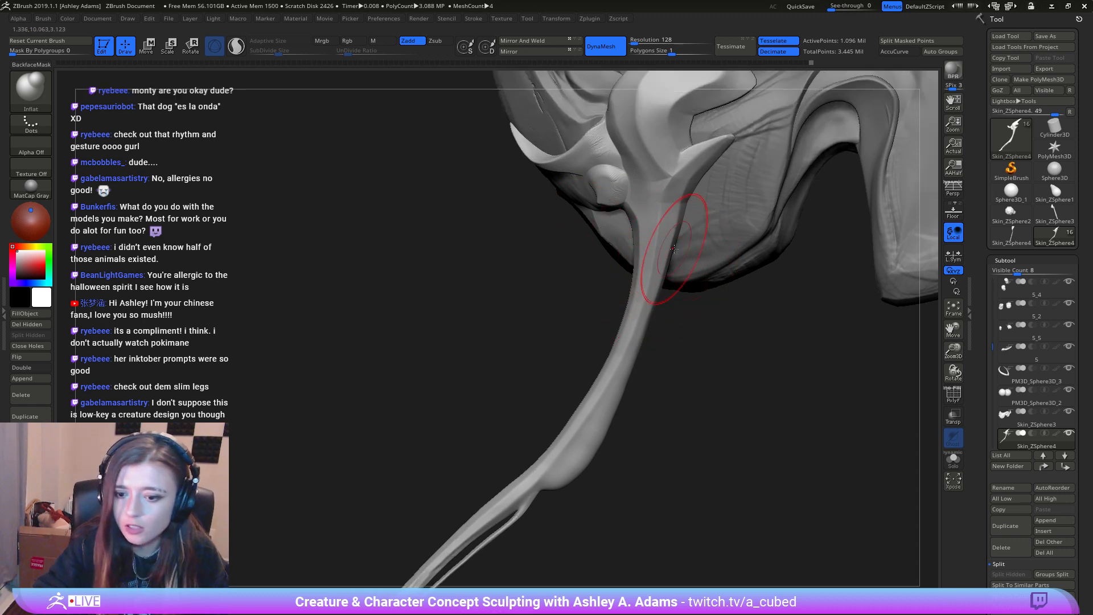
pyautogui.press('3')
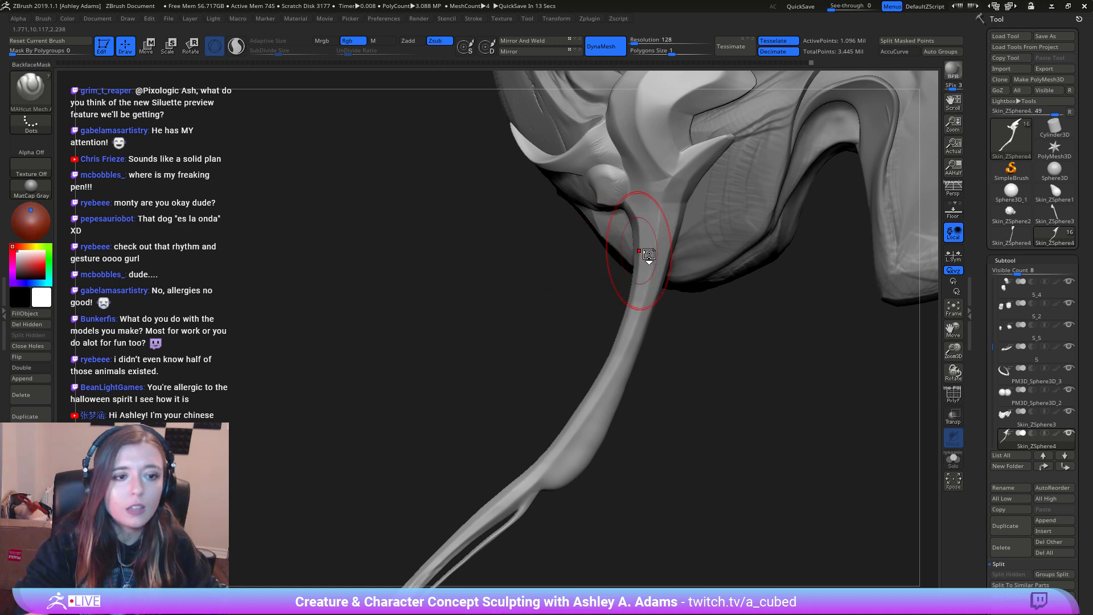
pyautogui.moveTo(649, 259); pyautogui.dragTo(551, 298, button='right')
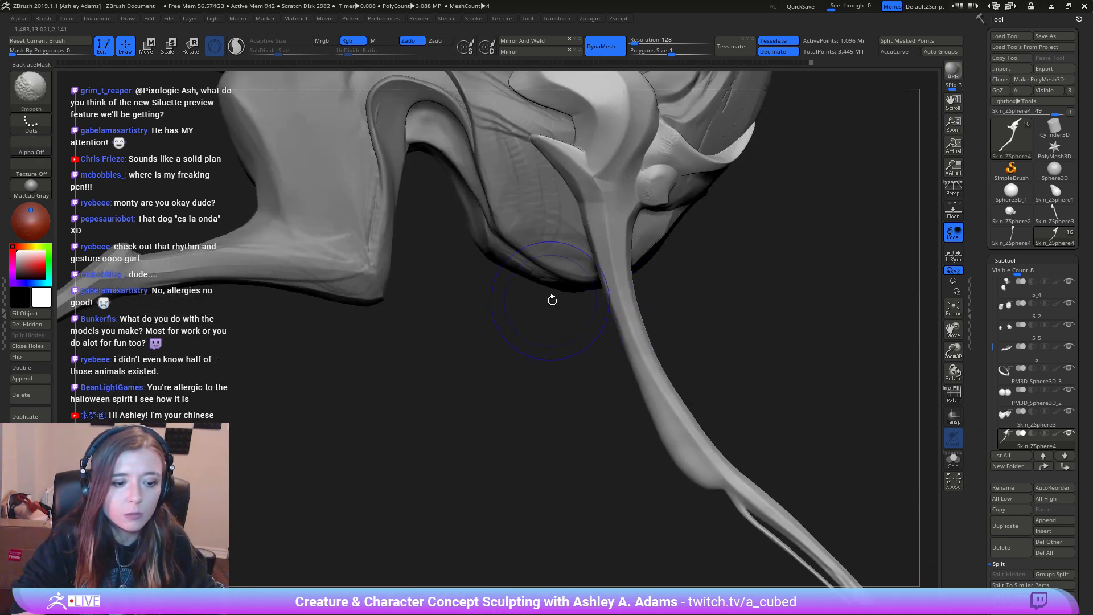
pyautogui.press('space')
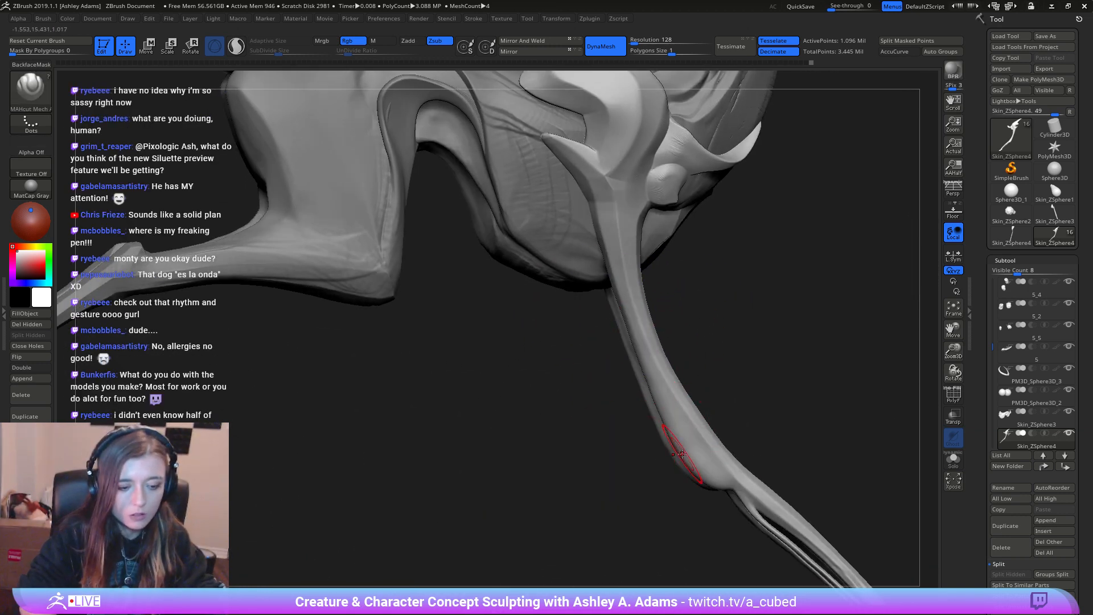
pyautogui.press('b')
pyautogui.press('s')
pyautogui.press('h')
pyautogui.moveTo(696, 440)
pyautogui.mouseDown(button='right')
pyautogui.moveTo(660, 444)
pyautogui.moveTo(693, 449)
pyautogui.mouseUp(button='right')
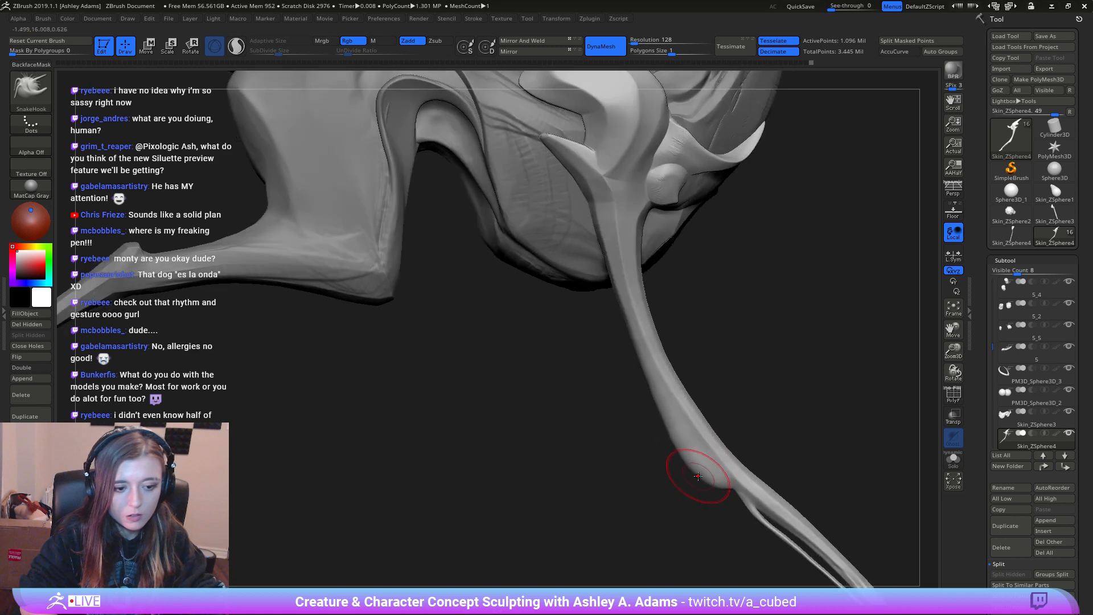
pyautogui.moveTo(703, 469); pyautogui.dragTo(698, 475)
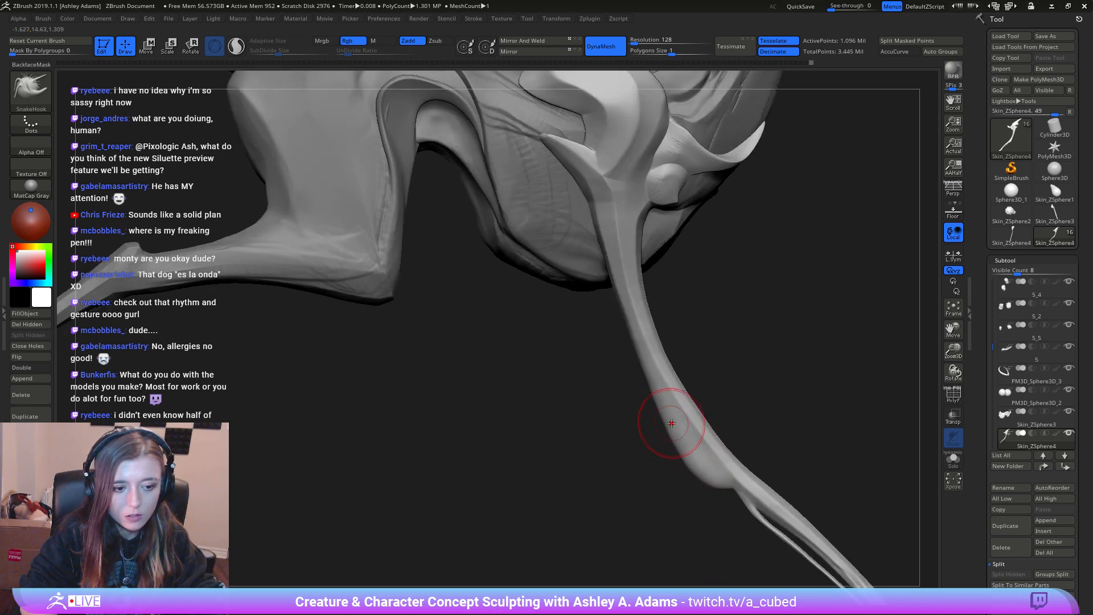
pyautogui.moveTo(669, 420)
pyautogui.keyDown('ctrl'); pyautogui.mouseDown(button='right')
pyautogui.moveTo(649, 329)
pyautogui.moveTo(618, 298)
pyautogui.moveTo(544, 288)
pyautogui.moveTo(564, 336)
pyautogui.mouseUp(button='right'); pyautogui.keyUp('ctrl')
# Step: Set the MAHcut Mech A brush's draw size to 23 and make the torso subtool Skin_ZSphere3 active
pyautogui.press('2')
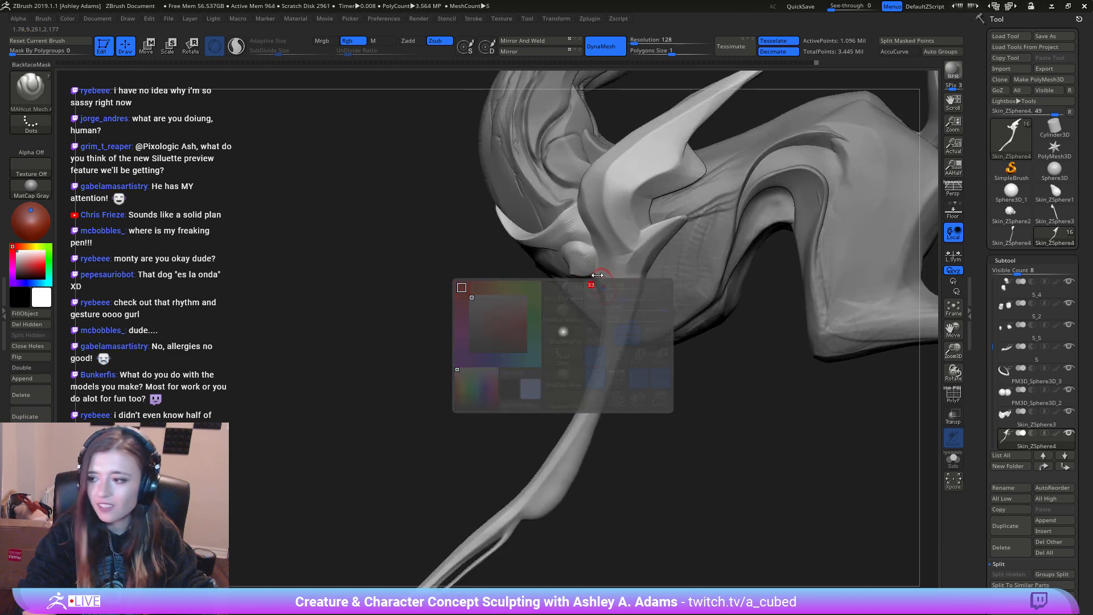
pyautogui.rightClick(619, 251)
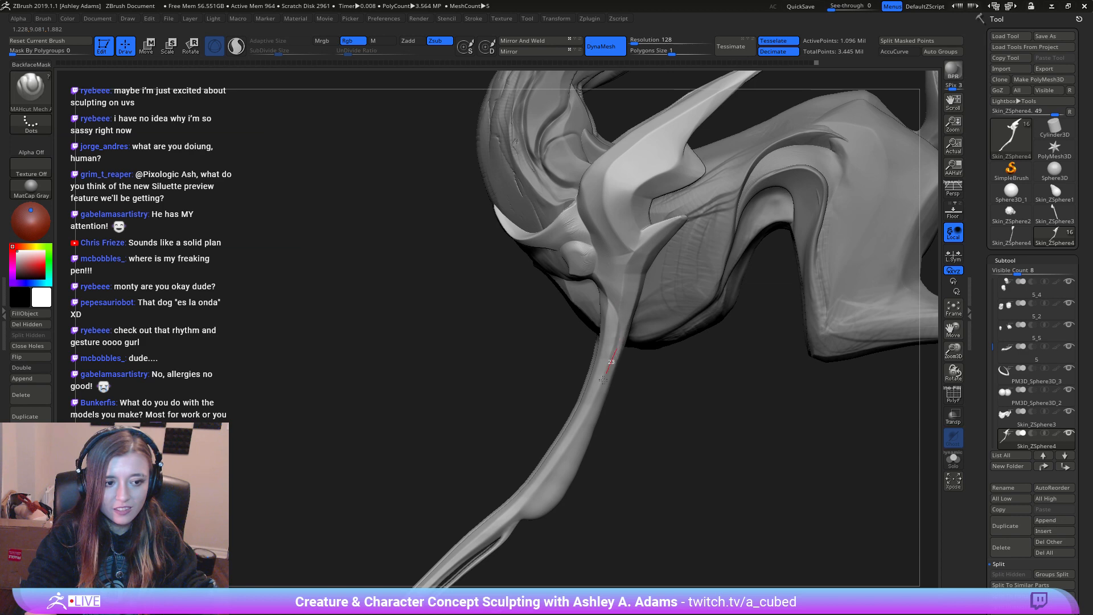
pyautogui.press('f')
pyautogui.keyDown('ctrl'); pyautogui.moveTo(595, 368); pyautogui.dragTo(627, 410, button='right'); pyautogui.keyUp('ctrl')
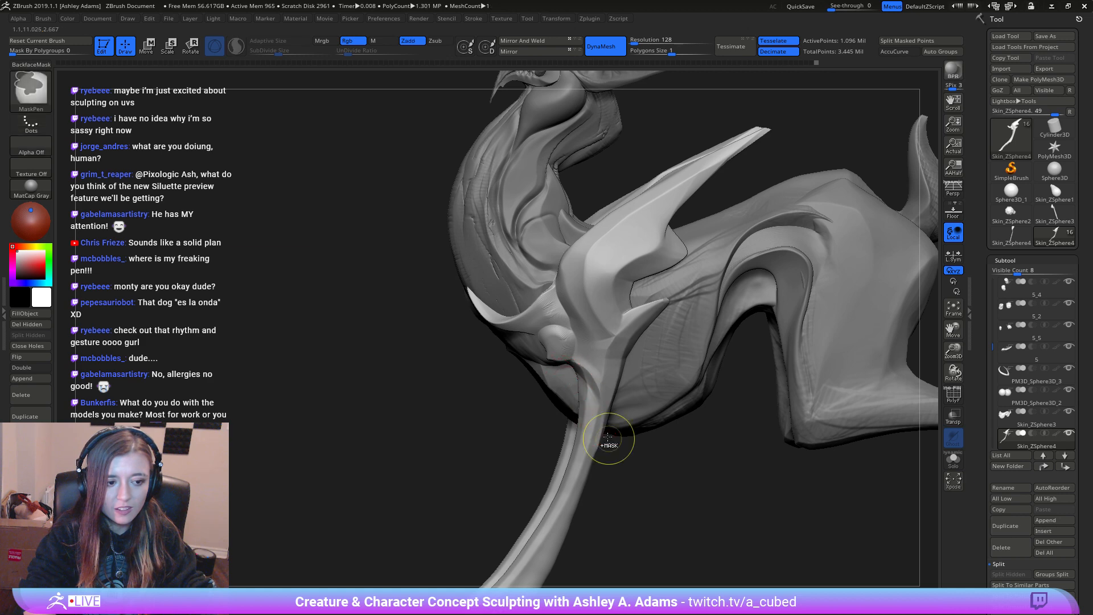
pyautogui.keyDown('ctrl'); pyautogui.moveTo(615, 444); pyautogui.dragTo(598, 336, button='right'); pyautogui.keyUp('ctrl')
pyautogui.moveTo(546, 305); pyautogui.dragTo(705, 305, button='right')
pyautogui.keyDown('alt'); pyautogui.moveTo(626, 373); pyautogui.dragTo(637, 267, button='right'); pyautogui.keyUp('alt')
pyautogui.keyDown('ctrl'); pyautogui.moveTo(638, 266); pyautogui.dragTo(665, 421, button='right'); pyautogui.keyUp('ctrl')
pyautogui.keyDown('alt'); pyautogui.click(580, 288); pyautogui.keyUp('alt')
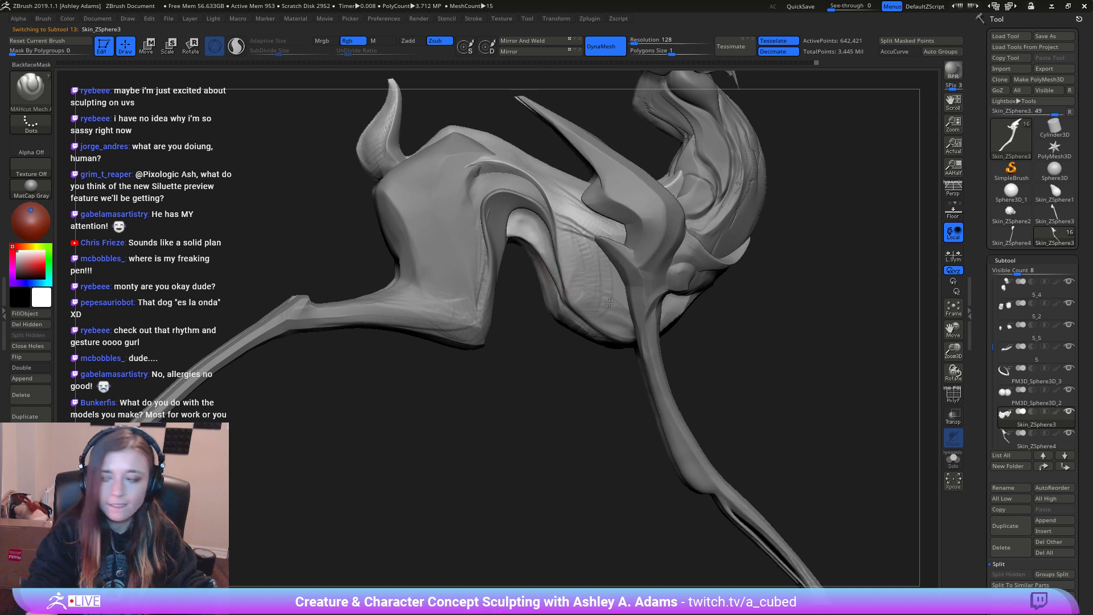
pyautogui.keyDown('alt'); pyautogui.moveTo(452, 270); pyautogui.dragTo(493, 313, button='right'); pyautogui.keyUp('alt')
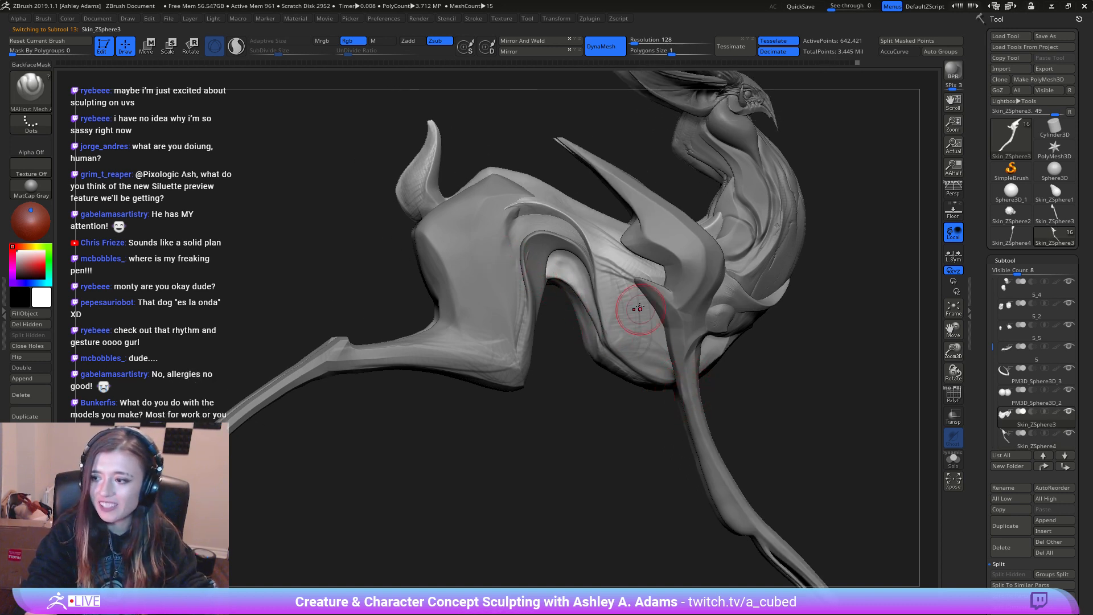
# Step: Carve a plane break across the torso's flank, from the hip fold toward the foreleg, with the MAHcut Mech A brush
pyautogui.press('space')
pyautogui.press('space')
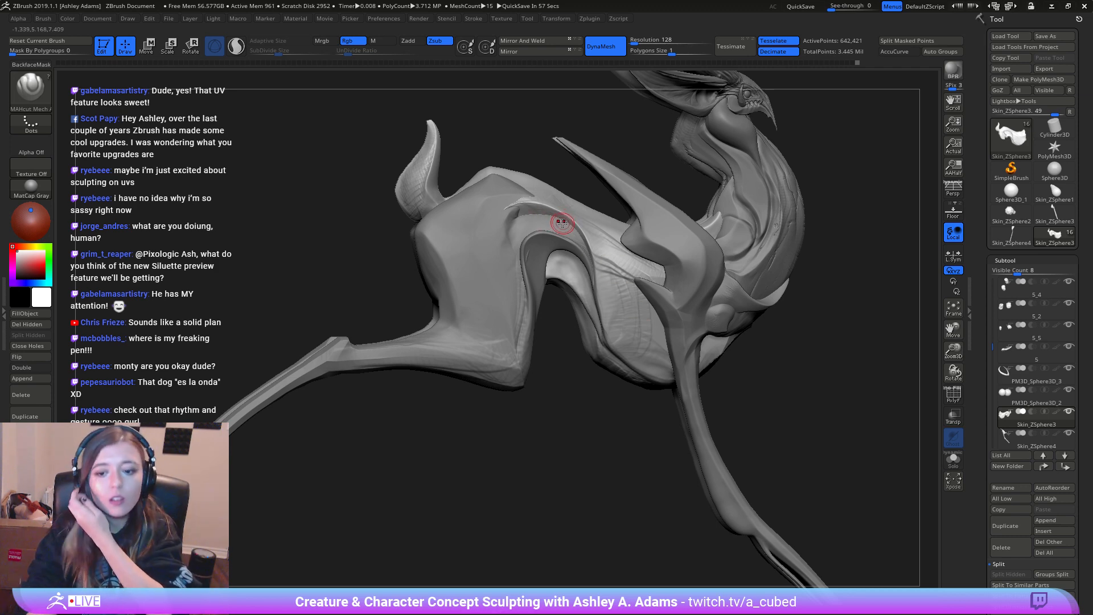
pyautogui.rightClick(615, 285)
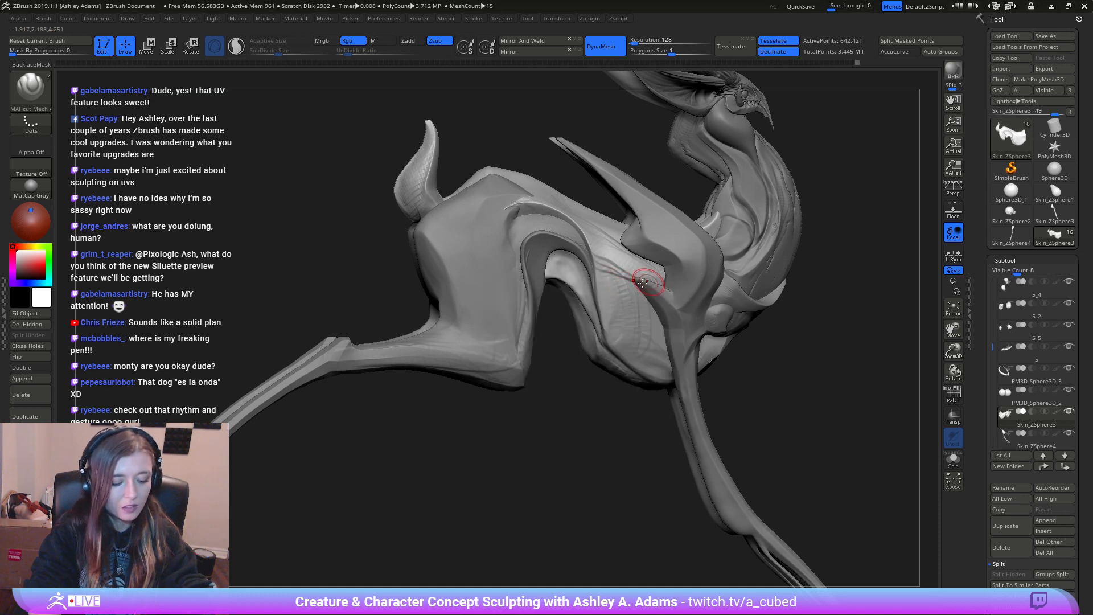
pyautogui.keyDown('shift'); pyautogui.moveTo(647, 284); pyautogui.dragTo(637, 340, button='right'); pyautogui.keyUp('shift')
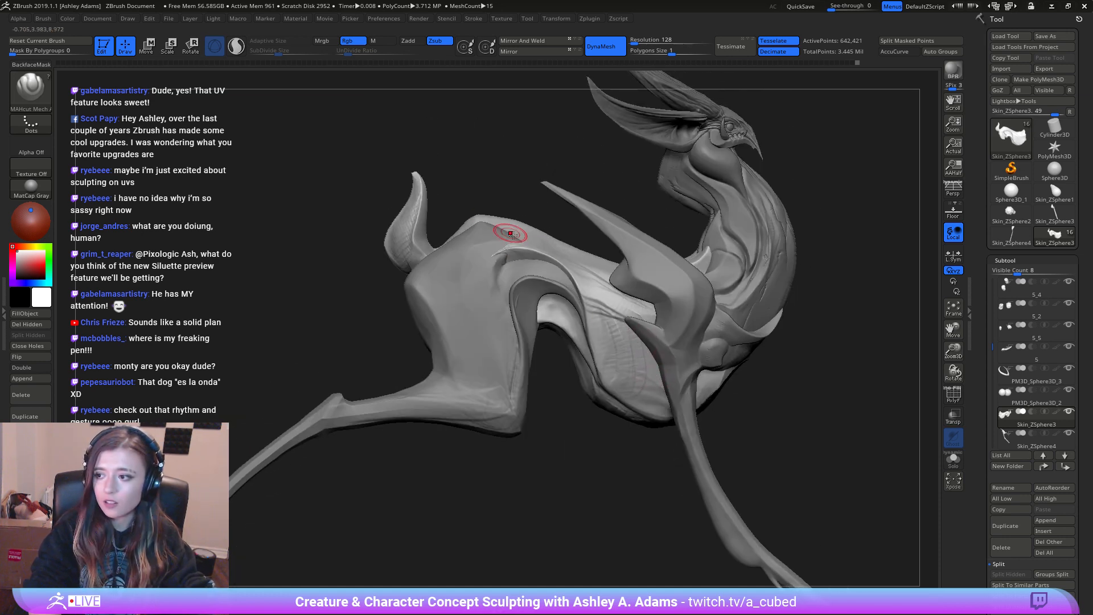
pyautogui.moveTo(627, 317); pyautogui.dragTo(577, 265)
pyautogui.moveTo(515, 238); pyautogui.dragTo(490, 233)
pyautogui.keyDown('shift'); pyautogui.moveTo(563, 272); pyautogui.dragTo(600, 295); pyautogui.keyUp('shift')
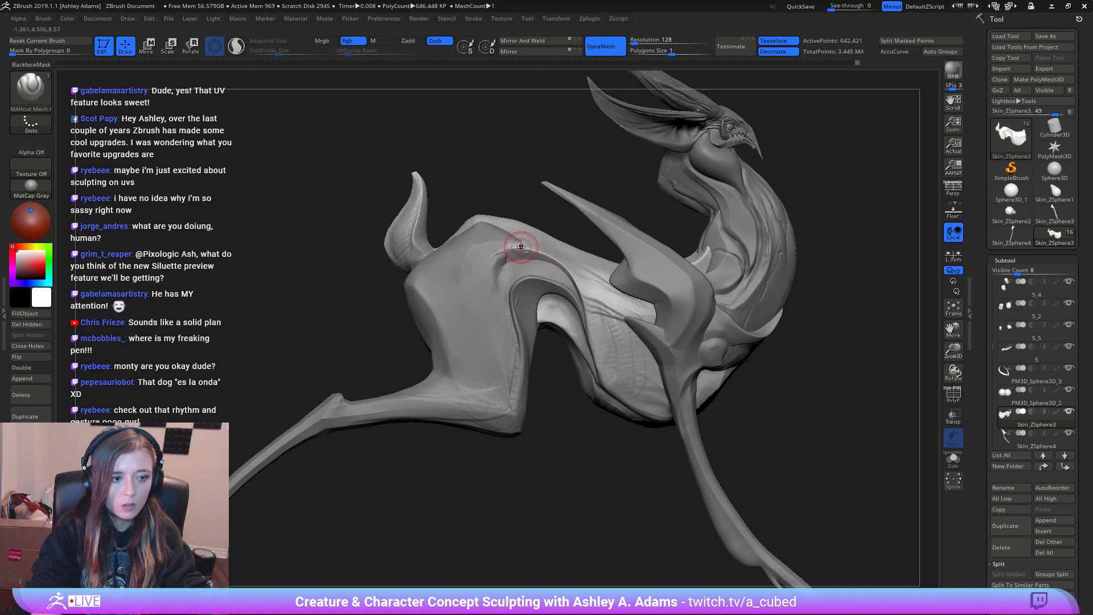
pyautogui.moveTo(515, 244)
pyautogui.mouseDown()
pyautogui.moveTo(556, 254)
pyautogui.moveTo(648, 349)
pyautogui.mouseUp()
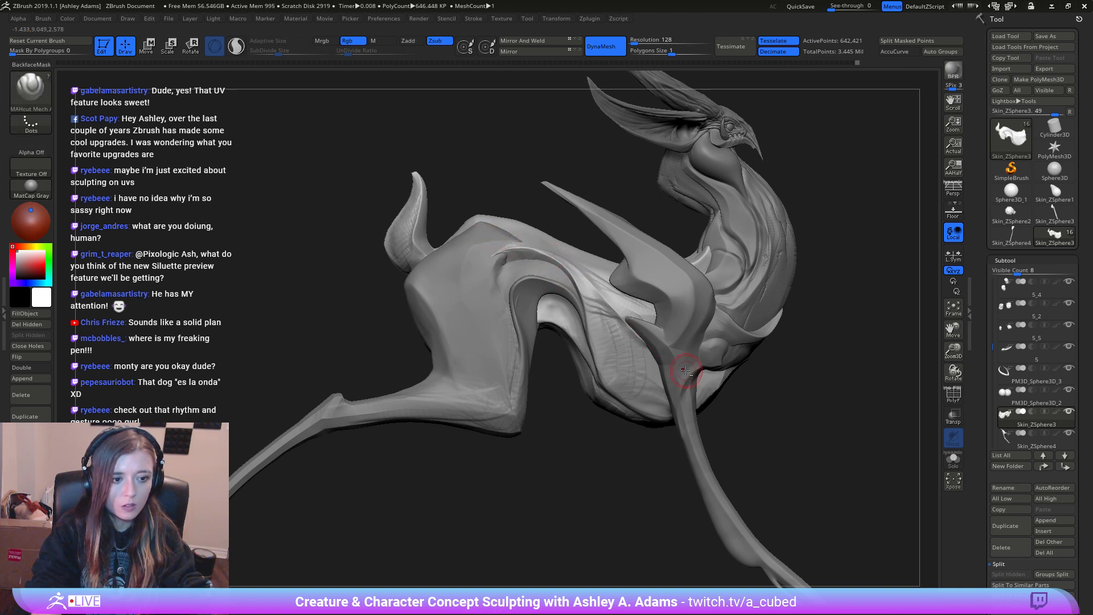
pyautogui.moveTo(669, 342); pyautogui.dragTo(639, 325, button='right')
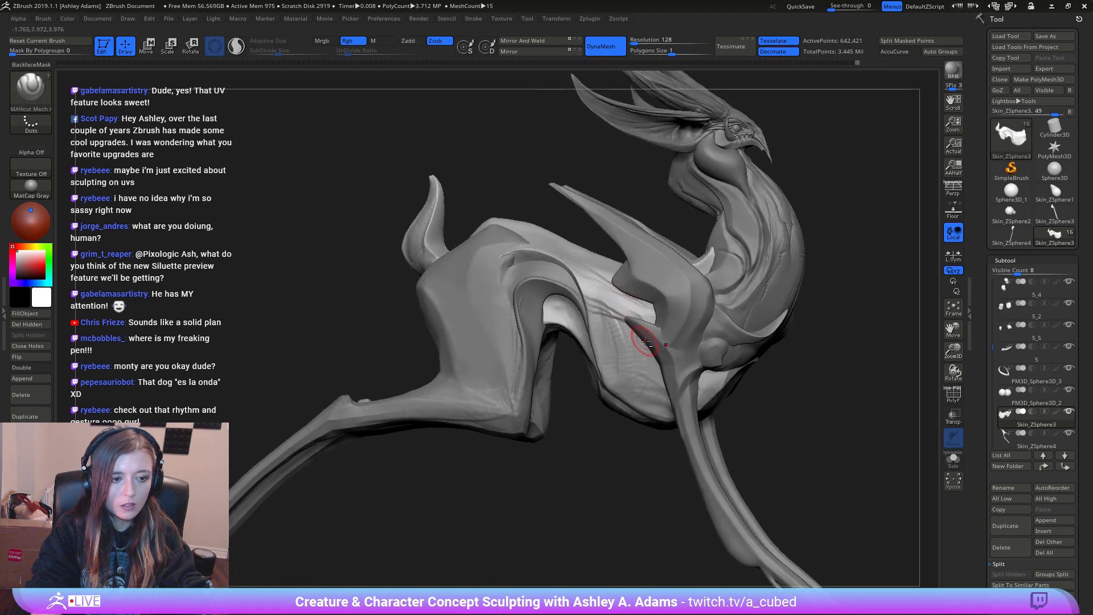
# Step: Add short cuts along the back and upper flank of the torso, undoing the unwanted strokes
pyautogui.moveTo(608, 291); pyautogui.dragTo(585, 263)
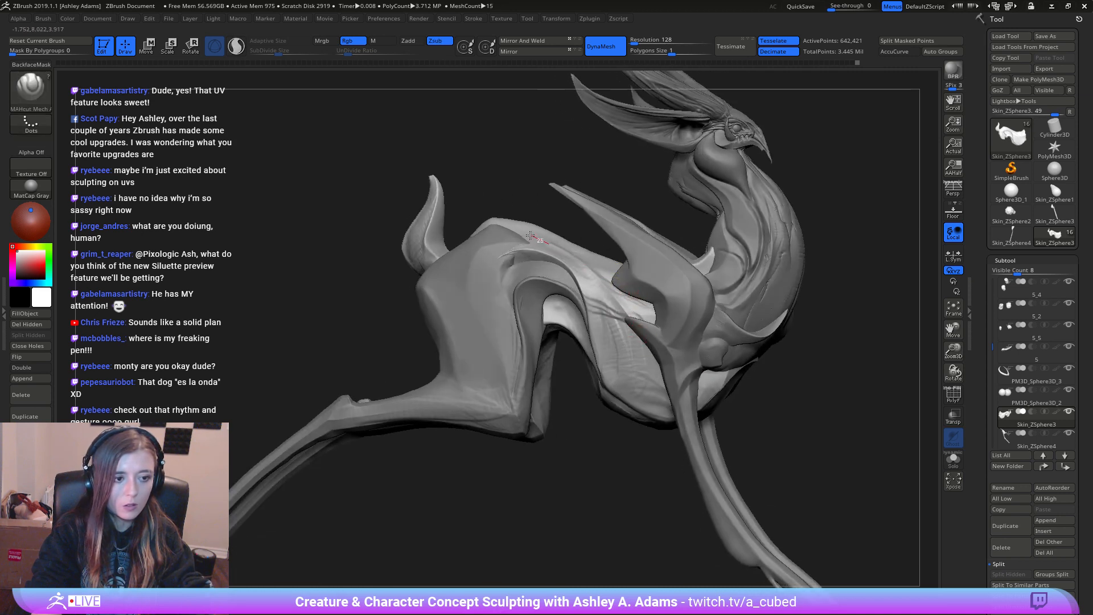
pyautogui.moveTo(530, 235); pyautogui.dragTo(512, 226)
pyautogui.hotkey('ctrl', 'z')
pyautogui.moveTo(592, 266); pyautogui.dragTo(592, 302, button='right')
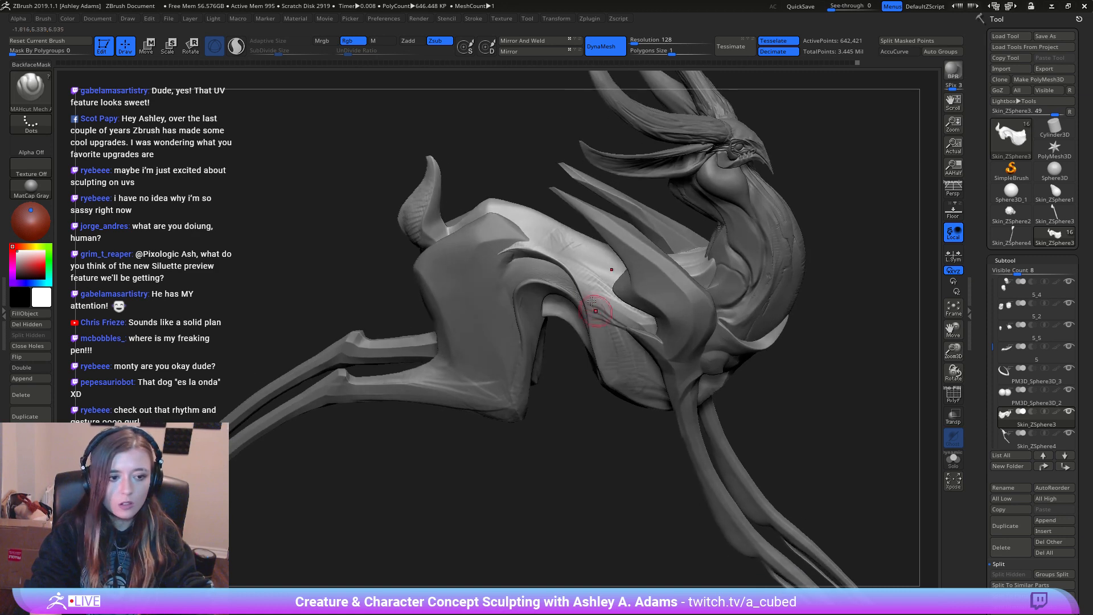
pyautogui.moveTo(591, 301); pyautogui.dragTo(551, 247)
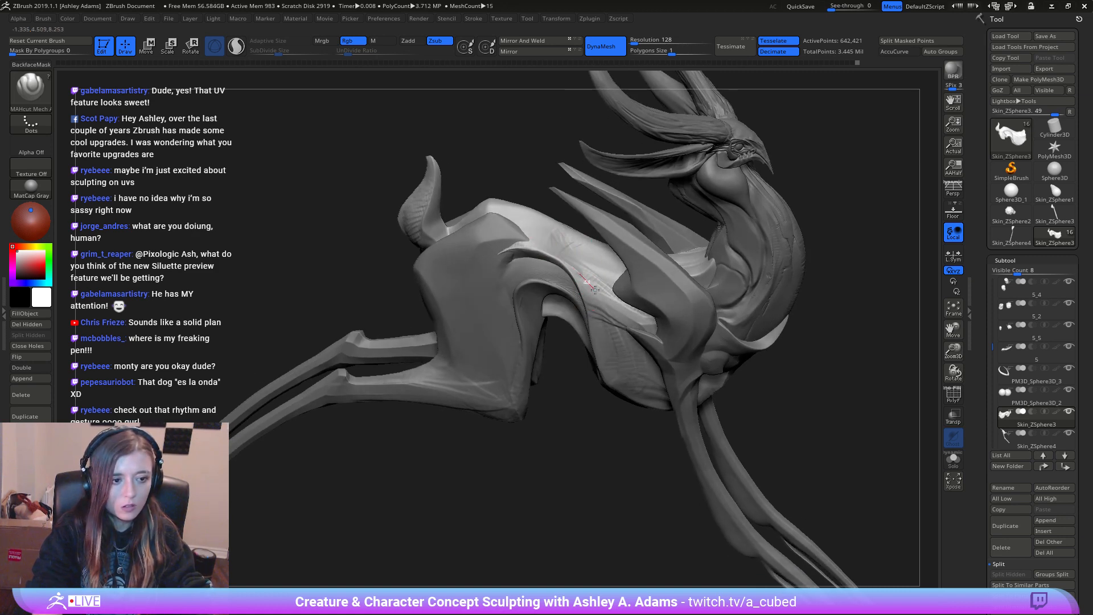
pyautogui.moveTo(595, 290); pyautogui.dragTo(600, 296)
pyautogui.hotkey('ctrl', 'z')
# Step: Carve long grooves from the hip fold across the ribs toward the foreleg and smooth their upper end
pyautogui.moveTo(538, 245); pyautogui.dragTo(581, 276)
pyautogui.moveTo(610, 310); pyautogui.dragTo(659, 362)
pyautogui.moveTo(655, 362)
pyautogui.mouseDown(button='right')
pyautogui.moveTo(627, 320)
pyautogui.moveTo(610, 318)
pyautogui.mouseUp(button='right')
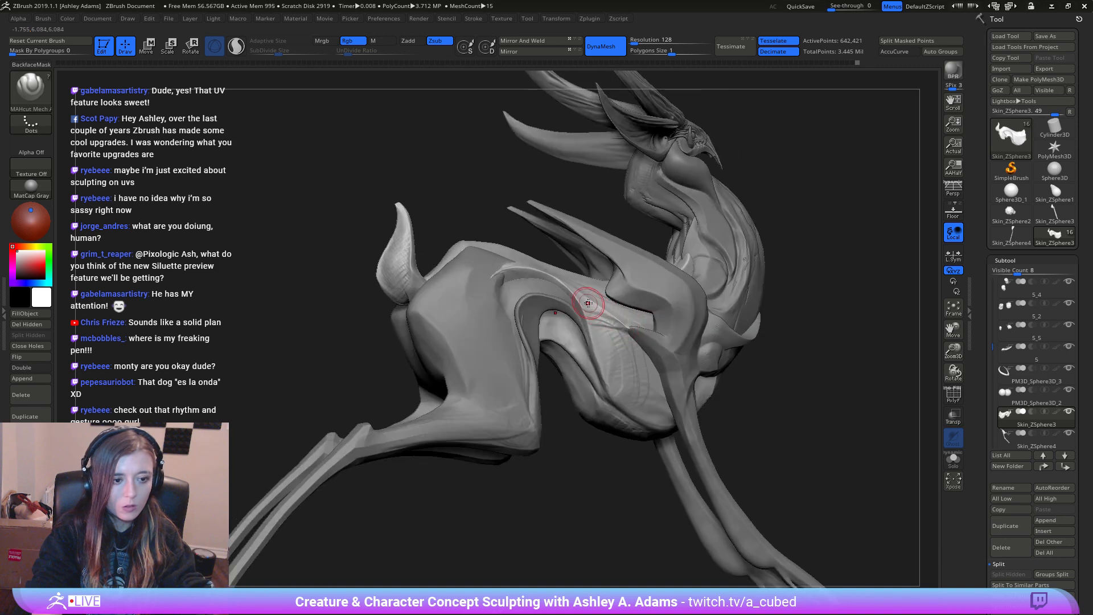
pyautogui.moveTo(613, 326)
pyautogui.mouseDown()
pyautogui.moveTo(648, 353)
pyautogui.moveTo(661, 389)
pyautogui.mouseUp()
pyautogui.moveTo(661, 390); pyautogui.dragTo(607, 332, button='right')
pyautogui.moveTo(593, 306); pyautogui.dragTo(665, 382)
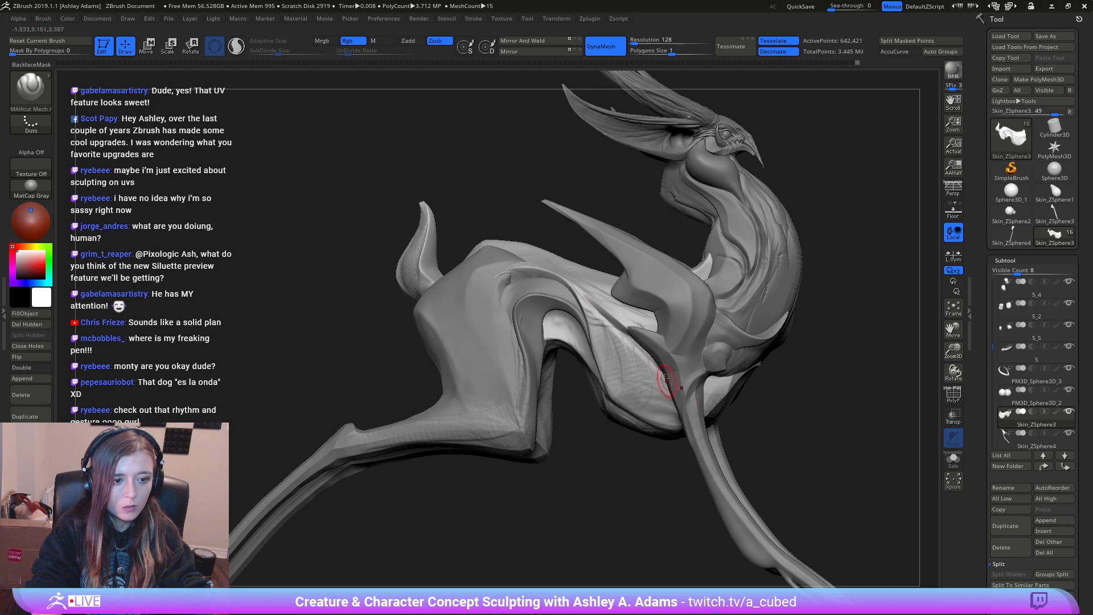
pyautogui.moveTo(670, 389); pyautogui.dragTo(647, 343, button='right')
pyautogui.keyDown('shift'); pyautogui.moveTo(586, 289); pyautogui.dragTo(574, 279); pyautogui.keyUp('shift')
# Step: Build up the rear edge of the ribcage in front of the hind leg with ClayBuildup and smooth it
pyautogui.keyDown('ctrl'); pyautogui.moveTo(573, 277); pyautogui.dragTo(465, 256, button='right'); pyautogui.keyUp('ctrl')
pyautogui.keyDown('alt'); pyautogui.moveTo(592, 333); pyautogui.dragTo(628, 308, button='right'); pyautogui.keyUp('alt')
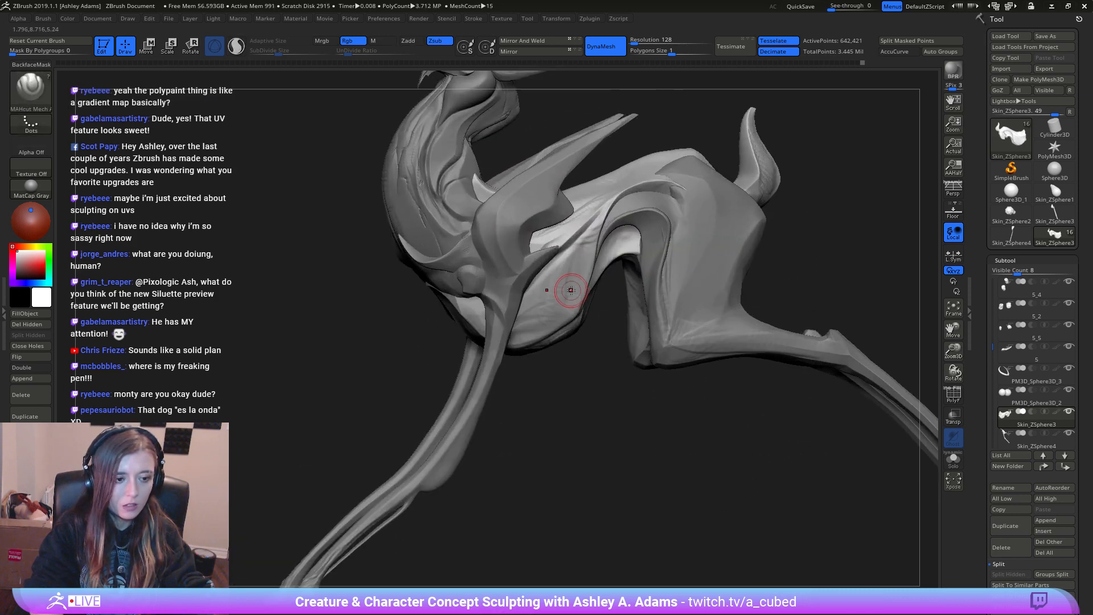
pyautogui.rightClick(568, 289)
pyautogui.moveTo(530, 279); pyautogui.dragTo(569, 257, button='right')
pyautogui.rightClick(563, 253)
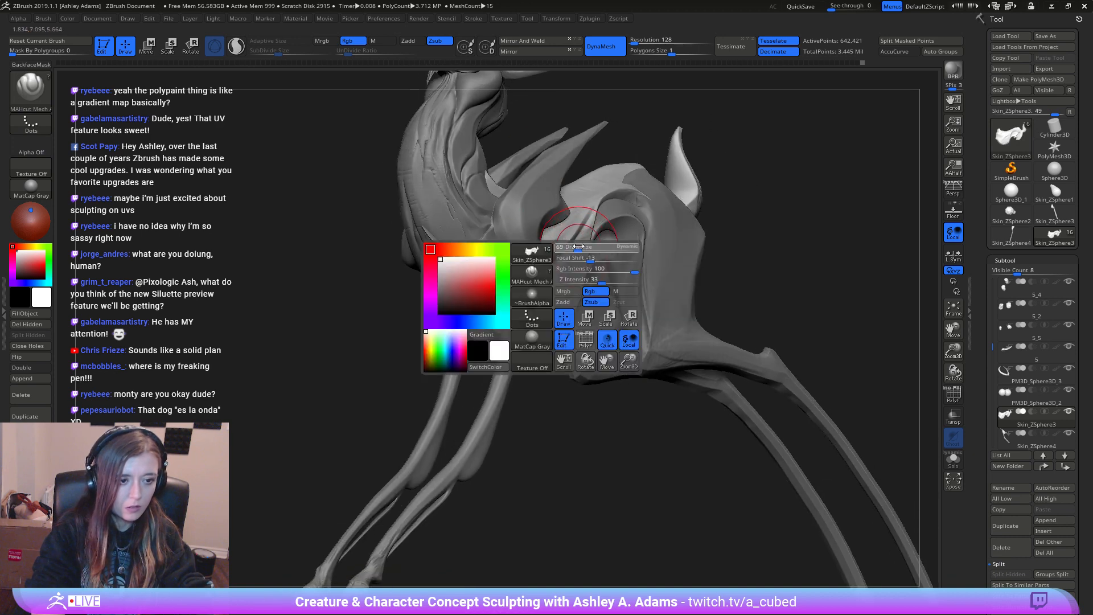
pyautogui.press('b')
pyautogui.press('c')
pyautogui.press('b')
pyautogui.moveTo(576, 254)
pyautogui.mouseDown()
pyautogui.moveTo(563, 266)
pyautogui.moveTo(575, 250)
pyautogui.moveTo(566, 295)
pyautogui.mouseUp()
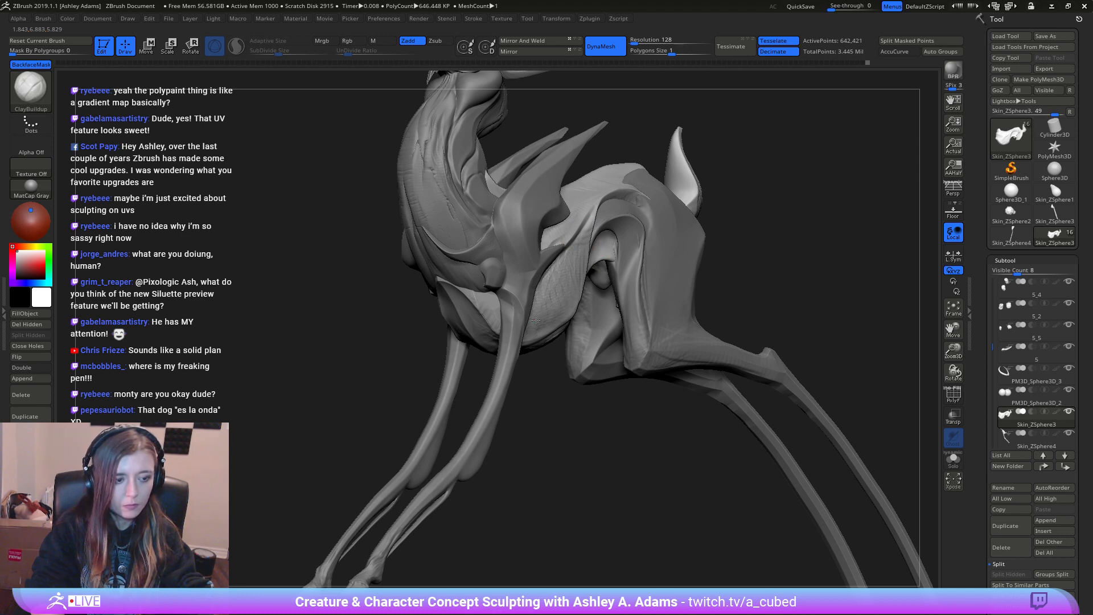
pyautogui.moveTo(577, 277); pyautogui.dragTo(569, 295)
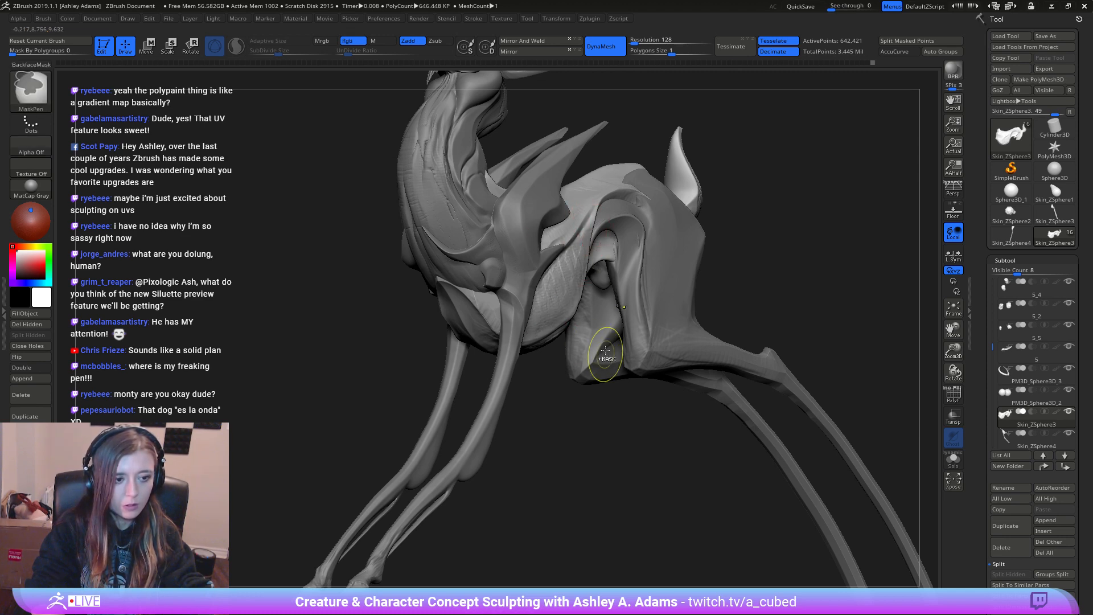
pyautogui.keyDown('ctrl'); pyautogui.moveTo(608, 359); pyautogui.dragTo(604, 302, button='right'); pyautogui.keyUp('ctrl')
pyautogui.moveTo(605, 302); pyautogui.dragTo(585, 281, button='right')
pyautogui.keyDown('shift'); pyautogui.moveTo(597, 282); pyautogui.dragTo(572, 311); pyautogui.keyUp('shift')
# Step: Make the head subtool 5 active and try reshaping the beak tip with the SnakeHook brush
pyautogui.moveTo(571, 311)
pyautogui.mouseDown(button='right')
pyautogui.moveTo(662, 251)
pyautogui.moveTo(674, 187)
pyautogui.moveTo(586, 318)
pyautogui.moveTo(608, 299)
pyautogui.moveTo(628, 355)
pyautogui.moveTo(629, 319)
pyautogui.moveTo(628, 335)
pyautogui.mouseUp(button='right')
pyautogui.keyDown('alt'); pyautogui.click(586, 317); pyautogui.keyUp('alt')
pyautogui.rightClick(630, 319)
pyautogui.press('b')
pyautogui.press('s')
pyautogui.press('h')
pyautogui.moveTo(621, 339); pyautogui.dragTo(627, 342)
pyautogui.press('space')
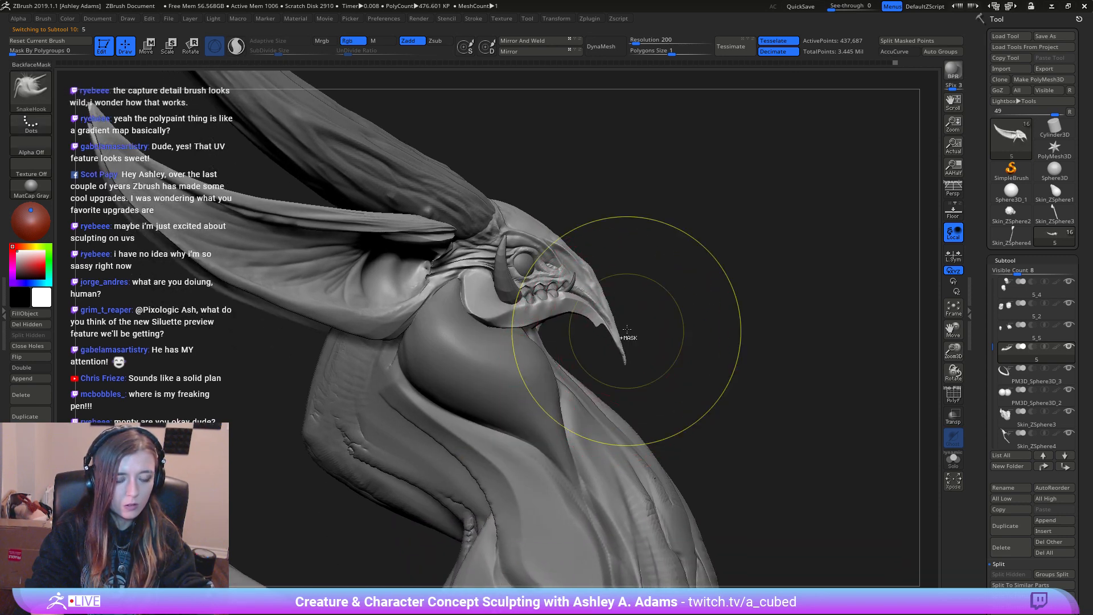
pyautogui.moveTo(626, 335); pyautogui.dragTo(639, 293, button='right')
pyautogui.hotkey('ctrl', 'z')
# Step: Mask the beak and invert the mask so that only the beak can be sculpted
pyautogui.press('space')
pyautogui.moveTo(649, 384)
pyautogui.keyDown('ctrl'); pyautogui.mouseDown()
pyautogui.moveTo(651, 305)
pyautogui.moveTo(588, 248)
pyautogui.moveTo(586, 227)
pyautogui.mouseUp(); pyautogui.keyUp('ctrl')
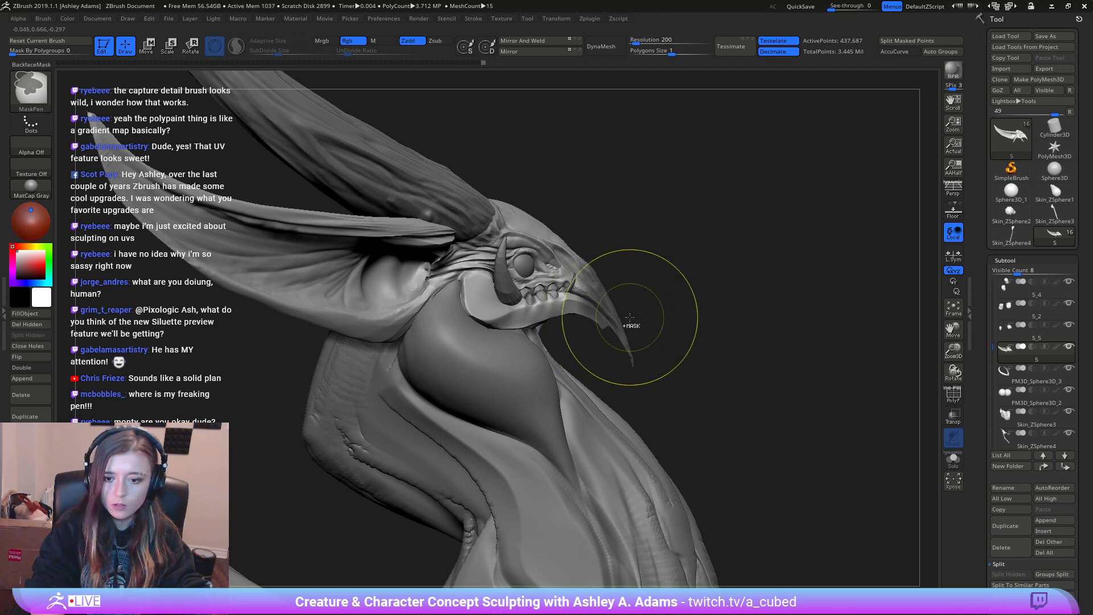
pyautogui.keyDown('ctrl'); pyautogui.click(626, 308); pyautogui.keyUp('ctrl')
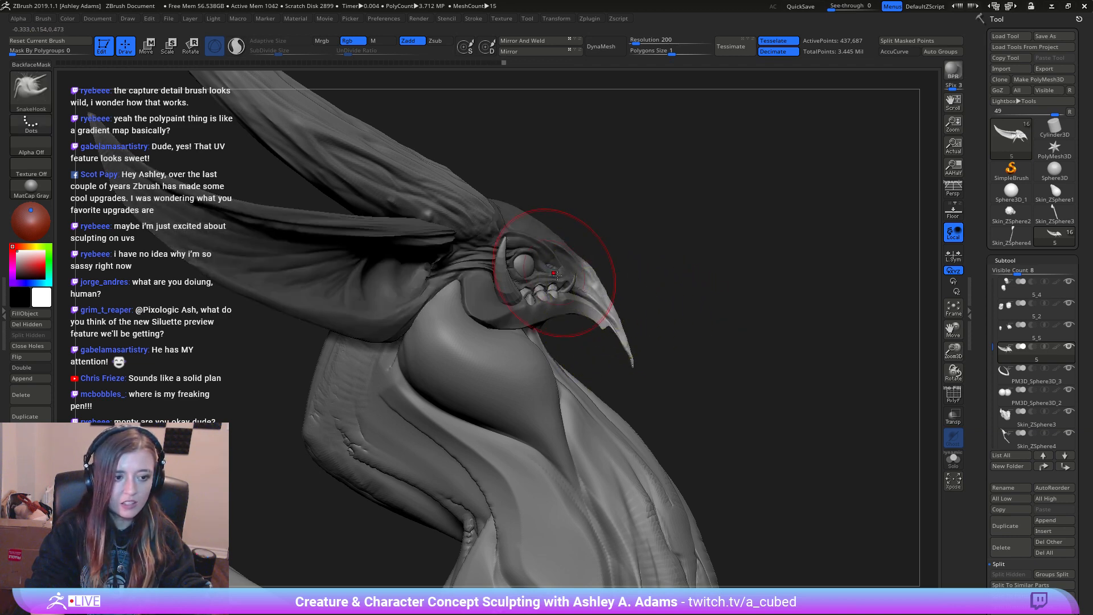
# Step: Pull the beak outward into a longer, slimmer form with a downward-curving tip using SnakeHook
pyautogui.press('space')
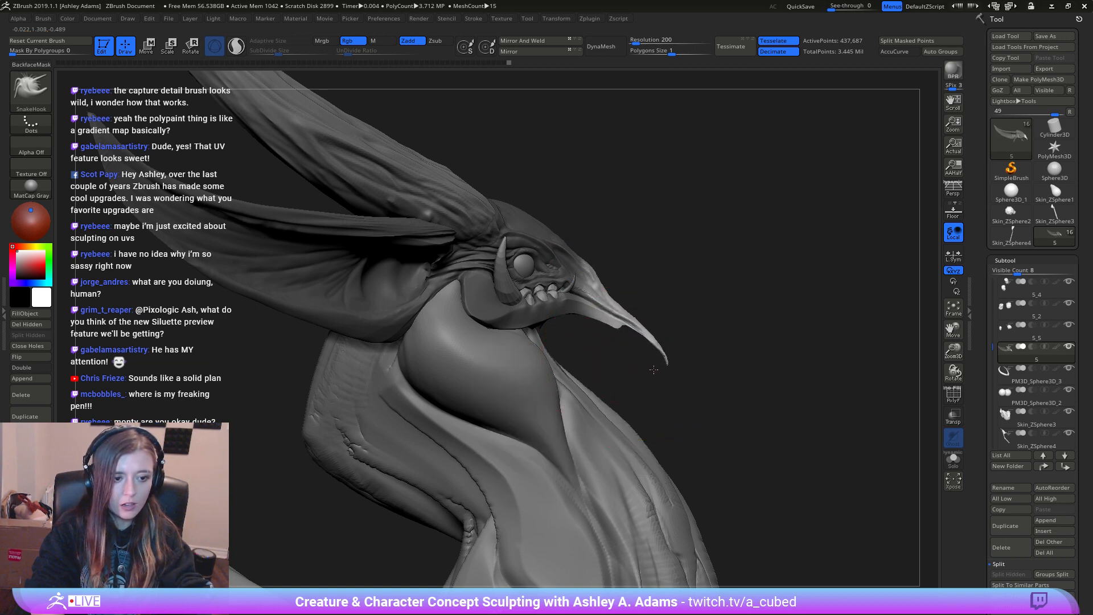
pyautogui.press('space')
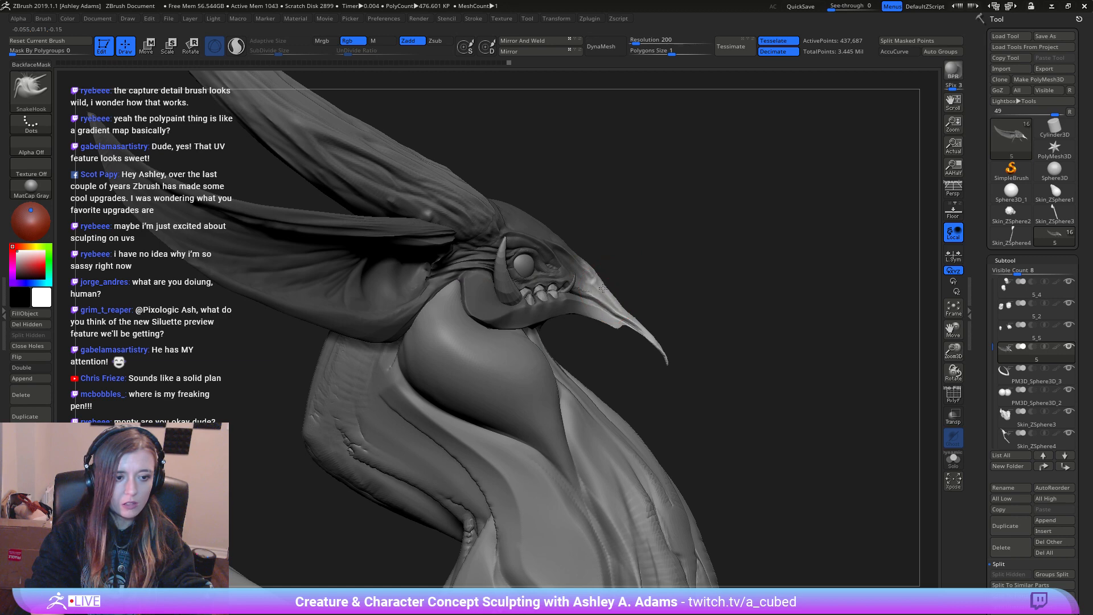
pyautogui.press('space')
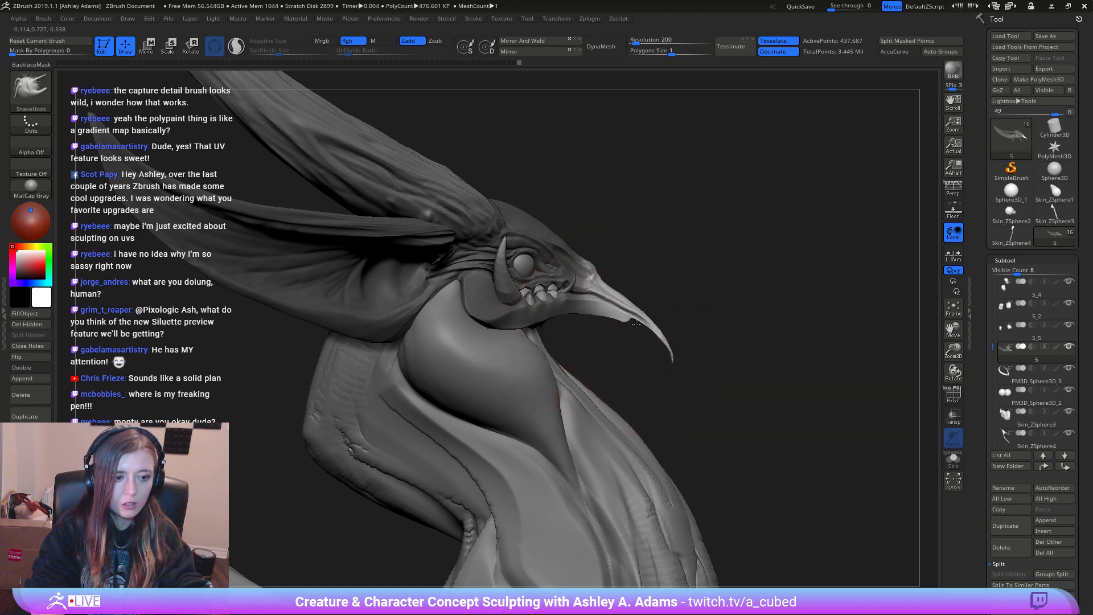
pyautogui.press('space')
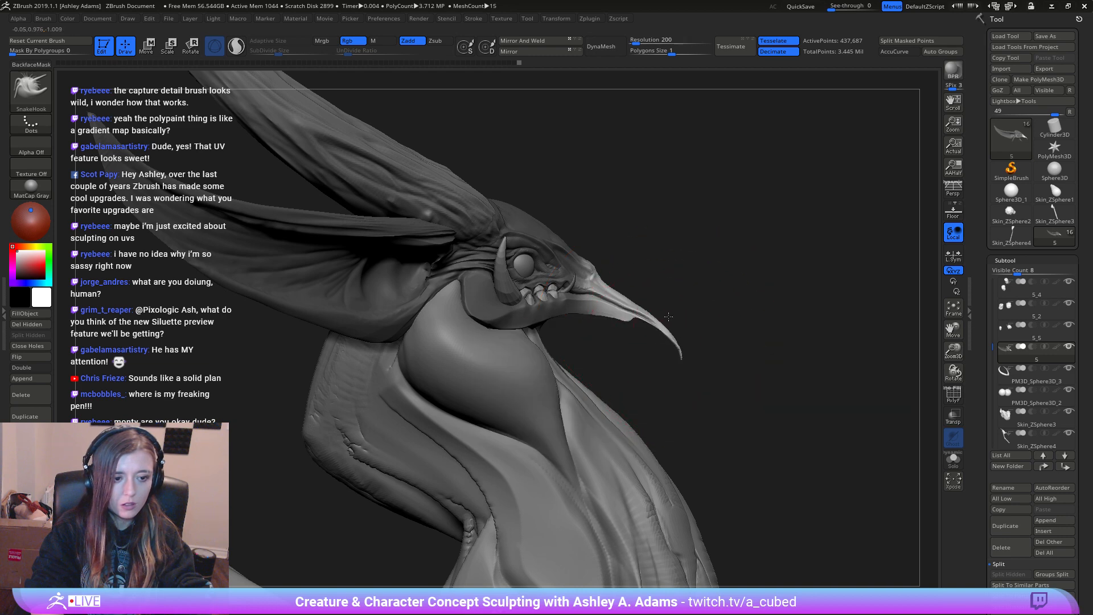
pyautogui.moveTo(668, 316)
pyautogui.mouseDown()
pyautogui.moveTo(700, 296)
pyautogui.moveTo(666, 276)
pyautogui.mouseUp()
# Step: Refine the lower edge and base of the lengthened beak with SnakeHook from the opposite side and the front
pyautogui.press('space')
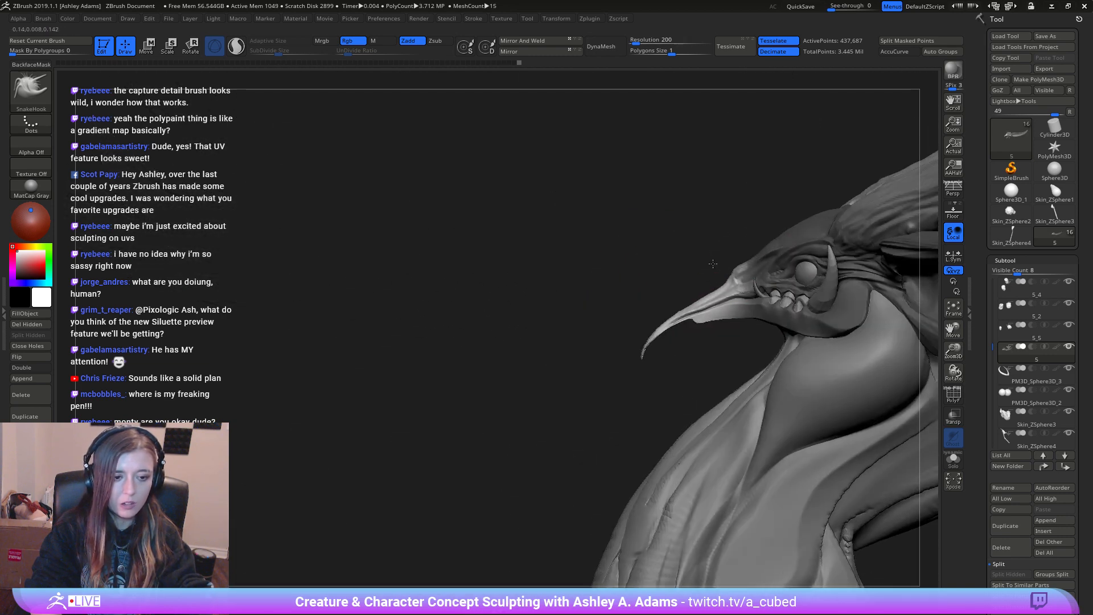
pyautogui.press('space')
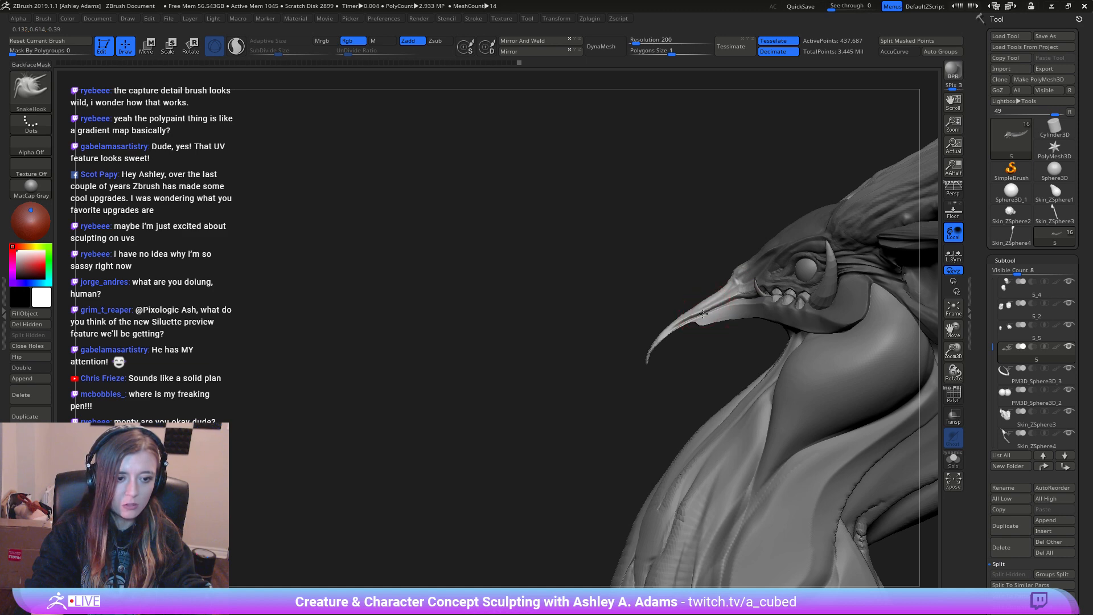
pyautogui.moveTo(727, 302)
pyautogui.mouseDown()
pyautogui.moveTo(735, 276)
pyautogui.moveTo(759, 319)
pyautogui.moveTo(732, 293)
pyautogui.moveTo(720, 296)
pyautogui.mouseUp()
pyautogui.press('space')
pyautogui.press('space')
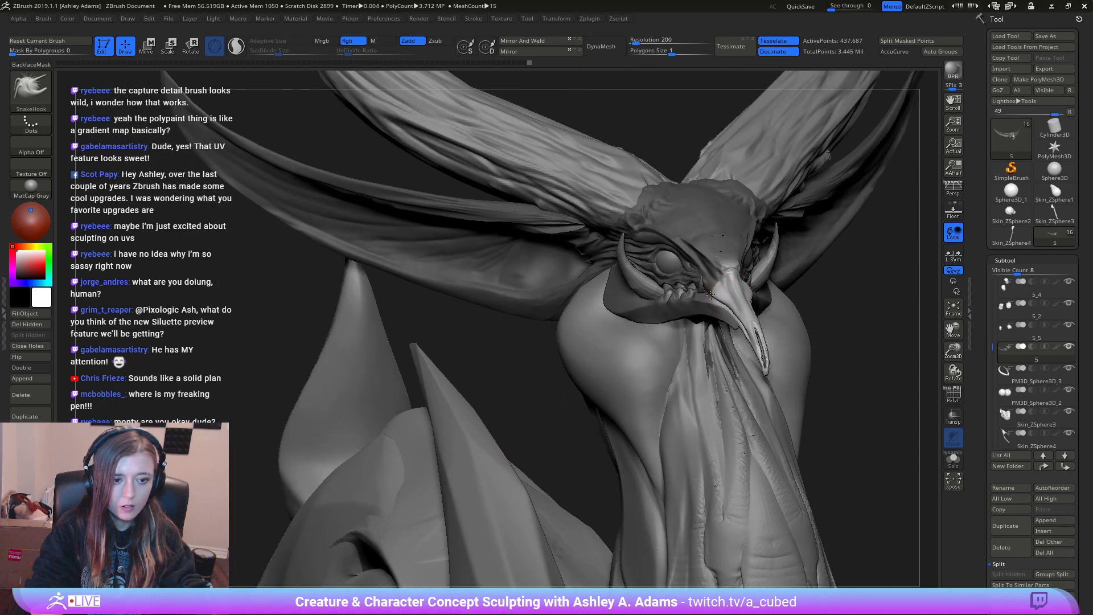
pyautogui.moveTo(704, 281); pyautogui.dragTo(750, 283)
# Step: Invert the mask to protect the beak and pull the skull's front edge above it into a pointed overhang
pyautogui.keyDown('ctrl'); pyautogui.click(698, 232); pyautogui.keyUp('ctrl')
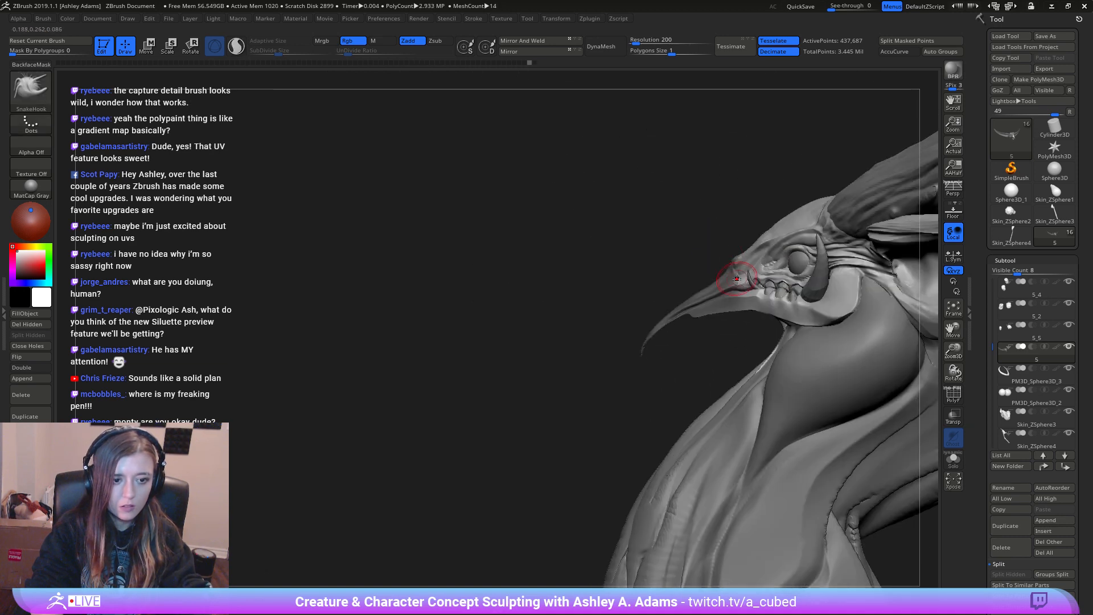
pyautogui.press('space')
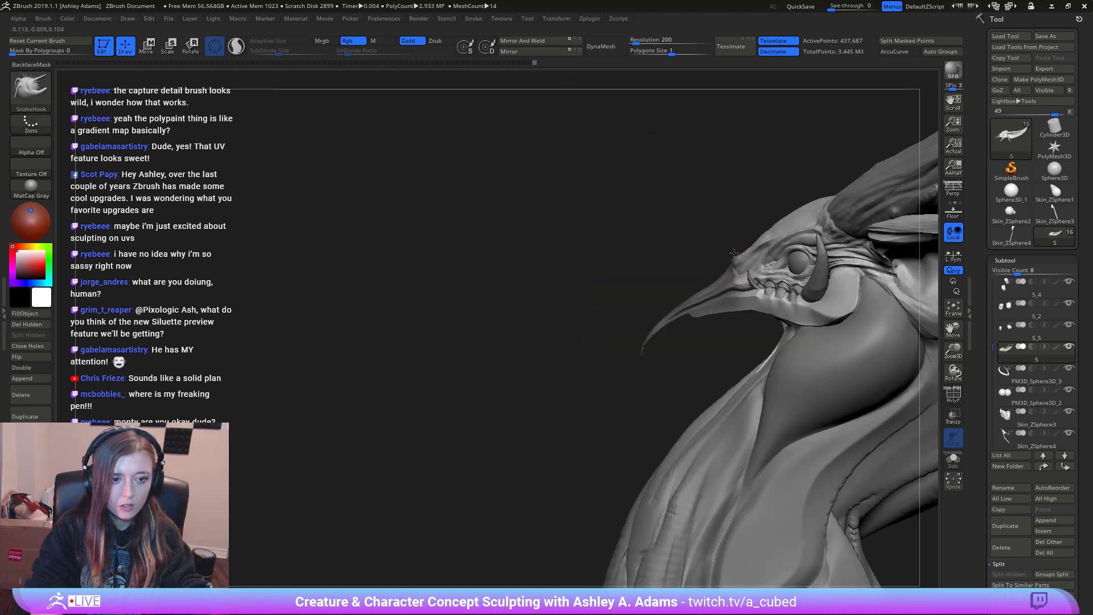
pyautogui.press('space')
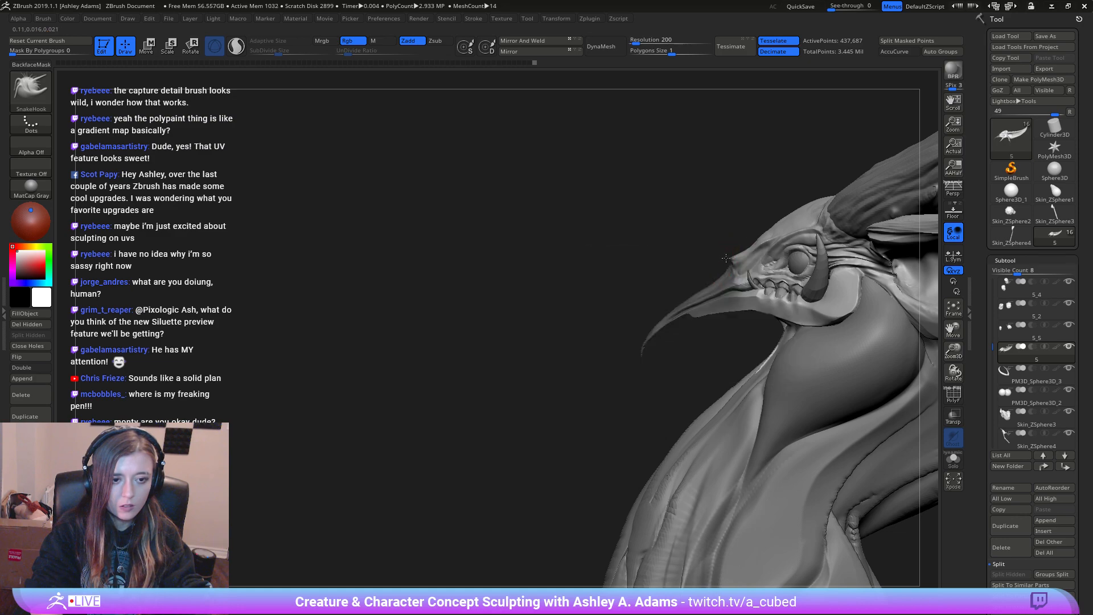
pyautogui.moveTo(707, 270)
pyautogui.mouseDown()
pyautogui.moveTo(786, 273)
pyautogui.moveTo(716, 291)
pyautogui.moveTo(706, 254)
pyautogui.moveTo(721, 252)
pyautogui.moveTo(704, 267)
pyautogui.moveTo(720, 275)
pyautogui.moveTo(708, 256)
pyautogui.mouseUp()
pyautogui.press('space')
pyautogui.moveTo(837, 242)
pyautogui.mouseDown()
pyautogui.moveTo(692, 251)
pyautogui.moveTo(721, 328)
pyautogui.mouseUp()
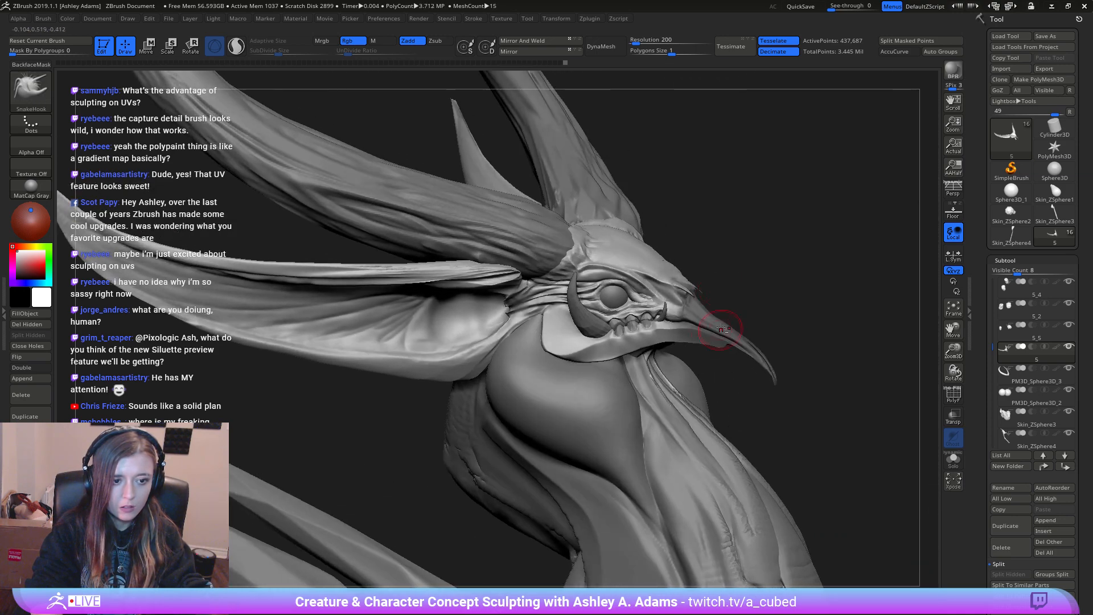
# Step: Try to thicken the lower edge of the beak with the Inflat brush
pyautogui.moveTo(722, 328)
pyautogui.mouseDown(button='right')
pyautogui.moveTo(777, 283)
pyautogui.moveTo(655, 330)
pyautogui.moveTo(705, 312)
pyautogui.moveTo(705, 347)
pyautogui.mouseUp(button='right')
pyautogui.rightClick(655, 330)
pyautogui.press('b')
pyautogui.press('i')
pyautogui.press('n')
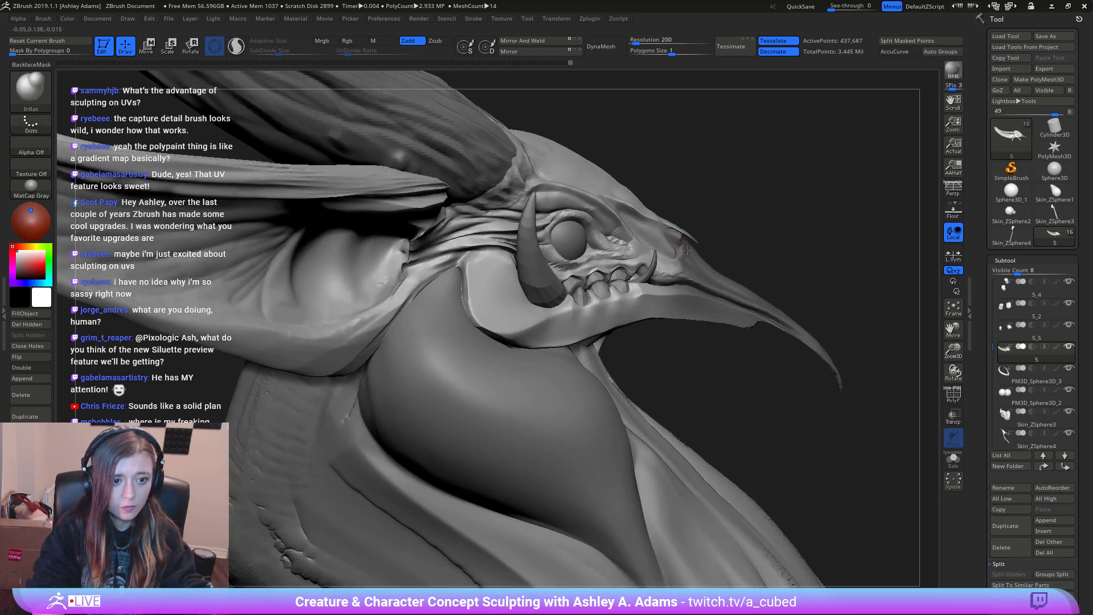
pyautogui.moveTo(690, 269); pyautogui.dragTo(725, 249, button='right')
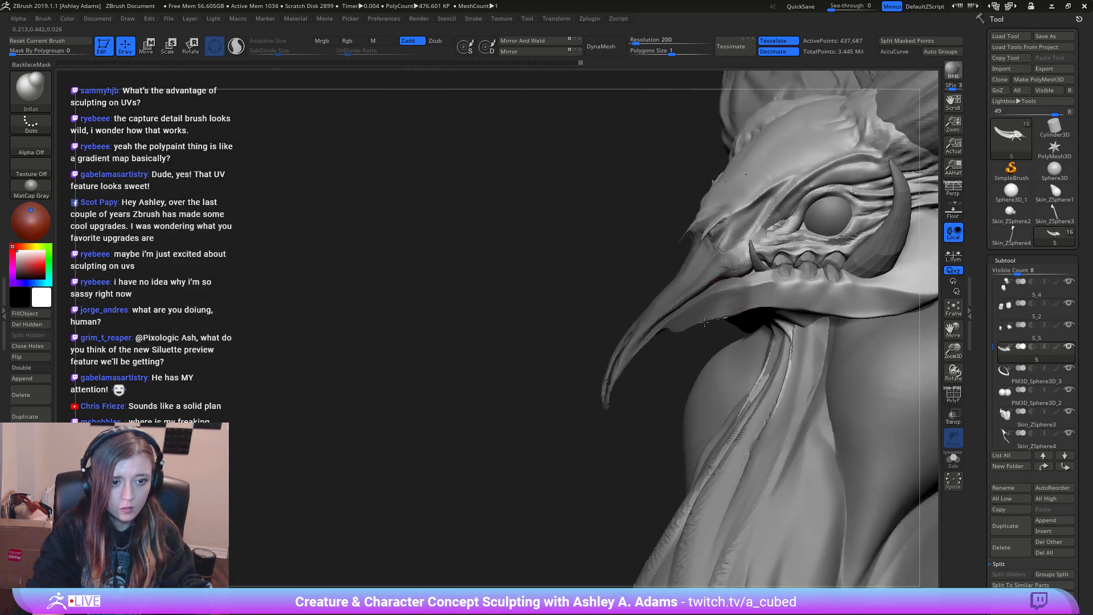
pyautogui.hotkey('ctrl', 'z')
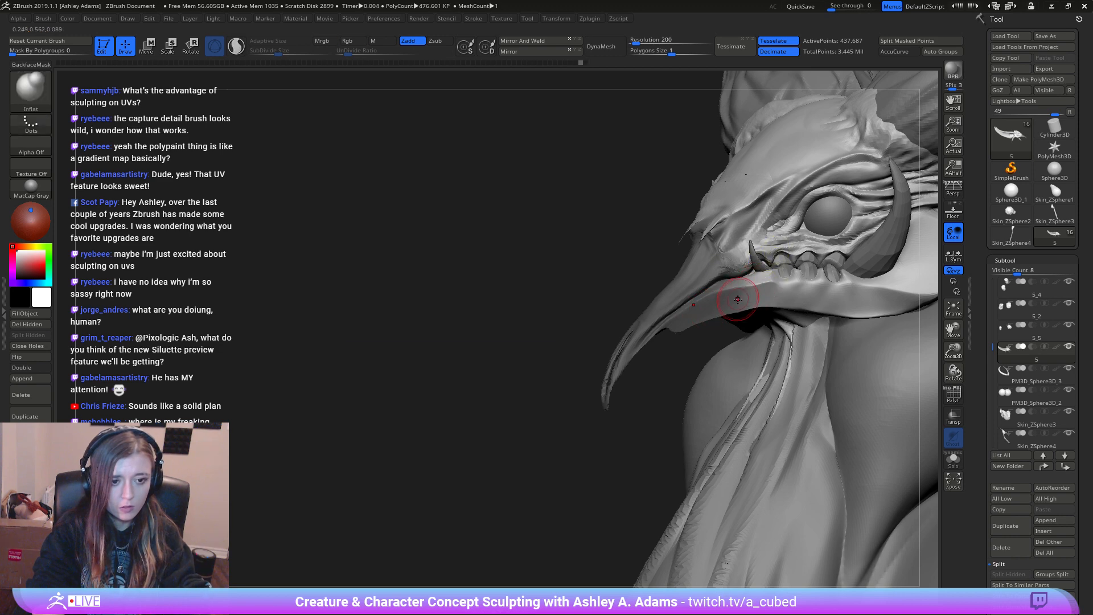
# Step: Hide polygon loops on the head mesh at the beak with SelectLasso and assign the visible part a polygroup
pyautogui.moveTo(732, 305); pyautogui.dragTo(739, 300, button='right')
pyautogui.press('space')
pyautogui.moveTo(739, 299); pyautogui.dragTo(696, 304)
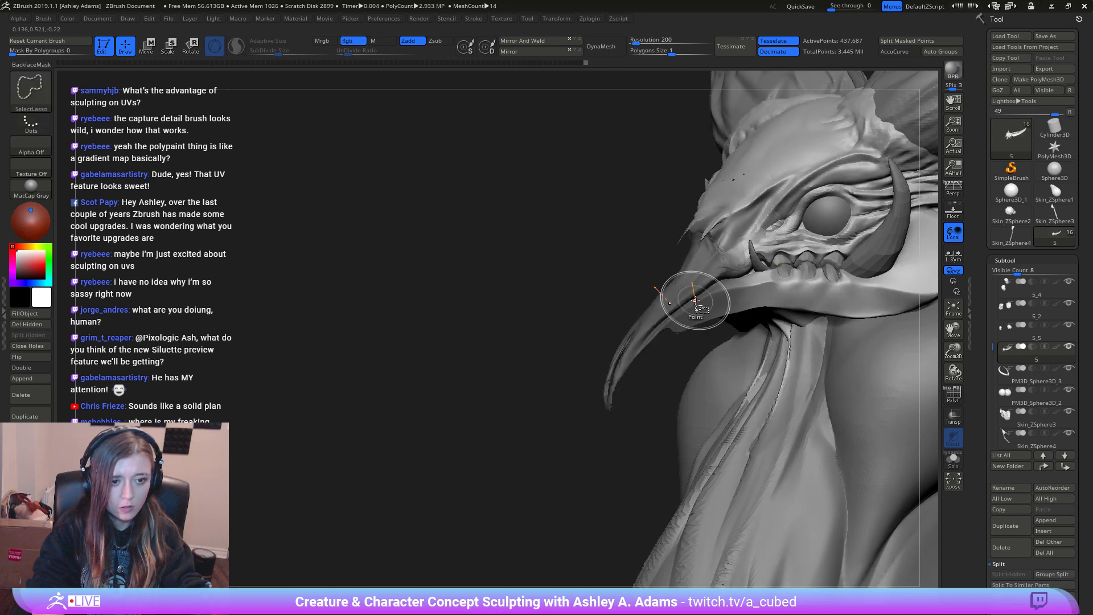
pyautogui.keyDown('ctrl'); pyautogui.keyDown('shift'); pyautogui.click(696, 301); pyautogui.keyUp('shift'); pyautogui.keyUp('ctrl')
pyautogui.keyDown('ctrl'); pyautogui.keyDown('shift'); pyautogui.click(698, 302); pyautogui.keyUp('shift'); pyautogui.keyUp('ctrl')
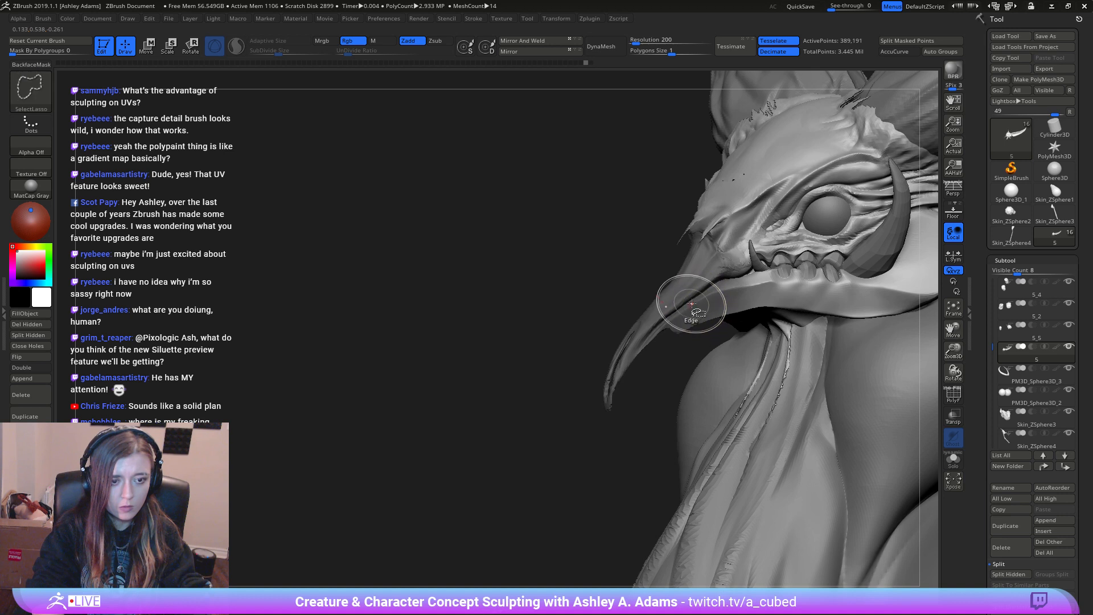
pyautogui.hotkey('ctrl', 'w')
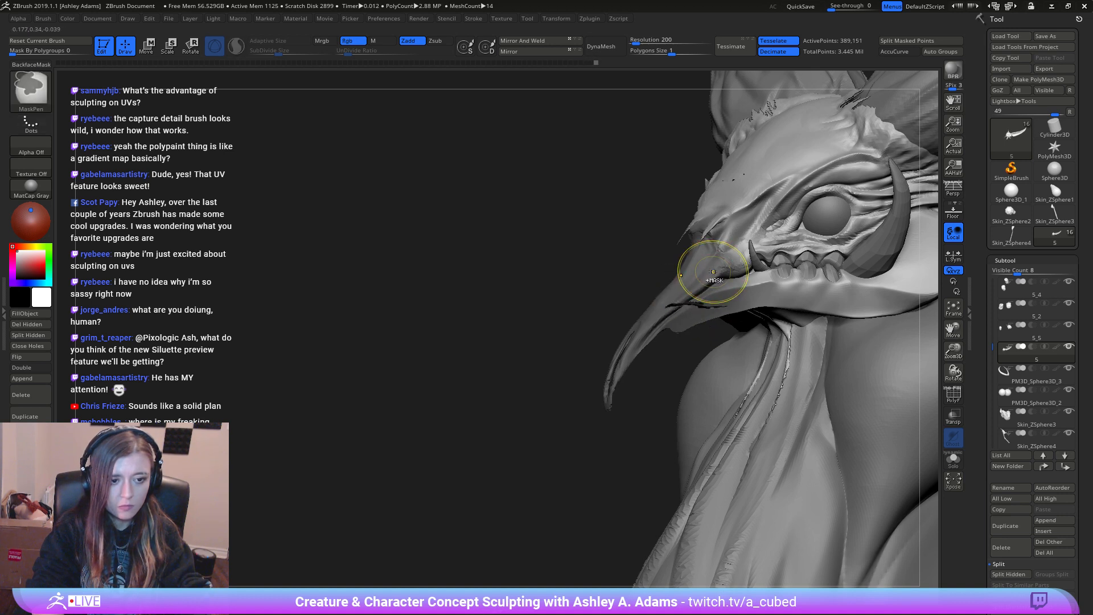
# Step: Toggle the visibility of the beak's polygroup and replace the soft mask with a sharp-edged one covering the whole beak
pyautogui.hotkey('ctrl', 'z')
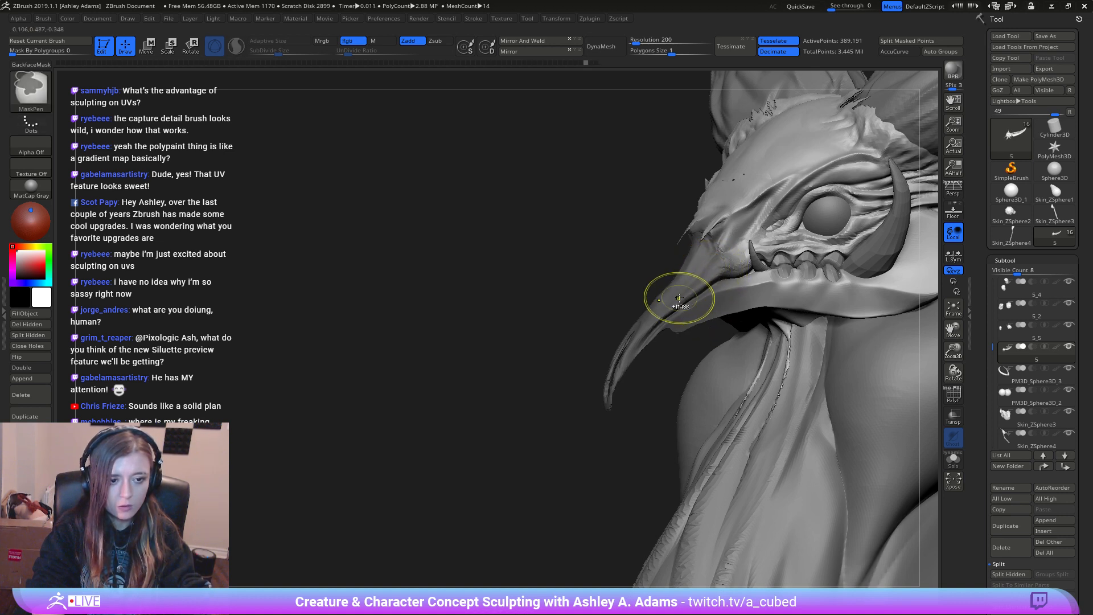
pyautogui.keyDown('ctrl'); pyautogui.click(635, 298); pyautogui.keyUp('ctrl')
pyautogui.keyDown('ctrl'); pyautogui.click(644, 276); pyautogui.keyUp('ctrl')
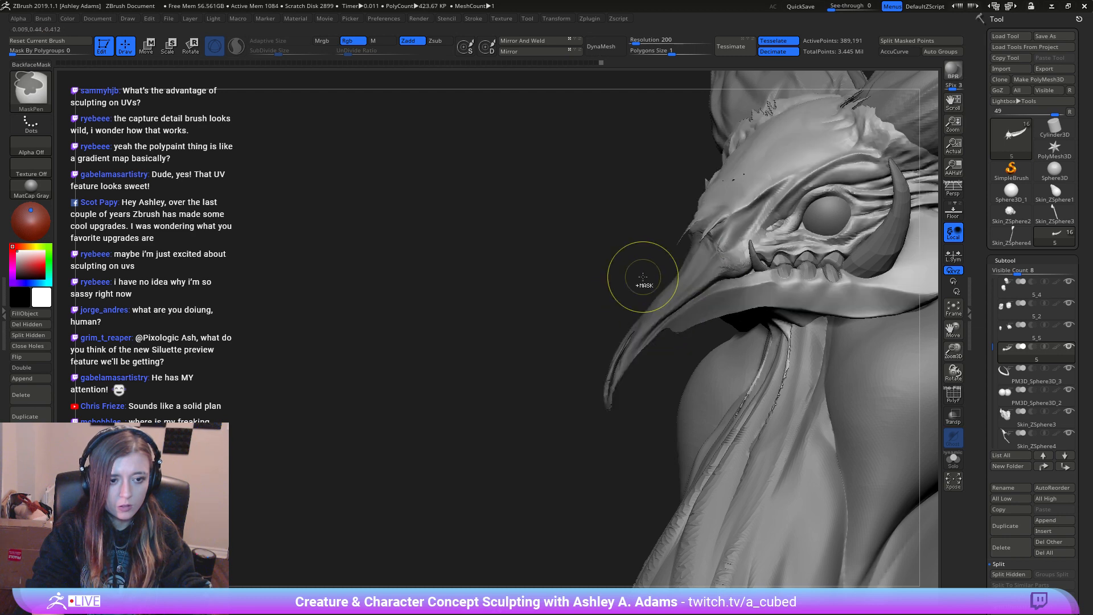
pyautogui.keyDown('ctrl'); pyautogui.click(644, 278); pyautogui.keyUp('ctrl')
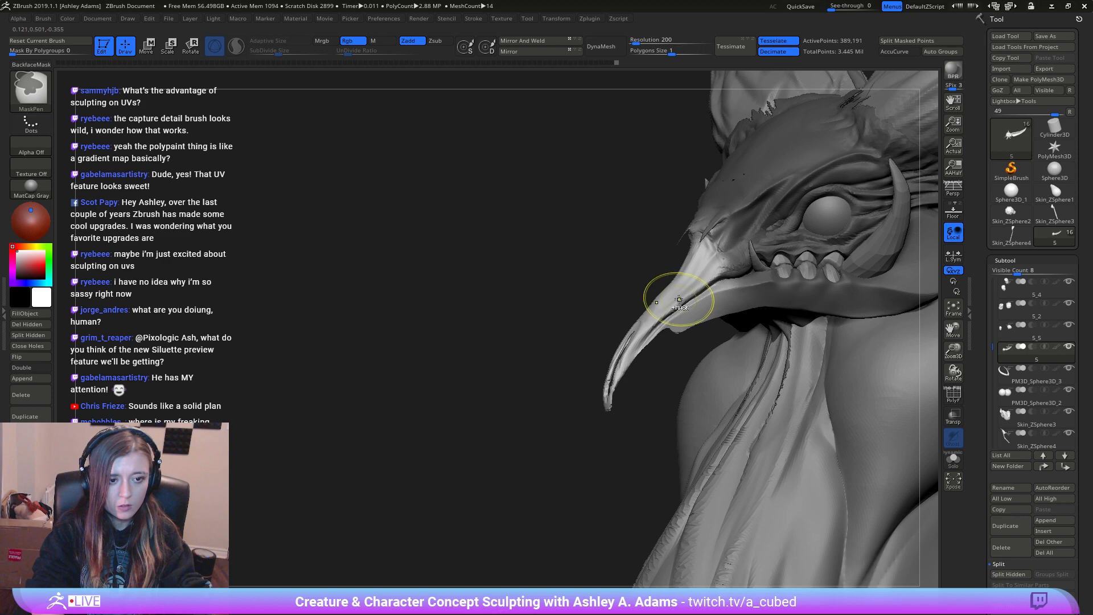
pyautogui.moveTo(569, 287); pyautogui.dragTo(771, 293)
pyautogui.keyDown('ctrl'); pyautogui.keyDown('shift'); pyautogui.click(672, 306); pyautogui.keyUp('shift'); pyautogui.keyUp('ctrl')
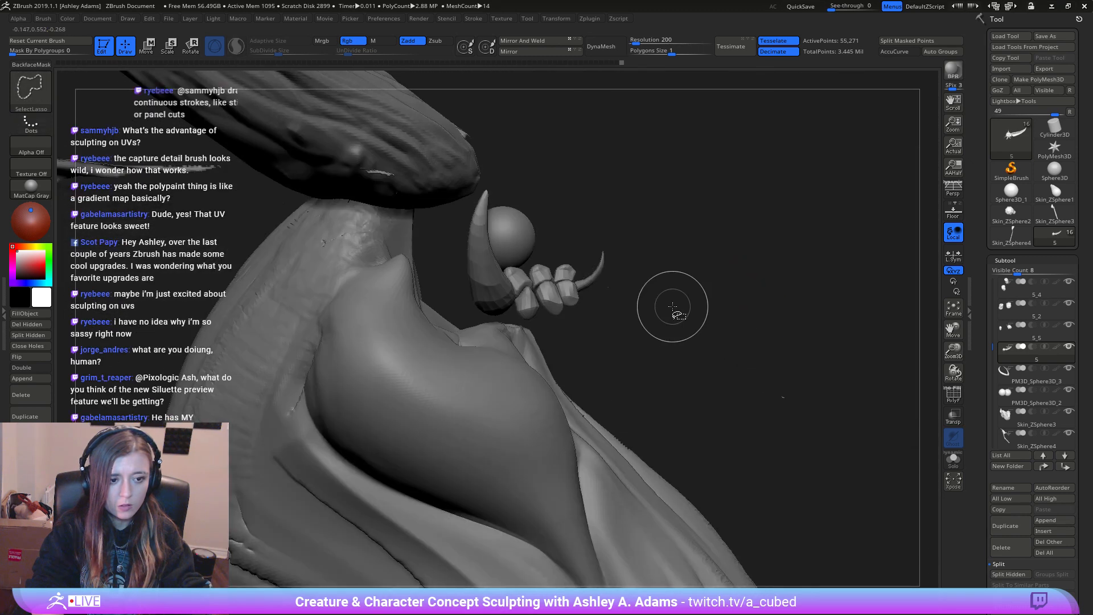
pyautogui.keyDown('ctrl'); pyautogui.keyDown('shift'); pyautogui.click(672, 306); pyautogui.keyUp('shift'); pyautogui.keyUp('ctrl')
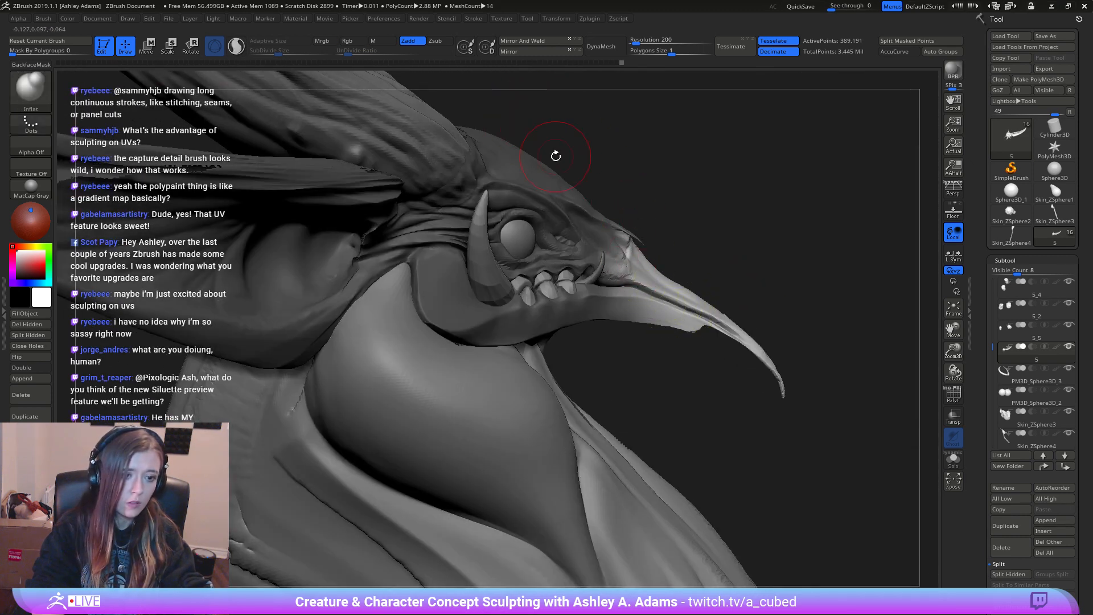
pyautogui.moveTo(672, 271); pyautogui.dragTo(683, 295, button='right')
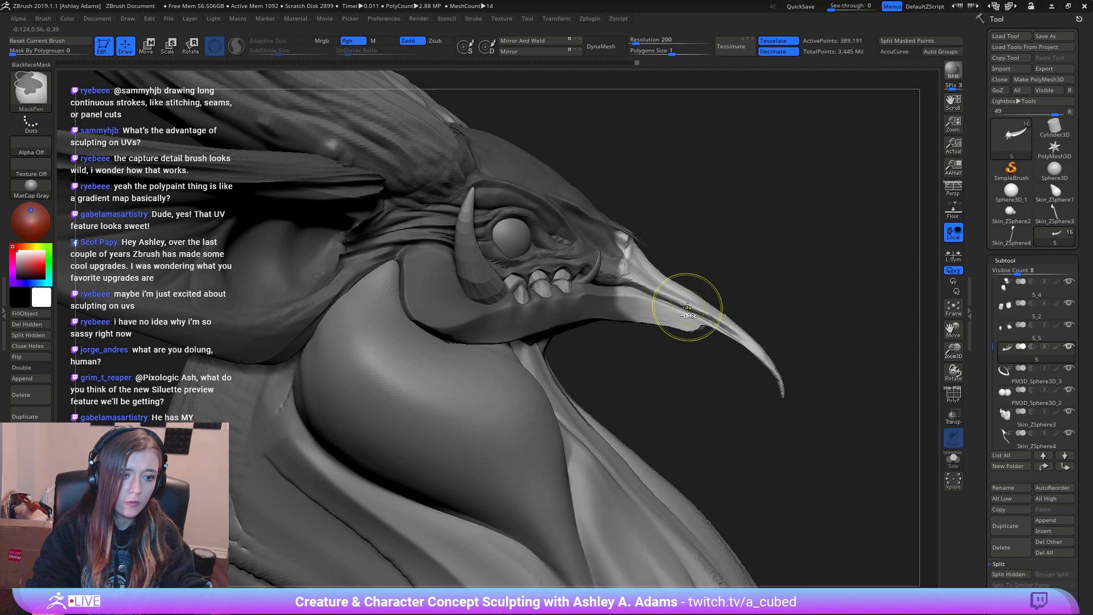
pyautogui.keyDown('ctrl'); pyautogui.click(730, 271); pyautogui.keyUp('ctrl')
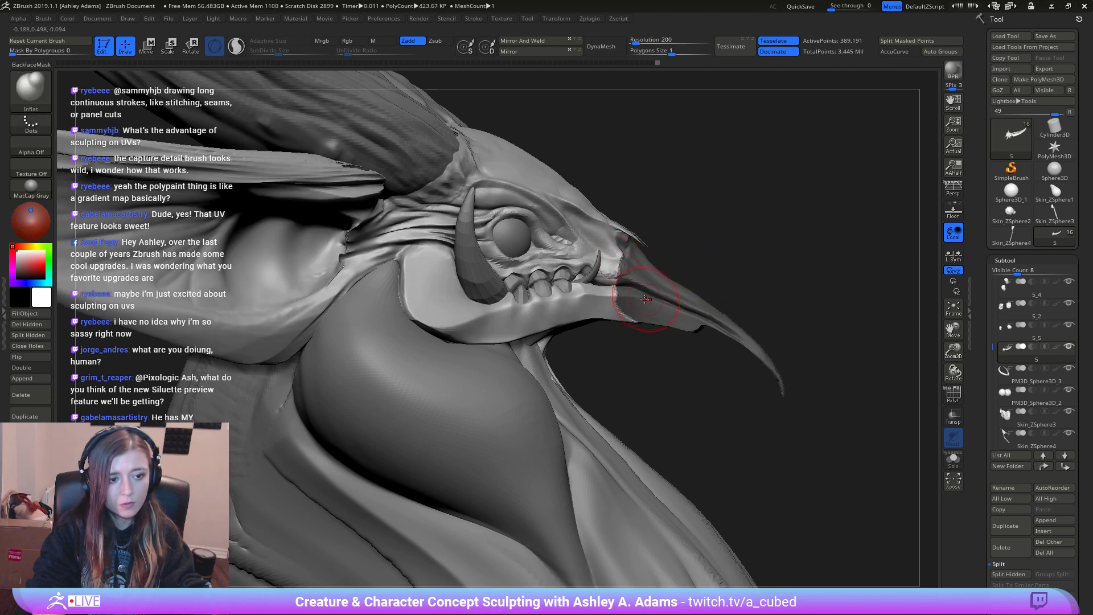
pyautogui.moveTo(645, 299); pyautogui.dragTo(601, 282, button='right')
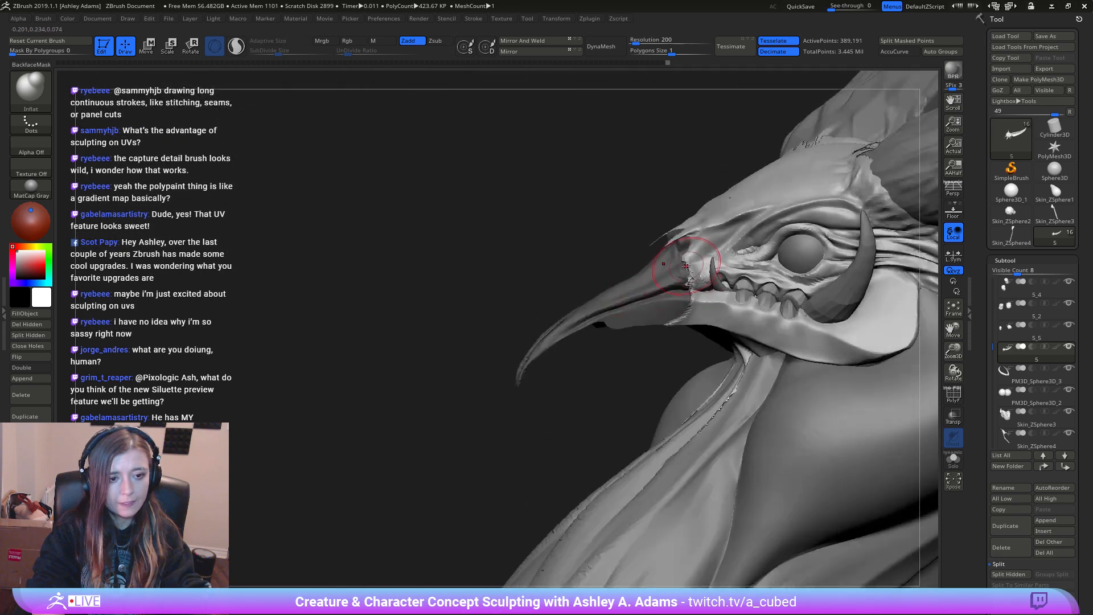
# Step: Invert the mask so only the beak is editable, and reshape the ridge and curve along its side with SnakeHook
pyautogui.keyDown('ctrl'); pyautogui.moveTo(696, 245); pyautogui.dragTo(707, 162, button='right'); pyautogui.keyUp('ctrl')
pyautogui.moveTo(707, 163); pyautogui.dragTo(773, 311, button='right')
pyautogui.moveTo(688, 259); pyautogui.dragTo(697, 279, button='right')
pyautogui.rightClick(678, 318)
pyautogui.moveTo(697, 279)
pyautogui.keyDown('ctrl'); pyautogui.mouseDown(button='right')
pyautogui.moveTo(696, 345)
pyautogui.moveTo(592, 336)
pyautogui.moveTo(502, 383)
pyautogui.moveTo(657, 308)
pyautogui.moveTo(666, 342)
pyautogui.moveTo(651, 343)
pyautogui.moveTo(620, 282)
pyautogui.moveTo(613, 309)
pyautogui.moveTo(624, 286)
pyautogui.moveTo(668, 312)
pyautogui.moveTo(671, 293)
pyautogui.mouseUp(button='right'); pyautogui.keyUp('ctrl')
pyautogui.press('b')
pyautogui.press('s')
pyautogui.press('h')
pyautogui.rightClick(594, 417)
pyautogui.rightClick(618, 281)
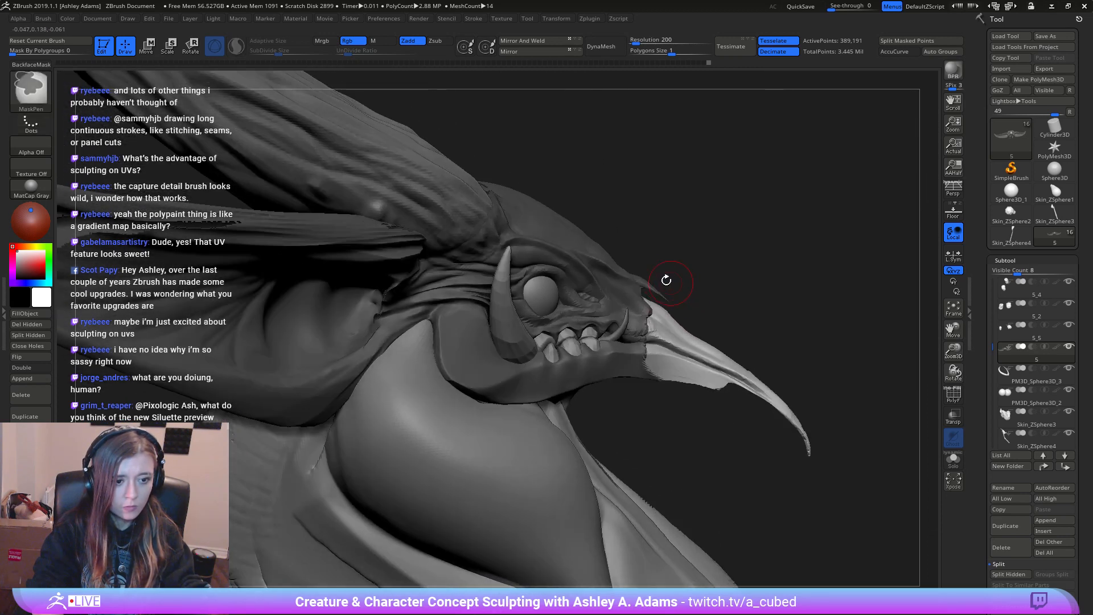
pyautogui.press('space')
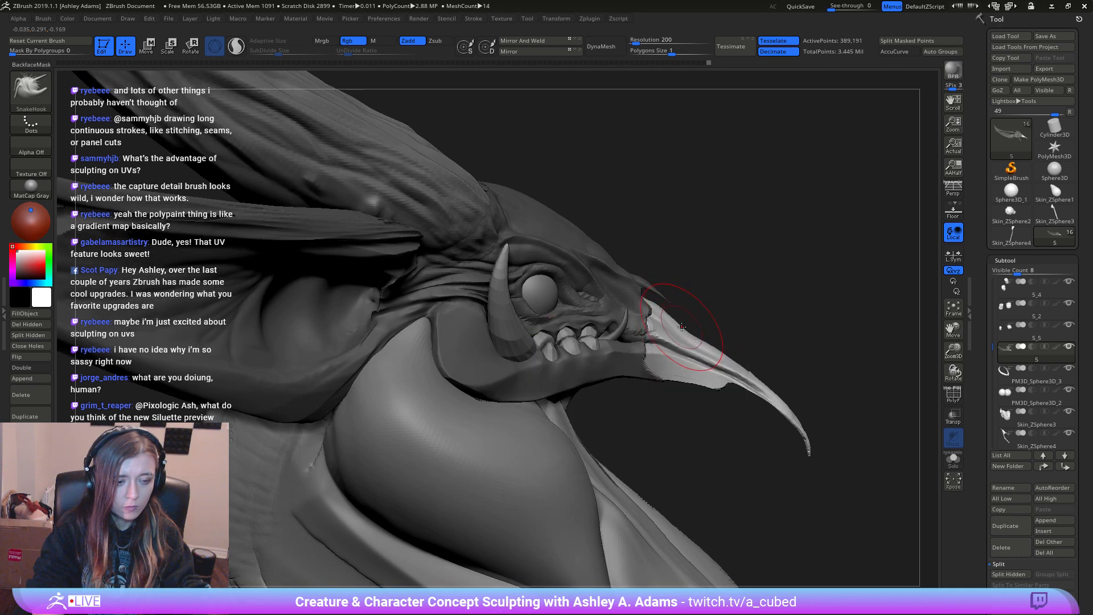
pyautogui.moveTo(721, 353); pyautogui.dragTo(752, 372)
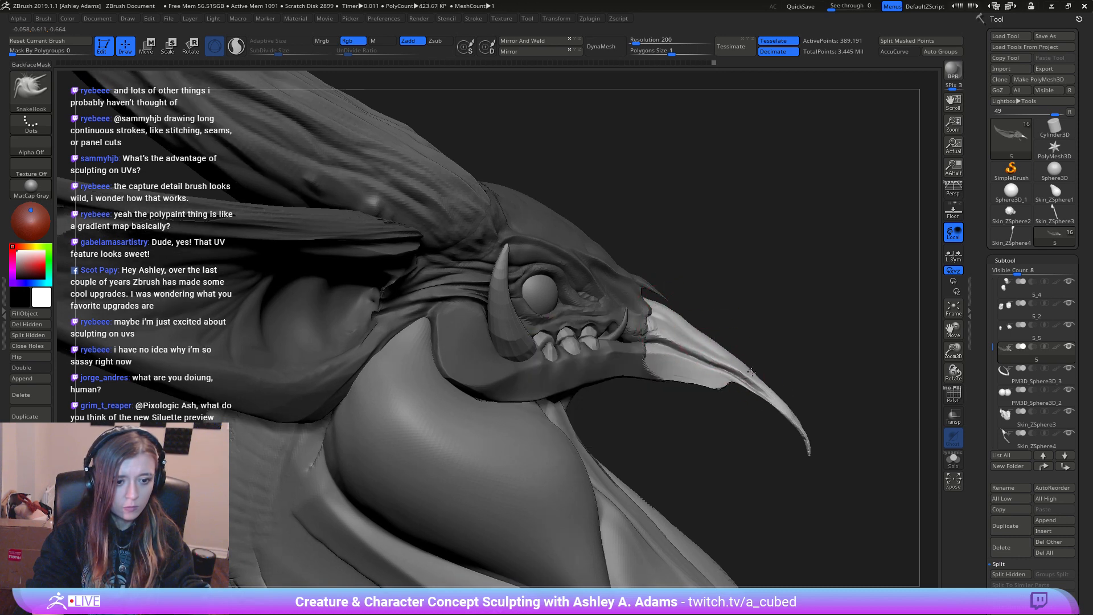
pyautogui.moveTo(694, 341); pyautogui.dragTo(710, 353)
pyautogui.moveTo(708, 342); pyautogui.dragTo(716, 342, button='right')
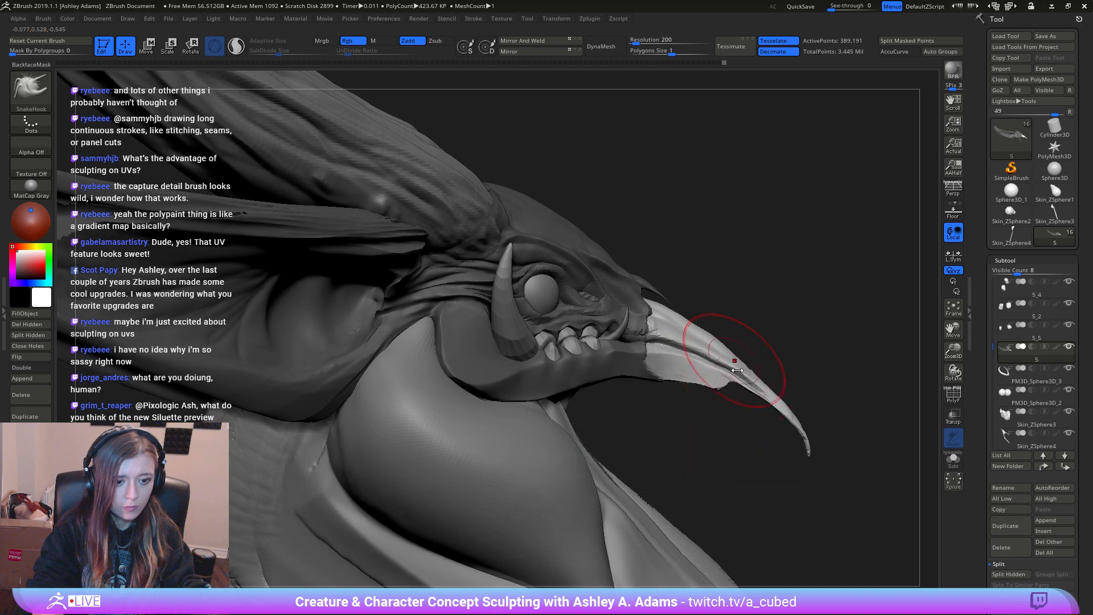
pyautogui.moveTo(797, 370); pyautogui.dragTo(795, 408)
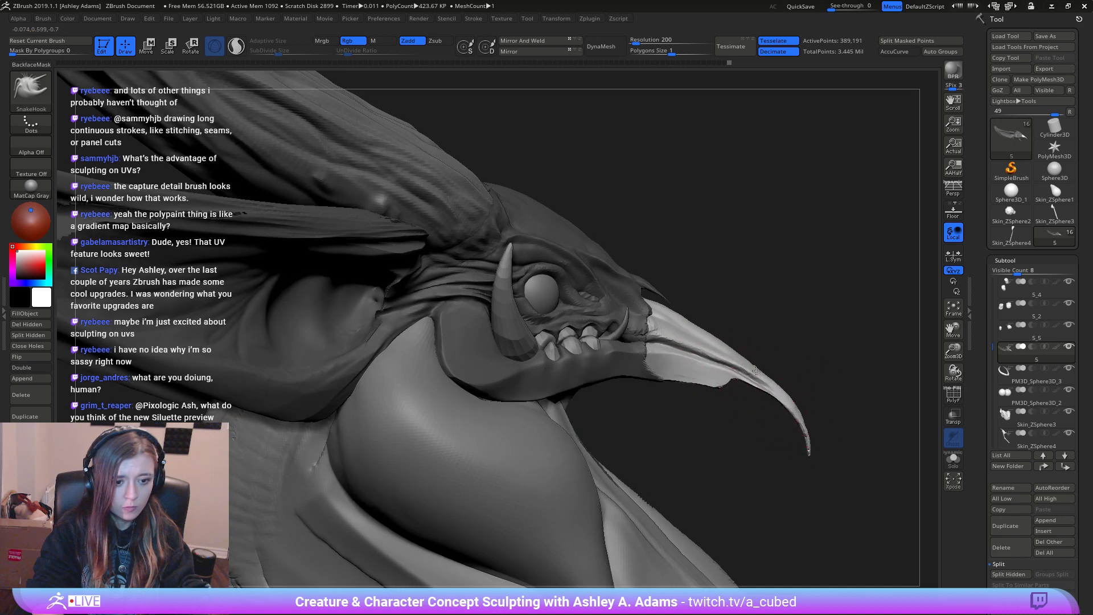
pyautogui.moveTo(714, 338); pyautogui.dragTo(721, 350)
# Step: Smooth the beak's side from the opposite view and adjust its lower edge with a smaller SnakeHook brush
pyautogui.keyDown('ctrl'); pyautogui.moveTo(701, 402); pyautogui.dragTo(651, 183, button='right'); pyautogui.keyUp('ctrl')
pyautogui.moveTo(731, 323)
pyautogui.keyDown('alt'); pyautogui.mouseDown(button='right')
pyautogui.moveTo(661, 251)
pyautogui.moveTo(594, 285)
pyautogui.moveTo(605, 381)
pyautogui.mouseUp(button='right'); pyautogui.keyUp('alt')
pyautogui.moveTo(624, 219)
pyautogui.keyDown('alt'); pyautogui.mouseDown(button='right')
pyautogui.moveTo(695, 264)
pyautogui.moveTo(681, 295)
pyautogui.mouseUp(button='right'); pyautogui.keyUp('alt')
pyautogui.press('space')
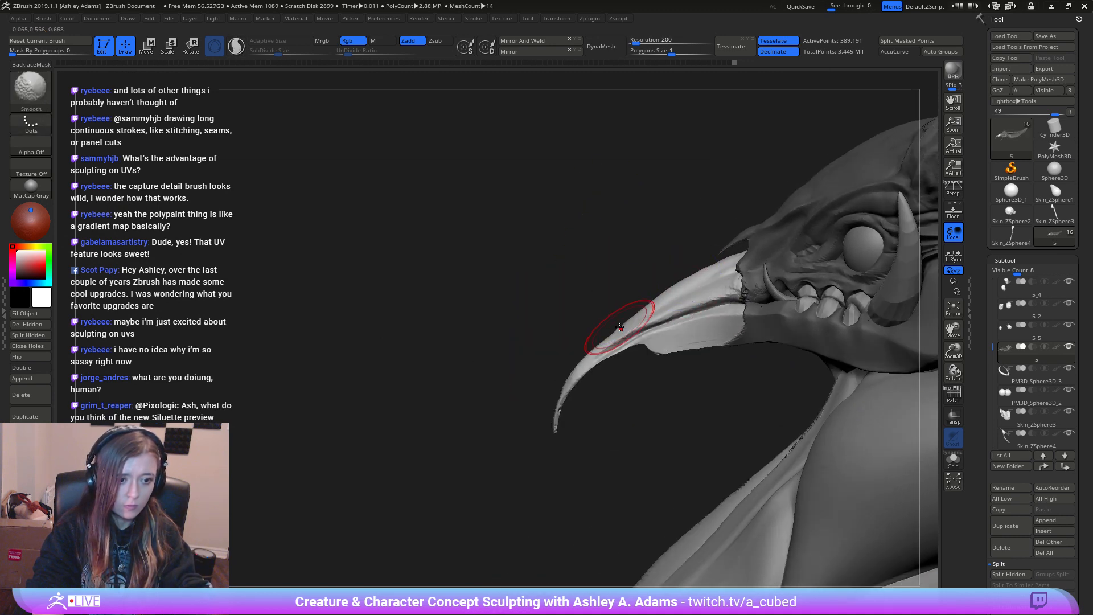
pyautogui.moveTo(621, 330)
pyautogui.mouseDown()
pyautogui.moveTo(643, 307)
pyautogui.moveTo(616, 325)
pyautogui.mouseUp()
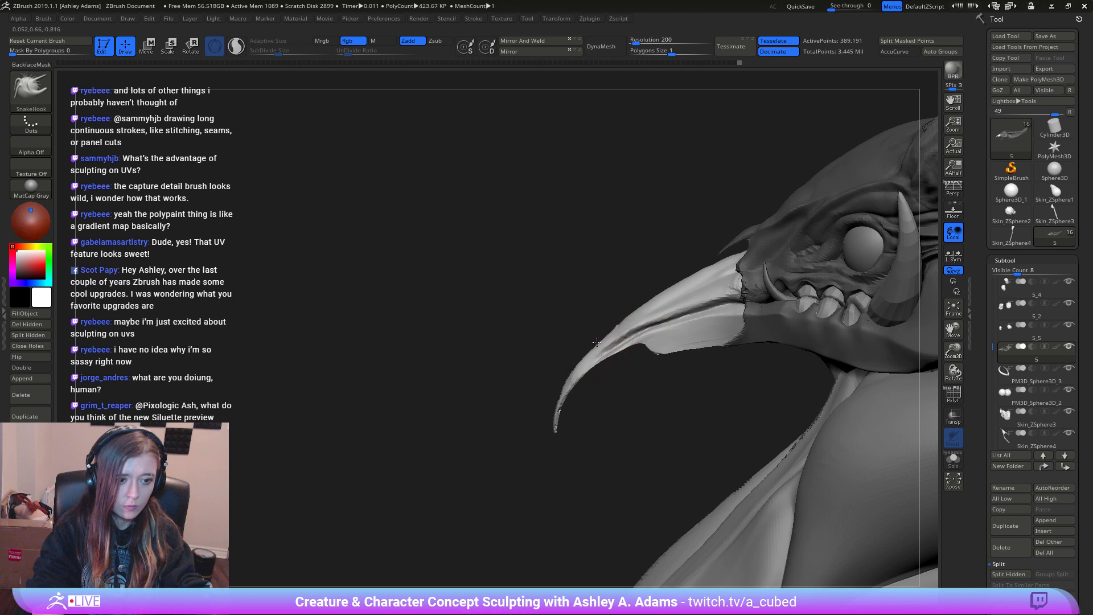
pyautogui.press('space')
pyautogui.moveTo(673, 348)
pyautogui.mouseDown()
pyautogui.moveTo(663, 351)
pyautogui.moveTo(678, 357)
pyautogui.mouseUp()
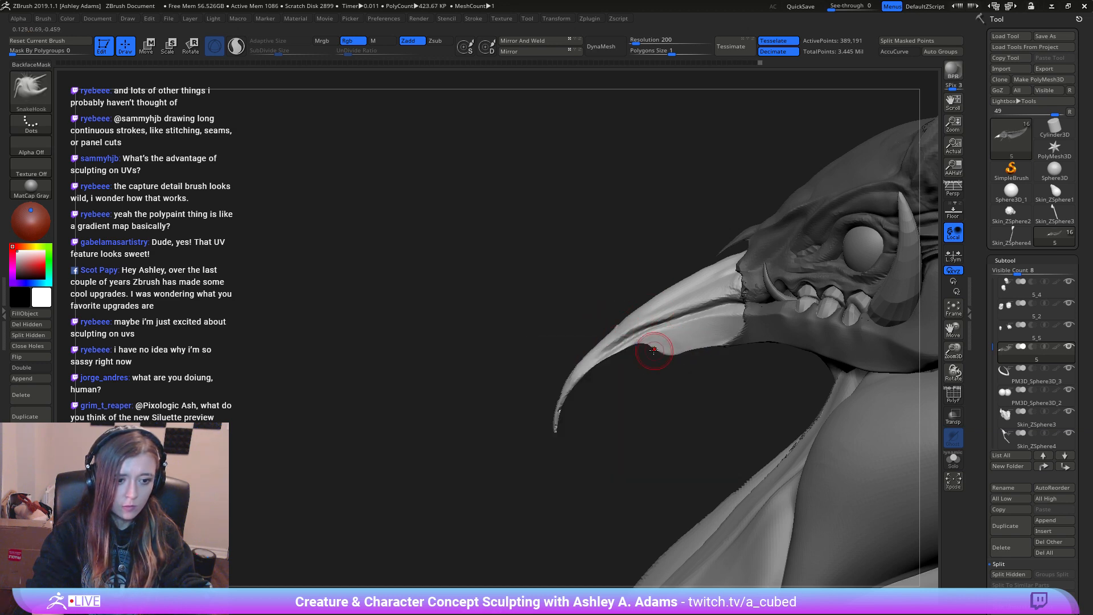
# Step: Try to thicken the underside of the beak with the ClayBuildup and Inflat brushes
pyautogui.press('b')
pyautogui.press('c')
pyautogui.press('b')
pyautogui.moveTo(619, 390); pyautogui.dragTo(625, 288)
pyautogui.press('space')
pyautogui.moveTo(655, 365); pyautogui.dragTo(672, 364)
pyautogui.press('b')
pyautogui.press('i')
pyautogui.press('n')
pyautogui.moveTo(570, 277); pyautogui.dragTo(703, 324)
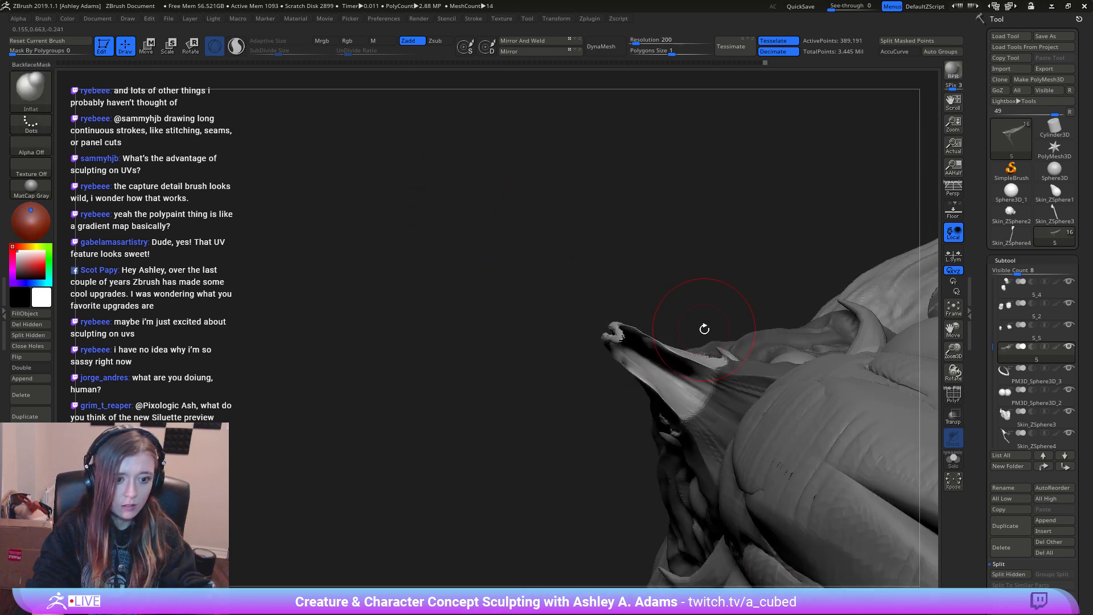
pyautogui.press('space')
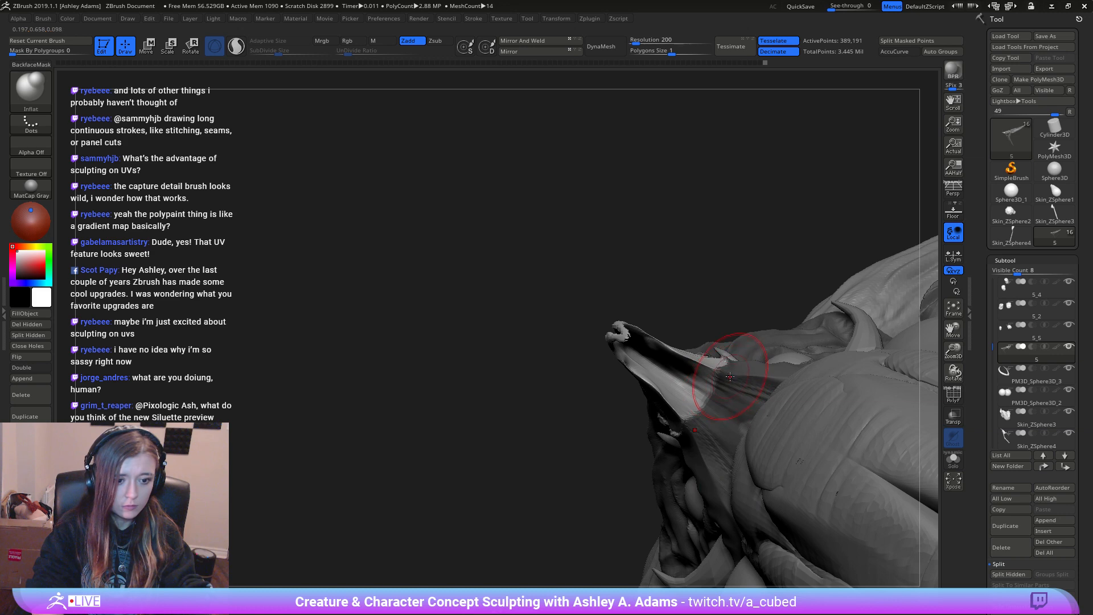
pyautogui.keyDown('ctrl'); pyautogui.moveTo(542, 433); pyautogui.dragTo(573, 433); pyautogui.keyUp('ctrl')
pyautogui.hotkey('ctrl', 'z')
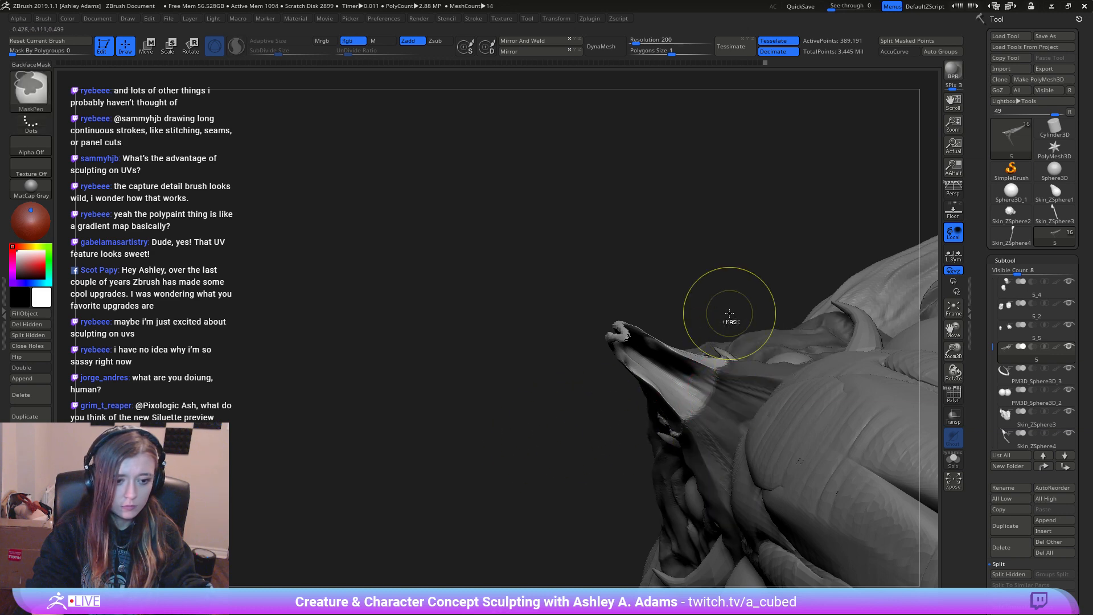
# Step: Invert the mask to protect the beak and inflate the head mesh around the beak's base from underneath
pyautogui.keyDown('ctrl'); pyautogui.click(730, 314); pyautogui.keyUp('ctrl')
pyautogui.moveTo(731, 364); pyautogui.dragTo(714, 369)
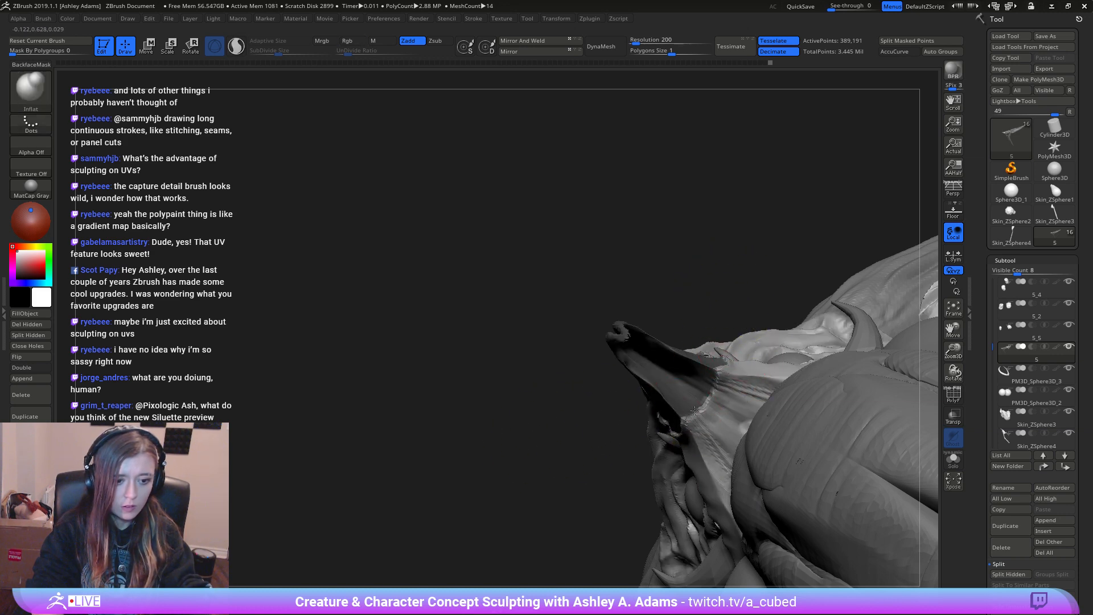
pyautogui.moveTo(694, 411); pyautogui.dragTo(716, 385)
pyautogui.moveTo(716, 384)
pyautogui.mouseDown(button='right')
pyautogui.moveTo(671, 310)
pyautogui.moveTo(705, 296)
pyautogui.moveTo(664, 297)
pyautogui.moveTo(651, 280)
pyautogui.moveTo(529, 296)
pyautogui.moveTo(487, 274)
pyautogui.mouseUp(button='right')
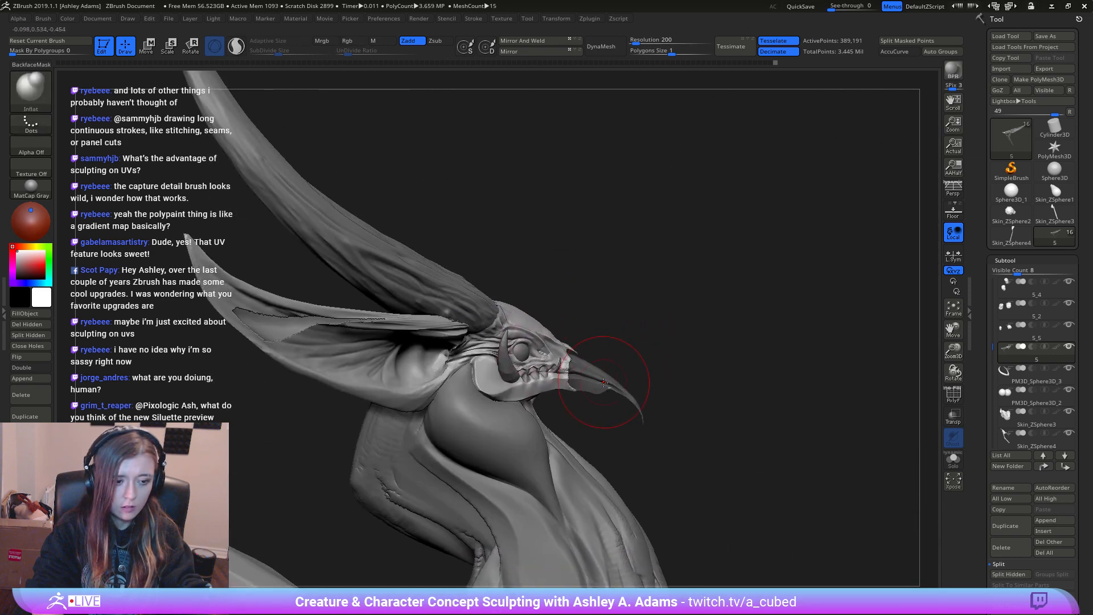
pyautogui.moveTo(624, 415)
pyautogui.mouseDown(button='right')
pyautogui.moveTo(561, 319)
pyautogui.moveTo(623, 291)
pyautogui.mouseUp(button='right')
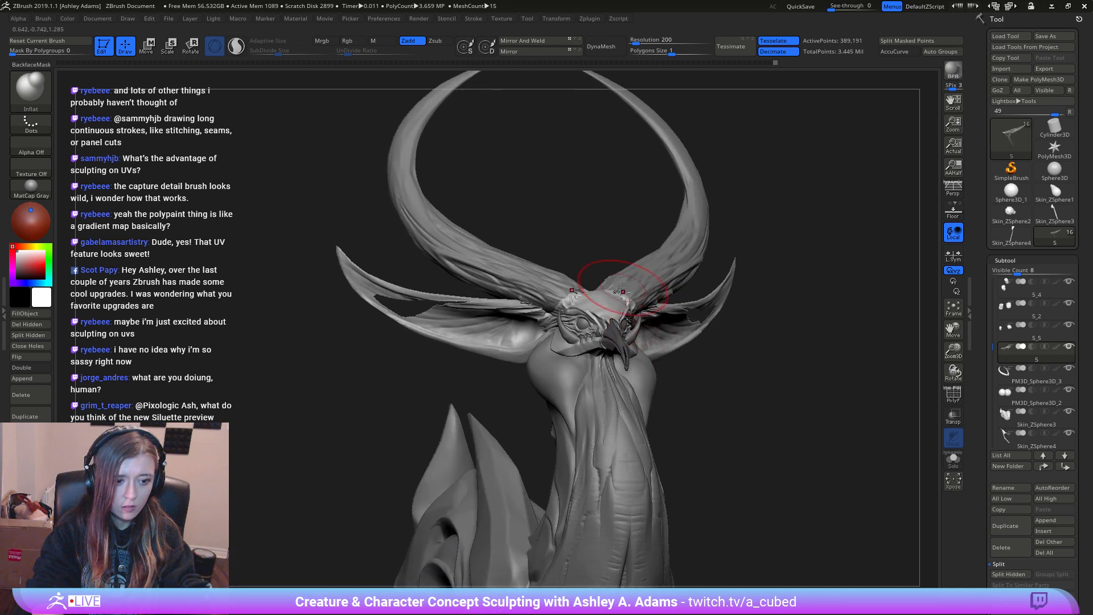
# Step: Split the masked beak off the head into its own subtool and make it the active one
pyautogui.click(995, 573)
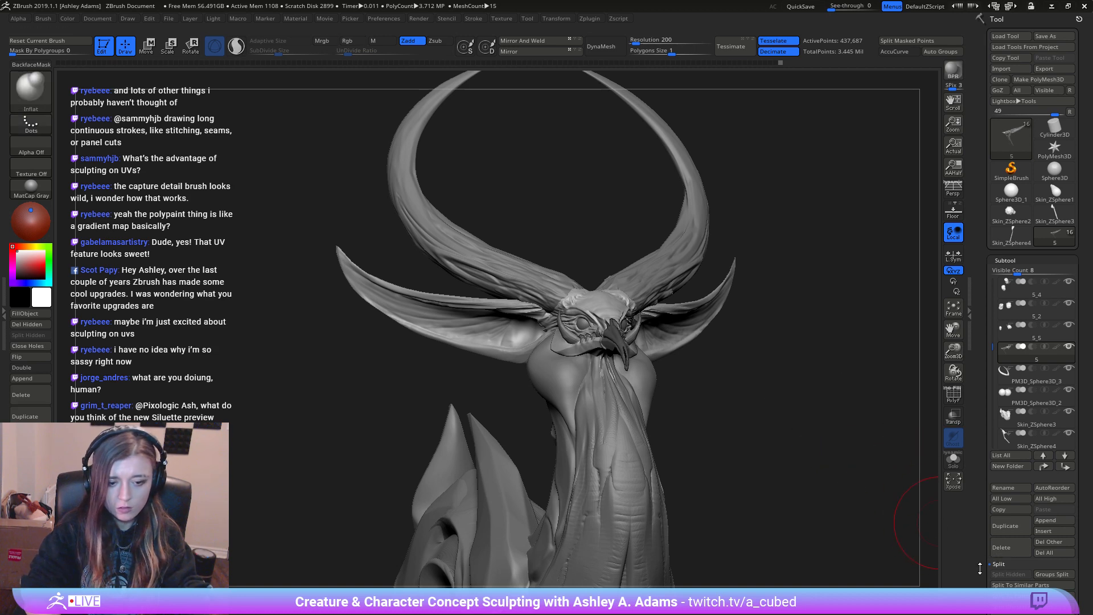
pyautogui.moveTo(980, 568); pyautogui.dragTo(980, 506)
pyautogui.click(1005, 555)
pyautogui.keyDown('ctrl'); pyautogui.moveTo(615, 298); pyautogui.dragTo(659, 392, button='right'); pyautogui.keyUp('ctrl')
pyautogui.keyDown('alt'); pyautogui.click(643, 400); pyautogui.keyUp('alt')
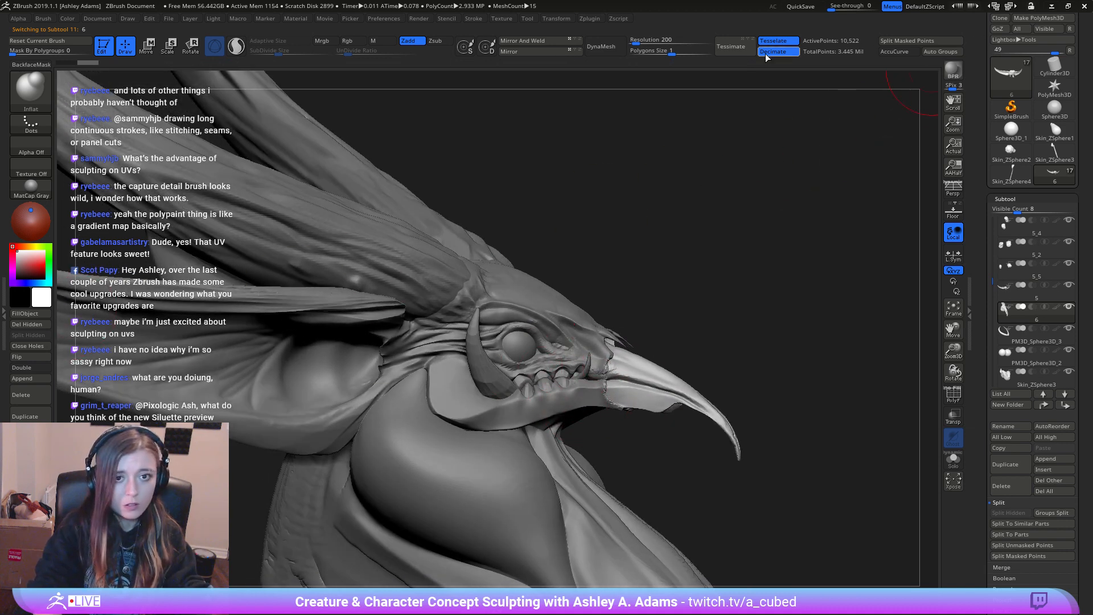
# Step: DynaMesh the separated beak at resolution 496
pyautogui.click(601, 46)
pyautogui.hotkey('ctrl', 'z')
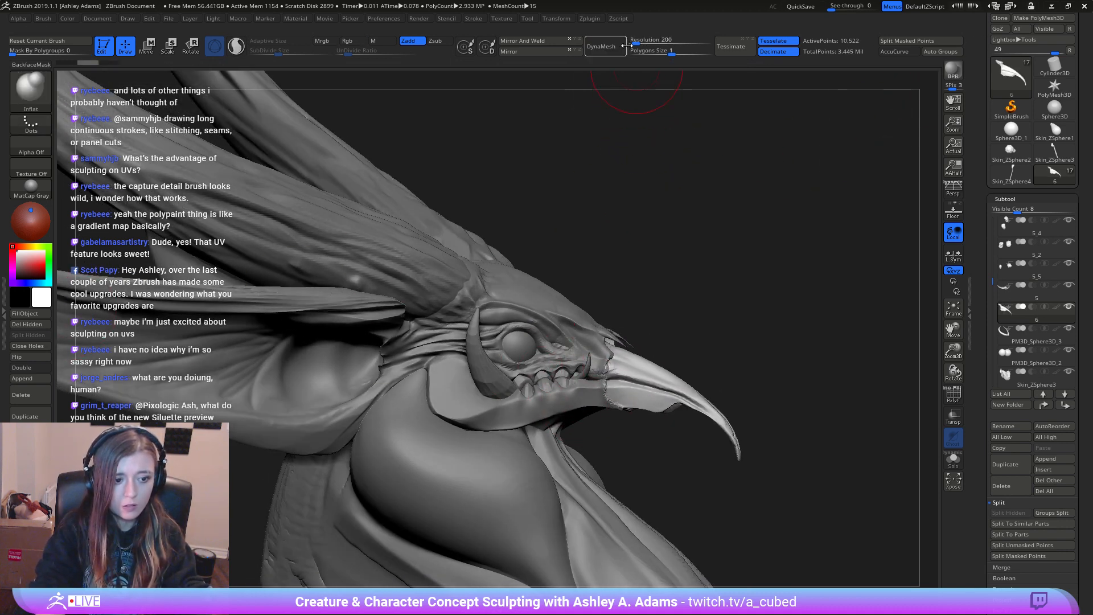
pyautogui.moveTo(636, 41); pyautogui.dragTo(642, 41)
pyautogui.click(609, 51)
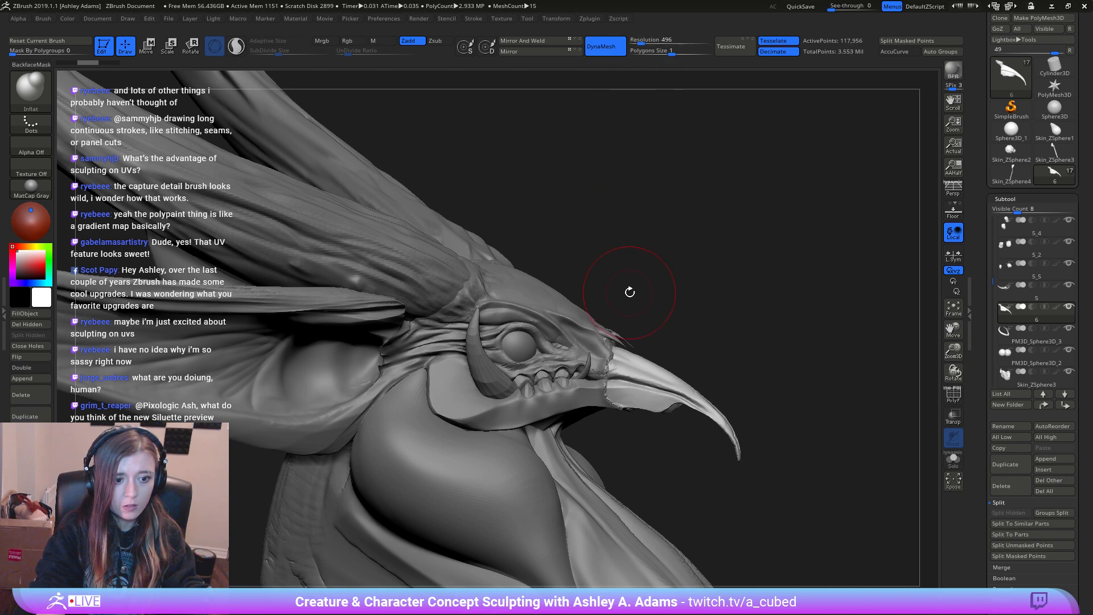
pyautogui.moveTo(606, 372)
pyautogui.mouseDown(button='right')
pyautogui.moveTo(580, 328)
pyautogui.moveTo(456, 319)
pyautogui.mouseUp(button='right')
pyautogui.rightClick(629, 291)
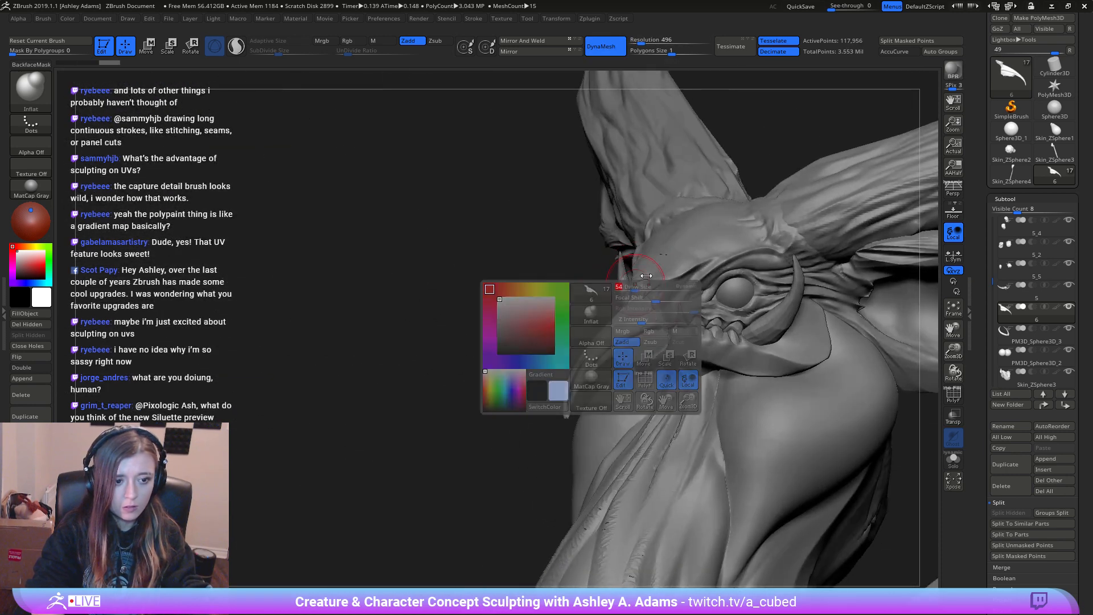
pyautogui.moveTo(630, 291); pyautogui.dragTo(575, 302, button='right')
pyautogui.press('b')
pyautogui.press('s')
pyautogui.press('h')
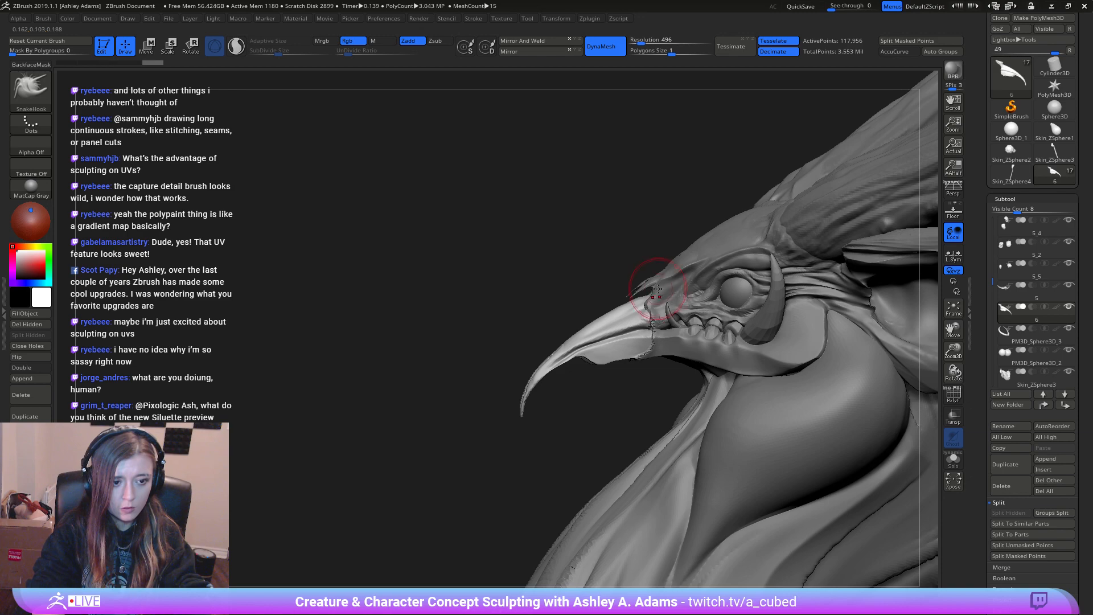
pyautogui.moveTo(657, 289); pyautogui.dragTo(797, 302, button='right')
# Step: Try to DynaMesh the head subtool at resolution 256
pyautogui.keyDown('alt'); pyautogui.click(619, 313); pyautogui.keyUp('alt')
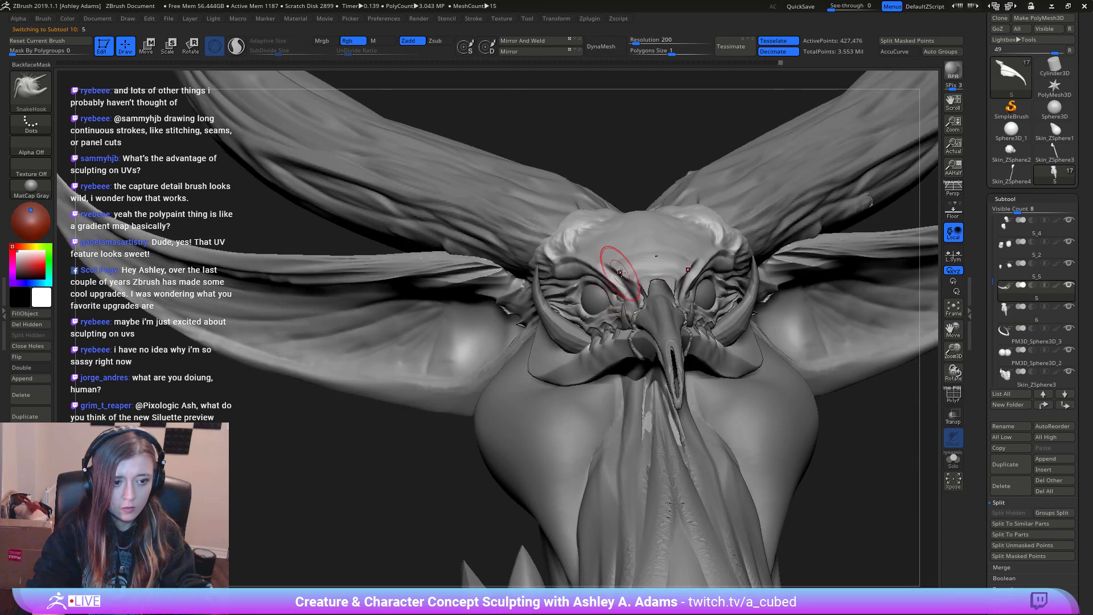
pyautogui.moveTo(619, 313); pyautogui.dragTo(526, 230, button='right')
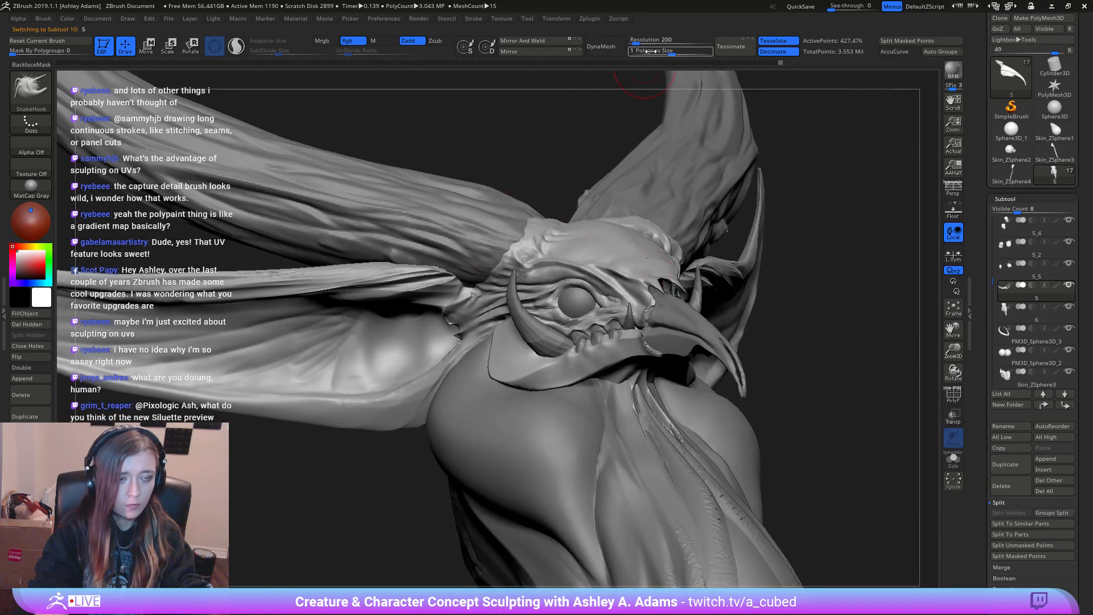
pyautogui.moveTo(631, 41); pyautogui.dragTo(634, 43)
pyautogui.click(609, 55)
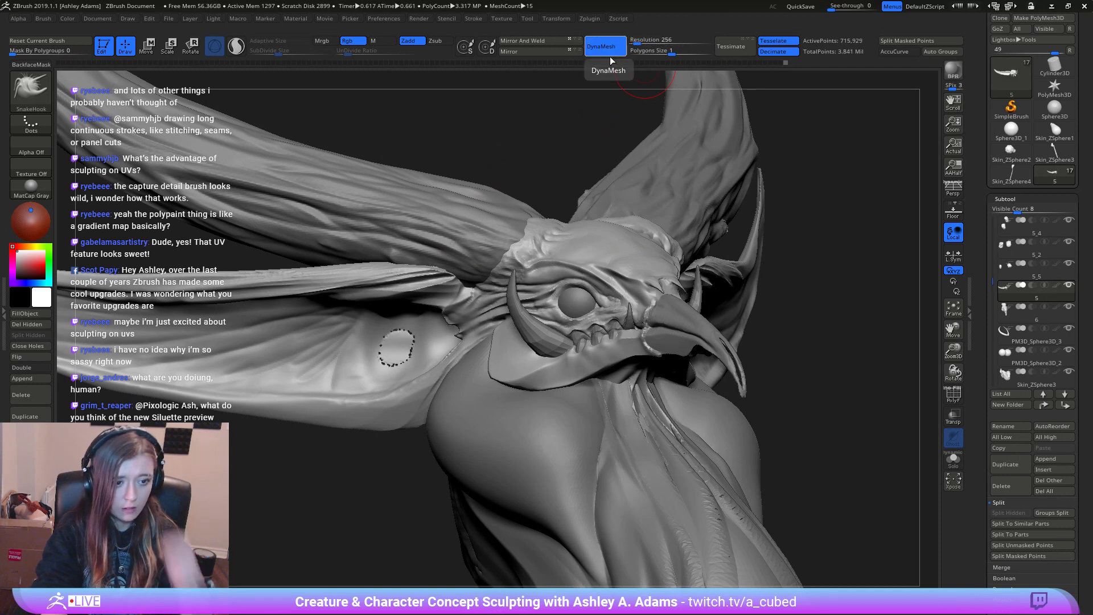
pyautogui.moveTo(399, 346)
pyautogui.mouseDown(button='right')
pyautogui.moveTo(430, 324)
pyautogui.moveTo(412, 349)
pyautogui.mouseUp(button='right')
pyautogui.hotkey('ctrl', 'z')
pyautogui.hotkey('ctrl', 'z')
# Step: Thicken the thin inner hollow of the ear near its base with a larger Inflat brush
pyautogui.press('space')
pyautogui.moveTo(419, 390); pyautogui.dragTo(435, 390)
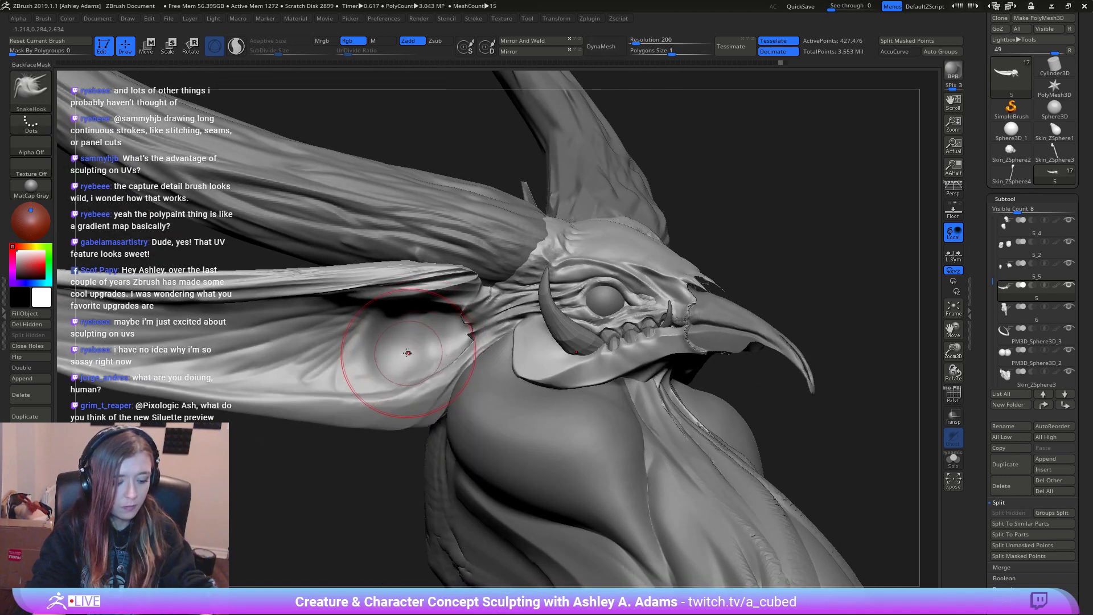
pyautogui.press('b')
pyautogui.press('i')
pyautogui.press('n')
pyautogui.moveTo(408, 352); pyautogui.dragTo(392, 349)
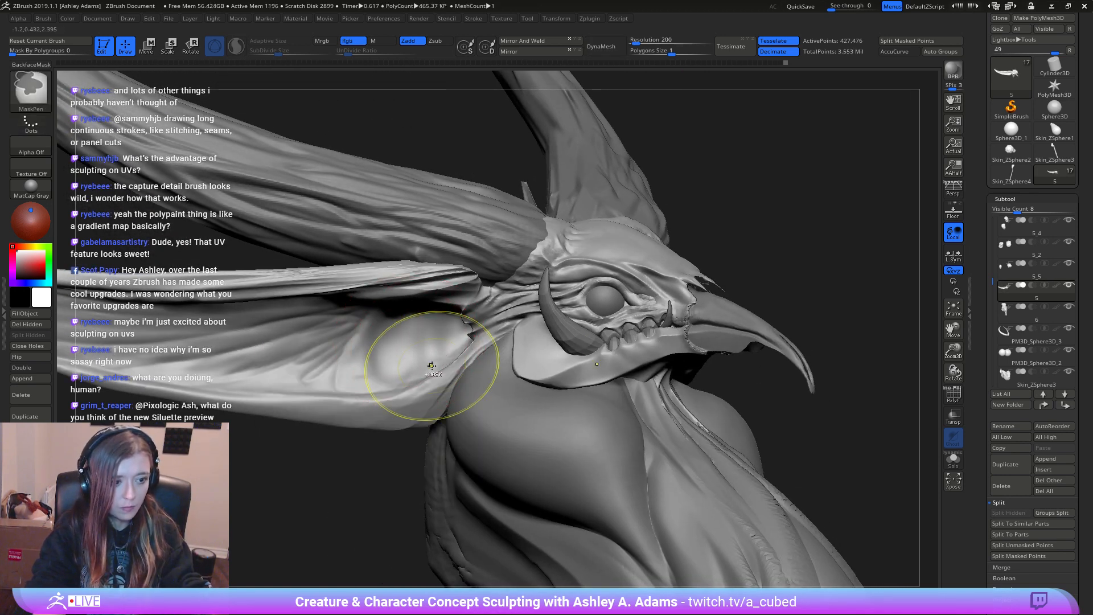
pyautogui.moveTo(439, 365)
pyautogui.mouseDown(button='right')
pyautogui.moveTo(450, 343)
pyautogui.moveTo(513, 298)
pyautogui.mouseUp(button='right')
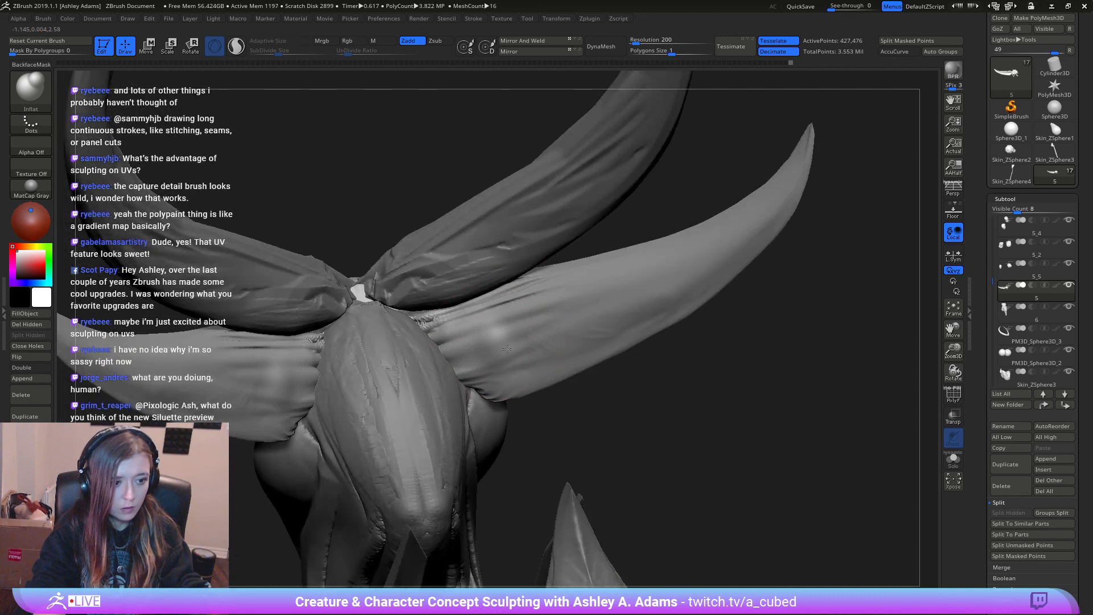
pyautogui.moveTo(599, 278)
pyautogui.mouseDown(button='right')
pyautogui.moveTo(699, 255)
pyautogui.moveTo(552, 253)
pyautogui.mouseUp(button='right')
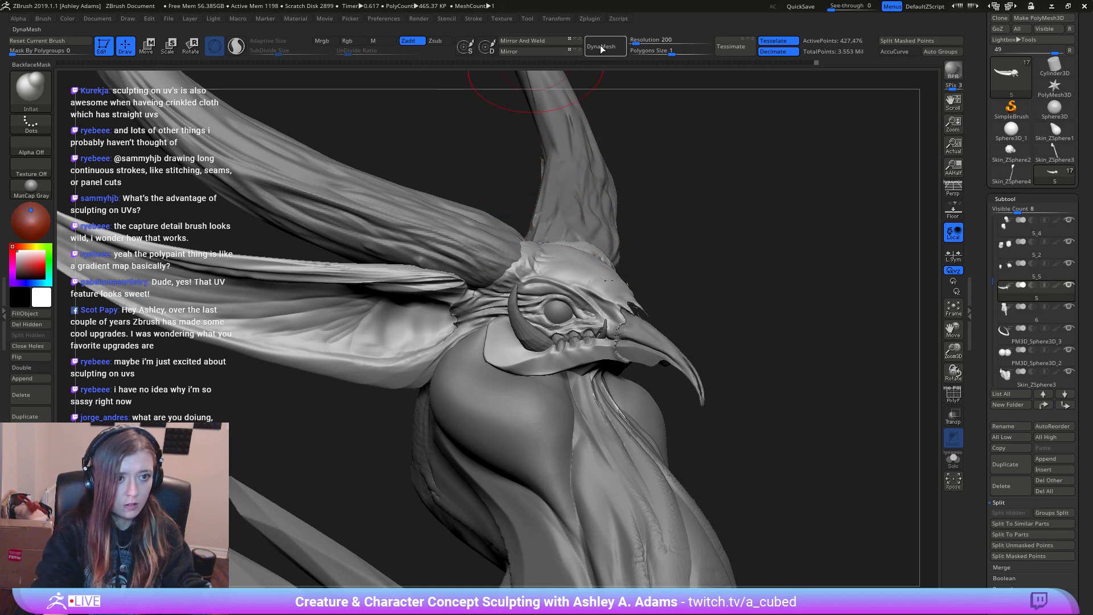
# Step: Make the head the active subtool and smooth its pointed front edge where the forehead meets the beak's base
pyautogui.rightClick(590, 383)
pyautogui.moveTo(590, 383)
pyautogui.keyDown('ctrl'); pyautogui.mouseDown(button='right')
pyautogui.moveTo(632, 360)
pyautogui.moveTo(625, 380)
pyautogui.moveTo(573, 367)
pyautogui.moveTo(611, 375)
pyautogui.moveTo(604, 361)
pyautogui.moveTo(615, 363)
pyautogui.moveTo(599, 357)
pyautogui.moveTo(551, 361)
pyautogui.moveTo(591, 378)
pyautogui.moveTo(562, 245)
pyautogui.moveTo(588, 257)
pyautogui.mouseUp(button='right'); pyautogui.keyUp('ctrl')
pyautogui.press('b')
pyautogui.press('c')
pyautogui.press('b')
pyautogui.keyDown('alt'); pyautogui.click(621, 364); pyautogui.keyUp('alt')
pyautogui.rightClick(614, 371)
pyautogui.press('b')
pyautogui.press('s')
pyautogui.press('h')
pyautogui.keyDown('alt'); pyautogui.click(606, 371); pyautogui.keyUp('alt')
pyautogui.keyDown('alt'); pyautogui.click(575, 294); pyautogui.keyUp('alt')
pyautogui.keyDown('alt'); pyautogui.click(568, 252); pyautogui.keyUp('alt')
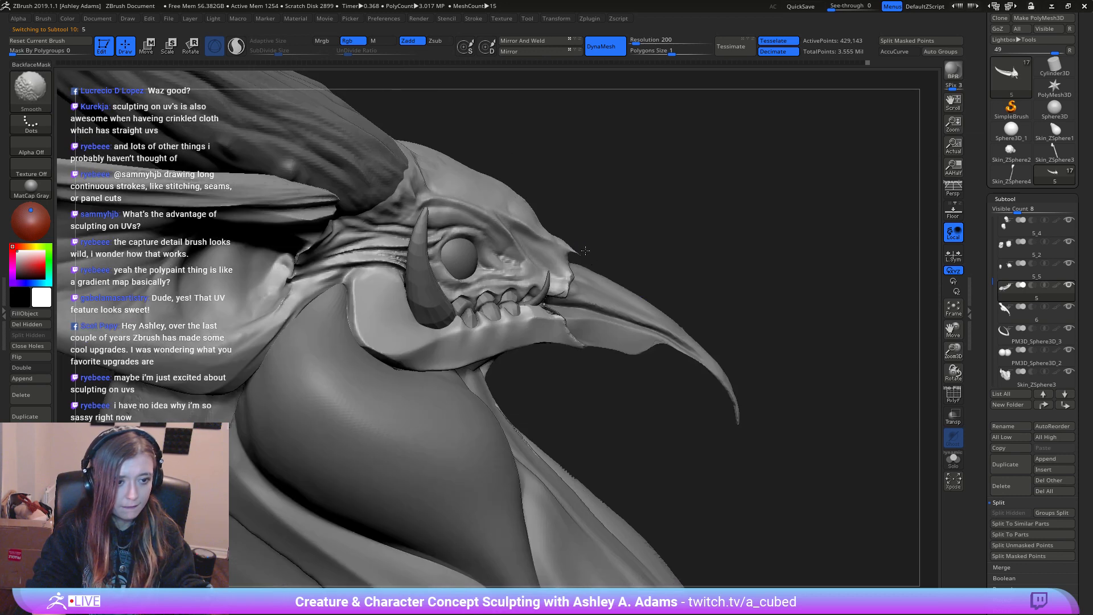
pyautogui.keyDown('shift'); pyautogui.moveTo(581, 252); pyautogui.dragTo(571, 255); pyautogui.keyUp('shift')
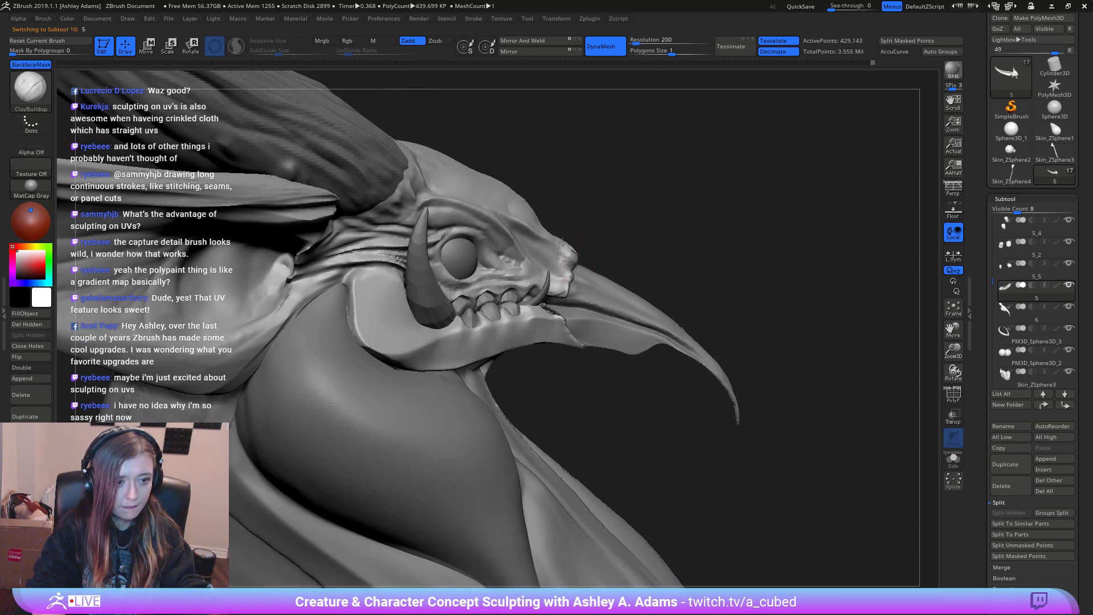
pyautogui.keyDown('shift'); pyautogui.moveTo(561, 240); pyautogui.dragTo(562, 243, button='right'); pyautogui.keyUp('shift')
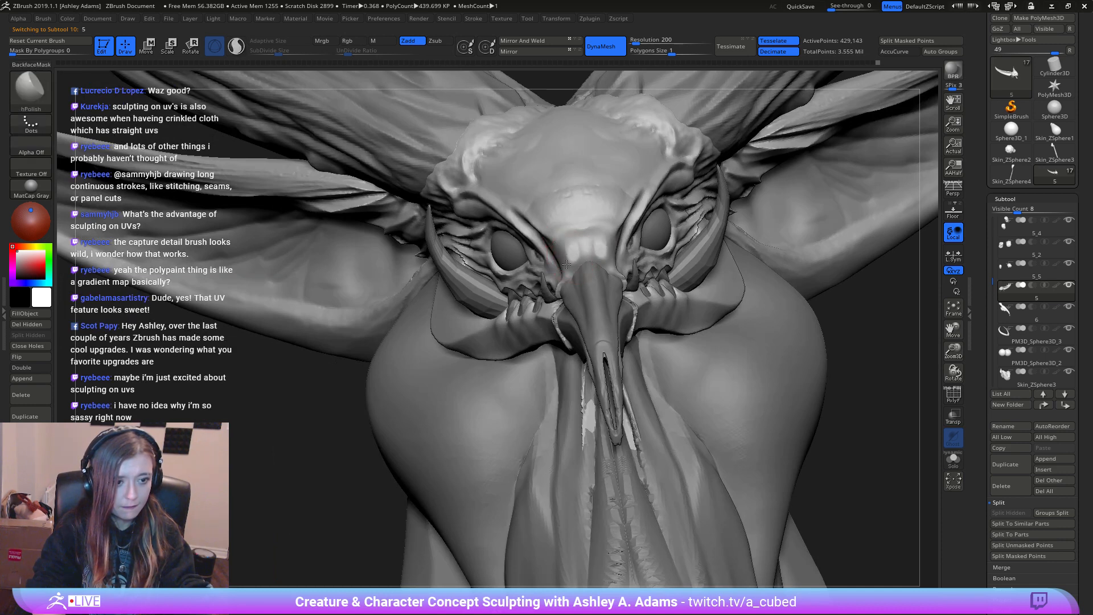
# Step: Pull the middle of the forehead's front edge down over the beak's base with the SnakeHook brush
pyautogui.moveTo(581, 254)
pyautogui.mouseDown(button='right')
pyautogui.moveTo(568, 276)
pyautogui.moveTo(605, 261)
pyautogui.mouseUp(button='right')
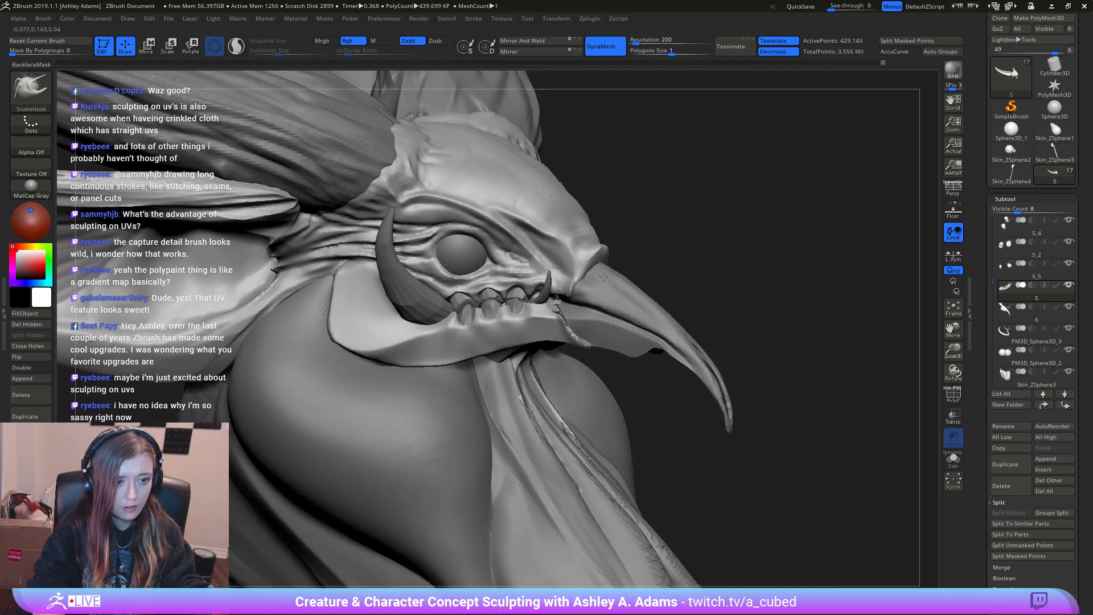
pyautogui.moveTo(601, 264); pyautogui.dragTo(600, 277)
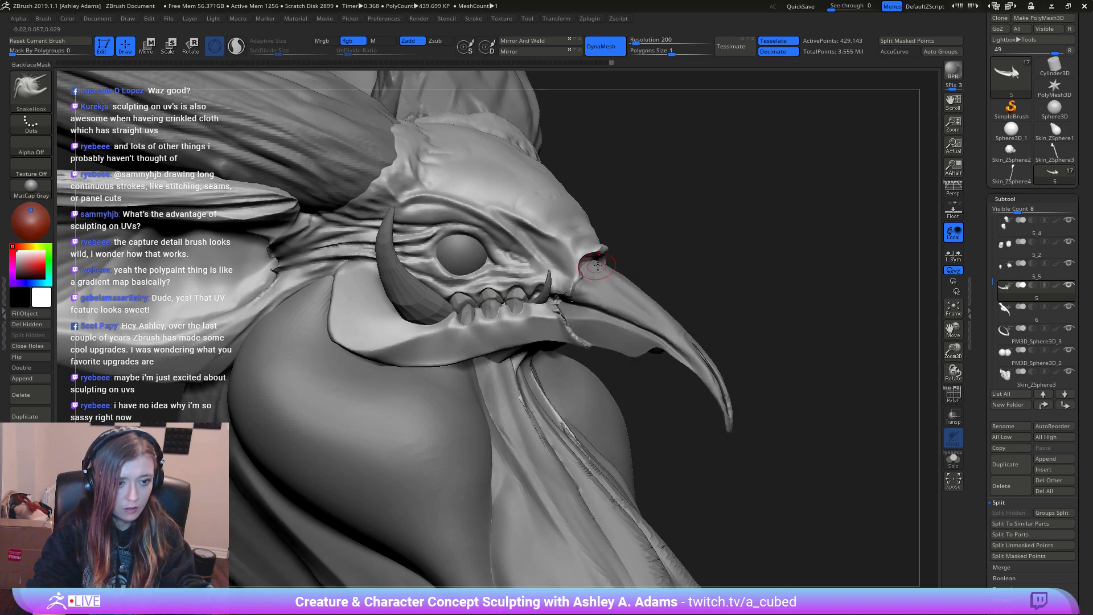
pyautogui.rightClick(574, 254)
pyautogui.moveTo(575, 255); pyautogui.dragTo(626, 245, button='right')
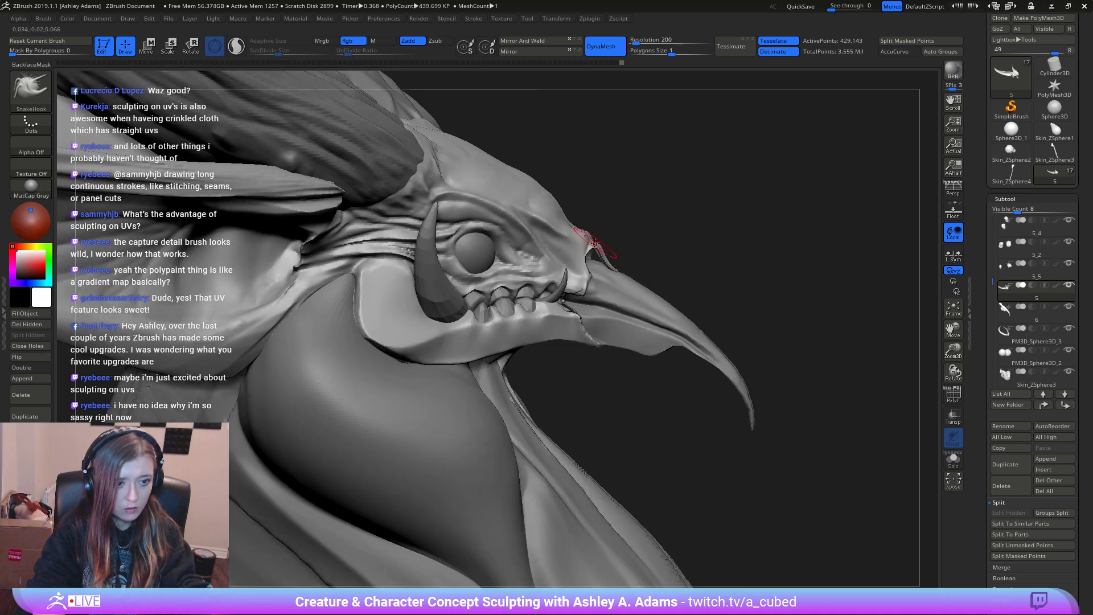
pyautogui.moveTo(631, 278)
pyautogui.mouseDown(button='right')
pyautogui.moveTo(624, 242)
pyautogui.moveTo(630, 276)
pyautogui.mouseUp(button='right')
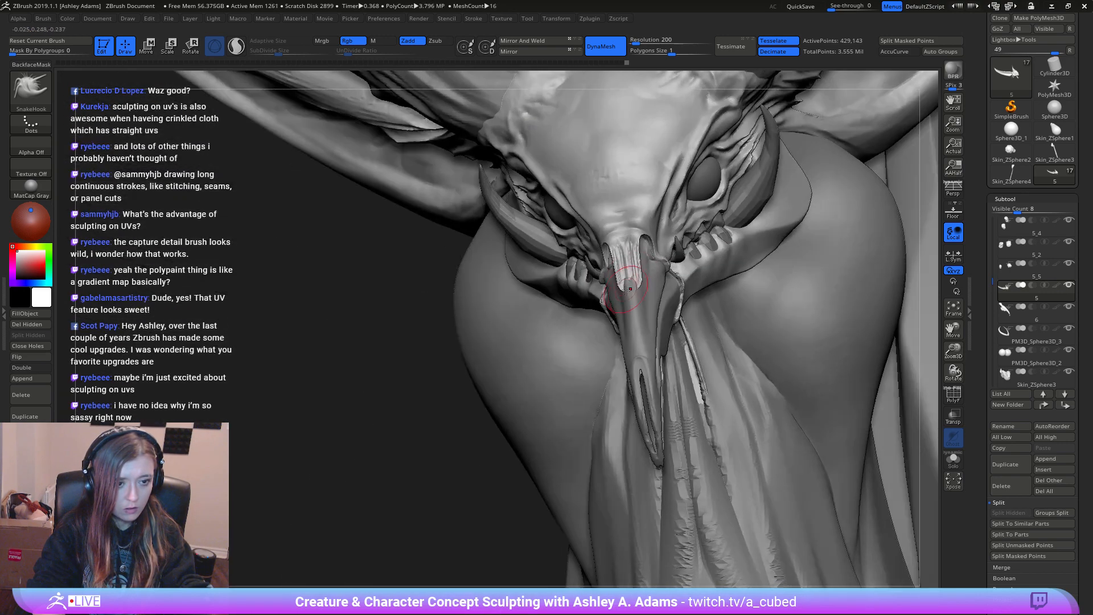
pyautogui.moveTo(634, 257); pyautogui.dragTo(628, 291)
pyautogui.moveTo(645, 248); pyautogui.dragTo(663, 241, button='right')
pyautogui.moveTo(631, 244)
pyautogui.keyDown('shift'); pyautogui.mouseDown()
pyautogui.moveTo(634, 267)
pyautogui.moveTo(632, 258)
pyautogui.mouseUp(); pyautogui.keyUp('shift')
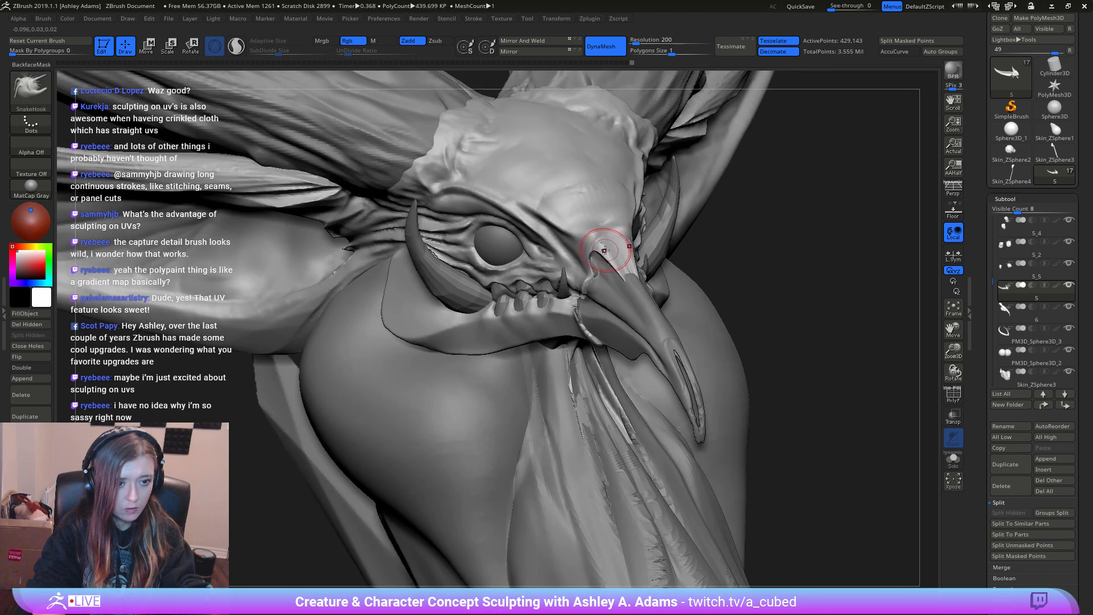
# Step: Stretch the head's edges along both sides of the nostril opening onto the beak with the SnakeHook brush
pyautogui.moveTo(610, 243); pyautogui.dragTo(632, 242, button='right')
pyautogui.moveTo(595, 246); pyautogui.dragTo(588, 242)
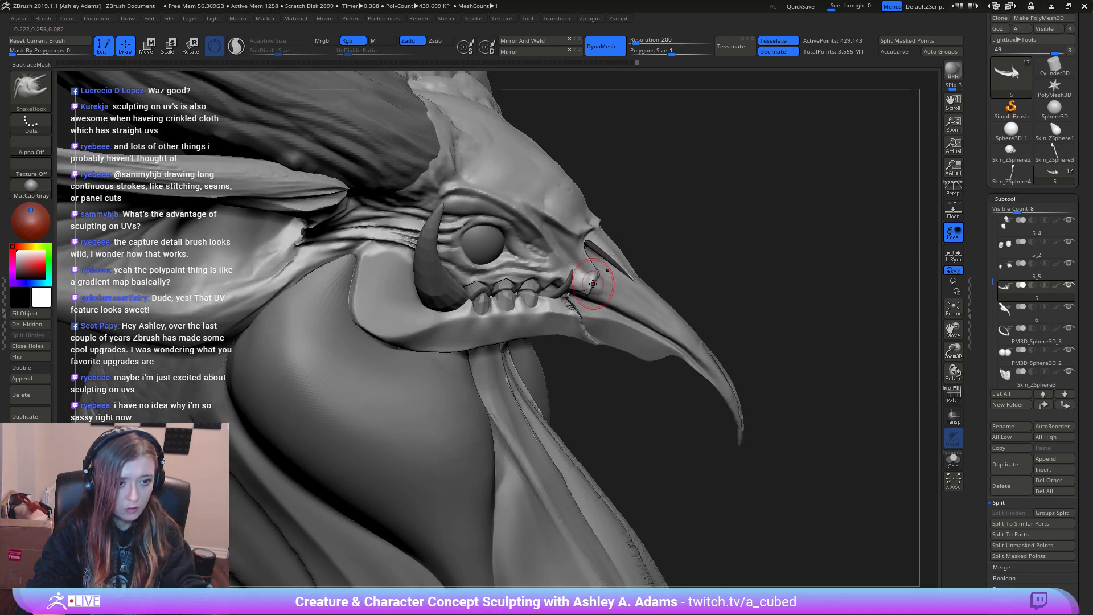
pyautogui.moveTo(594, 274); pyautogui.dragTo(590, 280, button='right')
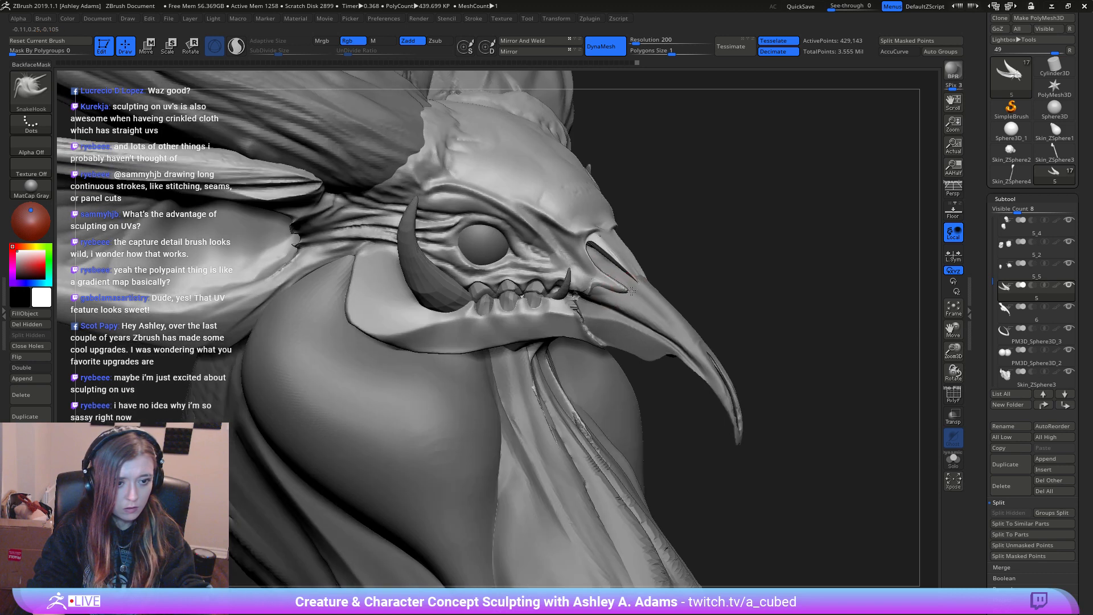
pyautogui.moveTo(615, 283); pyautogui.dragTo(644, 298)
pyautogui.moveTo(625, 287)
pyautogui.mouseDown(button='right')
pyautogui.moveTo(614, 287)
pyautogui.moveTo(637, 301)
pyautogui.mouseUp(button='right')
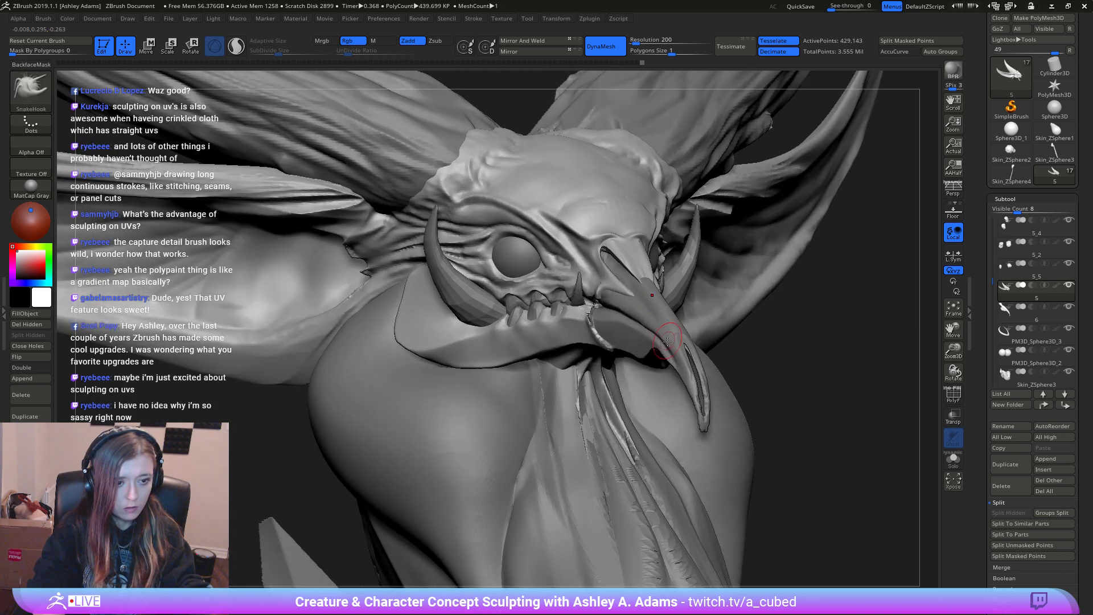
pyautogui.keyDown('ctrl'); pyautogui.moveTo(671, 336); pyautogui.dragTo(471, 127, button='right'); pyautogui.keyUp('ctrl')
pyautogui.moveTo(647, 267); pyautogui.dragTo(681, 278, button='right')
pyautogui.moveTo(694, 249); pyautogui.dragTo(703, 235)
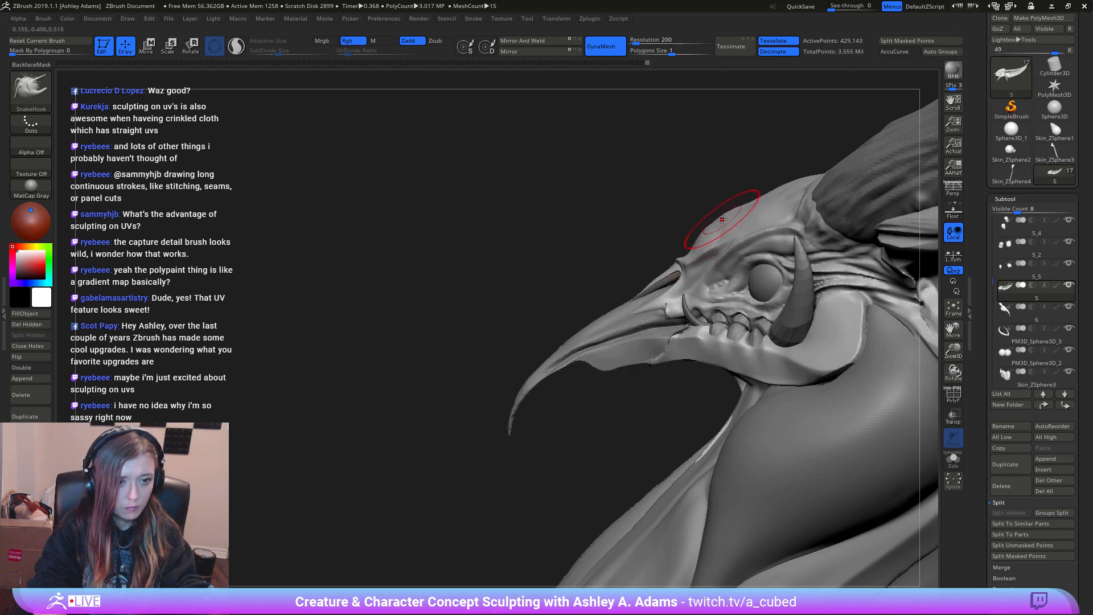
# Step: Switch to the ClayBuildup brush for sculpting the head
pyautogui.keyDown('alt'); pyautogui.moveTo(765, 194); pyautogui.dragTo(592, 234, button='right'); pyautogui.keyUp('alt')
pyautogui.moveTo(592, 234); pyautogui.dragTo(671, 264, button='right')
pyautogui.press('b')
pyautogui.press('c')
pyautogui.press('b')
pyautogui.press('b')
pyautogui.press('h')
pyautogui.press('p')
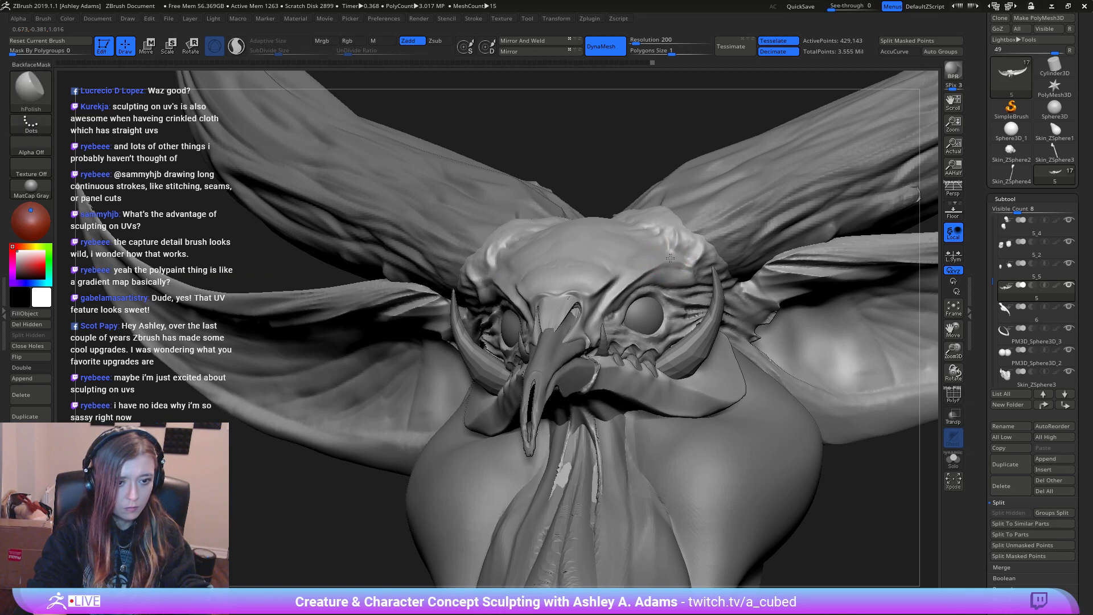
pyautogui.press('b')
pyautogui.press('c')
pyautogui.press('b')
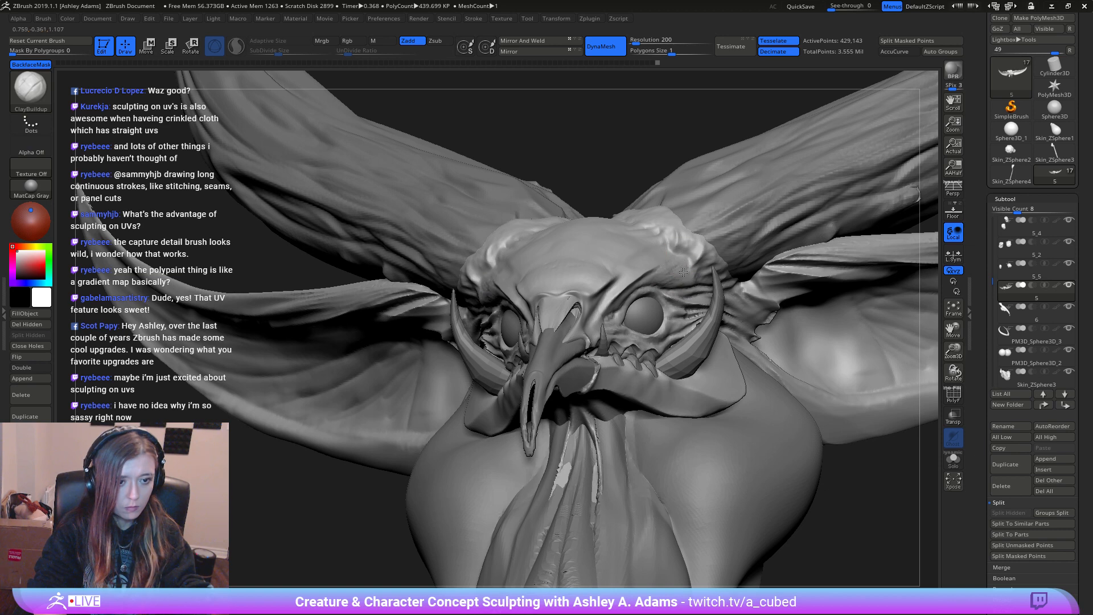
# Step: Examine the skull and the antler bases from the side and from above
pyautogui.keyDown('ctrl'); pyautogui.moveTo(665, 325); pyautogui.dragTo(723, 279, button='right'); pyautogui.keyUp('ctrl')
pyautogui.rightClick(592, 354)
pyautogui.keyDown('alt'); pyautogui.moveTo(601, 343); pyautogui.dragTo(602, 318, button='right'); pyautogui.keyUp('alt')
pyautogui.moveTo(488, 220); pyautogui.dragTo(471, 215, button='right')
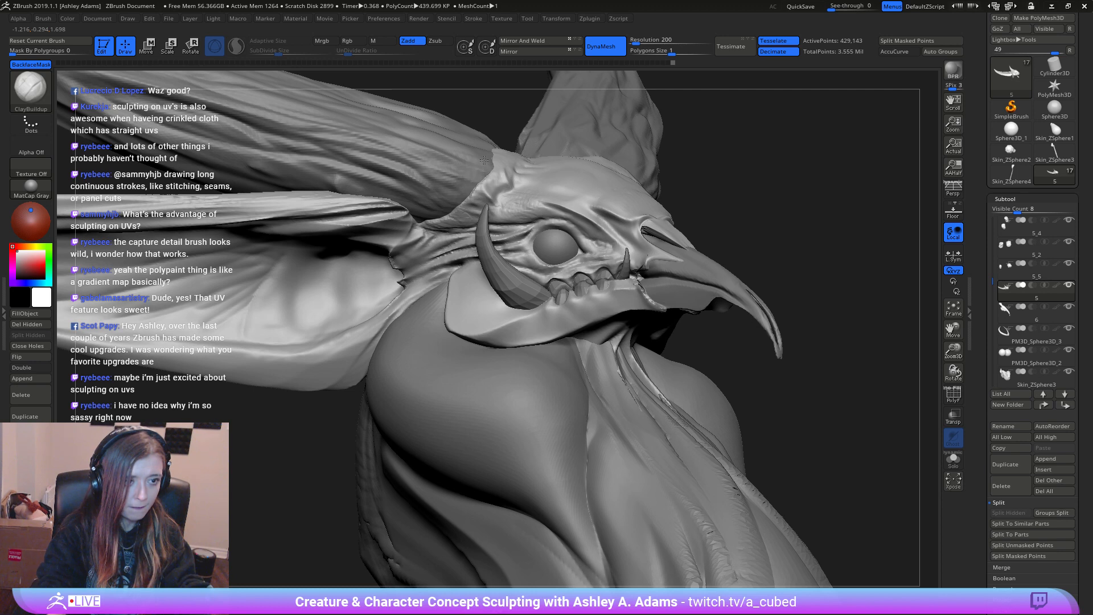
pyautogui.moveTo(532, 214); pyautogui.dragTo(429, 135, button='right')
pyautogui.moveTo(517, 212); pyautogui.dragTo(504, 185, button='right')
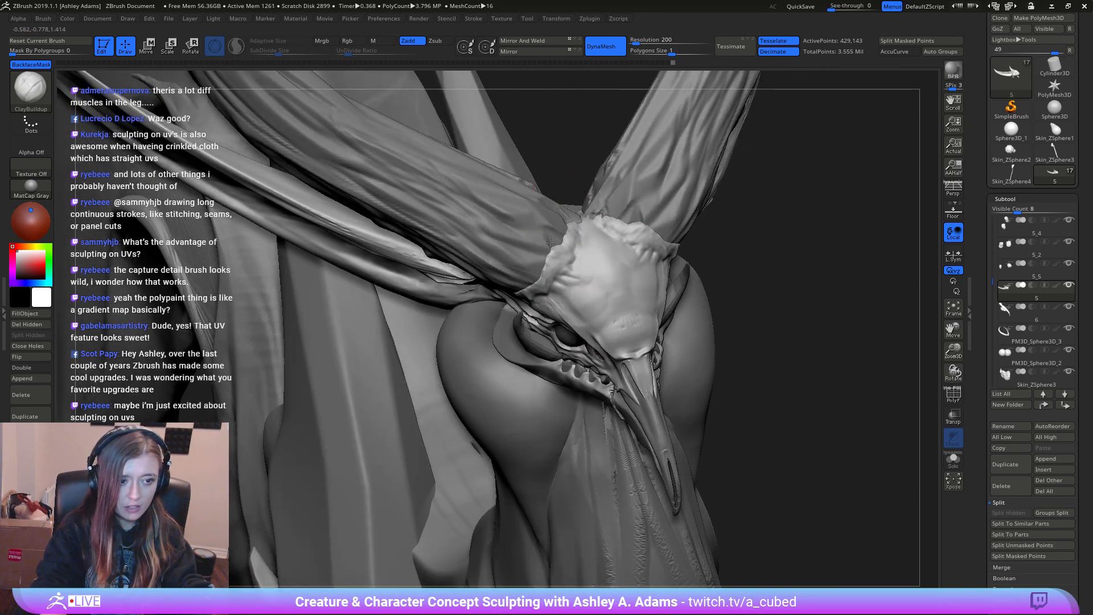
# Step: Select the neck subtool and reshape the outline of the throat pouch below the jaw with the SnakeHook brush
pyautogui.moveTo(633, 224); pyautogui.dragTo(584, 223, button='right')
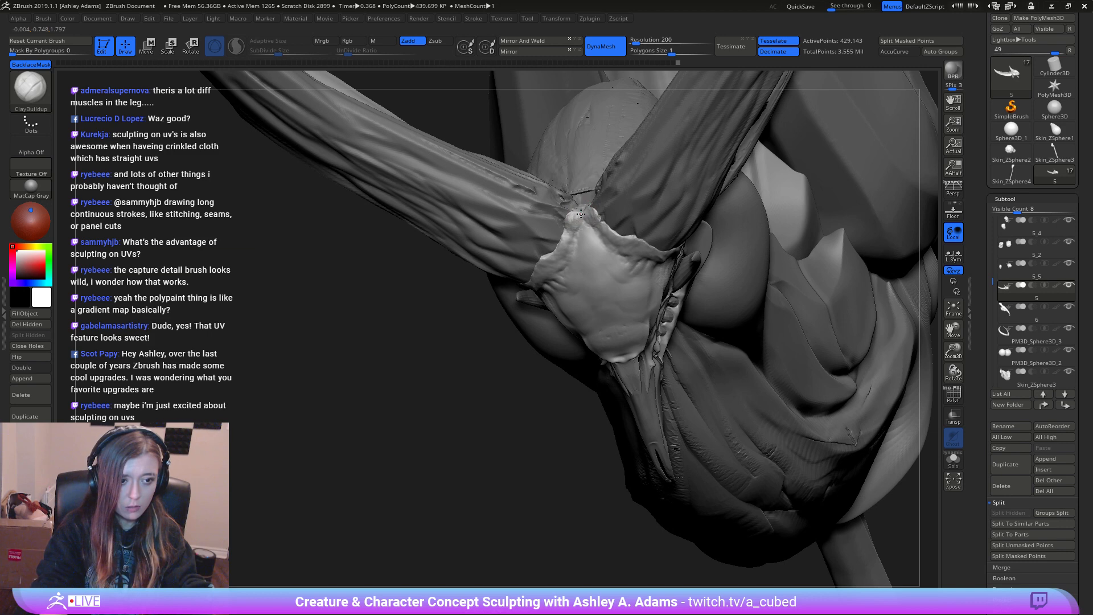
pyautogui.moveTo(580, 212)
pyautogui.mouseDown(button='right')
pyautogui.moveTo(571, 193)
pyautogui.moveTo(601, 189)
pyautogui.moveTo(595, 214)
pyautogui.moveTo(446, 155)
pyautogui.mouseUp(button='right')
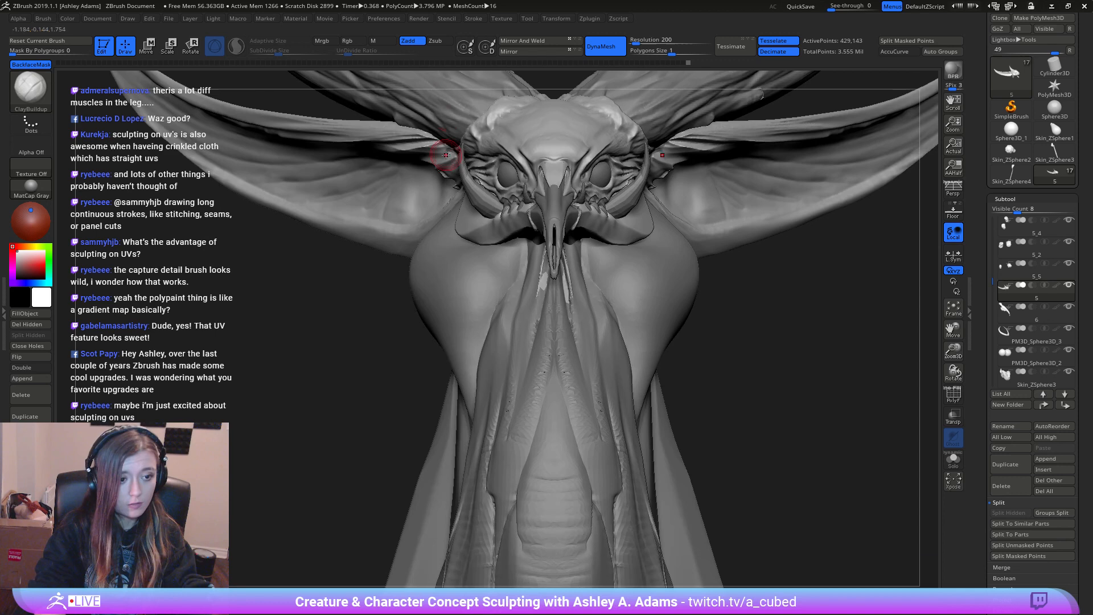
pyautogui.rightClick(434, 221)
pyautogui.rightClick(647, 247)
pyautogui.keyDown('alt'); pyautogui.click(647, 253); pyautogui.keyUp('alt')
pyautogui.moveTo(649, 263); pyautogui.dragTo(643, 253, button='right')
pyautogui.press('b')
pyautogui.press('s')
pyautogui.press('h')
pyautogui.moveTo(457, 261); pyautogui.dragTo(458, 258, button='right')
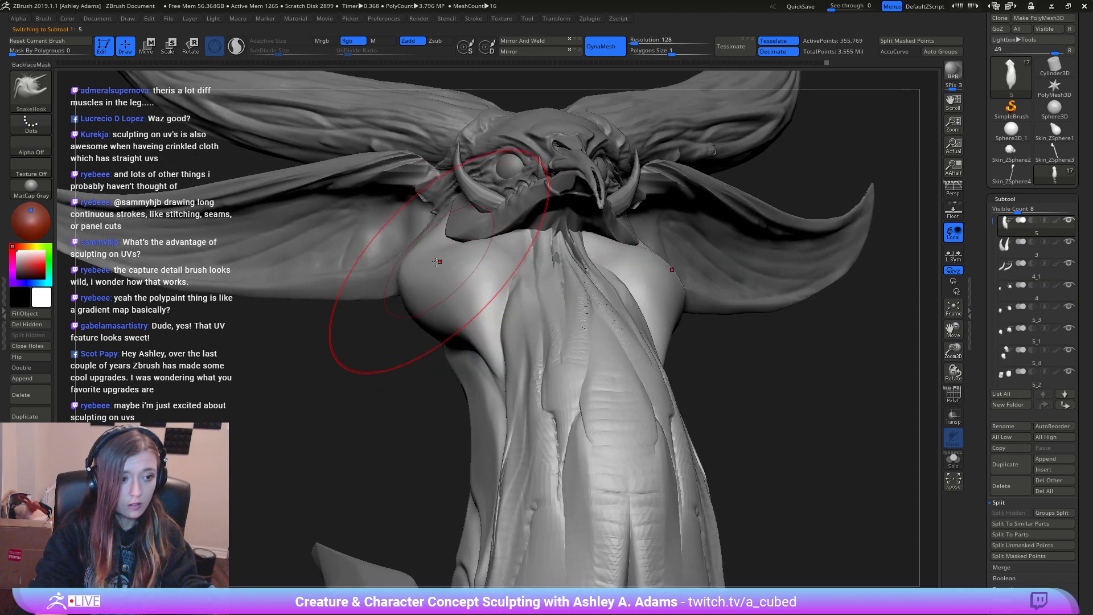
pyautogui.moveTo(403, 269); pyautogui.dragTo(413, 274)
pyautogui.moveTo(405, 313); pyautogui.dragTo(410, 309)
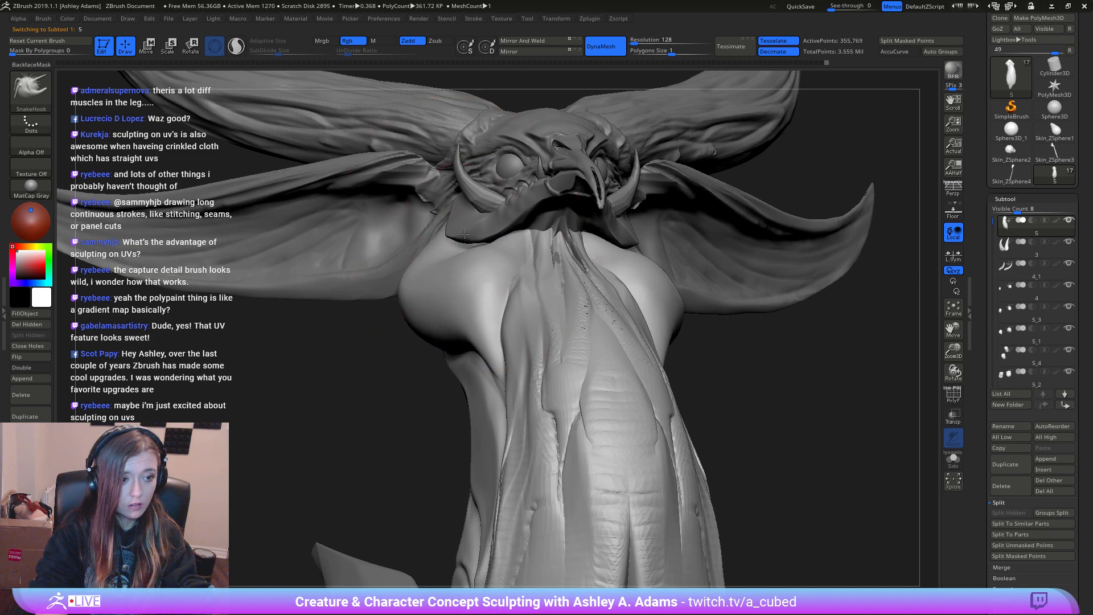
# Step: Select the lower jaw subtool and pull its bottom and rear edges into a fuller shape with the SnakeHook brush
pyautogui.keyDown('alt'); pyautogui.click(458, 226); pyautogui.keyUp('alt')
pyautogui.rightClick(459, 234)
pyautogui.moveTo(460, 241); pyautogui.dragTo(471, 254)
pyautogui.moveTo(477, 302)
pyautogui.keyDown('ctrl'); pyautogui.mouseDown(button='right')
pyautogui.moveTo(514, 223)
pyautogui.moveTo(513, 263)
pyautogui.moveTo(600, 296)
pyautogui.mouseUp(button='right'); pyautogui.keyUp('ctrl')
pyautogui.rightClick(544, 301)
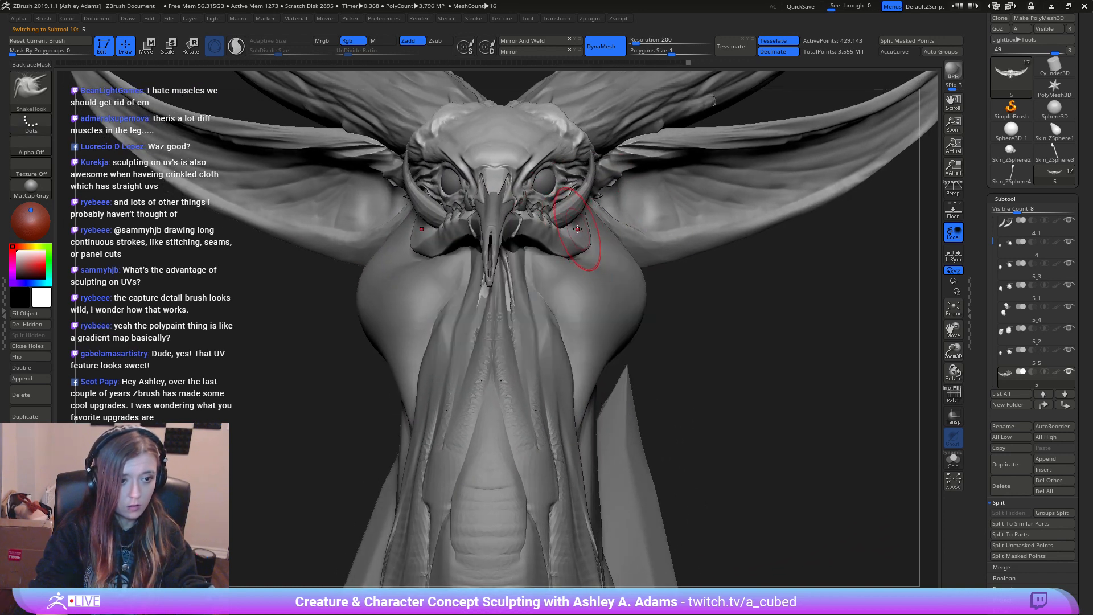
pyautogui.moveTo(563, 234); pyautogui.dragTo(585, 257, button='right')
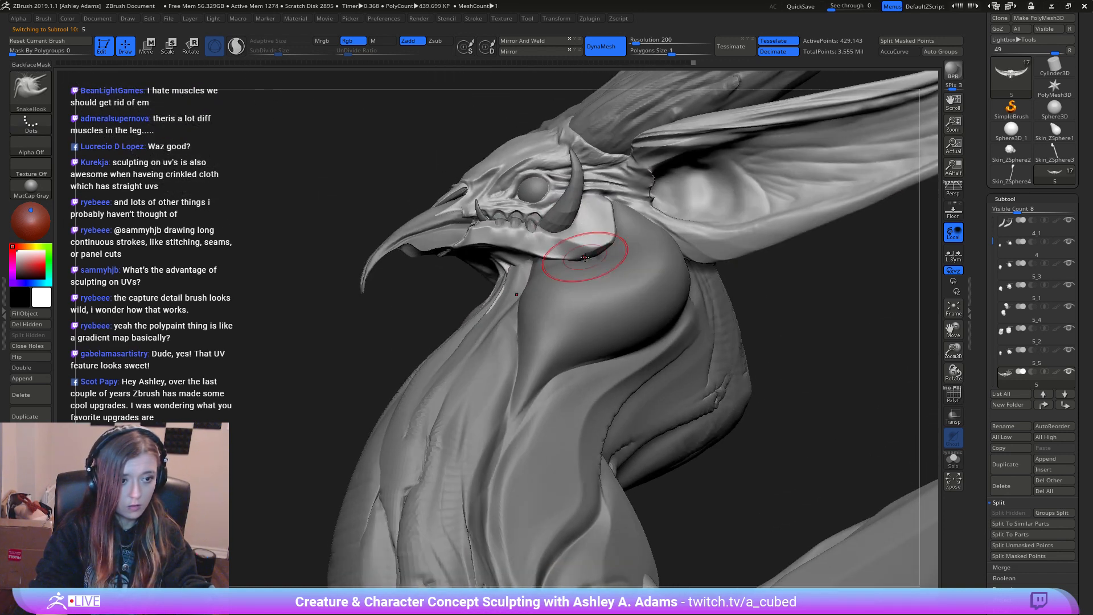
pyautogui.press('space')
pyautogui.moveTo(578, 254); pyautogui.dragTo(556, 250)
pyautogui.moveTo(556, 249); pyautogui.dragTo(557, 259, button='right')
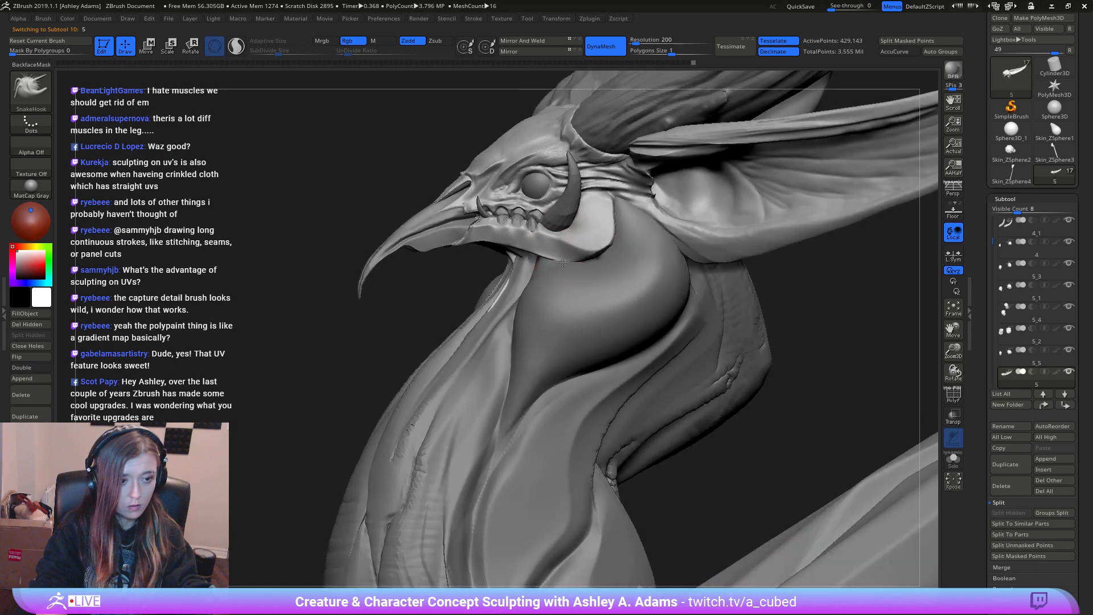
pyautogui.press('space')
pyautogui.moveTo(562, 263); pyautogui.dragTo(573, 261)
pyautogui.moveTo(608, 228); pyautogui.dragTo(616, 219)
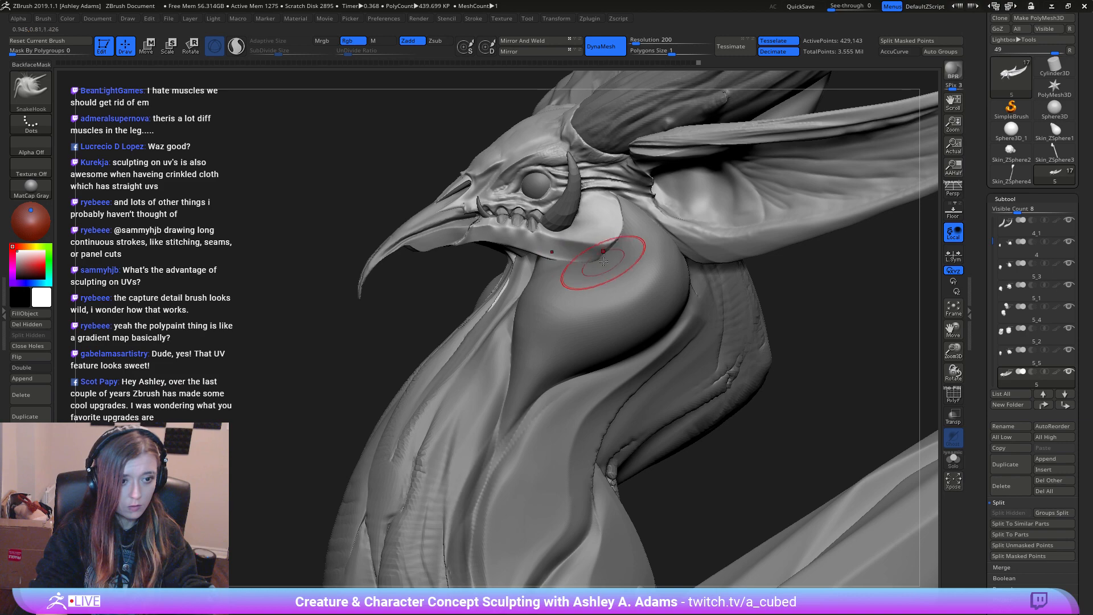
# Step: Select the beak subtool, swell the lower beak near its tip with the Inflat brush and smooth the result
pyautogui.moveTo(559, 254); pyautogui.dragTo(723, 247, button='right')
pyautogui.moveTo(573, 238)
pyautogui.mouseDown(button='right')
pyautogui.moveTo(501, 265)
pyautogui.moveTo(654, 251)
pyautogui.mouseUp(button='right')
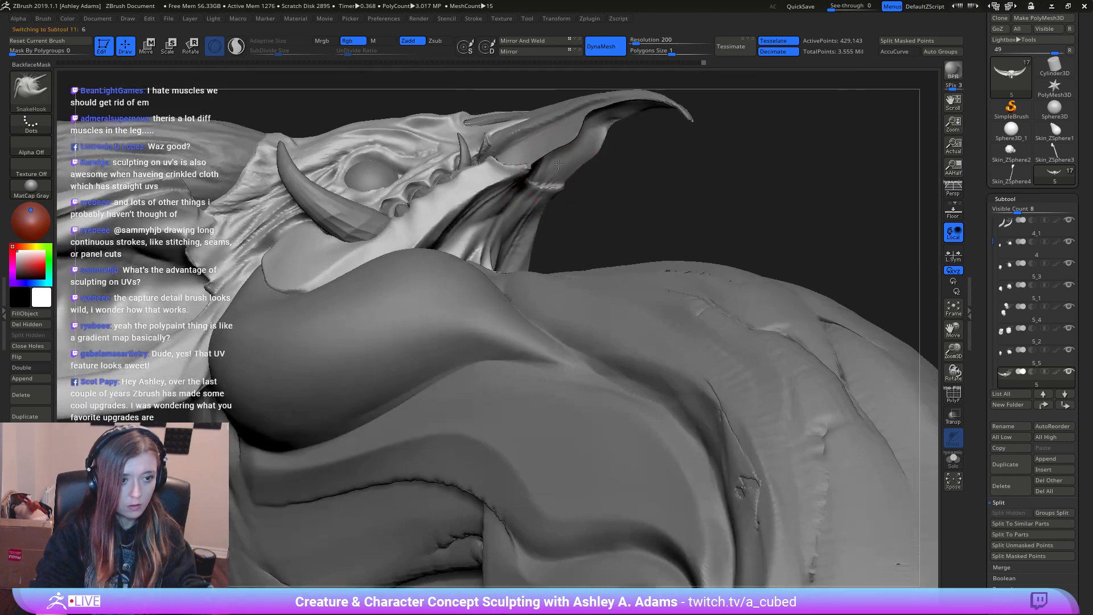
pyautogui.keyDown('alt'); pyautogui.click(567, 156); pyautogui.keyUp('alt')
pyautogui.press('space')
pyautogui.moveTo(568, 161); pyautogui.dragTo(559, 161)
pyautogui.keyDown('alt'); pyautogui.moveTo(560, 156); pyautogui.dragTo(511, 252, button='right'); pyautogui.keyUp('alt')
pyautogui.press('b')
pyautogui.press('i')
pyautogui.press('n')
pyautogui.moveTo(550, 220); pyautogui.dragTo(542, 238)
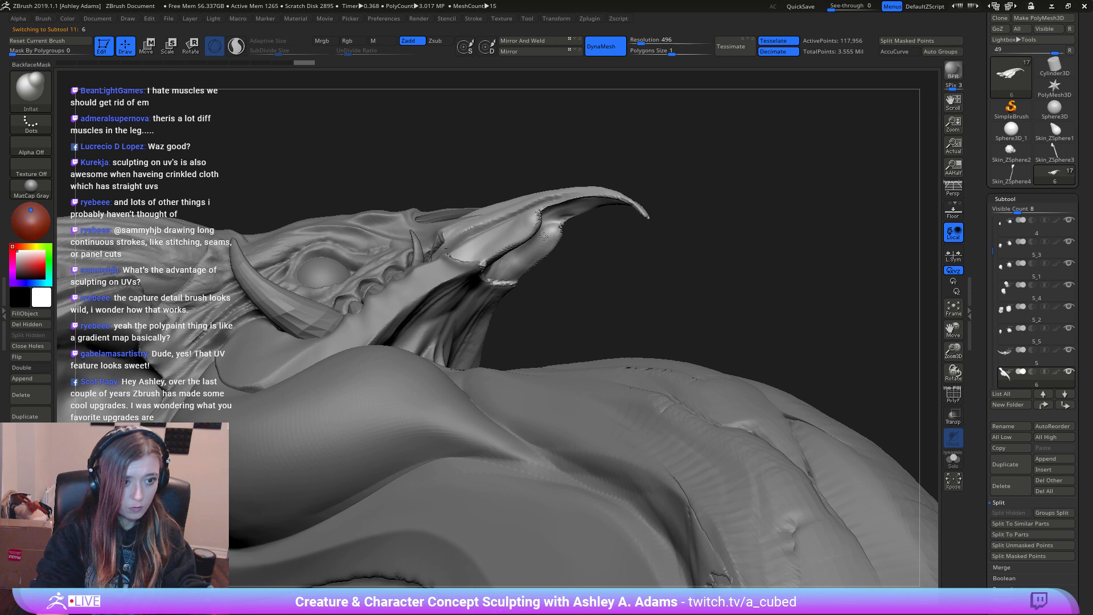
pyautogui.keyDown('shift'); pyautogui.moveTo(544, 236); pyautogui.dragTo(534, 223); pyautogui.keyUp('shift')
pyautogui.moveTo(535, 253)
pyautogui.mouseDown(button='right')
pyautogui.moveTo(554, 297)
pyautogui.moveTo(551, 347)
pyautogui.mouseUp(button='right')
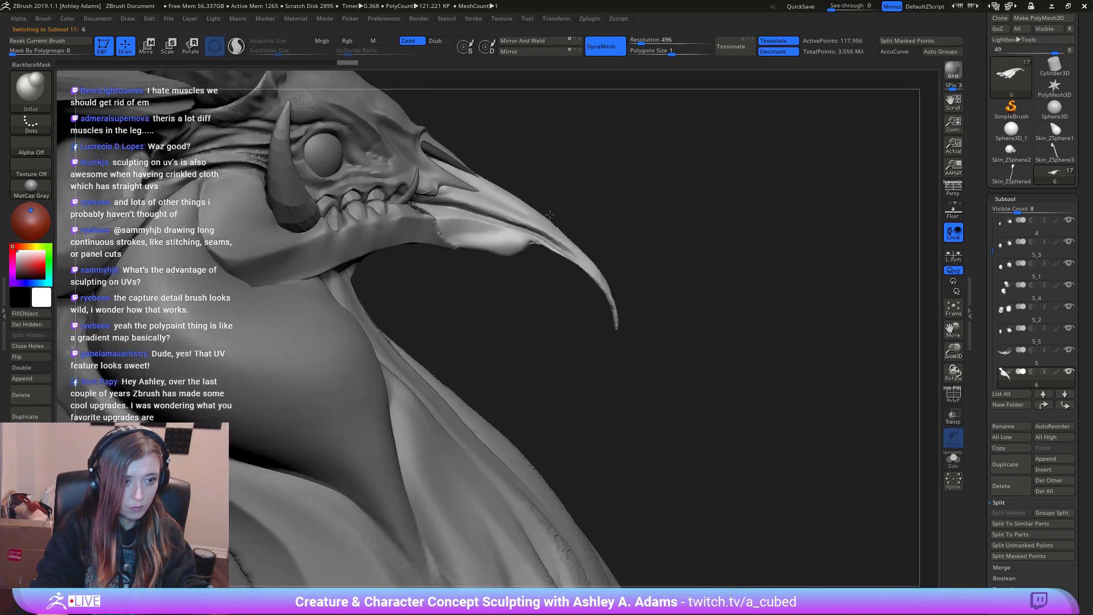
# Step: Flatten the lower edge of the beak with the hPolish brush
pyautogui.press('b')
pyautogui.press('h')
pyautogui.press('p')
pyautogui.moveTo(475, 243)
pyautogui.mouseDown()
pyautogui.moveTo(467, 236)
pyautogui.moveTo(531, 246)
pyautogui.moveTo(504, 248)
pyautogui.mouseUp()
pyautogui.moveTo(540, 225); pyautogui.dragTo(484, 220, button='right')
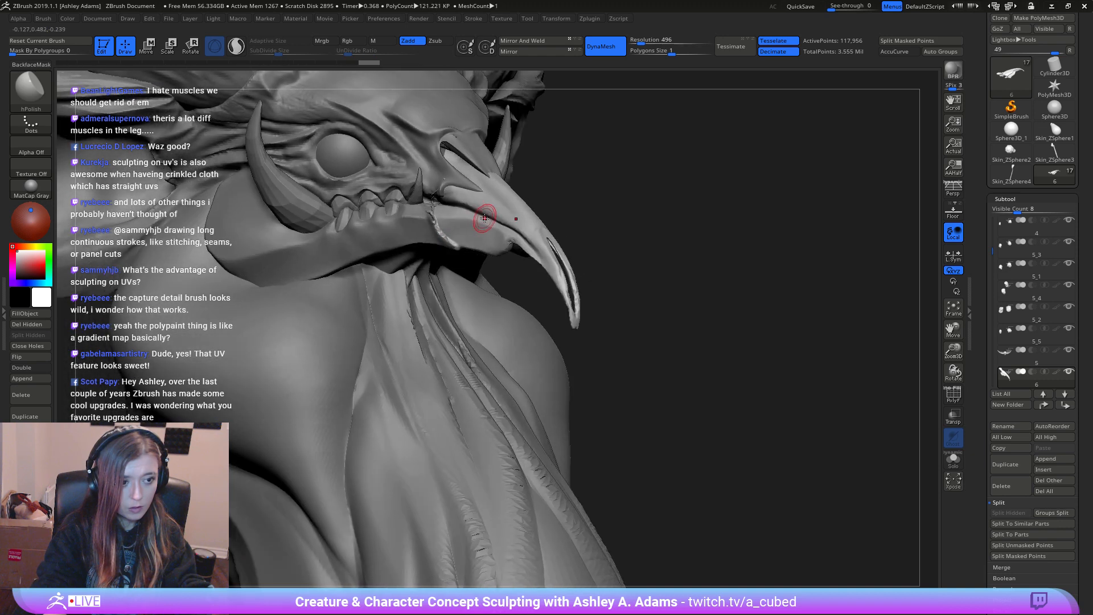
pyautogui.rightClick(447, 279)
pyautogui.moveTo(446, 279)
pyautogui.mouseDown(button='right')
pyautogui.moveTo(552, 257)
pyautogui.moveTo(540, 247)
pyautogui.mouseUp(button='right')
# Step: Smooth the curved beak toward its hooked tip and refine the notch behind it with a resized hPolish brush
pyautogui.press('shift')
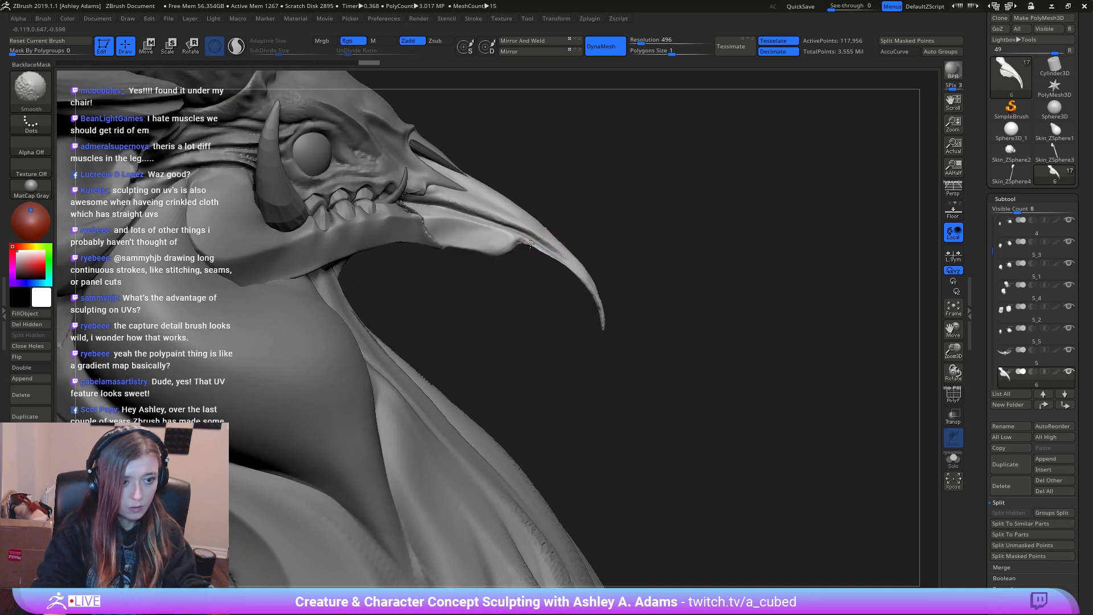
pyautogui.moveTo(567, 266)
pyautogui.keyDown('shift'); pyautogui.mouseDown()
pyautogui.moveTo(590, 280)
pyautogui.moveTo(553, 252)
pyautogui.mouseUp(); pyautogui.keyUp('shift')
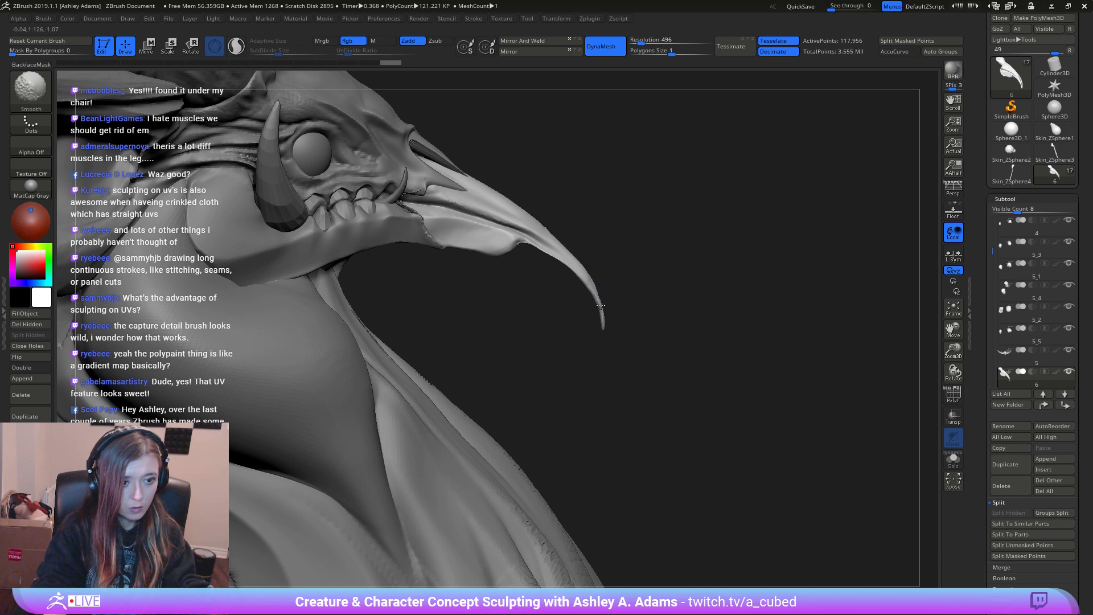
pyautogui.moveTo(610, 254); pyautogui.dragTo(564, 250, button='right')
pyautogui.rightClick(563, 250)
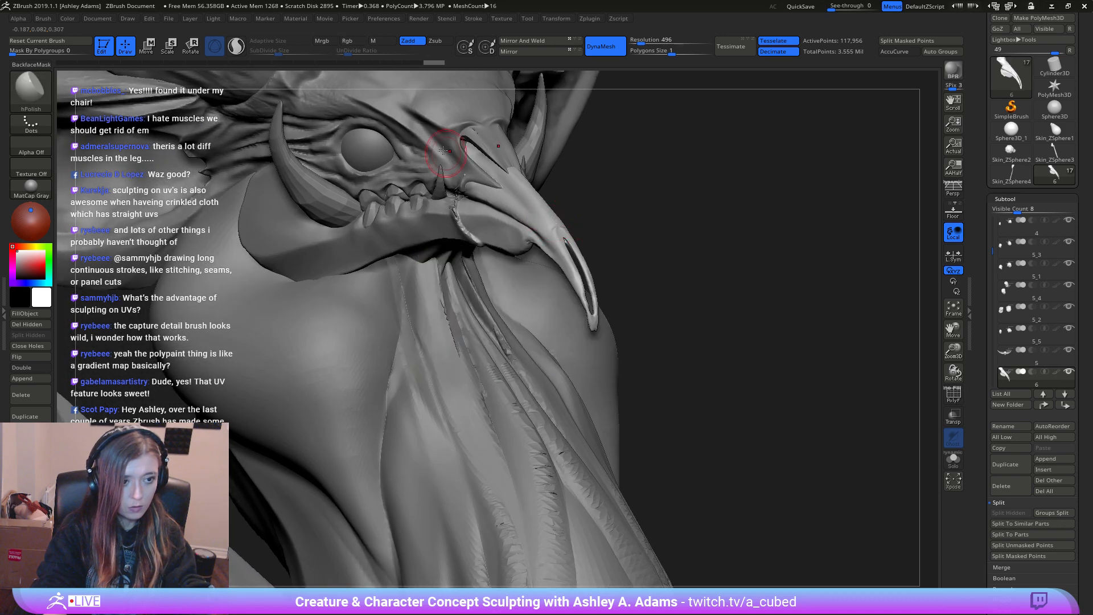
pyautogui.moveTo(467, 210); pyautogui.dragTo(534, 226, button='right')
pyautogui.rightClick(533, 226)
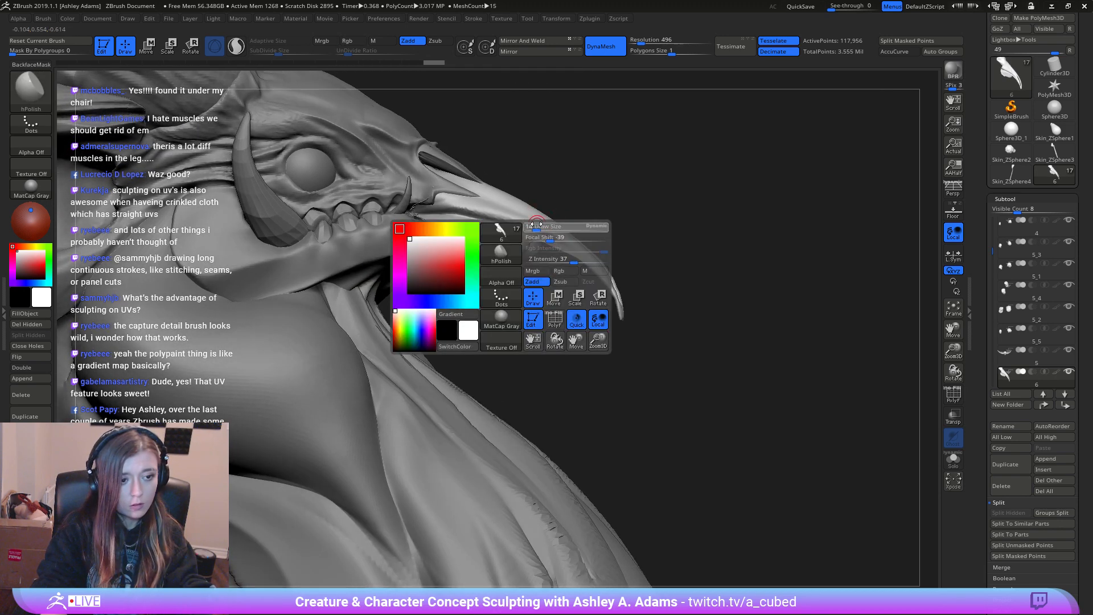
pyautogui.rightClick(542, 235)
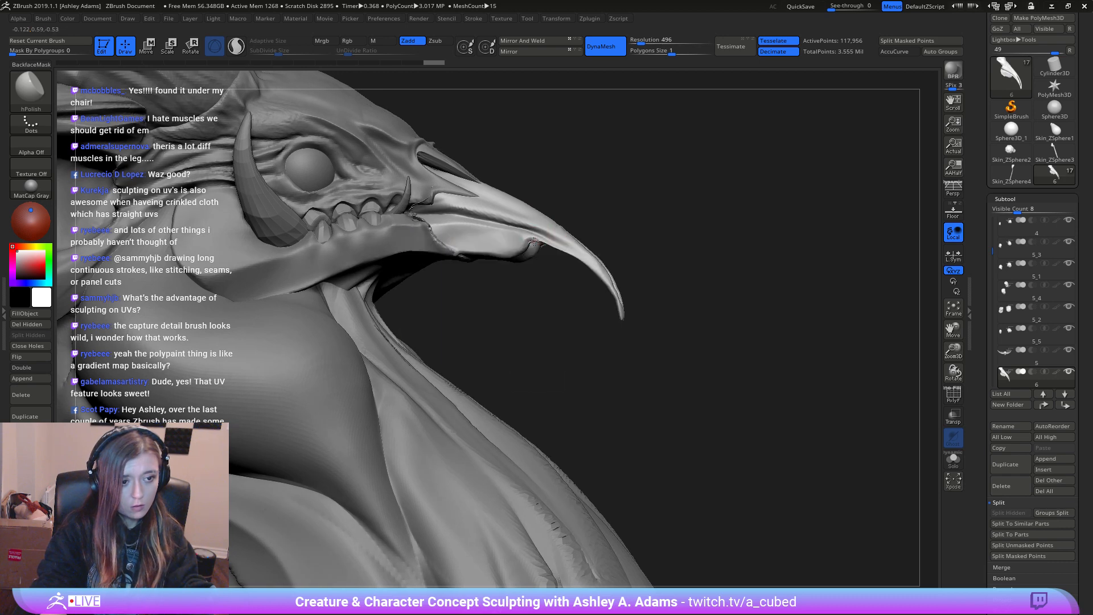
pyautogui.moveTo(529, 235); pyautogui.dragTo(530, 234)
# Step: Examine the creature's overall silhouette from the front and side, making the front-leg subtool active
pyautogui.moveTo(569, 288)
pyautogui.keyDown('ctrl'); pyautogui.mouseDown(button='right')
pyautogui.moveTo(581, 215)
pyautogui.moveTo(529, 222)
pyautogui.mouseUp(button='right'); pyautogui.keyUp('ctrl')
pyautogui.moveTo(529, 222)
pyautogui.keyDown('ctrl'); pyautogui.mouseDown(button='right')
pyautogui.moveTo(527, 206)
pyautogui.moveTo(535, 229)
pyautogui.mouseUp(button='right'); pyautogui.keyUp('ctrl')
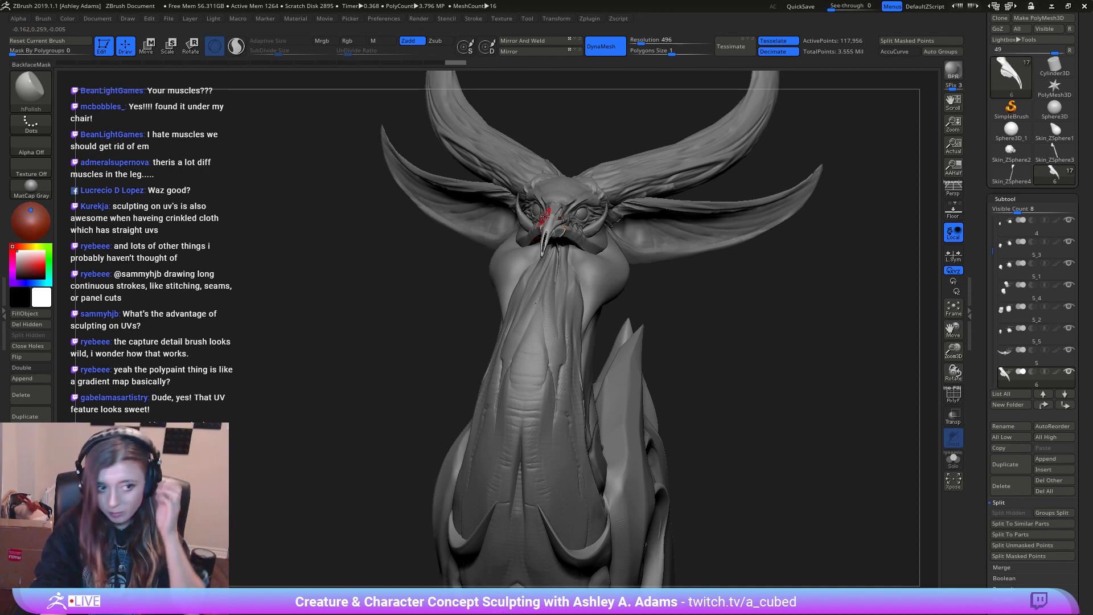
pyautogui.moveTo(532, 222); pyautogui.dragTo(546, 217, button='right')
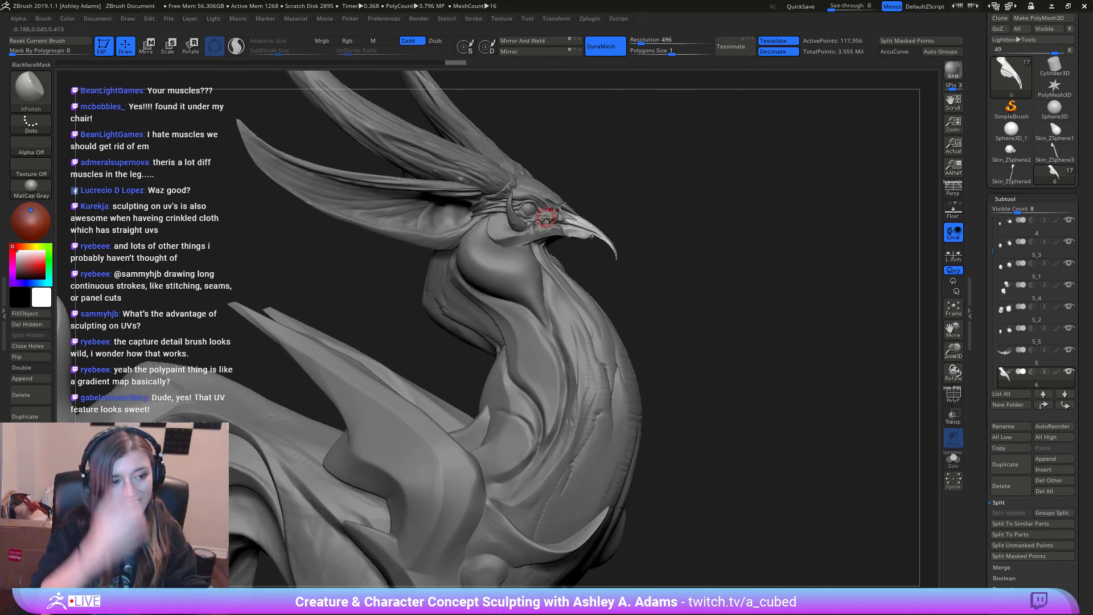
pyautogui.keyDown('alt'); pyautogui.click(500, 256); pyautogui.keyUp('alt')
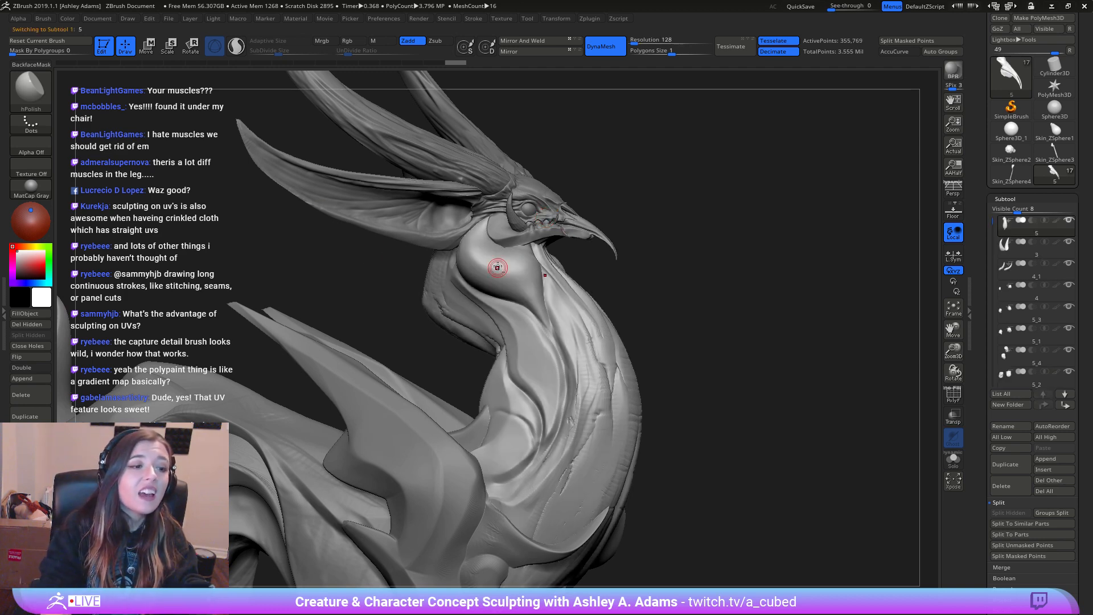
pyautogui.moveTo(500, 256); pyautogui.dragTo(437, 150, button='right')
pyautogui.rightClick(485, 332)
pyautogui.moveTo(527, 240)
pyautogui.mouseDown(button='right')
pyautogui.moveTo(505, 251)
pyautogui.moveTo(439, 245)
pyautogui.moveTo(451, 300)
pyautogui.moveTo(500, 244)
pyautogui.moveTo(529, 242)
pyautogui.mouseUp(button='right')
pyautogui.keyDown('alt'); pyautogui.moveTo(464, 336); pyautogui.dragTo(472, 279, button='right'); pyautogui.keyUp('alt')
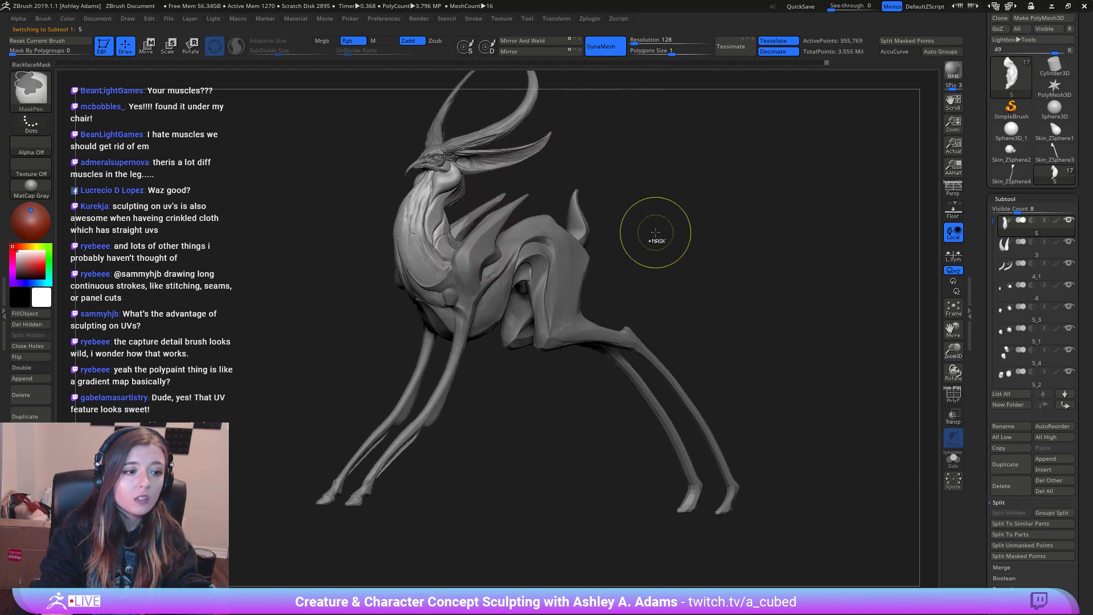
pyautogui.keyDown('ctrl'); pyautogui.moveTo(656, 239); pyautogui.dragTo(651, 285, button='right'); pyautogui.keyUp('ctrl')
pyautogui.moveTo(652, 285); pyautogui.dragTo(620, 279, button='right')
pyautogui.keyDown('alt'); pyautogui.click(543, 245); pyautogui.keyUp('alt')
pyautogui.keyDown('alt'); pyautogui.click(483, 225); pyautogui.keyUp('alt')
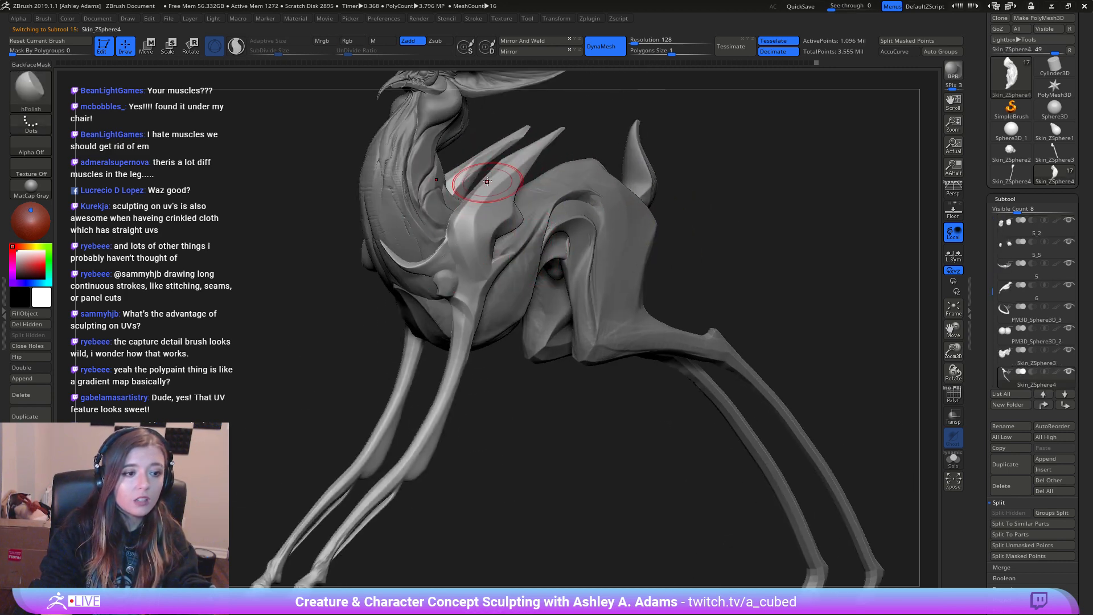
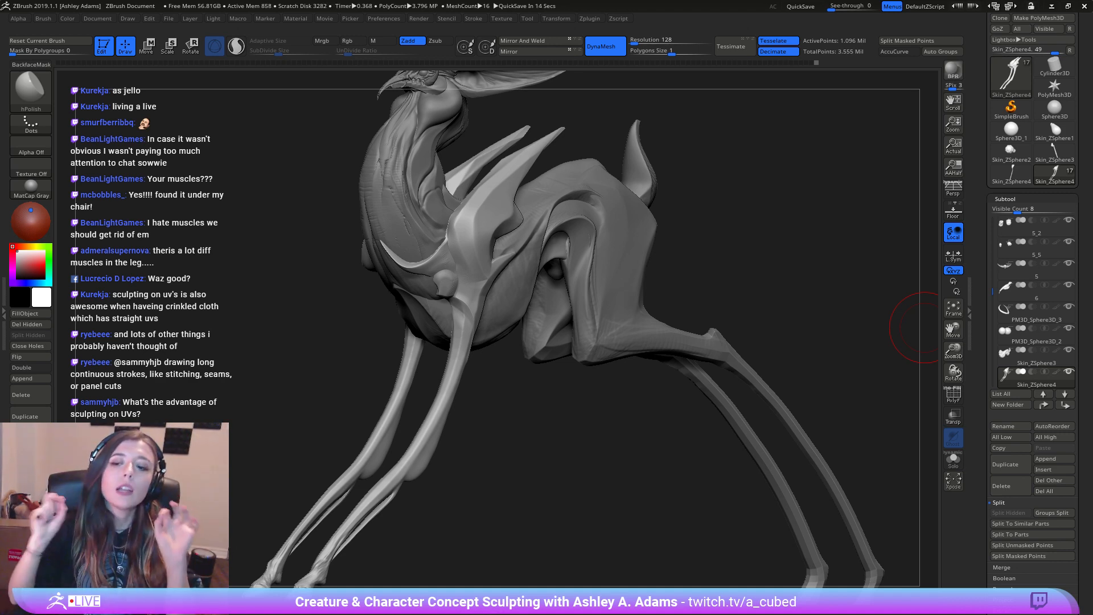
# Step: Examine the shoulder spikes, neck and hind legs from both sides of the creature
pyautogui.moveTo(924, 327); pyautogui.dragTo(604, 305)
pyautogui.keyDown('shift'); pyautogui.moveTo(604, 306); pyautogui.dragTo(595, 273, button='right'); pyautogui.keyUp('shift')
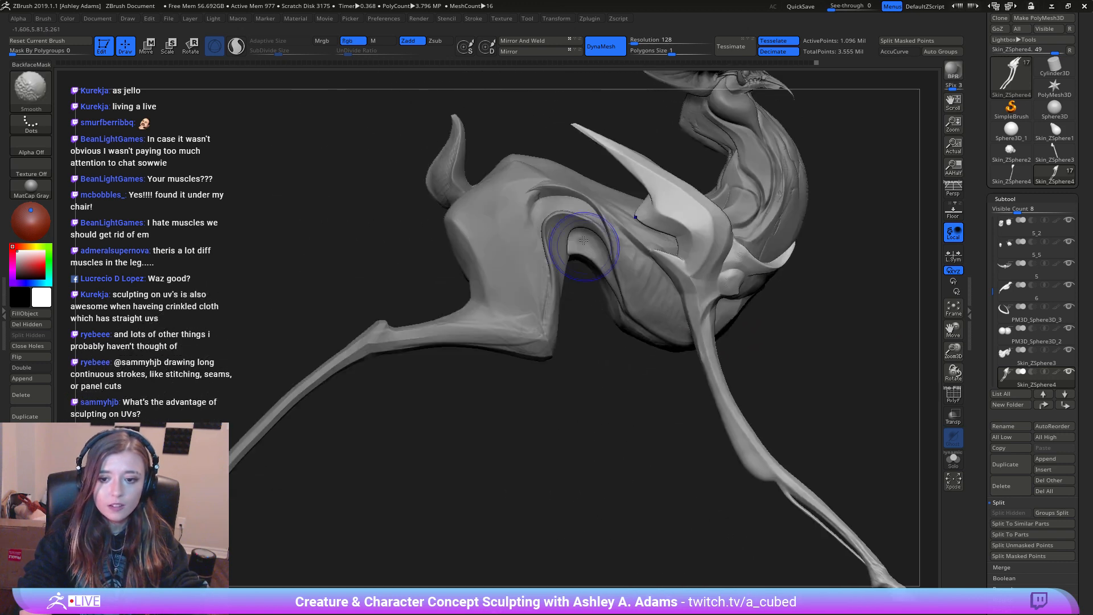
pyautogui.moveTo(710, 264)
pyautogui.keyDown('alt'); pyautogui.mouseDown(button='right')
pyautogui.moveTo(630, 384)
pyautogui.moveTo(703, 317)
pyautogui.moveTo(570, 341)
pyautogui.mouseUp(button='right'); pyautogui.keyUp('alt')
pyautogui.keyDown('alt'); pyautogui.moveTo(570, 342); pyautogui.dragTo(485, 307, button='right'); pyautogui.keyUp('alt')
pyautogui.keyDown('ctrl'); pyautogui.moveTo(486, 307); pyautogui.dragTo(714, 364, button='right'); pyautogui.keyUp('ctrl')
pyautogui.press('space')
pyautogui.moveTo(690, 342); pyautogui.dragTo(705, 343)
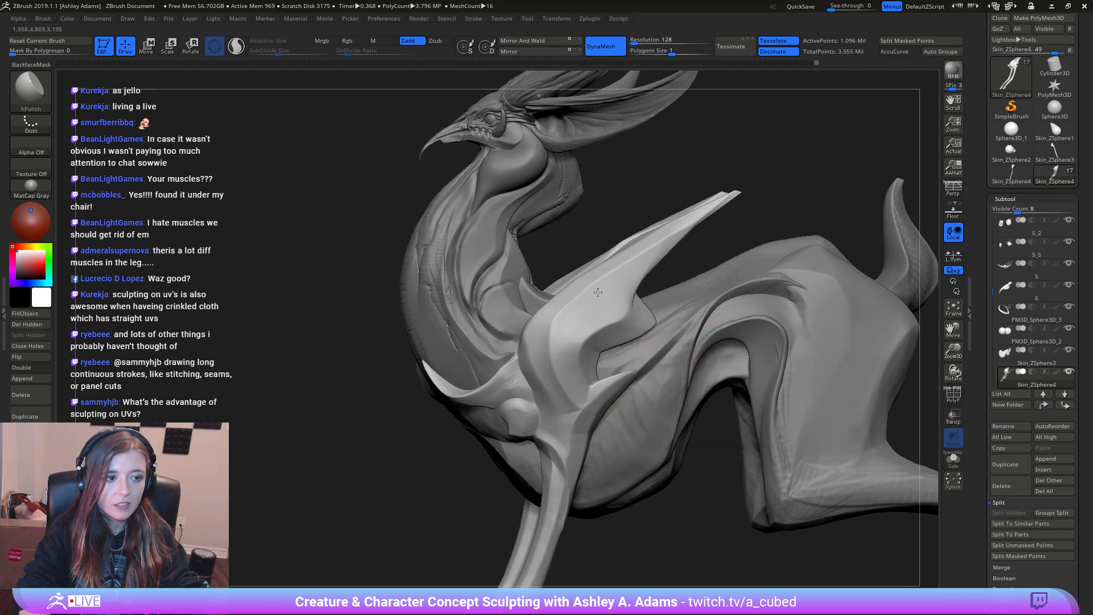
pyautogui.moveTo(478, 302); pyautogui.dragTo(729, 267, button='right')
pyautogui.keyDown('alt'); pyautogui.moveTo(641, 239); pyautogui.dragTo(666, 398, button='right'); pyautogui.keyUp('alt')
pyautogui.moveTo(655, 312); pyautogui.dragTo(668, 309, button='right')
# Step: Select the horns subtool and reduce the brush draw size for detail work
pyautogui.press('space')
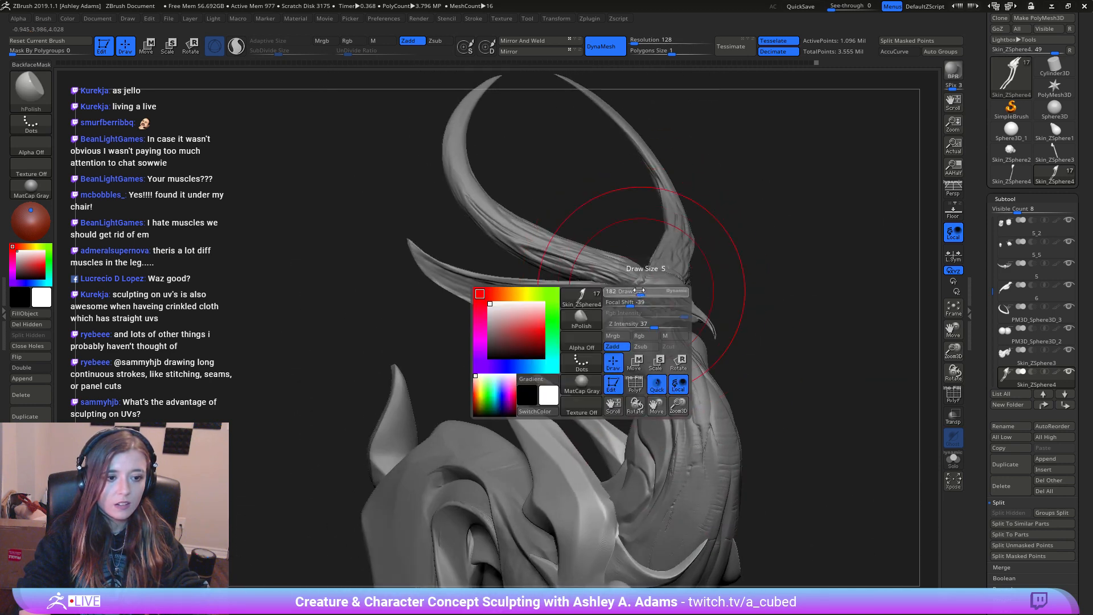
pyautogui.moveTo(663, 302); pyautogui.dragTo(644, 302)
pyautogui.keyDown('alt'); pyautogui.click(561, 246); pyautogui.keyUp('alt')
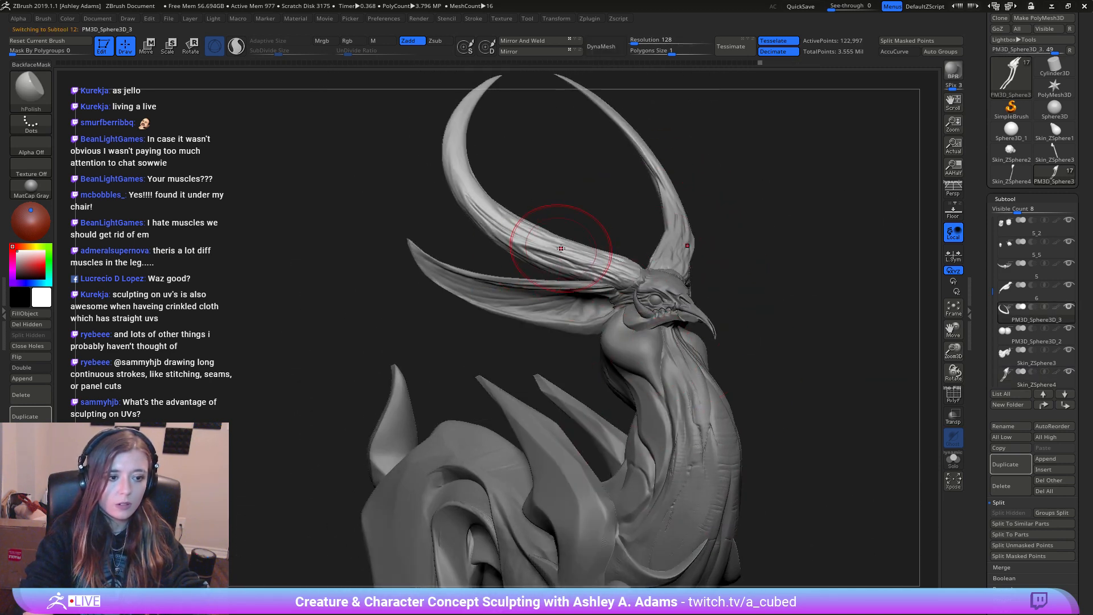
pyautogui.moveTo(561, 245); pyautogui.dragTo(568, 245, button='right')
pyautogui.press('space')
pyautogui.moveTo(561, 246); pyautogui.dragTo(543, 246)
# Step: Try carving a long groove down the horn with the Slash2 brush, then undo the stroke
pyautogui.press('2')
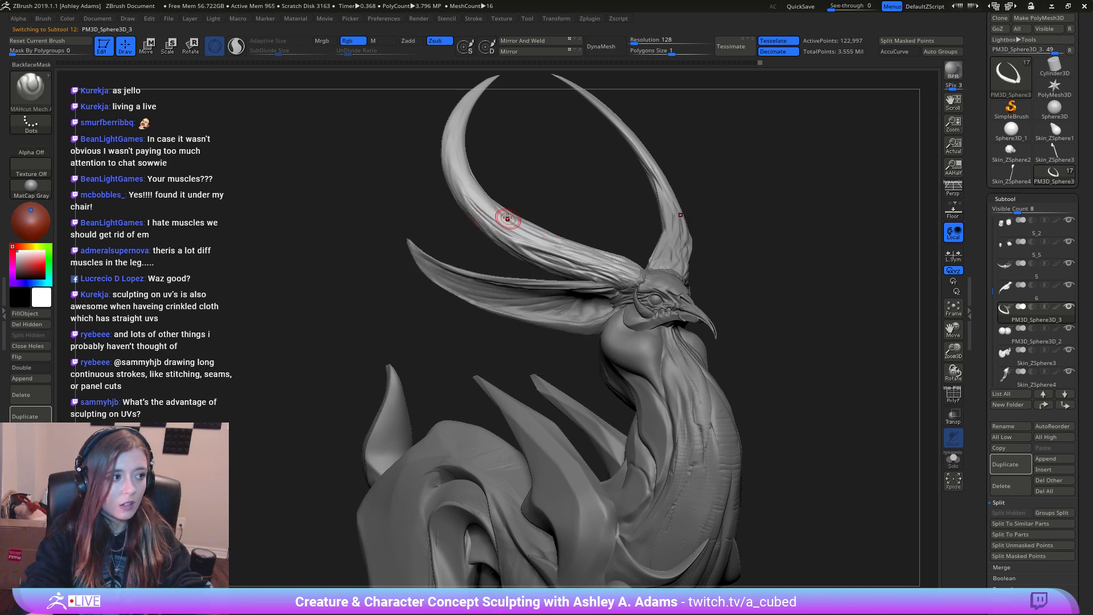
pyautogui.press('3')
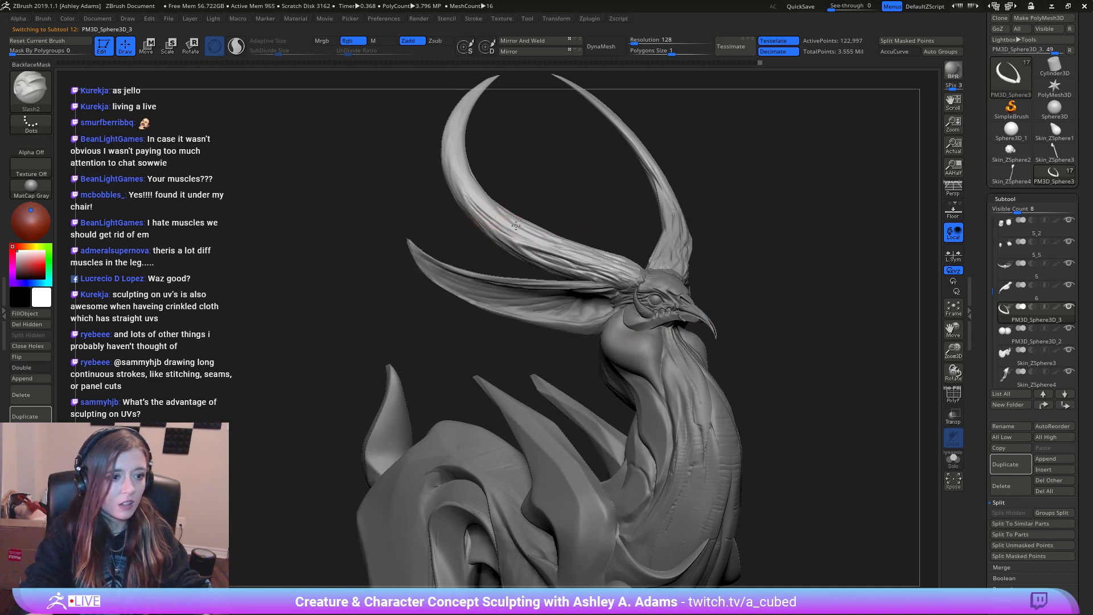
pyautogui.press('space')
pyautogui.moveTo(516, 225); pyautogui.dragTo(511, 225)
pyautogui.keyDown('ctrl'); pyautogui.moveTo(511, 225); pyautogui.dragTo(538, 257, button='right'); pyautogui.keyUp('ctrl')
pyautogui.press('space')
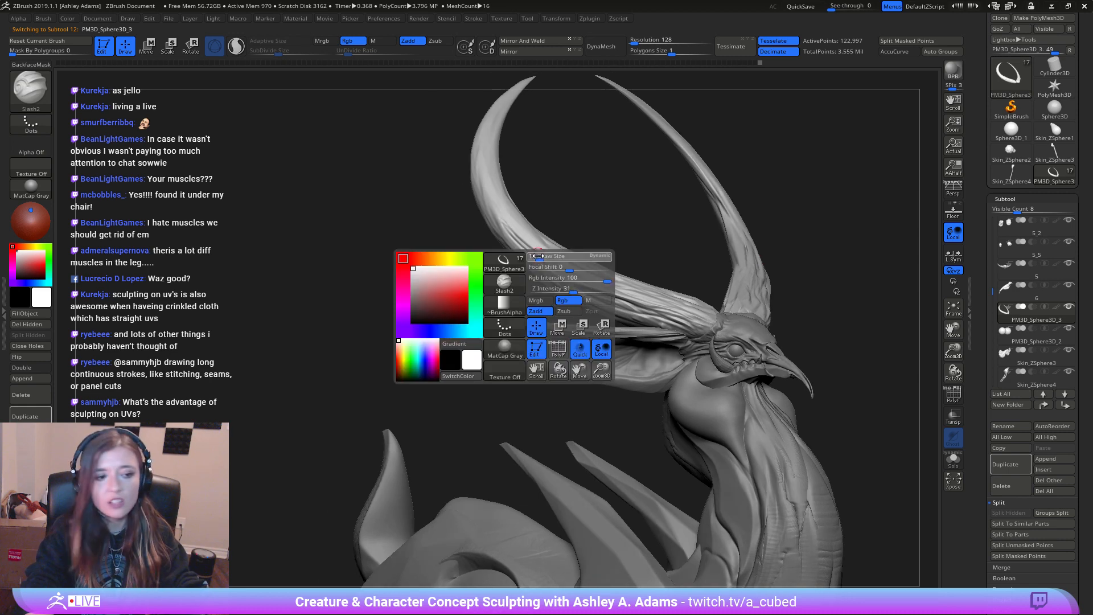
pyautogui.moveTo(538, 256); pyautogui.dragTo(542, 256)
pyautogui.moveTo(570, 239); pyautogui.dragTo(536, 251, button='right')
pyautogui.moveTo(496, 197)
pyautogui.mouseDown()
pyautogui.moveTo(555, 253)
pyautogui.moveTo(628, 290)
pyautogui.mouseUp()
pyautogui.hotkey('ctrl', 'z')
# Step: Carve fine lengthwise grooves along both horns with the DamStandard brush, working around them from the back, front and side
pyautogui.press('2')
pyautogui.press('1')
pyautogui.press('space')
pyautogui.moveTo(517, 224); pyautogui.dragTo(537, 243)
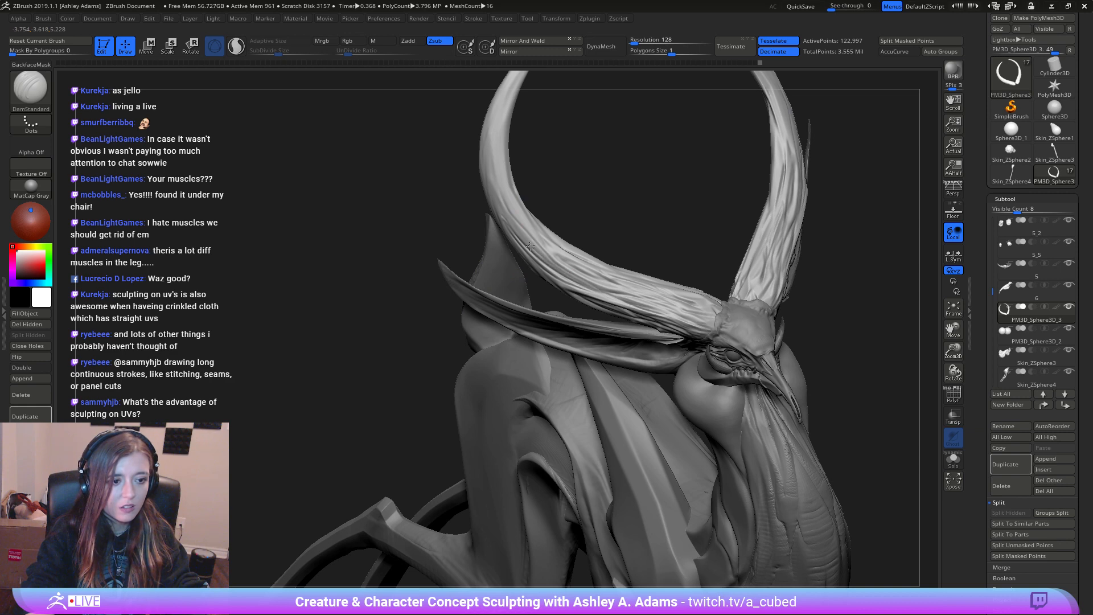
pyautogui.moveTo(514, 215); pyautogui.dragTo(543, 250)
pyautogui.moveTo(529, 228)
pyautogui.mouseDown(button='right')
pyautogui.moveTo(530, 238)
pyautogui.moveTo(547, 219)
pyautogui.moveTo(502, 214)
pyautogui.moveTo(501, 228)
pyautogui.moveTo(496, 180)
pyautogui.moveTo(496, 304)
pyautogui.mouseUp(button='right')
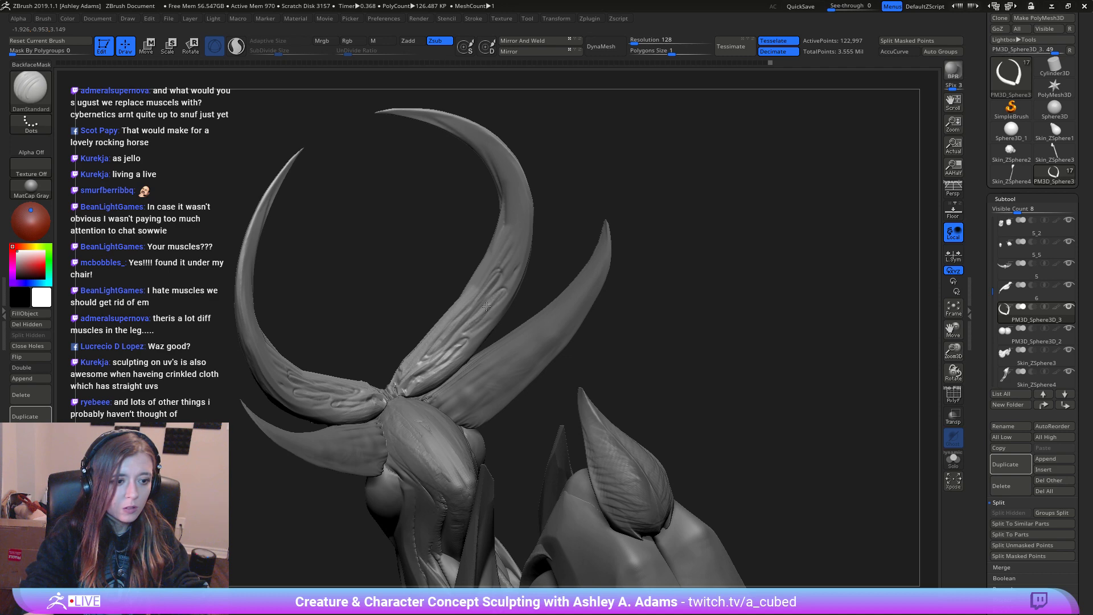
pyautogui.moveTo(464, 328); pyautogui.dragTo(436, 375, button='right')
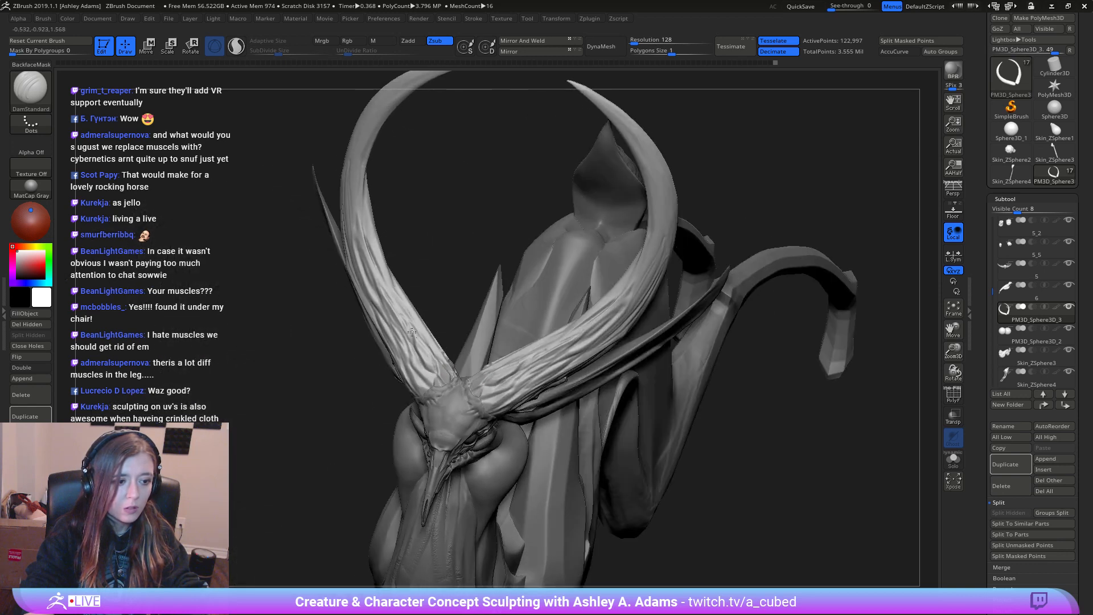
pyautogui.moveTo(412, 332); pyautogui.dragTo(417, 362, button='right')
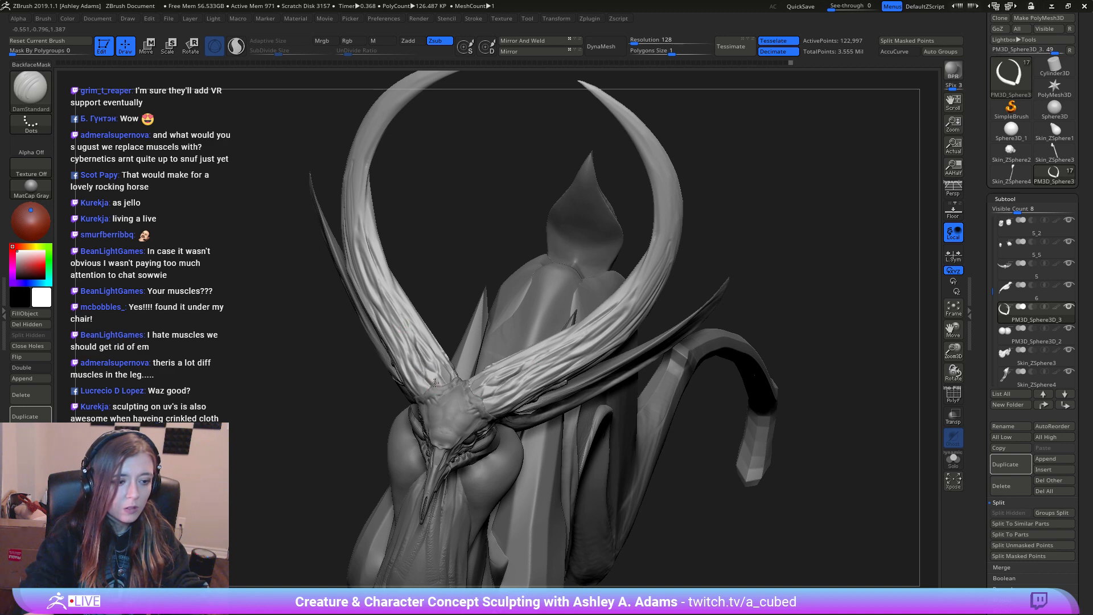
pyautogui.moveTo(432, 377); pyautogui.dragTo(372, 276, button='right')
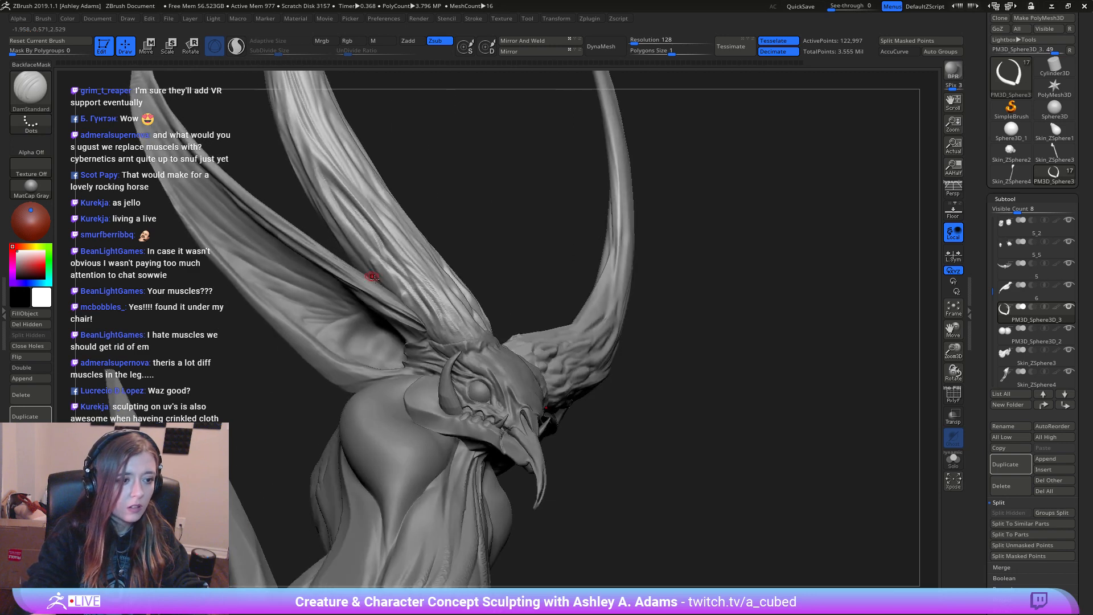
pyautogui.press('b')
pyautogui.press('h')
pyautogui.press('p')
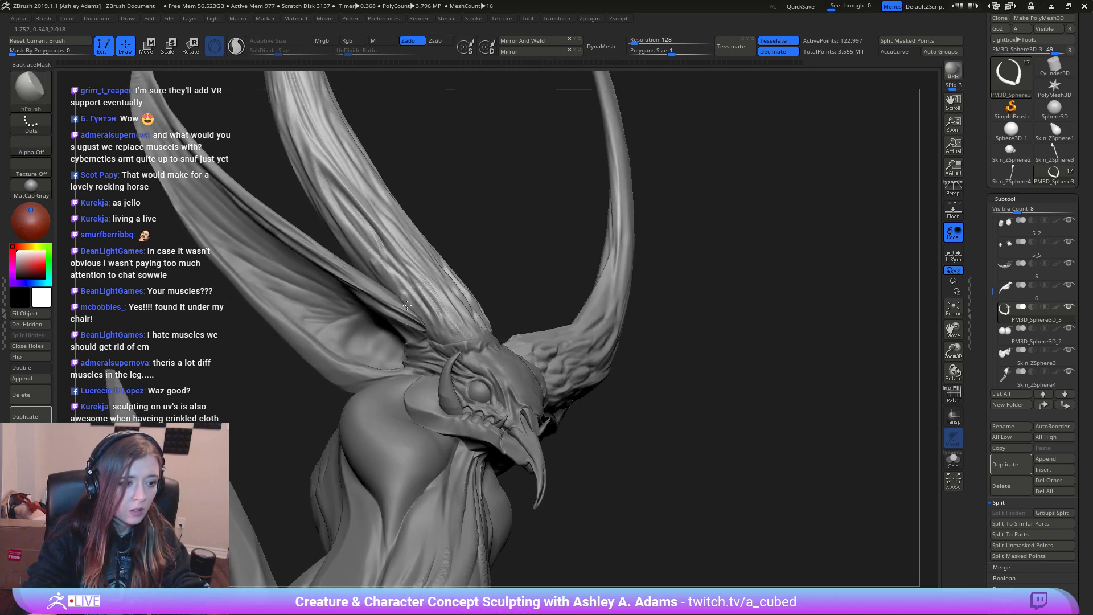
pyautogui.keyDown('ctrl'); pyautogui.moveTo(426, 324); pyautogui.dragTo(399, 291, button='right'); pyautogui.keyUp('ctrl')
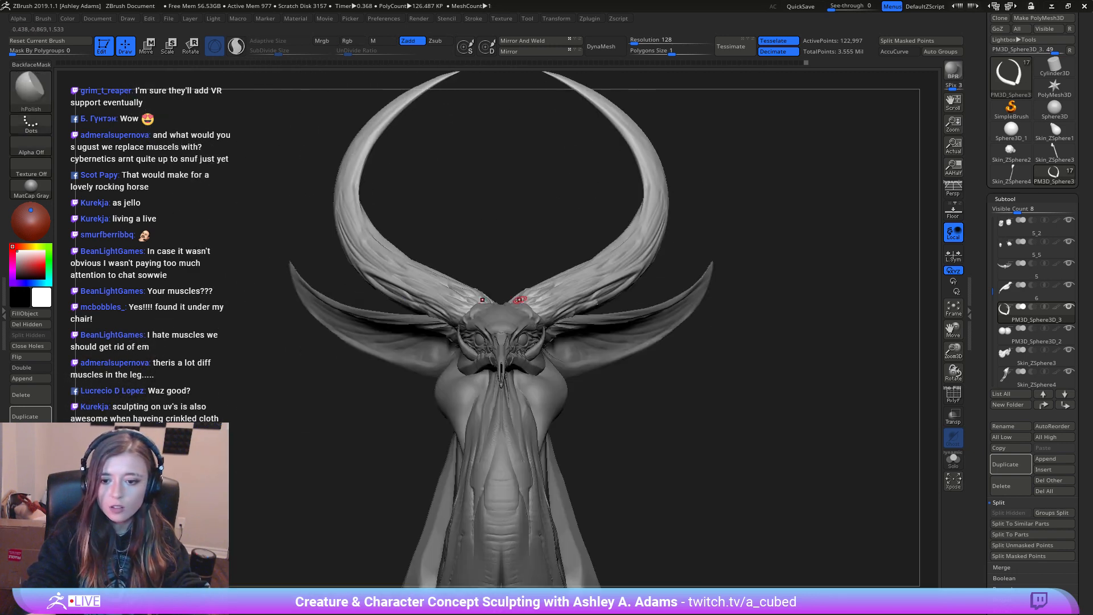
pyautogui.moveTo(517, 299); pyautogui.dragTo(584, 278, button='right')
pyautogui.keyDown('ctrl'); pyautogui.moveTo(583, 278); pyautogui.dragTo(544, 270, button='right'); pyautogui.keyUp('ctrl')
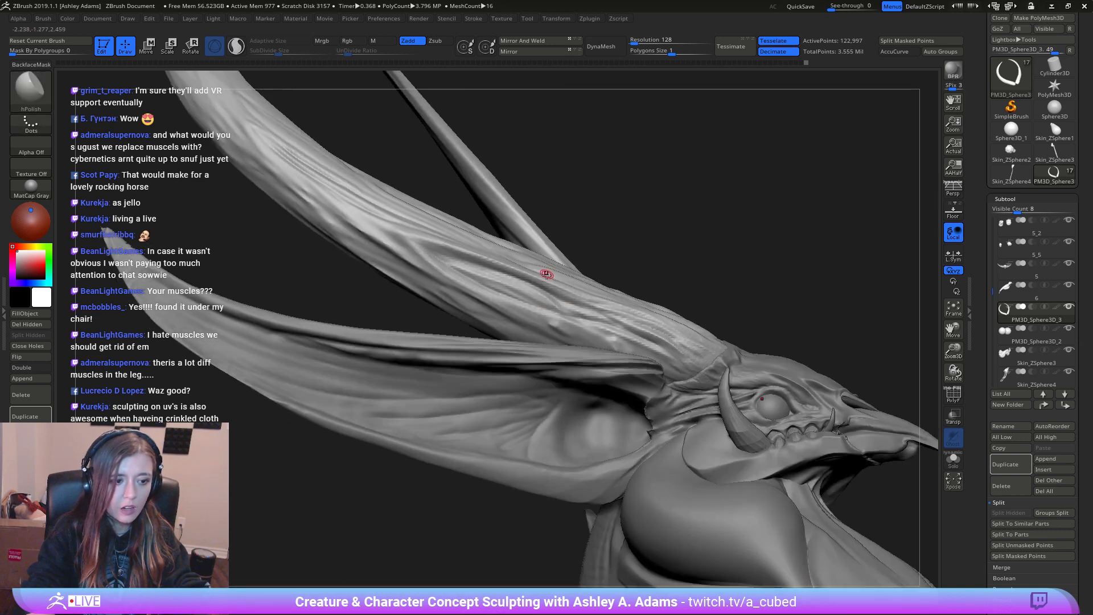
# Step: Carve long parallel grooves along the outer side of the horn's lower section with the DamStandard brush
pyautogui.press('b')
pyautogui.press('d')
pyautogui.press('s')
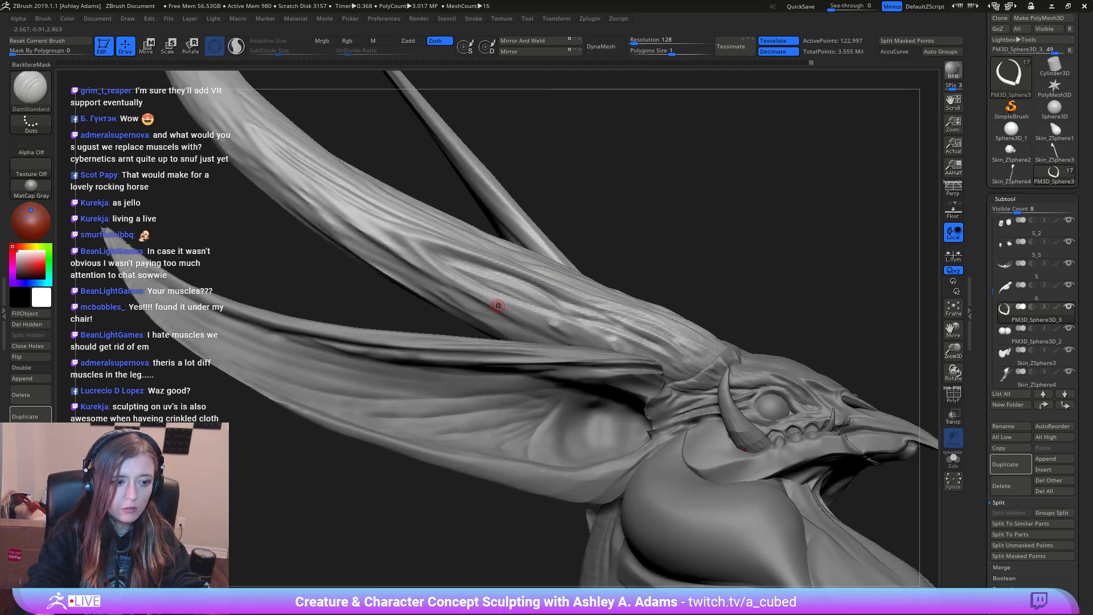
pyautogui.moveTo(490, 308); pyautogui.dragTo(539, 333)
pyautogui.moveTo(549, 335); pyautogui.dragTo(537, 313, button='right')
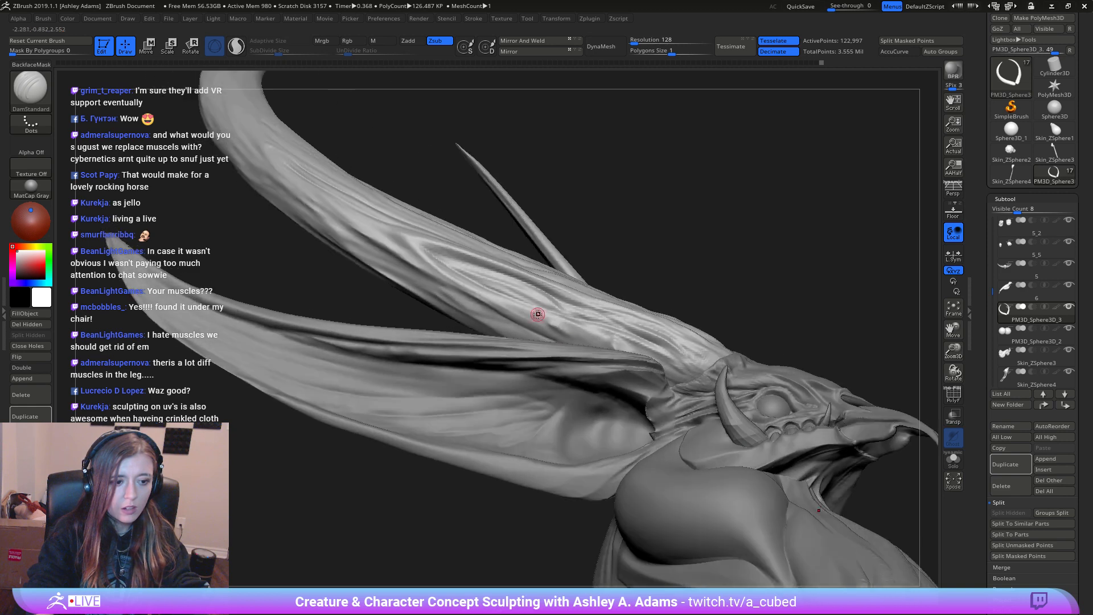
pyautogui.moveTo(477, 296); pyautogui.dragTo(604, 345)
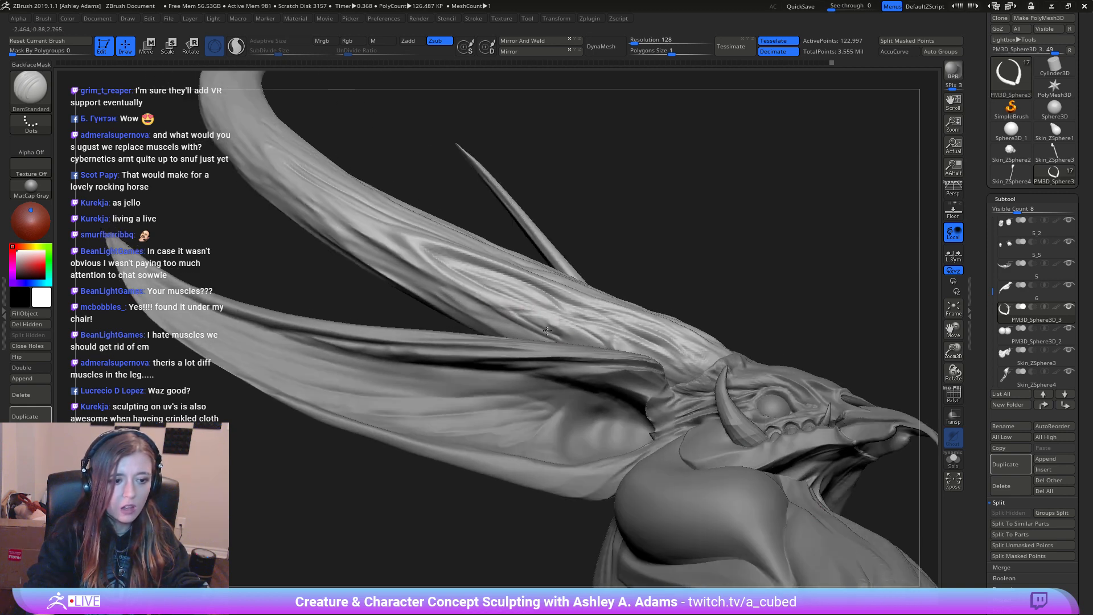
pyautogui.moveTo(486, 305); pyautogui.dragTo(612, 348)
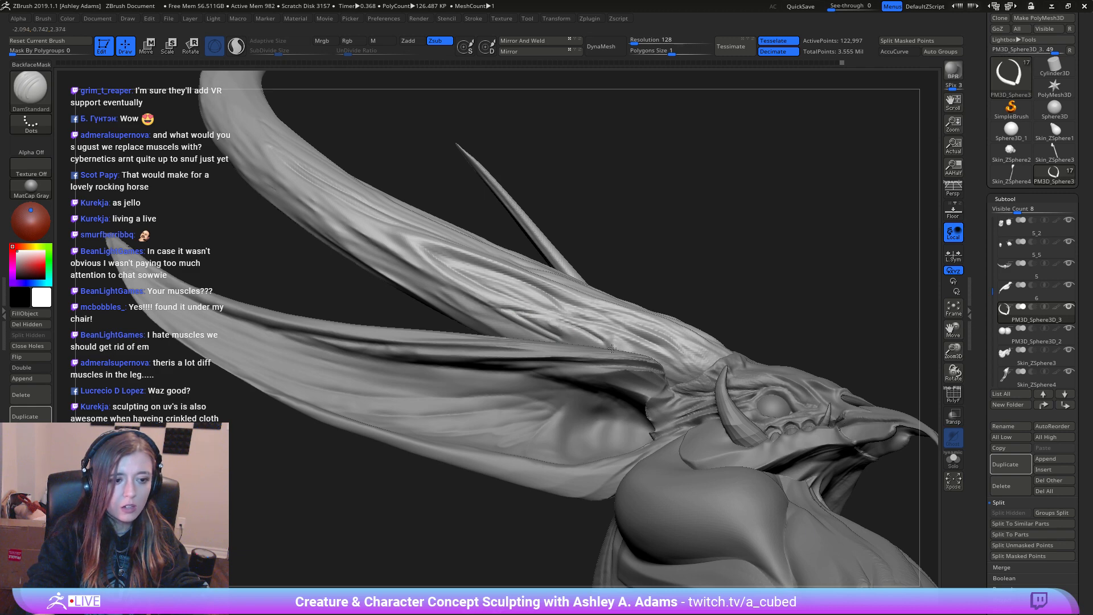
pyautogui.press('b')
pyautogui.press('c')
pyautogui.press('b')
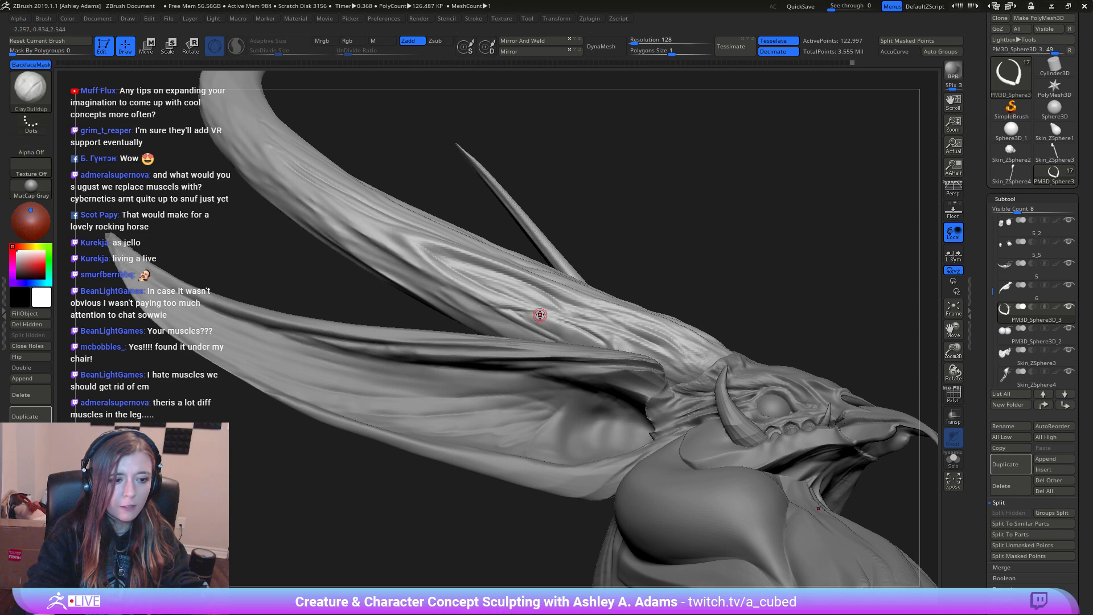
# Step: Deepen the grooves near the horn's base with DamStandard and soften the lower ones with the Smooth brush
pyautogui.press('b')
pyautogui.press('d')
pyautogui.press('s')
pyautogui.moveTo(540, 315)
pyautogui.mouseDown(button='right')
pyautogui.moveTo(518, 310)
pyautogui.moveTo(572, 325)
pyautogui.moveTo(559, 330)
pyautogui.mouseUp(button='right')
pyautogui.rightClick(522, 315)
pyautogui.moveTo(523, 313); pyautogui.dragTo(596, 346)
pyautogui.moveTo(560, 323); pyautogui.dragTo(575, 330, button='right')
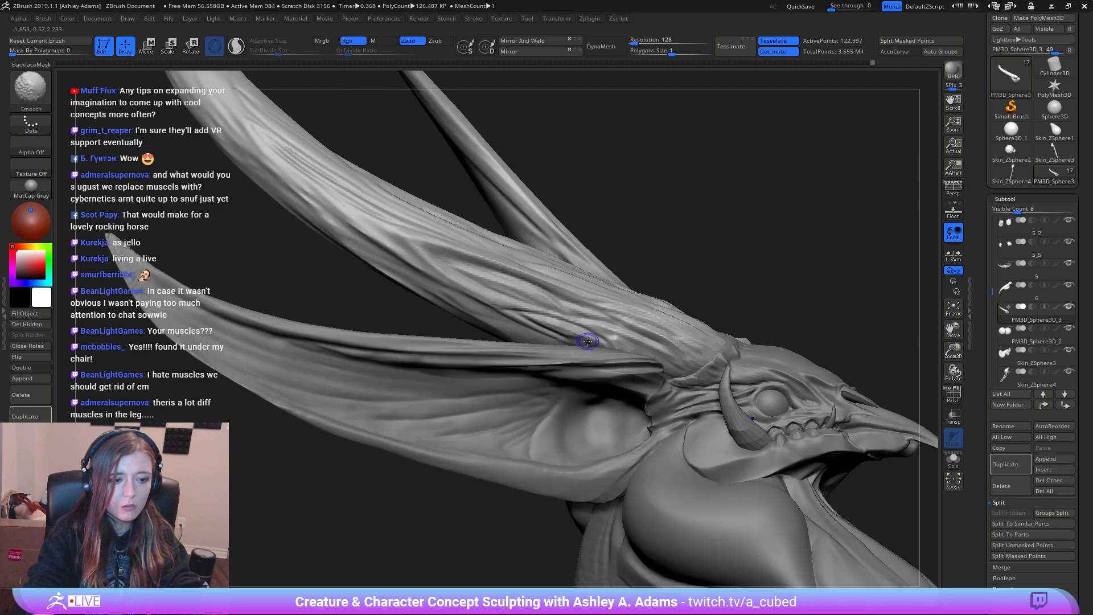
pyautogui.keyDown('shift'); pyautogui.moveTo(585, 336); pyautogui.dragTo(535, 317); pyautogui.keyUp('shift')
pyautogui.moveTo(534, 315)
pyautogui.mouseDown(button='right')
pyautogui.moveTo(447, 320)
pyautogui.moveTo(464, 301)
pyautogui.mouseUp(button='right')
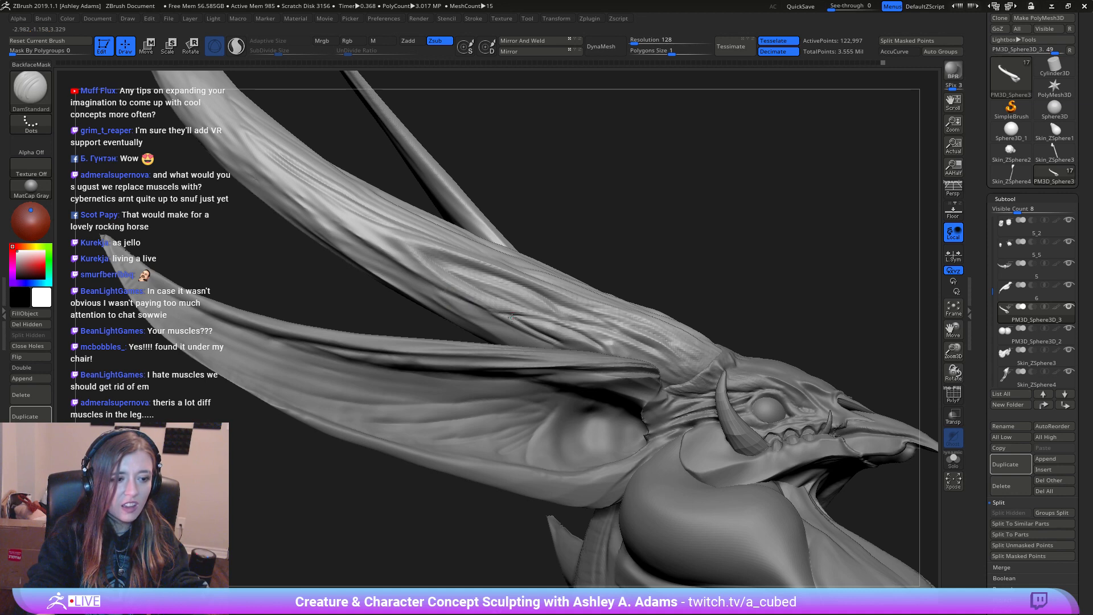
pyautogui.moveTo(586, 325); pyautogui.dragTo(602, 342, button='right')
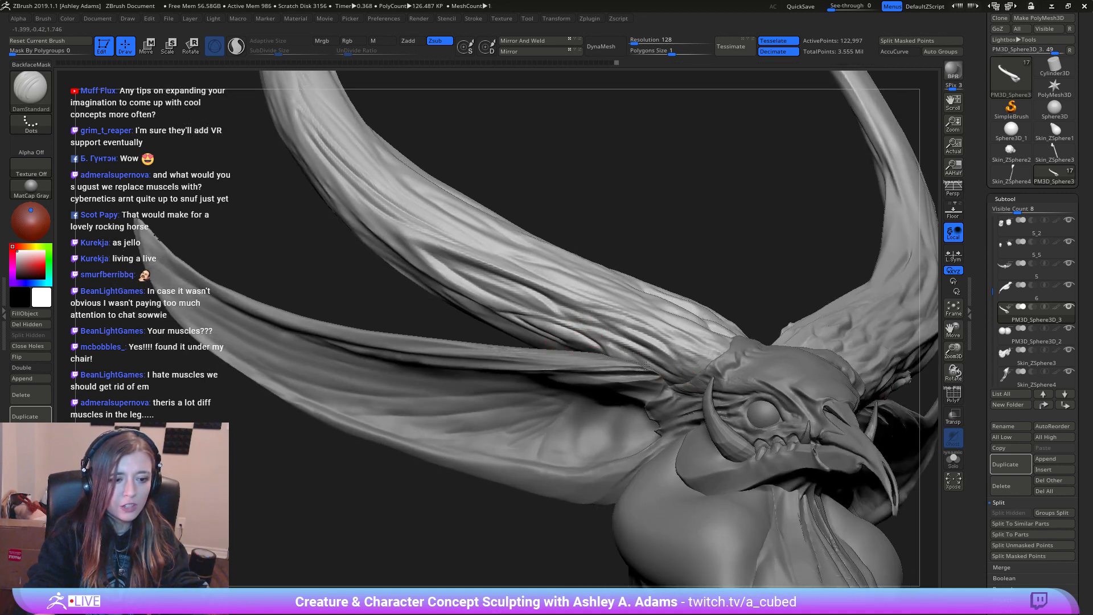
# Step: Extend the DamStandard grooves up the horn's outer curve to blend the texture toward the smooth tip
pyautogui.moveTo(623, 360)
pyautogui.keyDown('ctrl'); pyautogui.mouseDown(button='right')
pyautogui.moveTo(556, 251)
pyautogui.moveTo(510, 295)
pyautogui.moveTo(462, 296)
pyautogui.mouseUp(button='right'); pyautogui.keyUp('ctrl')
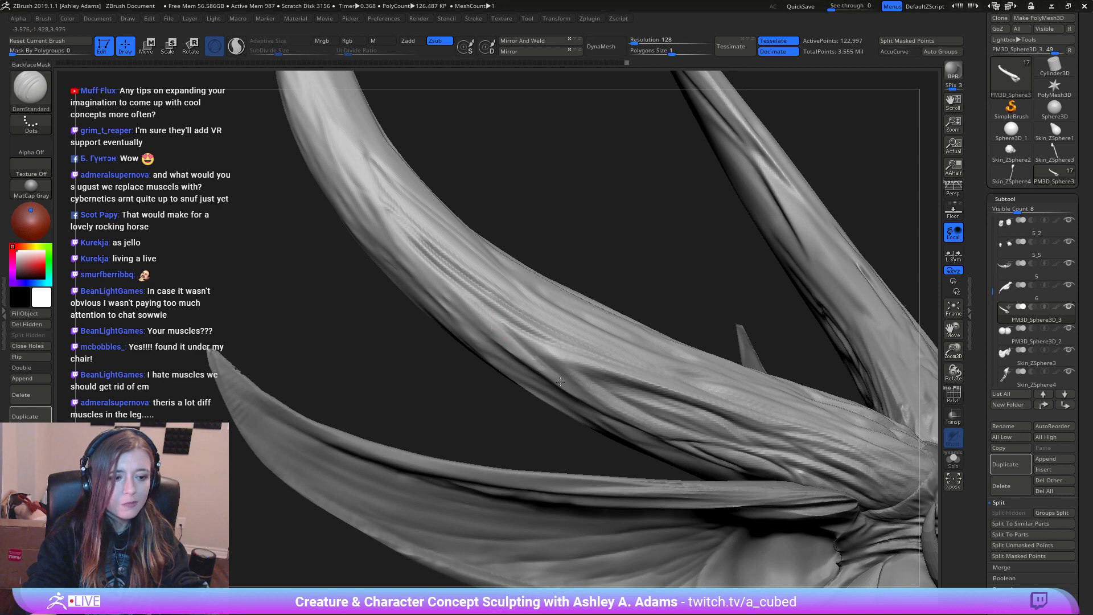
pyautogui.moveTo(555, 376); pyautogui.dragTo(512, 330, button='right')
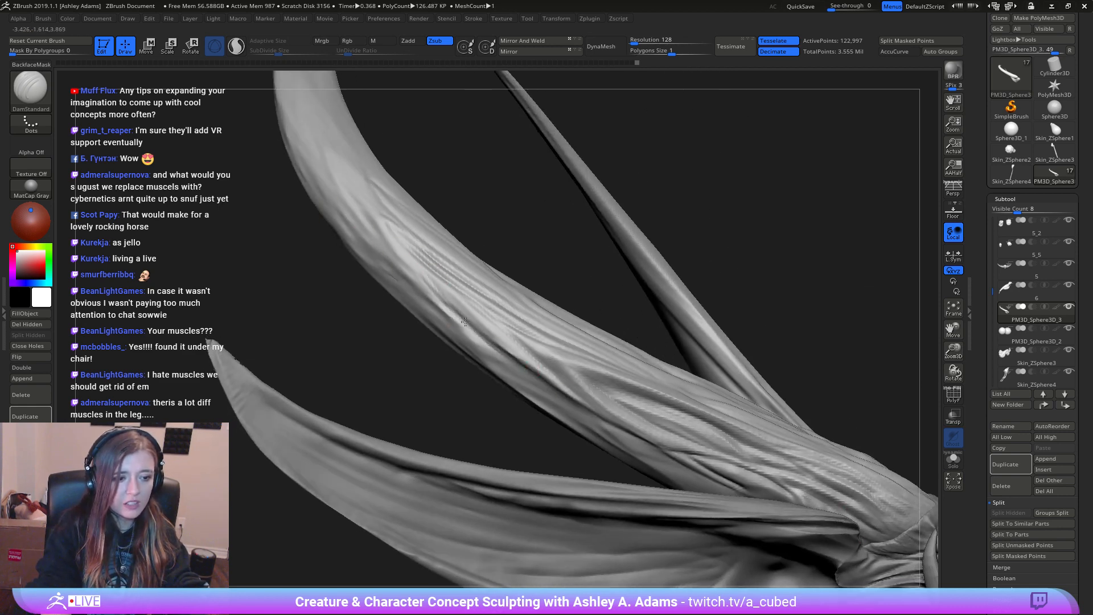
pyautogui.moveTo(422, 267); pyautogui.dragTo(429, 285, button='right')
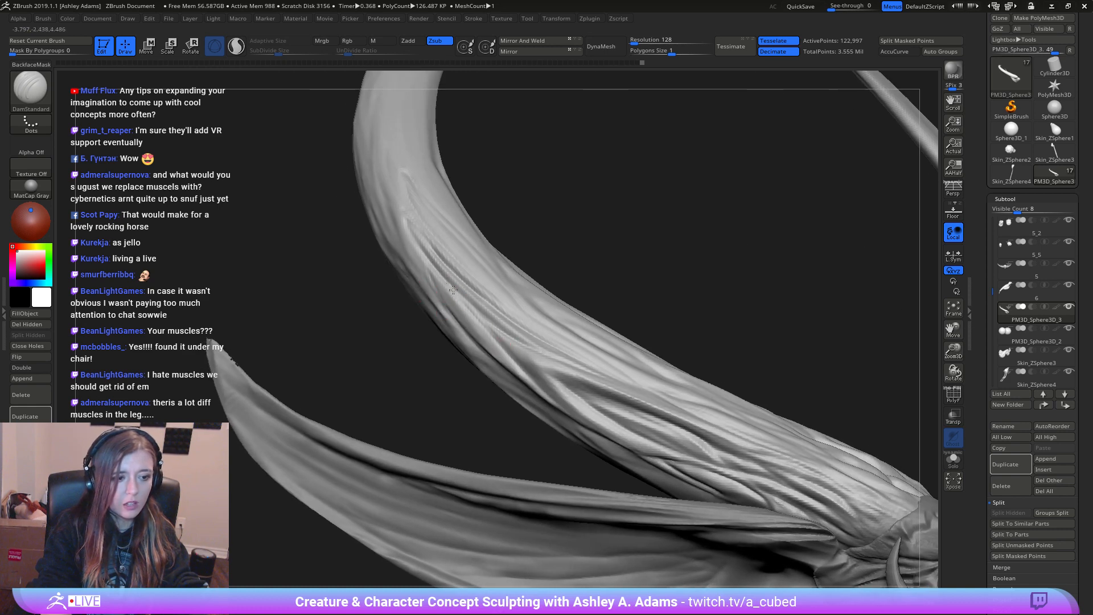
pyautogui.moveTo(453, 290)
pyautogui.mouseDown()
pyautogui.moveTo(492, 356)
pyautogui.moveTo(539, 389)
pyautogui.mouseUp()
pyautogui.keyDown('ctrl'); pyautogui.moveTo(540, 389); pyautogui.dragTo(447, 204, button='right'); pyautogui.keyUp('ctrl')
pyautogui.keyDown('ctrl'); pyautogui.moveTo(541, 322); pyautogui.dragTo(506, 245, button='right'); pyautogui.keyUp('ctrl')
pyautogui.moveTo(512, 307); pyautogui.dragTo(451, 204, button='right')
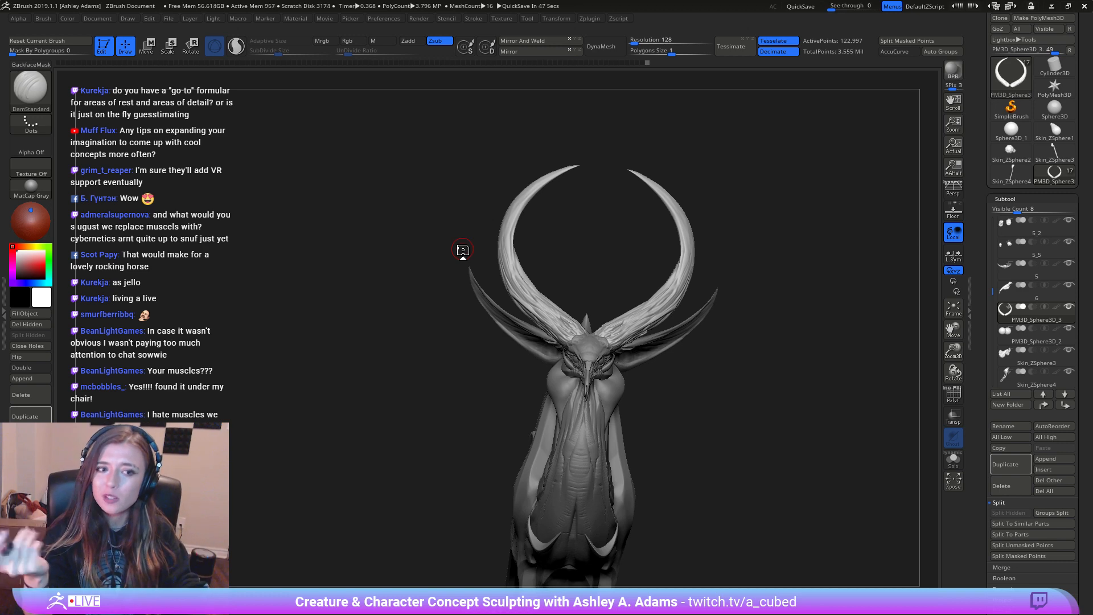
# Step: Make the neck subtool active and pull the back of the upper neck up behind the throat with the SnakeHook brush
pyautogui.keyDown('shift'); pyautogui.moveTo(444, 307); pyautogui.dragTo(528, 346); pyautogui.keyUp('shift')
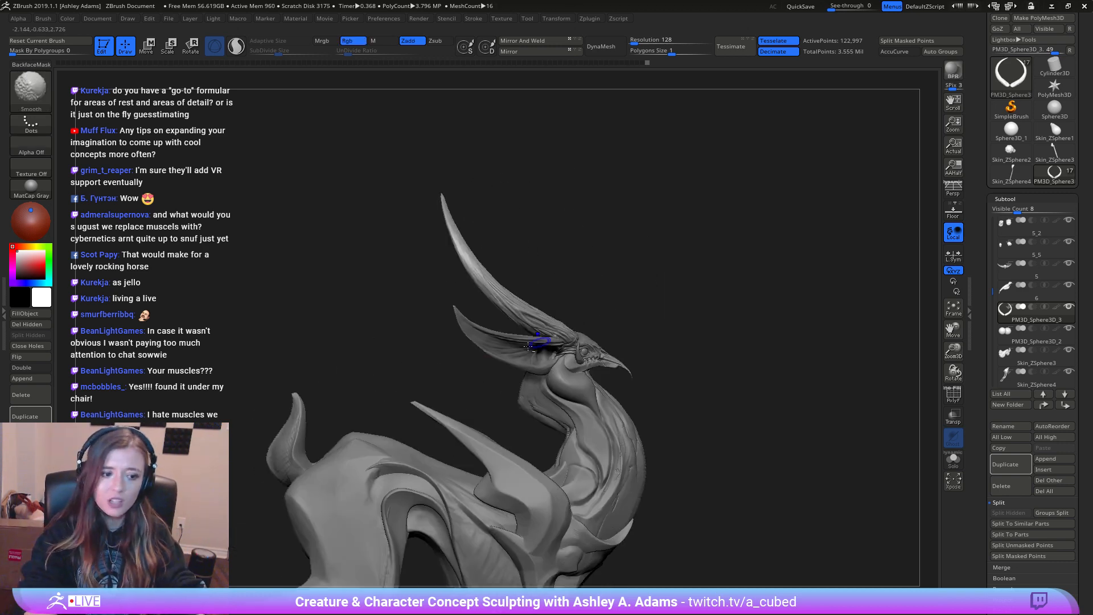
pyautogui.keyDown('alt'); pyautogui.moveTo(529, 346); pyautogui.dragTo(575, 247, button='right'); pyautogui.keyUp('alt')
pyautogui.press('space')
pyautogui.moveTo(634, 309); pyautogui.dragTo(648, 304)
pyautogui.keyDown('ctrl'); pyautogui.moveTo(648, 304); pyautogui.dragTo(615, 294, button='right'); pyautogui.keyUp('ctrl')
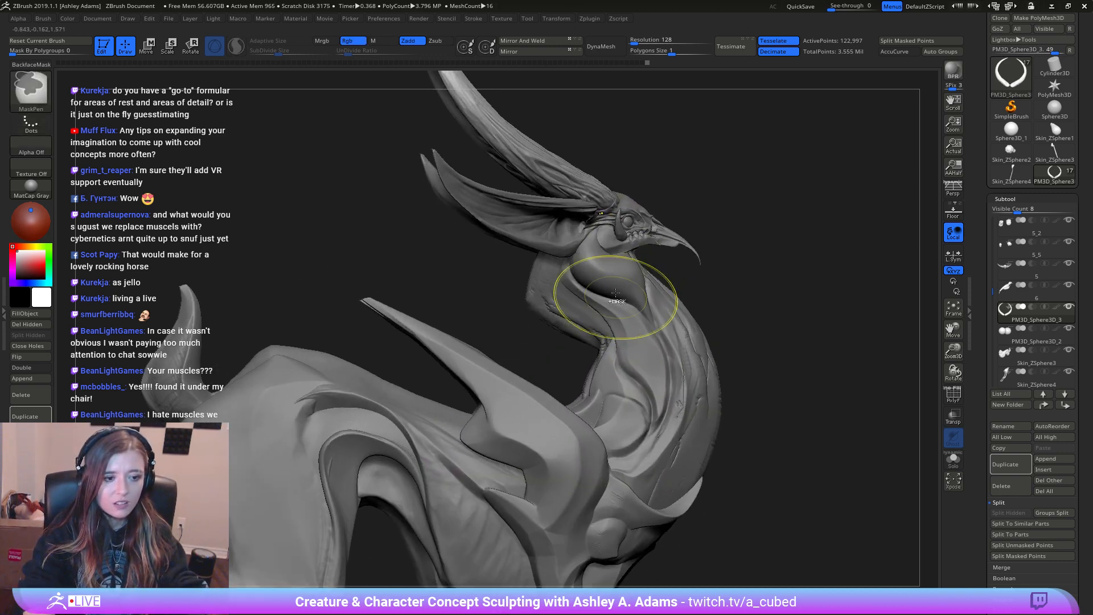
pyautogui.keyDown('alt'); pyautogui.click(615, 293); pyautogui.keyUp('alt')
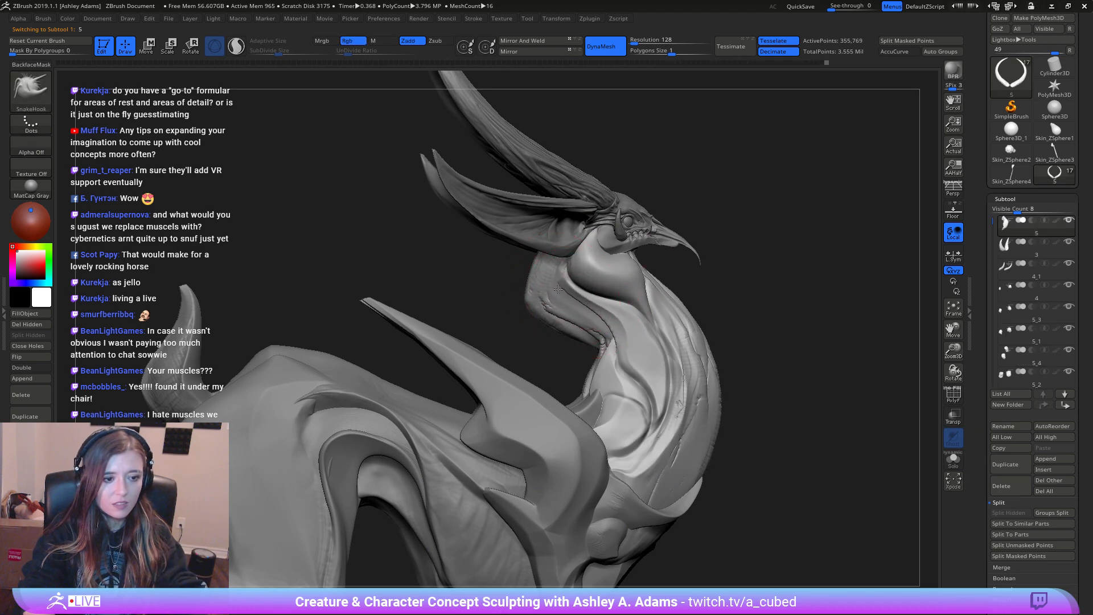
pyautogui.moveTo(558, 289); pyautogui.dragTo(561, 268)
pyautogui.moveTo(535, 307); pyautogui.dragTo(525, 310, button='right')
pyautogui.press('space')
pyautogui.moveTo(587, 253); pyautogui.dragTo(573, 252)
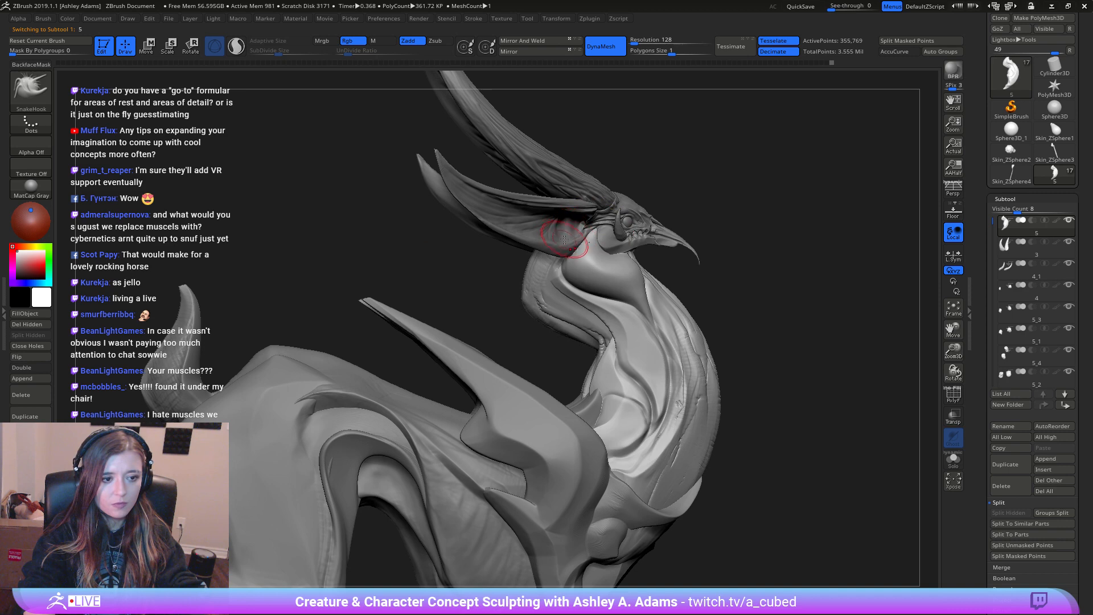
# Step: Examine the whole creature's proportions from the front and the side
pyautogui.moveTo(573, 229)
pyautogui.mouseDown(button='right')
pyautogui.moveTo(625, 224)
pyautogui.moveTo(642, 159)
pyautogui.moveTo(541, 178)
pyautogui.mouseUp(button='right')
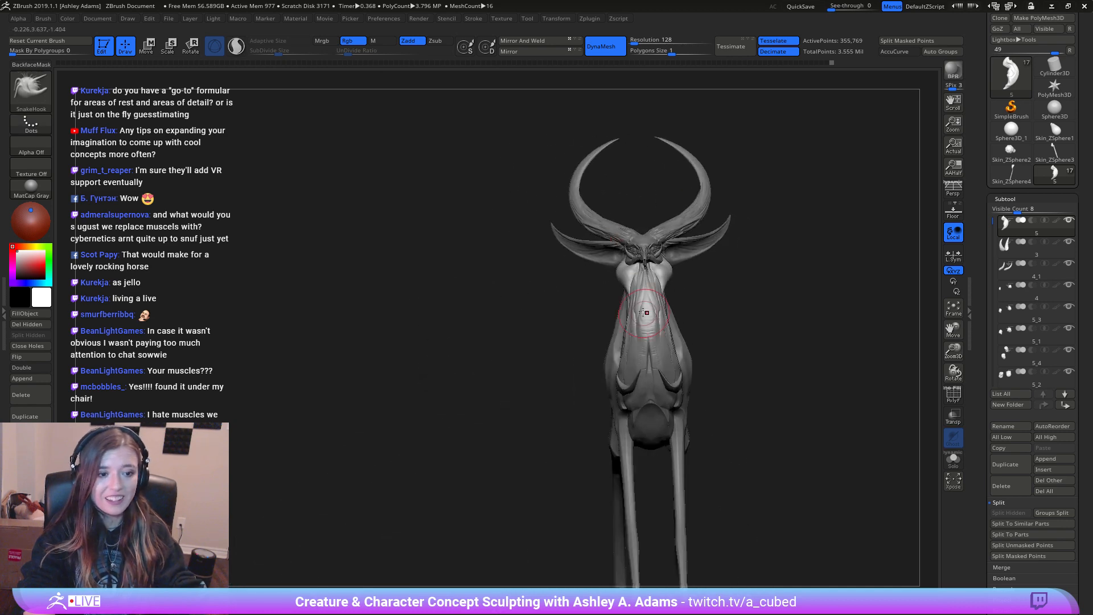
pyautogui.moveTo(644, 313); pyautogui.dragTo(672, 310, button='right')
pyautogui.rightClick(608, 360)
pyautogui.keyDown('ctrl'); pyautogui.moveTo(607, 360); pyautogui.dragTo(635, 367, button='right'); pyautogui.keyUp('ctrl')
pyautogui.moveTo(392, 285); pyautogui.dragTo(400, 286)
pyautogui.press('space')
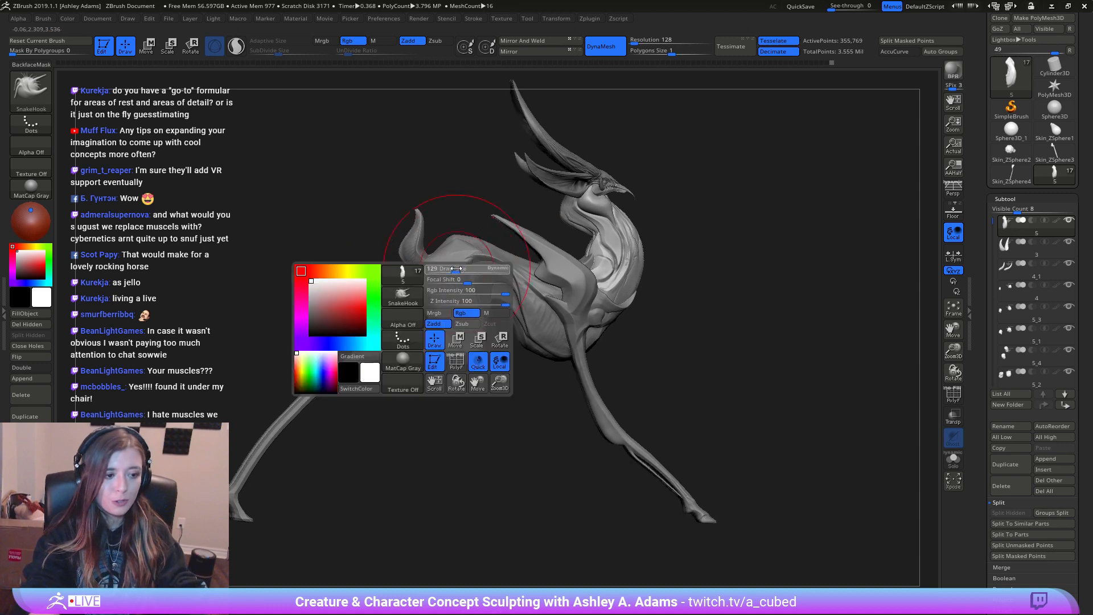
pyautogui.click(462, 291)
# Step: Select the front-leg subtool and draw a CurveTube down the front leg from the chest to the hoof
pyautogui.keyDown('alt'); pyautogui.click(370, 349); pyautogui.keyUp('alt')
pyautogui.keyDown('alt'); pyautogui.moveTo(334, 342); pyautogui.dragTo(480, 298); pyautogui.keyUp('alt')
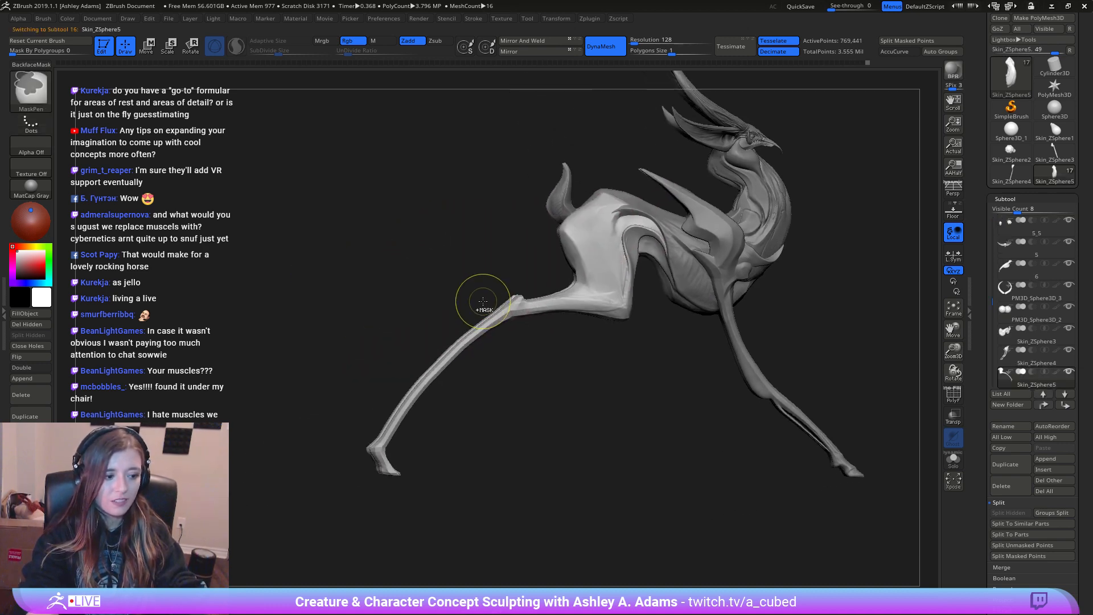
pyautogui.keyDown('alt'); pyautogui.moveTo(556, 374); pyautogui.dragTo(485, 271); pyautogui.keyUp('alt')
pyautogui.keyDown('alt'); pyautogui.click(481, 302); pyautogui.keyUp('alt')
pyautogui.press('space')
pyautogui.press('b')
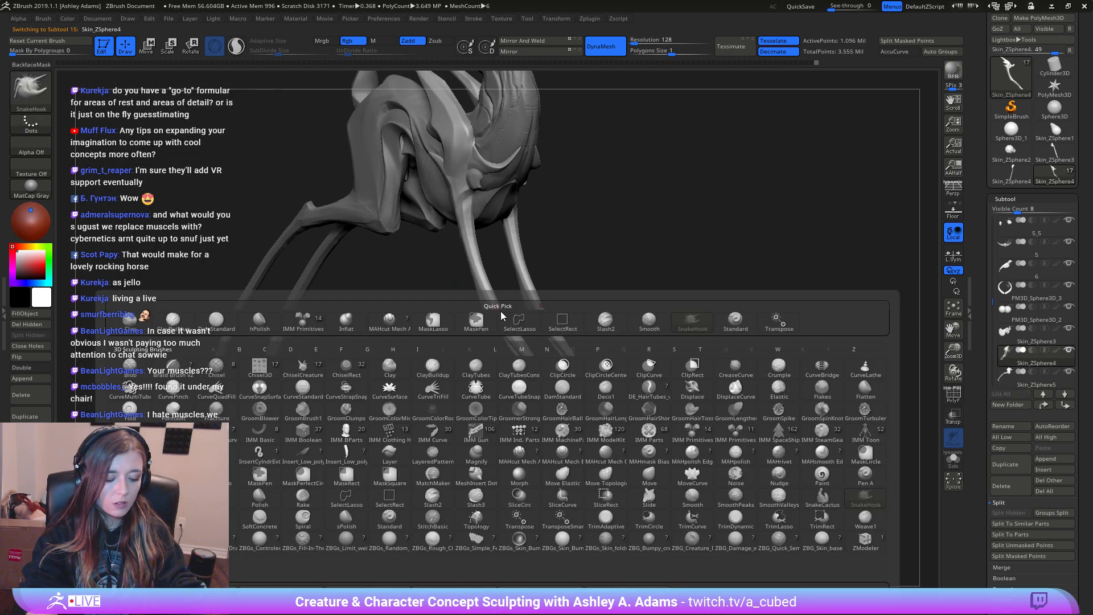
pyautogui.click(484, 396)
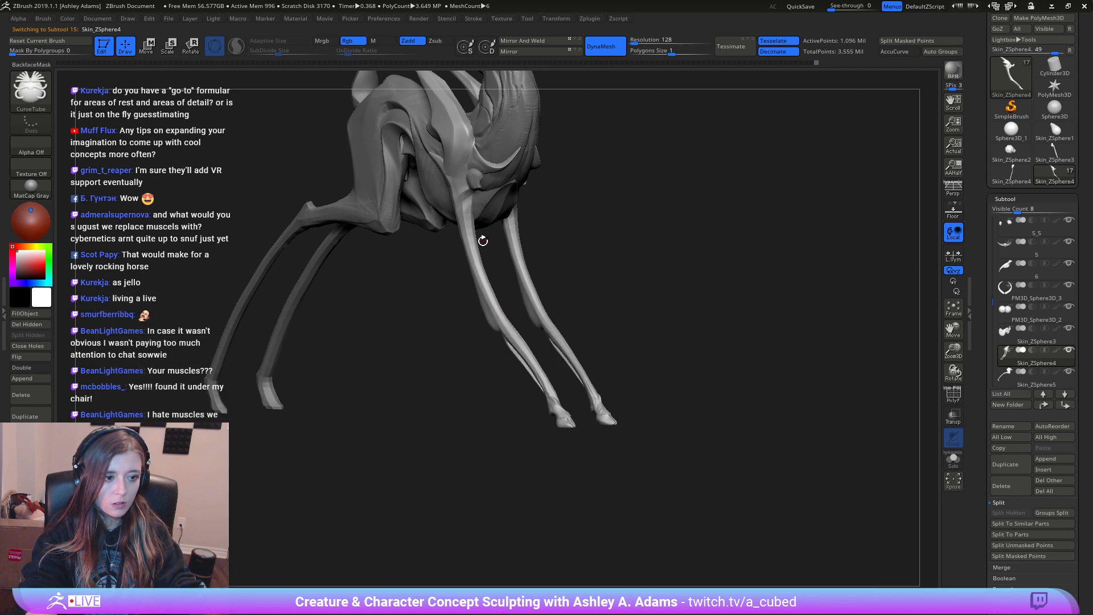
pyautogui.moveTo(481, 236)
pyautogui.keyDown('alt'); pyautogui.mouseDown()
pyautogui.moveTo(470, 194)
pyautogui.moveTo(493, 279)
pyautogui.moveTo(532, 326)
pyautogui.mouseUp(); pyautogui.keyUp('alt')
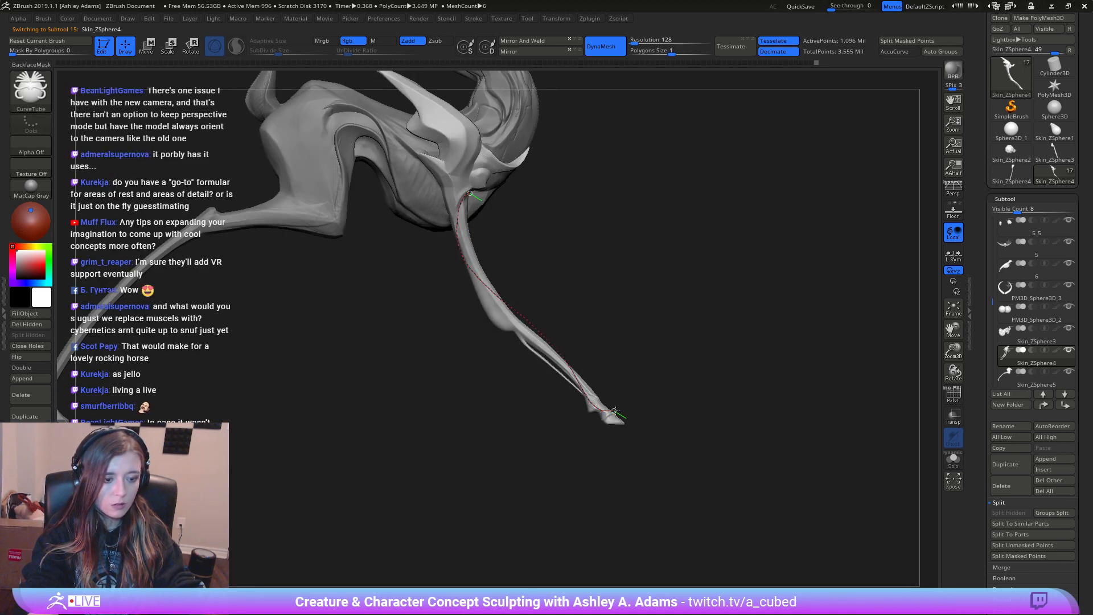
pyautogui.moveTo(557, 297); pyautogui.dragTo(501, 317)
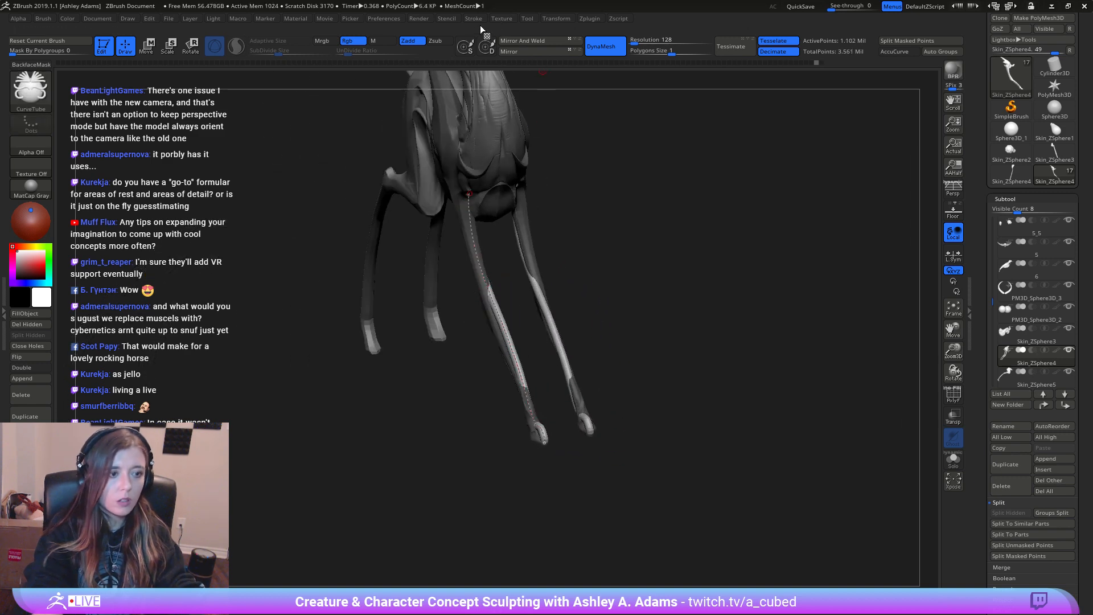
# Step: Adjust the CurveTube brush's curve locking options in the stroke's curve settings and frame the front leg
pyautogui.click(477, 19)
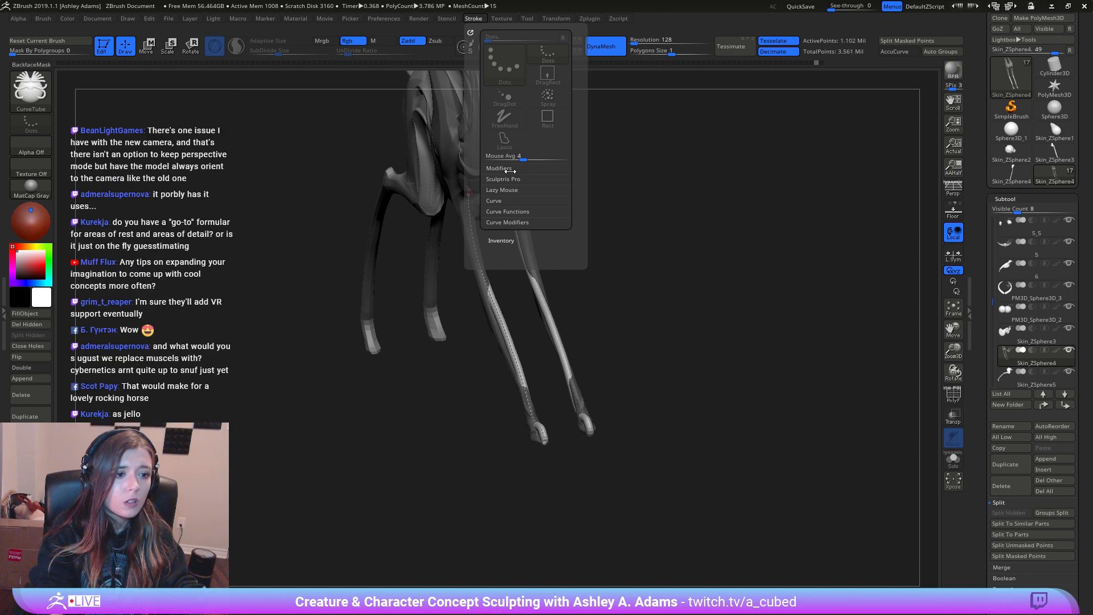
pyautogui.click(509, 202)
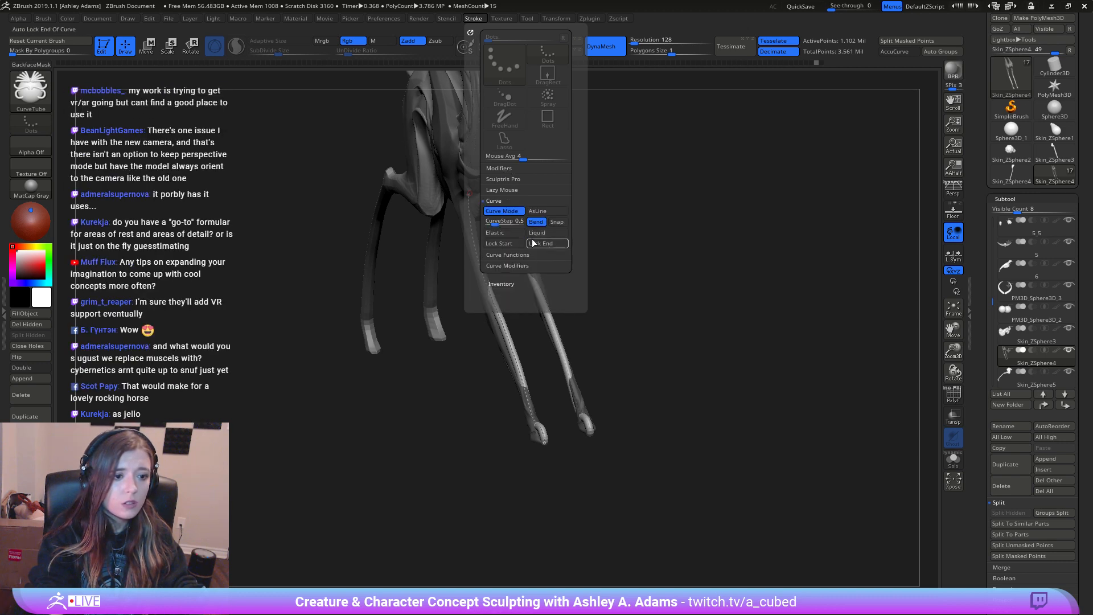
pyautogui.click(510, 237)
pyautogui.press('f')
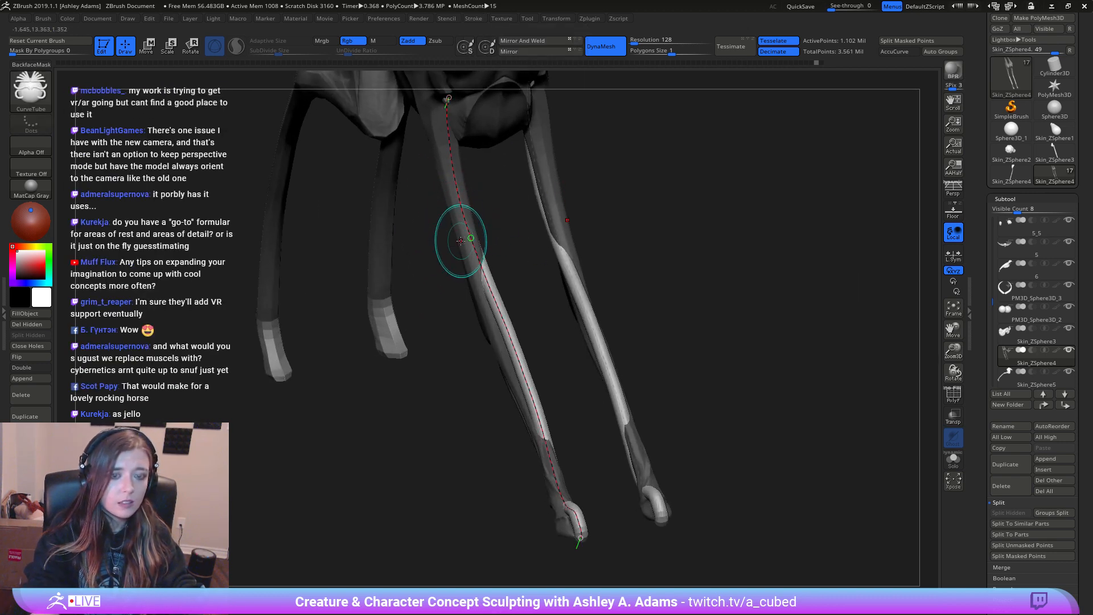
# Step: Bend the tube's curve around the front leg from below the chest to the ankle so it spirals across the leg
pyautogui.moveTo(463, 234)
pyautogui.mouseDown()
pyautogui.moveTo(479, 256)
pyautogui.moveTo(476, 237)
pyautogui.moveTo(501, 239)
pyautogui.moveTo(459, 275)
pyautogui.mouseUp()
pyautogui.press('space')
pyautogui.moveTo(458, 275); pyautogui.dragTo(482, 365, button='right')
pyautogui.moveTo(483, 366); pyautogui.dragTo(477, 366)
pyautogui.moveTo(477, 366); pyautogui.dragTo(521, 368, button='right')
pyautogui.moveTo(483, 369); pyautogui.dragTo(480, 377)
pyautogui.moveTo(501, 385); pyautogui.dragTo(520, 439, button='right')
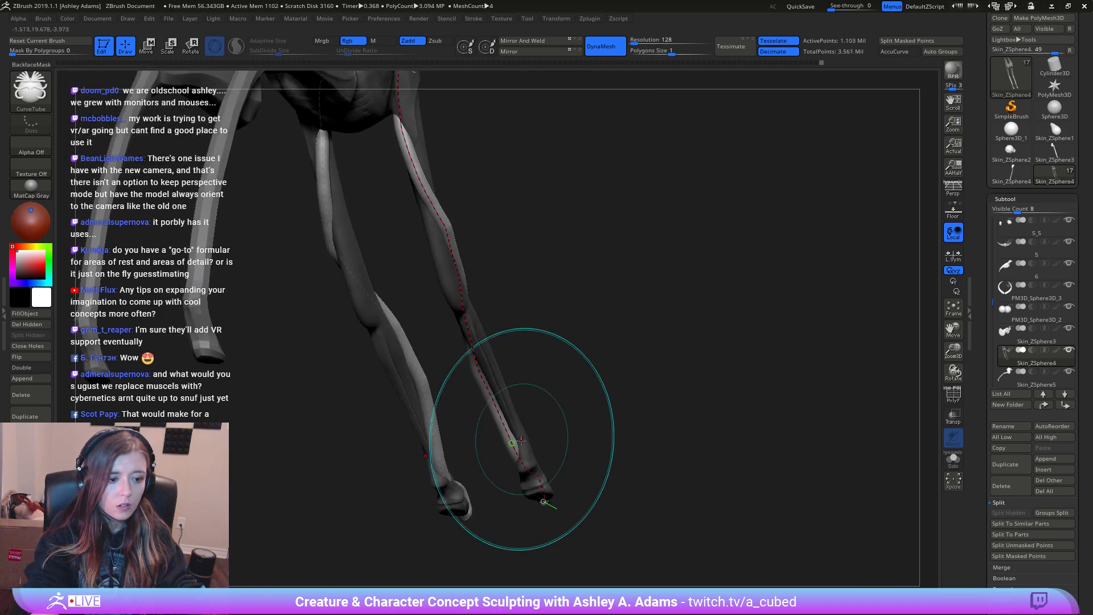
pyautogui.moveTo(547, 501); pyautogui.dragTo(507, 439, button='right')
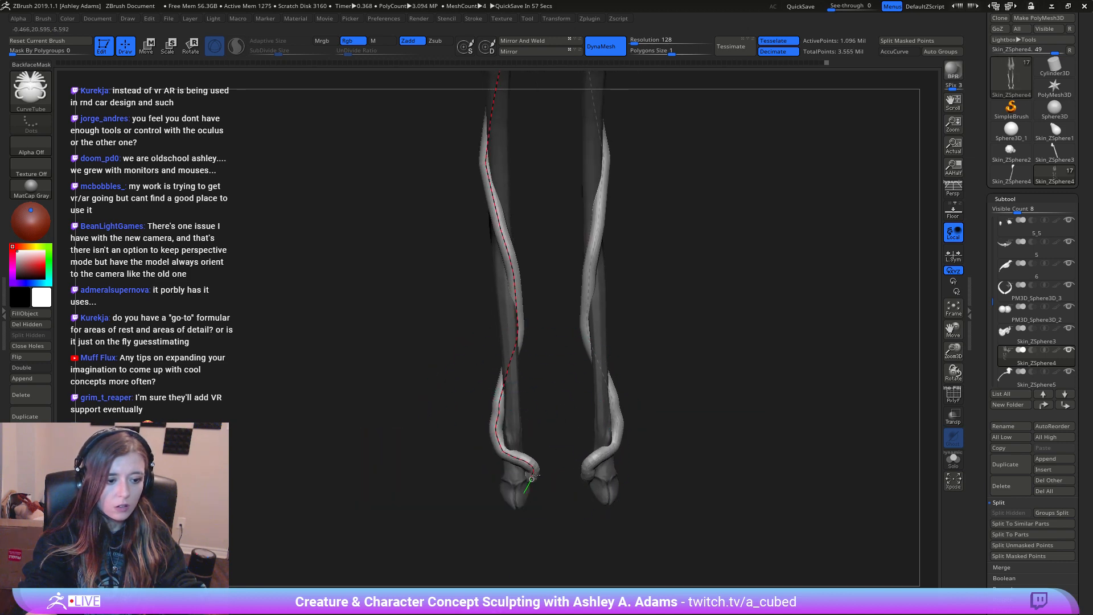
# Step: Wrap the lower end of the tube's curve around the ankle just above the hoof
pyautogui.moveTo(532, 475); pyautogui.dragTo(524, 459, button='right')
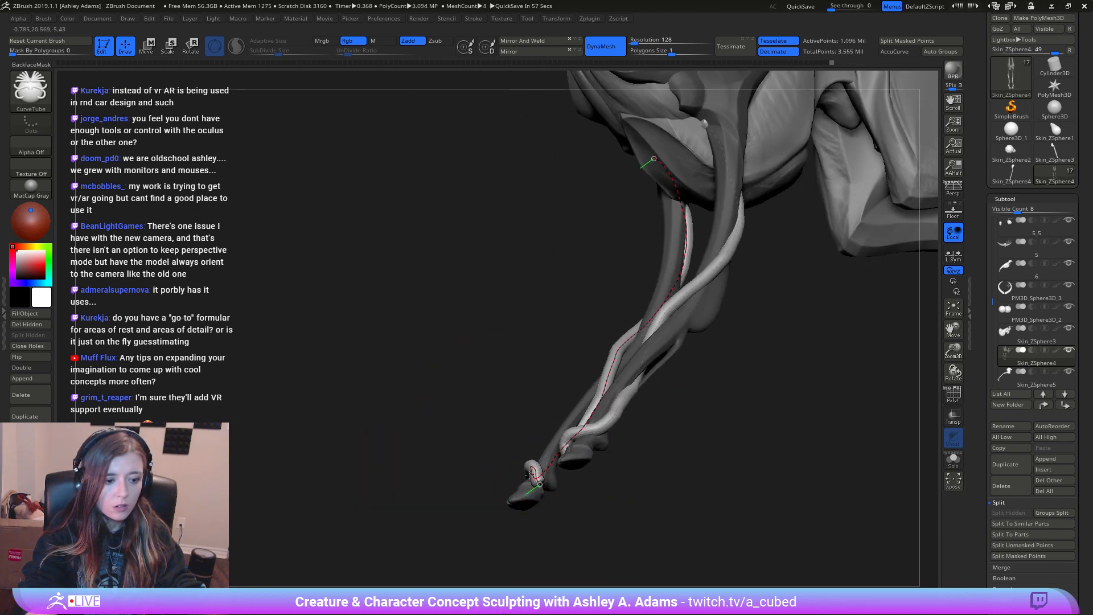
pyautogui.moveTo(541, 485); pyautogui.dragTo(553, 493)
pyautogui.moveTo(479, 480); pyautogui.dragTo(501, 476, button='right')
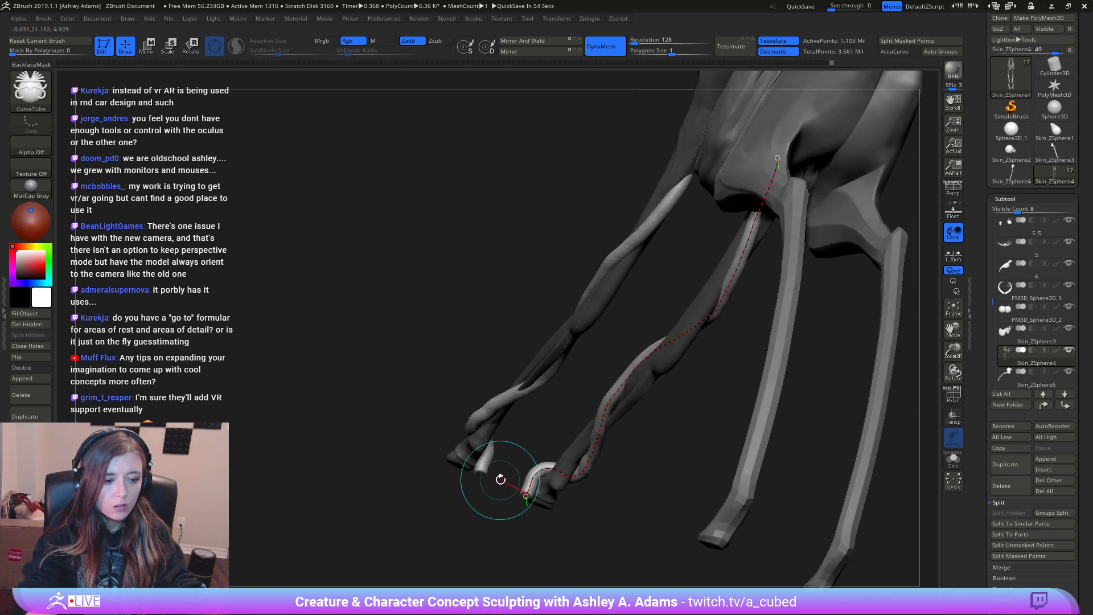
pyautogui.moveTo(492, 447); pyautogui.dragTo(474, 471)
pyautogui.moveTo(501, 435); pyautogui.dragTo(570, 315, button='right')
pyautogui.moveTo(612, 342); pyautogui.dragTo(625, 329)
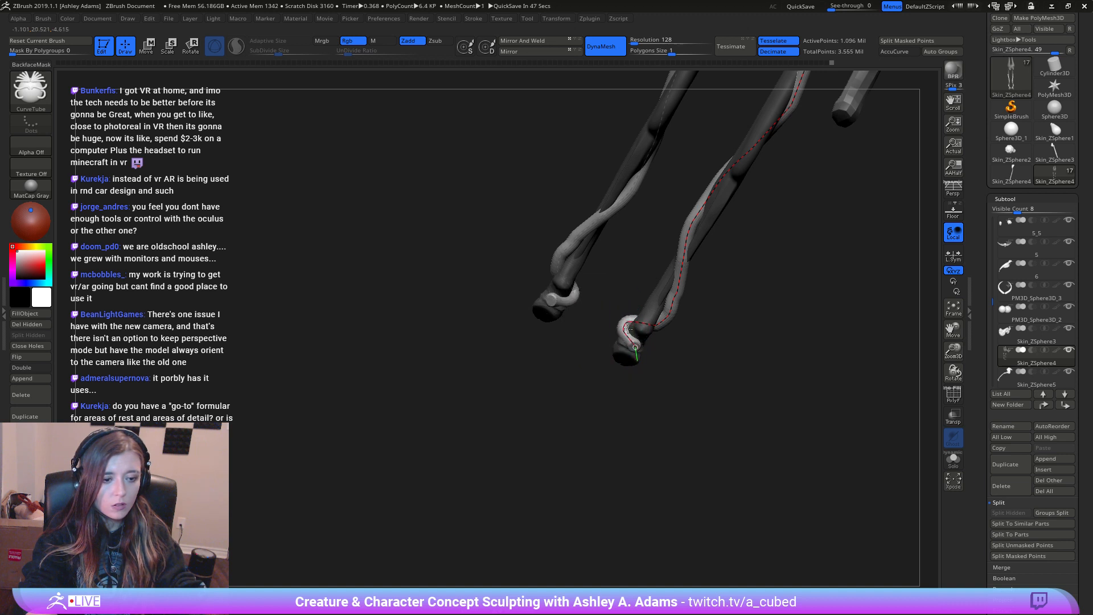
# Step: Smooth the tube's curve above the ankle and reposition its lower and middle sections along the leg
pyautogui.moveTo(628, 329)
pyautogui.mouseDown(button='right')
pyautogui.moveTo(700, 346)
pyautogui.moveTo(558, 293)
pyautogui.mouseUp(button='right')
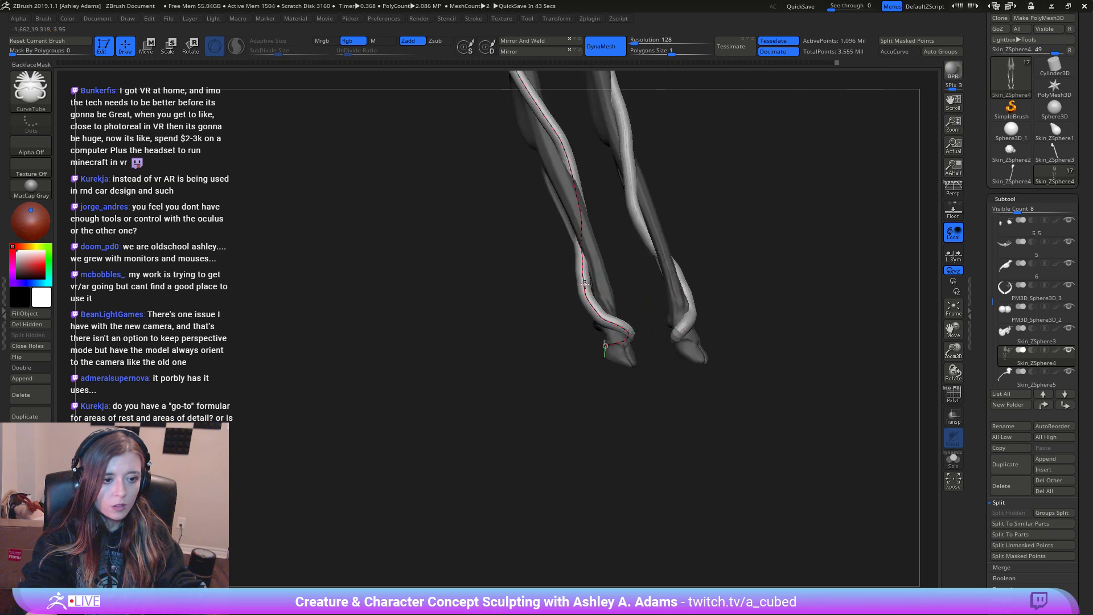
pyautogui.keyDown('shift'); pyautogui.click(585, 284); pyautogui.keyUp('shift')
pyautogui.keyDown('shift'); pyautogui.click(586, 285); pyautogui.keyUp('shift')
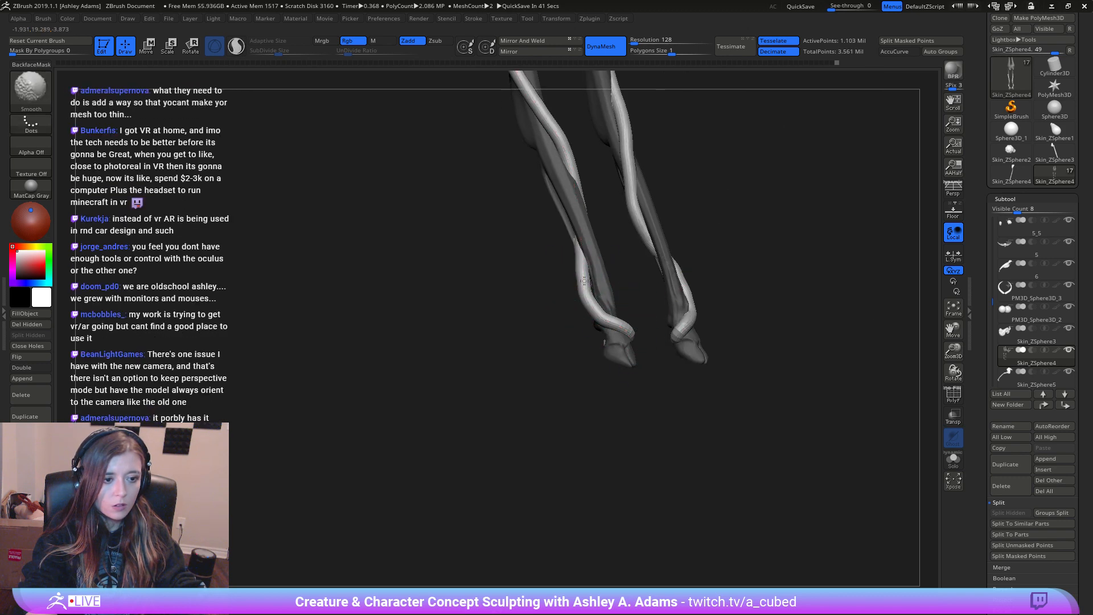
pyautogui.keyDown('alt'); pyautogui.moveTo(586, 274); pyautogui.dragTo(578, 366, button='right'); pyautogui.keyUp('alt')
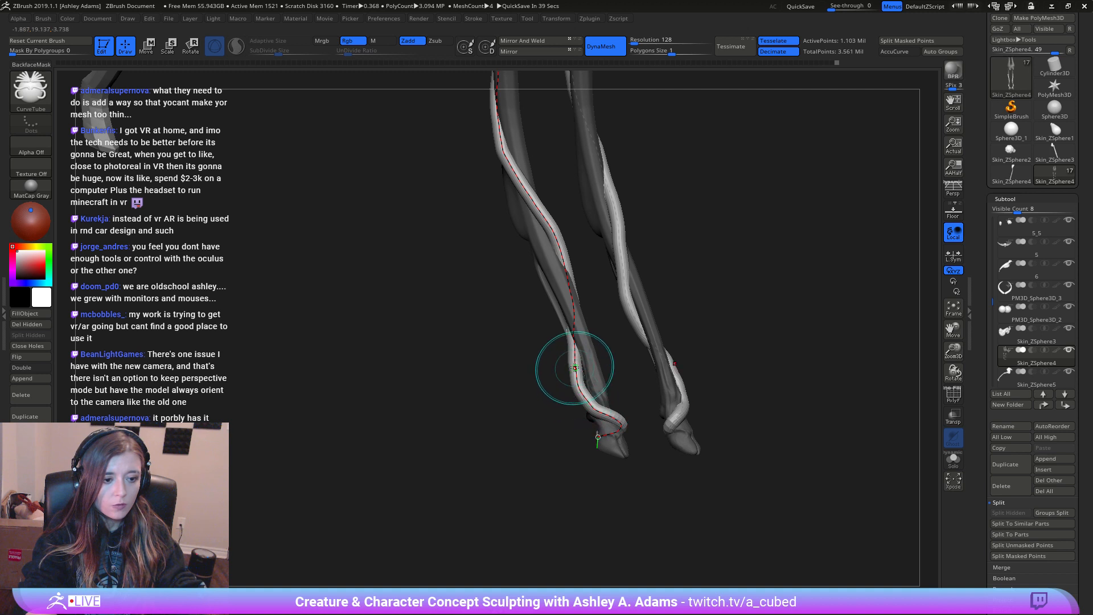
pyautogui.moveTo(575, 369); pyautogui.dragTo(571, 362)
pyautogui.moveTo(575, 287); pyautogui.dragTo(557, 252)
pyautogui.keyDown('shift'); pyautogui.moveTo(558, 252); pyautogui.dragTo(565, 250, button='right'); pyautogui.keyUp('shift')
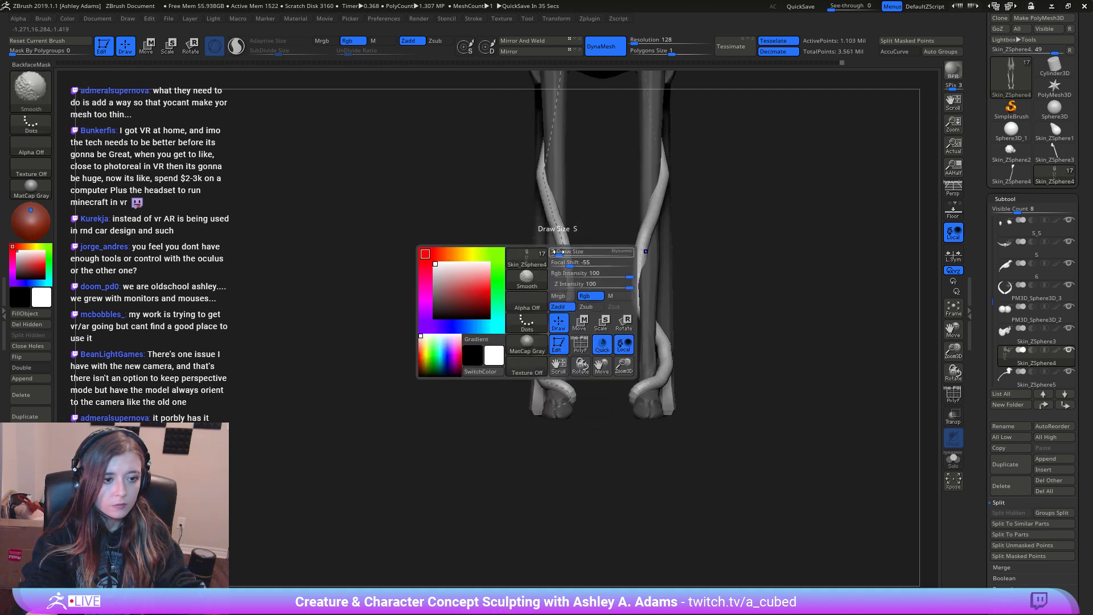
pyautogui.moveTo(582, 250); pyautogui.dragTo(567, 266)
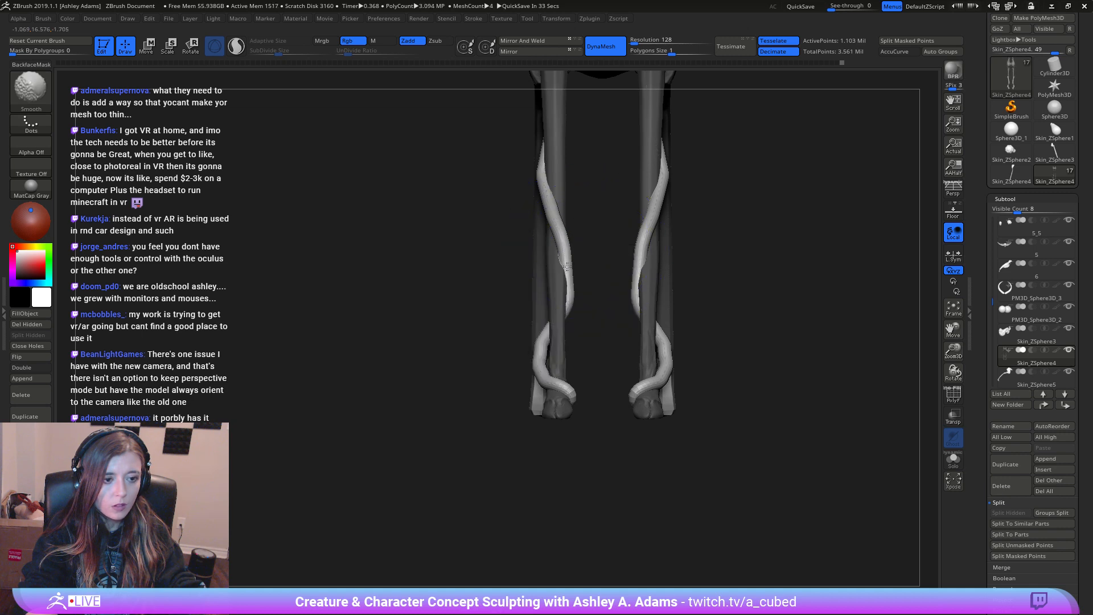
pyautogui.hotkey('ctrl', 'z')
pyautogui.moveTo(542, 346); pyautogui.dragTo(541, 344)
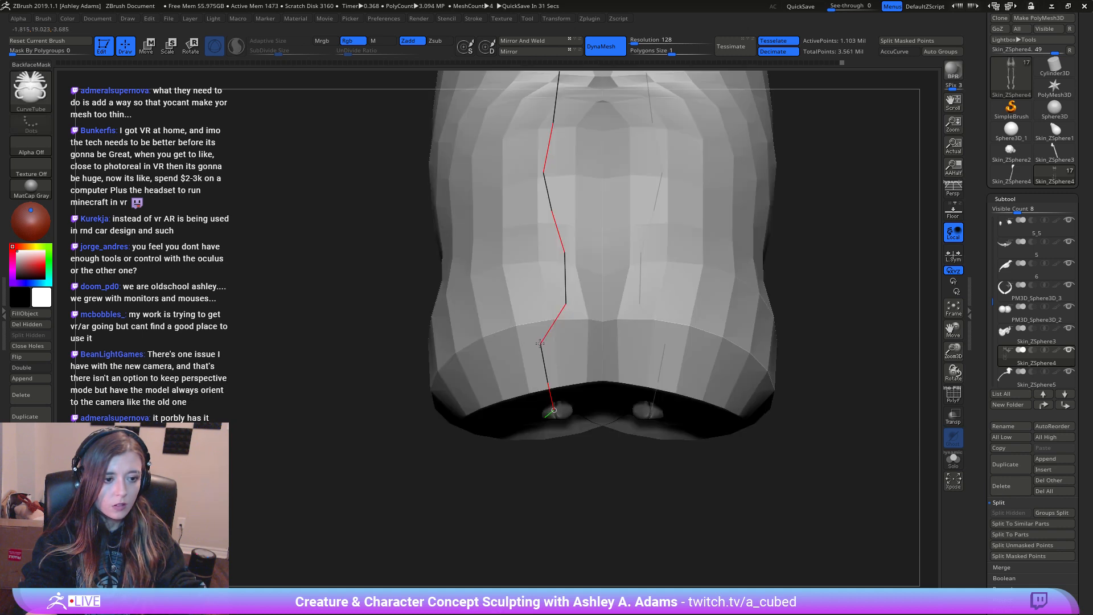
pyautogui.hotkey('ctrl', 'z')
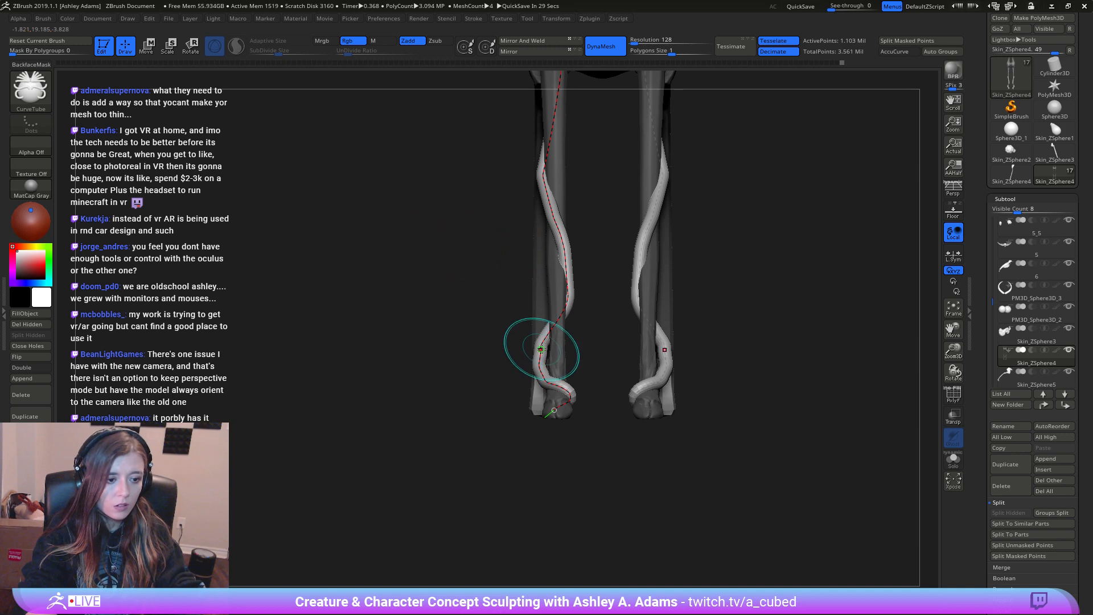
# Step: Thicken the tube with a larger draw size and pull its curve down where it crosses the lower leg
pyautogui.press('space')
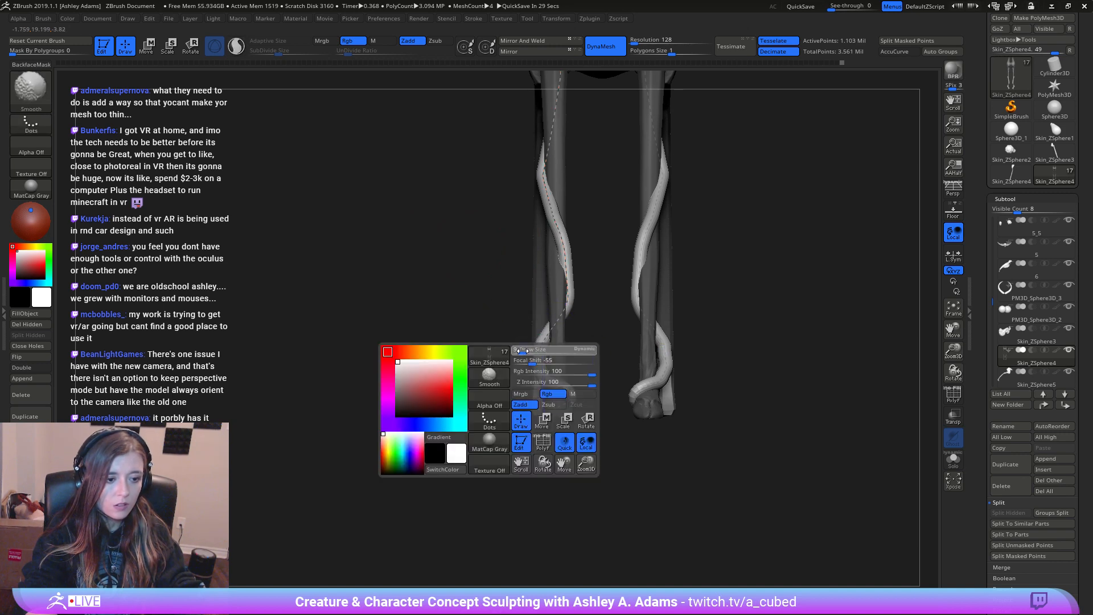
pyautogui.click(537, 350)
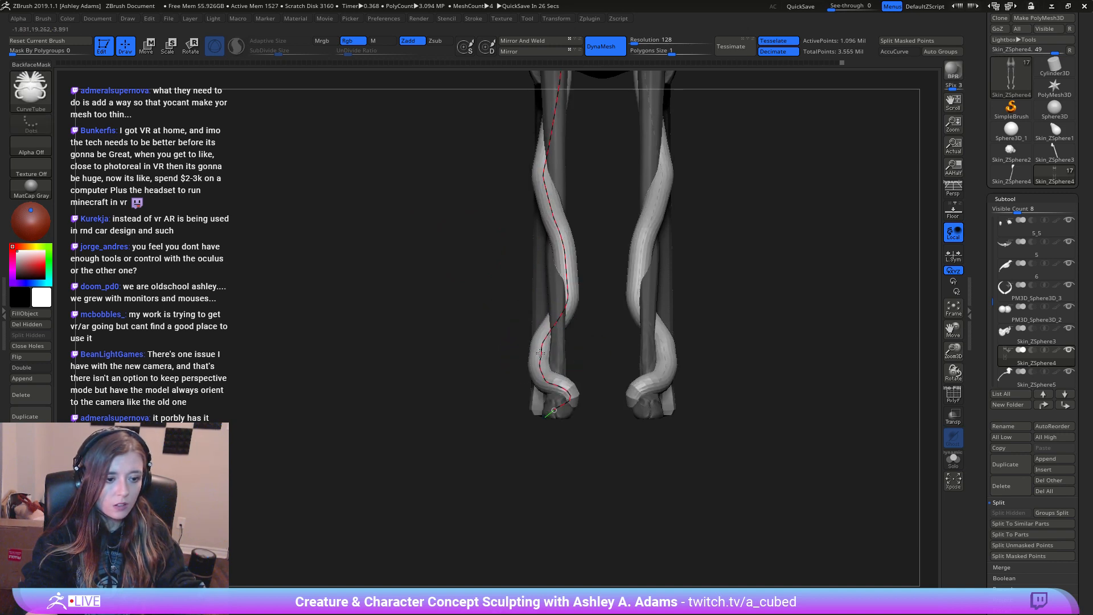
pyautogui.moveTo(540, 353)
pyautogui.mouseDown(button='right')
pyautogui.moveTo(598, 350)
pyautogui.moveTo(535, 357)
pyautogui.mouseUp(button='right')
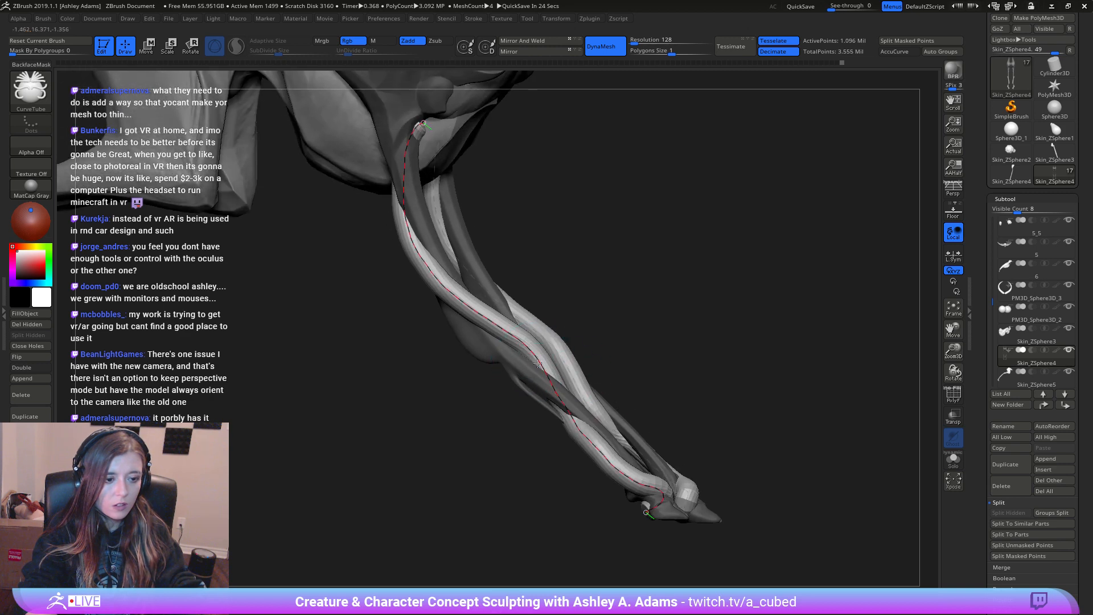
pyautogui.moveTo(537, 362)
pyautogui.mouseDown()
pyautogui.moveTo(594, 450)
pyautogui.moveTo(577, 426)
pyautogui.mouseUp()
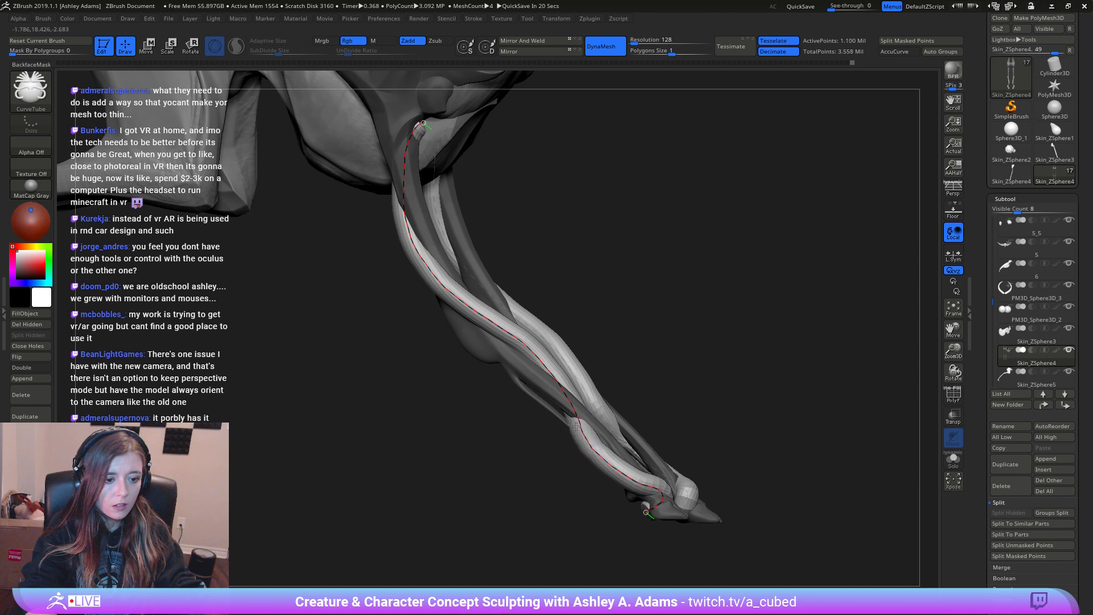
# Step: Move the upper end of the tube's curve inward under the chest and shift its upper section to the leg's inner side
pyautogui.moveTo(409, 202)
pyautogui.keyDown('alt'); pyautogui.mouseDown(button='right')
pyautogui.moveTo(484, 244)
pyautogui.moveTo(417, 220)
pyautogui.mouseUp(button='right'); pyautogui.keyUp('alt')
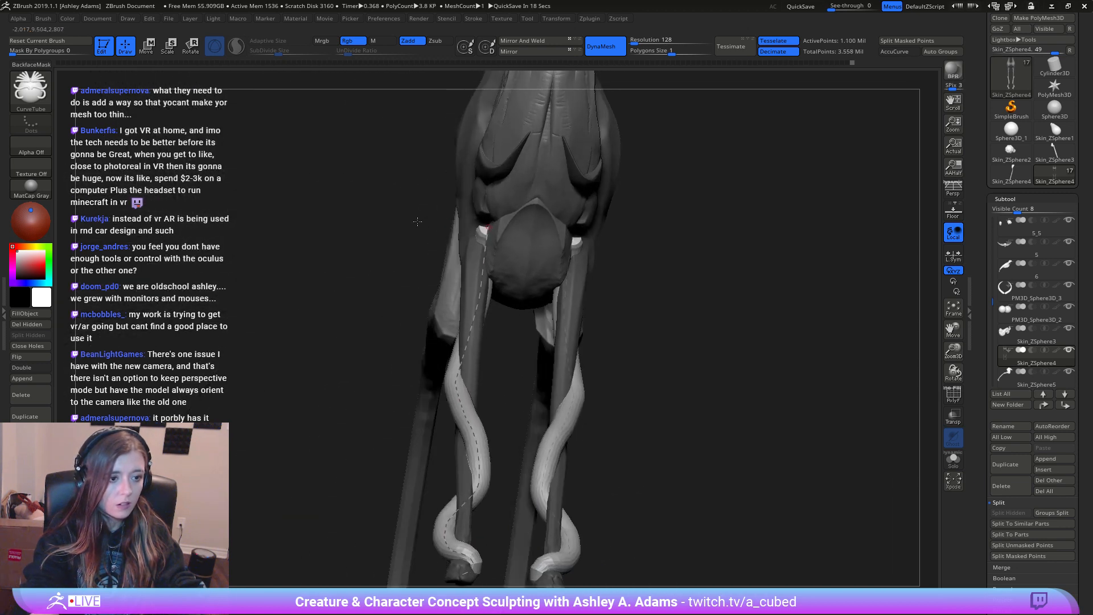
pyautogui.moveTo(479, 225); pyautogui.dragTo(494, 227)
pyautogui.moveTo(476, 279); pyautogui.dragTo(484, 276)
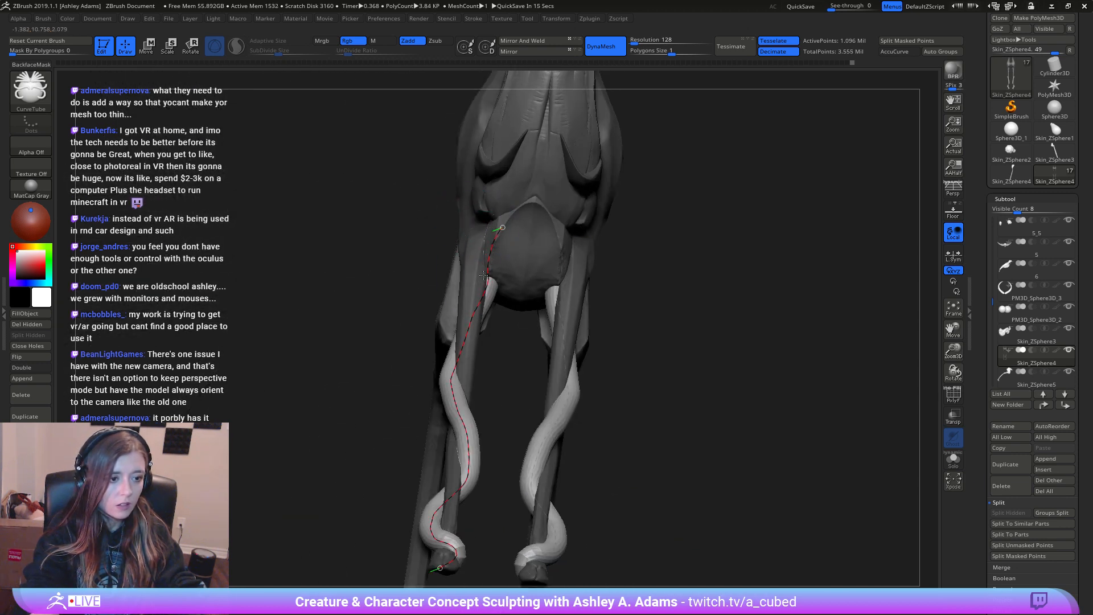
pyautogui.moveTo(491, 258); pyautogui.dragTo(493, 219, button='right')
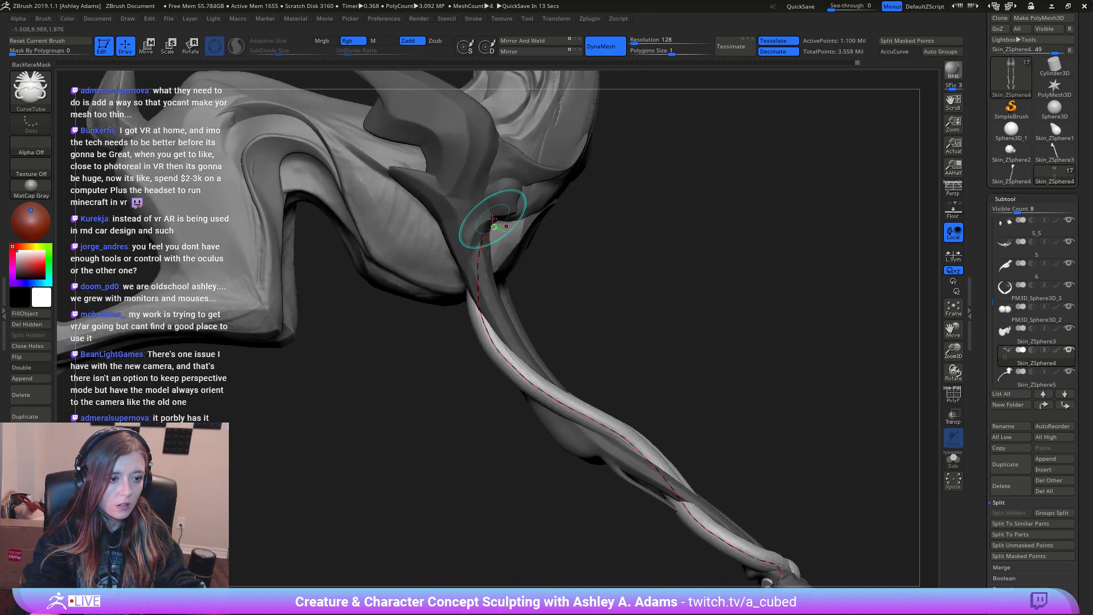
# Step: Separate the tendon tubes from the masked front legs into their own subtool with Split Masked Points
pyautogui.moveTo(523, 336); pyautogui.dragTo(537, 395, button='right')
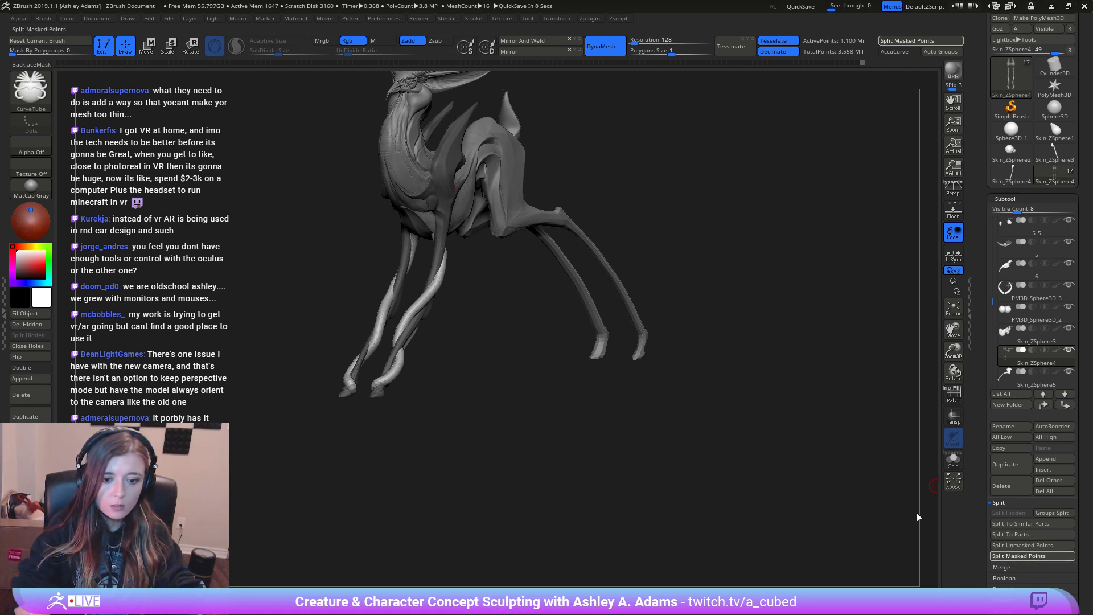
pyautogui.moveTo(575, 342)
pyautogui.mouseDown(button='right')
pyautogui.moveTo(546, 320)
pyautogui.moveTo(527, 366)
pyautogui.moveTo(521, 353)
pyautogui.mouseUp(button='right')
pyautogui.press('space')
pyautogui.moveTo(521, 358)
pyautogui.mouseDown()
pyautogui.moveTo(533, 334)
pyautogui.moveTo(488, 317)
pyautogui.moveTo(588, 229)
pyautogui.moveTo(575, 171)
pyautogui.moveTo(528, 379)
pyautogui.mouseUp()
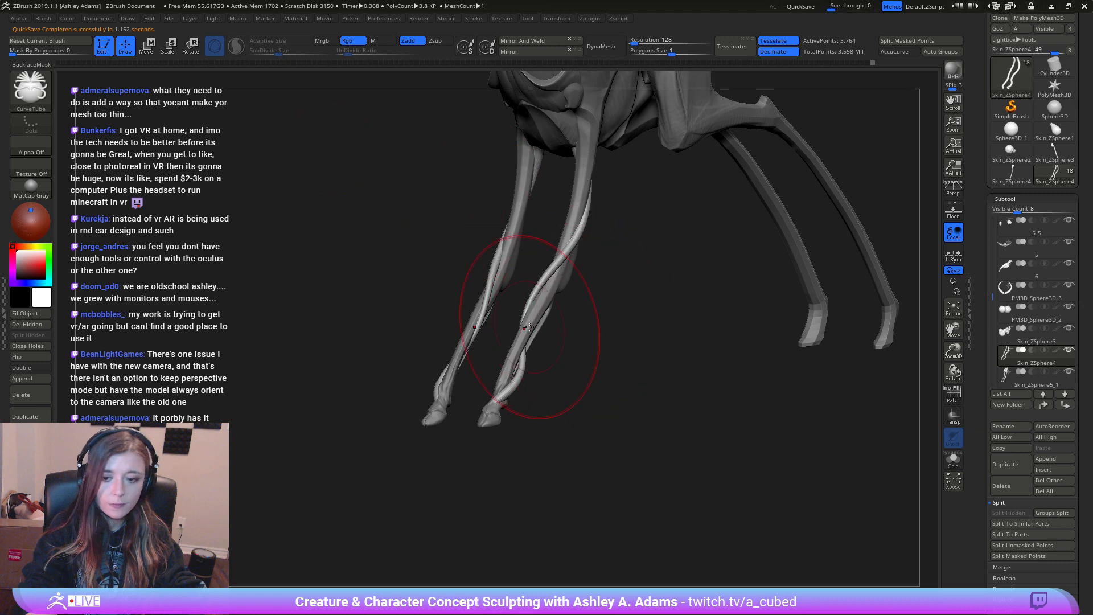
# Step: Smooth the tendon tubes along the front legs down to the ankles
pyautogui.moveTo(529, 327); pyautogui.dragTo(577, 338)
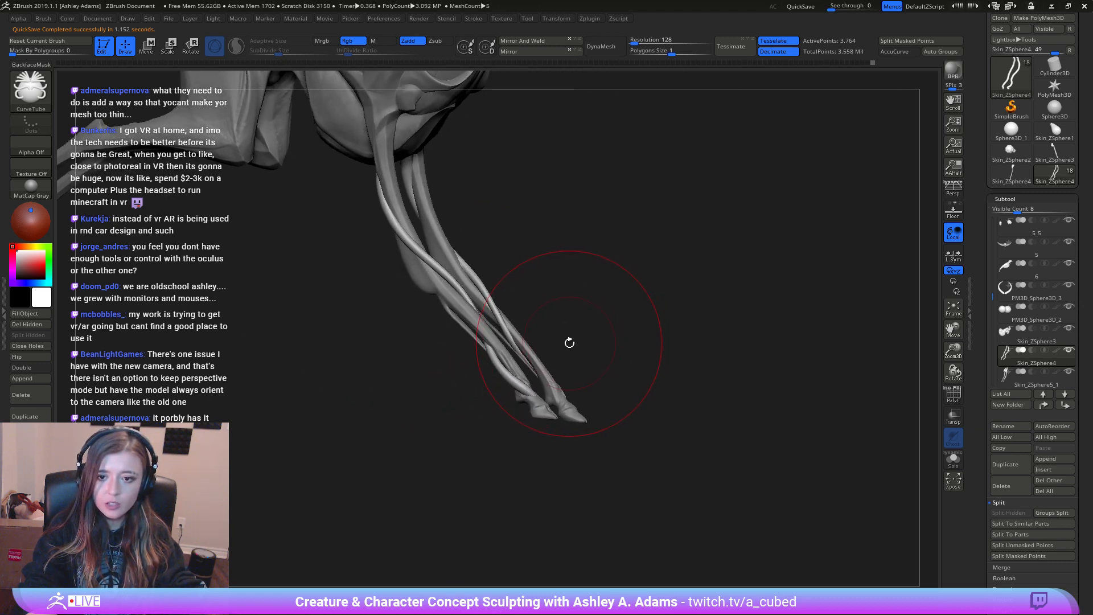
pyautogui.press('shift')
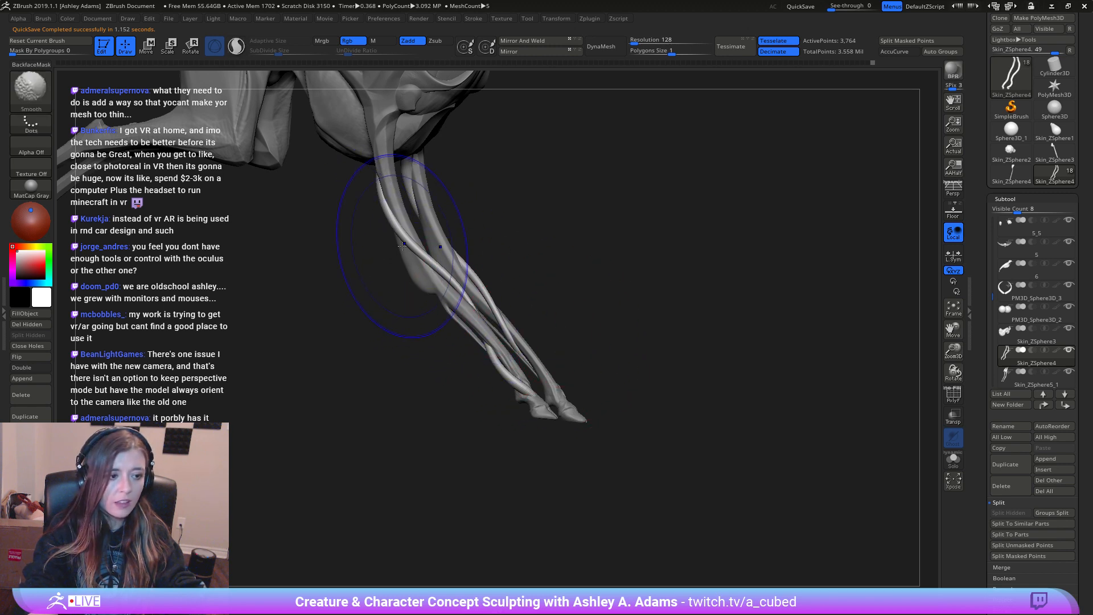
pyautogui.keyDown('shift'); pyautogui.moveTo(389, 211); pyautogui.dragTo(470, 306); pyautogui.keyUp('shift')
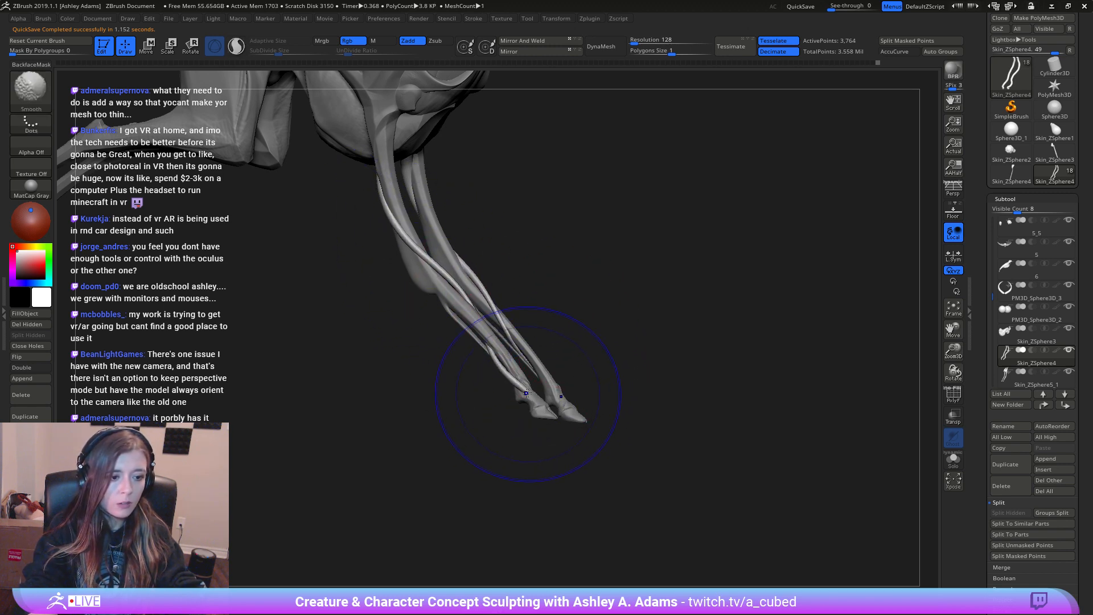
pyautogui.rightClick(526, 393)
# Step: Pull the lower ends of the tendon tubes toward the front of the ankles with the SnakeHook brush
pyautogui.moveTo(534, 393)
pyautogui.keyDown('ctrl'); pyautogui.mouseDown(button='right')
pyautogui.moveTo(532, 402)
pyautogui.moveTo(503, 398)
pyautogui.moveTo(480, 425)
pyautogui.mouseUp(button='right'); pyautogui.keyUp('ctrl')
pyautogui.press('b')
pyautogui.press('s')
pyautogui.press('h')
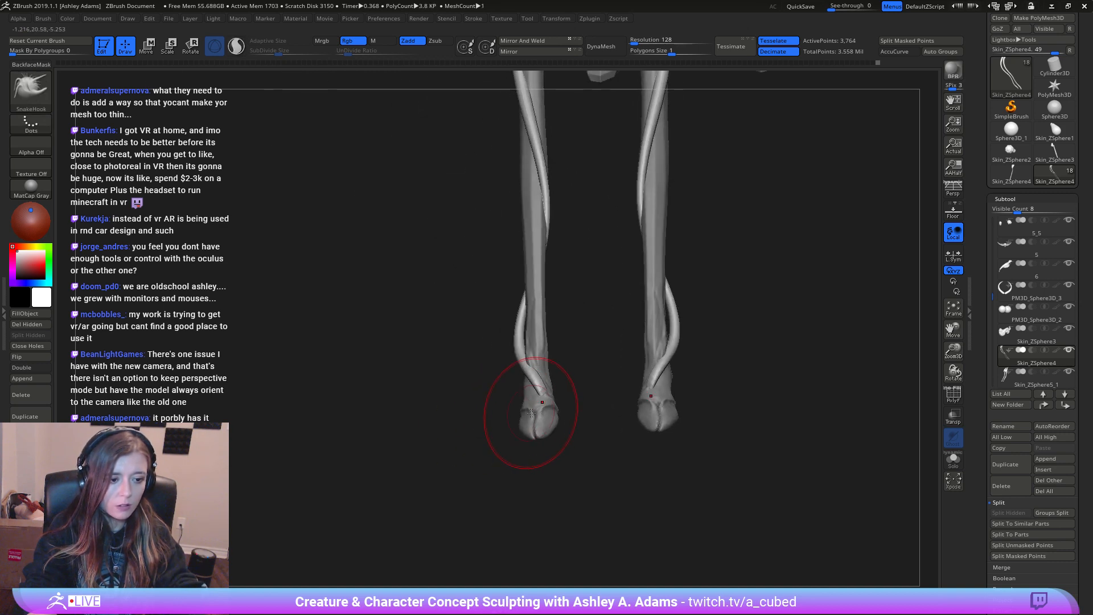
pyautogui.moveTo(550, 413); pyautogui.dragTo(556, 415)
pyautogui.moveTo(556, 415)
pyautogui.mouseDown(button='right')
pyautogui.moveTo(501, 415)
pyautogui.moveTo(586, 401)
pyautogui.mouseUp(button='right')
pyautogui.moveTo(525, 363); pyautogui.dragTo(537, 400, button='right')
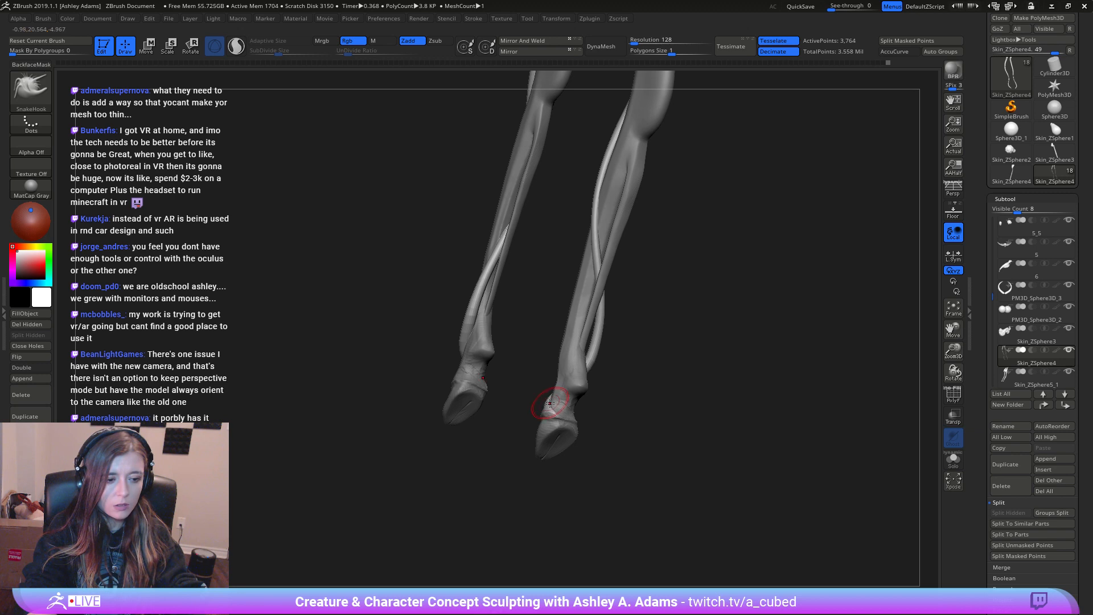
# Step: Refine the tendon tubes' lower ends so they wrap around the ankles above the hooves, and smooth their lower sections
pyautogui.moveTo(549, 403)
pyautogui.mouseDown(button='right')
pyautogui.moveTo(608, 419)
pyautogui.moveTo(560, 410)
pyautogui.mouseUp(button='right')
pyautogui.rightClick(554, 417)
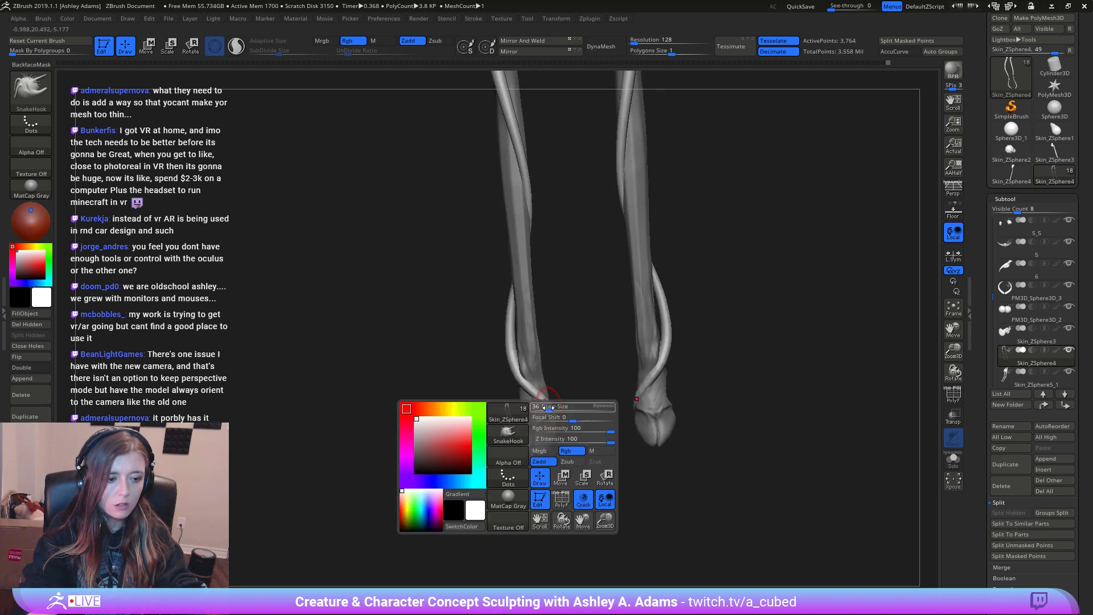
pyautogui.moveTo(524, 386)
pyautogui.mouseDown(button='right')
pyautogui.moveTo(545, 428)
pyautogui.moveTo(533, 403)
pyautogui.moveTo(550, 402)
pyautogui.moveTo(546, 436)
pyautogui.moveTo(501, 375)
pyautogui.mouseUp(button='right')
pyautogui.rightClick(543, 416)
pyautogui.rightClick(549, 402)
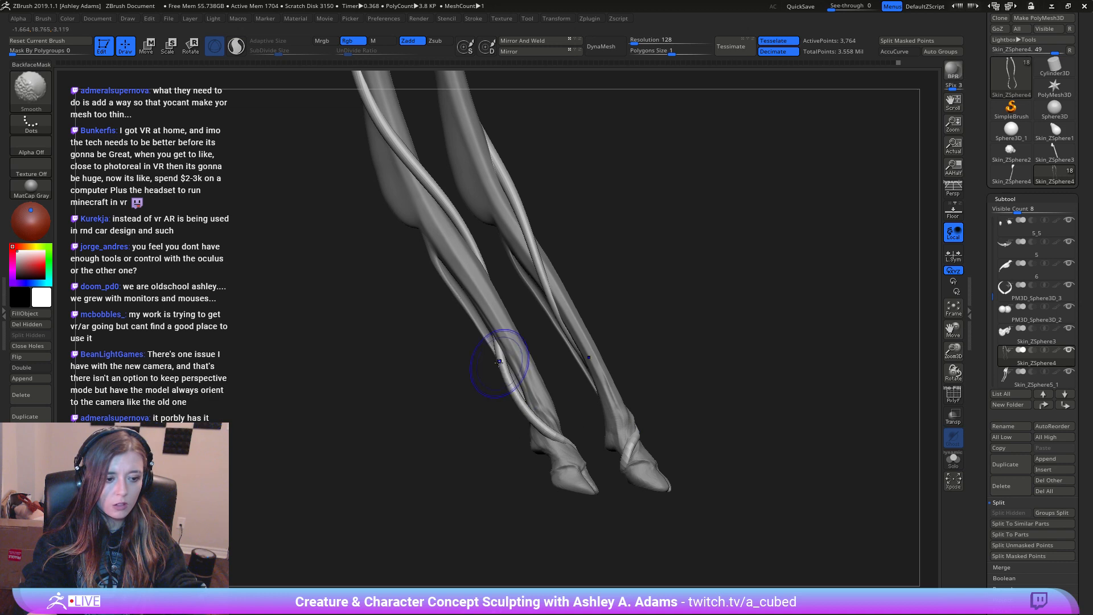
pyautogui.moveTo(545, 442)
pyautogui.mouseDown(button='right')
pyautogui.moveTo(497, 448)
pyautogui.moveTo(509, 441)
pyautogui.mouseUp(button='right')
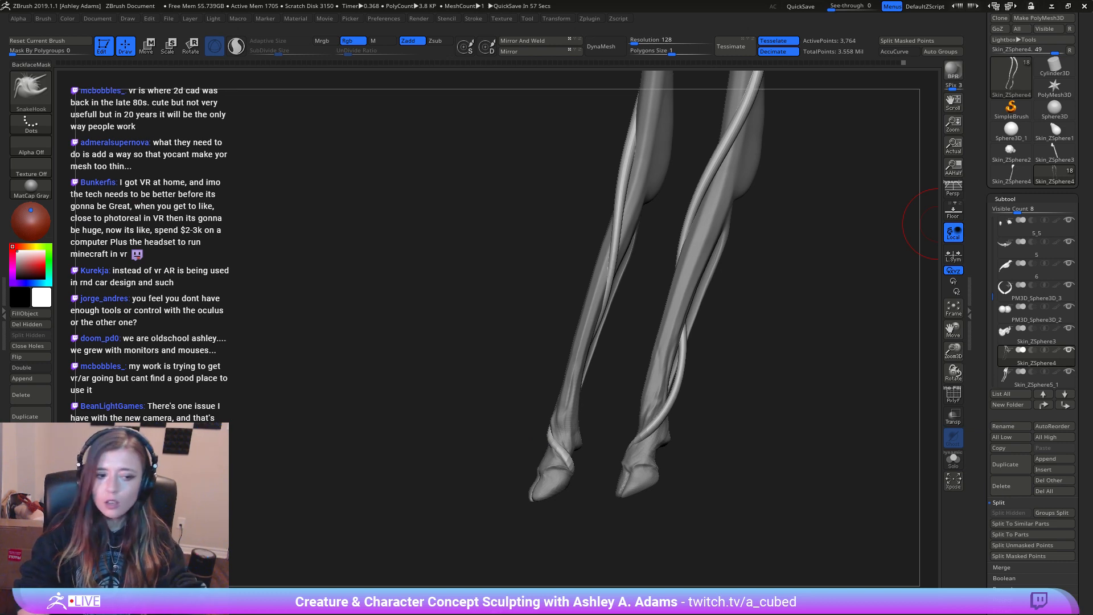
# Step: Push the lower bend of the tendon tubes closer against the legs using SnakeHook with a draw size of about 119
pyautogui.moveTo(524, 325); pyautogui.dragTo(561, 330, button='right')
pyautogui.press('space')
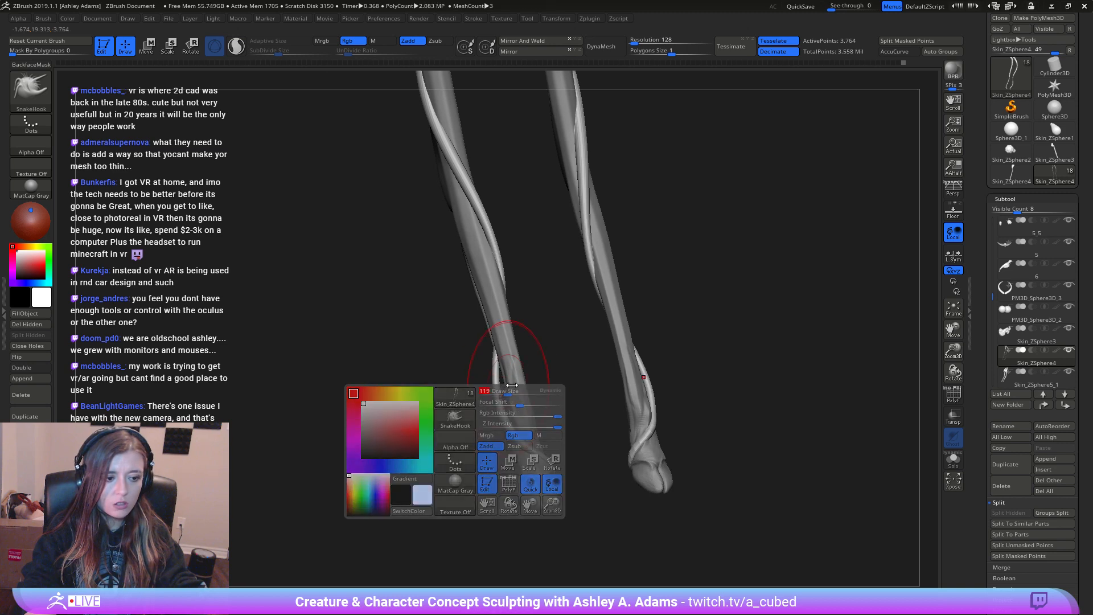
pyautogui.keyDown('alt'); pyautogui.click(500, 384); pyautogui.keyUp('alt')
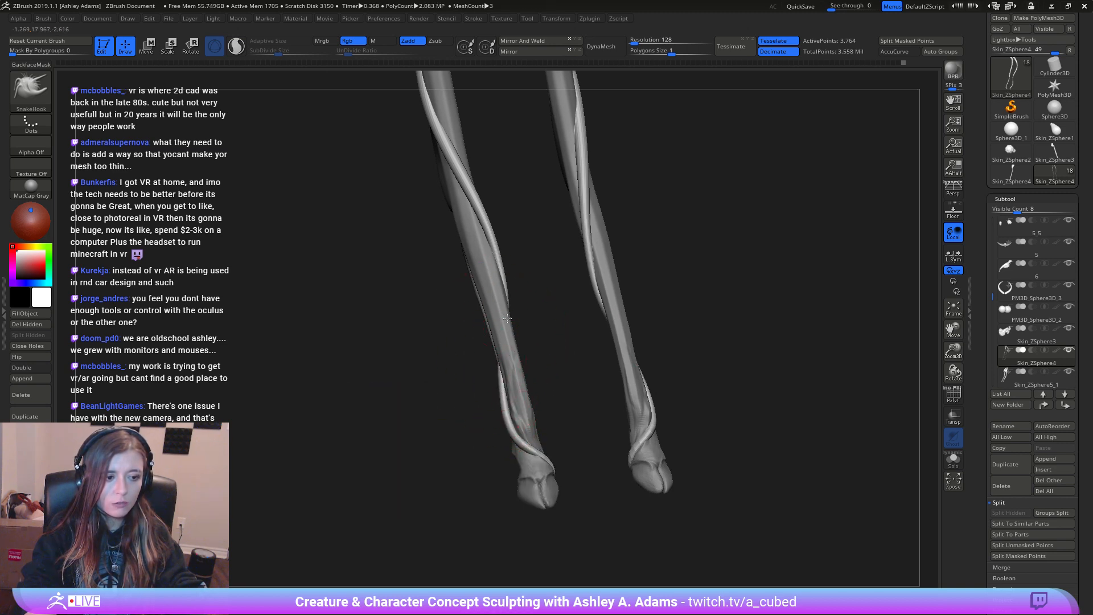
pyautogui.moveTo(498, 280); pyautogui.dragTo(477, 340, button='right')
pyautogui.press('space')
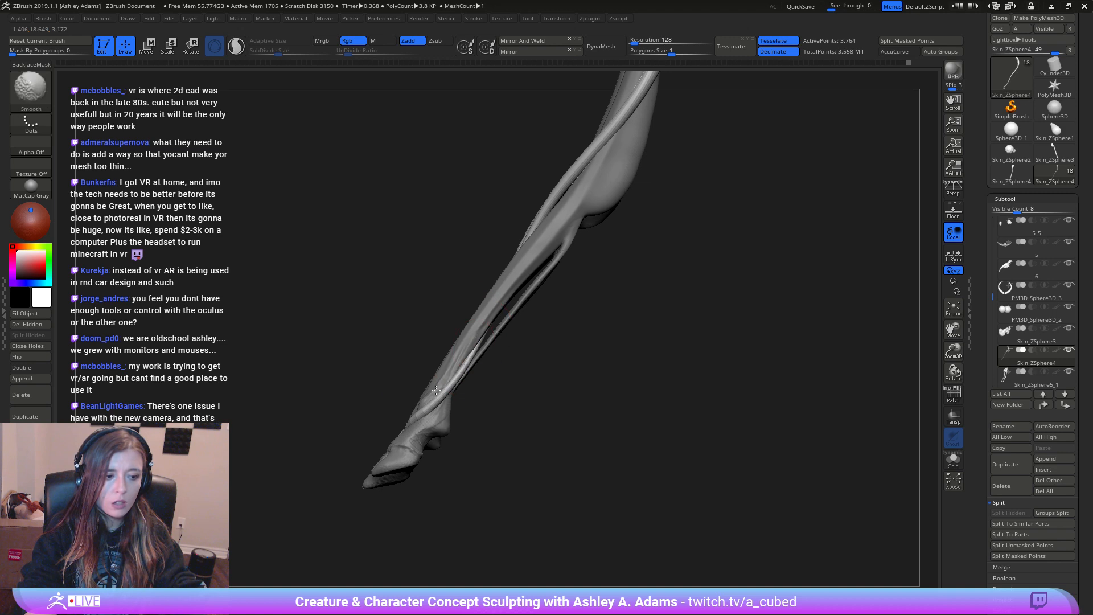
# Step: Smooth the upper sections of the tendon tubes on the front legs just below the chest
pyautogui.keyDown('shift'); pyautogui.moveTo(486, 329); pyautogui.dragTo(478, 446, button='right'); pyautogui.keyUp('shift')
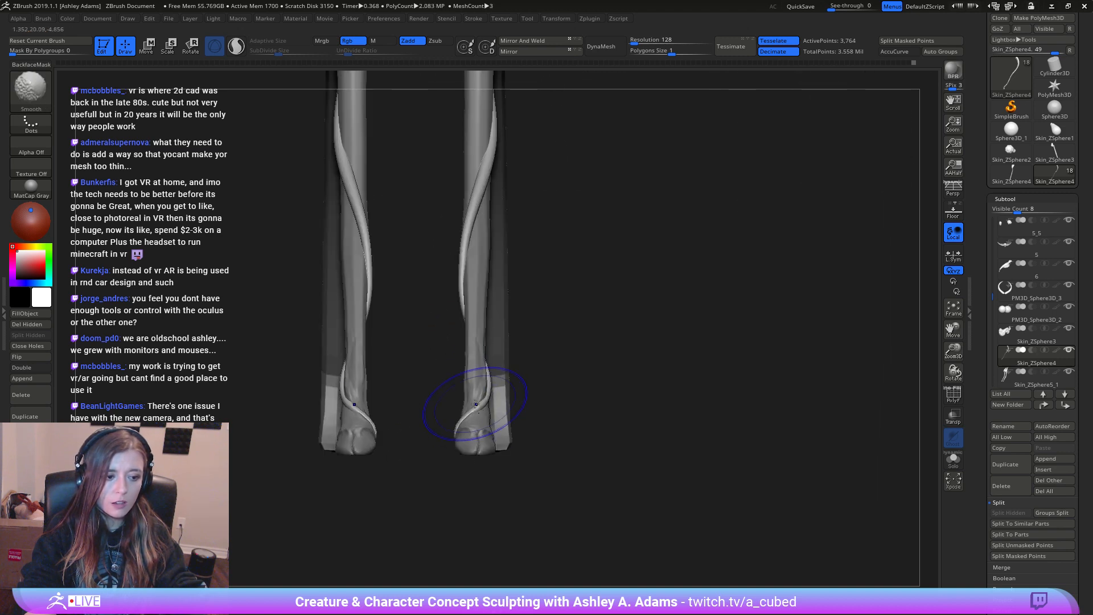
pyautogui.keyDown('alt'); pyautogui.moveTo(525, 328); pyautogui.dragTo(527, 331, button='right'); pyautogui.keyUp('alt')
pyautogui.rightClick(492, 383)
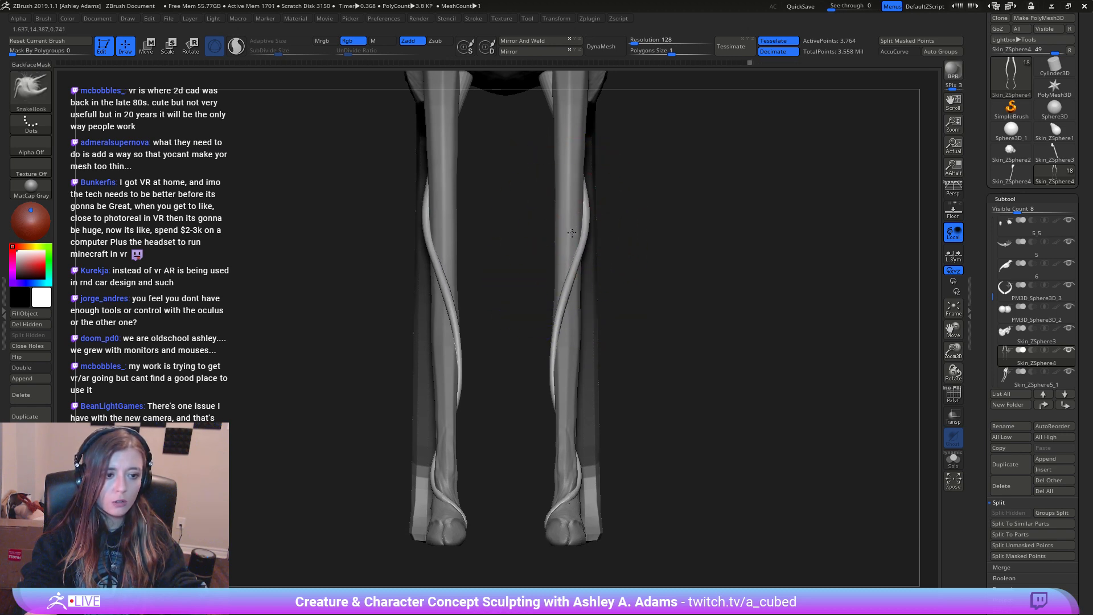
pyautogui.moveTo(571, 181)
pyautogui.keyDown('alt'); pyautogui.mouseDown(button='right')
pyautogui.moveTo(575, 273)
pyautogui.moveTo(538, 259)
pyautogui.moveTo(560, 241)
pyautogui.moveTo(672, 234)
pyautogui.moveTo(624, 170)
pyautogui.moveTo(604, 191)
pyautogui.mouseUp(button='right'); pyautogui.keyUp('alt')
pyautogui.keyDown('shift'); pyautogui.moveTo(572, 223); pyautogui.dragTo(588, 240); pyautogui.keyUp('shift')
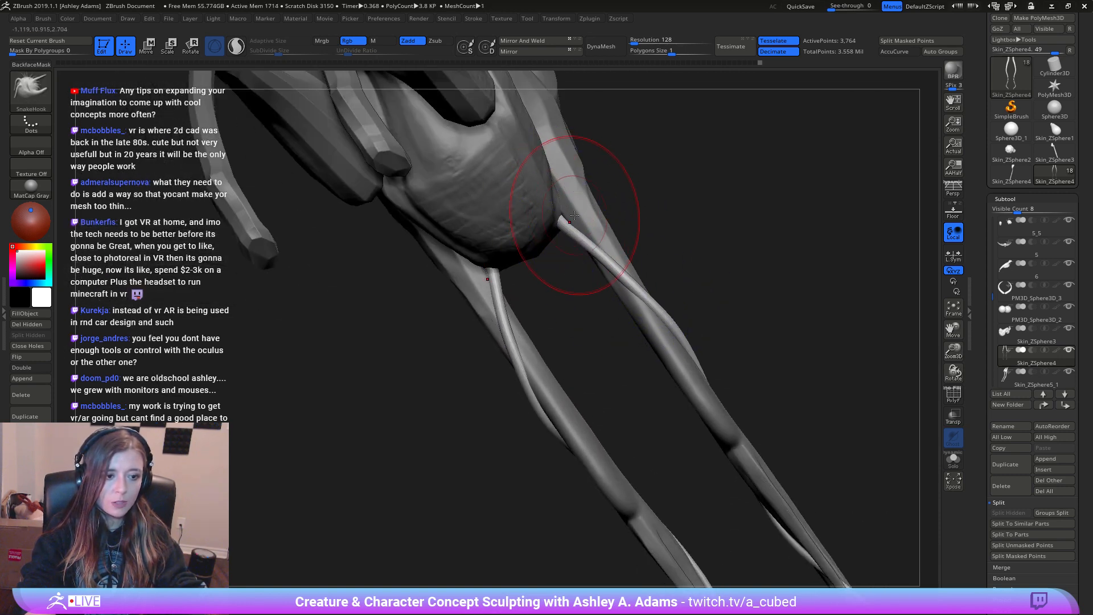
pyautogui.moveTo(574, 215); pyautogui.dragTo(605, 280, button='right')
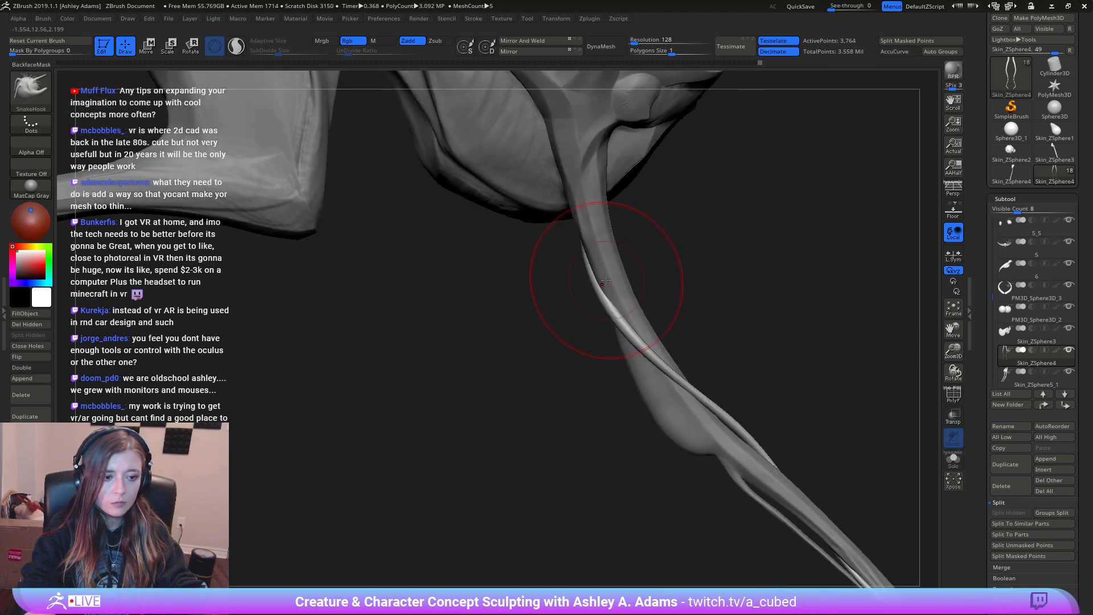
pyautogui.keyDown('ctrl'); pyautogui.moveTo(678, 371); pyautogui.dragTo(557, 330, button='right'); pyautogui.keyUp('ctrl')
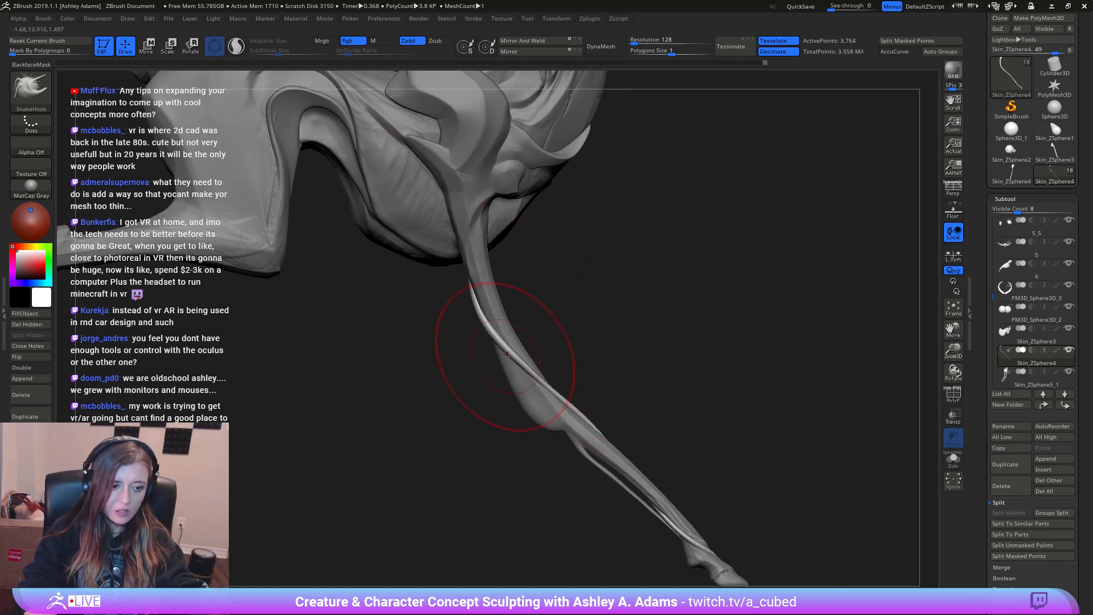
# Step: Nudge the tendon tubes against the front legs with short SnakeHook strokes, adjusting the brush size between strokes
pyautogui.press('space')
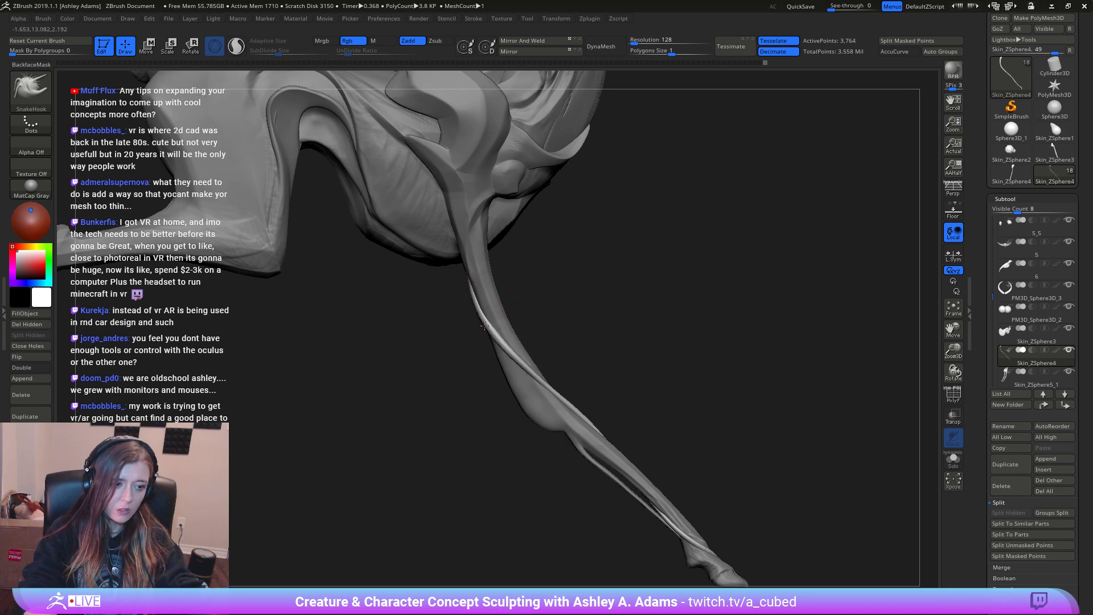
pyautogui.moveTo(486, 304)
pyautogui.keyDown('ctrl'); pyautogui.mouseDown(button='right')
pyautogui.moveTo(501, 228)
pyautogui.moveTo(530, 410)
pyautogui.moveTo(551, 466)
pyautogui.mouseUp(button='right'); pyautogui.keyUp('ctrl')
pyautogui.press('space')
pyautogui.moveTo(596, 406); pyautogui.dragTo(601, 406)
pyautogui.moveTo(671, 455)
pyautogui.keyDown('alt'); pyautogui.mouseDown(button='right')
pyautogui.moveTo(598, 404)
pyautogui.moveTo(609, 420)
pyautogui.mouseUp(button='right'); pyautogui.keyUp('alt')
pyautogui.press('space')
pyautogui.moveTo(578, 415); pyautogui.dragTo(581, 415)
pyautogui.keyDown('ctrl'); pyautogui.moveTo(594, 415); pyautogui.dragTo(576, 280, button='right'); pyautogui.keyUp('ctrl')
pyautogui.moveTo(695, 293); pyautogui.dragTo(744, 280, button='right')
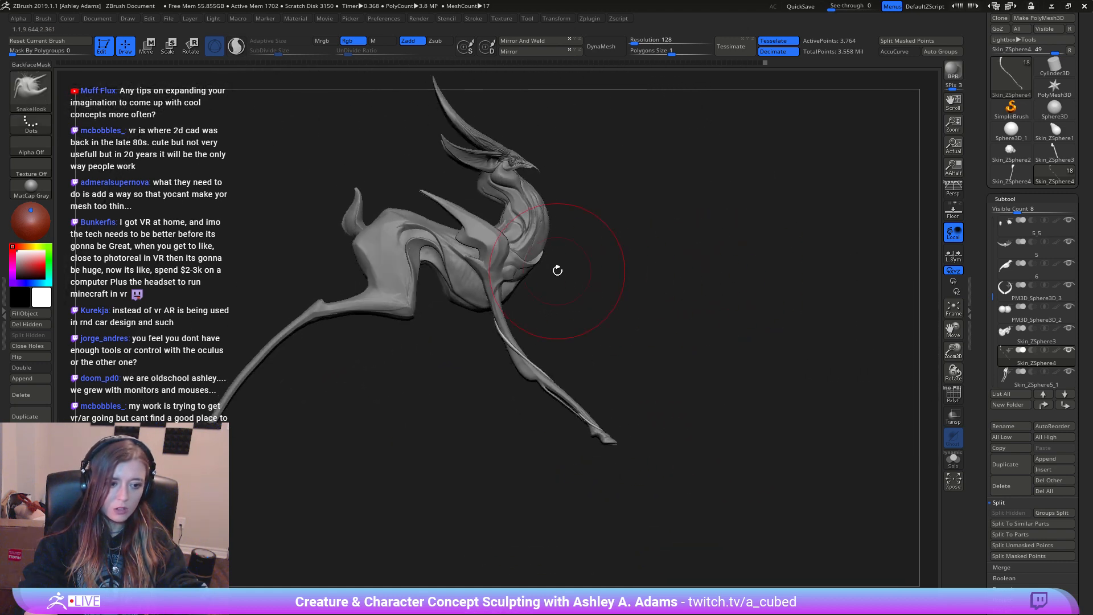
# Step: Shift the tendon tubes' lower bends inward over the ankles with a resized SnakeHook brush
pyautogui.moveTo(561, 341)
pyautogui.keyDown('ctrl'); pyautogui.mouseDown(button='right')
pyautogui.moveTo(575, 404)
pyautogui.moveTo(625, 429)
pyautogui.moveTo(605, 473)
pyautogui.mouseUp(button='right'); pyautogui.keyUp('ctrl')
pyautogui.press('space')
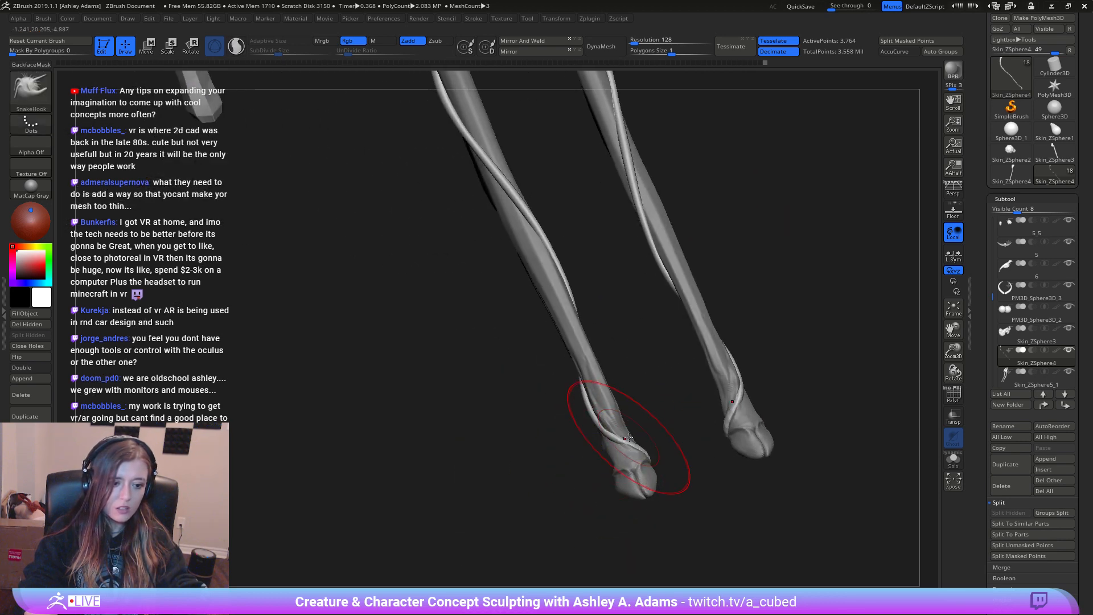
pyautogui.press('space')
pyautogui.moveTo(626, 437); pyautogui.dragTo(605, 436)
pyautogui.moveTo(671, 455)
pyautogui.mouseDown(button='right')
pyautogui.moveTo(623, 436)
pyautogui.moveTo(609, 486)
pyautogui.moveTo(643, 483)
pyautogui.moveTo(622, 463)
pyautogui.moveTo(649, 466)
pyautogui.moveTo(610, 459)
pyautogui.mouseUp(button='right')
pyautogui.rightClick(611, 451)
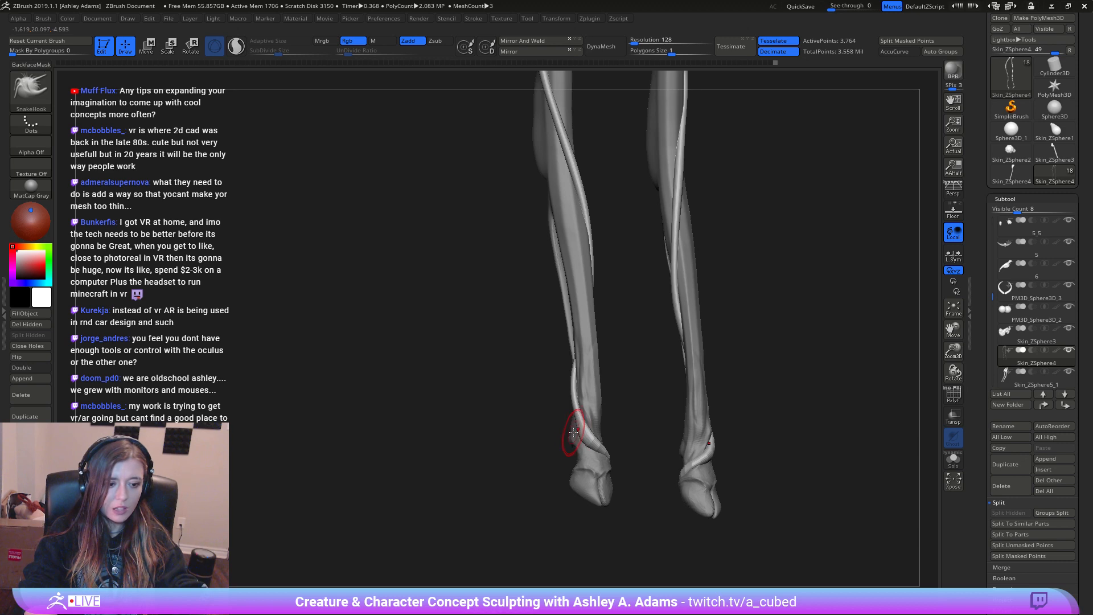
# Step: Flatten the tendon tubes where they cross the front ankles with the hPolish brush
pyautogui.moveTo(571, 405)
pyautogui.mouseDown(button='right')
pyautogui.moveTo(594, 439)
pyautogui.moveTo(606, 431)
pyautogui.mouseUp(button='right')
pyautogui.press('b')
pyautogui.press('h')
pyautogui.press('p')
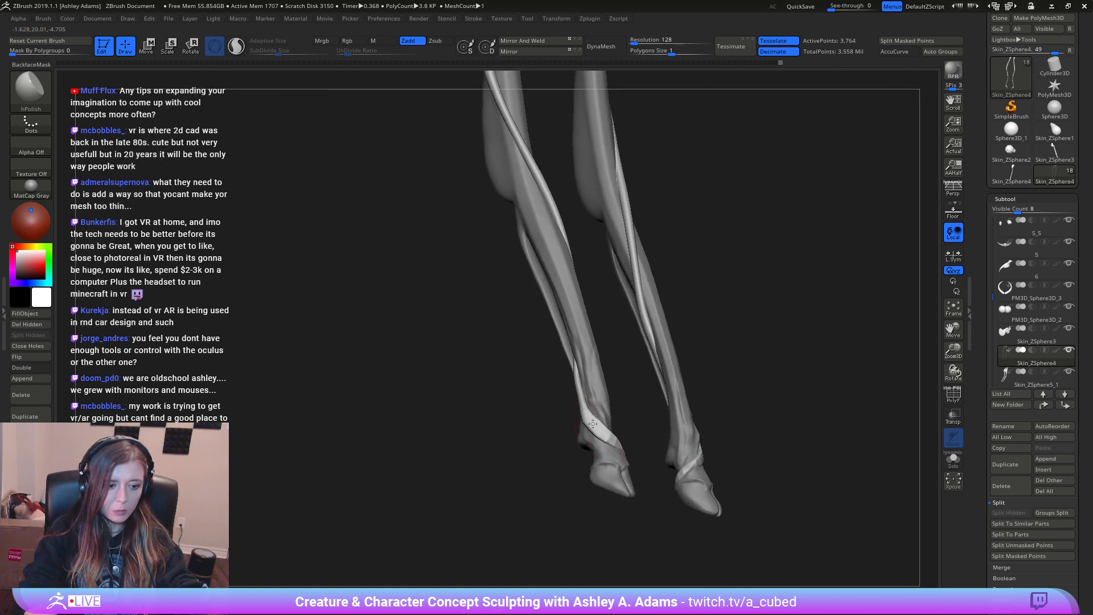
pyautogui.moveTo(580, 394)
pyautogui.mouseDown(button='right')
pyautogui.moveTo(590, 409)
pyautogui.moveTo(572, 405)
pyautogui.mouseUp(button='right')
# Step: Reshape the tendon tubes above the front hooves with the SnakeHook brush and smooth their surface
pyautogui.press('b')
pyautogui.press('s')
pyautogui.press('h')
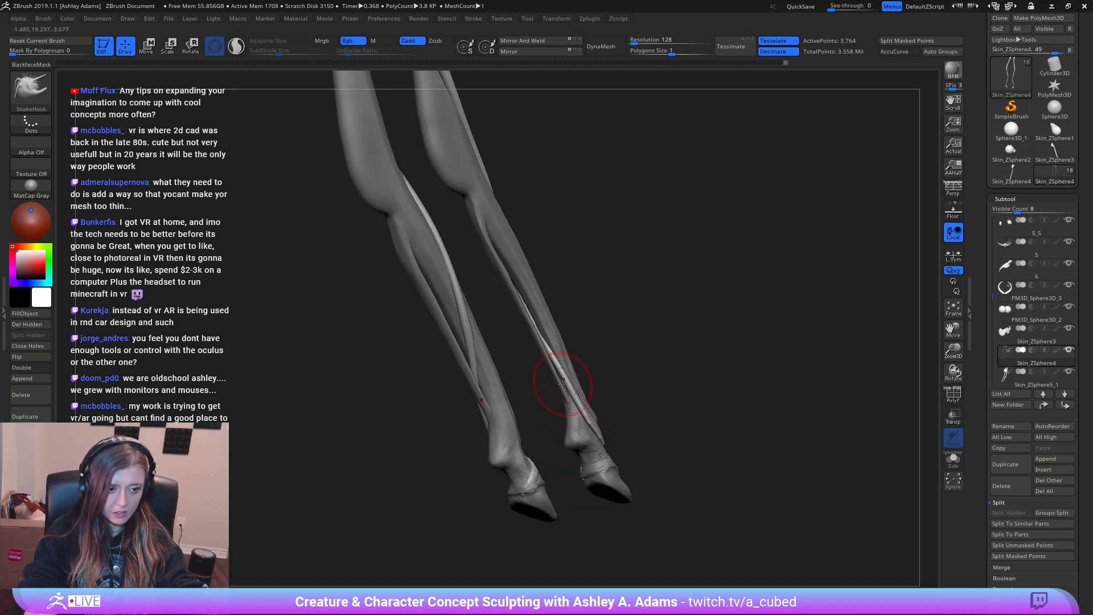
pyautogui.press('shift')
pyautogui.moveTo(579, 406); pyautogui.dragTo(567, 384, button='right')
pyautogui.moveTo(621, 433); pyautogui.dragTo(601, 399, button='right')
pyautogui.moveTo(598, 398); pyautogui.dragTo(602, 407)
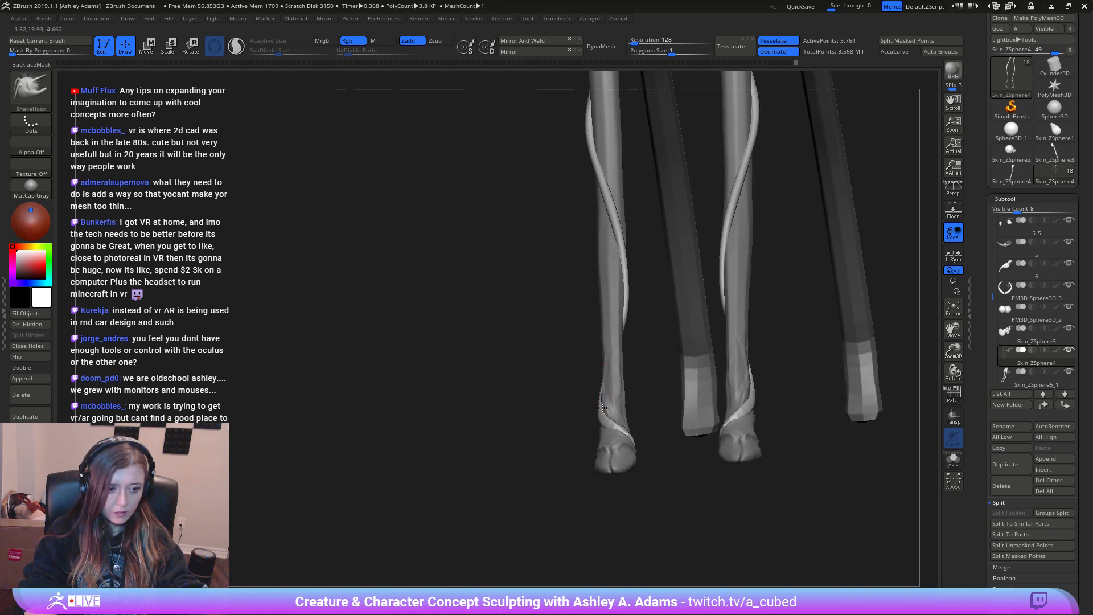
pyautogui.moveTo(601, 400)
pyautogui.mouseDown(button='right')
pyautogui.moveTo(629, 412)
pyautogui.moveTo(589, 383)
pyautogui.moveTo(562, 333)
pyautogui.moveTo(498, 285)
pyautogui.moveTo(560, 379)
pyautogui.mouseUp(button='right')
pyautogui.moveTo(560, 379)
pyautogui.keyDown('shift'); pyautogui.mouseDown()
pyautogui.moveTo(561, 364)
pyautogui.moveTo(572, 393)
pyautogui.moveTo(700, 492)
pyautogui.mouseUp(); pyautogui.keyUp('shift')
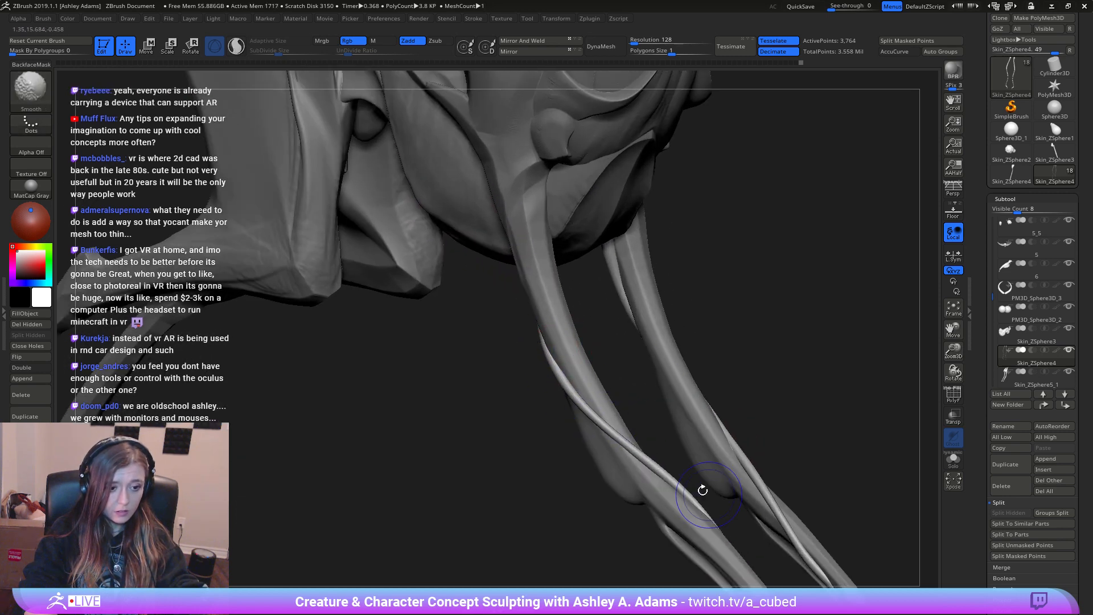
# Step: Select the tendon tube subtool Skin_ZSphere4 and duplicate it
pyautogui.moveTo(652, 493)
pyautogui.keyDown('ctrl'); pyautogui.mouseDown(button='right')
pyautogui.moveTo(618, 407)
pyautogui.moveTo(641, 359)
pyautogui.moveTo(552, 362)
pyautogui.mouseUp(button='right'); pyautogui.keyUp('ctrl')
pyautogui.keyDown('alt'); pyautogui.click(547, 265); pyautogui.keyUp('alt')
pyautogui.moveTo(548, 266); pyautogui.dragTo(622, 337, button='right')
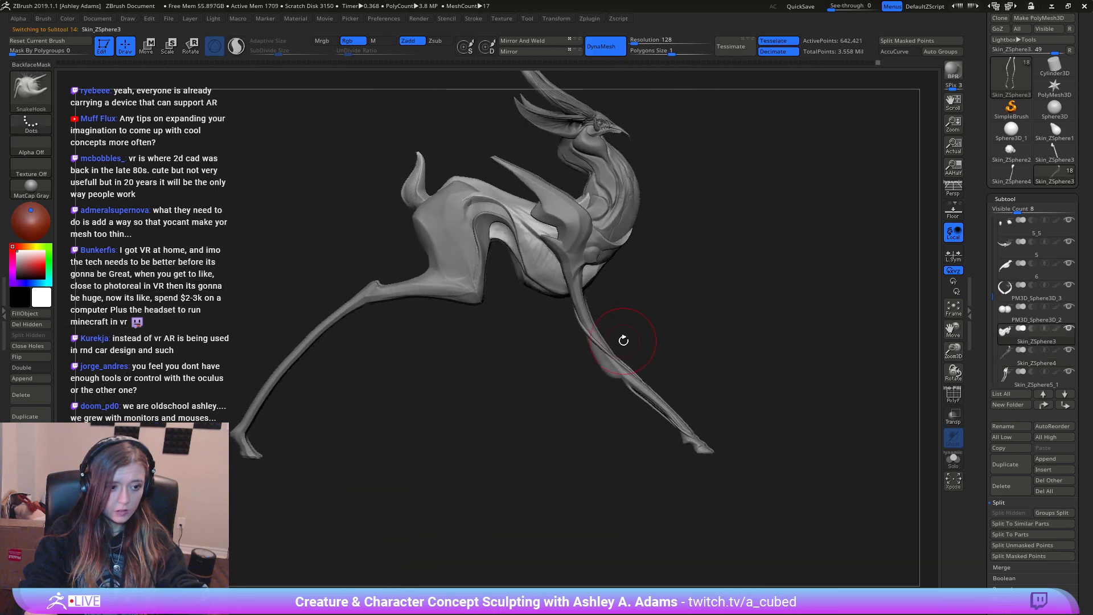
pyautogui.press('space')
pyautogui.keyDown('alt'); pyautogui.click(603, 306); pyautogui.keyUp('alt')
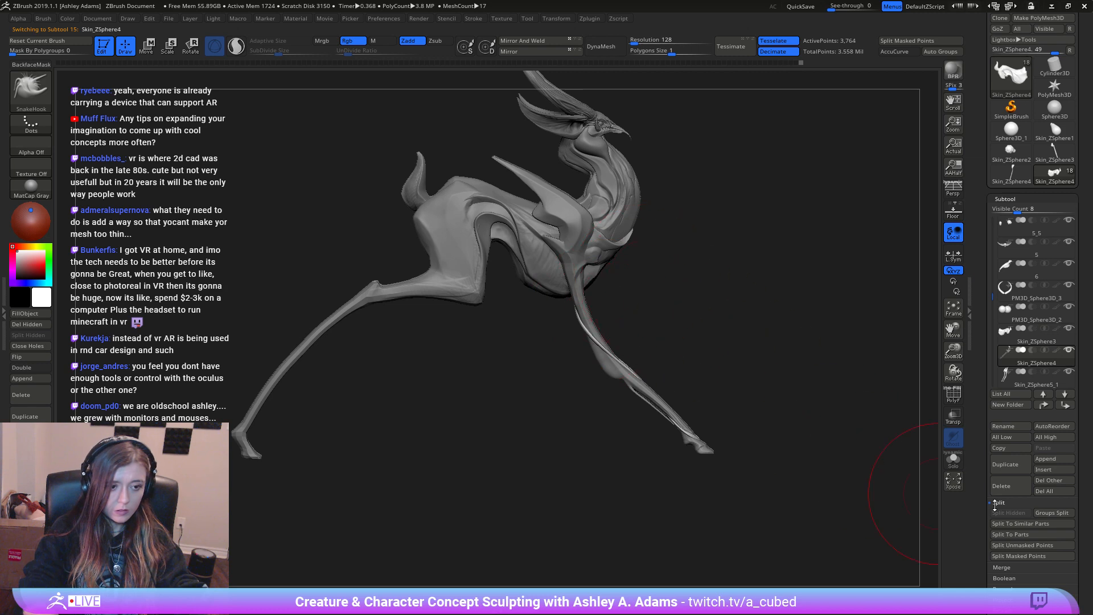
pyautogui.click(1012, 466)
# Step: Pull the duplicated tubes' upper and middle sections toward the back of the front legs with SnakeHook
pyautogui.keyDown('ctrl'); pyautogui.moveTo(635, 319); pyautogui.dragTo(572, 319, button='right'); pyautogui.keyUp('ctrl')
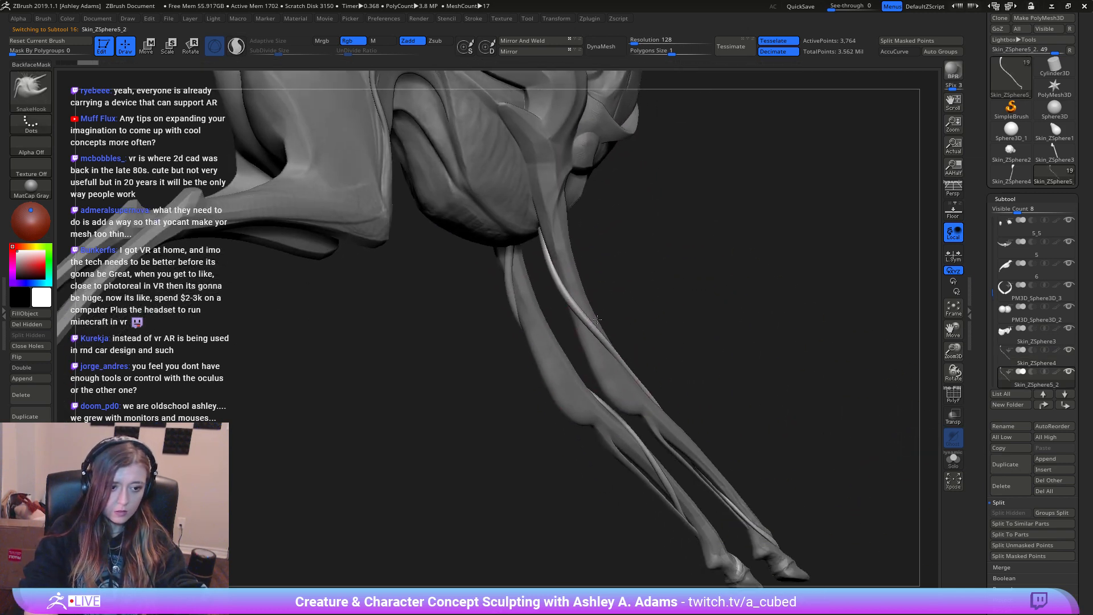
pyautogui.moveTo(572, 365); pyautogui.dragTo(592, 382, button='right')
pyautogui.moveTo(603, 334)
pyautogui.mouseDown()
pyautogui.moveTo(610, 353)
pyautogui.moveTo(567, 316)
pyautogui.mouseUp()
pyautogui.moveTo(568, 318); pyautogui.dragTo(624, 376, button='right')
pyautogui.moveTo(623, 376); pyautogui.dragTo(616, 380)
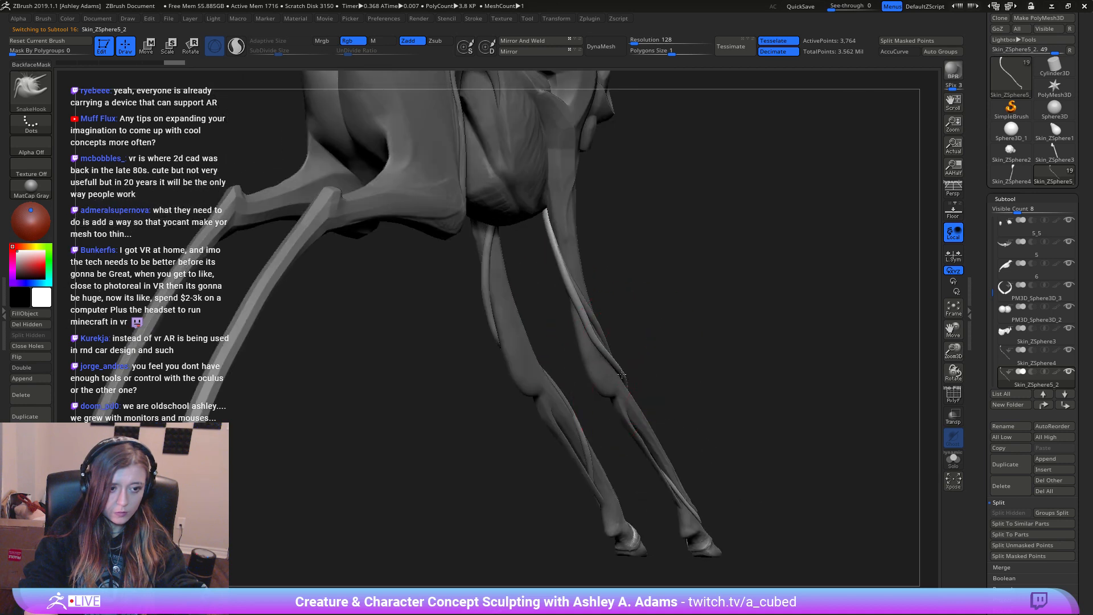
pyautogui.moveTo(626, 384)
pyautogui.mouseDown(button='right')
pyautogui.moveTo(594, 395)
pyautogui.moveTo(701, 385)
pyautogui.moveTo(654, 393)
pyautogui.moveTo(639, 409)
pyautogui.mouseUp(button='right')
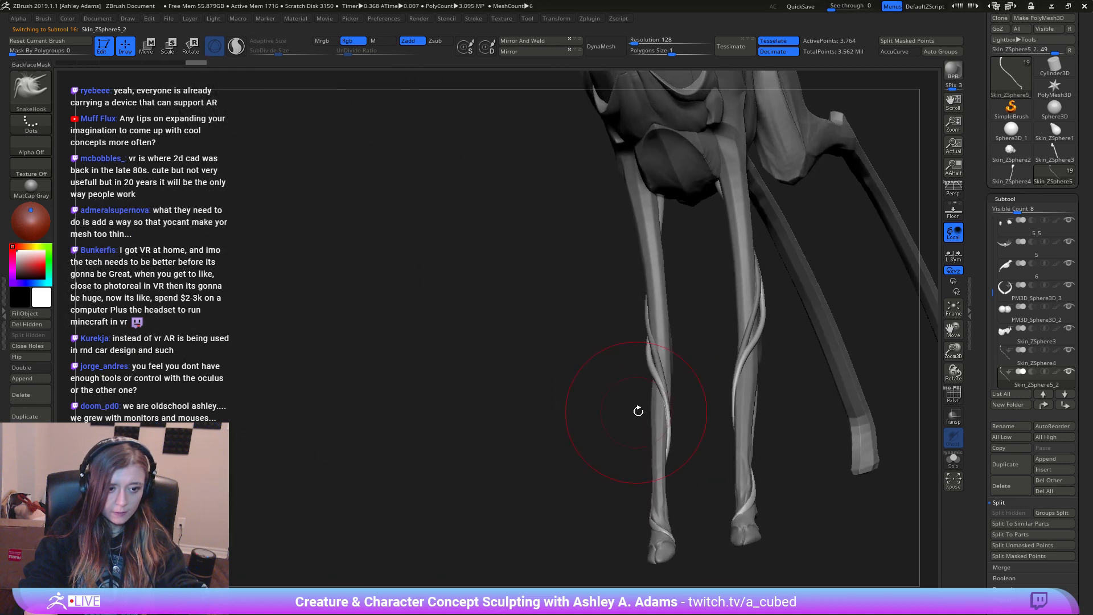
# Step: Offset the lower stretch of the duplicated tubes from the original tendons along the lower front legs
pyautogui.moveTo(662, 411); pyautogui.dragTo(667, 416)
pyautogui.moveTo(668, 429)
pyautogui.mouseDown(button='right')
pyautogui.moveTo(624, 439)
pyautogui.moveTo(650, 463)
pyautogui.mouseUp(button='right')
pyautogui.moveTo(661, 459); pyautogui.dragTo(670, 452)
pyautogui.moveTo(670, 453); pyautogui.dragTo(610, 461, button='right')
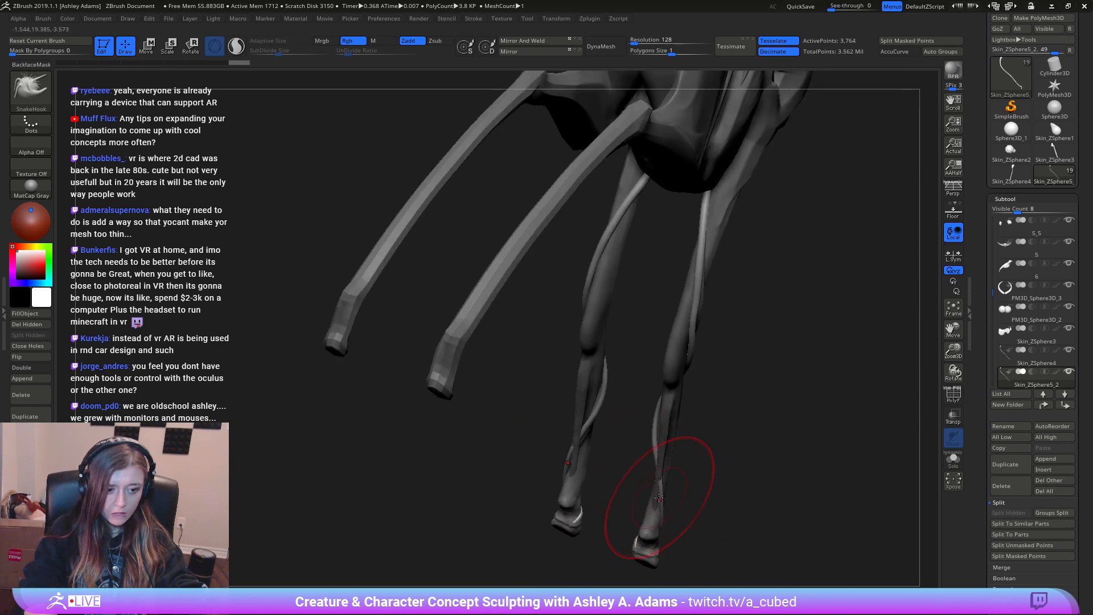
pyautogui.moveTo(672, 498); pyautogui.dragTo(666, 492)
pyautogui.moveTo(639, 479)
pyautogui.mouseDown(button='right')
pyautogui.moveTo(663, 478)
pyautogui.moveTo(541, 437)
pyautogui.mouseUp(button='right')
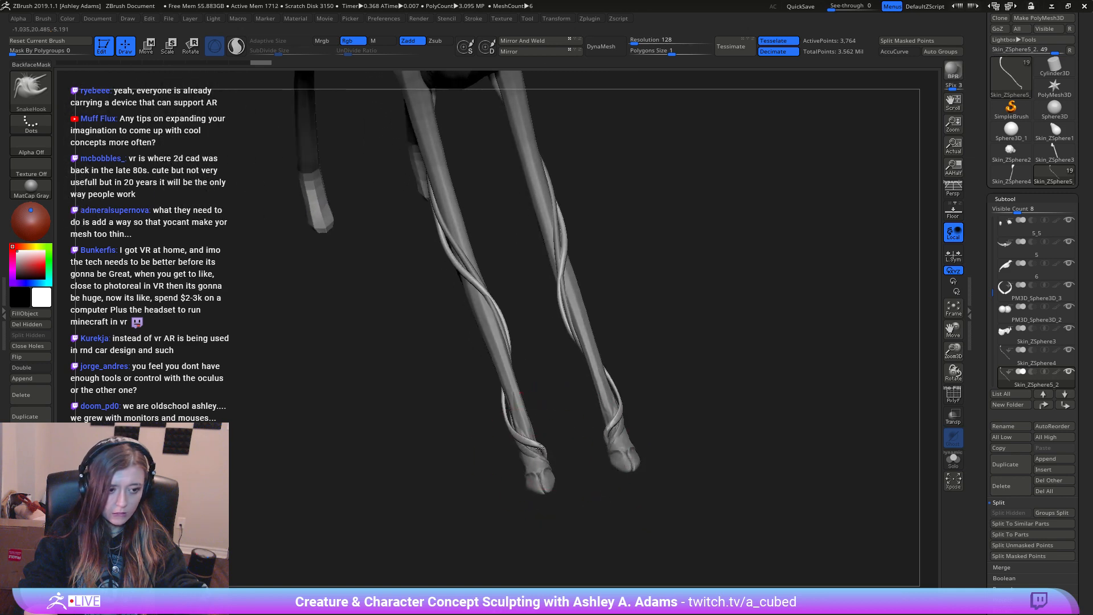
# Step: Move the lower ends of the duplicated tubes around the front ankles with SnakeHook
pyautogui.moveTo(541, 437); pyautogui.dragTo(533, 437)
pyautogui.moveTo(533, 437); pyautogui.dragTo(464, 446, button='right')
pyautogui.moveTo(550, 442); pyautogui.dragTo(556, 451)
pyautogui.moveTo(556, 450); pyautogui.dragTo(504, 495, button='right')
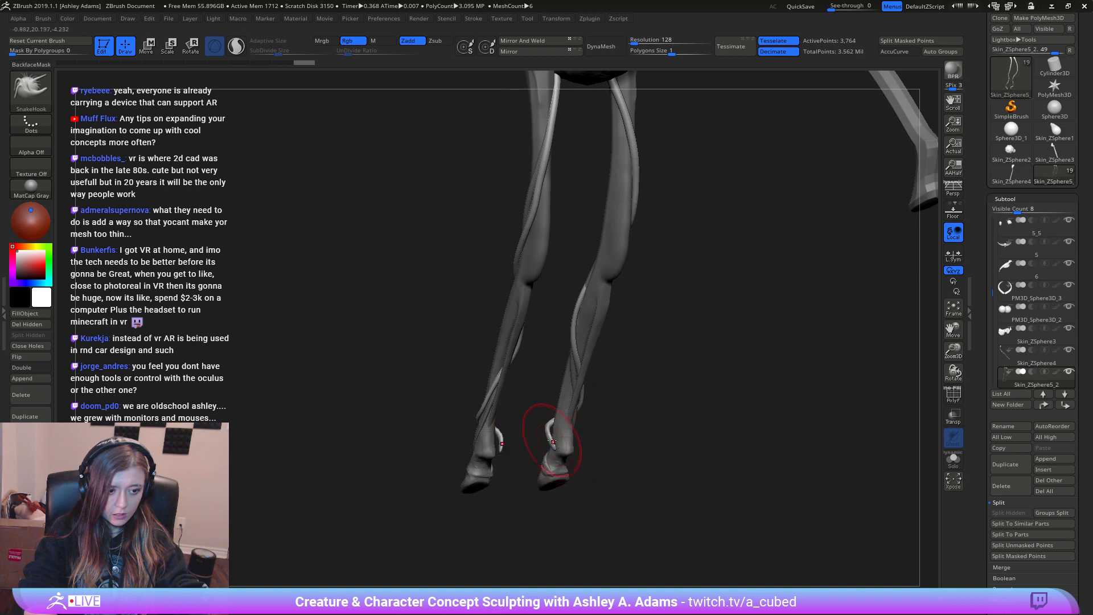
pyautogui.moveTo(565, 440); pyautogui.dragTo(569, 443)
pyautogui.moveTo(615, 447)
pyautogui.mouseDown(button='right')
pyautogui.moveTo(524, 383)
pyautogui.moveTo(541, 450)
pyautogui.moveTo(526, 407)
pyautogui.mouseUp(button='right')
# Step: Smooth the duplicated tubes' lower ends above the hooves and tuck them closer against the ankles
pyautogui.keyDown('shift'); pyautogui.moveTo(540, 380); pyautogui.dragTo(541, 387); pyautogui.keyUp('shift')
pyautogui.keyDown('shift'); pyautogui.moveTo(535, 368); pyautogui.dragTo(531, 410); pyautogui.keyUp('shift')
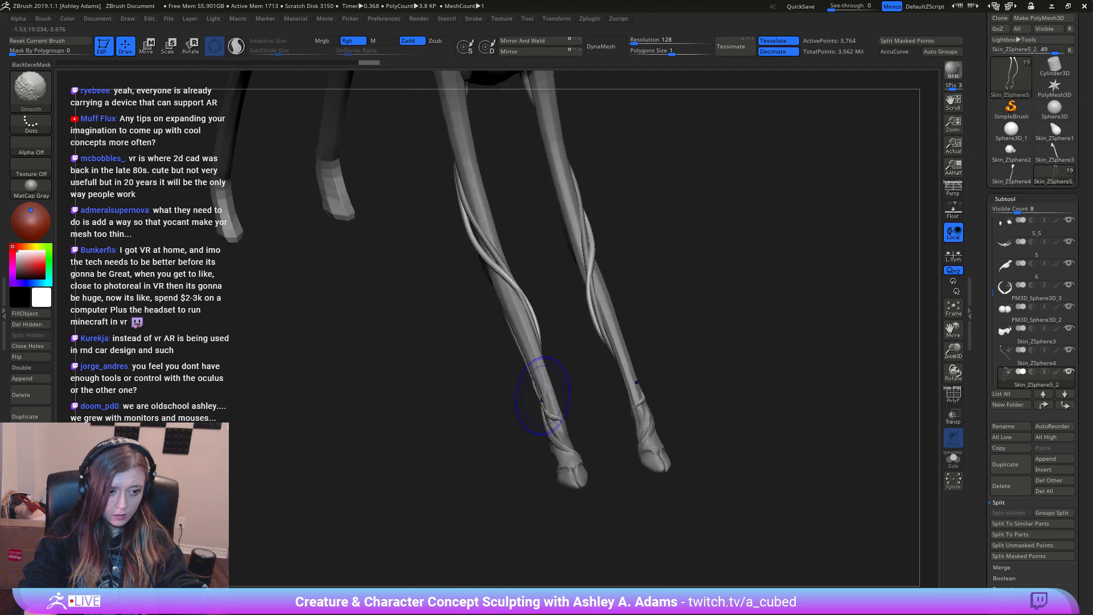
pyautogui.moveTo(531, 419); pyautogui.dragTo(521, 407, button='right')
pyautogui.moveTo(533, 413); pyautogui.dragTo(542, 414)
pyautogui.moveTo(575, 433)
pyautogui.mouseDown(button='right')
pyautogui.moveTo(562, 430)
pyautogui.moveTo(592, 447)
pyautogui.moveTo(565, 446)
pyautogui.moveTo(572, 414)
pyautogui.mouseUp(button='right')
pyautogui.press('shift')
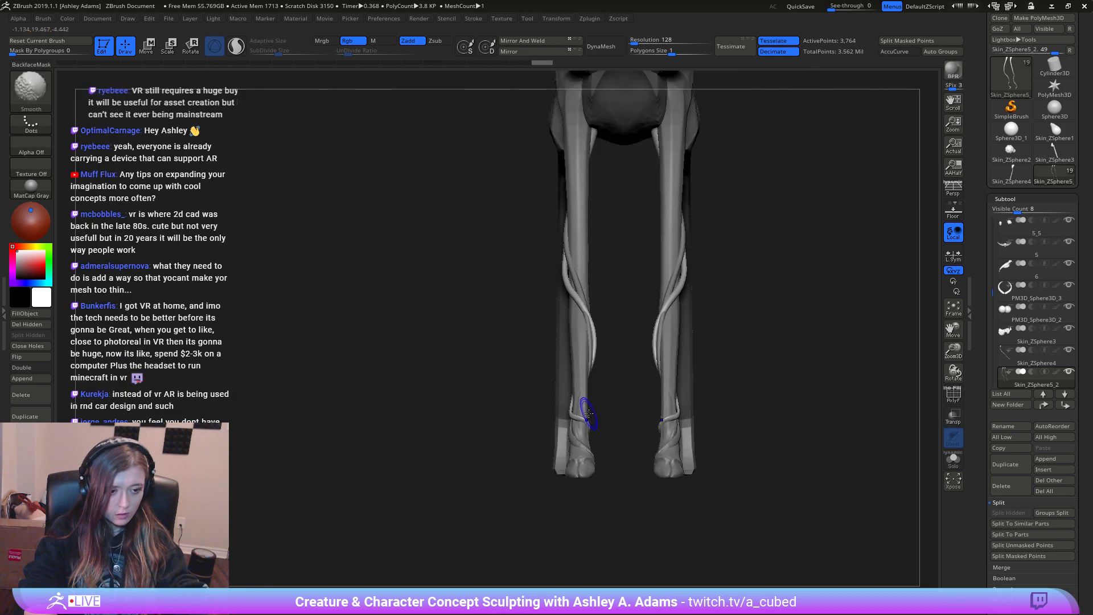
pyautogui.keyDown('shift'); pyautogui.moveTo(573, 414); pyautogui.dragTo(572, 396); pyautogui.keyUp('shift')
# Step: Bend the duplicated tubes around the front knees with SnakeHook, bringing the draw size to about 48
pyautogui.press('space')
pyautogui.moveTo(603, 339); pyautogui.dragTo(612, 317)
pyautogui.moveTo(612, 317); pyautogui.dragTo(594, 317, button='right')
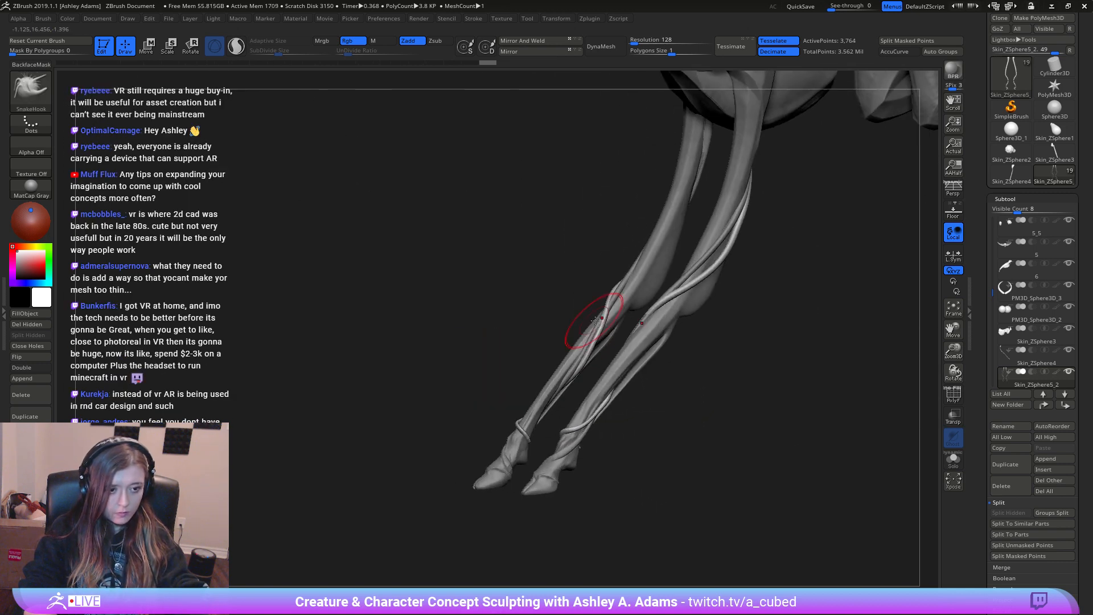
pyautogui.press('space')
pyautogui.moveTo(602, 322)
pyautogui.mouseDown()
pyautogui.moveTo(606, 307)
pyautogui.moveTo(616, 326)
pyautogui.mouseUp()
pyautogui.moveTo(616, 326)
pyautogui.keyDown('shift'); pyautogui.mouseDown(button='right')
pyautogui.moveTo(592, 296)
pyautogui.moveTo(575, 301)
pyautogui.mouseUp(button='right'); pyautogui.keyUp('shift')
pyautogui.press('space')
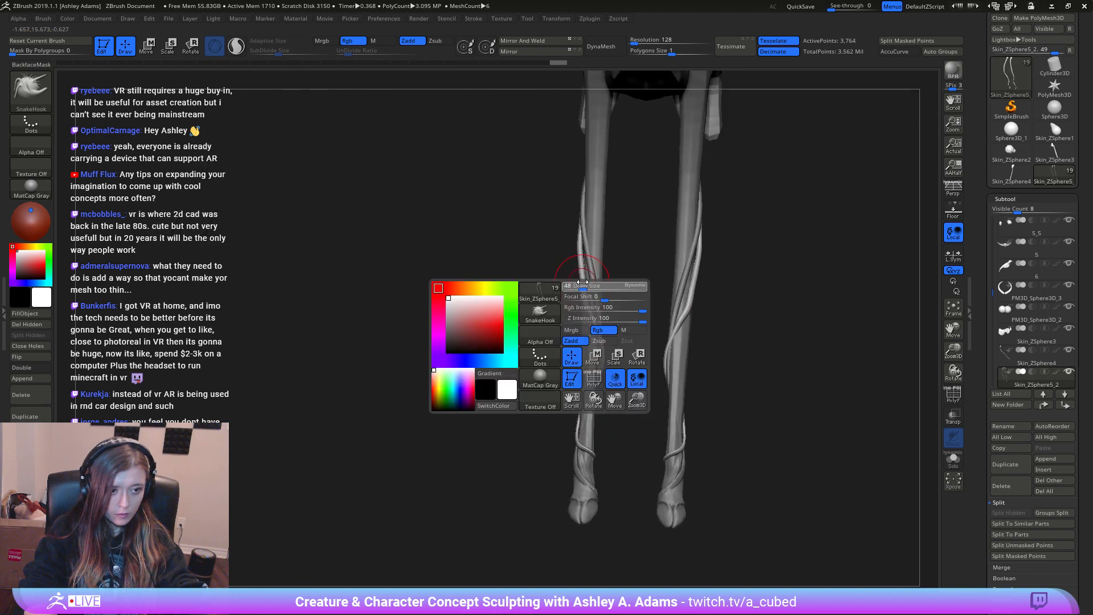
# Step: Reroute the middle section of the duplicated tubes so they cross the original tendons around the knees
pyautogui.moveTo(575, 354); pyautogui.dragTo(551, 300, button='right')
pyautogui.moveTo(566, 245); pyautogui.dragTo(597, 268, button='right')
pyautogui.press('space')
pyautogui.moveTo(598, 268)
pyautogui.mouseDown()
pyautogui.moveTo(621, 311)
pyautogui.moveTo(607, 357)
pyautogui.mouseUp()
pyautogui.moveTo(604, 359); pyautogui.dragTo(652, 383, button='right')
pyautogui.moveTo(627, 415); pyautogui.dragTo(622, 424)
pyautogui.moveTo(622, 334); pyautogui.dragTo(602, 331)
pyautogui.moveTo(601, 331); pyautogui.dragTo(537, 359, button='right')
# Step: Pull the duplicated tubes' upper bends closer to the legs using SnakeHook with a draw size of about 129
pyautogui.press('space')
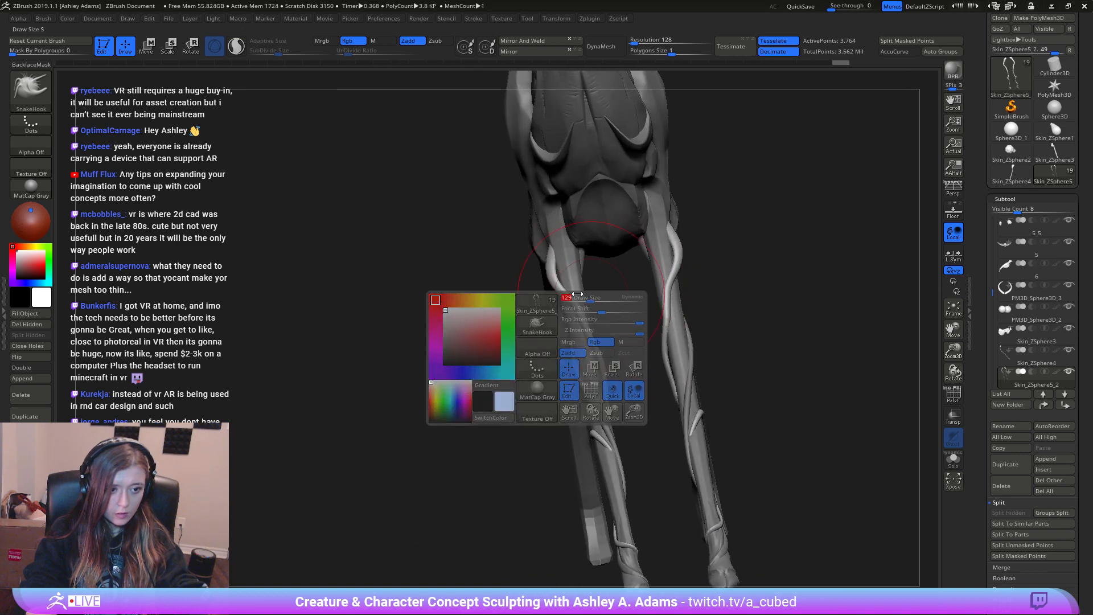
pyautogui.moveTo(562, 301)
pyautogui.mouseDown()
pyautogui.moveTo(558, 282)
pyautogui.moveTo(595, 370)
pyautogui.mouseUp()
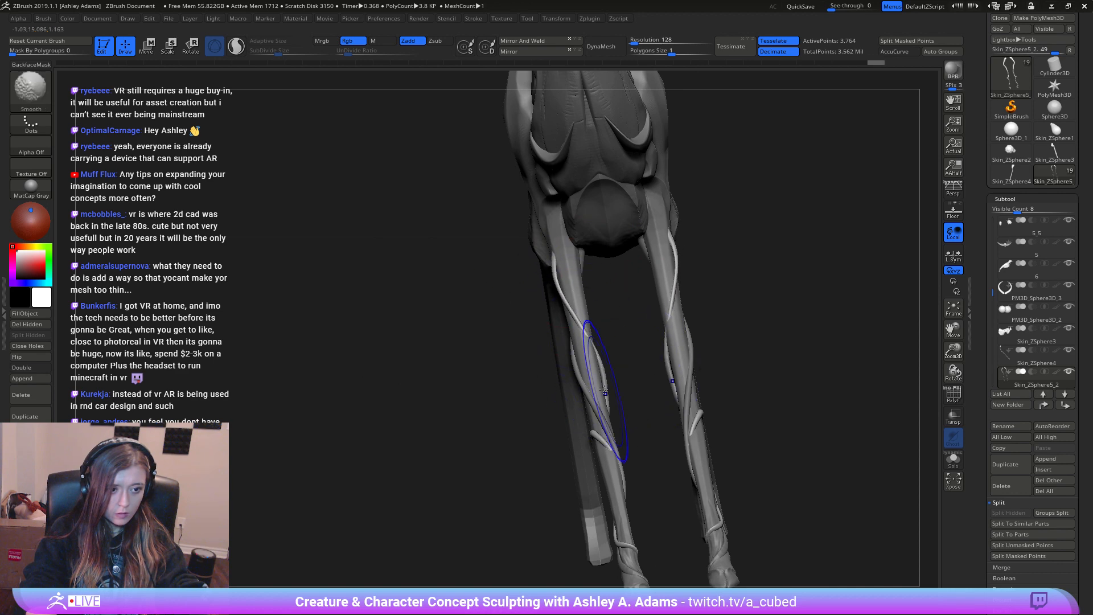
pyautogui.moveTo(546, 356); pyautogui.dragTo(585, 334, button='right')
pyautogui.moveTo(585, 334); pyautogui.dragTo(591, 326)
# Step: Extend the duplicated tubes' upper ends toward the shoulders and smooth the bends above the knees
pyautogui.moveTo(535, 262); pyautogui.dragTo(526, 229)
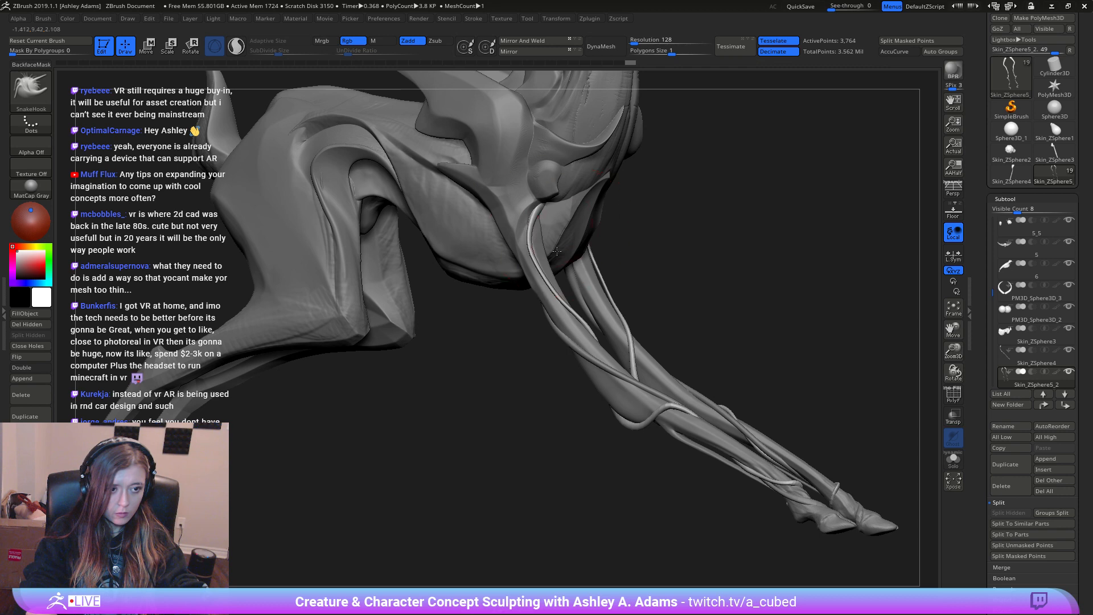
pyautogui.moveTo(521, 201)
pyautogui.mouseDown(button='right')
pyautogui.moveTo(568, 331)
pyautogui.moveTo(527, 250)
pyautogui.mouseUp(button='right')
pyautogui.moveTo(515, 193); pyautogui.dragTo(532, 262)
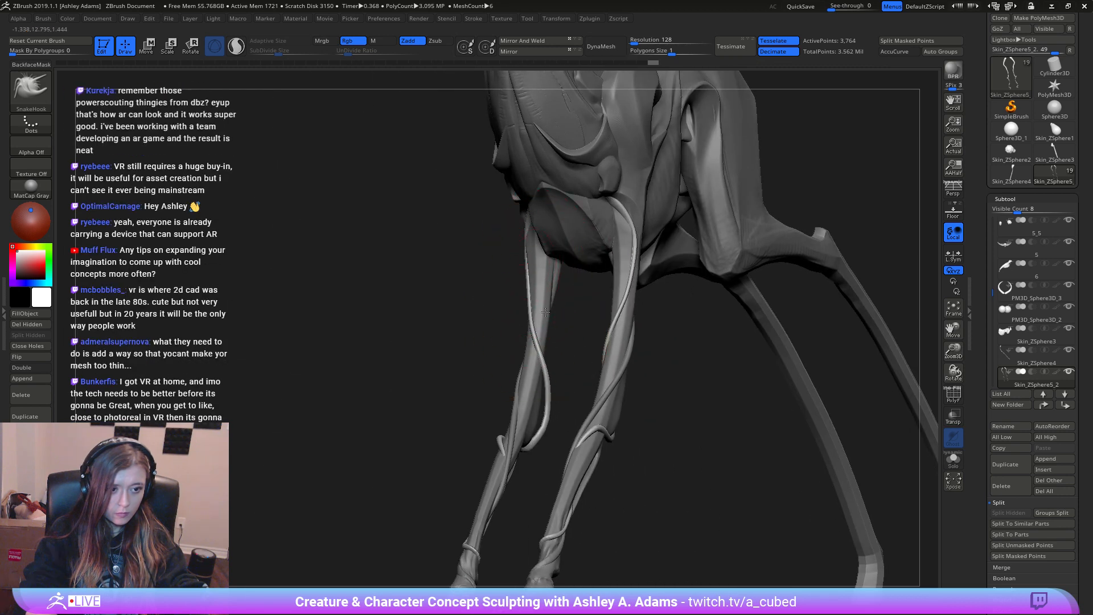
pyautogui.moveTo(532, 262); pyautogui.dragTo(565, 310, button='right')
pyautogui.press('space')
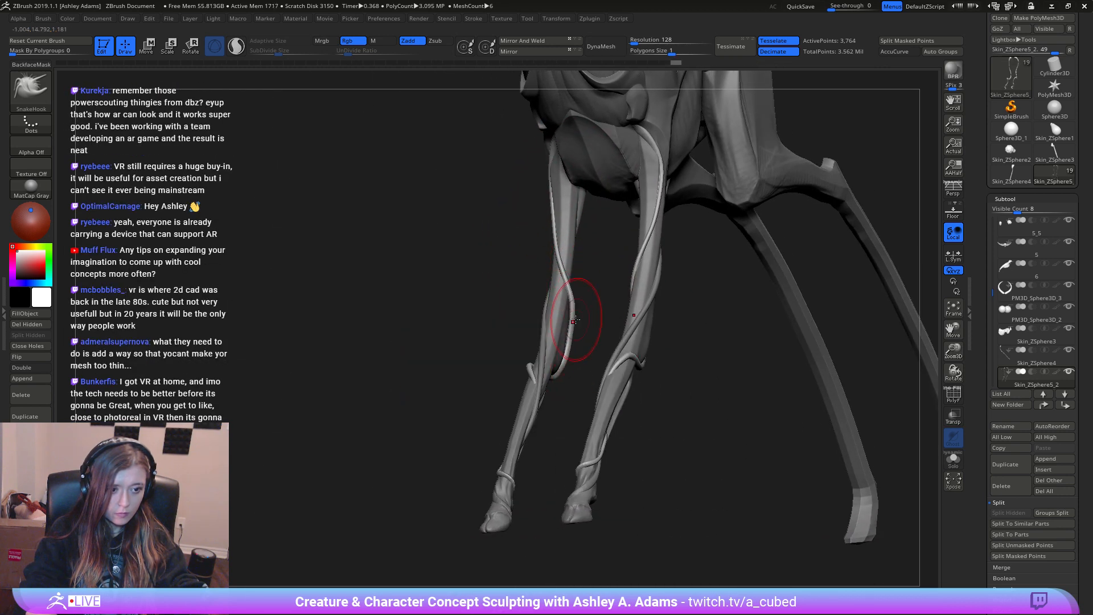
pyautogui.moveTo(567, 295)
pyautogui.keyDown('shift'); pyautogui.mouseDown()
pyautogui.moveTo(545, 366)
pyautogui.moveTo(562, 359)
pyautogui.moveTo(565, 279)
pyautogui.mouseUp(); pyautogui.keyUp('shift')
# Step: Examine the intertwined front-leg tendons against the whole creature from both sides
pyautogui.moveTo(565, 261); pyautogui.dragTo(469, 136, button='right')
pyautogui.keyDown('ctrl'); pyautogui.moveTo(602, 378); pyautogui.dragTo(592, 313, button='right'); pyautogui.keyUp('ctrl')
pyautogui.moveTo(592, 313); pyautogui.dragTo(786, 307, button='right')
pyautogui.moveTo(570, 294); pyautogui.dragTo(599, 324, button='right')
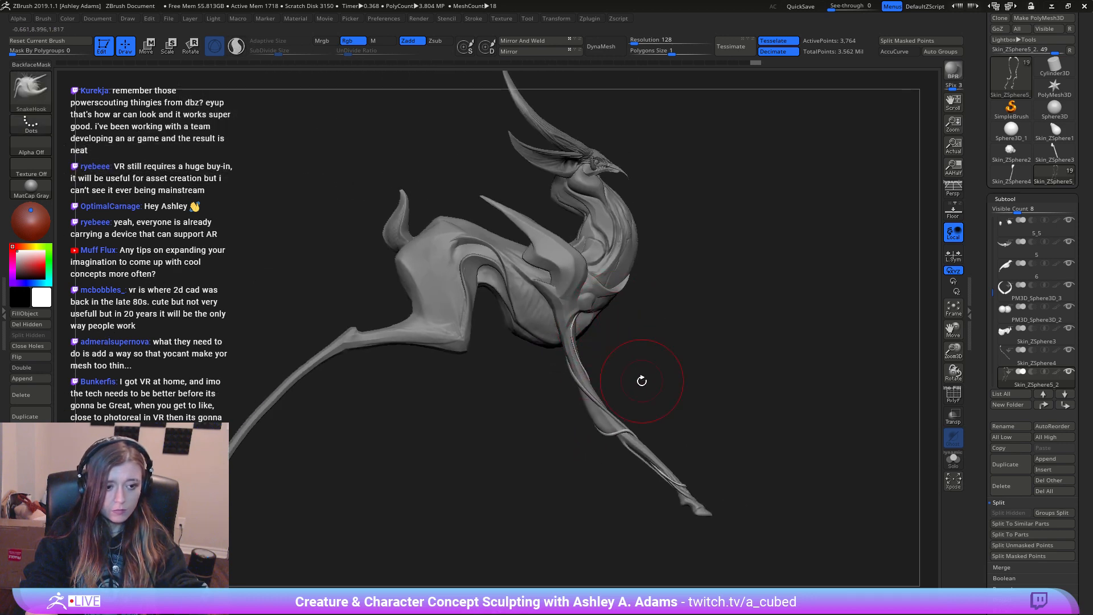
pyautogui.keyDown('alt'); pyautogui.moveTo(651, 407); pyautogui.dragTo(532, 312, button='right'); pyautogui.keyUp('alt')
pyautogui.moveTo(647, 379); pyautogui.dragTo(524, 377, button='right')
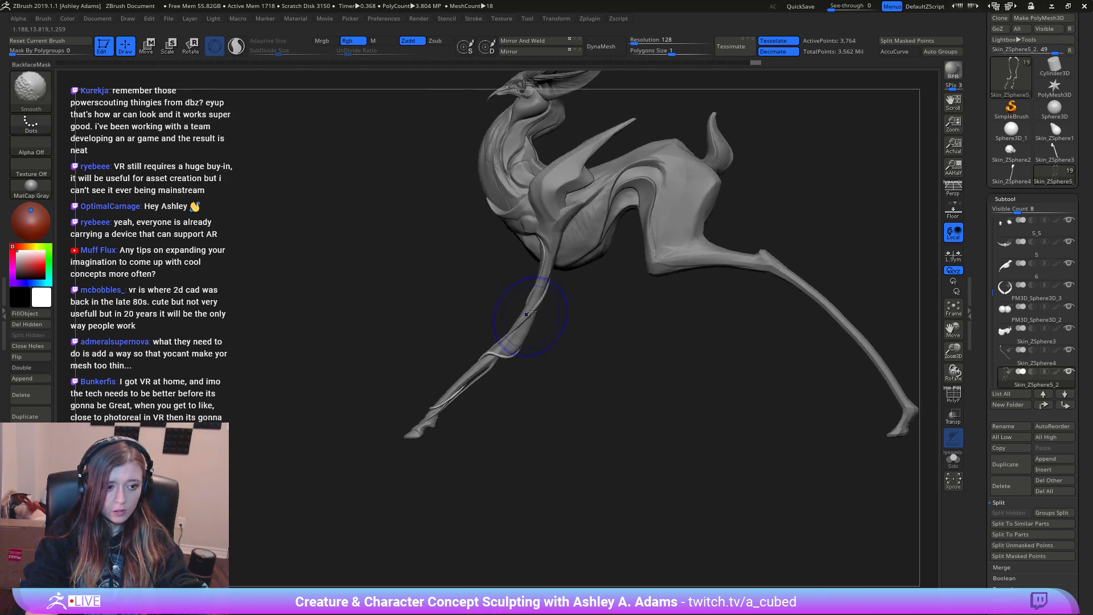
pyautogui.moveTo(531, 312)
pyautogui.keyDown('alt'); pyautogui.mouseDown(button='right')
pyautogui.moveTo(542, 383)
pyautogui.moveTo(601, 380)
pyautogui.moveTo(564, 376)
pyautogui.moveTo(587, 374)
pyautogui.mouseUp(button='right'); pyautogui.keyUp('alt')
# Step: Make the hind-leg subtool active for sculpting and reduce the brush's draw size
pyautogui.keyDown('alt'); pyautogui.click(551, 368); pyautogui.keyUp('alt')
pyautogui.rightClick(555, 365)
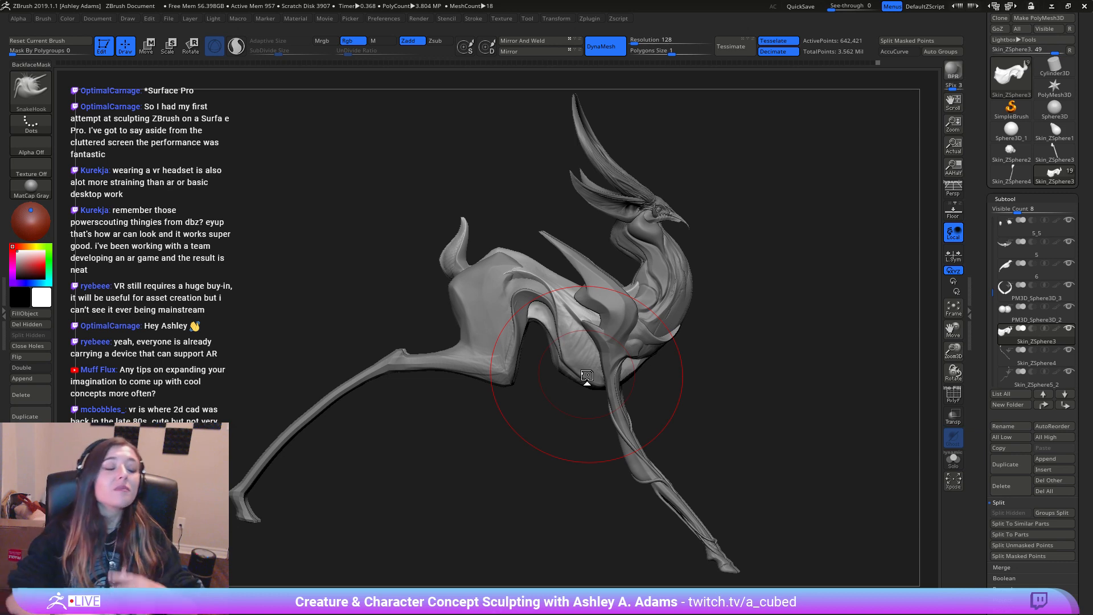
pyautogui.keyDown('shift'); pyautogui.moveTo(775, 316); pyautogui.dragTo(632, 284); pyautogui.keyUp('shift')
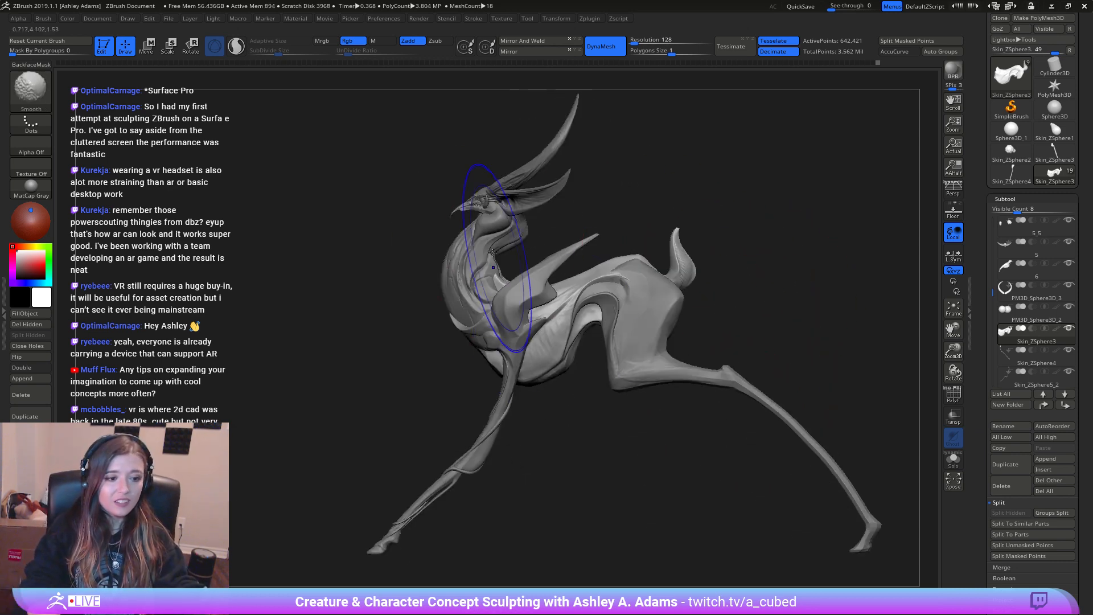
pyautogui.keyDown('alt'); pyautogui.moveTo(739, 434); pyautogui.dragTo(586, 324); pyautogui.keyUp('alt')
pyautogui.keyDown('alt'); pyautogui.moveTo(714, 453); pyautogui.dragTo(686, 380); pyautogui.keyUp('alt')
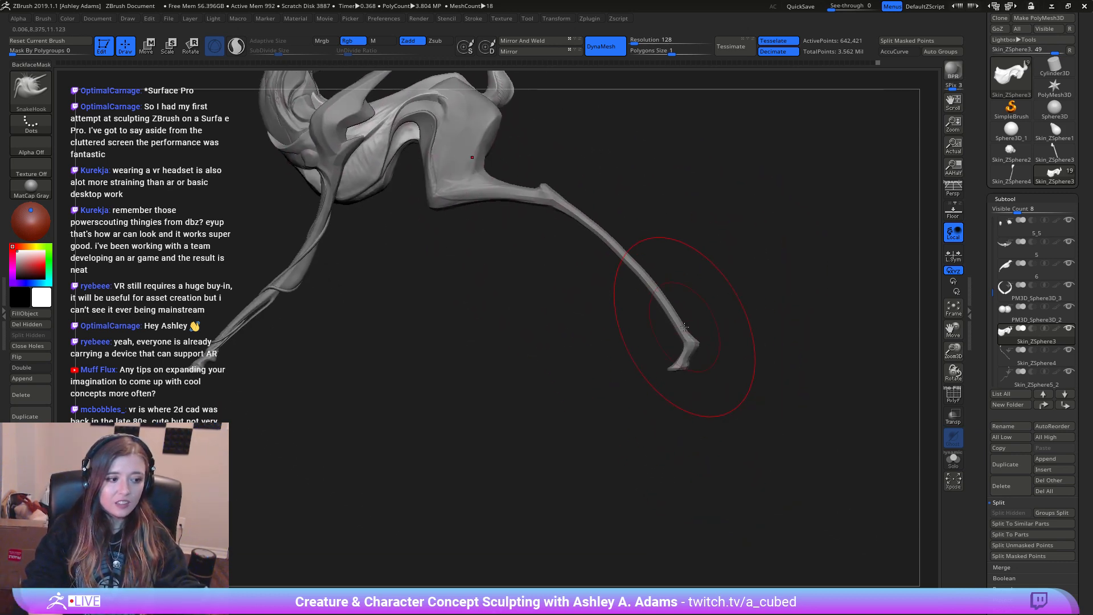
pyautogui.keyDown('alt'); pyautogui.click(651, 290); pyautogui.keyUp('alt')
pyautogui.keyDown('alt'); pyautogui.moveTo(619, 270); pyautogui.dragTo(790, 405, button='right'); pyautogui.keyUp('alt')
pyautogui.press('space')
pyautogui.moveTo(646, 278); pyautogui.dragTo(631, 279)
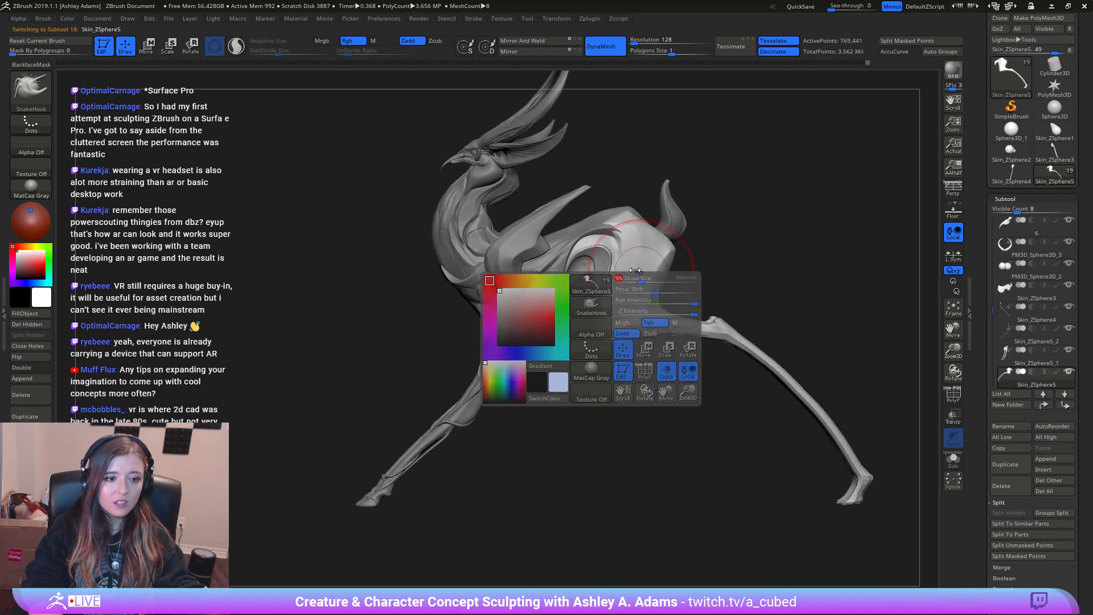
pyautogui.moveTo(658, 275)
pyautogui.keyDown('ctrl'); pyautogui.mouseDown(button='right')
pyautogui.moveTo(682, 313)
pyautogui.moveTo(603, 306)
pyautogui.mouseUp(button='right'); pyautogui.keyUp('ctrl')
pyautogui.keyDown('shift'); pyautogui.moveTo(678, 298); pyautogui.dragTo(568, 266, button='right'); pyautogui.keyUp('shift')
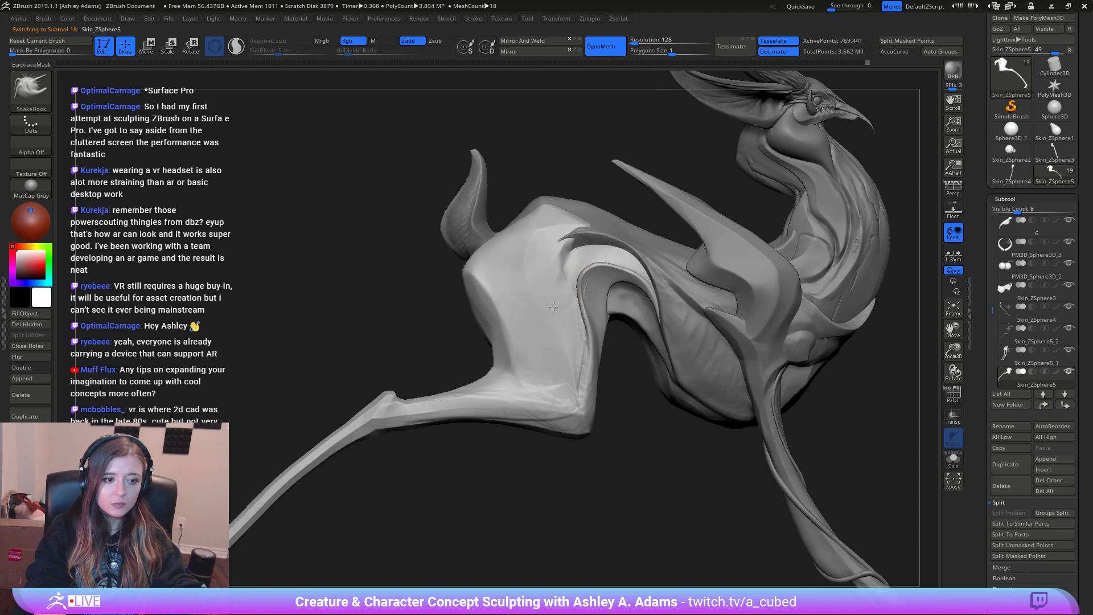
# Step: Carve muscle creases across the outer thigh and up over the hip using the DamStandard brush
pyautogui.press('b')
pyautogui.press('d')
pyautogui.press('s')
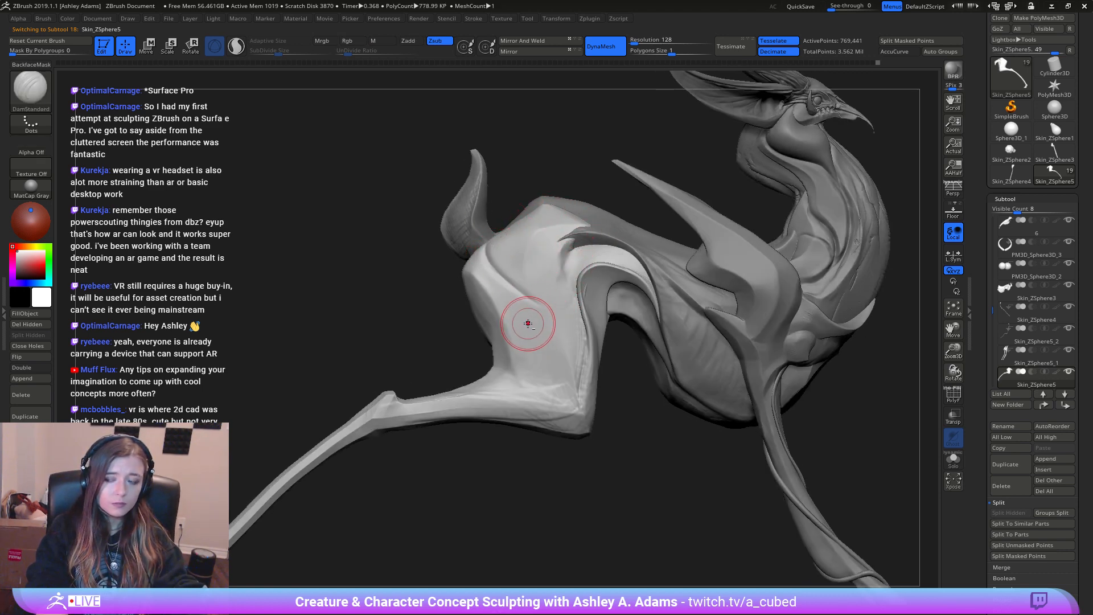
pyautogui.moveTo(525, 320); pyautogui.dragTo(576, 313, button='right')
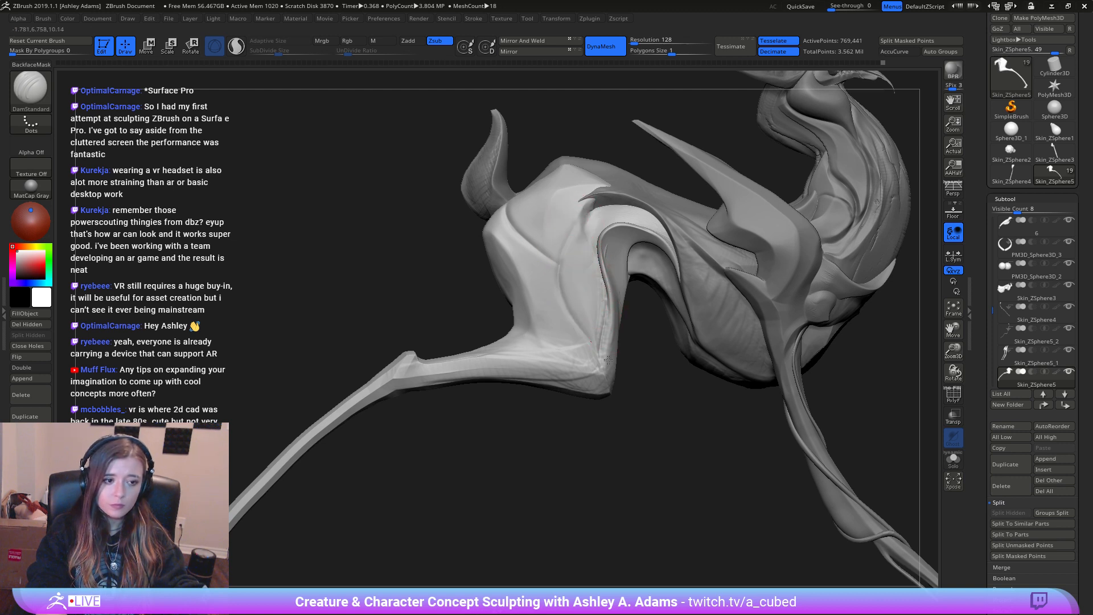
pyautogui.moveTo(600, 281); pyautogui.dragTo(595, 346)
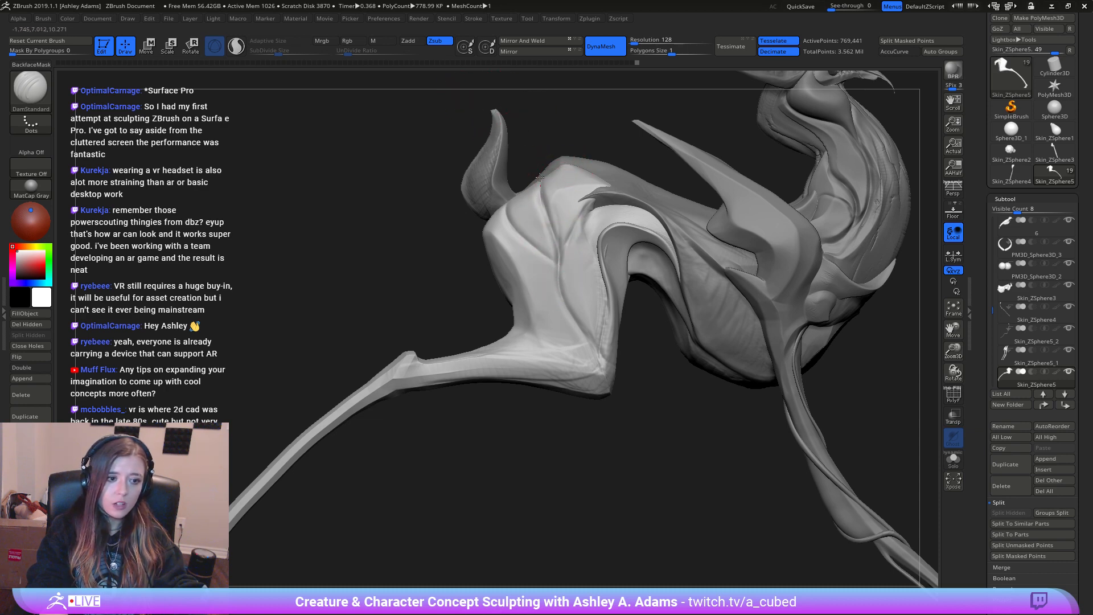
pyautogui.moveTo(462, 132); pyautogui.dragTo(515, 131)
pyautogui.moveTo(539, 178); pyautogui.dragTo(560, 204)
pyautogui.keyDown('shift'); pyautogui.moveTo(506, 132); pyautogui.dragTo(452, 129); pyautogui.keyUp('shift')
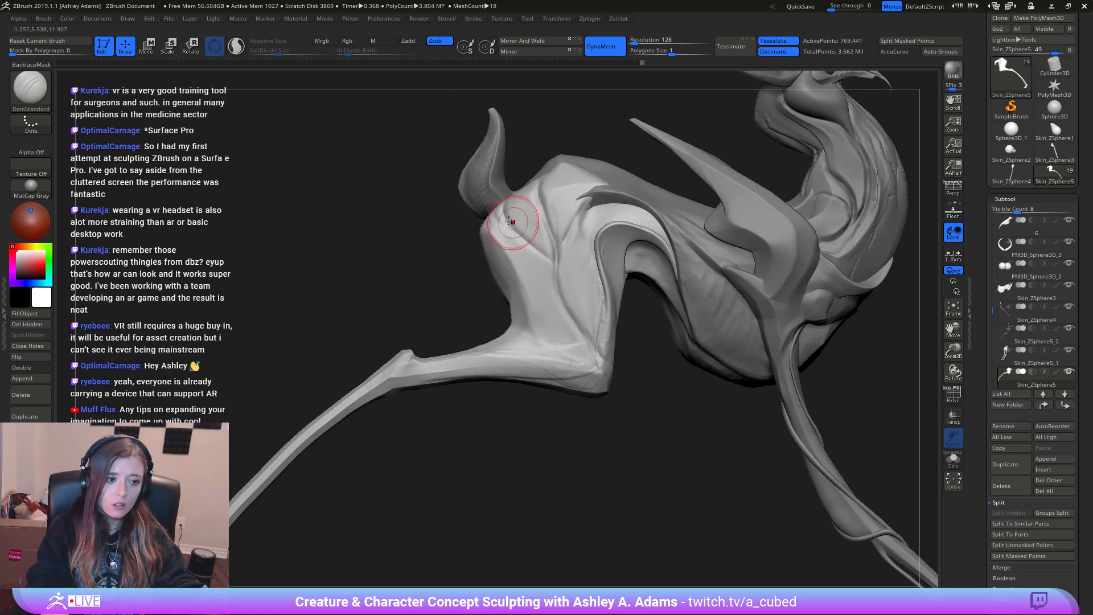
pyautogui.moveTo(500, 218); pyautogui.dragTo(555, 268)
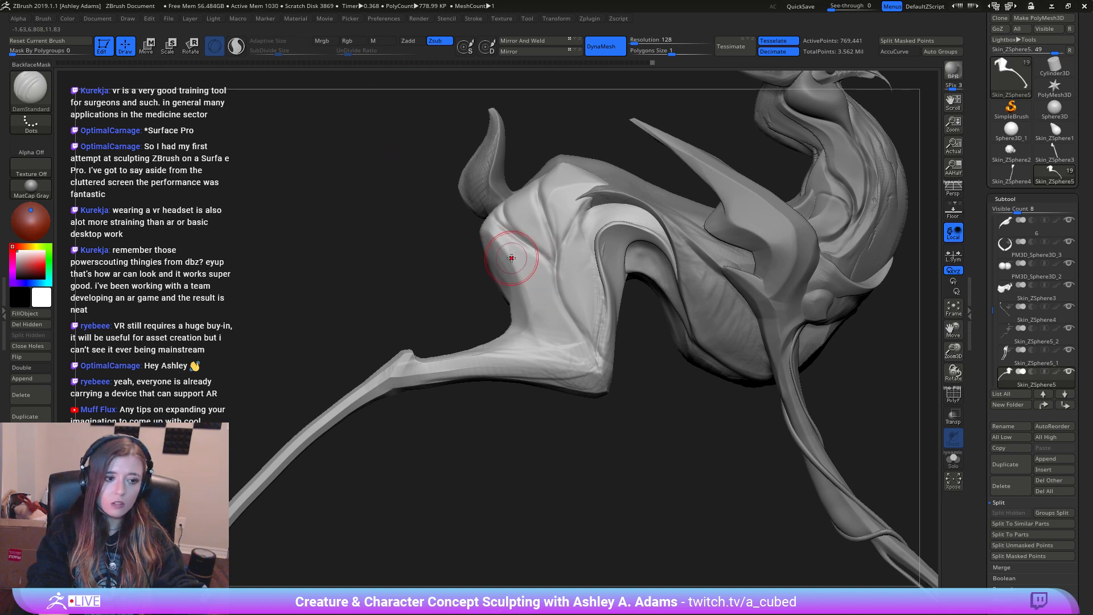
# Step: Reshape the haunches from the rear with SnakeHook, adjusting their outline below the tail
pyautogui.moveTo(493, 260)
pyautogui.keyDown('alt'); pyautogui.mouseDown()
pyautogui.moveTo(551, 277)
pyautogui.moveTo(579, 320)
pyautogui.mouseUp(); pyautogui.keyUp('alt')
pyautogui.moveTo(579, 319); pyautogui.dragTo(572, 329, button='right')
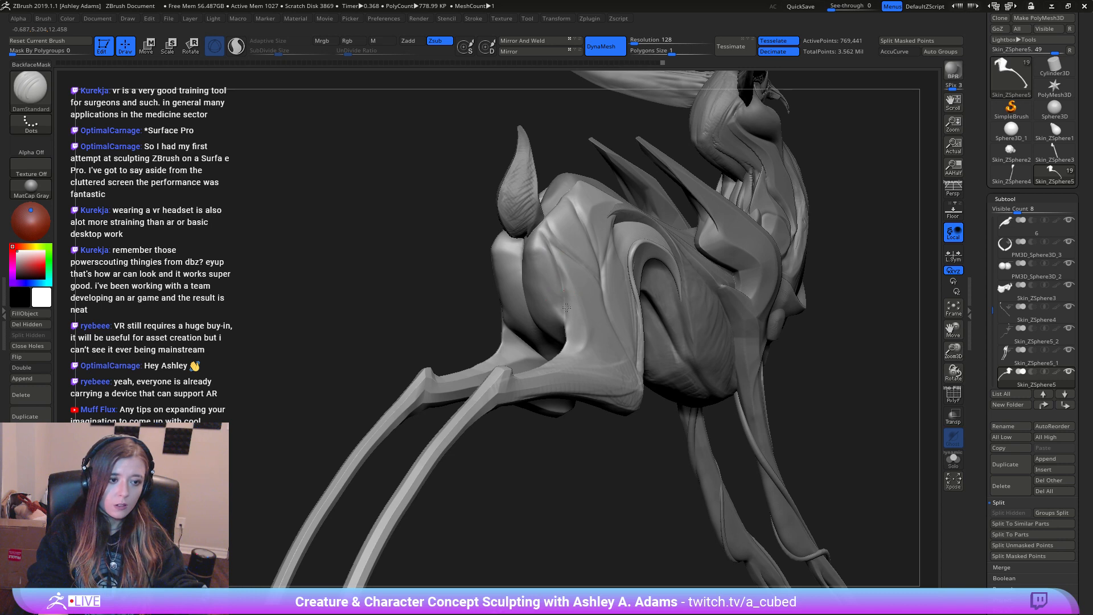
pyautogui.moveTo(567, 307)
pyautogui.mouseDown(button='right')
pyautogui.moveTo(568, 285)
pyautogui.moveTo(618, 319)
pyautogui.moveTo(689, 313)
pyautogui.moveTo(512, 330)
pyautogui.mouseUp(button='right')
pyautogui.rightClick(476, 341)
pyautogui.moveTo(550, 279)
pyautogui.mouseDown(button='right')
pyautogui.moveTo(519, 272)
pyautogui.moveTo(512, 288)
pyautogui.mouseUp(button='right')
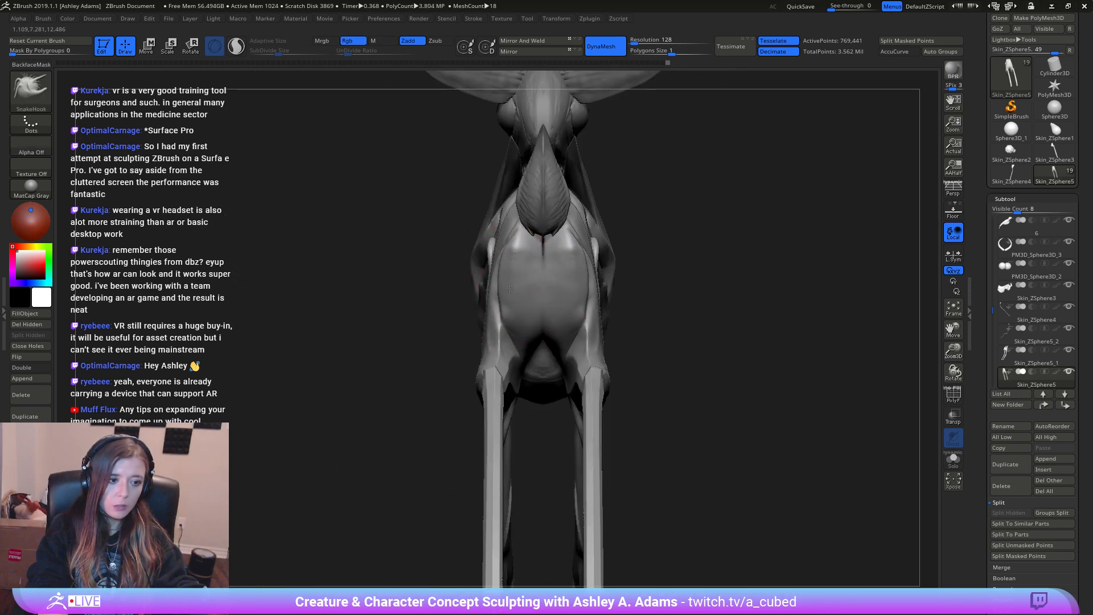
pyautogui.moveTo(366, 219)
pyautogui.mouseDown(button='right')
pyautogui.moveTo(484, 296)
pyautogui.moveTo(452, 300)
pyautogui.mouseUp(button='right')
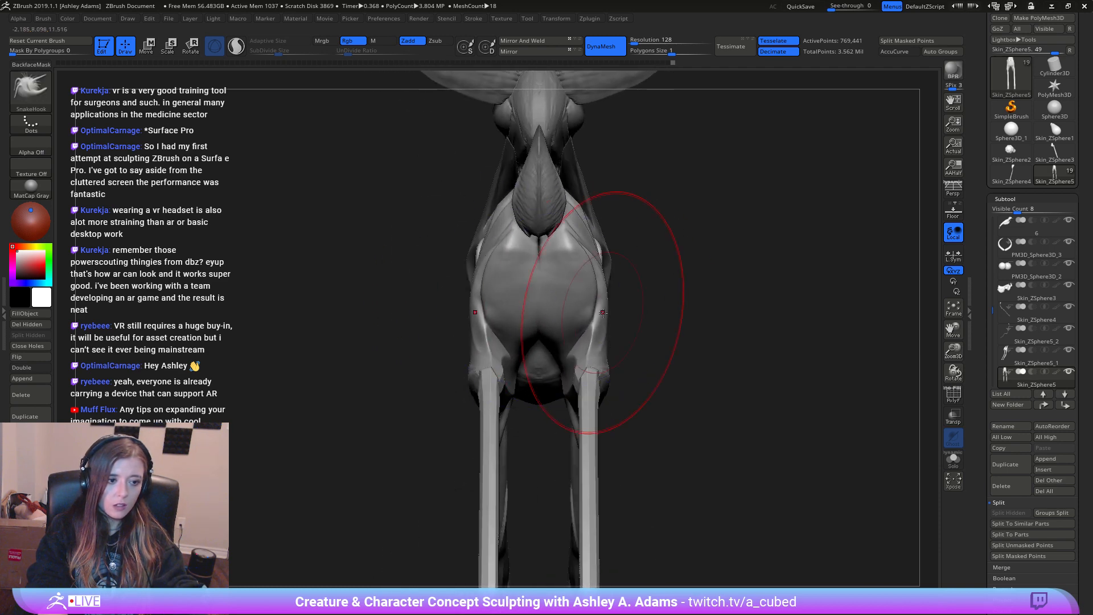
pyautogui.moveTo(605, 312)
pyautogui.mouseDown(button='right')
pyautogui.moveTo(491, 321)
pyautogui.moveTo(561, 285)
pyautogui.moveTo(595, 299)
pyautogui.moveTo(609, 223)
pyautogui.moveTo(615, 239)
pyautogui.moveTo(590, 284)
pyautogui.moveTo(596, 247)
pyautogui.moveTo(504, 266)
pyautogui.moveTo(626, 268)
pyautogui.mouseUp(button='right')
pyautogui.moveTo(489, 296)
pyautogui.keyDown('alt'); pyautogui.mouseDown(button='right')
pyautogui.moveTo(541, 314)
pyautogui.moveTo(488, 329)
pyautogui.moveTo(507, 390)
pyautogui.moveTo(517, 366)
pyautogui.moveTo(561, 350)
pyautogui.moveTo(573, 362)
pyautogui.moveTo(554, 331)
pyautogui.mouseUp(button='right'); pyautogui.keyUp('alt')
pyautogui.rightClick(592, 276)
# Step: Carve the central crease between the haunches below the tail with DamStandard, then refine the area using ClayBuildup and smoothing
pyautogui.press('b')
pyautogui.press('d')
pyautogui.press('s')
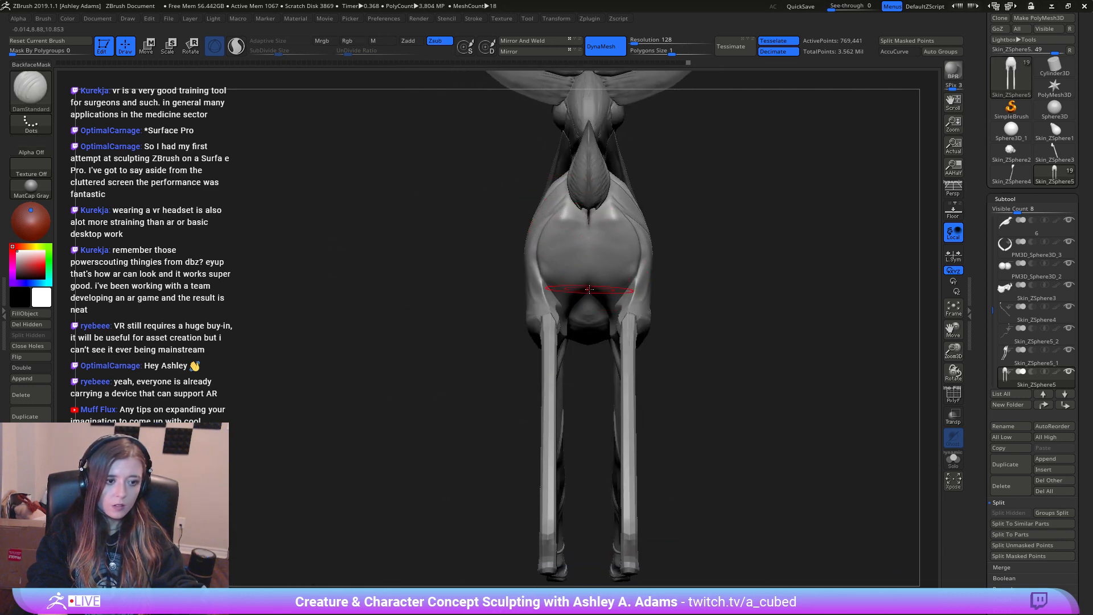
pyautogui.moveTo(589, 212)
pyautogui.mouseDown(button='right')
pyautogui.moveTo(591, 224)
pyautogui.moveTo(589, 212)
pyautogui.mouseUp(button='right')
pyautogui.press('b')
pyautogui.press('c')
pyautogui.press('b')
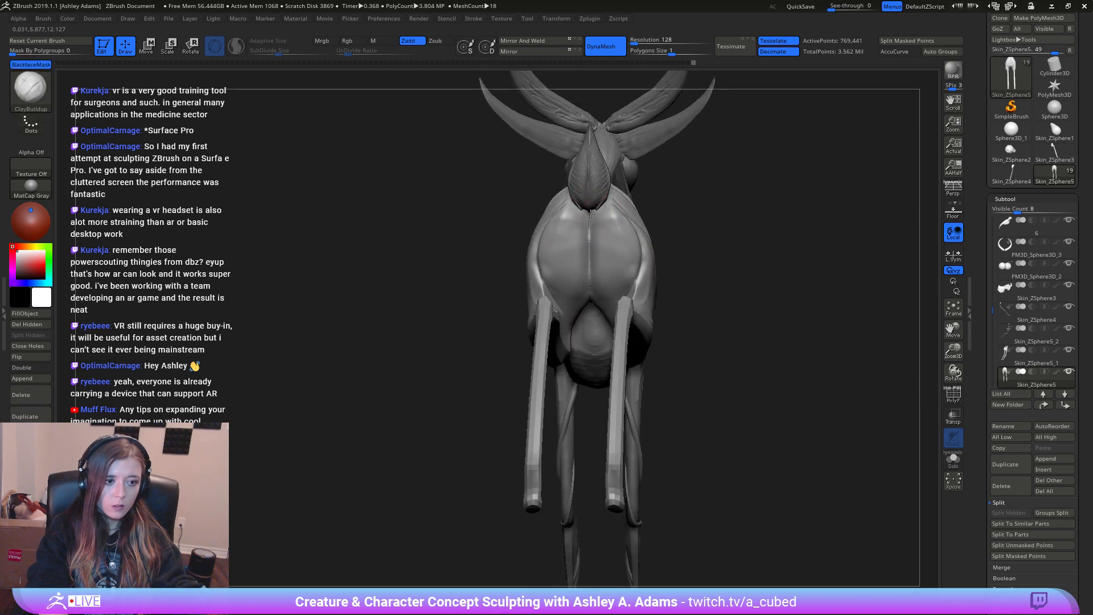
pyautogui.moveTo(594, 295)
pyautogui.keyDown('shift'); pyautogui.mouseDown()
pyautogui.moveTo(586, 225)
pyautogui.moveTo(590, 293)
pyautogui.mouseUp(); pyautogui.keyUp('shift')
# Step: Deepen the muscle creases on the side of the haunch near the tail base using DamStandard
pyautogui.press('b')
pyautogui.press('d')
pyautogui.press('s')
pyautogui.moveTo(617, 262)
pyautogui.keyDown('ctrl'); pyautogui.mouseDown(button='right')
pyautogui.moveTo(592, 219)
pyautogui.moveTo(595, 257)
pyautogui.moveTo(613, 264)
pyautogui.moveTo(524, 266)
pyautogui.moveTo(621, 228)
pyautogui.moveTo(579, 236)
pyautogui.mouseUp(button='right'); pyautogui.keyUp('ctrl')
pyautogui.rightClick(538, 286)
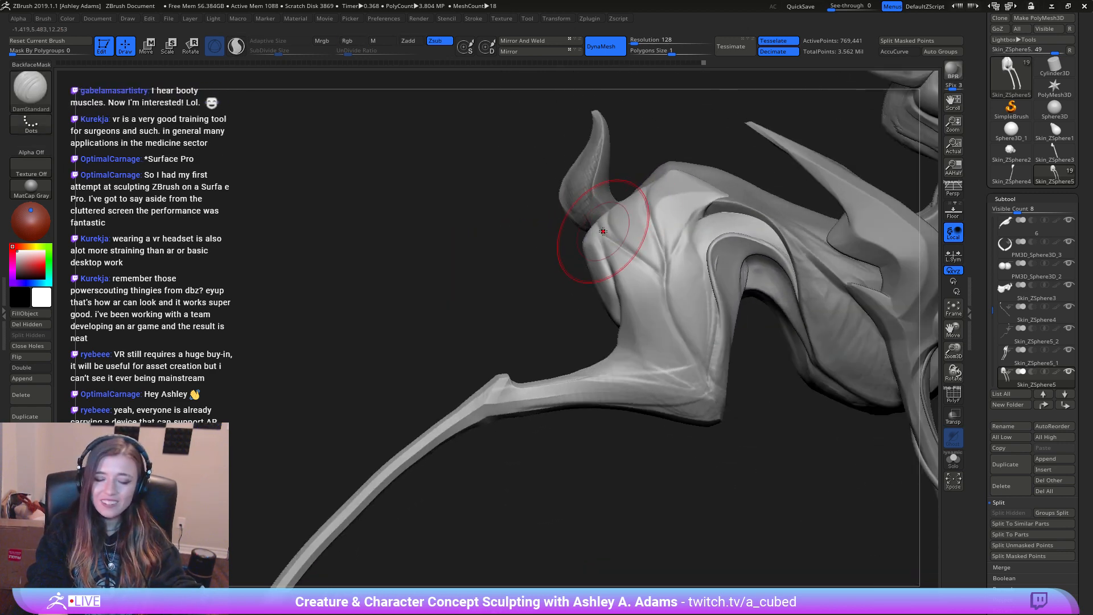
# Step: Pull the haunch contour beside the tail base into a fuller, rounder shape using SnakeHook
pyautogui.press('b')
pyautogui.press('s')
pyautogui.press('h')
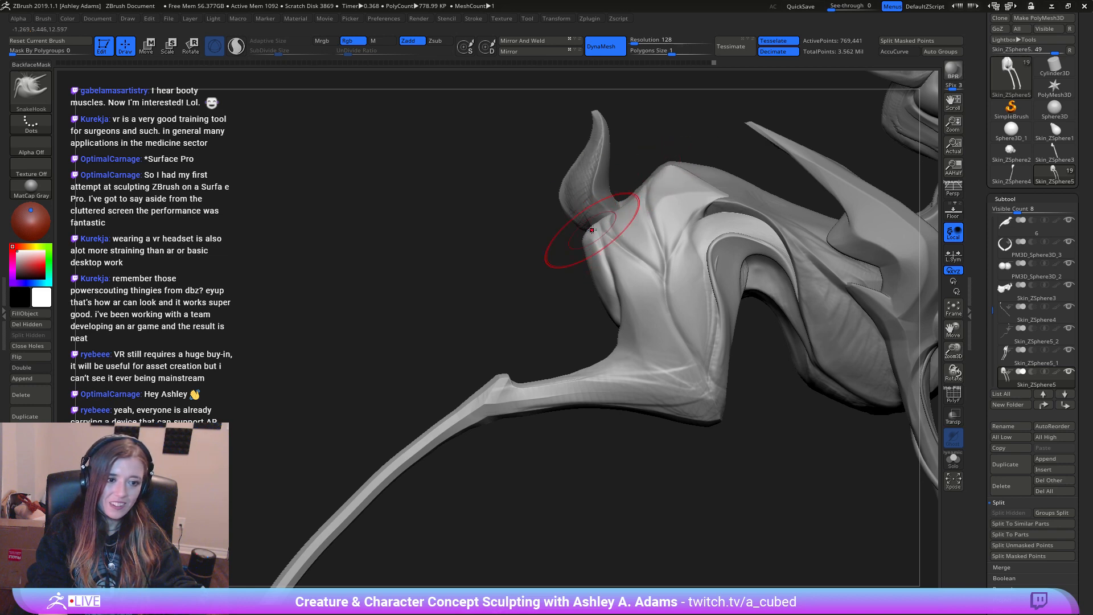
pyautogui.moveTo(603, 217); pyautogui.dragTo(508, 146, button='right')
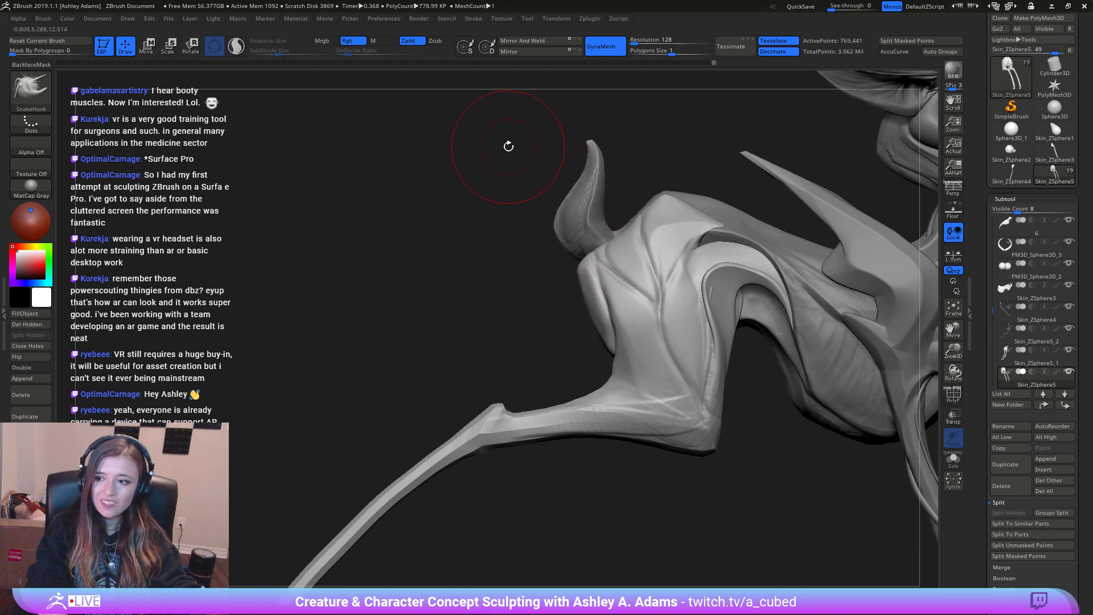
pyautogui.rightClick(608, 235)
pyautogui.rightClick(609, 231)
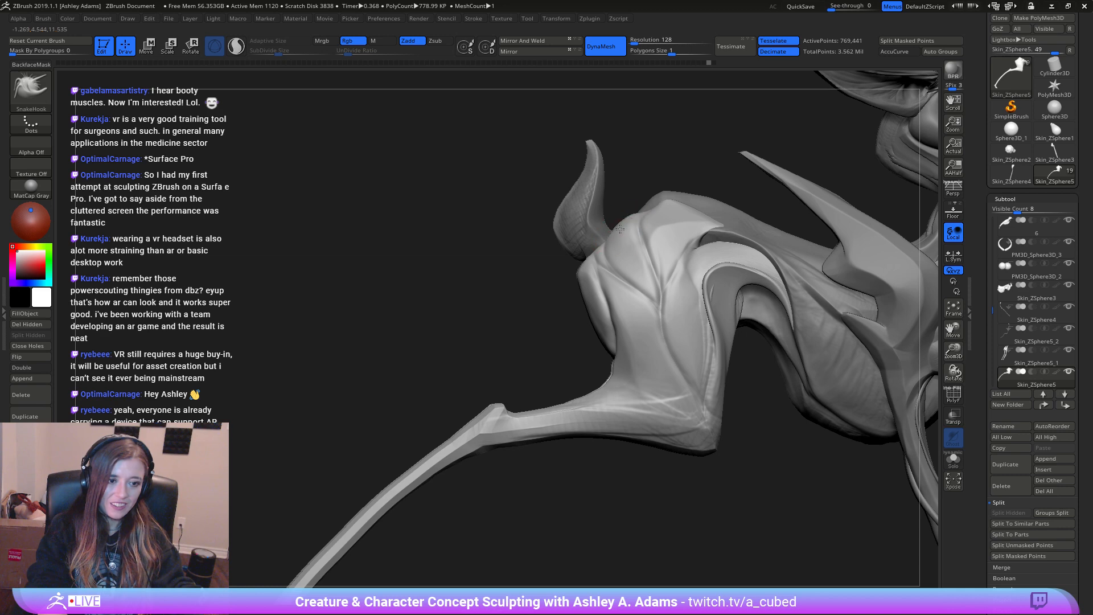
pyautogui.moveTo(669, 180); pyautogui.dragTo(640, 200, button='right')
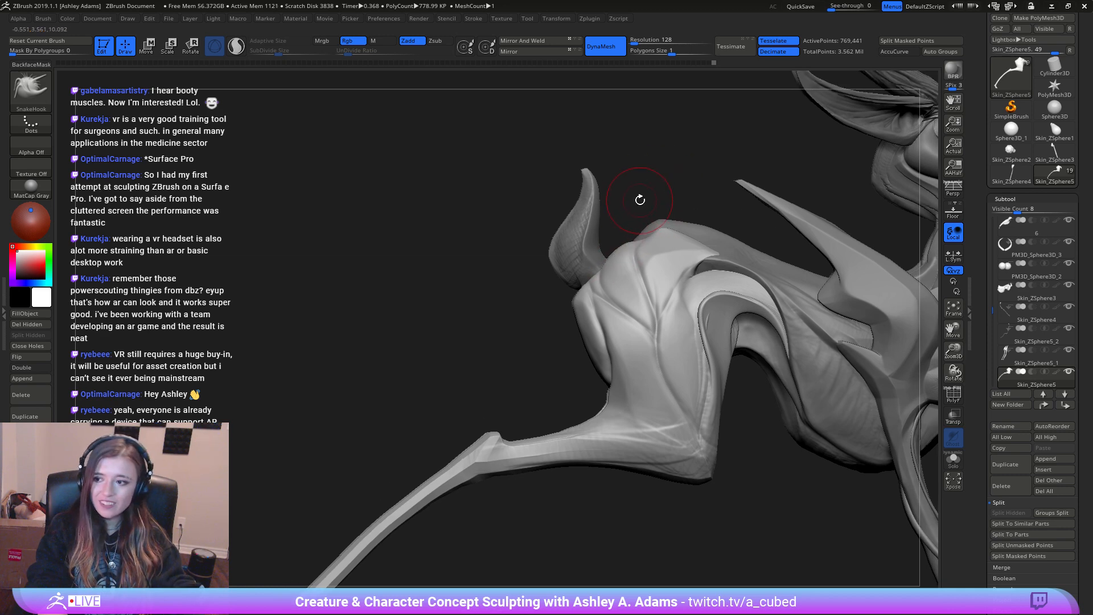
# Step: Adjust the hind-leg mesh's upper front edge where the hip overlaps the back using SnakeHook
pyautogui.keyDown('alt'); pyautogui.click(676, 228); pyautogui.keyUp('alt')
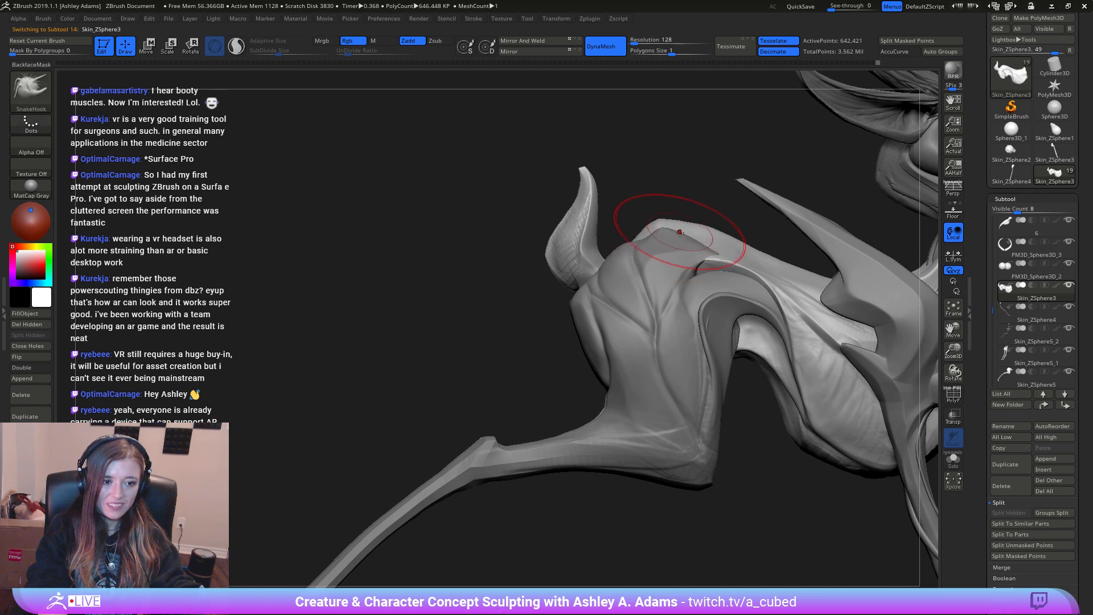
pyautogui.keyDown('alt'); pyautogui.click(671, 226); pyautogui.keyUp('alt')
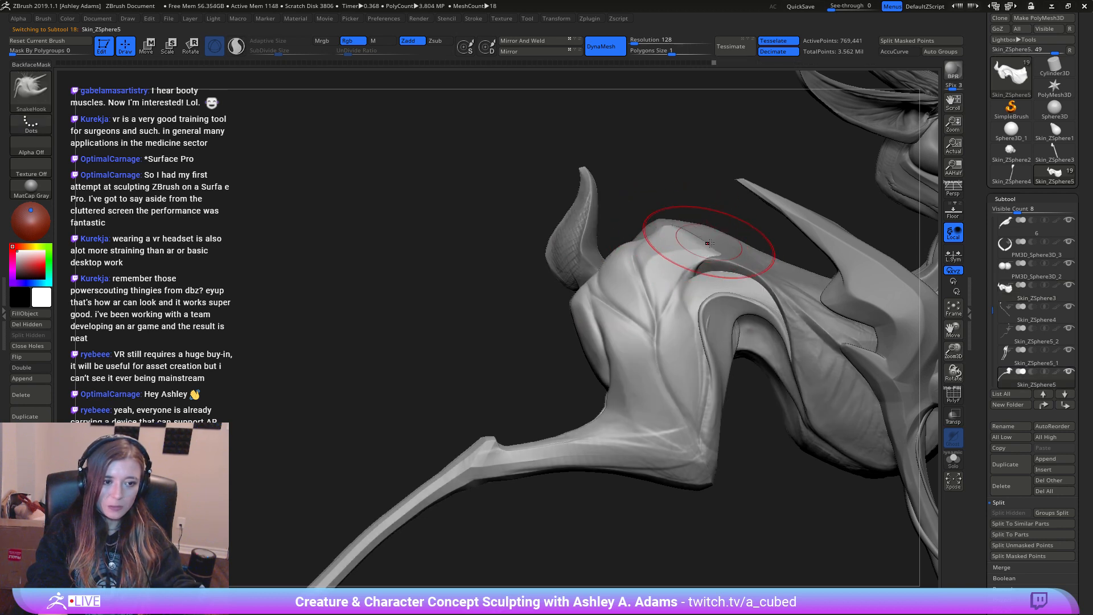
pyautogui.press('space')
pyautogui.moveTo(708, 243); pyautogui.dragTo(742, 255, button='right')
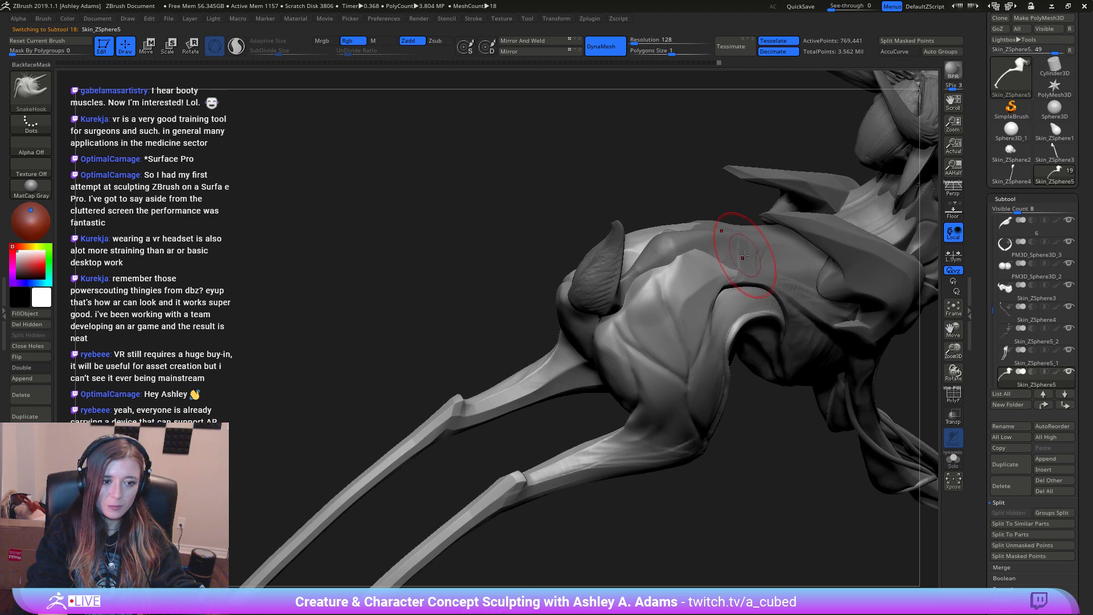
pyautogui.moveTo(744, 255); pyautogui.dragTo(728, 255)
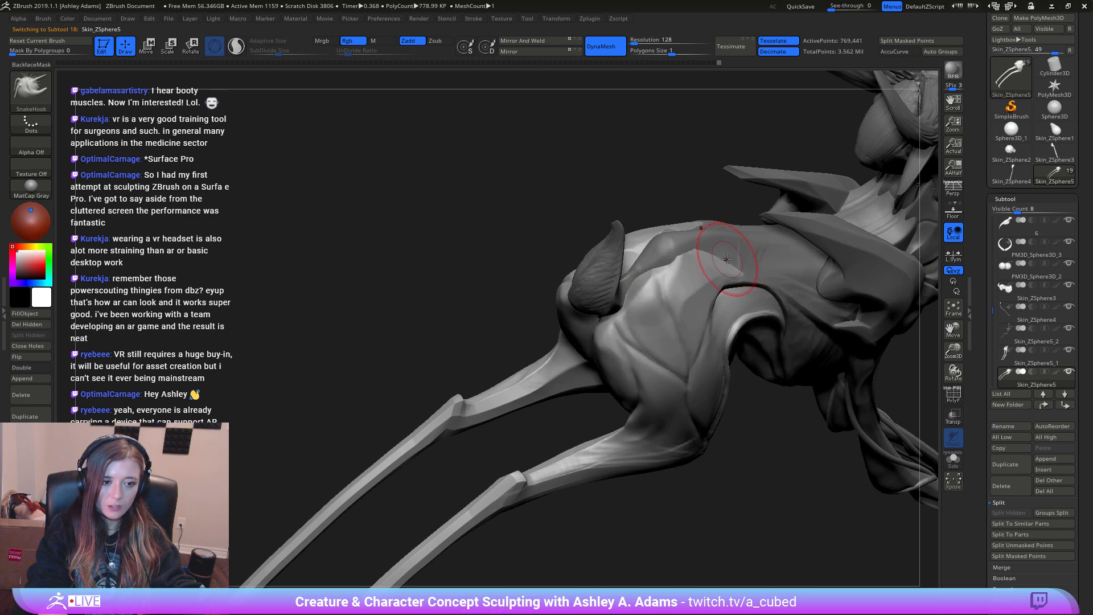
pyautogui.moveTo(726, 256)
pyautogui.mouseDown(button='right')
pyautogui.moveTo(693, 216)
pyautogui.moveTo(647, 195)
pyautogui.mouseUp(button='right')
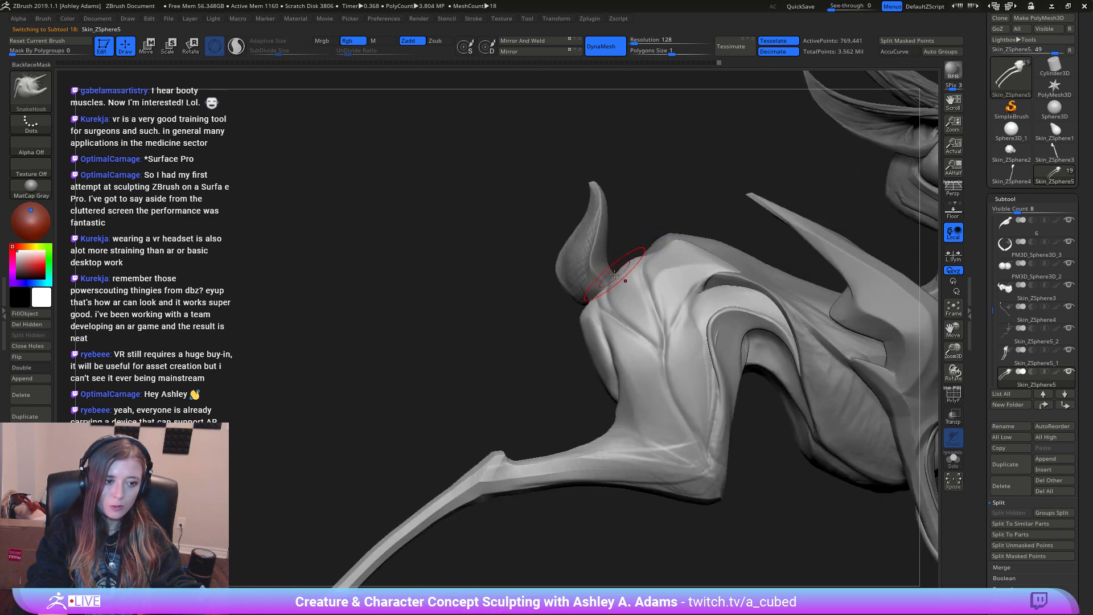
# Step: Refine the haunch's rear contour with SnakeHook and reduce the brush's draw size
pyautogui.keyDown('alt'); pyautogui.moveTo(611, 316); pyautogui.dragTo(608, 269, button='right'); pyautogui.keyUp('alt')
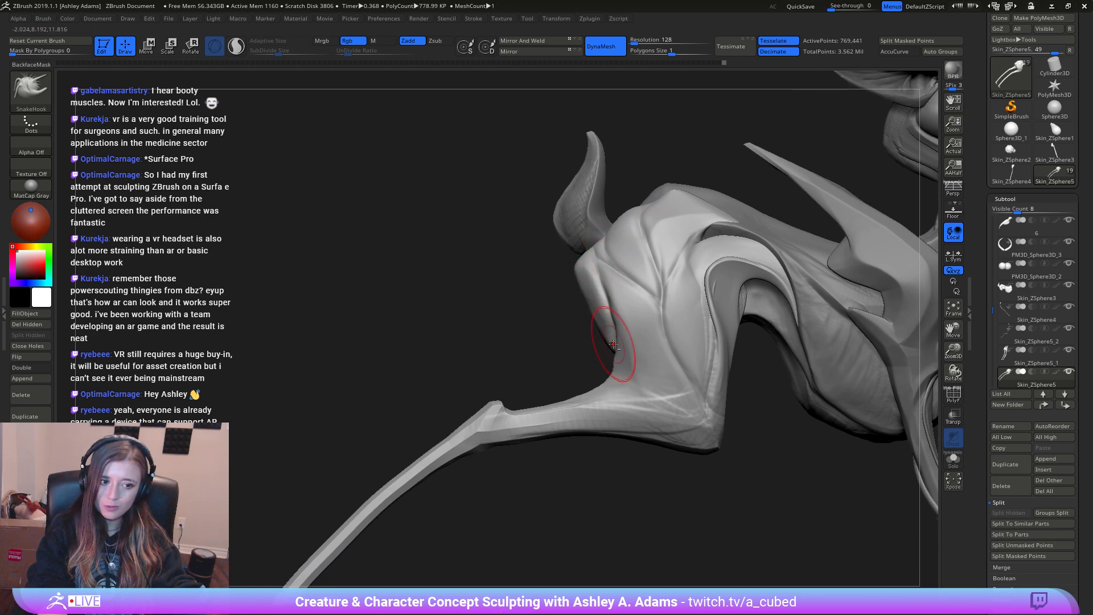
pyautogui.keyDown('alt'); pyautogui.moveTo(613, 344); pyautogui.dragTo(578, 286, button='right'); pyautogui.keyUp('alt')
pyautogui.press('space')
pyautogui.moveTo(650, 340); pyautogui.dragTo(638, 340)
pyautogui.moveTo(620, 319); pyautogui.dragTo(584, 264, button='right')
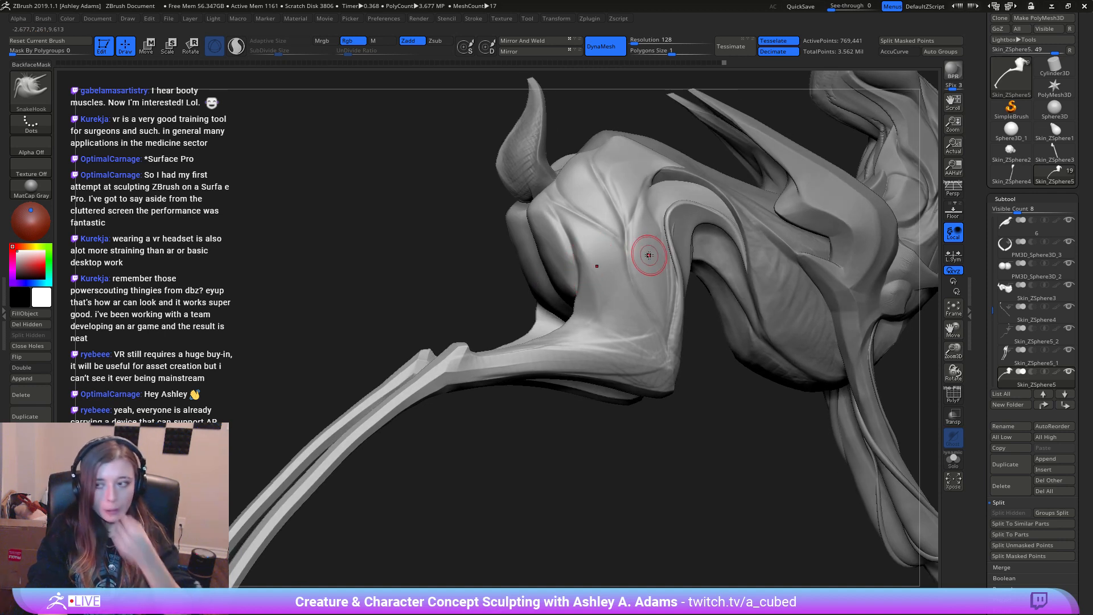
pyautogui.moveTo(647, 251); pyautogui.dragTo(603, 268, button='right')
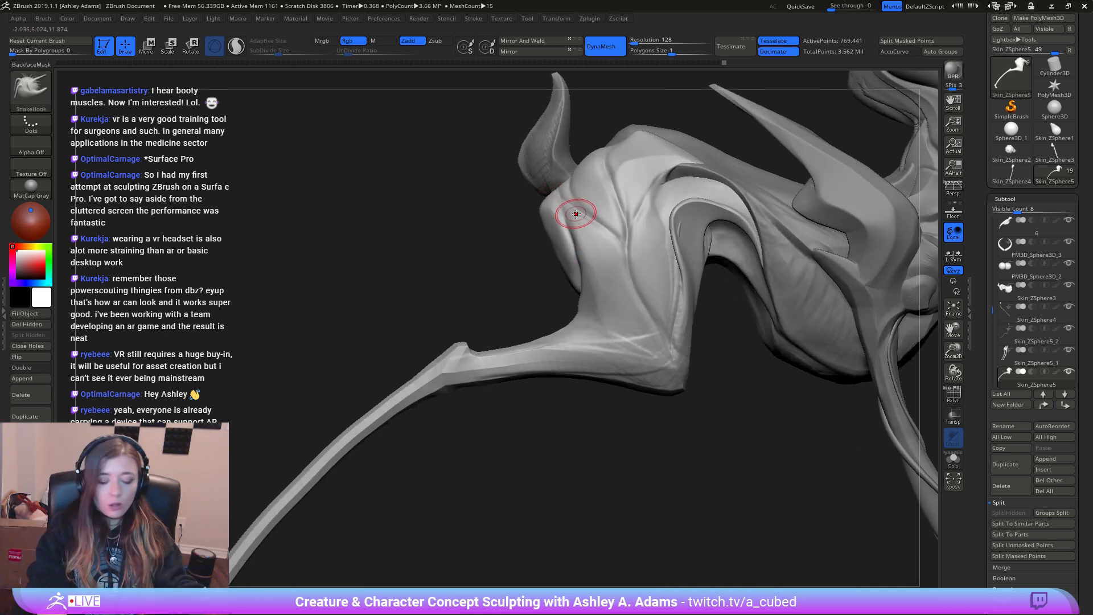
# Step: Carve long muscle creases from the haunch down the outer thigh toward the knee using DamStandard, undoing one unwanted stroke
pyautogui.press('b')
pyautogui.press('d')
pyautogui.press('s')
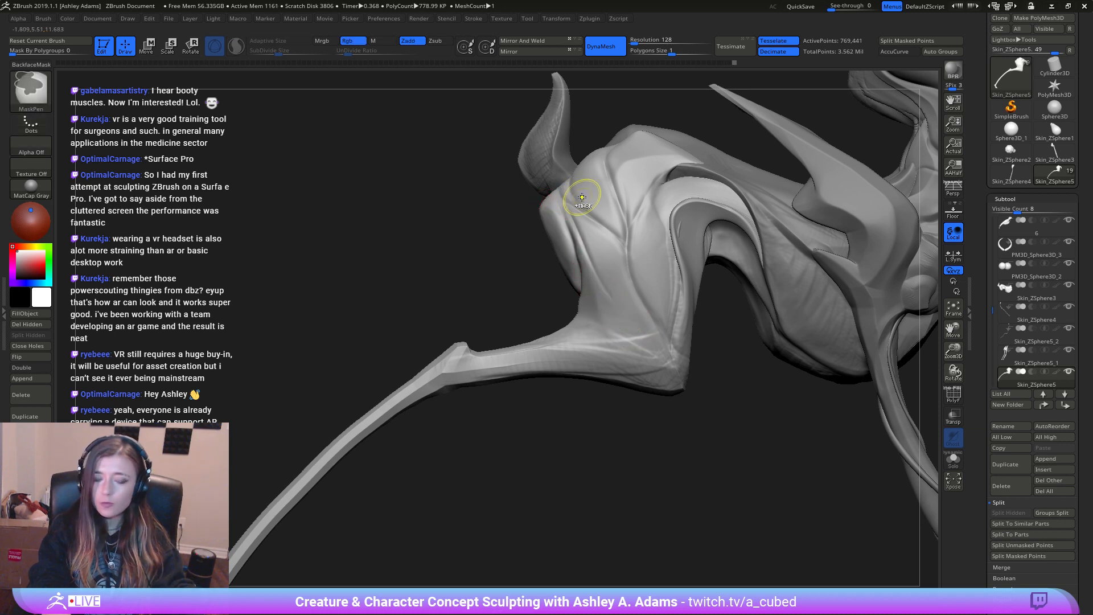
pyautogui.hotkey('ctrl', 'z')
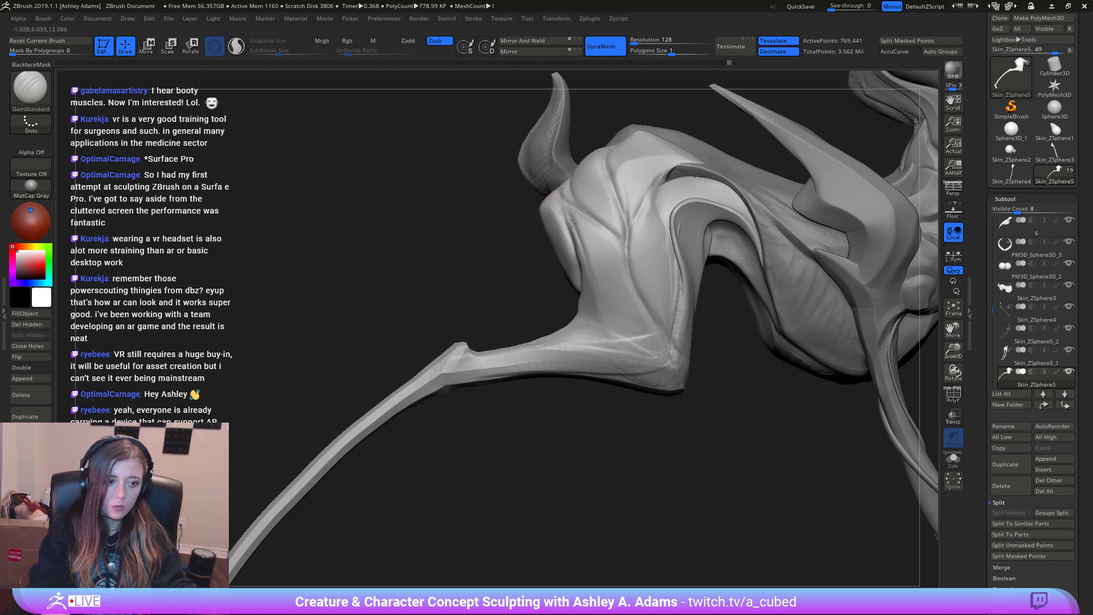
pyautogui.moveTo(562, 198); pyautogui.dragTo(606, 308)
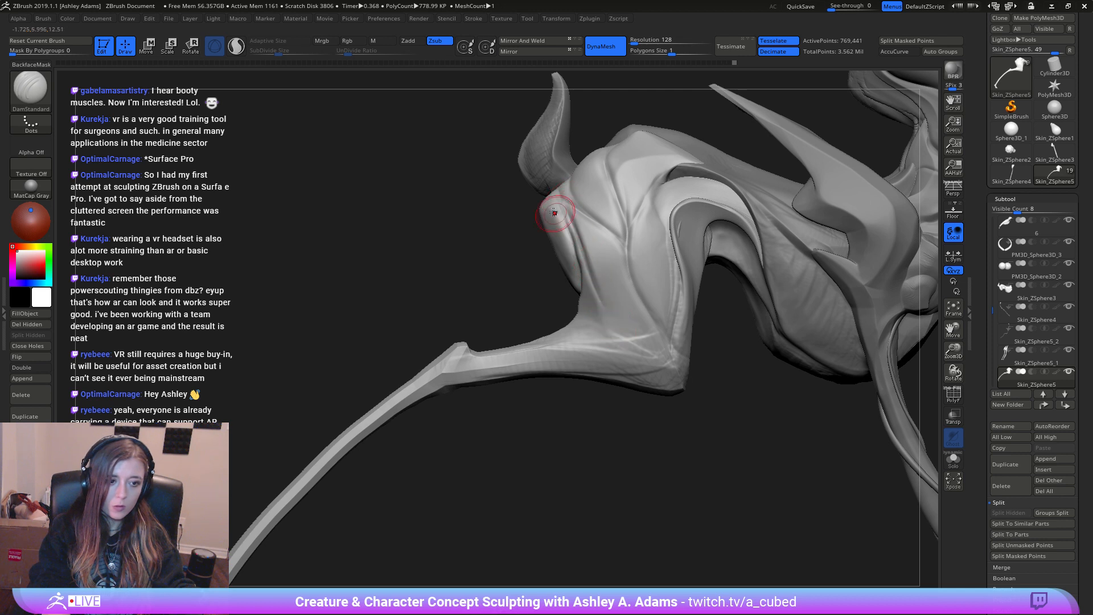
pyautogui.moveTo(627, 249); pyautogui.dragTo(654, 313)
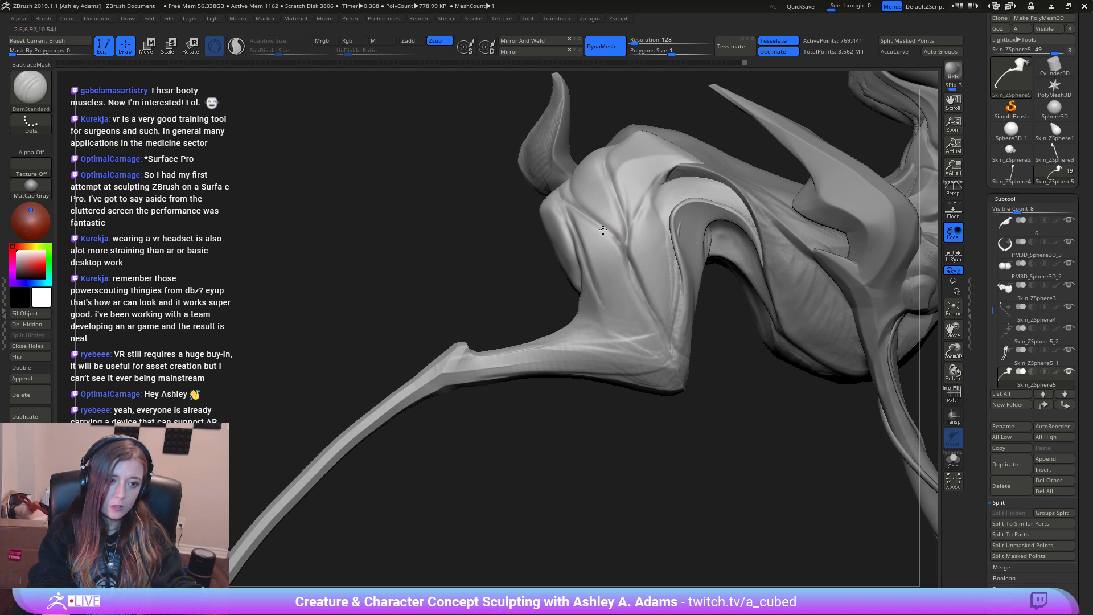
pyautogui.moveTo(571, 211); pyautogui.dragTo(620, 295)
pyautogui.moveTo(585, 235); pyautogui.dragTo(625, 310)
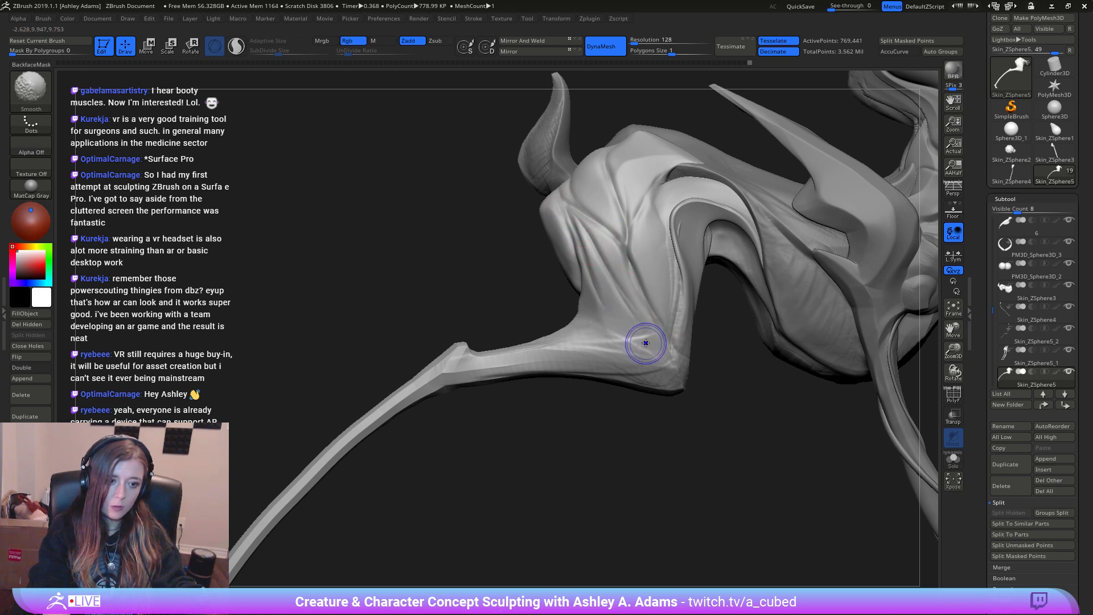
# Step: Extend the lower-thigh creases into the hind knee and sharpen the folds around the joint
pyautogui.keyDown('alt'); pyautogui.moveTo(631, 304); pyautogui.dragTo(602, 291, button='right'); pyautogui.keyUp('alt')
pyautogui.moveTo(602, 291); pyautogui.dragTo(624, 320)
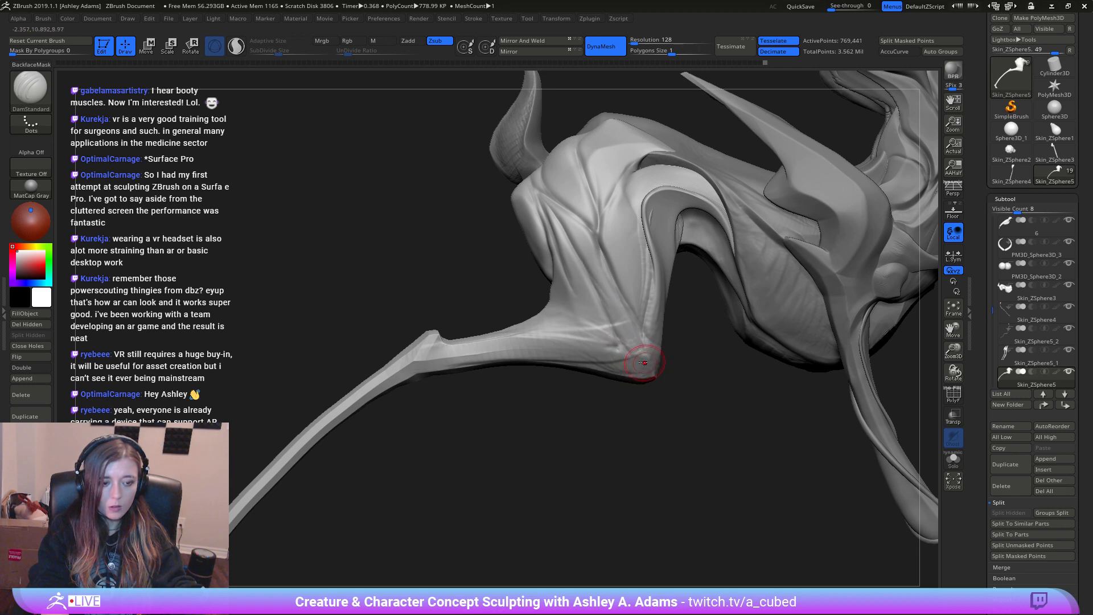
pyautogui.moveTo(644, 363); pyautogui.dragTo(476, 254, button='right')
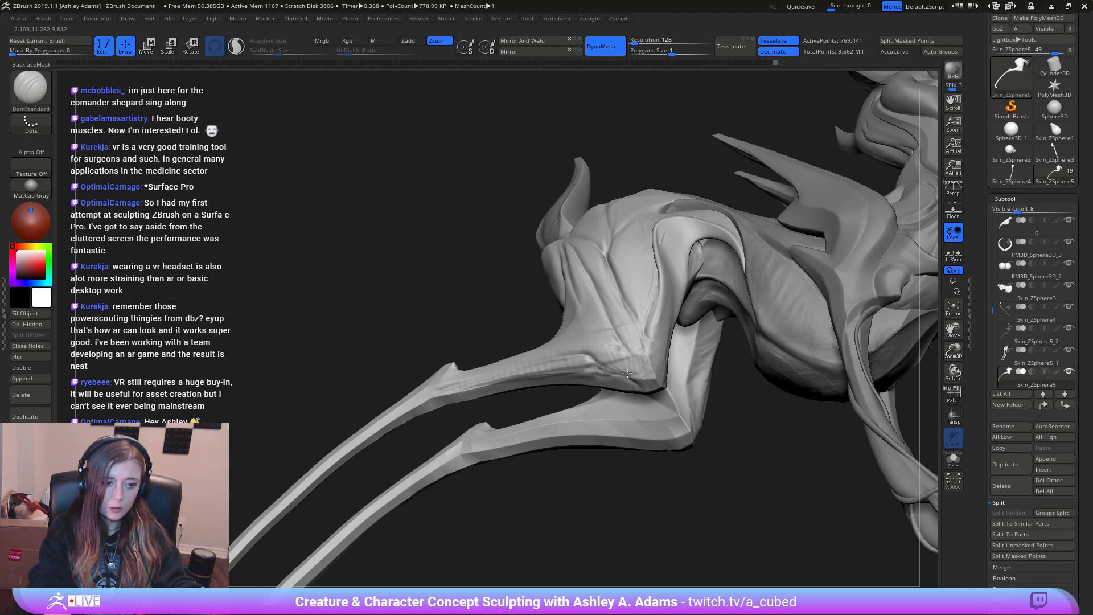
# Step: Finish the crease beside the hind knee, then swell the haunch muscle with the Inflat brush and smooth the outer thigh
pyautogui.moveTo(627, 373); pyautogui.dragTo(646, 365)
pyautogui.keyDown('ctrl'); pyautogui.moveTo(615, 345); pyautogui.dragTo(538, 286, button='right'); pyautogui.keyUp('ctrl')
pyautogui.rightClick(538, 286)
pyautogui.press('b')
pyautogui.press('i')
pyautogui.press('n')
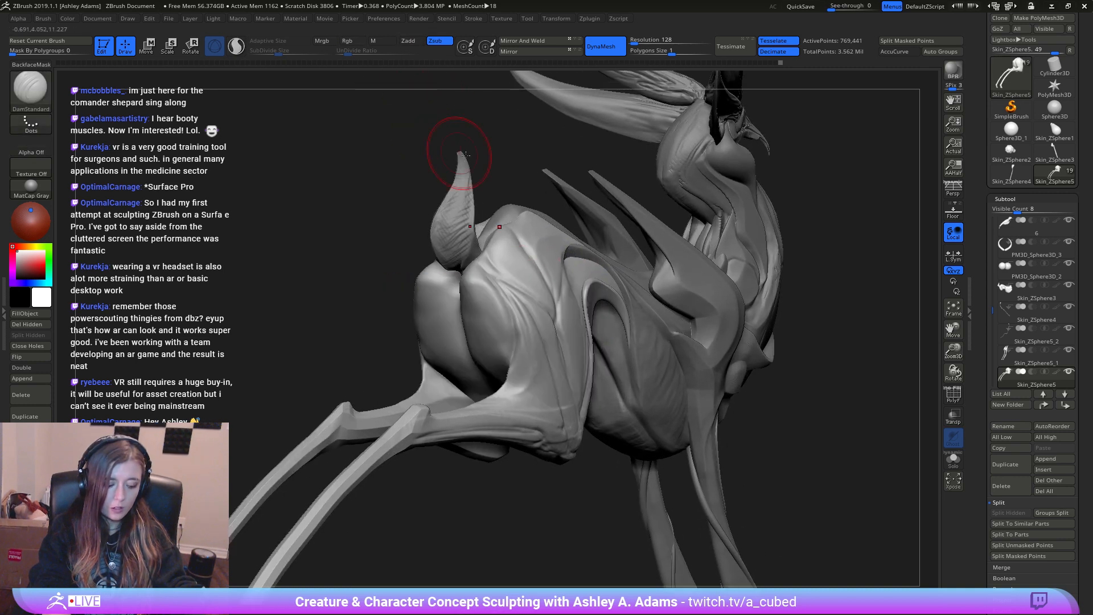
pyautogui.moveTo(545, 231); pyautogui.dragTo(502, 257, button='right')
pyautogui.moveTo(502, 258); pyautogui.dragTo(506, 247)
pyautogui.moveTo(515, 270)
pyautogui.mouseDown(button='right')
pyautogui.moveTo(501, 316)
pyautogui.moveTo(535, 314)
pyautogui.mouseUp(button='right')
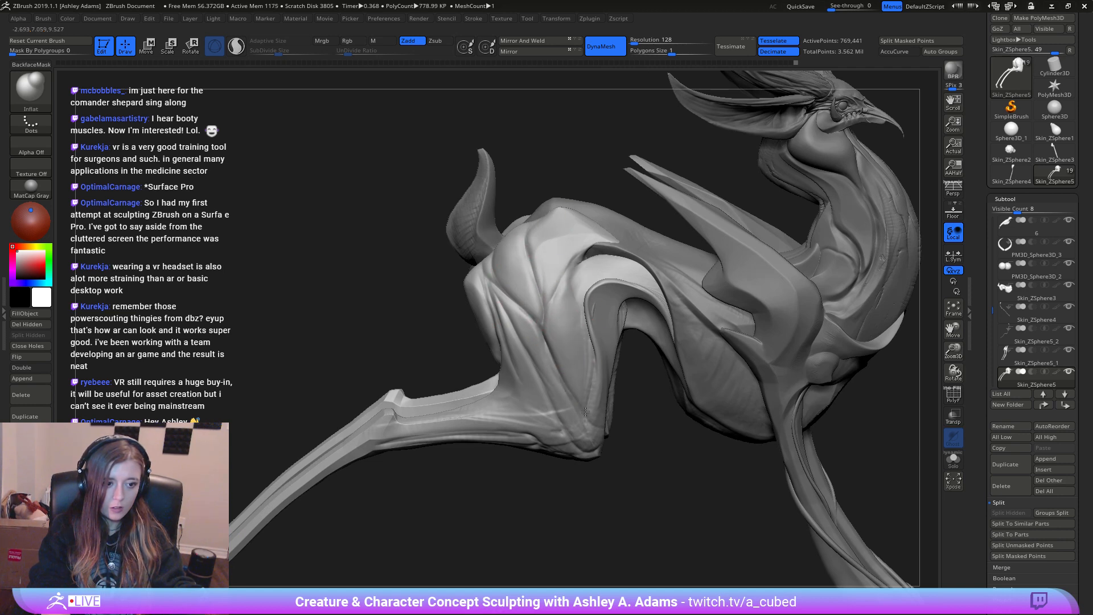
pyautogui.moveTo(557, 319)
pyautogui.keyDown('shift'); pyautogui.mouseDown()
pyautogui.moveTo(551, 287)
pyautogui.moveTo(584, 259)
pyautogui.mouseUp(); pyautogui.keyUp('shift')
# Step: Build up the long muscle along the front of the outer thigh with ClayBuildup and smooth its surface
pyautogui.press('b')
pyautogui.press('c')
pyautogui.press('b')
pyautogui.rightClick(552, 272)
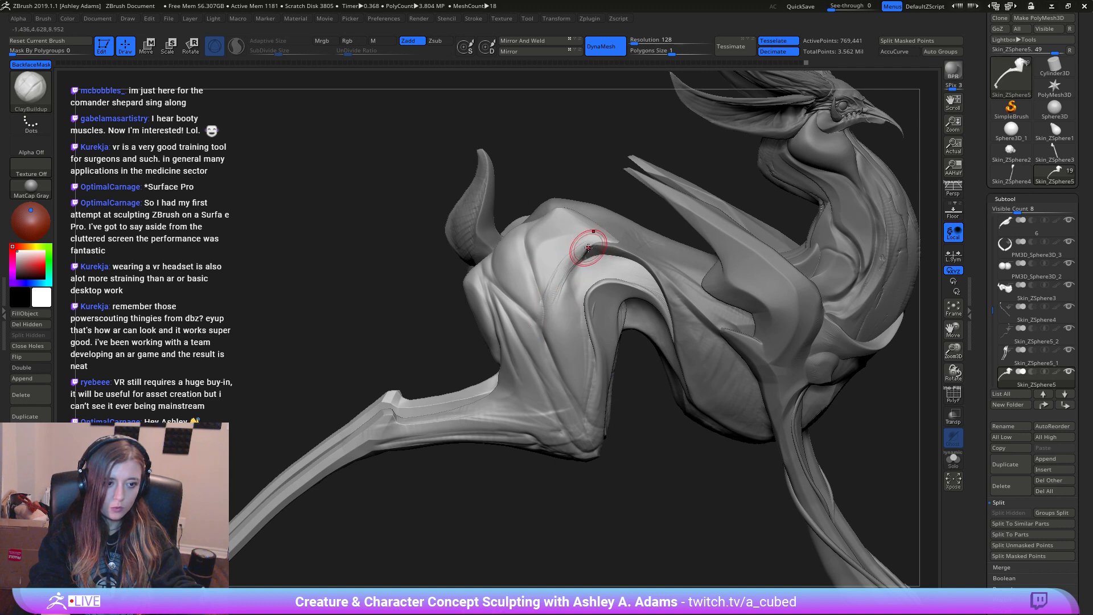
pyautogui.moveTo(541, 327); pyautogui.dragTo(573, 278)
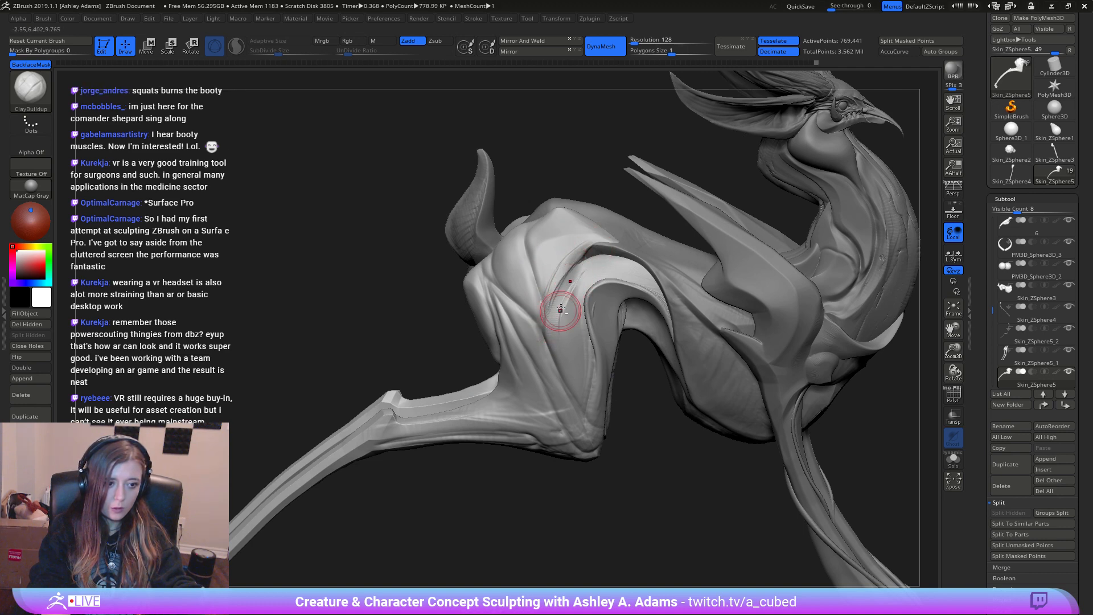
pyautogui.moveTo(552, 329); pyautogui.dragTo(579, 282)
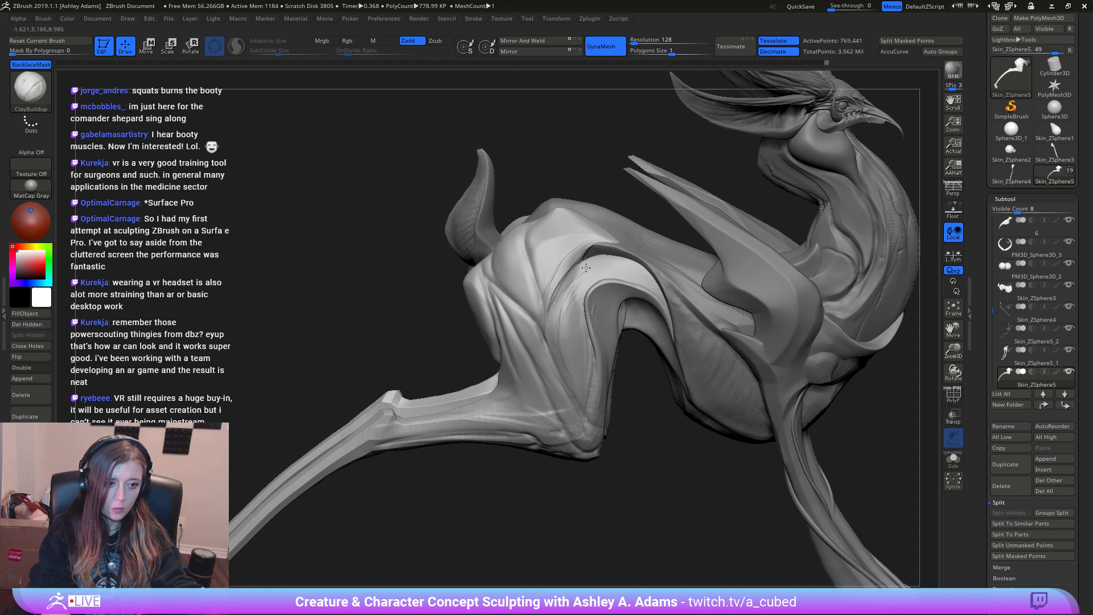
pyautogui.moveTo(583, 384); pyautogui.dragTo(553, 373, button='right')
pyautogui.keyDown('shift'); pyautogui.moveTo(555, 338); pyautogui.dragTo(559, 295); pyautogui.keyUp('shift')
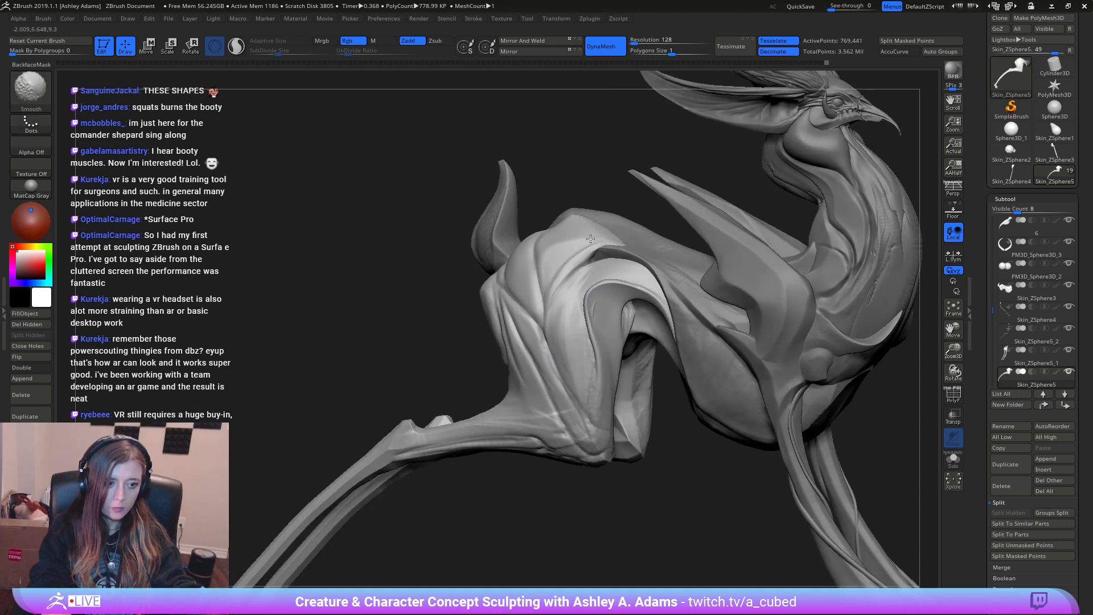
pyautogui.moveTo(578, 366); pyautogui.dragTo(500, 288, button='right')
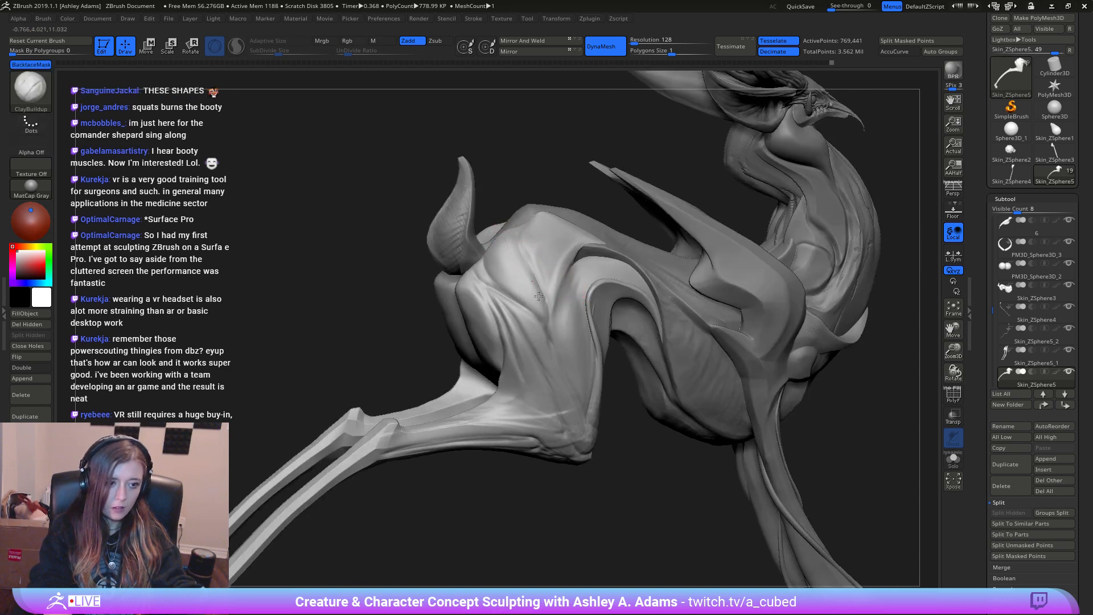
pyautogui.moveTo(554, 347); pyautogui.dragTo(550, 330, button='right')
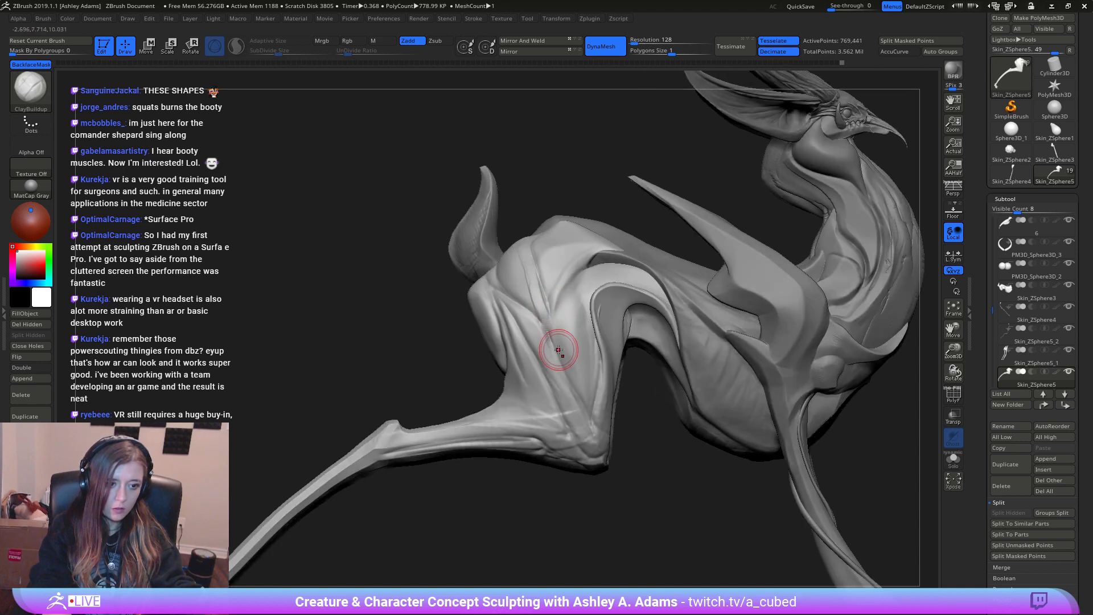
# Step: Redefine the crease between the haunch and upper thigh with DamStandard, then fill the adjoining muscle with ClayBuildup
pyautogui.press('b')
pyautogui.press('d')
pyautogui.press('s')
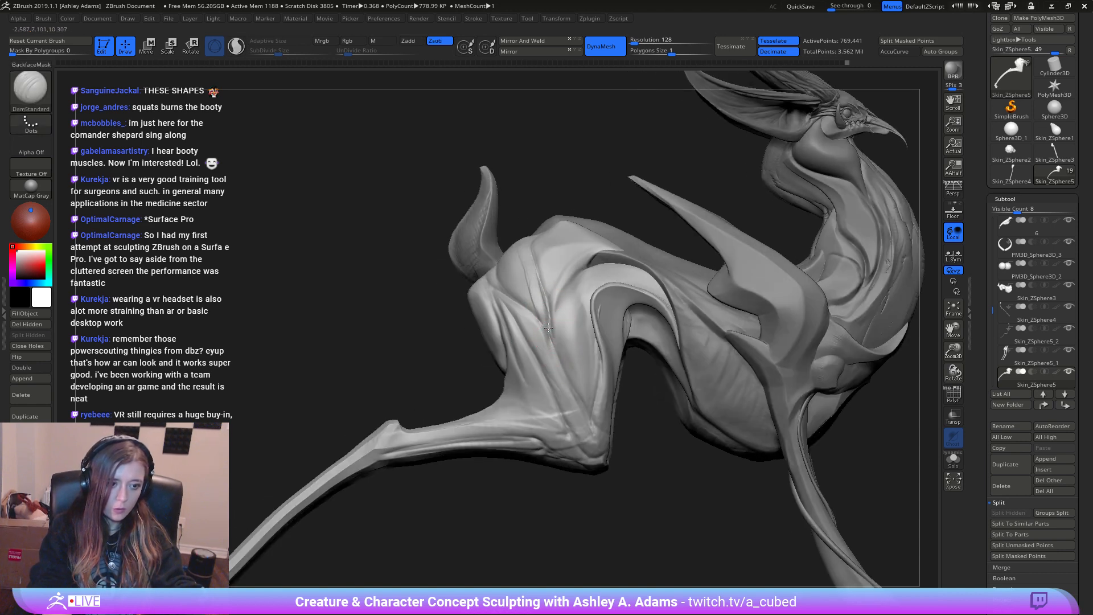
pyautogui.press('shift')
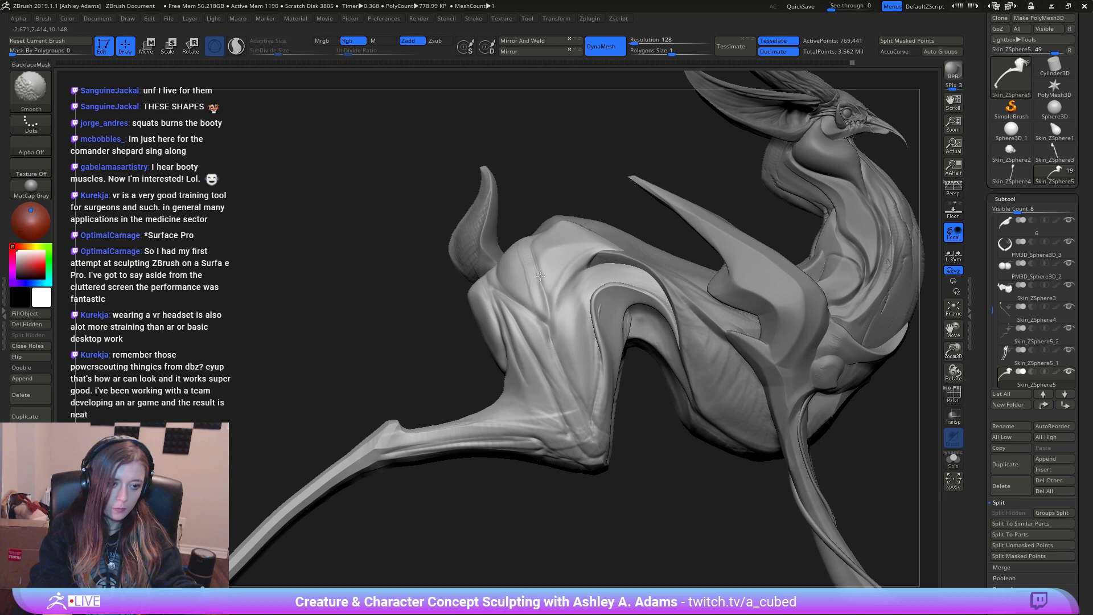
pyautogui.press('b')
pyautogui.press('c')
pyautogui.press('b')
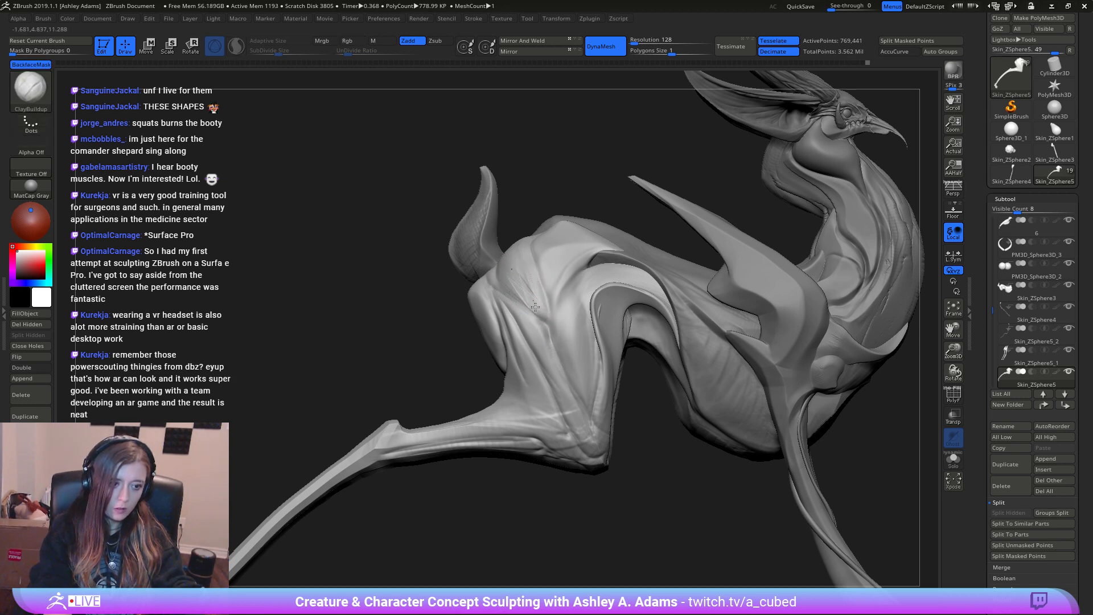
pyautogui.moveTo(535, 308); pyautogui.dragTo(546, 322)
# Step: Reduce the brush's draw size and refine the hip's curved front edge on the opposite side of the body
pyautogui.keyDown('ctrl'); pyautogui.moveTo(566, 376); pyautogui.dragTo(564, 285, button='right'); pyautogui.keyUp('ctrl')
pyautogui.moveTo(564, 285); pyautogui.dragTo(433, 238, button='right')
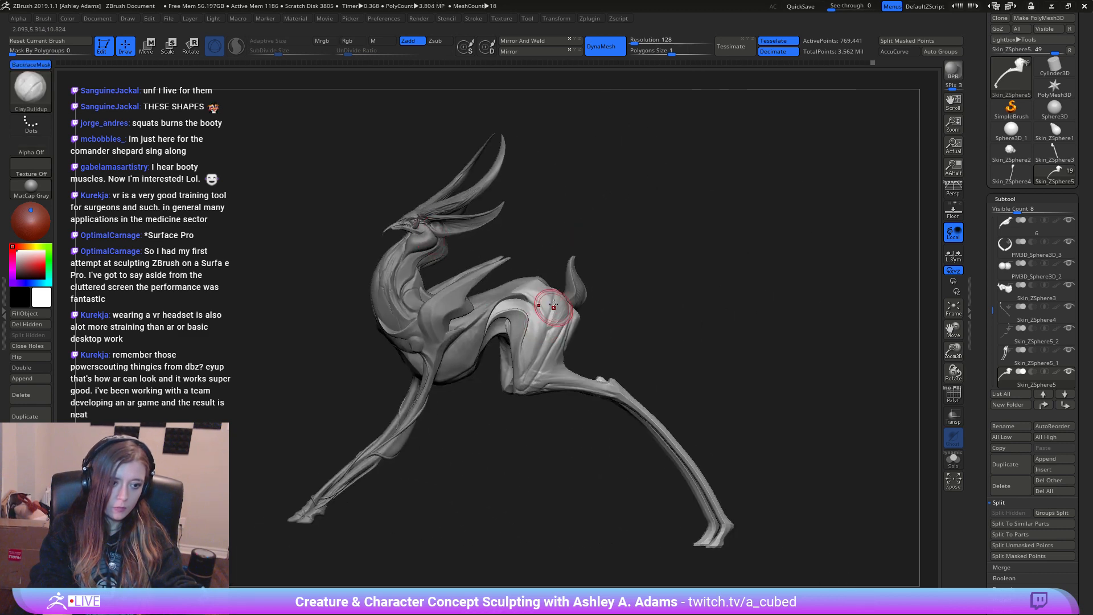
pyautogui.moveTo(554, 303)
pyautogui.keyDown('alt'); pyautogui.mouseDown(button='right')
pyautogui.moveTo(557, 245)
pyautogui.moveTo(555, 342)
pyautogui.mouseUp(button='right'); pyautogui.keyUp('alt')
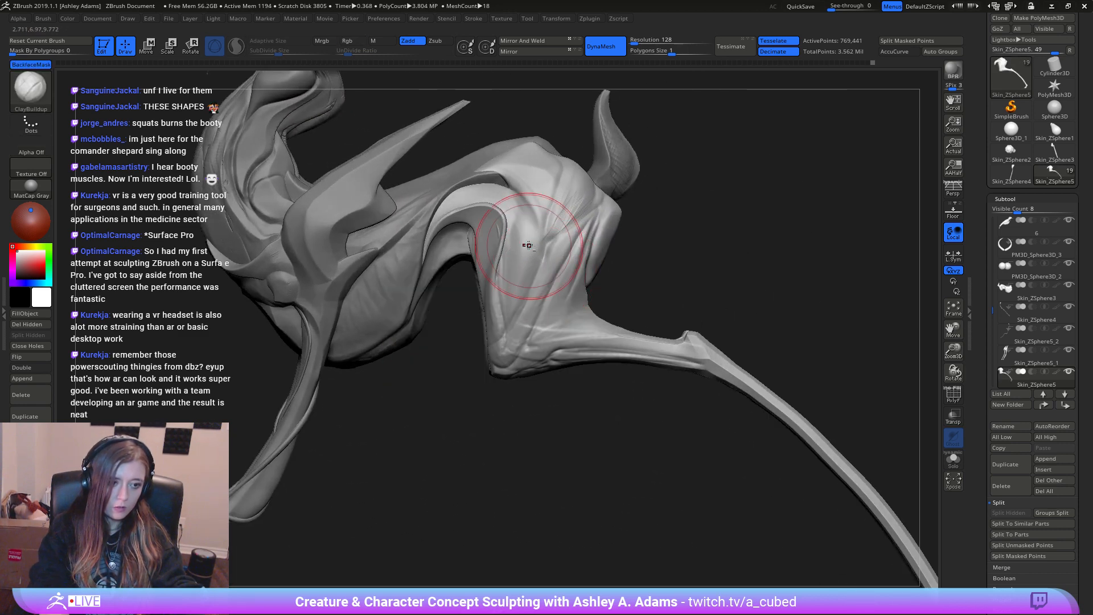
pyautogui.keyDown('alt'); pyautogui.moveTo(529, 245); pyautogui.dragTo(556, 290, button='right'); pyautogui.keyUp('alt')
pyautogui.press('space')
pyautogui.moveTo(503, 341); pyautogui.dragTo(490, 341)
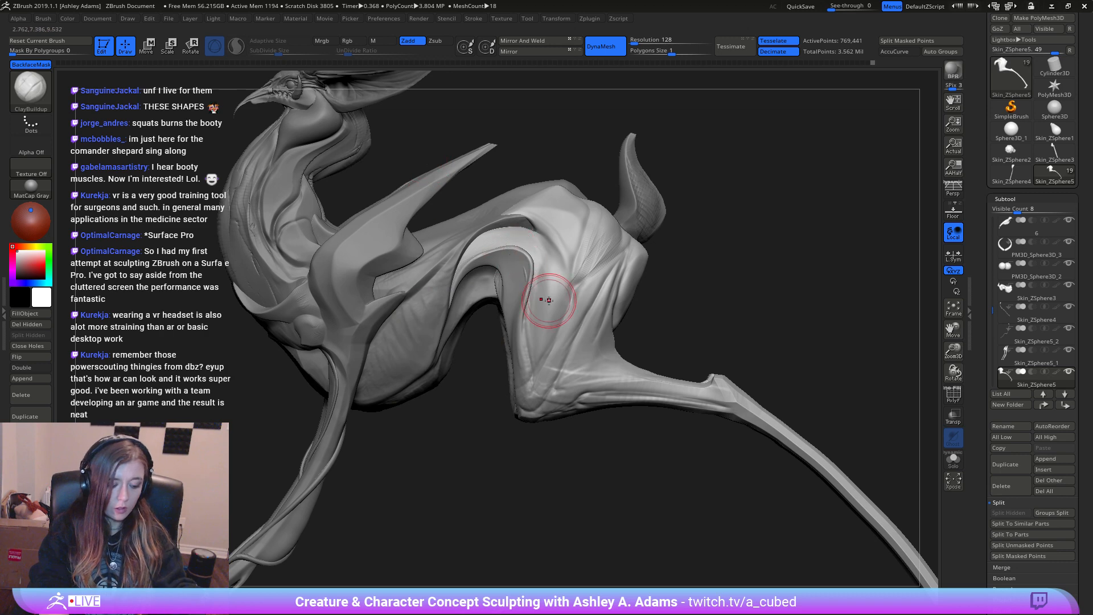
pyautogui.press('space')
pyautogui.moveTo(561, 311); pyautogui.dragTo(550, 310)
pyautogui.moveTo(538, 259); pyautogui.dragTo(526, 254, button='right')
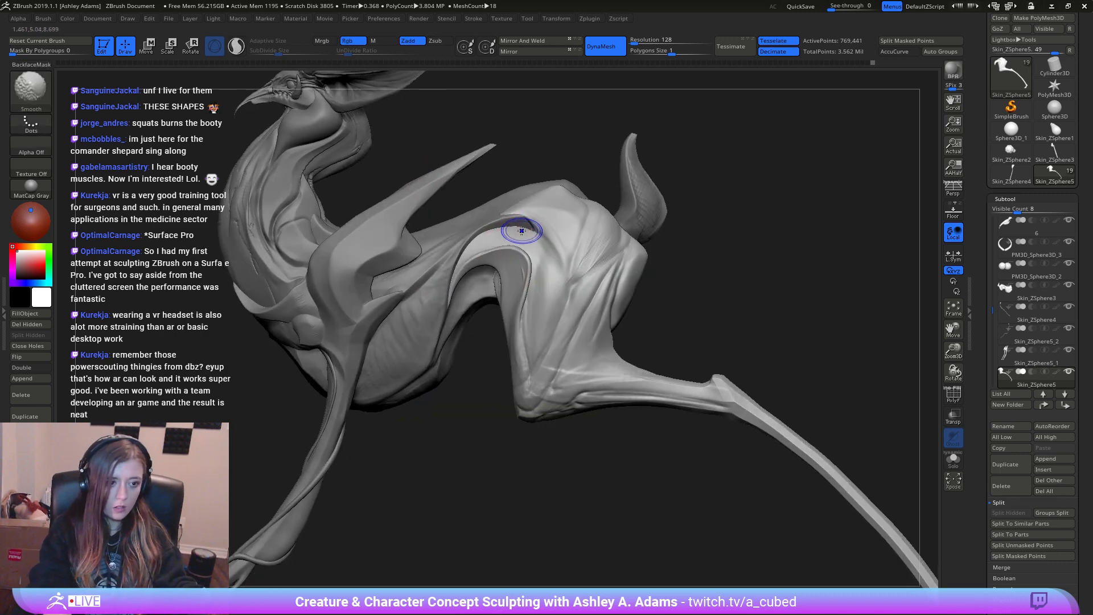
pyautogui.keyDown('alt'); pyautogui.moveTo(522, 231); pyautogui.dragTo(543, 236); pyautogui.keyUp('alt')
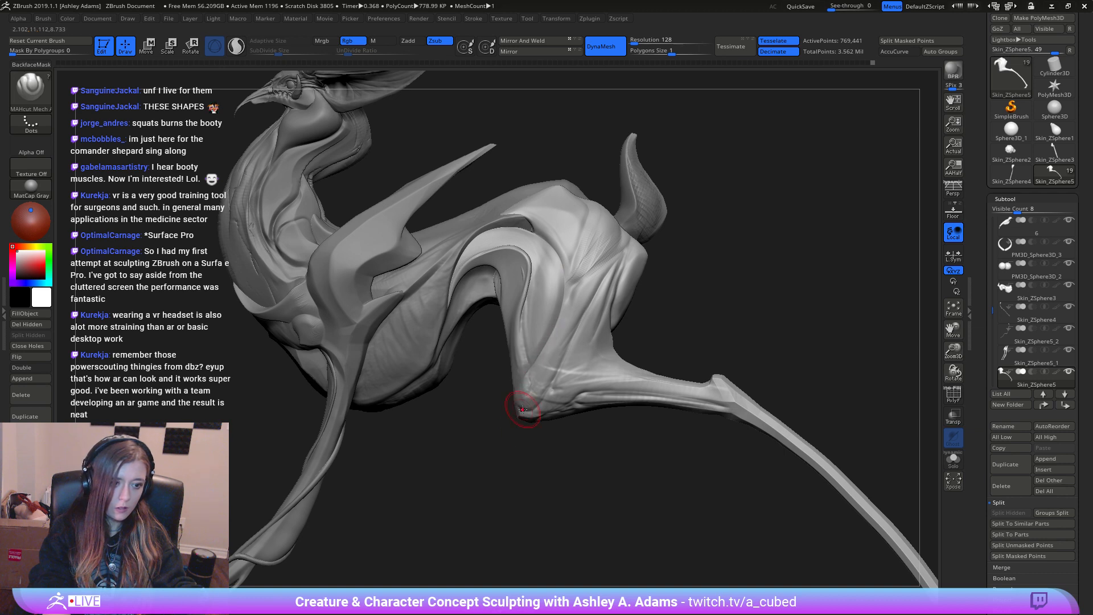
# Step: Sharpen the planes along the front of the thigh and the haunch folds below the tail with the MAHcut Mech brush
pyautogui.moveTo(523, 409)
pyautogui.mouseDown(button='right')
pyautogui.moveTo(506, 371)
pyautogui.moveTo(524, 410)
pyautogui.mouseUp(button='right')
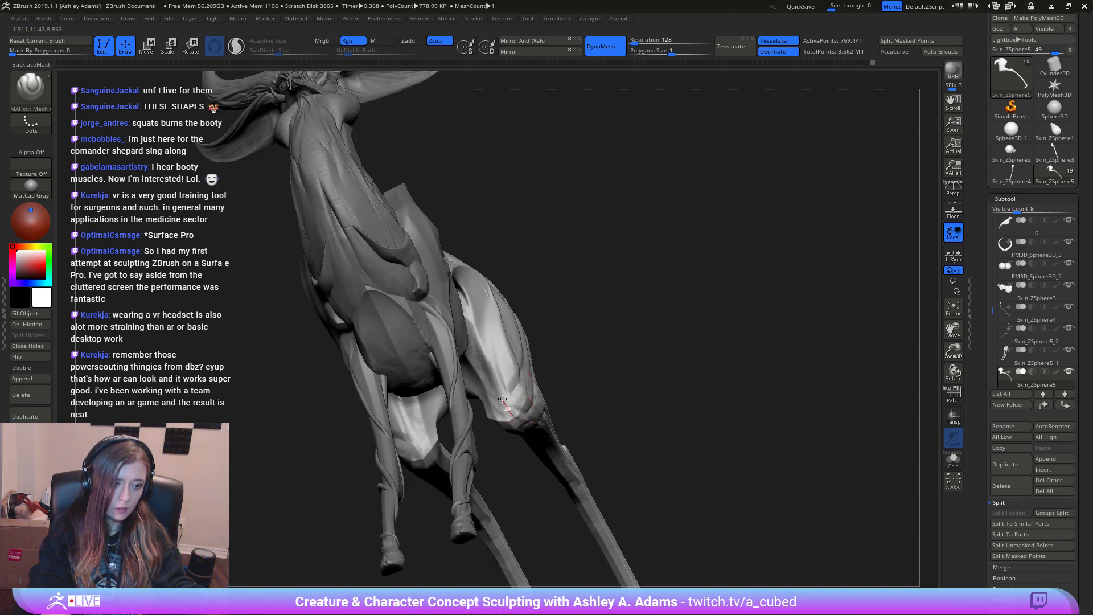
pyautogui.moveTo(521, 369); pyautogui.dragTo(522, 245, button='right')
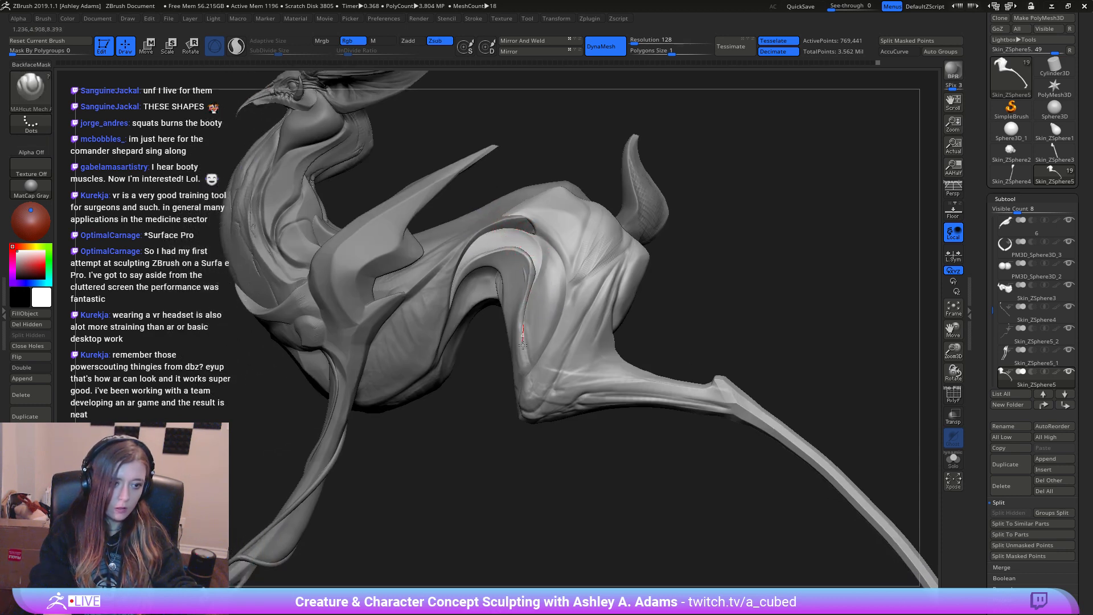
pyautogui.keyDown('ctrl'); pyautogui.moveTo(506, 385); pyautogui.dragTo(604, 250, button='right'); pyautogui.keyUp('ctrl')
pyautogui.keyDown('ctrl'); pyautogui.moveTo(421, 114); pyautogui.dragTo(420, 225, button='right'); pyautogui.keyUp('ctrl')
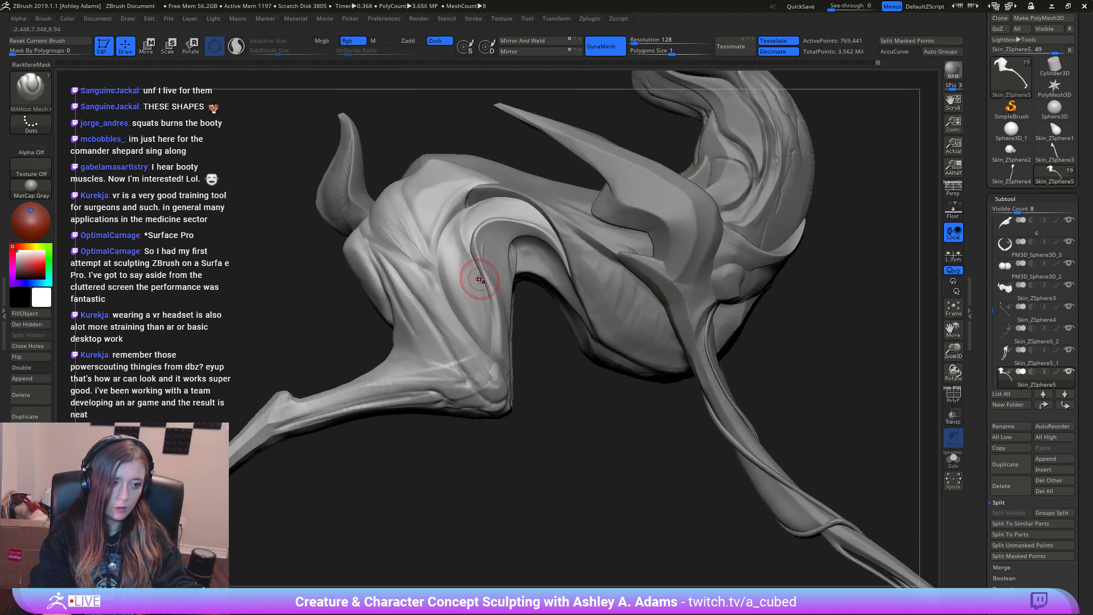
pyautogui.keyDown('alt'); pyautogui.moveTo(488, 325); pyautogui.dragTo(531, 296, button='right'); pyautogui.keyUp('alt')
pyautogui.moveTo(531, 255); pyautogui.dragTo(536, 313, button='right')
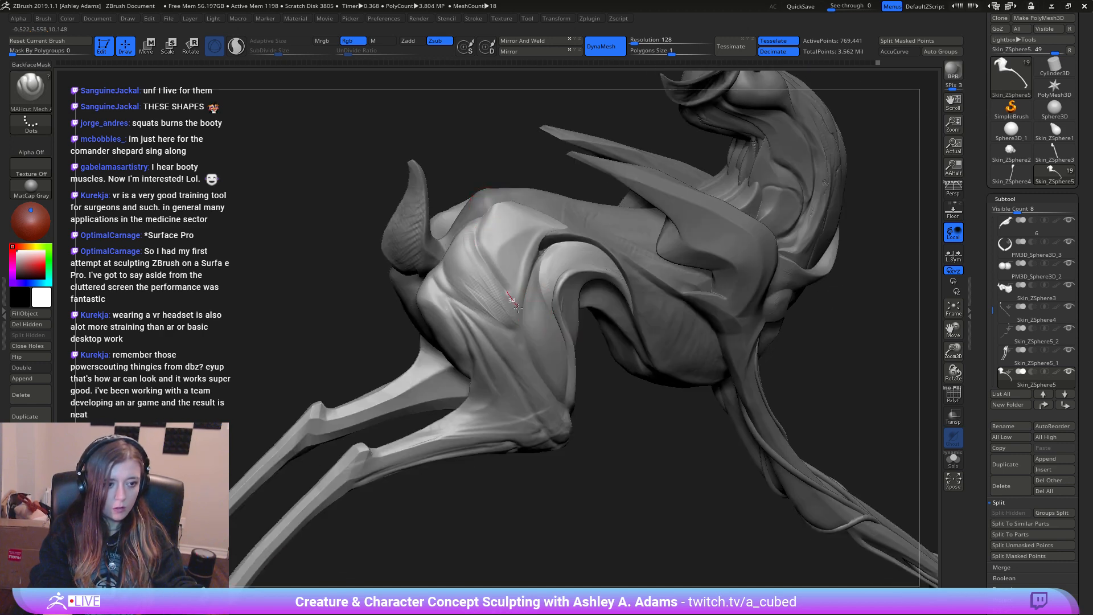
pyautogui.moveTo(499, 322); pyautogui.dragTo(542, 266, button='right')
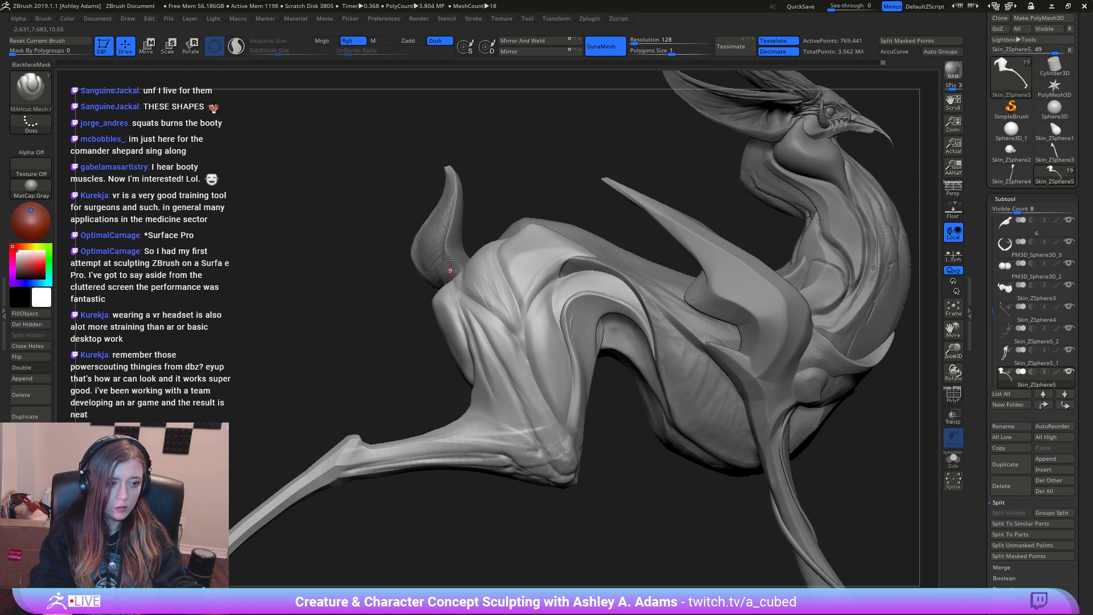
pyautogui.moveTo(450, 260)
pyautogui.mouseDown()
pyautogui.moveTo(473, 263)
pyautogui.moveTo(452, 266)
pyautogui.mouseUp()
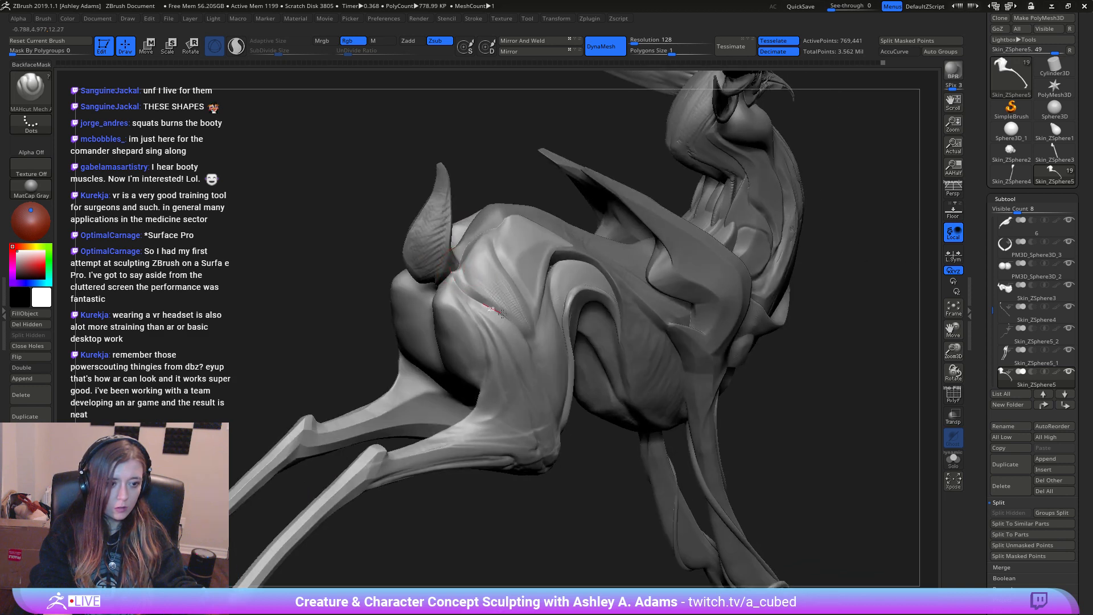
pyautogui.moveTo(541, 384); pyautogui.dragTo(500, 317)
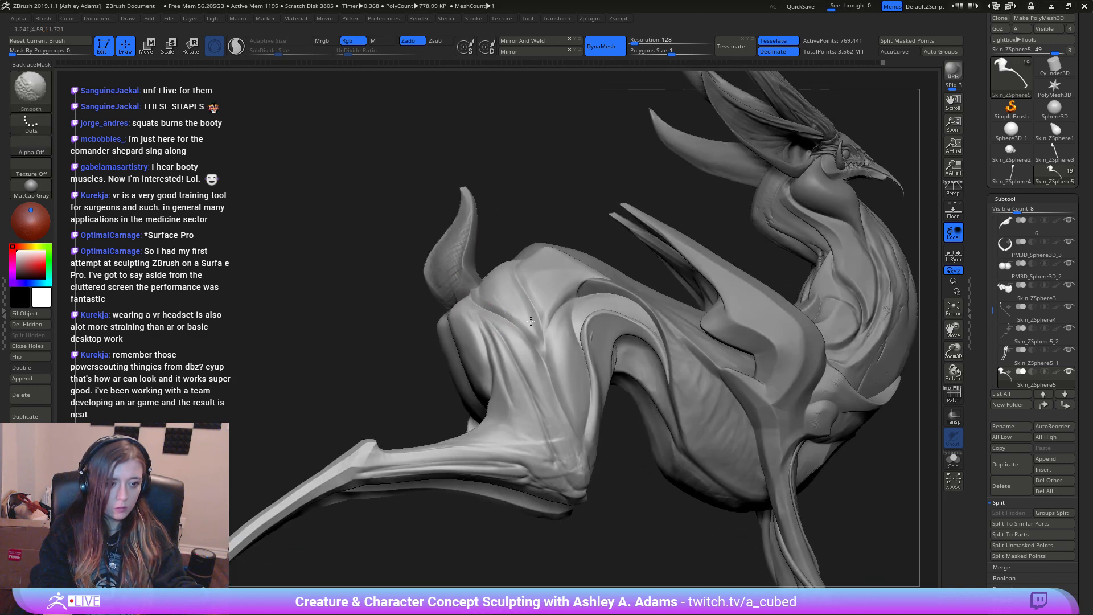
# Step: Reshape the thigh and haunch contours in side view with SnakeHook
pyautogui.press('f')
pyautogui.moveTo(447, 232); pyautogui.dragTo(541, 199)
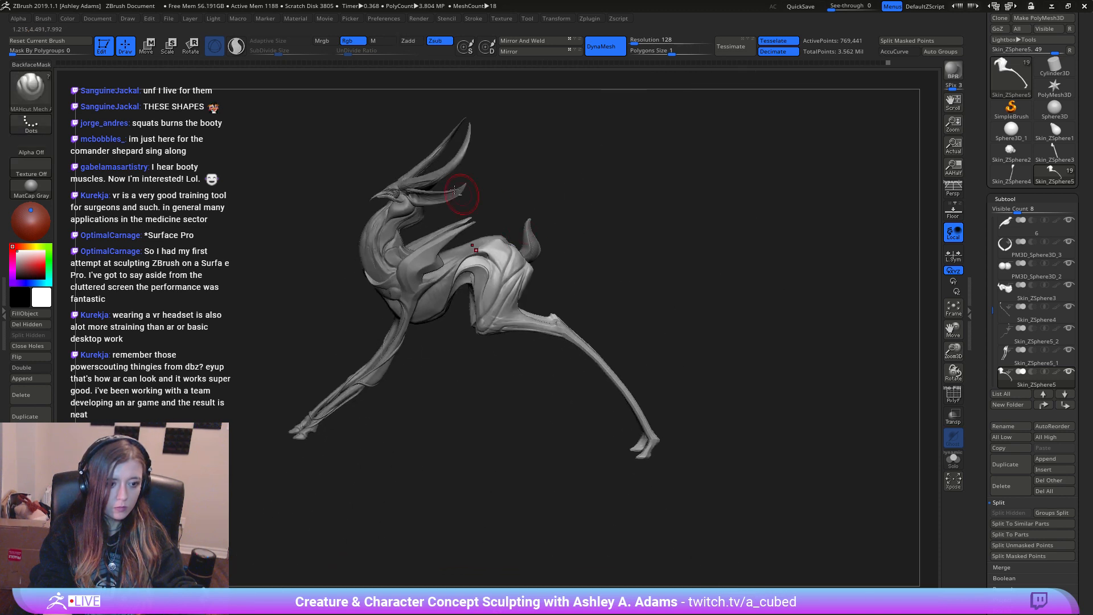
pyautogui.moveTo(500, 299)
pyautogui.keyDown('alt'); pyautogui.mouseDown(button='right')
pyautogui.moveTo(517, 299)
pyautogui.moveTo(541, 324)
pyautogui.mouseUp(button='right'); pyautogui.keyUp('alt')
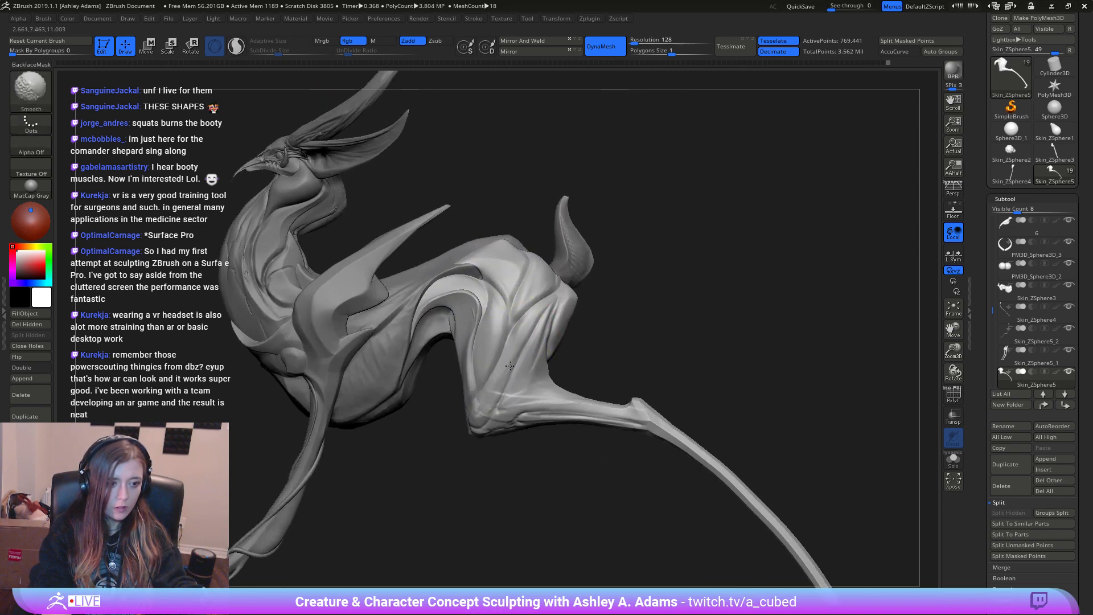
pyautogui.press('space')
pyautogui.press('b')
pyautogui.press('s')
pyautogui.press('h')
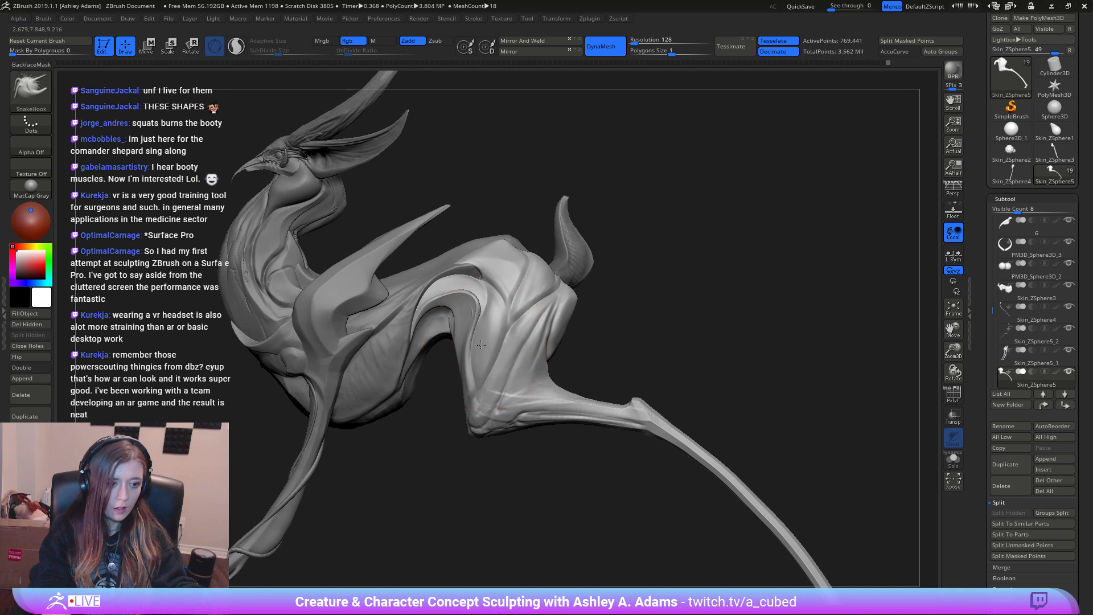
pyautogui.press('space')
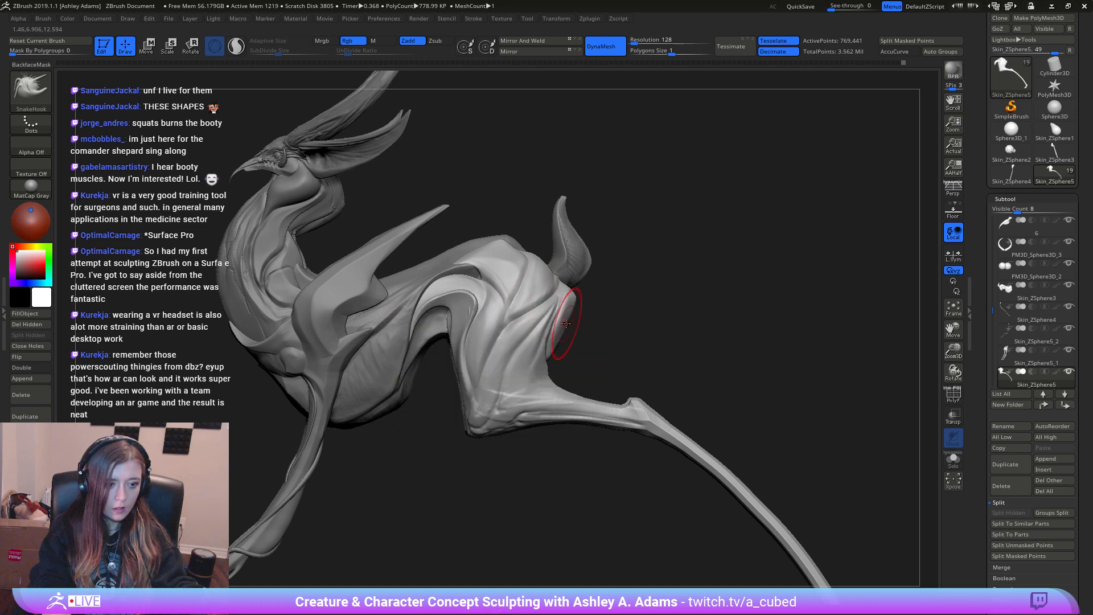
pyautogui.keyDown('ctrl'); pyautogui.moveTo(551, 354); pyautogui.dragTo(477, 256, button='right'); pyautogui.keyUp('ctrl')
pyautogui.rightClick(529, 296)
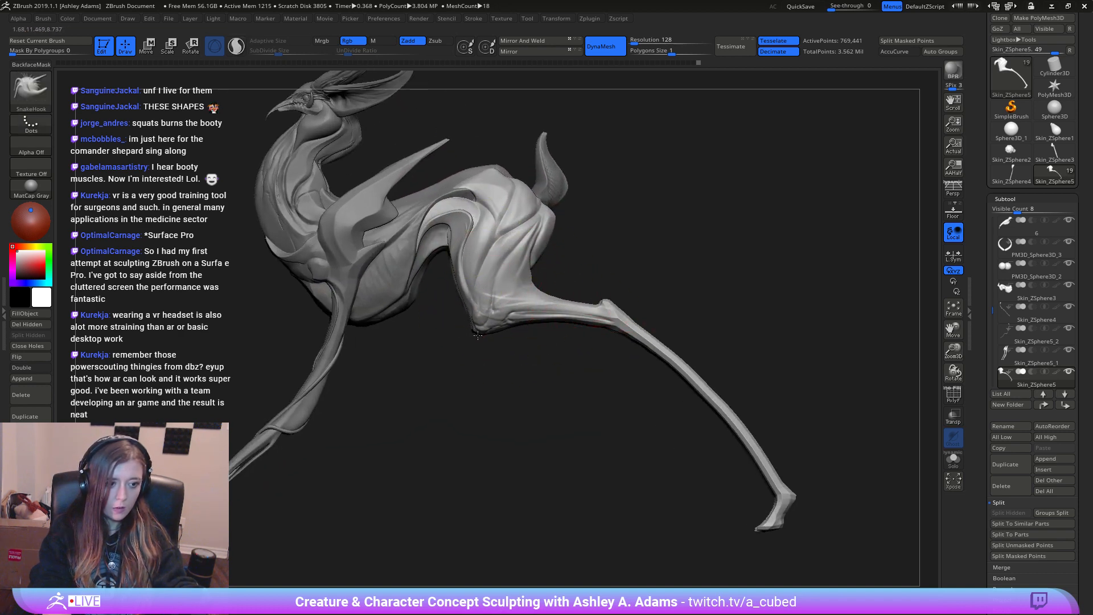
# Step: Adjust the front contour of the lower thigh above the hind knee with SnakeHook
pyautogui.moveTo(488, 295); pyautogui.dragTo(495, 284, button='right')
pyautogui.rightClick(493, 276)
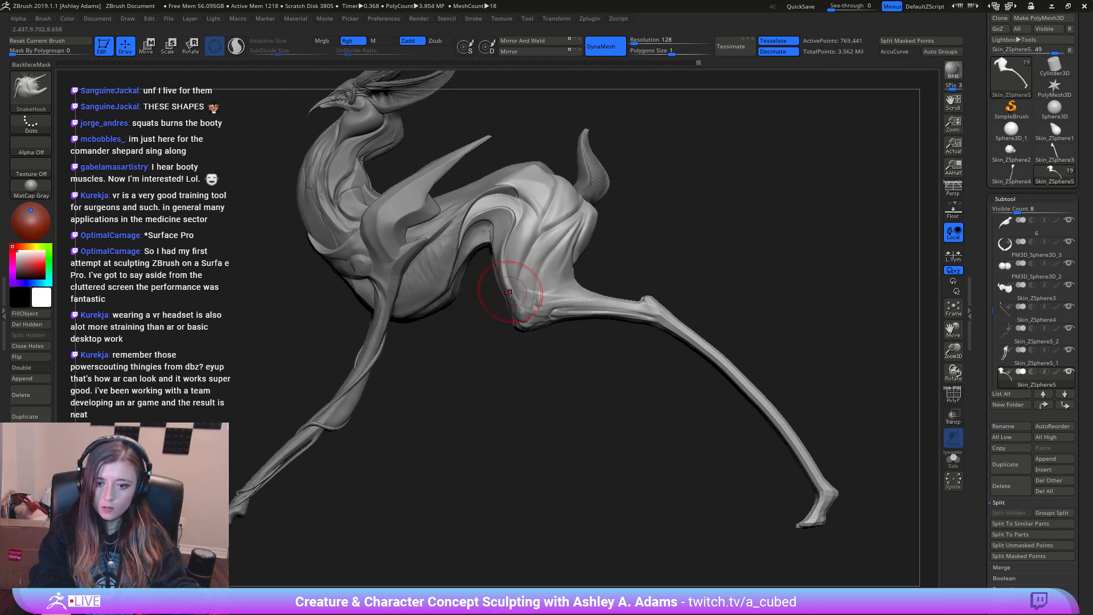
pyautogui.moveTo(498, 277)
pyautogui.mouseDown()
pyautogui.moveTo(522, 333)
pyautogui.moveTo(509, 305)
pyautogui.mouseUp()
pyautogui.moveTo(510, 306)
pyautogui.mouseDown(button='right')
pyautogui.moveTo(490, 301)
pyautogui.moveTo(505, 297)
pyautogui.moveTo(496, 250)
pyautogui.moveTo(489, 290)
pyautogui.mouseUp(button='right')
pyautogui.rightClick(491, 295)
pyautogui.rightClick(485, 284)
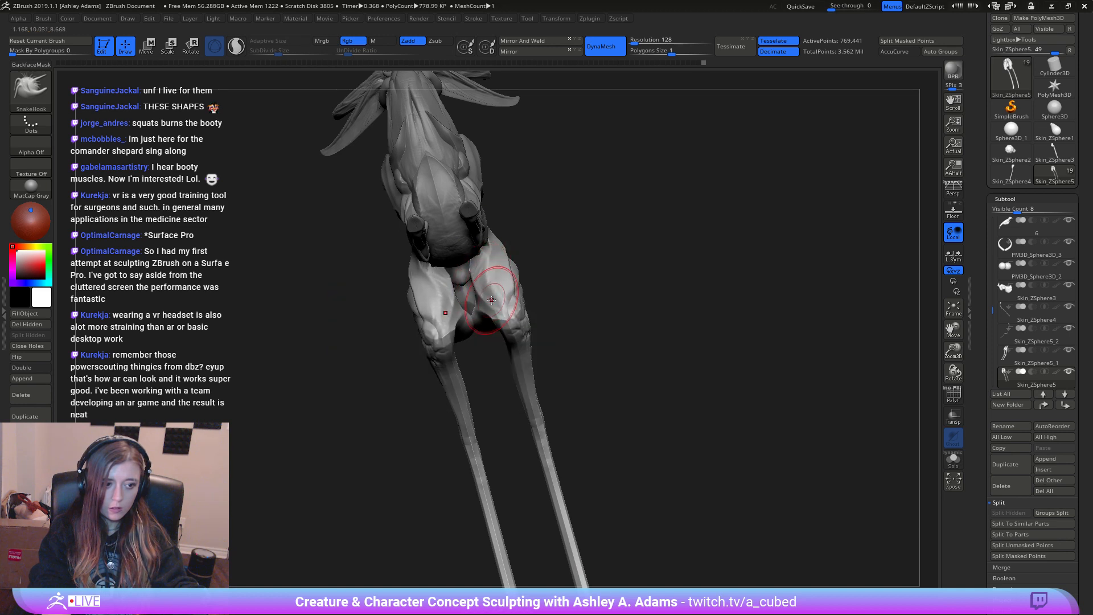
pyautogui.moveTo(492, 300); pyautogui.dragTo(488, 261, button='right')
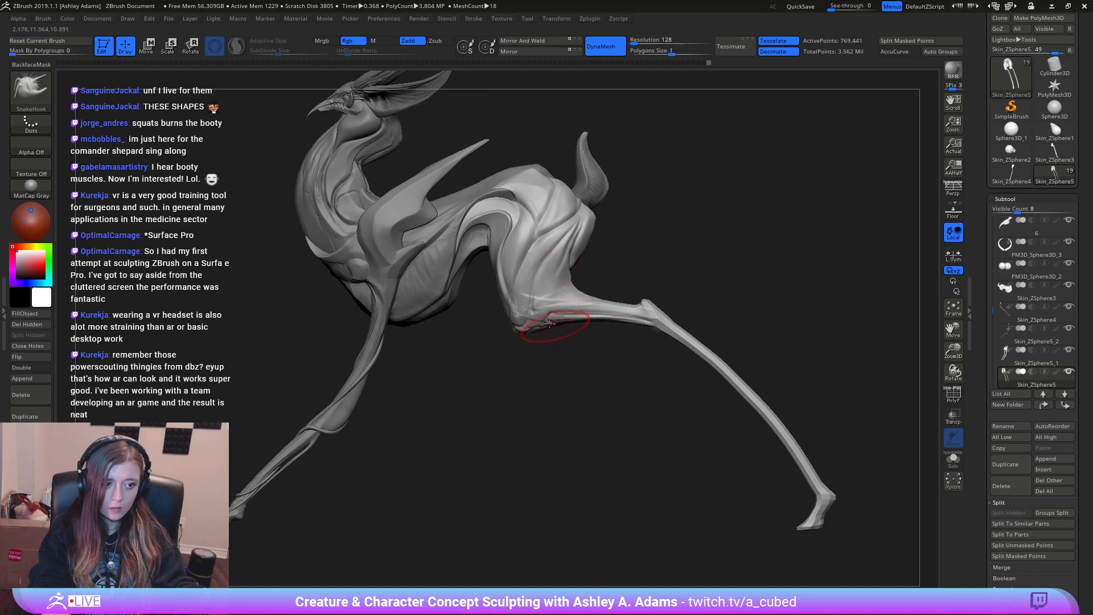
pyautogui.moveTo(550, 323)
pyautogui.keyDown('ctrl'); pyautogui.mouseDown(button='right')
pyautogui.moveTo(566, 261)
pyautogui.moveTo(537, 239)
pyautogui.moveTo(569, 296)
pyautogui.moveTo(702, 349)
pyautogui.mouseUp(button='right'); pyautogui.keyUp('ctrl')
pyautogui.rightClick(568, 296)
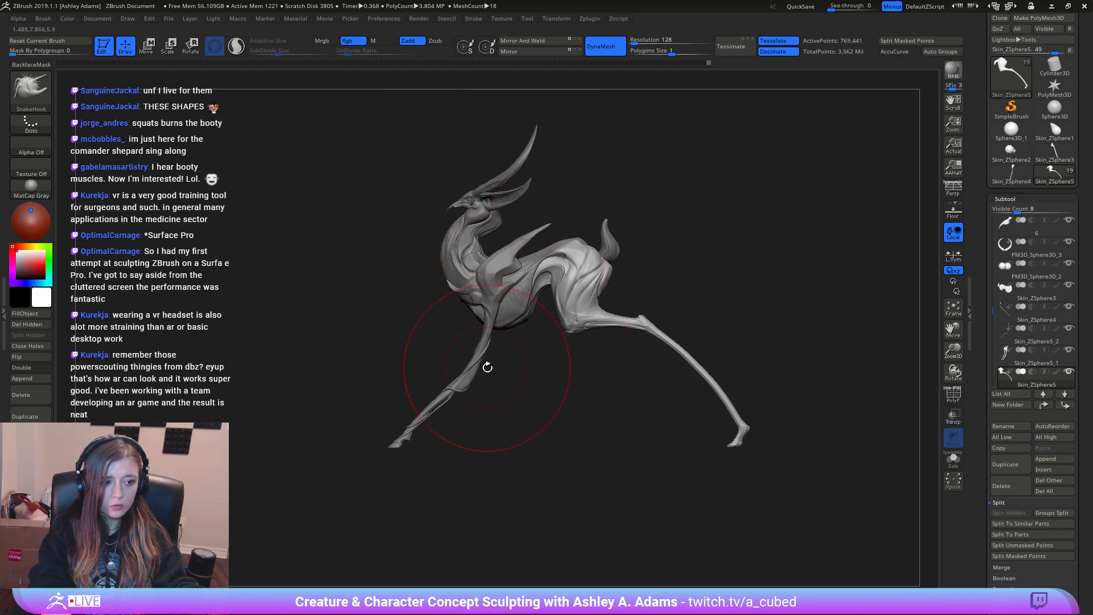
pyautogui.moveTo(487, 367); pyautogui.dragTo(568, 379, button='right')
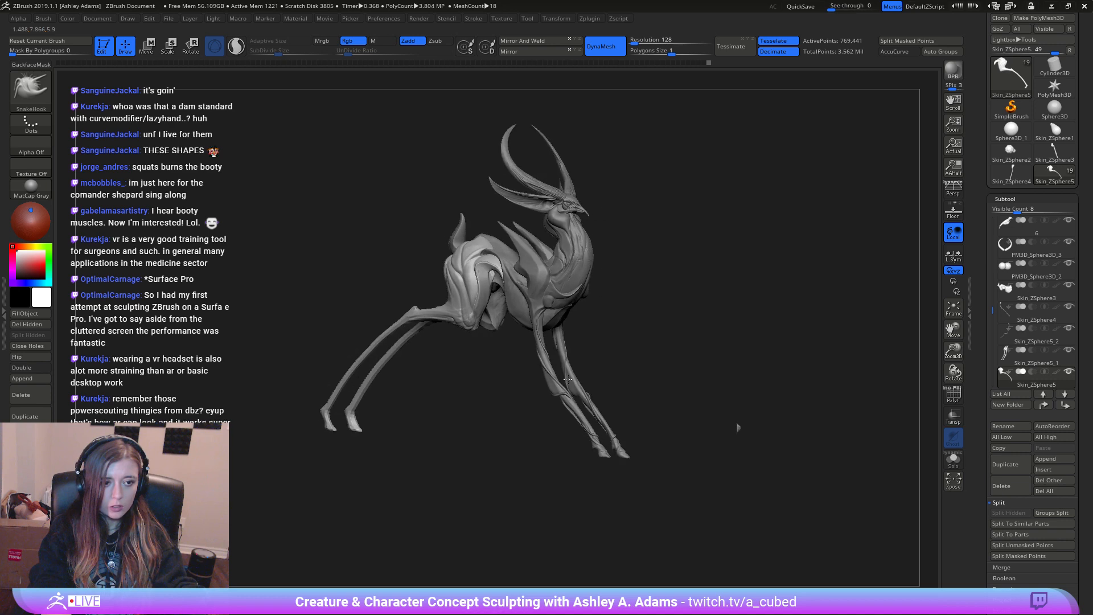
pyautogui.rightClick(478, 317)
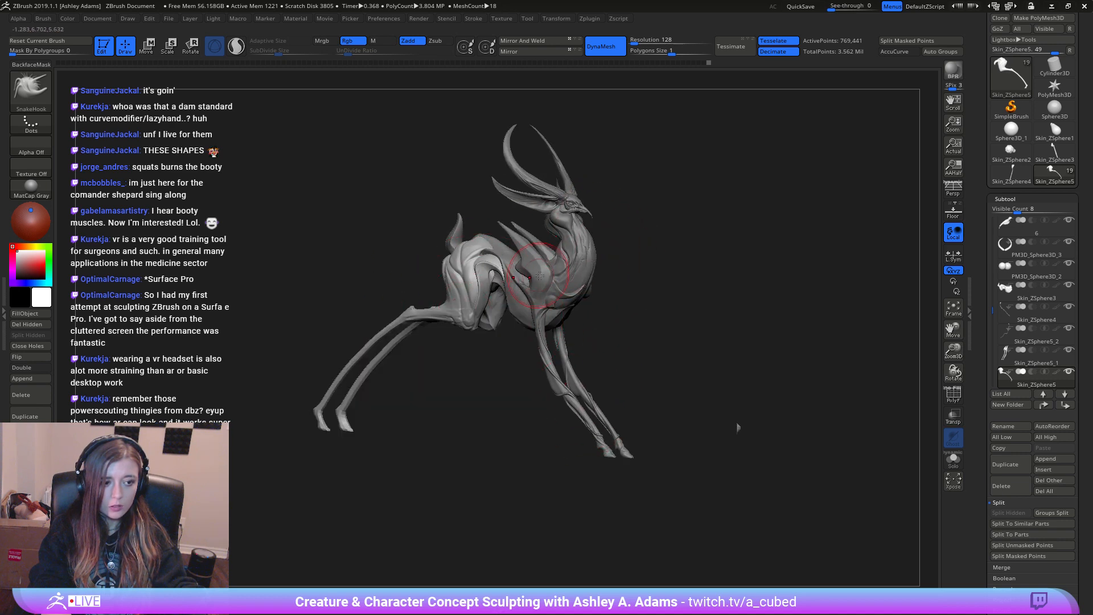
pyautogui.moveTo(477, 317)
pyautogui.mouseDown(button='right')
pyautogui.moveTo(457, 290)
pyautogui.moveTo(471, 345)
pyautogui.mouseUp(button='right')
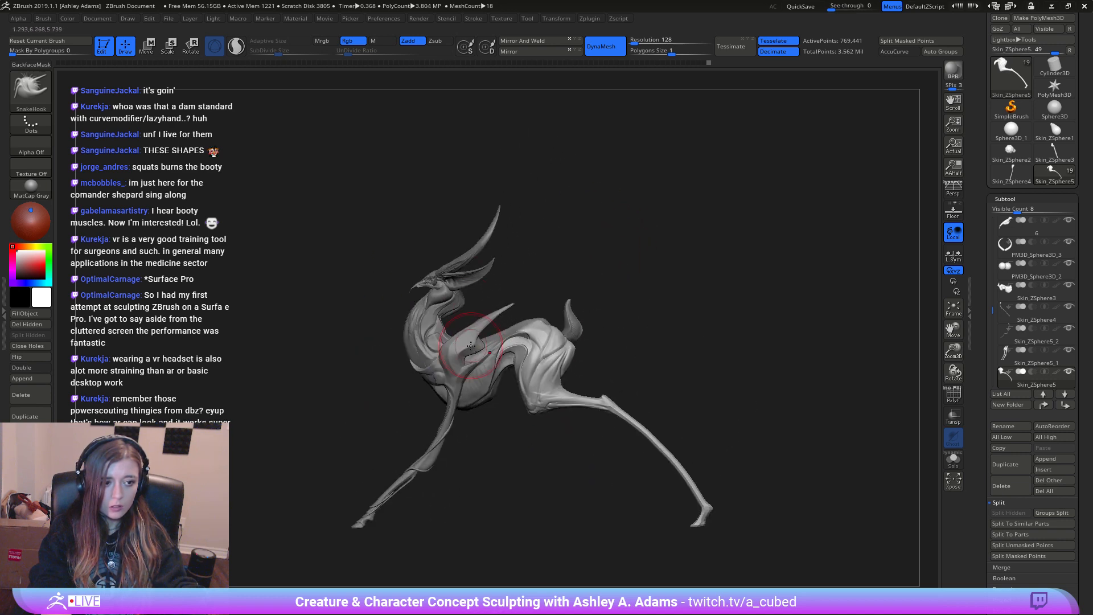
# Step: Select the horns subtool and adjust the curve and tips of the horns with SnakeHook from the side and front
pyautogui.keyDown('alt'); pyautogui.click(475, 249); pyautogui.keyUp('alt')
pyautogui.rightClick(481, 242)
pyautogui.keyDown('alt'); pyautogui.moveTo(482, 239); pyautogui.dragTo(521, 203, button='right'); pyautogui.keyUp('alt')
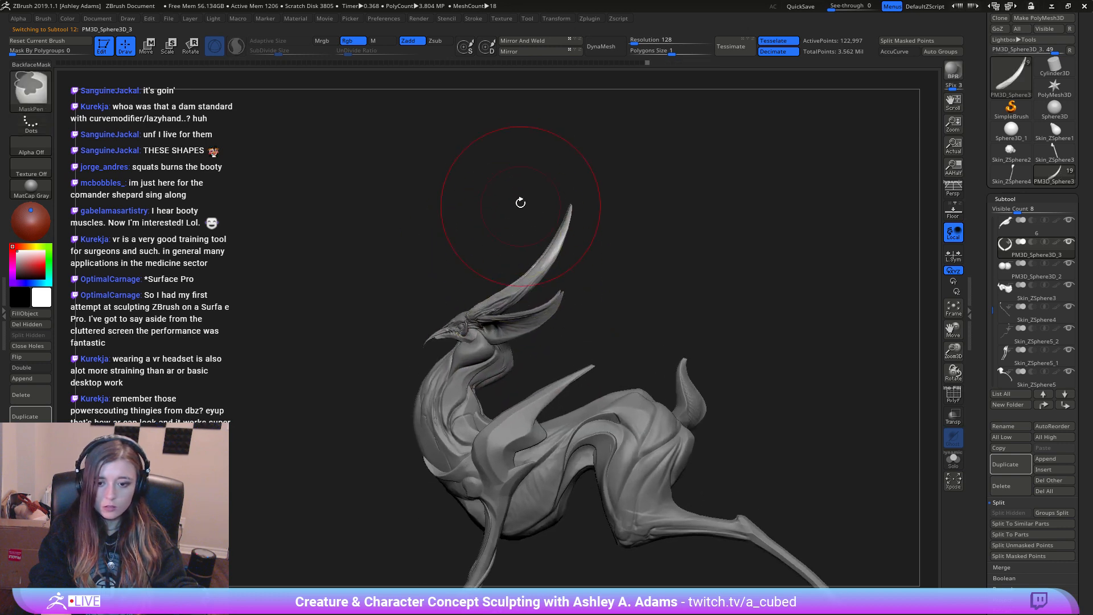
pyautogui.rightClick(580, 224)
pyautogui.moveTo(588, 215); pyautogui.dragTo(591, 211, button='right')
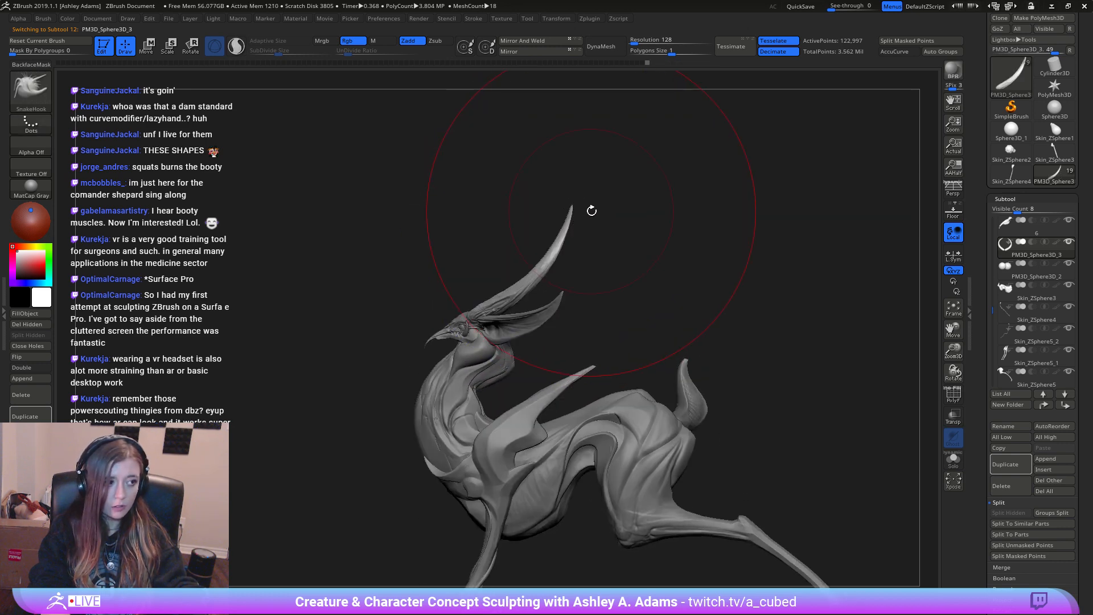
pyautogui.moveTo(571, 208); pyautogui.dragTo(584, 199)
pyautogui.moveTo(590, 196); pyautogui.dragTo(680, 210, button='right')
pyautogui.rightClick(539, 340)
pyautogui.moveTo(602, 279); pyautogui.dragTo(590, 277)
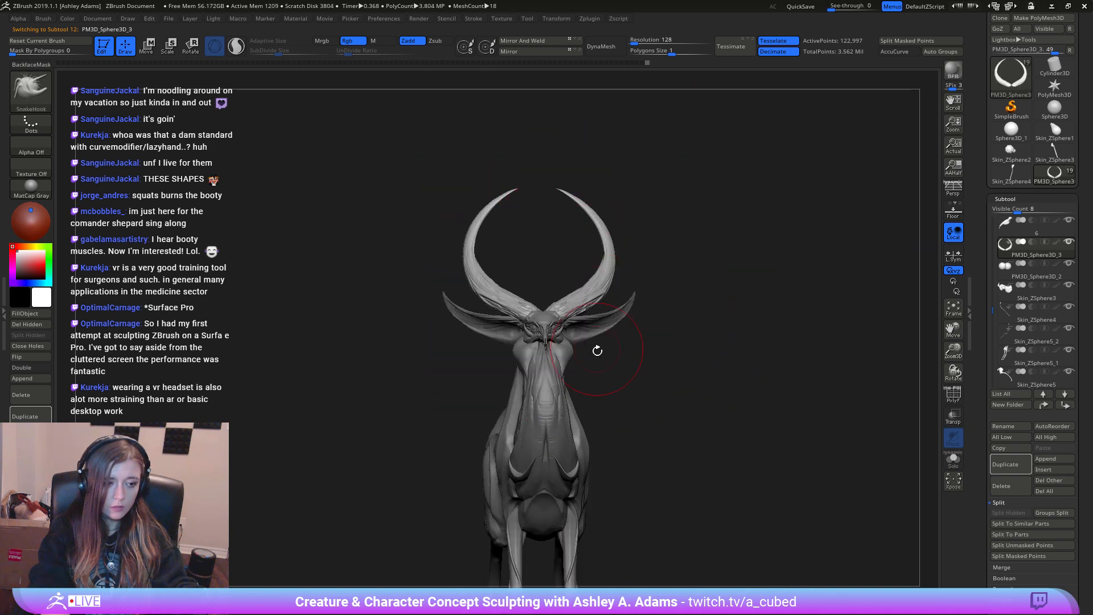
pyautogui.moveTo(596, 349)
pyautogui.keyDown('ctrl'); pyautogui.mouseDown(button='right')
pyautogui.moveTo(594, 256)
pyautogui.moveTo(593, 330)
pyautogui.moveTo(598, 288)
pyautogui.moveTo(577, 254)
pyautogui.moveTo(601, 261)
pyautogui.mouseUp(button='right'); pyautogui.keyUp('ctrl')
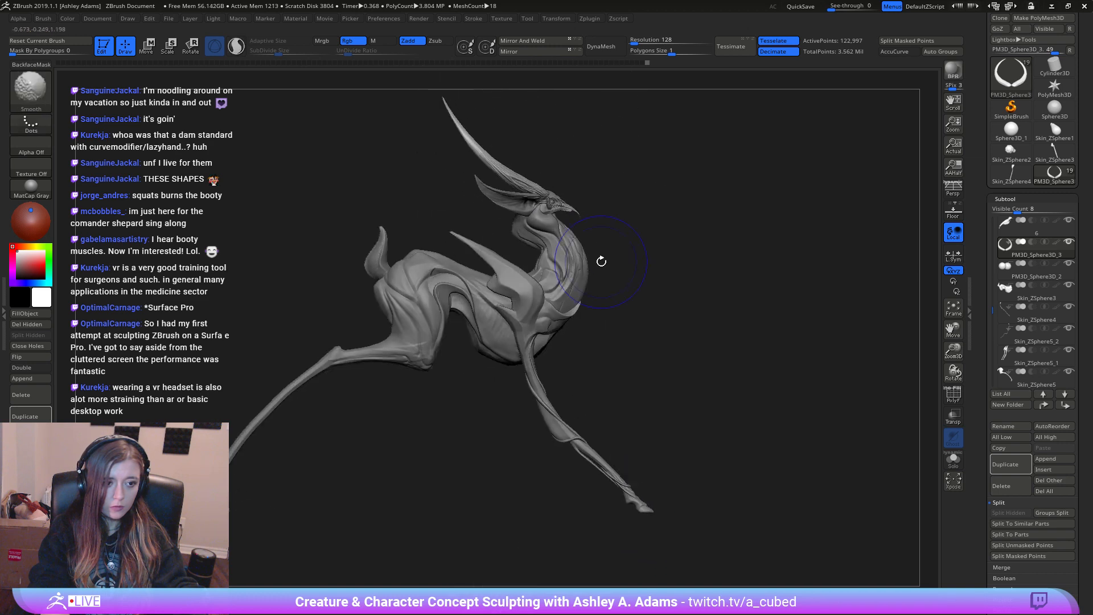
pyautogui.moveTo(597, 213); pyautogui.dragTo(622, 224, button='right')
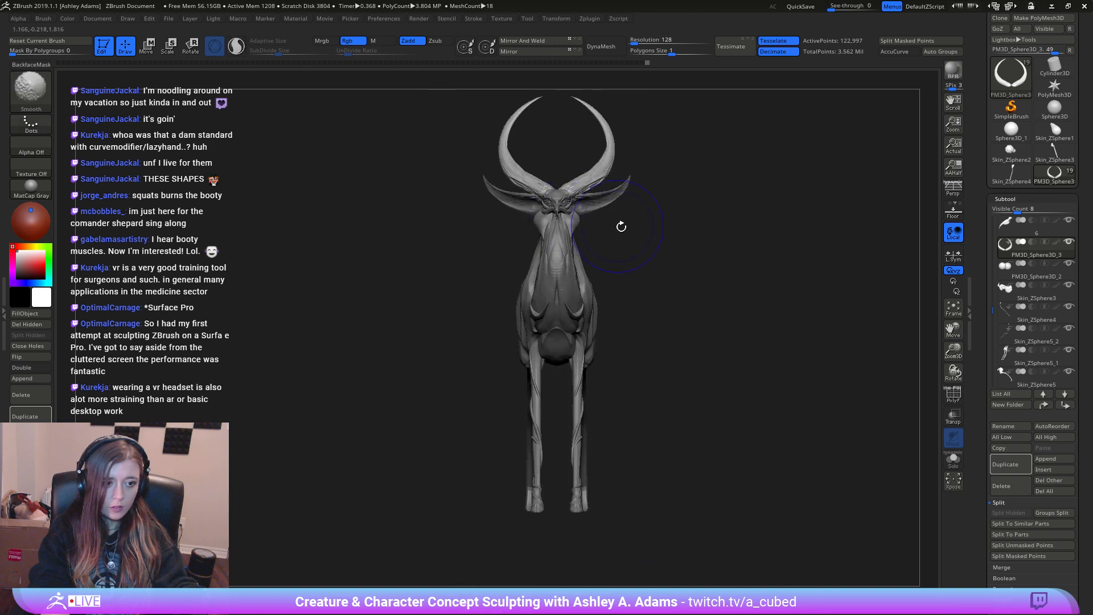
pyautogui.moveTo(652, 272); pyautogui.dragTo(559, 269, button='right')
# Step: Make the hind-leg subtool active and enlarge the brush's draw size for work on the underside of the hind hooves
pyautogui.keyDown('alt'); pyautogui.click(647, 276); pyautogui.keyUp('alt')
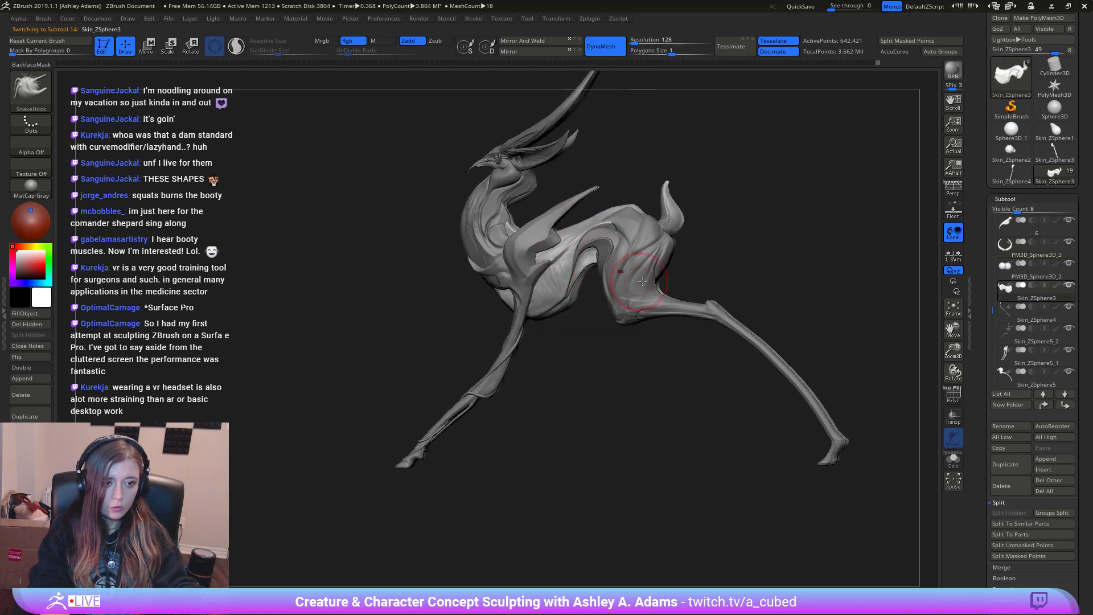
pyautogui.keyDown('alt'); pyautogui.moveTo(679, 305); pyautogui.dragTo(545, 290, button='right'); pyautogui.keyUp('alt')
pyautogui.keyDown('alt'); pyautogui.click(551, 286); pyautogui.keyUp('alt')
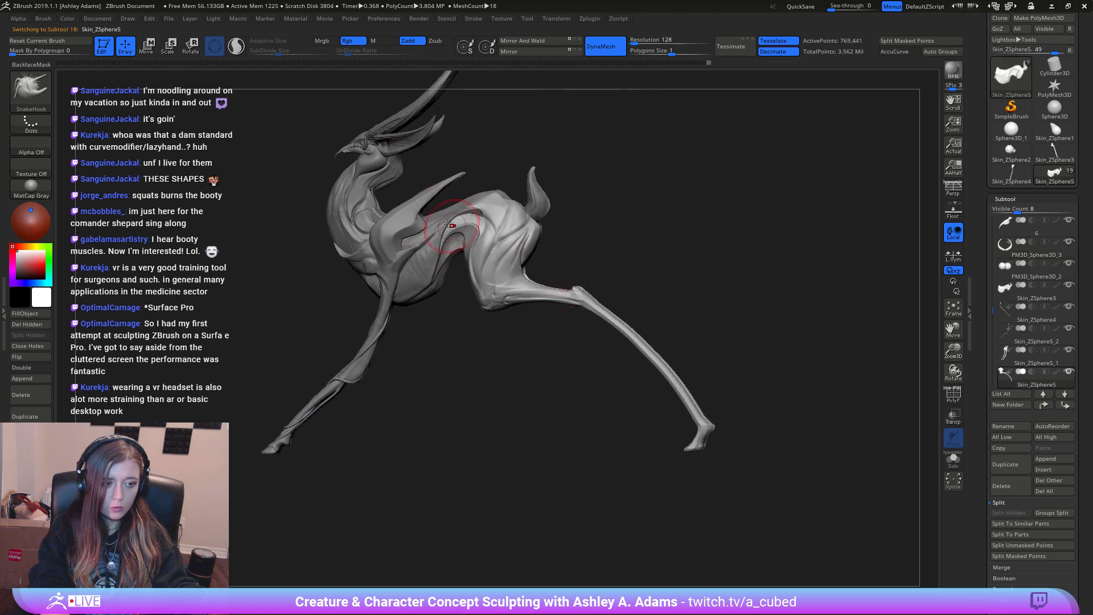
pyautogui.keyDown('ctrl'); pyautogui.moveTo(418, 276); pyautogui.dragTo(640, 413); pyautogui.keyUp('ctrl')
pyautogui.moveTo(748, 451)
pyautogui.keyDown('alt'); pyautogui.mouseDown(button='right')
pyautogui.moveTo(615, 298)
pyautogui.moveTo(642, 392)
pyautogui.moveTo(554, 288)
pyautogui.moveTo(439, 308)
pyautogui.moveTo(461, 183)
pyautogui.moveTo(393, 253)
pyautogui.mouseUp(button='right'); pyautogui.keyUp('alt')
pyautogui.keyDown('alt'); pyautogui.moveTo(393, 252); pyautogui.dragTo(618, 357, button='right'); pyautogui.keyUp('alt')
pyautogui.keyDown('ctrl'); pyautogui.moveTo(618, 357); pyautogui.dragTo(561, 211, button='right'); pyautogui.keyUp('ctrl')
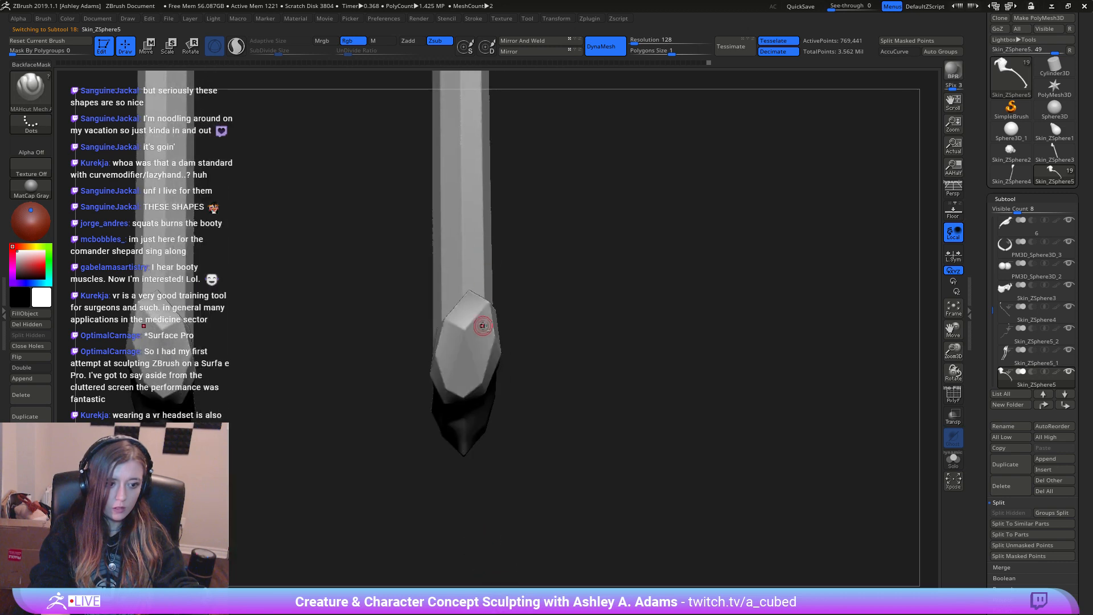
pyautogui.moveTo(483, 326); pyautogui.dragTo(486, 326, button='right')
pyautogui.press('space')
pyautogui.moveTo(483, 326); pyautogui.dragTo(489, 326)
pyautogui.moveTo(488, 326)
pyautogui.mouseDown(button='right')
pyautogui.moveTo(513, 342)
pyautogui.moveTo(449, 341)
pyautogui.mouseUp(button='right')
# Step: Reshape the pointed front tips of the hind hooves from below with SnakeHook, making them blunter
pyautogui.press('b')
pyautogui.press('s')
pyautogui.press('h')
pyautogui.moveTo(449, 336); pyautogui.dragTo(440, 327)
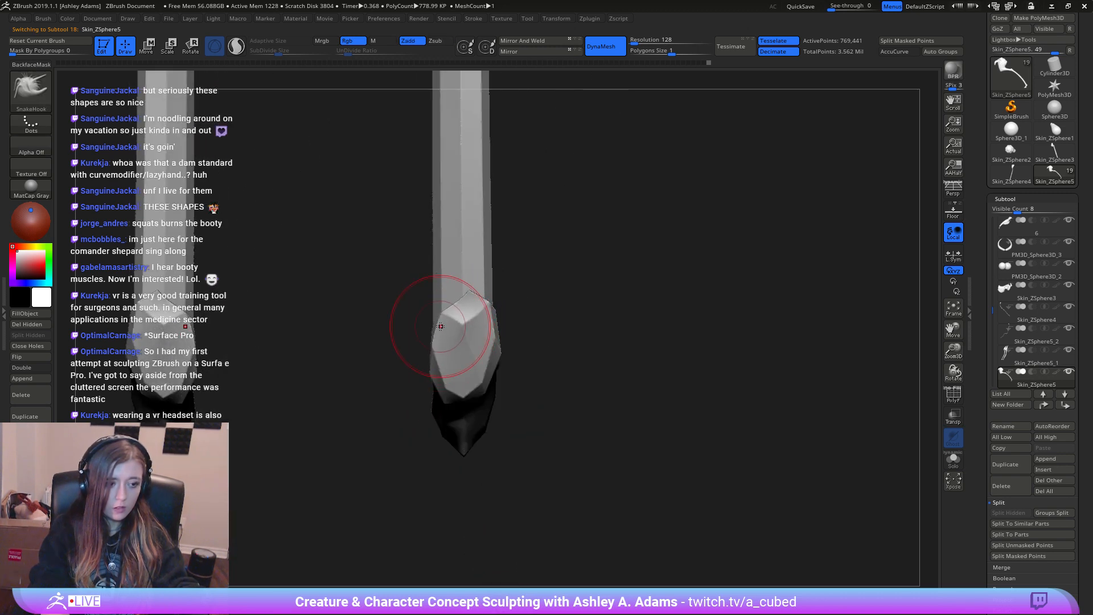
pyautogui.moveTo(459, 313); pyautogui.dragTo(470, 207, button='right')
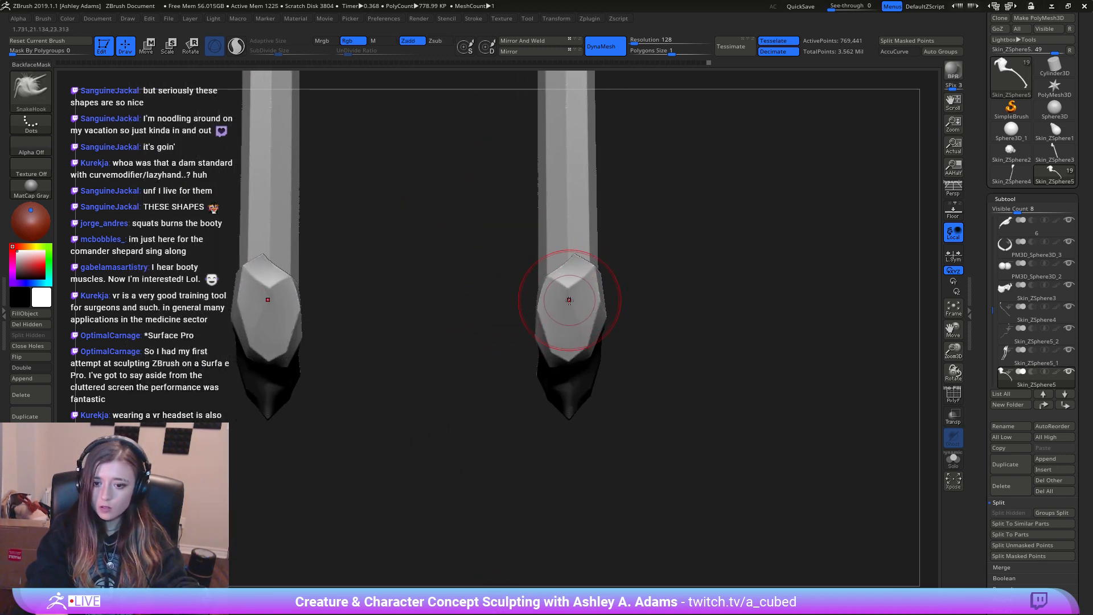
pyautogui.keyDown('alt'); pyautogui.moveTo(556, 305); pyautogui.dragTo(609, 305, button='right'); pyautogui.keyUp('alt')
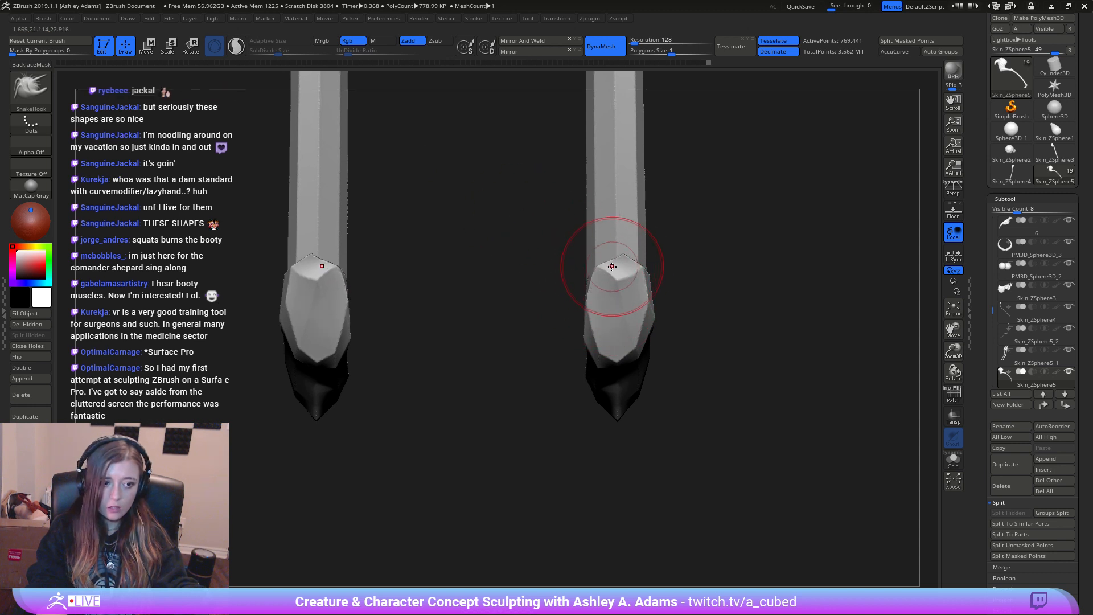
# Step: Notch the front of the hind hooves and pull the two sides into a cloven pair of toes
pyautogui.moveTo(605, 254)
pyautogui.keyDown('ctrl'); pyautogui.mouseDown()
pyautogui.moveTo(621, 268)
pyautogui.moveTo(623, 299)
pyautogui.mouseUp(); pyautogui.keyUp('ctrl')
pyautogui.press('space')
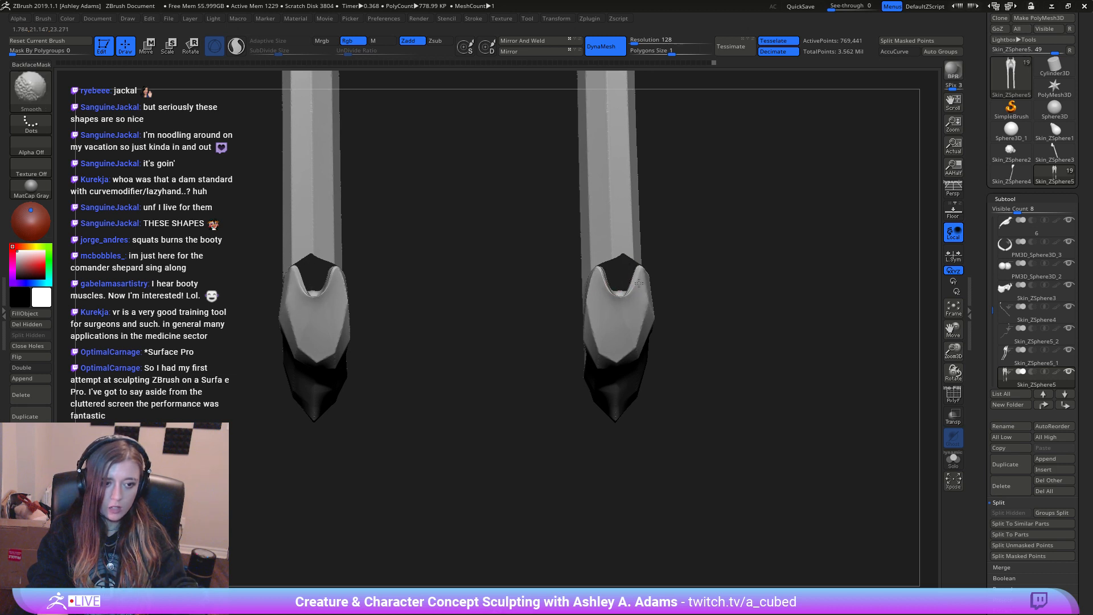
pyautogui.press('space')
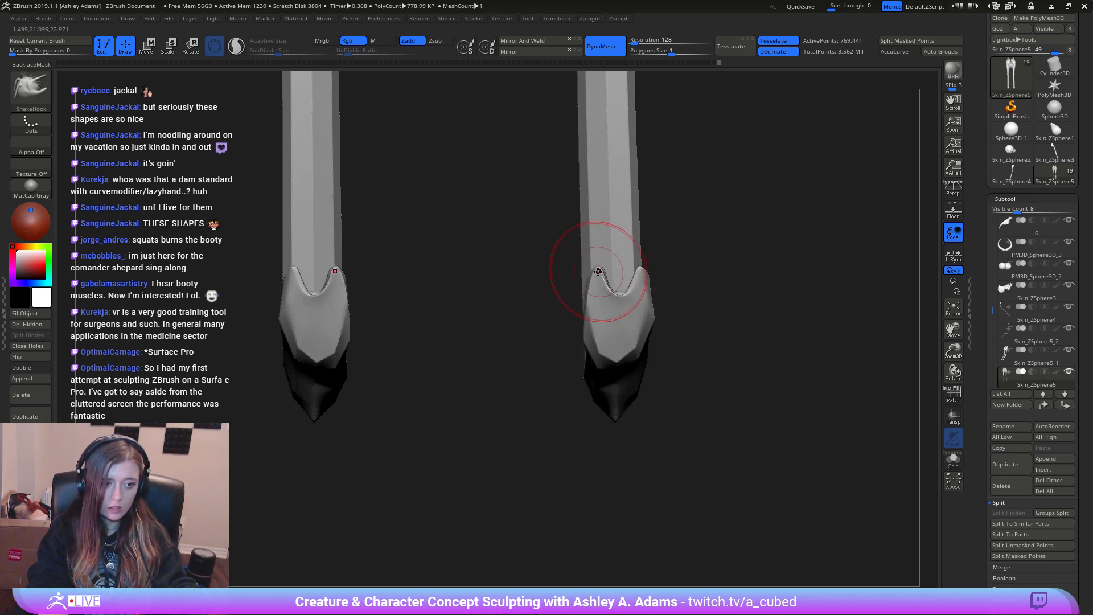
pyautogui.moveTo(598, 271)
pyautogui.mouseDown()
pyautogui.moveTo(608, 250)
pyautogui.moveTo(630, 251)
pyautogui.moveTo(654, 273)
pyautogui.mouseUp()
pyautogui.press('space')
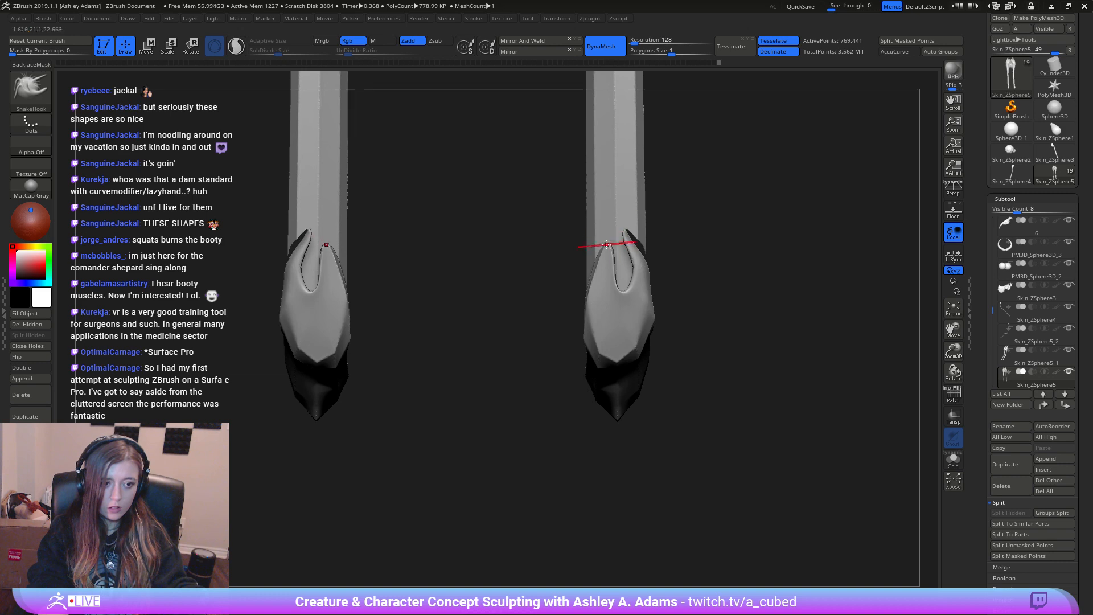
pyautogui.moveTo(607, 245); pyautogui.dragTo(627, 232)
pyautogui.moveTo(683, 310)
pyautogui.mouseDown()
pyautogui.moveTo(620, 310)
pyautogui.moveTo(632, 273)
pyautogui.mouseUp()
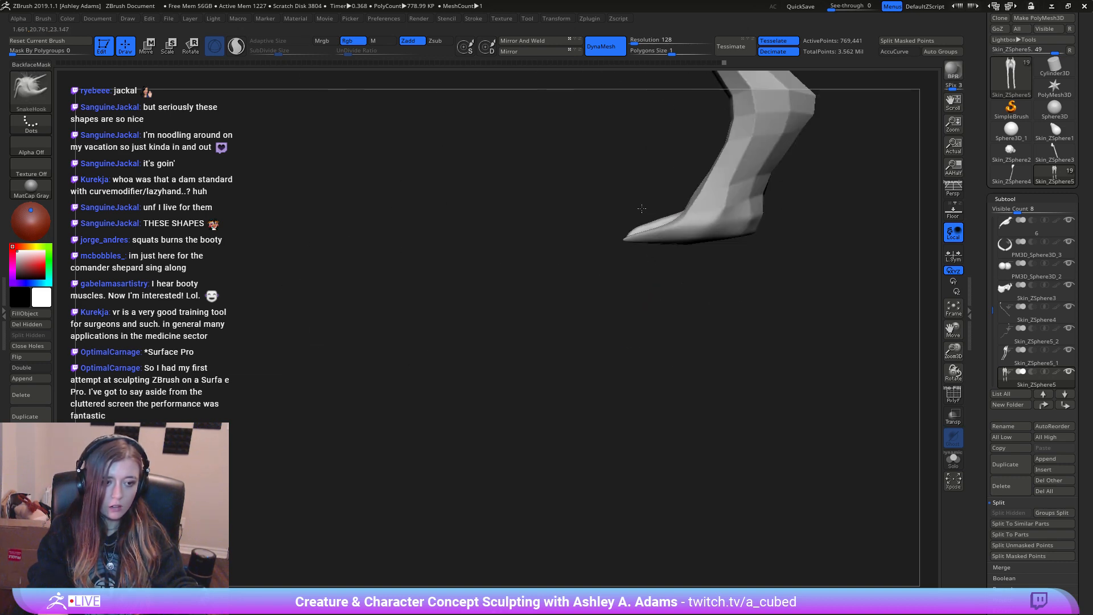
# Step: Swell the two toes of the hind hooves with the Inflat brush, adjusting its draw size
pyautogui.moveTo(682, 243)
pyautogui.keyDown('alt'); pyautogui.mouseDown()
pyautogui.moveTo(704, 292)
pyautogui.moveTo(677, 272)
pyautogui.mouseUp(); pyautogui.keyUp('alt')
pyautogui.press('b')
pyautogui.press('i')
pyautogui.press('n')
pyautogui.press('space')
pyautogui.moveTo(649, 310); pyautogui.dragTo(668, 298)
pyautogui.moveTo(581, 341); pyautogui.dragTo(655, 293)
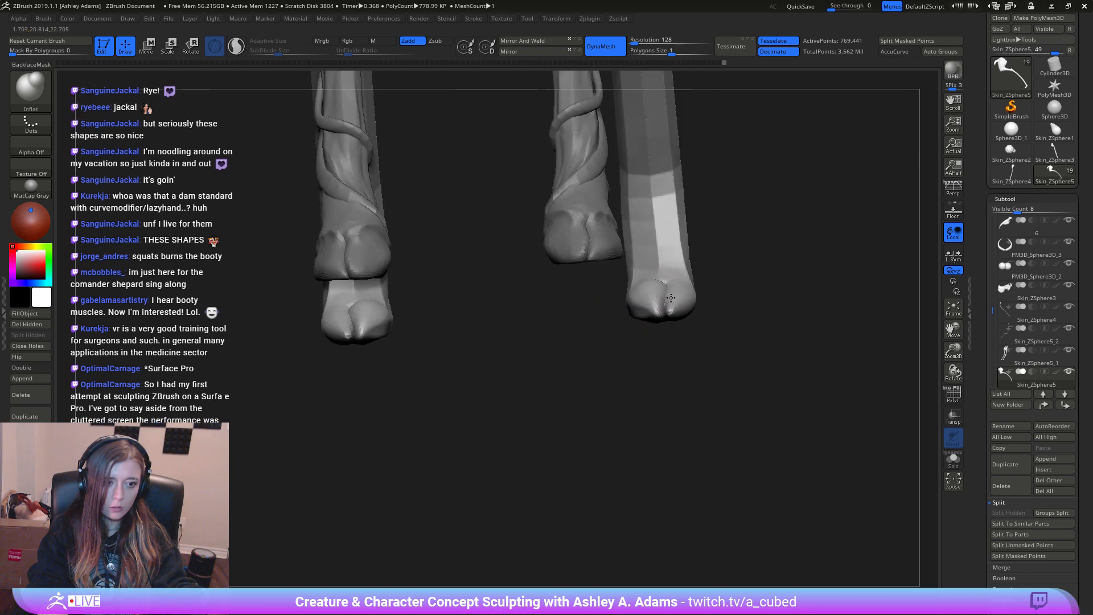
pyautogui.press('space')
pyautogui.moveTo(660, 353)
pyautogui.mouseDown()
pyautogui.moveTo(721, 349)
pyautogui.moveTo(652, 350)
pyautogui.mouseUp()
pyautogui.press('space')
# Step: Reshape the toe, sole, heel and instep of the hind hooves in side view with SnakeHook at a larger draw size
pyautogui.press('b')
pyautogui.press('s')
pyautogui.press('h')
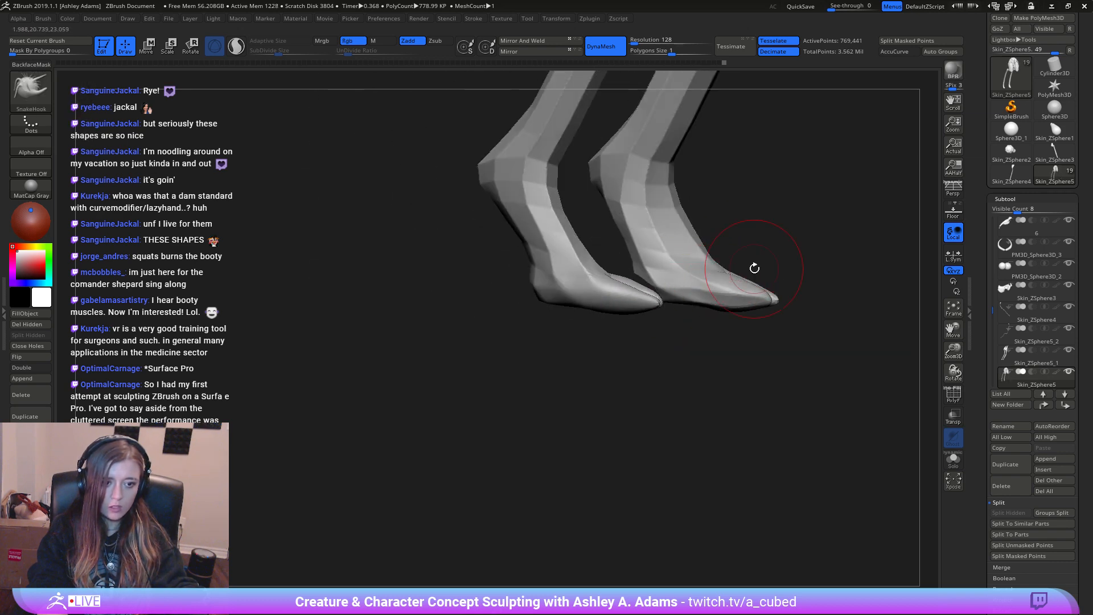
pyautogui.moveTo(755, 268); pyautogui.dragTo(777, 266)
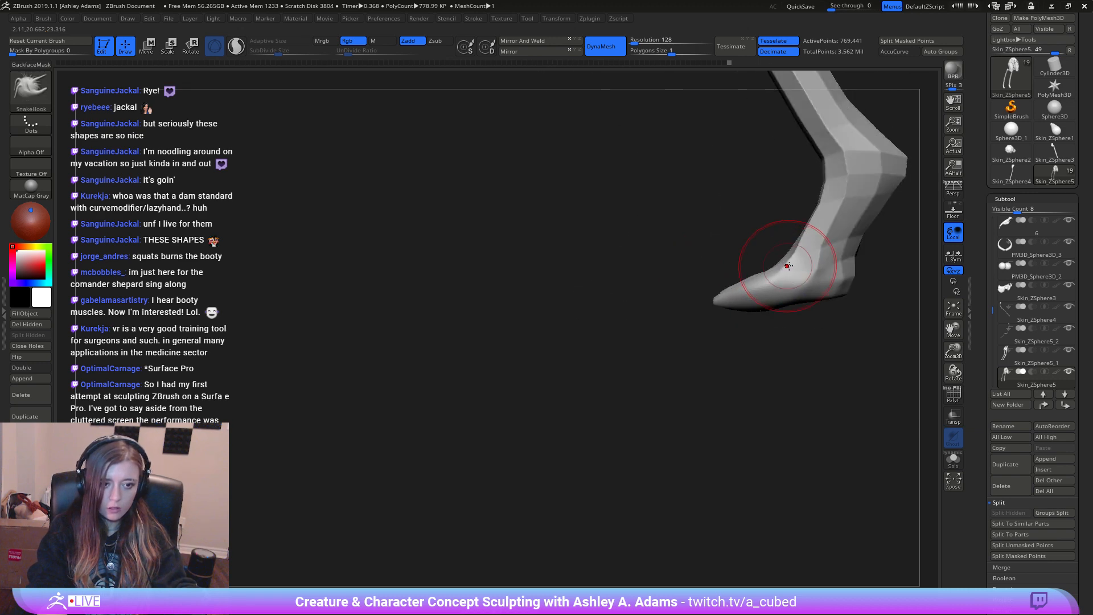
pyautogui.keyDown('alt'); pyautogui.moveTo(810, 243); pyautogui.dragTo(597, 327, button='right'); pyautogui.keyUp('alt')
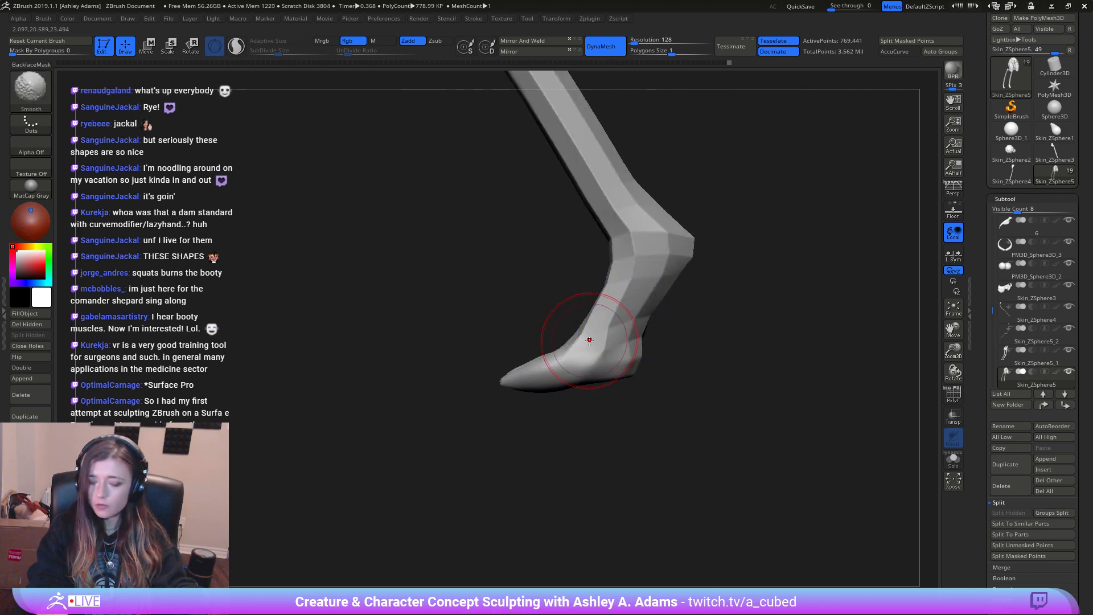
pyautogui.press('space')
pyautogui.moveTo(589, 340); pyautogui.dragTo(599, 341)
pyautogui.moveTo(597, 378)
pyautogui.mouseDown()
pyautogui.moveTo(594, 394)
pyautogui.moveTo(619, 388)
pyautogui.mouseUp()
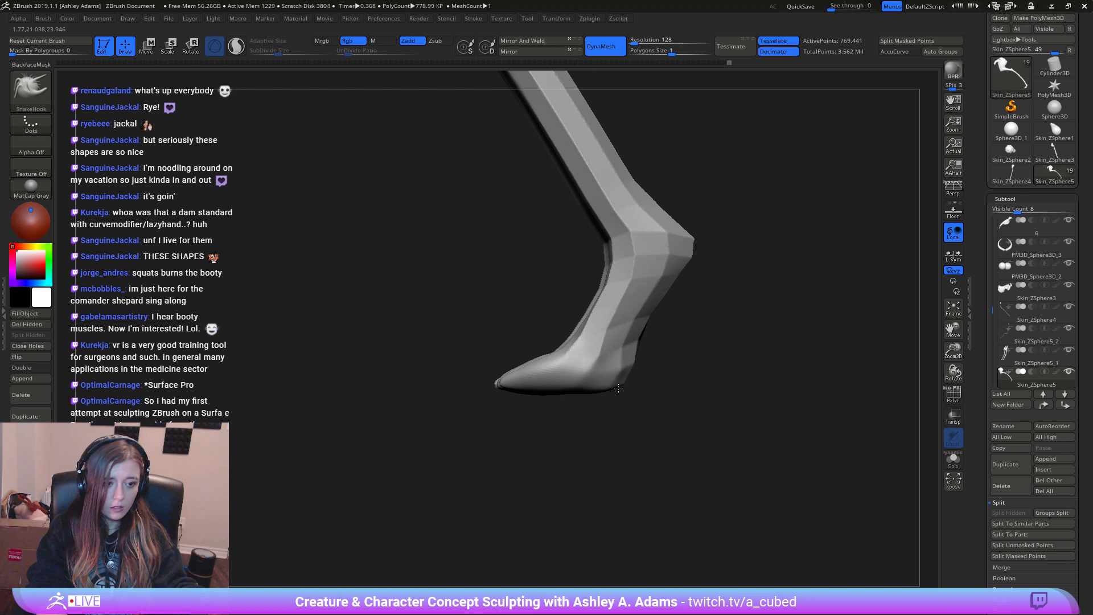
pyautogui.moveTo(570, 360); pyautogui.dragTo(589, 321)
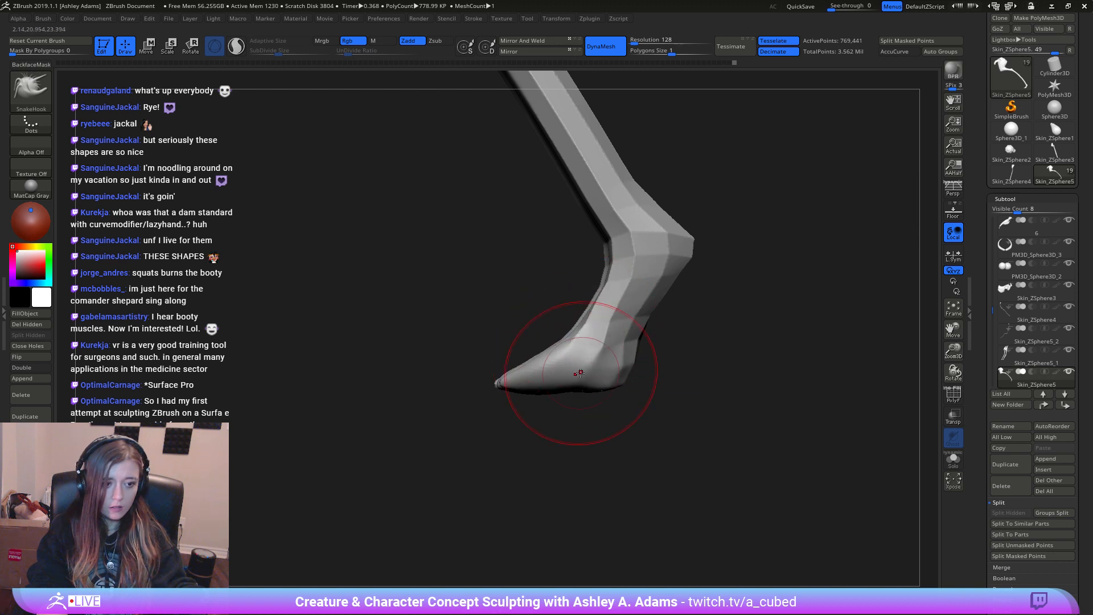
# Step: Reduce the SnakeHook draw size and refine the hind hooves' contours from the front and below
pyautogui.keyDown('alt'); pyautogui.moveTo(579, 373); pyautogui.dragTo(712, 346, button='right'); pyautogui.keyUp('alt')
pyautogui.press('space')
pyautogui.moveTo(612, 327); pyautogui.dragTo(601, 314)
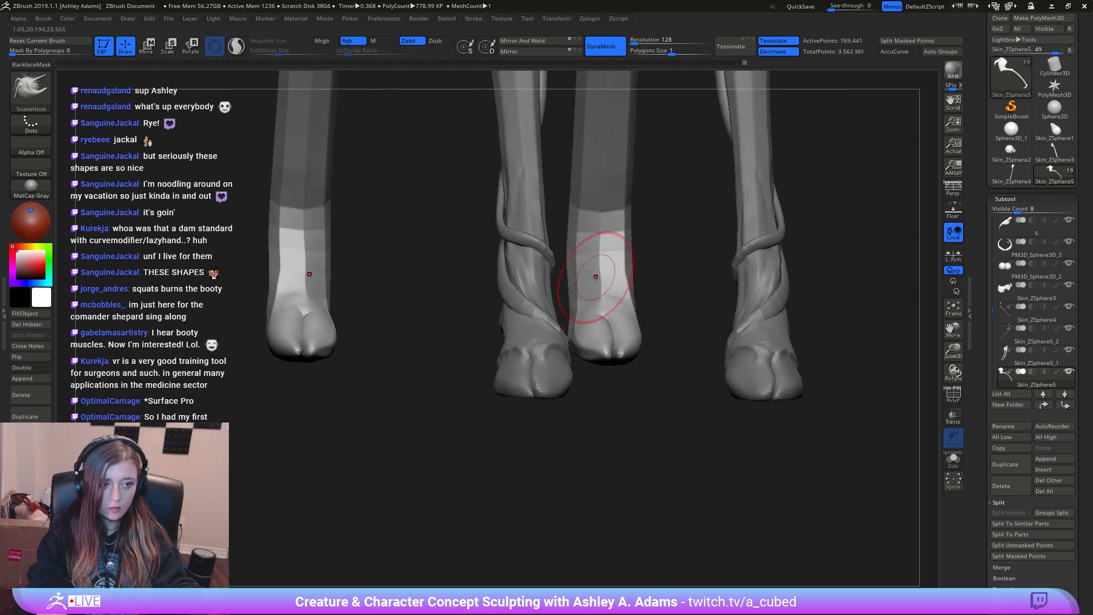
pyautogui.moveTo(602, 254)
pyautogui.mouseDown(button='right')
pyautogui.moveTo(597, 317)
pyautogui.moveTo(614, 186)
pyautogui.mouseUp(button='right')
pyautogui.moveTo(591, 369)
pyautogui.mouseDown()
pyautogui.moveTo(572, 393)
pyautogui.moveTo(638, 382)
pyautogui.moveTo(633, 344)
pyautogui.moveTo(584, 337)
pyautogui.mouseUp()
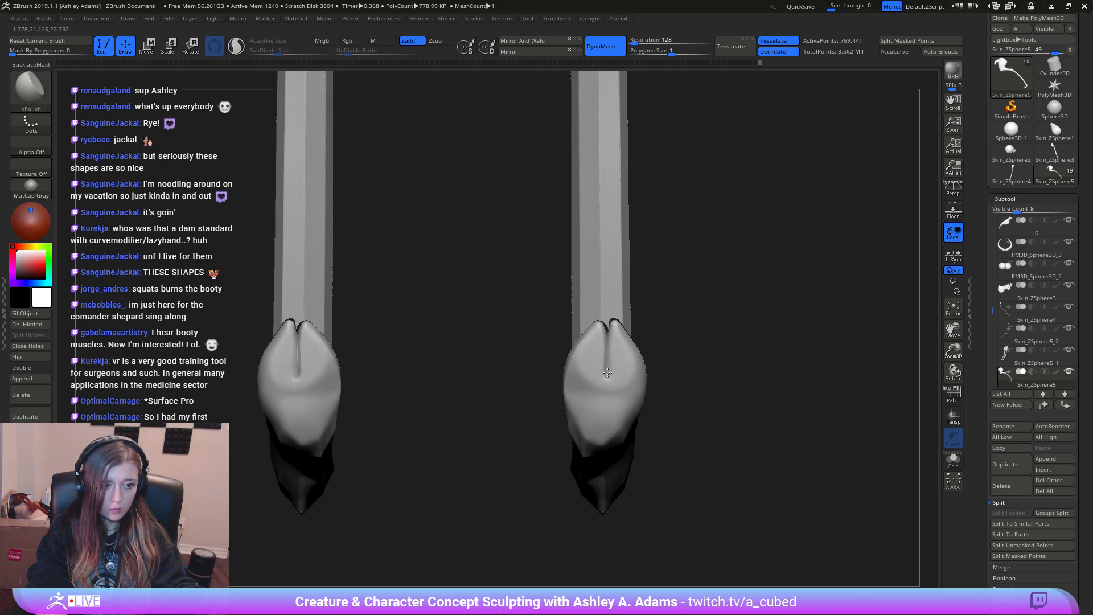
# Step: Flatten the area around the cleft on the underside of the hind hooves with the hPolish brush
pyautogui.moveTo(607, 373); pyautogui.dragTo(619, 373)
pyautogui.keyDown('ctrl'); pyautogui.moveTo(634, 444); pyautogui.dragTo(555, 242, button='right'); pyautogui.keyUp('ctrl')
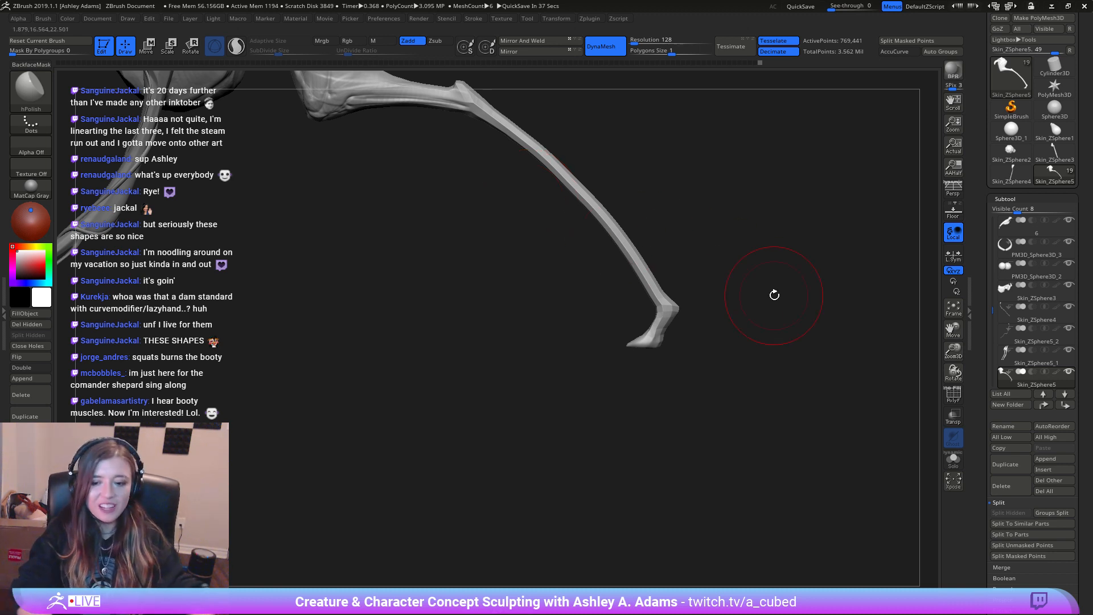
pyautogui.moveTo(638, 341)
pyautogui.mouseDown()
pyautogui.moveTo(632, 321)
pyautogui.moveTo(467, 246)
pyautogui.mouseUp()
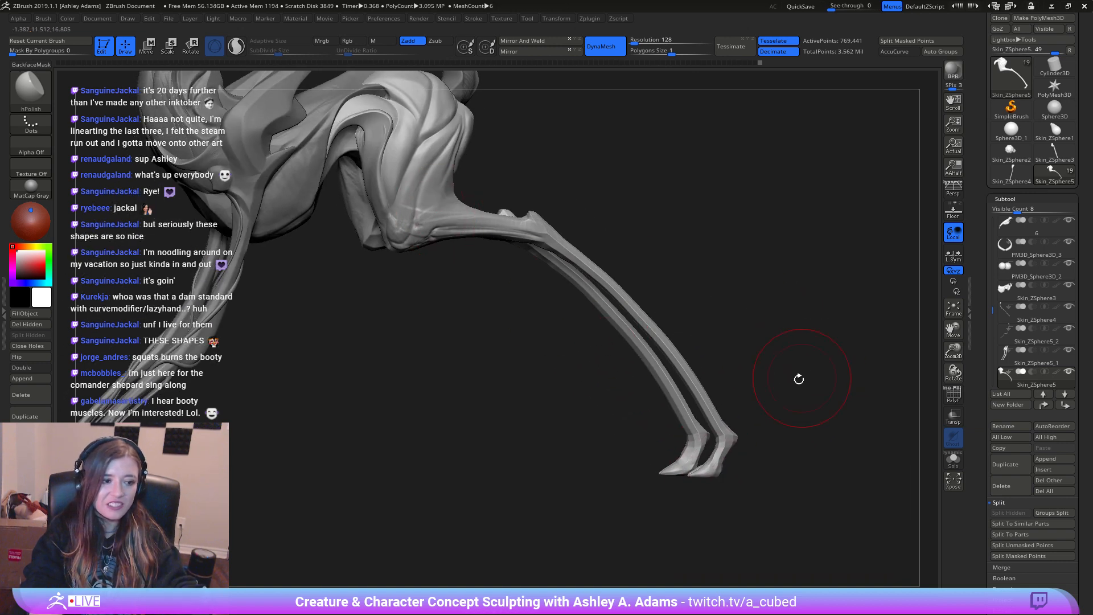
pyautogui.moveTo(799, 379)
pyautogui.mouseDown()
pyautogui.moveTo(743, 458)
pyautogui.moveTo(715, 435)
pyautogui.mouseUp()
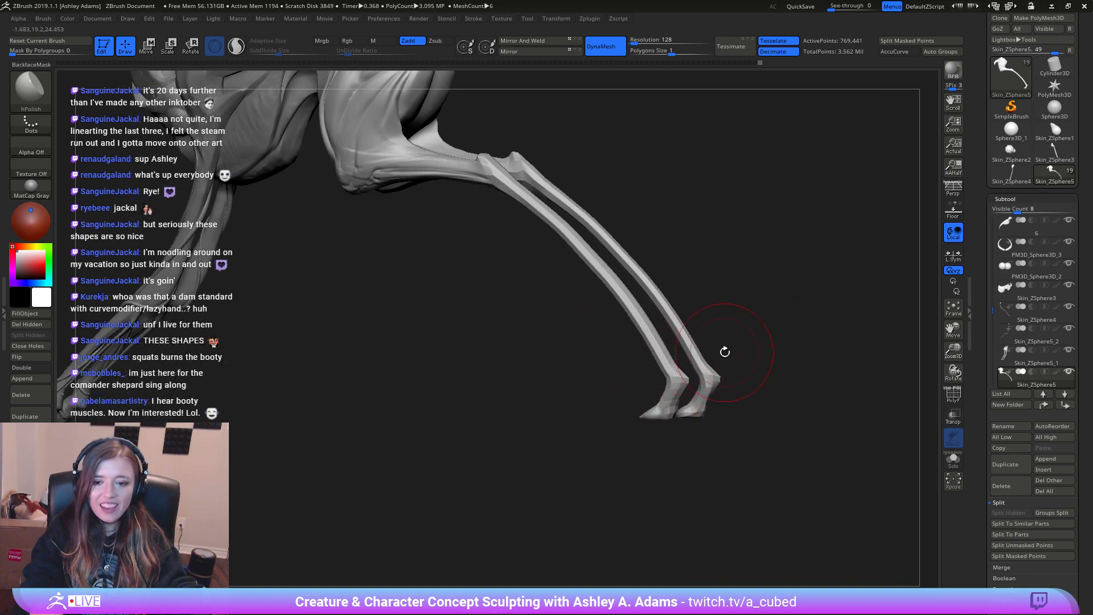
# Step: Refine the width and outline of the hind fetlocks above the hooves in back view with SnakeHook
pyautogui.press('space')
pyautogui.moveTo(725, 352)
pyautogui.mouseDown()
pyautogui.moveTo(706, 365)
pyautogui.moveTo(649, 365)
pyautogui.moveTo(603, 393)
pyautogui.moveTo(558, 396)
pyautogui.mouseUp()
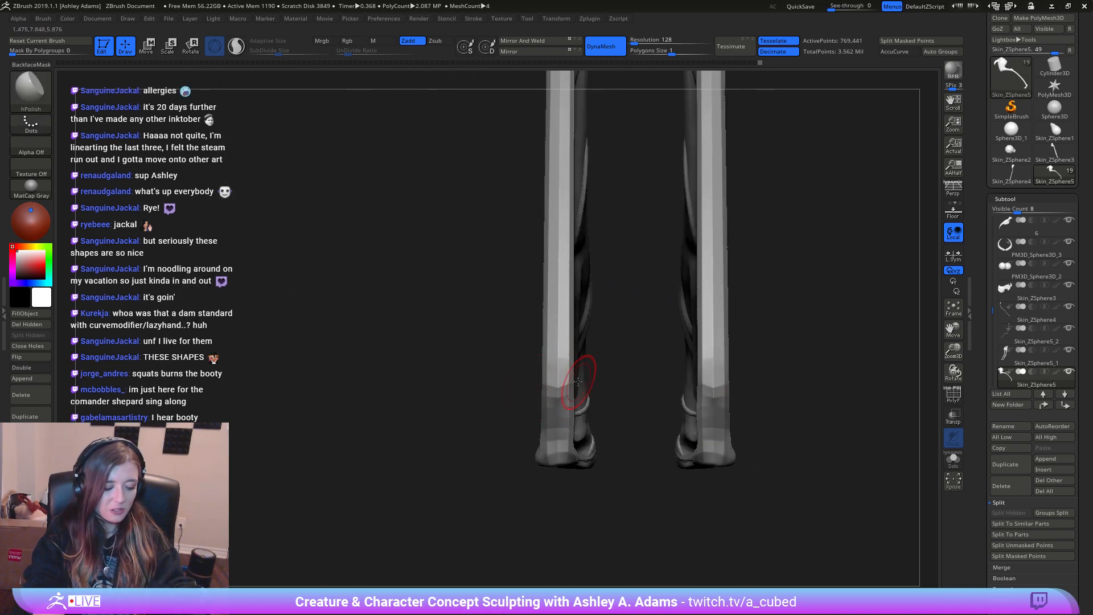
pyautogui.press('b')
pyautogui.press('s')
pyautogui.press('h')
pyautogui.moveTo(558, 392)
pyautogui.mouseDown(button='right')
pyautogui.moveTo(601, 390)
pyautogui.moveTo(555, 392)
pyautogui.mouseUp(button='right')
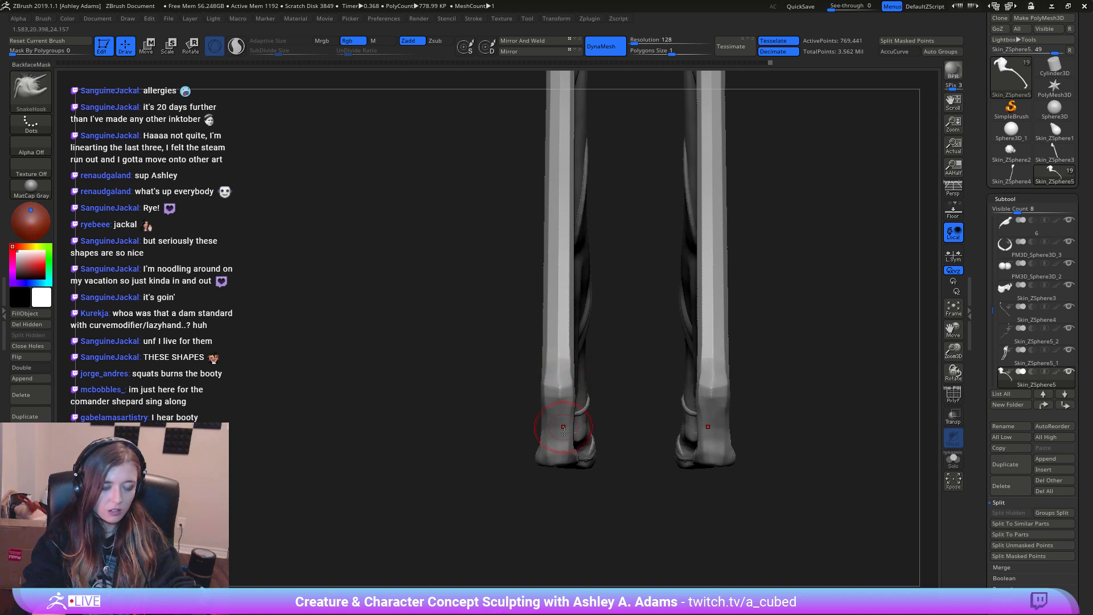
pyautogui.keyDown('shift'); pyautogui.moveTo(567, 450); pyautogui.dragTo(590, 456, button='right'); pyautogui.keyUp('shift')
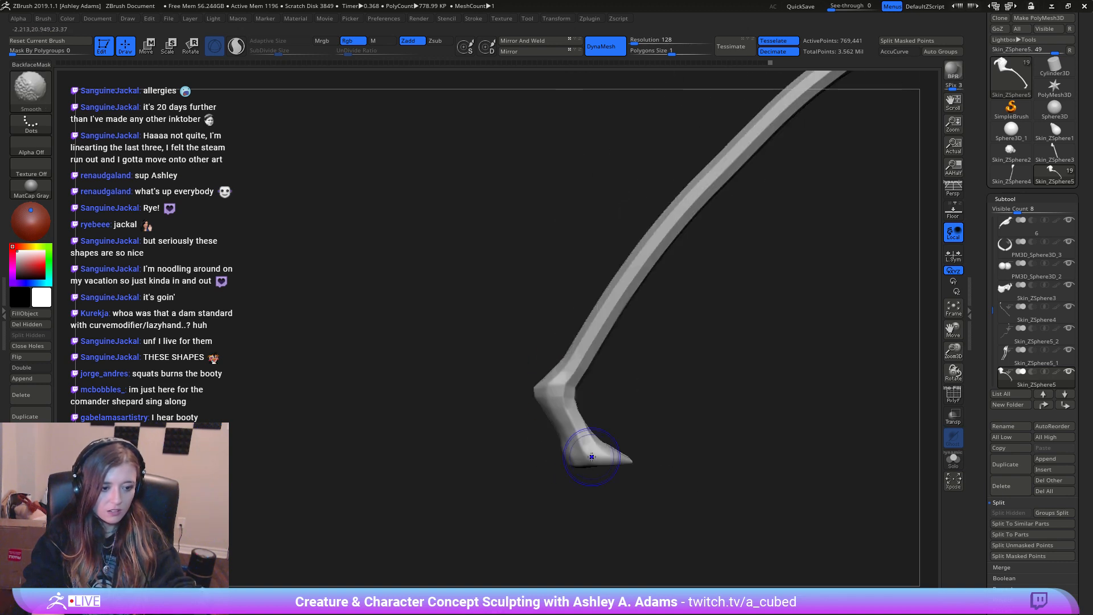
# Step: Enlarge the draw size and reshape the heel and fetlock of the hind foot in side view
pyautogui.press('space')
pyautogui.press('space')
pyautogui.moveTo(588, 448)
pyautogui.mouseDown()
pyautogui.moveTo(597, 448)
pyautogui.moveTo(565, 459)
pyautogui.mouseUp()
pyautogui.rightClick(588, 448)
pyautogui.click(598, 458)
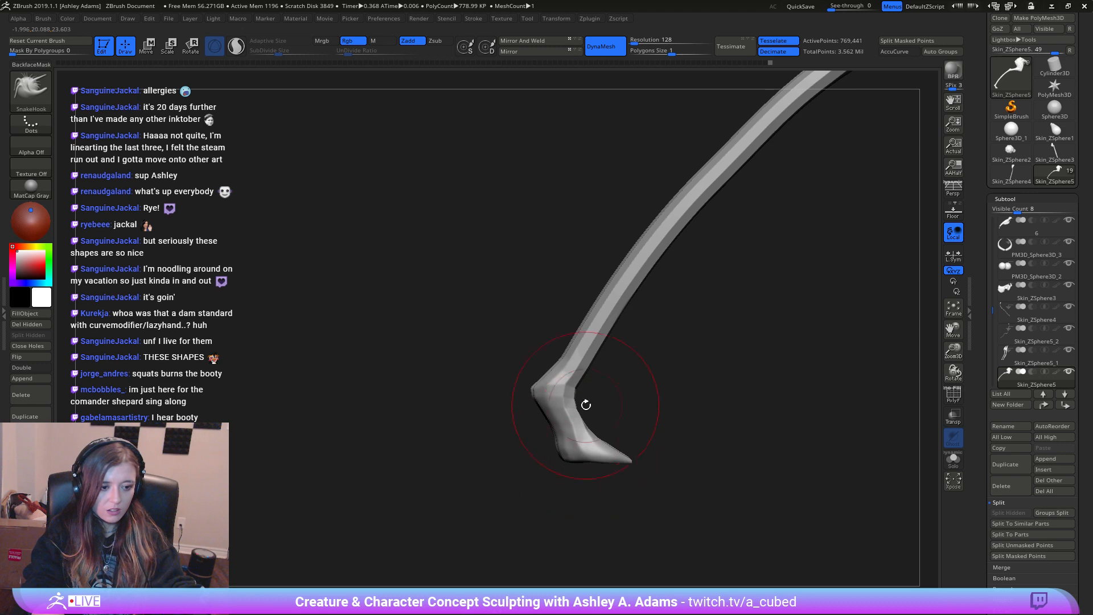
# Step: Reduce the SnakeHook draw size and adjust the curve of the long lower hind leg down to the fetlock
pyautogui.keyDown('alt'); pyautogui.moveTo(599, 417); pyautogui.dragTo(692, 378); pyautogui.keyUp('alt')
pyautogui.press('space')
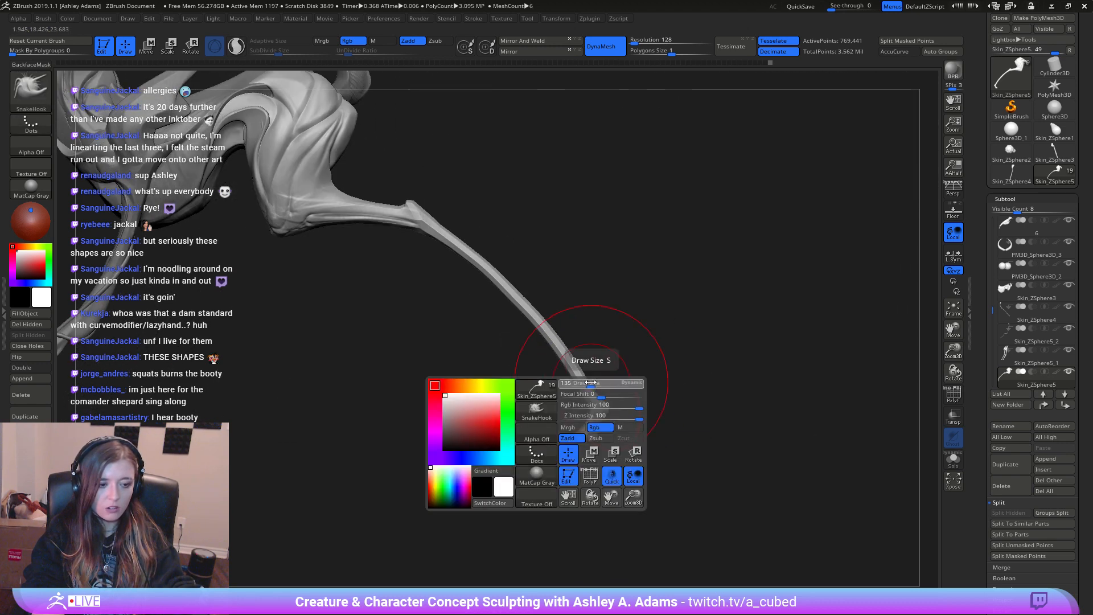
pyautogui.moveTo(591, 383); pyautogui.dragTo(584, 382)
pyautogui.moveTo(615, 356)
pyautogui.keyDown('alt'); pyautogui.mouseDown()
pyautogui.moveTo(609, 397)
pyautogui.moveTo(561, 325)
pyautogui.mouseUp(); pyautogui.keyUp('alt')
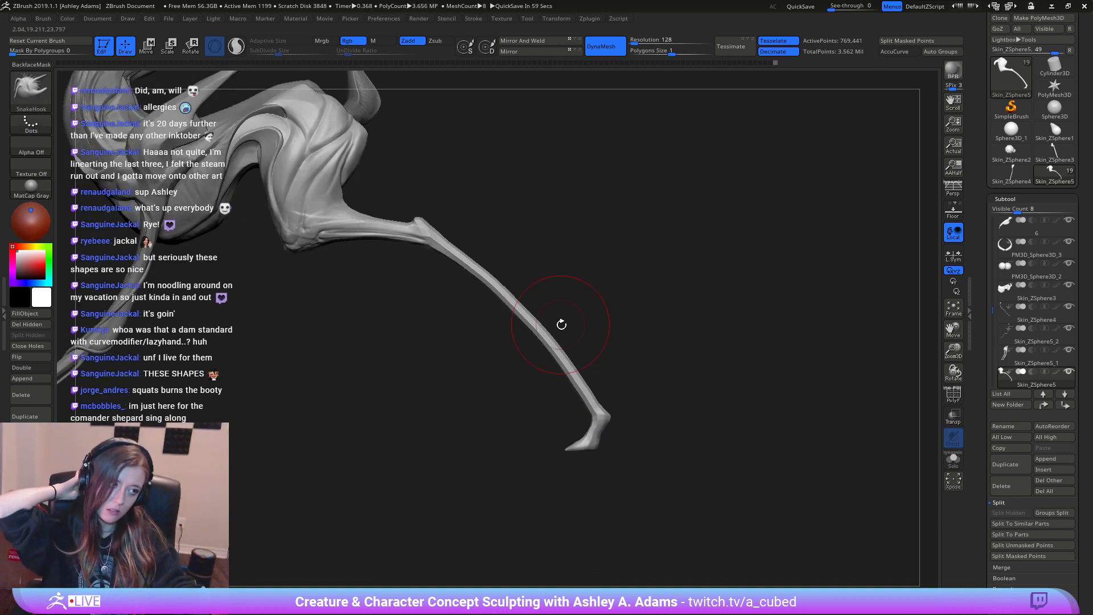
pyautogui.moveTo(561, 328); pyautogui.dragTo(601, 403, button='right')
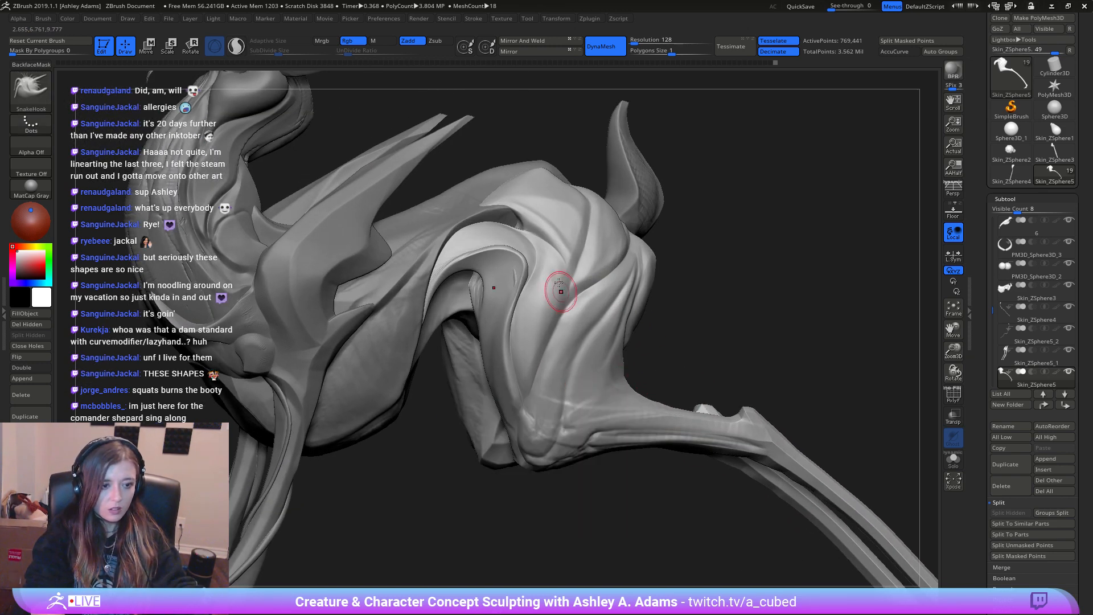
# Step: Cut cleaner planes along the upper side of the gaskin between the hind knee and hock with the MAHcut Mech brush
pyautogui.press('b')
pyautogui.press('m')
pyautogui.press('a')
pyautogui.keyDown('alt'); pyautogui.moveTo(695, 351); pyautogui.dragTo(632, 307, button='right'); pyautogui.keyUp('alt')
pyautogui.rightClick(583, 337)
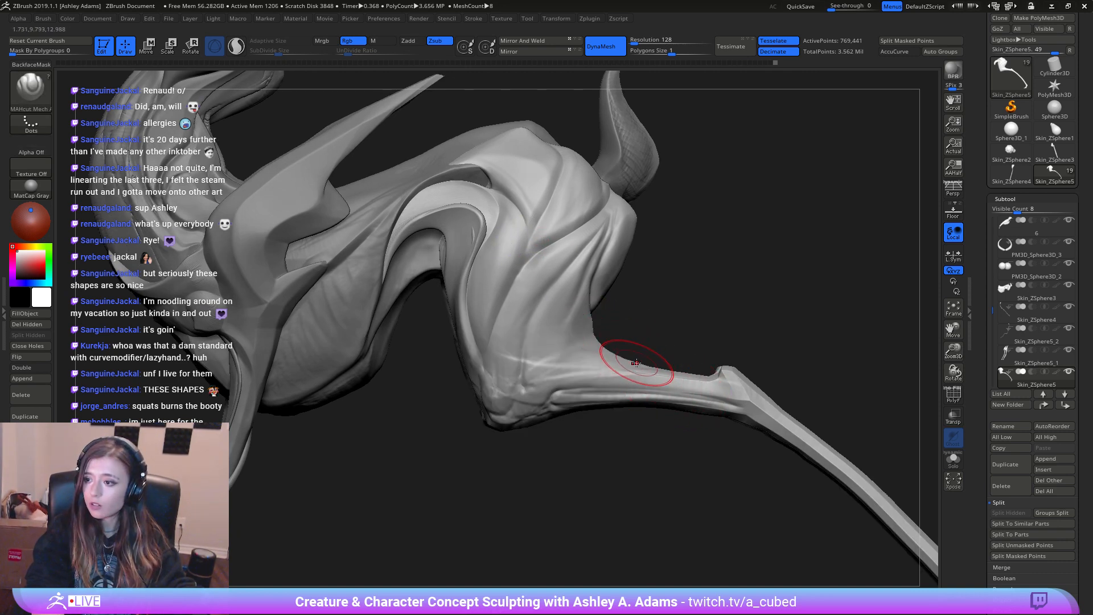
pyautogui.moveTo(651, 373); pyautogui.dragTo(683, 377, button='right')
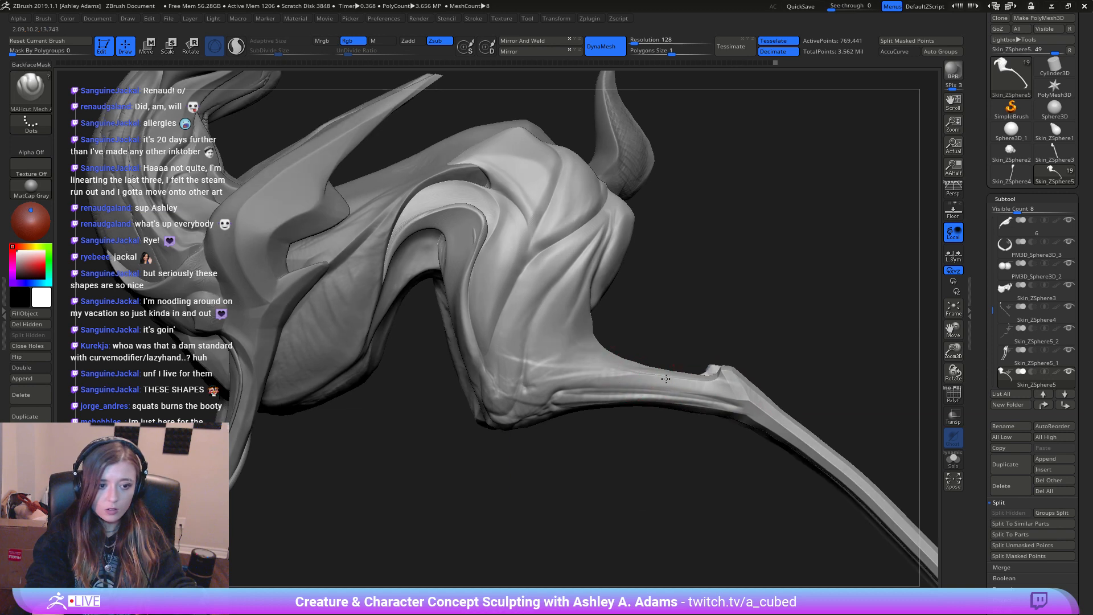
# Step: Build up the bony point of the hind hocks with ClayBuildup and smooth the forms around it
pyautogui.press('b')
pyautogui.press('c')
pyautogui.press('b')
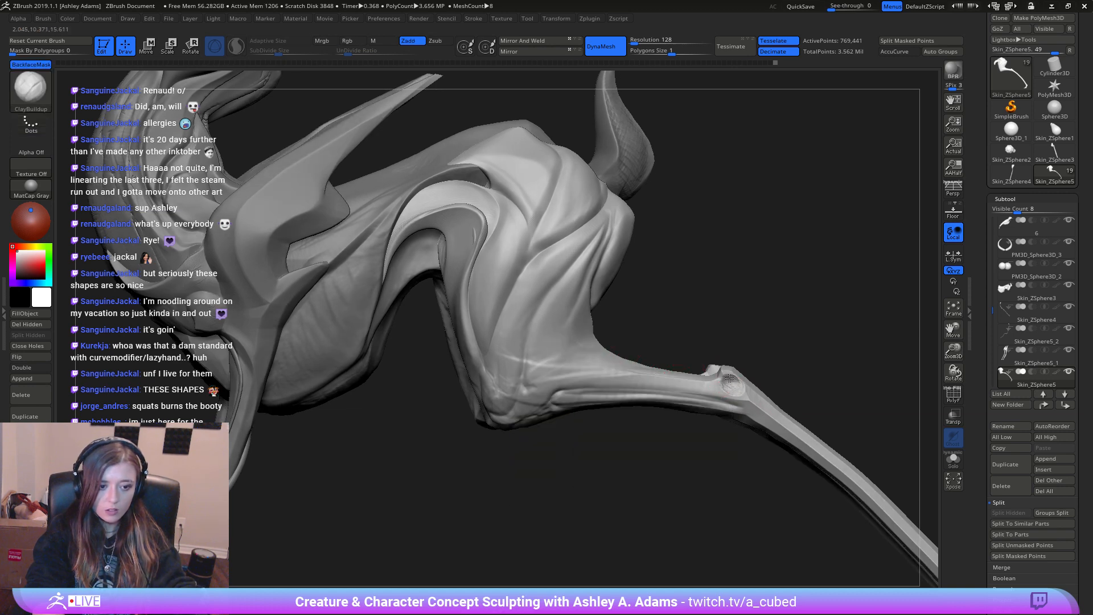
pyautogui.moveTo(736, 383)
pyautogui.mouseDown(button='right')
pyautogui.moveTo(744, 389)
pyautogui.moveTo(688, 366)
pyautogui.moveTo(599, 297)
pyautogui.mouseUp(button='right')
pyautogui.rightClick(690, 368)
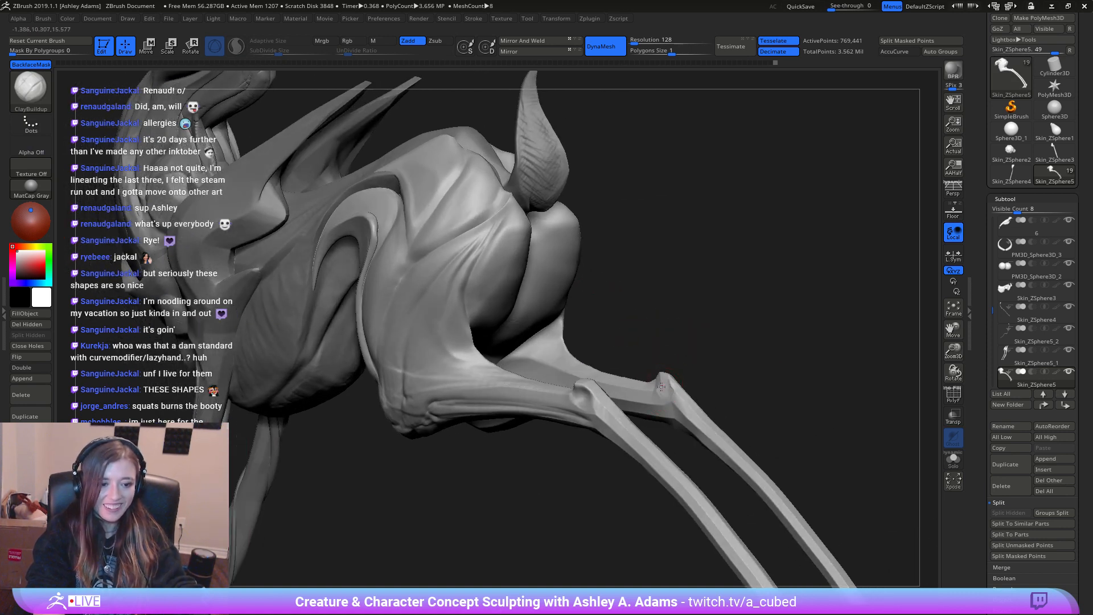
pyautogui.moveTo(660, 378)
pyautogui.mouseDown(button='right')
pyautogui.moveTo(677, 393)
pyautogui.moveTo(665, 395)
pyautogui.mouseUp(button='right')
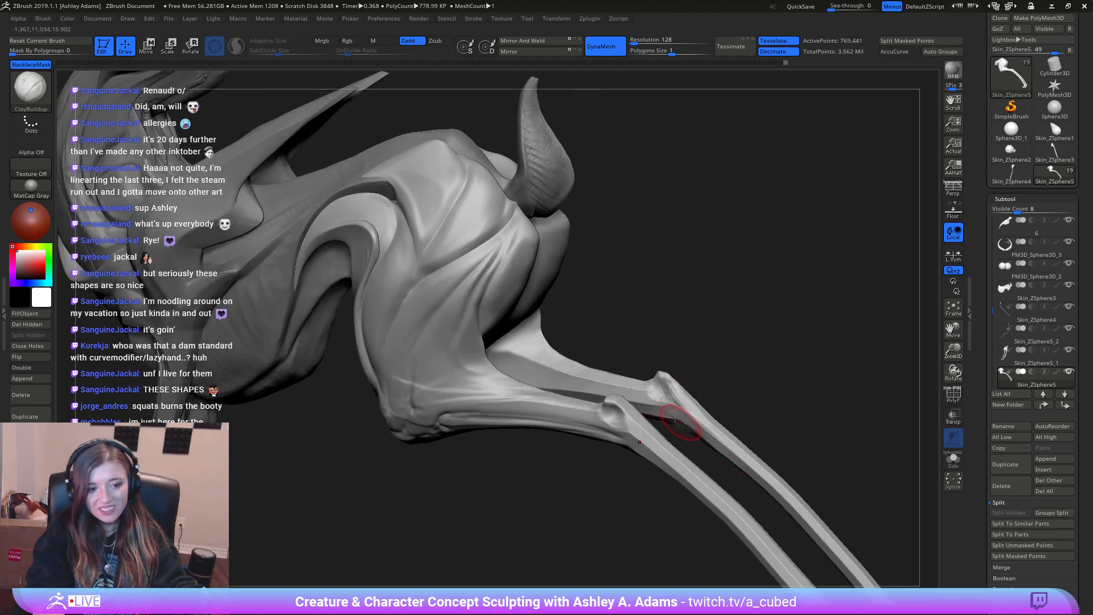
pyautogui.press('shift')
pyautogui.keyDown('shift'); pyautogui.moveTo(657, 391); pyautogui.dragTo(641, 393); pyautogui.keyUp('shift')
pyautogui.moveTo(615, 415)
pyautogui.mouseDown(button='right')
pyautogui.moveTo(648, 410)
pyautogui.moveTo(559, 339)
pyautogui.mouseUp(button='right')
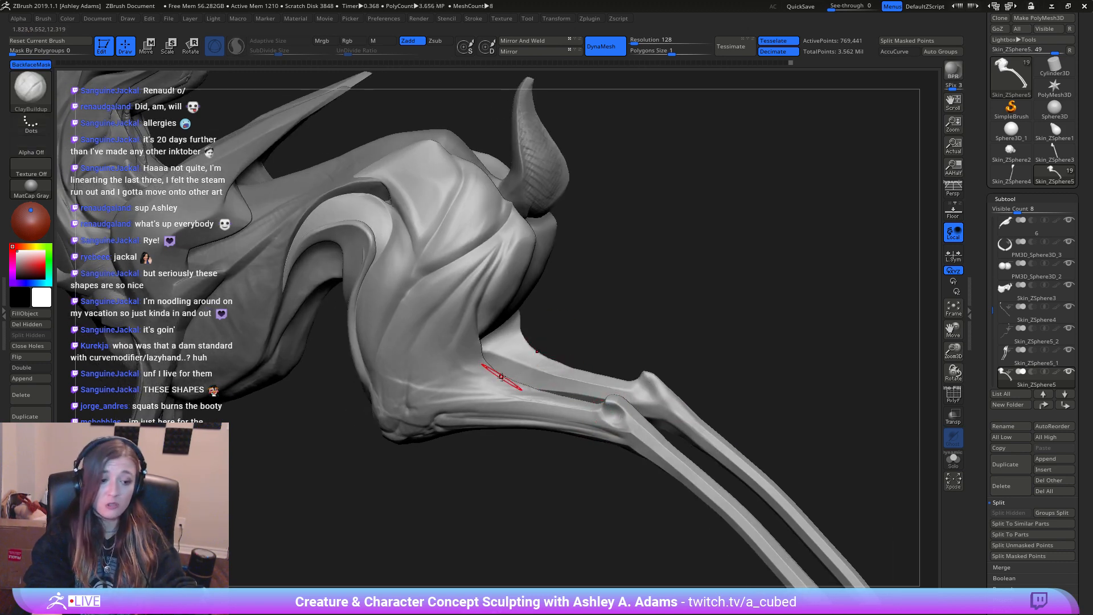
# Step: Trim the transition from the back of the thigh into the gaskin with the MAHcut Mech brush
pyautogui.press('1')
pyautogui.moveTo(472, 433); pyautogui.dragTo(479, 429, button='right')
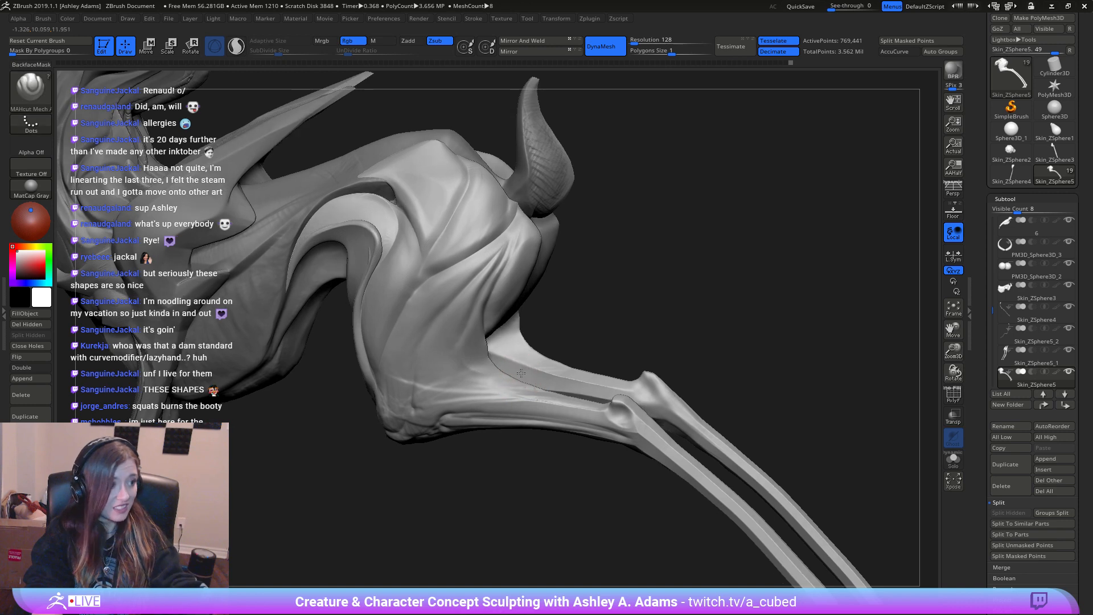
pyautogui.rightClick(479, 429)
pyautogui.moveTo(520, 342)
pyautogui.mouseDown(button='right')
pyautogui.moveTo(500, 256)
pyautogui.moveTo(516, 283)
pyautogui.moveTo(476, 330)
pyautogui.moveTo(499, 273)
pyautogui.mouseUp(button='right')
pyautogui.rightClick(476, 330)
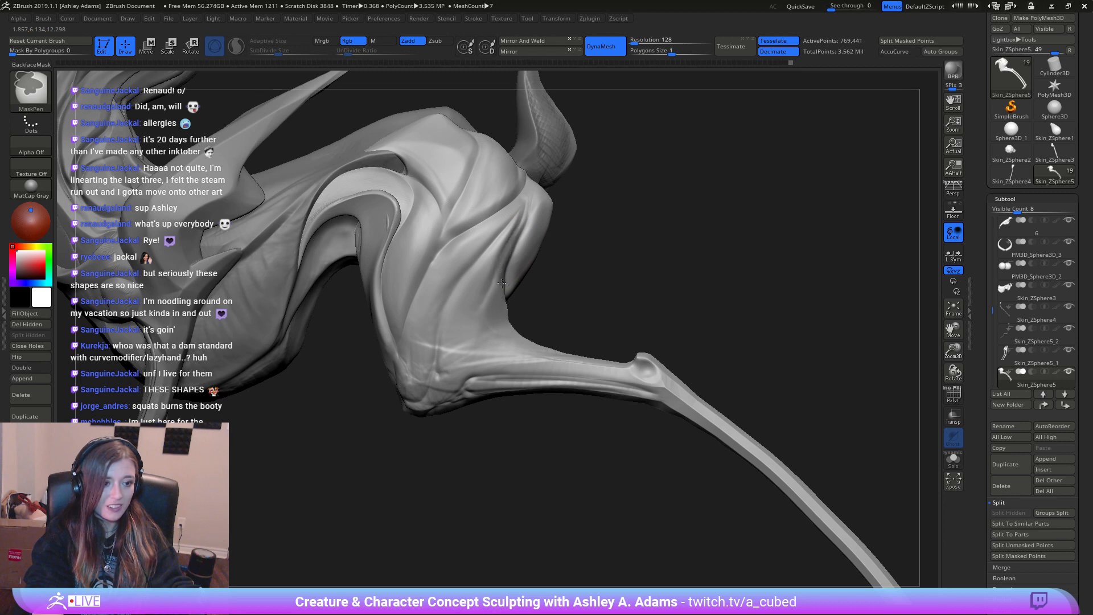
# Step: Paint a mask over the web of skin where the back of the thigh meets the gaskin
pyautogui.moveTo(501, 304); pyautogui.dragTo(509, 275, button='right')
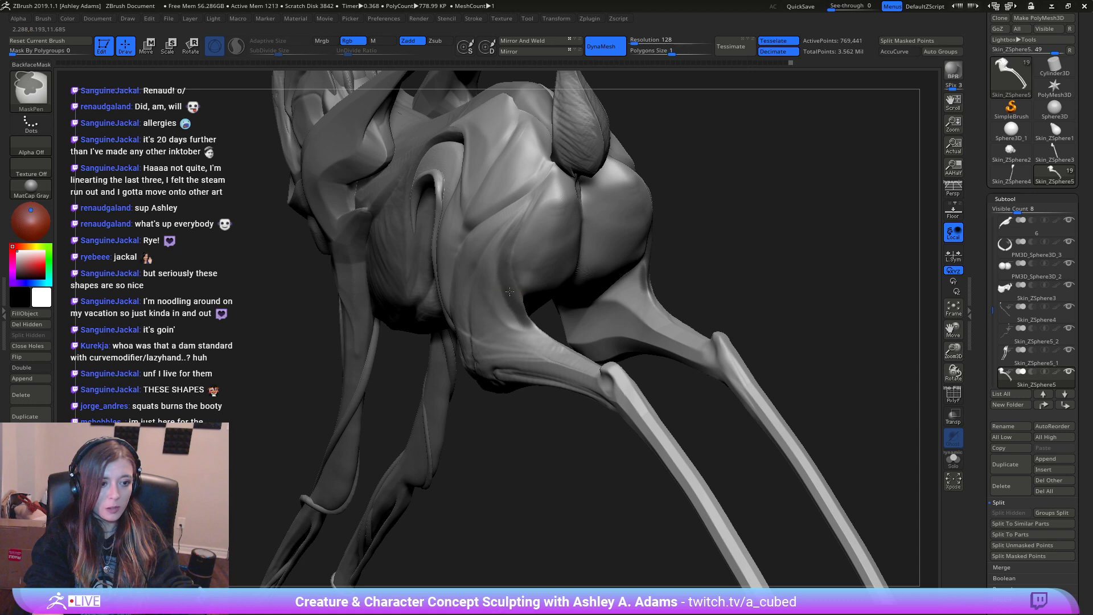
pyautogui.moveTo(532, 317)
pyautogui.mouseDown(button='right')
pyautogui.moveTo(518, 340)
pyautogui.moveTo(524, 304)
pyautogui.mouseUp(button='right')
pyautogui.rightClick(524, 304)
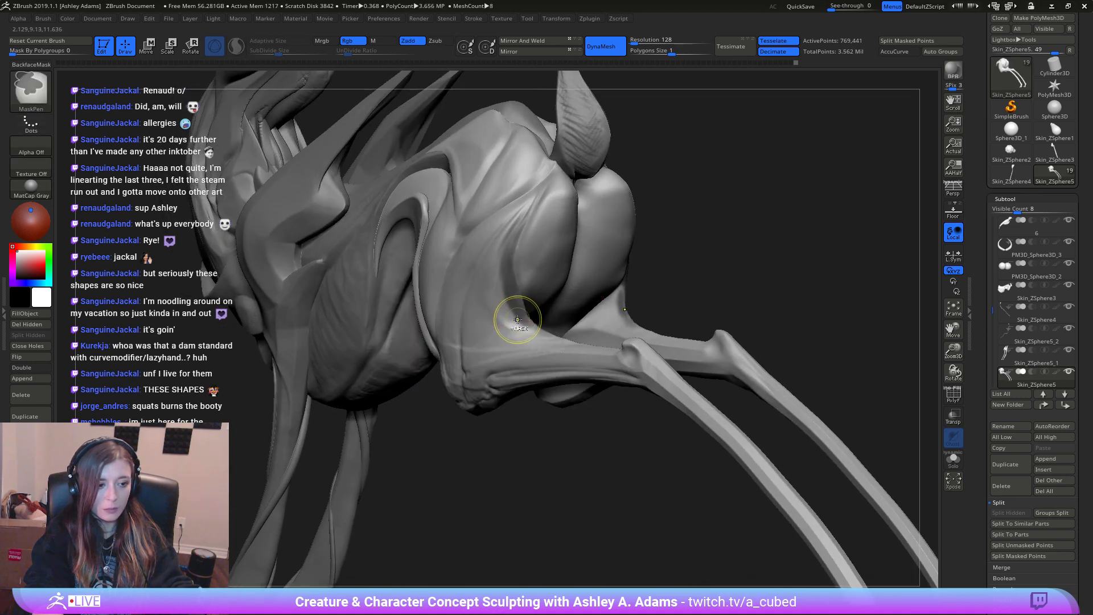
pyautogui.moveTo(517, 319)
pyautogui.keyDown('ctrl'); pyautogui.mouseDown()
pyautogui.moveTo(501, 301)
pyautogui.moveTo(514, 312)
pyautogui.mouseUp(); pyautogui.keyUp('ctrl')
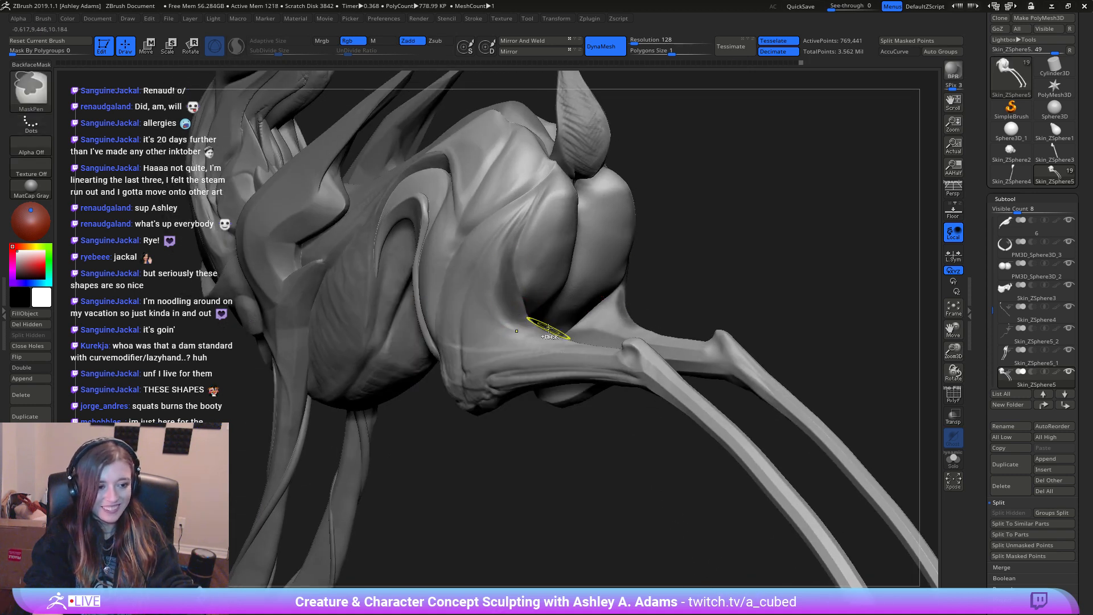
pyautogui.moveTo(544, 325); pyautogui.dragTo(530, 365, button='right')
pyautogui.keyDown('ctrl'); pyautogui.moveTo(531, 323); pyautogui.dragTo(622, 374); pyautogui.keyUp('ctrl')
pyautogui.moveTo(615, 368); pyautogui.dragTo(549, 331, button='right')
pyautogui.moveTo(507, 293); pyautogui.dragTo(512, 298, button='right')
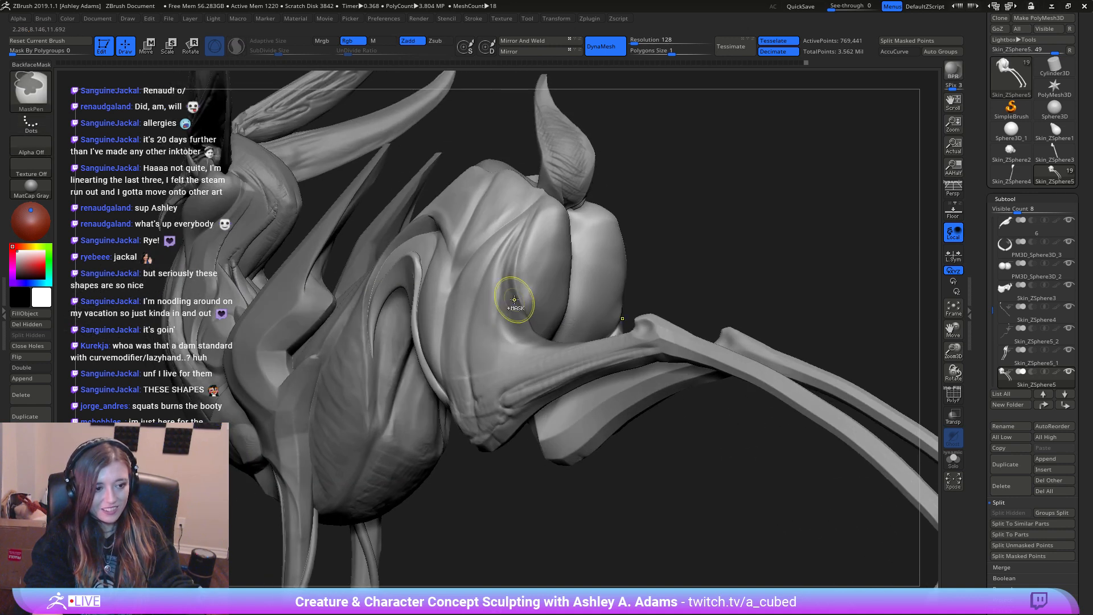
# Step: Extend the mask up the tendon edge behind the thigh and invert it to leave only the web editable
pyautogui.press('space')
pyautogui.keyDown('ctrl'); pyautogui.moveTo(528, 313); pyautogui.dragTo(524, 309); pyautogui.keyUp('ctrl')
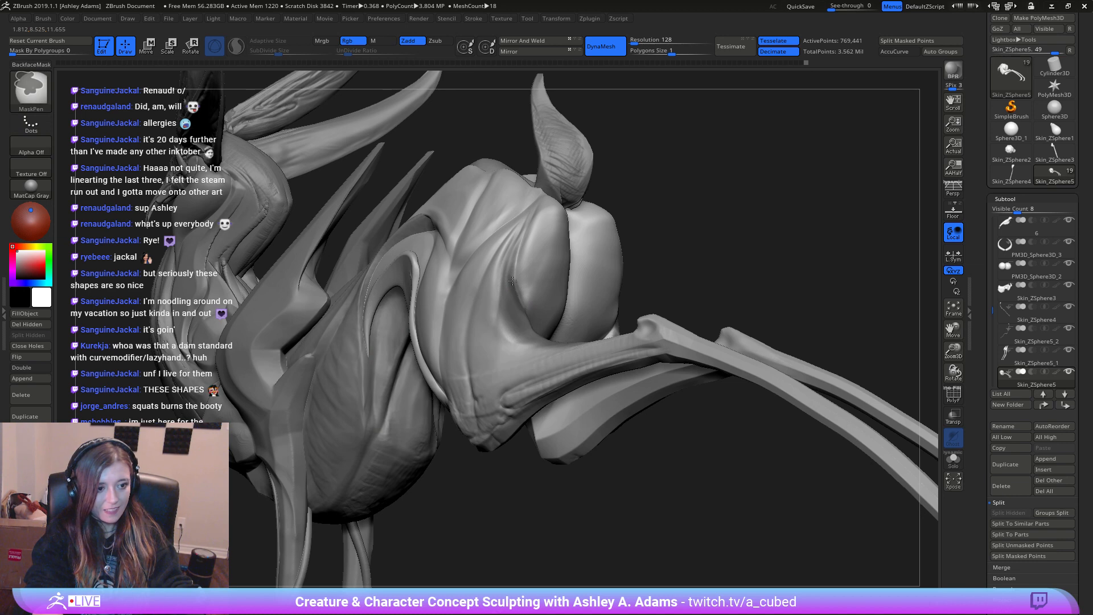
pyautogui.keyDown('ctrl'); pyautogui.keyDown('alt'); pyautogui.moveTo(516, 250); pyautogui.dragTo(541, 212); pyautogui.keyUp('alt'); pyautogui.keyUp('ctrl')
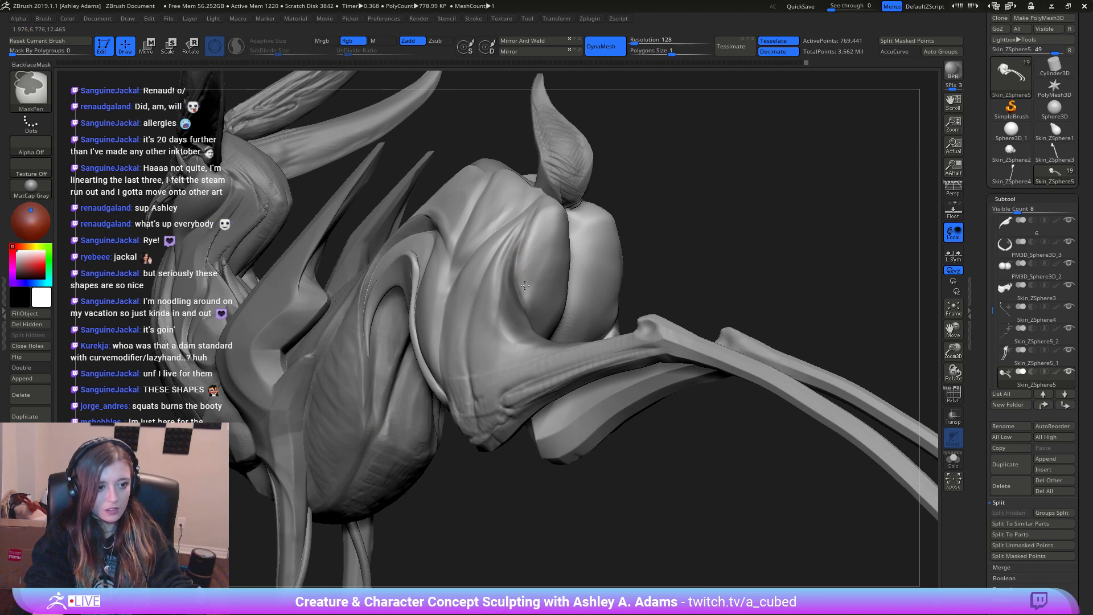
pyautogui.keyDown('ctrl'); pyautogui.moveTo(533, 318); pyautogui.dragTo(583, 303, button='right'); pyautogui.keyUp('ctrl')
pyautogui.keyDown('ctrl'); pyautogui.click(583, 302); pyautogui.keyUp('ctrl')
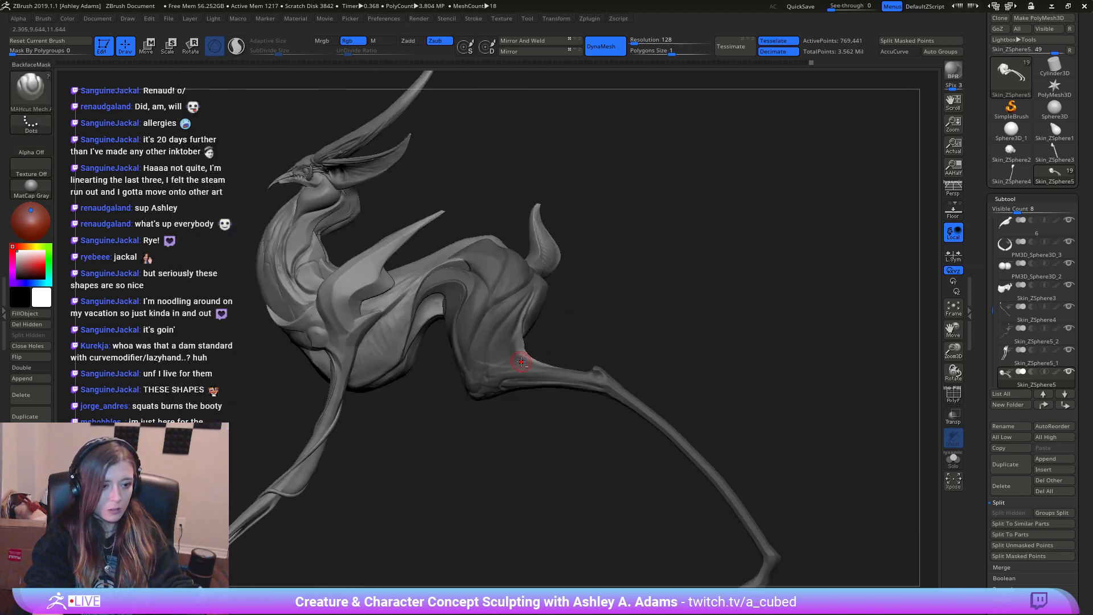
# Step: Reshape the unmasked web behind the thigh into a smooth curve flowing into the gaskin with SnakeHook
pyautogui.keyDown('ctrl'); pyautogui.moveTo(524, 359); pyautogui.dragTo(505, 349, button='right'); pyautogui.keyUp('ctrl')
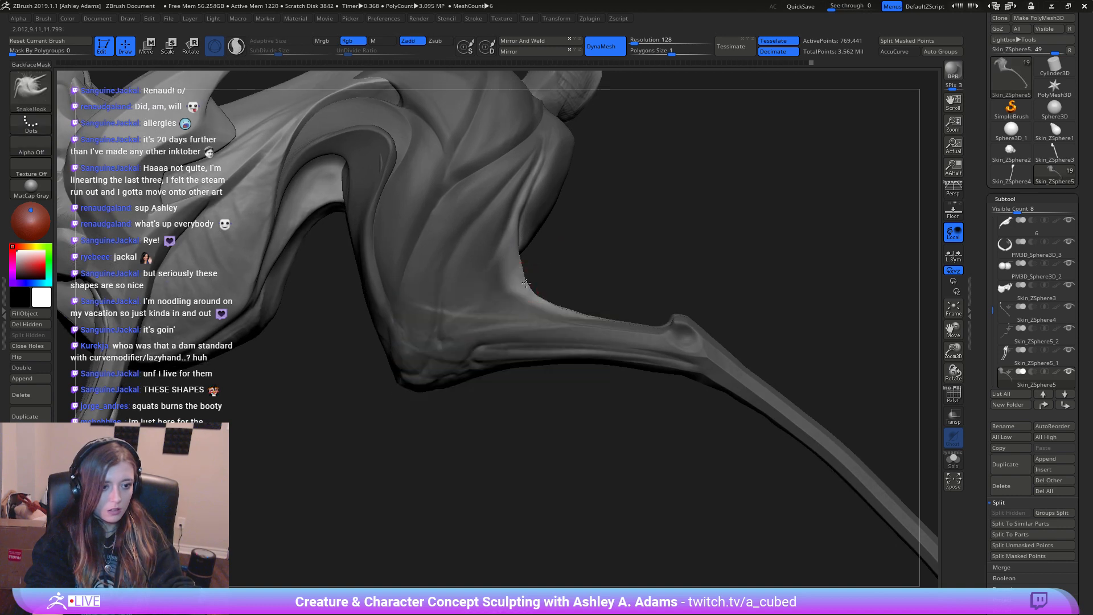
pyautogui.moveTo(532, 291); pyautogui.dragTo(536, 289)
pyautogui.keyDown('ctrl'); pyautogui.moveTo(515, 254); pyautogui.dragTo(415, 197, button='right'); pyautogui.keyUp('ctrl')
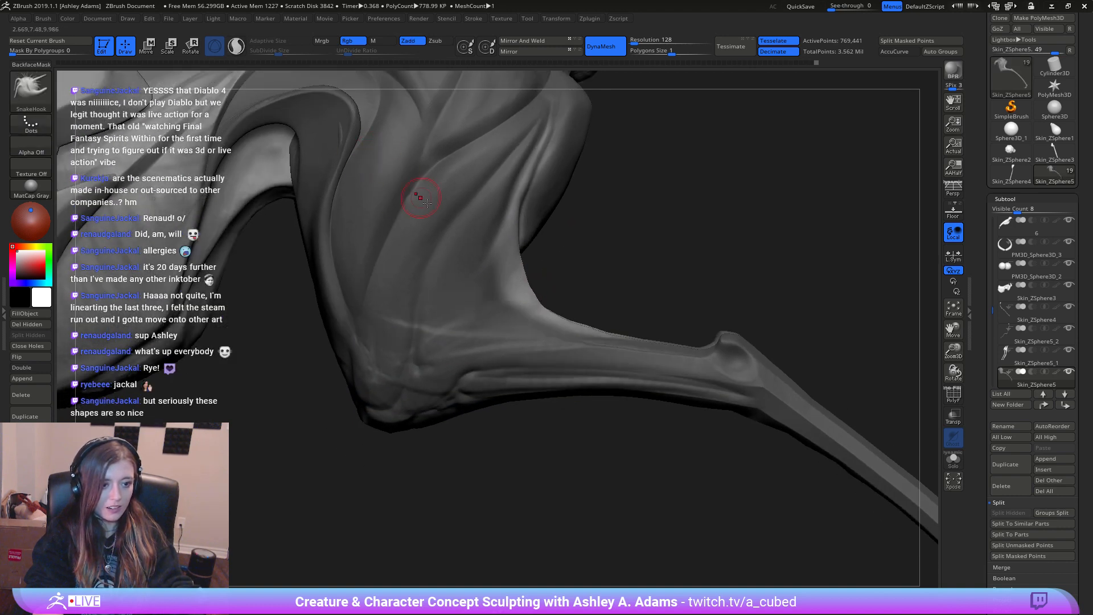
pyautogui.keyDown('shift'); pyautogui.moveTo(518, 277); pyautogui.dragTo(524, 284); pyautogui.keyUp('shift')
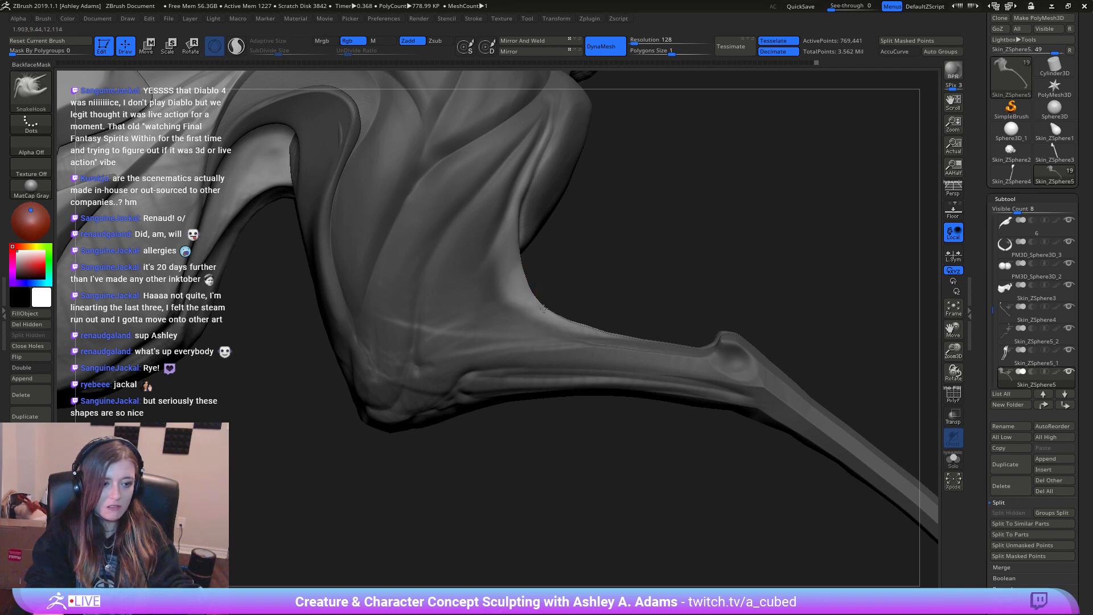
pyautogui.moveTo(569, 310)
pyautogui.mouseDown(button='right')
pyautogui.moveTo(538, 269)
pyautogui.moveTo(516, 262)
pyautogui.moveTo(603, 247)
pyautogui.moveTo(576, 237)
pyautogui.moveTo(570, 259)
pyautogui.moveTo(447, 247)
pyautogui.mouseUp(button='right')
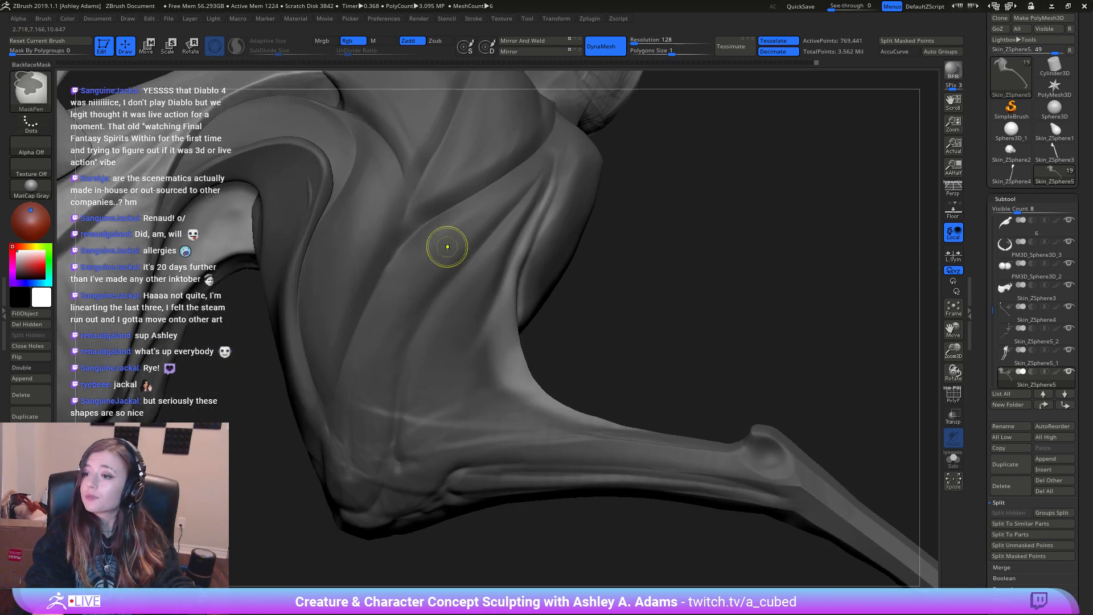
pyautogui.moveTo(550, 265); pyautogui.dragTo(513, 310, button='right')
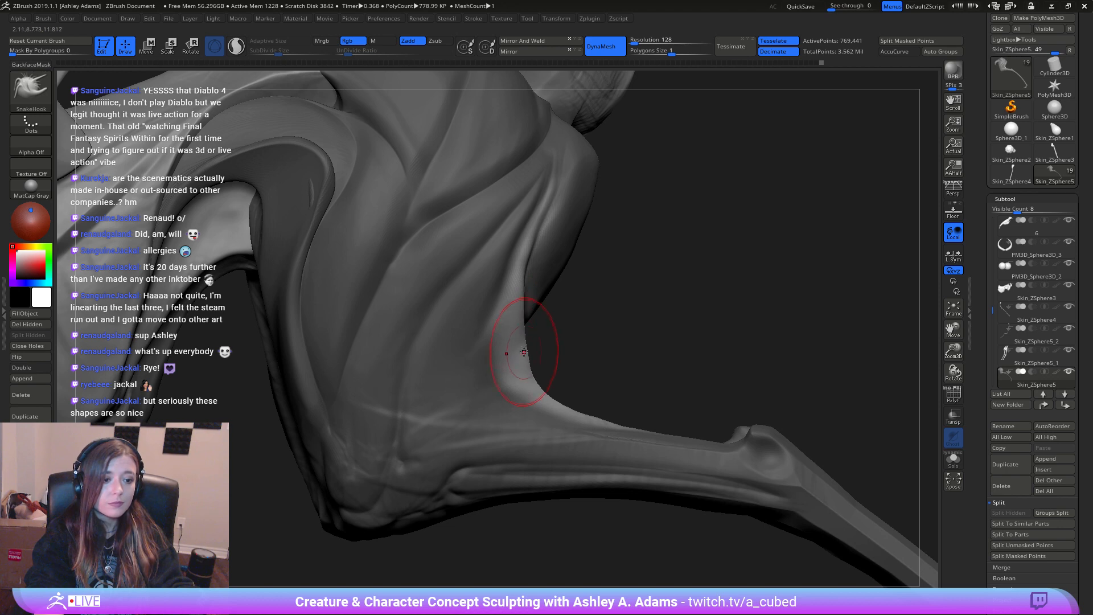
pyautogui.moveTo(568, 398); pyautogui.dragTo(499, 249, button='right')
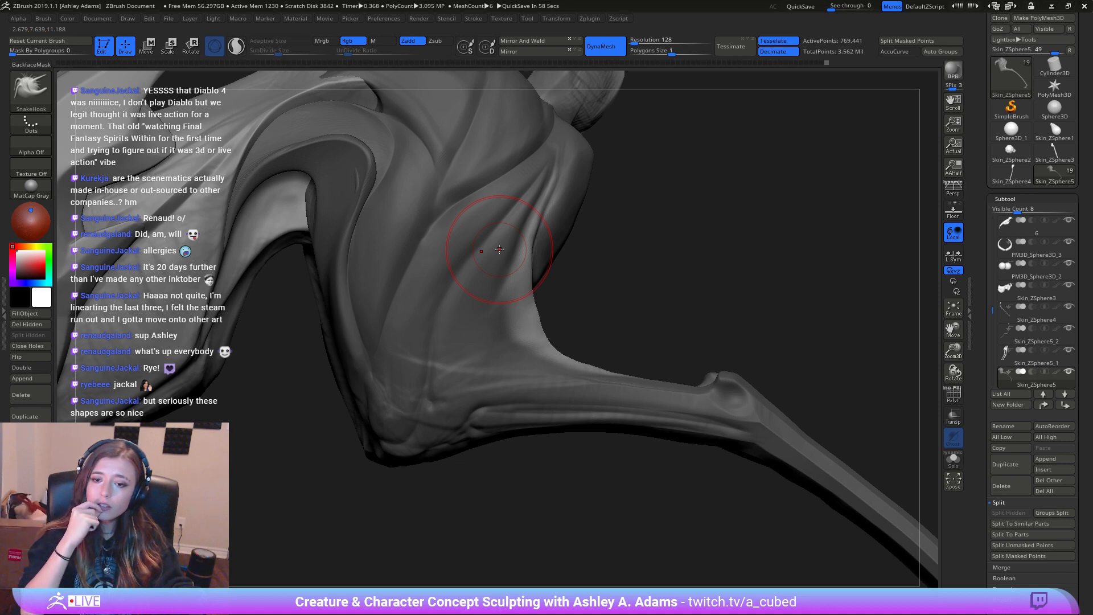
# Step: Adjust the brush size, refine and smooth the web's edge in back and side views, and clear the mask
pyautogui.moveTo(647, 295)
pyautogui.mouseDown(button='right')
pyautogui.moveTo(520, 300)
pyautogui.moveTo(525, 323)
pyautogui.mouseUp(button='right')
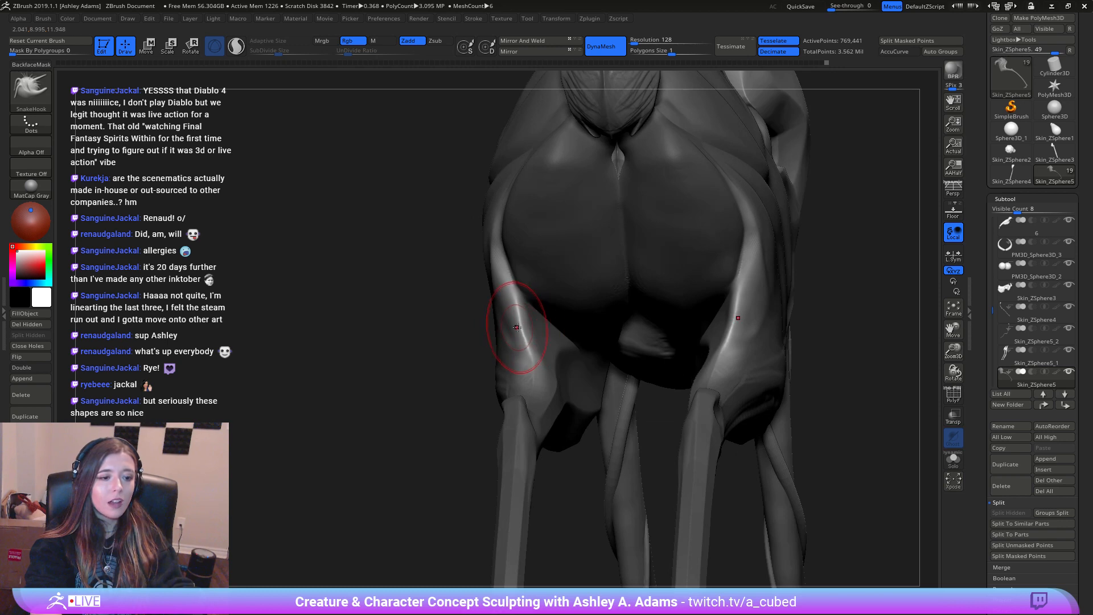
pyautogui.press('space')
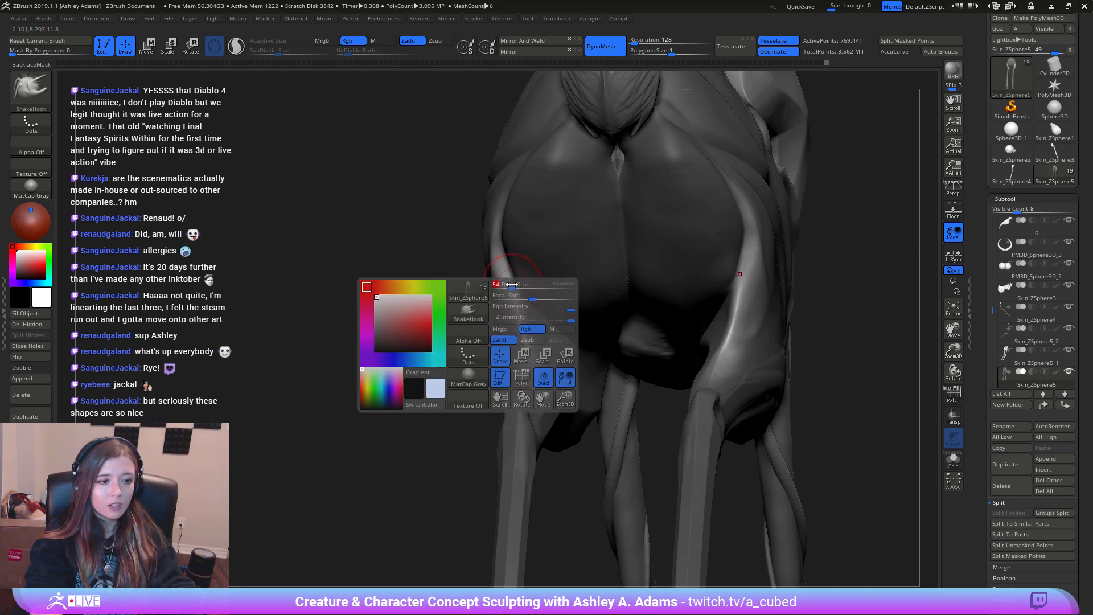
pyautogui.moveTo(531, 360); pyautogui.dragTo(522, 325, button='right')
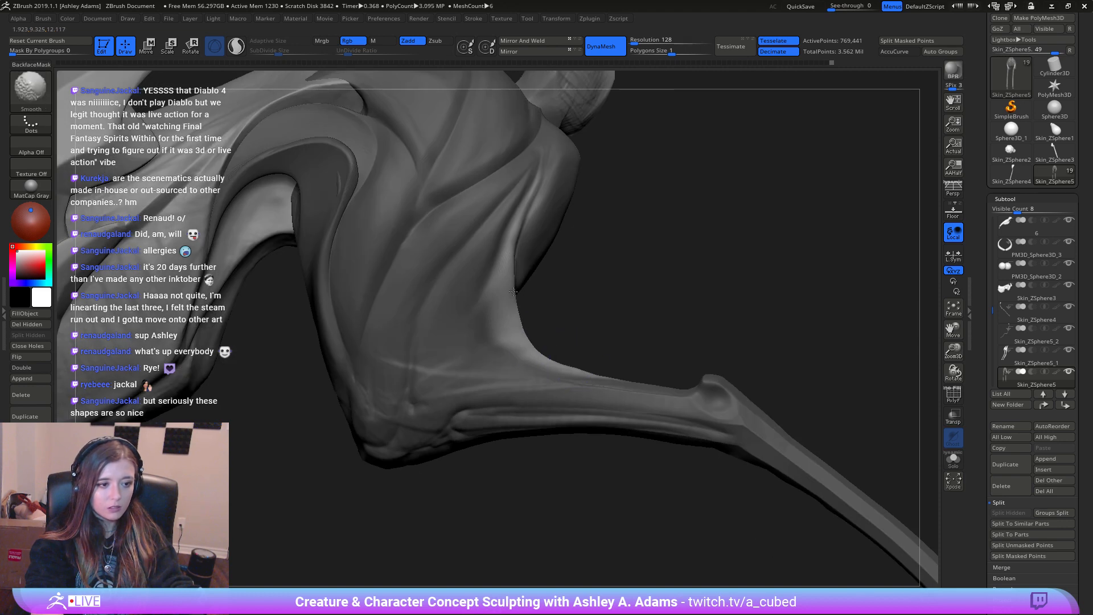
pyautogui.keyDown('shift'); pyautogui.moveTo(520, 230); pyautogui.dragTo(499, 316); pyautogui.keyUp('shift')
pyautogui.keyDown('shift'); pyautogui.moveTo(570, 369); pyautogui.dragTo(589, 373); pyautogui.keyUp('shift')
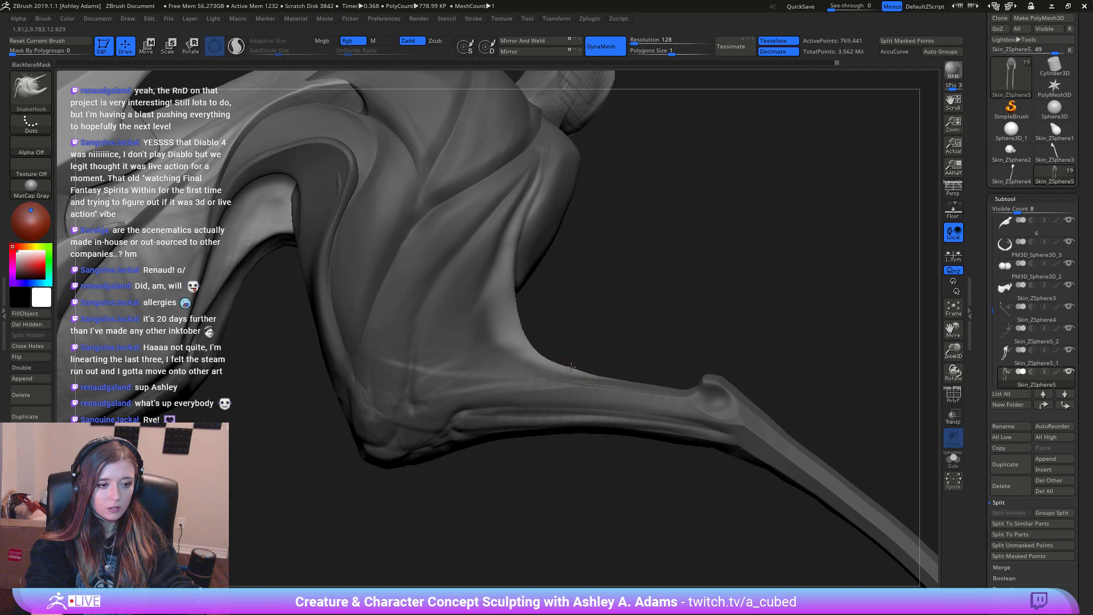
pyautogui.press('f')
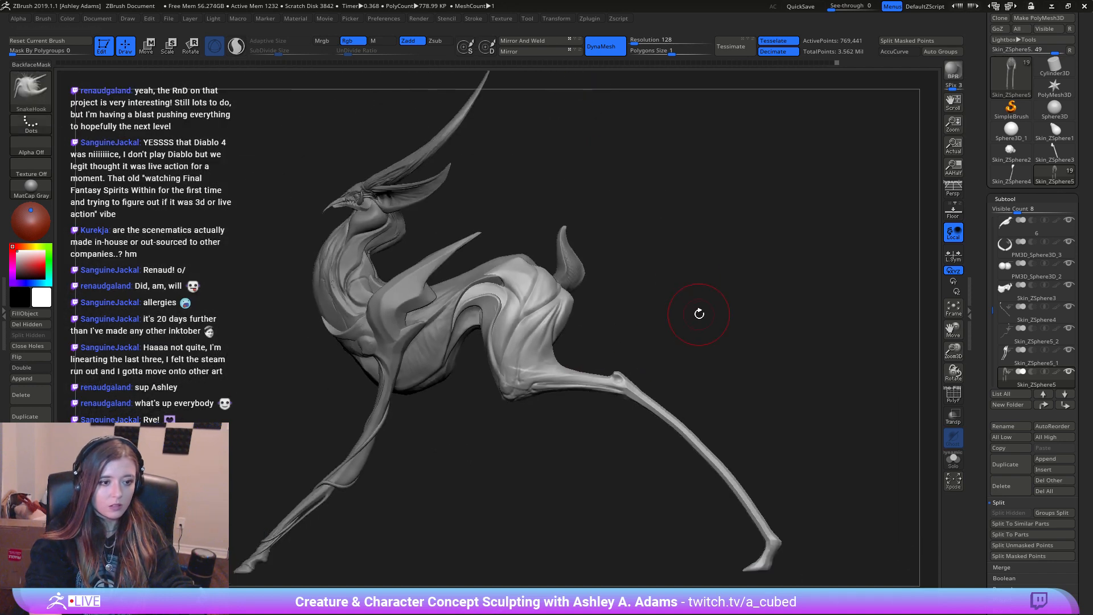
# Step: Carve a crease along the tendon down the back of the thigh toward the knee with the DamStandard brush
pyautogui.moveTo(698, 311)
pyautogui.mouseDown()
pyautogui.moveTo(600, 312)
pyautogui.moveTo(649, 285)
pyautogui.moveTo(616, 286)
pyautogui.mouseUp()
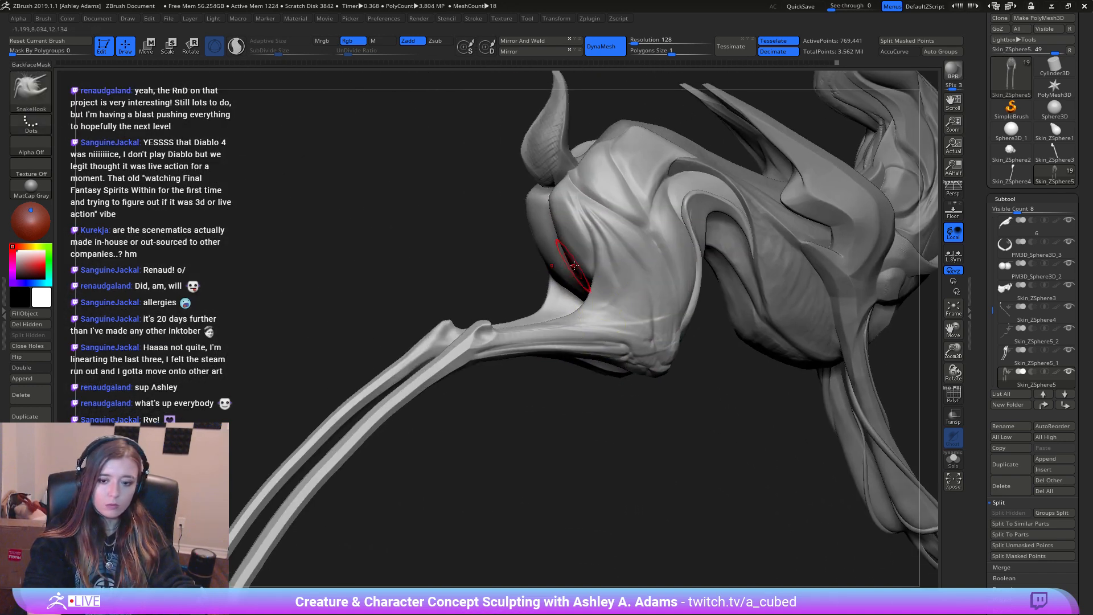
pyautogui.press('ctrl')
pyautogui.moveTo(616, 286)
pyautogui.keyDown('ctrl'); pyautogui.mouseDown(button='right')
pyautogui.moveTo(624, 303)
pyautogui.moveTo(605, 275)
pyautogui.moveTo(629, 272)
pyautogui.moveTo(570, 311)
pyautogui.moveTo(576, 319)
pyautogui.moveTo(547, 327)
pyautogui.mouseUp(button='right'); pyautogui.keyUp('ctrl')
pyautogui.press('b')
pyautogui.press('d')
pyautogui.press('s')
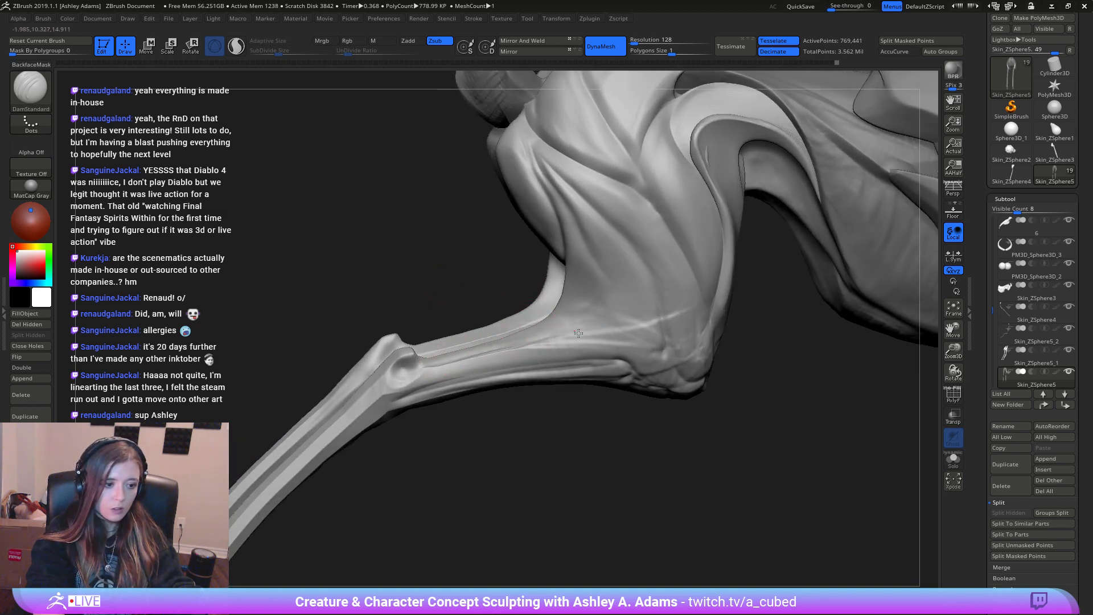
pyautogui.moveTo(638, 323); pyautogui.dragTo(589, 299, button='right')
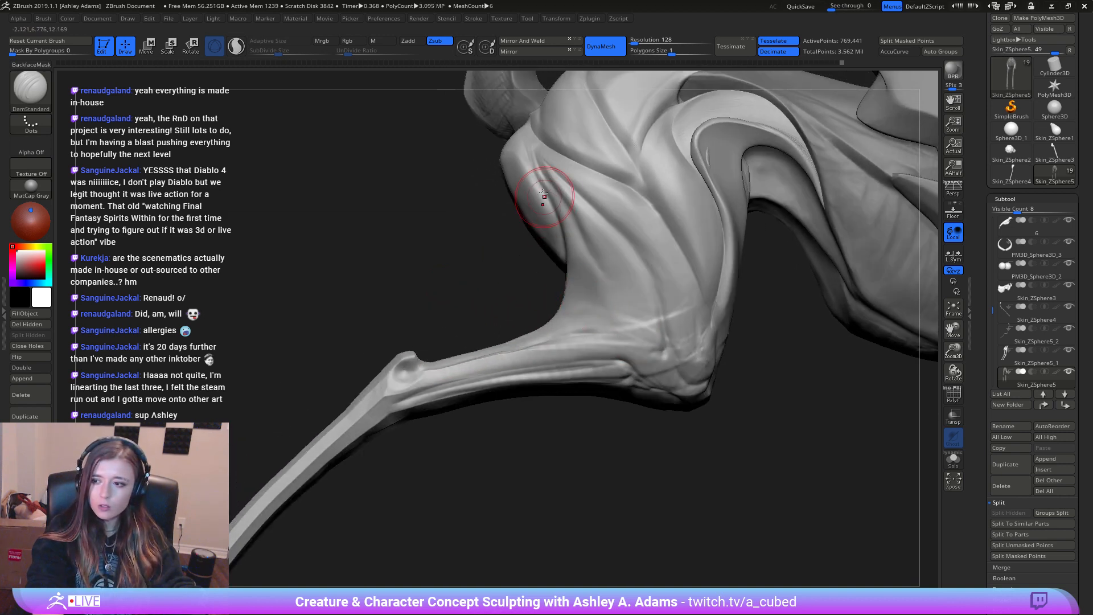
pyautogui.moveTo(560, 192); pyautogui.dragTo(618, 336)
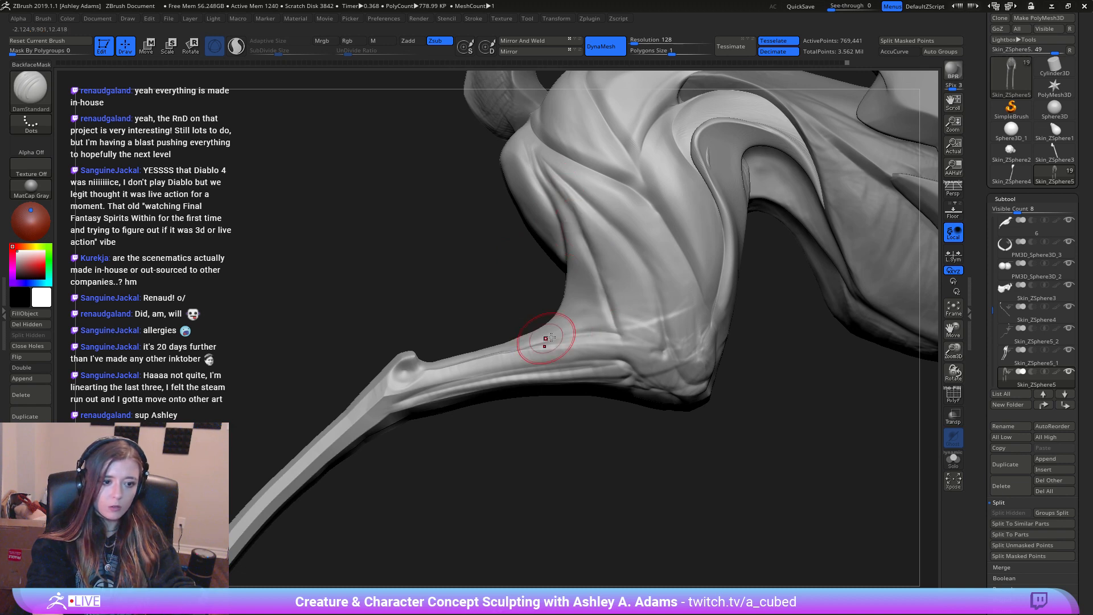
# Step: Carve a groove along the upper gaskin into the hollow behind the knee with DamStandard
pyautogui.moveTo(546, 338); pyautogui.dragTo(617, 332)
pyautogui.moveTo(564, 292); pyautogui.dragTo(639, 339, button='right')
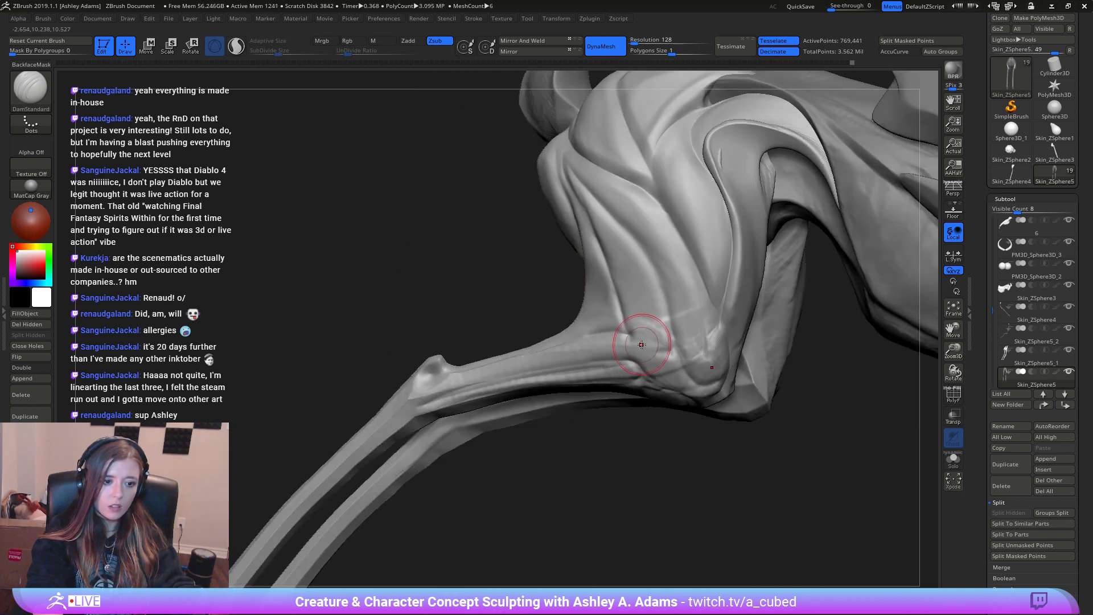
pyautogui.moveTo(584, 287)
pyautogui.mouseDown(button='right')
pyautogui.moveTo(464, 171)
pyautogui.moveTo(551, 195)
pyautogui.mouseUp(button='right')
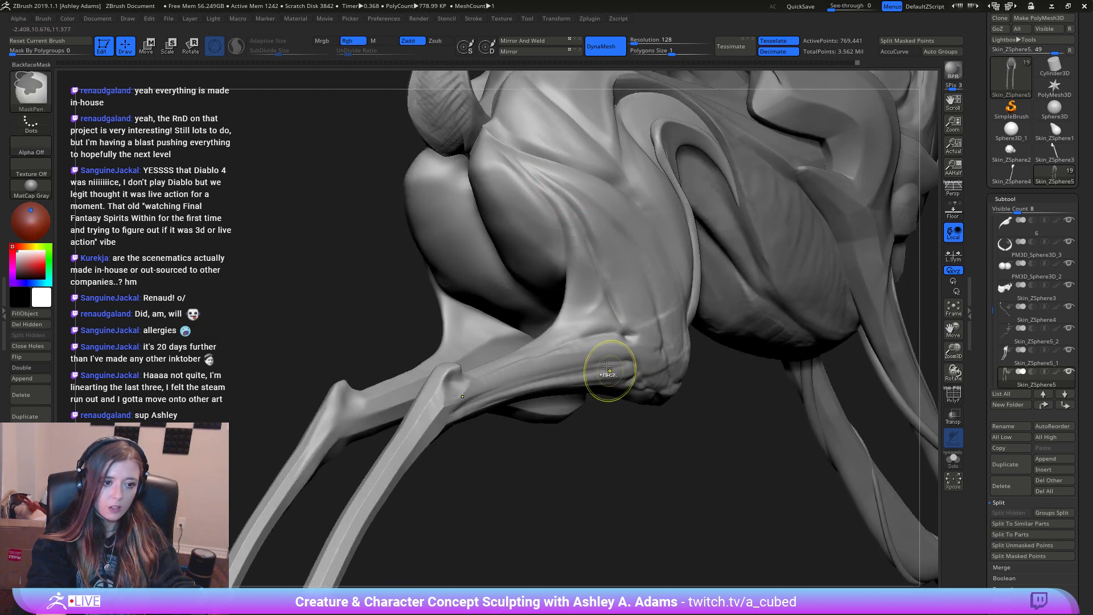
pyautogui.keyDown('ctrl'); pyautogui.moveTo(610, 366); pyautogui.dragTo(649, 284, button='right'); pyautogui.keyUp('ctrl')
pyautogui.moveTo(649, 285)
pyautogui.mouseDown(button='right')
pyautogui.moveTo(595, 281)
pyautogui.moveTo(546, 364)
pyautogui.mouseUp(button='right')
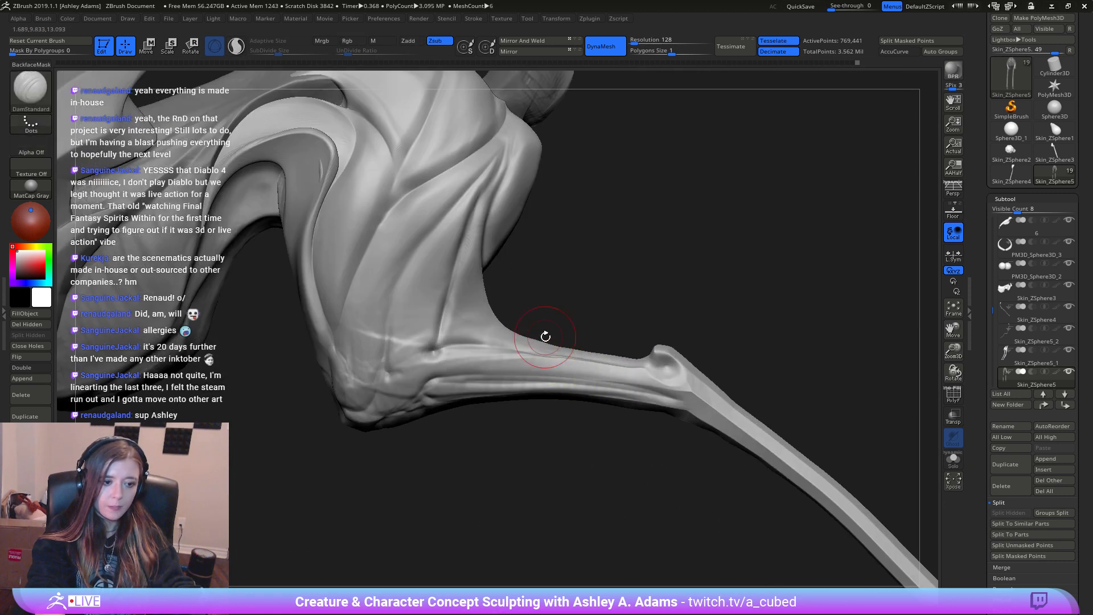
# Step: Refine the concave contour between the back of the thigh and the gaskin with SnakeHook and smooth it
pyautogui.press('b')
pyautogui.press('s')
pyautogui.press('h')
pyautogui.moveTo(490, 304); pyautogui.dragTo(484, 297)
pyautogui.moveTo(450, 348); pyautogui.dragTo(416, 402, button='right')
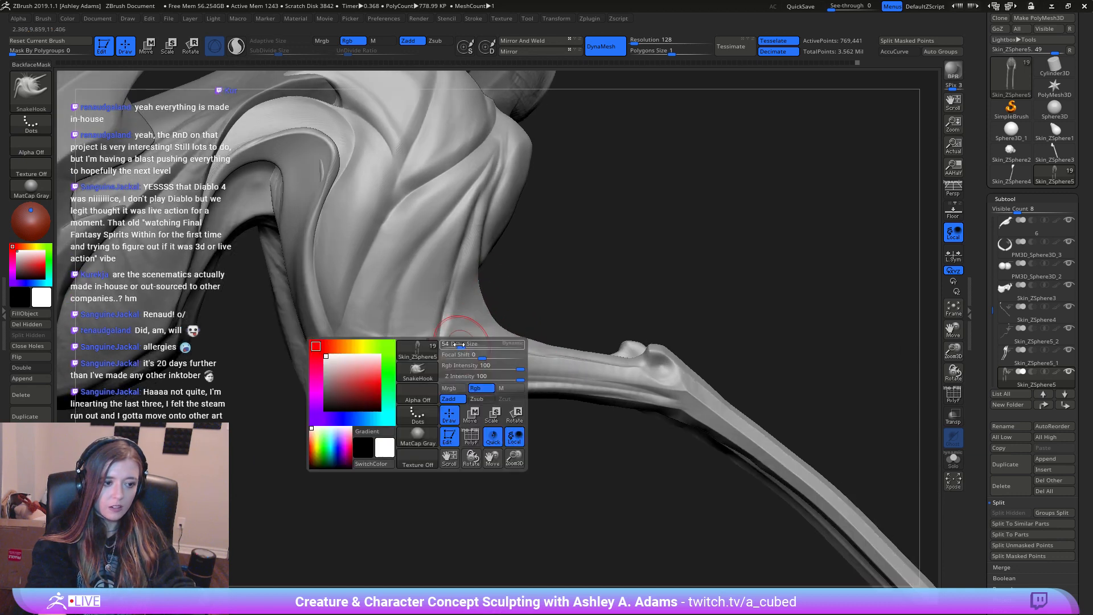
pyautogui.moveTo(564, 347); pyautogui.dragTo(547, 324, button='right')
pyautogui.keyDown('shift'); pyautogui.moveTo(538, 345); pyautogui.dragTo(525, 340); pyautogui.keyUp('shift')
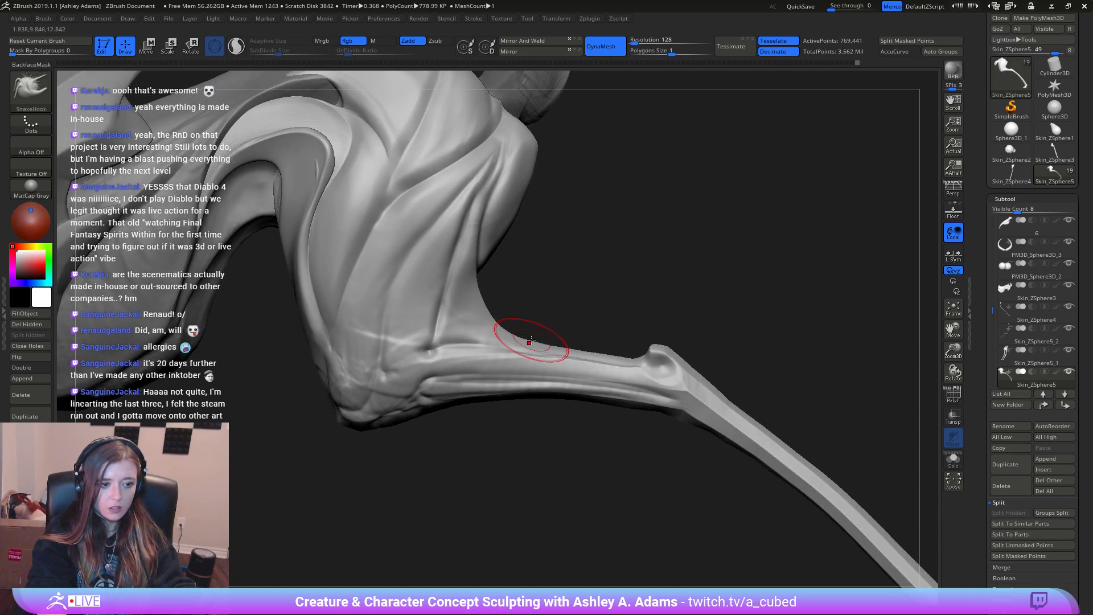
# Step: Resize the SnakeHook brush and adjust the front contour of the thigh above the knee
pyautogui.press('f')
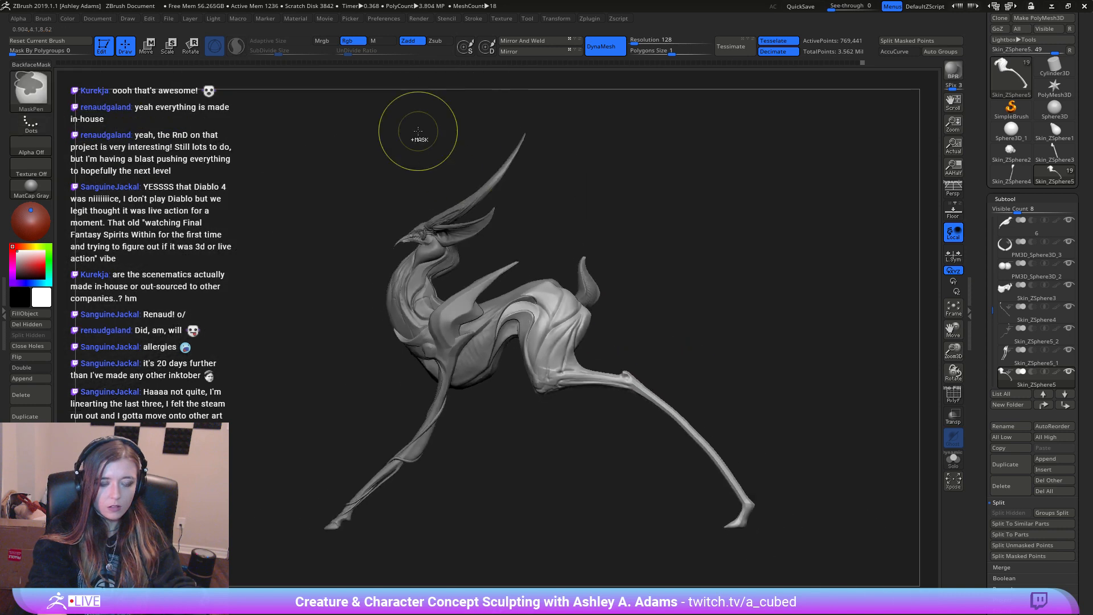
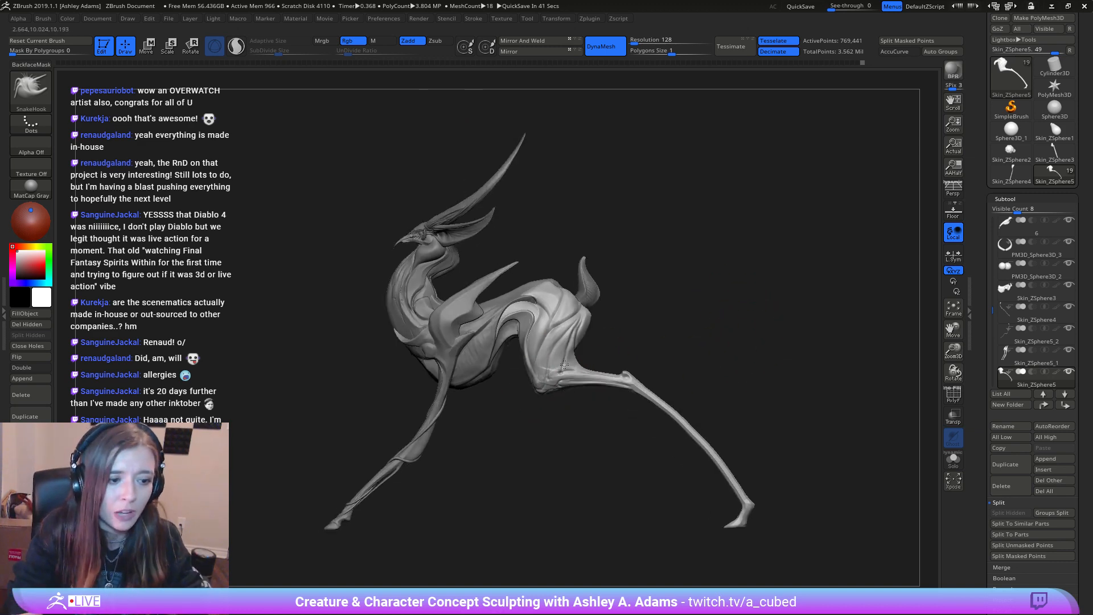
pyautogui.keyDown('ctrl'); pyautogui.moveTo(567, 360); pyautogui.dragTo(585, 405, button='right'); pyautogui.keyUp('ctrl')
pyautogui.press('space')
pyautogui.moveTo(566, 383); pyautogui.dragTo(578, 383)
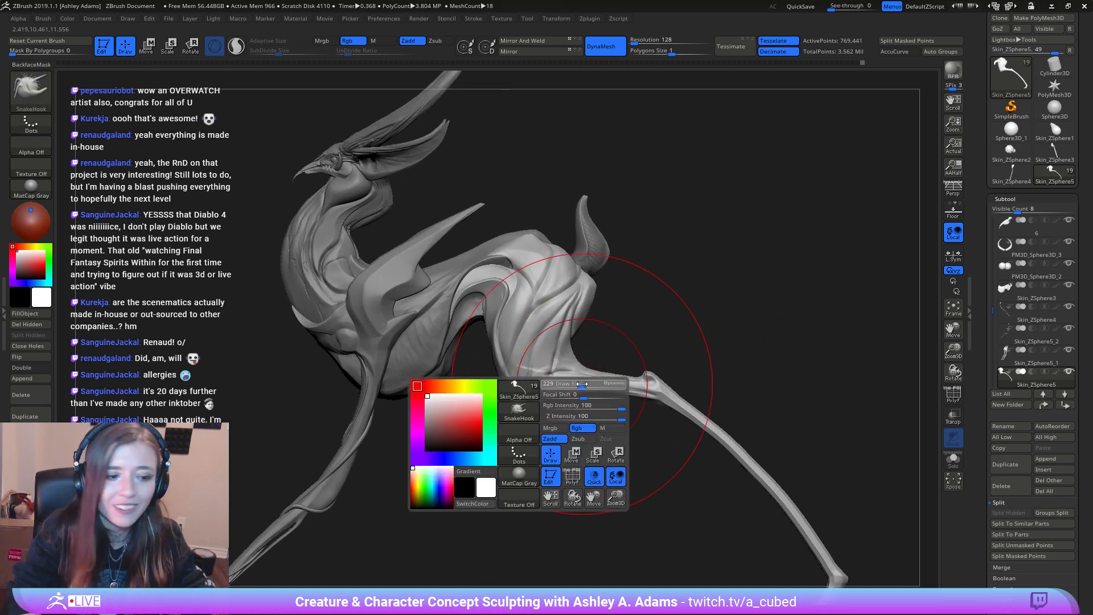
pyautogui.moveTo(563, 359); pyautogui.dragTo(552, 354, button='right')
pyautogui.press('space')
pyautogui.moveTo(502, 318); pyautogui.dragTo(491, 317)
pyautogui.keyDown('alt'); pyautogui.moveTo(491, 317); pyautogui.dragTo(558, 317, button='right'); pyautogui.keyUp('alt')
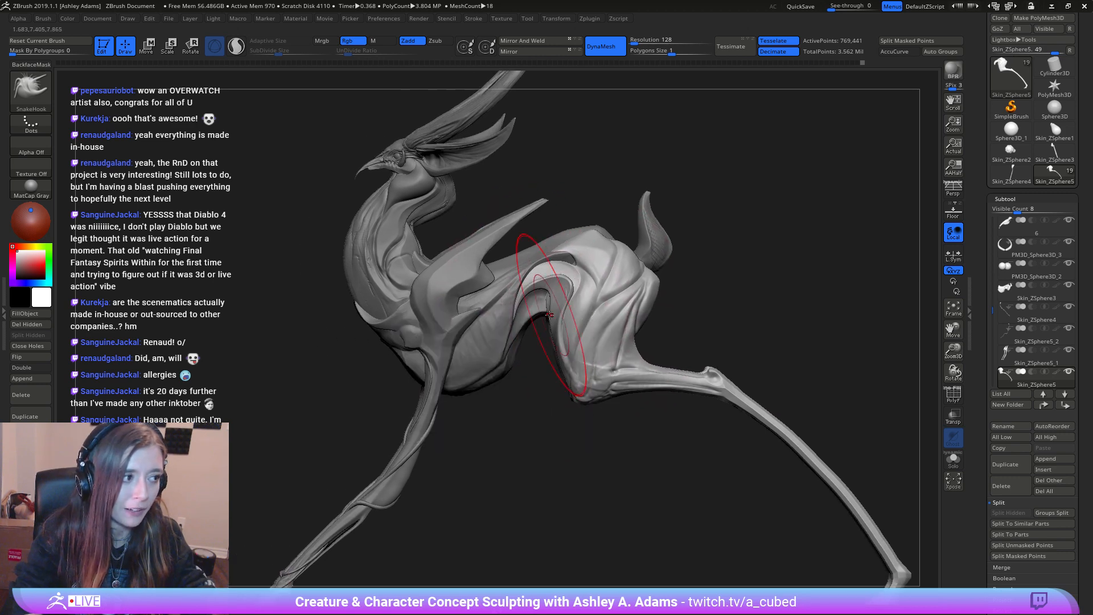
# Step: Reshape the inner edge of the flank's skin arch in front of the thigh with a smaller SnakeHook brush
pyautogui.press('space')
pyautogui.moveTo(537, 293); pyautogui.dragTo(527, 293)
pyautogui.moveTo(527, 296); pyautogui.dragTo(545, 300, button='right')
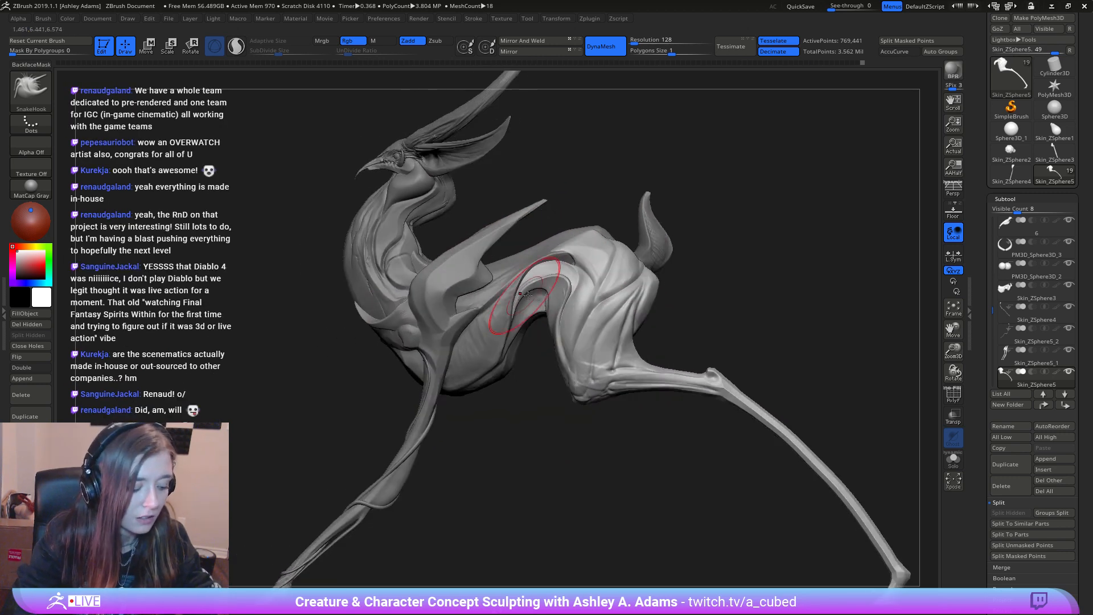
pyautogui.moveTo(540, 300); pyautogui.dragTo(547, 300)
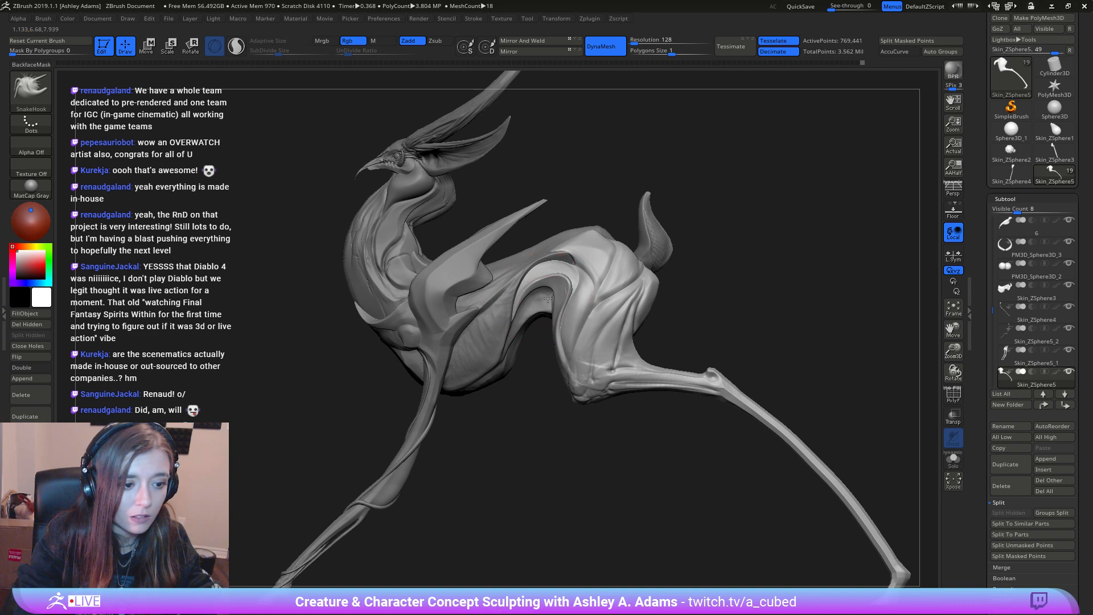
pyautogui.press('space')
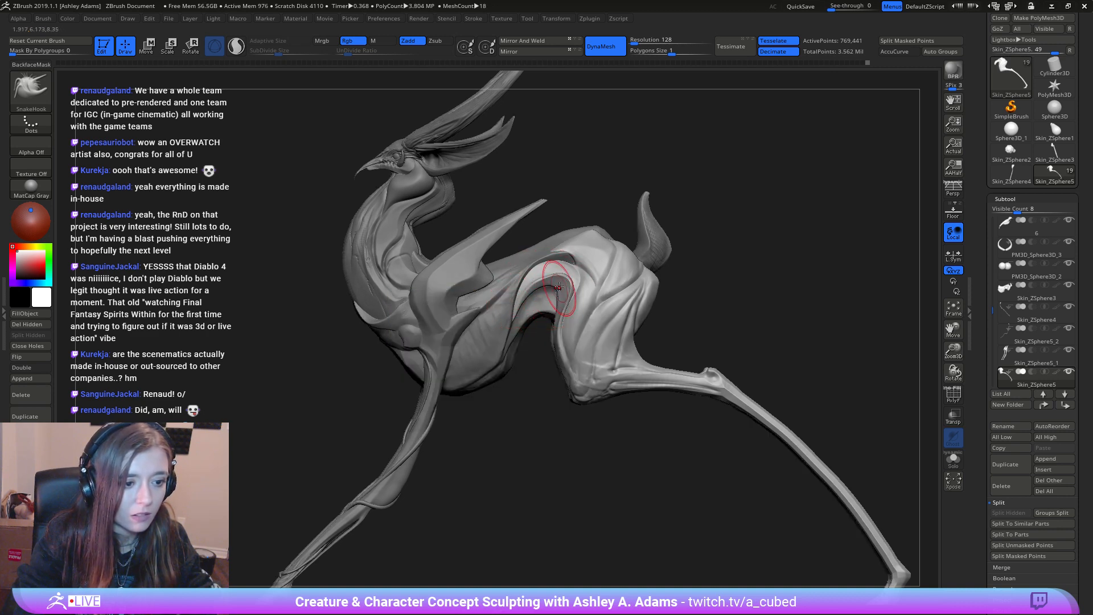
# Step: Refine the folds on the front of the thigh beside the flank arch, varying the SnakeHook brush size
pyautogui.moveTo(552, 288)
pyautogui.mouseDown(button='right')
pyautogui.moveTo(632, 291)
pyautogui.moveTo(558, 292)
pyautogui.mouseUp(button='right')
pyautogui.press('space')
pyautogui.moveTo(585, 335)
pyautogui.mouseDown()
pyautogui.moveTo(596, 335)
pyautogui.moveTo(566, 330)
pyautogui.moveTo(567, 307)
pyautogui.mouseUp()
pyautogui.press('space')
pyautogui.moveTo(590, 299); pyautogui.dragTo(586, 298, button='right')
pyautogui.press('space')
pyautogui.moveTo(586, 282); pyautogui.dragTo(574, 283)
pyautogui.keyDown('ctrl'); pyautogui.moveTo(641, 334); pyautogui.dragTo(704, 314, button='right'); pyautogui.keyUp('ctrl')
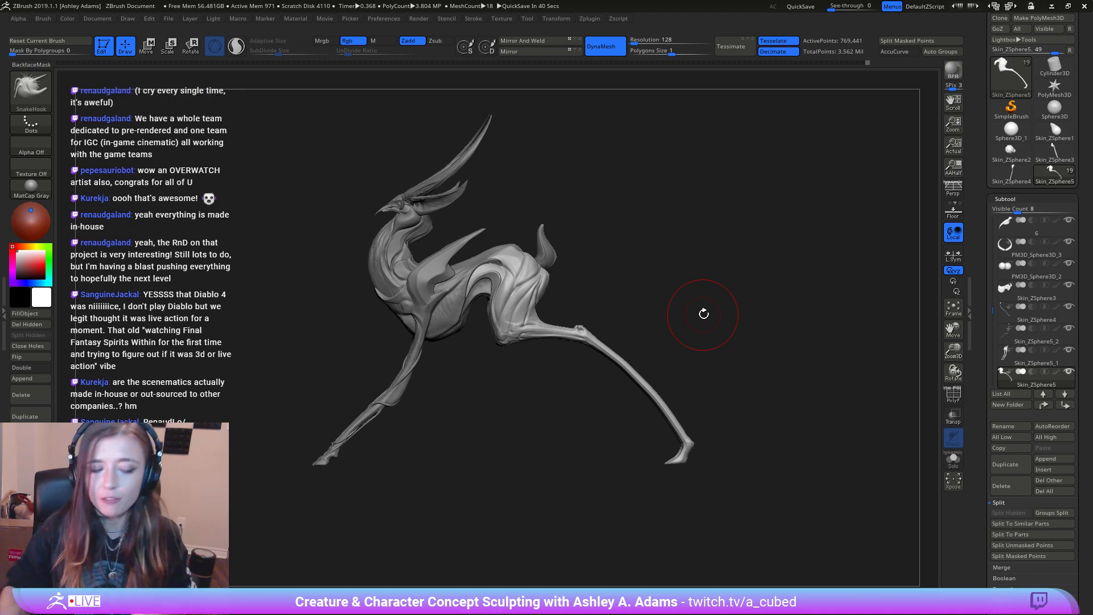
# Step: Adjust the knee and the underside of the gaskin toward the hock with SnakeHook
pyautogui.moveTo(566, 342); pyautogui.dragTo(559, 344)
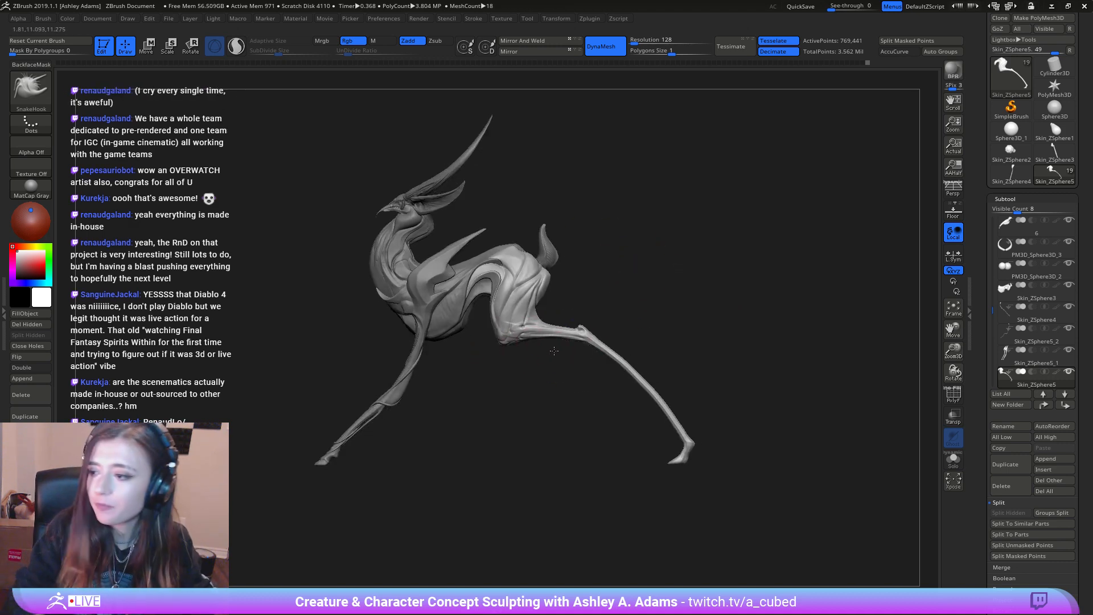
pyautogui.keyDown('ctrl'); pyautogui.moveTo(542, 320); pyautogui.dragTo(525, 374, button='right'); pyautogui.keyUp('ctrl')
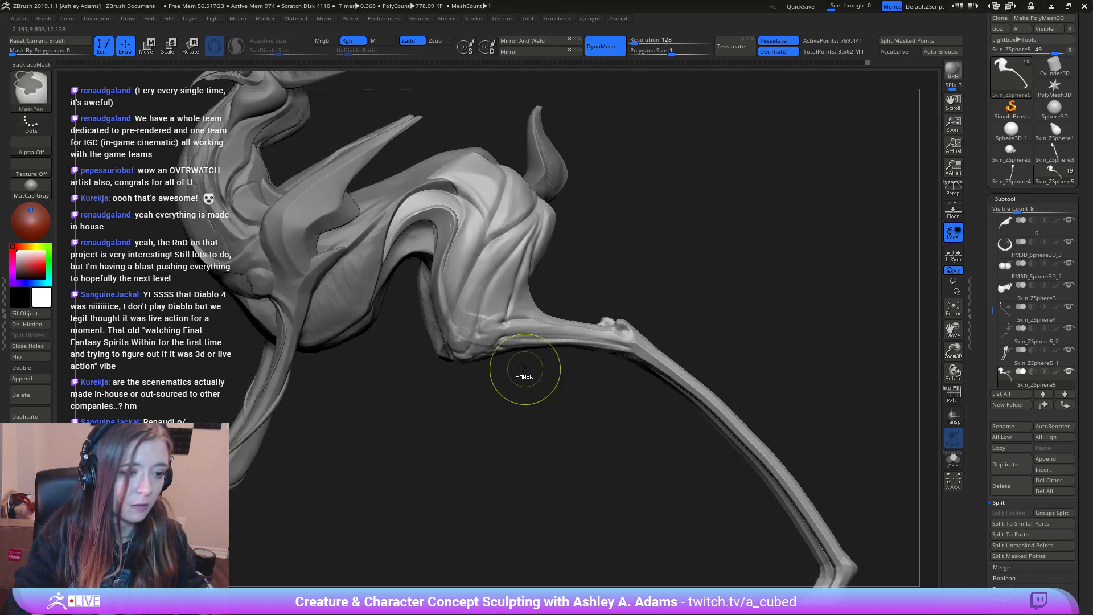
pyautogui.press('space')
pyautogui.moveTo(524, 357); pyautogui.dragTo(532, 353)
pyautogui.moveTo(531, 355); pyautogui.dragTo(508, 358, button='right')
pyautogui.moveTo(463, 360); pyautogui.dragTo(463, 355)
pyautogui.moveTo(541, 346); pyautogui.dragTo(579, 338)
pyautogui.keyDown('ctrl'); pyautogui.moveTo(578, 428); pyautogui.dragTo(659, 335, button='right'); pyautogui.keyUp('ctrl')
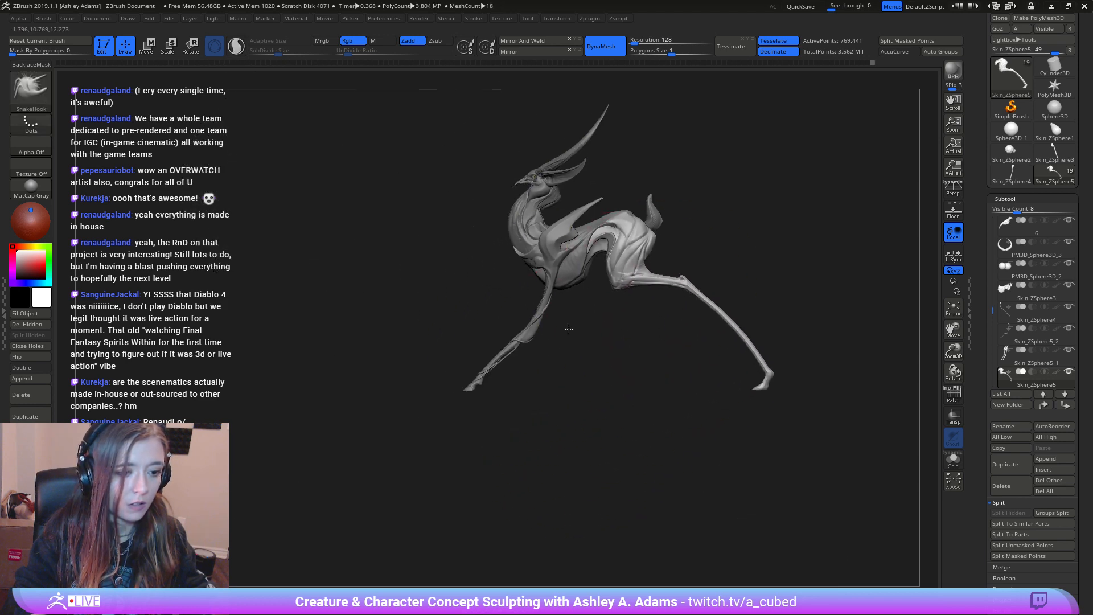
# Step: Make the torso subtool Skin_ZSphere3 active and bring the creature's body into side view
pyautogui.moveTo(797, 336); pyautogui.dragTo(677, 331, button='right')
pyautogui.keyDown('alt'); pyautogui.moveTo(747, 309); pyautogui.dragTo(610, 331, button='right'); pyautogui.keyUp('alt')
pyautogui.moveTo(610, 330)
pyautogui.keyDown('ctrl'); pyautogui.mouseDown(button='right')
pyautogui.moveTo(622, 399)
pyautogui.moveTo(593, 324)
pyautogui.mouseUp(button='right'); pyautogui.keyUp('ctrl')
pyautogui.keyDown('alt'); pyautogui.click(589, 311); pyautogui.keyUp('alt')
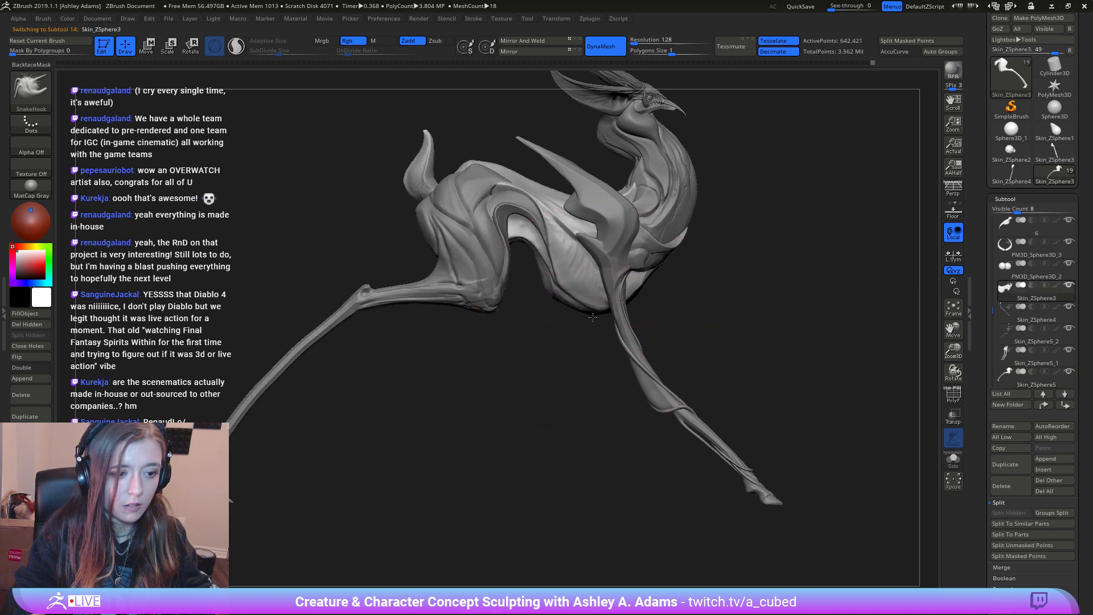
pyautogui.rightClick(593, 311)
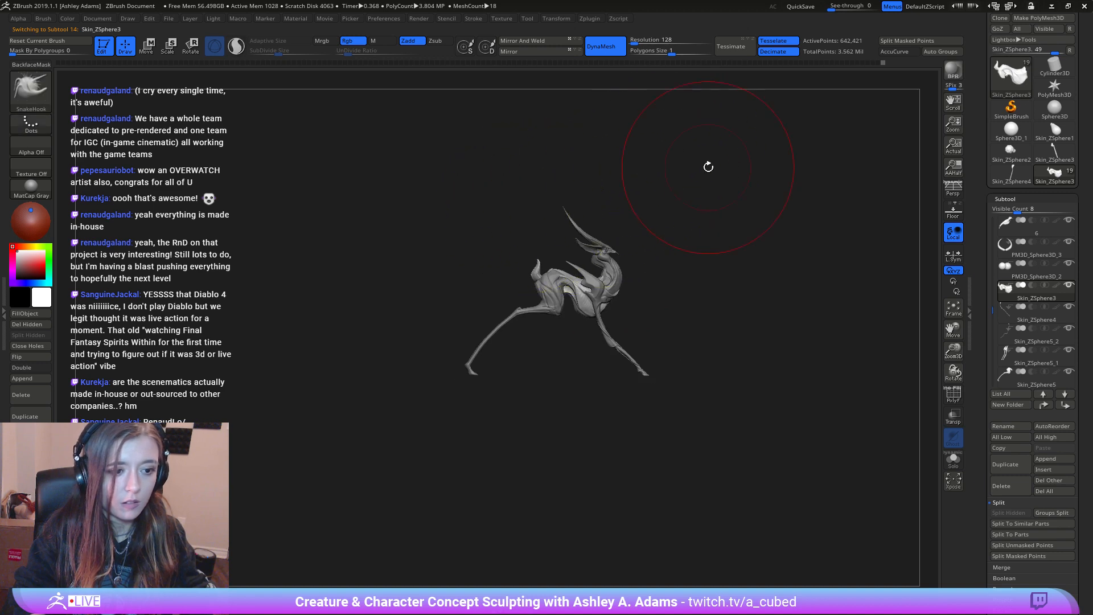
pyautogui.moveTo(734, 226)
pyautogui.mouseDown()
pyautogui.moveTo(631, 235)
pyautogui.moveTo(593, 217)
pyautogui.moveTo(597, 361)
pyautogui.mouseUp()
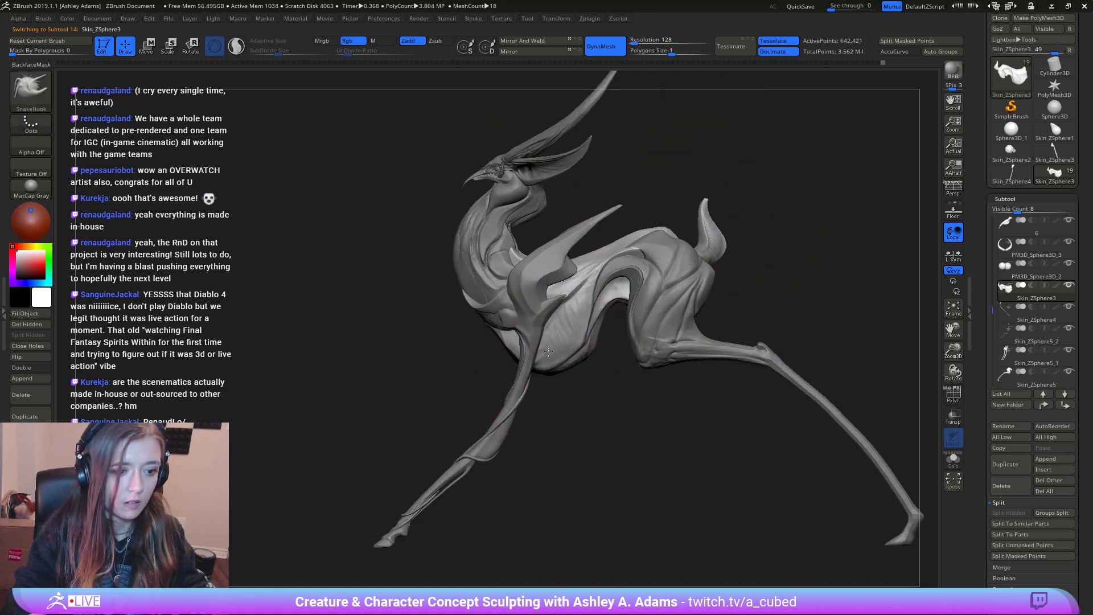
# Step: Reshape the lower chest contour around the top of the foreleg with the SnakeHook brush
pyautogui.press('b')
pyautogui.press('s')
pyautogui.press('h')
pyautogui.keyDown('alt'); pyautogui.moveTo(524, 309); pyautogui.dragTo(492, 358); pyautogui.keyUp('alt')
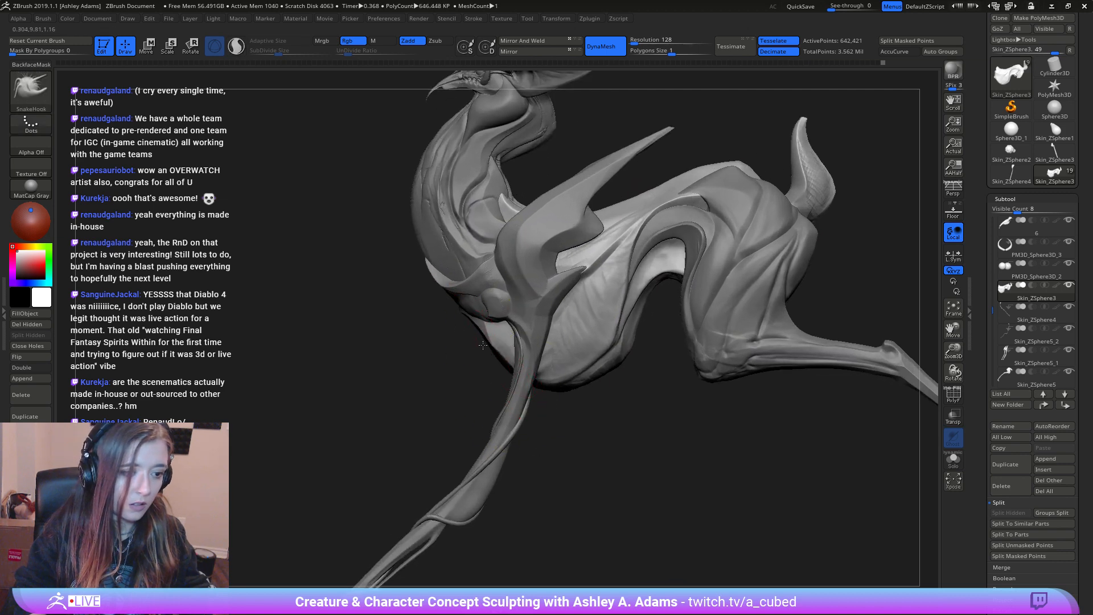
pyautogui.press('space')
pyautogui.moveTo(490, 323)
pyautogui.mouseDown(button='right')
pyautogui.moveTo(632, 316)
pyautogui.moveTo(523, 328)
pyautogui.mouseUp(button='right')
pyautogui.moveTo(575, 398)
pyautogui.keyDown('ctrl'); pyautogui.mouseDown(button='right')
pyautogui.moveTo(581, 343)
pyautogui.moveTo(539, 322)
pyautogui.mouseUp(button='right'); pyautogui.keyUp('ctrl')
pyautogui.press('space')
pyautogui.moveTo(504, 343); pyautogui.dragTo(554, 394)
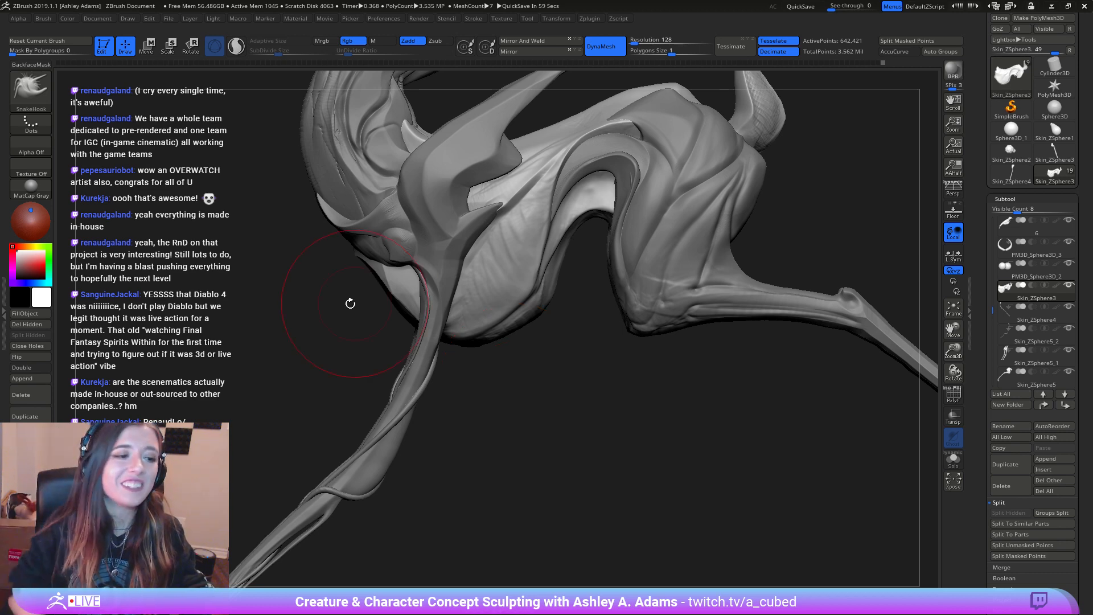
# Step: Activate the hind leg subtool Skin_ZSphere5, then adjust and smooth the curve of the long lower leg
pyautogui.moveTo(516, 455)
pyautogui.keyDown('alt'); pyautogui.mouseDown(button='right')
pyautogui.moveTo(539, 378)
pyautogui.moveTo(592, 407)
pyautogui.mouseUp(button='right'); pyautogui.keyUp('alt')
pyautogui.keyDown('alt'); pyautogui.moveTo(766, 329); pyautogui.dragTo(556, 350, button='right'); pyautogui.keyUp('alt')
pyautogui.keyDown('alt'); pyautogui.click(545, 264); pyautogui.keyUp('alt')
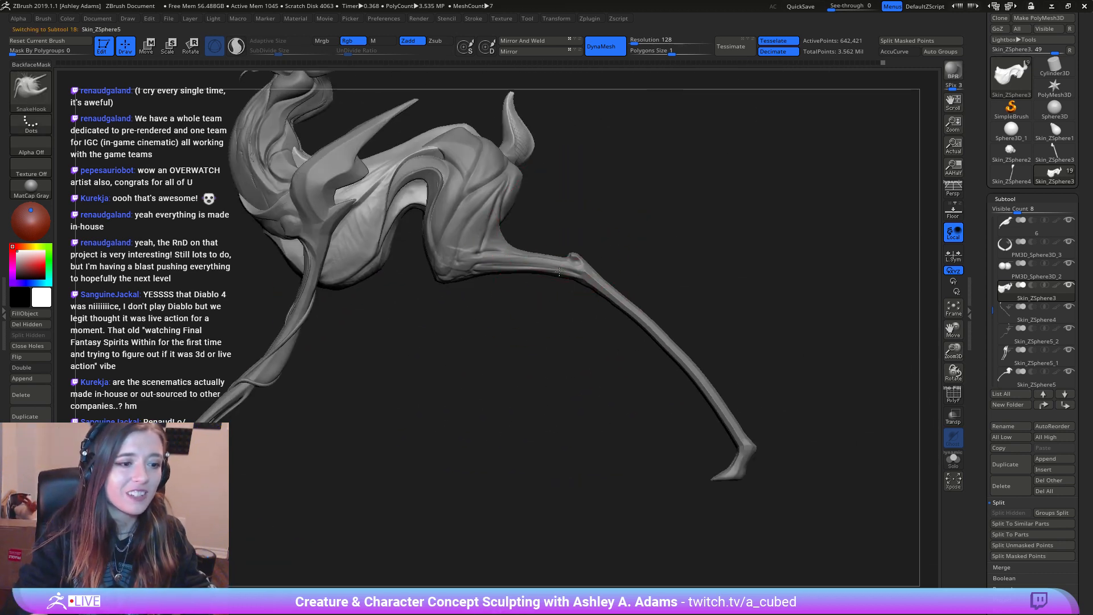
pyautogui.press('space')
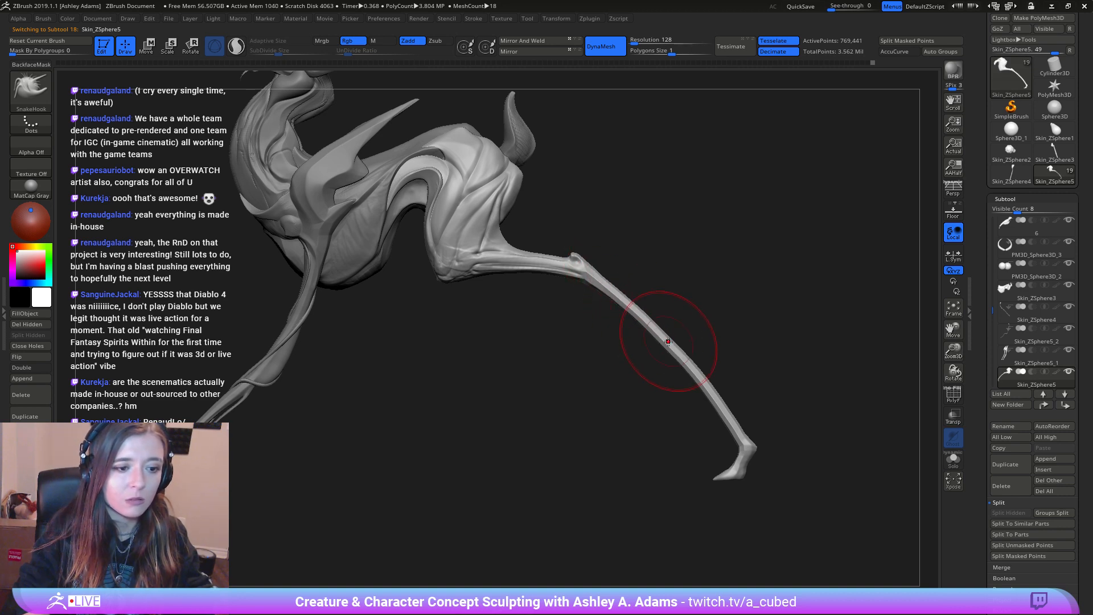
pyautogui.moveTo(669, 342); pyautogui.dragTo(666, 337)
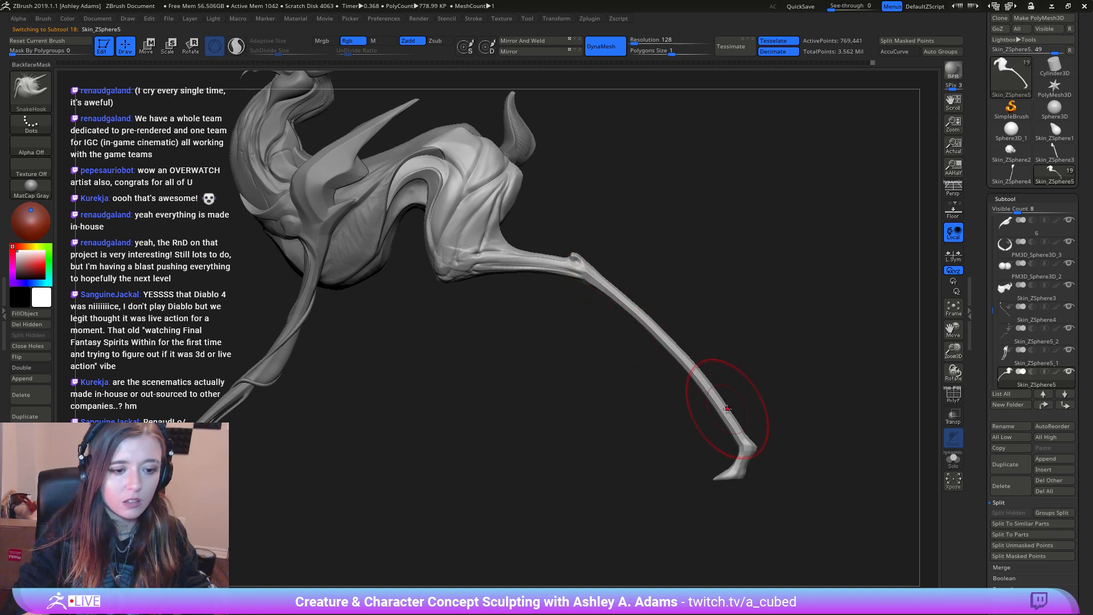
pyautogui.press('shift')
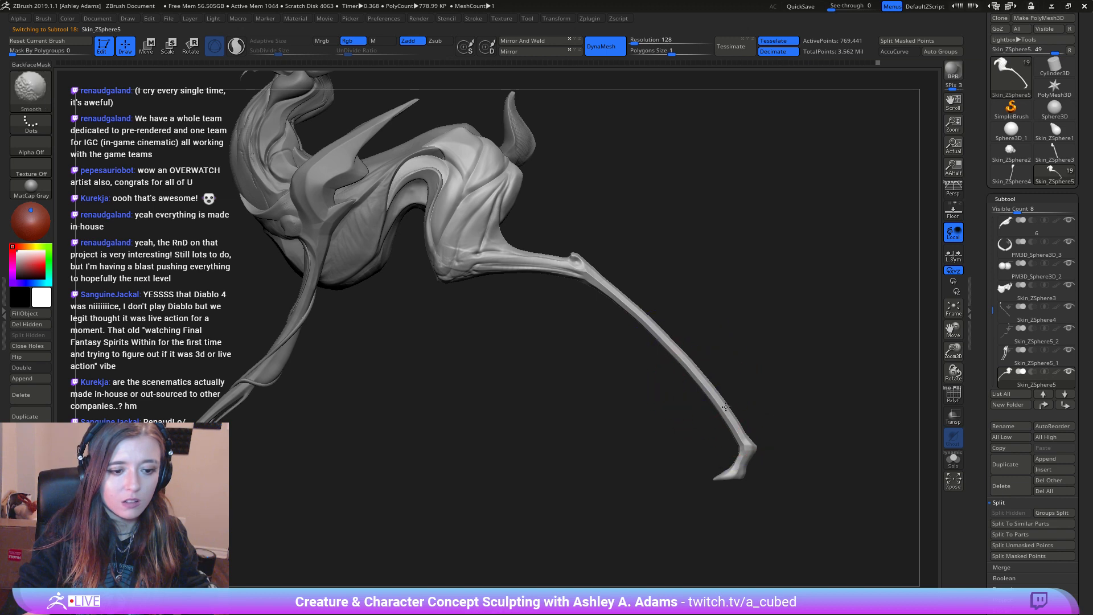
# Step: Thicken the upper part of the lower hind leg below the hock with the Inflat brush, checking the back view
pyautogui.moveTo(633, 290)
pyautogui.keyDown('alt'); pyautogui.mouseDown()
pyautogui.moveTo(554, 305)
pyautogui.moveTo(501, 275)
pyautogui.mouseUp(); pyautogui.keyUp('alt')
pyautogui.press('b')
pyautogui.press('i')
pyautogui.press('n')
pyautogui.press('space')
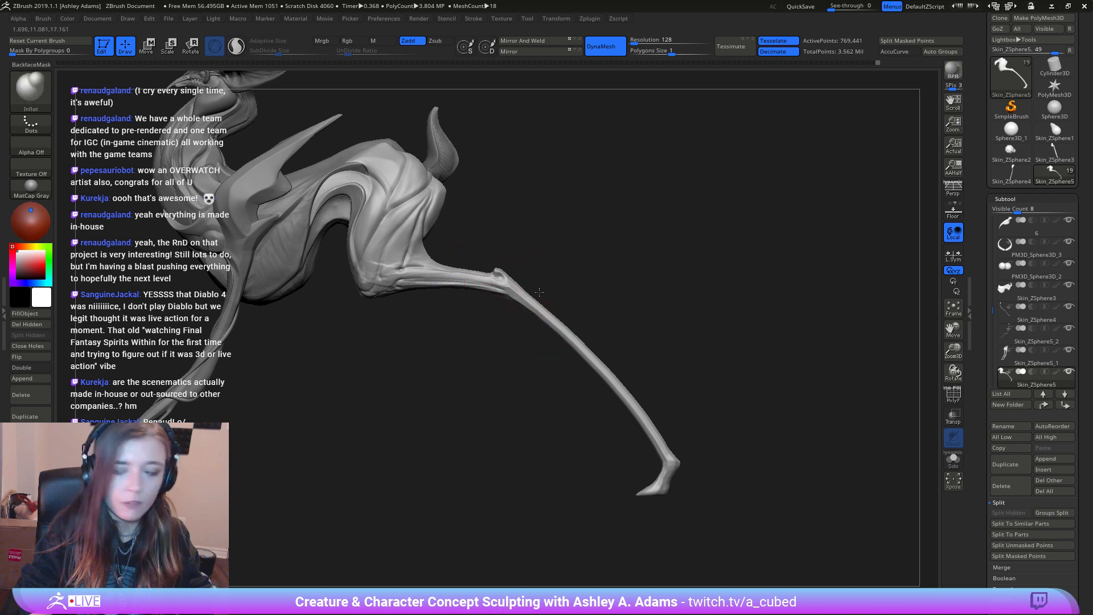
pyautogui.keyDown('alt'); pyautogui.moveTo(454, 232); pyautogui.dragTo(468, 234); pyautogui.keyUp('alt')
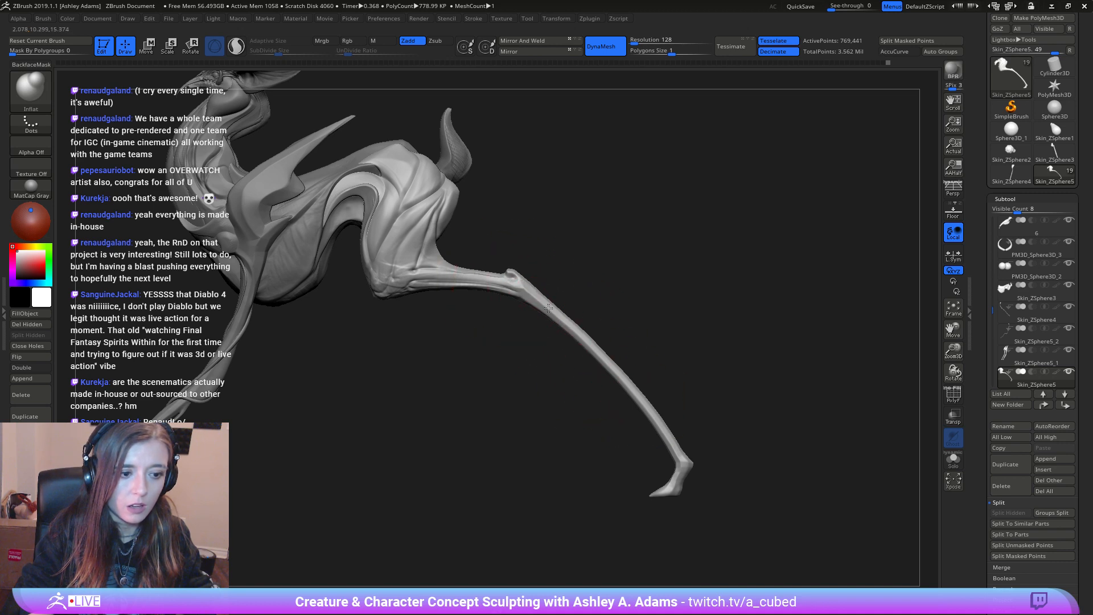
pyautogui.moveTo(619, 360); pyautogui.dragTo(524, 354)
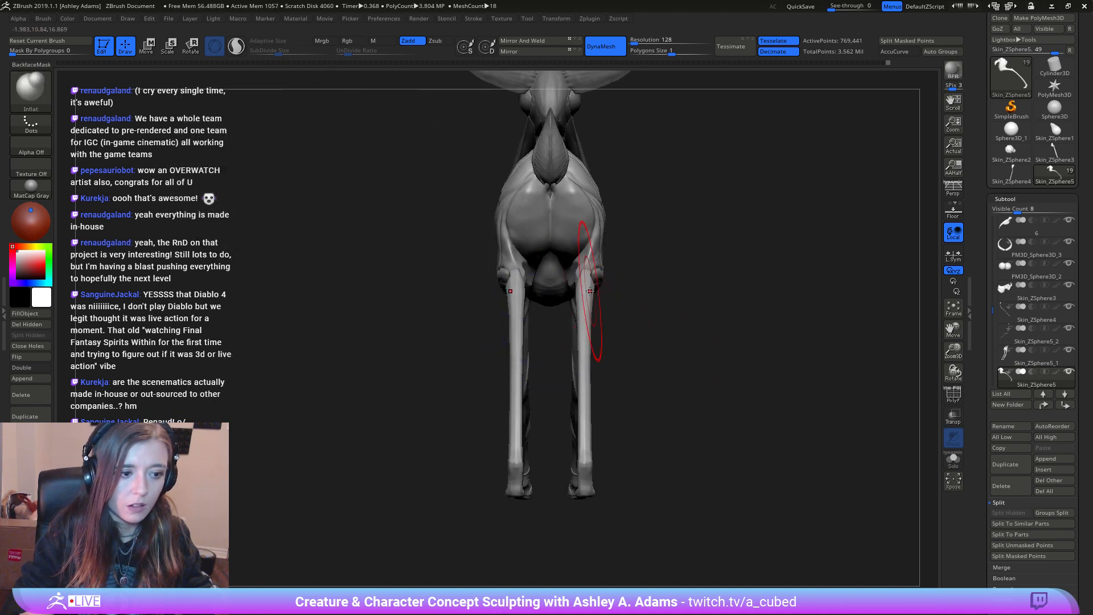
pyautogui.keyDown('shift'); pyautogui.moveTo(646, 407); pyautogui.dragTo(720, 403); pyautogui.keyUp('shift')
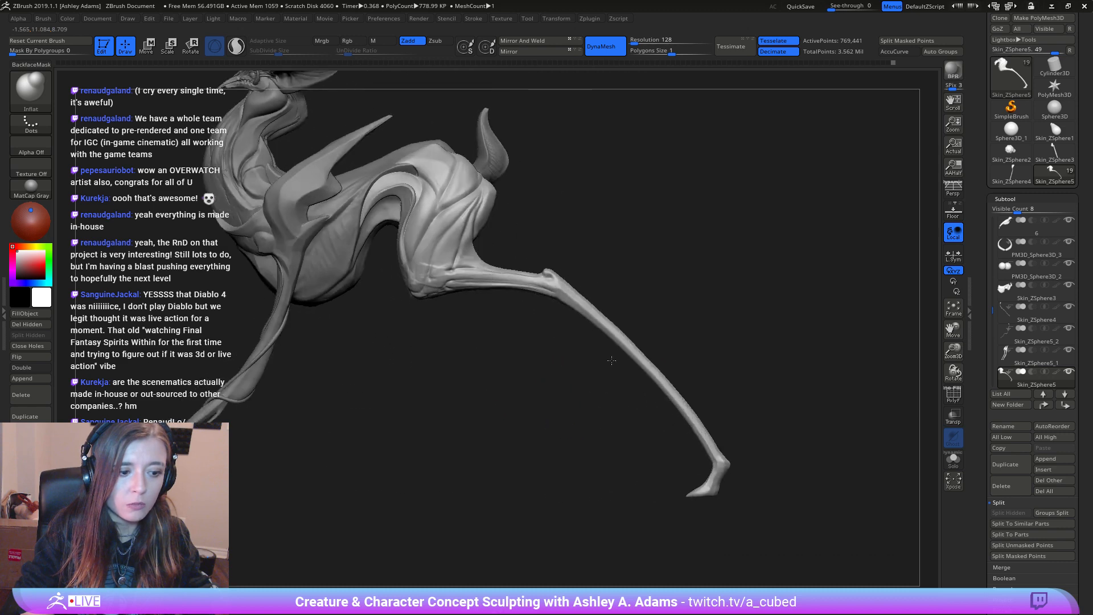
# Step: Inflate the hock and the shaft of the lower hind leg, then reduce the brush size
pyautogui.moveTo(512, 275); pyautogui.dragTo(556, 282)
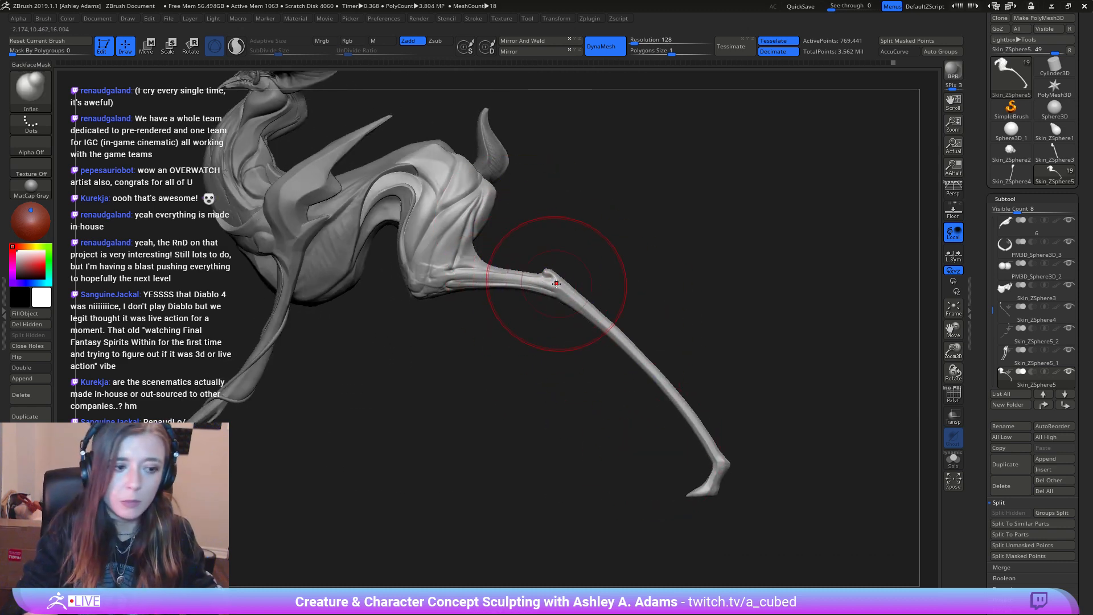
pyautogui.moveTo(675, 378); pyautogui.dragTo(605, 329)
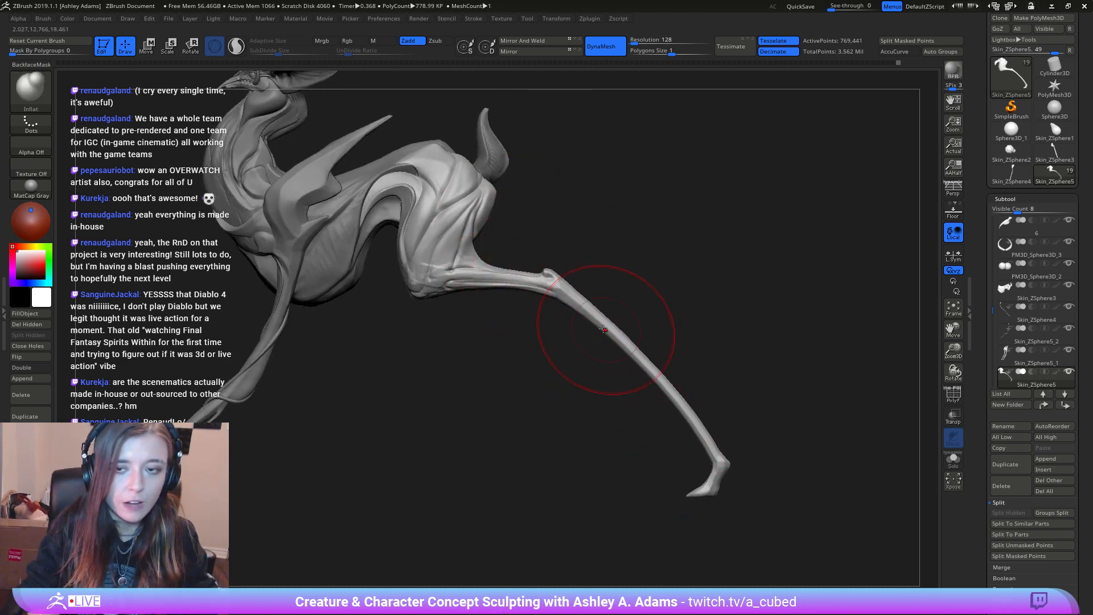
pyautogui.moveTo(623, 280); pyautogui.dragTo(607, 292)
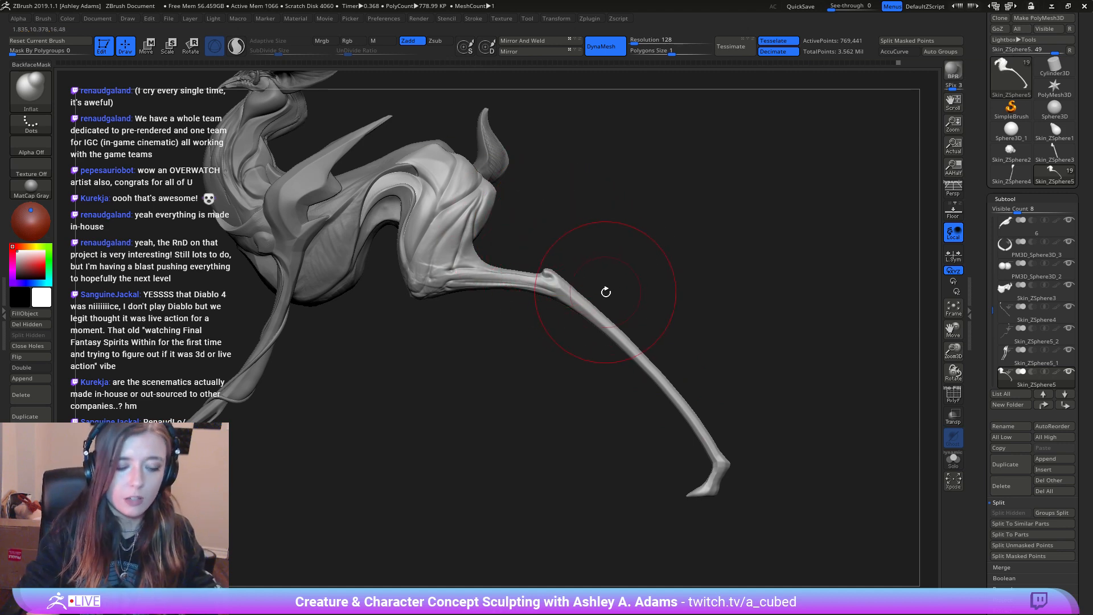
pyautogui.press('space')
pyautogui.click(608, 300)
pyautogui.moveTo(505, 246)
pyautogui.mouseDown()
pyautogui.moveTo(635, 300)
pyautogui.moveTo(597, 269)
pyautogui.mouseUp()
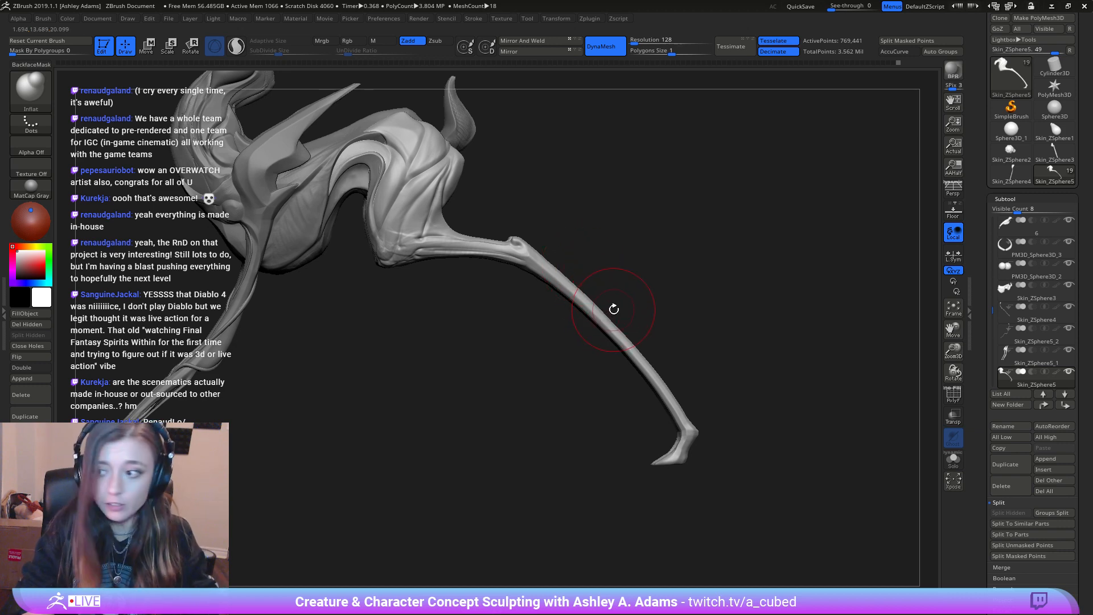
# Step: Cut a sharper form into the bony knob at the back of the hock with the MAHcut Mech A brush
pyautogui.press('2')
pyautogui.press('s')
pyautogui.moveTo(538, 259); pyautogui.dragTo(525, 258)
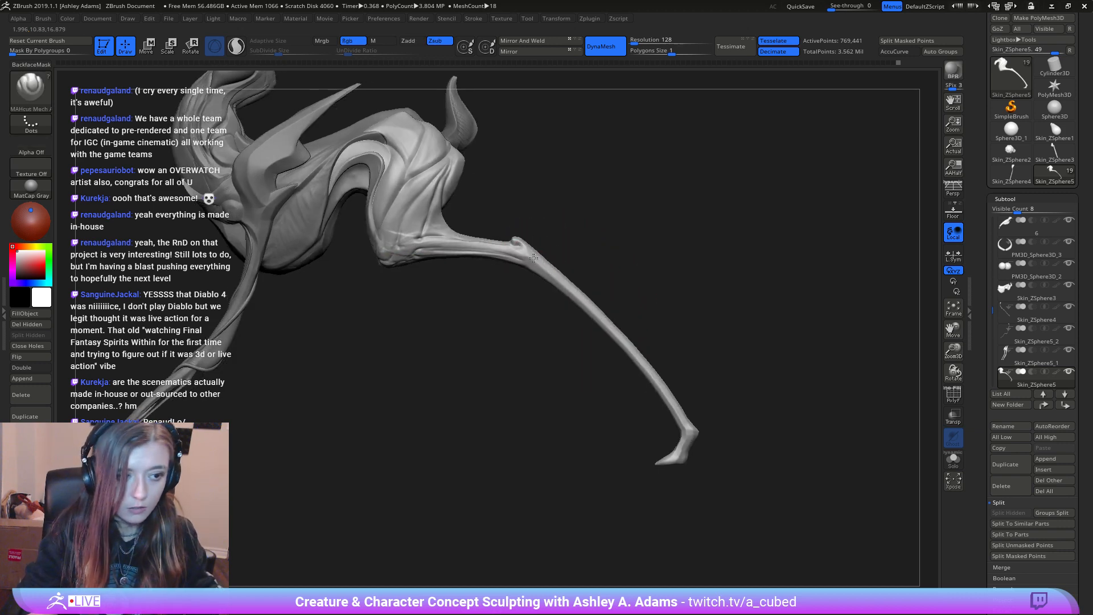
pyautogui.press('s')
pyautogui.keyDown('ctrl'); pyautogui.moveTo(517, 246); pyautogui.dragTo(530, 271, button='right'); pyautogui.keyUp('ctrl')
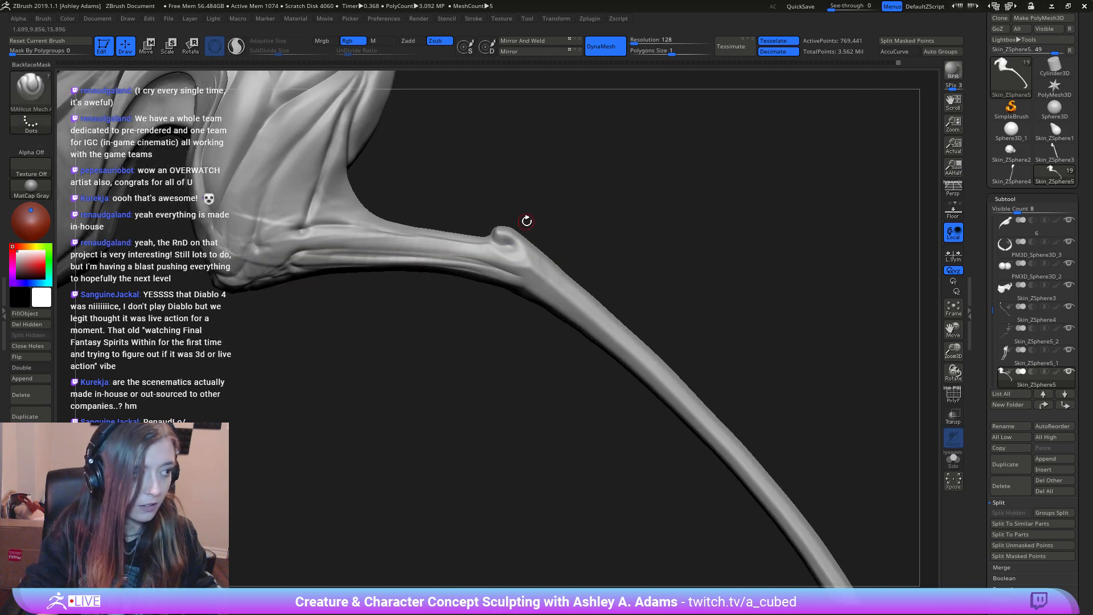
pyautogui.press('space')
pyautogui.moveTo(510, 232); pyautogui.dragTo(518, 231)
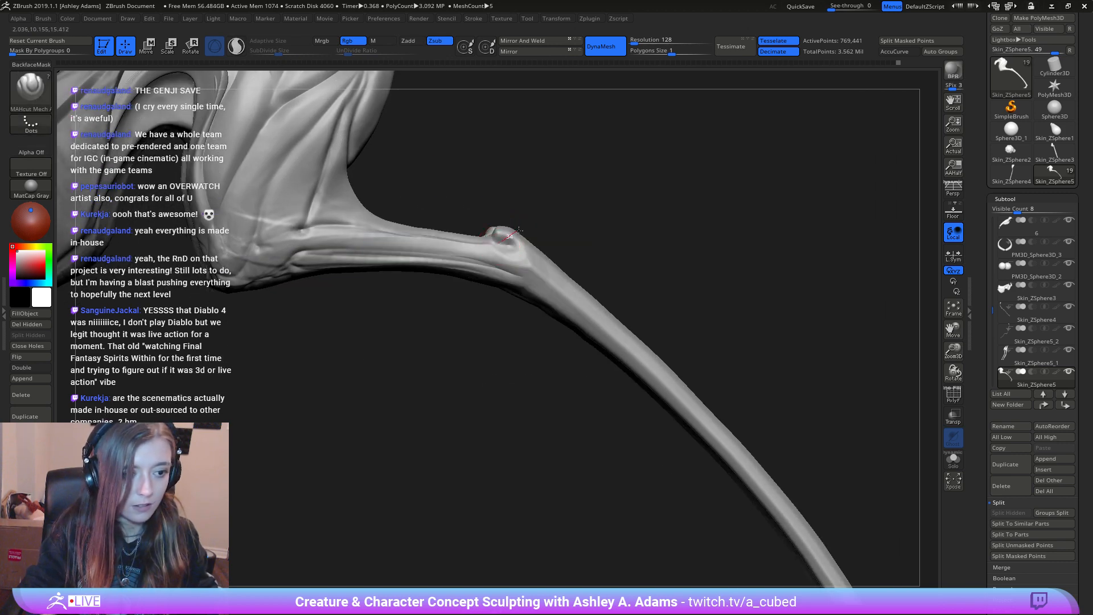
pyautogui.keyDown('ctrl'); pyautogui.moveTo(587, 299); pyautogui.dragTo(522, 244, button='right'); pyautogui.keyUp('ctrl')
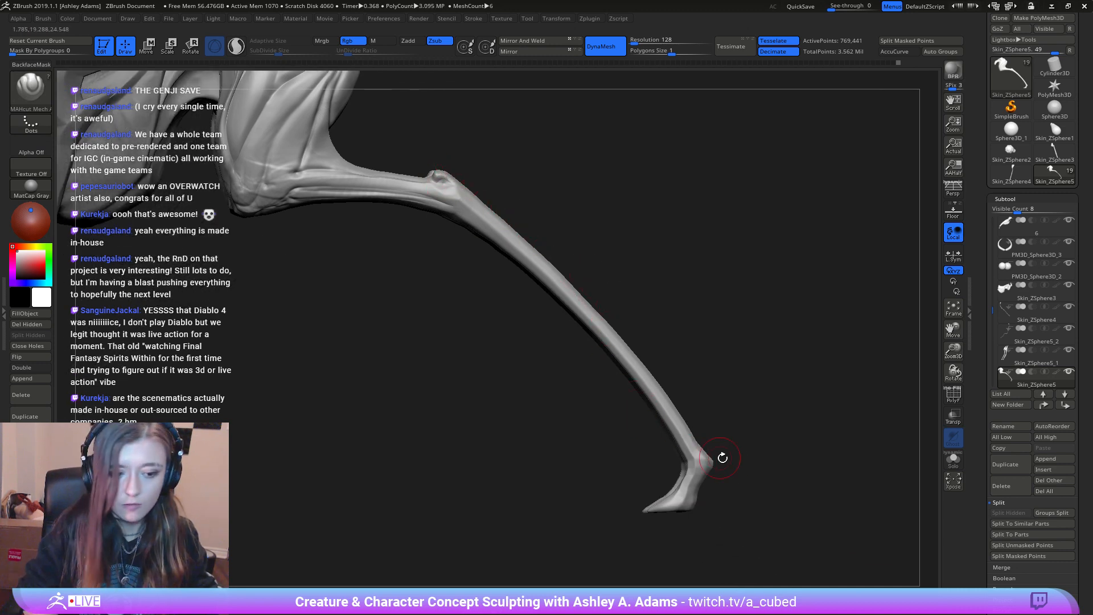
# Step: Pull the back of the hind fetlock outward into a sharper point with SnakeHook
pyautogui.press('b')
pyautogui.press('s')
pyautogui.press('h')
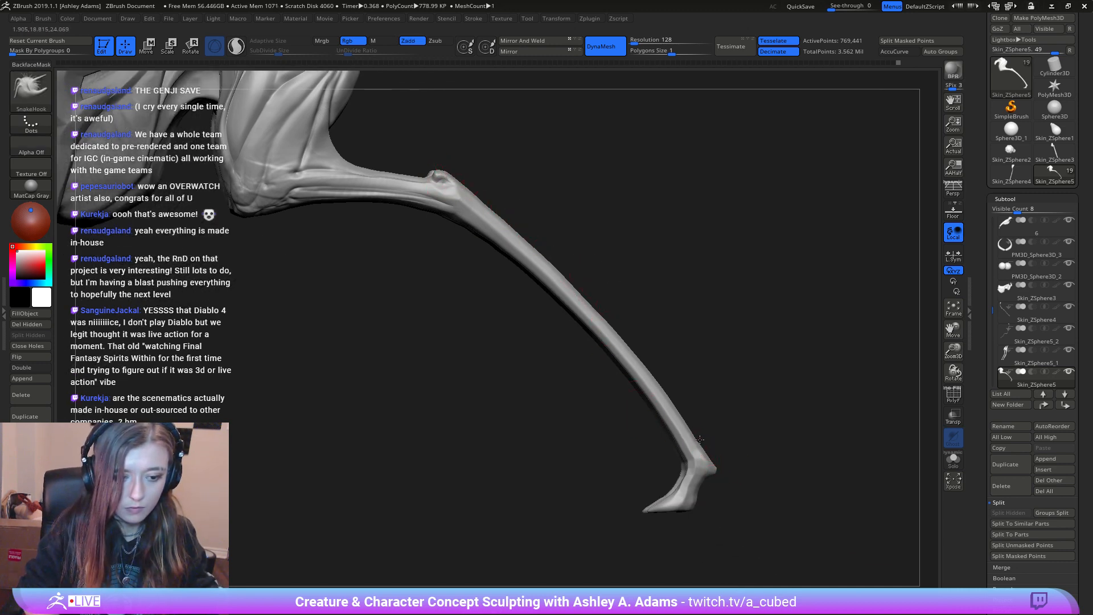
pyautogui.moveTo(700, 439)
pyautogui.keyDown('alt'); pyautogui.mouseDown(button='right')
pyautogui.moveTo(688, 392)
pyautogui.moveTo(654, 395)
pyautogui.moveTo(683, 386)
pyautogui.mouseUp(button='right'); pyautogui.keyUp('alt')
# Step: Build up tendon-like volume along the outer side and front of the hind pastern, between fetlock and hoof, with the ClayBuildup brush
pyautogui.press('b')
pyautogui.press('c')
pyautogui.press('b')
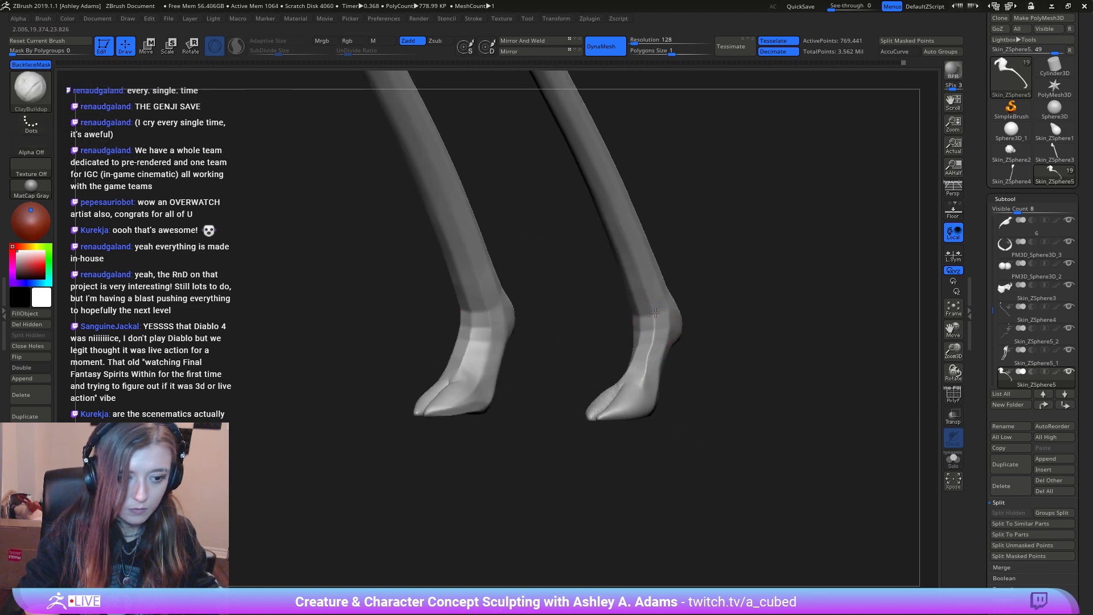
pyautogui.moveTo(655, 322); pyautogui.dragTo(640, 389)
pyautogui.moveTo(659, 321); pyautogui.dragTo(648, 390)
pyautogui.moveTo(654, 364); pyautogui.dragTo(693, 367, button='right')
pyautogui.moveTo(634, 316); pyautogui.dragTo(630, 363)
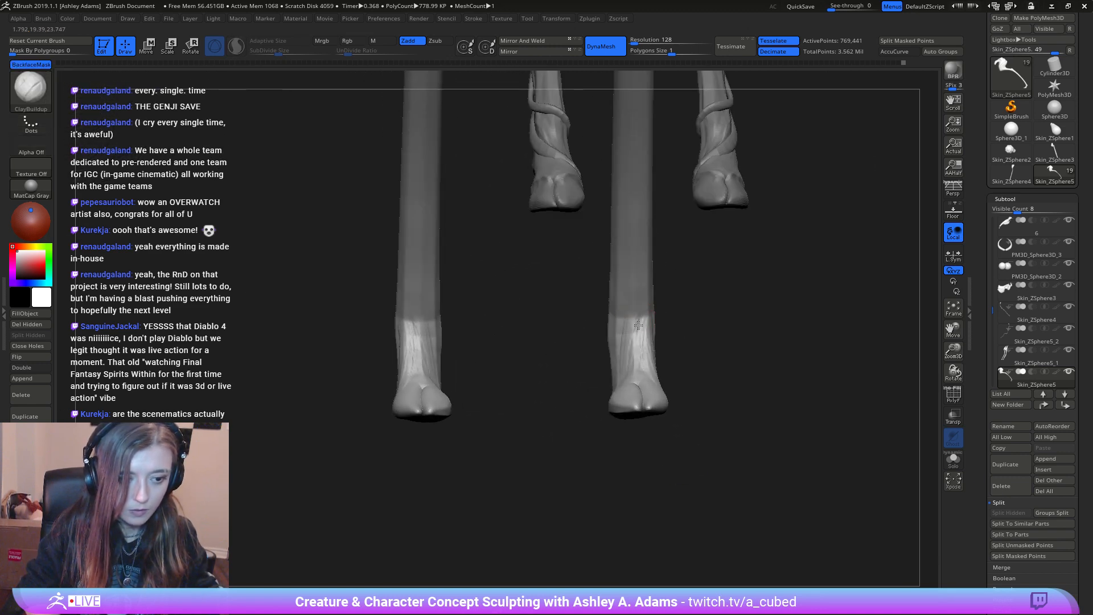
# Step: Add more clay strokes down the front and inner side of the hind pastern, and smooth the area just above the hoof
pyautogui.moveTo(639, 325); pyautogui.dragTo(645, 354, button='right')
pyautogui.moveTo(626, 367); pyautogui.dragTo(630, 383)
pyautogui.moveTo(612, 322)
pyautogui.mouseDown()
pyautogui.moveTo(622, 379)
pyautogui.moveTo(642, 357)
pyautogui.mouseUp()
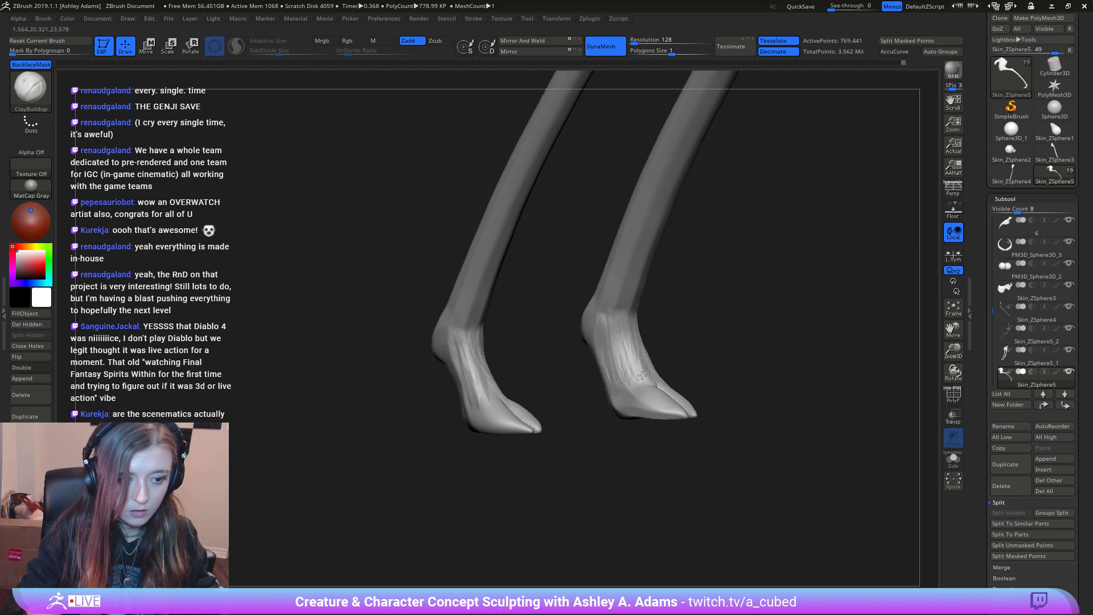
pyautogui.moveTo(638, 351); pyautogui.dragTo(624, 361, button='right')
pyautogui.moveTo(632, 331); pyautogui.dragTo(638, 385)
pyautogui.moveTo(638, 383); pyautogui.dragTo(623, 374, button='right')
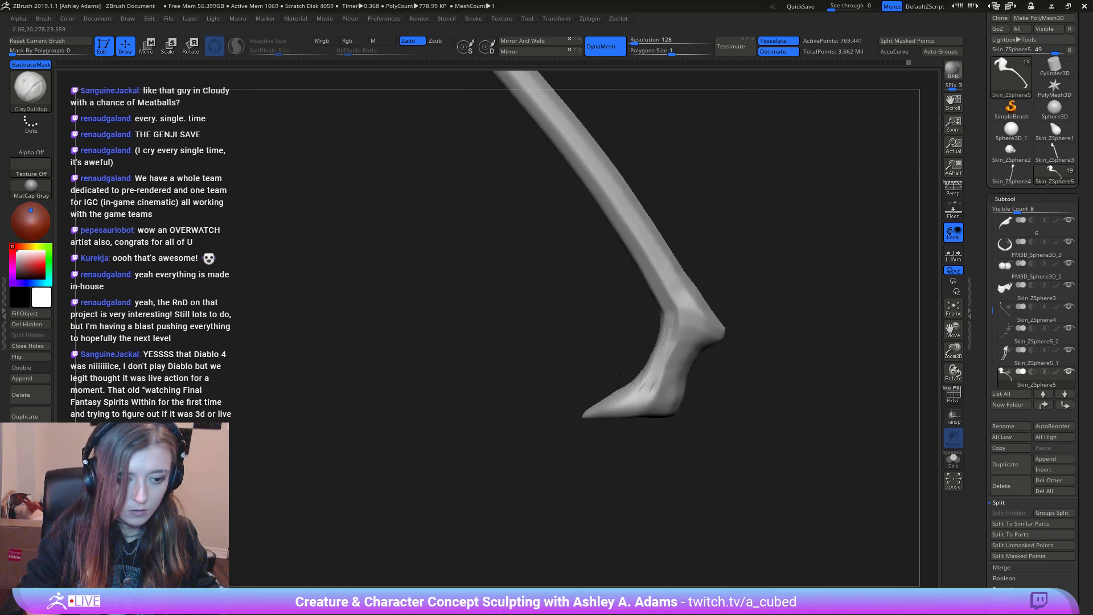
pyautogui.keyDown('shift'); pyautogui.moveTo(650, 380); pyautogui.dragTo(644, 390); pyautogui.keyUp('shift')
pyautogui.moveTo(646, 373); pyautogui.dragTo(561, 310, button='right')
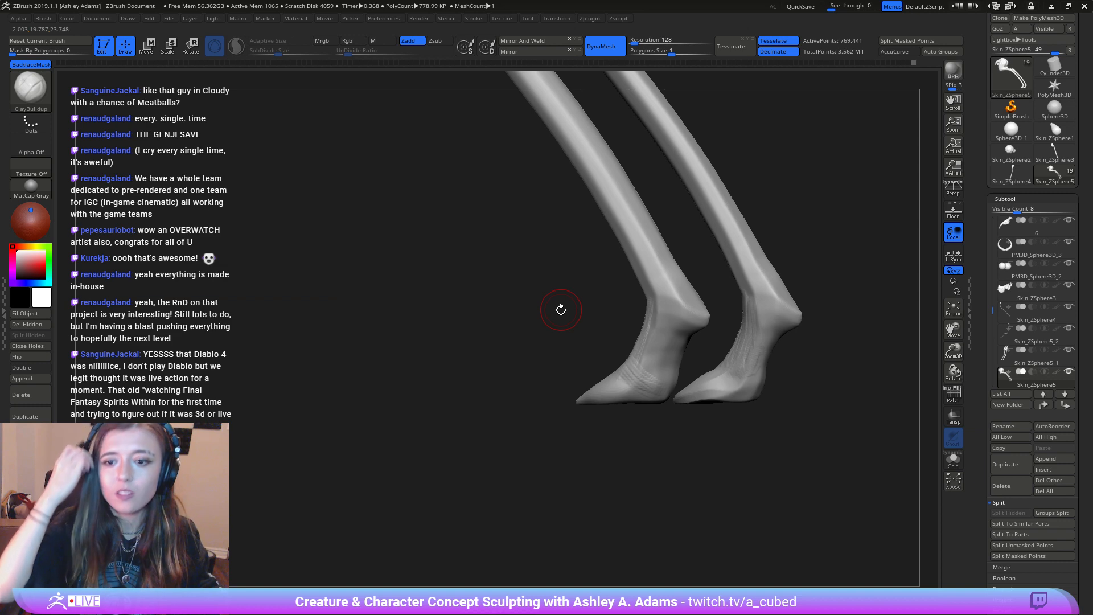
# Step: Reshape the rounded back of the hind fetlock with the SnakeHook brush, working from the side and rear views
pyautogui.moveTo(605, 296)
pyautogui.keyDown('alt'); pyautogui.mouseDown(button='right')
pyautogui.moveTo(616, 340)
pyautogui.moveTo(677, 398)
pyautogui.moveTo(668, 391)
pyautogui.moveTo(692, 387)
pyautogui.mouseUp(button='right'); pyautogui.keyUp('alt')
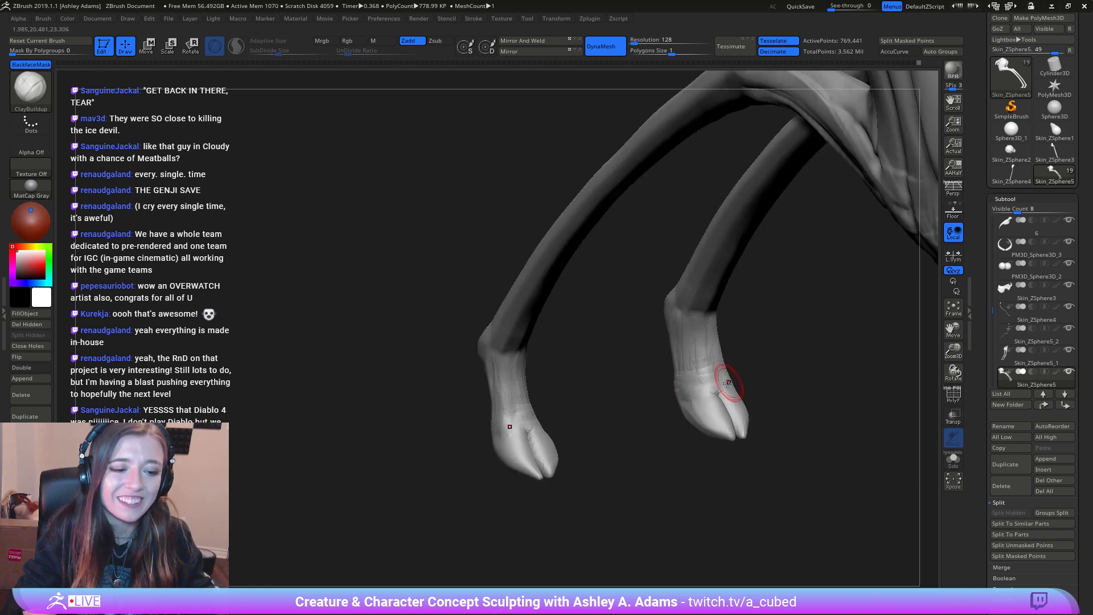
pyautogui.moveTo(725, 444); pyautogui.dragTo(684, 343, button='right')
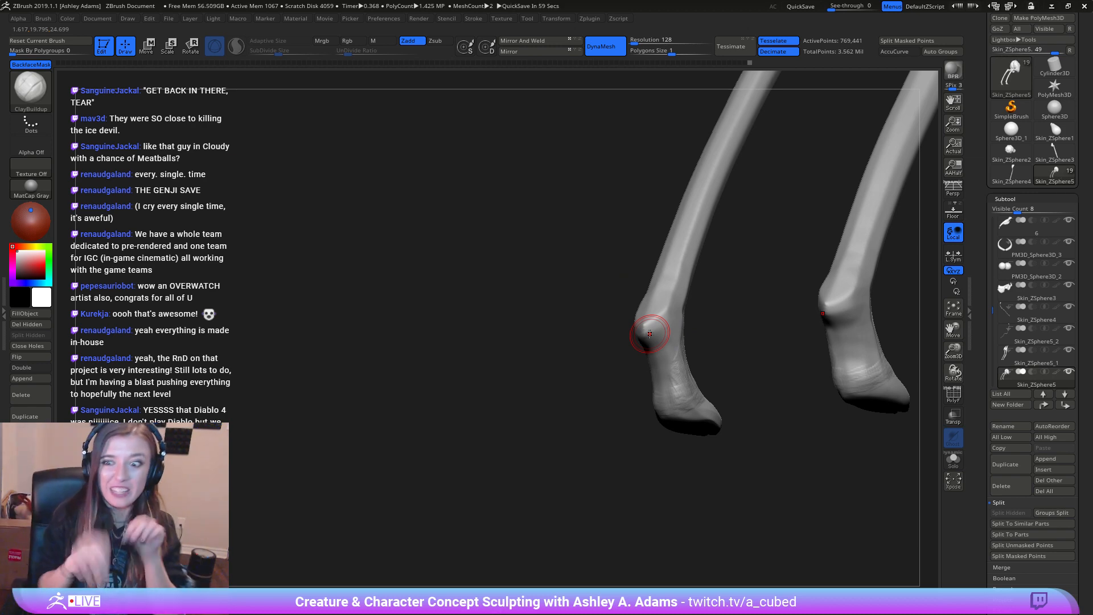
pyautogui.moveTo(701, 345); pyautogui.dragTo(689, 366, button='right')
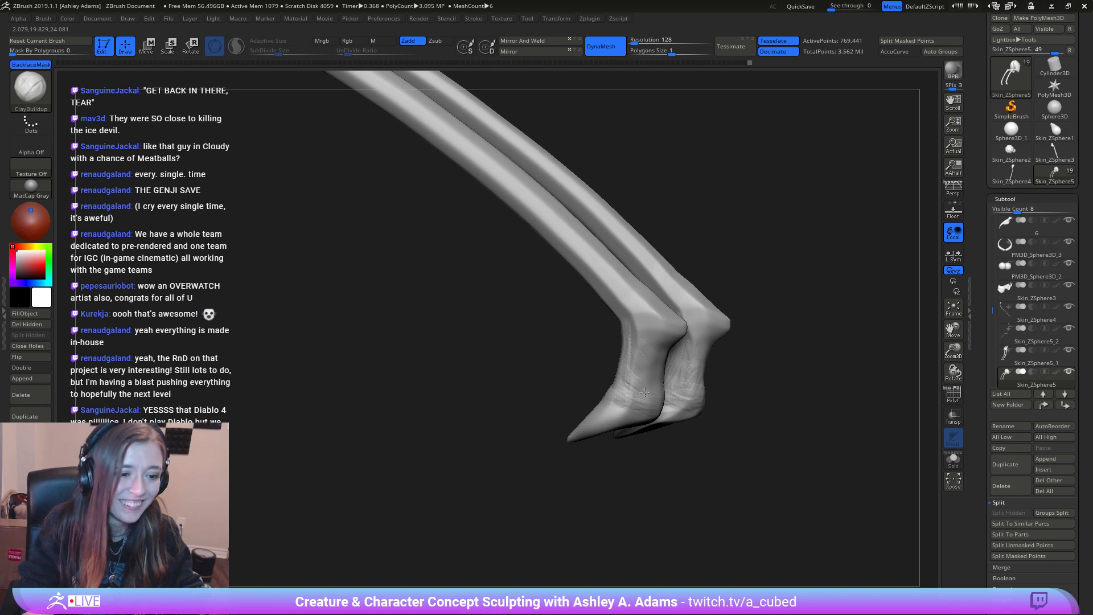
pyautogui.moveTo(648, 345); pyautogui.dragTo(598, 327, button='right')
pyautogui.press('b')
pyautogui.press('s')
pyautogui.press('h')
pyautogui.press('space')
pyautogui.moveTo(662, 324); pyautogui.dragTo(685, 321)
pyautogui.moveTo(684, 324); pyautogui.dragTo(692, 335, button='right')
pyautogui.press('space')
pyautogui.moveTo(688, 340); pyautogui.dragTo(682, 340)
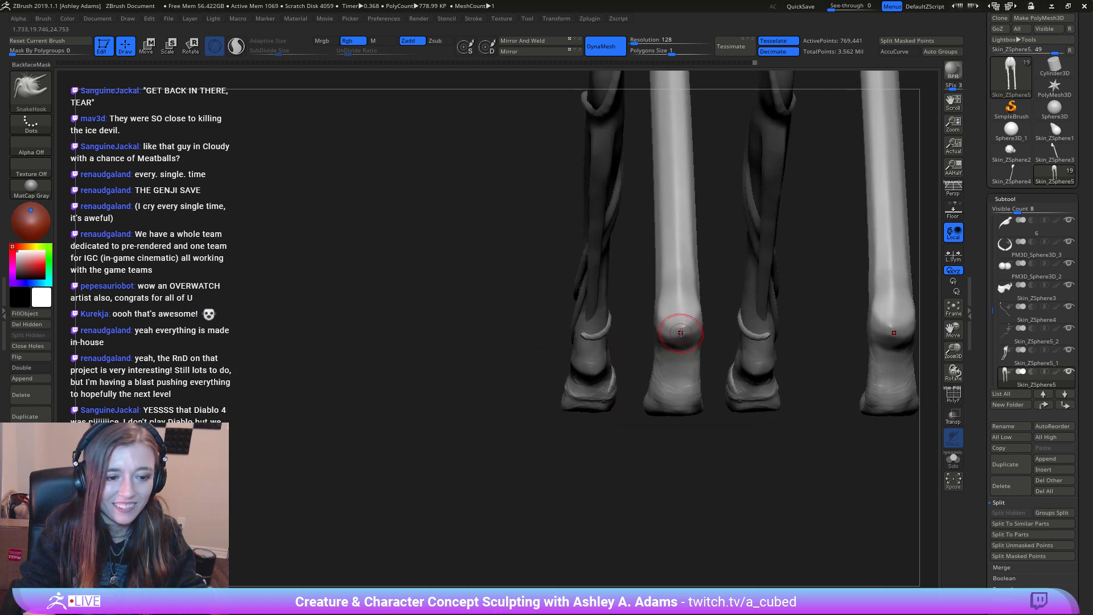
pyautogui.moveTo(681, 333); pyautogui.dragTo(655, 322, button='right')
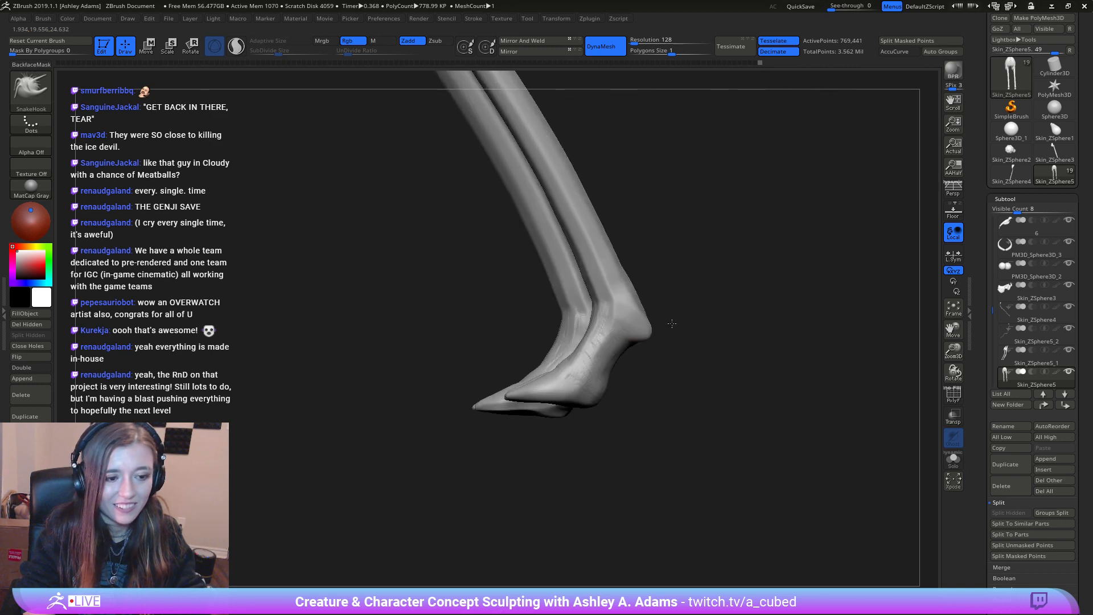
# Step: Smooth the back of the lower hind leg where it runs into the fetlock, using an adjusted brush size
pyautogui.press('space')
pyautogui.moveTo(661, 325); pyautogui.dragTo(670, 325)
pyautogui.moveTo(676, 323)
pyautogui.keyDown('alt'); pyautogui.mouseDown(button='right')
pyautogui.moveTo(743, 333)
pyautogui.moveTo(719, 345)
pyautogui.moveTo(729, 343)
pyautogui.mouseUp(button='right'); pyautogui.keyUp('alt')
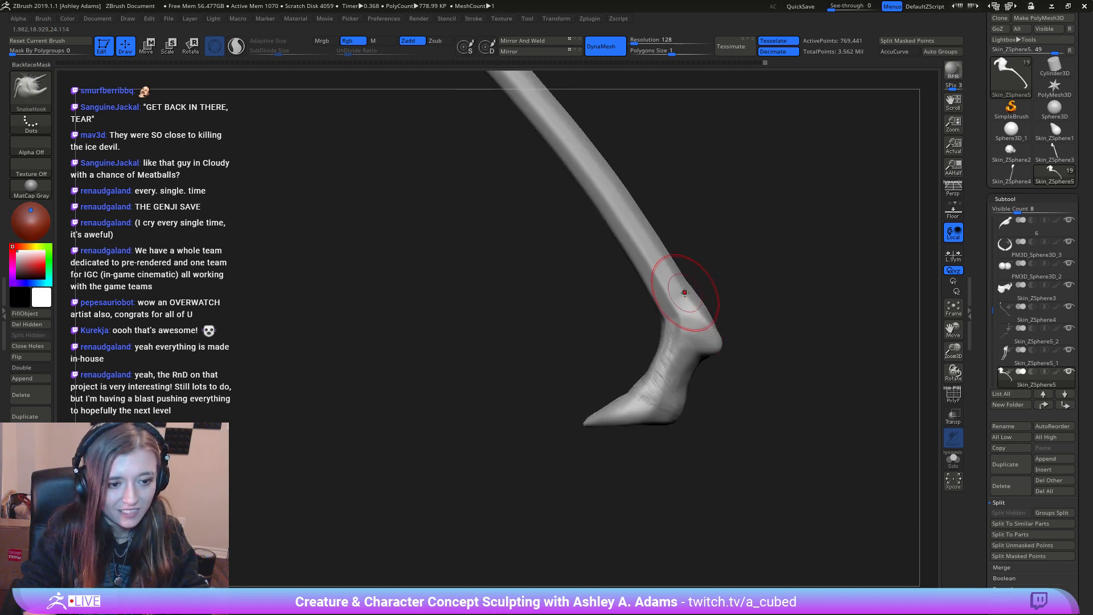
pyautogui.keyDown('shift'); pyautogui.moveTo(682, 270); pyautogui.dragTo(708, 320); pyautogui.keyUp('shift')
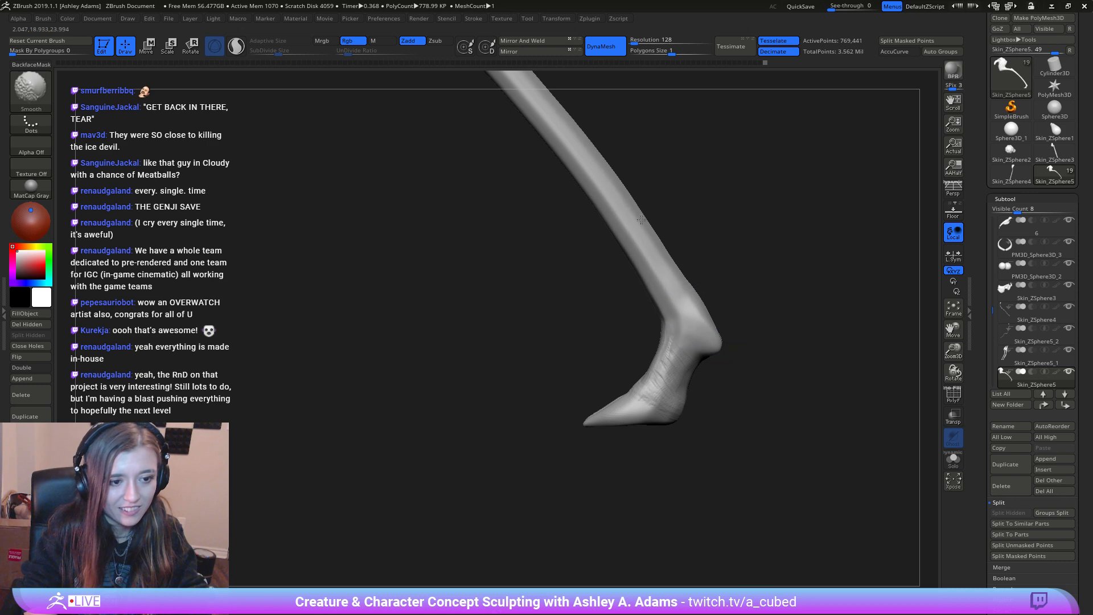
# Step: Enlarge the SnakeHook brush and make the body subtool Skin_ZSphere3, which includes the tail, active
pyautogui.moveTo(675, 447)
pyautogui.keyDown('ctrl'); pyautogui.mouseDown(button='right')
pyautogui.moveTo(642, 220)
pyautogui.moveTo(688, 322)
pyautogui.mouseUp(button='right'); pyautogui.keyUp('ctrl')
pyautogui.keyDown('ctrl'); pyautogui.moveTo(688, 393); pyautogui.dragTo(691, 313, button='right'); pyautogui.keyUp('ctrl')
pyautogui.moveTo(692, 314)
pyautogui.mouseDown(button='right')
pyautogui.moveTo(650, 319)
pyautogui.moveTo(709, 371)
pyautogui.moveTo(701, 359)
pyautogui.mouseUp(button='right')
pyautogui.press('space')
pyautogui.moveTo(701, 354); pyautogui.dragTo(716, 355)
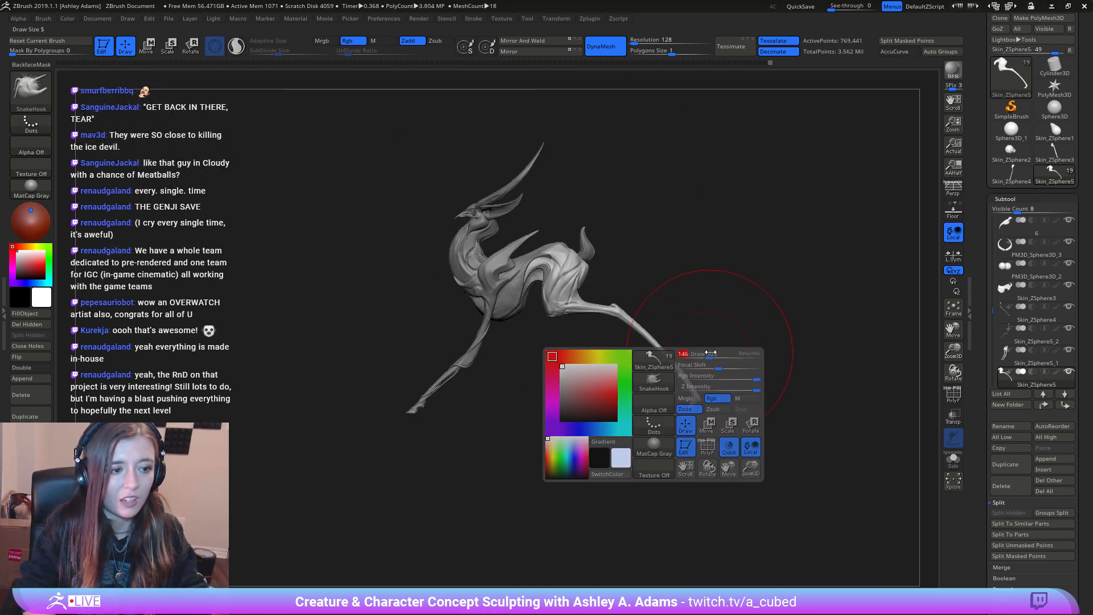
pyautogui.keyDown('alt'); pyautogui.moveTo(614, 308); pyautogui.dragTo(757, 348, button='right'); pyautogui.keyUp('alt')
pyautogui.moveTo(580, 289); pyautogui.dragTo(748, 317, button='right')
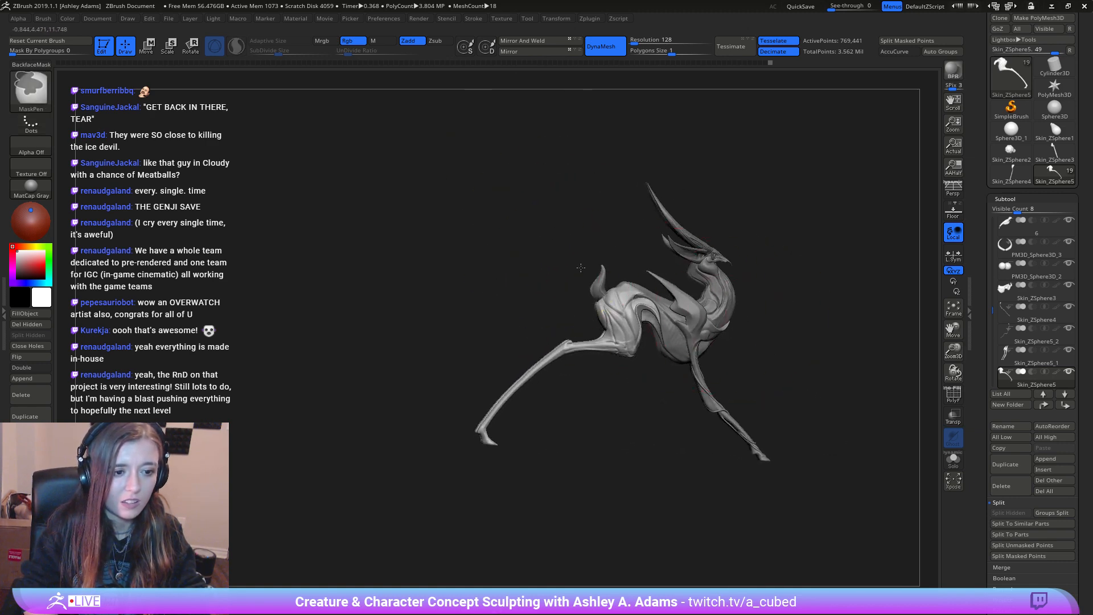
pyautogui.moveTo(581, 204)
pyautogui.keyDown('ctrl'); pyautogui.mouseDown(button='right')
pyautogui.moveTo(560, 266)
pyautogui.moveTo(614, 372)
pyautogui.mouseUp(button='right'); pyautogui.keyUp('ctrl')
pyautogui.keyDown('alt'); pyautogui.click(545, 280); pyautogui.keyUp('alt')
pyautogui.keyDown('ctrl'); pyautogui.moveTo(613, 371); pyautogui.dragTo(606, 397, button='right'); pyautogui.keyUp('ctrl')
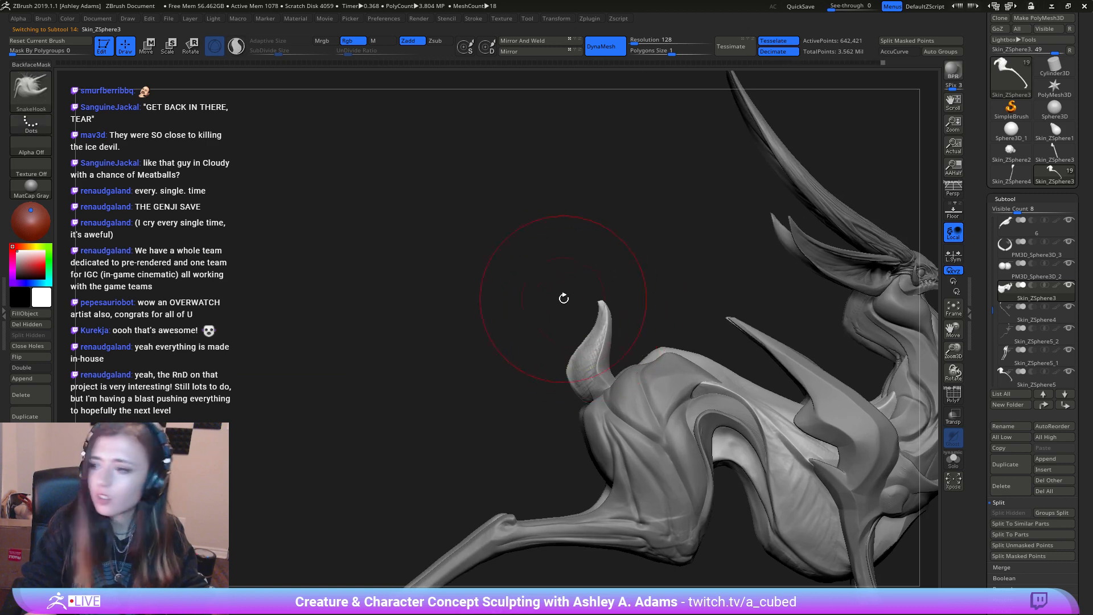
# Step: Nudge the root of the tail toward the rump with SnakeHook, adjusting the brush size and working from side and rear angles
pyautogui.keyDown('shift'); pyautogui.moveTo(574, 324); pyautogui.dragTo(586, 325, button='right'); pyautogui.keyUp('shift')
pyautogui.press('space')
pyautogui.moveTo(605, 332); pyautogui.dragTo(586, 332)
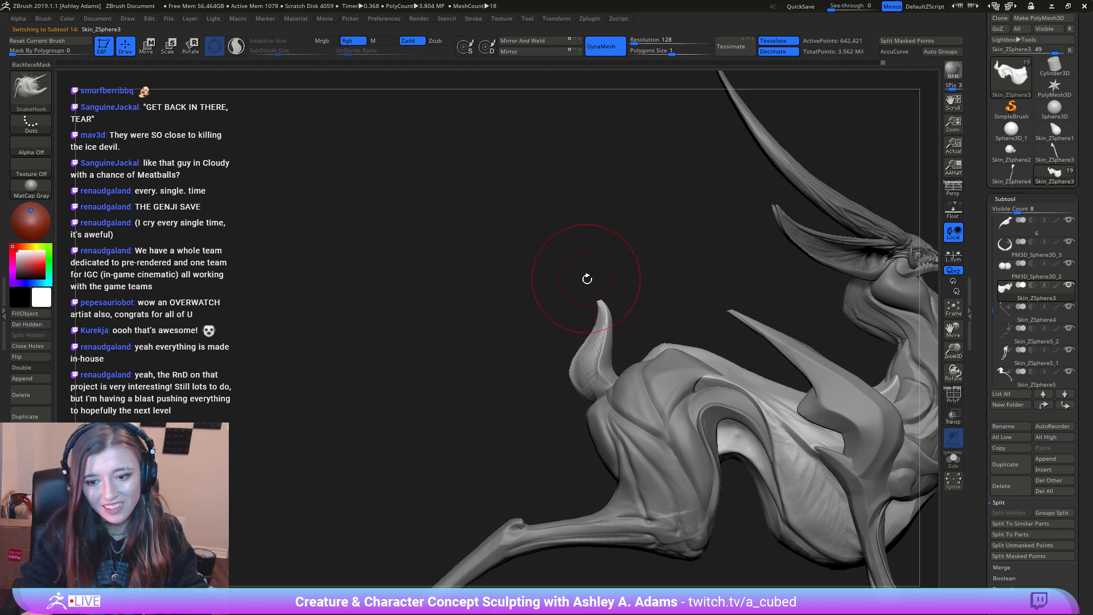
pyautogui.moveTo(621, 307); pyautogui.dragTo(615, 319, button='right')
pyautogui.press('space')
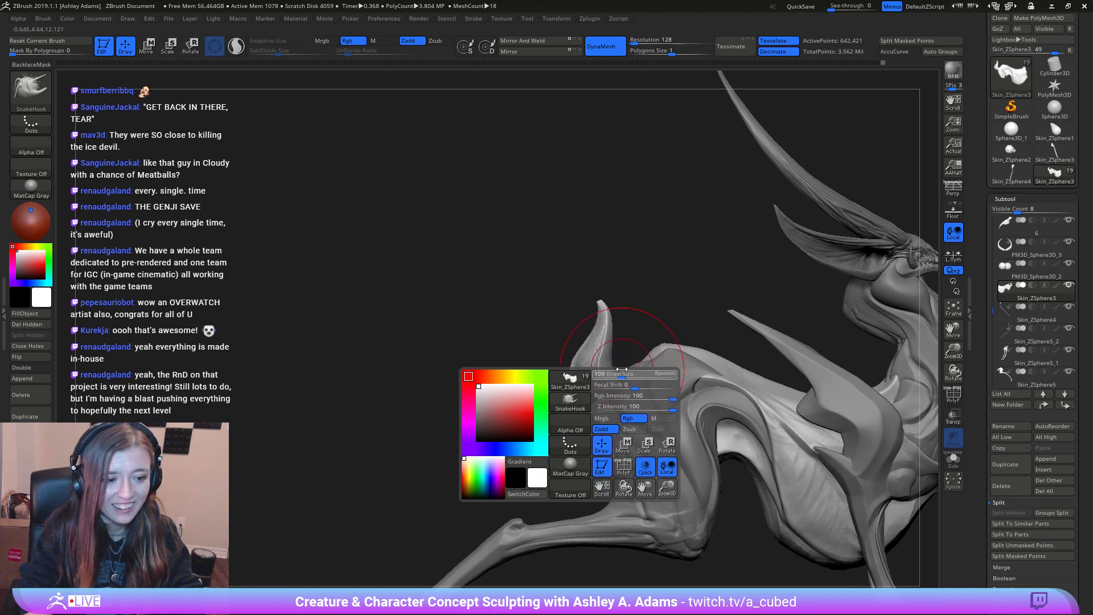
pyautogui.moveTo(569, 456); pyautogui.dragTo(564, 456, button='right')
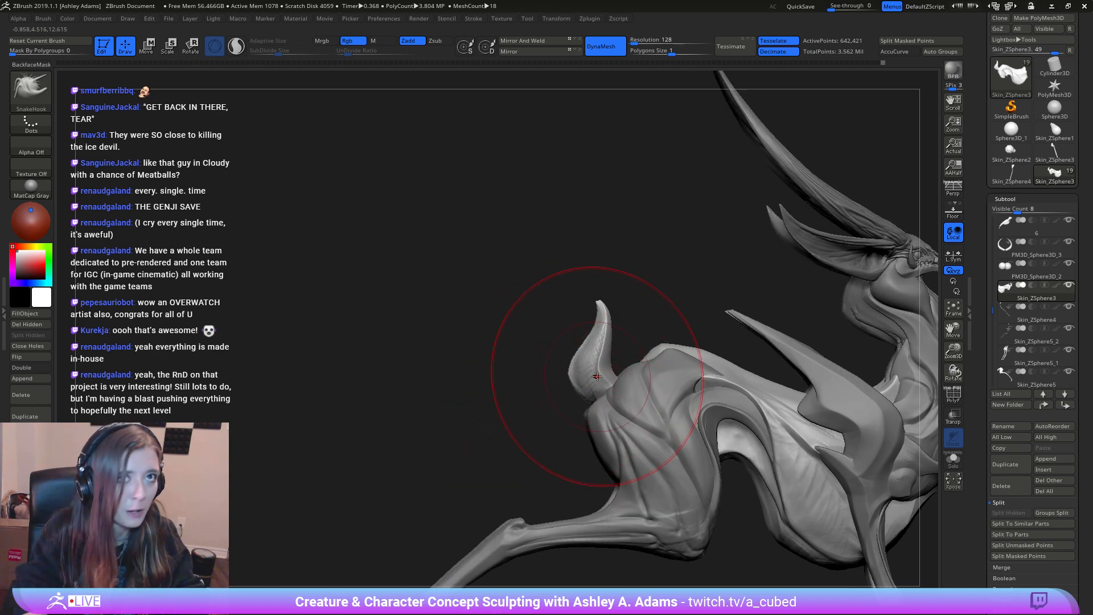
pyautogui.moveTo(602, 404); pyautogui.dragTo(610, 399)
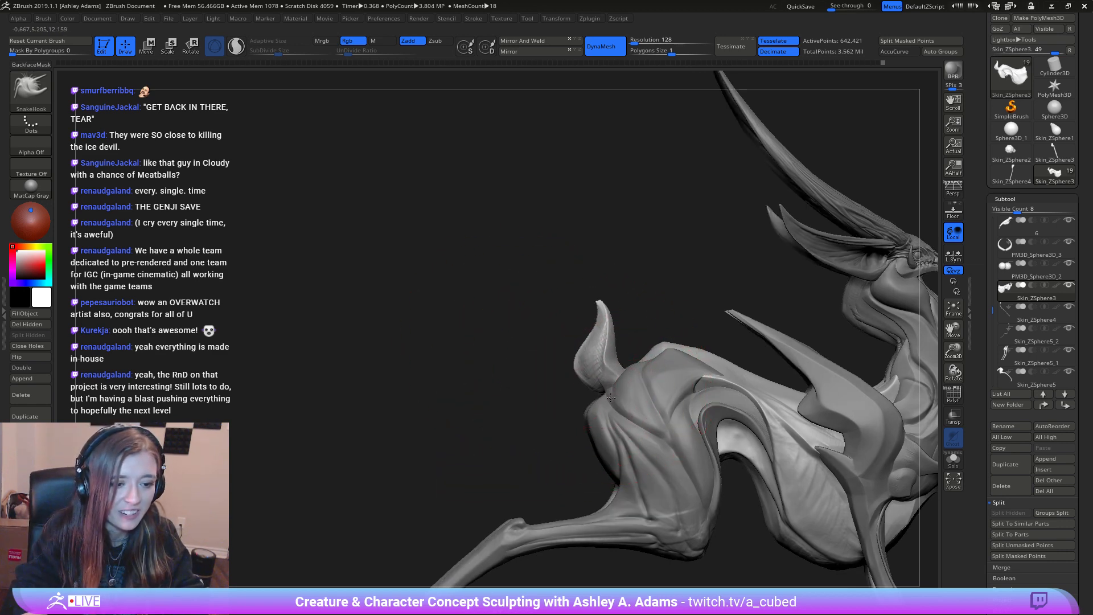
pyautogui.moveTo(611, 397)
pyautogui.mouseDown(button='right')
pyautogui.moveTo(585, 378)
pyautogui.moveTo(610, 406)
pyautogui.mouseUp(button='right')
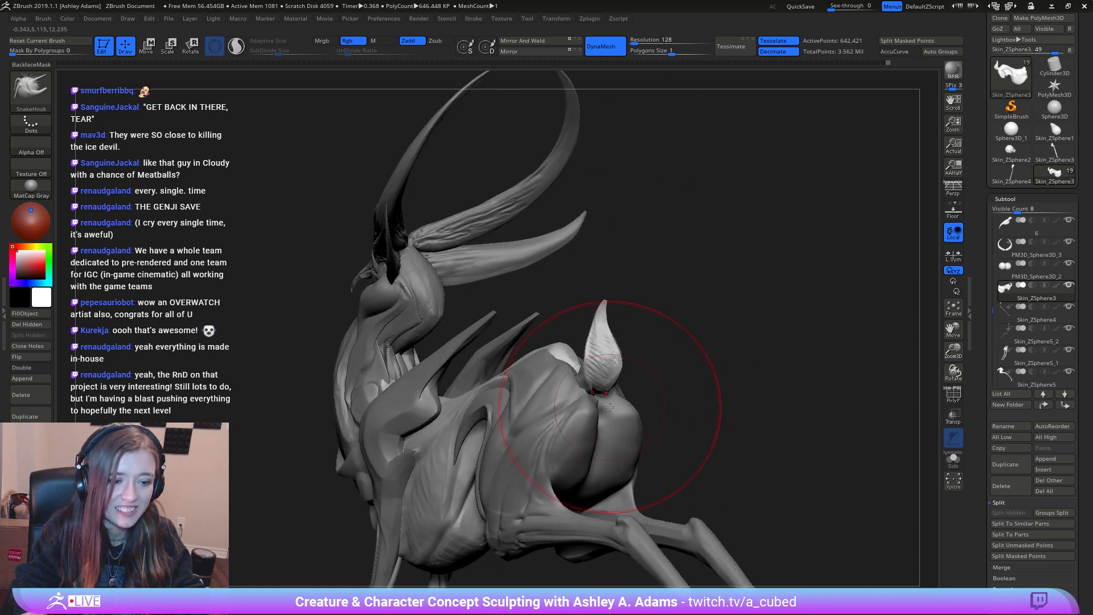
pyautogui.moveTo(607, 394); pyautogui.dragTo(612, 398)
pyautogui.moveTo(555, 380)
pyautogui.mouseDown(button='right')
pyautogui.moveTo(569, 373)
pyautogui.moveTo(561, 362)
pyautogui.mouseUp(button='right')
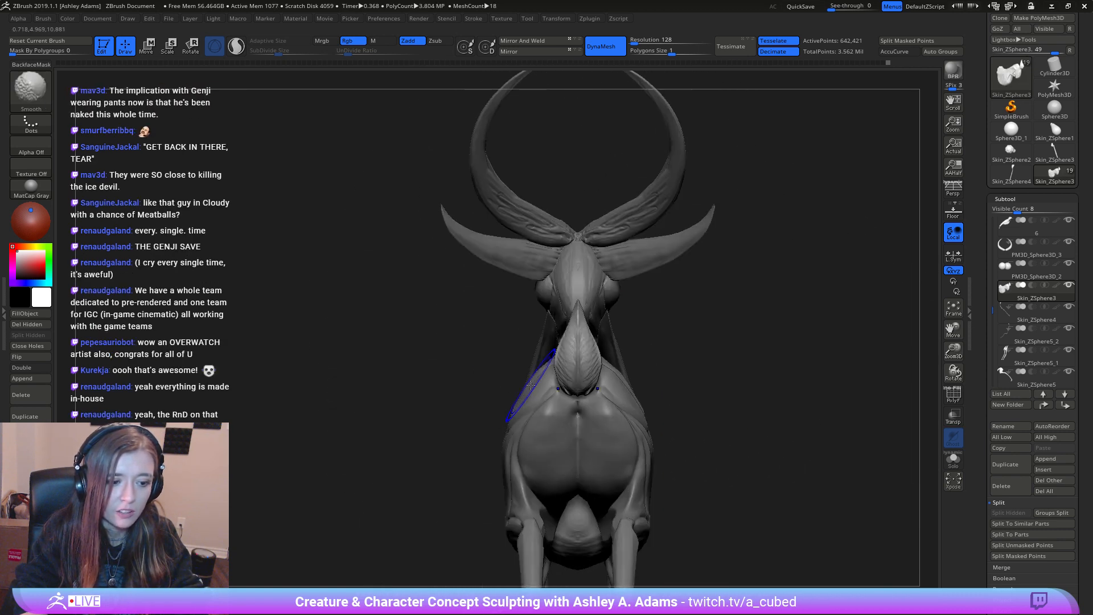
# Step: Refine the curved back edge and lower bulge of the tail using a smaller SnakeHook brush
pyautogui.moveTo(564, 329); pyautogui.dragTo(500, 338, button='right')
pyautogui.rightClick(566, 366)
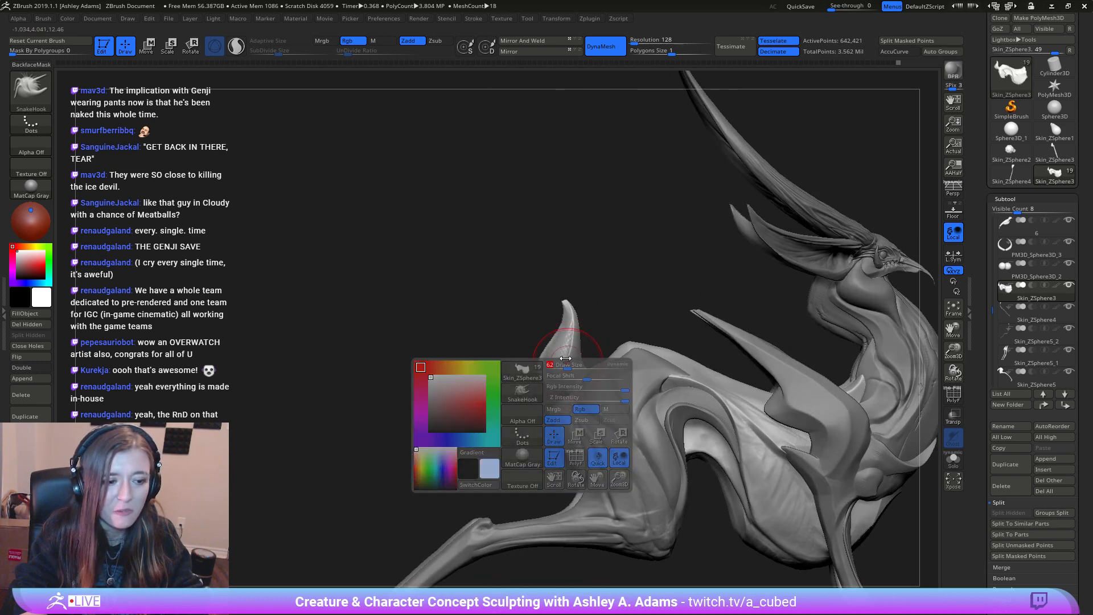
pyautogui.rightClick(551, 346)
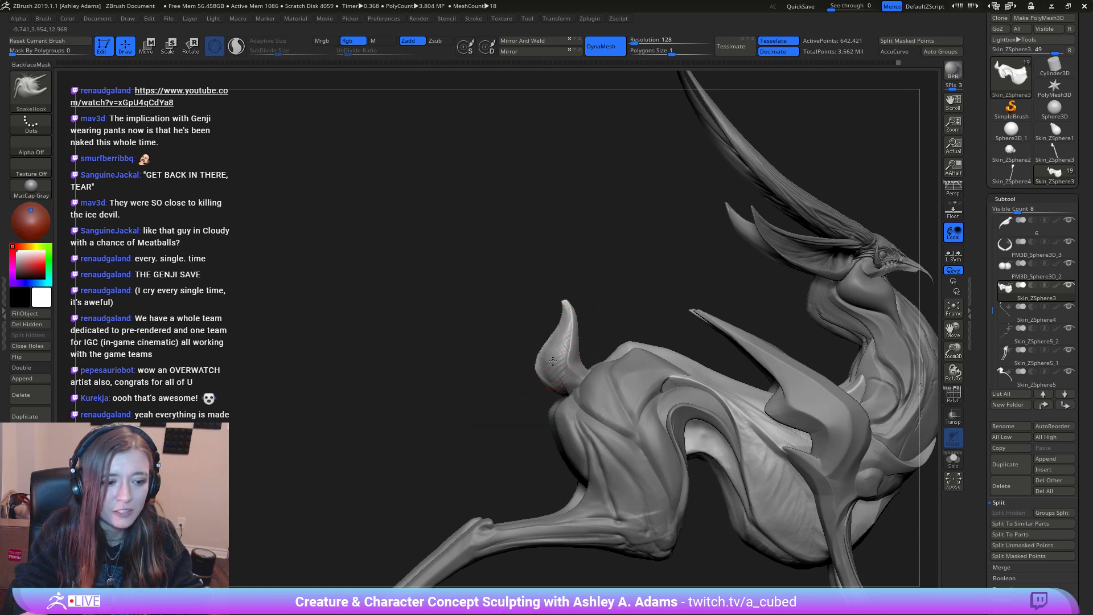
pyautogui.rightClick(561, 391)
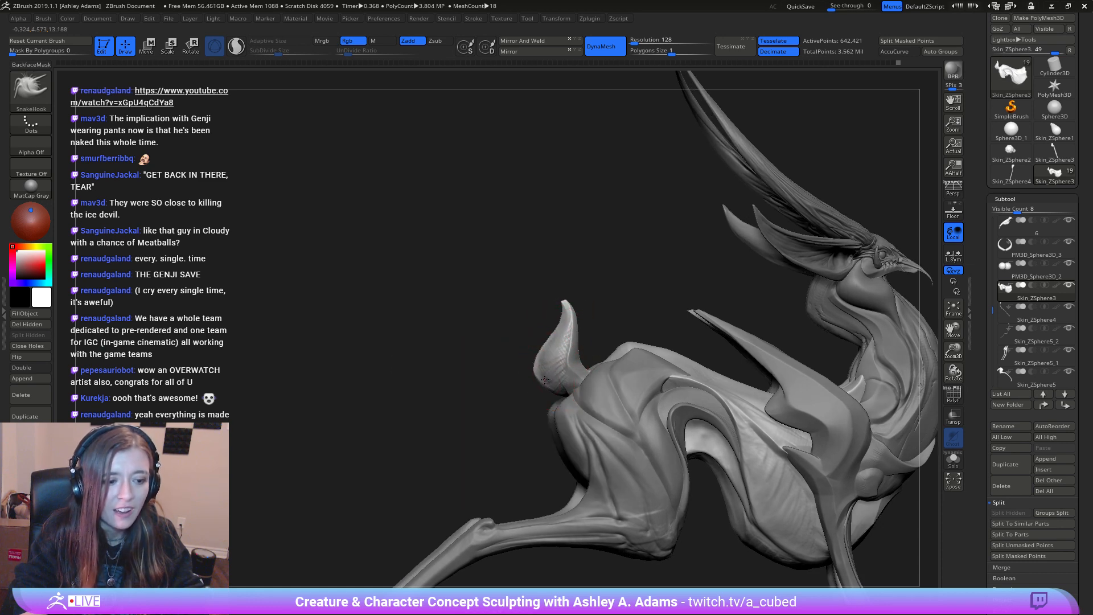
pyautogui.moveTo(543, 355); pyautogui.dragTo(544, 360)
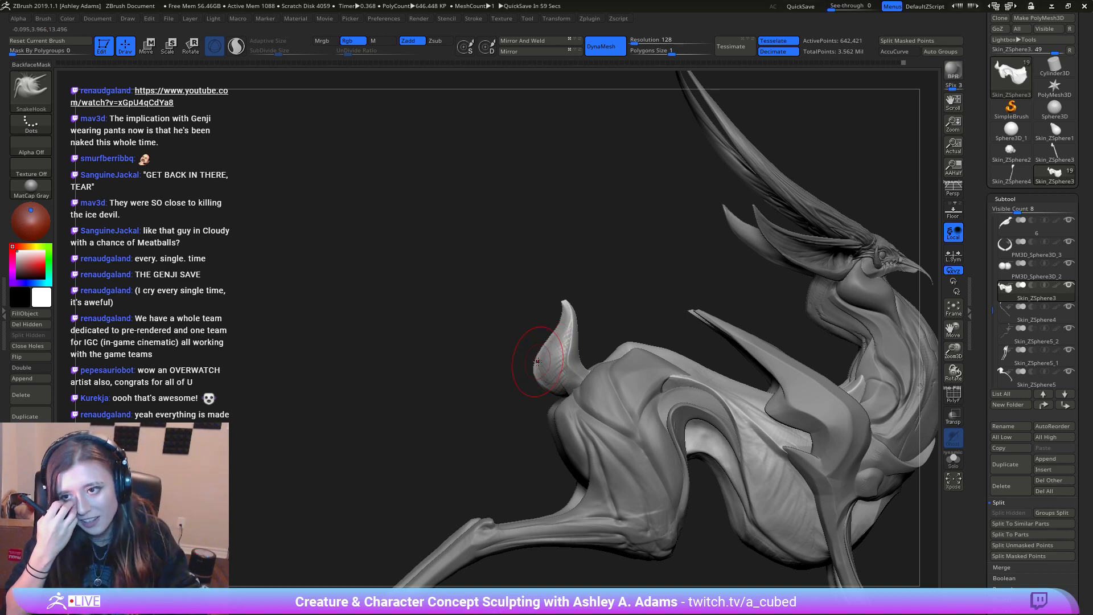
pyautogui.rightClick(564, 344)
pyautogui.moveTo(564, 344)
pyautogui.mouseDown(button='right')
pyautogui.moveTo(577, 344)
pyautogui.moveTo(567, 349)
pyautogui.mouseUp(button='right')
pyautogui.rightClick(574, 343)
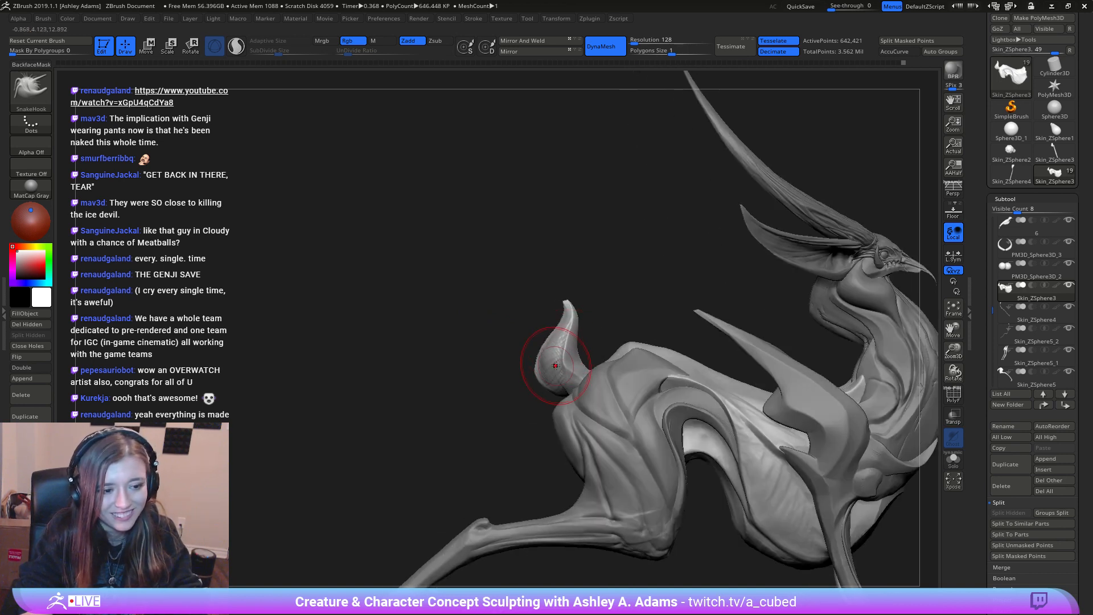
pyautogui.moveTo(557, 359)
pyautogui.mouseDown(button='right')
pyautogui.moveTo(590, 367)
pyautogui.moveTo(593, 349)
pyautogui.mouseUp(button='right')
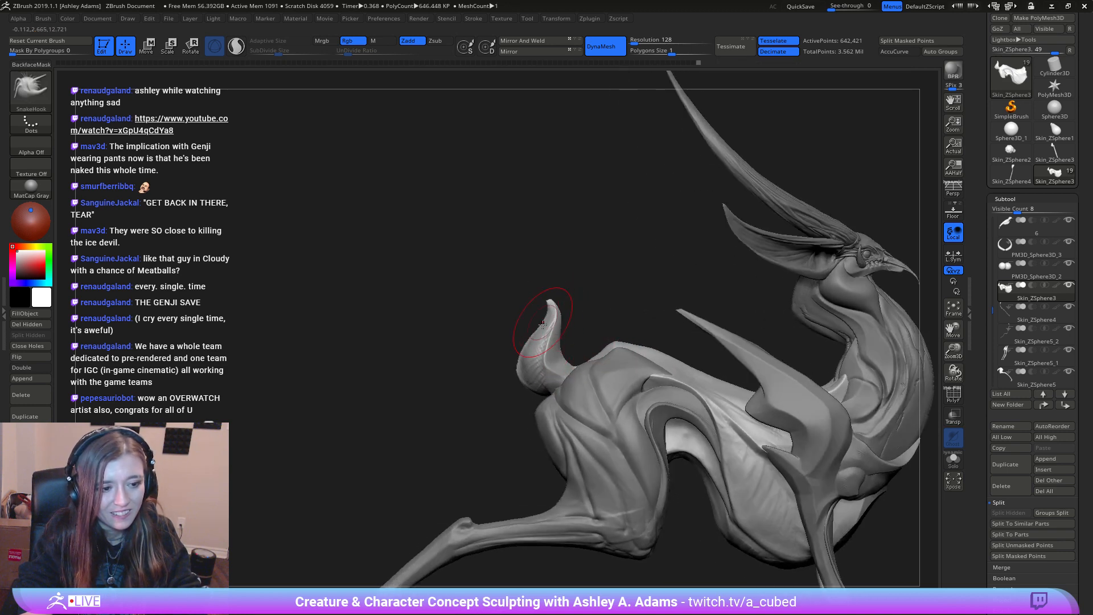
# Step: Build up the rear surface and base of the tail with the ClayBuildup brush
pyautogui.moveTo(521, 355); pyautogui.dragTo(595, 347, button='right')
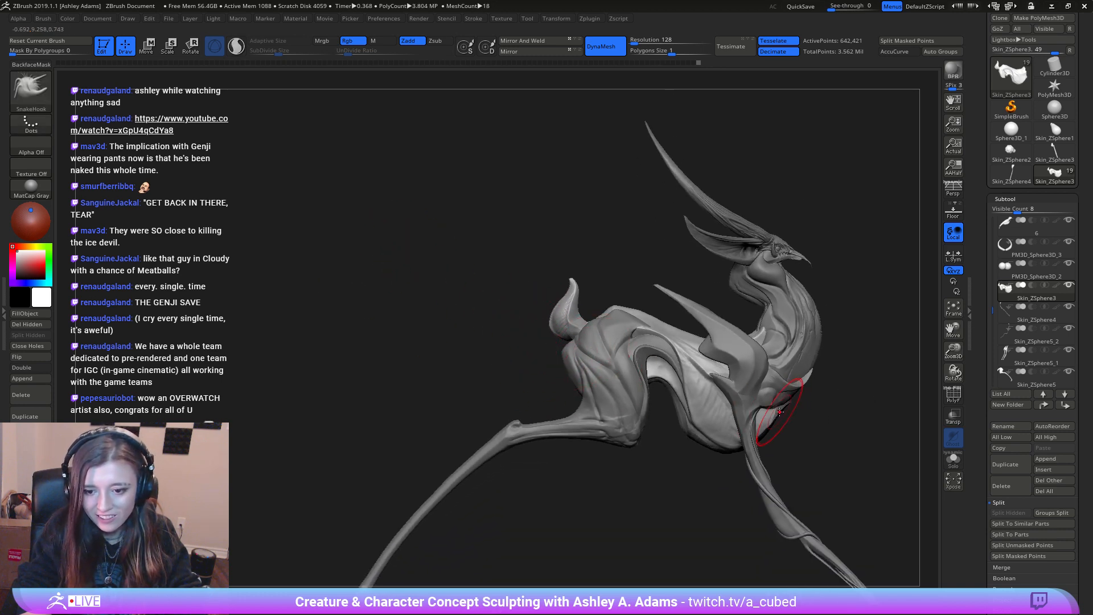
pyautogui.moveTo(407, 343)
pyautogui.mouseDown(button='right')
pyautogui.moveTo(602, 334)
pyautogui.moveTo(558, 321)
pyautogui.mouseUp(button='right')
pyautogui.rightClick(600, 332)
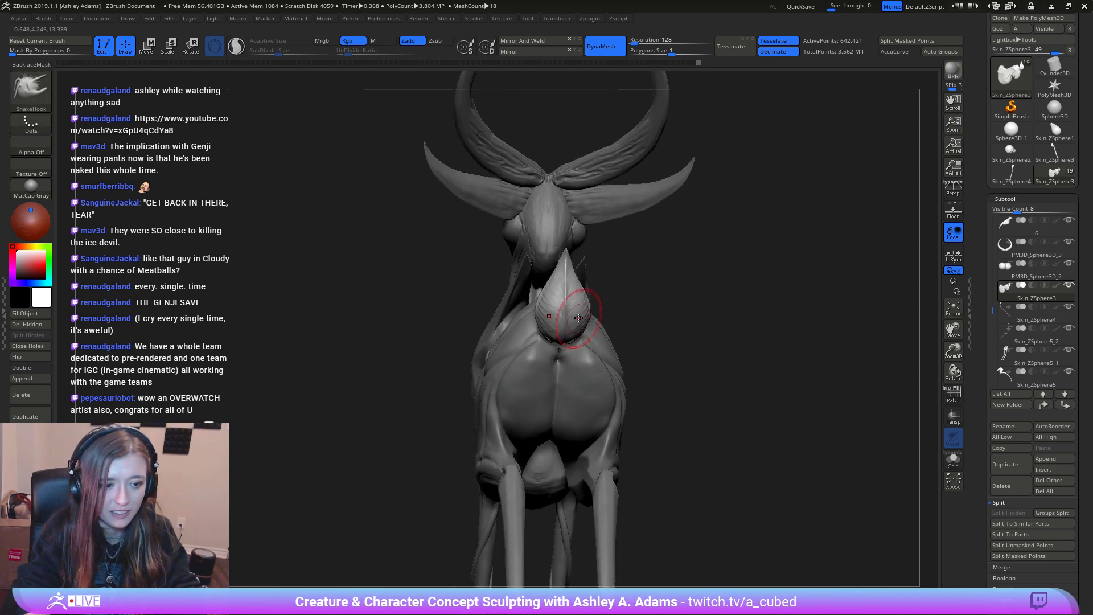
pyautogui.moveTo(571, 315); pyautogui.dragTo(567, 297)
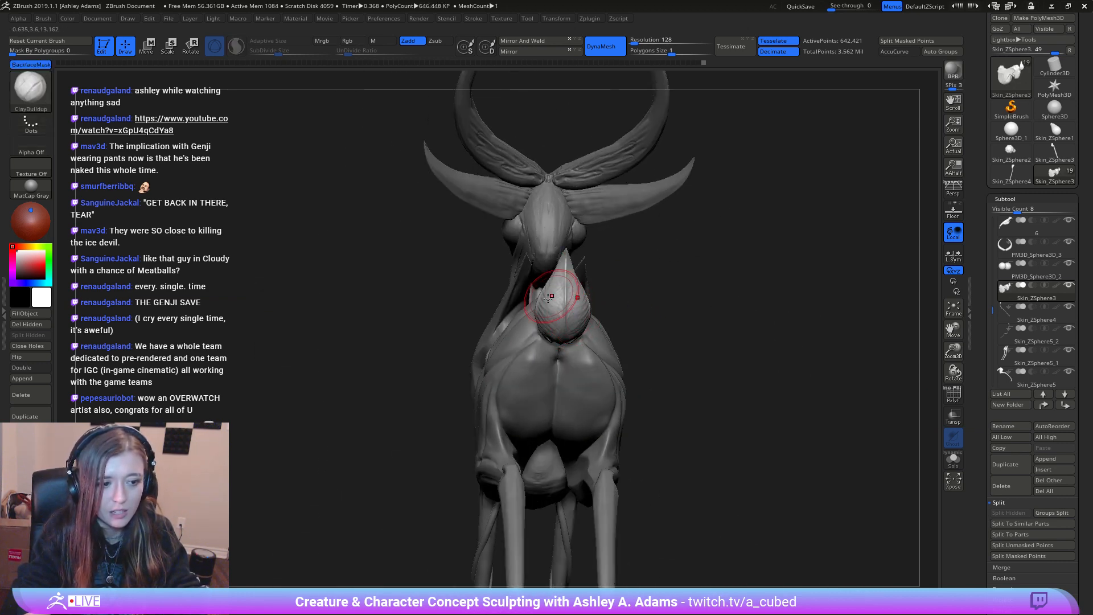
pyautogui.moveTo(572, 289); pyautogui.dragTo(545, 340, button='right')
pyautogui.moveTo(530, 334); pyautogui.dragTo(519, 326)
pyautogui.moveTo(519, 336)
pyautogui.mouseDown(button='right')
pyautogui.moveTo(490, 380)
pyautogui.moveTo(499, 384)
pyautogui.mouseUp(button='right')
pyautogui.rightClick(491, 383)
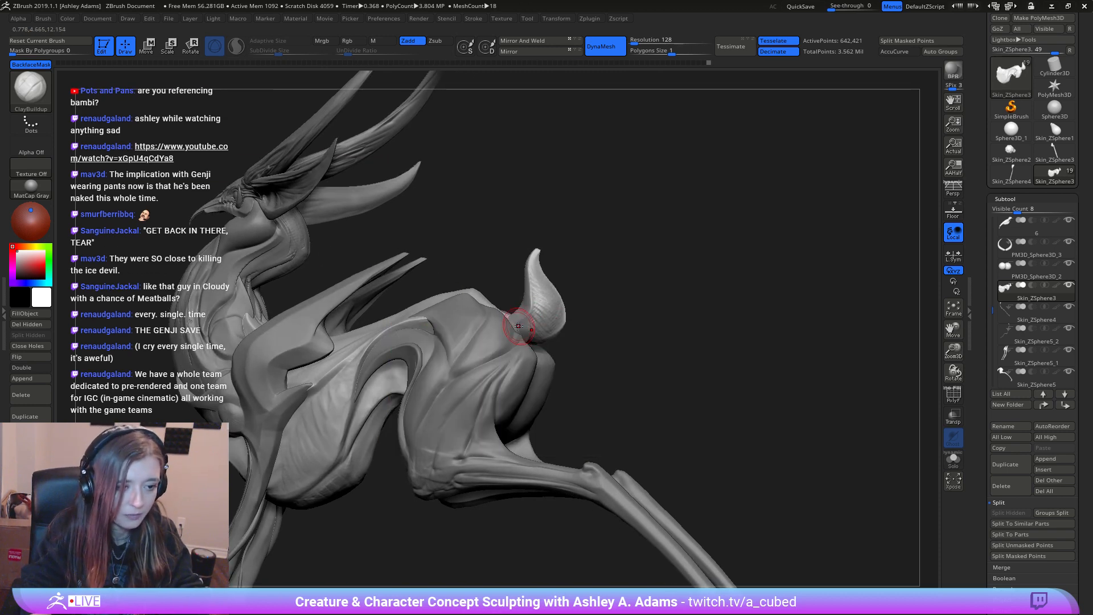
pyautogui.moveTo(551, 308); pyautogui.dragTo(553, 317)
# Step: Review the whole creature, then make the beak subtool active and choose the SnakeHook brush
pyautogui.keyDown('ctrl'); pyautogui.moveTo(551, 319); pyautogui.dragTo(614, 290, button='right'); pyautogui.keyUp('ctrl')
pyautogui.keyDown('alt'); pyautogui.click(596, 322); pyautogui.keyUp('alt')
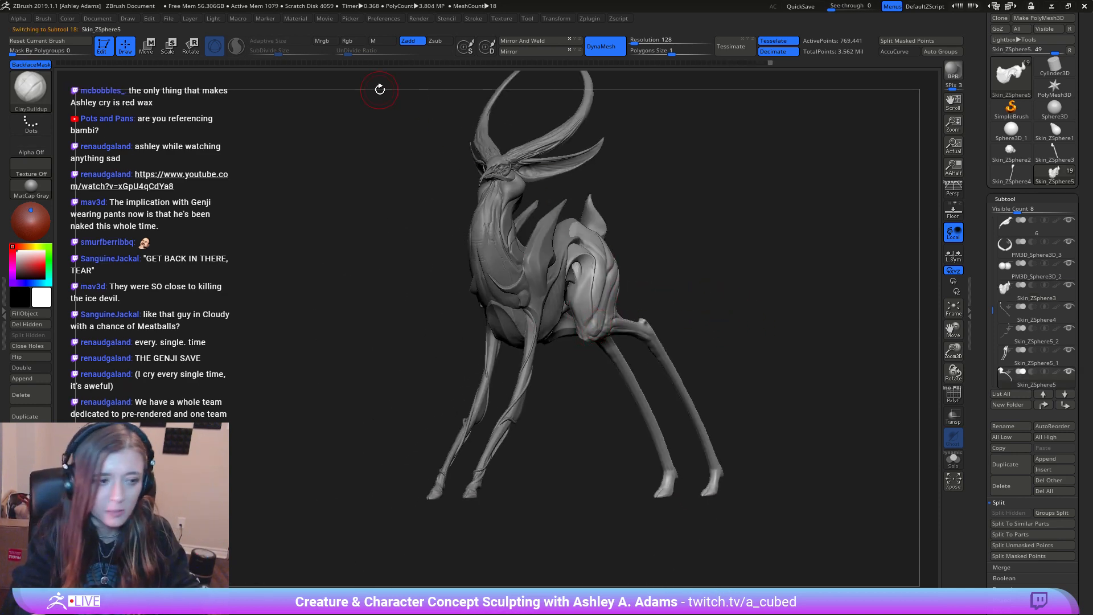
pyautogui.moveTo(380, 89); pyautogui.dragTo(296, 92, button='right')
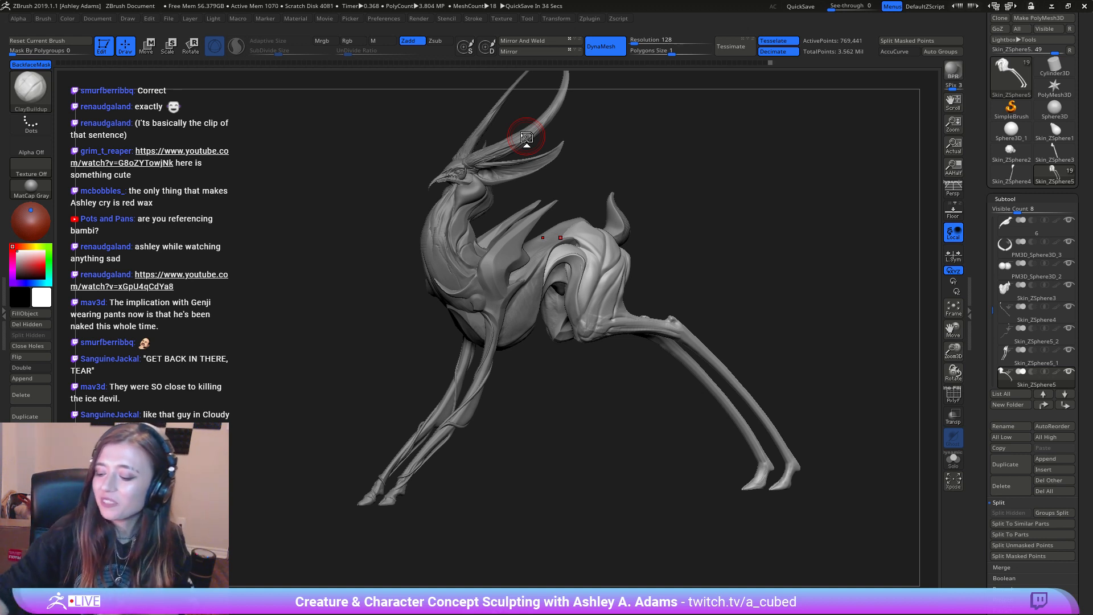
pyautogui.moveTo(613, 306)
pyautogui.keyDown('shift'); pyautogui.mouseDown(button='right')
pyautogui.moveTo(590, 171)
pyautogui.moveTo(634, 298)
pyautogui.moveTo(572, 216)
pyautogui.moveTo(546, 326)
pyautogui.moveTo(285, 428)
pyautogui.mouseUp(button='right'); pyautogui.keyUp('shift')
pyautogui.keyDown('alt'); pyautogui.click(547, 326); pyautogui.keyUp('alt')
pyautogui.moveTo(492, 299)
pyautogui.keyDown('ctrl'); pyautogui.mouseDown(button='right')
pyautogui.moveTo(505, 349)
pyautogui.moveTo(537, 353)
pyautogui.moveTo(541, 373)
pyautogui.moveTo(510, 387)
pyautogui.mouseUp(button='right'); pyautogui.keyUp('ctrl')
pyautogui.press('space')
pyautogui.keyDown('alt'); pyautogui.click(528, 365); pyautogui.keyUp('alt')
pyautogui.keyDown('alt'); pyautogui.click(542, 373); pyautogui.keyUp('alt')
pyautogui.press('b')
pyautogui.press('s')
pyautogui.press('h')
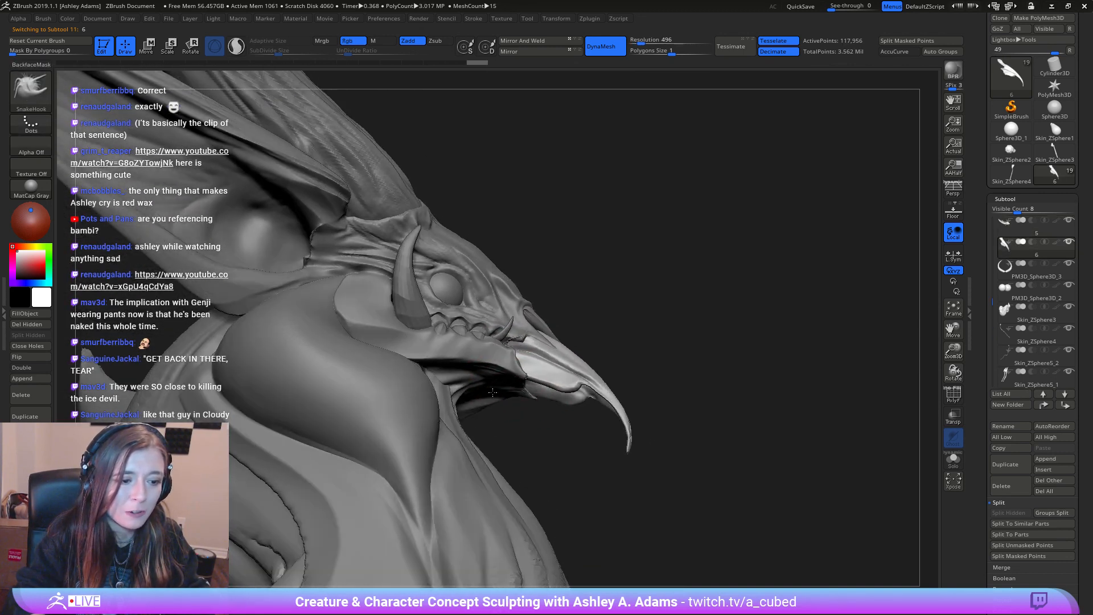
# Step: Pull the rear edge of the beak back along the jaw toward the cheek with SnakeHook
pyautogui.moveTo(512, 385); pyautogui.dragTo(510, 361)
pyautogui.rightClick(508, 361)
pyautogui.moveTo(508, 361); pyautogui.dragTo(485, 346, button='right')
pyautogui.moveTo(485, 346); pyautogui.dragTo(468, 343)
pyautogui.moveTo(464, 342); pyautogui.dragTo(485, 350, button='right')
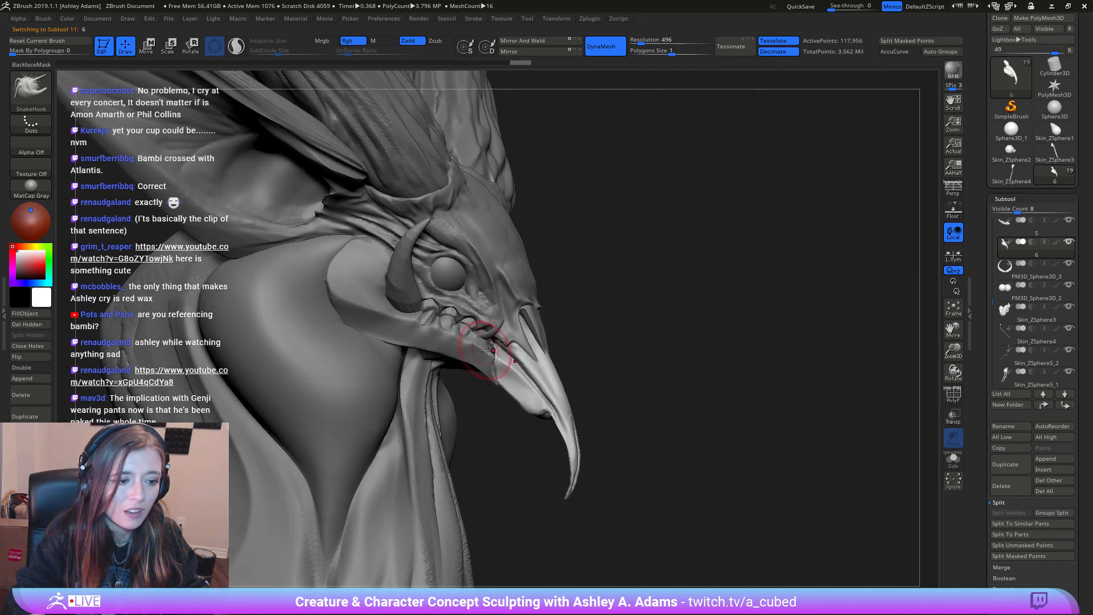
# Step: Continue pulling the rear edge of the beak along the jaw with SnakeHook, shaping it from the side and front
pyautogui.moveTo(476, 348); pyautogui.dragTo(491, 352)
pyautogui.moveTo(501, 356); pyautogui.dragTo(481, 348, button='right')
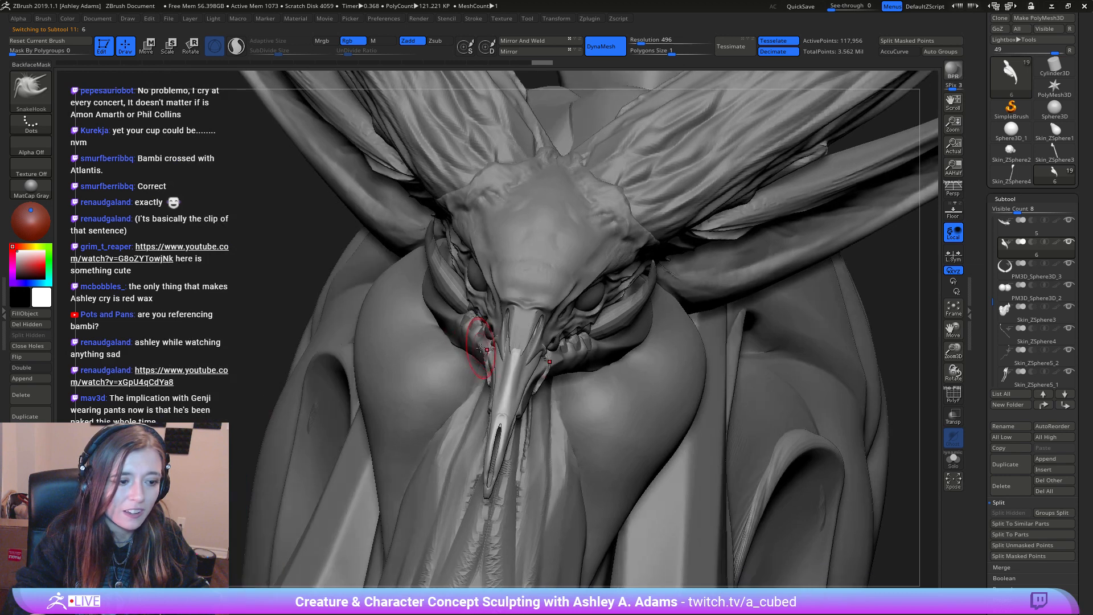
pyautogui.moveTo(485, 346); pyautogui.dragTo(498, 360)
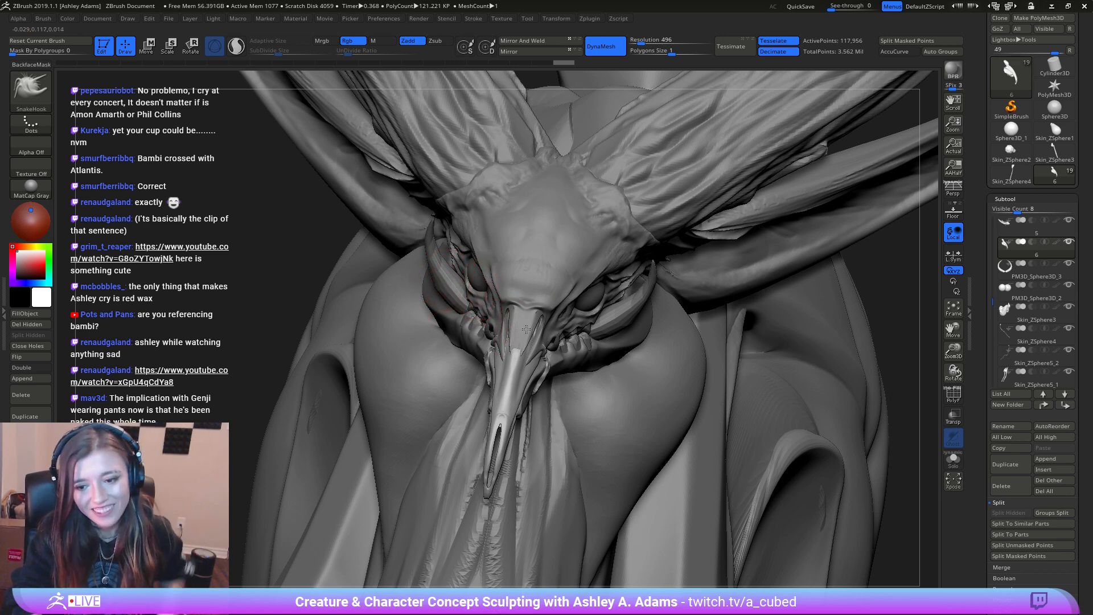
pyautogui.moveTo(489, 289); pyautogui.dragTo(545, 302, button='right')
# Step: Switch between the head and beak subtools to reshape and smooth the front of the jaw where it overlaps the beak base
pyautogui.keyDown('alt'); pyautogui.click(478, 355); pyautogui.keyUp('alt')
pyautogui.rightClick(476, 343)
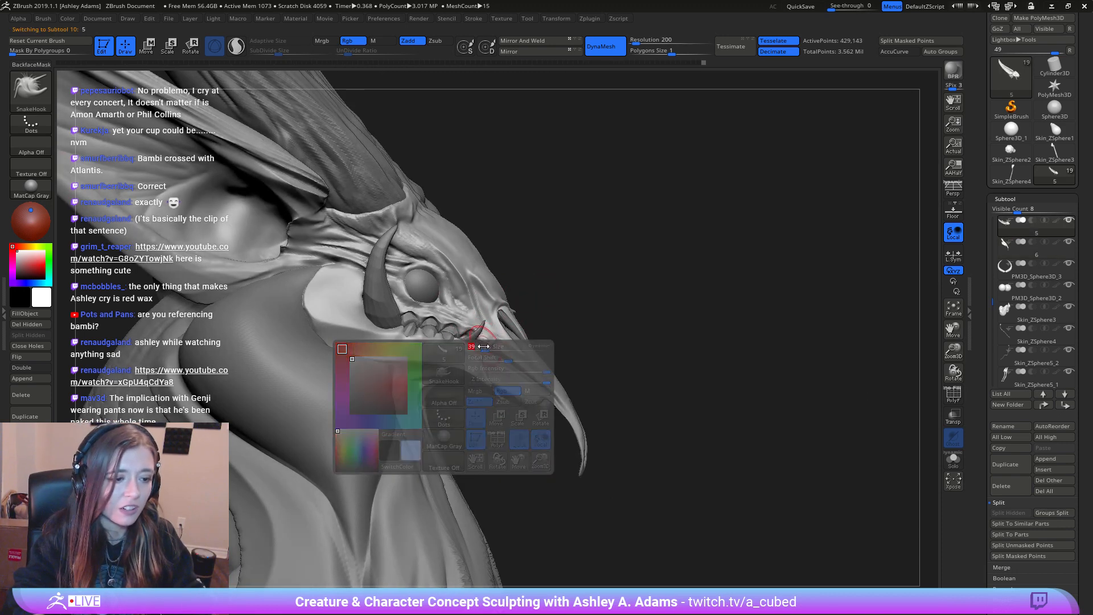
pyautogui.moveTo(476, 342); pyautogui.dragTo(490, 386, button='right')
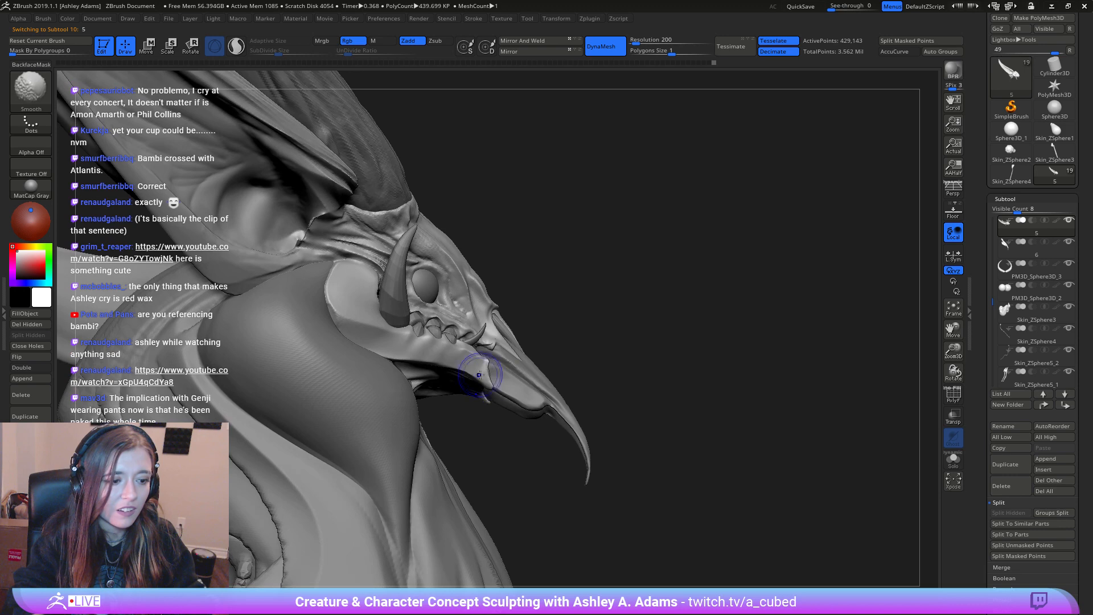
pyautogui.moveTo(485, 337)
pyautogui.mouseDown(button='right')
pyautogui.moveTo(478, 370)
pyautogui.moveTo(487, 376)
pyautogui.moveTo(502, 362)
pyautogui.moveTo(478, 353)
pyautogui.moveTo(486, 337)
pyautogui.moveTo(453, 358)
pyautogui.mouseUp(button='right')
pyautogui.keyDown('alt'); pyautogui.click(508, 381); pyautogui.keyUp('alt')
pyautogui.press('space')
pyautogui.keyDown('alt'); pyautogui.click(483, 344); pyautogui.keyUp('alt')
pyautogui.press('space')
# Step: Define the front of the jaw beside the beak with the DamStandard brush and check the head and neck from both sides
pyautogui.press('b')
pyautogui.press('d')
pyautogui.press('s')
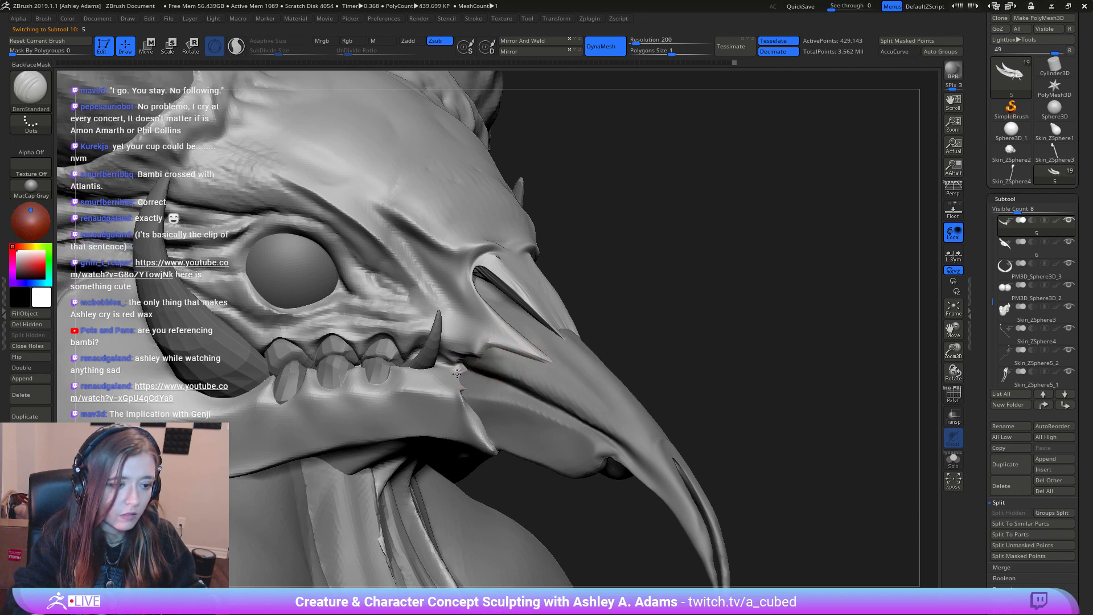
pyautogui.keyDown('ctrl'); pyautogui.moveTo(462, 380); pyautogui.dragTo(468, 336, button='right'); pyautogui.keyUp('ctrl')
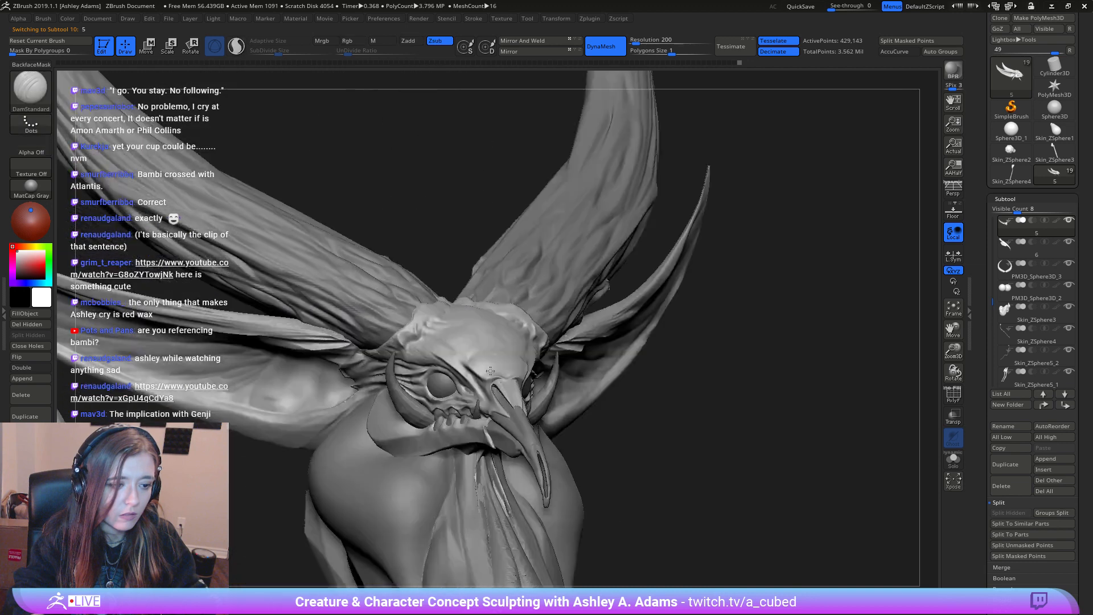
pyautogui.moveTo(620, 370); pyautogui.dragTo(520, 393, button='right')
pyautogui.rightClick(493, 462)
pyautogui.moveTo(556, 458); pyautogui.dragTo(408, 292, button='right')
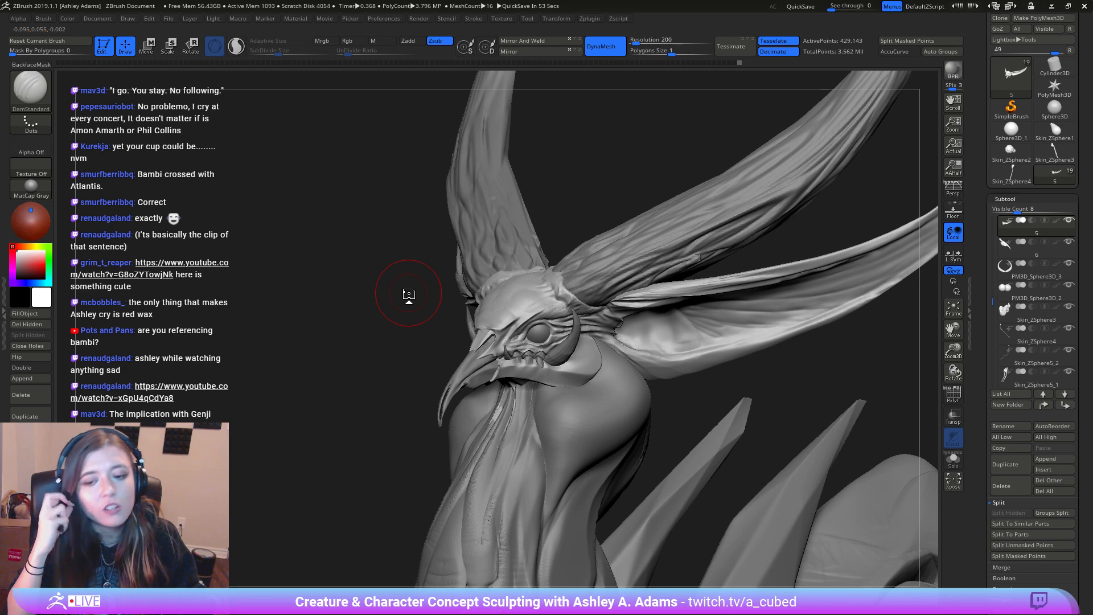
pyautogui.moveTo(563, 400)
pyautogui.mouseDown(button='right')
pyautogui.moveTo(532, 415)
pyautogui.moveTo(567, 435)
pyautogui.moveTo(569, 302)
pyautogui.mouseUp(button='right')
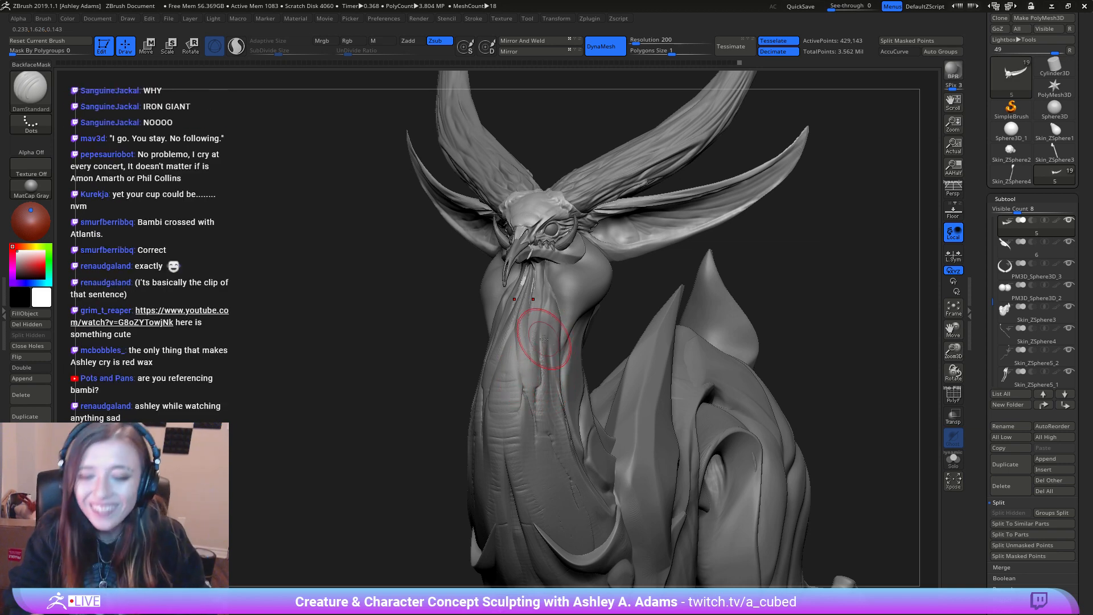
# Step: Adjust the underside of the head below the jaw with SnakeHook, and mirror and weld the head subtool
pyautogui.moveTo(538, 339)
pyautogui.mouseDown(button='right')
pyautogui.moveTo(651, 302)
pyautogui.moveTo(740, 378)
pyautogui.moveTo(686, 334)
pyautogui.moveTo(672, 370)
pyautogui.mouseUp(button='right')
pyautogui.rightClick(672, 370)
pyautogui.press('b')
pyautogui.press('s')
pyautogui.press('h')
pyautogui.moveTo(685, 373); pyautogui.dragTo(682, 378)
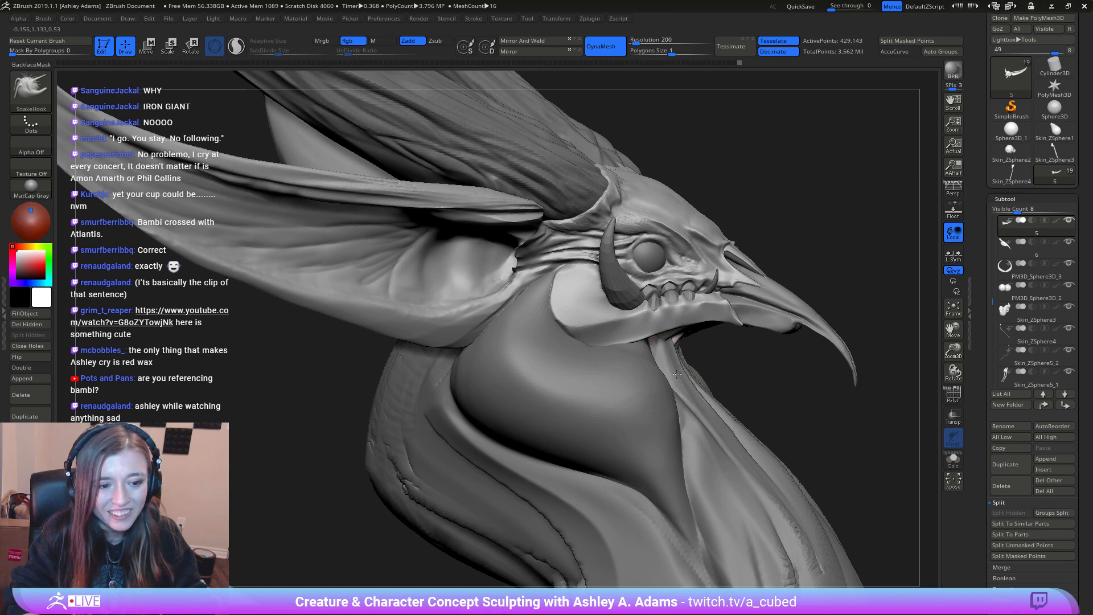
pyautogui.moveTo(682, 378)
pyautogui.mouseDown(button='right')
pyautogui.moveTo(654, 363)
pyautogui.moveTo(687, 403)
pyautogui.mouseUp(button='right')
pyautogui.rightClick(655, 363)
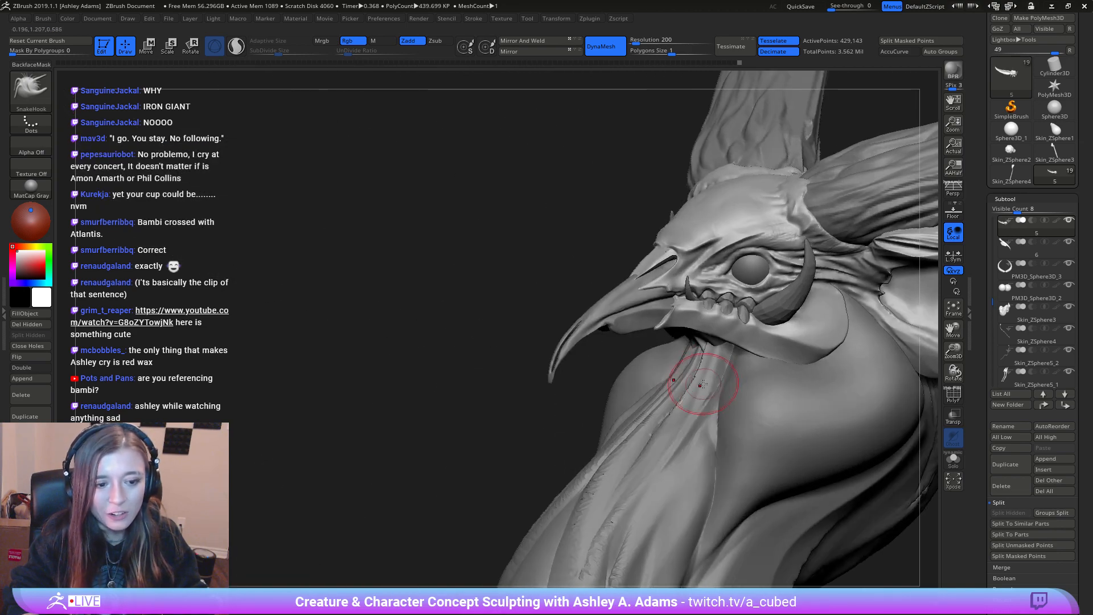
pyautogui.moveTo(712, 379); pyautogui.dragTo(737, 367)
pyautogui.moveTo(672, 374); pyautogui.dragTo(703, 369, button='right')
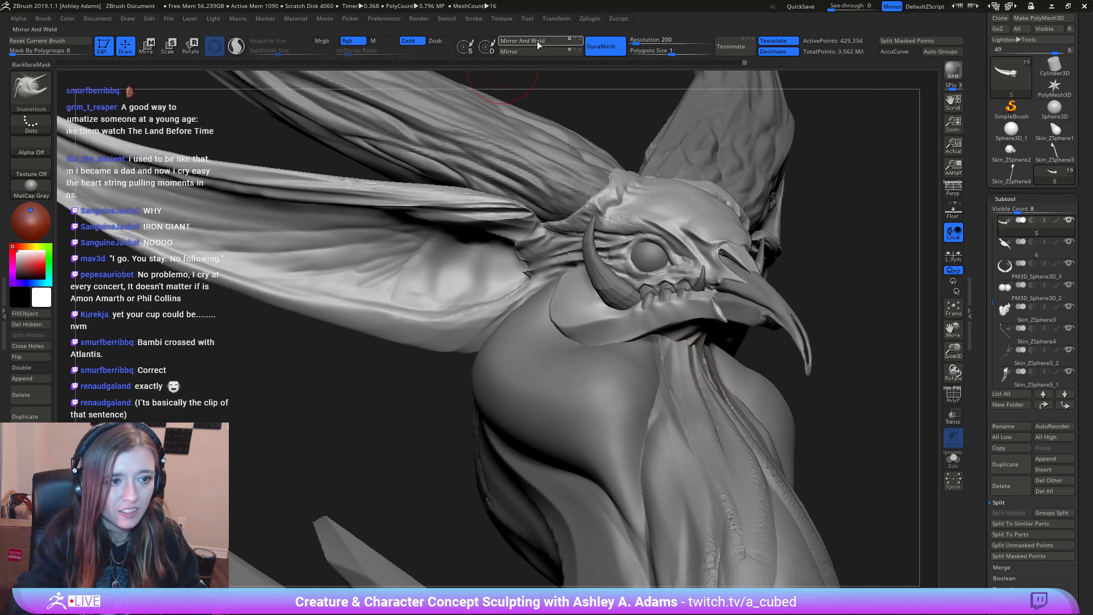
# Step: Make the neck subtool active, mirror and weld it, and pull the side of the throat pouch outward with SnakeHook
pyautogui.keyDown('alt'); pyautogui.click(708, 405); pyautogui.keyUp('alt')
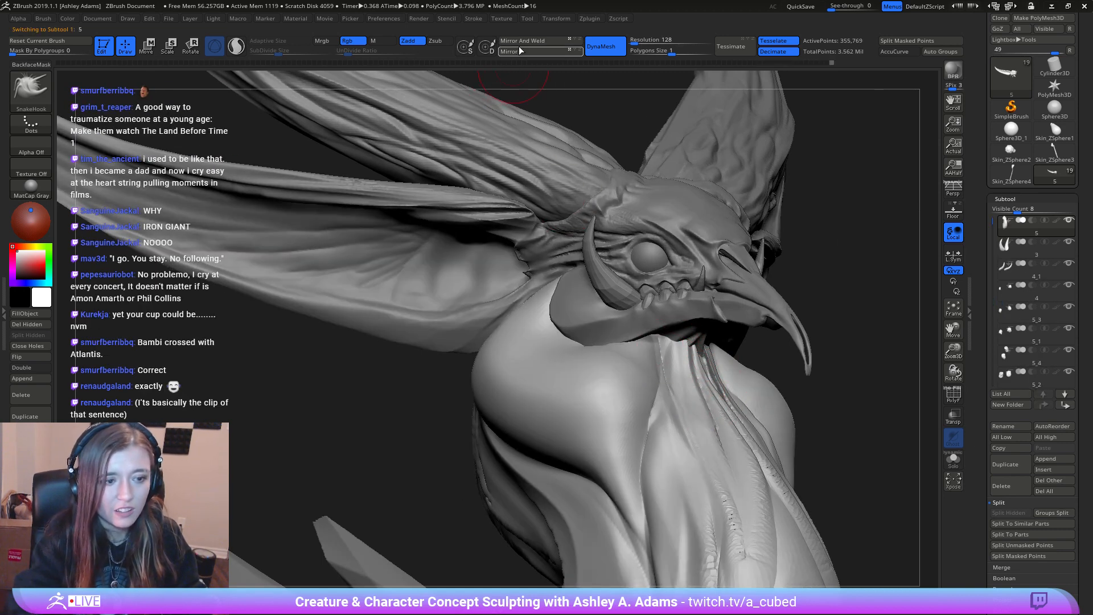
pyautogui.moveTo(705, 446)
pyautogui.keyDown('ctrl'); pyautogui.mouseDown(button='right')
pyautogui.moveTo(710, 390)
pyautogui.moveTo(685, 383)
pyautogui.moveTo(624, 274)
pyautogui.mouseUp(button='right'); pyautogui.keyUp('ctrl')
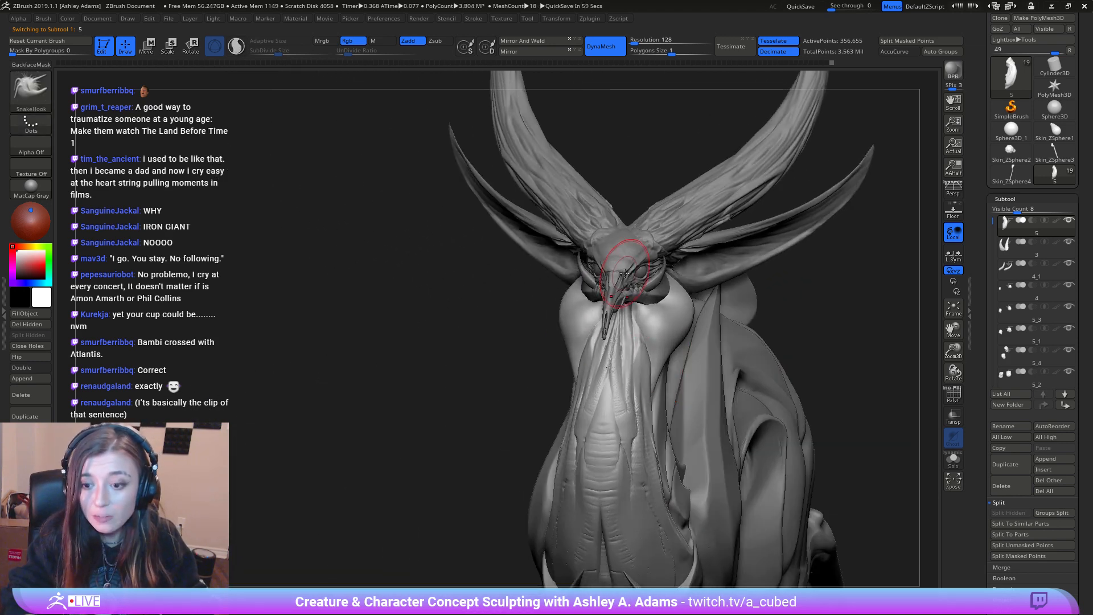
pyautogui.moveTo(561, 251); pyautogui.dragTo(552, 312, button='right')
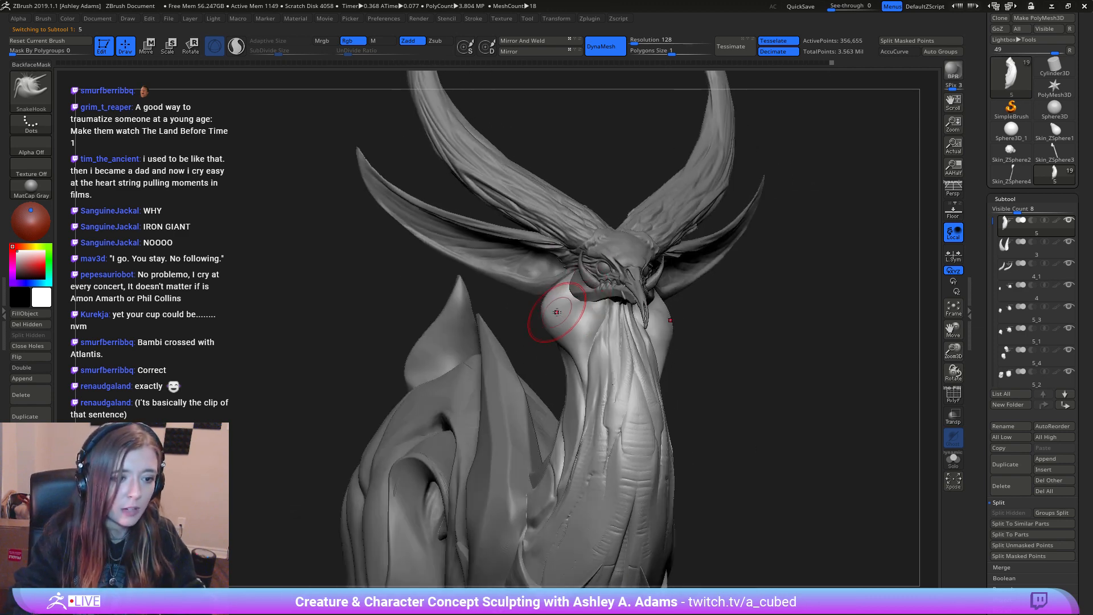
pyautogui.rightClick(557, 313)
pyautogui.moveTo(595, 275); pyautogui.dragTo(549, 335, button='right')
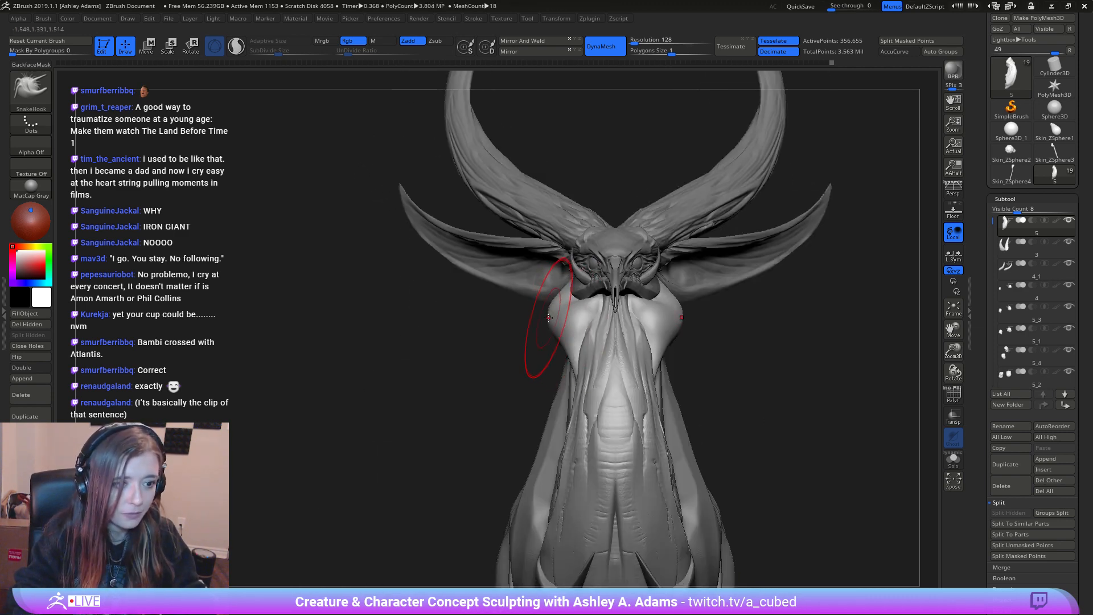
pyautogui.moveTo(549, 317); pyautogui.dragTo(542, 313)
pyautogui.moveTo(547, 327)
pyautogui.mouseDown(button='right')
pyautogui.moveTo(603, 332)
pyautogui.moveTo(606, 240)
pyautogui.mouseUp(button='right')
pyautogui.rightClick(550, 340)
pyautogui.moveTo(512, 333); pyautogui.dragTo(529, 316, button='right')
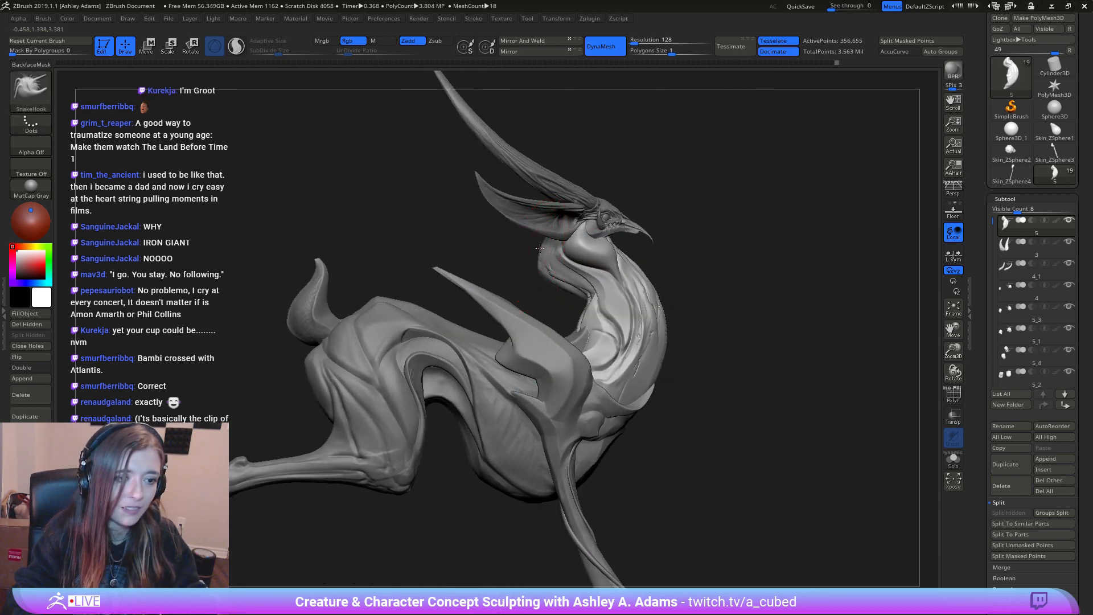
# Step: Make the hind leg subtool active and swell the upper haunch muscle beside the flank fold with the Inflat brush
pyautogui.keyDown('ctrl'); pyautogui.moveTo(595, 383); pyautogui.dragTo(561, 224, button='right'); pyautogui.keyUp('ctrl')
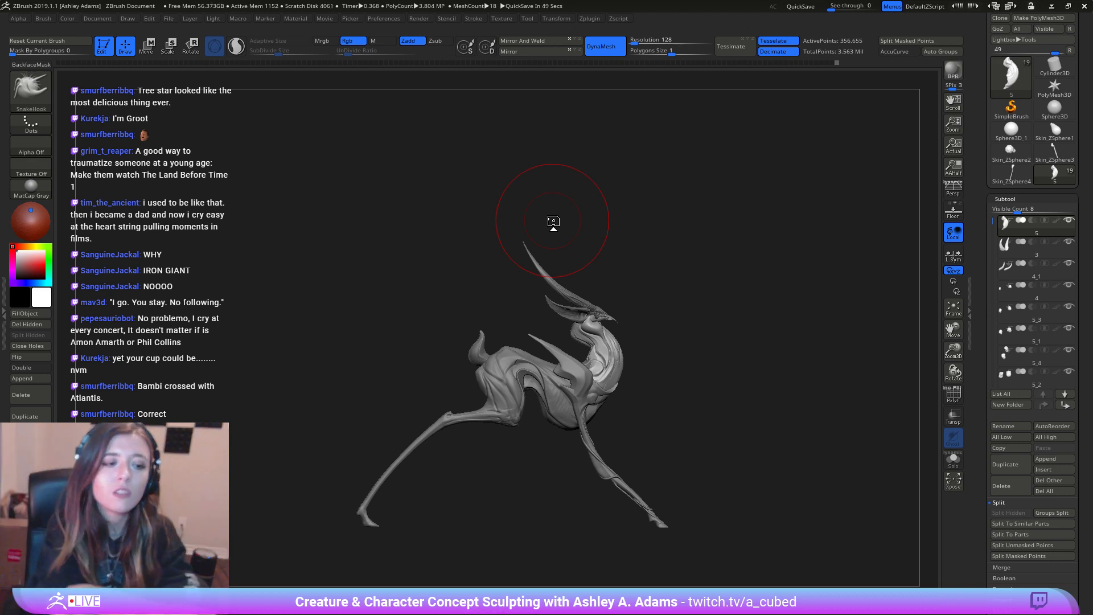
pyautogui.moveTo(602, 359); pyautogui.dragTo(635, 347, button='right')
pyautogui.keyDown('ctrl'); pyautogui.moveTo(441, 366); pyautogui.dragTo(481, 443, button='right'); pyautogui.keyUp('ctrl')
pyautogui.moveTo(481, 443)
pyautogui.keyDown('alt'); pyautogui.mouseDown(button='right')
pyautogui.moveTo(547, 290)
pyautogui.moveTo(594, 356)
pyautogui.mouseUp(button='right'); pyautogui.keyUp('alt')
pyautogui.keyDown('alt'); pyautogui.click(501, 286); pyautogui.keyUp('alt')
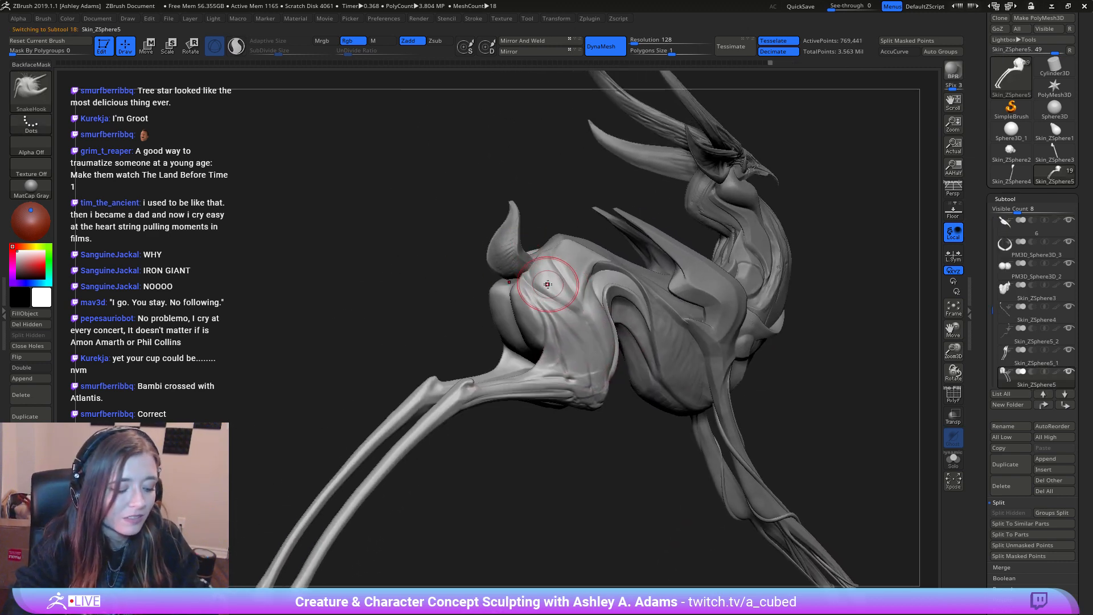
pyautogui.press('b')
pyautogui.press('i')
pyautogui.press('n')
pyautogui.moveTo(586, 264)
pyautogui.mouseDown(button='right')
pyautogui.moveTo(548, 251)
pyautogui.moveTo(571, 287)
pyautogui.moveTo(586, 254)
pyautogui.moveTo(596, 275)
pyautogui.mouseUp(button='right')
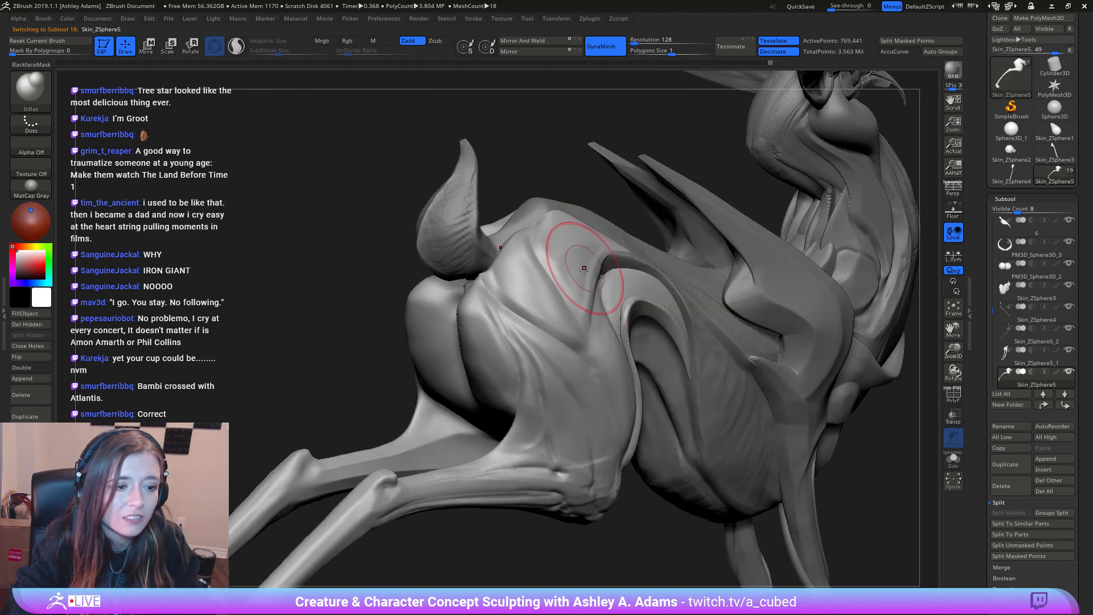
pyautogui.moveTo(575, 260); pyautogui.dragTo(584, 290)
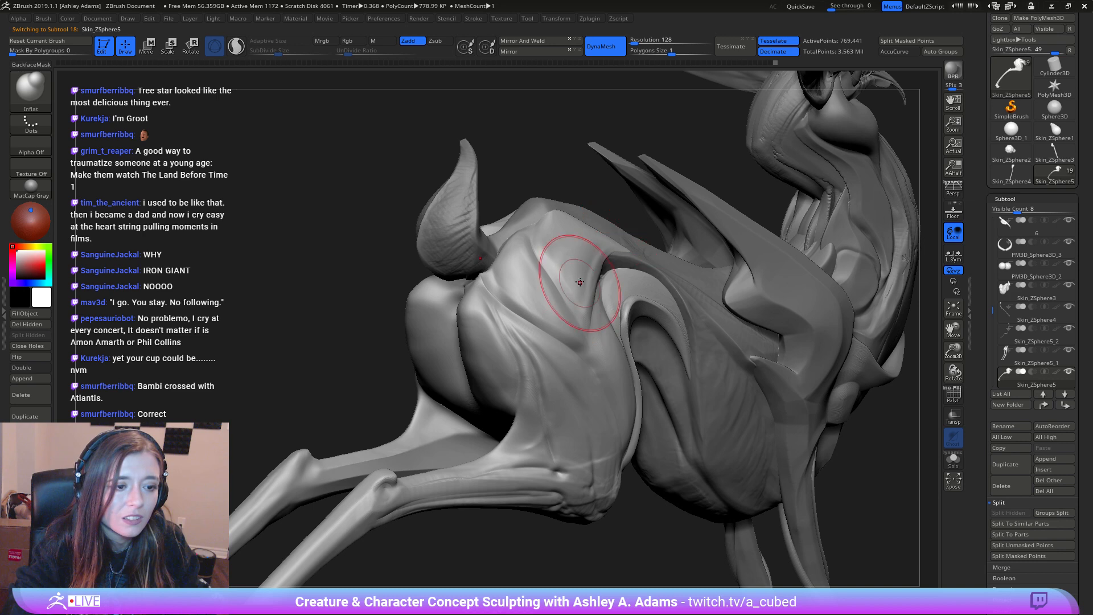
# Step: Try to plane the front of the hind knee with the MAHcut Mech A brush
pyautogui.moveTo(603, 340)
pyautogui.keyDown('ctrl'); pyautogui.mouseDown(button='right')
pyautogui.moveTo(606, 283)
pyautogui.moveTo(537, 288)
pyautogui.moveTo(597, 353)
pyautogui.moveTo(595, 271)
pyautogui.mouseUp(button='right'); pyautogui.keyUp('ctrl')
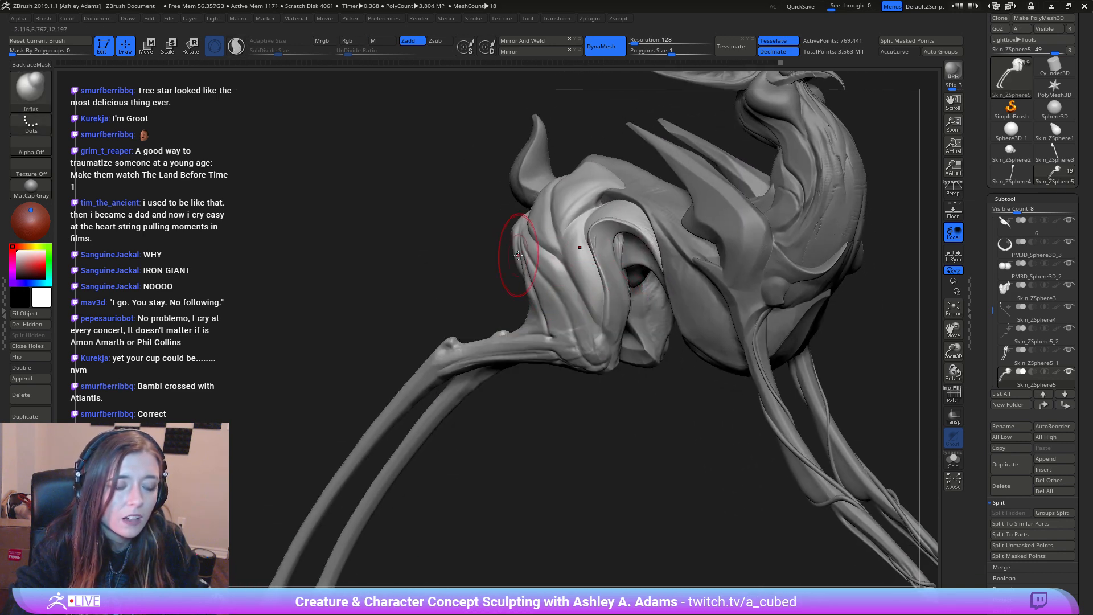
pyautogui.press('2')
pyautogui.keyDown('shift'); pyautogui.moveTo(567, 224); pyautogui.dragTo(578, 217, button='right'); pyautogui.keyUp('shift')
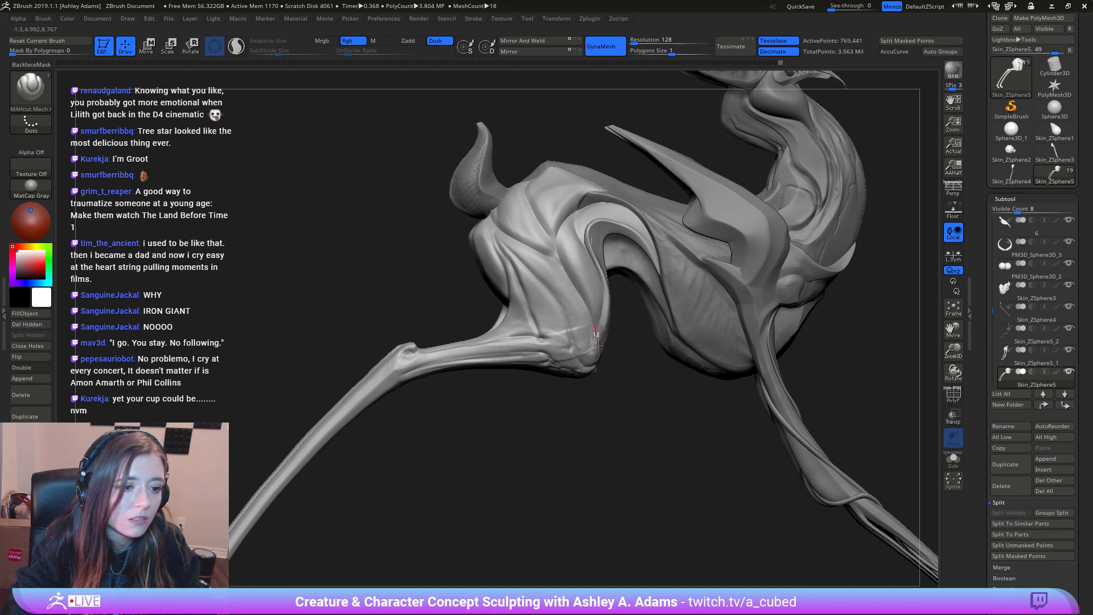
pyautogui.moveTo(598, 345); pyautogui.dragTo(599, 346)
pyautogui.moveTo(588, 388)
pyautogui.keyDown('ctrl'); pyautogui.mouseDown(button='right')
pyautogui.moveTo(590, 267)
pyautogui.moveTo(511, 254)
pyautogui.mouseUp(button='right'); pyautogui.keyUp('ctrl')
pyautogui.moveTo(558, 172)
pyautogui.mouseDown(button='right')
pyautogui.moveTo(601, 181)
pyautogui.moveTo(564, 185)
pyautogui.mouseUp(button='right')
pyautogui.keyDown('ctrl'); pyautogui.moveTo(592, 239); pyautogui.dragTo(575, 301, button='right'); pyautogui.keyUp('ctrl')
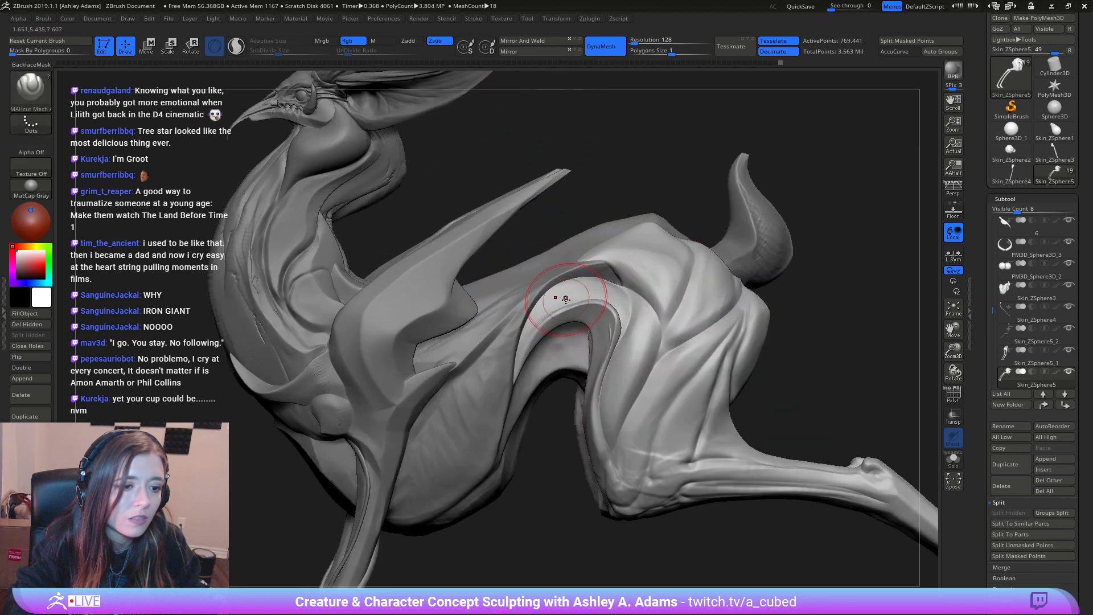
# Step: Choose the SnakeHook brush and examine the curved flank fold and the creature's overall silhouette
pyautogui.rightClick(565, 299)
pyautogui.press('b')
pyautogui.press('s')
pyautogui.press('h')
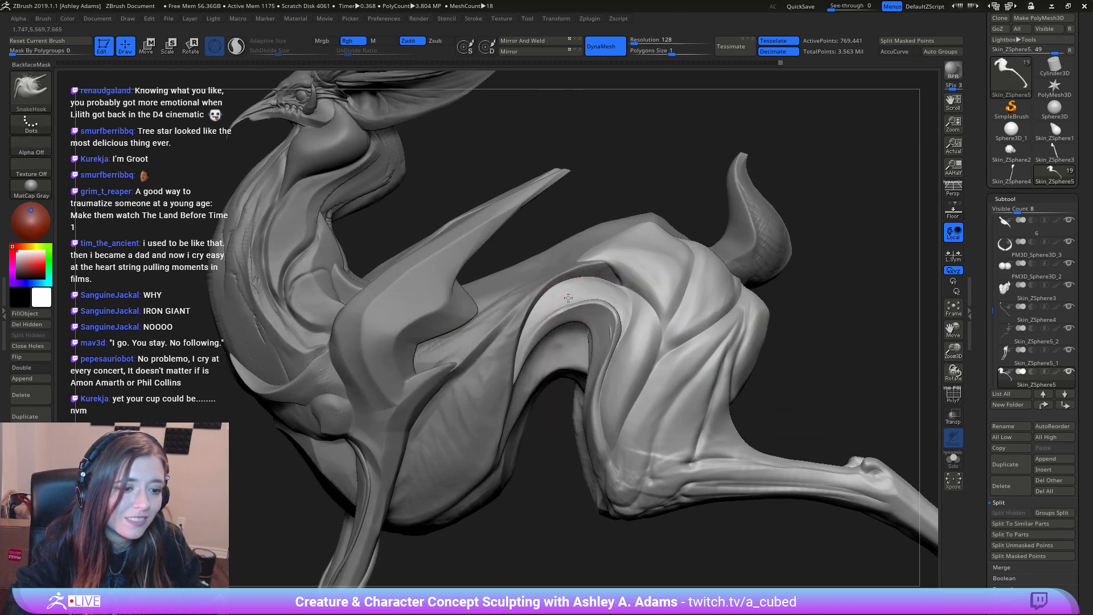
pyautogui.keyDown('ctrl'); pyautogui.moveTo(575, 294); pyautogui.dragTo(566, 147, button='right'); pyautogui.keyUp('ctrl')
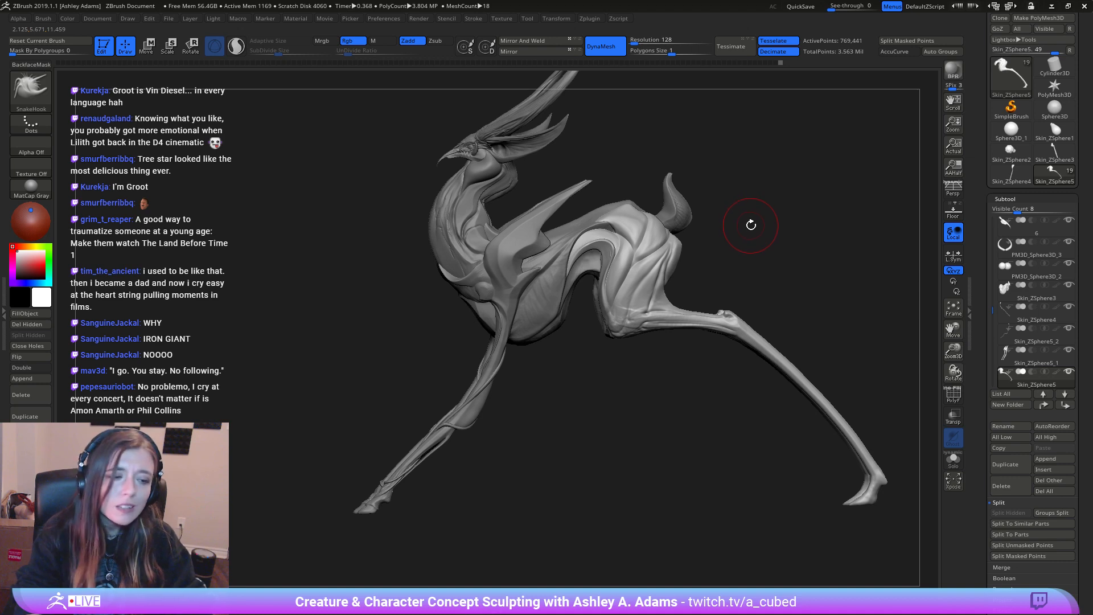
pyautogui.moveTo(739, 205); pyautogui.dragTo(705, 212)
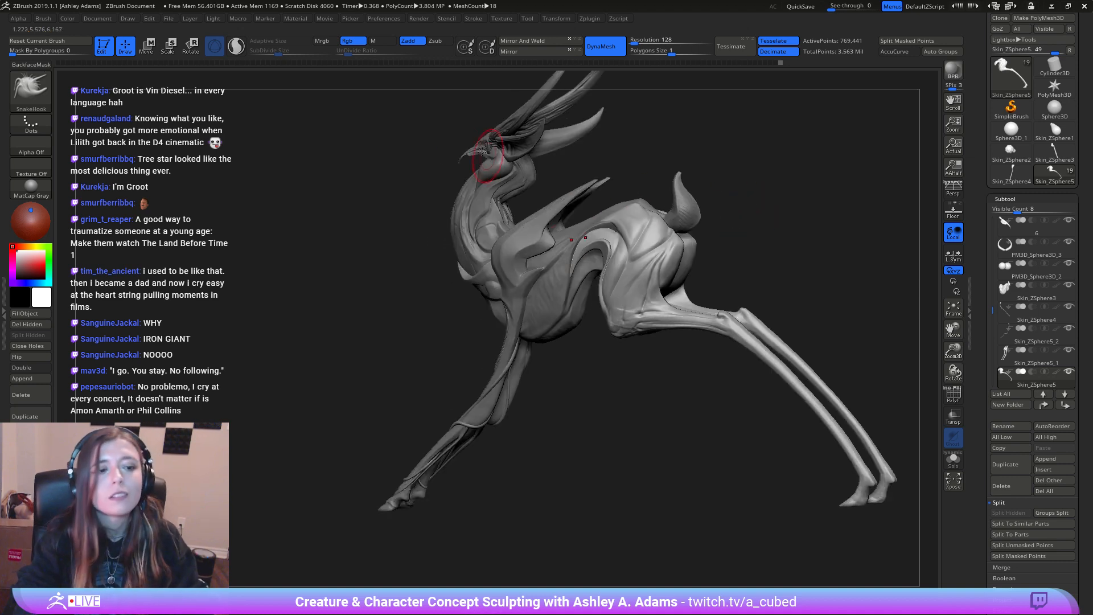
# Step: Build up the diagonal muscle across the haunch toward the tail base with the Inflat brush
pyautogui.press('b')
pyautogui.press('i')
pyautogui.press('n')
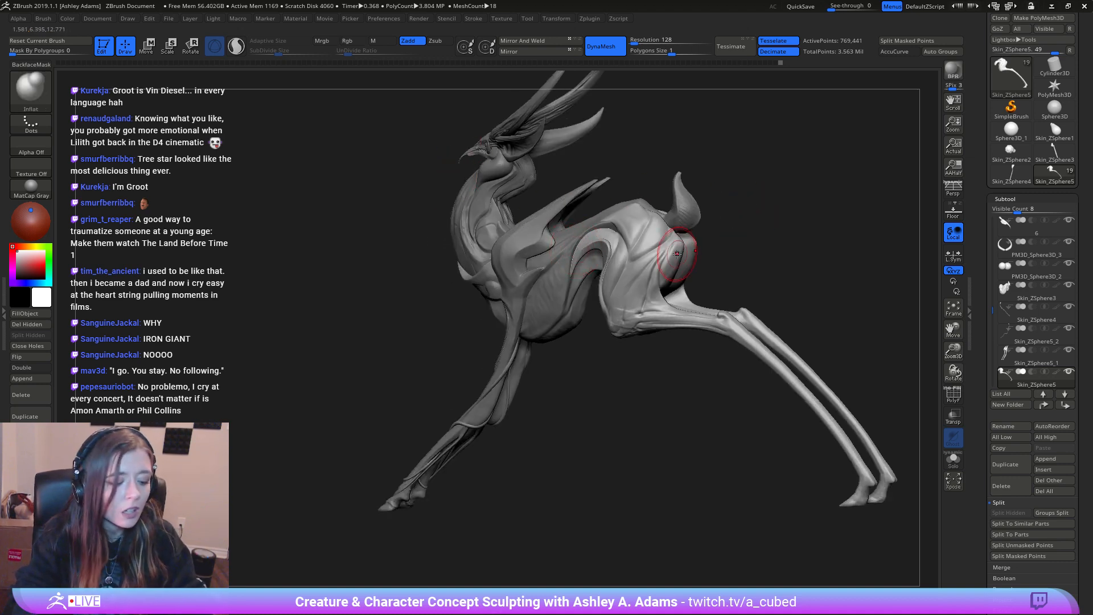
pyautogui.keyDown('ctrl'); pyautogui.moveTo(678, 249); pyautogui.dragTo(630, 255, button='right'); pyautogui.keyUp('ctrl')
pyautogui.rightClick(614, 290)
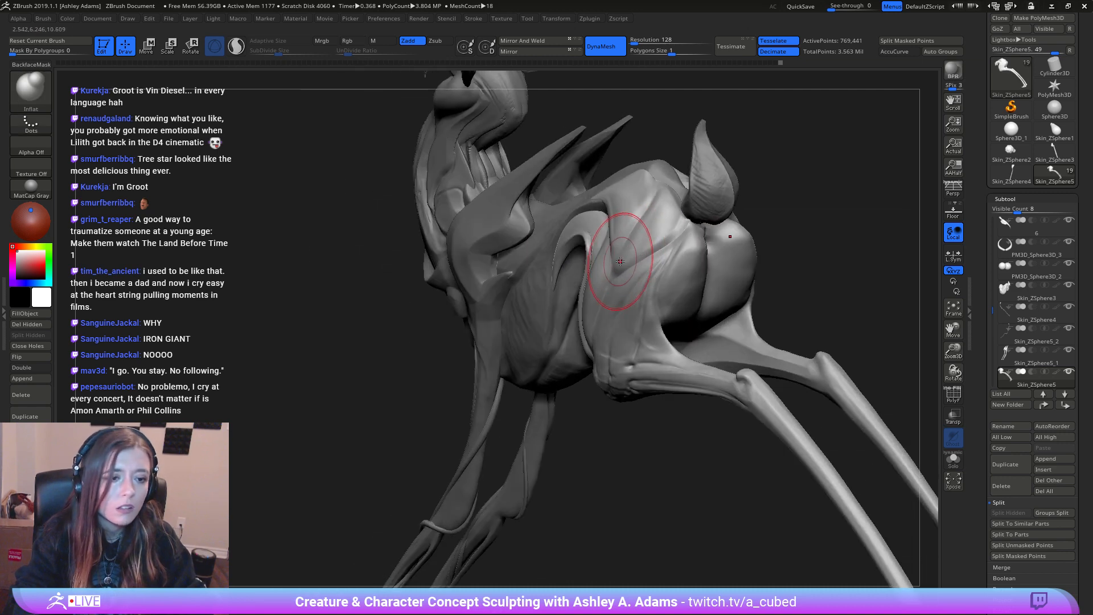
pyautogui.moveTo(631, 247); pyautogui.dragTo(660, 208)
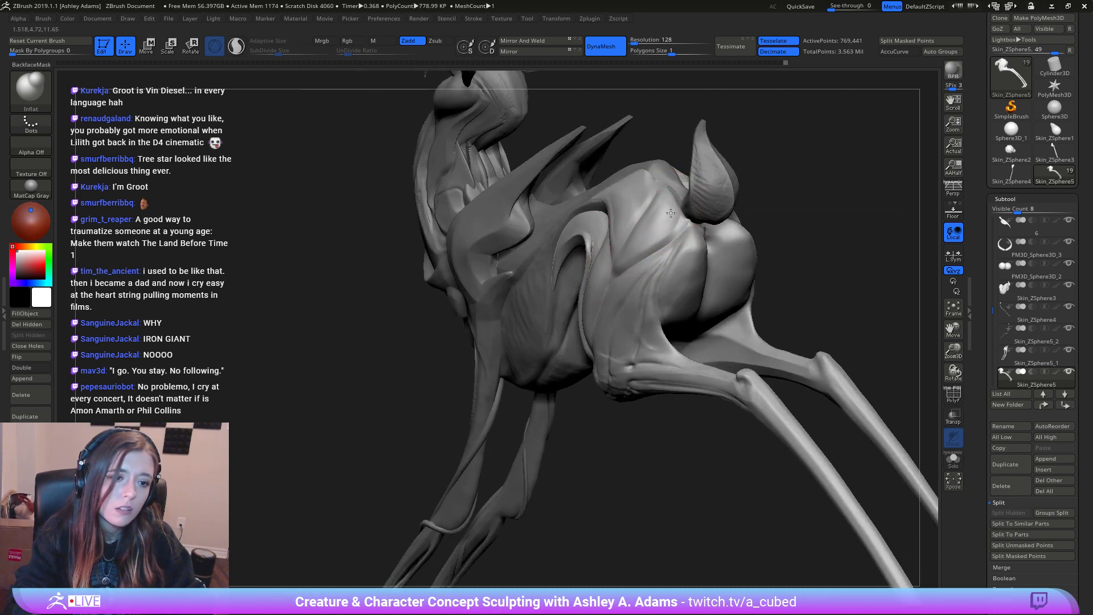
pyautogui.moveTo(672, 214); pyautogui.dragTo(704, 216, button='right')
pyautogui.moveTo(641, 254); pyautogui.dragTo(581, 259, button='right')
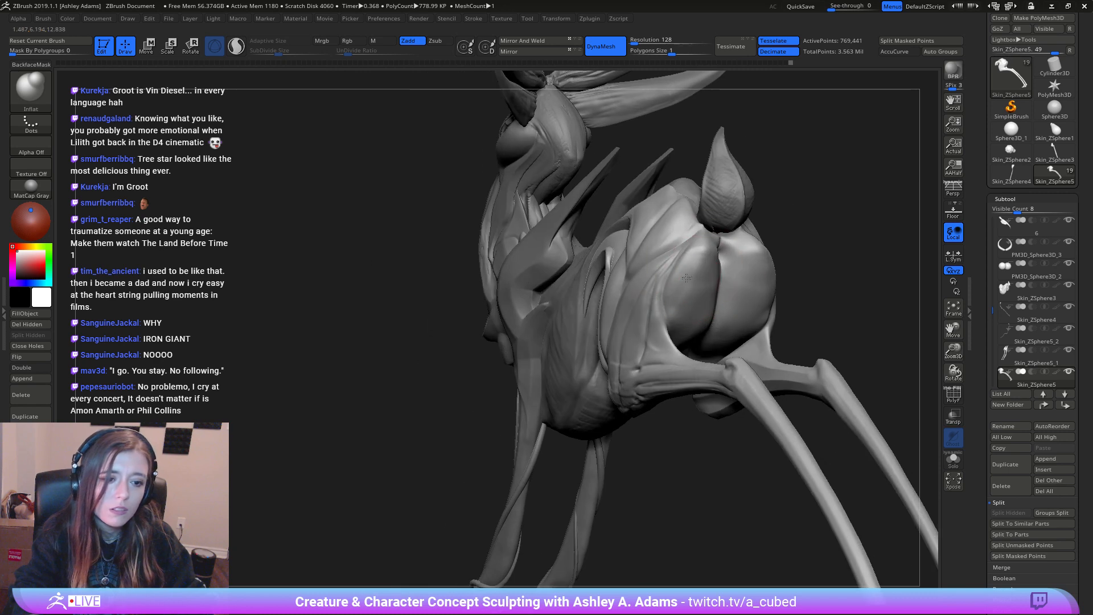
# Step: Make the torso subtool active, enlarge the Inflat brush, and swell the side of the ribcage and belly
pyautogui.moveTo(698, 282); pyautogui.dragTo(603, 268, button='right')
pyautogui.keyDown('alt'); pyautogui.moveTo(675, 284); pyautogui.dragTo(554, 282, button='right'); pyautogui.keyUp('alt')
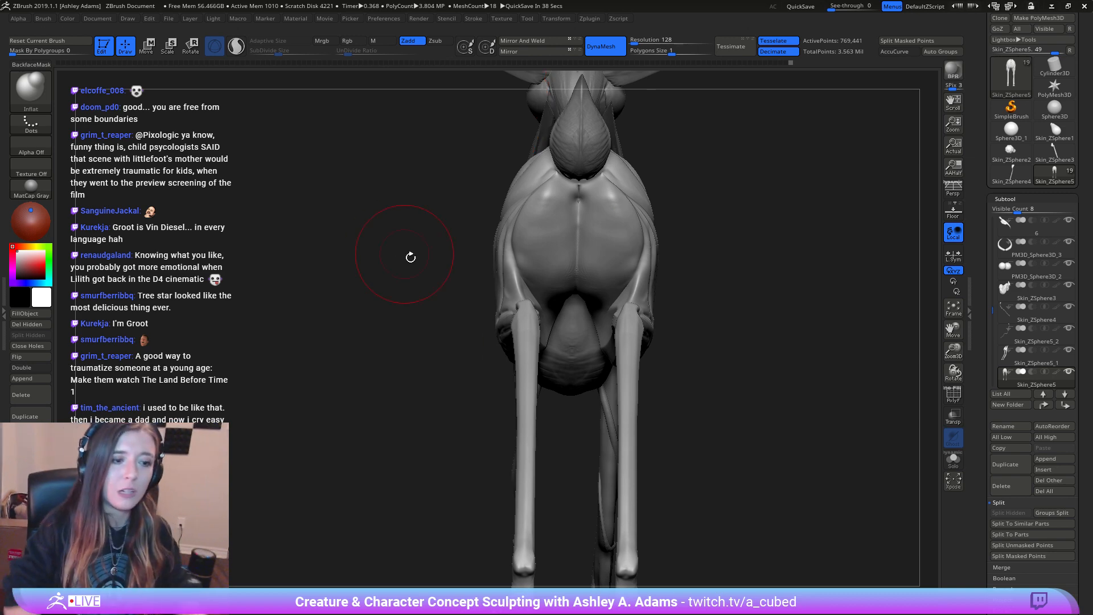
pyautogui.moveTo(410, 256); pyautogui.dragTo(572, 244)
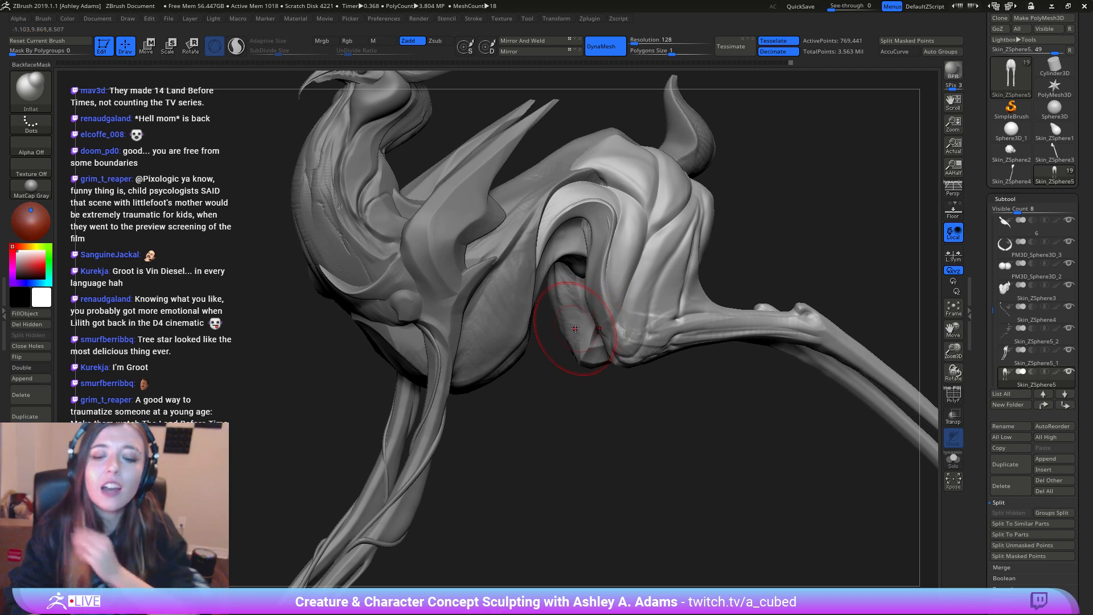
pyautogui.moveTo(579, 335); pyautogui.dragTo(577, 296, button='right')
pyautogui.keyDown('alt'); pyautogui.click(555, 284); pyautogui.keyUp('alt')
pyautogui.rightClick(554, 285)
pyautogui.rightClick(578, 296)
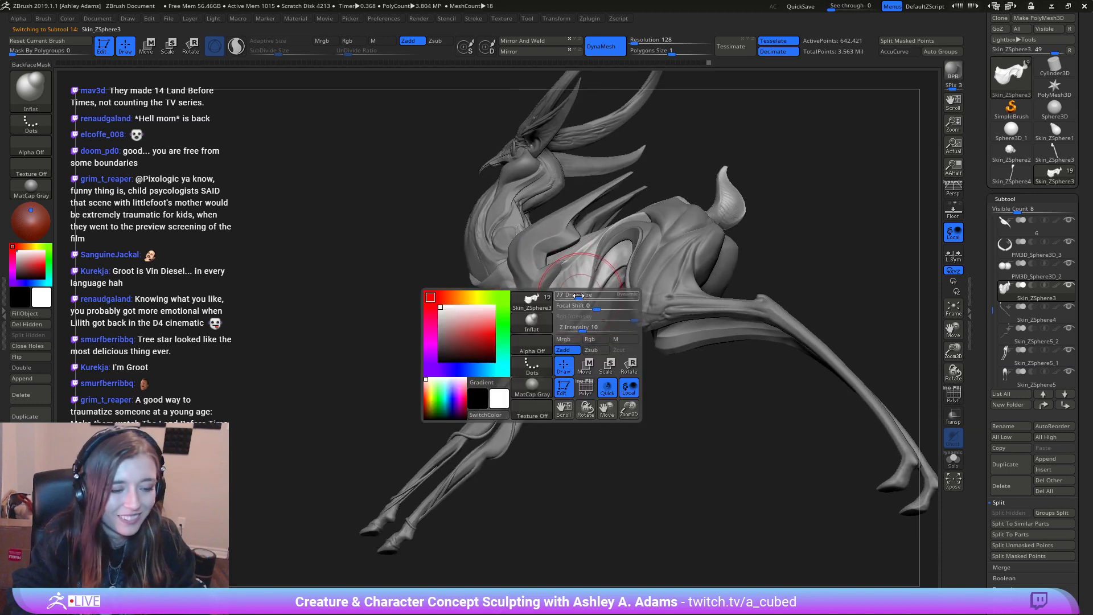
pyautogui.moveTo(578, 295); pyautogui.dragTo(595, 295)
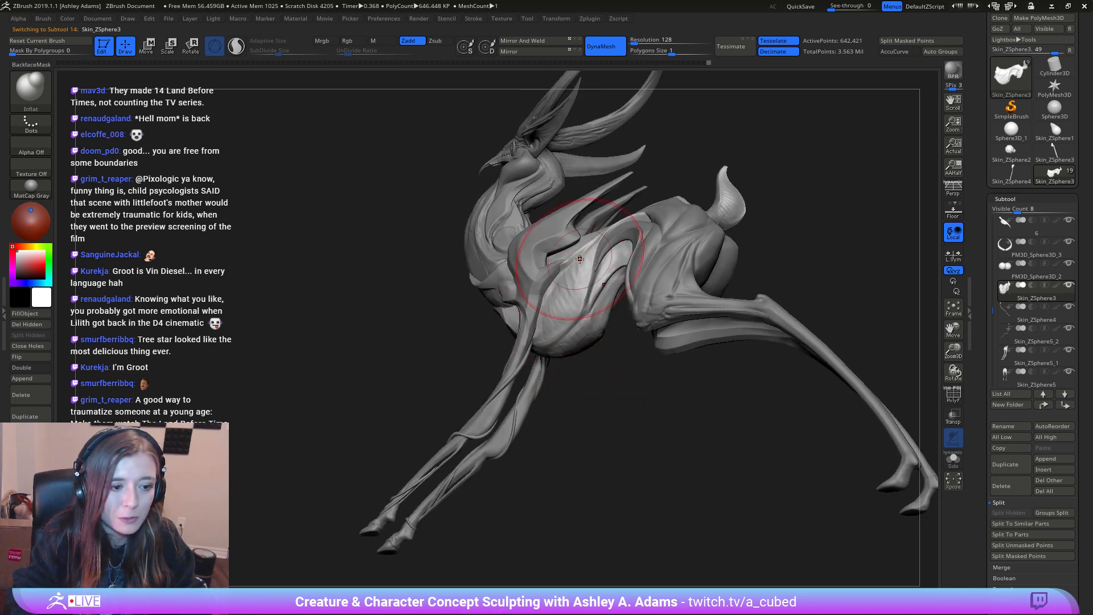
pyautogui.moveTo(568, 308); pyautogui.dragTo(542, 328, button='right')
pyautogui.press('space')
pyautogui.moveTo(561, 329); pyautogui.dragTo(542, 328)
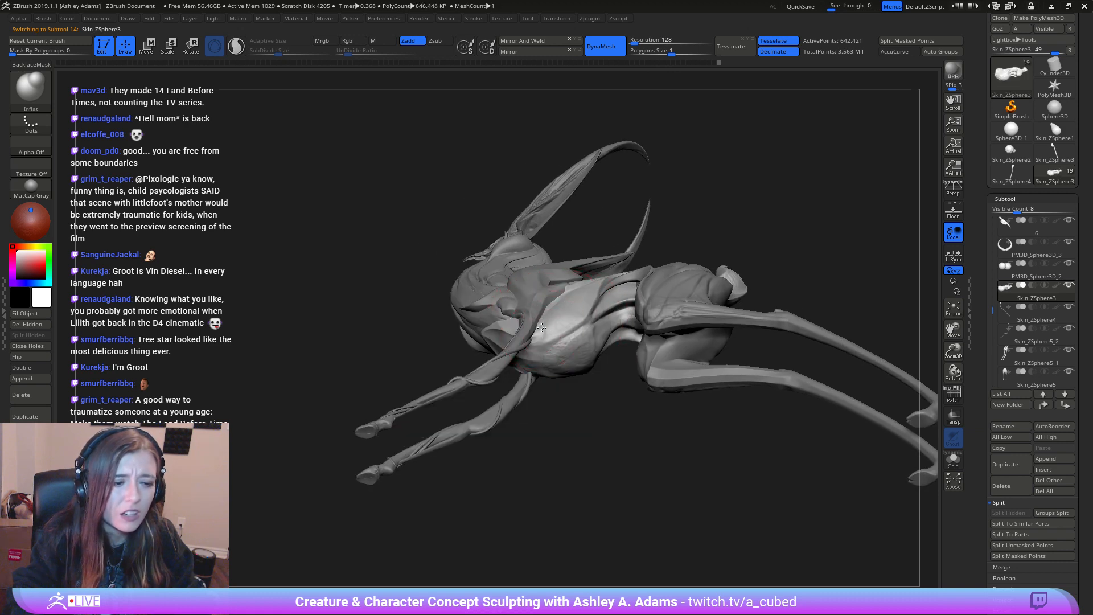
# Step: Choose the SnakeHook brush and make the shoulder and foreleg subtool active
pyautogui.moveTo(552, 301)
pyautogui.keyDown('ctrl'); pyautogui.mouseDown(button='right')
pyautogui.moveTo(536, 298)
pyautogui.moveTo(556, 330)
pyautogui.moveTo(538, 315)
pyautogui.moveTo(553, 307)
pyautogui.mouseUp(button='right'); pyautogui.keyUp('ctrl')
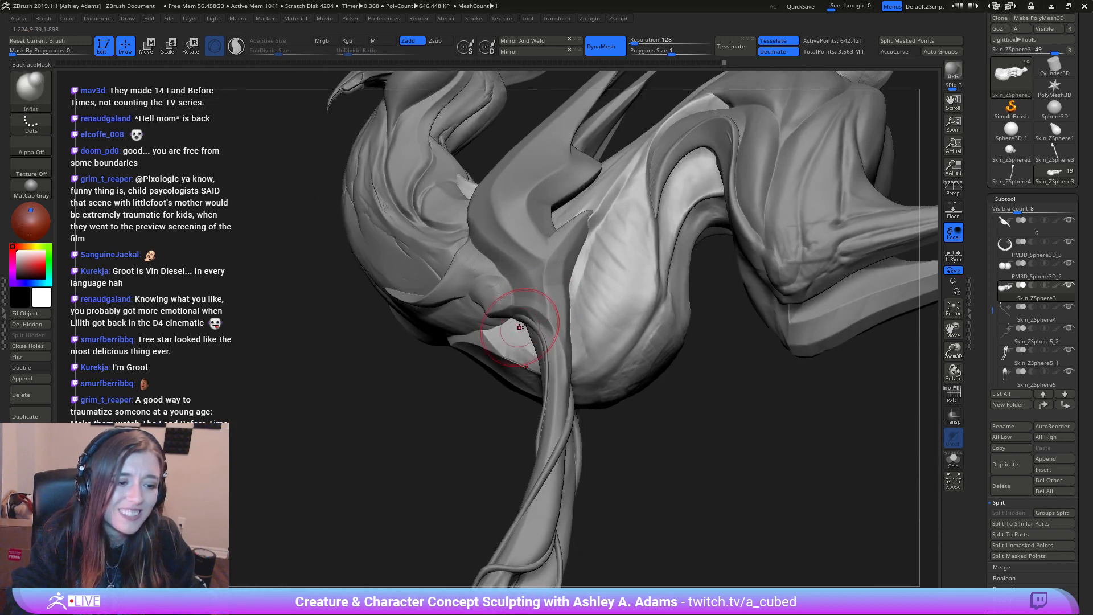
pyautogui.keyDown('ctrl'); pyautogui.moveTo(587, 275); pyautogui.dragTo(611, 263, button='right'); pyautogui.keyUp('ctrl')
pyautogui.moveTo(611, 263)
pyautogui.keyDown('ctrl'); pyautogui.mouseDown(button='right')
pyautogui.moveTo(572, 263)
pyautogui.moveTo(602, 284)
pyautogui.mouseUp(button='right'); pyautogui.keyUp('ctrl')
pyautogui.press('b')
pyautogui.press('s')
pyautogui.press('h')
pyautogui.keyDown('alt'); pyautogui.click(544, 327); pyautogui.keyUp('alt')
# Step: Try to pull the edge of the shoulder plate with the SnakeHook brush, undo the stroke, and adjust the draw size
pyautogui.rightClick(541, 325)
pyautogui.moveTo(546, 319); pyautogui.dragTo(593, 229, button='right')
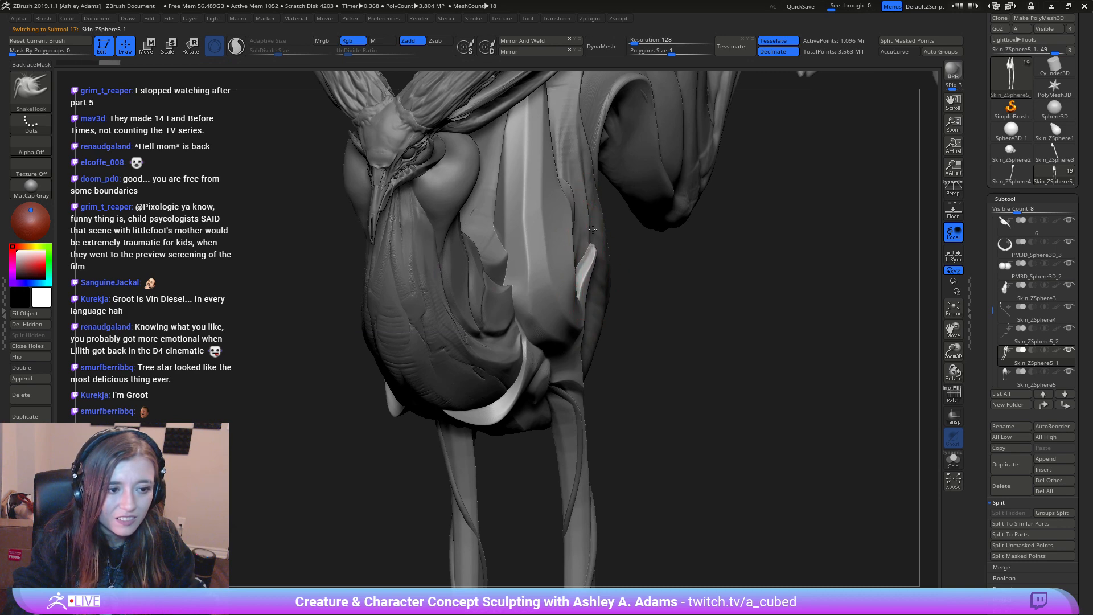
pyautogui.moveTo(592, 246); pyautogui.dragTo(596, 243)
pyautogui.hotkey('ctrl', 'z')
pyautogui.moveTo(597, 242)
pyautogui.mouseDown(button='right')
pyautogui.moveTo(550, 245)
pyautogui.moveTo(577, 255)
pyautogui.moveTo(647, 244)
pyautogui.moveTo(626, 262)
pyautogui.mouseUp(button='right')
pyautogui.press('space')
pyautogui.press('space')
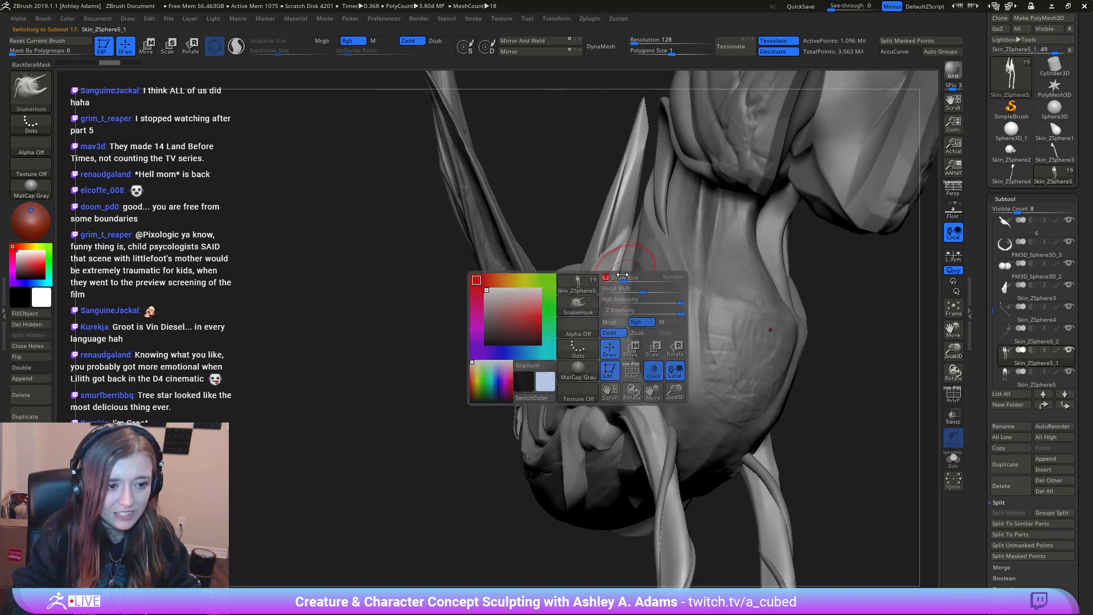
pyautogui.keyDown('ctrl'); pyautogui.moveTo(641, 319); pyautogui.dragTo(641, 296, button='right'); pyautogui.keyUp('ctrl')
pyautogui.moveTo(640, 296); pyautogui.dragTo(569, 302, button='right')
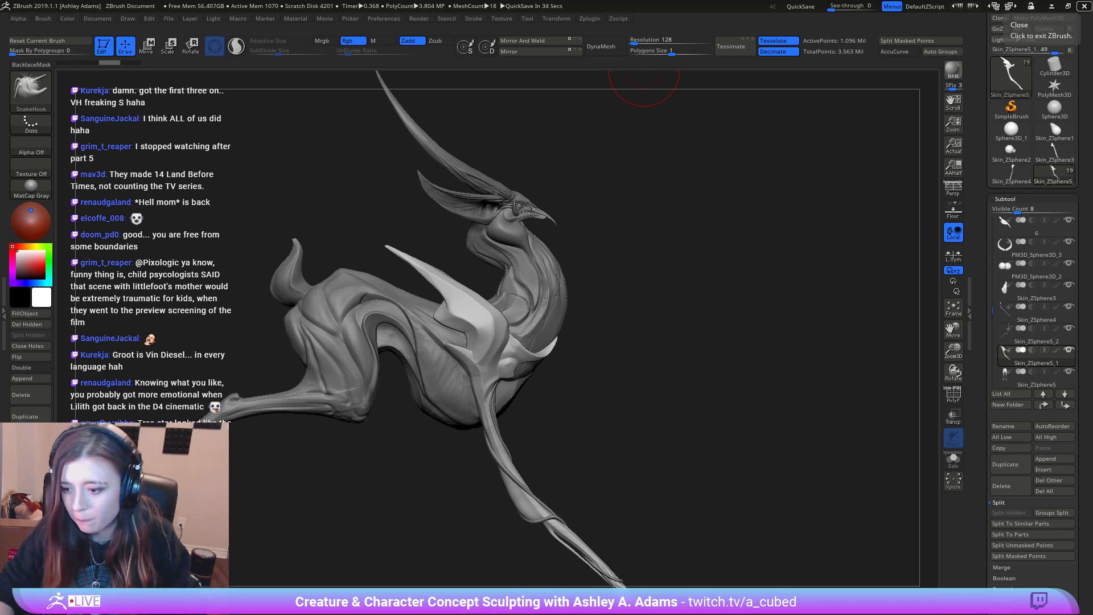
# Step: Switch to the browser to examine the image of the horned demon figure, and close the browser window
pyautogui.hotkey('alt', 'Tab')
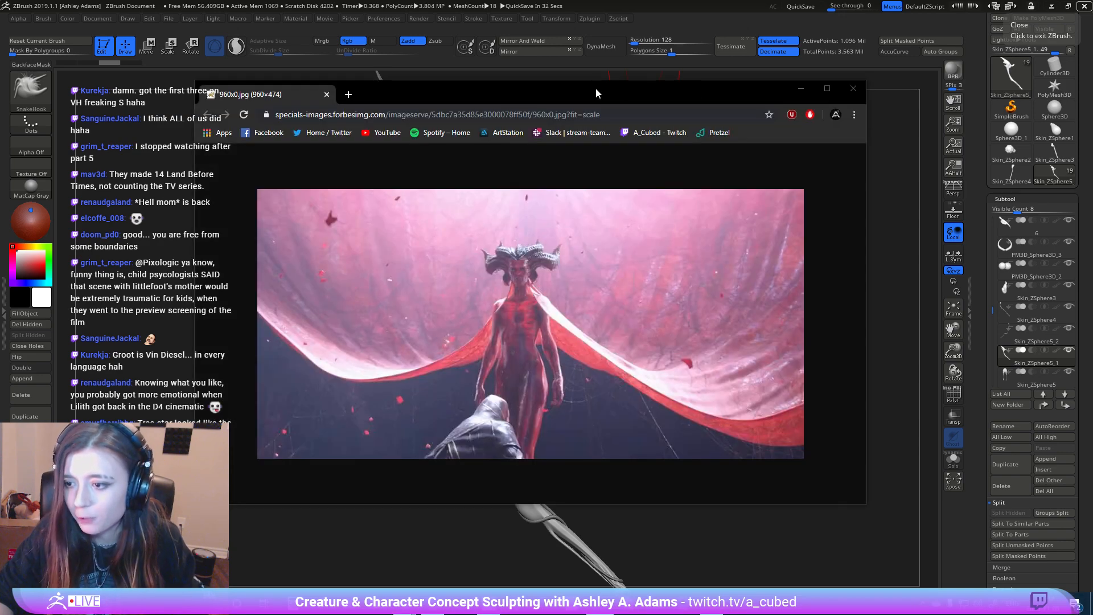
pyautogui.moveTo(579, 104)
pyautogui.mouseDown()
pyautogui.moveTo(802, 101)
pyautogui.moveTo(575, 182)
pyautogui.moveTo(614, 189)
pyautogui.moveTo(587, 85)
pyautogui.mouseUp()
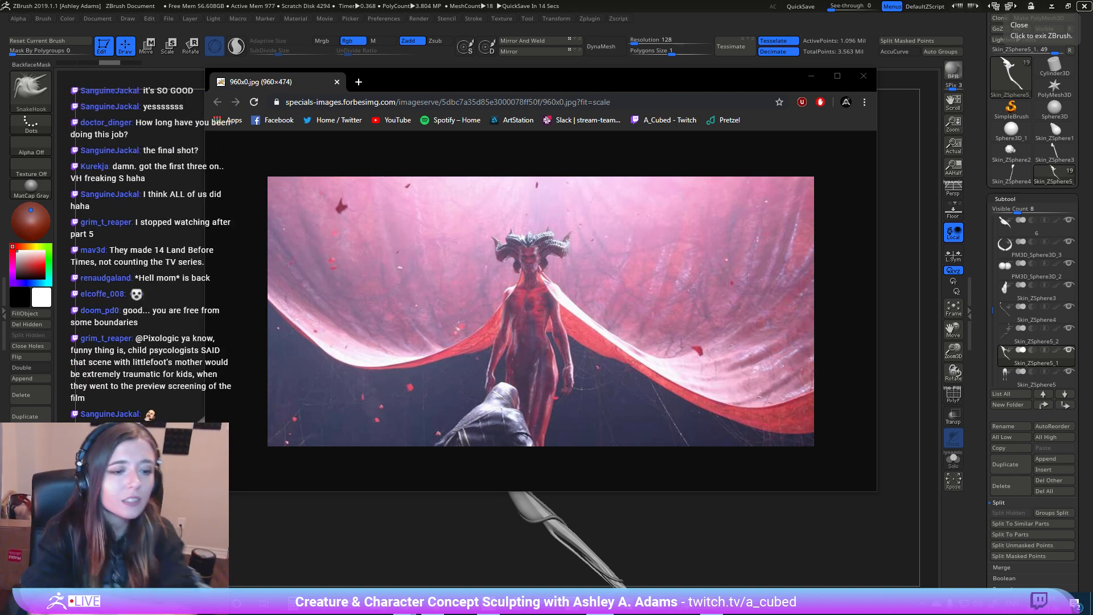
pyautogui.click(612, 459)
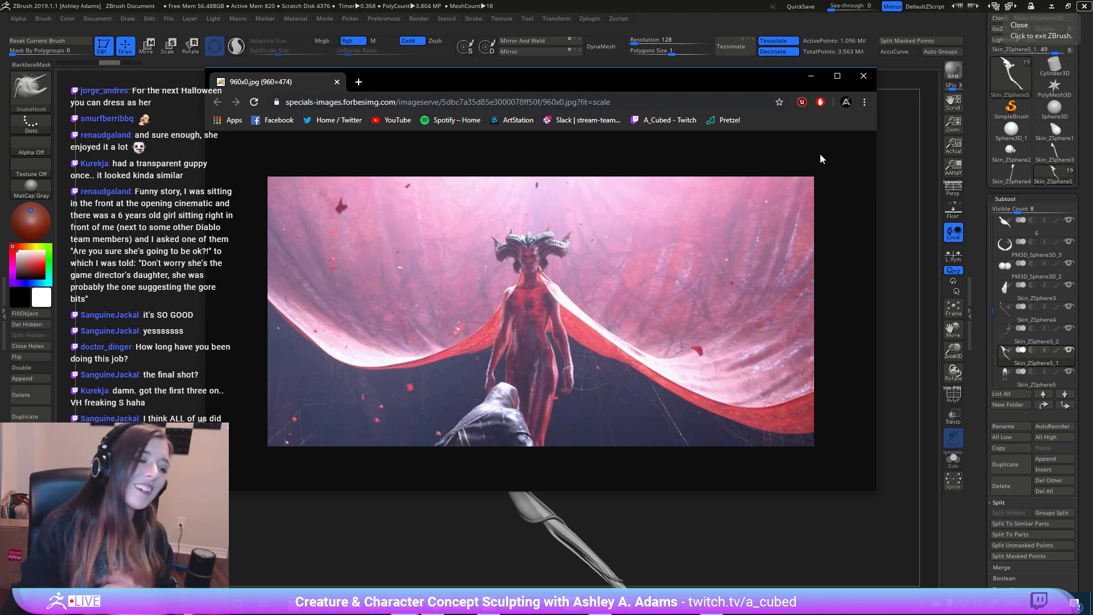
pyautogui.click(864, 76)
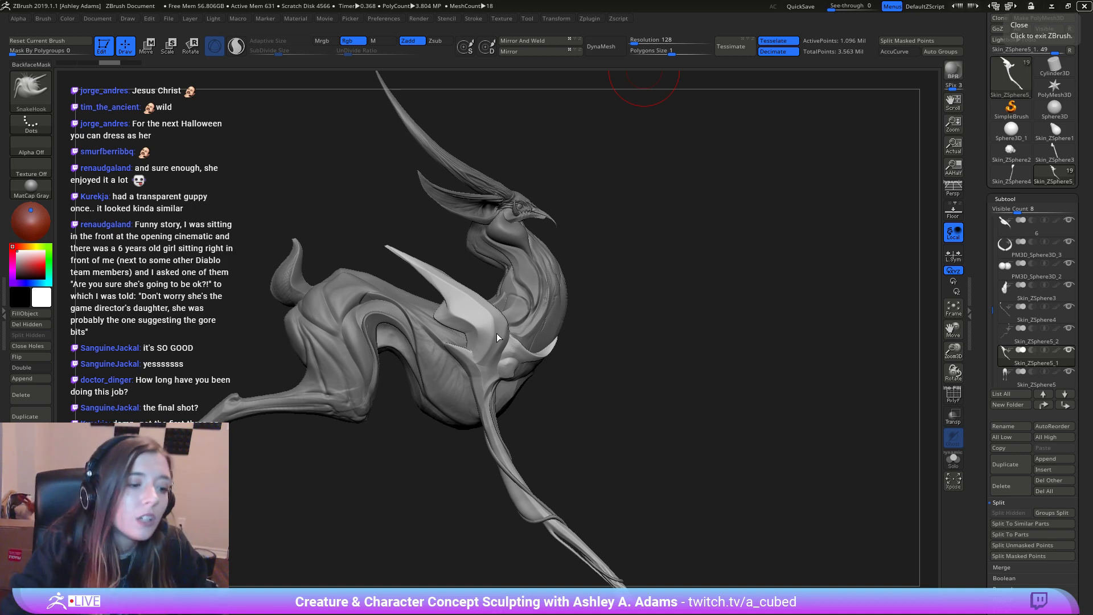
# Step: Make the torso subtool active, adjust the SnakeHook brush size, and reshape the rear underside of the belly
pyautogui.moveTo(555, 330)
pyautogui.mouseDown()
pyautogui.moveTo(520, 325)
pyautogui.moveTo(926, 377)
pyautogui.mouseUp()
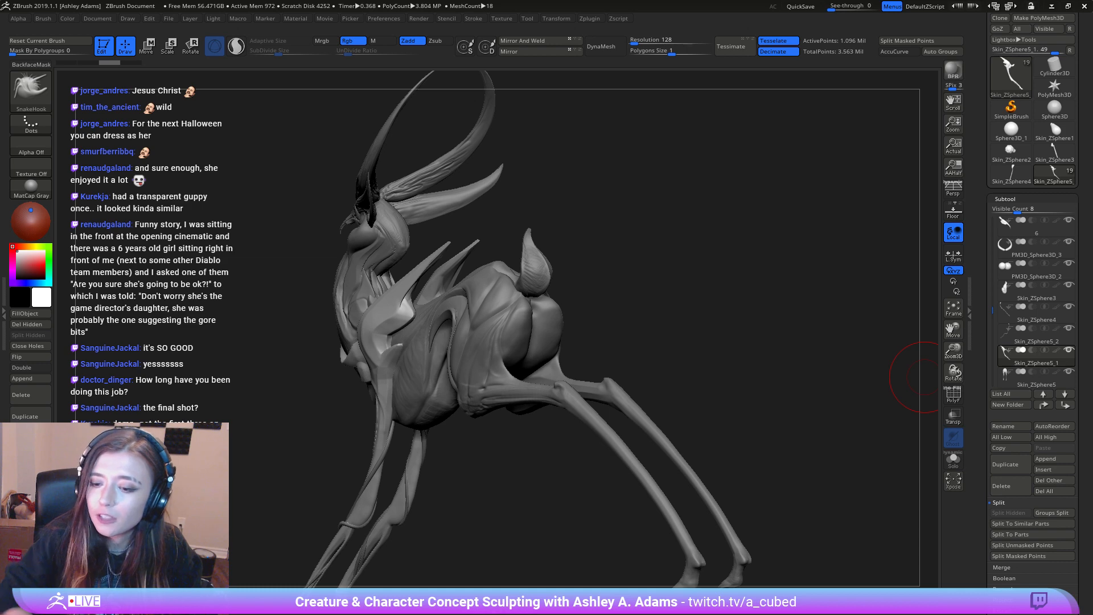
pyautogui.moveTo(926, 377)
pyautogui.mouseDown()
pyautogui.moveTo(808, 353)
pyautogui.moveTo(709, 319)
pyautogui.moveTo(700, 304)
pyautogui.moveTo(676, 333)
pyautogui.moveTo(523, 276)
pyautogui.mouseUp()
pyautogui.press('space')
pyautogui.keyDown('alt'); pyautogui.click(520, 290); pyautogui.keyUp('alt')
pyautogui.keyDown('ctrl'); pyautogui.moveTo(520, 292); pyautogui.dragTo(506, 334, button='right'); pyautogui.keyUp('ctrl')
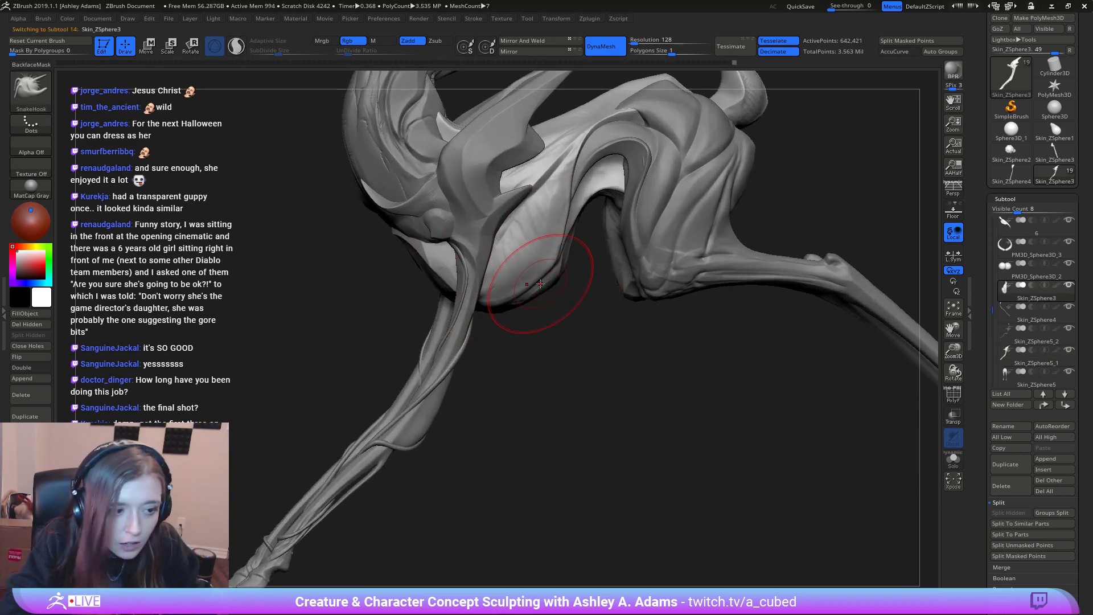
pyautogui.press('space')
pyautogui.moveTo(545, 291); pyautogui.dragTo(553, 291)
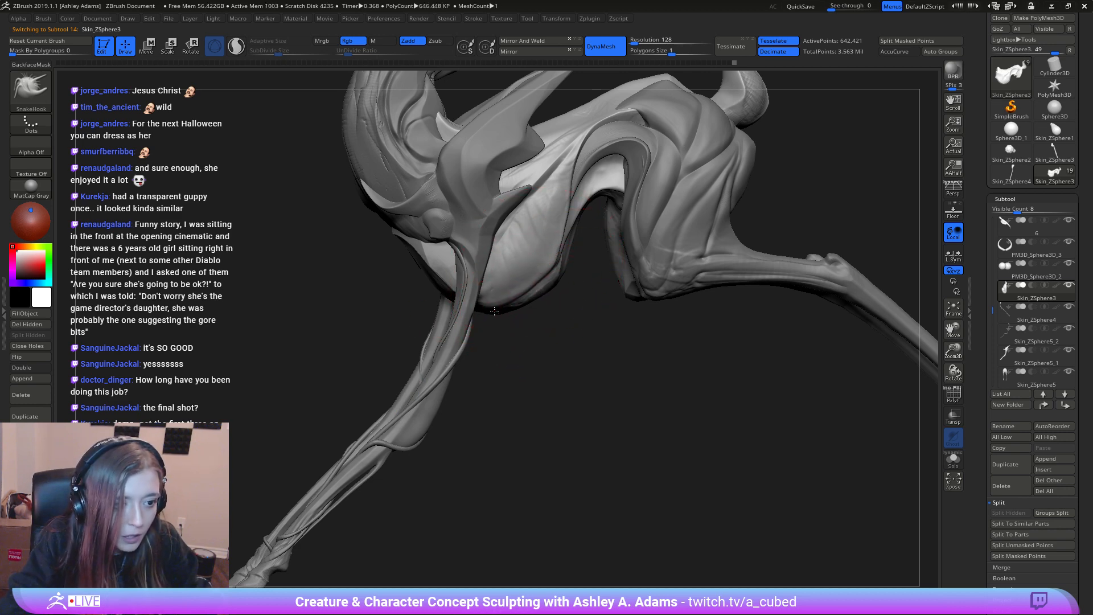
pyautogui.keyDown('alt'); pyautogui.moveTo(499, 302); pyautogui.dragTo(506, 396, button='right'); pyautogui.keyUp('alt')
pyautogui.press('space')
pyautogui.moveTo(544, 293); pyautogui.dragTo(557, 295, button='right')
pyautogui.press('space')
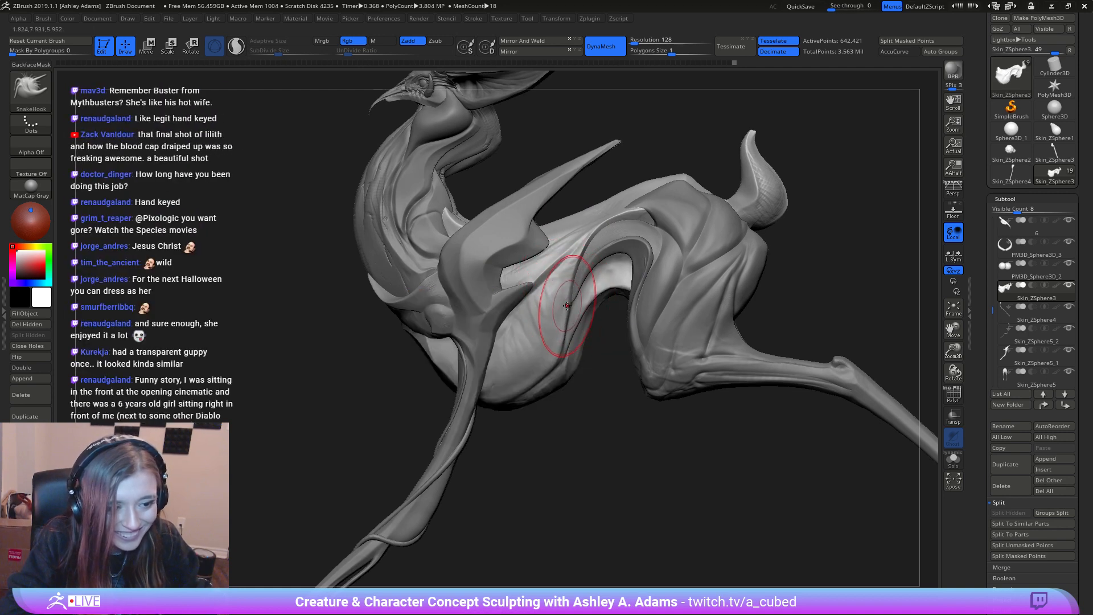
# Step: Make the hind leg subtool active and choose the DamStandard brush for the lower leg
pyautogui.keyDown('alt'); pyautogui.click(585, 285); pyautogui.keyUp('alt')
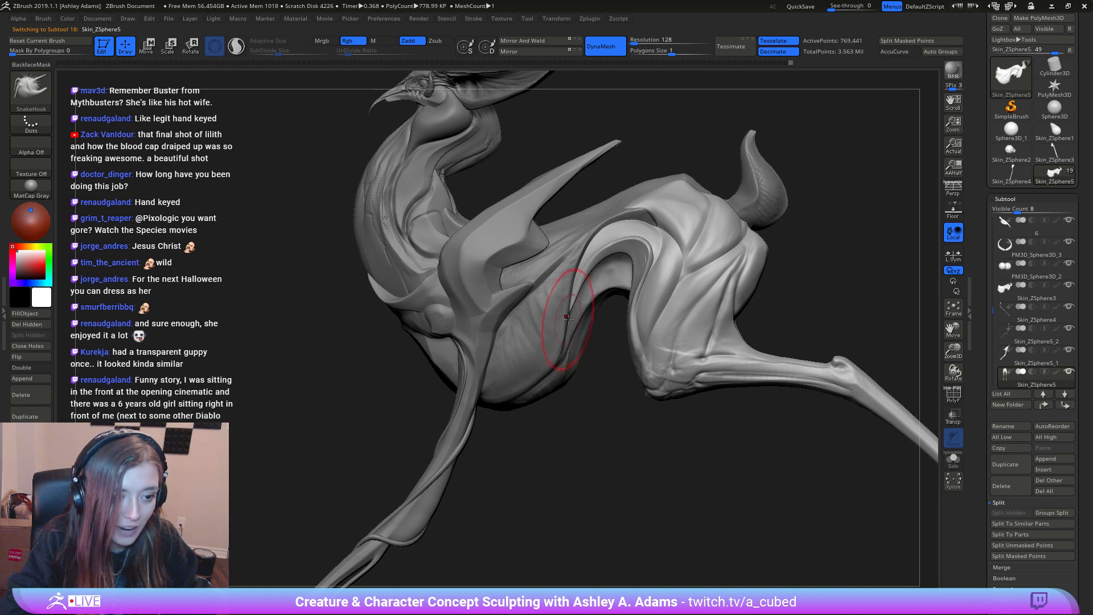
pyautogui.press('f')
pyautogui.moveTo(676, 319); pyautogui.dragTo(629, 356)
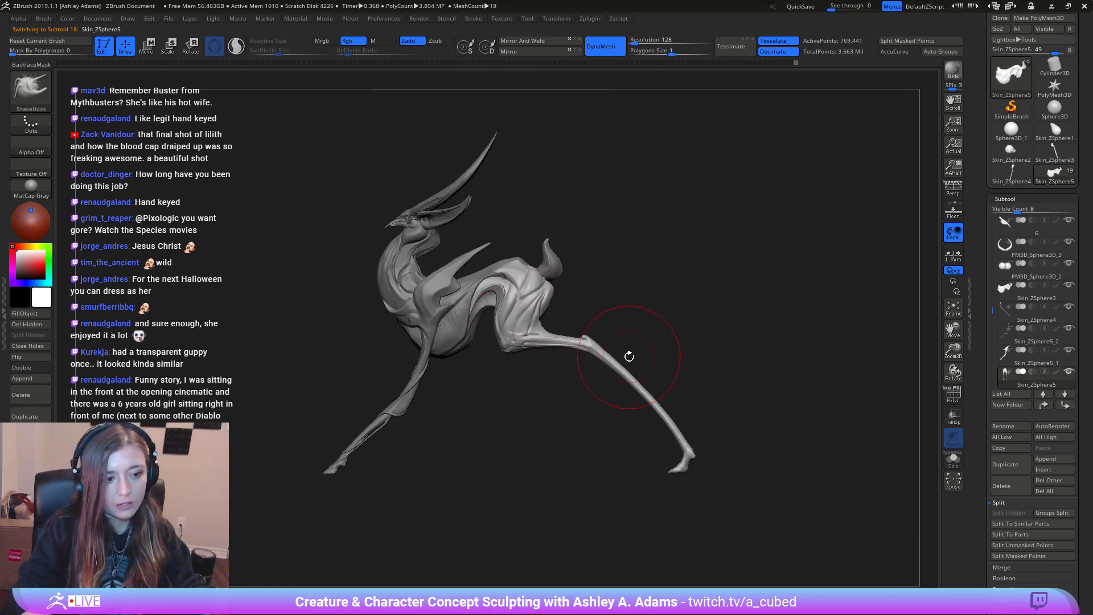
pyautogui.moveTo(640, 360)
pyautogui.keyDown('alt'); pyautogui.mouseDown(button='right')
pyautogui.moveTo(743, 414)
pyautogui.moveTo(576, 344)
pyautogui.moveTo(623, 365)
pyautogui.mouseUp(button='right'); pyautogui.keyUp('alt')
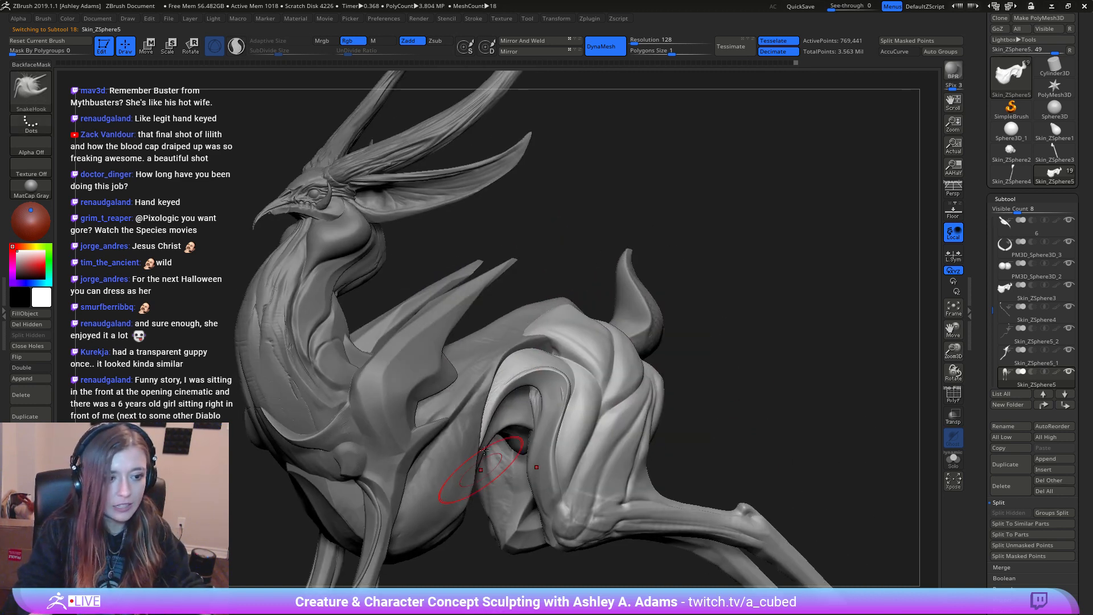
pyautogui.keyDown('alt'); pyautogui.moveTo(456, 478); pyautogui.dragTo(610, 182, button='right'); pyautogui.keyUp('alt')
pyautogui.keyDown('alt'); pyautogui.moveTo(617, 336); pyautogui.dragTo(390, 394, button='right'); pyautogui.keyUp('alt')
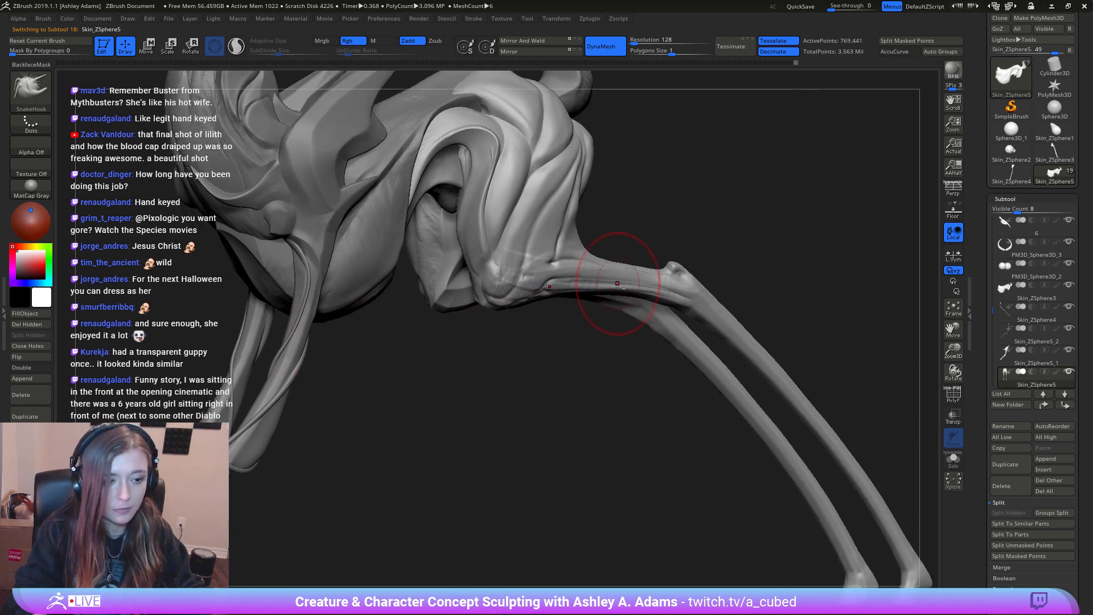
pyautogui.press('b')
pyautogui.press('d')
pyautogui.press('s')
pyautogui.keyDown('alt'); pyautogui.moveTo(722, 302); pyautogui.dragTo(537, 237, button='right'); pyautogui.keyUp('alt')
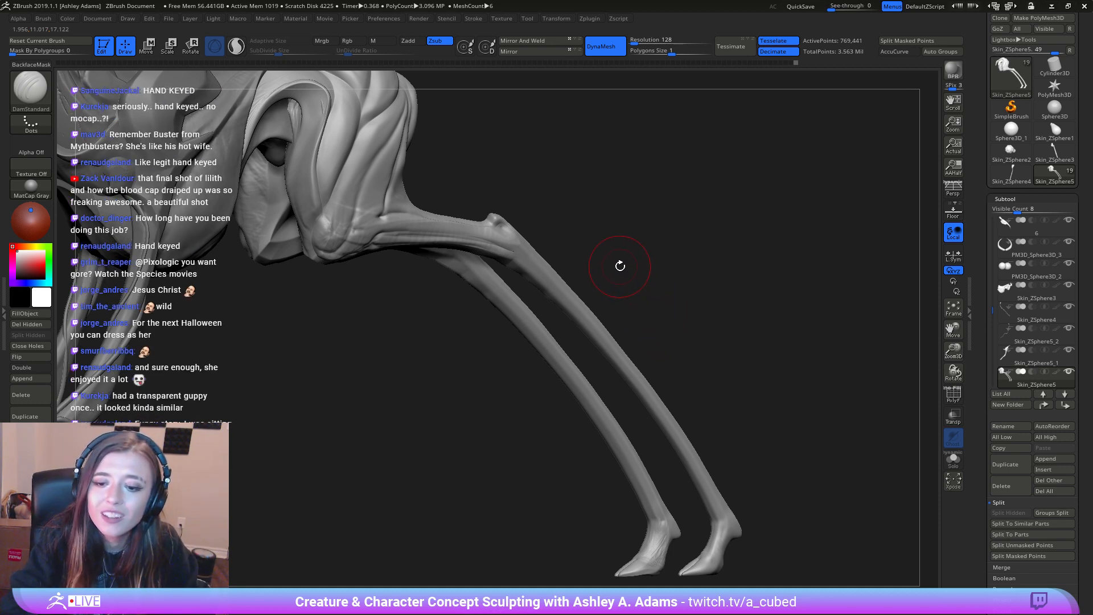
pyautogui.moveTo(553, 231); pyautogui.dragTo(520, 212, button='right')
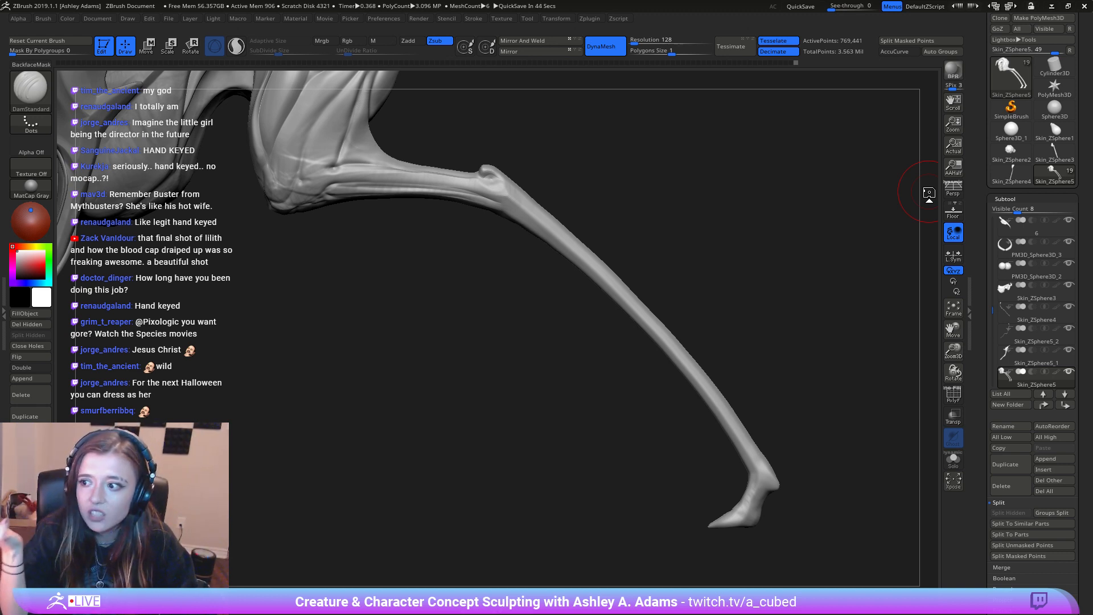
# Step: Carve a tendon groove from the hock down the lower hind leg toward the ankle with the DamStandard brush
pyautogui.moveTo(564, 200); pyautogui.dragTo(503, 183)
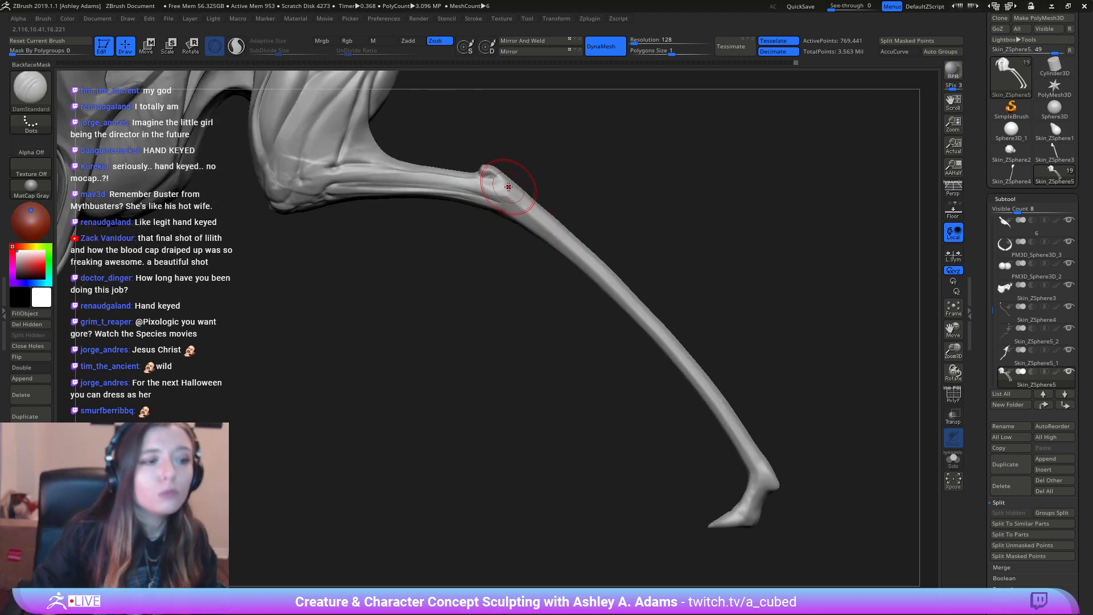
pyautogui.moveTo(1054, 175)
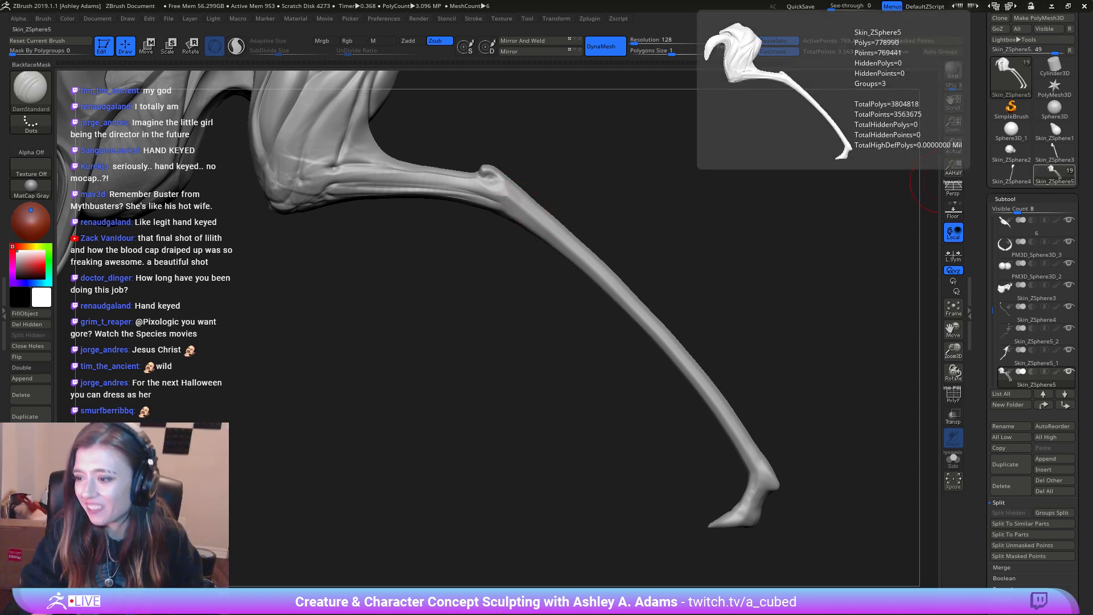
pyautogui.moveTo(734, 240); pyautogui.dragTo(675, 275)
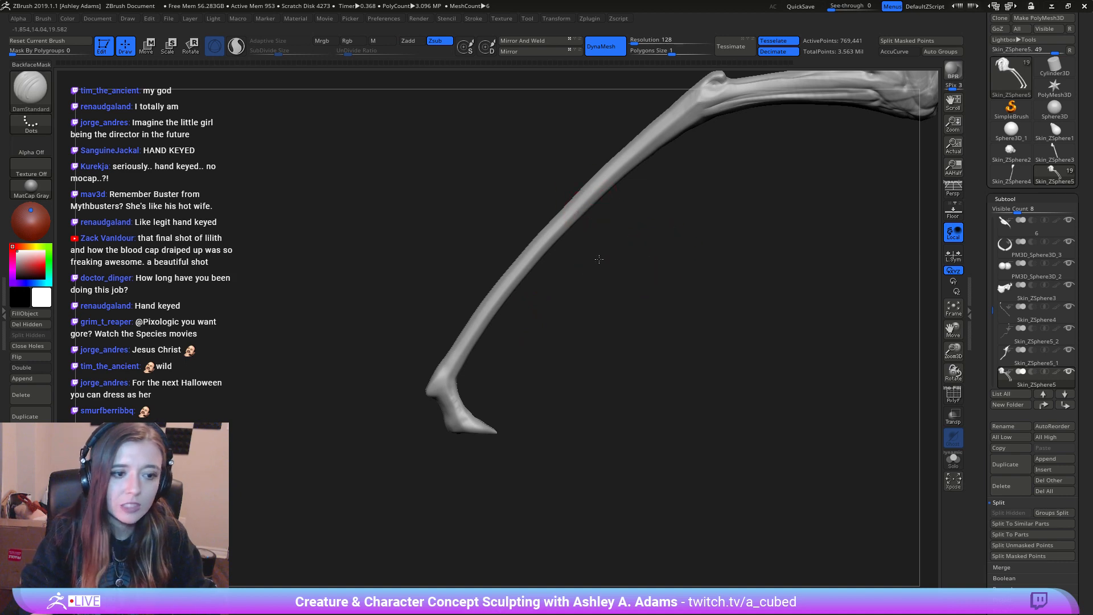
pyautogui.moveTo(599, 259); pyautogui.dragTo(541, 243)
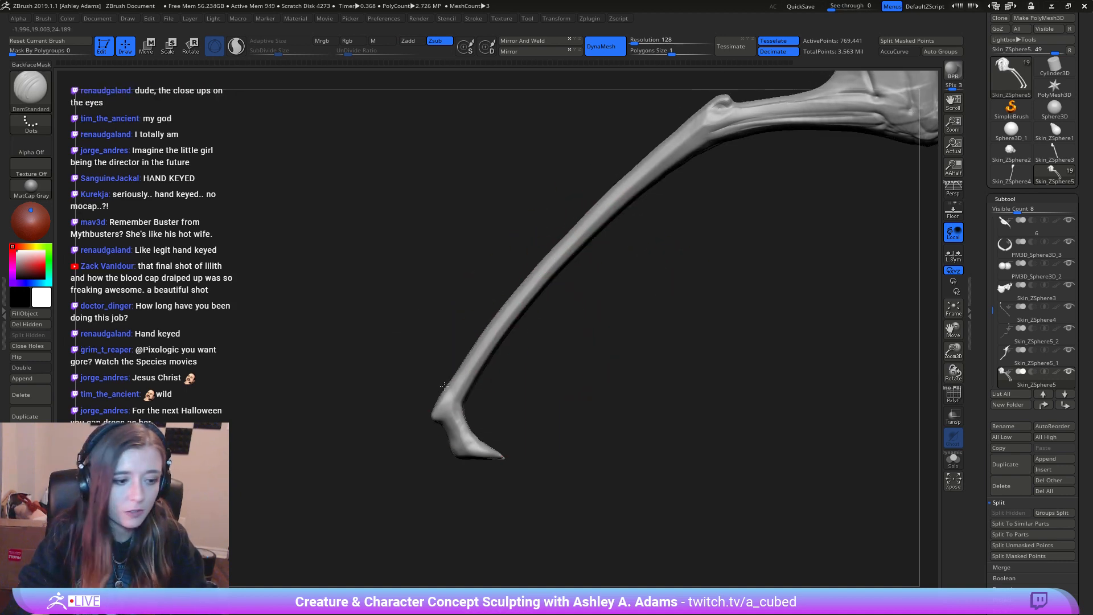
# Step: Choose the SnakeHook brush and adjust its draw size for the ankle of the hind leg
pyautogui.press('space')
pyautogui.press('b')
pyautogui.press('s')
pyautogui.press('h')
pyautogui.press('space')
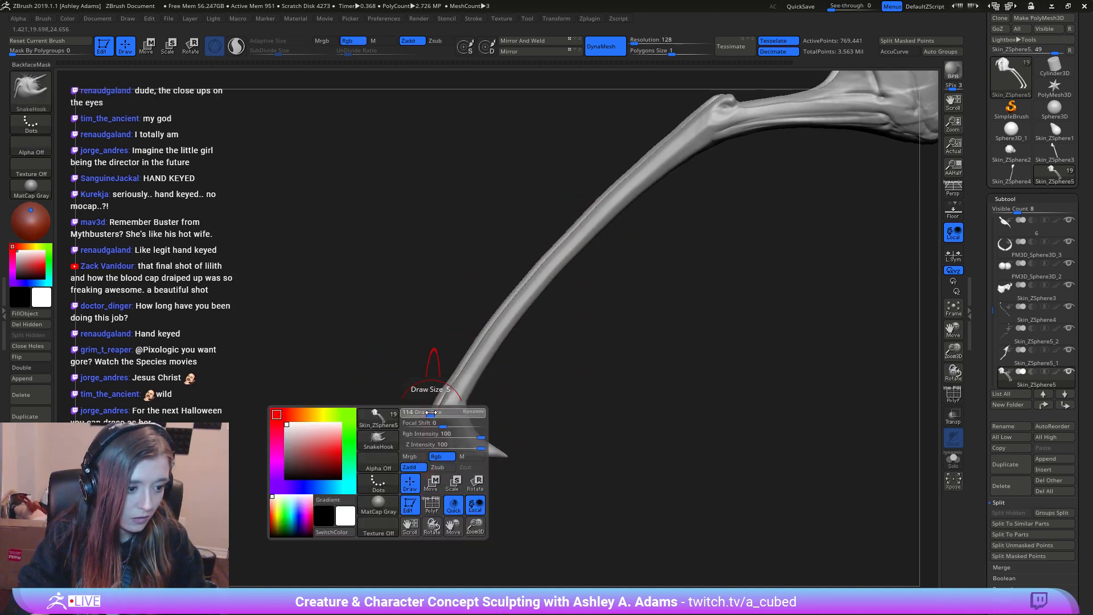
# Step: Resize the SnakeHook brush and smooth the hind leg's surface down to the ankle joint
pyautogui.moveTo(431, 412); pyautogui.dragTo(435, 412)
pyautogui.moveTo(398, 399)
pyautogui.mouseDown()
pyautogui.moveTo(438, 407)
pyautogui.moveTo(434, 400)
pyautogui.moveTo(426, 411)
pyautogui.mouseUp()
pyautogui.press('space')
pyautogui.moveTo(463, 378); pyautogui.dragTo(453, 388)
pyautogui.keyDown('shift'); pyautogui.moveTo(453, 389); pyautogui.dragTo(466, 369); pyautogui.keyUp('shift')
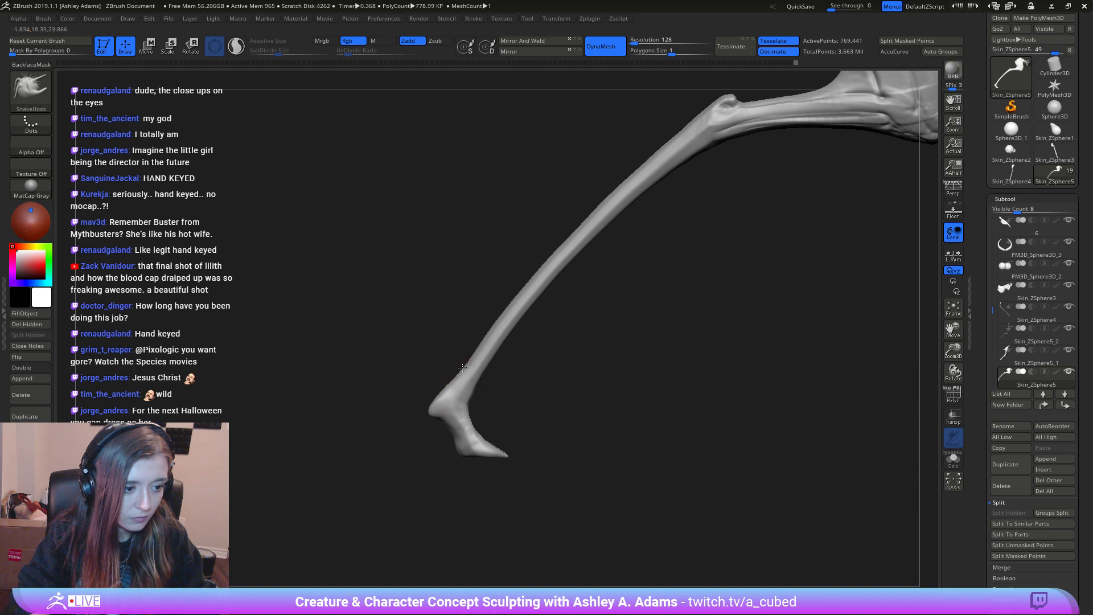
# Step: Fill out the hind leg's long lower shaft with a large Inflat brush and smooth it toward the ankle
pyautogui.keyDown('alt'); pyautogui.moveTo(695, 189); pyautogui.dragTo(544, 344); pyautogui.keyUp('alt')
pyautogui.press('space')
pyautogui.moveTo(562, 279); pyautogui.dragTo(573, 279)
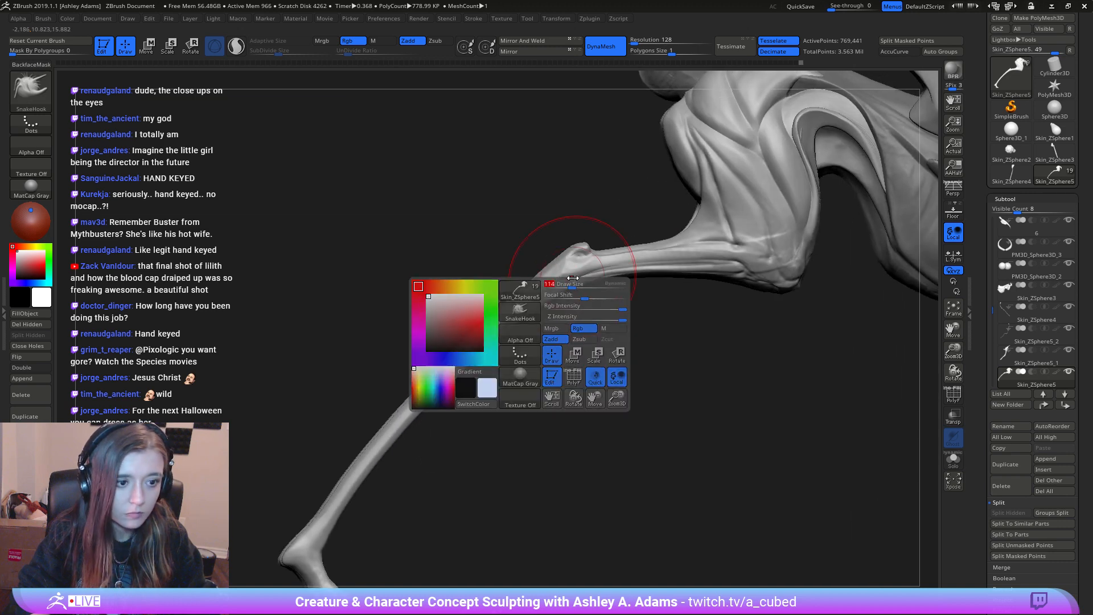
pyautogui.moveTo(498, 349)
pyautogui.keyDown('alt'); pyautogui.mouseDown()
pyautogui.moveTo(554, 268)
pyautogui.moveTo(581, 278)
pyautogui.mouseUp(); pyautogui.keyUp('alt')
pyautogui.press('b')
pyautogui.press('i')
pyautogui.press('n')
pyautogui.press('space')
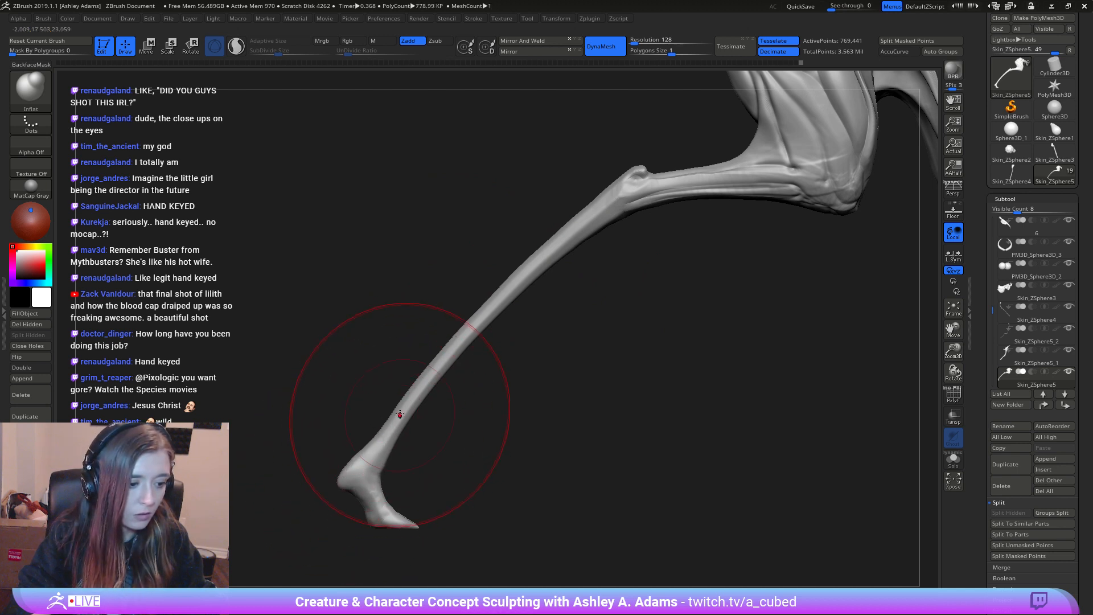
pyautogui.keyDown('shift'); pyautogui.moveTo(400, 415); pyautogui.dragTo(391, 449); pyautogui.keyUp('shift')
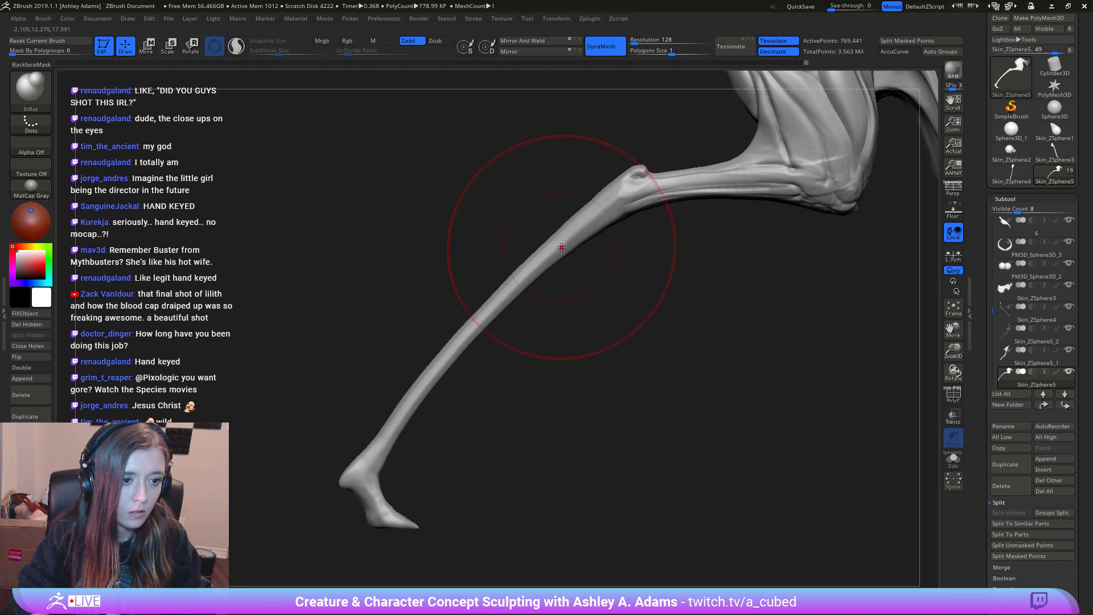
pyautogui.moveTo(496, 419)
pyautogui.keyDown('ctrl'); pyautogui.mouseDown(button='right')
pyautogui.moveTo(493, 268)
pyautogui.moveTo(633, 323)
pyautogui.moveTo(618, 318)
pyautogui.mouseUp(button='right'); pyautogui.keyUp('ctrl')
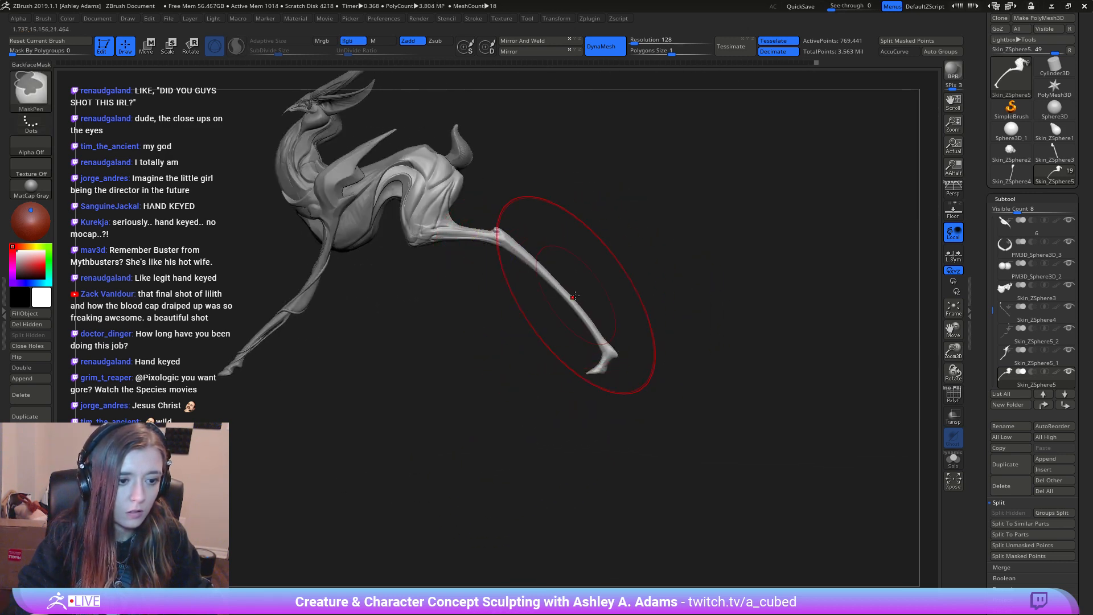
pyautogui.keyDown('ctrl'); pyautogui.moveTo(551, 277); pyautogui.dragTo(463, 245, button='right'); pyautogui.keyUp('ctrl')
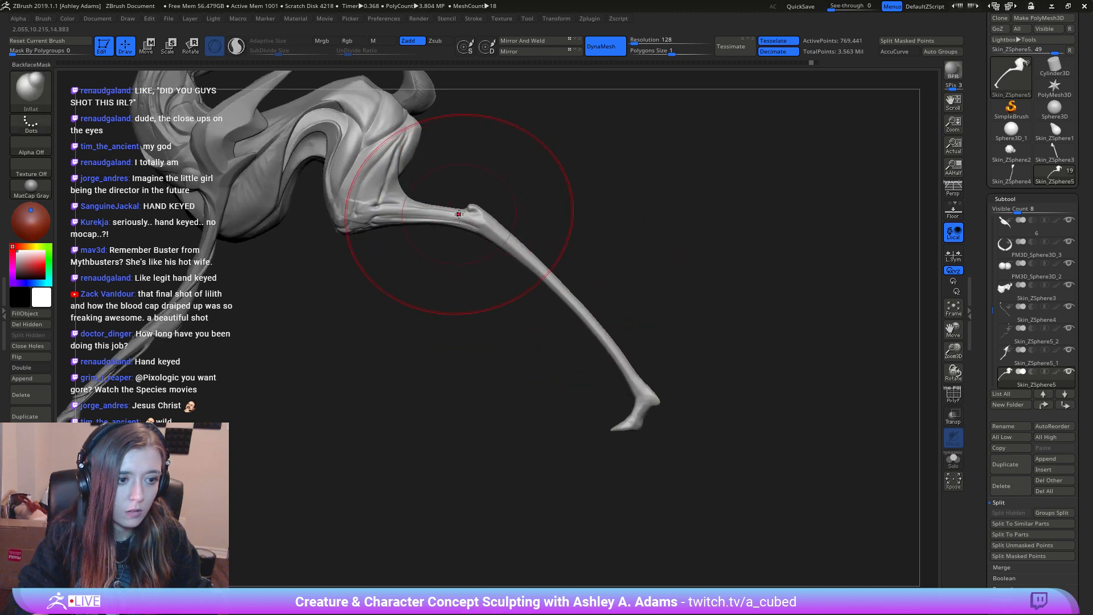
pyautogui.keyDown('alt'); pyautogui.moveTo(386, 222); pyautogui.dragTo(449, 261, button='right'); pyautogui.keyUp('alt')
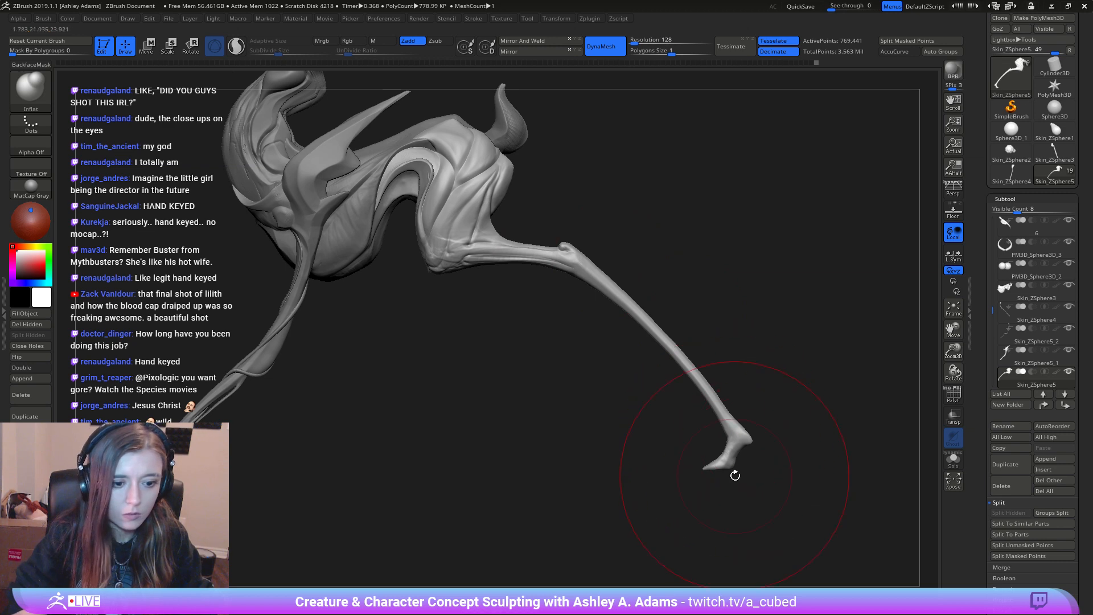
# Step: Reduce the brush size and pull the hind hoof's toe into shape with the SnakeHook brush
pyautogui.keyDown('alt'); pyautogui.moveTo(735, 475); pyautogui.dragTo(592, 301, button='right'); pyautogui.keyUp('alt')
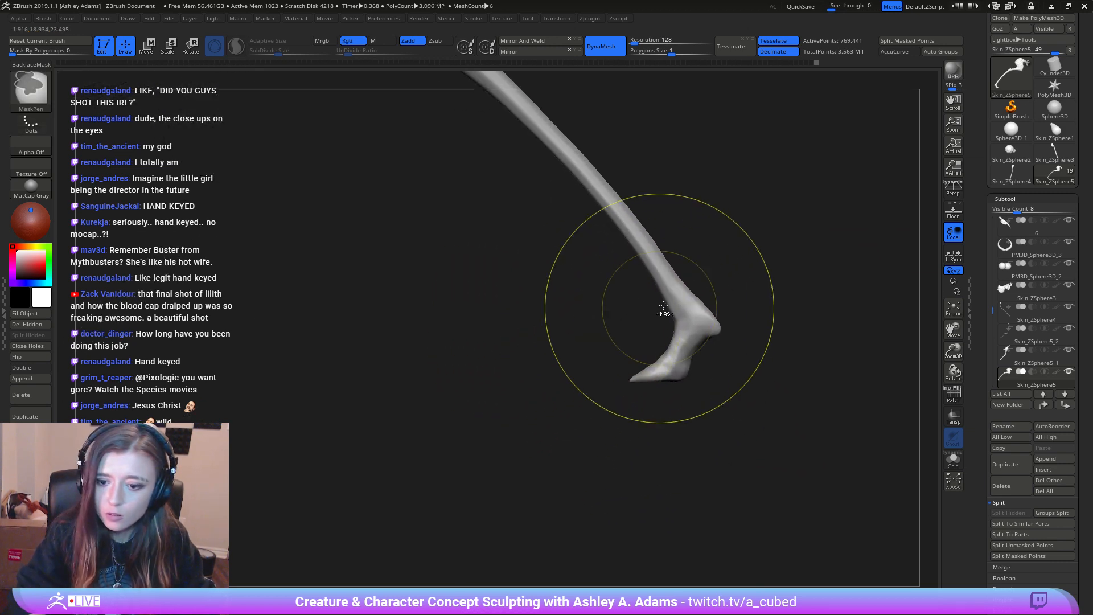
pyautogui.rightClick(713, 288)
pyautogui.keyDown('alt'); pyautogui.moveTo(714, 279); pyautogui.dragTo(616, 339, button='right'); pyautogui.keyUp('alt')
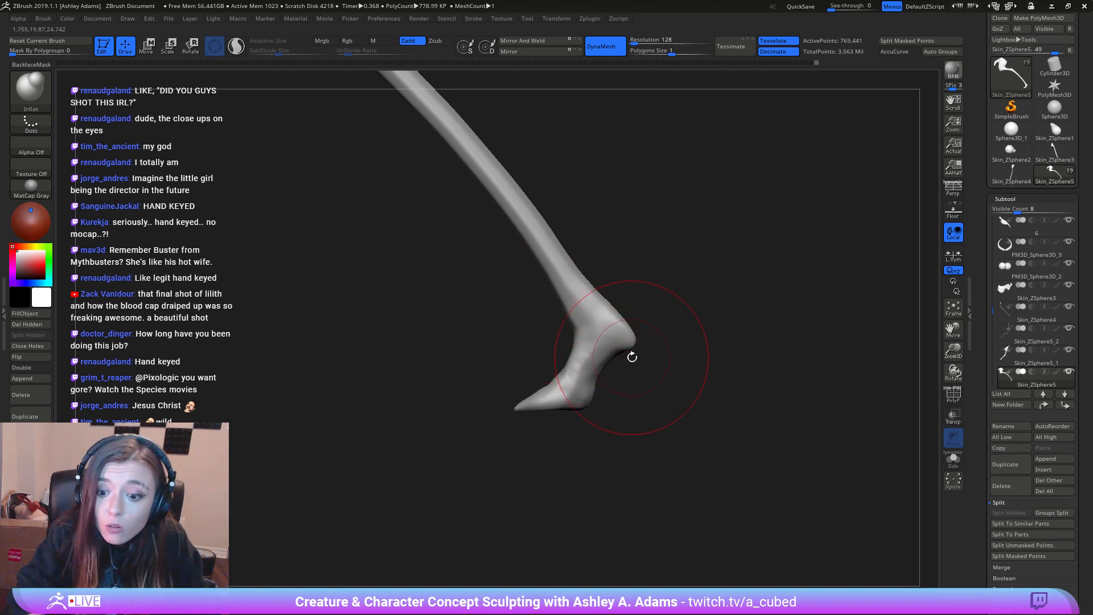
pyautogui.moveTo(633, 359); pyautogui.dragTo(618, 372, button='right')
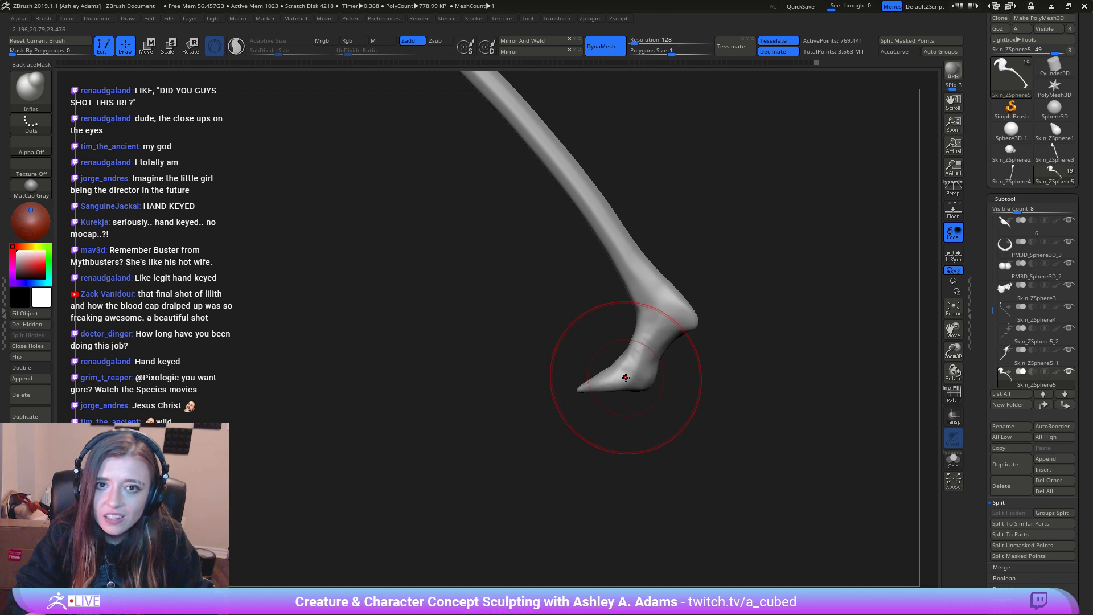
pyautogui.moveTo(625, 377)
pyautogui.mouseDown(button='right')
pyautogui.moveTo(622, 407)
pyautogui.moveTo(575, 436)
pyautogui.mouseUp(button='right')
pyautogui.press('space')
pyautogui.moveTo(641, 376); pyautogui.dragTo(630, 375)
pyautogui.moveTo(630, 378)
pyautogui.mouseDown(button='right')
pyautogui.moveTo(648, 393)
pyautogui.moveTo(706, 399)
pyautogui.mouseUp(button='right')
pyautogui.press('b')
pyautogui.press('s')
pyautogui.press('h')
pyautogui.press('space')
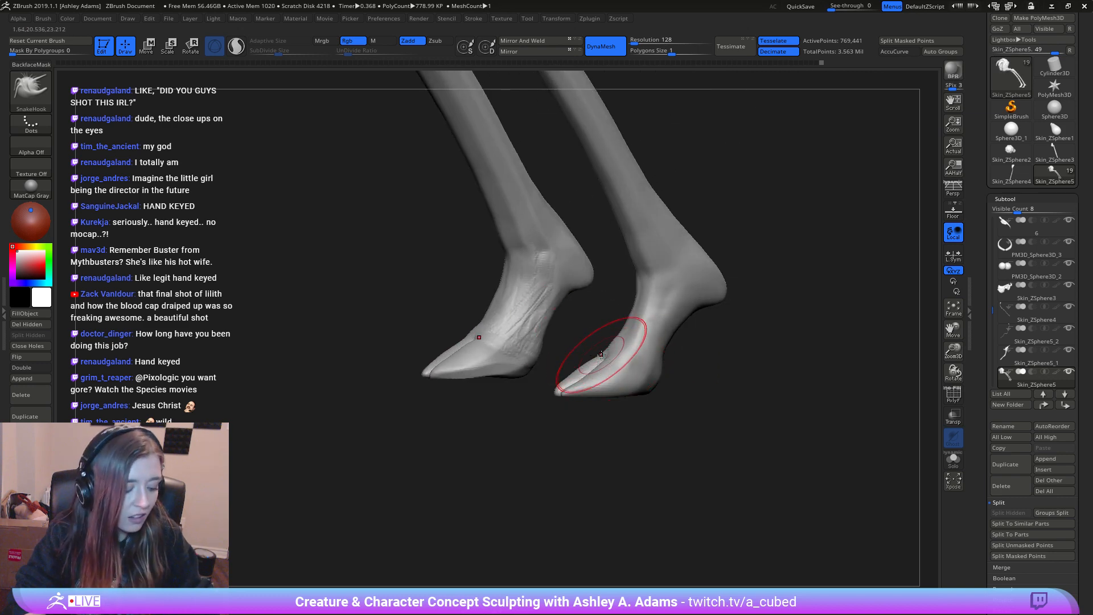
# Step: Build up volume on the top of the hind hoof with the ClayBuildup brush
pyautogui.press('b')
pyautogui.press('c')
pyautogui.press('b')
pyautogui.moveTo(583, 344)
pyautogui.mouseDown(button='right')
pyautogui.moveTo(598, 383)
pyautogui.moveTo(581, 367)
pyautogui.mouseUp(button='right')
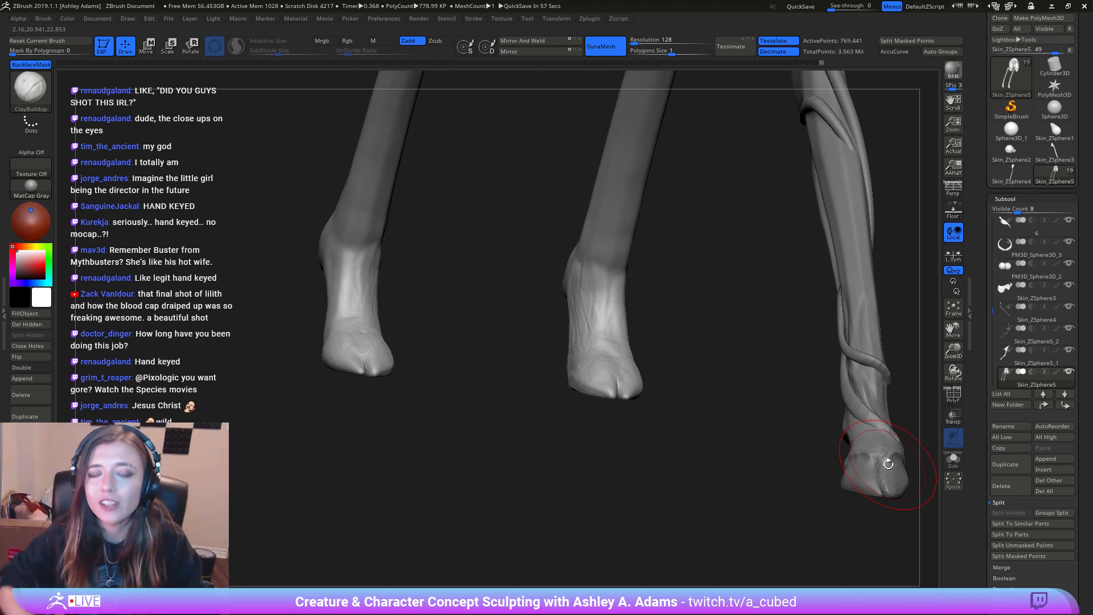
pyautogui.moveTo(734, 300); pyautogui.dragTo(681, 294, button='right')
pyautogui.moveTo(638, 335); pyautogui.dragTo(633, 337, button='right')
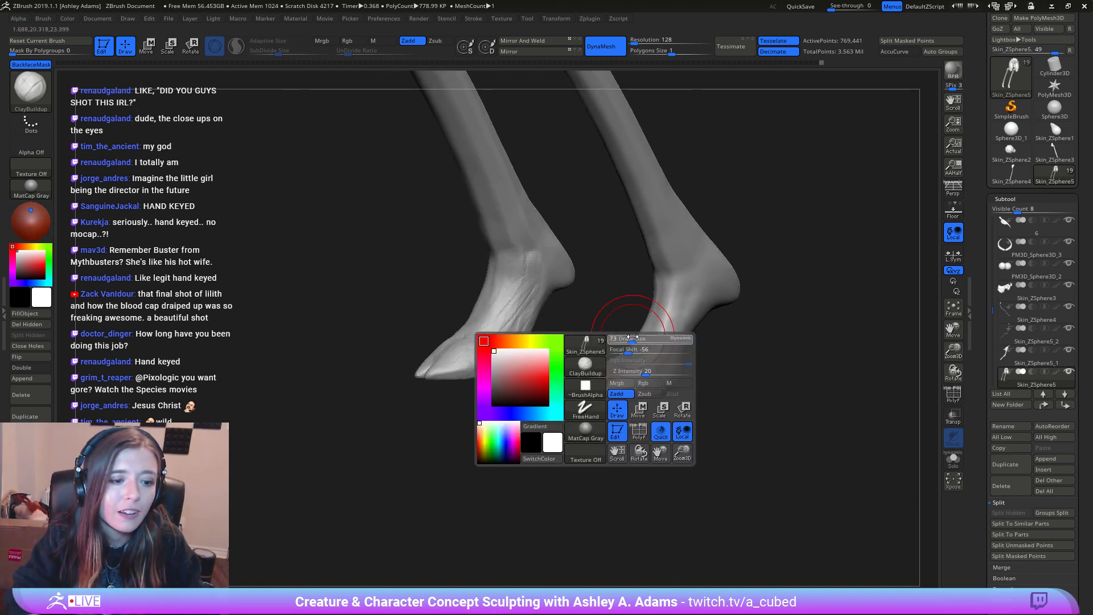
# Step: Raise the upper front edge of the hind hoof with SnakeHook so it stands out from the pastern
pyautogui.press('b')
pyautogui.press('s')
pyautogui.press('h')
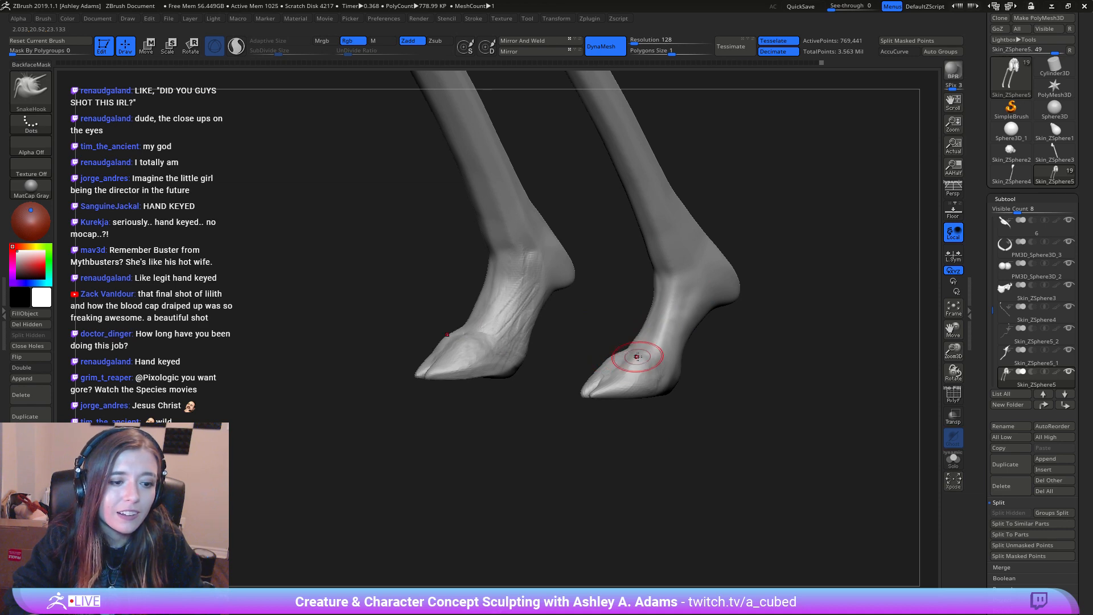
pyautogui.moveTo(638, 366); pyautogui.dragTo(614, 351, button='right')
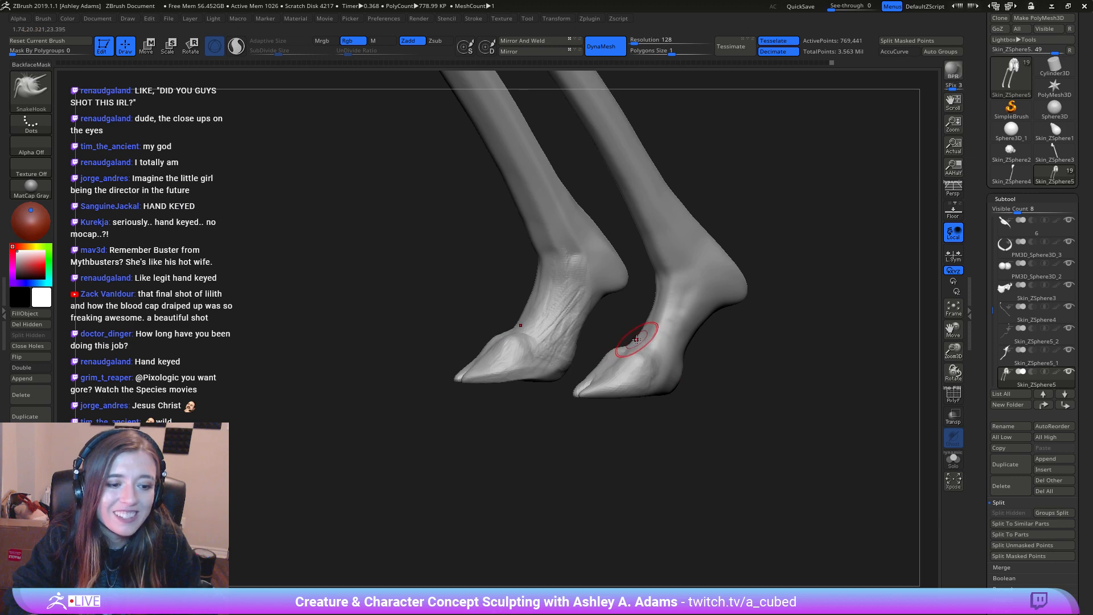
pyautogui.rightClick(637, 340)
pyautogui.moveTo(636, 340); pyautogui.dragTo(645, 340)
pyautogui.moveTo(625, 352); pyautogui.dragTo(619, 350, button='right')
pyautogui.moveTo(631, 345); pyautogui.dragTo(599, 365)
pyautogui.moveTo(605, 366); pyautogui.dragTo(630, 356, button='right')
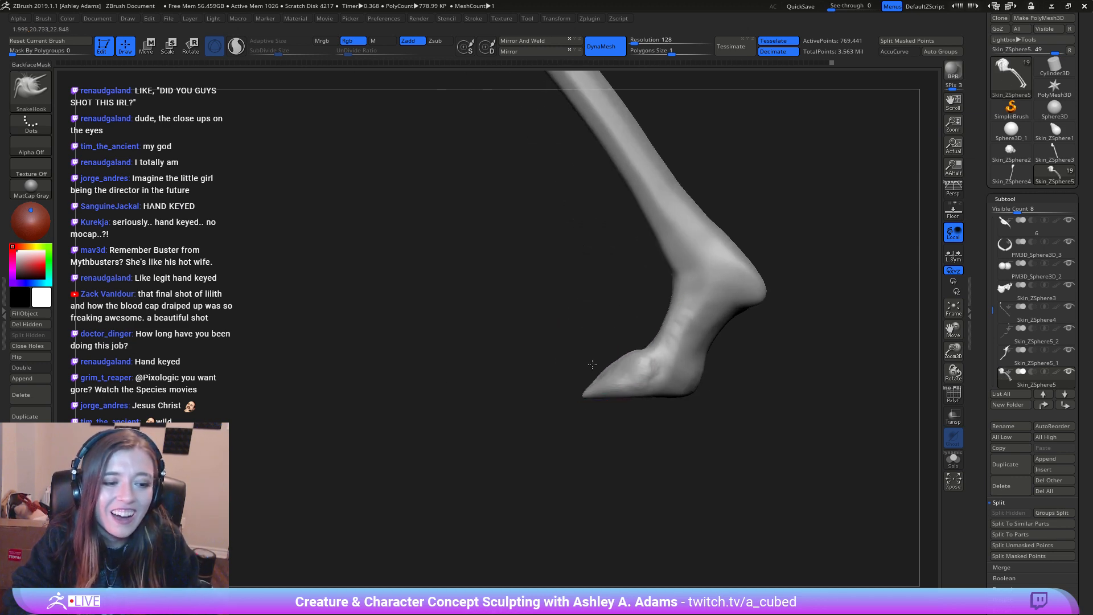
pyautogui.rightClick(630, 355)
pyautogui.moveTo(630, 356); pyautogui.dragTo(646, 356)
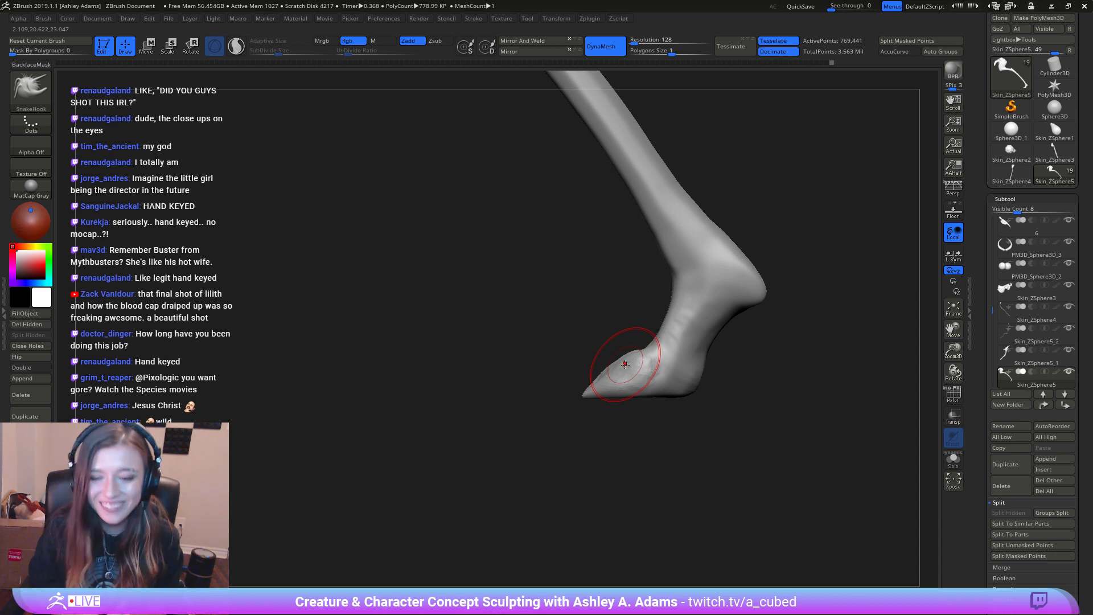
# Step: Carve a groove around the hind hoof's upper rim with DamStandard to separate the hoof from the pastern
pyautogui.press('b')
pyautogui.press('d')
pyautogui.press('s')
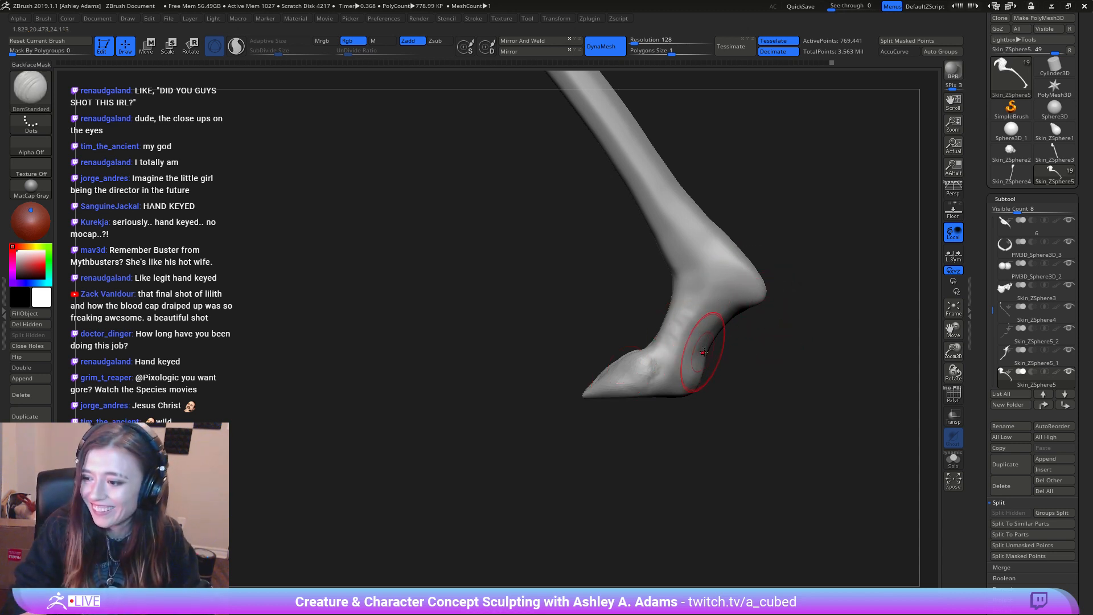
pyautogui.press('space')
pyautogui.moveTo(706, 352); pyautogui.dragTo(664, 352)
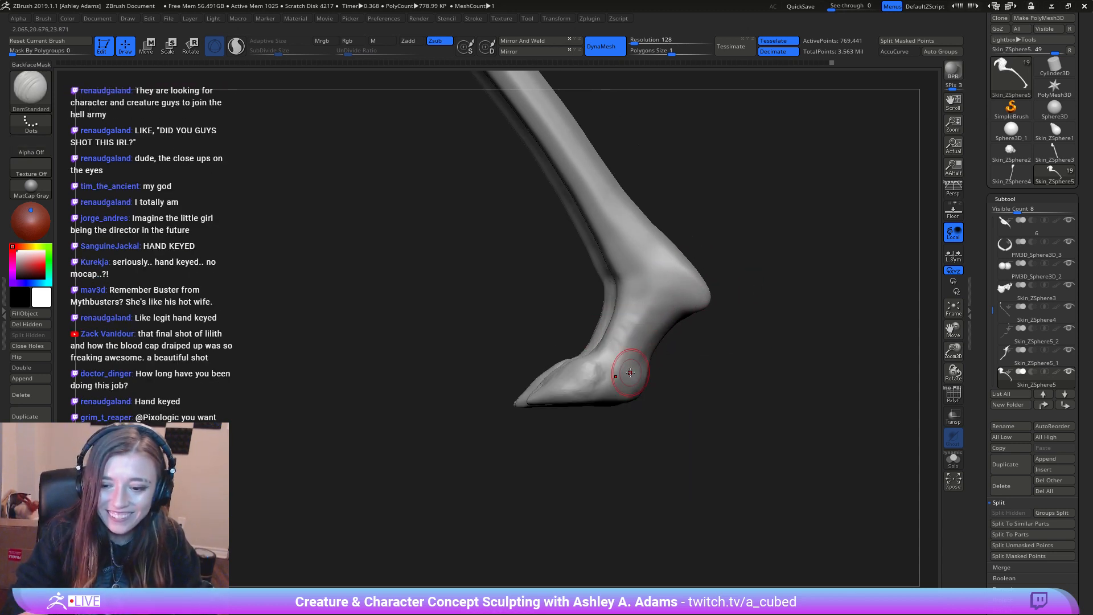
pyautogui.moveTo(595, 354); pyautogui.dragTo(629, 387)
pyautogui.moveTo(692, 361)
pyautogui.mouseDown()
pyautogui.moveTo(629, 361)
pyautogui.moveTo(635, 387)
pyautogui.mouseUp()
pyautogui.moveTo(700, 380)
pyautogui.mouseDown()
pyautogui.moveTo(632, 378)
pyautogui.moveTo(671, 387)
pyautogui.mouseUp()
pyautogui.moveTo(697, 388)
pyautogui.mouseDown()
pyautogui.moveTo(592, 388)
pyautogui.moveTo(689, 376)
pyautogui.mouseUp()
pyautogui.moveTo(701, 418); pyautogui.dragTo(632, 419)
pyautogui.moveTo(715, 367)
pyautogui.mouseDown()
pyautogui.moveTo(682, 388)
pyautogui.moveTo(641, 387)
pyautogui.mouseUp()
pyautogui.moveTo(741, 355); pyautogui.dragTo(765, 347)
pyautogui.moveTo(671, 342); pyautogui.dragTo(769, 316)
pyautogui.moveTo(826, 341)
pyautogui.mouseDown()
pyautogui.moveTo(732, 355)
pyautogui.moveTo(766, 345)
pyautogui.moveTo(740, 348)
pyautogui.moveTo(795, 367)
pyautogui.moveTo(769, 377)
pyautogui.mouseUp()
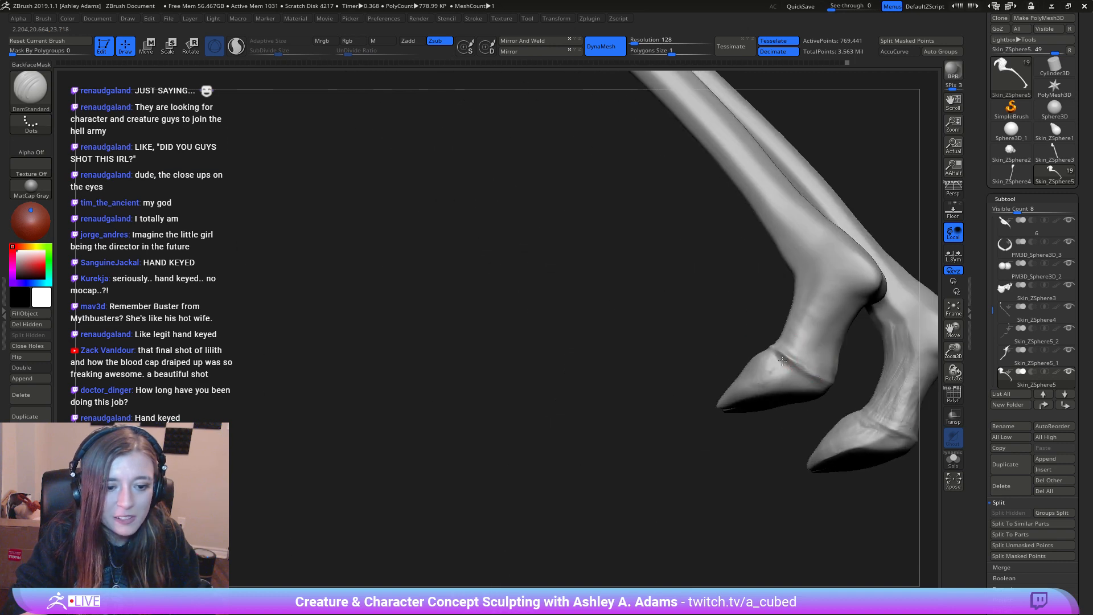
pyautogui.keyDown('alt'); pyautogui.moveTo(842, 376); pyautogui.dragTo(755, 373); pyautogui.keyUp('alt')
# Step: Build up a raised band just above the hind hoof with the ClayBuildup brush
pyautogui.press('b')
pyautogui.press('c')
pyautogui.press('b')
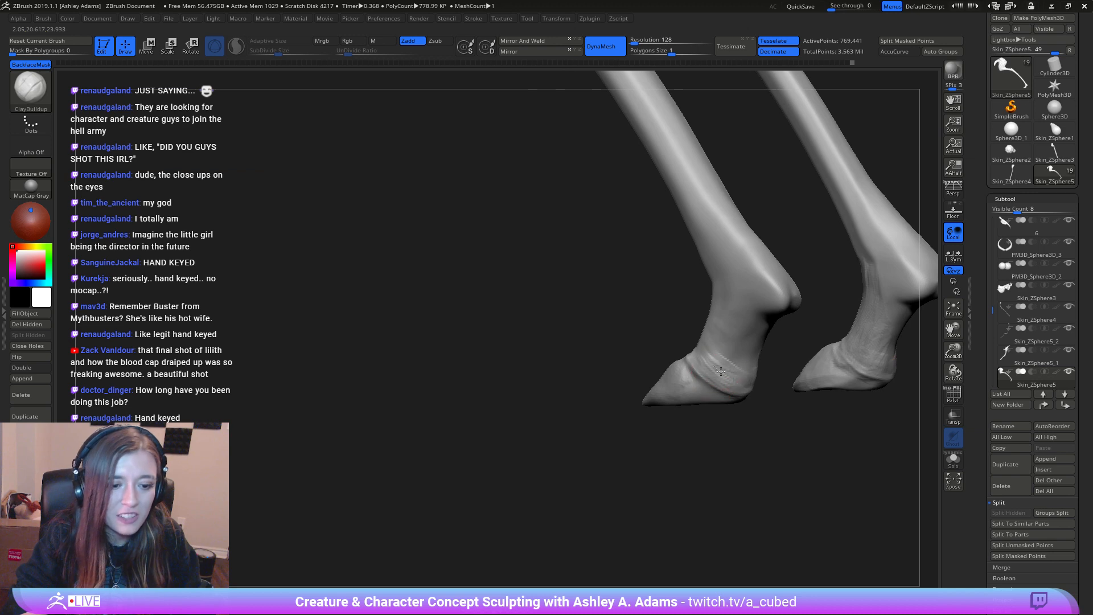
pyautogui.moveTo(730, 341)
pyautogui.mouseDown()
pyautogui.moveTo(749, 359)
pyautogui.moveTo(737, 305)
pyautogui.moveTo(714, 308)
pyautogui.moveTo(697, 339)
pyautogui.moveTo(704, 352)
pyautogui.moveTo(668, 301)
pyautogui.mouseUp()
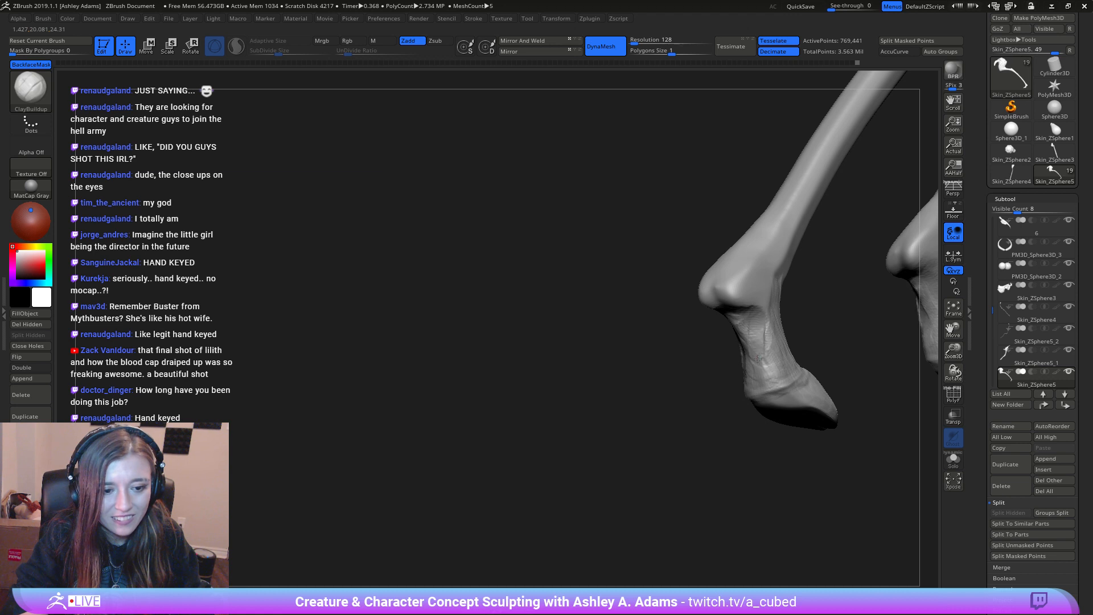
# Step: Add tendon-like volume to the inner side and back of the pastern with ClayBuildup strokes
pyautogui.moveTo(758, 358); pyautogui.dragTo(776, 358)
pyautogui.moveTo(761, 317); pyautogui.dragTo(778, 371)
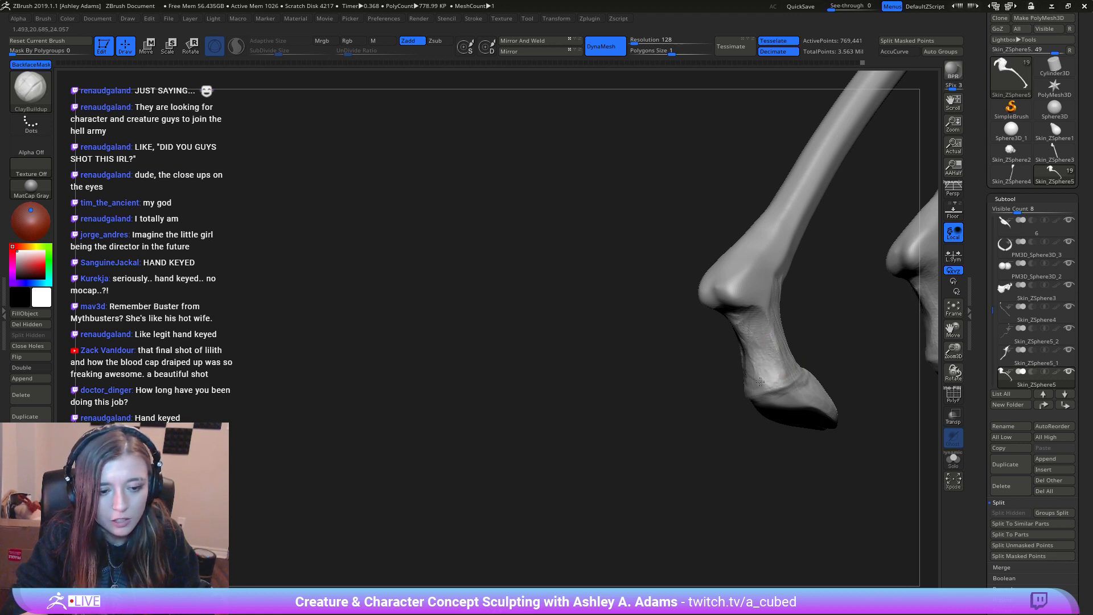
pyautogui.moveTo(762, 317); pyautogui.dragTo(710, 304)
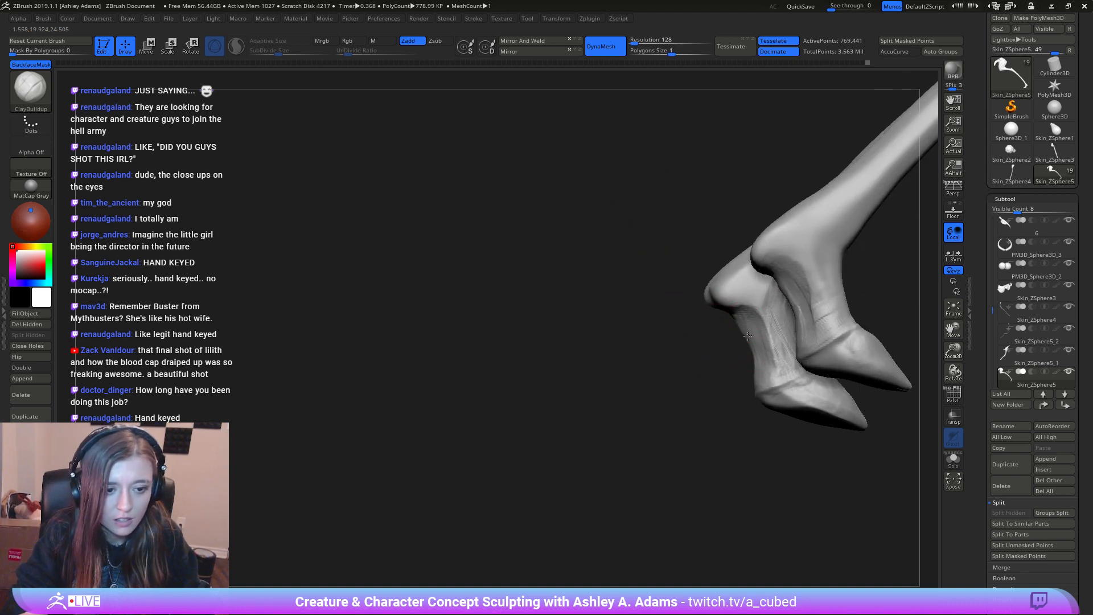
pyautogui.moveTo(753, 371); pyautogui.dragTo(653, 360)
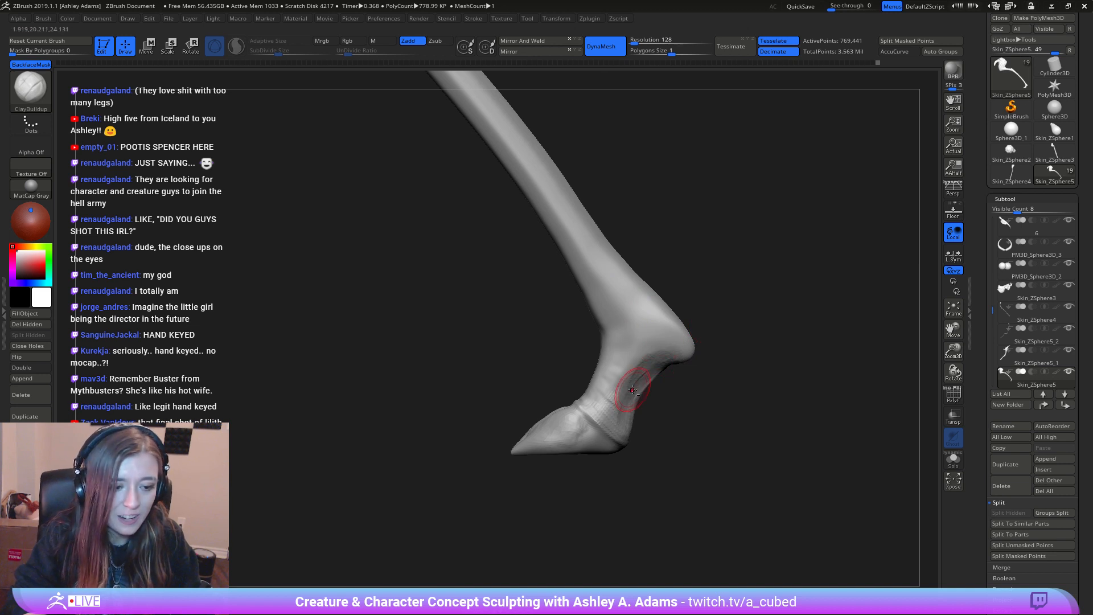
pyautogui.moveTo(632, 393); pyautogui.dragTo(637, 435, button='right')
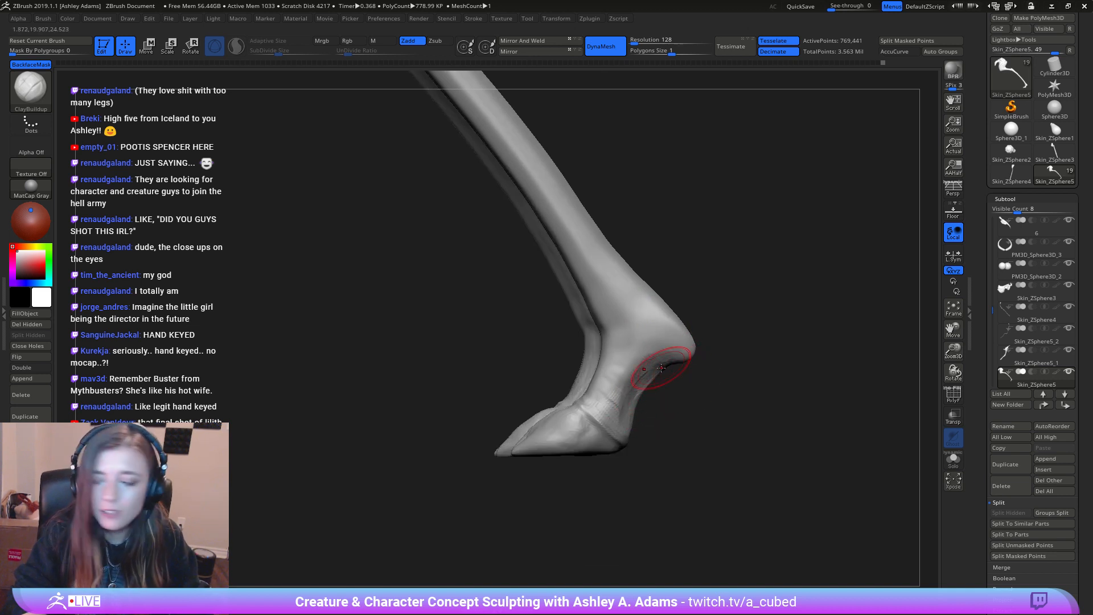
# Step: Reshape the heel at the back of the hind hoof with the SnakeHook brush
pyautogui.press('b')
pyautogui.press('s')
pyautogui.press('h')
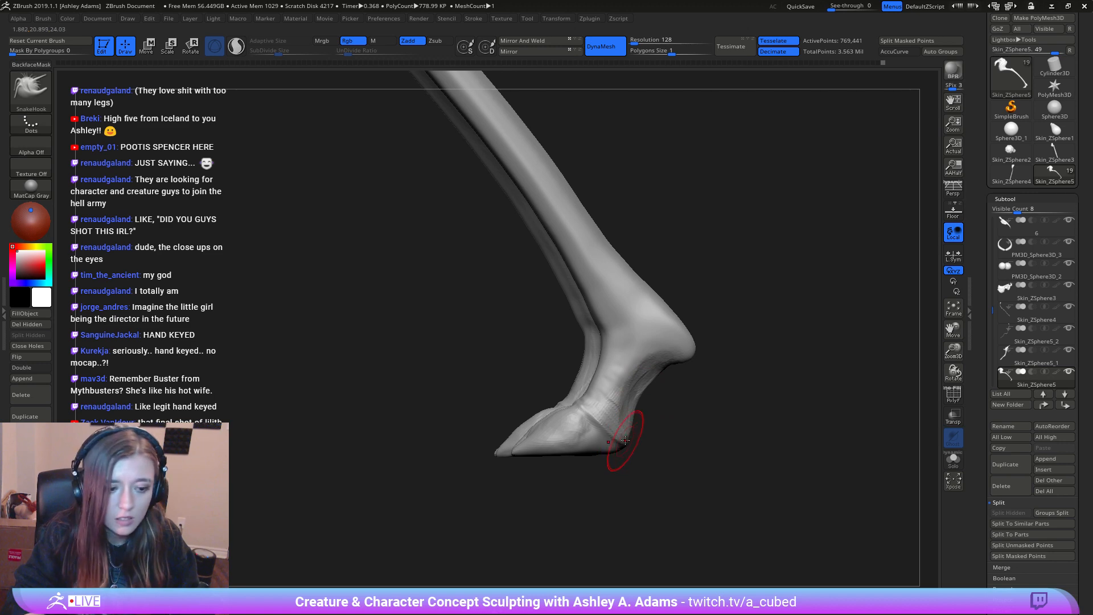
pyautogui.keyDown('alt'); pyautogui.moveTo(663, 417); pyautogui.dragTo(642, 368, button='right'); pyautogui.keyUp('alt')
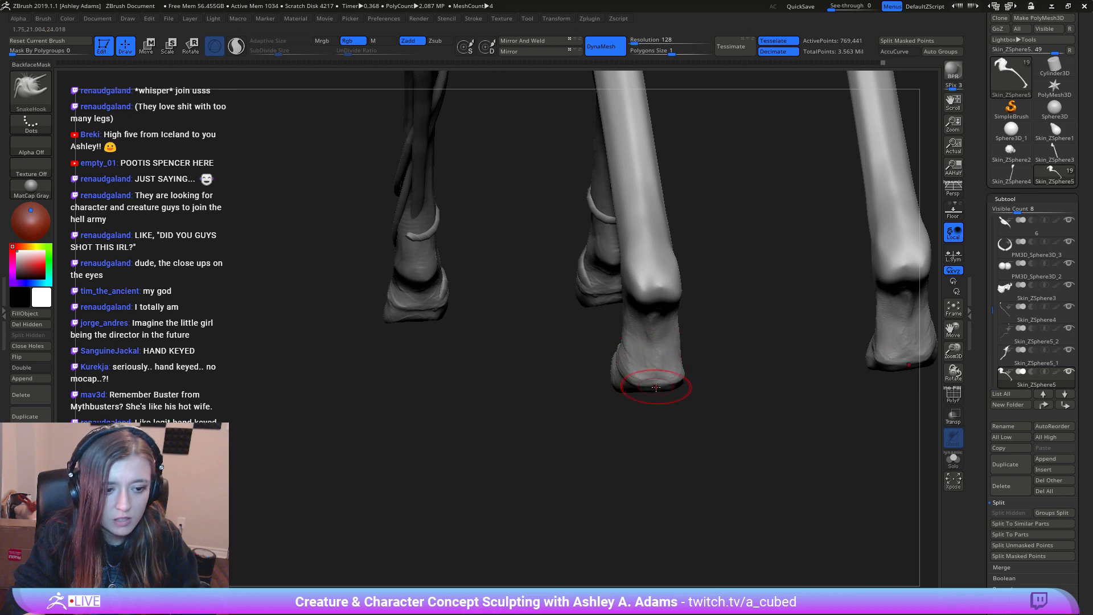
pyautogui.moveTo(656, 388); pyautogui.dragTo(657, 377)
pyautogui.moveTo(660, 373); pyautogui.dragTo(711, 372, button='right')
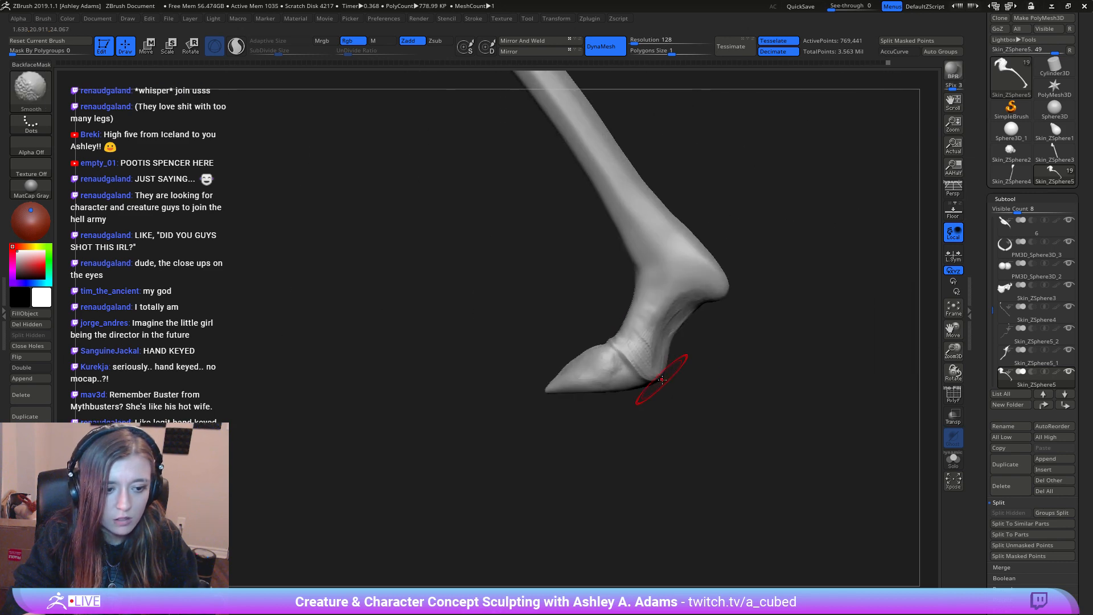
pyautogui.moveTo(638, 383); pyautogui.dragTo(637, 379)
pyautogui.moveTo(637, 379); pyautogui.dragTo(647, 378, button='right')
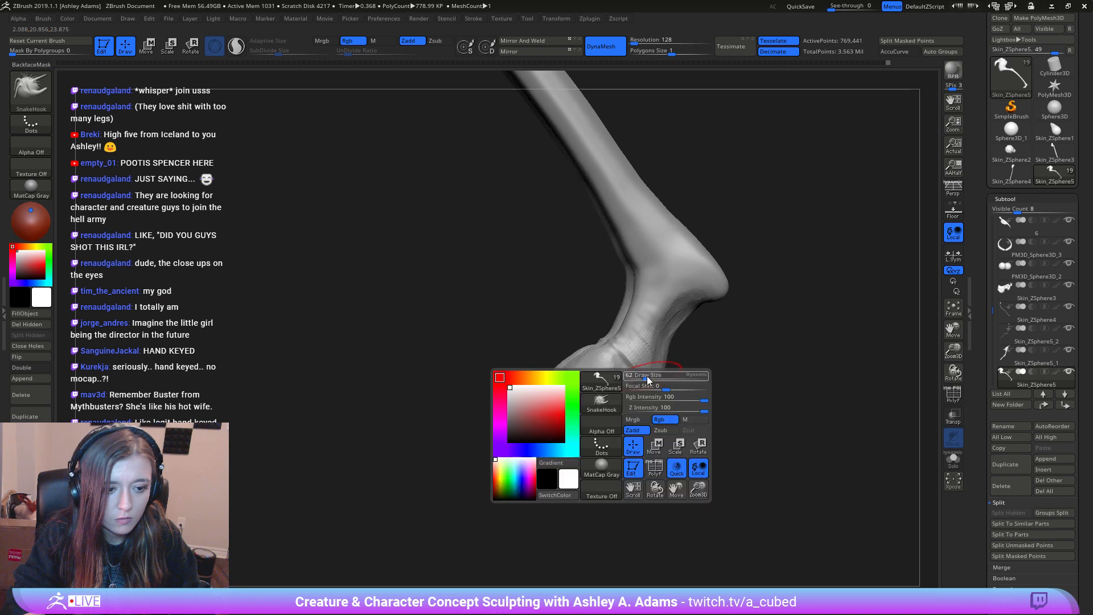
# Step: Adjust the SnakeHook brush size and refine the profile of the hoof's toe and the pastern's front
pyautogui.rightClick(561, 379)
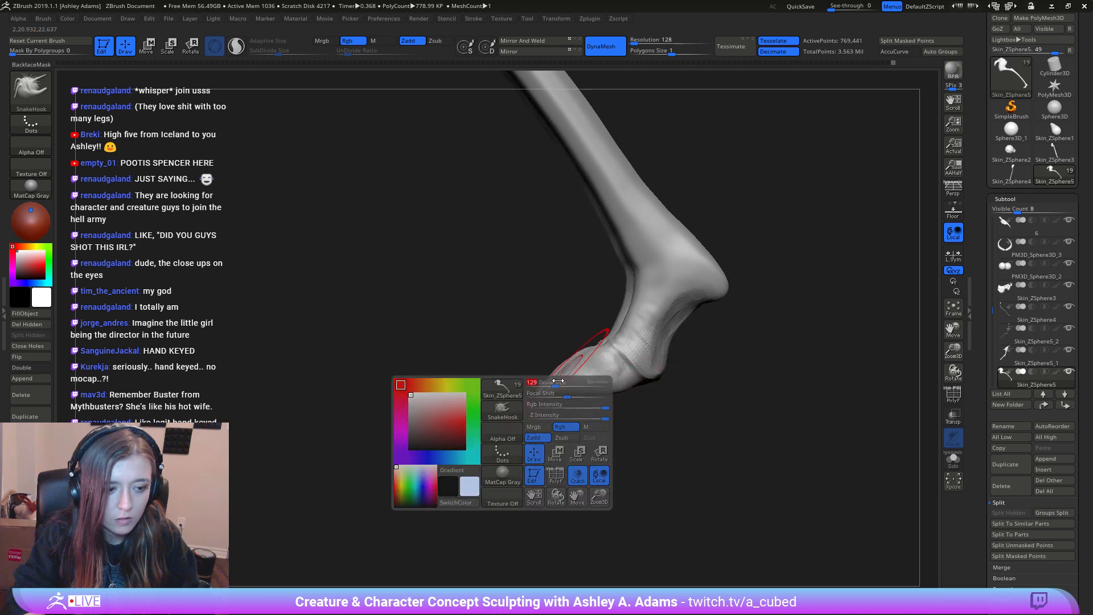
pyautogui.keyDown('shift'); pyautogui.moveTo(561, 379); pyautogui.dragTo(550, 380, button='right'); pyautogui.keyUp('shift')
pyautogui.moveTo(545, 387); pyautogui.dragTo(557, 379)
pyautogui.moveTo(557, 380); pyautogui.dragTo(569, 378, button='right')
pyautogui.rightClick(578, 372)
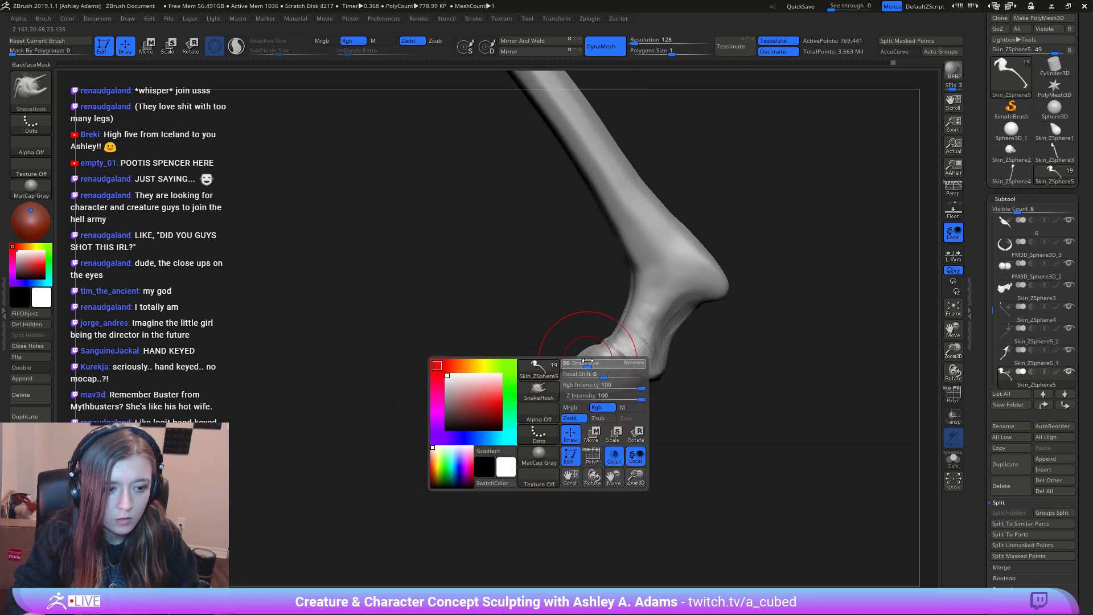
pyautogui.click(587, 373)
pyautogui.moveTo(622, 333); pyautogui.dragTo(611, 329)
pyautogui.keyDown('alt'); pyautogui.moveTo(675, 263); pyautogui.dragTo(658, 338, button='right'); pyautogui.keyUp('alt')
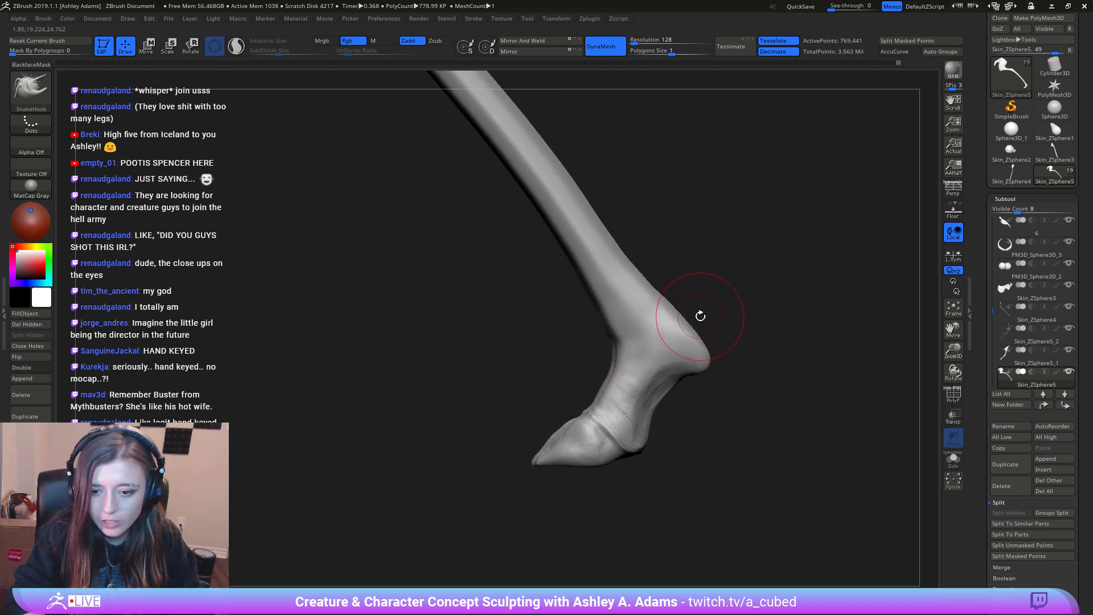
# Step: Carve creases around the back of the ankle joint with DamStandard to define a rounded knob
pyautogui.press('b')
pyautogui.press('d')
pyautogui.press('s')
pyautogui.moveTo(686, 303)
pyautogui.mouseDown(button='right')
pyautogui.moveTo(668, 312)
pyautogui.moveTo(702, 348)
pyautogui.moveTo(693, 362)
pyautogui.moveTo(705, 377)
pyautogui.moveTo(719, 350)
pyautogui.mouseUp(button='right')
pyautogui.rightClick(669, 311)
pyautogui.click(671, 311)
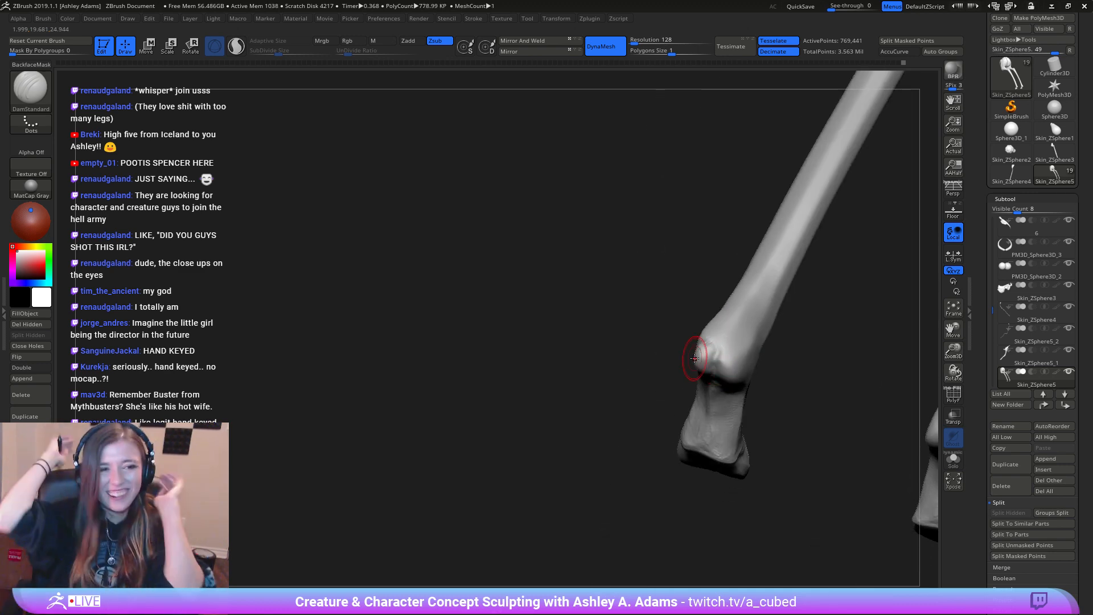
# Step: Pull out the rounded knob at the back of the ankle joint with SnakeHook and adjust the adjoining leg contour
pyautogui.moveTo(724, 359)
pyautogui.mouseDown(button='right')
pyautogui.moveTo(751, 356)
pyautogui.moveTo(748, 380)
pyautogui.moveTo(740, 365)
pyautogui.moveTo(712, 387)
pyautogui.moveTo(707, 346)
pyautogui.mouseUp(button='right')
pyautogui.press('b')
pyautogui.press('s')
pyautogui.press('h')
pyautogui.moveTo(706, 335); pyautogui.dragTo(700, 341)
pyautogui.keyDown('alt'); pyautogui.moveTo(697, 320); pyautogui.dragTo(633, 349, button='right'); pyautogui.keyUp('alt')
pyautogui.moveTo(633, 350)
pyautogui.mouseDown()
pyautogui.moveTo(595, 317)
pyautogui.moveTo(640, 384)
pyautogui.moveTo(603, 342)
pyautogui.mouseUp()
pyautogui.press('space')
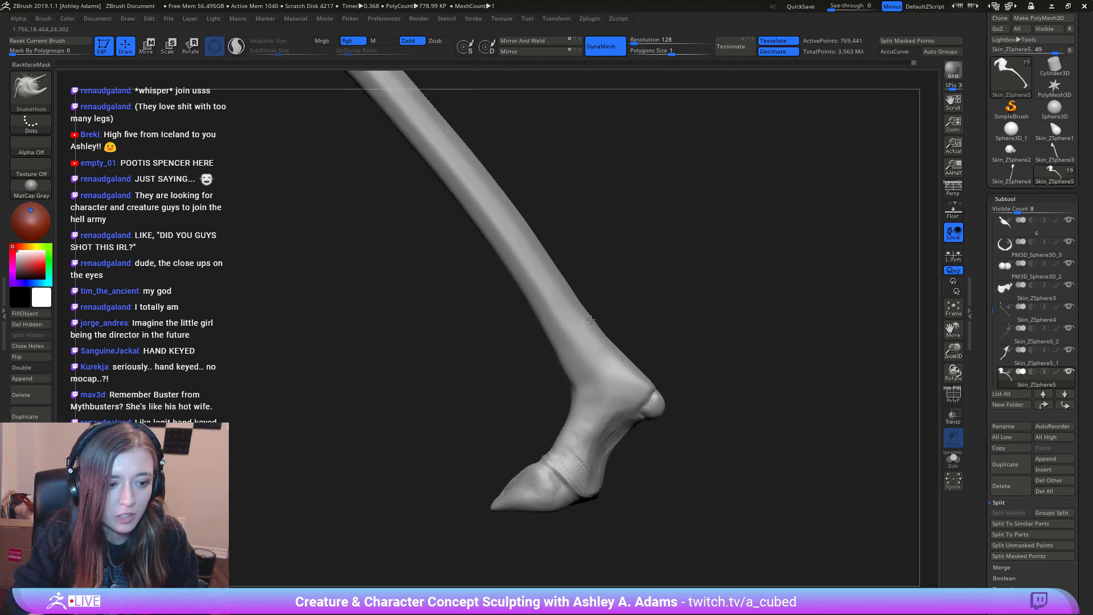
# Step: Adjust the SnakeHook brush size and reshape the hind leg's contour just above the ankle joint
pyautogui.press('shift')
pyautogui.press('space')
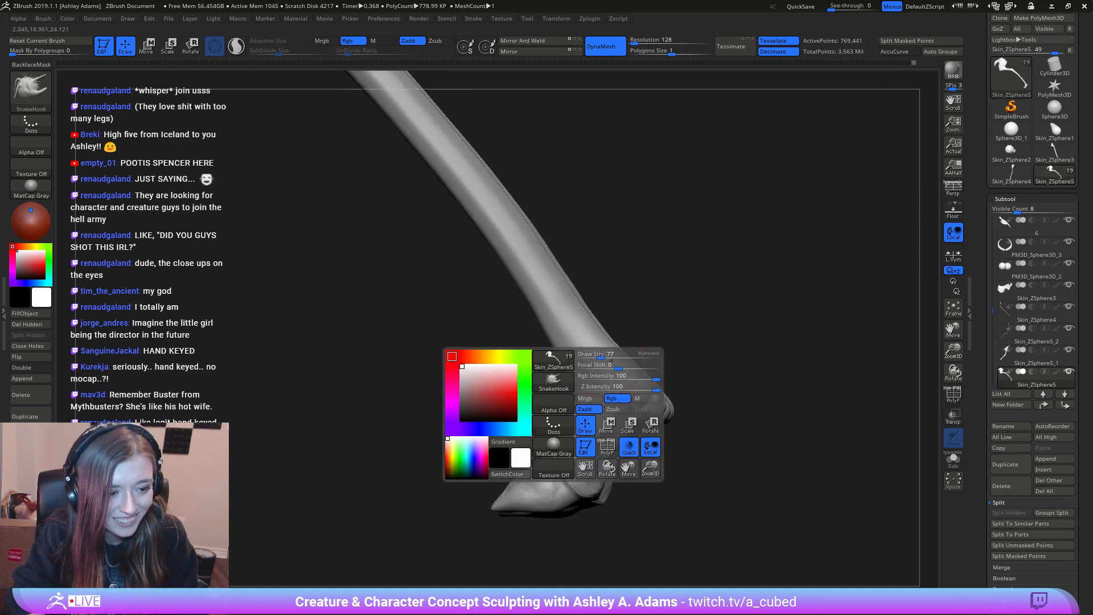
pyautogui.press('space')
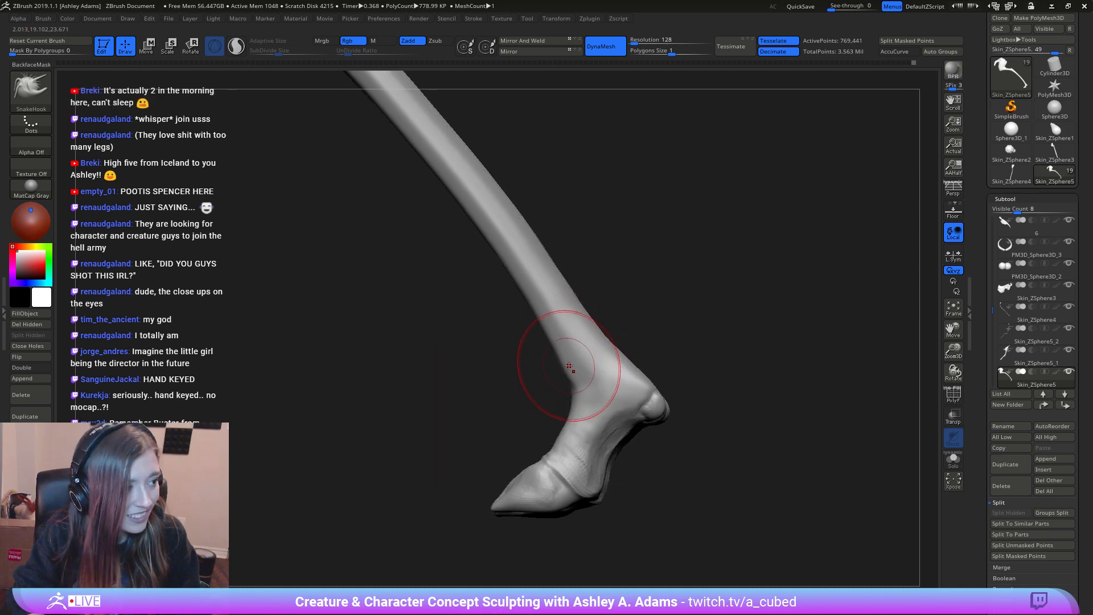
pyautogui.moveTo(596, 335); pyautogui.dragTo(628, 447)
# Step: Refine the rounded knob at the back of the ankle joint from behind with a resized SnakeHook brush
pyautogui.moveTo(628, 448)
pyautogui.keyDown('alt'); pyautogui.mouseDown(button='right')
pyautogui.moveTo(635, 330)
pyautogui.moveTo(678, 290)
pyautogui.moveTo(636, 299)
pyautogui.moveTo(630, 276)
pyautogui.moveTo(627, 288)
pyautogui.mouseUp(button='right'); pyautogui.keyUp('alt')
pyautogui.press('space')
pyautogui.press('space')
pyautogui.moveTo(627, 290); pyautogui.dragTo(631, 290)
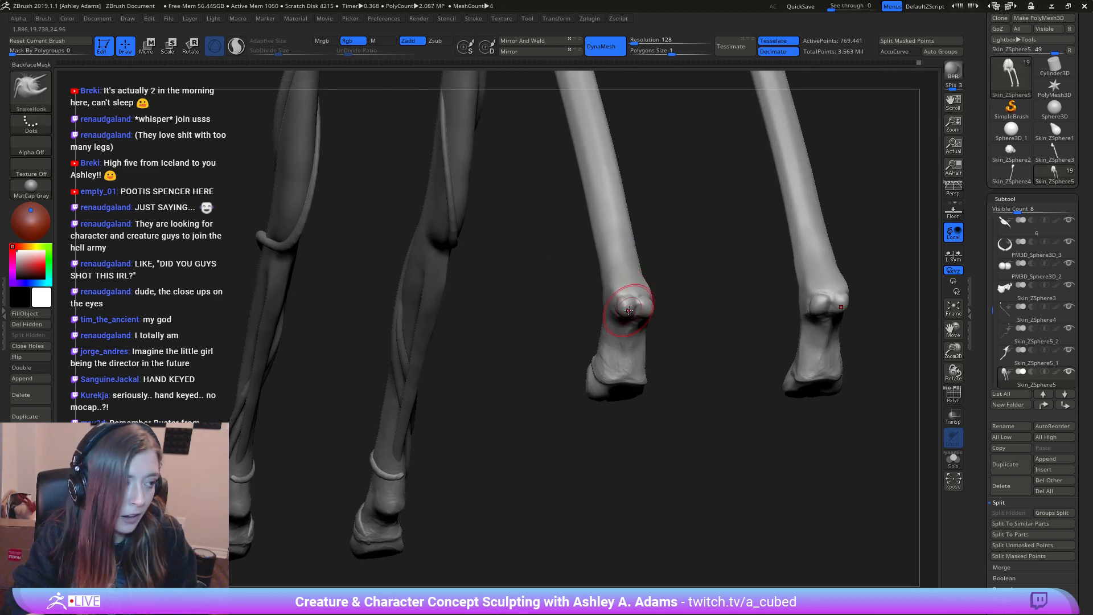
pyautogui.moveTo(651, 301); pyautogui.dragTo(651, 305, button='right')
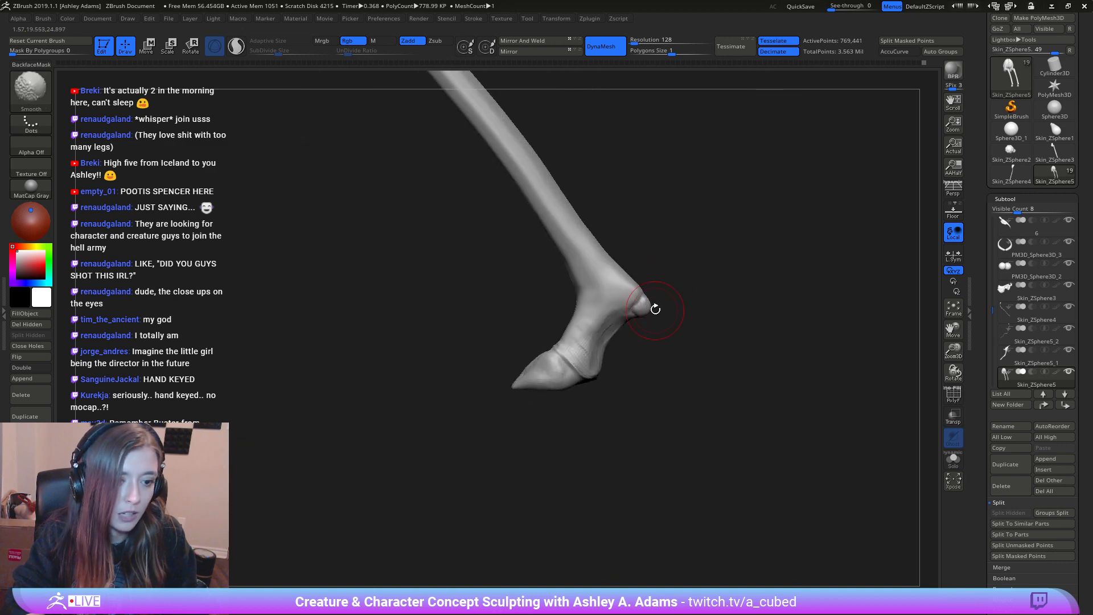
# Step: Rework the recess between the hip and the upper thigh with ClayBuildup and smooth the surrounding surface
pyautogui.keyDown('ctrl'); pyautogui.moveTo(654, 347); pyautogui.dragTo(642, 196, button='right'); pyautogui.keyUp('ctrl')
pyautogui.keyDown('alt'); pyautogui.moveTo(678, 325); pyautogui.dragTo(762, 487, button='right'); pyautogui.keyUp('alt')
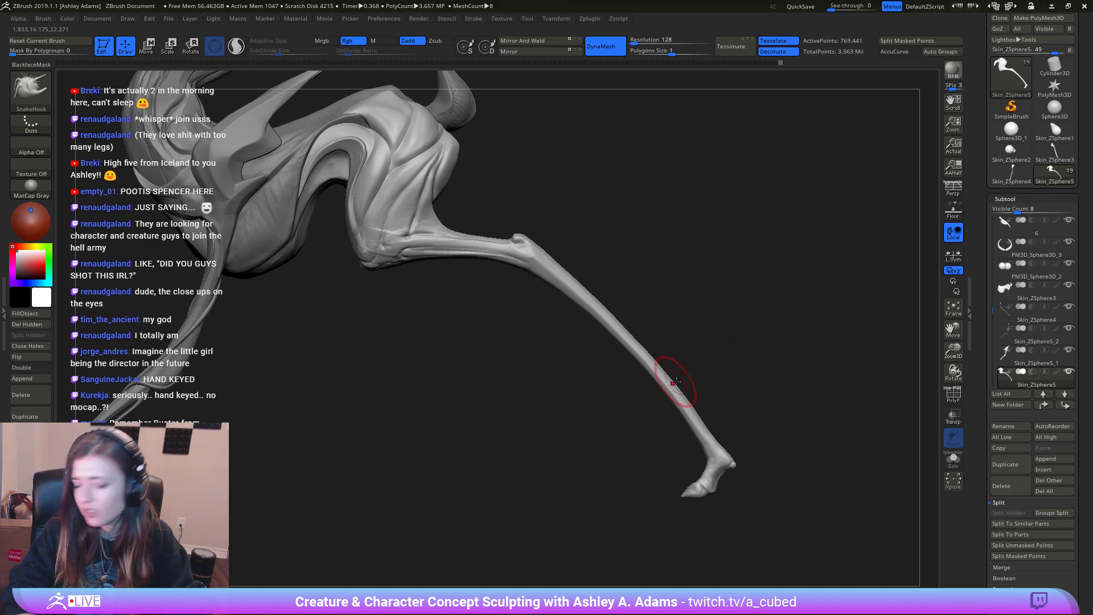
pyautogui.moveTo(675, 383); pyautogui.dragTo(499, 290, button='right')
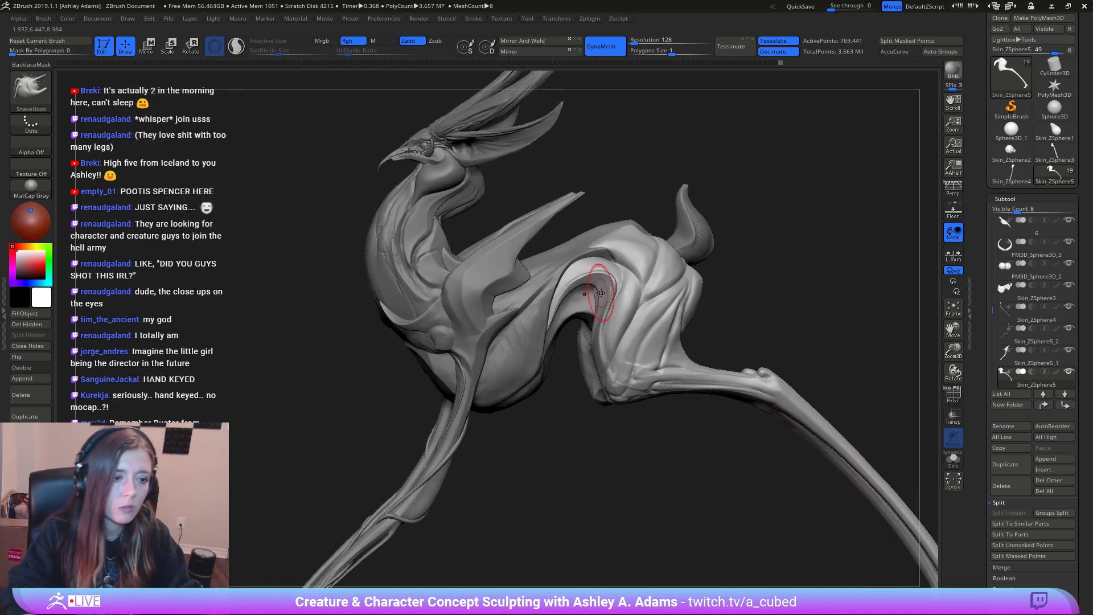
pyautogui.moveTo(601, 293)
pyautogui.mouseDown(button='right')
pyautogui.moveTo(629, 242)
pyautogui.moveTo(612, 264)
pyautogui.mouseUp(button='right')
pyautogui.press('space')
pyautogui.moveTo(629, 270); pyautogui.dragTo(623, 269)
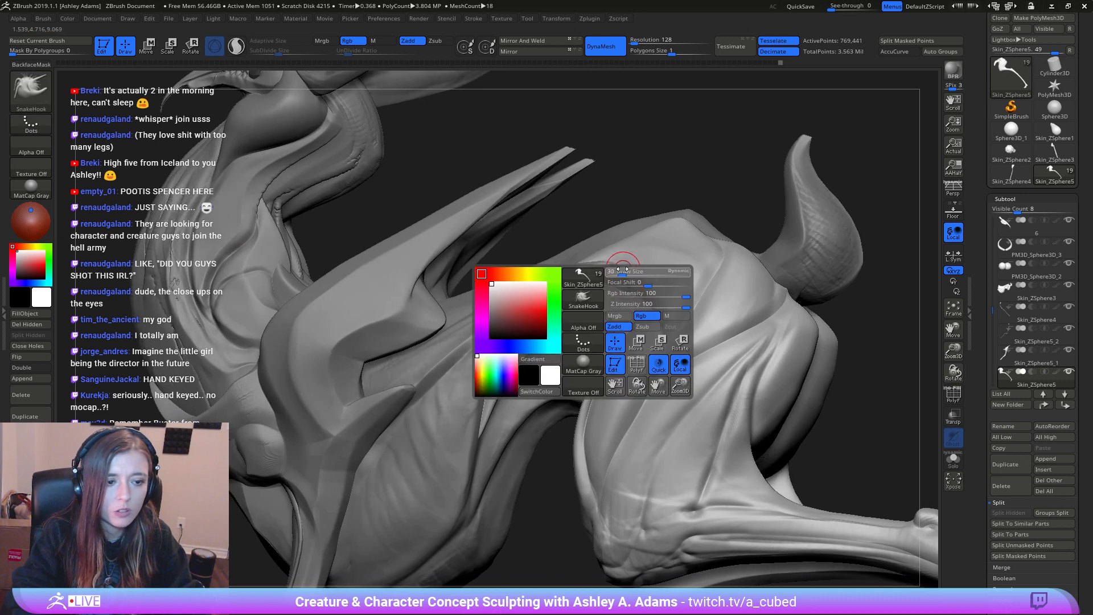
pyautogui.moveTo(622, 269)
pyautogui.mouseDown(button='right')
pyautogui.moveTo(646, 294)
pyautogui.moveTo(629, 282)
pyautogui.mouseUp(button='right')
pyautogui.press('space')
pyautogui.moveTo(626, 282); pyautogui.dragTo(630, 283)
pyautogui.moveTo(630, 282)
pyautogui.mouseDown(button='right')
pyautogui.moveTo(655, 280)
pyautogui.moveTo(625, 281)
pyautogui.mouseUp(button='right')
pyautogui.press('b')
pyautogui.press('c')
pyautogui.press('b')
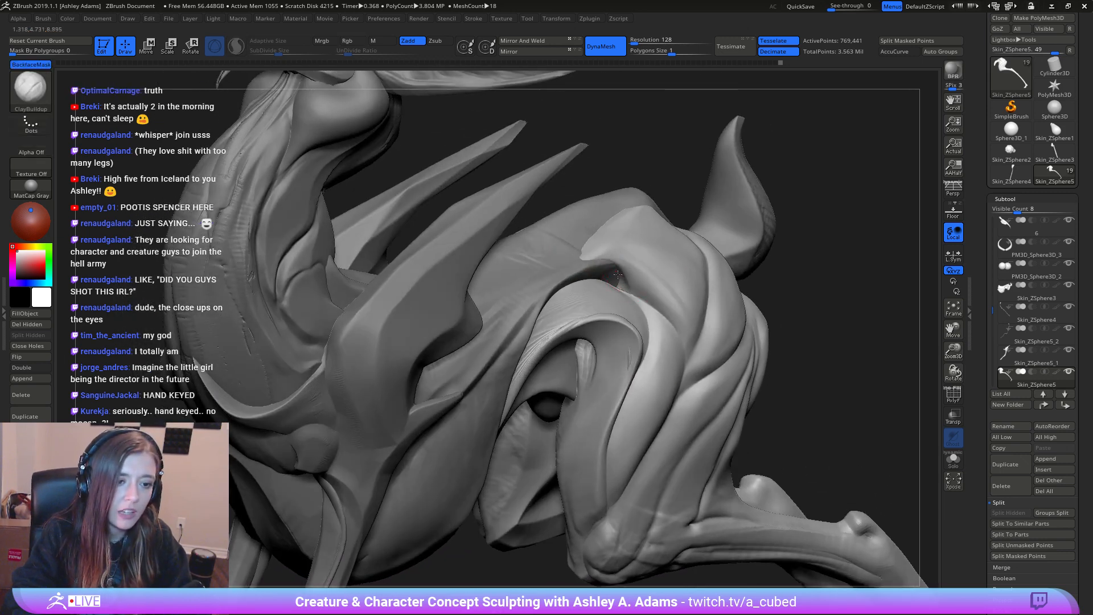
pyautogui.press('shift')
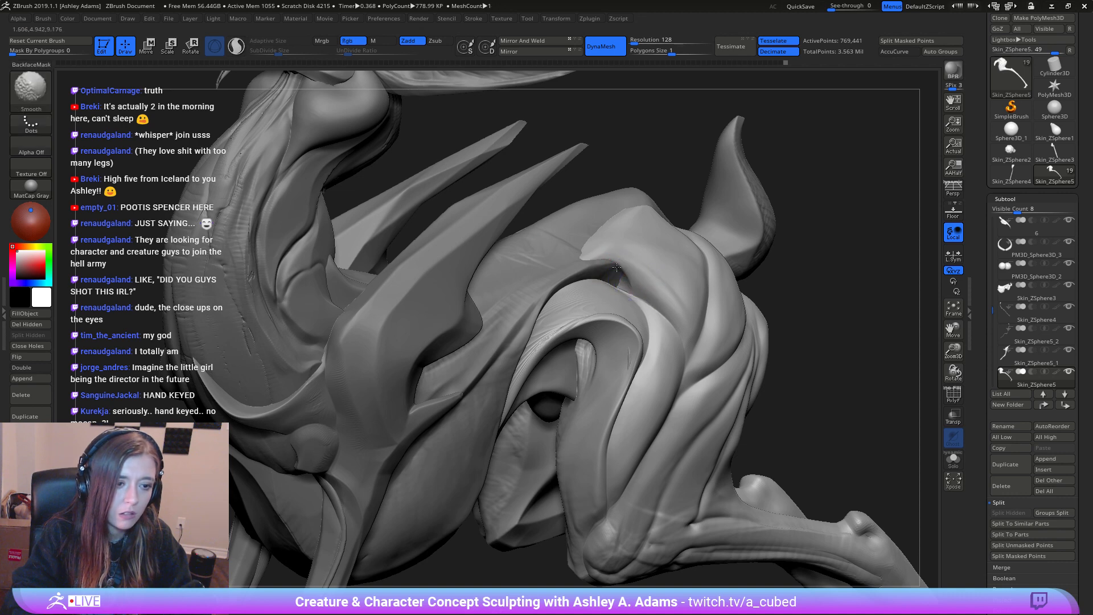
pyautogui.moveTo(611, 239); pyautogui.dragTo(585, 249, button='right')
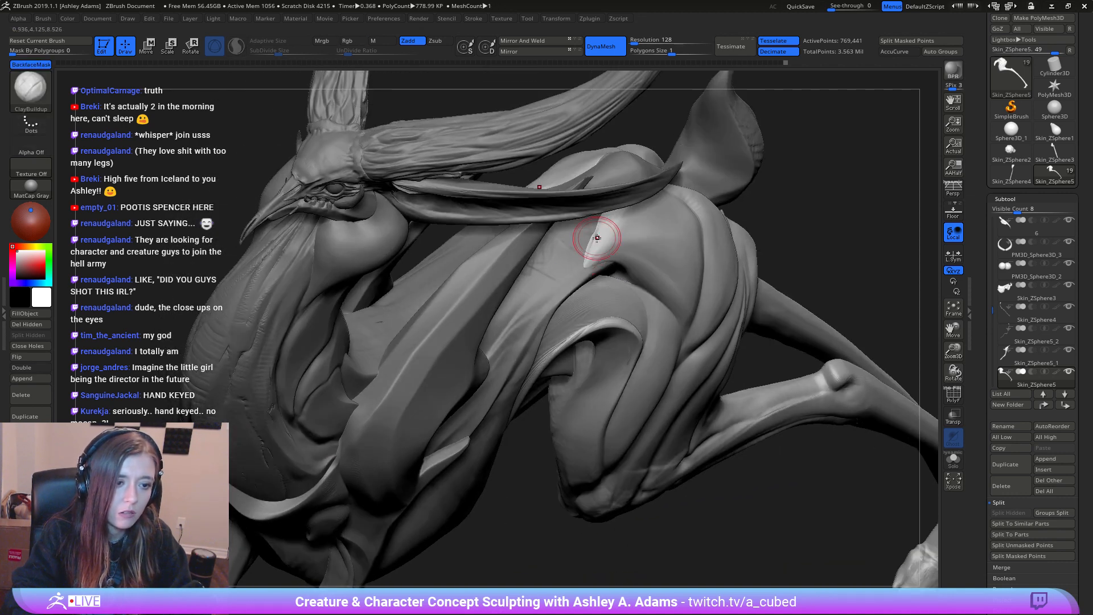
# Step: Inspect the whole creature's silhouette and leg proportions from the side, front and three-quarter views
pyautogui.keyDown('ctrl'); pyautogui.moveTo(580, 288); pyautogui.dragTo(596, 257, button='right'); pyautogui.keyUp('ctrl')
pyautogui.moveTo(563, 336)
pyautogui.keyDown('ctrl'); pyautogui.mouseDown(button='right')
pyautogui.moveTo(555, 292)
pyautogui.moveTo(605, 302)
pyautogui.moveTo(635, 345)
pyautogui.moveTo(659, 350)
pyautogui.mouseUp(button='right'); pyautogui.keyUp('ctrl')
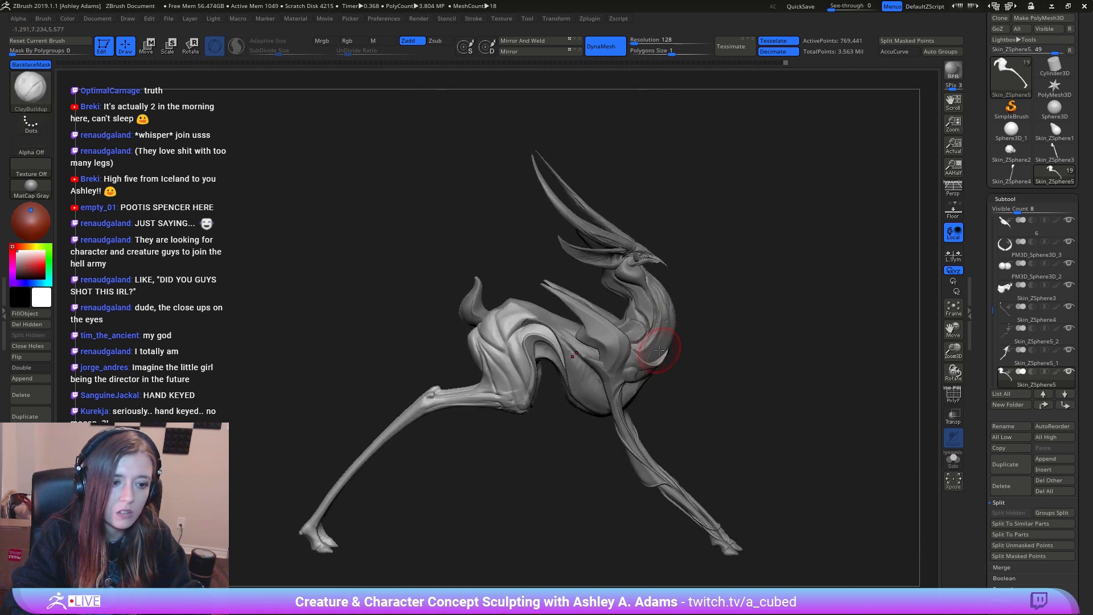
pyautogui.keyDown('alt'); pyautogui.click(603, 326); pyautogui.keyUp('alt')
pyautogui.moveTo(649, 387)
pyautogui.keyDown('ctrl'); pyautogui.mouseDown(button='right')
pyautogui.moveTo(660, 337)
pyautogui.moveTo(567, 227)
pyautogui.moveTo(611, 257)
pyautogui.mouseUp(button='right'); pyautogui.keyUp('ctrl')
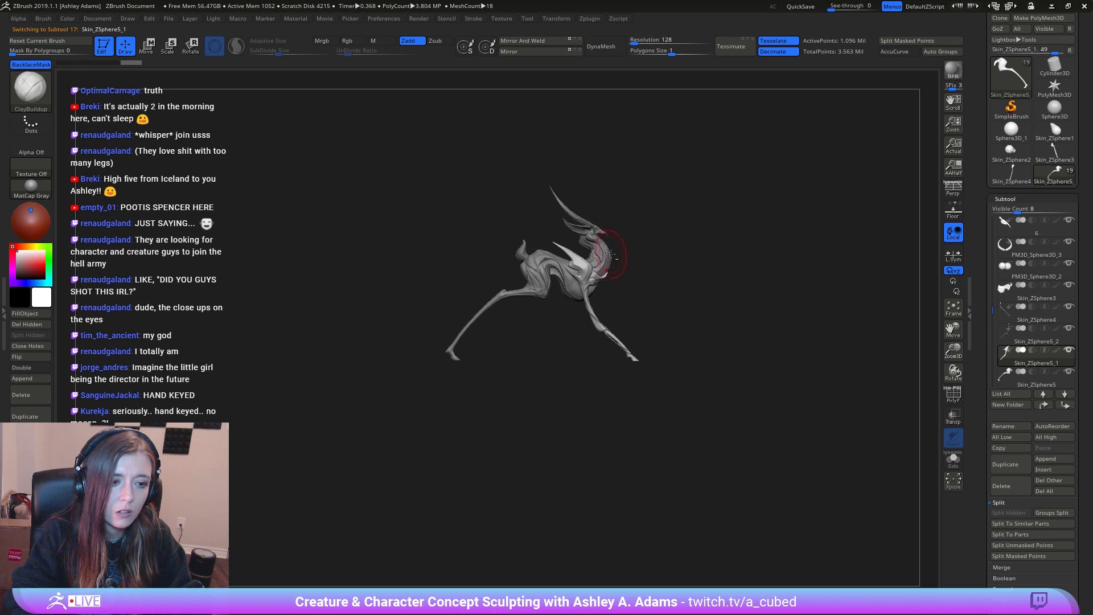
pyautogui.rightClick(638, 314)
pyautogui.moveTo(674, 303)
pyautogui.mouseDown(button='right')
pyautogui.moveTo(579, 310)
pyautogui.moveTo(668, 310)
pyautogui.mouseUp(button='right')
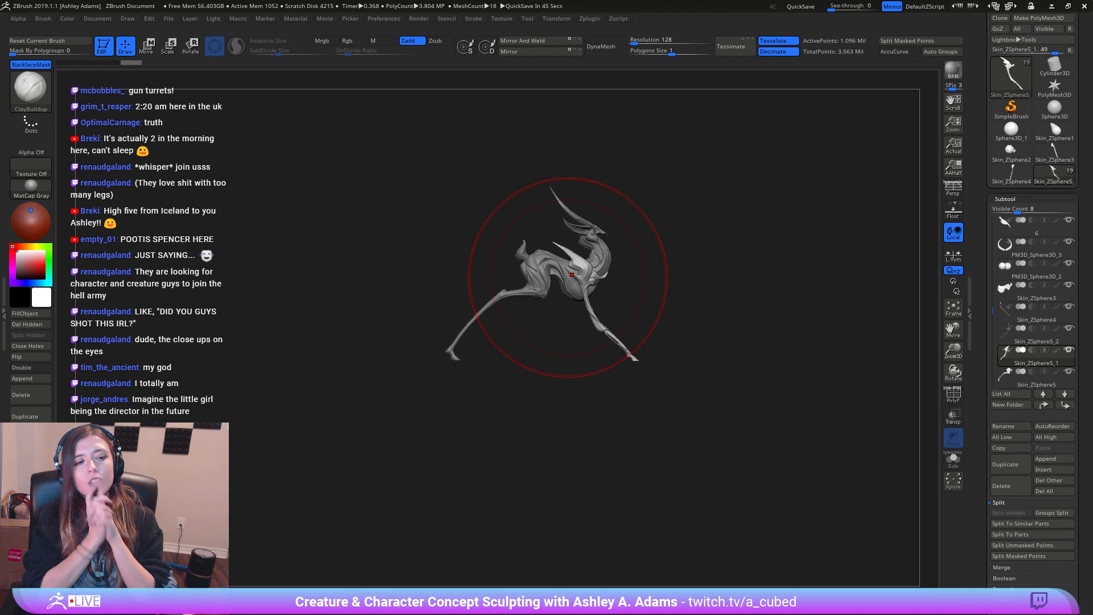
pyautogui.moveTo(703, 273); pyautogui.dragTo(516, 285, button='right')
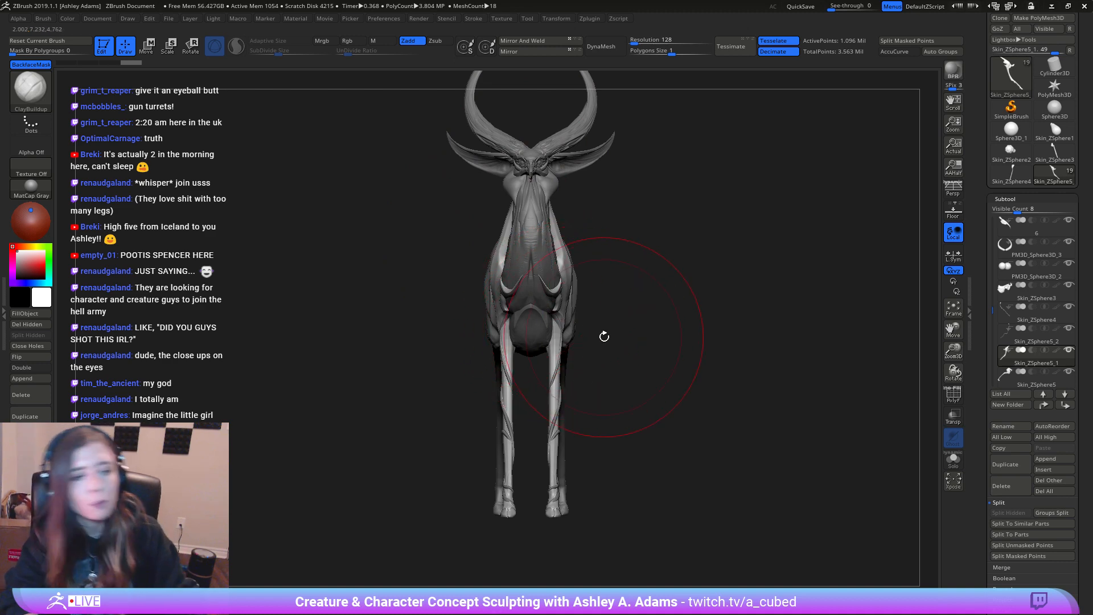
pyautogui.moveTo(603, 334); pyautogui.dragTo(549, 366, button='right')
pyautogui.keyDown('alt'); pyautogui.click(553, 365); pyautogui.keyUp('alt')
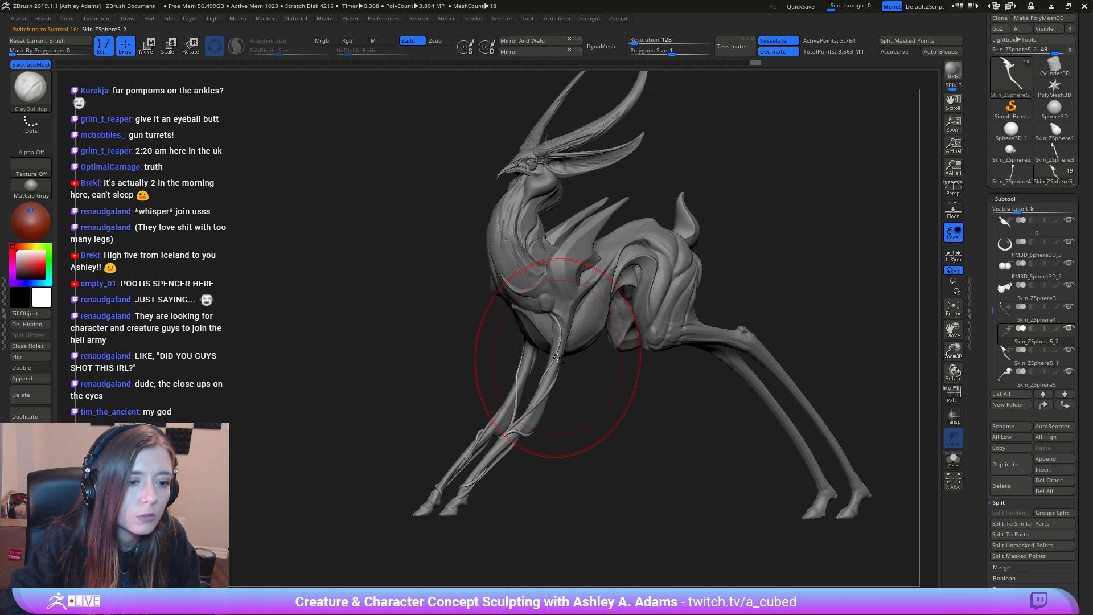
# Step: Select the hind legs subtool, smooth the area above the knee and adjust the DamStandard brush size
pyautogui.keyDown('alt'); pyautogui.click(672, 317); pyautogui.keyUp('alt')
pyautogui.moveTo(671, 317)
pyautogui.keyDown('shift'); pyautogui.mouseDown(button='right')
pyautogui.moveTo(507, 293)
pyautogui.moveTo(561, 398)
pyautogui.mouseUp(button='right'); pyautogui.keyUp('shift')
pyautogui.rightClick(501, 330)
pyautogui.keyDown('shift'); pyautogui.moveTo(473, 319); pyautogui.dragTo(477, 341); pyautogui.keyUp('shift')
pyautogui.rightClick(505, 335)
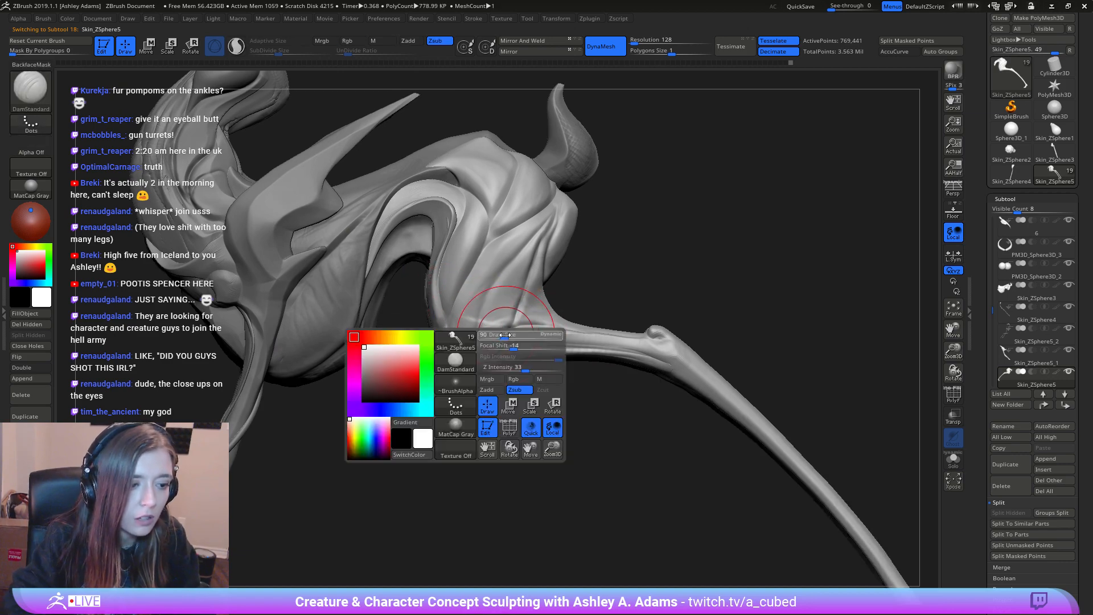
pyautogui.moveTo(478, 329); pyautogui.dragTo(472, 352, button='right')
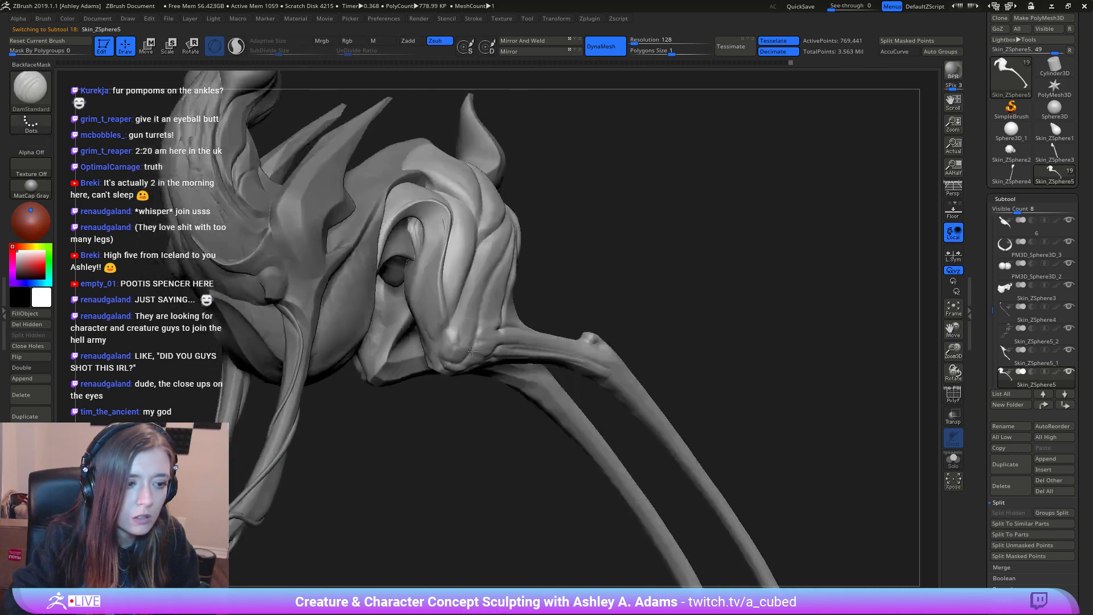
pyautogui.press('f')
pyautogui.press('f')
pyautogui.moveTo(393, 319); pyautogui.dragTo(495, 292, button='right')
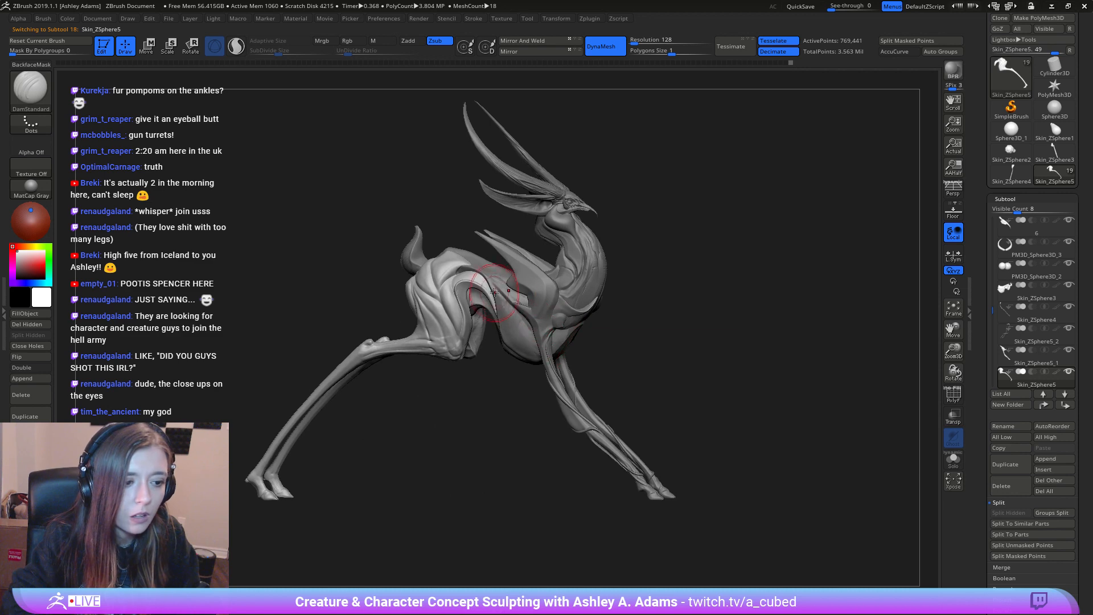
# Step: Select the neck subtool and flatten the scratched surface along the front of the neck with hPolish
pyautogui.press('2')
pyautogui.moveTo(578, 340)
pyautogui.mouseDown(button='right')
pyautogui.moveTo(526, 336)
pyautogui.moveTo(538, 333)
pyautogui.mouseUp(button='right')
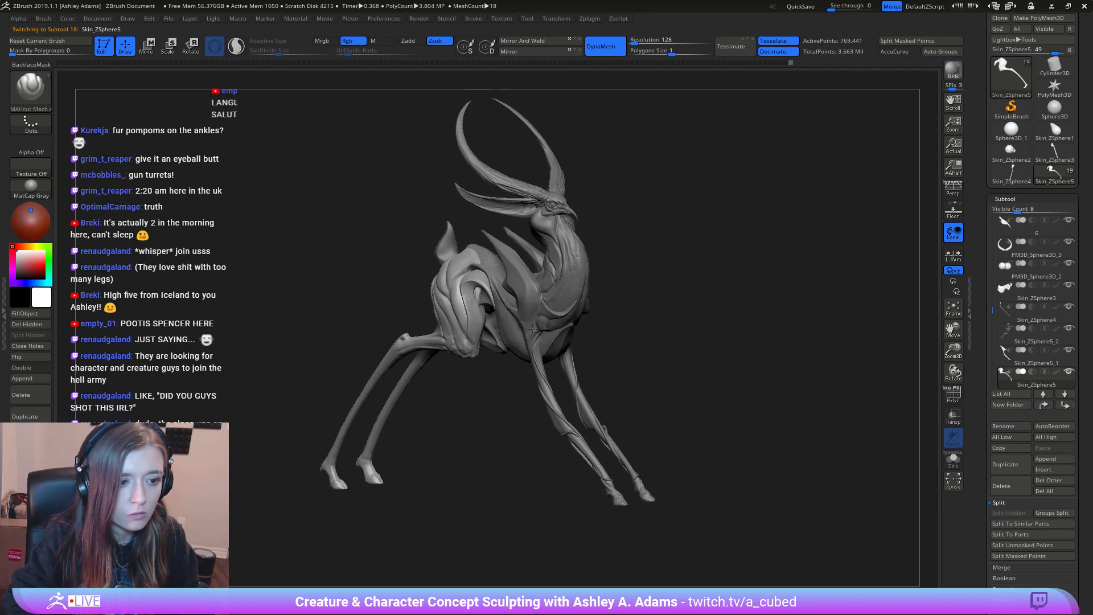
pyautogui.keyDown('alt'); pyautogui.click(570, 286); pyautogui.keyUp('alt')
pyautogui.keyDown('ctrl'); pyautogui.moveTo(570, 287); pyautogui.dragTo(592, 322, button='right'); pyautogui.keyUp('ctrl')
pyautogui.keyDown('alt'); pyautogui.moveTo(542, 362); pyautogui.dragTo(557, 311, button='right'); pyautogui.keyUp('alt')
pyautogui.press('b')
pyautogui.press('h')
pyautogui.press('p')
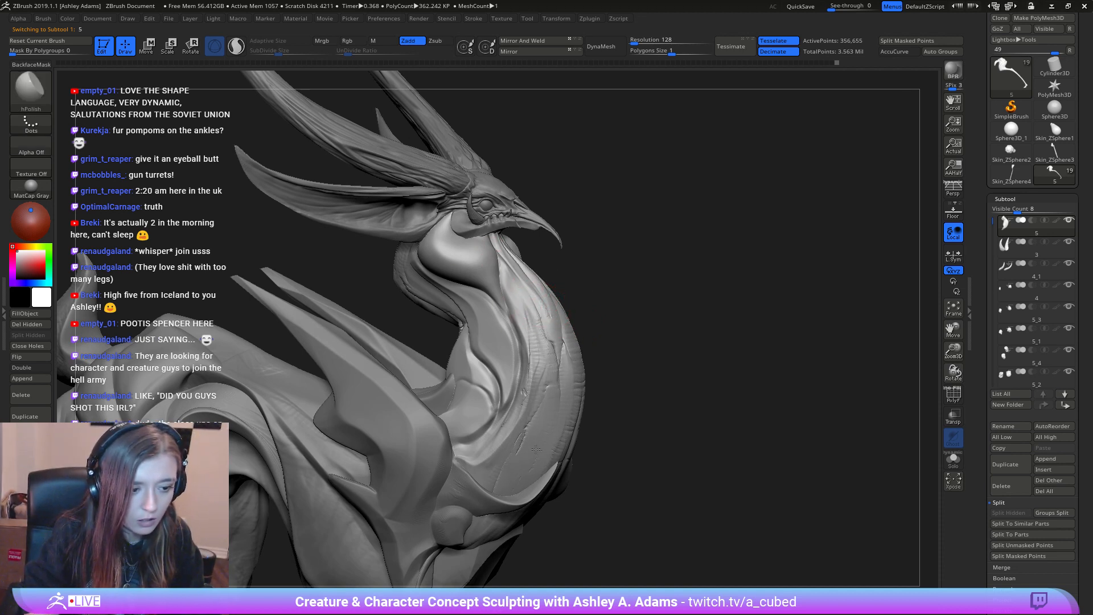
pyautogui.moveTo(550, 401); pyautogui.dragTo(577, 334, button='right')
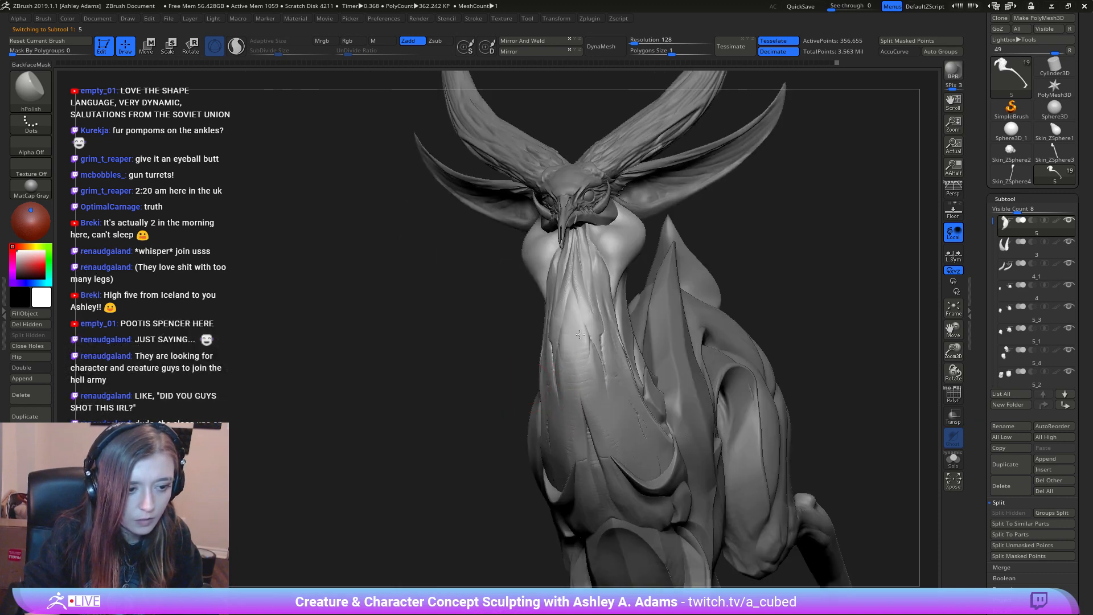
pyautogui.moveTo(610, 374); pyautogui.dragTo(593, 349, button='right')
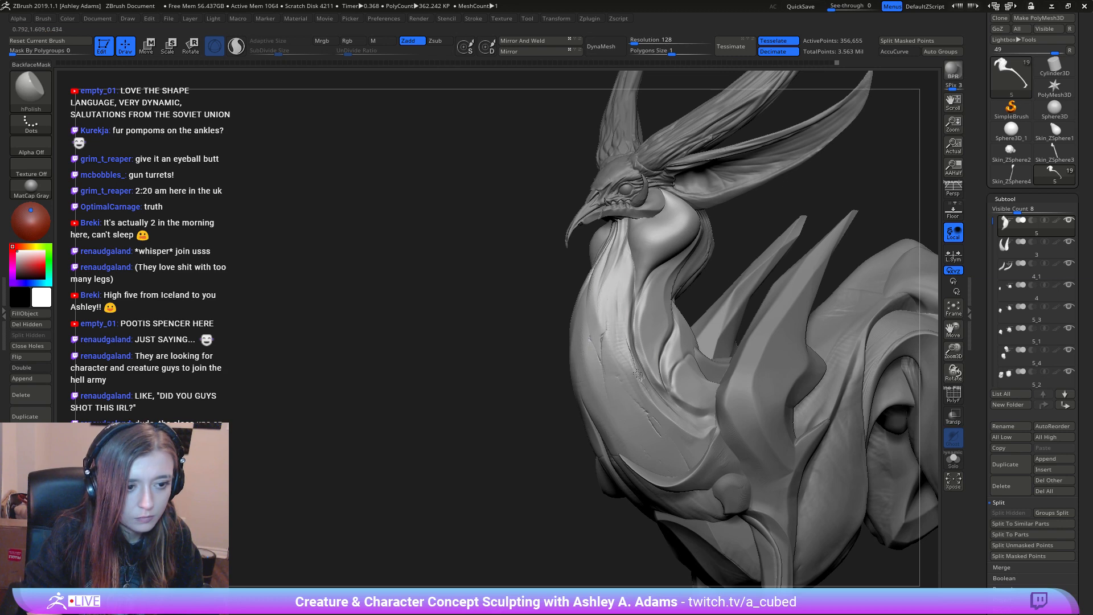
pyautogui.keyDown('alt'); pyautogui.moveTo(632, 405); pyautogui.dragTo(664, 359, button='right'); pyautogui.keyUp('alt')
pyautogui.moveTo(598, 310); pyautogui.dragTo(598, 285, button='right')
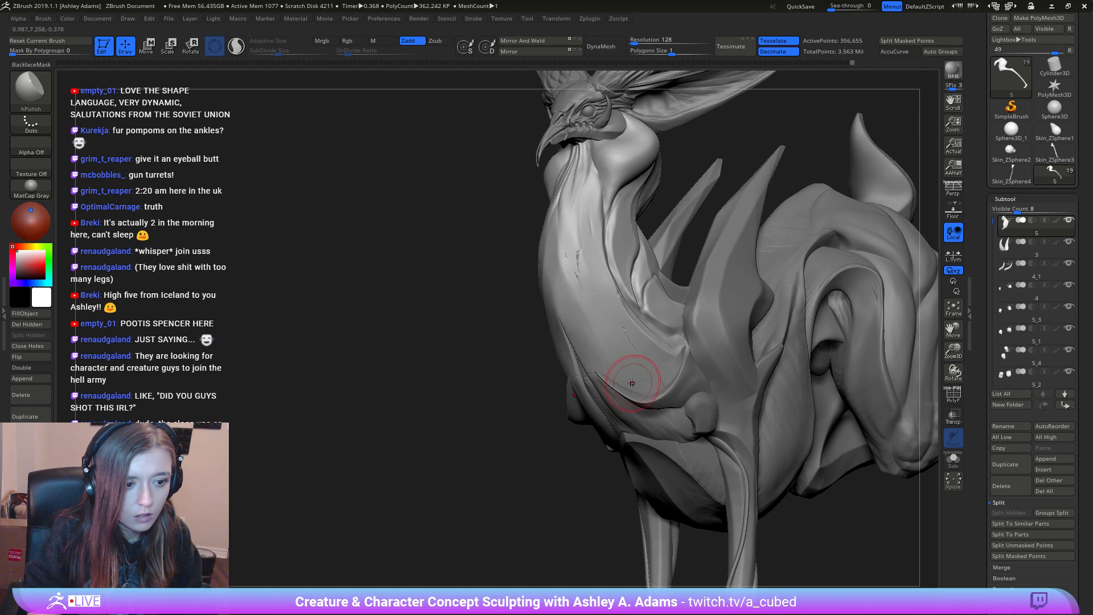
# Step: Polish the side planes of the neck down toward the chest with hPolish
pyautogui.moveTo(556, 227); pyautogui.dragTo(552, 237)
pyautogui.moveTo(552, 237); pyautogui.dragTo(606, 221, button='right')
pyautogui.moveTo(546, 258); pyautogui.dragTo(556, 280)
pyautogui.moveTo(556, 281); pyautogui.dragTo(598, 268, button='right')
pyautogui.moveTo(567, 314); pyautogui.dragTo(575, 296, button='right')
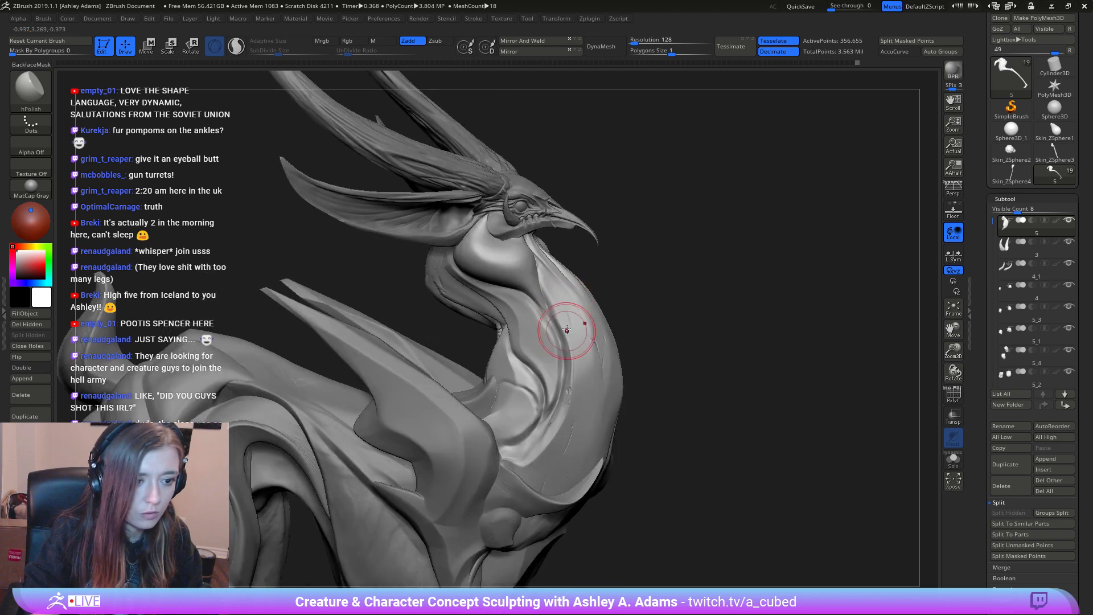
pyautogui.moveTo(538, 439); pyautogui.dragTo(526, 483)
pyautogui.keyDown('ctrl'); pyautogui.moveTo(521, 370); pyautogui.dragTo(498, 256, button='right'); pyautogui.keyUp('ctrl')
# Step: Resize the MAHcut Mech brush and work on the groove along the side of the neck
pyautogui.press('2')
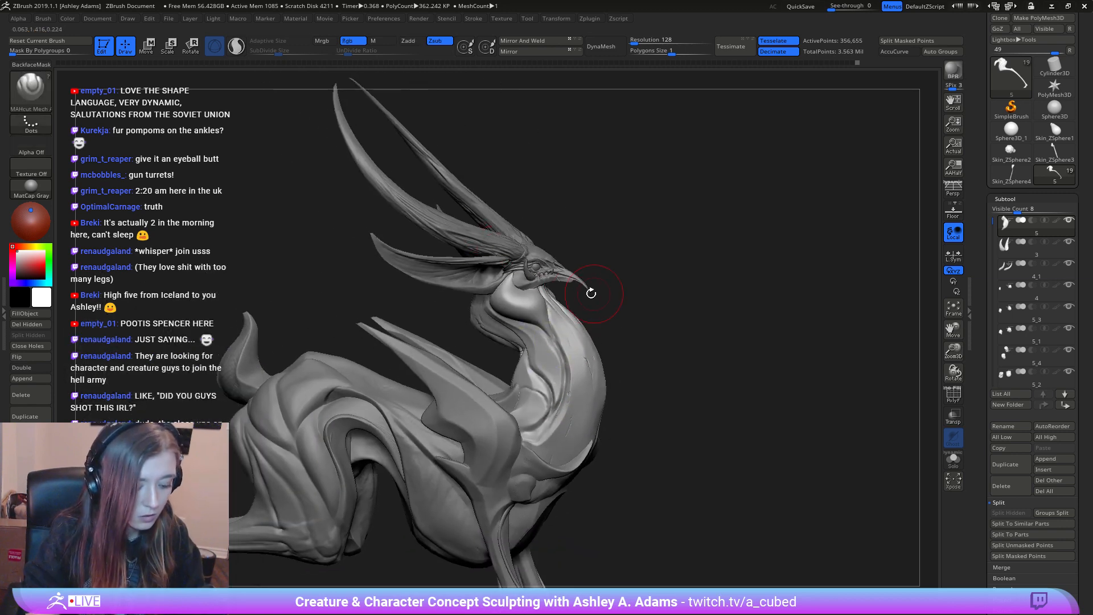
pyautogui.moveTo(591, 293)
pyautogui.mouseDown(button='right')
pyautogui.moveTo(455, 310)
pyautogui.moveTo(512, 319)
pyautogui.mouseUp(button='right')
pyautogui.moveTo(580, 325)
pyautogui.keyDown('ctrl'); pyautogui.mouseDown(button='right')
pyautogui.moveTo(627, 341)
pyautogui.moveTo(630, 293)
pyautogui.moveTo(590, 325)
pyautogui.mouseUp(button='right'); pyautogui.keyUp('ctrl')
pyautogui.press('space')
pyautogui.moveTo(570, 378); pyautogui.dragTo(591, 344)
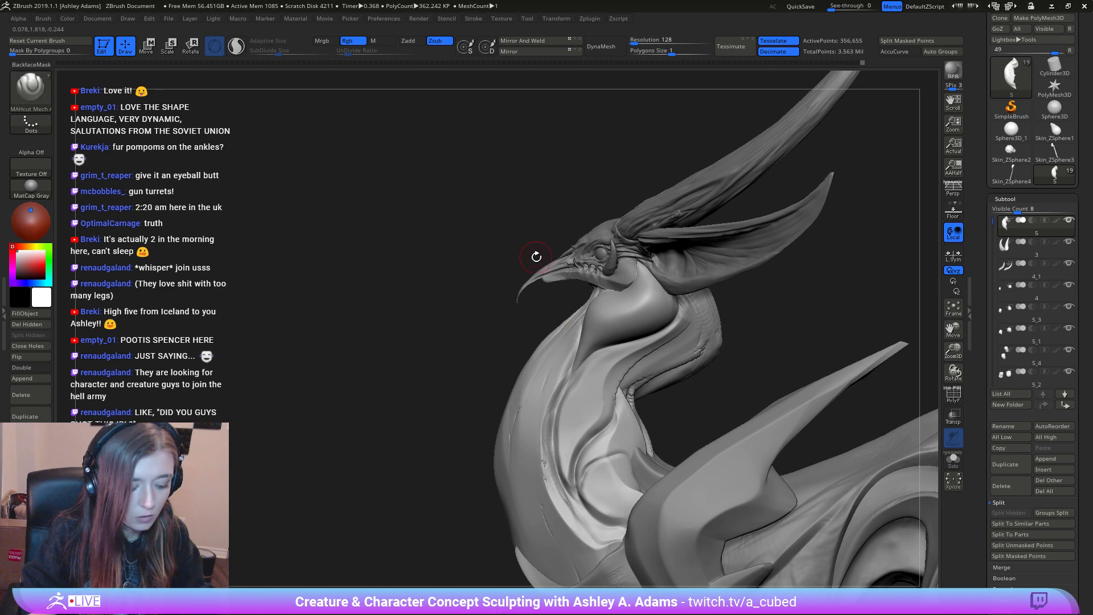
# Step: Switch to the Slash2 brush, enable LazyMouse for its strokes and adjust the lazy stroke settings
pyautogui.press('space')
pyautogui.keyDown('alt'); pyautogui.moveTo(649, 280); pyautogui.dragTo(717, 206, button='right'); pyautogui.keyUp('alt')
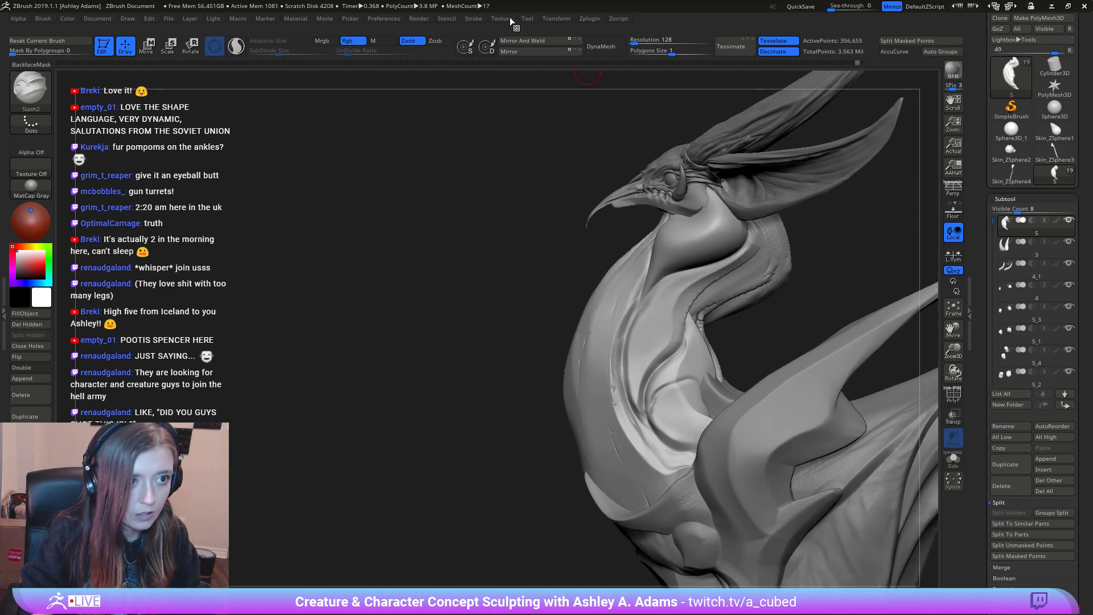
pyautogui.click(473, 19)
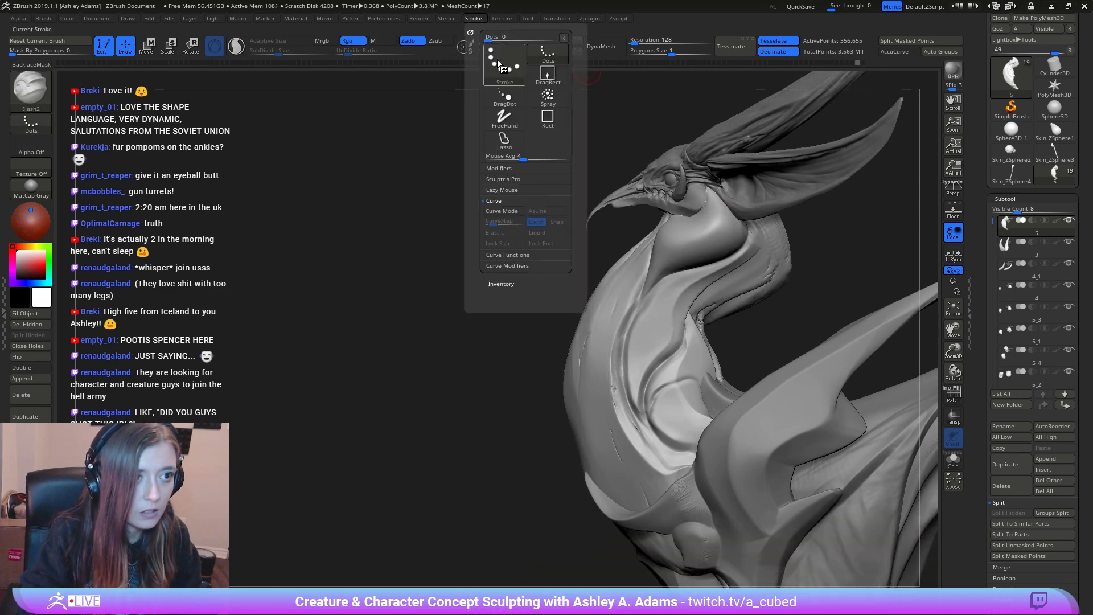
pyautogui.click(507, 202)
pyautogui.click(500, 201)
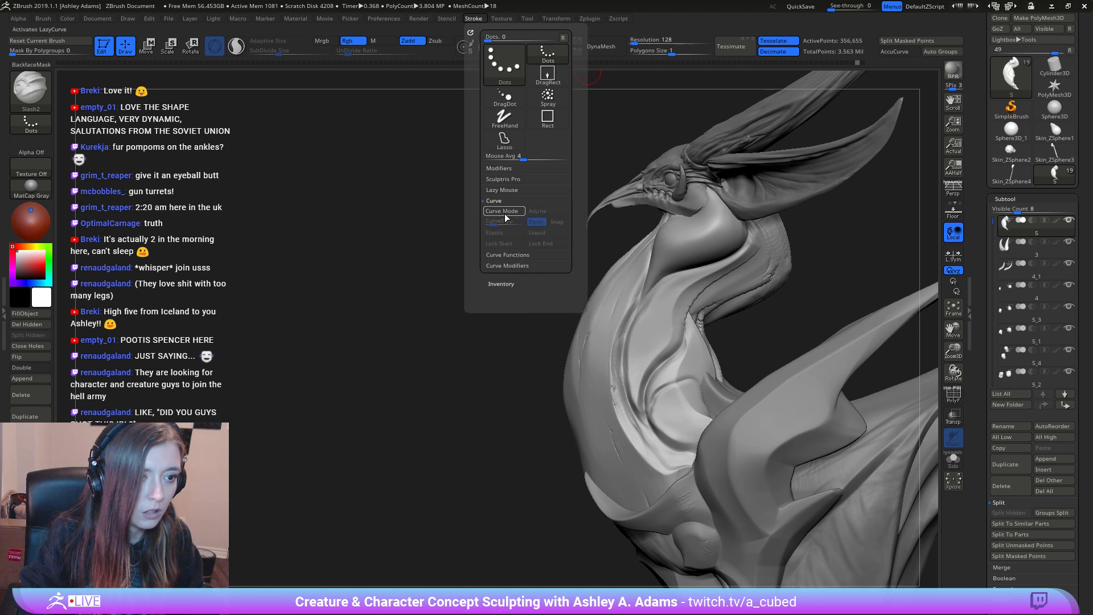
pyautogui.click(496, 201)
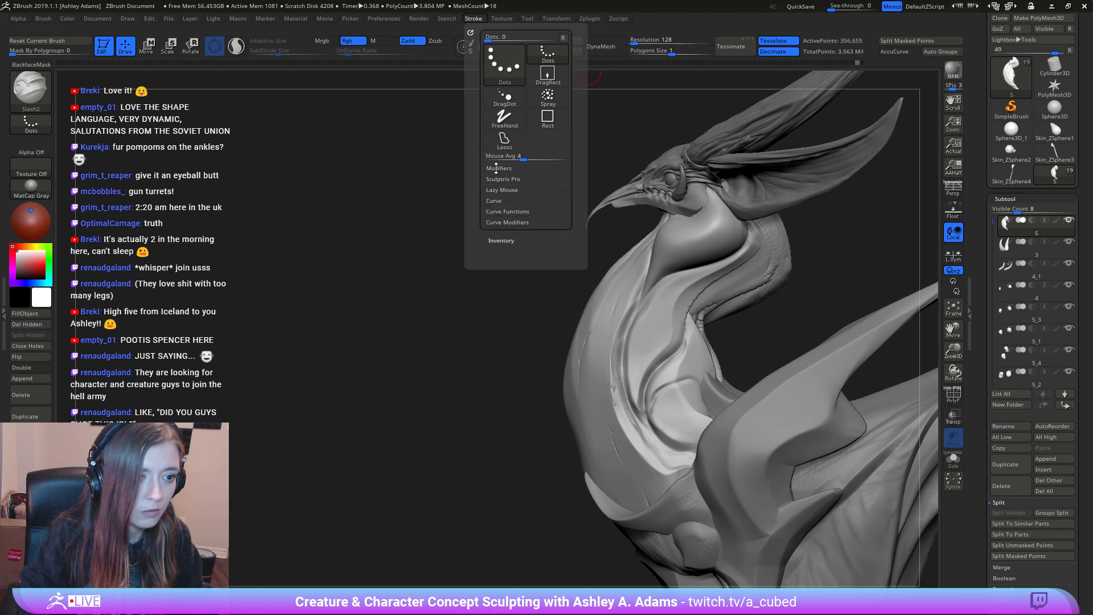
pyautogui.click(502, 190)
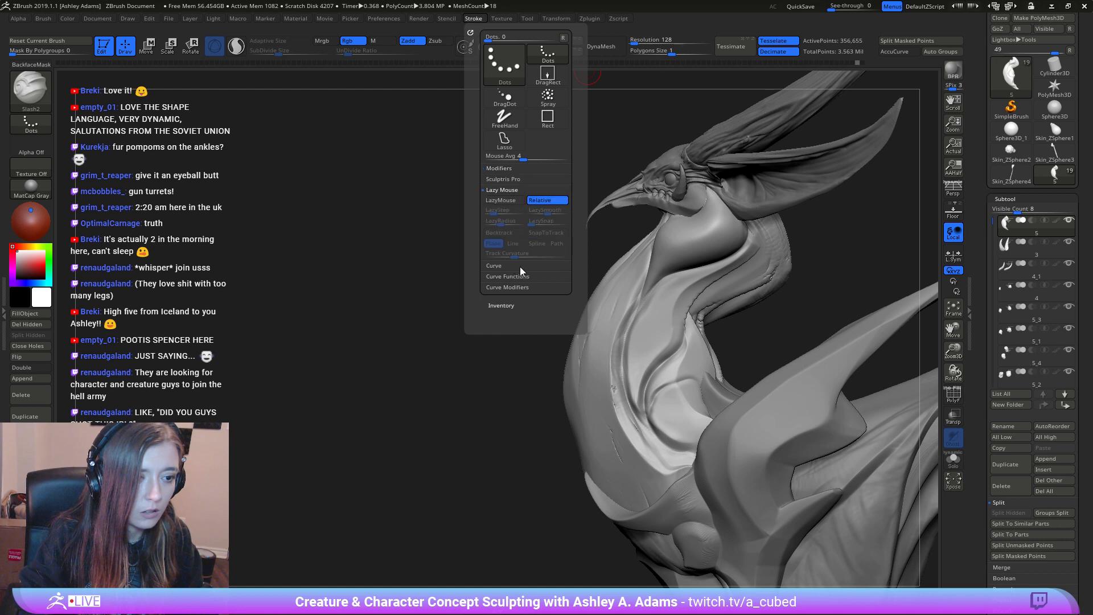
pyautogui.click(503, 200)
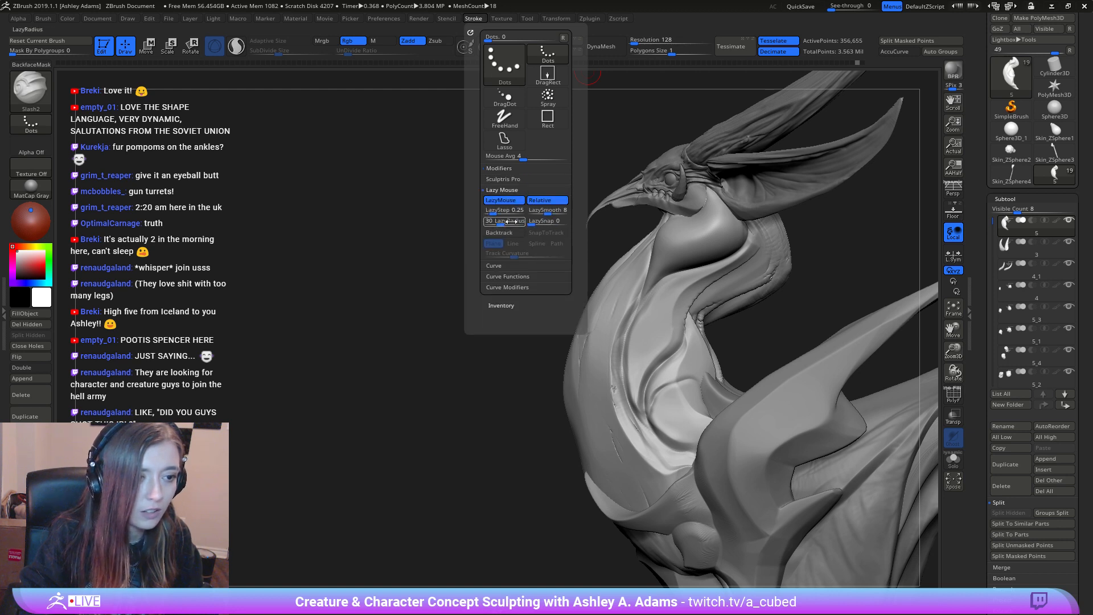
pyautogui.moveTo(490, 224)
pyautogui.mouseDown()
pyautogui.moveTo(510, 224)
pyautogui.moveTo(491, 212)
pyautogui.mouseUp()
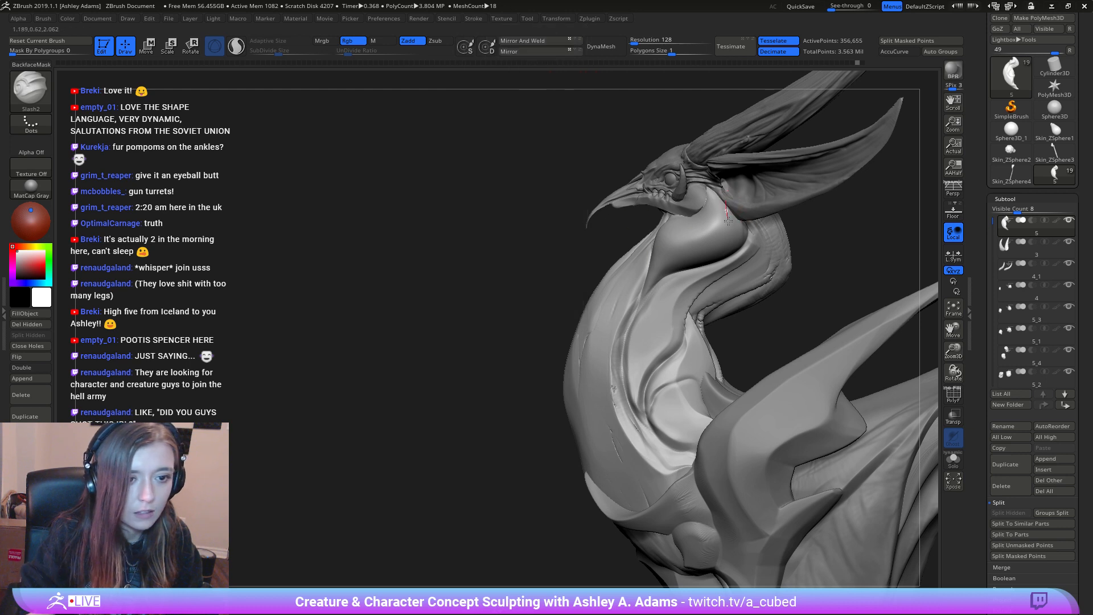
# Step: Cut a long crease down the side of the neck with Slash2, undoing the first stroke below the jaw
pyautogui.moveTo(674, 276); pyautogui.dragTo(640, 297)
pyautogui.hotkey('ctrl', 'z')
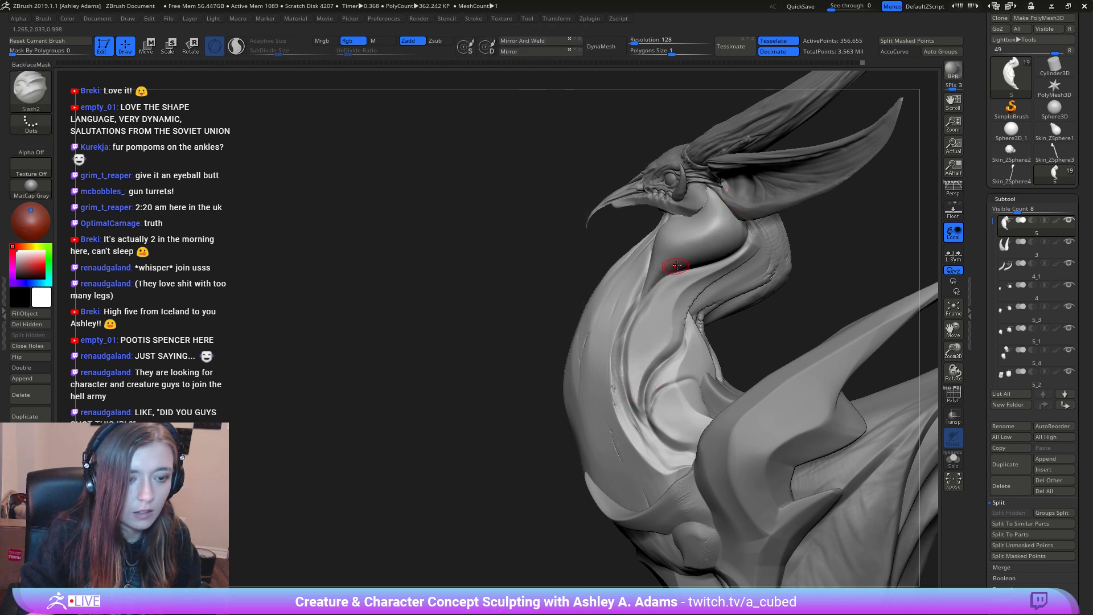
pyautogui.moveTo(696, 273)
pyautogui.mouseDown()
pyautogui.moveTo(660, 278)
pyautogui.moveTo(639, 298)
pyautogui.moveTo(618, 326)
pyautogui.moveTo(608, 382)
pyautogui.moveTo(648, 456)
pyautogui.moveTo(713, 475)
pyautogui.moveTo(737, 467)
pyautogui.mouseUp()
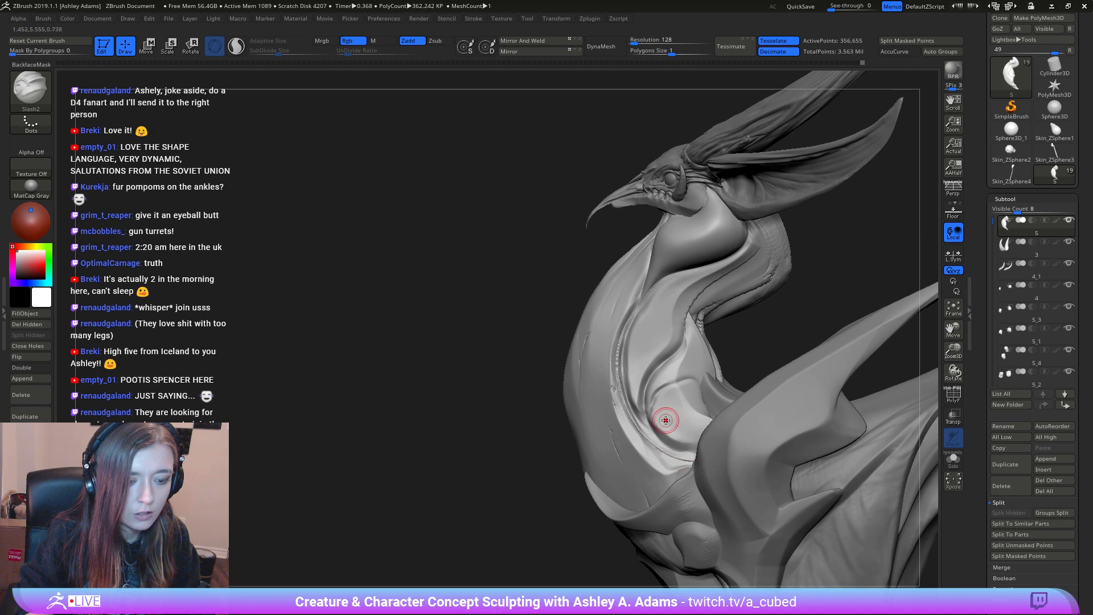
# Step: Cut a long Slash2 crease from below the jaw down the front of the throat to the chest
pyautogui.moveTo(653, 414)
pyautogui.mouseDown(button='right')
pyautogui.moveTo(667, 471)
pyautogui.moveTo(645, 387)
pyautogui.mouseUp(button='right')
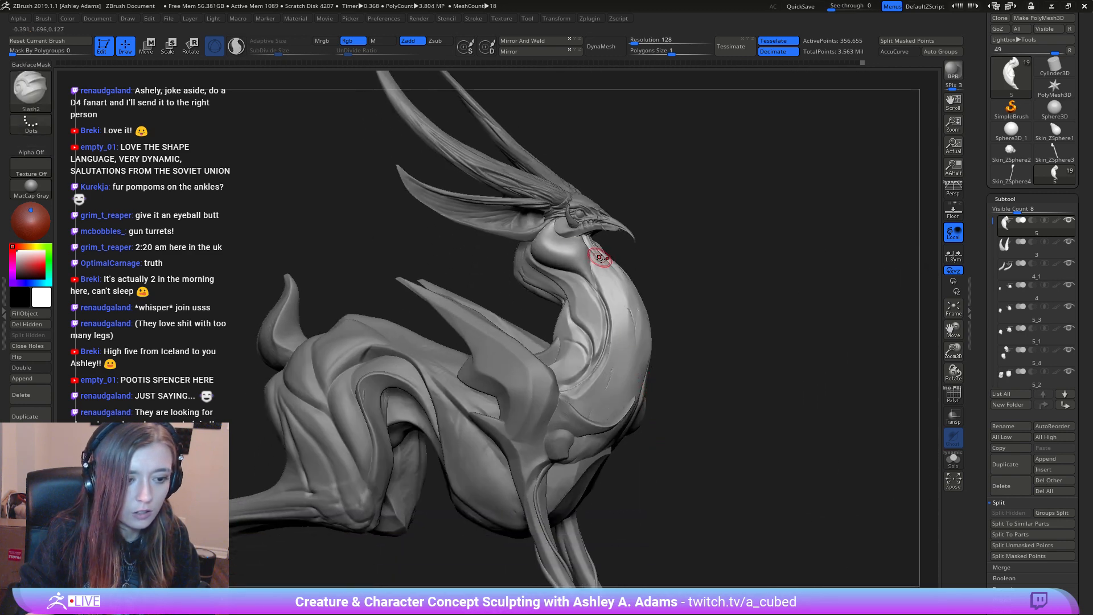
pyautogui.moveTo(595, 250); pyautogui.dragTo(560, 246, button='right')
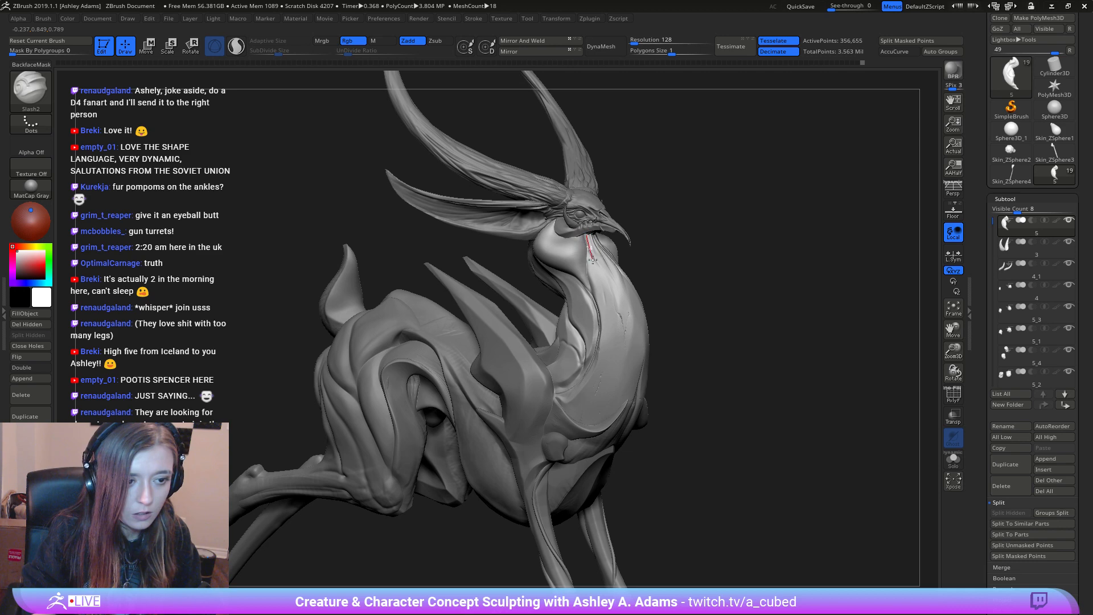
pyautogui.moveTo(601, 268); pyautogui.dragTo(583, 251, button='right')
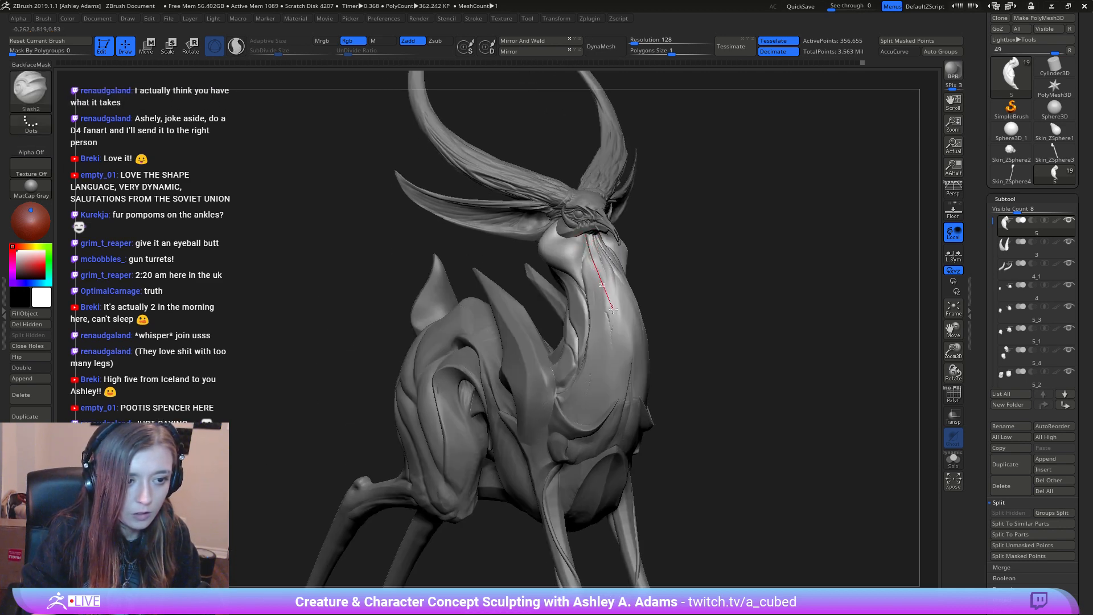
pyautogui.moveTo(613, 310)
pyautogui.mouseDown()
pyautogui.moveTo(627, 327)
pyautogui.moveTo(624, 397)
pyautogui.mouseUp()
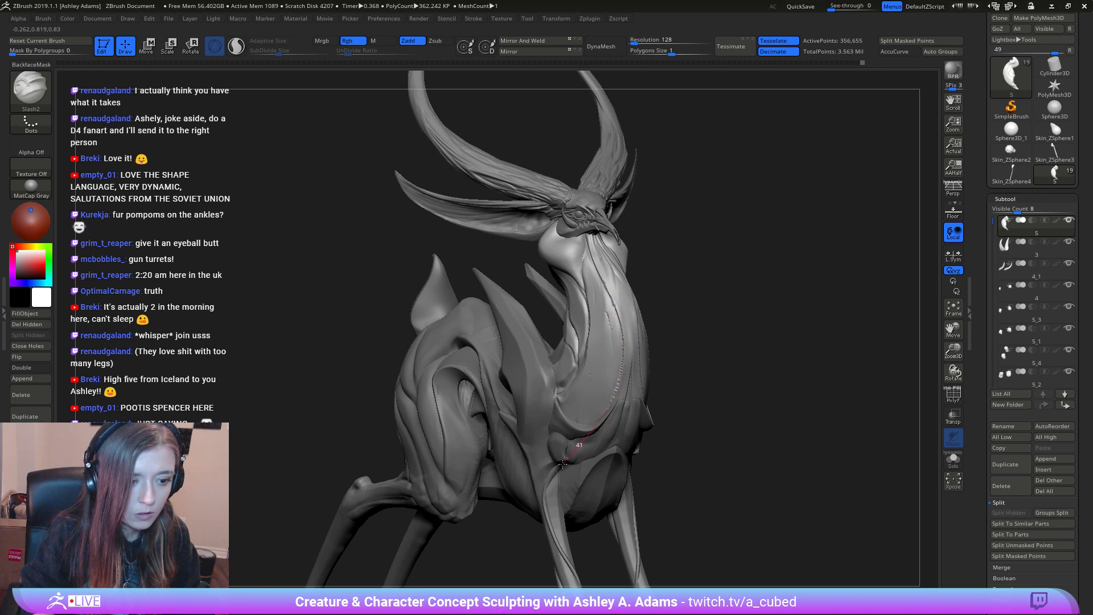
pyautogui.moveTo(563, 464); pyautogui.dragTo(559, 467)
pyautogui.moveTo(341, 319); pyautogui.dragTo(459, 306)
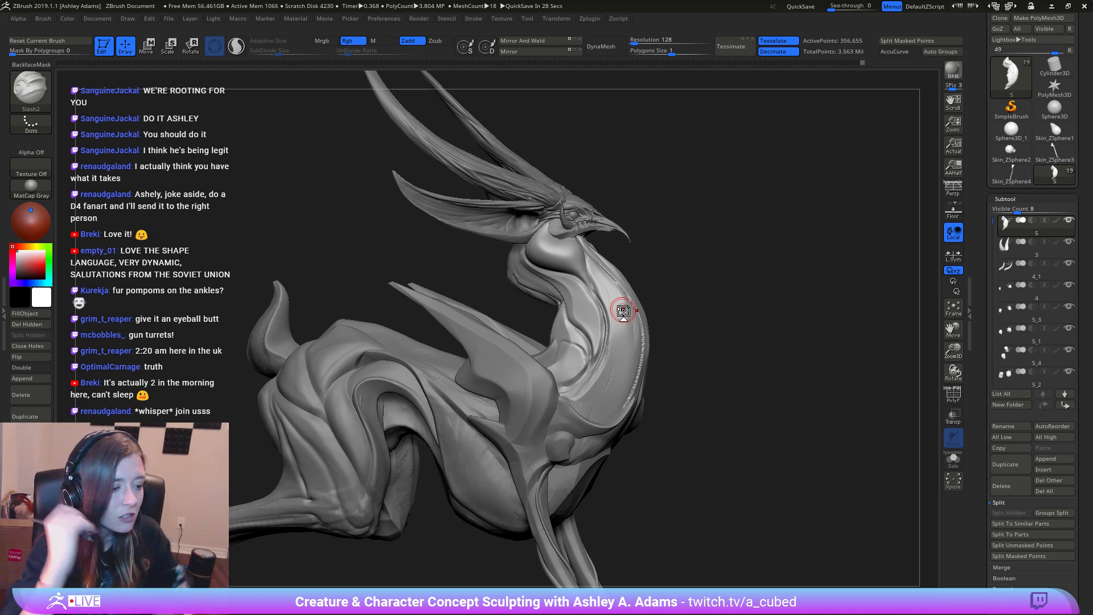
# Step: Carve a crease from behind the jaw bulge along the inner neck fold down to the shoulder
pyautogui.moveTo(700, 265); pyautogui.dragTo(553, 276)
pyautogui.moveTo(553, 276); pyautogui.dragTo(524, 277, button='right')
pyautogui.moveTo(613, 313); pyautogui.dragTo(603, 342, button='right')
pyautogui.keyDown('ctrl'); pyautogui.moveTo(655, 308); pyautogui.dragTo(691, 346, button='right'); pyautogui.keyUp('ctrl')
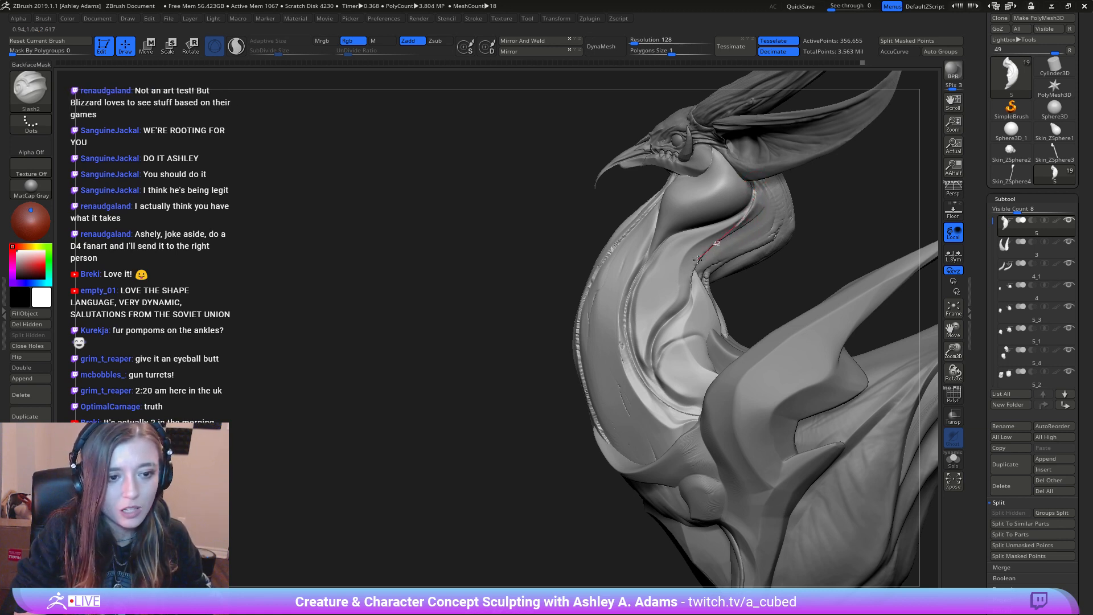
pyautogui.moveTo(698, 259)
pyautogui.mouseDown()
pyautogui.moveTo(655, 289)
pyautogui.moveTo(675, 325)
pyautogui.moveTo(627, 375)
pyautogui.moveTo(672, 424)
pyautogui.moveTo(753, 415)
pyautogui.mouseUp()
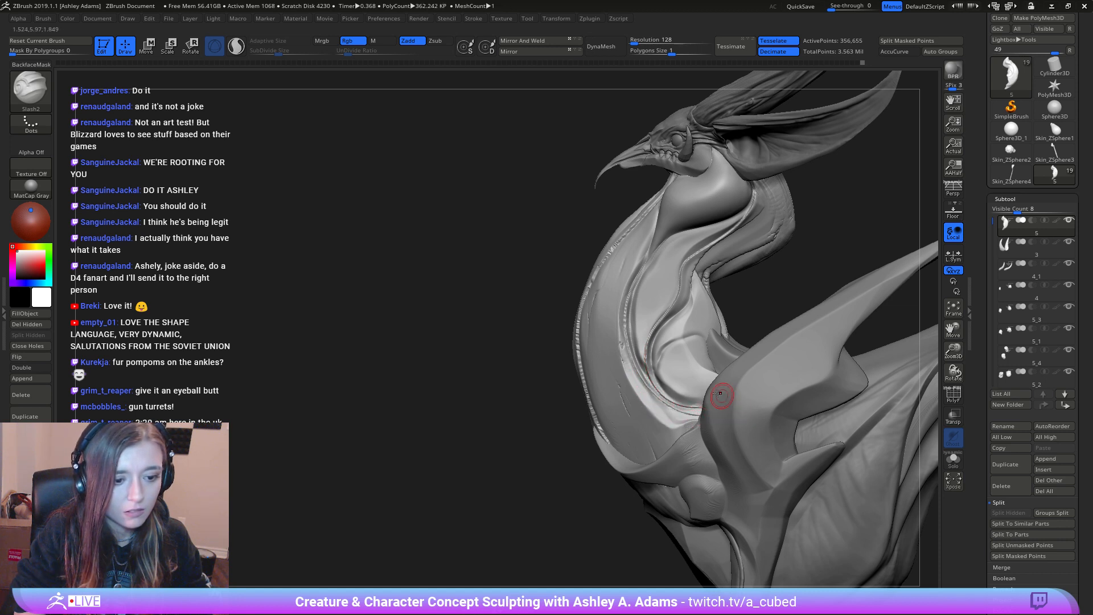
pyautogui.keyDown('ctrl'); pyautogui.moveTo(713, 430); pyautogui.dragTo(589, 330, button='right'); pyautogui.keyUp('ctrl')
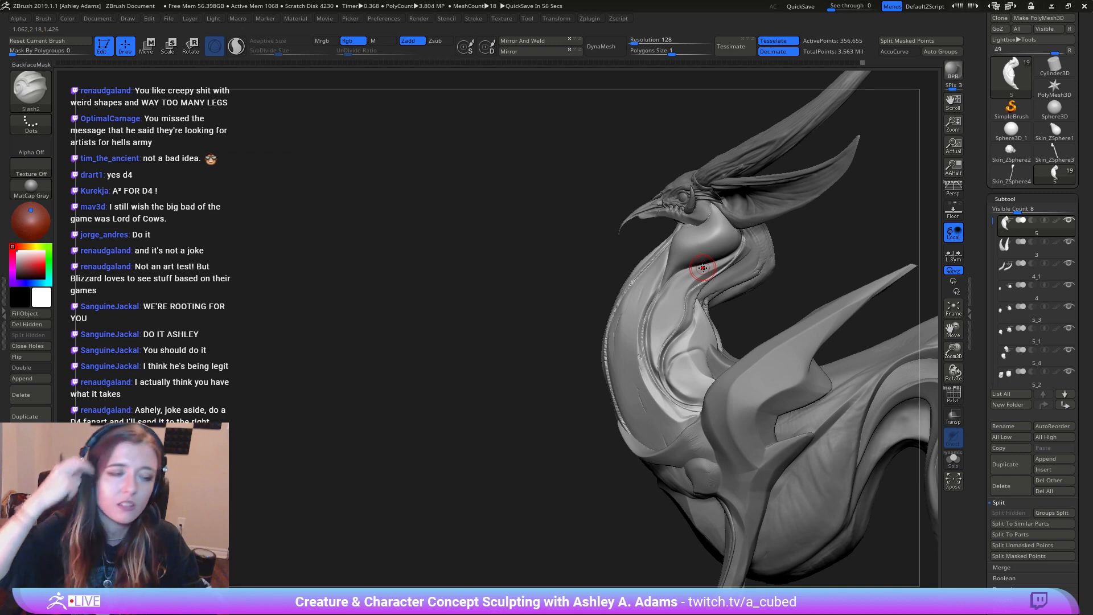
# Step: Cut another flowing crease just under the jaw bulge and along the side of the neck to its base
pyautogui.moveTo(566, 309); pyautogui.dragTo(597, 281)
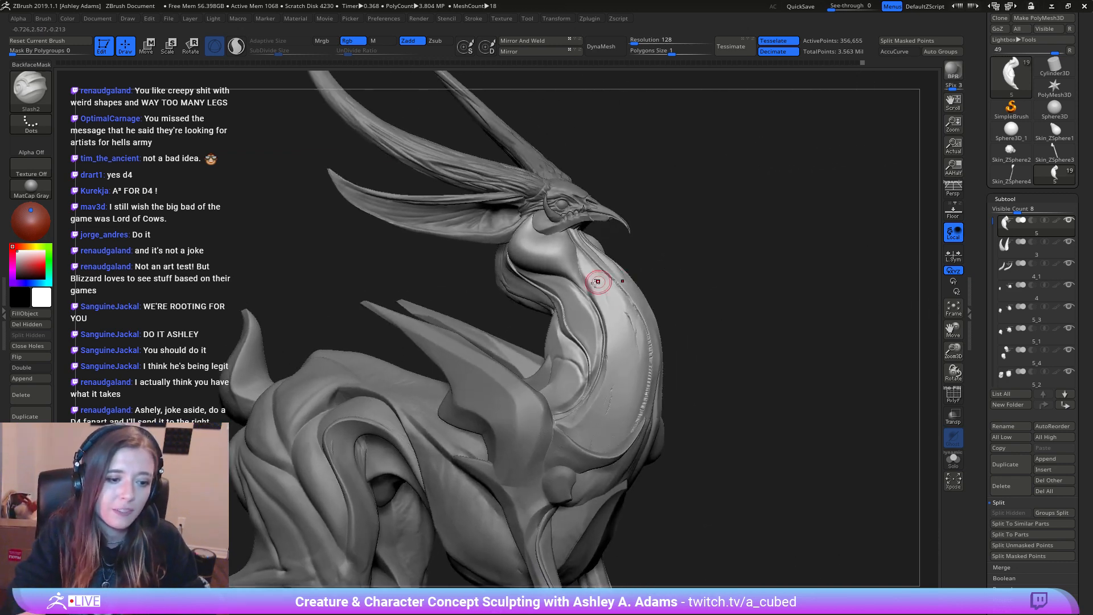
pyautogui.moveTo(569, 289)
pyautogui.mouseDown(button='right')
pyautogui.moveTo(532, 273)
pyautogui.moveTo(581, 270)
pyautogui.moveTo(552, 276)
pyautogui.mouseUp(button='right')
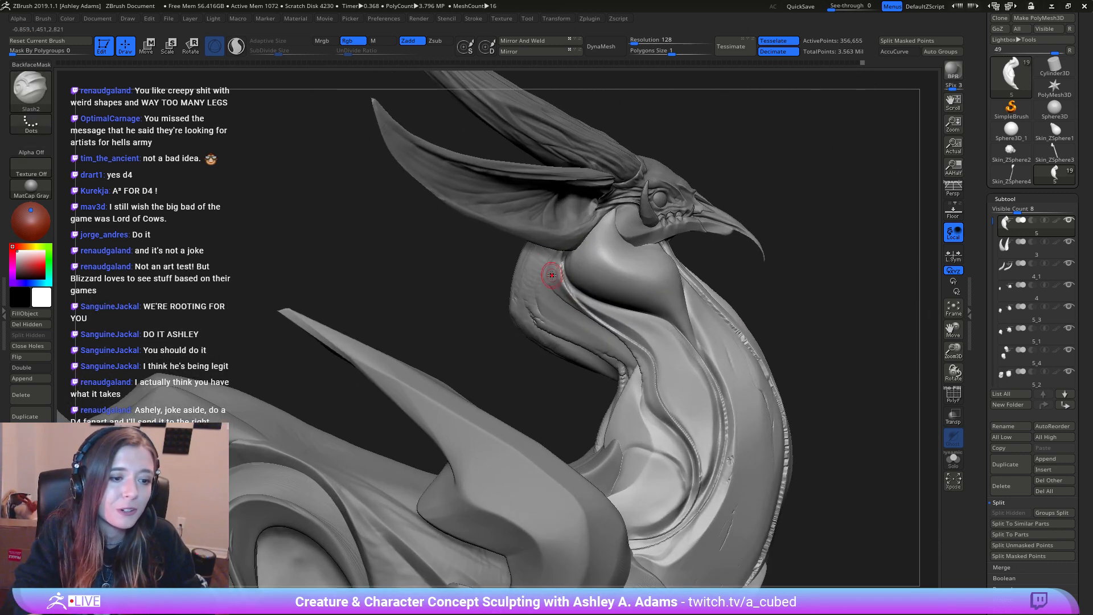
pyautogui.moveTo(568, 288); pyautogui.dragTo(604, 330)
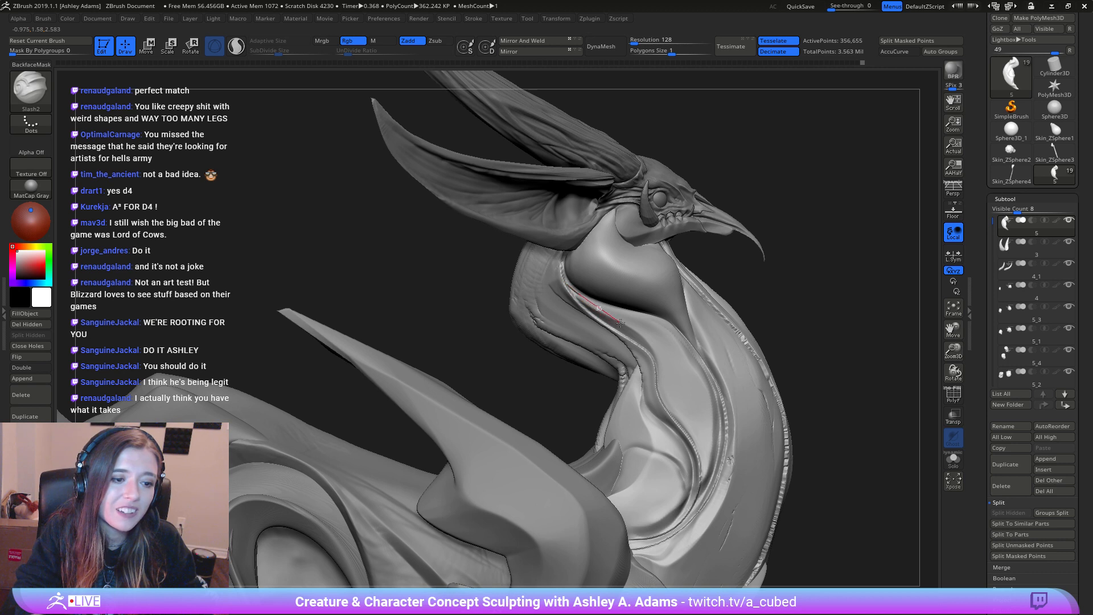
pyautogui.moveTo(620, 323)
pyautogui.mouseDown()
pyautogui.moveTo(672, 339)
pyautogui.moveTo(708, 375)
pyautogui.moveTo(716, 449)
pyautogui.moveTo(701, 501)
pyautogui.mouseUp()
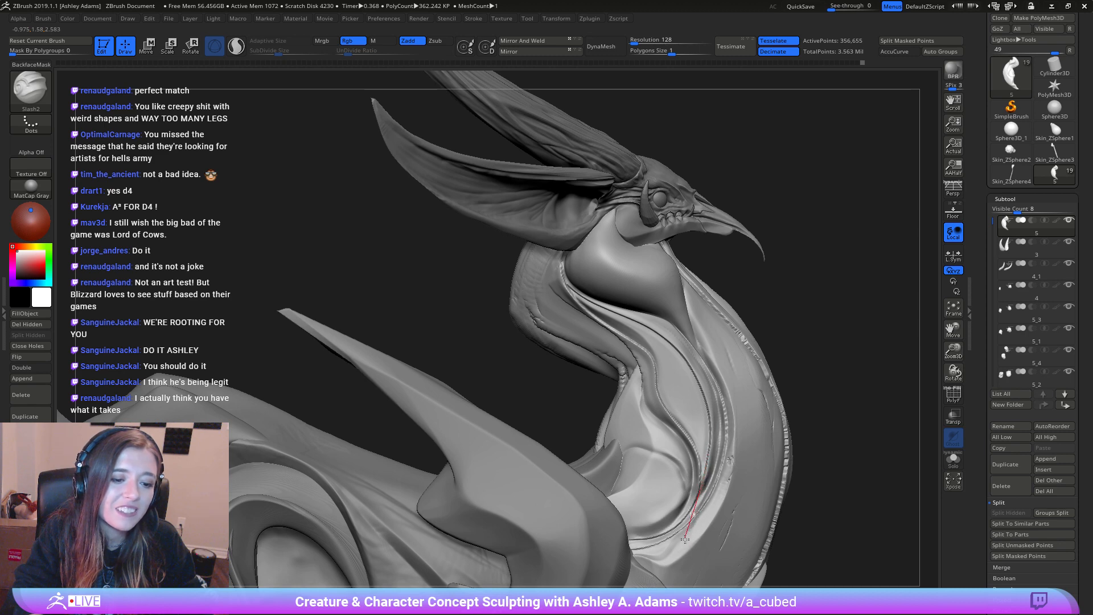
pyautogui.moveTo(685, 539); pyautogui.dragTo(683, 542)
pyautogui.moveTo(757, 473)
pyautogui.mouseDown(button='right')
pyautogui.moveTo(708, 411)
pyautogui.moveTo(706, 349)
pyautogui.moveTo(737, 344)
pyautogui.moveTo(666, 342)
pyautogui.mouseUp(button='right')
pyautogui.keyDown('alt'); pyautogui.moveTo(786, 299); pyautogui.dragTo(610, 369, button='right'); pyautogui.keyUp('alt')
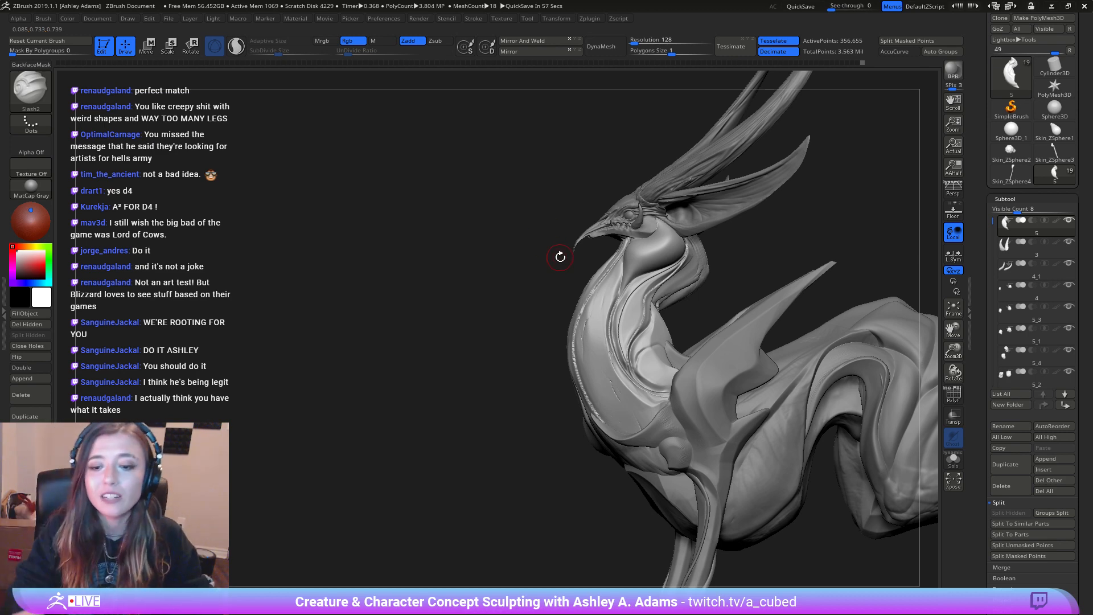
# Step: Add a Slash2 crease behind the jaw bulge, starting below the ear and following the upper neck folds
pyautogui.moveTo(560, 257); pyautogui.dragTo(598, 281)
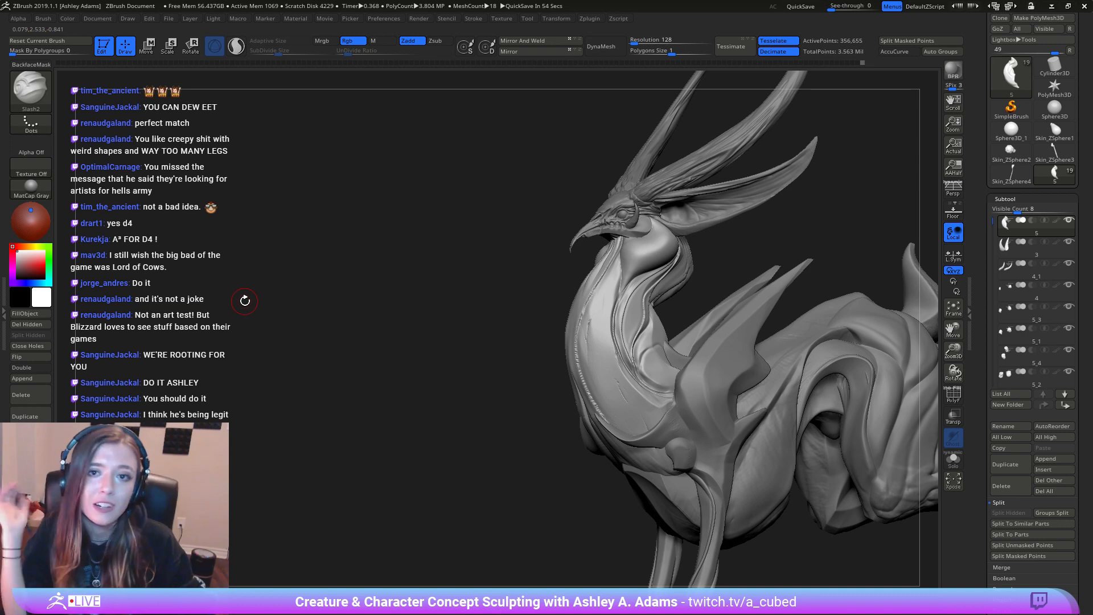
pyautogui.moveTo(480, 289)
pyautogui.mouseDown(button='right')
pyautogui.moveTo(589, 286)
pyautogui.moveTo(520, 248)
pyautogui.mouseUp(button='right')
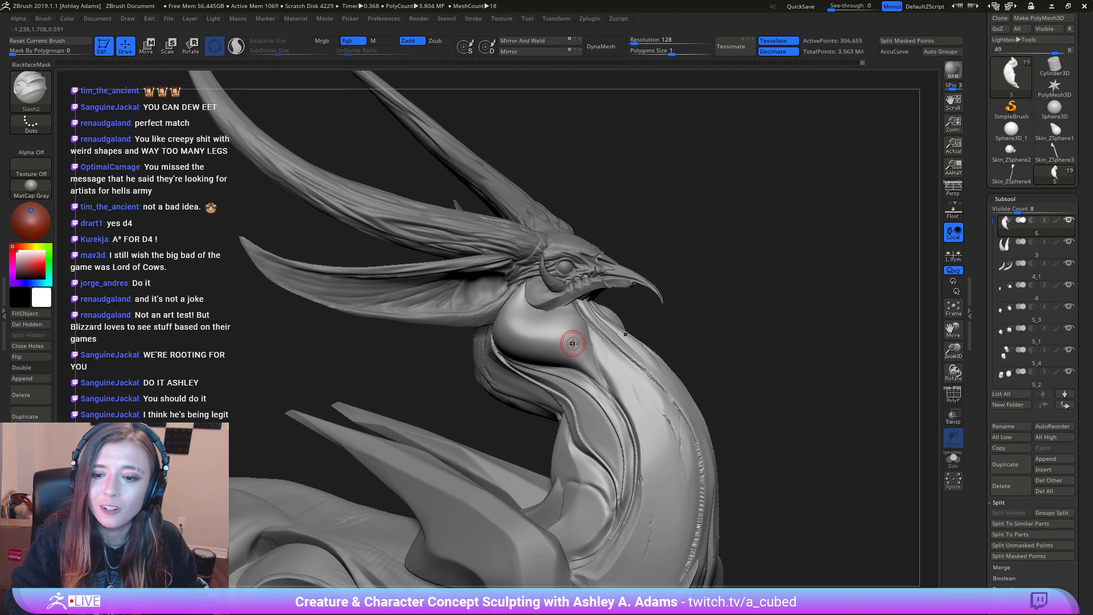
pyautogui.moveTo(532, 324)
pyautogui.mouseDown(button='right')
pyautogui.moveTo(526, 279)
pyautogui.moveTo(520, 288)
pyautogui.mouseUp(button='right')
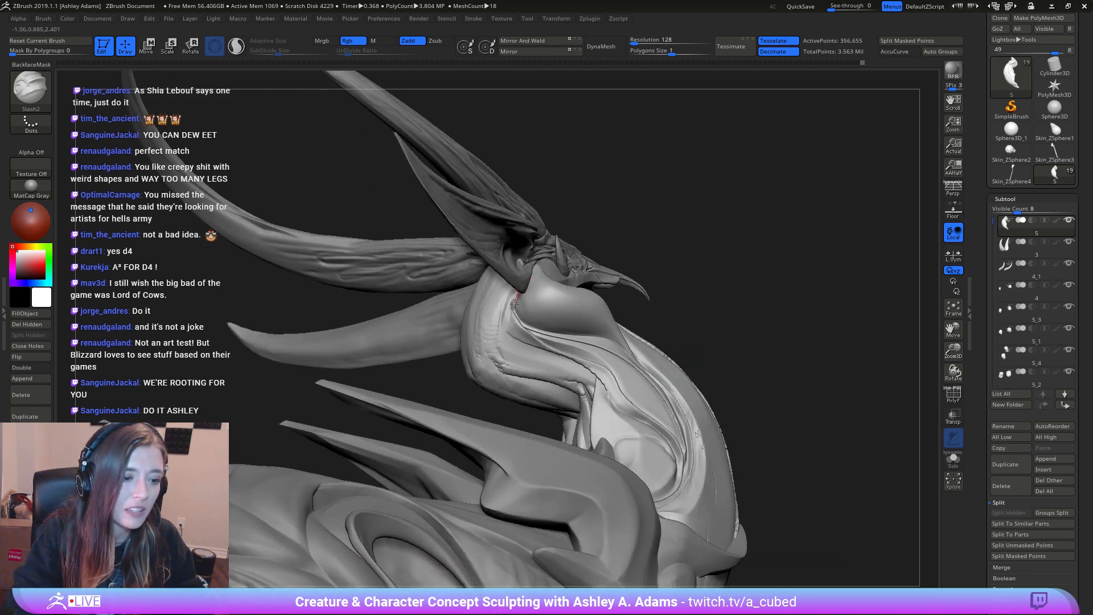
pyautogui.moveTo(519, 294)
pyautogui.mouseDown()
pyautogui.moveTo(519, 323)
pyautogui.moveTo(516, 293)
pyautogui.mouseUp()
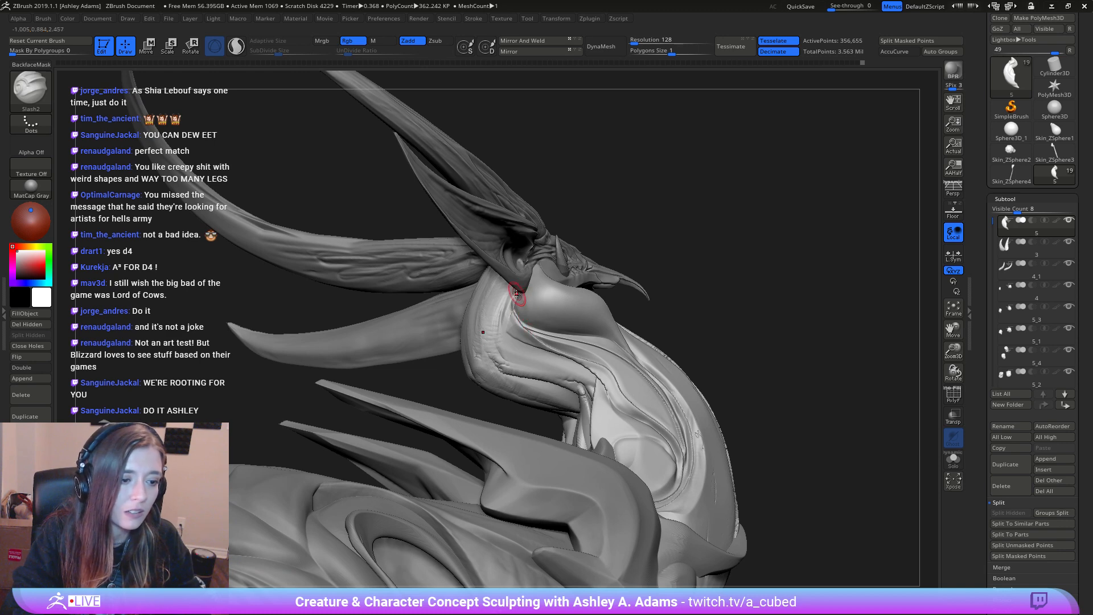
pyautogui.moveTo(544, 355); pyautogui.dragTo(548, 358)
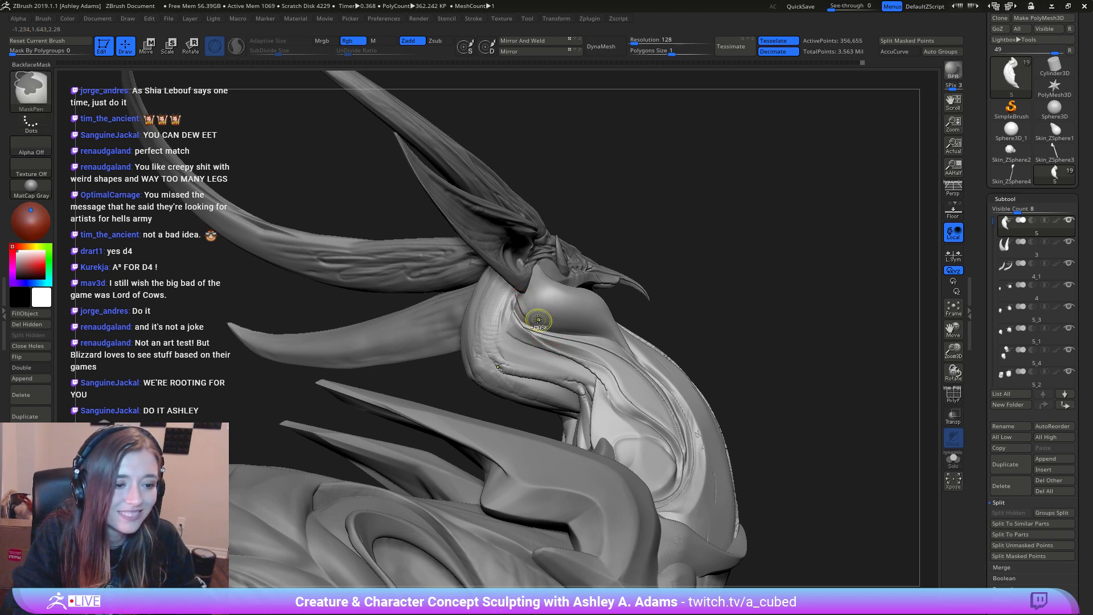
# Step: Cut two curved creases across the lower neck, sweeping from the throat line back toward the shoulder
pyautogui.moveTo(548, 358)
pyautogui.mouseDown(button='right')
pyautogui.moveTo(532, 288)
pyautogui.moveTo(514, 305)
pyautogui.moveTo(569, 279)
pyautogui.moveTo(558, 317)
pyautogui.moveTo(592, 313)
pyautogui.moveTo(521, 326)
pyautogui.mouseUp(button='right')
pyautogui.moveTo(520, 327)
pyautogui.mouseDown()
pyautogui.moveTo(515, 296)
pyautogui.moveTo(523, 329)
pyautogui.mouseUp()
pyautogui.moveTo(552, 368)
pyautogui.mouseDown()
pyautogui.moveTo(627, 344)
pyautogui.moveTo(675, 358)
pyautogui.mouseUp()
pyautogui.moveTo(676, 358)
pyautogui.mouseDown(button='right')
pyautogui.moveTo(592, 353)
pyautogui.moveTo(524, 327)
pyautogui.mouseUp(button='right')
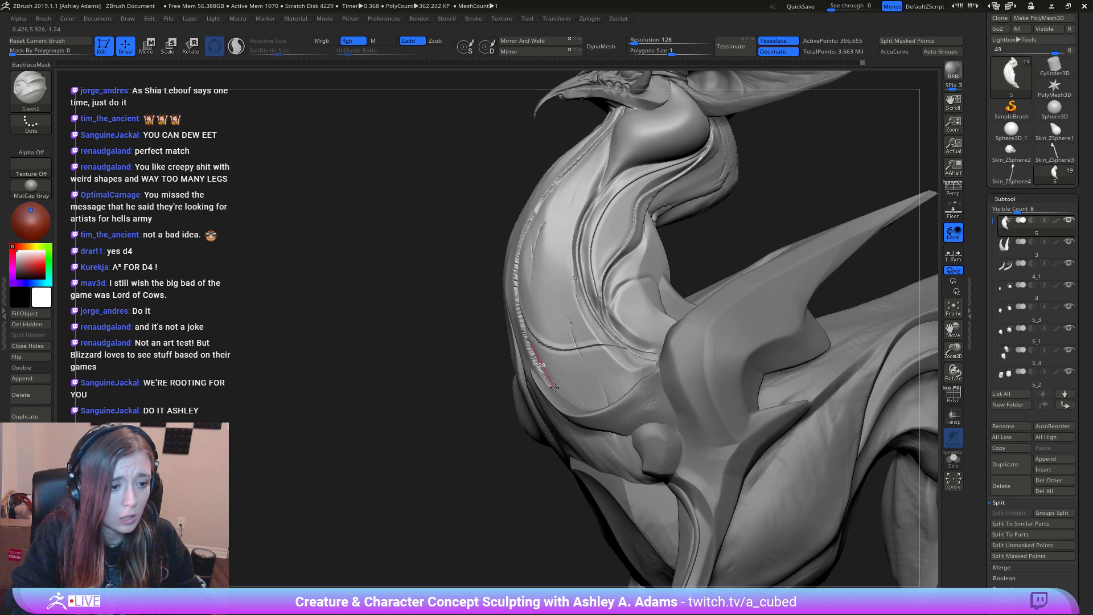
pyautogui.moveTo(582, 394)
pyautogui.mouseDown()
pyautogui.moveTo(641, 344)
pyautogui.moveTo(657, 345)
pyautogui.moveTo(663, 402)
pyautogui.mouseUp()
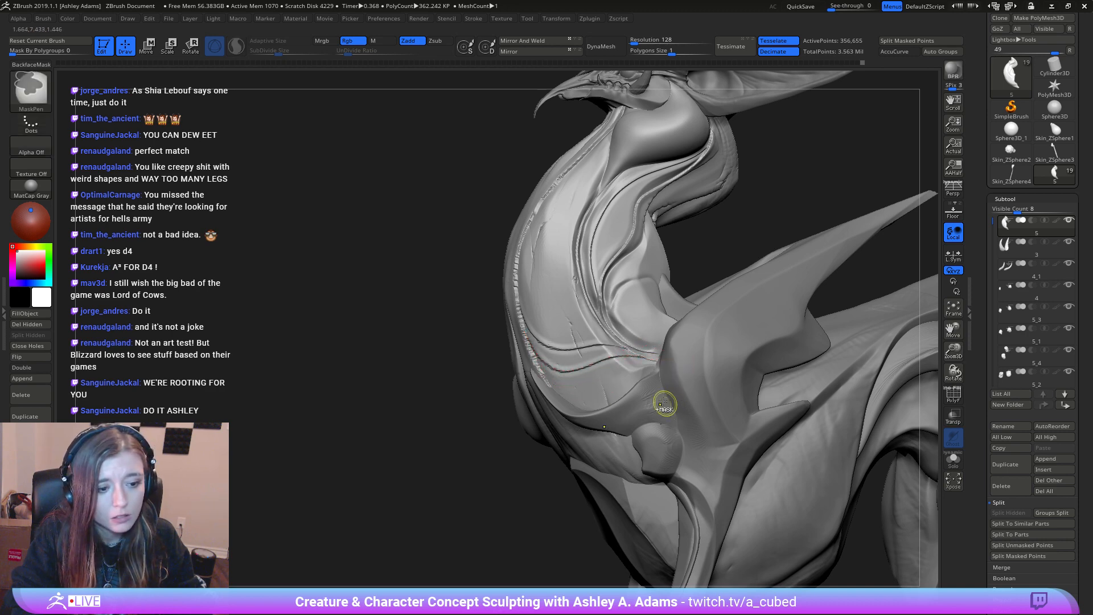
# Step: Extend the fan of curved creases upward with further strokes from the throat line to the shoulder
pyautogui.moveTo(663, 403)
pyautogui.mouseDown(button='right')
pyautogui.moveTo(658, 329)
pyautogui.moveTo(561, 317)
pyautogui.moveTo(618, 281)
pyautogui.mouseUp(button='right')
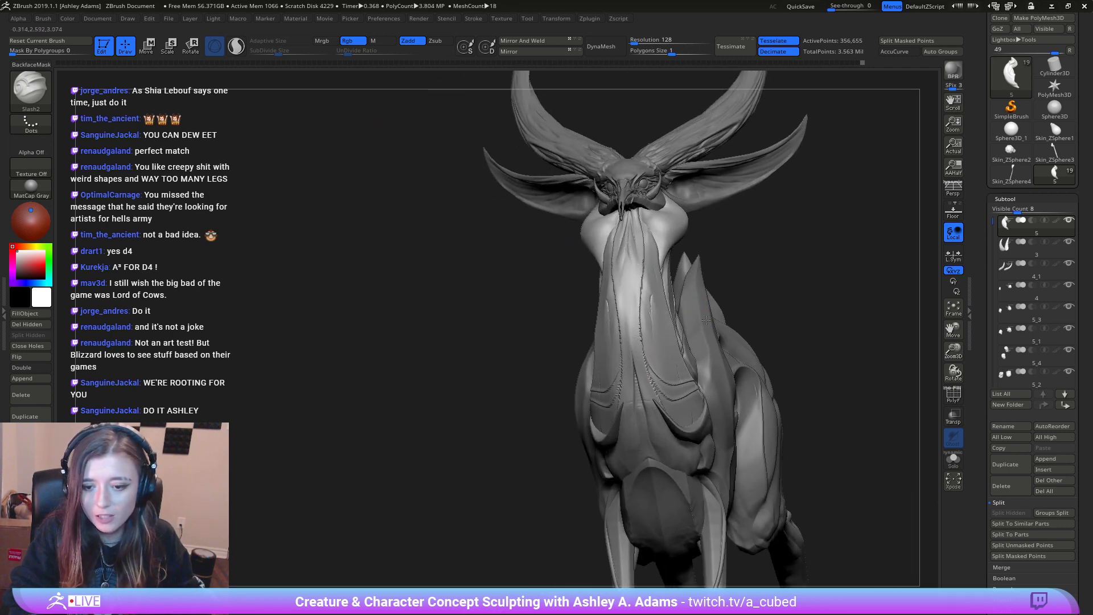
pyautogui.moveTo(706, 321); pyautogui.dragTo(636, 330, button='right')
pyautogui.moveTo(609, 320); pyautogui.dragTo(598, 308, button='right')
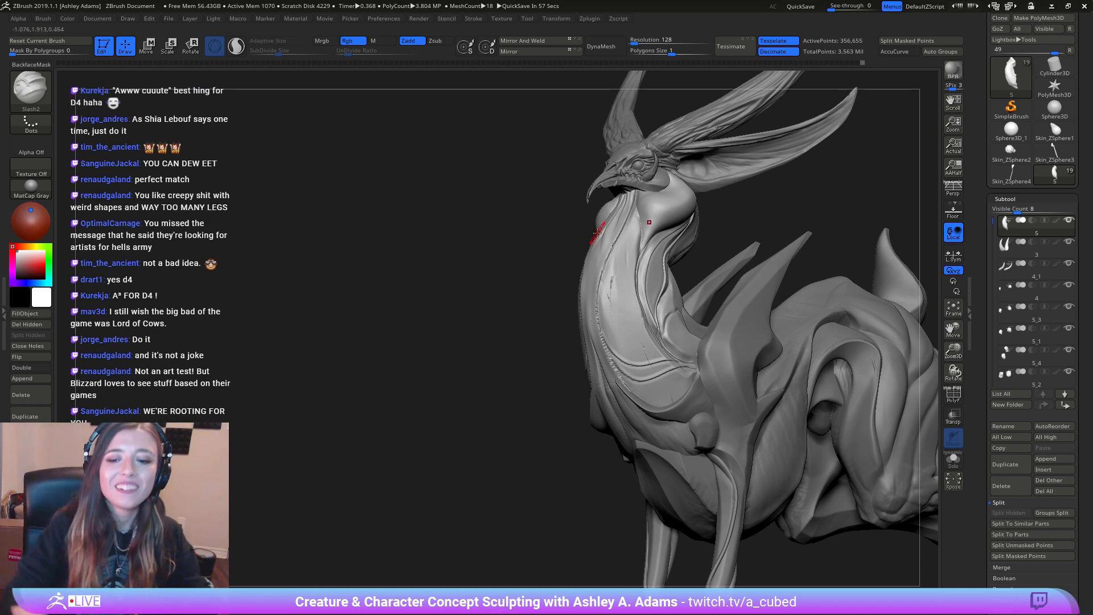
pyautogui.moveTo(635, 281); pyautogui.dragTo(568, 251, button='right')
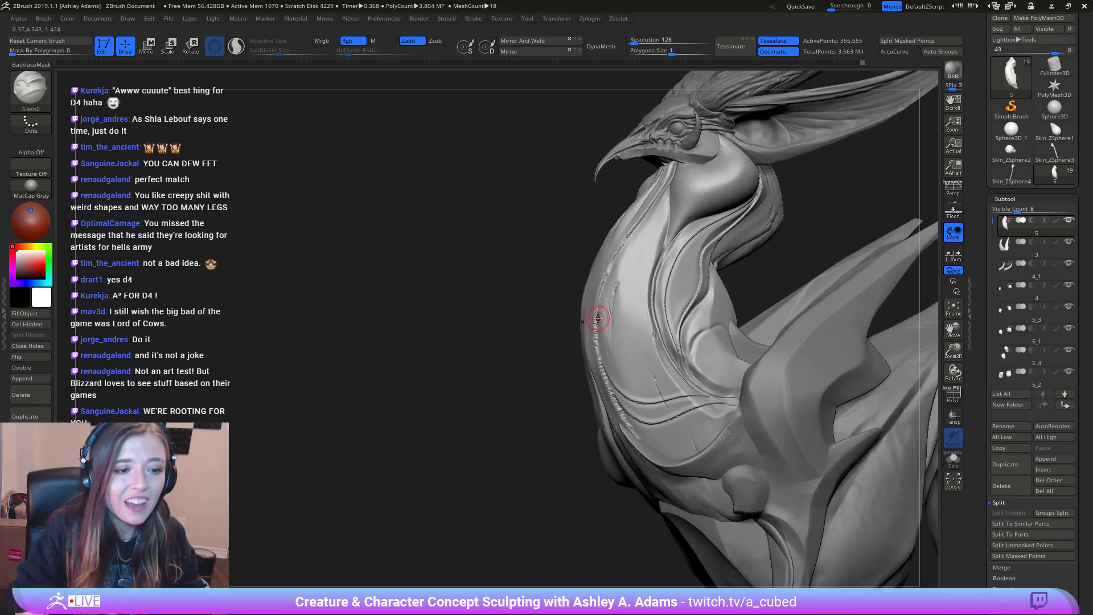
pyautogui.moveTo(598, 310); pyautogui.dragTo(598, 316, button='right')
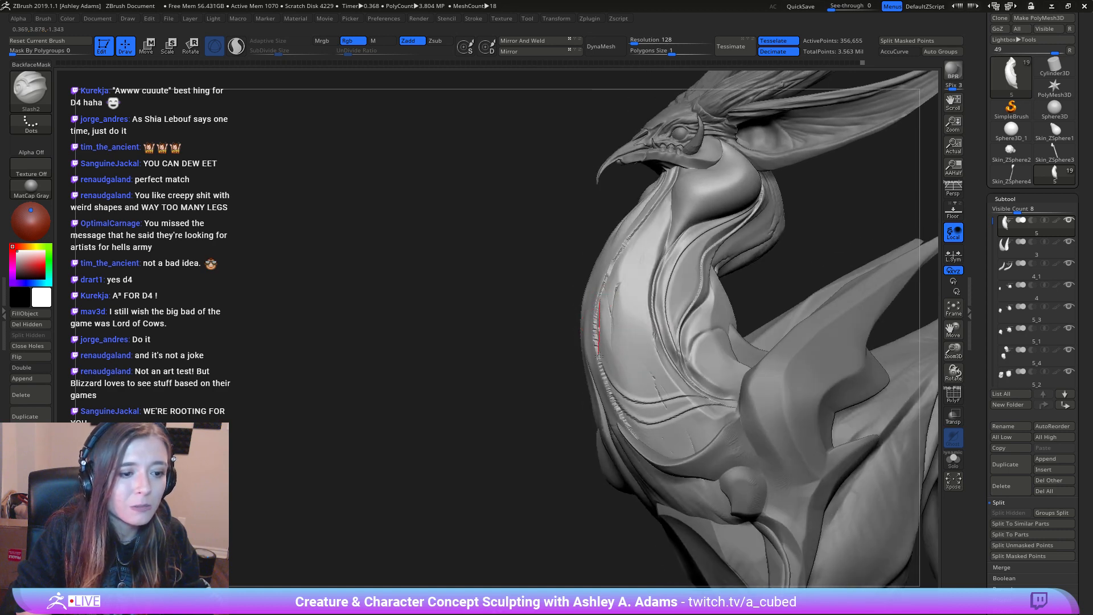
pyautogui.moveTo(619, 380)
pyautogui.mouseDown()
pyautogui.moveTo(690, 387)
pyautogui.moveTo(737, 408)
pyautogui.mouseUp()
pyautogui.moveTo(615, 342)
pyautogui.mouseDown(button='right')
pyautogui.moveTo(734, 359)
pyautogui.moveTo(634, 325)
pyautogui.moveTo(639, 307)
pyautogui.moveTo(610, 335)
pyautogui.moveTo(593, 328)
pyautogui.mouseUp(button='right')
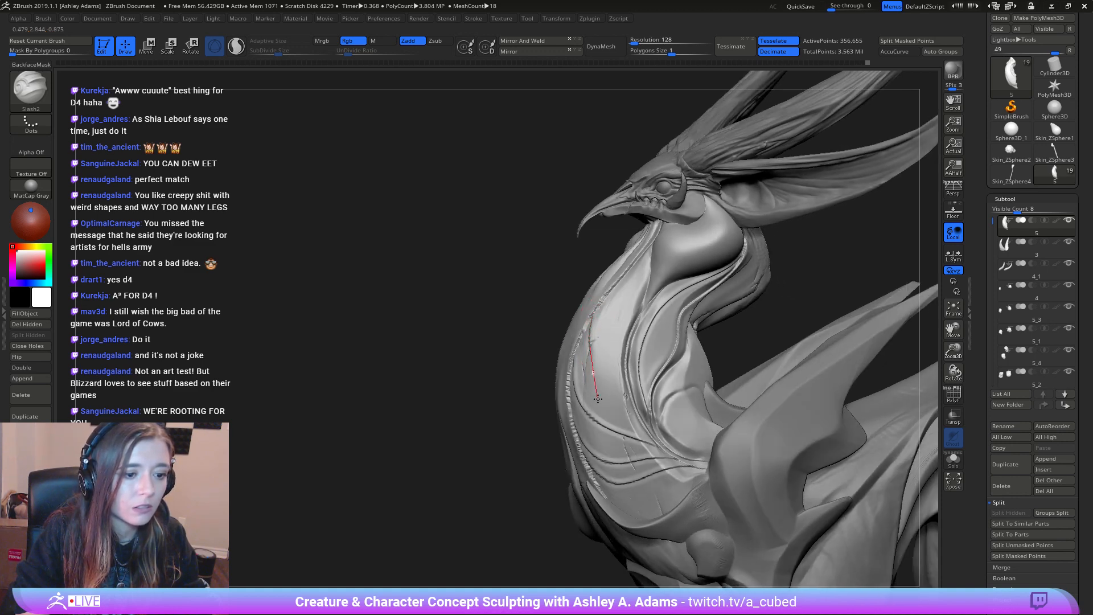
pyautogui.moveTo(598, 399); pyautogui.dragTo(679, 462)
# Step: Add a curved crease at the base of the neck, running from the chest up to the shoulder
pyautogui.moveTo(696, 506)
pyautogui.keyDown('ctrl'); pyautogui.mouseDown(button='right')
pyautogui.moveTo(627, 427)
pyautogui.moveTo(652, 396)
pyautogui.moveTo(627, 436)
pyautogui.moveTo(545, 293)
pyautogui.mouseUp(button='right'); pyautogui.keyUp('ctrl')
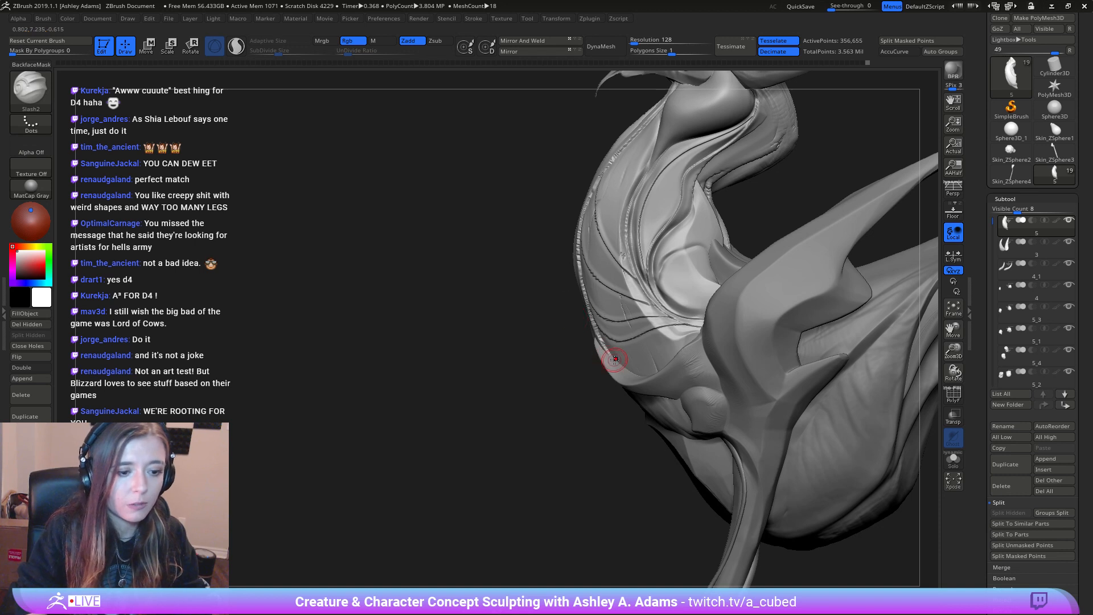
pyautogui.moveTo(620, 369); pyautogui.dragTo(624, 369)
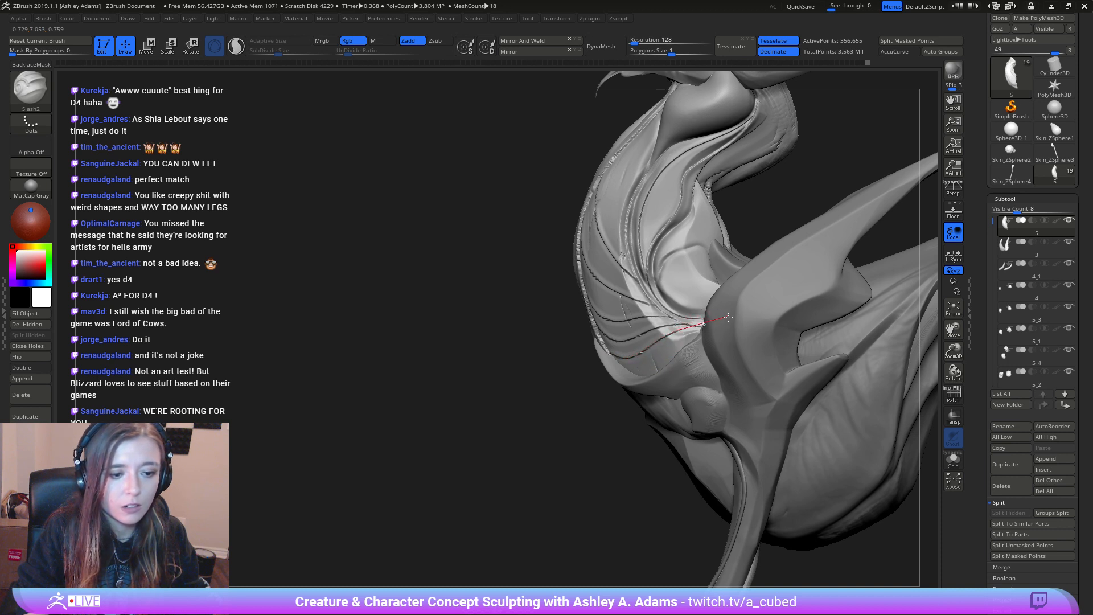
pyautogui.moveTo(746, 323); pyautogui.dragTo(750, 322)
pyautogui.moveTo(695, 369)
pyautogui.keyDown('ctrl'); pyautogui.mouseDown(button='right')
pyautogui.moveTo(681, 296)
pyautogui.moveTo(749, 297)
pyautogui.moveTo(756, 312)
pyautogui.moveTo(622, 261)
pyautogui.mouseUp(button='right'); pyautogui.keyUp('ctrl')
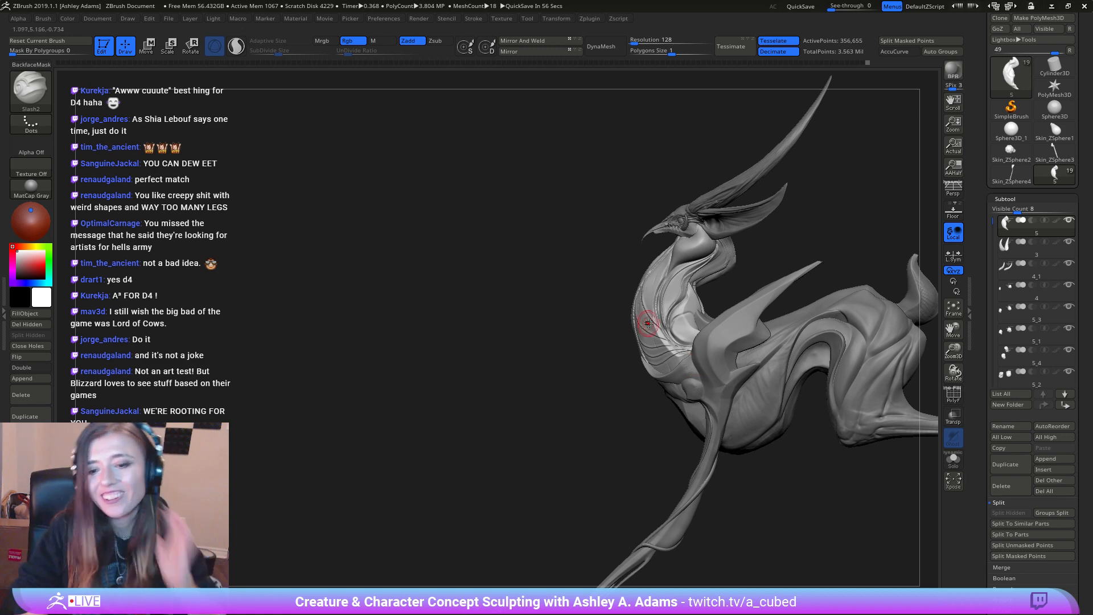
# Step: Cut a crease from beneath the jaw down the throat, along the front edge of the jaw bulge
pyautogui.moveTo(611, 329); pyautogui.dragTo(633, 342, button='right')
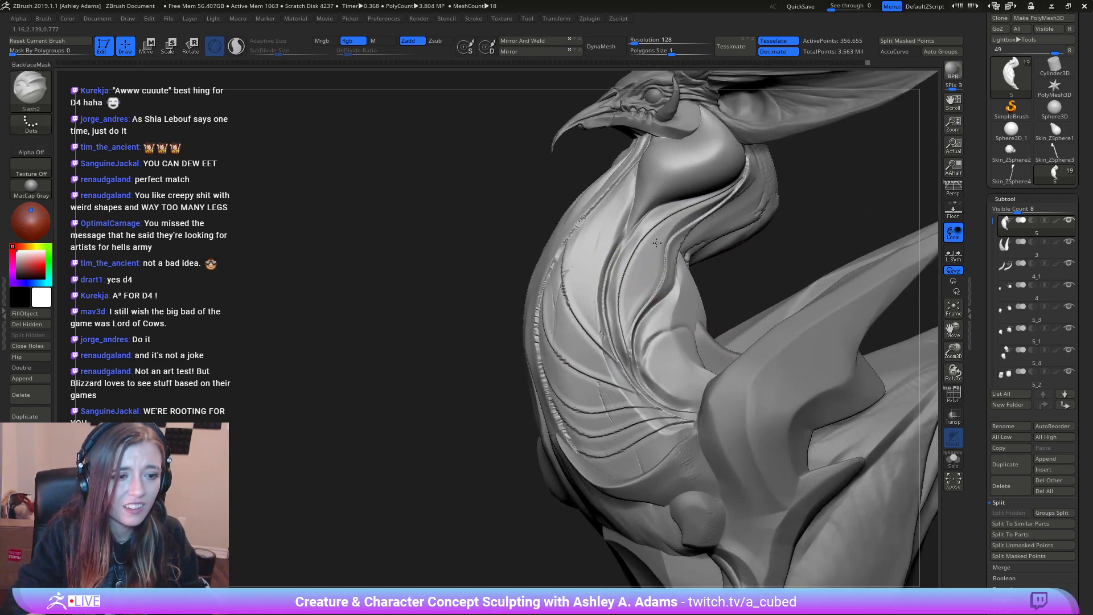
pyautogui.keyDown('alt'); pyautogui.moveTo(622, 178); pyautogui.dragTo(620, 247, button='right'); pyautogui.keyUp('alt')
pyautogui.moveTo(546, 248); pyautogui.dragTo(616, 233, button='right')
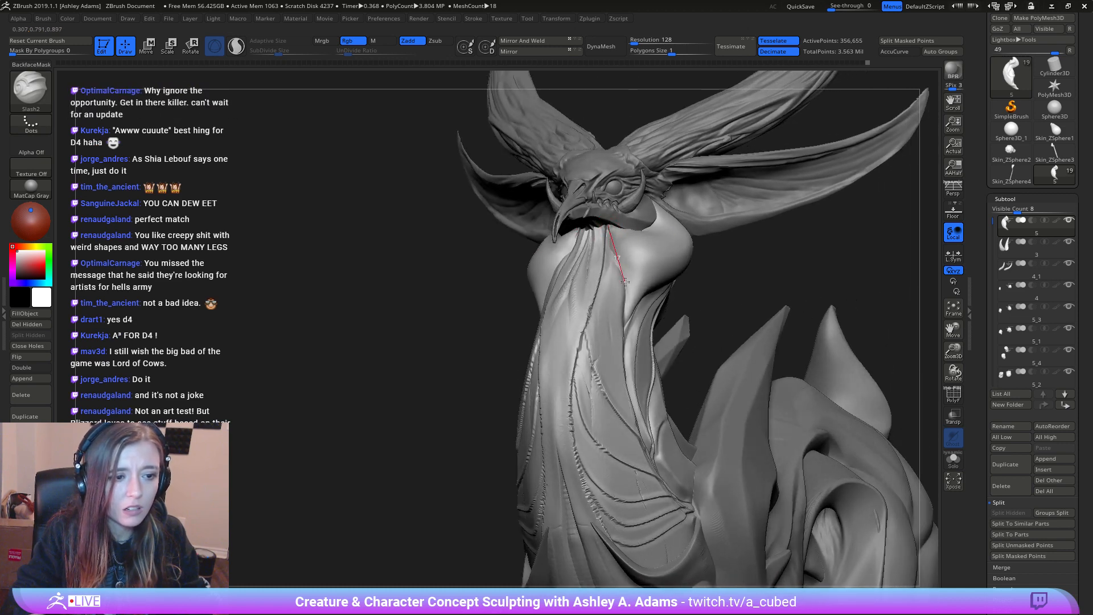
pyautogui.moveTo(632, 290); pyautogui.dragTo(629, 411)
pyautogui.keyDown('ctrl'); pyautogui.moveTo(629, 411); pyautogui.dragTo(626, 319, button='right'); pyautogui.keyUp('ctrl')
# Step: Carve a crease across the jaw bulge below the ear and continue it down the side of the neck
pyautogui.moveTo(626, 319)
pyautogui.mouseDown(button='right')
pyautogui.moveTo(664, 284)
pyautogui.moveTo(657, 302)
pyautogui.moveTo(655, 268)
pyautogui.mouseUp(button='right')
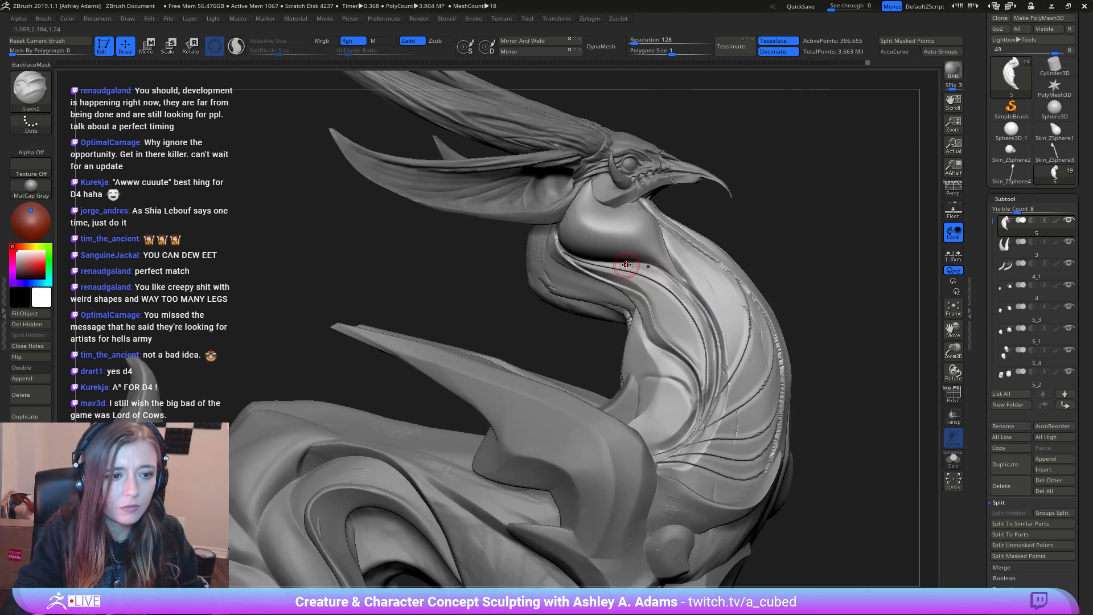
pyautogui.moveTo(618, 214)
pyautogui.mouseDown(button='right')
pyautogui.moveTo(556, 240)
pyautogui.moveTo(566, 215)
pyautogui.mouseUp(button='right')
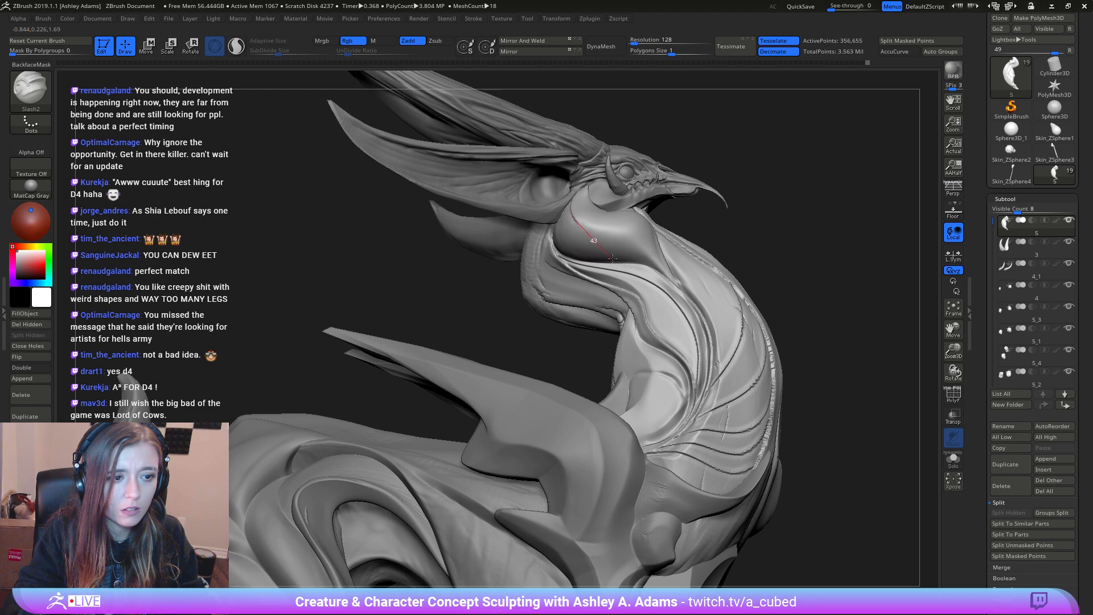
pyautogui.moveTo(656, 250); pyautogui.dragTo(682, 273)
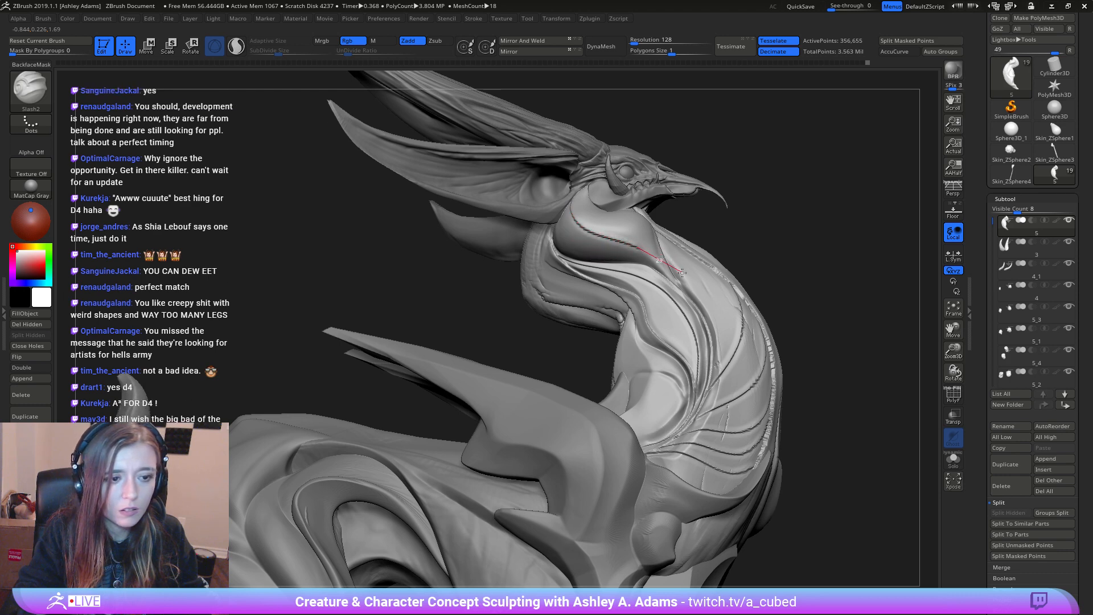
pyautogui.moveTo(712, 324); pyautogui.dragTo(715, 333)
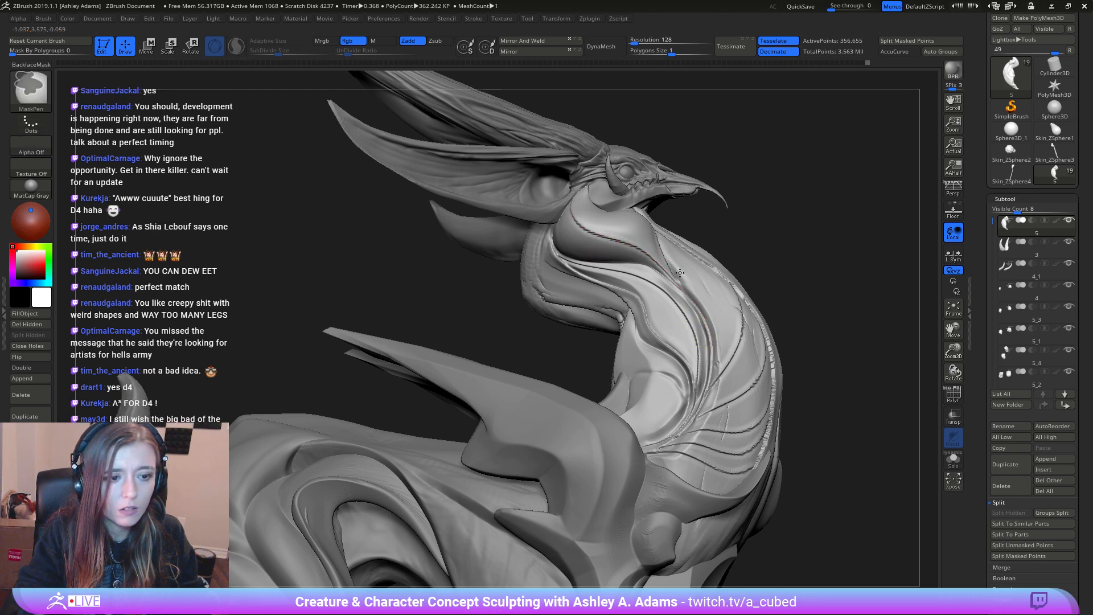
pyautogui.moveTo(714, 333)
pyautogui.mouseDown(button='right')
pyautogui.moveTo(655, 296)
pyautogui.moveTo(719, 238)
pyautogui.moveTo(604, 230)
pyautogui.mouseUp(button='right')
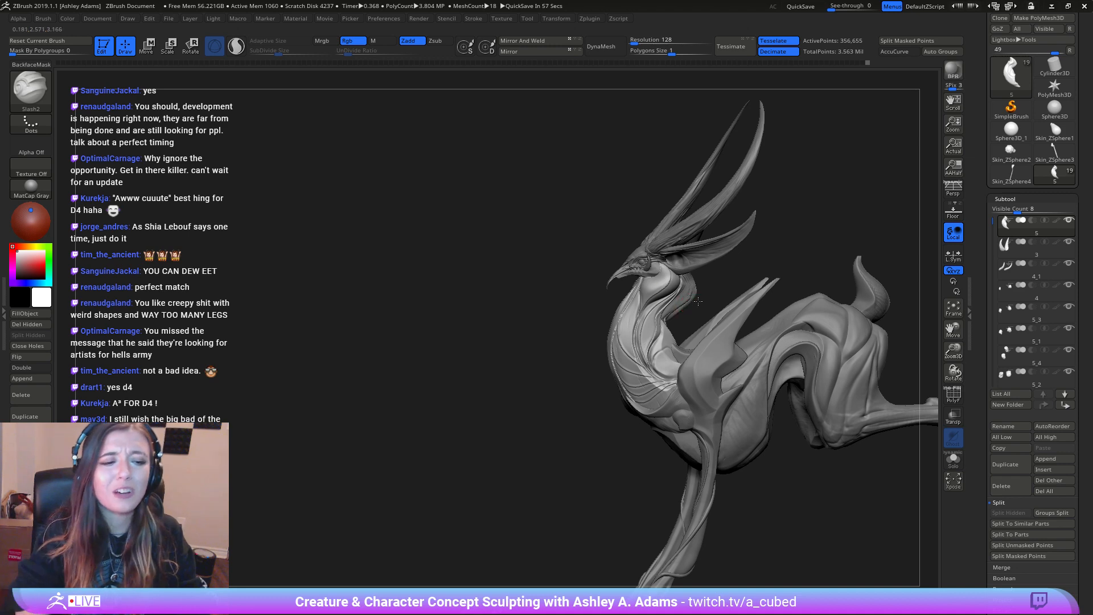
# Step: Cut a long crease from behind the ear down the rear side of the neck toward the neck's base
pyautogui.moveTo(667, 285); pyautogui.dragTo(683, 358, button='right')
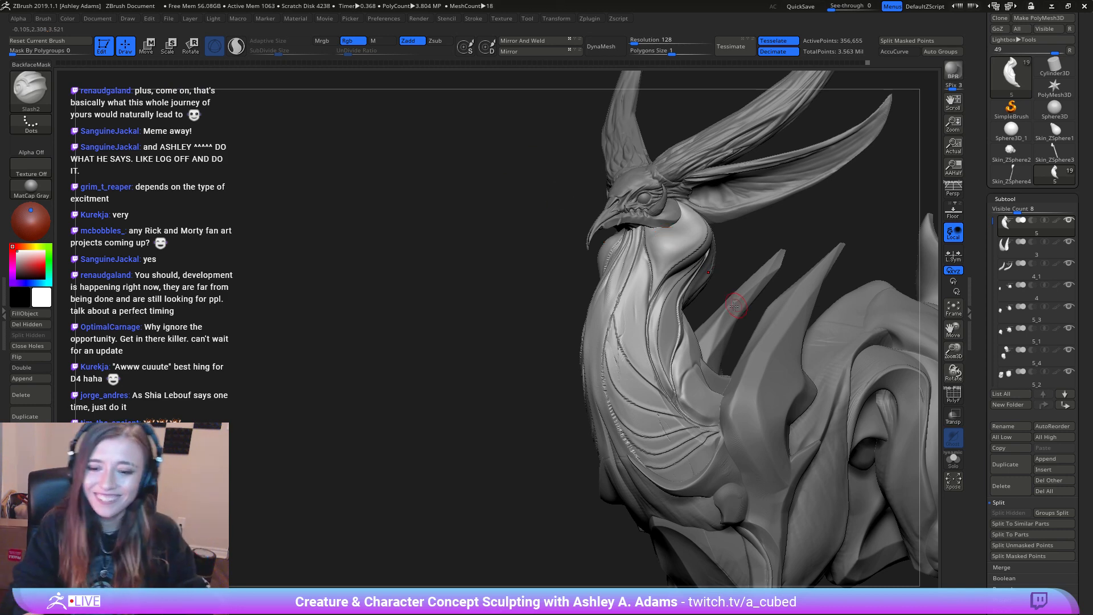
pyautogui.moveTo(679, 273); pyautogui.dragTo(676, 292, button='right')
pyautogui.moveTo(615, 354); pyautogui.dragTo(671, 350, button='right')
pyautogui.keyDown('alt'); pyautogui.moveTo(574, 346); pyautogui.dragTo(638, 337, button='right'); pyautogui.keyUp('alt')
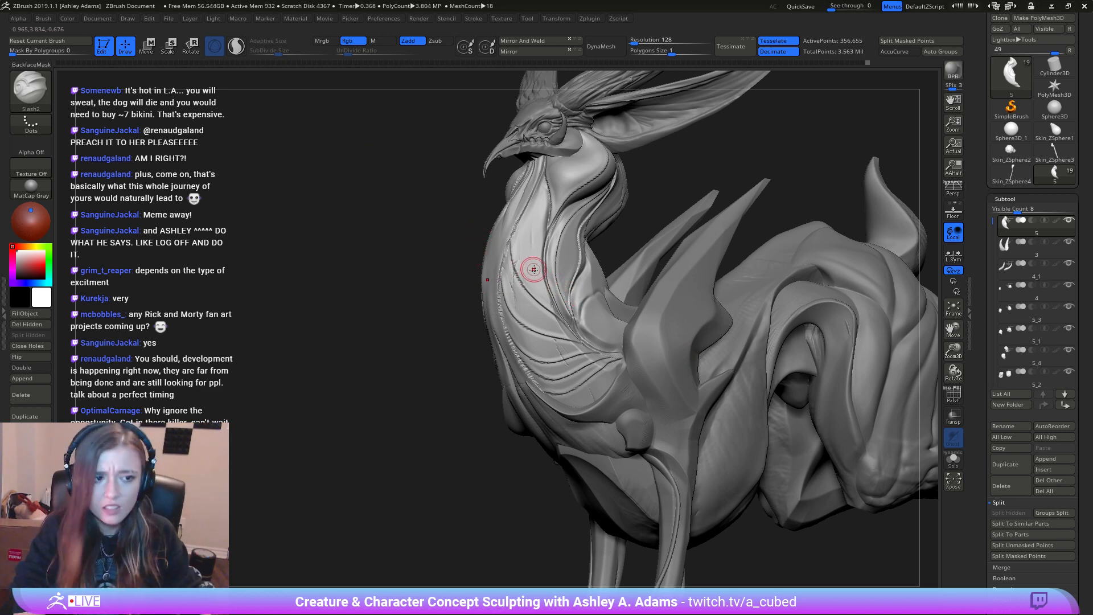
pyautogui.moveTo(489, 220)
pyautogui.mouseDown()
pyautogui.moveTo(638, 217)
pyautogui.moveTo(626, 318)
pyautogui.mouseUp()
pyautogui.moveTo(627, 317); pyautogui.dragTo(597, 226, button='right')
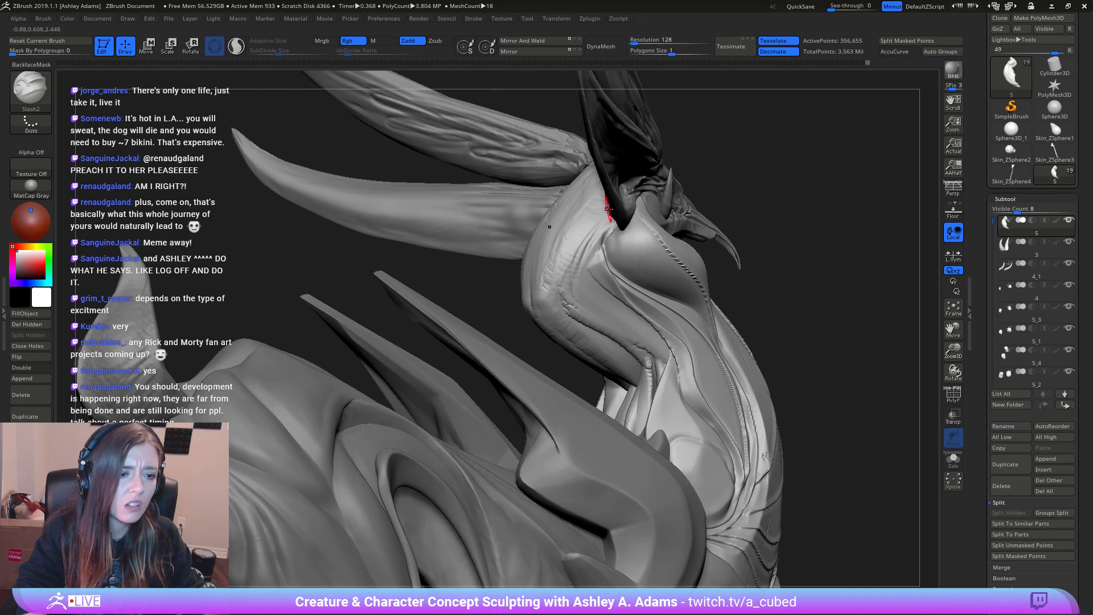
pyautogui.moveTo(556, 273); pyautogui.dragTo(554, 327)
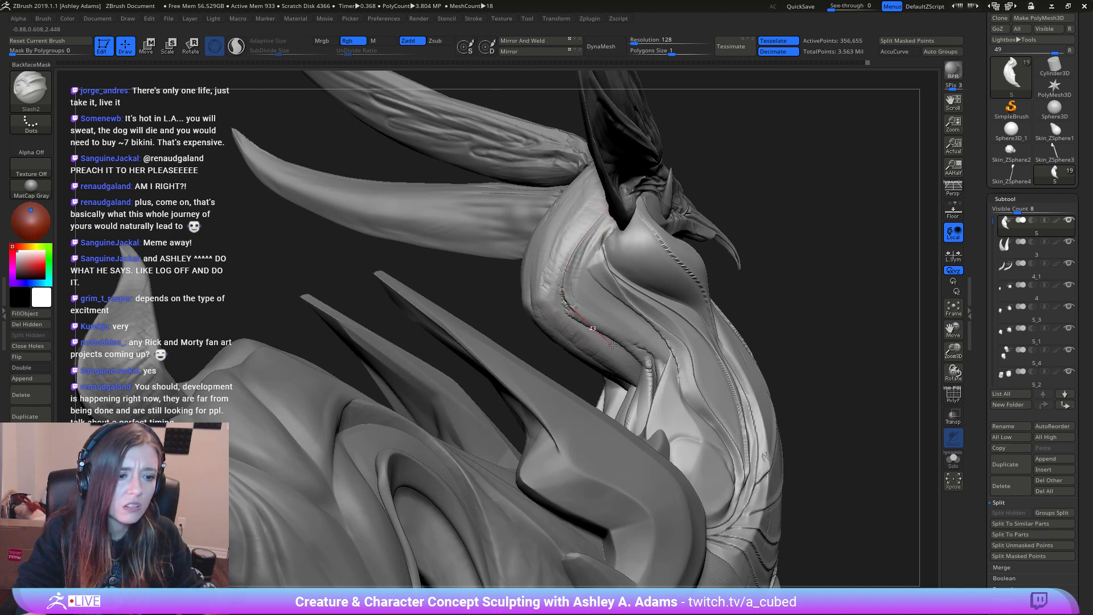
pyautogui.moveTo(659, 354)
pyautogui.mouseDown()
pyautogui.moveTo(681, 363)
pyautogui.moveTo(699, 400)
pyautogui.mouseUp()
# Step: Carve branching V-shaped creases across the back of the neck below the horns, extending one down the neck's rear edge
pyautogui.keyDown('ctrl'); pyautogui.moveTo(695, 393); pyautogui.dragTo(643, 336, button='right'); pyautogui.keyUp('ctrl')
pyautogui.moveTo(399, 319)
pyautogui.mouseDown(button='right')
pyautogui.moveTo(589, 302)
pyautogui.moveTo(568, 300)
pyautogui.moveTo(593, 276)
pyautogui.mouseUp(button='right')
pyautogui.moveTo(569, 245)
pyautogui.mouseDown()
pyautogui.moveTo(565, 259)
pyautogui.moveTo(659, 286)
pyautogui.moveTo(671, 336)
pyautogui.mouseUp()
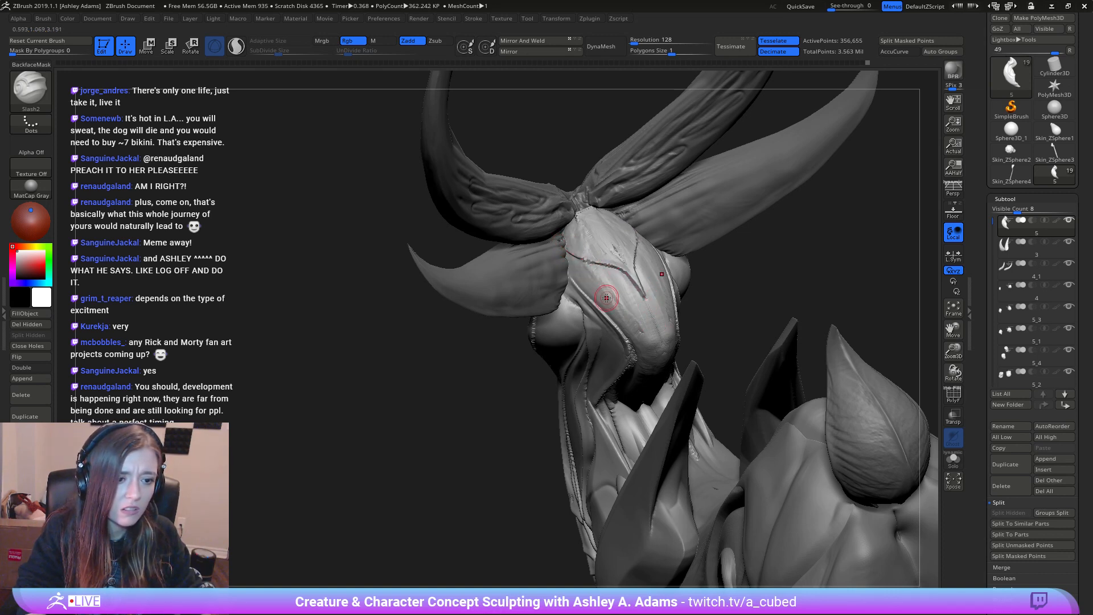
pyautogui.moveTo(611, 301)
pyautogui.mouseDown()
pyautogui.moveTo(652, 314)
pyautogui.moveTo(683, 354)
pyautogui.moveTo(575, 239)
pyautogui.moveTo(637, 252)
pyautogui.mouseUp()
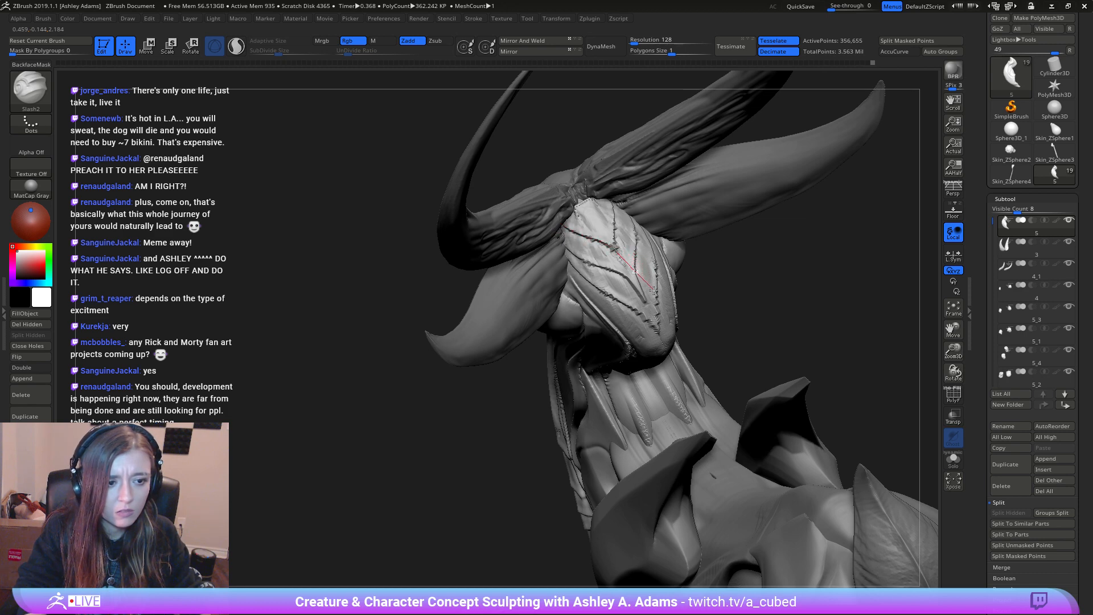
pyautogui.moveTo(653, 290); pyautogui.dragTo(656, 295)
pyautogui.moveTo(723, 302)
pyautogui.mouseDown()
pyautogui.moveTo(757, 239)
pyautogui.moveTo(741, 228)
pyautogui.moveTo(711, 239)
pyautogui.mouseUp()
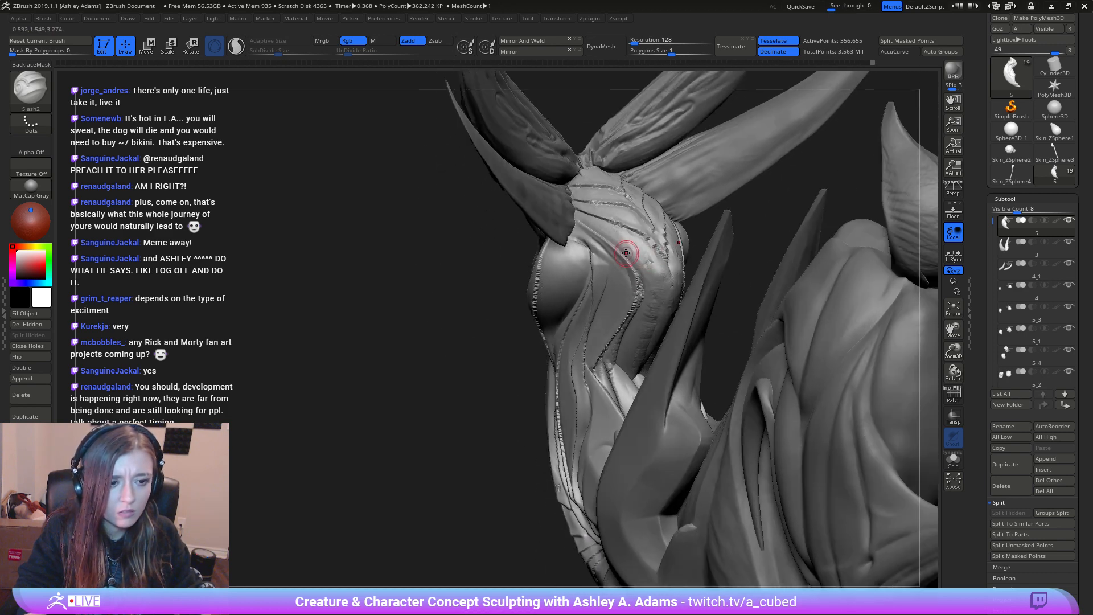
pyautogui.moveTo(657, 272); pyautogui.dragTo(687, 299)
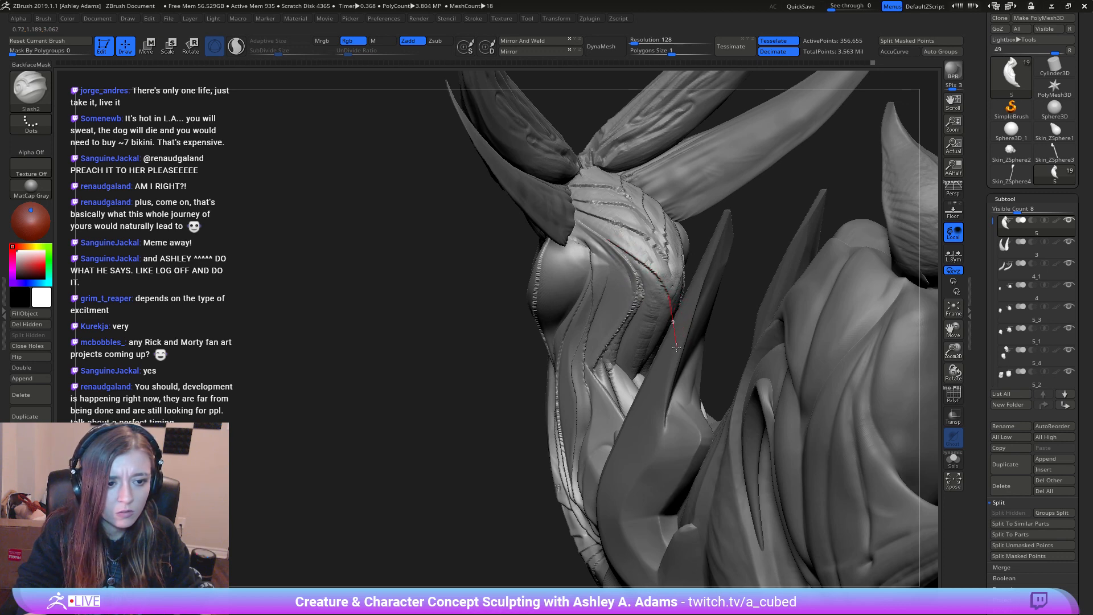
pyautogui.moveTo(662, 359); pyautogui.dragTo(661, 367)
# Step: Cut a curved crease around the front edge of the round hollow at the base of the neck
pyautogui.moveTo(427, 137)
pyautogui.mouseDown()
pyautogui.moveTo(473, 98)
pyautogui.moveTo(683, 205)
pyautogui.moveTo(603, 254)
pyautogui.moveTo(513, 251)
pyautogui.moveTo(530, 199)
pyautogui.mouseUp()
pyautogui.moveTo(820, 251)
pyautogui.mouseDown()
pyautogui.moveTo(858, 239)
pyautogui.moveTo(710, 287)
pyautogui.moveTo(598, 284)
pyautogui.moveTo(735, 279)
pyautogui.moveTo(705, 244)
pyautogui.moveTo(695, 286)
pyautogui.moveTo(692, 265)
pyautogui.moveTo(722, 261)
pyautogui.moveTo(769, 309)
pyautogui.mouseUp()
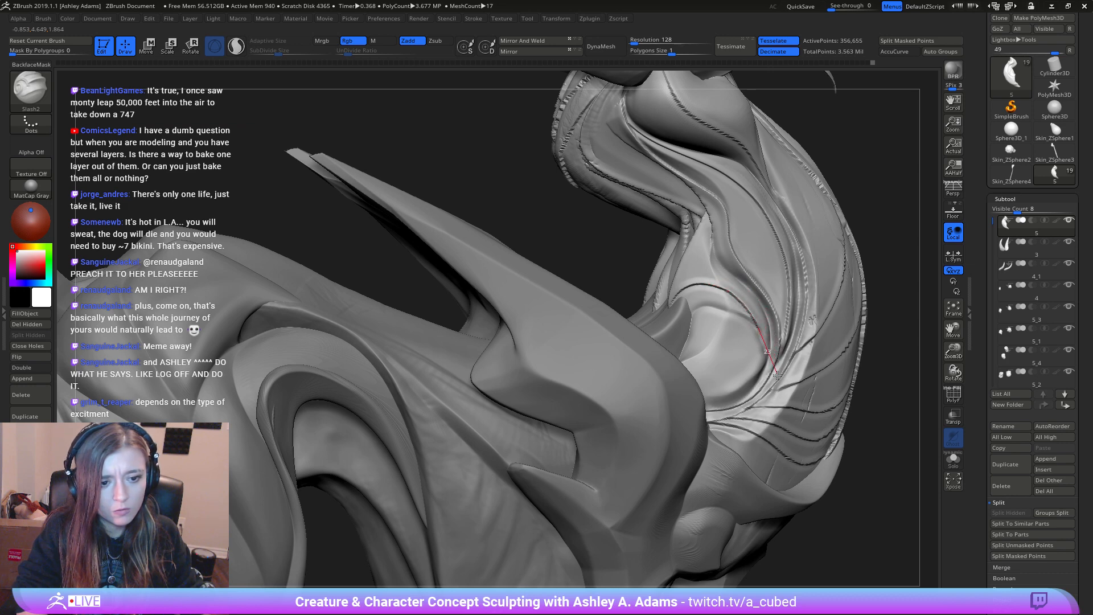
pyautogui.moveTo(761, 417); pyautogui.dragTo(729, 443)
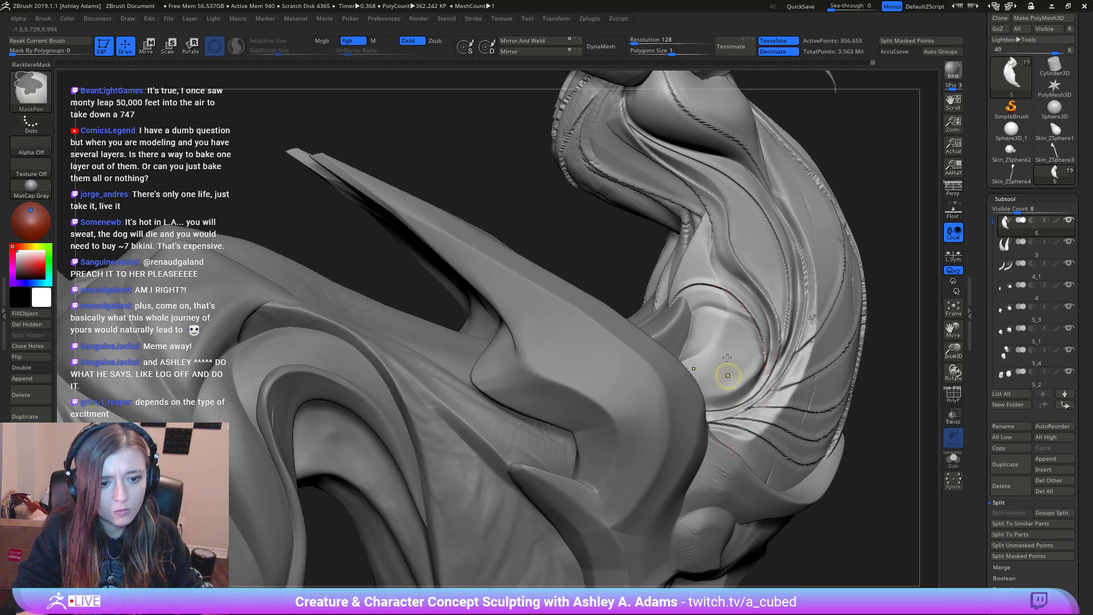
# Step: Open the Layers settings of the active tool
pyautogui.moveTo(727, 374)
pyautogui.keyDown('ctrl'); pyautogui.mouseDown(button='right')
pyautogui.moveTo(769, 308)
pyautogui.moveTo(712, 292)
pyautogui.moveTo(649, 299)
pyautogui.mouseUp(button='right'); pyautogui.keyUp('ctrl')
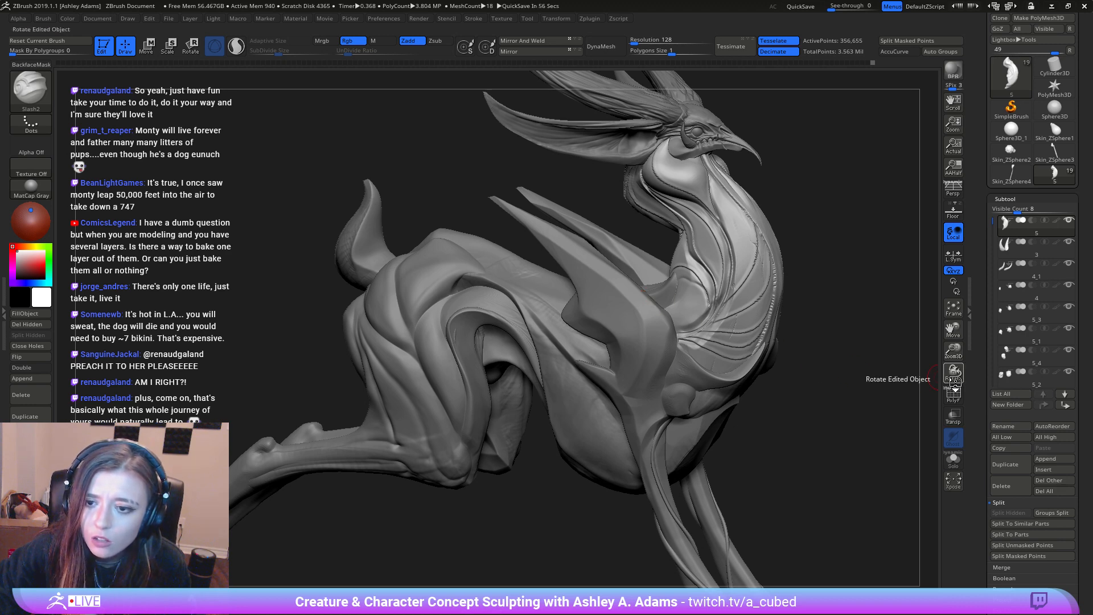
pyautogui.scroll(-5, 982, 468)
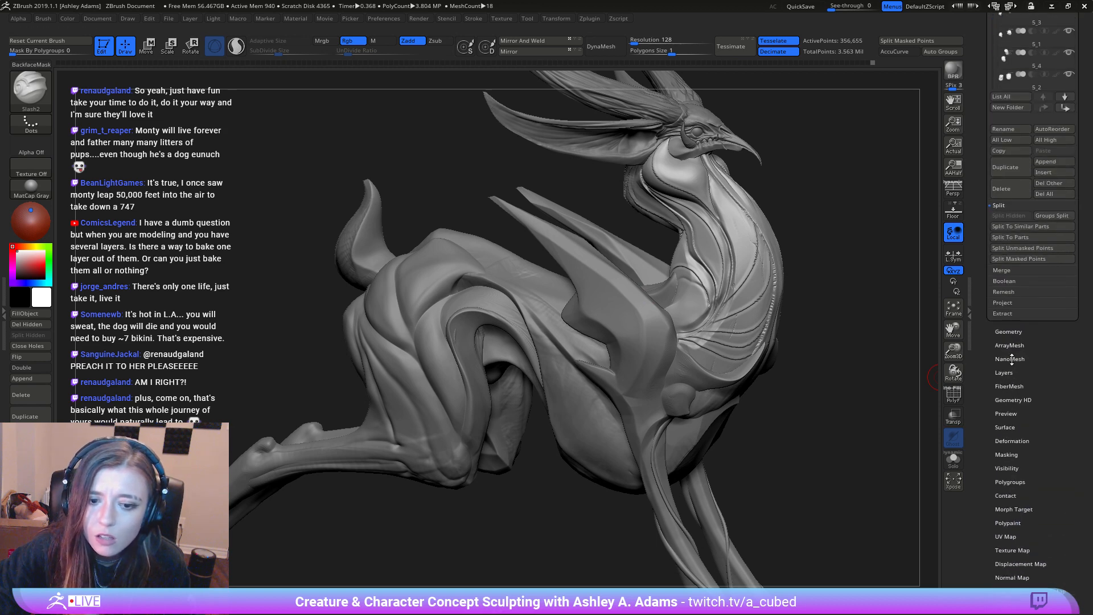
pyautogui.click(1005, 372)
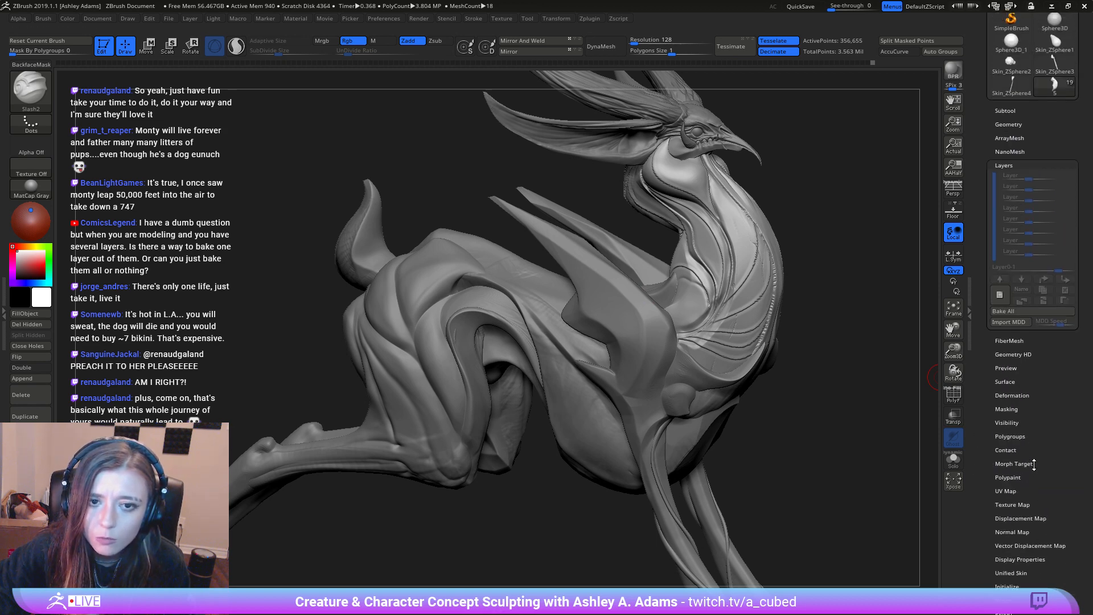
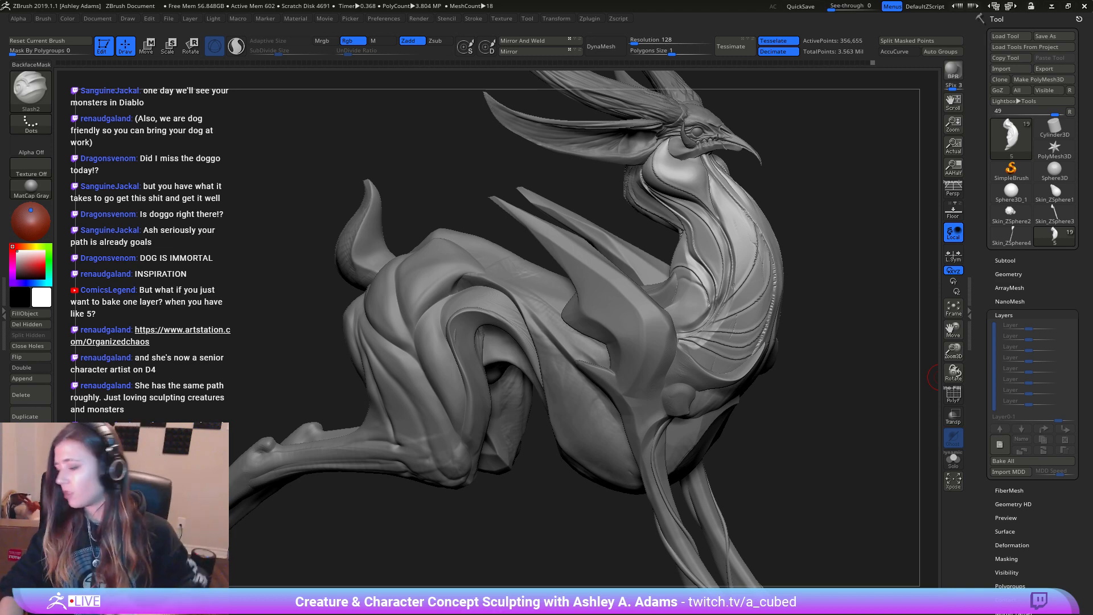
pyautogui.moveTo(716, 432); pyautogui.dragTo(731, 439)
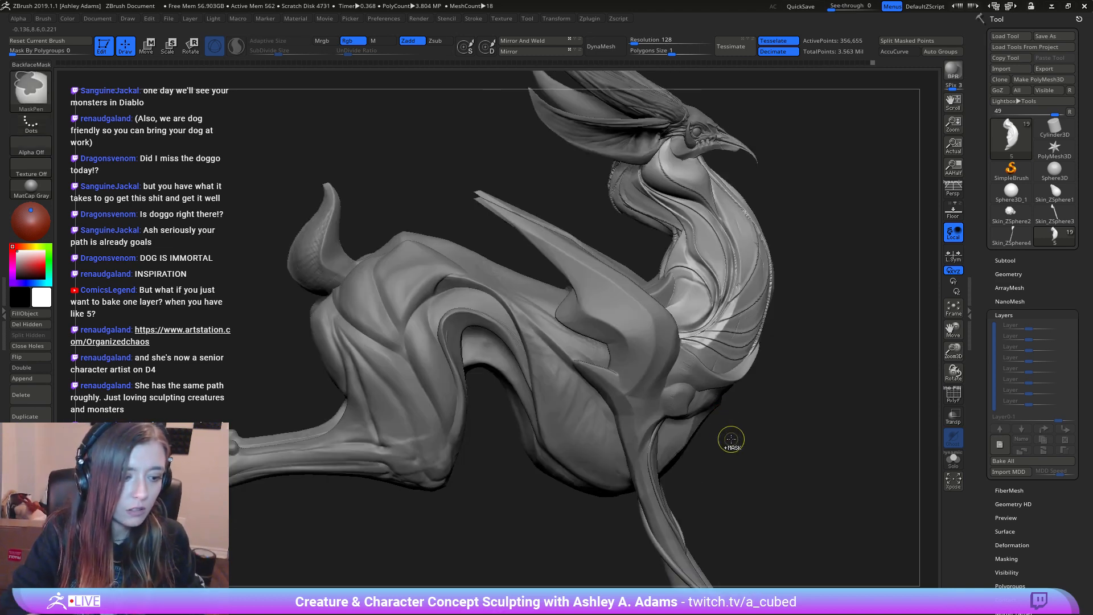
pyautogui.keyDown('ctrl'); pyautogui.moveTo(731, 439); pyautogui.dragTo(722, 379, button='right'); pyautogui.keyUp('ctrl')
pyautogui.keyDown('ctrl'); pyautogui.moveTo(770, 405); pyautogui.dragTo(749, 387, button='right'); pyautogui.keyUp('ctrl')
pyautogui.moveTo(776, 404); pyautogui.dragTo(660, 296)
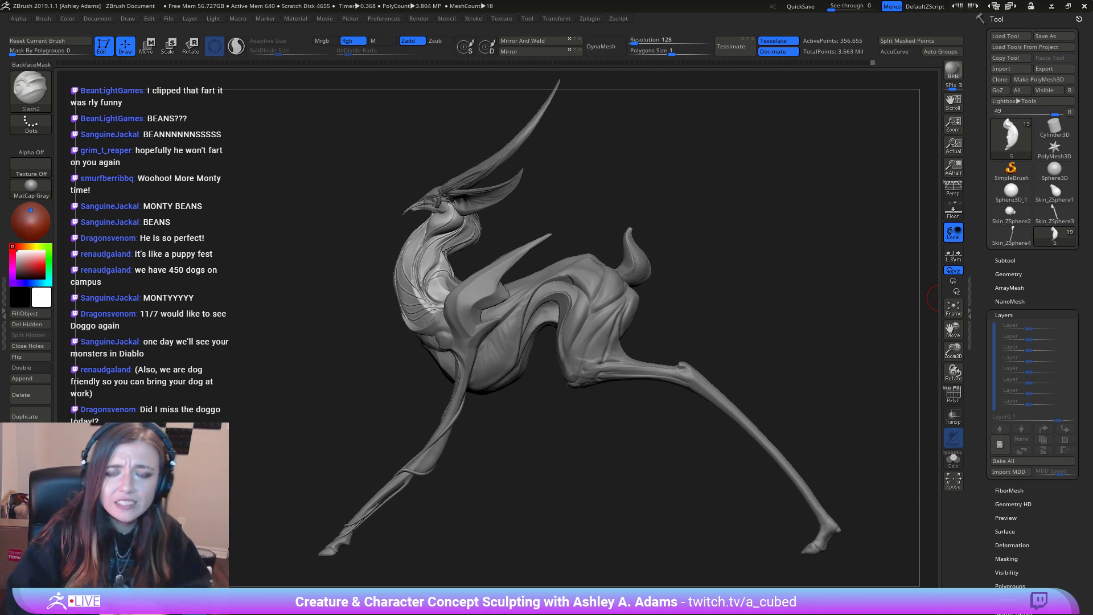
# Step: Make the body subtool active and try a crease across the front of the lower chest
pyautogui.moveTo(468, 348); pyautogui.dragTo(666, 421, button='right')
pyautogui.keyDown('alt'); pyautogui.click(506, 338); pyautogui.keyUp('alt')
pyautogui.moveTo(625, 288); pyautogui.dragTo(716, 280, button='right')
pyautogui.keyDown('alt'); pyautogui.click(708, 262); pyautogui.keyUp('alt')
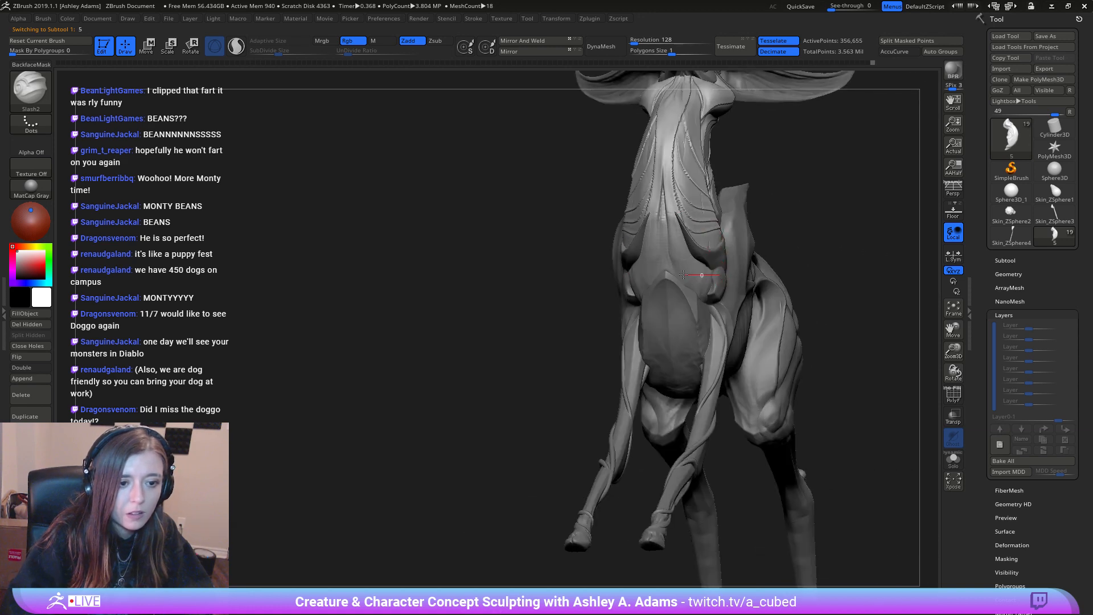
pyautogui.press('ctrl')
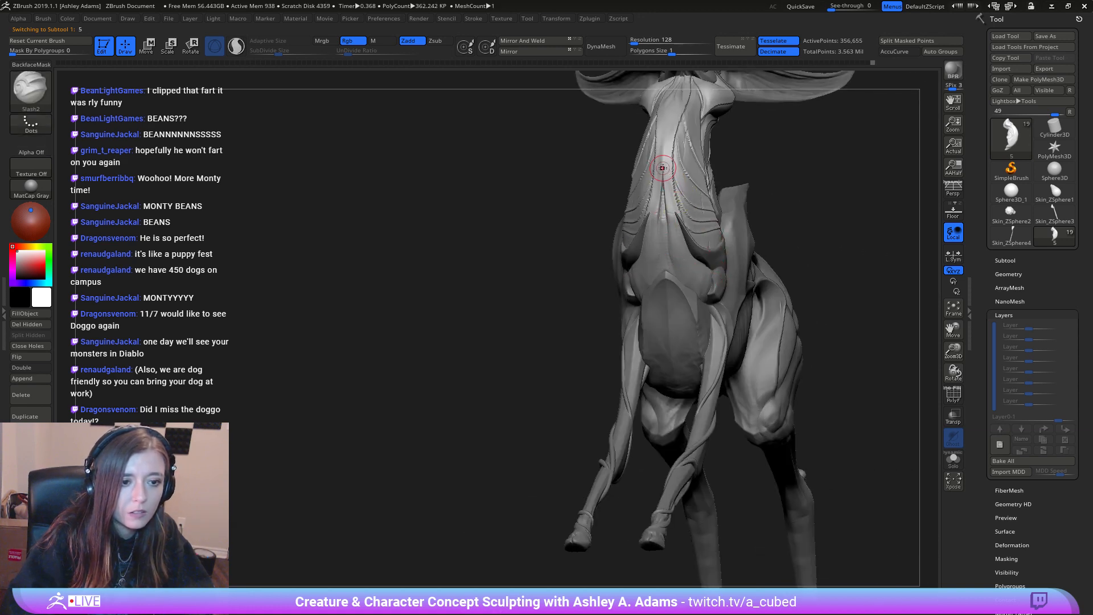
pyautogui.moveTo(662, 168)
pyautogui.mouseDown()
pyautogui.moveTo(673, 272)
pyautogui.moveTo(695, 292)
pyautogui.moveTo(764, 271)
pyautogui.mouseUp()
pyautogui.moveTo(754, 267)
pyautogui.mouseDown(button='right')
pyautogui.moveTo(680, 267)
pyautogui.moveTo(697, 267)
pyautogui.mouseUp(button='right')
pyautogui.press('ctrl')
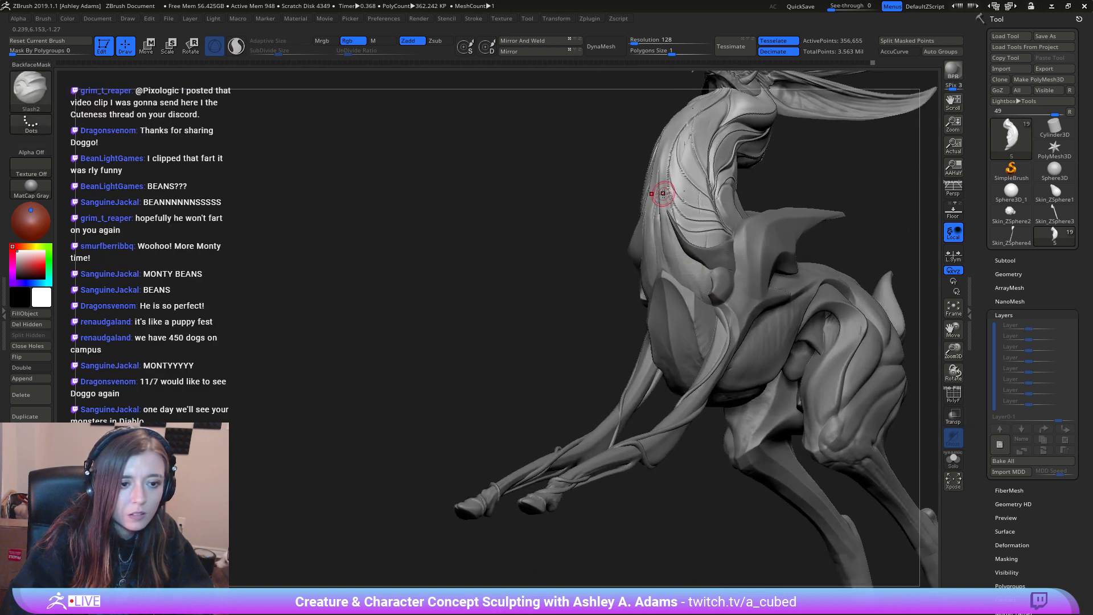
# Step: Try curved creases along the upper rim of the round hollow at the neck's base and undo them
pyautogui.moveTo(659, 165)
pyautogui.mouseDown()
pyautogui.moveTo(660, 219)
pyautogui.moveTo(710, 294)
pyautogui.moveTo(753, 250)
pyautogui.mouseUp()
pyautogui.moveTo(615, 273)
pyautogui.mouseDown(button='right')
pyautogui.moveTo(714, 282)
pyautogui.moveTo(689, 217)
pyautogui.mouseUp(button='right')
pyautogui.moveTo(679, 215)
pyautogui.mouseDown()
pyautogui.moveTo(704, 302)
pyautogui.moveTo(763, 299)
pyautogui.moveTo(764, 238)
pyautogui.mouseUp()
pyautogui.moveTo(762, 237)
pyautogui.keyDown('ctrl'); pyautogui.mouseDown(button='right')
pyautogui.moveTo(671, 268)
pyautogui.moveTo(705, 290)
pyautogui.moveTo(792, 245)
pyautogui.moveTo(756, 225)
pyautogui.moveTo(700, 269)
pyautogui.moveTo(609, 287)
pyautogui.moveTo(639, 322)
pyautogui.moveTo(669, 300)
pyautogui.moveTo(657, 322)
pyautogui.moveTo(651, 314)
pyautogui.mouseUp(button='right'); pyautogui.keyUp('ctrl')
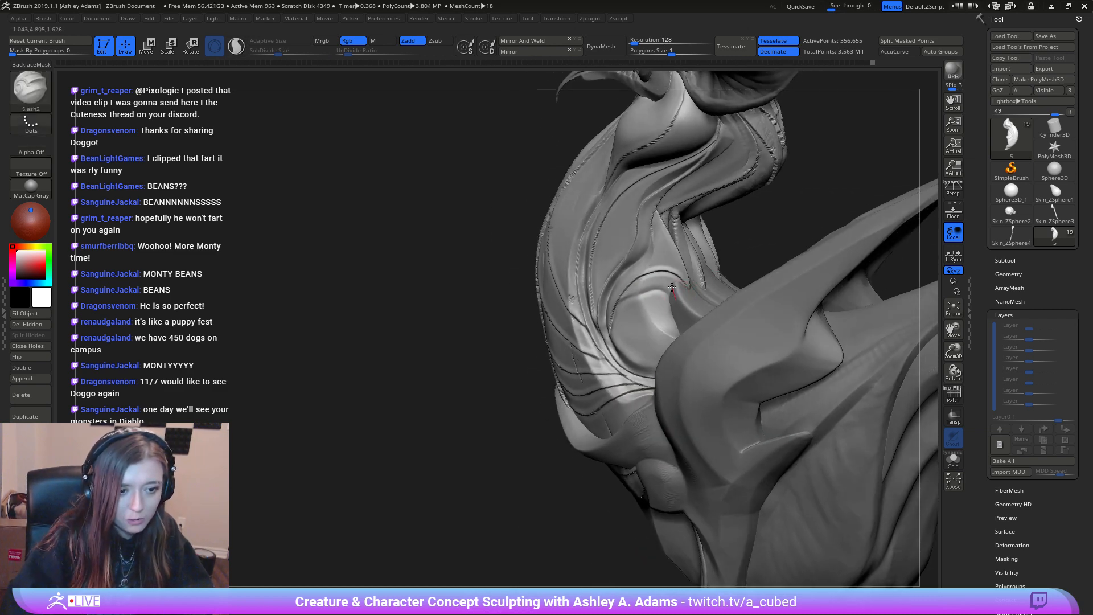
pyautogui.moveTo(682, 298)
pyautogui.mouseDown()
pyautogui.moveTo(649, 269)
pyautogui.moveTo(619, 263)
pyautogui.mouseUp()
pyautogui.hotkey('ctrl', 'z')
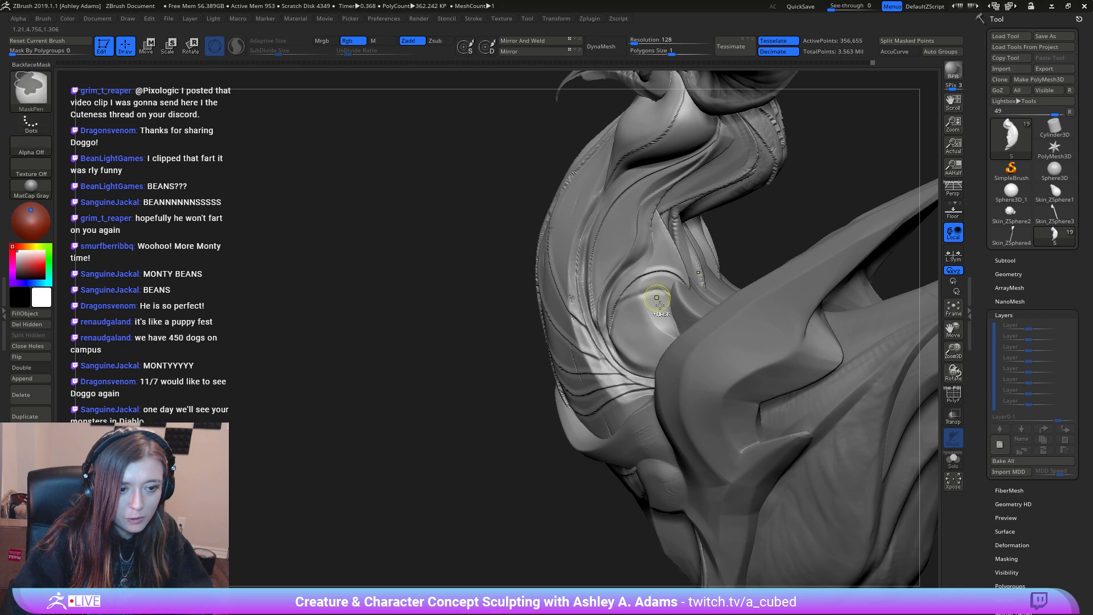
pyautogui.moveTo(614, 309)
pyautogui.mouseDown()
pyautogui.moveTo(674, 267)
pyautogui.moveTo(699, 279)
pyautogui.moveTo(698, 311)
pyautogui.mouseUp()
pyautogui.moveTo(698, 310)
pyautogui.mouseDown(button='right')
pyautogui.moveTo(726, 302)
pyautogui.moveTo(706, 297)
pyautogui.mouseUp(button='right')
pyautogui.hotkey('ctrl', 'z')
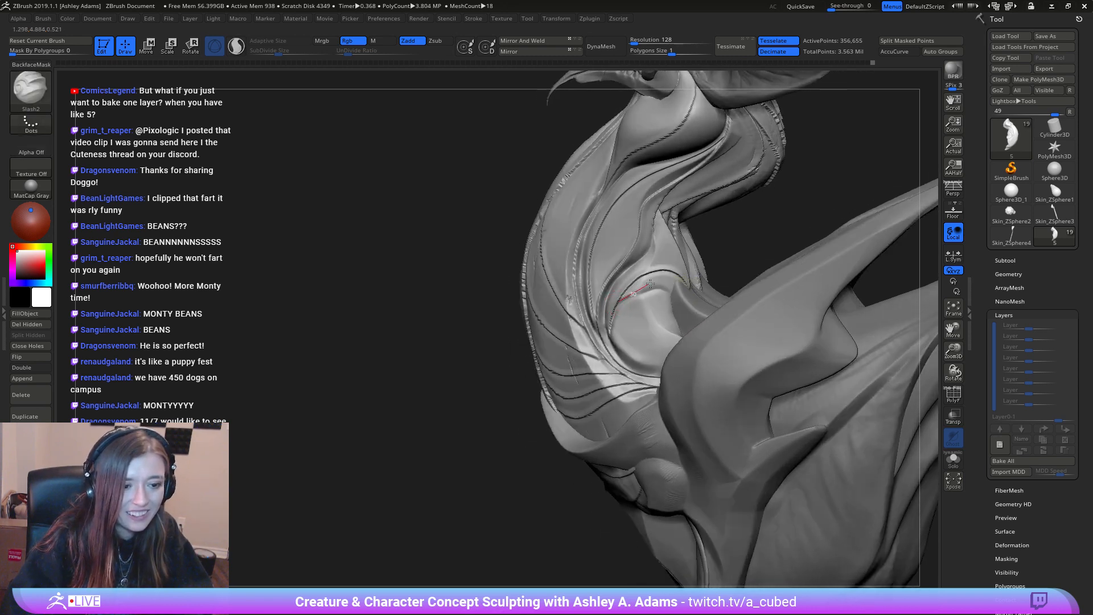
# Step: Cut a curved crease over the top of the round hollow, from the shoulder side toward the front of the neck
pyautogui.moveTo(691, 273)
pyautogui.mouseDown()
pyautogui.moveTo(709, 289)
pyautogui.moveTo(702, 319)
pyautogui.mouseUp()
pyautogui.moveTo(693, 348)
pyautogui.keyDown('ctrl'); pyautogui.mouseDown(button='right')
pyautogui.moveTo(730, 279)
pyautogui.moveTo(734, 294)
pyautogui.mouseUp(button='right'); pyautogui.keyUp('ctrl')
pyautogui.moveTo(733, 295); pyautogui.dragTo(688, 265)
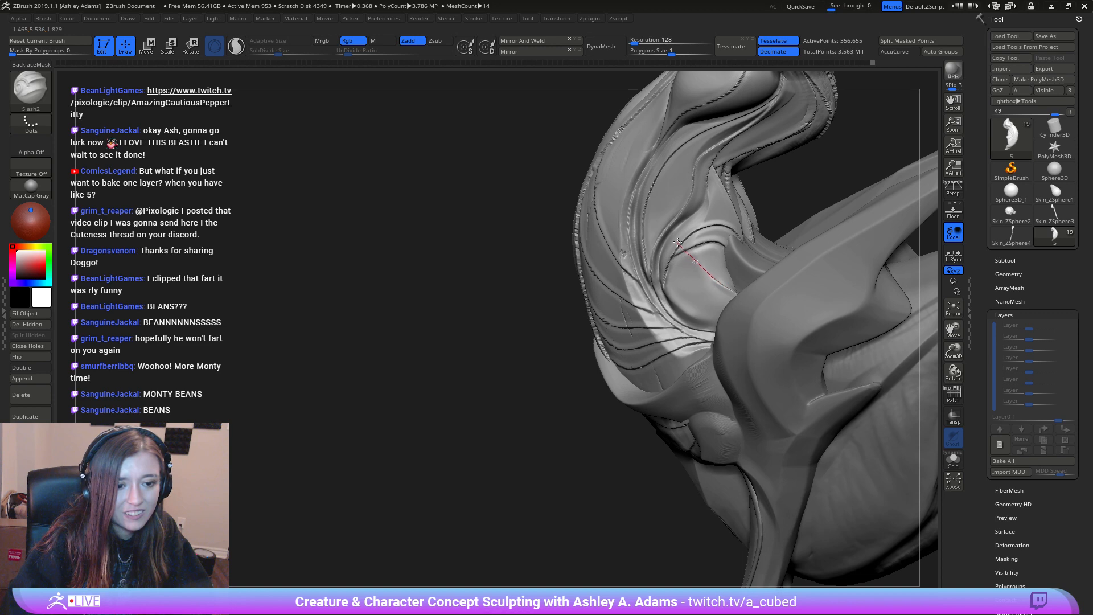
pyautogui.moveTo(677, 242); pyautogui.dragTo(697, 194)
pyautogui.moveTo(715, 349)
pyautogui.keyDown('ctrl'); pyautogui.mouseDown(button='right')
pyautogui.moveTo(756, 273)
pyautogui.moveTo(762, 294)
pyautogui.moveTo(570, 301)
pyautogui.moveTo(589, 240)
pyautogui.mouseUp(button='right'); pyautogui.keyUp('ctrl')
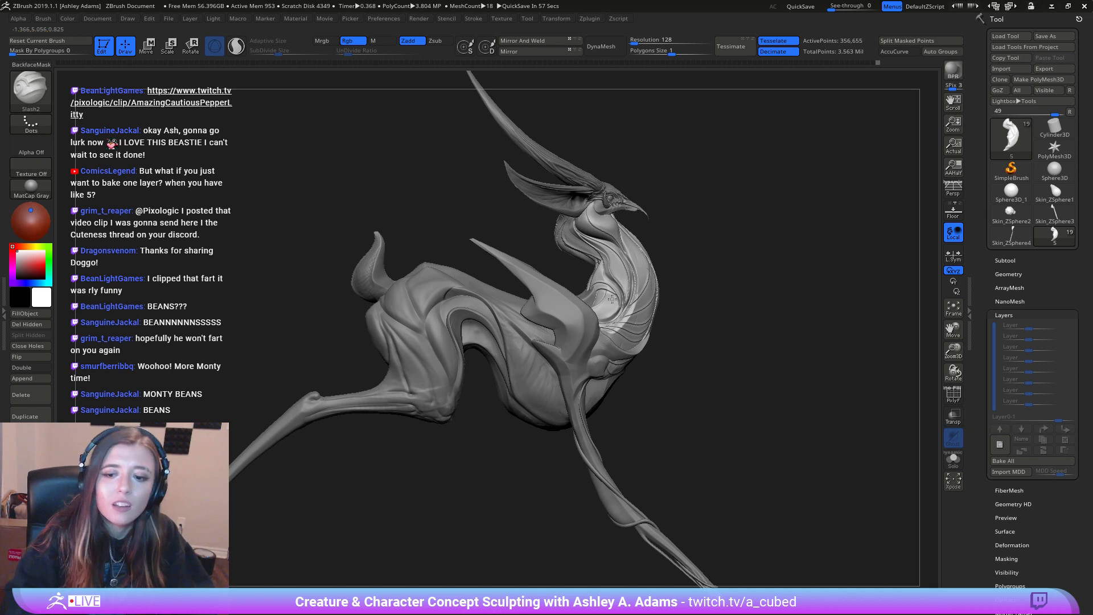
# Step: Undo a first attempt and cut a crease across the jaw bulge below the ear toward the throat
pyautogui.moveTo(722, 329)
pyautogui.keyDown('ctrl'); pyautogui.mouseDown(button='right')
pyautogui.moveTo(509, 139)
pyautogui.moveTo(545, 206)
pyautogui.moveTo(538, 189)
pyautogui.mouseUp(button='right'); pyautogui.keyUp('ctrl')
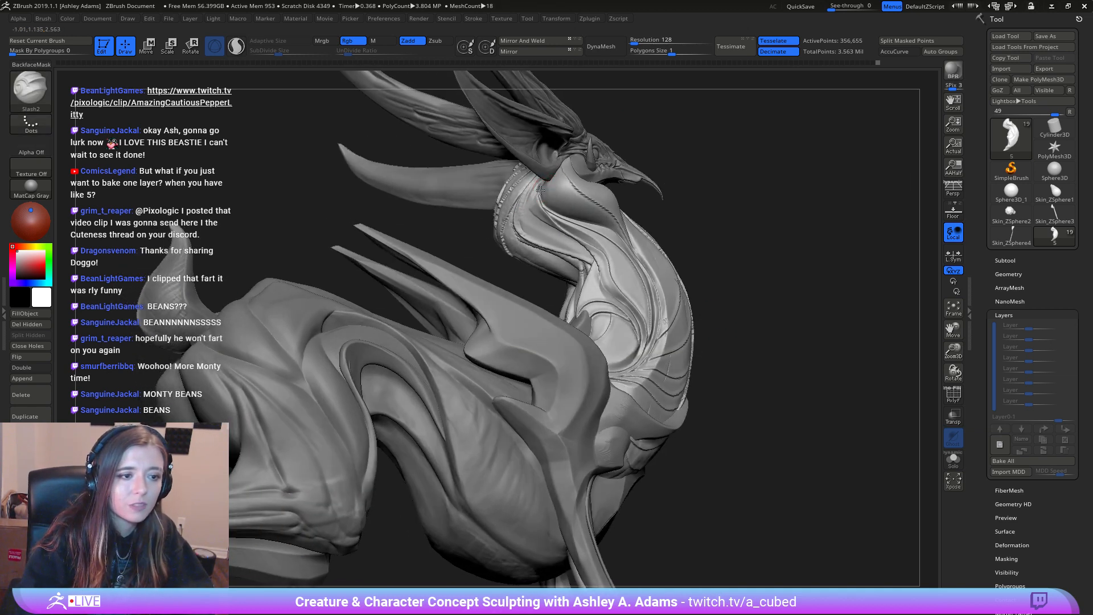
pyautogui.moveTo(576, 211); pyautogui.dragTo(543, 191)
pyautogui.hotkey('ctrl', 'z')
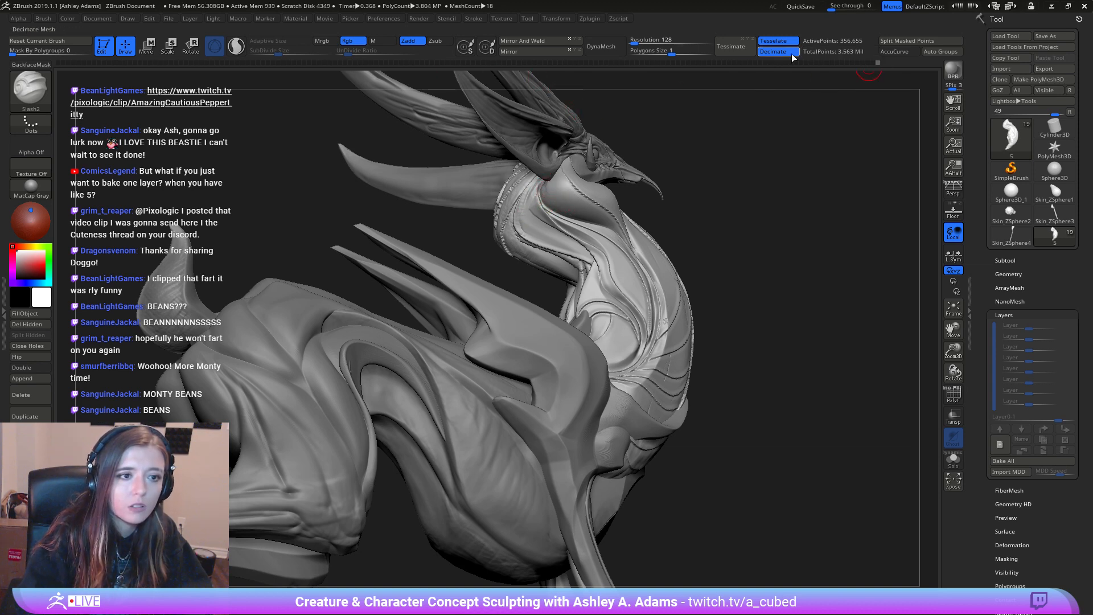
pyautogui.moveTo(555, 196); pyautogui.dragTo(538, 188, button='right')
pyautogui.moveTo(538, 187); pyautogui.dragTo(572, 242)
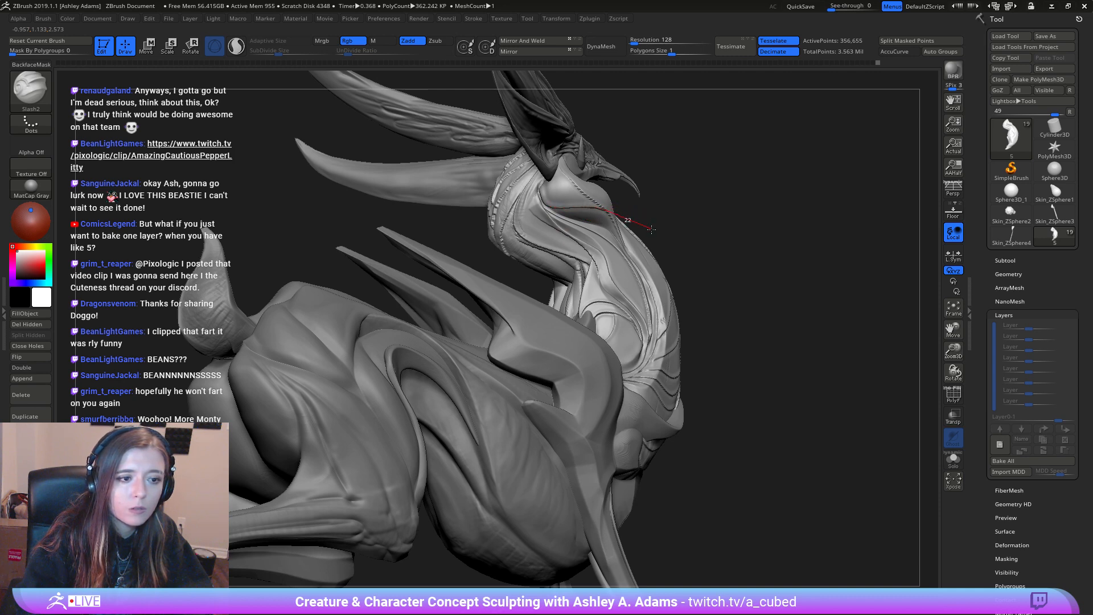
pyautogui.moveTo(711, 234)
pyautogui.keyDown('alt'); pyautogui.mouseDown()
pyautogui.moveTo(677, 191)
pyautogui.moveTo(481, 199)
pyautogui.mouseUp(); pyautogui.keyUp('alt')
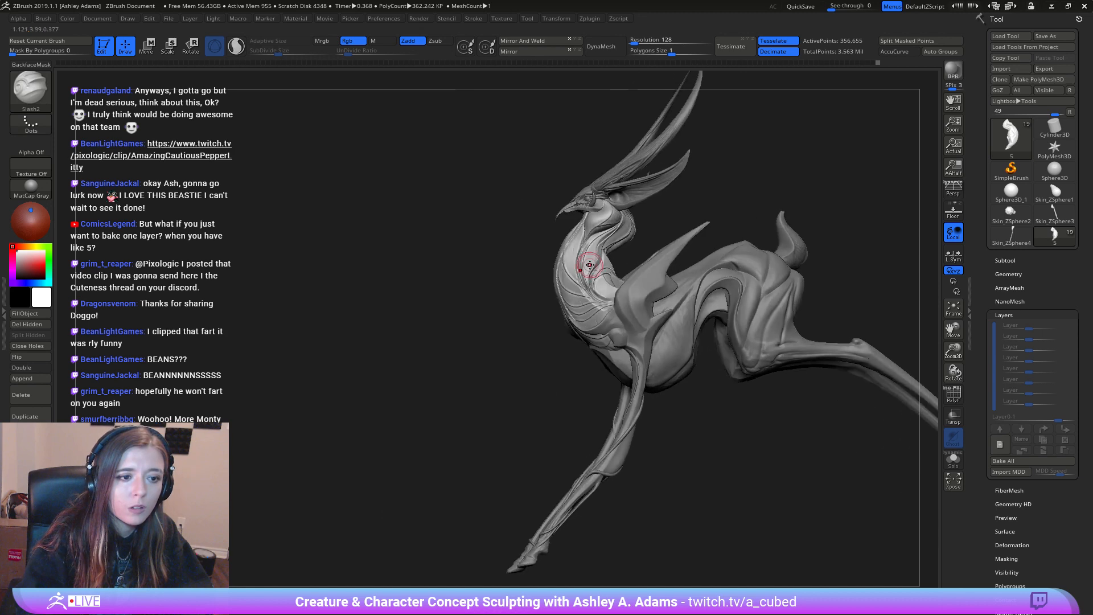
pyautogui.keyDown('alt'); pyautogui.moveTo(654, 253); pyautogui.dragTo(551, 231); pyautogui.keyUp('alt')
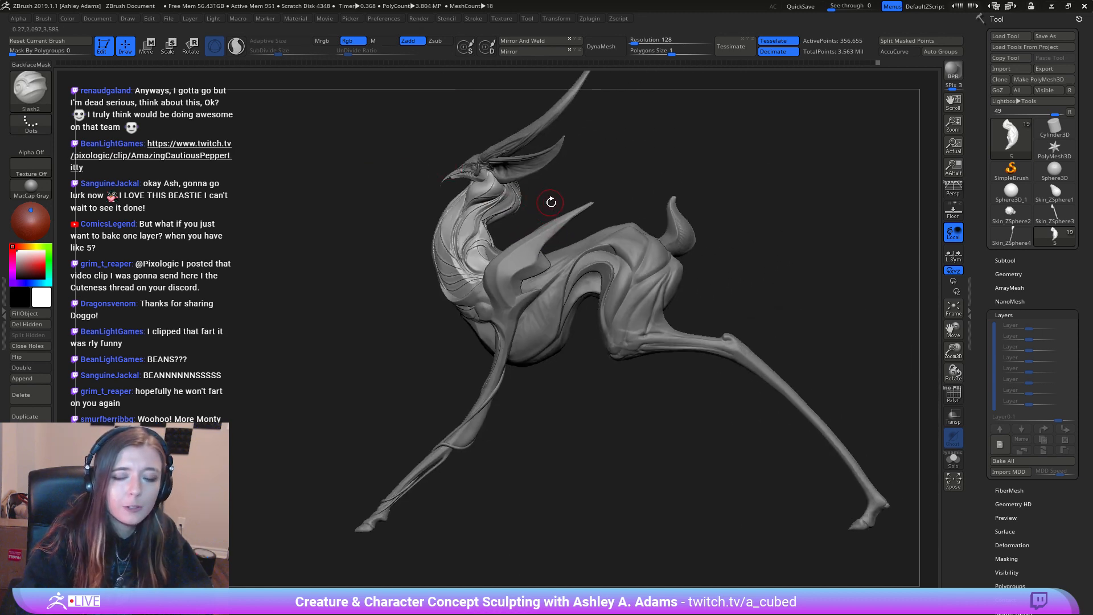
pyautogui.moveTo(407, 310); pyautogui.dragTo(365, 313)
pyautogui.keyDown('alt'); pyautogui.moveTo(364, 313); pyautogui.dragTo(438, 317); pyautogui.keyUp('alt')
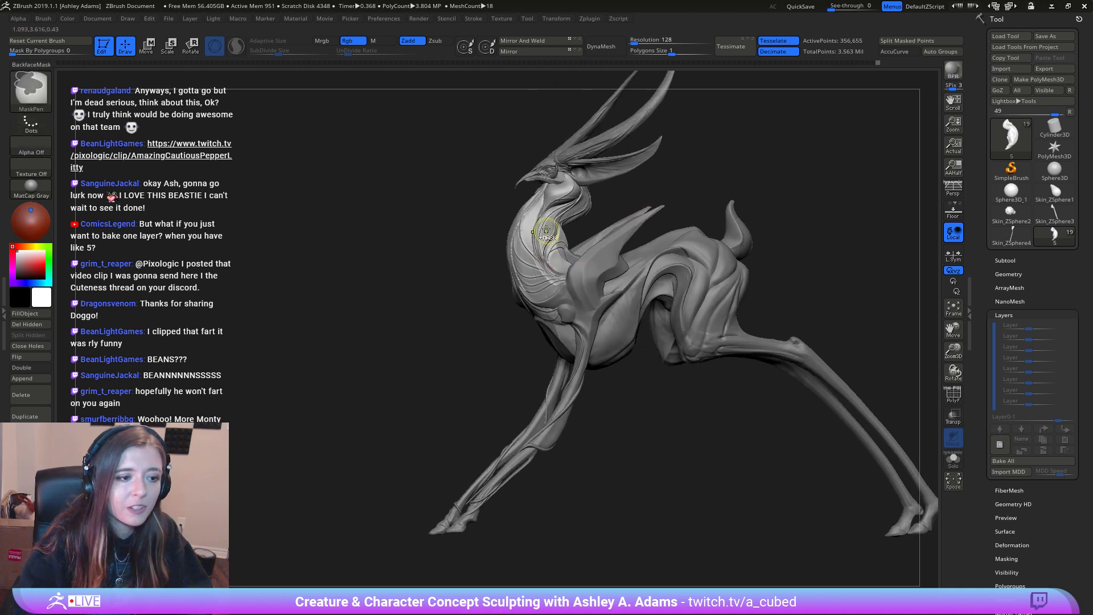
pyautogui.keyDown('ctrl'); pyautogui.moveTo(546, 231); pyautogui.dragTo(485, 208, button='right'); pyautogui.keyUp('ctrl')
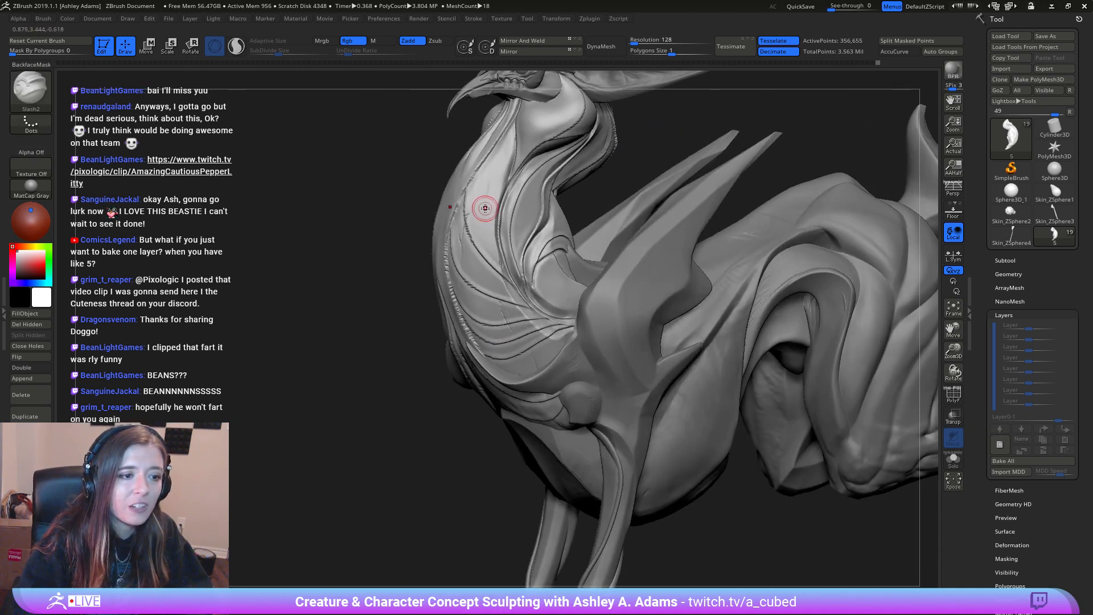
# Step: Try the hPolish and MAHcut Mech A brushes on the neck and return to the Slash2 brush
pyautogui.press('b')
pyautogui.press('h')
pyautogui.press('p')
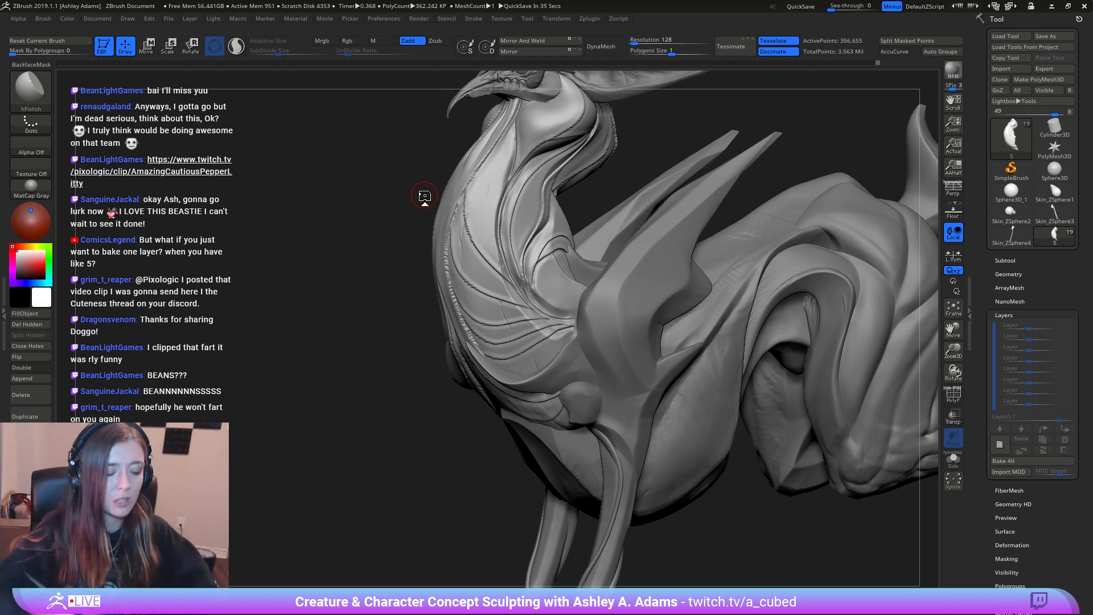
pyautogui.moveTo(614, 245)
pyautogui.mouseDown(button='right')
pyautogui.moveTo(565, 237)
pyautogui.moveTo(640, 181)
pyautogui.mouseUp(button='right')
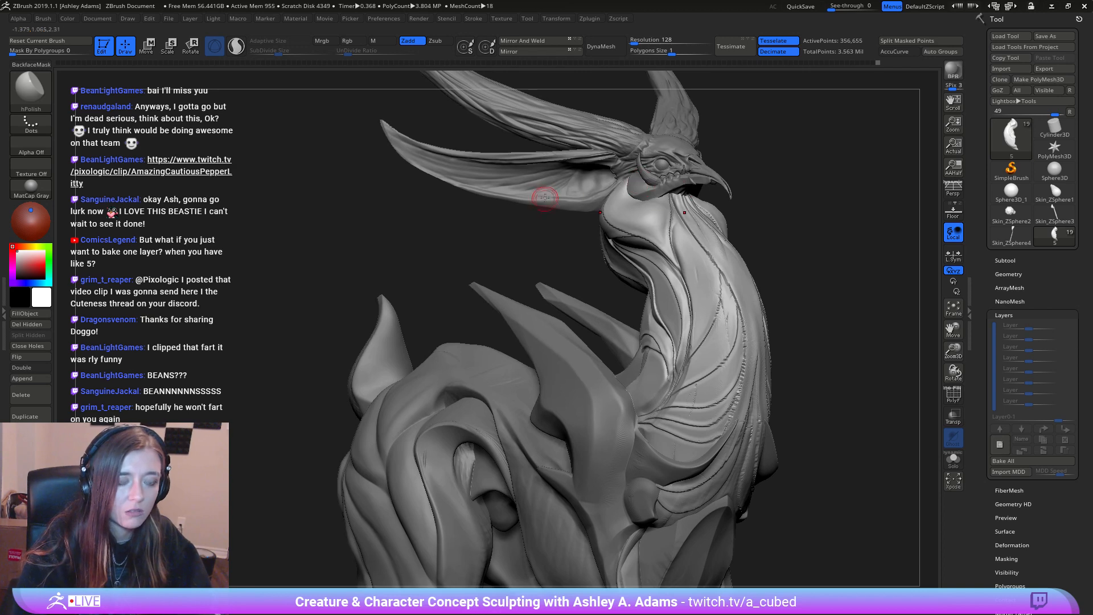
pyautogui.press('2')
pyautogui.moveTo(592, 215)
pyautogui.mouseDown(button='right')
pyautogui.moveTo(643, 212)
pyautogui.moveTo(622, 205)
pyautogui.mouseUp(button='right')
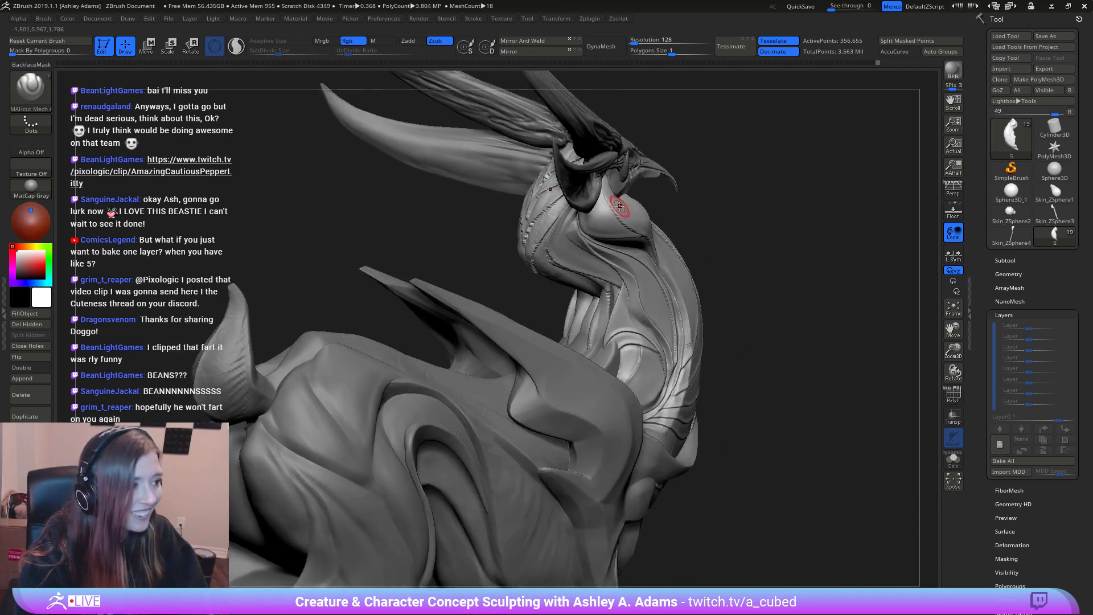
pyautogui.press('3')
pyautogui.moveTo(562, 250); pyautogui.dragTo(501, 254, button='right')
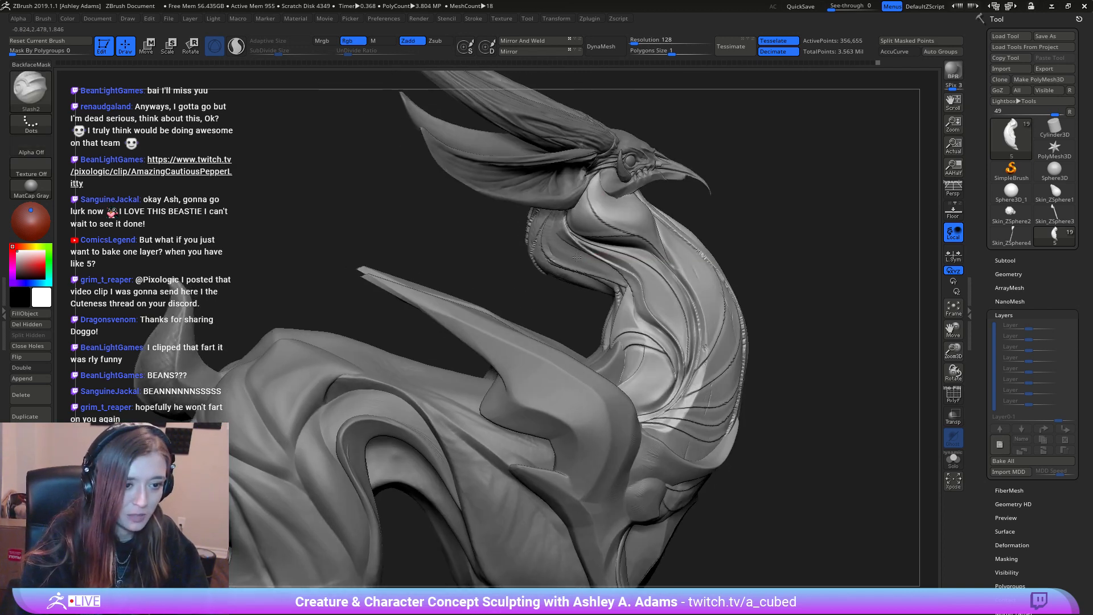
# Step: Select the shoulder piece and cut a Slash2 crease along its spike's lower edge, curving it down around the hollow and smoothing its start
pyautogui.keyDown('alt'); pyautogui.click(566, 431); pyautogui.keyUp('alt')
pyautogui.moveTo(566, 431)
pyautogui.mouseDown(button='right')
pyautogui.moveTo(500, 251)
pyautogui.moveTo(527, 254)
pyautogui.mouseUp(button='right')
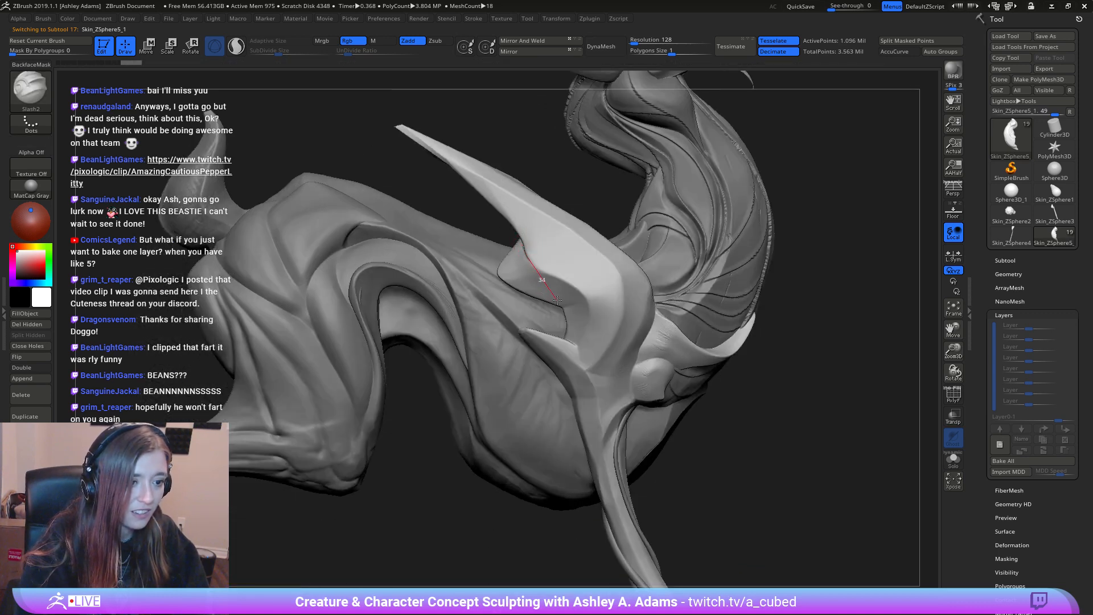
pyautogui.moveTo(583, 294); pyautogui.dragTo(609, 303)
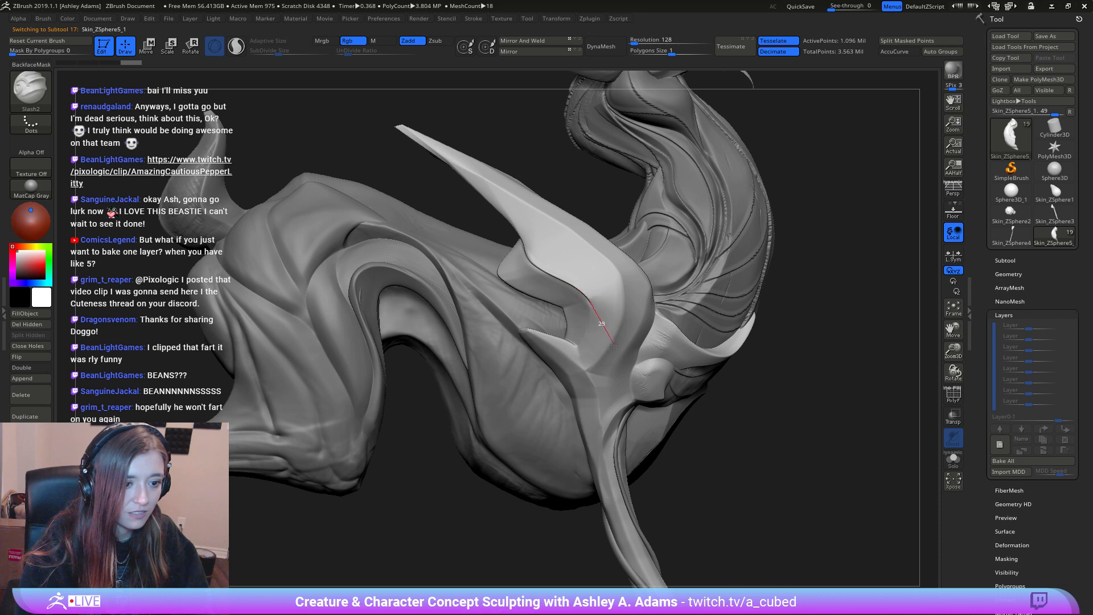
pyautogui.moveTo(594, 362); pyautogui.dragTo(537, 371)
pyautogui.moveTo(509, 253)
pyautogui.keyDown('alt'); pyautogui.mouseDown(button='right')
pyautogui.moveTo(557, 286)
pyautogui.moveTo(571, 278)
pyautogui.mouseUp(button='right'); pyautogui.keyUp('alt')
pyautogui.keyDown('shift'); pyautogui.moveTo(568, 275); pyautogui.dragTo(562, 274); pyautogui.keyUp('shift')
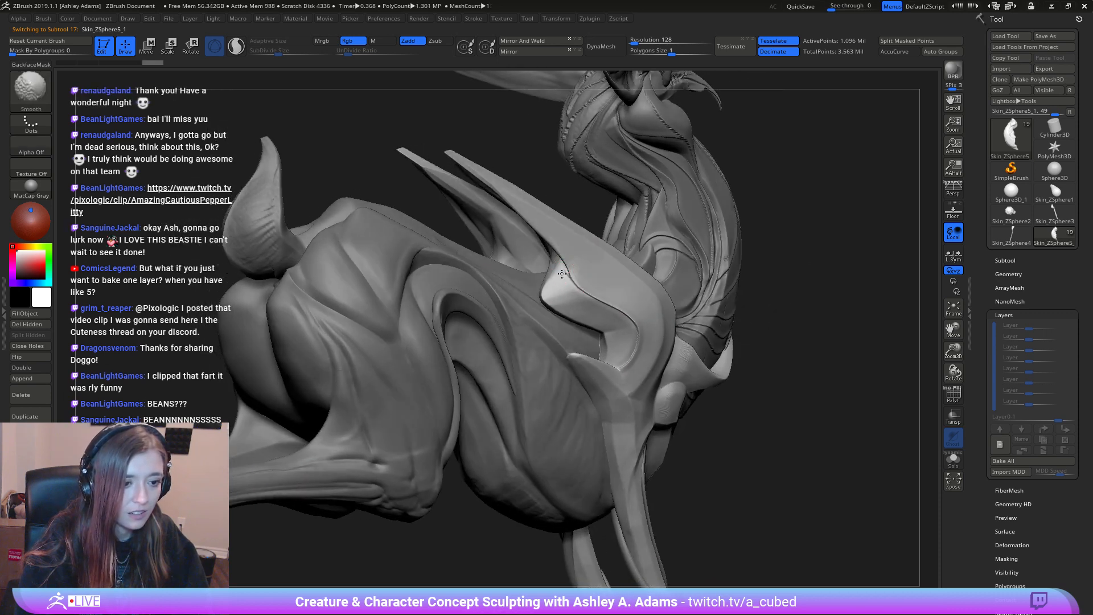
# Step: Extend the crease onto the inner side of the shoulder spike, working from behind the creature
pyautogui.moveTo(608, 277)
pyautogui.keyDown('alt'); pyautogui.mouseDown(button='right')
pyautogui.moveTo(512, 261)
pyautogui.moveTo(525, 251)
pyautogui.moveTo(460, 249)
pyautogui.mouseUp(button='right'); pyautogui.keyUp('alt')
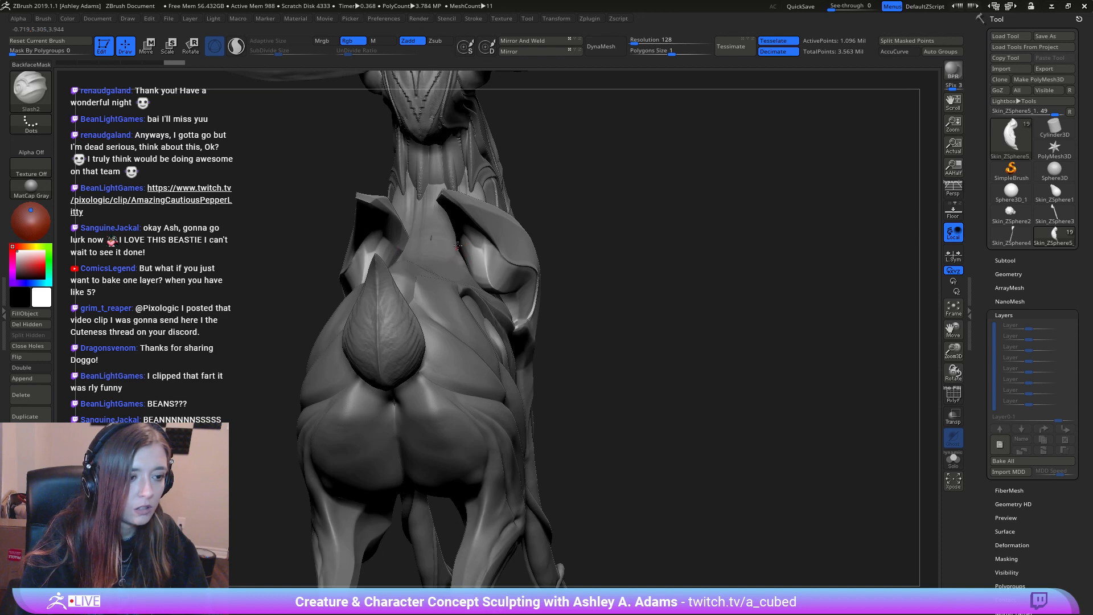
pyautogui.moveTo(483, 213); pyautogui.dragTo(447, 249, button='right')
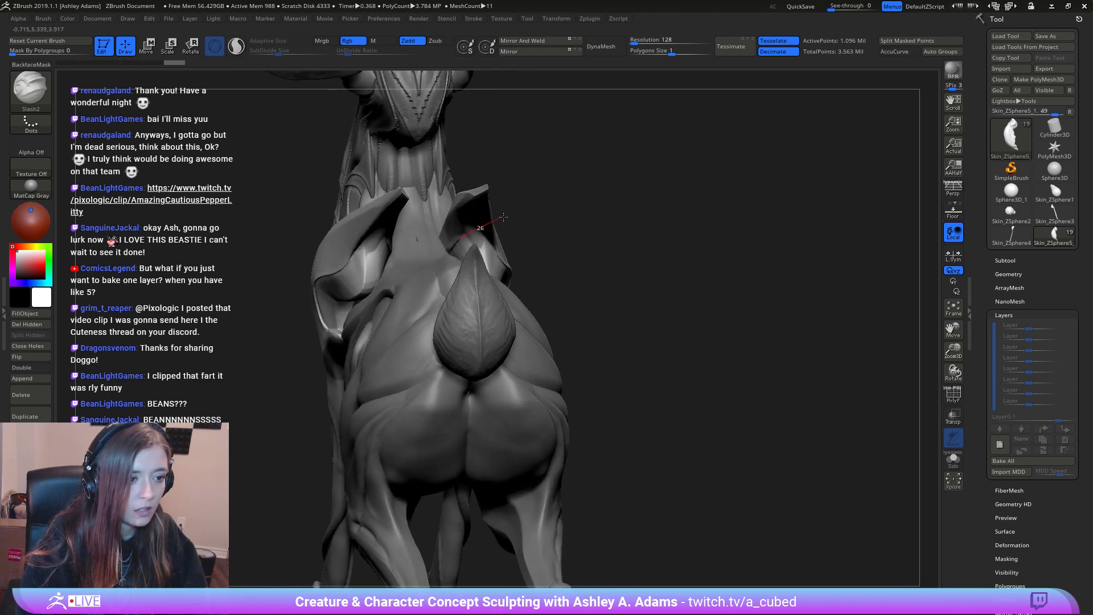
pyautogui.moveTo(513, 224); pyautogui.dragTo(472, 235, button='right')
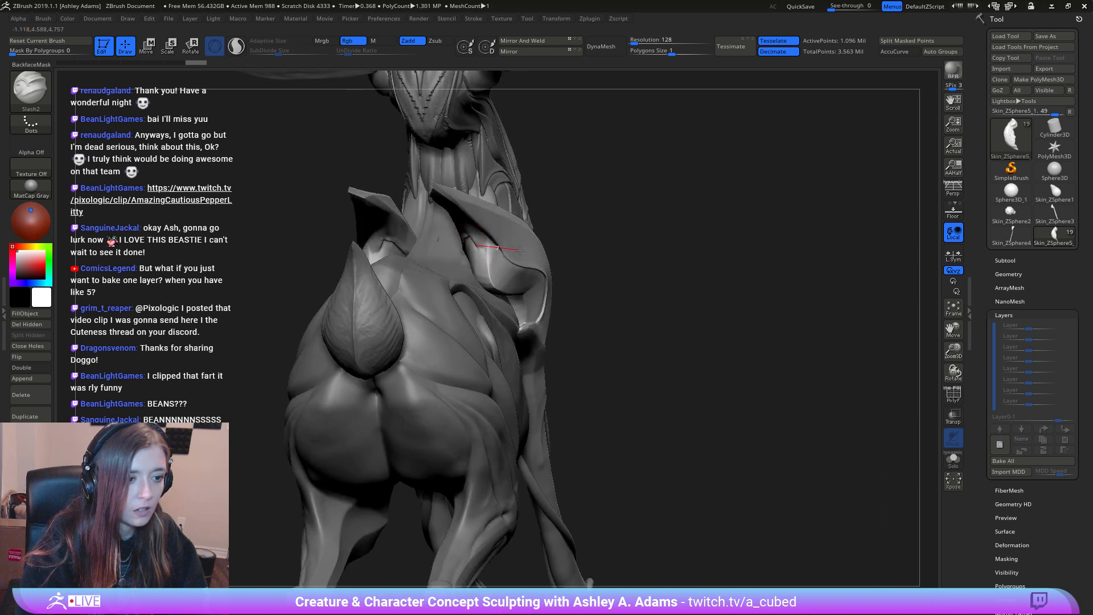
pyautogui.moveTo(530, 253); pyautogui.dragTo(498, 246)
pyautogui.moveTo(488, 247); pyautogui.dragTo(490, 230, button='right')
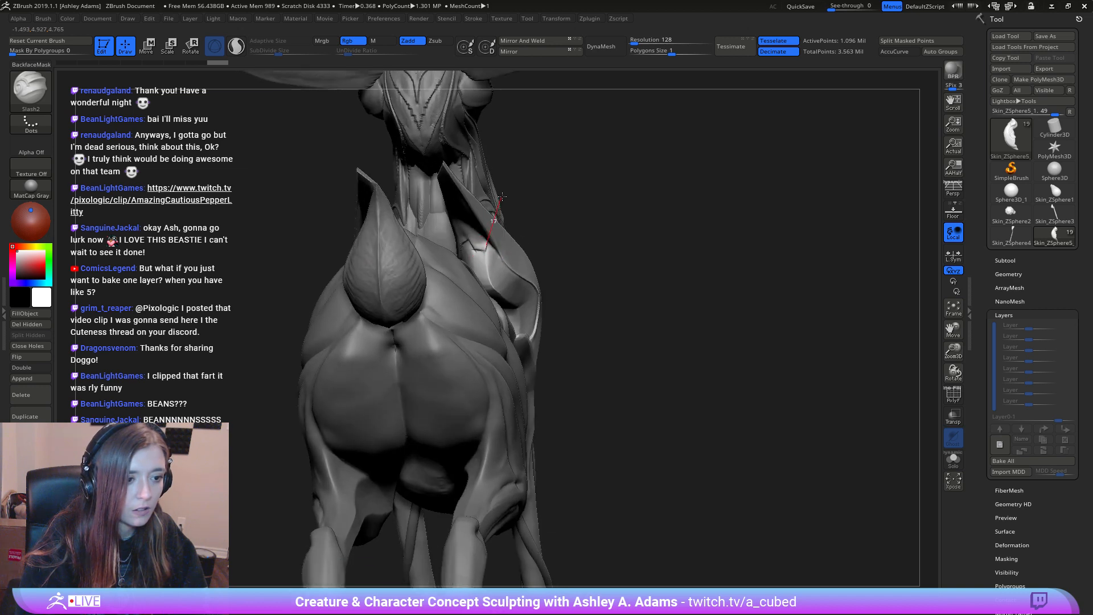
pyautogui.moveTo(502, 197); pyautogui.dragTo(510, 206)
pyautogui.moveTo(510, 206)
pyautogui.mouseDown(button='right')
pyautogui.moveTo(427, 222)
pyautogui.moveTo(419, 242)
pyautogui.mouseUp(button='right')
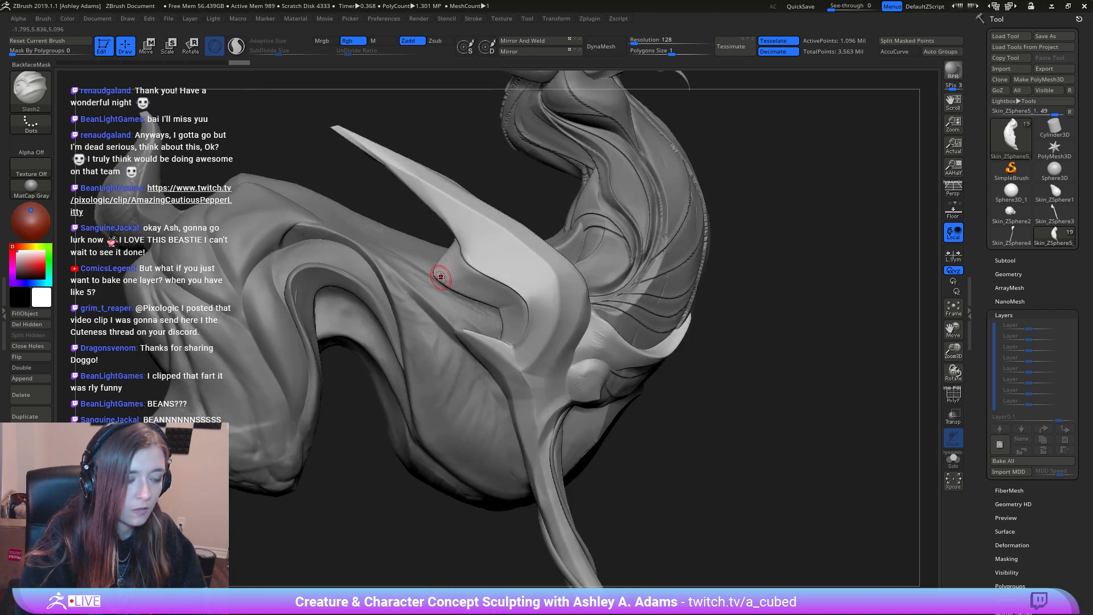
# Step: Cut a second crease inside the shoulder piece's hollow, following the first around the bend toward the foreleg
pyautogui.moveTo(479, 285); pyautogui.dragTo(496, 289, button='right')
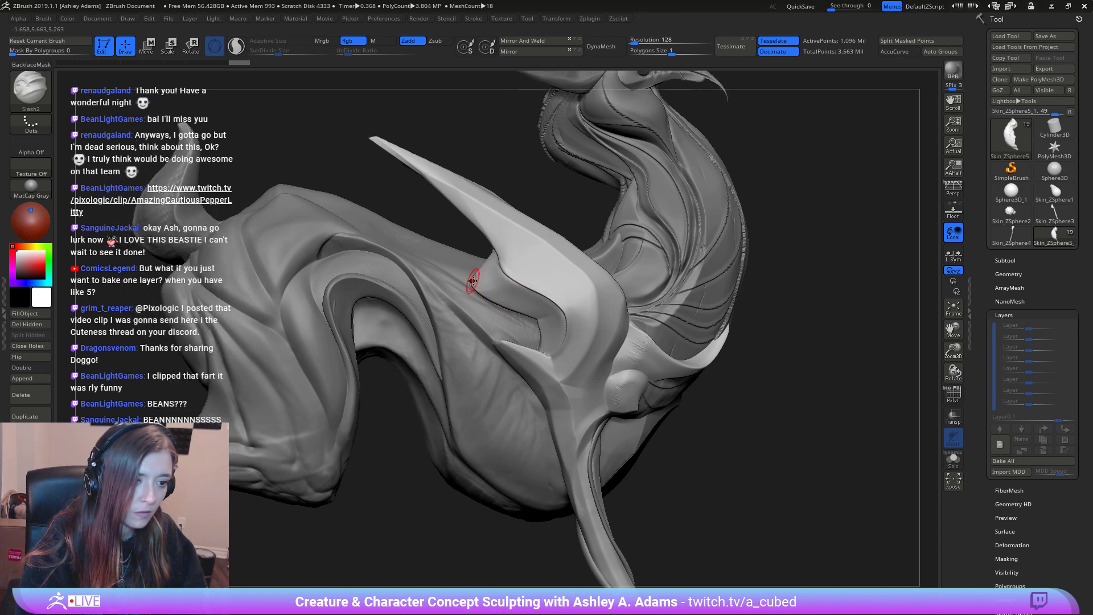
pyautogui.moveTo(522, 309)
pyautogui.mouseDown()
pyautogui.moveTo(516, 297)
pyautogui.moveTo(464, 320)
pyautogui.mouseUp()
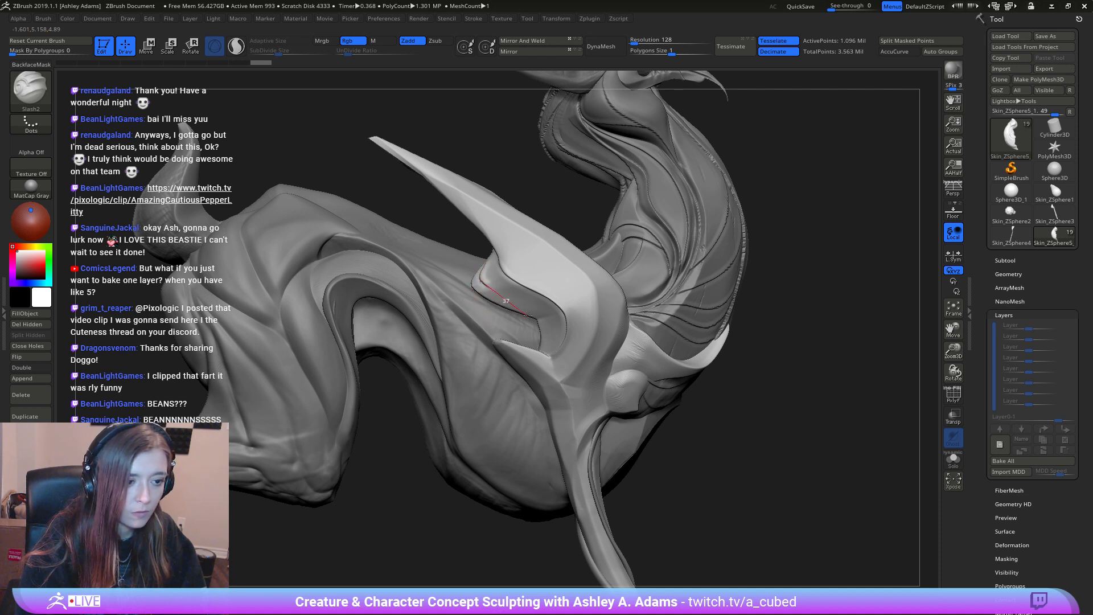
pyautogui.moveTo(570, 312)
pyautogui.mouseDown()
pyautogui.moveTo(589, 347)
pyautogui.moveTo(540, 397)
pyautogui.mouseUp()
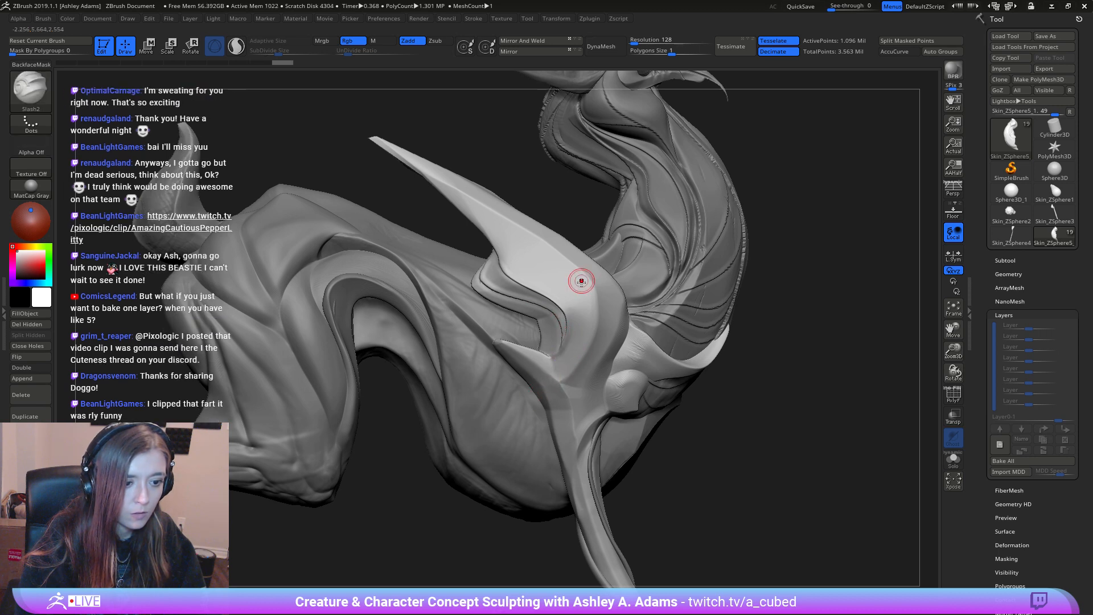
pyautogui.moveTo(581, 281)
pyautogui.keyDown('ctrl'); pyautogui.mouseDown(button='right')
pyautogui.moveTo(571, 301)
pyautogui.moveTo(593, 215)
pyautogui.moveTo(498, 244)
pyautogui.moveTo(512, 215)
pyautogui.mouseUp(button='right'); pyautogui.keyUp('ctrl')
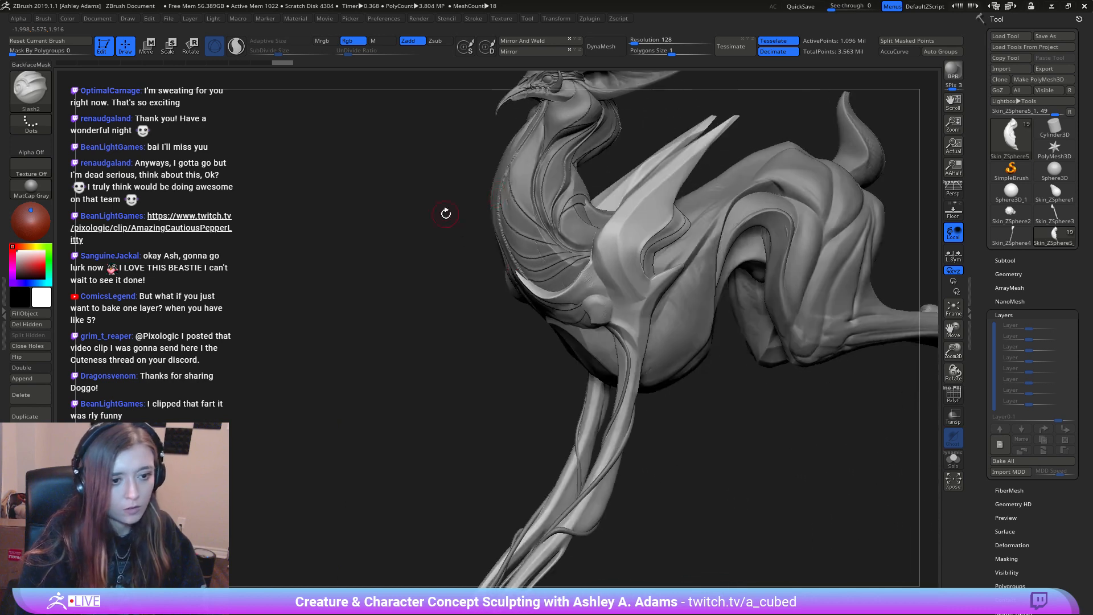
# Step: Cut creases from the round knob at the front of the shoulder across toward the chest
pyautogui.moveTo(677, 269)
pyautogui.keyDown('alt'); pyautogui.mouseDown(button='right')
pyautogui.moveTo(582, 267)
pyautogui.moveTo(592, 279)
pyautogui.moveTo(587, 305)
pyautogui.moveTo(606, 304)
pyautogui.mouseUp(button='right'); pyautogui.keyUp('alt')
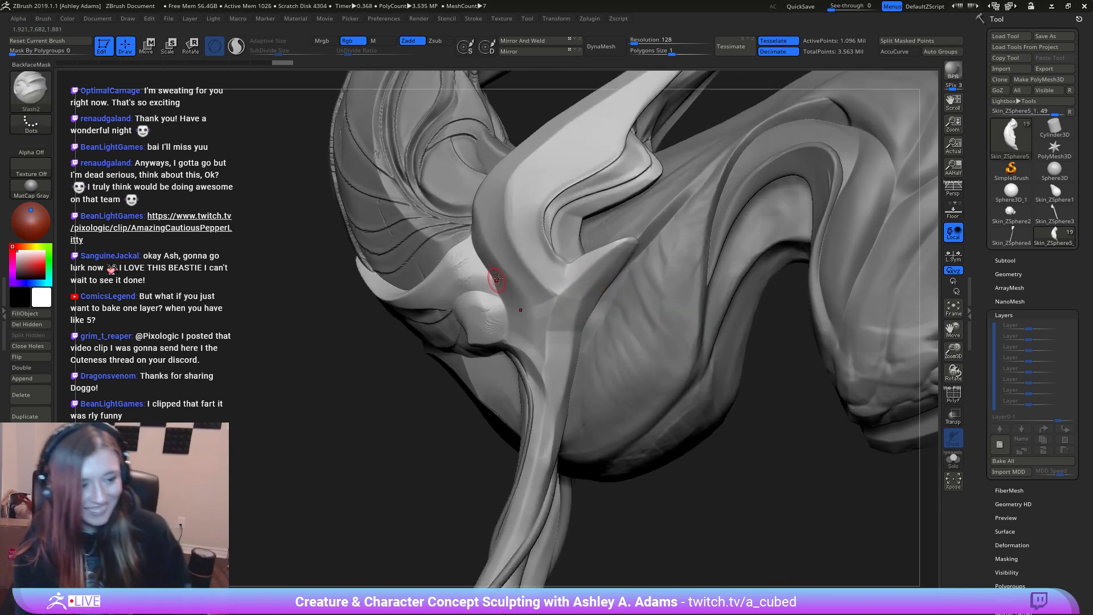
pyautogui.moveTo(424, 230)
pyautogui.mouseDown(button='right')
pyautogui.moveTo(439, 263)
pyautogui.moveTo(432, 315)
pyautogui.moveTo(450, 310)
pyautogui.mouseUp(button='right')
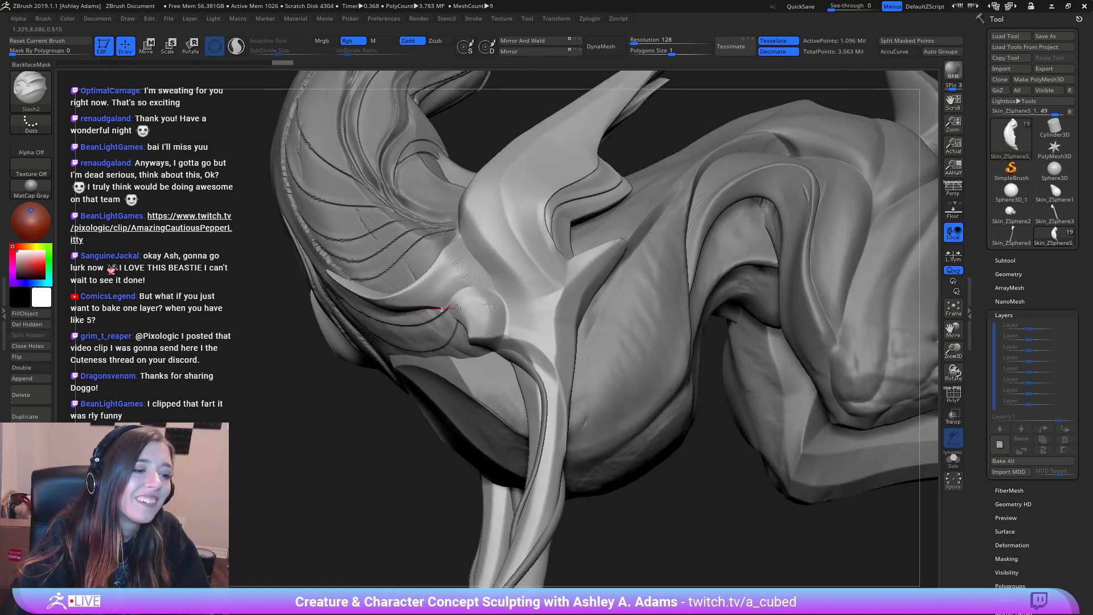
pyautogui.moveTo(477, 291)
pyautogui.mouseDown()
pyautogui.moveTo(466, 282)
pyautogui.moveTo(500, 259)
pyautogui.moveTo(514, 266)
pyautogui.moveTo(524, 325)
pyautogui.mouseUp()
pyautogui.moveTo(482, 291)
pyautogui.mouseDown(button='right')
pyautogui.moveTo(458, 215)
pyautogui.moveTo(520, 244)
pyautogui.moveTo(558, 243)
pyautogui.moveTo(497, 259)
pyautogui.moveTo(479, 294)
pyautogui.moveTo(493, 250)
pyautogui.moveTo(533, 290)
pyautogui.moveTo(520, 298)
pyautogui.mouseUp(button='right')
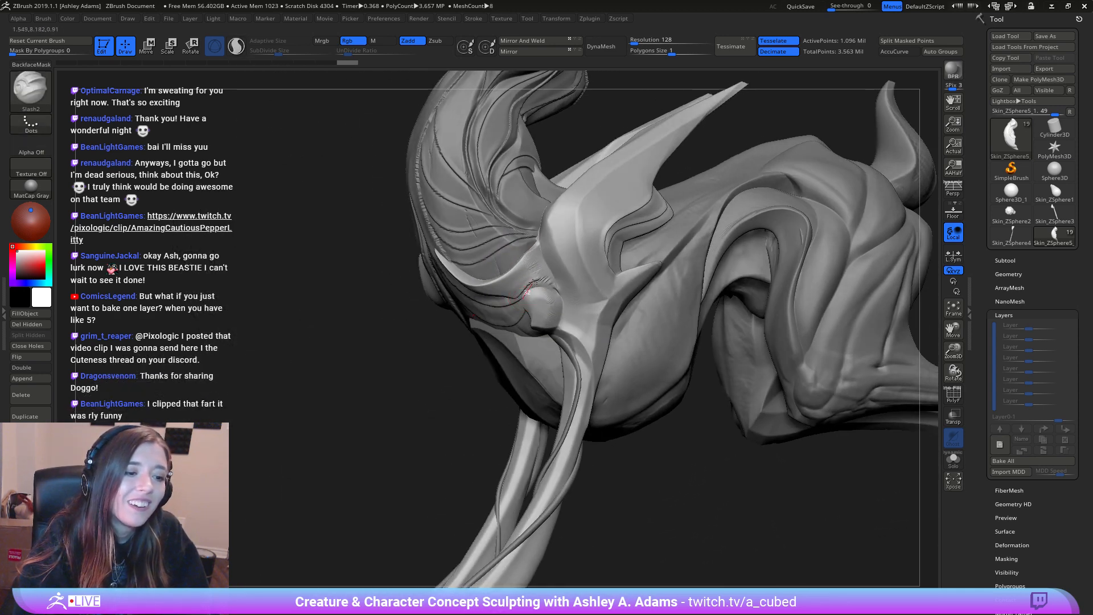
pyautogui.moveTo(563, 261); pyautogui.dragTo(564, 259)
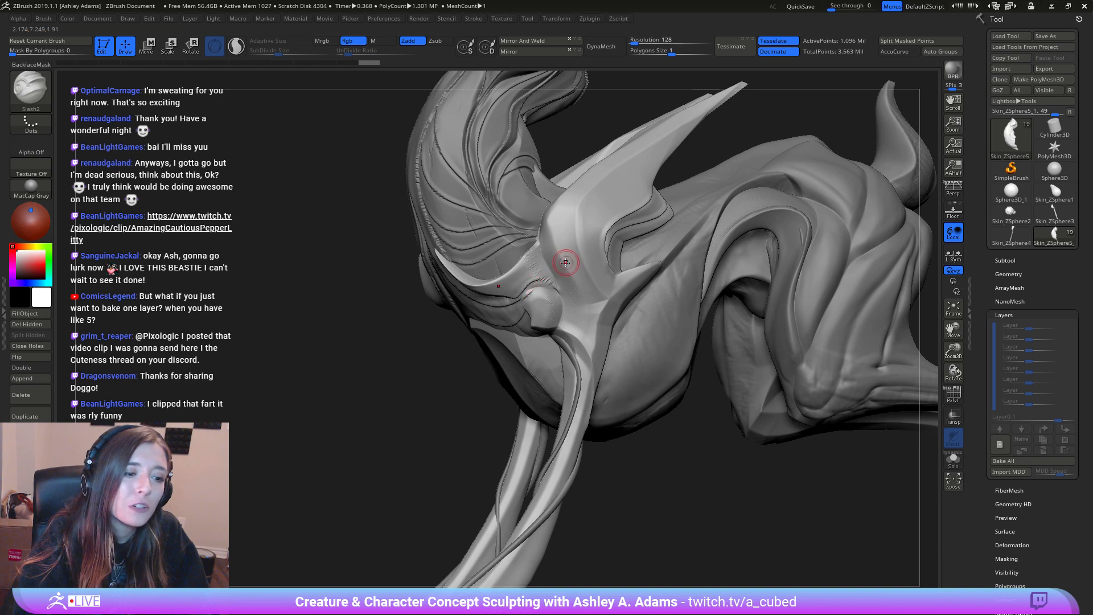
# Step: Undo the last crease beside the round shoulder knob and recut it in a smoother sweep down to the chest edge
pyautogui.hotkey('ctrl', 'z')
pyautogui.moveTo(560, 298); pyautogui.dragTo(542, 275)
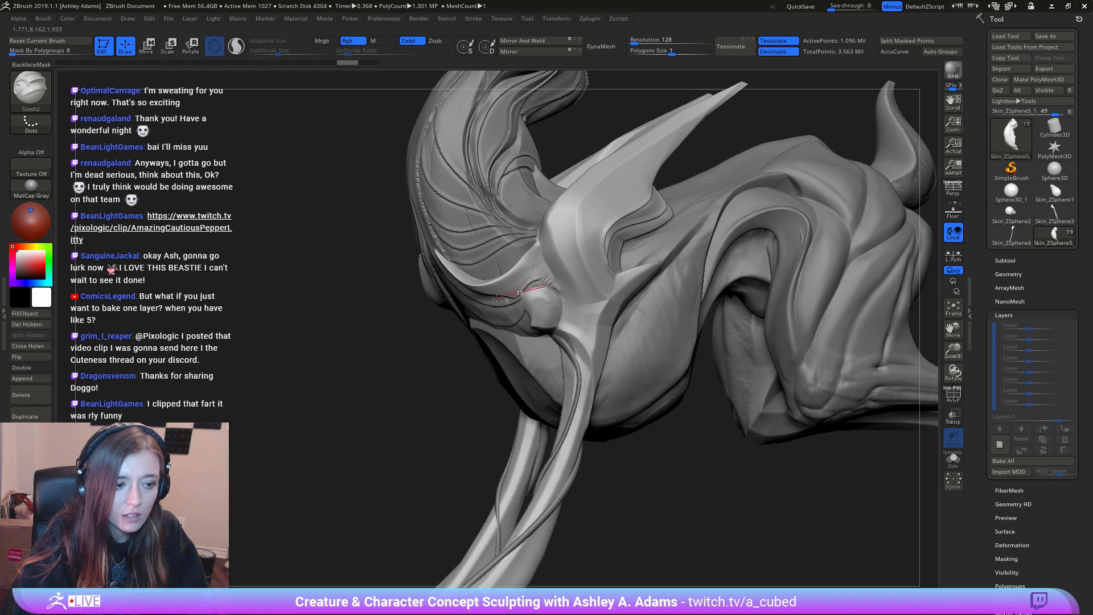
pyautogui.moveTo(480, 310); pyautogui.dragTo(478, 312)
pyautogui.hotkey('ctrl', 'z')
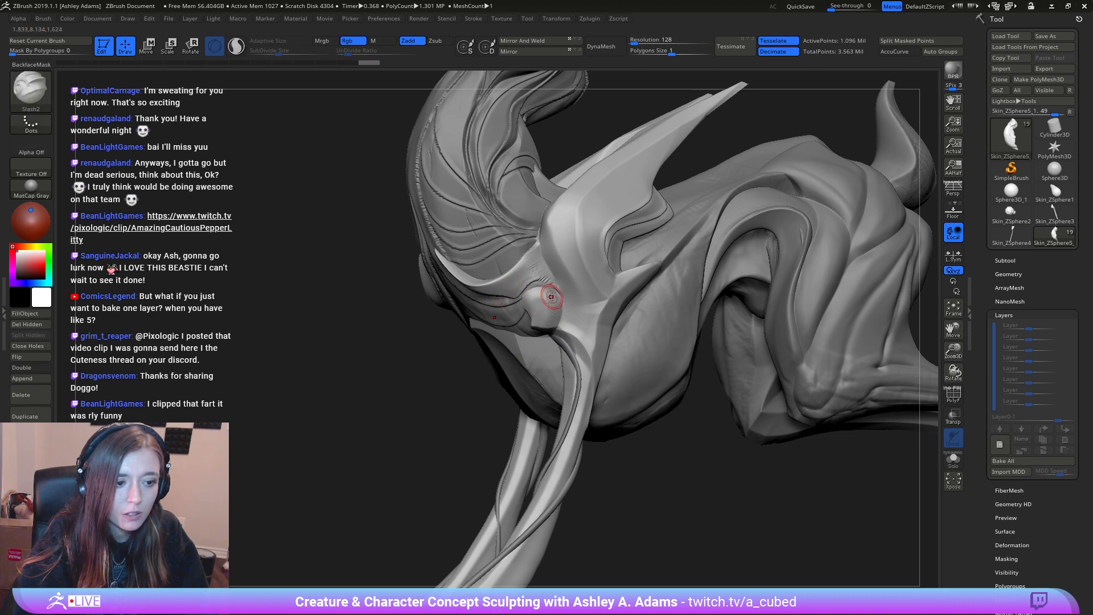
pyautogui.moveTo(551, 295); pyautogui.dragTo(561, 302, button='right')
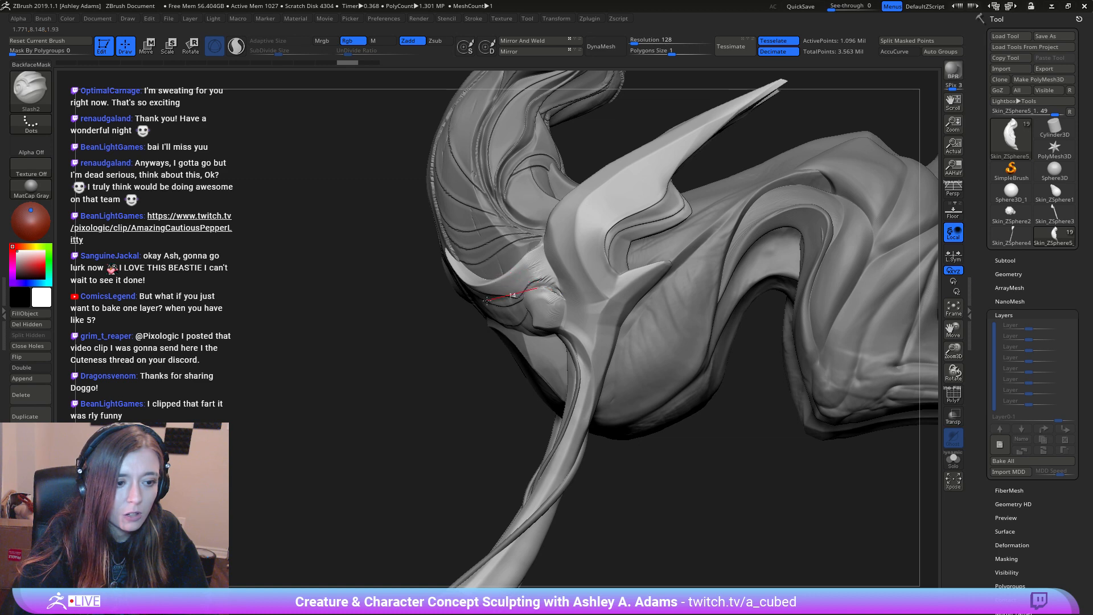
pyautogui.moveTo(483, 340); pyautogui.dragTo(482, 342)
# Step: Select the torso and carve rib folds into the flank behind the foreleg with the DamStandard brush
pyautogui.moveTo(481, 342)
pyautogui.keyDown('ctrl'); pyautogui.mouseDown(button='right')
pyautogui.moveTo(455, 290)
pyautogui.moveTo(592, 281)
pyautogui.mouseUp(button='right'); pyautogui.keyUp('ctrl')
pyautogui.keyDown('alt'); pyautogui.moveTo(513, 287); pyautogui.dragTo(573, 299, button='right'); pyautogui.keyUp('alt')
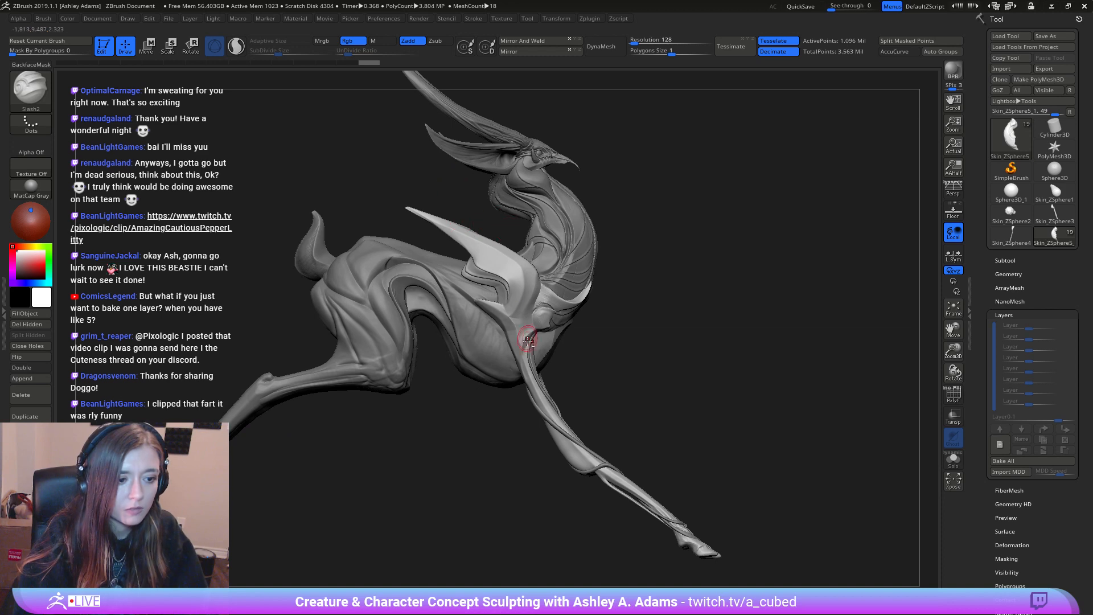
pyautogui.moveTo(466, 325)
pyautogui.keyDown('alt'); pyautogui.mouseDown(button='right')
pyautogui.moveTo(574, 279)
pyautogui.moveTo(560, 272)
pyautogui.mouseUp(button='right'); pyautogui.keyUp('alt')
pyautogui.keyDown('alt'); pyautogui.click(553, 278); pyautogui.keyUp('alt')
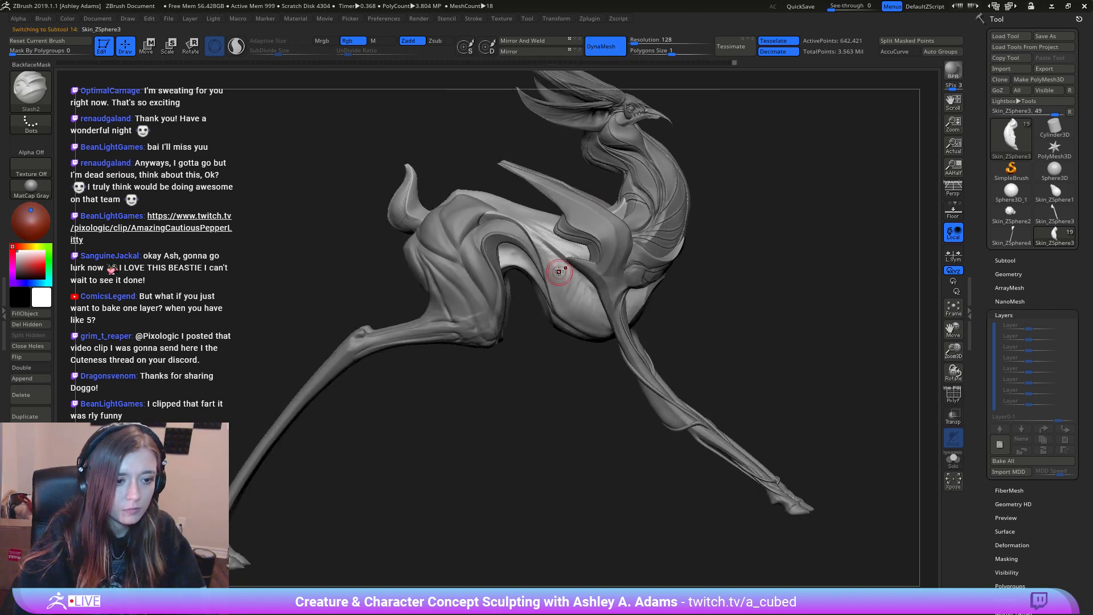
pyautogui.press('b')
pyautogui.press('d')
pyautogui.press('s')
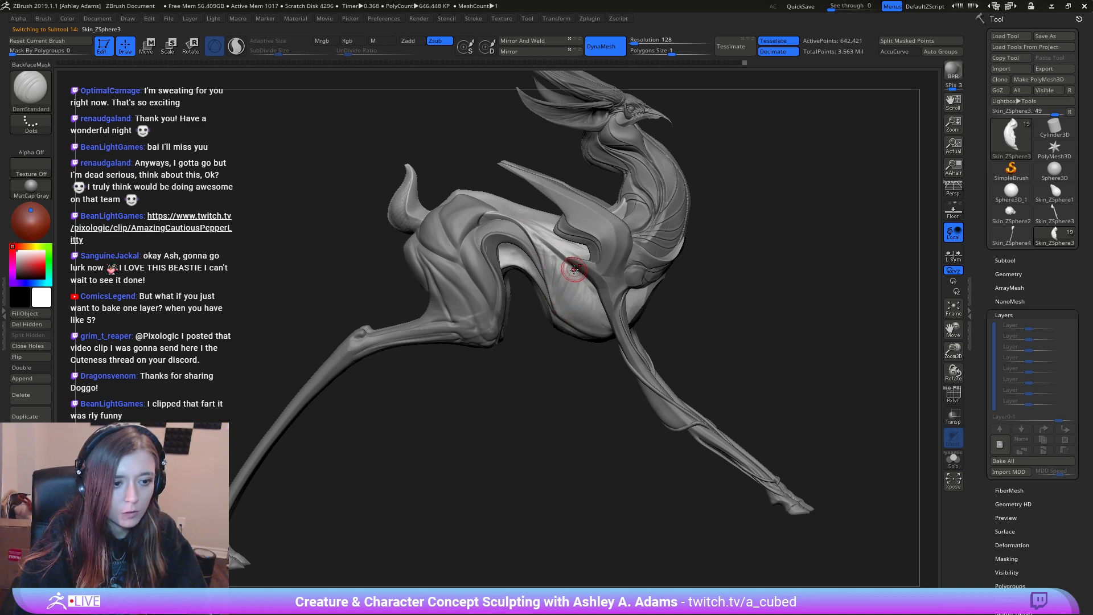
pyautogui.moveTo(582, 316)
pyautogui.mouseDown(button='right')
pyautogui.moveTo(550, 309)
pyautogui.moveTo(584, 292)
pyautogui.mouseUp(button='right')
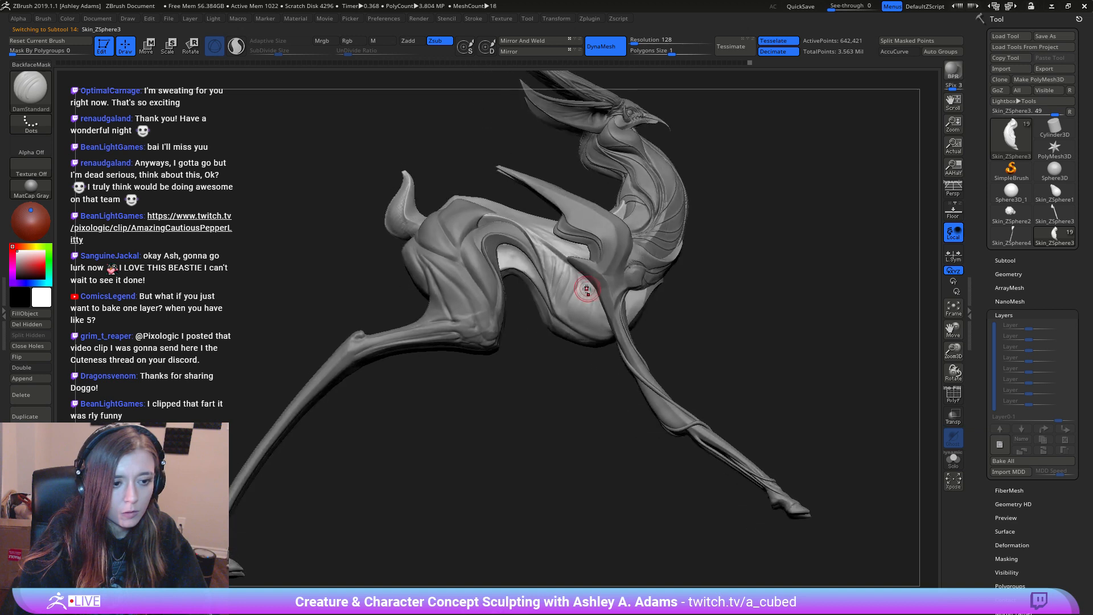
pyautogui.moveTo(583, 285); pyautogui.dragTo(588, 291)
# Step: Smooth the rib folds across the middle of the flank
pyautogui.moveTo(605, 329); pyautogui.dragTo(555, 302, button='right')
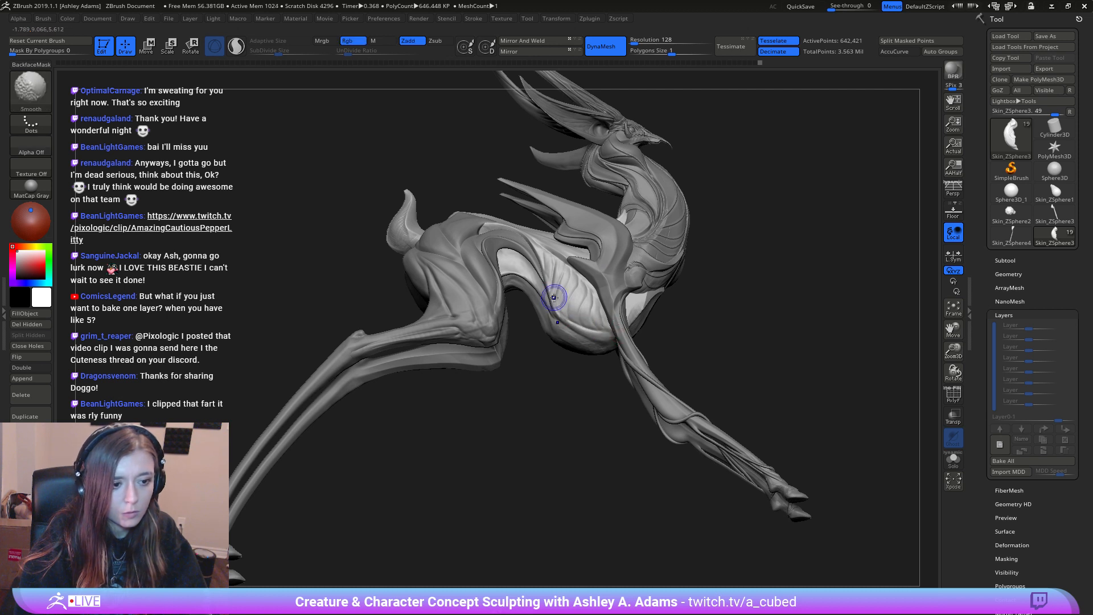
pyautogui.keyDown('shift'); pyautogui.moveTo(556, 293); pyautogui.dragTo(608, 325); pyautogui.keyUp('shift')
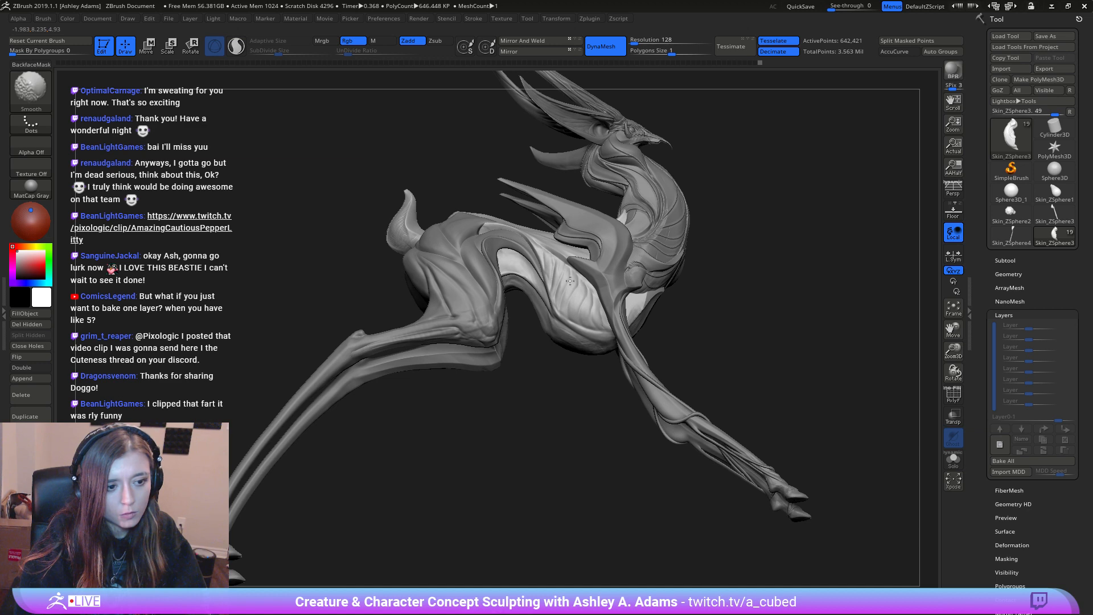
pyautogui.moveTo(570, 281)
pyautogui.mouseDown(button='right')
pyautogui.moveTo(544, 257)
pyautogui.moveTo(556, 251)
pyautogui.mouseUp(button='right')
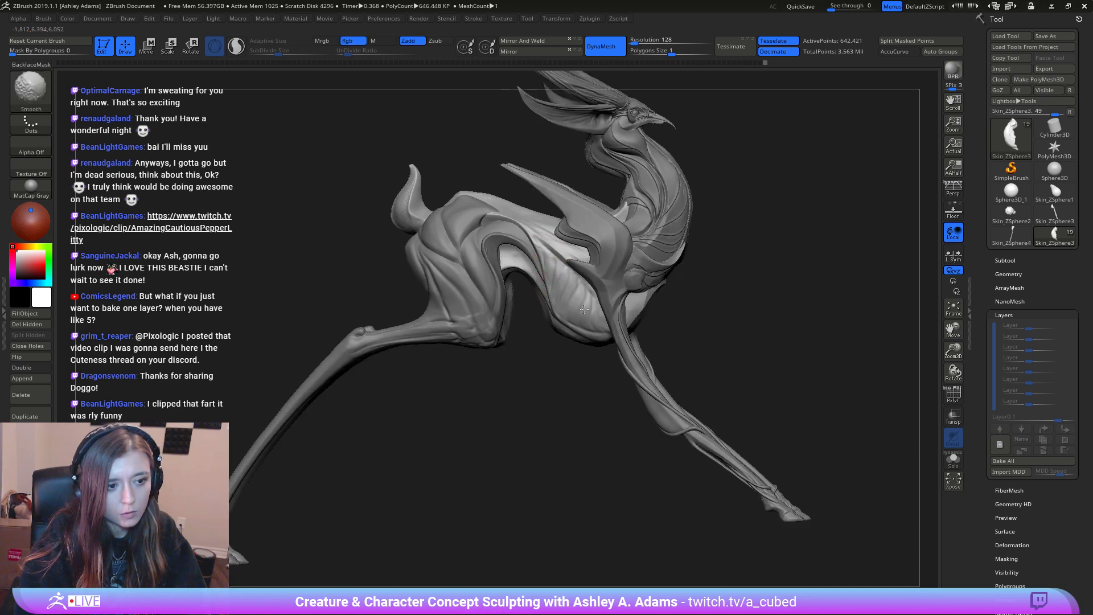
# Step: Carve additional DamStandard folds on the opposite flank and the chest around the top of the foreleg
pyautogui.moveTo(585, 309)
pyautogui.keyDown('ctrl'); pyautogui.mouseDown(button='right')
pyautogui.moveTo(561, 237)
pyautogui.moveTo(493, 254)
pyautogui.moveTo(425, 205)
pyautogui.mouseUp(button='right'); pyautogui.keyUp('ctrl')
pyautogui.moveTo(447, 132)
pyautogui.keyDown('ctrl'); pyautogui.mouseDown(button='right')
pyautogui.moveTo(625, 398)
pyautogui.moveTo(635, 438)
pyautogui.mouseUp(button='right'); pyautogui.keyUp('ctrl')
pyautogui.moveTo(530, 341); pyautogui.dragTo(516, 325, button='right')
pyautogui.moveTo(517, 325); pyautogui.dragTo(529, 357)
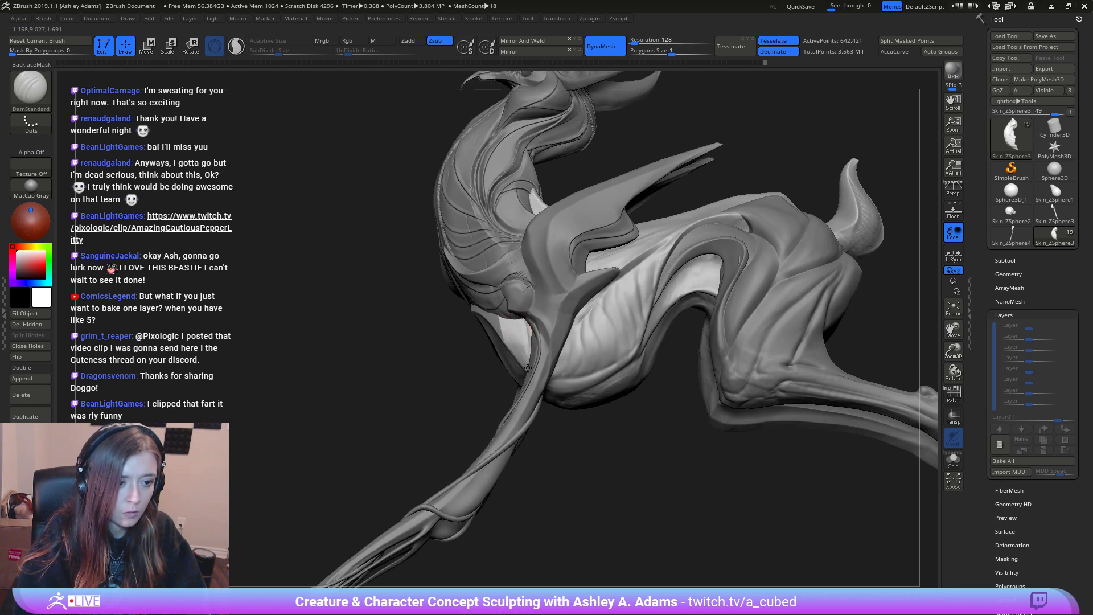
pyautogui.moveTo(529, 368); pyautogui.dragTo(537, 367, button='right')
pyautogui.moveTo(546, 375); pyautogui.dragTo(545, 362)
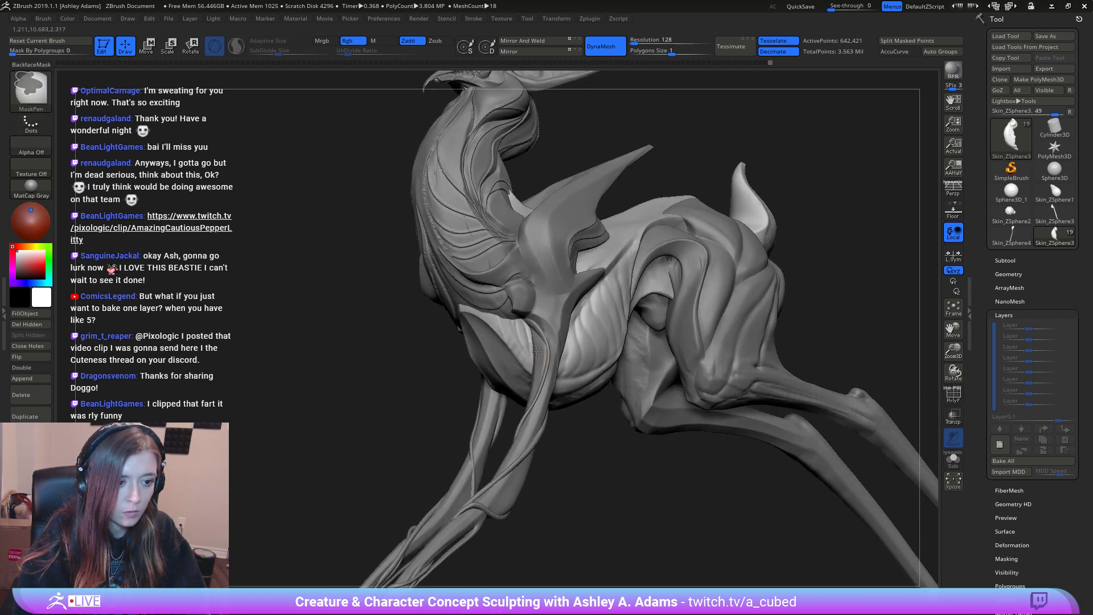
# Step: Carve creases down both sides of the chest between the forelegs, starting below the peak of the neck collar
pyautogui.keyDown('ctrl'); pyautogui.moveTo(541, 364); pyautogui.dragTo(461, 261, button='right'); pyautogui.keyUp('ctrl')
pyautogui.moveTo(461, 262); pyautogui.dragTo(530, 350, button='right')
pyautogui.moveTo(526, 239)
pyautogui.keyDown('ctrl'); pyautogui.mouseDown(button='right')
pyautogui.moveTo(544, 325)
pyautogui.moveTo(532, 277)
pyautogui.mouseUp(button='right'); pyautogui.keyUp('ctrl')
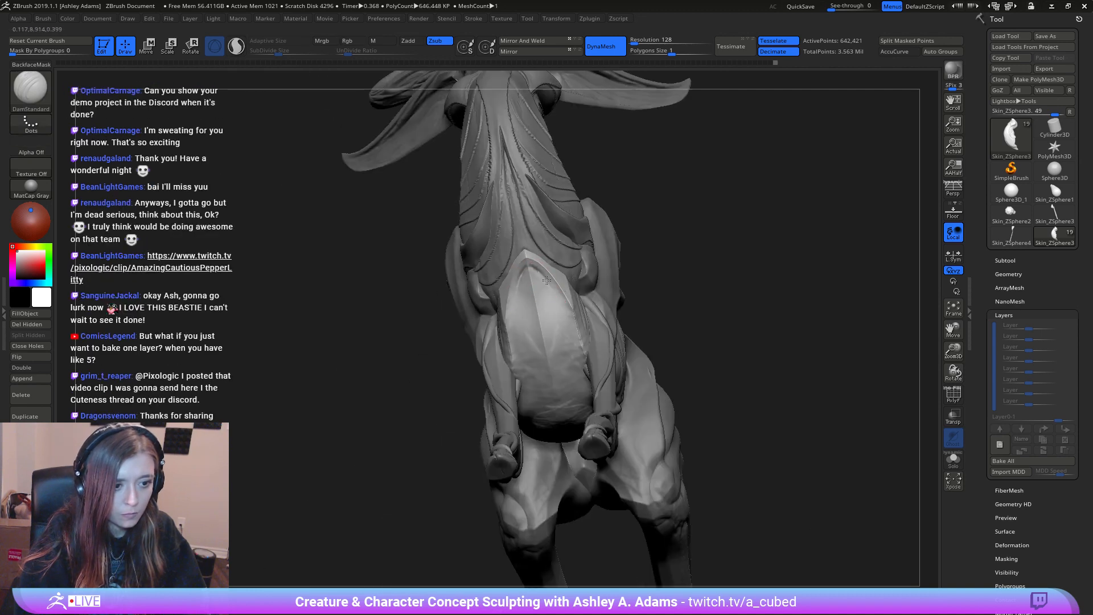
pyautogui.moveTo(547, 280); pyautogui.dragTo(585, 333)
pyautogui.moveTo(560, 328); pyautogui.dragTo(589, 351, button='right')
pyautogui.moveTo(576, 348)
pyautogui.mouseDown()
pyautogui.moveTo(587, 364)
pyautogui.moveTo(578, 353)
pyautogui.mouseUp()
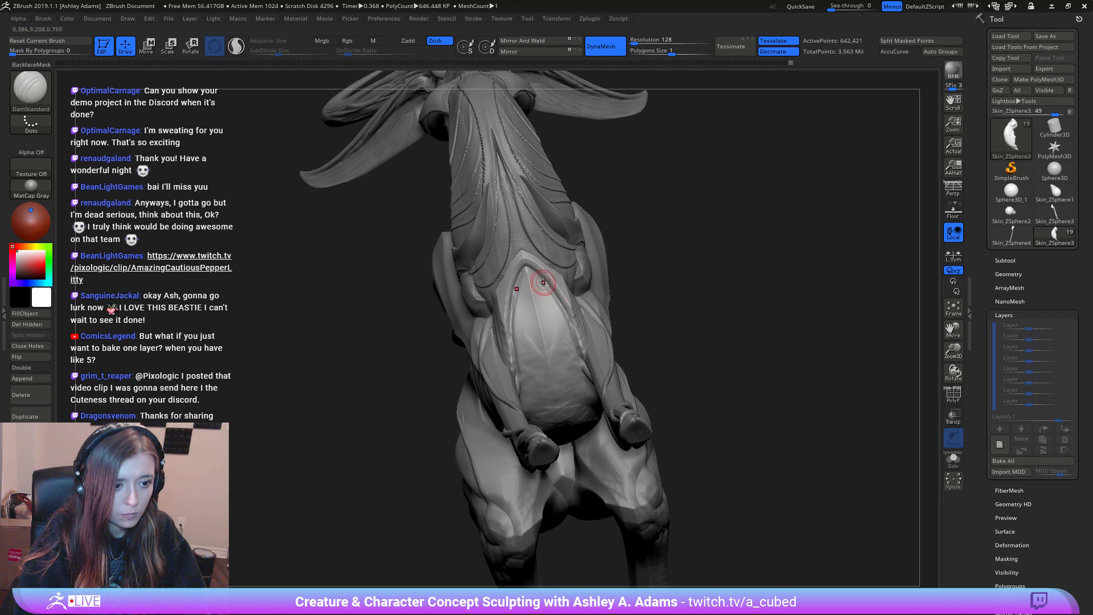
pyautogui.press('shift')
pyautogui.moveTo(567, 353)
pyautogui.mouseDown(button='right')
pyautogui.moveTo(601, 314)
pyautogui.moveTo(528, 321)
pyautogui.mouseUp(button='right')
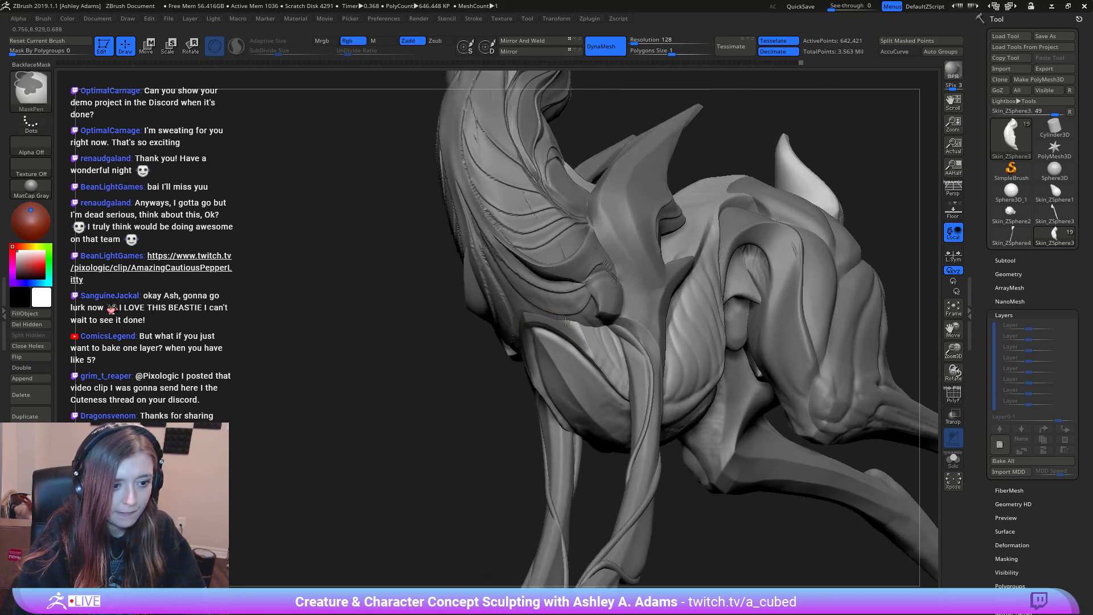
# Step: Pull the unmasked chest surface below the base of the neck outward with the SnakeHook brush
pyautogui.moveTo(569, 322); pyautogui.dragTo(546, 327, button='right')
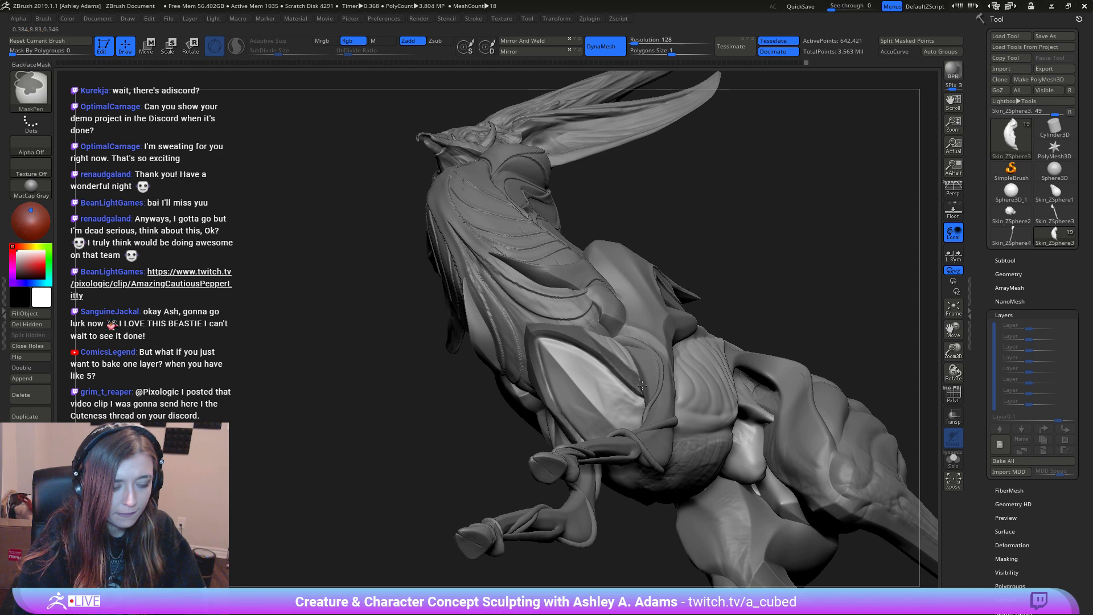
pyautogui.moveTo(595, 335)
pyautogui.mouseDown(button='right')
pyautogui.moveTo(542, 391)
pyautogui.moveTo(545, 413)
pyautogui.moveTo(554, 290)
pyautogui.moveTo(528, 406)
pyautogui.moveTo(563, 308)
pyautogui.moveTo(571, 317)
pyautogui.mouseUp(button='right')
pyautogui.keyDown('ctrl'); pyautogui.moveTo(537, 189); pyautogui.dragTo(577, 309, button='right'); pyautogui.keyUp('ctrl')
pyautogui.press('b')
pyautogui.press('s')
pyautogui.press('h')
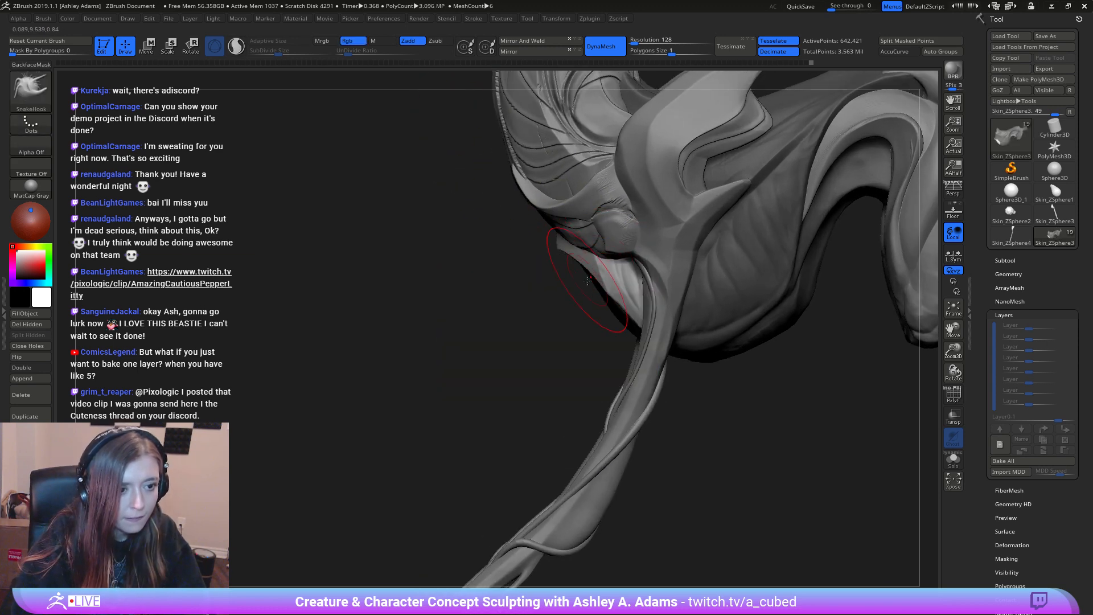
pyautogui.moveTo(577, 259); pyautogui.dragTo(572, 263)
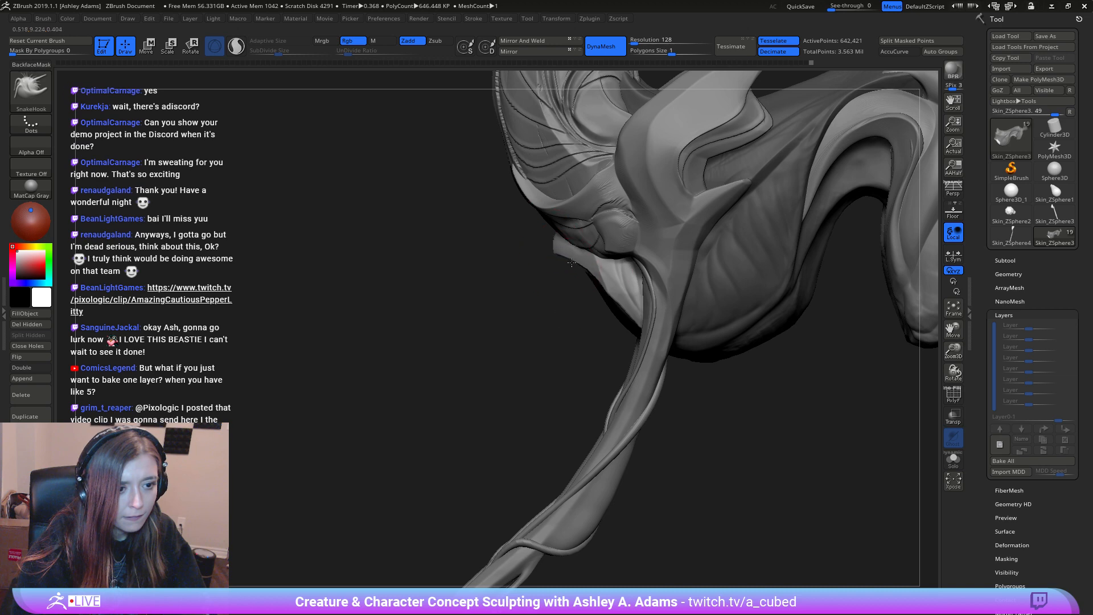
pyautogui.keyDown('ctrl'); pyautogui.moveTo(570, 259); pyautogui.dragTo(569, 193, button='right'); pyautogui.keyUp('ctrl')
pyautogui.keyDown('ctrl'); pyautogui.moveTo(577, 348); pyautogui.dragTo(572, 268, button='right'); pyautogui.keyUp('ctrl')
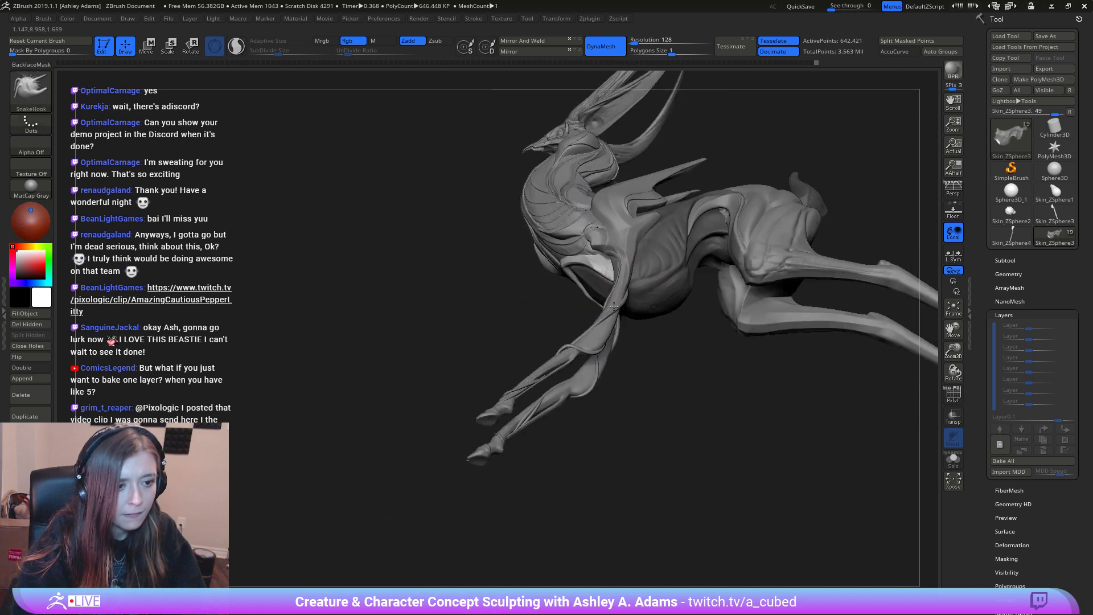
# Step: Refine the pointed tip of the chest beneath the neck collar with the SnakeHook brush from the front and side
pyautogui.moveTo(504, 242); pyautogui.dragTo(571, 269, button='right')
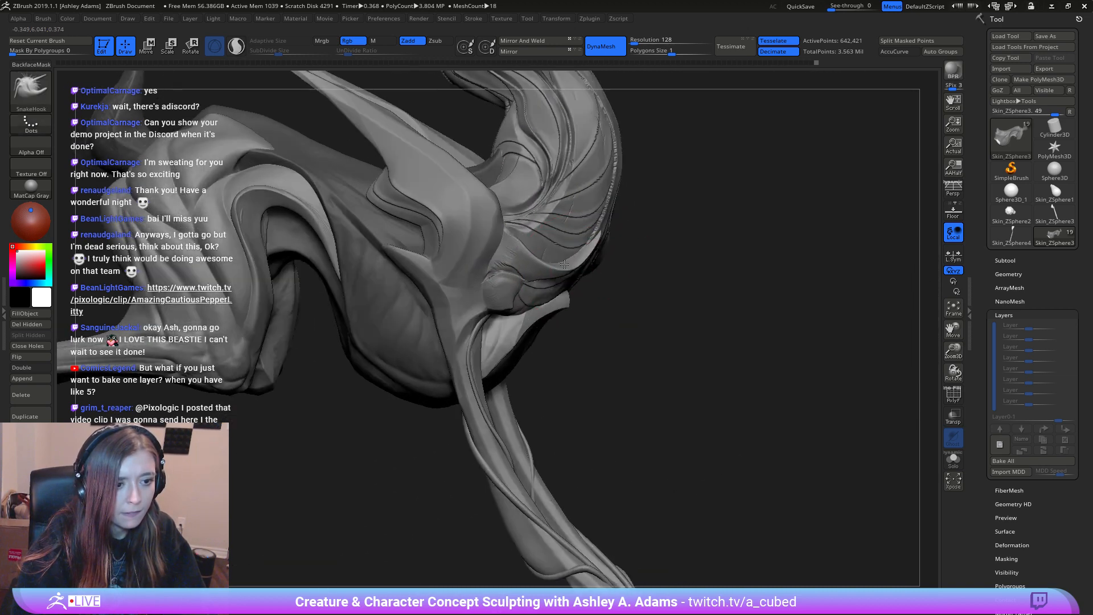
pyautogui.press('space')
pyautogui.moveTo(572, 270); pyautogui.dragTo(563, 273)
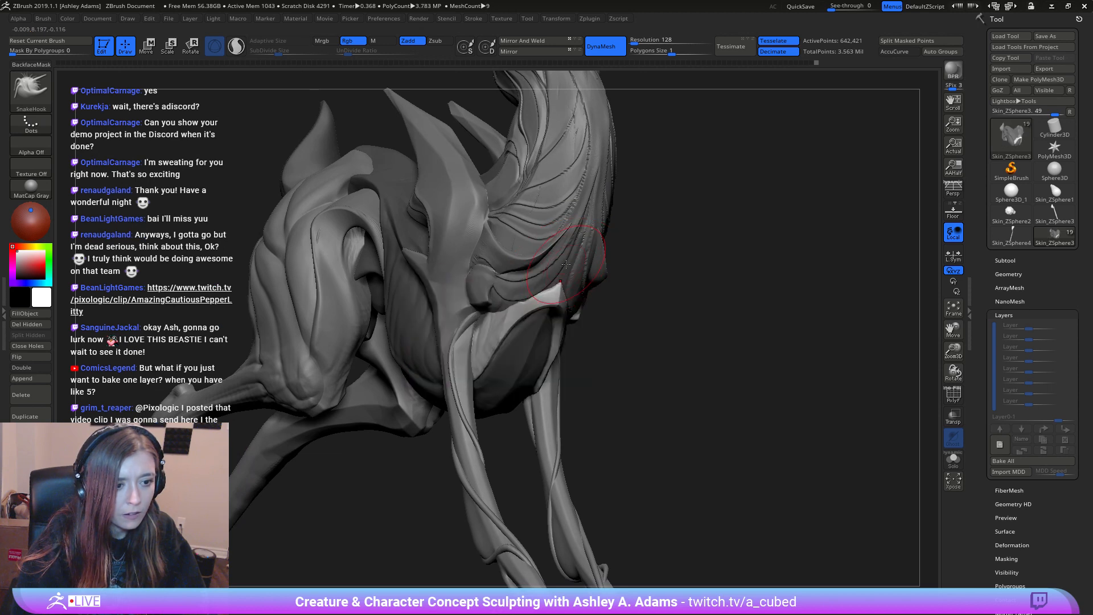
pyautogui.moveTo(566, 264)
pyautogui.mouseDown(button='right')
pyautogui.moveTo(548, 261)
pyautogui.moveTo(571, 254)
pyautogui.moveTo(588, 272)
pyautogui.mouseUp(button='right')
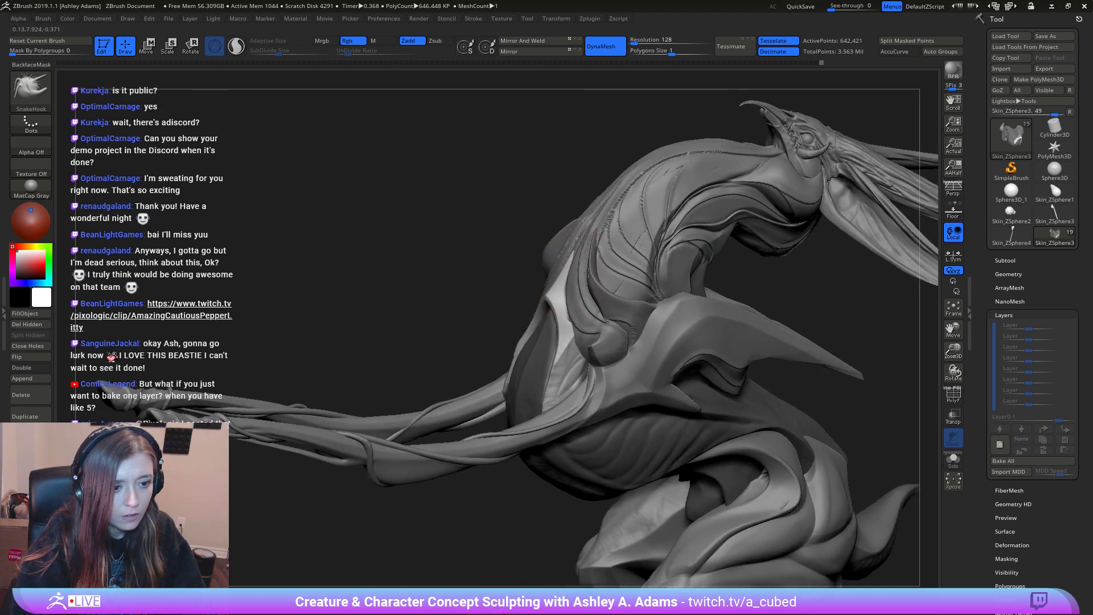
pyautogui.moveTo(591, 292); pyautogui.dragTo(541, 326, button='right')
pyautogui.rightClick(541, 326)
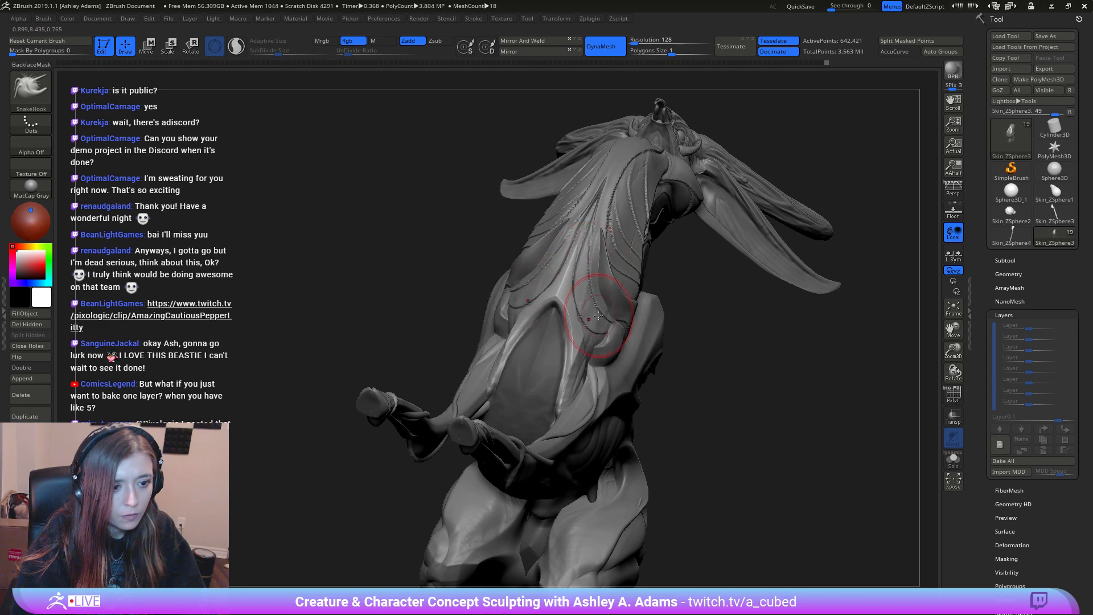
pyautogui.moveTo(601, 313)
pyautogui.mouseDown(button='right')
pyautogui.moveTo(549, 268)
pyautogui.moveTo(549, 304)
pyautogui.mouseUp(button='right')
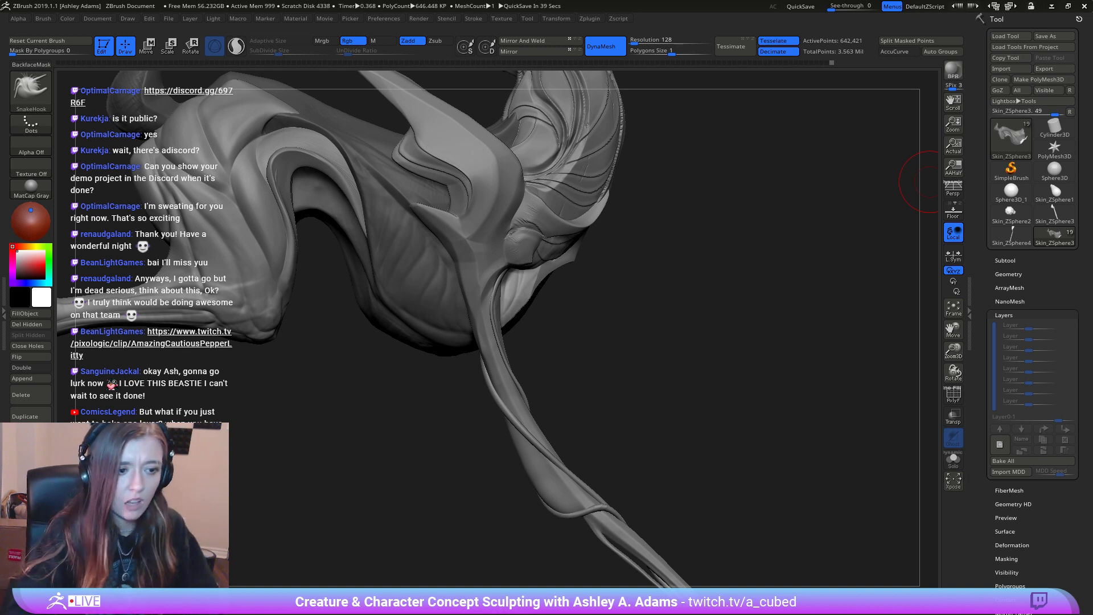
# Step: Pull the chest surface just in front of the top of the foreleg into a fuller curve with SnakeHook
pyautogui.moveTo(618, 297); pyautogui.dragTo(547, 322)
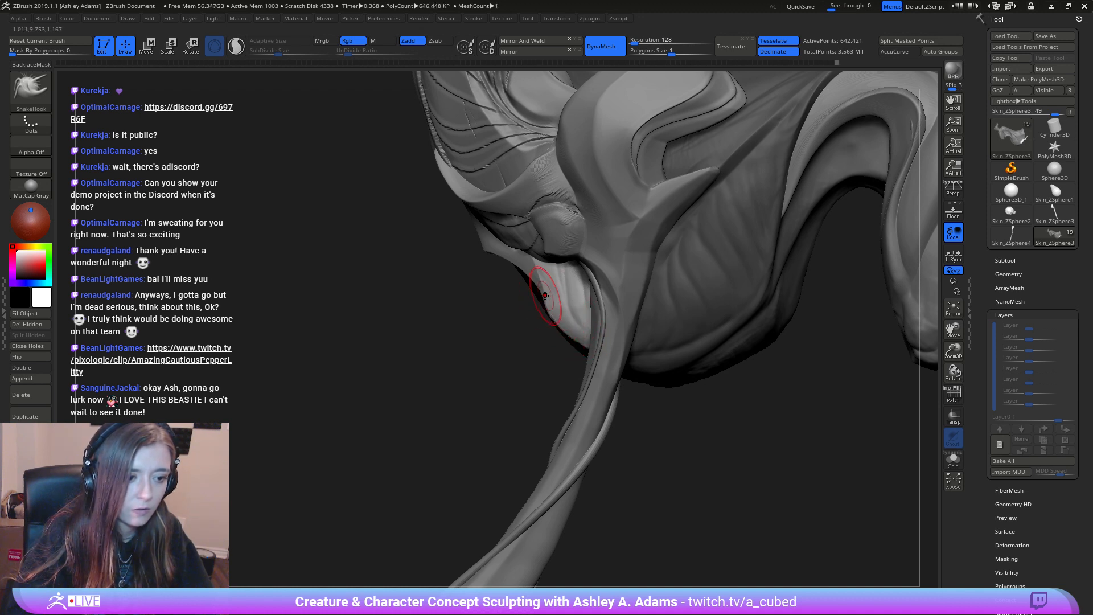
pyautogui.moveTo(549, 298); pyautogui.dragTo(544, 305)
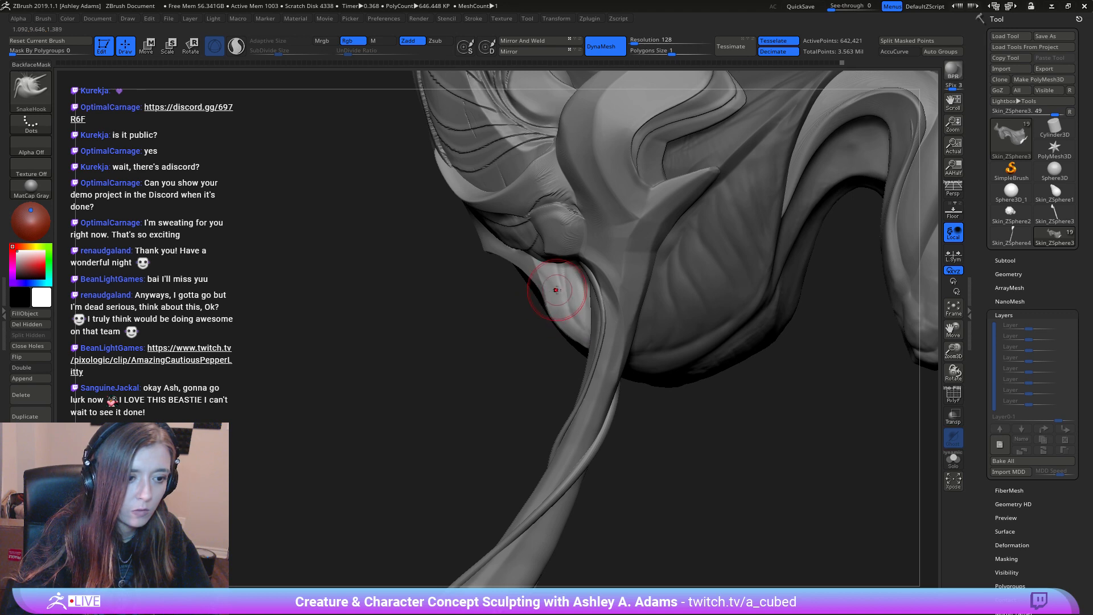
pyautogui.moveTo(588, 361)
pyautogui.keyDown('ctrl'); pyautogui.mouseDown(button='right')
pyautogui.moveTo(591, 298)
pyautogui.moveTo(626, 298)
pyautogui.mouseUp(button='right'); pyautogui.keyUp('ctrl')
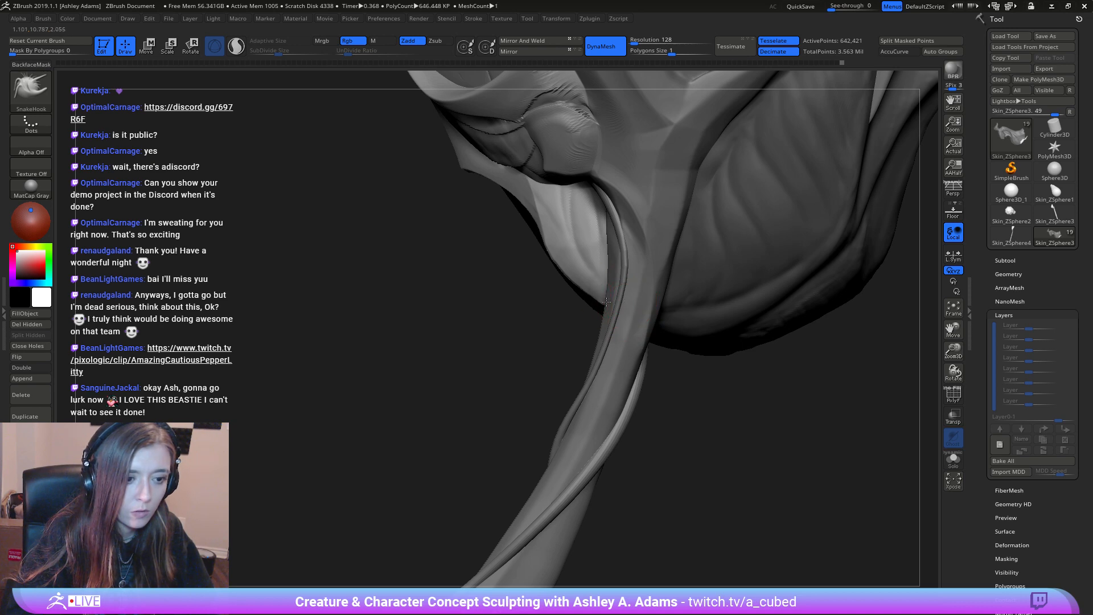
pyautogui.moveTo(600, 294)
pyautogui.keyDown('ctrl'); pyautogui.mouseDown(button='right')
pyautogui.moveTo(638, 310)
pyautogui.moveTo(615, 330)
pyautogui.moveTo(593, 294)
pyautogui.moveTo(614, 291)
pyautogui.moveTo(595, 307)
pyautogui.moveTo(560, 287)
pyautogui.moveTo(532, 296)
pyautogui.moveTo(513, 256)
pyautogui.moveTo(588, 300)
pyautogui.mouseUp(button='right'); pyautogui.keyUp('ctrl')
pyautogui.press('f')
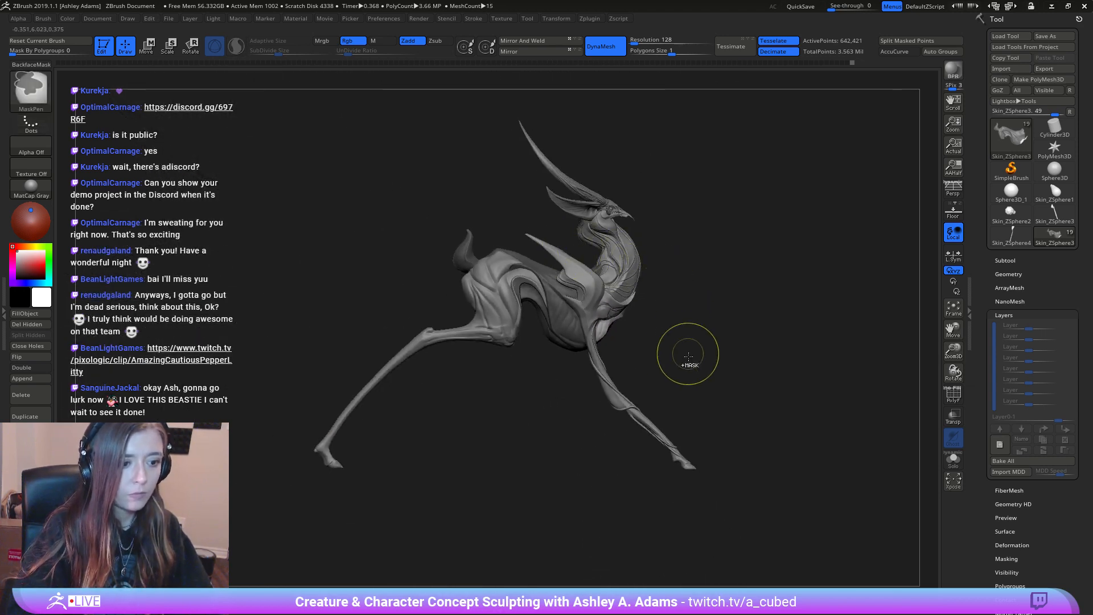
pyautogui.press('b')
pyautogui.press('s')
pyautogui.press('h')
pyautogui.moveTo(462, 214)
pyautogui.keyDown('ctrl'); pyautogui.mouseDown(button='right')
pyautogui.moveTo(455, 273)
pyautogui.moveTo(419, 292)
pyautogui.moveTo(427, 318)
pyautogui.mouseUp(button='right'); pyautogui.keyUp('ctrl')
pyautogui.keyDown('alt'); pyautogui.click(449, 296); pyautogui.keyUp('alt')
pyautogui.press('1')
pyautogui.press('space')
pyautogui.moveTo(415, 245); pyautogui.dragTo(416, 257)
pyautogui.moveTo(449, 297); pyautogui.dragTo(452, 300)
pyautogui.hotkey('ctrl', 'z')
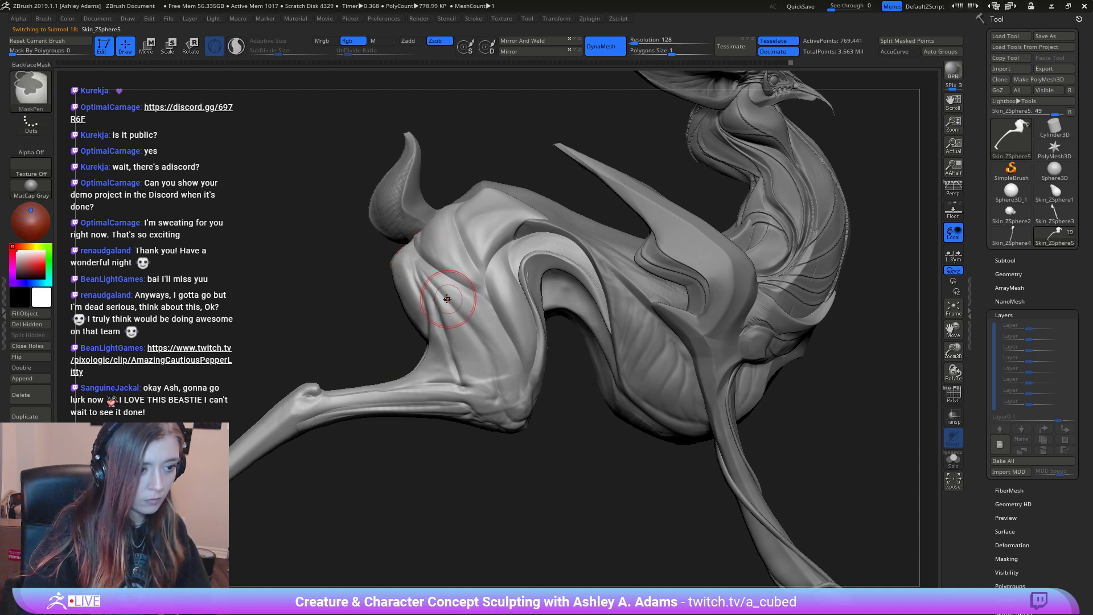
# Step: Activate the tail's subtool and carve a Slash2 crease along the side of the tail from its base to its tip
pyautogui.press('2')
pyautogui.moveTo(407, 245)
pyautogui.mouseDown()
pyautogui.moveTo(416, 231)
pyautogui.moveTo(382, 203)
pyautogui.mouseUp()
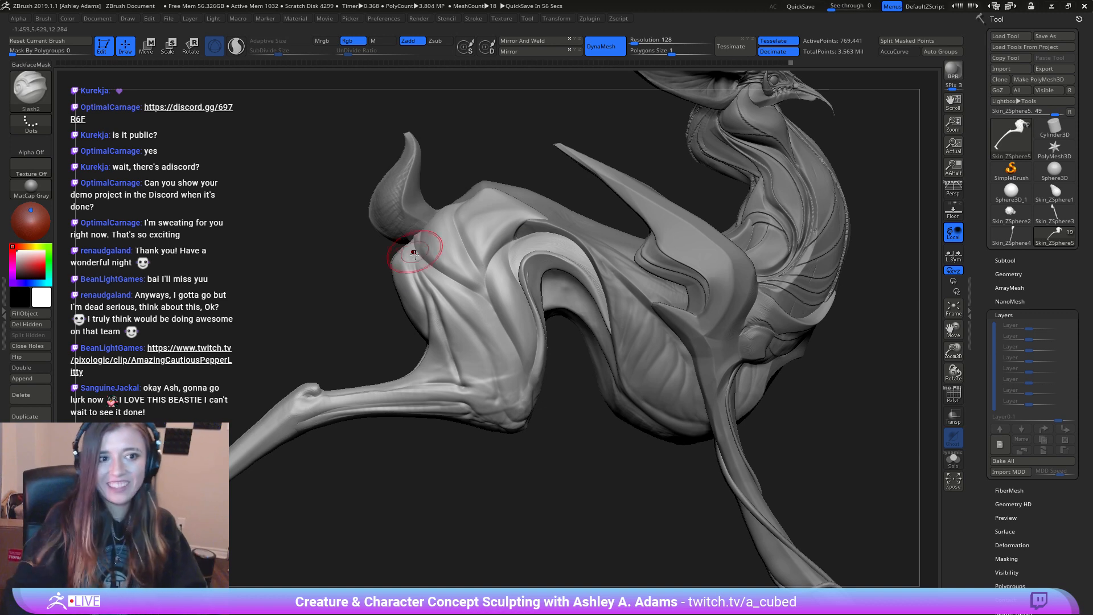
pyautogui.keyDown('alt'); pyautogui.click(395, 223); pyautogui.keyUp('alt')
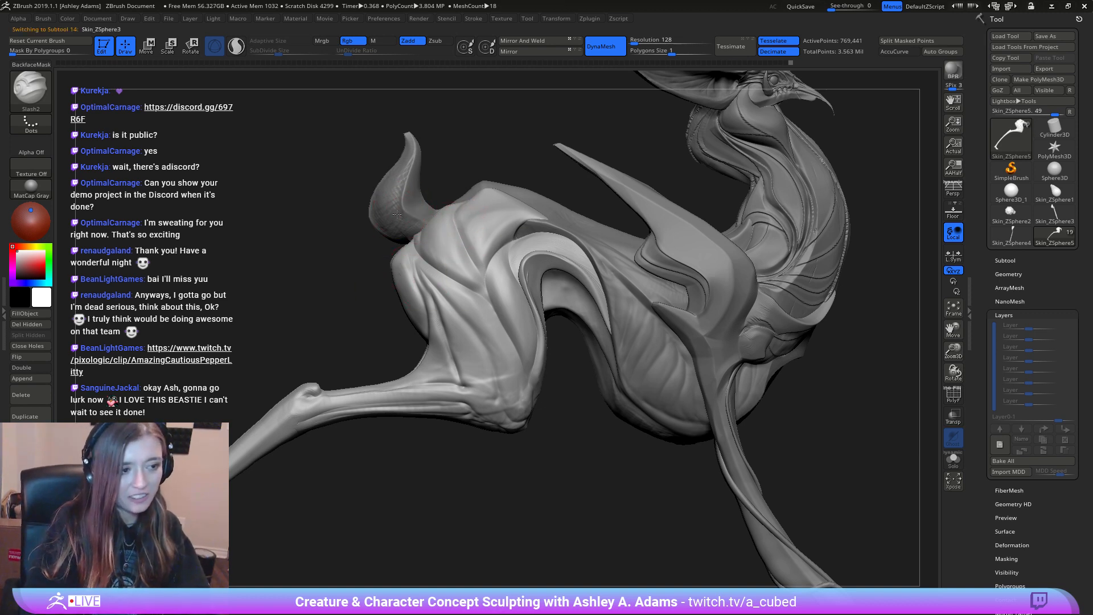
pyautogui.keyDown('shift'); pyautogui.moveTo(382, 200); pyautogui.dragTo(398, 181); pyautogui.keyUp('shift')
pyautogui.moveTo(405, 177)
pyautogui.keyDown('ctrl'); pyautogui.mouseDown(button='right')
pyautogui.moveTo(442, 255)
pyautogui.moveTo(469, 246)
pyautogui.moveTo(480, 263)
pyautogui.mouseUp(button='right'); pyautogui.keyUp('ctrl')
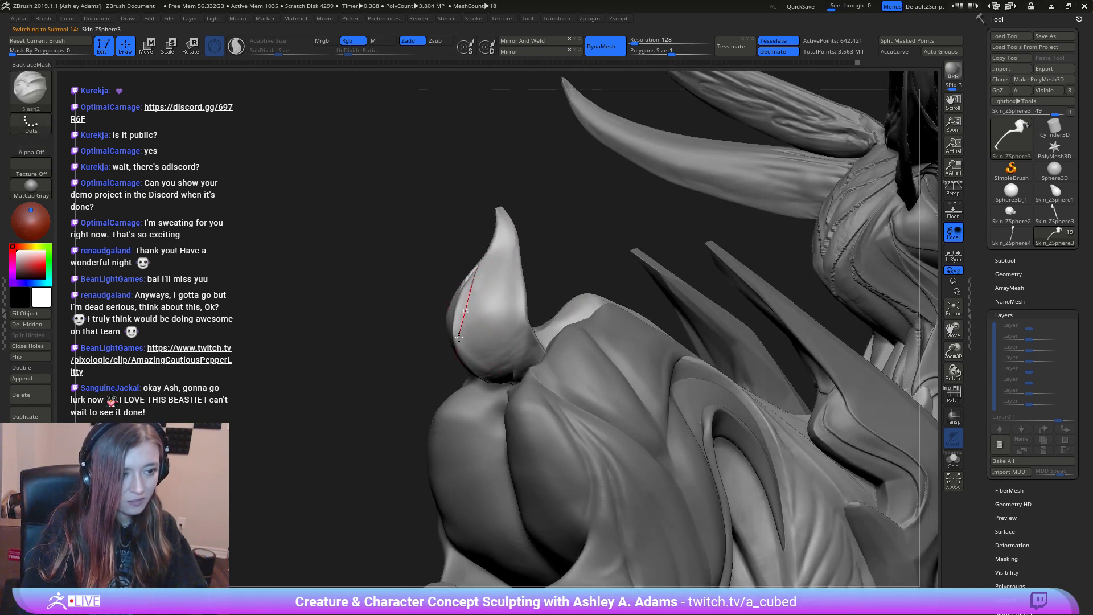
pyautogui.moveTo(459, 337); pyautogui.dragTo(501, 358)
pyautogui.hotkey('ctrl', 'z')
pyautogui.moveTo(517, 377); pyautogui.dragTo(513, 383, button='right')
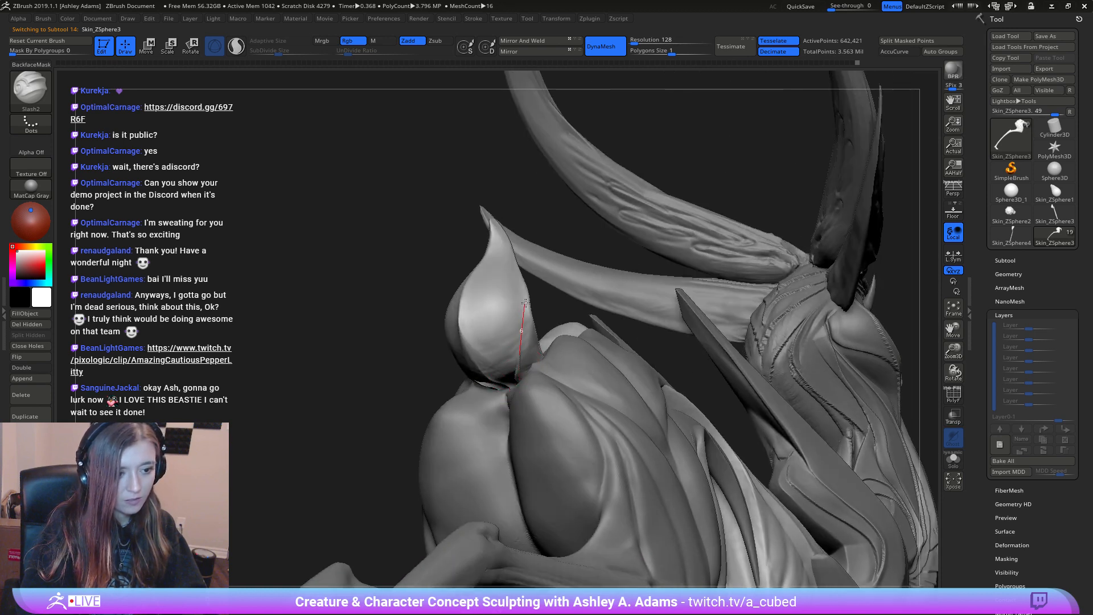
pyautogui.moveTo(525, 304)
pyautogui.mouseDown()
pyautogui.moveTo(528, 278)
pyautogui.moveTo(501, 233)
pyautogui.mouseUp()
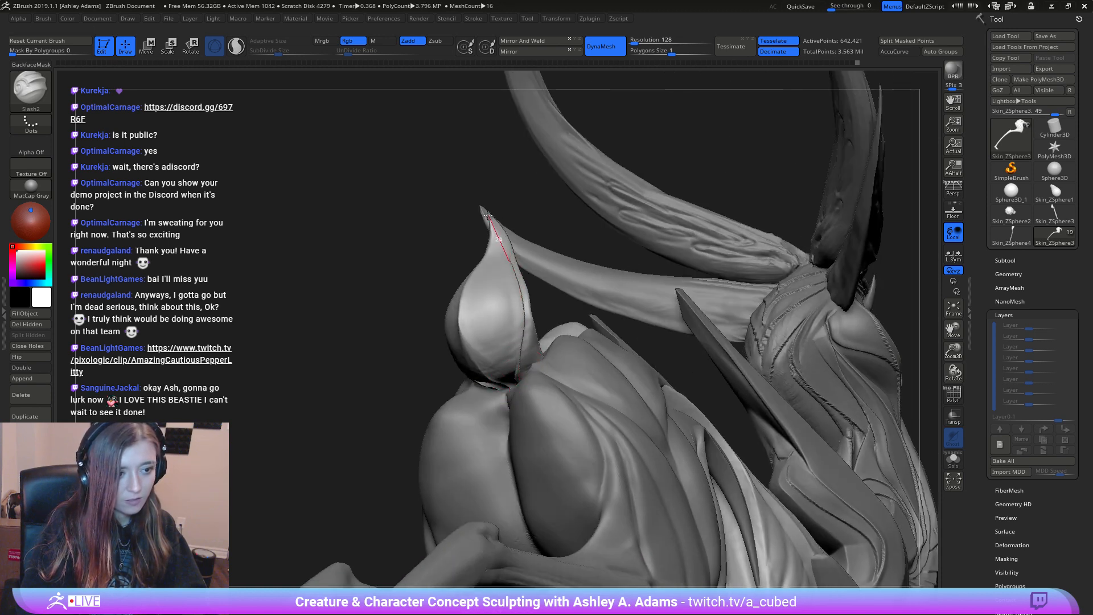
# Step: Carve additional Slash2 creases along the front edge and opposite side of the tail
pyautogui.moveTo(463, 184); pyautogui.dragTo(463, 181)
pyautogui.moveTo(418, 214)
pyautogui.mouseDown()
pyautogui.moveTo(439, 250)
pyautogui.moveTo(476, 255)
pyautogui.mouseUp()
pyautogui.moveTo(580, 234); pyautogui.dragTo(598, 263)
pyautogui.moveTo(571, 299)
pyautogui.mouseDown()
pyautogui.moveTo(555, 306)
pyautogui.moveTo(502, 284)
pyautogui.moveTo(500, 263)
pyautogui.mouseUp()
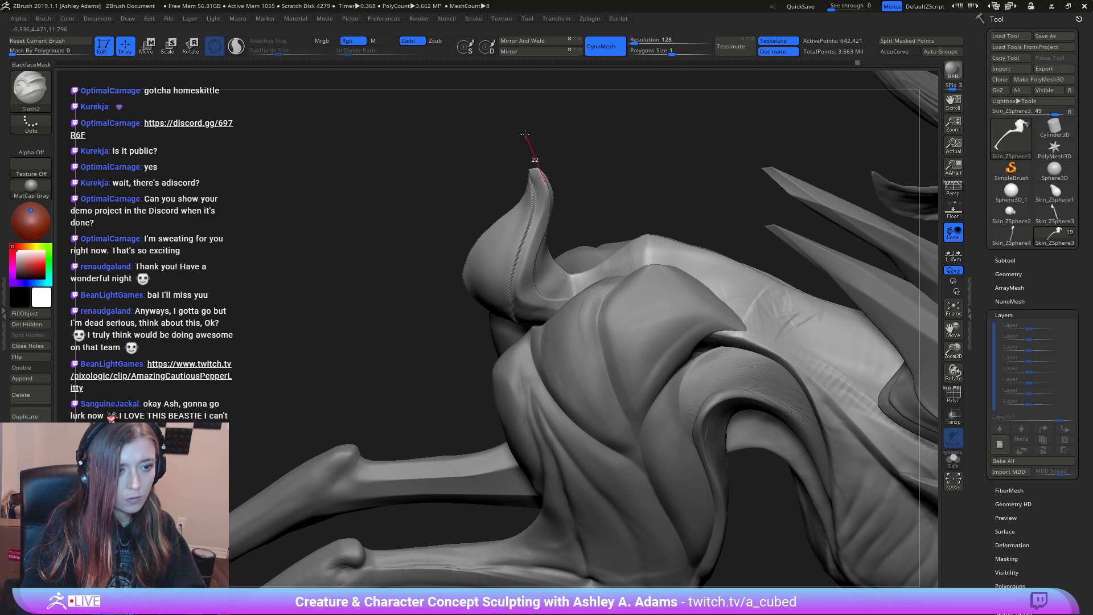
pyautogui.moveTo(524, 134)
pyautogui.mouseDown()
pyautogui.moveTo(511, 125)
pyautogui.moveTo(504, 158)
pyautogui.moveTo(527, 195)
pyautogui.mouseUp()
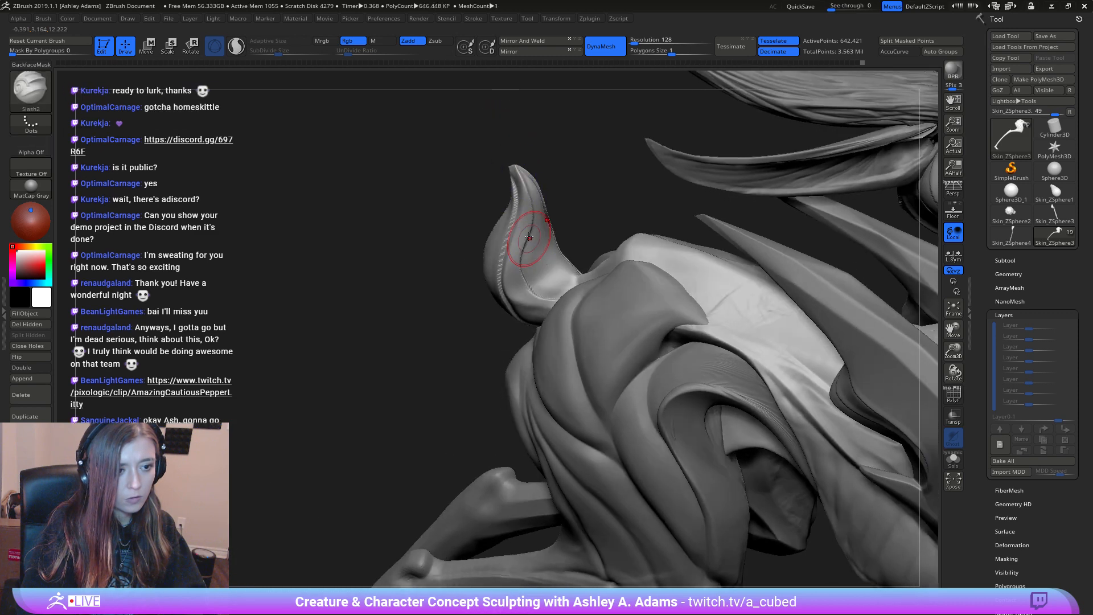
pyautogui.moveTo(529, 251)
pyautogui.mouseDown()
pyautogui.moveTo(564, 294)
pyautogui.moveTo(562, 237)
pyautogui.moveTo(449, 251)
pyautogui.moveTo(455, 296)
pyautogui.moveTo(546, 316)
pyautogui.mouseUp()
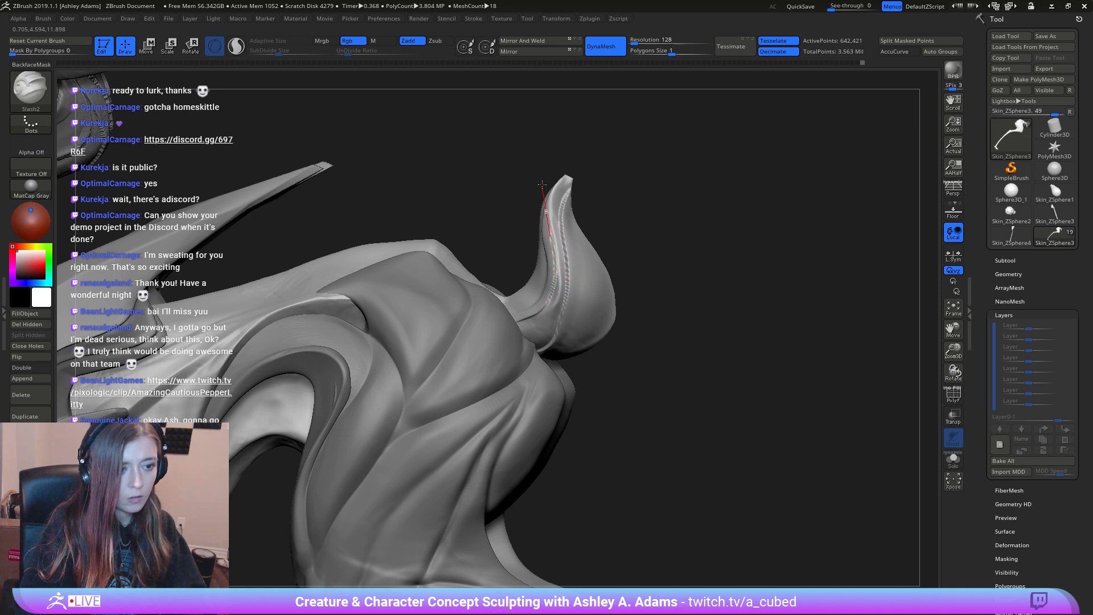
pyautogui.moveTo(588, 143); pyautogui.dragTo(604, 138)
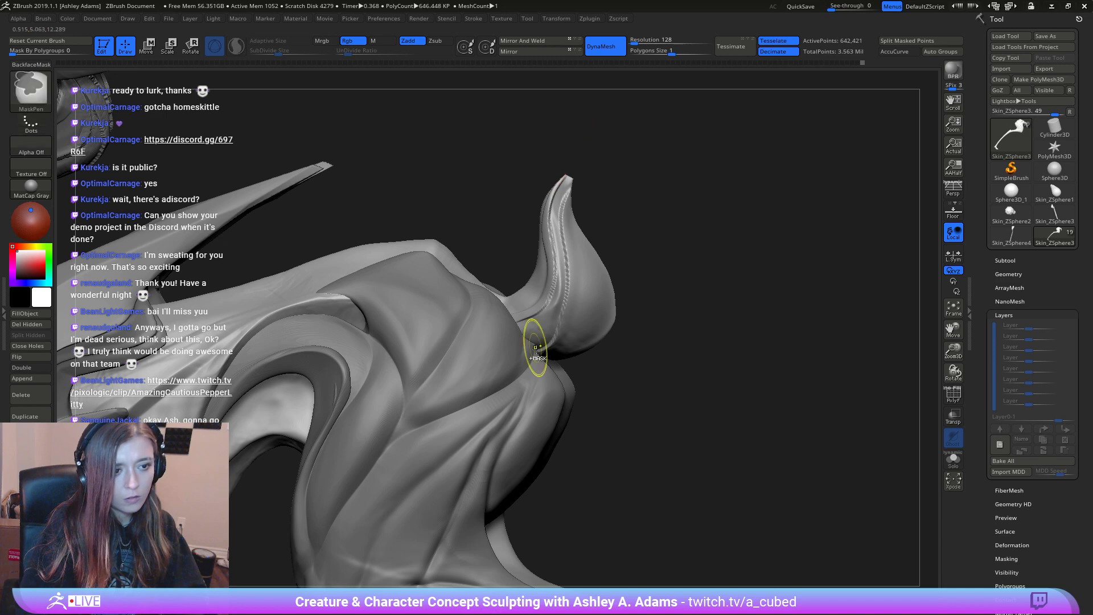
# Step: Cut into the underside of the tail where it meets the rump with the MAHcut Mech A brush
pyautogui.moveTo(534, 342)
pyautogui.keyDown('ctrl'); pyautogui.mouseDown(button='right')
pyautogui.moveTo(585, 242)
pyautogui.moveTo(490, 239)
pyautogui.mouseUp(button='right'); pyautogui.keyUp('ctrl')
pyautogui.moveTo(504, 333)
pyautogui.keyDown('alt'); pyautogui.mouseDown(button='right')
pyautogui.moveTo(542, 279)
pyautogui.moveTo(565, 274)
pyautogui.moveTo(478, 223)
pyautogui.mouseUp(button='right'); pyautogui.keyUp('alt')
pyautogui.press('b')
pyautogui.press('s')
pyautogui.press('h')
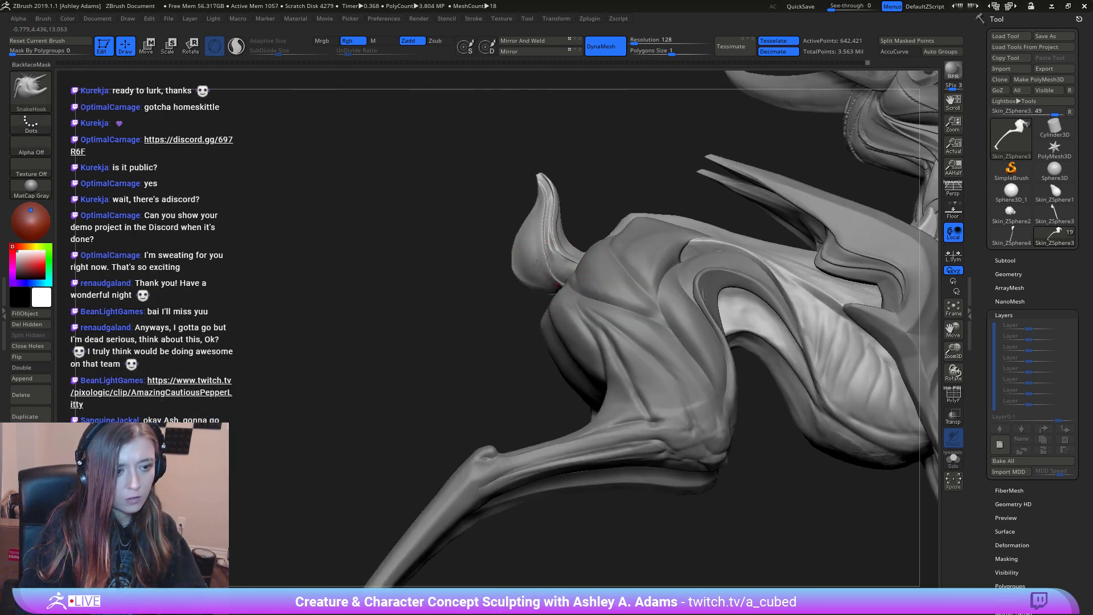
pyautogui.press('b')
pyautogui.press('m')
pyautogui.press('a')
pyautogui.moveTo(527, 298); pyautogui.dragTo(539, 327, button='right')
pyautogui.keyDown('alt'); pyautogui.moveTo(555, 288); pyautogui.dragTo(571, 281); pyautogui.keyUp('alt')
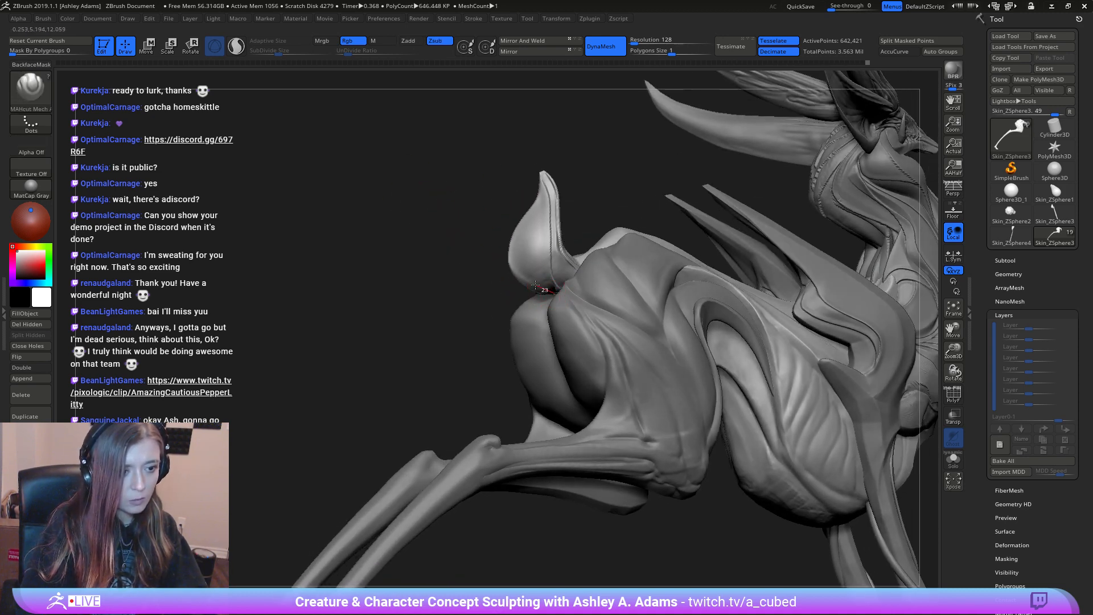
# Step: Carve Slash2 creases up the back of the tail from its underside to the tip
pyautogui.press('b')
pyautogui.press('s')
pyautogui.press('l')
pyautogui.moveTo(517, 263); pyautogui.dragTo(500, 342, button='right')
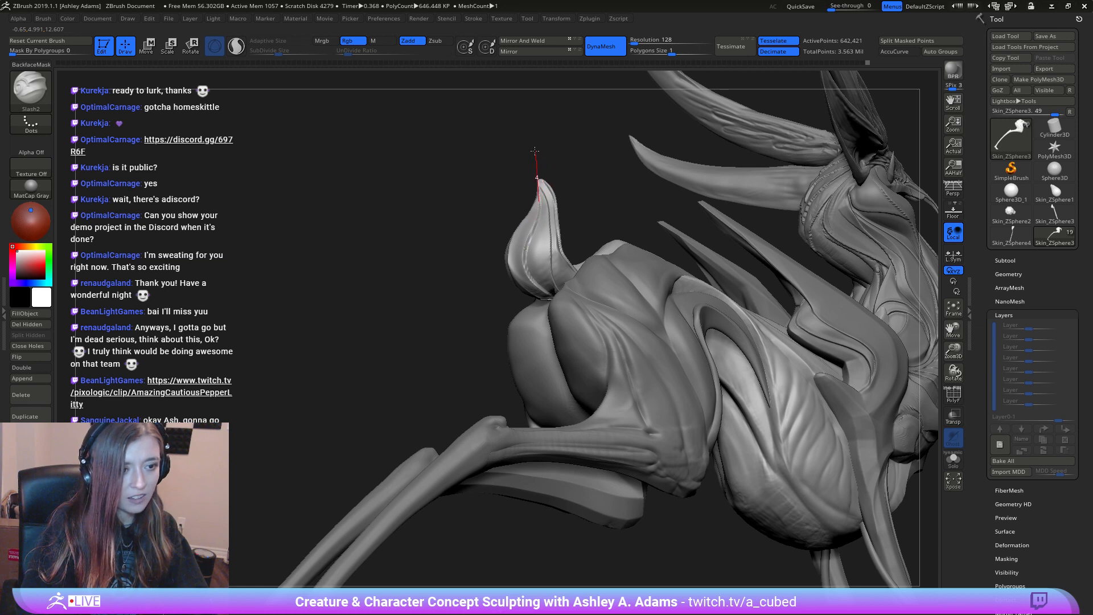
pyautogui.moveTo(534, 150); pyautogui.dragTo(505, 170, button='right')
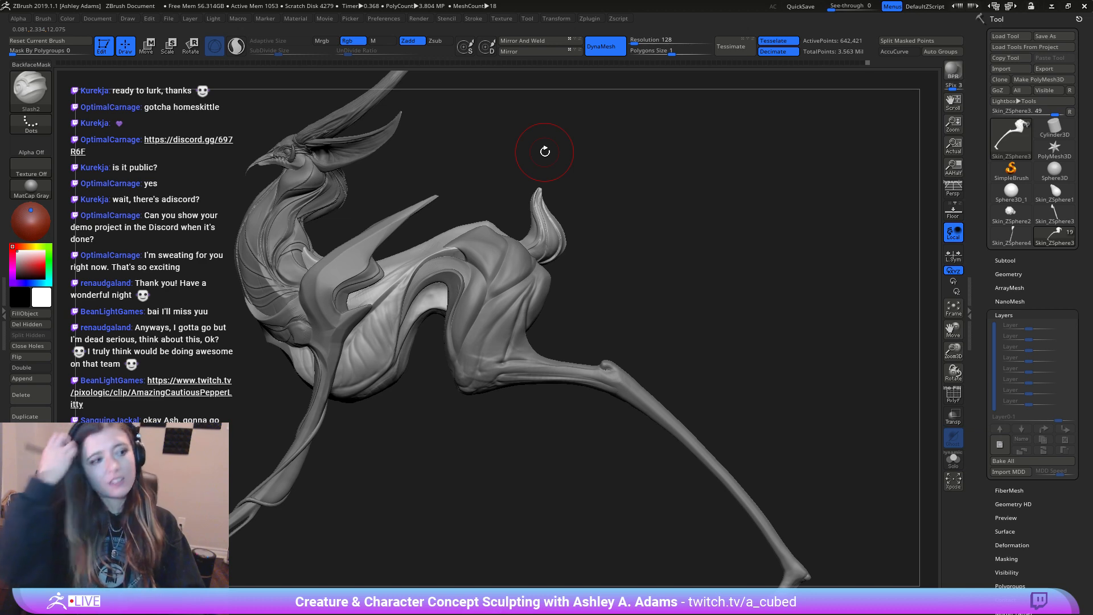
# Step: Activate the torso subtool and carve small Slash2 creases on the upper flank just behind the shoulder plate
pyautogui.moveTo(398, 407); pyautogui.dragTo(427, 317, button='right')
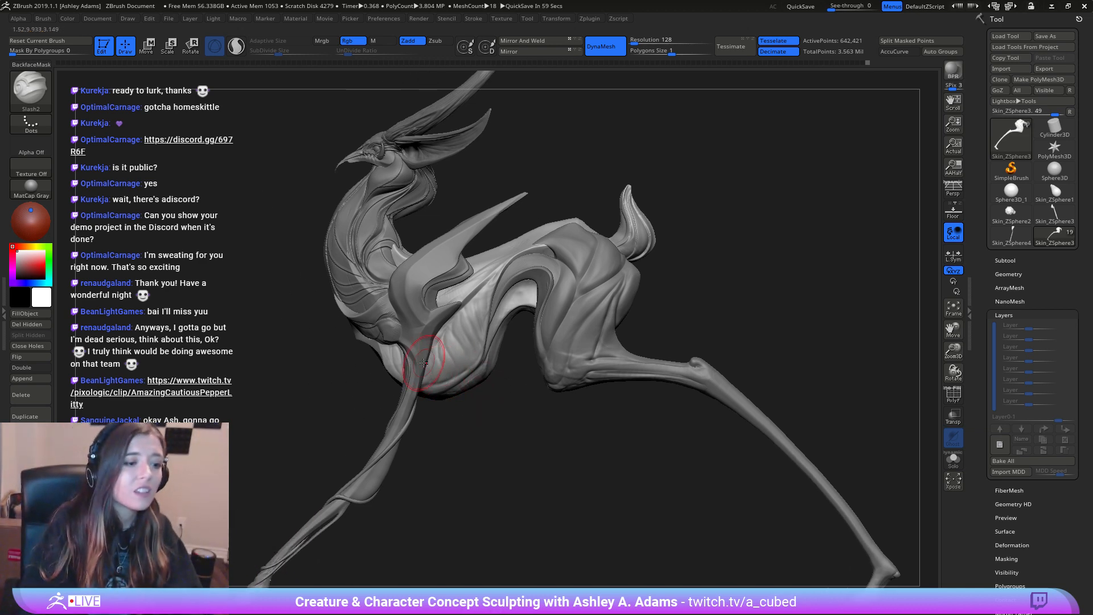
pyautogui.keyDown('alt'); pyautogui.click(489, 301); pyautogui.keyUp('alt')
pyautogui.moveTo(489, 302); pyautogui.dragTo(470, 269, button='right')
pyautogui.press('space')
pyautogui.moveTo(466, 294); pyautogui.dragTo(453, 297)
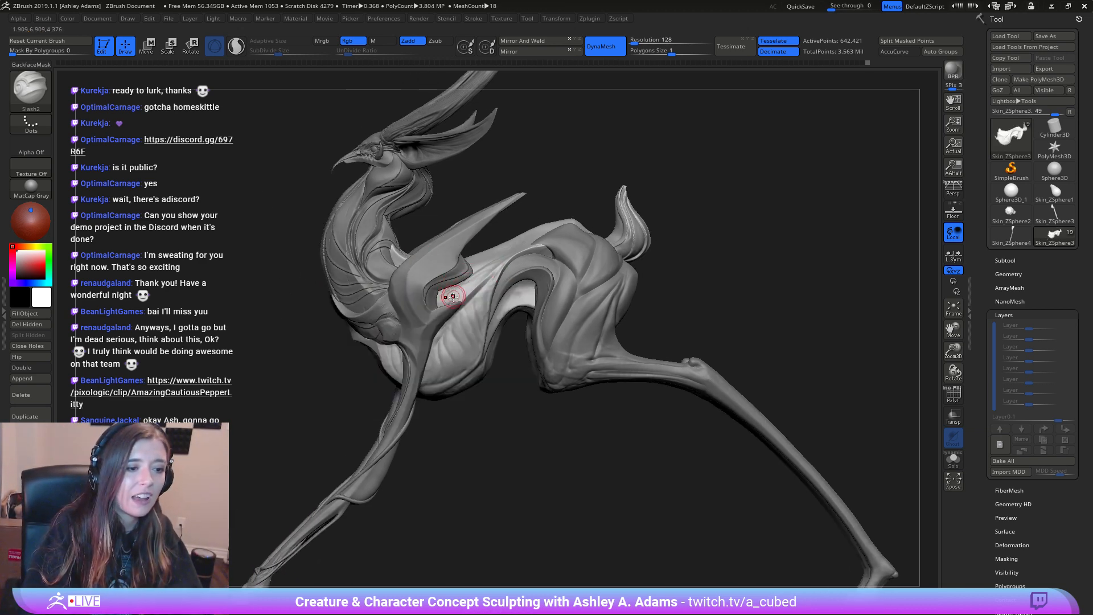
pyautogui.moveTo(453, 296); pyautogui.dragTo(459, 292, button='right')
pyautogui.press('space')
pyautogui.moveTo(432, 296)
pyautogui.mouseDown()
pyautogui.moveTo(443, 296)
pyautogui.moveTo(434, 300)
pyautogui.mouseUp()
pyautogui.press('space')
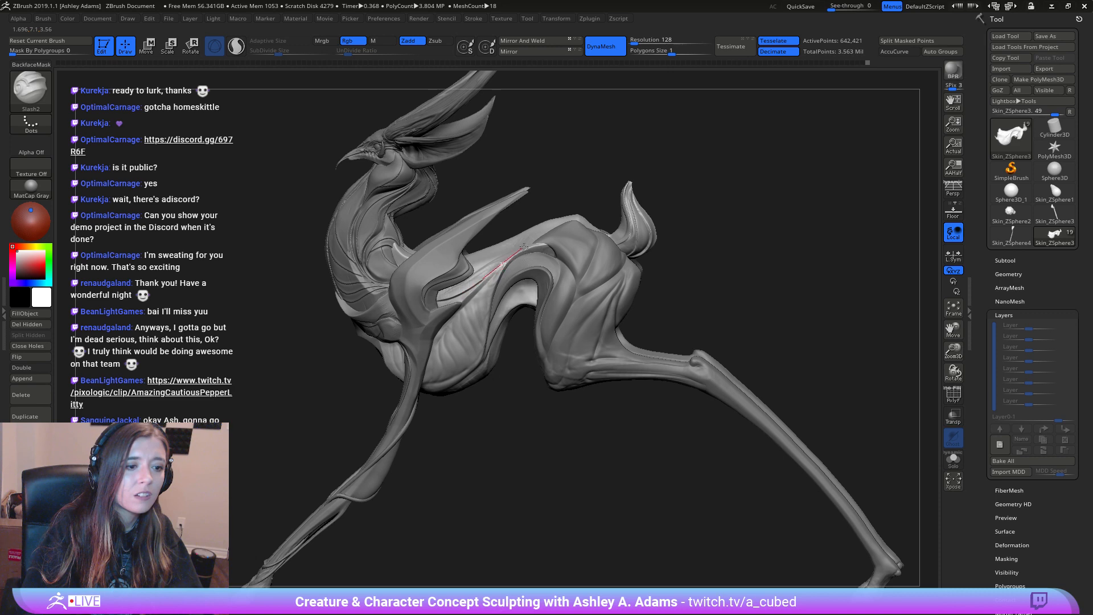
# Step: Carve a long crease from the shoulder along the back to the rump, and smooth the surface beside it
pyautogui.moveTo(578, 219); pyautogui.dragTo(580, 221)
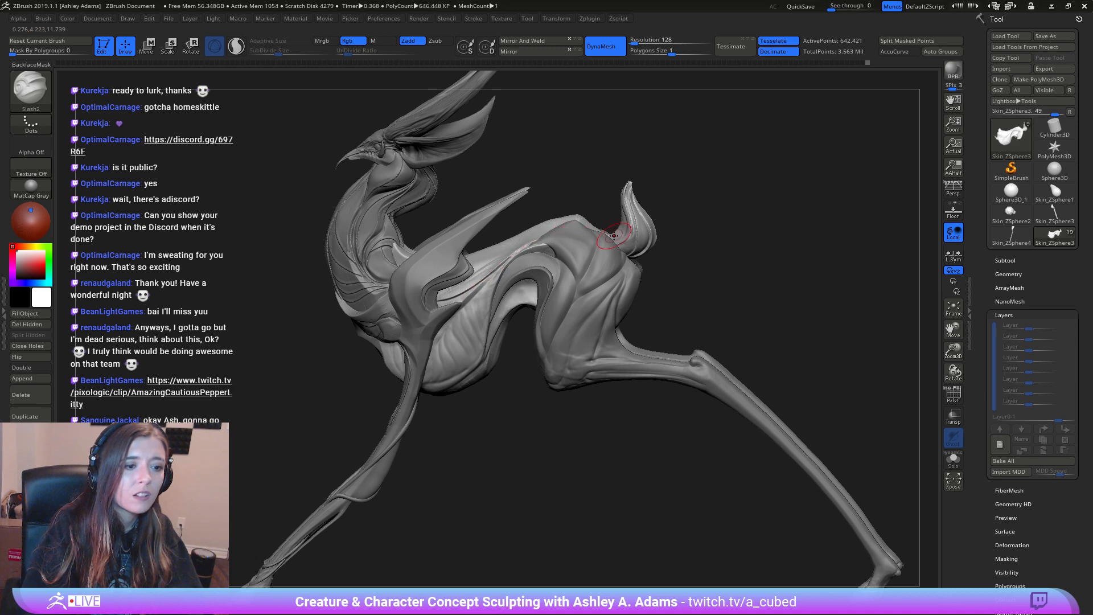
pyautogui.moveTo(580, 221); pyautogui.dragTo(615, 240, button='right')
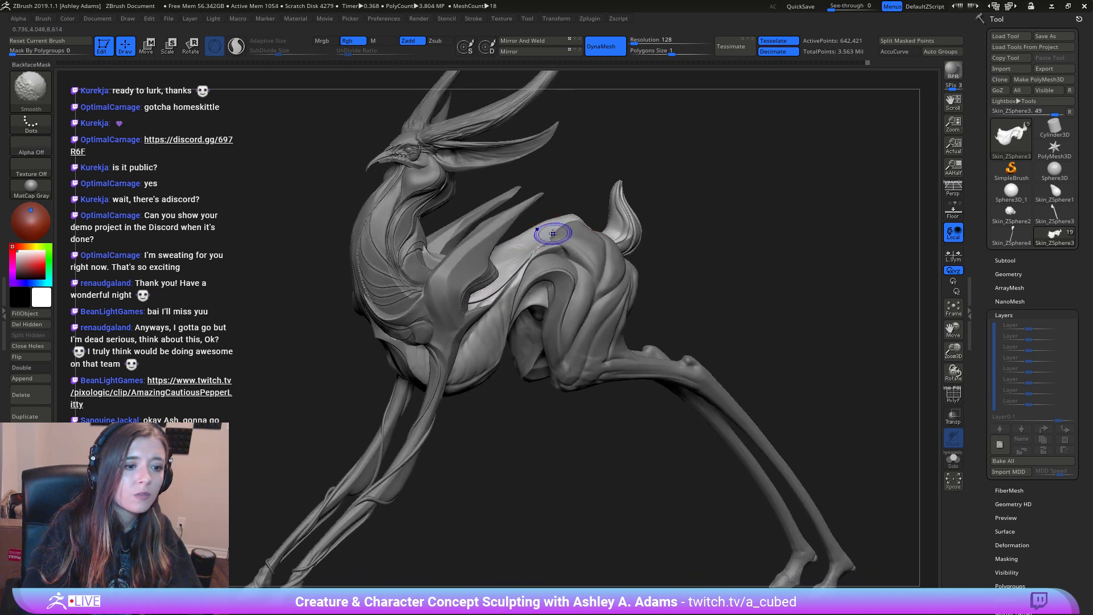
pyautogui.keyDown('shift'); pyautogui.moveTo(553, 234); pyautogui.dragTo(547, 237); pyautogui.keyUp('shift')
# Step: Carve flowing Slash2 creases through the waist hollow in front of the thigh, running down toward the belly
pyautogui.keyDown('ctrl'); pyautogui.moveTo(515, 292); pyautogui.dragTo(512, 265, button='right'); pyautogui.keyUp('ctrl')
pyautogui.moveTo(511, 265)
pyautogui.mouseDown(button='right')
pyautogui.moveTo(598, 260)
pyautogui.moveTo(464, 266)
pyautogui.moveTo(483, 285)
pyautogui.moveTo(481, 310)
pyautogui.moveTo(468, 281)
pyautogui.mouseUp(button='right')
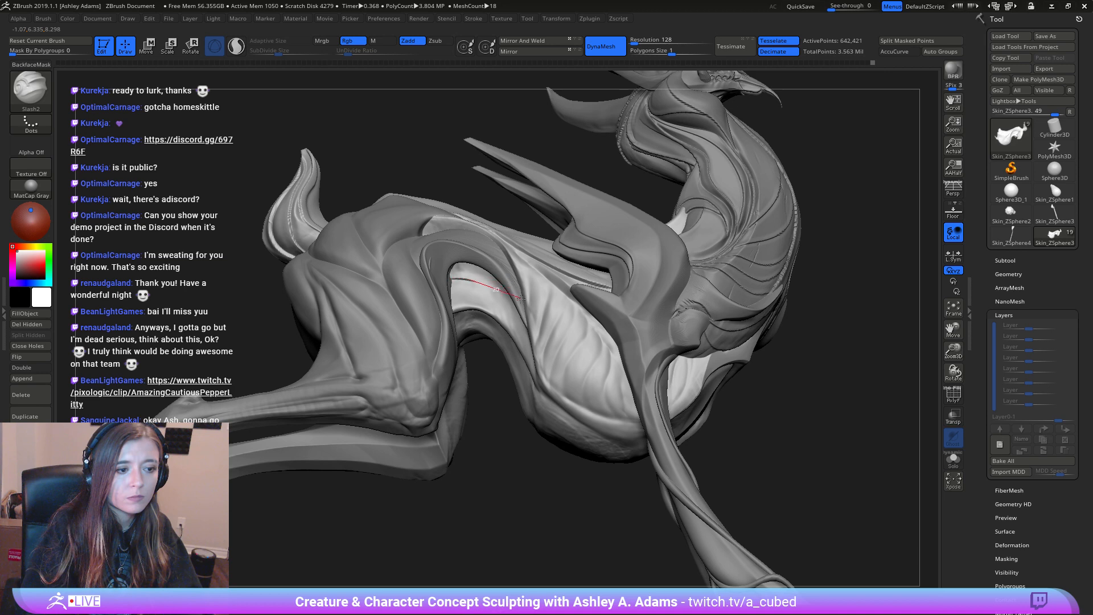
pyautogui.moveTo(529, 333); pyautogui.dragTo(528, 351)
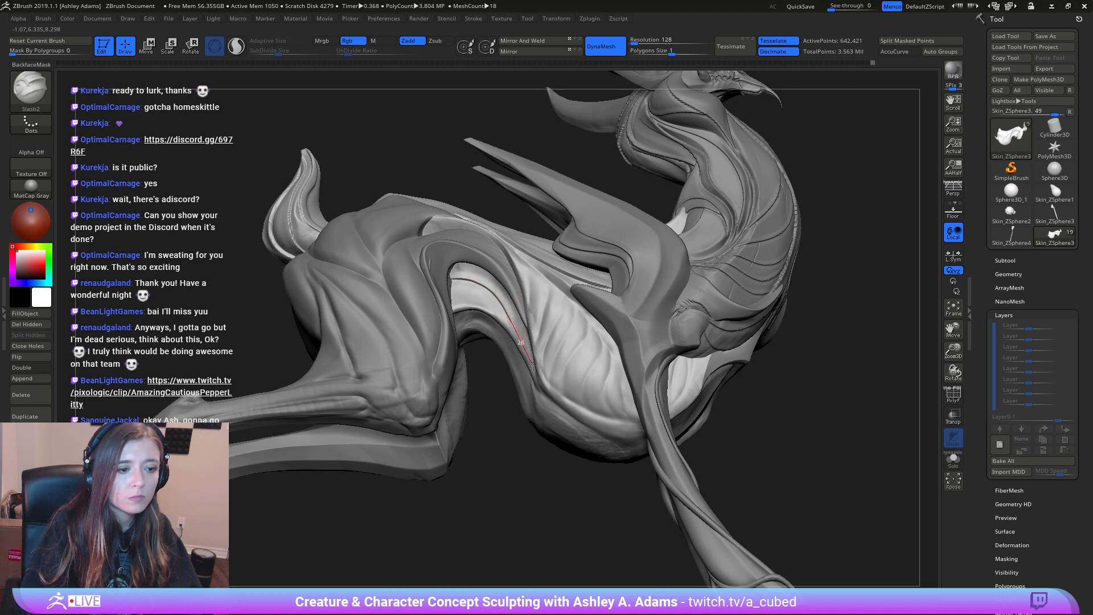
pyautogui.moveTo(552, 412); pyautogui.dragTo(553, 414)
pyautogui.keyDown('ctrl'); pyautogui.moveTo(553, 414); pyautogui.dragTo(463, 317, button='right'); pyautogui.keyUp('ctrl')
pyautogui.moveTo(450, 317); pyautogui.dragTo(478, 314)
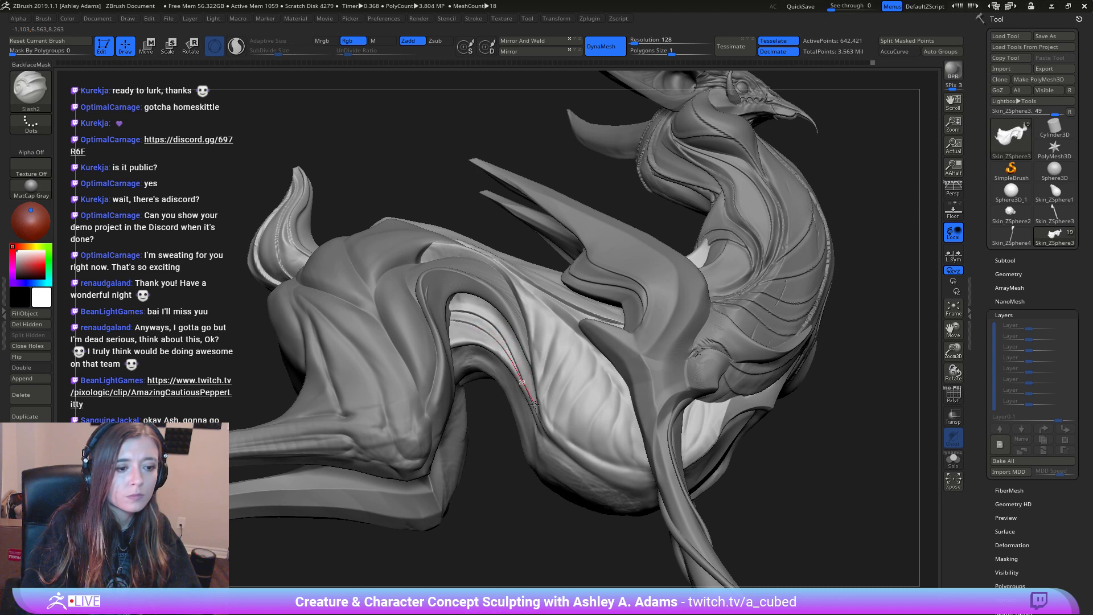
pyautogui.moveTo(541, 421); pyautogui.dragTo(553, 451)
# Step: Add another Slash2 crease under the edge of the thigh, following the waist folds down to the belly
pyautogui.moveTo(552, 455)
pyautogui.mouseDown(button='right')
pyautogui.moveTo(471, 321)
pyautogui.moveTo(444, 296)
pyautogui.mouseUp(button='right')
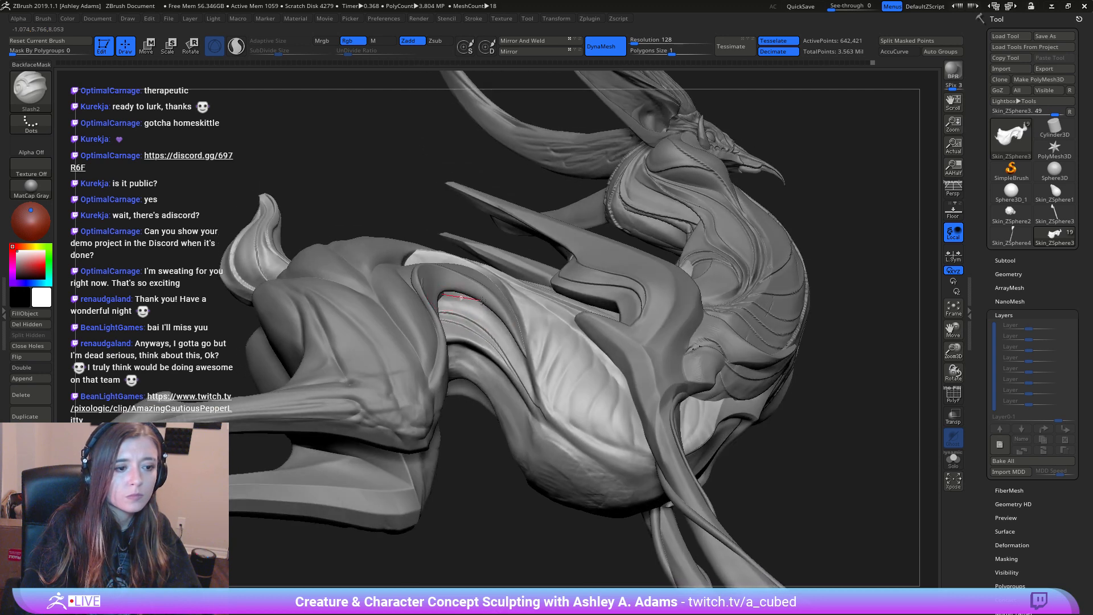
pyautogui.moveTo(515, 324); pyautogui.dragTo(524, 364)
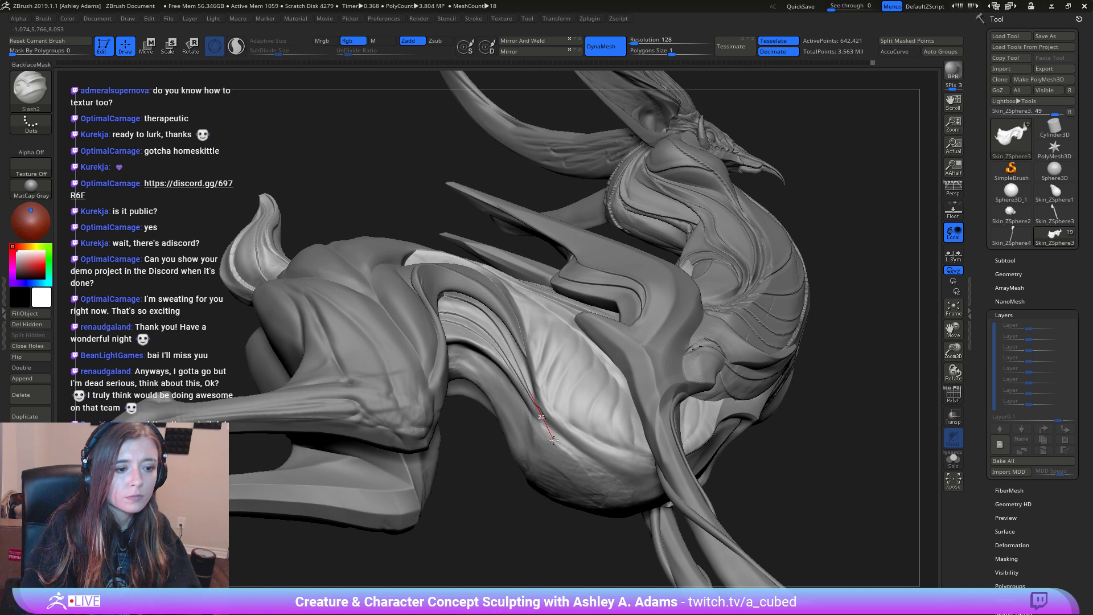
pyautogui.moveTo(554, 440); pyautogui.dragTo(560, 447)
pyautogui.moveTo(607, 479)
pyautogui.keyDown('ctrl'); pyautogui.mouseDown(button='right')
pyautogui.moveTo(510, 332)
pyautogui.moveTo(434, 250)
pyautogui.mouseUp(button='right'); pyautogui.keyUp('ctrl')
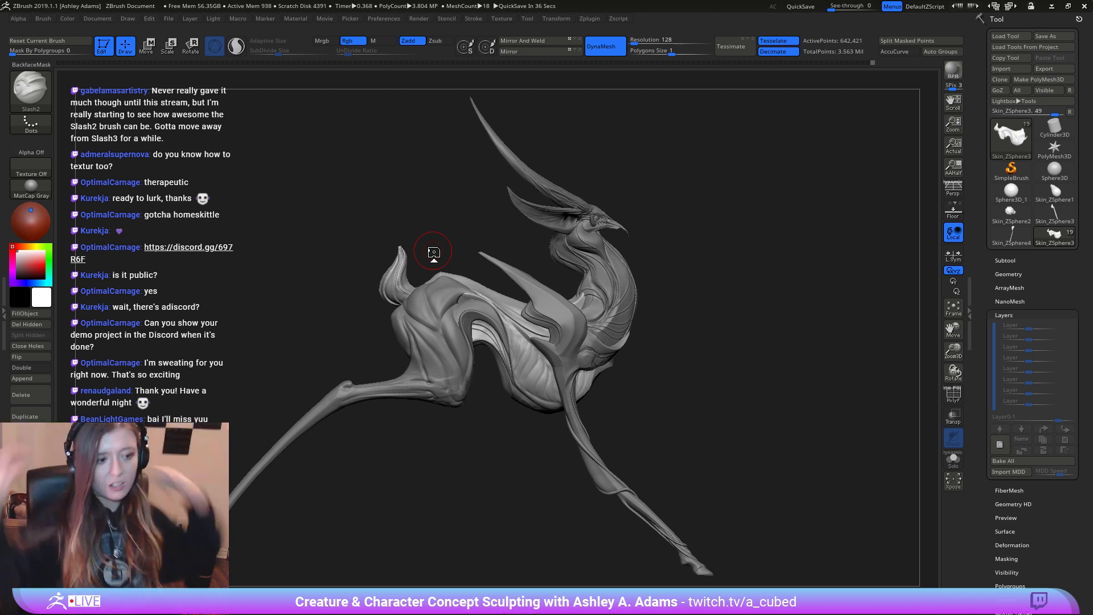
pyautogui.moveTo(619, 336); pyautogui.dragTo(555, 316, button='right')
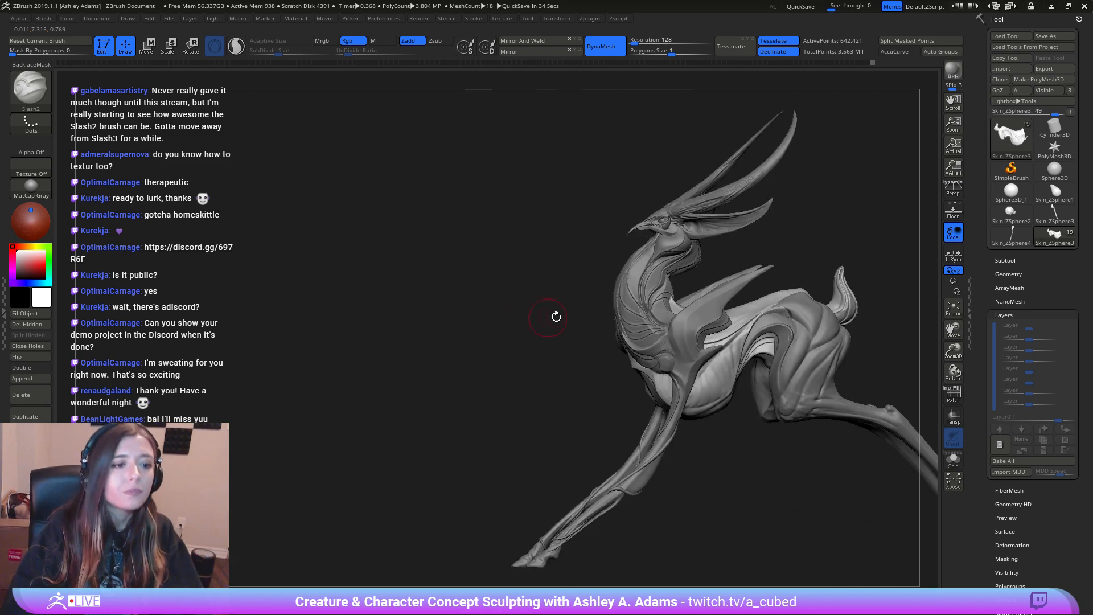
# Step: Carve branching Slash2 creases on the upper flank behind the shoulder plate, running up toward the spine
pyautogui.moveTo(678, 327)
pyautogui.mouseDown(button='right')
pyautogui.moveTo(703, 330)
pyautogui.moveTo(486, 310)
pyautogui.moveTo(492, 239)
pyautogui.moveTo(501, 246)
pyautogui.moveTo(470, 252)
pyautogui.mouseUp(button='right')
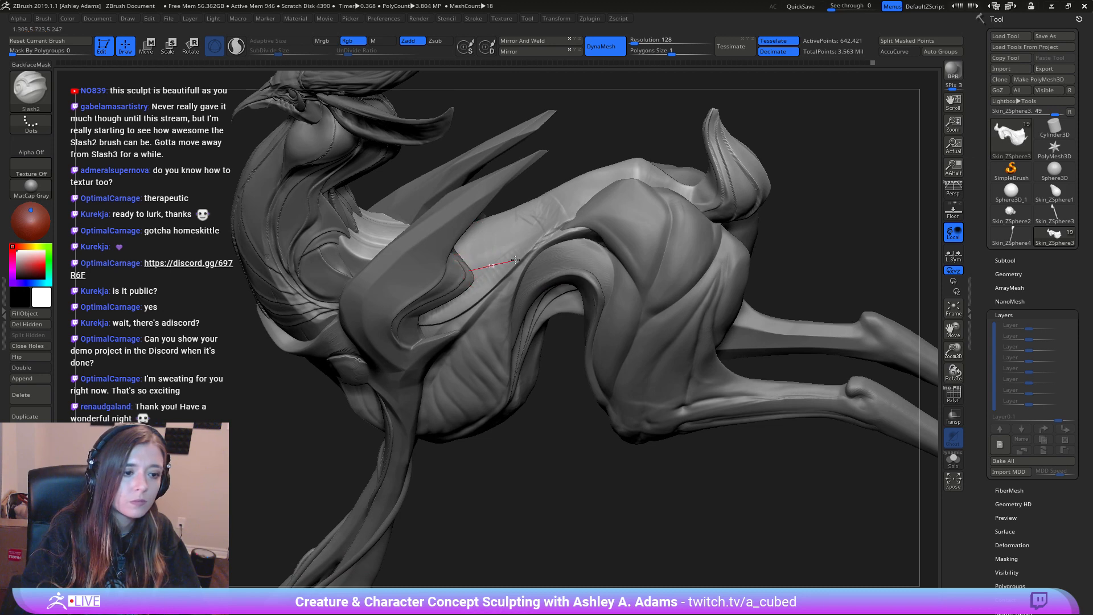
pyautogui.moveTo(530, 234); pyautogui.dragTo(524, 217)
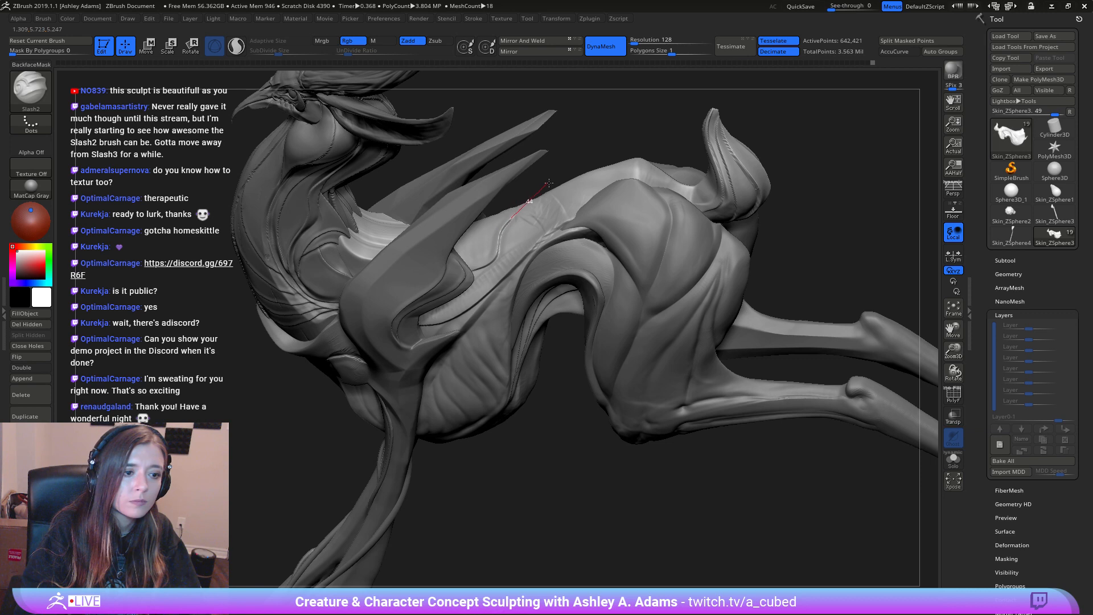
pyautogui.moveTo(578, 174)
pyautogui.mouseDown()
pyautogui.moveTo(471, 280)
pyautogui.moveTo(499, 251)
pyautogui.mouseUp()
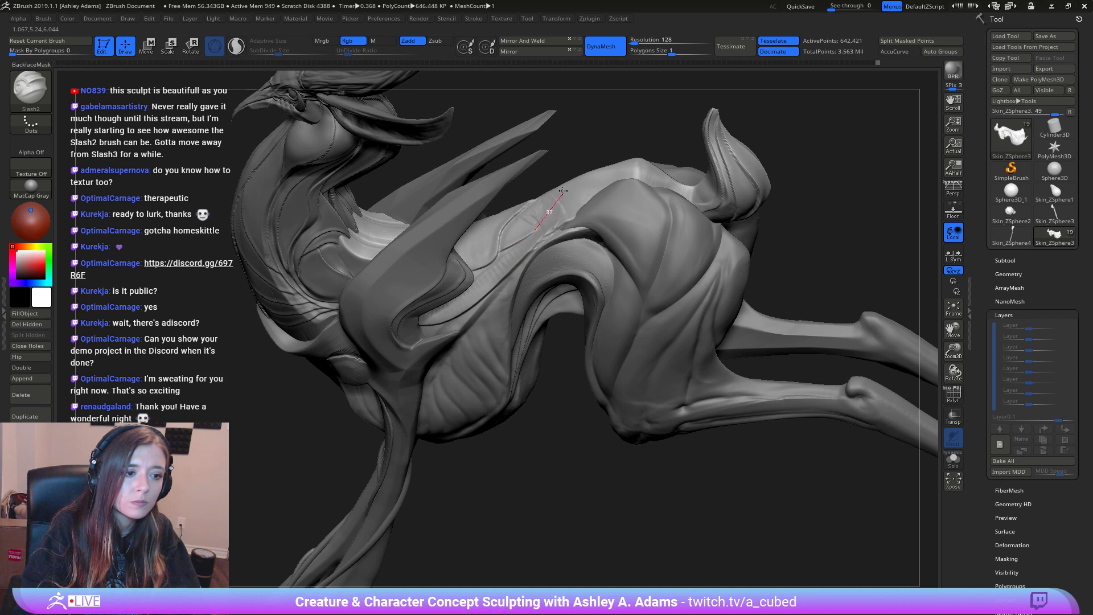
pyautogui.moveTo(563, 191); pyautogui.dragTo(555, 179)
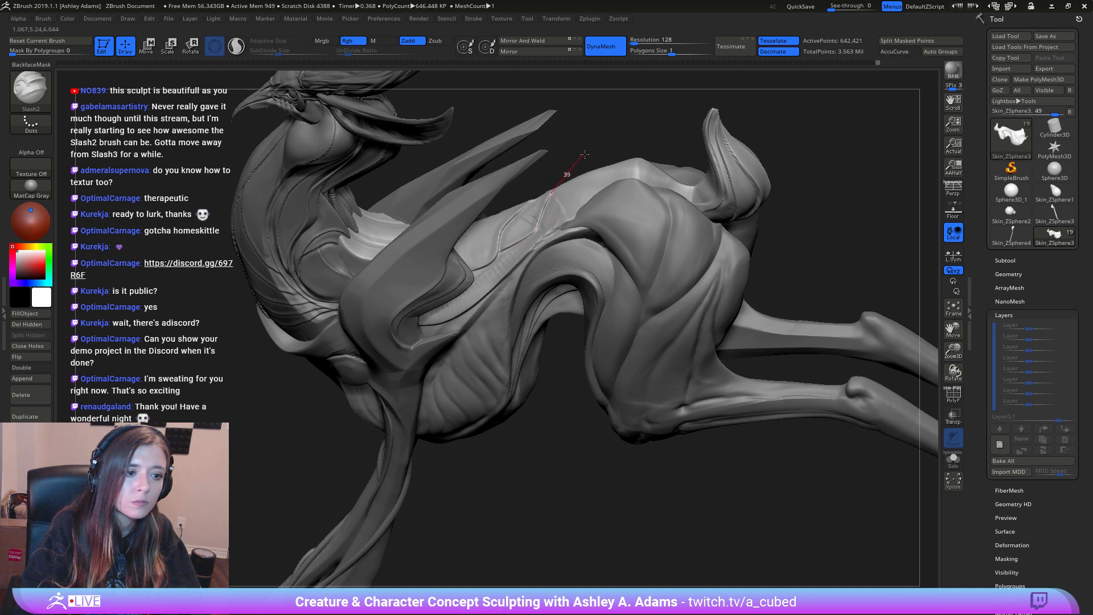
pyautogui.moveTo(605, 142); pyautogui.dragTo(660, 143)
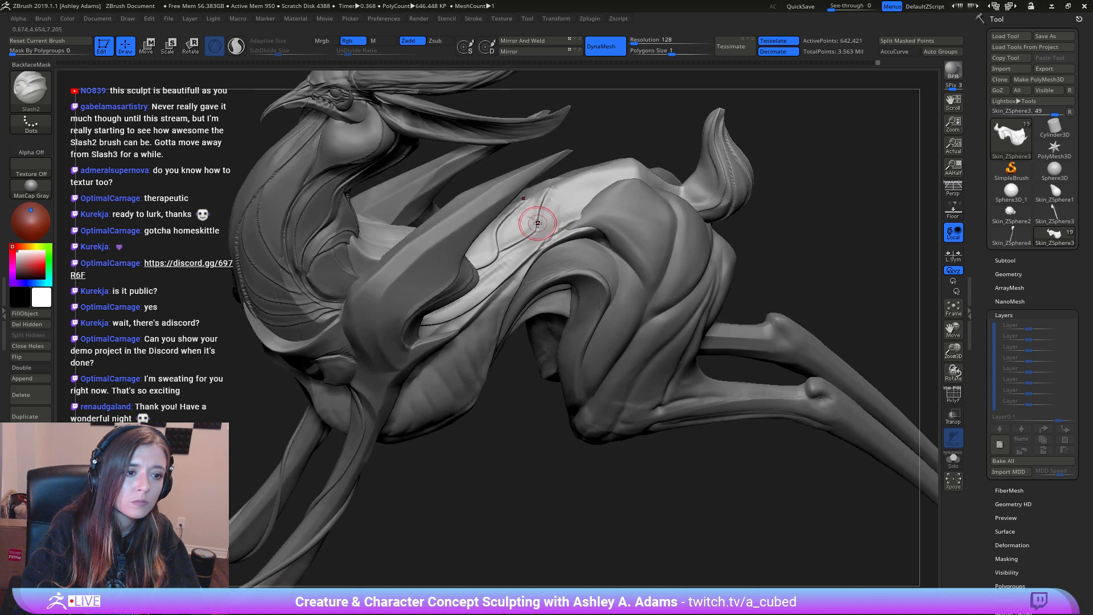
# Step: Extend the upper-flank creases toward the ridge of the back and smooth the surface beside them
pyautogui.moveTo(538, 220); pyautogui.dragTo(547, 218)
pyautogui.moveTo(596, 188); pyautogui.dragTo(626, 143)
pyautogui.moveTo(595, 189)
pyautogui.keyDown('shift'); pyautogui.mouseDown()
pyautogui.moveTo(619, 173)
pyautogui.moveTo(617, 142)
pyautogui.moveTo(604, 188)
pyautogui.mouseUp(); pyautogui.keyUp('shift')
# Step: Carve a Slash2 crease along the lower back beside the spine, running to the base of the tail
pyautogui.moveTo(590, 247)
pyautogui.mouseDown()
pyautogui.moveTo(578, 231)
pyautogui.moveTo(561, 246)
pyautogui.moveTo(600, 252)
pyautogui.moveTo(638, 315)
pyautogui.mouseUp()
pyautogui.moveTo(734, 267); pyautogui.dragTo(582, 233)
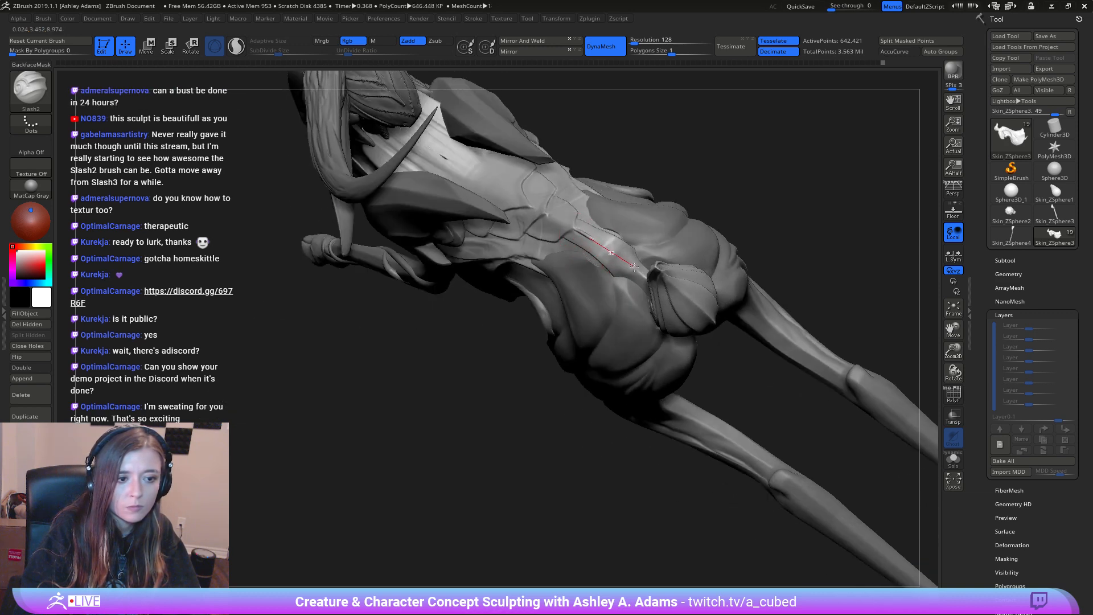
pyautogui.moveTo(644, 280); pyautogui.dragTo(640, 335)
# Step: Carve short Slash2 creases across the side of the back, between the shoulder plate and the top of the thigh
pyautogui.moveTo(640, 336)
pyautogui.mouseDown(button='right')
pyautogui.moveTo(629, 237)
pyautogui.moveTo(515, 230)
pyautogui.mouseUp(button='right')
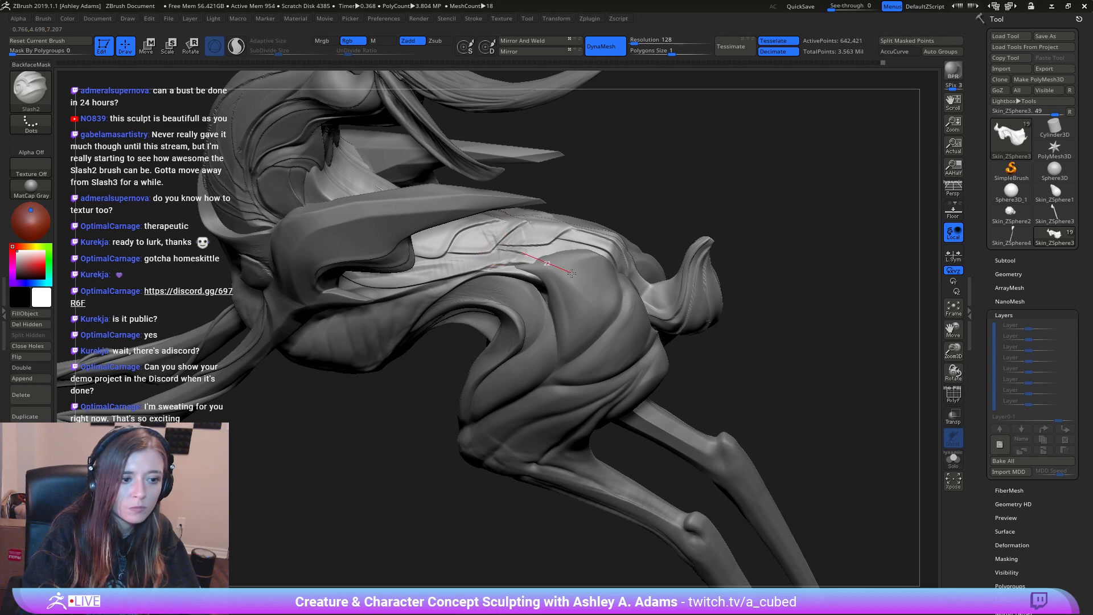
pyautogui.moveTo(576, 302); pyautogui.dragTo(576, 302)
pyautogui.moveTo(576, 303)
pyautogui.mouseDown(button='right')
pyautogui.moveTo(558, 273)
pyautogui.moveTo(512, 244)
pyautogui.mouseUp(button='right')
pyautogui.moveTo(436, 257); pyautogui.dragTo(445, 257, button='right')
pyautogui.moveTo(444, 258); pyautogui.dragTo(466, 260)
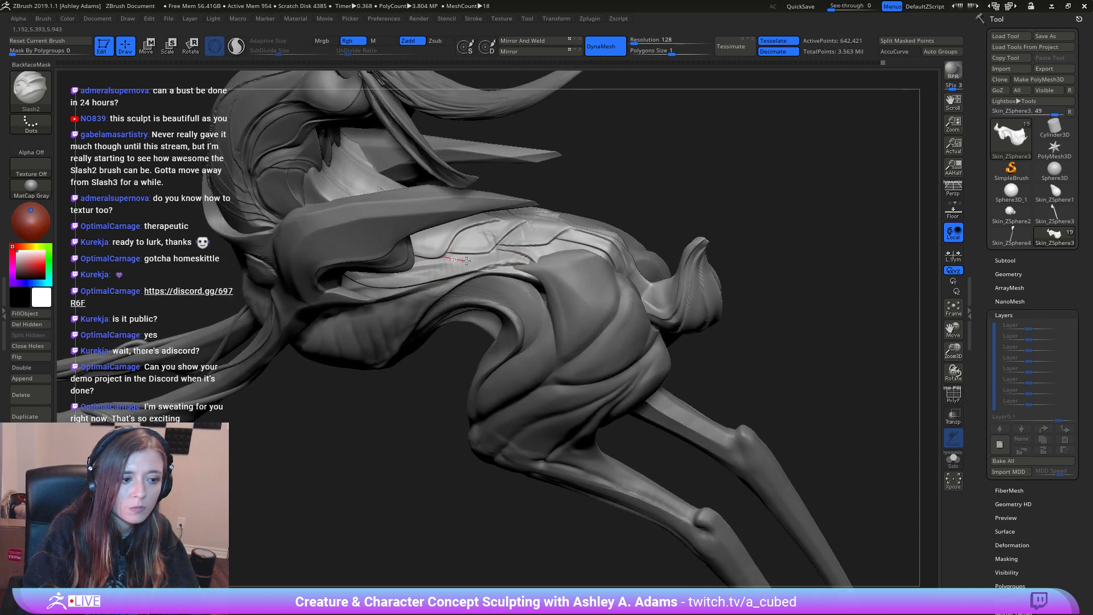
pyautogui.moveTo(529, 279); pyautogui.dragTo(529, 280)
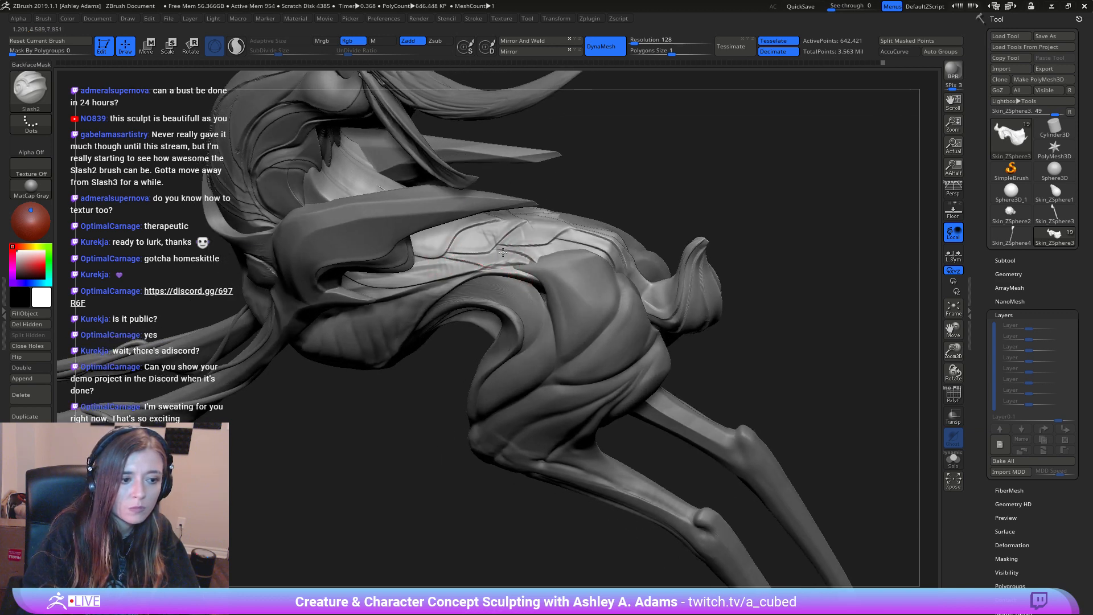
pyautogui.moveTo(529, 280)
pyautogui.mouseDown(button='right')
pyautogui.moveTo(439, 263)
pyautogui.moveTo(459, 306)
pyautogui.mouseUp(button='right')
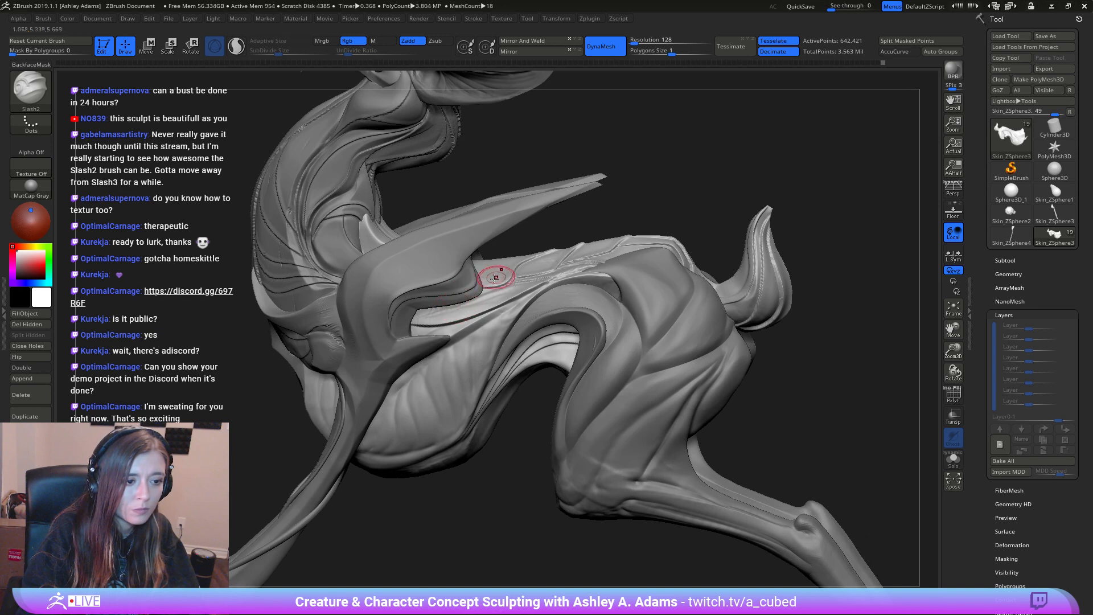
# Step: Carve V-shaped Slash2 creases across the spine between the two shoulder plates
pyautogui.moveTo(632, 251)
pyautogui.mouseDown(button='right')
pyautogui.moveTo(471, 263)
pyautogui.moveTo(477, 277)
pyautogui.mouseUp(button='right')
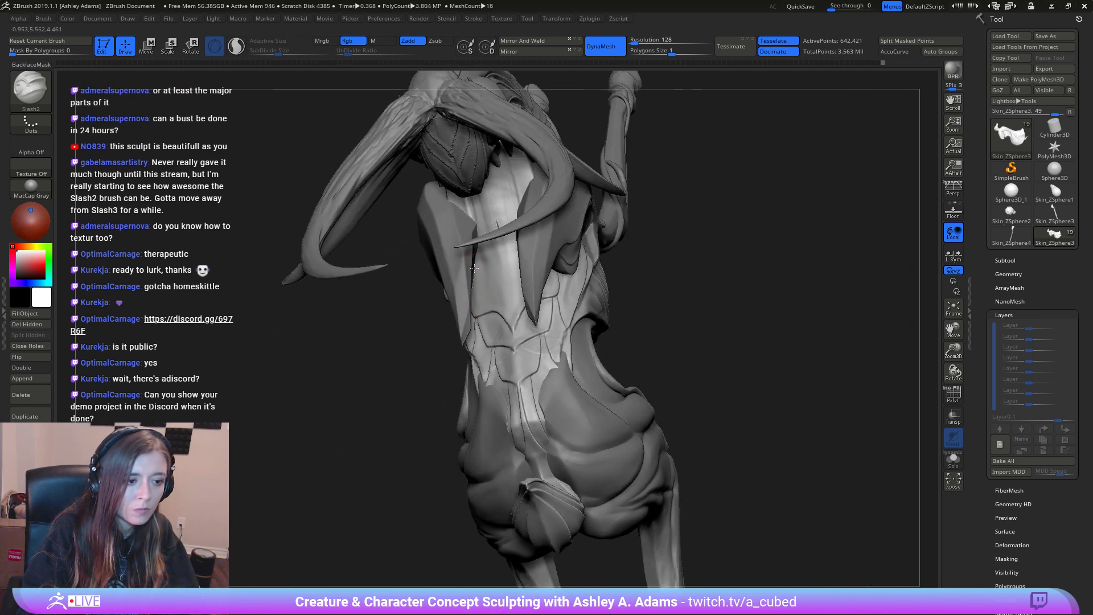
pyautogui.moveTo(509, 306); pyautogui.dragTo(534, 349)
pyautogui.moveTo(521, 327)
pyautogui.mouseDown(button='right')
pyautogui.moveTo(534, 343)
pyautogui.moveTo(529, 328)
pyautogui.mouseUp(button='right')
pyautogui.moveTo(505, 252)
pyautogui.mouseDown()
pyautogui.moveTo(526, 268)
pyautogui.moveTo(527, 308)
pyautogui.mouseUp()
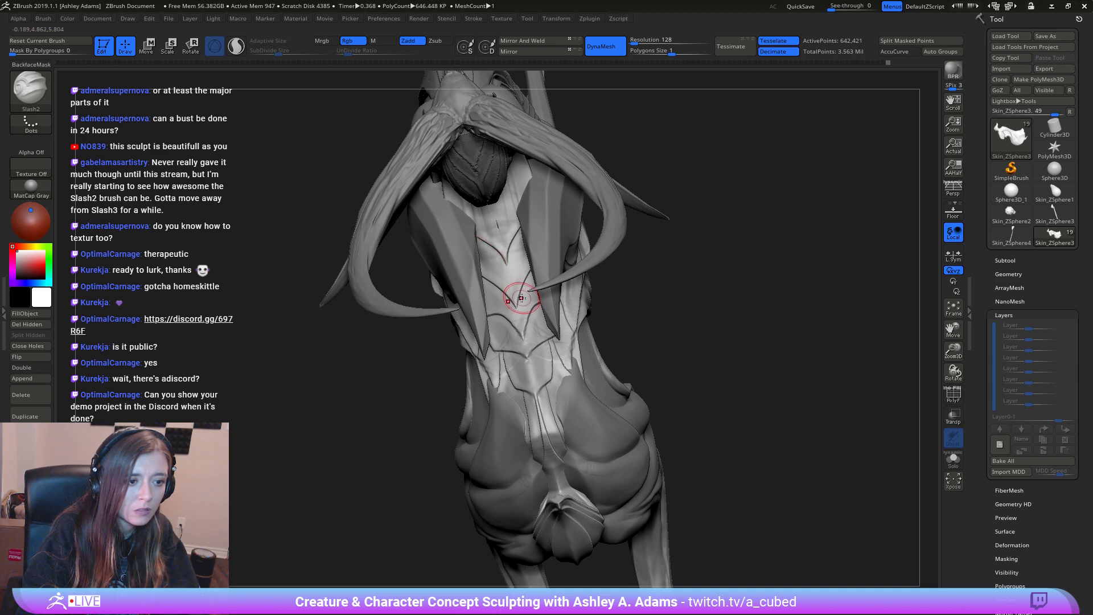
pyautogui.moveTo(519, 297); pyautogui.dragTo(501, 251, button='right')
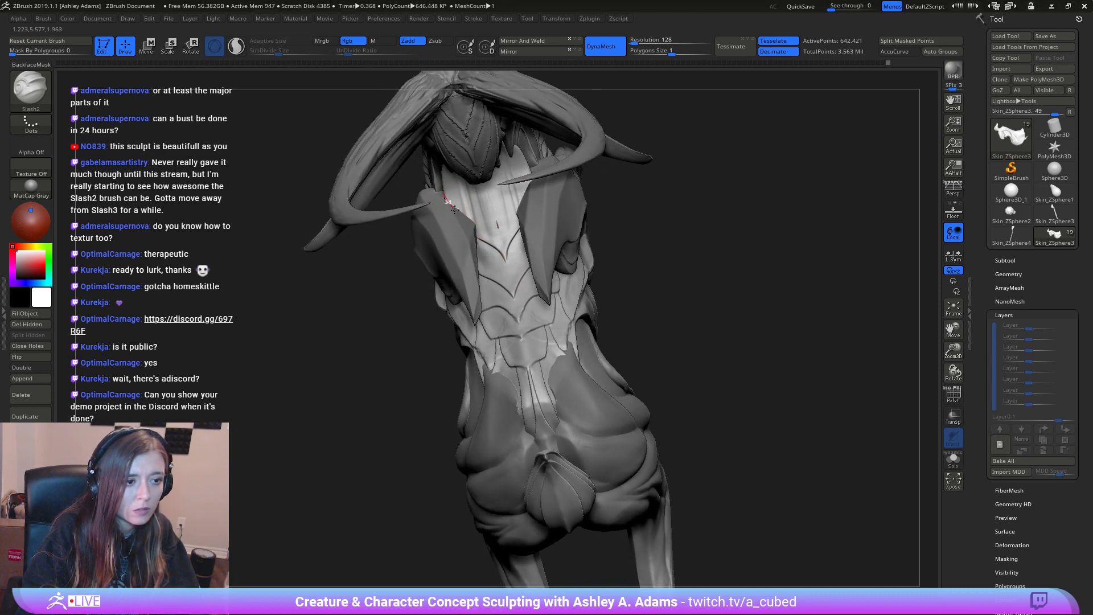
pyautogui.moveTo(486, 223)
pyautogui.mouseDown()
pyautogui.moveTo(521, 240)
pyautogui.moveTo(523, 276)
pyautogui.mouseUp()
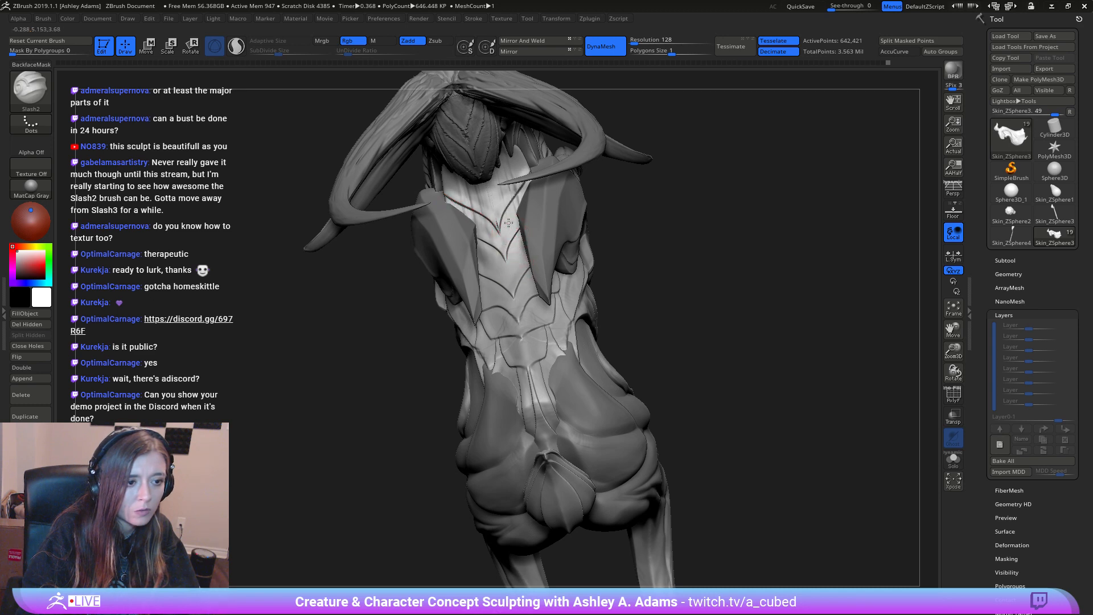
# Step: Add more V-shaped creases on the upper back, running from the base of the neck in to the spine
pyautogui.moveTo(508, 328); pyautogui.dragTo(517, 270, button='right')
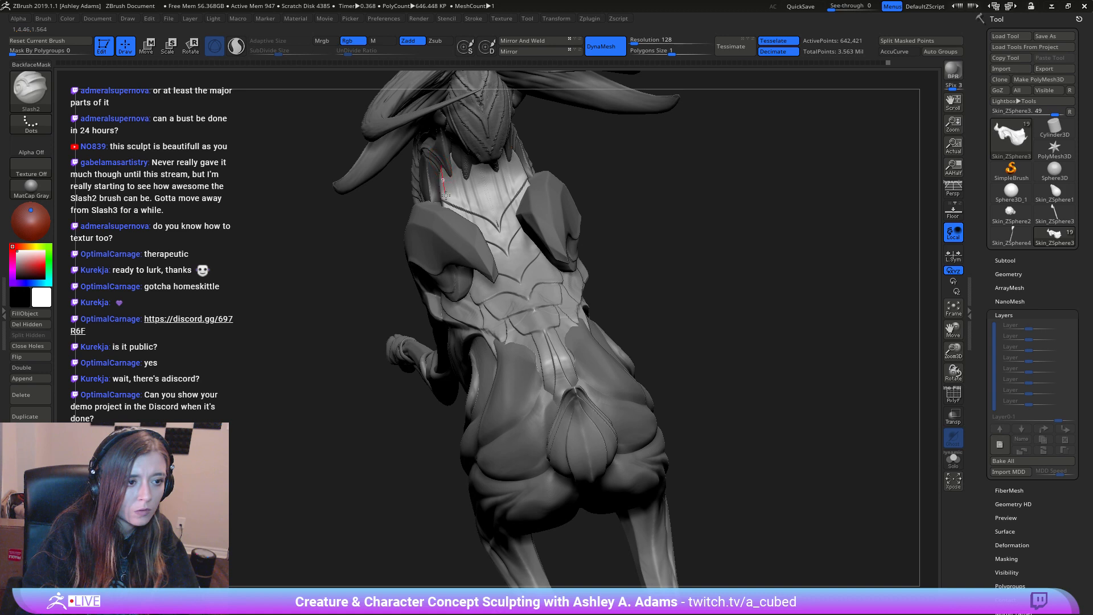
pyautogui.moveTo(484, 224)
pyautogui.mouseDown()
pyautogui.moveTo(506, 188)
pyautogui.moveTo(534, 230)
pyautogui.mouseUp()
pyautogui.moveTo(529, 239); pyautogui.dragTo(507, 188, button='right')
pyautogui.moveTo(486, 211)
pyautogui.mouseDown()
pyautogui.moveTo(517, 200)
pyautogui.moveTo(532, 211)
pyautogui.mouseUp()
pyautogui.moveTo(531, 211)
pyautogui.mouseDown(button='right')
pyautogui.moveTo(498, 148)
pyautogui.moveTo(486, 324)
pyautogui.mouseUp(button='right')
pyautogui.moveTo(485, 324); pyautogui.dragTo(421, 248)
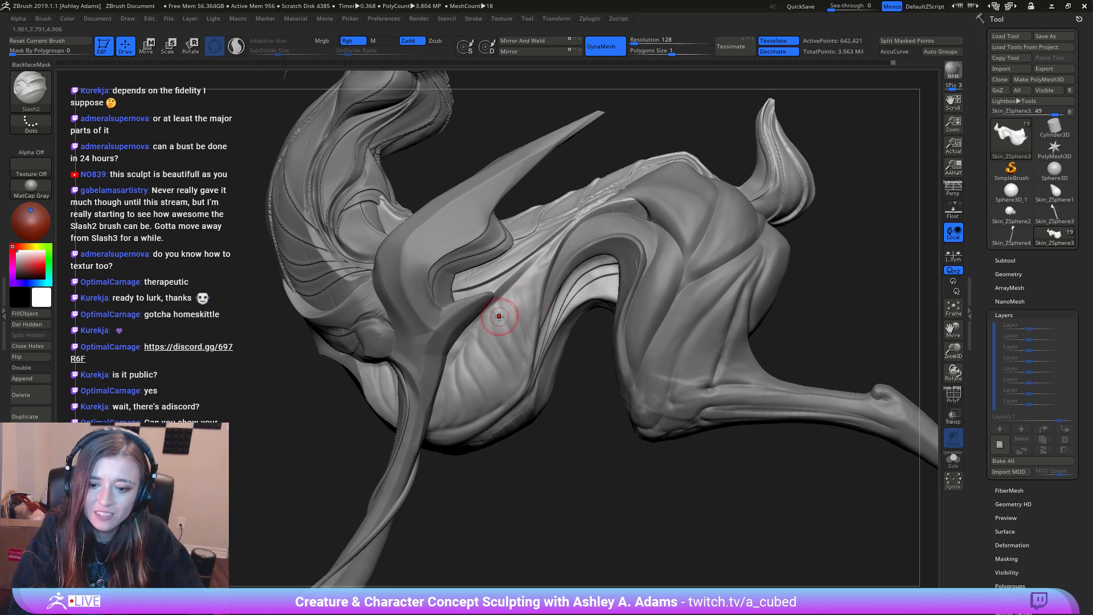
# Step: Carve a long Slash2 crease along the lower edge of the ribcage and up behind the ribs to the back
pyautogui.moveTo(447, 470)
pyautogui.mouseDown()
pyautogui.moveTo(478, 446)
pyautogui.moveTo(445, 409)
pyautogui.mouseUp()
pyautogui.moveTo(446, 408); pyautogui.dragTo(443, 425, button='right')
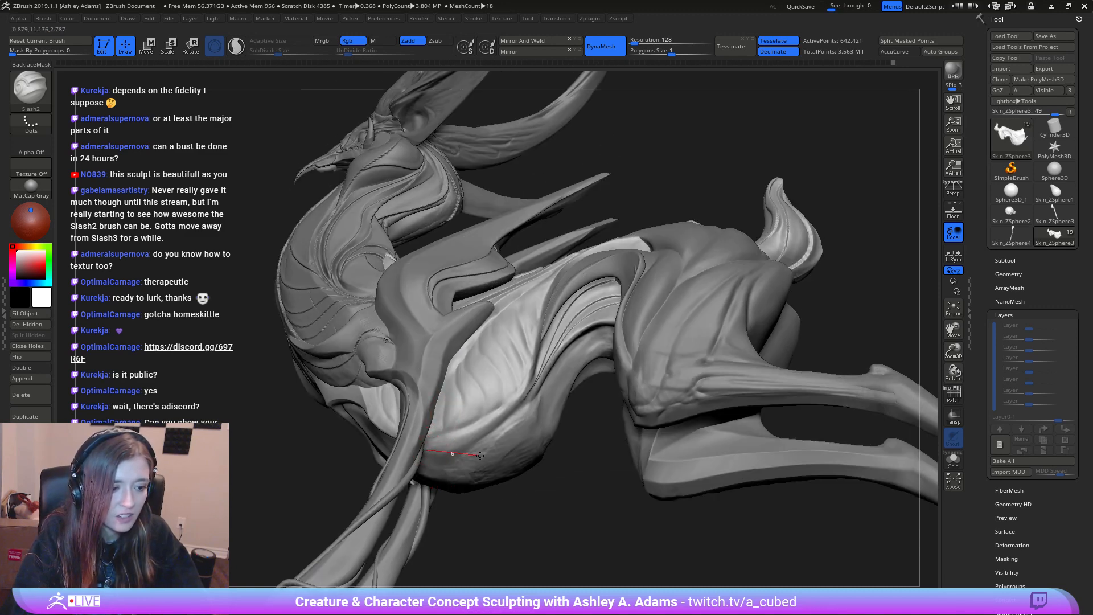
pyautogui.moveTo(481, 456); pyautogui.dragTo(535, 385)
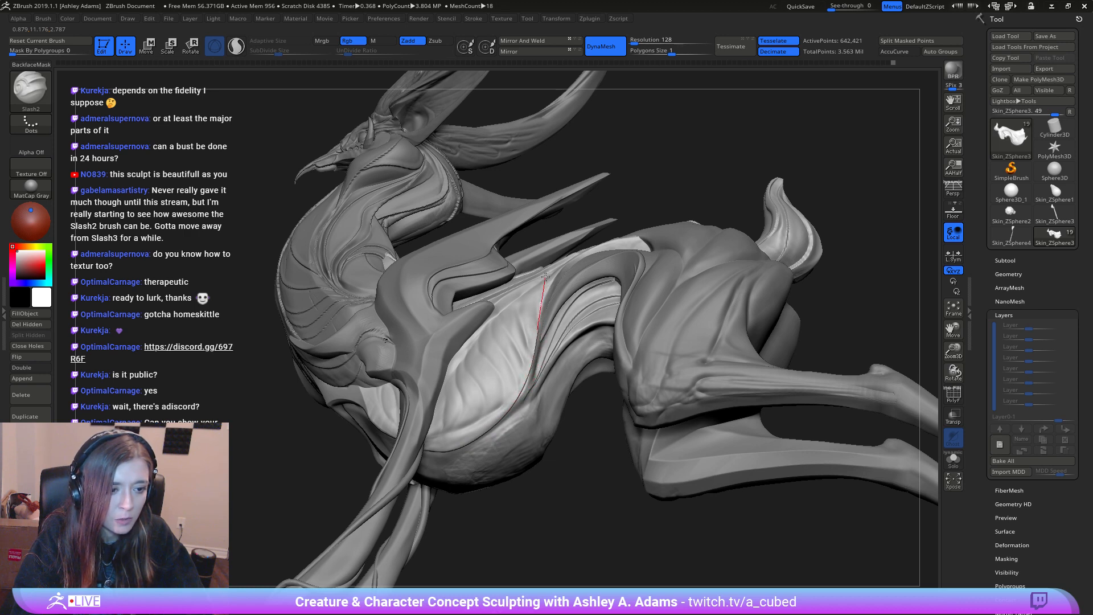
pyautogui.moveTo(584, 237); pyautogui.dragTo(588, 235)
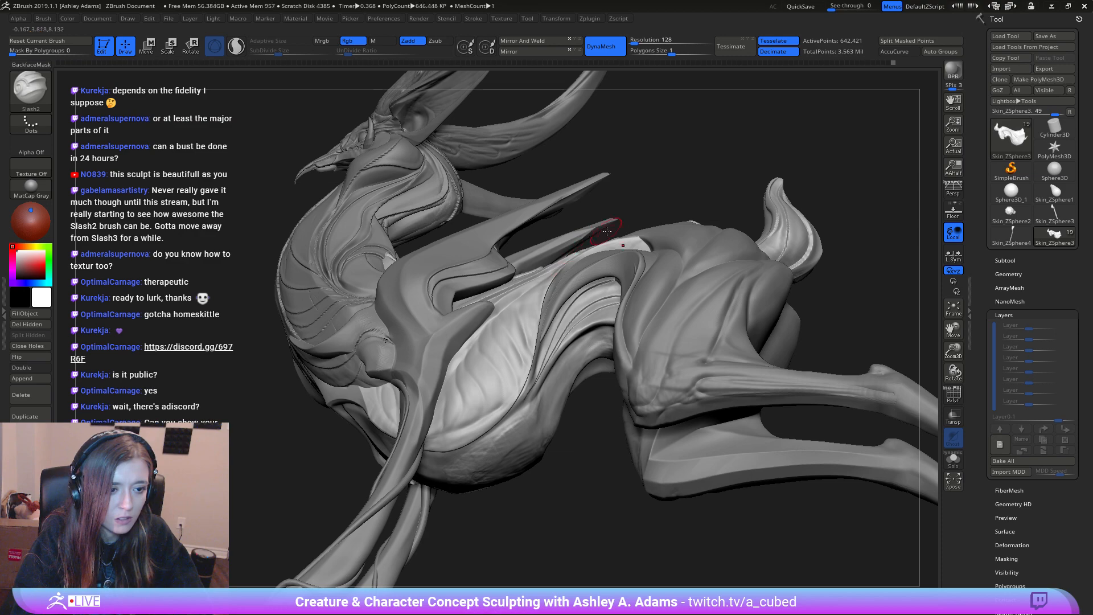
pyautogui.moveTo(595, 416); pyautogui.dragTo(578, 475)
# Step: Carve Slash2 creases along the underside of the chest, flowing from between the front legs across the belly
pyautogui.moveTo(520, 380)
pyautogui.mouseDown(button='right')
pyautogui.moveTo(518, 317)
pyautogui.moveTo(424, 422)
pyautogui.mouseUp(button='right')
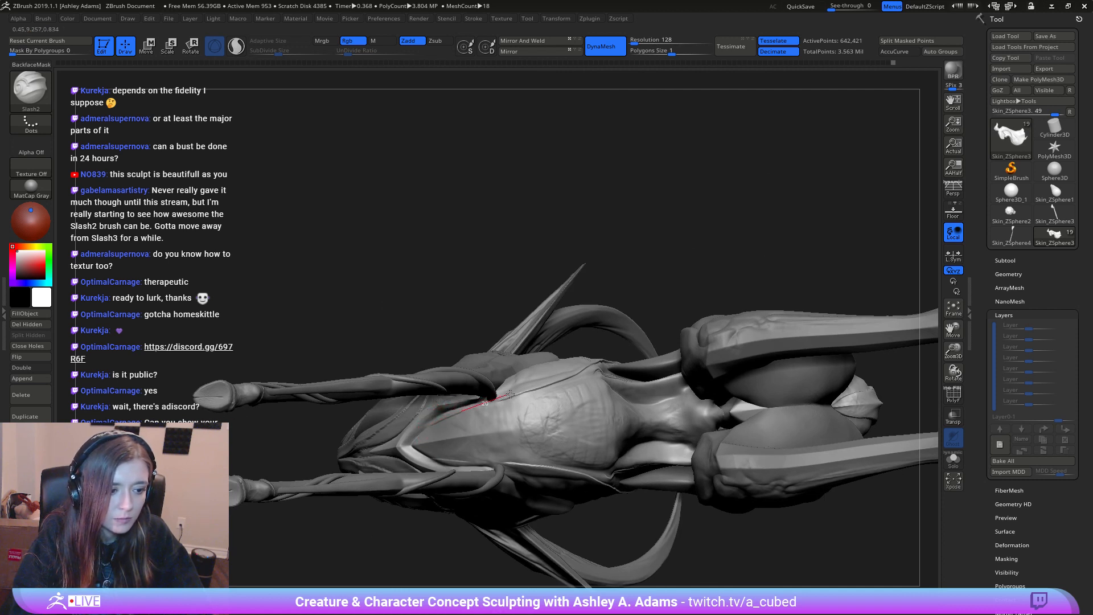
pyautogui.moveTo(548, 387); pyautogui.dragTo(569, 378)
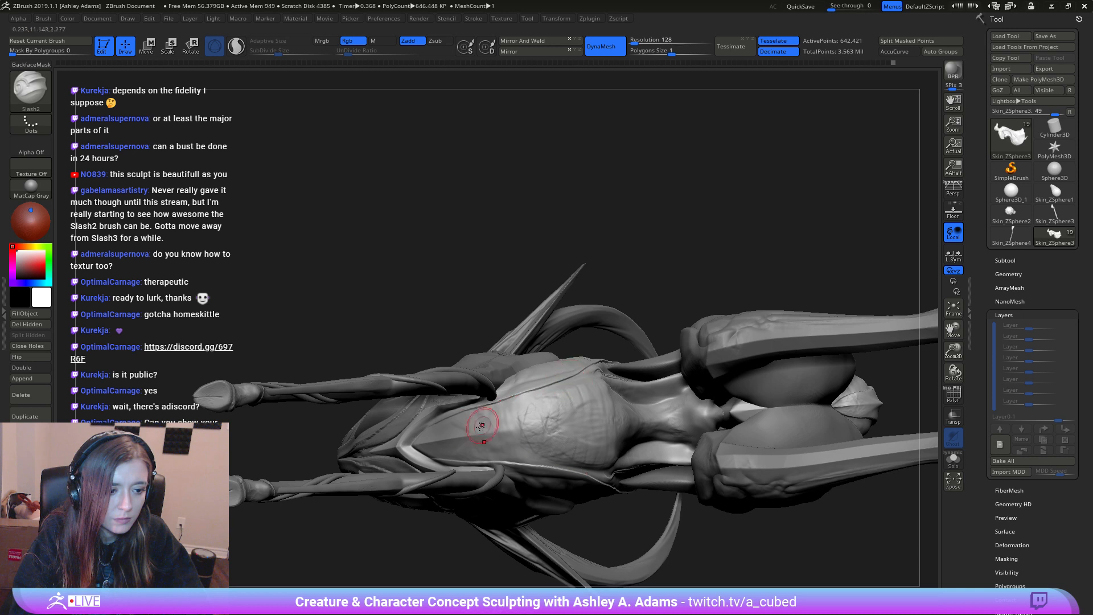
pyautogui.moveTo(431, 426); pyautogui.dragTo(433, 426)
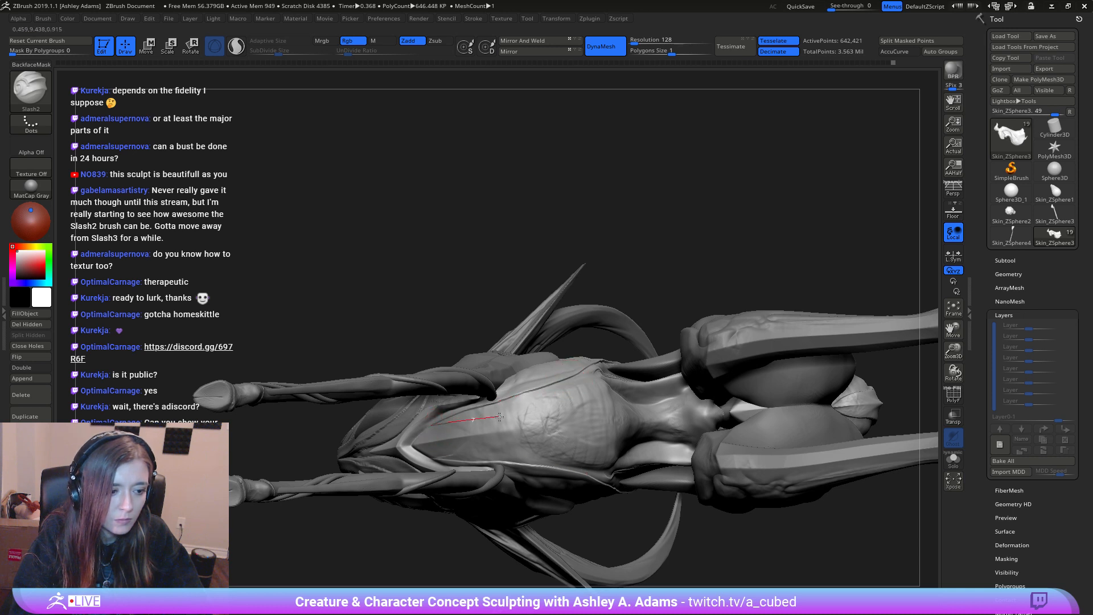
pyautogui.moveTo(499, 418)
pyautogui.mouseDown()
pyautogui.moveTo(535, 453)
pyautogui.moveTo(506, 406)
pyautogui.moveTo(561, 424)
pyautogui.moveTo(575, 455)
pyautogui.mouseUp()
pyautogui.moveTo(561, 407); pyautogui.dragTo(539, 397, button='right')
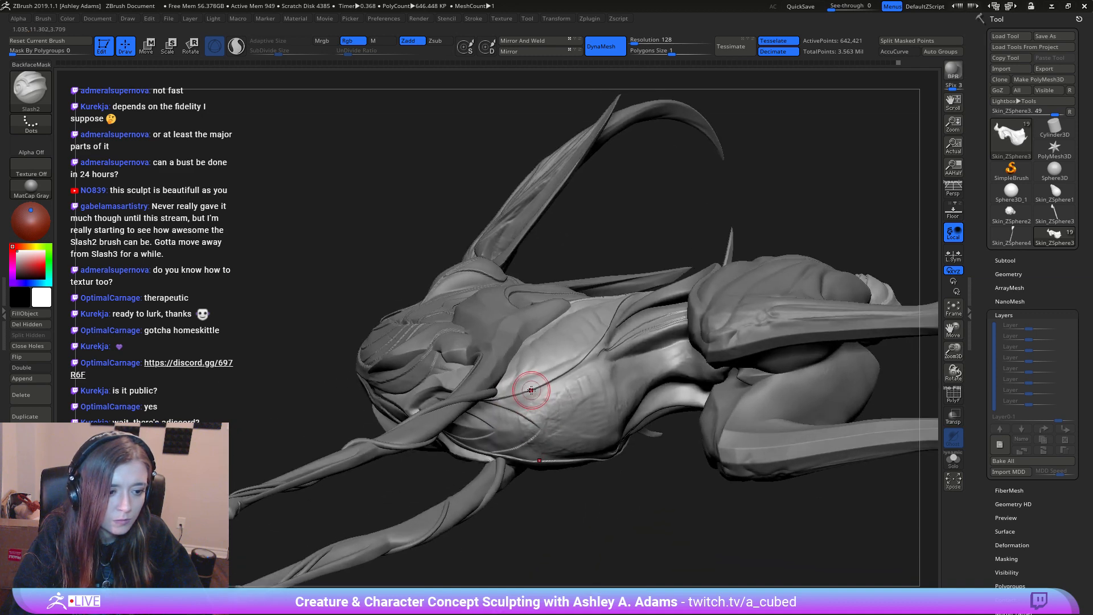
pyautogui.moveTo(532, 390)
pyautogui.mouseDown()
pyautogui.moveTo(595, 415)
pyautogui.moveTo(608, 457)
pyautogui.mouseUp()
# Step: Carve curved Slash2 creases on the side of the belly, connecting the rib folds with the waist
pyautogui.moveTo(608, 458); pyautogui.dragTo(577, 370, button='right')
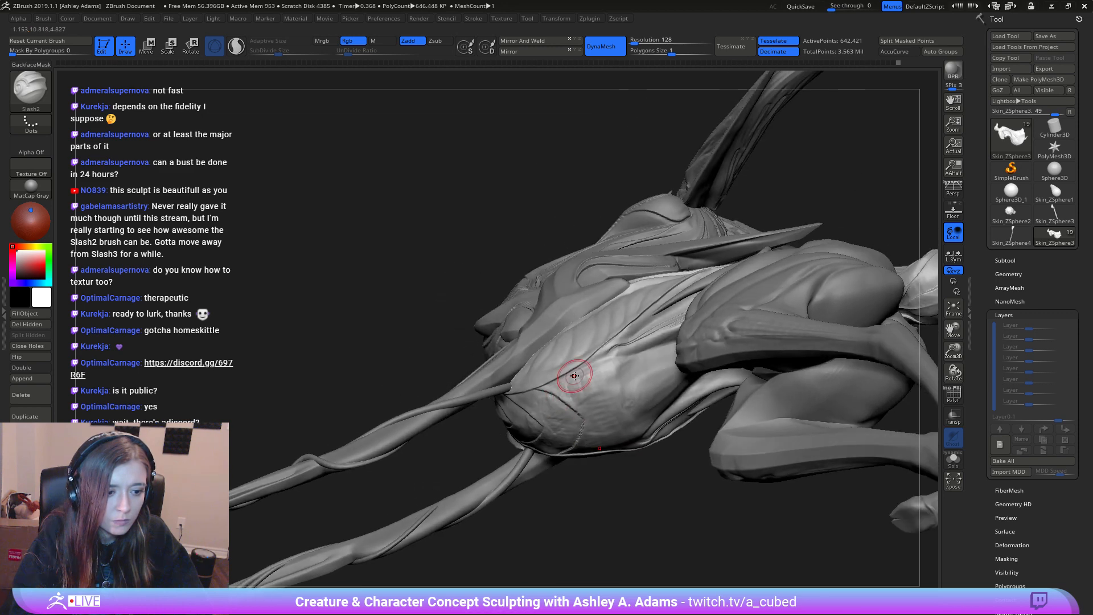
pyautogui.moveTo(638, 382)
pyautogui.mouseDown()
pyautogui.moveTo(660, 423)
pyautogui.moveTo(656, 446)
pyautogui.mouseUp()
pyautogui.moveTo(627, 374)
pyautogui.mouseDown(button='right')
pyautogui.moveTo(634, 365)
pyautogui.moveTo(615, 345)
pyautogui.mouseUp(button='right')
pyautogui.moveTo(575, 392)
pyautogui.mouseDown(button='right')
pyautogui.moveTo(248, 295)
pyautogui.moveTo(498, 340)
pyautogui.moveTo(450, 310)
pyautogui.moveTo(413, 353)
pyautogui.mouseUp(button='right')
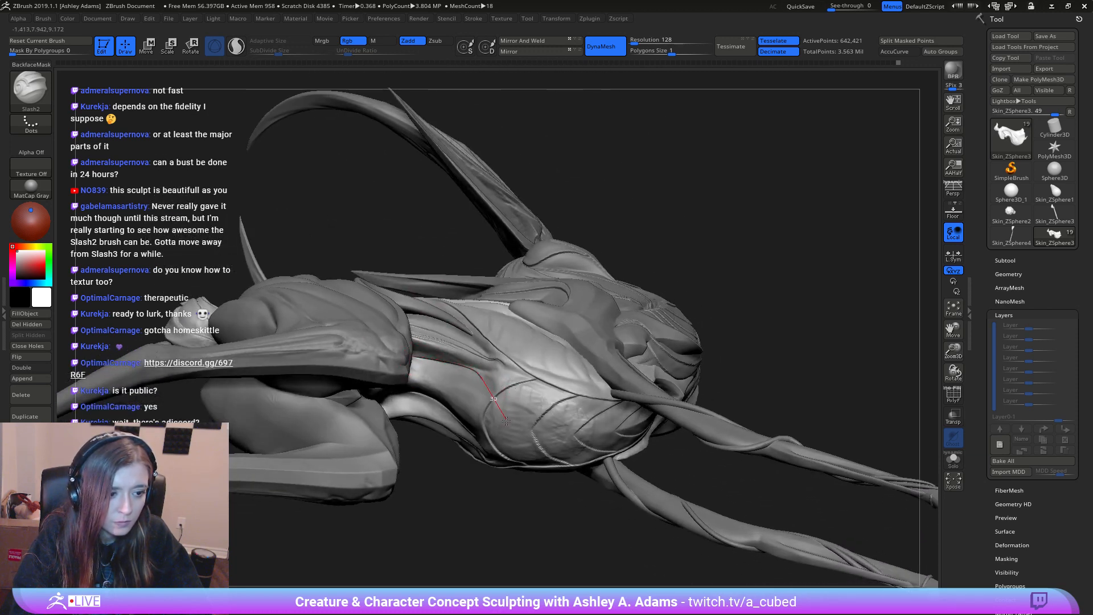
pyautogui.moveTo(506, 420); pyautogui.dragTo(493, 435)
pyautogui.moveTo(436, 443); pyautogui.dragTo(434, 444)
# Step: Activate the hind leg subtool and carve long Slash2 creases from the hip down the upper thigh
pyautogui.moveTo(438, 433)
pyautogui.mouseDown(button='right')
pyautogui.moveTo(490, 402)
pyautogui.moveTo(478, 353)
pyautogui.moveTo(472, 369)
pyautogui.mouseUp(button='right')
pyautogui.moveTo(541, 289); pyautogui.dragTo(579, 244, button='right')
pyautogui.keyDown('alt'); pyautogui.click(498, 298); pyautogui.keyUp('alt')
pyautogui.moveTo(499, 299); pyautogui.dragTo(478, 281, button='right')
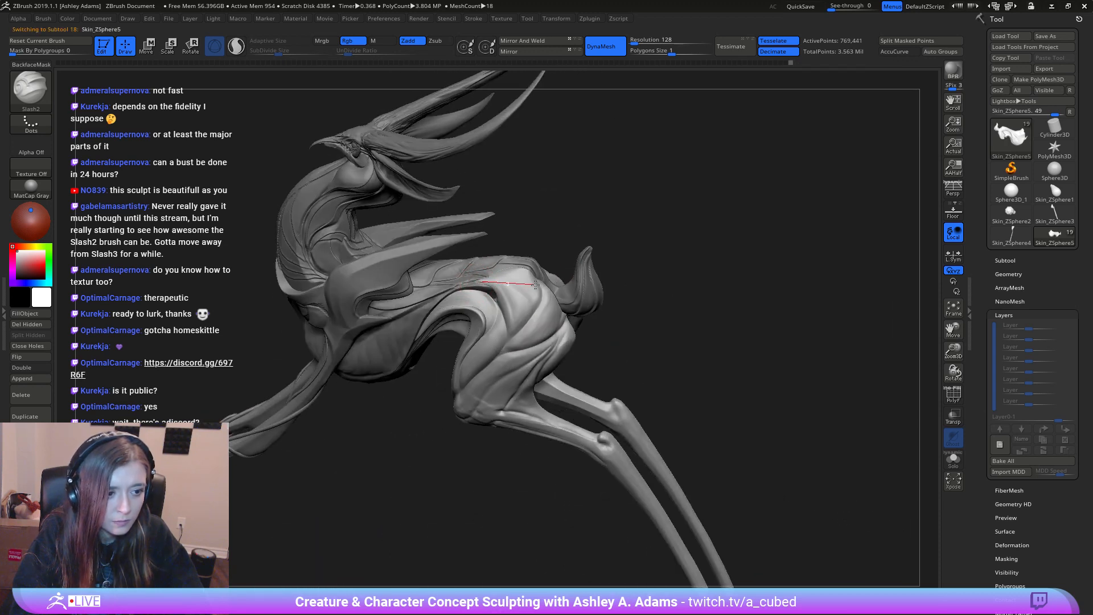
pyautogui.moveTo(535, 285)
pyautogui.mouseDown()
pyautogui.moveTo(545, 297)
pyautogui.moveTo(527, 348)
pyautogui.moveTo(494, 382)
pyautogui.mouseUp()
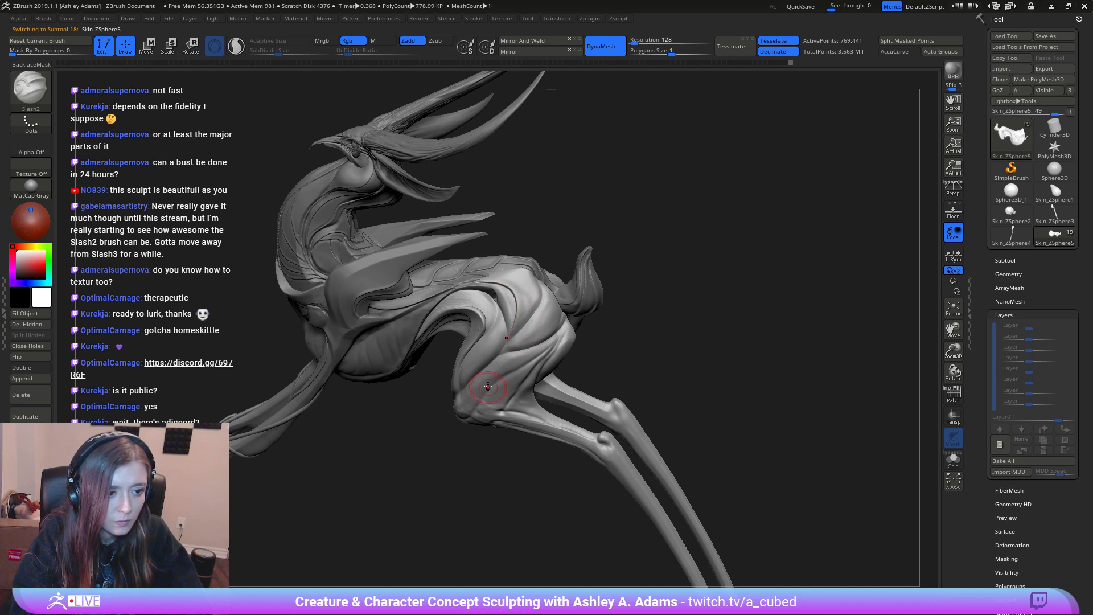
pyautogui.moveTo(495, 383)
pyautogui.mouseDown(button='right')
pyautogui.moveTo(495, 317)
pyautogui.moveTo(456, 244)
pyautogui.moveTo(500, 246)
pyautogui.mouseUp(button='right')
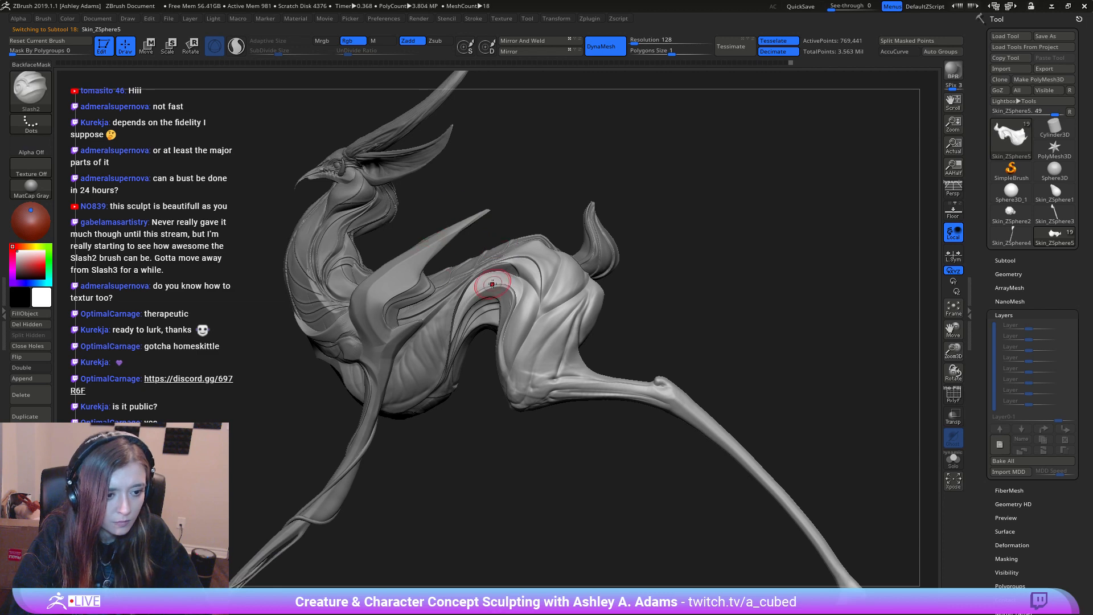
pyautogui.press('space')
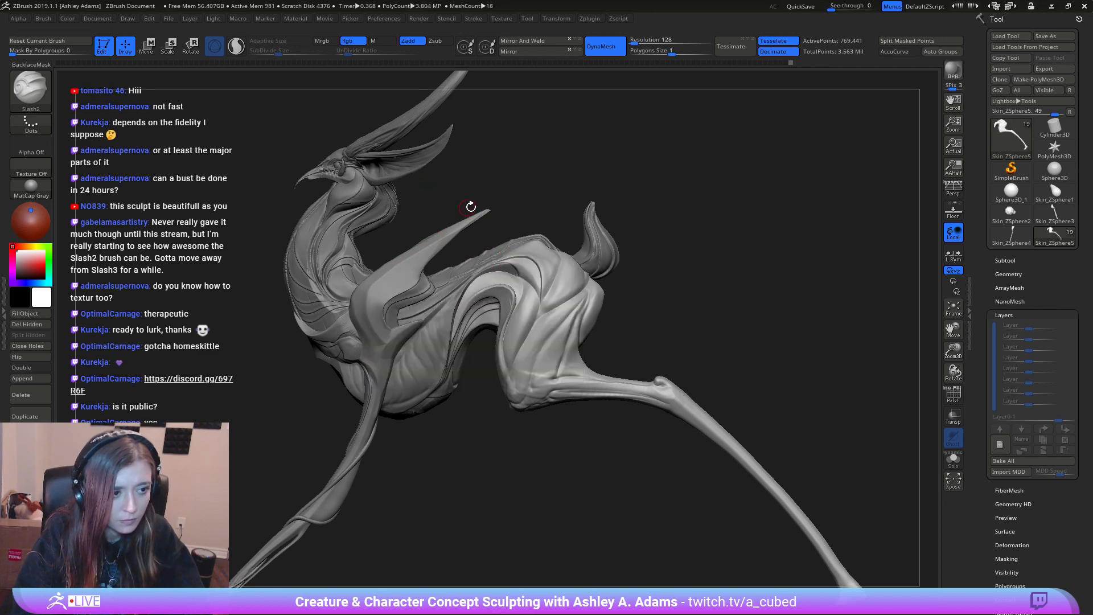
pyautogui.moveTo(501, 261)
pyautogui.mouseDown()
pyautogui.moveTo(565, 276)
pyautogui.moveTo(549, 345)
pyautogui.mouseUp()
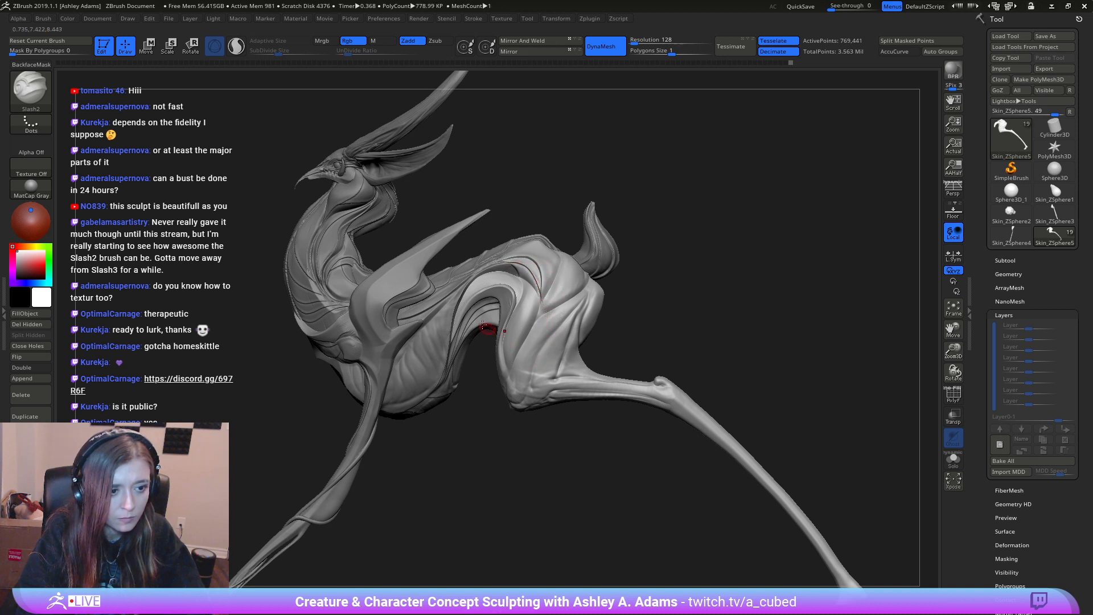
pyautogui.press('ctrl')
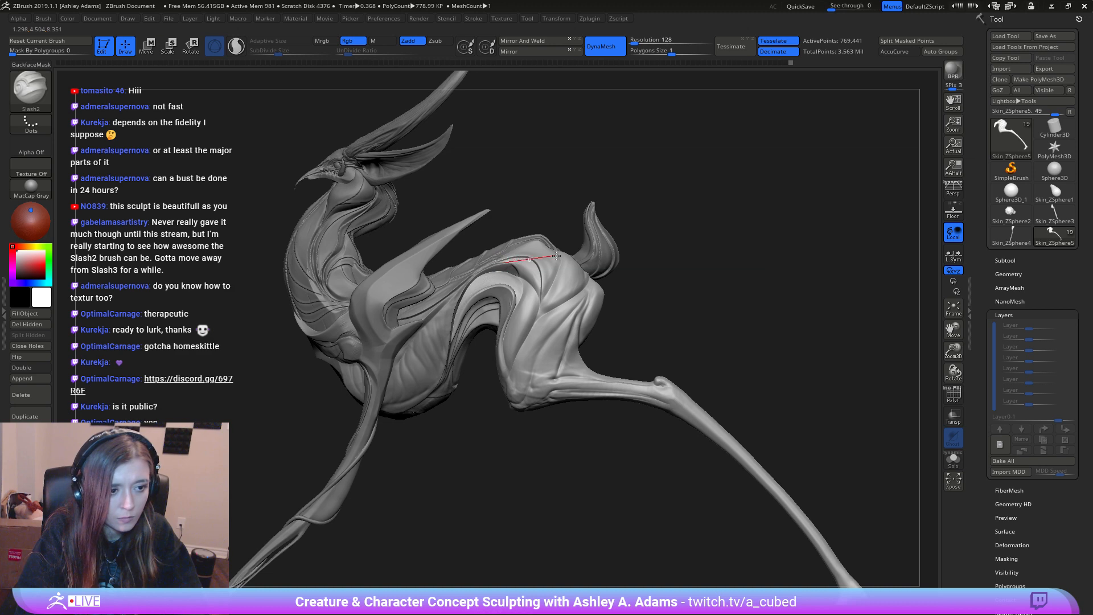
pyautogui.click(502, 19)
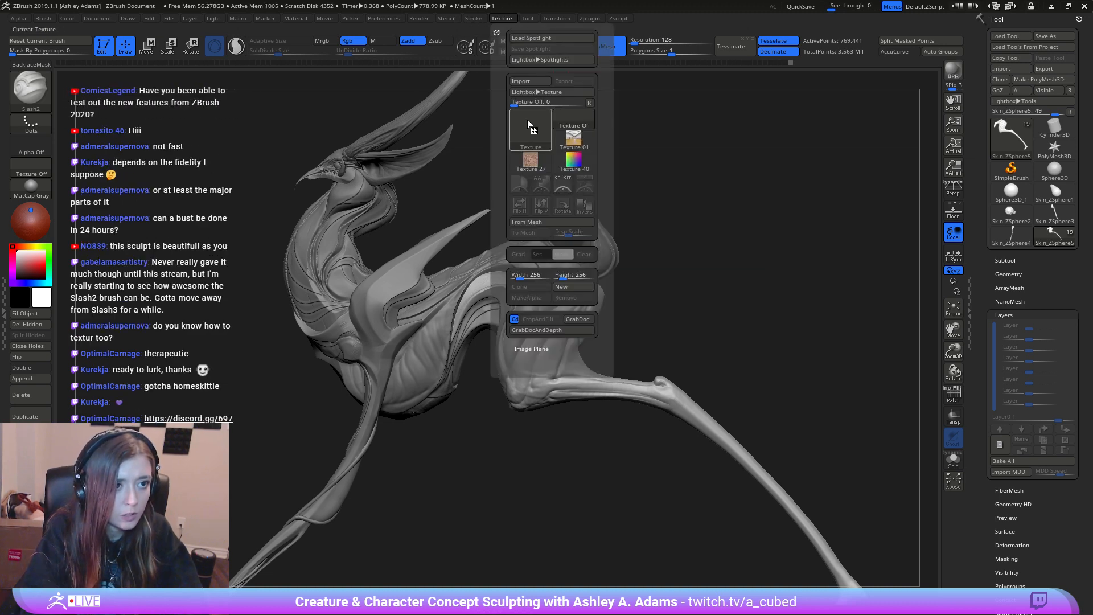
pyautogui.moveTo(474, 20)
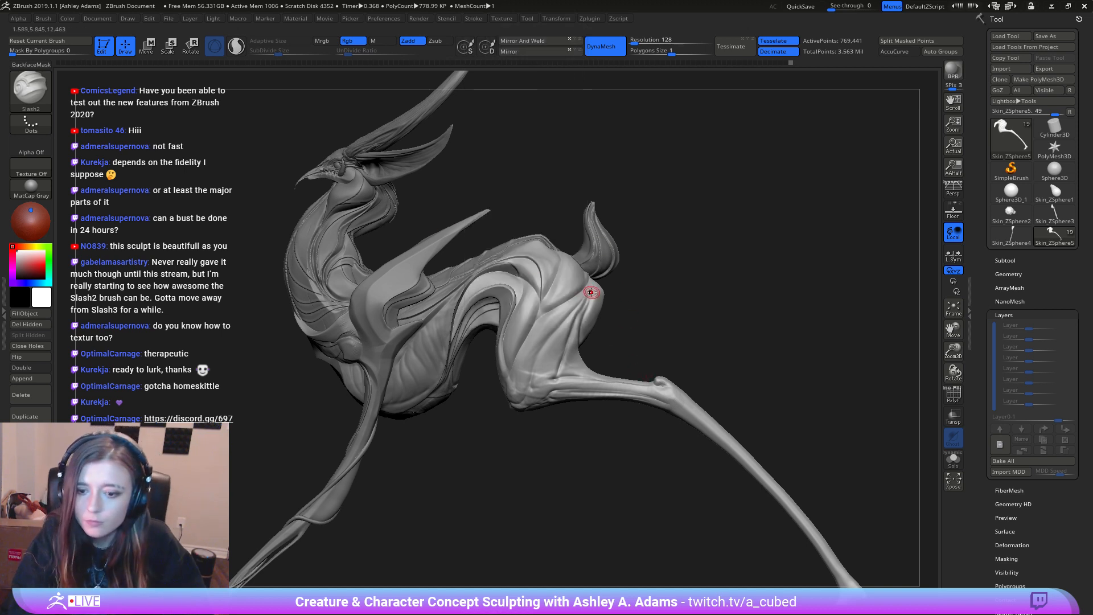
# Step: Carve curved Slash2 creases from the top of the hip down the front of the hind leg's thigh
pyautogui.moveTo(507, 276)
pyautogui.keyDown('alt'); pyautogui.mouseDown(button='right')
pyautogui.moveTo(644, 263)
pyautogui.moveTo(618, 257)
pyautogui.mouseUp(button='right'); pyautogui.keyUp('alt')
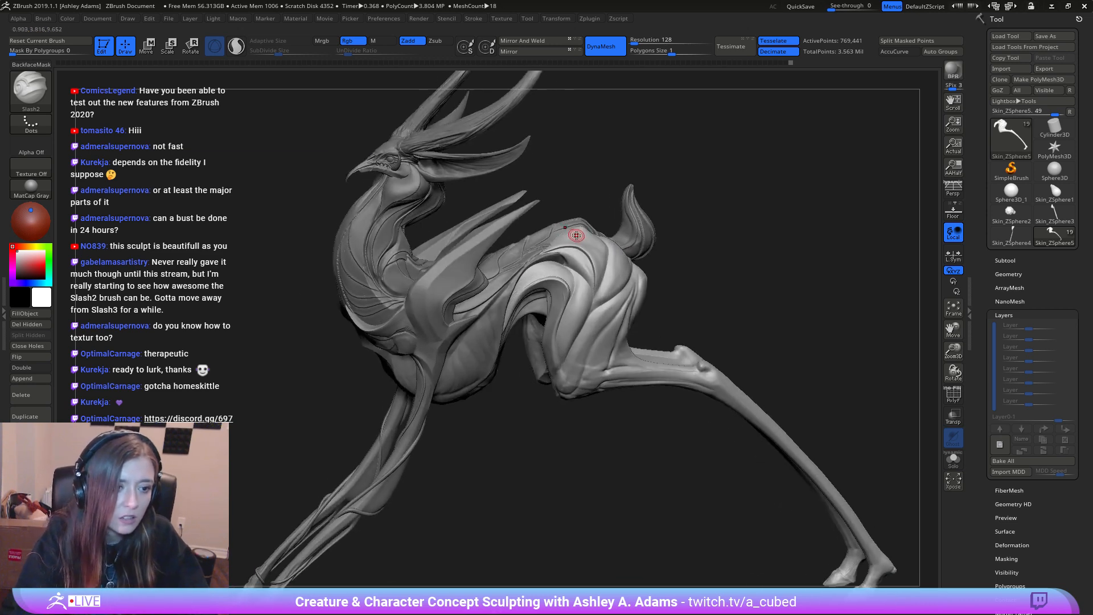
pyautogui.moveTo(545, 250); pyautogui.dragTo(559, 250)
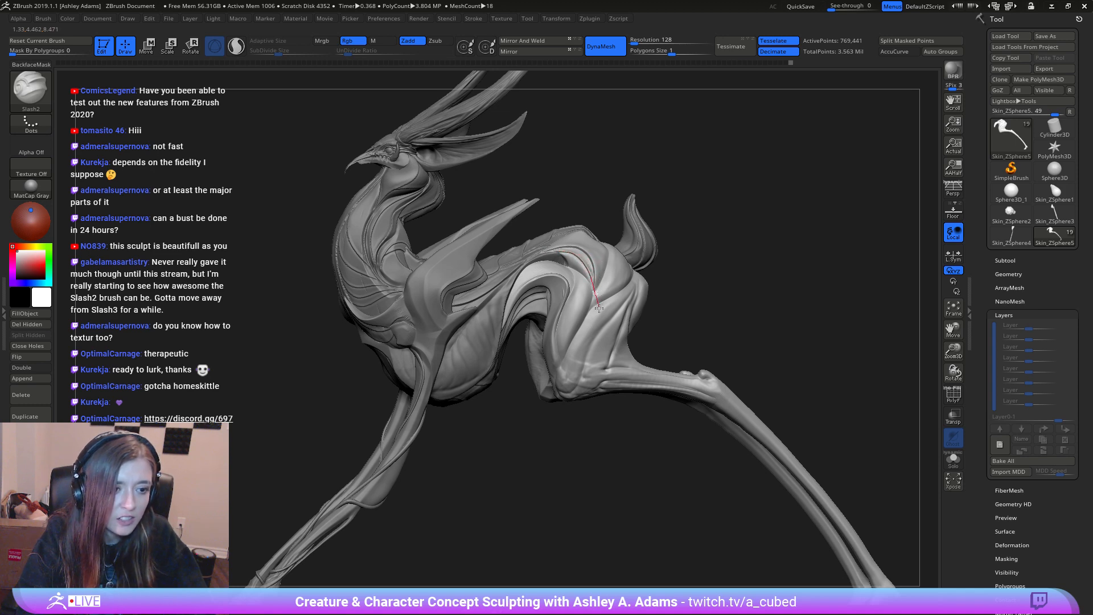
pyautogui.moveTo(599, 308); pyautogui.dragTo(599, 315)
pyautogui.moveTo(557, 285)
pyautogui.mouseDown(button='right')
pyautogui.moveTo(508, 251)
pyautogui.moveTo(504, 222)
pyautogui.mouseUp(button='right')
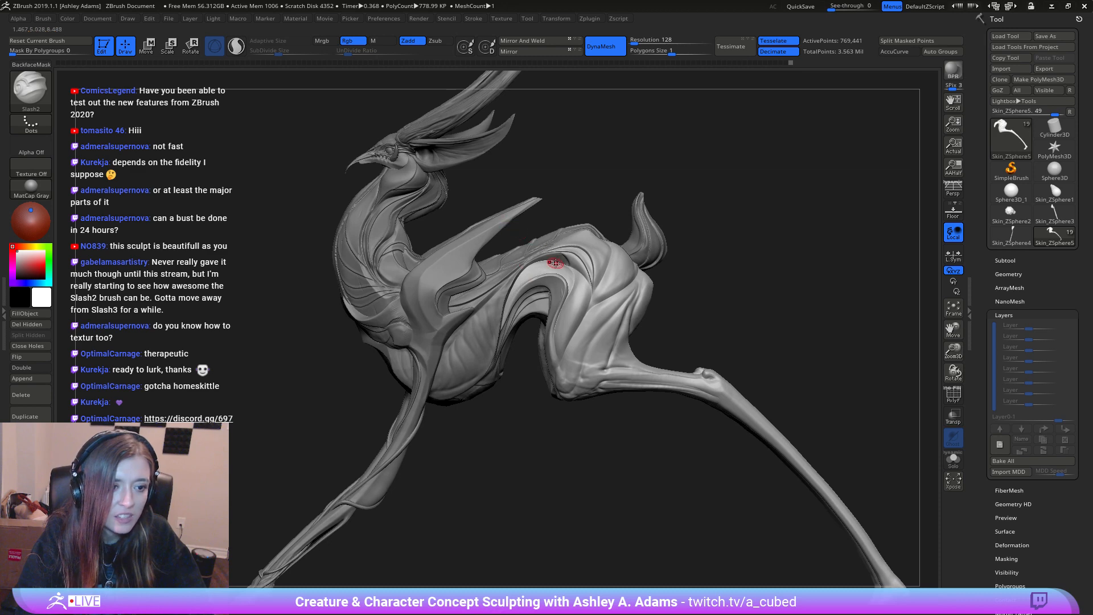
pyautogui.moveTo(578, 368)
pyautogui.mouseDown(button='right')
pyautogui.moveTo(615, 311)
pyautogui.moveTo(602, 259)
pyautogui.mouseUp(button='right')
pyautogui.moveTo(599, 219)
pyautogui.mouseDown()
pyautogui.moveTo(616, 222)
pyautogui.moveTo(623, 260)
pyautogui.moveTo(594, 289)
pyautogui.mouseUp()
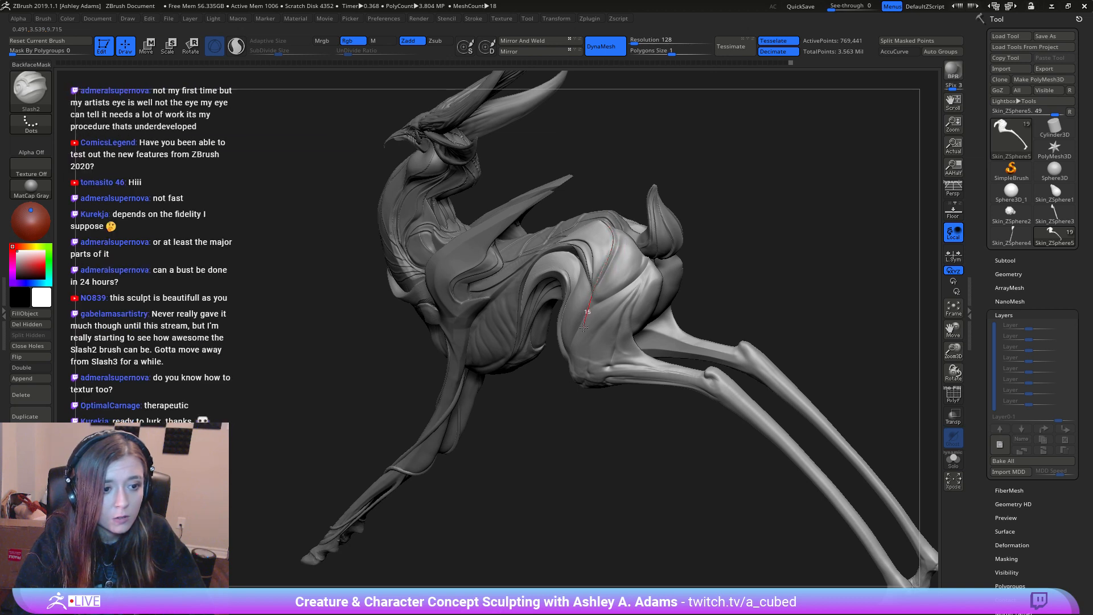
pyautogui.moveTo(584, 327); pyautogui.dragTo(583, 328)
pyautogui.moveTo(585, 328); pyautogui.dragTo(634, 270, button='right')
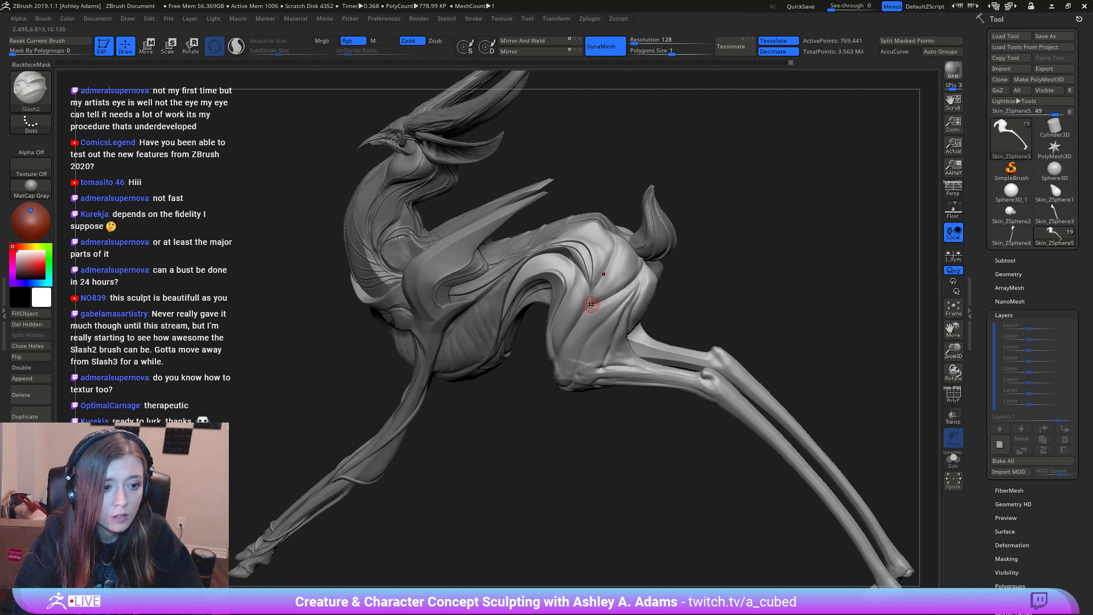
# Step: Carve diagonal Slash2 creases across the haunch between the thigh and the tail base, redoing the first stroke
pyautogui.moveTo(591, 304); pyautogui.dragTo(587, 307)
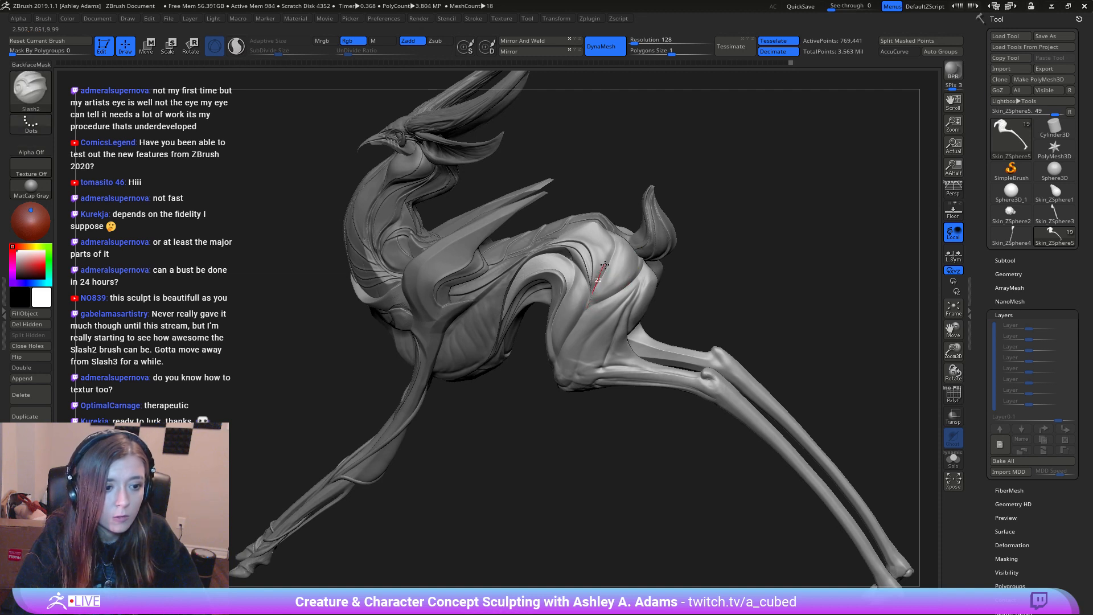
pyautogui.moveTo(604, 265); pyautogui.dragTo(607, 260)
pyautogui.hotkey('ctrl', 'z')
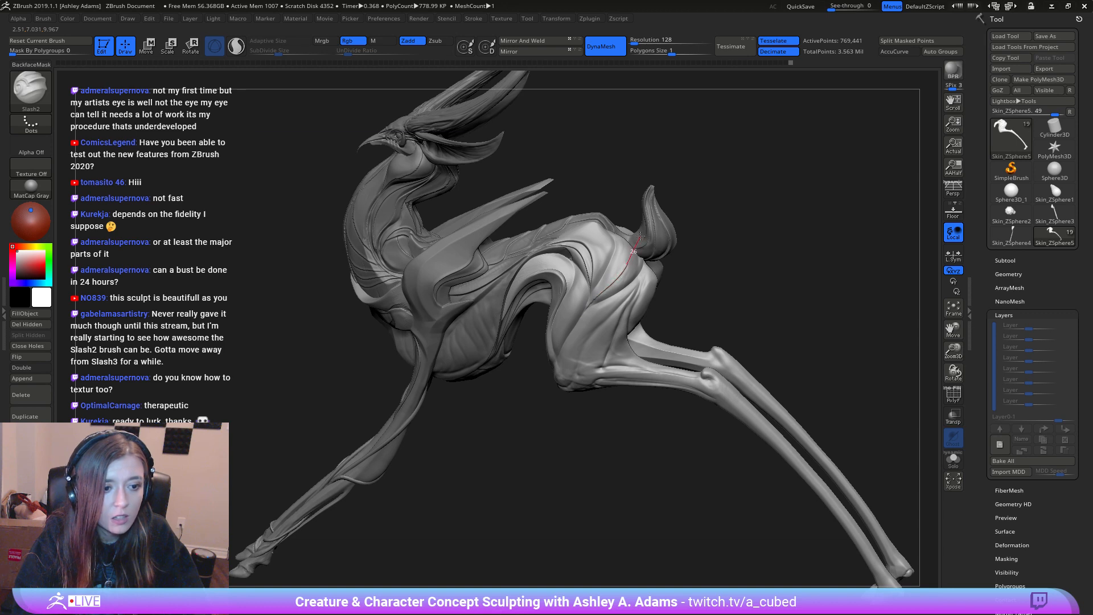
pyautogui.moveTo(631, 222); pyautogui.dragTo(630, 218)
pyautogui.moveTo(619, 215); pyautogui.dragTo(593, 259, button='right')
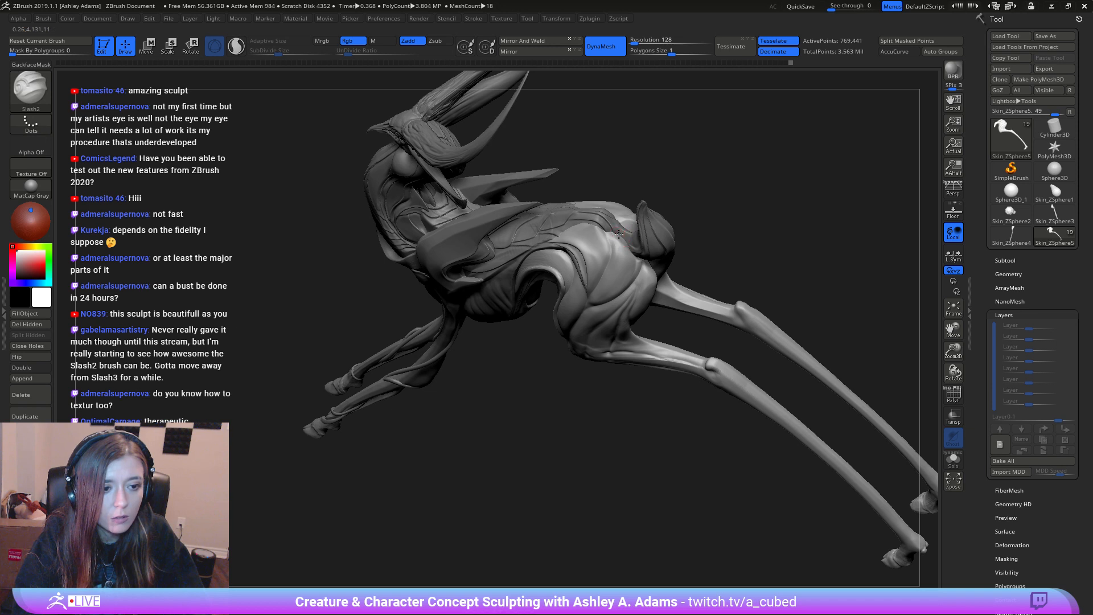
pyautogui.moveTo(636, 269)
pyautogui.mouseDown()
pyautogui.moveTo(627, 241)
pyautogui.moveTo(621, 289)
pyautogui.mouseUp()
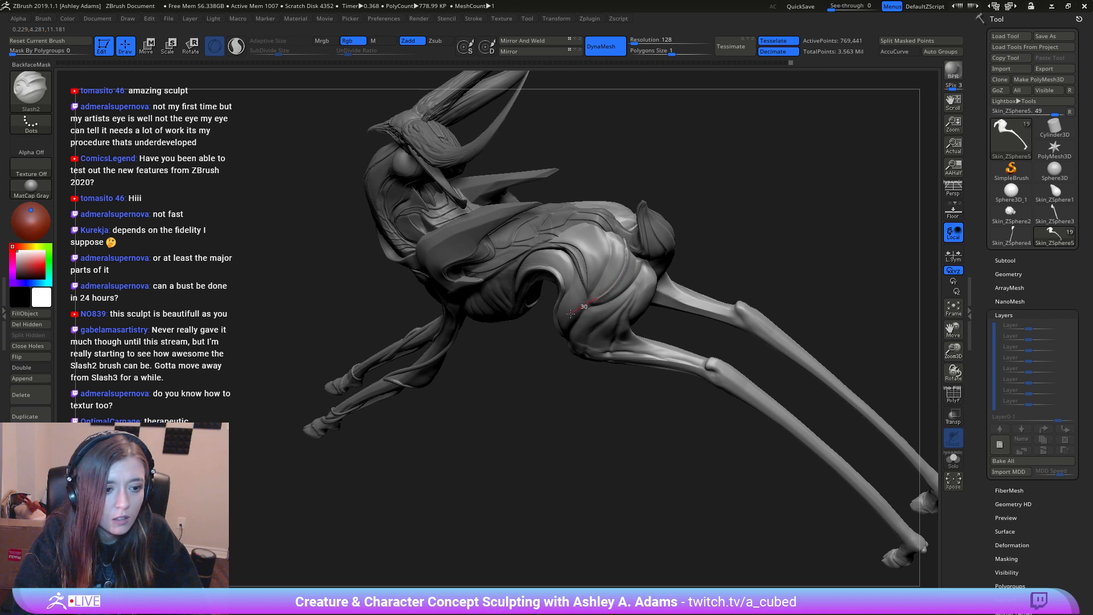
pyautogui.moveTo(580, 268); pyautogui.dragTo(600, 233)
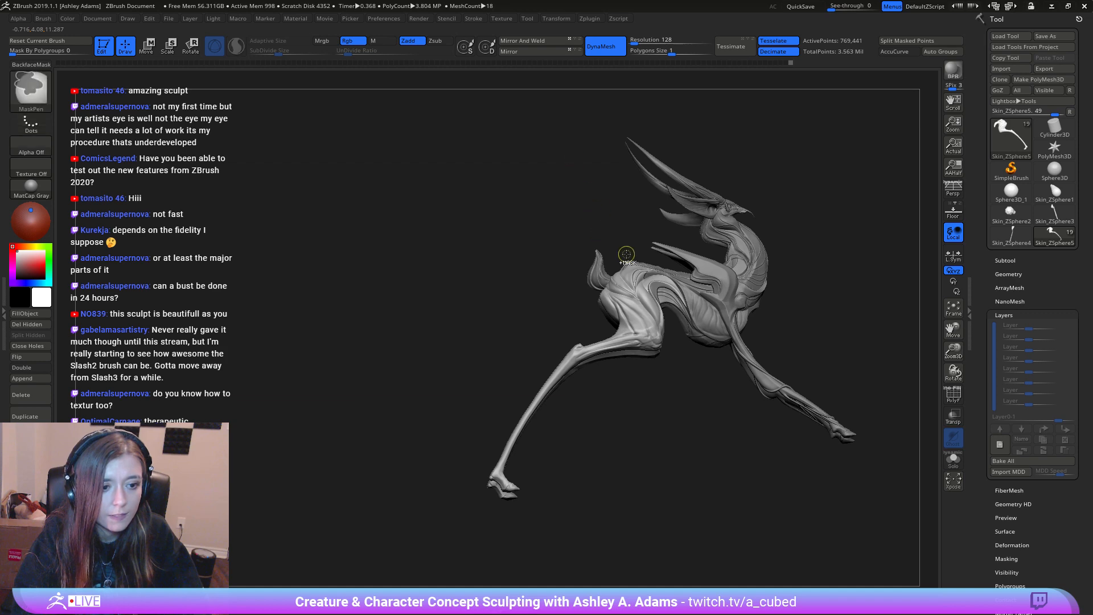
# Step: Carve and deepen a long Slash2 crease from below the tail base across the haunch to the front of the thigh
pyautogui.keyDown('ctrl'); pyautogui.moveTo(627, 254); pyautogui.dragTo(603, 278, button='right'); pyautogui.keyUp('ctrl')
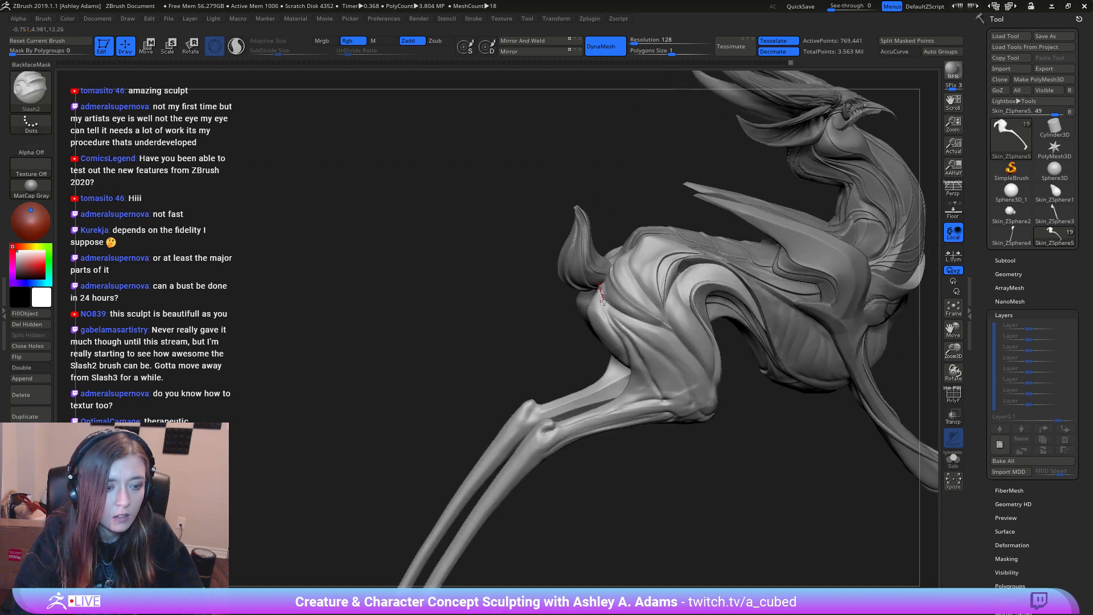
pyautogui.moveTo(613, 314); pyautogui.dragTo(634, 323)
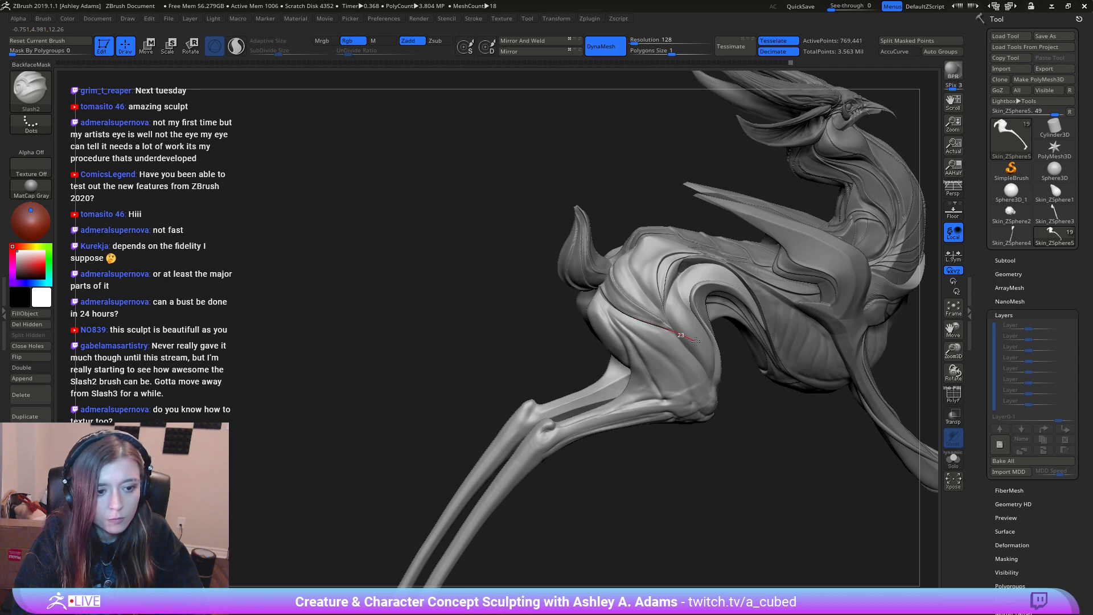
pyautogui.moveTo(698, 352); pyautogui.dragTo(700, 353)
pyautogui.moveTo(613, 300); pyautogui.dragTo(598, 293, button='right')
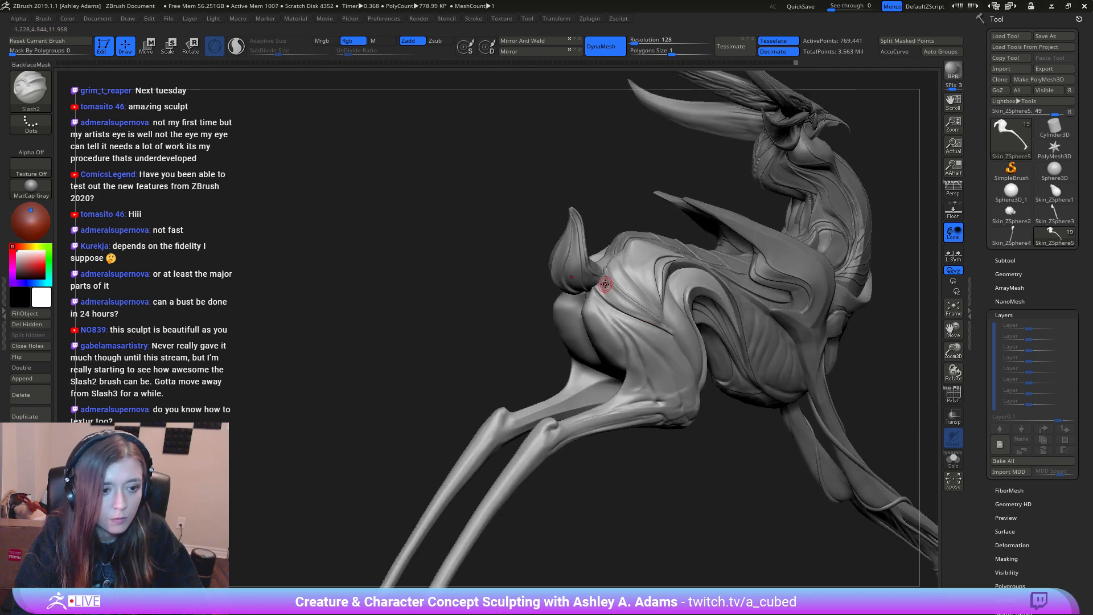
pyautogui.moveTo(615, 312); pyautogui.dragTo(691, 341)
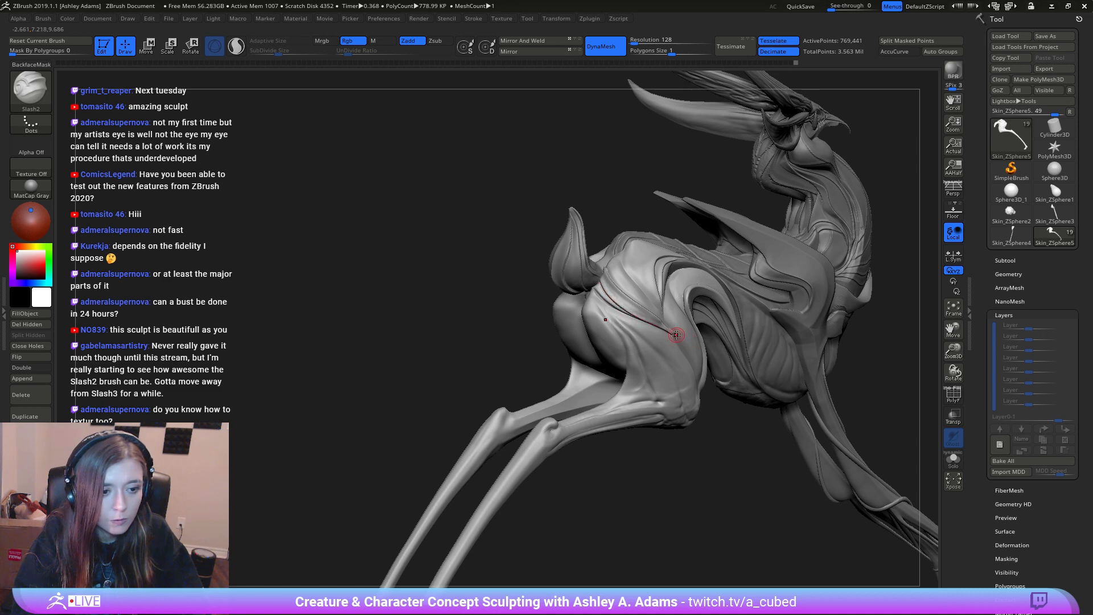
pyautogui.moveTo(691, 341); pyautogui.dragTo(629, 249, button='right')
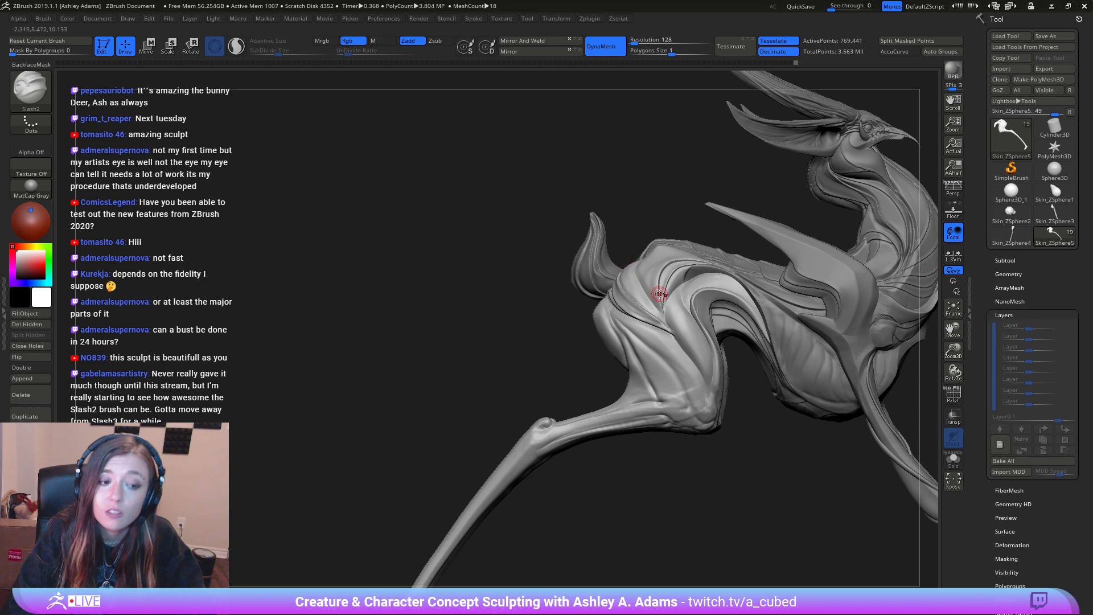
# Step: Carve a long Slash2 crease from under the tail down the thigh to the knee, and smooth the knee and haunch areas
pyautogui.moveTo(660, 293)
pyautogui.mouseDown(button='right')
pyautogui.moveTo(682, 278)
pyautogui.moveTo(674, 359)
pyautogui.moveTo(625, 335)
pyautogui.mouseUp(button='right')
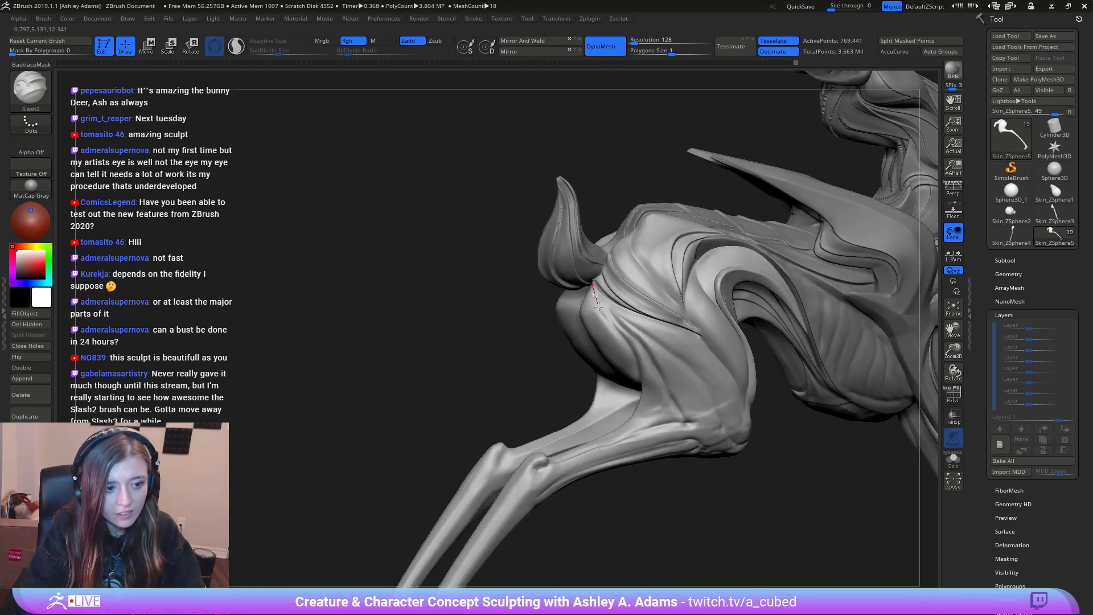
pyautogui.moveTo(626, 323); pyautogui.dragTo(703, 371)
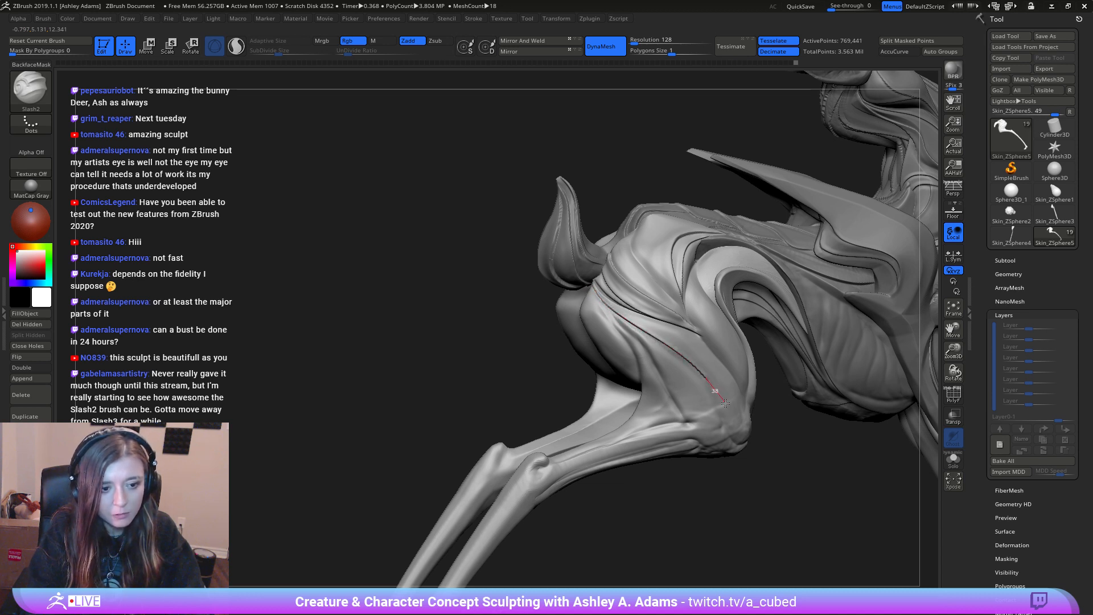
pyautogui.moveTo(731, 430); pyautogui.dragTo(733, 435)
pyautogui.moveTo(743, 441); pyautogui.dragTo(701, 386, button='right')
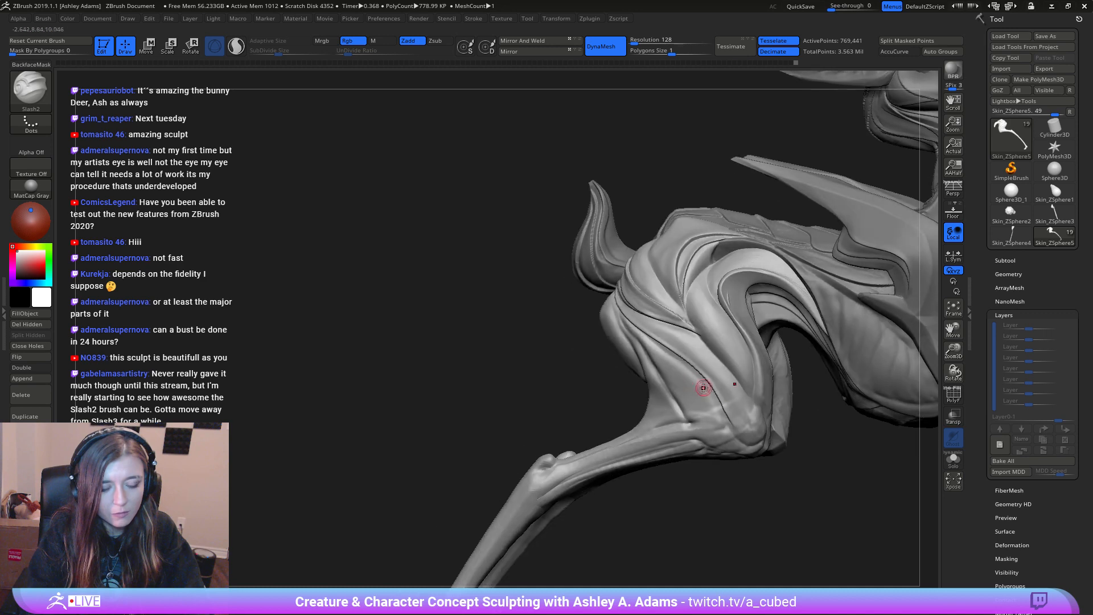
pyautogui.keyDown('shift'); pyautogui.moveTo(731, 435); pyautogui.dragTo(731, 419); pyautogui.keyUp('shift')
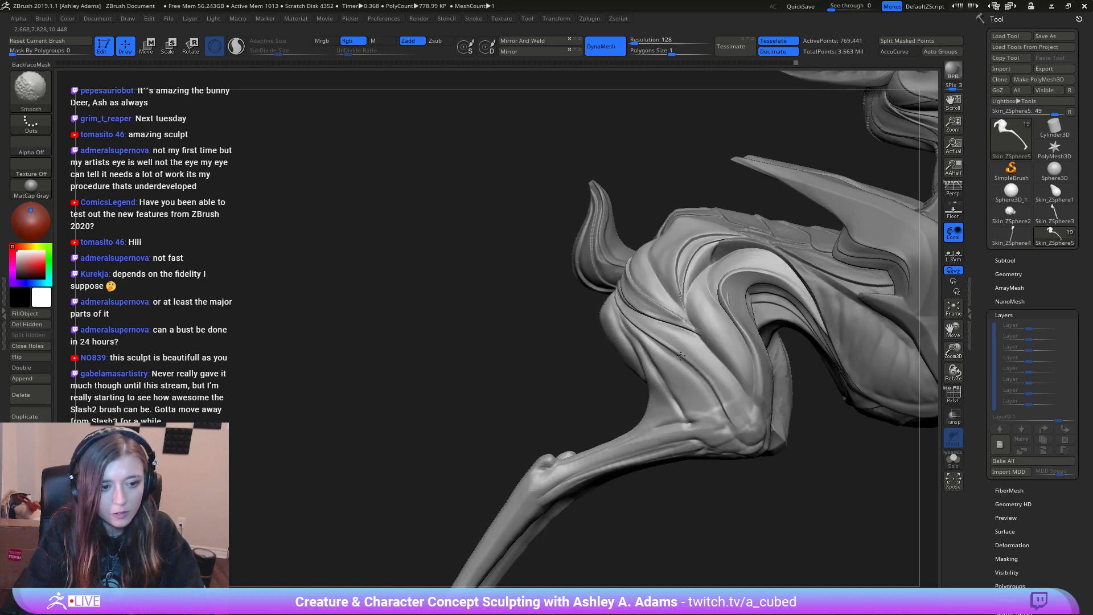
pyautogui.keyDown('shift'); pyautogui.moveTo(634, 275); pyautogui.dragTo(644, 284); pyautogui.keyUp('shift')
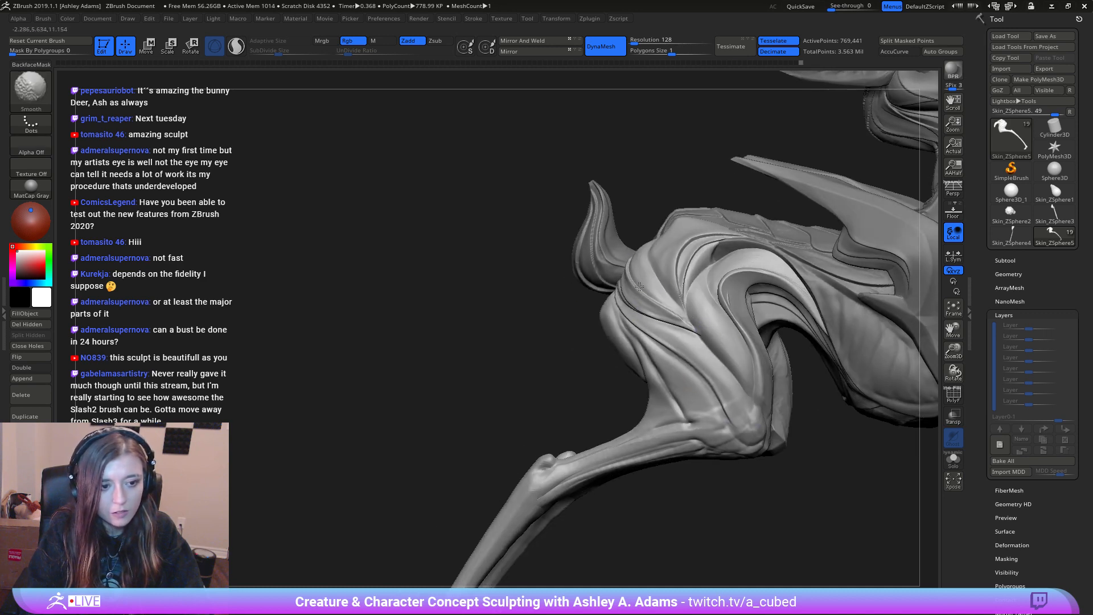
# Step: Refine the arched fold at the front of the upper thigh with Slash2 strokes and light smoothing
pyautogui.moveTo(652, 319)
pyautogui.keyDown('ctrl'); pyautogui.mouseDown(button='right')
pyautogui.moveTo(648, 190)
pyautogui.moveTo(777, 318)
pyautogui.moveTo(644, 279)
pyautogui.moveTo(668, 358)
pyautogui.moveTo(650, 359)
pyautogui.moveTo(629, 399)
pyautogui.mouseUp(button='right'); pyautogui.keyUp('ctrl')
pyautogui.moveTo(611, 437); pyautogui.dragTo(614, 420)
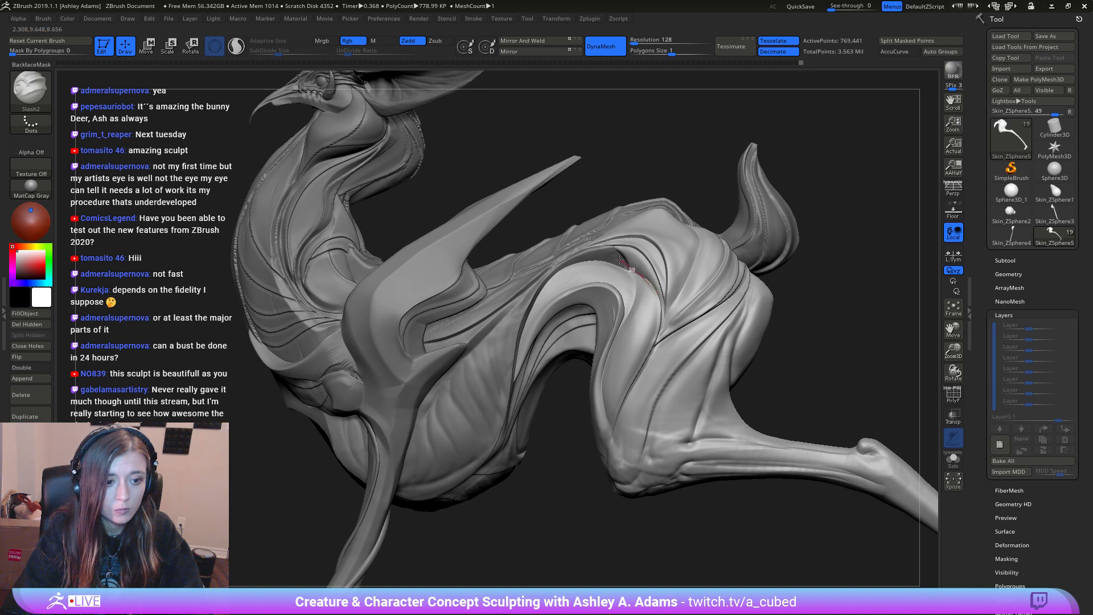
pyautogui.keyDown('shift'); pyautogui.moveTo(659, 303); pyautogui.dragTo(624, 266); pyautogui.keyUp('shift')
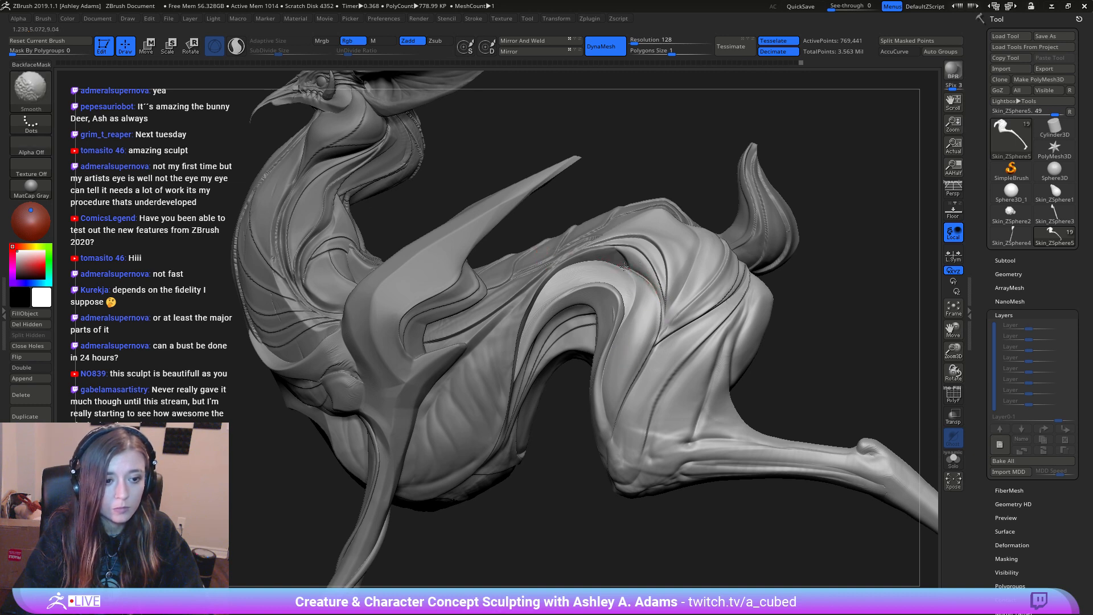
pyautogui.keyDown('ctrl'); pyautogui.moveTo(630, 404); pyautogui.dragTo(671, 332, button='right'); pyautogui.keyUp('ctrl')
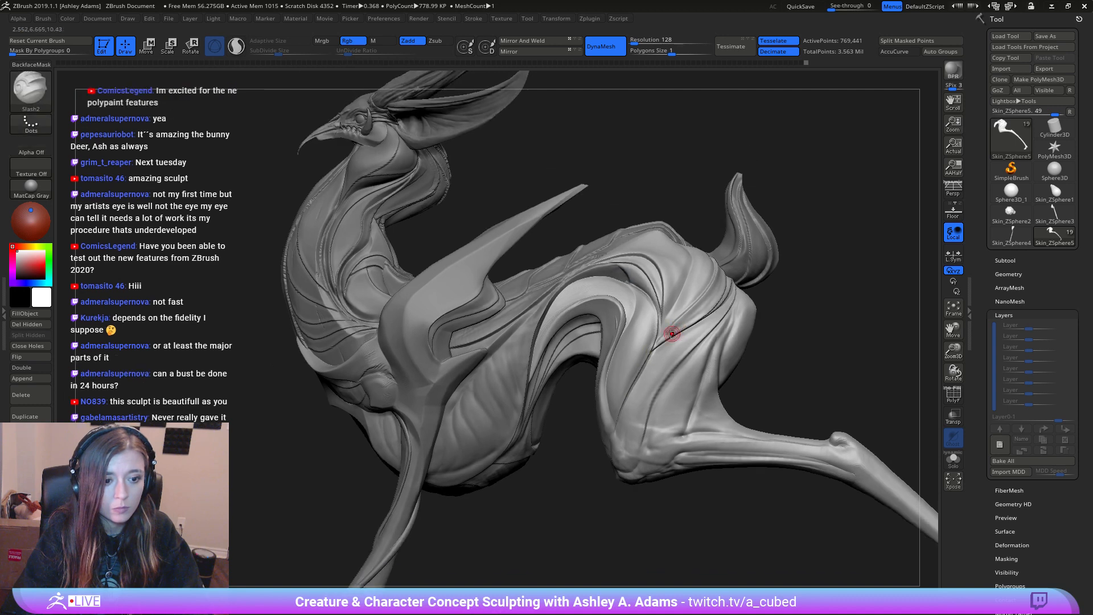
pyautogui.moveTo(622, 408)
pyautogui.keyDown('ctrl'); pyautogui.mouseDown(button='right')
pyautogui.moveTo(638, 356)
pyautogui.moveTo(630, 237)
pyautogui.mouseUp(button='right'); pyautogui.keyUp('ctrl')
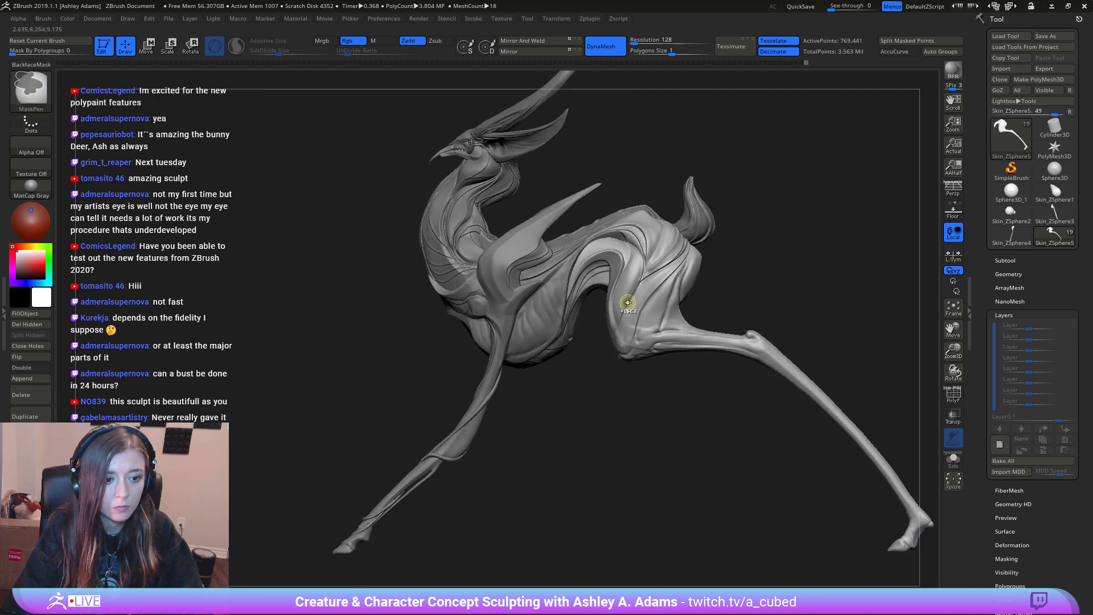
pyautogui.moveTo(626, 303)
pyautogui.keyDown('ctrl'); pyautogui.mouseDown(button='right')
pyautogui.moveTo(593, 271)
pyautogui.moveTo(634, 253)
pyautogui.moveTo(625, 224)
pyautogui.mouseUp(button='right'); pyautogui.keyUp('ctrl')
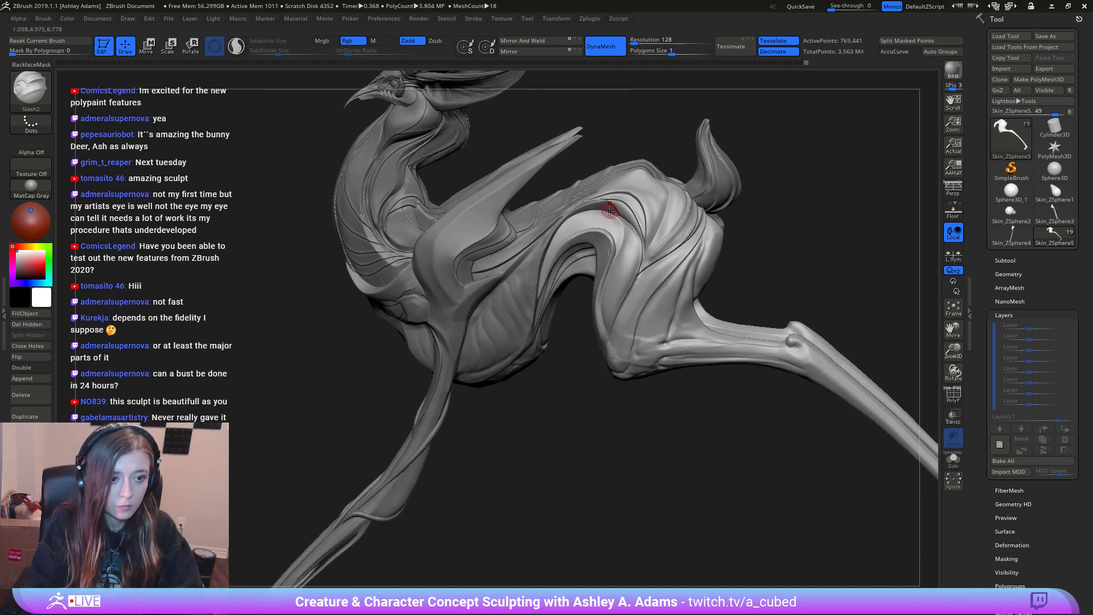
pyautogui.moveTo(636, 242)
pyautogui.mouseDown()
pyautogui.moveTo(600, 284)
pyautogui.moveTo(608, 265)
pyautogui.mouseUp()
pyautogui.keyDown('ctrl'); pyautogui.moveTo(591, 334); pyautogui.dragTo(589, 302, button='right'); pyautogui.keyUp('ctrl')
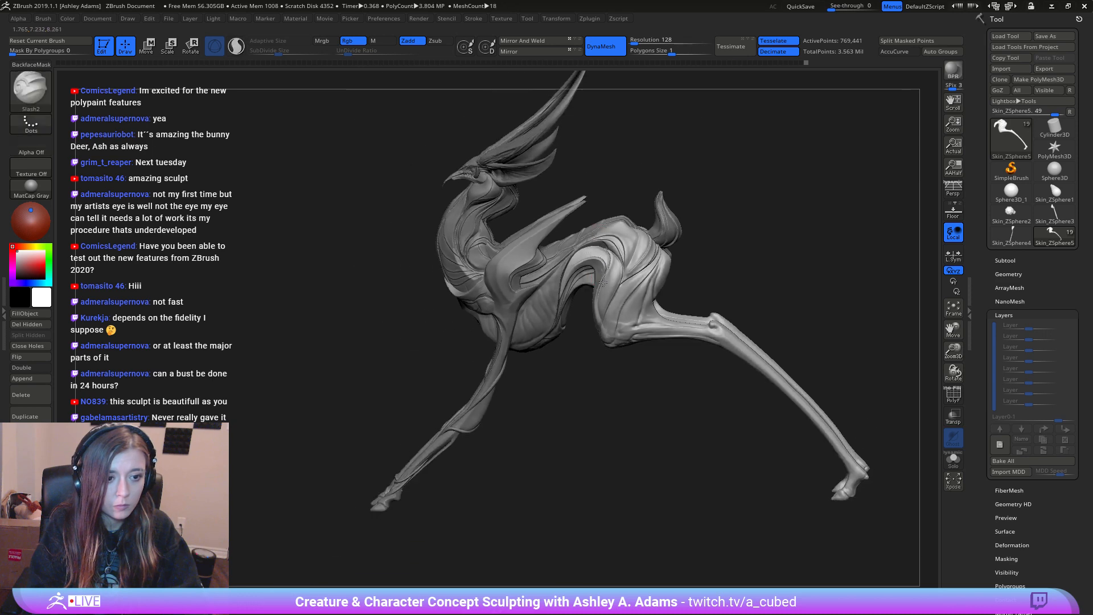
pyautogui.moveTo(455, 301); pyautogui.dragTo(587, 287, button='right')
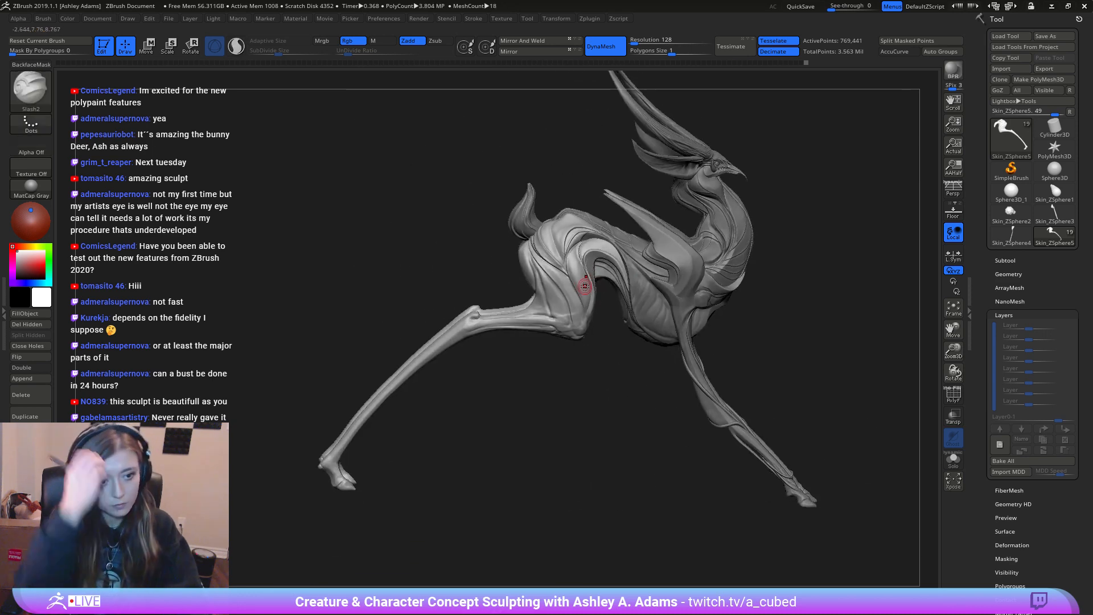
# Step: Activate the torso subtool, polish its back with the hPolish brush, and isolate it with Solo
pyautogui.keyDown('alt'); pyautogui.click(644, 282); pyautogui.keyUp('alt')
pyautogui.moveTo(646, 281)
pyautogui.keyDown('ctrl'); pyautogui.mouseDown(button='right')
pyautogui.moveTo(666, 242)
pyautogui.moveTo(590, 183)
pyautogui.moveTo(554, 266)
pyautogui.mouseUp(button='right'); pyautogui.keyUp('ctrl')
pyautogui.rightClick(554, 267)
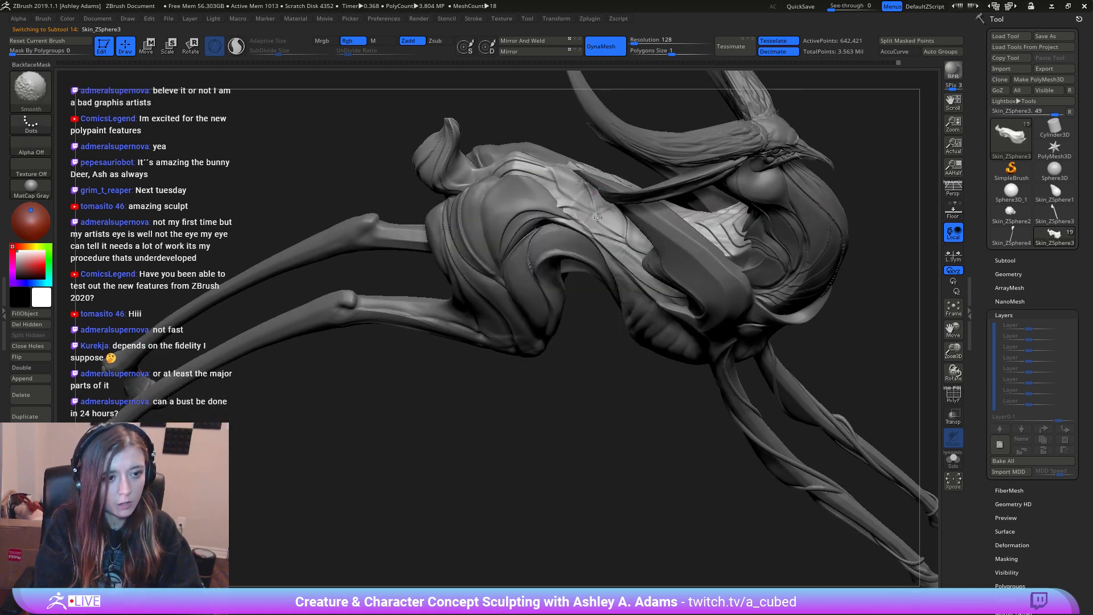
pyautogui.press('3')
pyautogui.moveTo(608, 220); pyautogui.dragTo(617, 230)
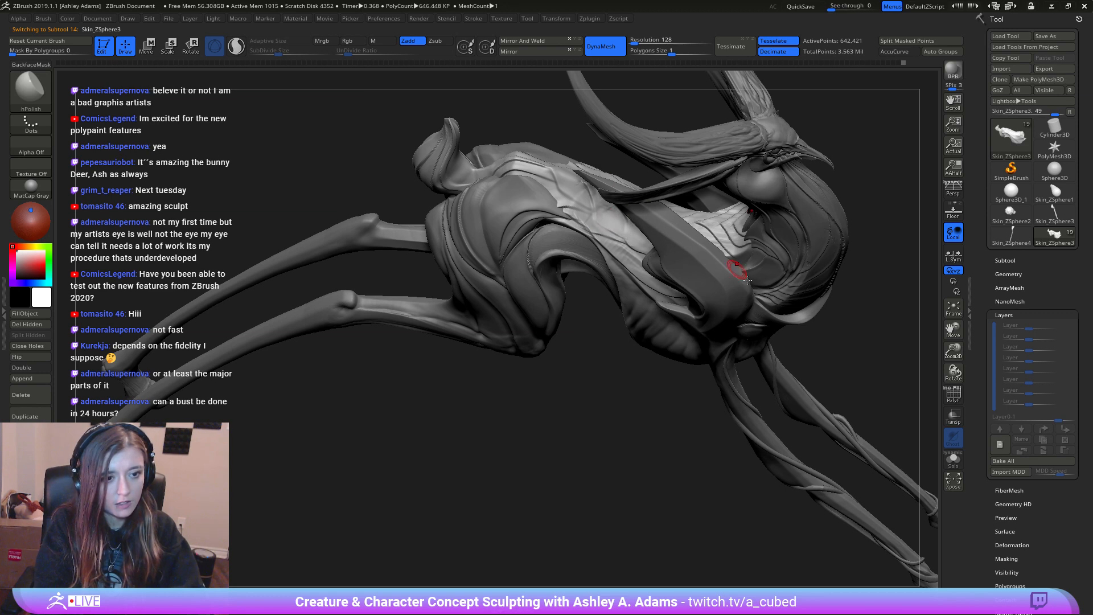
pyautogui.click(953, 459)
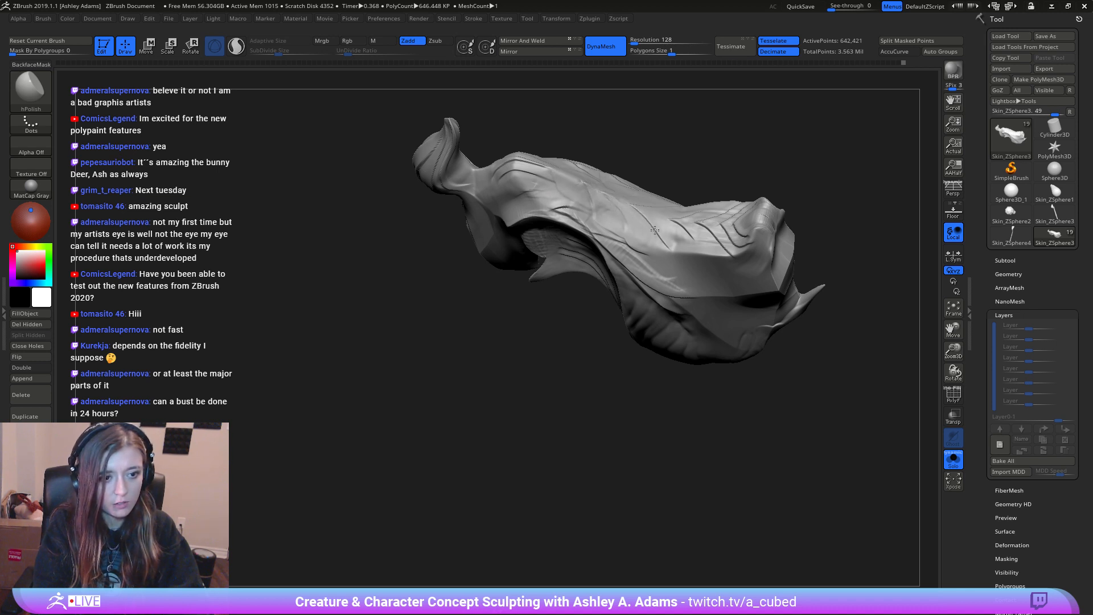
pyautogui.moveTo(661, 244); pyautogui.dragTo(650, 256, button='right')
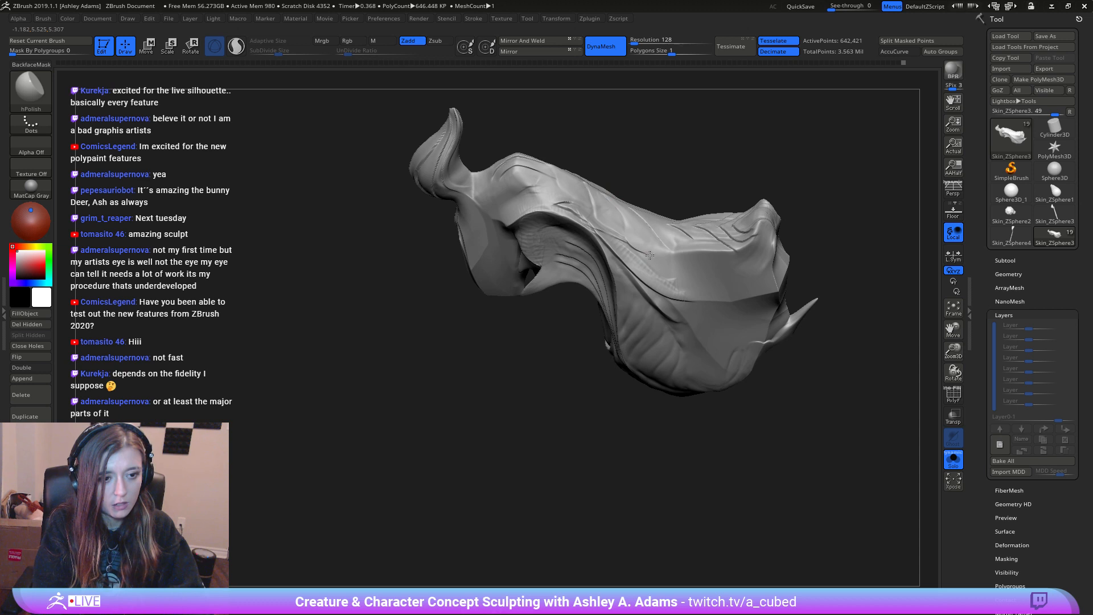
pyautogui.moveTo(680, 289); pyautogui.dragTo(637, 243, button='right')
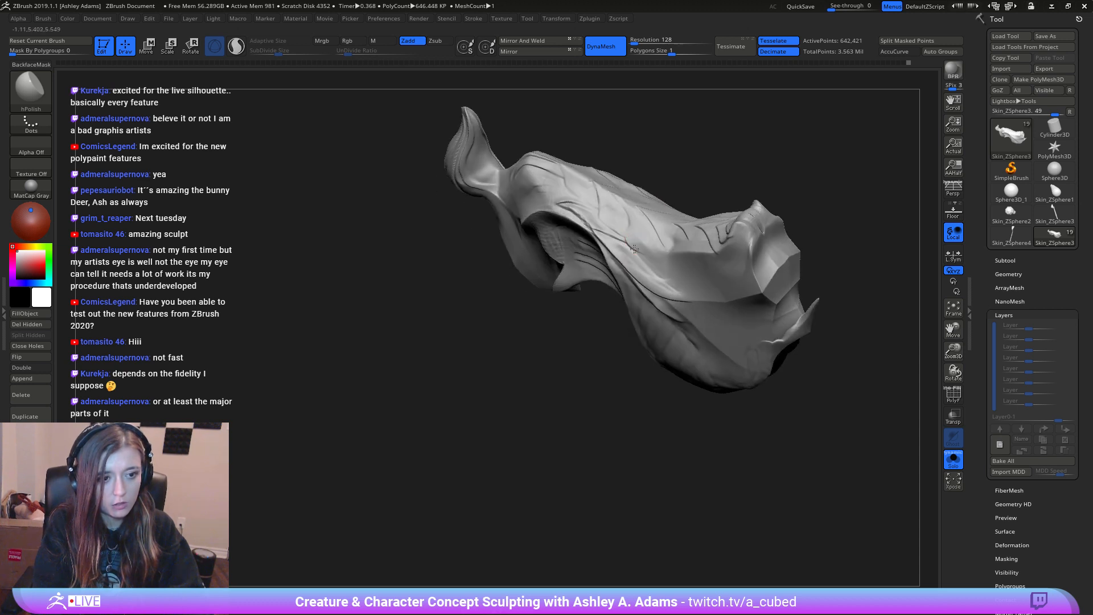
# Step: Build up the torso's back with the ClayBuildup brush and smooth out its shallow creases
pyautogui.press('b')
pyautogui.press('c')
pyautogui.press('b')
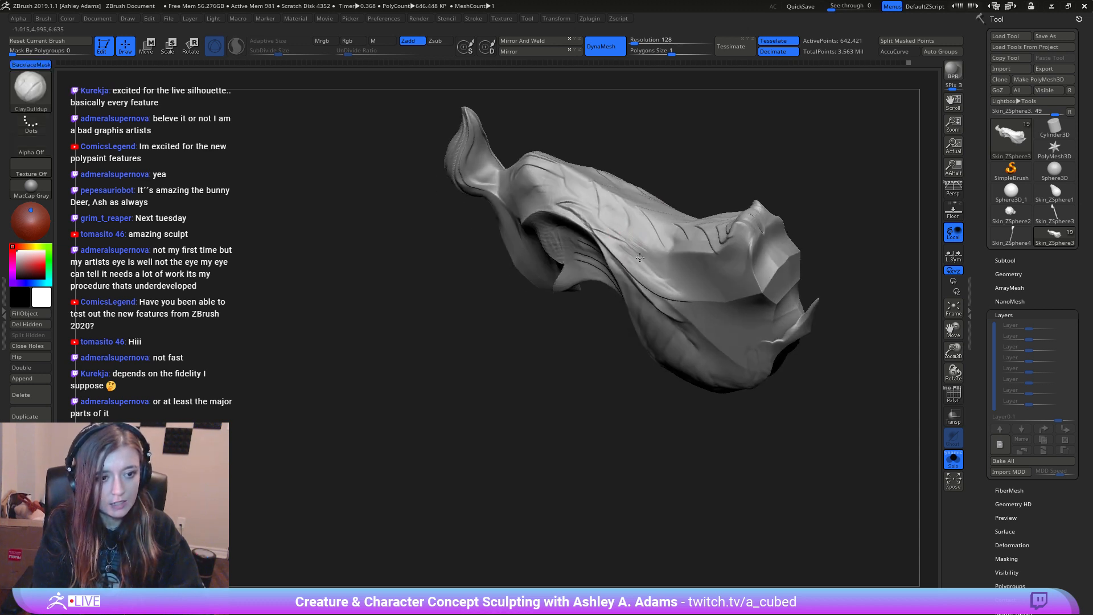
pyautogui.press('shift')
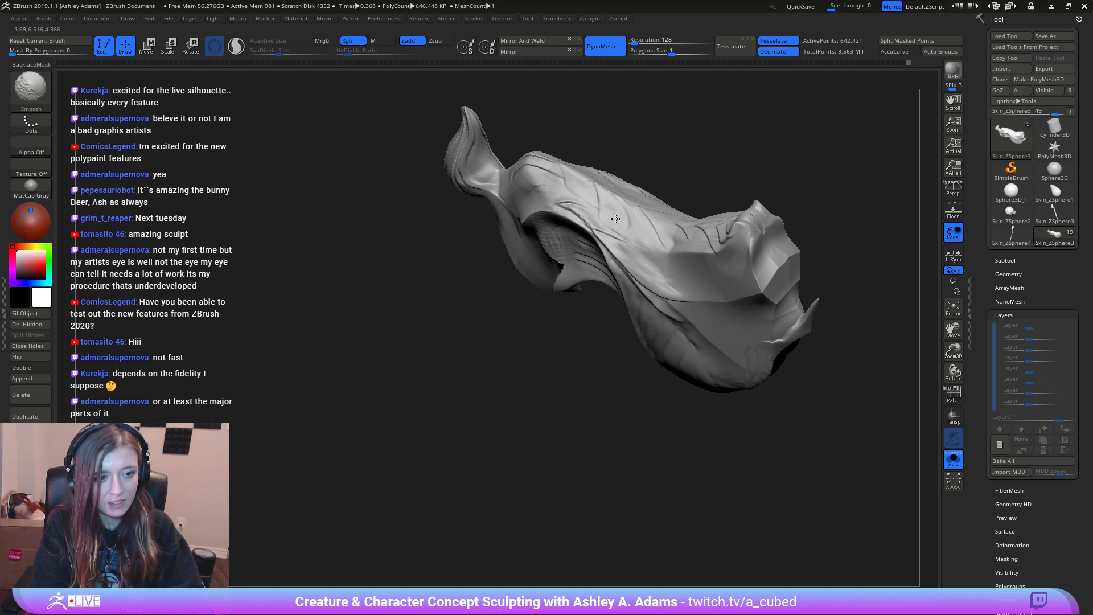
pyautogui.moveTo(602, 198)
pyautogui.mouseDown()
pyautogui.moveTo(606, 208)
pyautogui.moveTo(623, 205)
pyautogui.mouseUp()
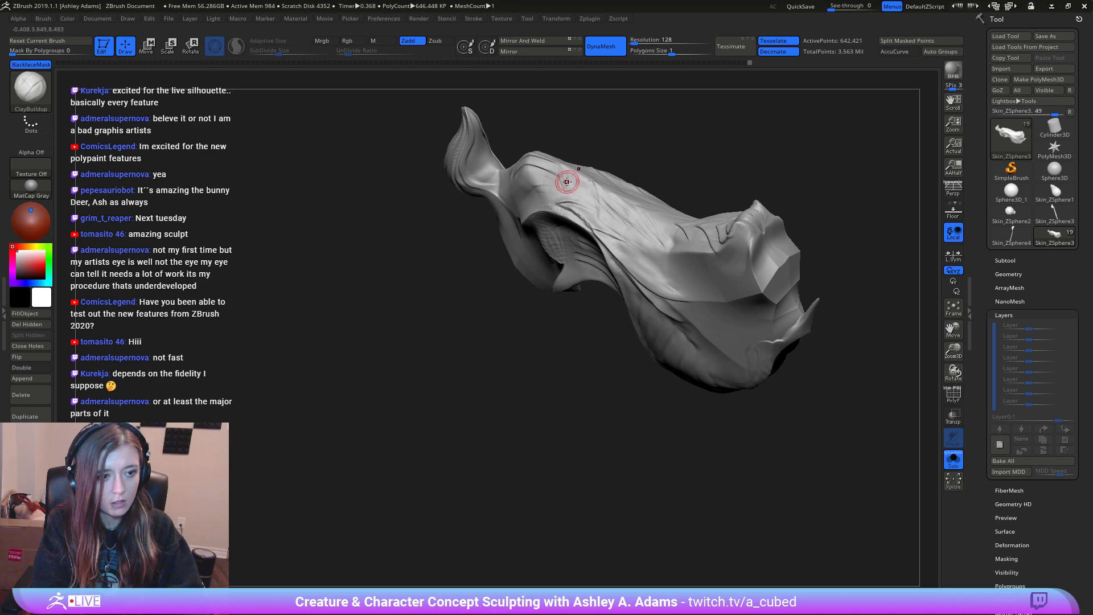
# Step: Turn Solo off to show the whole creature and flatten the torso's back with the hPolish brush
pyautogui.press('b')
pyautogui.press('h')
pyautogui.press('p')
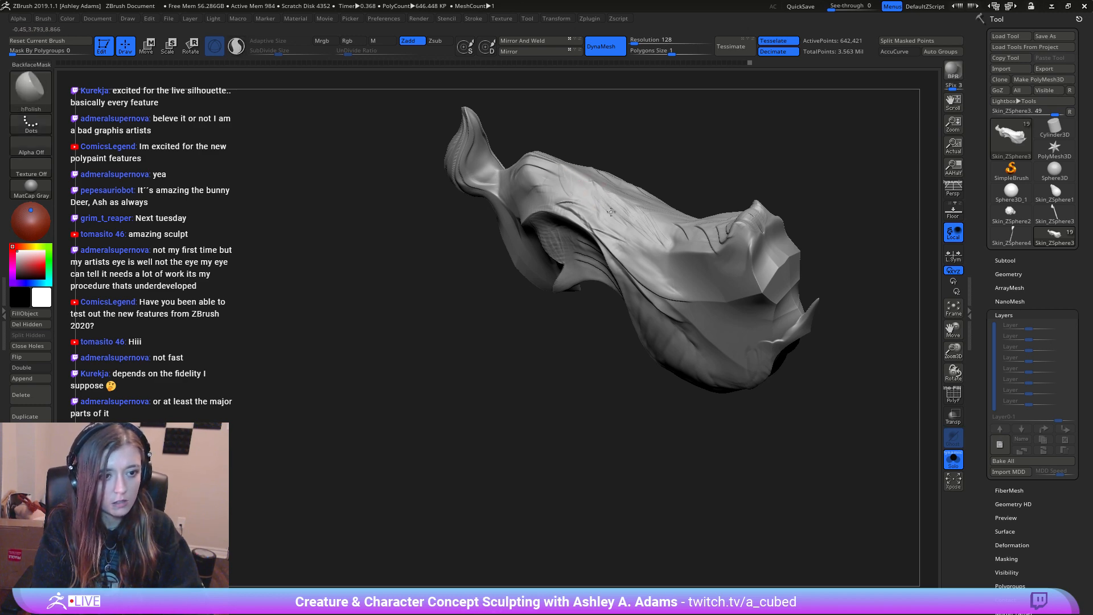
pyautogui.click(954, 459)
pyautogui.moveTo(776, 358)
pyautogui.mouseDown(button='right')
pyautogui.moveTo(670, 216)
pyautogui.moveTo(586, 278)
pyautogui.mouseUp(button='right')
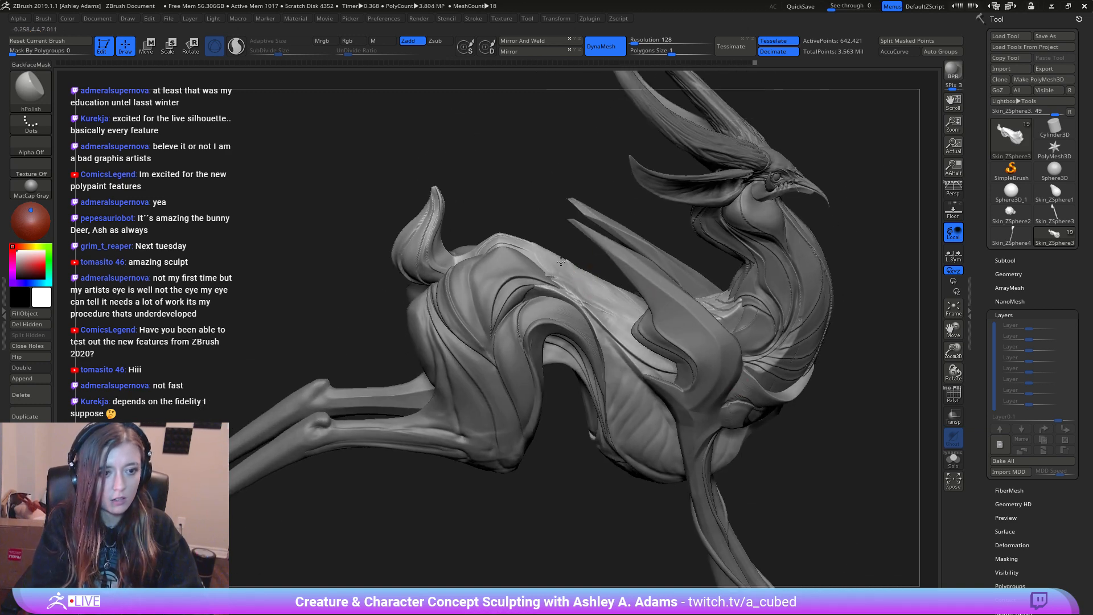
pyautogui.press('shift')
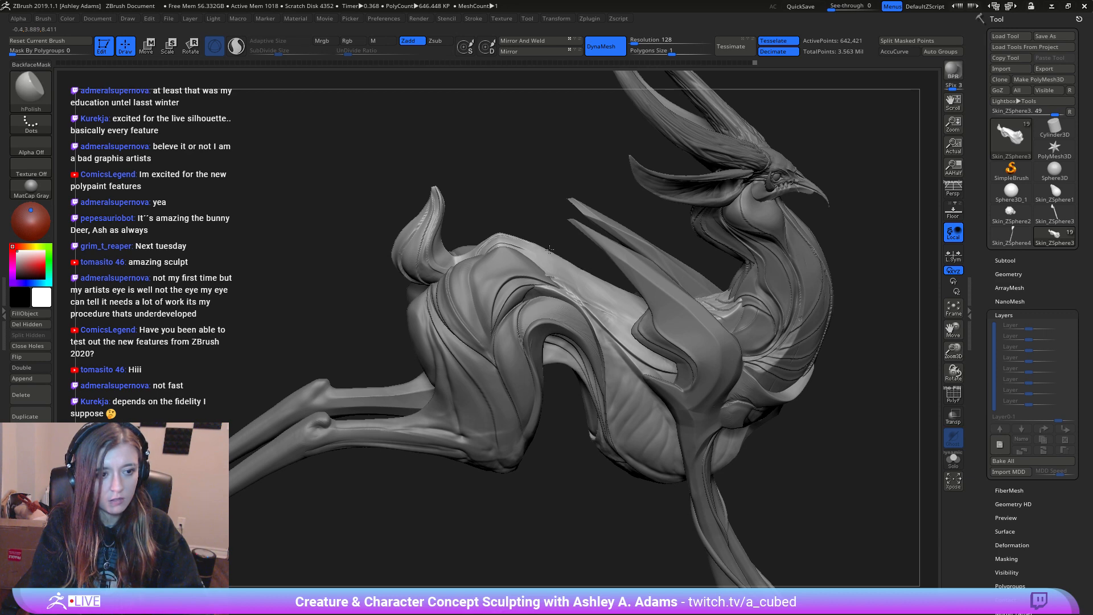
pyautogui.moveTo(582, 269); pyautogui.dragTo(595, 274, button='right')
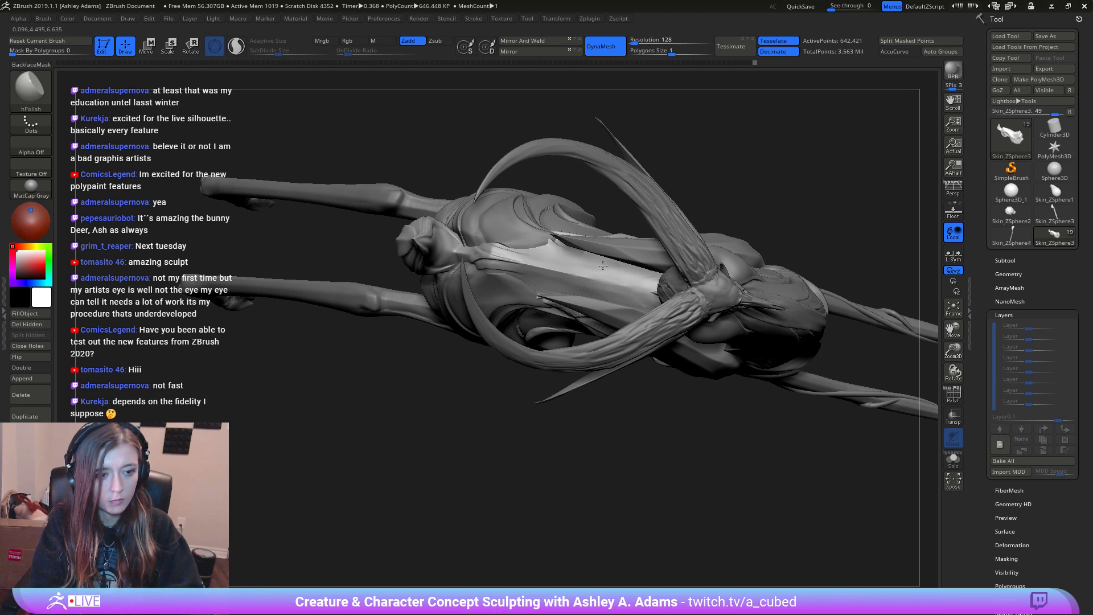
pyautogui.moveTo(602, 266)
pyautogui.mouseDown(button='right')
pyautogui.moveTo(616, 290)
pyautogui.moveTo(563, 228)
pyautogui.moveTo(553, 181)
pyautogui.mouseUp(button='right')
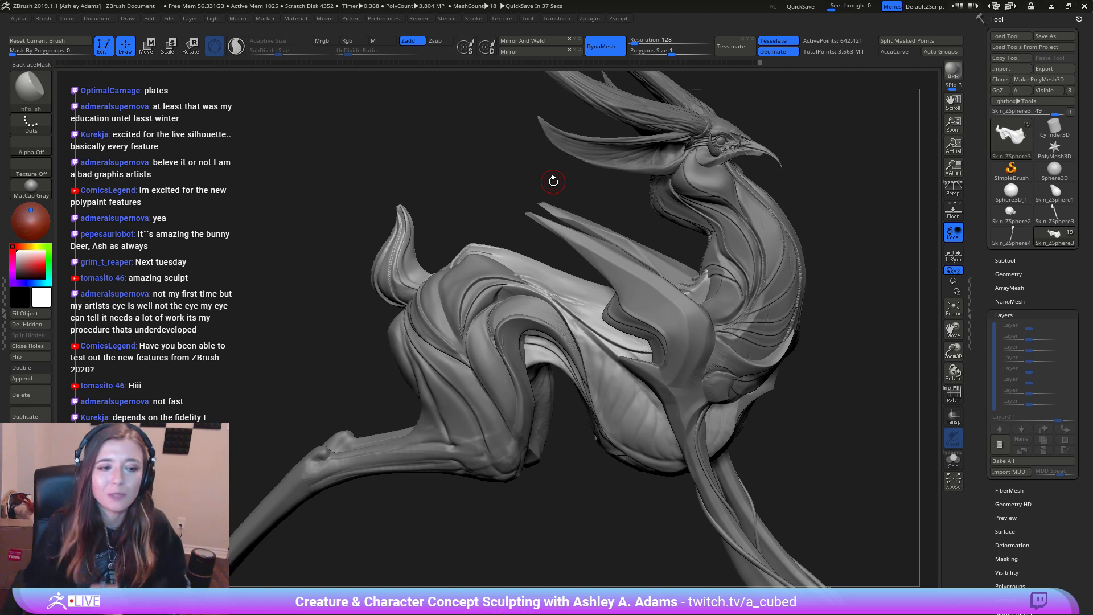
# Step: Isolate the torso with Solo and carve long Slash2 creases along the back and over the shoulders
pyautogui.press('b')
pyautogui.press('s')
pyautogui.press('2')
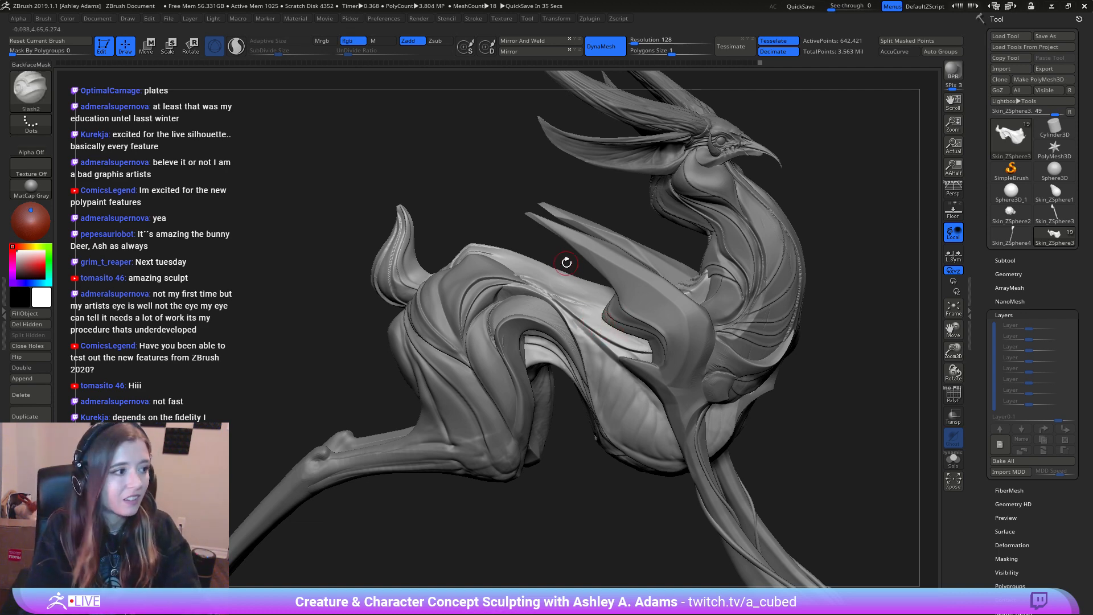
pyautogui.moveTo(828, 307); pyautogui.dragTo(859, 405)
pyautogui.click(953, 460)
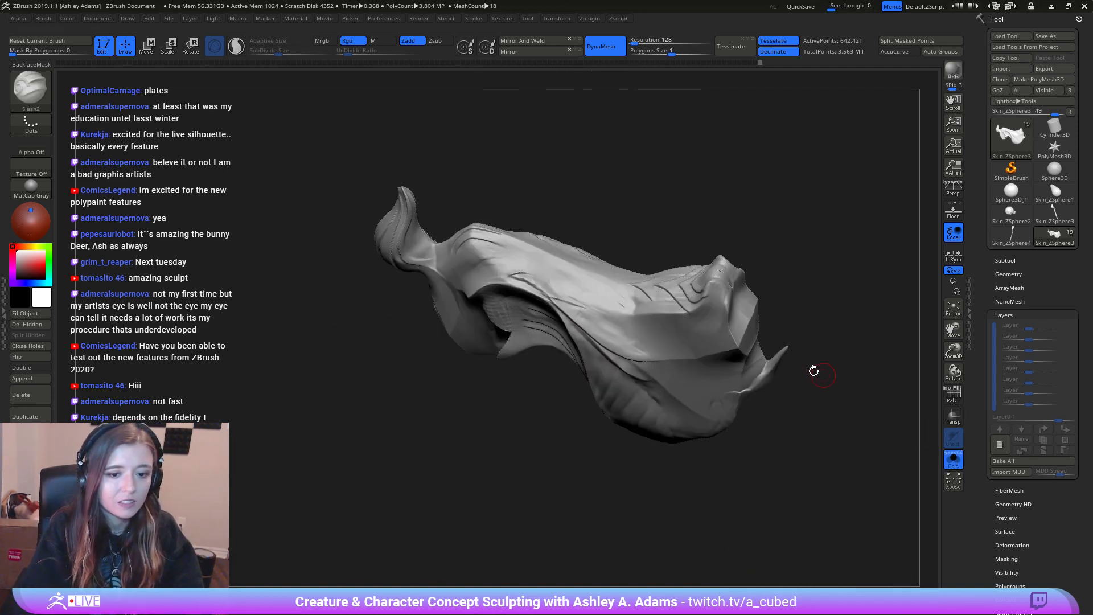
pyautogui.moveTo(813, 371)
pyautogui.mouseDown()
pyautogui.moveTo(481, 228)
pyautogui.moveTo(594, 291)
pyautogui.moveTo(624, 332)
pyautogui.moveTo(498, 269)
pyautogui.mouseUp()
pyautogui.moveTo(498, 269)
pyautogui.mouseDown(button='right')
pyautogui.moveTo(529, 210)
pyautogui.moveTo(507, 200)
pyautogui.moveTo(480, 249)
pyautogui.mouseUp(button='right')
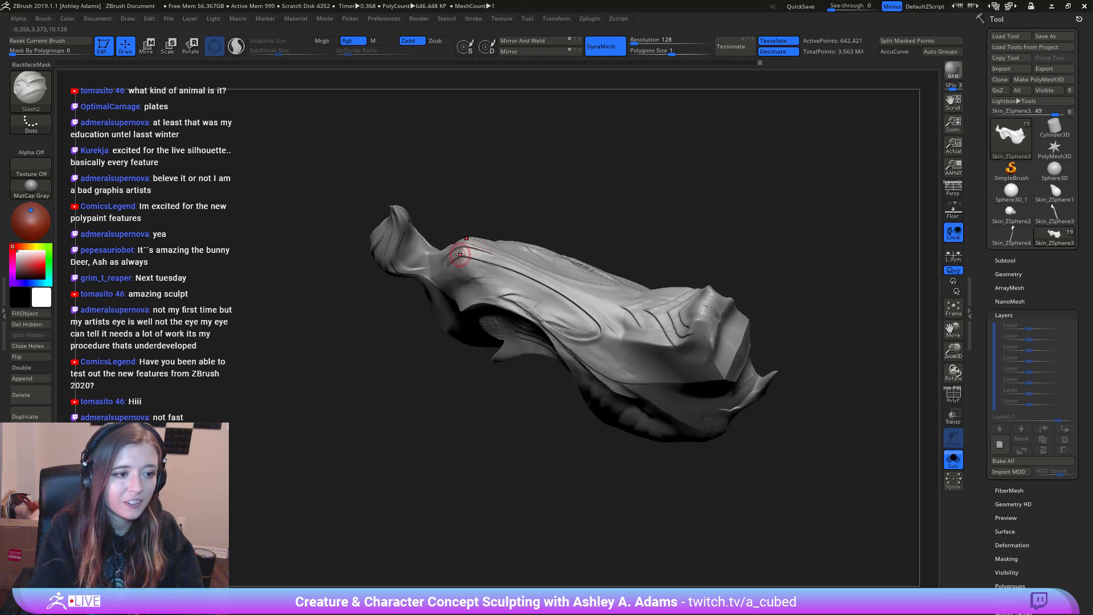
# Step: Carve more flowing Slash2 creases from the rump along the upper flank, and show the whole creature again
pyautogui.moveTo(462, 255)
pyautogui.mouseDown()
pyautogui.moveTo(630, 317)
pyautogui.moveTo(632, 358)
pyautogui.moveTo(575, 356)
pyautogui.moveTo(526, 308)
pyautogui.mouseUp()
pyautogui.moveTo(508, 271); pyautogui.dragTo(505, 290, button='right')
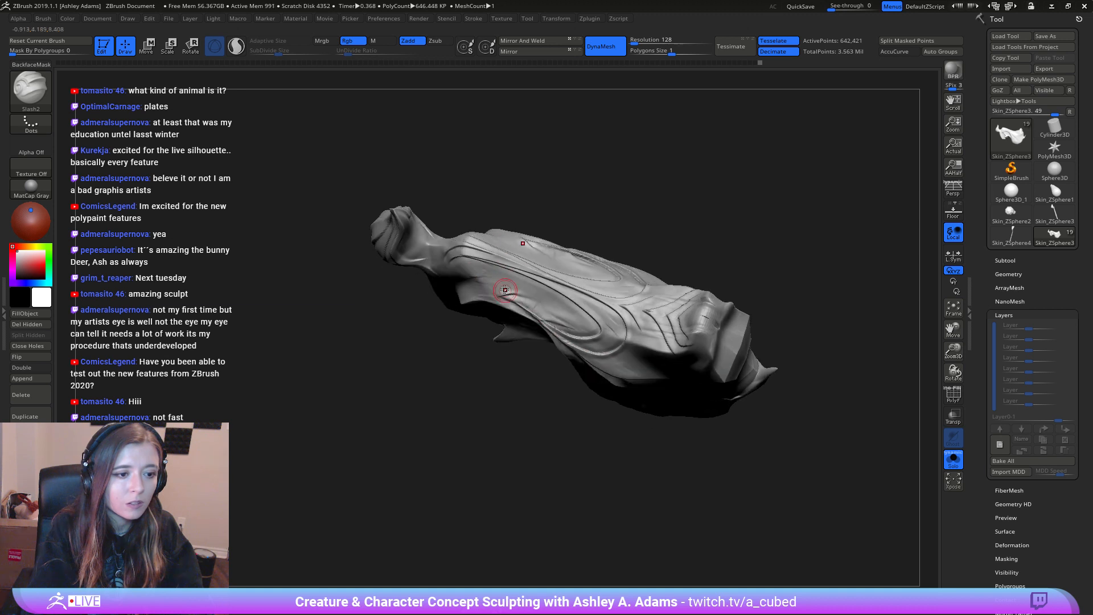
pyautogui.moveTo(510, 268)
pyautogui.mouseDown()
pyautogui.moveTo(567, 317)
pyautogui.moveTo(524, 319)
pyautogui.mouseUp()
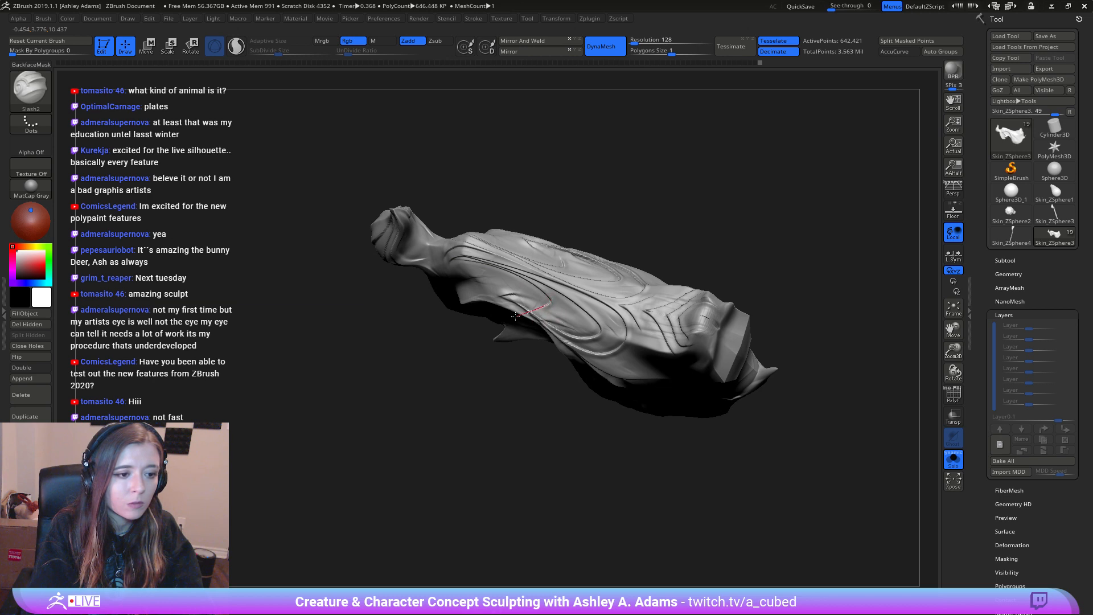
pyautogui.moveTo(763, 347); pyautogui.dragTo(808, 368, button='right')
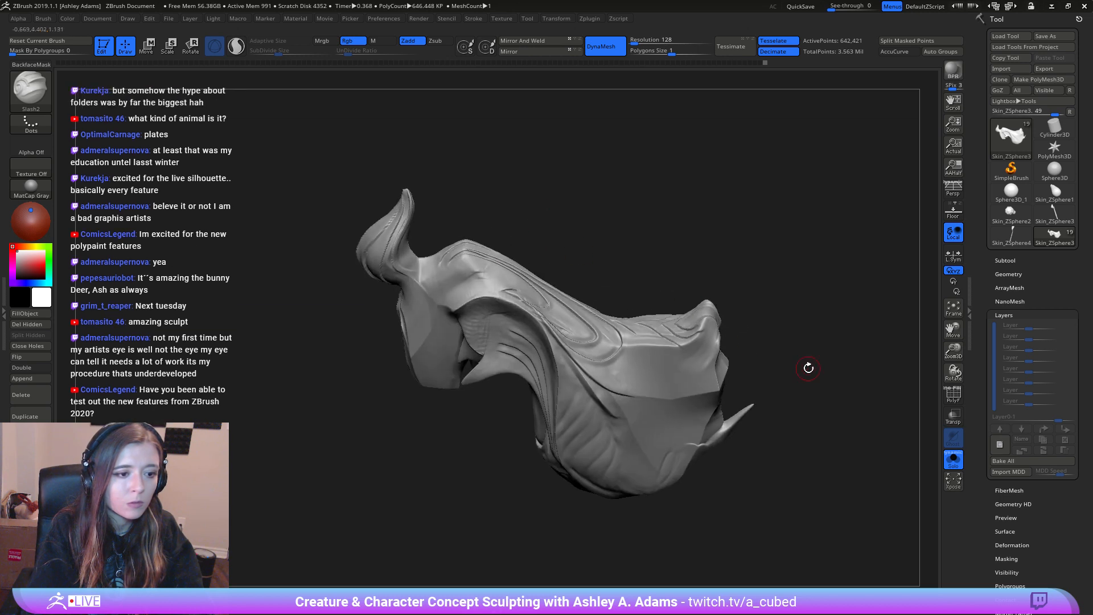
pyautogui.click(953, 461)
pyautogui.moveTo(561, 304)
pyautogui.mouseDown(button='right')
pyautogui.moveTo(502, 277)
pyautogui.moveTo(504, 297)
pyautogui.mouseUp(button='right')
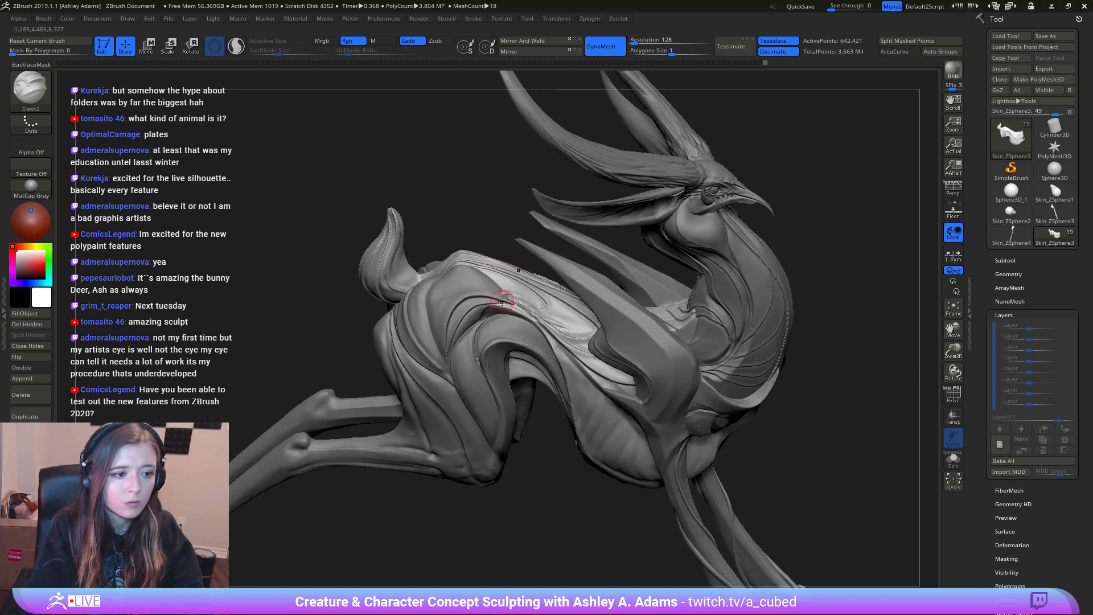
# Step: Sculpt two oval hollows into the upper flank behind the shoulder plate with ClayBuildup, smoothing the surface around them
pyautogui.press('b')
pyautogui.press('c')
pyautogui.press('b')
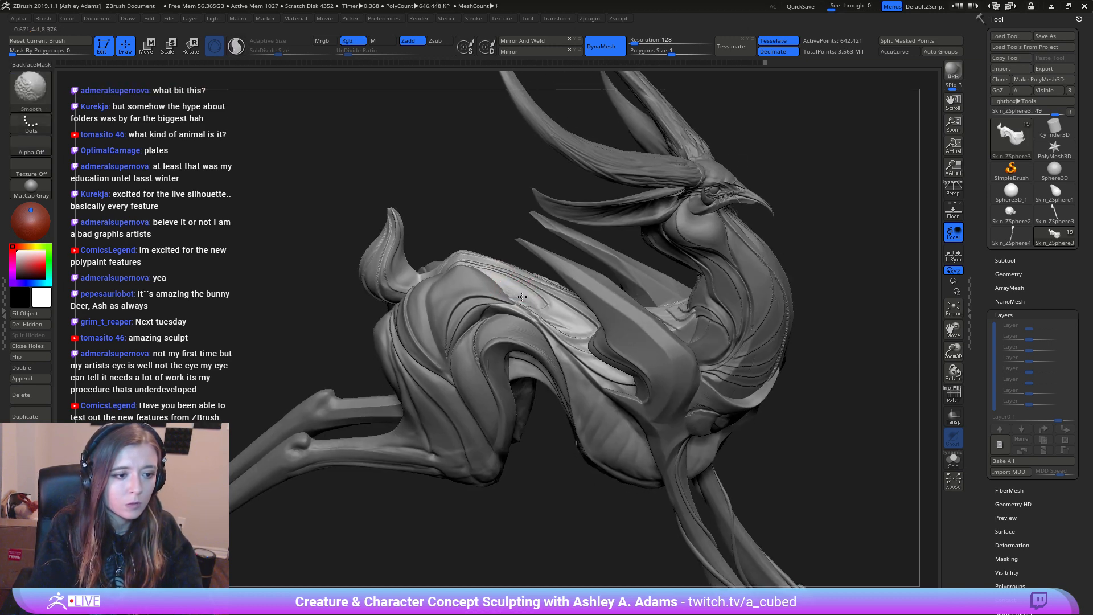
pyautogui.moveTo(541, 288)
pyautogui.mouseDown(button='right')
pyautogui.moveTo(556, 319)
pyautogui.moveTo(571, 320)
pyautogui.mouseUp(button='right')
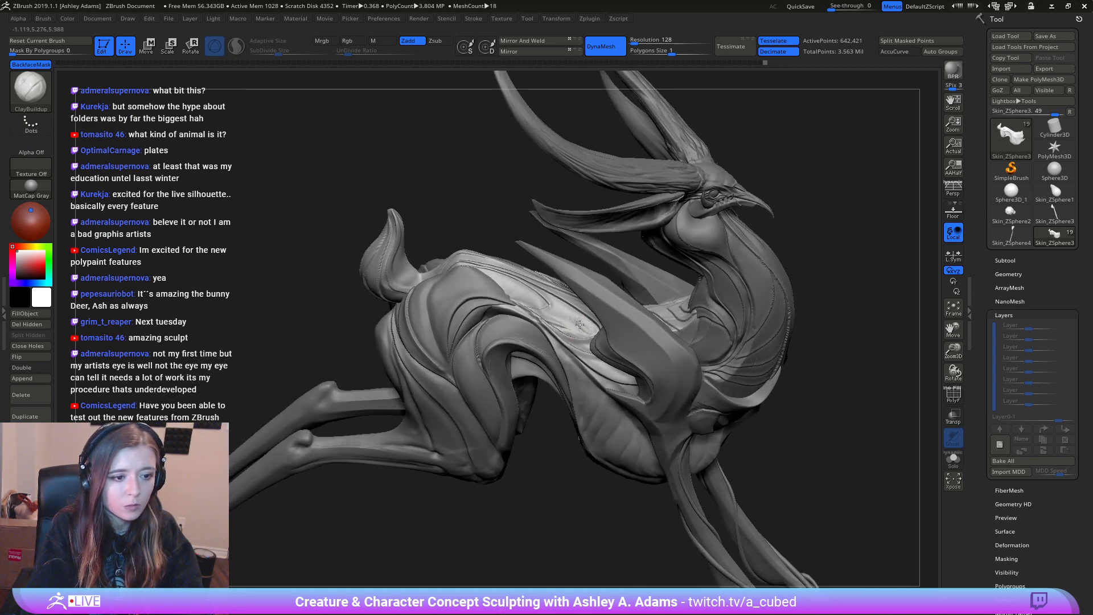
pyautogui.moveTo(579, 324); pyautogui.dragTo(589, 329)
pyautogui.keyDown('alt'); pyautogui.moveTo(573, 313); pyautogui.dragTo(585, 328); pyautogui.keyUp('alt')
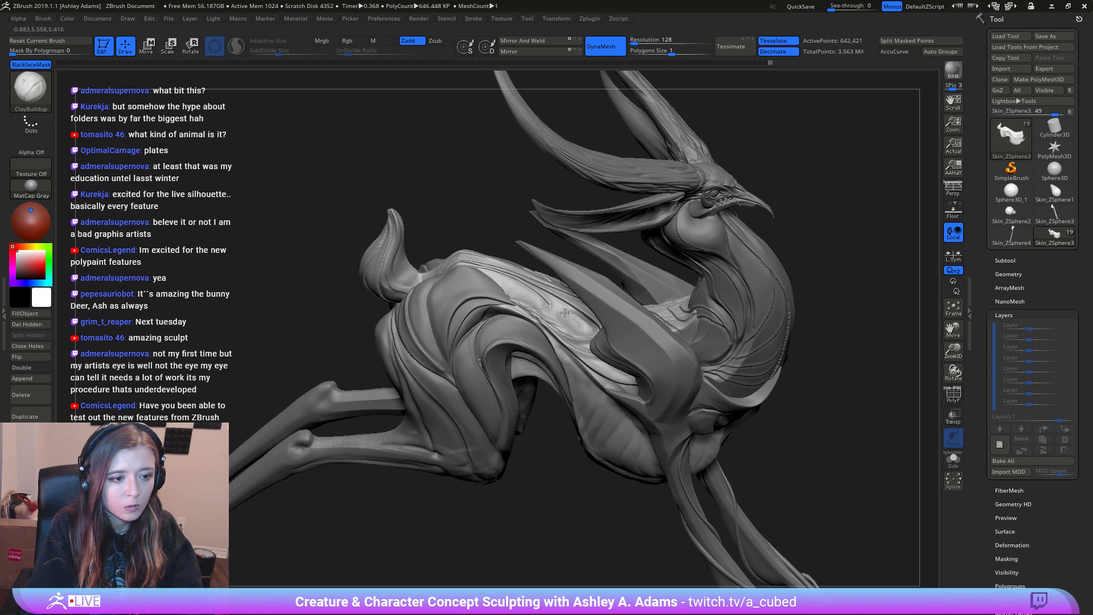
pyautogui.press('shift')
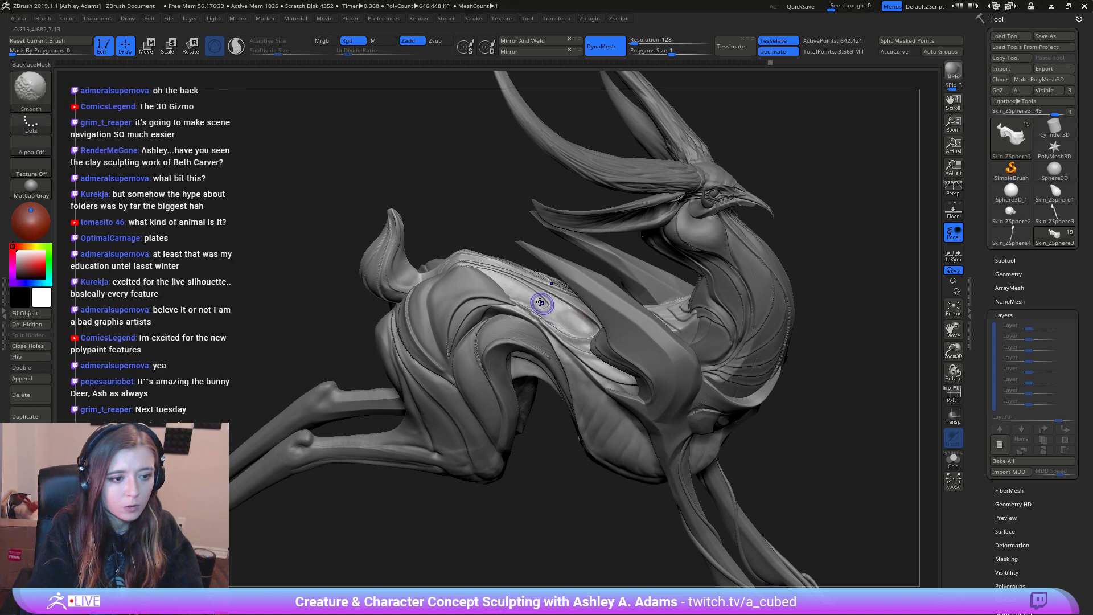
pyautogui.moveTo(525, 292)
pyautogui.mouseDown()
pyautogui.moveTo(542, 305)
pyautogui.moveTo(533, 296)
pyautogui.mouseUp()
# Step: Refine the two flank hollows from the creature's opposite side with ClayBuildup and smooth their edges
pyautogui.moveTo(532, 291)
pyautogui.keyDown('ctrl'); pyautogui.mouseDown(button='right')
pyautogui.moveTo(663, 330)
pyautogui.moveTo(672, 345)
pyautogui.moveTo(649, 359)
pyautogui.moveTo(598, 341)
pyautogui.moveTo(535, 344)
pyautogui.mouseUp(button='right'); pyautogui.keyUp('ctrl')
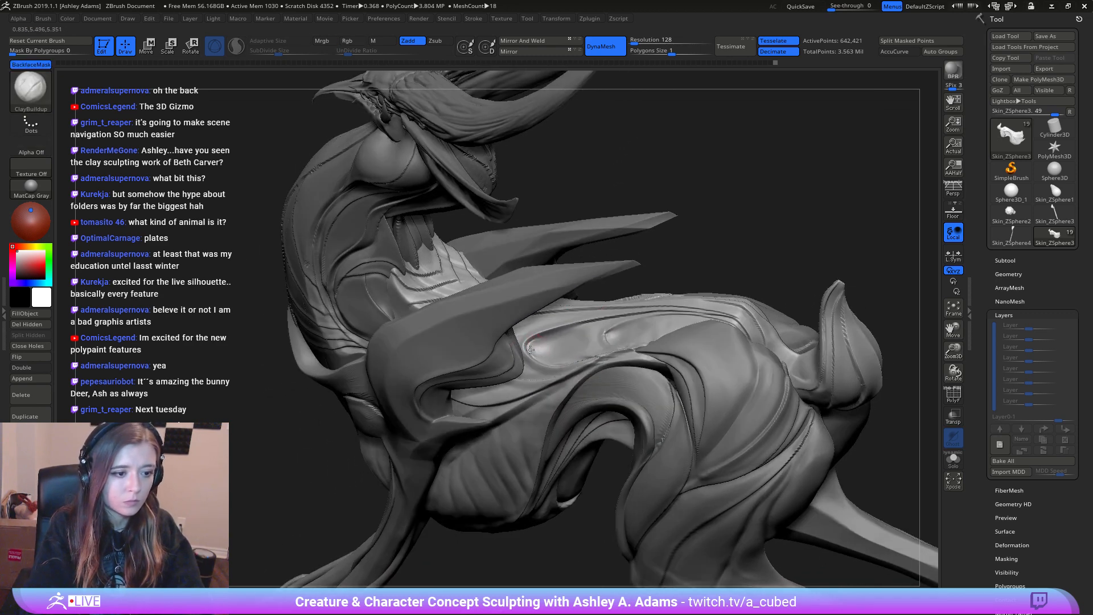
pyautogui.moveTo(540, 342); pyautogui.dragTo(538, 346)
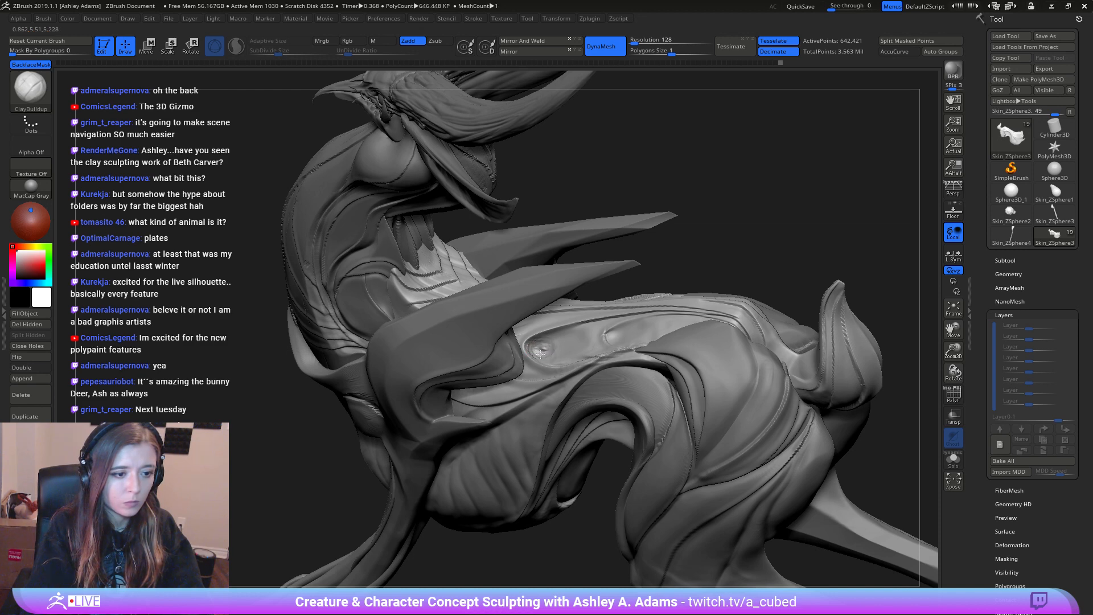
pyautogui.press('shift')
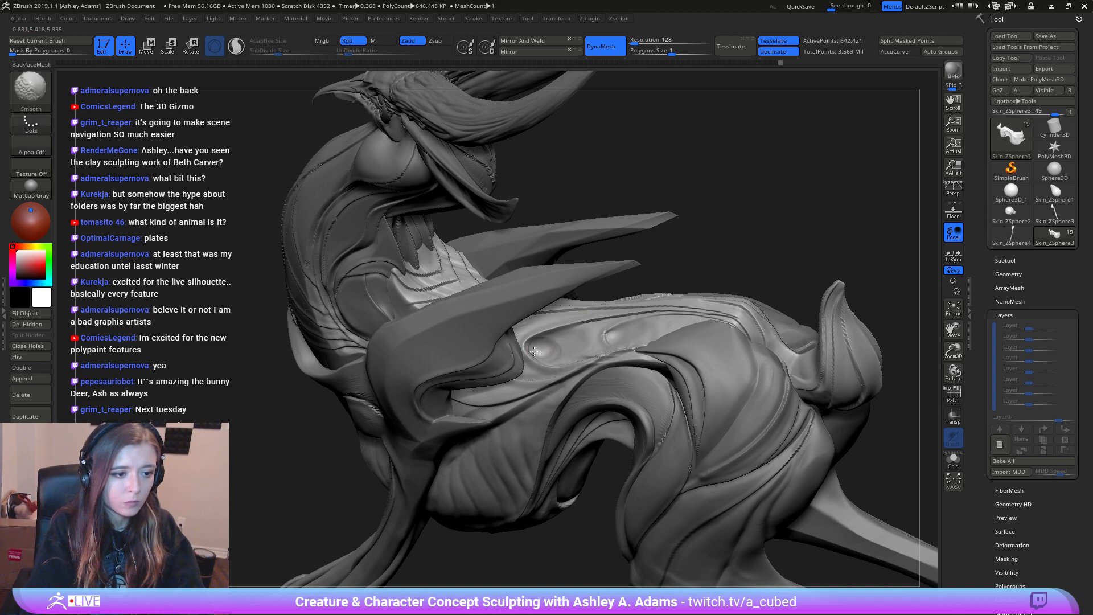
pyautogui.keyDown('shift'); pyautogui.moveTo(556, 344); pyautogui.dragTo(561, 341); pyautogui.keyUp('shift')
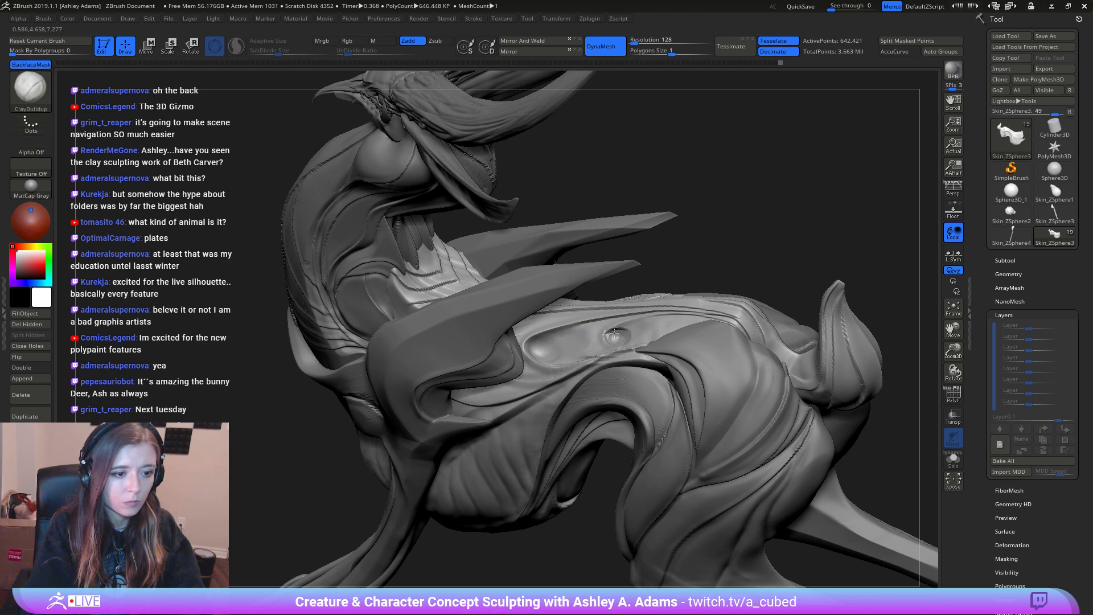
pyautogui.press('shift')
pyautogui.moveTo(626, 338)
pyautogui.keyDown('ctrl'); pyautogui.mouseDown(button='right')
pyautogui.moveTo(638, 170)
pyautogui.moveTo(531, 101)
pyautogui.mouseUp(button='right'); pyautogui.keyUp('ctrl')
pyautogui.keyDown('alt'); pyautogui.moveTo(706, 329); pyautogui.dragTo(623, 278, button='right'); pyautogui.keyUp('alt')
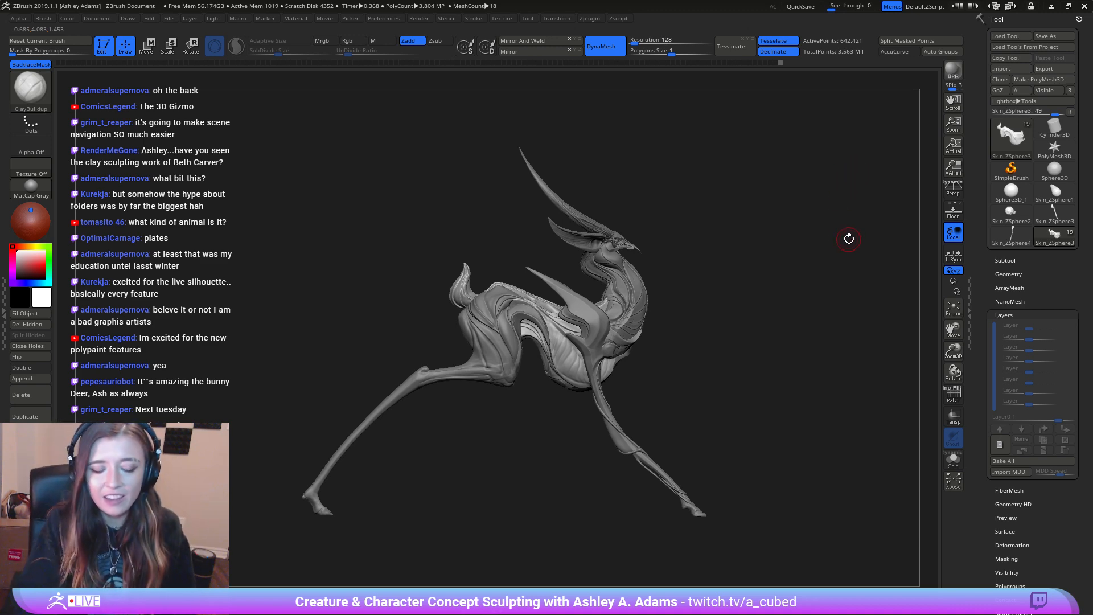
pyautogui.moveTo(554, 319); pyautogui.dragTo(576, 423, button='right')
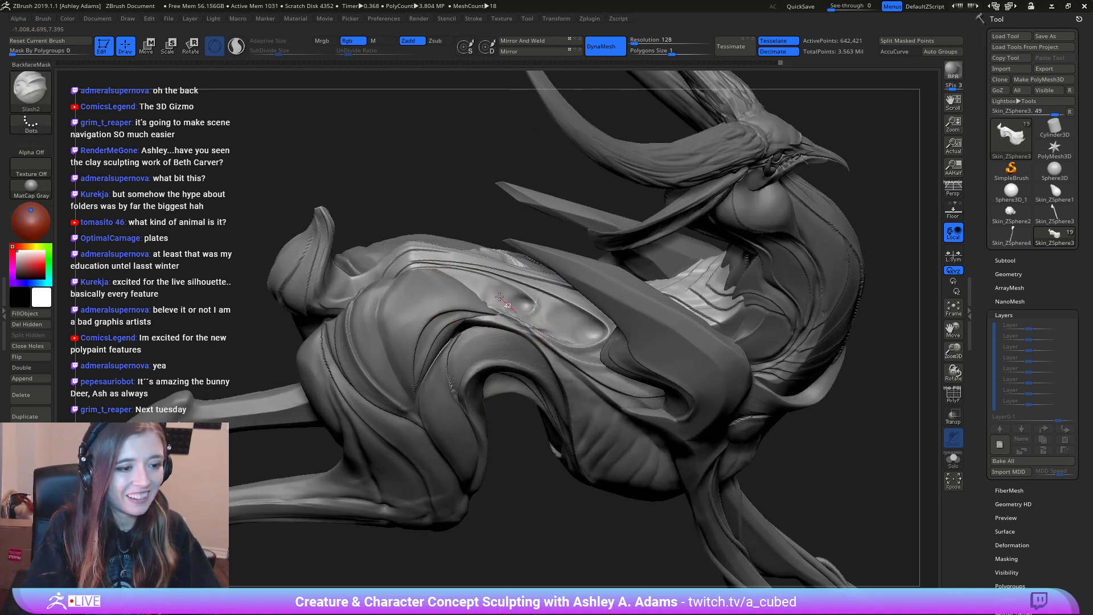
pyautogui.moveTo(493, 273); pyautogui.dragTo(511, 277)
pyautogui.hotkey('ctrl', 'z')
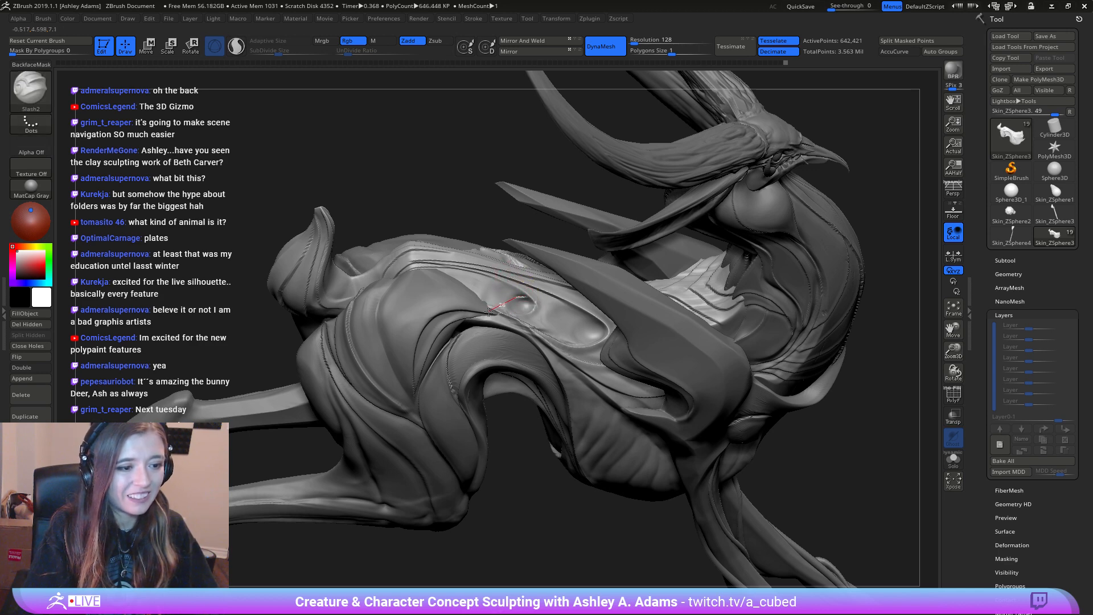
pyautogui.hotkey('ctrl', 'z')
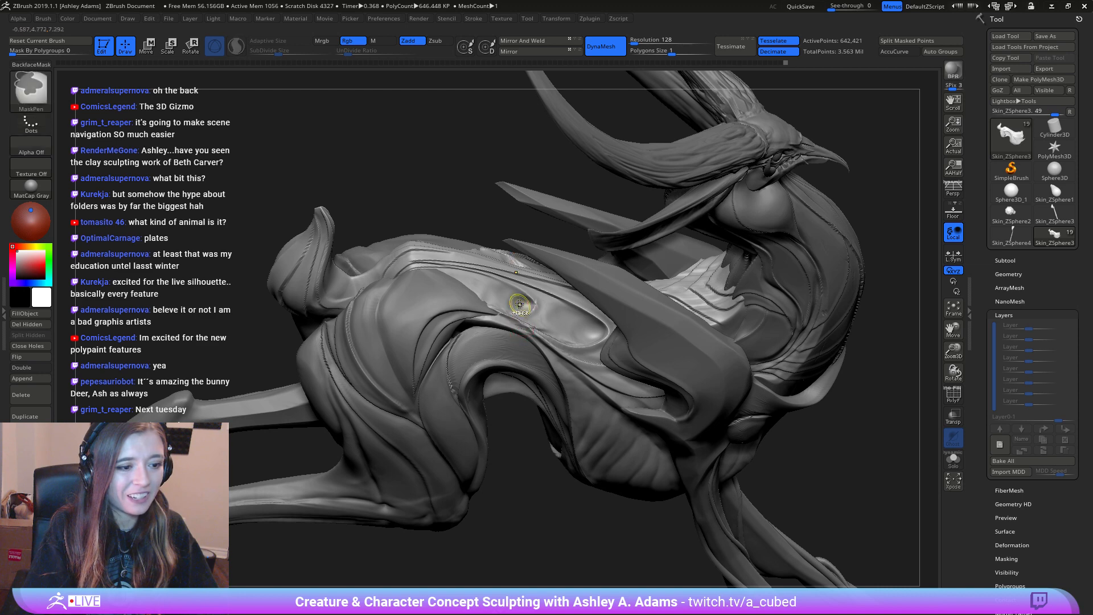
# Step: Define the rims of the flank hollows with DamStandard, divide the front one with a ridge, and smooth nearby
pyautogui.press('b')
pyautogui.press('d')
pyautogui.press('s')
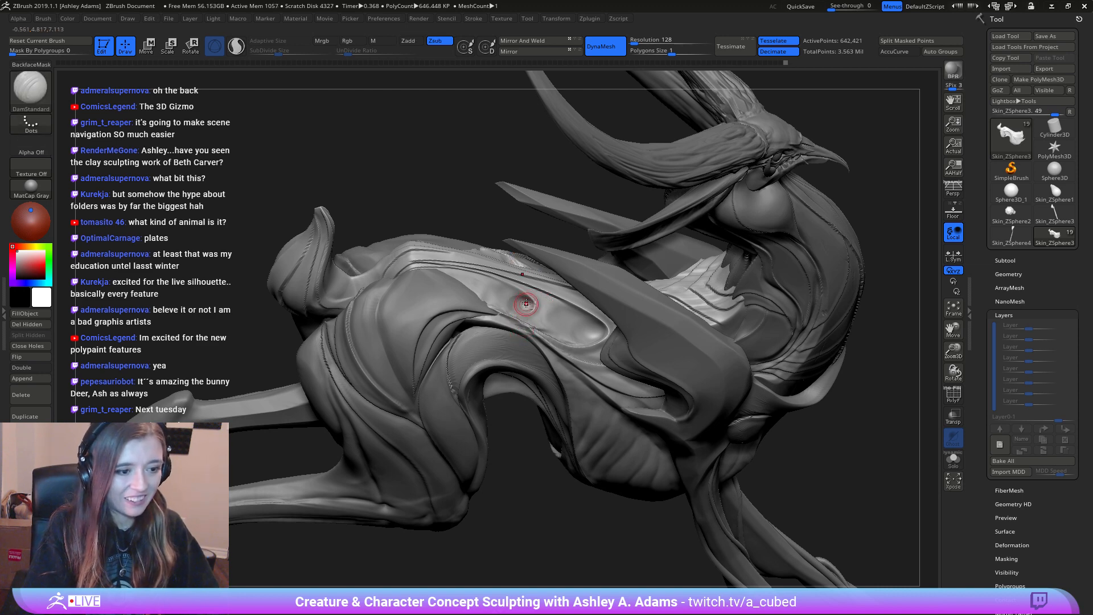
pyautogui.moveTo(519, 310); pyautogui.dragTo(534, 297)
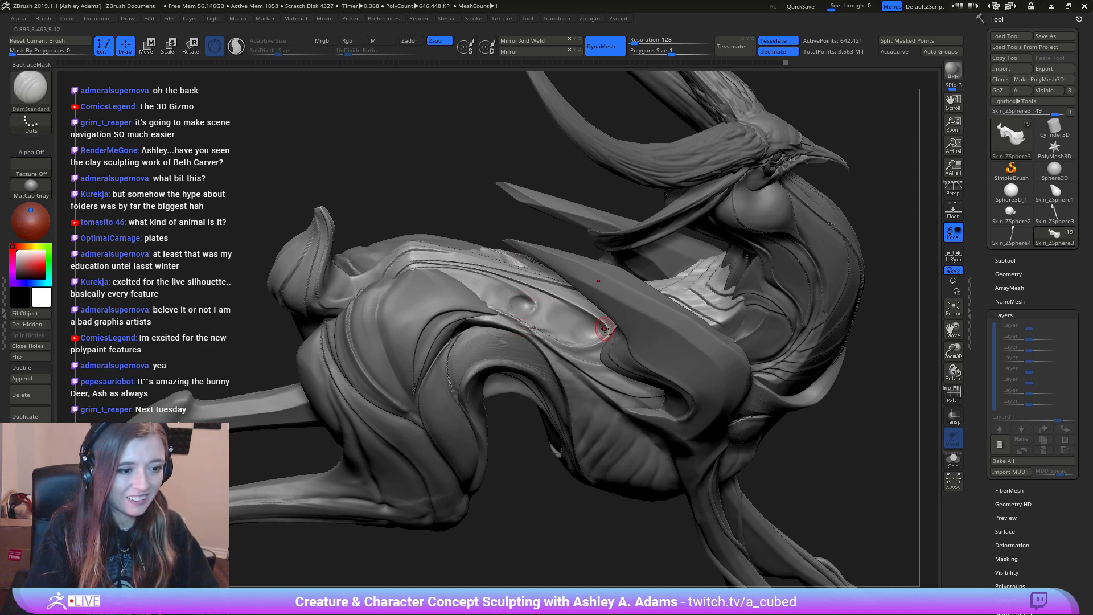
pyautogui.moveTo(581, 340)
pyautogui.mouseDown()
pyautogui.moveTo(604, 327)
pyautogui.moveTo(564, 320)
pyautogui.mouseUp()
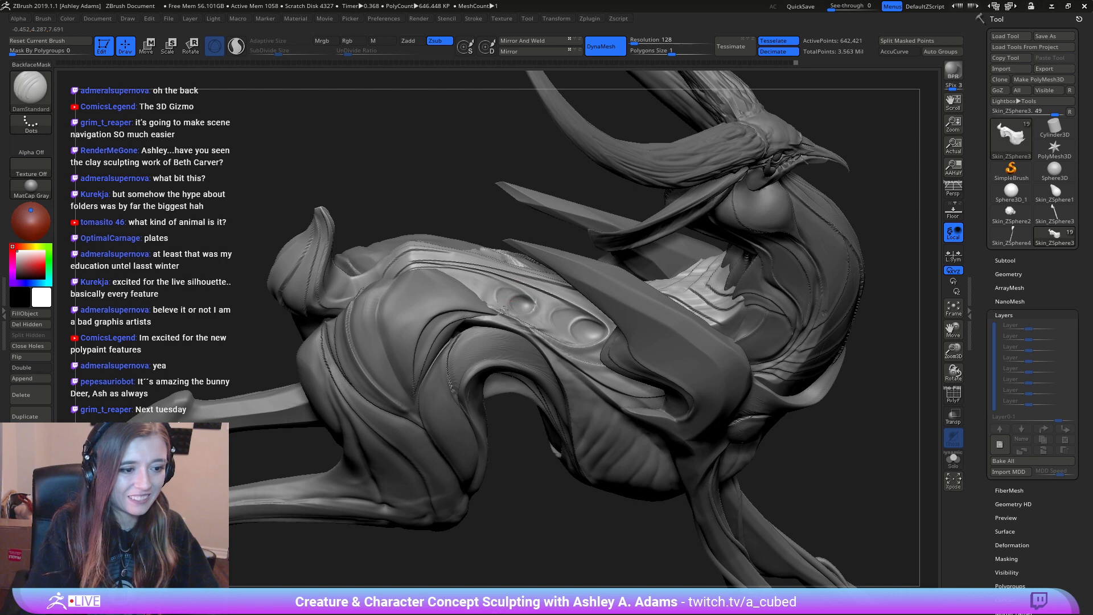
pyautogui.keyDown('shift'); pyautogui.moveTo(500, 296); pyautogui.dragTo(499, 289); pyautogui.keyUp('shift')
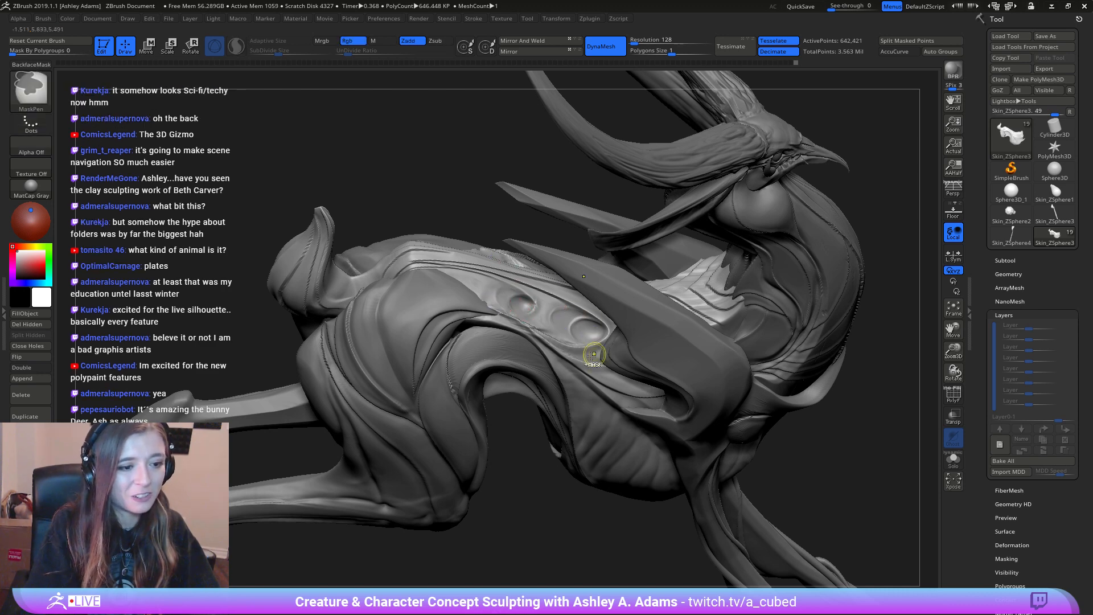
# Step: Swell the forms in and around the flank hollows with the Inflat brush
pyautogui.moveTo(591, 357)
pyautogui.keyDown('ctrl'); pyautogui.mouseDown(button='right')
pyautogui.moveTo(549, 293)
pyautogui.moveTo(426, 293)
pyautogui.moveTo(451, 283)
pyautogui.mouseUp(button='right'); pyautogui.keyUp('ctrl')
pyautogui.keyDown('ctrl'); pyautogui.moveTo(526, 355); pyautogui.dragTo(544, 302, button='right'); pyautogui.keyUp('ctrl')
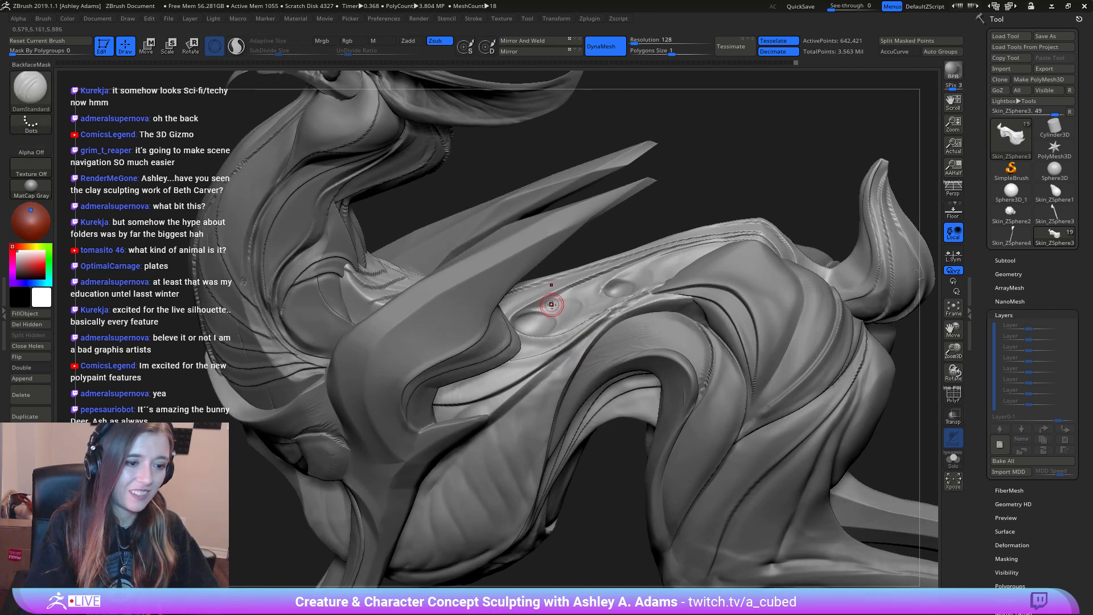
pyautogui.press('b')
pyautogui.press('i')
pyautogui.press('n')
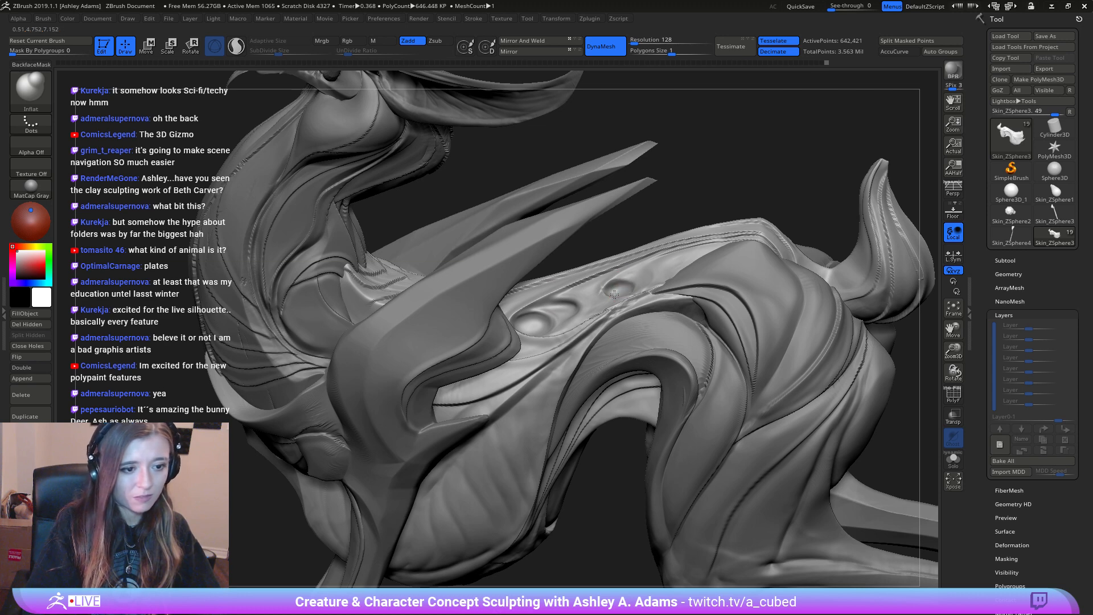
pyautogui.press('f')
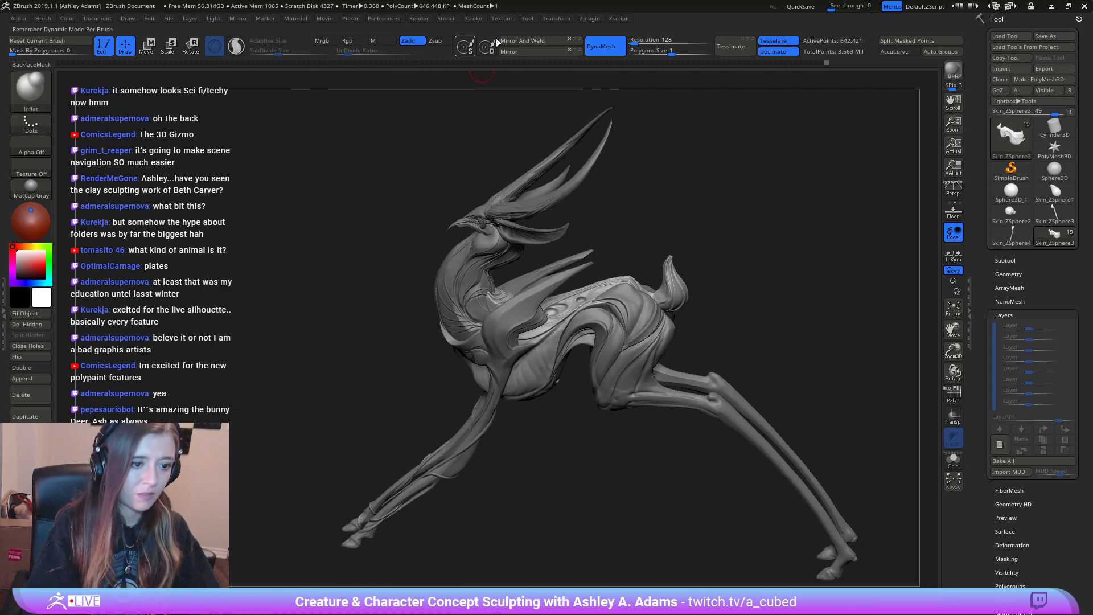
pyautogui.moveTo(803, 364); pyautogui.dragTo(566, 227, button='right')
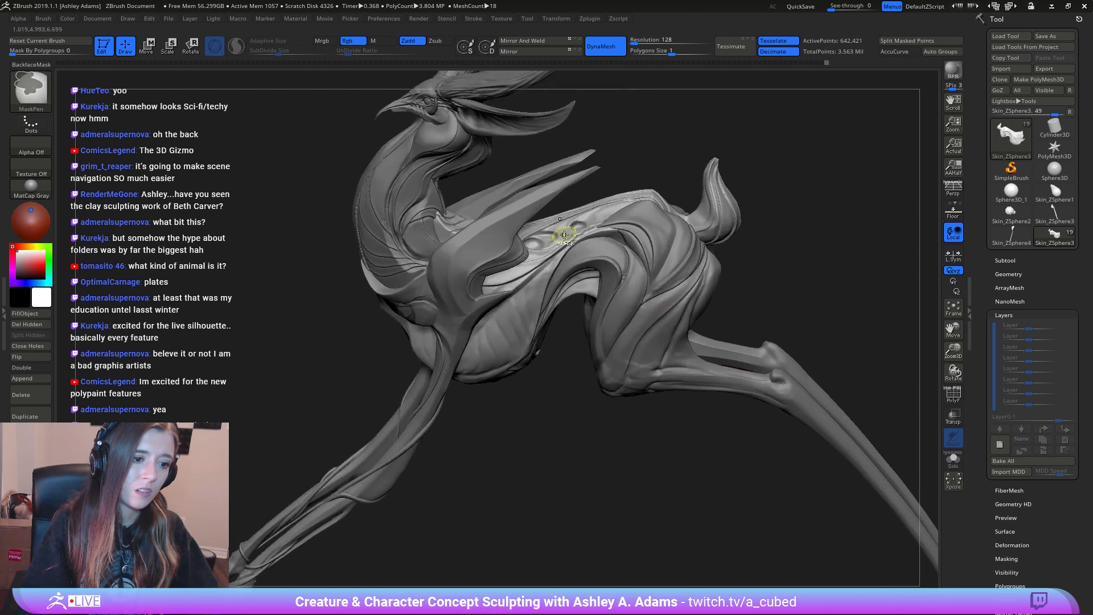
# Step: Activate the torso and hindquarters mesh and smooth the surface near the front of the haunch
pyautogui.keyDown('alt'); pyautogui.click(605, 250); pyautogui.keyUp('alt')
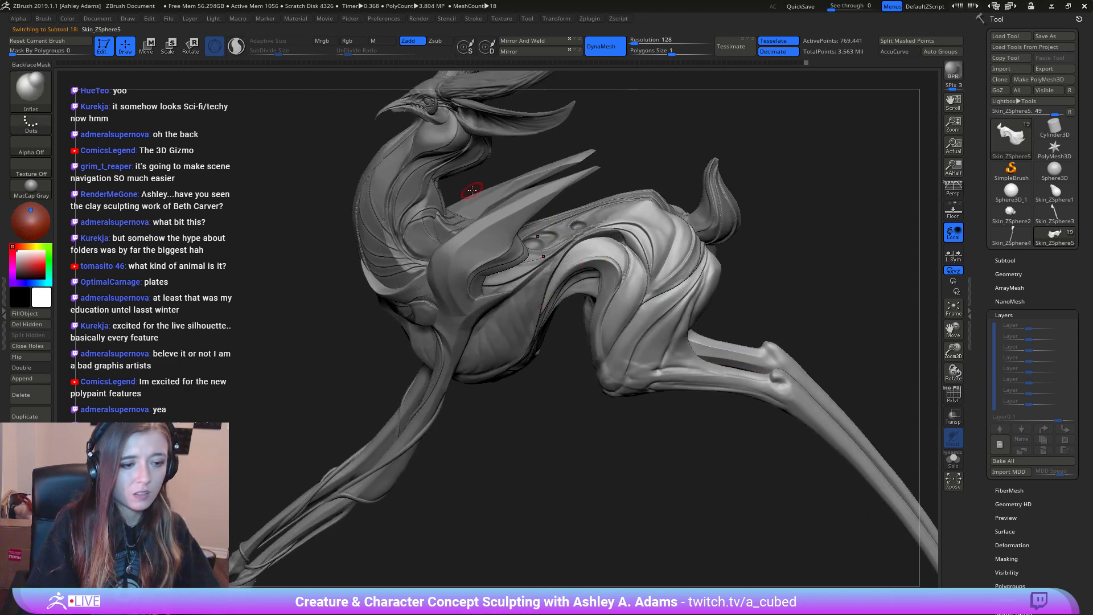
pyautogui.press('2')
pyautogui.moveTo(598, 238); pyautogui.dragTo(578, 242, button='right')
pyautogui.keyDown('shift'); pyautogui.moveTo(586, 253); pyautogui.dragTo(561, 266); pyautogui.keyUp('shift')
pyautogui.moveTo(593, 244)
pyautogui.mouseDown(button='right')
pyautogui.moveTo(520, 260)
pyautogui.moveTo(553, 261)
pyautogui.moveTo(561, 244)
pyautogui.moveTo(528, 233)
pyautogui.mouseUp(button='right')
# Step: Carve short Slash2 creases around the front of the hind knee and the lower thigh above it
pyautogui.moveTo(727, 301); pyautogui.dragTo(546, 268, button='right')
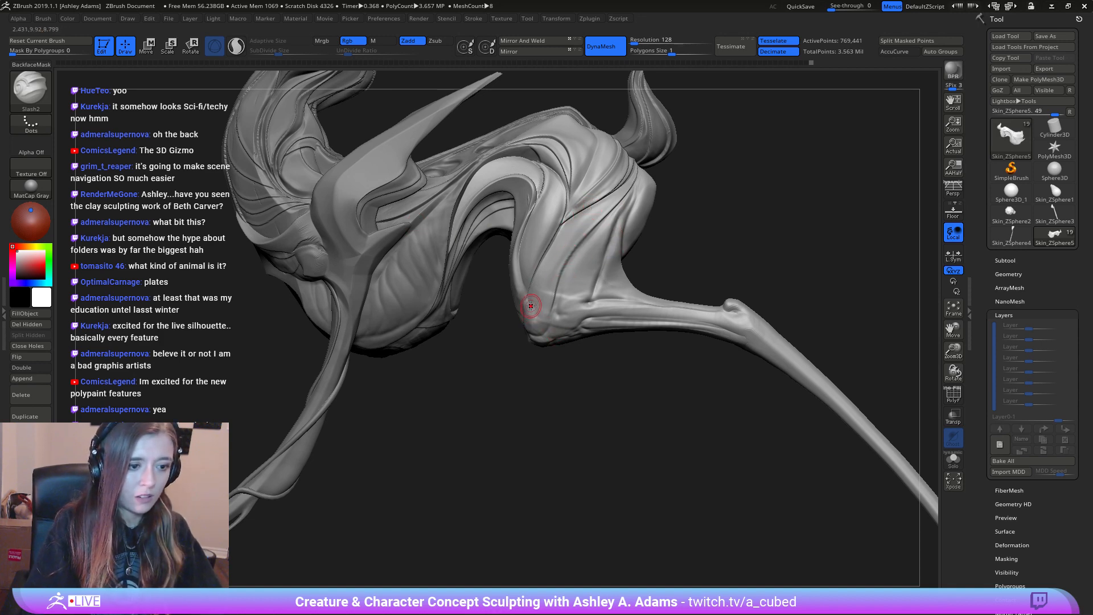
pyautogui.moveTo(532, 305); pyautogui.dragTo(524, 313, button='right')
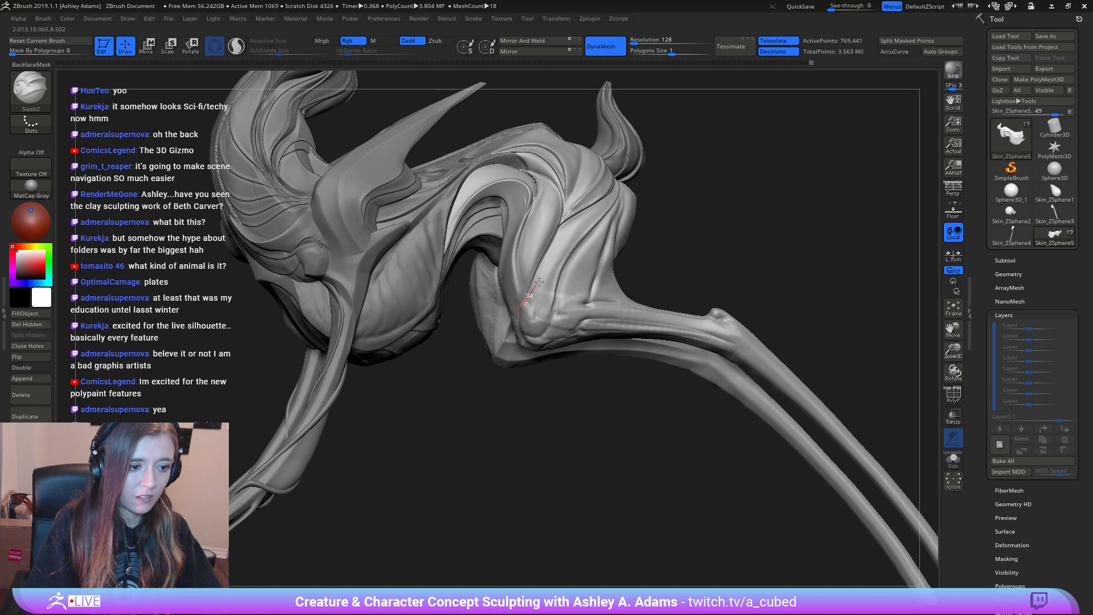
pyautogui.moveTo(561, 316); pyautogui.dragTo(537, 312)
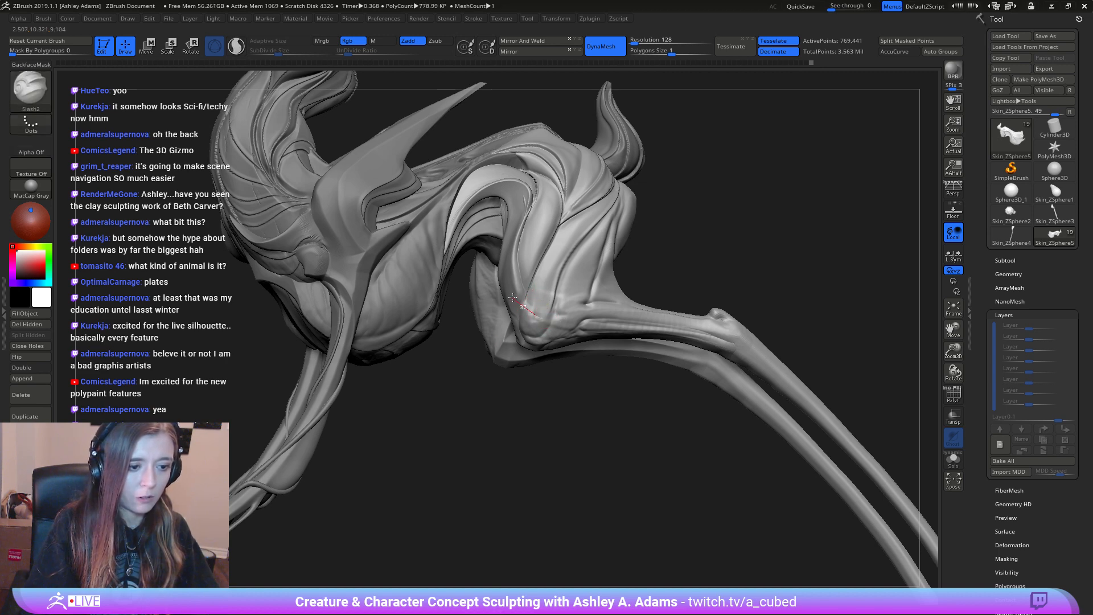
pyautogui.moveTo(536, 278); pyautogui.dragTo(509, 270)
pyautogui.moveTo(511, 279); pyautogui.dragTo(486, 299, button='right')
pyautogui.moveTo(531, 296); pyautogui.dragTo(552, 312)
pyautogui.moveTo(553, 312); pyautogui.dragTo(522, 324, button='right')
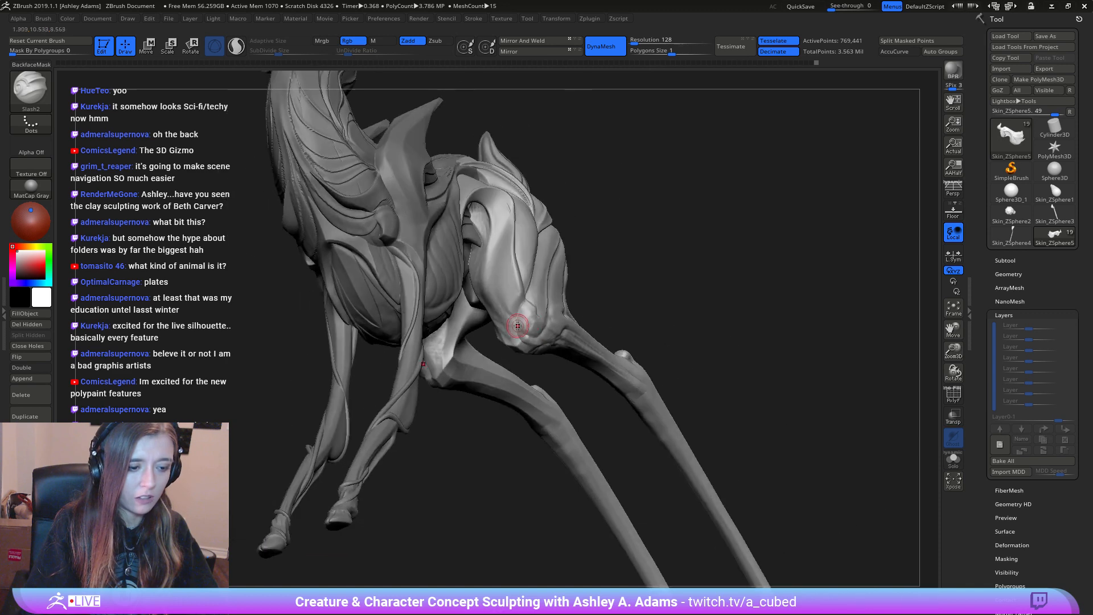
# Step: Cut further Slash2 creases along the underside of the hind knee and into the start of the lower leg
pyautogui.moveTo(511, 319)
pyautogui.mouseDown()
pyautogui.moveTo(565, 339)
pyautogui.moveTo(535, 335)
pyautogui.mouseUp()
pyautogui.moveTo(575, 330); pyautogui.dragTo(533, 334, button='right')
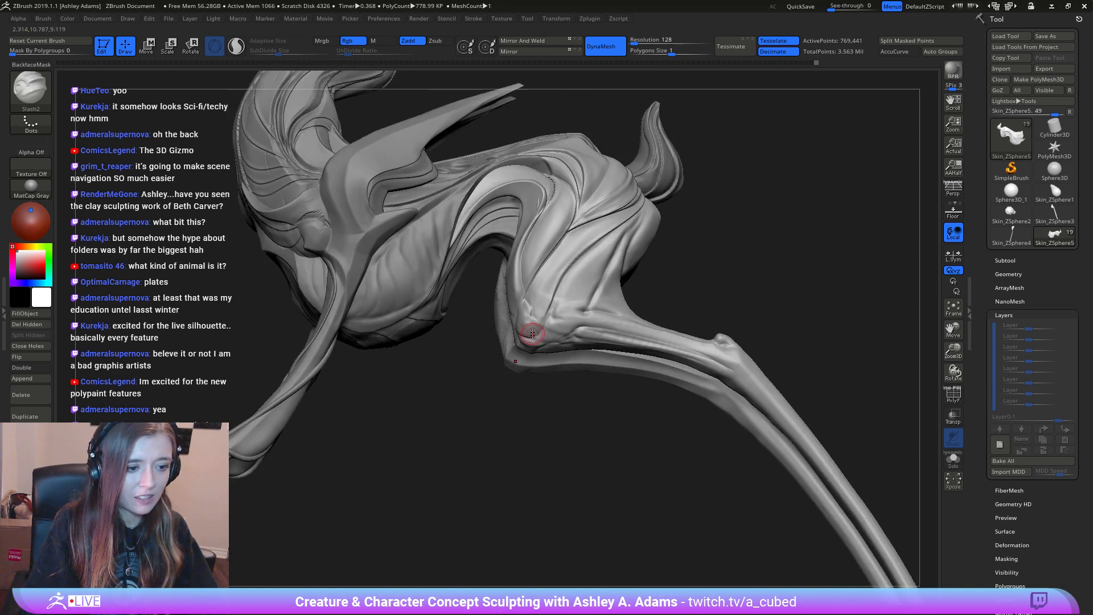
pyautogui.moveTo(530, 338)
pyautogui.mouseDown()
pyautogui.moveTo(568, 312)
pyautogui.moveTo(579, 345)
pyautogui.moveTo(591, 332)
pyautogui.mouseUp()
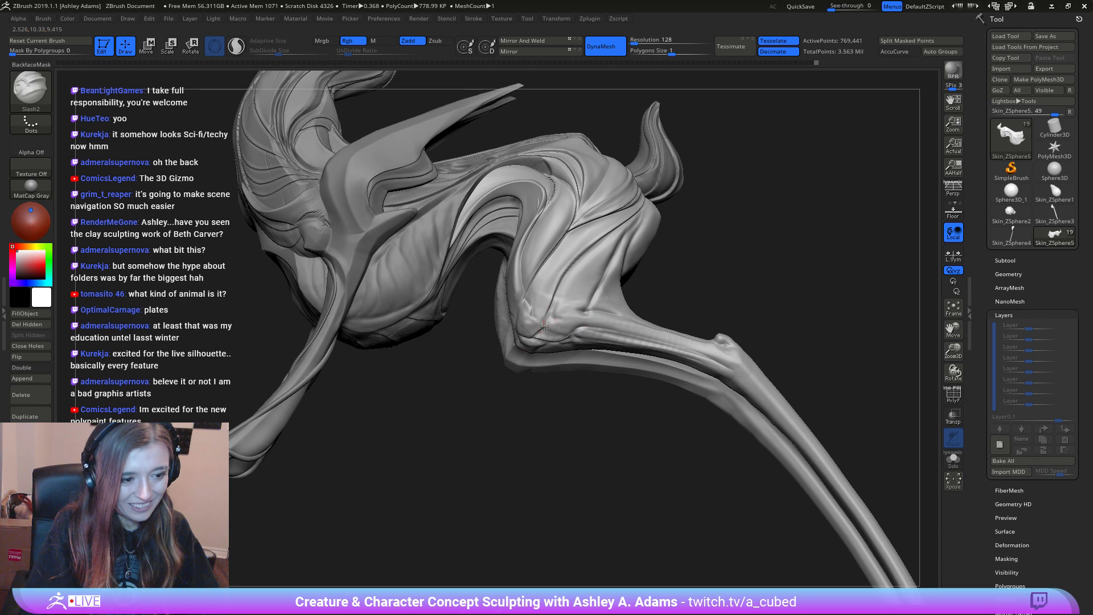
pyautogui.moveTo(600, 338)
pyautogui.mouseDown()
pyautogui.moveTo(555, 329)
pyautogui.moveTo(564, 338)
pyautogui.mouseUp()
pyautogui.keyDown('ctrl'); pyautogui.moveTo(566, 337); pyautogui.dragTo(558, 334, button='right'); pyautogui.keyUp('ctrl')
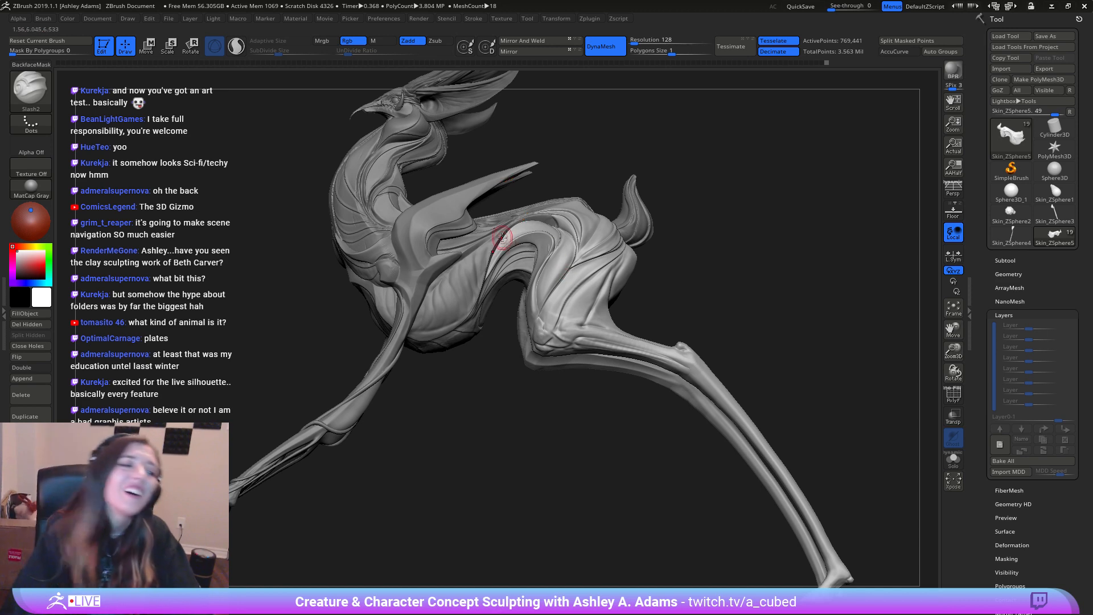
pyautogui.moveTo(621, 304); pyautogui.dragTo(700, 293)
pyautogui.moveTo(561, 303)
pyautogui.keyDown('ctrl'); pyautogui.mouseDown(button='right')
pyautogui.moveTo(501, 202)
pyautogui.moveTo(511, 160)
pyautogui.moveTo(528, 203)
pyautogui.moveTo(507, 176)
pyautogui.moveTo(524, 203)
pyautogui.moveTo(507, 217)
pyautogui.moveTo(543, 292)
pyautogui.moveTo(521, 282)
pyautogui.mouseUp(button='right'); pyautogui.keyUp('ctrl')
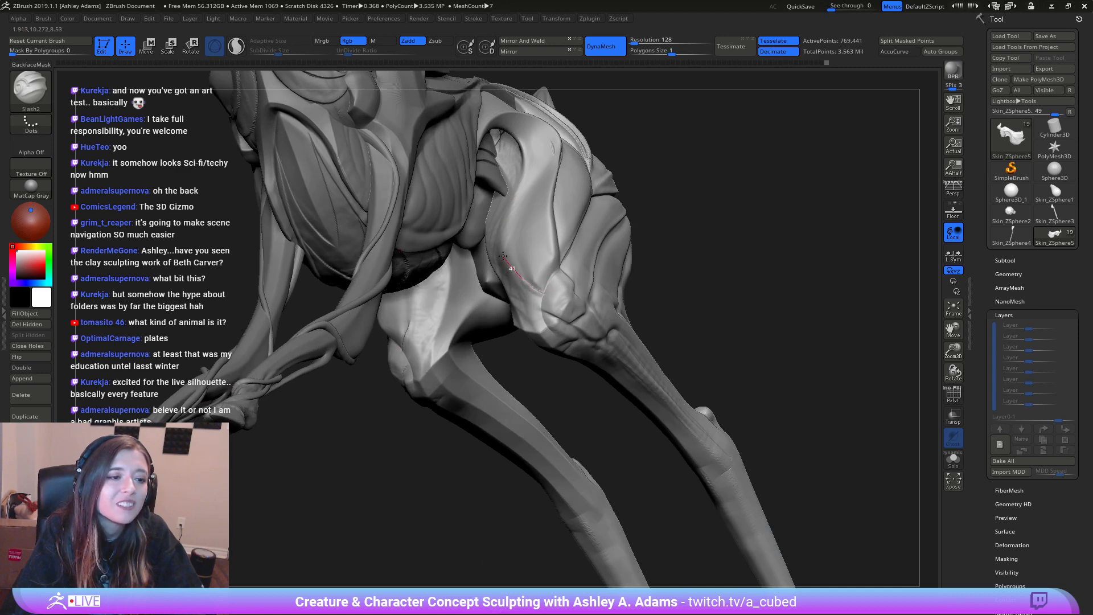
# Step: Undo the stray thigh stroke and carve a long Slash2 crease down the front of the thigh to the knee
pyautogui.moveTo(503, 256); pyautogui.dragTo(499, 240)
pyautogui.hotkey('ctrl', 'z')
pyautogui.moveTo(552, 152); pyautogui.dragTo(562, 164, button='right')
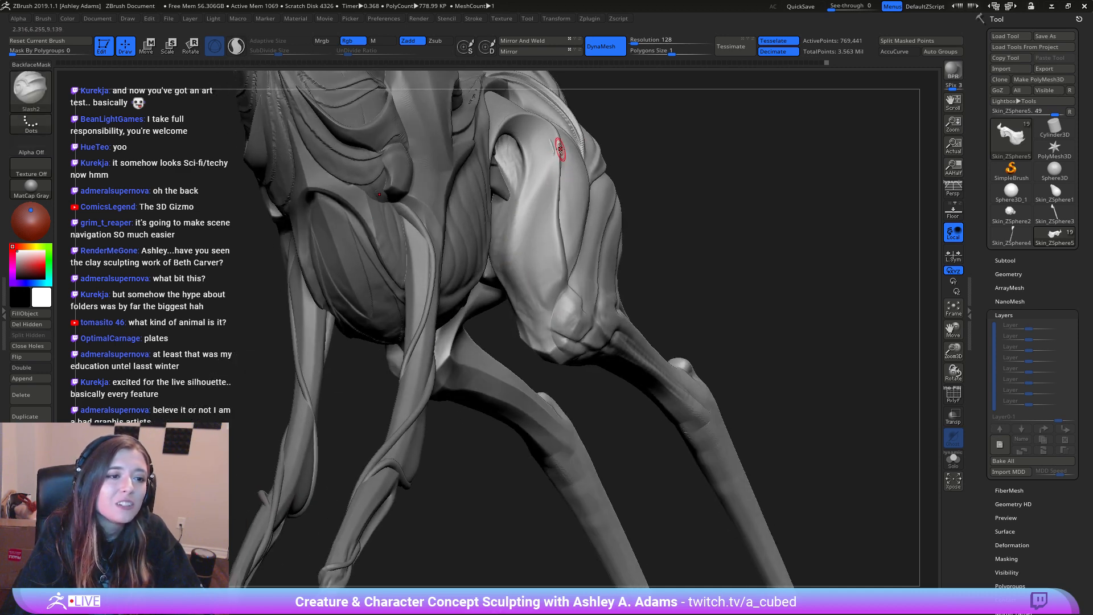
pyautogui.moveTo(560, 148); pyautogui.dragTo(557, 153)
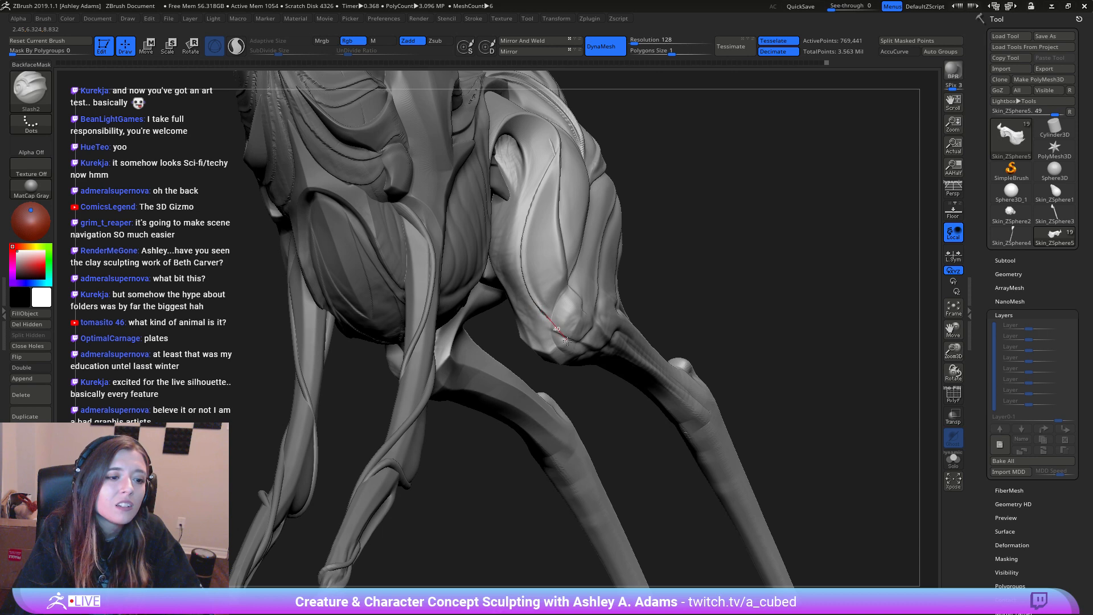
pyautogui.moveTo(567, 340)
pyautogui.mouseDown()
pyautogui.moveTo(526, 279)
pyautogui.moveTo(534, 303)
pyautogui.mouseUp()
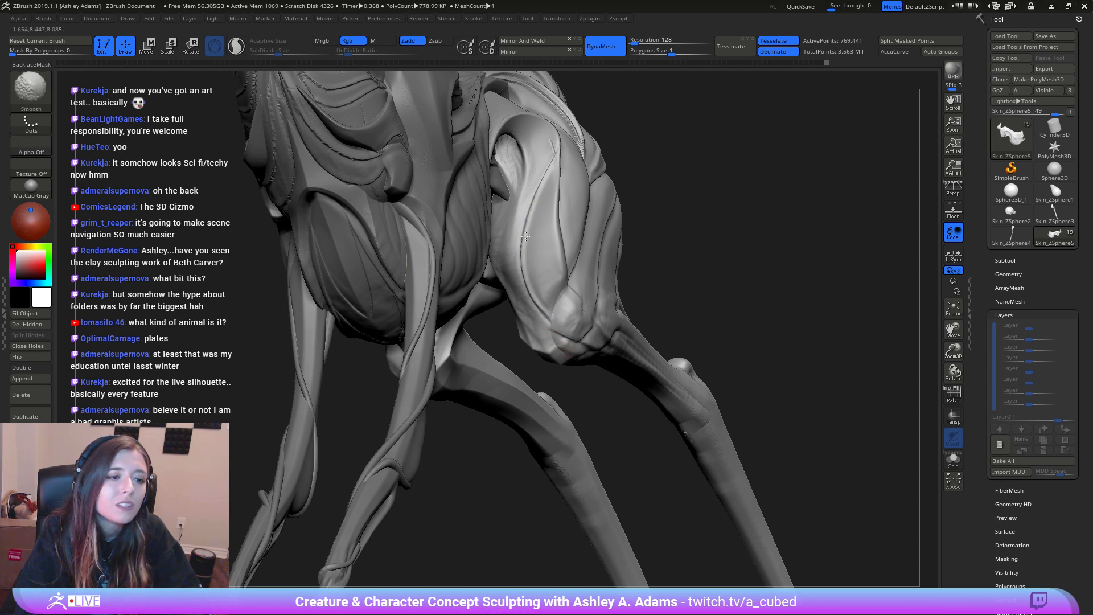
# Step: Carve matching Slash2 creases down the opposite thigh and around its knee
pyautogui.moveTo(526, 236)
pyautogui.mouseDown(button='right')
pyautogui.moveTo(551, 224)
pyautogui.moveTo(399, 253)
pyautogui.mouseUp(button='right')
pyautogui.moveTo(536, 276)
pyautogui.keyDown('ctrl'); pyautogui.mouseDown(button='right')
pyautogui.moveTo(484, 256)
pyautogui.moveTo(455, 271)
pyautogui.moveTo(434, 216)
pyautogui.mouseUp(button='right'); pyautogui.keyUp('ctrl')
pyautogui.moveTo(371, 179); pyautogui.dragTo(445, 234)
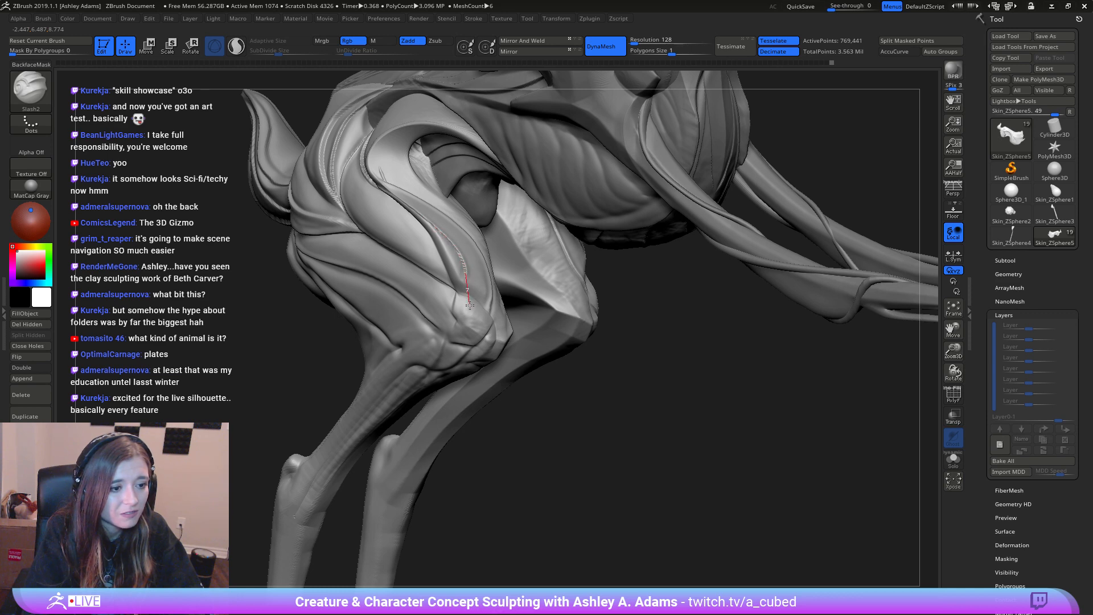
pyautogui.moveTo(494, 317); pyautogui.dragTo(495, 328)
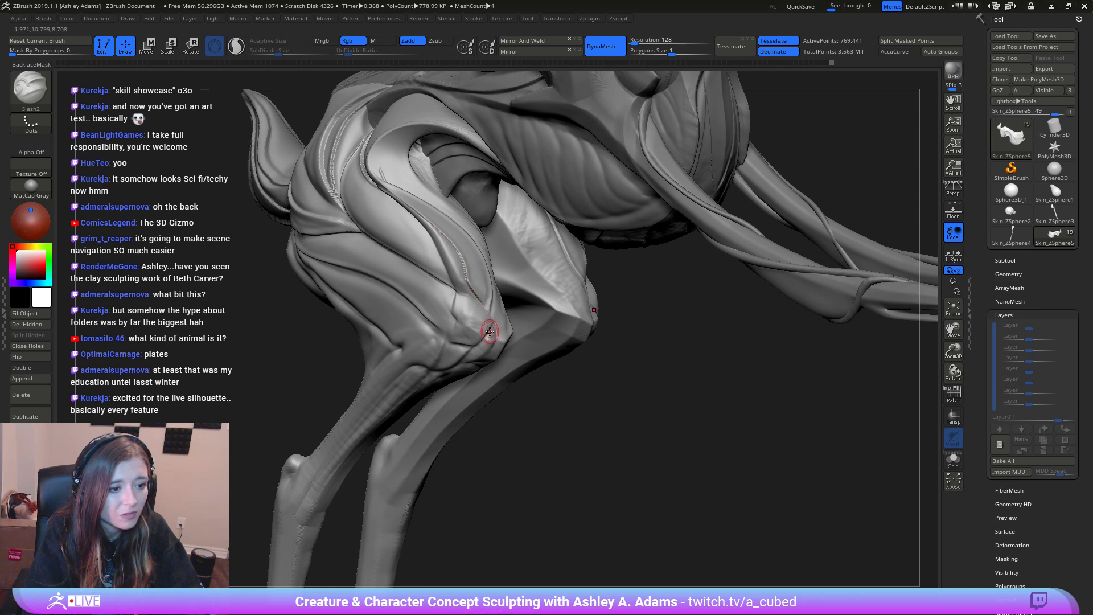
pyautogui.moveTo(492, 330); pyautogui.dragTo(438, 280, button='right')
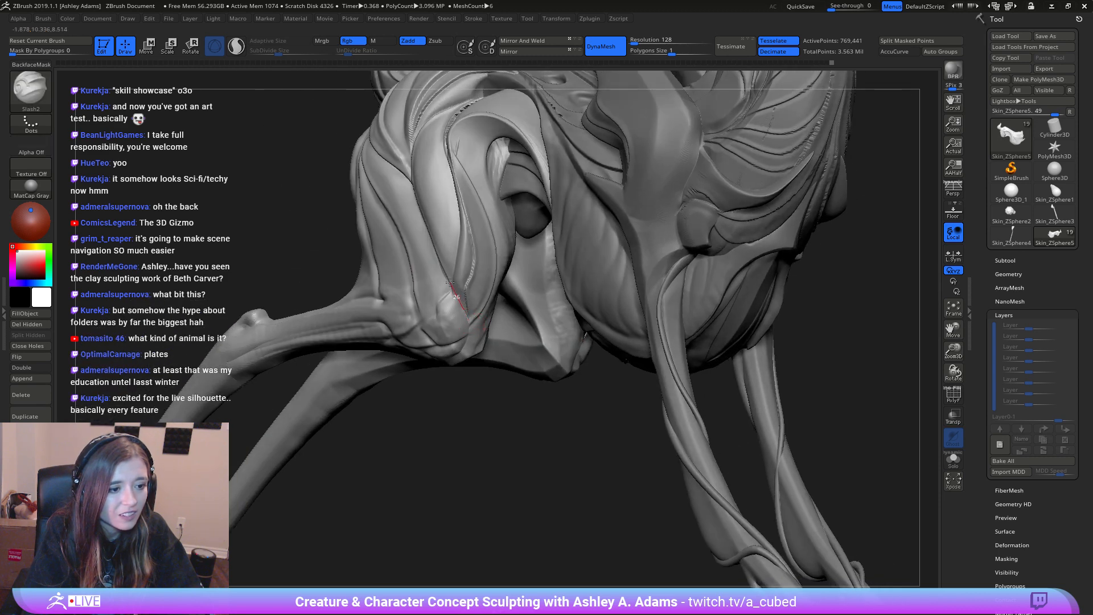
pyautogui.moveTo(442, 262); pyautogui.dragTo(442, 259)
pyautogui.keyDown('ctrl'); pyautogui.moveTo(484, 313); pyautogui.dragTo(512, 216, button='right'); pyautogui.keyUp('ctrl')
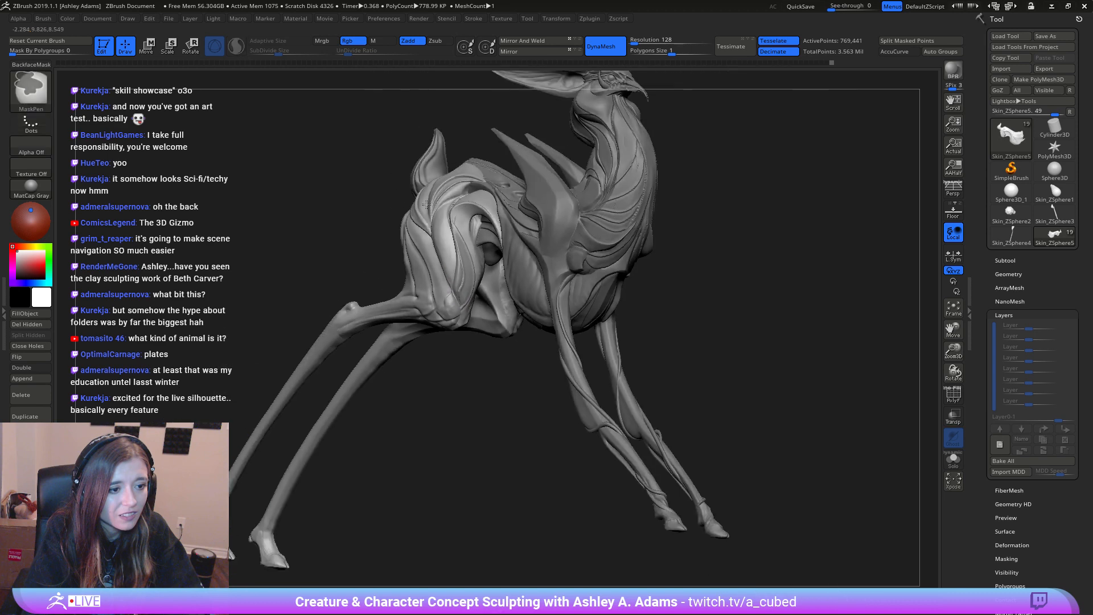
# Step: Activate the foreleg and shoulder plate mesh and carve Slash2 creases along the plate's lower rear edge
pyautogui.moveTo(569, 194); pyautogui.dragTo(438, 163, button='right')
pyautogui.moveTo(525, 327)
pyautogui.keyDown('alt'); pyautogui.mouseDown(button='right')
pyautogui.moveTo(623, 292)
pyautogui.moveTo(573, 317)
pyautogui.mouseUp(button='right'); pyautogui.keyUp('alt')
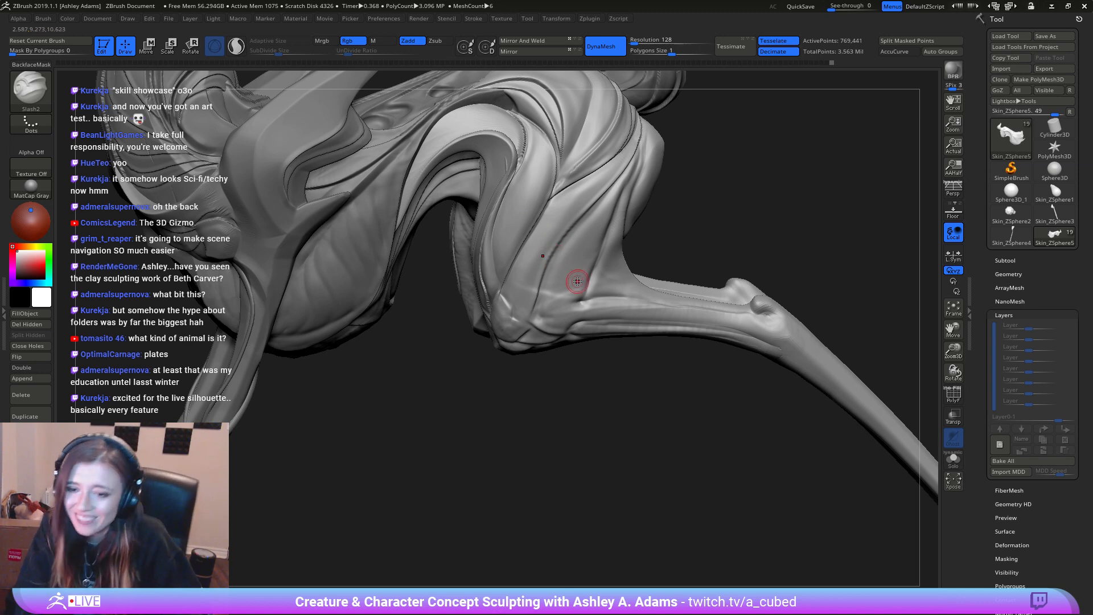
pyautogui.moveTo(577, 281)
pyautogui.keyDown('ctrl'); pyautogui.mouseDown(button='right')
pyautogui.moveTo(566, 190)
pyautogui.moveTo(582, 290)
pyautogui.moveTo(604, 261)
pyautogui.mouseUp(button='right'); pyautogui.keyUp('ctrl')
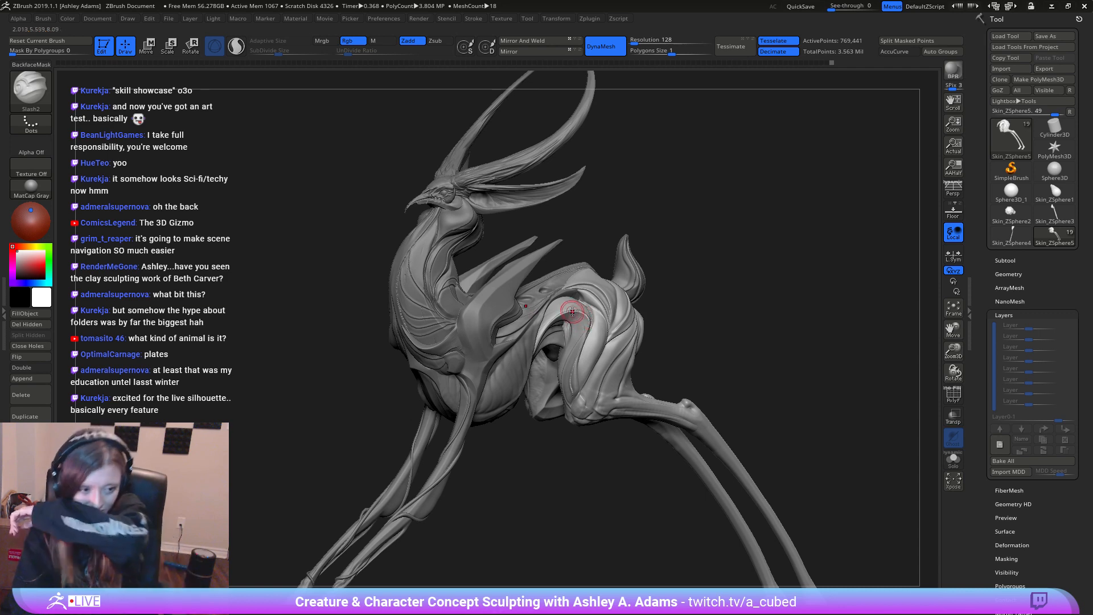
pyautogui.moveTo(494, 341); pyautogui.dragTo(566, 224, button='right')
pyautogui.keyDown('alt'); pyautogui.click(616, 273); pyautogui.keyUp('alt')
pyautogui.keyDown('ctrl'); pyautogui.moveTo(613, 268); pyautogui.dragTo(585, 239, button='right'); pyautogui.keyUp('ctrl')
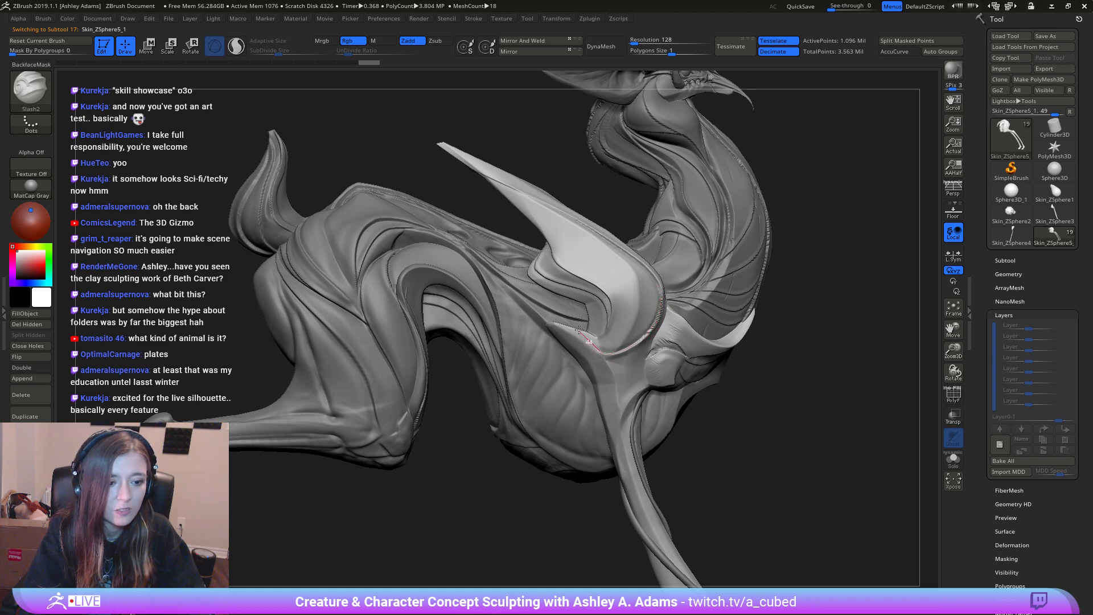
pyautogui.moveTo(589, 310); pyautogui.dragTo(583, 305)
pyautogui.moveTo(556, 184)
pyautogui.mouseDown()
pyautogui.moveTo(526, 222)
pyautogui.moveTo(576, 228)
pyautogui.mouseUp()
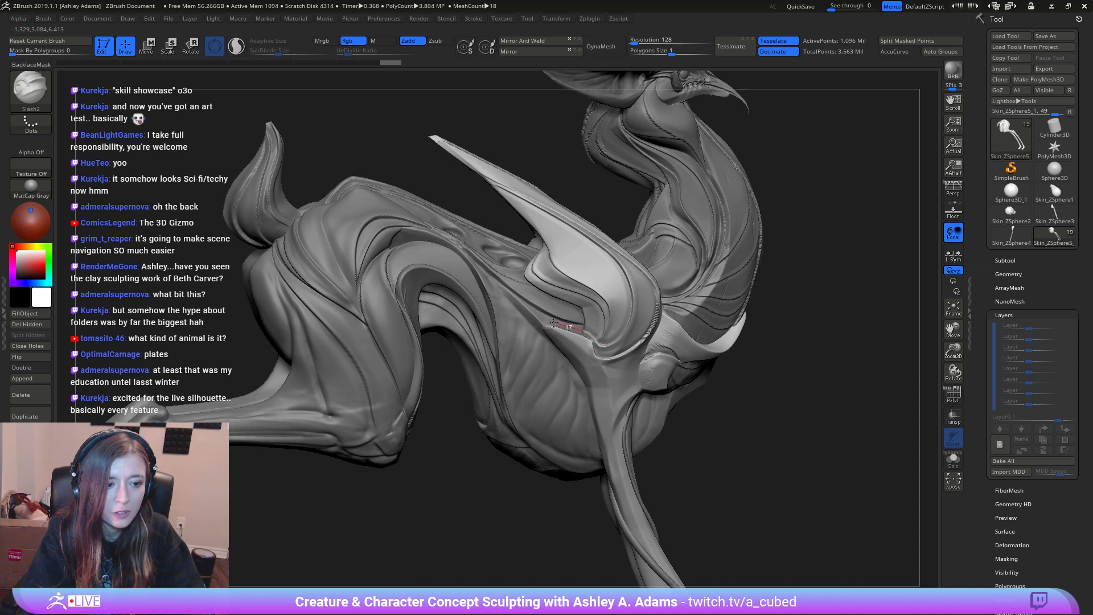
# Step: Carve a Slash2 crease between the shoulder plate and the rounded shoulder joint
pyautogui.moveTo(549, 244)
pyautogui.mouseDown(button='right')
pyautogui.moveTo(513, 285)
pyautogui.moveTo(314, 80)
pyautogui.mouseUp(button='right')
pyautogui.moveTo(626, 244)
pyautogui.mouseDown(button='right')
pyautogui.moveTo(592, 224)
pyautogui.moveTo(601, 279)
pyautogui.moveTo(629, 287)
pyautogui.moveTo(460, 298)
pyautogui.moveTo(588, 291)
pyautogui.moveTo(567, 322)
pyautogui.mouseUp(button='right')
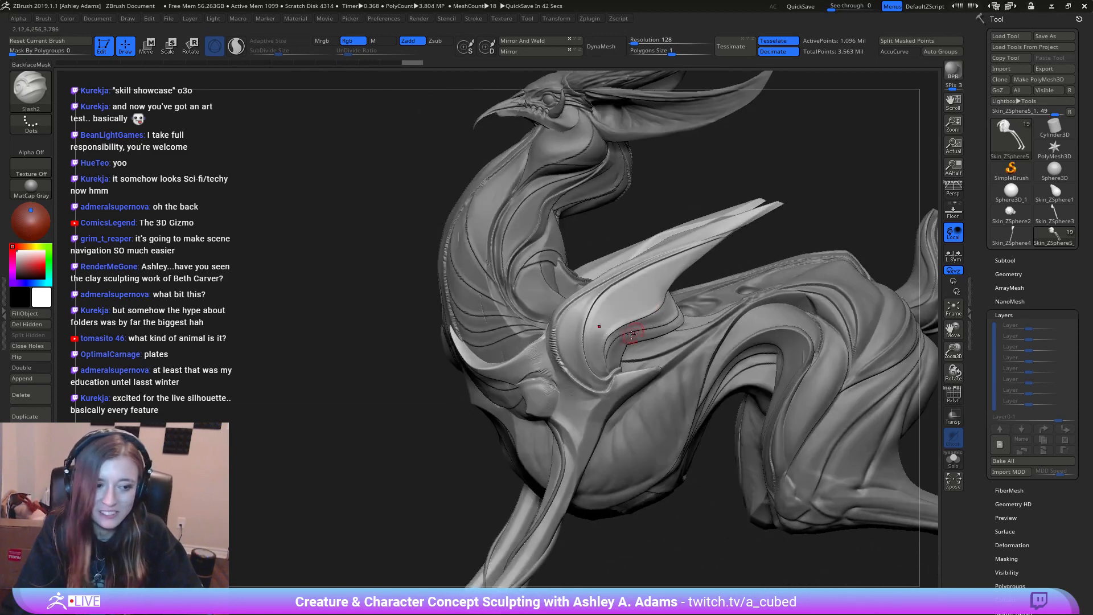
pyautogui.moveTo(556, 383)
pyautogui.mouseDown(button='right')
pyautogui.moveTo(556, 366)
pyautogui.moveTo(602, 333)
pyautogui.mouseUp(button='right')
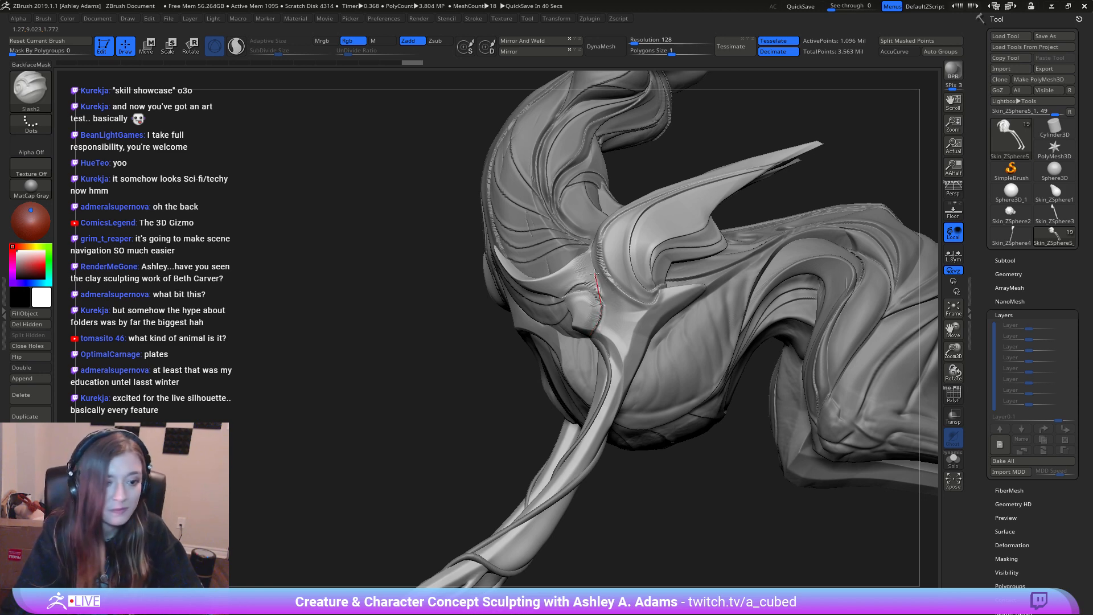
pyautogui.moveTo(594, 274)
pyautogui.mouseDown(button='right')
pyautogui.moveTo(616, 318)
pyautogui.moveTo(614, 286)
pyautogui.mouseUp(button='right')
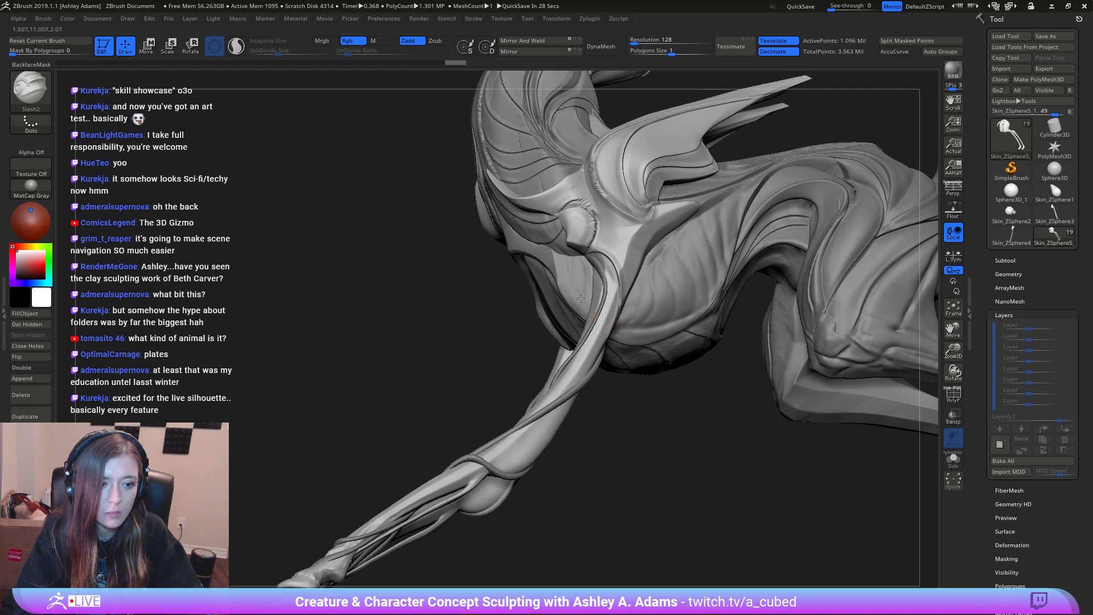
# Step: Redo the upper foreleg crease with Slash2, running it up the rear edge to the base of the shoulder plate
pyautogui.moveTo(621, 322); pyautogui.dragTo(589, 295, button='right')
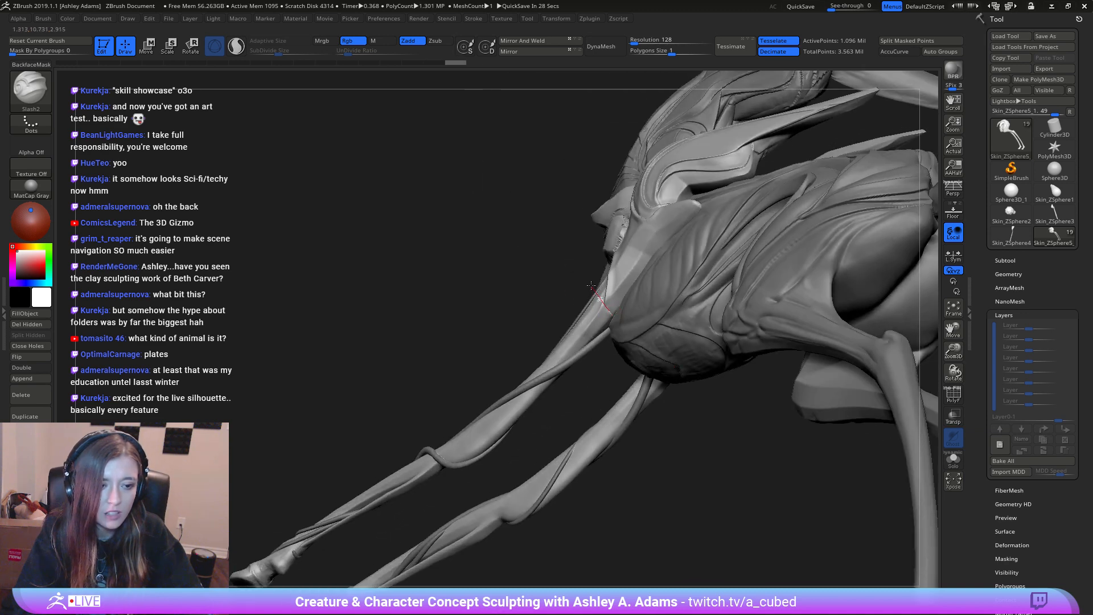
pyautogui.hotkey('ctrl', 'z')
pyautogui.moveTo(608, 277)
pyautogui.mouseDown()
pyautogui.moveTo(606, 302)
pyautogui.moveTo(636, 345)
pyautogui.mouseUp()
pyautogui.moveTo(636, 345); pyautogui.dragTo(598, 241, button='right')
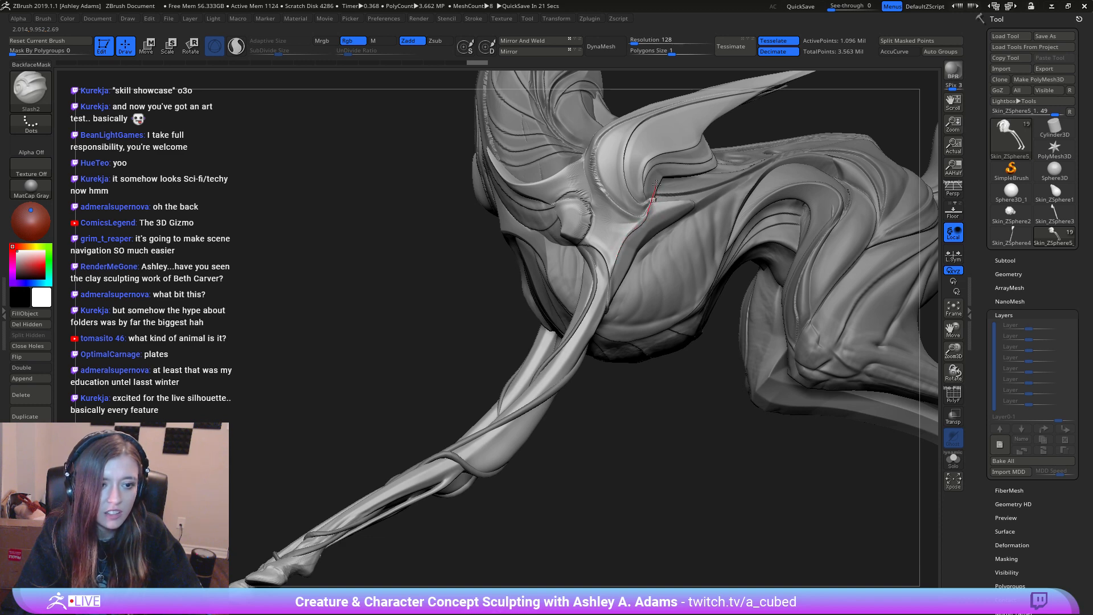
pyautogui.moveTo(656, 184); pyautogui.dragTo(657, 177)
pyautogui.moveTo(660, 262); pyautogui.dragTo(662, 246, button='right')
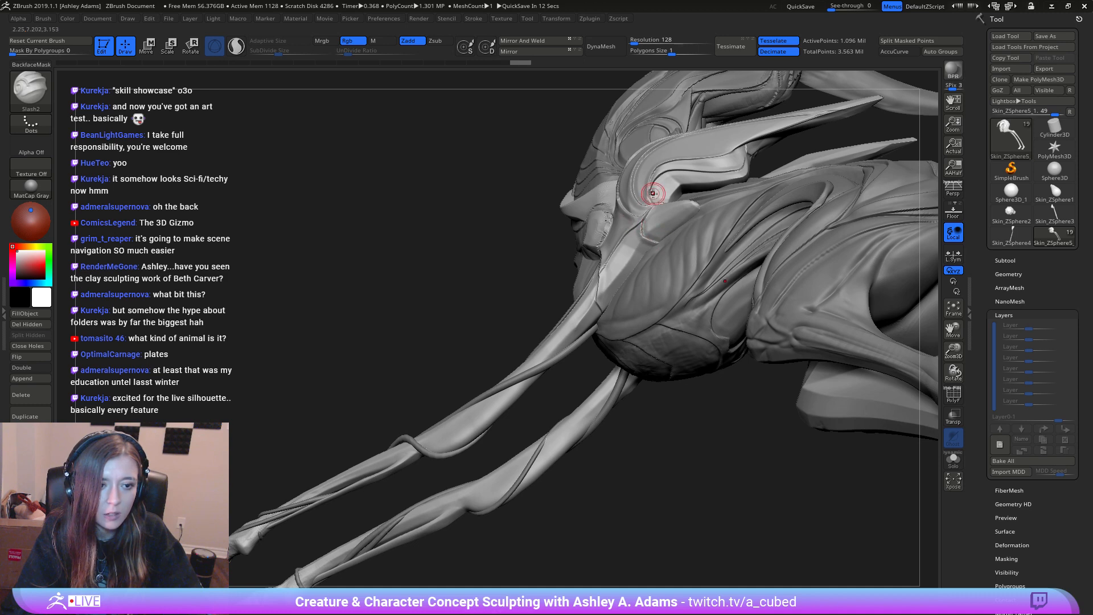
pyautogui.moveTo(654, 187)
pyautogui.mouseDown(button='right')
pyautogui.moveTo(654, 296)
pyautogui.moveTo(672, 240)
pyautogui.moveTo(686, 238)
pyautogui.mouseUp(button='right')
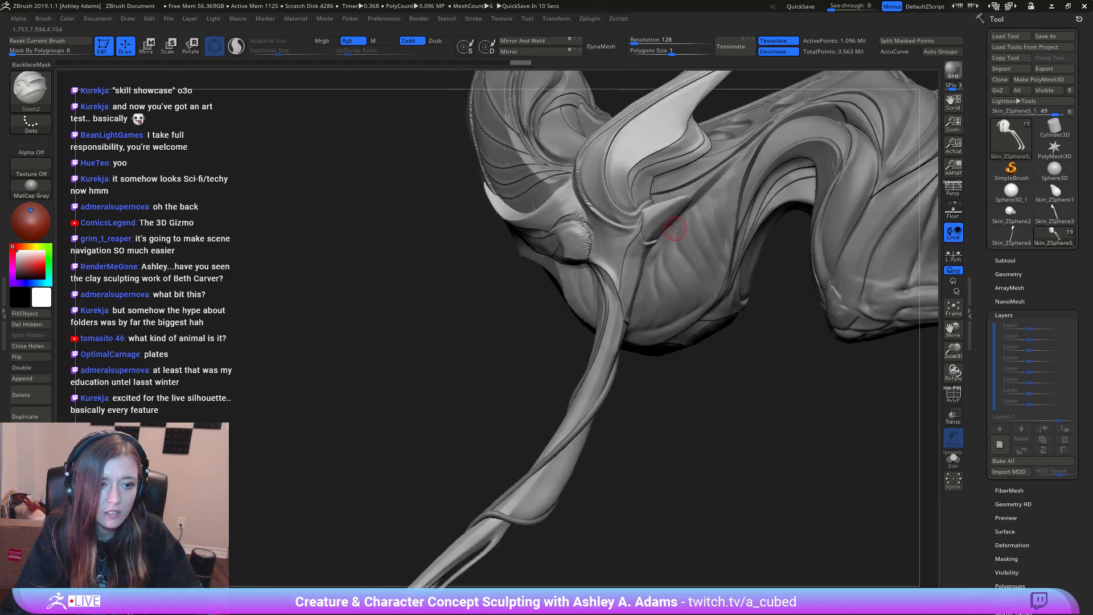
# Step: Isolate the foreleg mesh and pull a pointed spike out behind each shoulder with SnakeHook
pyautogui.press('b')
pyautogui.press('s')
pyautogui.press('h')
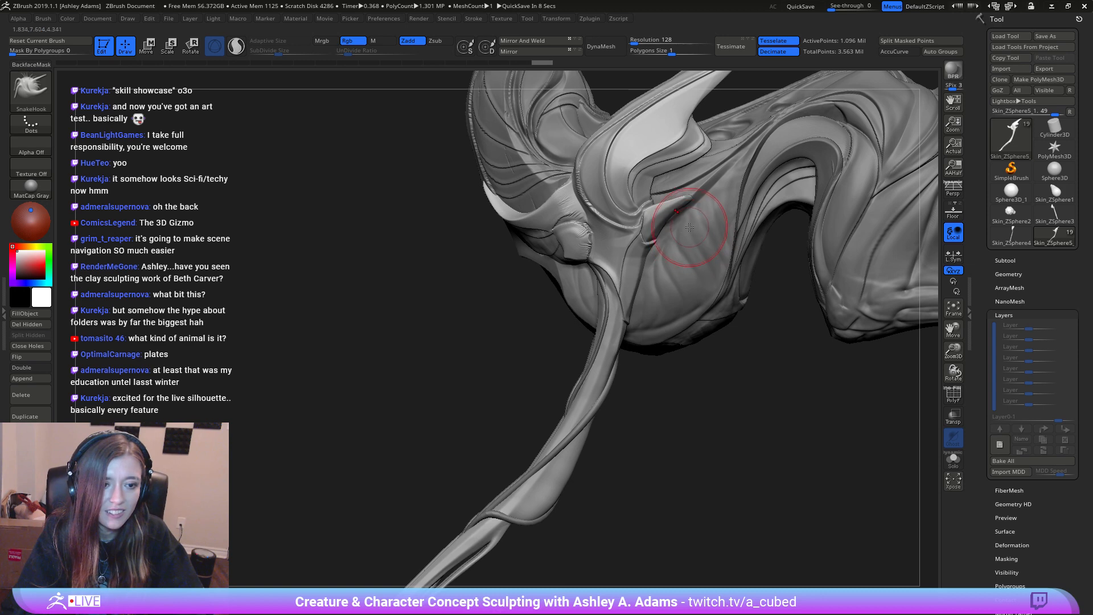
pyautogui.moveTo(708, 174)
pyautogui.mouseDown(button='right')
pyautogui.moveTo(672, 158)
pyautogui.moveTo(703, 171)
pyautogui.moveTo(672, 182)
pyautogui.mouseUp(button='right')
pyautogui.click(953, 459)
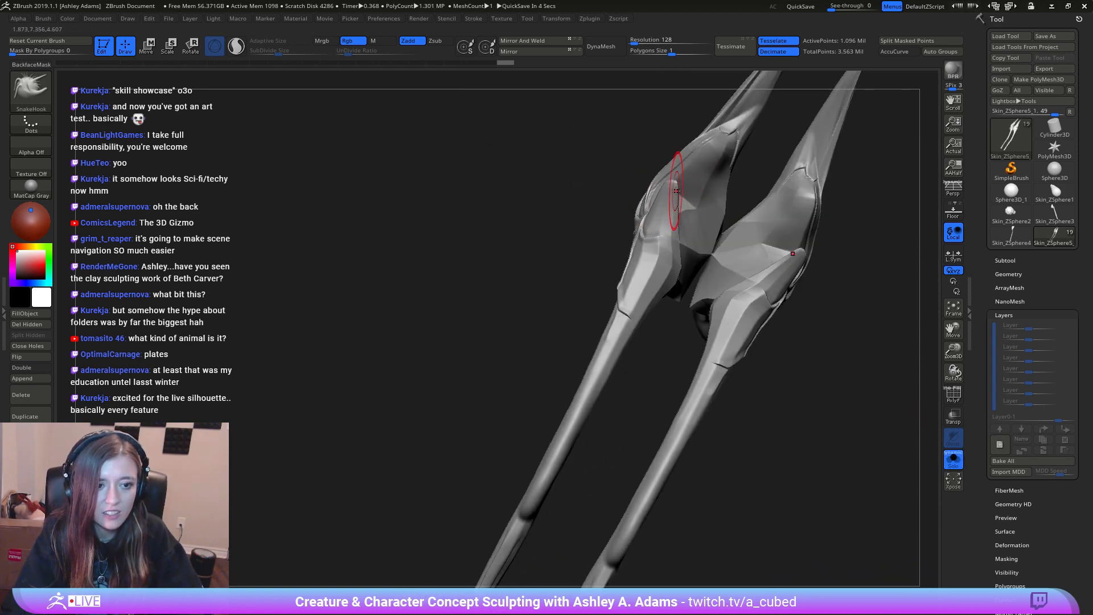
pyautogui.press('space')
pyautogui.moveTo(666, 211)
pyautogui.mouseDown()
pyautogui.moveTo(654, 210)
pyautogui.moveTo(672, 218)
pyautogui.mouseUp()
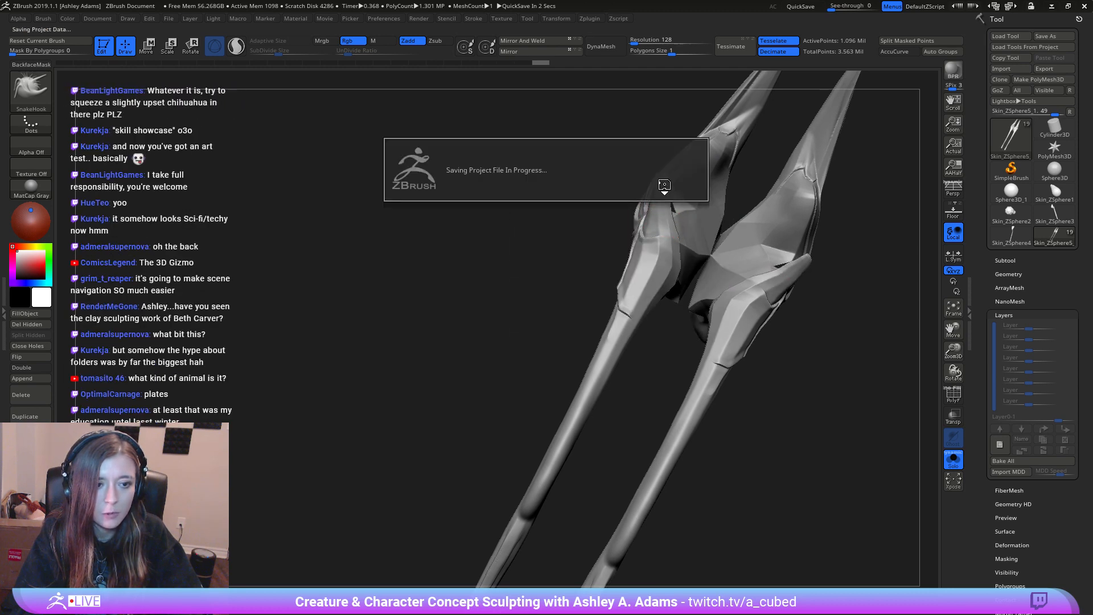
pyautogui.moveTo(692, 208)
pyautogui.mouseDown(button='right')
pyautogui.moveTo(676, 228)
pyautogui.moveTo(658, 227)
pyautogui.mouseUp(button='right')
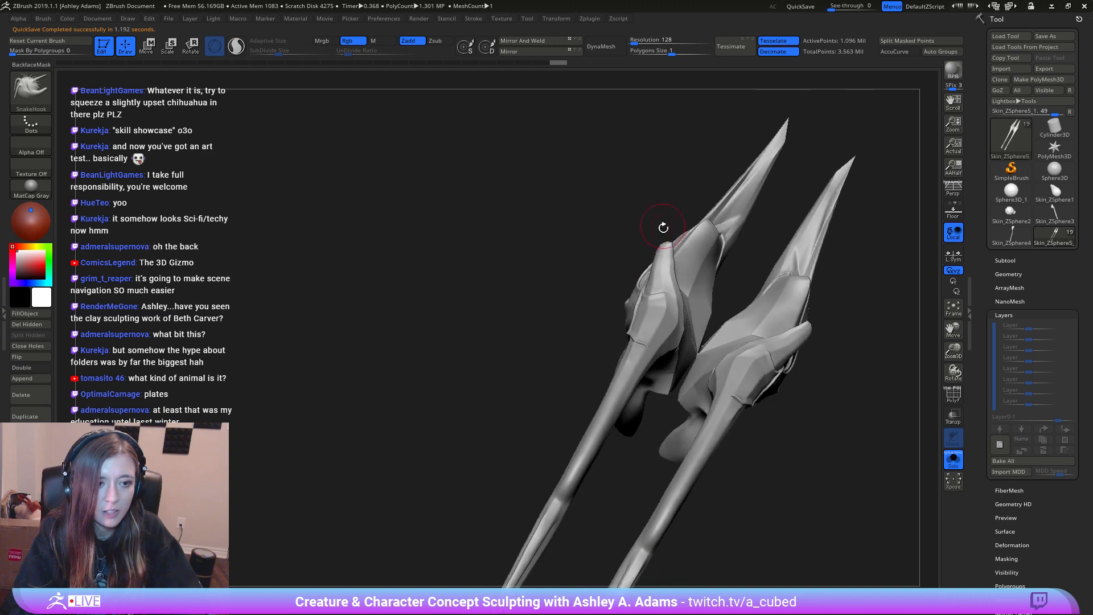
# Step: Smooth the shoulder spikes into tapered points and show the whole creature again
pyautogui.press('shift')
pyautogui.moveTo(664, 264)
pyautogui.keyDown('shift'); pyautogui.mouseDown()
pyautogui.moveTo(669, 238)
pyautogui.moveTo(664, 248)
pyautogui.mouseUp(); pyautogui.keyUp('shift')
pyautogui.press('shift')
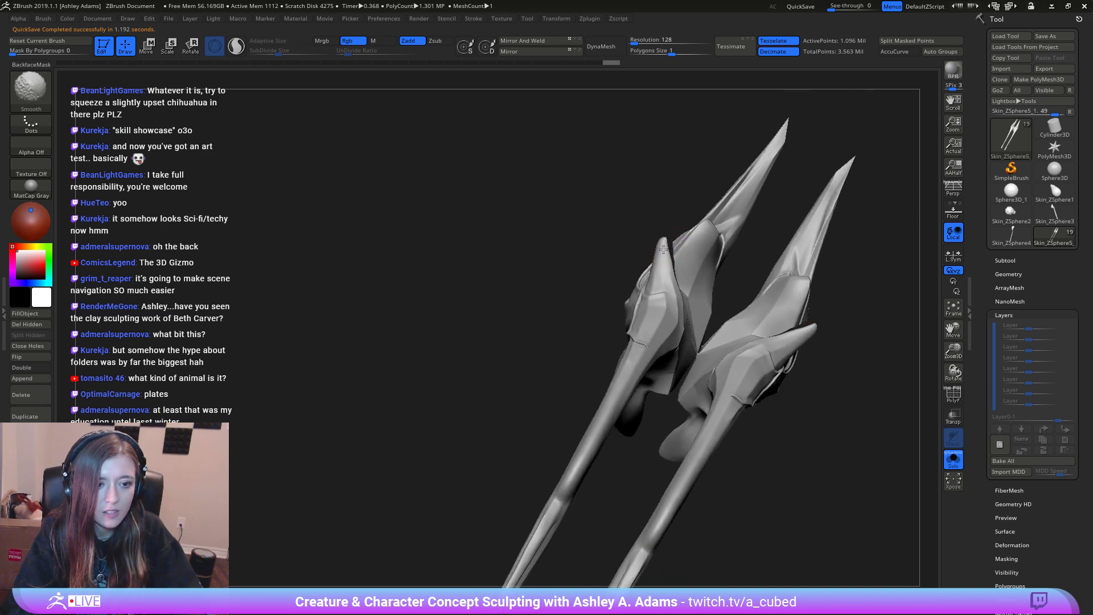
pyautogui.moveTo(665, 274)
pyautogui.mouseDown(button='right')
pyautogui.moveTo(630, 231)
pyautogui.moveTo(688, 239)
pyautogui.moveTo(661, 250)
pyautogui.moveTo(663, 262)
pyautogui.mouseUp(button='right')
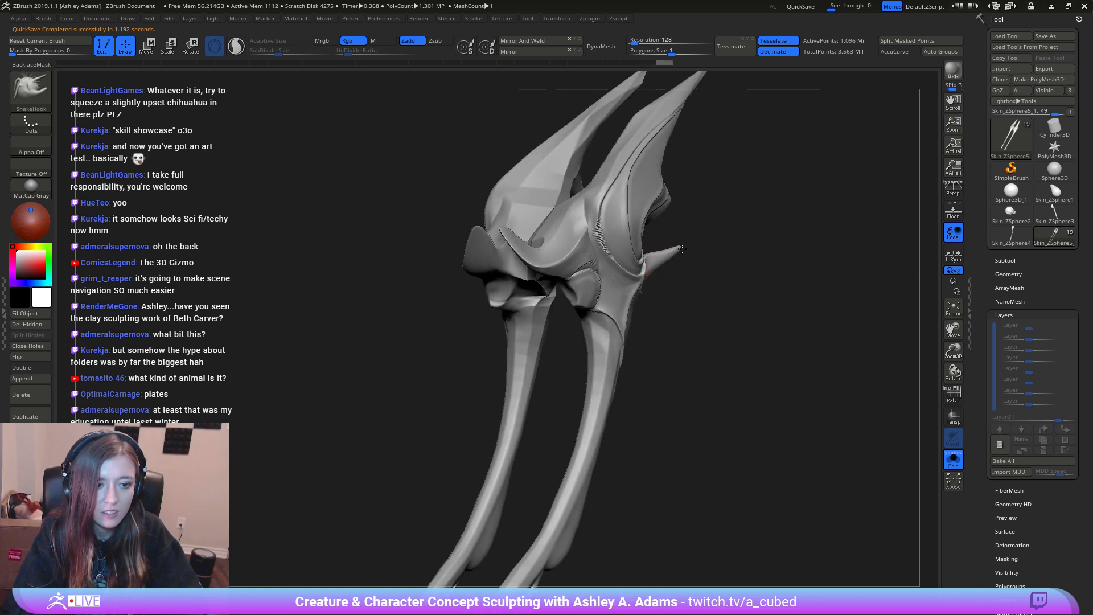
pyautogui.press('shift')
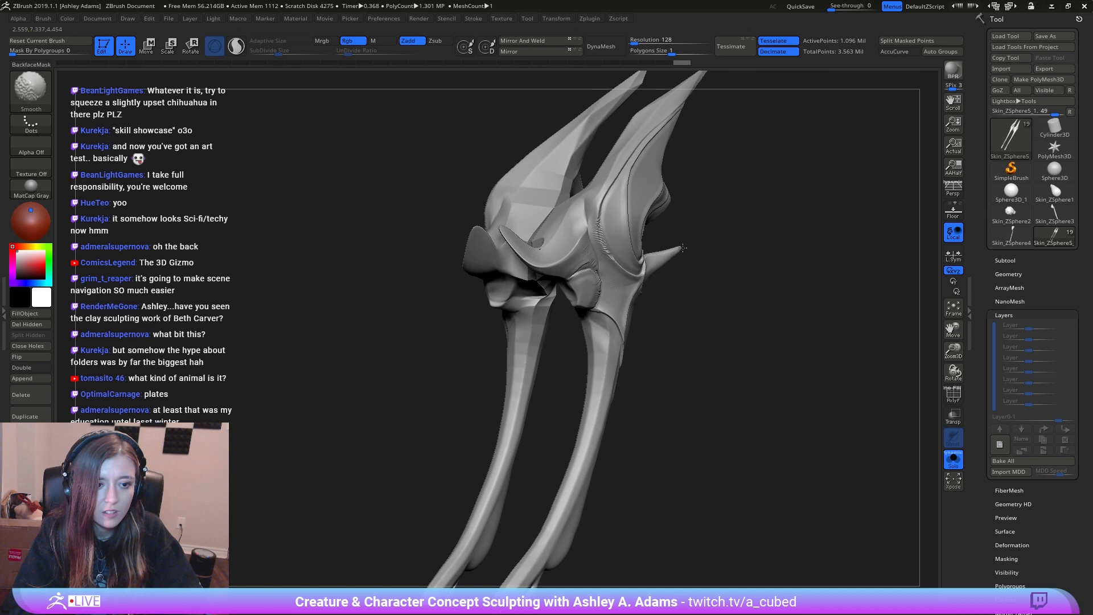
pyautogui.keyDown('shift'); pyautogui.moveTo(683, 249); pyautogui.dragTo(674, 252); pyautogui.keyUp('shift')
pyautogui.click(951, 459)
pyautogui.moveTo(757, 318); pyautogui.dragTo(686, 278, button='right')
pyautogui.press('shift')
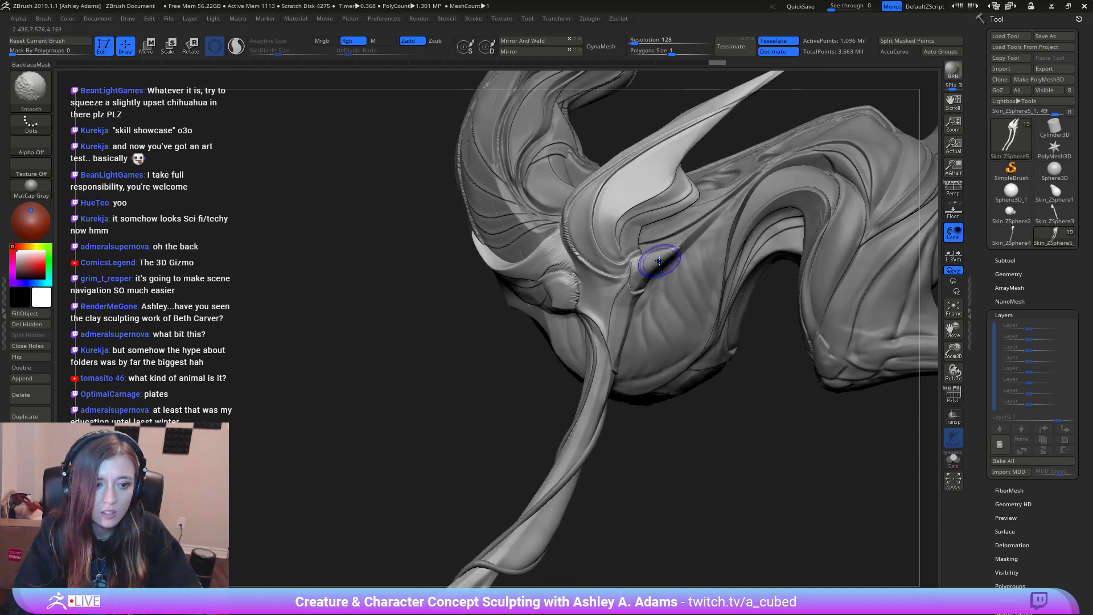
# Step: Smooth the foreleg mesh along the rear base of the shoulder plate where it meets the flank
pyautogui.moveTo(645, 275)
pyautogui.mouseDown()
pyautogui.moveTo(639, 282)
pyautogui.moveTo(637, 267)
pyautogui.moveTo(686, 258)
pyautogui.mouseUp()
pyautogui.press('shift')
pyautogui.keyDown('ctrl'); pyautogui.moveTo(686, 257); pyautogui.dragTo(685, 92, button='right'); pyautogui.keyUp('ctrl')
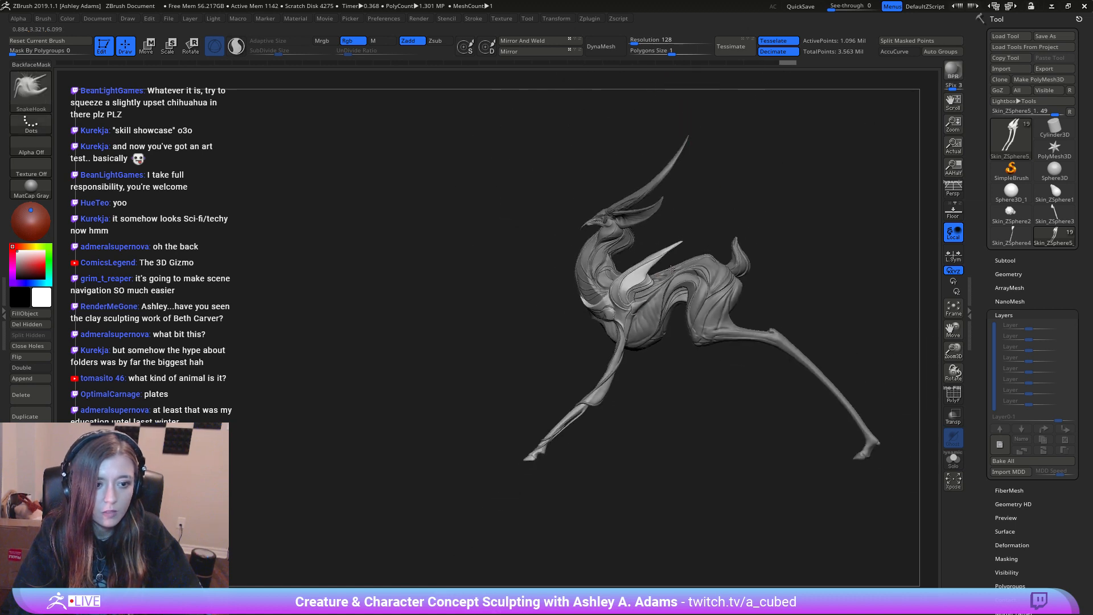
pyautogui.moveTo(689, 242); pyautogui.dragTo(789, 286, button='right')
pyautogui.keyDown('alt'); pyautogui.moveTo(751, 319); pyautogui.dragTo(707, 289, button='right'); pyautogui.keyUp('alt')
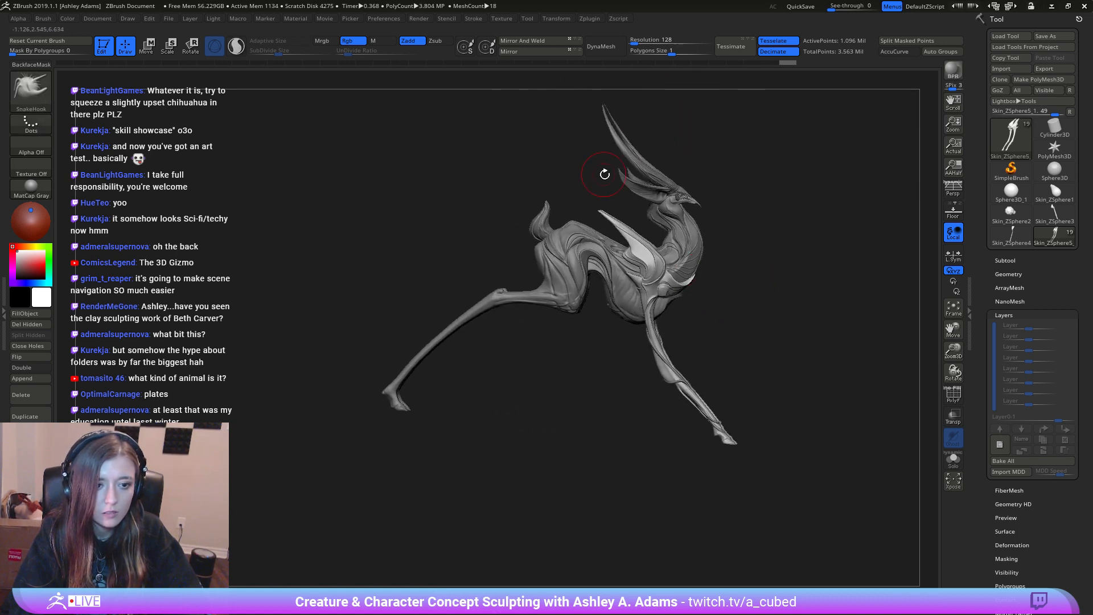
# Step: Select the hind leg mesh and carve a Slash2 crease along the upper shank from the knee to the hock
pyautogui.press('2')
pyautogui.keyDown('ctrl'); pyautogui.moveTo(632, 284); pyautogui.dragTo(634, 373, button='right'); pyautogui.keyUp('ctrl')
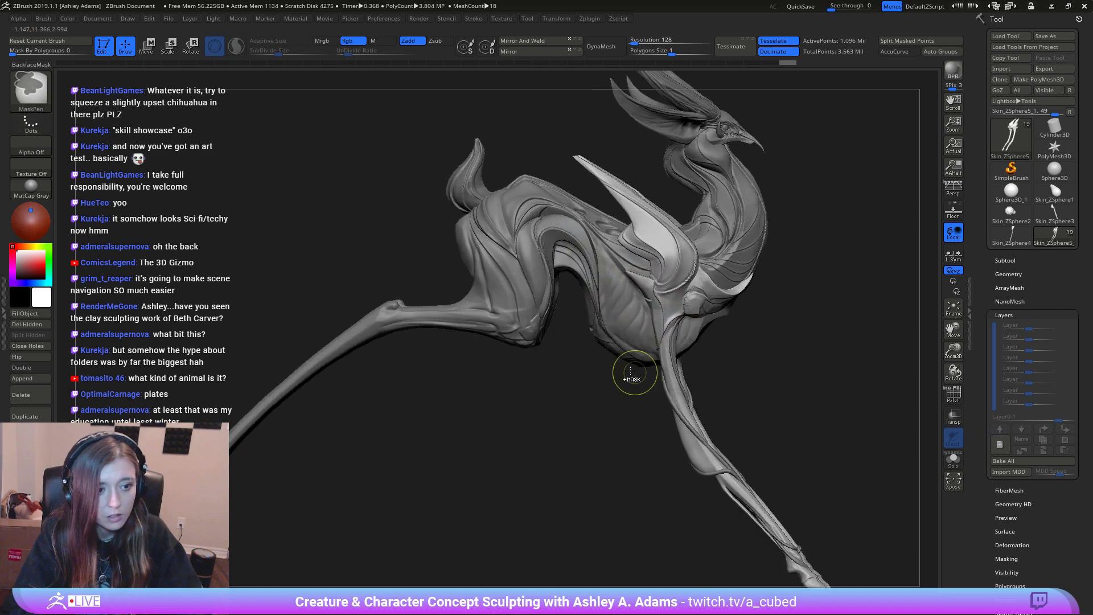
pyautogui.keyDown('alt'); pyautogui.click(470, 304); pyautogui.keyUp('alt')
pyautogui.moveTo(397, 300)
pyautogui.keyDown('alt'); pyautogui.mouseDown(button='right')
pyautogui.moveTo(522, 330)
pyautogui.moveTo(522, 393)
pyautogui.mouseUp(button='right'); pyautogui.keyUp('alt')
pyautogui.moveTo(530, 335)
pyautogui.mouseDown()
pyautogui.moveTo(501, 344)
pyautogui.moveTo(526, 342)
pyautogui.mouseUp()
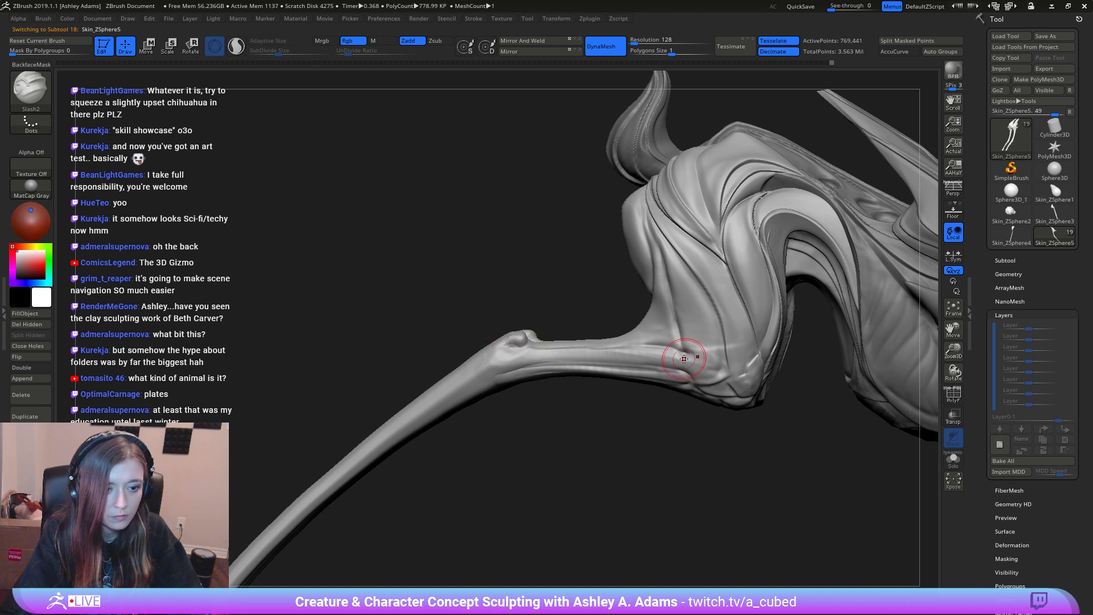
pyautogui.moveTo(682, 355); pyautogui.dragTo(467, 351)
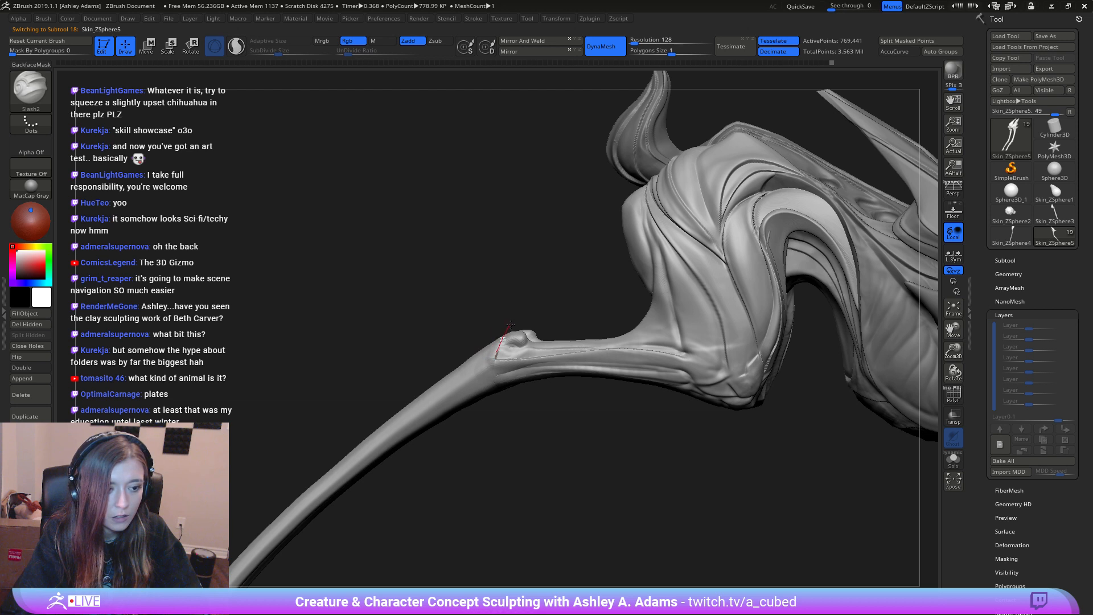
# Step: Continue the hind leg crease around the hock and back up the rear thigh, then smooth the shank toward the knee
pyautogui.moveTo(529, 324); pyautogui.dragTo(561, 350)
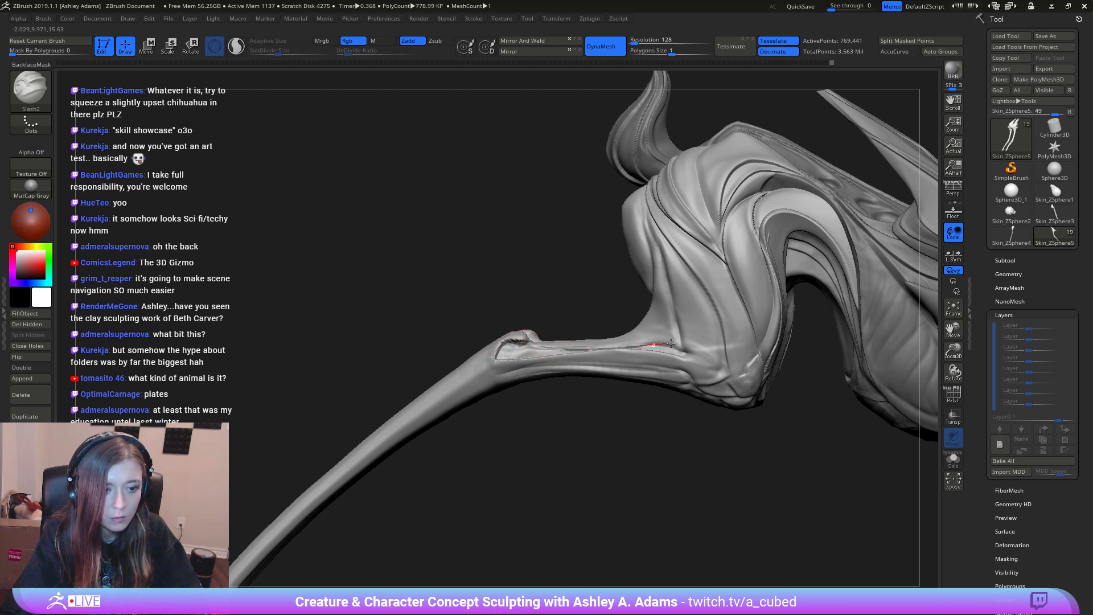
pyautogui.moveTo(680, 307); pyautogui.dragTo(674, 281)
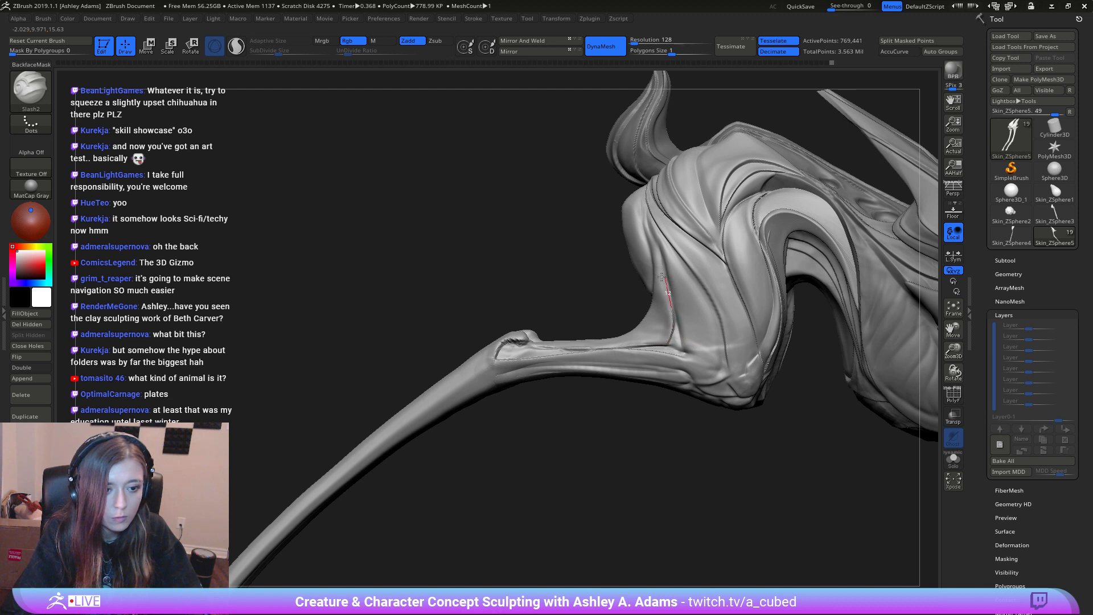
pyautogui.moveTo(532, 337)
pyautogui.keyDown('shift'); pyautogui.mouseDown()
pyautogui.moveTo(496, 351)
pyautogui.moveTo(500, 374)
pyautogui.moveTo(646, 362)
pyautogui.moveTo(712, 388)
pyautogui.moveTo(708, 400)
pyautogui.mouseUp(); pyautogui.keyUp('shift')
pyautogui.keyDown('shift'); pyautogui.moveTo(671, 361); pyautogui.dragTo(716, 381); pyautogui.keyUp('shift')
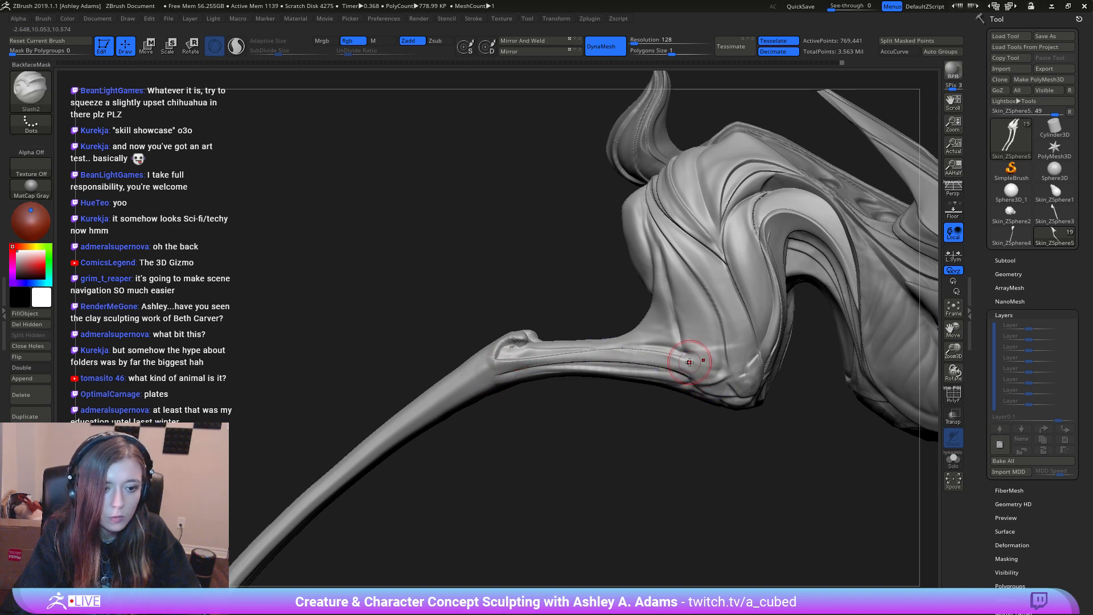
pyautogui.moveTo(687, 359)
pyautogui.mouseDown(button='right')
pyautogui.moveTo(501, 260)
pyautogui.moveTo(622, 292)
pyautogui.moveTo(591, 225)
pyautogui.mouseUp(button='right')
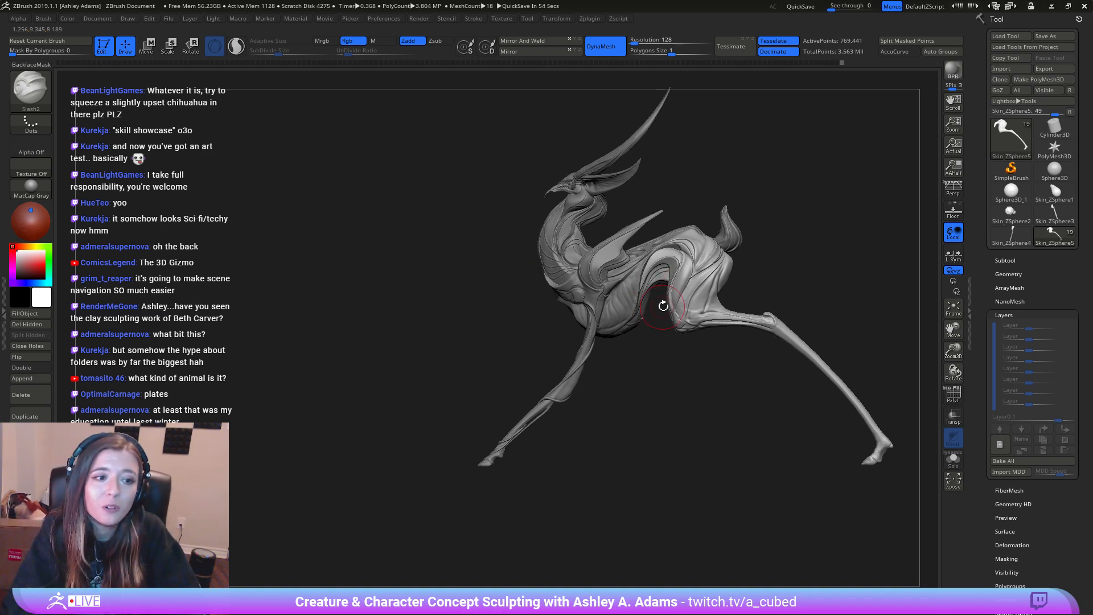
# Step: Select the torso mesh and carve a long Slash2 crease from the back down the flank and under the belly
pyautogui.moveTo(663, 306)
pyautogui.mouseDown()
pyautogui.moveTo(689, 317)
pyautogui.moveTo(648, 299)
pyautogui.mouseUp()
pyautogui.keyDown('alt'); pyautogui.click(629, 310); pyautogui.keyUp('alt')
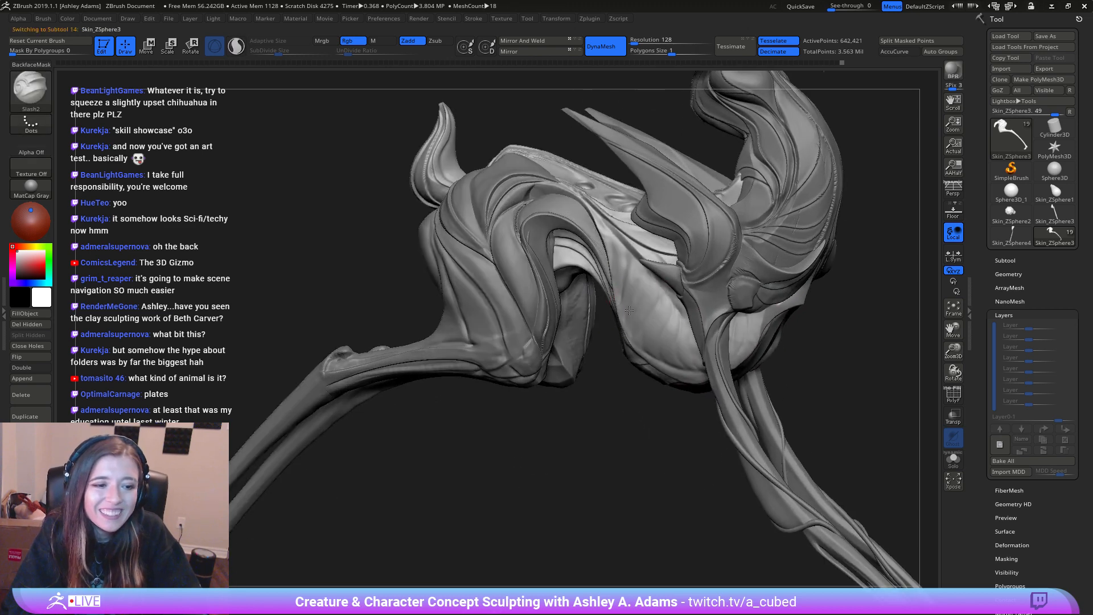
pyautogui.keyDown('shift'); pyautogui.moveTo(629, 310); pyautogui.dragTo(613, 299, button='right'); pyautogui.keyUp('shift')
pyautogui.moveTo(694, 363)
pyautogui.mouseDown(button='right')
pyautogui.moveTo(683, 365)
pyautogui.moveTo(745, 378)
pyautogui.mouseUp(button='right')
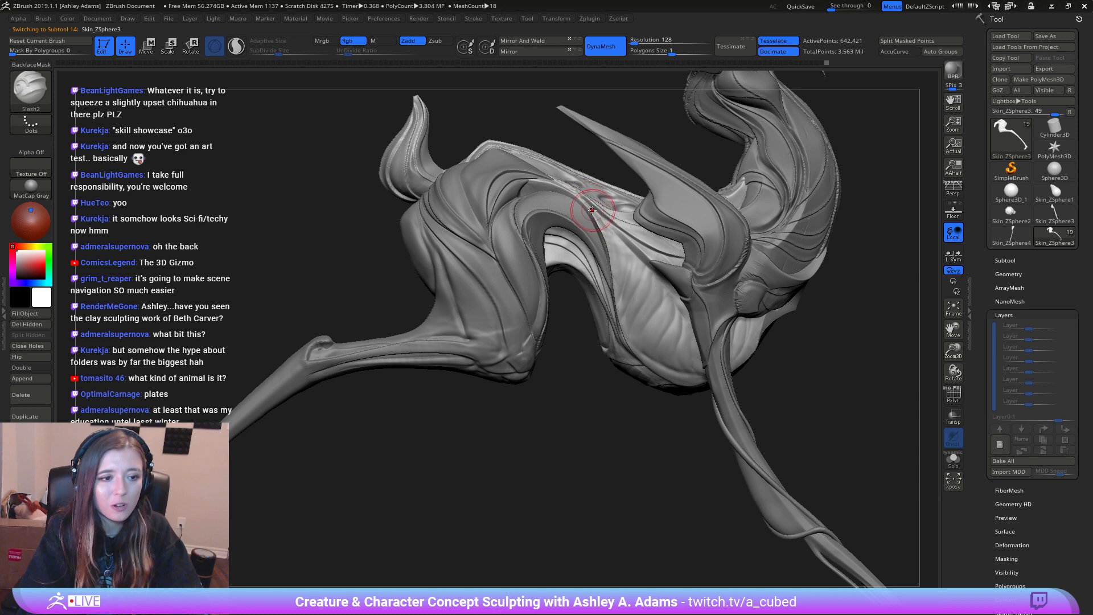
pyautogui.moveTo(593, 211); pyautogui.dragTo(613, 235)
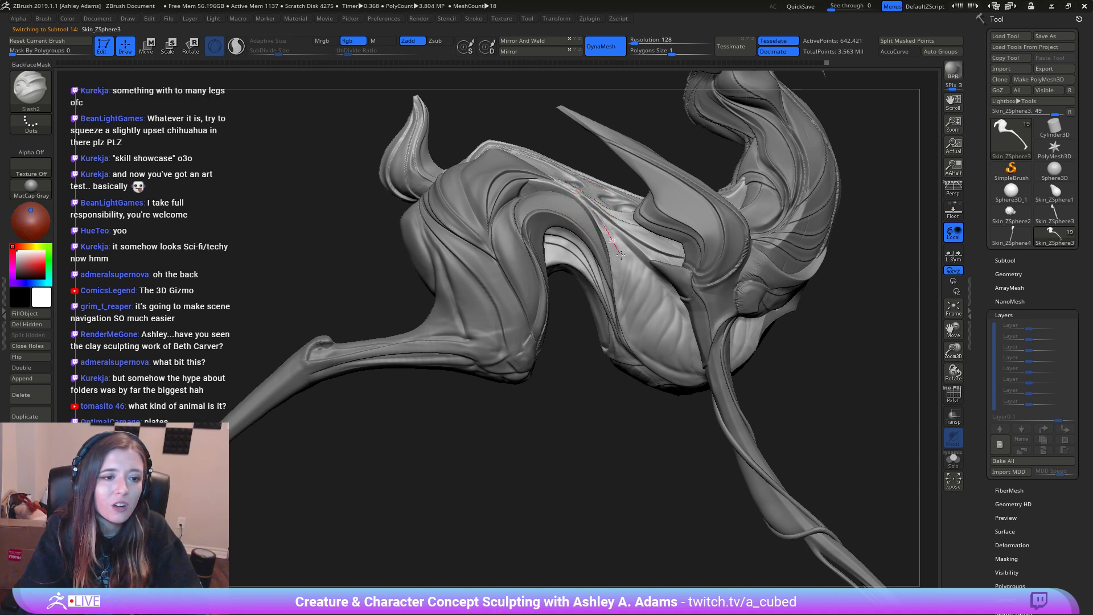
pyautogui.moveTo(623, 286); pyautogui.dragTo(622, 296)
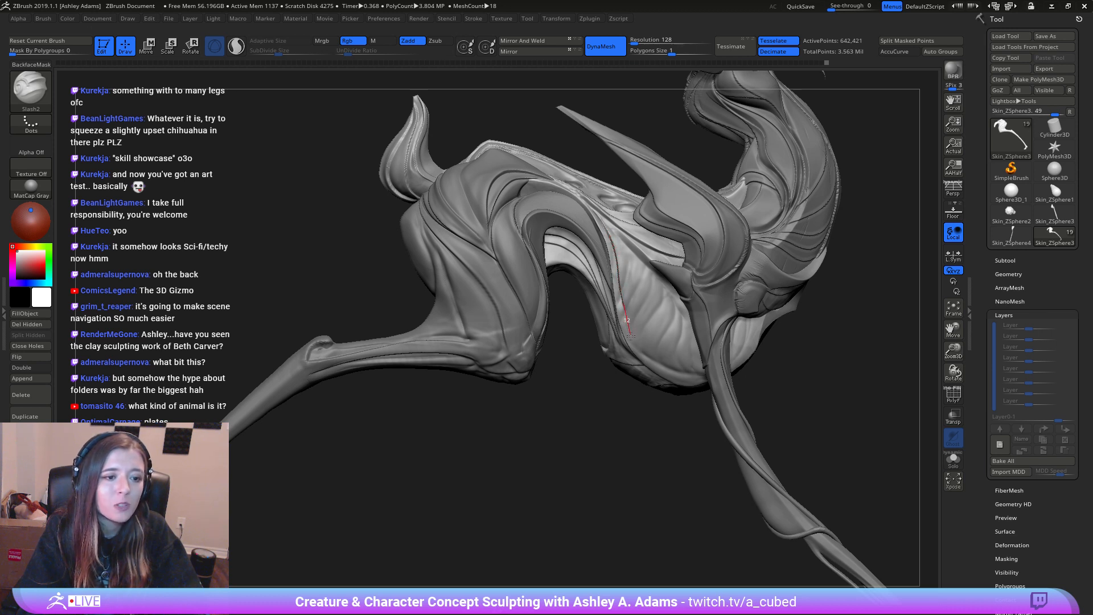
pyautogui.moveTo(631, 336)
pyautogui.mouseDown()
pyautogui.moveTo(663, 371)
pyautogui.moveTo(734, 373)
pyautogui.mouseUp()
# Step: Try to extend the belly crease forward along the underside with the torso isolated
pyautogui.click(953, 458)
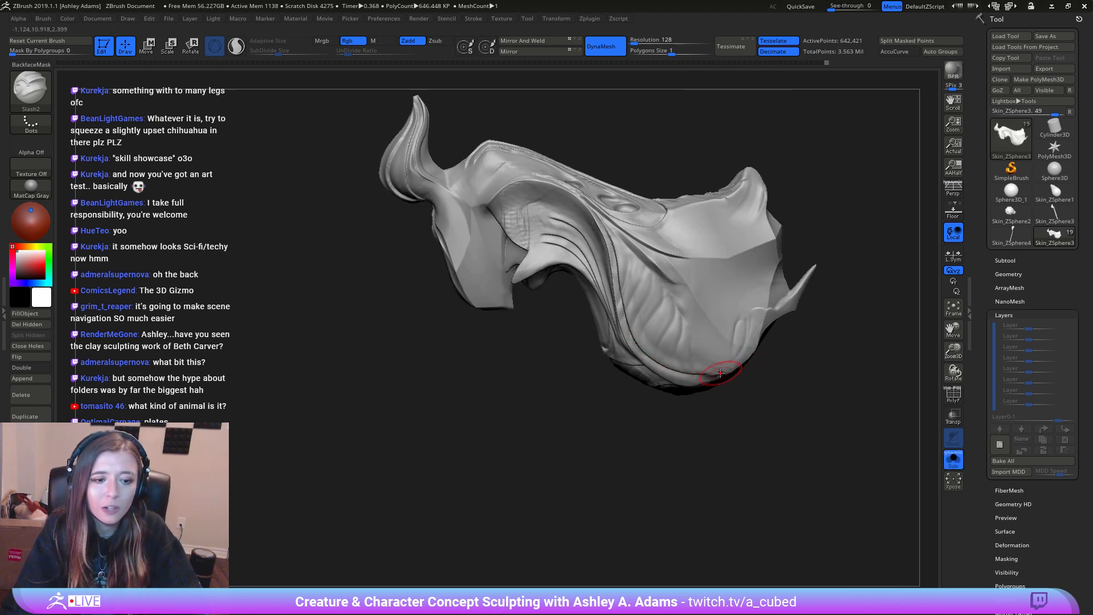
pyautogui.moveTo(704, 356); pyautogui.dragTo(705, 336, button='right')
pyautogui.moveTo(689, 370); pyautogui.dragTo(754, 374)
pyautogui.hotkey('ctrl', 'z')
pyautogui.moveTo(690, 370); pyautogui.dragTo(689, 402, button='right')
pyautogui.click(953, 458)
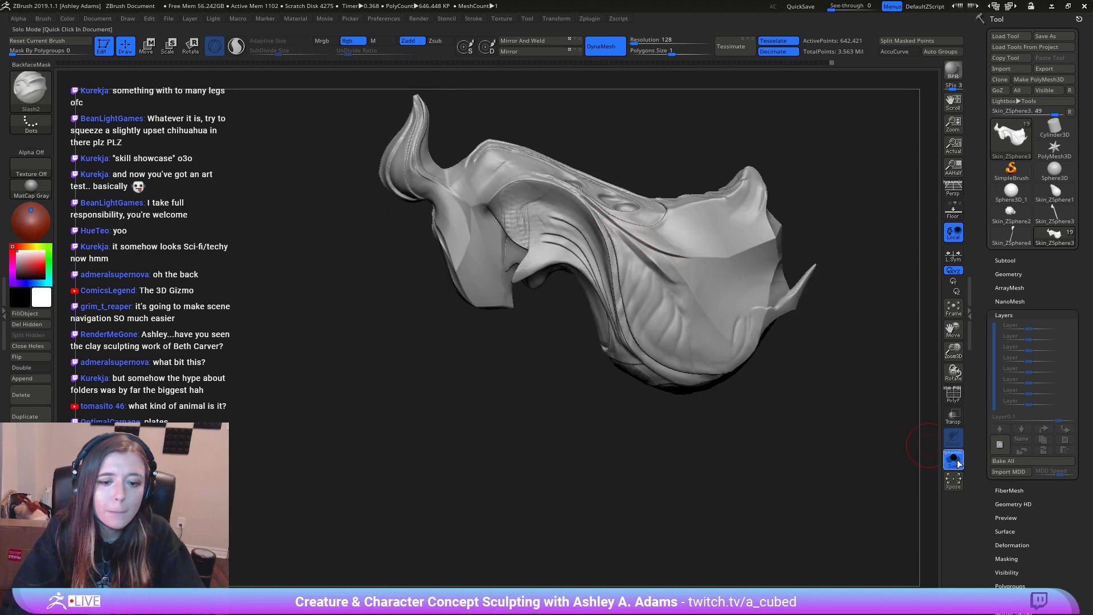
# Step: Carve a Slash2 crease along the upper flank, from beside the back's hollows toward the shoulder plate
pyautogui.moveTo(609, 199); pyautogui.dragTo(614, 225, button='right')
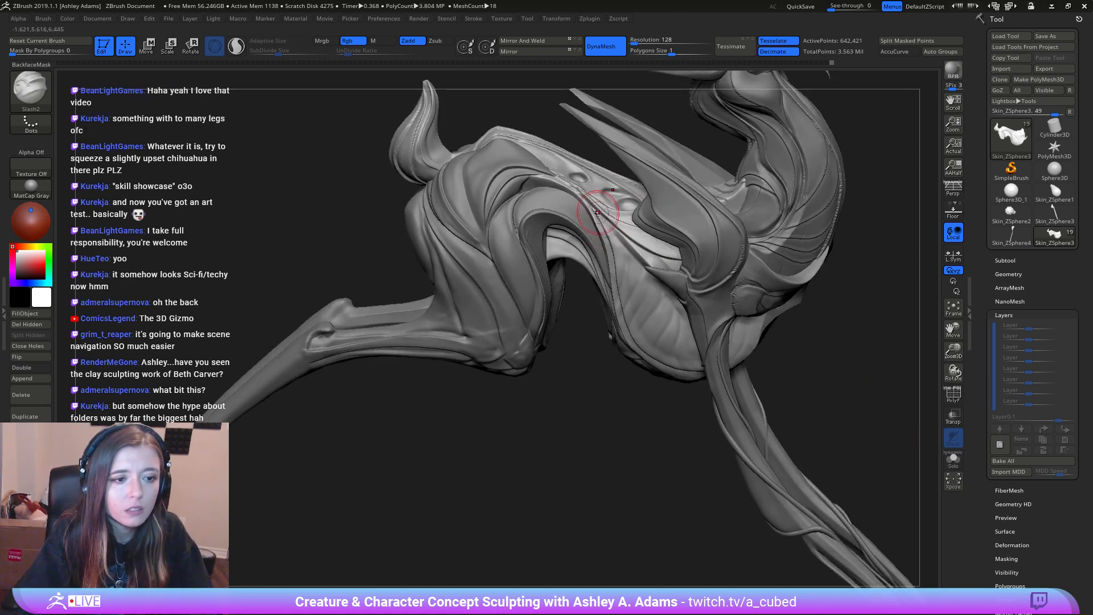
pyautogui.moveTo(580, 195); pyautogui.dragTo(631, 251)
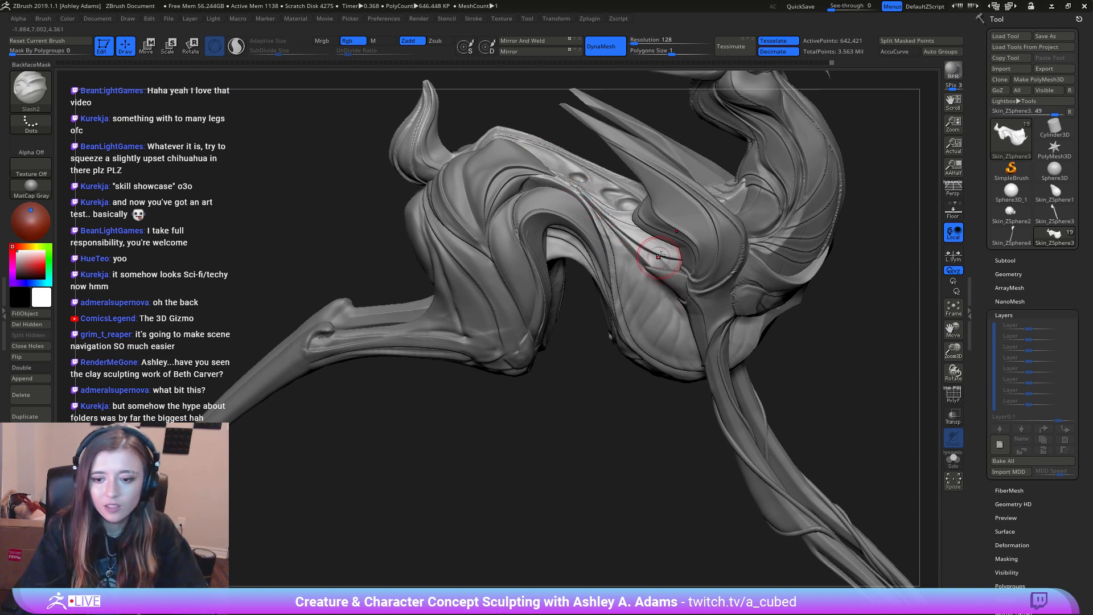
pyautogui.moveTo(659, 256)
pyautogui.mouseDown(button='right')
pyautogui.moveTo(643, 228)
pyautogui.moveTo(630, 234)
pyautogui.mouseUp(button='right')
# Step: Try a diagonal crease across the upper ribcage down toward the top of the foreleg
pyautogui.moveTo(599, 215); pyautogui.dragTo(613, 232)
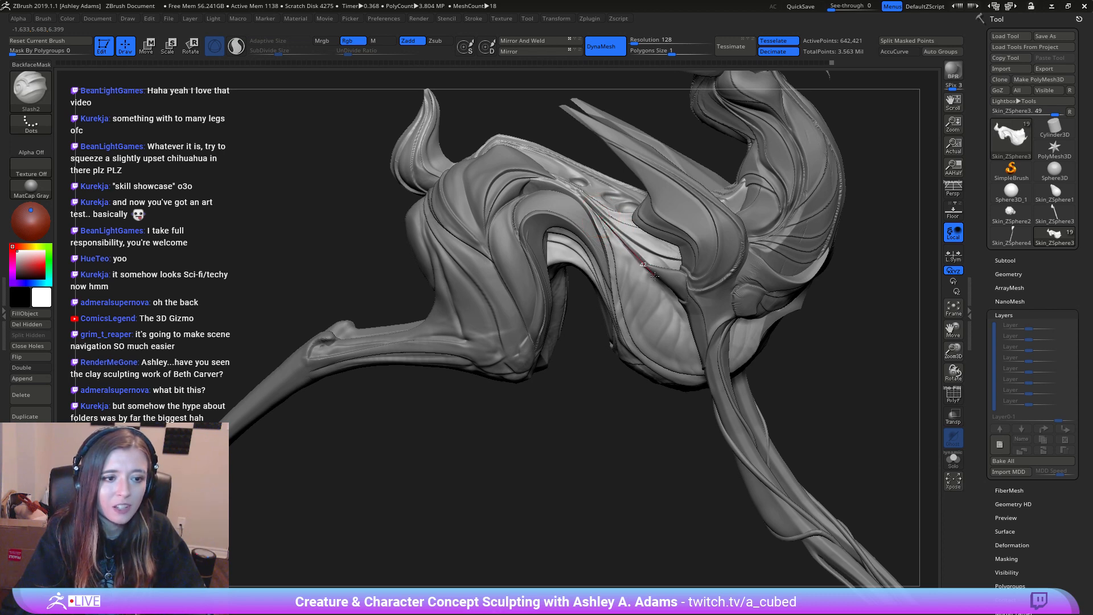
pyautogui.moveTo(670, 294); pyautogui.dragTo(685, 316)
pyautogui.moveTo(685, 316); pyautogui.dragTo(683, 252, button='right')
pyautogui.hotkey('ctrl', 'z')
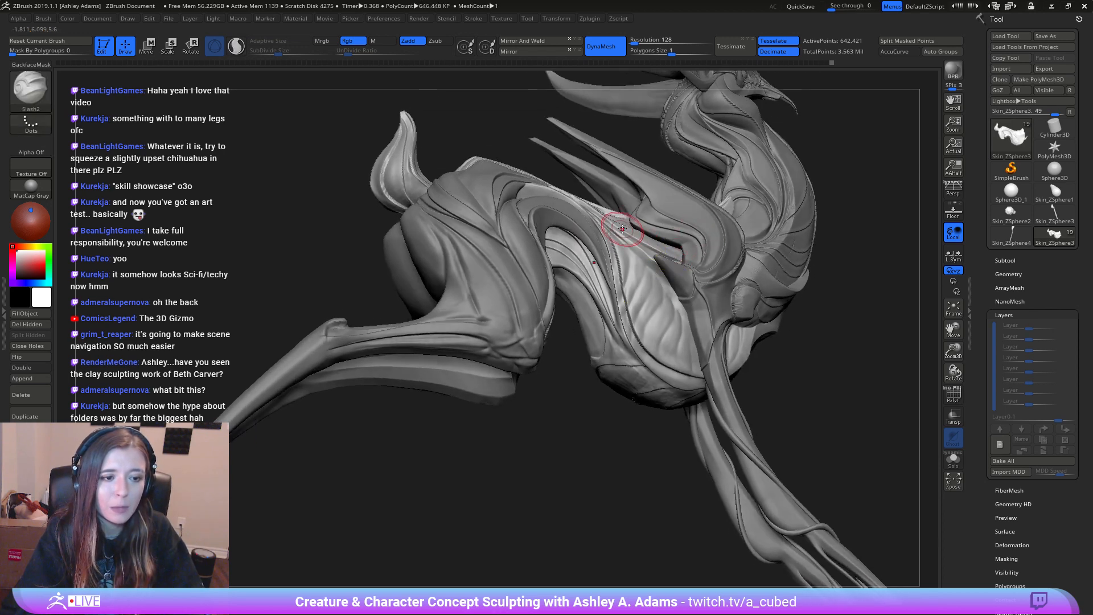
# Step: Recarve the diagonal crease across the upper ribcage and add another below the hollows on the back
pyautogui.moveTo(600, 217); pyautogui.dragTo(627, 240)
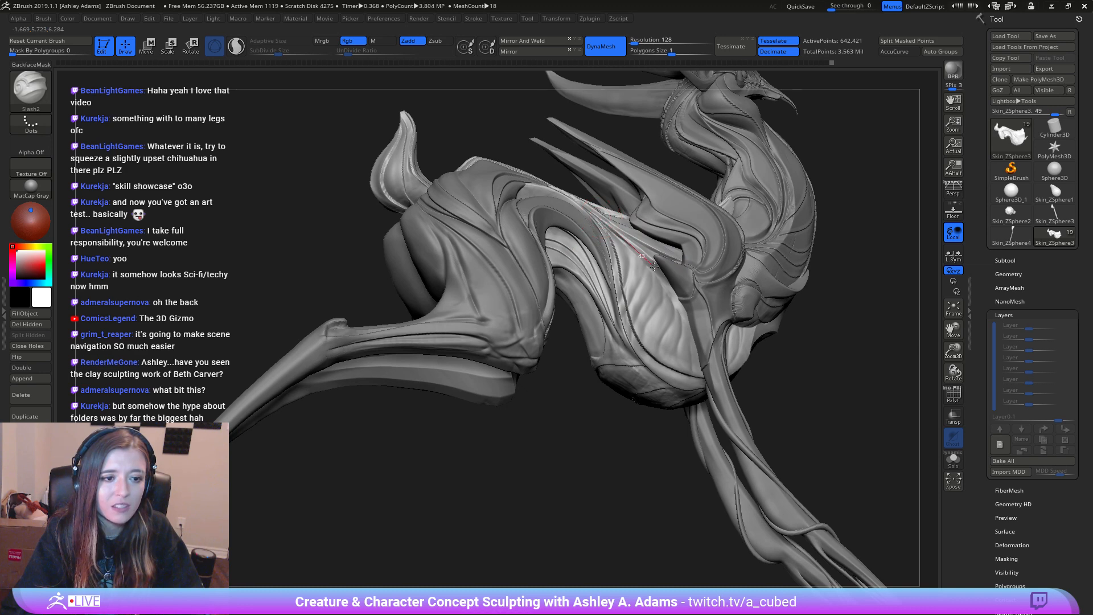
pyautogui.moveTo(687, 296); pyautogui.dragTo(700, 320)
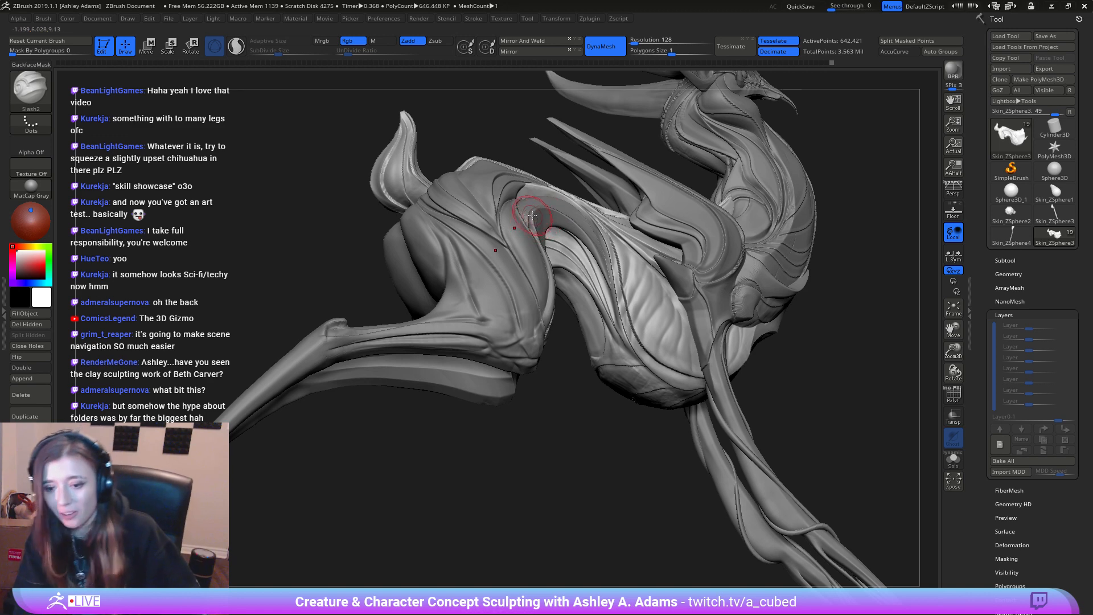
pyautogui.moveTo(653, 258)
pyautogui.mouseDown(button='right')
pyautogui.moveTo(655, 284)
pyautogui.moveTo(607, 209)
pyautogui.moveTo(569, 184)
pyautogui.moveTo(549, 190)
pyautogui.mouseUp(button='right')
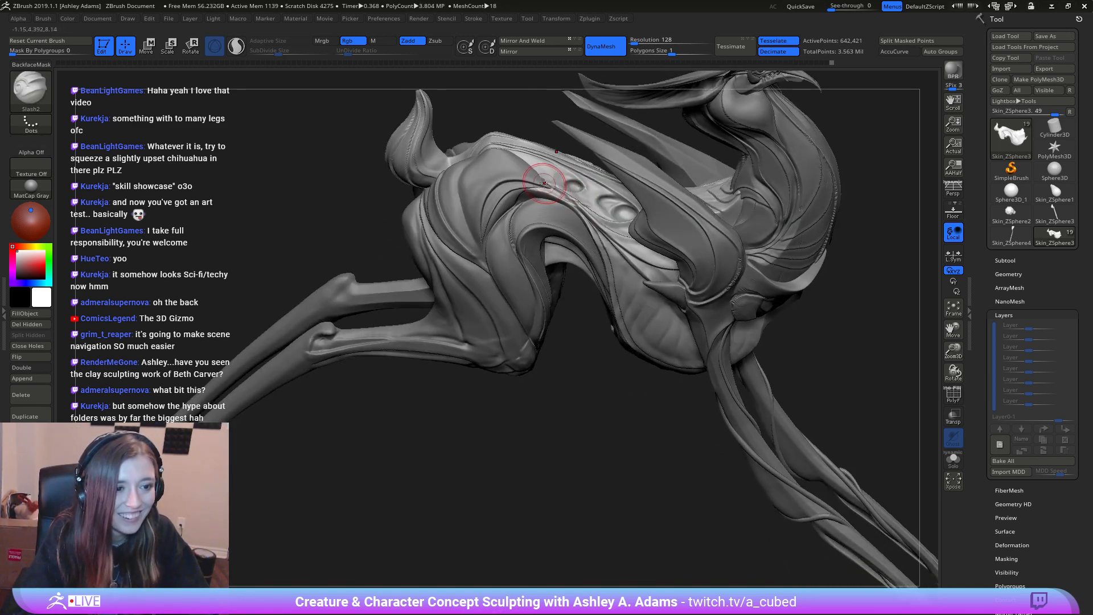
pyautogui.moveTo(579, 204); pyautogui.dragTo(607, 230)
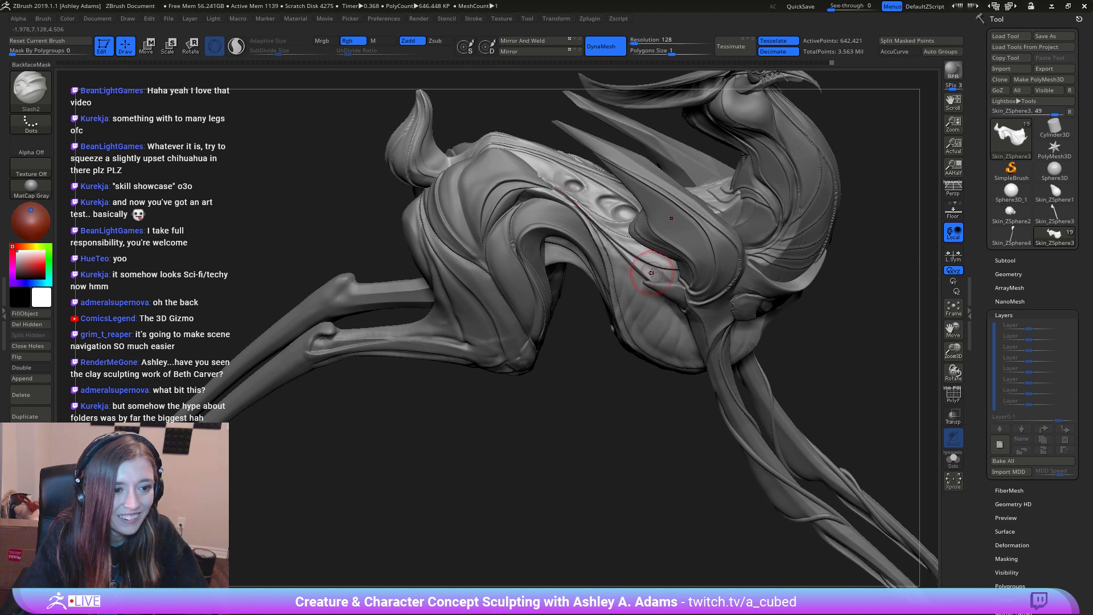
# Step: Switch to ClayBuildup, adjust the brush size and build up the torso along the upper edge of the haunch
pyautogui.moveTo(589, 185); pyautogui.dragTo(539, 178, button='right')
pyautogui.press('b')
pyautogui.press('c')
pyautogui.press('b')
pyautogui.press('space')
pyautogui.moveTo(540, 178); pyautogui.dragTo(532, 177)
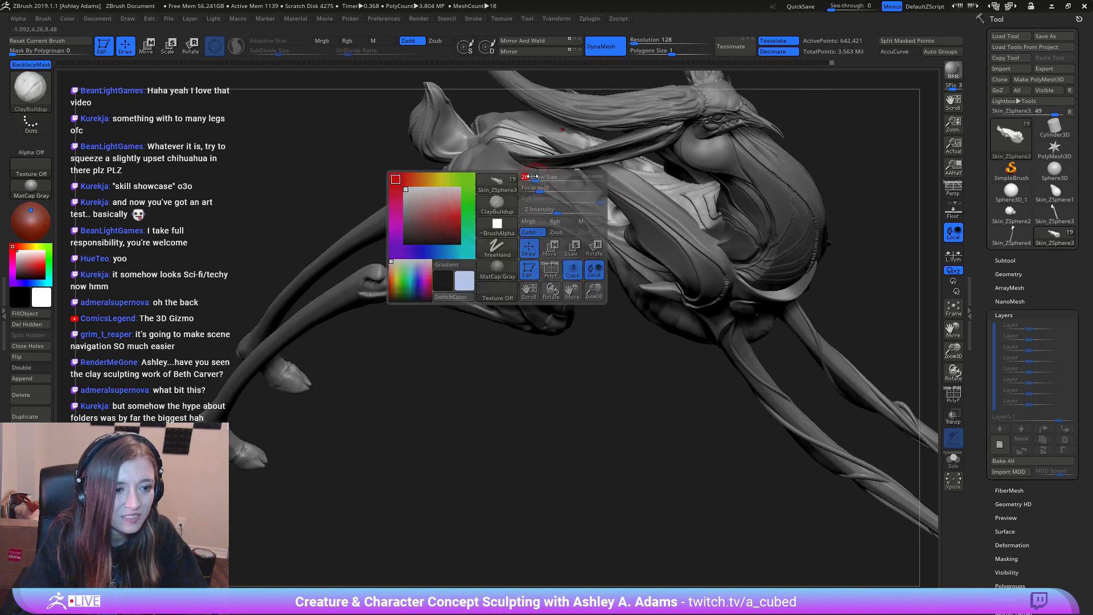
pyautogui.moveTo(533, 189); pyautogui.dragTo(535, 171, button='right')
pyautogui.moveTo(534, 171); pyautogui.dragTo(541, 181)
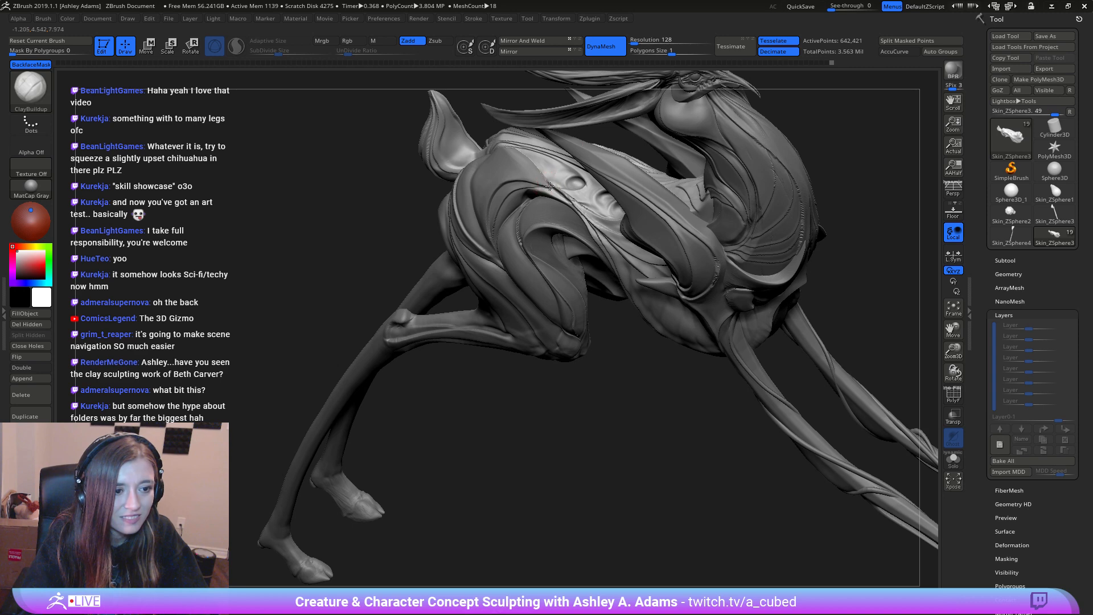
pyautogui.moveTo(577, 205)
pyautogui.mouseDown(button='right')
pyautogui.moveTo(626, 196)
pyautogui.moveTo(520, 176)
pyautogui.moveTo(622, 220)
pyautogui.moveTo(654, 255)
pyautogui.mouseUp(button='right')
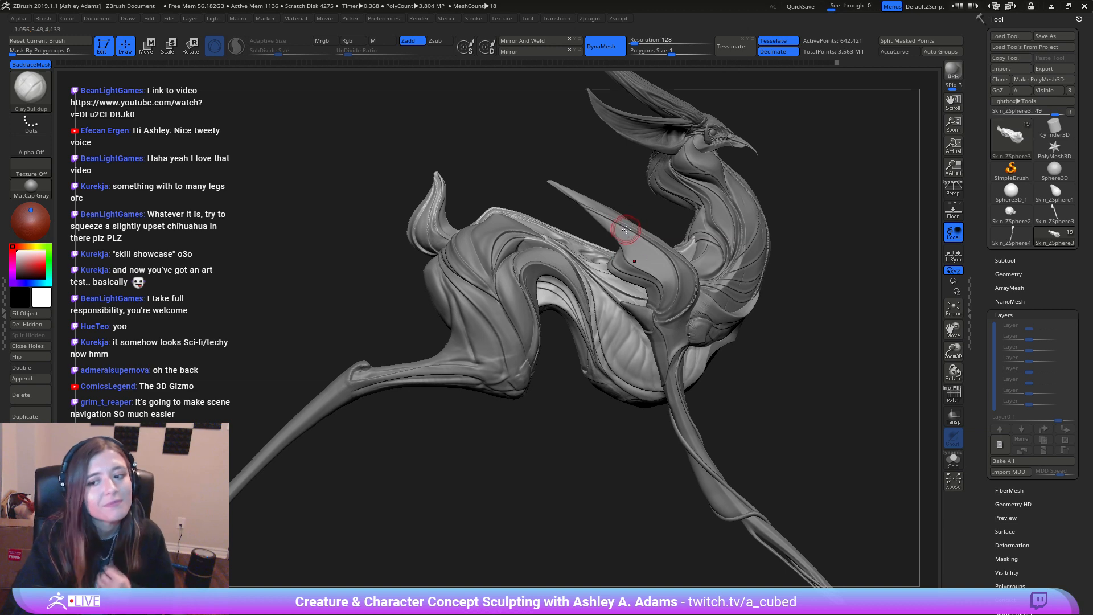
pyautogui.moveTo(633, 227); pyautogui.dragTo(632, 289, button='right')
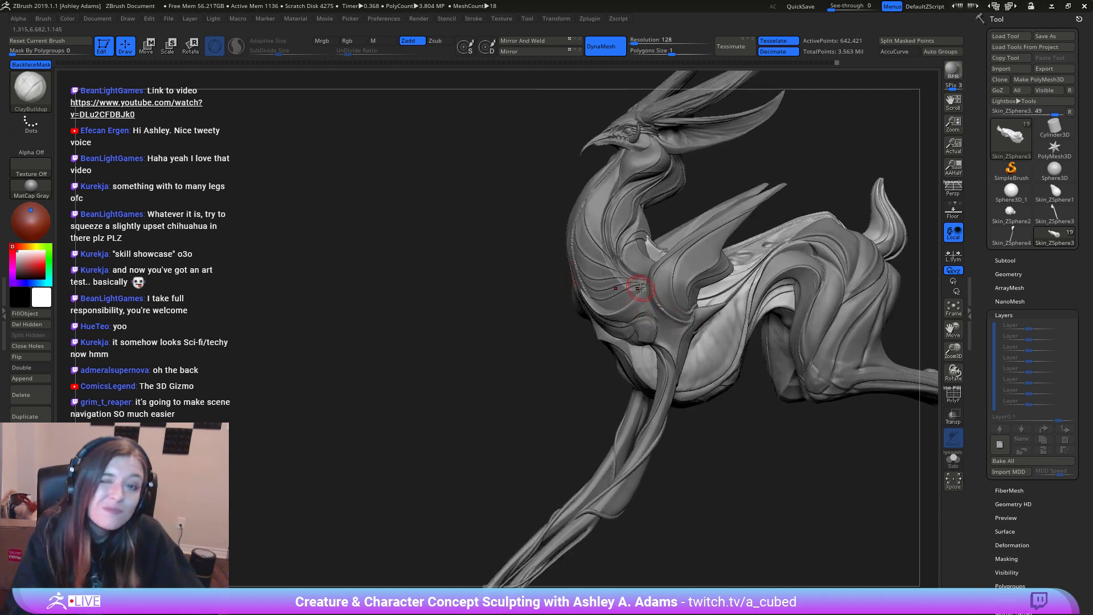
pyautogui.moveTo(732, 364); pyautogui.dragTo(655, 313, button='right')
pyautogui.press('space')
pyautogui.moveTo(635, 312); pyautogui.dragTo(642, 312)
pyautogui.press('2')
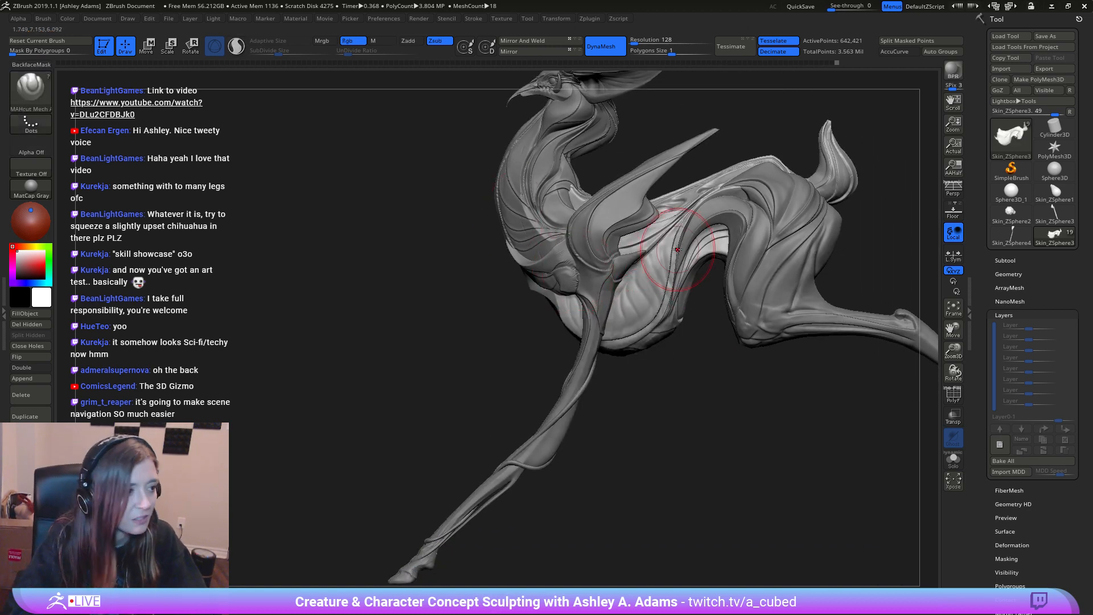
# Step: Return to Slash2 with a smaller brush and carve a curved crease up the front ribs behind the foreleg
pyautogui.press('3')
pyautogui.moveTo(660, 290); pyautogui.dragTo(637, 327, button='right')
pyautogui.press('space')
pyautogui.moveTo(637, 319); pyautogui.dragTo(623, 318)
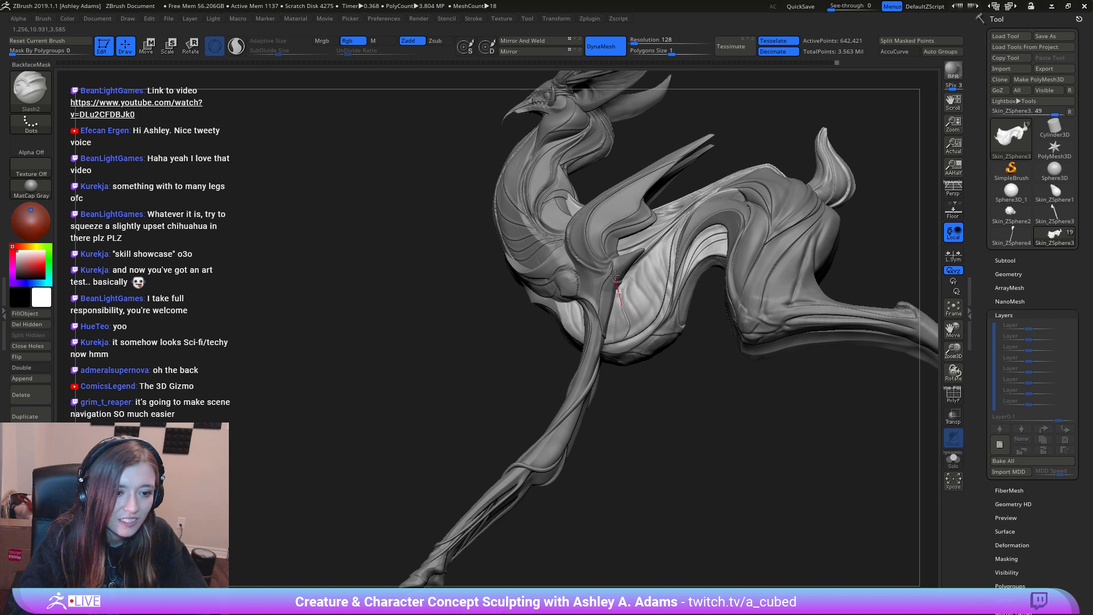
pyautogui.moveTo(635, 249); pyautogui.dragTo(644, 247)
# Step: Carve a series of flowing Slash2 creases along the ribs, sweeping up from the belly to the upper flank
pyautogui.moveTo(650, 285); pyautogui.dragTo(642, 320, button='right')
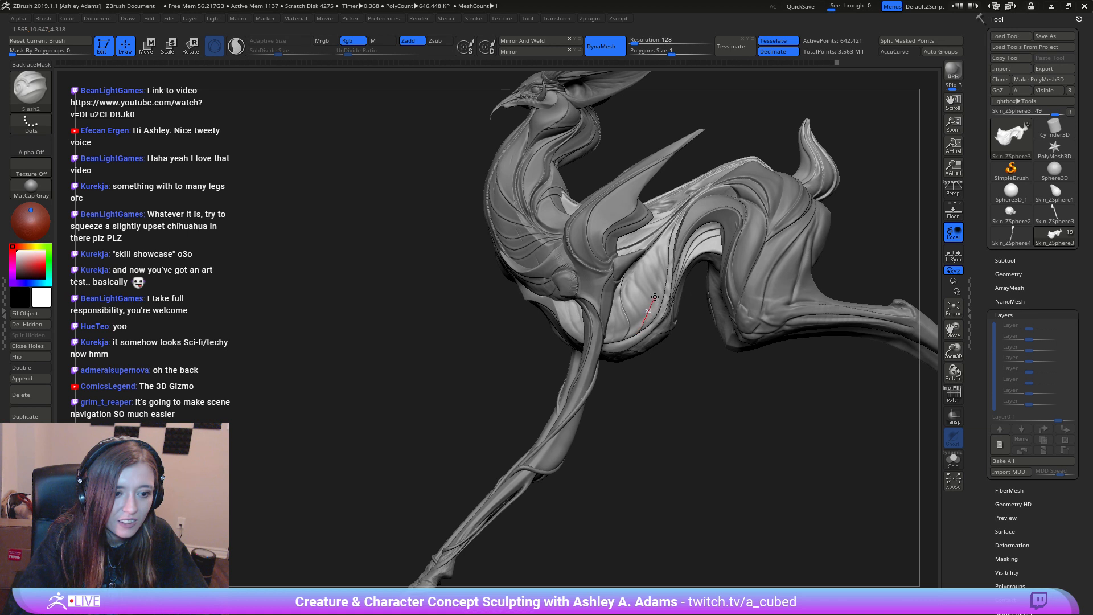
pyautogui.moveTo(639, 292); pyautogui.dragTo(627, 289)
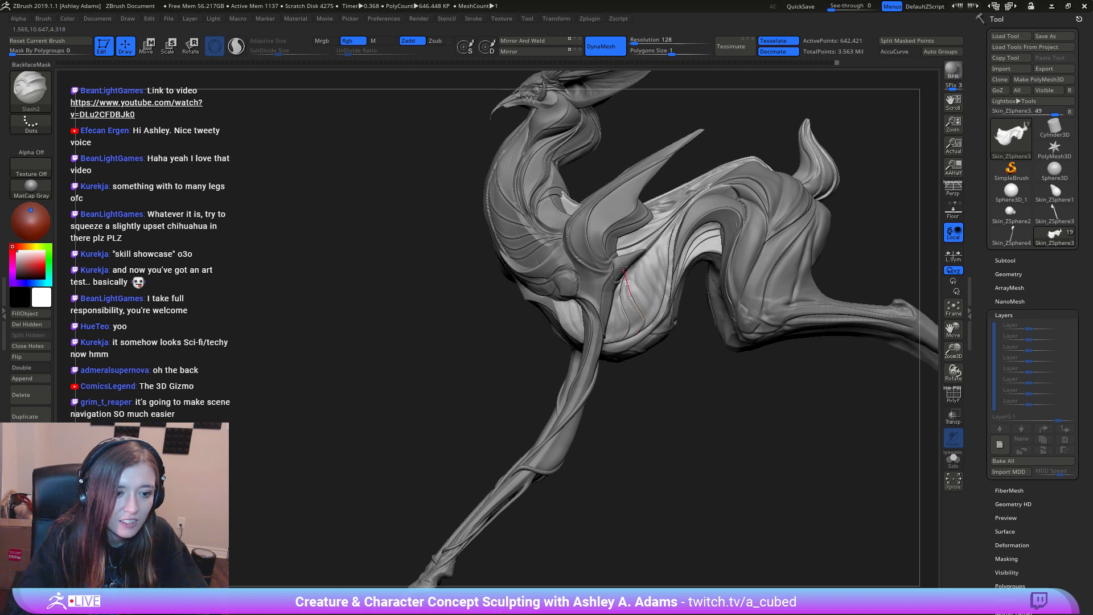
pyautogui.moveTo(633, 247); pyautogui.dragTo(634, 244)
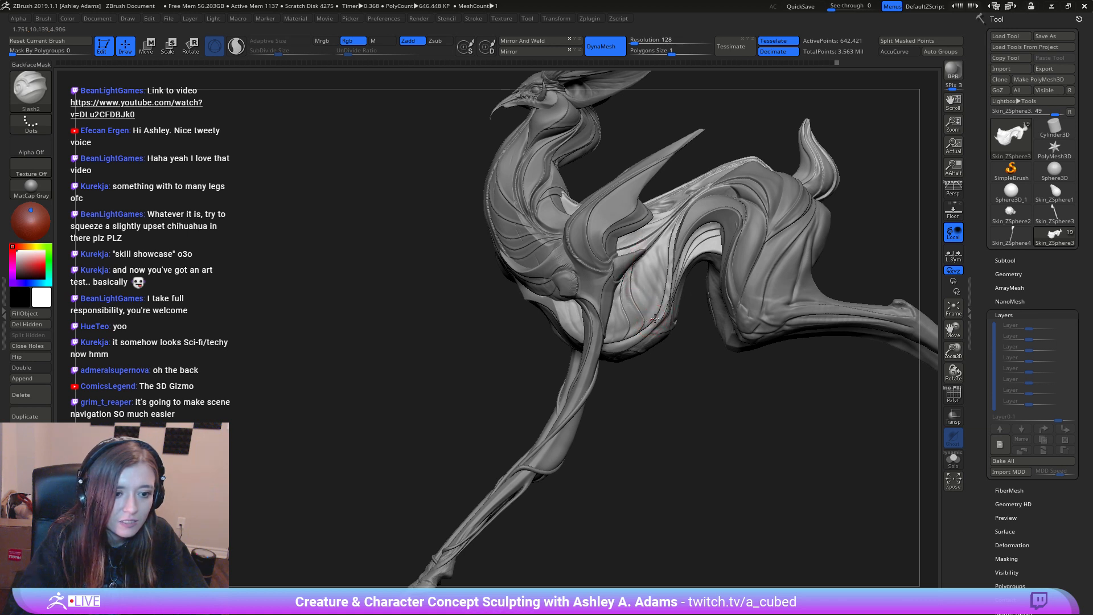
pyautogui.moveTo(667, 281)
pyautogui.mouseDown()
pyautogui.moveTo(653, 320)
pyautogui.moveTo(655, 279)
pyautogui.moveTo(636, 263)
pyautogui.moveTo(648, 227)
pyautogui.moveTo(664, 303)
pyautogui.moveTo(655, 216)
pyautogui.moveTo(667, 272)
pyautogui.moveTo(666, 249)
pyautogui.mouseUp()
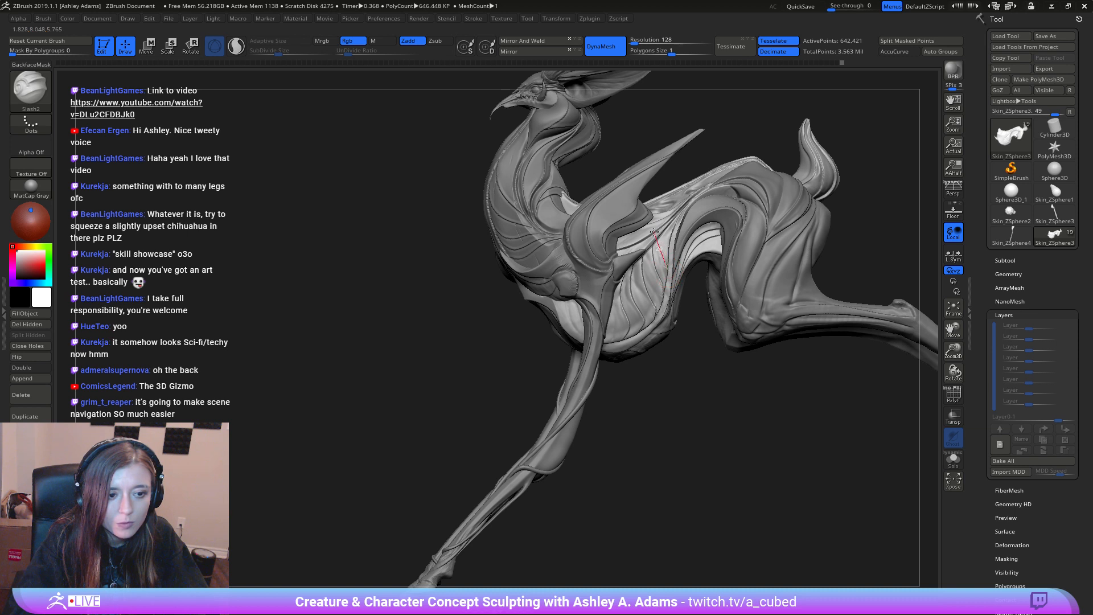
# Step: Crease the flank beneath the shoulder spike and behind the foreleg, and turn on transparency for the surrounding meshes
pyautogui.moveTo(667, 204); pyautogui.dragTo(648, 220)
pyautogui.moveTo(626, 316); pyautogui.dragTo(609, 267)
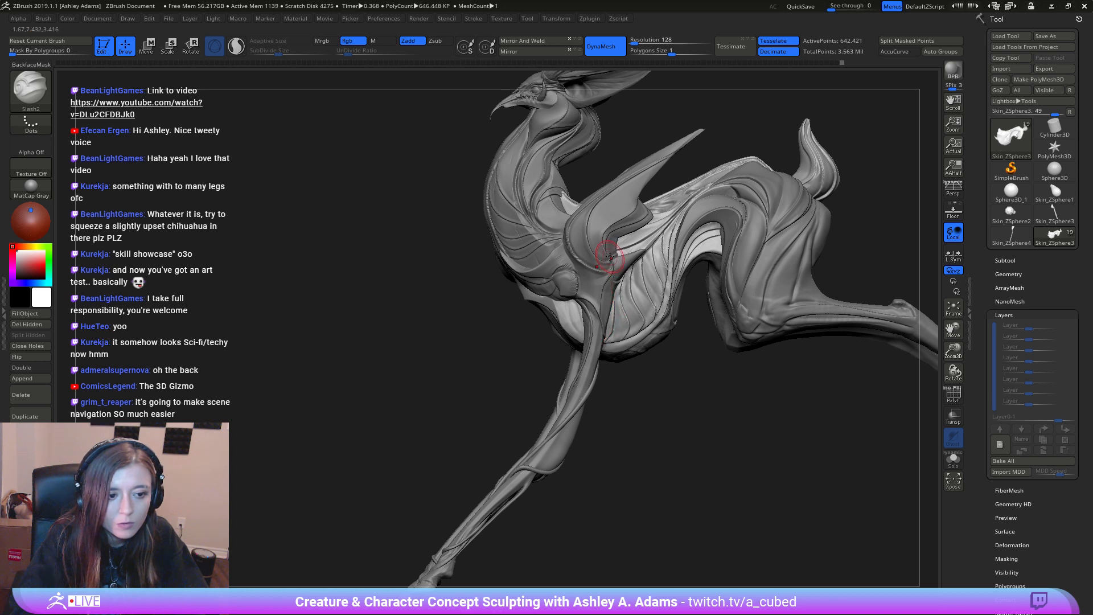
pyautogui.click(953, 416)
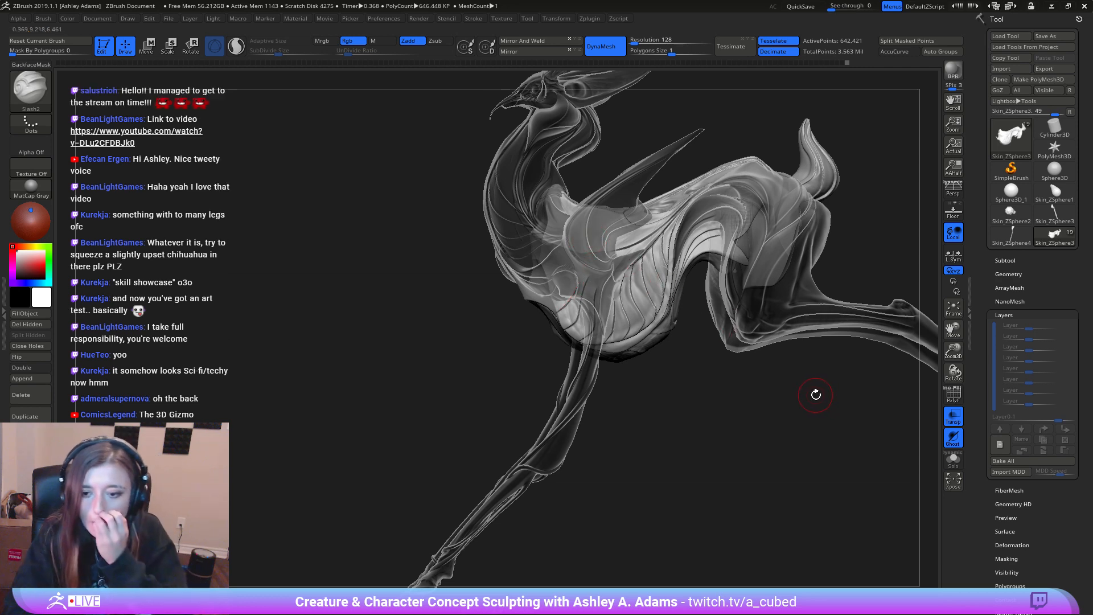
# Step: Turn off transparency, bring the whole creature into view and save the tool to disk
pyautogui.click(954, 418)
pyautogui.moveTo(415, 373)
pyautogui.mouseDown()
pyautogui.moveTo(616, 343)
pyautogui.moveTo(607, 385)
pyautogui.mouseUp()
pyautogui.moveTo(607, 385)
pyautogui.keyDown('ctrl'); pyautogui.mouseDown(button='right')
pyautogui.moveTo(549, 330)
pyautogui.moveTo(592, 327)
pyautogui.mouseUp(button='right'); pyautogui.keyUp('ctrl')
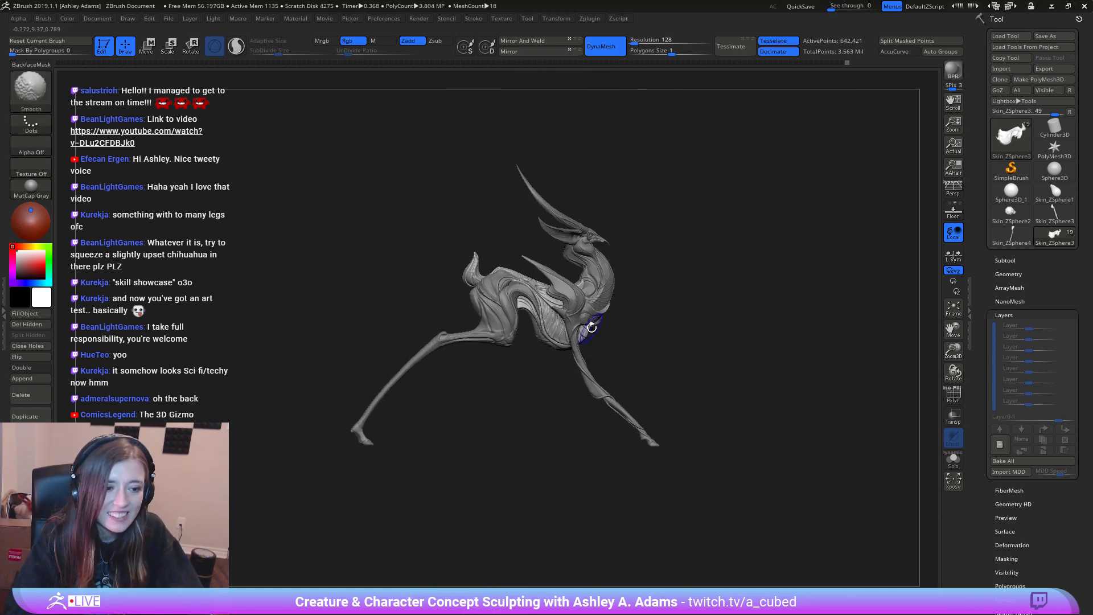
pyautogui.keyDown('alt'); pyautogui.moveTo(683, 348); pyautogui.dragTo(724, 365, button='right'); pyautogui.keyUp('alt')
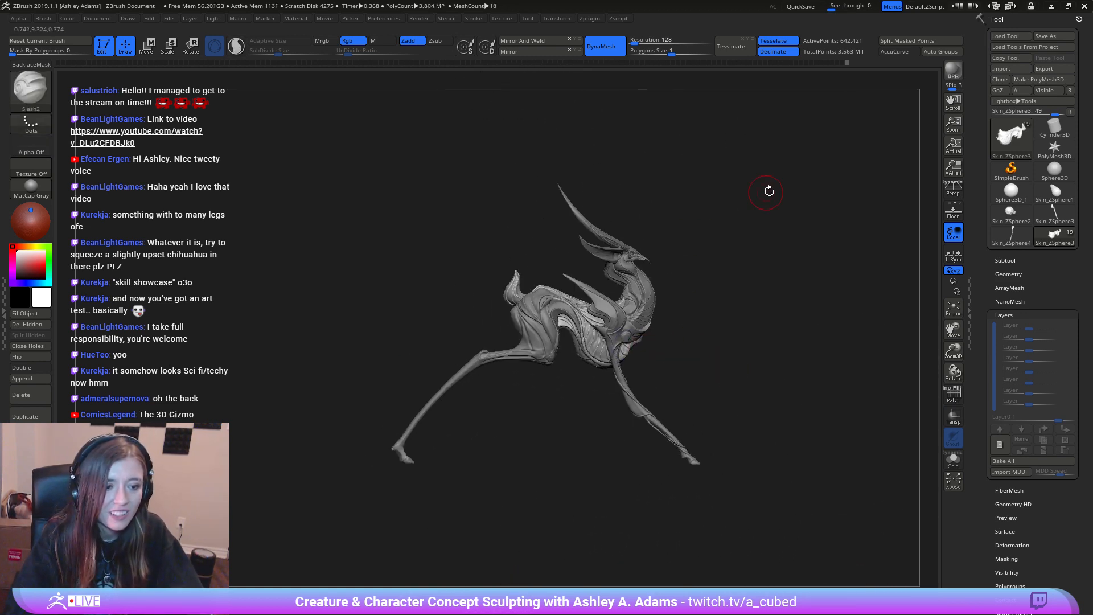
pyautogui.click(1046, 38)
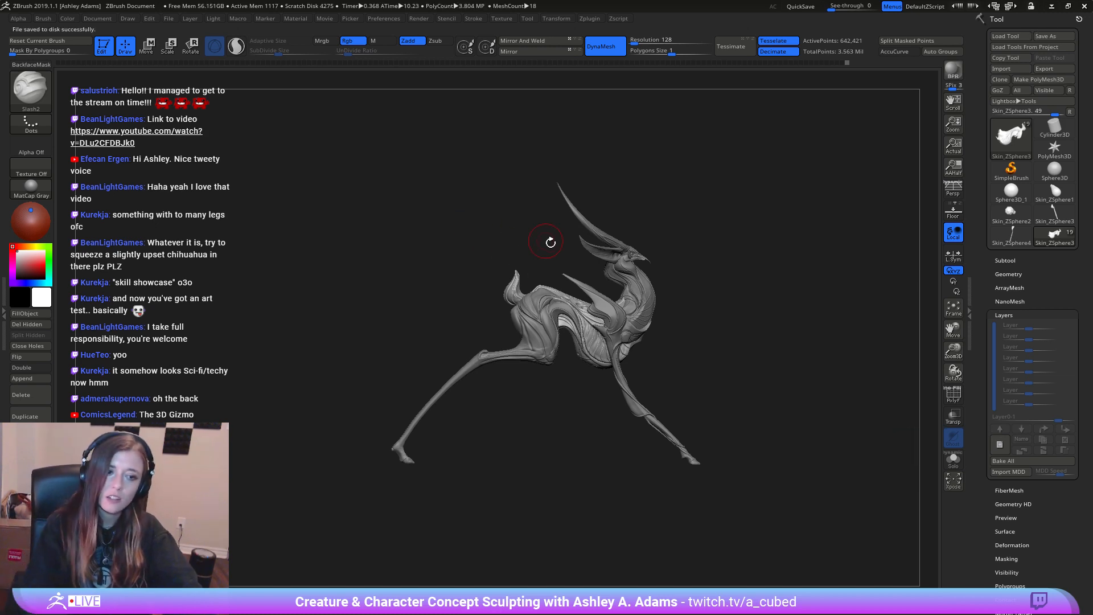
# Step: Turn the creature to a straight front view and place it at the right of the canvas for a snapshot
pyautogui.moveTo(550, 242); pyautogui.dragTo(593, 254)
pyautogui.keyDown('alt'); pyautogui.click(645, 222); pyautogui.keyUp('alt')
pyautogui.moveTo(783, 279); pyautogui.dragTo(732, 300)
pyautogui.keyDown('alt'); pyautogui.moveTo(729, 361); pyautogui.dragTo(939, 347); pyautogui.keyUp('alt')
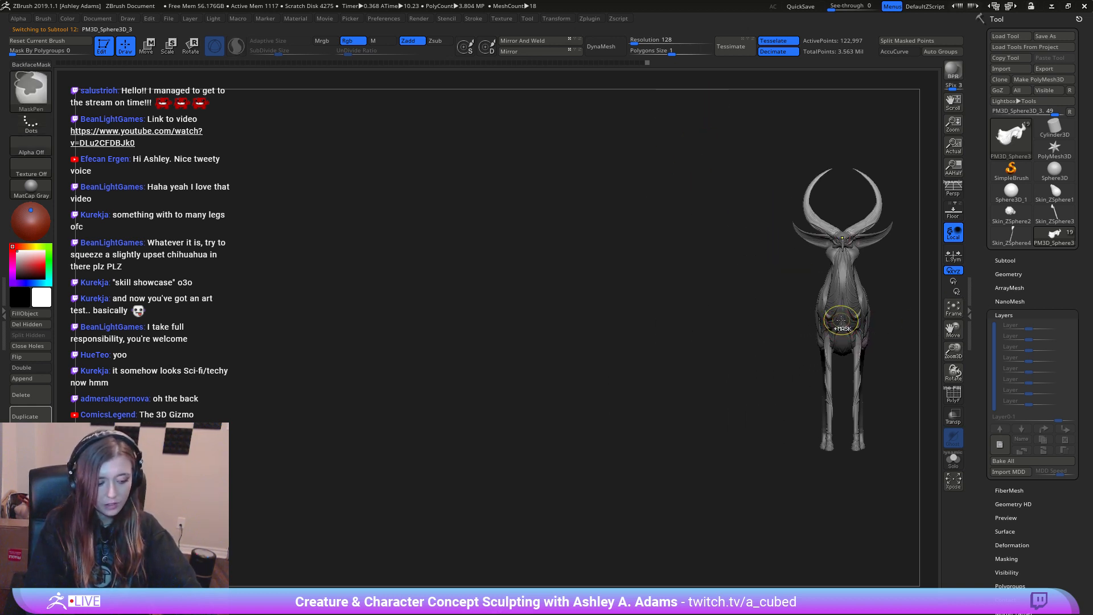
pyautogui.keyDown('alt'); pyautogui.moveTo(851, 333); pyautogui.dragTo(868, 270); pyautogui.keyUp('alt')
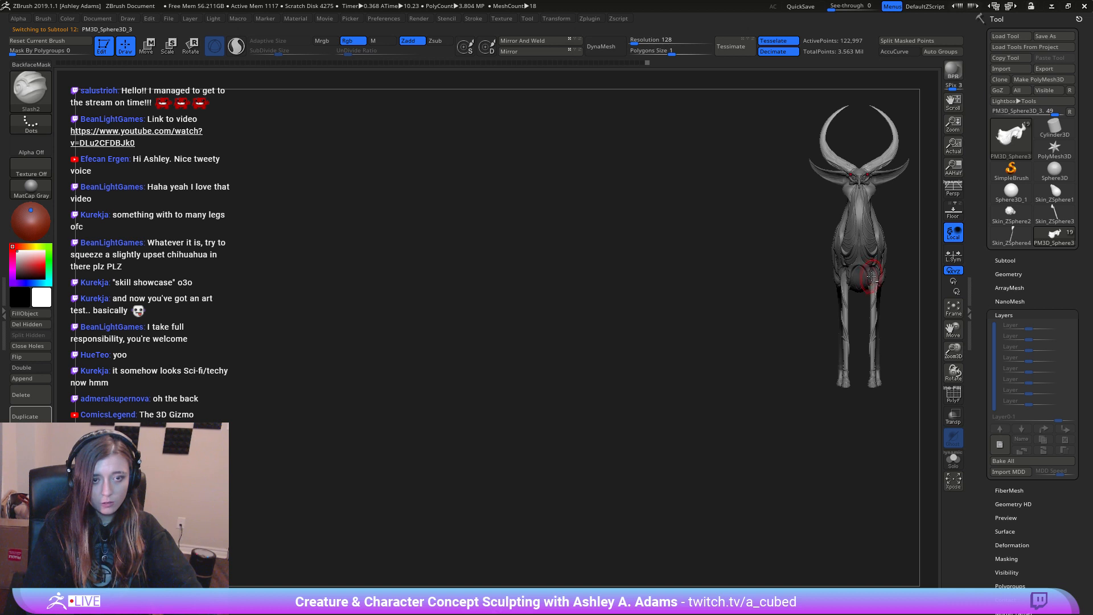
# Step: Leave snapshots of the front and three-quarter views on the canvas and set the creature in side view beside them
pyautogui.moveTo(845, 279)
pyautogui.keyDown('alt'); pyautogui.mouseDown(button='right')
pyautogui.moveTo(697, 276)
pyautogui.moveTo(752, 260)
pyautogui.mouseUp(button='right'); pyautogui.keyUp('alt')
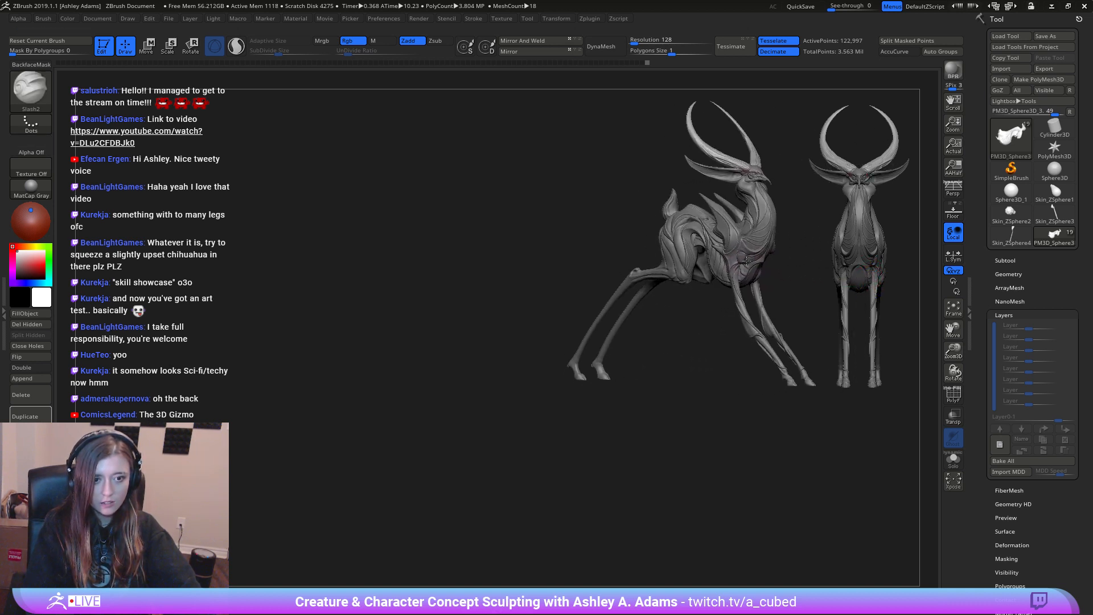
pyautogui.keyDown('alt'); pyautogui.click(751, 257); pyautogui.keyUp('alt')
pyautogui.keyDown('alt'); pyautogui.click(721, 159); pyautogui.keyUp('alt')
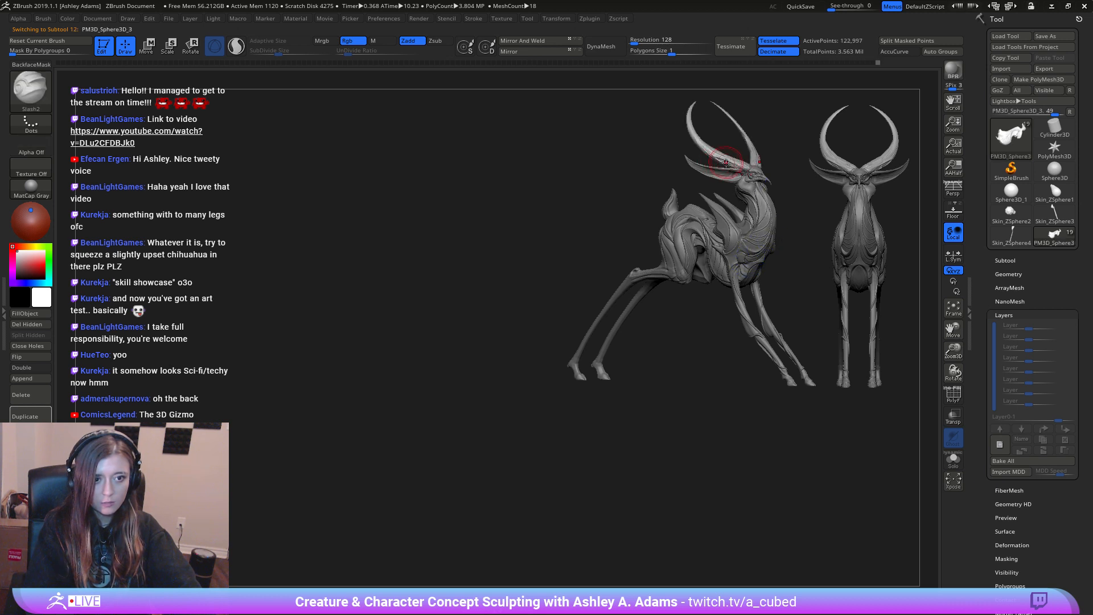
pyautogui.hotkey('shift', 's')
pyautogui.keyDown('alt'); pyautogui.moveTo(698, 267); pyautogui.dragTo(456, 275, button='right'); pyautogui.keyUp('alt')
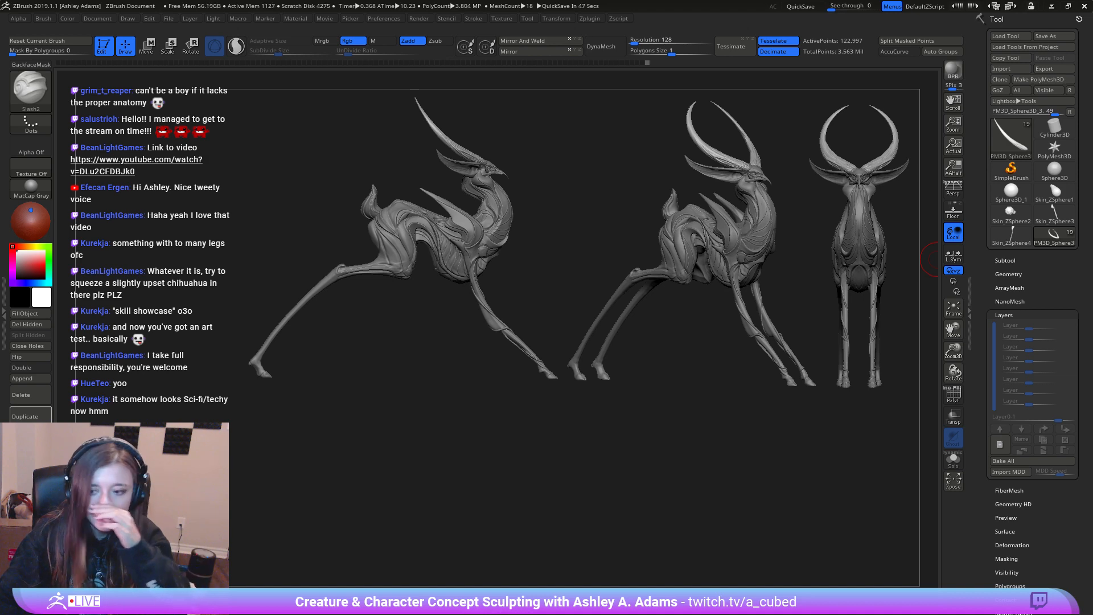
# Step: Switch to the socials note in Notepad and select all the social media links for copying
pyautogui.hotkey('alt', 'Tab')
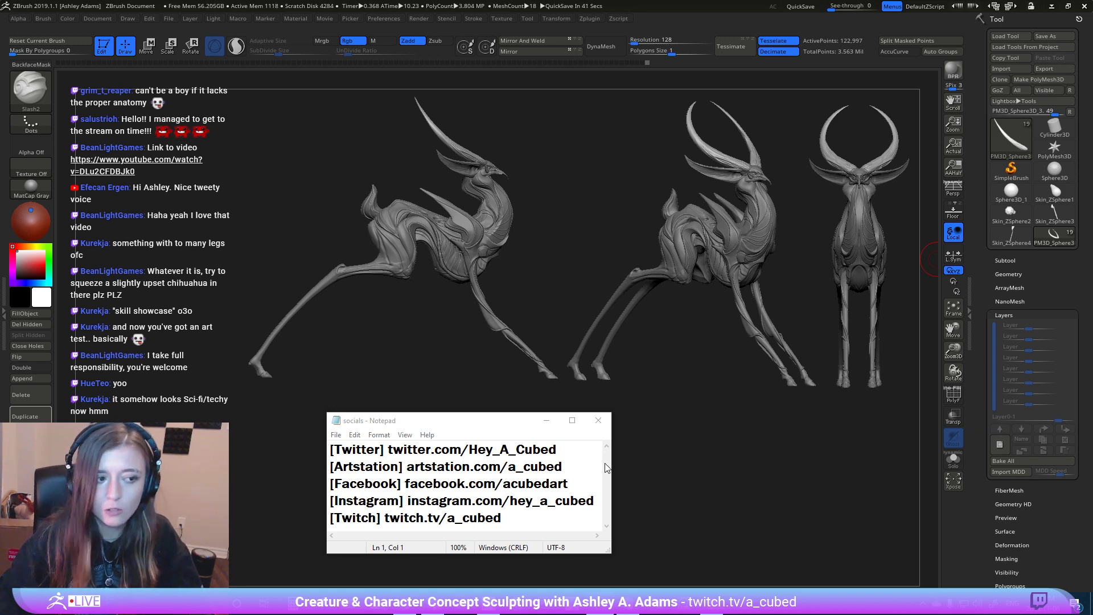
pyautogui.moveTo(603, 515); pyautogui.dragTo(331, 451)
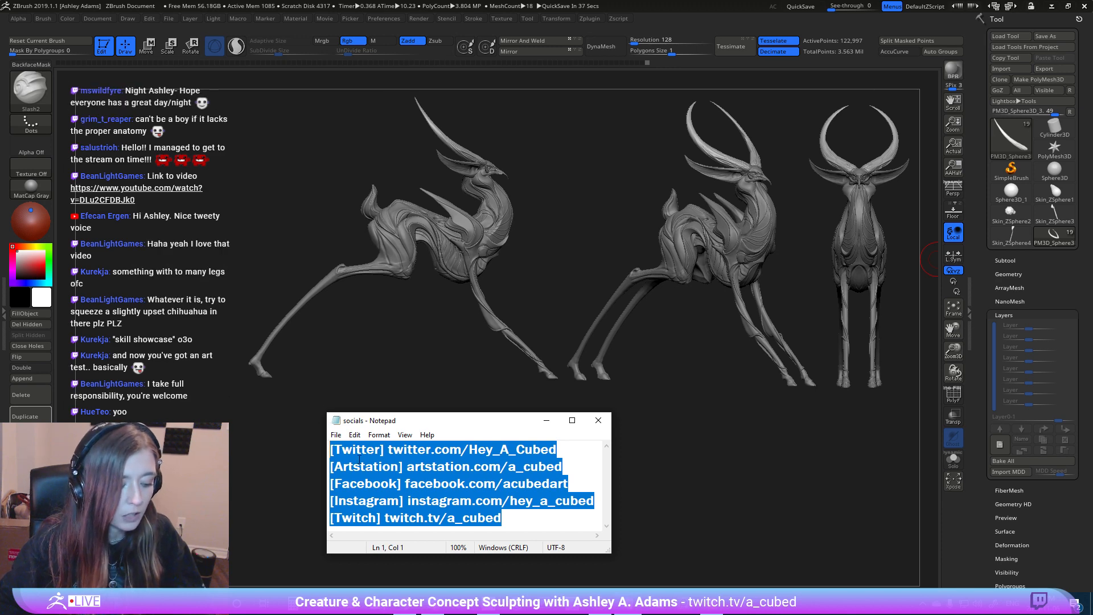
pyautogui.press('Right')
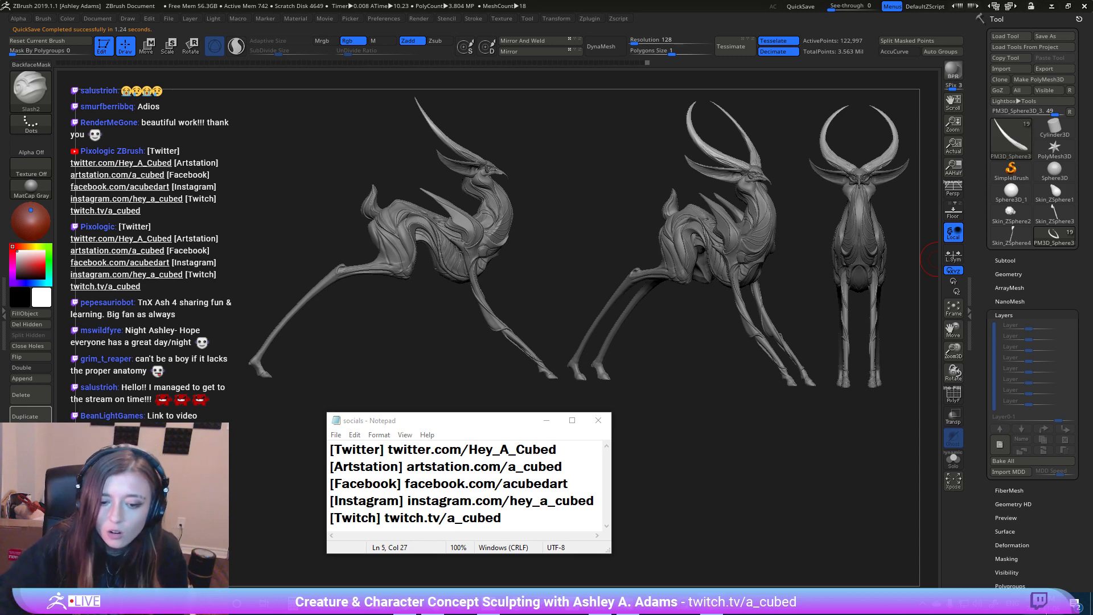
# Step: Check the November 2019 calendar for the following week's dates and close it
pyautogui.click(1043, 604)
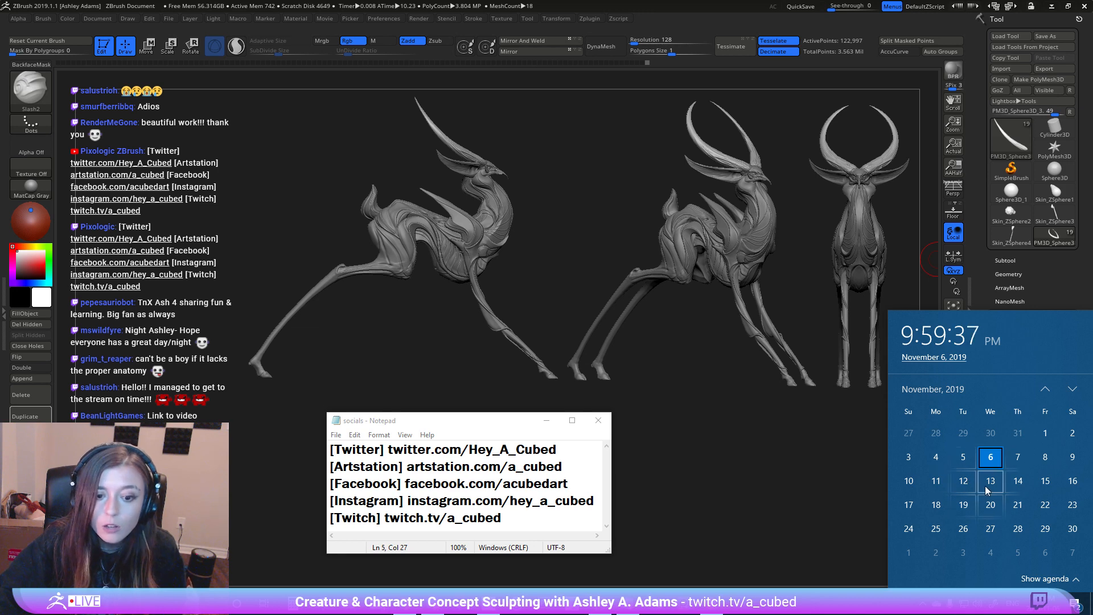
pyautogui.click(1041, 604)
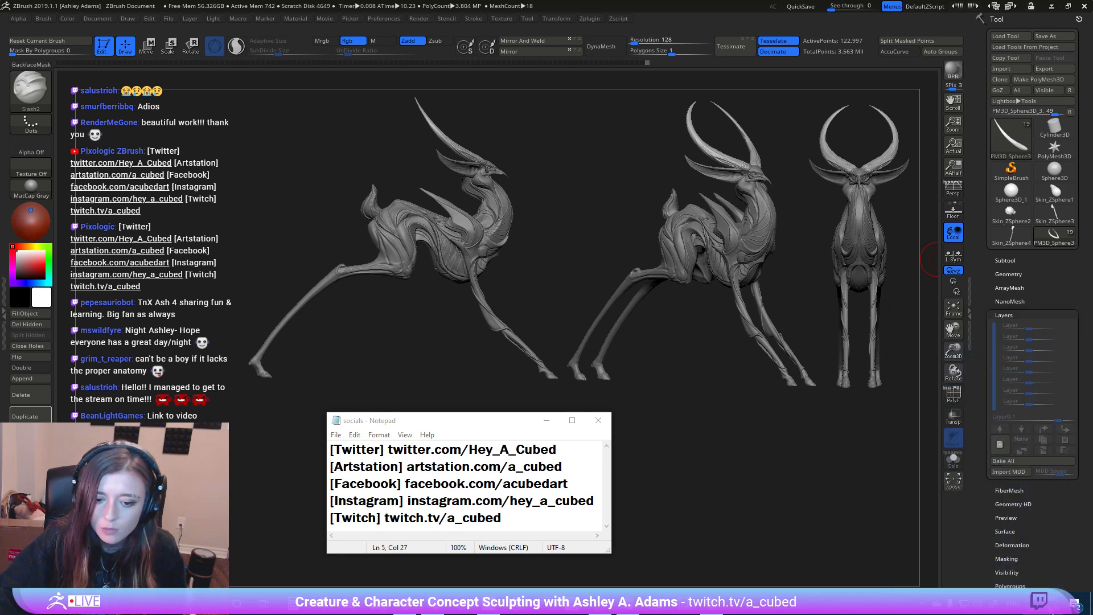